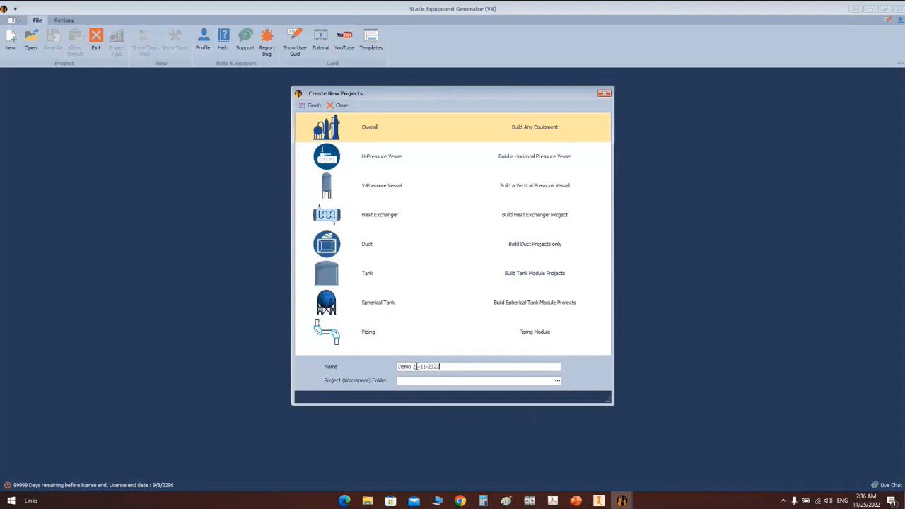
Step: Create the new project as a Heat Exchanger project with the Desktop as its workspace folder
{"action": "left_click", "coordinate": [557, 381]}
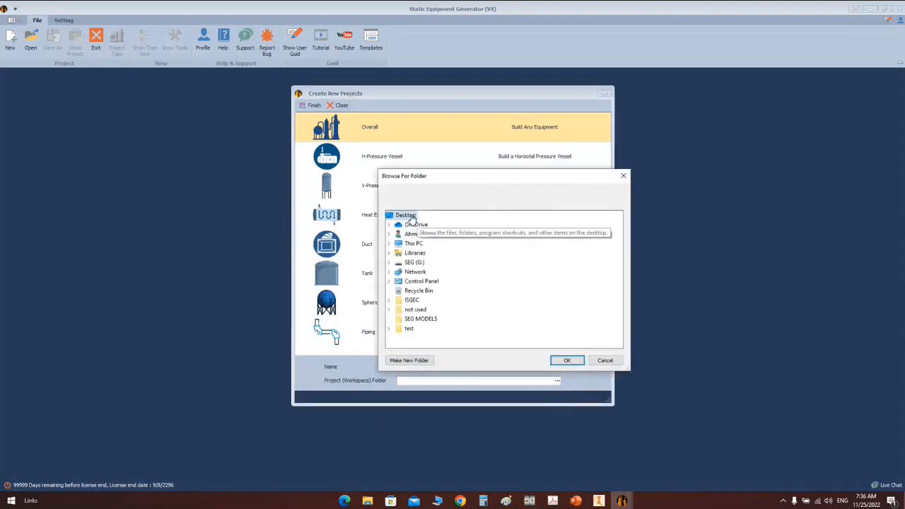
{"action": "left_click", "coordinate": [567, 360]}
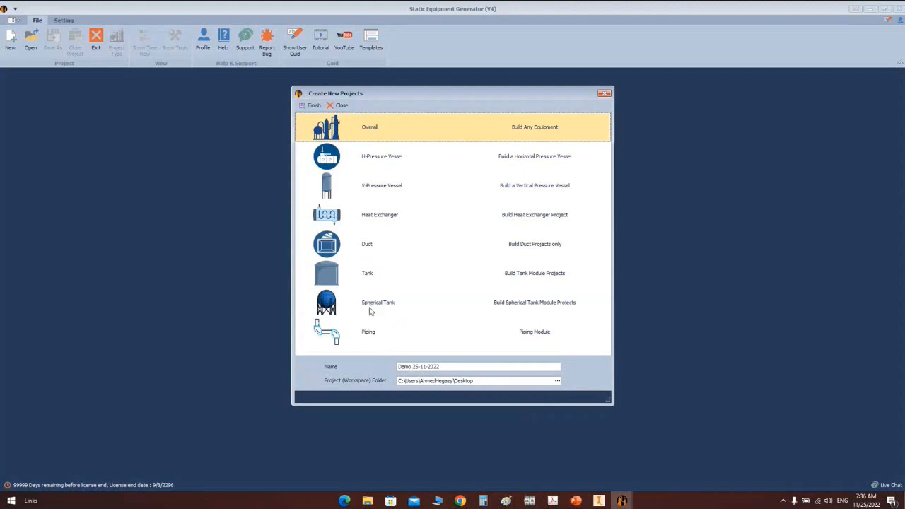
{"action": "left_click", "coordinate": [389, 224]}
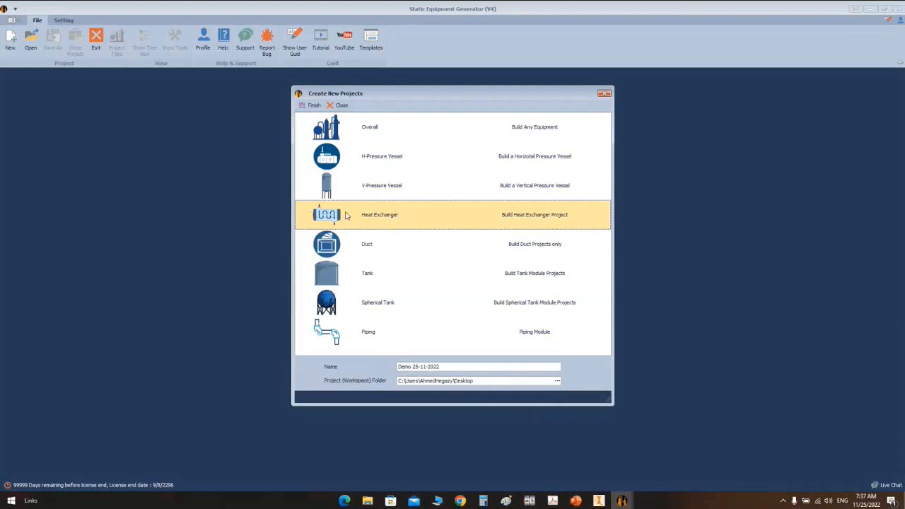
{"action": "left_click", "coordinate": [312, 106]}
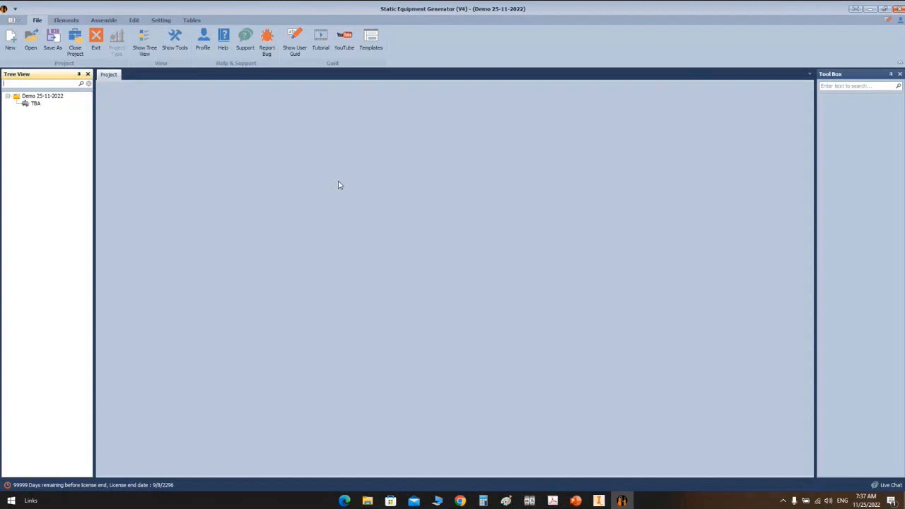
Step: Fill in the project details with project number 2021, project name SEC CAD and plant name Cairo, and save them
{"action": "left_click", "coordinate": [43, 96]}
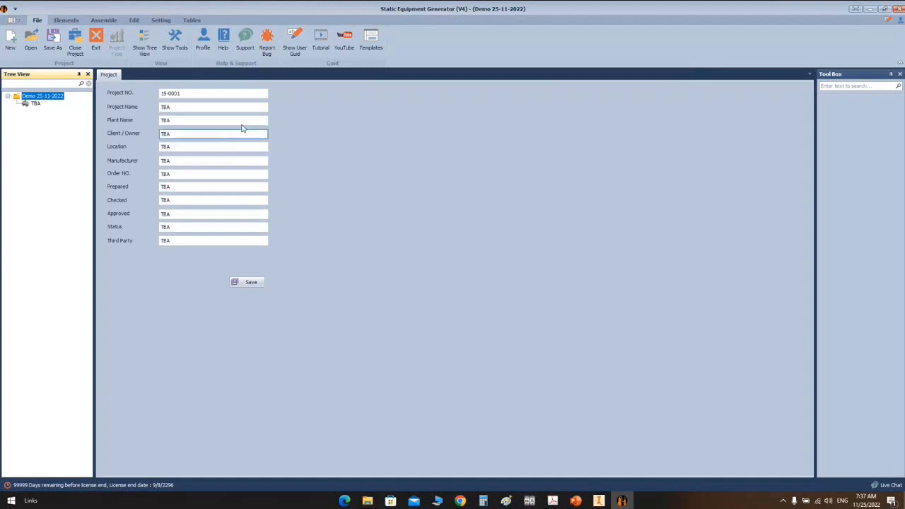
{"action": "left_click", "coordinate": [240, 93]}
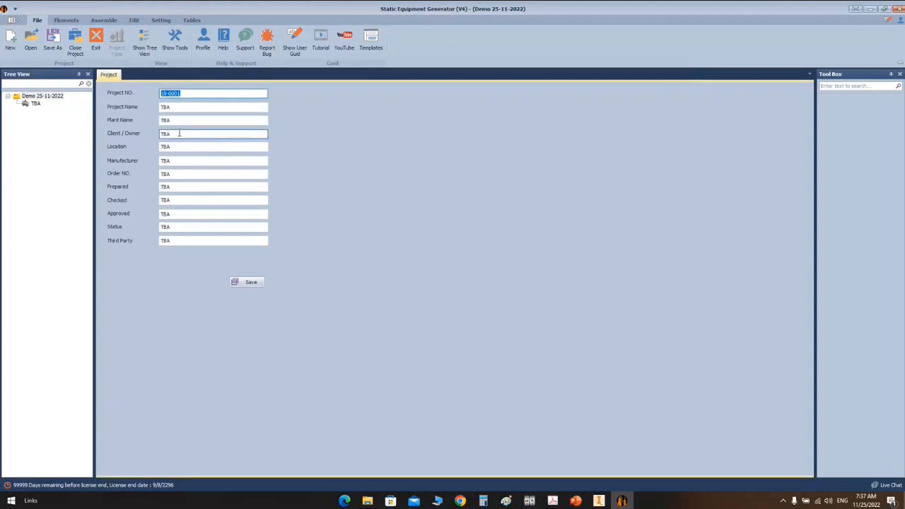
{"action": "type", "text": "2021"}
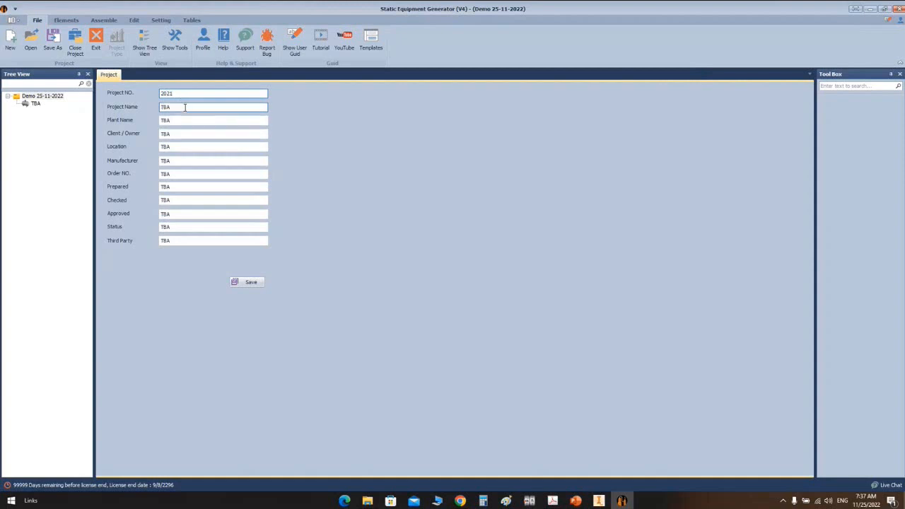
{"action": "left_click", "coordinate": [188, 107]}
{"action": "type", "text": "SEC CAD"}
{"action": "left_click", "coordinate": [188, 119]}
{"action": "type", "text": "N"}
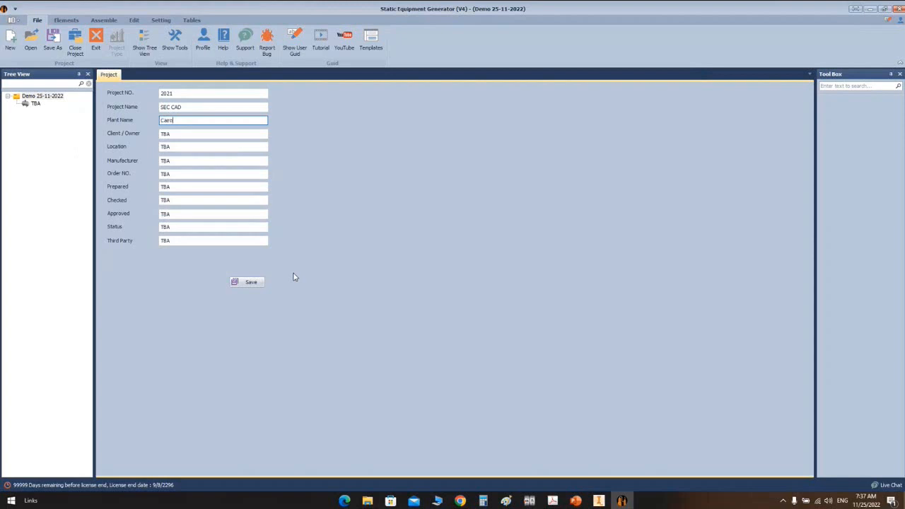
{"action": "left_click", "coordinate": [254, 283]}
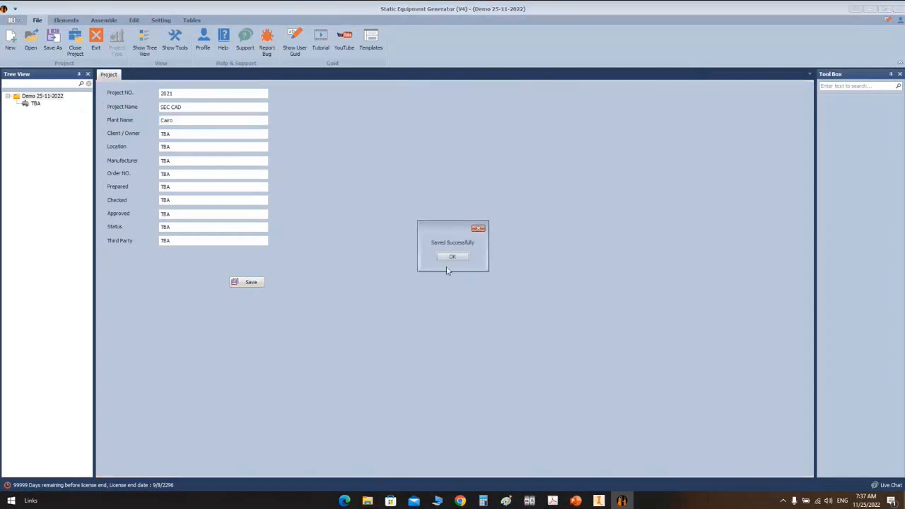
{"action": "left_click", "coordinate": [452, 259]}
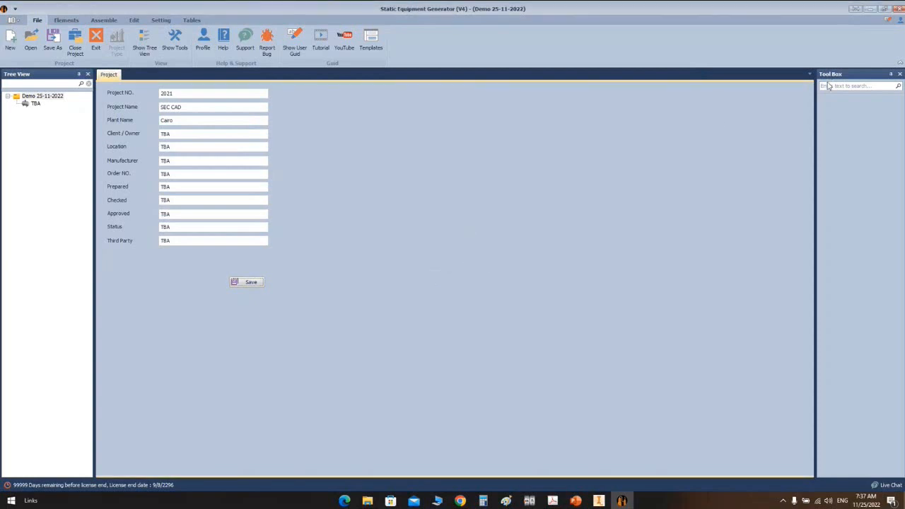
Step: Undock the Tool Box, widen the Tree View slightly, and dock the Tool Box below the project page
{"action": "left_click_drag", "start_coordinate": [862, 76], "coordinate": [398, 140]}
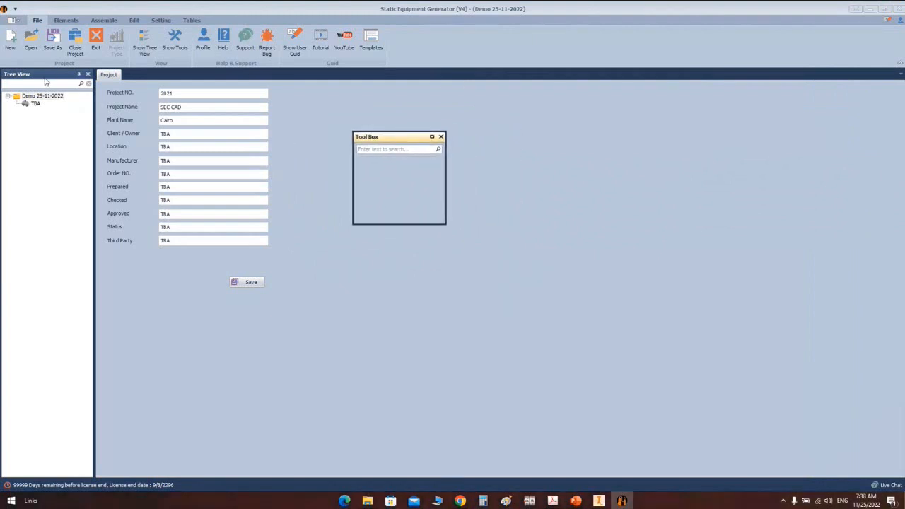
{"action": "left_click_drag", "start_coordinate": [45, 77], "coordinate": [14, 276]}
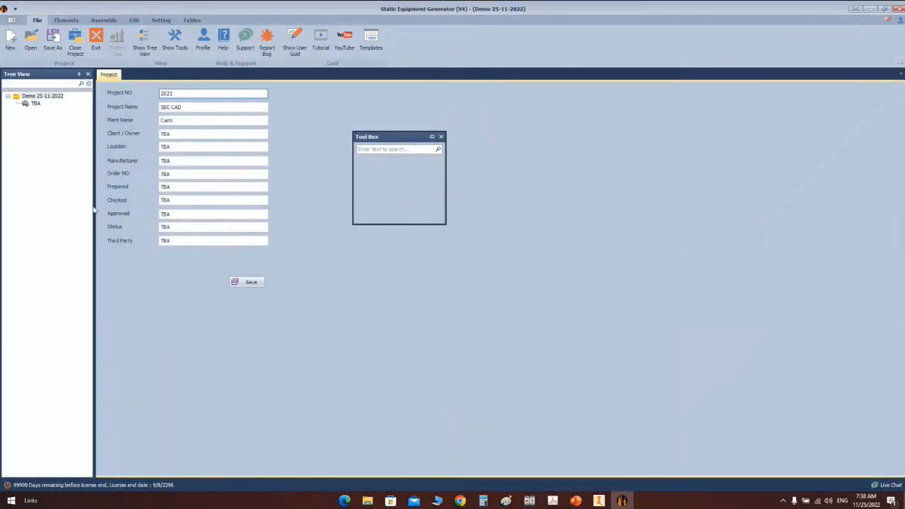
{"action": "left_click_drag", "start_coordinate": [96, 211], "coordinate": [108, 210]}
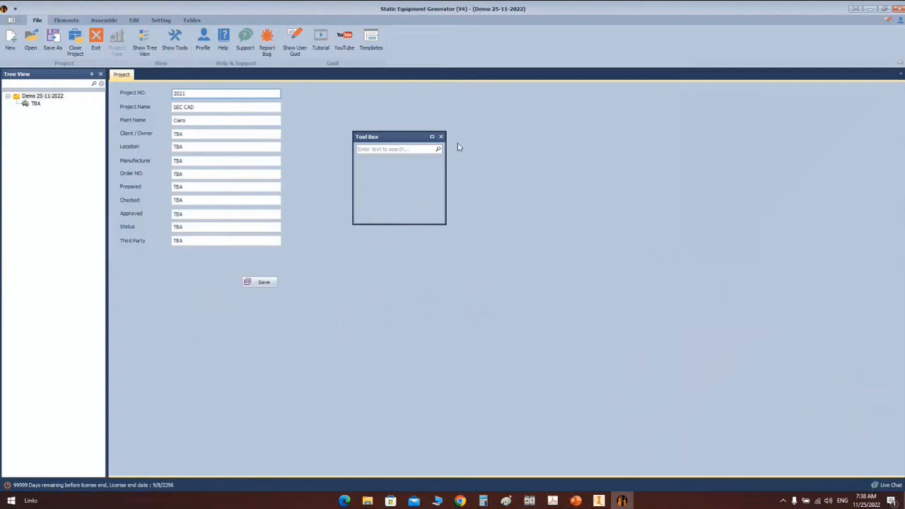
{"action": "left_click_drag", "start_coordinate": [403, 142], "coordinate": [455, 468]}
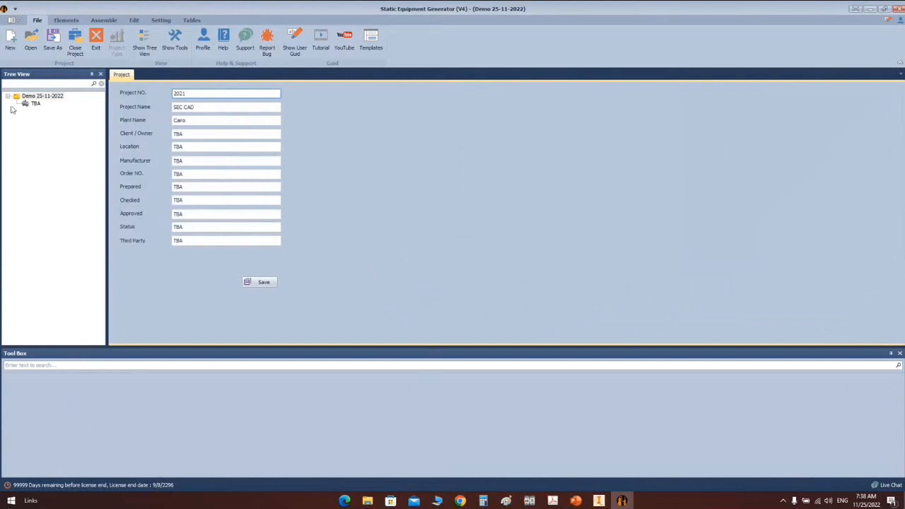
Step: Open the design data of the TBA equipment and list the Main Elements in the Tool Box
{"action": "left_click", "coordinate": [31, 105]}
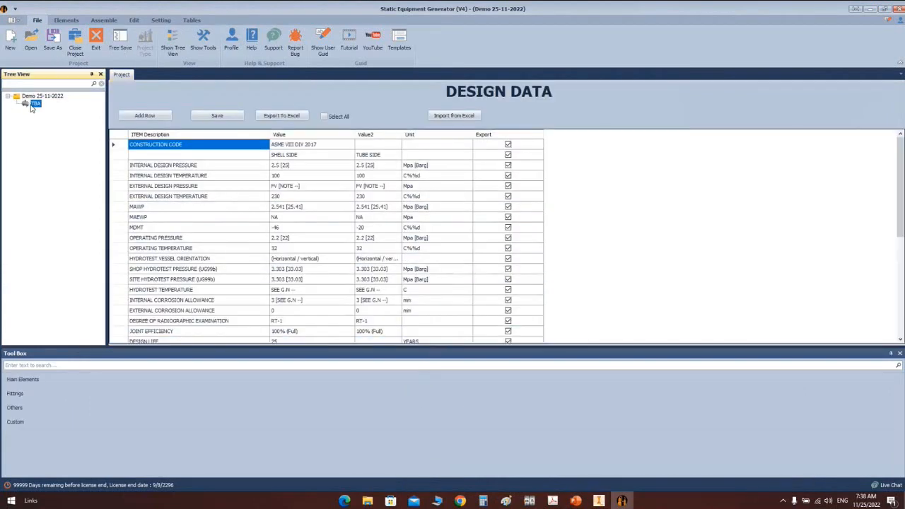
{"action": "left_click", "coordinate": [23, 380]}
{"action": "scroll", "coordinate": [26, 446], "scroll_direction": "down", "scroll_amount": 3}
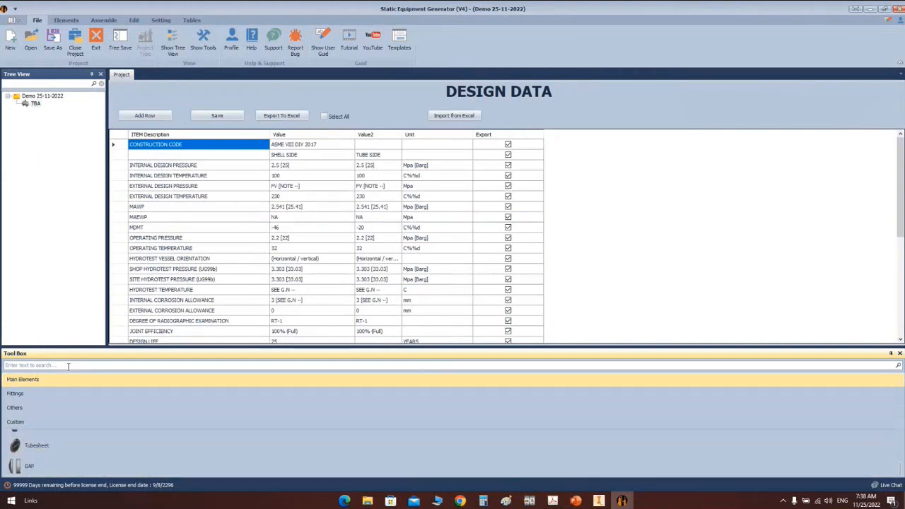
Step: Redock the Tool Box beside the design data table, display the Elements commands, and close the Tool Box
{"action": "left_click_drag", "start_coordinate": [113, 353], "coordinate": [841, 165]}
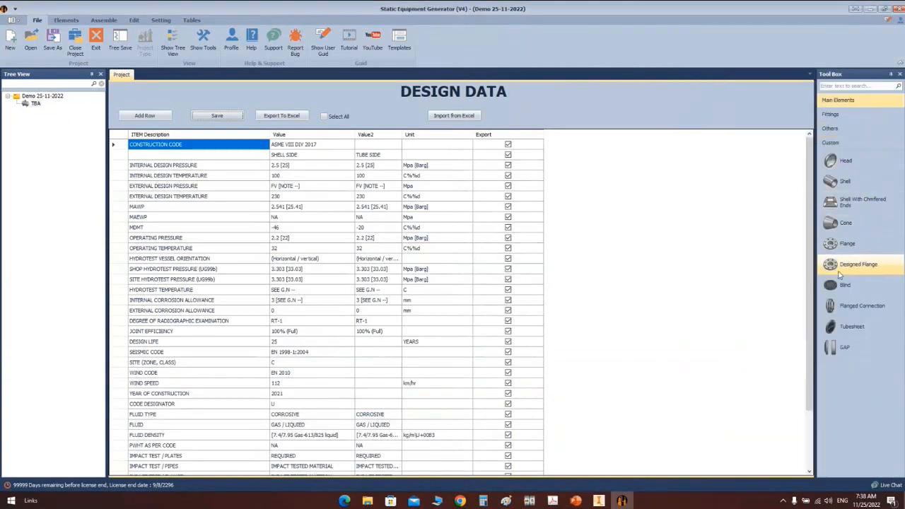
{"action": "left_click", "coordinate": [66, 19]}
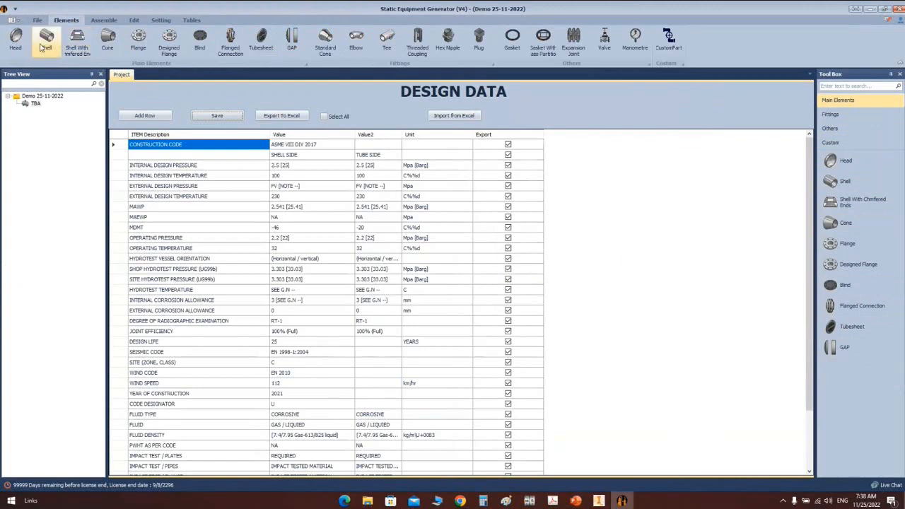
{"action": "left_click", "coordinate": [900, 75]}
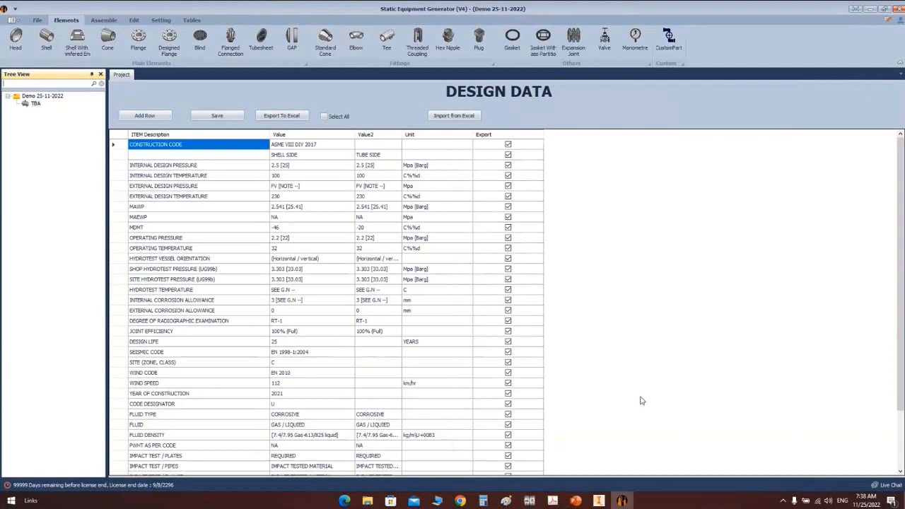
Step: Examine the TBA equipment's design data, covering the construction code and the shell-side and tube-side pressures and temperatures
{"action": "left_click", "coordinate": [36, 104]}
{"action": "left_click", "coordinate": [267, 150]}
{"action": "left_click", "coordinate": [298, 146]}
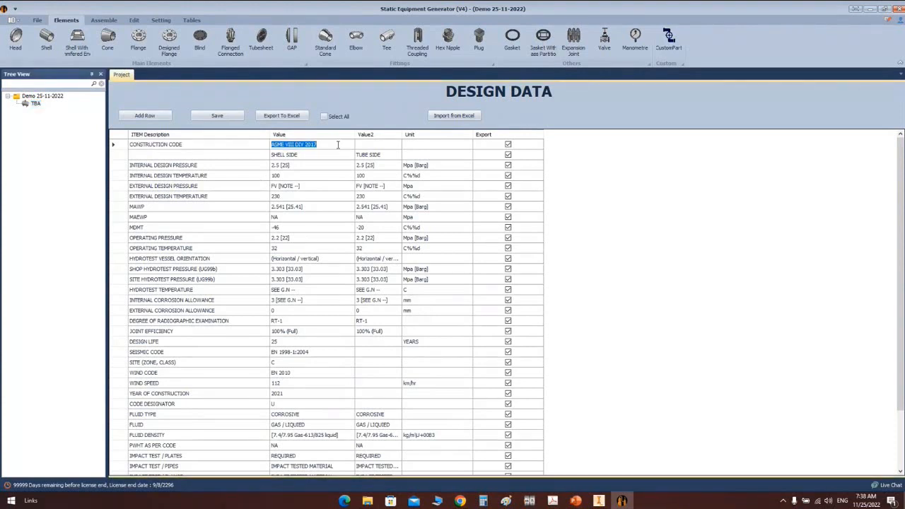
{"action": "left_click", "coordinate": [323, 157]}
{"action": "left_click", "coordinate": [370, 157]}
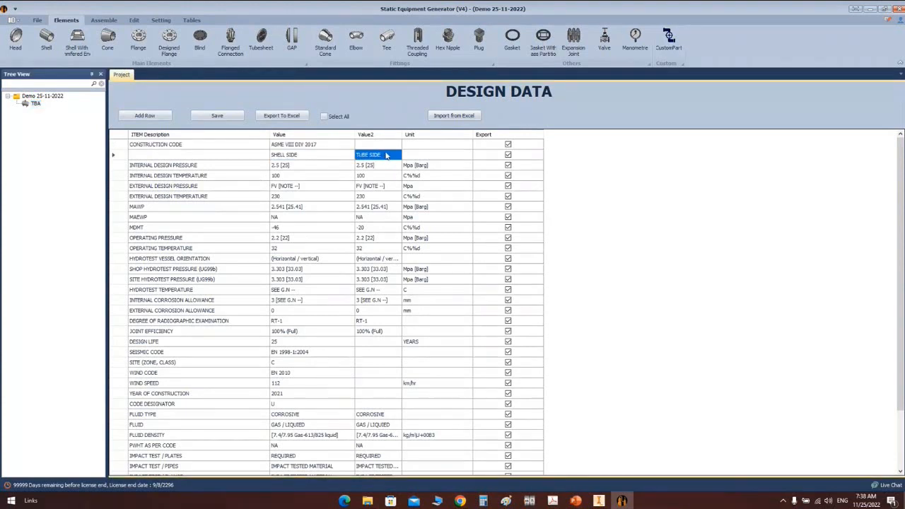
{"action": "left_click", "coordinate": [377, 176]}
{"action": "left_click", "coordinate": [378, 168]}
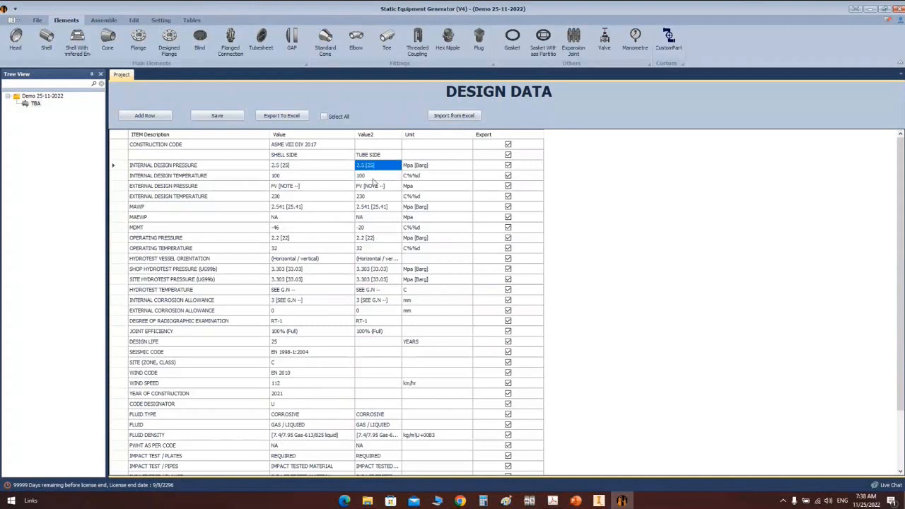
{"action": "left_click", "coordinate": [374, 177]}
{"action": "left_click", "coordinate": [326, 178]}
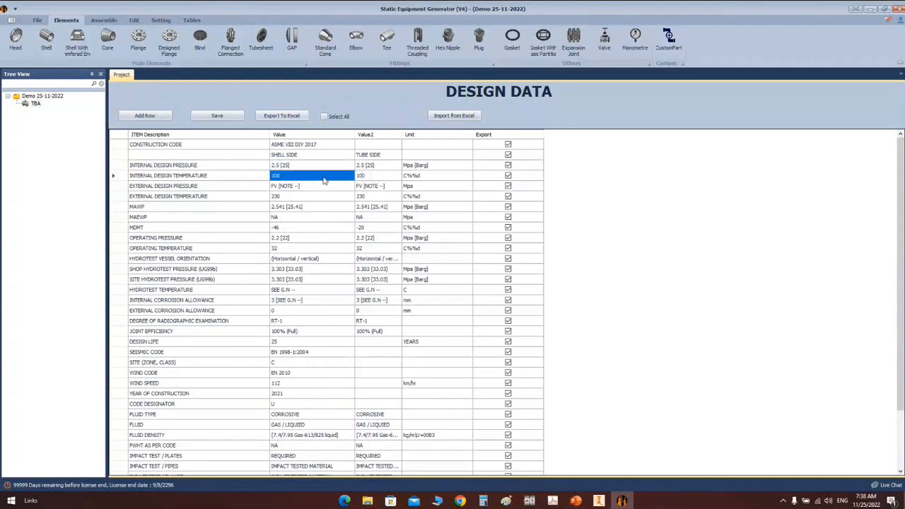
{"action": "left_click", "coordinate": [283, 177]}
{"action": "left_click", "coordinate": [289, 188]}
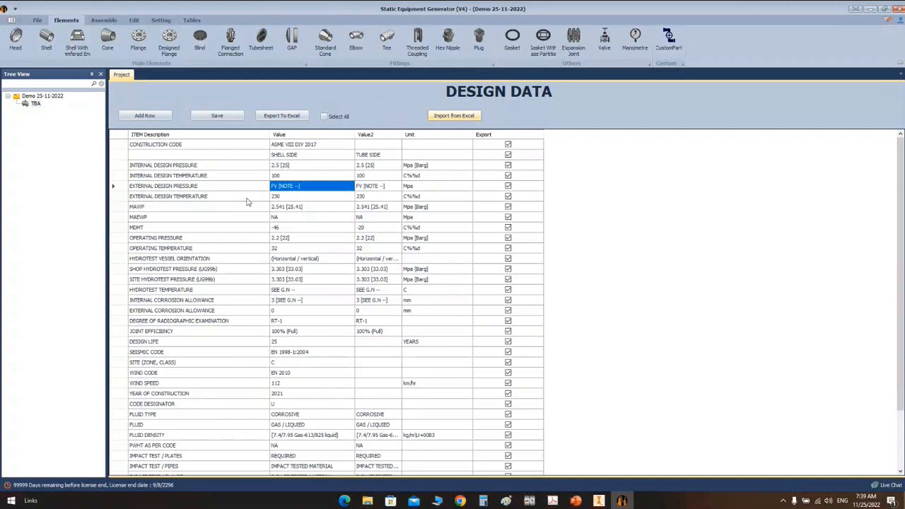
{"action": "left_click", "coordinate": [345, 208]}
{"action": "left_click", "coordinate": [300, 210]}
{"action": "left_click", "coordinate": [197, 169]}
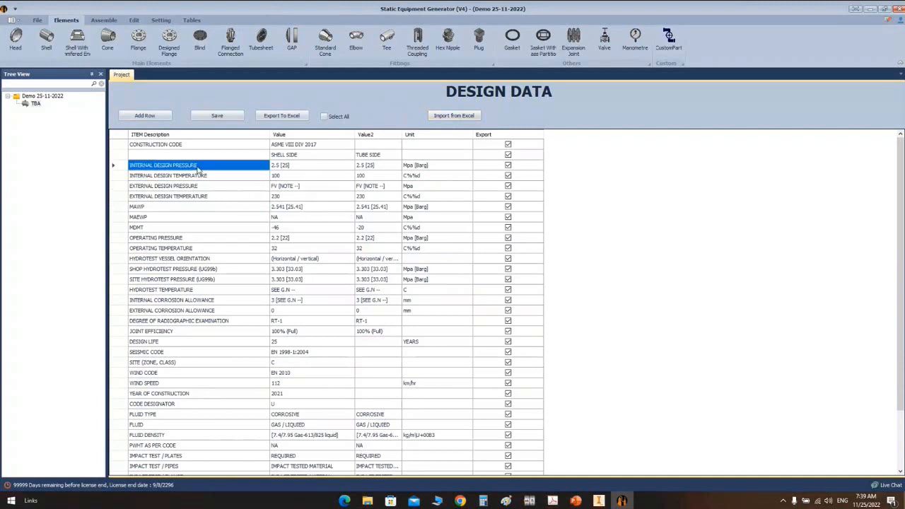
{"action": "left_click", "coordinate": [197, 169]}
{"action": "left_click_drag", "start_coordinate": [202, 168], "coordinate": [77, 164]}
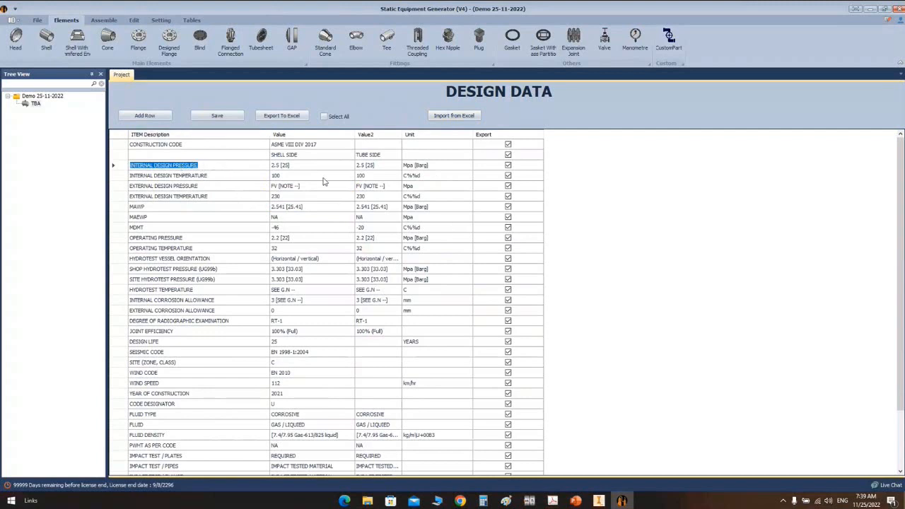
Step: View the form for adding a design data row, close it, and look through the remaining rows of the table
{"action": "left_click", "coordinate": [158, 117]}
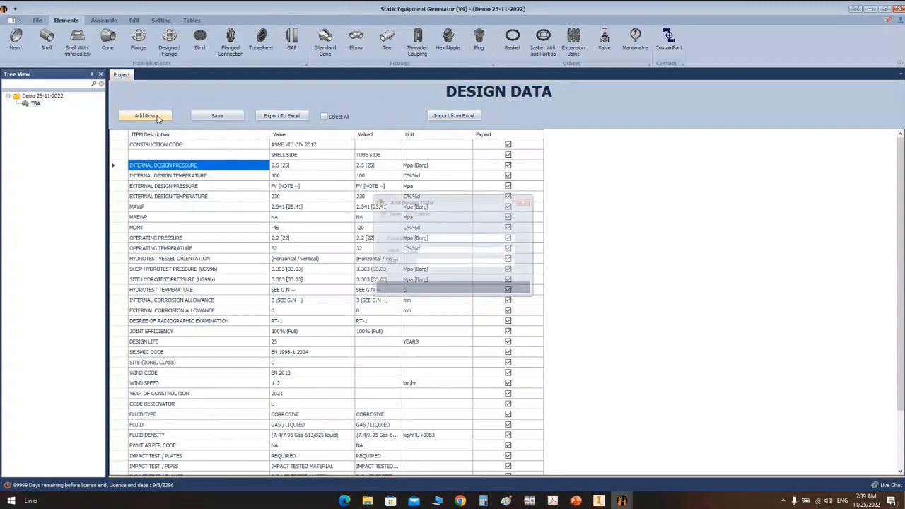
{"action": "left_click", "coordinate": [527, 203]}
{"action": "scroll", "coordinate": [413, 240], "scroll_direction": "down", "scroll_amount": 2}
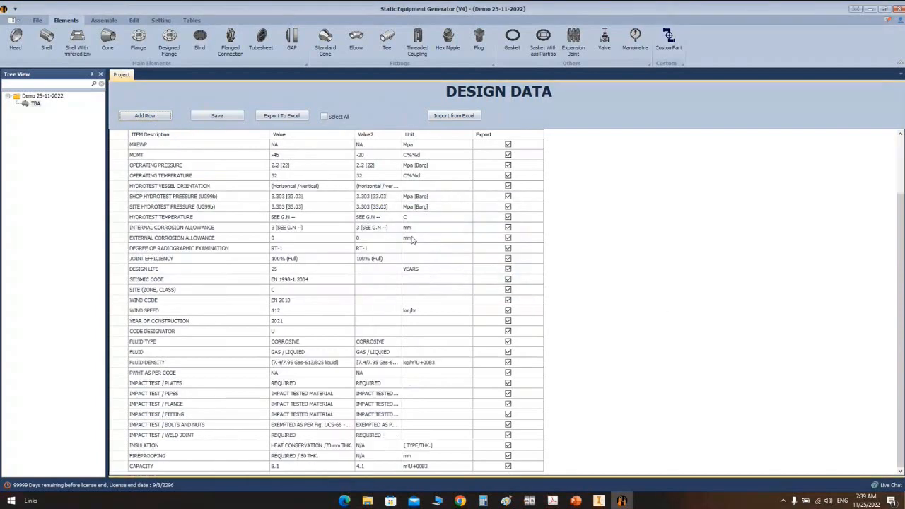
{"action": "scroll", "coordinate": [394, 220], "scroll_direction": "up", "scroll_amount": 2}
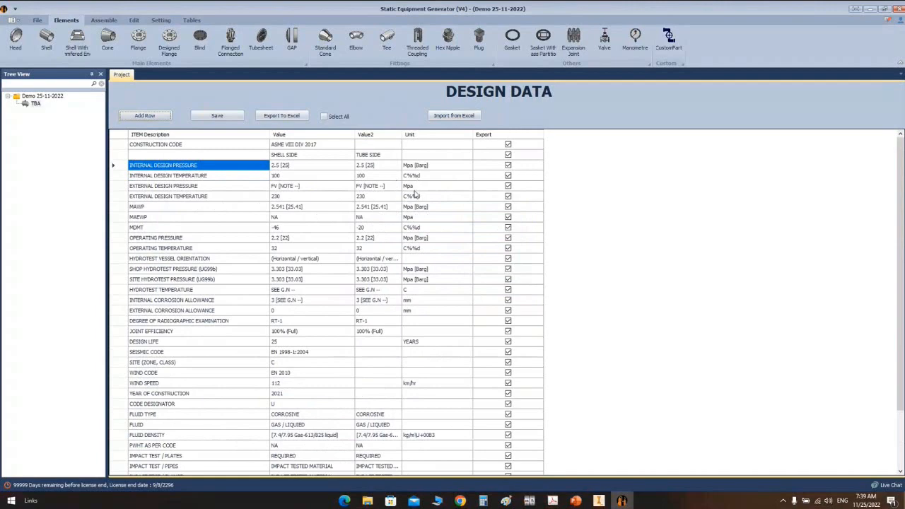
Step: Rename the TBA equipment in the project tree as EX-100
{"action": "left_click", "coordinate": [35, 104]}
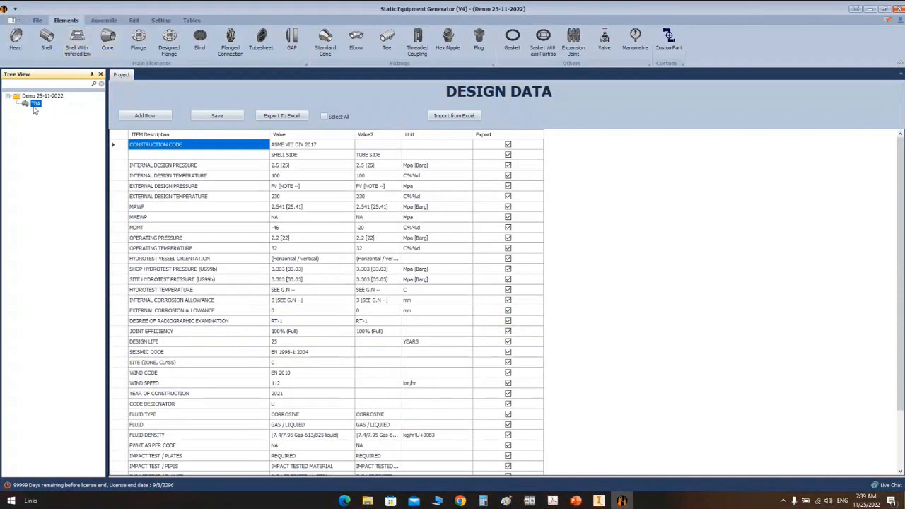
{"action": "right_click", "coordinate": [36, 105]}
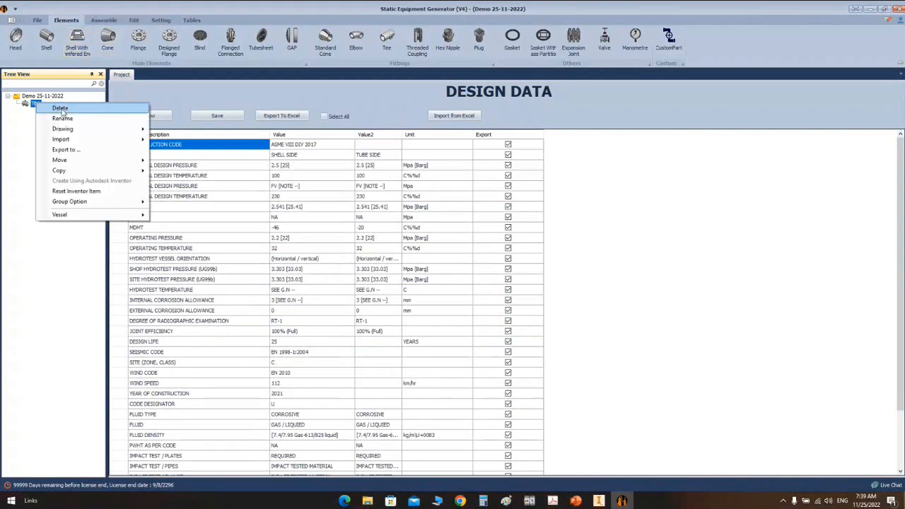
{"action": "left_click", "coordinate": [62, 119]}
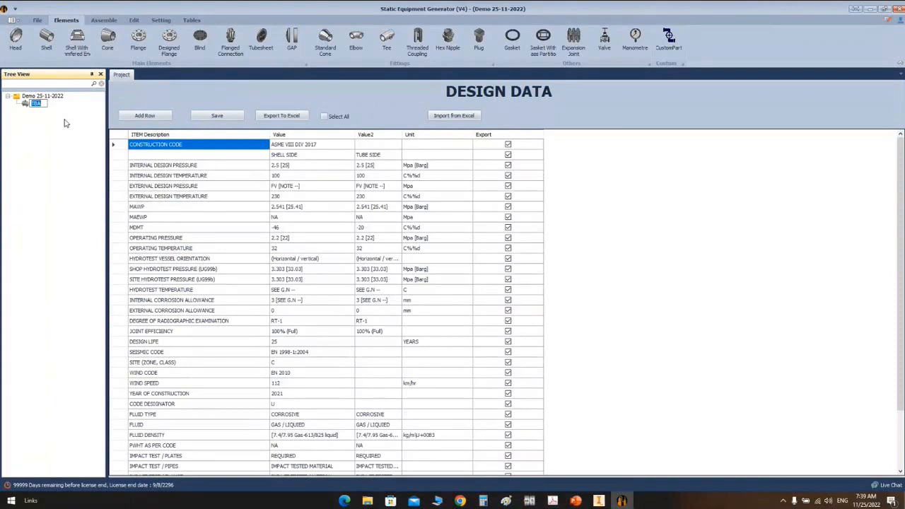
{"action": "type", "text": "EX-100"}
{"action": "key", "text": "Return"}
Step: Open the equipment settings of EX-100 and review the position and direction options and the delivered plate length and width
{"action": "left_click", "coordinate": [37, 105]}
{"action": "left_click", "coordinate": [162, 21]}
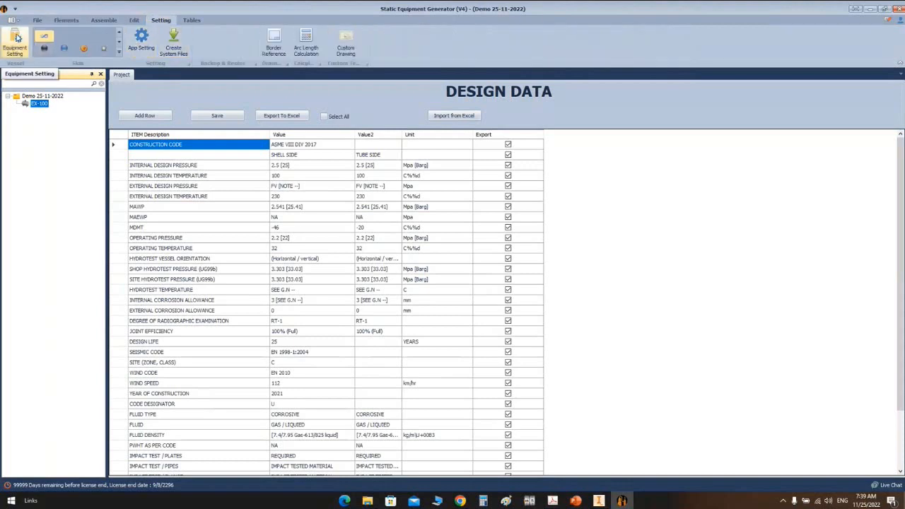
{"action": "left_click", "coordinate": [14, 44]}
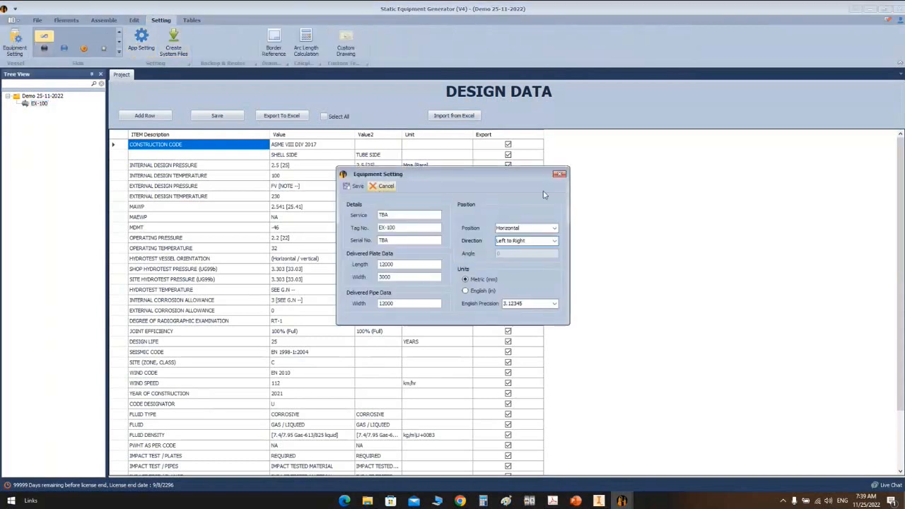
{"action": "left_click", "coordinate": [555, 228]}
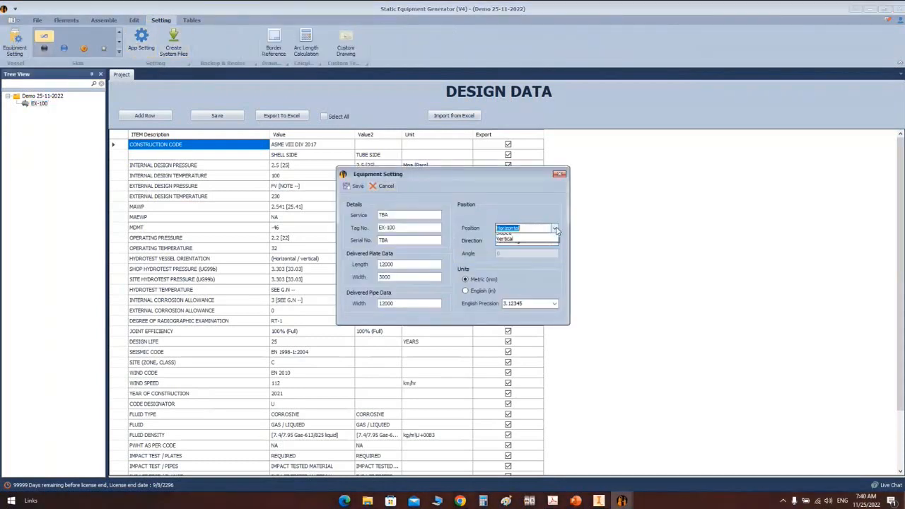
{"action": "left_click", "coordinate": [558, 230]}
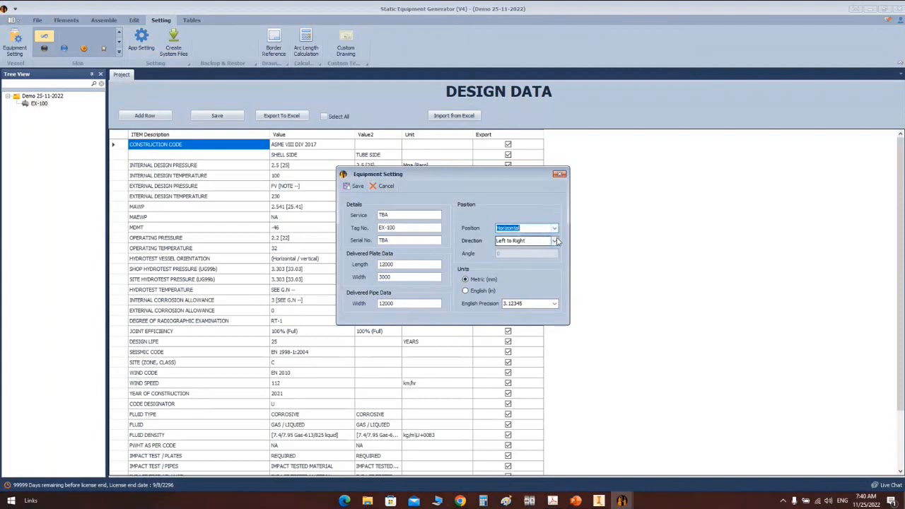
{"action": "left_click", "coordinate": [556, 240]}
{"action": "left_click", "coordinate": [553, 237]}
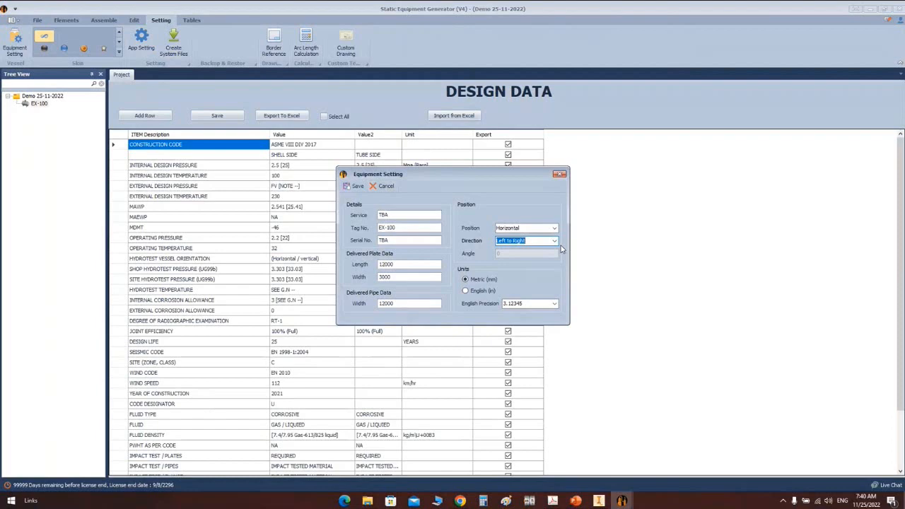
{"action": "double_click", "coordinate": [394, 266]}
{"action": "double_click", "coordinate": [390, 277]}
{"action": "left_click_drag", "start_coordinate": [403, 266], "coordinate": [368, 276]}
Step: Set the EX-100 service to Heat Exchanger and the serial number to 100-100, and save the equipment settings
{"action": "left_click_drag", "start_coordinate": [399, 216], "coordinate": [346, 217]}
{"action": "type", "text": "Heat Exchanger"}
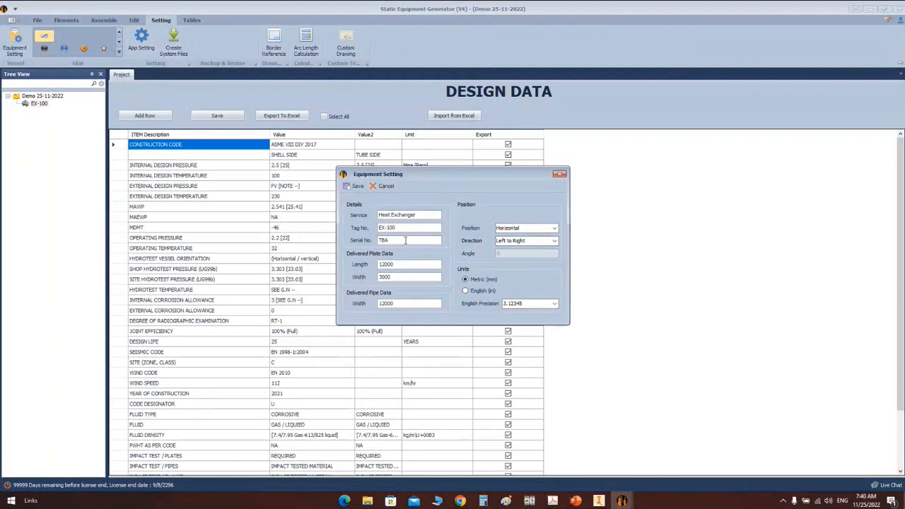
{"action": "double_click", "coordinate": [387, 240]}
{"action": "type", "text": "100-100"}
{"action": "left_click", "coordinate": [355, 187]}
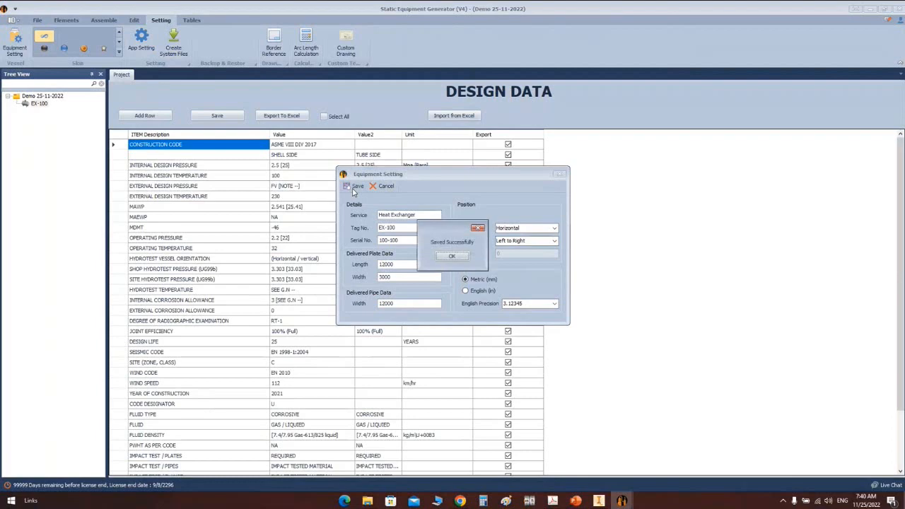
{"action": "left_click", "coordinate": [456, 261]}
Step: Launch Inventor Read-only Mode 2020 from the desktop and open the TBA assembly
{"action": "left_click", "coordinate": [34, 107]}
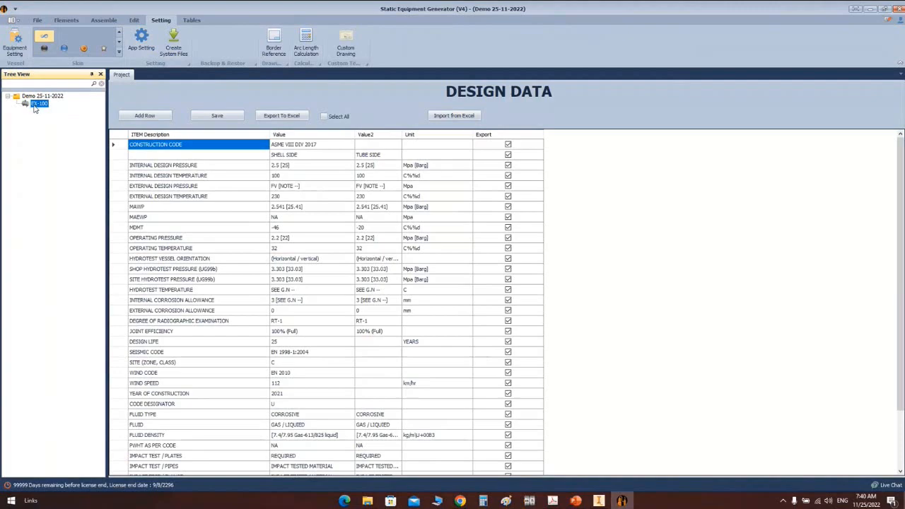
{"action": "left_click", "coordinate": [871, 10]}
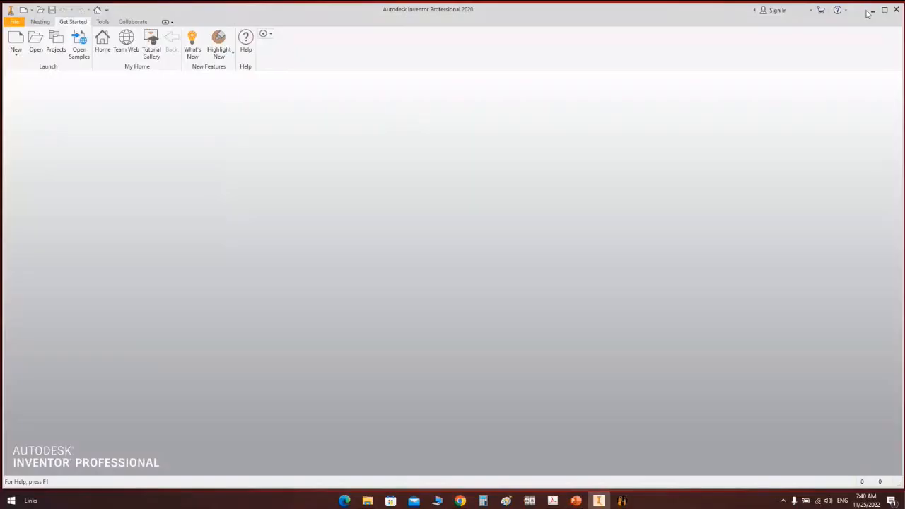
{"action": "left_click", "coordinate": [873, 10]}
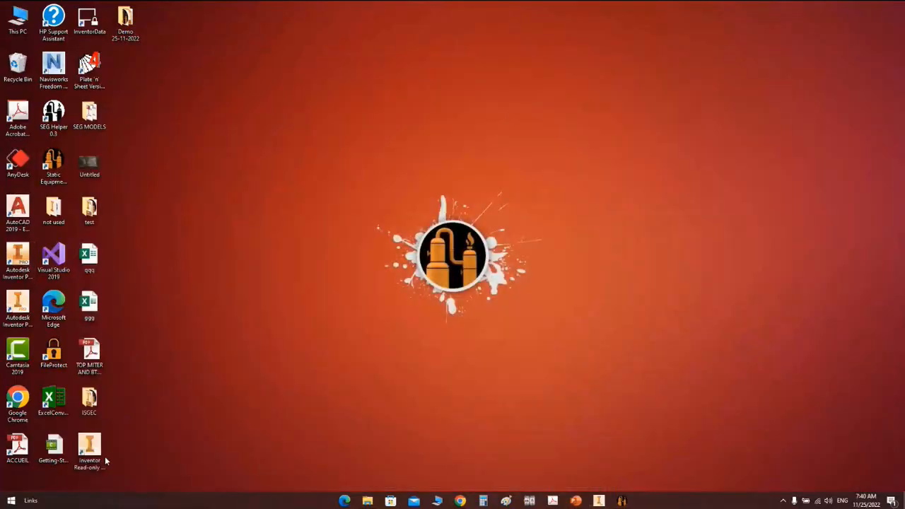
{"action": "double_click", "coordinate": [94, 447]}
{"action": "right_click", "coordinate": [279, 2]}
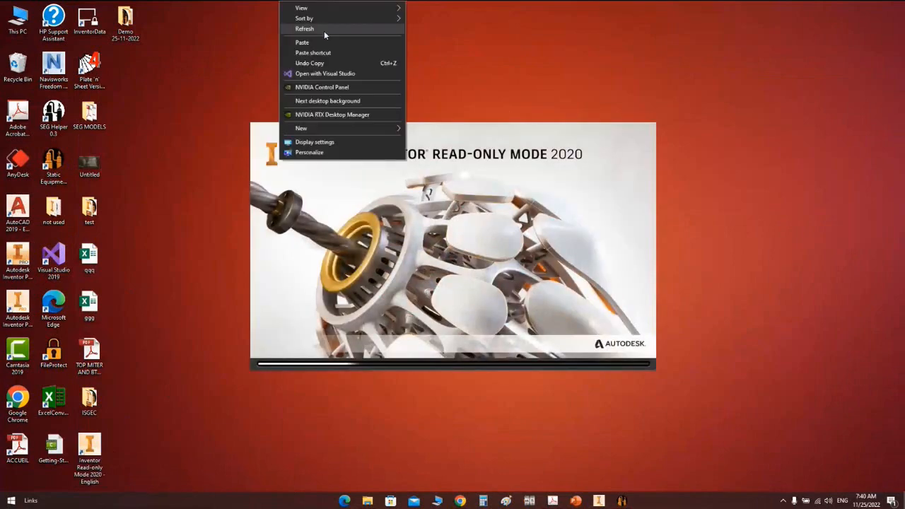
{"action": "left_click", "coordinate": [324, 32]}
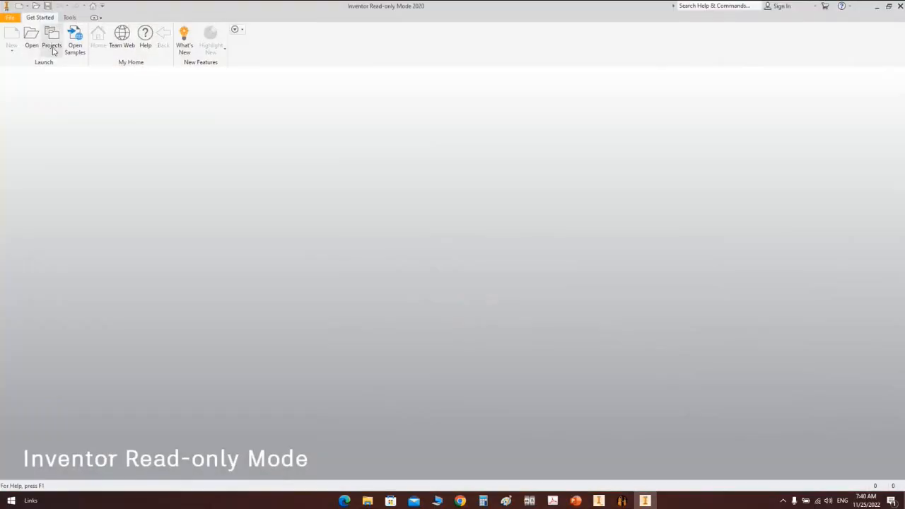
{"action": "left_click", "coordinate": [31, 36]}
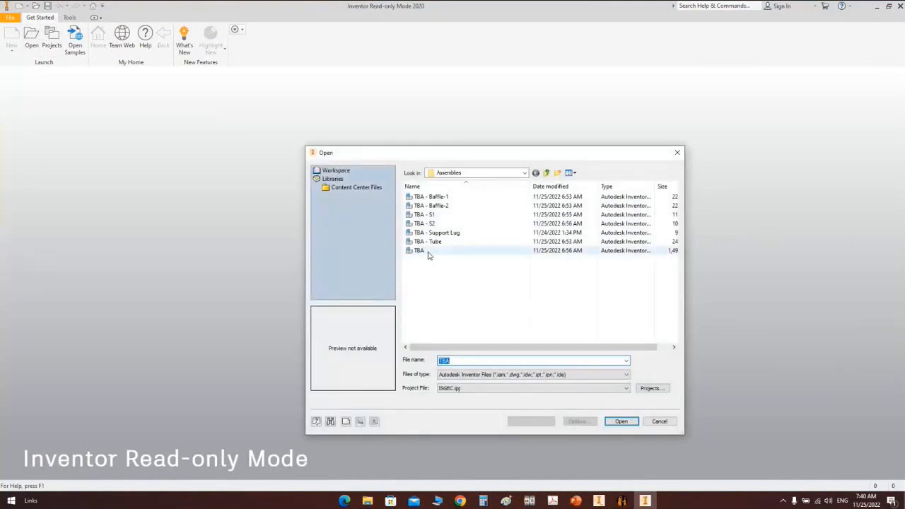
{"action": "double_click", "coordinate": [428, 255]}
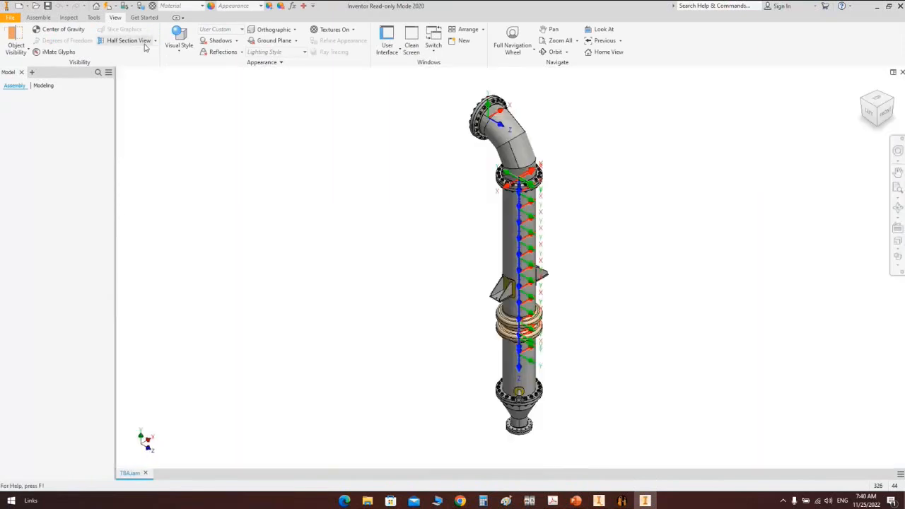
Step: Hide all work features in the TBA assembly and examine the flanged connection at the elbow end from the left view
{"action": "left_click", "coordinate": [11, 54]}
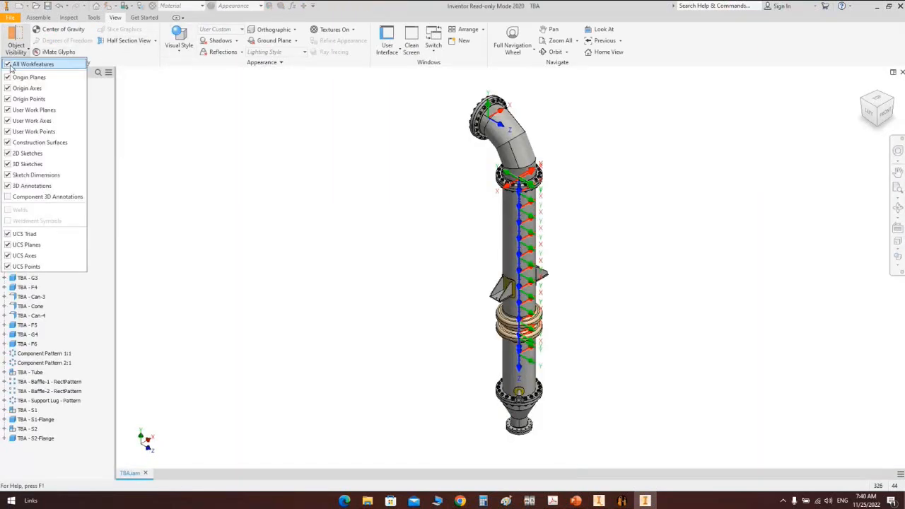
{"action": "left_click", "coordinate": [12, 64]}
{"action": "left_click", "coordinate": [870, 113]}
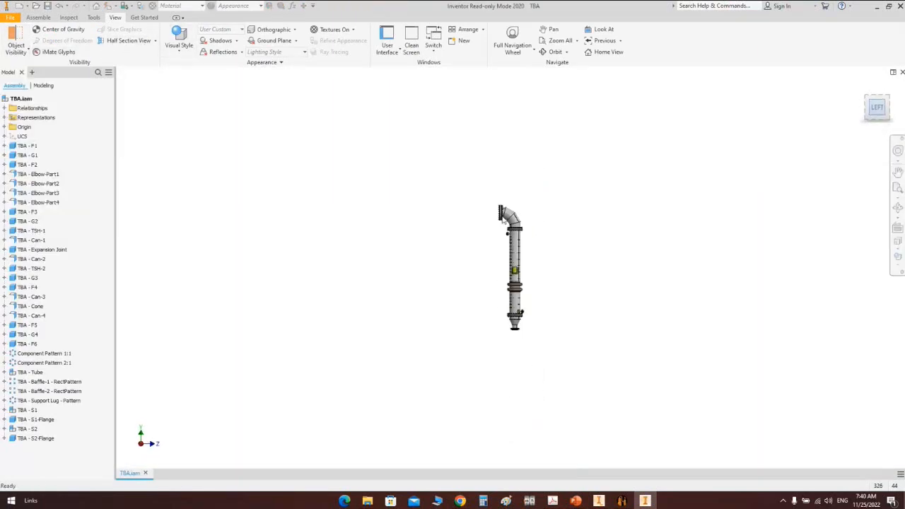
{"action": "scroll", "coordinate": [483, 187], "scroll_direction": "up", "scroll_amount": 5}
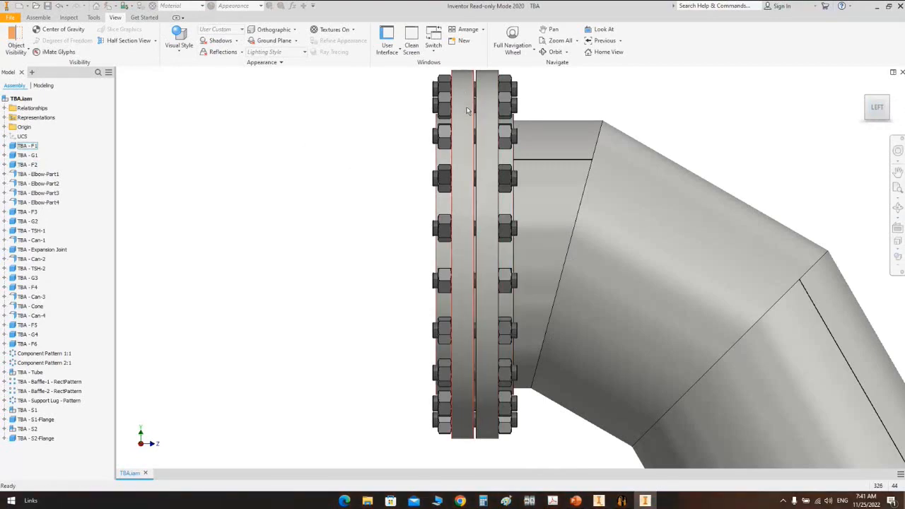
Step: Switch back to Static Equipment Generator and add a designed flange named F1 to EX-100
{"action": "left_click", "coordinate": [622, 501]}
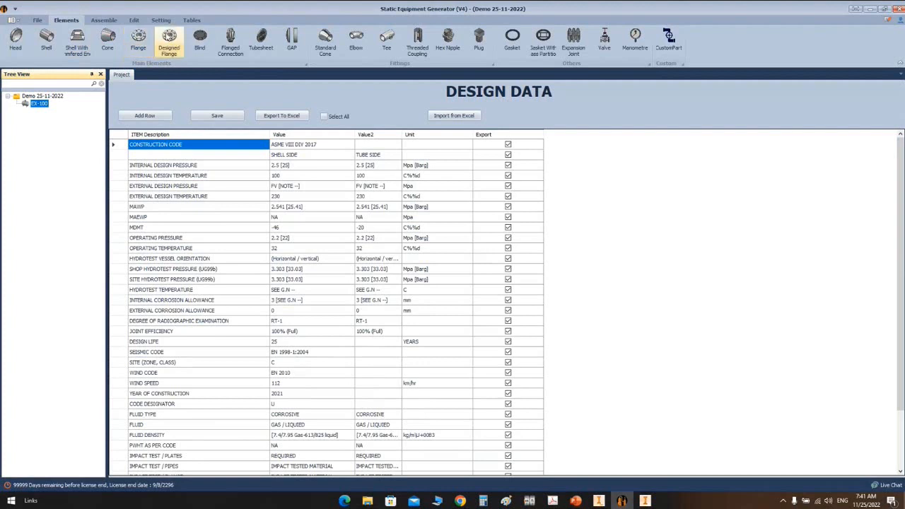
{"action": "left_click", "coordinate": [177, 47]}
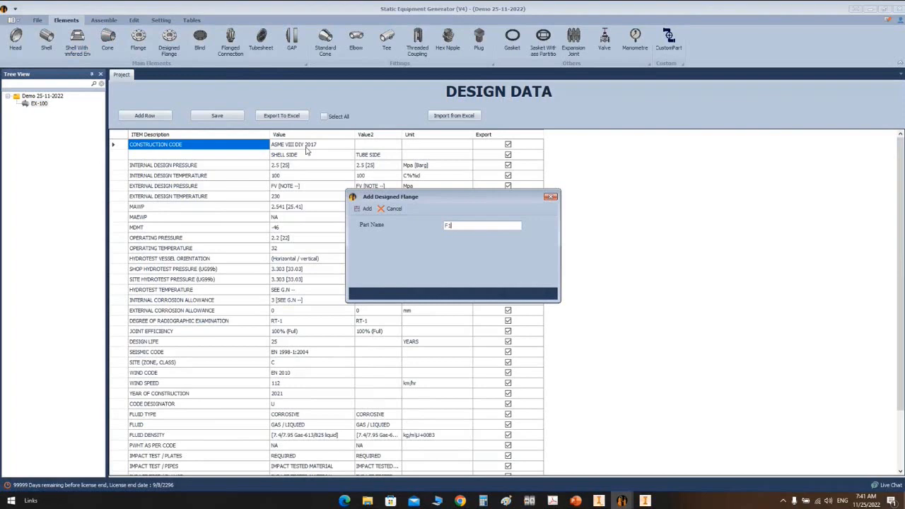
{"action": "type", "text": "F1"}
{"action": "key", "text": "Return"}
Step: Open flange F1, compare several designed flange types, and choose Loose Slip On-FF
{"action": "left_click", "coordinate": [43, 111]}
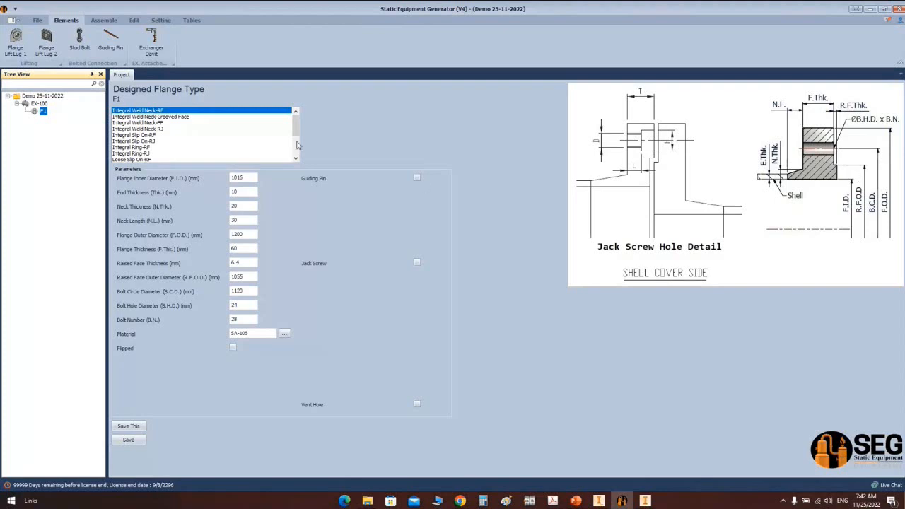
{"action": "left_click", "coordinate": [181, 117]}
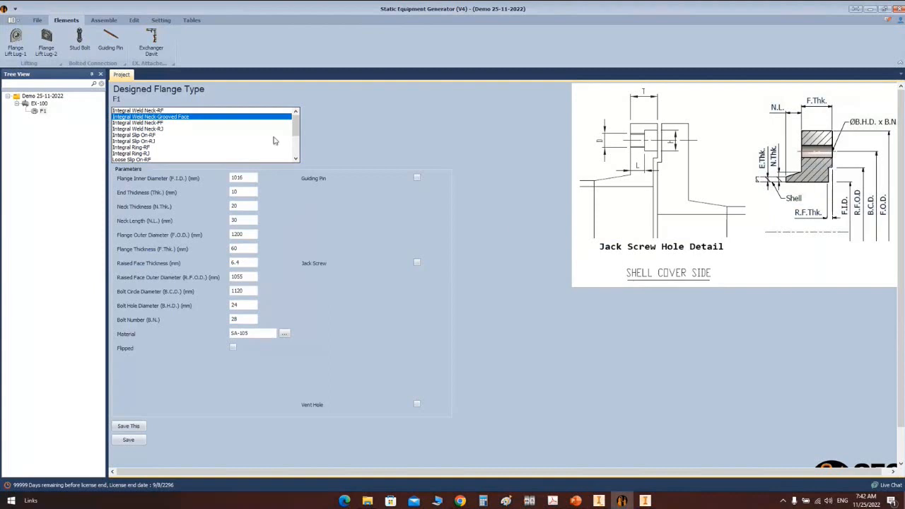
{"action": "left_click_drag", "start_coordinate": [297, 120], "coordinate": [297, 148]}
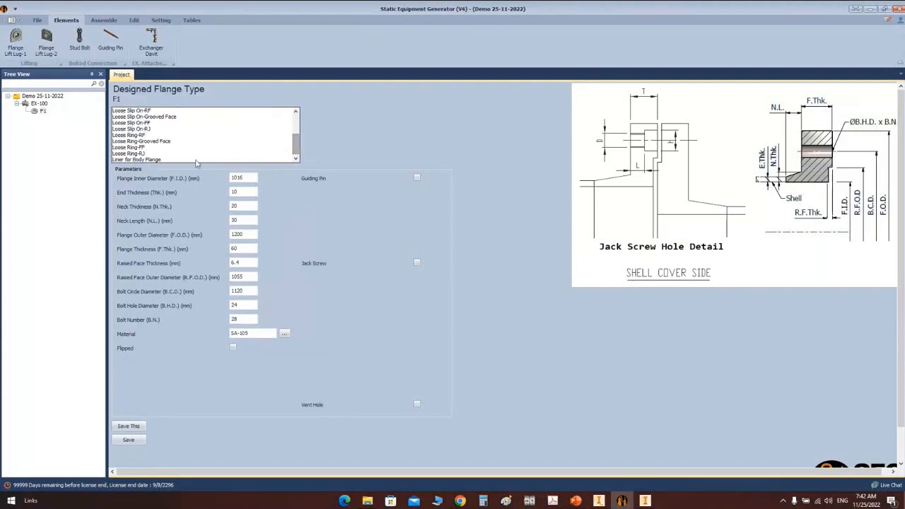
{"action": "left_click", "coordinate": [130, 148]}
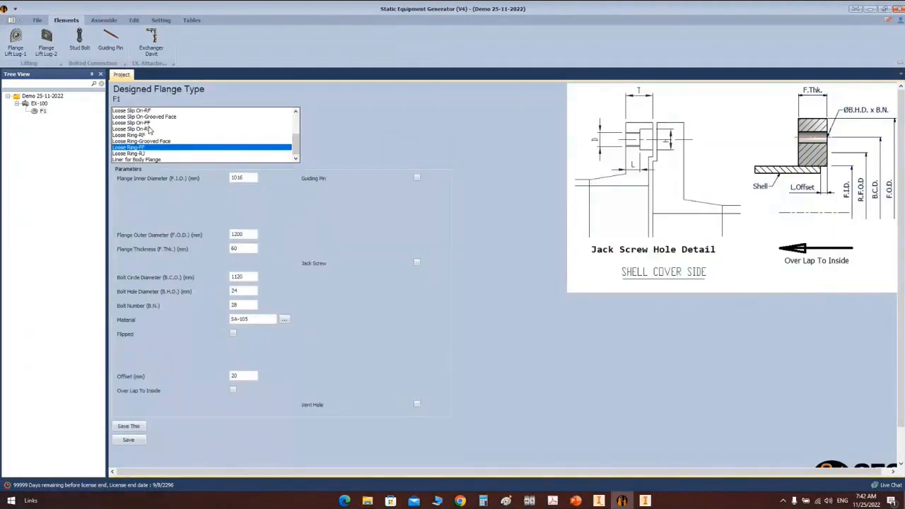
{"action": "left_click", "coordinate": [148, 123]}
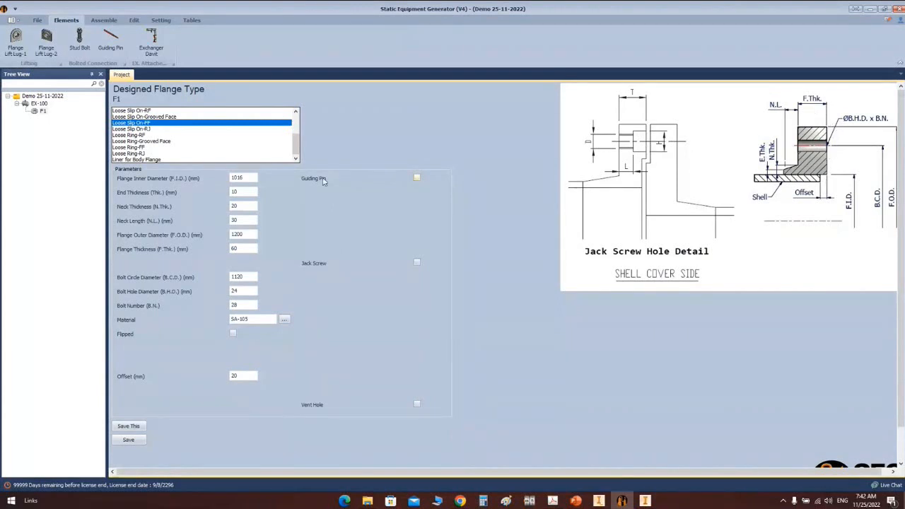
Step: Set flange F1's inner diameter to 513 mm, neck thickness to 10 mm and neck length to 20 mm
{"action": "left_click", "coordinate": [251, 177]}
{"action": "left_click_drag", "start_coordinate": [252, 178], "coordinate": [215, 181]}
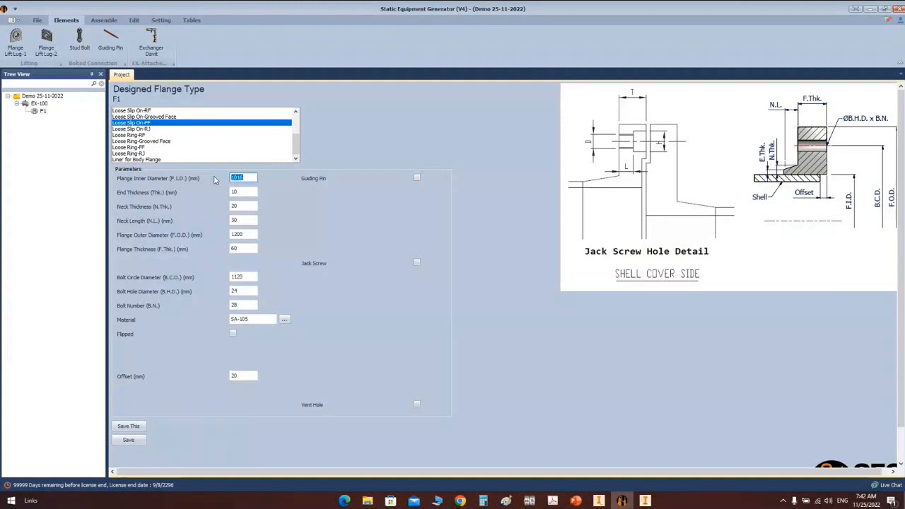
{"action": "type", "text": "513"}
{"action": "key", "text": "Tab"}
{"action": "type", "text": "1"}
{"action": "key", "text": "Tab"}
{"action": "key", "text": "Tab"}
{"action": "type", "text": "20"}
{"action": "key", "text": "Tab"}
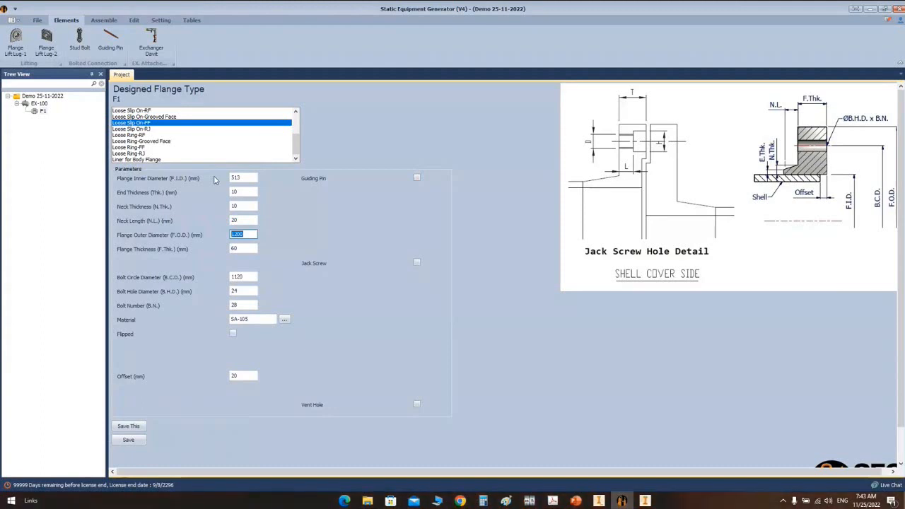
Step: Set F1's outer diameter to 700 mm, thickness to 42 mm, bolt circle diameter to 635 mm, bolt hole diameter to 32 mm and bolt number to 20
{"action": "type", "text": "70"}
{"action": "key", "text": "Tab"}
{"action": "key", "text": "Tab"}
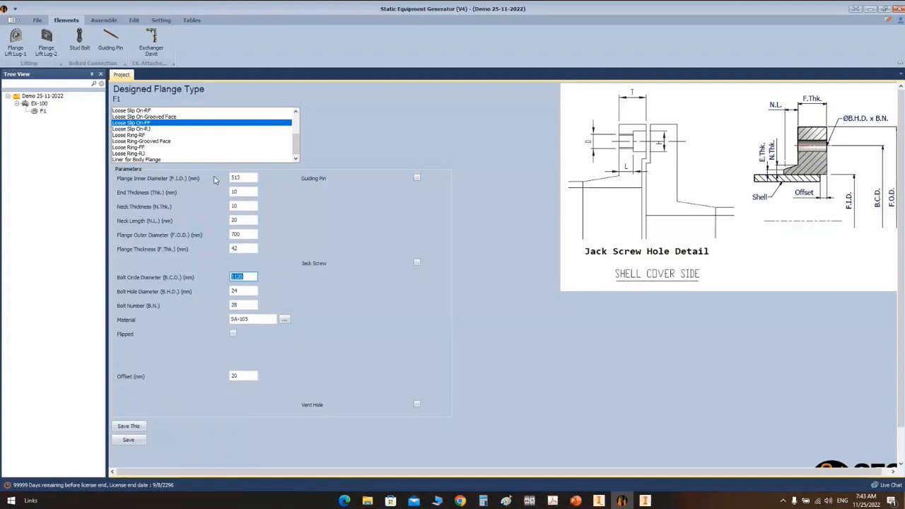
{"action": "type", "text": "635"}
{"action": "key", "text": "Tab"}
{"action": "type", "text": "32"}
{"action": "key", "text": "Tab"}
{"action": "type", "text": "2"}
{"action": "key", "text": "Tab"}
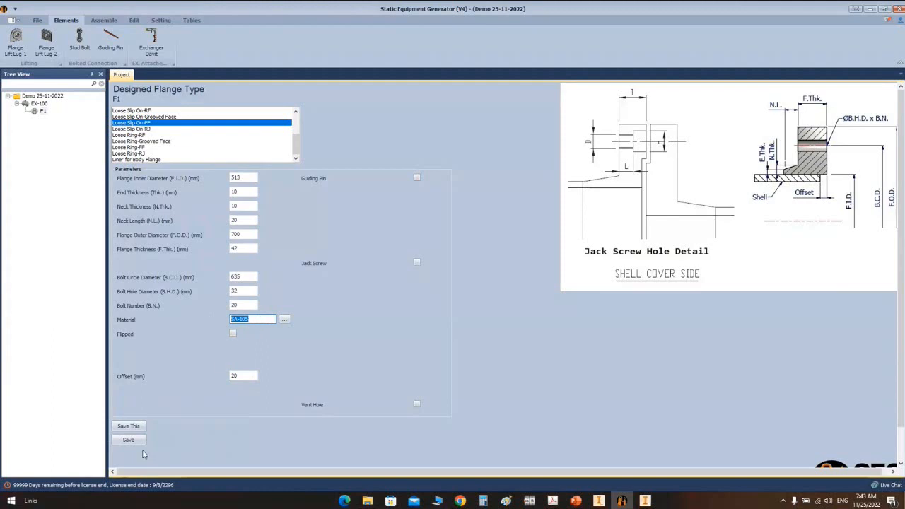
Step: Set the material of flange F1 to SA-350 LF2 Cl. 1
{"action": "left_click_drag", "start_coordinate": [259, 320], "coordinate": [239, 320]}
{"action": "type", "text": "350 LF2 Cl."}
Step: Set flange F1's material to SA-105 and its offset to 0 mm, and save the flange
{"action": "scroll", "coordinate": [241, 324], "scroll_direction": "down", "scroll_amount": 1}
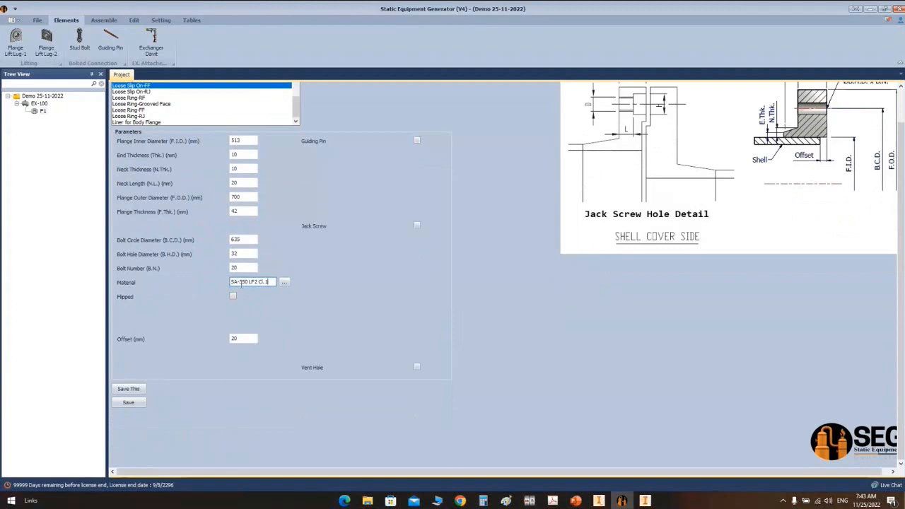
{"action": "left_click_drag", "start_coordinate": [241, 283], "coordinate": [316, 284]}
{"action": "type", "text": "105"}
{"action": "double_click", "coordinate": [239, 340]}
{"action": "left_click", "coordinate": [133, 404]}
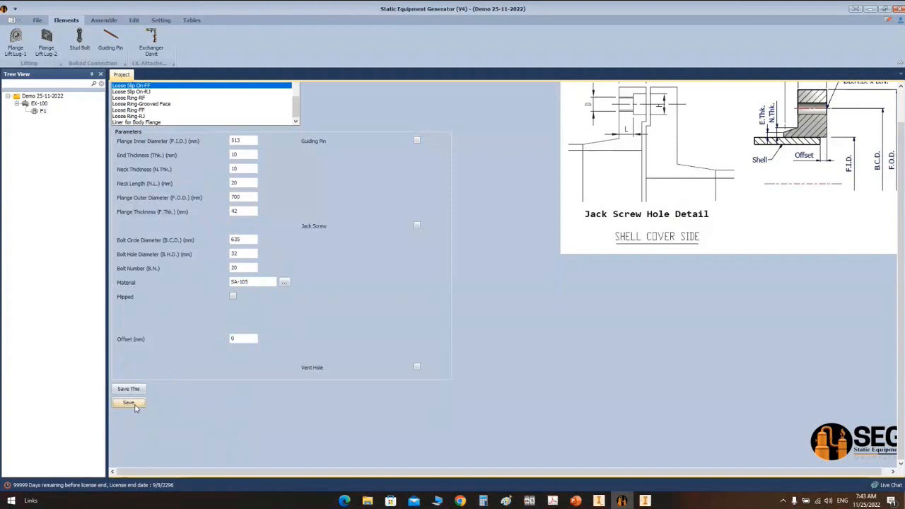
Step: Start the Inventor assembly of EX-100 and switch to Autodesk Inventor Professional to view it
{"action": "left_click", "coordinate": [44, 104]}
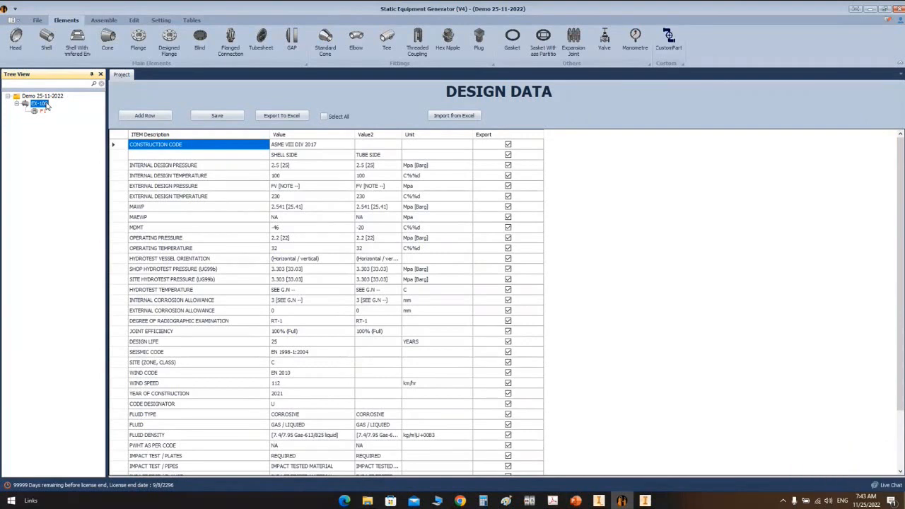
{"action": "left_click", "coordinate": [103, 20]}
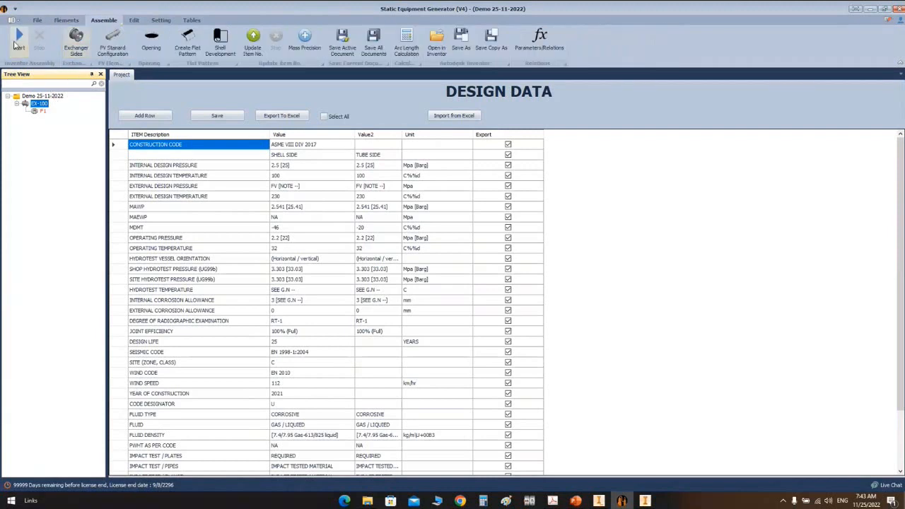
{"action": "left_click", "coordinate": [19, 42]}
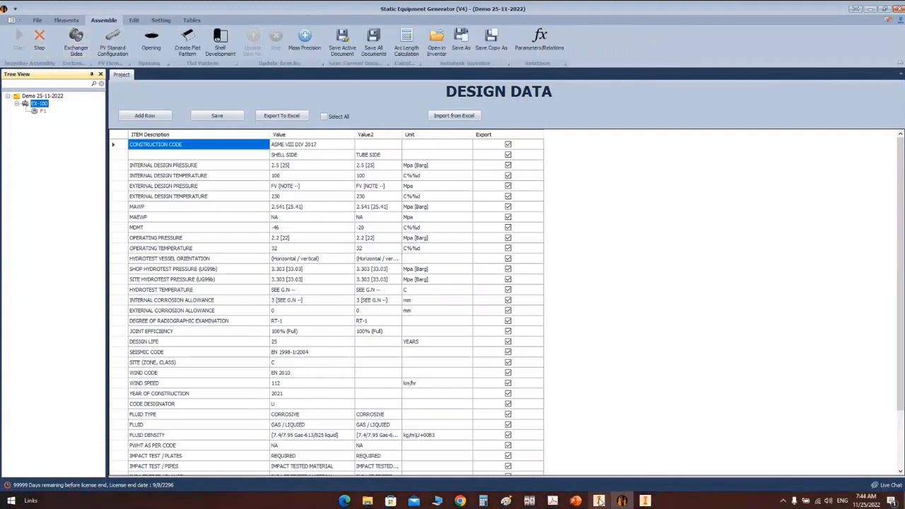
{"action": "mouse_move", "coordinate": [598, 501]}
{"action": "mouse_move", "coordinate": [604, 462]}
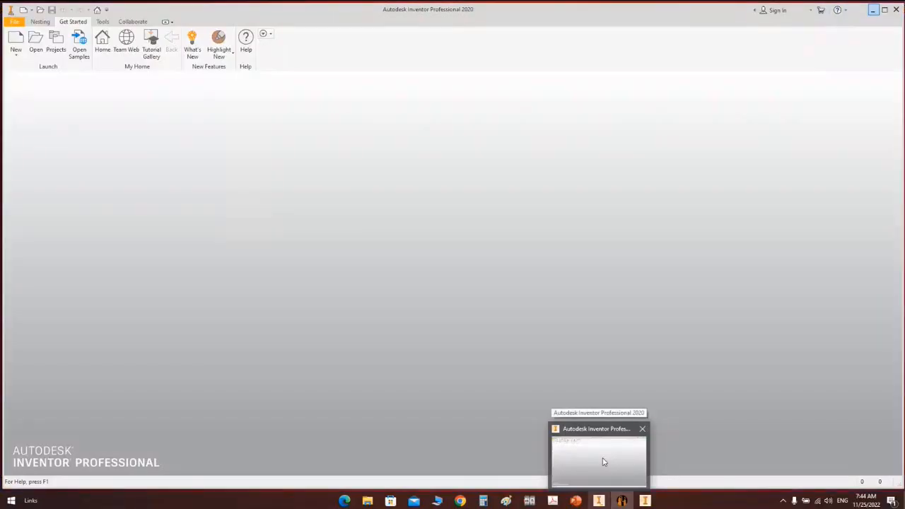
{"action": "left_click", "coordinate": [604, 462]}
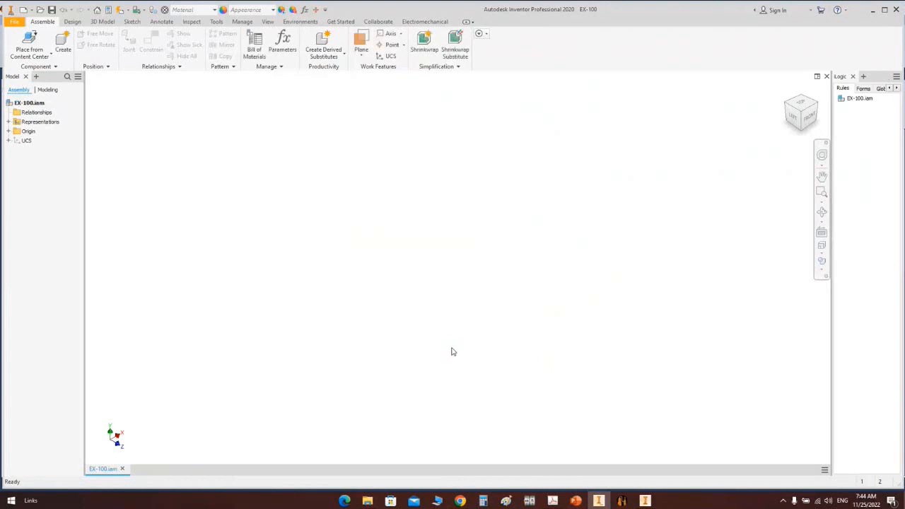
Step: Examine the generated flange F1 from the left side and at an angle showing its bolt holes
{"action": "left_click", "coordinate": [810, 115]}
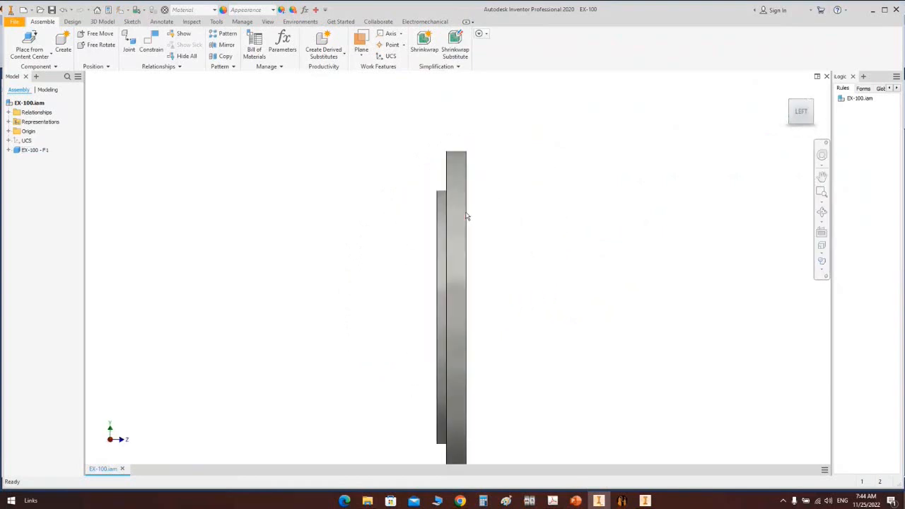
{"action": "left_click", "coordinate": [822, 212]}
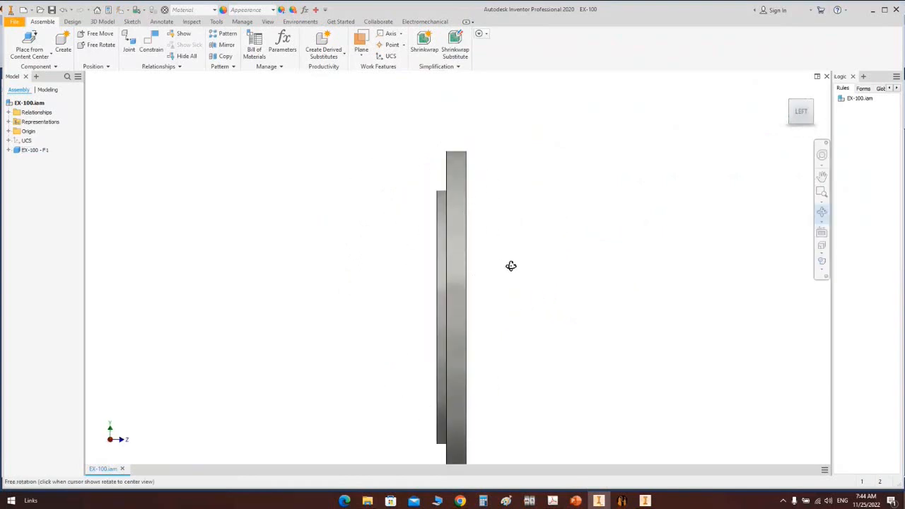
{"action": "left_click_drag", "start_coordinate": [510, 266], "coordinate": [455, 192]}
{"action": "scroll", "coordinate": [466, 206], "scroll_direction": "up", "scroll_amount": 4}
{"action": "key", "text": "Escape"}
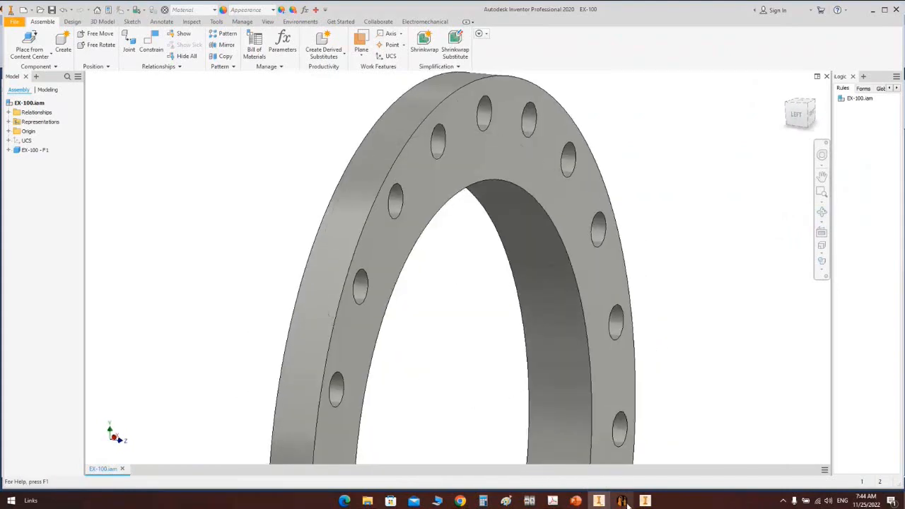
Step: Switch to Static Equipment Generator, add a designed flange element named G1 to EX-100 and open its definition
{"action": "left_click", "coordinate": [623, 501]}
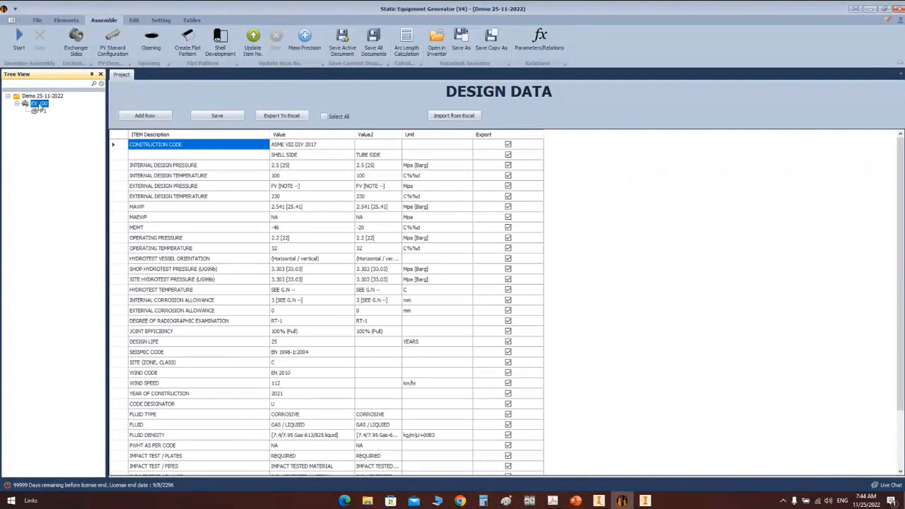
{"action": "left_click", "coordinate": [65, 20]}
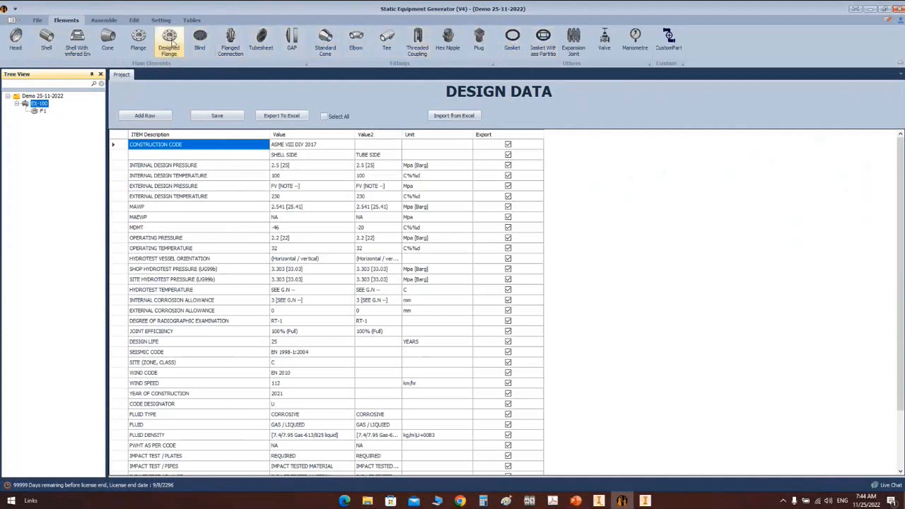
{"action": "left_click", "coordinate": [170, 42]}
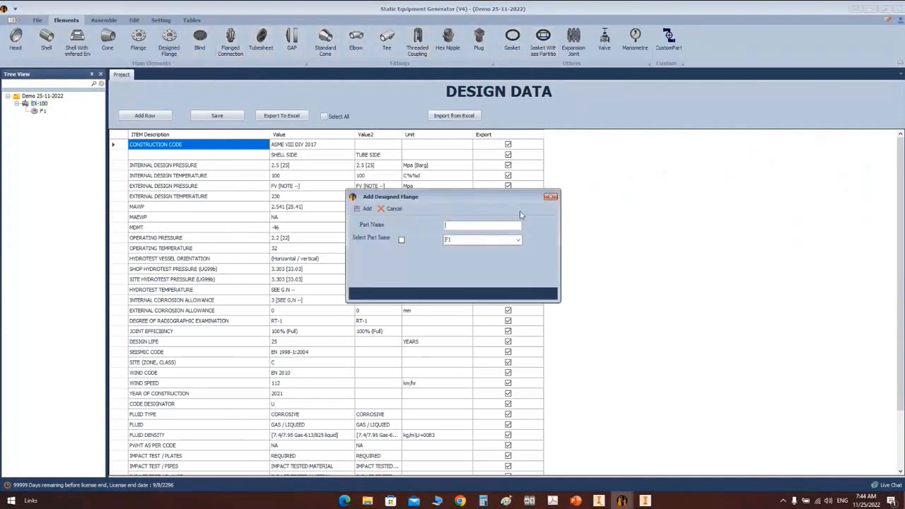
{"action": "left_click", "coordinate": [475, 227]}
{"action": "type", "text": "G1"}
{"action": "key", "text": "Return"}
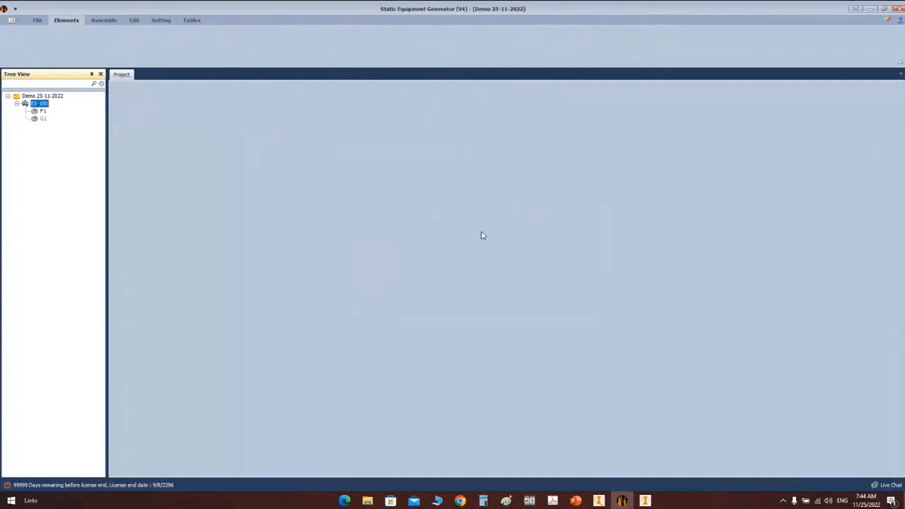
{"action": "left_click", "coordinate": [42, 119]}
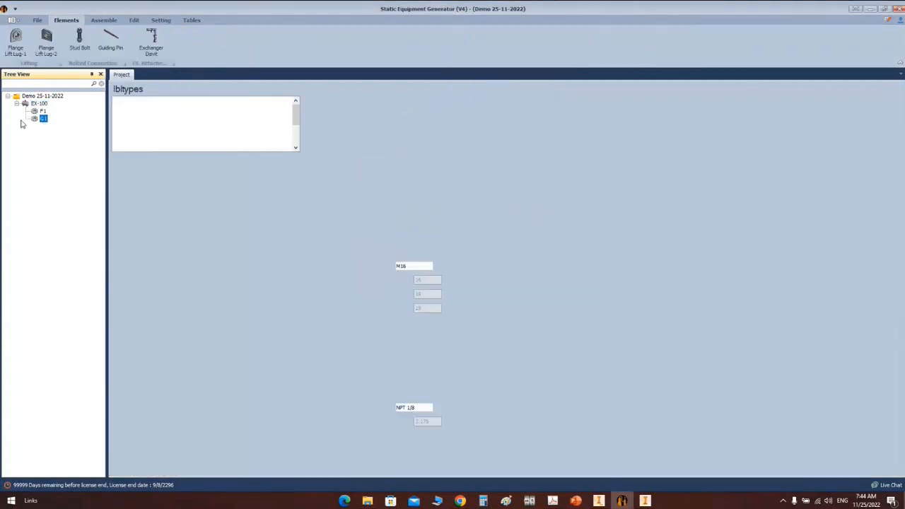
Step: Define G1 as a Liner for Body Flange with inner diameter 500 mm, thickness 4.5 mm and width 20 mm, and save it
{"action": "left_click_drag", "start_coordinate": [297, 132], "coordinate": [299, 153]}
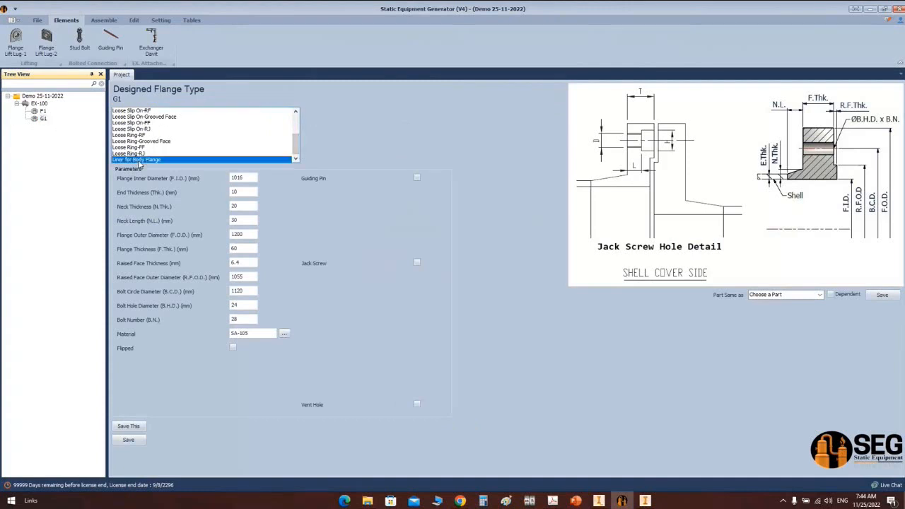
{"action": "left_click", "coordinate": [193, 160]}
{"action": "key", "text": "Tab"}
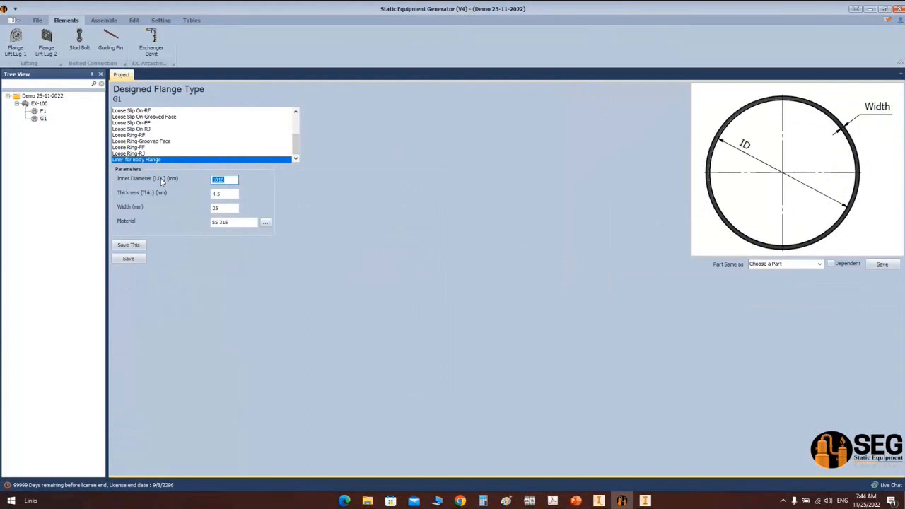
{"action": "type", "text": "500"}
{"action": "key", "text": "Tab"}
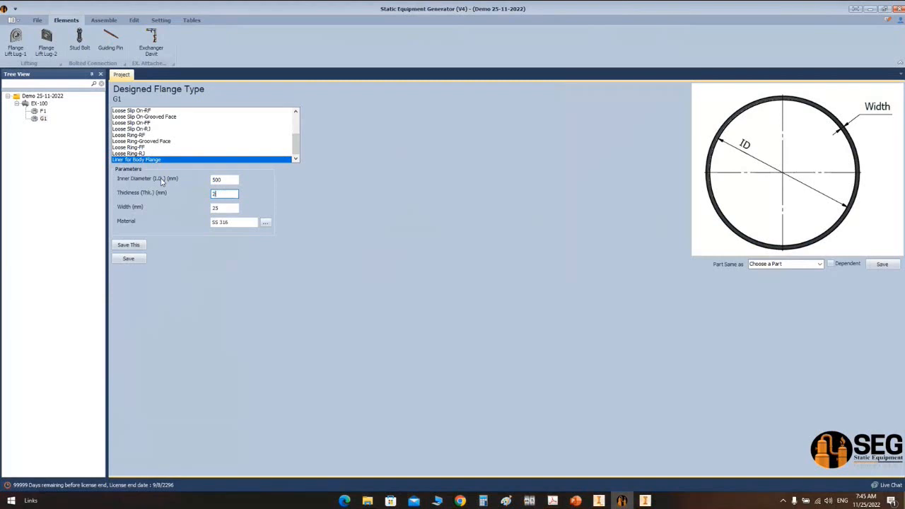
{"action": "key", "text": "Tab"}
{"action": "type", "text": "20"}
{"action": "left_click", "coordinate": [128, 259]}
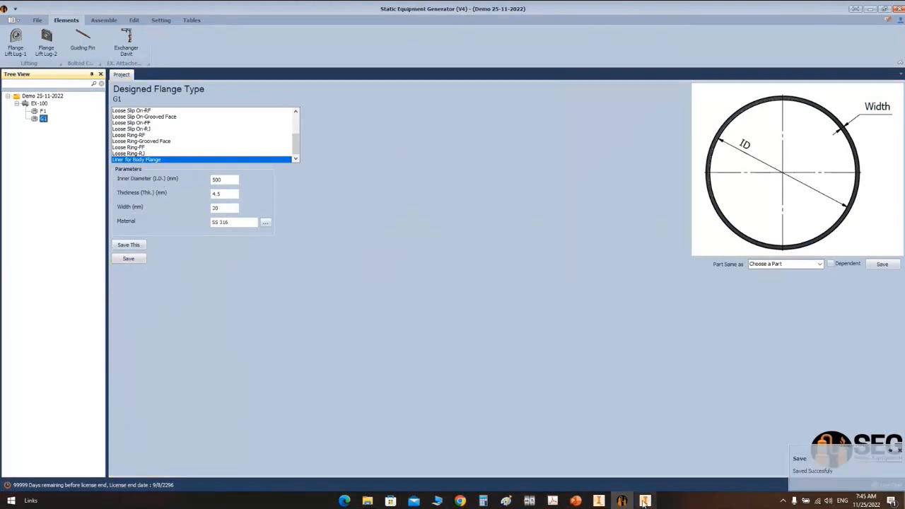
{"action": "left_click", "coordinate": [39, 103]}
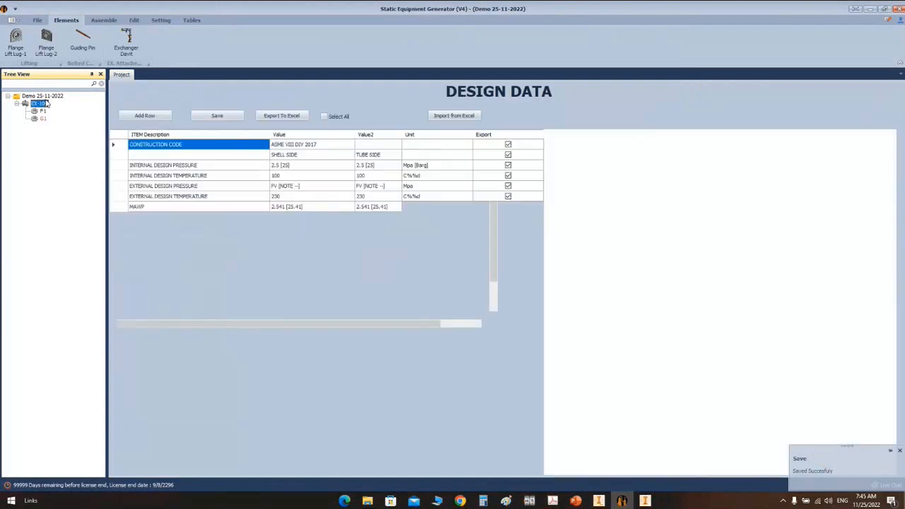
Step: Switch to Inventor Read-only Mode and cut the TBA assembly with a half section view through the YZ plane
{"action": "left_click", "coordinate": [645, 501]}
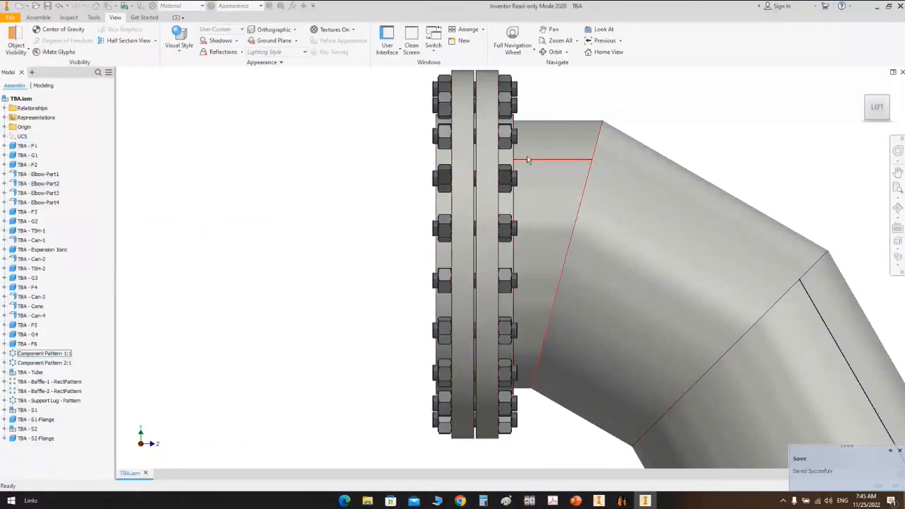
{"action": "left_click", "coordinate": [155, 40]}
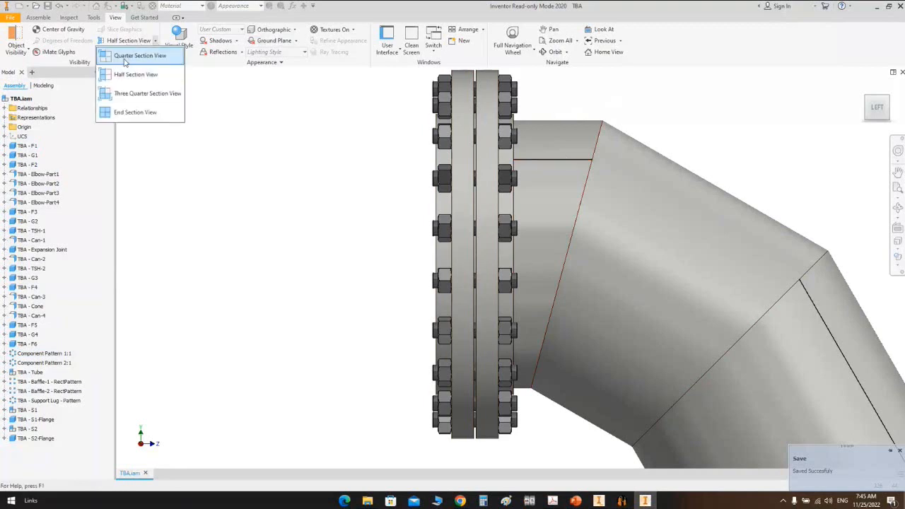
{"action": "left_click", "coordinate": [127, 73]}
{"action": "left_click", "coordinate": [4, 126]}
{"action": "left_click", "coordinate": [34, 136]}
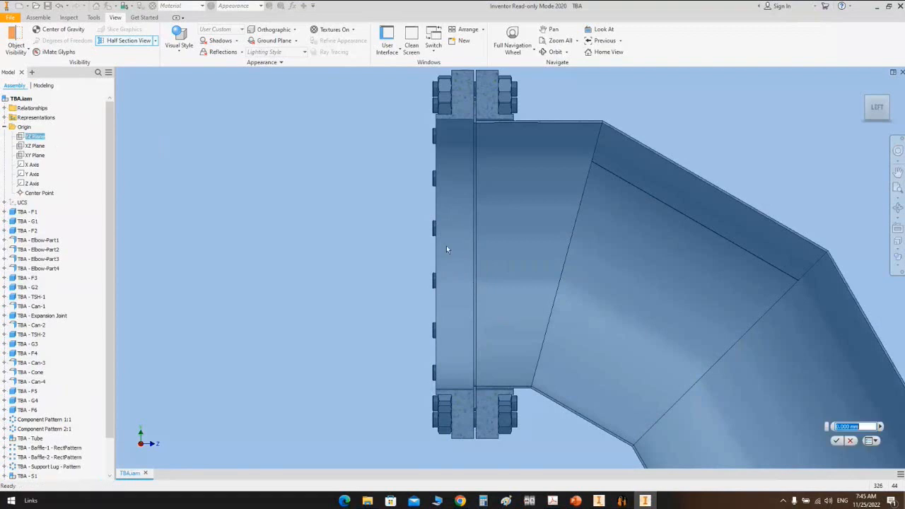
{"action": "left_click", "coordinate": [837, 440]}
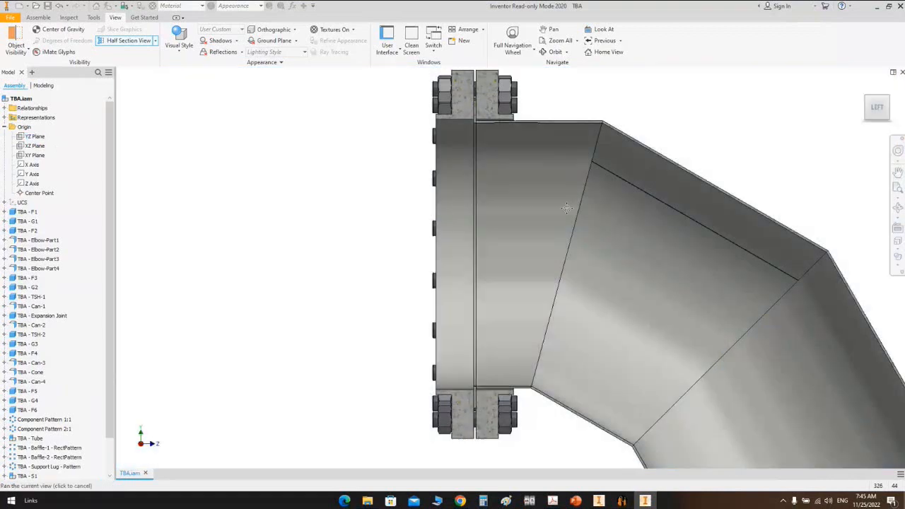
Step: Examine the sectioned TBA flange joint, checking how gasket G1 sits between flanges F1 and F2 and against the elbow end
{"action": "scroll", "coordinate": [499, 178], "scroll_direction": "up", "scroll_amount": 4}
{"action": "scroll", "coordinate": [480, 203], "scroll_direction": "down", "scroll_amount": 10}
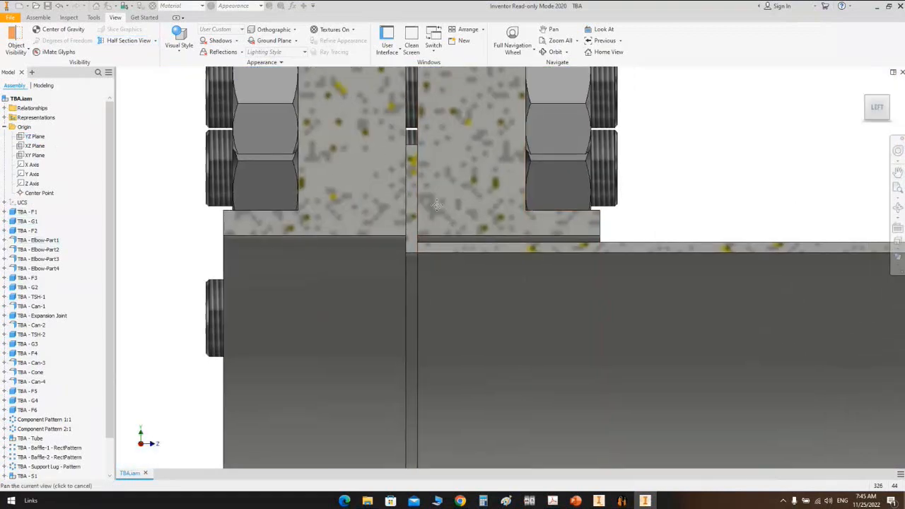
{"action": "middle_click_drag", "start_coordinate": [437, 205], "coordinate": [323, 265], "text": "shift"}
{"action": "scroll", "coordinate": [404, 238], "scroll_direction": "down", "scroll_amount": 5}
{"action": "middle_click_drag", "start_coordinate": [494, 263], "coordinate": [466, 154]}
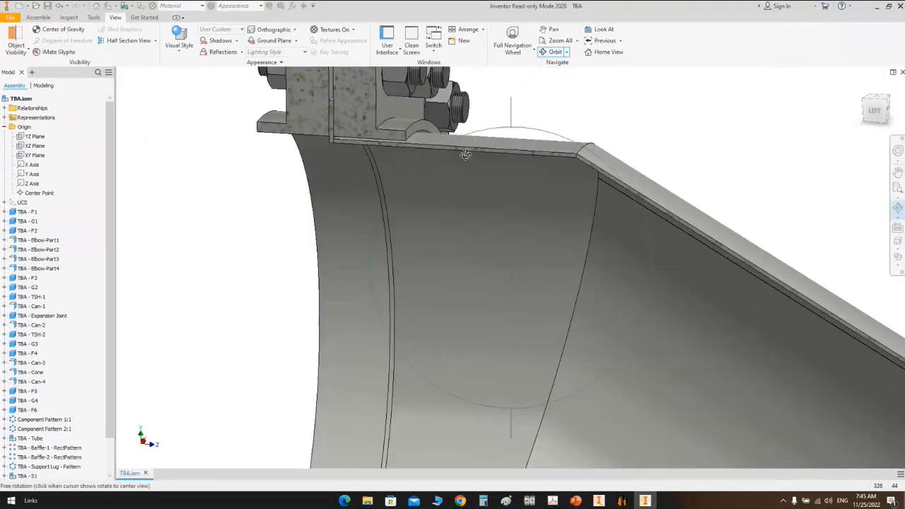
{"action": "right_click", "coordinate": [470, 155]}
{"action": "left_click", "coordinate": [504, 157]}
{"action": "scroll", "coordinate": [531, 112], "scroll_direction": "down", "scroll_amount": 3}
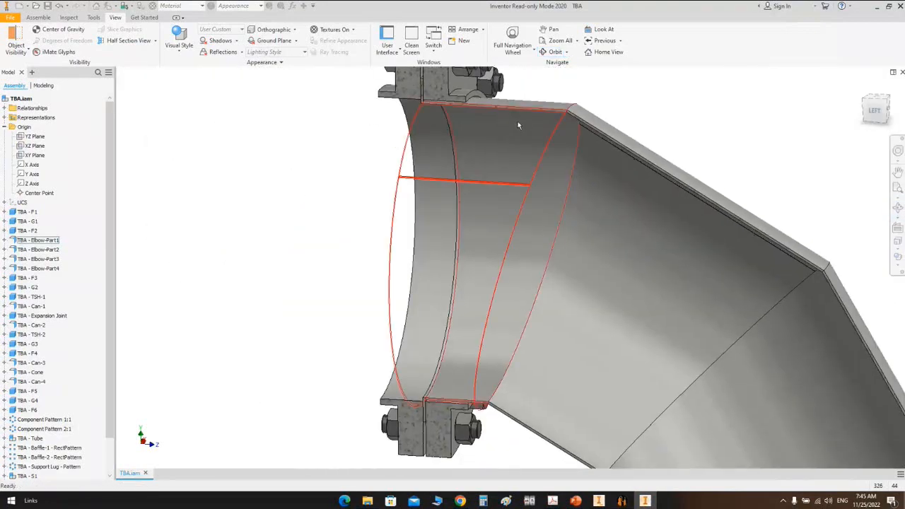
{"action": "middle_click_drag", "start_coordinate": [505, 90], "coordinate": [493, 199]}
{"action": "scroll", "coordinate": [423, 194], "scroll_direction": "up", "scroll_amount": 5}
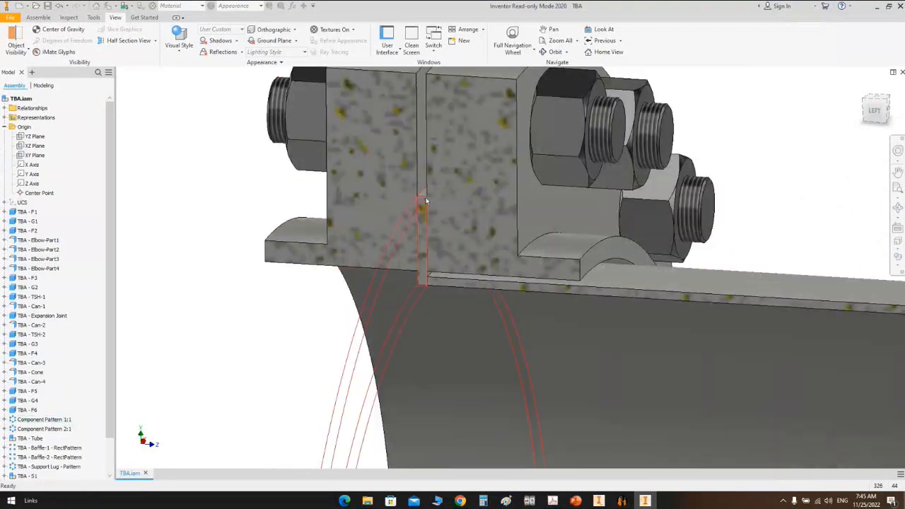
{"action": "scroll", "coordinate": [437, 290], "scroll_direction": "down", "scroll_amount": 2}
{"action": "scroll", "coordinate": [429, 198], "scroll_direction": "up", "scroll_amount": 4}
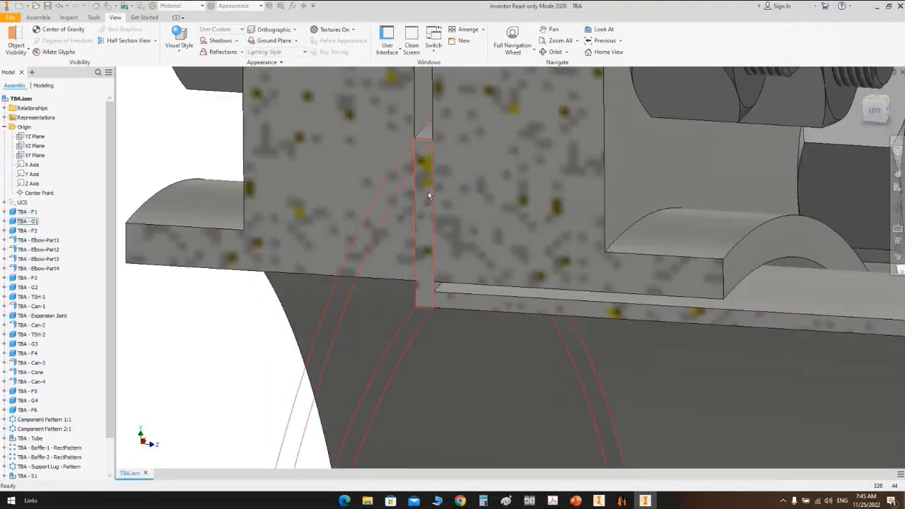
{"action": "mouse_move", "coordinate": [444, 210]}
{"action": "scroll", "coordinate": [444, 210], "scroll_direction": "down", "scroll_amount": 5}
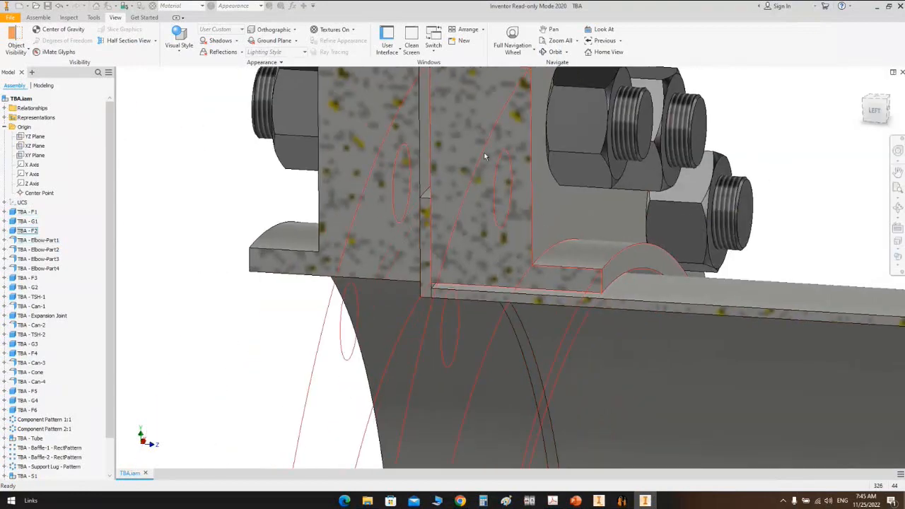
{"action": "middle_click_drag", "start_coordinate": [459, 84], "coordinate": [458, 162]}
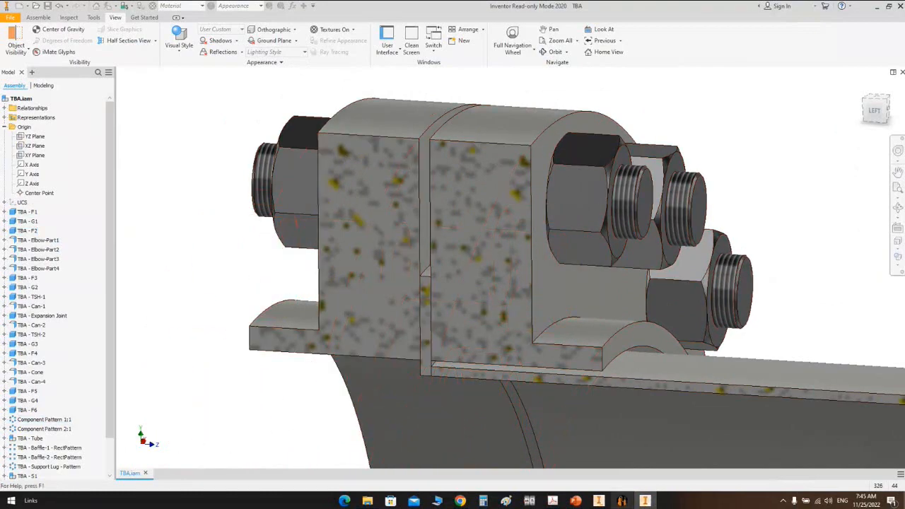
Step: Switch to Static Equipment Generator, set flange F1's offset to 0.001 mm and save it
{"action": "left_click", "coordinate": [622, 500]}
{"action": "left_click", "coordinate": [43, 111]}
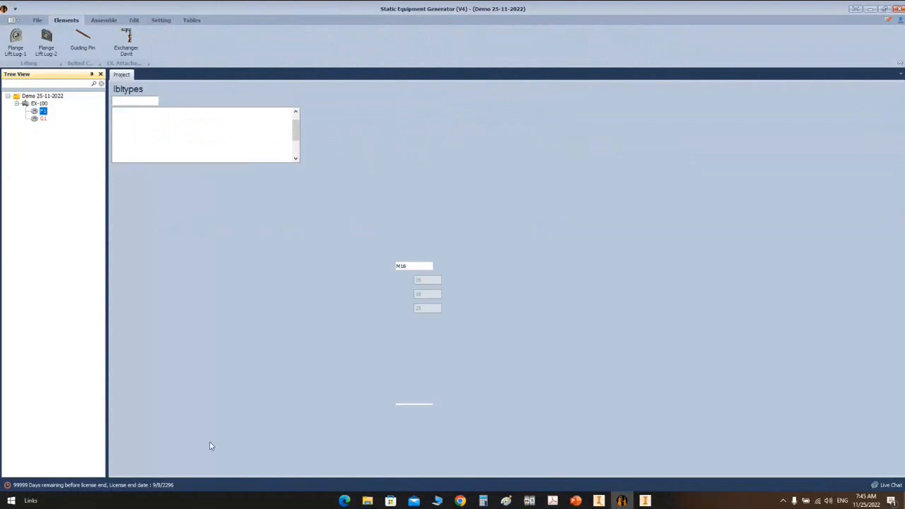
{"action": "left_click", "coordinate": [249, 376]}
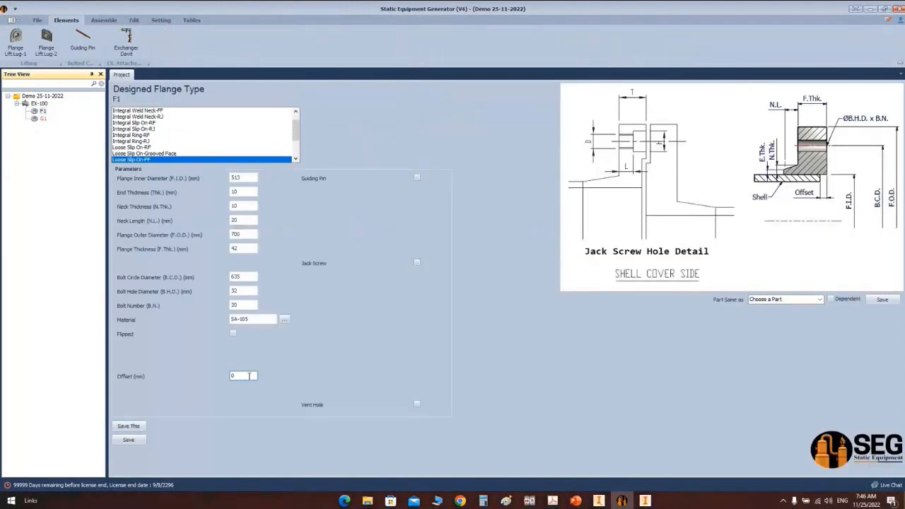
{"action": "double_click", "coordinate": [249, 376]}
{"action": "type", "text": "0.001"}
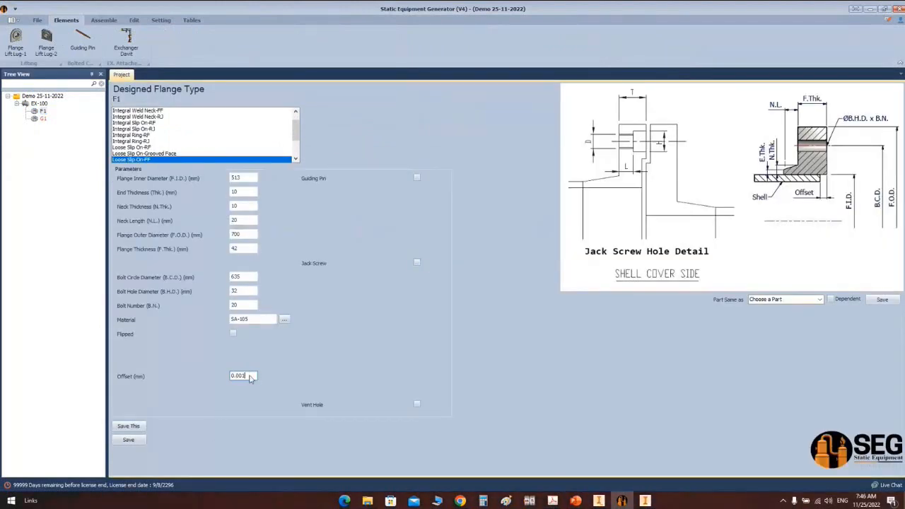
{"action": "left_click", "coordinate": [128, 440]}
Step: Add designed flange F2 to EX-100 with the same data as F1, and save it as flipped
{"action": "left_click", "coordinate": [47, 103]}
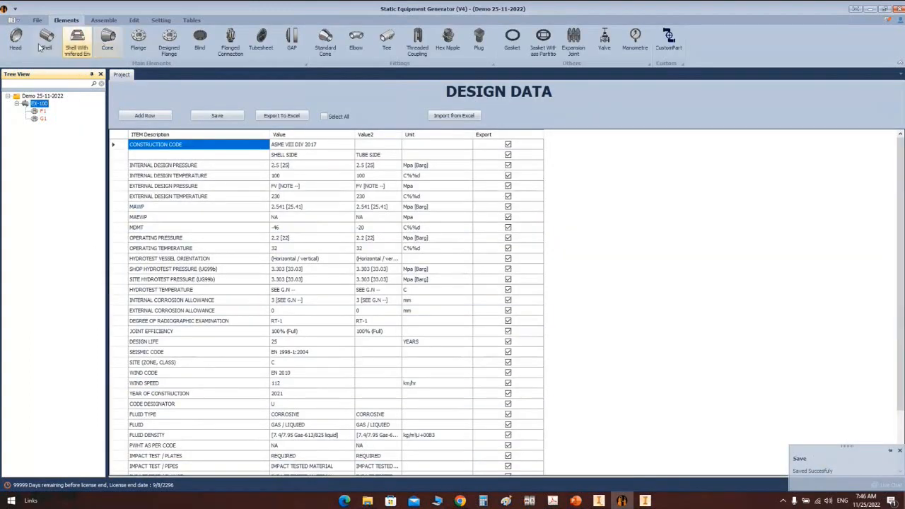
{"action": "left_click", "coordinate": [169, 43]}
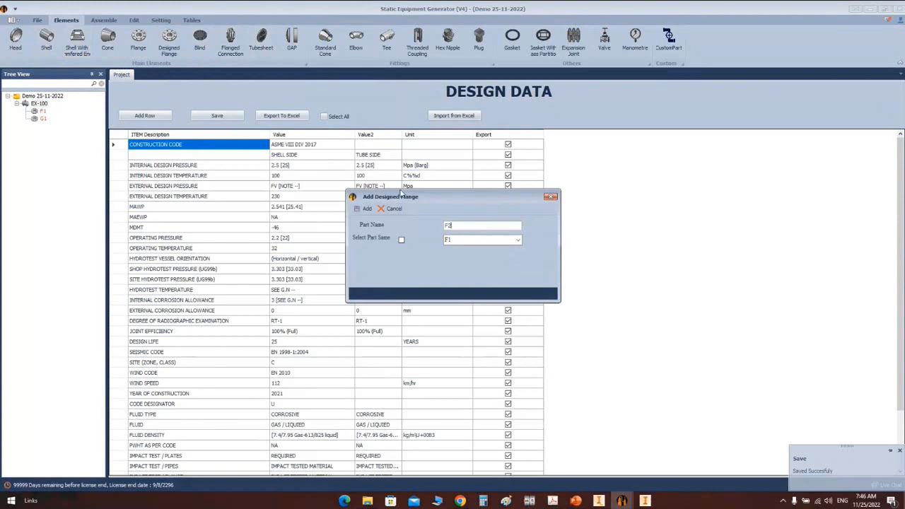
{"action": "left_click", "coordinate": [449, 240]}
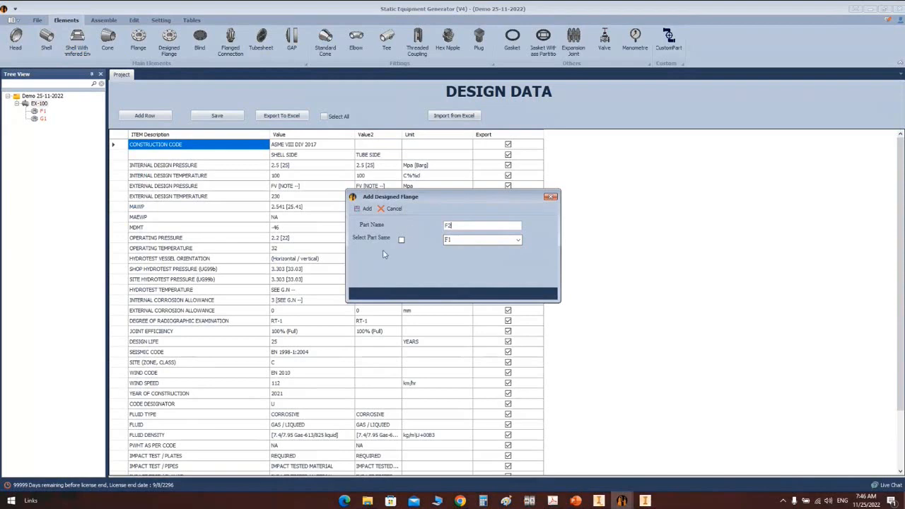
{"action": "left_click", "coordinate": [401, 241]}
{"action": "left_click", "coordinate": [365, 209]}
{"action": "left_click", "coordinate": [40, 126]}
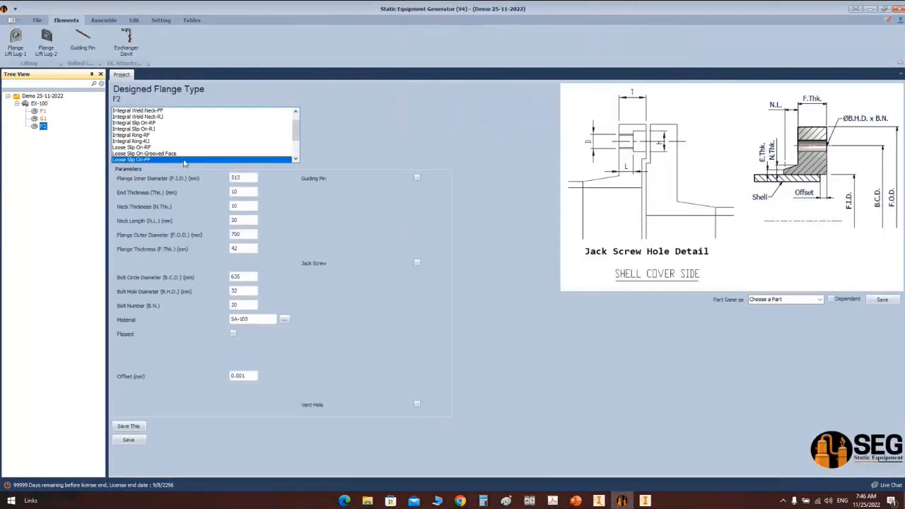
{"action": "left_click", "coordinate": [234, 335]}
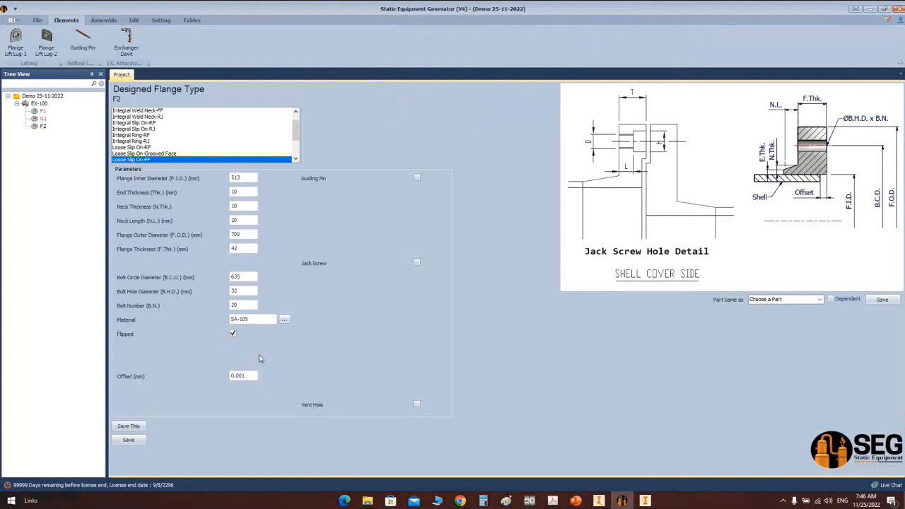
Step: Start the Inventor assembly to generate the updated elements and switch to Autodesk Inventor Professional to view EX-100
{"action": "left_click", "coordinate": [103, 20]}
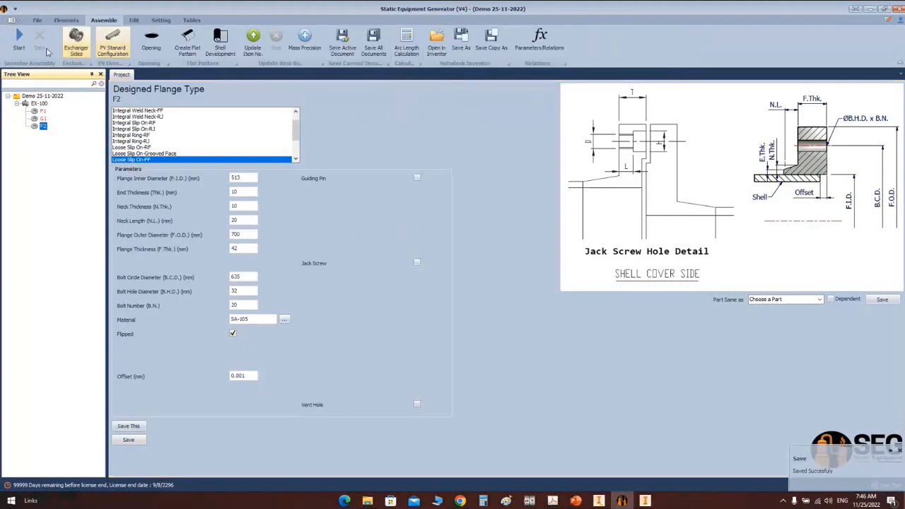
{"action": "left_click", "coordinate": [20, 39]}
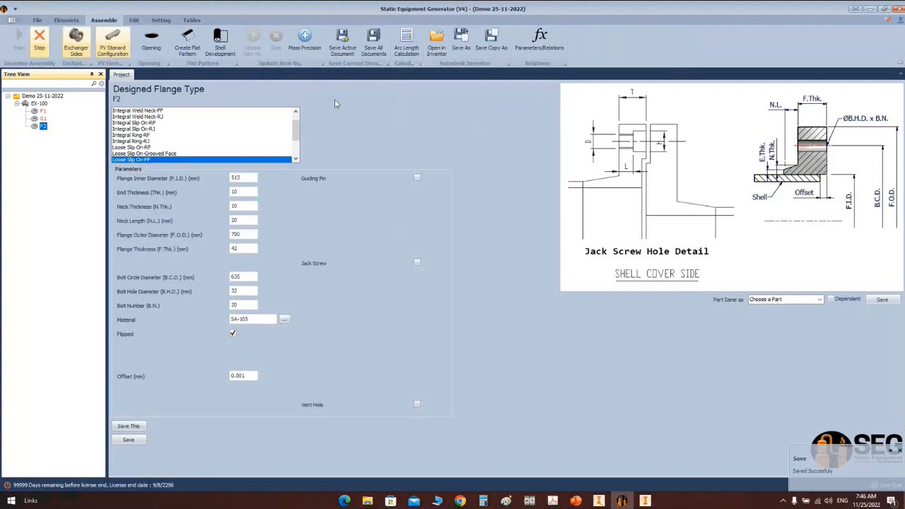
{"action": "left_click", "coordinate": [646, 502]}
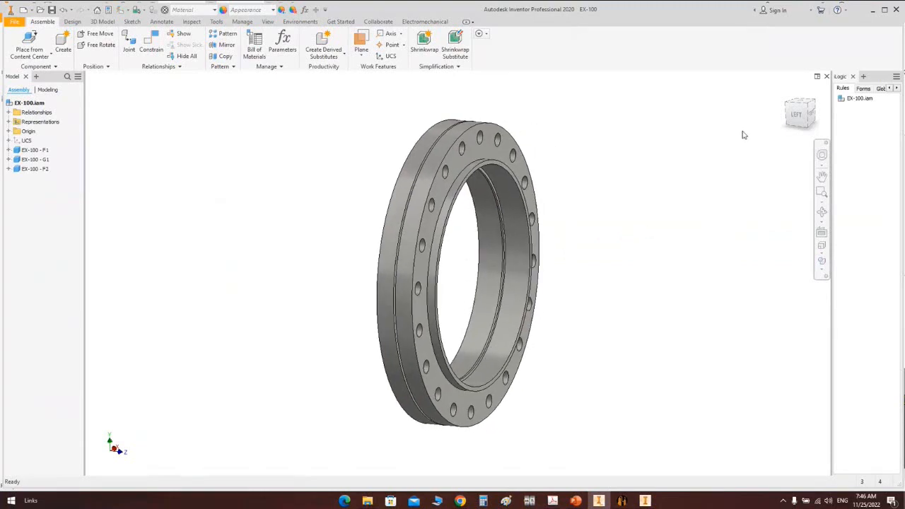
Step: Orient EX-100 to the left view and section the assembly in half along the YZ plane
{"action": "left_click", "coordinate": [797, 114]}
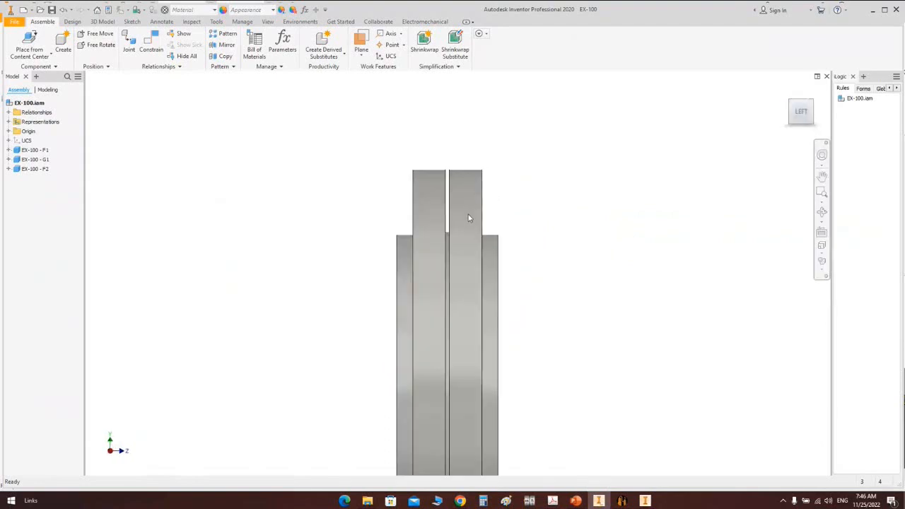
{"action": "left_click", "coordinate": [267, 22]}
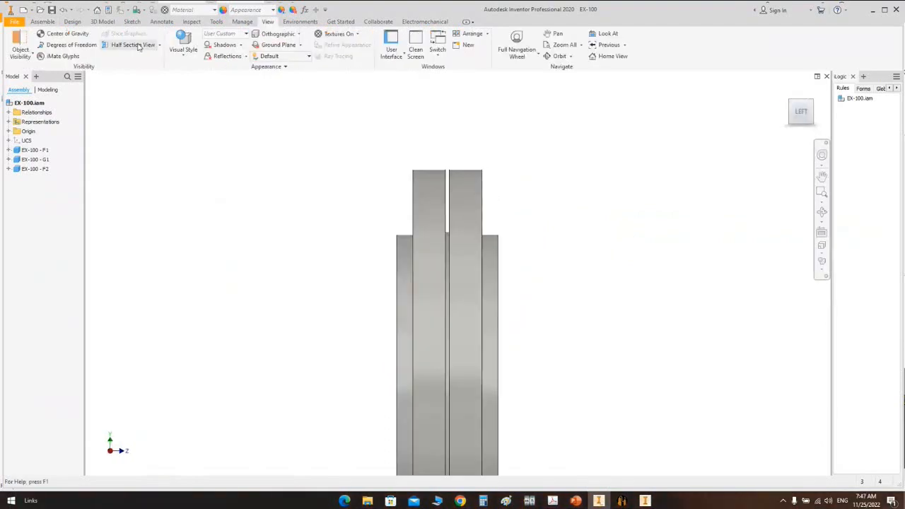
{"action": "left_click", "coordinate": [134, 44]}
{"action": "left_click", "coordinate": [8, 131]}
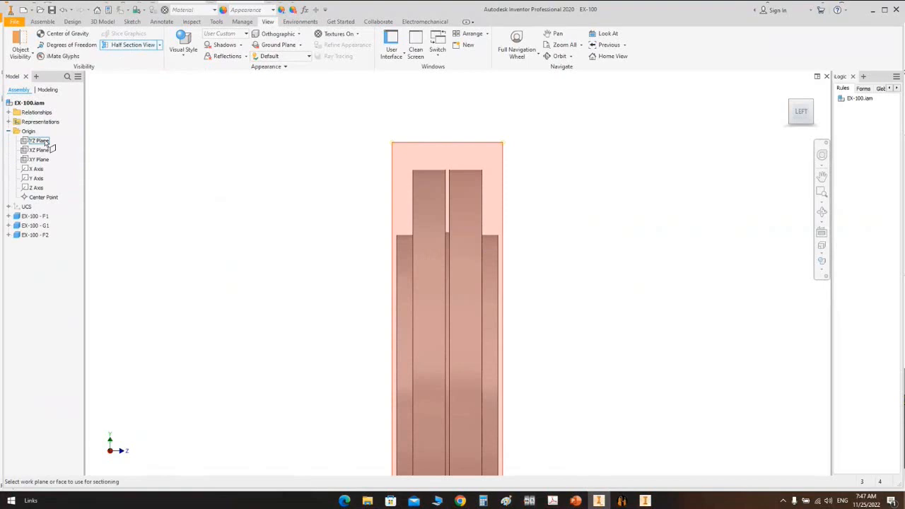
{"action": "left_click", "coordinate": [469, 354]}
{"action": "left_click", "coordinate": [459, 448]}
Step: Examine EX-100's sectioned flange joint up close and from an angle, checking gasket G1 between F1 and F2, and return to the left view
{"action": "scroll", "coordinate": [460, 247], "scroll_direction": "up", "scroll_amount": 5}
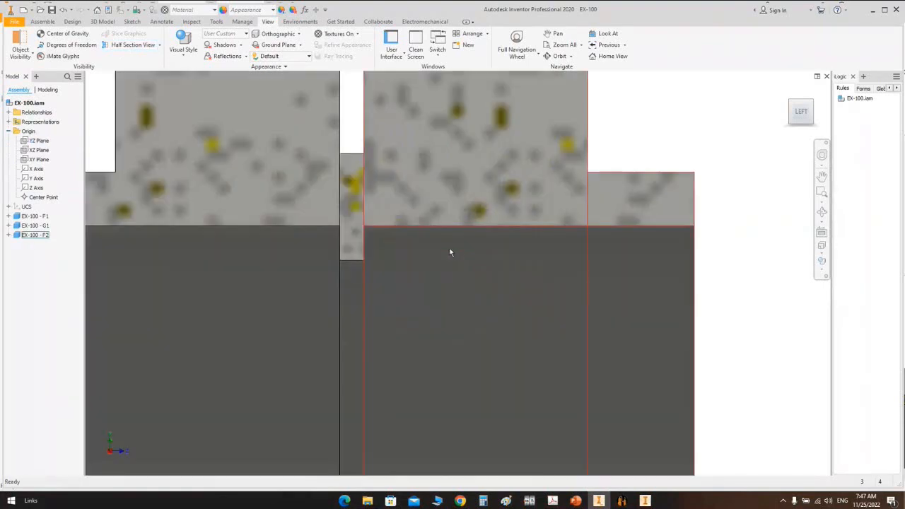
{"action": "scroll", "coordinate": [451, 249], "scroll_direction": "down", "scroll_amount": 2}
{"action": "left_click", "coordinate": [822, 213]}
{"action": "scroll", "coordinate": [465, 238], "scroll_direction": "down", "scroll_amount": 3}
{"action": "left_click_drag", "start_coordinate": [464, 238], "coordinate": [450, 279]}
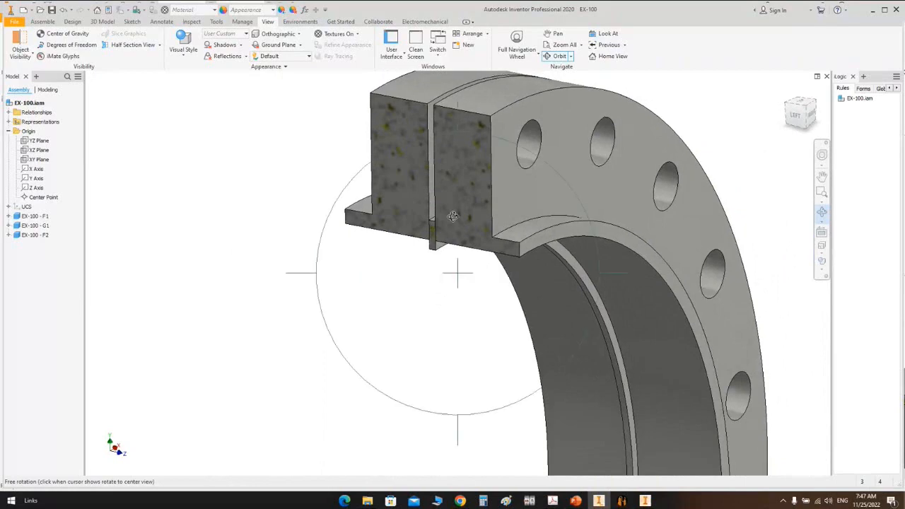
{"action": "scroll", "coordinate": [454, 217], "scroll_direction": "up", "scroll_amount": 3}
{"action": "scroll", "coordinate": [481, 248], "scroll_direction": "down", "scroll_amount": 4}
{"action": "middle_click_drag", "start_coordinate": [574, 176], "coordinate": [510, 189]}
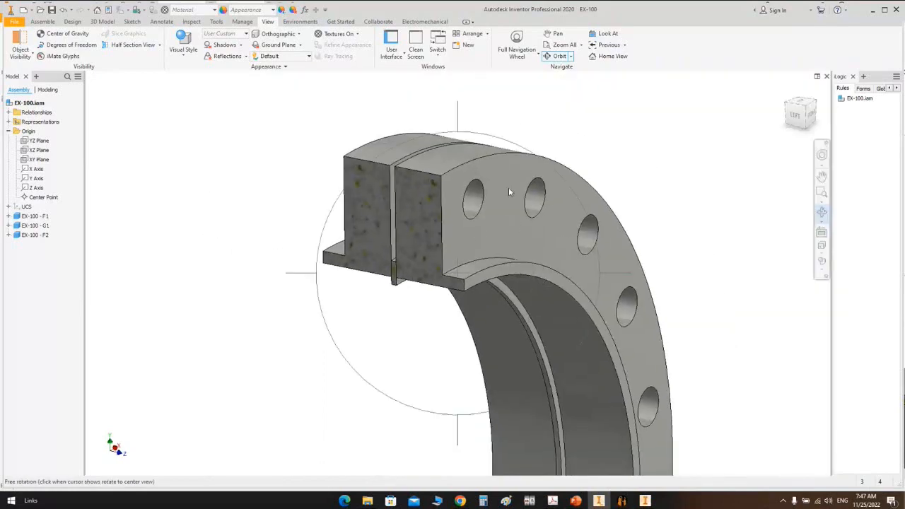
{"action": "right_click", "coordinate": [508, 188]}
{"action": "left_click", "coordinate": [546, 188]}
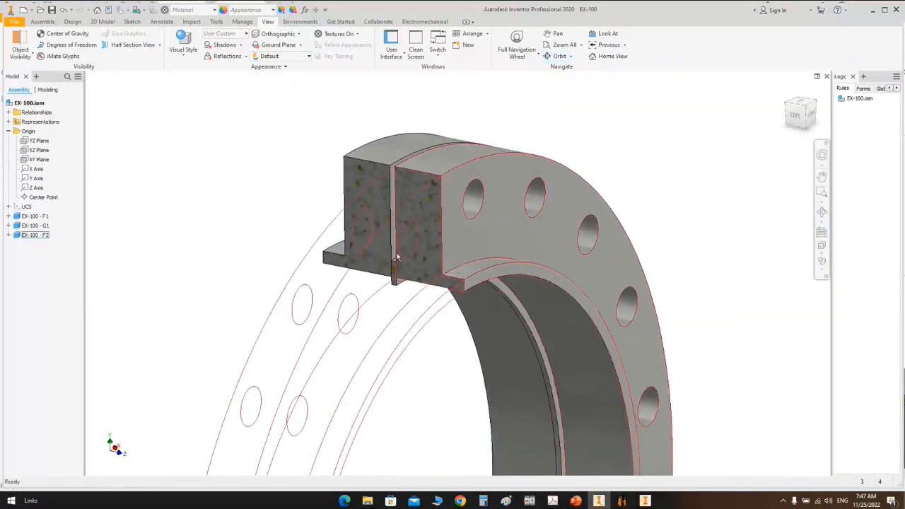
{"action": "scroll", "coordinate": [403, 274], "scroll_direction": "up", "scroll_amount": 3}
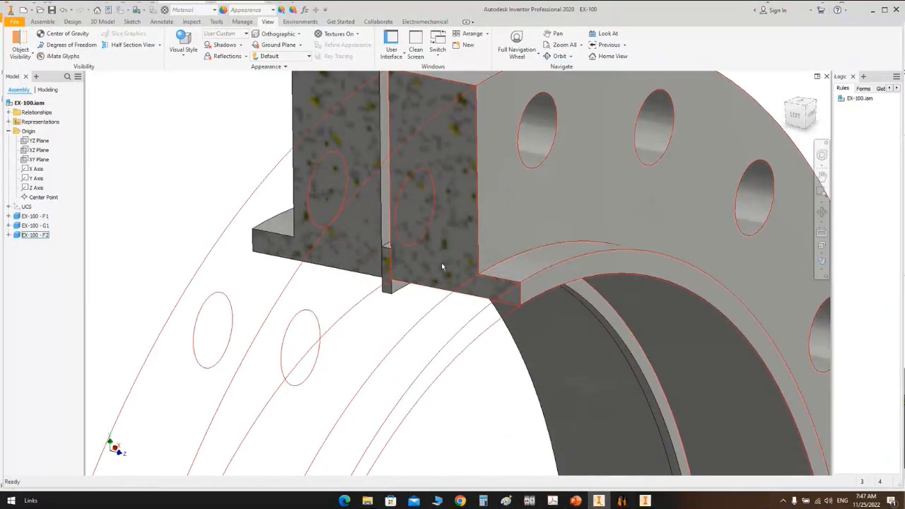
{"action": "left_click", "coordinate": [801, 113]}
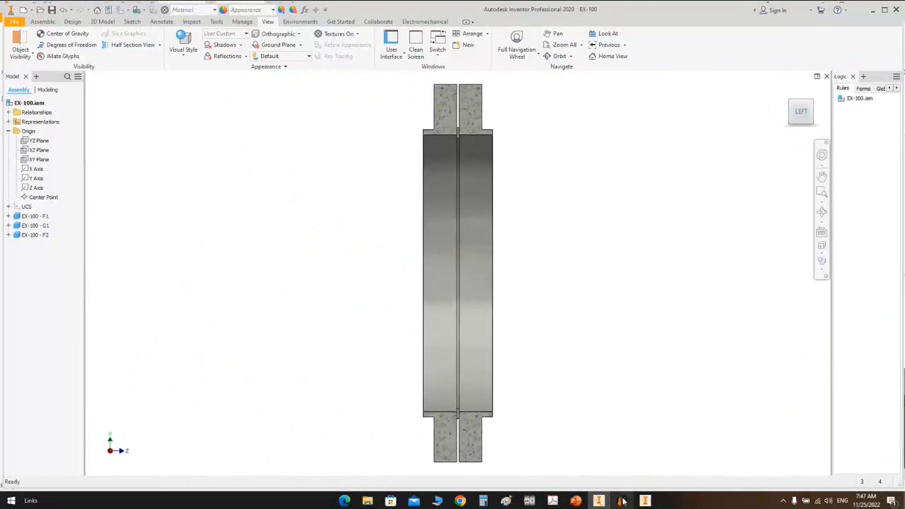
Step: Switch to Static Equipment Generator and select exchanger EX-100 in the project tree
{"action": "left_click", "coordinate": [621, 500]}
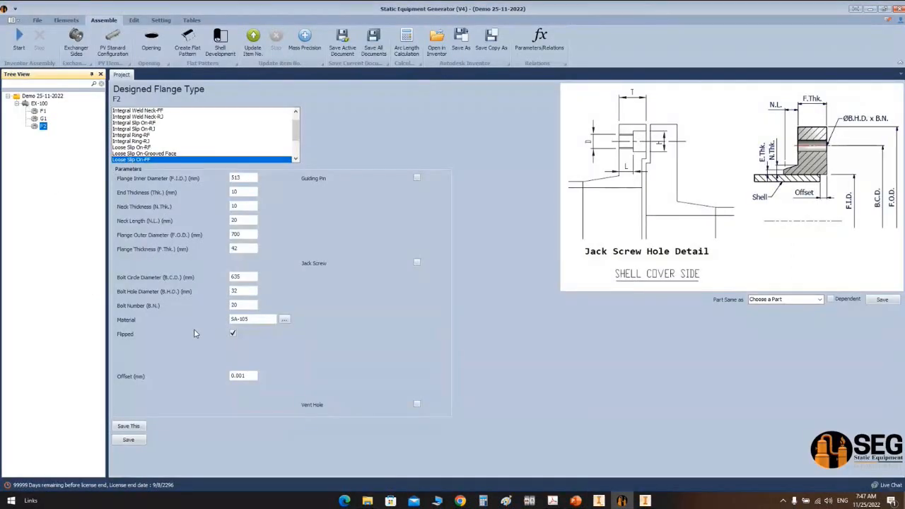
{"action": "left_click", "coordinate": [45, 104]}
Step: Switch to the TBA assembly in Inventor Read-only Mode and examine the mitred elbow from Elbow-Part1 to Elbow-Part4
{"action": "left_click", "coordinate": [646, 501]}
{"action": "scroll", "coordinate": [546, 192], "scroll_direction": "up", "scroll_amount": 4}
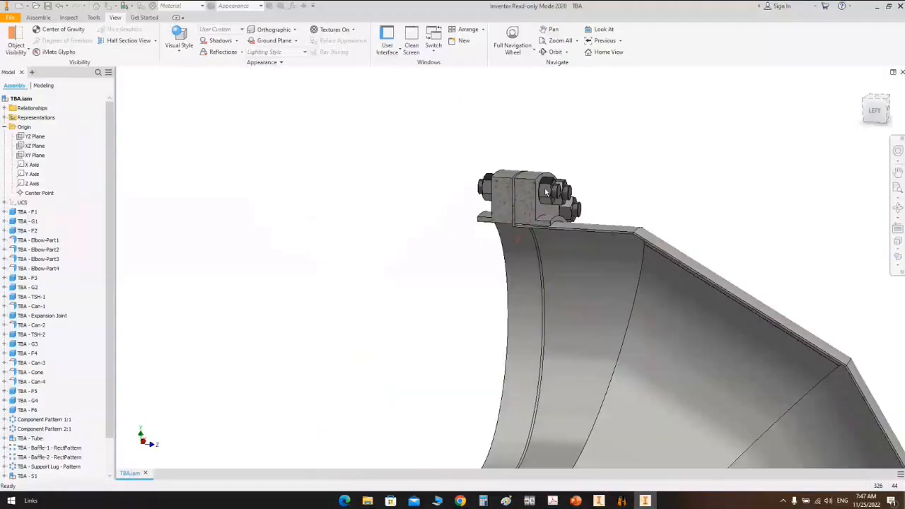
{"action": "scroll", "coordinate": [499, 92], "scroll_direction": "up", "scroll_amount": 3}
{"action": "scroll", "coordinate": [426, 128], "scroll_direction": "down", "scroll_amount": 3}
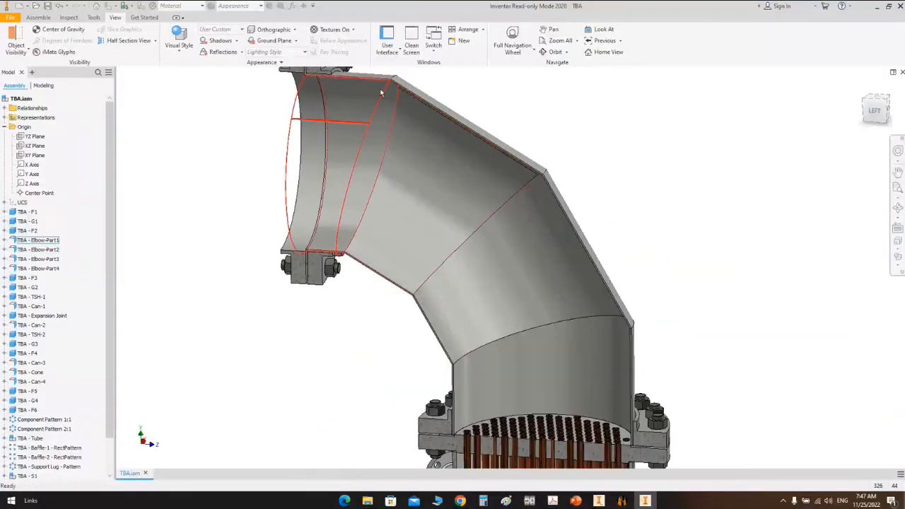
{"action": "middle_click_drag", "start_coordinate": [372, 95], "coordinate": [377, 127]}
{"action": "left_click", "coordinate": [379, 114]}
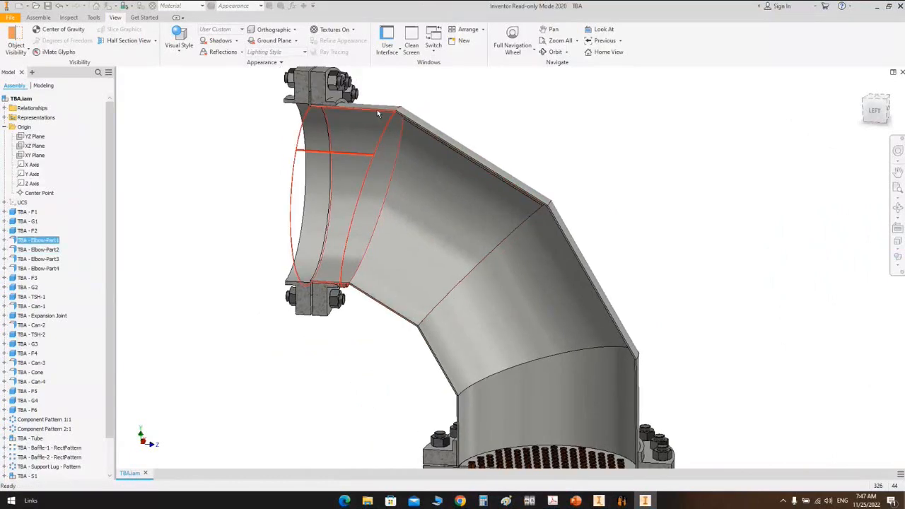
{"action": "left_click", "coordinate": [625, 402]}
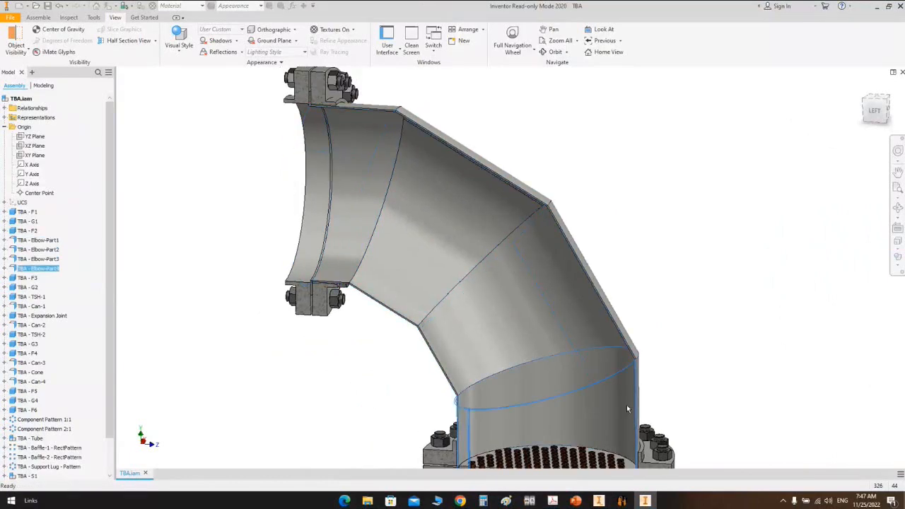
{"action": "scroll", "coordinate": [616, 233], "scroll_direction": "up", "scroll_amount": 2}
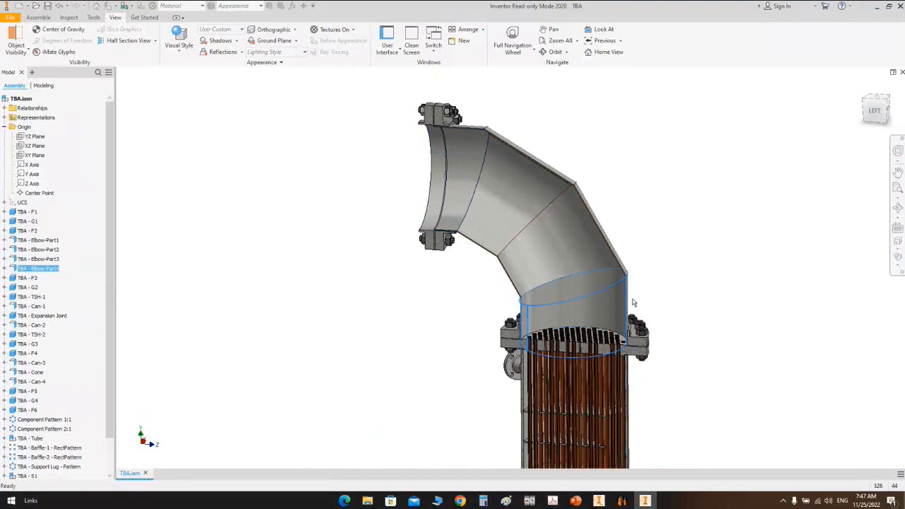
Step: In File Explorer, find the SEG Brochure folder within SEG Files and open Static Equipment Generator Presentation 2022
{"action": "left_click", "coordinate": [367, 501]}
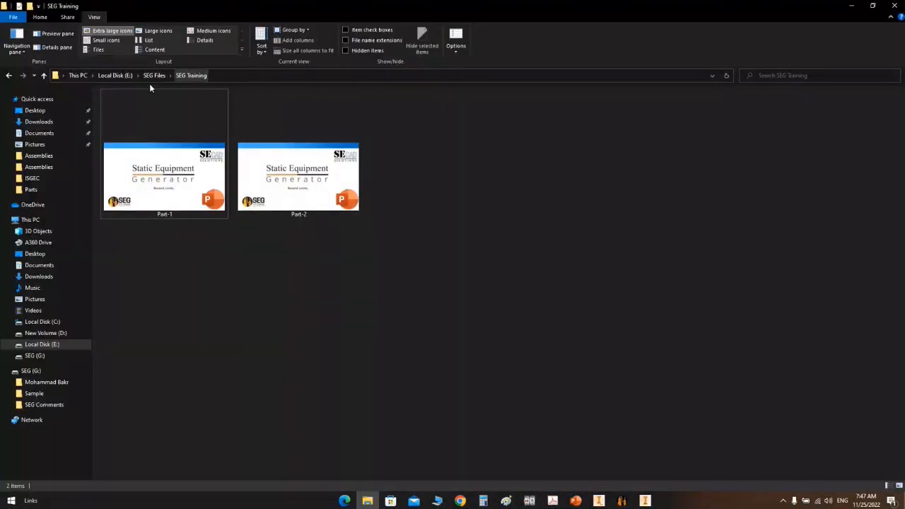
{"action": "left_click", "coordinate": [155, 75]}
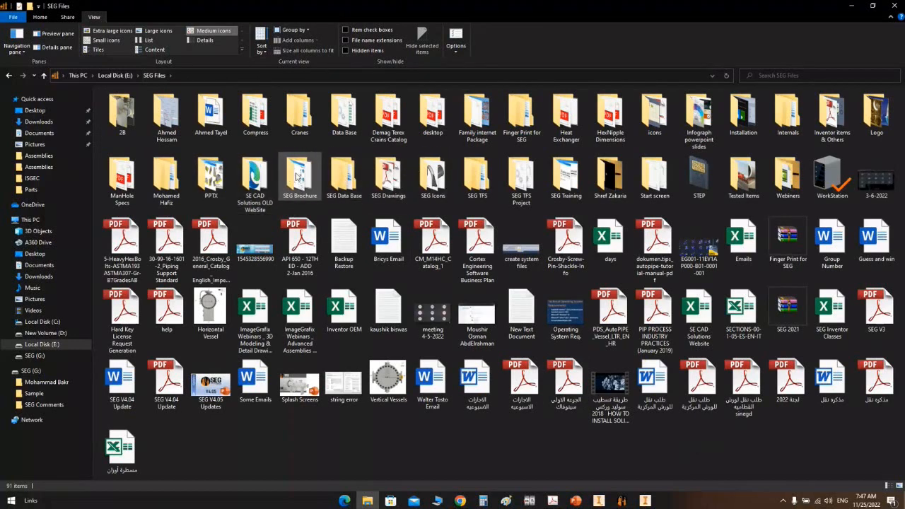
{"action": "double_click", "coordinate": [219, 173]}
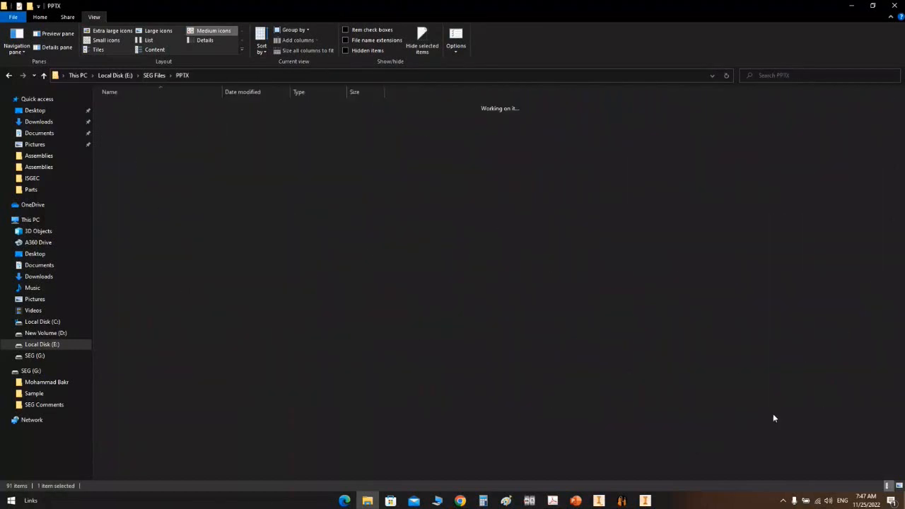
{"action": "left_click", "coordinate": [8, 75]}
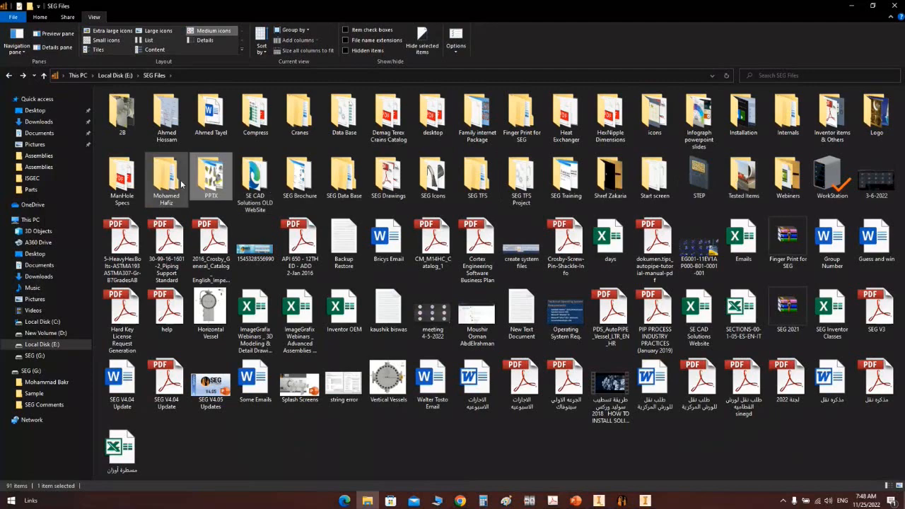
{"action": "double_click", "coordinate": [308, 175]}
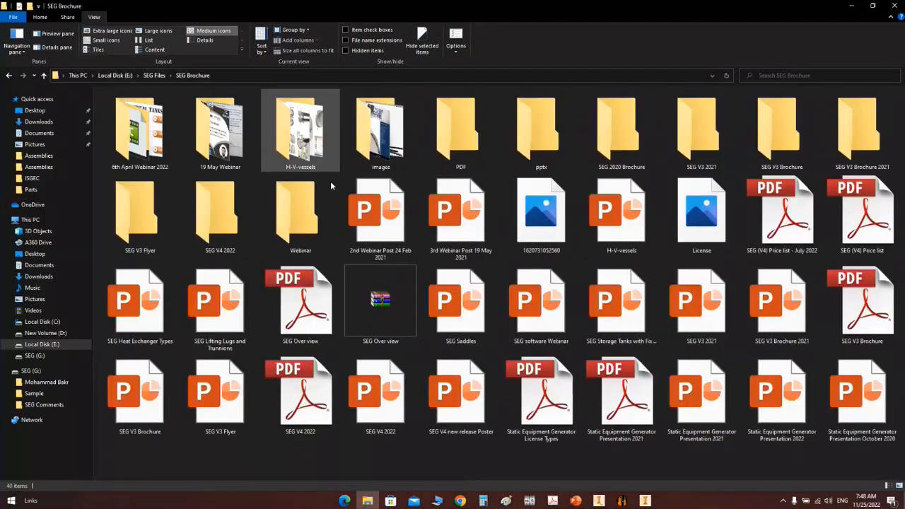
{"action": "double_click", "coordinate": [786, 403]}
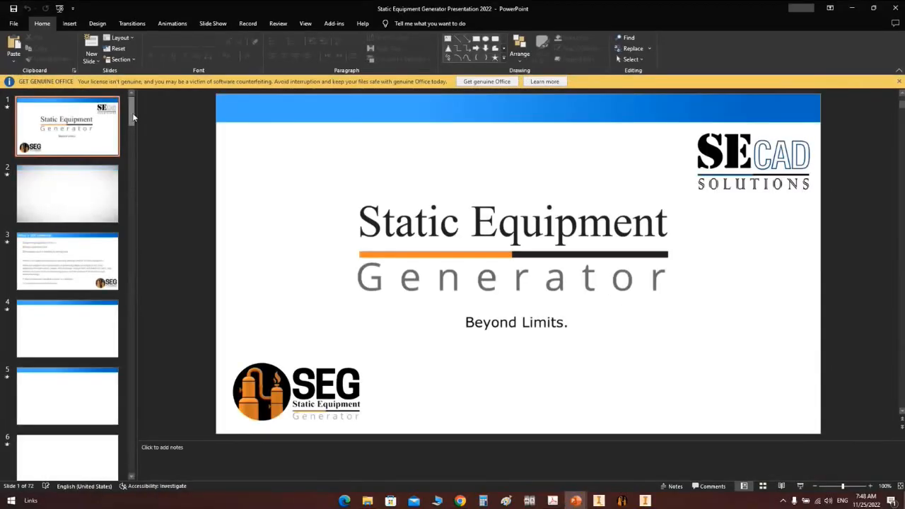
Step: Look through the presentation's slides from the saddle types onward, including lifting lugs, for the elbow reference
{"action": "left_click_drag", "start_coordinate": [133, 116], "coordinate": [156, 386]}
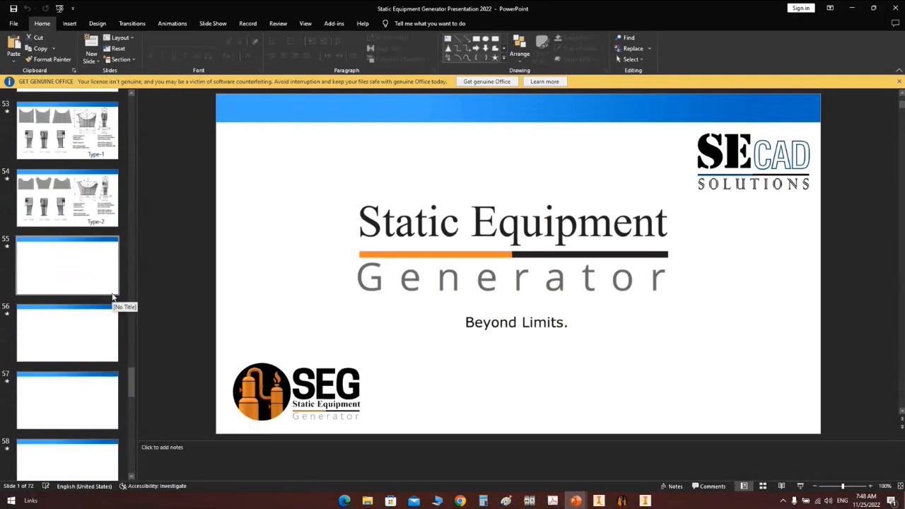
{"action": "scroll", "coordinate": [112, 297], "scroll_direction": "down", "scroll_amount": 5}
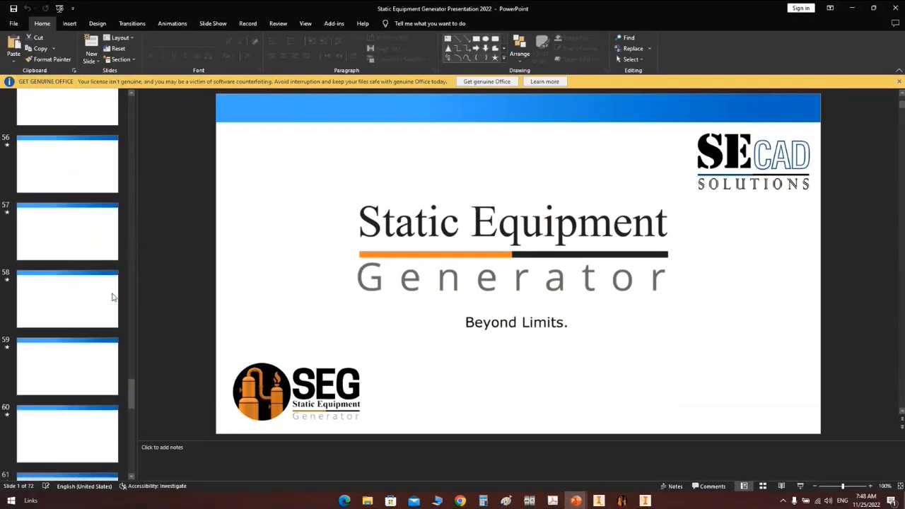
{"action": "scroll", "coordinate": [113, 297], "scroll_direction": "down", "scroll_amount": 5}
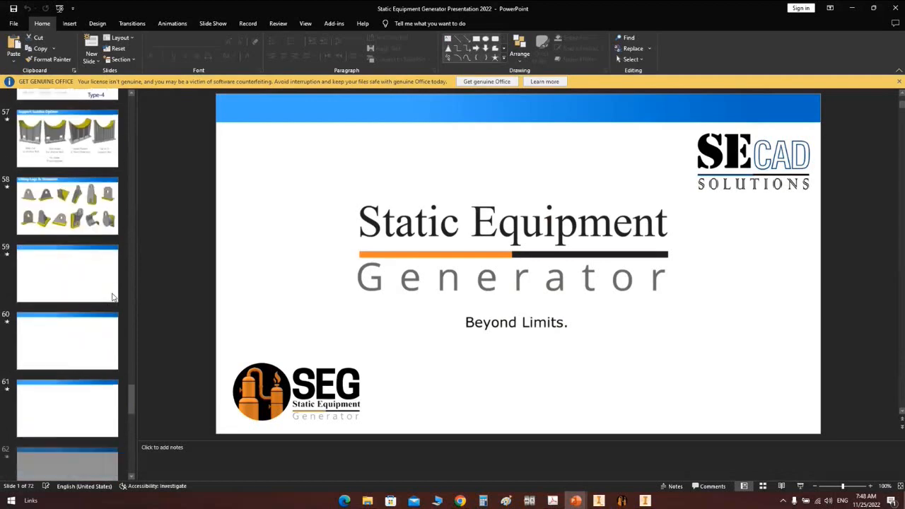
{"action": "scroll", "coordinate": [112, 297], "scroll_direction": "down", "scroll_amount": 3}
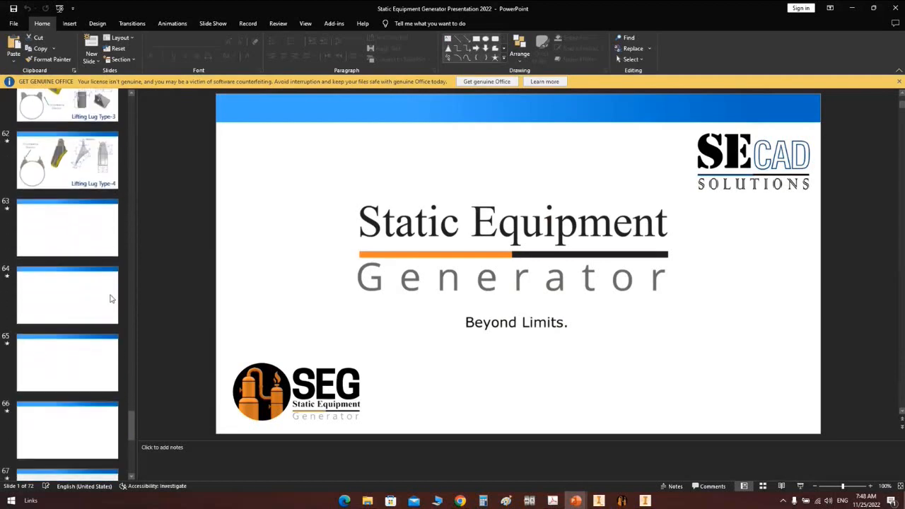
{"action": "scroll", "coordinate": [117, 287], "scroll_direction": "down", "scroll_amount": 5}
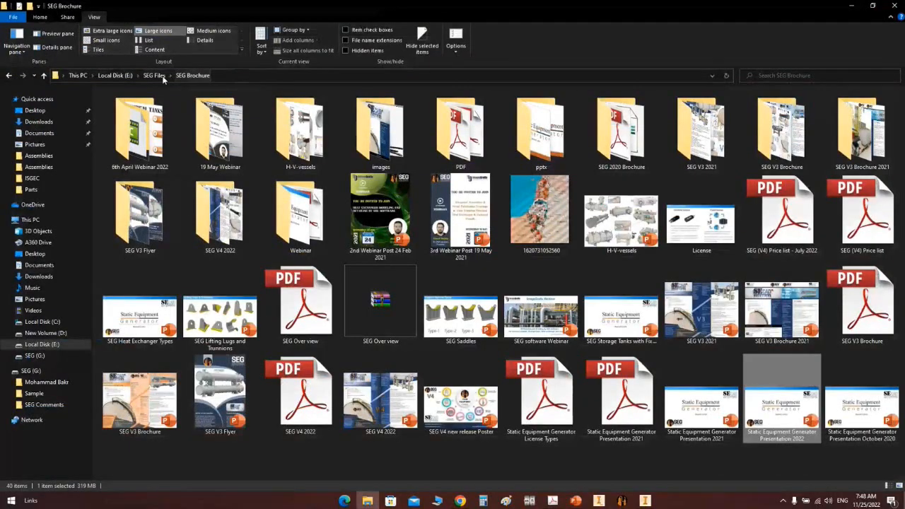
Step: Open the SEG Over view PDF from the SEG Brochure folder and browse its pages
{"action": "left_click", "coordinate": [319, 310]}
{"action": "double_click", "coordinate": [319, 310]}
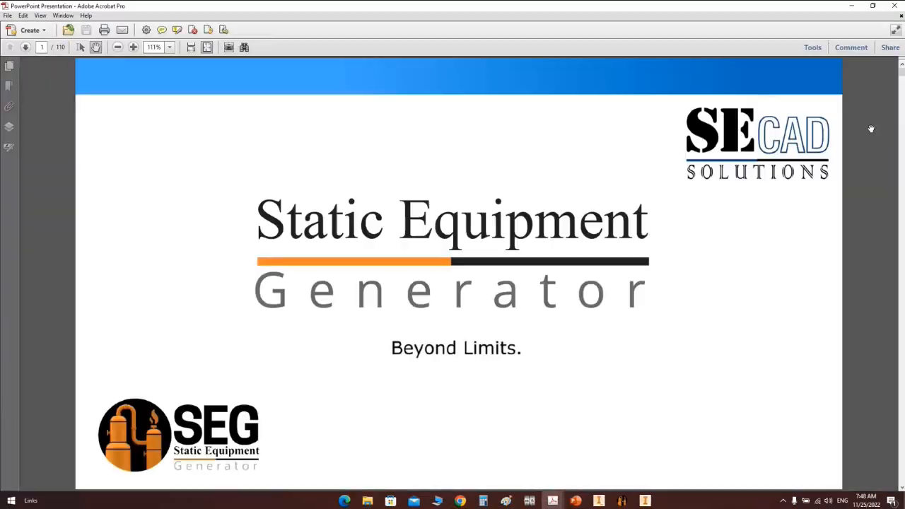
{"action": "scroll", "coordinate": [824, 231], "scroll_direction": "down", "scroll_amount": 2}
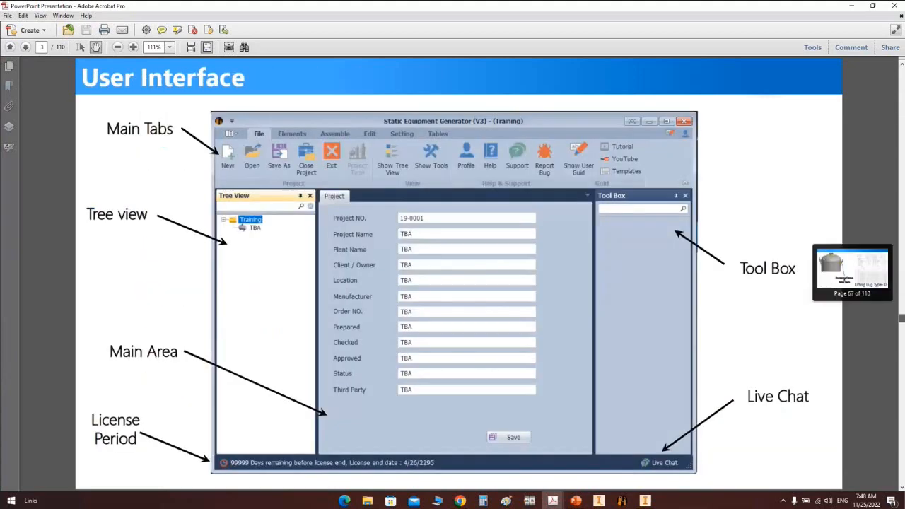
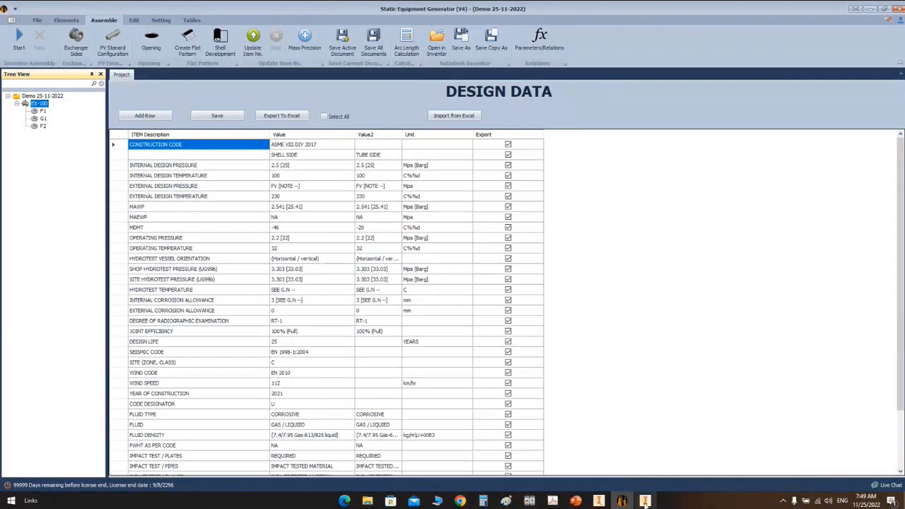
Step: View the TBA elbow in Inventor again and switch to page 94 of the PDF, enlarging the circular mitred elbow to 800%
{"action": "scroll", "coordinate": [77, 49], "scroll_direction": "up", "scroll_amount": 1}
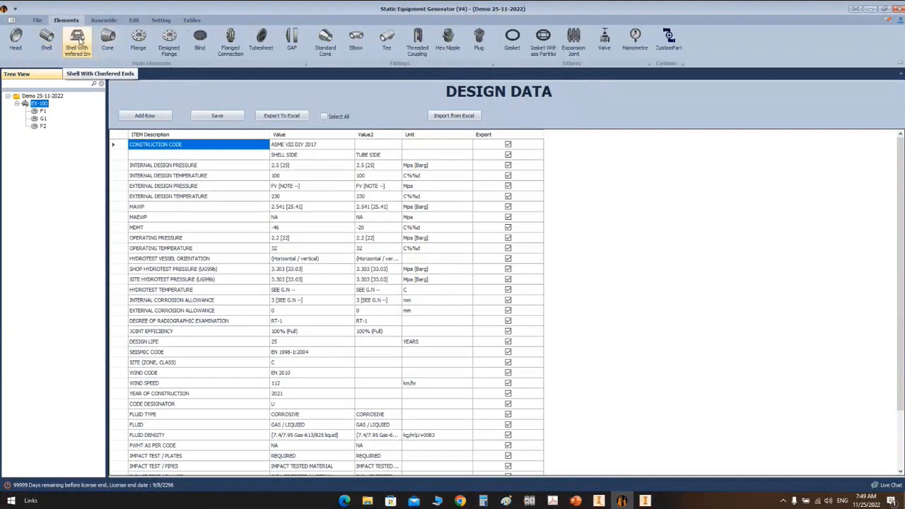
{"action": "left_click", "coordinate": [645, 501]}
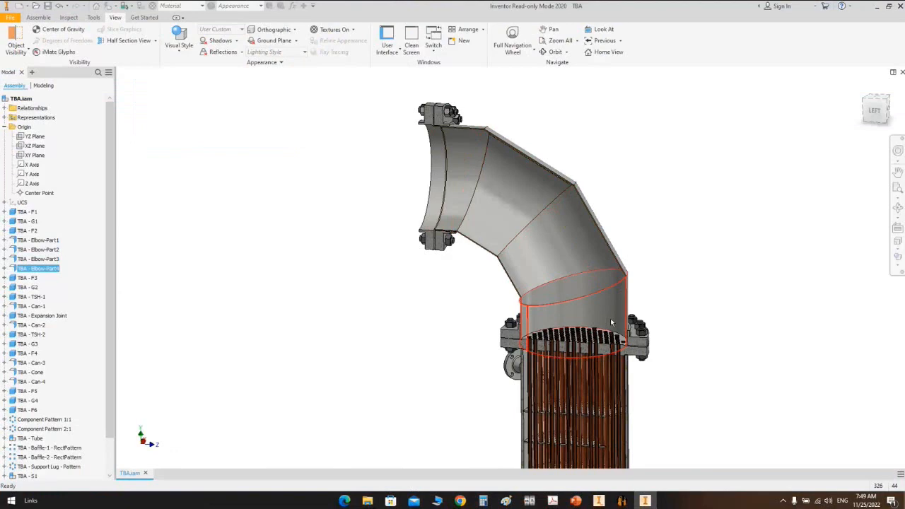
{"action": "left_click", "coordinate": [576, 501]}
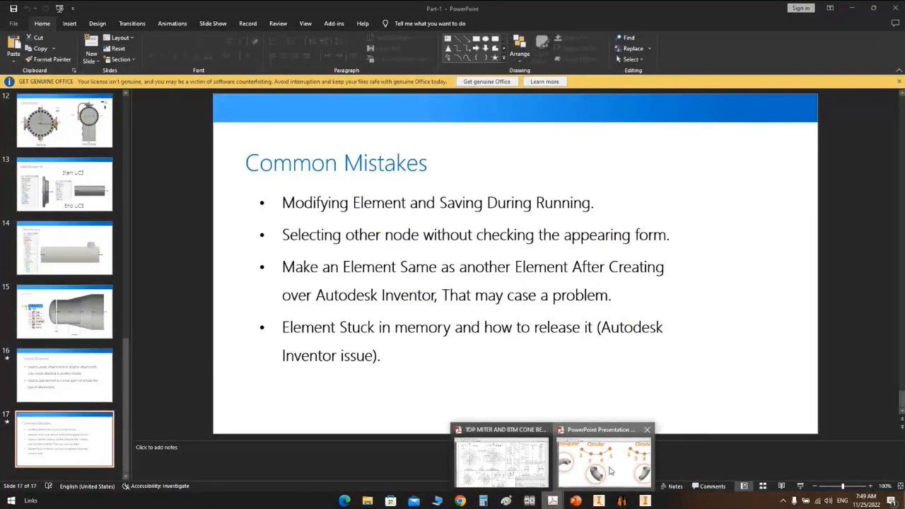
{"action": "left_click", "coordinate": [602, 463]}
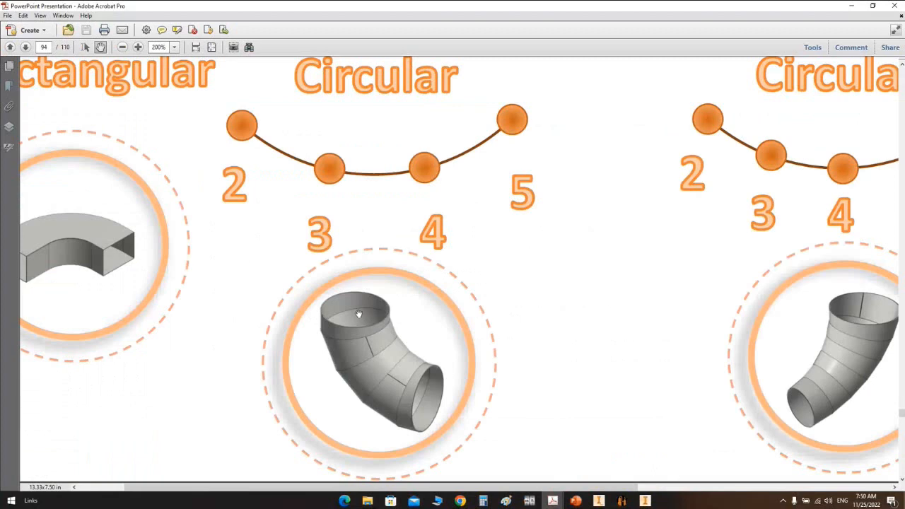
{"action": "scroll", "coordinate": [359, 314], "scroll_direction": "up", "scroll_amount": 4, "text": "ctrl"}
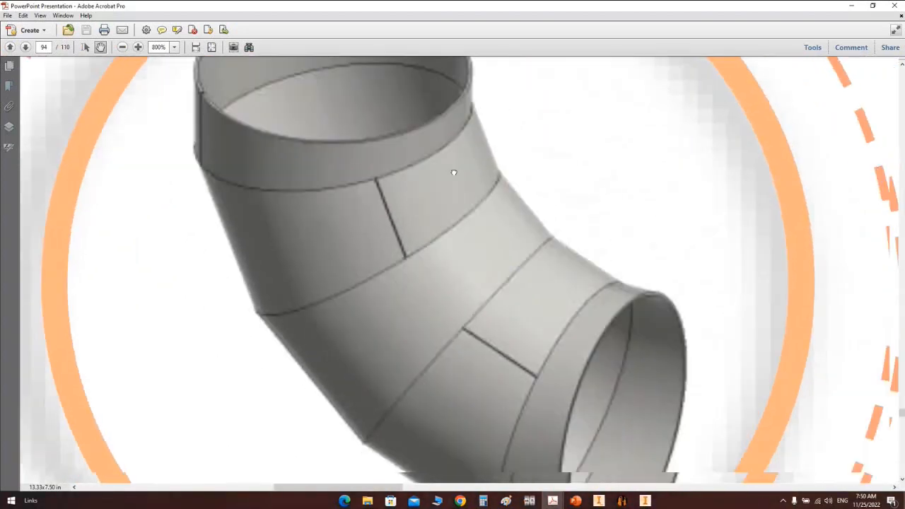
{"action": "left_click_drag", "start_coordinate": [454, 173], "coordinate": [379, 104]}
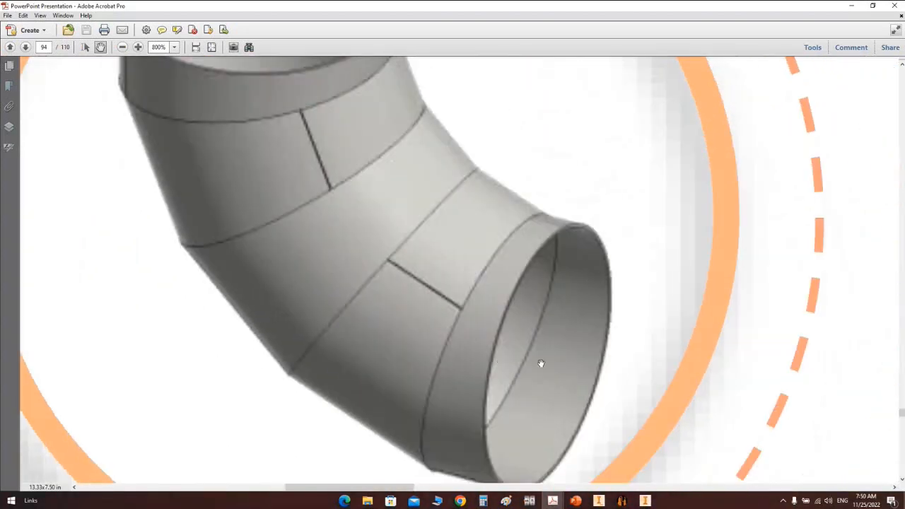
Step: Switch to the TBA assembly in Inventor and examine the mitred elbow segments down to the tube bundle
{"action": "left_click", "coordinate": [645, 500]}
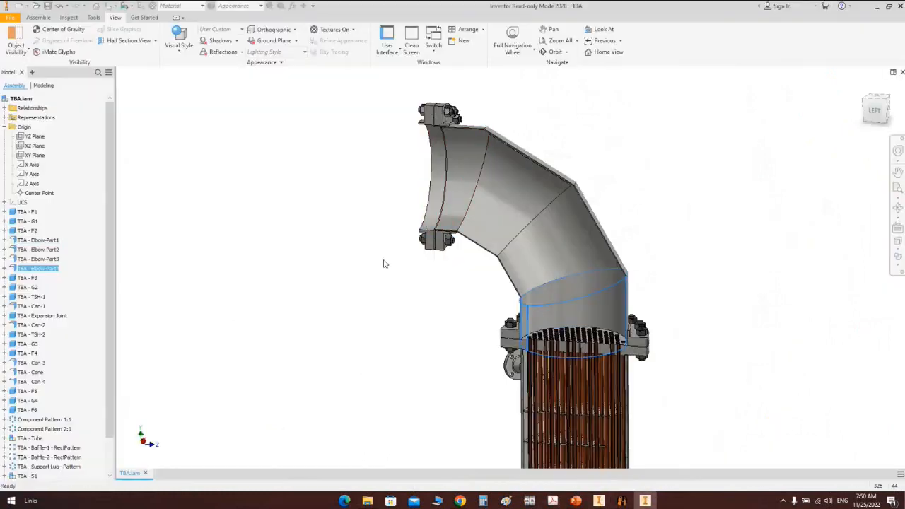
{"action": "scroll", "coordinate": [484, 133], "scroll_direction": "up", "scroll_amount": 3}
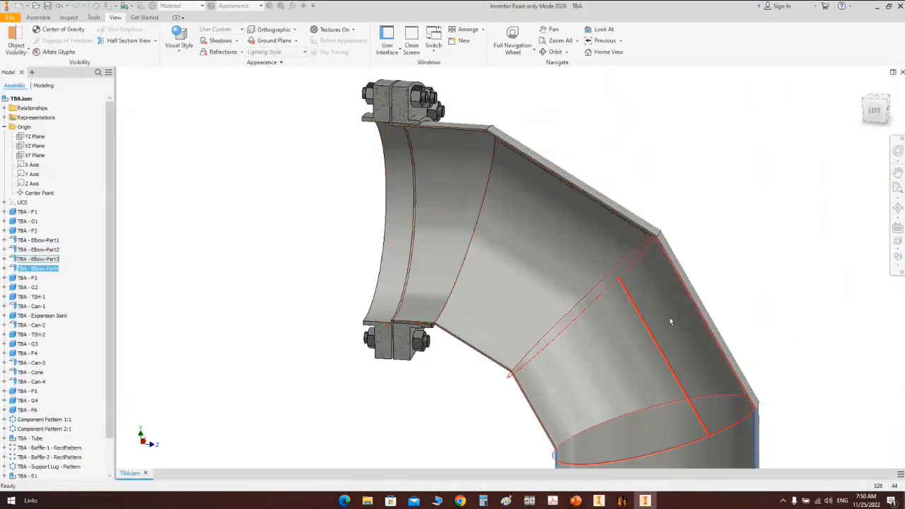
{"action": "middle_click_drag", "start_coordinate": [749, 349], "coordinate": [730, 281]}
{"action": "middle_click_drag", "start_coordinate": [760, 350], "coordinate": [767, 294]}
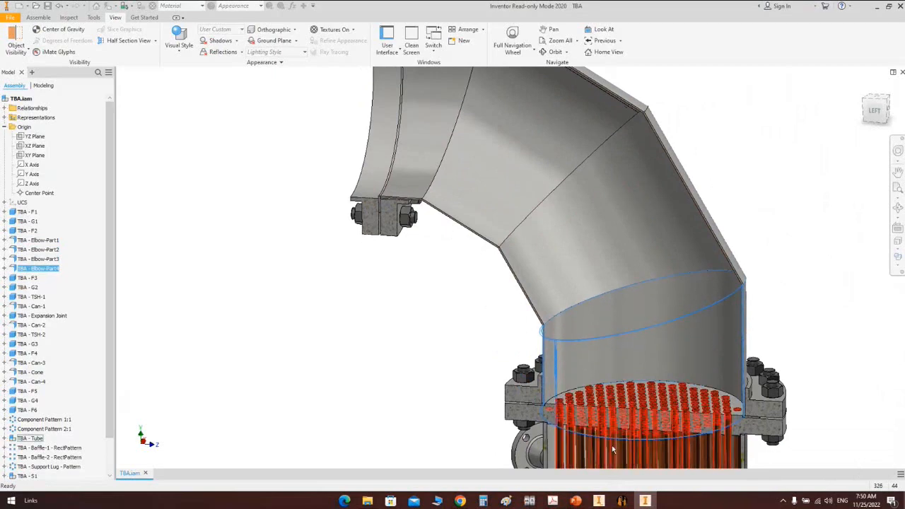
Step: Switch to Static Equipment Generator and add a shell with chamfered ends named Elbow Part1 to EX-100
{"action": "left_click", "coordinate": [622, 501]}
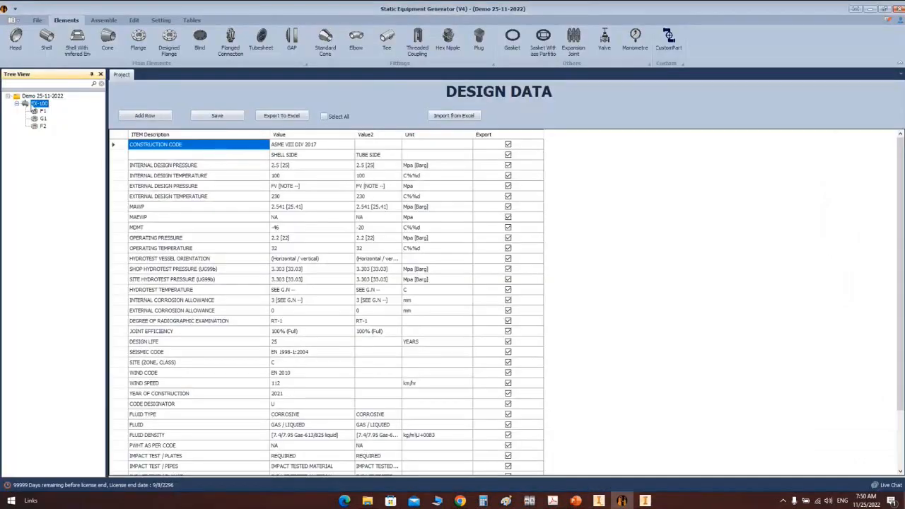
{"action": "left_click", "coordinate": [77, 41]}
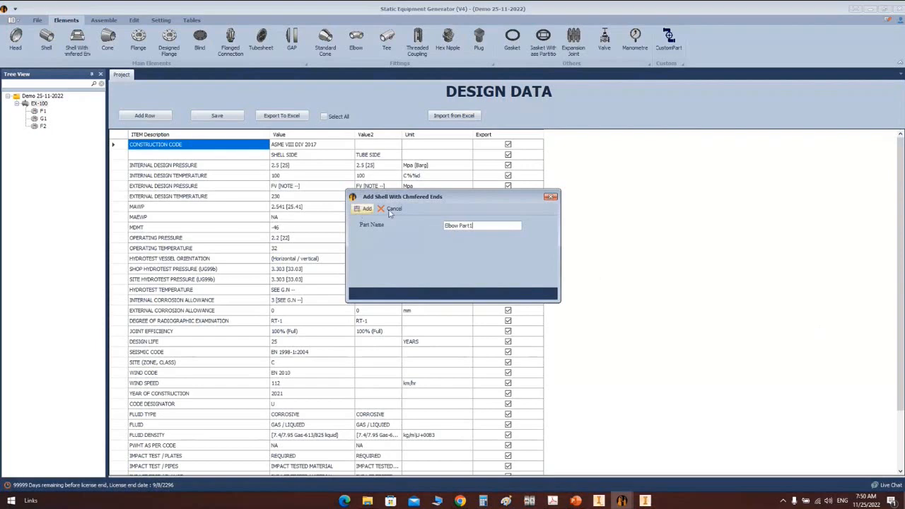
{"action": "left_click", "coordinate": [461, 225]}
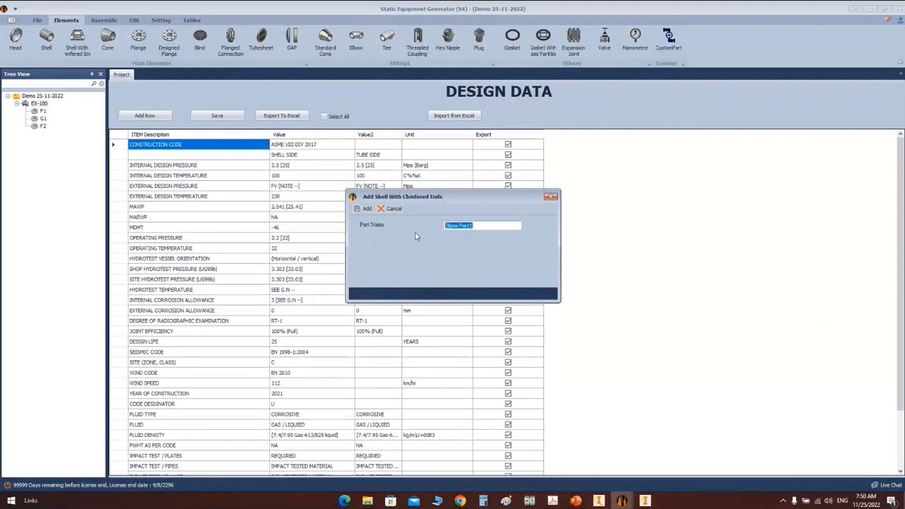
{"action": "left_click", "coordinate": [365, 209]}
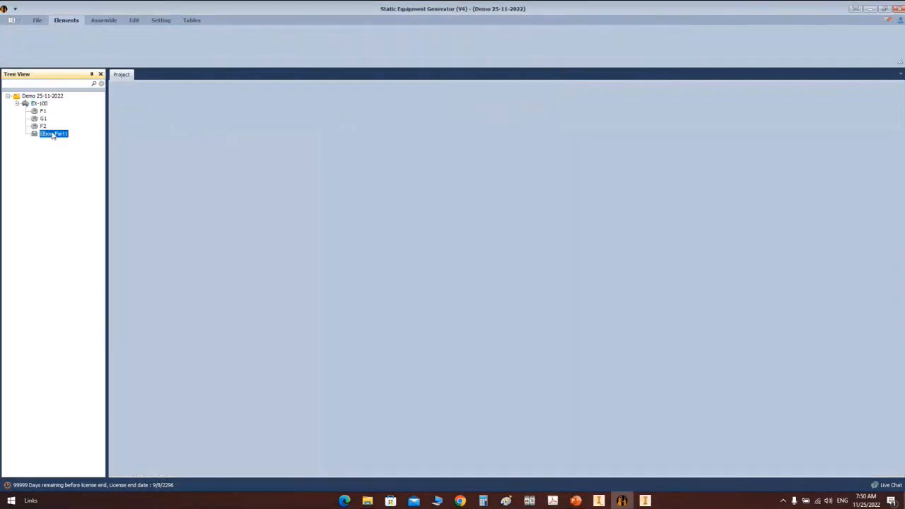
Step: Open Elbow Part1, review the pipe chamfer types, and set its type to Shell with Chamfer @ End
{"action": "left_click", "coordinate": [53, 135]}
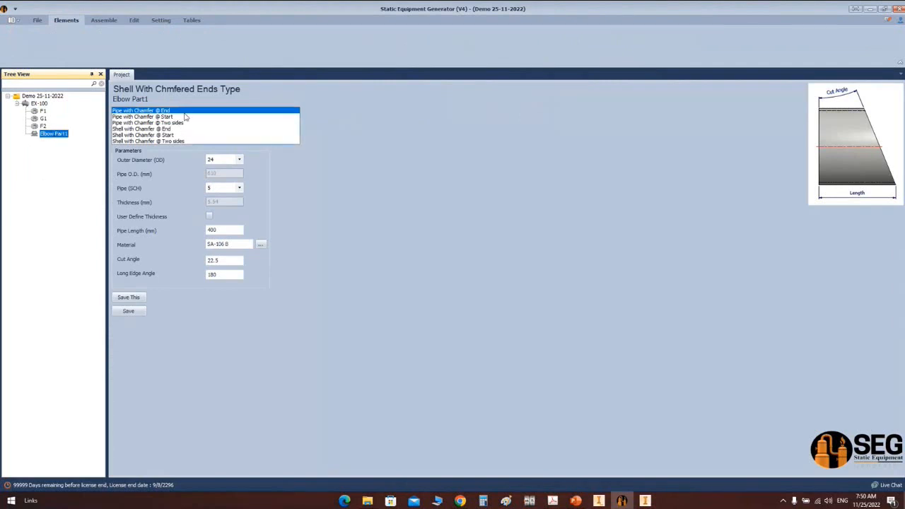
{"action": "left_click", "coordinate": [126, 116]}
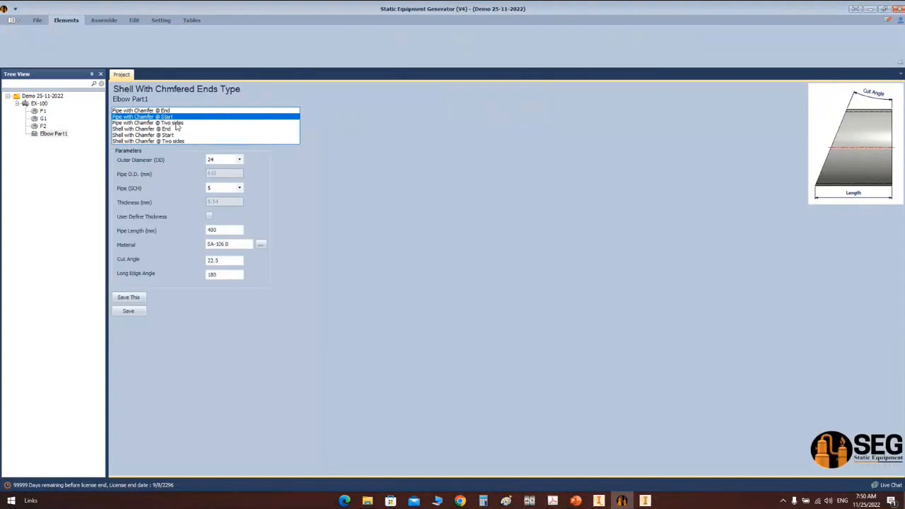
{"action": "left_click", "coordinate": [175, 124]}
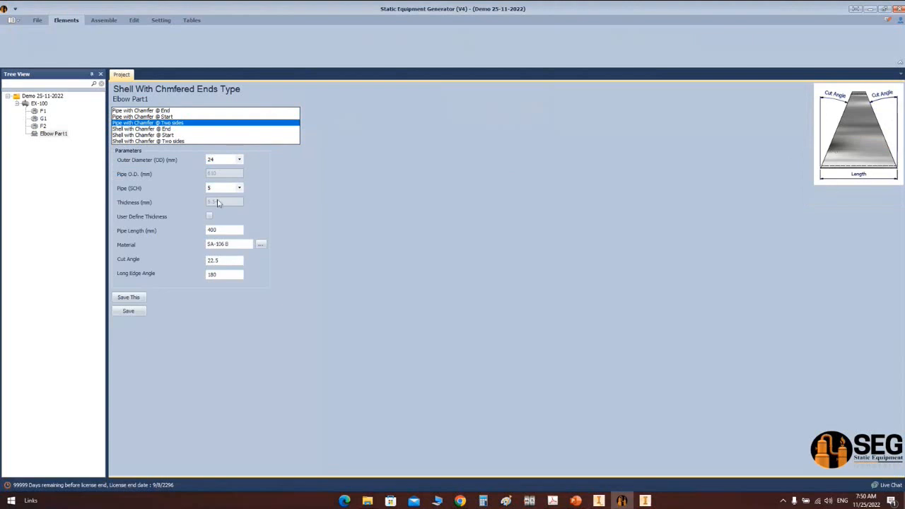
{"action": "left_click", "coordinate": [163, 129]}
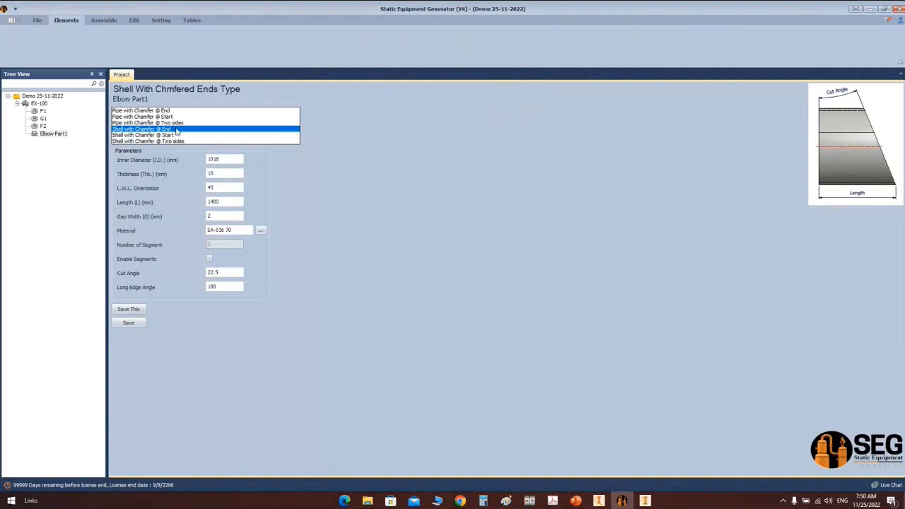
Step: Give Elbow Part1 inner diameter 500 mm, thickness 4 mm, length 240 mm, gap width 1 mm, cut angle 15 and long edge angle 0, and save
{"action": "left_click_drag", "start_coordinate": [223, 160], "coordinate": [185, 160]}
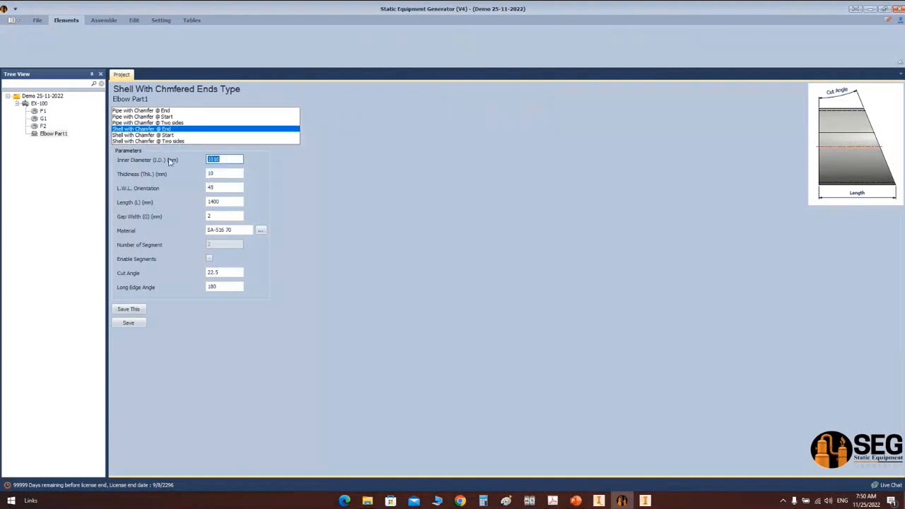
{"action": "type", "text": "500"}
{"action": "key", "text": "Tab"}
{"action": "key", "text": "Tab"}
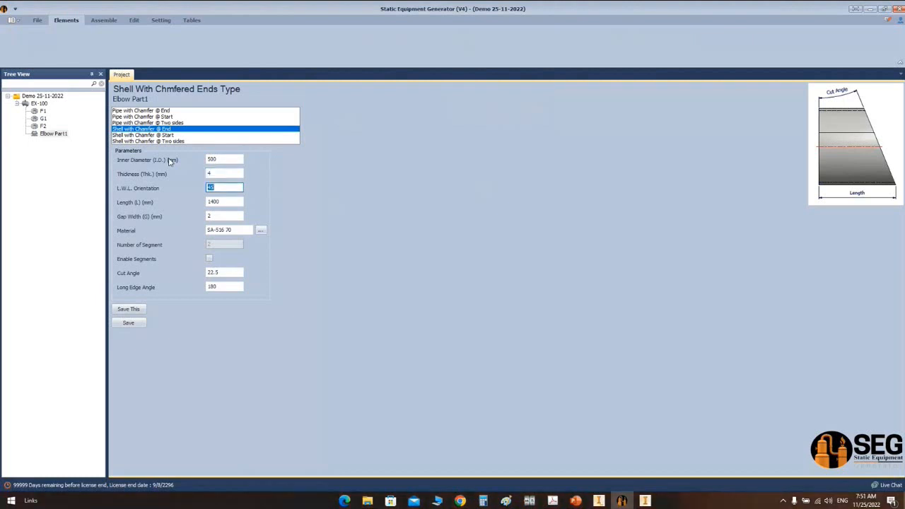
{"action": "key", "text": "Tab"}
{"action": "type", "text": "2"}
{"action": "key", "text": "Tab"}
{"action": "key", "text": "Tab"}
{"action": "key", "text": "Tab"}
{"action": "type", "text": "1"}
{"action": "key", "text": "Tab"}
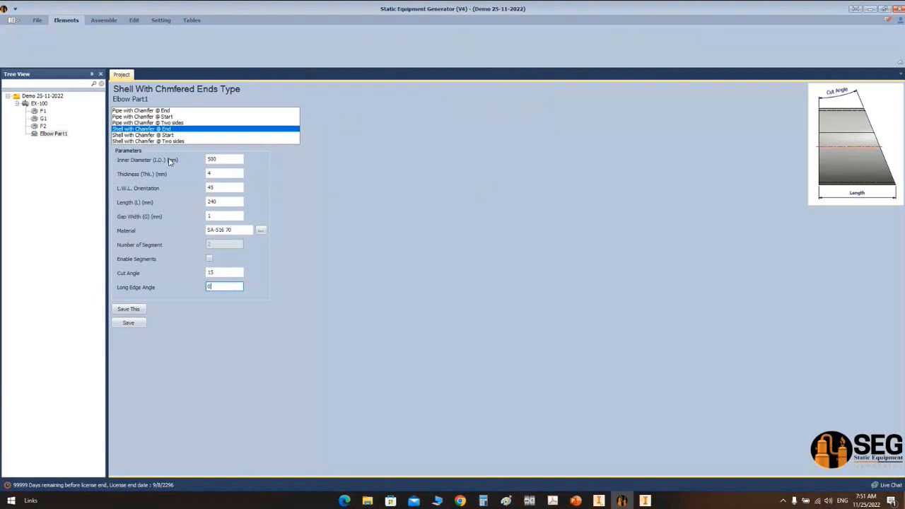
{"action": "left_click", "coordinate": [129, 323]}
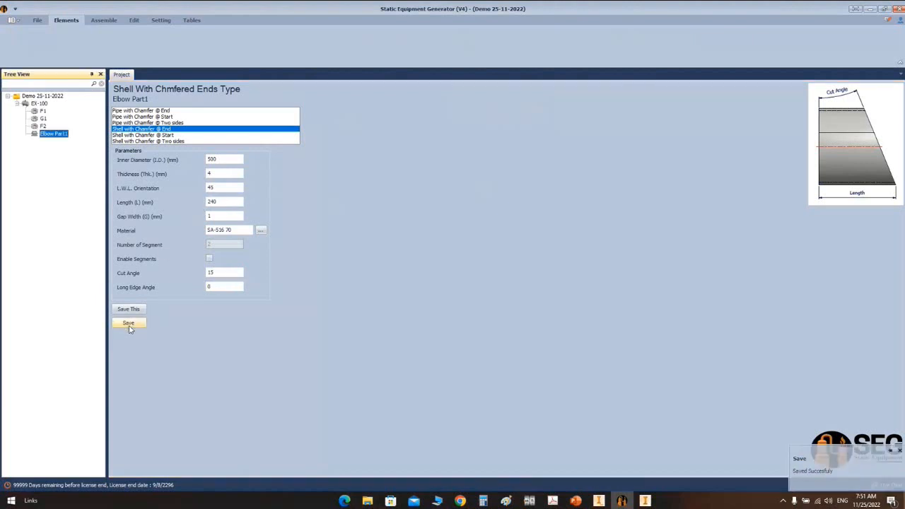
Step: Generate Elbow Part1 in the EX-100 Inventor assembly and examine up close where it meets flange F2 and the gasket
{"action": "left_click", "coordinate": [103, 20]}
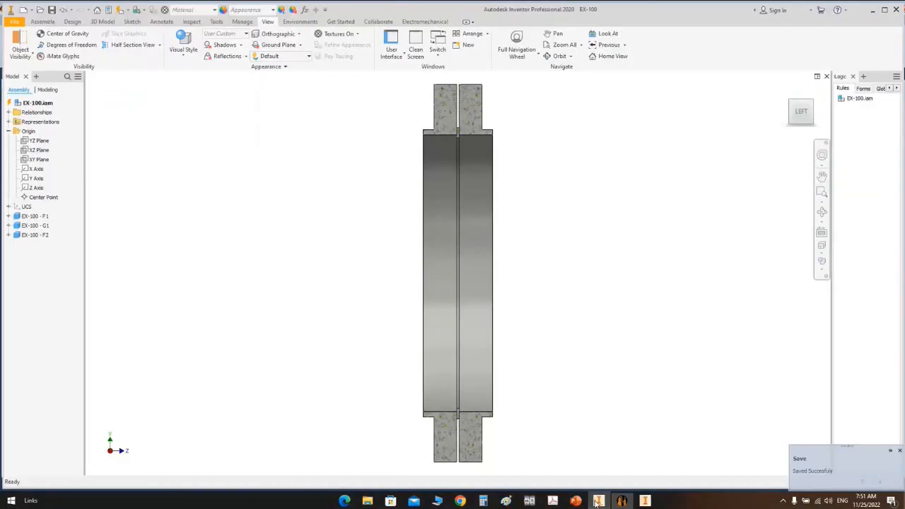
{"action": "left_click", "coordinate": [598, 500]}
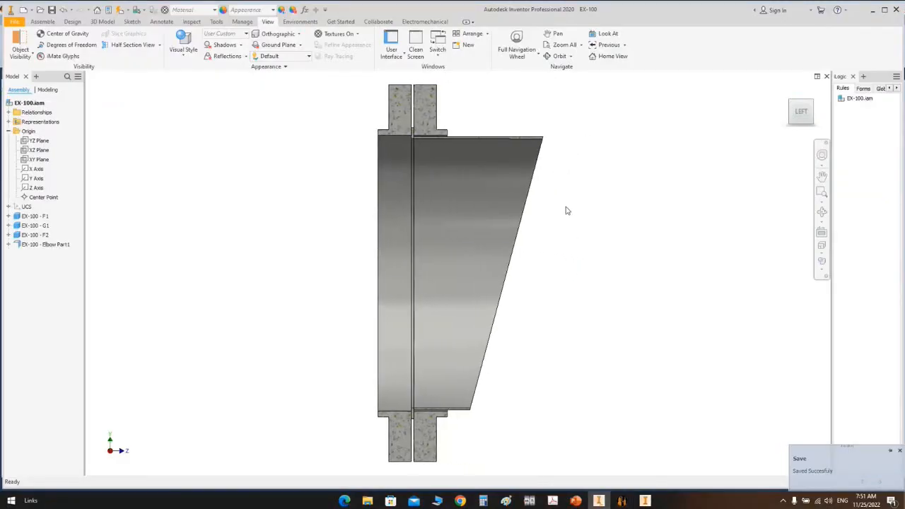
{"action": "scroll", "coordinate": [424, 134], "scroll_direction": "up", "scroll_amount": 5}
{"action": "left_click", "coordinate": [822, 212]}
{"action": "left_click_drag", "start_coordinate": [470, 249], "coordinate": [456, 260]}
{"action": "scroll", "coordinate": [456, 166], "scroll_direction": "up", "scroll_amount": 4}
{"action": "middle_click_drag", "start_coordinate": [454, 163], "coordinate": [415, 283]}
{"action": "middle_click_drag", "start_coordinate": [389, 246], "coordinate": [398, 301]}
{"action": "right_click", "coordinate": [397, 239]}
{"action": "left_click", "coordinate": [432, 239]}
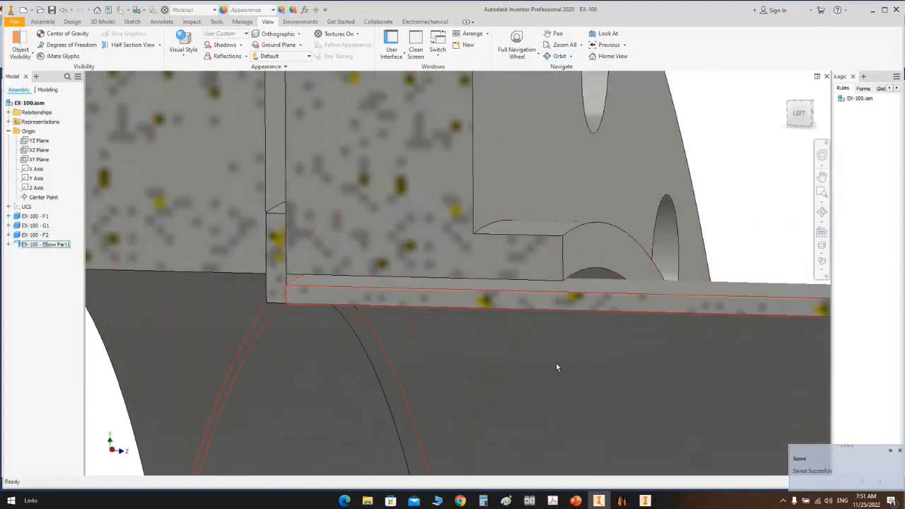
Step: Back in Static Equipment Generator, set flange F2's offset to 20 mm, save it, and update the Inventor assembly
{"action": "left_click", "coordinate": [622, 501]}
{"action": "right_click", "coordinate": [621, 500]}
{"action": "left_click", "coordinate": [43, 125]}
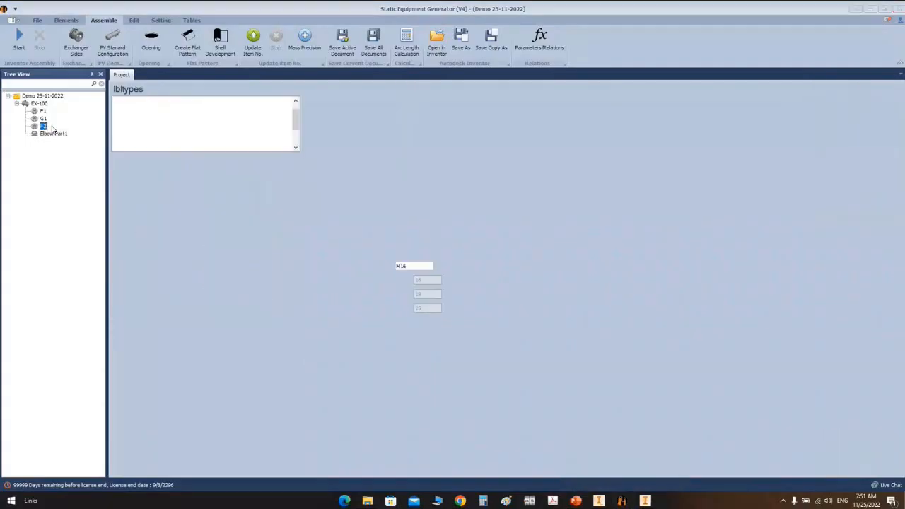
{"action": "double_click", "coordinate": [242, 375]}
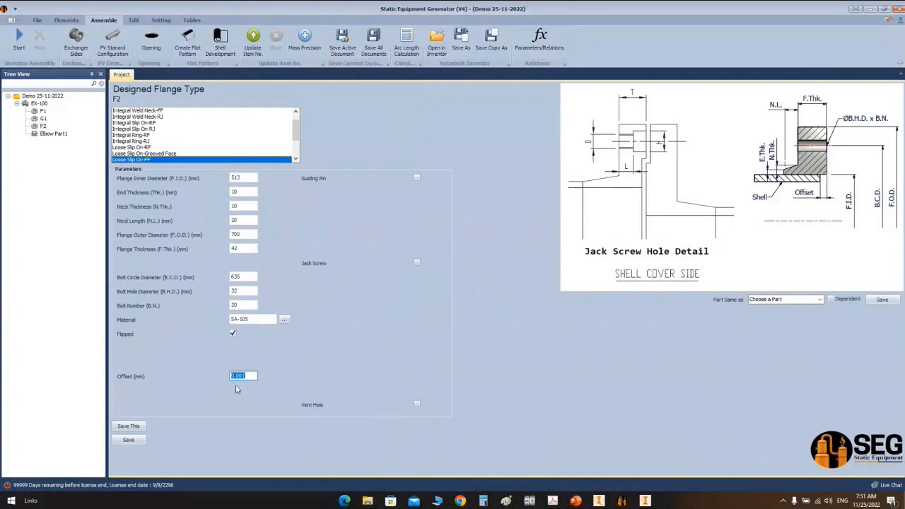
{"action": "left_click_drag", "start_coordinate": [238, 376], "coordinate": [220, 385]}
{"action": "type", "text": "20"}
{"action": "left_click", "coordinate": [128, 440]}
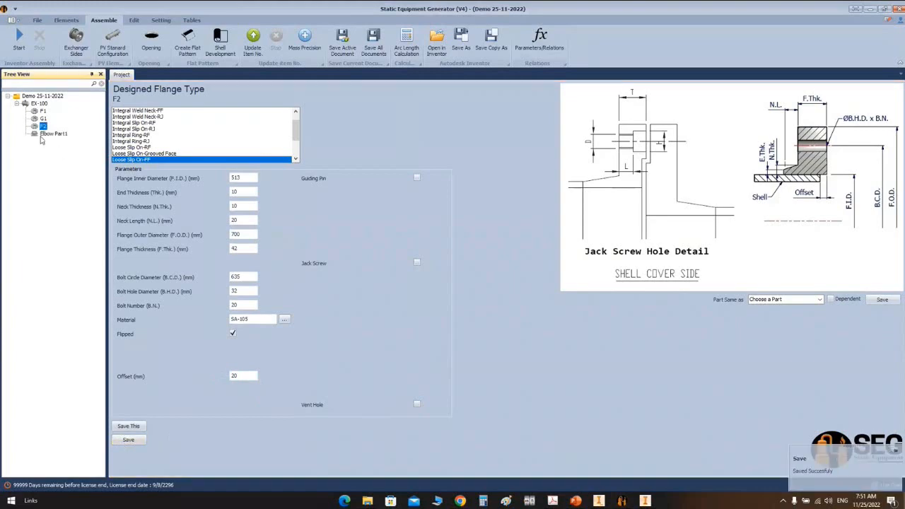
{"action": "left_click", "coordinate": [19, 39]}
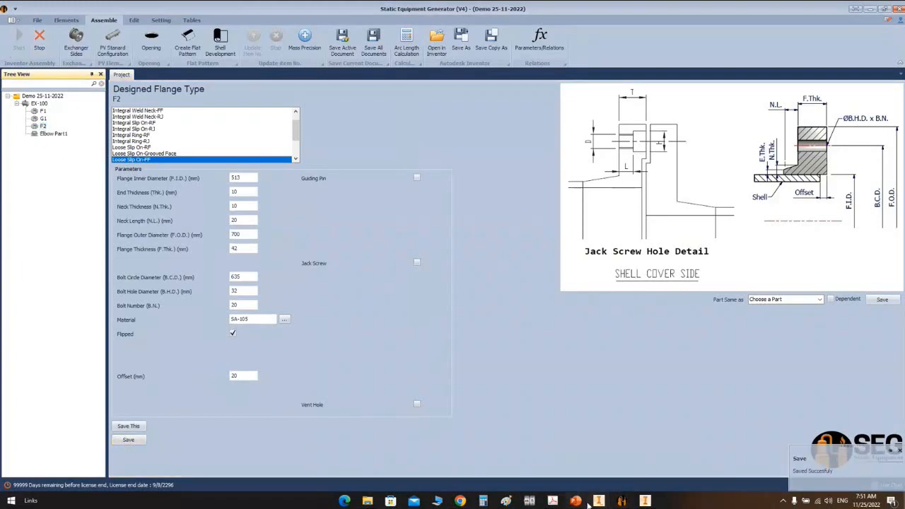
Step: Examine in Inventor the gap between Elbow Part1's end and flange F2's face, and compare it with F2's offset diagram
{"action": "left_click", "coordinate": [586, 503]}
{"action": "left_click", "coordinate": [598, 501]}
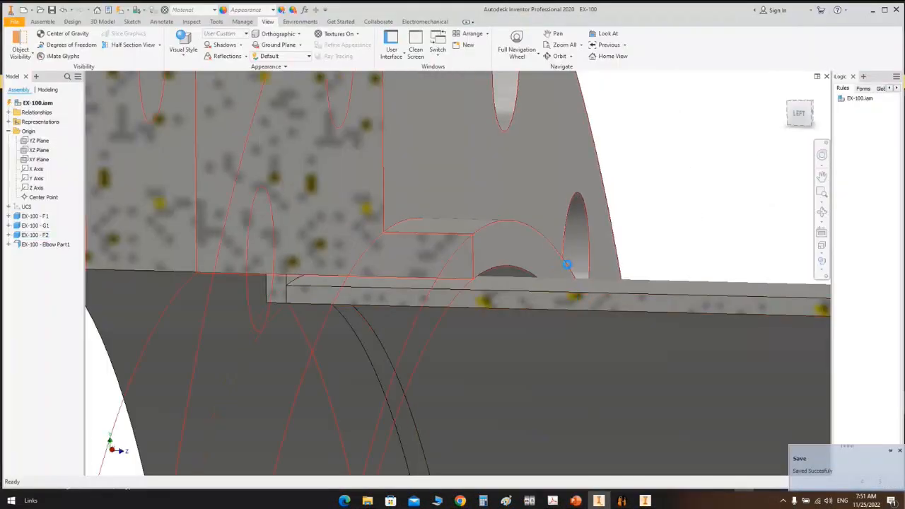
{"action": "scroll", "coordinate": [309, 288], "scroll_direction": "down", "scroll_amount": 10}
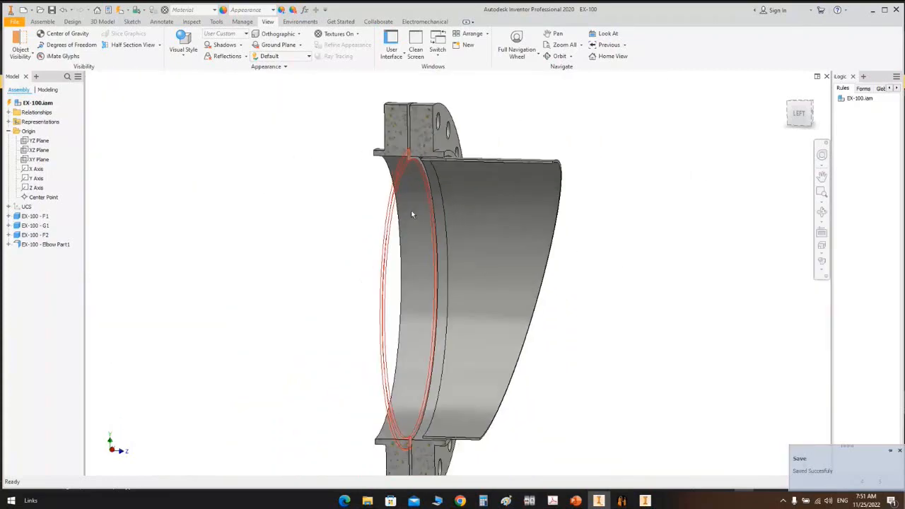
{"action": "scroll", "coordinate": [424, 162], "scroll_direction": "up", "scroll_amount": 10}
{"action": "key", "text": "F4"}
{"action": "middle_click_drag", "start_coordinate": [468, 236], "coordinate": [494, 227], "text": "shift"}
{"action": "scroll", "coordinate": [436, 139], "scroll_direction": "up", "scroll_amount": 2}
{"action": "middle_click_drag", "start_coordinate": [436, 139], "coordinate": [439, 196]}
{"action": "scroll", "coordinate": [394, 222], "scroll_direction": "up", "scroll_amount": 4}
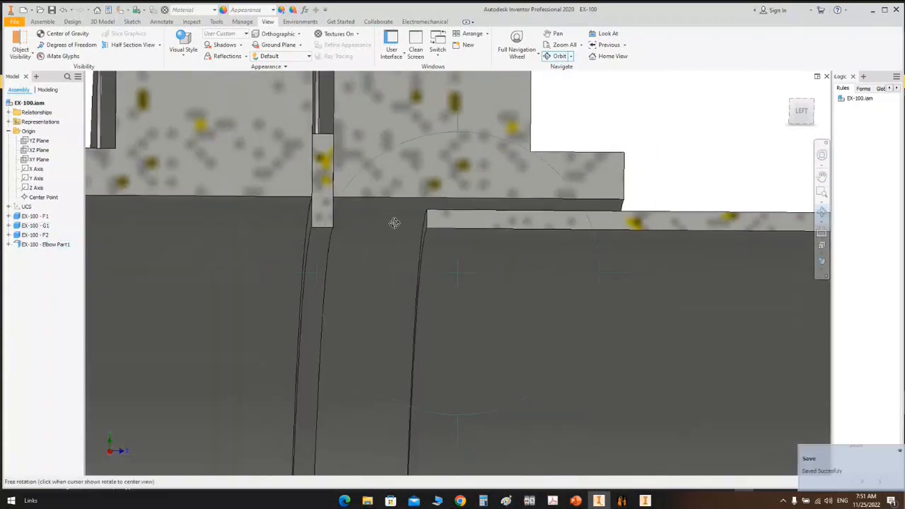
{"action": "right_click", "coordinate": [375, 234]}
{"action": "left_click", "coordinate": [407, 234]}
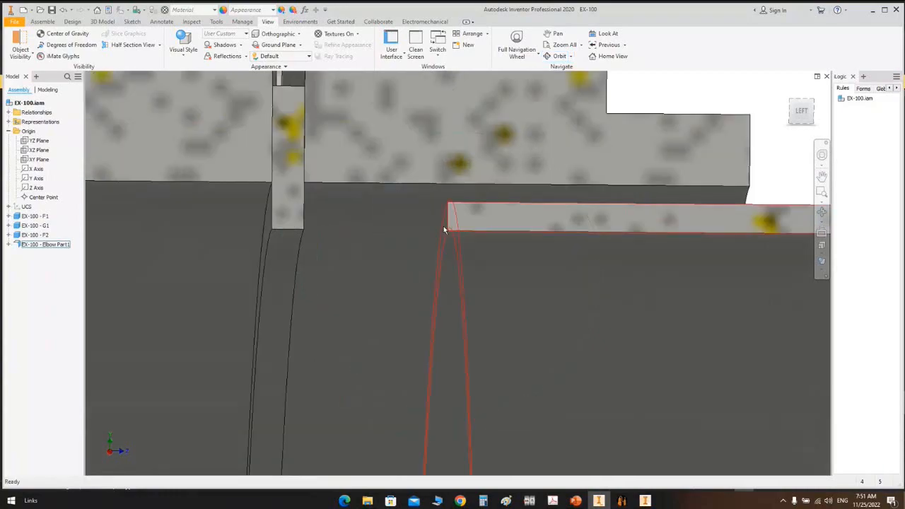
{"action": "left_click", "coordinate": [622, 501]}
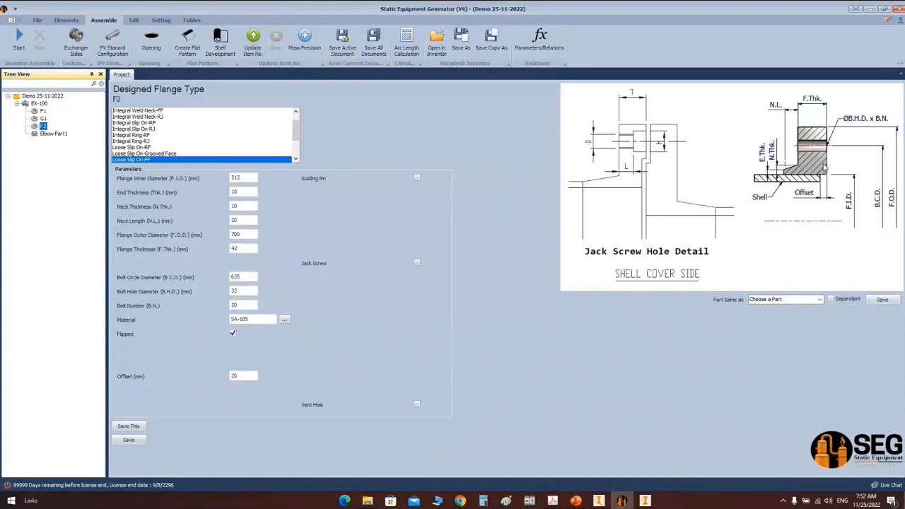
{"action": "left_click", "coordinate": [599, 501]}
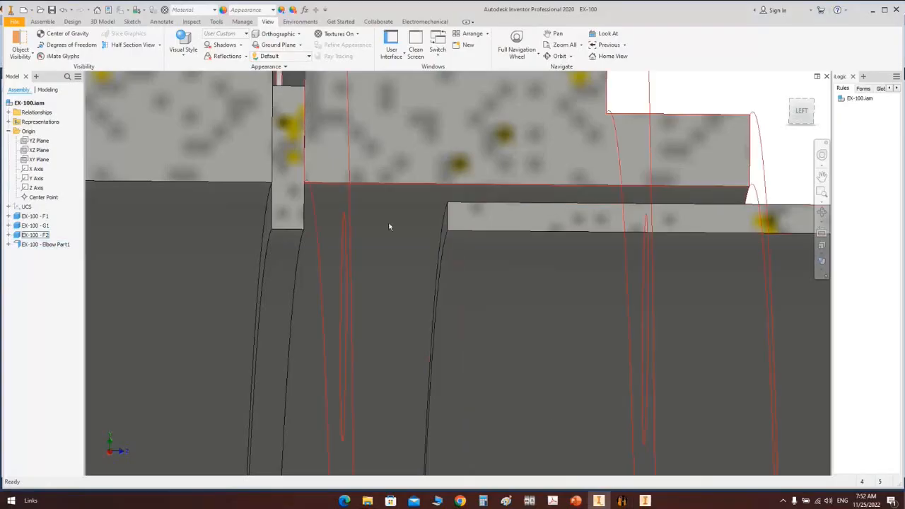
Step: Measure the distance between Elbow Part1's end face and flange F2's face, viewing the result from the left side
{"action": "left_click", "coordinate": [822, 212]}
{"action": "left_click_drag", "start_coordinate": [591, 244], "coordinate": [414, 261]}
{"action": "key", "text": "Escape"}
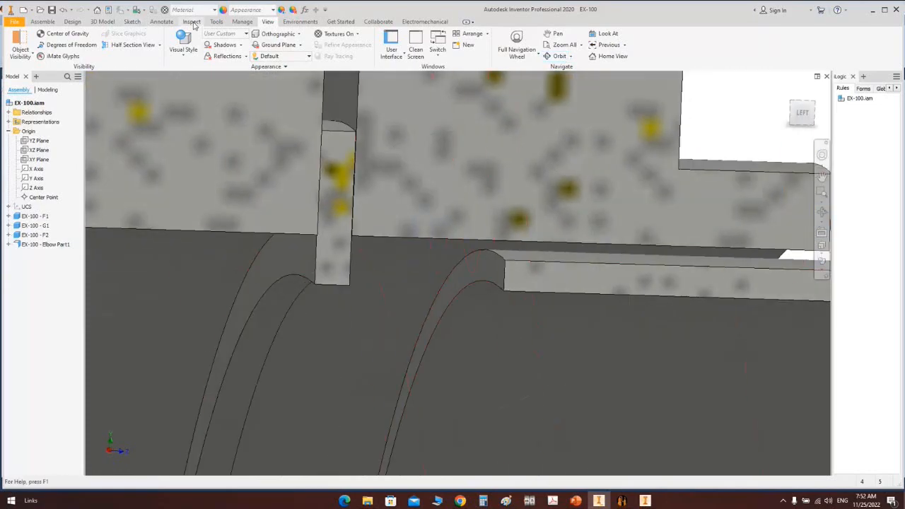
{"action": "left_click", "coordinate": [192, 21]}
{"action": "left_click", "coordinate": [90, 41]}
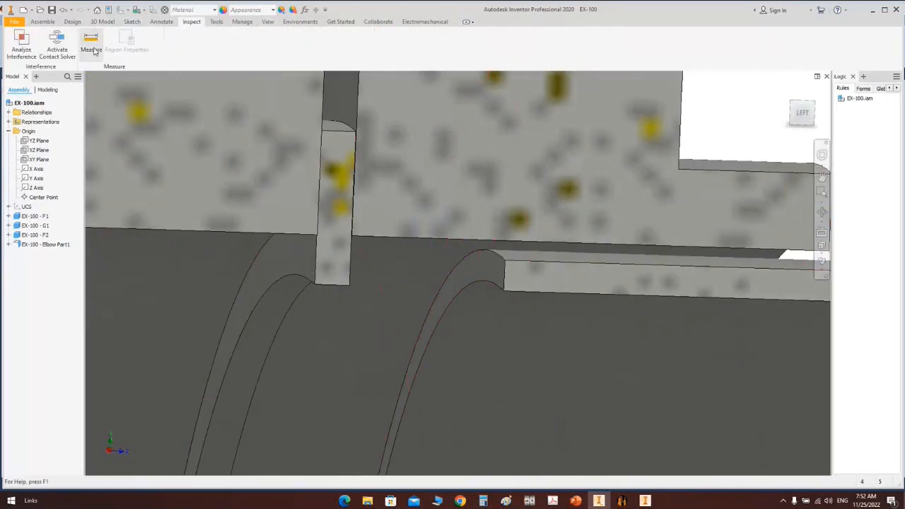
{"action": "left_click", "coordinate": [501, 266]}
{"action": "left_click", "coordinate": [821, 214]}
{"action": "left_click_drag", "start_coordinate": [468, 287], "coordinate": [436, 286]}
{"action": "right_click", "coordinate": [388, 264]}
{"action": "left_click", "coordinate": [418, 264]}
{"action": "left_click", "coordinate": [361, 264]}
{"action": "middle_click_drag", "start_coordinate": [434, 299], "coordinate": [556, 279], "text": "shift"}
{"action": "left_click", "coordinate": [803, 116]}
{"action": "scroll", "coordinate": [452, 215], "scroll_direction": "down", "scroll_amount": 5}
{"action": "scroll", "coordinate": [446, 262], "scroll_direction": "down", "scroll_amount": 4}
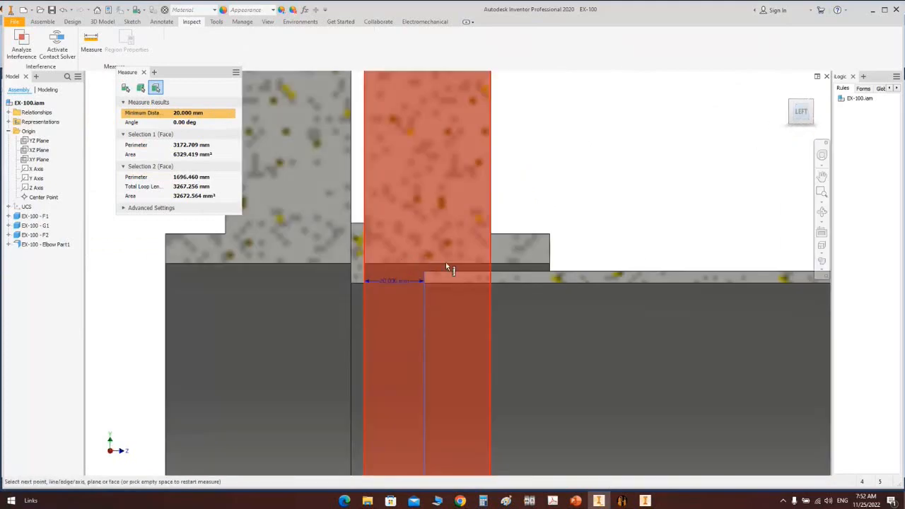
{"action": "left_click", "coordinate": [144, 73]}
Step: In Static Equipment Generator, set flange F2's offset to 0.001 mm and save the flange
{"action": "left_click", "coordinate": [621, 501]}
{"action": "double_click", "coordinate": [242, 376]}
{"action": "type", "text": "0.001"}
{"action": "left_click", "coordinate": [149, 440]}
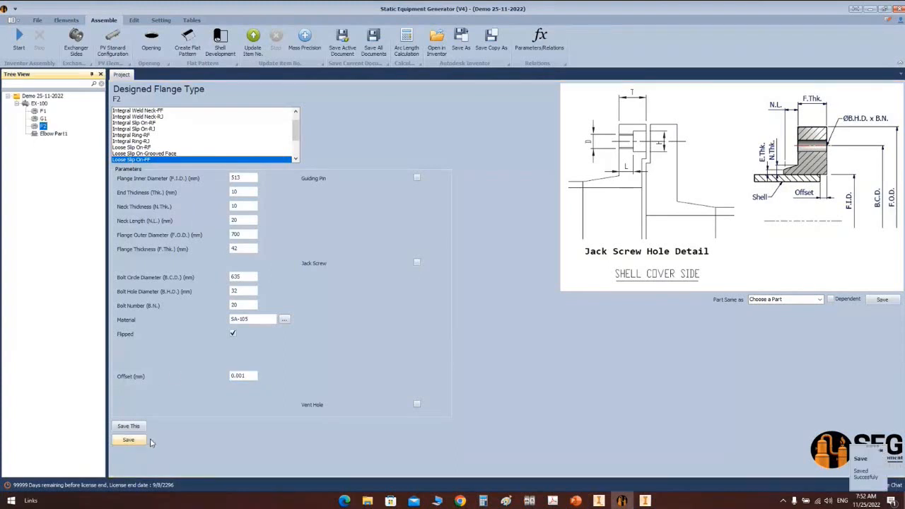
Step: Add a shell with chamfered ends named "Elbow Part2" to exchanger EX-100
{"action": "left_click", "coordinate": [41, 104]}
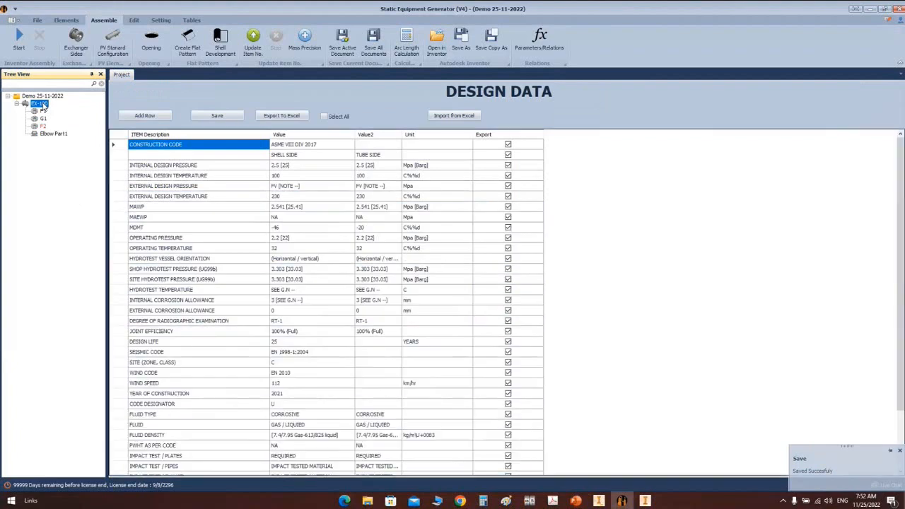
{"action": "left_click", "coordinate": [66, 20]}
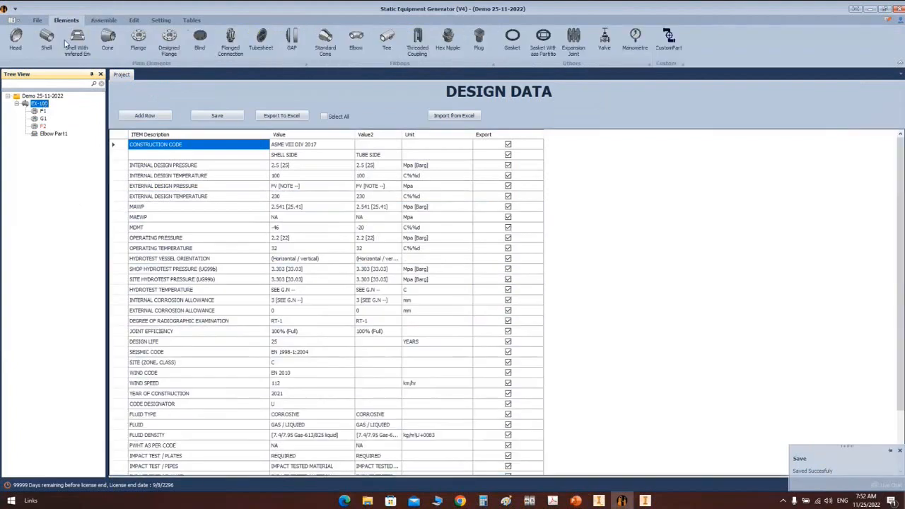
{"action": "left_click", "coordinate": [80, 41]}
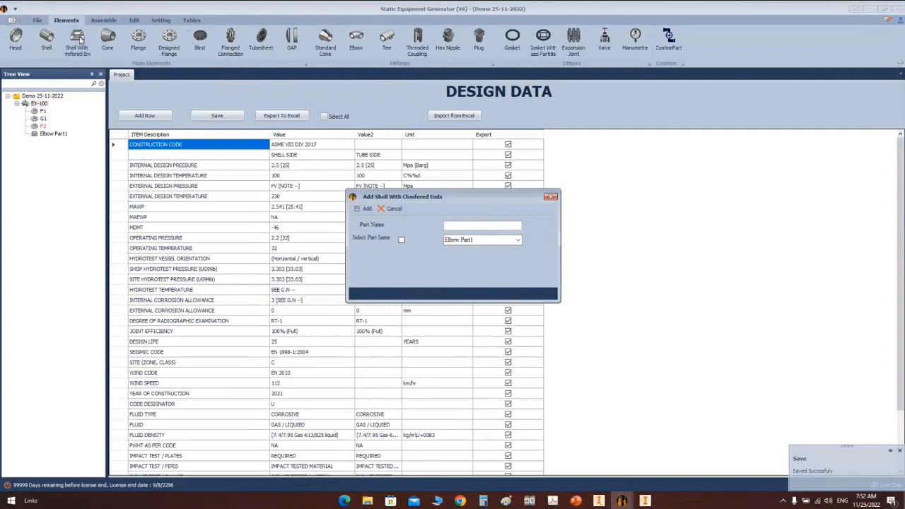
{"action": "type", "text": "Elbow Part1"}
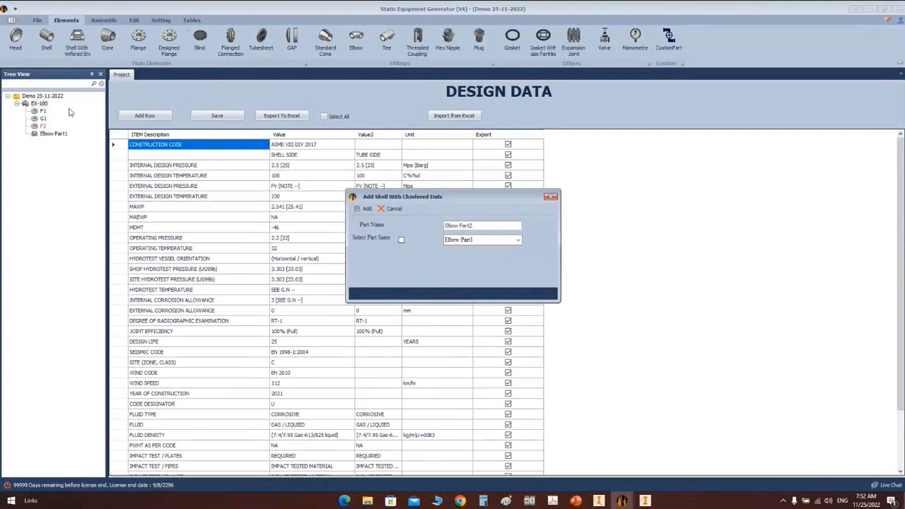
{"action": "left_click", "coordinate": [365, 208]}
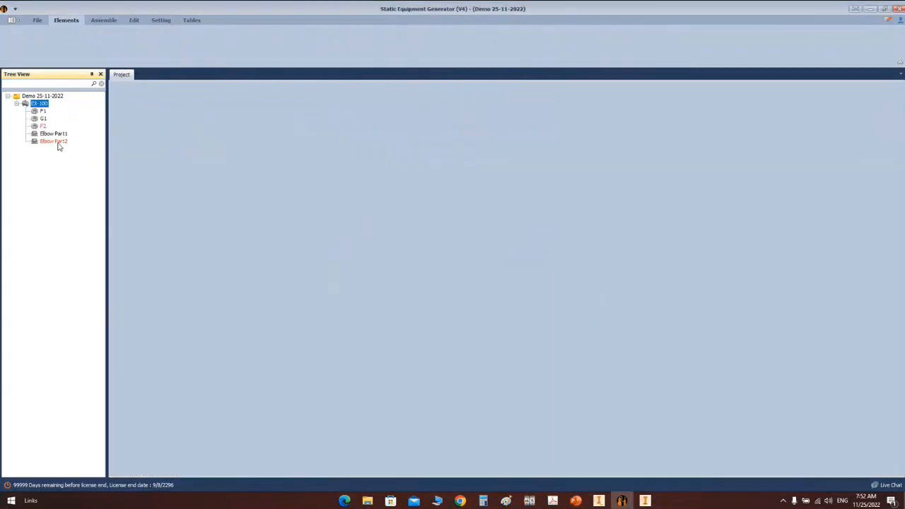
Step: Set Elbow Part2's type to Shell with Chamfer @ Two sides
{"action": "left_click", "coordinate": [56, 142]}
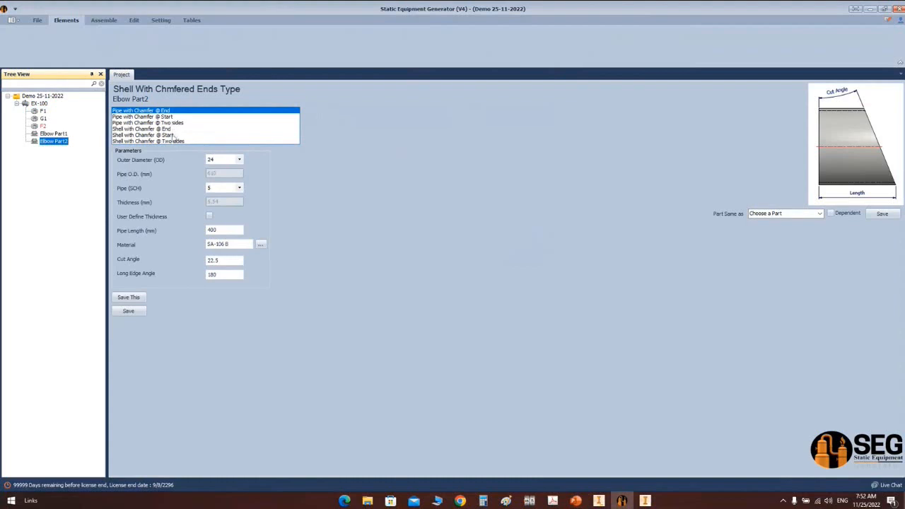
{"action": "left_click", "coordinate": [172, 135]}
{"action": "left_click", "coordinate": [178, 141]}
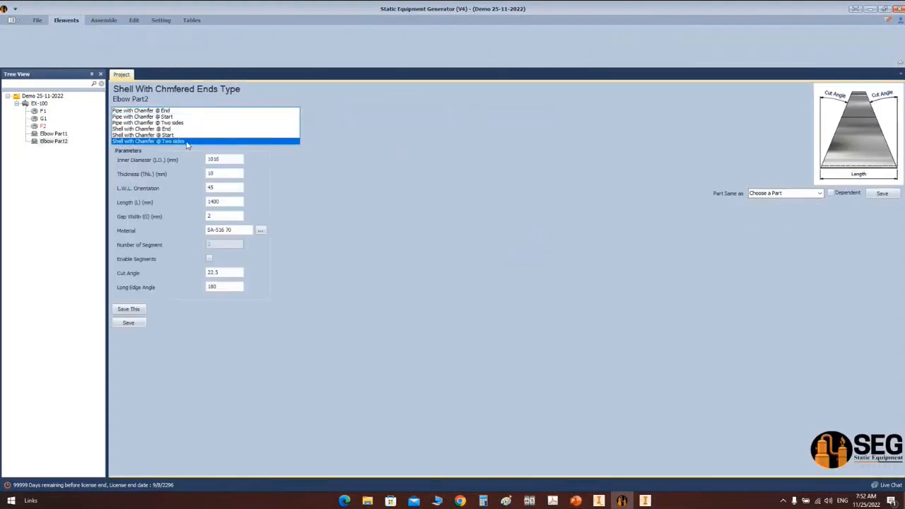
Step: Switch to Inventor and examine the reference elbow's middle segments from the left side
{"action": "left_click", "coordinate": [645, 501]}
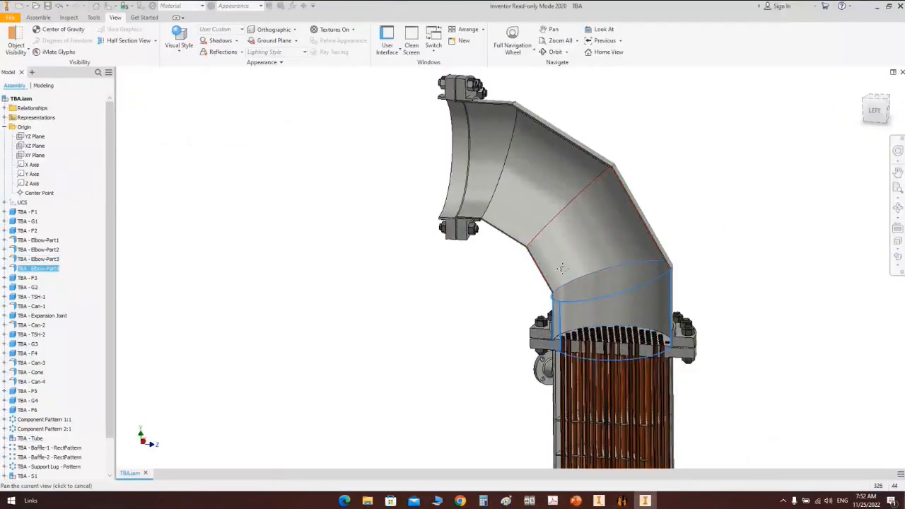
{"action": "left_click", "coordinate": [871, 120]}
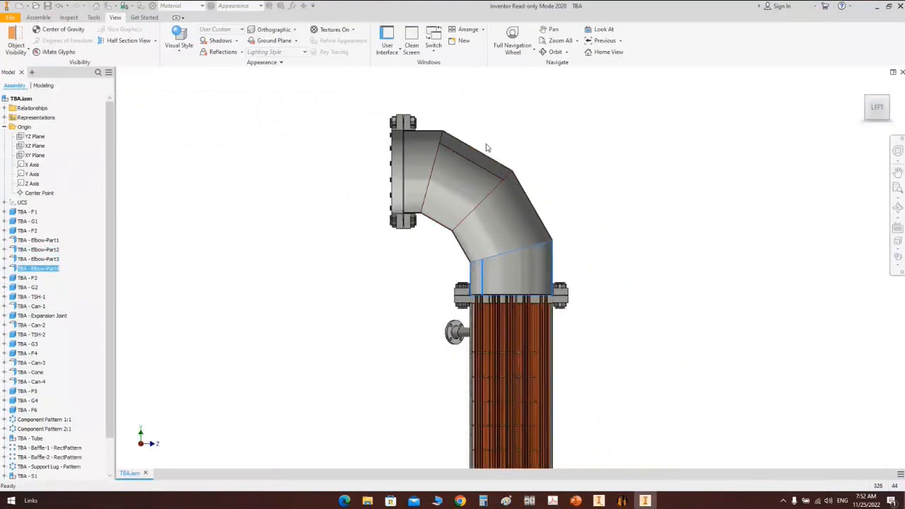
{"action": "scroll", "coordinate": [488, 128], "scroll_direction": "up", "scroll_amount": 3}
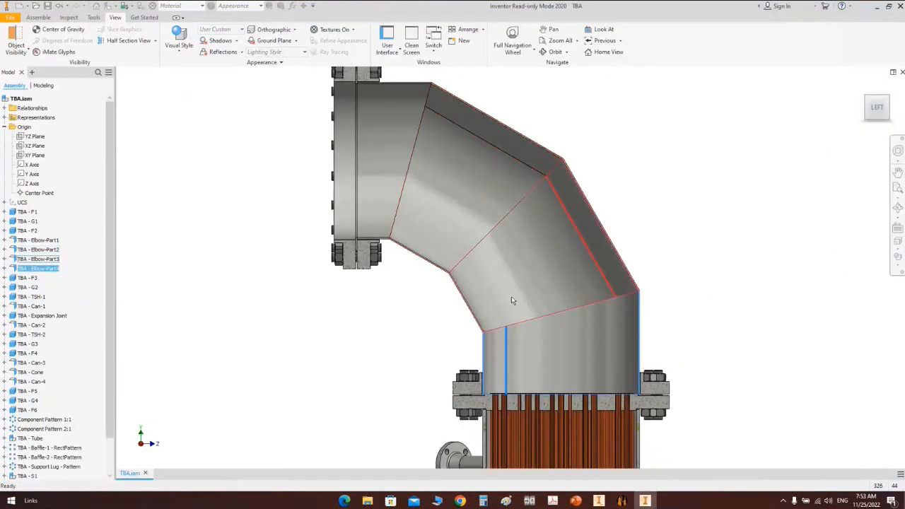
Step: Back in Static Equipment Generator, set Elbow Part2's inner diameter to 500 mm, thickness to 4 mm and L.W.L. orientation to 135
{"action": "left_click", "coordinate": [621, 500]}
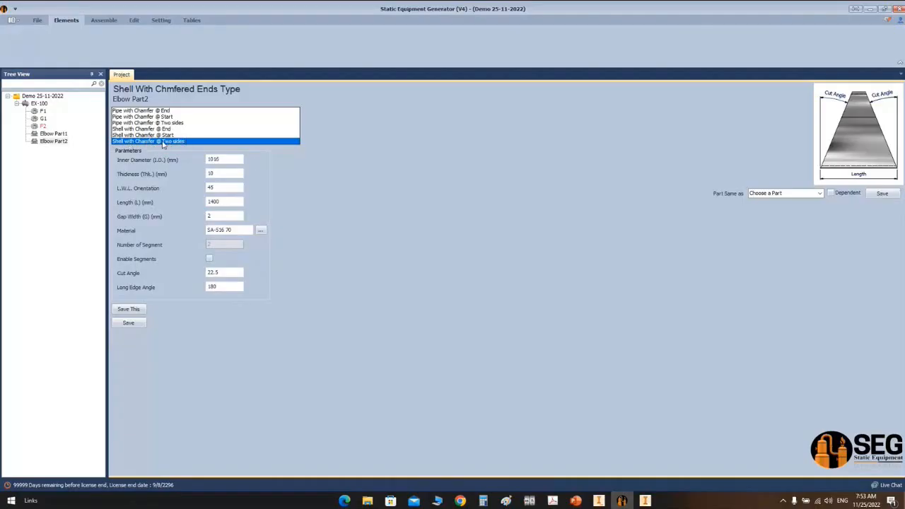
{"action": "key", "text": "Tab"}
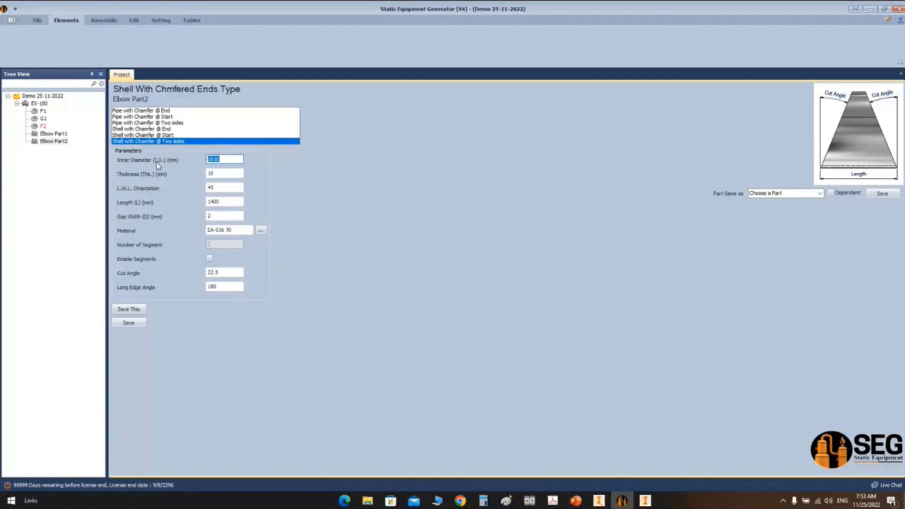
{"action": "type", "text": "5"}
{"action": "key", "text": "Tab"}
{"action": "type", "text": "4"}
{"action": "key", "text": "Tab"}
{"action": "type", "text": "135"}
Step: Set Elbow Part2's length to 493.5 mm, gap width to 1 mm, cut angle to 15 and long edge angle to 0, and save it
{"action": "key", "text": "Tab"}
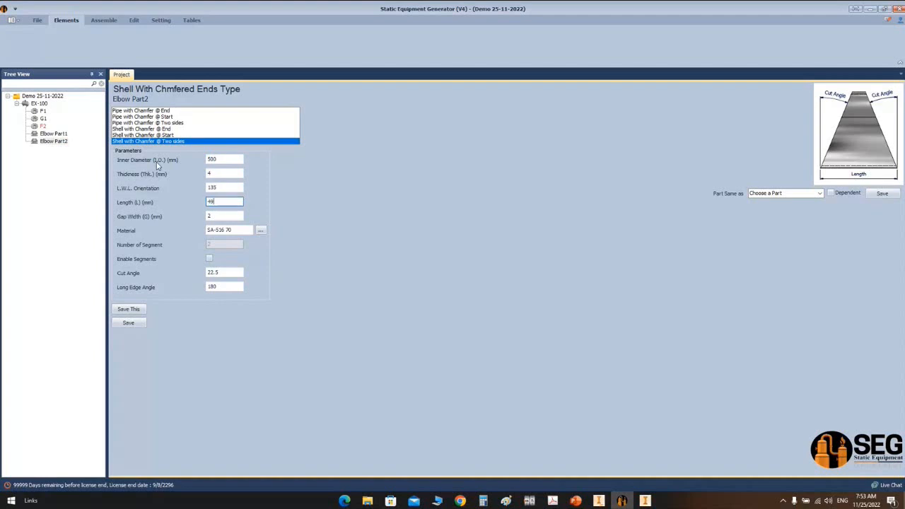
{"action": "key", "text": "Tab"}
{"action": "type", "text": "1"}
{"action": "key", "text": "Tab"}
{"action": "key", "text": "Tab"}
{"action": "key", "text": "Tab"}
{"action": "key", "text": "Tab"}
{"action": "key", "text": "Tab"}
{"action": "left_click", "coordinate": [135, 325]}
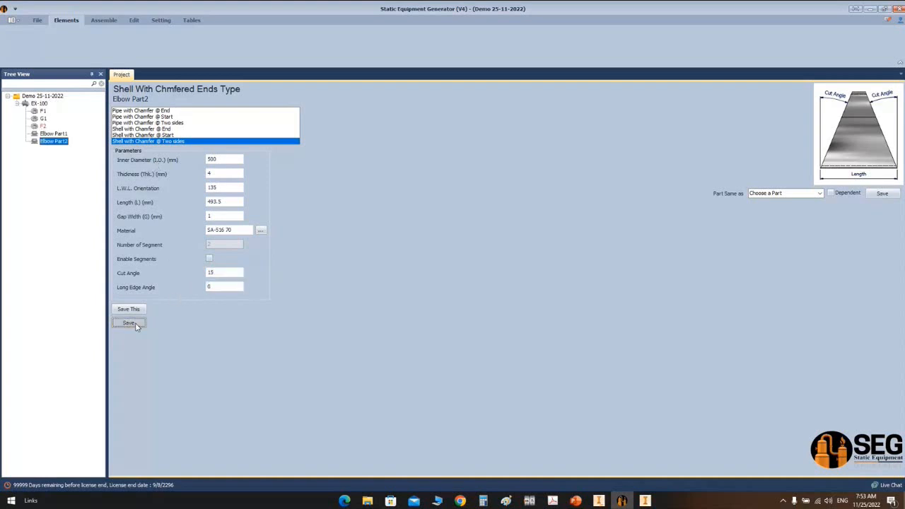
Step: Begin adding another shell with chamfered ends to EX-100, naming it "Elbow Part3"
{"action": "left_click", "coordinate": [43, 103]}
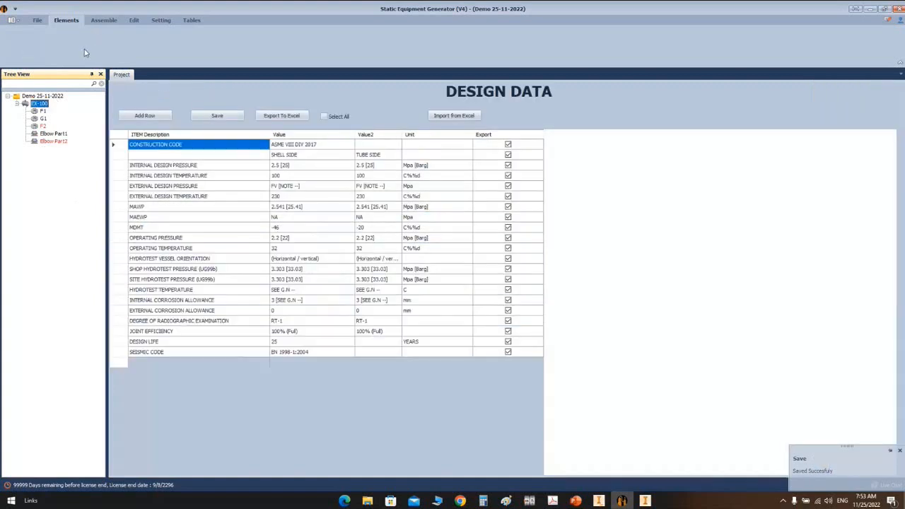
{"action": "left_click", "coordinate": [77, 40]}
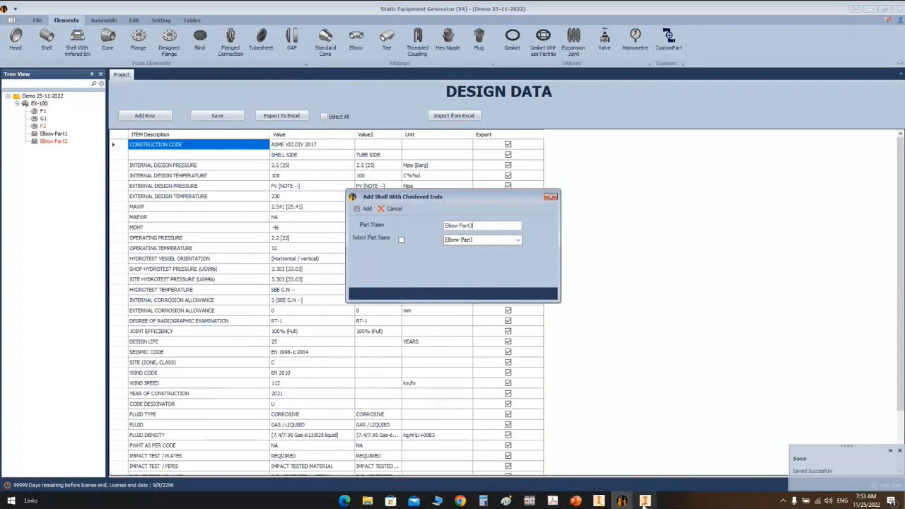
Step: In Inventor, end the section view and orbit the reference elbow to compare the weld seams of Elbow-Part2 and Elbow-Part3
{"action": "left_click", "coordinate": [599, 500]}
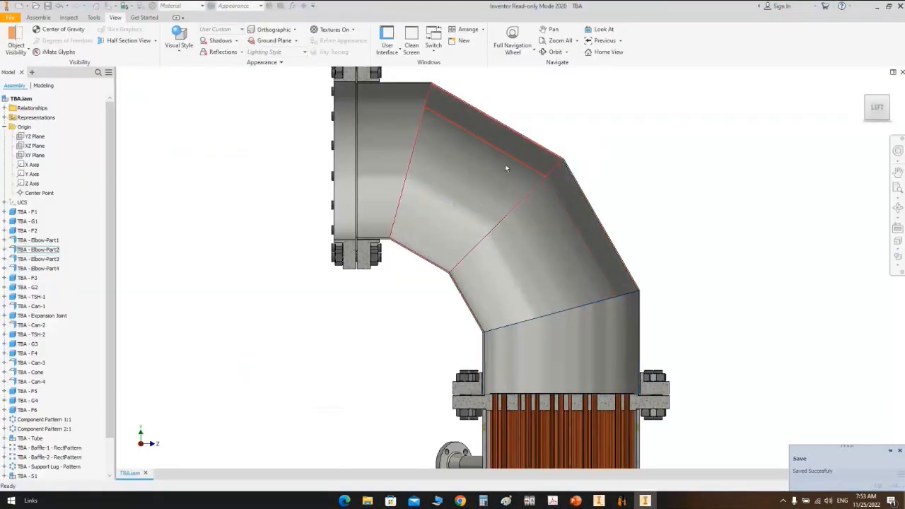
{"action": "left_click", "coordinate": [576, 215]}
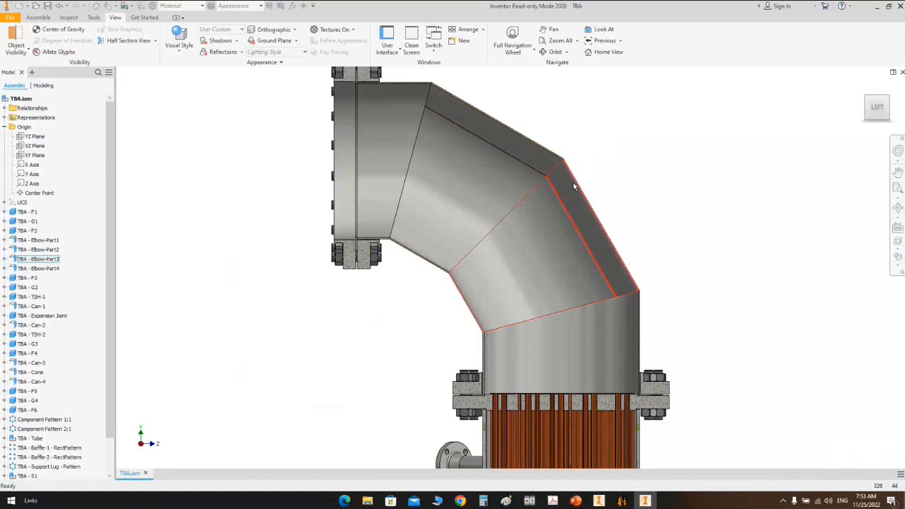
{"action": "left_click", "coordinate": [155, 41]}
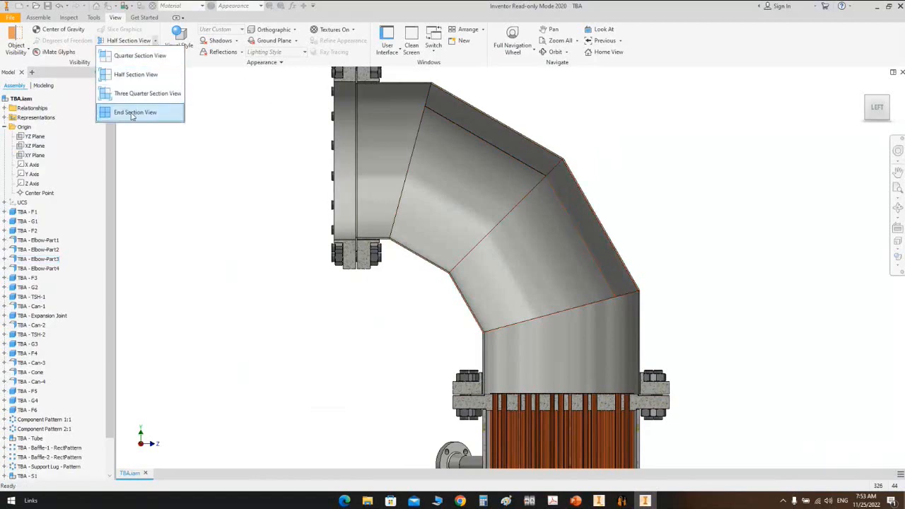
{"action": "left_click", "coordinate": [131, 113]}
{"action": "left_click", "coordinate": [897, 207]}
{"action": "left_click_drag", "start_coordinate": [542, 265], "coordinate": [606, 206]}
{"action": "right_click", "coordinate": [606, 205]}
{"action": "left_click", "coordinate": [639, 195]}
Step: Return to Static Equipment Generator's add-shell dialog, make Elbow Part3 the same as Elbow Part2, and add it to the exchanger
{"action": "left_click", "coordinate": [623, 500]}
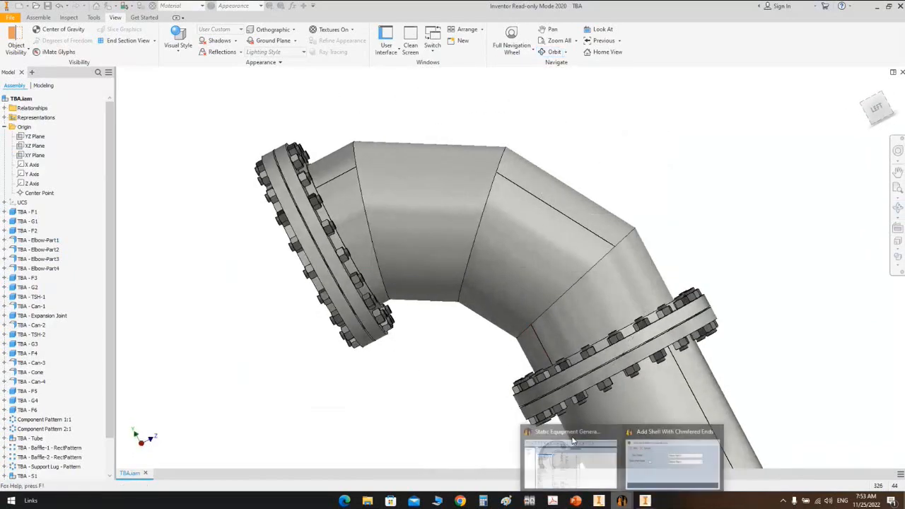
{"action": "left_click", "coordinate": [671, 463]}
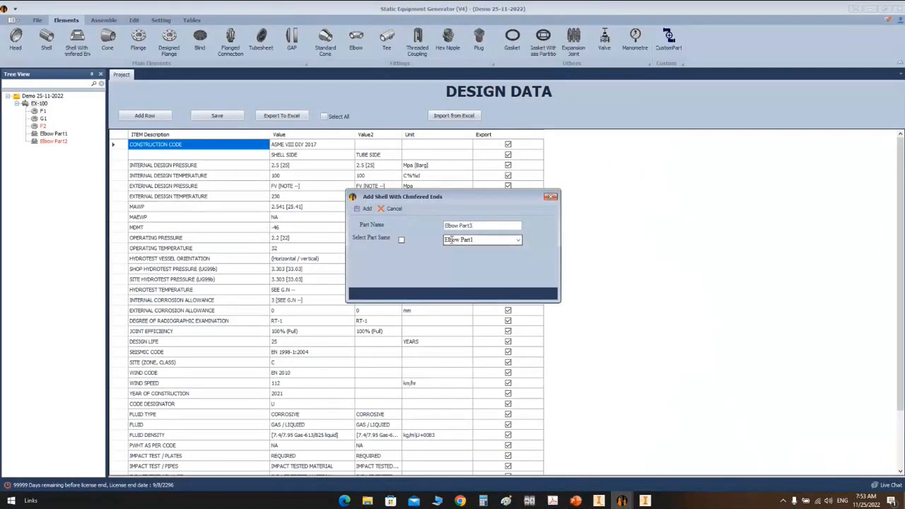
{"action": "left_click", "coordinate": [515, 242]}
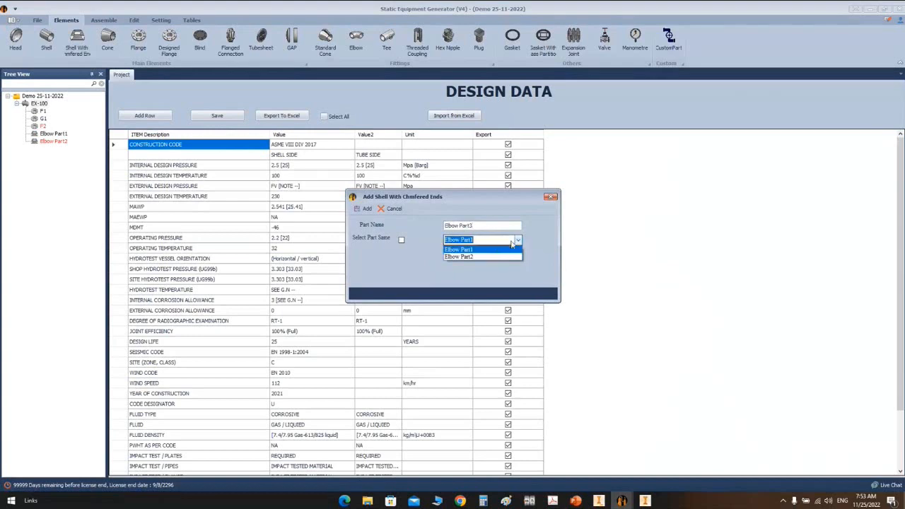
{"action": "left_click", "coordinate": [462, 257]}
{"action": "left_click", "coordinate": [401, 240]}
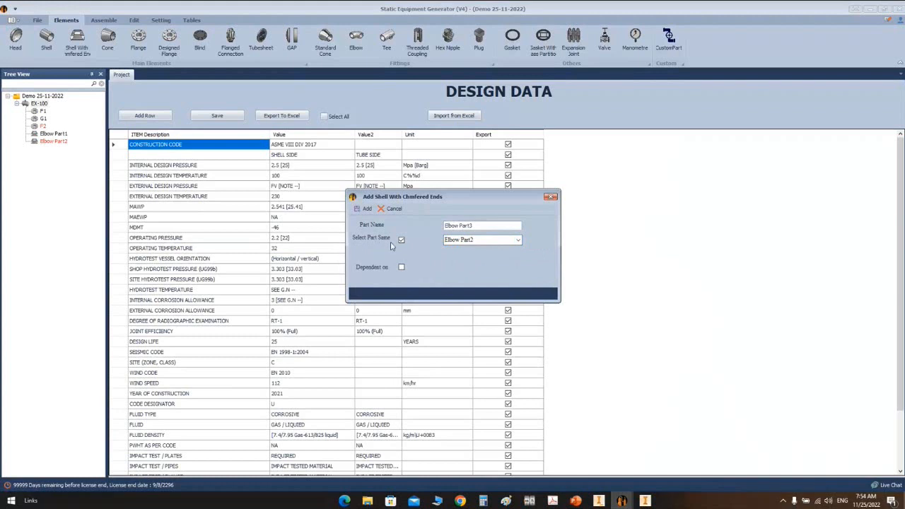
{"action": "left_click", "coordinate": [365, 209]}
Step: Set Elbow Part3's L.W.L. orientation to 45 and save the part
{"action": "left_click", "coordinate": [53, 149]}
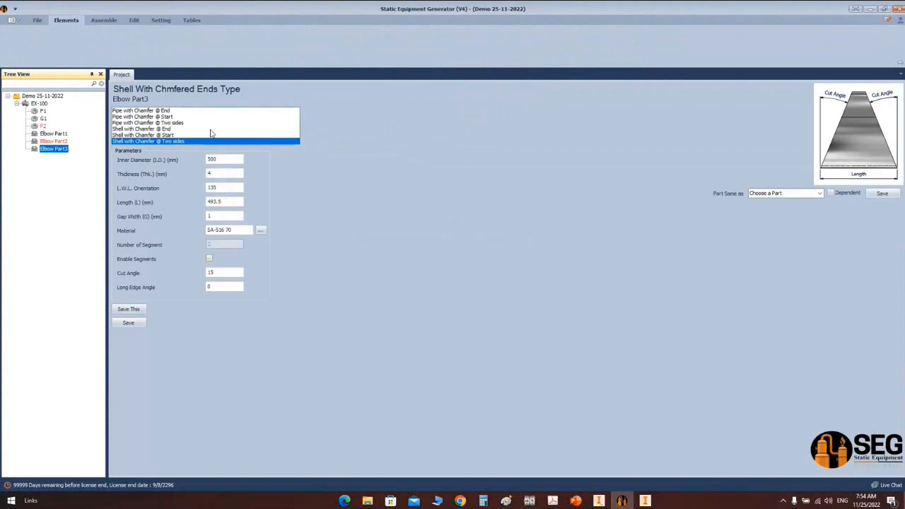
{"action": "left_click", "coordinate": [216, 188]}
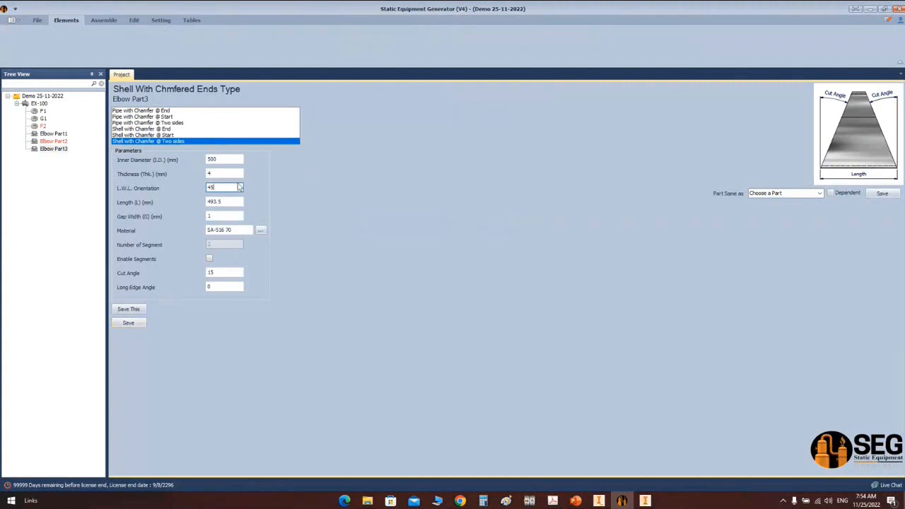
{"action": "left_click", "coordinate": [144, 325]}
Step: Add a shell with chamfered ends named "Elbow Part4" to EX-100 and open its parameters
{"action": "left_click", "coordinate": [35, 104]}
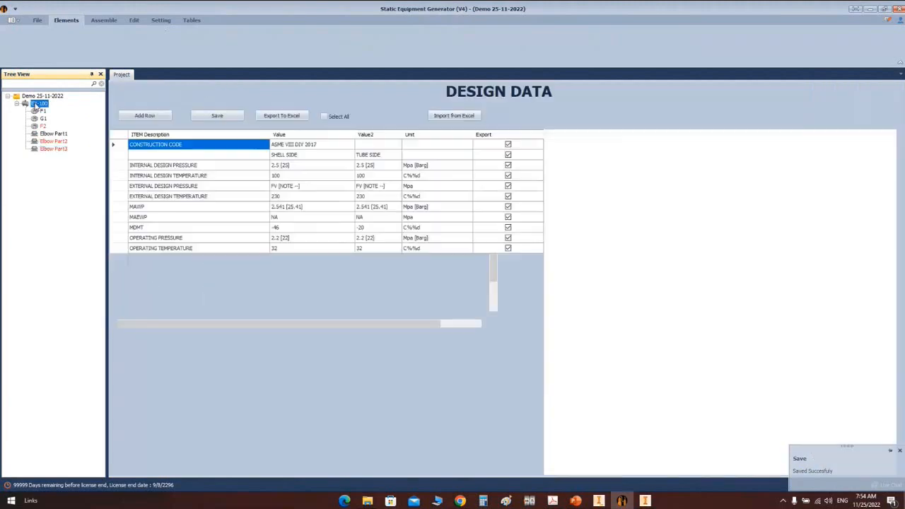
{"action": "left_click", "coordinate": [645, 501]}
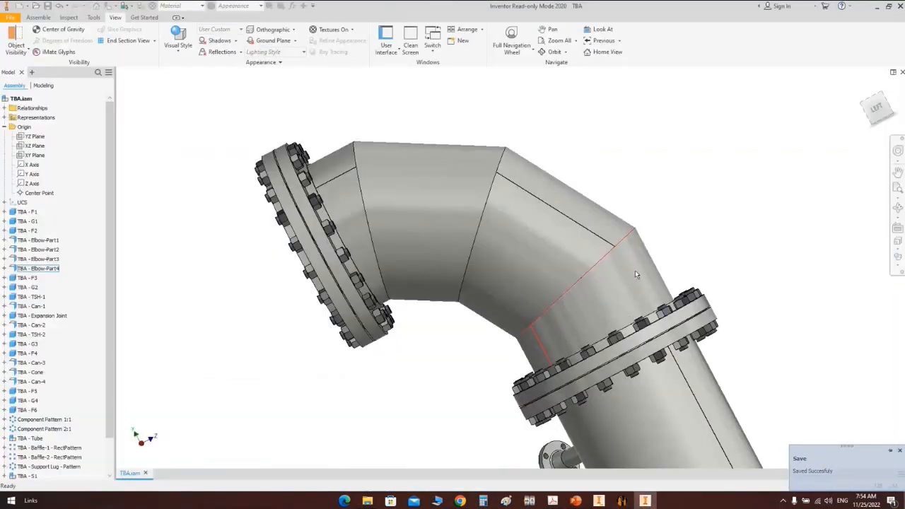
{"action": "left_click", "coordinate": [645, 501]}
{"action": "left_click", "coordinate": [77, 48]}
{"action": "type", "text": "Elbow Part1"}
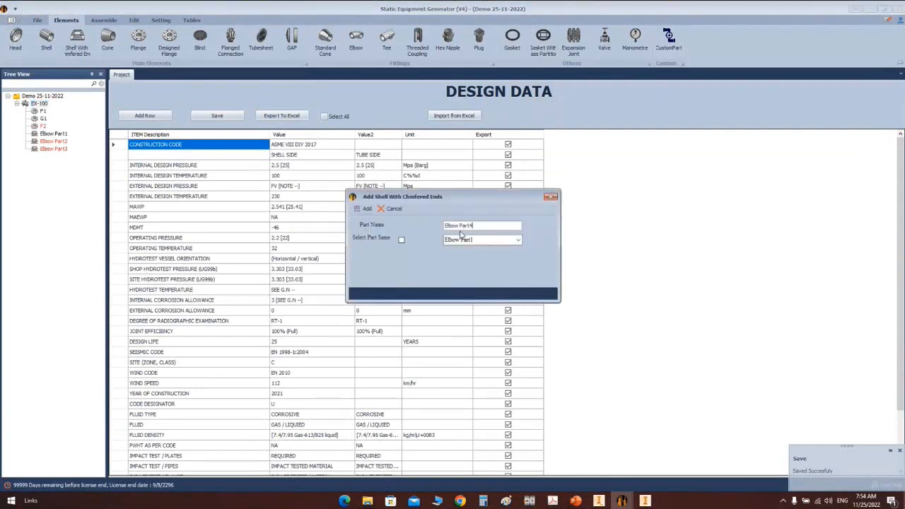
{"action": "left_click", "coordinate": [365, 208]}
{"action": "left_click", "coordinate": [46, 156]}
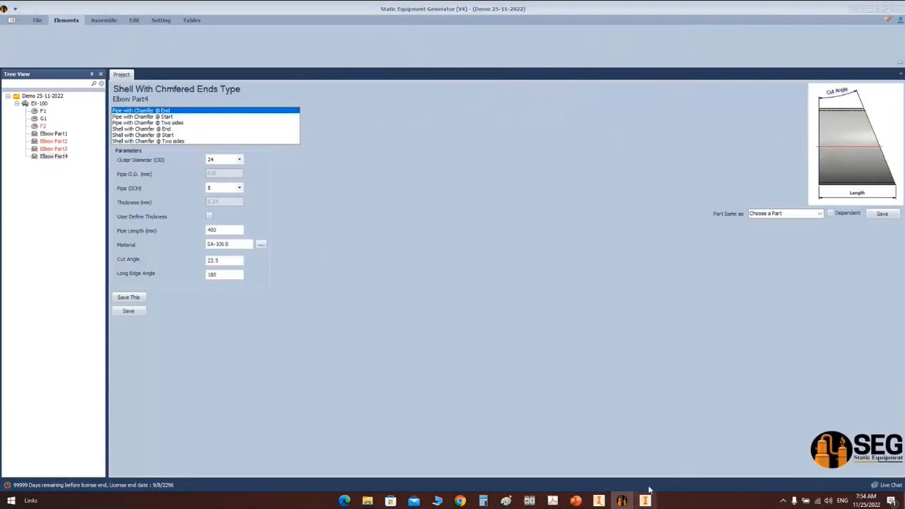
Step: In Inventor, examine the reference elbow's end segments, seams and flange joints from the left side, and return to Static Equipment Generator
{"action": "left_click", "coordinate": [646, 500]}
{"action": "left_click", "coordinate": [878, 112]}
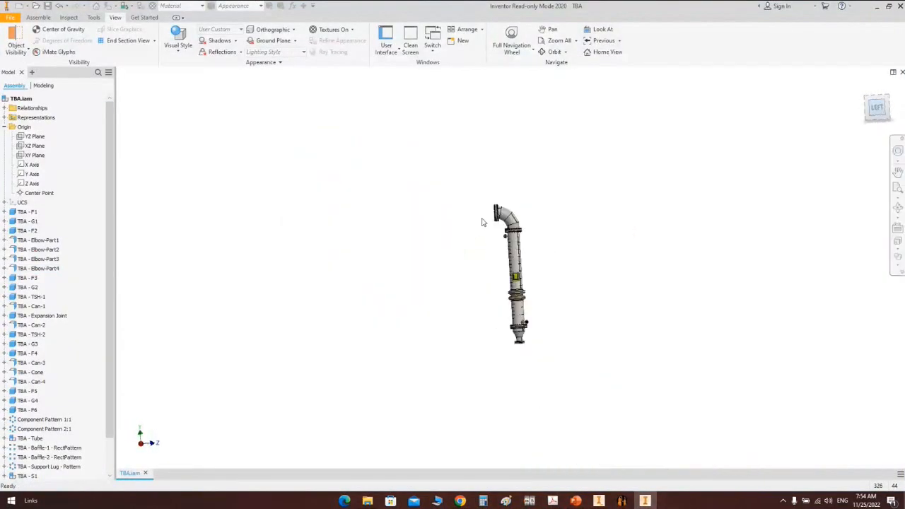
{"action": "scroll", "coordinate": [482, 222], "scroll_direction": "up", "scroll_amount": 8}
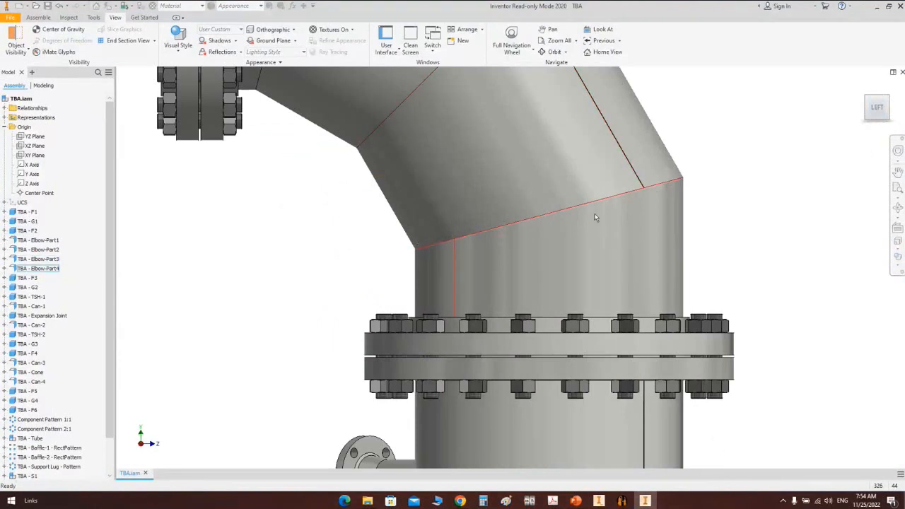
{"action": "middle_click_drag", "start_coordinate": [658, 223], "coordinate": [693, 300]}
{"action": "middle_click_drag", "start_coordinate": [524, 234], "coordinate": [539, 391]}
{"action": "middle_click_drag", "start_coordinate": [301, 84], "coordinate": [318, 136]}
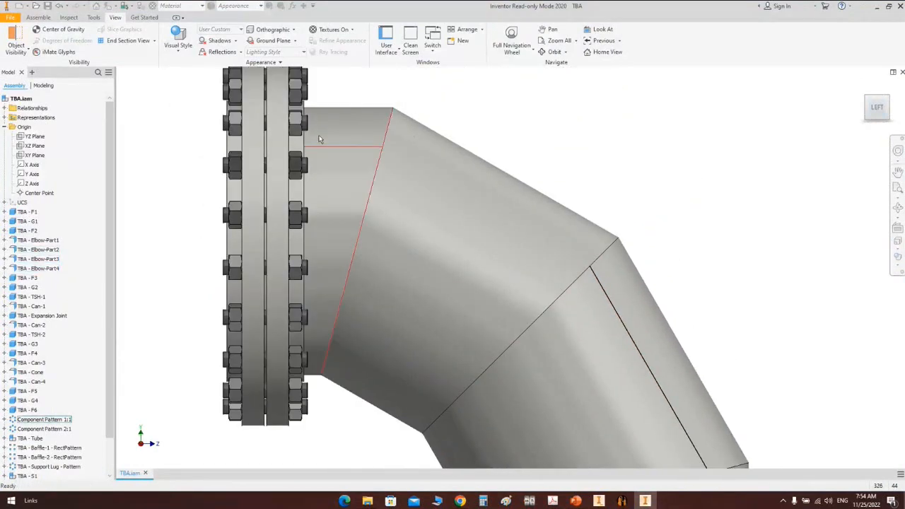
{"action": "middle_click_drag", "start_coordinate": [595, 343], "coordinate": [580, 250]}
{"action": "middle_click_drag", "start_coordinate": [428, 218], "coordinate": [432, 305]}
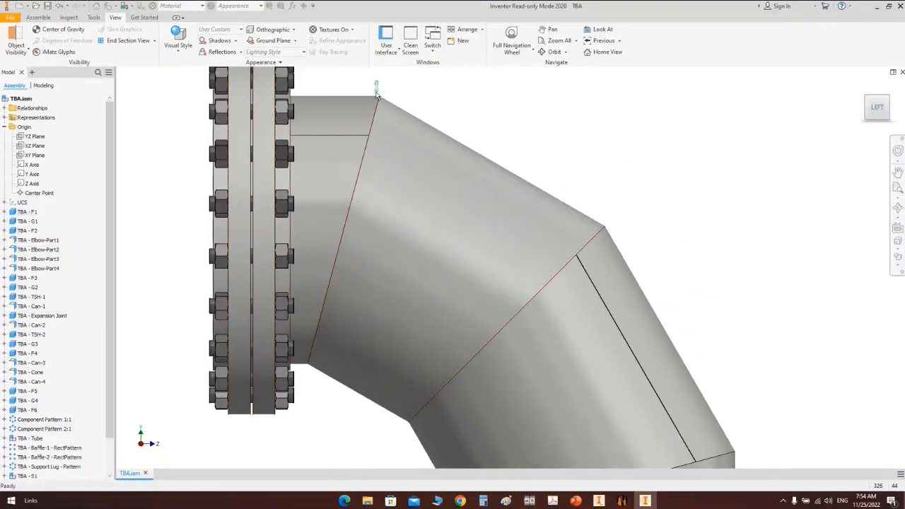
{"action": "middle_click_drag", "start_coordinate": [713, 212], "coordinate": [643, 58]}
{"action": "left_click_drag", "start_coordinate": [690, 289], "coordinate": [675, 309]}
{"action": "middle_click_drag", "start_coordinate": [692, 324], "coordinate": [695, 259]}
{"action": "left_click_drag", "start_coordinate": [769, 374], "coordinate": [733, 399]}
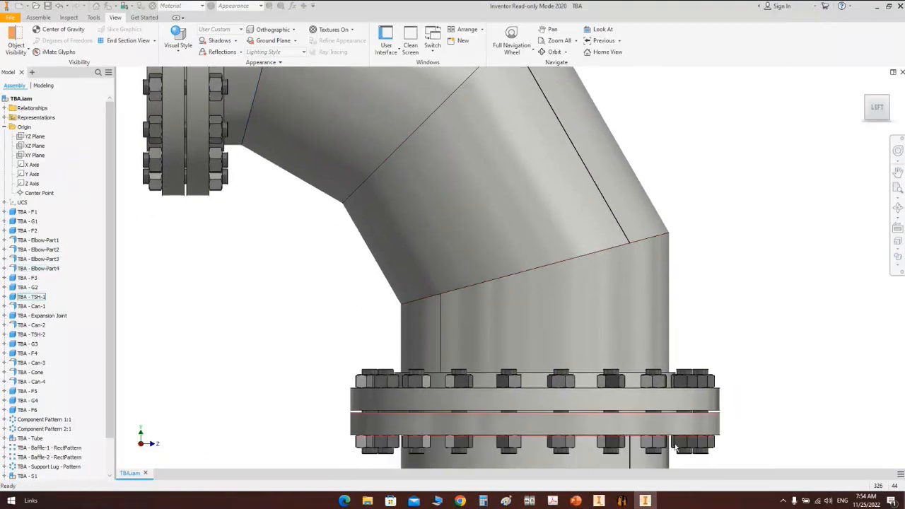
{"action": "left_click", "coordinate": [621, 501]}
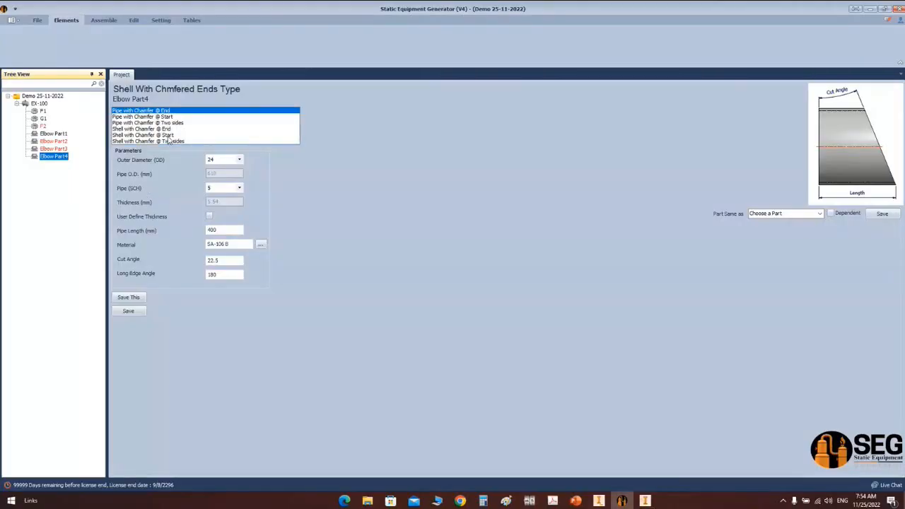
Step: Make Elbow Part4 a shell with chamfer at start: inner diameter 500, thickness 4, L.W.L. orientation 135, length 337 and gap width 1 mm
{"action": "left_click", "coordinate": [144, 135]}
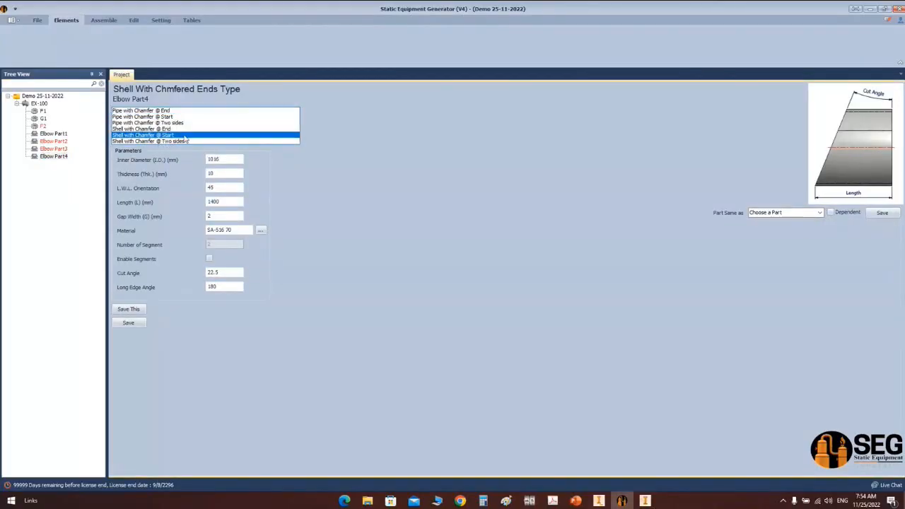
{"action": "key", "text": "Tab"}
{"action": "key", "text": "Tab"}
{"action": "key", "text": "Tab"}
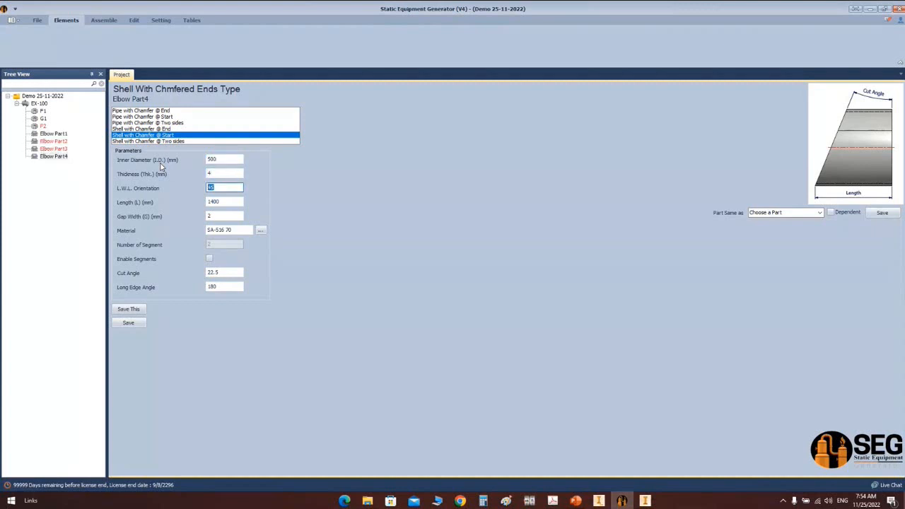
{"action": "key", "text": "Tab"}
{"action": "type", "text": "33"}
{"action": "key", "text": "Tab"}
{"action": "type", "text": "1"}
{"action": "key", "text": "Tab"}
{"action": "key", "text": "Tab"}
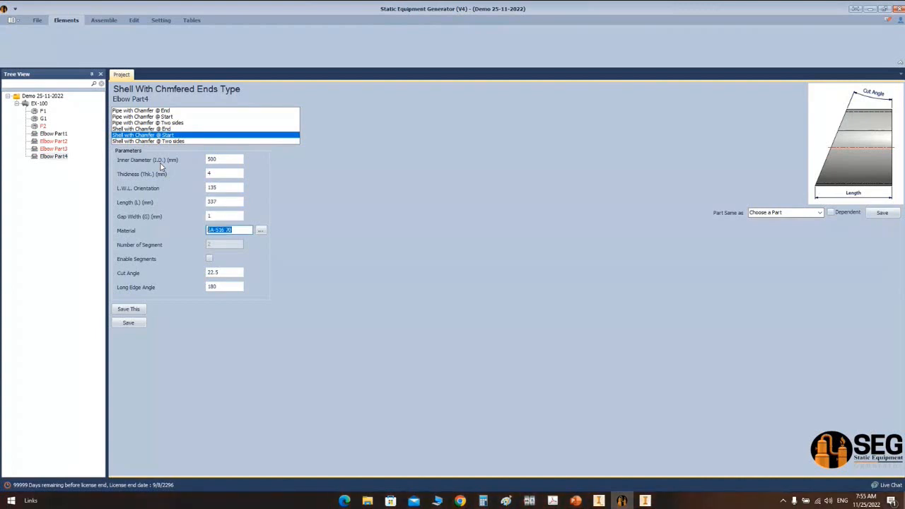
Step: Set Elbow Part4's cut angle to 15 and long edge angle to 0, and save the part
{"action": "key", "text": "Tab"}
{"action": "key", "text": "Tab"}
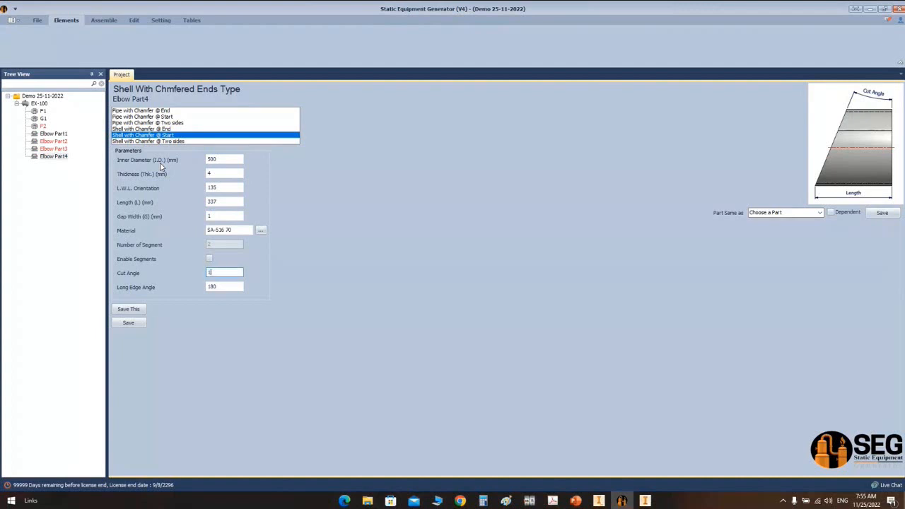
{"action": "key", "text": "Tab"}
{"action": "left_click", "coordinate": [129, 323]}
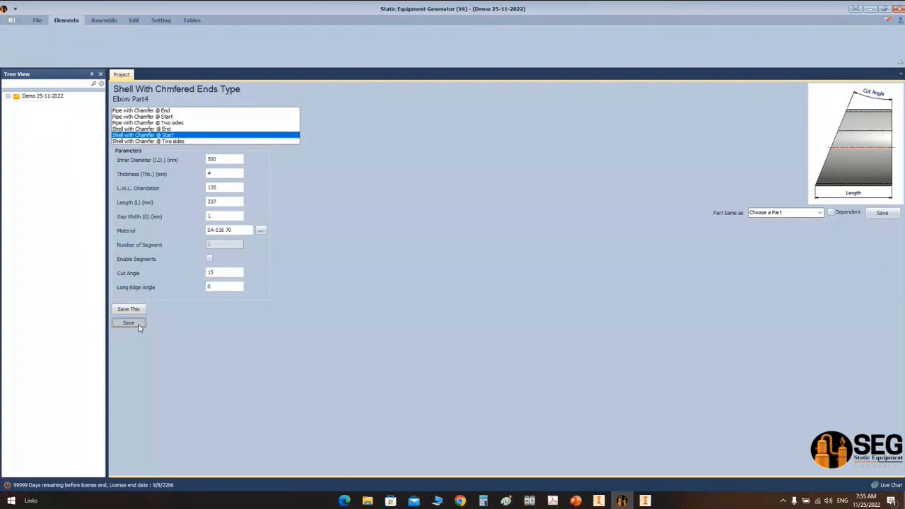
Step: Start the Inventor assembly of EX-100 to generate Elbow Part2, Elbow Part3 and Elbow Part4
{"action": "left_click", "coordinate": [103, 20]}
{"action": "left_click", "coordinate": [23, 44]}
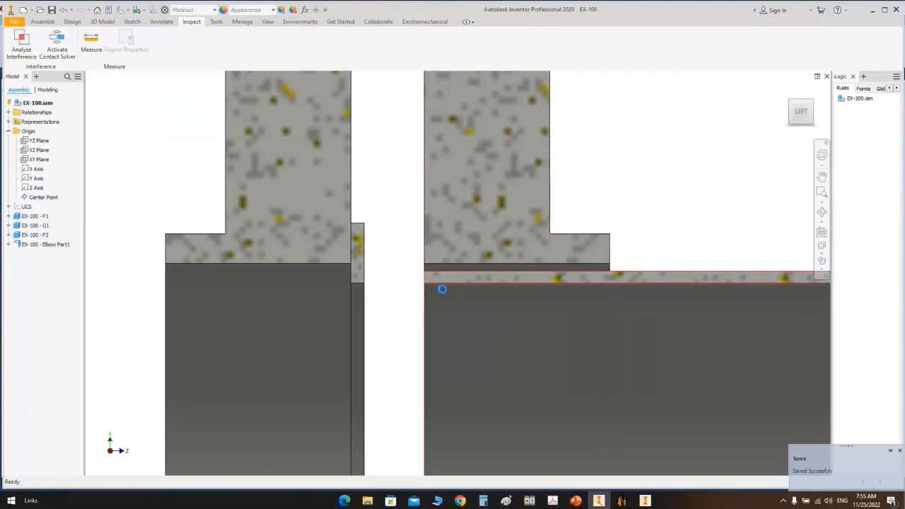
{"action": "scroll", "coordinate": [424, 111], "scroll_direction": "down", "scroll_amount": 5}
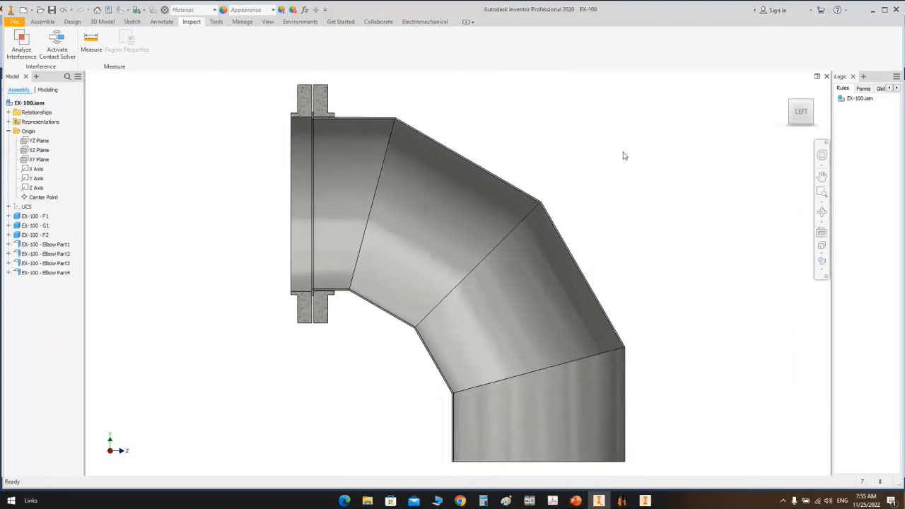
Step: End the section view of the EX-100 assembly to show the complete elbow
{"action": "left_click", "coordinate": [267, 22]}
{"action": "left_click", "coordinate": [160, 45]}
{"action": "left_click", "coordinate": [134, 121]}
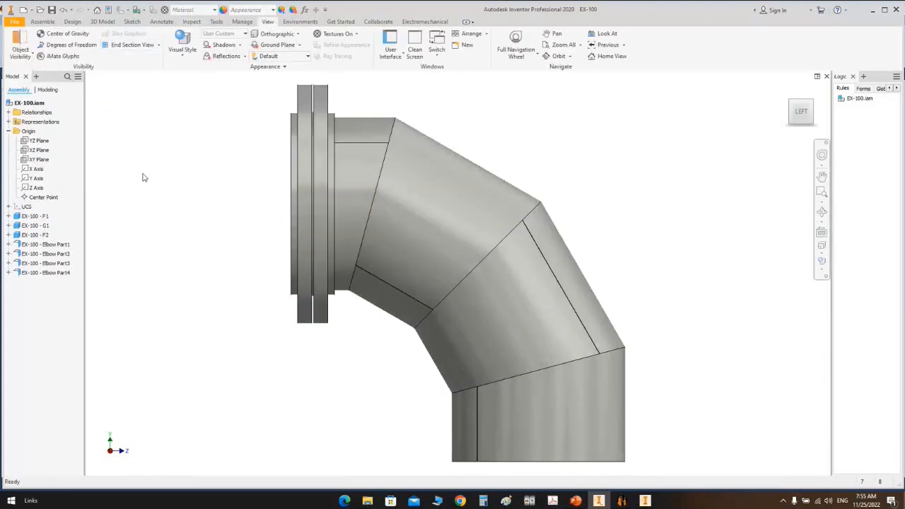
Step: Examine the four elbow segments and their longitudinal seams from an oblique angle, and return to the left view
{"action": "left_click", "coordinate": [821, 212]}
{"action": "left_click_drag", "start_coordinate": [340, 273], "coordinate": [466, 275]}
{"action": "right_click", "coordinate": [520, 251]}
{"action": "left_click", "coordinate": [553, 251]}
{"action": "left_click_drag", "start_coordinate": [569, 170], "coordinate": [500, 242]}
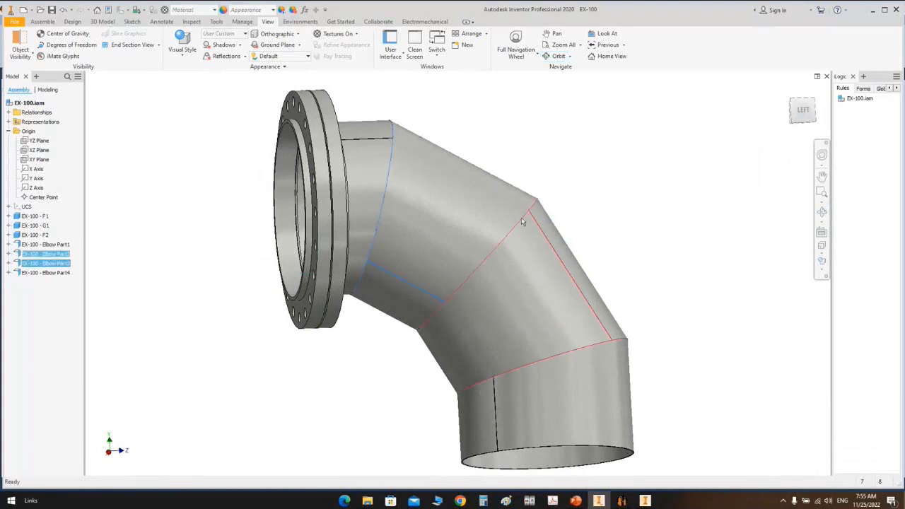
{"action": "left_click", "coordinate": [574, 251]}
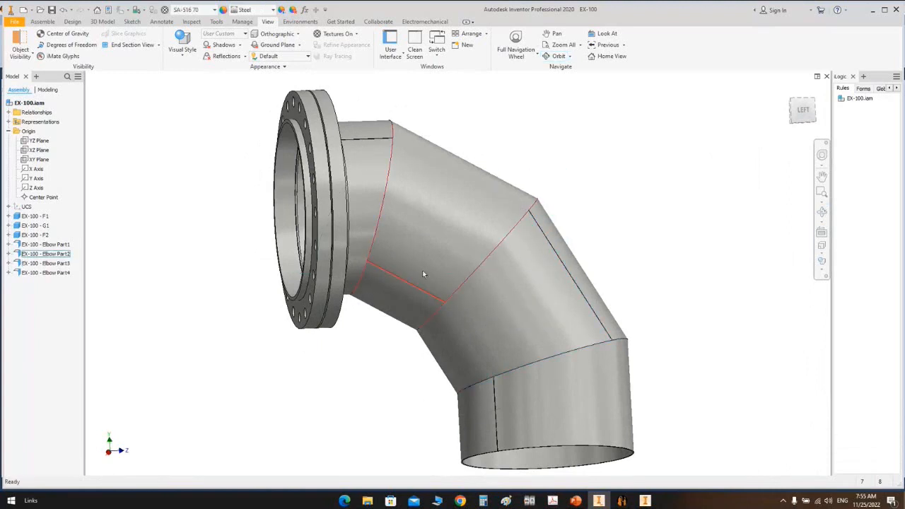
{"action": "left_click", "coordinate": [810, 116]}
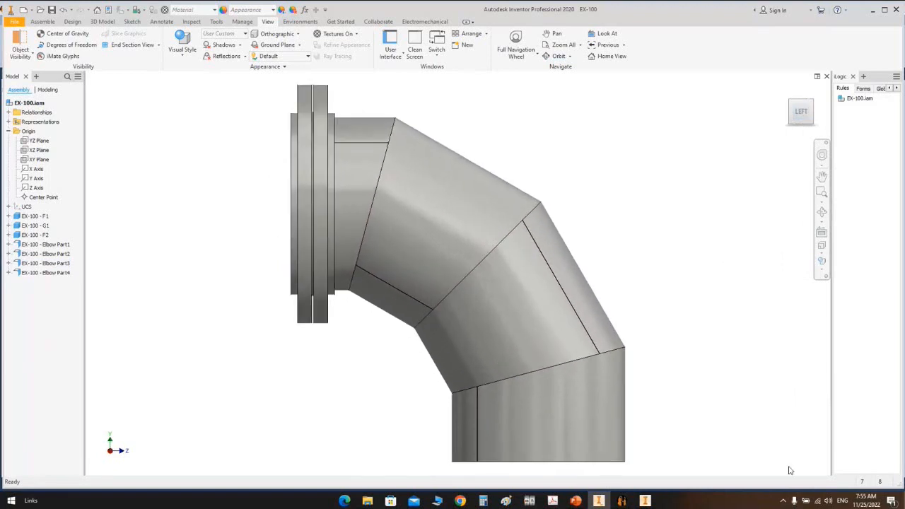
Step: Switch to the TBA reference assembly in Inventor and cut it with a half section view on the YZ plane
{"action": "left_click", "coordinate": [644, 500]}
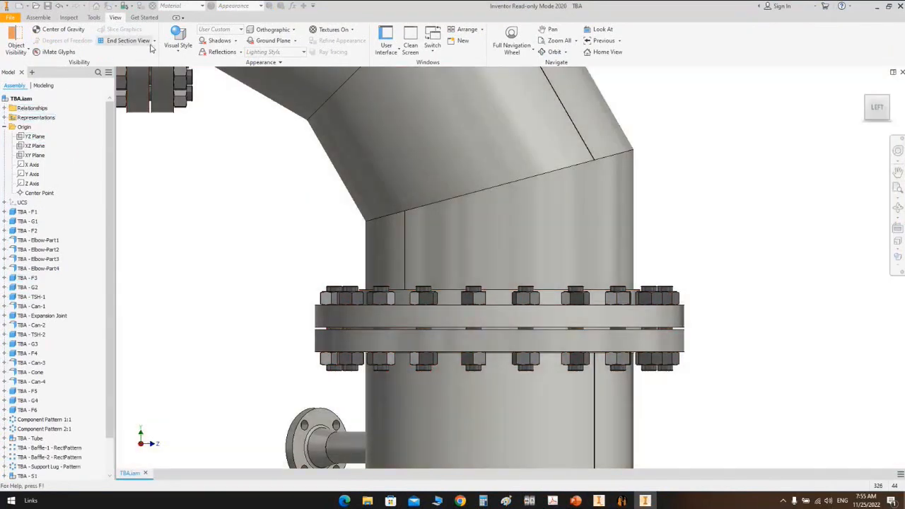
{"action": "left_click", "coordinate": [153, 41]}
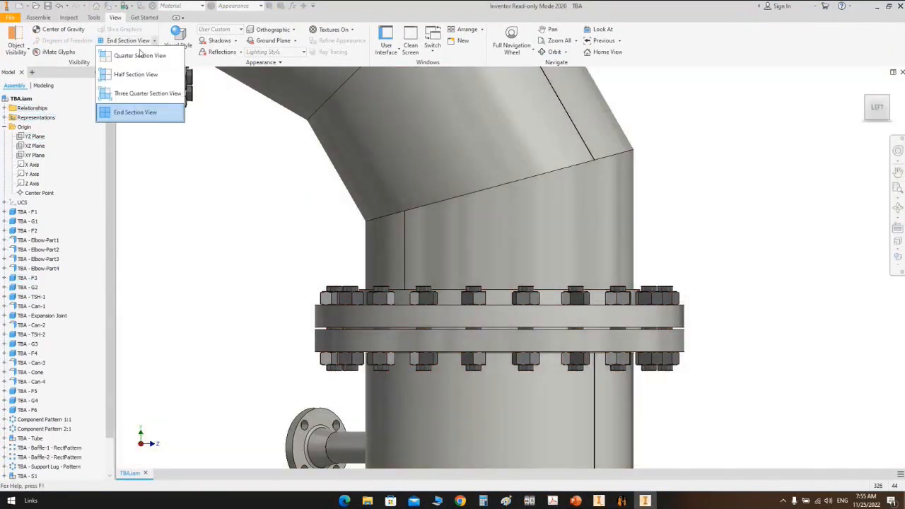
{"action": "left_click", "coordinate": [131, 74]}
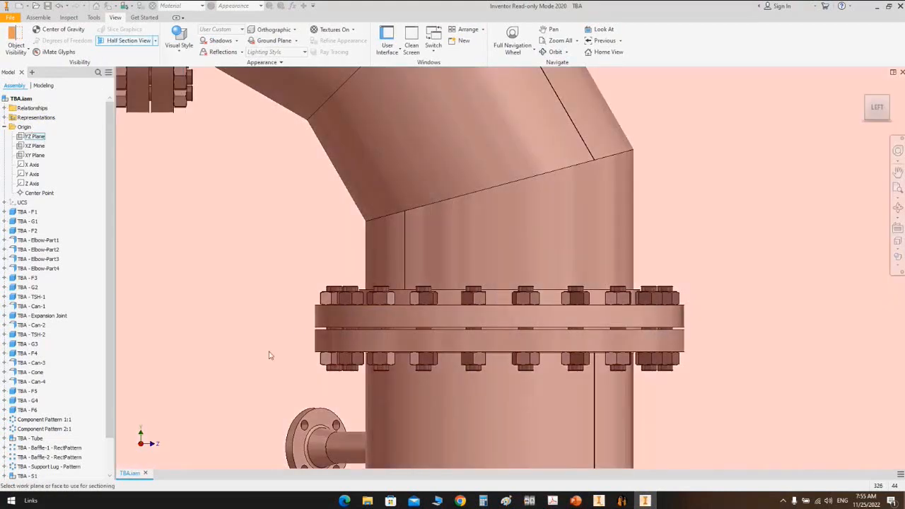
{"action": "left_click", "coordinate": [30, 138]}
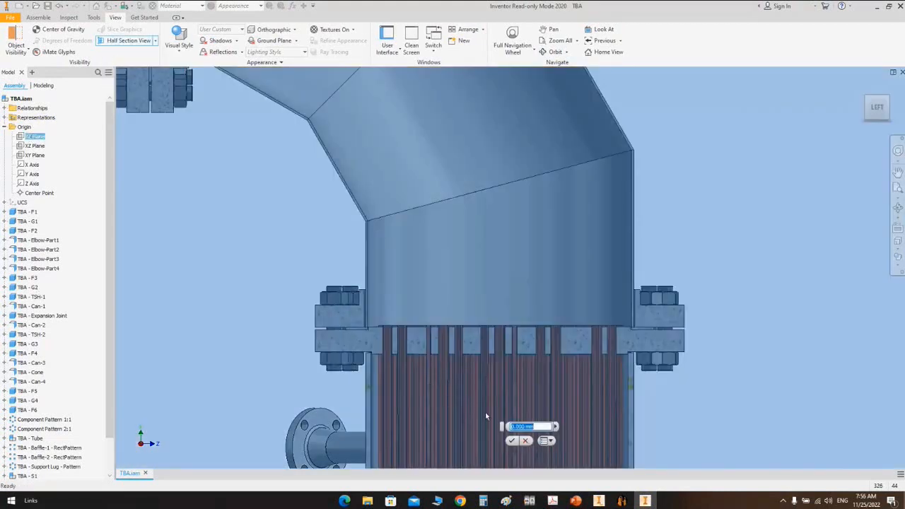
{"action": "left_click", "coordinate": [512, 441]}
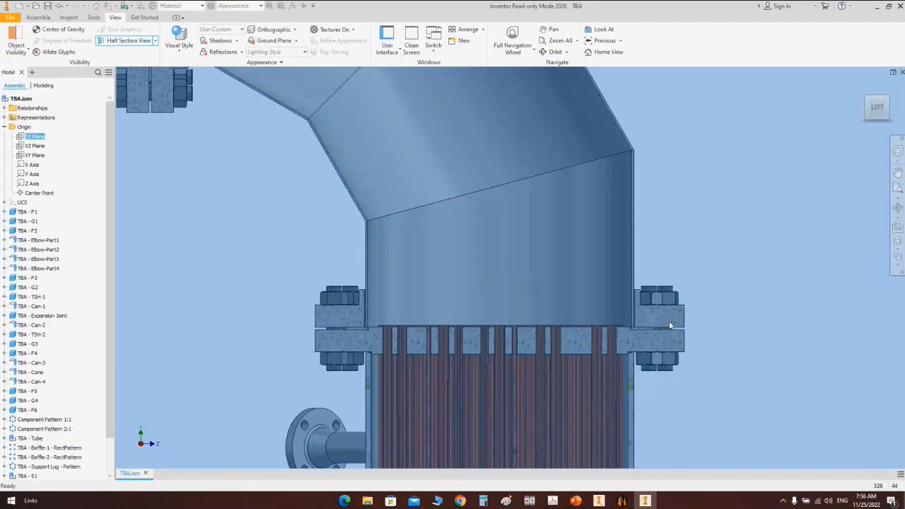
{"action": "left_click", "coordinate": [688, 314]}
Step: Examine the sectioned joint between Elbow-Part4, its flange, the gasket and the tubesheet in the reference assembly
{"action": "scroll", "coordinate": [651, 313], "scroll_direction": "down", "scroll_amount": 3}
{"action": "scroll", "coordinate": [654, 310], "scroll_direction": "up", "scroll_amount": 3}
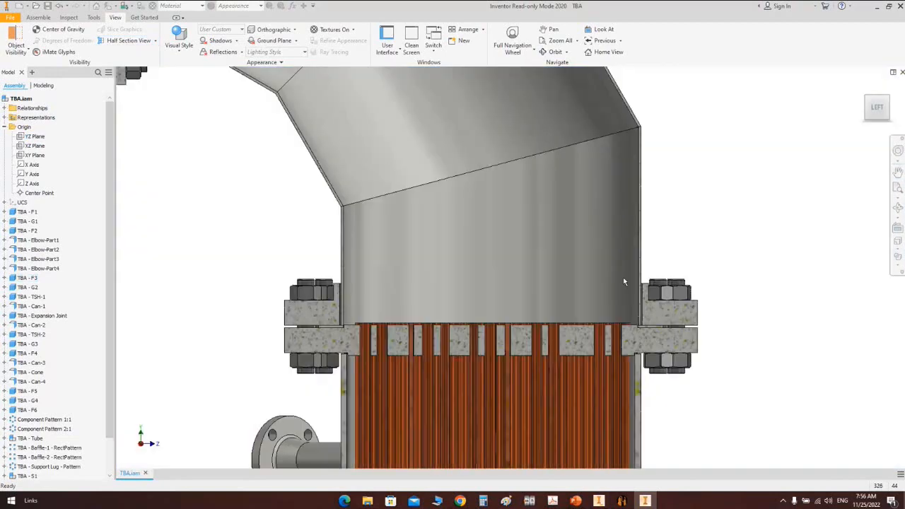
{"action": "scroll", "coordinate": [396, 191], "scroll_direction": "up", "scroll_amount": 3}
{"action": "scroll", "coordinate": [738, 360], "scroll_direction": "down", "scroll_amount": 5}
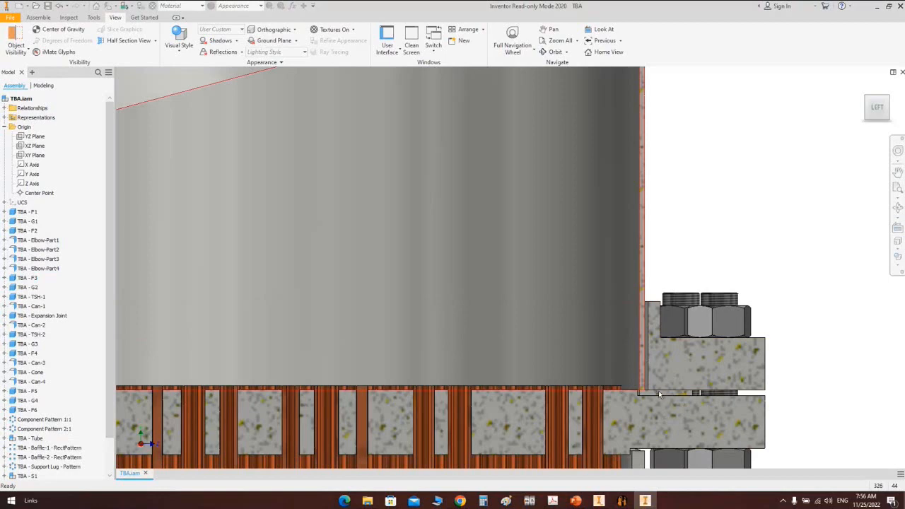
{"action": "scroll", "coordinate": [659, 393], "scroll_direction": "down", "scroll_amount": 2}
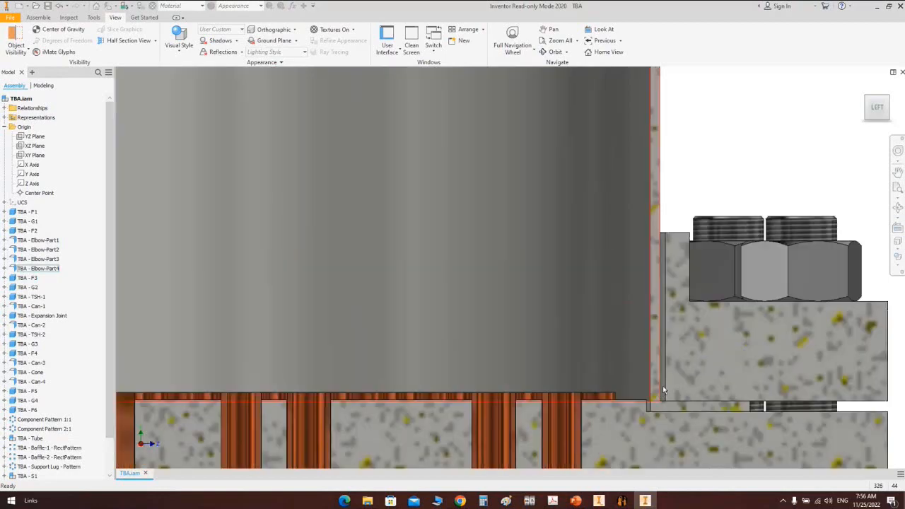
{"action": "scroll", "coordinate": [654, 290], "scroll_direction": "up", "scroll_amount": 3}
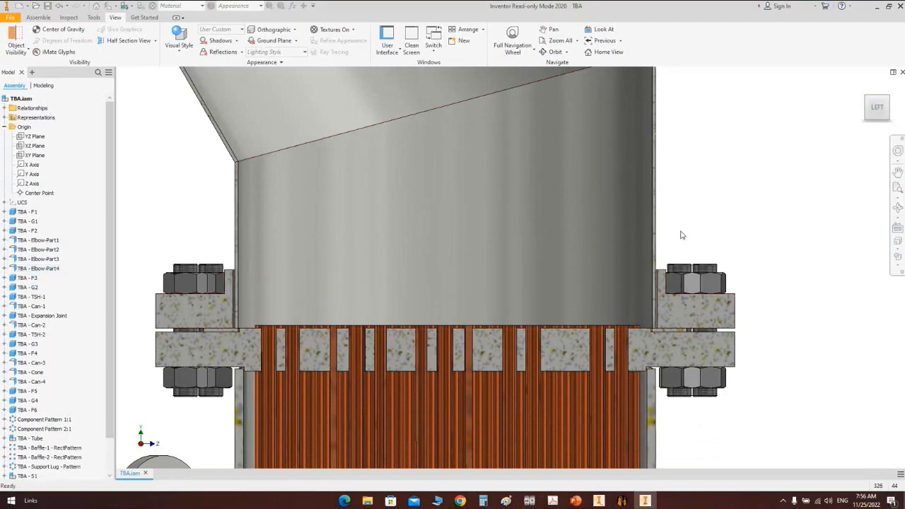
{"action": "middle_click_drag", "start_coordinate": [681, 235], "coordinate": [665, 169]}
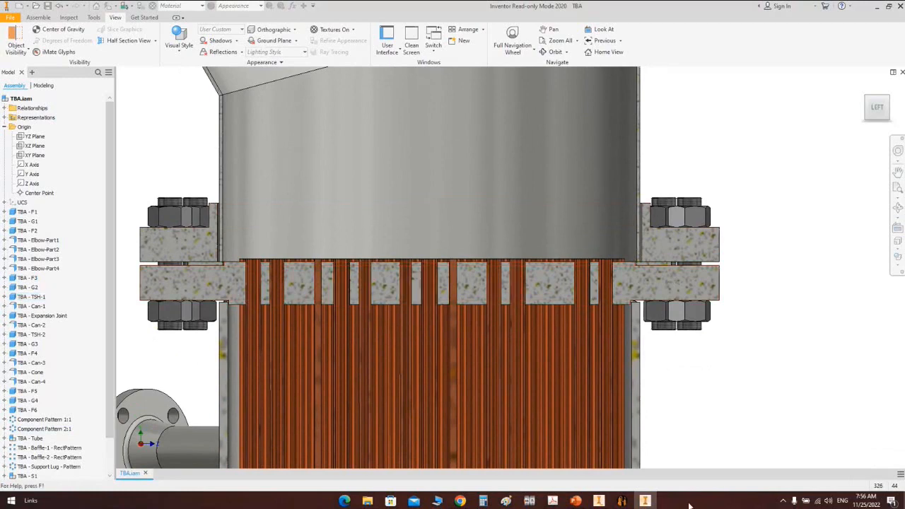
Step: Return to Static Equipment Generator, add designed flange "F3" to EX-100 with the same parameters as F1, and open its parameters
{"action": "left_click", "coordinate": [621, 501]}
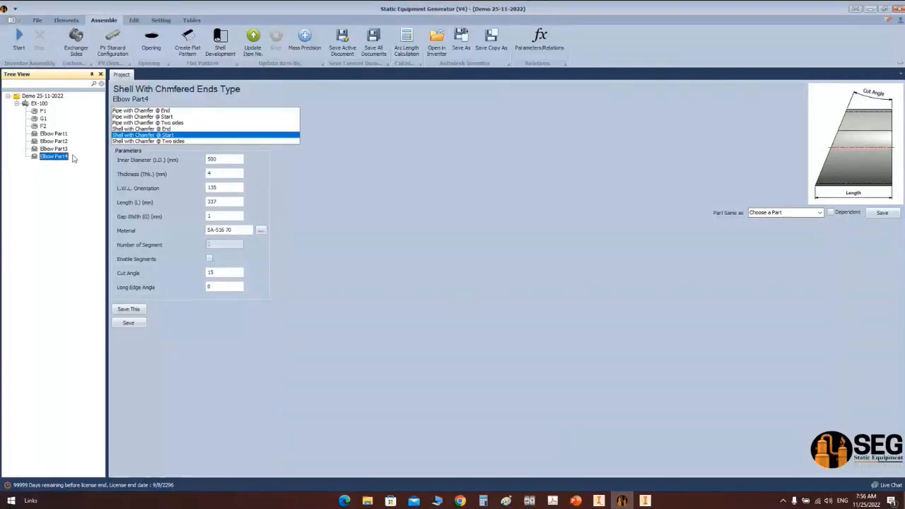
{"action": "left_click", "coordinate": [39, 104]}
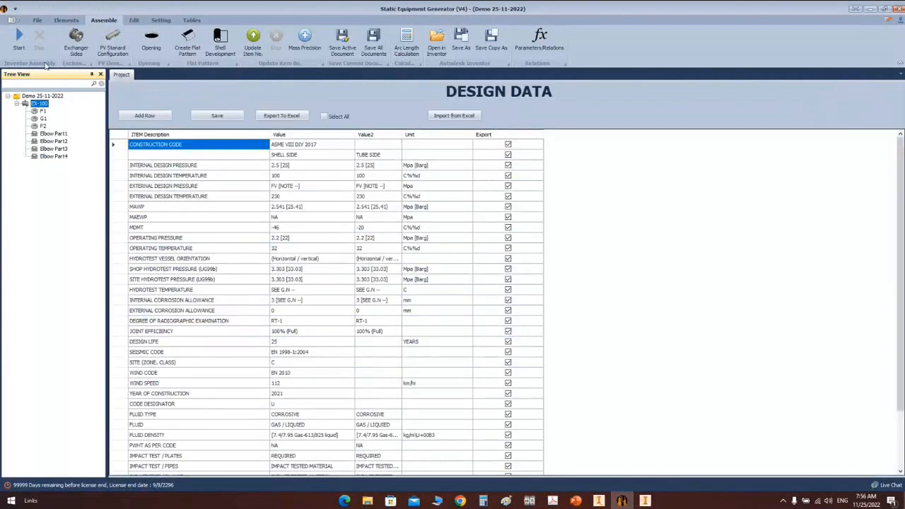
{"action": "left_click", "coordinate": [66, 20]}
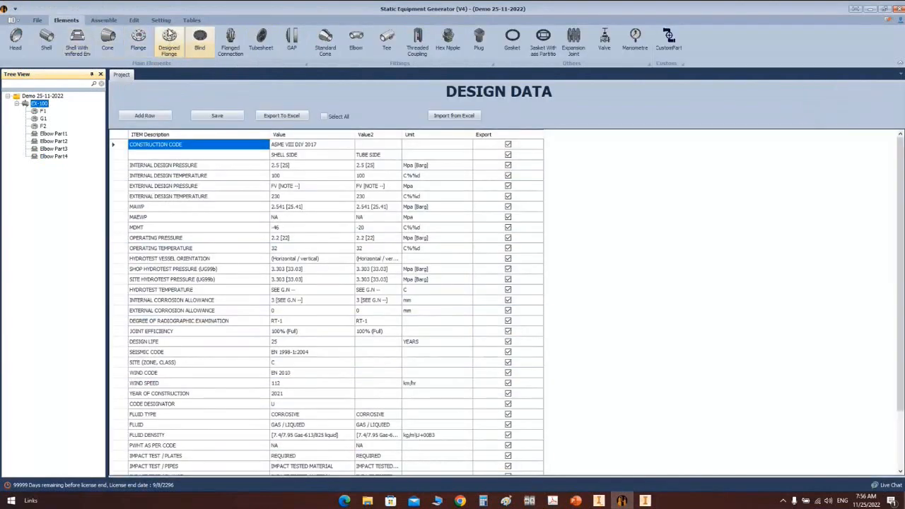
{"action": "left_click", "coordinate": [170, 43]}
{"action": "left_click", "coordinate": [170, 43]}
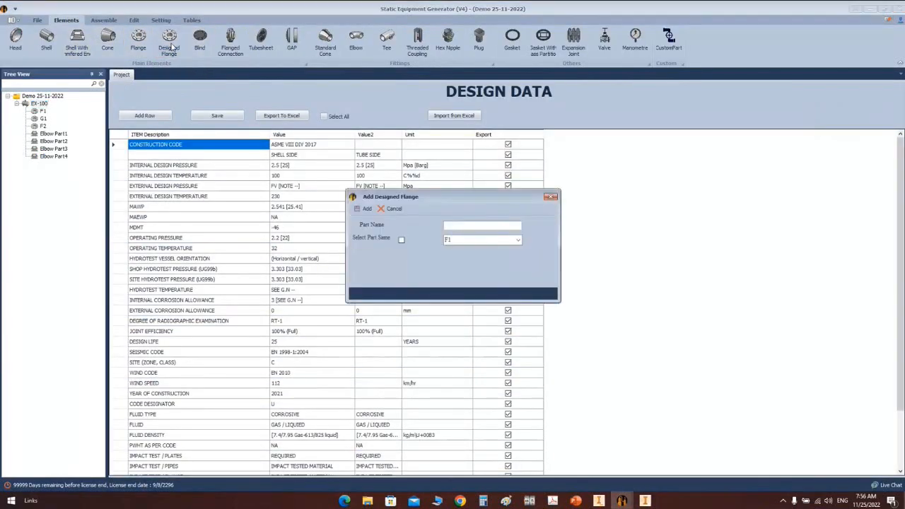
{"action": "type", "text": "F3"}
{"action": "left_click", "coordinate": [401, 240]}
{"action": "left_click", "coordinate": [365, 210]}
{"action": "left_click", "coordinate": [42, 167]}
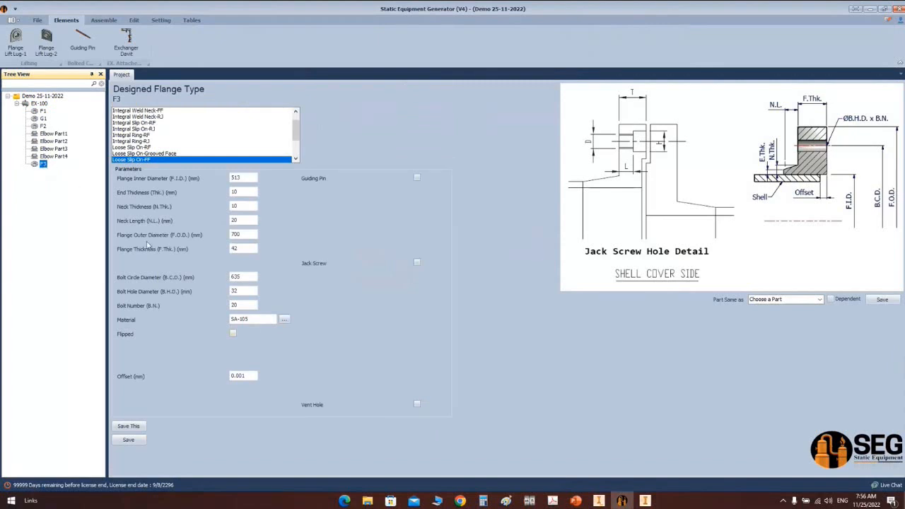
Step: Add designed flange part "G2" to EX-100 with the same parameters as G1, and generate F3 and G2 in Inventor
{"action": "left_click", "coordinate": [39, 103]}
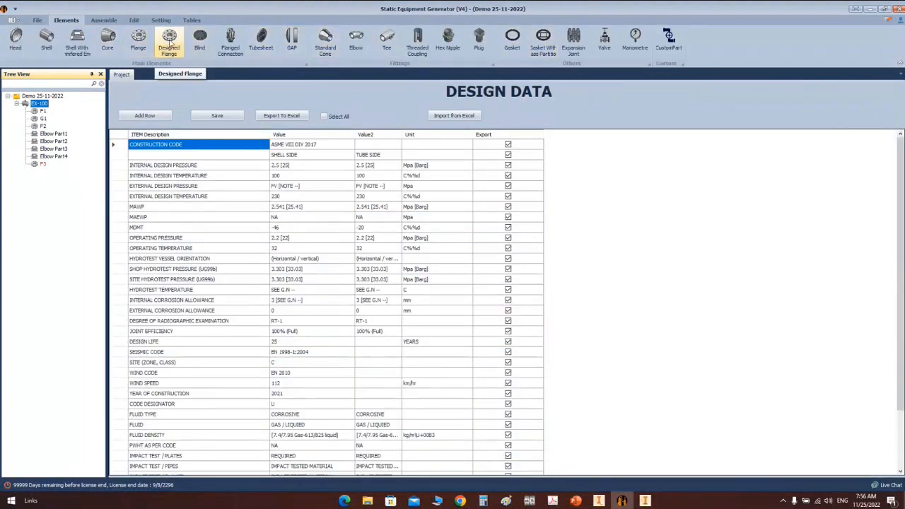
{"action": "left_click", "coordinate": [169, 44]}
{"action": "type", "text": "G2"}
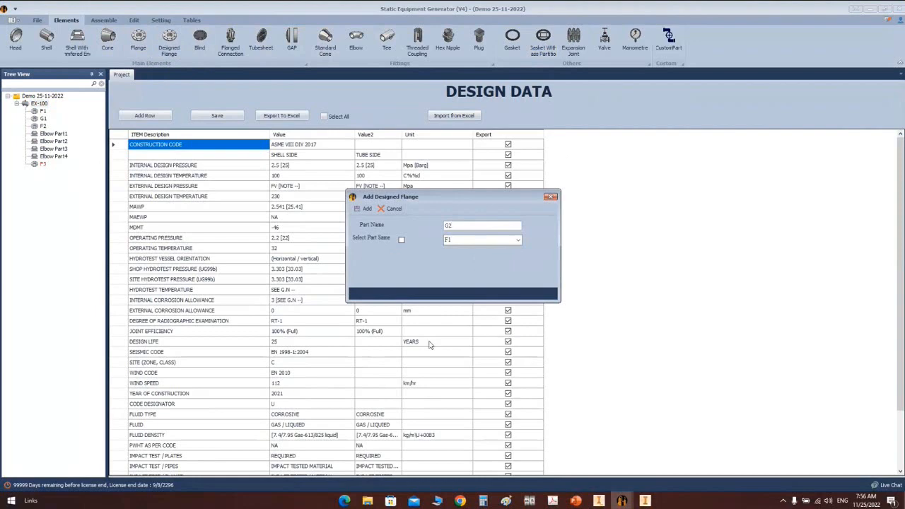
{"action": "left_click", "coordinate": [401, 240]}
{"action": "left_click", "coordinate": [519, 241]}
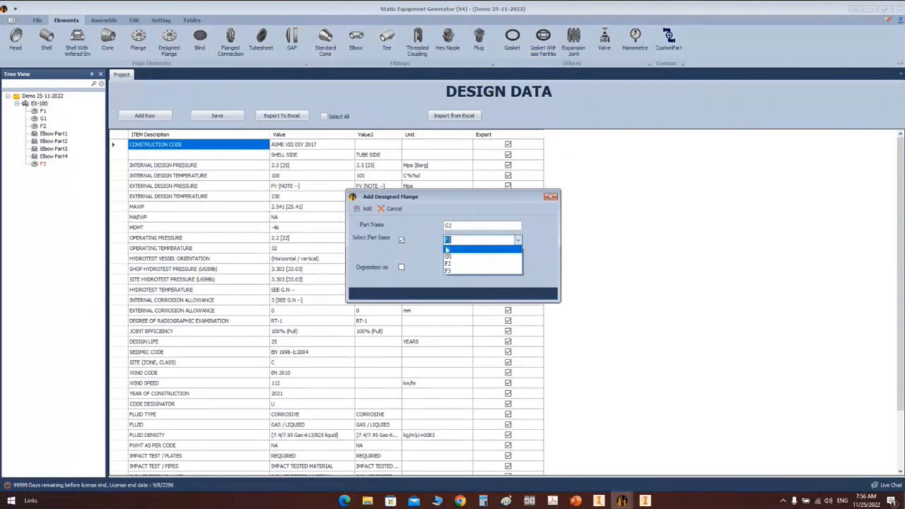
{"action": "left_click", "coordinate": [458, 259]}
{"action": "left_click", "coordinate": [365, 209]}
{"action": "left_click", "coordinate": [99, 21]}
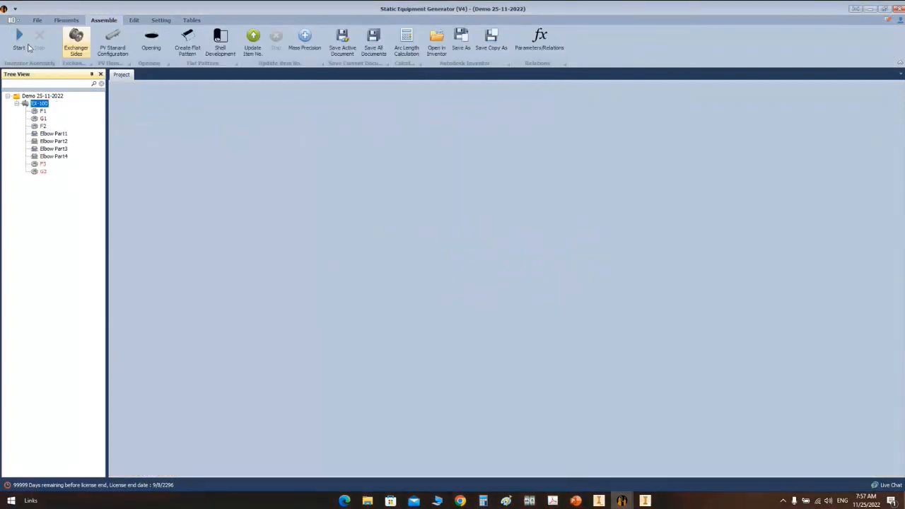
{"action": "left_click", "coordinate": [600, 502]}
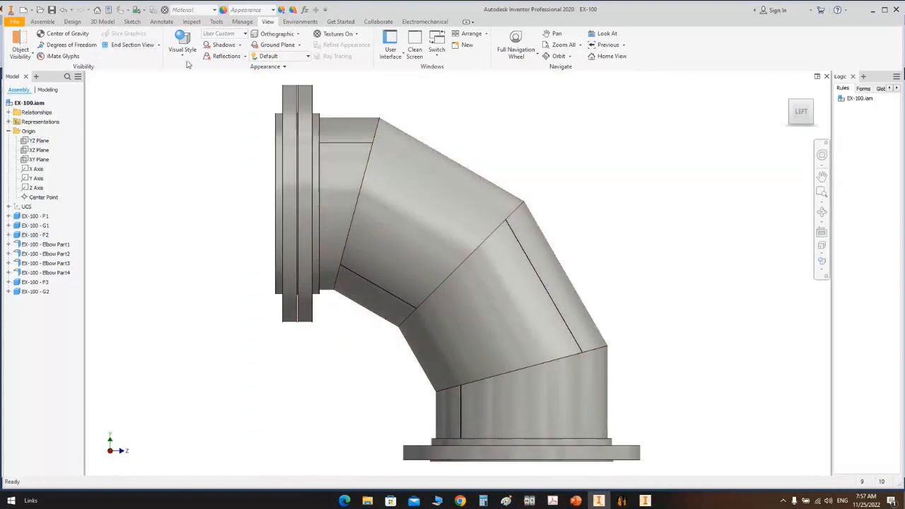
Step: Cut the EX-100 assembly with a three quarter section view on the YZ plane and inspect the F3 and G2 joint
{"action": "left_click", "coordinate": [158, 44]}
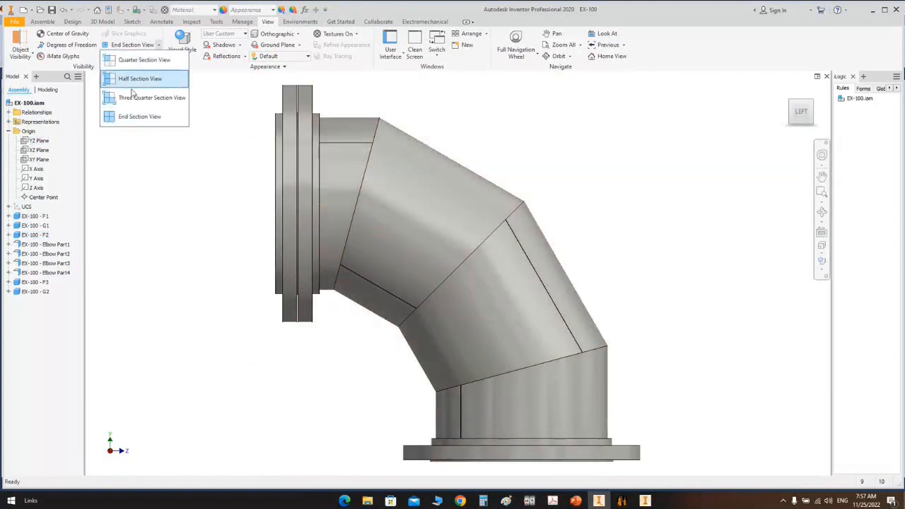
{"action": "left_click", "coordinate": [138, 99]}
{"action": "left_click", "coordinate": [39, 140]}
{"action": "left_click", "coordinate": [470, 292]}
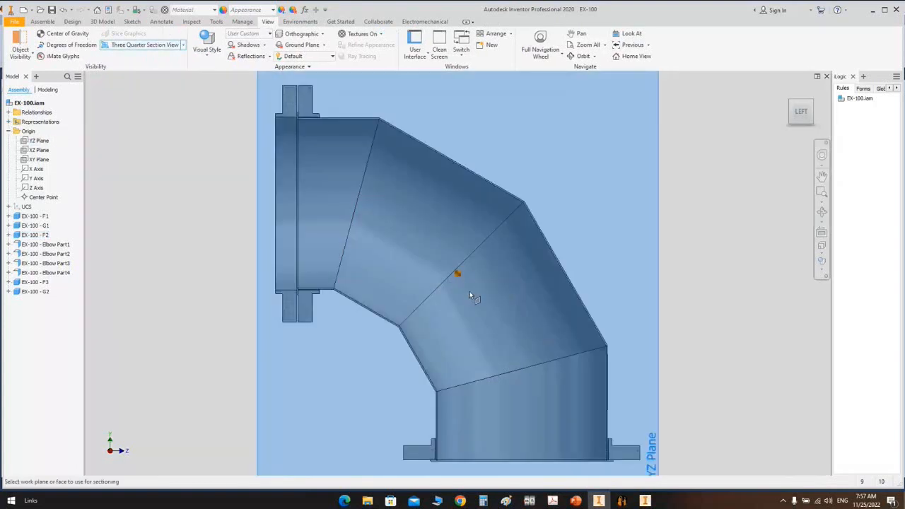
{"action": "left_click", "coordinate": [45, 141]}
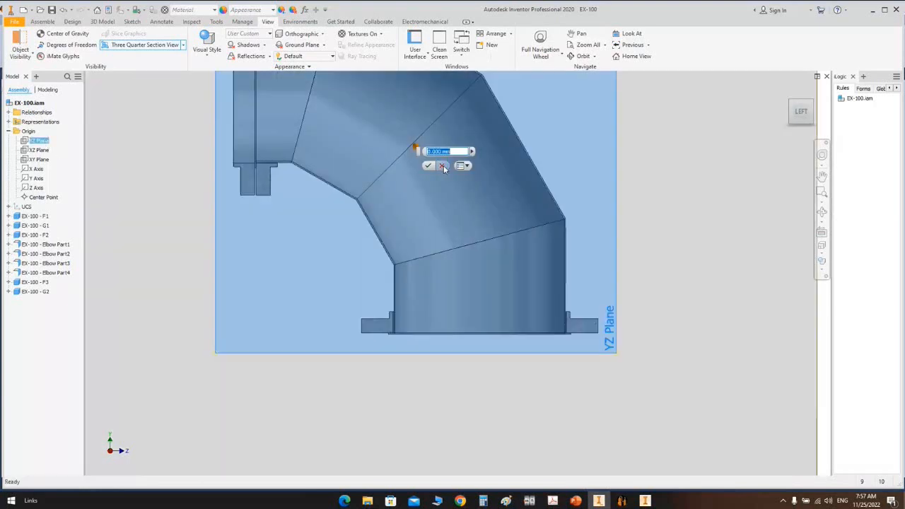
{"action": "left_click", "coordinate": [433, 166]}
{"action": "scroll", "coordinate": [623, 314], "scroll_direction": "down", "scroll_amount": 10}
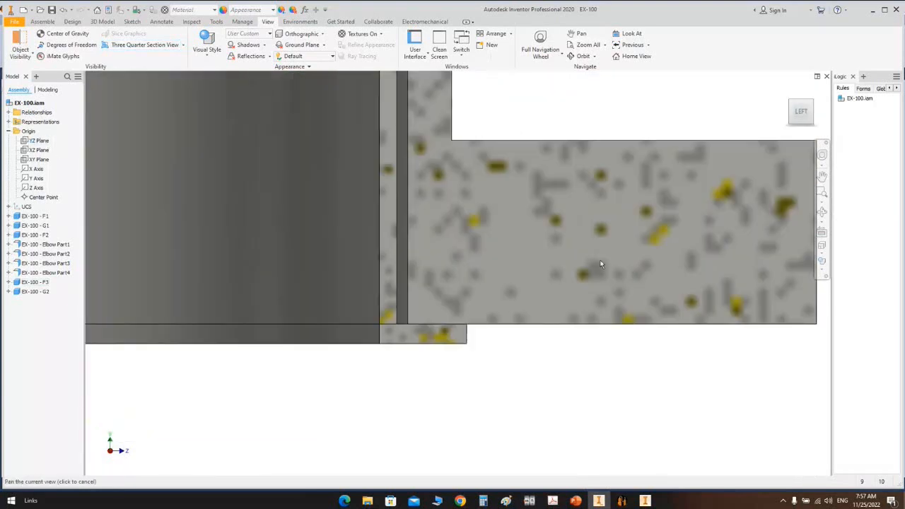
Step: View the sectioned elbow down to its lower flange, and end the section view of the EX-100 assembly
{"action": "scroll", "coordinate": [446, 361], "scroll_direction": "up", "scroll_amount": 5}
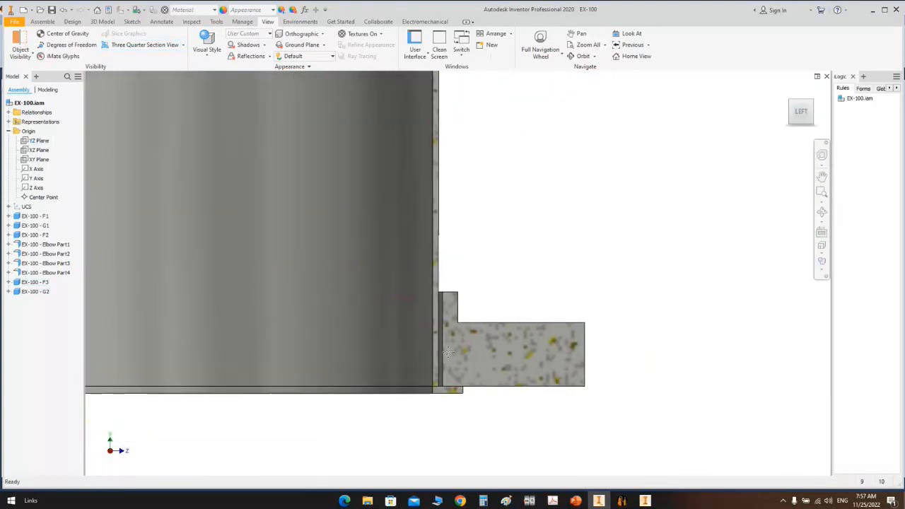
{"action": "scroll", "coordinate": [543, 331], "scroll_direction": "up", "scroll_amount": 3}
{"action": "scroll", "coordinate": [543, 330], "scroll_direction": "up", "scroll_amount": 4}
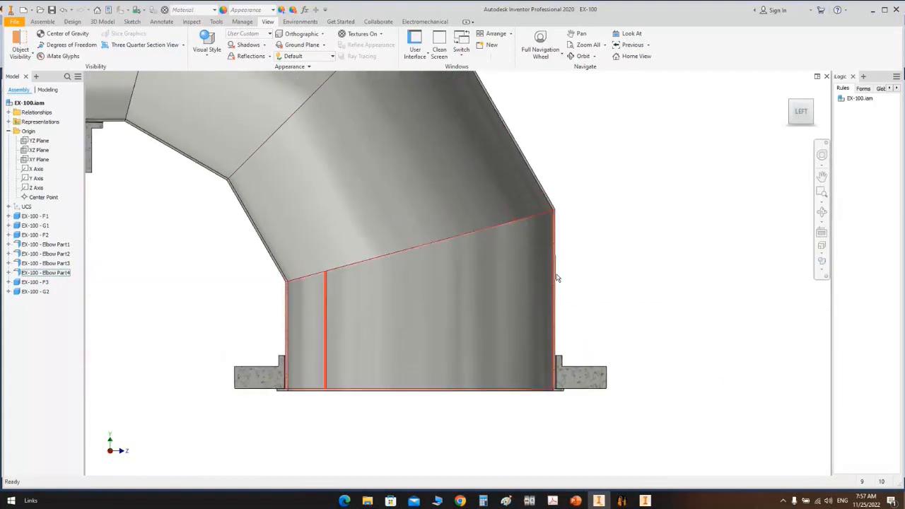
{"action": "middle_click_drag", "start_coordinate": [595, 293], "coordinate": [589, 339]}
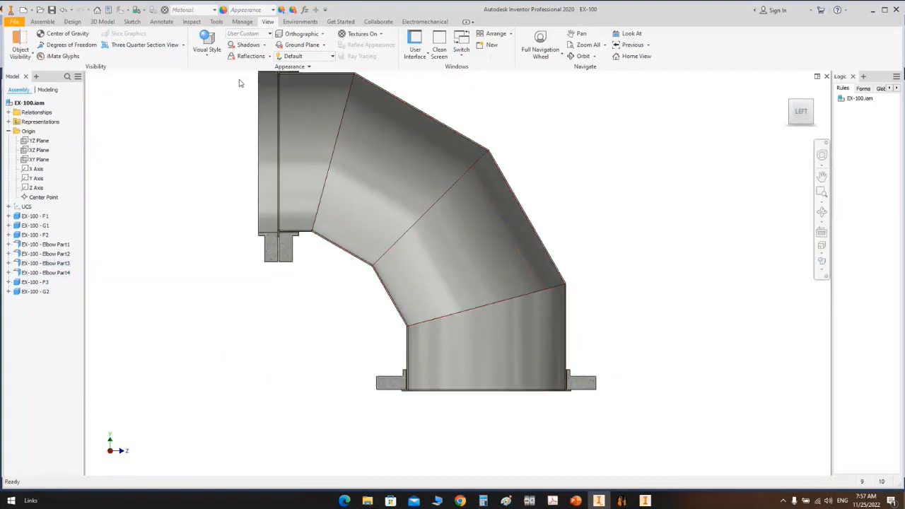
{"action": "left_click", "coordinate": [183, 46]}
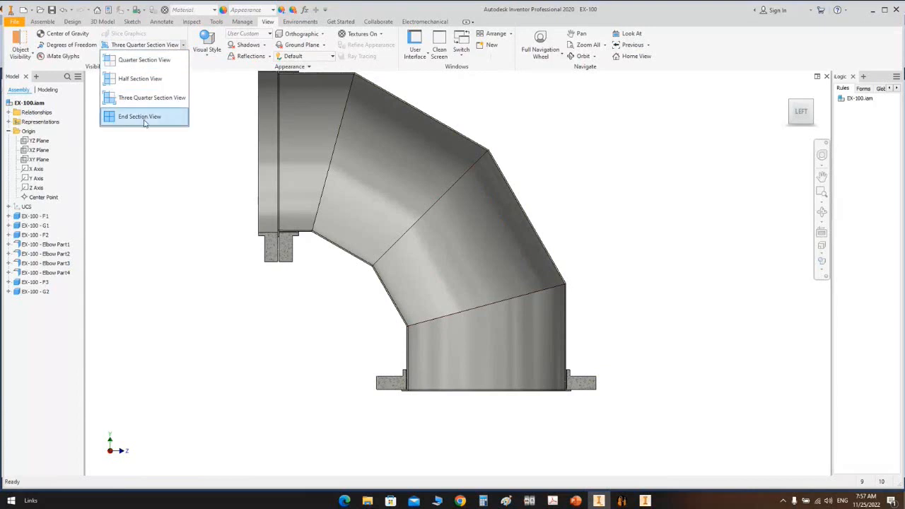
{"action": "left_click", "coordinate": [145, 117]}
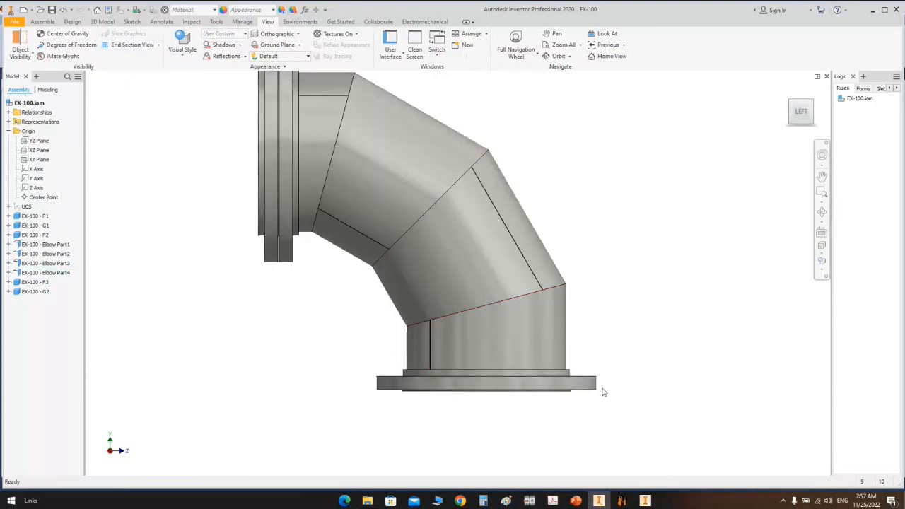
Step: Switch to Static Equipment Generator and add a tubesheet named "TSH1" to EX-100
{"action": "left_click", "coordinate": [621, 500]}
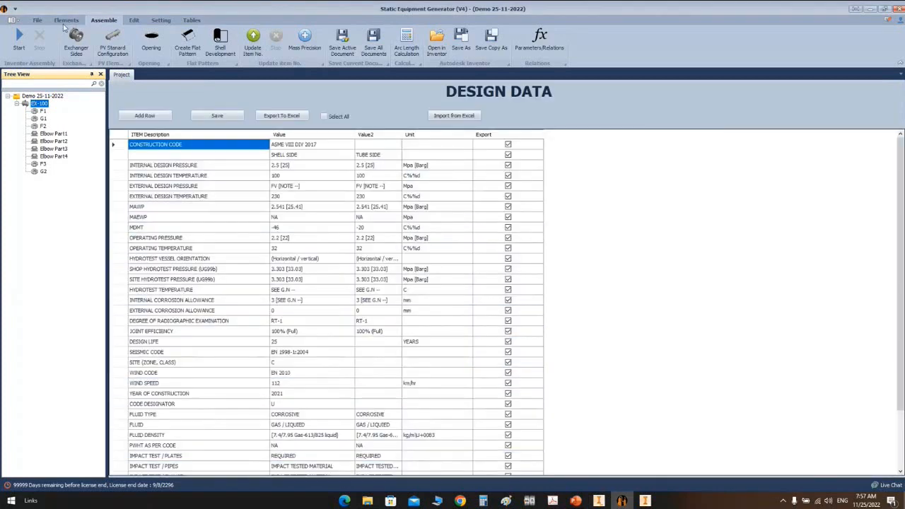
{"action": "left_click", "coordinate": [66, 20]}
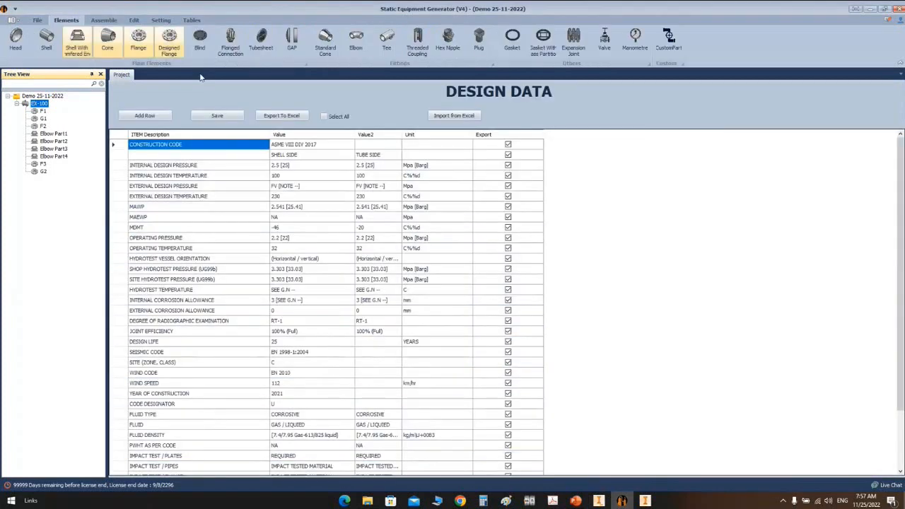
{"action": "left_click", "coordinate": [266, 46]}
{"action": "type", "text": "TSH1"}
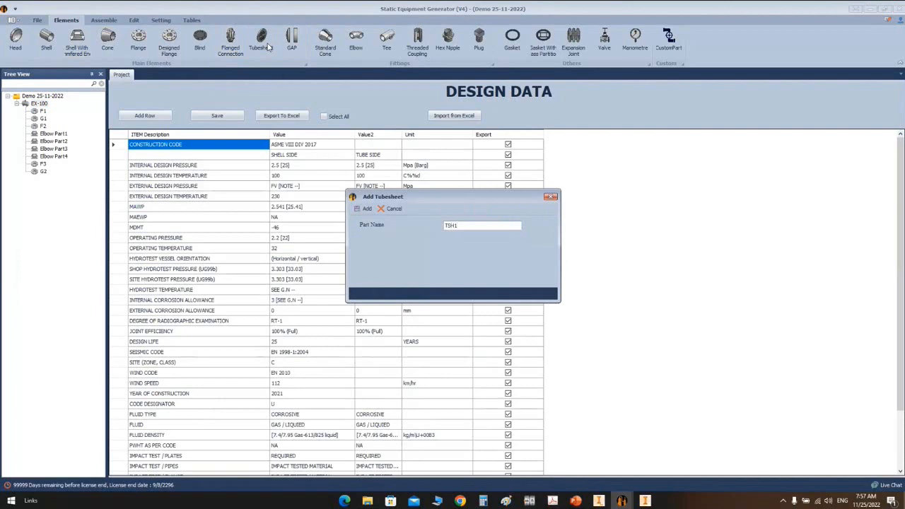
{"action": "left_click", "coordinate": [362, 209]}
Step: Set TSH1's tubesheet type to Tubesheet Gasketed From One Side and Welded From The Other Side, Extended as a Flange
{"action": "left_click", "coordinate": [46, 179]}
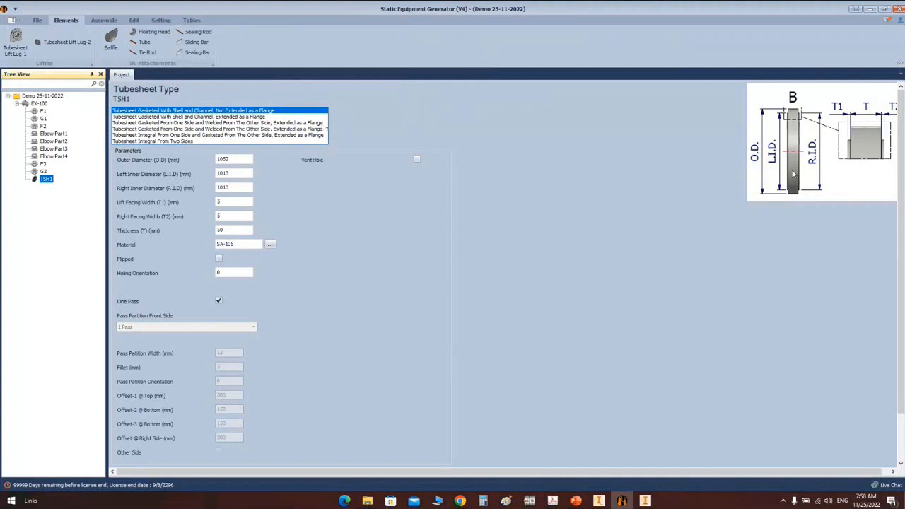
{"action": "left_click", "coordinate": [249, 122]}
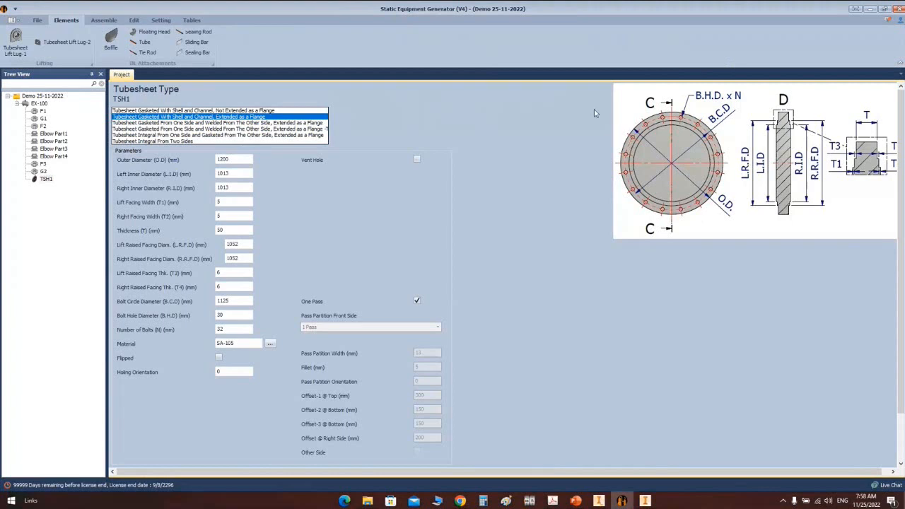
{"action": "left_click", "coordinate": [286, 123]}
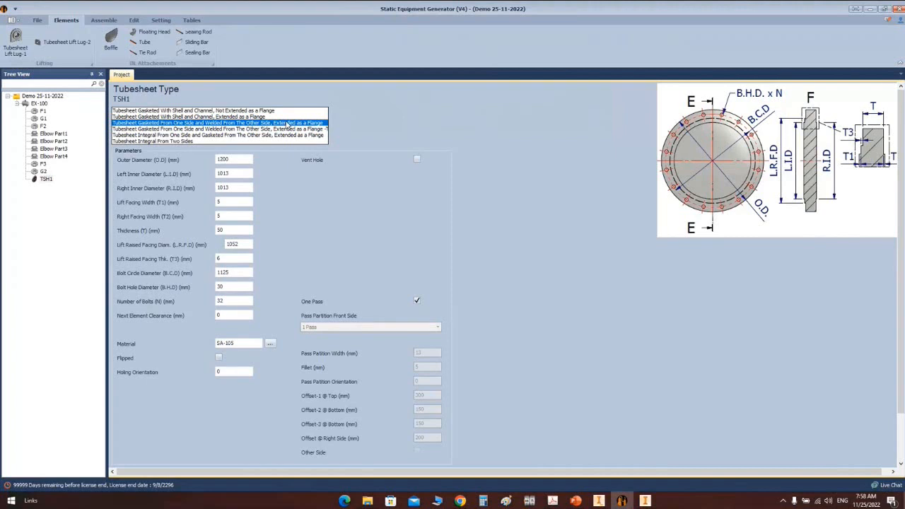
Step: Examine the sectioned TSH-1 tubesheet and its connection to Can-1 in the Inventor reference assembly
{"action": "left_click", "coordinate": [645, 500]}
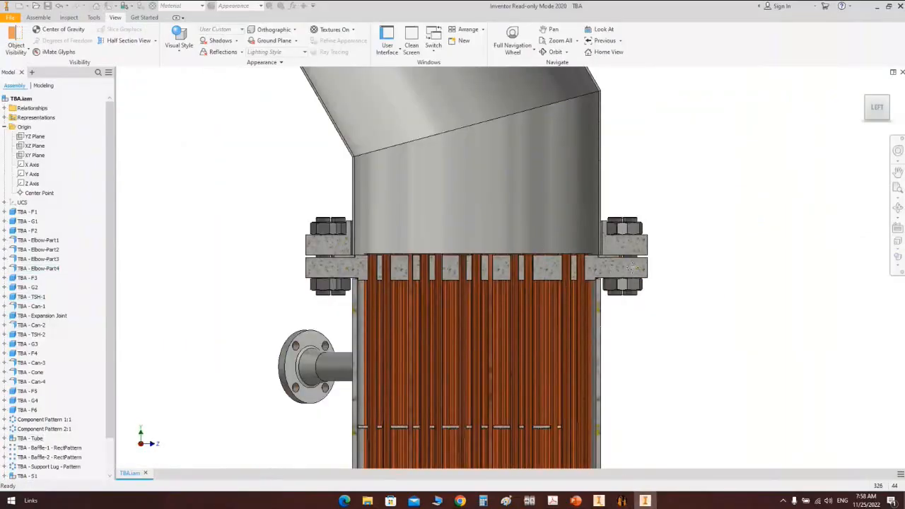
{"action": "middle_click_drag", "start_coordinate": [630, 267], "coordinate": [606, 198]}
{"action": "scroll", "coordinate": [612, 218], "scroll_direction": "down", "scroll_amount": 3}
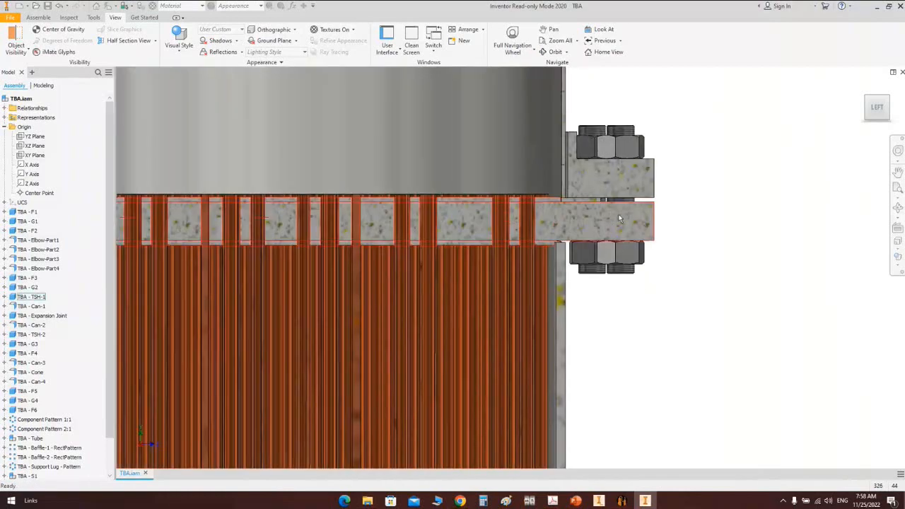
{"action": "middle_click_drag", "start_coordinate": [619, 215], "coordinate": [599, 210], "text": "shift"}
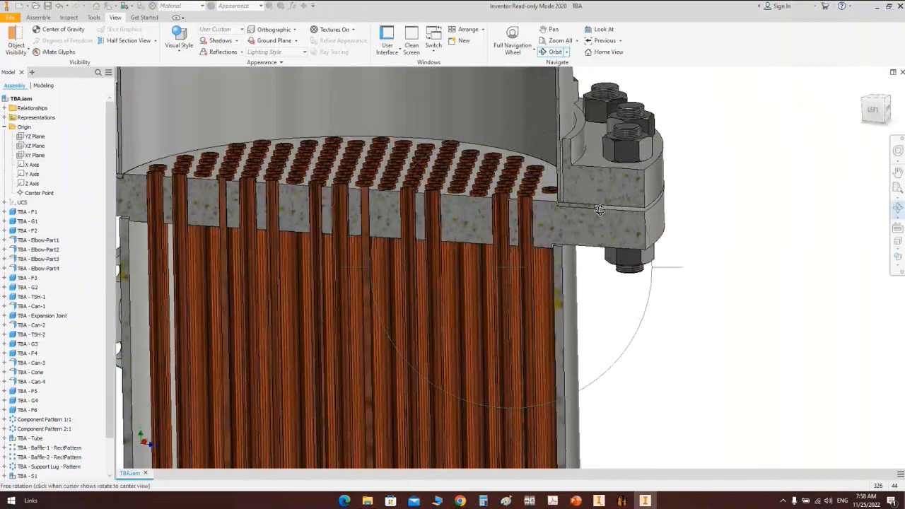
{"action": "scroll", "coordinate": [598, 226], "scroll_direction": "down", "scroll_amount": 3}
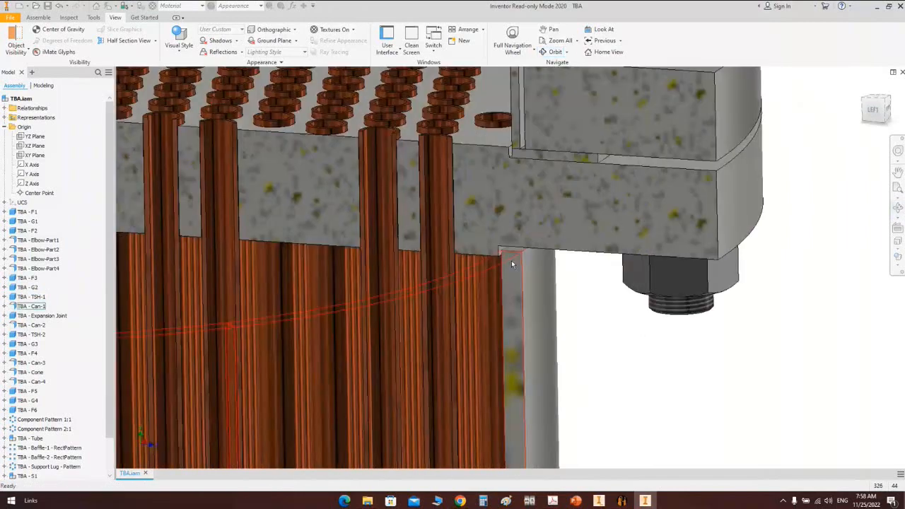
{"action": "scroll", "coordinate": [513, 265], "scroll_direction": "down", "scroll_amount": 1}
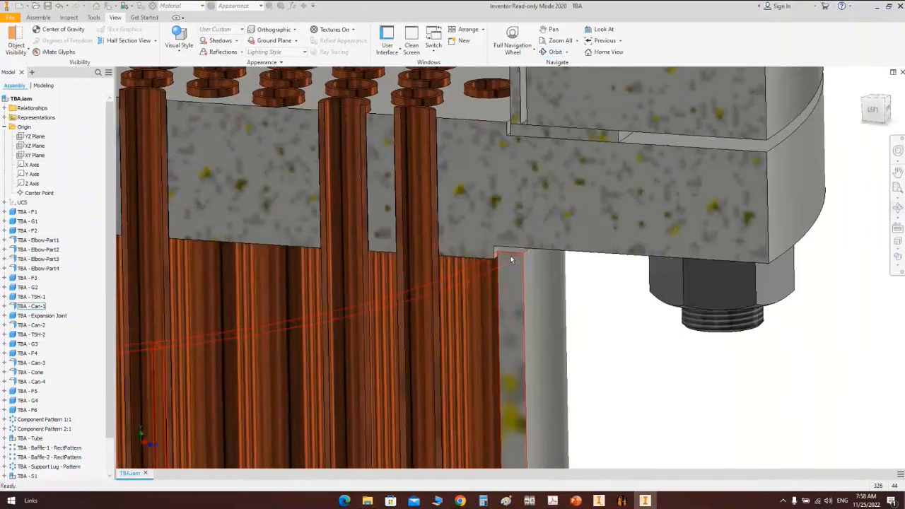
{"action": "scroll", "coordinate": [511, 260], "scroll_direction": "up", "scroll_amount": 3}
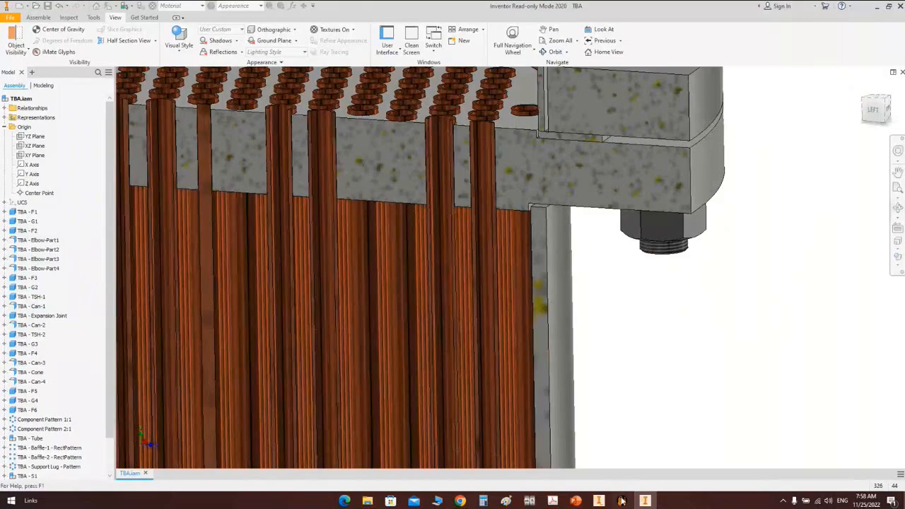
Step: Return to Static Equipment Generator and set TSH1's outer diameter to 700 mm and left inner diameter to 497 mm
{"action": "left_click", "coordinate": [621, 501]}
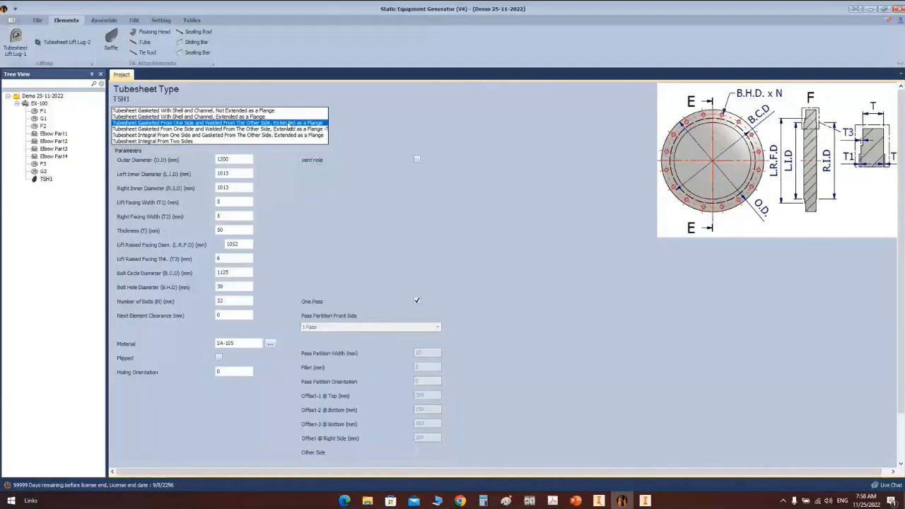
{"action": "left_click_drag", "start_coordinate": [236, 161], "coordinate": [203, 162]}
{"action": "type", "text": "700"}
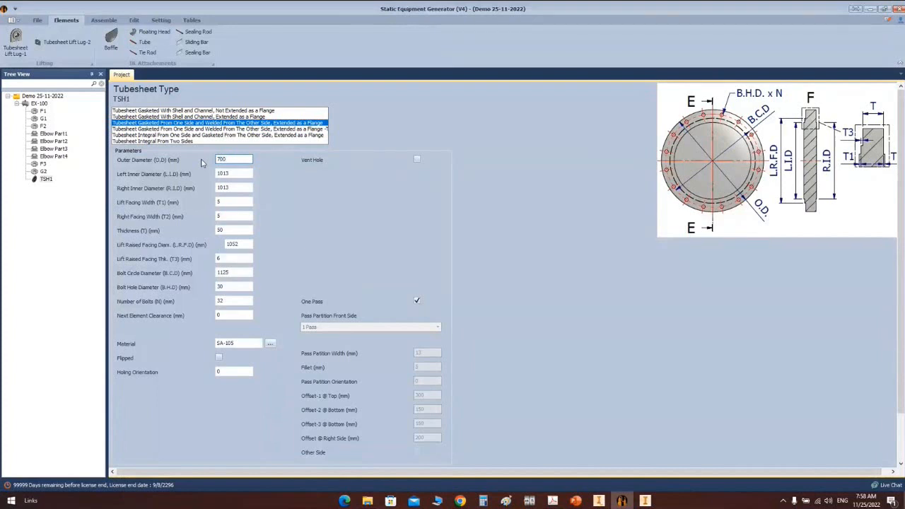
{"action": "key", "text": "Tab"}
{"action": "type", "text": "4797"}
{"action": "key", "text": "Tab"}
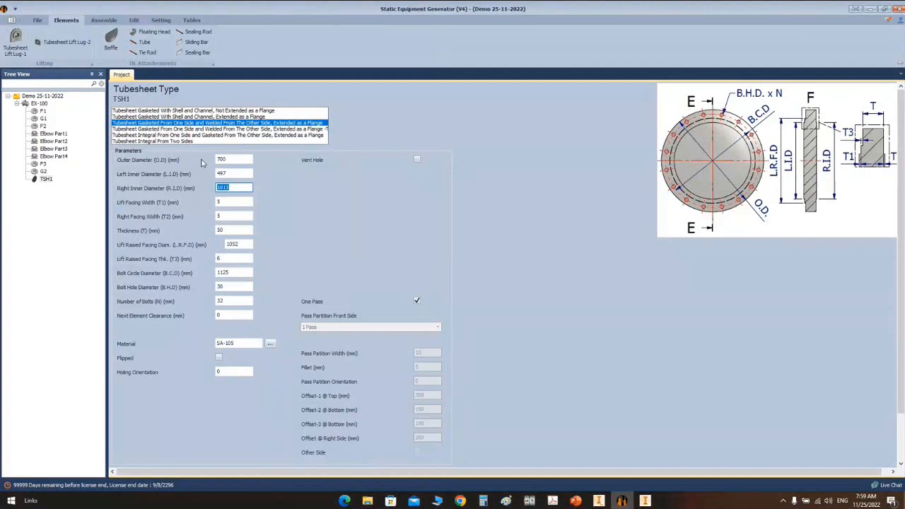
Step: Set TSH1's right inner diameter to 485, left facing width to 5, thickness to 42 and left raised facing diameter to 500 mm
{"action": "type", "text": "495"}
{"action": "key", "text": "Tab"}
{"action": "type", "text": "5"}
{"action": "key", "text": "Tab"}
{"action": "key", "text": "Tab"}
{"action": "type", "text": "42"}
{"action": "key", "text": "Tab"}
{"action": "type", "text": "500"}
Step: Switch to Paint, paste the captured TSH1 parameter screen, and enlarge its tubesheet dimension diagram
{"action": "left_click", "coordinate": [505, 500]}
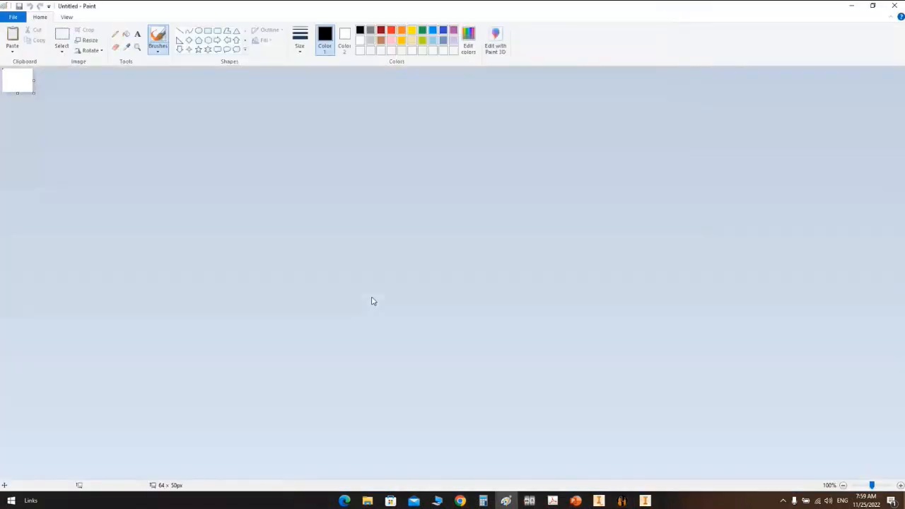
{"action": "key", "text": "ctrl+v"}
{"action": "scroll", "coordinate": [869, 230], "scroll_direction": "up", "scroll_amount": 2, "text": "ctrl"}
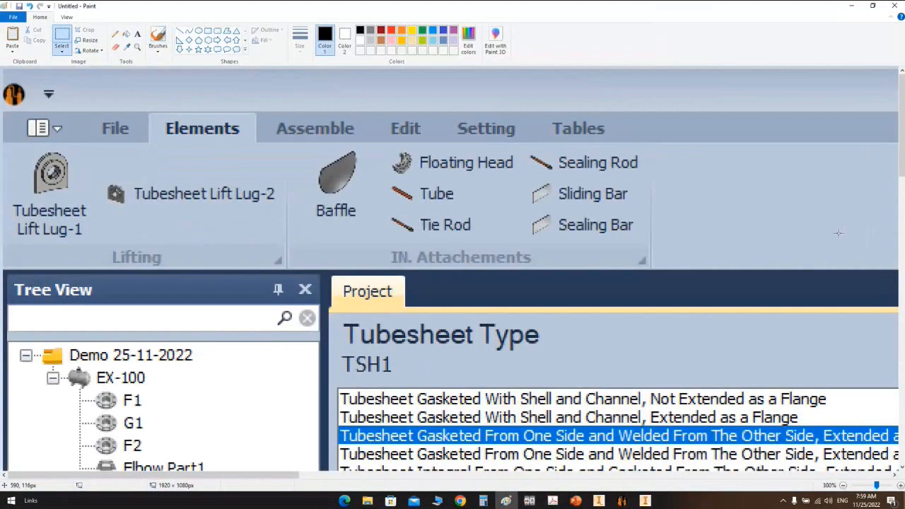
{"action": "left_click_drag", "start_coordinate": [276, 477], "coordinate": [828, 466]}
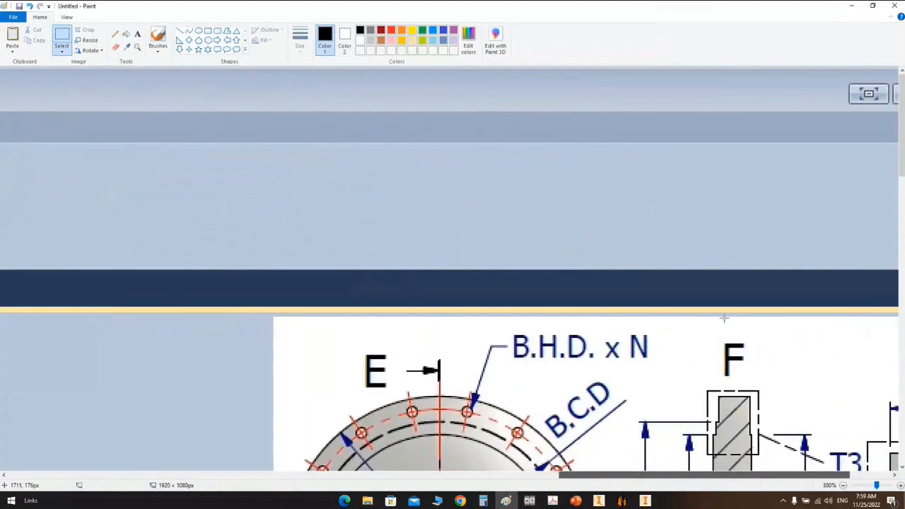
{"action": "scroll", "coordinate": [724, 318], "scroll_direction": "down", "scroll_amount": 4}
{"action": "left_click_drag", "start_coordinate": [764, 479], "coordinate": [804, 479]}
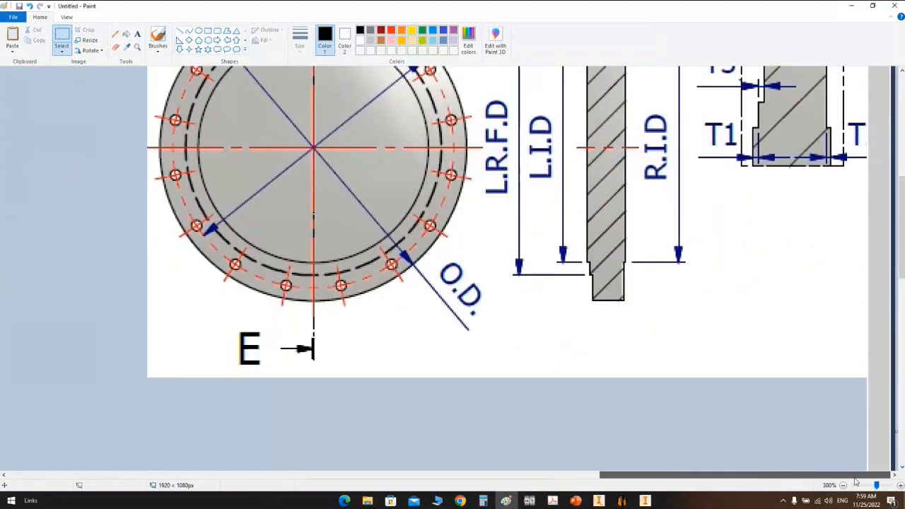
{"action": "scroll", "coordinate": [736, 318], "scroll_direction": "up", "scroll_amount": 2}
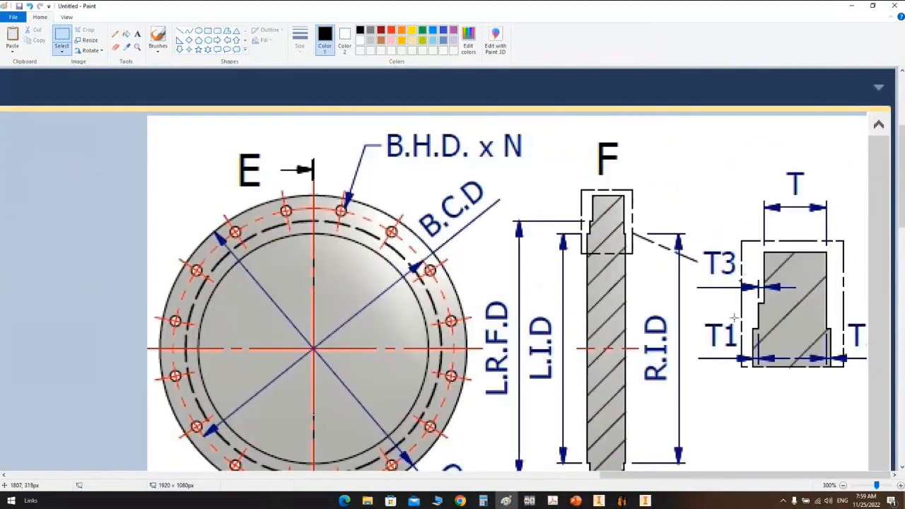
Step: Check the tubesheet's faces against the gasket and shell in the Inventor reference assembly, and return to Paint
{"action": "left_click", "coordinate": [645, 501]}
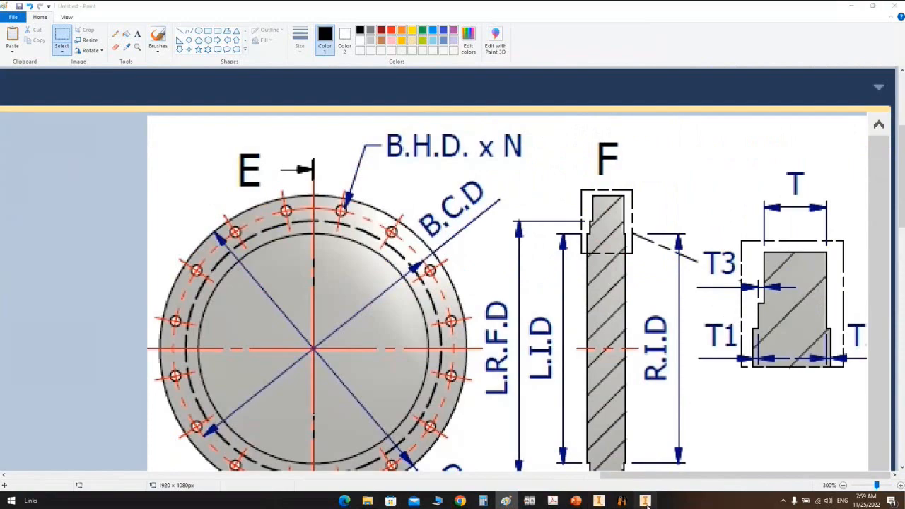
{"action": "scroll", "coordinate": [543, 136], "scroll_direction": "down", "scroll_amount": 3}
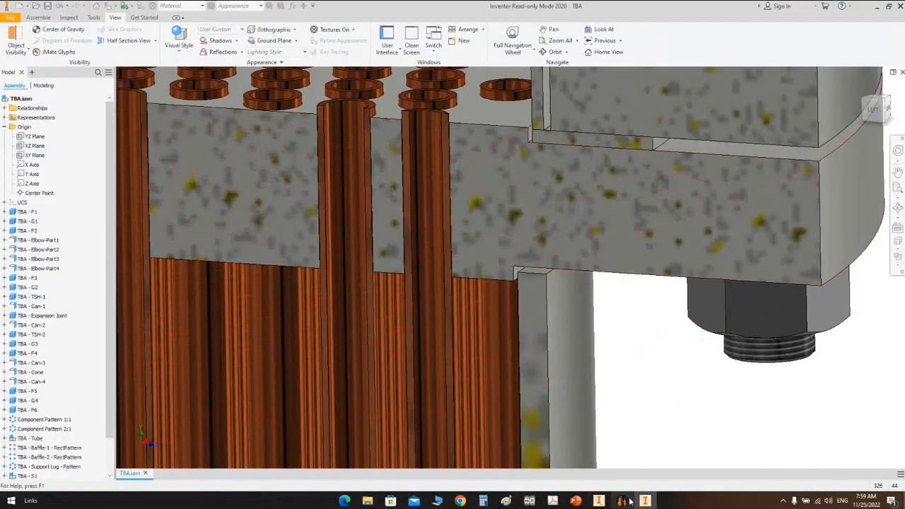
{"action": "left_click", "coordinate": [552, 500]}
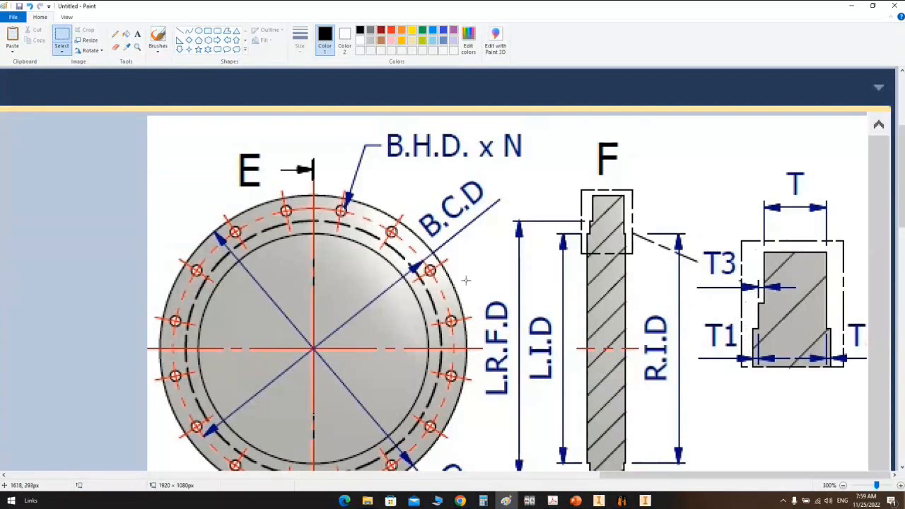
Step: Outline the L.R.F.D, L.I.D and T3 labels on the pasted tubesheet diagram with red rectangles
{"action": "left_click", "coordinate": [207, 31]}
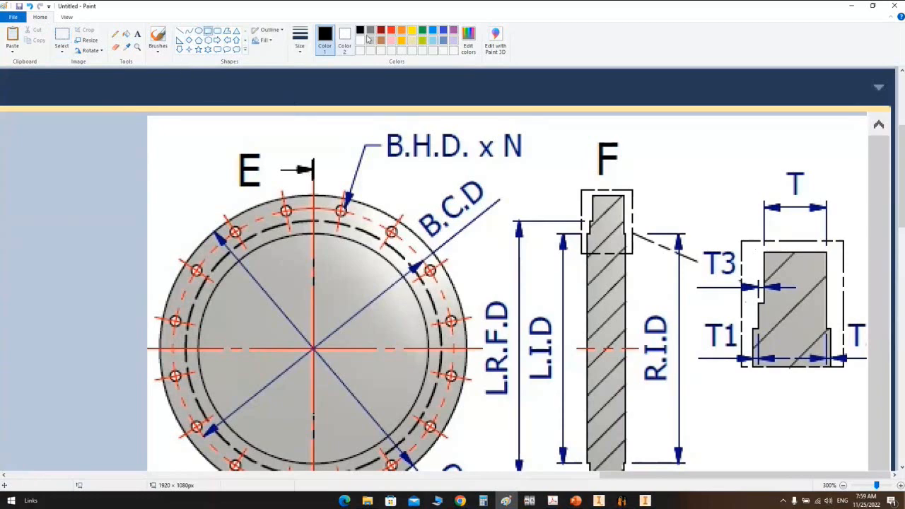
{"action": "left_click", "coordinate": [391, 31]}
{"action": "left_click_drag", "start_coordinate": [473, 281], "coordinate": [520, 417]}
{"action": "left_click_drag", "start_coordinate": [526, 306], "coordinate": [566, 391]}
{"action": "left_click", "coordinate": [567, 364]}
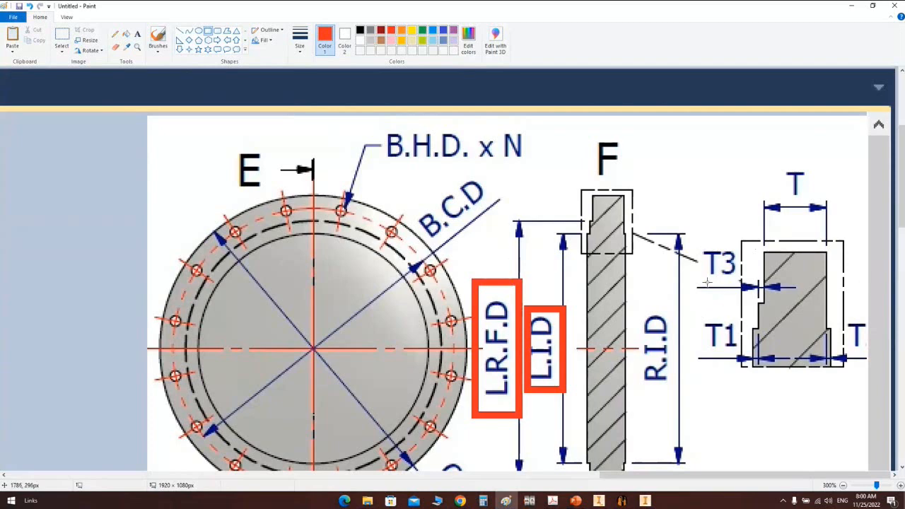
{"action": "left_click_drag", "start_coordinate": [702, 242], "coordinate": [750, 296]}
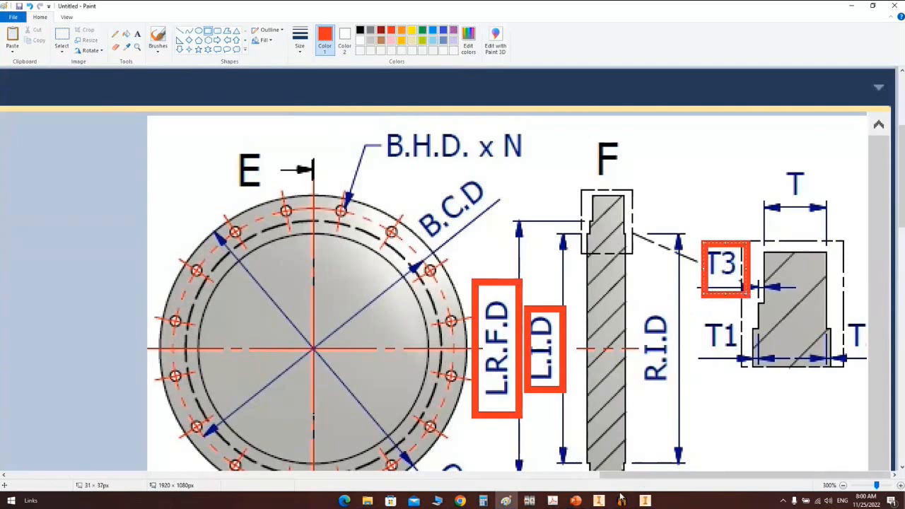
Step: Return to Static Equipment Generator and set TSH1's left raised facing thickness to 0 and bolt circle diameter to 635 mm
{"action": "left_click", "coordinate": [622, 501]}
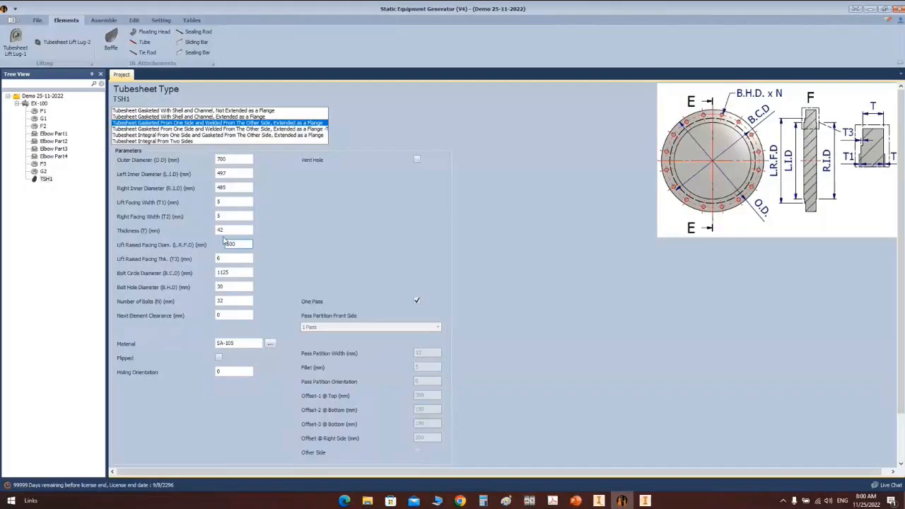
{"action": "left_click", "coordinate": [229, 257]}
{"action": "double_click", "coordinate": [229, 258]}
{"action": "key", "text": "Tab"}
{"action": "type", "text": "6"}
{"action": "key", "text": "Tab"}
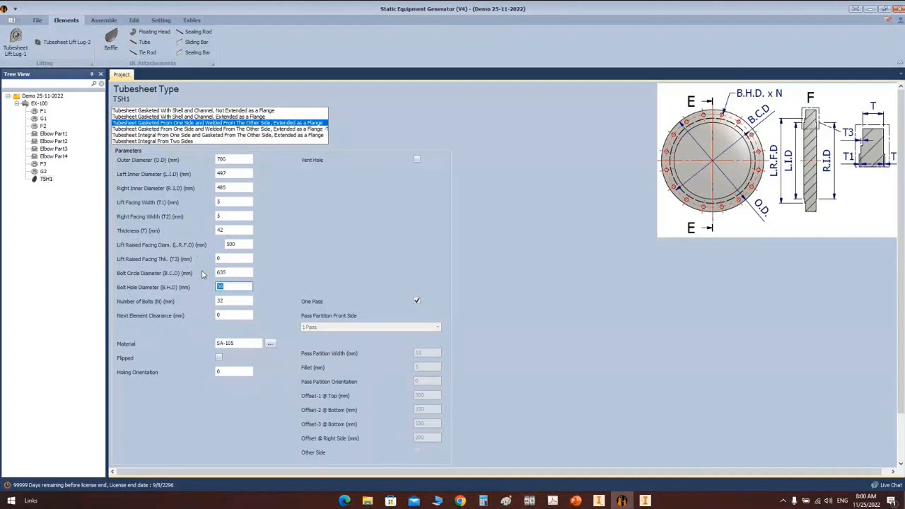
Step: Set TSH1's bolt hole diameter to 32 mm and its number of bolts to 20
{"action": "key", "text": "Tab"}
{"action": "key", "text": "Tab"}
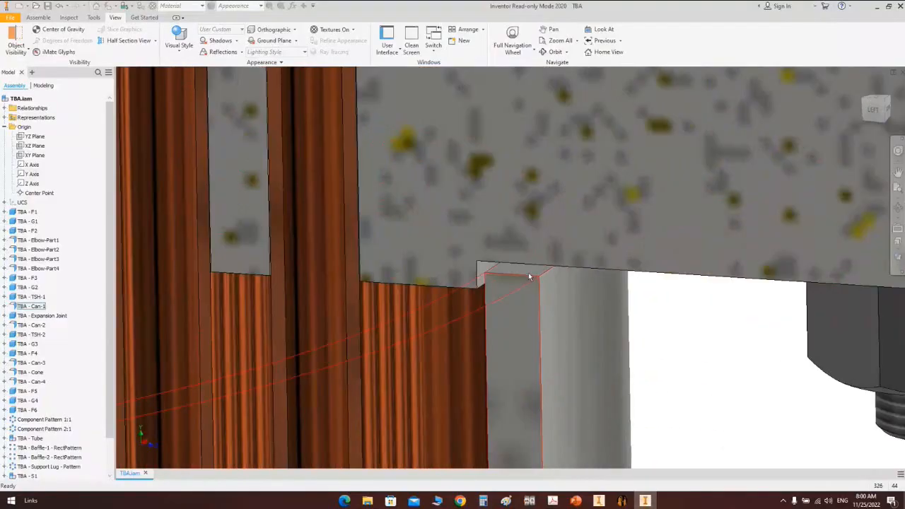
Step: Check the gap between the tubesheet and shell Can-1 in the Inventor reference, and set TSH1's next element clearance to 2 mm
{"action": "scroll", "coordinate": [524, 285], "scroll_direction": "down", "scroll_amount": 3}
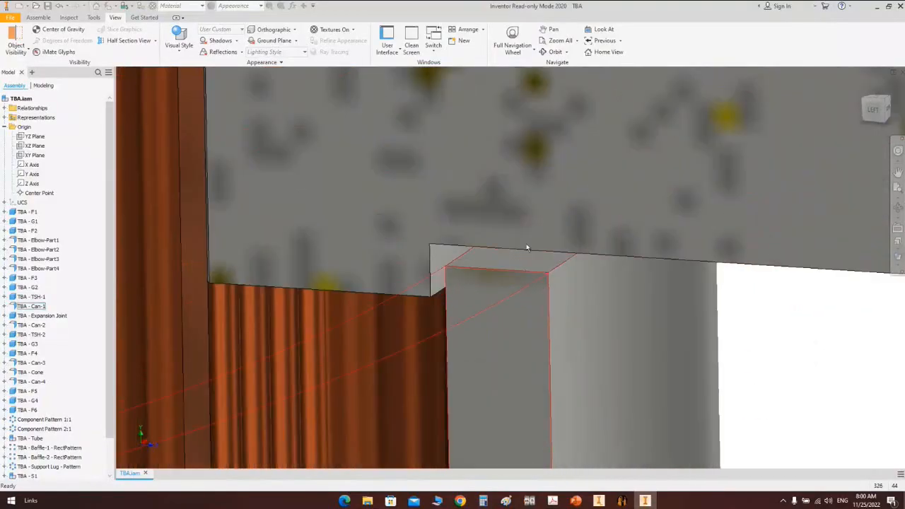
{"action": "scroll", "coordinate": [532, 258], "scroll_direction": "up", "scroll_amount": 5}
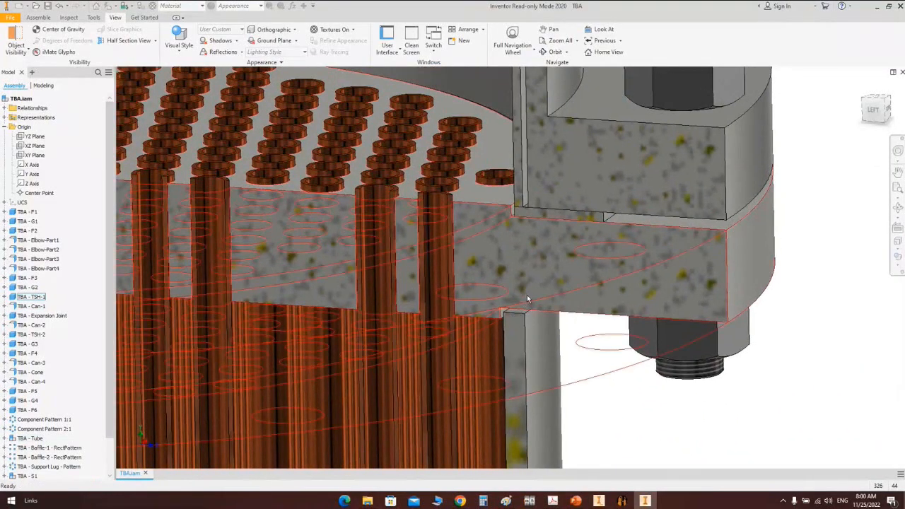
{"action": "scroll", "coordinate": [527, 296], "scroll_direction": "down", "scroll_amount": 3}
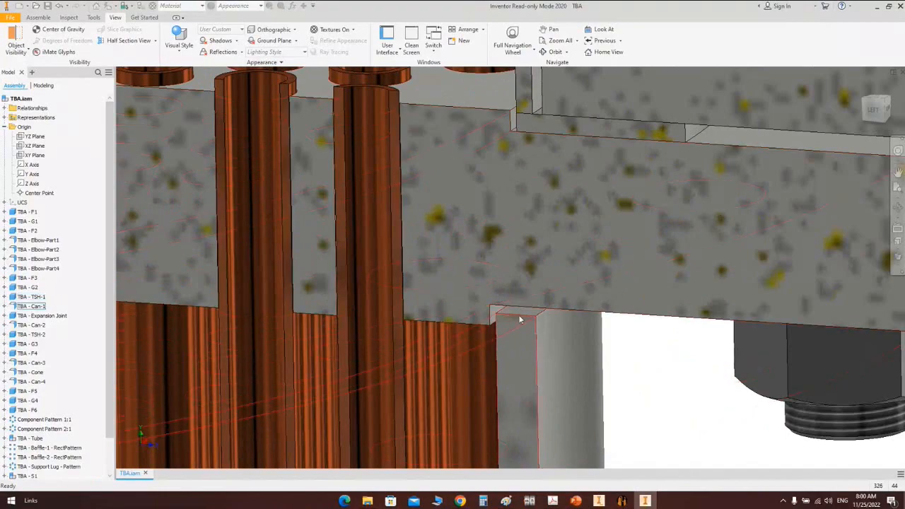
{"action": "scroll", "coordinate": [520, 319], "scroll_direction": "down", "scroll_amount": 2}
{"action": "left_click", "coordinate": [623, 502]}
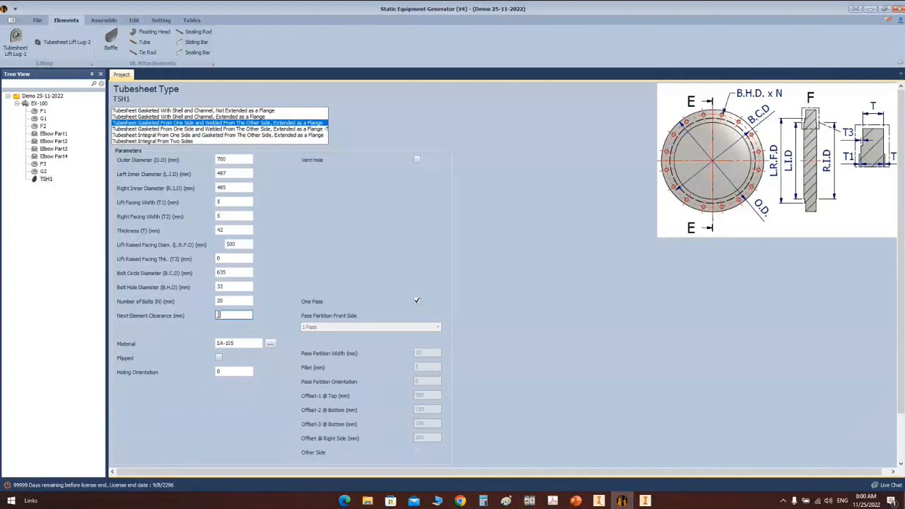
{"action": "left_click", "coordinate": [233, 371]}
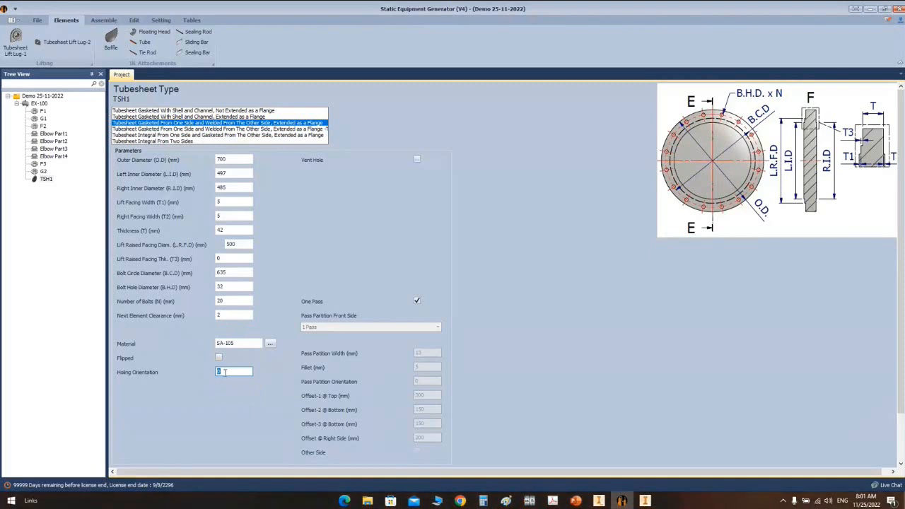
Step: Switch to the Inventor reference assembly, section it horizontally through the flange above the tubesheet, and view it from the top
{"action": "left_click", "coordinate": [645, 501]}
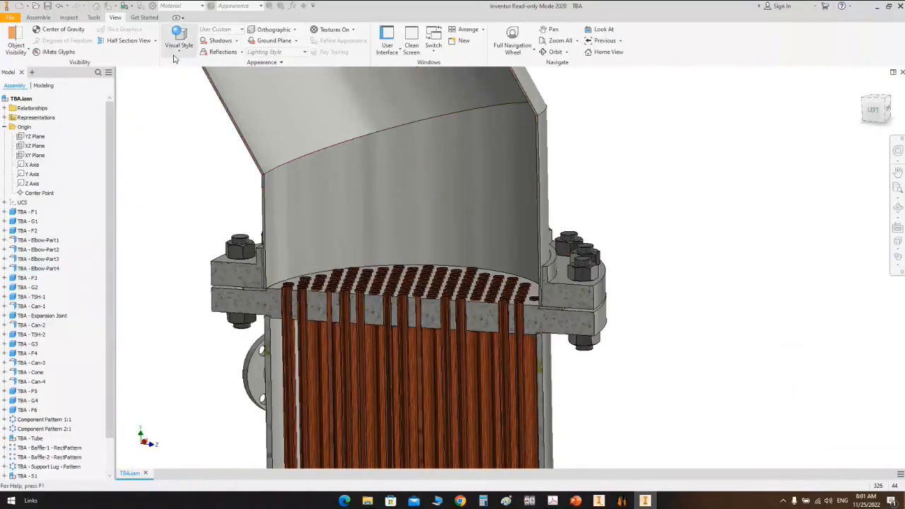
{"action": "left_click", "coordinate": [140, 43]}
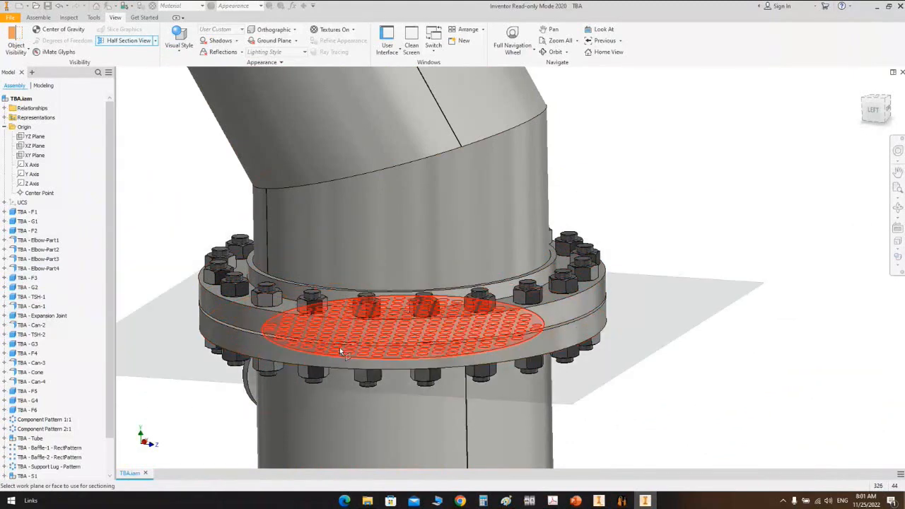
{"action": "left_click", "coordinate": [347, 397]}
{"action": "scroll", "coordinate": [355, 382], "scroll_direction": "down", "scroll_amount": 1}
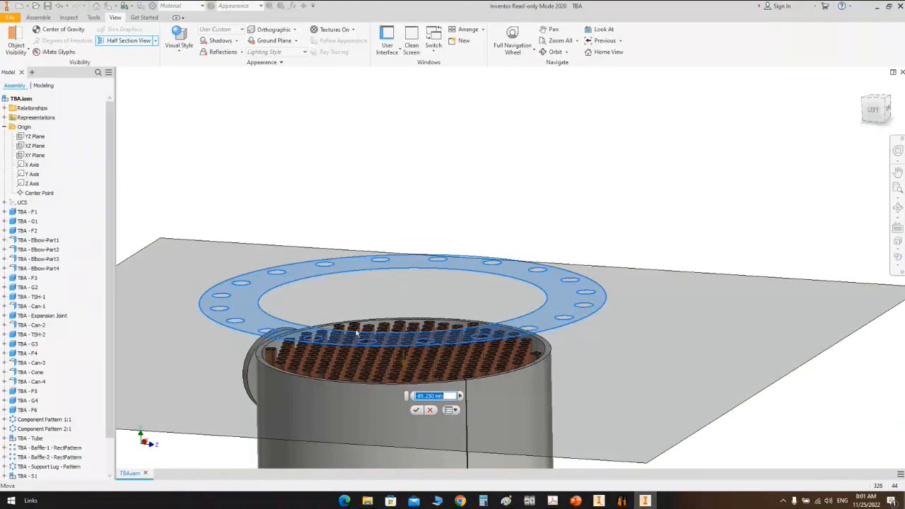
{"action": "scroll", "coordinate": [356, 333], "scroll_direction": "up", "scroll_amount": 10}
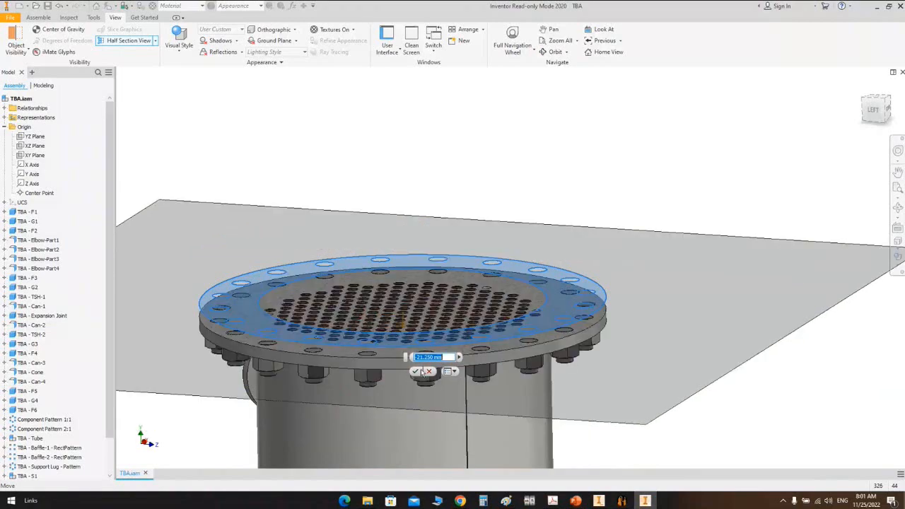
{"action": "scroll", "coordinate": [421, 371], "scroll_direction": "up", "scroll_amount": 7}
{"action": "left_click", "coordinate": [413, 237]}
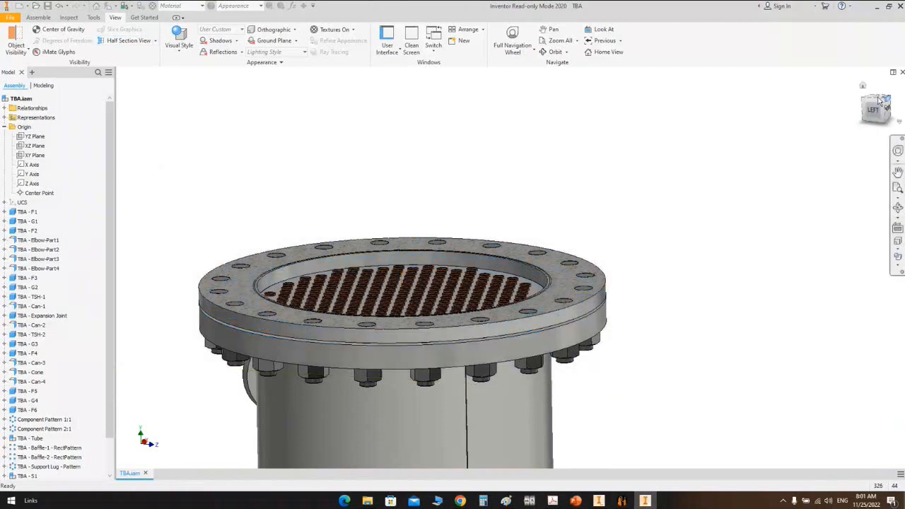
{"action": "left_click", "coordinate": [877, 101]}
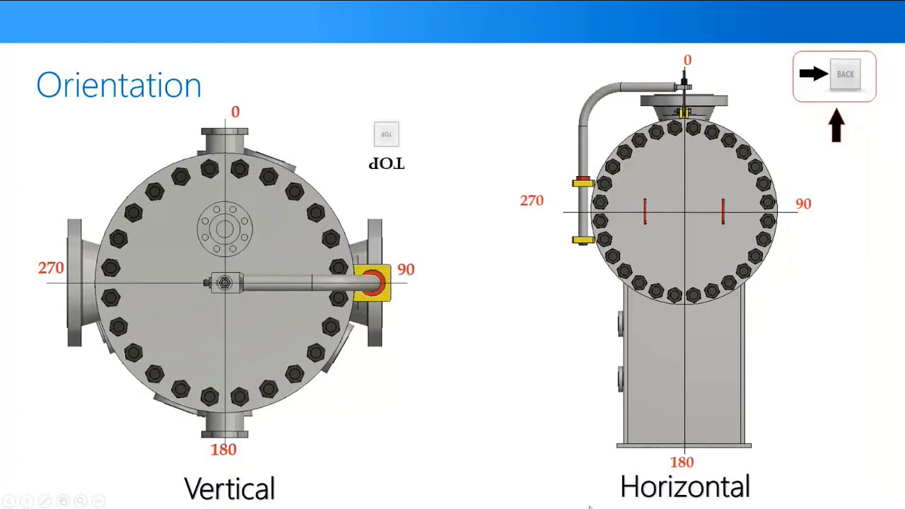
Step: Leave the orientation slide, check the tube pattern's rotation in the Inventor reference, and set TSH1's holing orientation to 45 in Static Equipment Generator
{"action": "key", "text": "Escape"}
{"action": "left_click", "coordinate": [622, 501]}
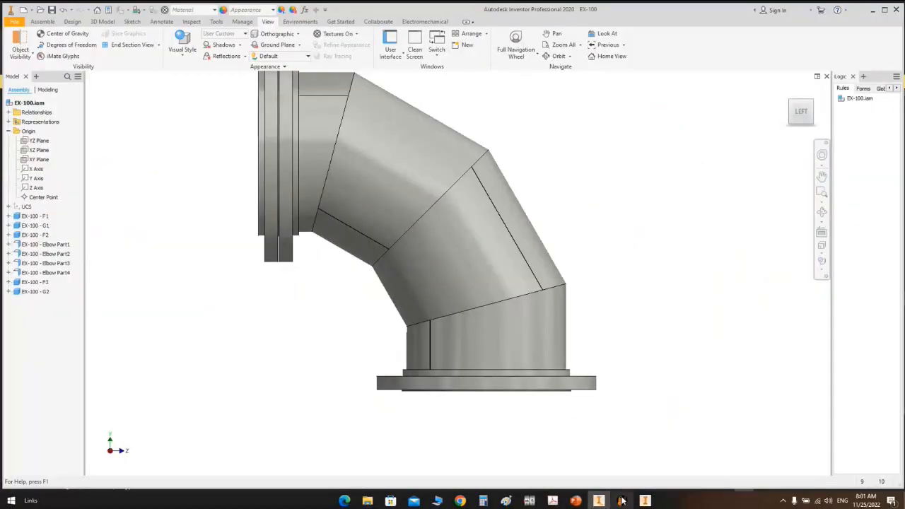
{"action": "left_click", "coordinate": [645, 501]}
{"action": "scroll", "coordinate": [518, 242], "scroll_direction": "up", "scroll_amount": 3}
{"action": "middle_click_drag", "start_coordinate": [572, 214], "coordinate": [563, 238]}
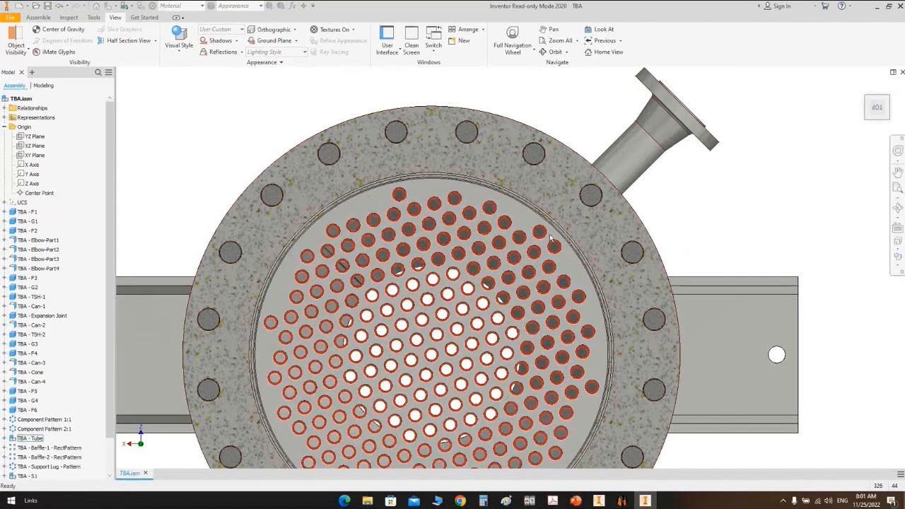
{"action": "middle_click_drag", "start_coordinate": [552, 239], "coordinate": [555, 223]}
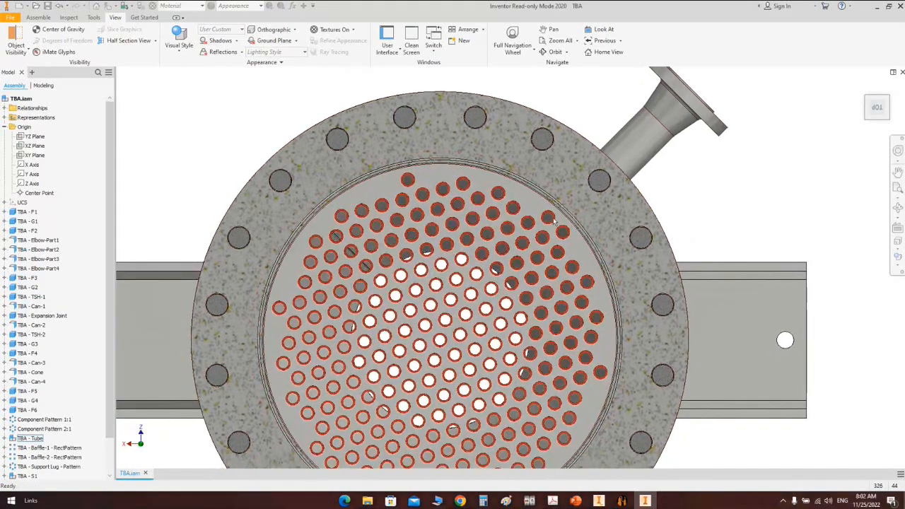
{"action": "left_click", "coordinate": [620, 502]}
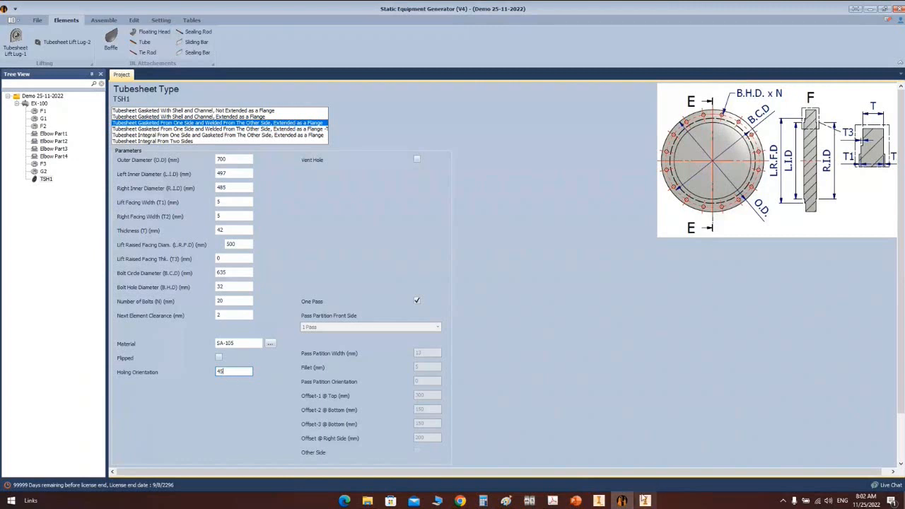
Step: Re-examine the tube and bolt hole orientation in the Inventor reference's top view, and return to Static Equipment Generator
{"action": "mouse_move", "coordinate": [650, 499]}
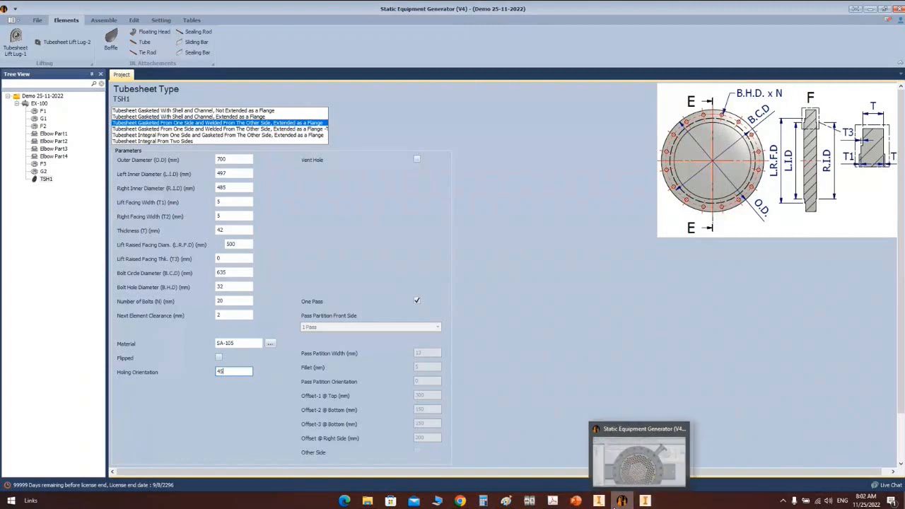
{"action": "left_click", "coordinate": [649, 499]}
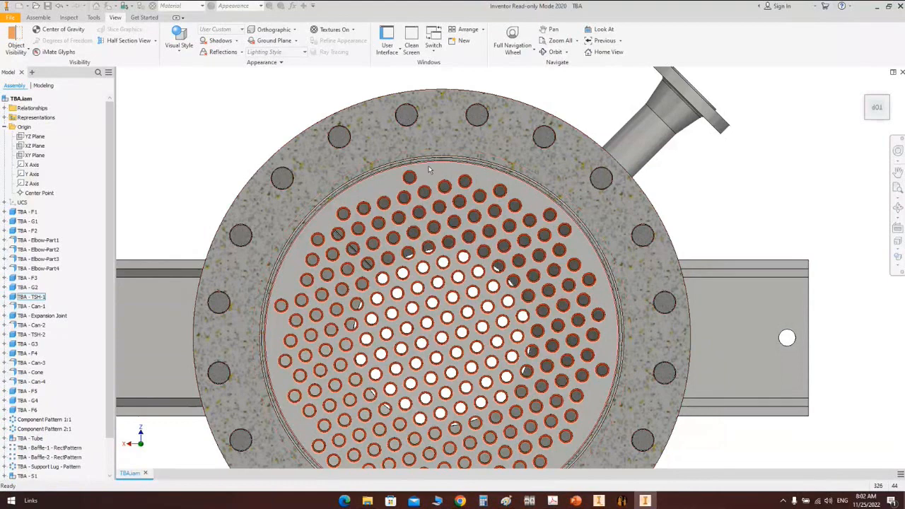
{"action": "middle_click_drag", "start_coordinate": [443, 205], "coordinate": [442, 192]}
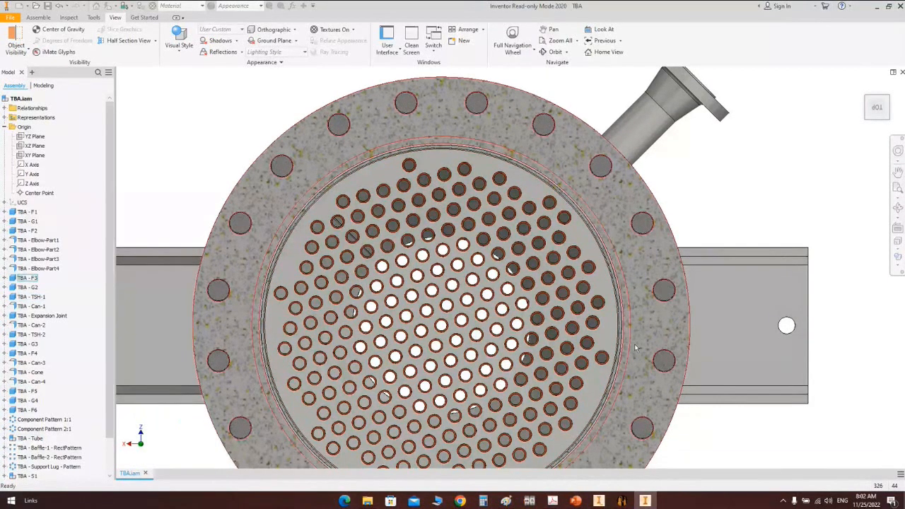
{"action": "middle_click_drag", "start_coordinate": [651, 330], "coordinate": [653, 312]}
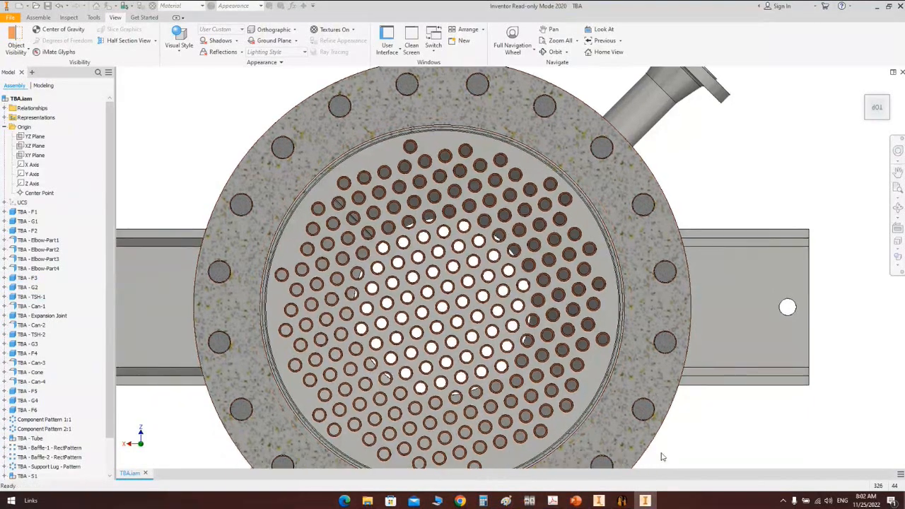
{"action": "left_click", "coordinate": [623, 501]}
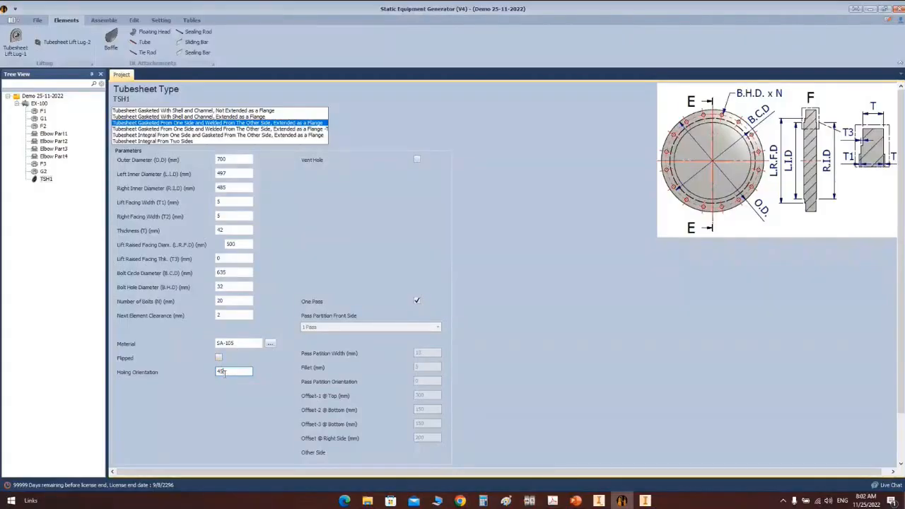
Step: Save TSH1's parameters and open its tubesheet bundle layout
{"action": "scroll", "coordinate": [419, 296], "scroll_direction": "down", "scroll_amount": 2}
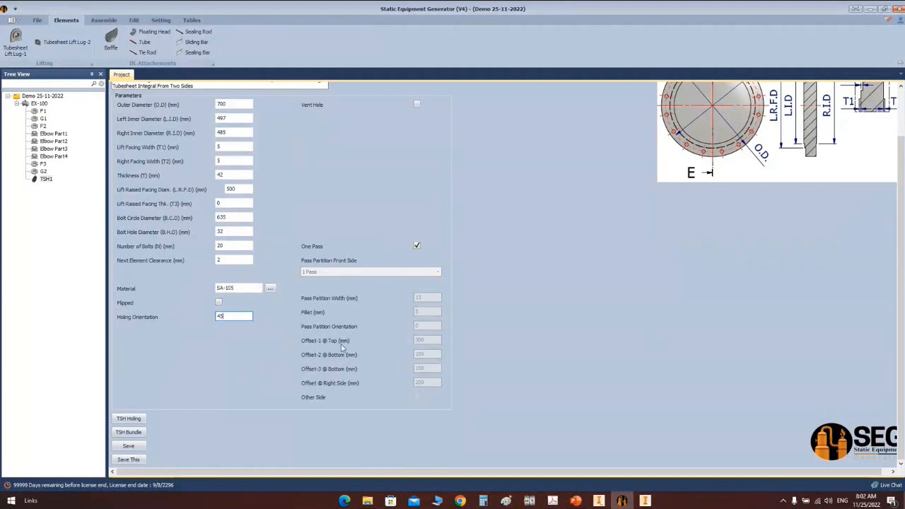
{"action": "left_click", "coordinate": [129, 447]}
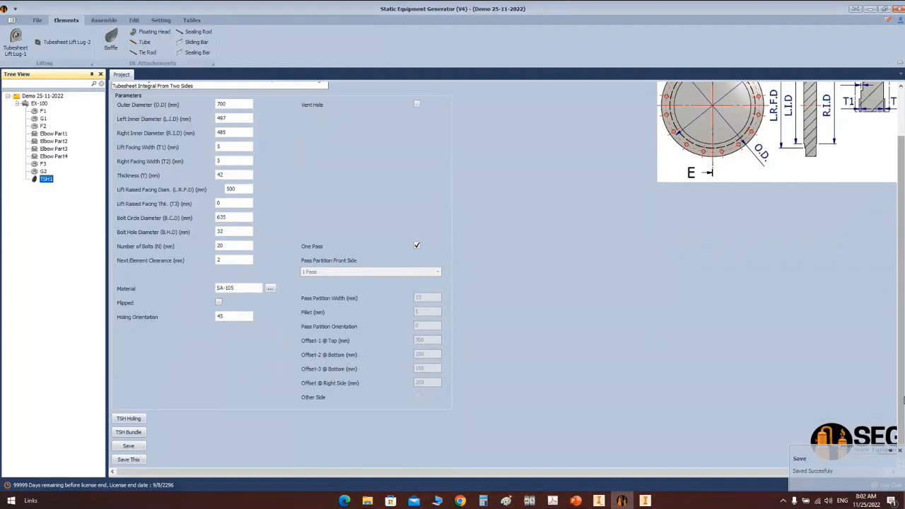
{"action": "scroll", "coordinate": [262, 198], "scroll_direction": "up", "scroll_amount": 2}
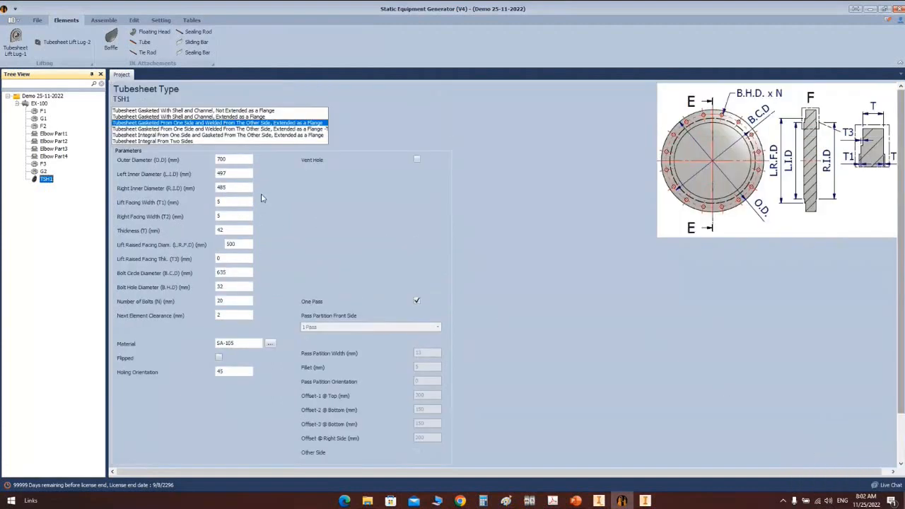
{"action": "scroll", "coordinate": [182, 409], "scroll_direction": "down", "scroll_amount": 2}
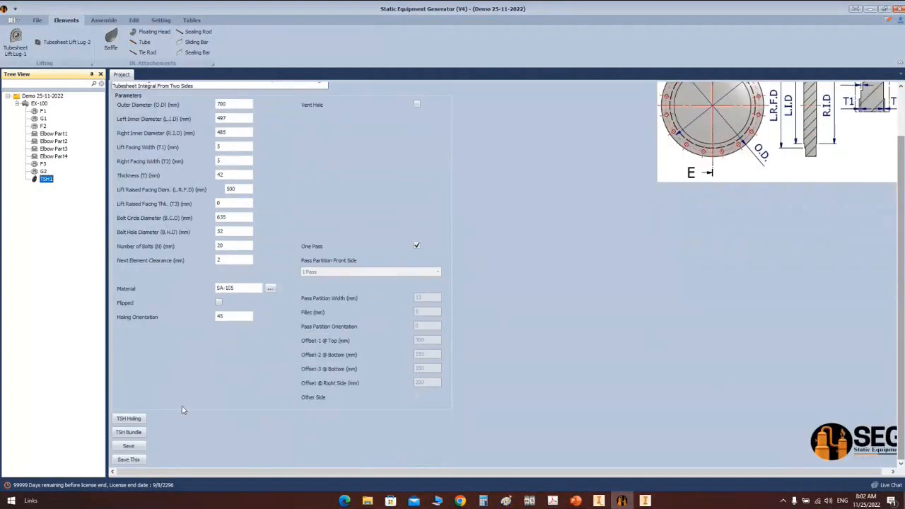
{"action": "left_click", "coordinate": [129, 433]}
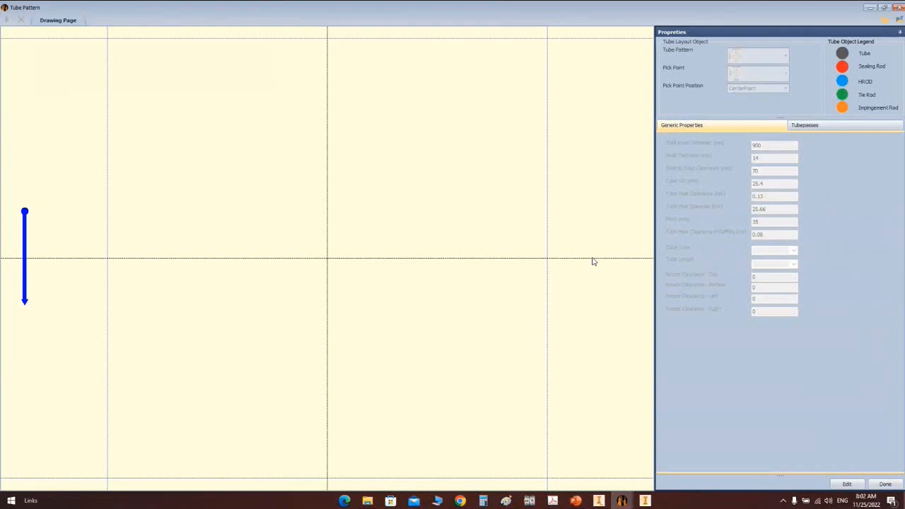
Step: Enable editing of the tube pattern and set shell inner diameter to 488 mm, shell thickness to 10 mm and shell-to-tube clearance to 10 mm
{"action": "left_click", "coordinate": [848, 485]}
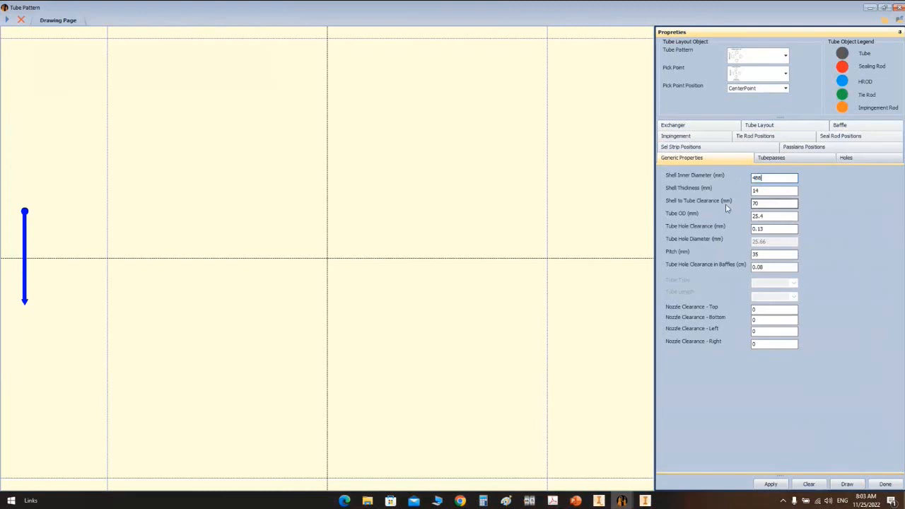
{"action": "key", "text": "Tab"}
{"action": "type", "text": "10"}
{"action": "key", "text": "Tab"}
{"action": "type", "text": "10"}
{"action": "key", "text": "Tab"}
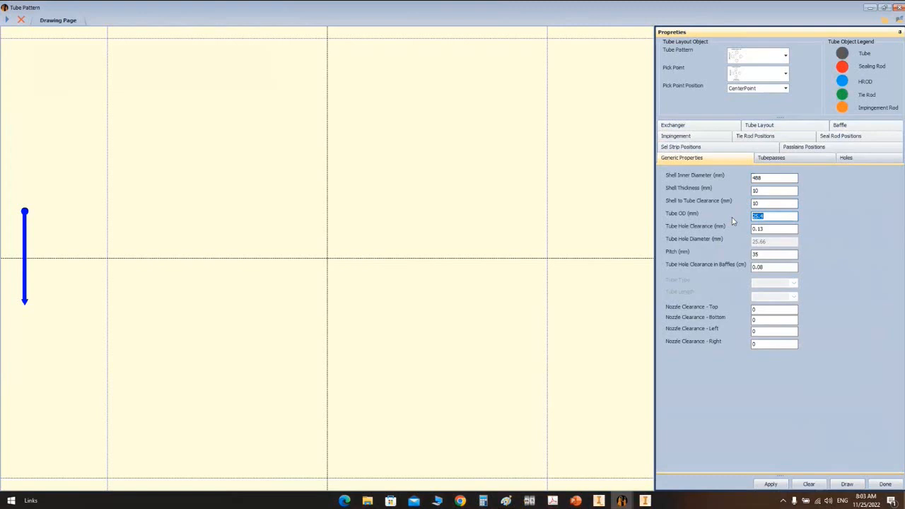
Step: Set the tube outer diameter to 19.25 mm, tube hole clearance to 0.1 mm and pitch to 29.5 mm
{"action": "type", "text": "19."}
{"action": "left_click", "coordinate": [776, 229]}
{"action": "key", "text": "Tab"}
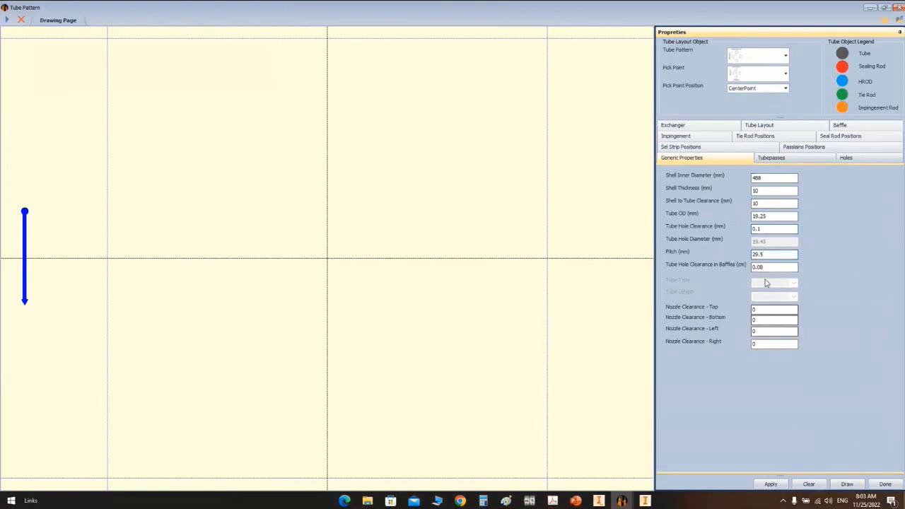
Step: Set the tie rod diameter to 14 mm and its hole diameter to 16 mm, with horizontal and vertical symmetry enabled for the holes
{"action": "left_click", "coordinate": [771, 158]}
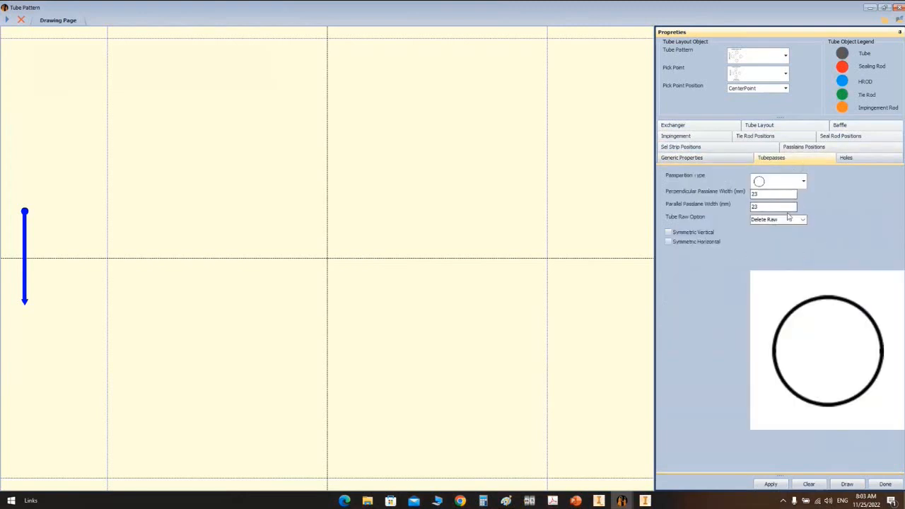
{"action": "left_click", "coordinate": [851, 159]}
{"action": "double_click", "coordinate": [785, 177]}
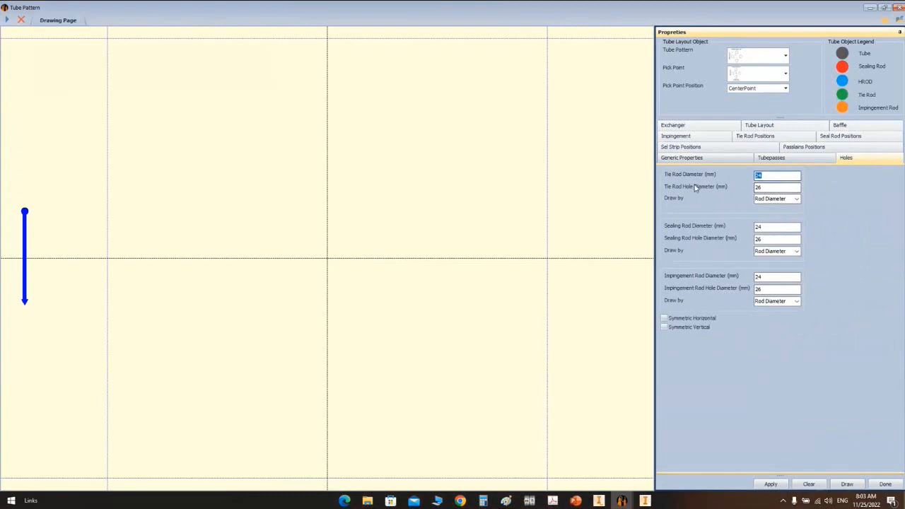
{"action": "key", "text": "Tab"}
{"action": "left_click_drag", "start_coordinate": [774, 189], "coordinate": [749, 193]}
{"action": "left_click_drag", "start_coordinate": [768, 230], "coordinate": [702, 242]}
{"action": "left_click", "coordinate": [665, 319]}
{"action": "left_click", "coordinate": [666, 328]}
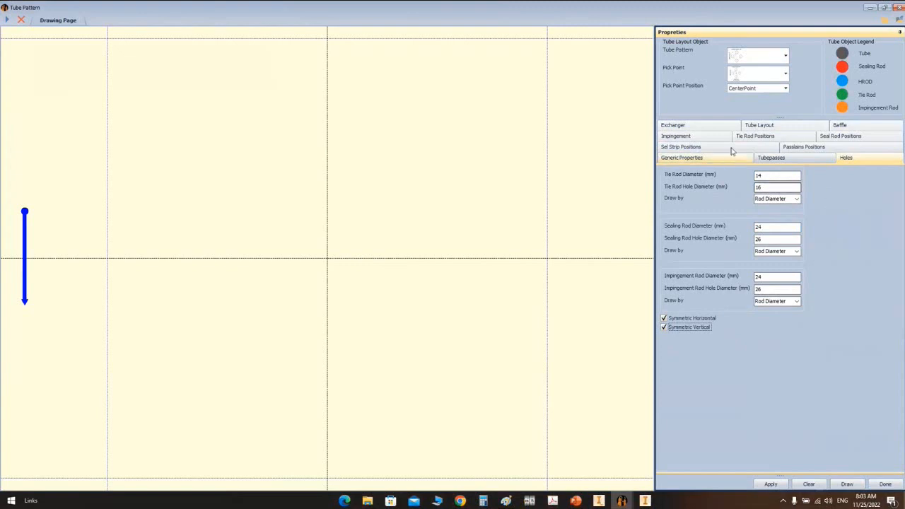
Step: Give the tie rod holes a 30 mm depth and an ISO Metric Profile thread of size 12, designation M12x1.5, and draw the tube layout
{"action": "left_click", "coordinate": [771, 136]}
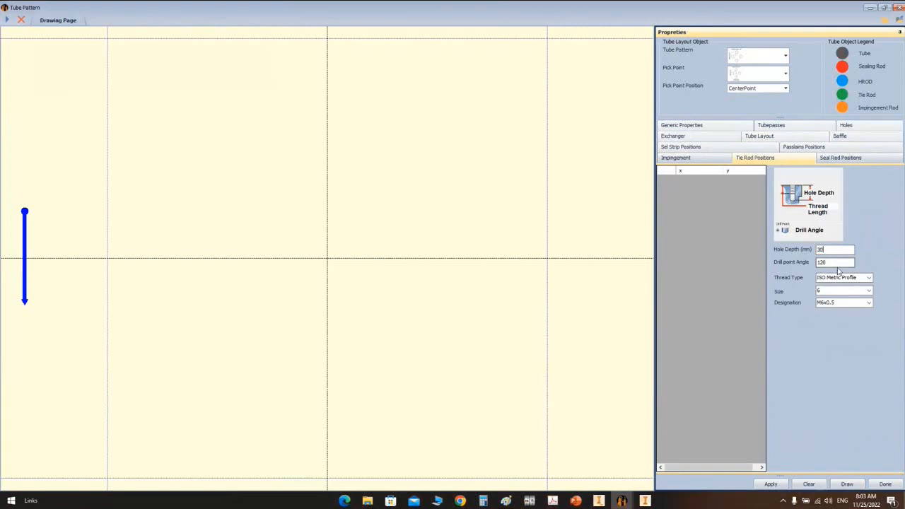
{"action": "left_click", "coordinate": [863, 290]}
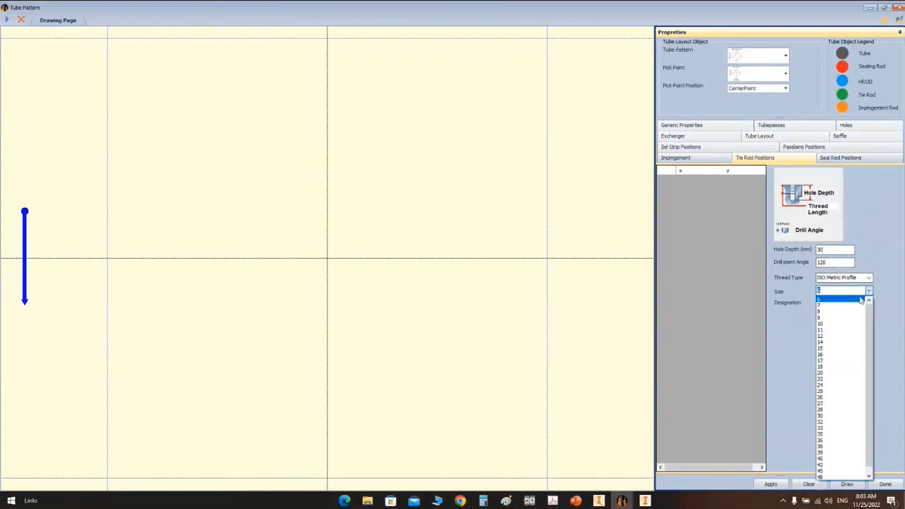
{"action": "left_click", "coordinate": [835, 336]}
{"action": "left_click", "coordinate": [869, 303]}
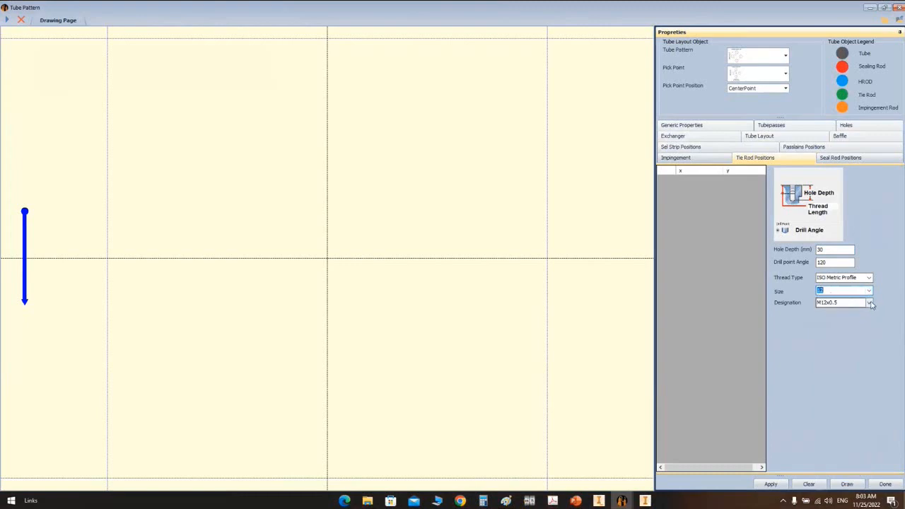
{"action": "left_click", "coordinate": [841, 340]}
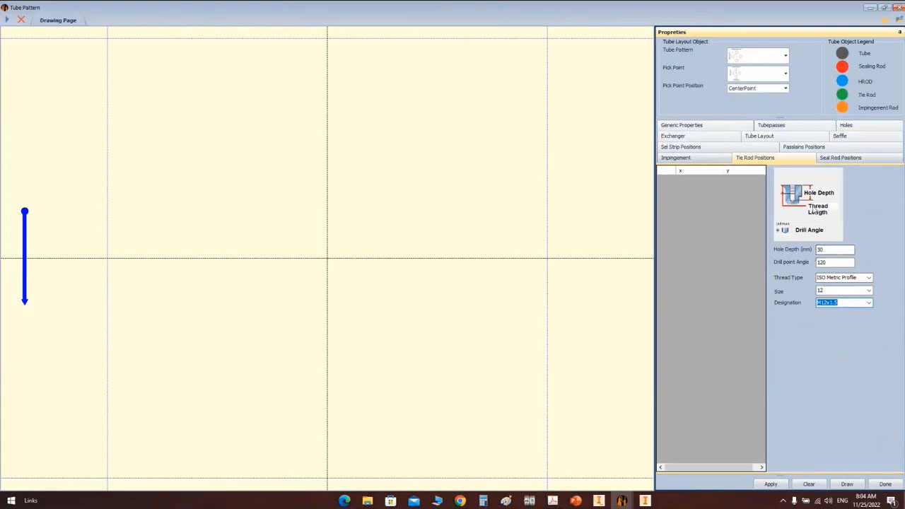
{"action": "left_click", "coordinate": [847, 484]}
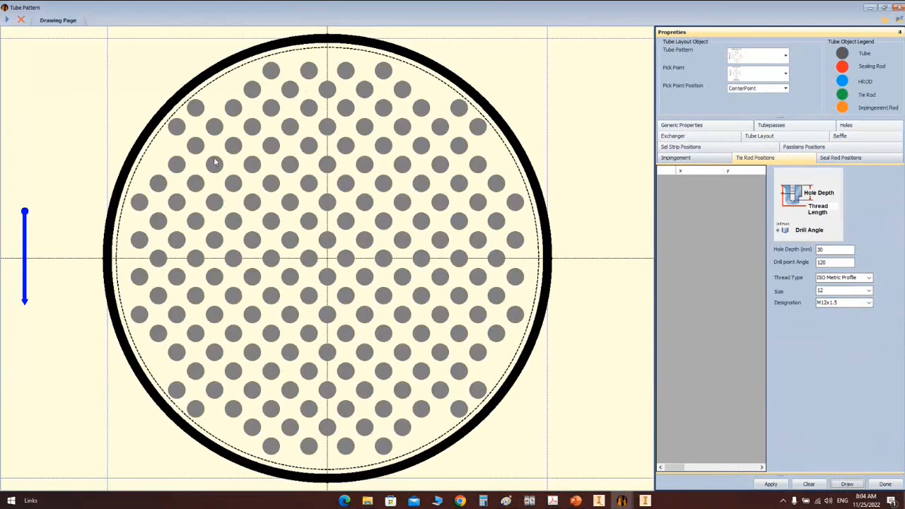
Step: Change the tube pattern to Triangle 30° with the top point as pick point and redraw the layout
{"action": "left_click", "coordinate": [785, 55]}
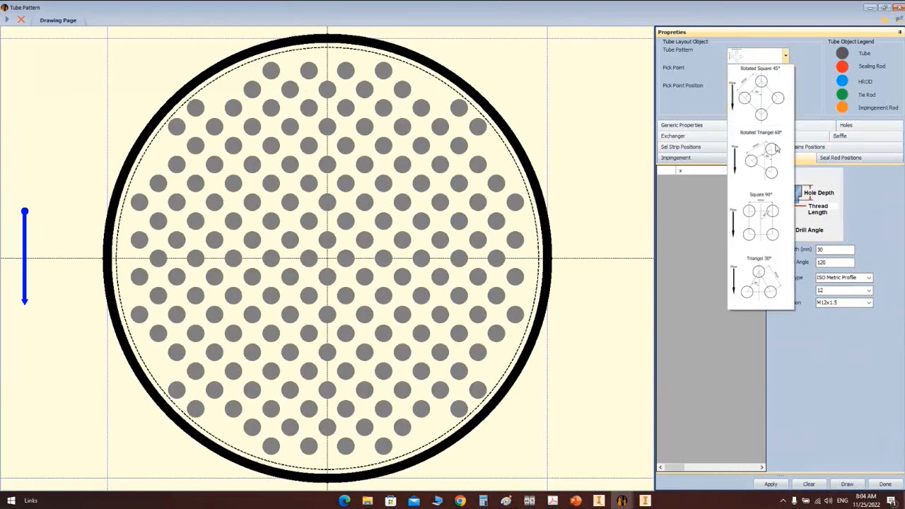
{"action": "left_click", "coordinate": [758, 273]}
{"action": "left_click", "coordinate": [785, 74]}
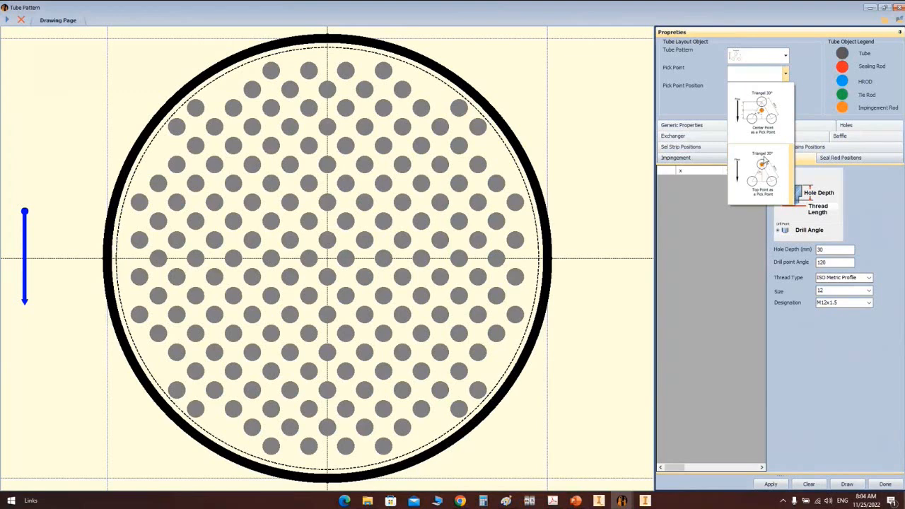
{"action": "left_click", "coordinate": [763, 173]}
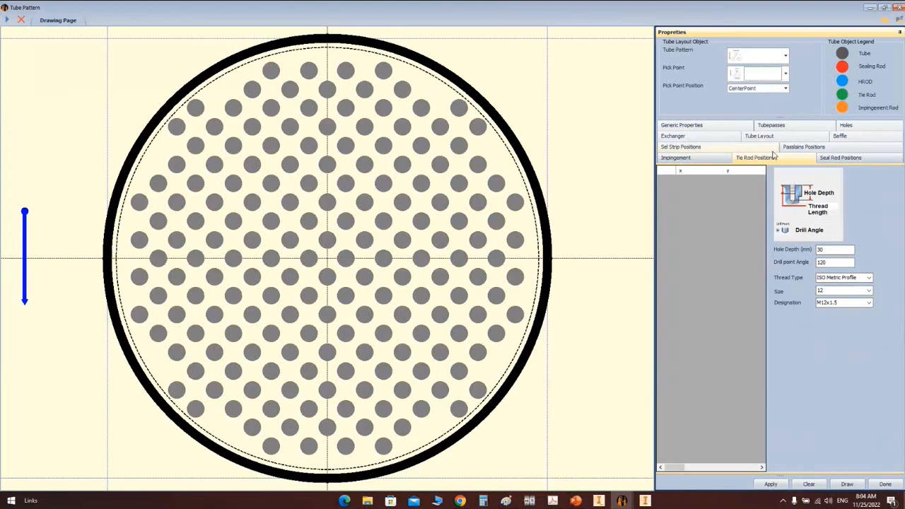
{"action": "left_click", "coordinate": [847, 485]}
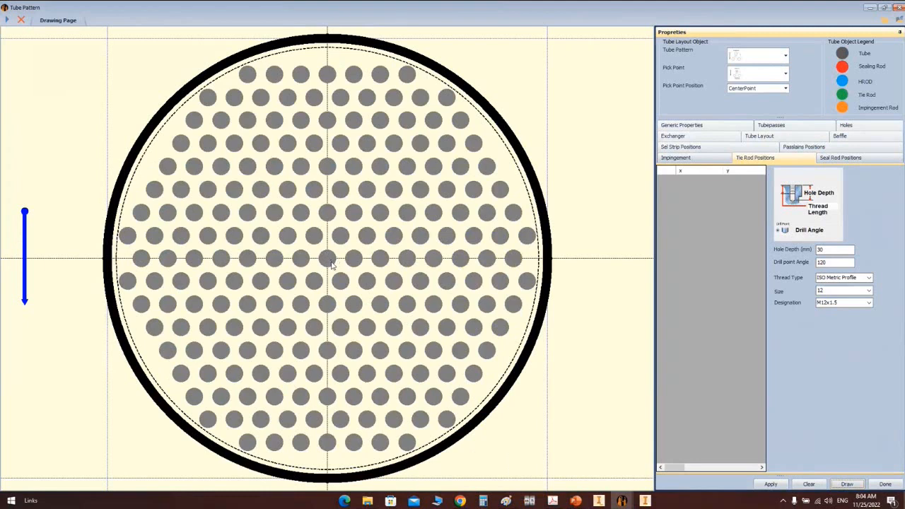
Step: Set the shell-to-tube clearance to 2 mm, redraw the layout and compare it with the tubesheet in the Inventor assembly
{"action": "left_click", "coordinate": [697, 126]}
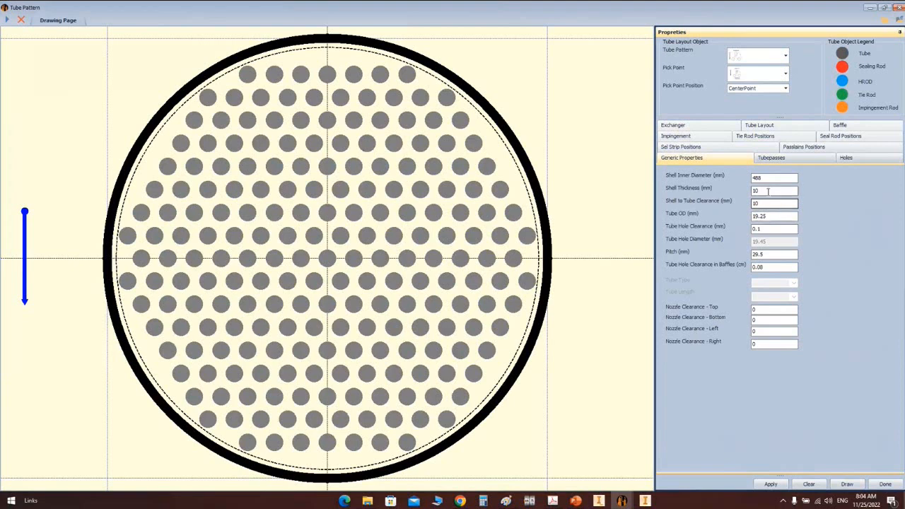
{"action": "left_click_drag", "start_coordinate": [766, 203], "coordinate": [730, 214]}
{"action": "type", "text": "2"}
{"action": "left_click", "coordinate": [846, 484]}
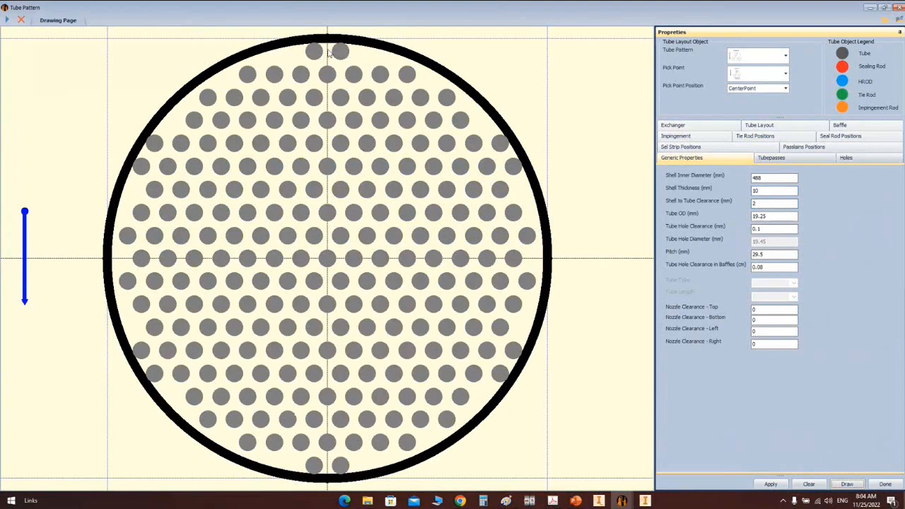
{"action": "left_click", "coordinate": [644, 500]}
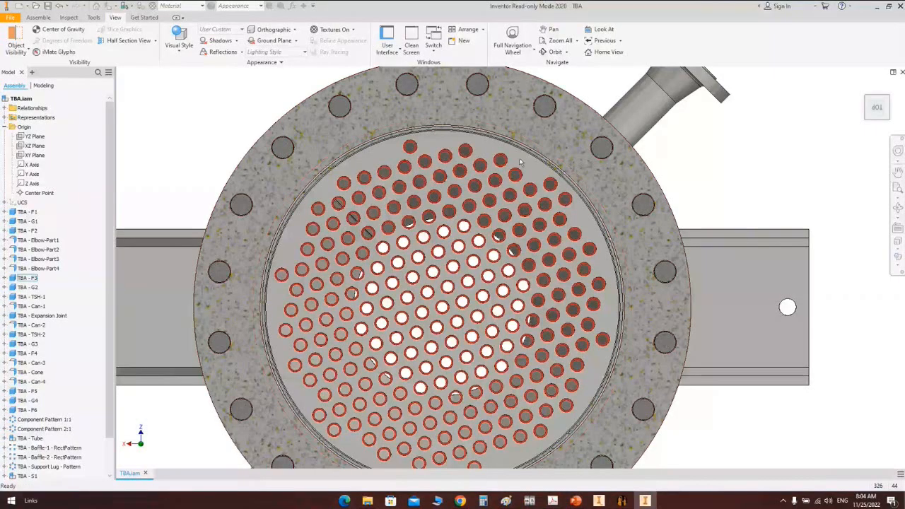
{"action": "left_click", "coordinate": [651, 502]}
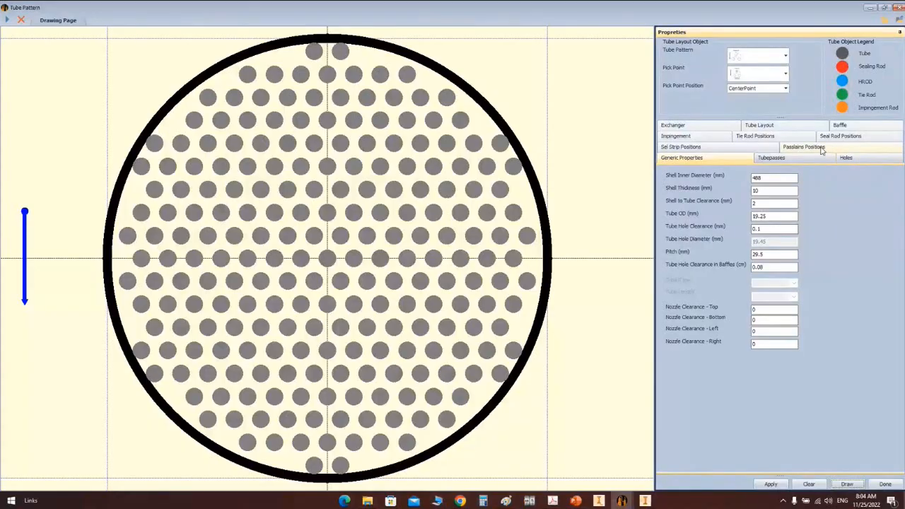
Step: Select the seven-compartment pass partition type with two horizontal lanes and a three-part middle band, and redraw the layout
{"action": "left_click", "coordinate": [805, 147]}
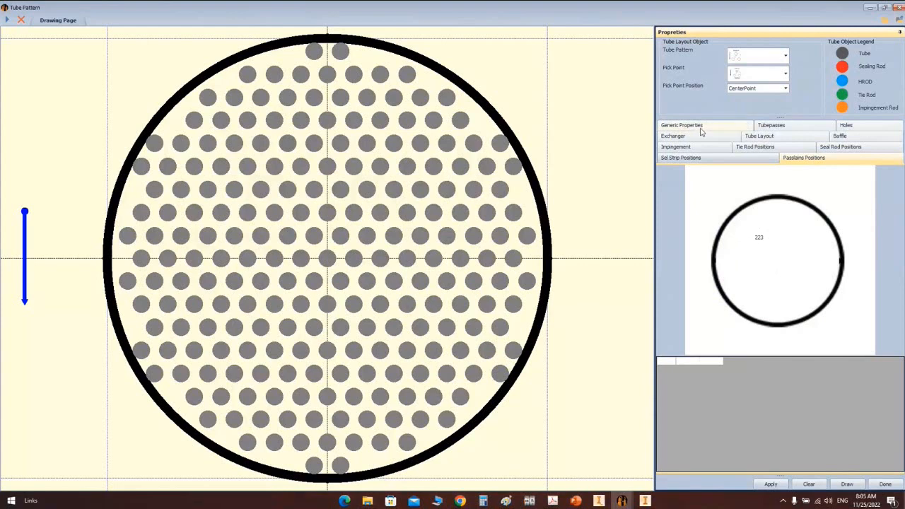
{"action": "left_click", "coordinate": [774, 127]}
{"action": "left_click", "coordinate": [803, 182]}
{"action": "scroll", "coordinate": [786, 257], "scroll_direction": "down", "scroll_amount": 2}
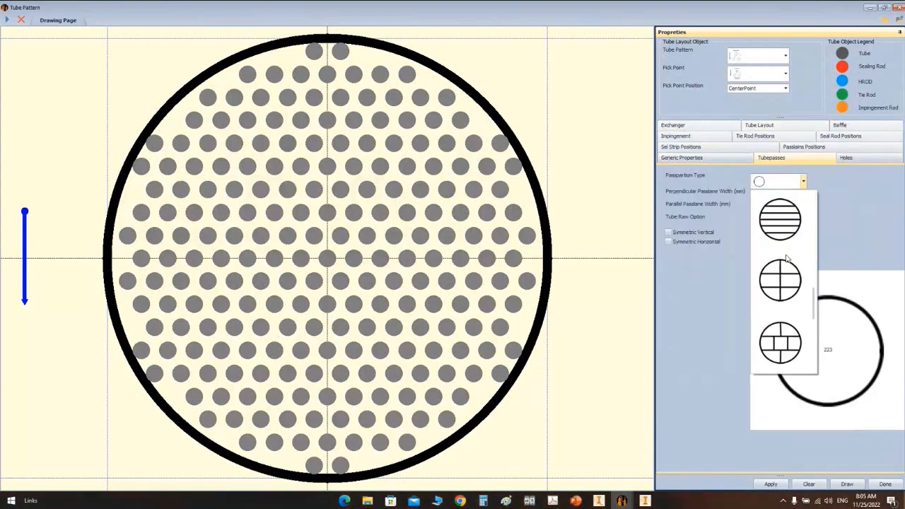
{"action": "left_click", "coordinate": [781, 346]}
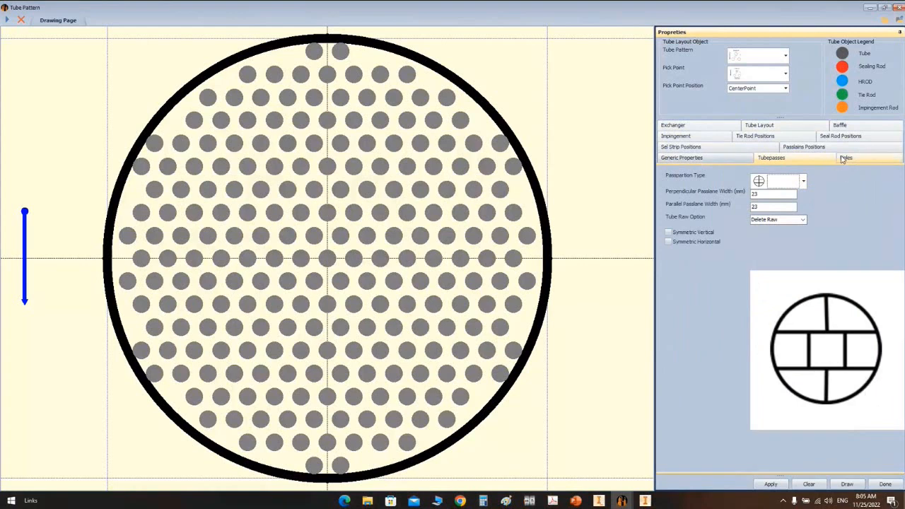
{"action": "left_click", "coordinate": [849, 482]}
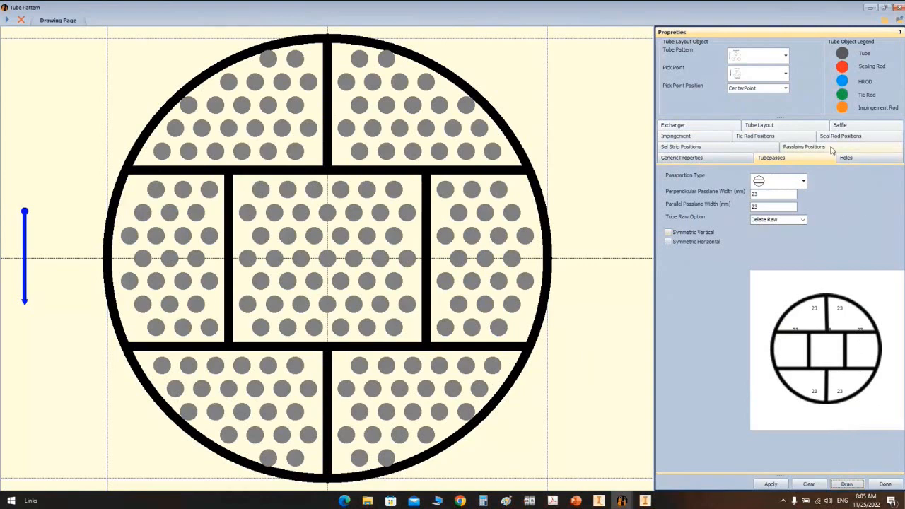
Step: Shift the two vertical partitions of the middle band individually outward to positions 139.225 and -139.225
{"action": "left_click", "coordinate": [800, 148]}
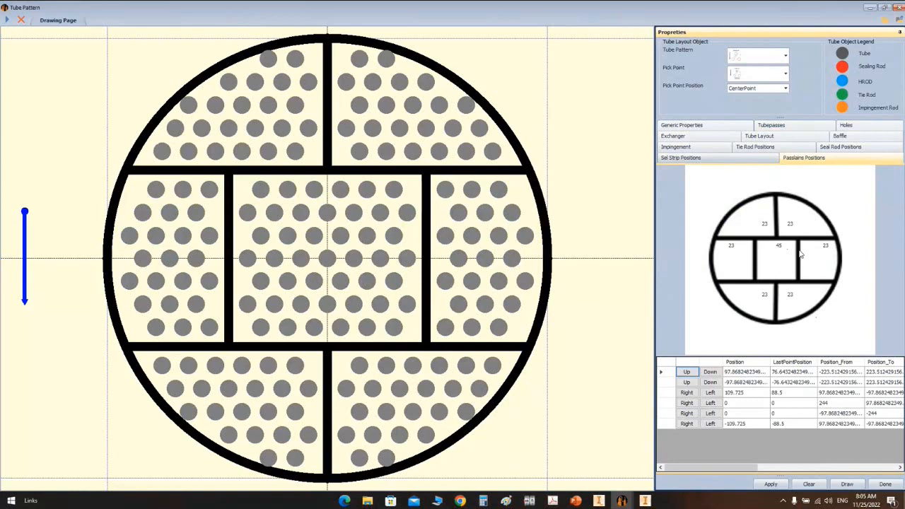
{"action": "left_click", "coordinate": [710, 394]}
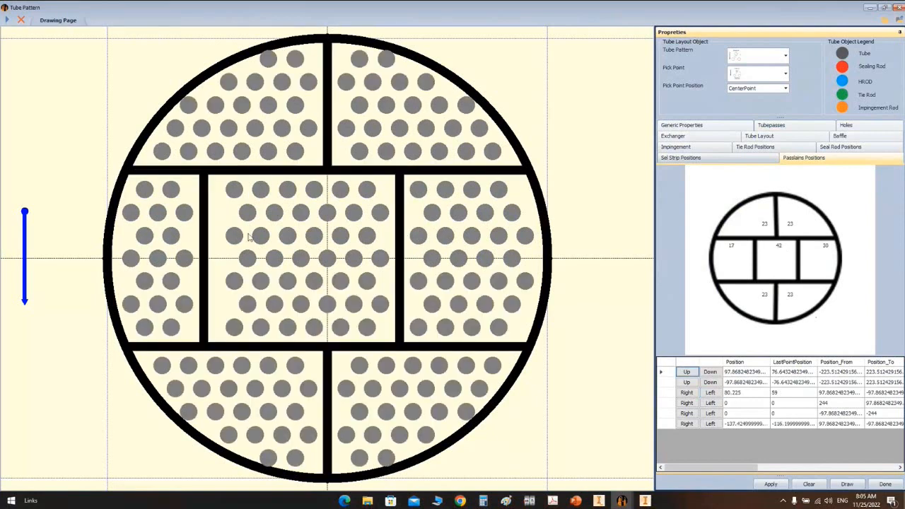
{"action": "left_click", "coordinate": [687, 393]}
{"action": "left_click", "coordinate": [687, 393]}
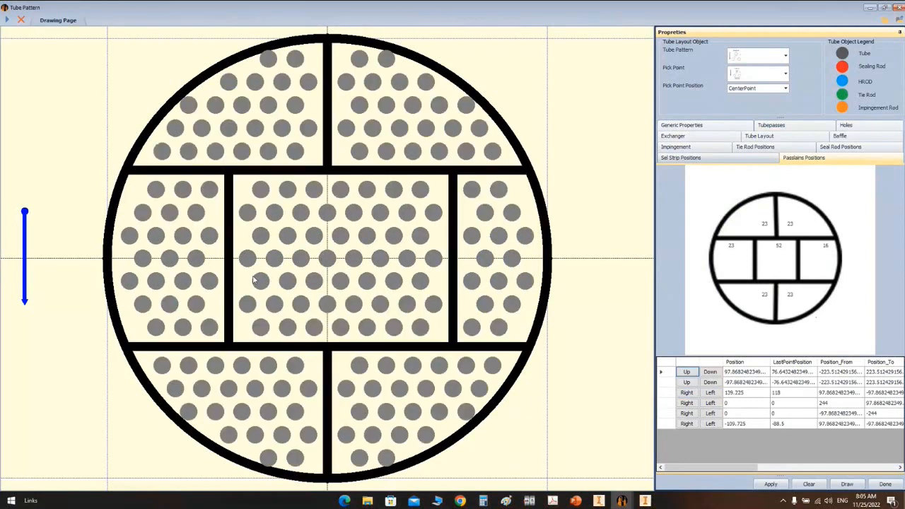
{"action": "left_click", "coordinate": [711, 404]}
{"action": "left_click", "coordinate": [714, 405]}
{"action": "left_click", "coordinate": [713, 425]}
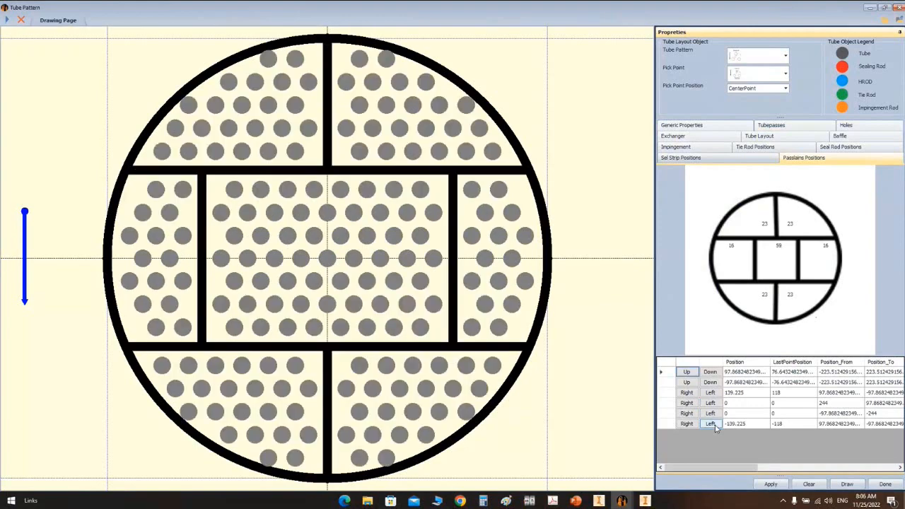
Step: Shift both vertical partitions of the middle band inward to positions -80.225 and 80.225
{"action": "left_click", "coordinate": [690, 425]}
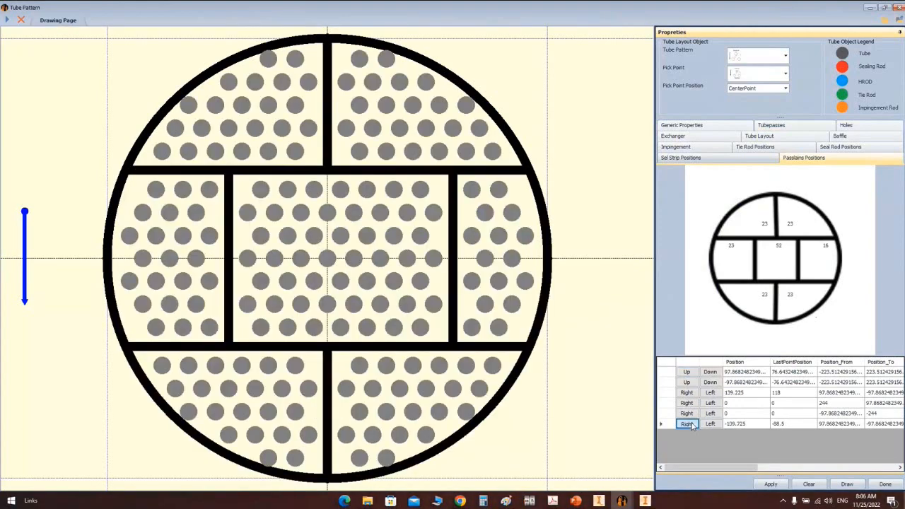
{"action": "left_click", "coordinate": [689, 425]}
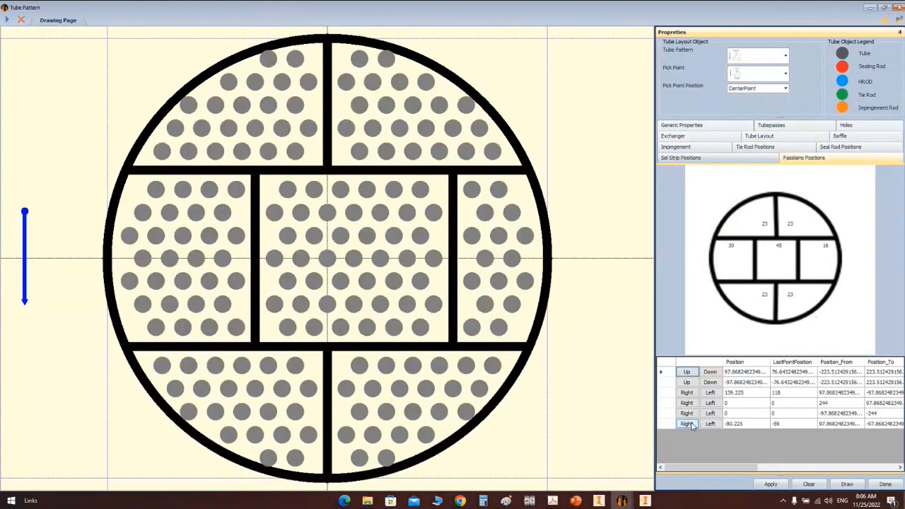
{"action": "left_click", "coordinate": [711, 393]}
{"action": "left_click", "coordinate": [710, 393]}
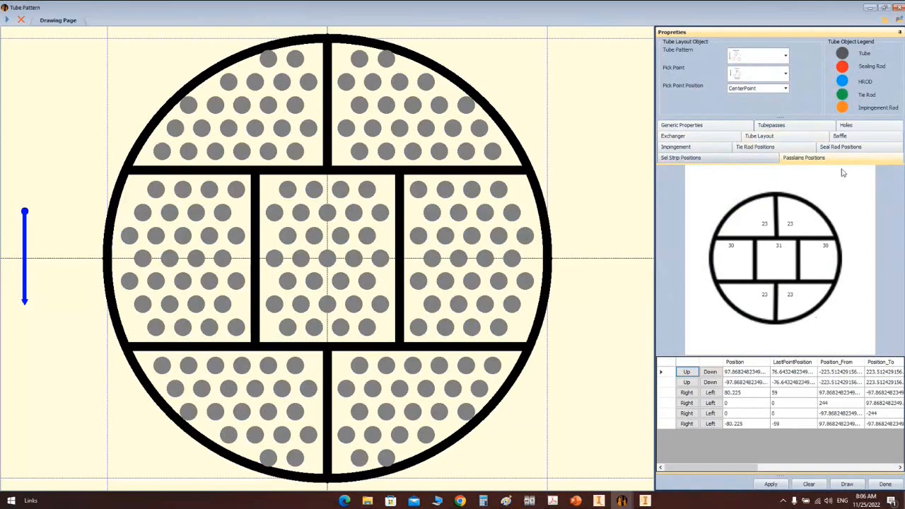
Step: Enable horizontal and vertical symmetry for the tube passes and redraw the layout
{"action": "left_click", "coordinate": [771, 126]}
{"action": "left_click", "coordinate": [675, 241]}
{"action": "left_click", "coordinate": [675, 232]}
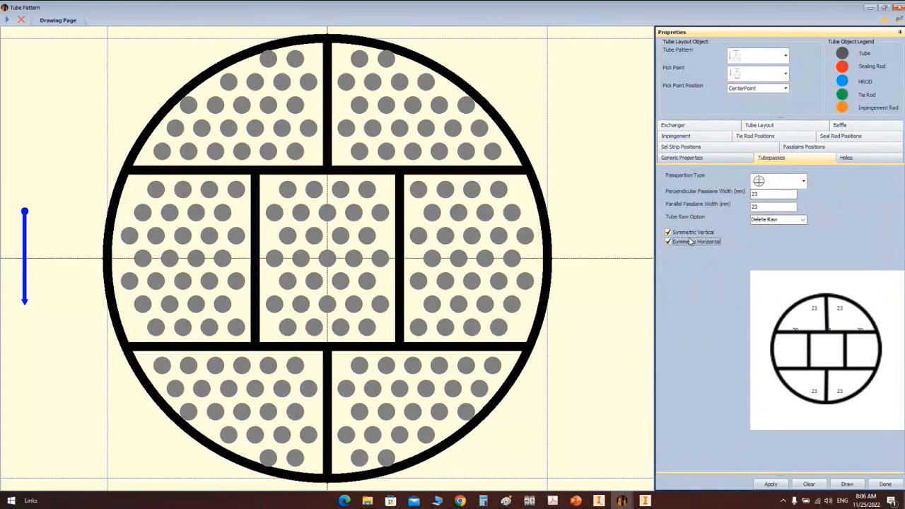
{"action": "left_click", "coordinate": [847, 484]}
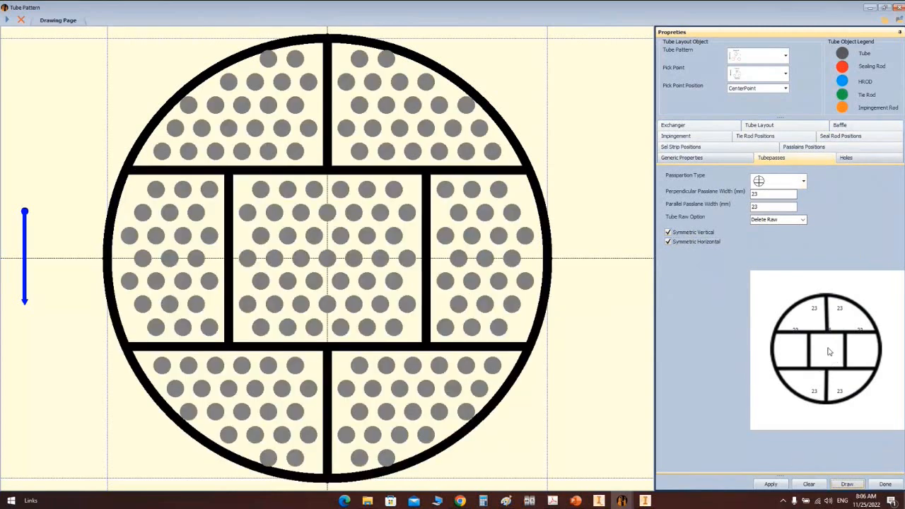
Step: Move the middle band's vertical partitions symmetrically outward to ±168.725 and the horizontal partitions outward to about ±123.42
{"action": "left_click", "coordinate": [807, 147]}
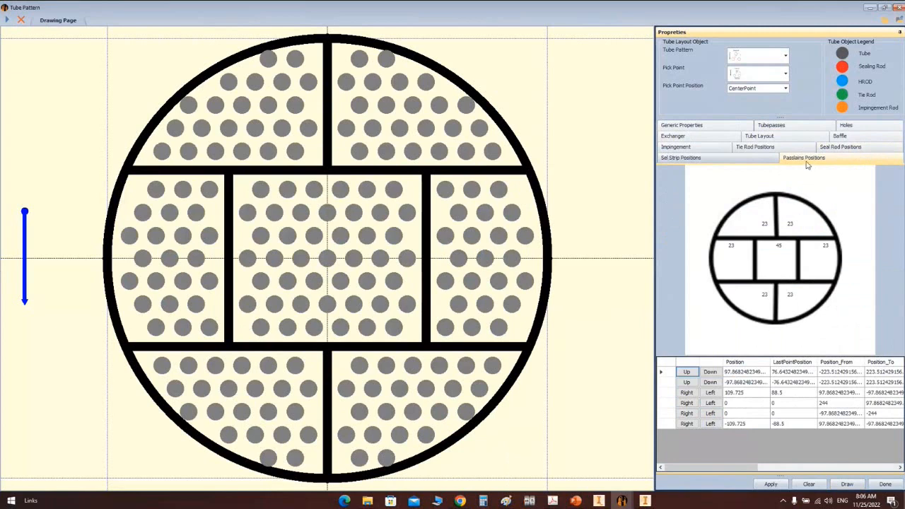
{"action": "left_click", "coordinate": [687, 394]}
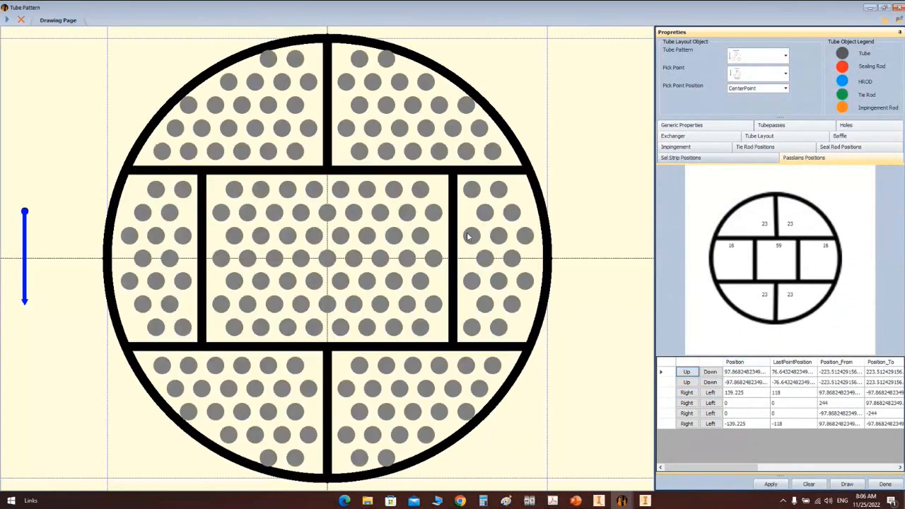
{"action": "left_click", "coordinate": [687, 393]}
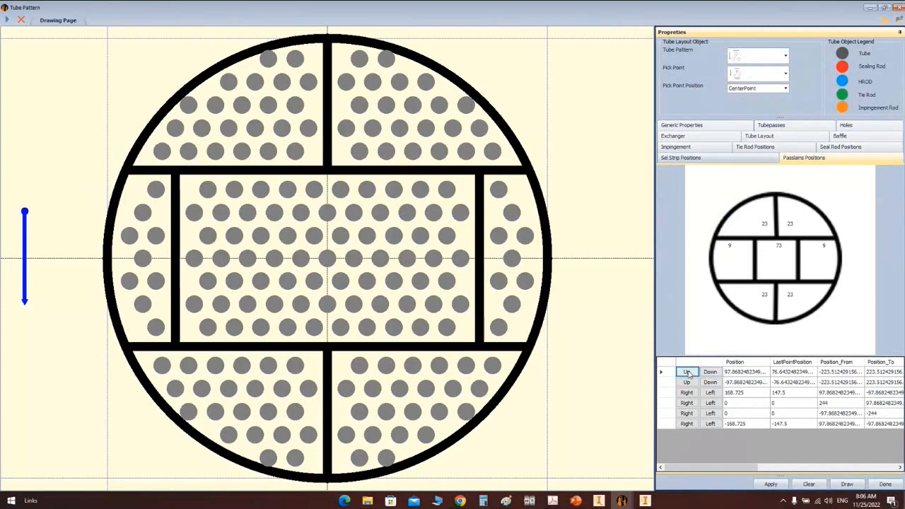
{"action": "left_click", "coordinate": [688, 373]}
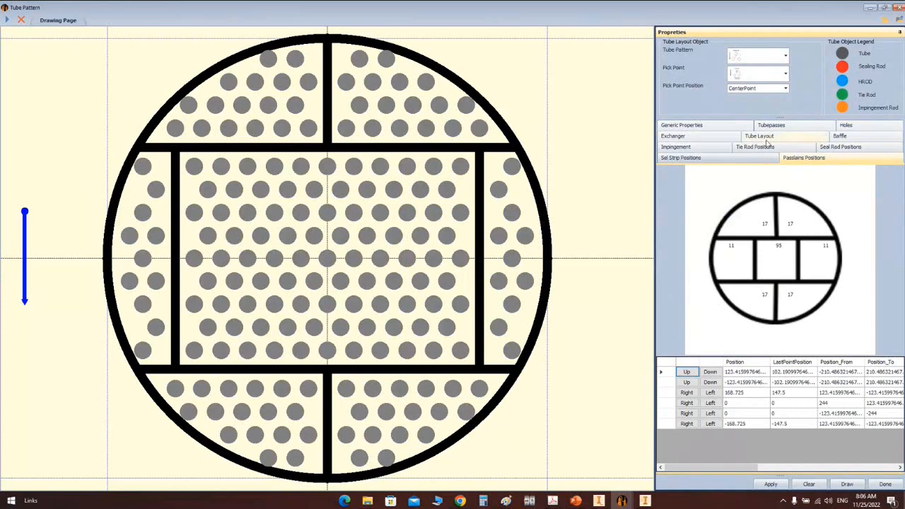
Step: Disable vertical and horizontal symmetry for the tube passes and redraw the layout
{"action": "left_click", "coordinate": [771, 125]}
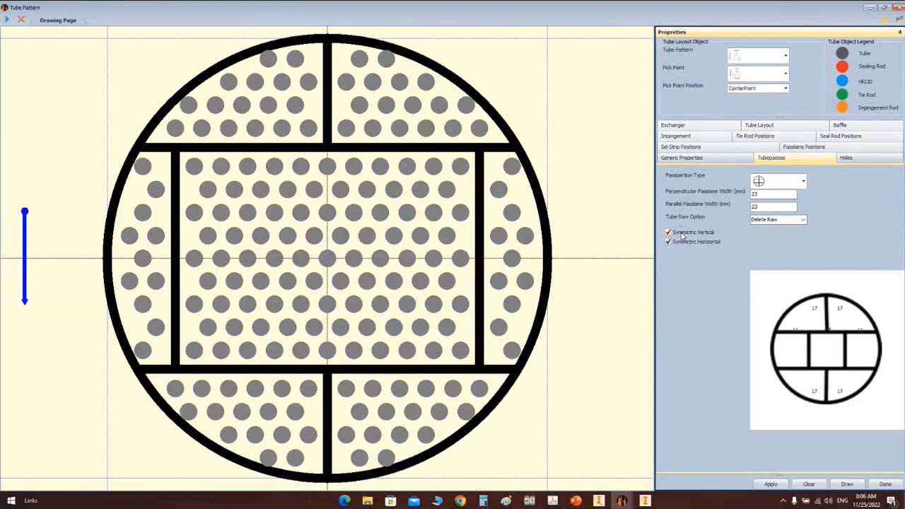
{"action": "left_click", "coordinate": [682, 234]}
{"action": "left_click", "coordinate": [677, 242]}
{"action": "left_click", "coordinate": [846, 485]}
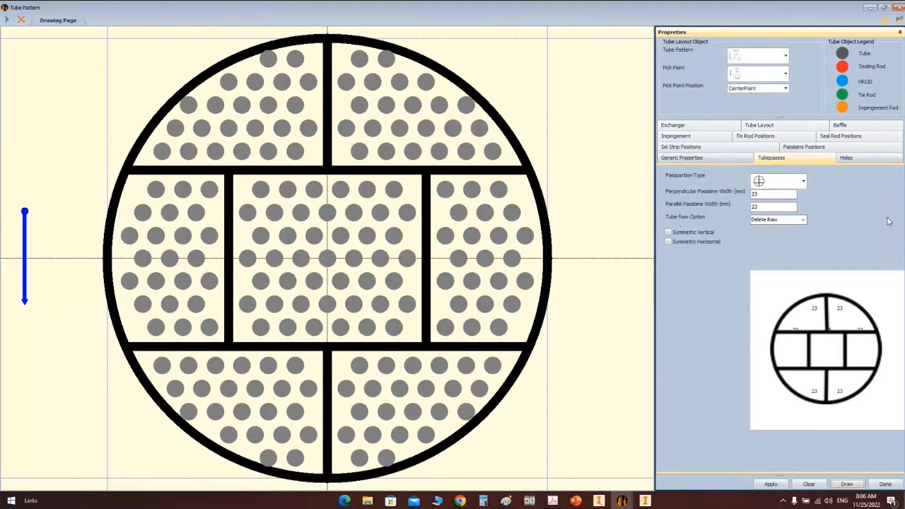
Step: Move the horizontal partitions down to about 46.77 and -114.77 and the middle band's vertical partitions left to 50.725 and -137.425
{"action": "left_click", "coordinate": [802, 149]}
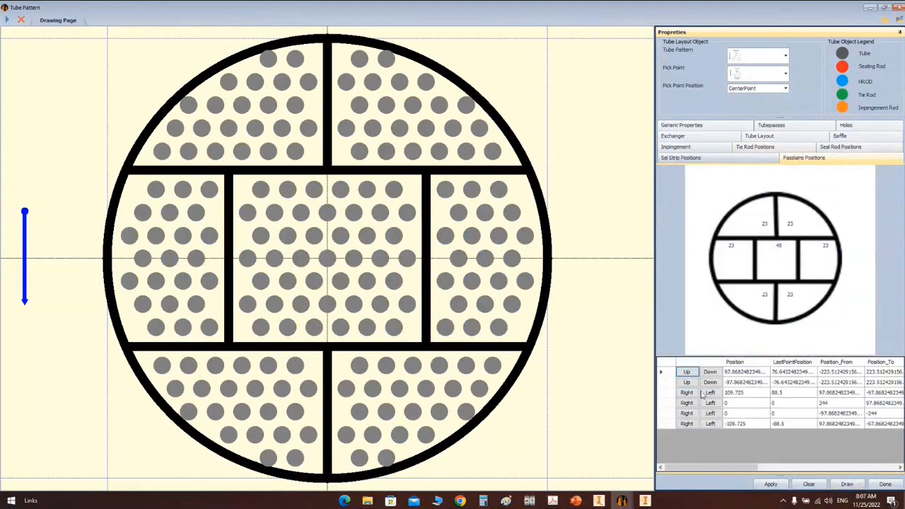
{"action": "left_click", "coordinate": [712, 374]}
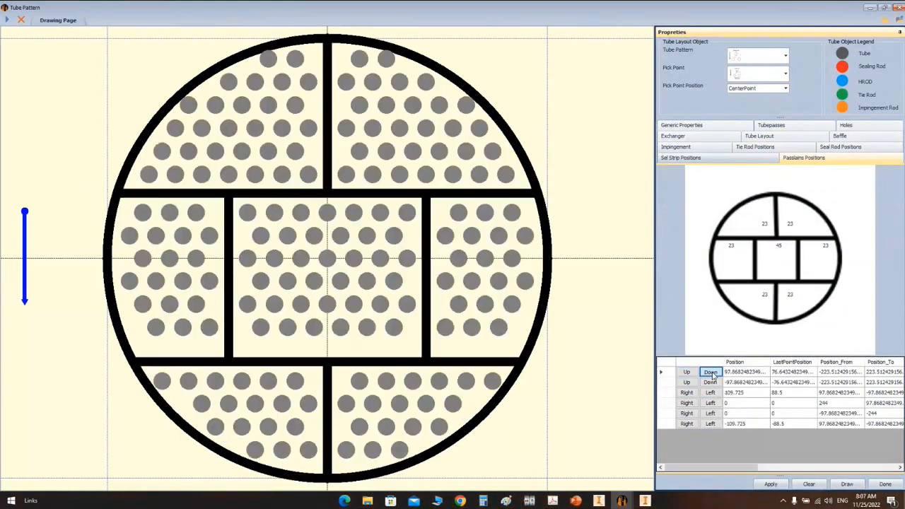
{"action": "left_click", "coordinate": [710, 374]}
{"action": "left_click", "coordinate": [709, 374]}
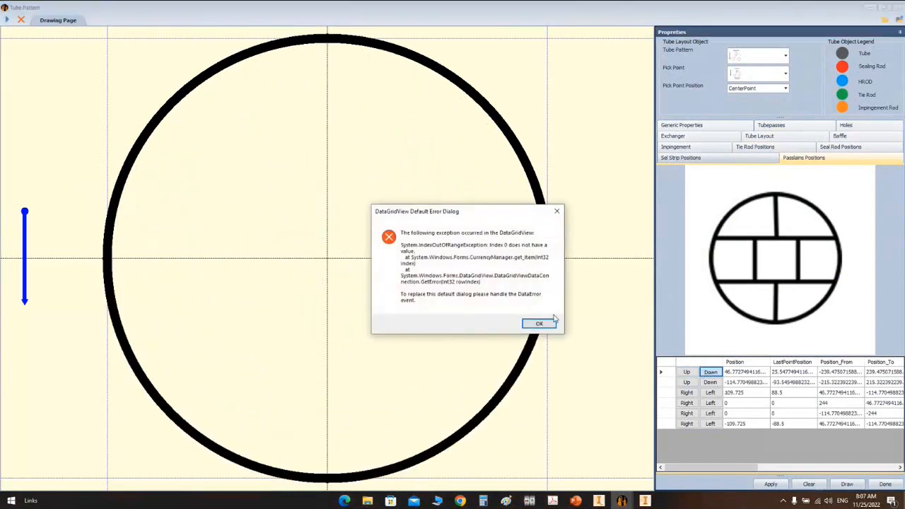
{"action": "left_click", "coordinate": [539, 323]}
{"action": "left_click", "coordinate": [473, 280]}
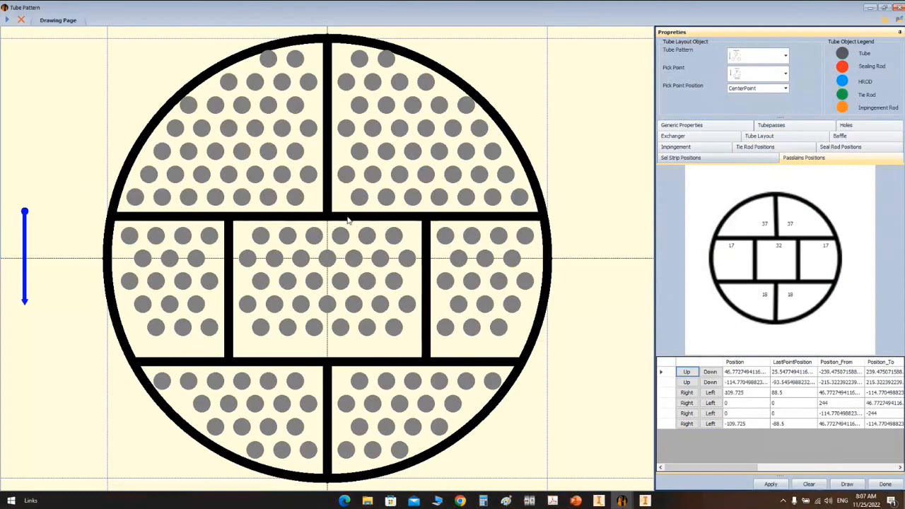
{"action": "left_click", "coordinate": [711, 393]}
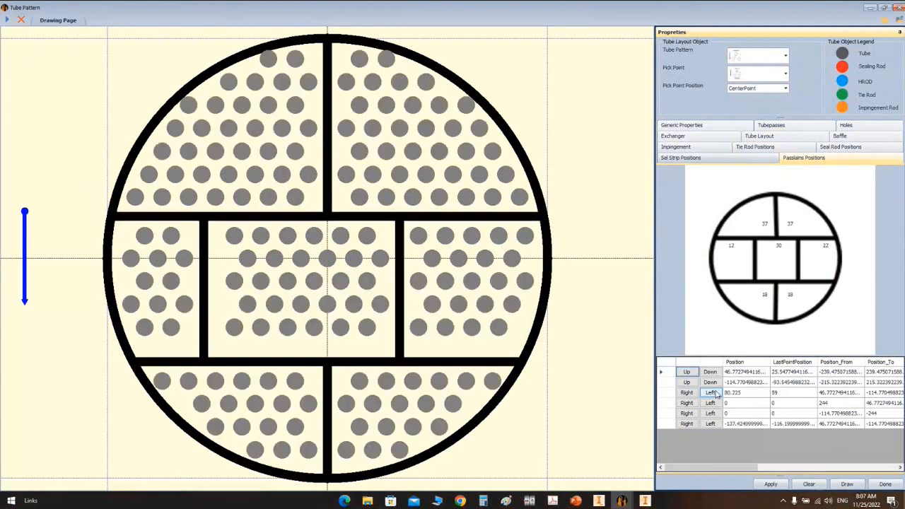
{"action": "left_click", "coordinate": [713, 393]}
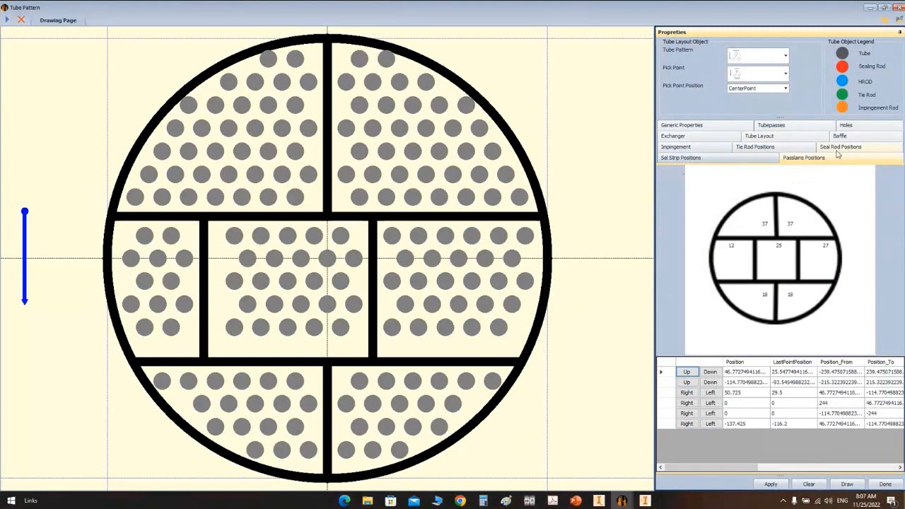
Step: Redraw the layout and, with both hole symmetries enabled, convert an outer top-row tube to a tie rod and an outer third-row tube to a sealing rod
{"action": "left_click", "coordinate": [846, 126]}
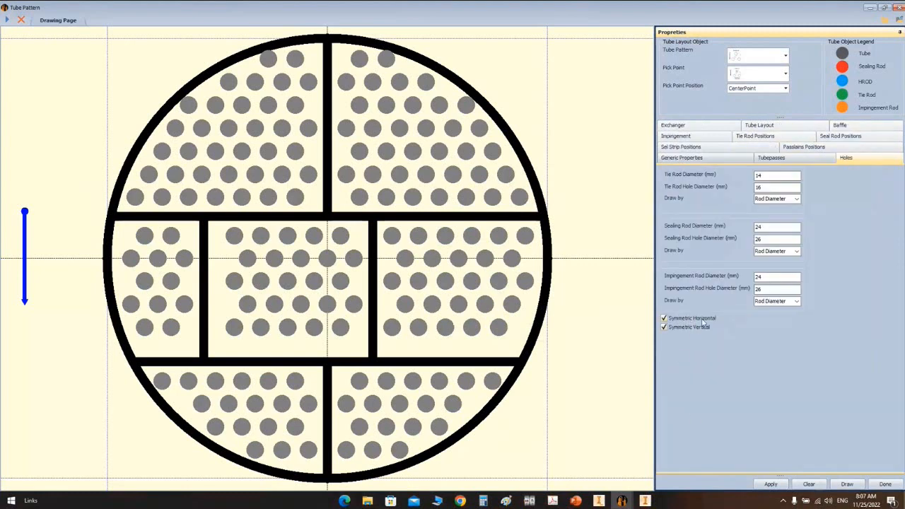
{"action": "left_click", "coordinate": [844, 483]}
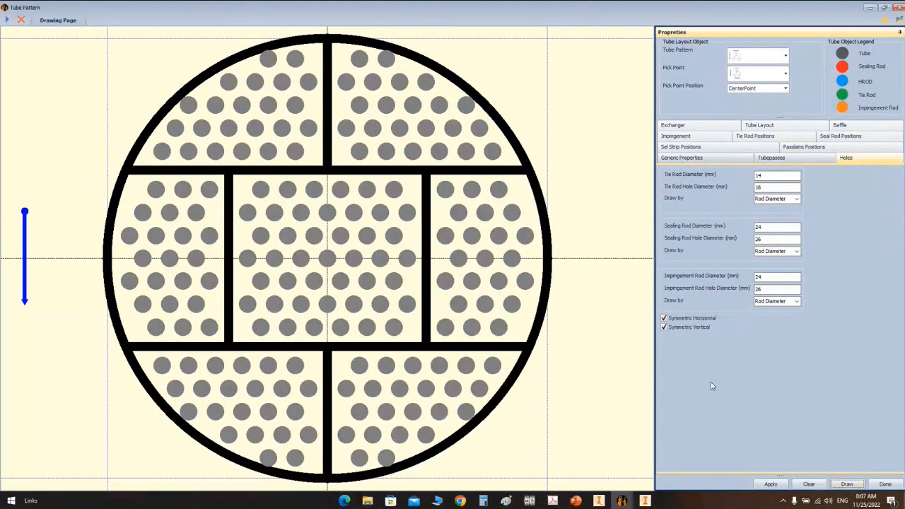
{"action": "right_click", "coordinate": [388, 66]}
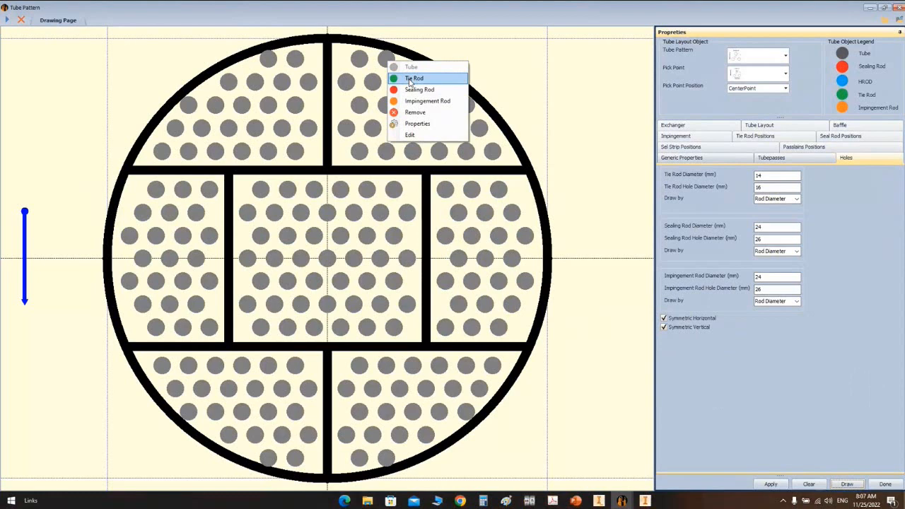
{"action": "left_click", "coordinate": [413, 78]}
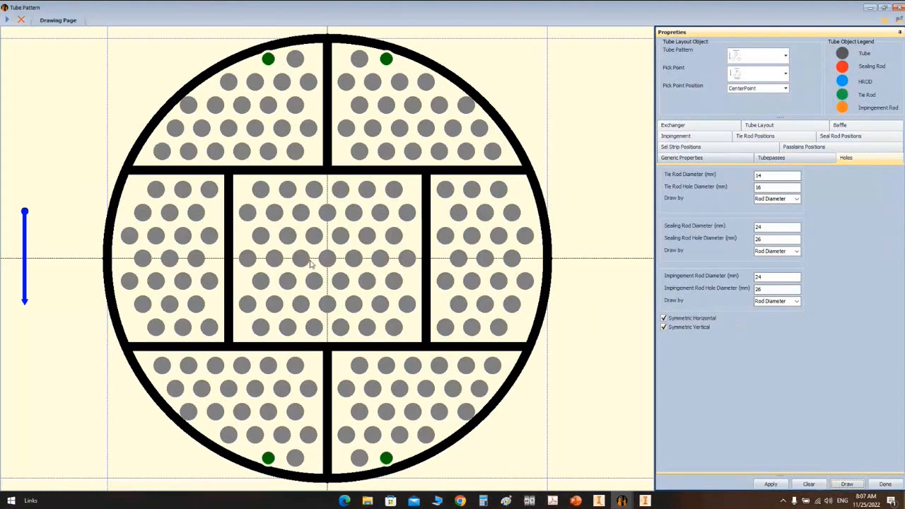
{"action": "right_click", "coordinate": [468, 106]}
{"action": "left_click", "coordinate": [497, 133]}
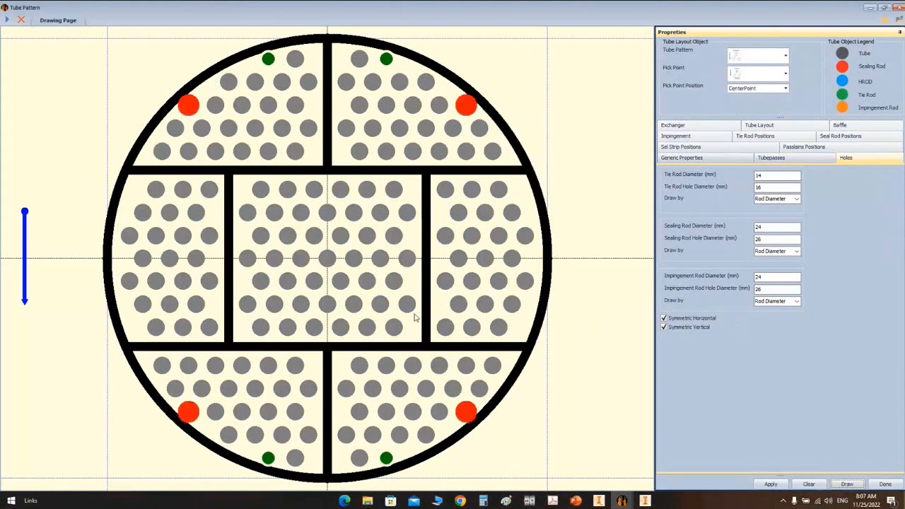
Step: Disable horizontal and vertical symmetry for the holes, redraw the layout, and convert only the rightmost top-row tube to a tie rod
{"action": "left_click", "coordinate": [685, 319]}
{"action": "left_click", "coordinate": [675, 327]}
{"action": "left_click", "coordinate": [848, 484]}
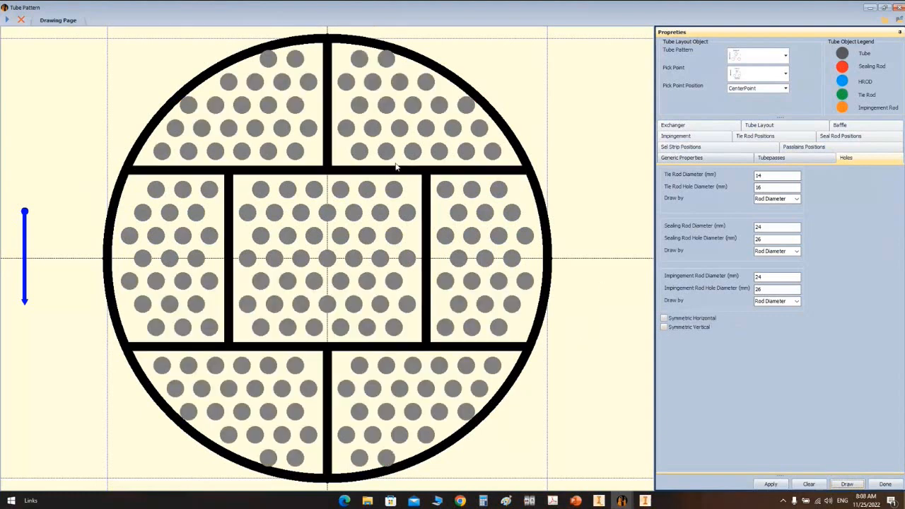
{"action": "right_click", "coordinate": [383, 62]}
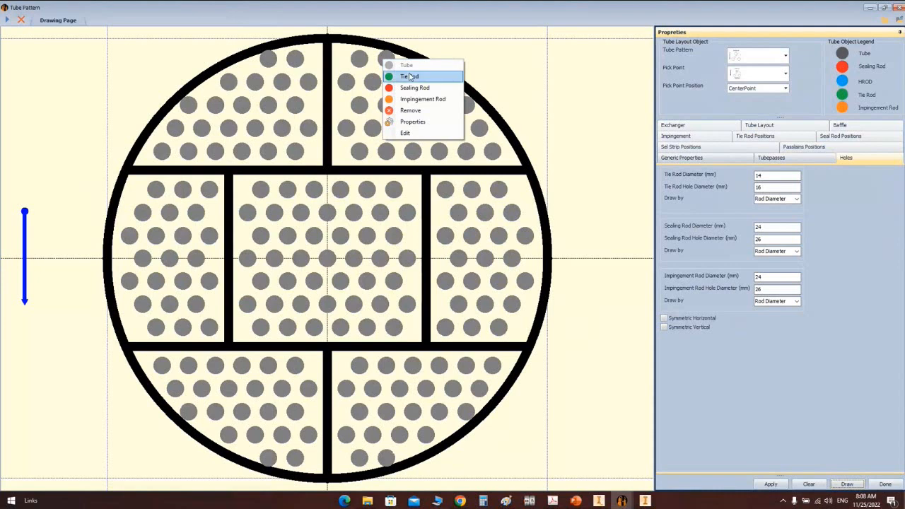
{"action": "left_click", "coordinate": [411, 76]}
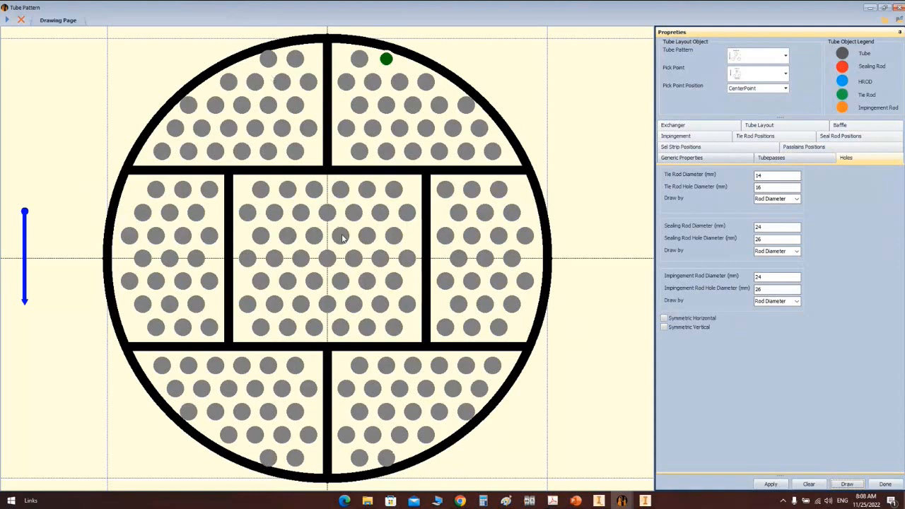
Step: Enable both hole symmetries, set the pass partition type to the undivided circle, and redraw the layout
{"action": "left_click", "coordinate": [675, 319]}
{"action": "left_click", "coordinate": [674, 329]}
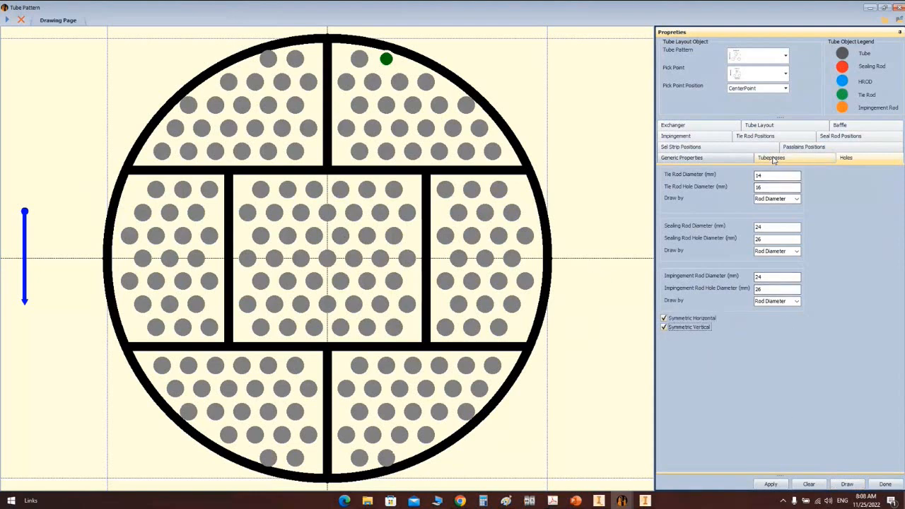
{"action": "left_click", "coordinate": [774, 127]}
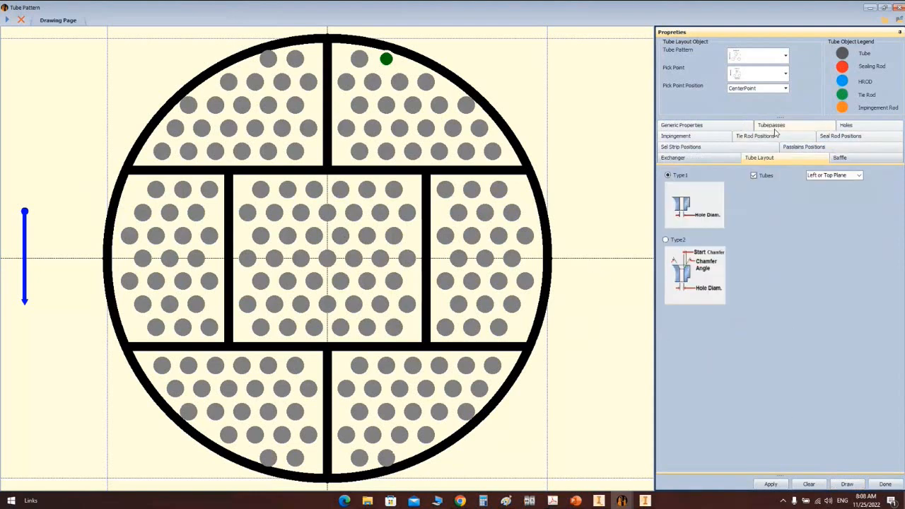
{"action": "left_click", "coordinate": [704, 128]}
{"action": "left_click", "coordinate": [785, 159]}
{"action": "left_click", "coordinate": [803, 181]}
{"action": "scroll", "coordinate": [785, 212], "scroll_direction": "up", "scroll_amount": 5}
{"action": "left_click", "coordinate": [787, 203]}
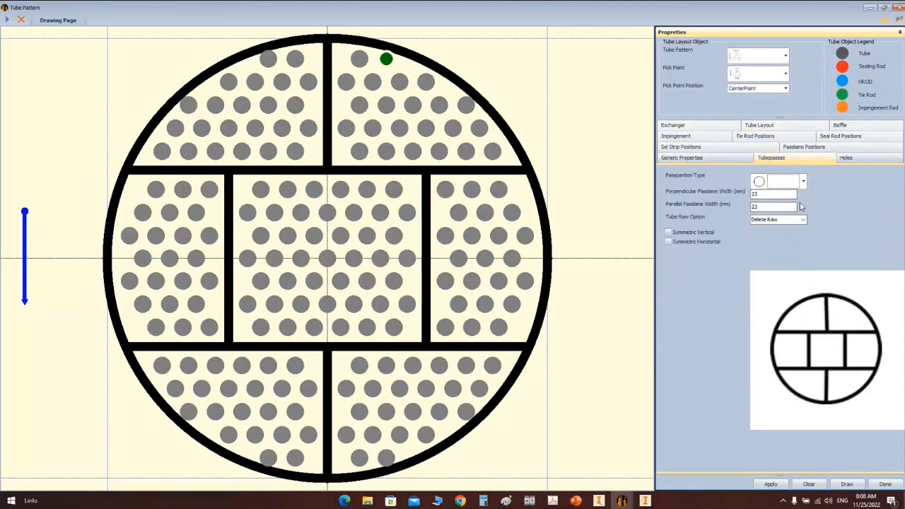
{"action": "left_click", "coordinate": [852, 159]}
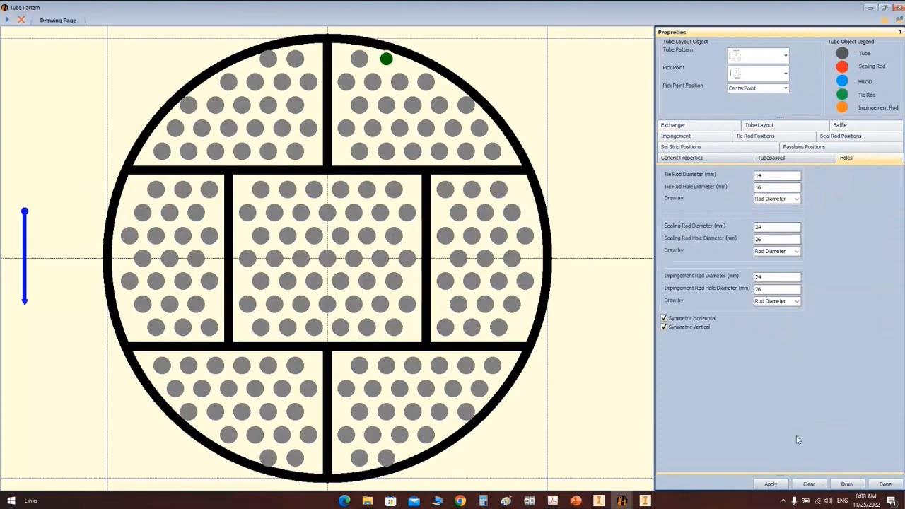
{"action": "left_click", "coordinate": [847, 485]}
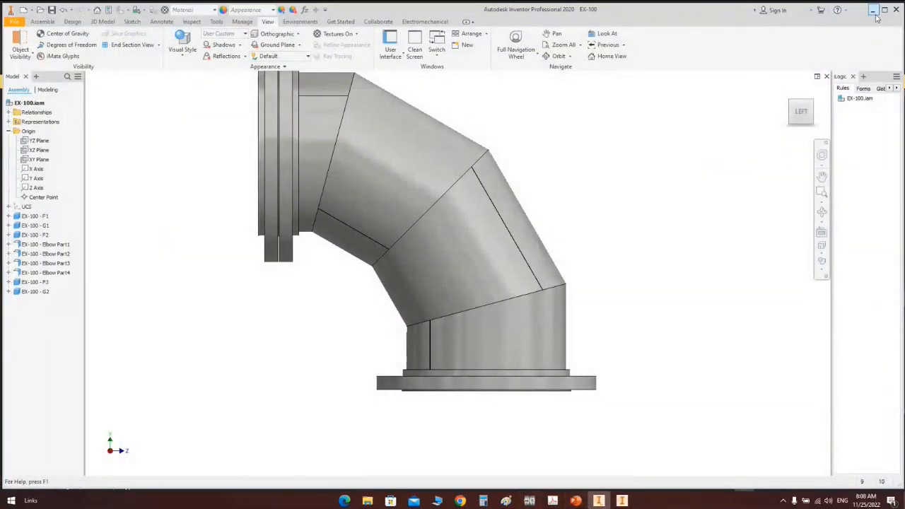
Step: Minimize the open windows and relaunch Static Equipment Generator from the desktop
{"action": "left_click", "coordinate": [874, 10]}
{"action": "left_click", "coordinate": [852, 7]}
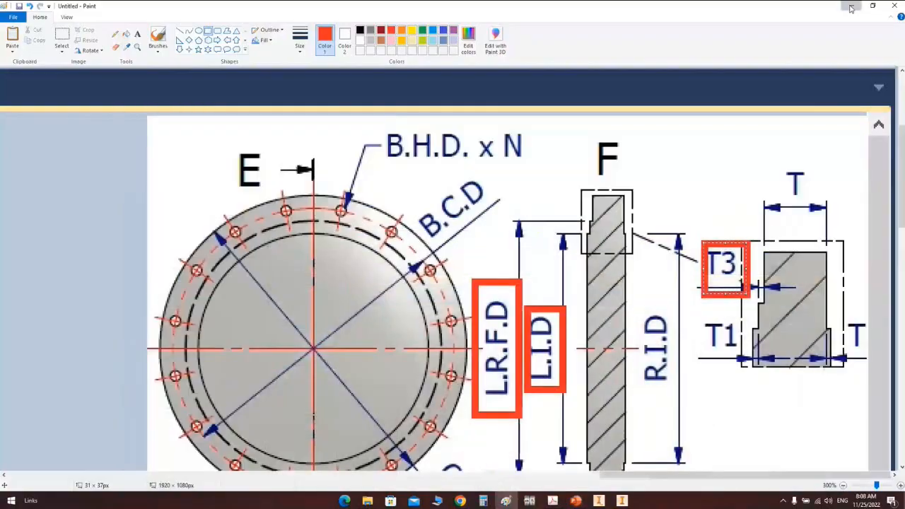
{"action": "left_click", "coordinate": [852, 7]}
{"action": "left_click", "coordinate": [852, 7]}
{"action": "left_click", "coordinate": [851, 7]}
{"action": "right_click", "coordinate": [208, 149]}
{"action": "left_click", "coordinate": [240, 180]}
{"action": "double_click", "coordinate": [46, 157]}
{"action": "right_click", "coordinate": [222, 121]}
{"action": "left_click", "coordinate": [246, 149]}
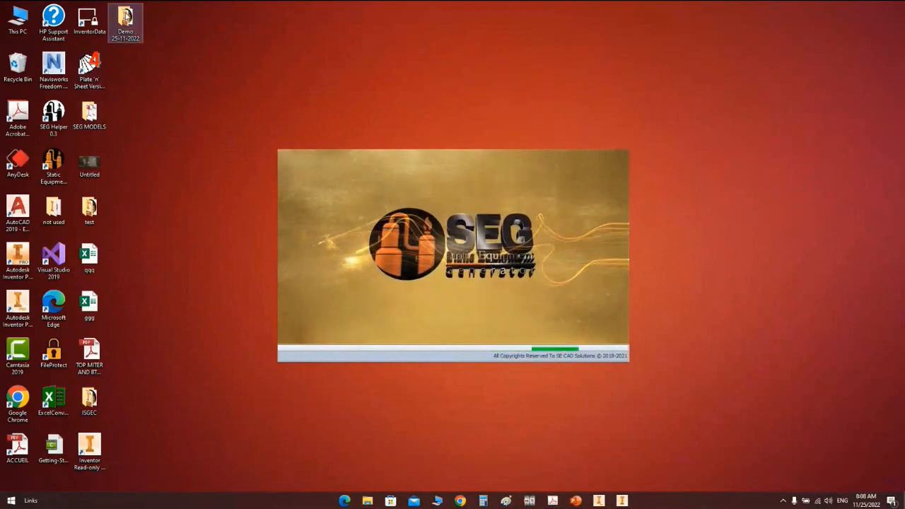
{"action": "double_click", "coordinate": [125, 21]}
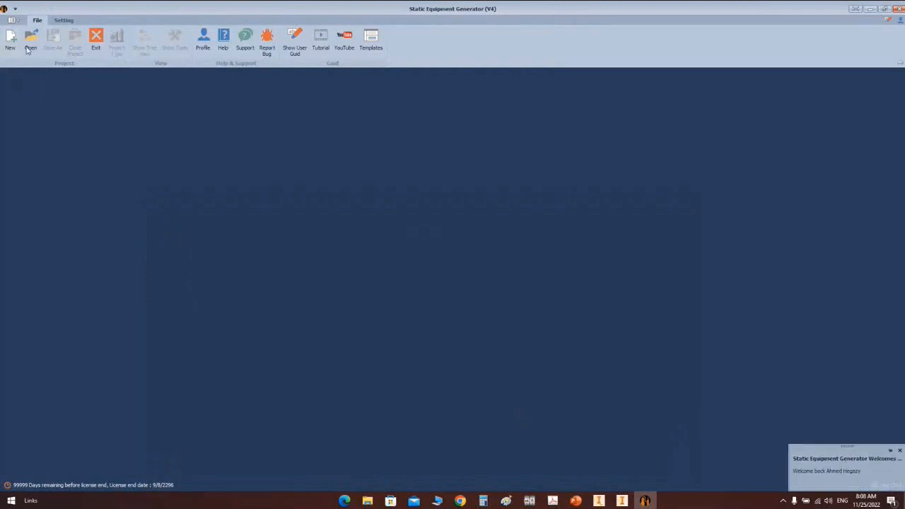
Step: Open the project Demo 25-11-2022 from its desktop folder and display tubesheet TSH1's parameters
{"action": "left_click", "coordinate": [28, 47]}
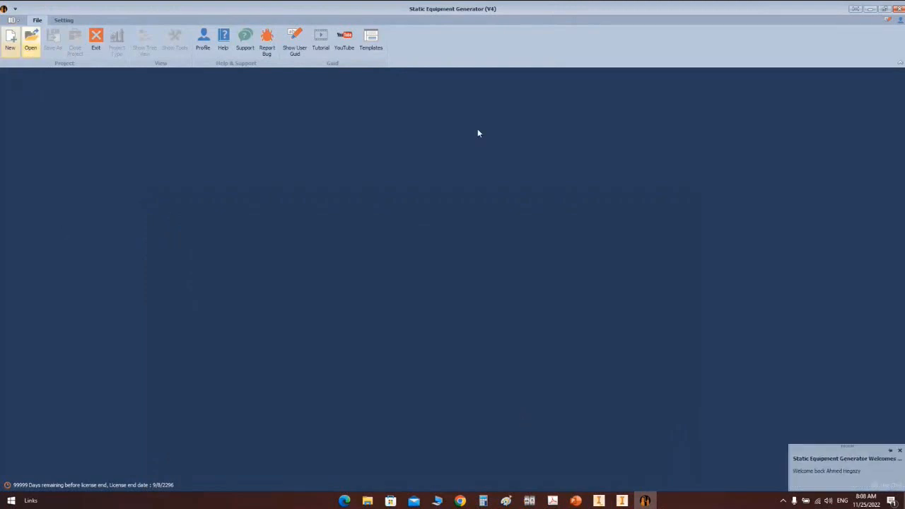
{"action": "left_click", "coordinate": [384, 221]}
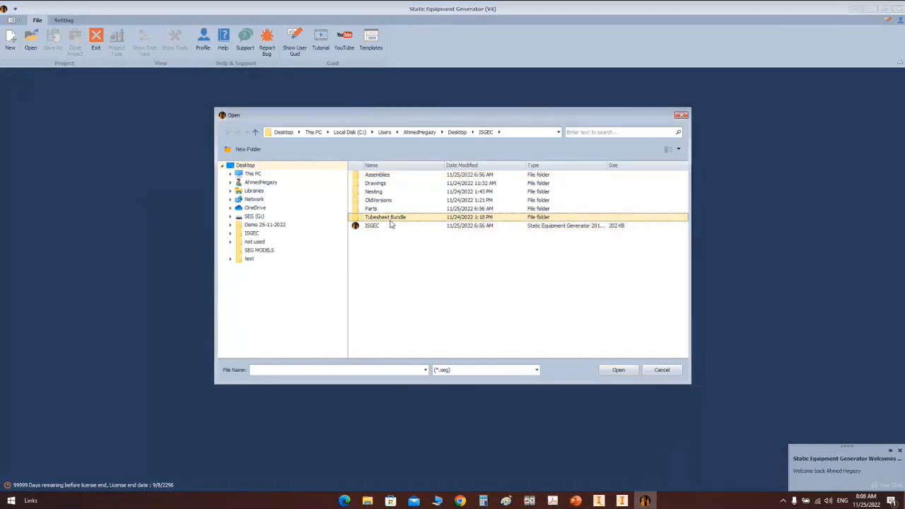
{"action": "left_click", "coordinate": [457, 131]}
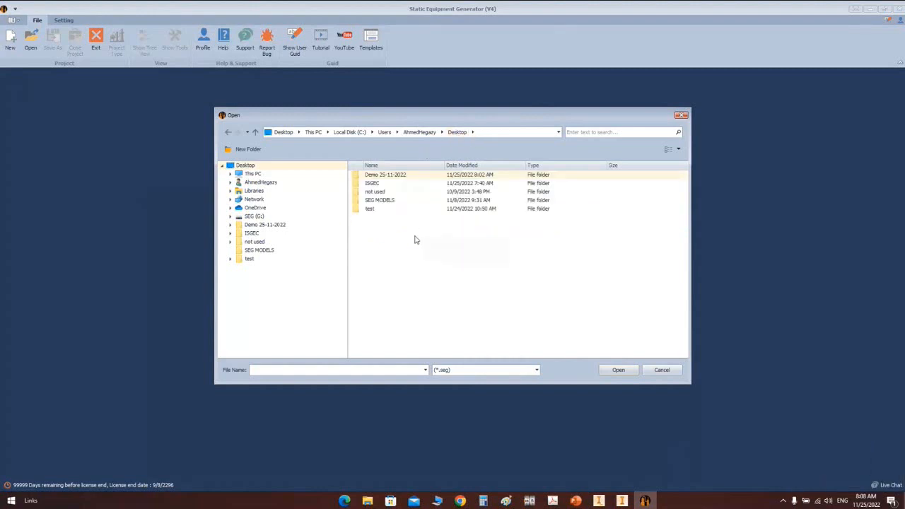
{"action": "left_click", "coordinate": [389, 176]}
{"action": "double_click", "coordinate": [388, 178]}
{"action": "left_click", "coordinate": [394, 208]}
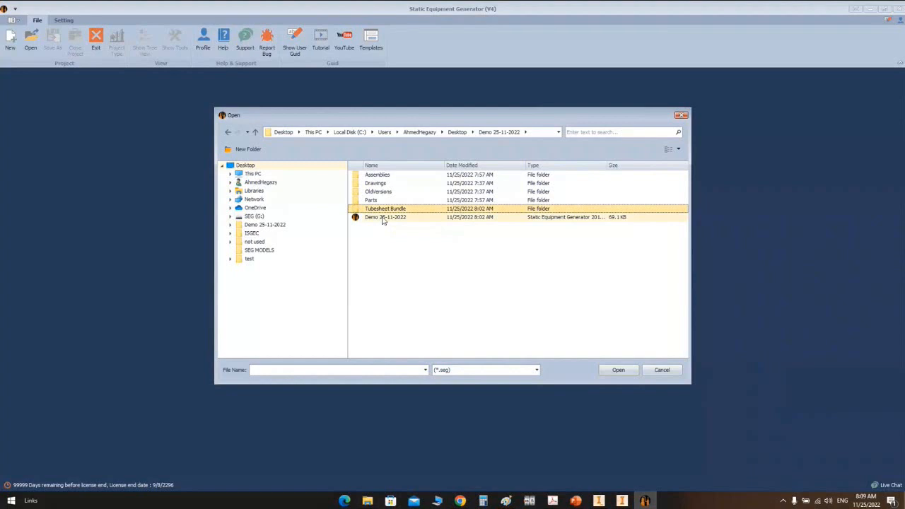
{"action": "left_click", "coordinate": [383, 217]}
{"action": "left_click", "coordinate": [617, 370]}
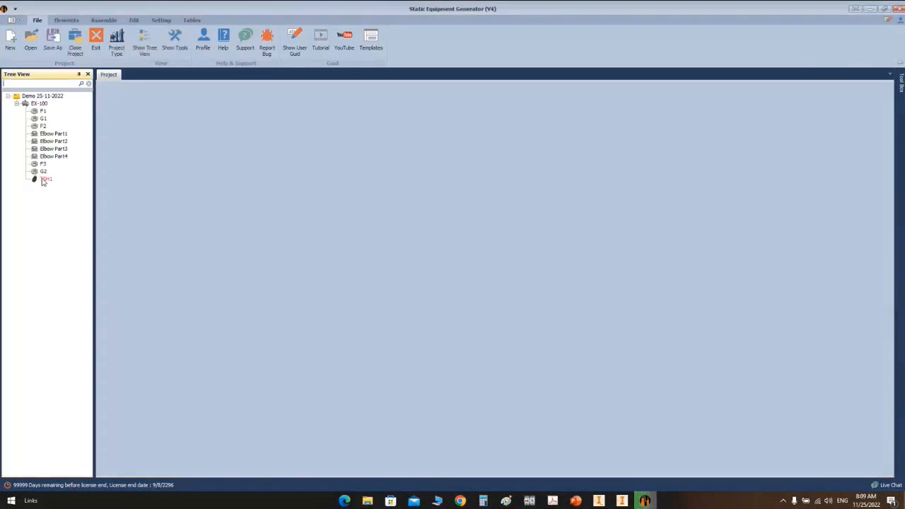
{"action": "left_click", "coordinate": [45, 179]}
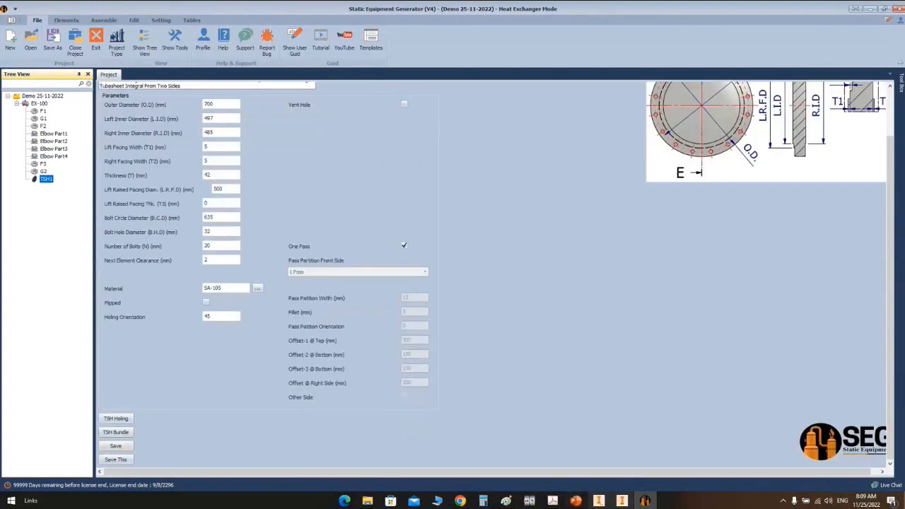
Step: Delete the Tubesheet Bundle folder from the Demo 25-11-2022 folder in File Explorer and return to Static Equipment Generator
{"action": "left_click", "coordinate": [858, 9]}
{"action": "double_click", "coordinate": [119, 36]}
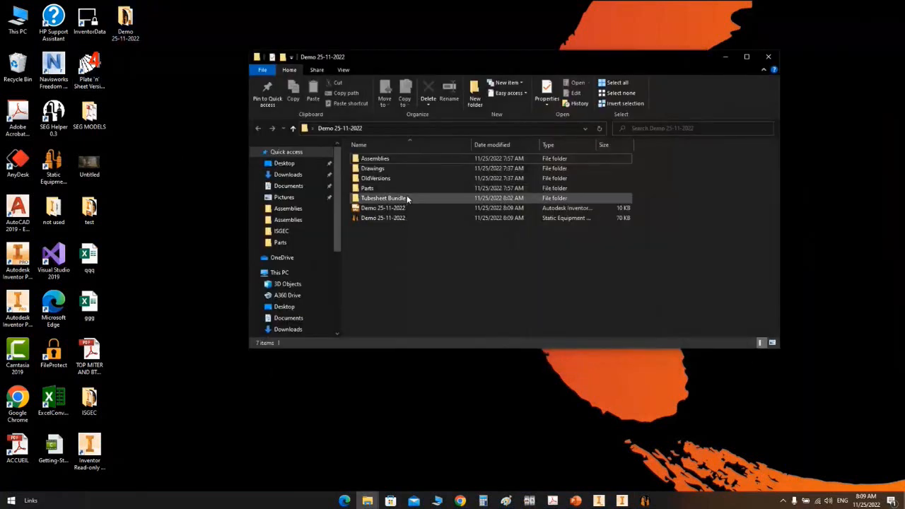
{"action": "left_click", "coordinate": [408, 198]}
{"action": "left_click", "coordinate": [393, 208]}
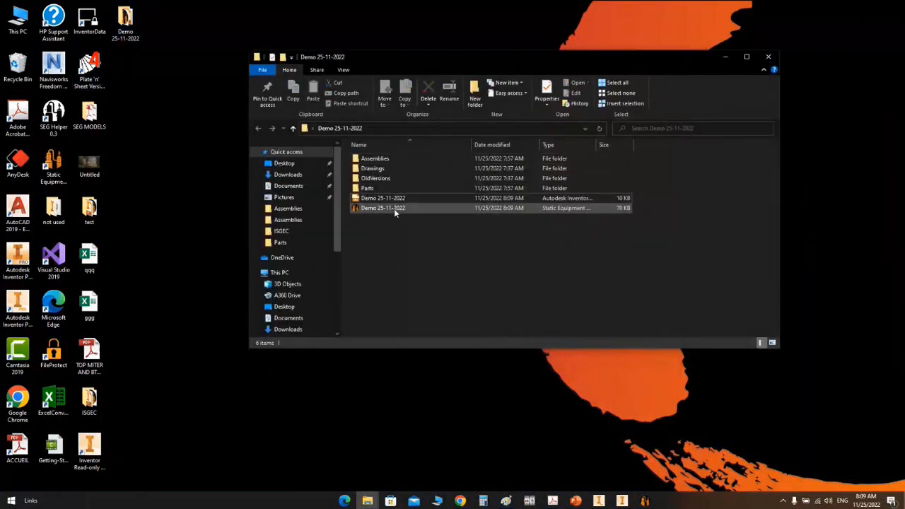
{"action": "left_click", "coordinate": [769, 57]}
{"action": "left_click", "coordinate": [645, 501]}
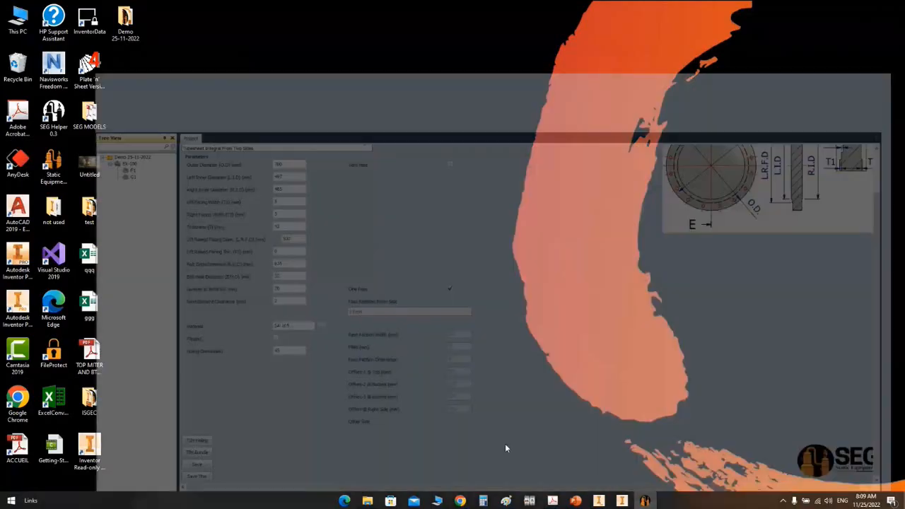
Step: Start TSH1's bundle layout with shell inner diameter 488, thickness 10, shell-to-tube clearance 2, tube OD 19.25, hole clearance 0.1 and pitch 29.4 mm
{"action": "left_click", "coordinate": [123, 432]}
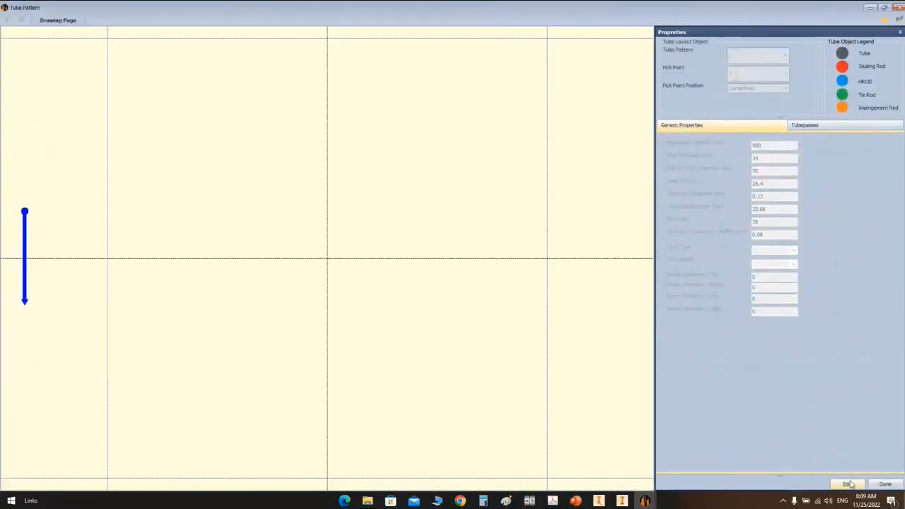
{"action": "type", "text": "488"}
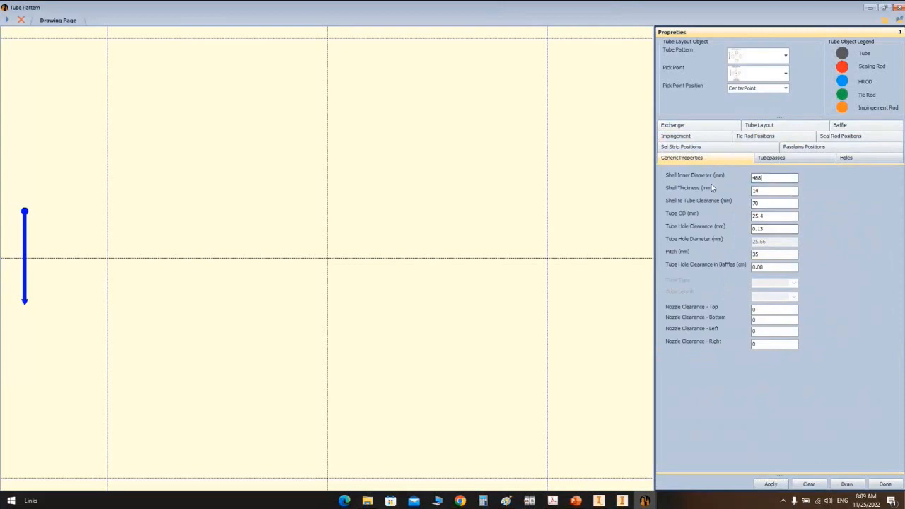
{"action": "key", "text": "Tab"}
{"action": "type", "text": "10"}
{"action": "key", "text": "Tab"}
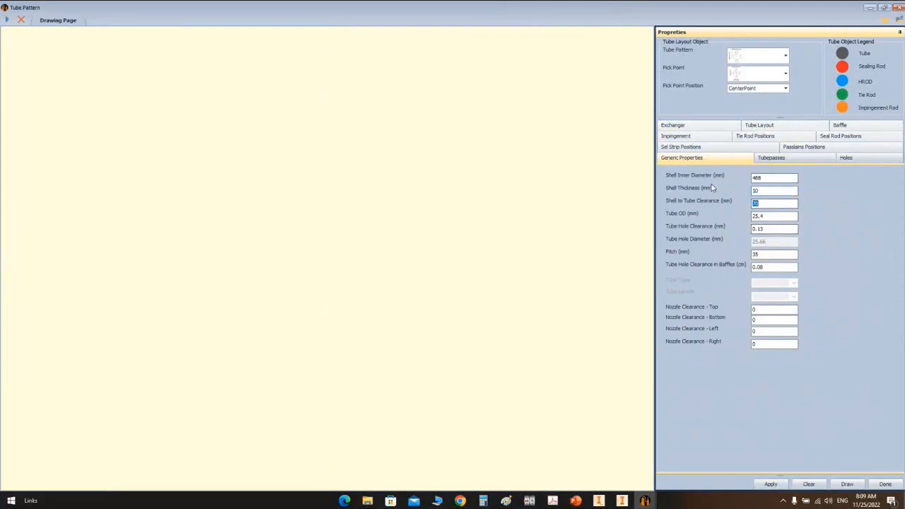
{"action": "type", "text": "2"}
{"action": "key", "text": "Tab"}
{"action": "type", "text": "19.25"}
{"action": "key", "text": "Tab"}
{"action": "type", "text": "0.1"}
{"action": "key", "text": "Tab"}
{"action": "type", "text": "29.4"}
Step: Set the tie rod diameter to 14 mm and the tie rod hole diameter to 16 mm
{"action": "left_click", "coordinate": [784, 160]}
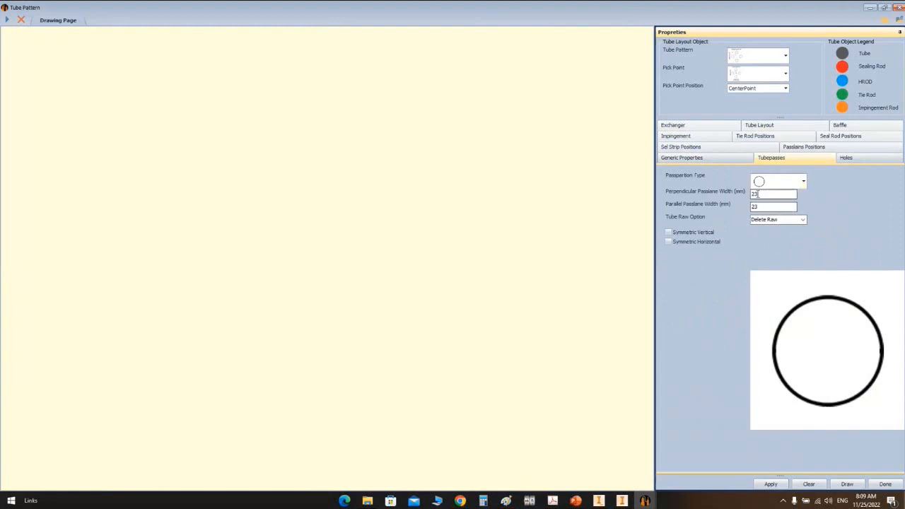
{"action": "left_click", "coordinate": [857, 160]}
{"action": "double_click", "coordinate": [764, 177]}
{"action": "type", "text": "14"}
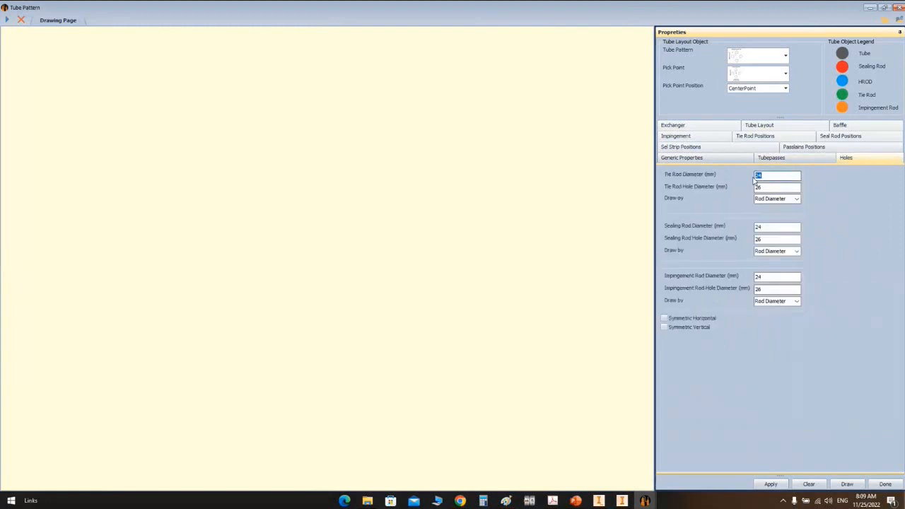
{"action": "key", "text": "Tab"}
{"action": "type", "text": "16"}
Step: Define the tie rod holes with a 30 mm depth, thread size 12 and designation M12x1.5
{"action": "left_click", "coordinate": [768, 128]}
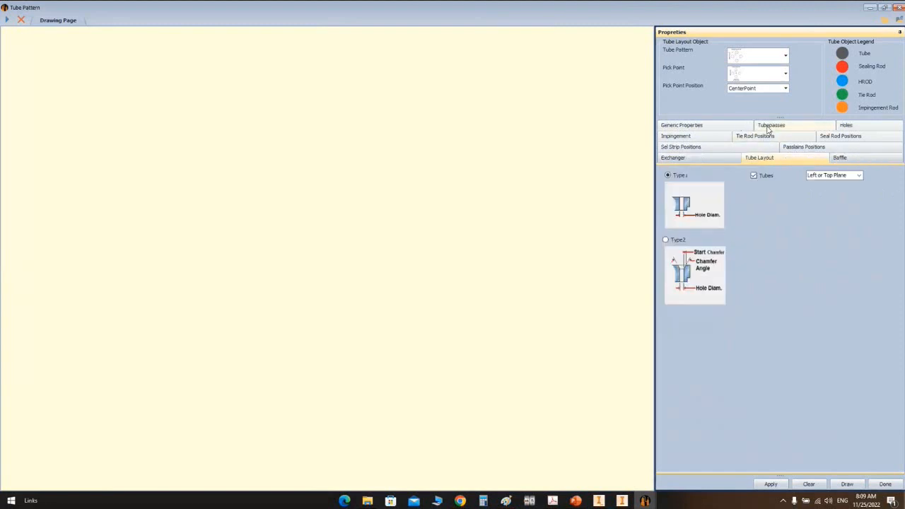
{"action": "left_click", "coordinate": [785, 139]}
{"action": "double_click", "coordinate": [822, 250]}
{"action": "type", "text": "30"}
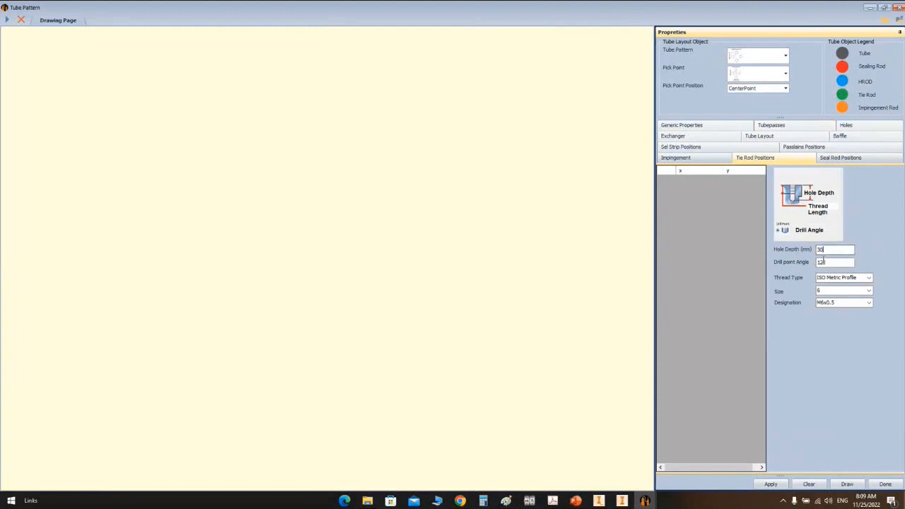
{"action": "left_click", "coordinate": [870, 290]}
{"action": "left_click", "coordinate": [824, 337]}
{"action": "left_click", "coordinate": [869, 303]}
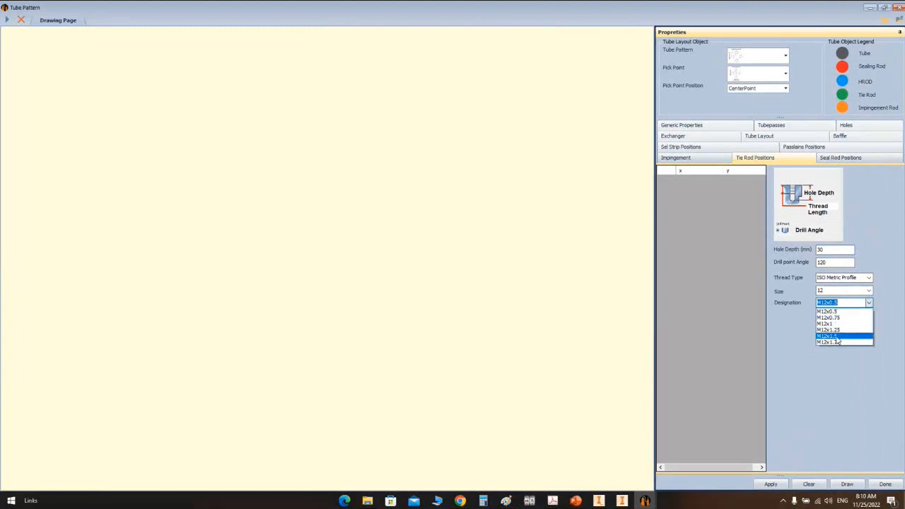
{"action": "left_click", "coordinate": [829, 336]}
Step: Draw the tube layout using the Triangle 30° pattern with the top point as pick point
{"action": "left_click", "coordinate": [786, 56]}
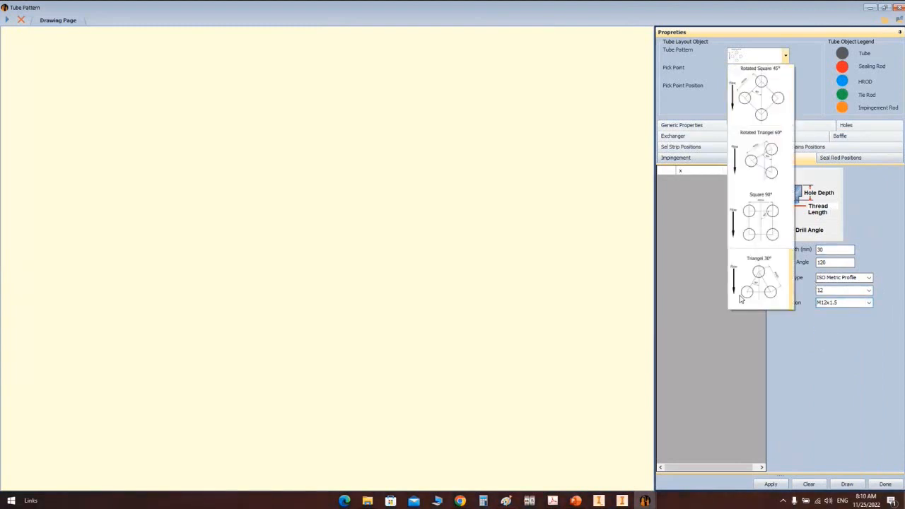
{"action": "left_click", "coordinate": [760, 283]}
{"action": "left_click", "coordinate": [786, 75]}
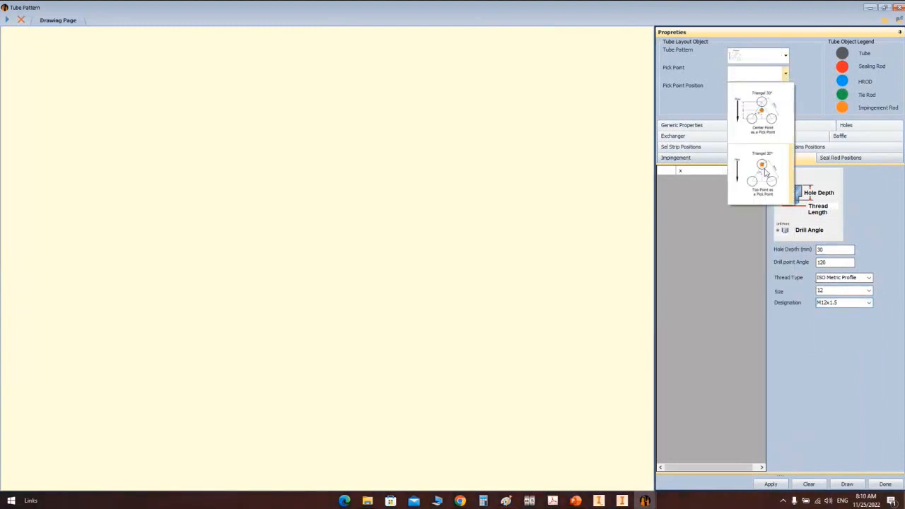
{"action": "left_click", "coordinate": [761, 112]}
{"action": "left_click", "coordinate": [847, 484]}
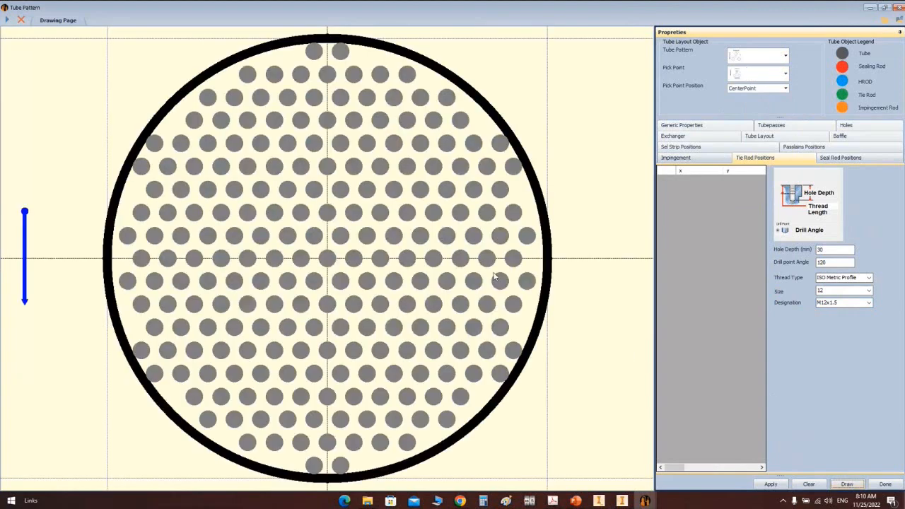
Step: Enable horizontal and vertical symmetry for the holes, redraw the layout, and convert the rightmost tube of the sixth row to a tie rod
{"action": "right_click", "coordinate": [514, 167]}
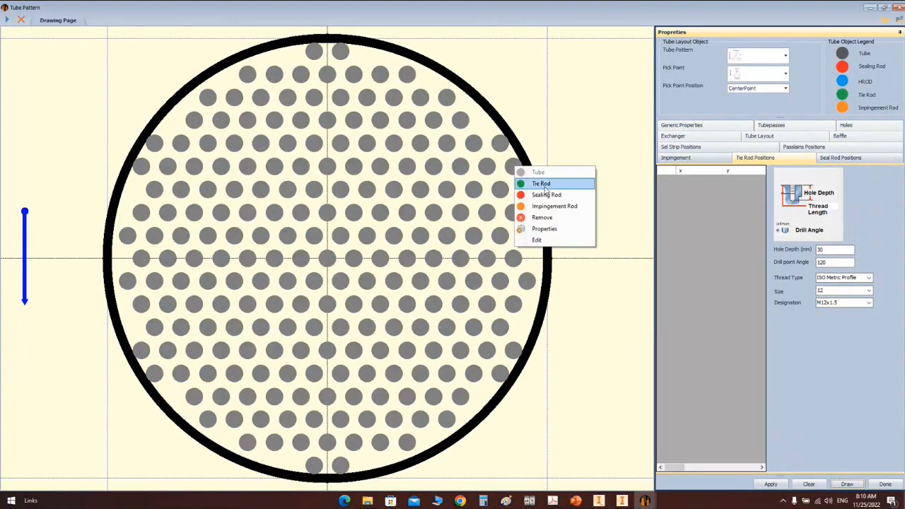
{"action": "left_click", "coordinate": [542, 187]}
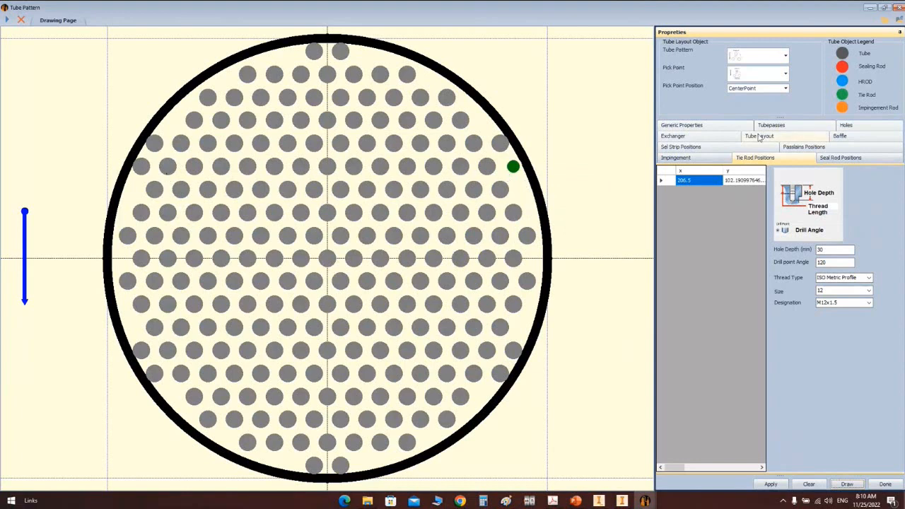
{"action": "left_click", "coordinate": [846, 125]}
{"action": "left_click", "coordinate": [693, 319]}
{"action": "left_click", "coordinate": [685, 328]}
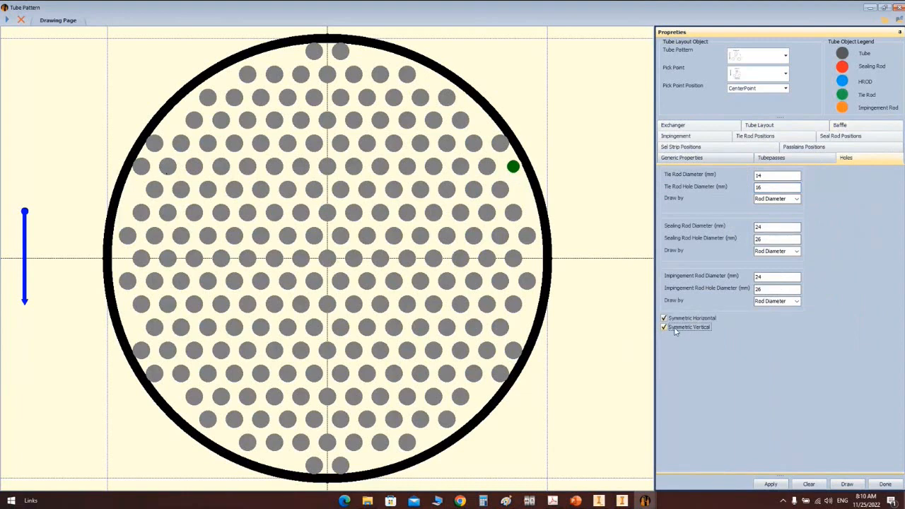
{"action": "left_click", "coordinate": [847, 485]}
{"action": "right_click", "coordinate": [518, 168]}
{"action": "left_click", "coordinate": [552, 185]}
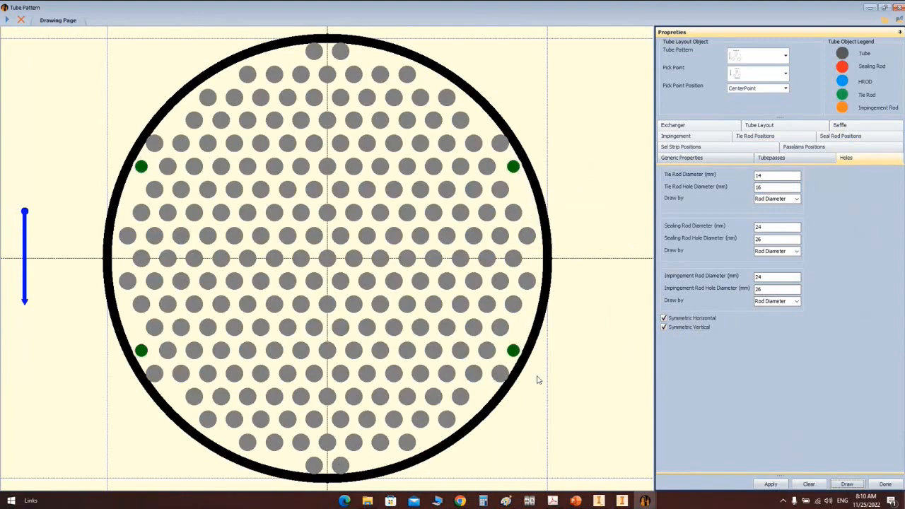
Step: Add a new tie rod in the gap beside the top tube row at X -45 mm, Y 220 mm
{"action": "right_click", "coordinate": [289, 63]}
{"action": "mouse_move", "coordinate": [300, 68]}
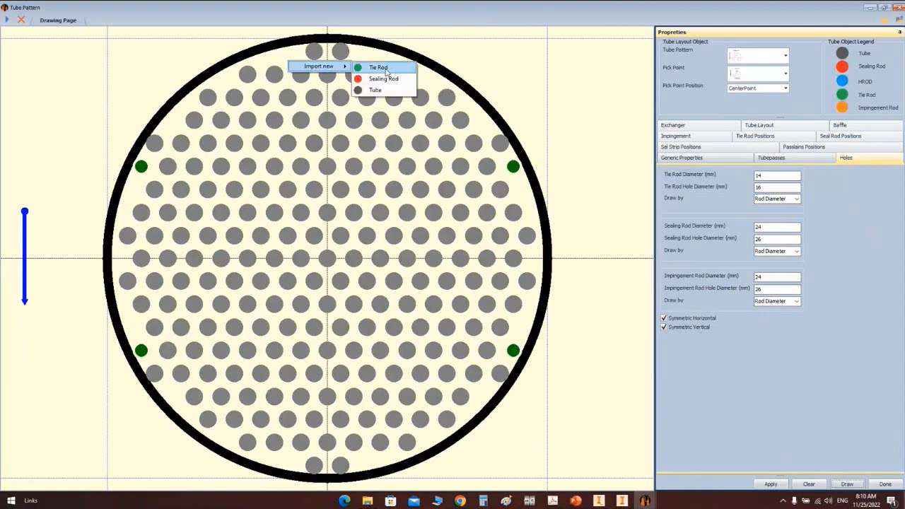
{"action": "left_click", "coordinate": [388, 71]}
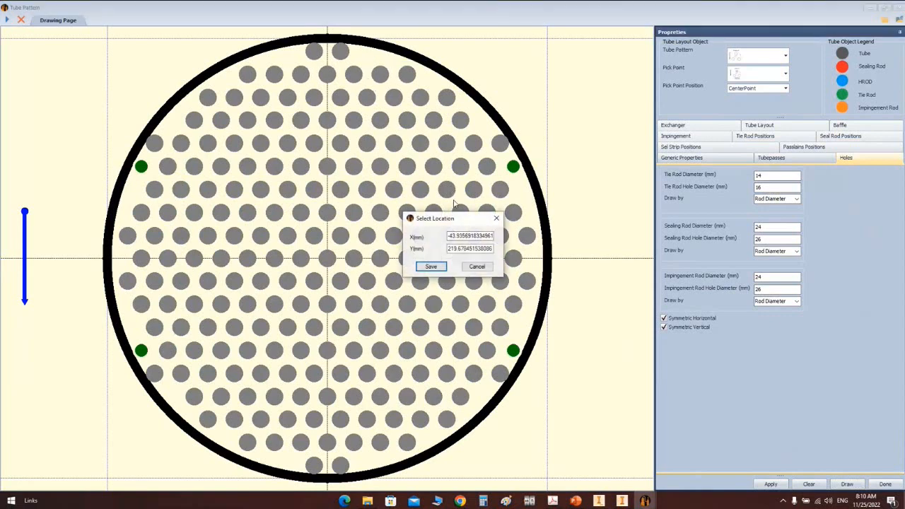
{"action": "left_click", "coordinate": [452, 236]}
{"action": "double_click", "coordinate": [453, 237]}
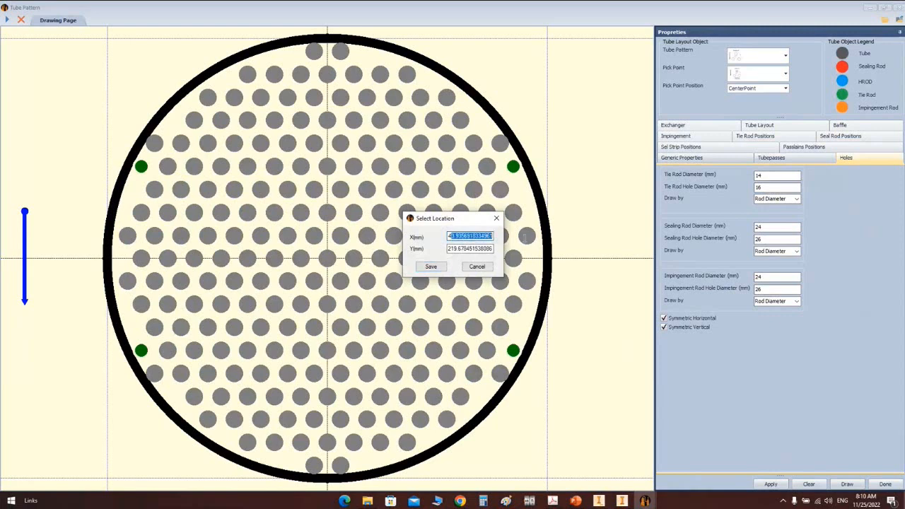
{"action": "type", "text": "45"}
{"action": "double_click", "coordinate": [452, 236]}
{"action": "type", "text": "-45"}
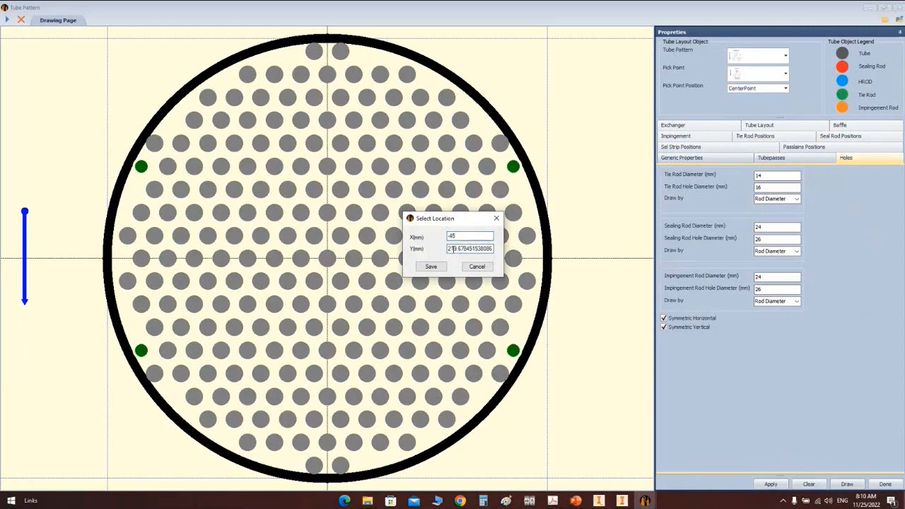
{"action": "left_click_drag", "start_coordinate": [452, 249], "coordinate": [535, 245]}
{"action": "type", "text": "220"}
{"action": "left_click", "coordinate": [431, 267]}
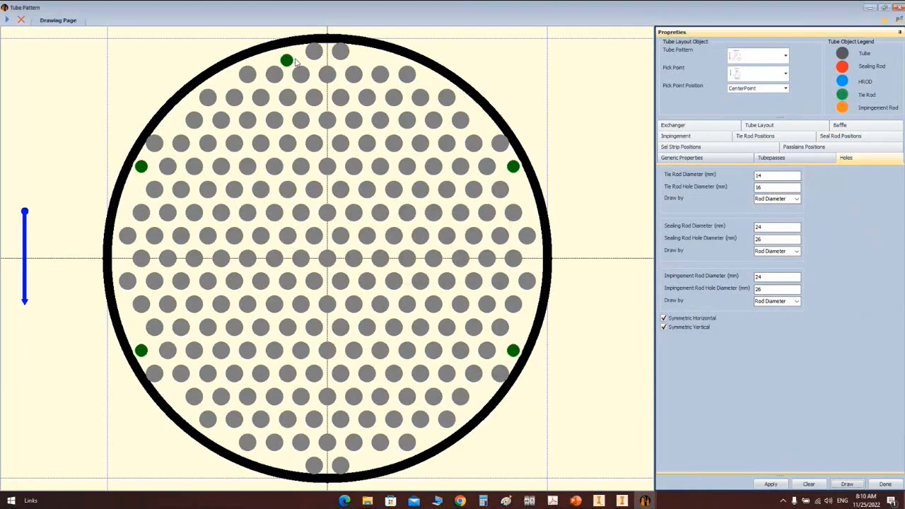
Step: Add a new tie rod in the gap beside the bottom tube row at X 45 mm, Y -220 mm
{"action": "right_click", "coordinate": [368, 464]}
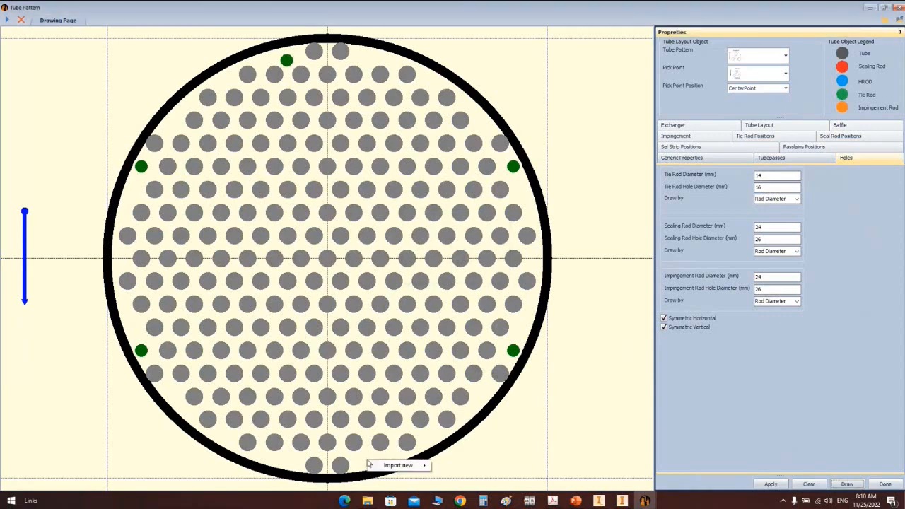
{"action": "mouse_move", "coordinate": [417, 465]}
{"action": "left_click", "coordinate": [453, 460]}
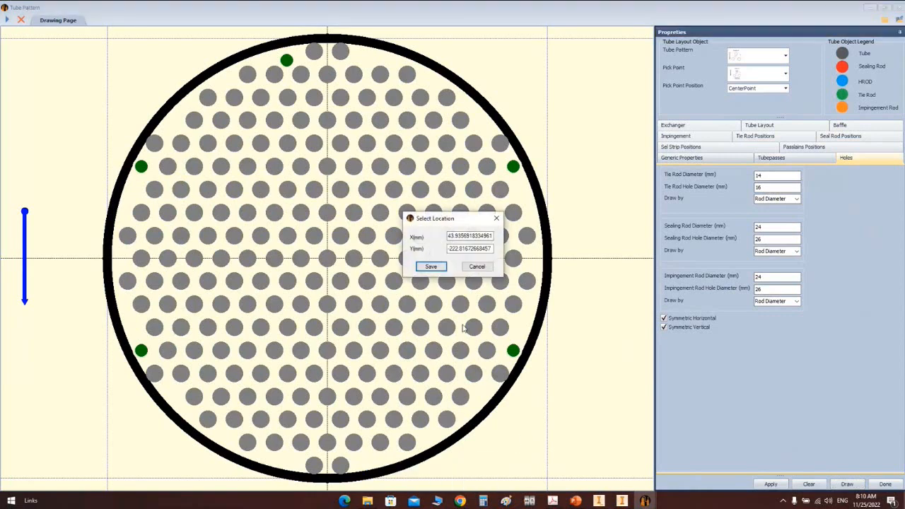
{"action": "left_click_drag", "start_coordinate": [452, 236], "coordinate": [513, 236]}
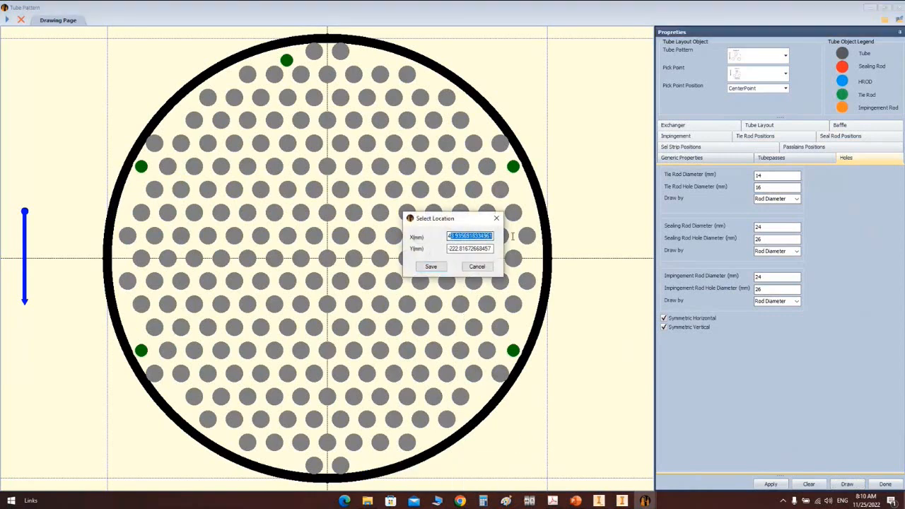
{"action": "type", "text": "45"}
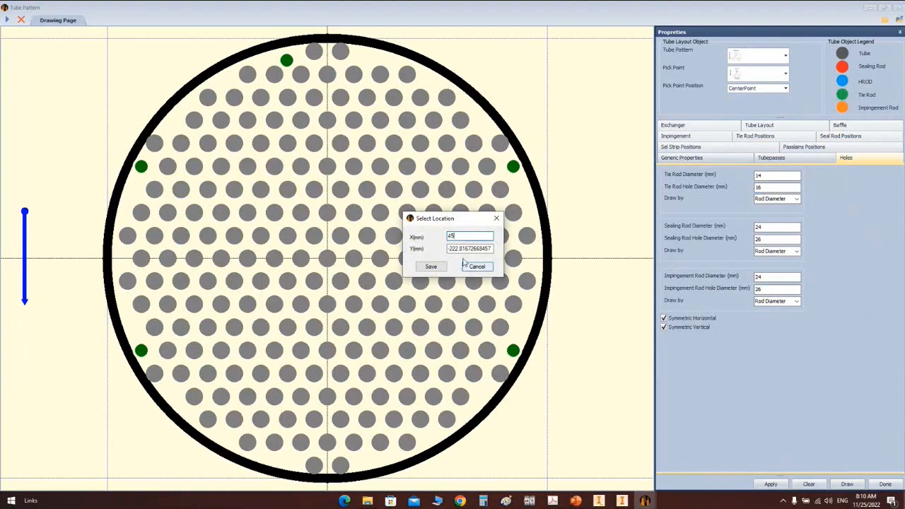
{"action": "key", "text": "Tab"}
{"action": "type", "text": "-220"}
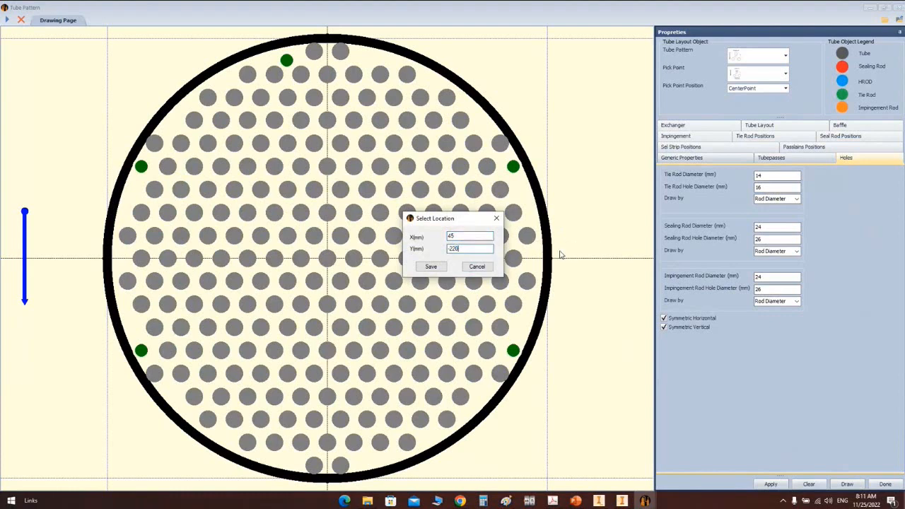
{"action": "left_click", "coordinate": [438, 268]}
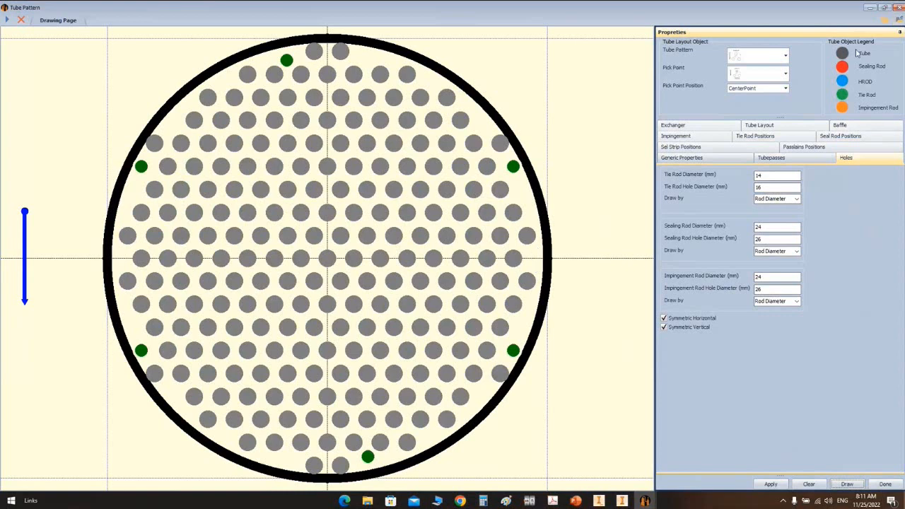
Step: Save the tube layout to file and close the Tube Pattern window
{"action": "left_click", "coordinate": [900, 21]}
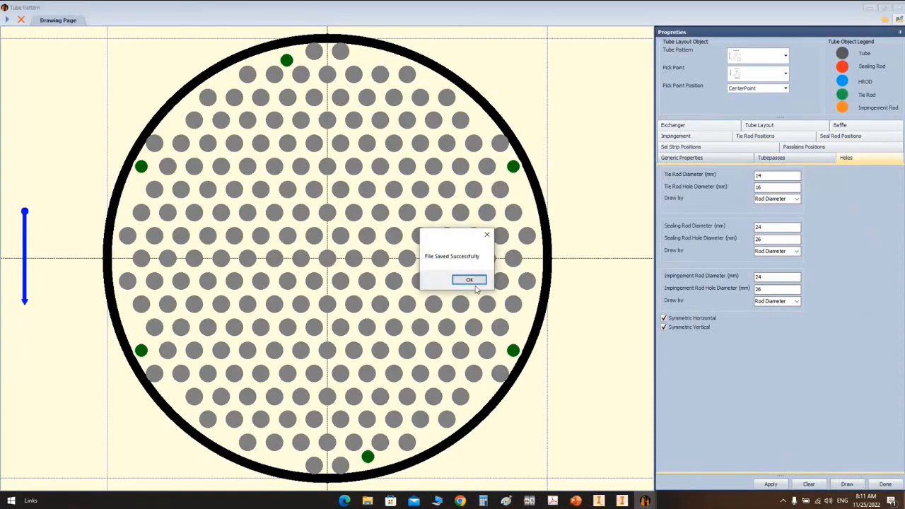
{"action": "left_click", "coordinate": [468, 281]}
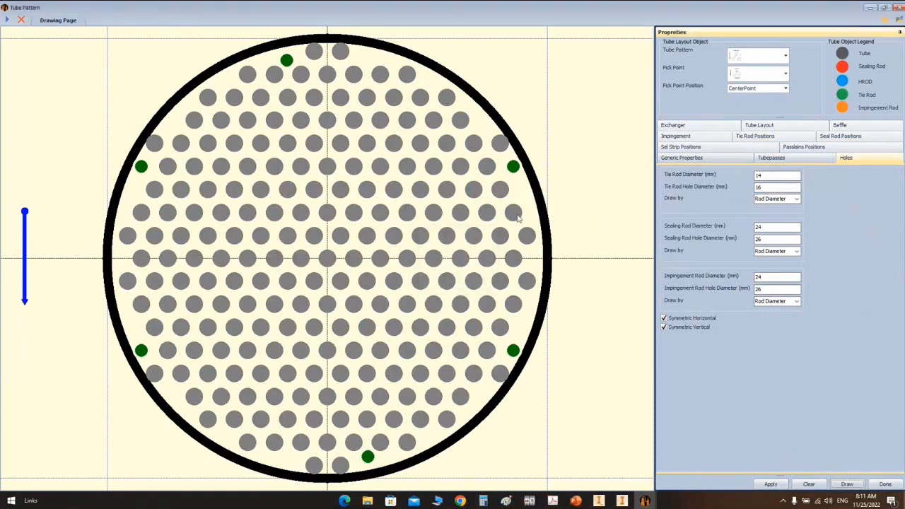
{"action": "left_click", "coordinate": [897, 8]}
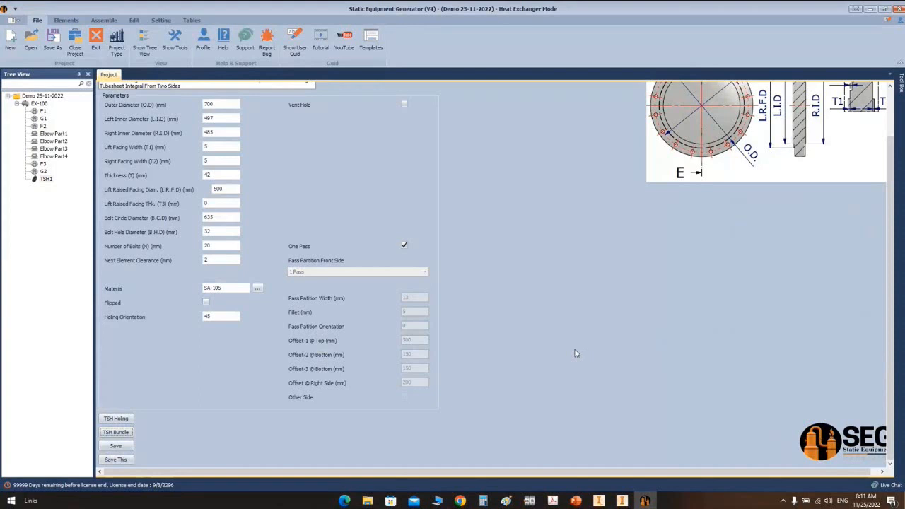
Step: Reopen the tube bundle layout of tubesheet TSH1 to check it, and close it again
{"action": "left_click", "coordinate": [116, 433]}
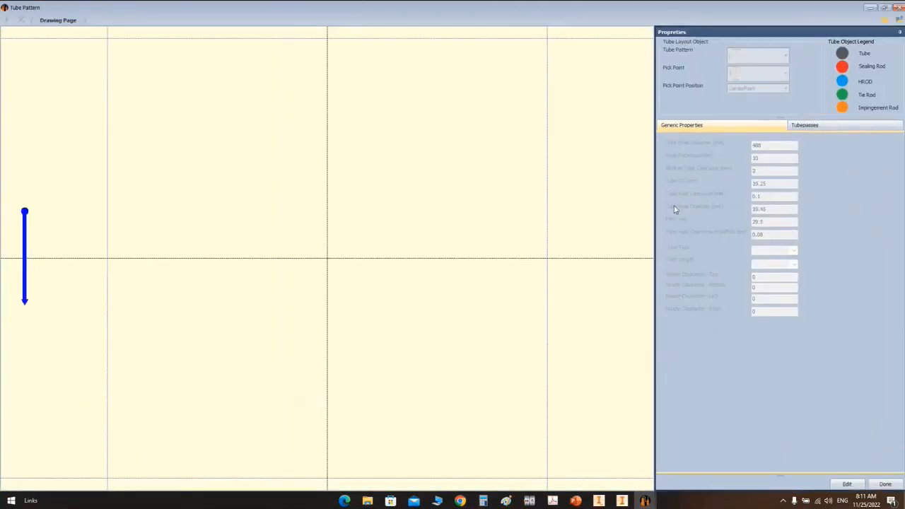
{"action": "left_click", "coordinate": [898, 9]}
{"action": "left_click", "coordinate": [43, 171]}
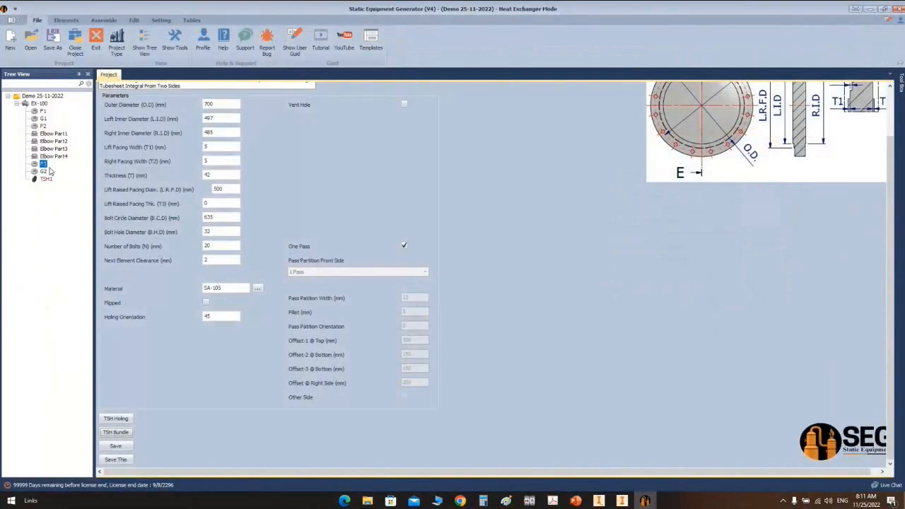
{"action": "left_click", "coordinate": [46, 179]}
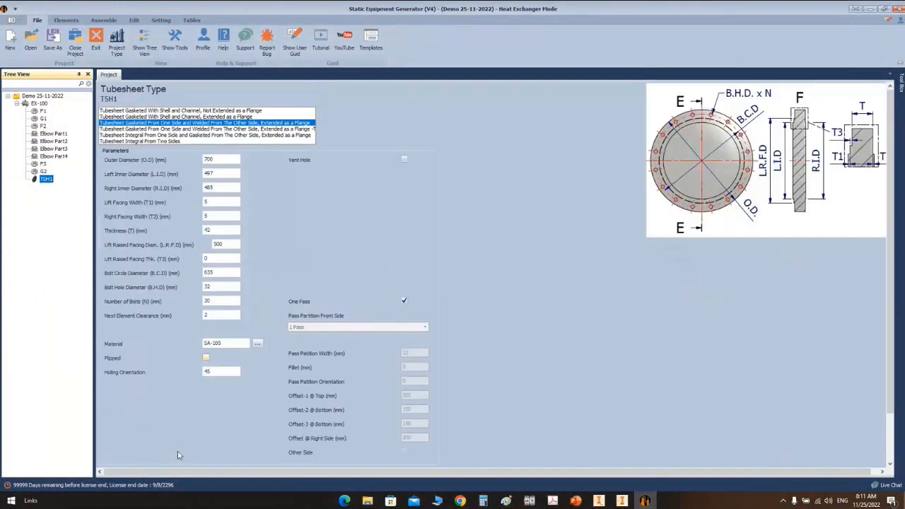
{"action": "scroll", "coordinate": [176, 401], "scroll_direction": "down", "scroll_amount": 2}
{"action": "left_click", "coordinate": [121, 434]}
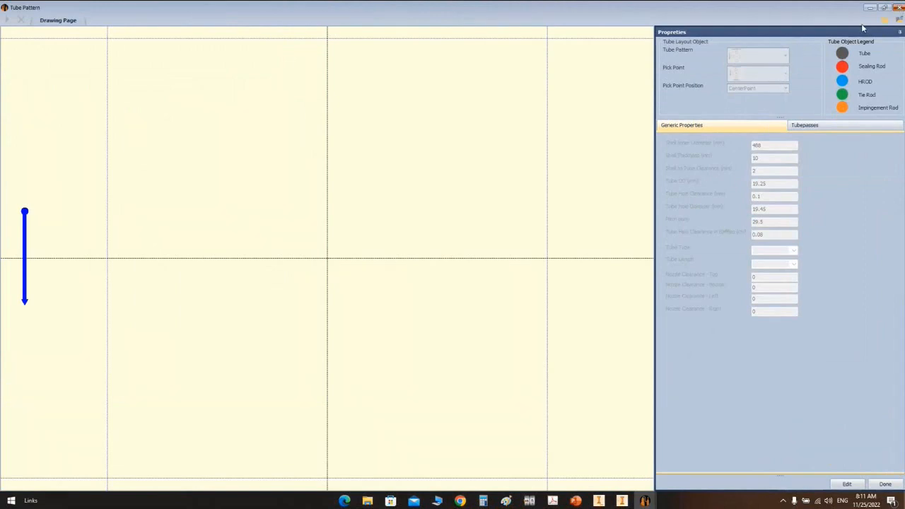
{"action": "left_click", "coordinate": [899, 7]}
Step: Check the saved tubesheet file in the Tubesheet Bundle folder of the Demo 25-11-2022 desktop folder, and return to Static Equipment Generator
{"action": "left_click", "coordinate": [645, 501]}
{"action": "double_click", "coordinate": [140, 35]}
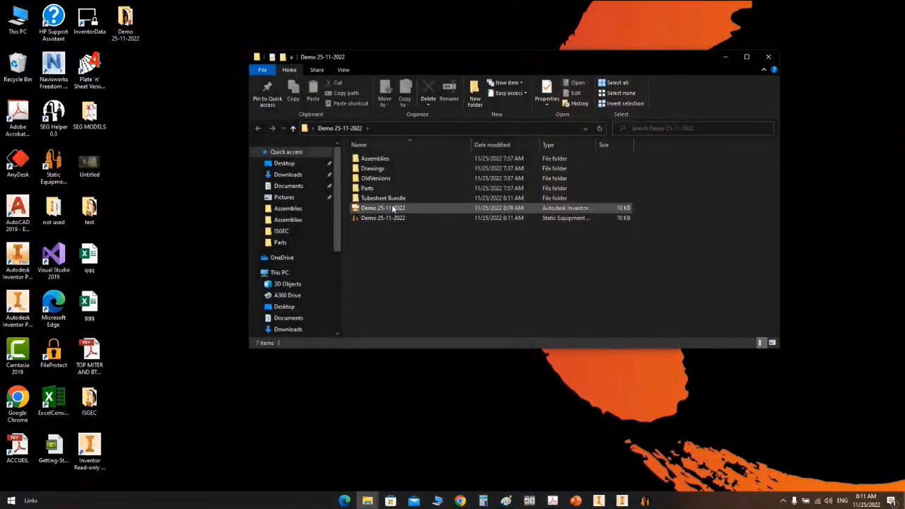
{"action": "double_click", "coordinate": [385, 198]}
{"action": "left_click", "coordinate": [746, 58]}
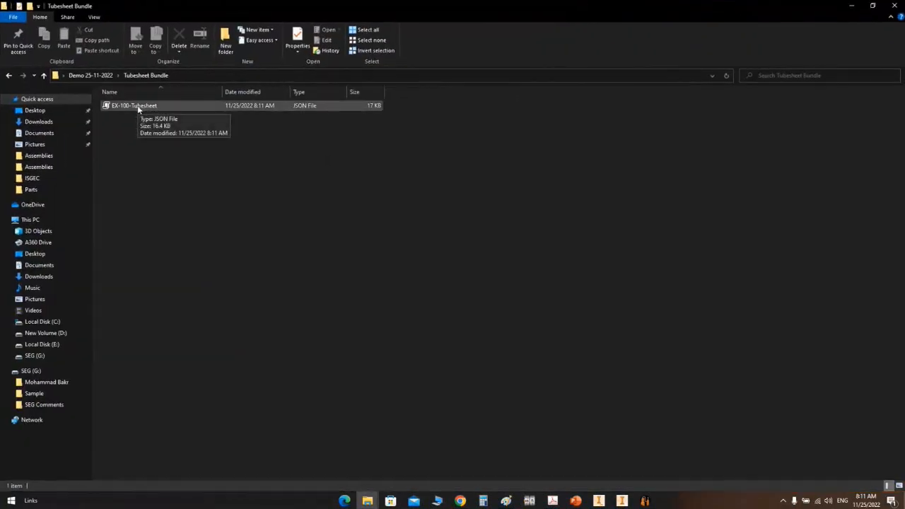
{"action": "left_click", "coordinate": [644, 501]}
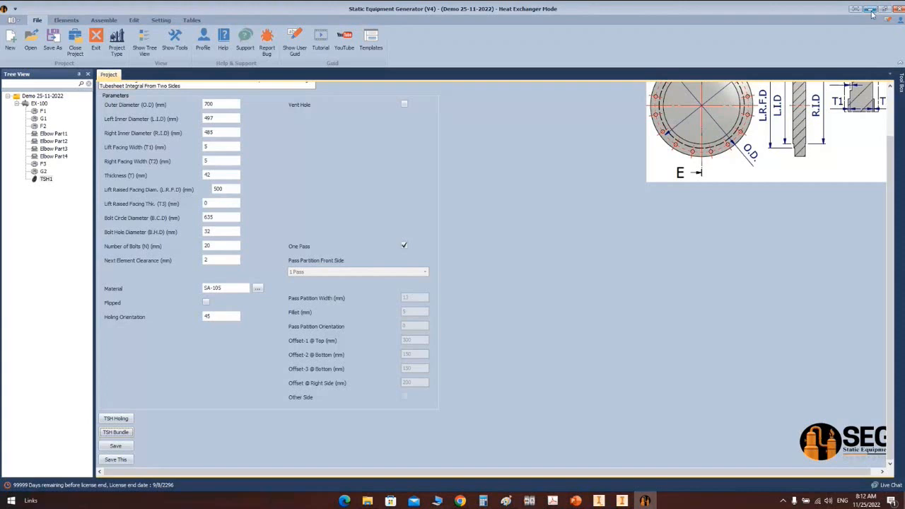
Step: Check the contents of the parent Demo 25-11-2022 project folder in File Explorer, and return to Static Equipment Generator
{"action": "left_click", "coordinate": [871, 10]}
{"action": "left_click", "coordinate": [90, 75]}
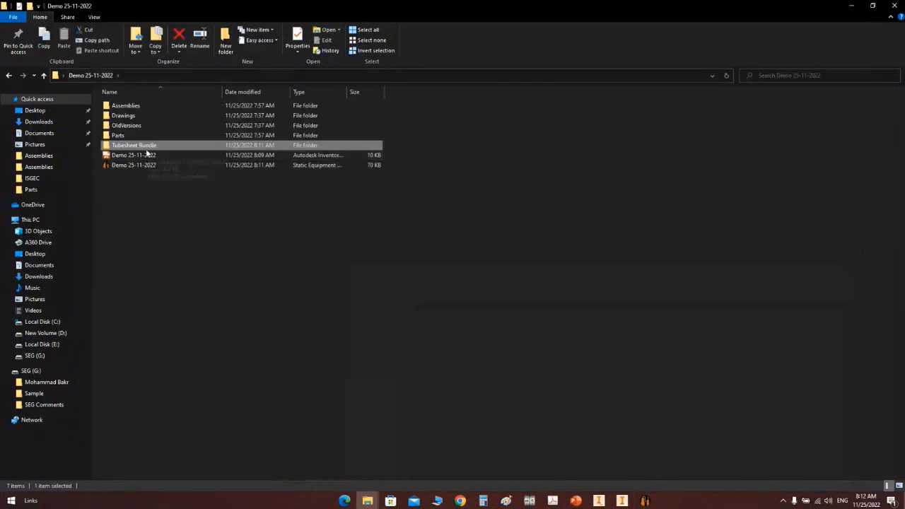
{"action": "left_click", "coordinate": [603, 426]}
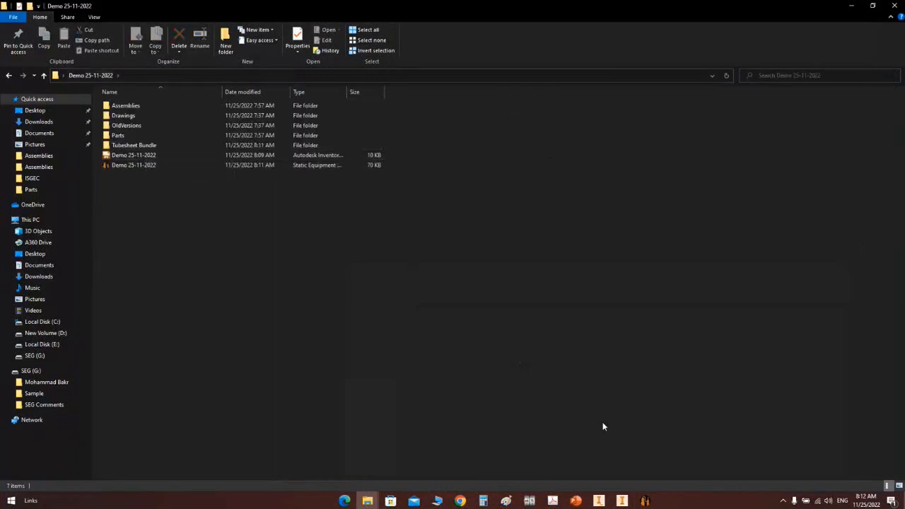
{"action": "left_click", "coordinate": [646, 500]}
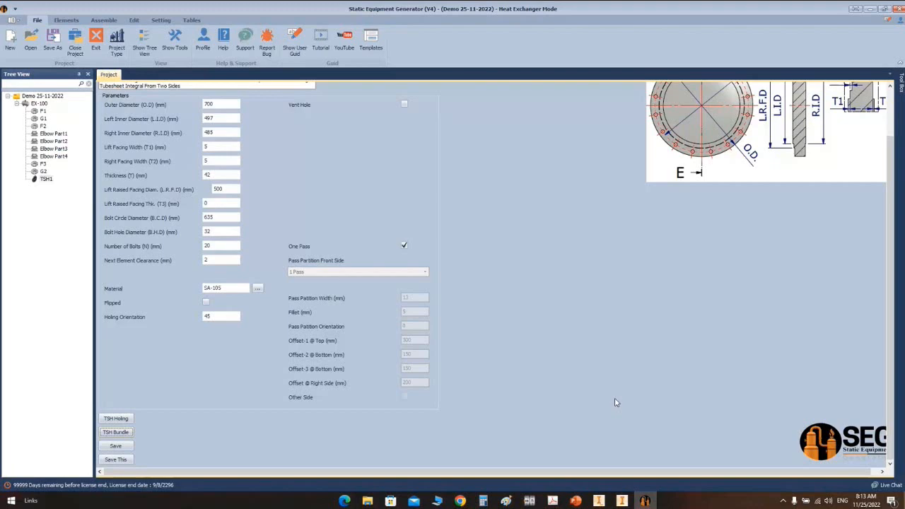
Step: Switch to Chrome, open the YouTube video on generating an AES exchanger from mechanical and thermal reports in a new tab, and mute it
{"action": "left_click", "coordinate": [460, 500]}
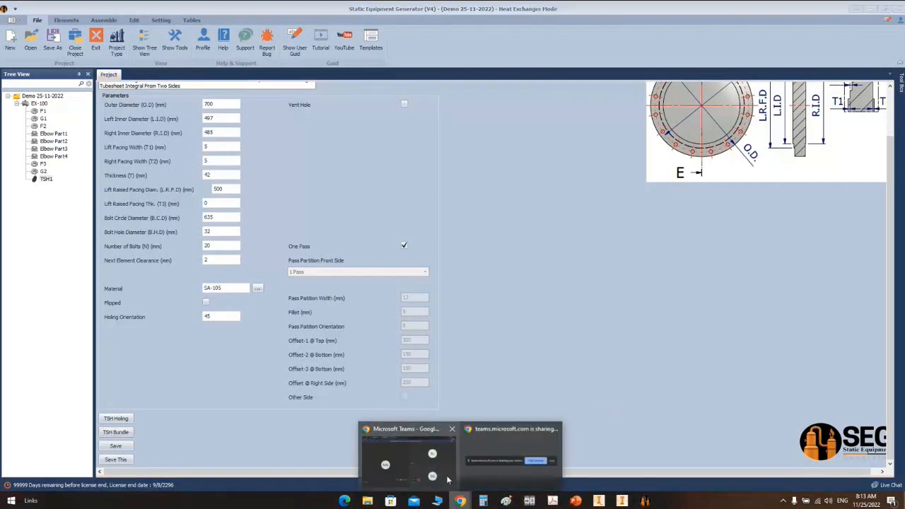
{"action": "left_click", "coordinate": [445, 478]}
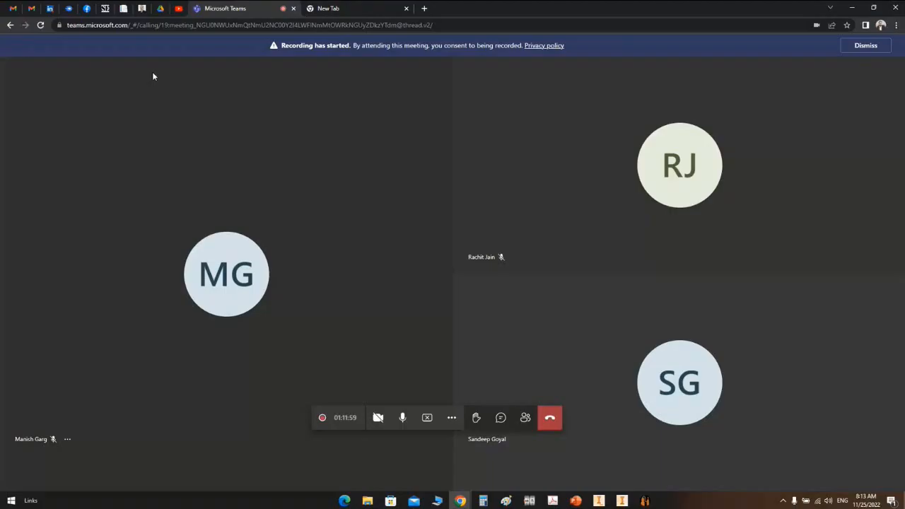
{"action": "left_click", "coordinate": [178, 9]}
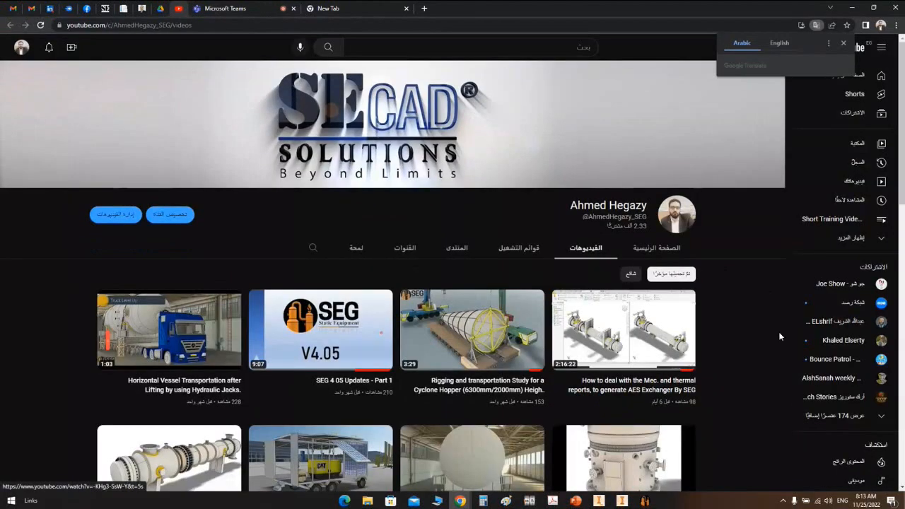
{"action": "mouse_move", "coordinate": [645, 330]}
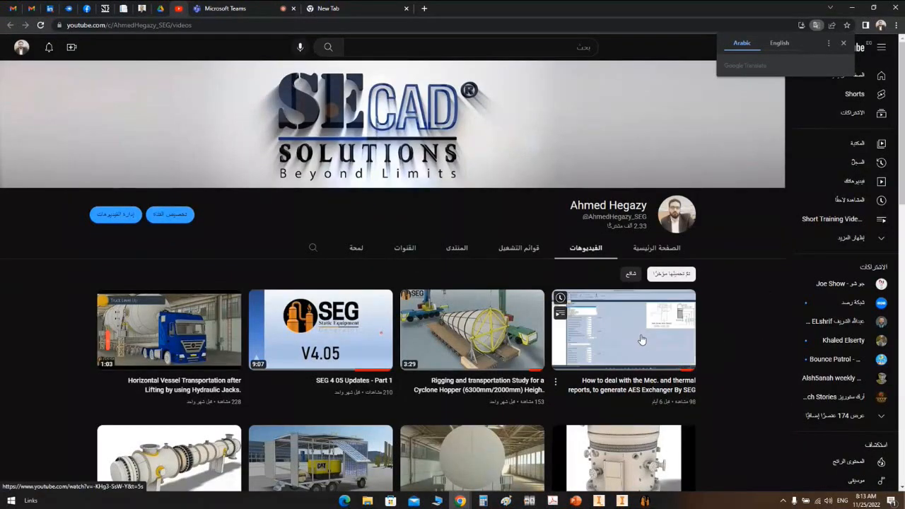
{"action": "right_click", "coordinate": [642, 340]}
{"action": "left_click", "coordinate": [661, 341]}
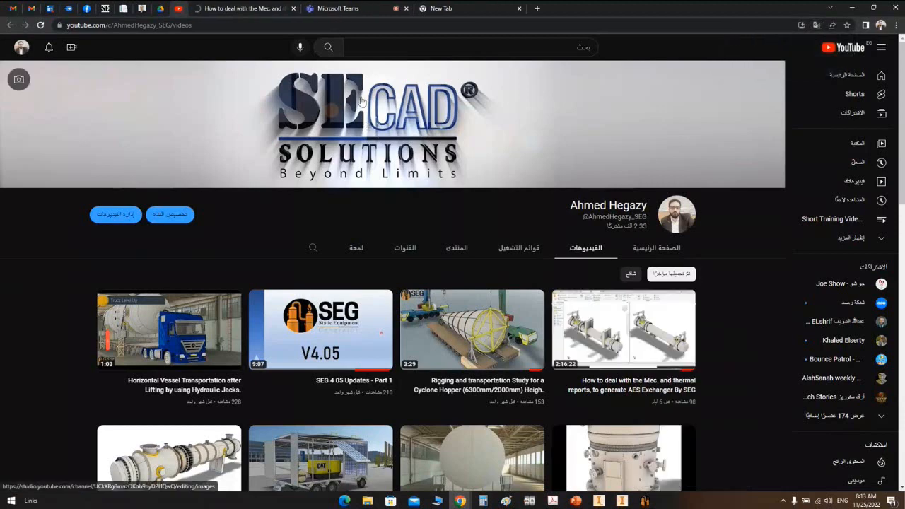
{"action": "left_click", "coordinate": [249, 8]}
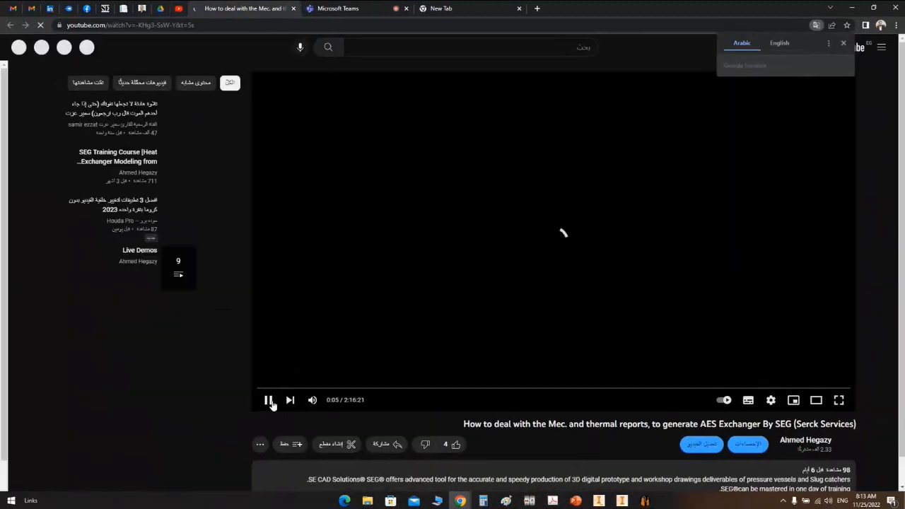
{"action": "left_click", "coordinate": [309, 402]}
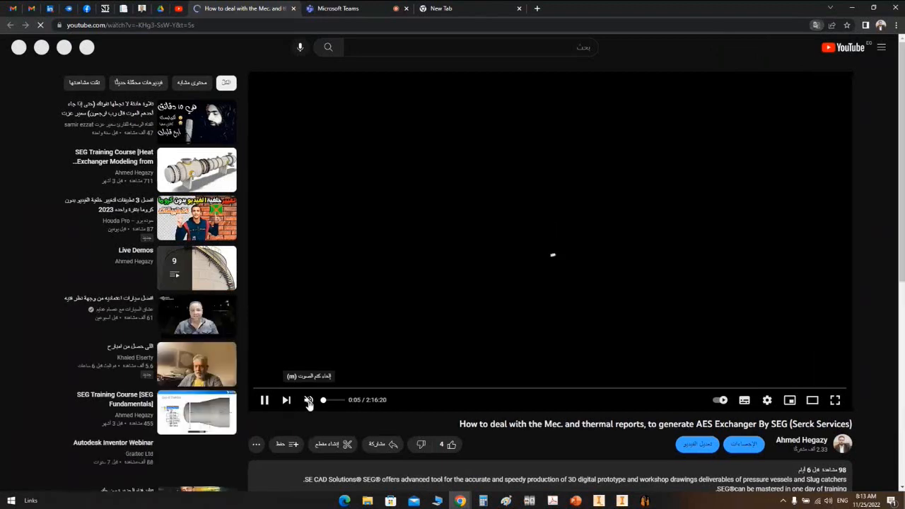
Step: Skim the AES exchanger video through its lifting lug, assembly, sketch and flange sections up to the drawing settings at about 1:58:28
{"action": "left_click", "coordinate": [613, 388]}
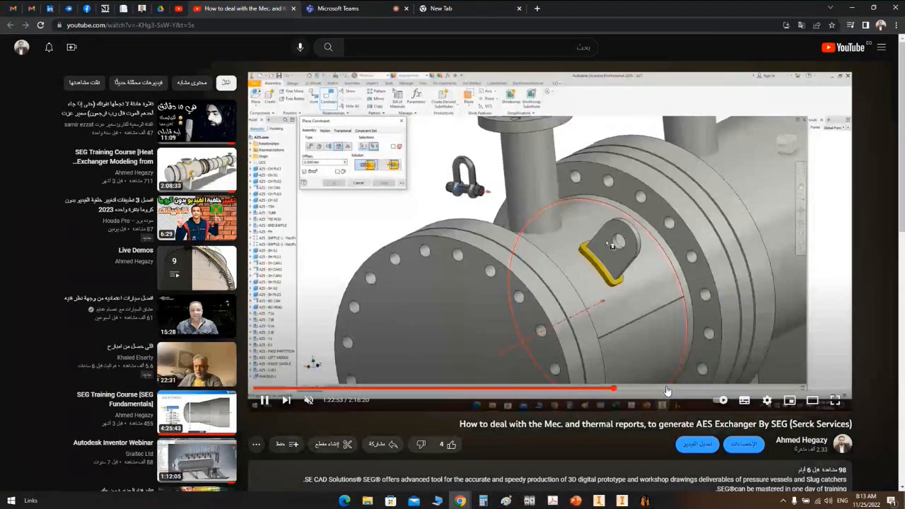
{"action": "left_click", "coordinate": [677, 389]}
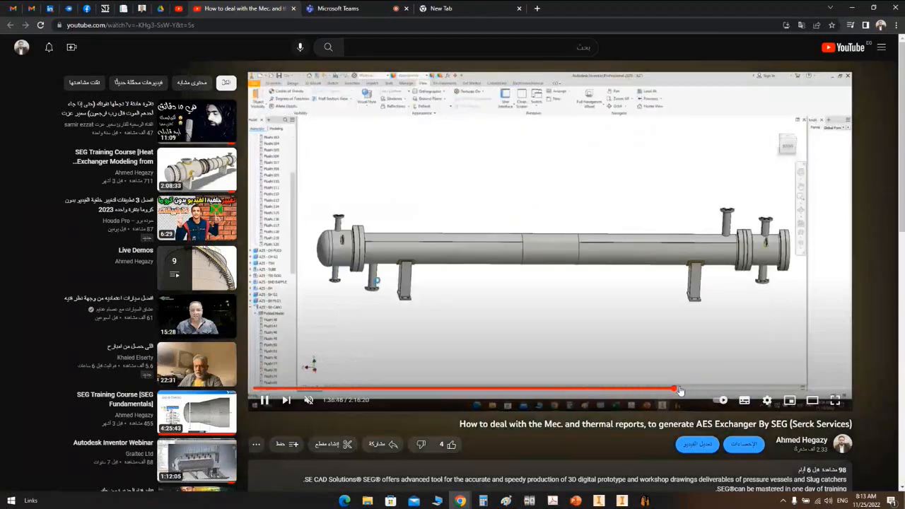
{"action": "left_click", "coordinate": [706, 390]}
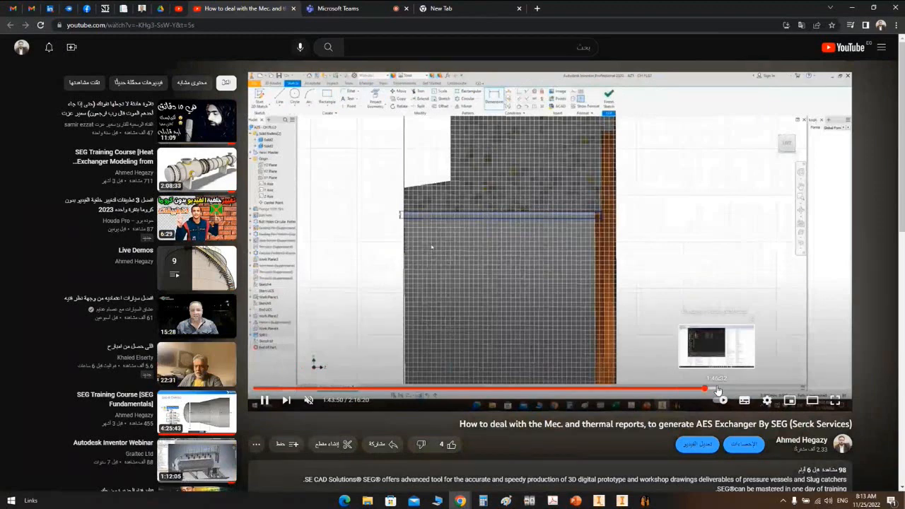
{"action": "left_click", "coordinate": [739, 390]}
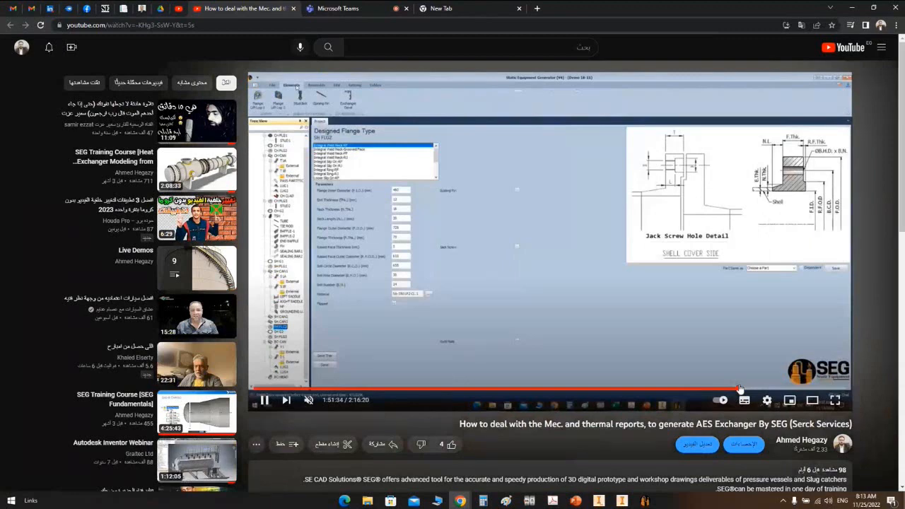
{"action": "left_click_drag", "start_coordinate": [739, 389], "coordinate": [771, 390]}
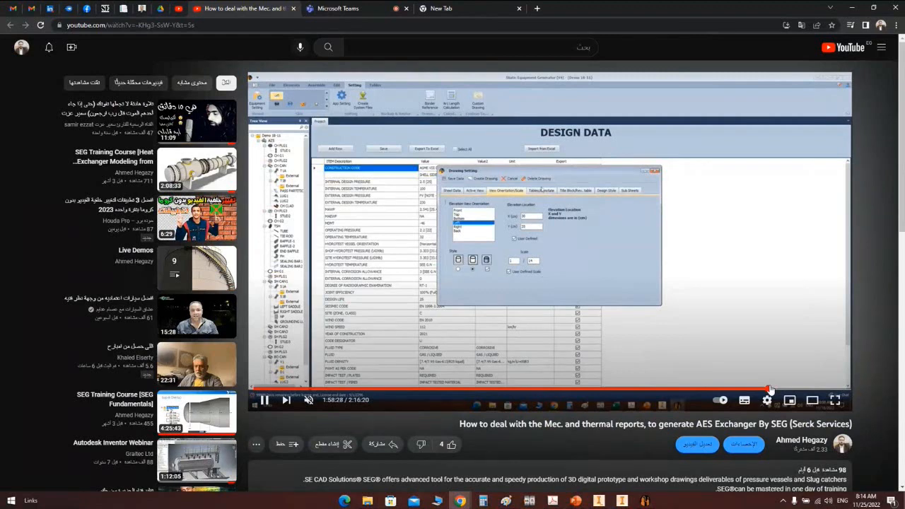
Step: Go back in the video to the sectioned exchanger model at about 1:41:53, pause it, view it full screen, and exit full screen
{"action": "left_click", "coordinate": [754, 391]}
{"action": "left_click_drag", "start_coordinate": [754, 391], "coordinate": [703, 391]}
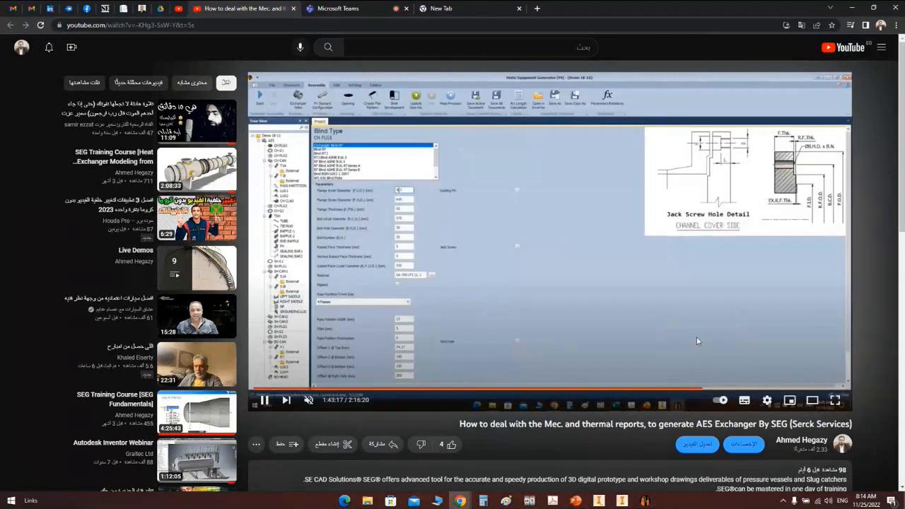
{"action": "left_click", "coordinate": [696, 391]}
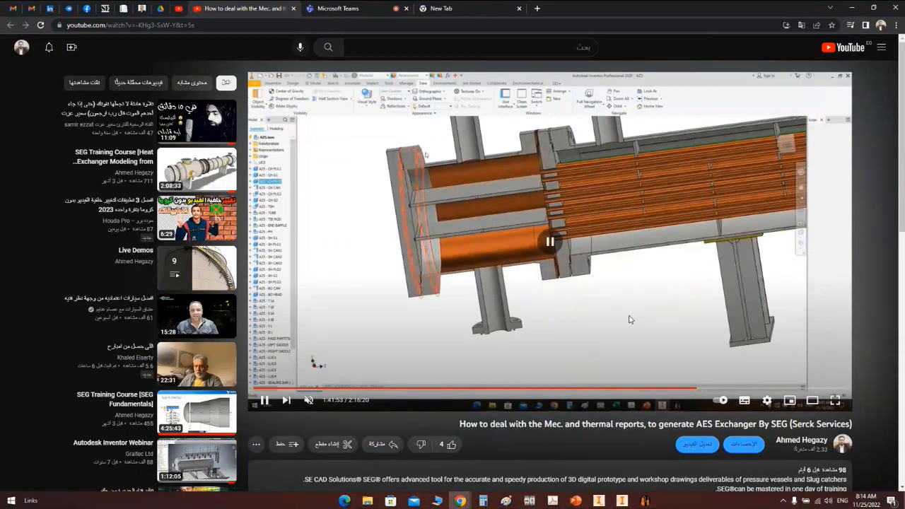
{"action": "double_click", "coordinate": [630, 319]}
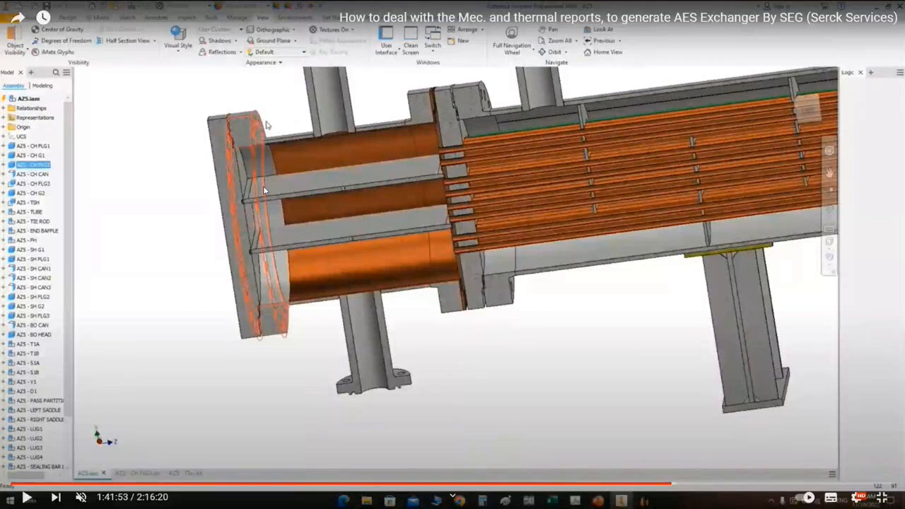
{"action": "key", "text": "Escape"}
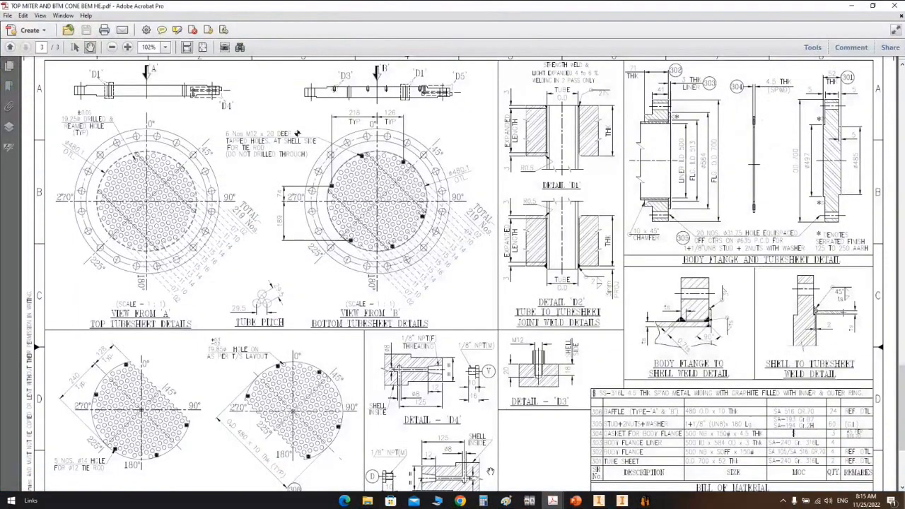
Step: Examine details D3 and D4 and the baffle views on page 3 of the drawing PDF at 200%, and put the PDF away
{"action": "scroll", "coordinate": [409, 422], "scroll_direction": "up", "scroll_amount": 3, "text": "ctrl"}
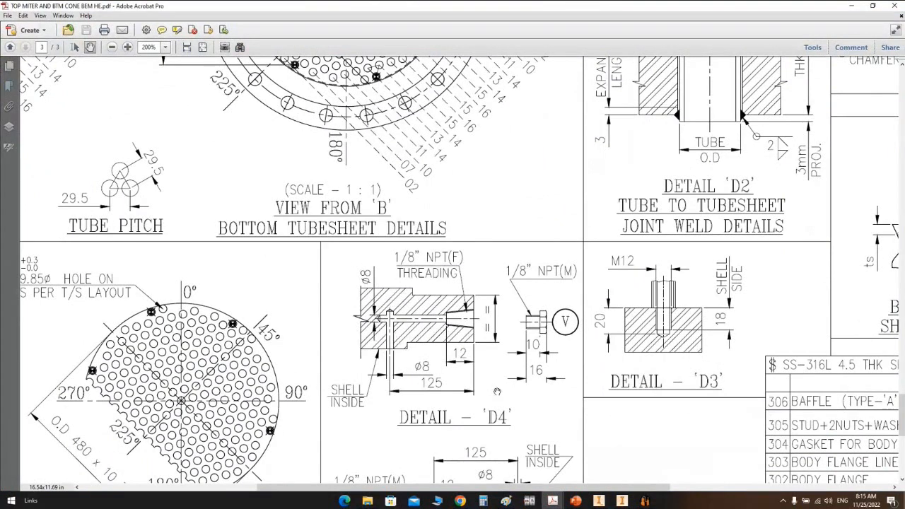
{"action": "left_click_drag", "start_coordinate": [501, 395], "coordinate": [502, 376]}
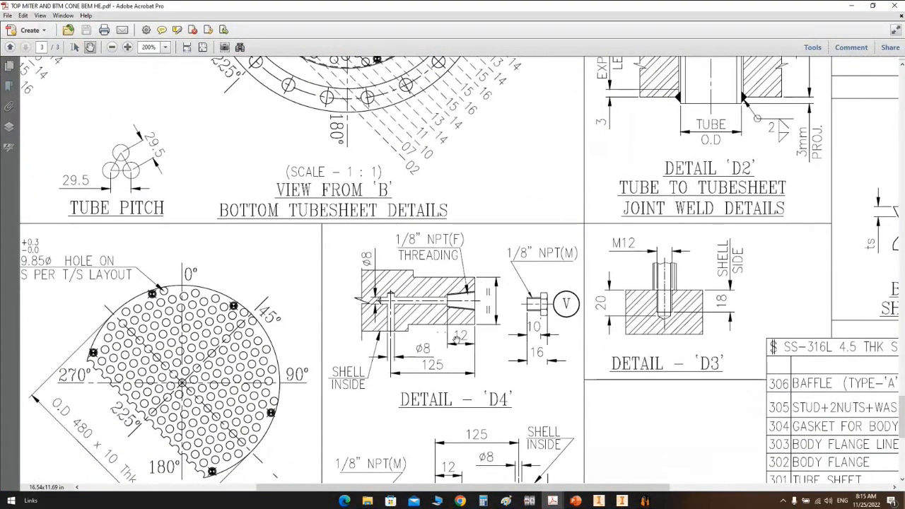
{"action": "left_click", "coordinate": [854, 6]}
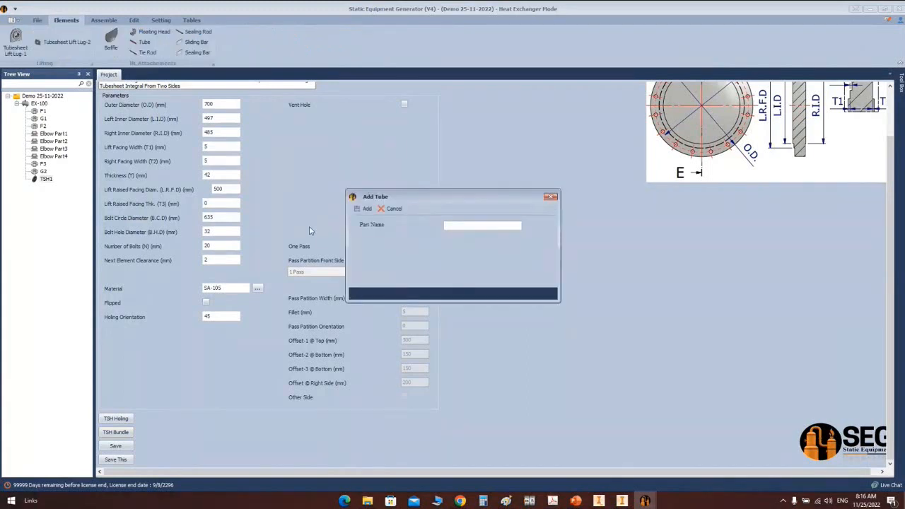
Step: Add a tube part named Tube to tubesheet TSH1 and open its parameters
{"action": "type", "text": "Tube"}
{"action": "left_click", "coordinate": [365, 209]}
{"action": "left_click", "coordinate": [55, 187]}
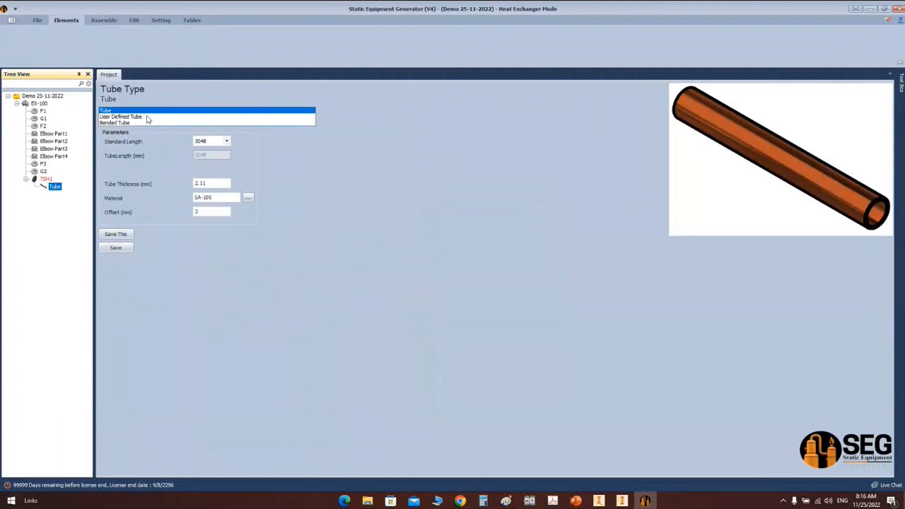
Step: Change the tube type to User Defined Tube, set its length to 4000 mm, and save it
{"action": "left_click", "coordinate": [132, 118]}
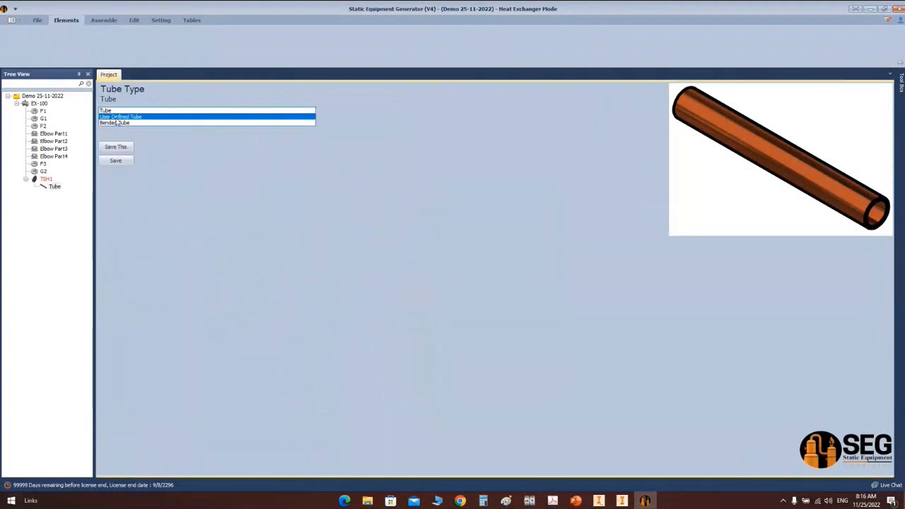
{"action": "left_click", "coordinate": [198, 171]}
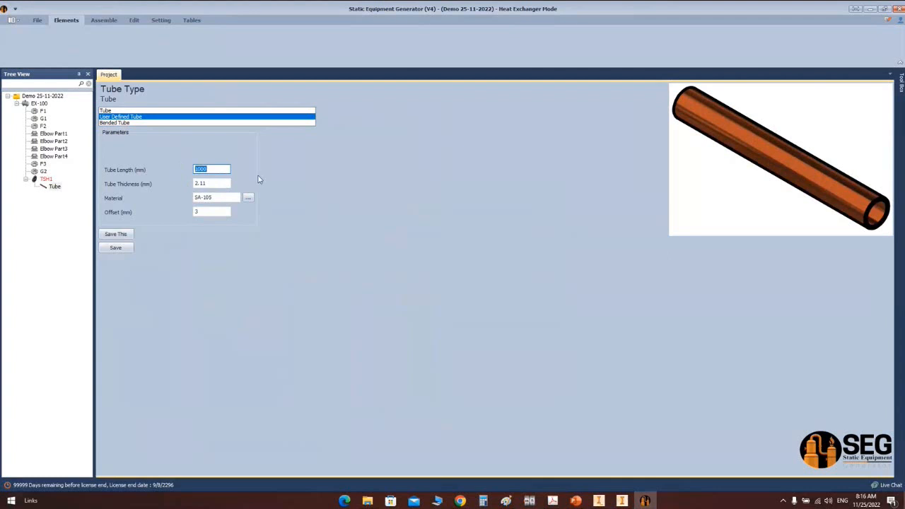
{"action": "type", "text": "4000"}
{"action": "left_click_drag", "start_coordinate": [212, 184], "coordinate": [162, 198]}
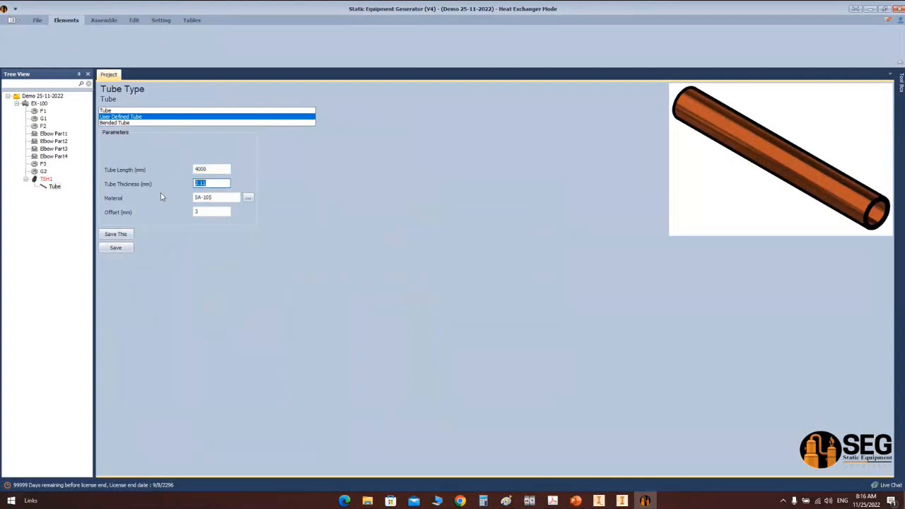
{"action": "left_click", "coordinate": [116, 248]}
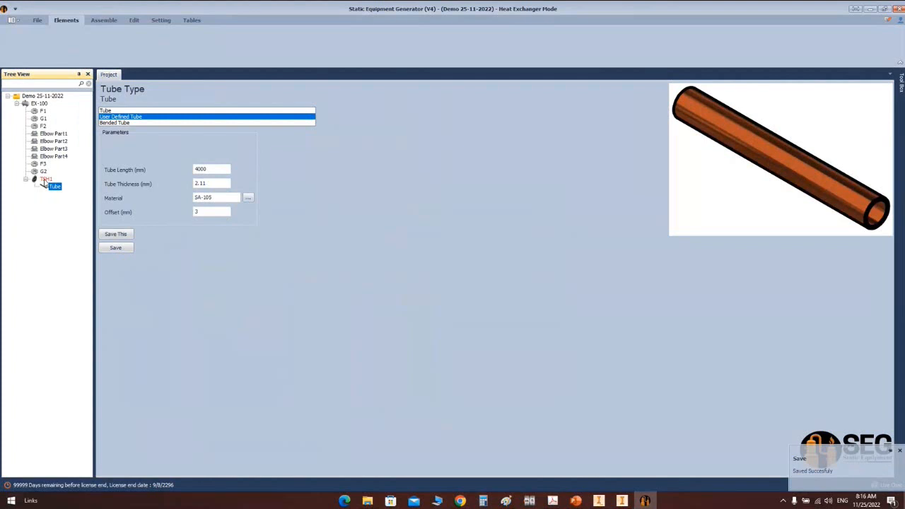
Step: Add a baffle named Baffle1 to tubesheet TSH1
{"action": "left_click", "coordinate": [45, 179]}
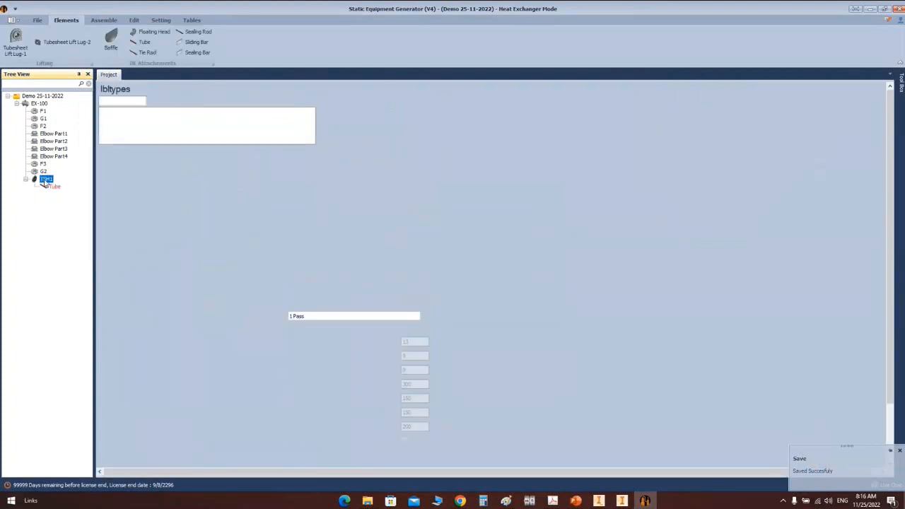
{"action": "left_click", "coordinate": [111, 39]}
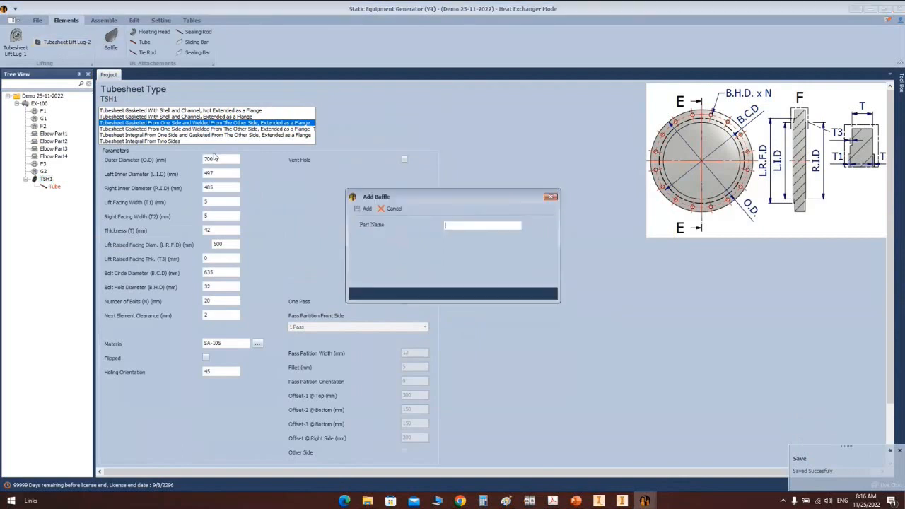
{"action": "type", "text": "Baffle1"}
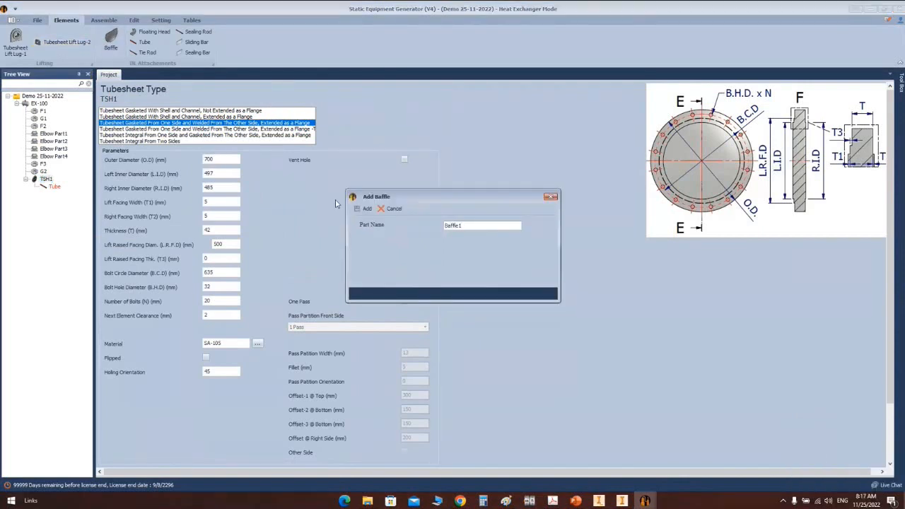
{"action": "left_click", "coordinate": [358, 211]}
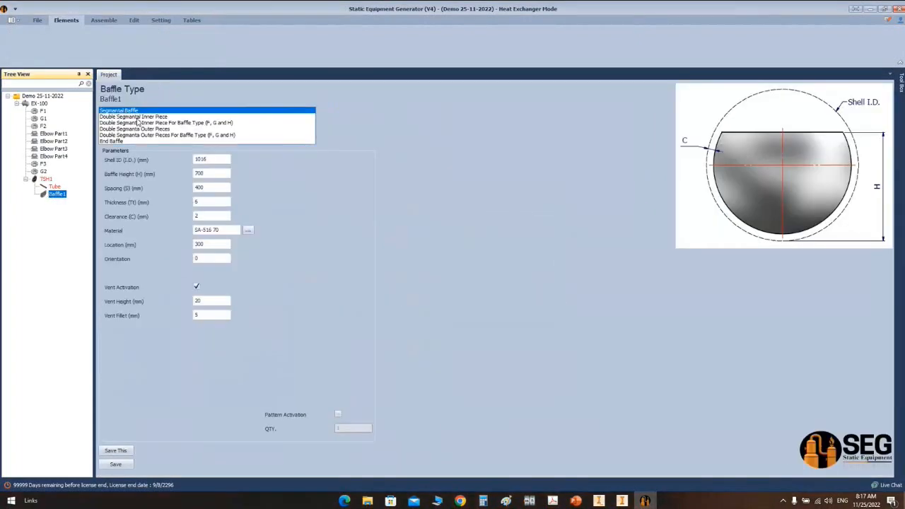
Step: Review the double segmental and end baffle types for Baffle1, and return to Segmental Baffle
{"action": "left_click", "coordinate": [136, 119]}
{"action": "left_click", "coordinate": [138, 125]}
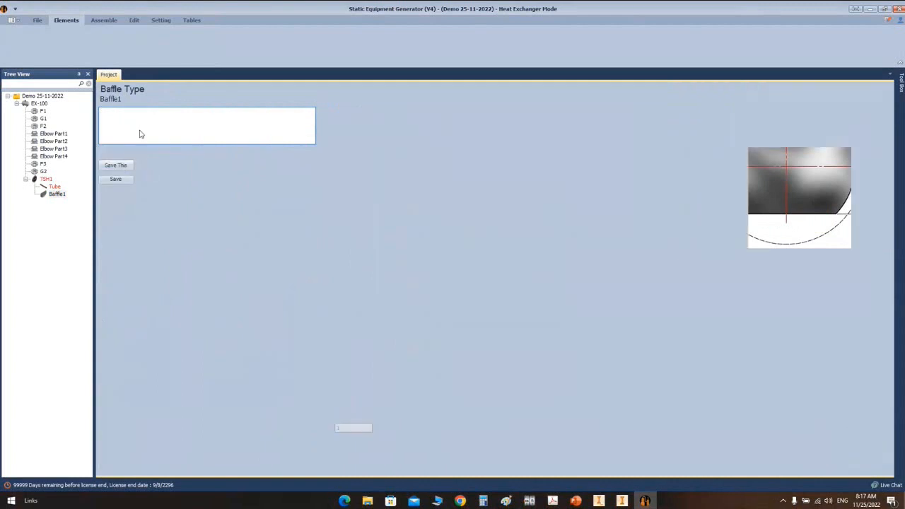
{"action": "left_click", "coordinate": [140, 132]}
{"action": "left_click", "coordinate": [133, 141]}
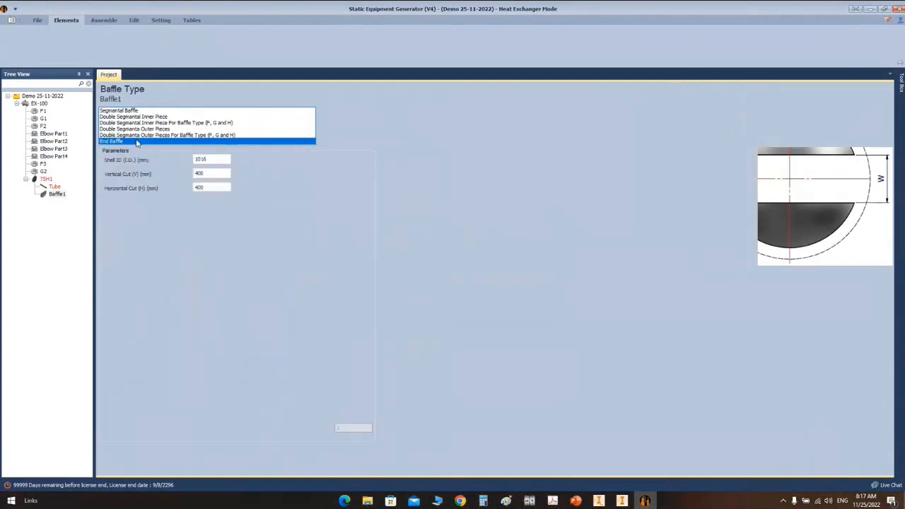
{"action": "left_click", "coordinate": [136, 111]}
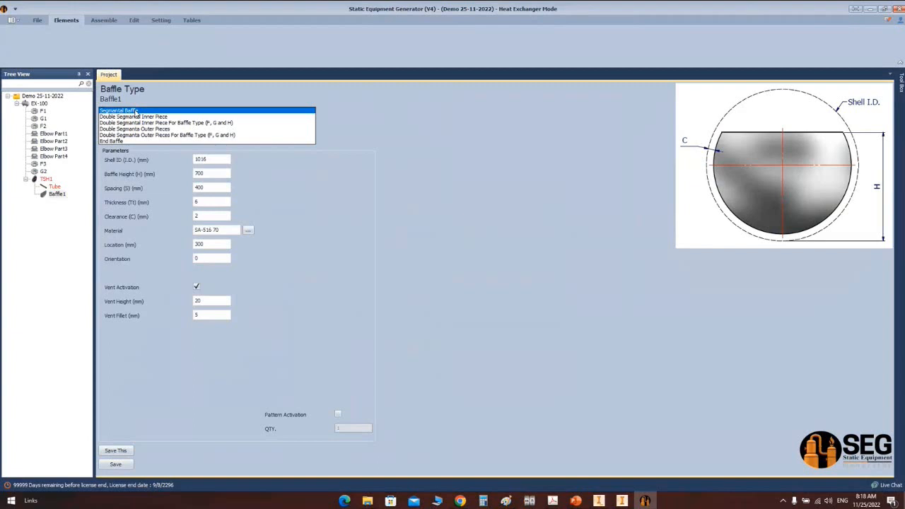
Step: Set Baffle1's shell ID to 488 mm, baffle height to 350 mm, spacing to 300 mm and thickness to 8 mm
{"action": "left_click", "coordinate": [148, 161]}
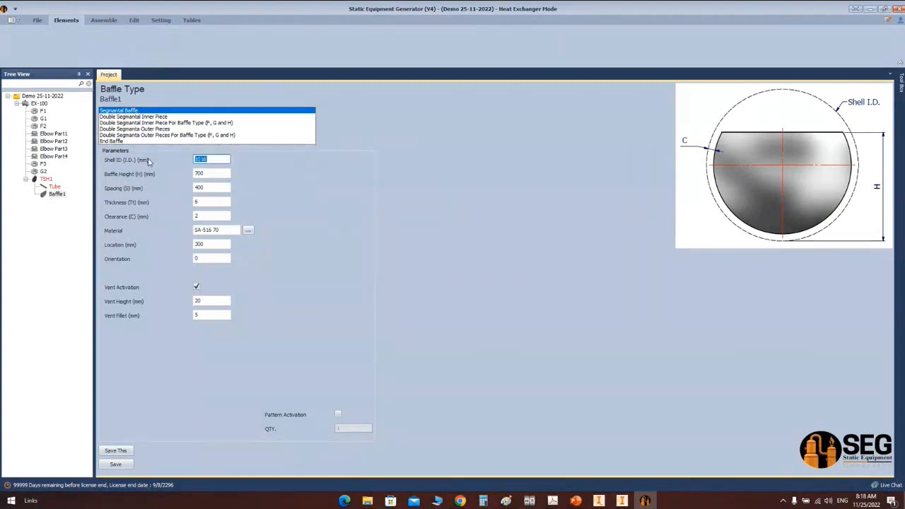
{"action": "type", "text": "488"}
{"action": "key", "text": "Tab"}
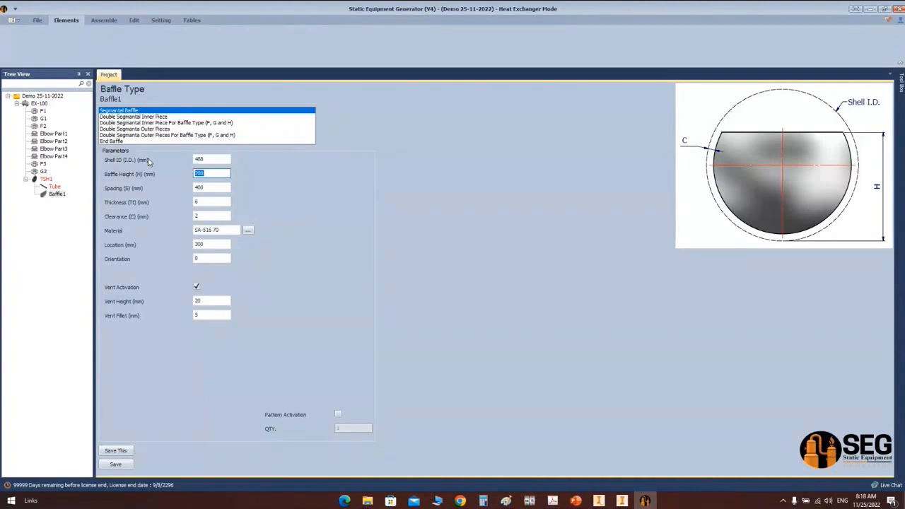
{"action": "type", "text": "350"}
{"action": "key", "text": "Tab"}
{"action": "type", "text": "300"}
{"action": "key", "text": "Tab"}
{"action": "type", "text": "8"}
{"action": "key", "text": "Tab"}
Step: Set Baffle1's orientation to 45, keeping the default clearance, material and location
{"action": "key", "text": "Tab"}
{"action": "key", "text": "Tab"}
{"action": "key", "text": "Tab"}
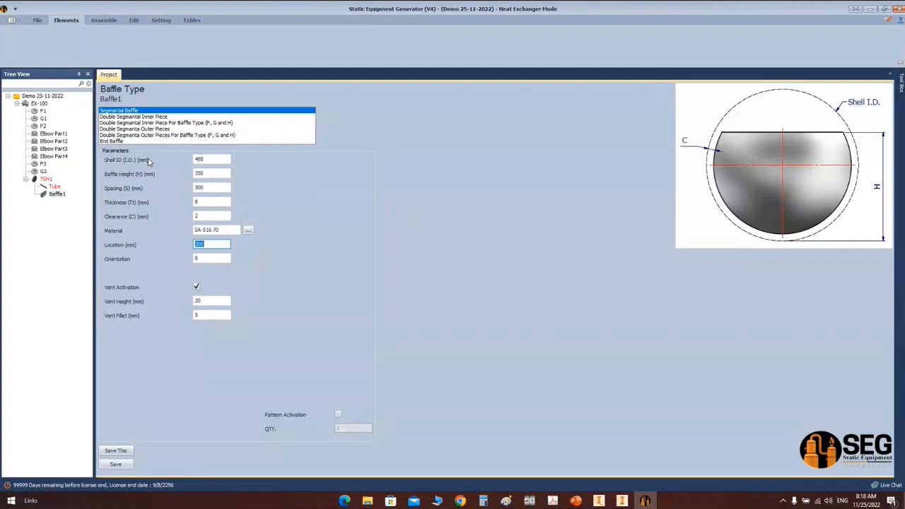
{"action": "key", "text": "Tab"}
{"action": "type", "text": "45"}
{"action": "key", "text": "Tab"}
{"action": "key", "text": "Tab"}
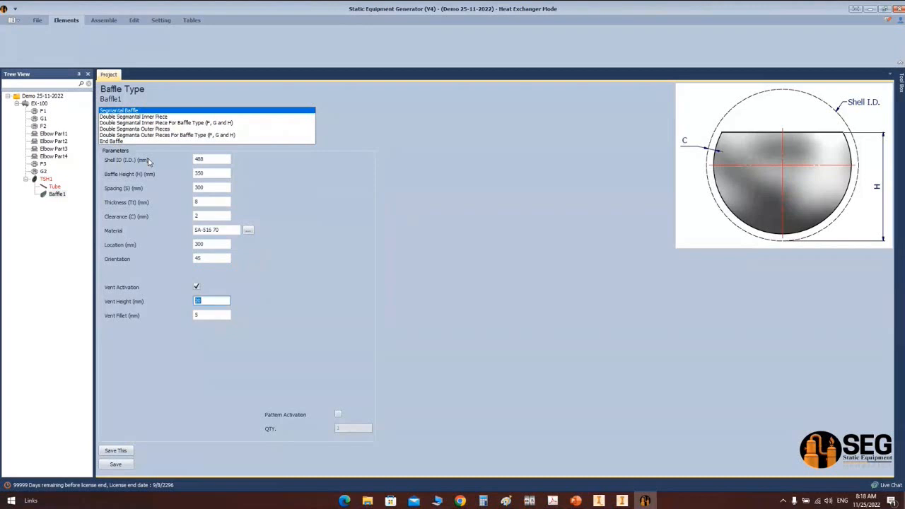
Step: Deactivate Baffle1's vent, activate its pattern with a quantity of 12, and save the baffle
{"action": "left_click", "coordinate": [198, 289]}
{"action": "left_click", "coordinate": [198, 288]}
{"action": "left_click", "coordinate": [338, 414]}
{"action": "type", "text": "12"}
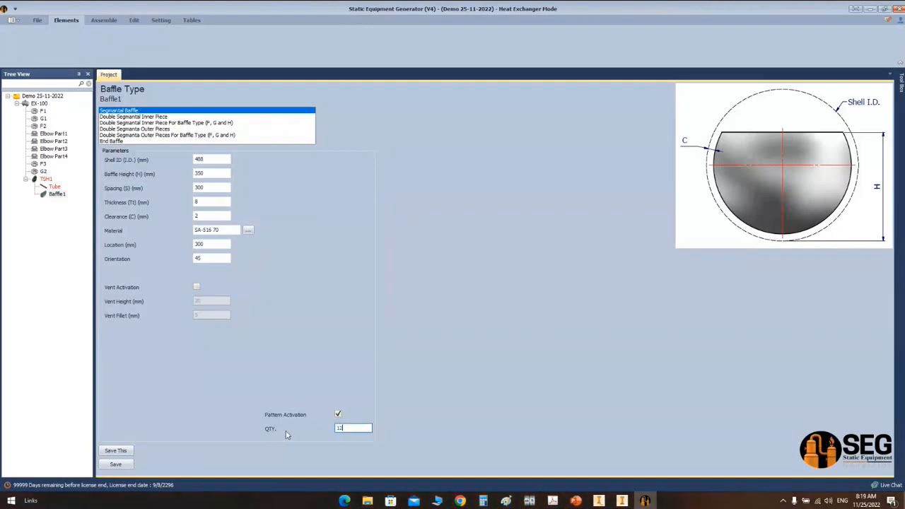
{"action": "left_click", "coordinate": [123, 466]}
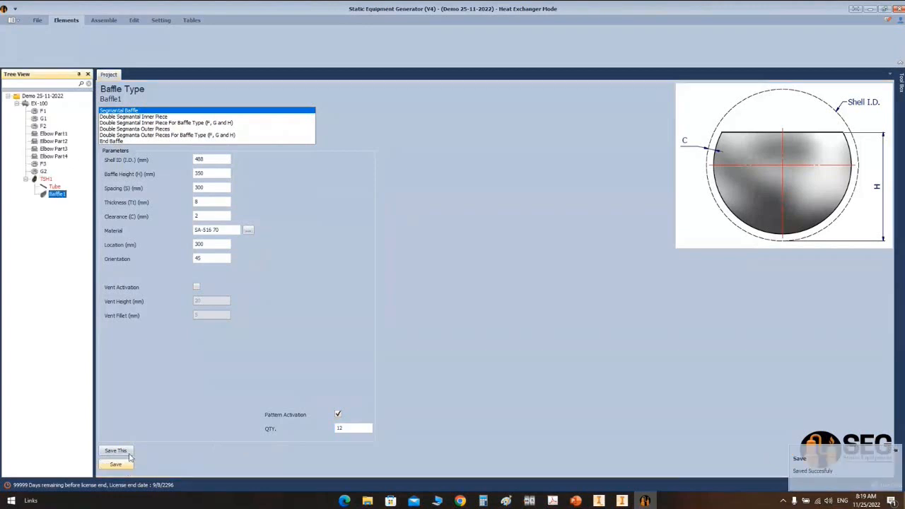
Step: Add a second baffle named Baffle-2 to tubesheet TSH1 with the same parameters as Baffle1, and open its parameters
{"action": "left_click", "coordinate": [46, 178]}
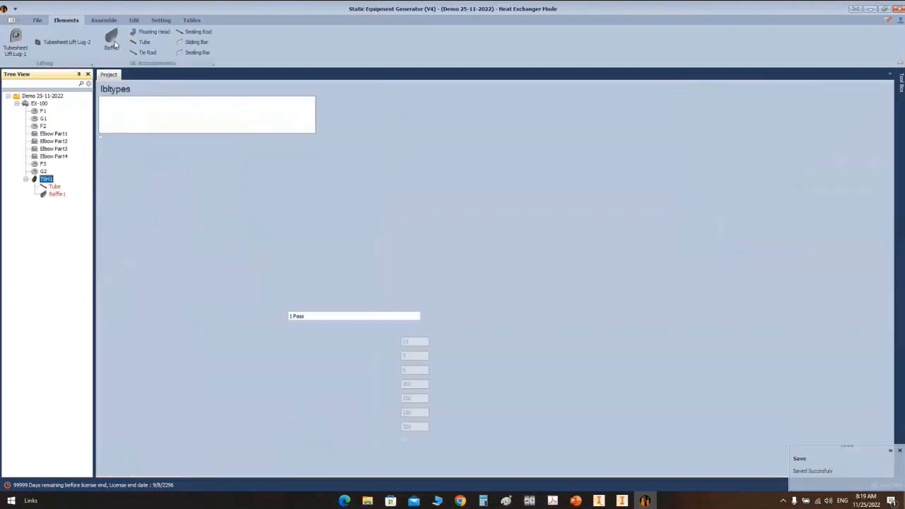
{"action": "left_click", "coordinate": [111, 41]}
{"action": "type", "text": "Ba"}
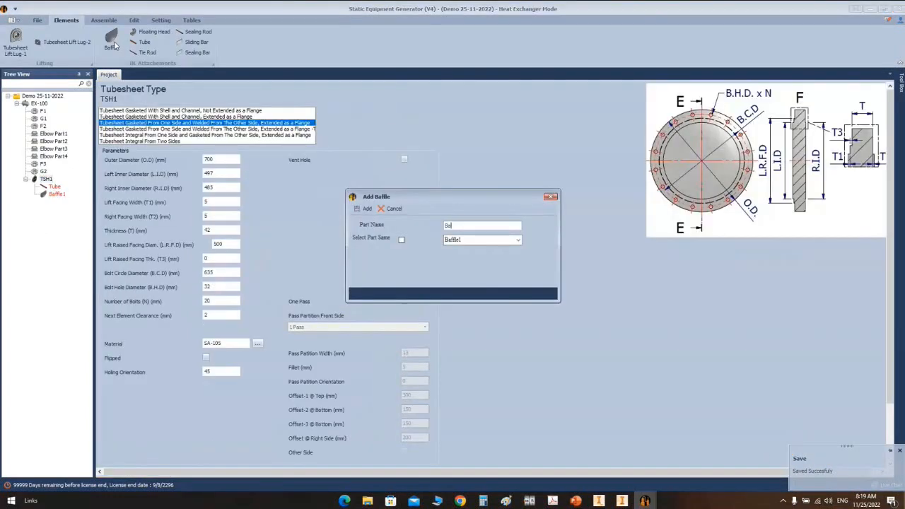
{"action": "type", "text": "ffle-2"}
{"action": "left_click", "coordinate": [402, 239]}
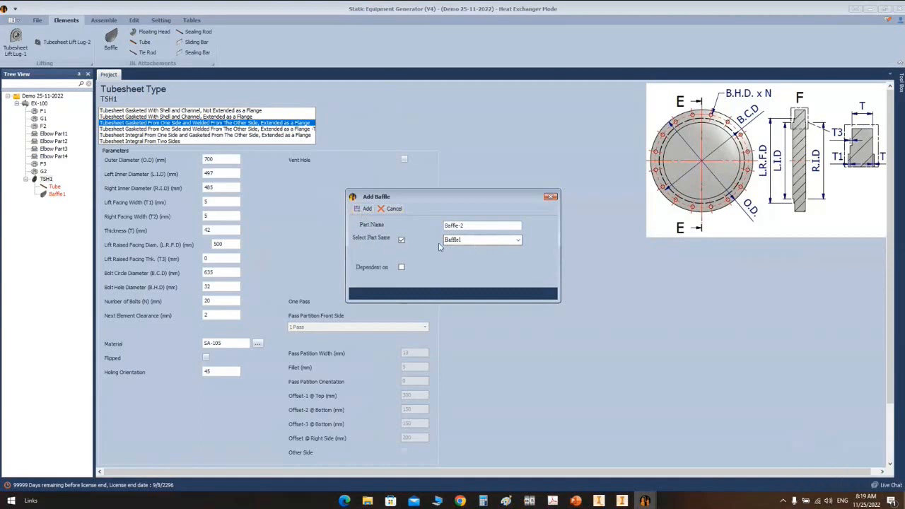
{"action": "left_click", "coordinate": [365, 209]}
{"action": "left_click", "coordinate": [62, 203]}
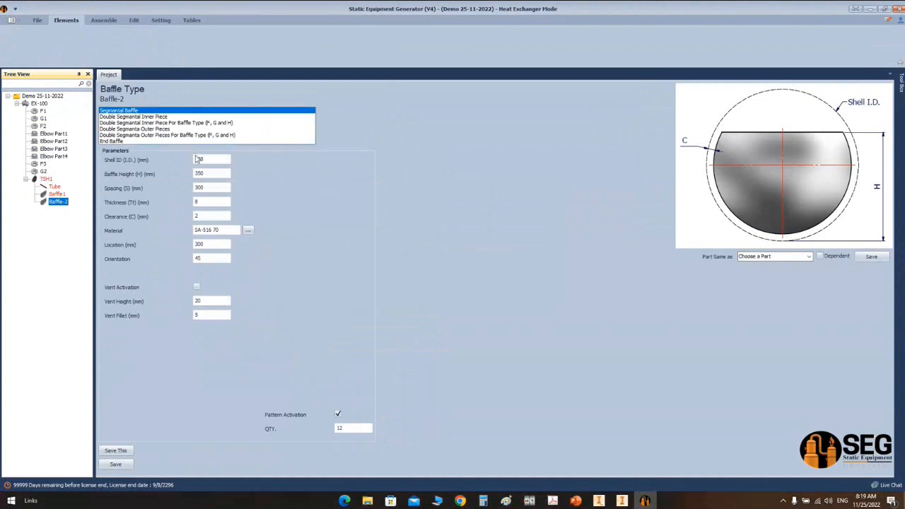
Step: Deactivate Baffle-2's vent, set its orientation to 225 and its pattern quantity to 11, and save the baffle
{"action": "left_click", "coordinate": [197, 287]}
{"action": "left_click", "coordinate": [198, 288]}
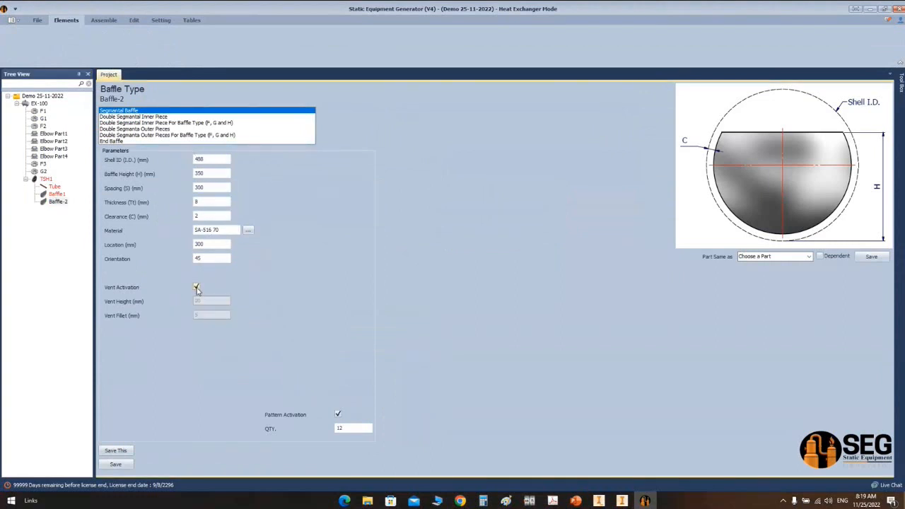
{"action": "left_click_drag", "start_coordinate": [210, 259], "coordinate": [179, 269]}
{"action": "type", "text": "225"}
{"action": "left_click", "coordinate": [346, 429]}
{"action": "key", "text": "BackSpace"}
{"action": "type", "text": "1"}
{"action": "left_click", "coordinate": [116, 464]}
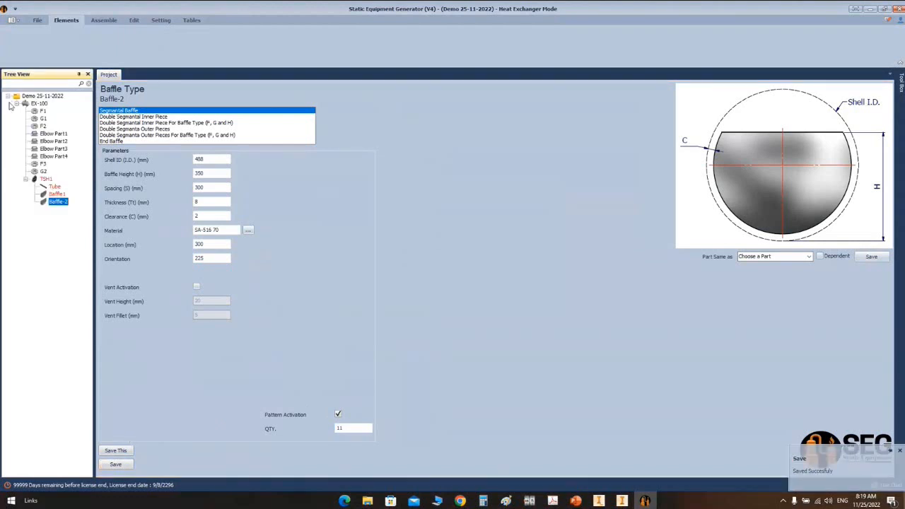
Step: Build the EX-100 assembly, switch to Inventor and inspect the positions of the two baffle sets along the tube
{"action": "left_click", "coordinate": [103, 20]}
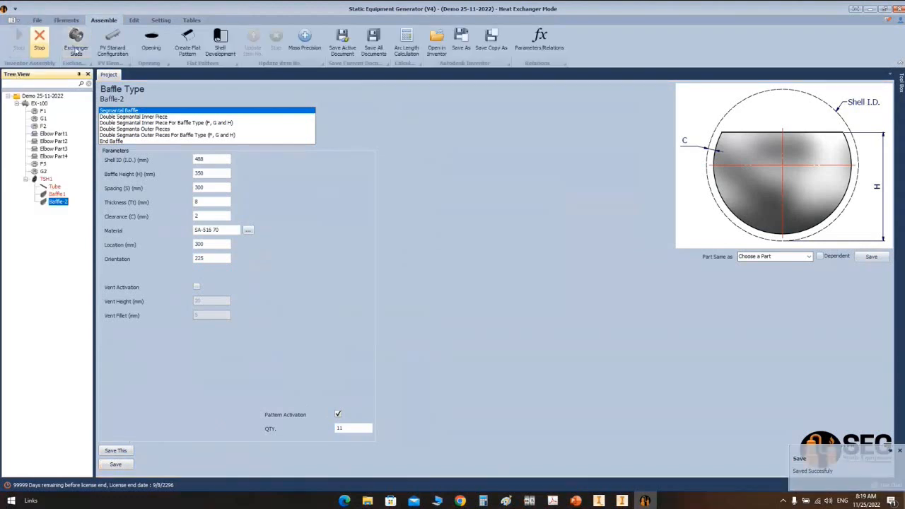
{"action": "left_click", "coordinate": [601, 501]}
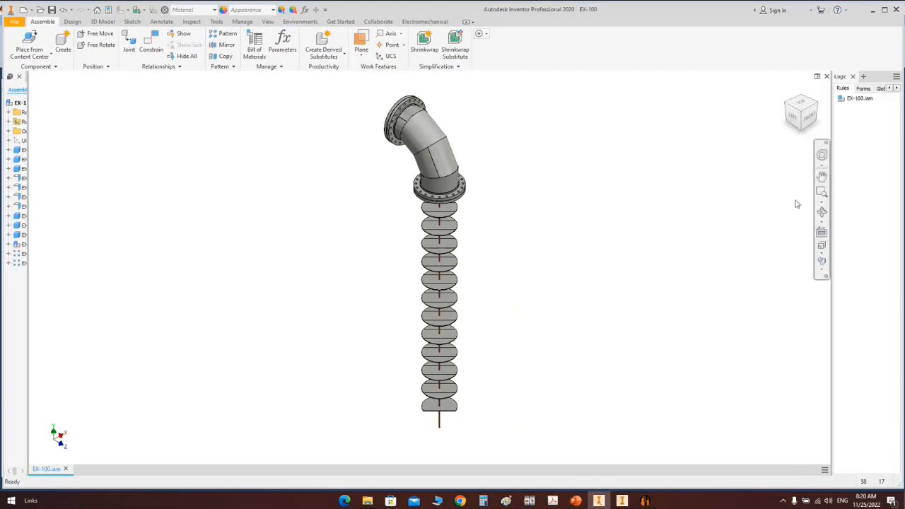
{"action": "left_click", "coordinate": [792, 117]}
{"action": "scroll", "coordinate": [444, 247], "scroll_direction": "down", "scroll_amount": 6}
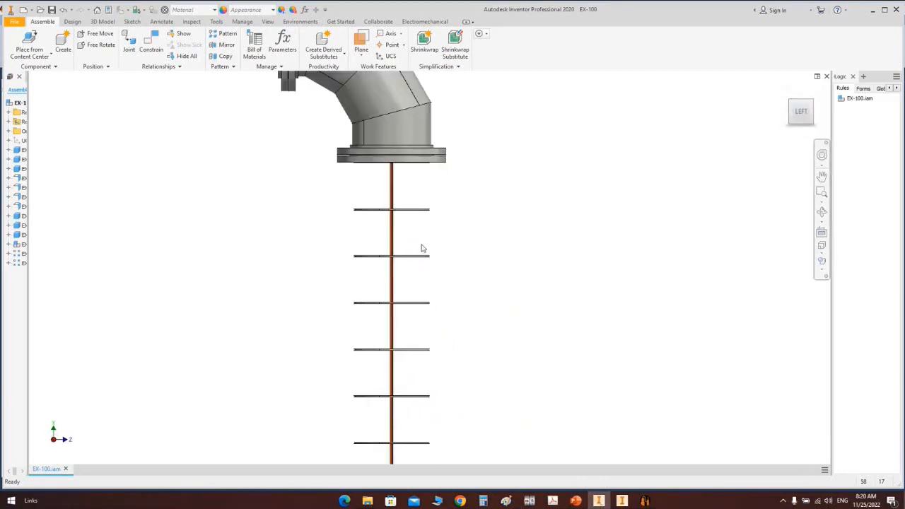
{"action": "left_click", "coordinate": [822, 212]}
{"action": "left_click_drag", "start_coordinate": [469, 262], "coordinate": [397, 288]}
{"action": "scroll", "coordinate": [416, 222], "scroll_direction": "down", "scroll_amount": 2}
{"action": "scroll", "coordinate": [414, 205], "scroll_direction": "down", "scroll_amount": 4}
{"action": "middle_click_drag", "start_coordinate": [434, 233], "coordinate": [490, 268]}
{"action": "right_click", "coordinate": [505, 222]}
{"action": "left_click", "coordinate": [535, 224]}
Step: Switch back to Static Equipment Generator, set Baffle-2's location to 450 mm and save it
{"action": "left_click", "coordinate": [646, 502]}
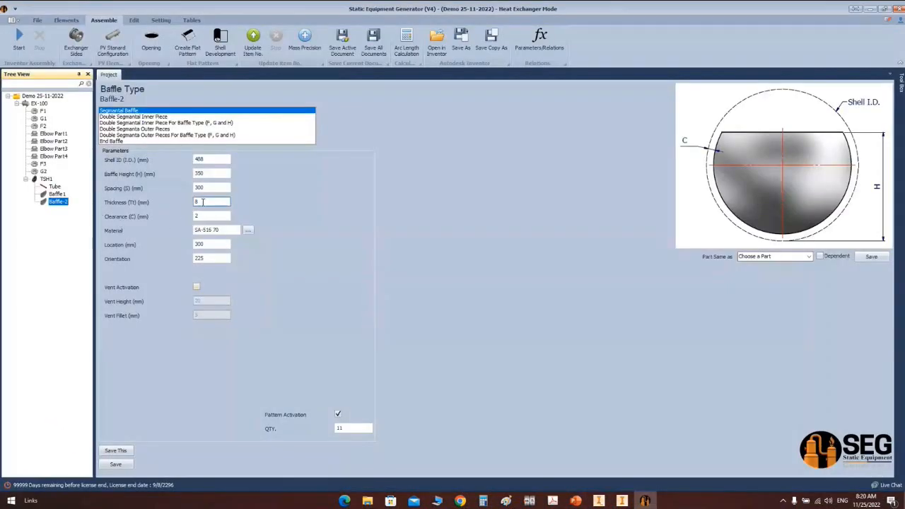
{"action": "left_click", "coordinate": [212, 245]}
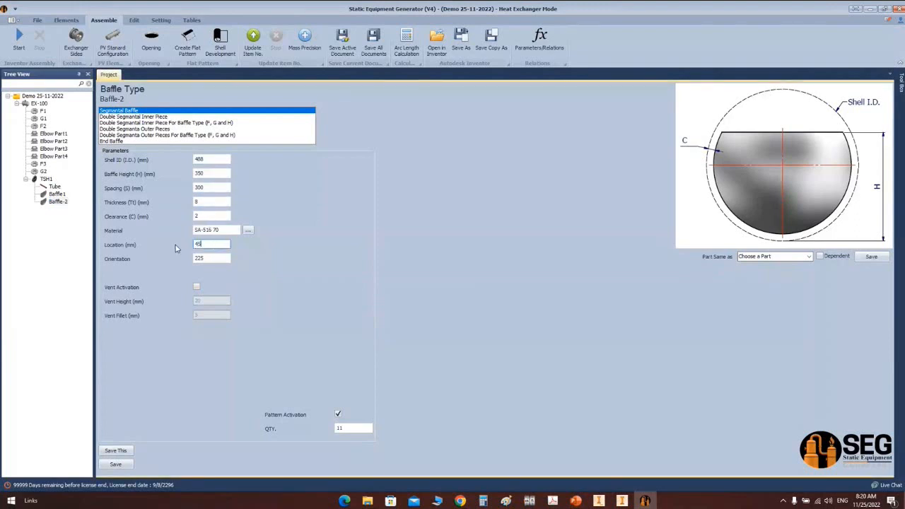
{"action": "type", "text": "450"}
{"action": "left_click", "coordinate": [115, 464]}
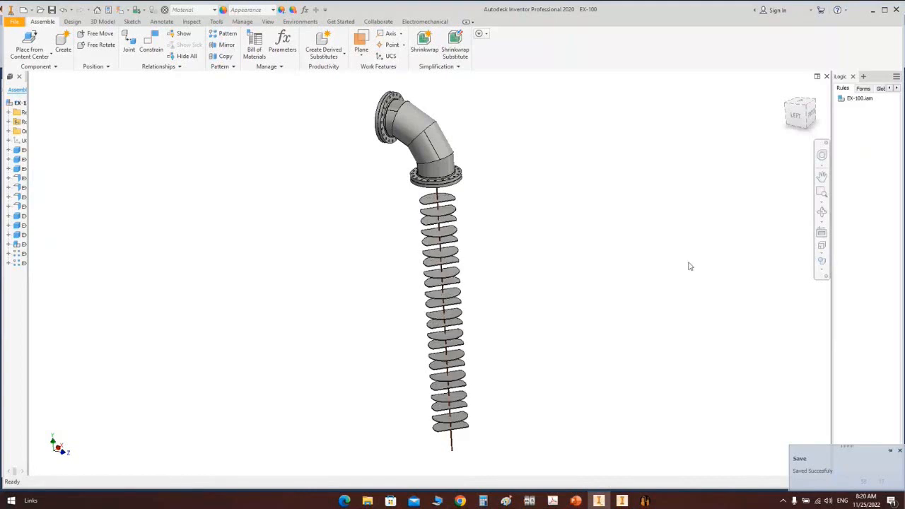
Step: Examine the alternating baffles along the tube from several angles in the updated EX-100 assembly in Inventor
{"action": "left_click", "coordinate": [822, 212]}
{"action": "left_click_drag", "start_coordinate": [408, 336], "coordinate": [425, 273]}
{"action": "scroll", "coordinate": [463, 166], "scroll_direction": "up", "scroll_amount": 3}
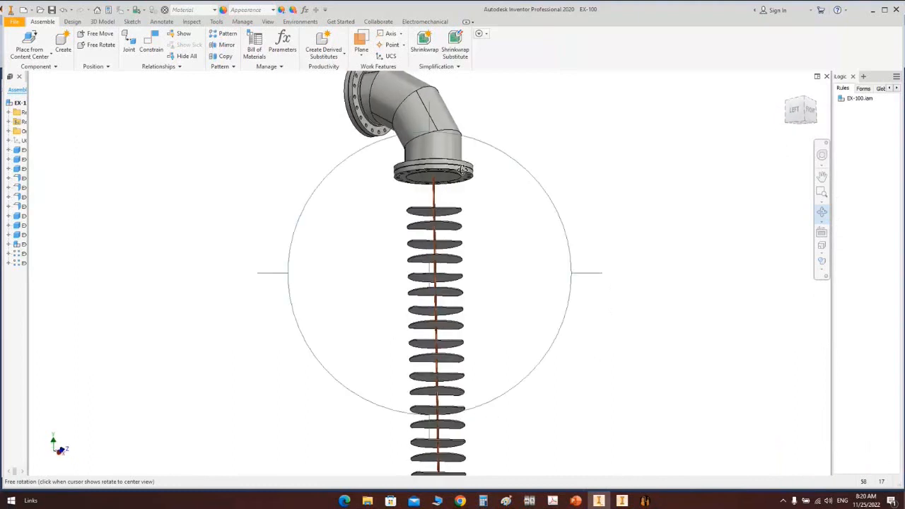
{"action": "scroll", "coordinate": [452, 198], "scroll_direction": "up", "scroll_amount": 3}
{"action": "scroll", "coordinate": [467, 141], "scroll_direction": "down", "scroll_amount": 5}
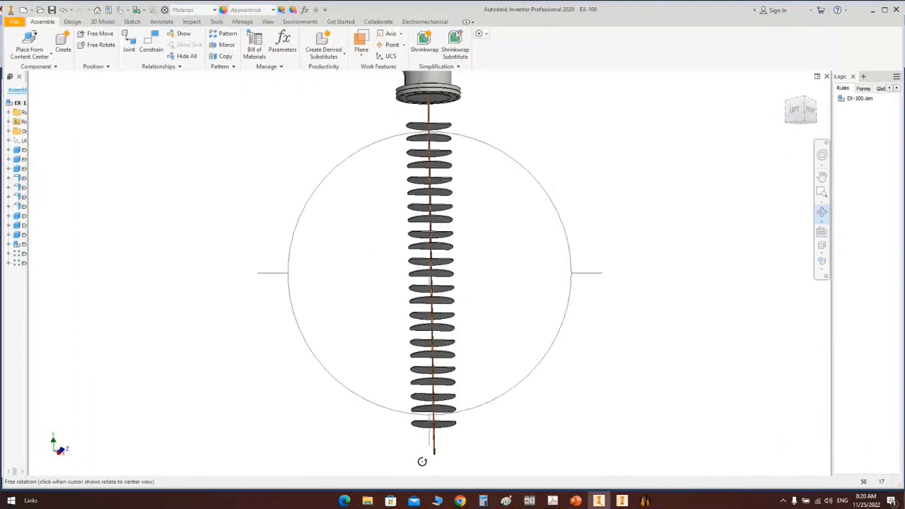
{"action": "middle_click_drag", "start_coordinate": [502, 242], "coordinate": [507, 293]}
{"action": "right_click", "coordinate": [507, 292]}
{"action": "left_click", "coordinate": [461, 289]}
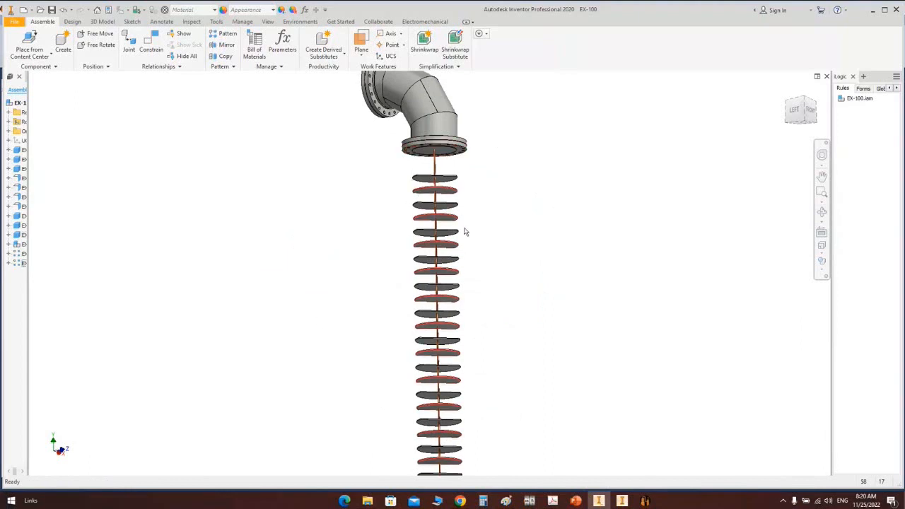
Step: Open the reference assembly TBA in Inventor, end its section view and examine the shell below the upper flanges from the side
{"action": "left_click", "coordinate": [644, 500]}
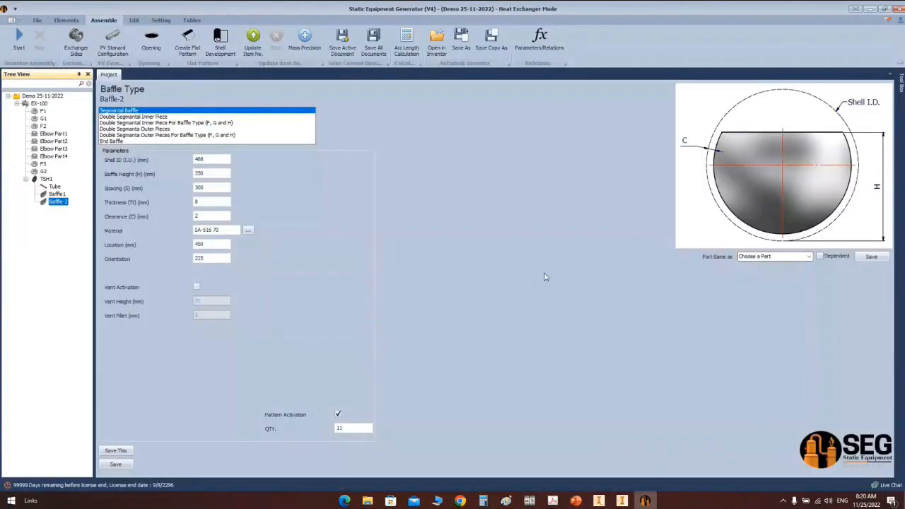
{"action": "left_click", "coordinate": [47, 180]}
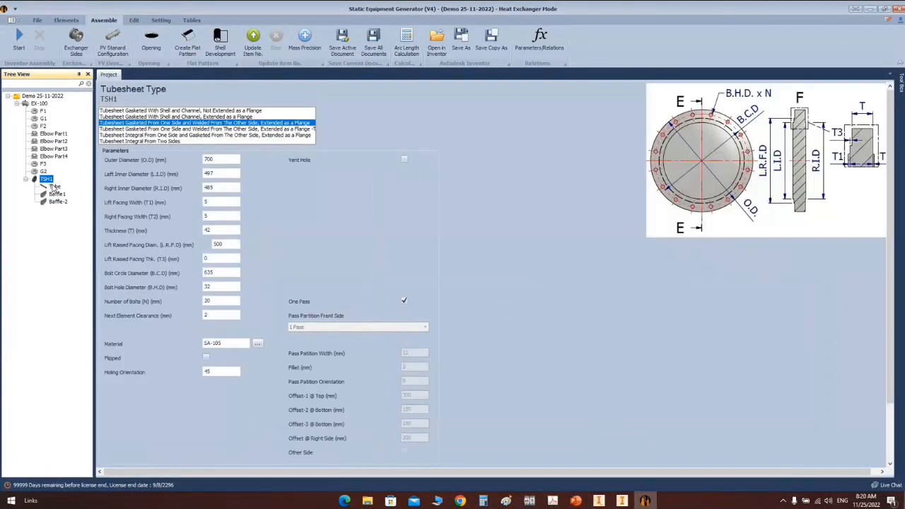
{"action": "left_click", "coordinate": [66, 19]}
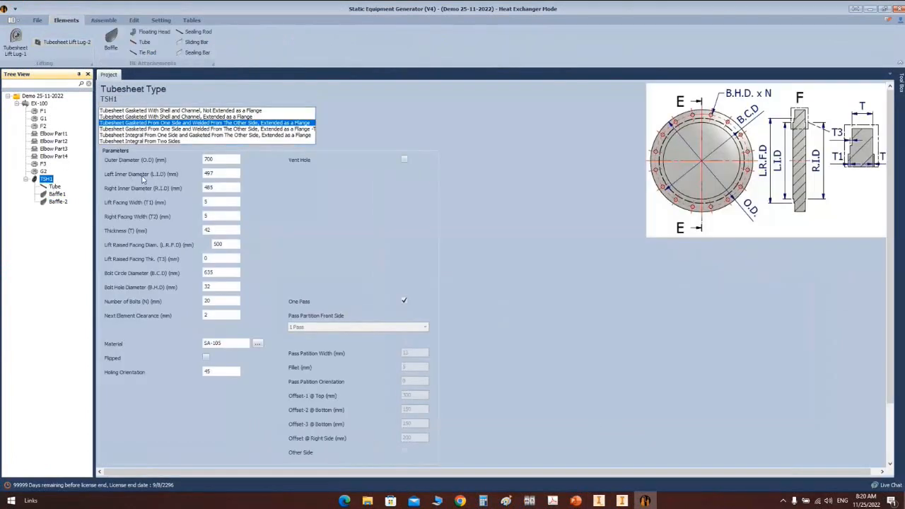
{"action": "left_click", "coordinate": [622, 501]}
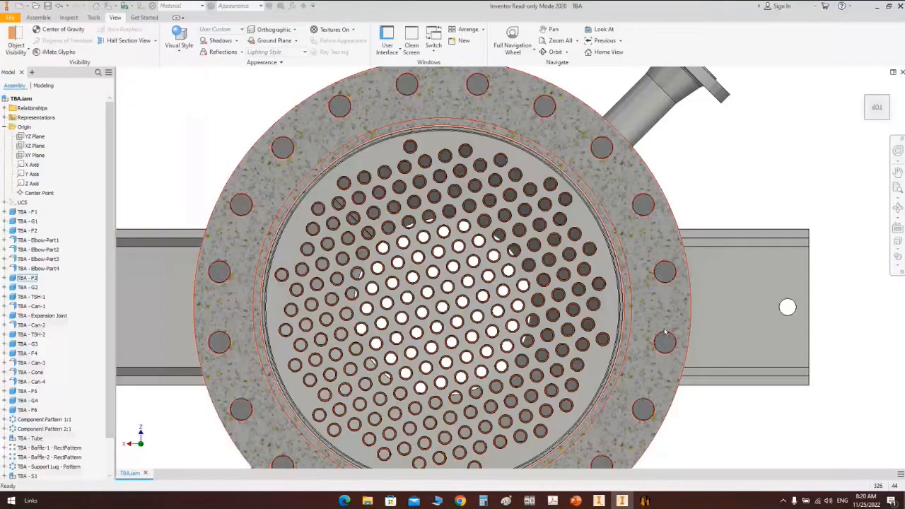
{"action": "scroll", "coordinate": [664, 332], "scroll_direction": "down", "scroll_amount": 5}
{"action": "left_click", "coordinate": [154, 41]}
{"action": "left_click", "coordinate": [134, 113]}
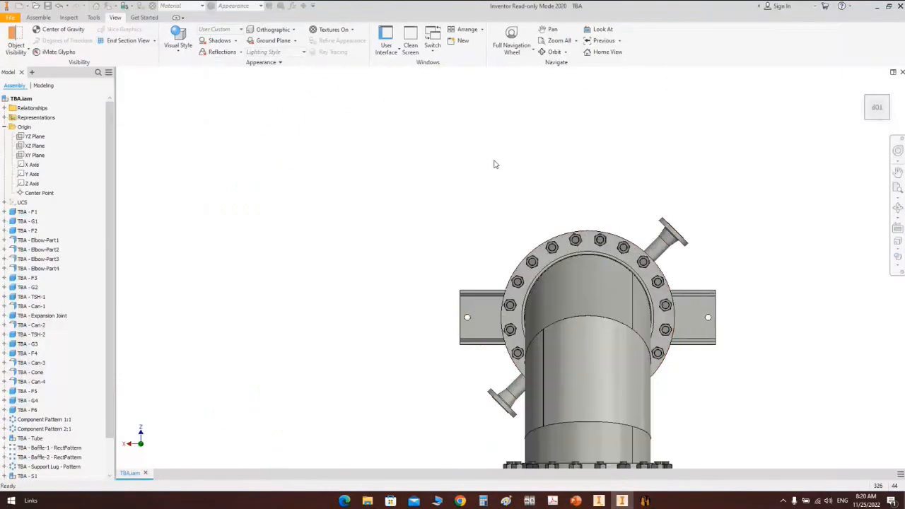
{"action": "left_click", "coordinate": [877, 113]}
{"action": "left_click", "coordinate": [877, 128]}
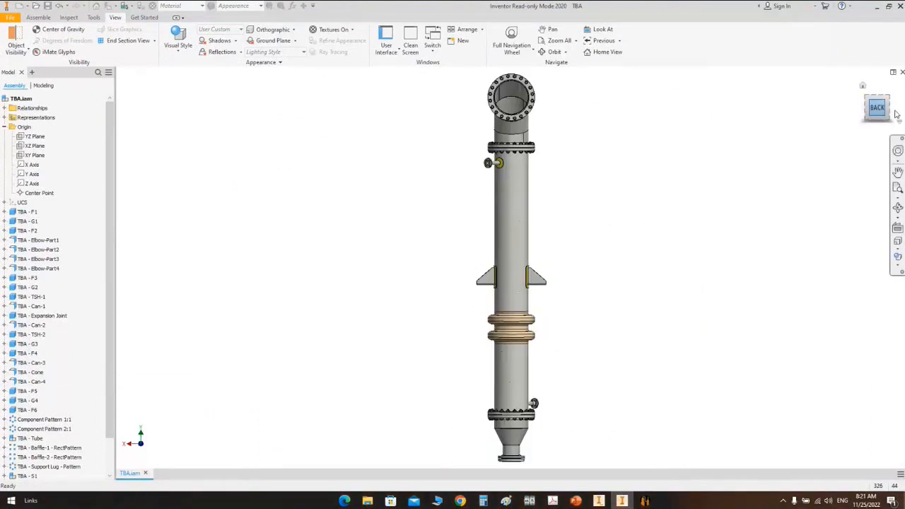
{"action": "scroll", "coordinate": [534, 157], "scroll_direction": "up", "scroll_amount": 8}
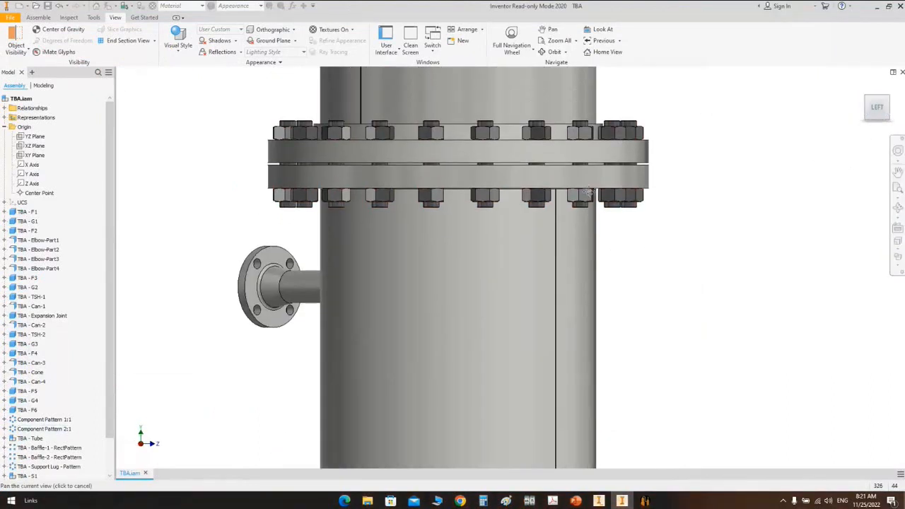
Step: Return to Static Equipment Generator, add a shell named Can-1 to EX-100 and open its parameters
{"action": "left_click", "coordinate": [644, 501]}
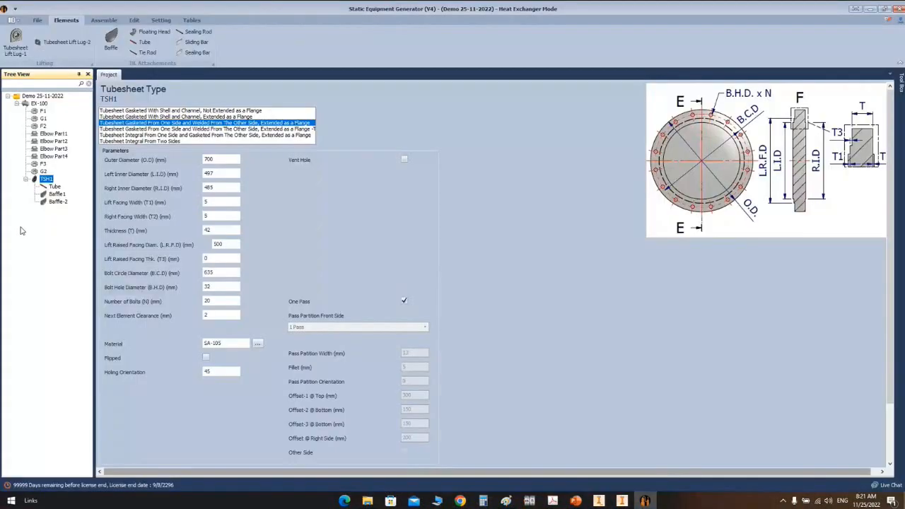
{"action": "left_click", "coordinate": [39, 103]}
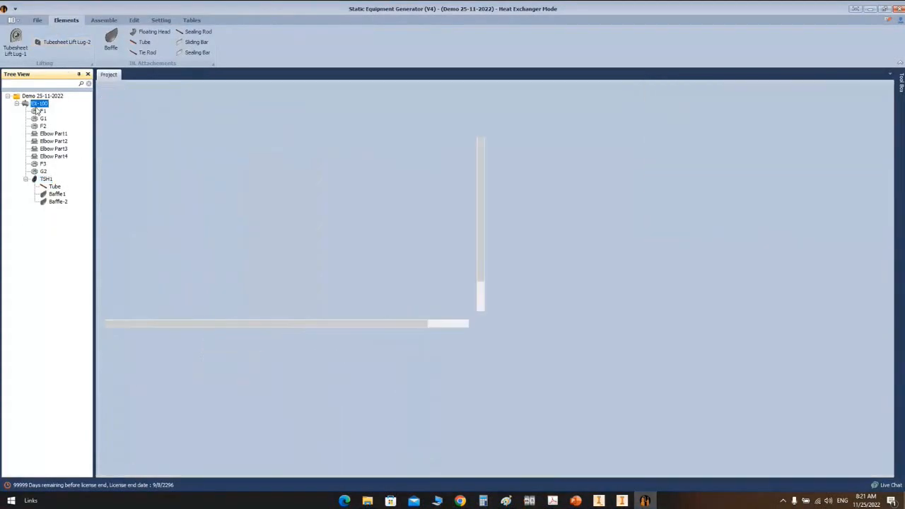
{"action": "left_click", "coordinate": [46, 39]}
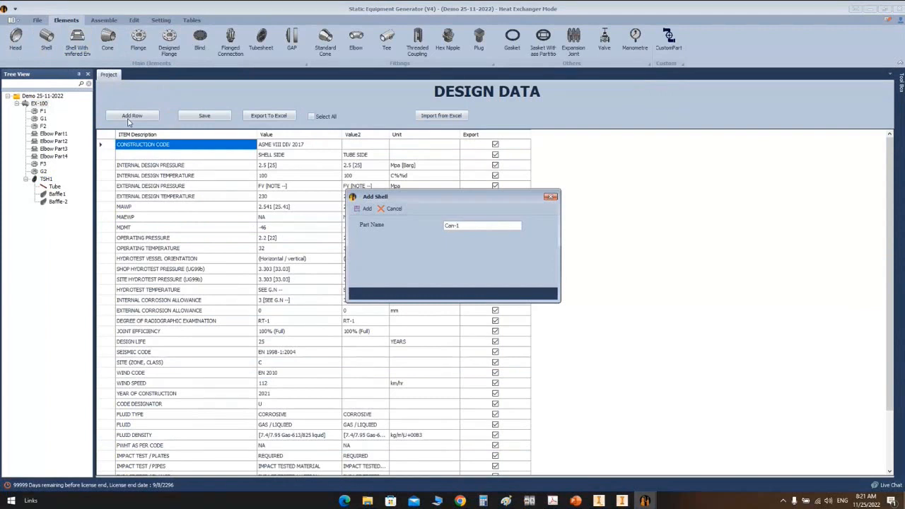
{"action": "left_click", "coordinate": [367, 209]}
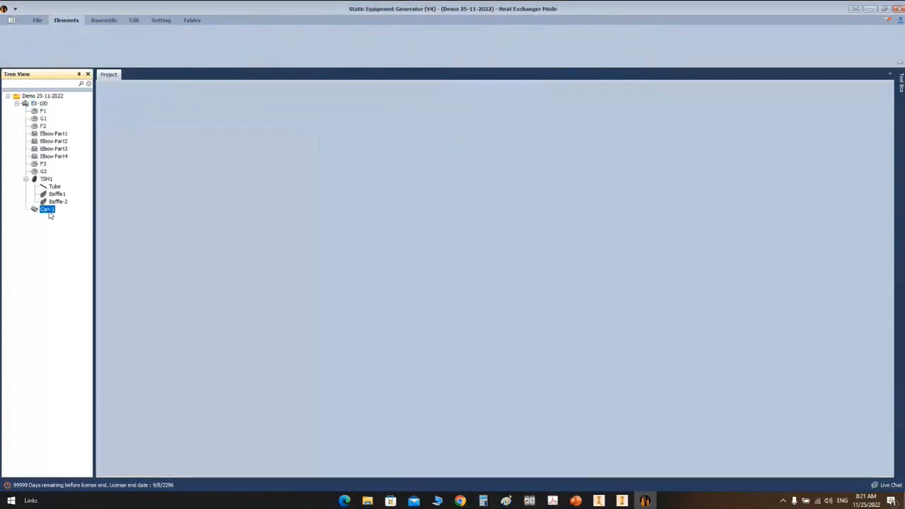
{"action": "left_click", "coordinate": [48, 211]}
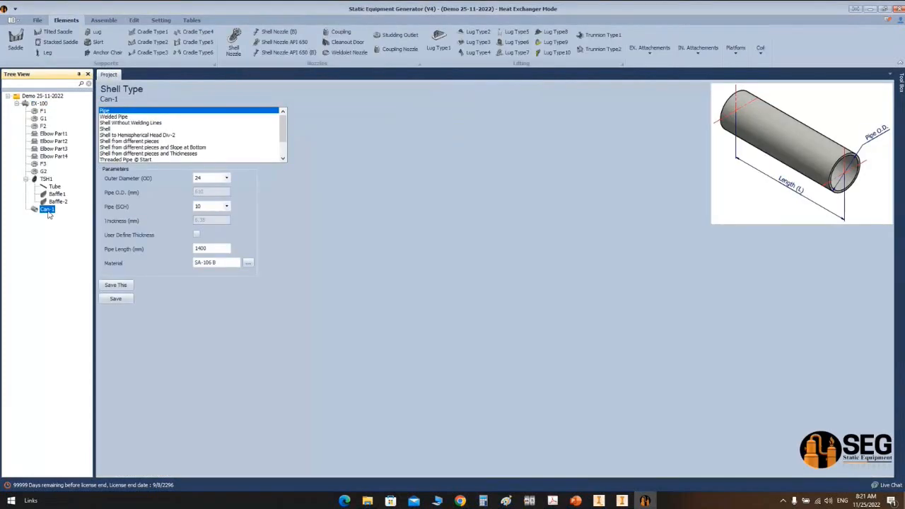
{"action": "left_click", "coordinate": [111, 118]}
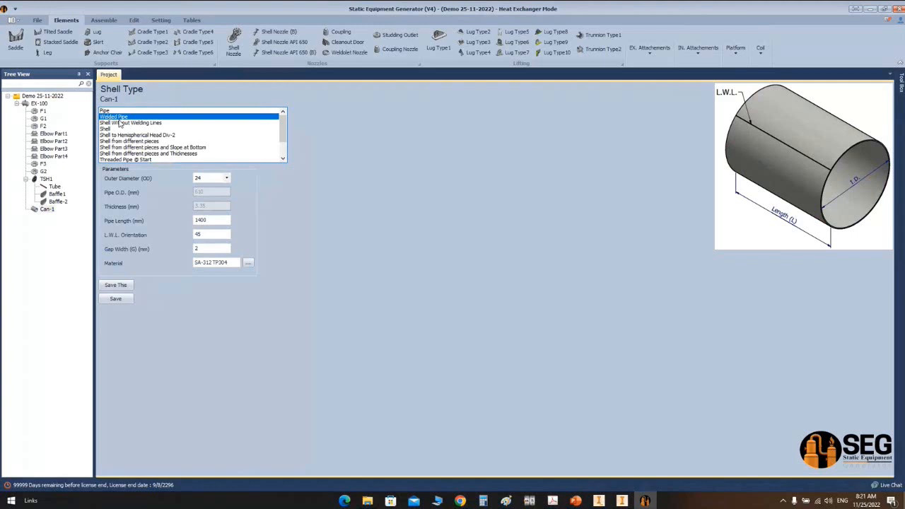
{"action": "left_click", "coordinate": [226, 178]}
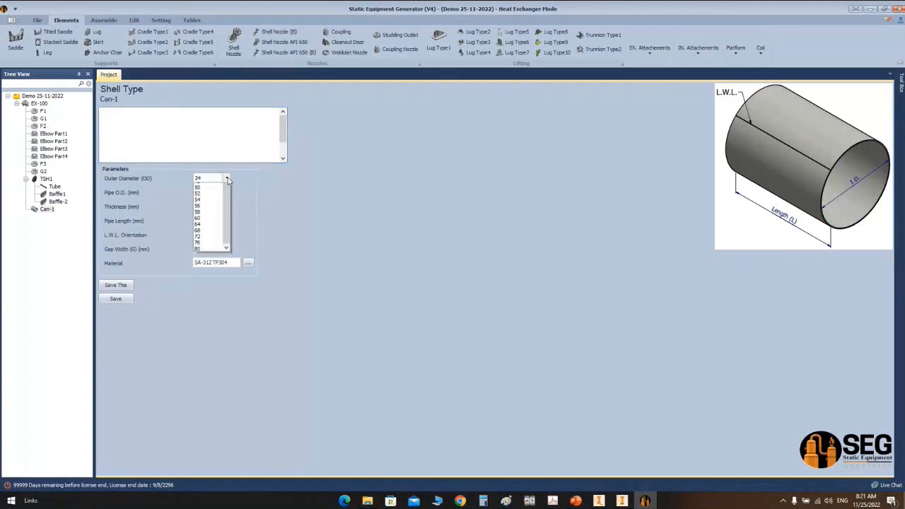
{"action": "left_click", "coordinate": [328, 208]}
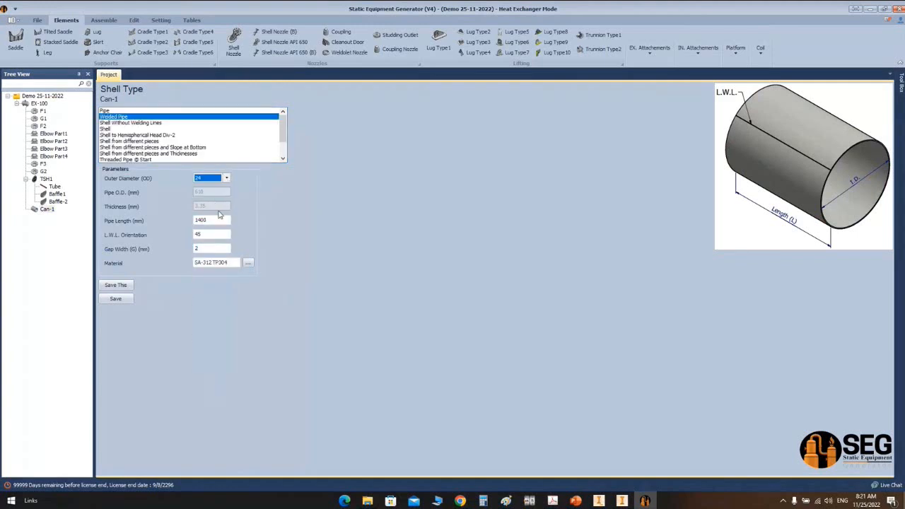
{"action": "left_click", "coordinate": [136, 123]}
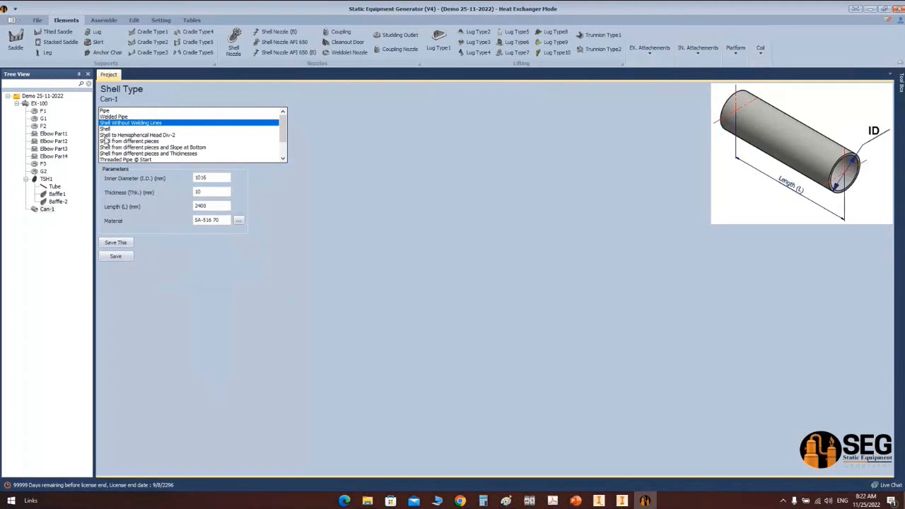
Step: Set Can-1's type to Shell with an inner diameter of 488 mm, keep the other defaults, and save it
{"action": "left_click", "coordinate": [111, 128]}
{"action": "left_click_drag", "start_coordinate": [217, 184], "coordinate": [177, 184]}
{"action": "type", "text": "488"}
{"action": "key", "text": "Tab"}
{"action": "key", "text": "Tab"}
{"action": "key", "text": "Tab"}
{"action": "key", "text": "Tab"}
{"action": "key", "text": "Tab"}
{"action": "key", "text": "Tab"}
{"action": "left_click", "coordinate": [119, 317]}
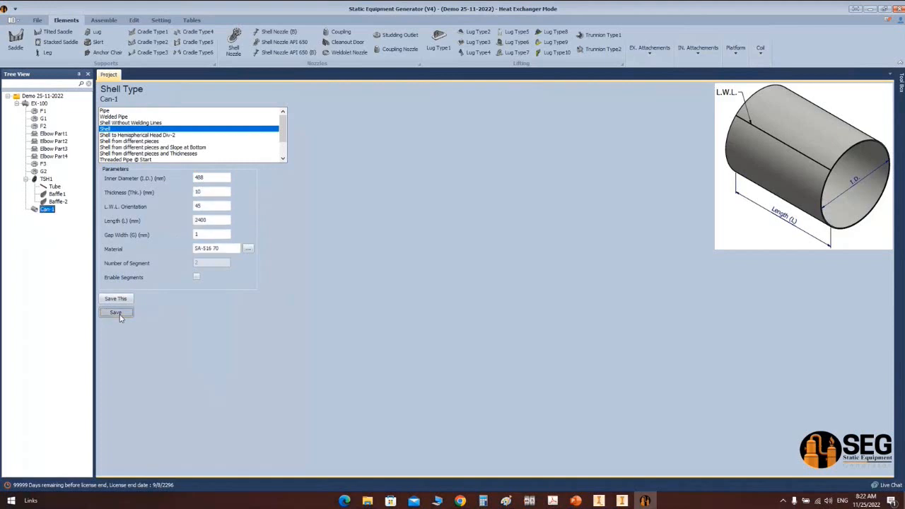
Step: Build the assembly with Can-1 and check the order of shell and expansion joint on the reference model TBA
{"action": "left_click", "coordinate": [103, 20]}
{"action": "left_click", "coordinate": [18, 42]}
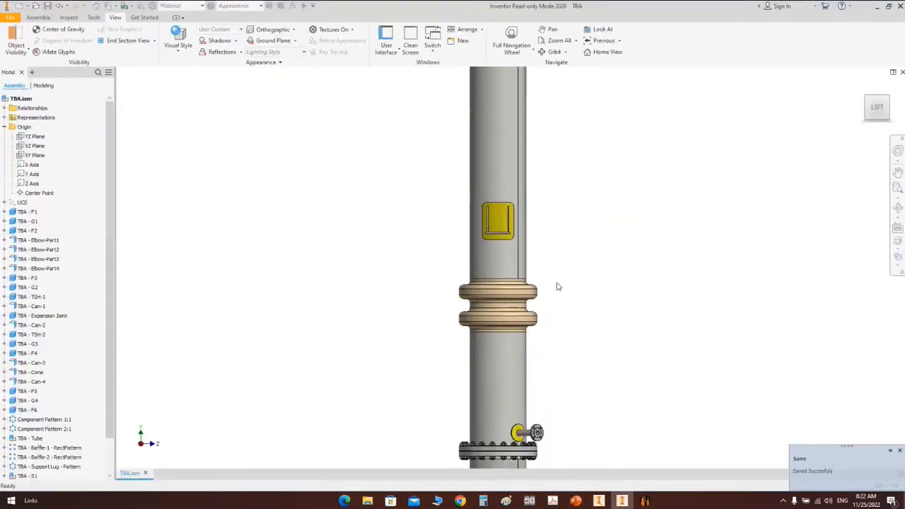
{"action": "left_click_drag", "start_coordinate": [347, 239], "coordinate": [611, 368]}
{"action": "scroll", "coordinate": [653, 386], "scroll_direction": "down", "scroll_amount": 5}
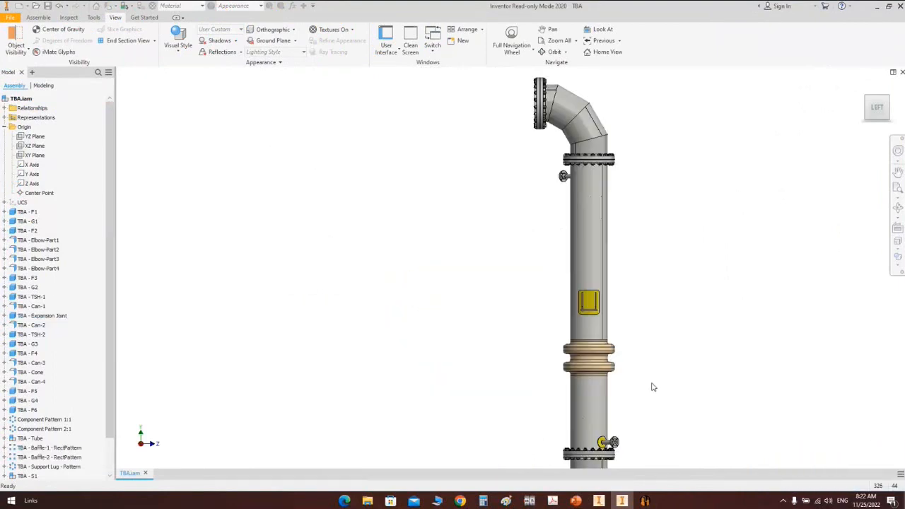
Step: Switch back to Static Equipment Generator, add an expansion joint named Expansion Joint to EX-100 and choose Expansion Joint Type-C
{"action": "left_click", "coordinate": [646, 501]}
{"action": "left_click", "coordinate": [39, 104]}
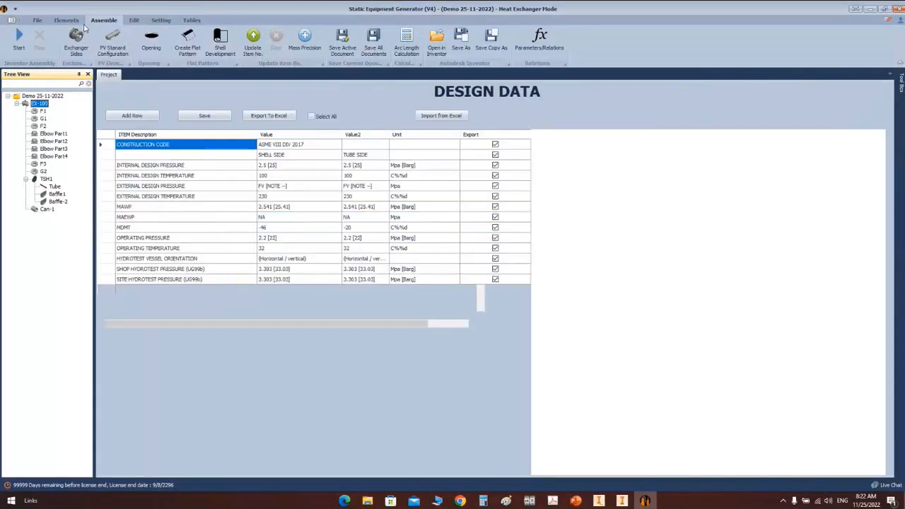
{"action": "left_click", "coordinate": [71, 21]}
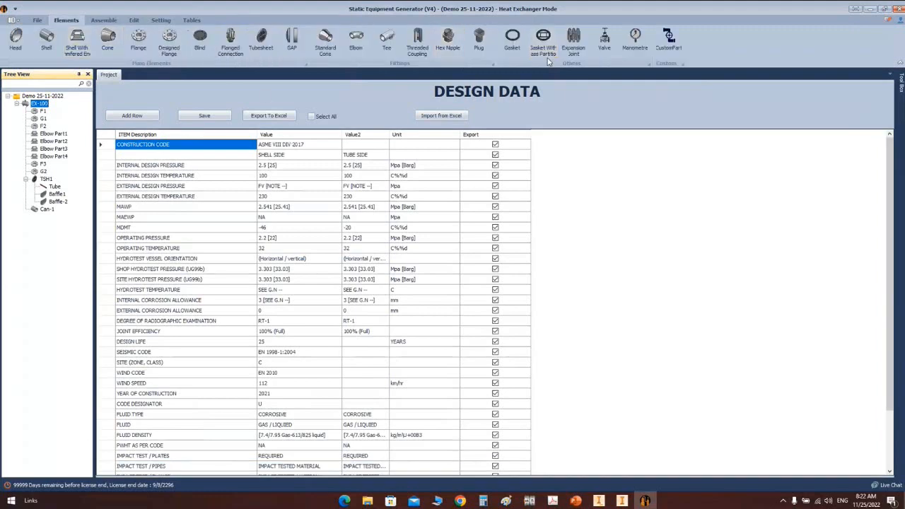
{"action": "left_click", "coordinate": [576, 40]}
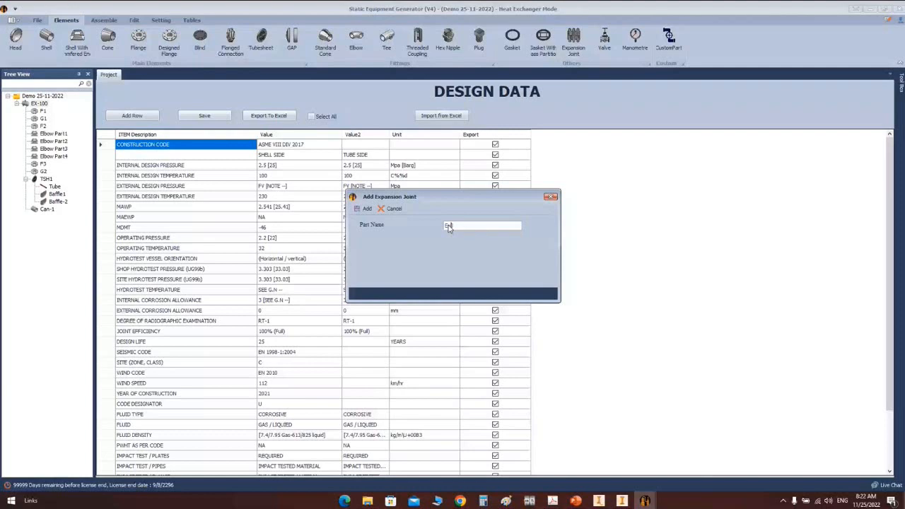
{"action": "key", "text": "Return"}
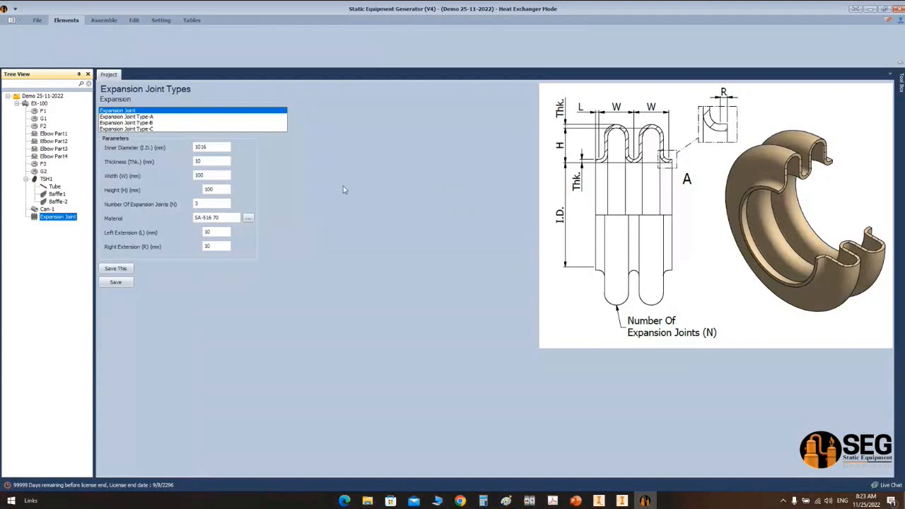
{"action": "left_click", "coordinate": [144, 130]}
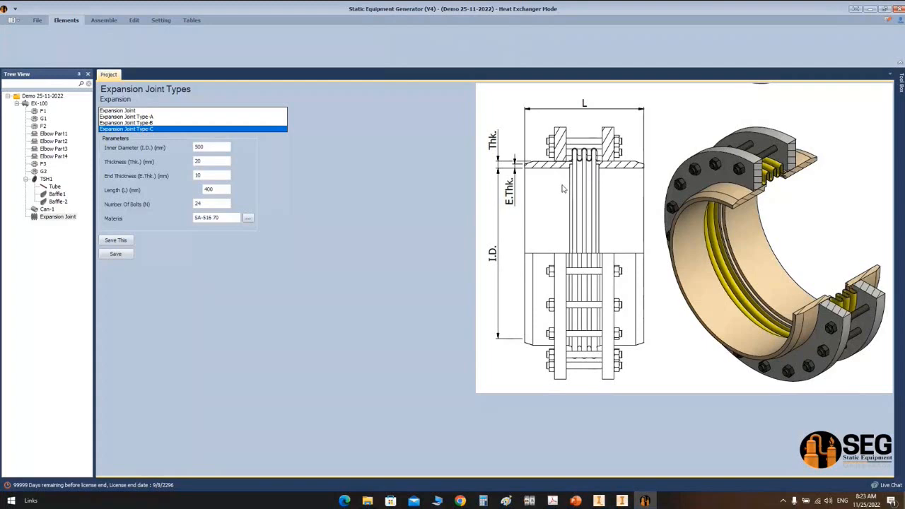
Step: Compare the remaining expansion joint types and choose Expansion Joint Type-B for the new part
{"action": "left_click", "coordinate": [127, 110]}
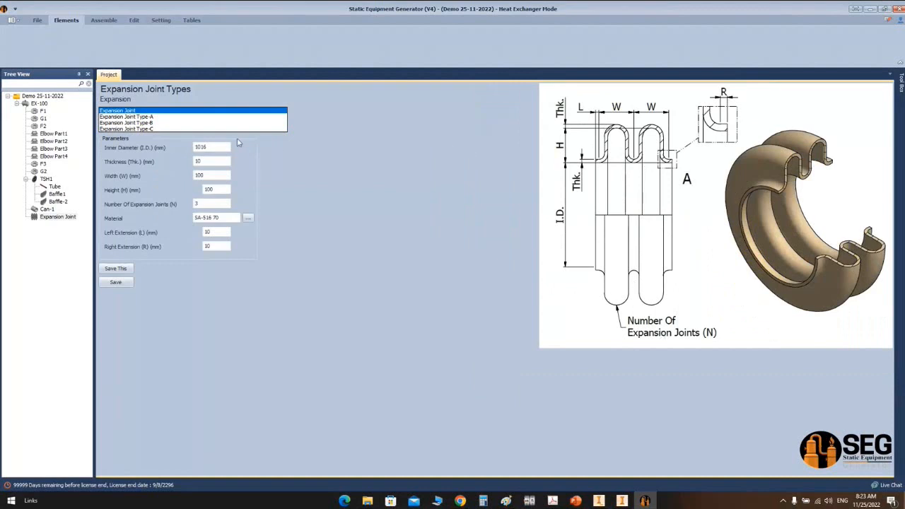
{"action": "left_click", "coordinate": [149, 123]}
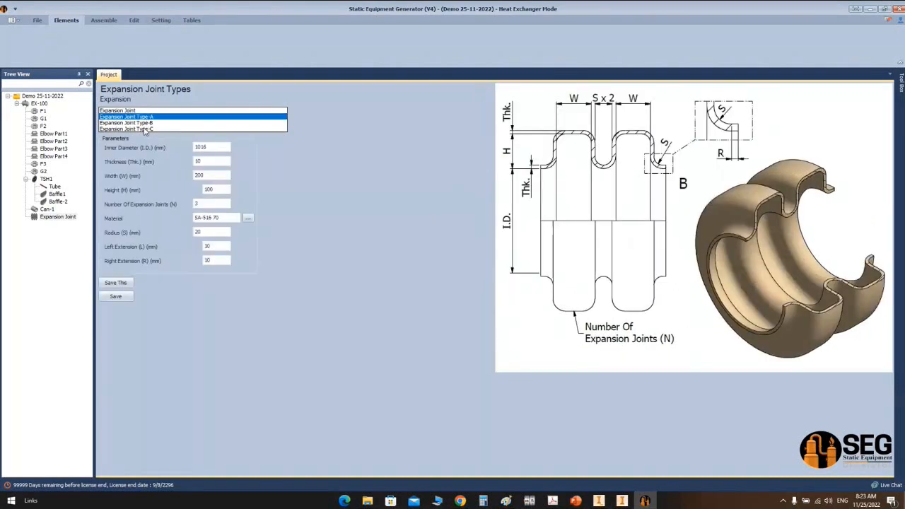
{"action": "left_click", "coordinate": [144, 129]}
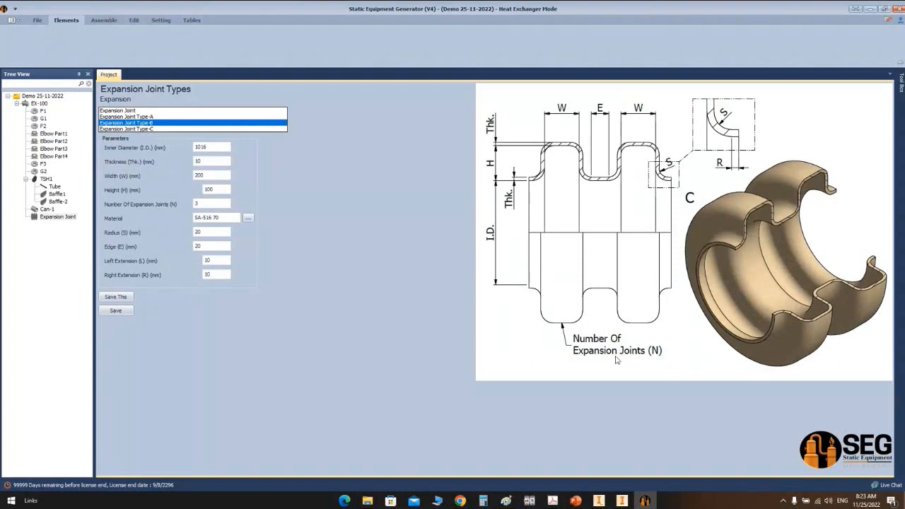
Step: Set the expansion joint's inner diameter to 488 mm, width to 110 mm and height to 96 mm
{"action": "double_click", "coordinate": [208, 203]}
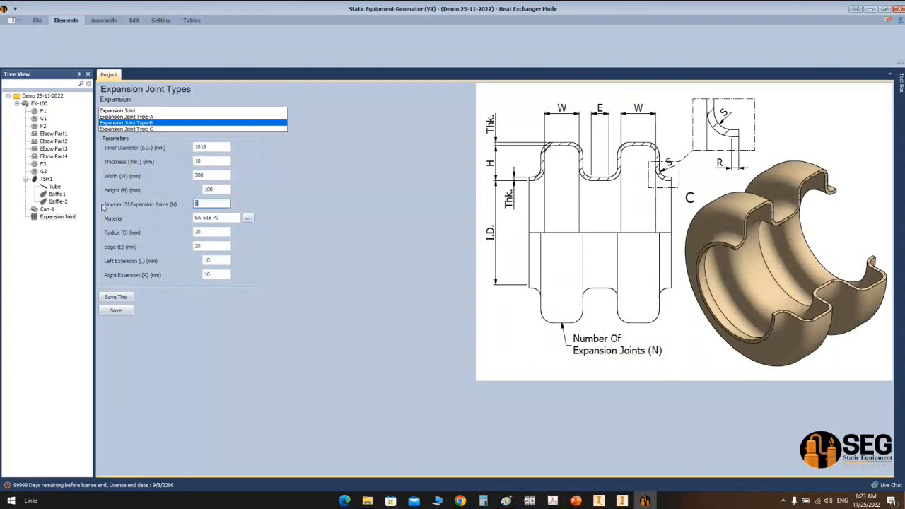
{"action": "double_click", "coordinate": [220, 148]}
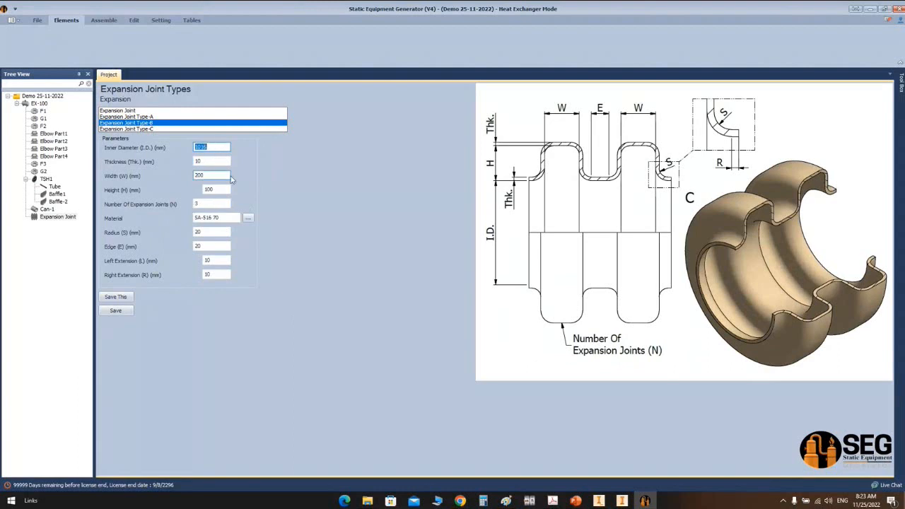
{"action": "type", "text": "488"}
{"action": "key", "text": "Tab"}
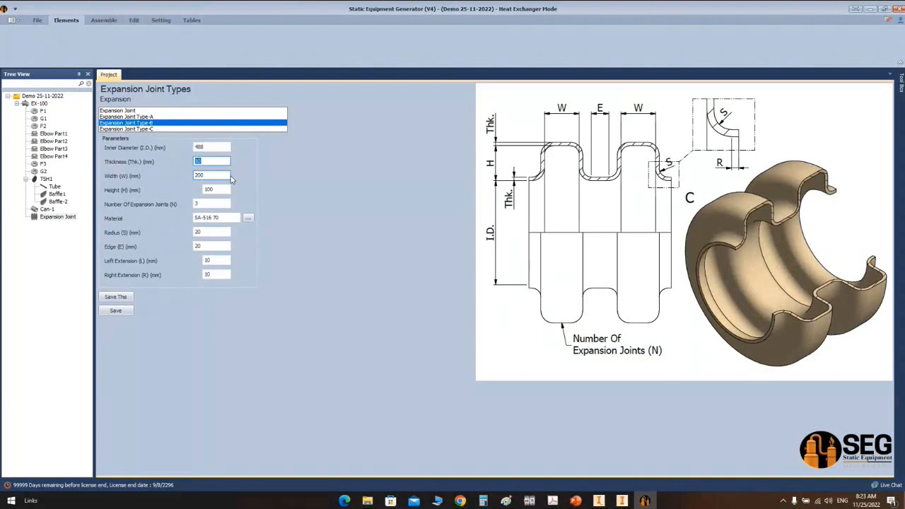
{"action": "key", "text": "Tab"}
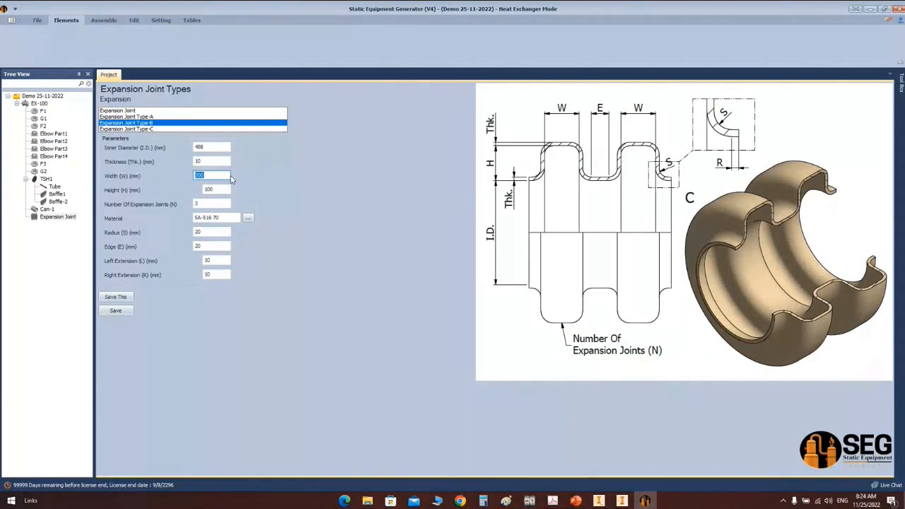
{"action": "type", "text": "110"}
{"action": "key", "text": "Tab"}
{"action": "type", "text": "96"}
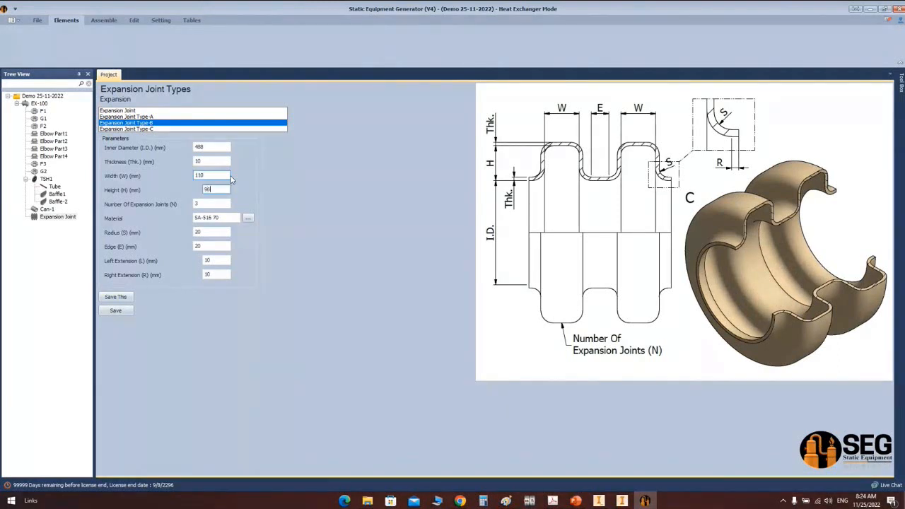
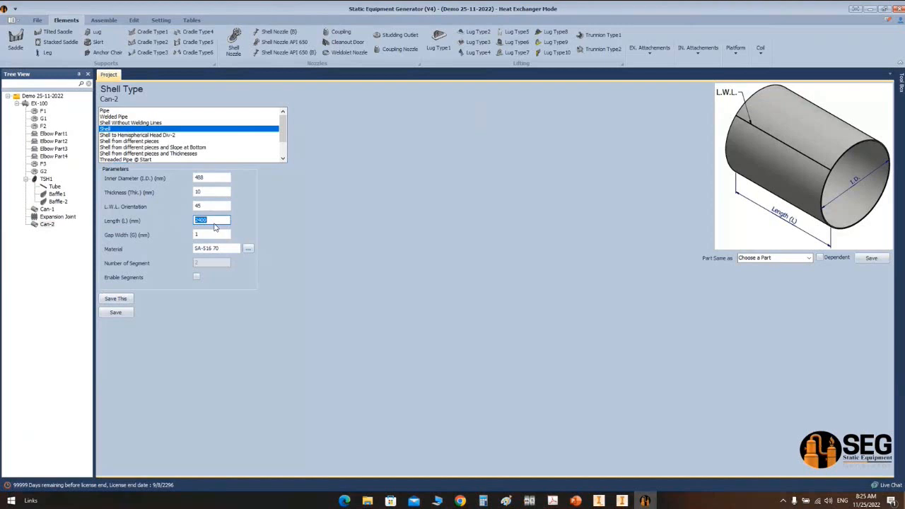
Step: Set Can-2's L.W.L. orientation to 315 and its length to 1016 mm, and save the shell
{"action": "left_click", "coordinate": [219, 204]}
{"action": "left_click", "coordinate": [212, 220]}
{"action": "type", "text": "1016"}
{"action": "left_click", "coordinate": [119, 317]}
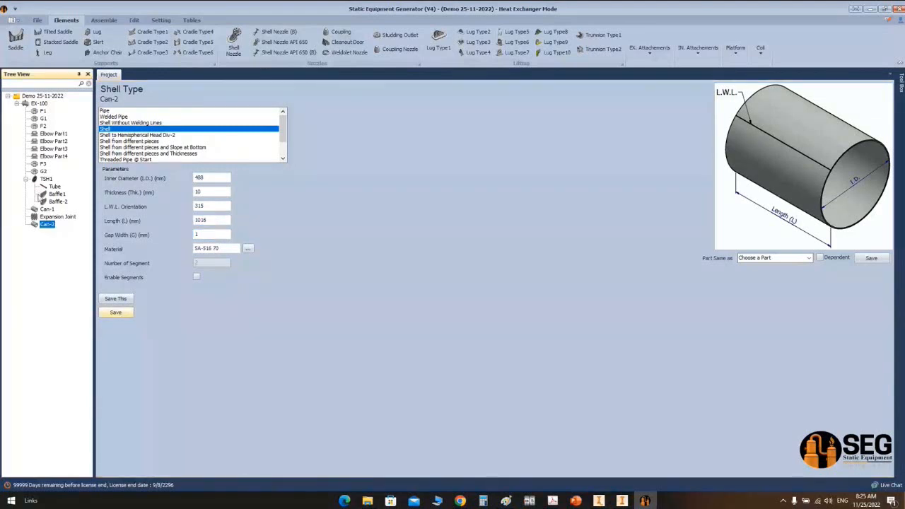
Step: Add a tubesheet named TSH-2 to EX-100, copying its parameters from TSH1 without making it dependent
{"action": "left_click", "coordinate": [39, 104]}
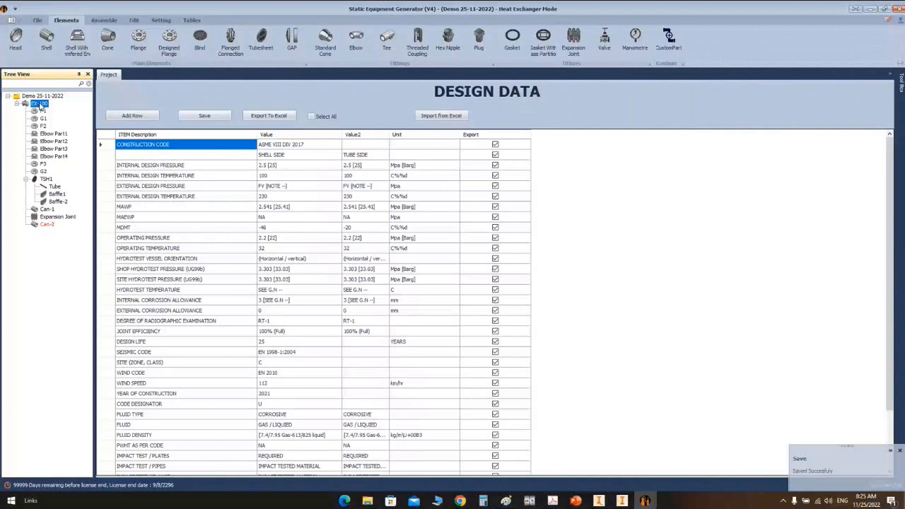
{"action": "left_click", "coordinate": [257, 40]}
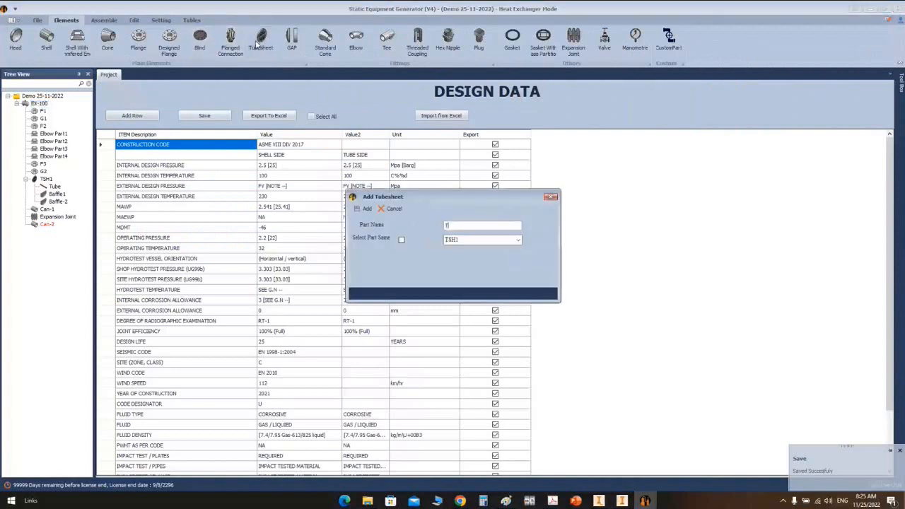
{"action": "type", "text": "TSH-2"}
{"action": "left_click", "coordinate": [401, 239]}
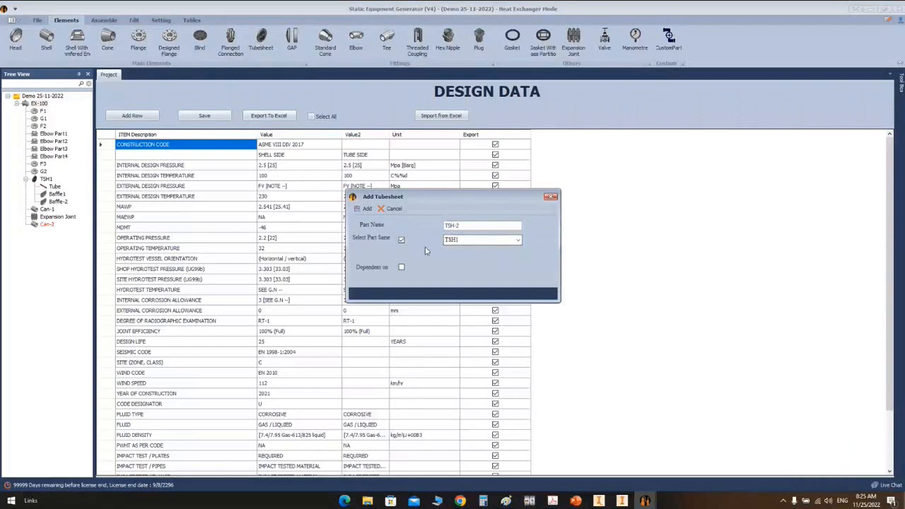
{"action": "left_click", "coordinate": [447, 241]}
{"action": "left_click", "coordinate": [365, 208]}
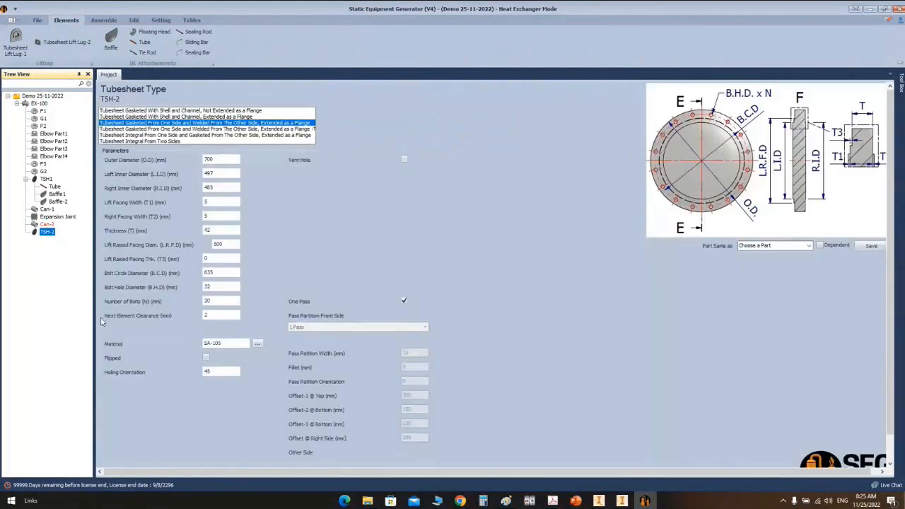
Step: Switch to Inventor, cut the EX-100 assembly with a half section view on the YZ plane, and widen the model browser
{"action": "left_click", "coordinate": [622, 501]}
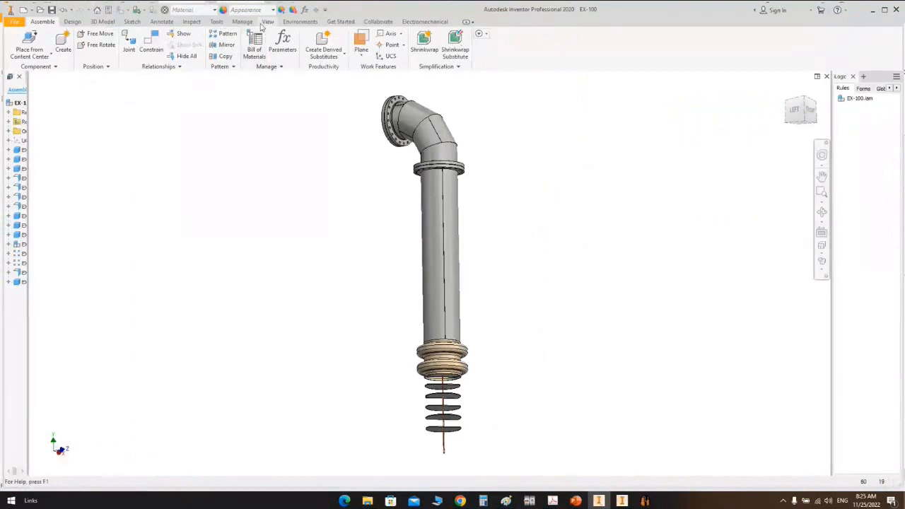
{"action": "left_click", "coordinate": [242, 22]}
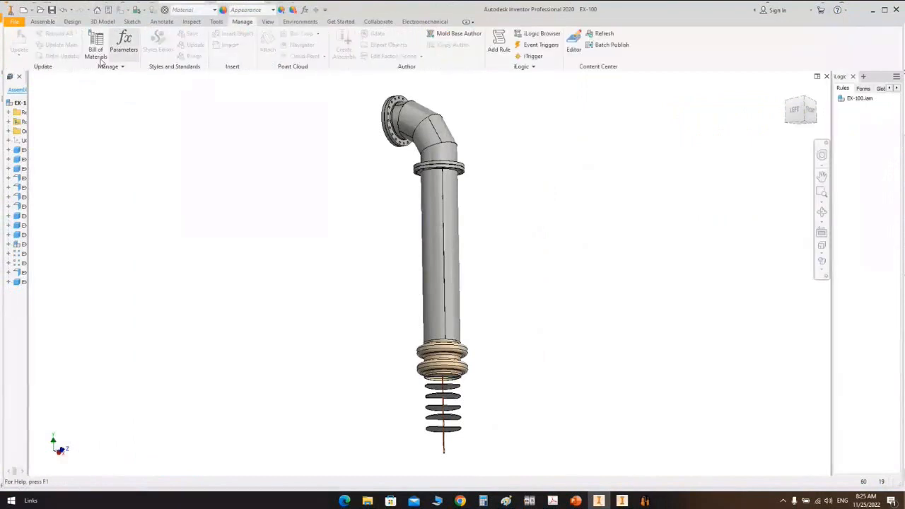
{"action": "left_click", "coordinate": [267, 21]}
{"action": "left_click", "coordinate": [159, 45]}
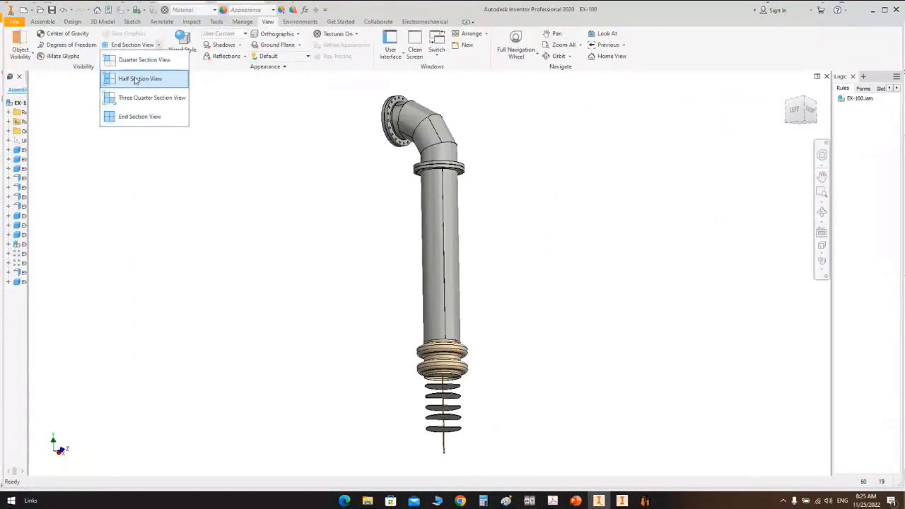
{"action": "left_click", "coordinate": [131, 77]}
{"action": "left_click", "coordinate": [9, 132]}
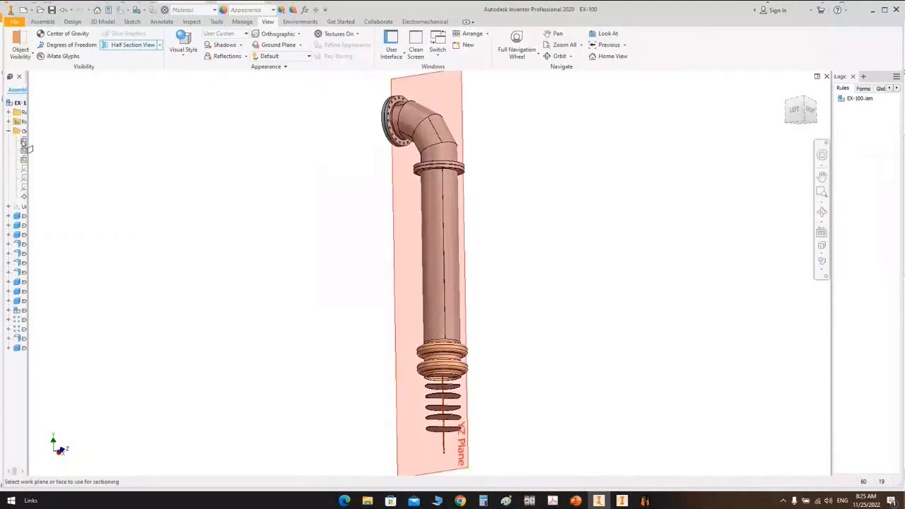
{"action": "left_click", "coordinate": [24, 142]}
{"action": "left_click", "coordinate": [481, 303]}
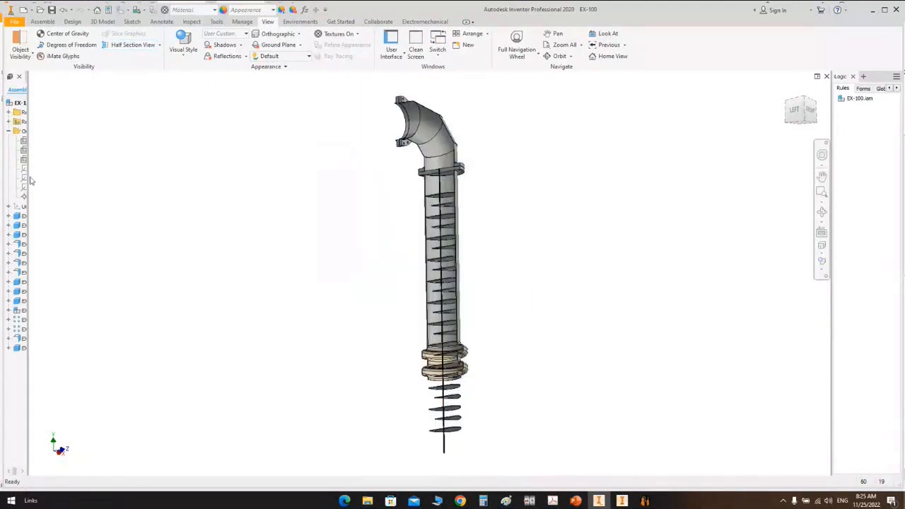
{"action": "left_click_drag", "start_coordinate": [28, 177], "coordinate": [104, 179]}
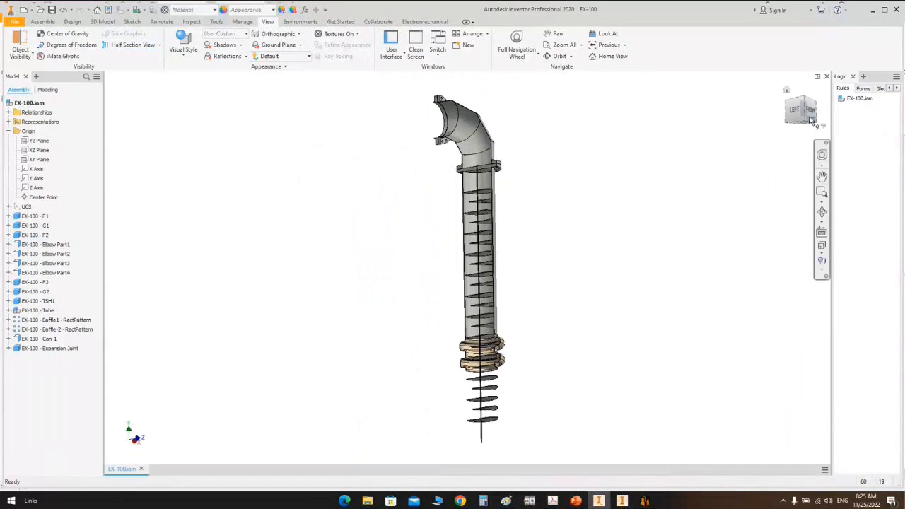
Step: Examine the sectioned joint between flange F3, tubesheet TSH1 and shell Can-1 in the left view
{"action": "left_click", "coordinate": [795, 110]}
{"action": "scroll", "coordinate": [487, 245], "scroll_direction": "up", "scroll_amount": 10}
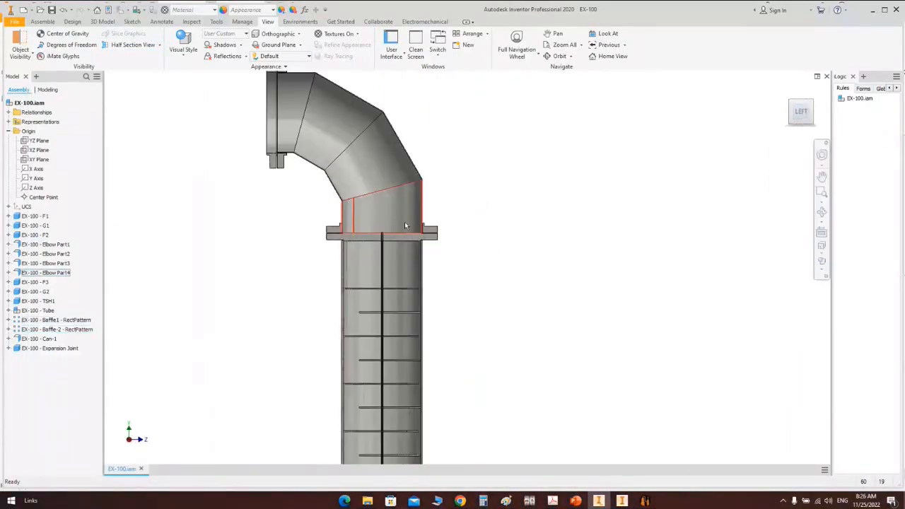
{"action": "middle_click_drag", "start_coordinate": [507, 252], "coordinate": [521, 249]}
{"action": "scroll", "coordinate": [568, 310], "scroll_direction": "up", "scroll_amount": 3}
{"action": "middle_click_drag", "start_coordinate": [575, 318], "coordinate": [592, 286]}
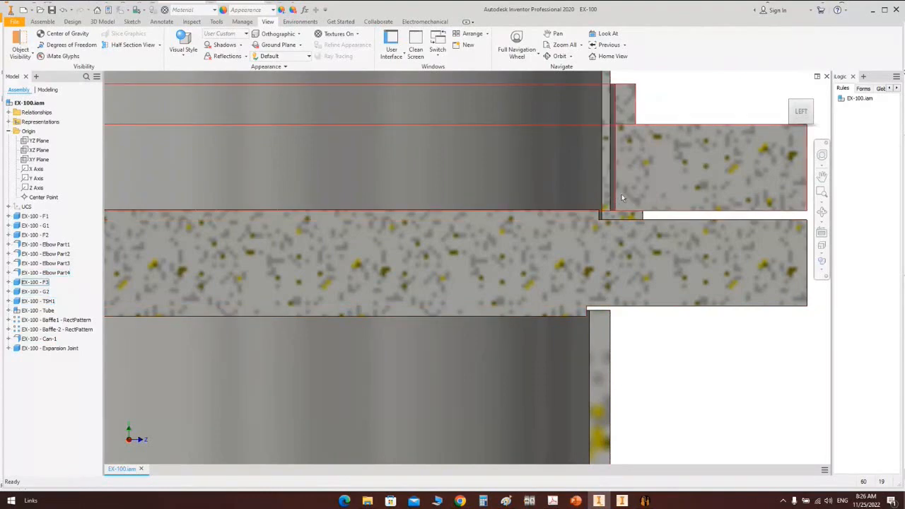
{"action": "scroll", "coordinate": [568, 170], "scroll_direction": "down", "scroll_amount": 8}
{"action": "middle_click_drag", "start_coordinate": [567, 205], "coordinate": [560, 79]}
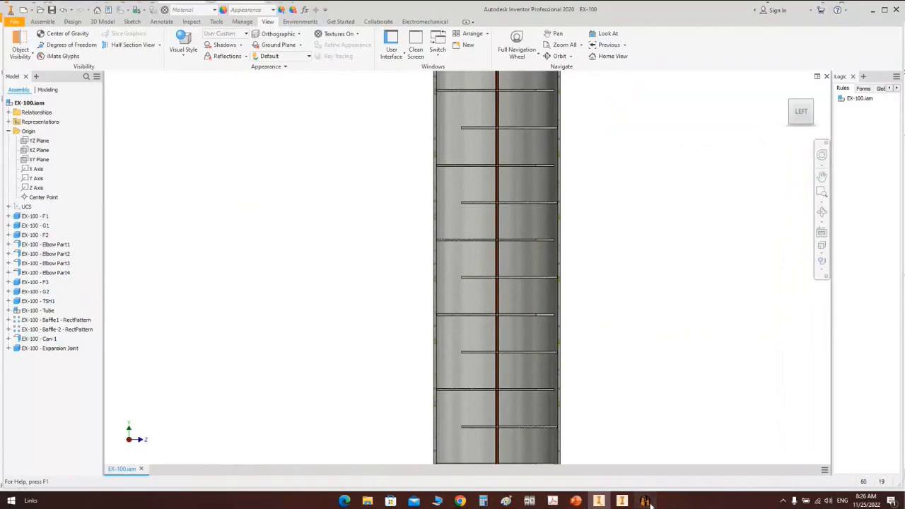
Step: Switch back to Static Equipment Generator, set TSH-2 as flipped, save it and start the assembly build
{"action": "left_click", "coordinate": [645, 500]}
{"action": "scroll", "coordinate": [231, 324], "scroll_direction": "down", "scroll_amount": 1}
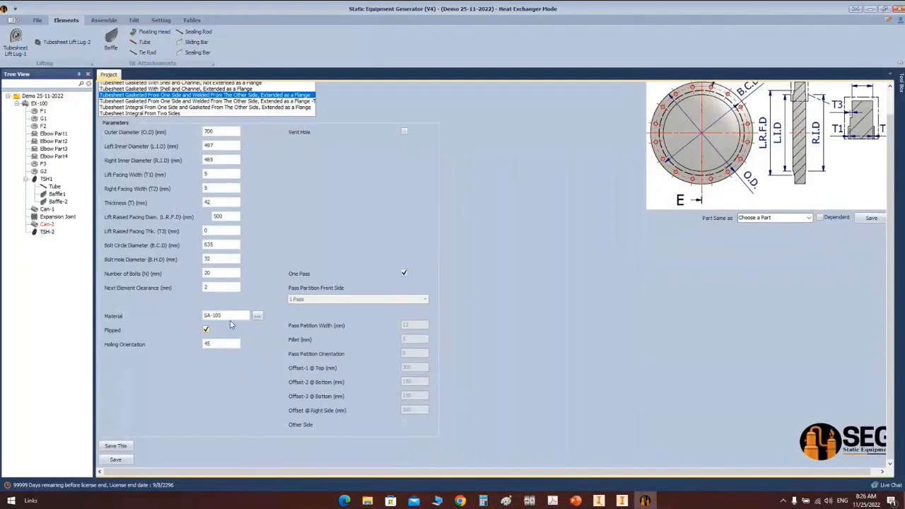
{"action": "left_click", "coordinate": [129, 461]}
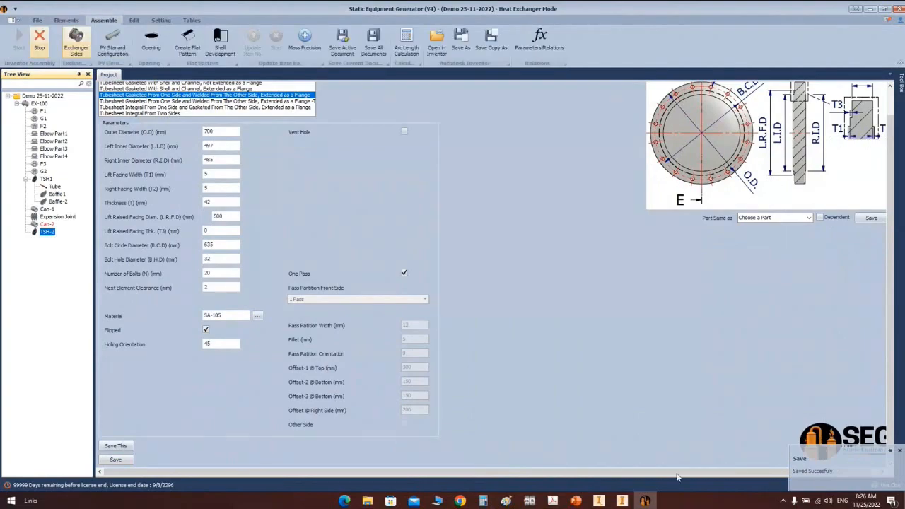
Step: Switch to Inventor and inspect the section at TSH-2 to check its fit against Can-2 and the tube end
{"action": "left_click", "coordinate": [598, 500]}
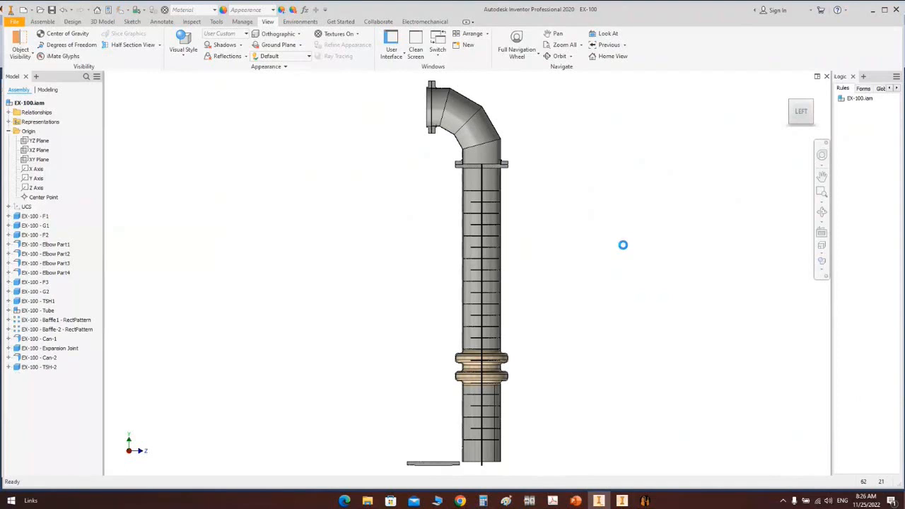
{"action": "scroll", "coordinate": [481, 324], "scroll_direction": "down", "scroll_amount": 1}
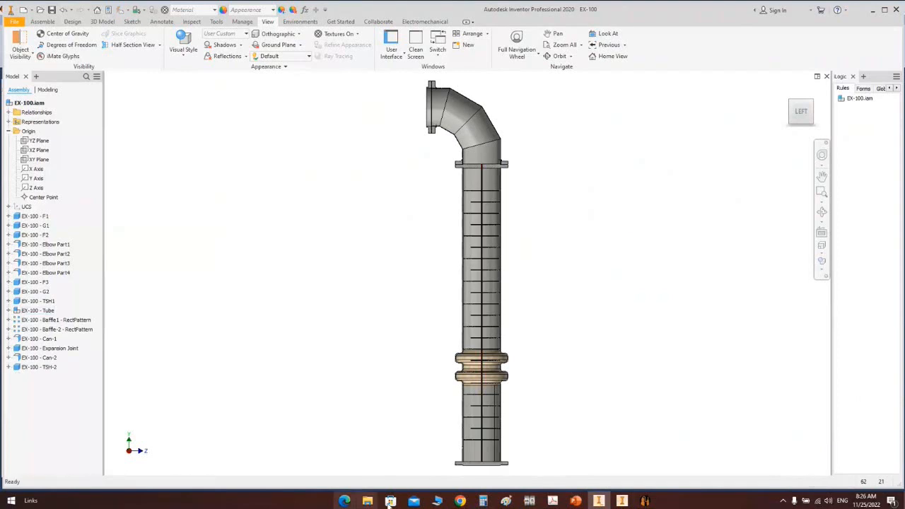
{"action": "scroll", "coordinate": [508, 473], "scroll_direction": "down", "scroll_amount": 4}
{"action": "scroll", "coordinate": [449, 420], "scroll_direction": "down", "scroll_amount": 2}
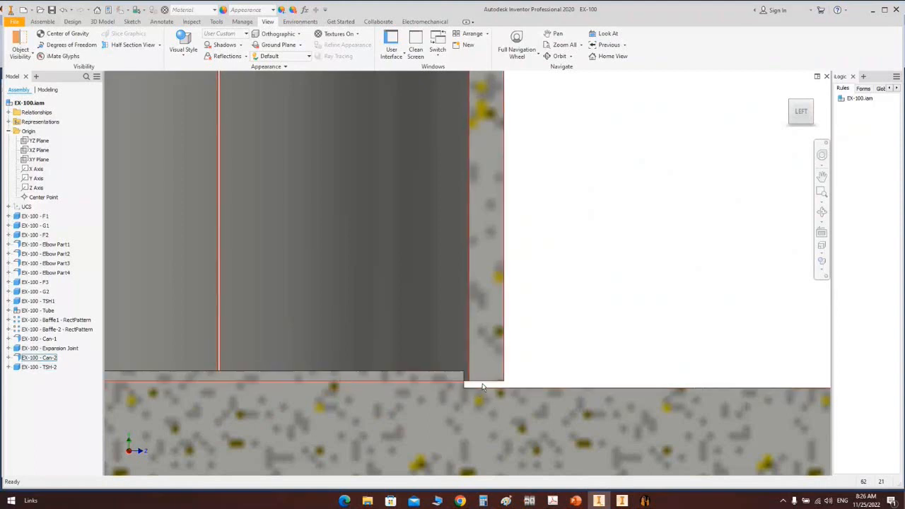
{"action": "scroll", "coordinate": [490, 382], "scroll_direction": "up", "scroll_amount": 5}
{"action": "scroll", "coordinate": [503, 396], "scroll_direction": "down", "scroll_amount": 3}
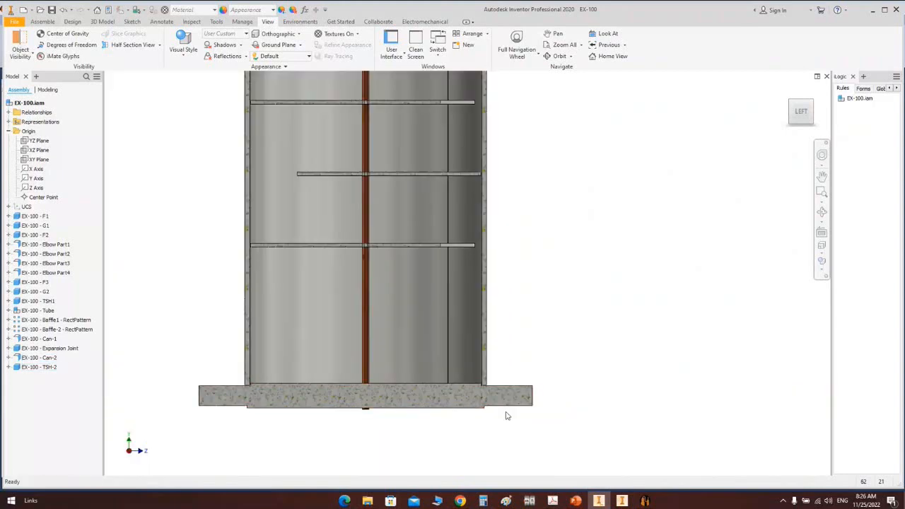
{"action": "scroll", "coordinate": [520, 417], "scroll_direction": "down", "scroll_amount": 1}
{"action": "scroll", "coordinate": [518, 374], "scroll_direction": "up", "scroll_amount": 3}
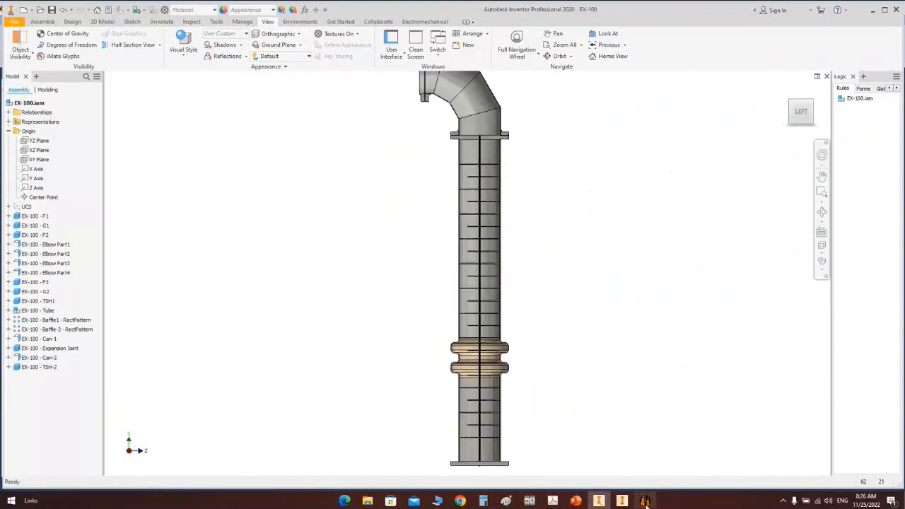
Step: Return to Static Equipment Generator, open TSH1's holing form, check the tube location table, and start holing the tubesheet
{"action": "left_click", "coordinate": [645, 501]}
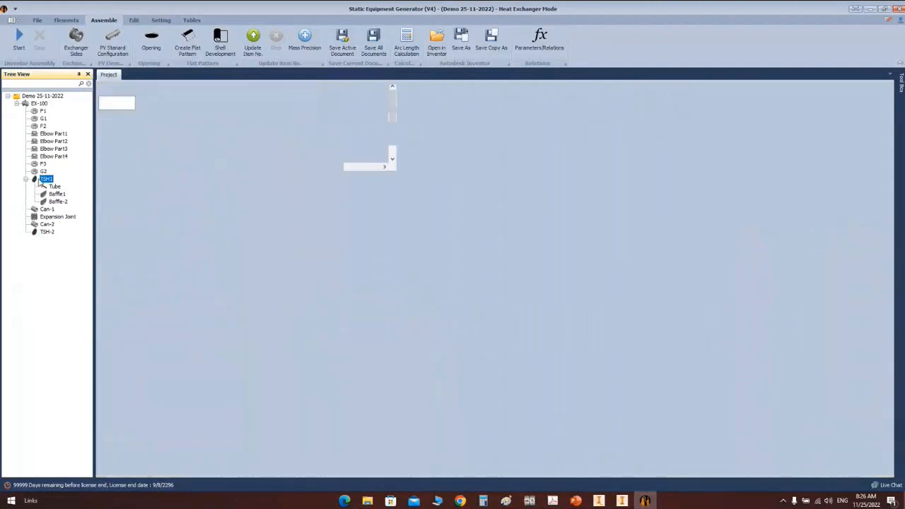
{"action": "left_click", "coordinate": [44, 180]}
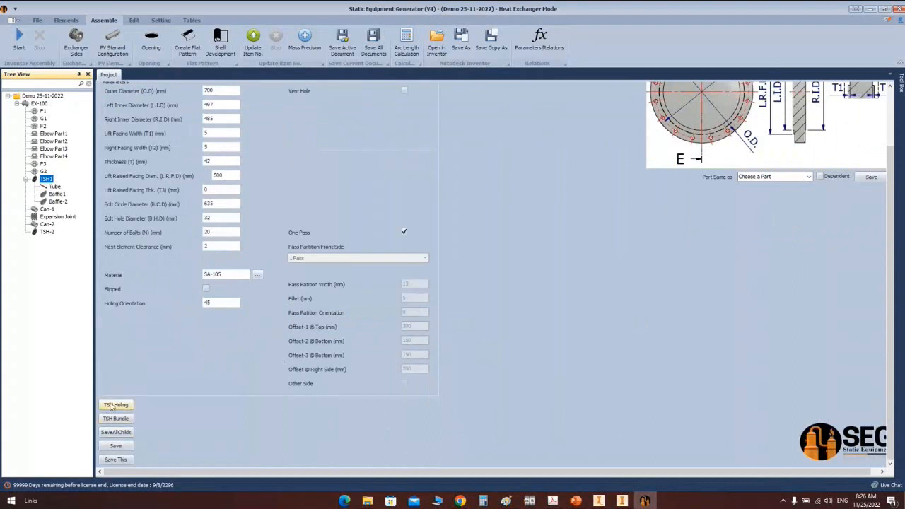
{"action": "left_click", "coordinate": [115, 406]}
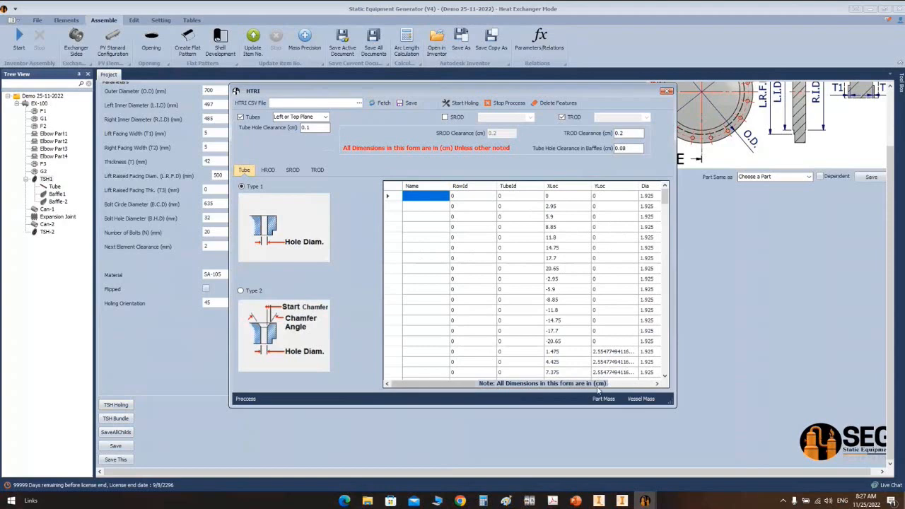
{"action": "left_click_drag", "start_coordinate": [483, 386], "coordinate": [487, 339]}
{"action": "mouse_move", "coordinate": [667, 196]}
{"action": "left_mouse_down"}
{"action": "mouse_move", "coordinate": [666, 358]}
{"action": "mouse_move", "coordinate": [658, 189]}
{"action": "left_mouse_up"}
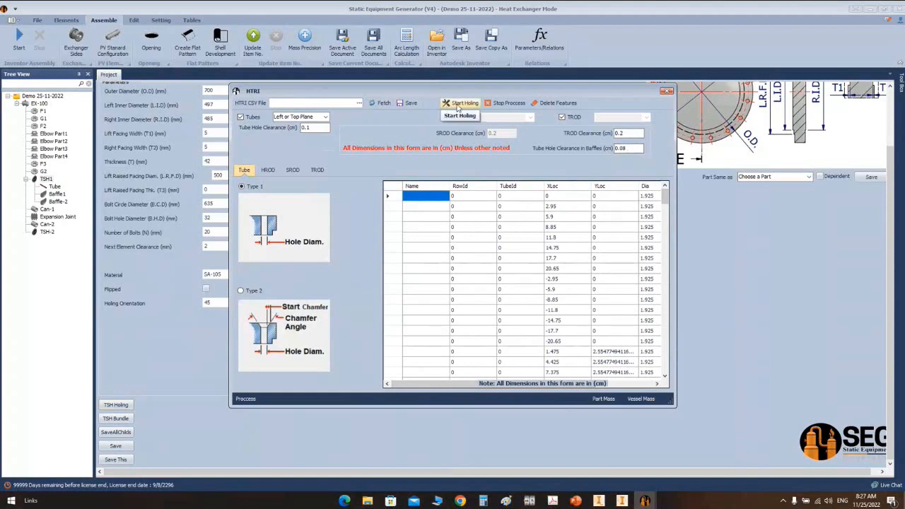
{"action": "left_click", "coordinate": [458, 103]}
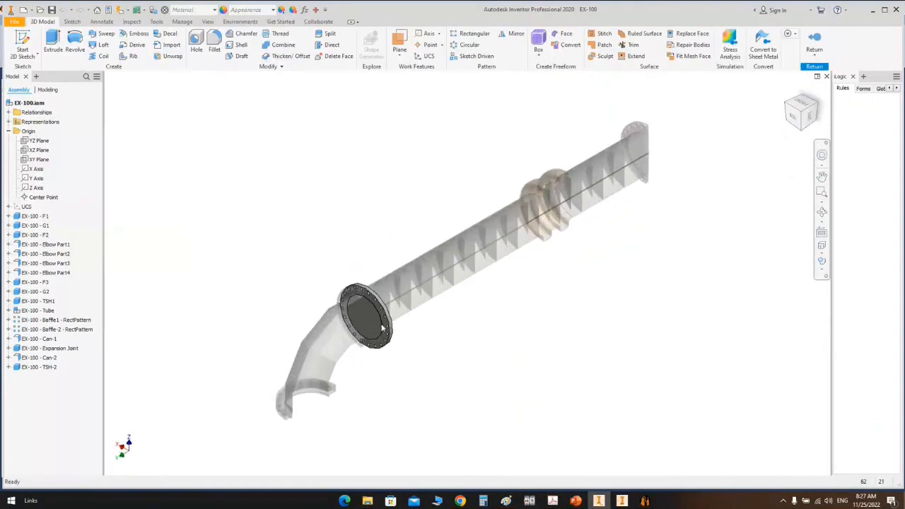
Step: Examine the tube hole layout on tubesheets TSH1 and TSH-2 in Inventor while the holing runs
{"action": "double_click", "coordinate": [374, 310]}
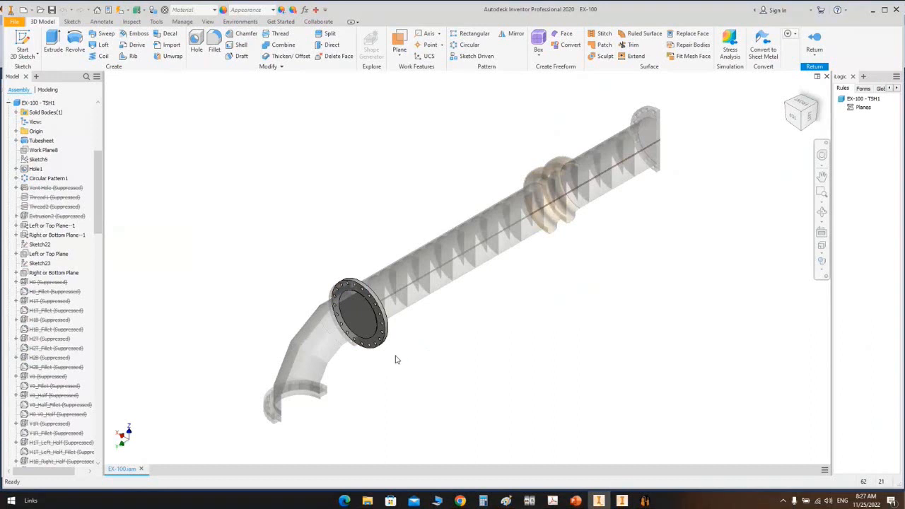
{"action": "scroll", "coordinate": [399, 331], "scroll_direction": "down", "scroll_amount": 3}
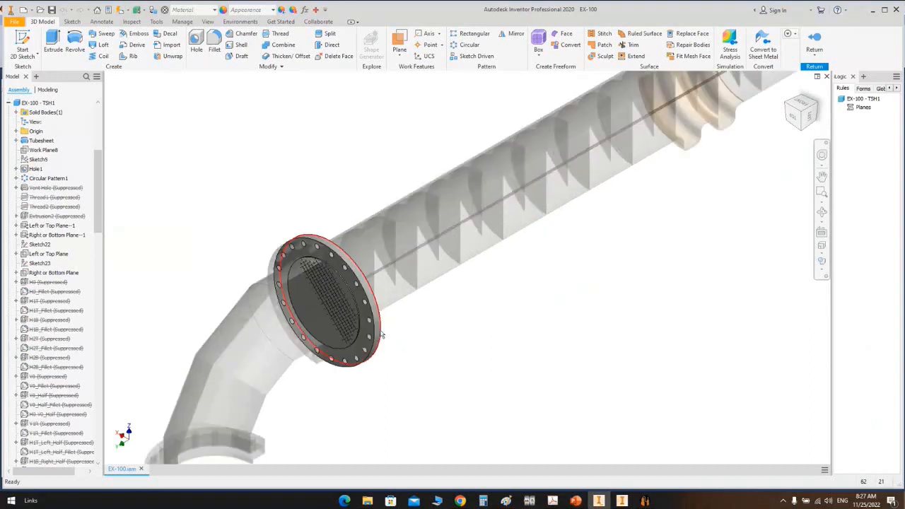
{"action": "scroll", "coordinate": [324, 247], "scroll_direction": "down", "scroll_amount": 2}
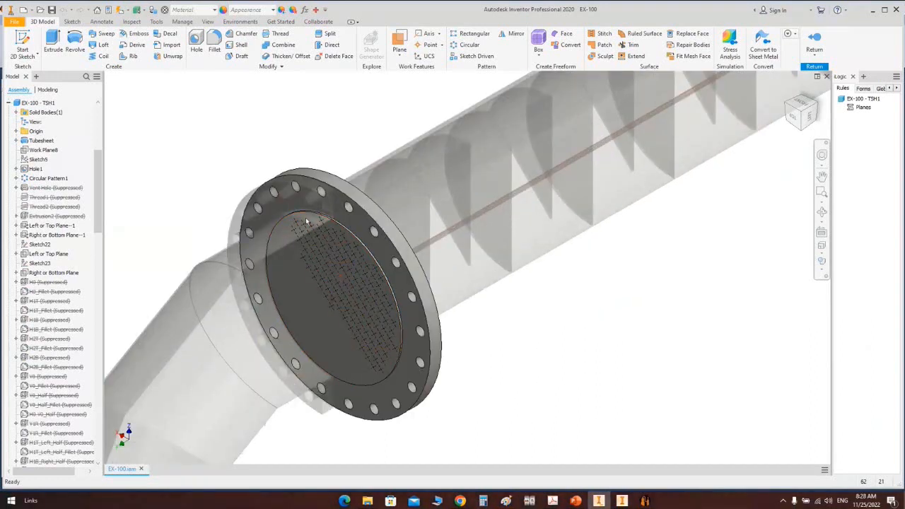
{"action": "middle_click", "coordinate": [485, 363]}
{"action": "middle_click", "coordinate": [485, 364]}
{"action": "double_click", "coordinate": [486, 364]}
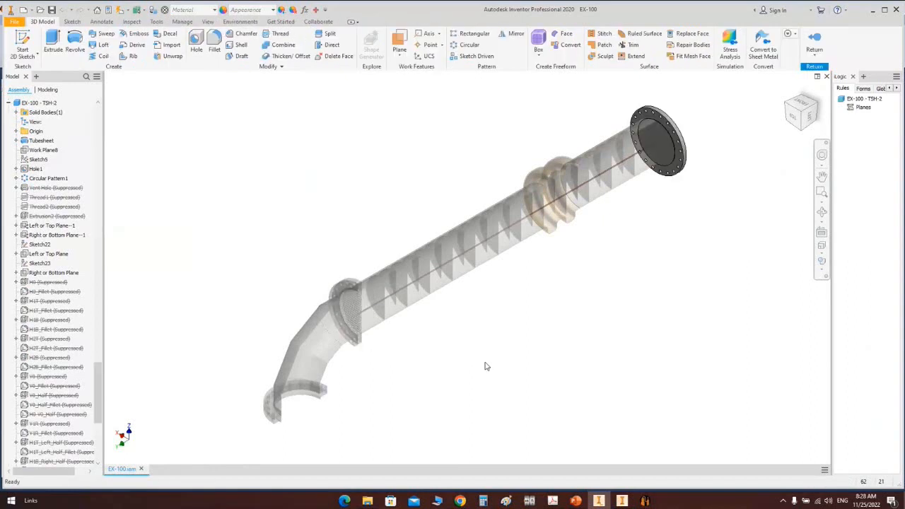
{"action": "scroll", "coordinate": [394, 339], "scroll_direction": "up", "scroll_amount": 3}
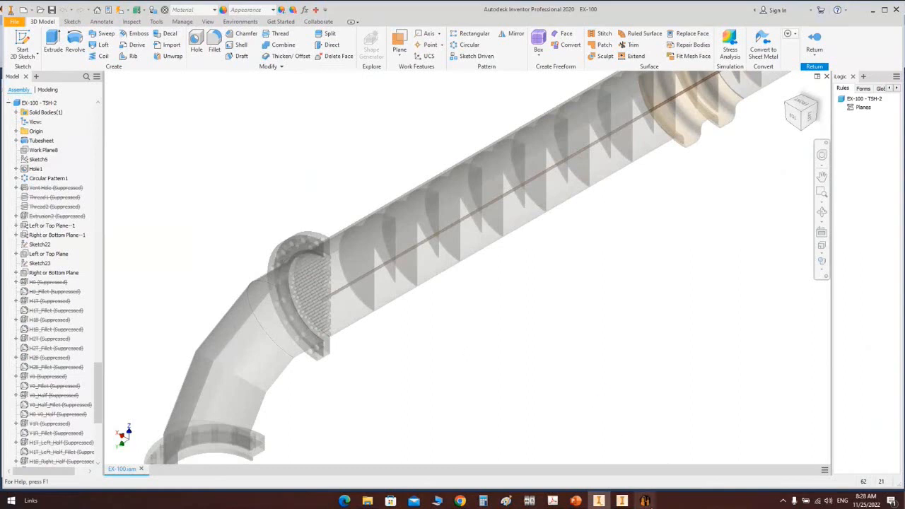
{"action": "mouse_move", "coordinate": [645, 501]}
{"action": "key", "text": "Home"}
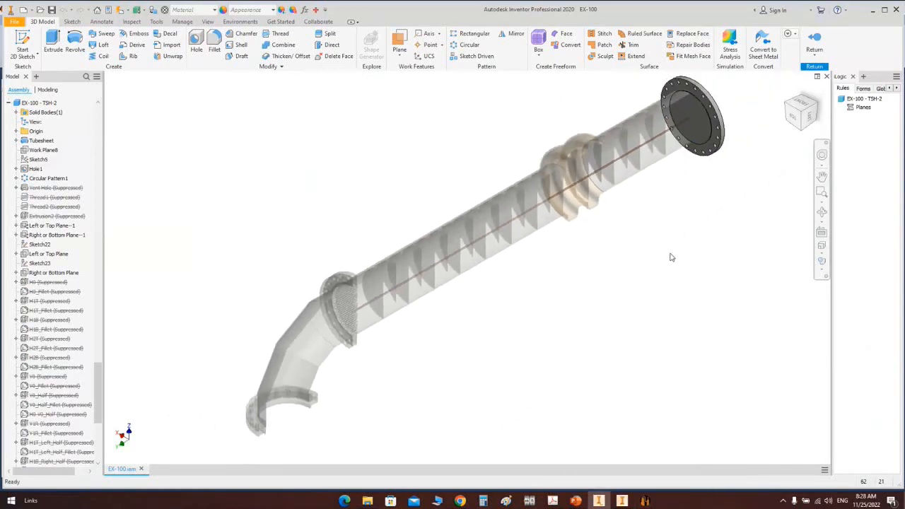
Step: Inspect the tubes and the first baffle near TSH1 as the tube bundle is generated
{"action": "left_click", "coordinate": [814, 42]}
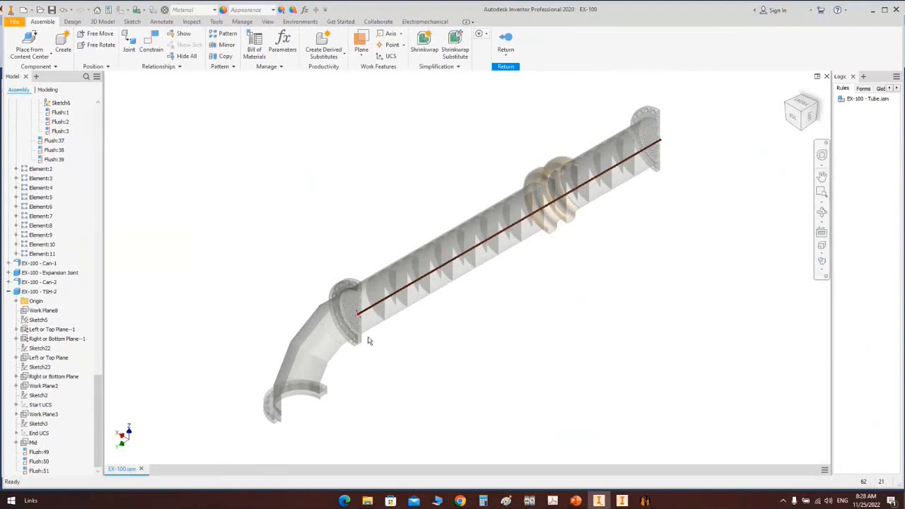
{"action": "scroll", "coordinate": [360, 321], "scroll_direction": "up", "scroll_amount": 5}
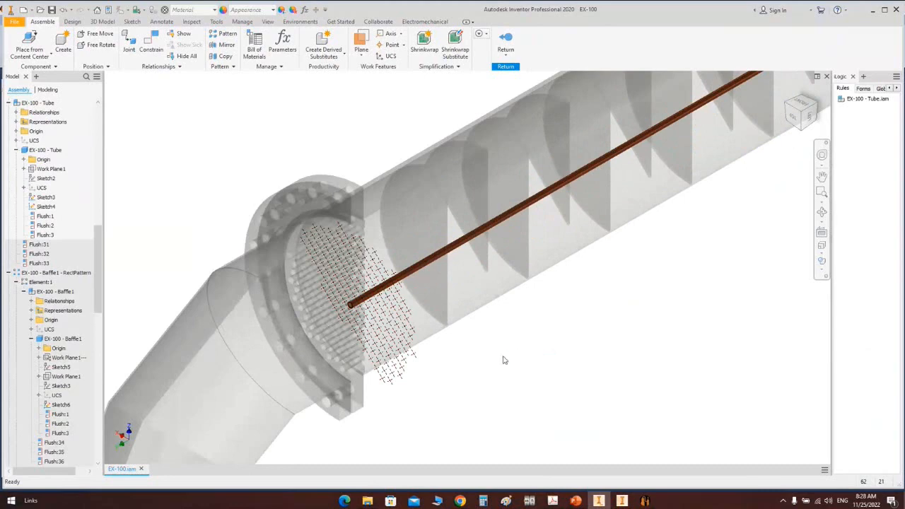
{"action": "key", "text": "ctrl+z"}
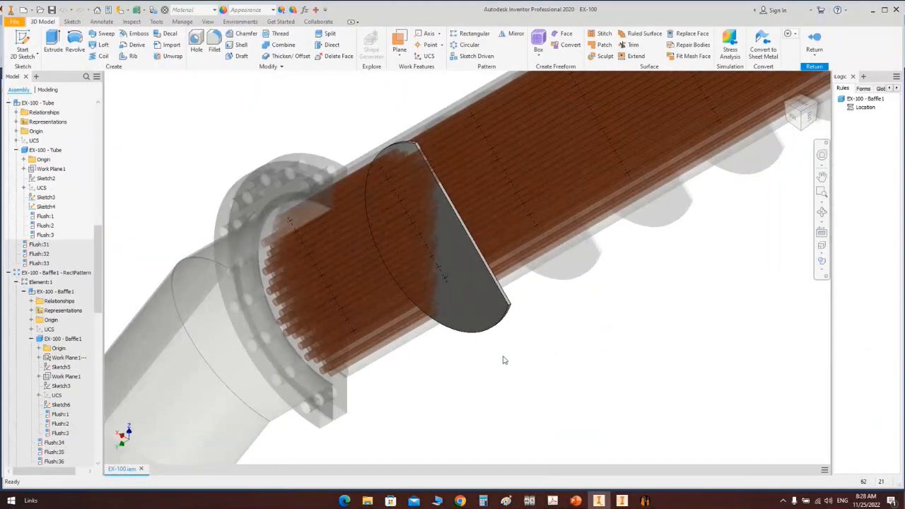
{"action": "scroll", "coordinate": [507, 358], "scroll_direction": "down", "scroll_amount": 3}
{"action": "middle_click_drag", "start_coordinate": [466, 360], "coordinate": [462, 357]}
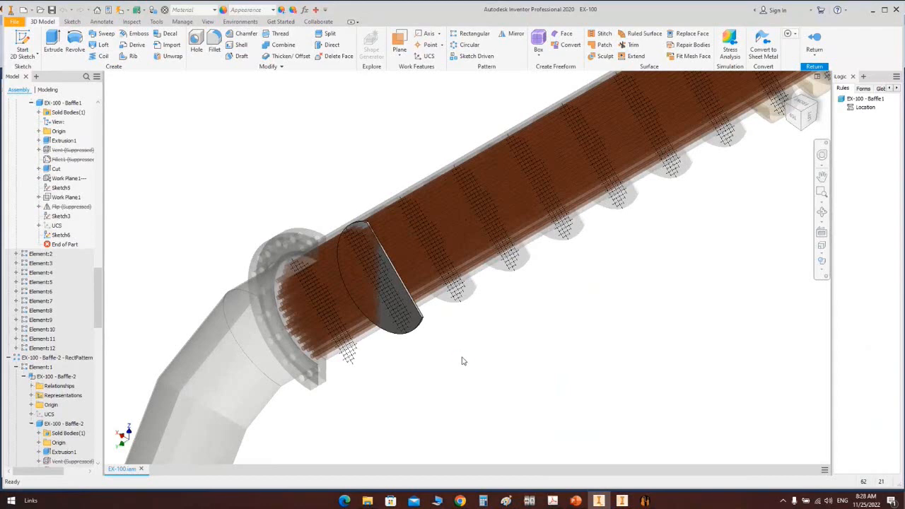
{"action": "double_click", "coordinate": [462, 357]}
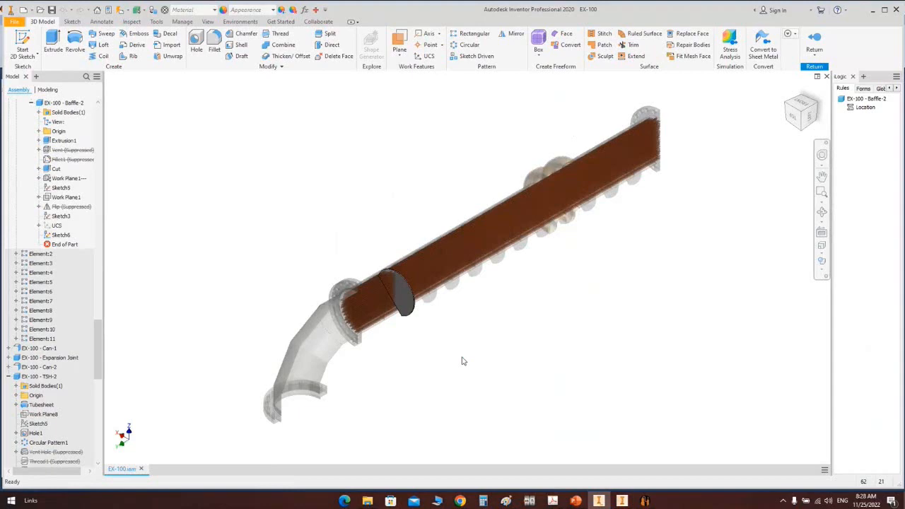
{"action": "double_click", "coordinate": [464, 361]}
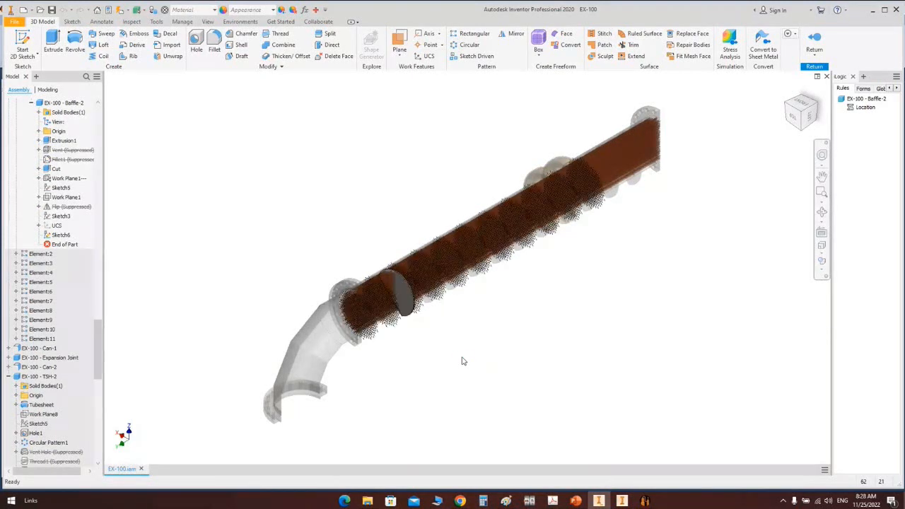
{"action": "key", "text": "ctrl+s"}
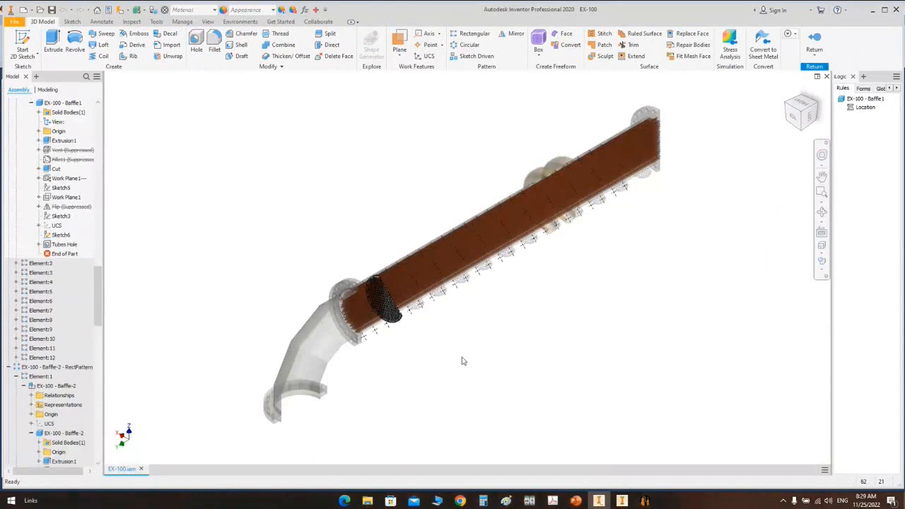
{"action": "double_click", "coordinate": [462, 362]}
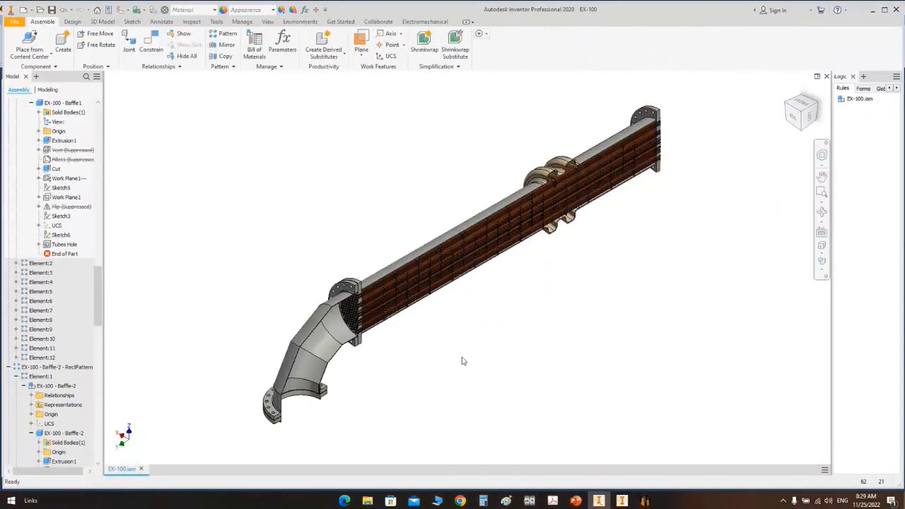
{"action": "double_click", "coordinate": [463, 361]}
{"action": "double_click", "coordinate": [463, 362]}
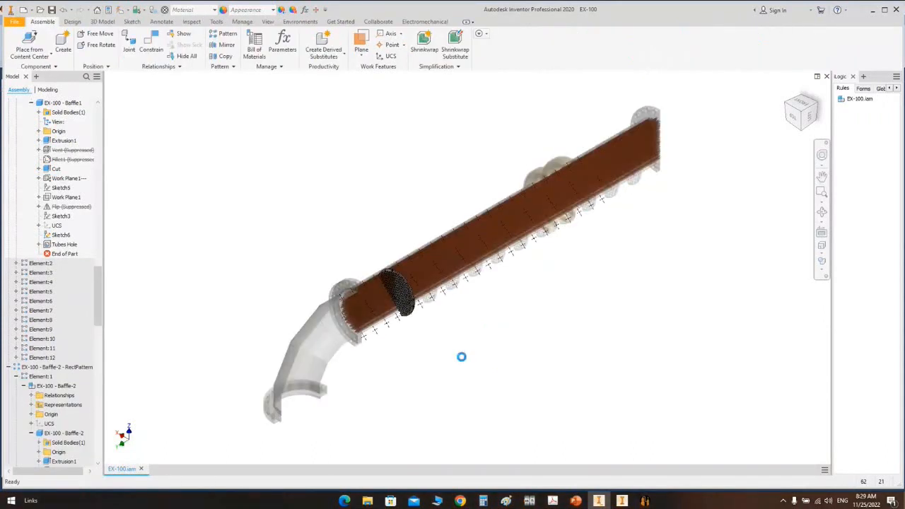
{"action": "double_click", "coordinate": [461, 358]}
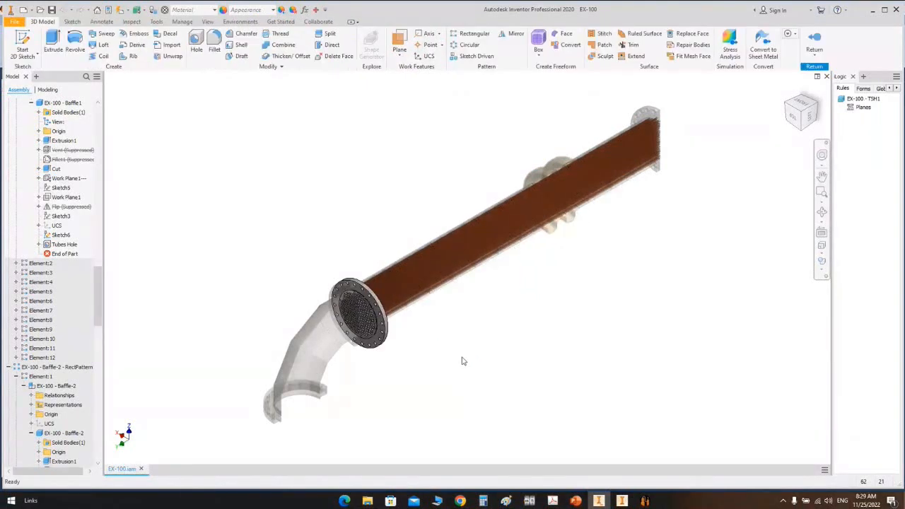
{"action": "double_click", "coordinate": [462, 358]}
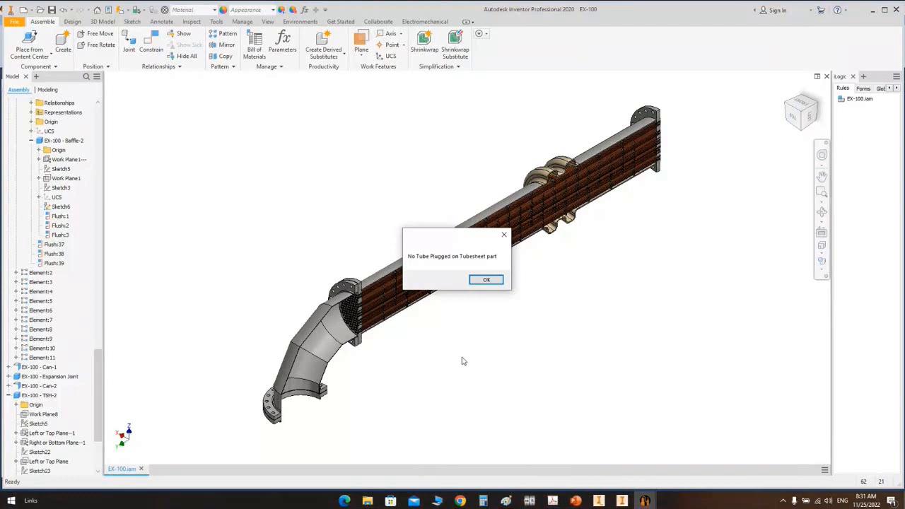
Step: Dismiss the plugged-tube notice, return to Static Equipment Generator and close TSH1's holing form
{"action": "left_click", "coordinate": [487, 279]}
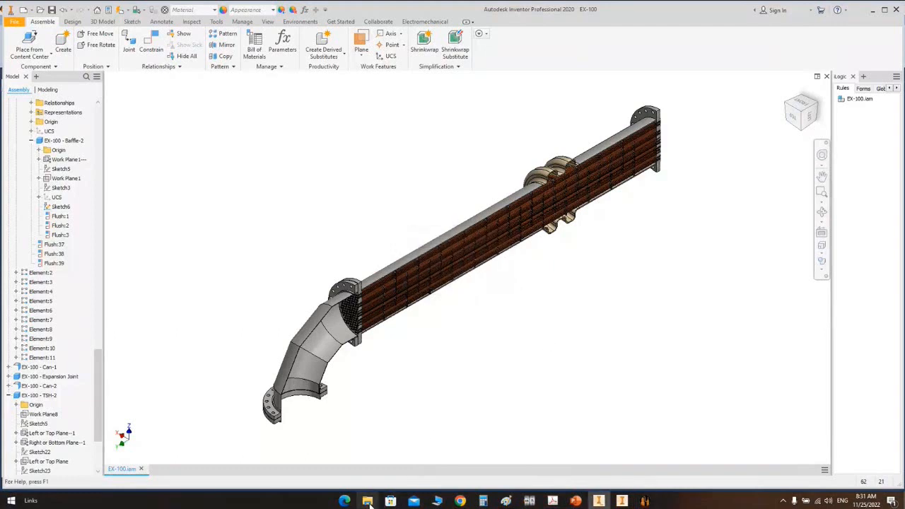
{"action": "left_click", "coordinate": [873, 9]}
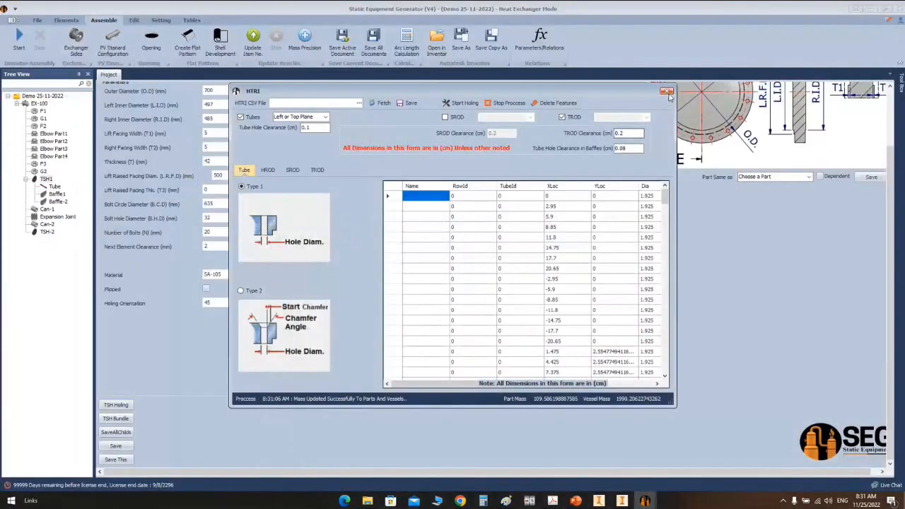
{"action": "left_click", "coordinate": [667, 92]}
Step: Minimize the open windows, create a folder on the desktop with its default name and open it maximized
{"action": "left_click", "coordinate": [869, 10]}
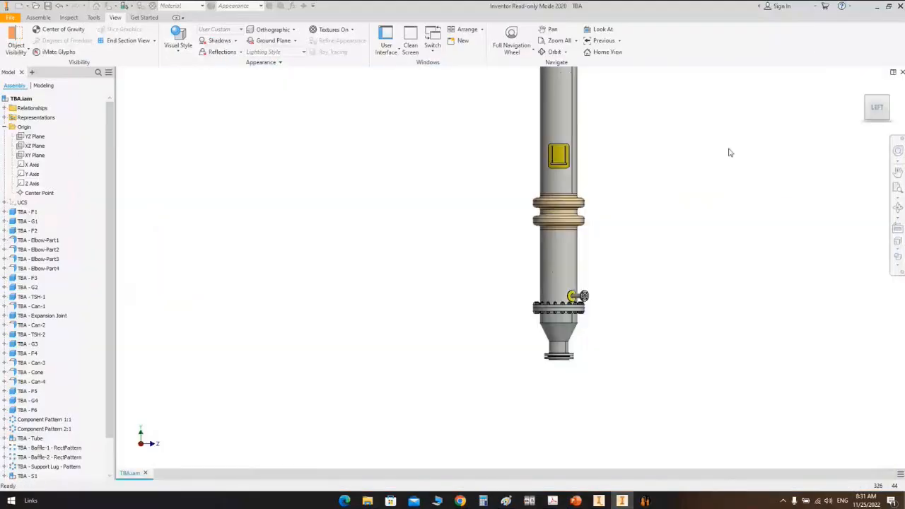
{"action": "left_click", "coordinate": [877, 5]}
{"action": "right_click", "coordinate": [616, 179]}
{"action": "left_click", "coordinate": [853, 12]}
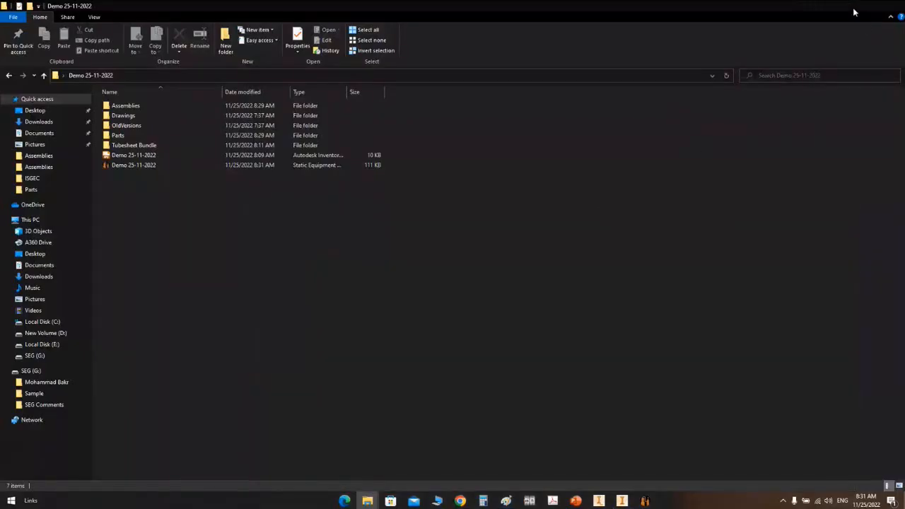
{"action": "right_click", "coordinate": [525, 160]}
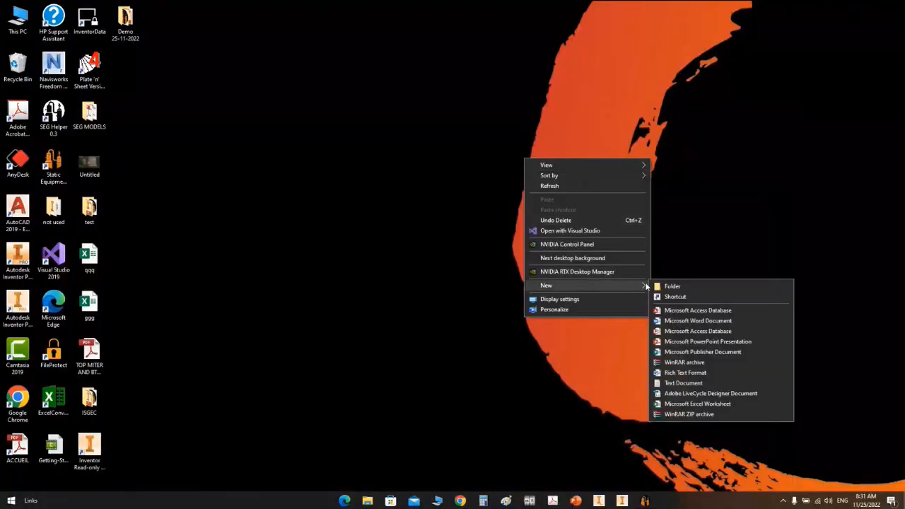
{"action": "left_click", "coordinate": [672, 286]}
{"action": "key", "text": "Return"}
{"action": "double_click", "coordinate": [521, 162]}
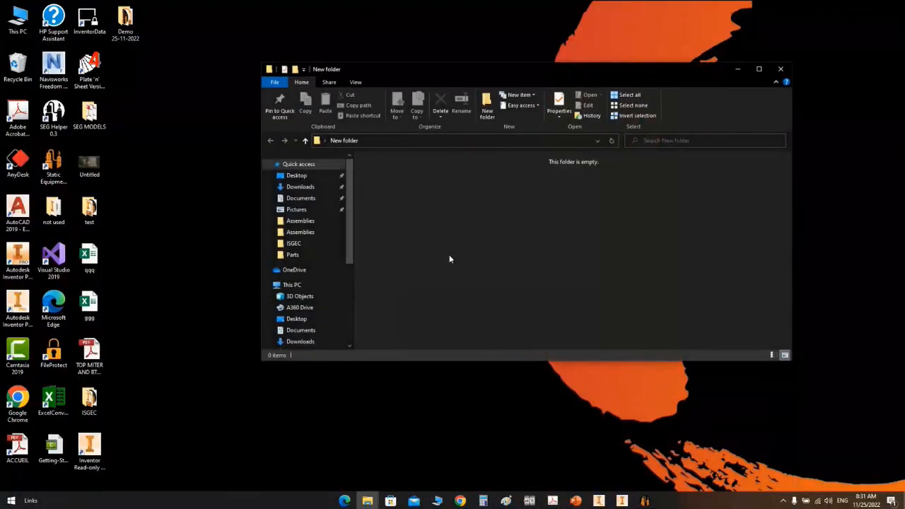
{"action": "left_click", "coordinate": [759, 69]}
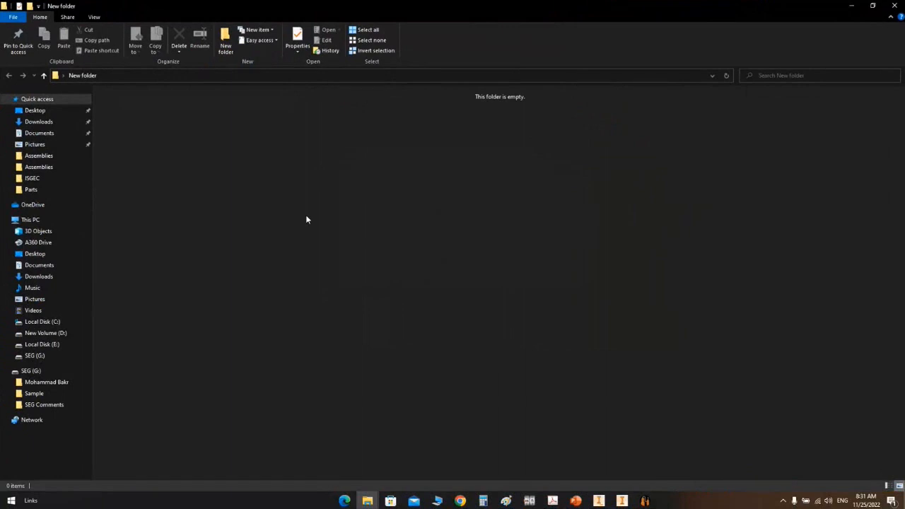
Step: Create a Word document in the new folder, try the character / in its name, and close the folder
{"action": "right_click", "coordinate": [306, 219]}
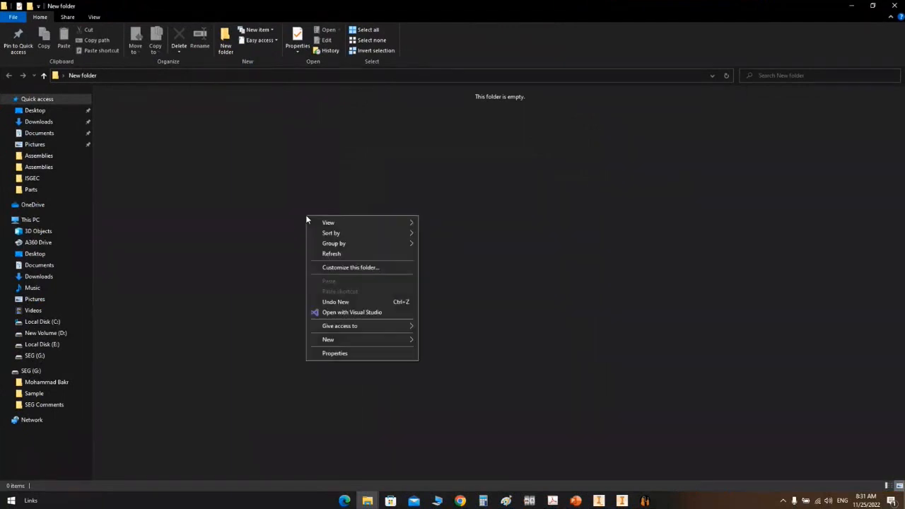
{"action": "mouse_move", "coordinate": [380, 341]}
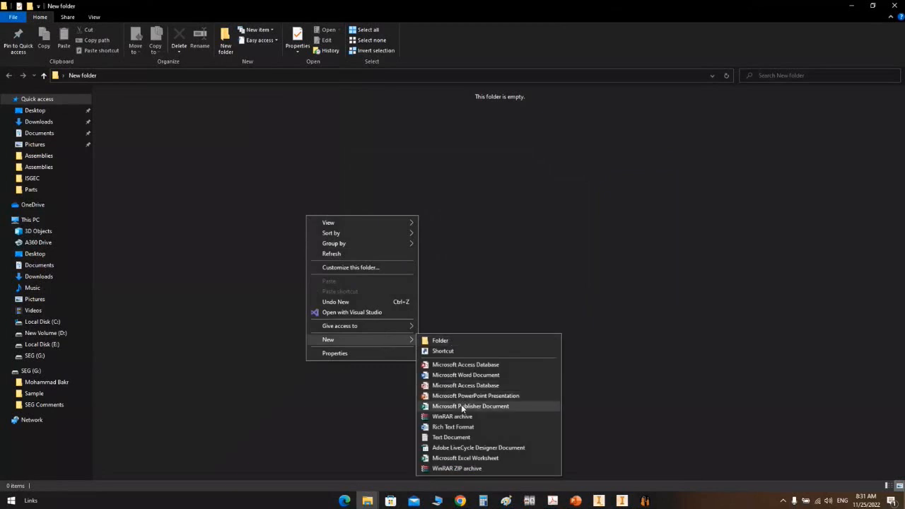
{"action": "left_click", "coordinate": [460, 376]}
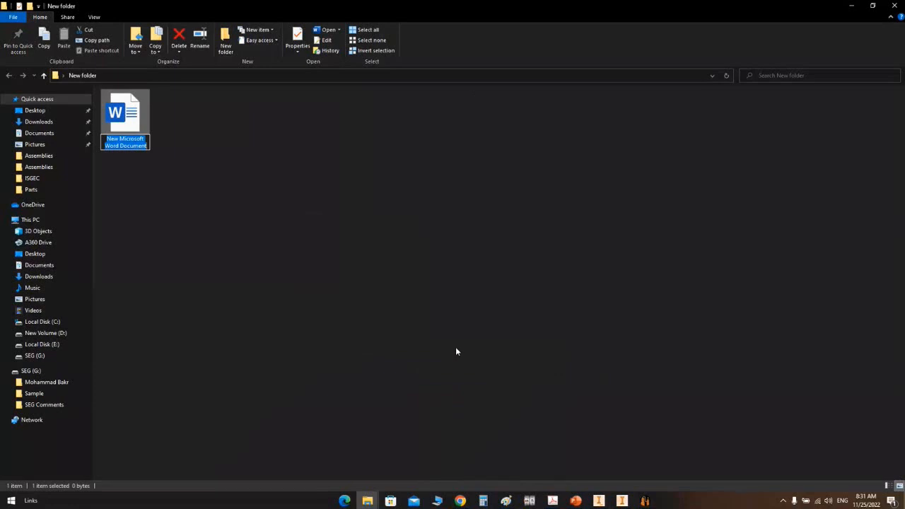
{"action": "type", "text": "/"}
{"action": "type", "text": "/"}
{"action": "left_click", "coordinate": [456, 352]}
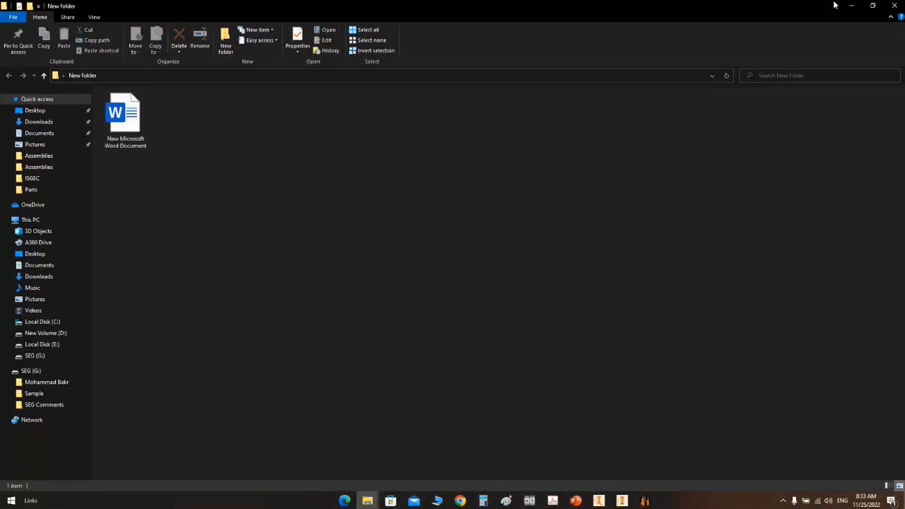
{"action": "left_click", "coordinate": [895, 5]}
Step: Switch to PowerPoint and show slide 16, Unreal Elements, in the Part-1 presentation
{"action": "left_click", "coordinate": [644, 501]}
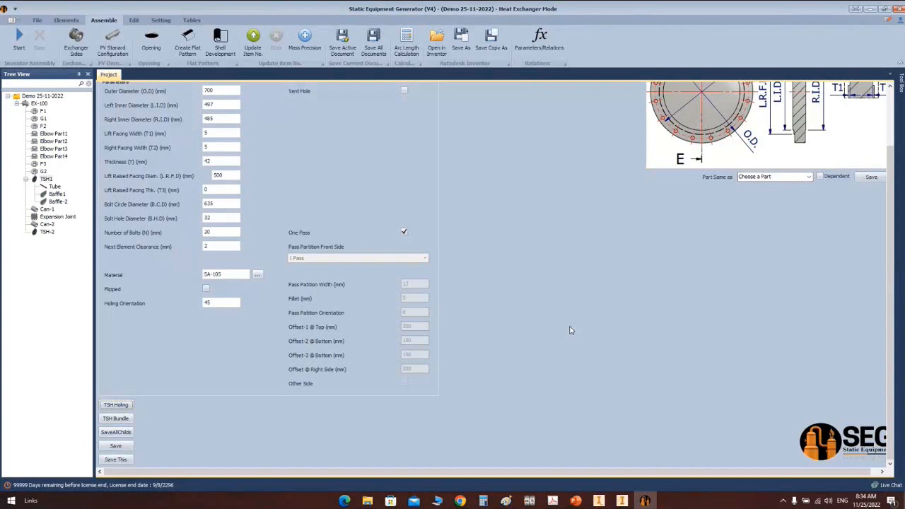
{"action": "left_click", "coordinate": [576, 502]}
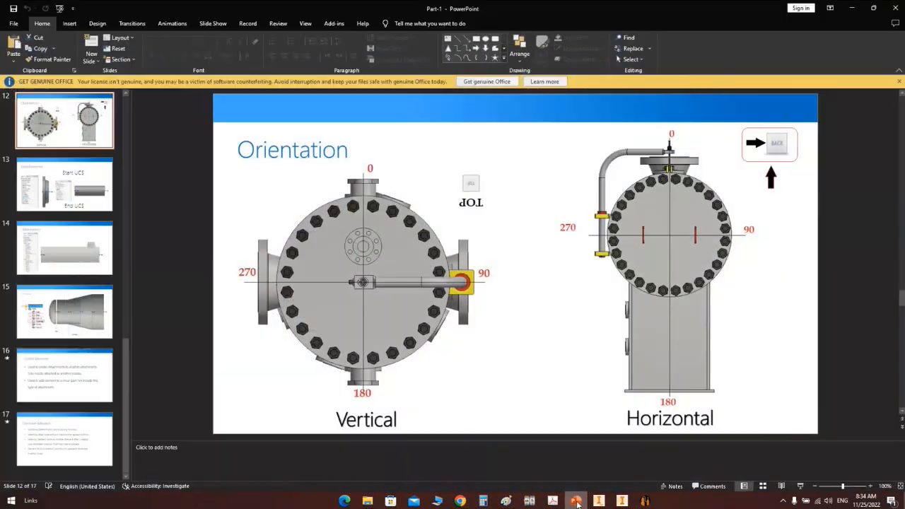
{"action": "left_click", "coordinate": [60, 361]}
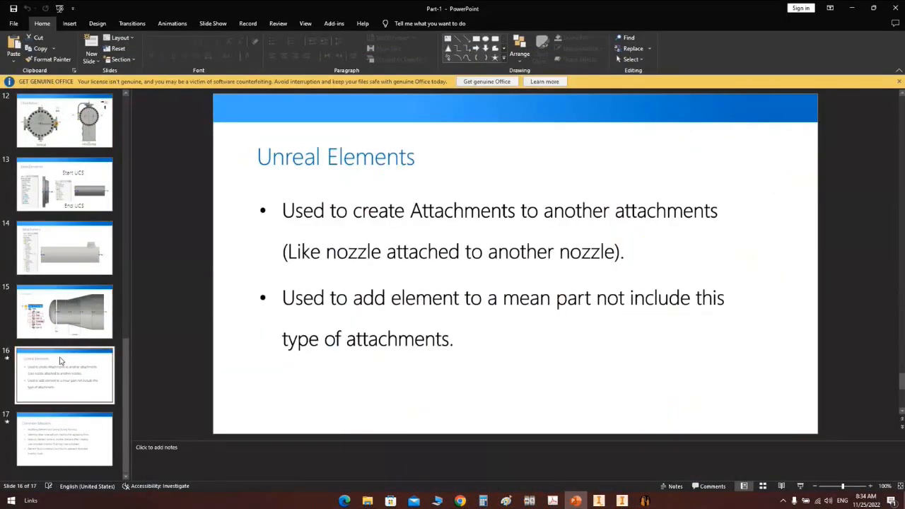
{"action": "left_click", "coordinate": [164, 360]}
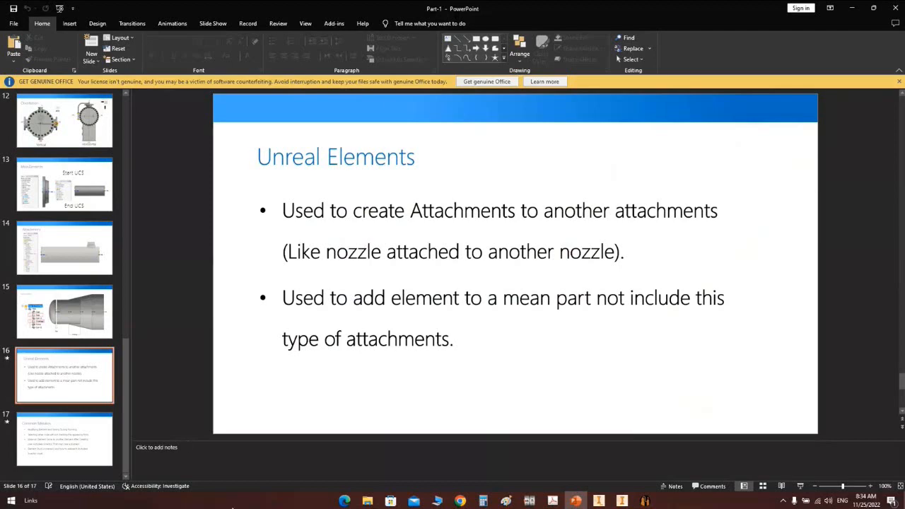
Step: Switch to Inventor and open tubesheet TSH-2 from the EX-100 assembly as a separate part document
{"action": "left_click", "coordinate": [599, 501]}
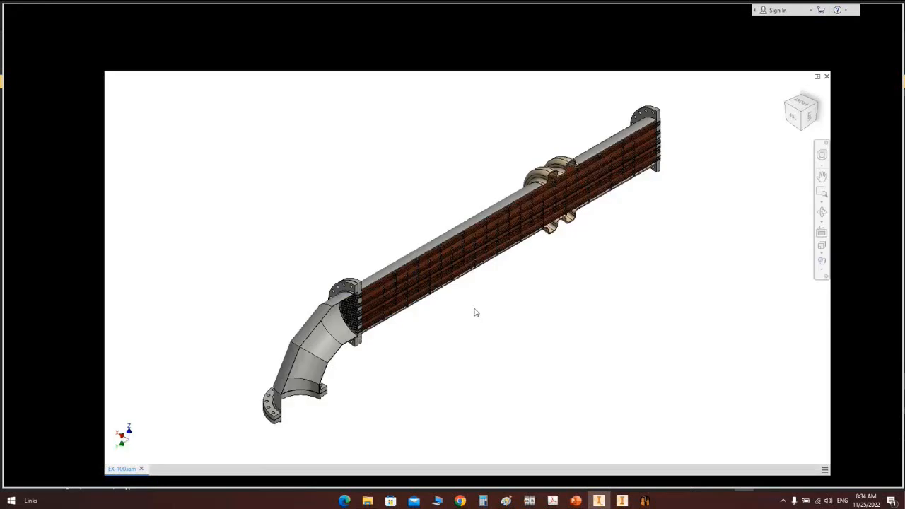
{"action": "scroll", "coordinate": [598, 219], "scroll_direction": "up", "scroll_amount": 3}
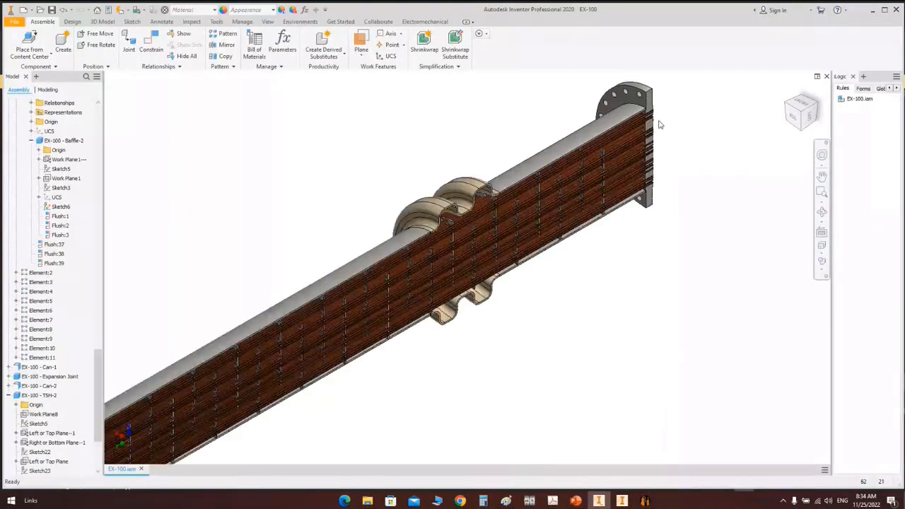
{"action": "right_click", "coordinate": [640, 103]}
{"action": "left_click", "coordinate": [649, 65]}
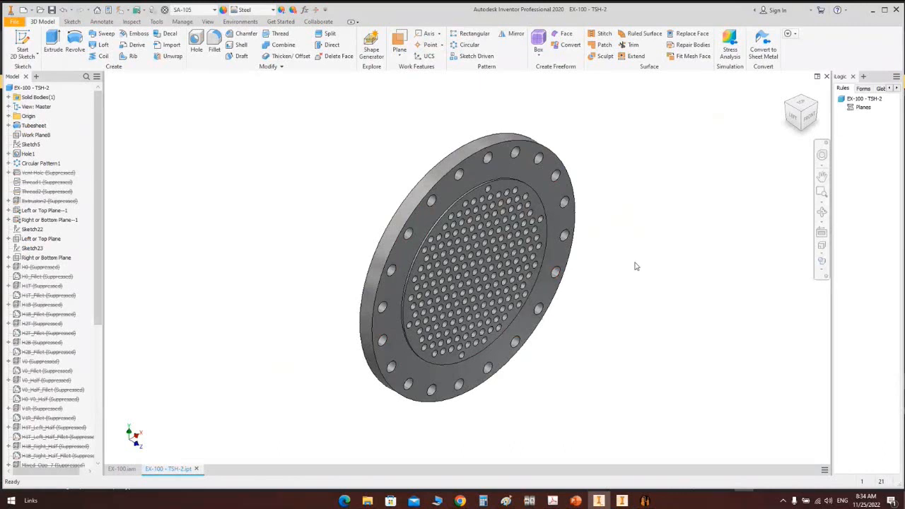
Step: Roll the TSH-2 part's End of Part marker back above the Tubes Hole feature, and return it below that feature
{"action": "scroll", "coordinate": [43, 396], "scroll_direction": "down", "scroll_amount": 8}
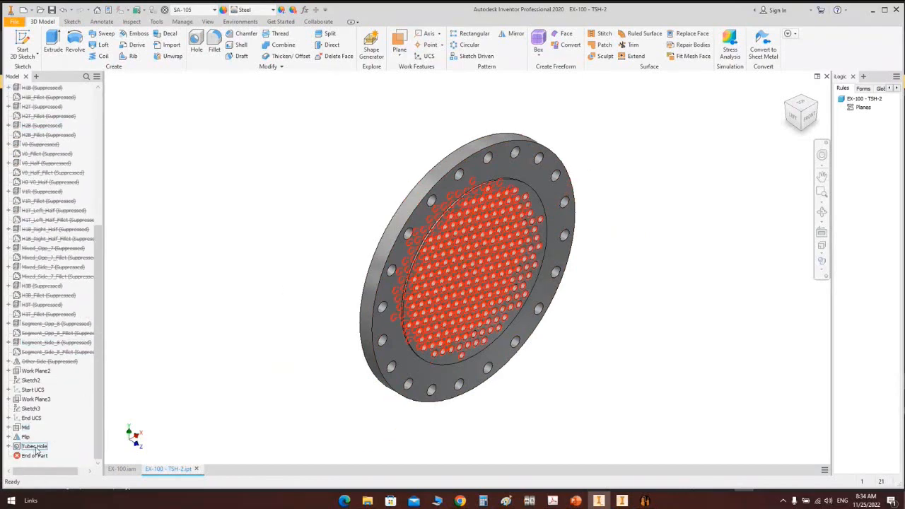
{"action": "left_click_drag", "start_coordinate": [37, 456], "coordinate": [39, 444]}
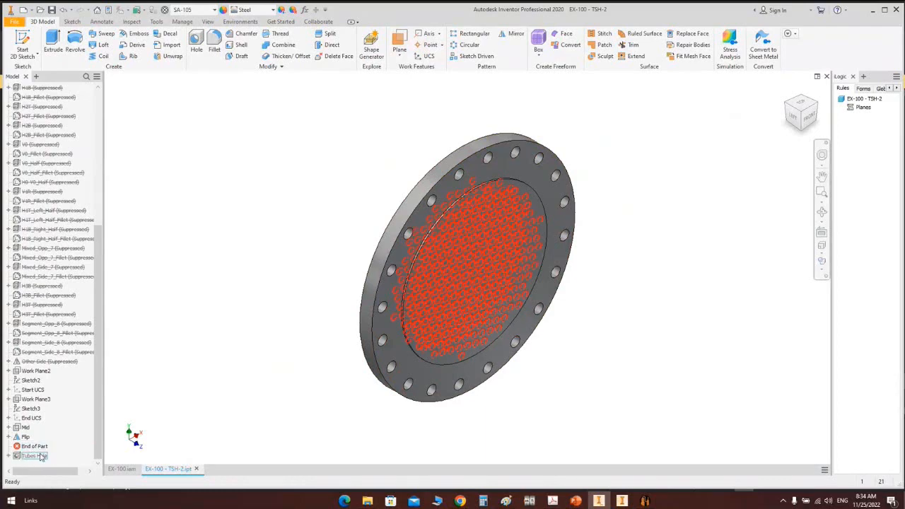
{"action": "left_click_drag", "start_coordinate": [40, 447], "coordinate": [40, 454]}
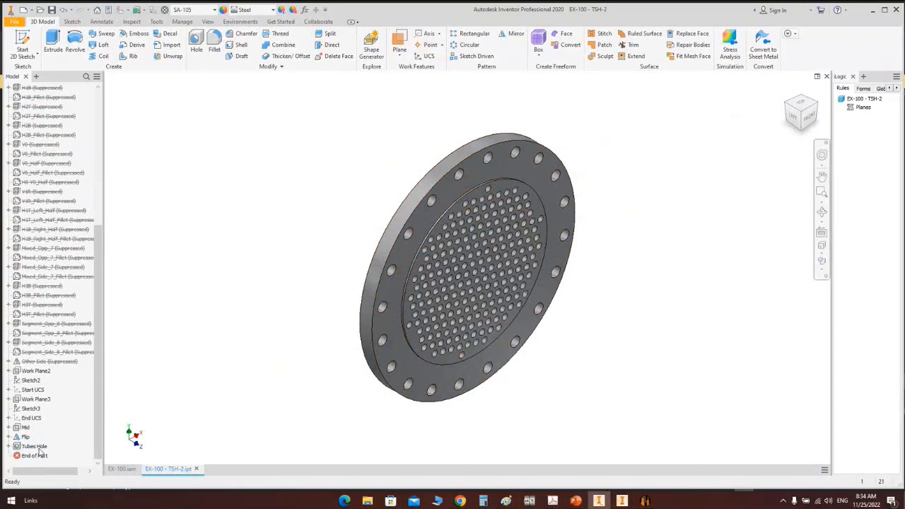
{"action": "right_click", "coordinate": [39, 447]}
{"action": "left_click", "coordinate": [271, 302]}
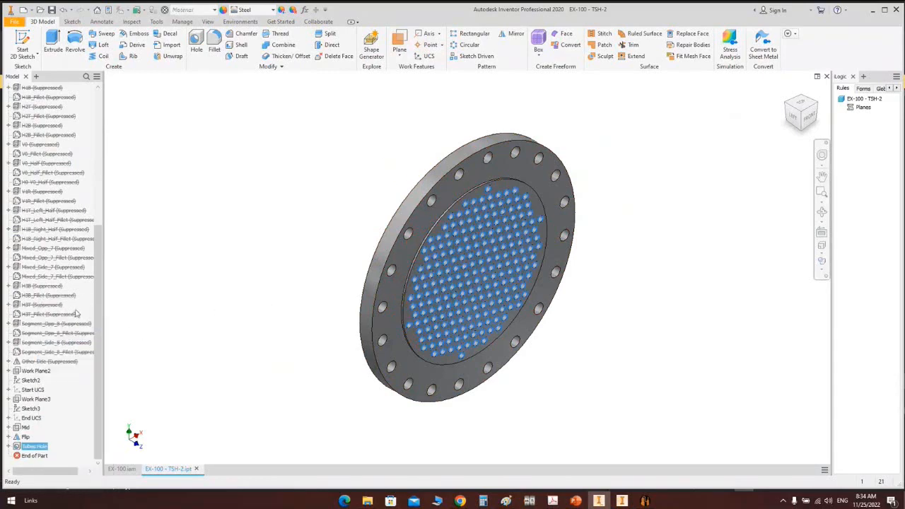
Step: Examine the sketch points behind the Tubes Hole feature, exit the sketch, and close TSH-2 to view the whole EX-100 assembly
{"action": "left_click", "coordinate": [8, 446]}
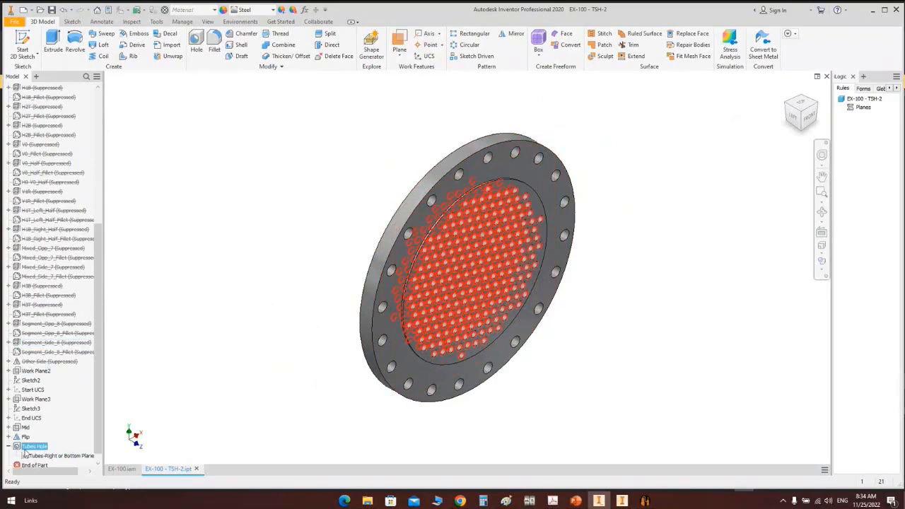
{"action": "left_click", "coordinate": [60, 455]}
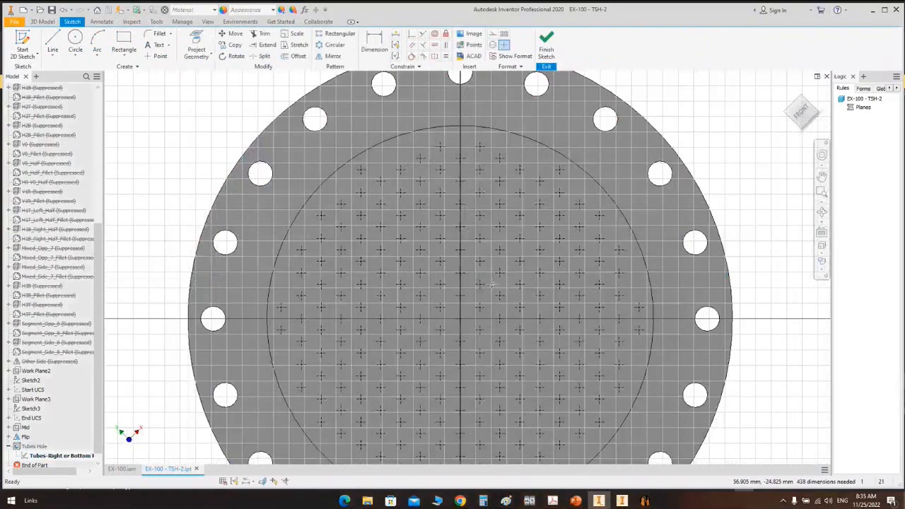
{"action": "right_click", "coordinate": [743, 109]}
{"action": "left_click", "coordinate": [746, 135]}
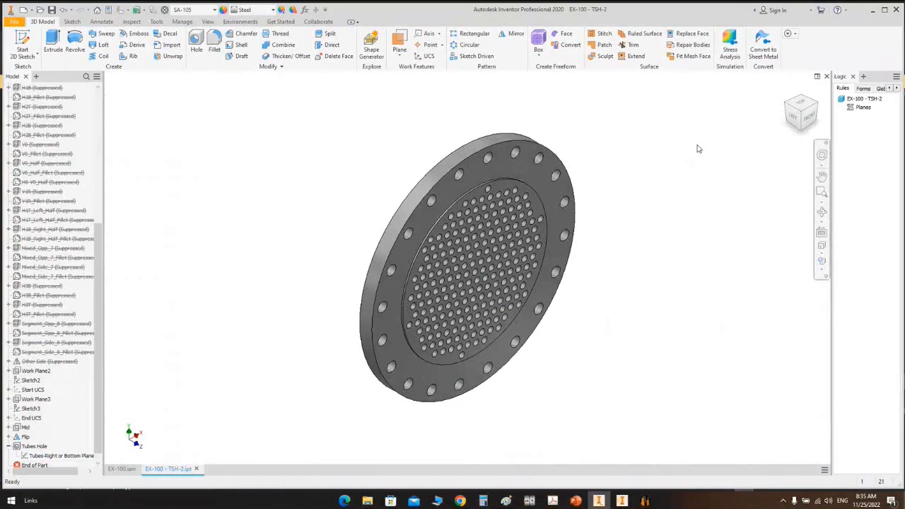
{"action": "left_click", "coordinate": [197, 468]}
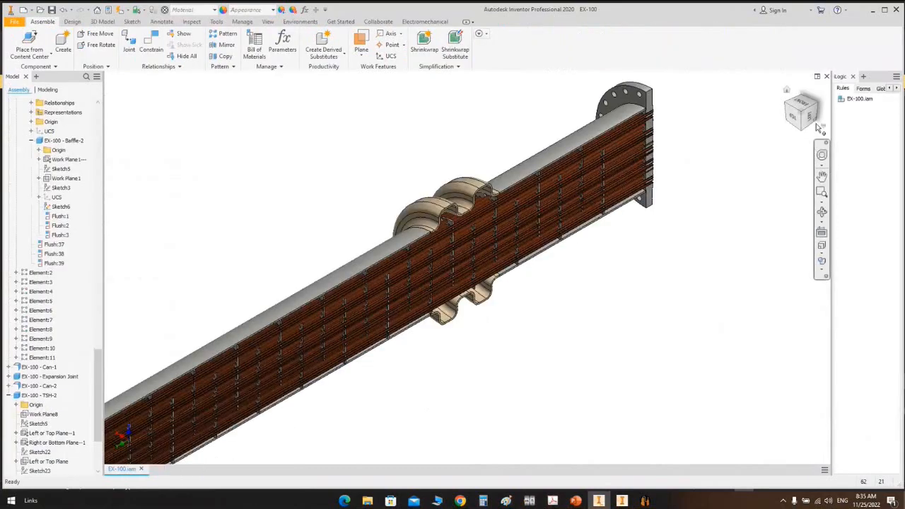
{"action": "left_click_drag", "start_coordinate": [819, 106], "coordinate": [450, 262]}
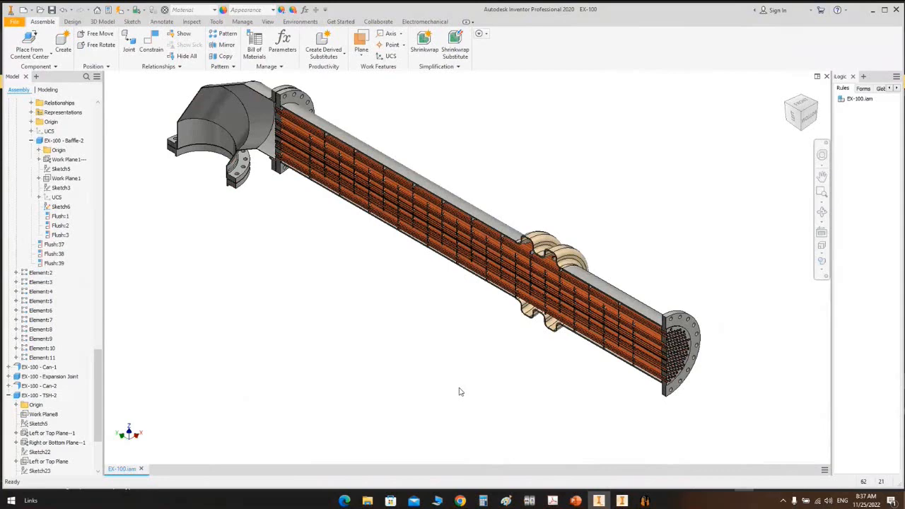
Step: Switch to Static Equipment Generator, add a designed flange G3 to EX-100 as a copy of liner G1, and open it
{"action": "left_click", "coordinate": [645, 501]}
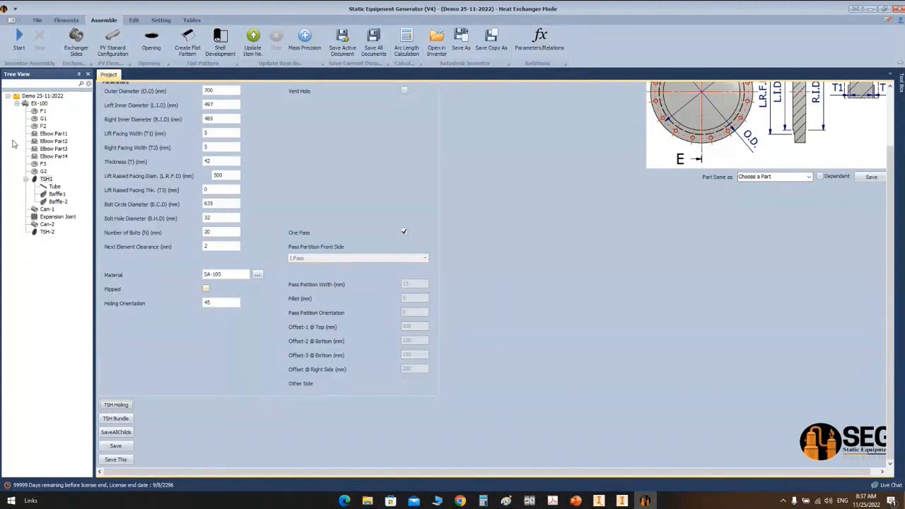
{"action": "left_click", "coordinate": [39, 103]}
{"action": "left_click", "coordinate": [65, 22]}
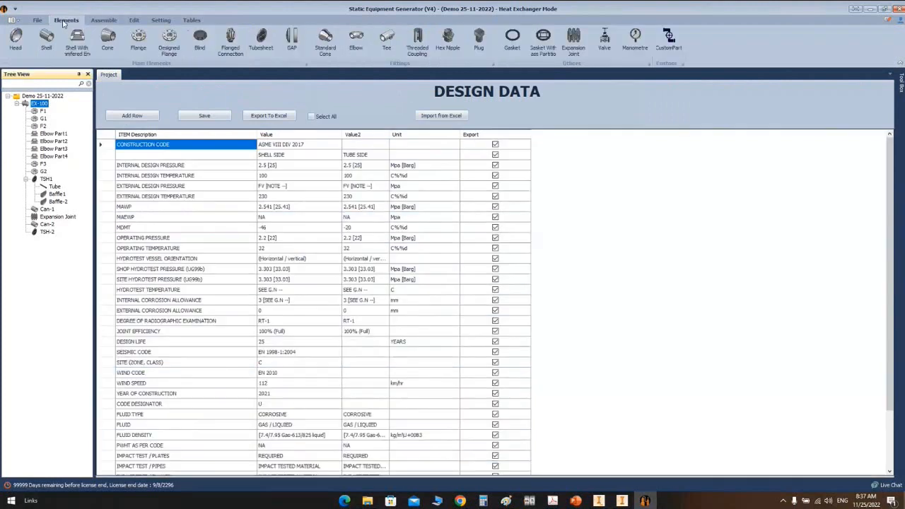
{"action": "left_click", "coordinate": [171, 44]}
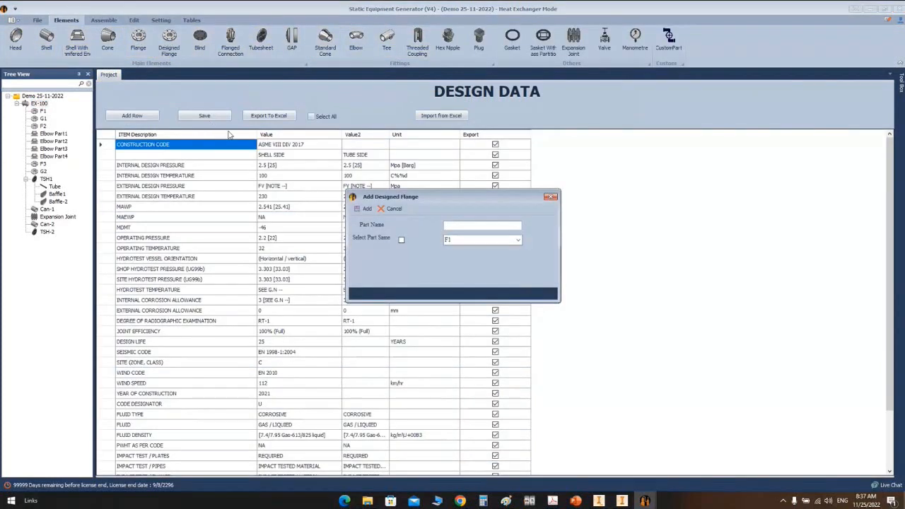
{"action": "type", "text": "G3"}
{"action": "left_click", "coordinate": [401, 240]}
{"action": "left_click", "coordinate": [518, 239]}
{"action": "left_click", "coordinate": [447, 260]}
{"action": "left_click", "coordinate": [365, 208]}
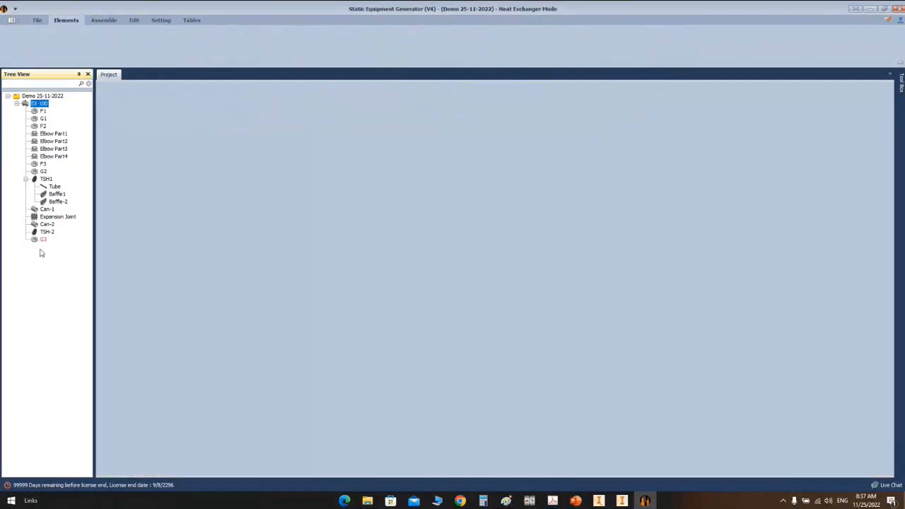
{"action": "left_click", "coordinate": [43, 239]}
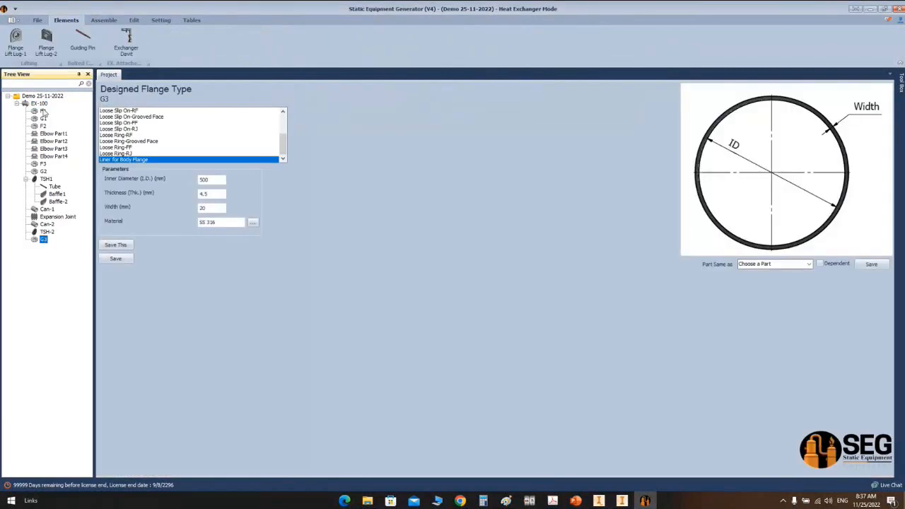
Step: Switch to the TBA reference assembly in Inventor and half-section it on the YZ plane to examine the joint between TSH-2 and F4
{"action": "left_click", "coordinate": [621, 501]}
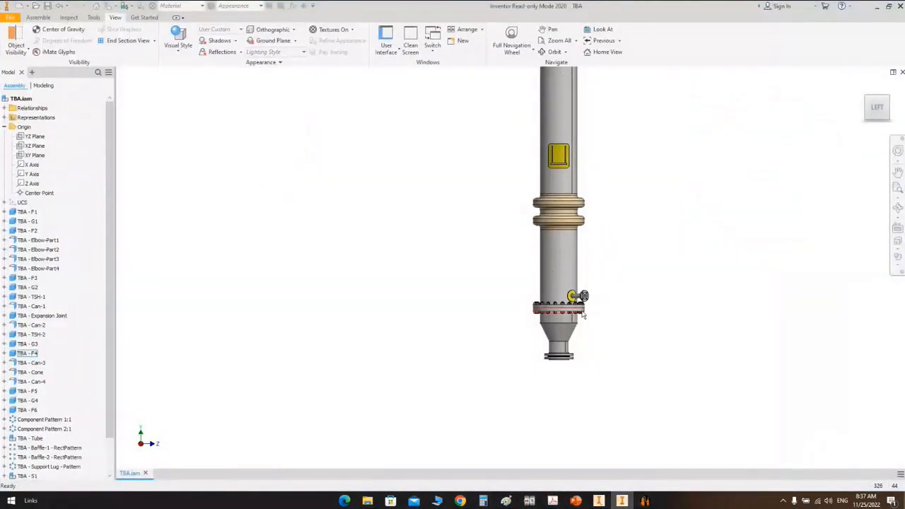
{"action": "scroll", "coordinate": [584, 311], "scroll_direction": "up", "scroll_amount": 10}
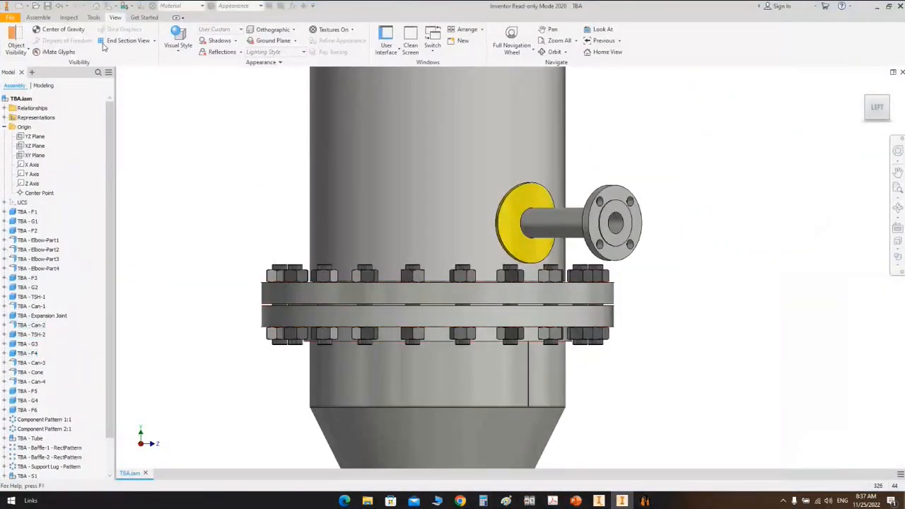
{"action": "left_click", "coordinate": [154, 40]}
{"action": "left_click", "coordinate": [141, 69]}
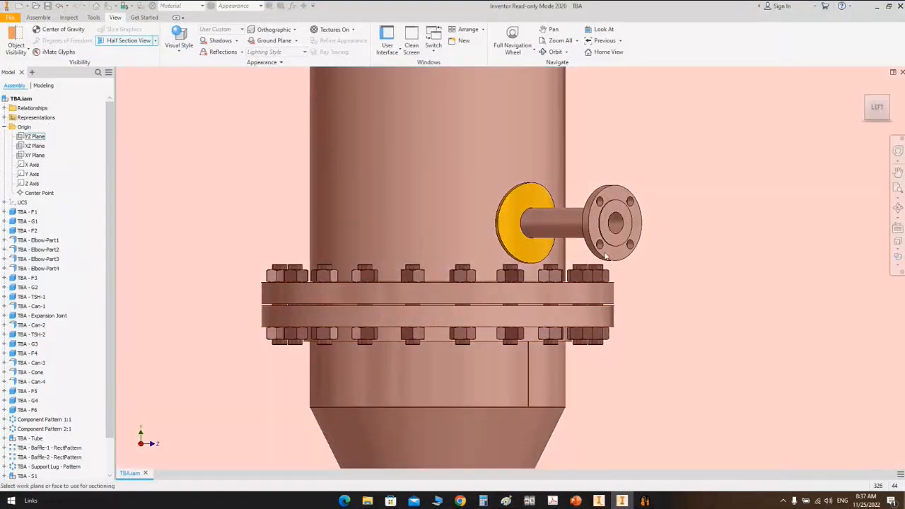
{"action": "left_click", "coordinate": [31, 137]}
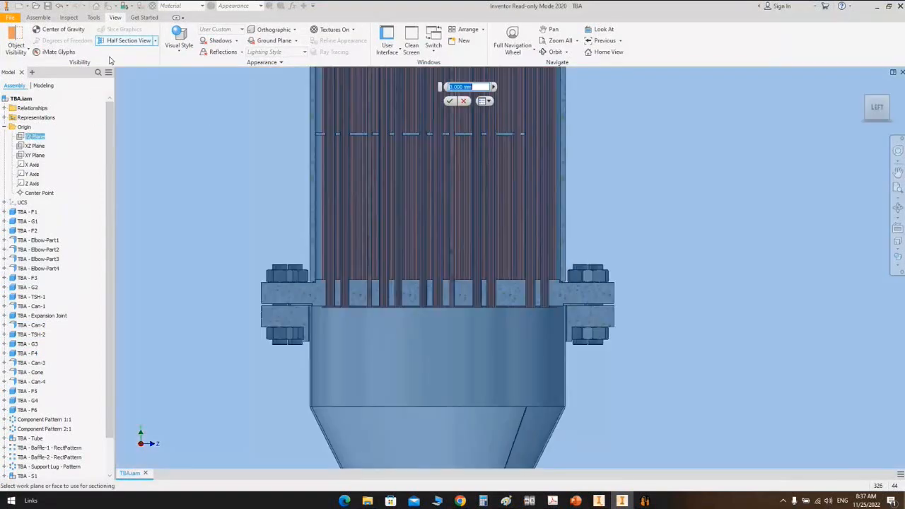
{"action": "left_click", "coordinate": [449, 100]}
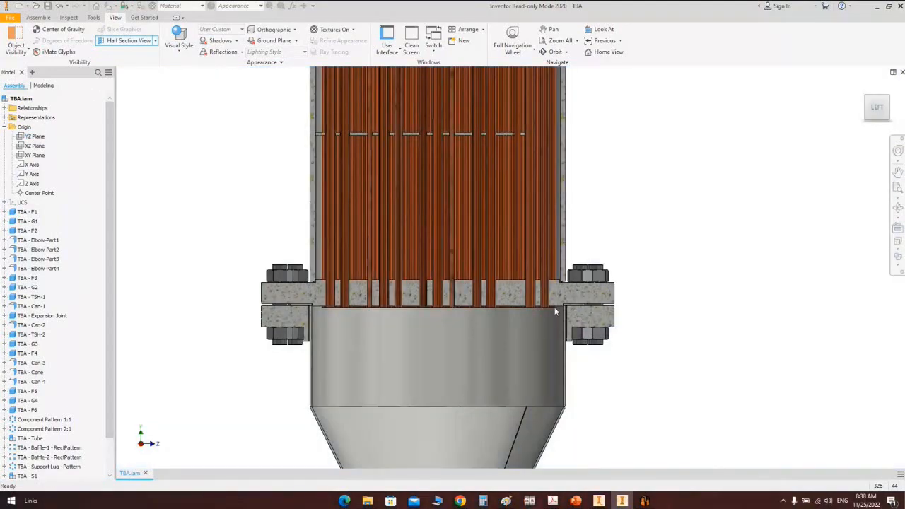
{"action": "scroll", "coordinate": [566, 311], "scroll_direction": "up", "scroll_amount": 5}
{"action": "scroll", "coordinate": [650, 308], "scroll_direction": "up", "scroll_amount": 2}
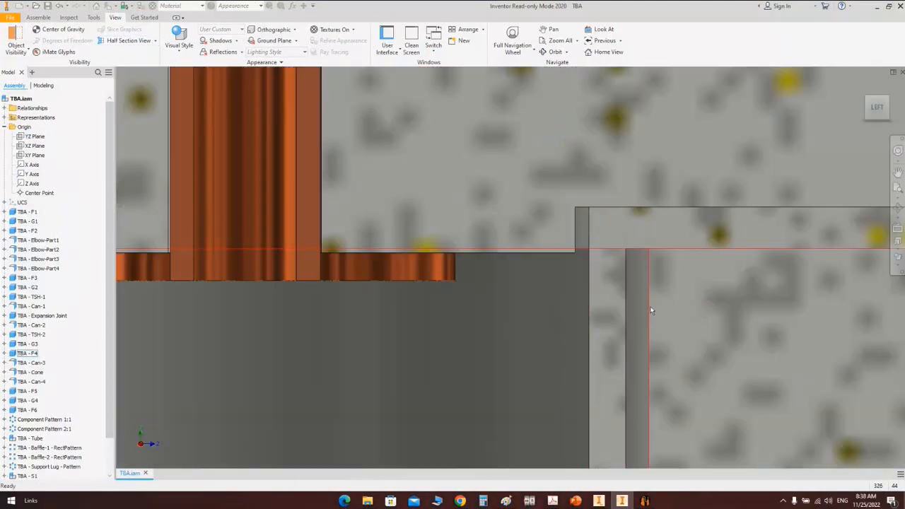
{"action": "scroll", "coordinate": [636, 297], "scroll_direction": "down", "scroll_amount": 5}
{"action": "middle_click_drag", "start_coordinate": [631, 288], "coordinate": [621, 213]}
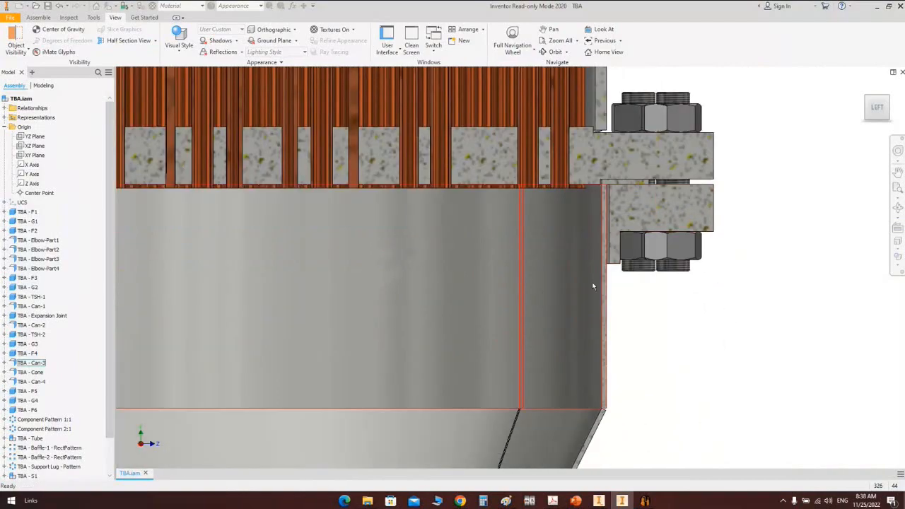
Step: Switch to Static Equipment Generator and define a new designed flange F4 for EX-100 with F2 as its source part
{"action": "left_click", "coordinate": [645, 501]}
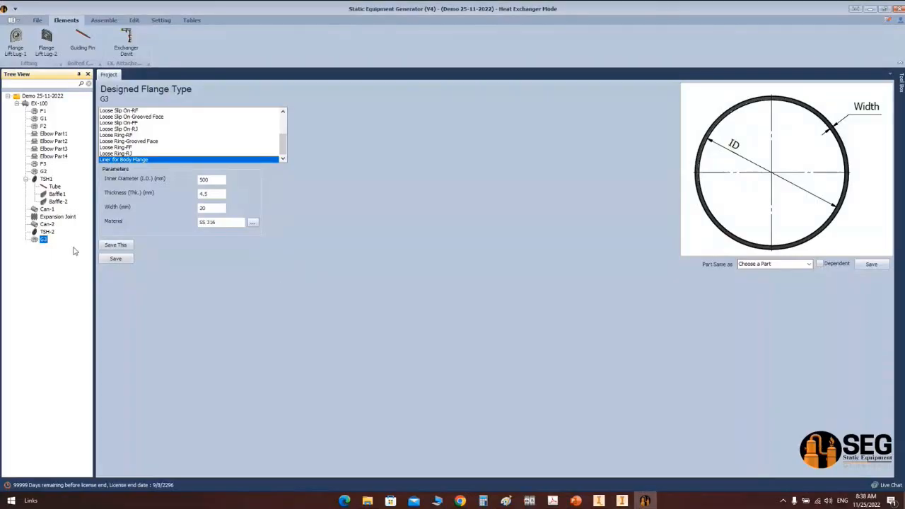
{"action": "left_click", "coordinate": [43, 98]}
{"action": "left_click", "coordinate": [40, 103]}
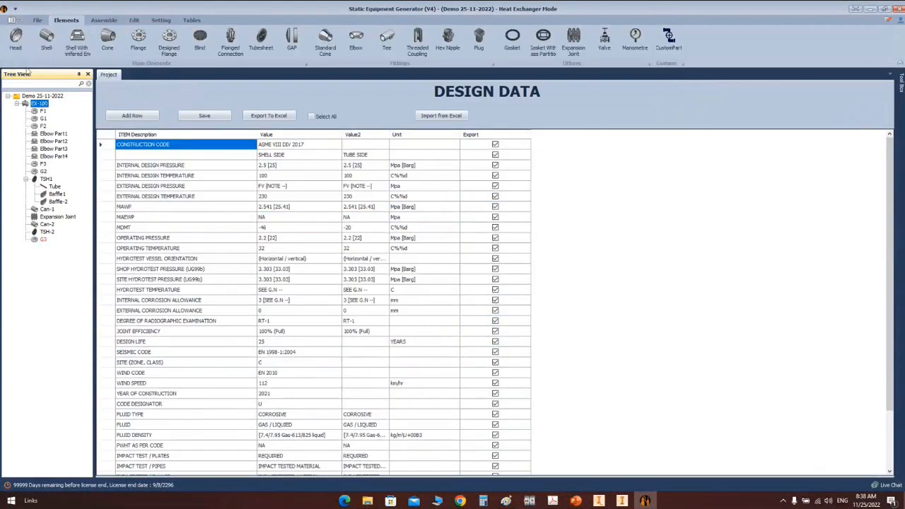
{"action": "left_click", "coordinate": [170, 41]}
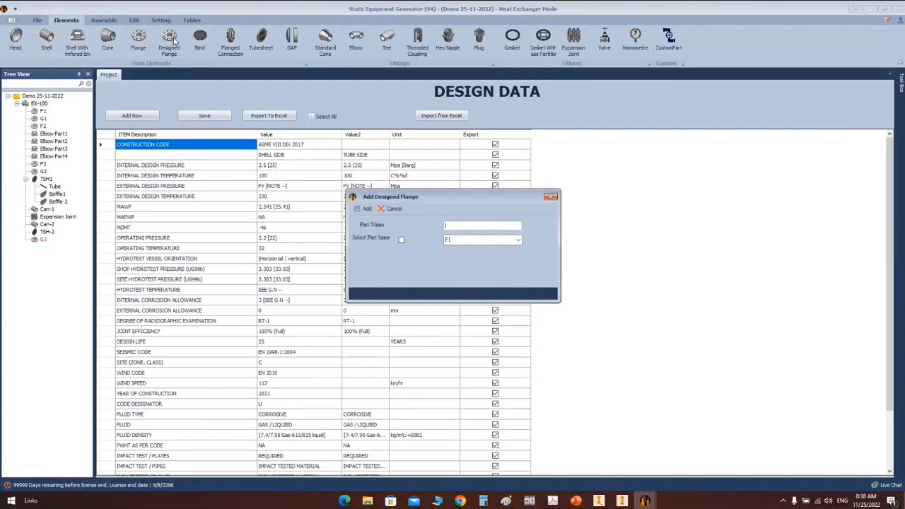
{"action": "type", "text": "F4"}
{"action": "left_click", "coordinate": [401, 239]}
{"action": "left_click", "coordinate": [517, 239]}
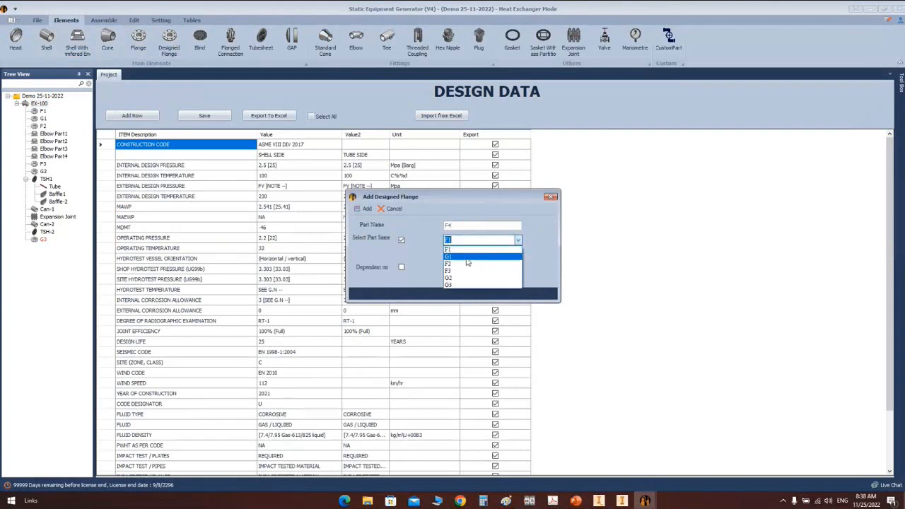
{"action": "left_click", "coordinate": [466, 263]}
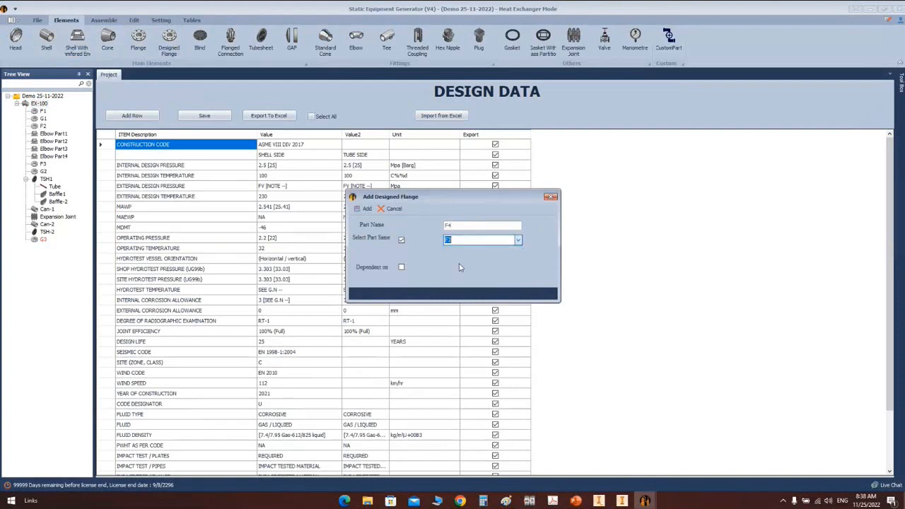
Step: Switch to the TBA assembly in Inventor and compare flanges F3 and F2 at the elbow with the flange F4 joint
{"action": "left_click", "coordinate": [621, 501]}
{"action": "scroll", "coordinate": [526, 362], "scroll_direction": "down", "scroll_amount": 5}
{"action": "scroll", "coordinate": [550, 353], "scroll_direction": "up", "scroll_amount": 5}
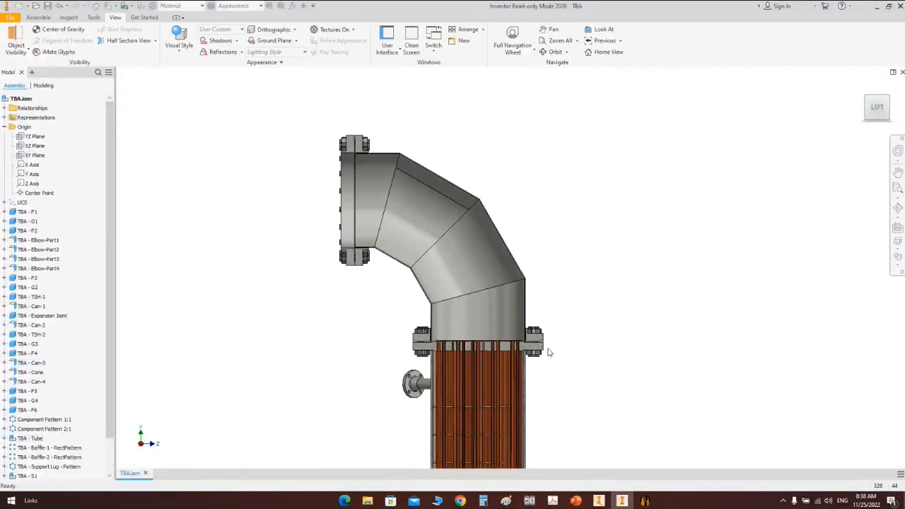
{"action": "scroll", "coordinate": [550, 352], "scroll_direction": "up", "scroll_amount": 4}
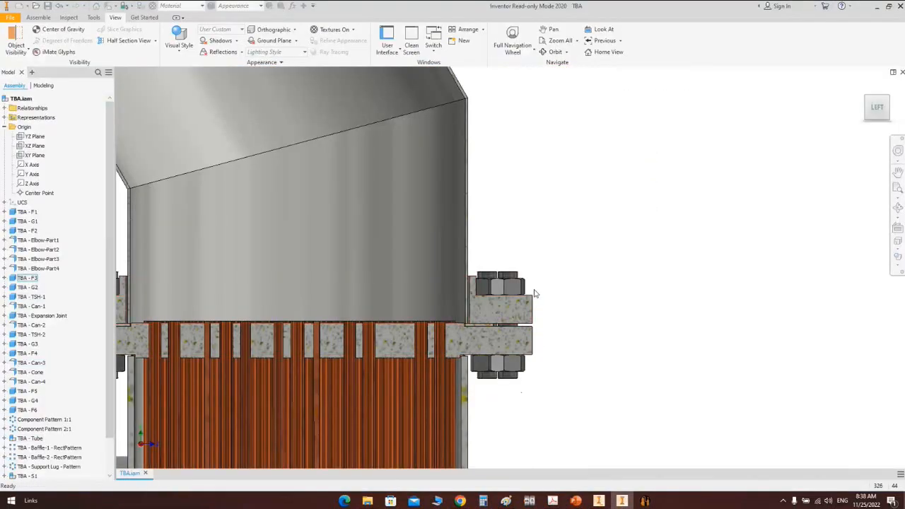
{"action": "scroll", "coordinate": [536, 294], "scroll_direction": "down", "scroll_amount": 3}
{"action": "scroll", "coordinate": [299, 164], "scroll_direction": "up", "scroll_amount": 6}
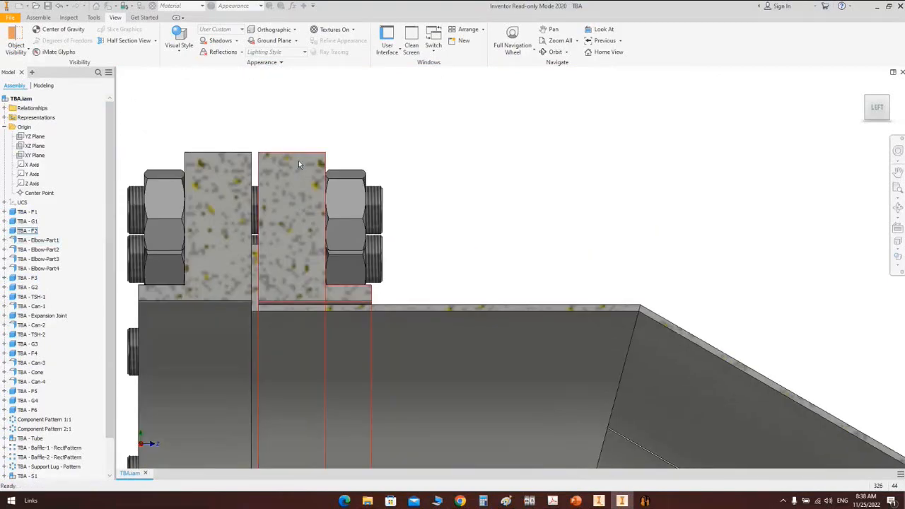
{"action": "scroll", "coordinate": [283, 176], "scroll_direction": "down", "scroll_amount": 10}
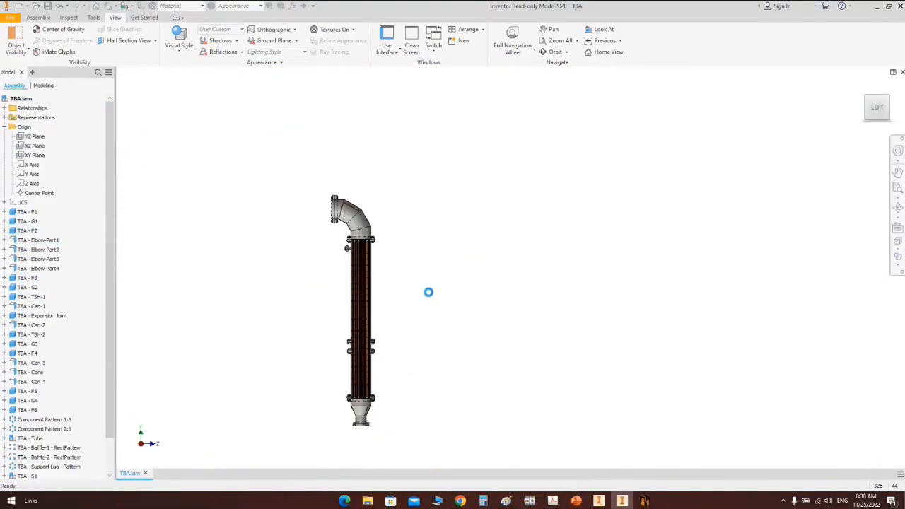
{"action": "scroll", "coordinate": [366, 303], "scroll_direction": "up", "scroll_amount": 5}
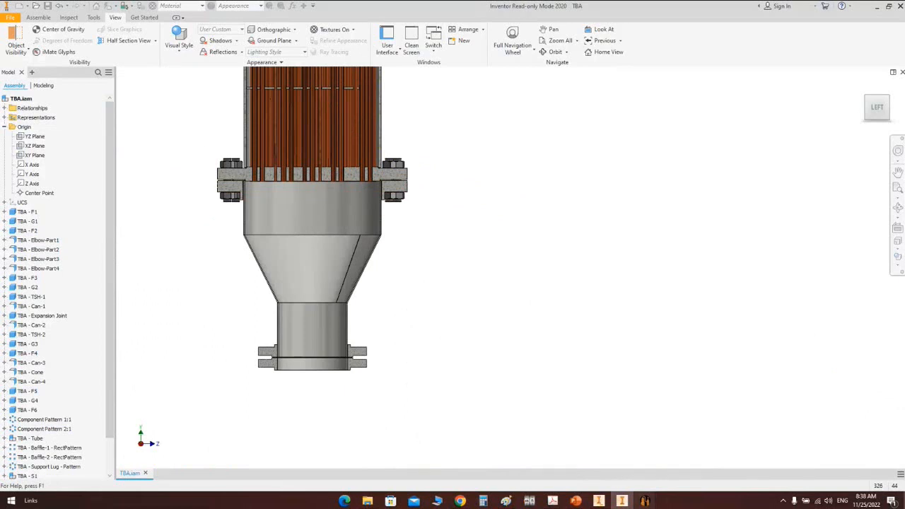
Step: Return to Static Equipment Generator and add flange F4 to EX-100 as a copy of F2
{"action": "left_click", "coordinate": [645, 500]}
{"action": "left_click", "coordinate": [680, 466]}
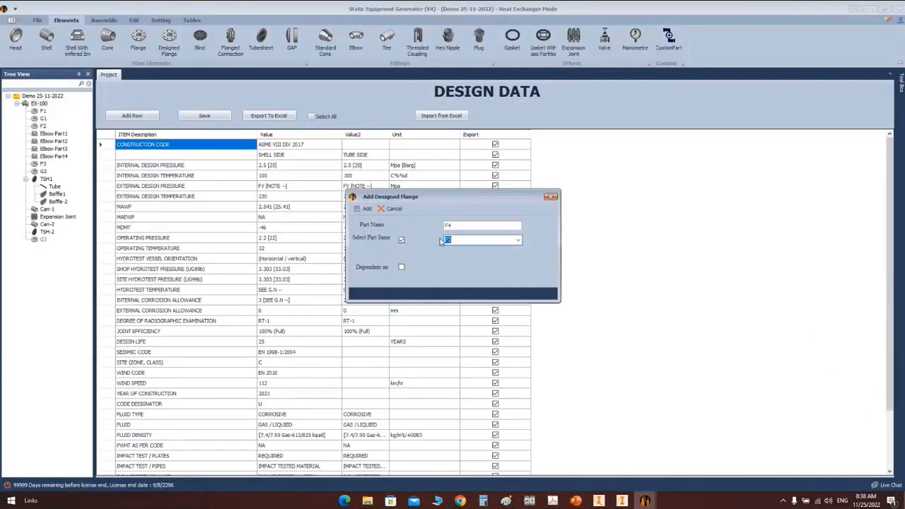
{"action": "left_click", "coordinate": [365, 208]}
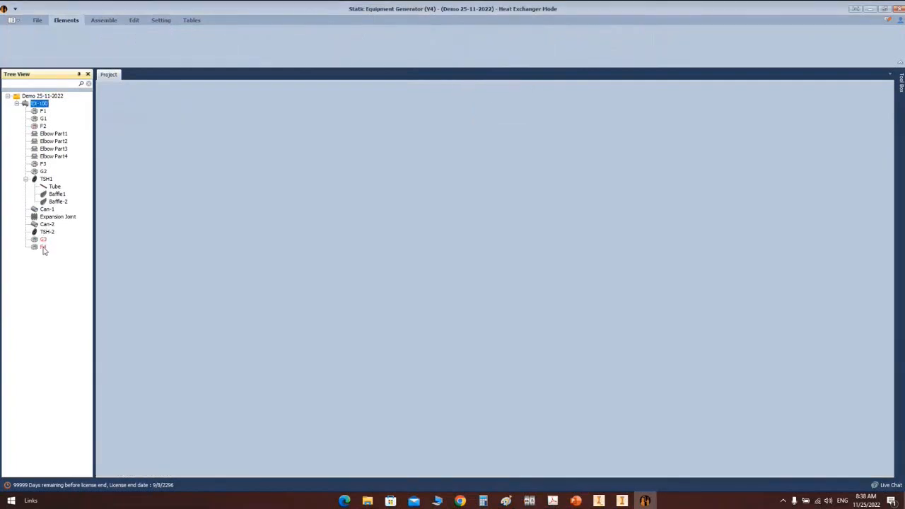
Step: Add a new shell part named Can-3 to EX-100
{"action": "left_click", "coordinate": [44, 105]}
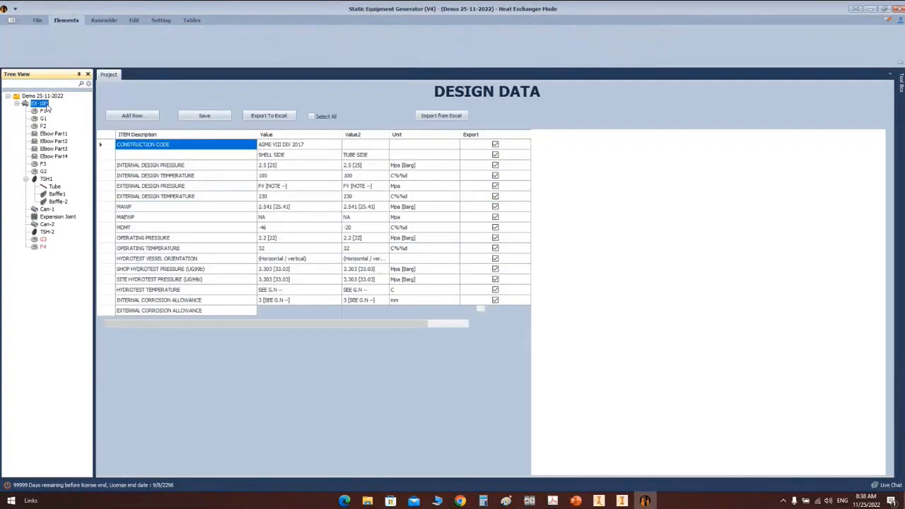
{"action": "left_click", "coordinate": [47, 40]}
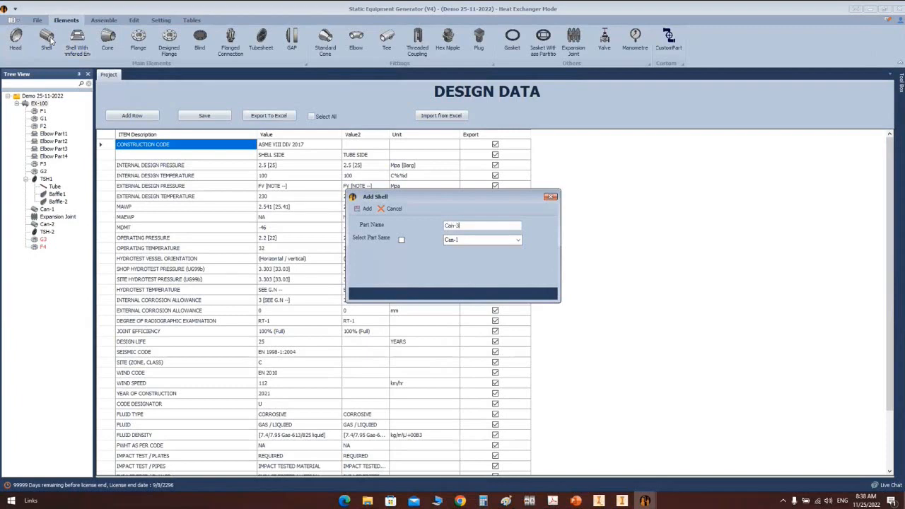
{"action": "left_click", "coordinate": [363, 208]}
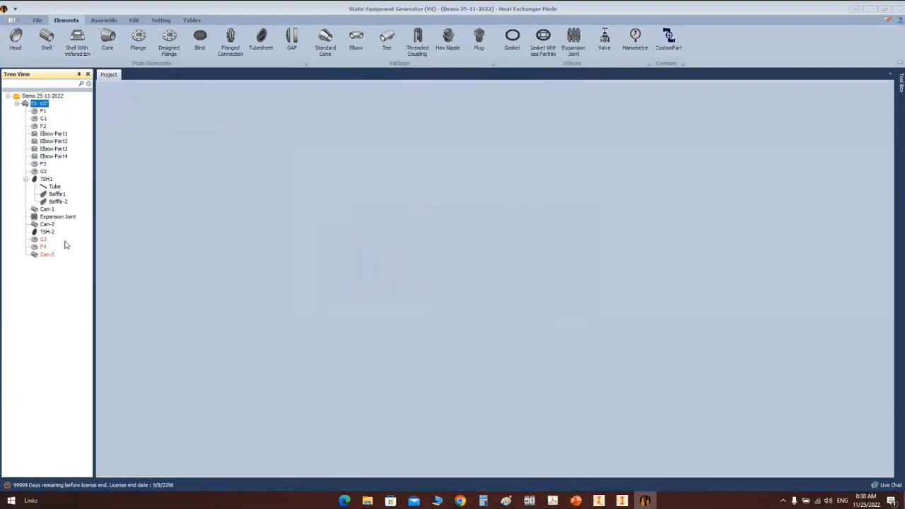
Step: Define Can-3 as the Shell type with 500 mm inner diameter, 4 mm thickness, 200 mm length and 1 mm gap width, and save it
{"action": "left_click", "coordinate": [44, 257]}
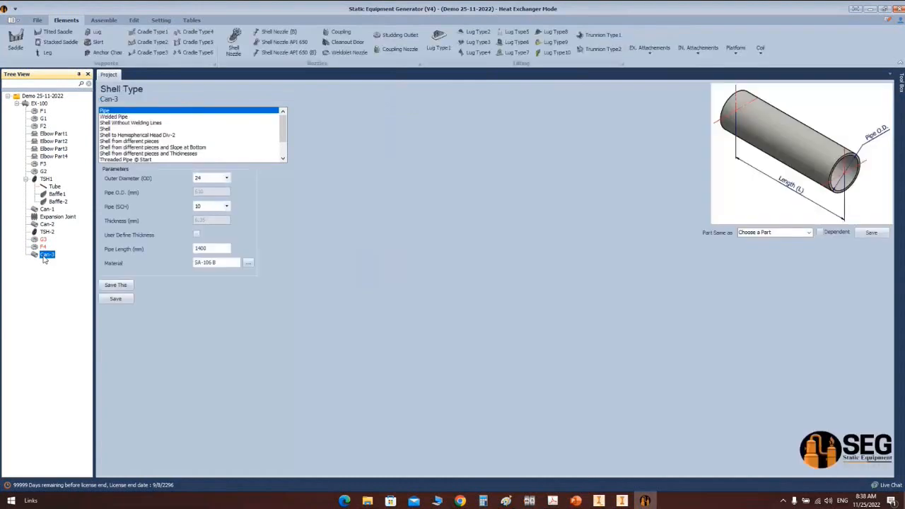
{"action": "left_click", "coordinate": [110, 129]}
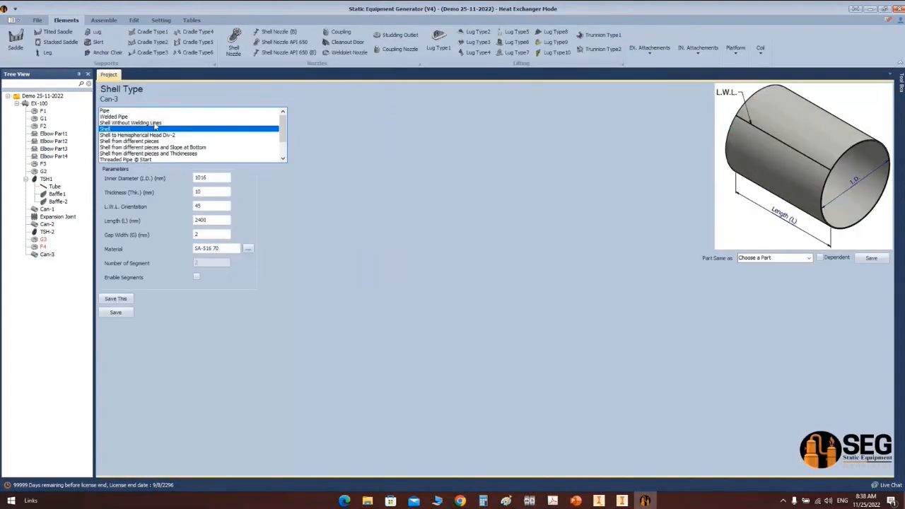
{"action": "double_click", "coordinate": [211, 178]}
{"action": "type", "text": "500"}
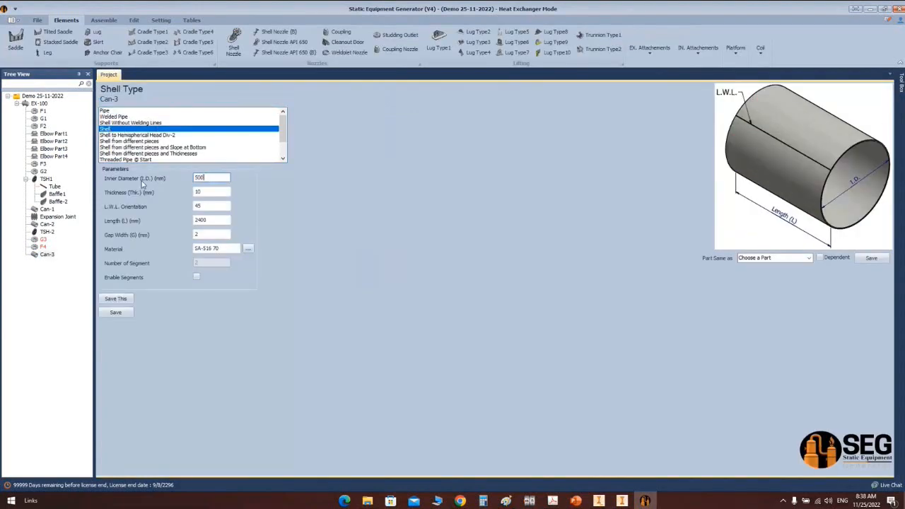
{"action": "key", "text": "Tab"}
{"action": "type", "text": "4"}
{"action": "key", "text": "Tab"}
{"action": "key", "text": "Tab"}
{"action": "type", "text": "200"}
{"action": "key", "text": "Tab"}
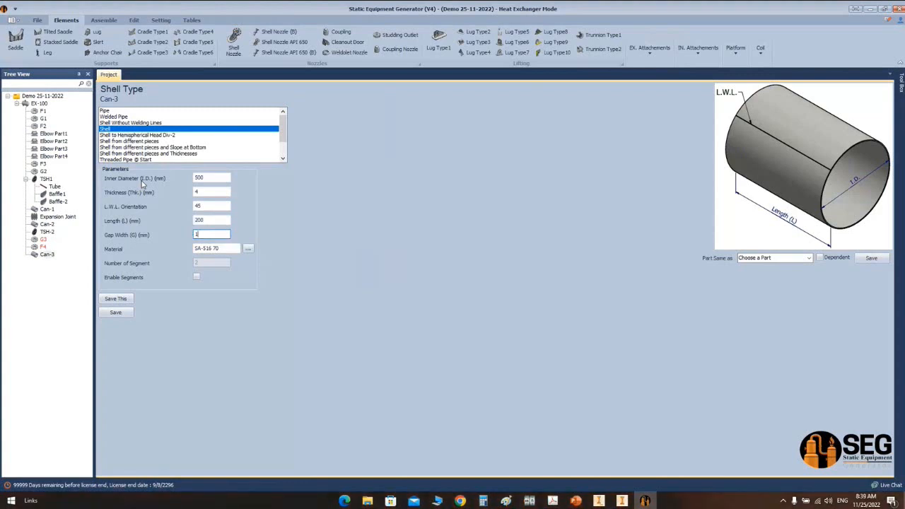
{"action": "type", "text": "1"}
{"action": "left_click", "coordinate": [115, 312]}
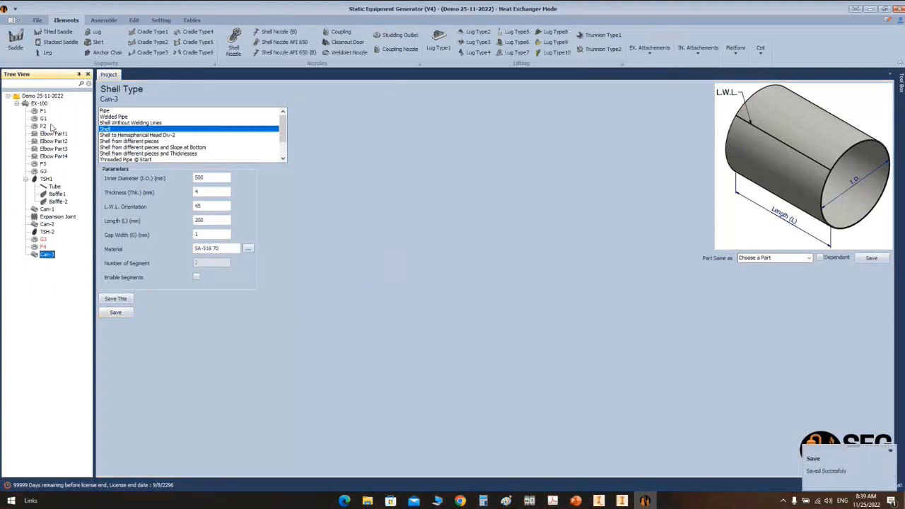
Step: Add a new cone part named Cone to EX-100
{"action": "left_click", "coordinate": [39, 103]}
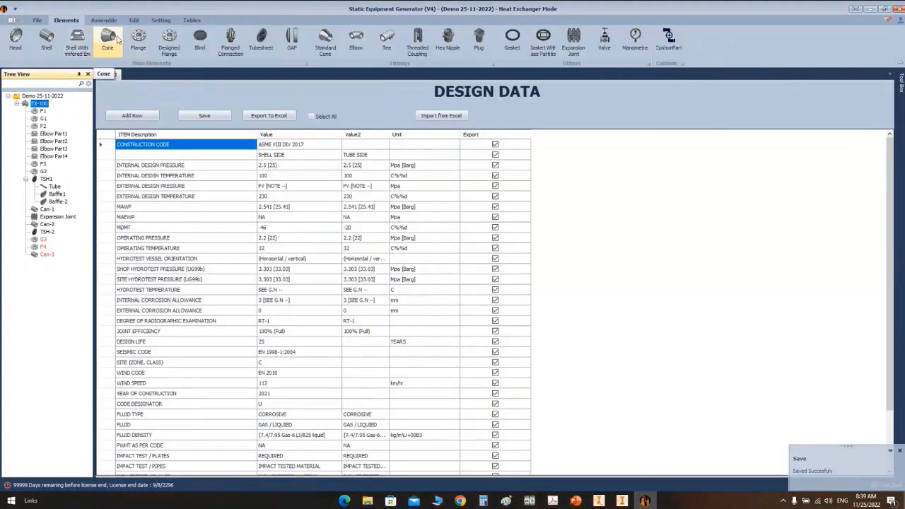
{"action": "left_click", "coordinate": [108, 40]}
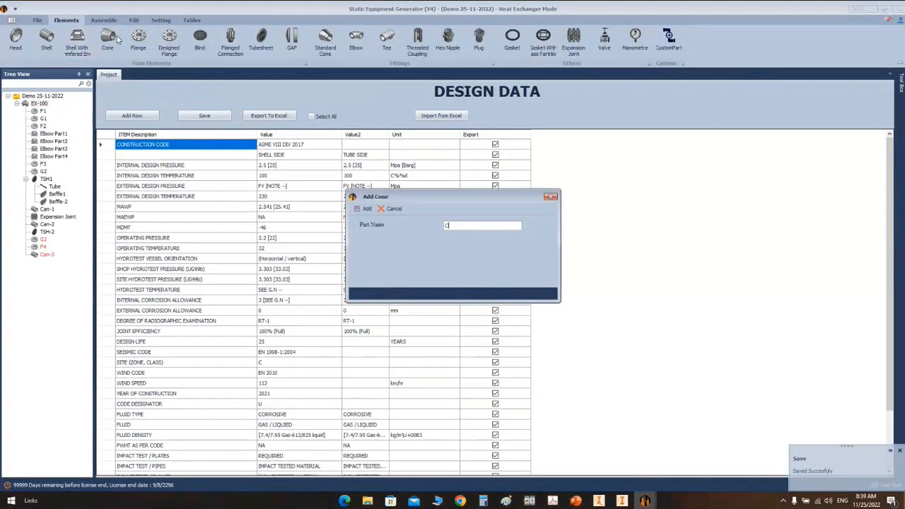
{"action": "key", "text": "Return"}
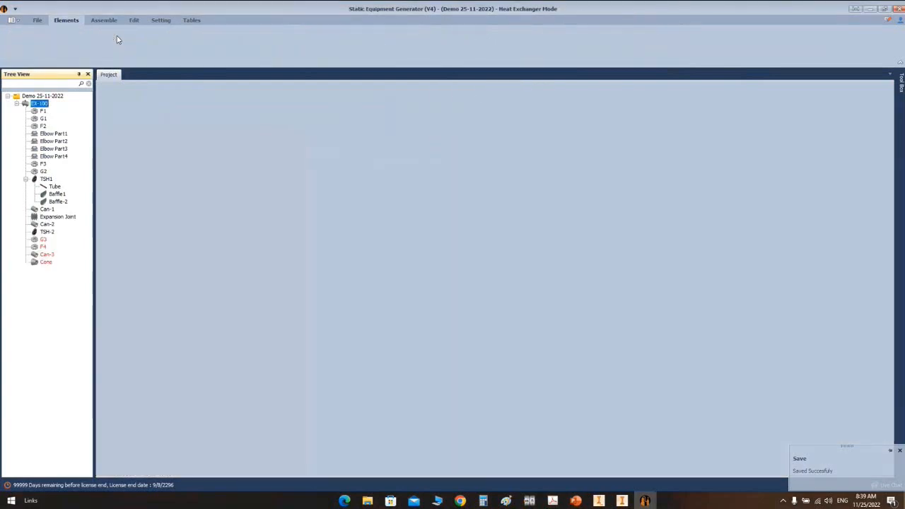
Step: Set the centric cone's start inner diameter to 500 mm, thickness to 4 mm and L.W.L. orientation to 315
{"action": "left_click", "coordinate": [44, 263]}
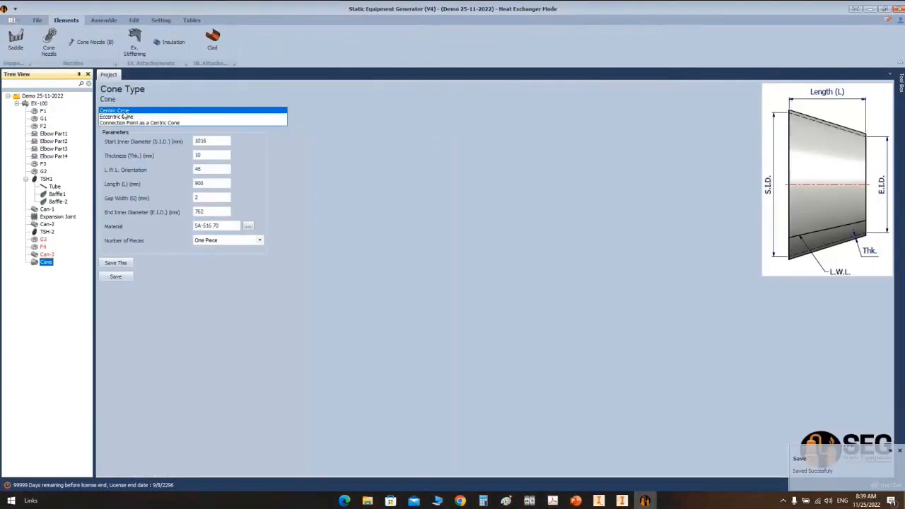
{"action": "left_click", "coordinate": [163, 140]}
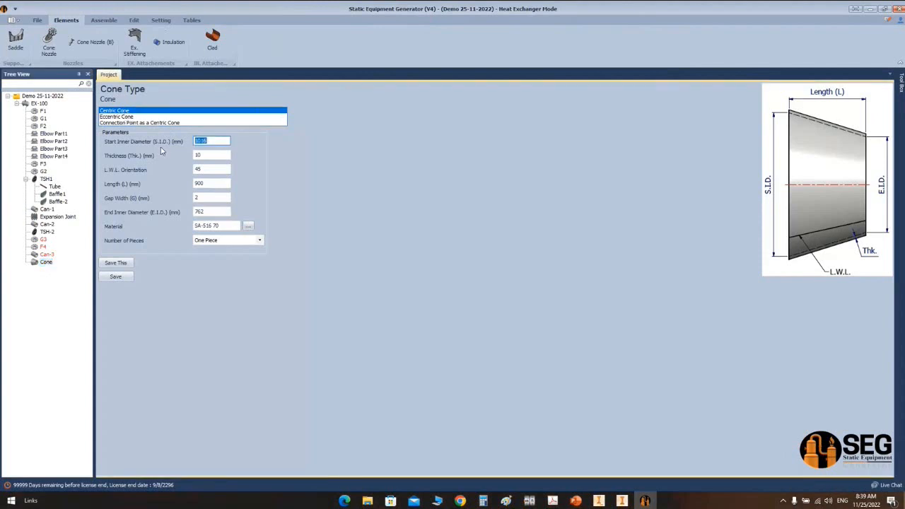
{"action": "type", "text": "500"}
{"action": "key", "text": "Tab"}
{"action": "type", "text": "4"}
{"action": "key", "text": "Tab"}
{"action": "type", "text": "315"}
{"action": "key", "text": "Tab"}
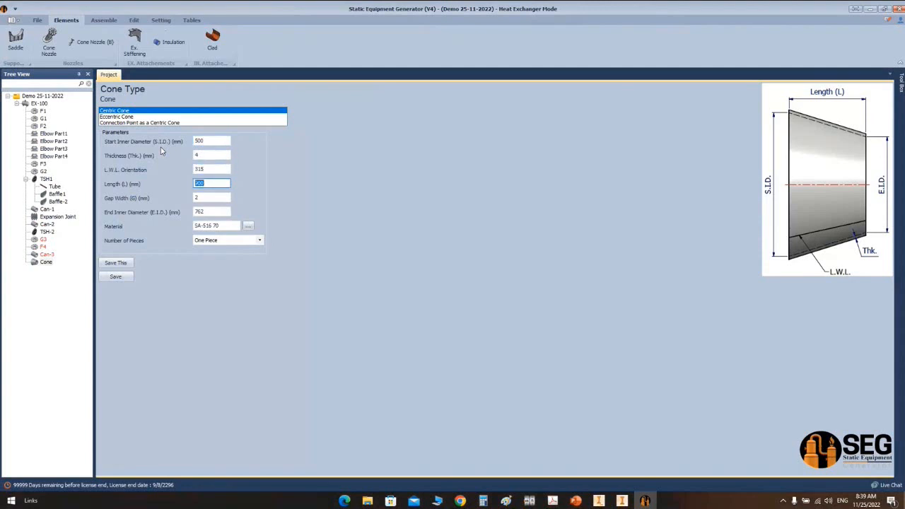
Step: Set the cone's length to 250 mm, gap width to 1 mm and end inner diameter to 250 mm, and save it
{"action": "type", "text": "250"}
{"action": "key", "text": "Tab"}
{"action": "type", "text": "1"}
{"action": "key", "text": "Tab"}
{"action": "type", "text": "250"}
{"action": "key", "text": "Tab"}
{"action": "left_click", "coordinate": [115, 276]}
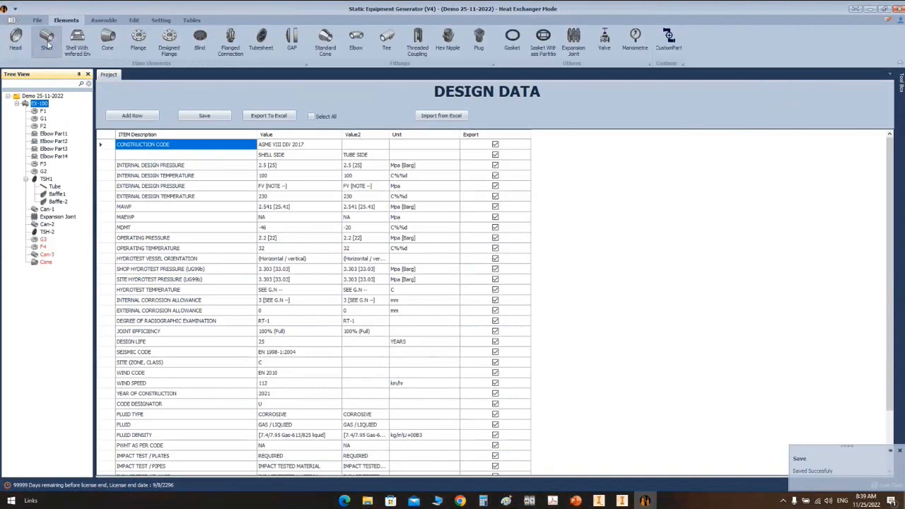
Step: Add a new shell part named Can-4 to EX-100
{"action": "left_click", "coordinate": [47, 41]}
{"action": "type", "text": "C"}
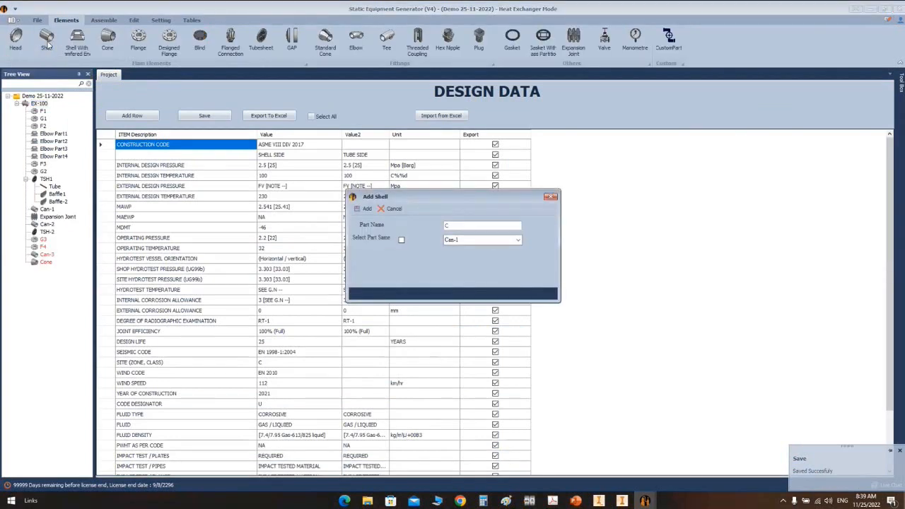
{"action": "type", "text": "an-4"}
{"action": "left_click", "coordinate": [365, 209]}
Step: Define Can-4 as the Shell type with 250 mm inner diameter, 4 mm thickness, 200 mm length and 1 mm gap width, and save it
{"action": "left_click", "coordinate": [45, 270]}
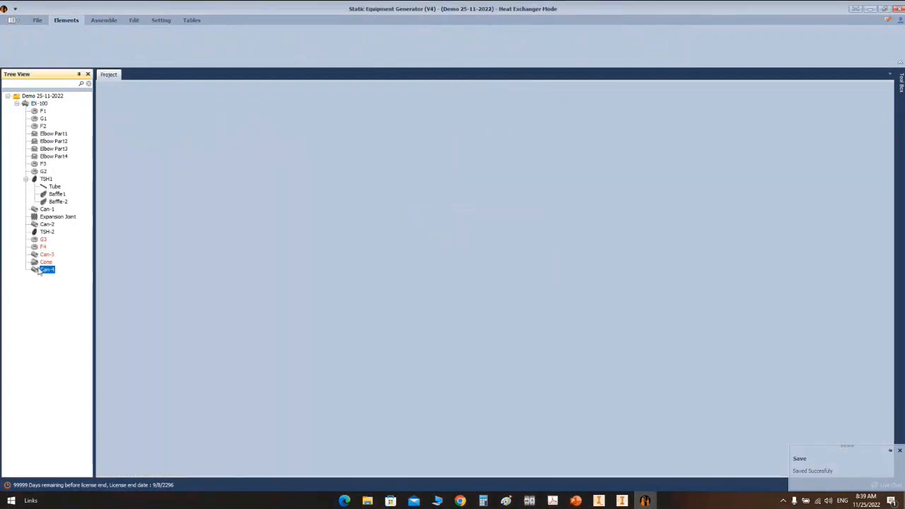
{"action": "left_click", "coordinate": [106, 129]}
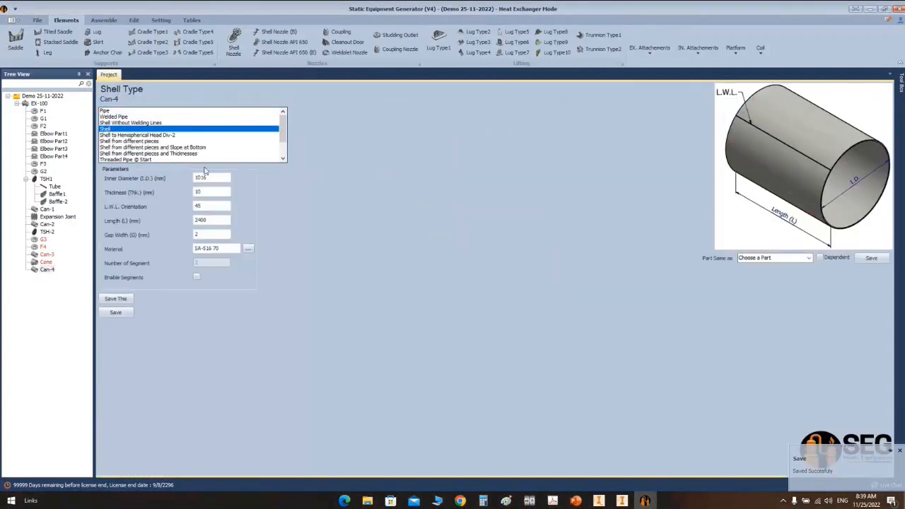
{"action": "type", "text": "250"}
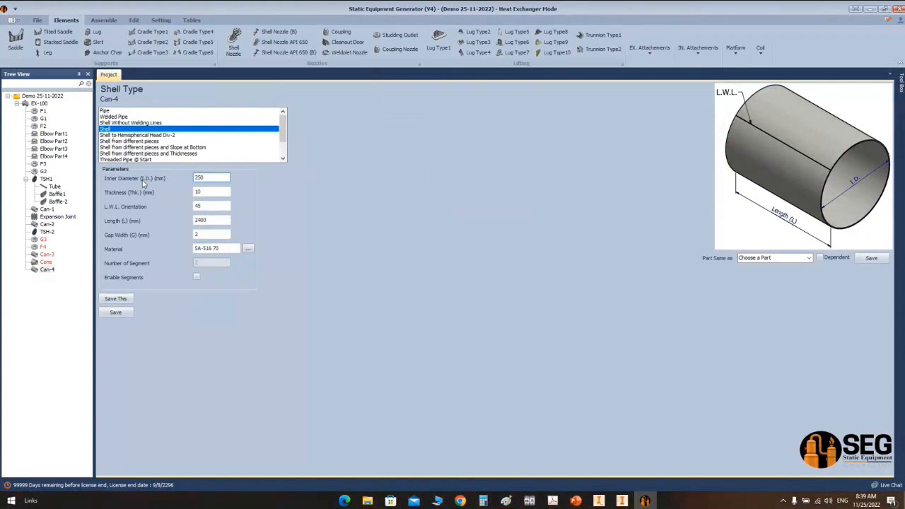
{"action": "key", "text": "Tab"}
{"action": "type", "text": "4"}
{"action": "key", "text": "Tab"}
{"action": "key", "text": "Tab"}
{"action": "type", "text": "200"}
{"action": "key", "text": "Tab"}
{"action": "type", "text": "1"}
{"action": "left_click", "coordinate": [129, 316]}
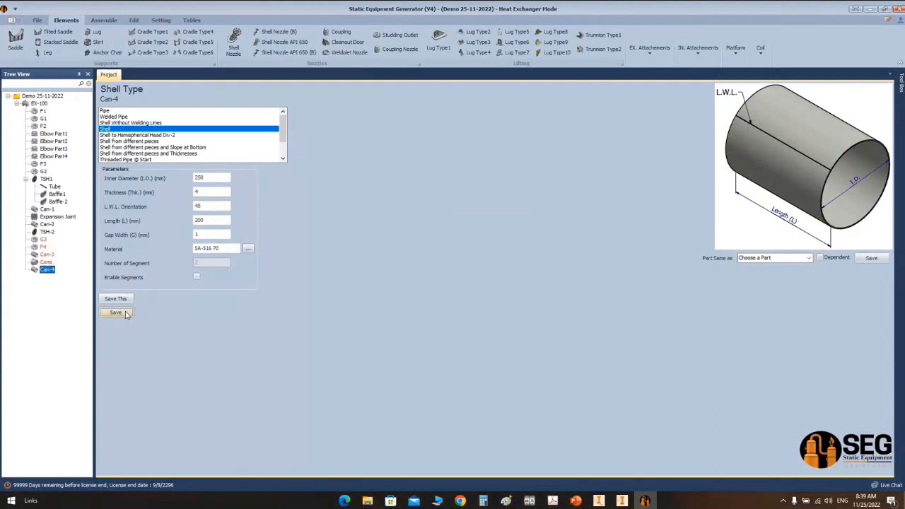
Step: Assemble the new parts of EX-100 in Inventor and inspect the F4, Can-3, cone and Can-4 end from several angles
{"action": "left_click", "coordinate": [104, 20]}
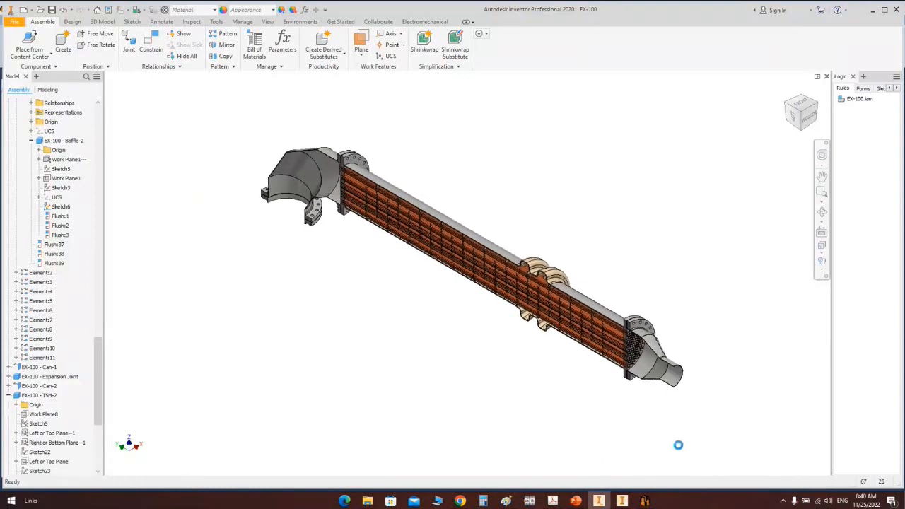
{"action": "scroll", "coordinate": [679, 344], "scroll_direction": "down", "scroll_amount": 4}
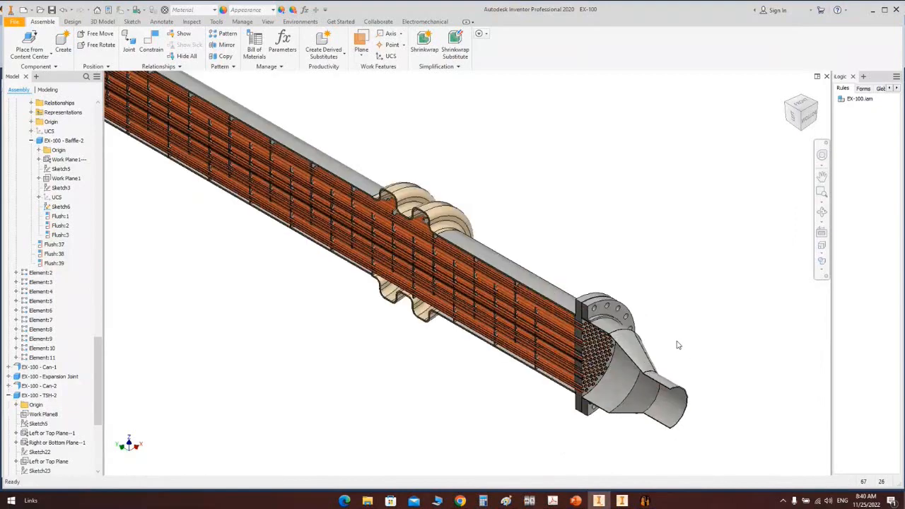
{"action": "left_click", "coordinate": [822, 212]}
{"action": "scroll", "coordinate": [623, 272], "scroll_direction": "up", "scroll_amount": 2}
{"action": "left_click_drag", "start_coordinate": [562, 295], "coordinate": [435, 319]}
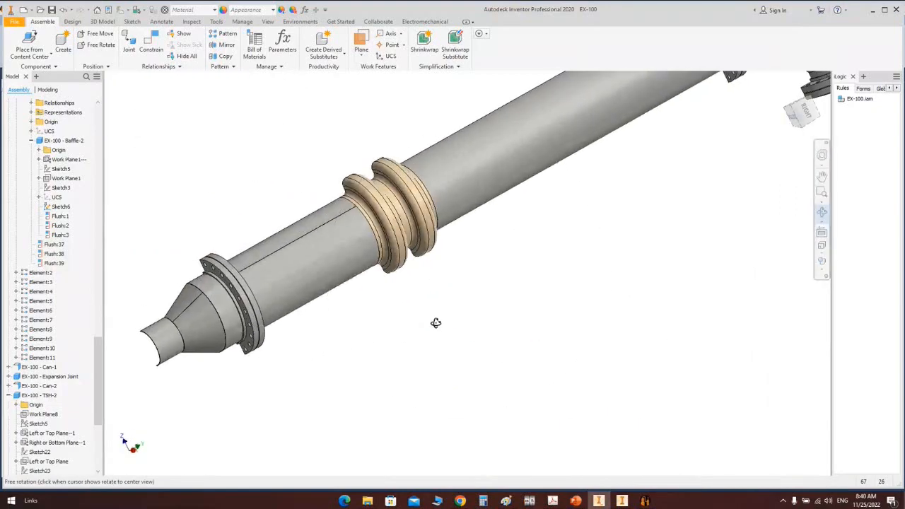
{"action": "scroll", "coordinate": [290, 265], "scroll_direction": "down", "scroll_amount": 3}
{"action": "scroll", "coordinate": [317, 268], "scroll_direction": "down", "scroll_amount": 2}
{"action": "scroll", "coordinate": [319, 272], "scroll_direction": "up", "scroll_amount": 4}
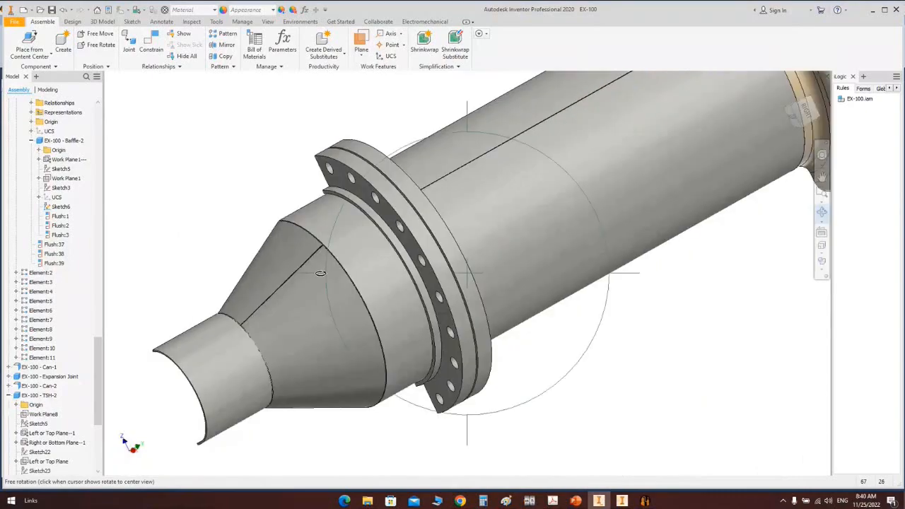
{"action": "left_click_drag", "start_coordinate": [325, 277], "coordinate": [509, 307]}
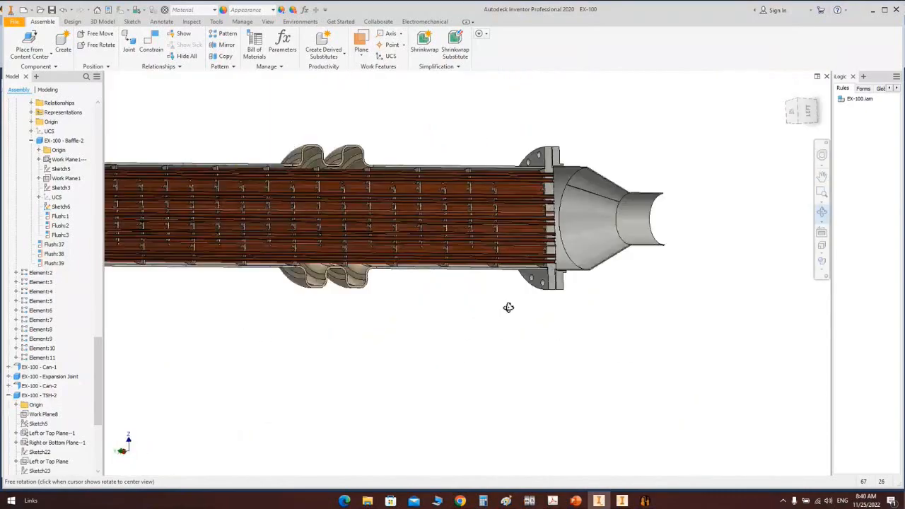
{"action": "scroll", "coordinate": [477, 222], "scroll_direction": "down", "scroll_amount": 2}
{"action": "scroll", "coordinate": [477, 222], "scroll_direction": "up", "scroll_amount": 3}
{"action": "left_click_drag", "start_coordinate": [478, 222], "coordinate": [484, 353]}
{"action": "scroll", "coordinate": [613, 279], "scroll_direction": "down", "scroll_amount": 2}
{"action": "middle_click_drag", "start_coordinate": [612, 279], "coordinate": [453, 238]}
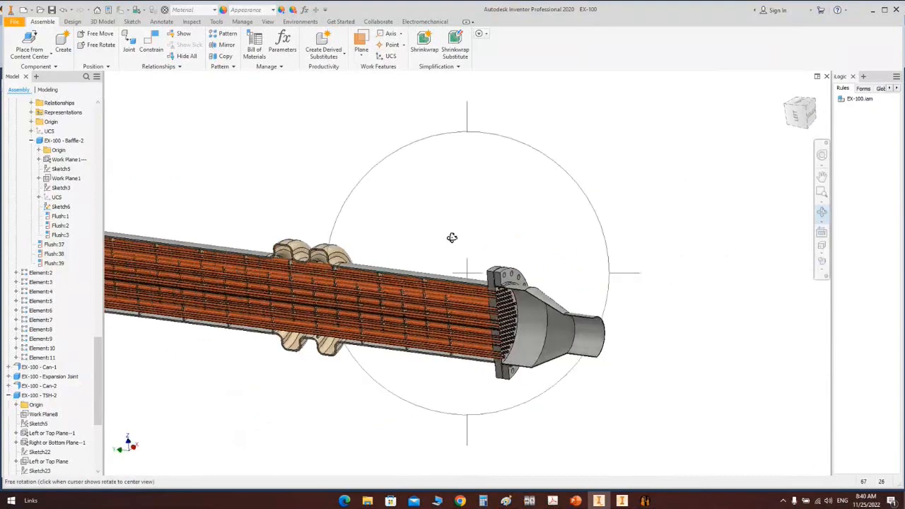
{"action": "right_click", "coordinate": [514, 212]}
{"action": "left_click", "coordinate": [550, 220]}
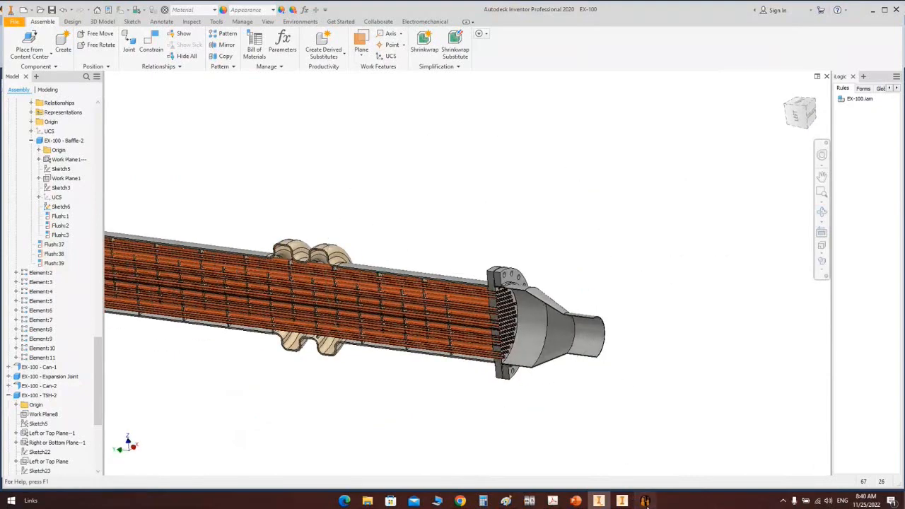
Step: Switch back to Static Equipment Generator and add a new designed flange named F5 to EX-100
{"action": "left_click", "coordinate": [645, 501]}
{"action": "left_click", "coordinate": [40, 104]}
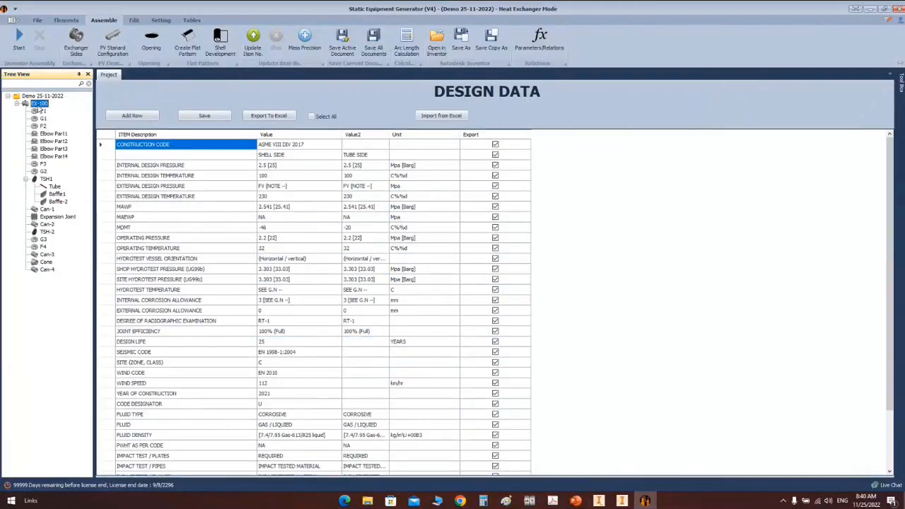
{"action": "left_click", "coordinate": [66, 20]}
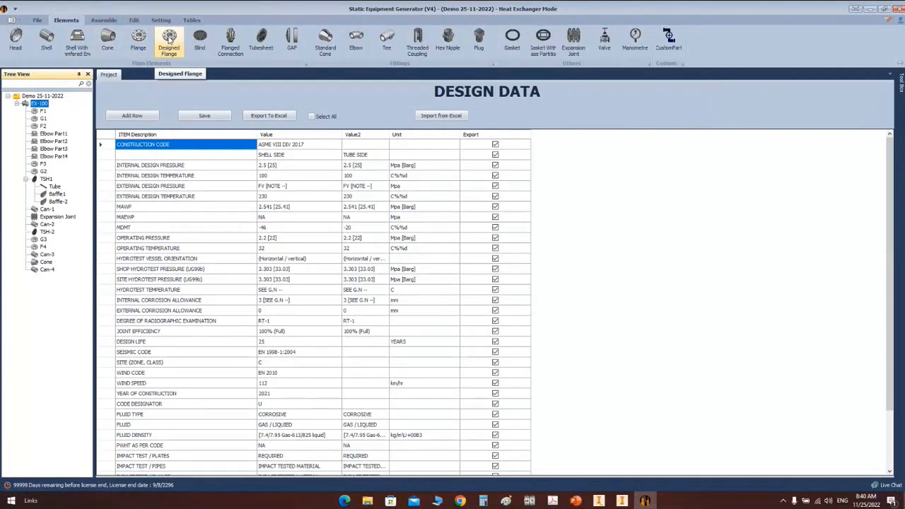
{"action": "left_click", "coordinate": [170, 38]}
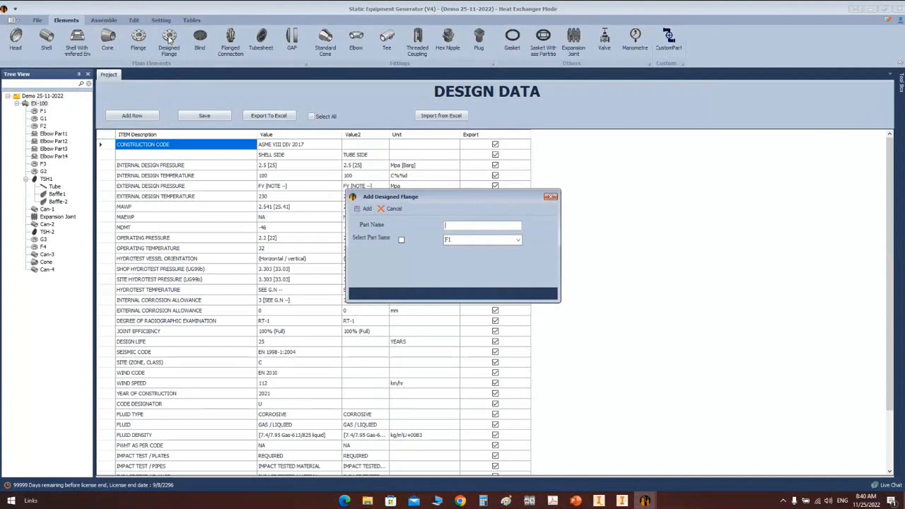
{"action": "type", "text": "F5"}
{"action": "left_click", "coordinate": [365, 208]}
Step: Set the type of flange F5 to Loose Slip On-RF
{"action": "left_click", "coordinate": [43, 277]}
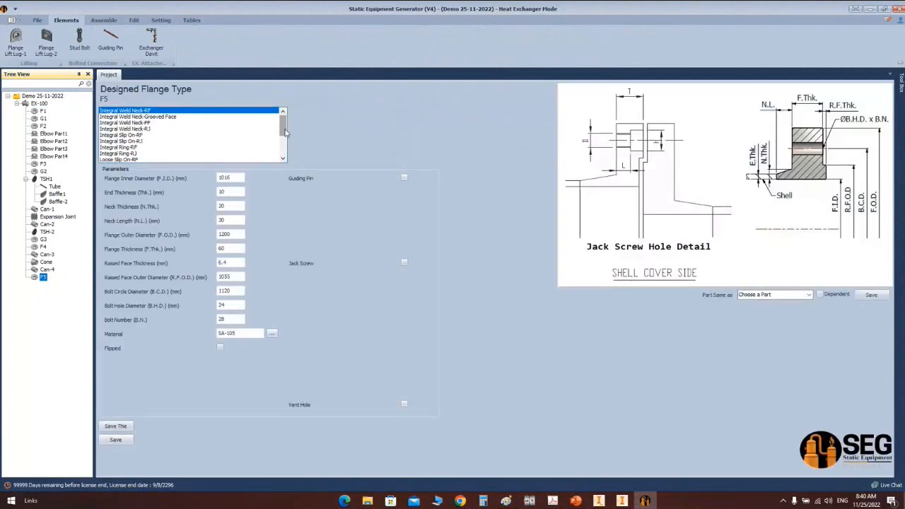
{"action": "left_click_drag", "start_coordinate": [284, 129], "coordinate": [288, 160]}
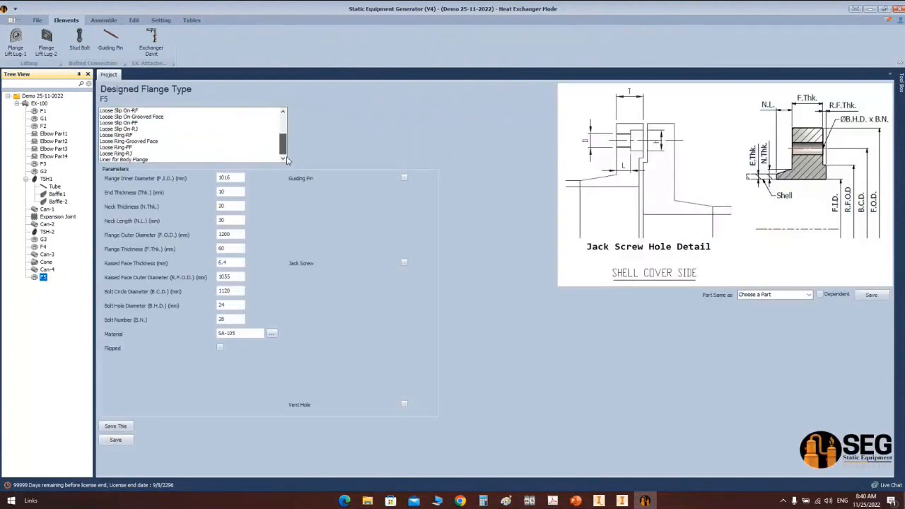
{"action": "left_click", "coordinate": [140, 116]}
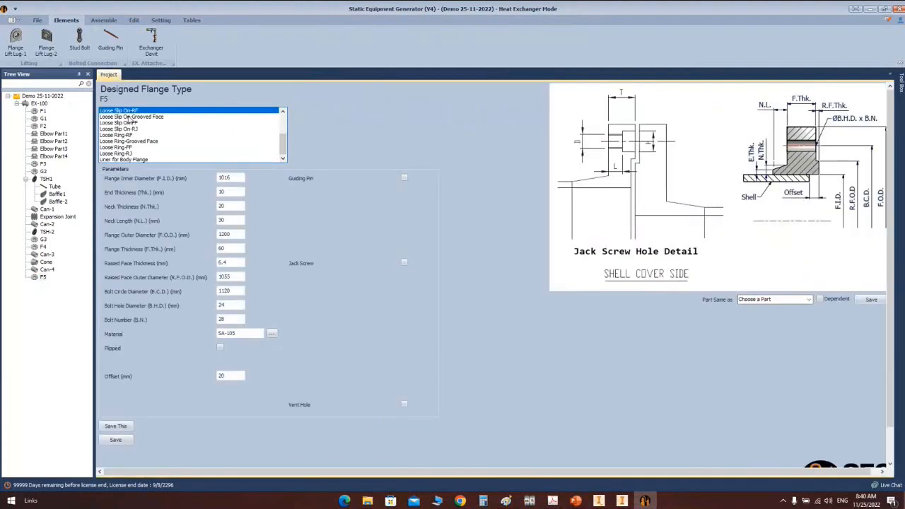
Step: Set flange F5's inner diameter to 260 mm and both its neck thickness and neck length to 10 mm
{"action": "double_click", "coordinate": [232, 178]}
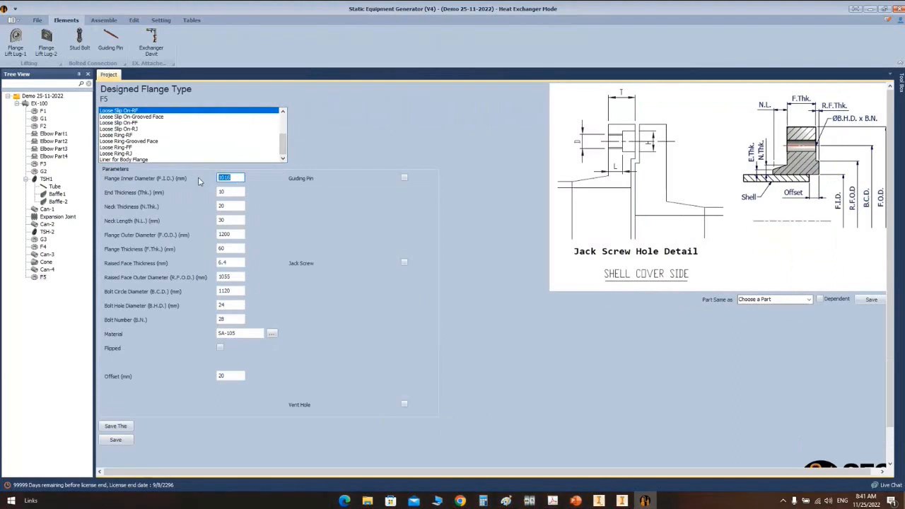
{"action": "type", "text": "260"}
{"action": "key", "text": "Tab"}
{"action": "key", "text": "Tab"}
{"action": "type", "text": "10"}
{"action": "key", "text": "Tab"}
{"action": "type", "text": "10"}
Step: Give F5 a 400 mm outer diameter, 30 mm thickness, 5 mm raised face of 300 mm diameter, and sixteen 20 mm holes on a 350 mm circle
{"action": "key", "text": "Tab"}
{"action": "type", "text": "400"}
{"action": "key", "text": "Tab"}
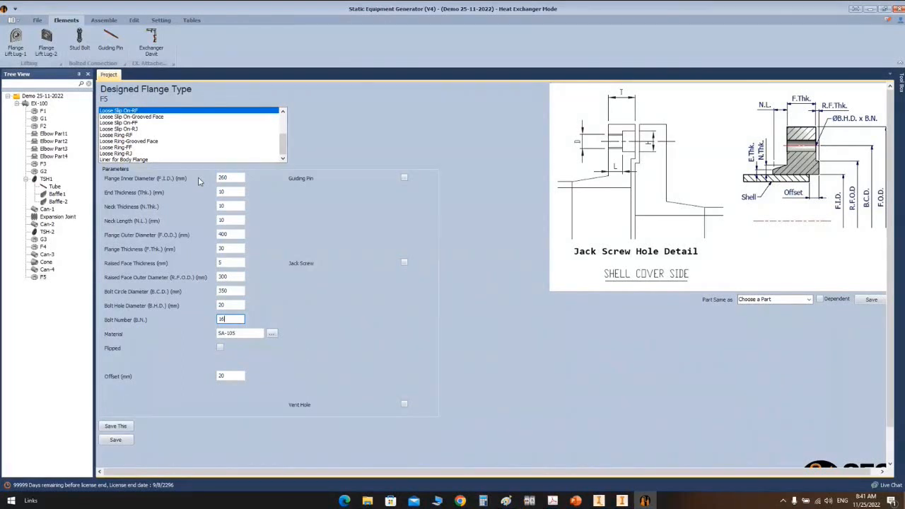
Step: Set the offset of flange F5 to 0.001 mm and save the flange definition
{"action": "key", "text": "Tab"}
{"action": "key", "text": "Tab"}
{"action": "key", "text": "Tab"}
{"action": "key", "text": "Tab"}
{"action": "type", "text": "0.001"}
{"action": "left_click", "coordinate": [115, 443]}
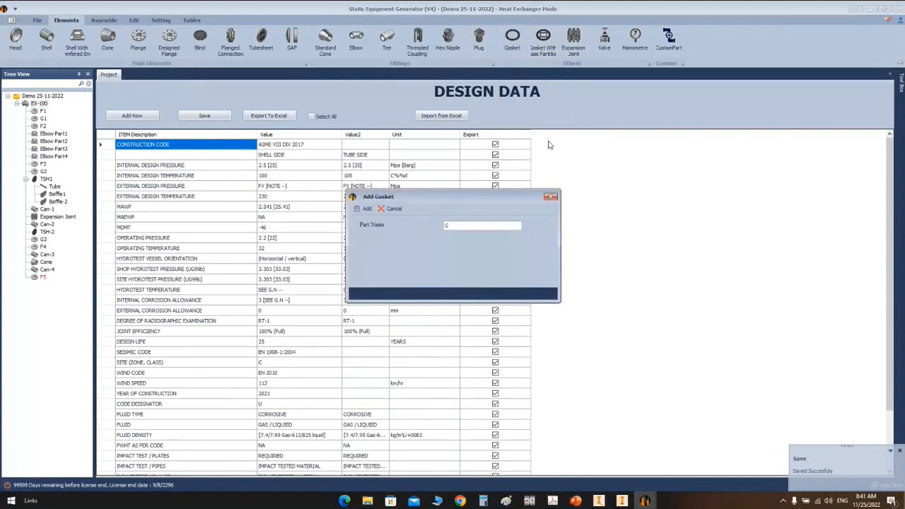
Step: Add a gasket named G5 to EX-100 and open its definition
{"action": "type", "text": "5"}
{"action": "key", "text": "Return"}
{"action": "left_click", "coordinate": [43, 285]}
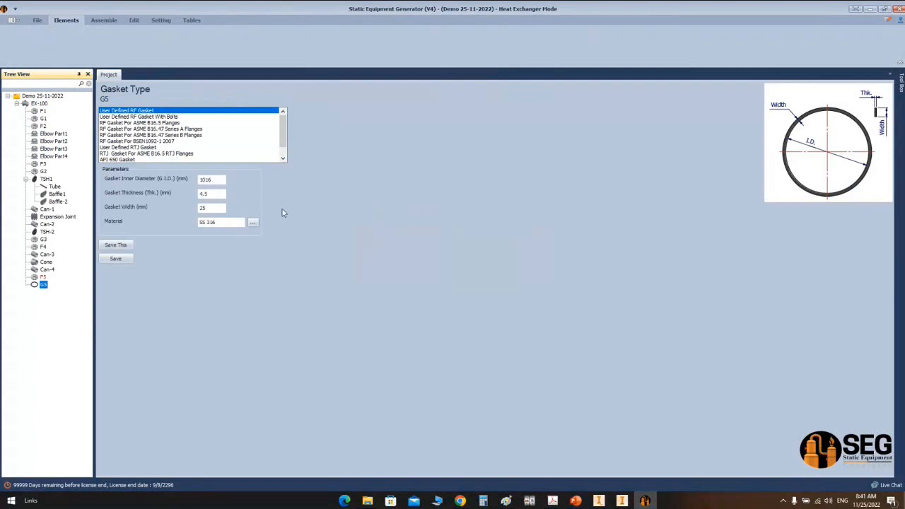
Step: Set gasket G5's inner diameter to 262 mm and its width to 15 mm, and save it
{"action": "double_click", "coordinate": [216, 180]}
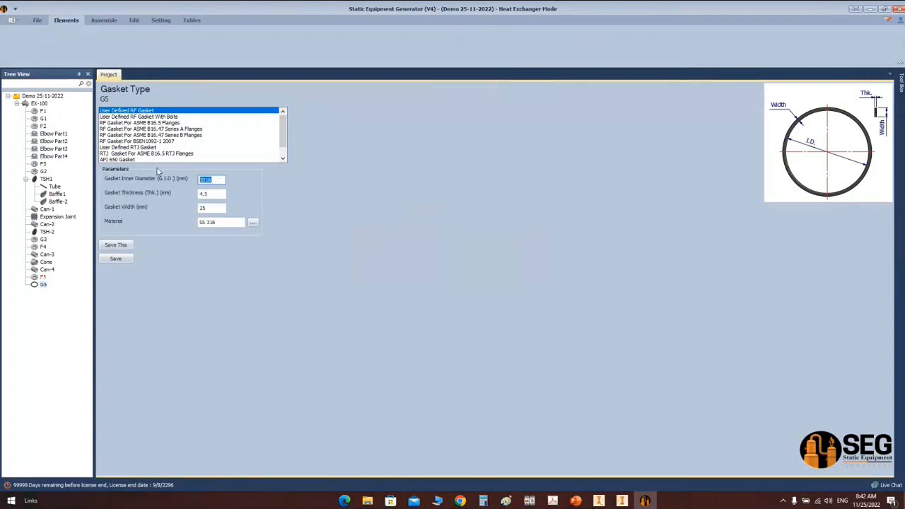
{"action": "type", "text": "262"}
{"action": "key", "text": "Tab"}
{"action": "key", "text": "Tab"}
{"action": "type", "text": "15"}
{"action": "left_click", "coordinate": [111, 259]}
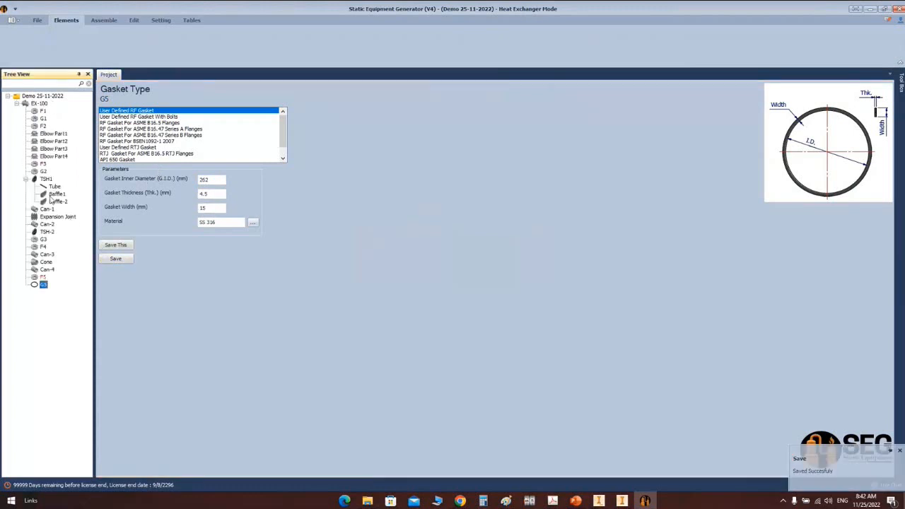
Step: Add a designed flange named F6 to EX-100 as a copy of flange F5
{"action": "left_click", "coordinate": [39, 103]}
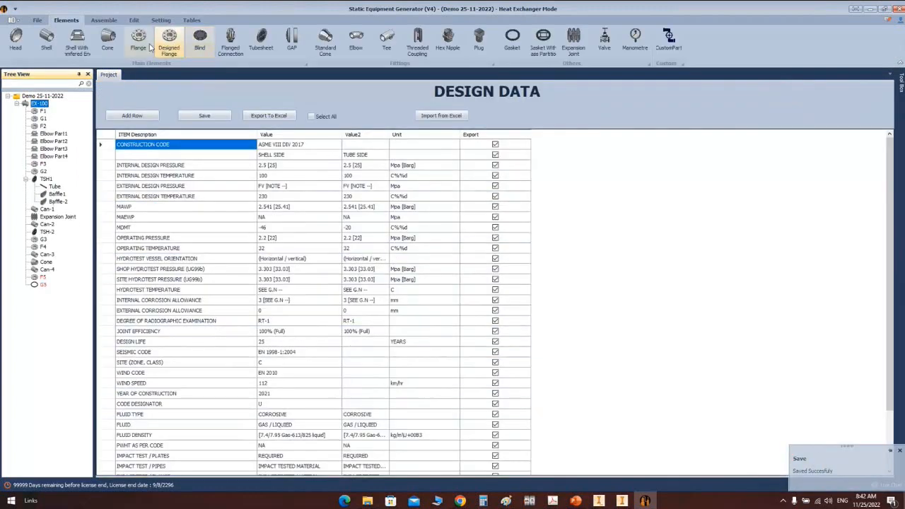
{"action": "left_click", "coordinate": [175, 42]}
{"action": "type", "text": "F6"}
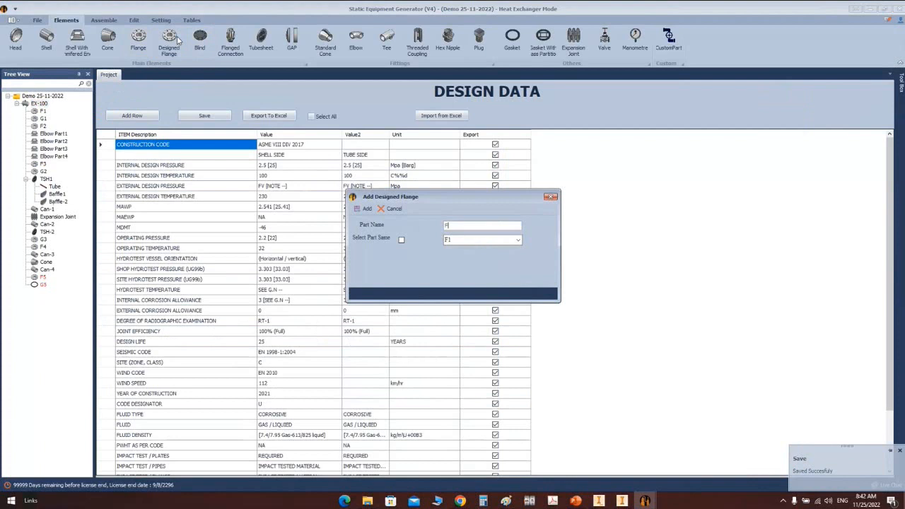
{"action": "left_click", "coordinate": [401, 240]}
{"action": "left_click", "coordinate": [519, 240]}
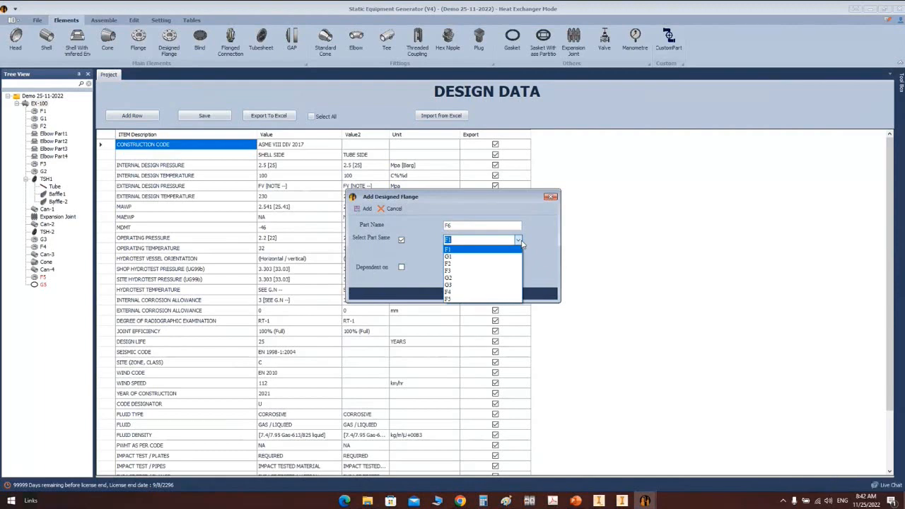
{"action": "left_click", "coordinate": [453, 299]}
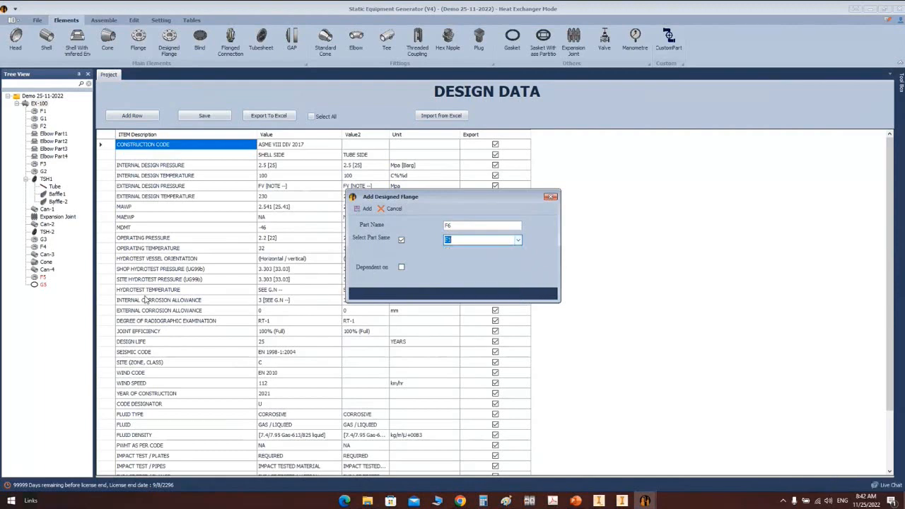
{"action": "left_click", "coordinate": [365, 208]}
Step: Mark flange F6 as flipped and save its definition
{"action": "left_click", "coordinate": [42, 293]}
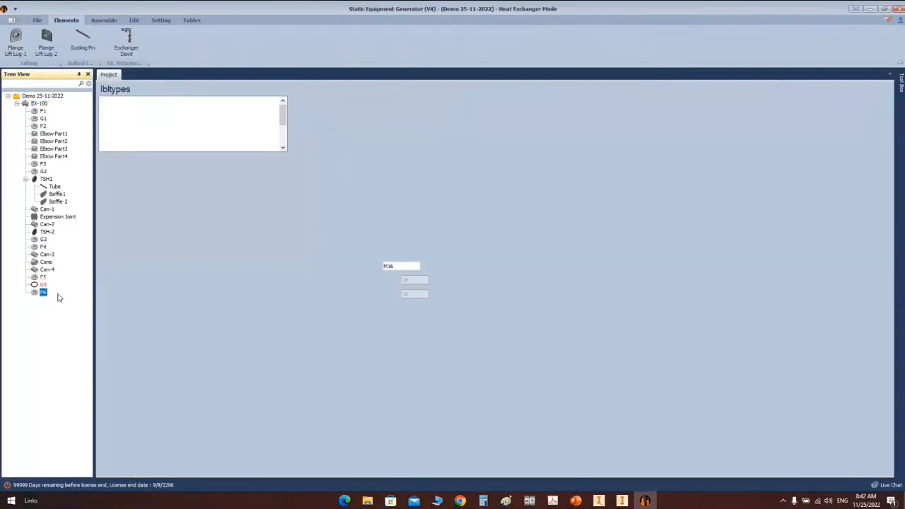
{"action": "left_click", "coordinate": [220, 348]}
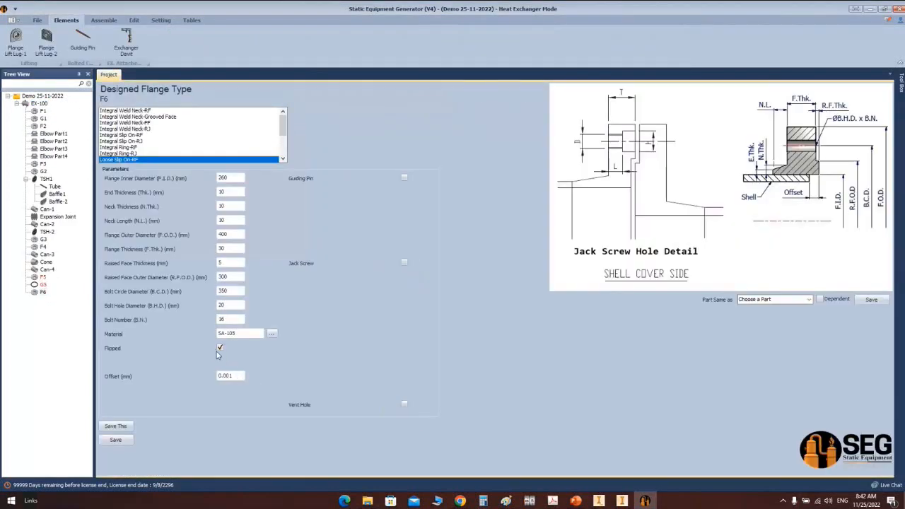
{"action": "left_click", "coordinate": [133, 444]}
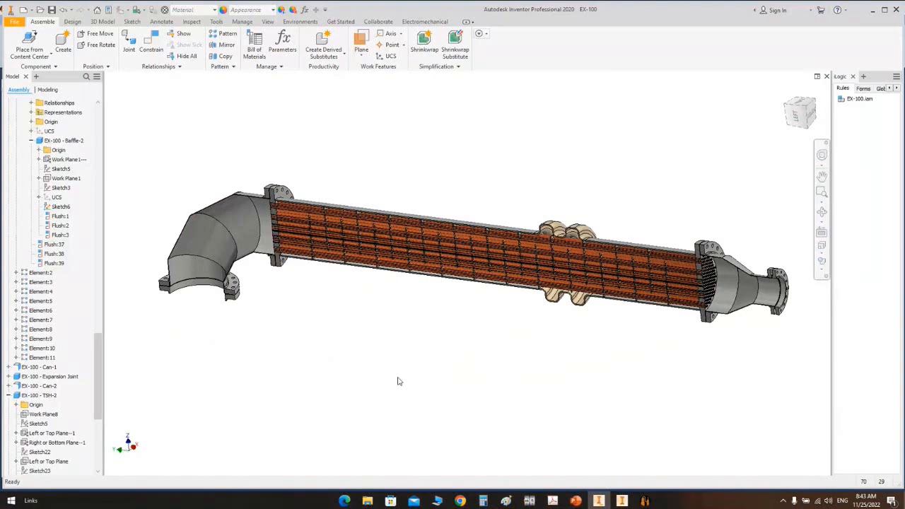
Step: Collapse all expanded components of EX-100.iam in the Inventor model tree
{"action": "left_click_drag", "start_coordinate": [99, 362], "coordinate": [92, 103]}
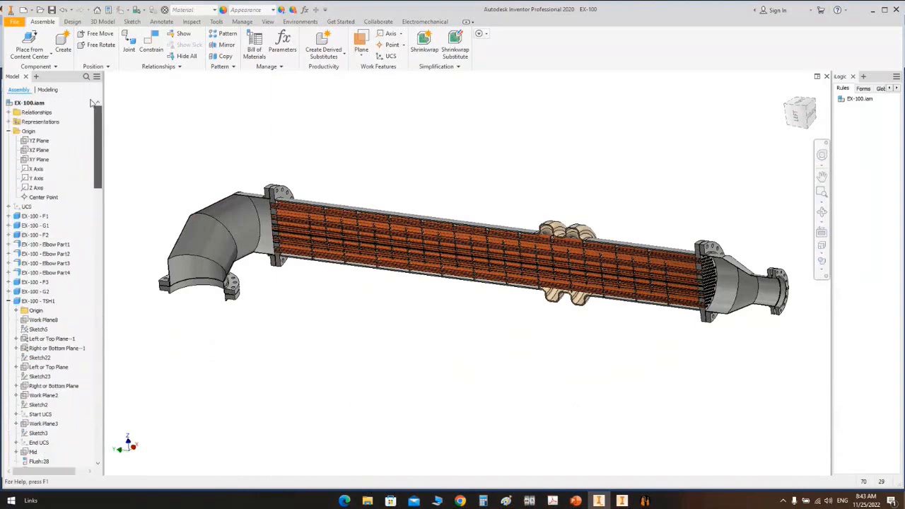
{"action": "right_click", "coordinate": [35, 103]}
{"action": "left_click", "coordinate": [70, 225]}
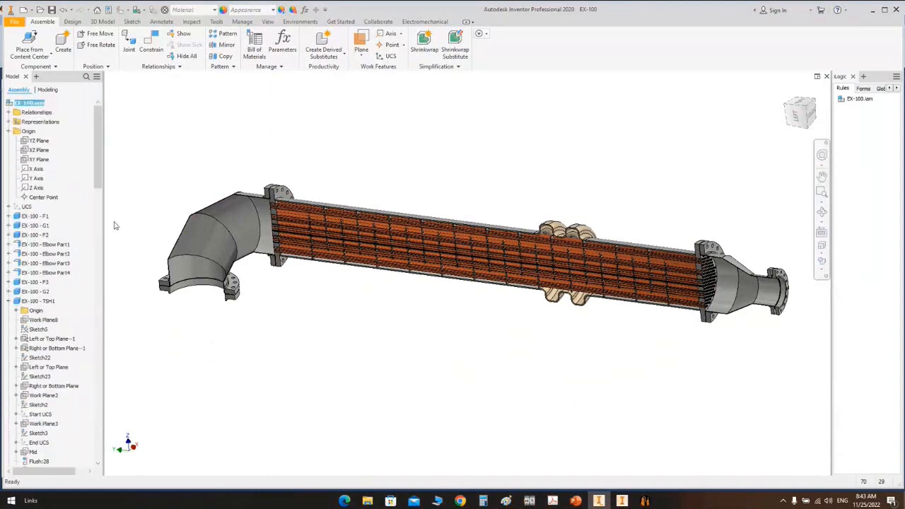
Step: Inspect the sectioned F5, G5 and F6 joint at the cone end of EX-100 from the left side
{"action": "left_click", "coordinate": [798, 117]}
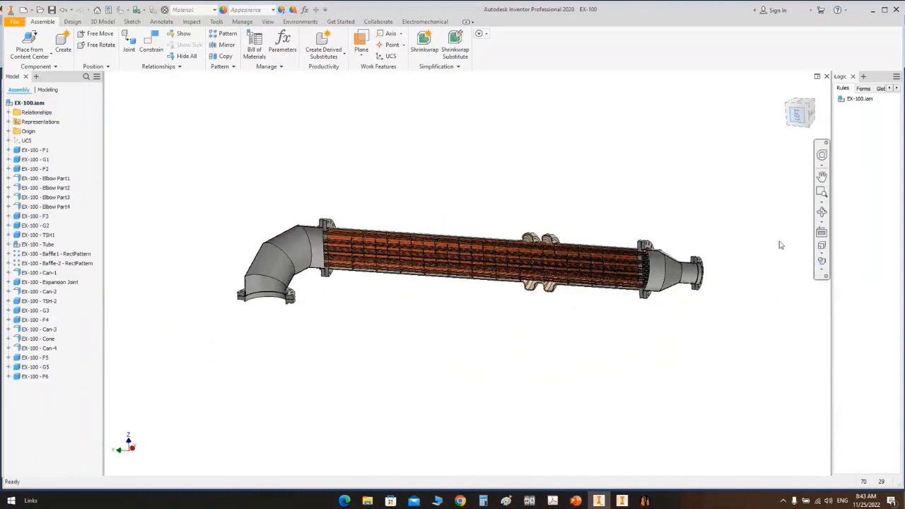
{"action": "scroll", "coordinate": [618, 263], "scroll_direction": "up", "scroll_amount": 6}
{"action": "scroll", "coordinate": [595, 255], "scroll_direction": "up", "scroll_amount": 5}
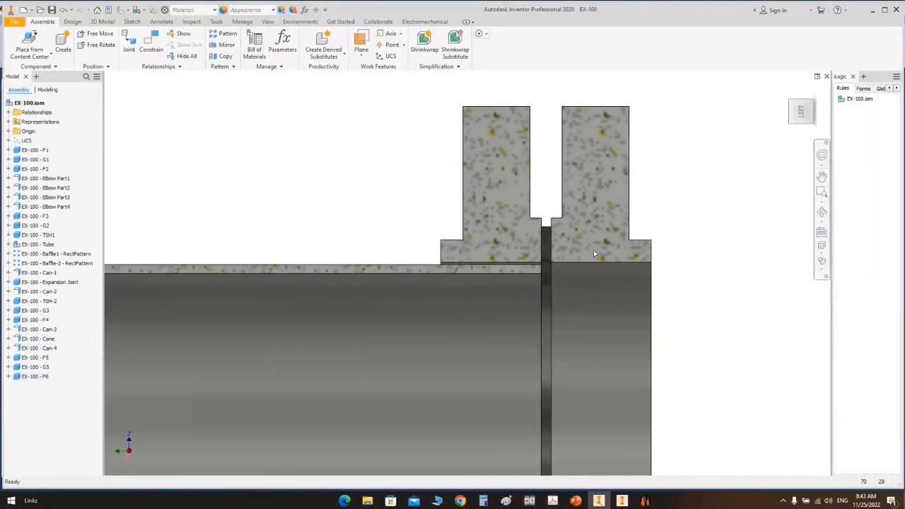
{"action": "left_click", "coordinate": [822, 213]}
{"action": "scroll", "coordinate": [527, 267], "scroll_direction": "down", "scroll_amount": 7}
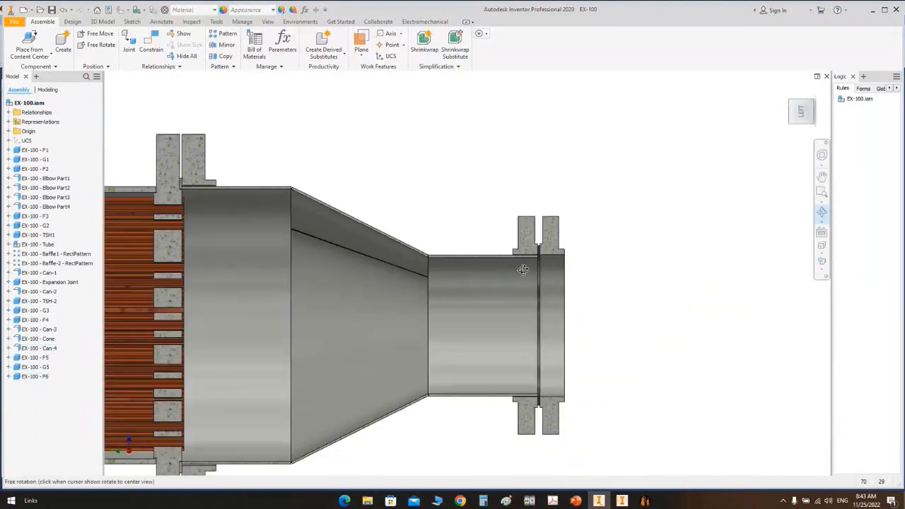
{"action": "left_click_drag", "start_coordinate": [527, 274], "coordinate": [558, 297]}
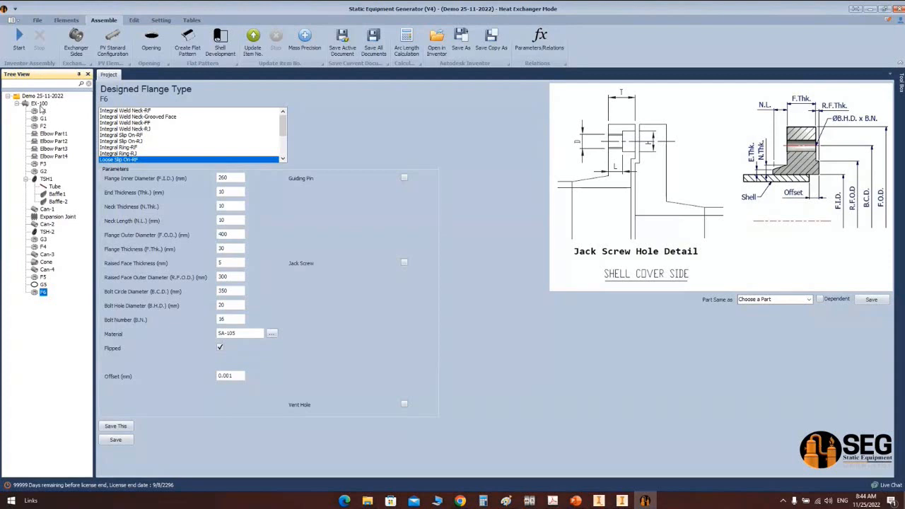
Step: Select Can-1 in the equipment tree, switch to the TBA reference in Inventor and end its half section view
{"action": "left_click", "coordinate": [47, 210]}
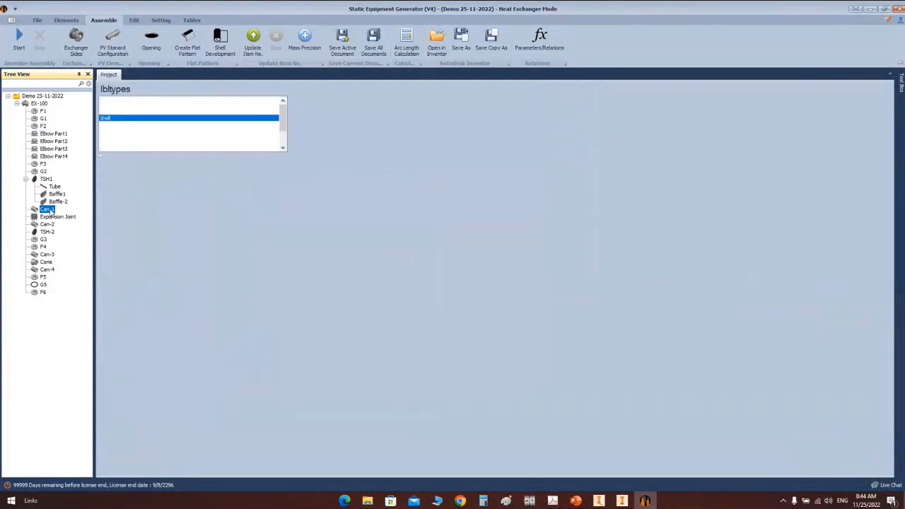
{"action": "left_click", "coordinate": [623, 500]}
{"action": "scroll", "coordinate": [476, 248], "scroll_direction": "up", "scroll_amount": 4}
{"action": "middle_click_drag", "start_coordinate": [470, 210], "coordinate": [440, 312]}
{"action": "left_click", "coordinate": [4, 127]}
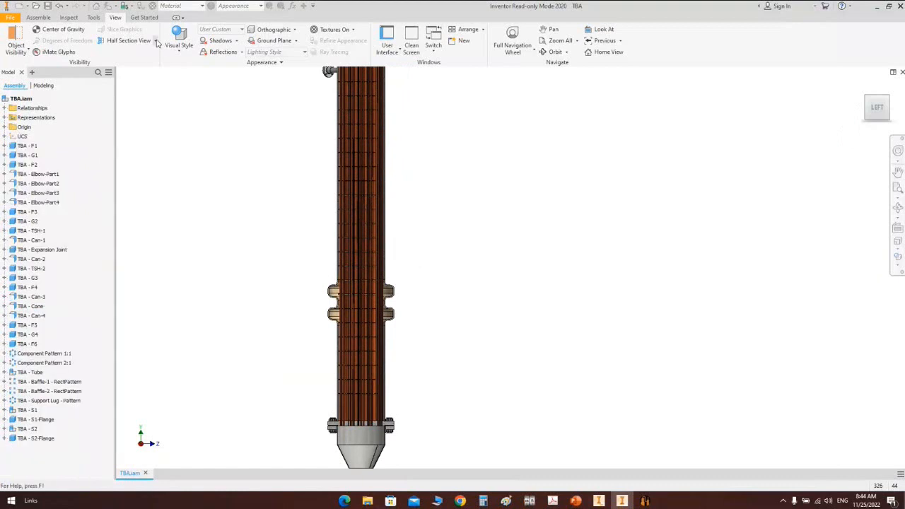
{"action": "left_click", "coordinate": [156, 42]}
{"action": "left_click", "coordinate": [151, 120]}
{"action": "scroll", "coordinate": [311, 176], "scroll_direction": "up", "scroll_amount": 3}
{"action": "middle_click_drag", "start_coordinate": [317, 176], "coordinate": [330, 298]}
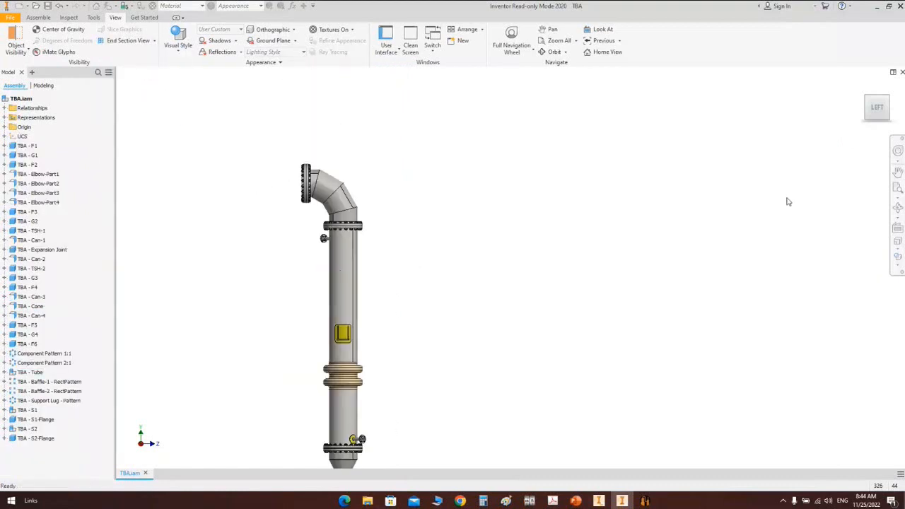
Step: Examine the complete TBA reference from several angles, including its support lugs, expansion joint and shell nozzles
{"action": "left_click", "coordinate": [898, 207]}
{"action": "left_click_drag", "start_coordinate": [509, 248], "coordinate": [455, 287]}
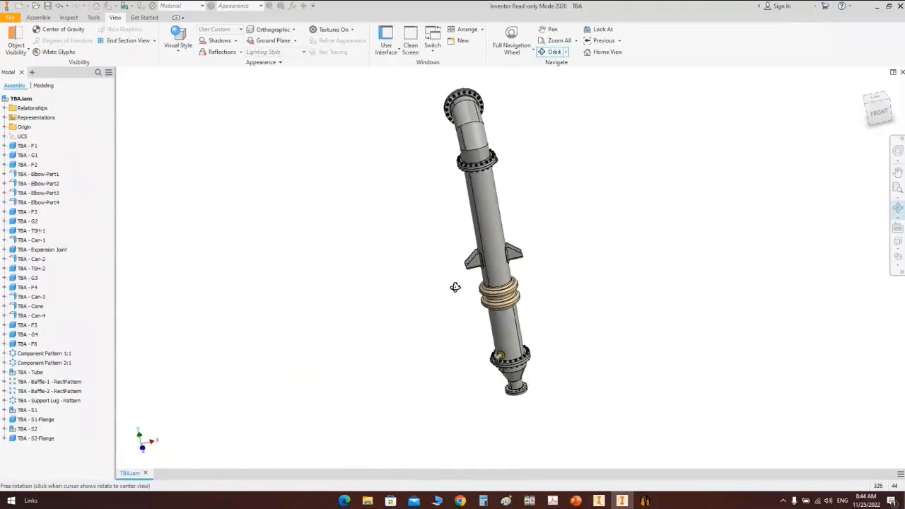
{"action": "scroll", "coordinate": [538, 147], "scroll_direction": "down", "scroll_amount": 3}
{"action": "scroll", "coordinate": [469, 174], "scroll_direction": "up", "scroll_amount": 1}
{"action": "middle_click_drag", "start_coordinate": [505, 290], "coordinate": [493, 224]}
{"action": "left_click_drag", "start_coordinate": [493, 224], "coordinate": [509, 278]}
{"action": "middle_click_drag", "start_coordinate": [481, 262], "coordinate": [473, 183]}
{"action": "left_click_drag", "start_coordinate": [457, 329], "coordinate": [427, 319]}
{"action": "middle_click_drag", "start_coordinate": [563, 97], "coordinate": [439, 113]}
{"action": "scroll", "coordinate": [467, 205], "scroll_direction": "up", "scroll_amount": 2}
{"action": "left_click_drag", "start_coordinate": [463, 233], "coordinate": [516, 279]}
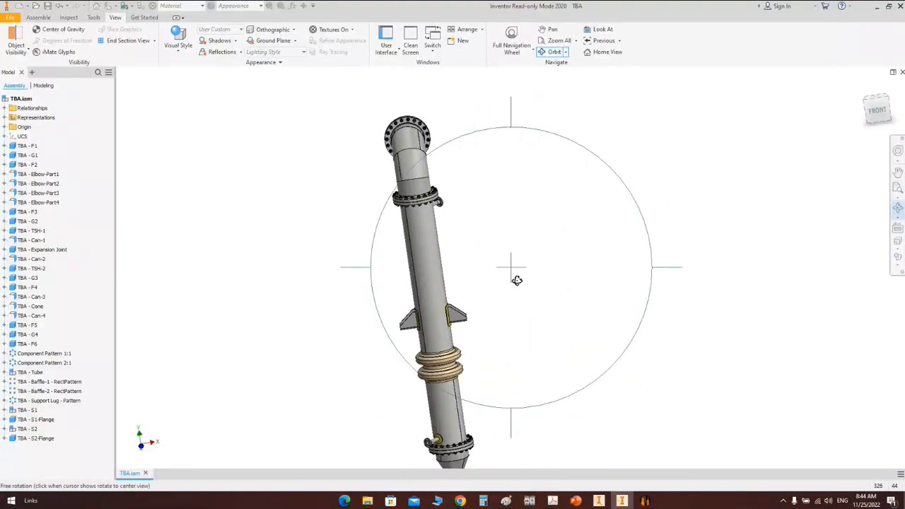
{"action": "scroll", "coordinate": [529, 297], "scroll_direction": "down", "scroll_amount": 2}
{"action": "middle_click_drag", "start_coordinate": [525, 297], "coordinate": [507, 240]}
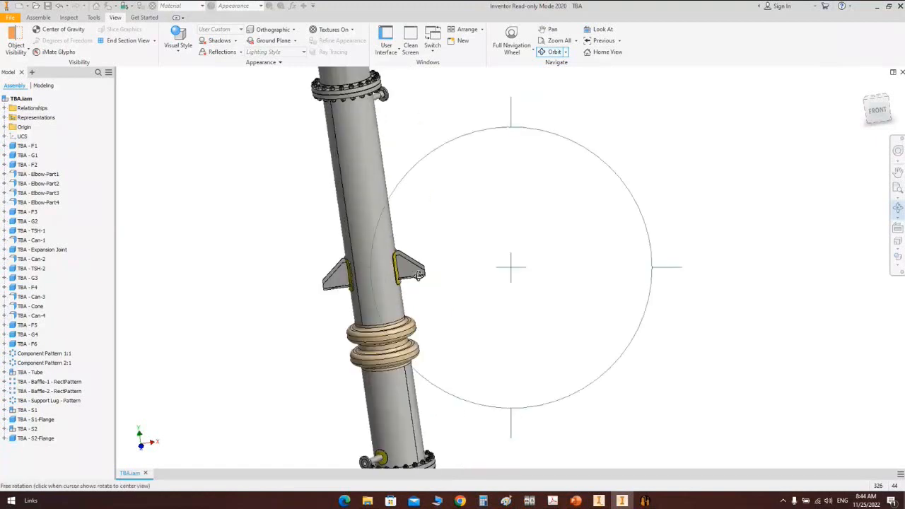
Step: Check the support lug pattern on the TBA shell and look over the nozzle and cone at its lower end
{"action": "right_click", "coordinate": [425, 242]}
{"action": "left_click", "coordinate": [461, 242]}
{"action": "left_click_drag", "start_coordinate": [469, 214], "coordinate": [401, 293]}
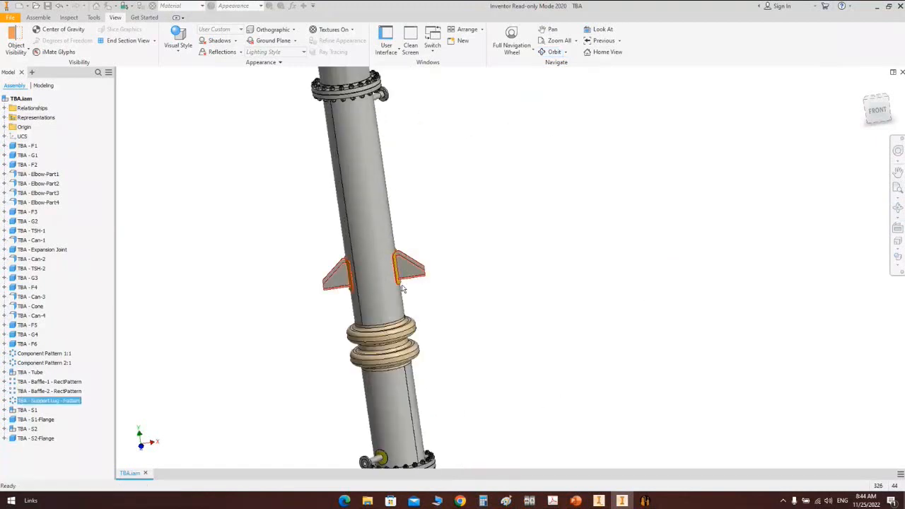
{"action": "left_click", "coordinate": [443, 300]}
{"action": "scroll", "coordinate": [444, 300], "scroll_direction": "up", "scroll_amount": 3}
{"action": "middle_click_drag", "start_coordinate": [443, 298], "coordinate": [436, 239]}
{"action": "scroll", "coordinate": [415, 362], "scroll_direction": "down", "scroll_amount": 3}
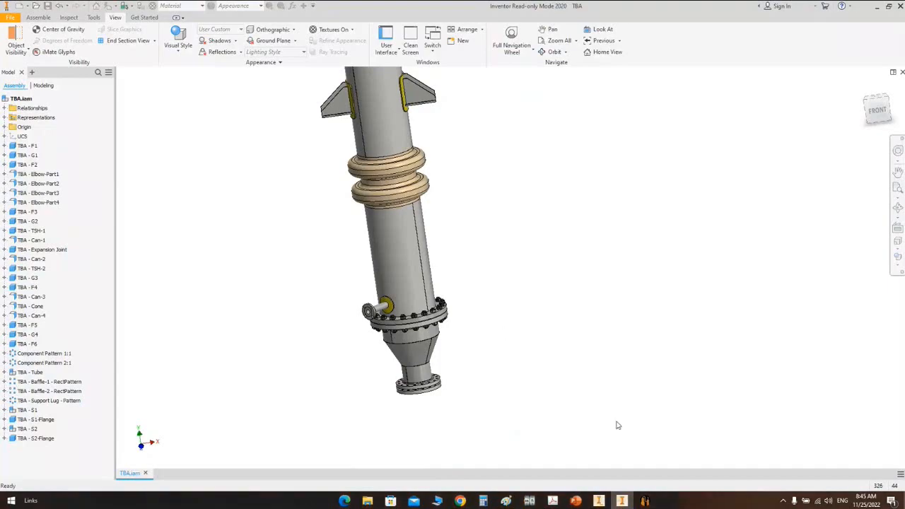
Step: Switch back to the EX-100 assembly in Inventor, show it from the front and end its section view
{"action": "left_click", "coordinate": [644, 501]}
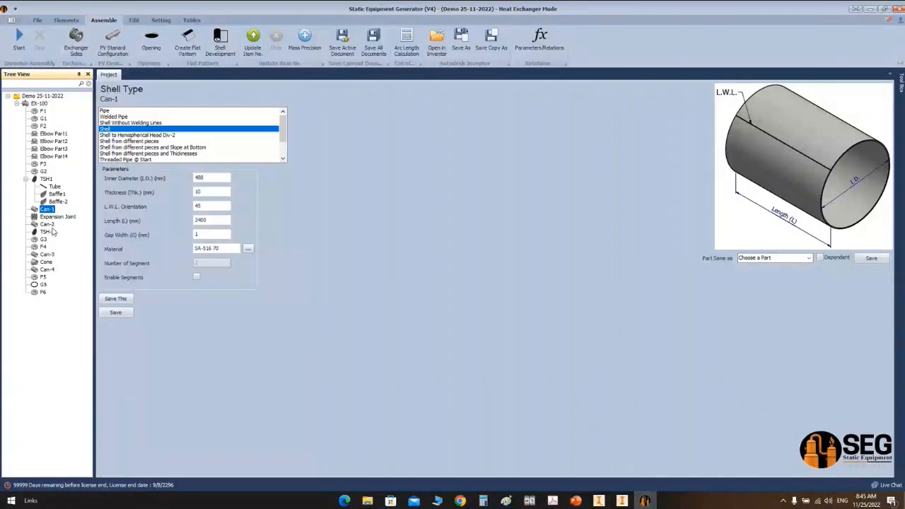
{"action": "left_click", "coordinate": [600, 502]}
{"action": "scroll", "coordinate": [804, 107], "scroll_direction": "down", "scroll_amount": 4}
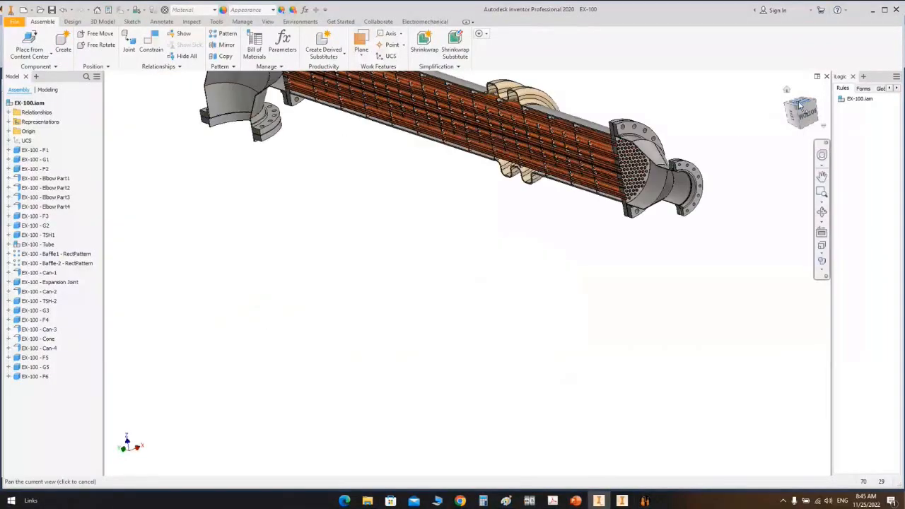
{"action": "left_click", "coordinate": [800, 104]}
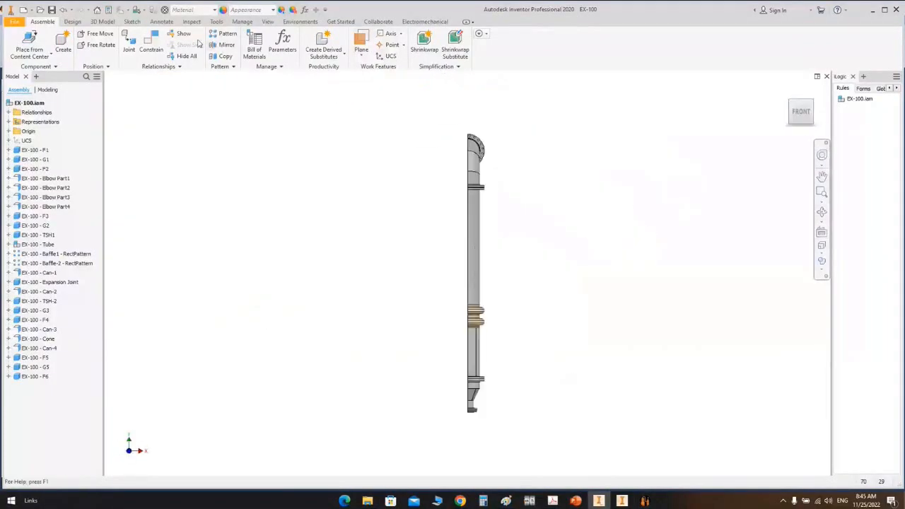
{"action": "left_click", "coordinate": [268, 21]}
{"action": "left_click", "coordinate": [158, 46]}
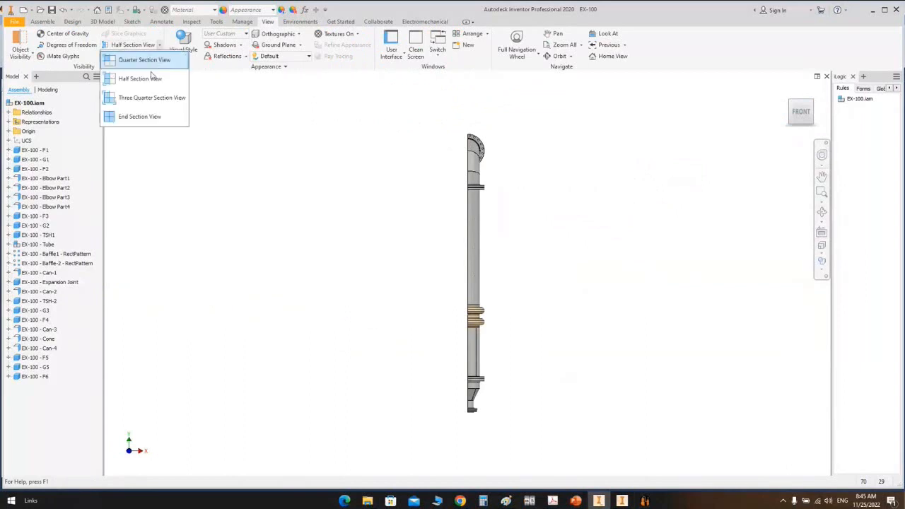
{"action": "left_click", "coordinate": [141, 115]}
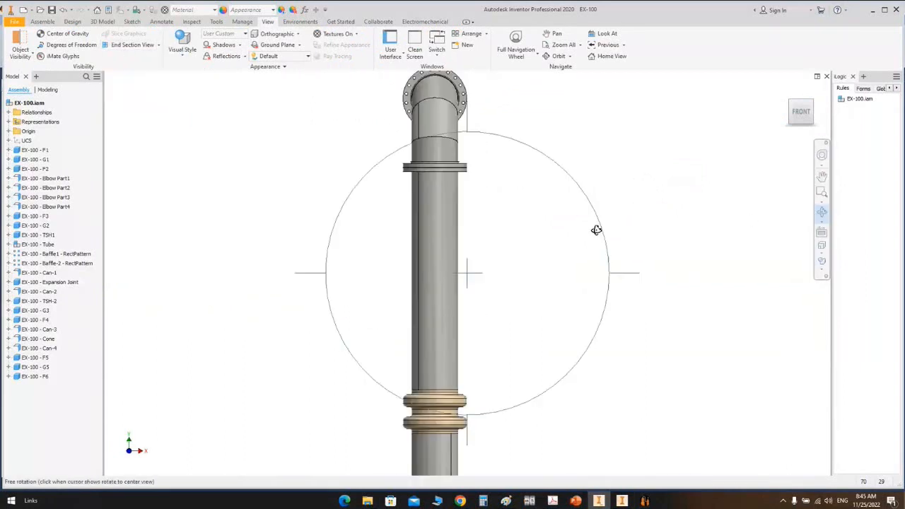
Step: Inspect the Can-1 shell and its longitudinal seam on EX-100, identifying the part in the model tree
{"action": "middle_click_drag", "start_coordinate": [596, 231], "coordinate": [516, 257], "text": "shift"}
{"action": "scroll", "coordinate": [511, 212], "scroll_direction": "up", "scroll_amount": 2}
{"action": "key", "text": "Escape"}
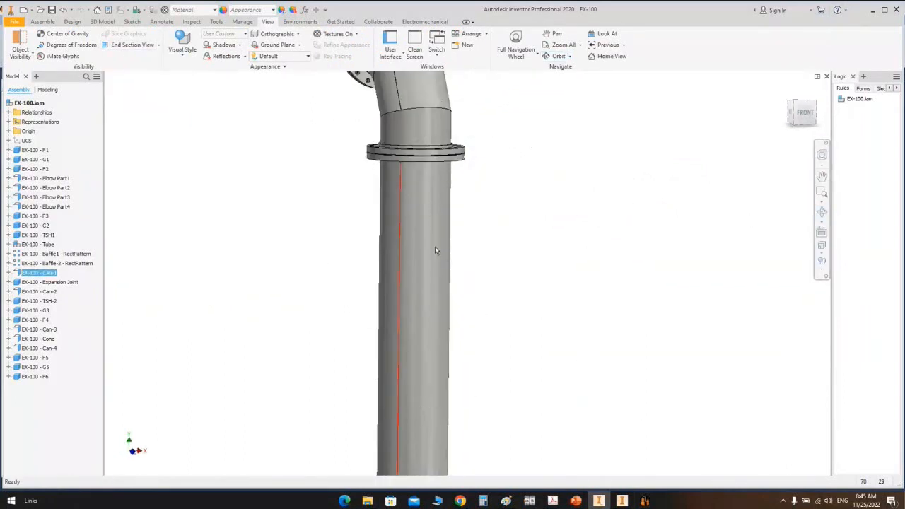
{"action": "left_click", "coordinate": [23, 273]}
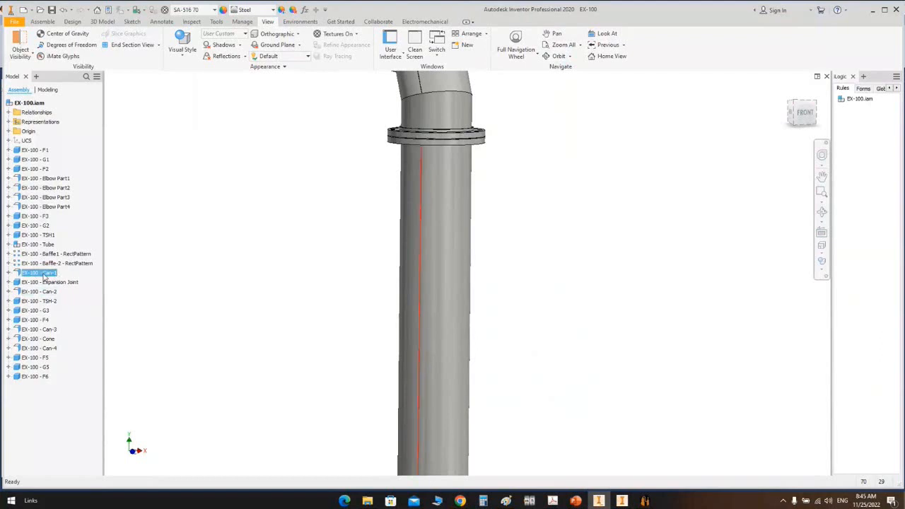
{"action": "left_click", "coordinate": [596, 354]}
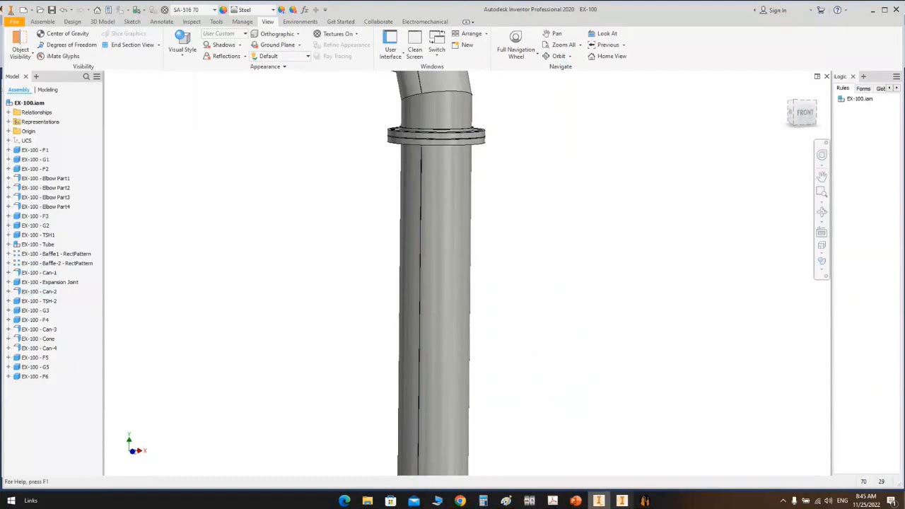
Step: Switch to Static Equipment Generator and add a shell nozzle named S1 to Can-1
{"action": "left_click", "coordinate": [645, 501]}
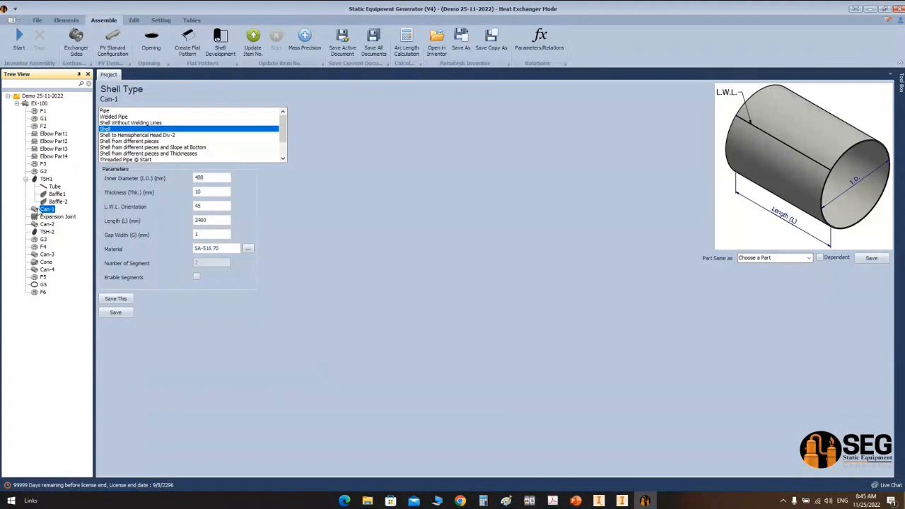
{"action": "left_click", "coordinate": [66, 19]}
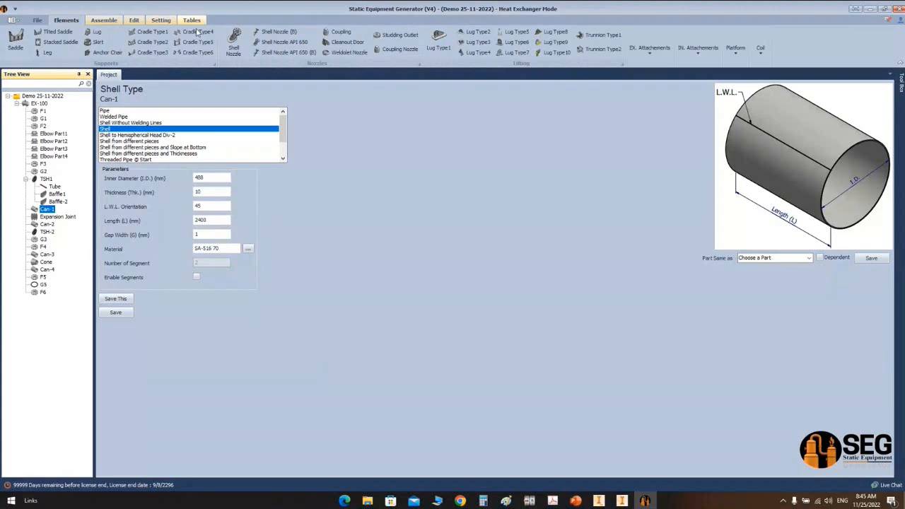
{"action": "left_click", "coordinate": [234, 44]}
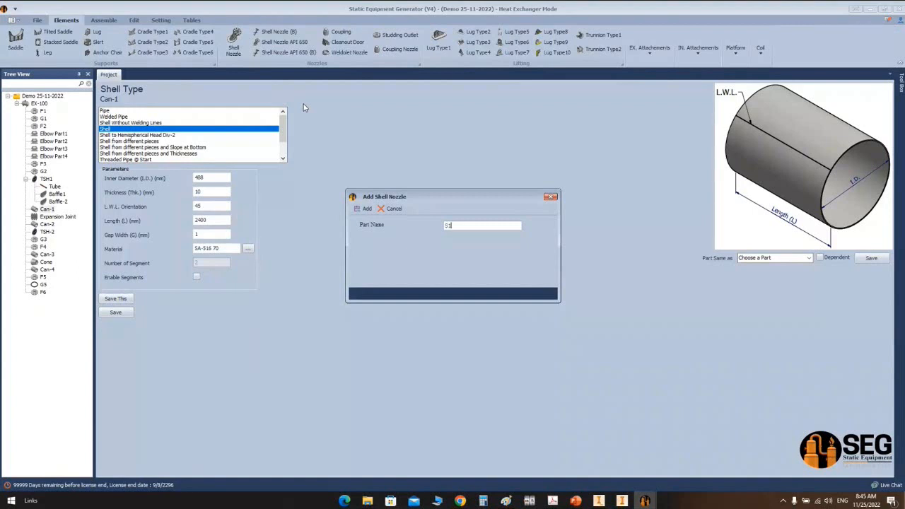
{"action": "left_click", "coordinate": [365, 208]}
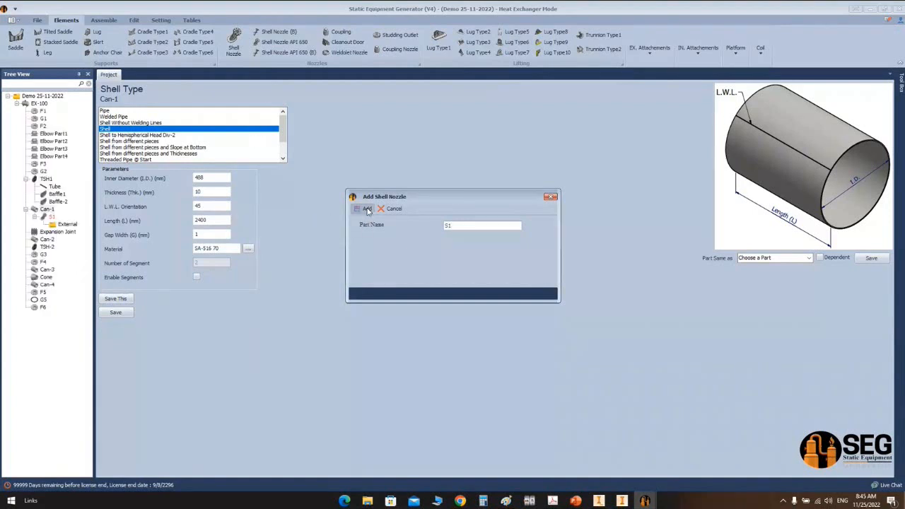
Step: Keep nozzle S1 as Nozzle From Pipe Connected to shell, add a re-pad and set its pipe schedule to 160
{"action": "left_click", "coordinate": [51, 217]}
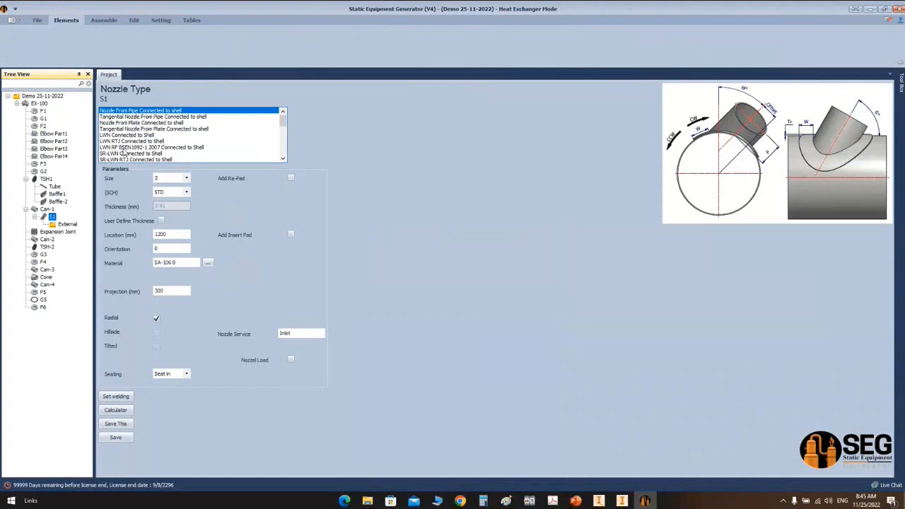
{"action": "scroll", "coordinate": [134, 155], "scroll_direction": "down", "scroll_amount": 1}
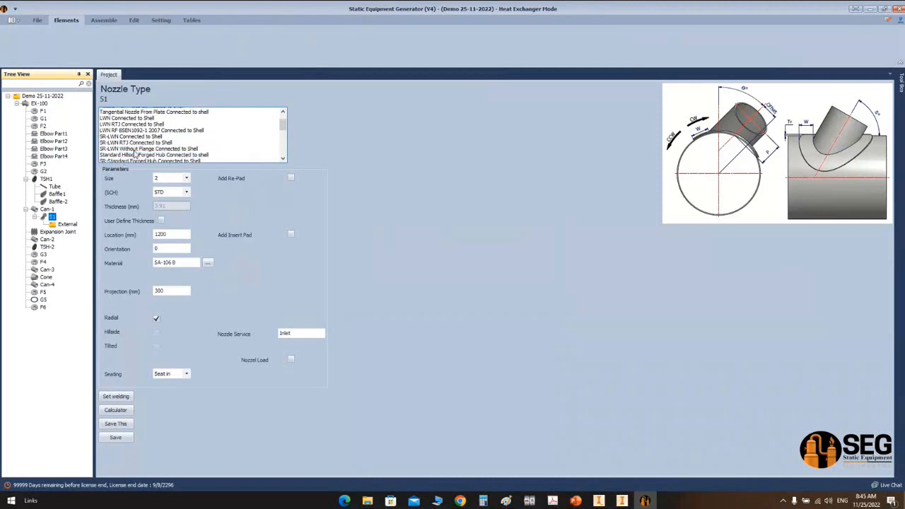
{"action": "scroll", "coordinate": [138, 142], "scroll_direction": "down", "scroll_amount": 1}
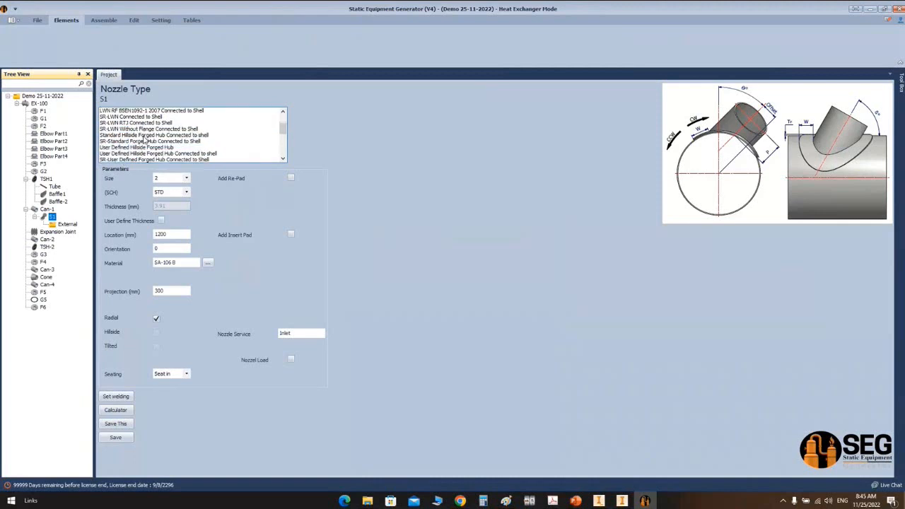
{"action": "scroll", "coordinate": [148, 141], "scroll_direction": "up", "scroll_amount": 2}
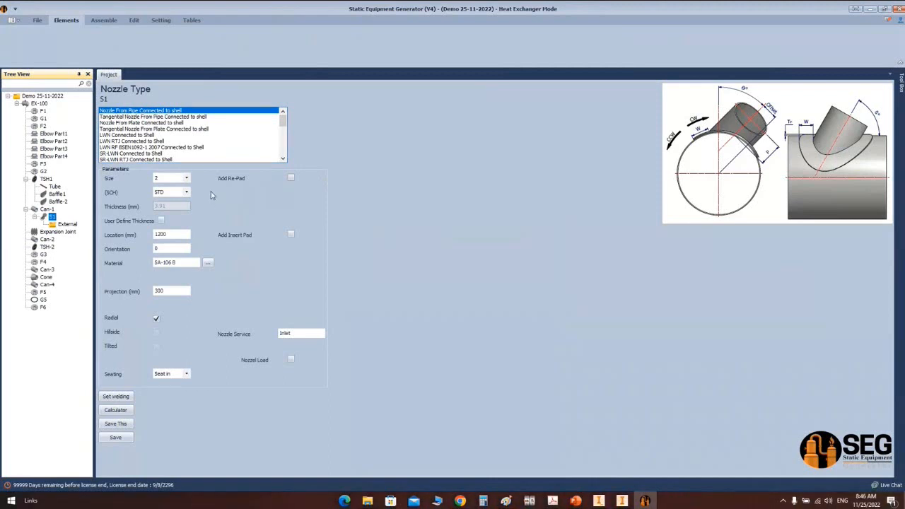
{"action": "left_click", "coordinate": [291, 179]}
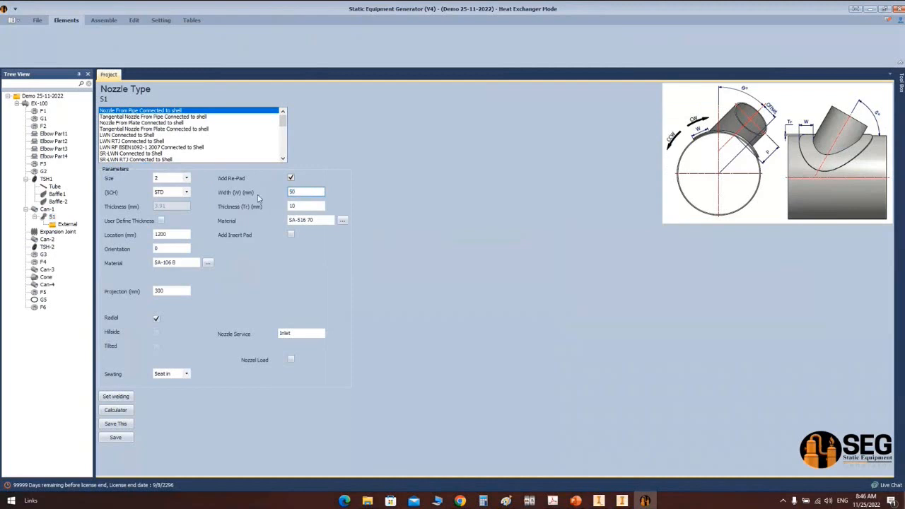
{"action": "left_click", "coordinate": [186, 193]}
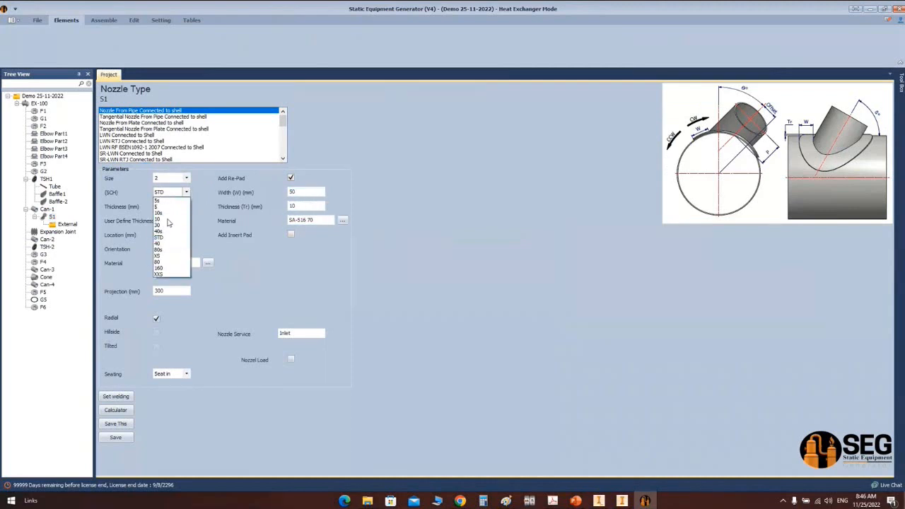
{"action": "left_click", "coordinate": [168, 268]}
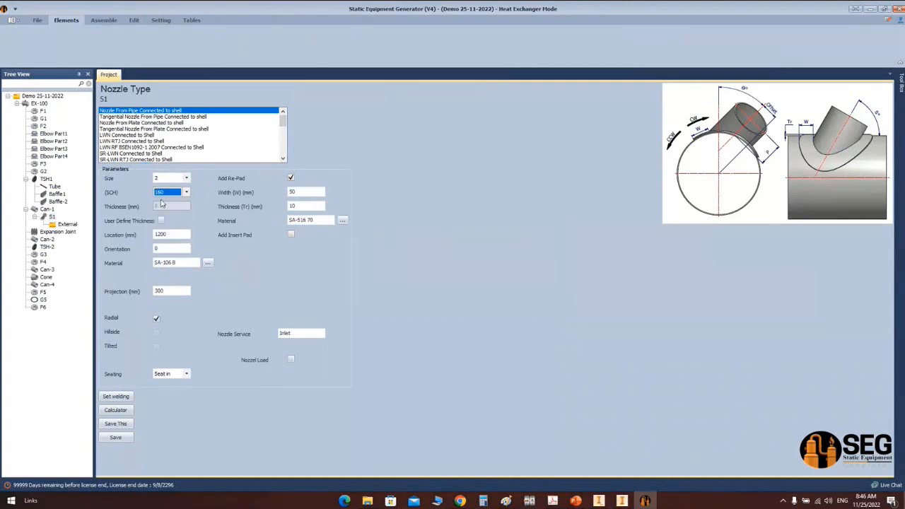
Step: Set nozzle S1's location to 180 mm, orientation to 225 and service to WATER INLET, save it and check the projection value
{"action": "left_click", "coordinate": [177, 238]}
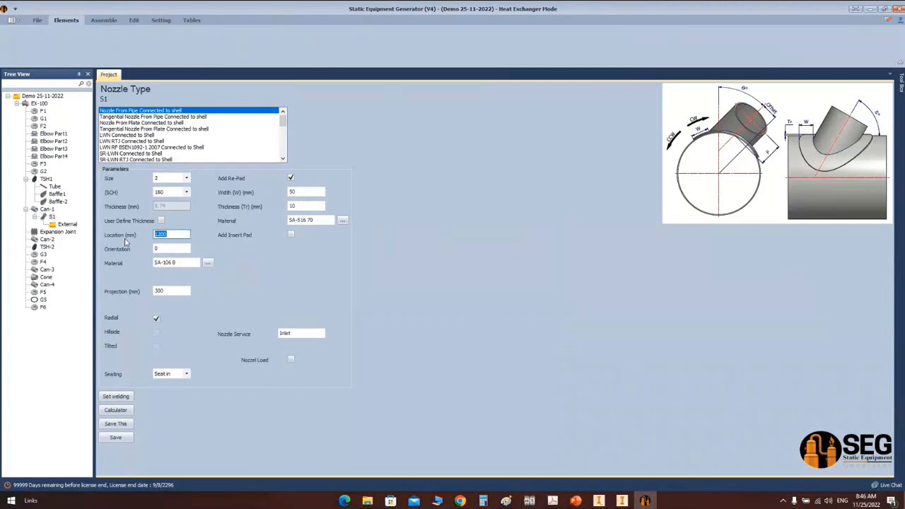
{"action": "type", "text": "1"}
{"action": "key", "text": "Tab"}
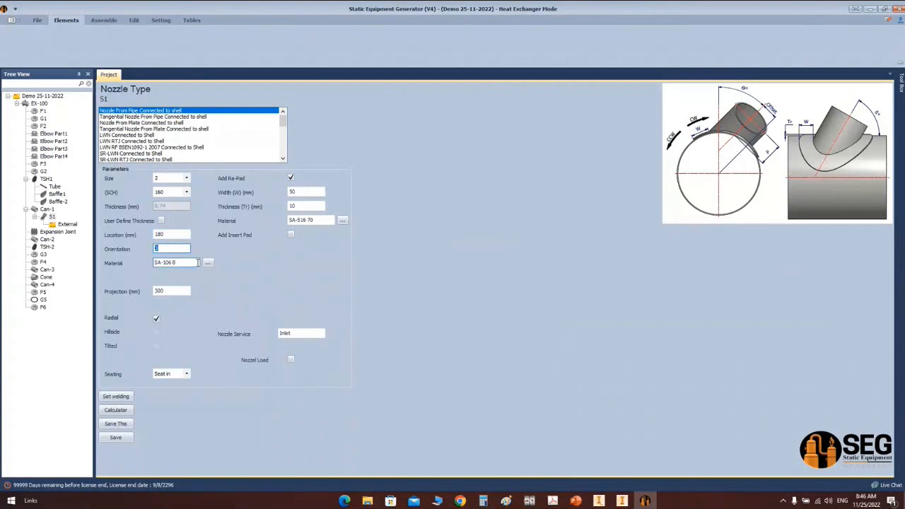
{"action": "type", "text": "225"}
{"action": "key", "text": "Tab"}
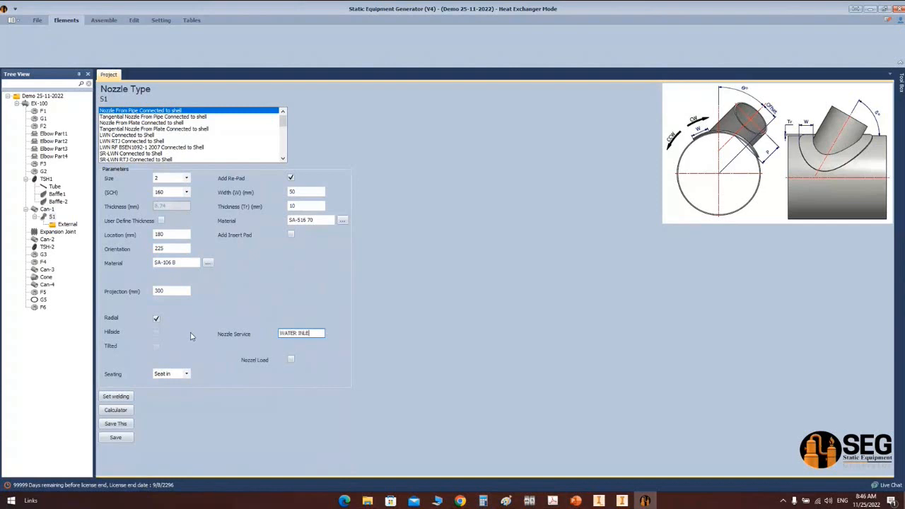
{"action": "left_click", "coordinate": [116, 438]}
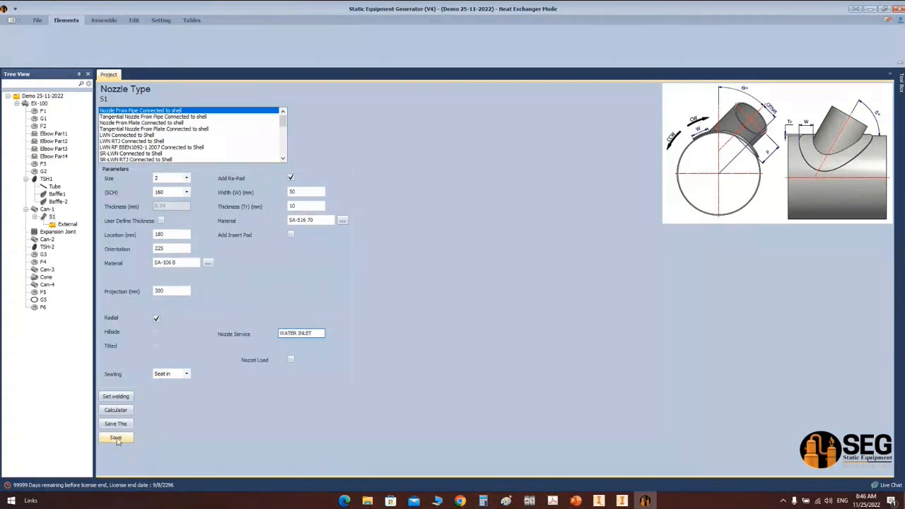
{"action": "left_click", "coordinate": [174, 291]}
{"action": "left_click_drag", "start_coordinate": [174, 291], "coordinate": [124, 292]}
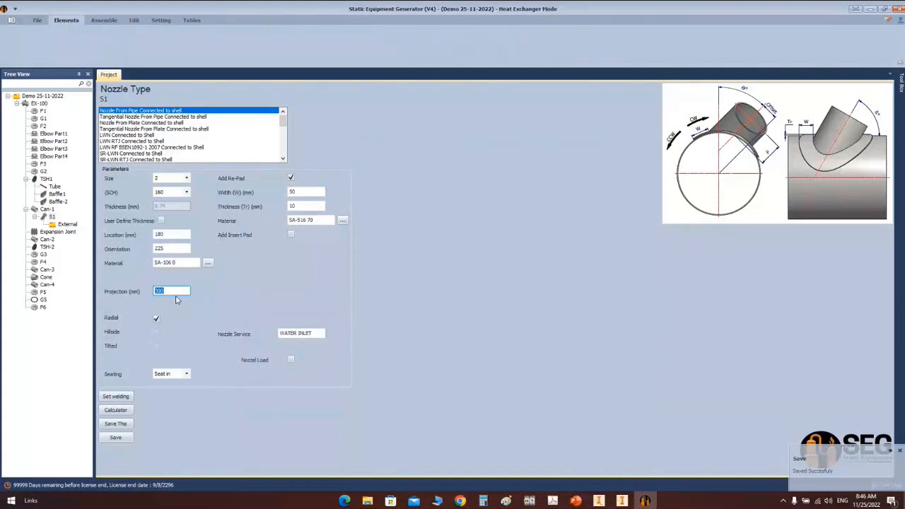
Step: Select the External folder under nozzle S1 and mark it with a red rectangle on the screenshot in Paint
{"action": "left_click", "coordinate": [66, 225]}
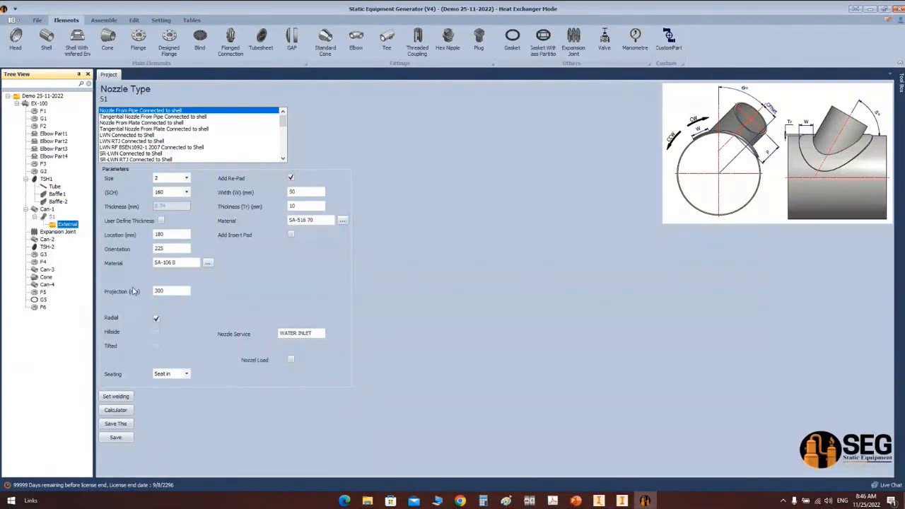
{"action": "left_click", "coordinate": [506, 501]}
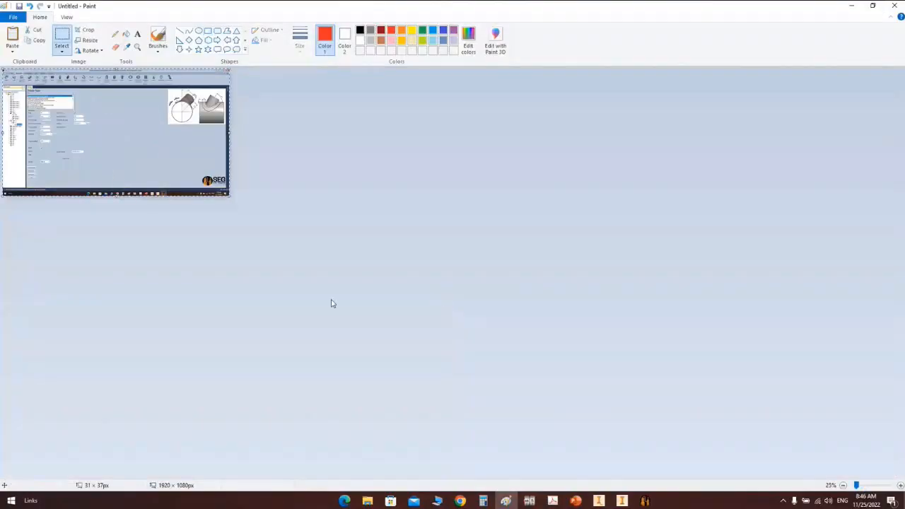
{"action": "scroll", "coordinate": [333, 303], "scroll_direction": "up", "scroll_amount": 4, "text": "ctrl"}
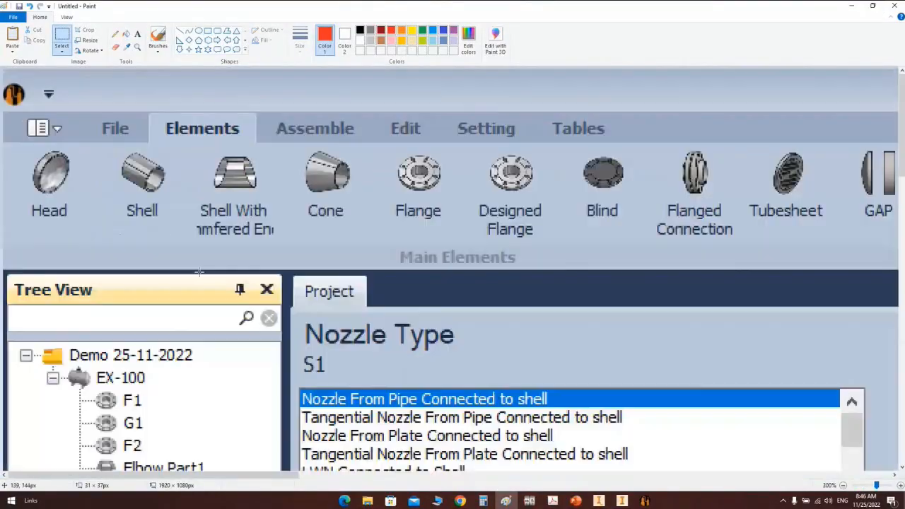
{"action": "scroll", "coordinate": [333, 303], "scroll_direction": "down", "scroll_amount": 10}
{"action": "scroll", "coordinate": [174, 262], "scroll_direction": "up", "scroll_amount": 1, "text": "ctrl"}
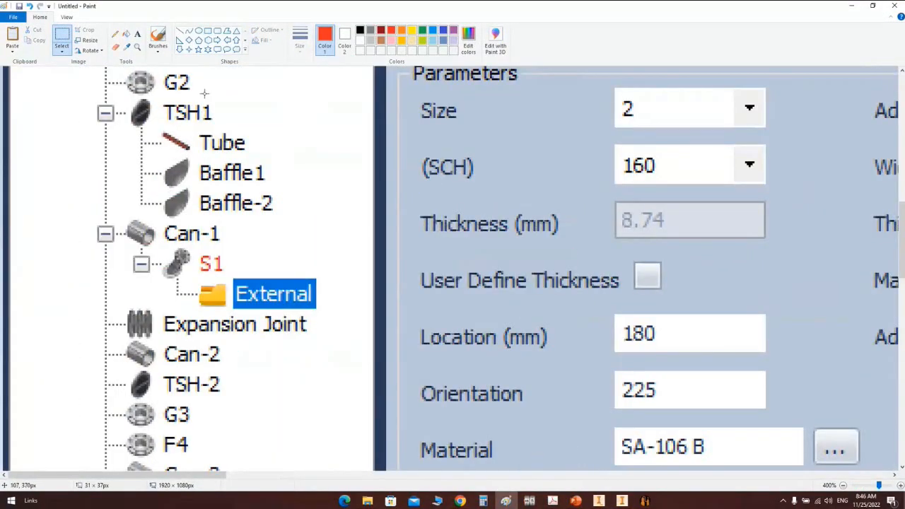
{"action": "left_click", "coordinate": [300, 39]}
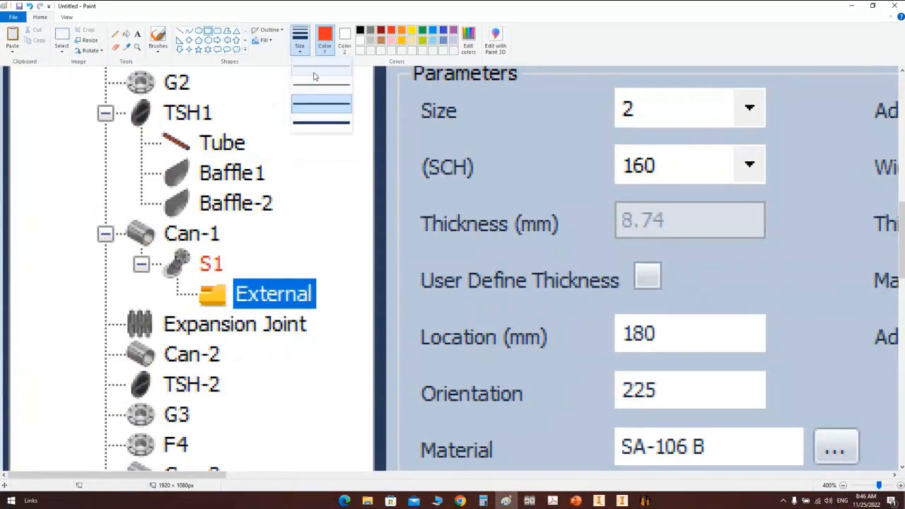
{"action": "left_click", "coordinate": [322, 104]}
{"action": "left_click_drag", "start_coordinate": [192, 276], "coordinate": [330, 311]}
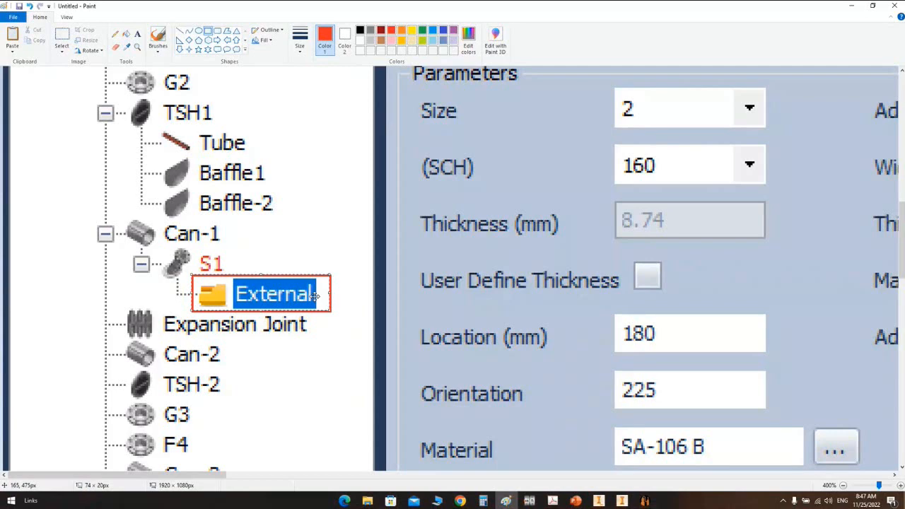
Step: Return to Static Equipment Generator, add a flange named S1-Flange under S1's External folder and choose Lap Joint Flange ASME B16.5
{"action": "left_click", "coordinate": [645, 500]}
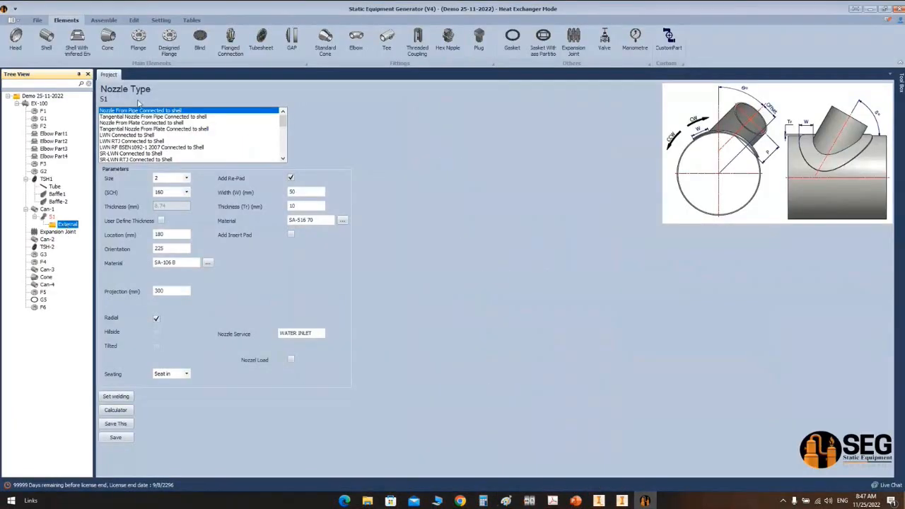
{"action": "left_click", "coordinate": [141, 41]}
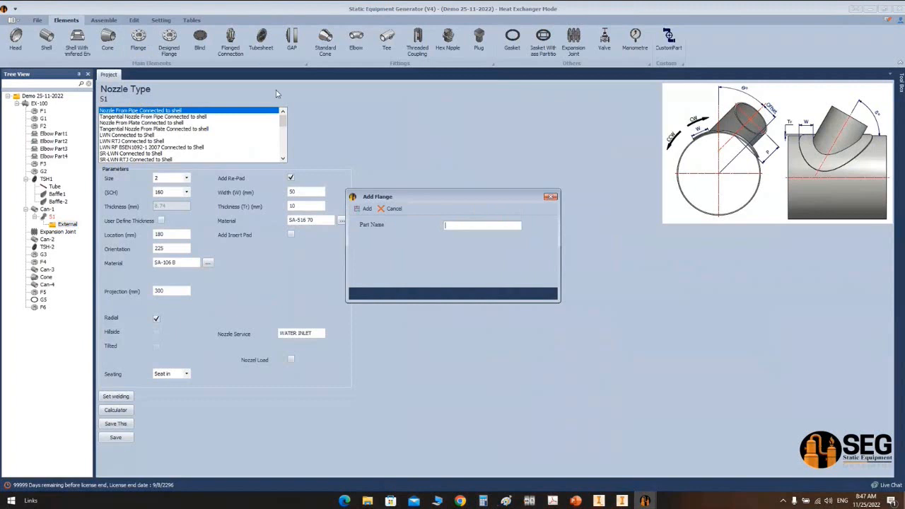
{"action": "left_click", "coordinate": [477, 293]}
{"action": "left_click", "coordinate": [80, 232]}
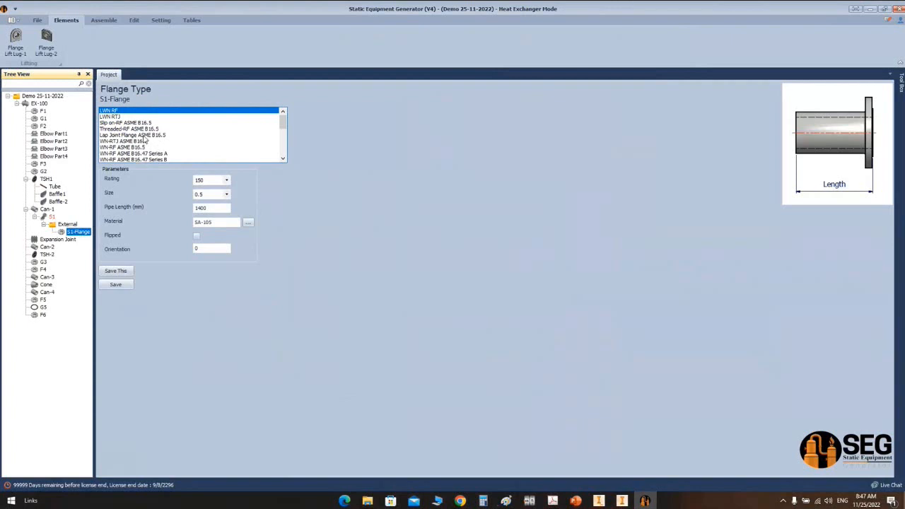
{"action": "left_click", "coordinate": [144, 136]}
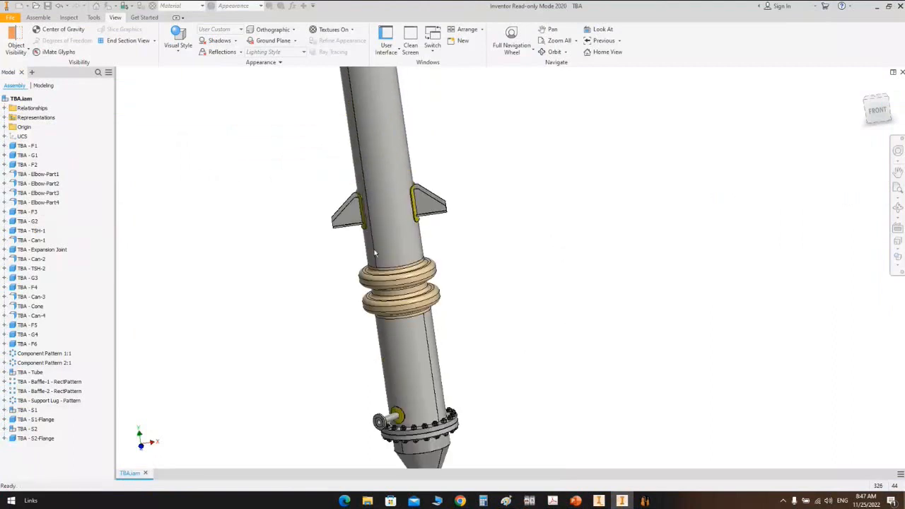
Step: Apply a quarter section view to the TBA assembly using the YZ plane and the XY plane offset by about 1045 mm
{"action": "left_click", "coordinate": [153, 41]}
{"action": "left_click", "coordinate": [145, 55]}
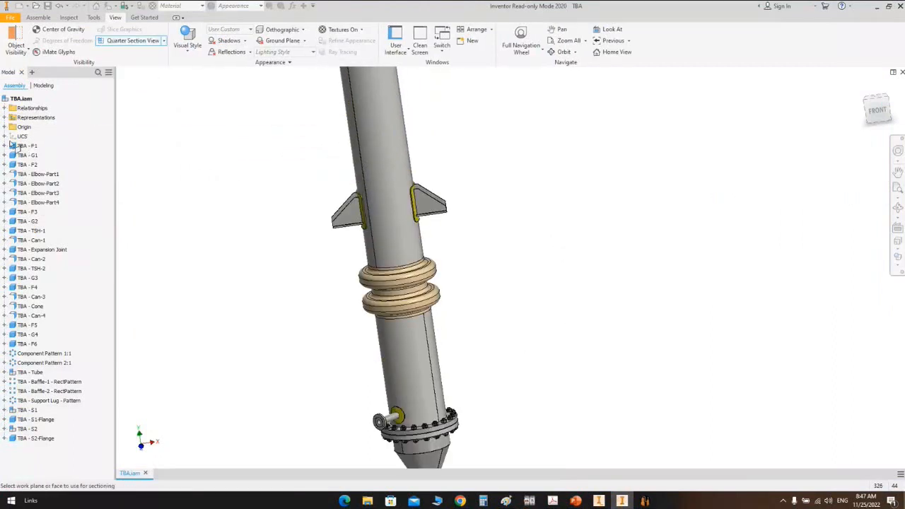
{"action": "left_click", "coordinate": [165, 41]}
{"action": "left_click", "coordinate": [149, 56]}
{"action": "left_click", "coordinate": [5, 127]}
{"action": "left_click", "coordinate": [36, 138]}
{"action": "right_click", "coordinate": [234, 116]}
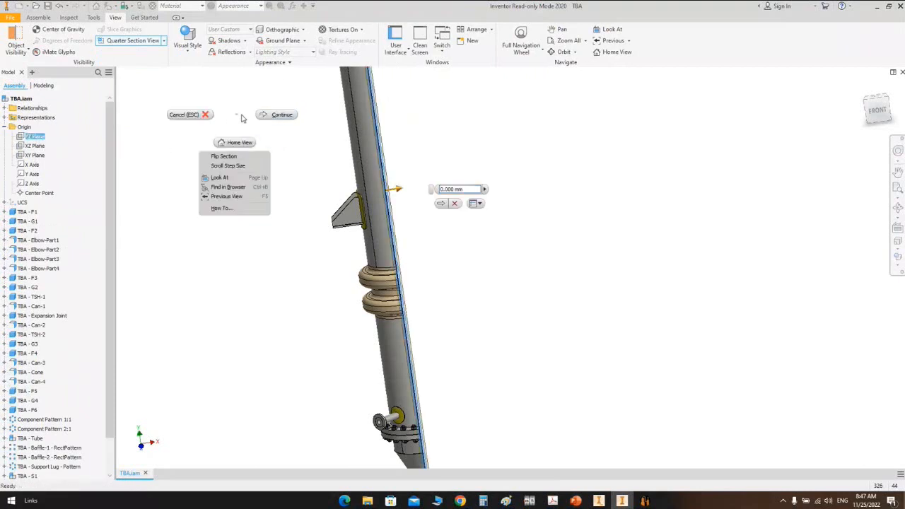
{"action": "left_click", "coordinate": [277, 115]}
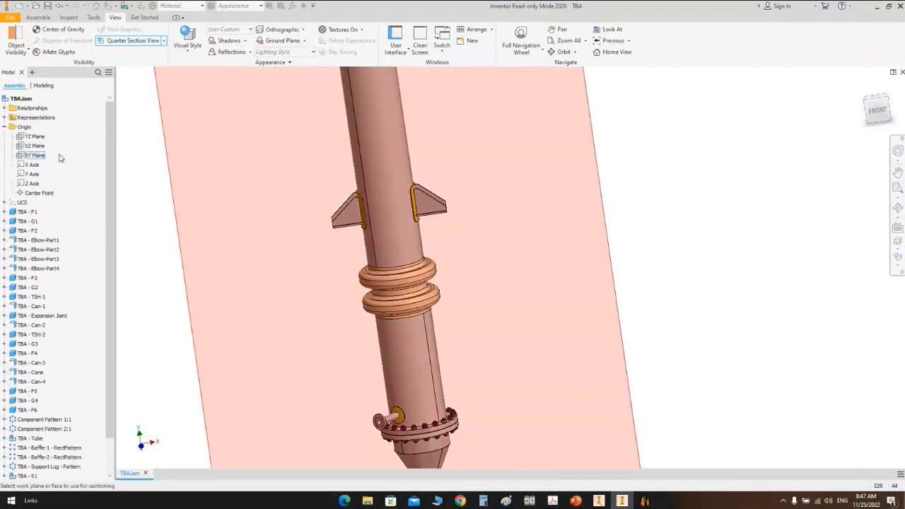
{"action": "left_click", "coordinate": [35, 155]}
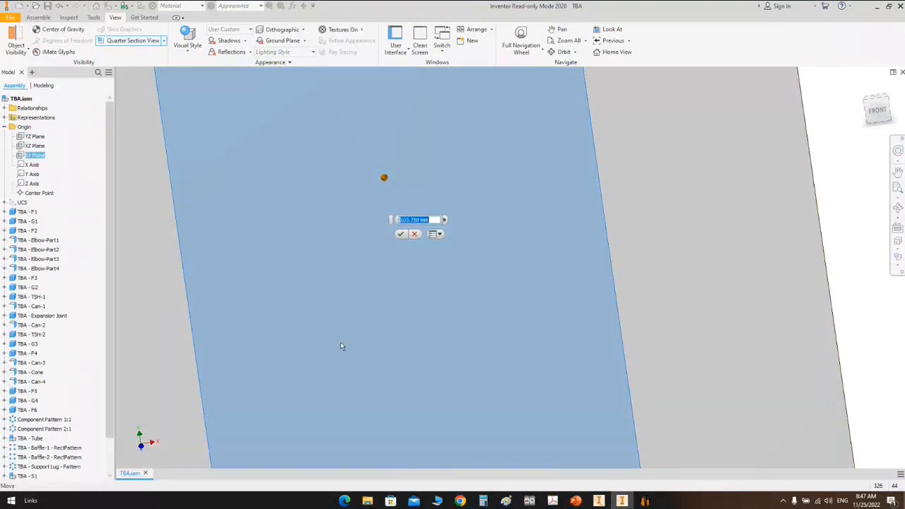
{"action": "left_click_drag", "start_coordinate": [414, 287], "coordinate": [405, 265]}
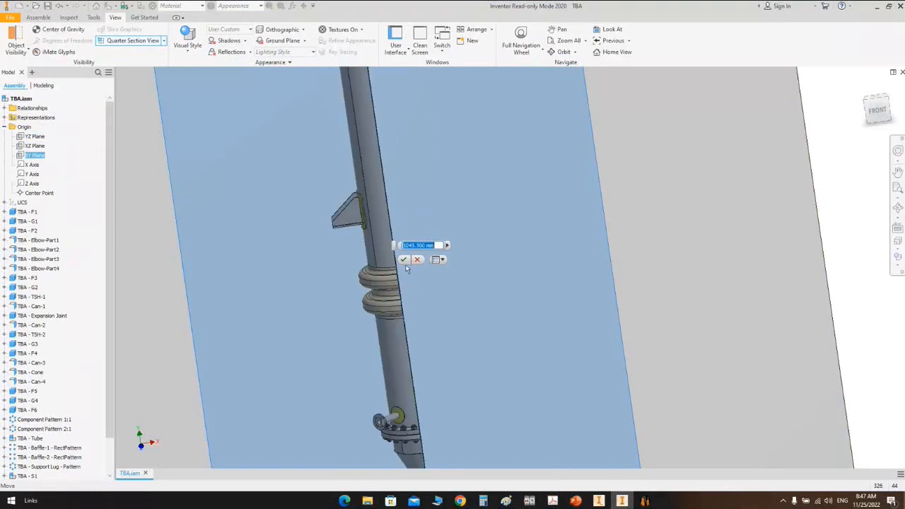
{"action": "left_click", "coordinate": [404, 260]}
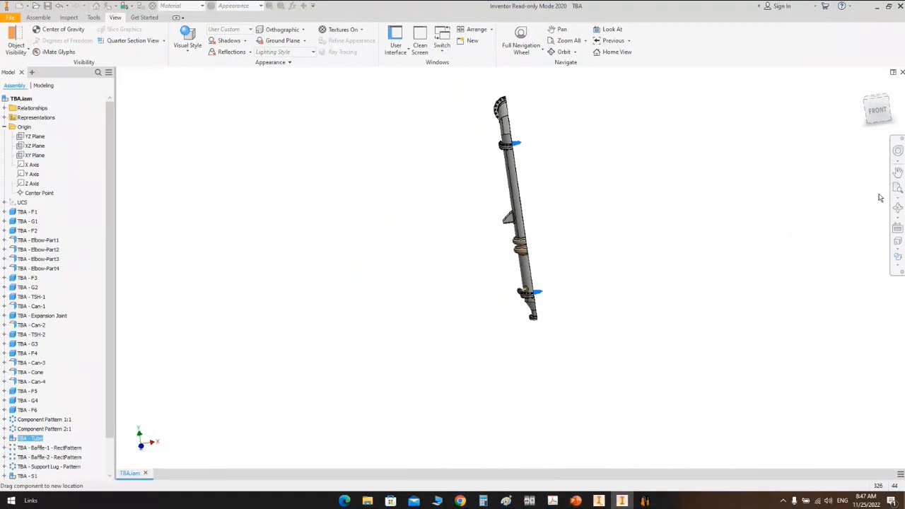
Step: Examine the sectioned TBA tube bundle and upper tubesheet, finishing with a close right-side view of the bolted flange joint
{"action": "left_click", "coordinate": [898, 210]}
{"action": "left_click_drag", "start_coordinate": [540, 259], "coordinate": [585, 154]}
{"action": "scroll", "coordinate": [591, 156], "scroll_direction": "up", "scroll_amount": 8}
{"action": "middle_click_drag", "start_coordinate": [586, 178], "coordinate": [311, 196]}
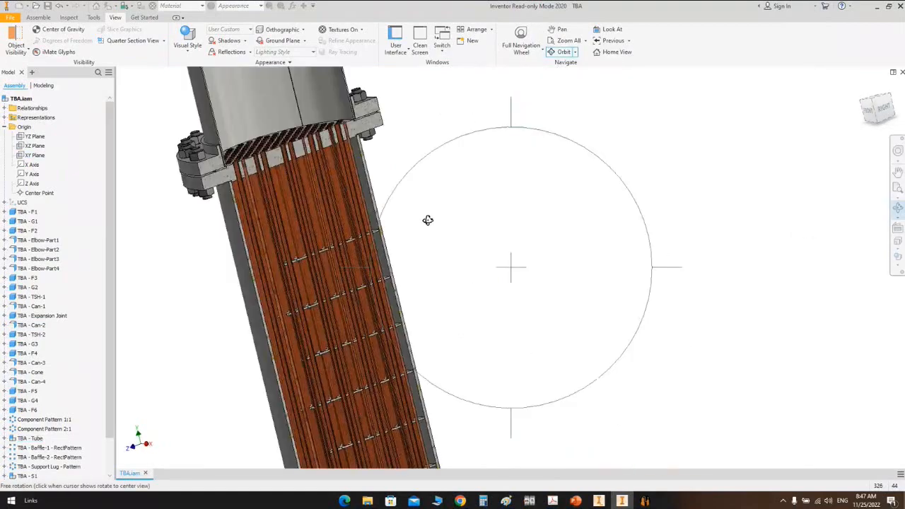
{"action": "left_click_drag", "start_coordinate": [428, 220], "coordinate": [451, 337]}
{"action": "scroll", "coordinate": [450, 338], "scroll_direction": "up", "scroll_amount": 3}
{"action": "left_click", "coordinate": [885, 115]}
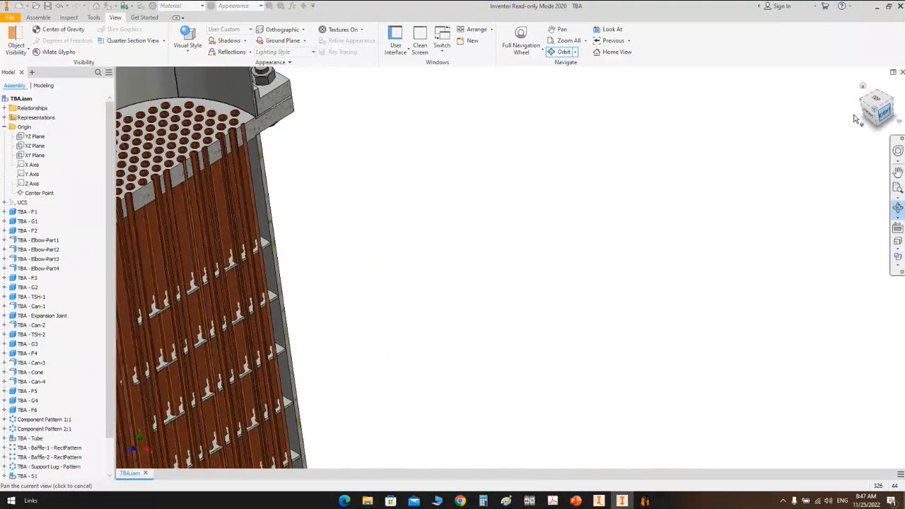
{"action": "scroll", "coordinate": [527, 147], "scroll_direction": "up", "scroll_amount": 10}
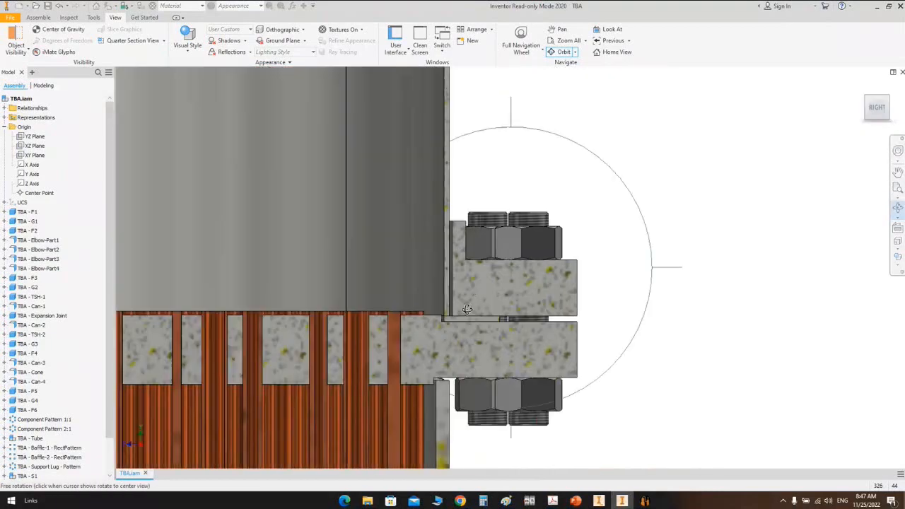
Step: Examine the sectioned TBA flange joint up close, checking the gasket seat and the elbow end against the lap joint flange
{"action": "scroll", "coordinate": [455, 303], "scroll_direction": "up", "scroll_amount": 5}
{"action": "key", "text": "Escape"}
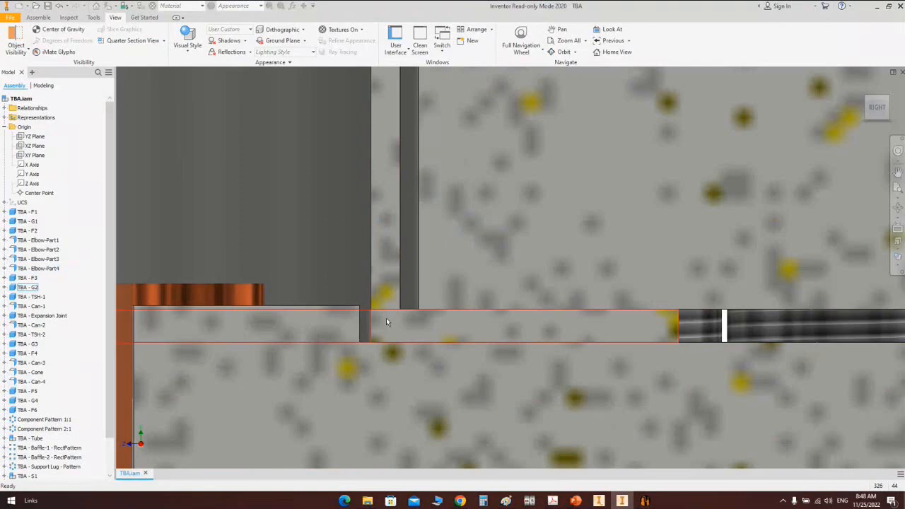
{"action": "scroll", "coordinate": [504, 327], "scroll_direction": "down", "scroll_amount": 3}
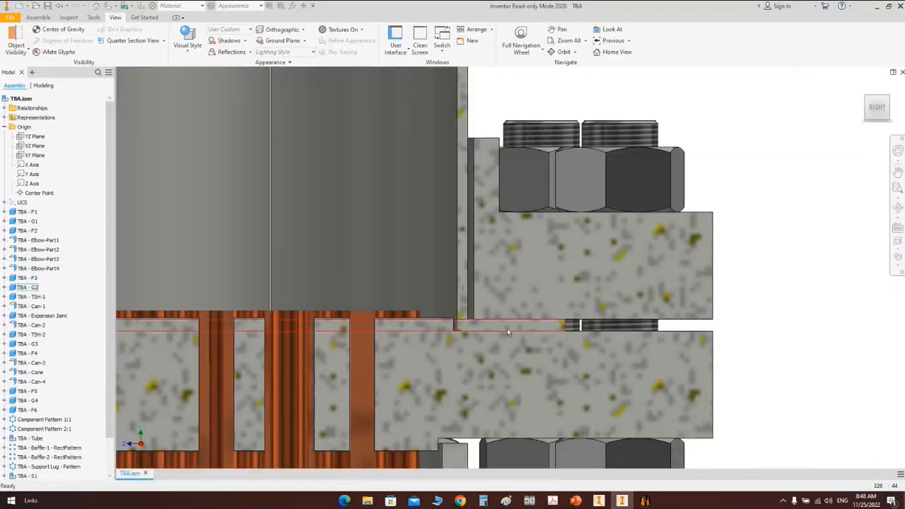
{"action": "scroll", "coordinate": [461, 325], "scroll_direction": "up", "scroll_amount": 3}
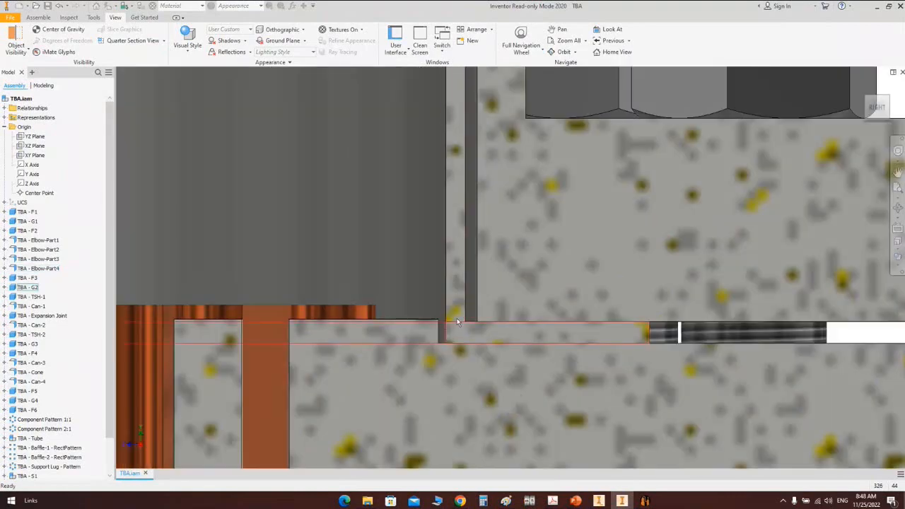
{"action": "scroll", "coordinate": [457, 320], "scroll_direction": "down", "scroll_amount": 3}
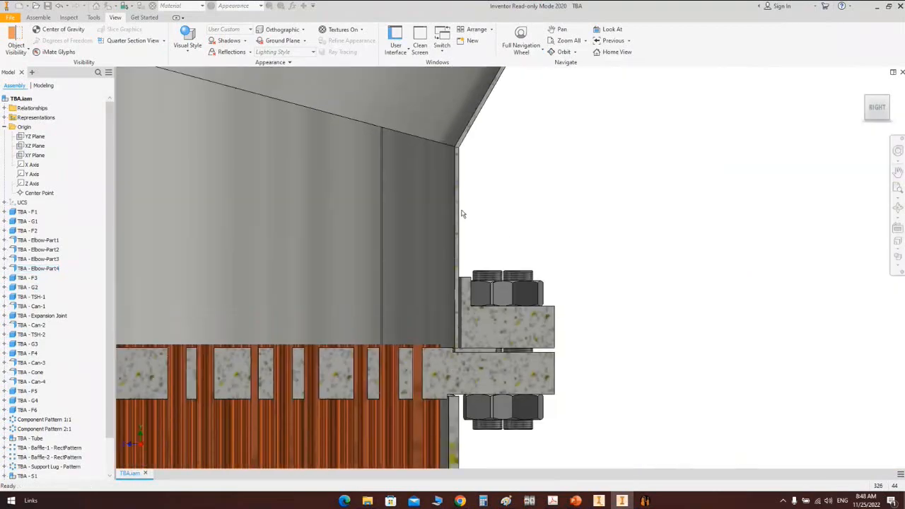
{"action": "scroll", "coordinate": [455, 212], "scroll_direction": "up", "scroll_amount": 1}
{"action": "scroll", "coordinate": [460, 227], "scroll_direction": "down", "scroll_amount": 1}
{"action": "scroll", "coordinate": [463, 237], "scroll_direction": "up", "scroll_amount": 4}
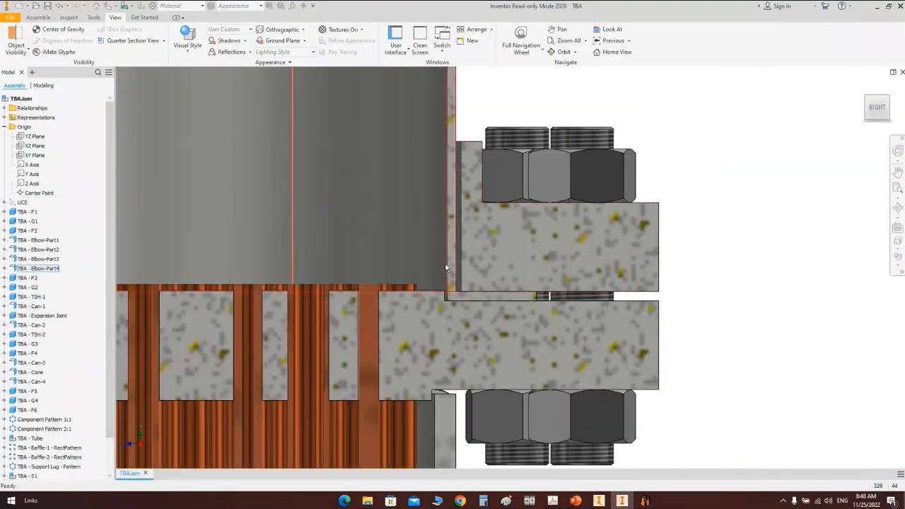
{"action": "scroll", "coordinate": [494, 286], "scroll_direction": "up", "scroll_amount": 2}
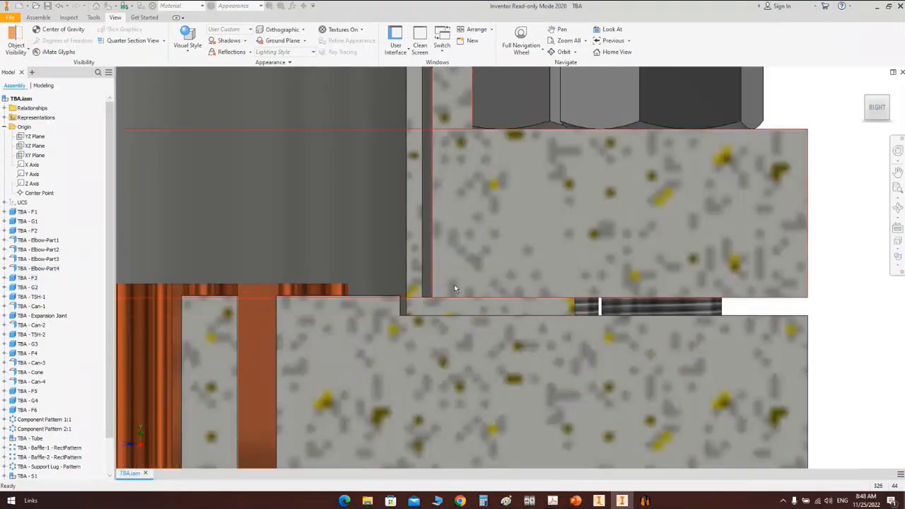
{"action": "scroll", "coordinate": [454, 287], "scroll_direction": "down", "scroll_amount": 4}
Step: In Static Equipment Generator, change S1-Flange to WN-RF ASME B16.5 with rating 150, size 2 and pipe schedule 160, and save it
{"action": "left_click", "coordinate": [645, 501]}
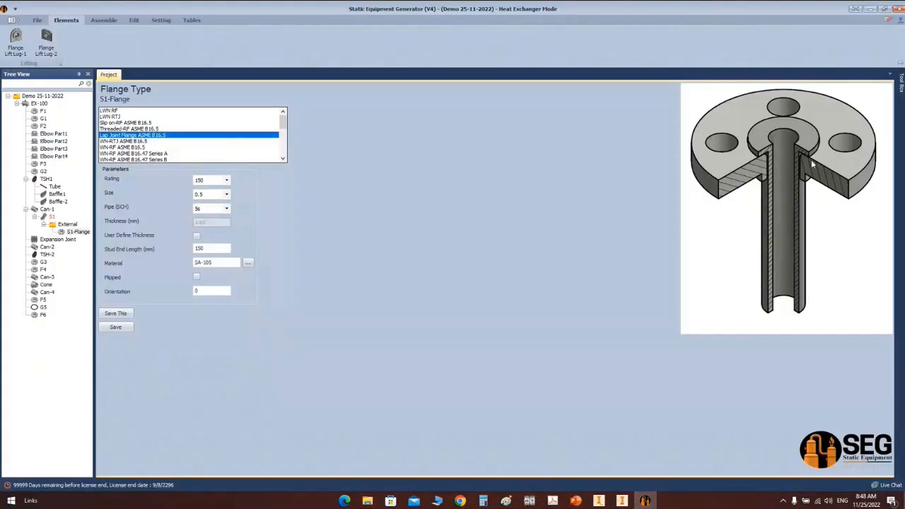
{"action": "left_click", "coordinate": [113, 147]}
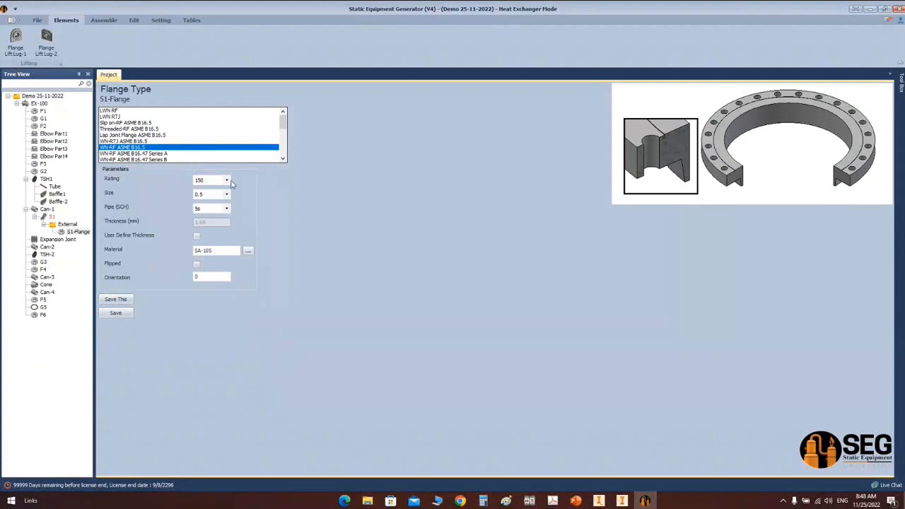
{"action": "left_click", "coordinate": [226, 194]}
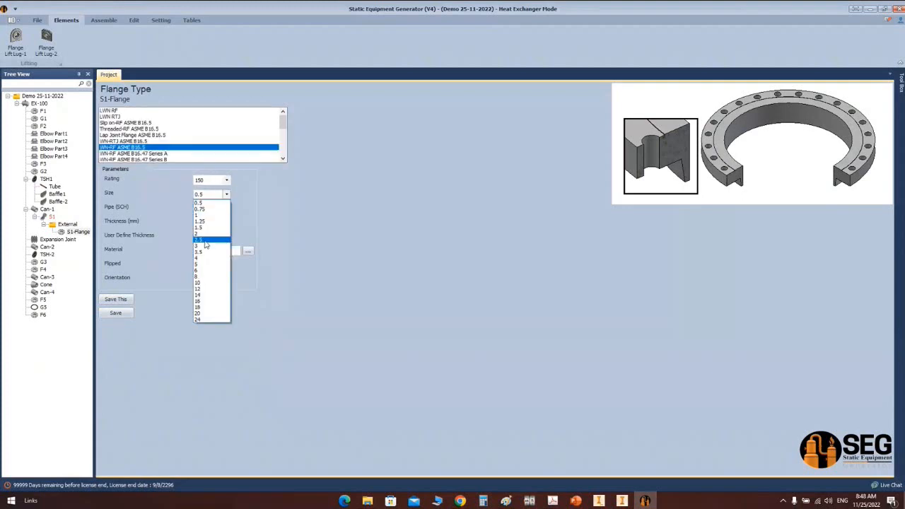
{"action": "left_click", "coordinate": [205, 239]}
{"action": "left_click", "coordinate": [226, 209]}
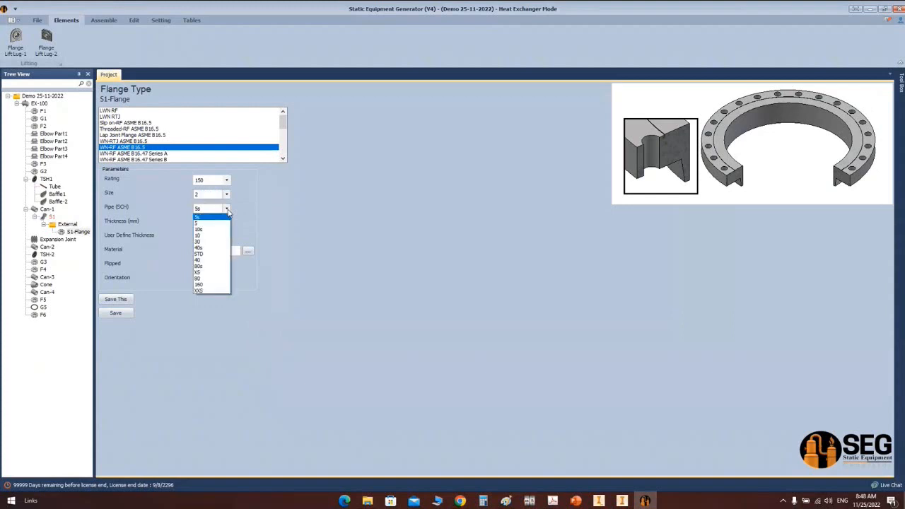
{"action": "left_click", "coordinate": [203, 284]}
{"action": "left_click", "coordinate": [120, 314]}
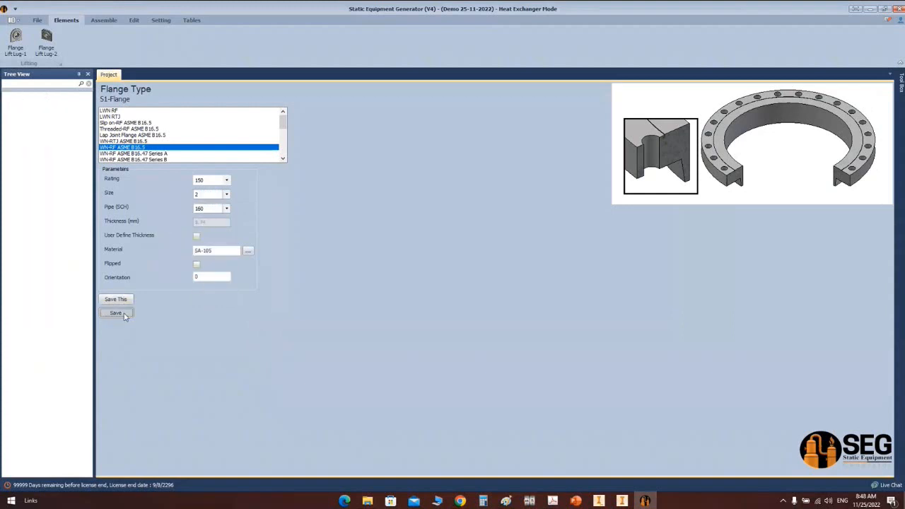
Step: Open the nozzle calculator for S1 and bring a screenshot of it into Paint
{"action": "left_click", "coordinate": [53, 218]}
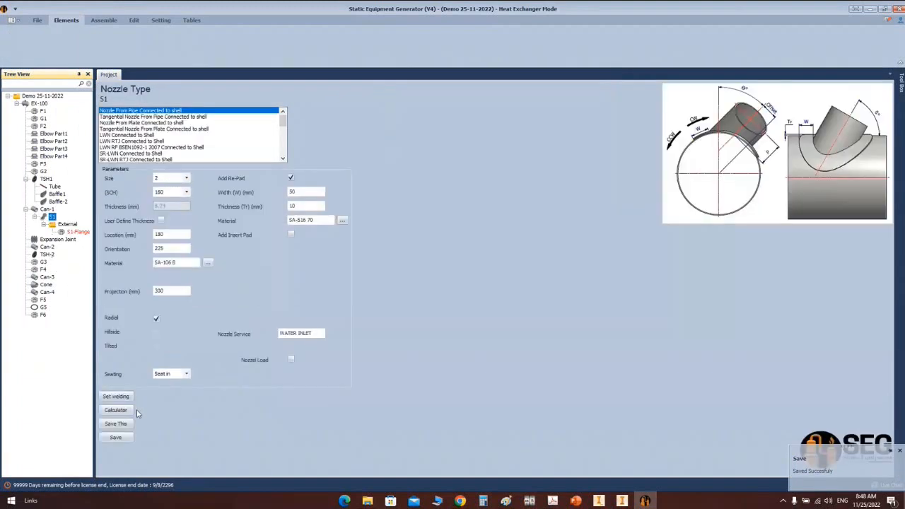
{"action": "left_click", "coordinate": [116, 410]}
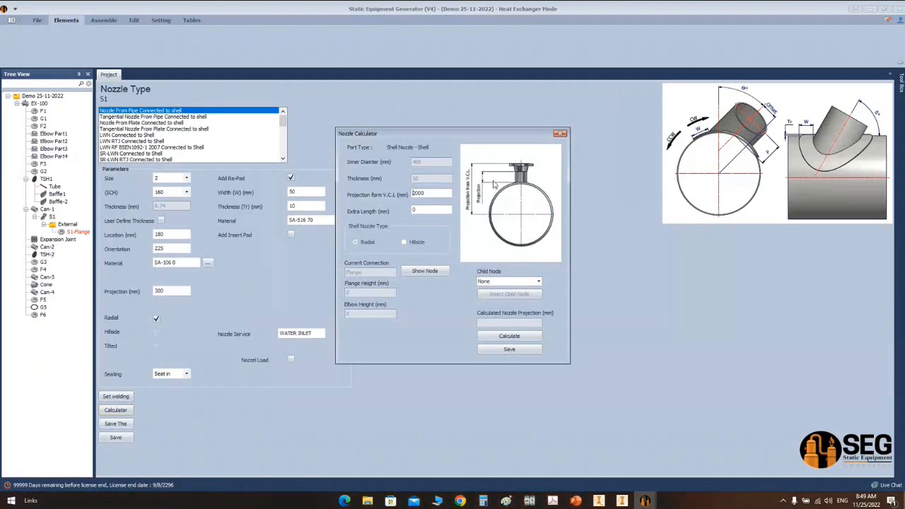
{"action": "left_click", "coordinate": [505, 501]}
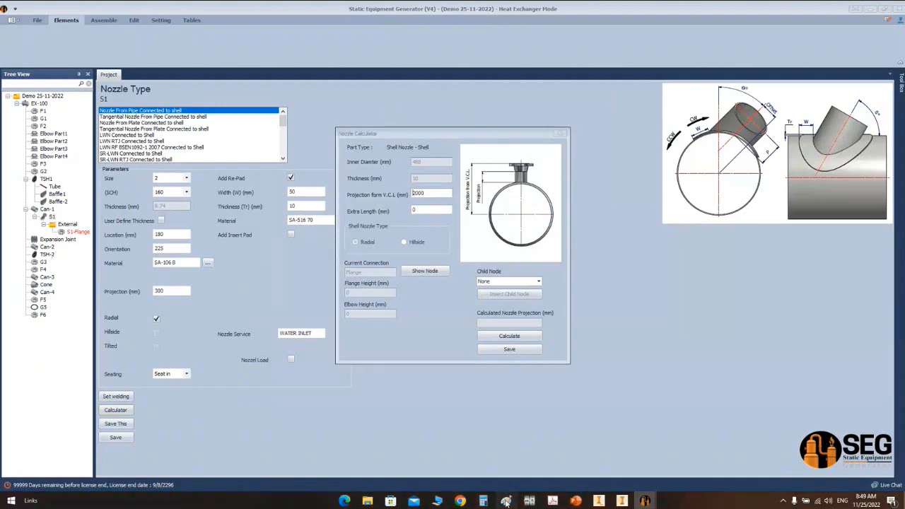
{"action": "scroll", "coordinate": [361, 261], "scroll_direction": "down", "scroll_amount": 6, "text": "ctrl"}
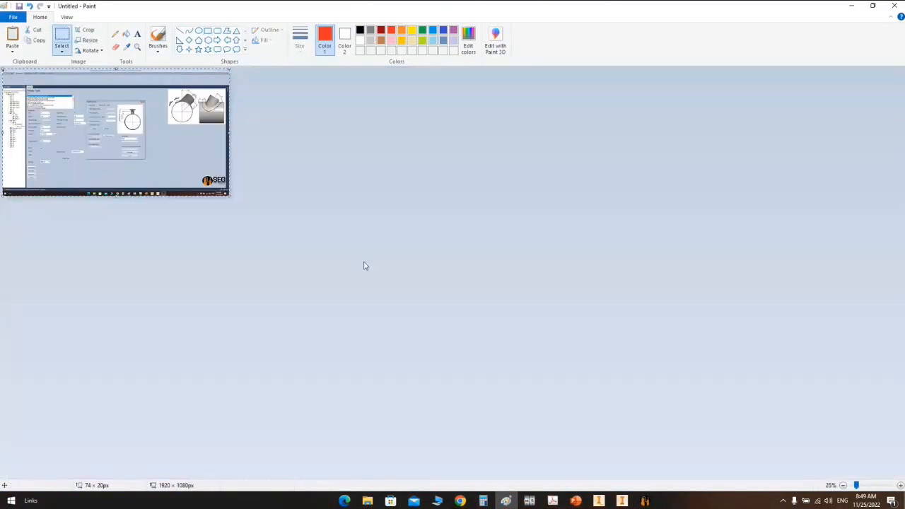
{"action": "scroll", "coordinate": [125, 120], "scroll_direction": "up", "scroll_amount": 4, "text": "ctrl"}
{"action": "scroll", "coordinate": [125, 120], "scroll_direction": "down", "scroll_amount": 5}
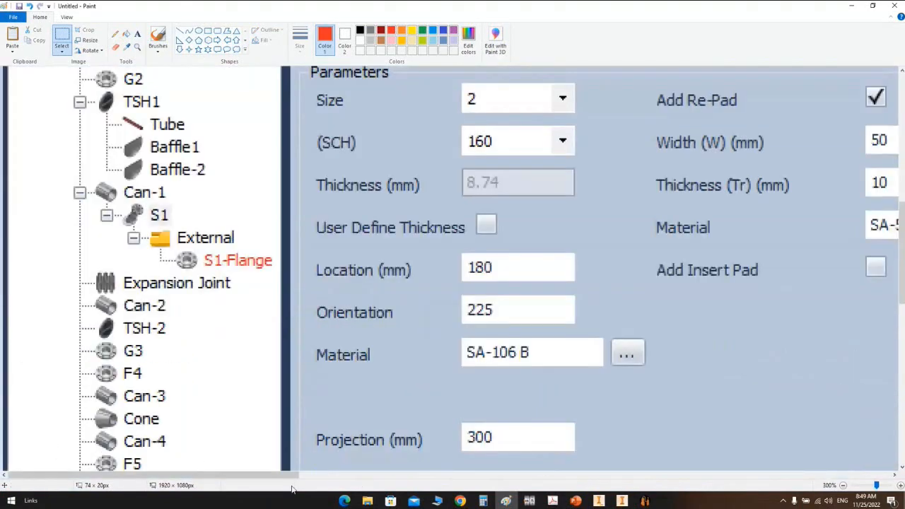
Step: Mark the shell centre, the nozzle flange face and the Calculated Nozzle Projection field with red rectangles on the screenshot
{"action": "left_click_drag", "start_coordinate": [292, 477], "coordinate": [594, 479]}
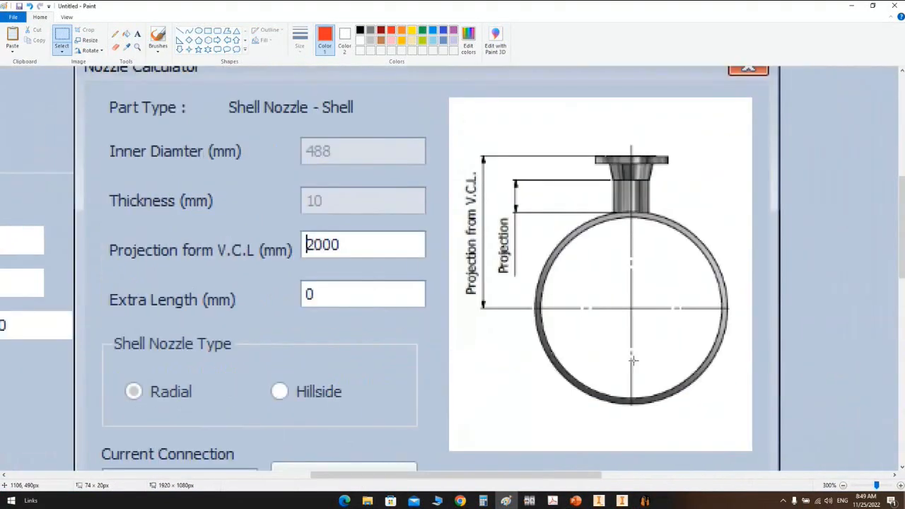
{"action": "scroll", "coordinate": [634, 361], "scroll_direction": "up", "scroll_amount": 3}
{"action": "left_click", "coordinate": [208, 31]}
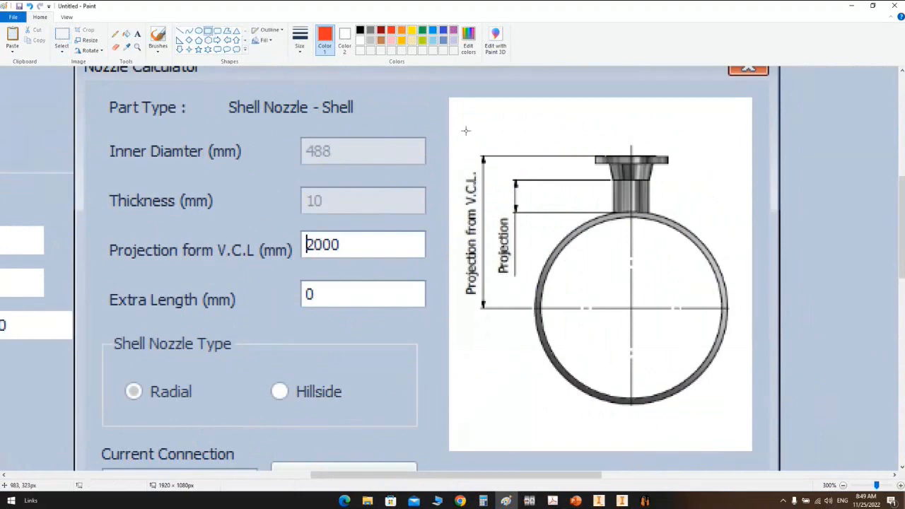
{"action": "left_click_drag", "start_coordinate": [616, 298], "coordinate": [645, 319]}
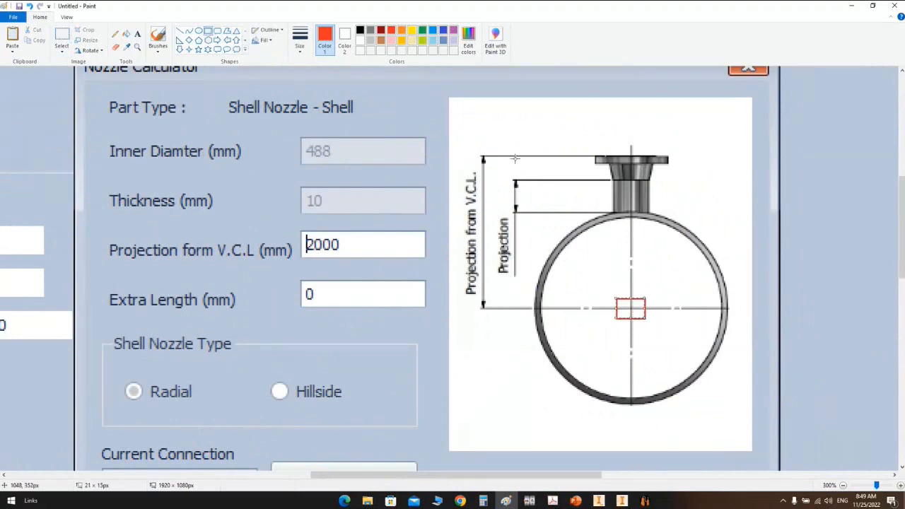
{"action": "left_click_drag", "start_coordinate": [461, 138], "coordinate": [691, 160]}
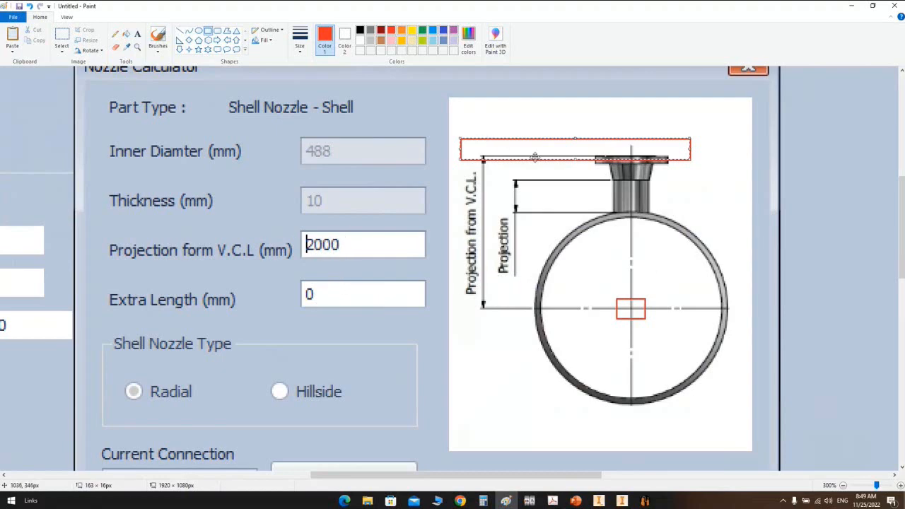
{"action": "scroll", "coordinate": [521, 198], "scroll_direction": "down", "scroll_amount": 5}
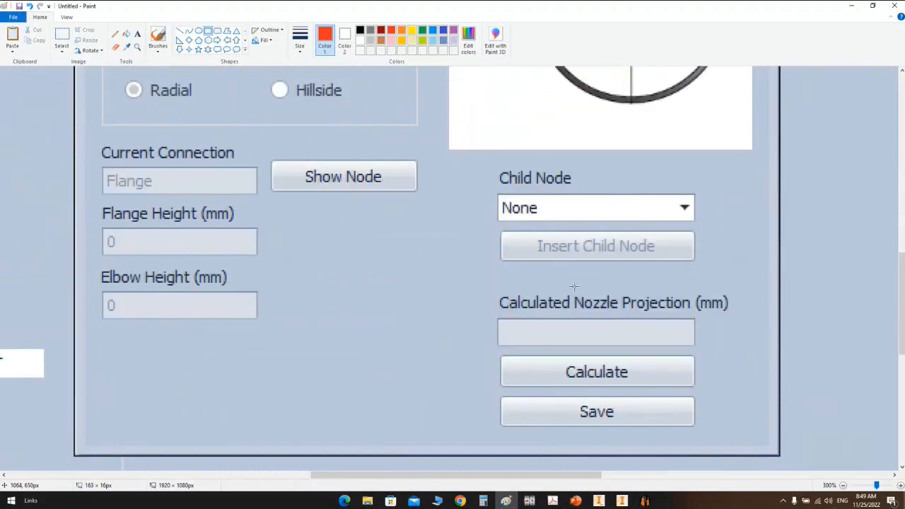
{"action": "left_click_drag", "start_coordinate": [489, 313], "coordinate": [605, 350]}
Step: Outline nozzle S1's Projection (mm) field with a red rectangle and draw a left-pointing arrow beside it
{"action": "scroll", "coordinate": [520, 297], "scroll_direction": "down", "scroll_amount": 2, "text": "ctrl"}
{"action": "scroll", "coordinate": [518, 294], "scroll_direction": "down", "scroll_amount": 1, "text": "ctrl"}
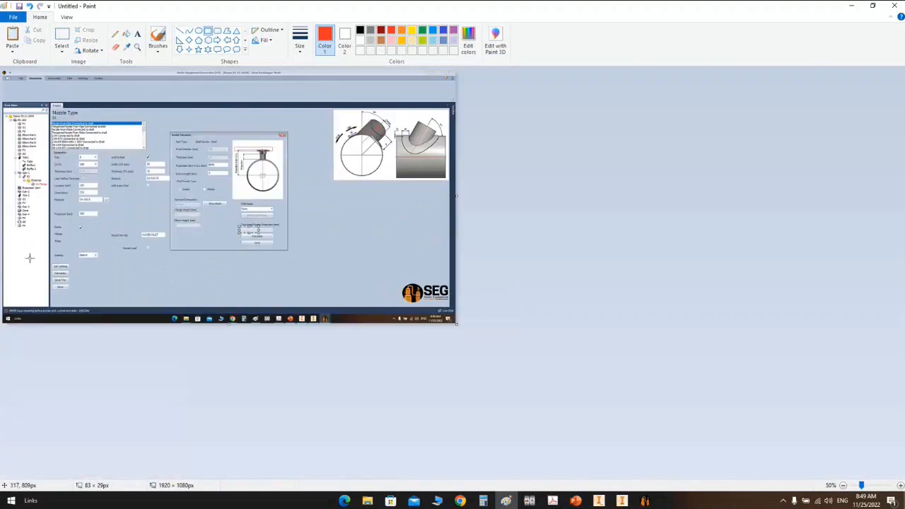
{"action": "scroll", "coordinate": [108, 241], "scroll_direction": "up", "scroll_amount": 2, "text": "ctrl"}
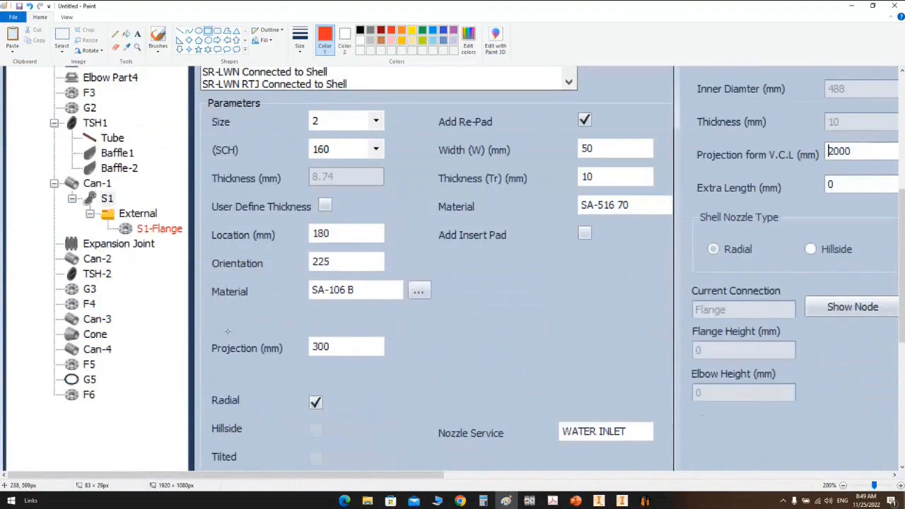
{"action": "left_click_drag", "start_coordinate": [208, 326], "coordinate": [401, 369]}
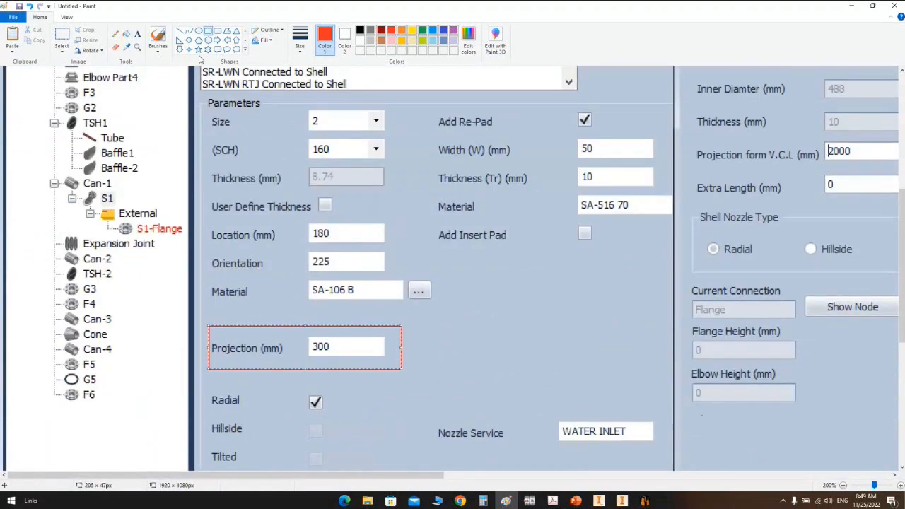
{"action": "left_click", "coordinate": [227, 40]}
{"action": "left_click_drag", "start_coordinate": [542, 329], "coordinate": [419, 358]}
{"action": "scroll", "coordinate": [512, 307], "scroll_direction": "down", "scroll_amount": 1, "text": "ctrl"}
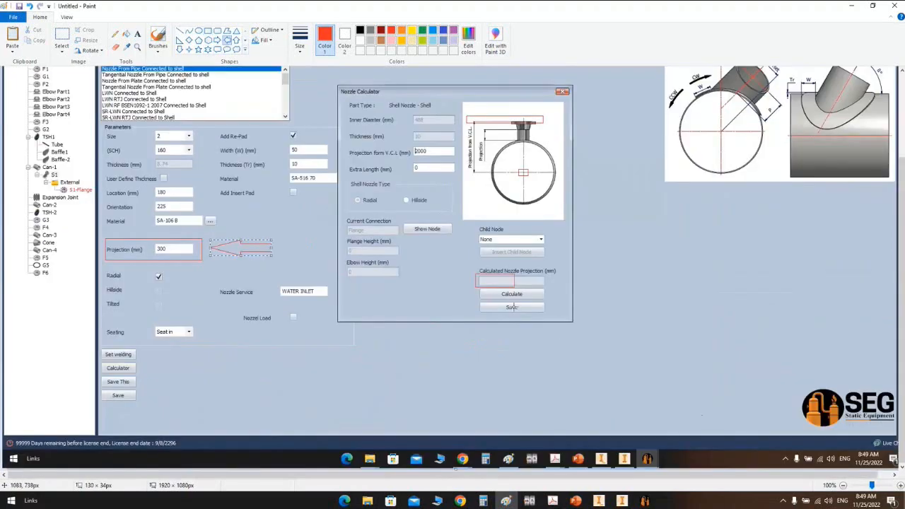
Step: Return to Static Equipment Generator, set the projection from V.C.L. to 500 mm, calculate the nozzle projection and save it to S1
{"action": "left_click", "coordinate": [644, 501]}
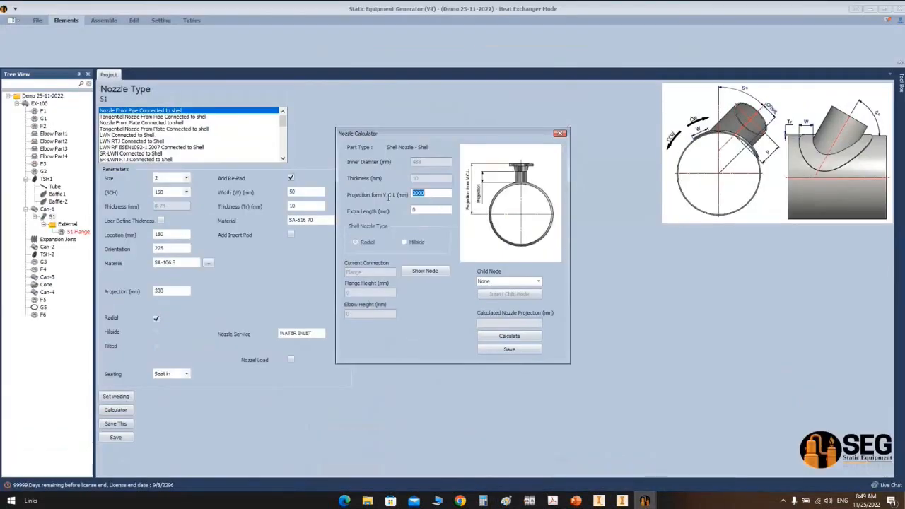
{"action": "type", "text": "500"}
{"action": "left_click", "coordinate": [541, 342]}
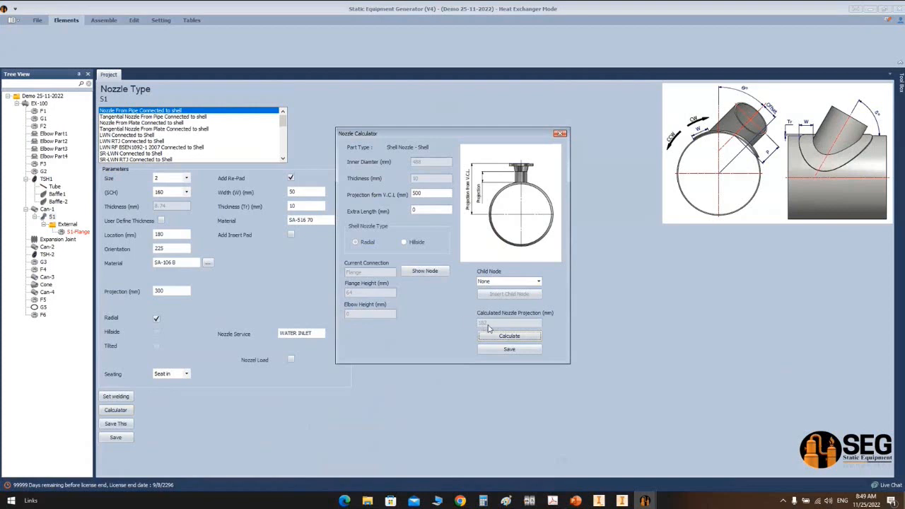
{"action": "left_click", "coordinate": [510, 349]}
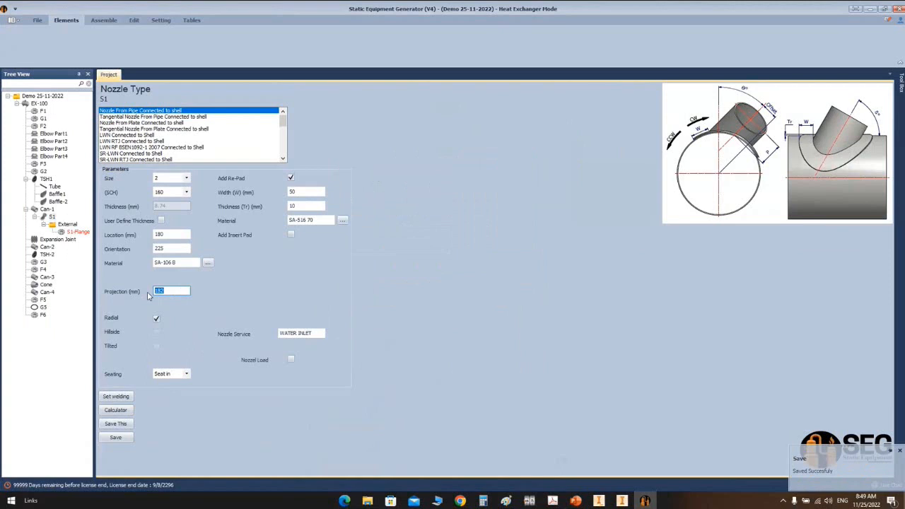
Step: Start the assembly build for S1-Flange, then switch to the EX-100 model in Inventor and inspect nozzle S1 with its flange
{"action": "left_click", "coordinate": [104, 21]}
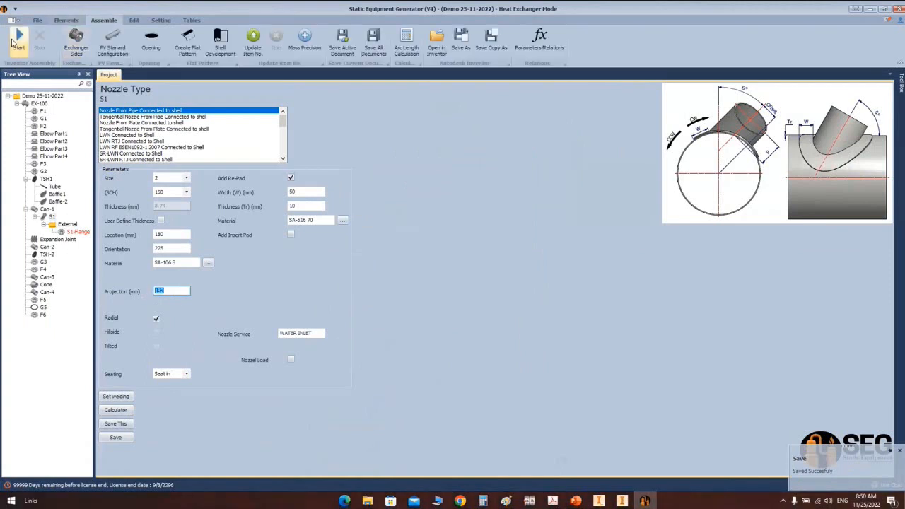
{"action": "left_click", "coordinate": [598, 501]}
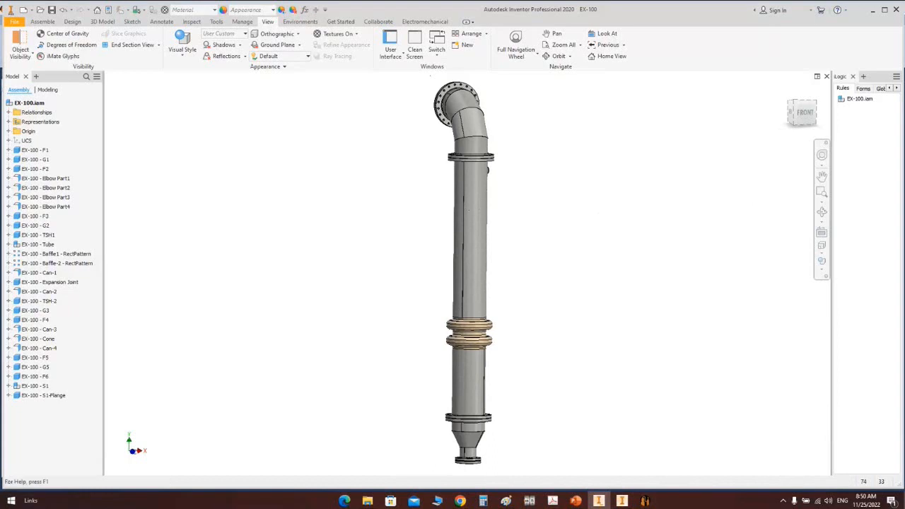
{"action": "left_click", "coordinate": [818, 105]}
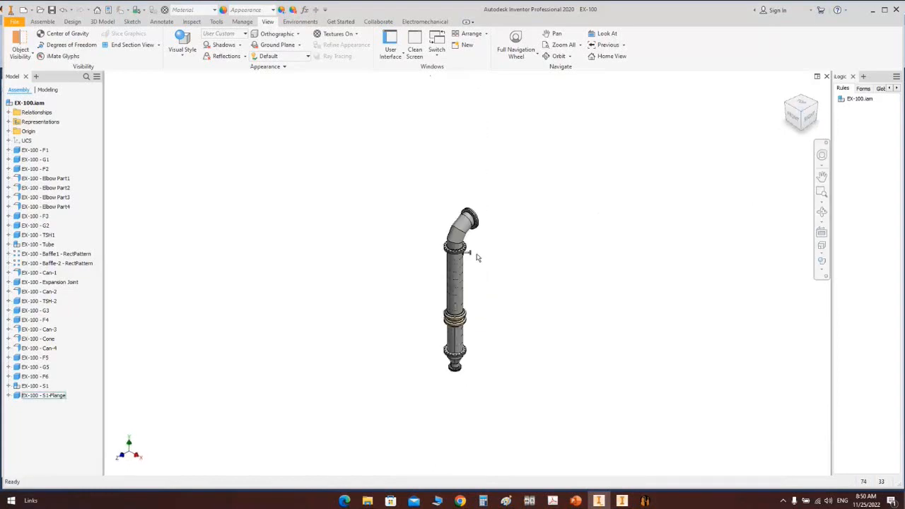
{"action": "scroll", "coordinate": [476, 257], "scroll_direction": "up", "scroll_amount": 5}
{"action": "left_click", "coordinate": [822, 212]}
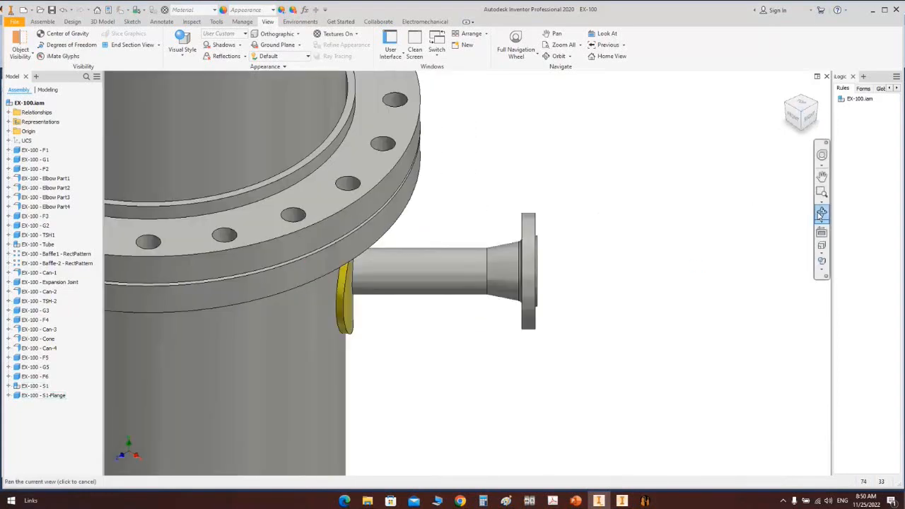
{"action": "left_click_drag", "start_coordinate": [523, 241], "coordinate": [468, 274]}
{"action": "scroll", "coordinate": [434, 249], "scroll_direction": "down", "scroll_amount": 5}
{"action": "right_click", "coordinate": [438, 249]}
{"action": "left_click", "coordinate": [476, 251]}
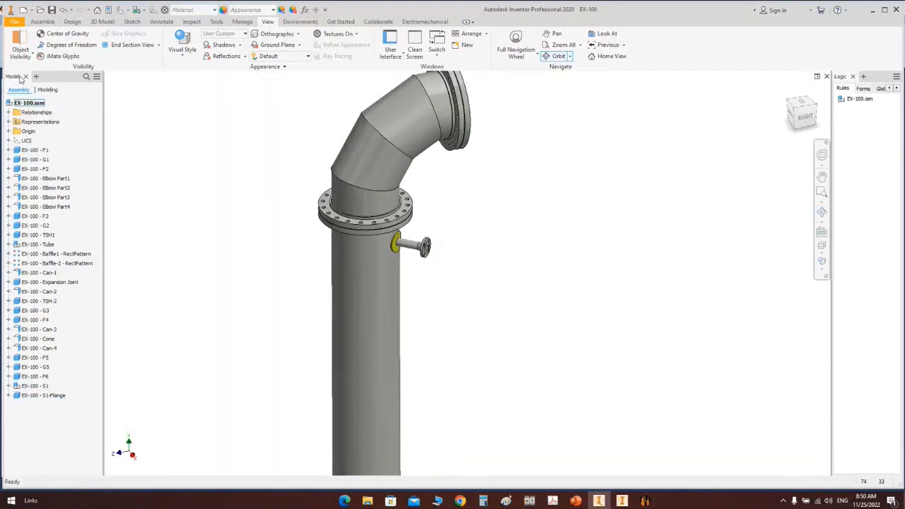
Step: Apply a half section view to EX-100 from the top face of the flange above S1, offset down through the nozzle
{"action": "left_click", "coordinate": [159, 46]}
{"action": "left_click", "coordinate": [140, 82]}
{"action": "scroll", "coordinate": [386, 212], "scroll_direction": "up", "scroll_amount": 3}
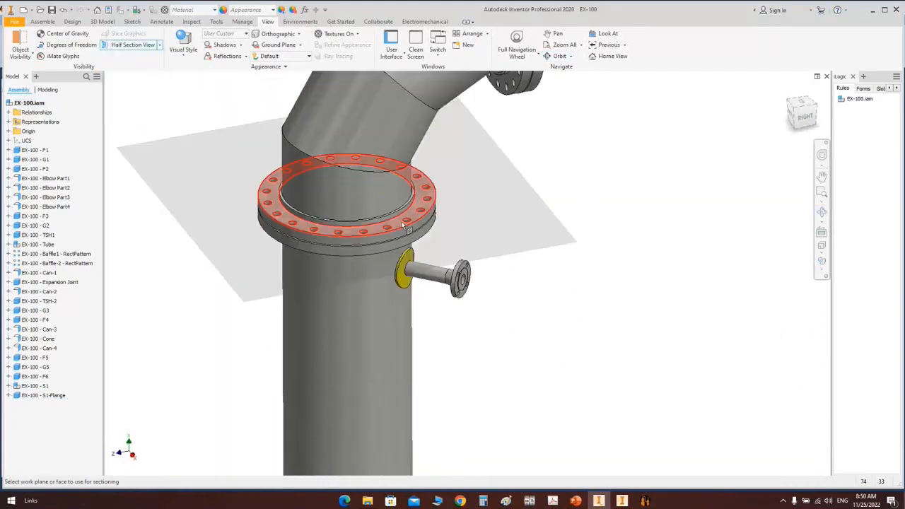
{"action": "left_click", "coordinate": [403, 227]}
{"action": "scroll", "coordinate": [402, 234], "scroll_direction": "down", "scroll_amount": 2}
{"action": "left_click_drag", "start_coordinate": [404, 241], "coordinate": [412, 299]}
{"action": "left_click", "coordinate": [358, 323]}
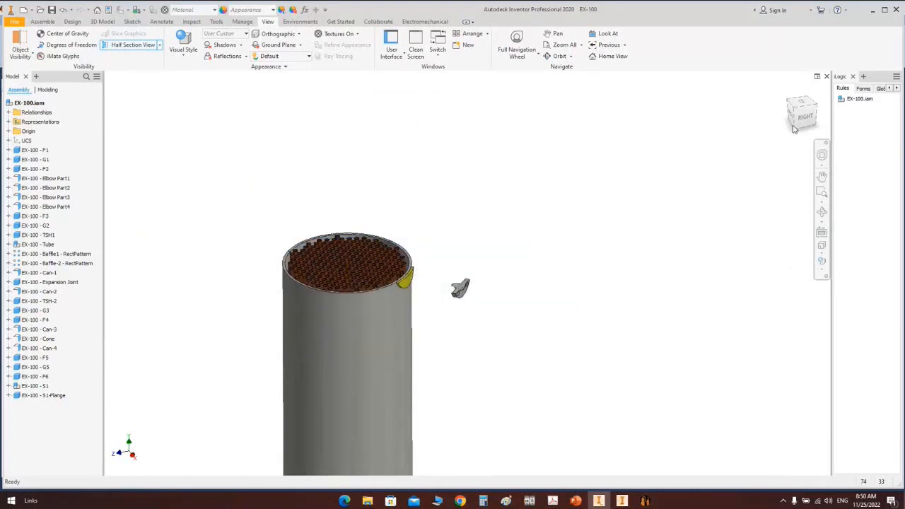
Step: View the half-sectioned EX-100 from the top and examine shell nozzle S1 and its flange against the shell
{"action": "left_click", "coordinate": [805, 106]}
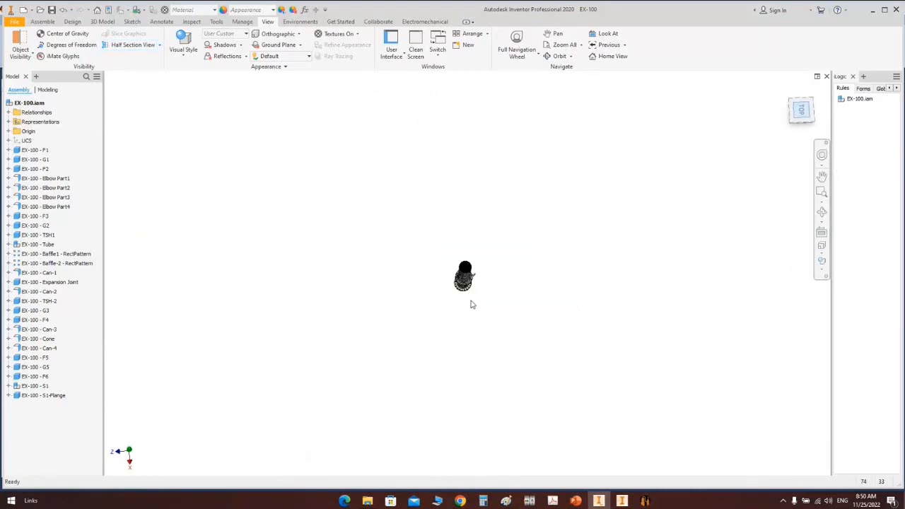
{"action": "scroll", "coordinate": [483, 252], "scroll_direction": "up", "scroll_amount": 3}
{"action": "middle_click_drag", "start_coordinate": [483, 250], "coordinate": [502, 328]}
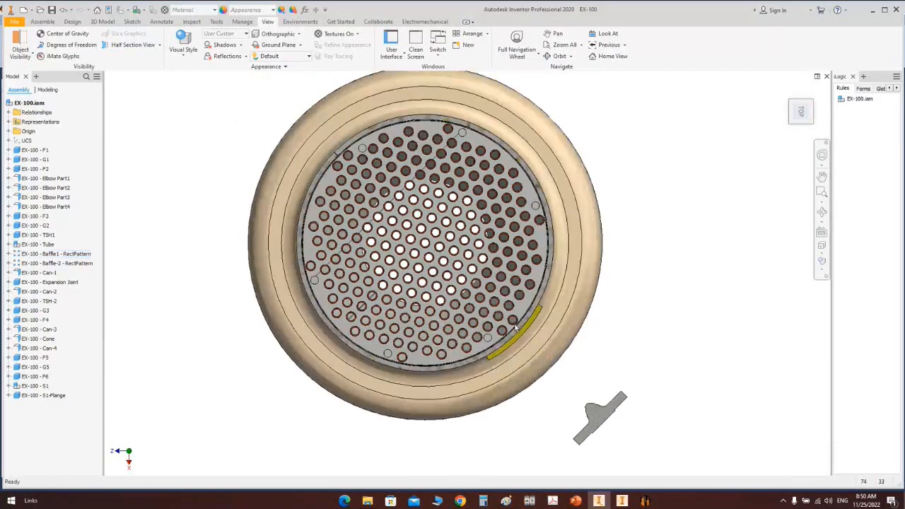
{"action": "middle_click_drag", "start_coordinate": [409, 179], "coordinate": [437, 207]}
{"action": "scroll", "coordinate": [437, 207], "scroll_direction": "up", "scroll_amount": 1}
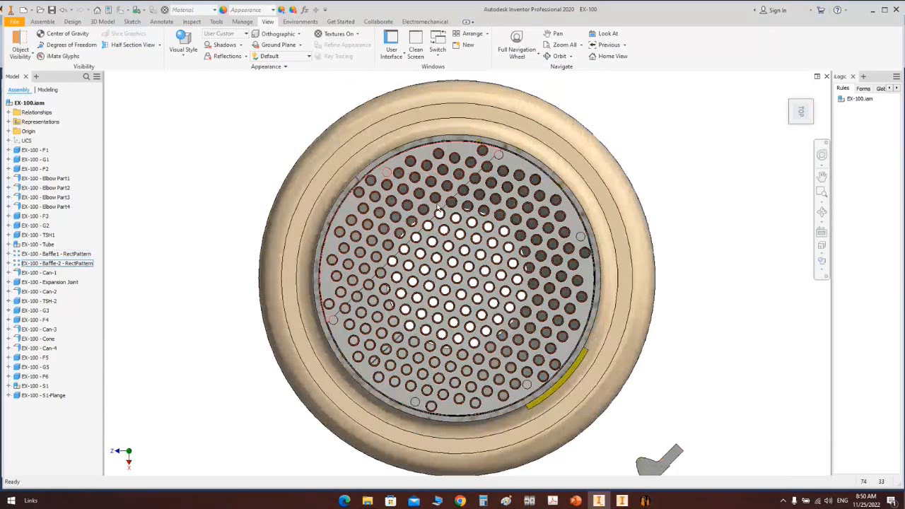
{"action": "middle_click_drag", "start_coordinate": [437, 207], "coordinate": [414, 182]}
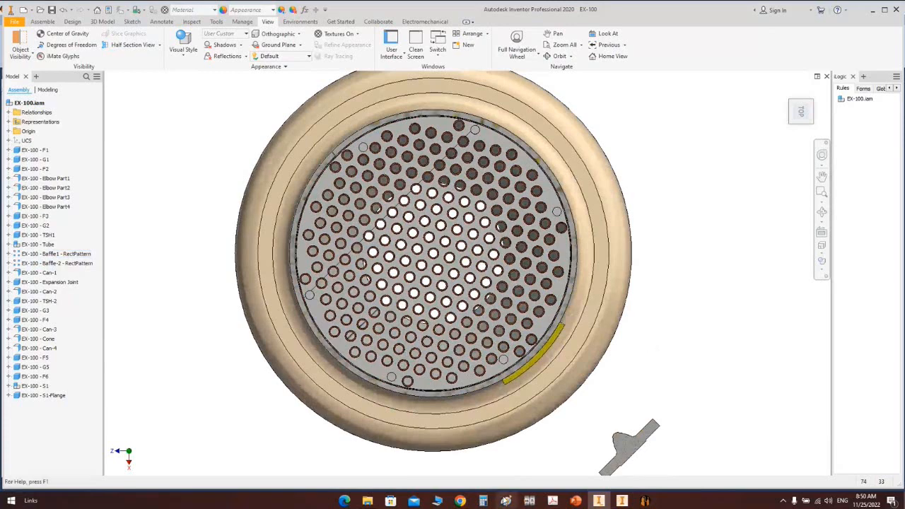
Step: Paste the top-view capture into Paint and mark a red line from the shell's center through S1's flange, undoing the extra crossing line
{"action": "left_click", "coordinate": [505, 500]}
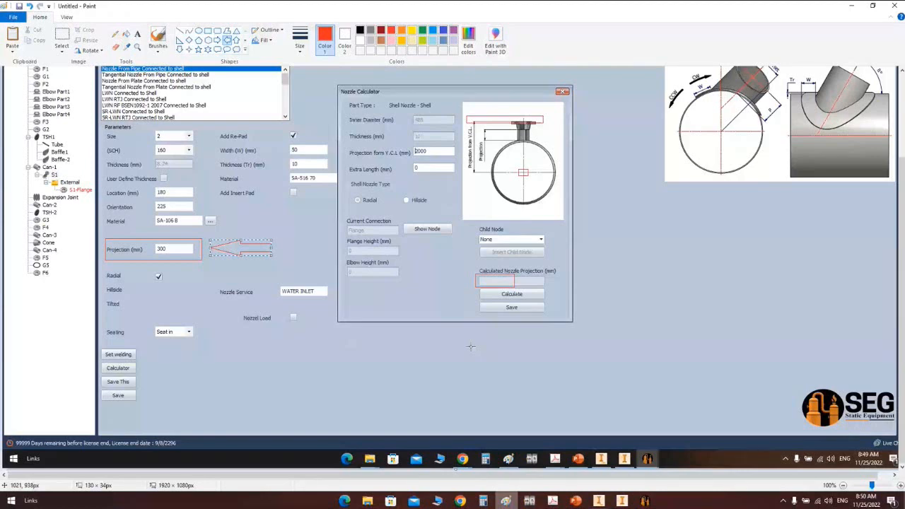
{"action": "key", "text": "ctrl+v"}
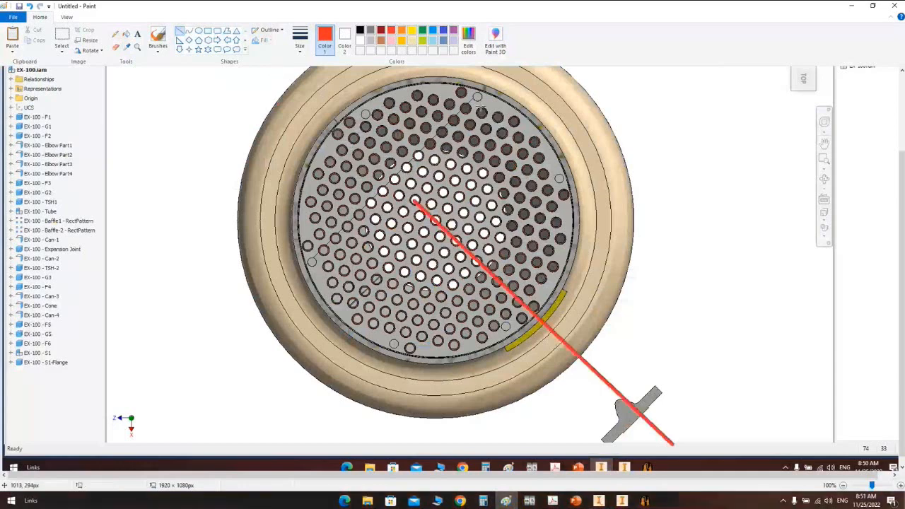
{"action": "left_click_drag", "start_coordinate": [486, 93], "coordinate": [302, 280]}
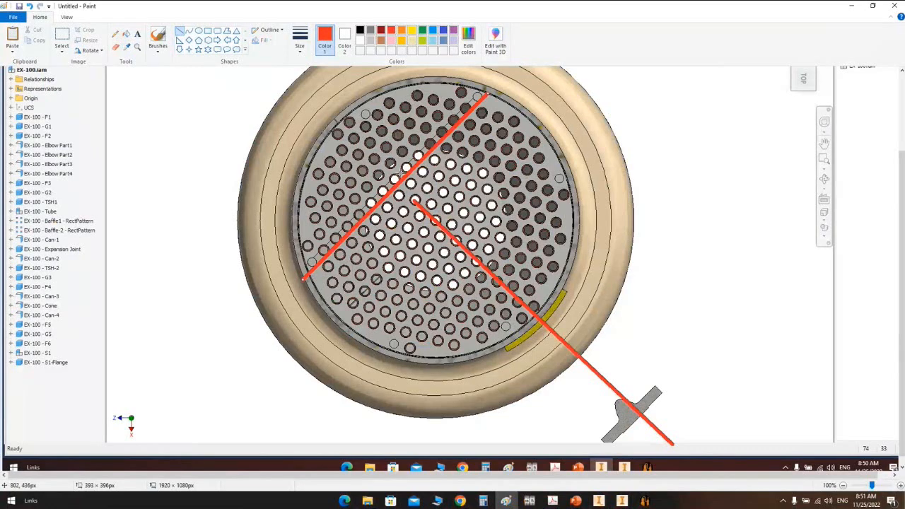
{"action": "key", "text": "ctrl+z"}
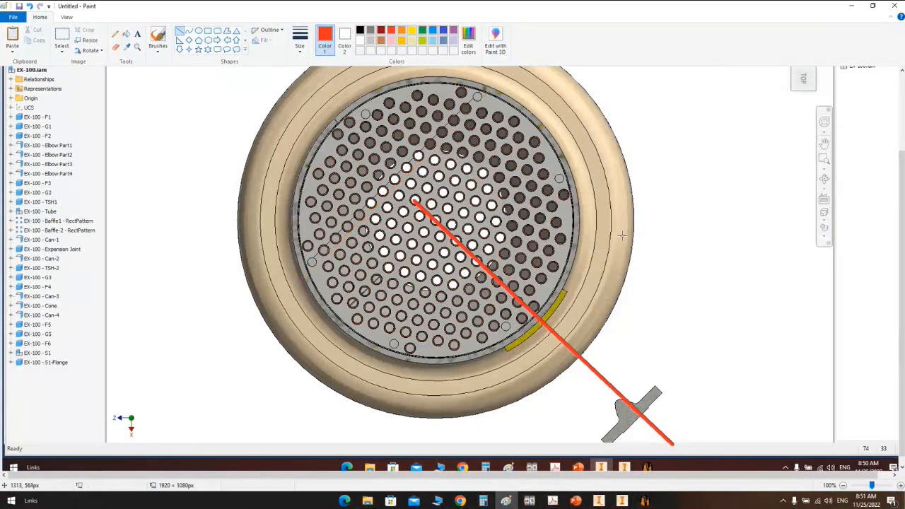
Step: Return to Static Equipment Generator, open S1's welding detail and compare the Double V and Single V weld drawings
{"action": "left_click", "coordinate": [645, 501]}
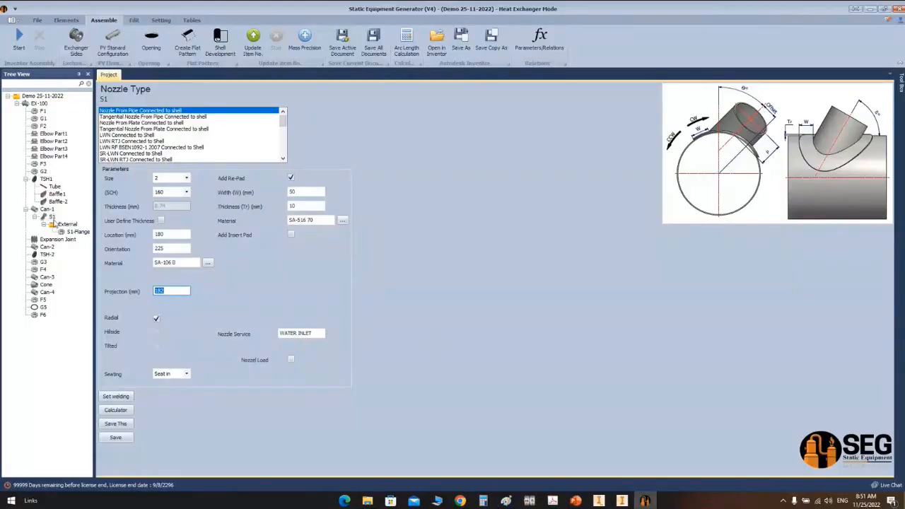
{"action": "left_click", "coordinate": [109, 401]}
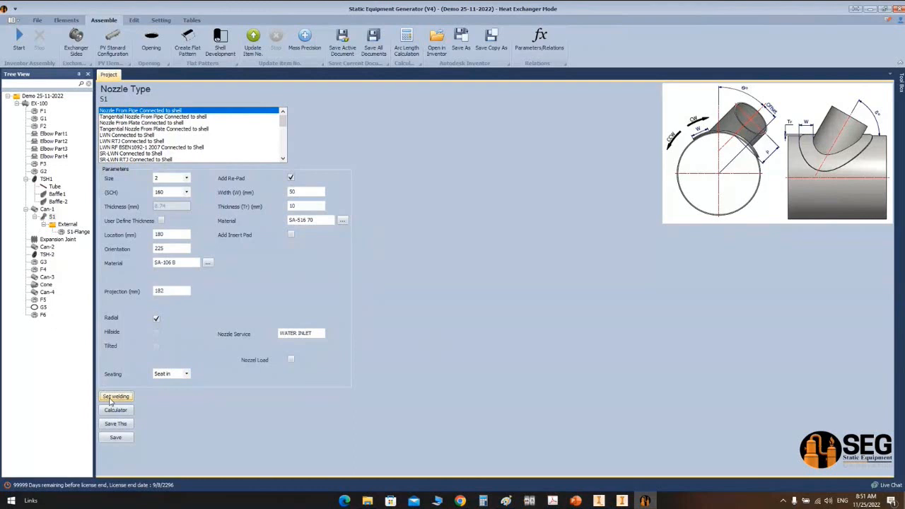
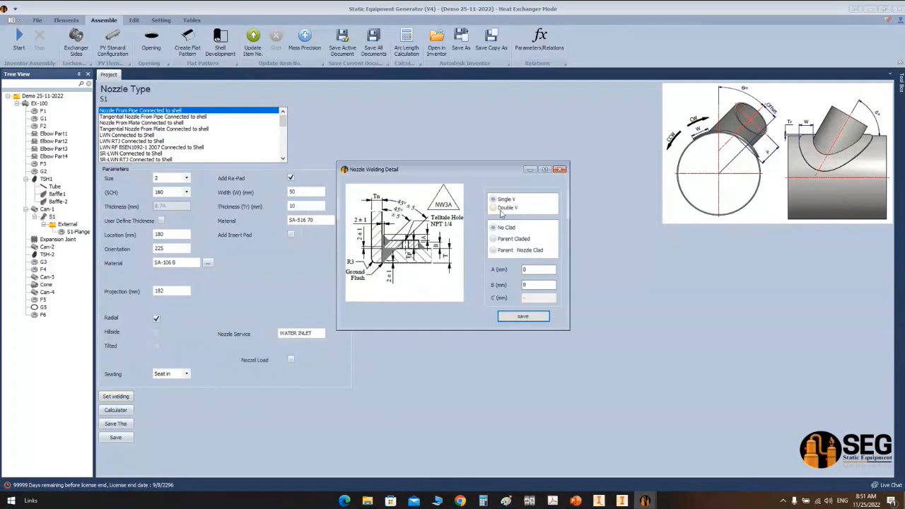
{"action": "left_click", "coordinate": [501, 209]}
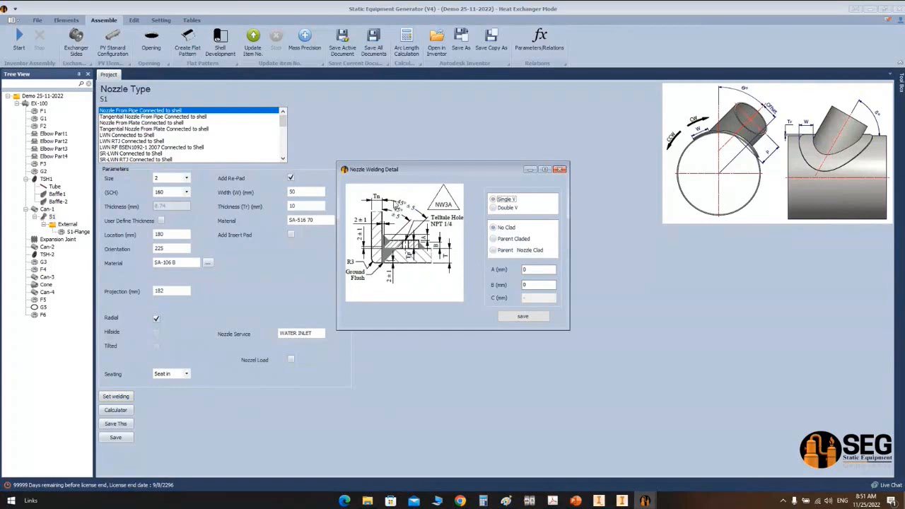
{"action": "left_click", "coordinate": [494, 209]}
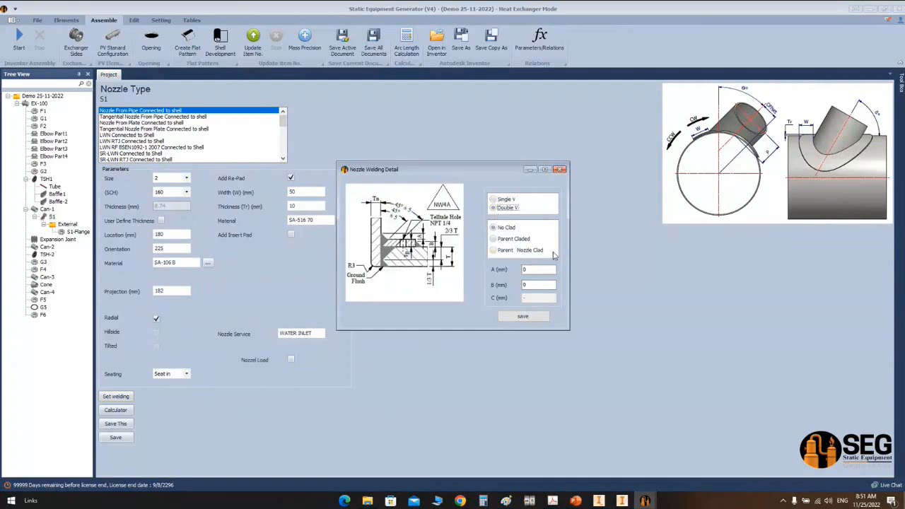
{"action": "left_click", "coordinate": [506, 200]}
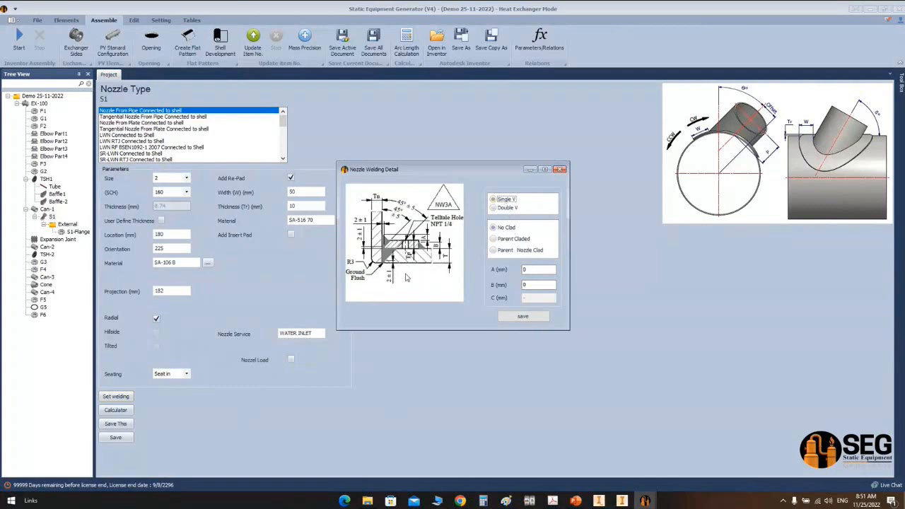
Step: Preview the Parent Claded and Parent Nozzle Clad weld drawings for the Single V detail
{"action": "left_click", "coordinate": [505, 239]}
{"action": "left_click", "coordinate": [506, 240]}
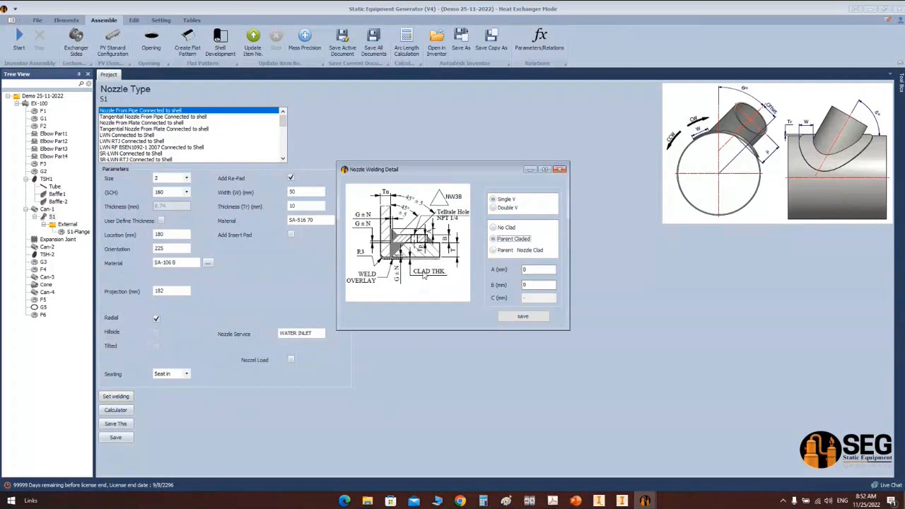
{"action": "left_click", "coordinate": [500, 250]}
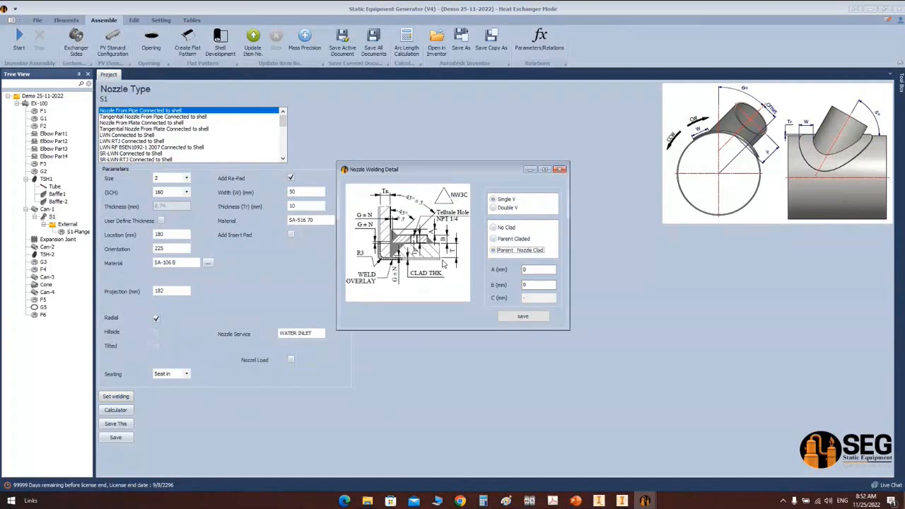
Step: Choose No Clad for S1's weld detail and set weld sizes A to 8 mm and B to 6 mm
{"action": "left_click", "coordinate": [512, 228]}
{"action": "left_click", "coordinate": [525, 270]}
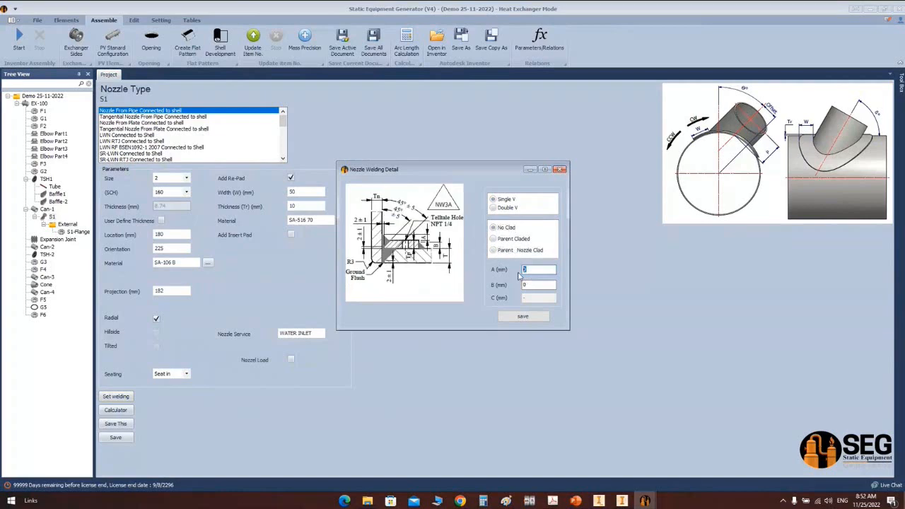
{"action": "left_click", "coordinate": [524, 285]}
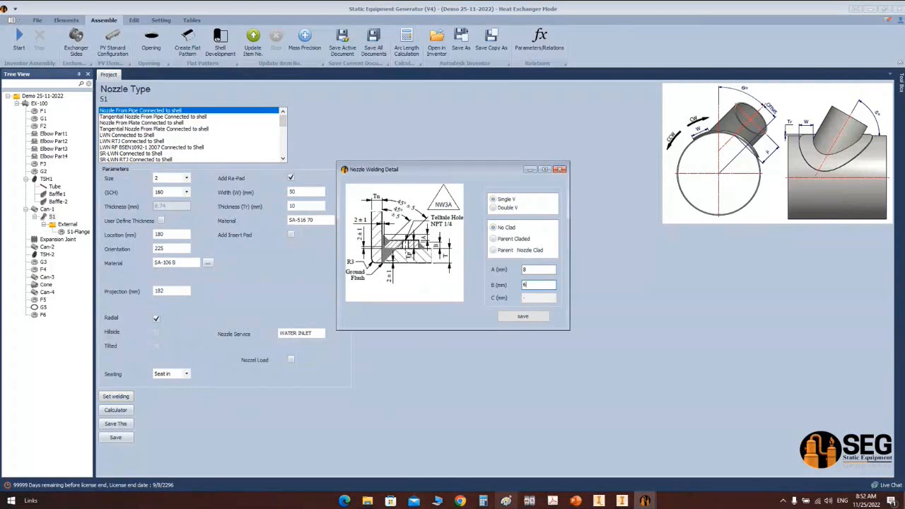
Step: Switch to Paint, paste the capture of the Nozzle Welding Detail dialog and enlarge its weld drawing
{"action": "left_click", "coordinate": [506, 501]}
{"action": "scroll", "coordinate": [332, 244], "scroll_direction": "down", "scroll_amount": 3, "text": "ctrl"}
{"action": "key", "text": "ctrl+v"}
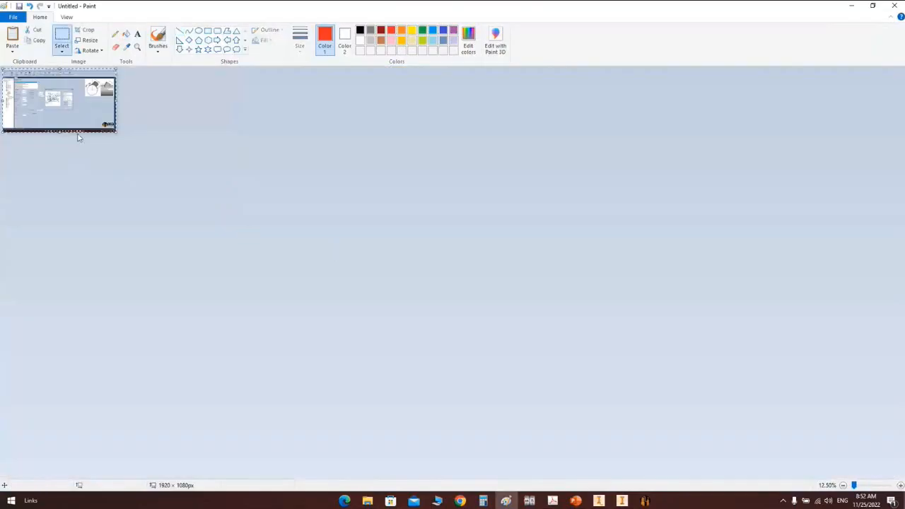
{"action": "scroll", "coordinate": [79, 117], "scroll_direction": "up", "scroll_amount": 3, "text": "ctrl"}
{"action": "scroll", "coordinate": [575, 343], "scroll_direction": "up", "scroll_amount": 1, "text": "ctrl"}
{"action": "scroll", "coordinate": [593, 392], "scroll_direction": "down", "scroll_amount": 3}
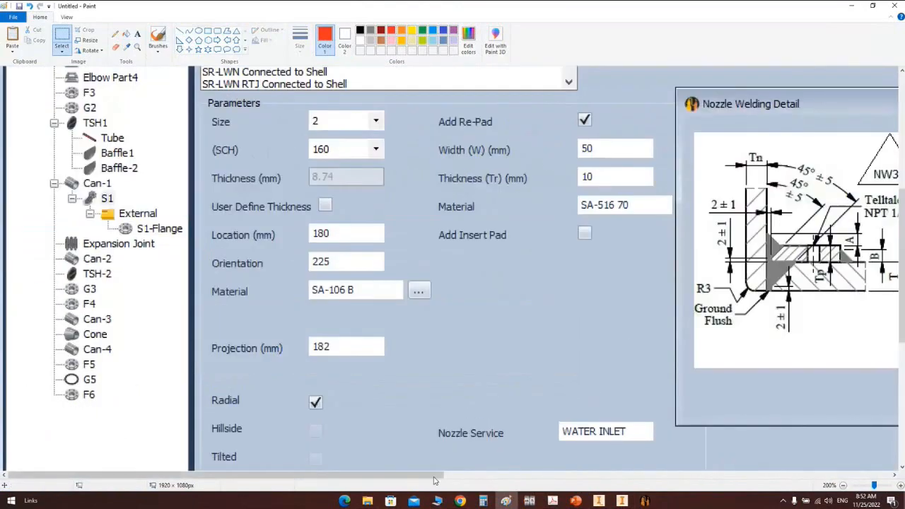
{"action": "left_click_drag", "start_coordinate": [435, 478], "coordinate": [658, 484]}
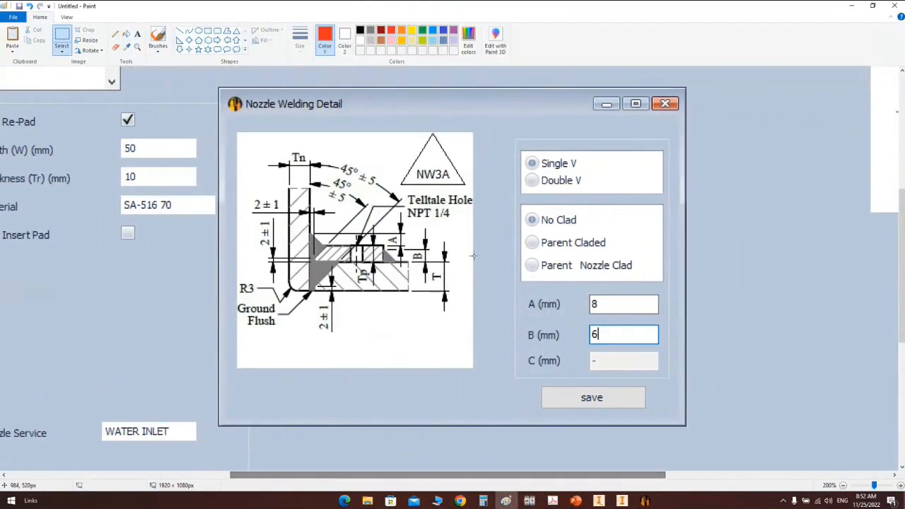
{"action": "scroll", "coordinate": [473, 254], "scroll_direction": "up", "scroll_amount": 1, "text": "ctrl"}
{"action": "scroll", "coordinate": [474, 256], "scroll_direction": "down", "scroll_amount": 2}
{"action": "left_click_drag", "start_coordinate": [478, 477], "coordinate": [552, 477]}
Step: Outline weld dimensions A and B in the NW3A drawing with thin red rectangles
{"action": "left_click", "coordinate": [210, 32]}
{"action": "left_click", "coordinate": [301, 53]}
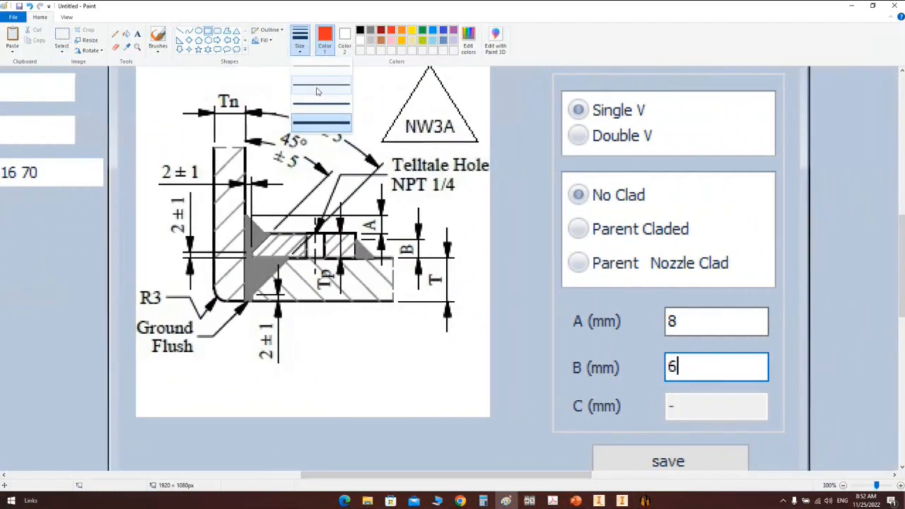
{"action": "left_click", "coordinate": [317, 71]}
{"action": "left_click_drag", "start_coordinate": [358, 203], "coordinate": [389, 239]}
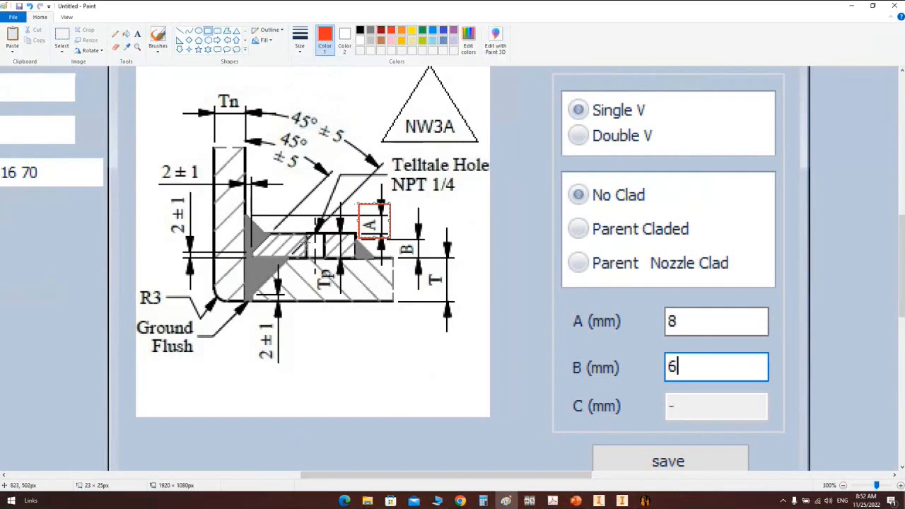
{"action": "left_click_drag", "start_coordinate": [397, 229], "coordinate": [429, 273]}
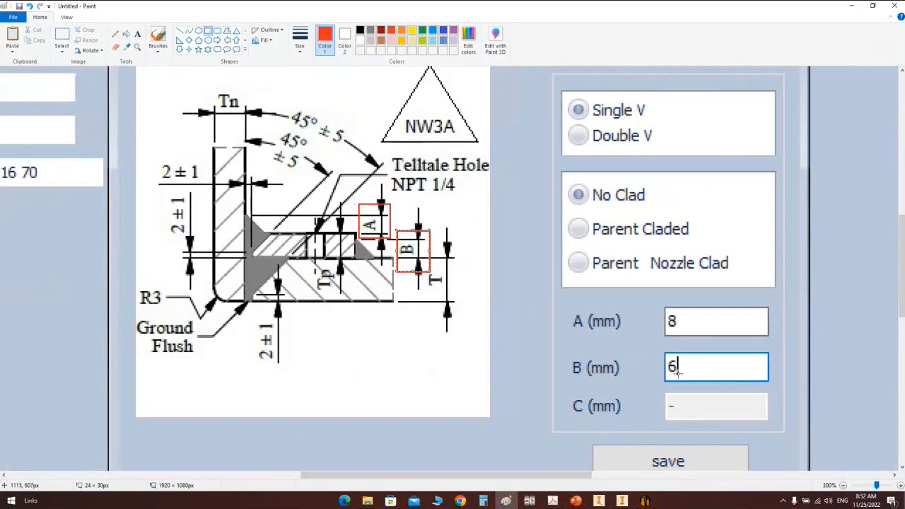
{"action": "scroll", "coordinate": [475, 344], "scroll_direction": "down", "scroll_amount": 1, "text": "ctrl"}
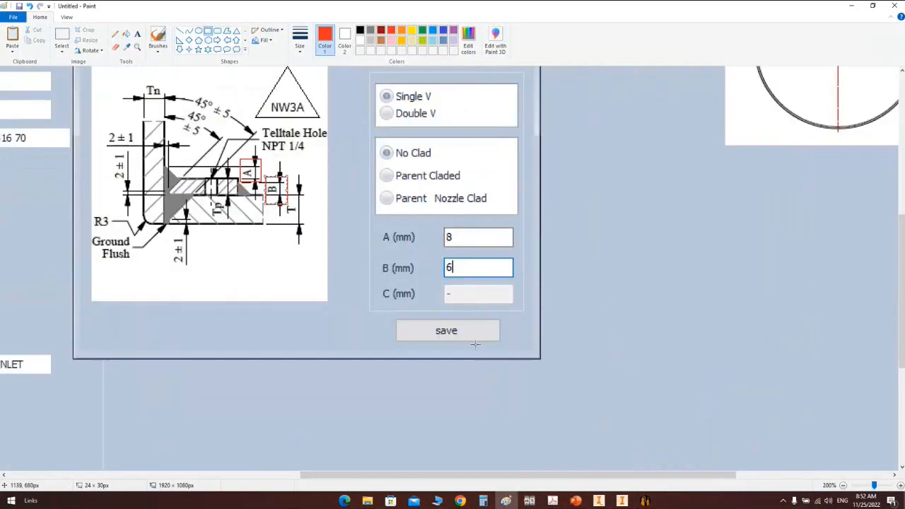
{"action": "scroll", "coordinate": [475, 344], "scroll_direction": "down", "scroll_amount": 1, "text": "ctrl"}
Step: Return to Static Equipment Generator and save S1's nozzle welding detail
{"action": "mouse_move", "coordinate": [645, 501]}
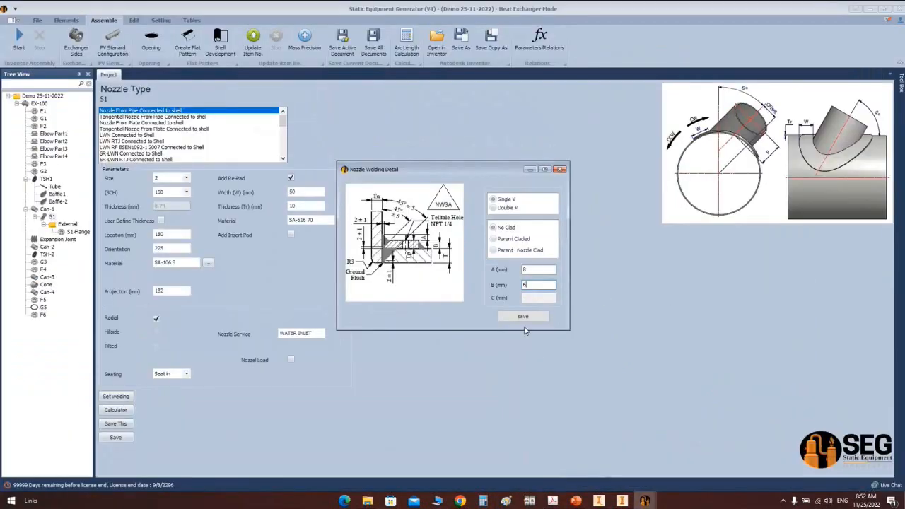
{"action": "left_click", "coordinate": [683, 459]}
{"action": "left_click", "coordinate": [523, 317]}
Step: Open the Nozzle Table, check S1's weld style and its A and B values, and close the table
{"action": "left_click", "coordinate": [191, 20]}
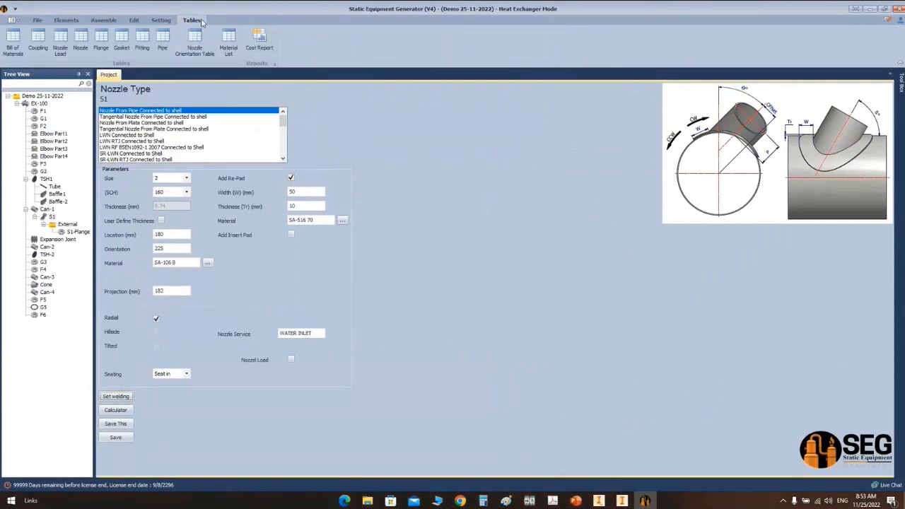
{"action": "left_click", "coordinate": [80, 41]}
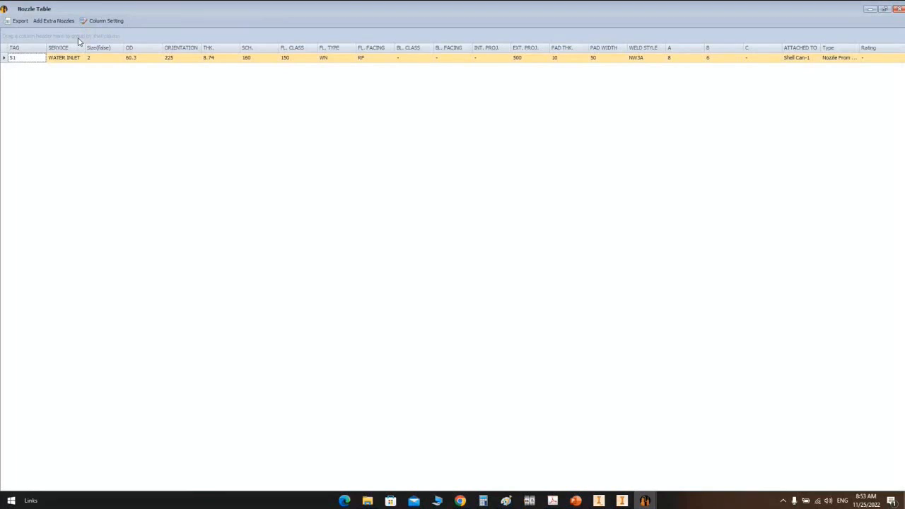
{"action": "left_click", "coordinate": [636, 58]}
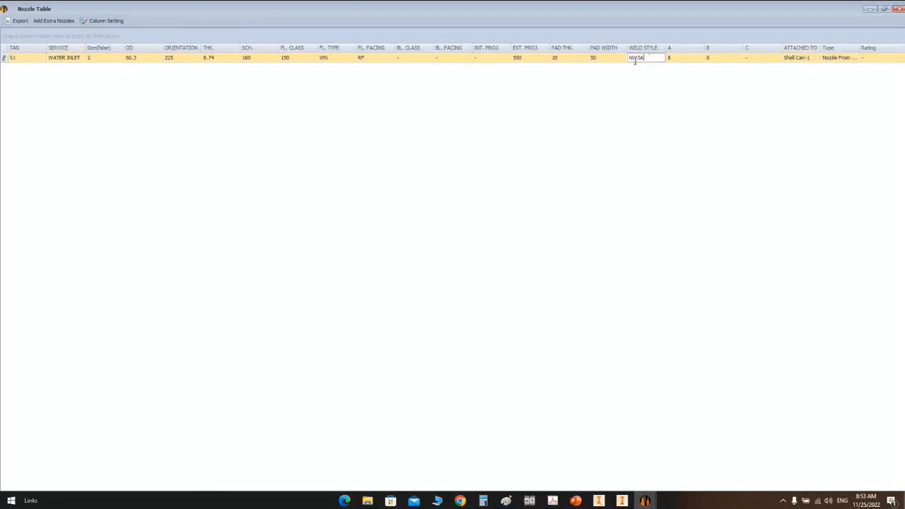
{"action": "left_click_drag", "start_coordinate": [651, 58], "coordinate": [621, 64]}
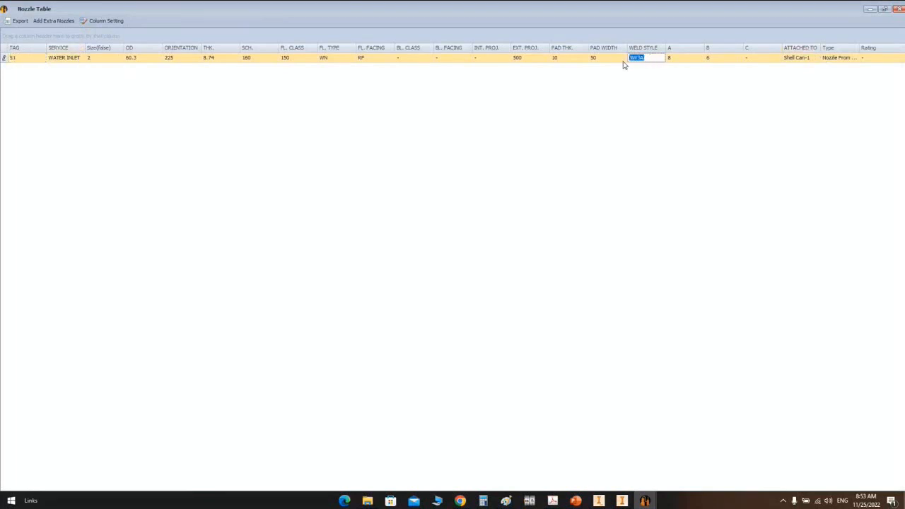
{"action": "left_click", "coordinate": [677, 62]}
{"action": "left_click", "coordinate": [711, 60]}
{"action": "left_click", "coordinate": [676, 60]}
{"action": "left_click", "coordinate": [717, 62]}
{"action": "left_click", "coordinate": [683, 58]}
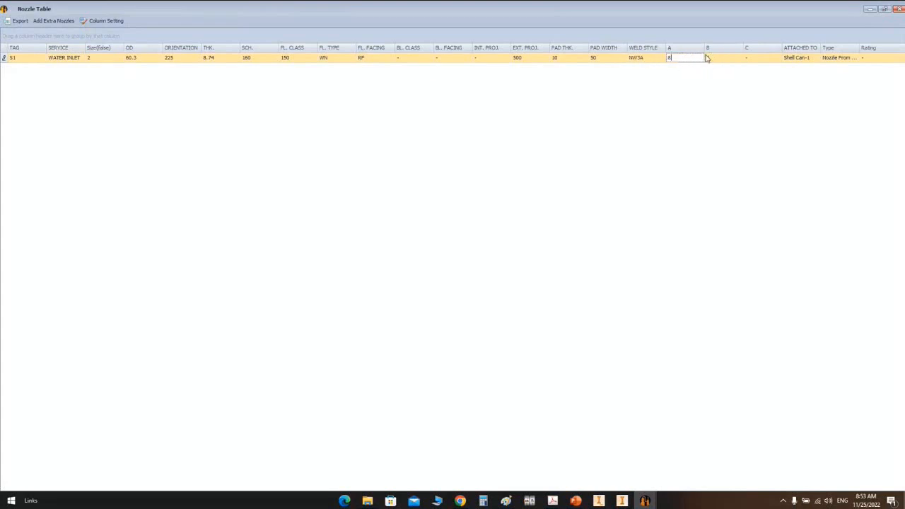
{"action": "left_click", "coordinate": [899, 9]}
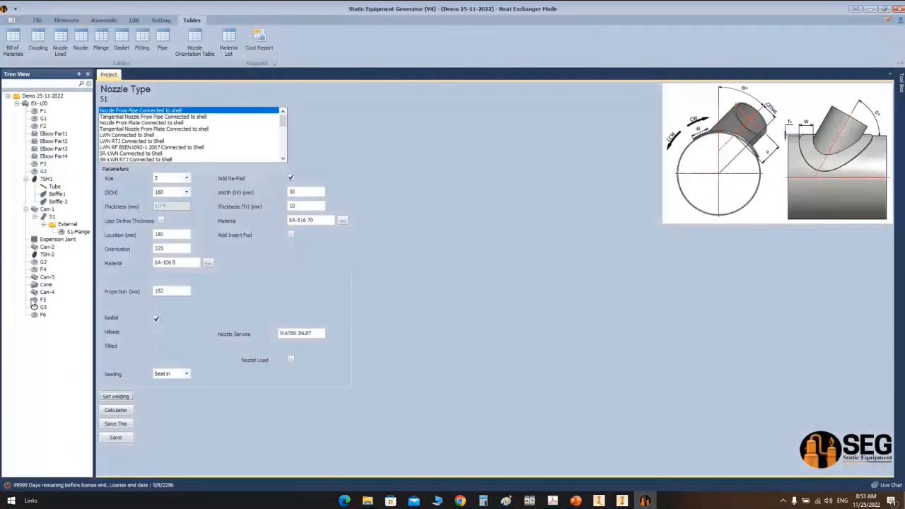
Step: Select Can-1 in EX-100 as the parent shell for a new element
{"action": "left_click", "coordinate": [47, 209]}
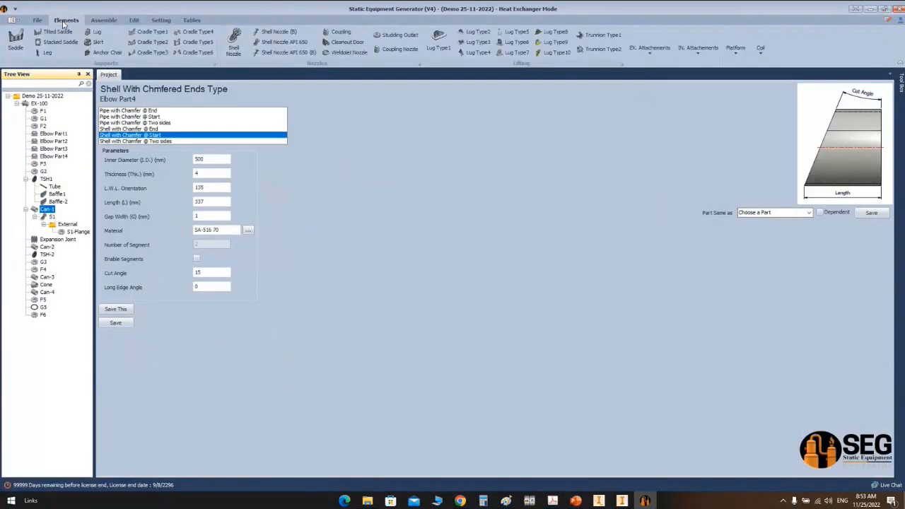
Step: Switch to the EX-100 assembly in Autodesk Inventor and end its section view
{"action": "left_click", "coordinate": [47, 292]}
{"action": "left_click", "coordinate": [43, 300]}
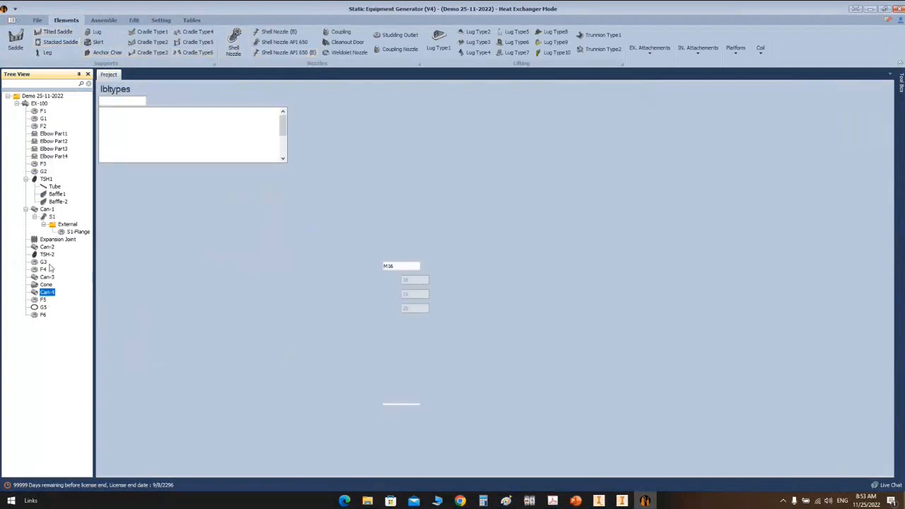
{"action": "left_click", "coordinate": [47, 247]}
{"action": "left_click", "coordinate": [598, 500]}
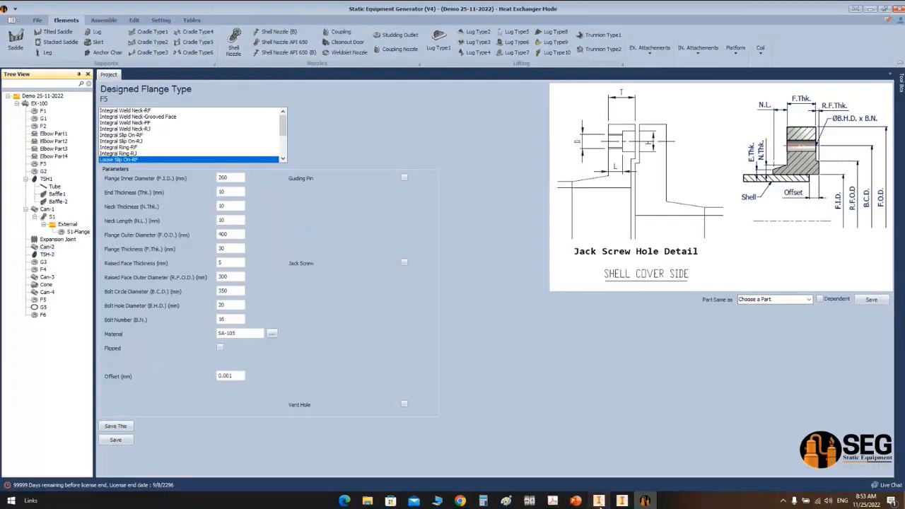
{"action": "left_click", "coordinate": [159, 44]}
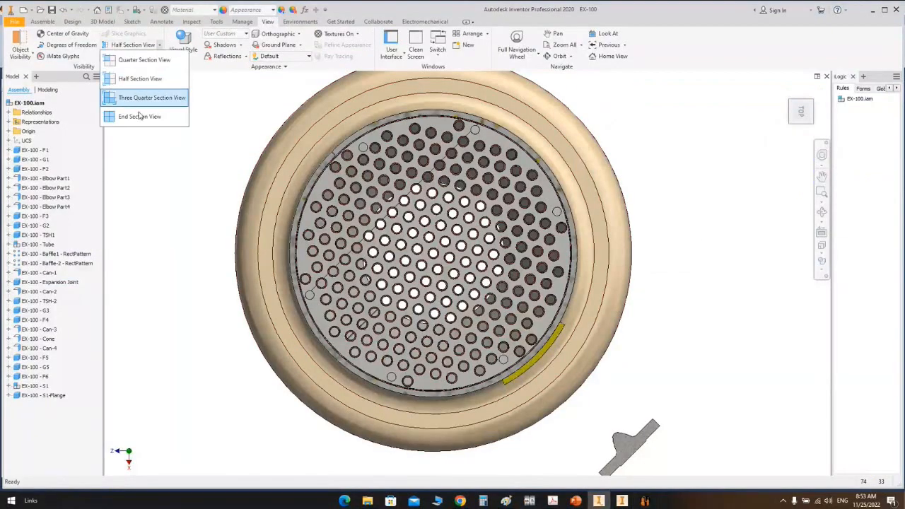
{"action": "left_click", "coordinate": [142, 115]}
Step: Examine the Can-2 shell below the expansion joint from the right side of the assembly
{"action": "left_click", "coordinate": [803, 130]}
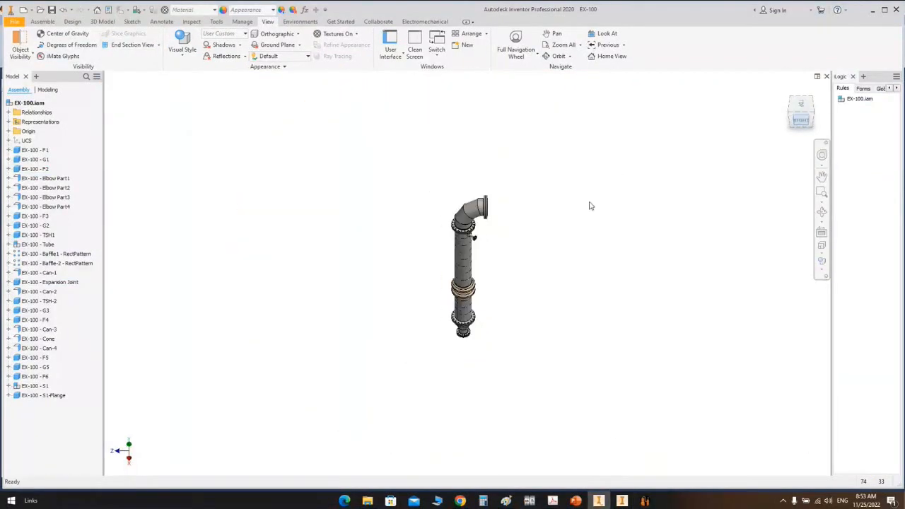
{"action": "scroll", "coordinate": [469, 306], "scroll_direction": "down", "scroll_amount": 6}
{"action": "scroll", "coordinate": [405, 301], "scroll_direction": "down", "scroll_amount": 3}
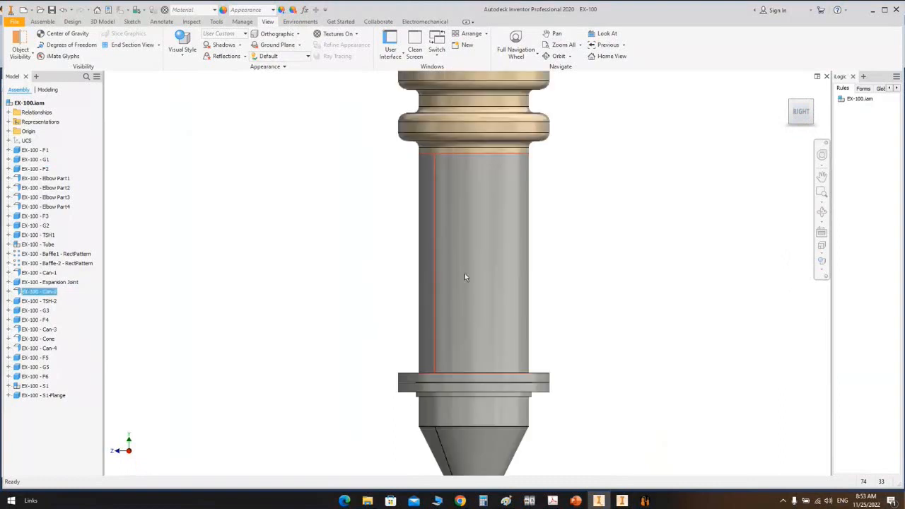
{"action": "left_click", "coordinate": [427, 273]}
{"action": "scroll", "coordinate": [536, 290], "scroll_direction": "up", "scroll_amount": 5}
{"action": "middle_click_drag", "start_coordinate": [557, 270], "coordinate": [556, 311]}
{"action": "scroll", "coordinate": [556, 312], "scroll_direction": "up", "scroll_amount": 2}
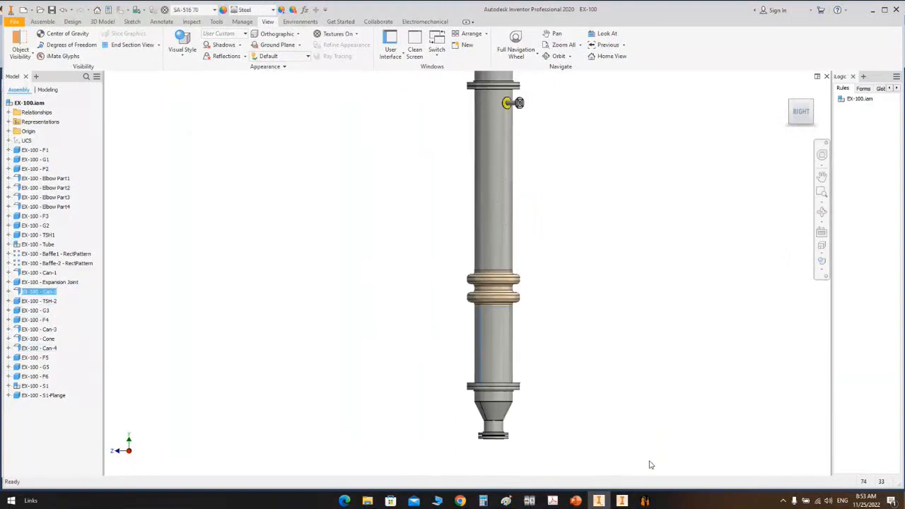
Step: Switch to Static Equipment Generator and try to add shell nozzle S2 to Can-2 as the same part as S1
{"action": "left_click", "coordinate": [645, 501]}
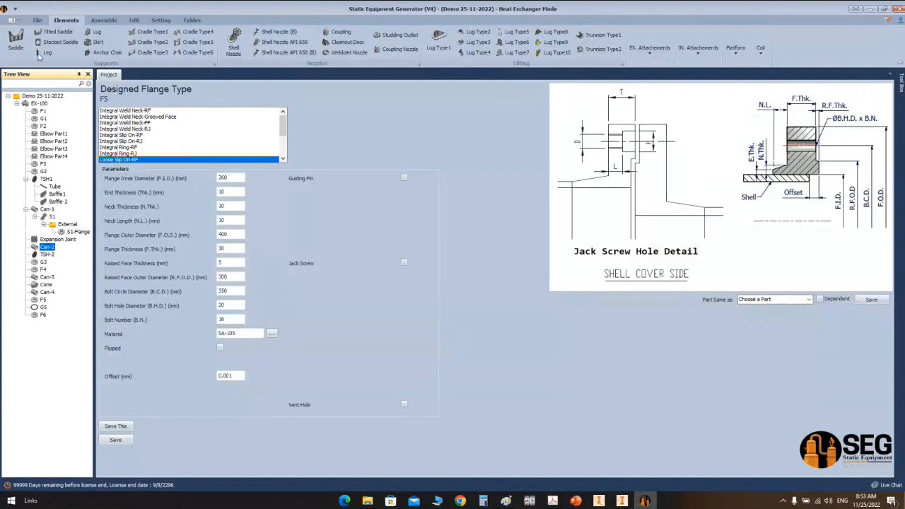
{"action": "left_click", "coordinate": [234, 42]}
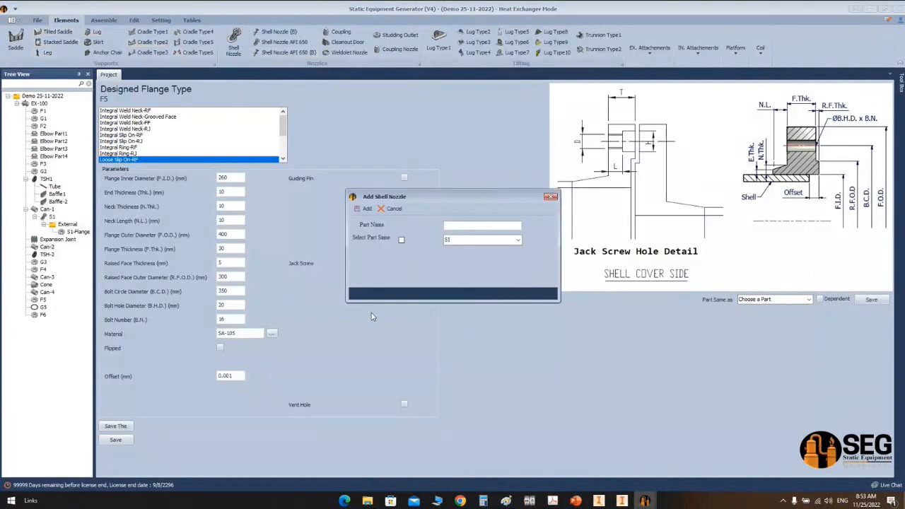
{"action": "type", "text": "S2"}
{"action": "left_click", "coordinate": [402, 241]}
{"action": "left_click", "coordinate": [364, 209]}
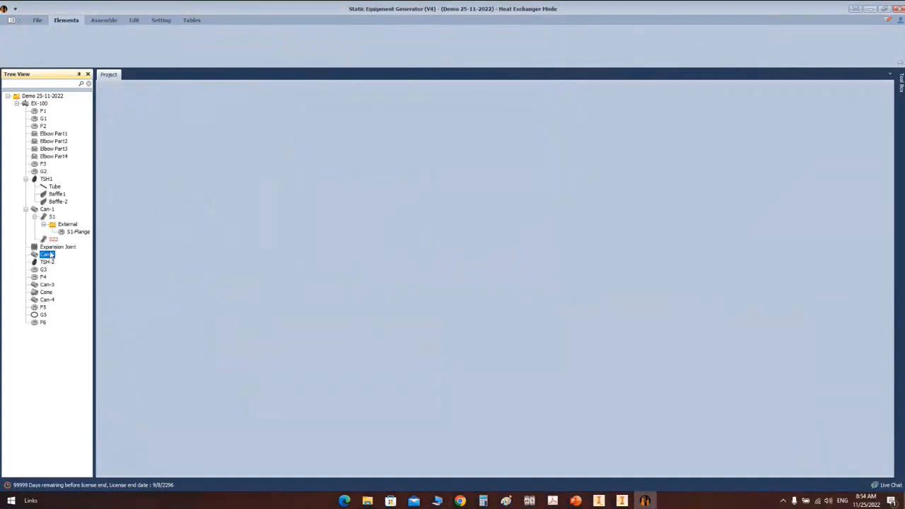
{"action": "left_click", "coordinate": [52, 240]}
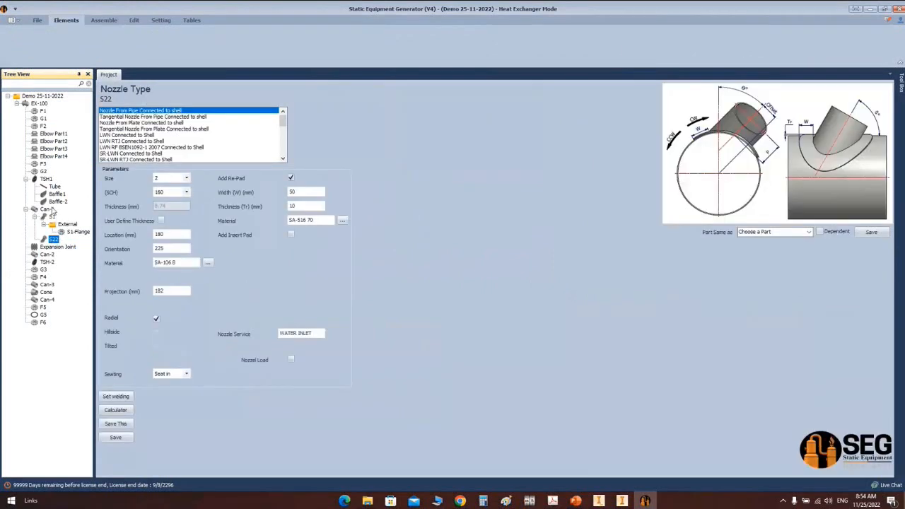
Step: Delete the nozzle S22 located under Can-1
{"action": "left_click", "coordinate": [49, 210]}
{"action": "left_click", "coordinate": [46, 255]}
{"action": "left_click", "coordinate": [53, 239]}
{"action": "left_click", "coordinate": [65, 225]}
{"action": "left_click", "coordinate": [53, 239]}
{"action": "right_click", "coordinate": [53, 240]}
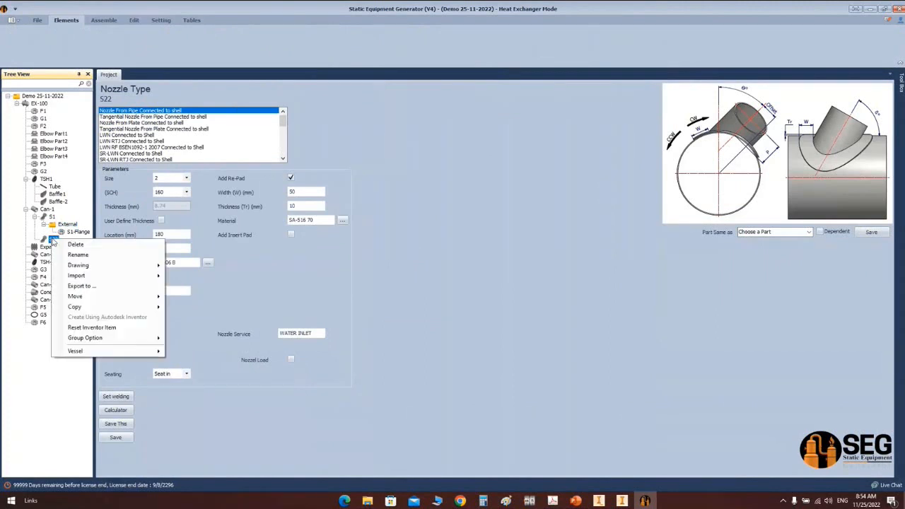
{"action": "left_click", "coordinate": [69, 246]}
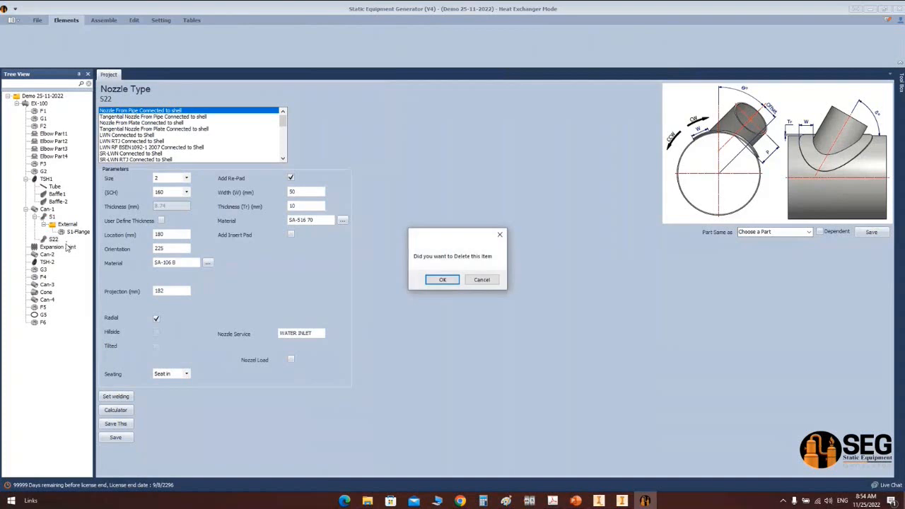
{"action": "left_click", "coordinate": [441, 281]}
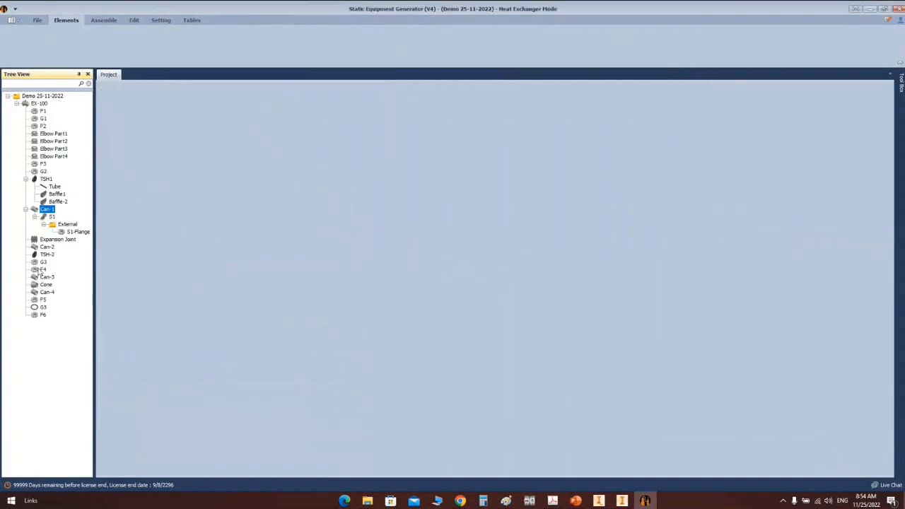
Step: Add a new shell nozzle named S2 to Can-2 without reusing an existing part
{"action": "left_click", "coordinate": [46, 247]}
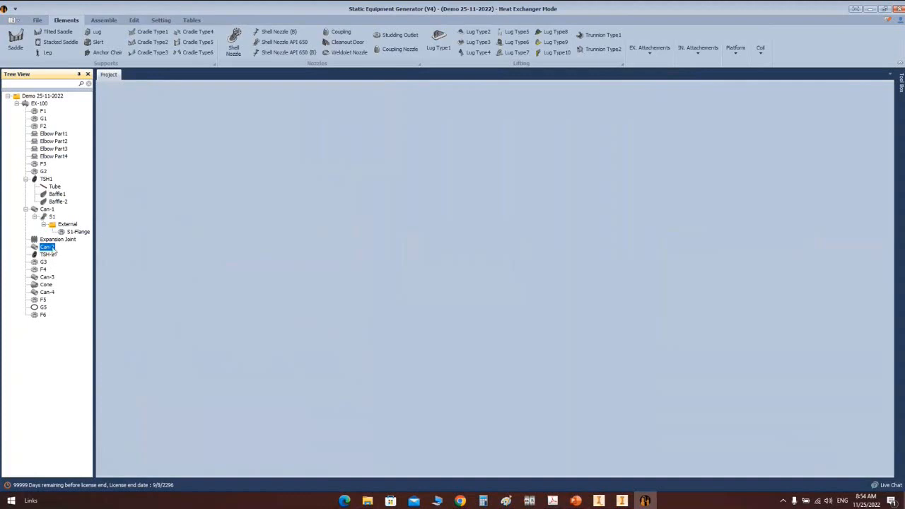
{"action": "left_click", "coordinate": [234, 50]}
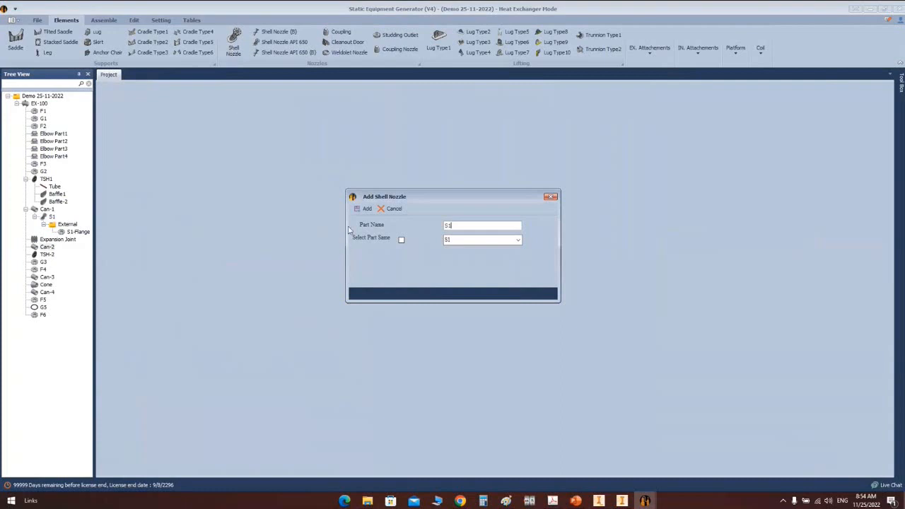
{"action": "type", "text": "2"}
{"action": "left_click", "coordinate": [365, 210]}
{"action": "left_click", "coordinate": [65, 262]}
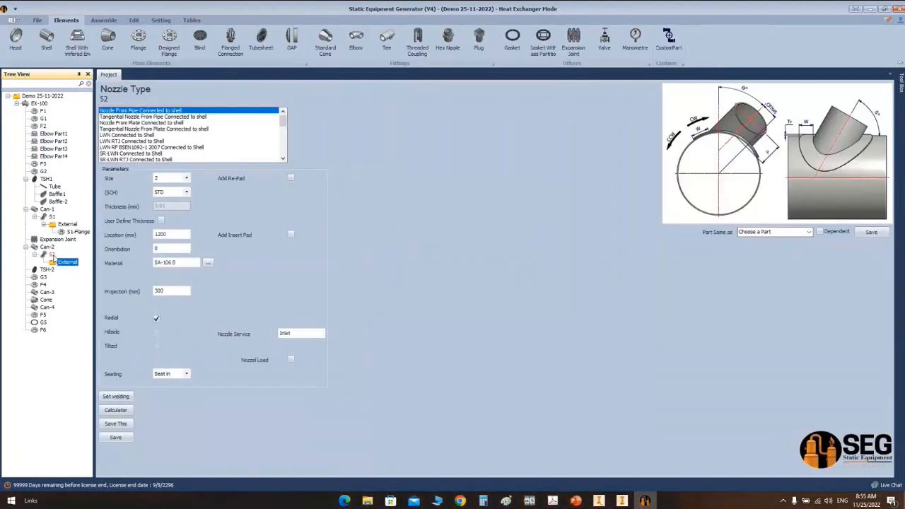
Step: Apply the parameters of nozzle S1 to nozzle S2 with the Part Same as option and reload S2
{"action": "left_click", "coordinate": [52, 255]}
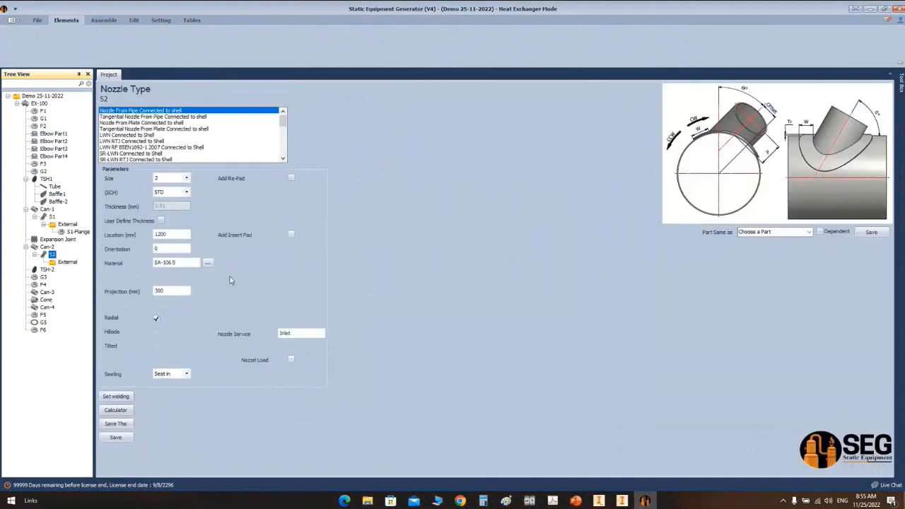
{"action": "left_click", "coordinate": [809, 236]}
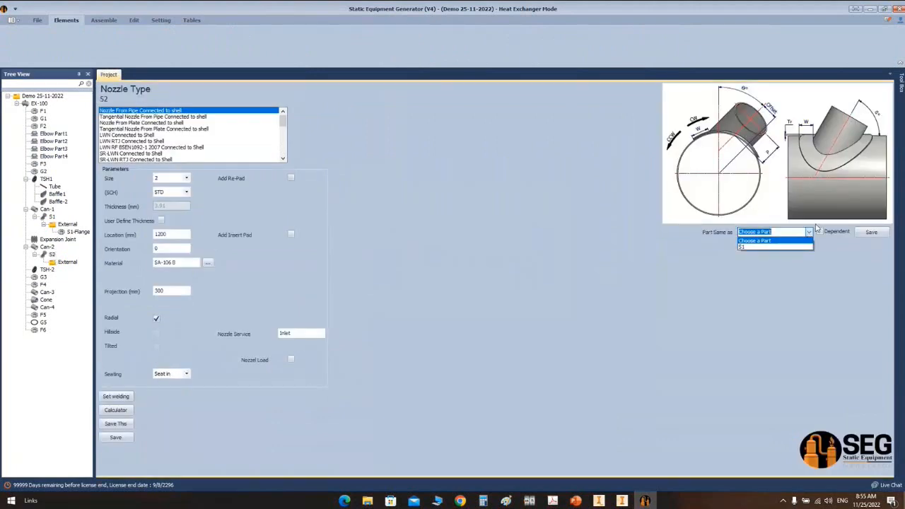
{"action": "left_click", "coordinate": [804, 199]}
{"action": "left_click", "coordinate": [810, 233]}
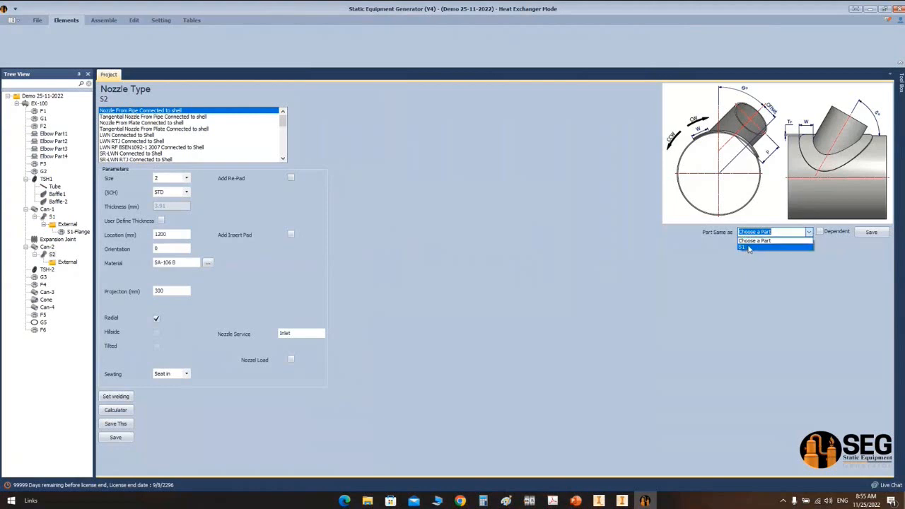
{"action": "left_click", "coordinate": [748, 247]}
{"action": "left_click", "coordinate": [871, 232]}
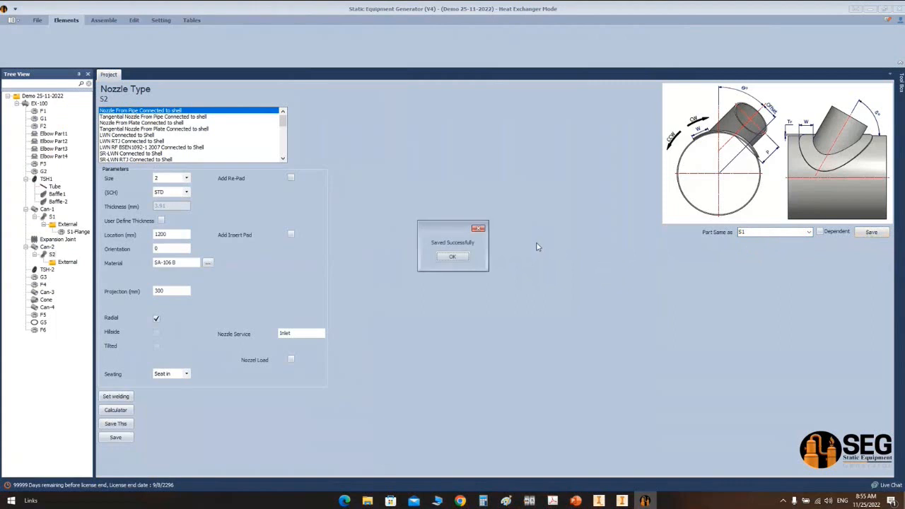
{"action": "left_click", "coordinate": [451, 258]}
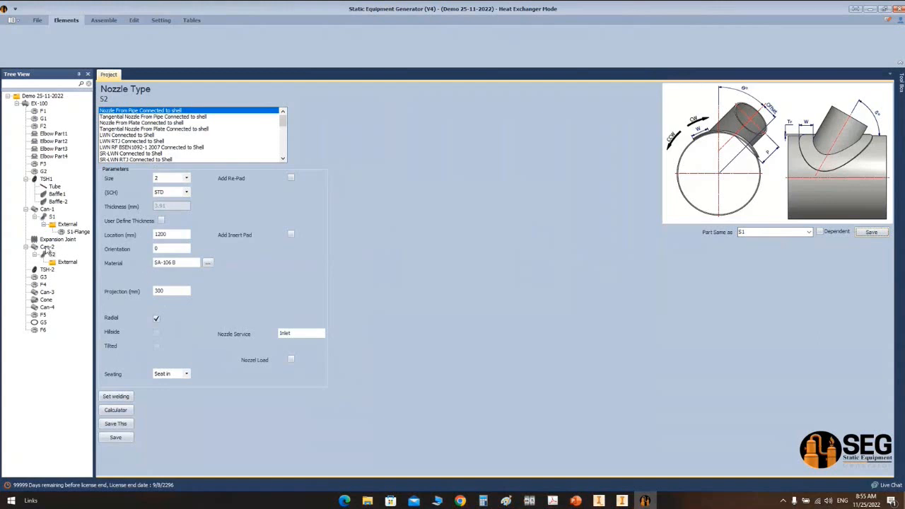
{"action": "left_click", "coordinate": [47, 247]}
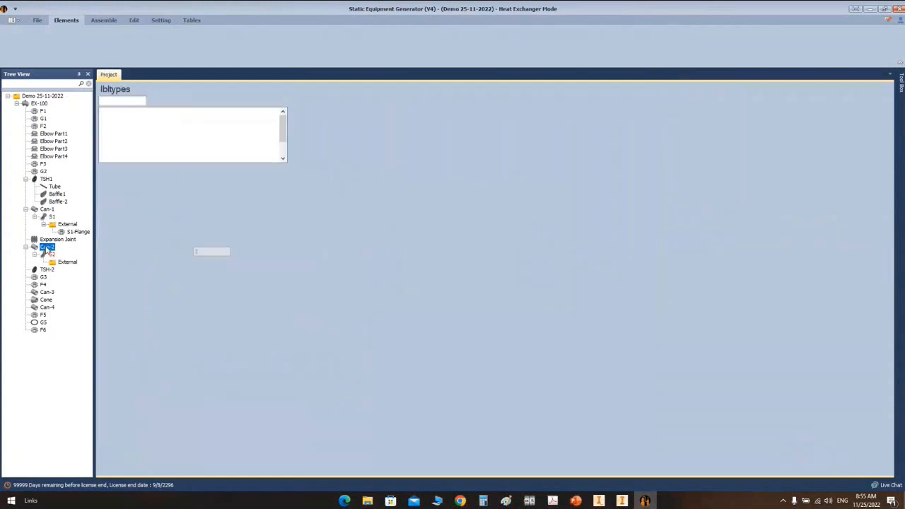
{"action": "left_click", "coordinate": [52, 255]}
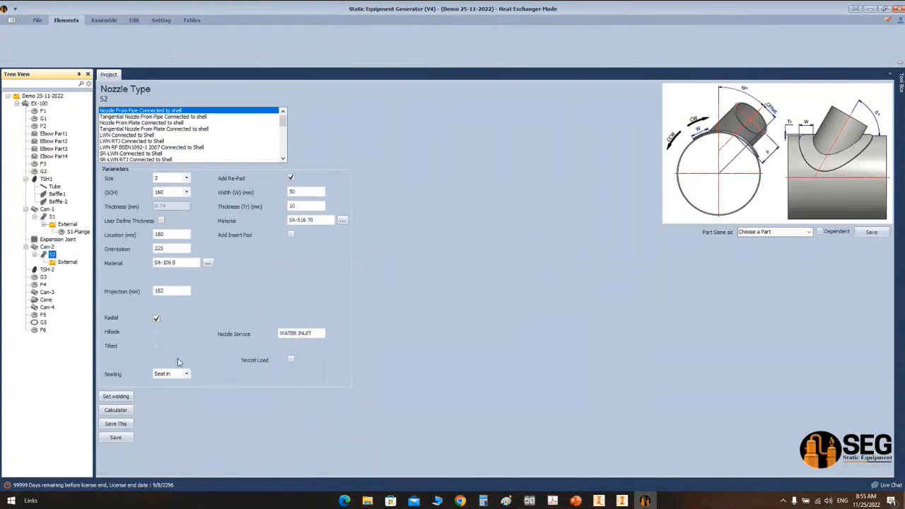
Step: Set nozzle S2's orientation to 45 and its service to WATER OTLET, and save the nozzle
{"action": "double_click", "coordinate": [159, 249]}
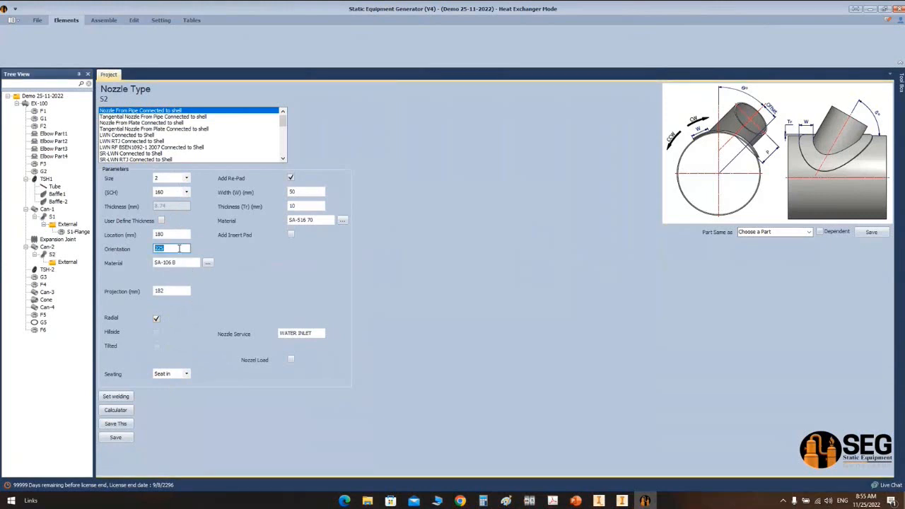
{"action": "type", "text": "2"}
{"action": "left_click_drag", "start_coordinate": [298, 333], "coordinate": [319, 335]}
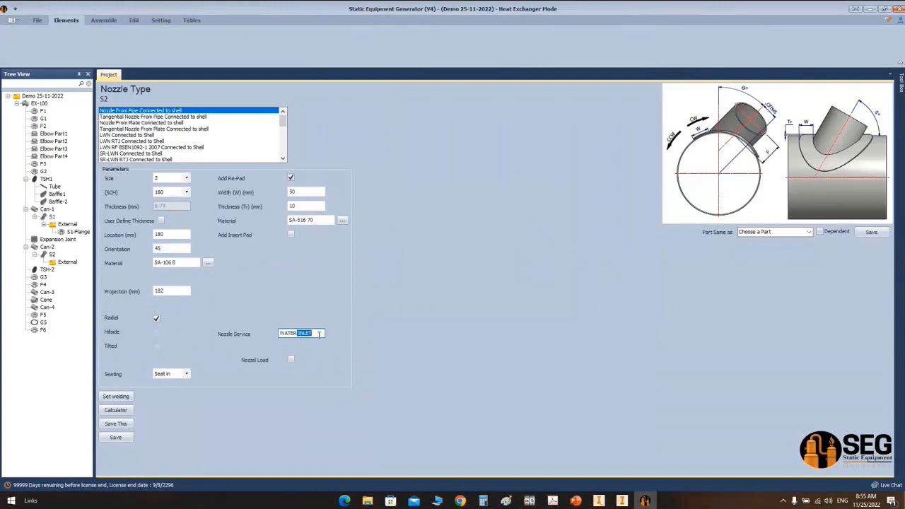
{"action": "key", "text": "BackSpace"}
{"action": "left_click", "coordinate": [115, 437]}
Step: Try to add a flange named S2-Flange to nozzle S2's External group as the same part as S1-Flange
{"action": "left_click", "coordinate": [68, 263]}
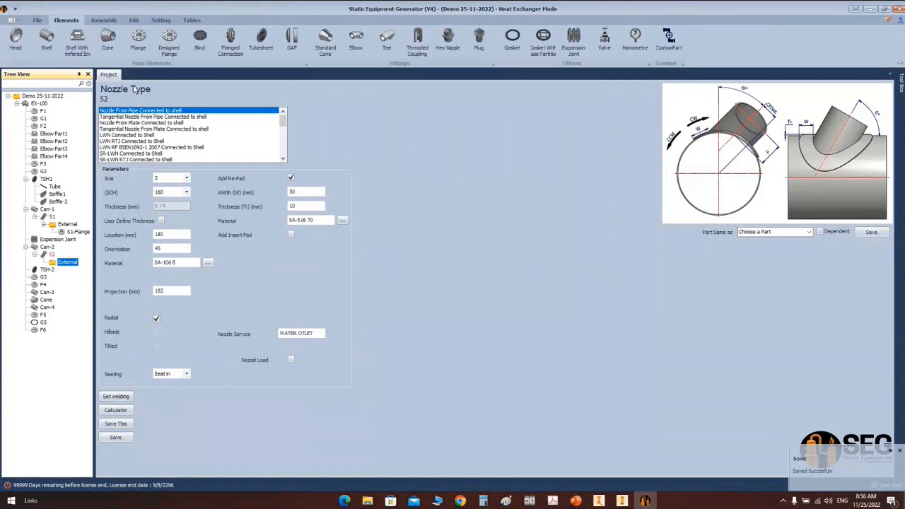
{"action": "left_click", "coordinate": [138, 41]}
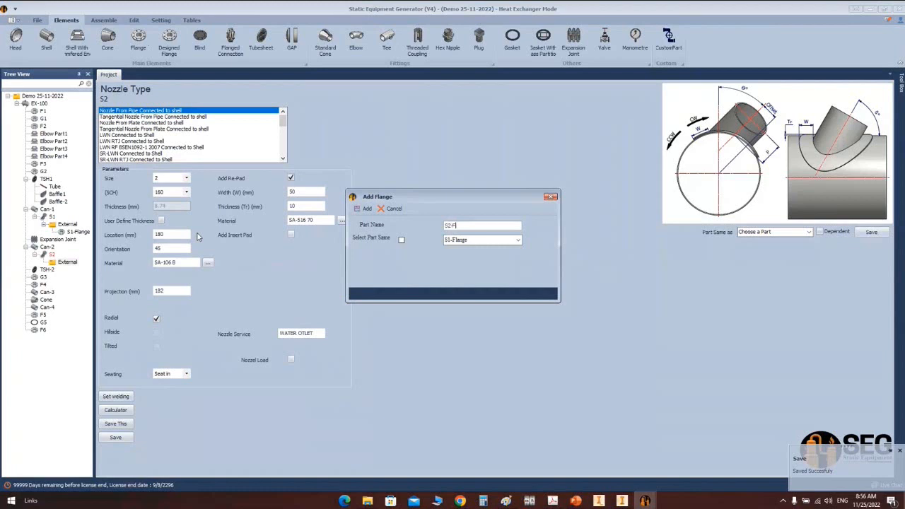
{"action": "type", "text": "S2-Flange"}
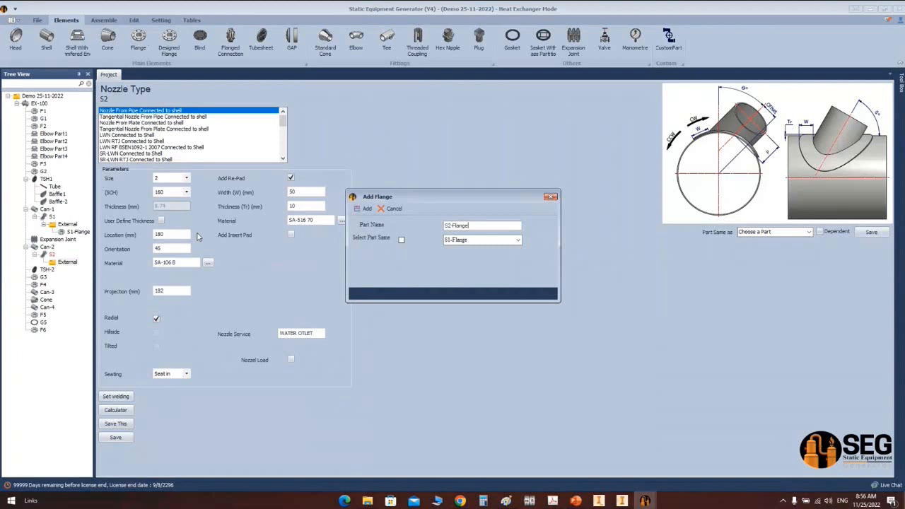
{"action": "left_click", "coordinate": [401, 240]}
{"action": "left_click", "coordinate": [366, 208]}
{"action": "left_click", "coordinate": [80, 239]}
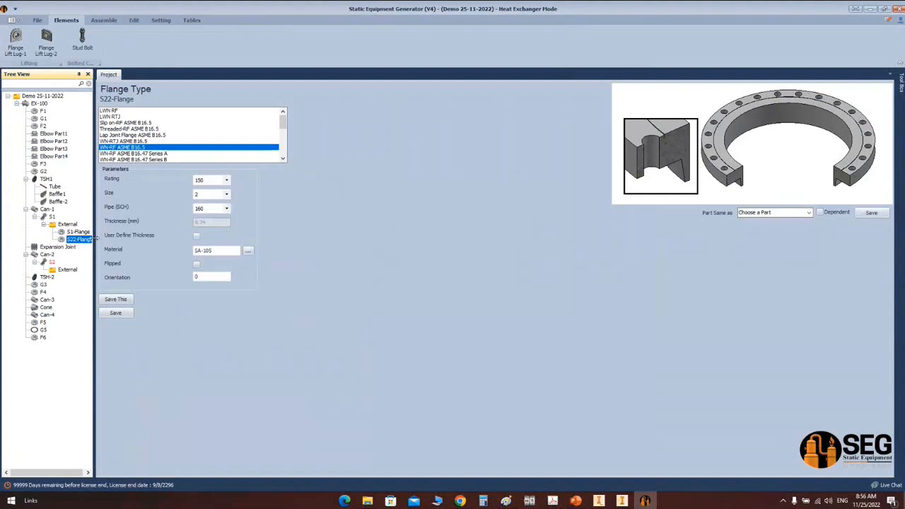
Step: Delete the S22-Flange located under nozzle S1's External group
{"action": "left_click", "coordinate": [65, 270]}
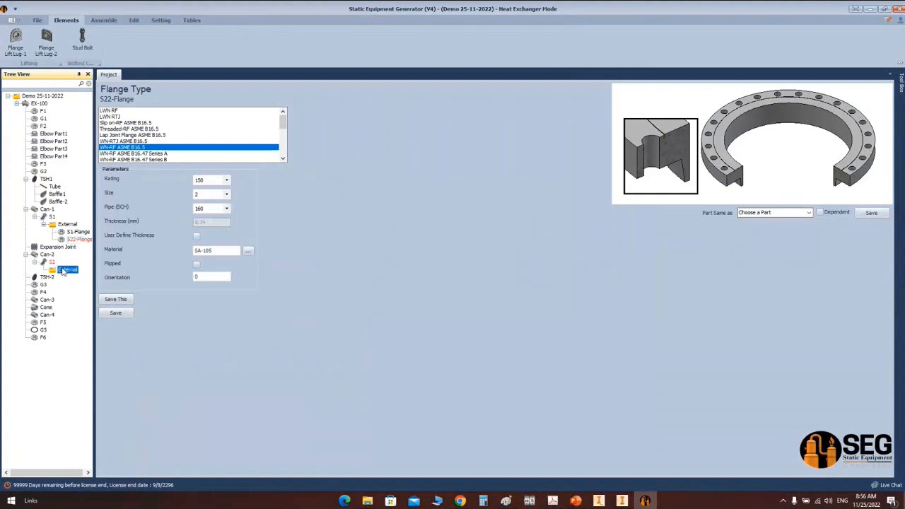
{"action": "left_click", "coordinate": [79, 239]}
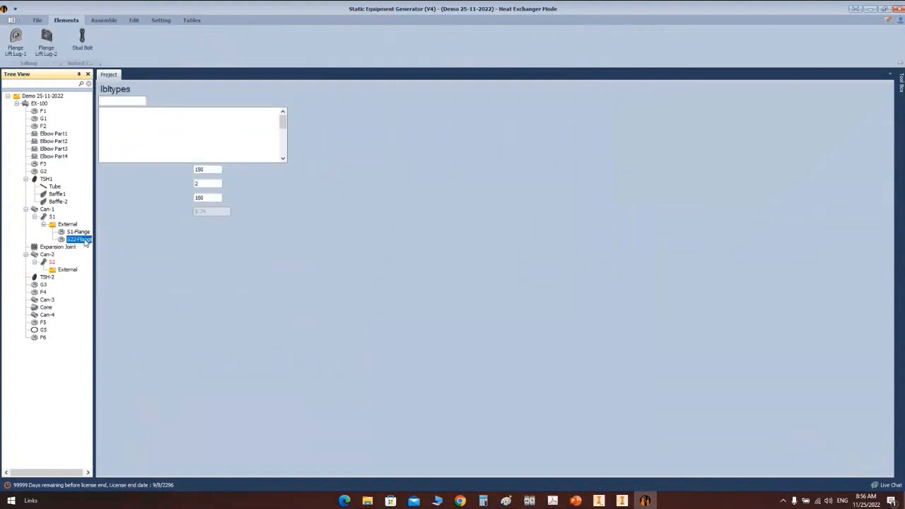
{"action": "right_click", "coordinate": [94, 239]}
{"action": "left_click", "coordinate": [106, 244]}
{"action": "left_click", "coordinate": [442, 280]}
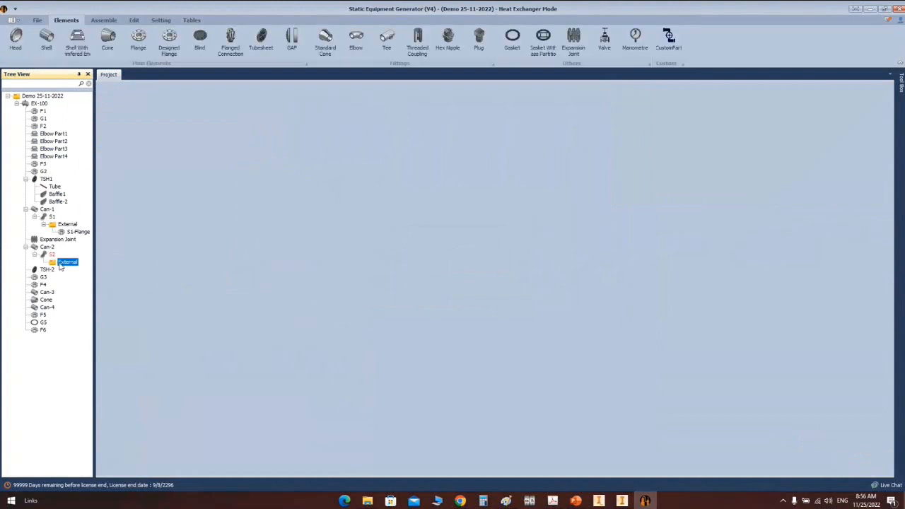
Step: Add a new flange named S2-Flange to nozzle S2's External group and open its parameters
{"action": "left_click", "coordinate": [138, 42]}
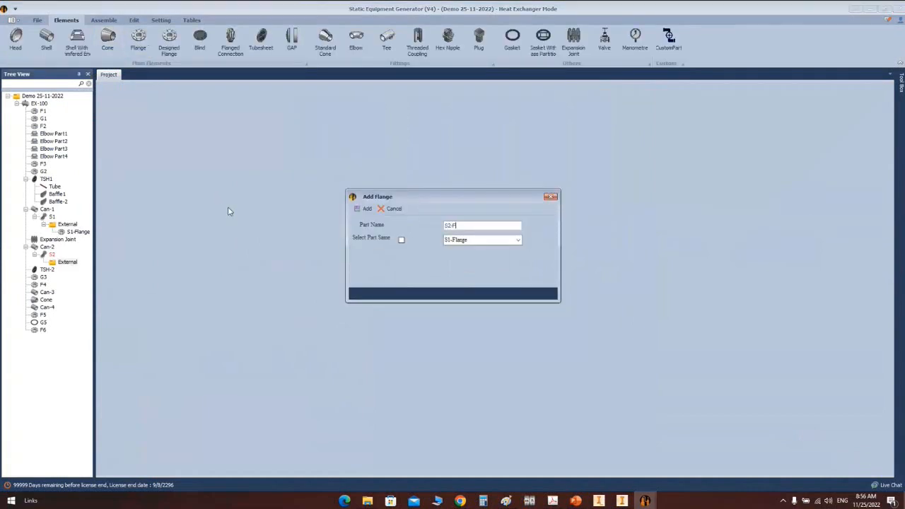
{"action": "type", "text": "S2-Flange"}
{"action": "left_click", "coordinate": [367, 208]}
{"action": "left_click", "coordinate": [76, 277]}
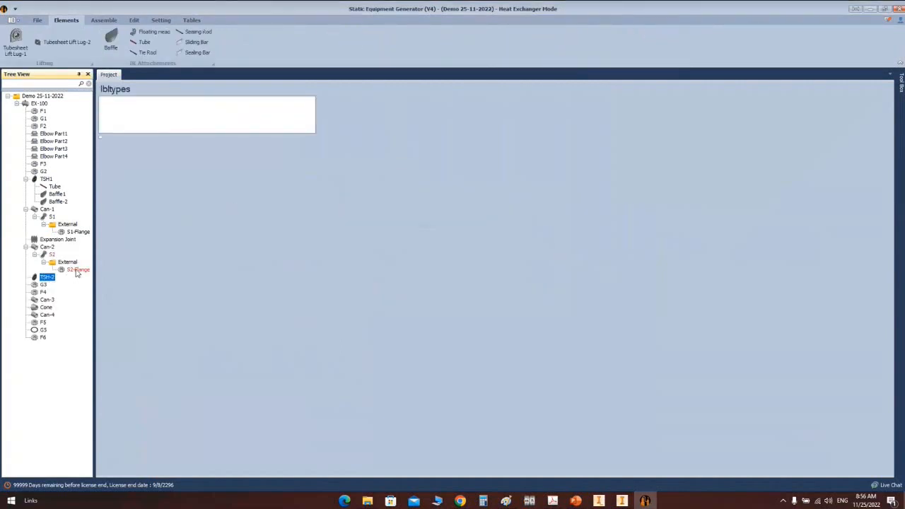
{"action": "left_click", "coordinate": [76, 271]}
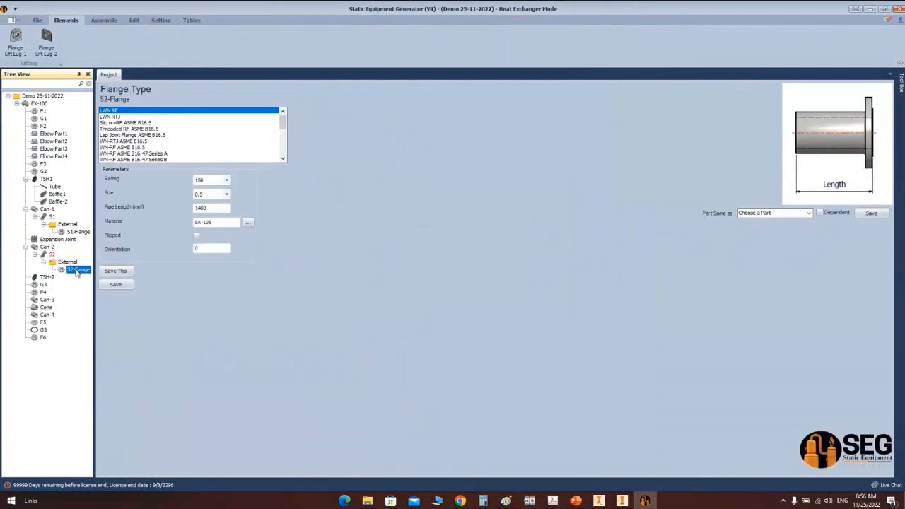
Step: Set S2-Flange to the same part as S1-Flange, save it, and reopen the S2-Flange parameters
{"action": "left_click", "coordinate": [810, 215]}
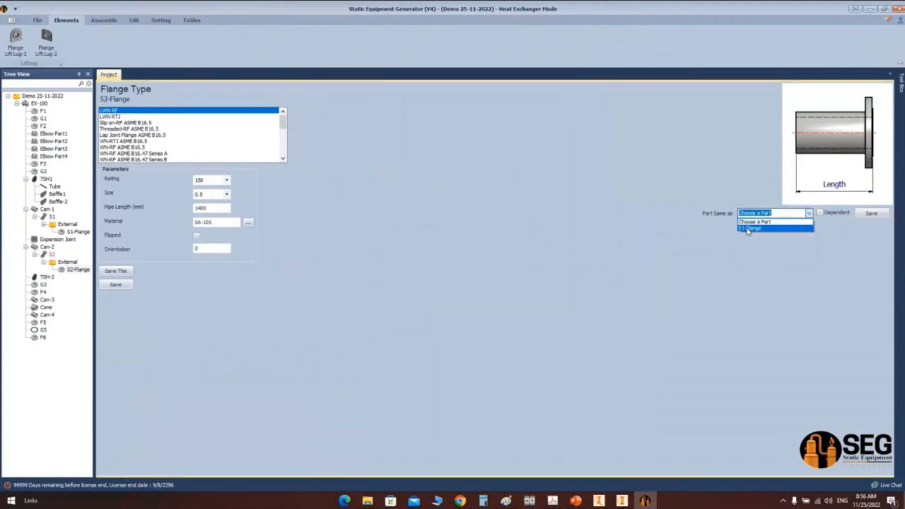
{"action": "left_click", "coordinate": [763, 223]}
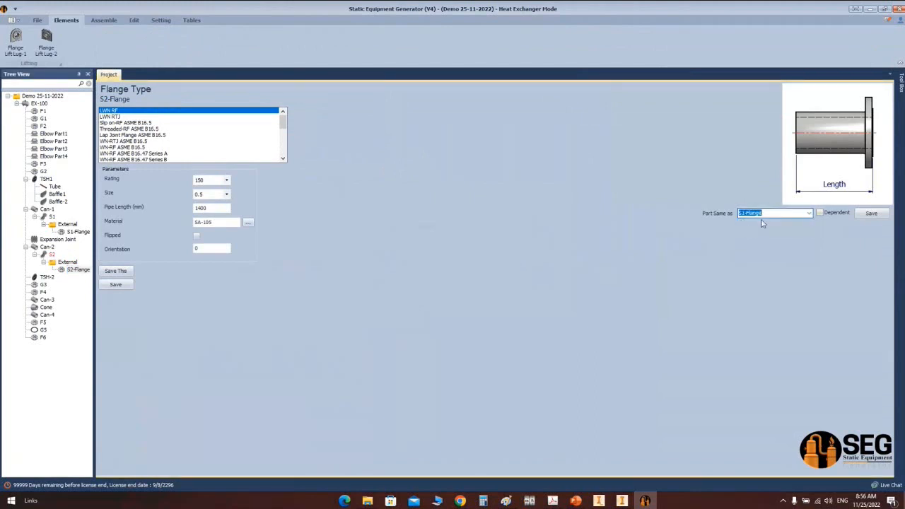
{"action": "left_click", "coordinate": [871, 213]}
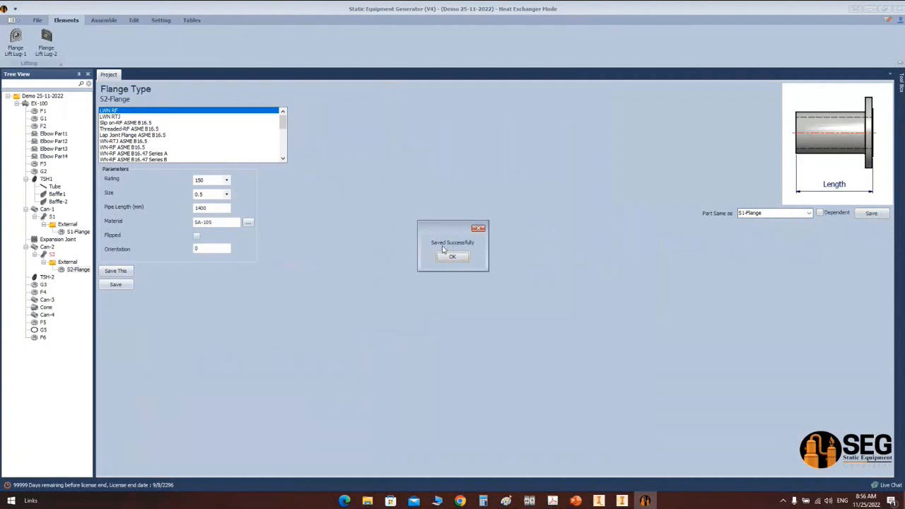
{"action": "left_click", "coordinate": [452, 256]}
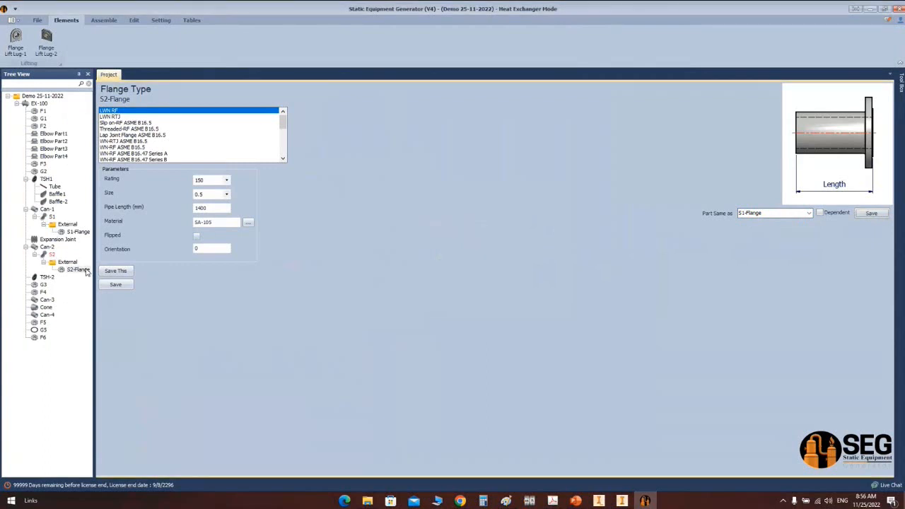
{"action": "left_click", "coordinate": [59, 239]}
{"action": "left_click", "coordinate": [68, 271]}
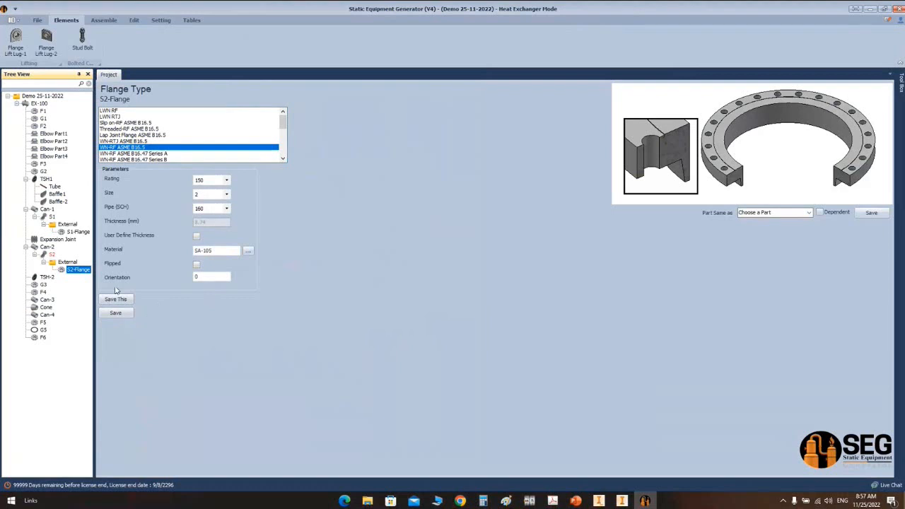
Step: Start the Inventor assembly, switch to Inventor, and examine nozzle S2 with its flange on the shell below the expansion joint
{"action": "left_click", "coordinate": [104, 20]}
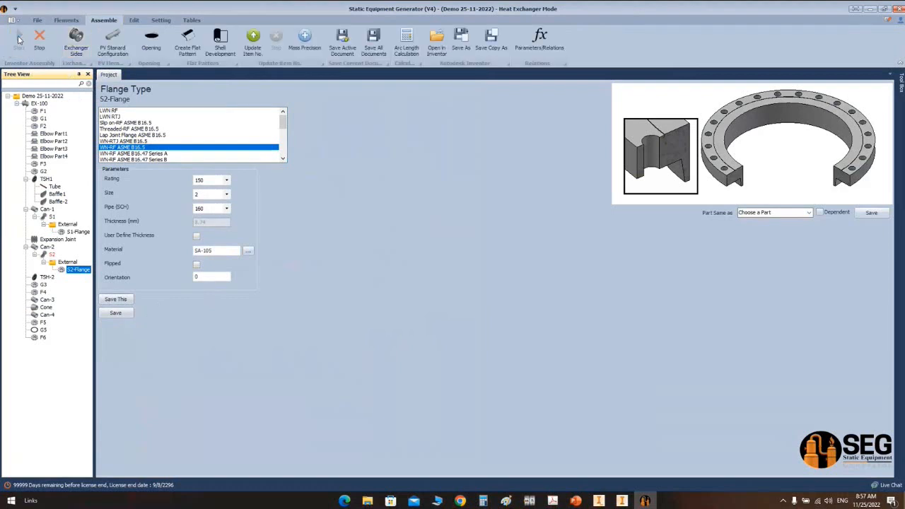
{"action": "left_click", "coordinate": [599, 501]}
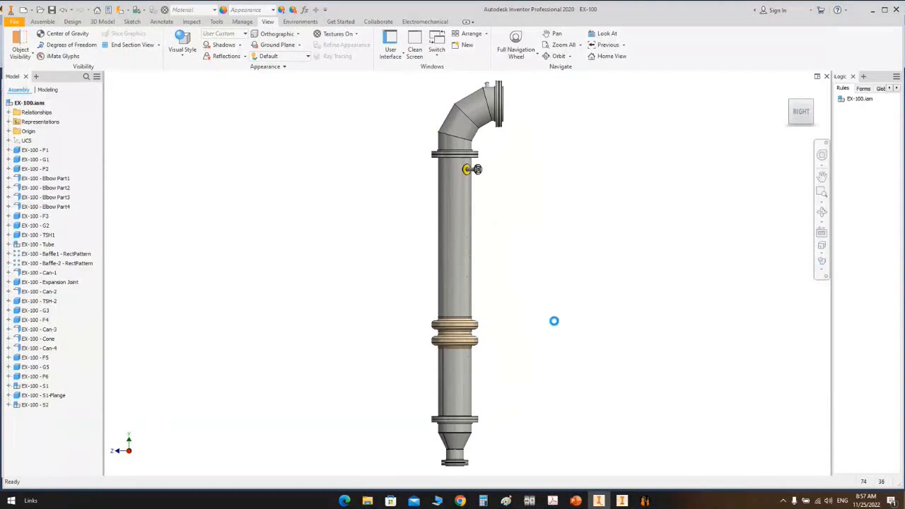
{"action": "left_click", "coordinate": [820, 214]}
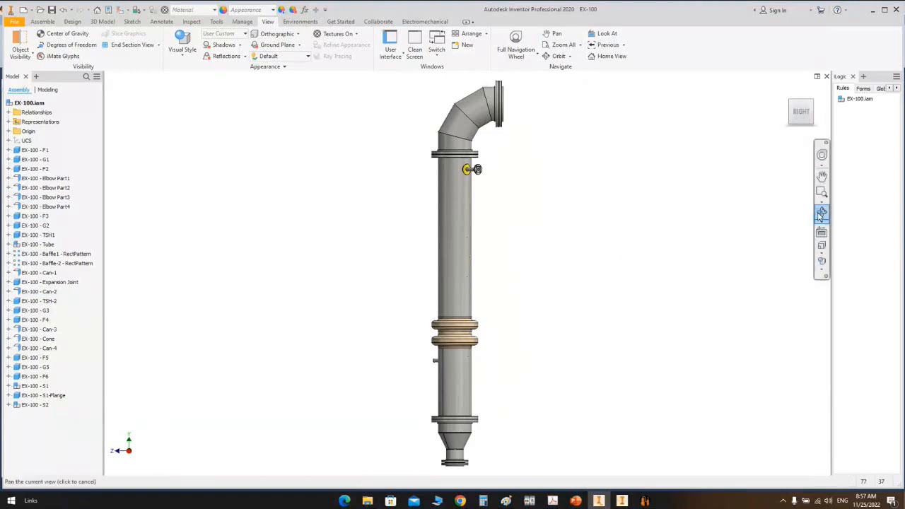
{"action": "left_click", "coordinate": [787, 115]}
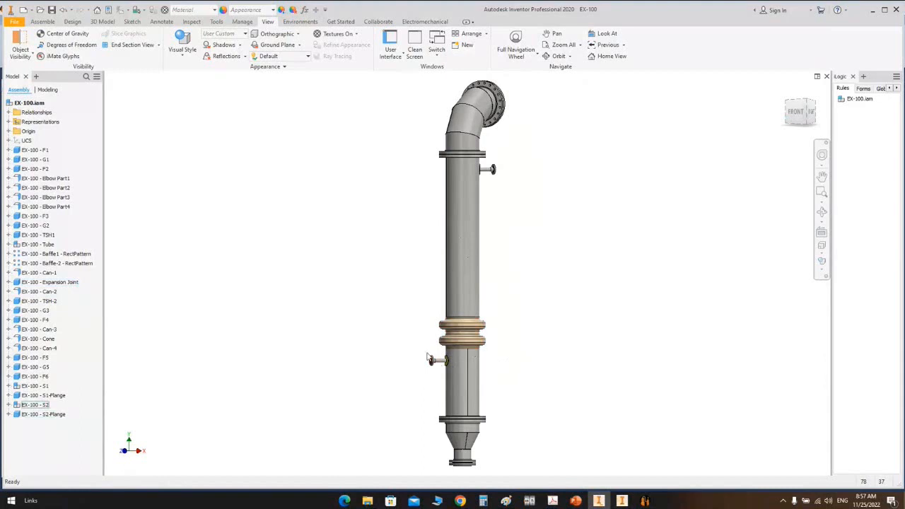
{"action": "scroll", "coordinate": [433, 361], "scroll_direction": "up", "scroll_amount": 3}
{"action": "middle_click_drag", "start_coordinate": [523, 358], "coordinate": [526, 285]}
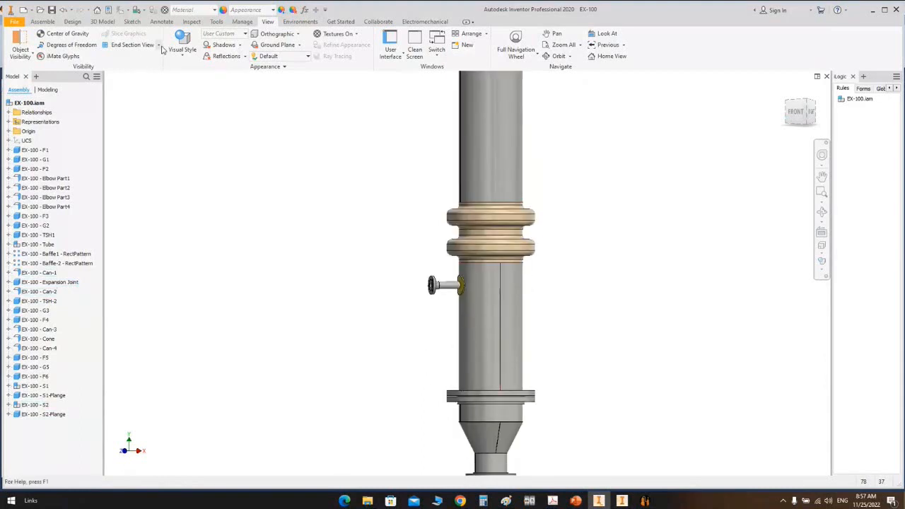
Step: Apply a half section view to EX-100 on the YZ Plane and view the tube bundle near nozzle S2 from the right
{"action": "left_click", "coordinate": [158, 44]}
{"action": "left_click", "coordinate": [131, 76]}
{"action": "left_click", "coordinate": [8, 132]}
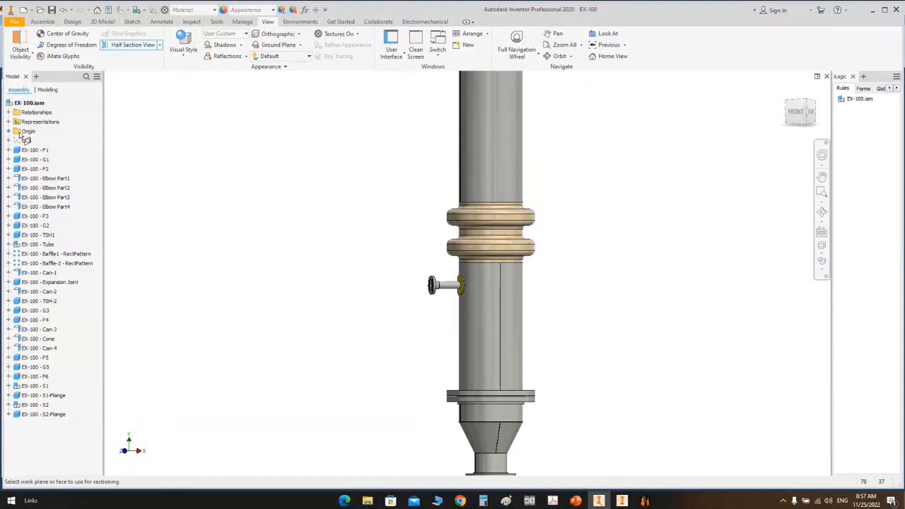
{"action": "left_click", "coordinate": [31, 141]}
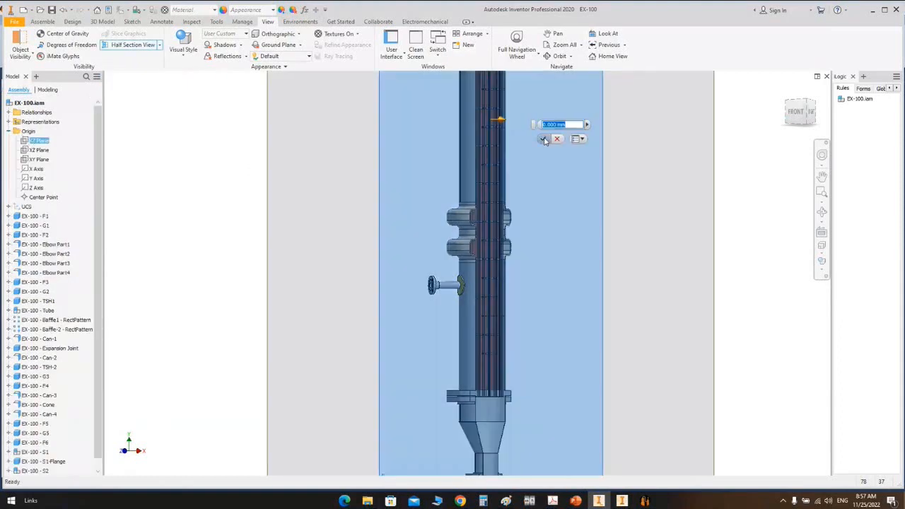
{"action": "left_click", "coordinate": [550, 139]}
{"action": "left_click", "coordinate": [812, 114]}
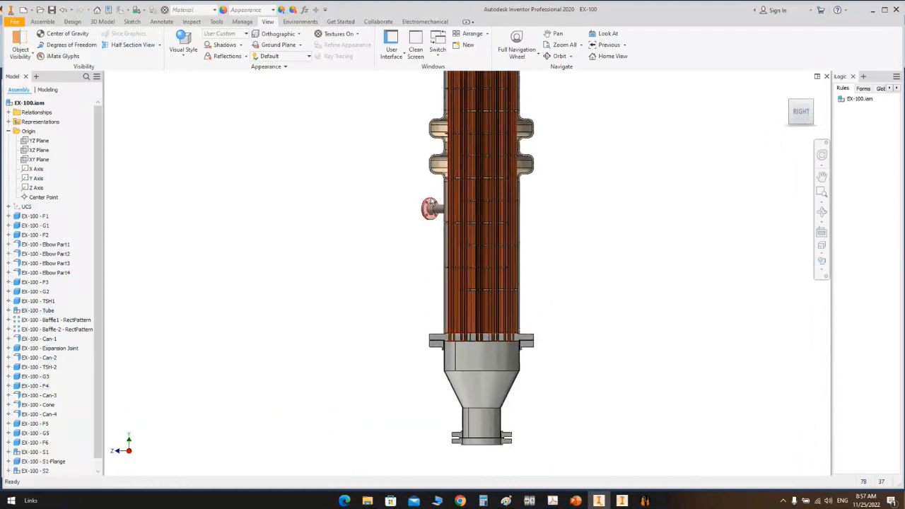
Step: Switch to Static Equipment Generator and set nozzle S2's location to 900 mm
{"action": "left_click", "coordinate": [645, 501]}
{"action": "left_click", "coordinate": [55, 255]}
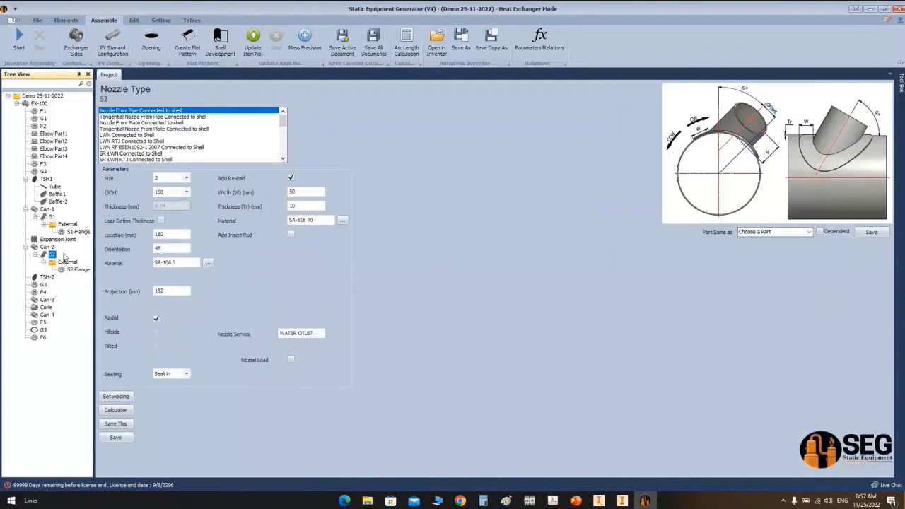
{"action": "double_click", "coordinate": [176, 236]}
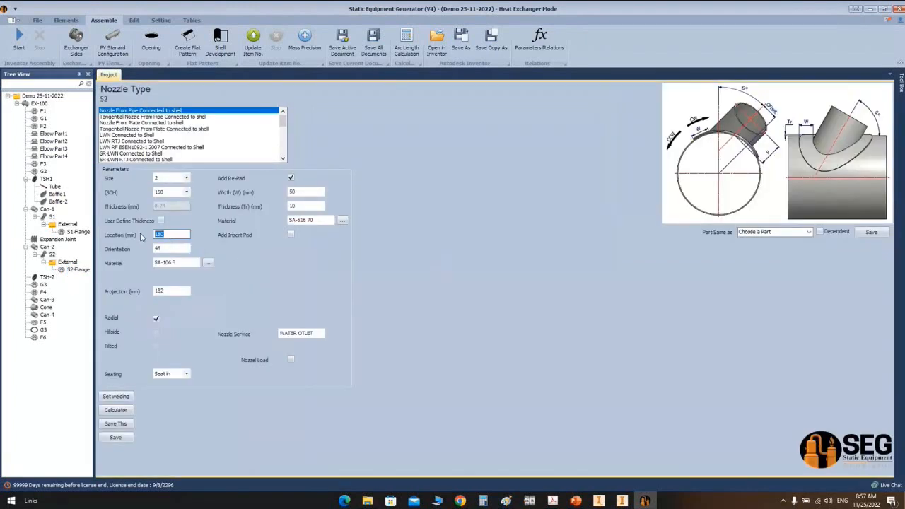
{"action": "type", "text": "900"}
Step: Switch to PowerPoint, present the Attachment slide full screen, and capture it as an image before ending the slide show
{"action": "left_click", "coordinate": [576, 501]}
{"action": "left_click", "coordinate": [61, 250]}
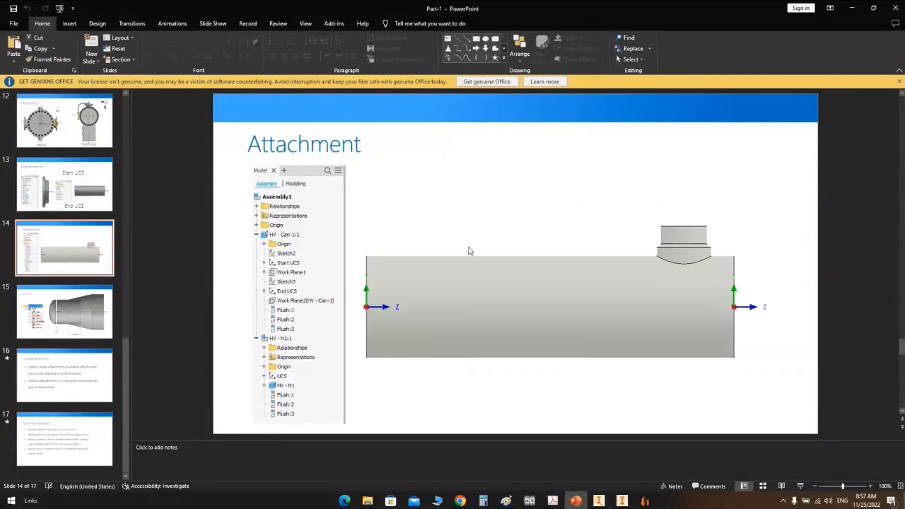
{"action": "key", "text": "shift+F5"}
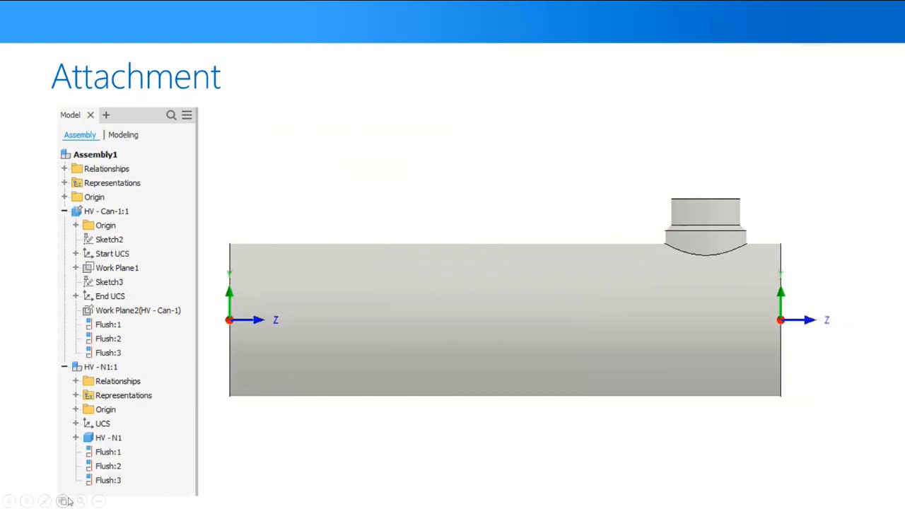
{"action": "left_click", "coordinate": [44, 501]}
{"action": "left_click", "coordinate": [64, 414]}
{"action": "key", "text": "Escape"}
Step: Switch to Paint and paste the captured Attachment slide over the existing picture
{"action": "left_click", "coordinate": [507, 500]}
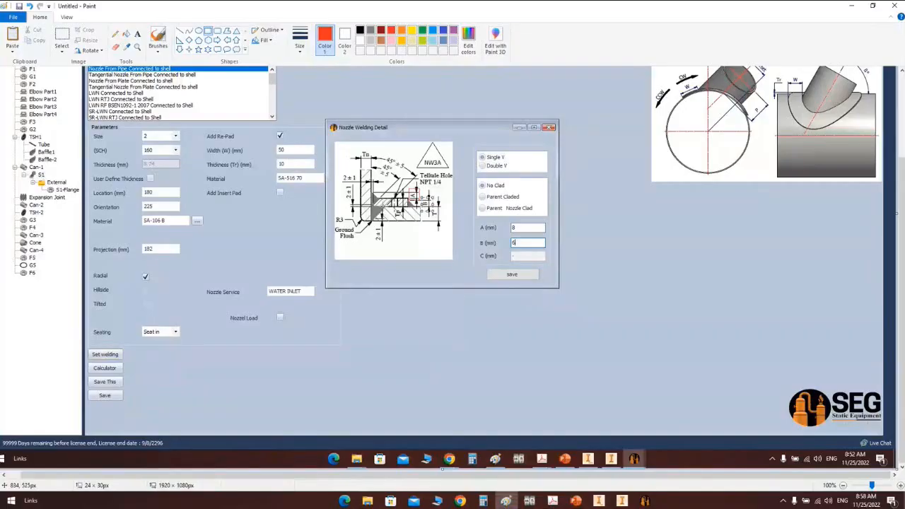
{"action": "scroll", "coordinate": [384, 206], "scroll_direction": "down", "scroll_amount": 3, "text": "ctrl"}
{"action": "key", "text": "ctrl+v"}
{"action": "scroll", "coordinate": [72, 92], "scroll_direction": "up", "scroll_amount": 1, "text": "ctrl"}
{"action": "scroll", "coordinate": [184, 131], "scroll_direction": "up", "scroll_amount": 1, "text": "ctrl"}
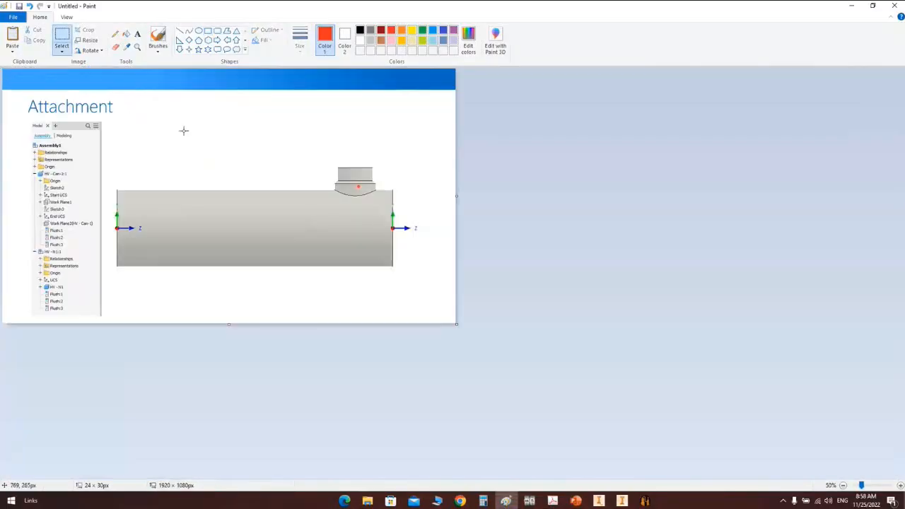
{"action": "scroll", "coordinate": [229, 119], "scroll_direction": "up", "scroll_amount": 1, "text": "ctrl"}
Step: Draw a thick red vertical line through the centre of the nozzle on the pasted slide
{"action": "left_click", "coordinate": [180, 32]}
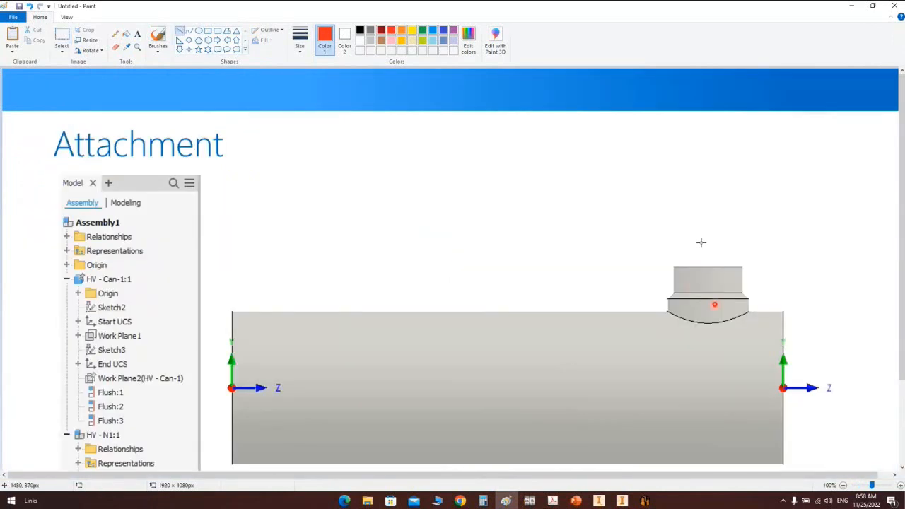
{"action": "left_click_drag", "start_coordinate": [701, 227], "coordinate": [702, 365]}
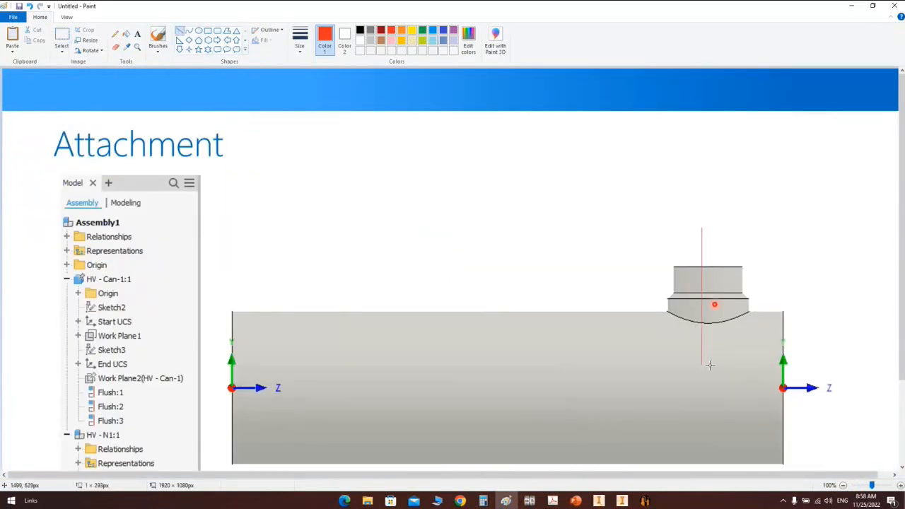
{"action": "left_click", "coordinate": [301, 50]}
{"action": "left_click", "coordinate": [305, 124]}
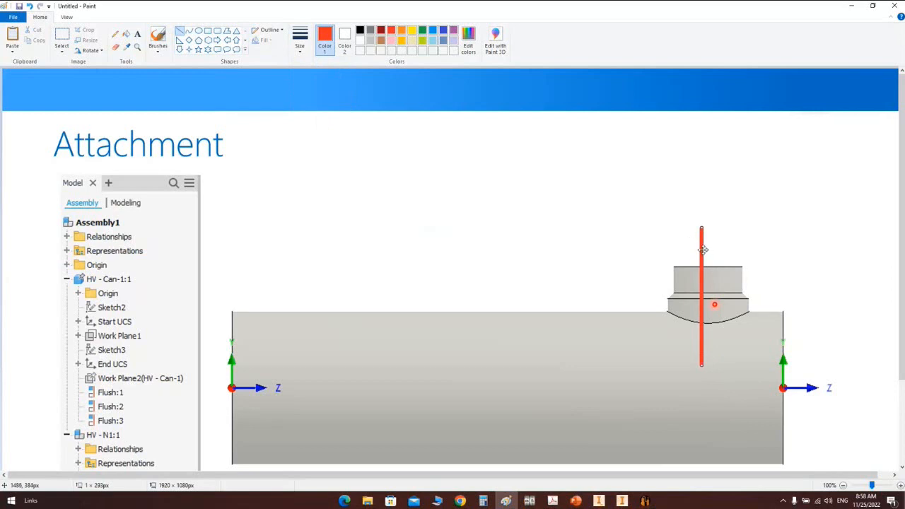
{"action": "left_click_drag", "start_coordinate": [703, 249], "coordinate": [709, 247]}
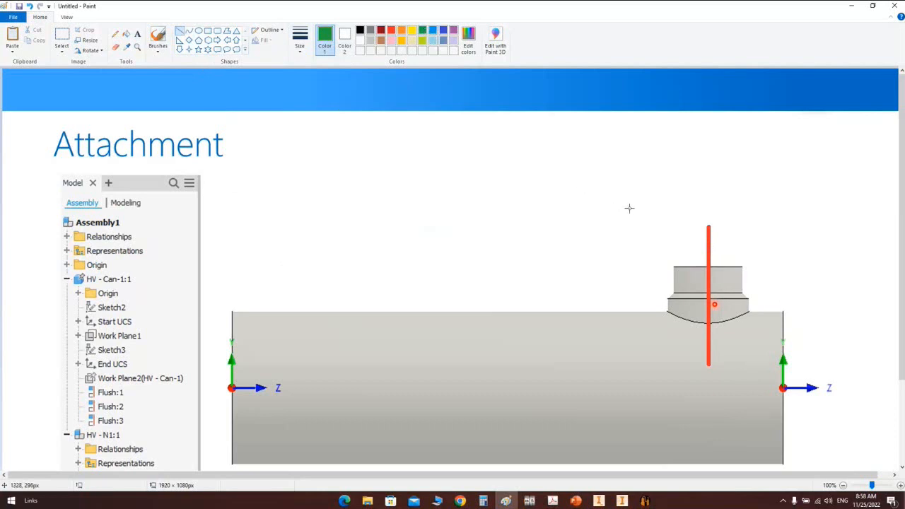
Step: Draw green lines marking the location distance from the shell's start end to the nozzle's centreline
{"action": "left_click_drag", "start_coordinate": [696, 240], "coordinate": [226, 240]}
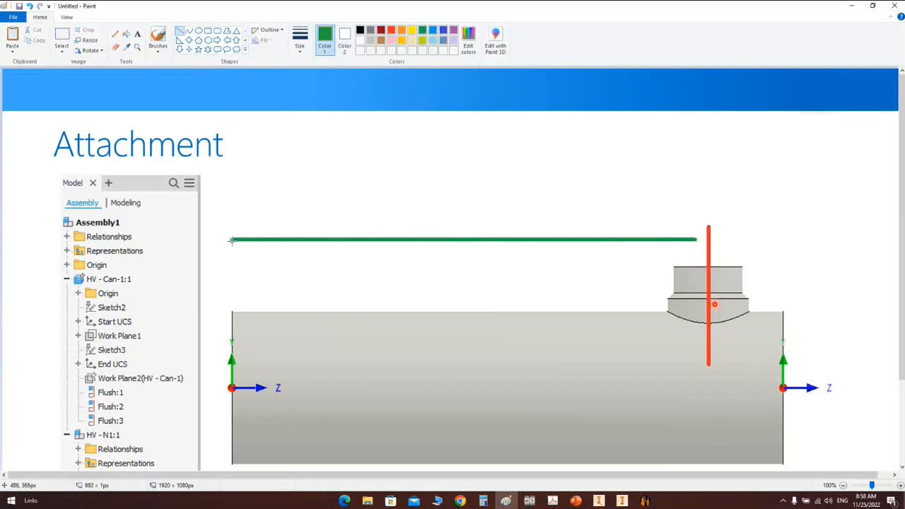
{"action": "left_click_drag", "start_coordinate": [232, 309], "coordinate": [230, 245]}
{"action": "scroll", "coordinate": [453, 255], "scroll_direction": "down", "scroll_amount": 3}
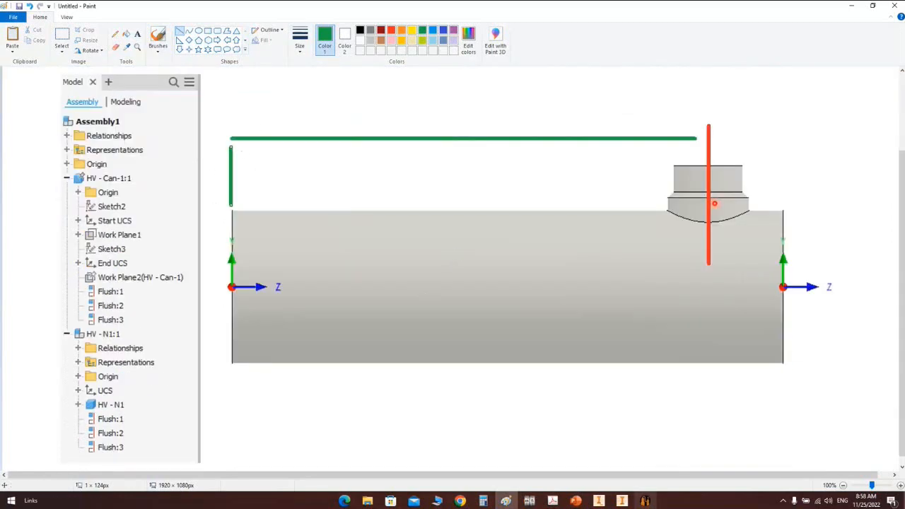
Step: Return to Static Equipment Generator, save nozzle S2 with the 900 mm location, and start the Inventor assembly
{"action": "left_click", "coordinate": [647, 501]}
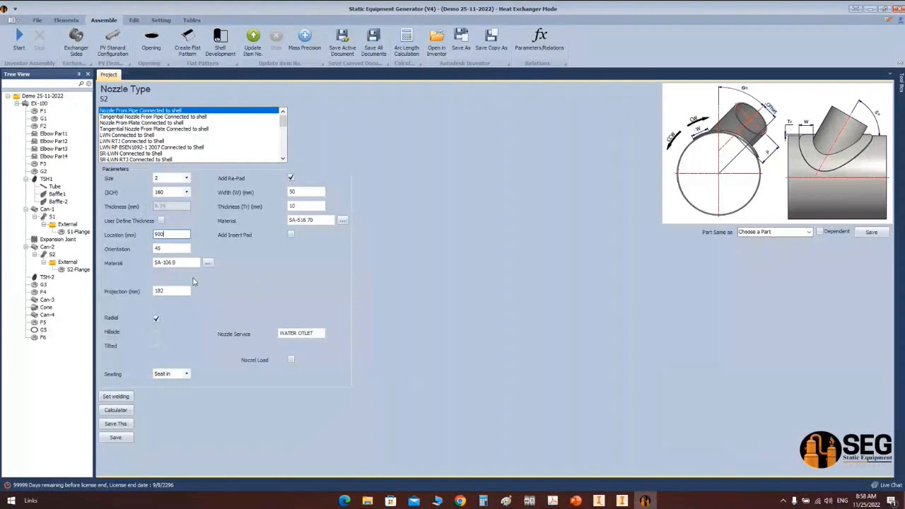
{"action": "double_click", "coordinate": [172, 236]}
{"action": "left_click", "coordinate": [115, 438]}
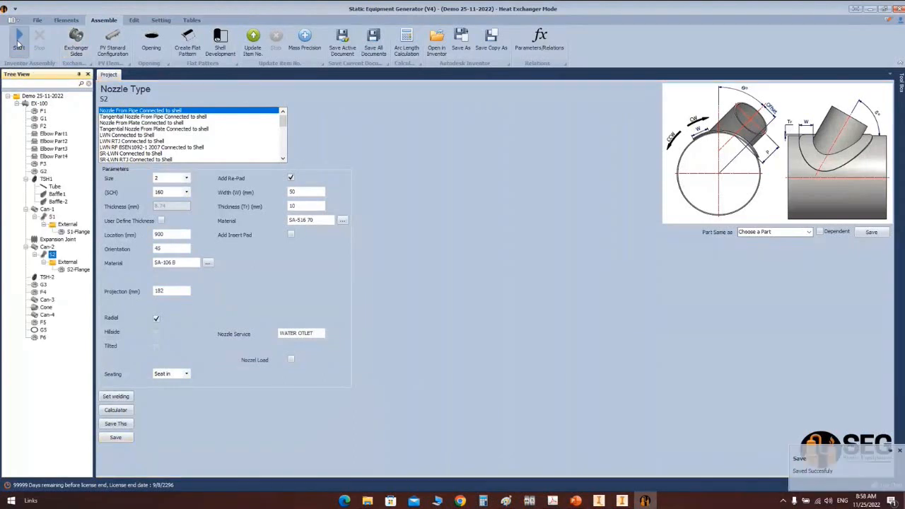
Step: Switch to Inventor and examine nozzle S2's updated position on the sectioned shell from several angles
{"action": "left_click", "coordinate": [596, 501]}
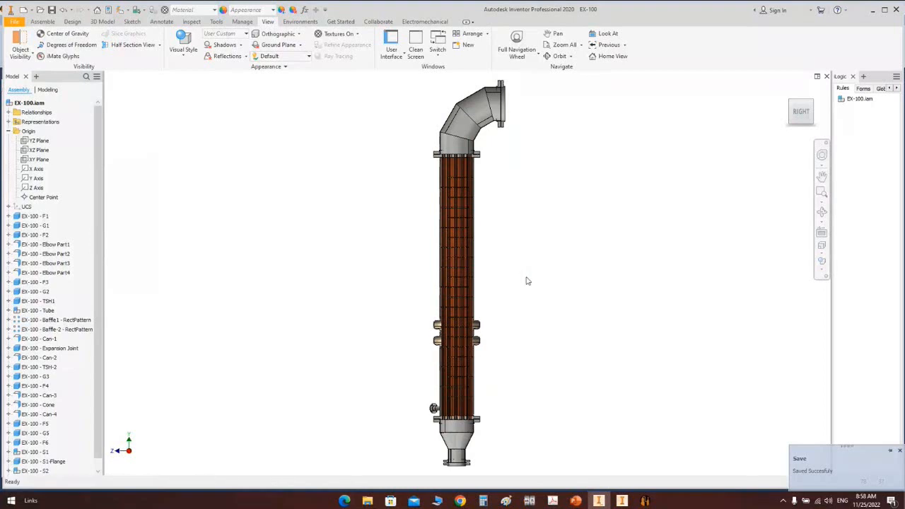
{"action": "scroll", "coordinate": [542, 399], "scroll_direction": "up", "scroll_amount": 3}
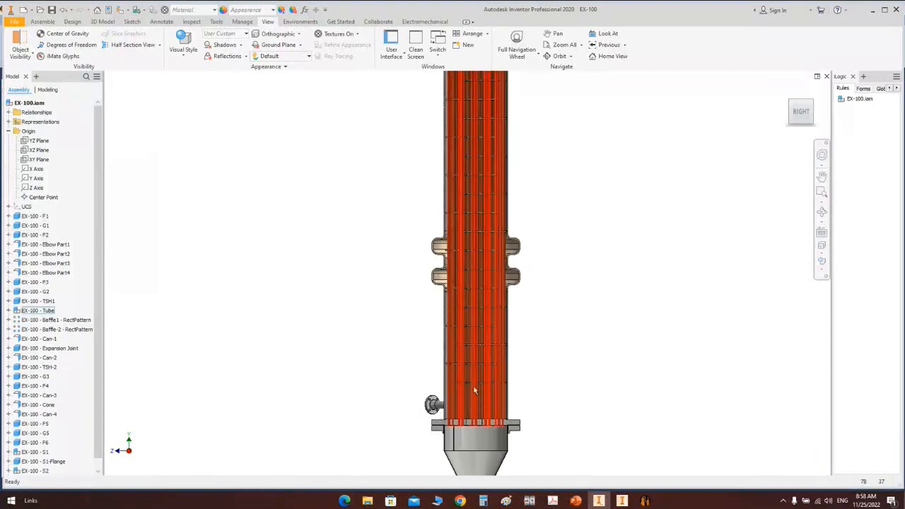
{"action": "left_click", "coordinate": [822, 212]}
{"action": "scroll", "coordinate": [505, 307], "scroll_direction": "down", "scroll_amount": 3}
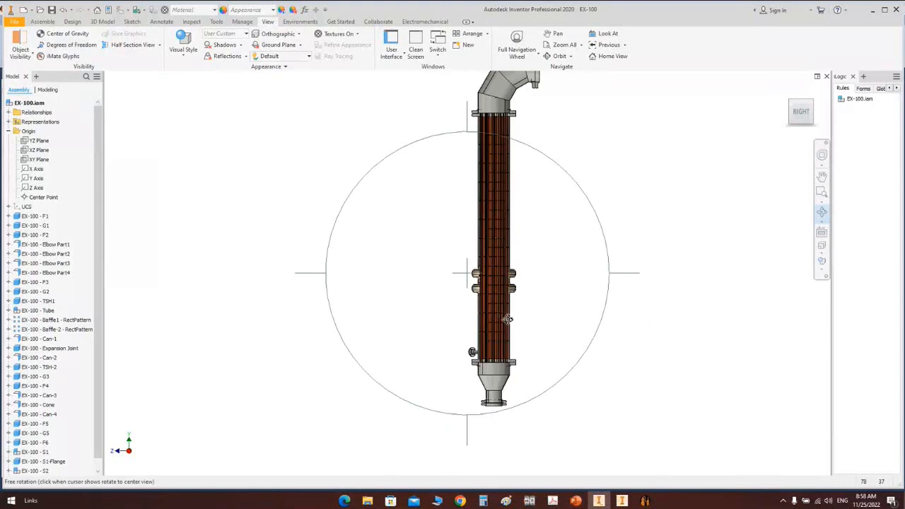
{"action": "left_click_drag", "start_coordinate": [507, 318], "coordinate": [567, 304]}
{"action": "right_click", "coordinate": [556, 269]}
{"action": "left_click", "coordinate": [588, 269]}
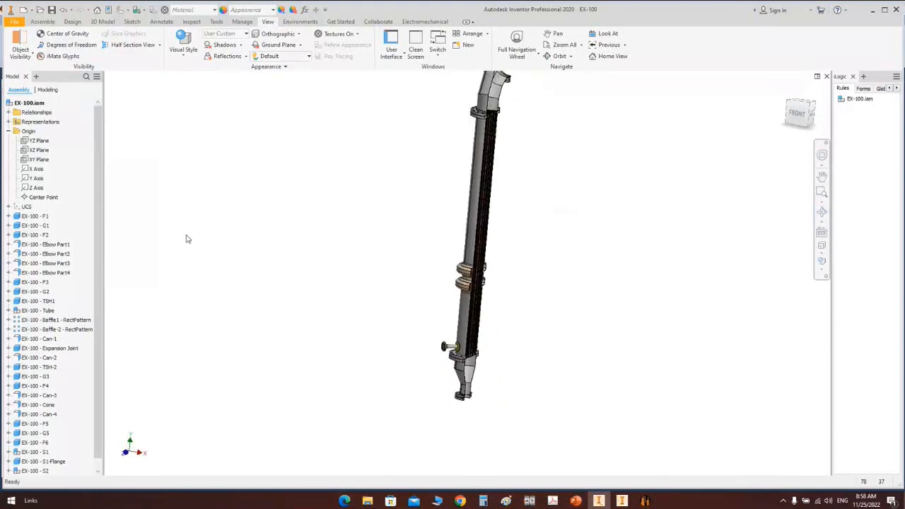
Step: Collapse the Origin folder and end the section view of the EX-100 assembly
{"action": "left_click", "coordinate": [8, 132]}
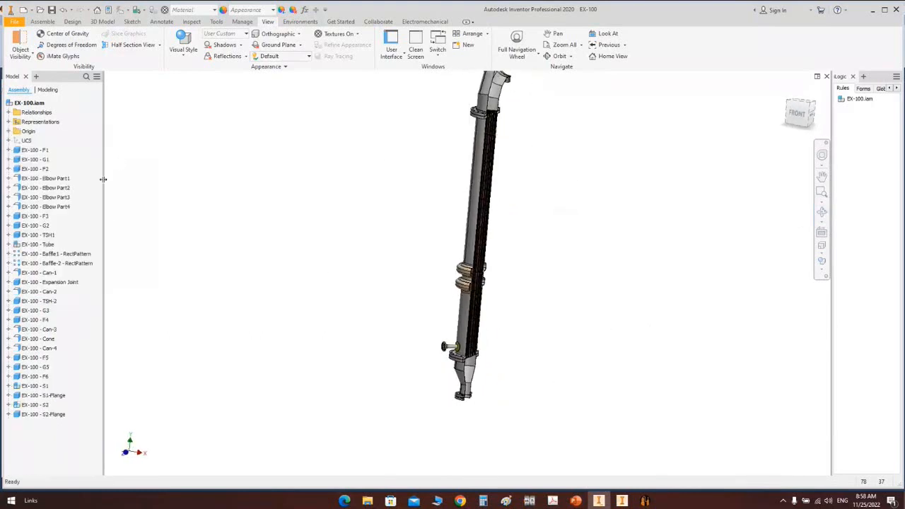
{"action": "left_click", "coordinate": [160, 45]}
{"action": "left_click", "coordinate": [128, 117]}
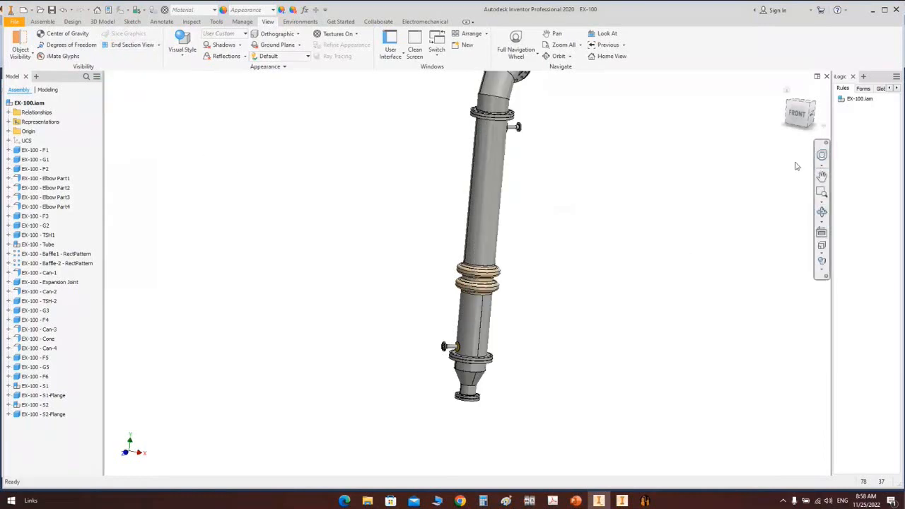
Step: Examine the complete exchanger from another angle, checking the placement of nozzles S1 and S2
{"action": "left_click", "coordinate": [822, 213]}
{"action": "left_click_drag", "start_coordinate": [576, 273], "coordinate": [540, 262]}
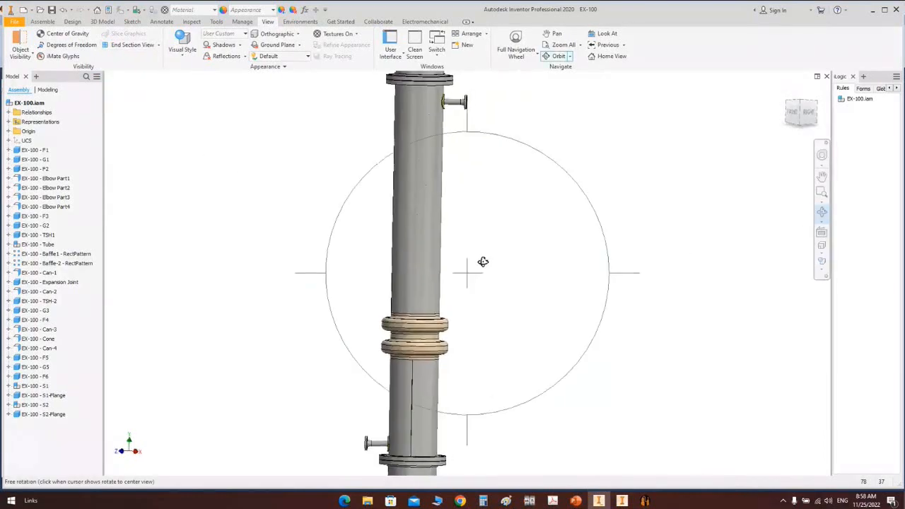
{"action": "middle_click_drag", "start_coordinate": [502, 217], "coordinate": [474, 247]}
{"action": "right_click", "coordinate": [502, 241]}
{"action": "left_click", "coordinate": [533, 242]}
{"action": "scroll", "coordinate": [529, 251], "scroll_direction": "down", "scroll_amount": 3}
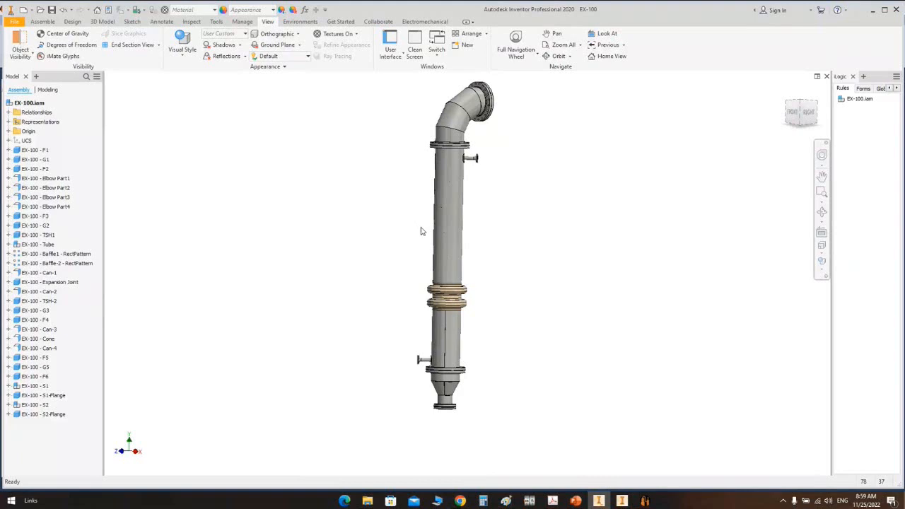
{"action": "scroll", "coordinate": [471, 299], "scroll_direction": "down", "scroll_amount": 8}
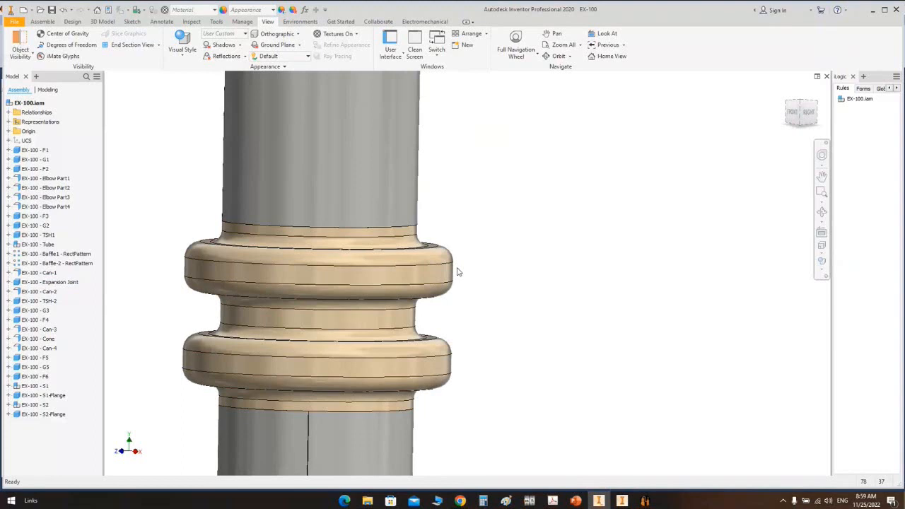
{"action": "scroll", "coordinate": [462, 302], "scroll_direction": "up", "scroll_amount": 6}
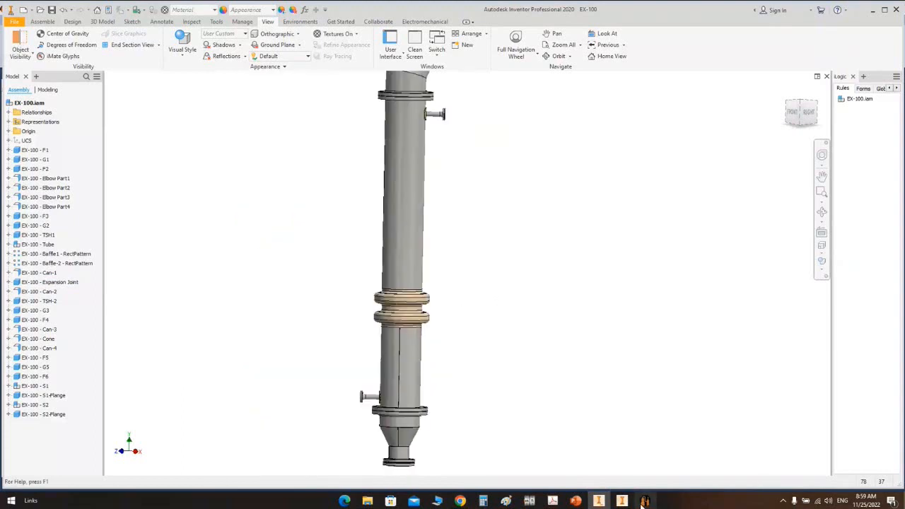
Step: Switch to Static Equipment Generator and add a lug named "Support Lug" to shell Can-1
{"action": "left_click", "coordinate": [642, 501]}
{"action": "left_click", "coordinate": [46, 210]}
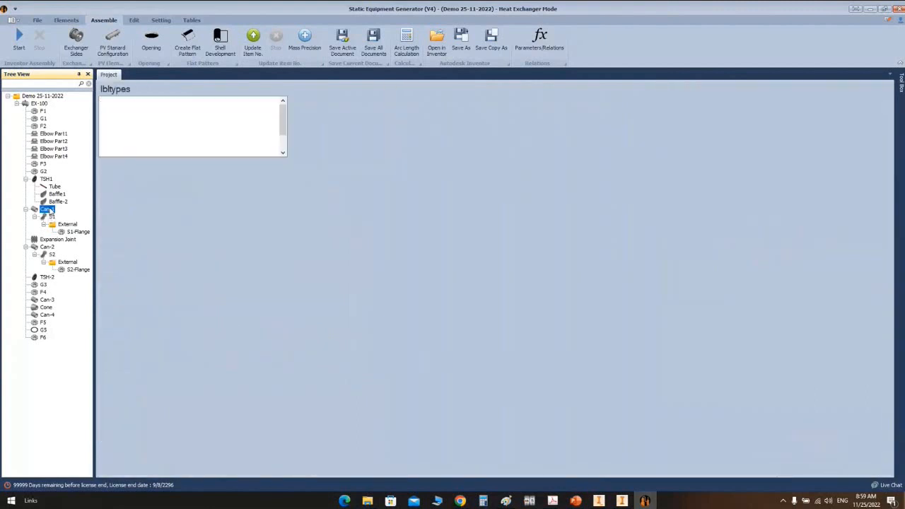
{"action": "left_click", "coordinate": [66, 20]}
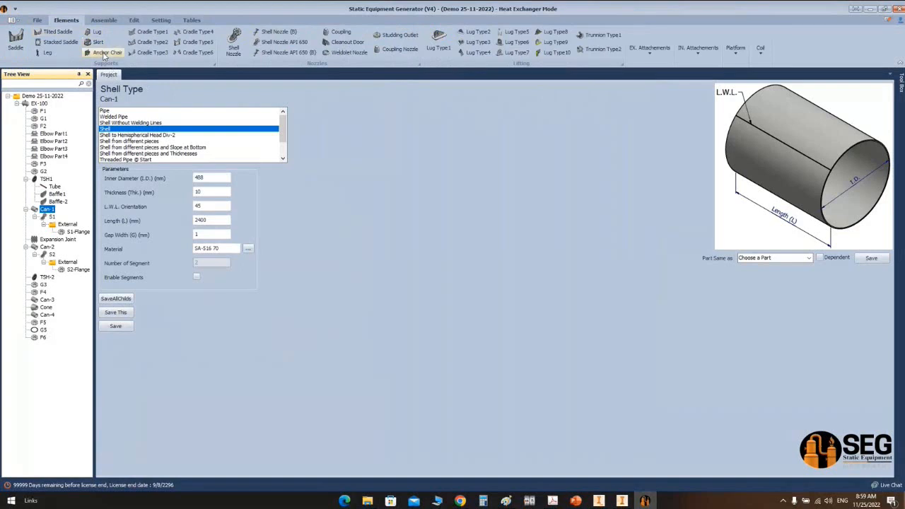
{"action": "left_click", "coordinate": [95, 31]}
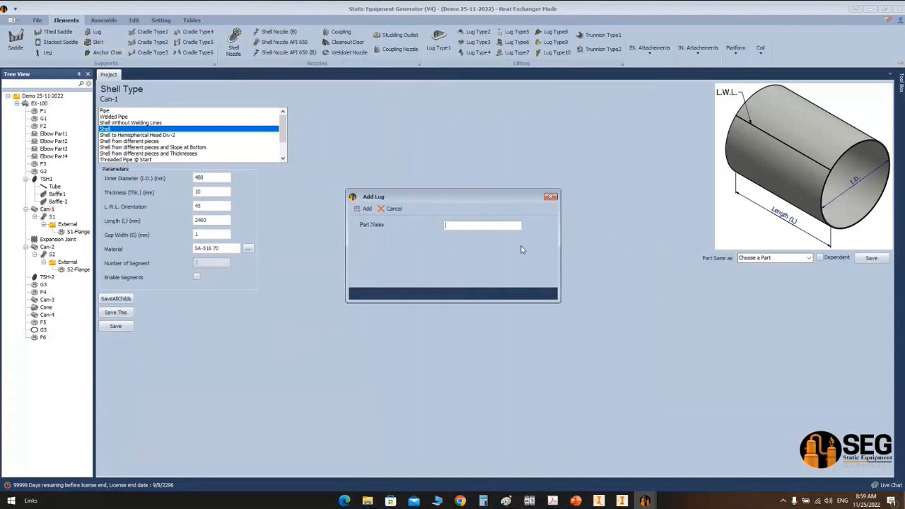
{"action": "type", "text": "Support Lug"}
{"action": "key", "text": "Return"}
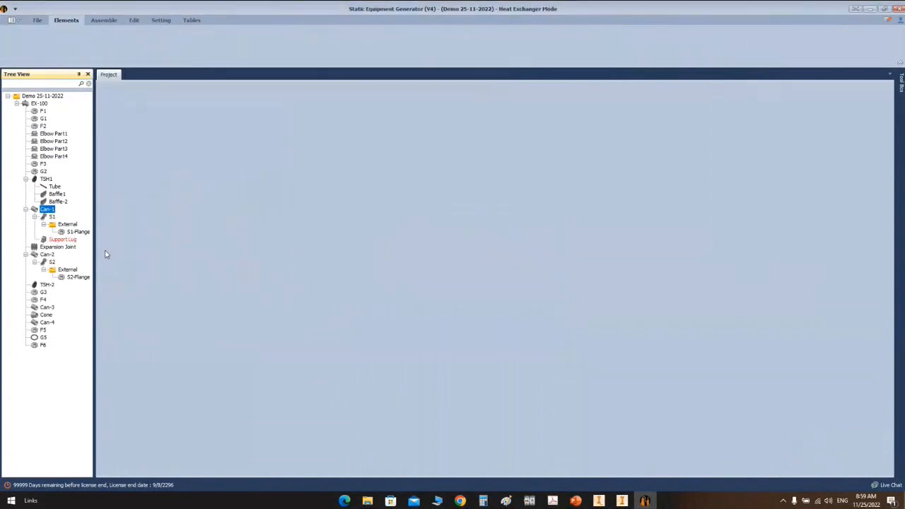
Step: Set Support Lug's radial length to 252 mm, base plate width 220, base plate thickness 15, hole diameter 24, and hole offset 222
{"action": "left_click", "coordinate": [61, 240]}
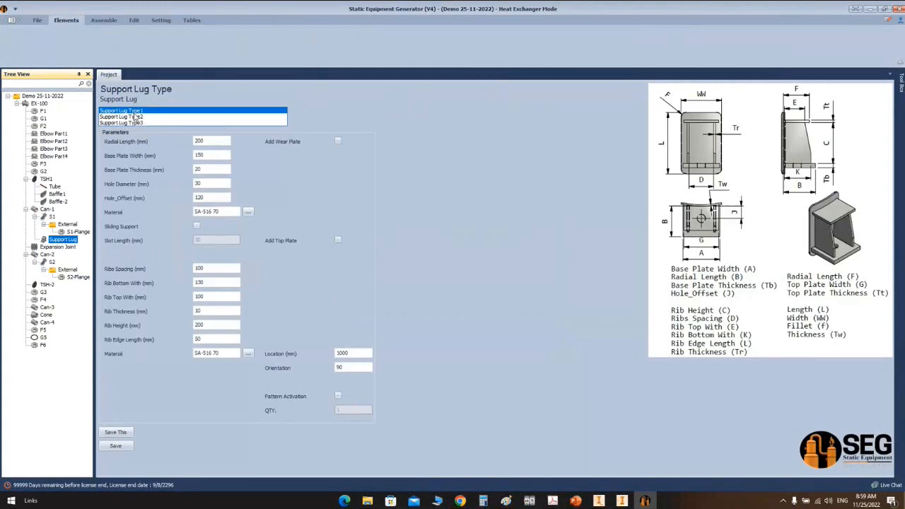
{"action": "left_click", "coordinate": [202, 142]}
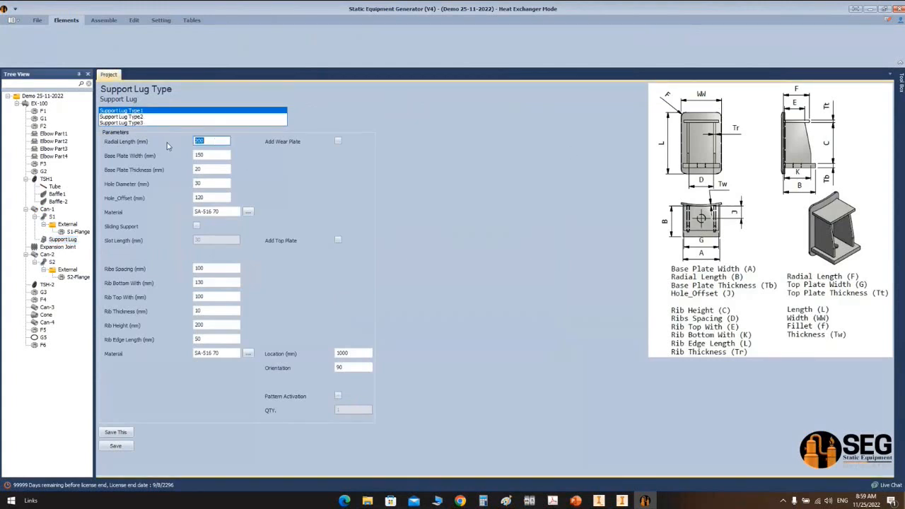
{"action": "type", "text": "252"}
{"action": "key", "text": "Tab"}
{"action": "type", "text": "220"}
{"action": "key", "text": "Tab"}
{"action": "type", "text": "15"}
{"action": "key", "text": "Tab"}
{"action": "type", "text": "24"}
{"action": "key", "text": "Tab"}
{"action": "type", "text": "222"}
{"action": "key", "text": "Tab"}
{"action": "key", "text": "Tab"}
Step: Set the lug's ribs spacing to 170 mm, rib bottom width 266, top width 40, thickness 12, height 235, and edge length 40
{"action": "type", "text": "170"}
{"action": "key", "text": "Tab"}
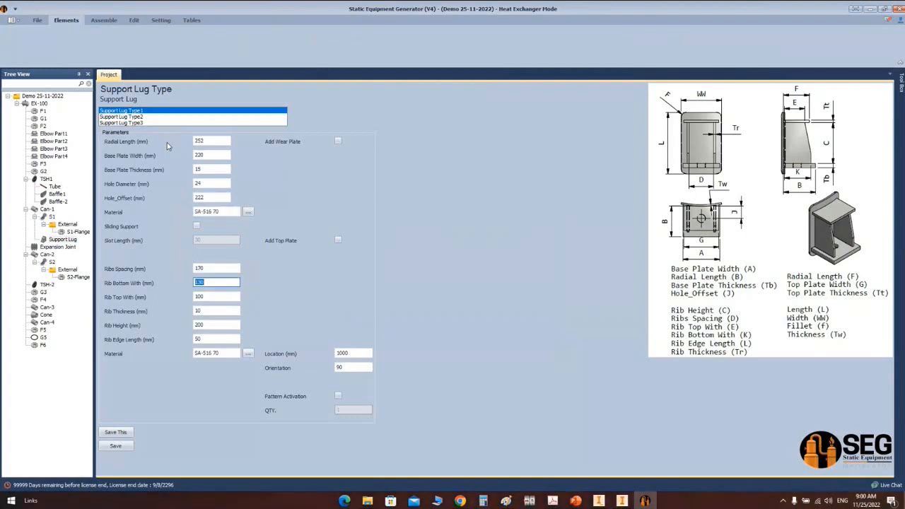
{"action": "type", "text": "266"}
{"action": "key", "text": "Tab"}
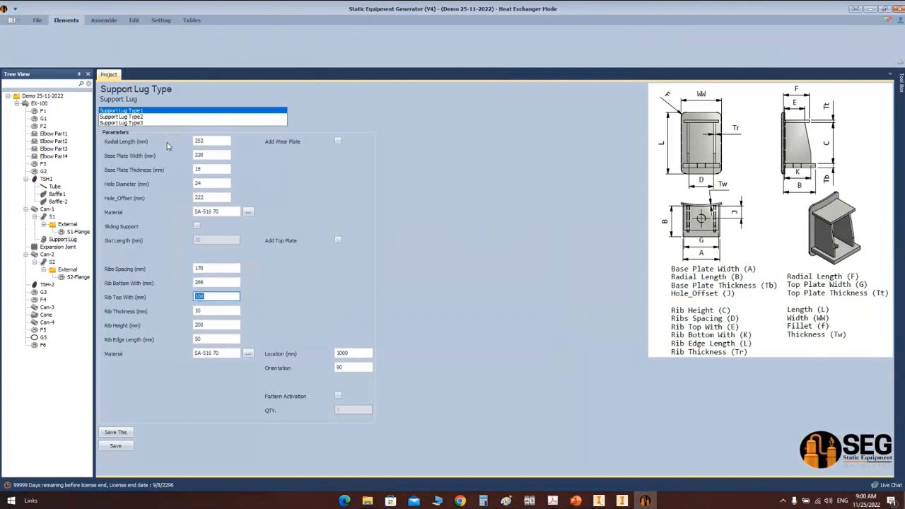
{"action": "type", "text": "40"}
{"action": "key", "text": "Tab"}
{"action": "type", "text": "12"}
{"action": "key", "text": "Tab"}
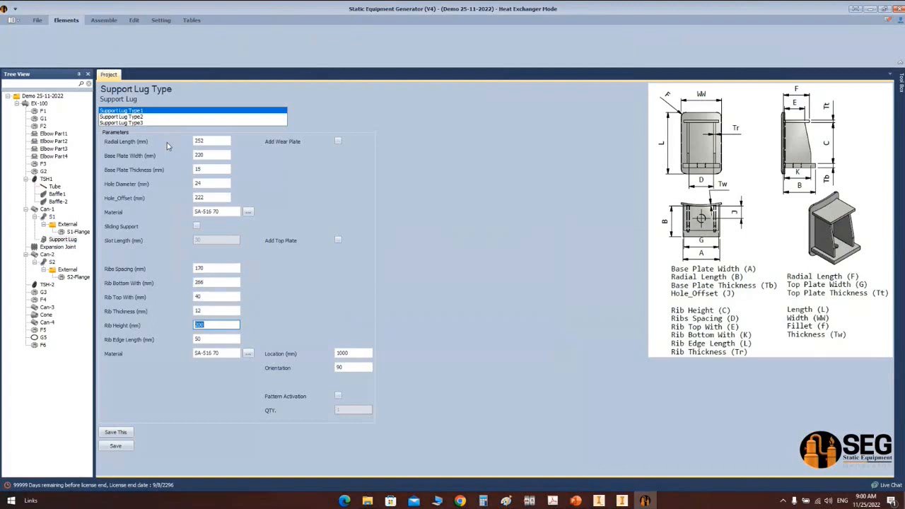
{"action": "type", "text": "235"}
{"action": "key", "text": "Tab"}
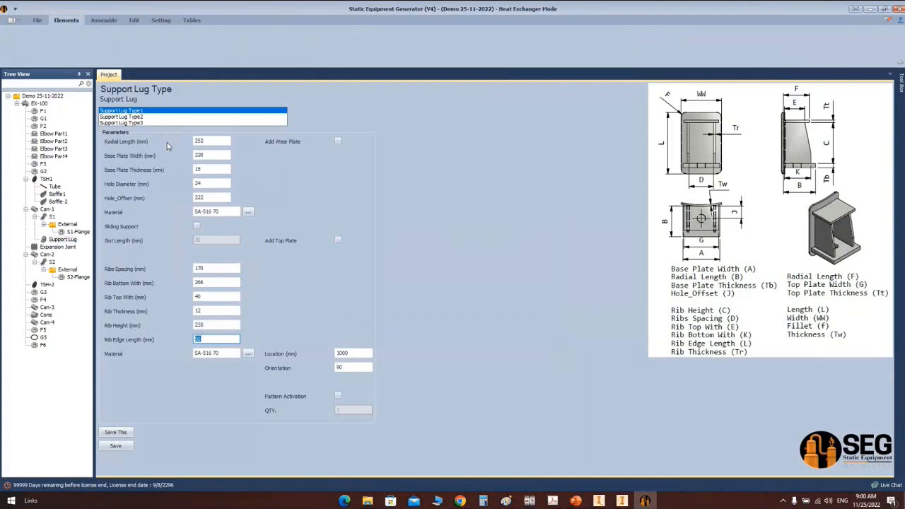
{"action": "type", "text": "40"}
Step: Add a wear plate to the lug with length 330 mm, width 300, thickness 10, bottom offset 50, and fillet 40
{"action": "left_click", "coordinate": [338, 140]}
{"action": "key", "text": "Tab"}
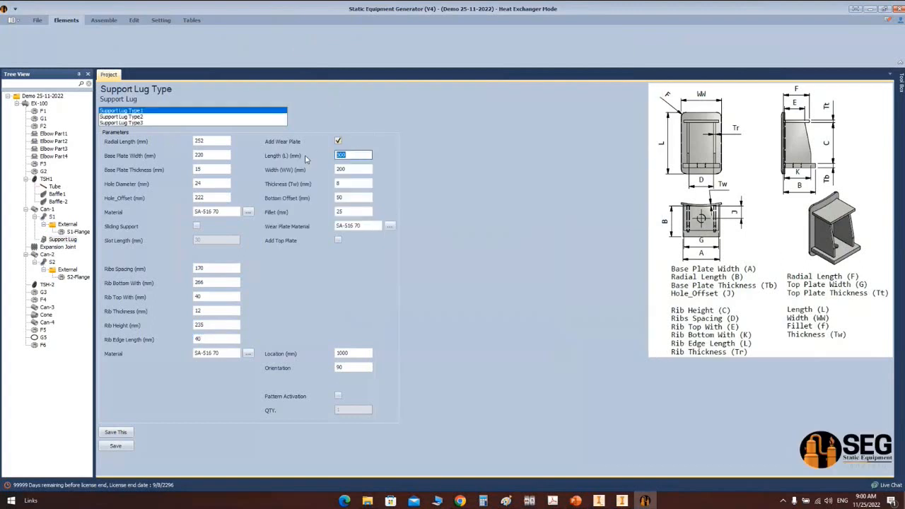
{"action": "type", "text": "330"}
{"action": "key", "text": "Tab"}
{"action": "type", "text": "300"}
{"action": "key", "text": "Tab"}
{"action": "type", "text": "10"}
{"action": "key", "text": "Tab"}
{"action": "type", "text": "50"}
{"action": "key", "text": "Tab"}
{"action": "type", "text": "40"}
Step: Set the support lug's location to 2000 mm and activate its pattern with a quantity of 2
{"action": "left_click", "coordinate": [357, 352]}
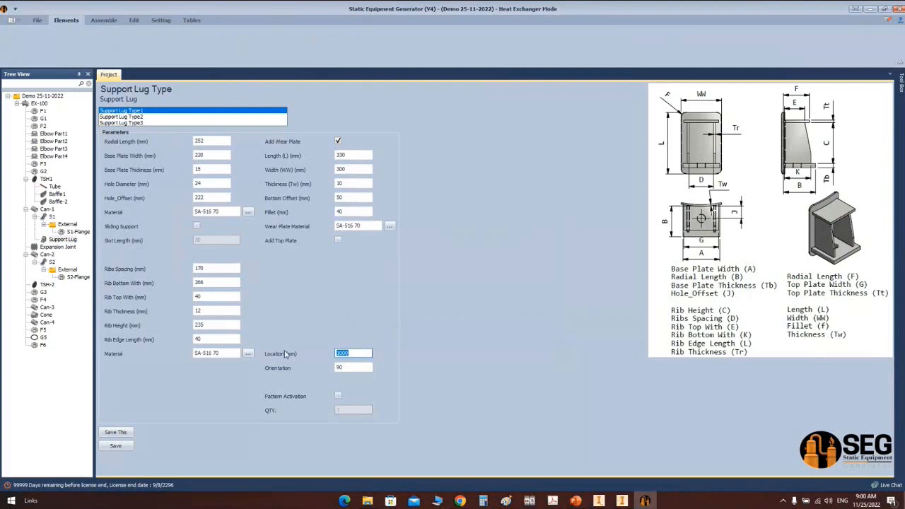
{"action": "type", "text": "200"}
{"action": "key", "text": "Tab"}
{"action": "left_click", "coordinate": [339, 396]}
{"action": "left_click", "coordinate": [345, 410]}
{"action": "type", "text": "2"}
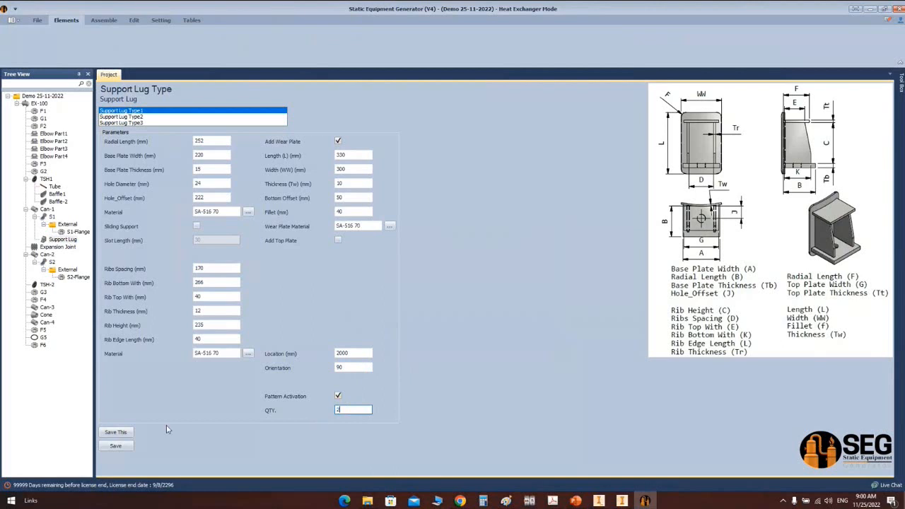
Step: Save the support lug, start the Inventor assembly, and switch to Inventor
{"action": "left_click", "coordinate": [119, 447]}
{"action": "left_click", "coordinate": [104, 20]}
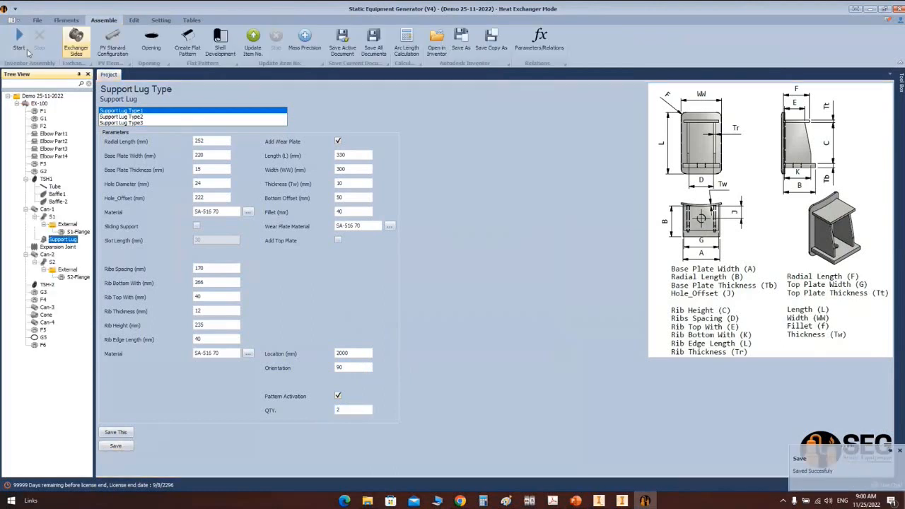
{"action": "left_click", "coordinate": [599, 501]}
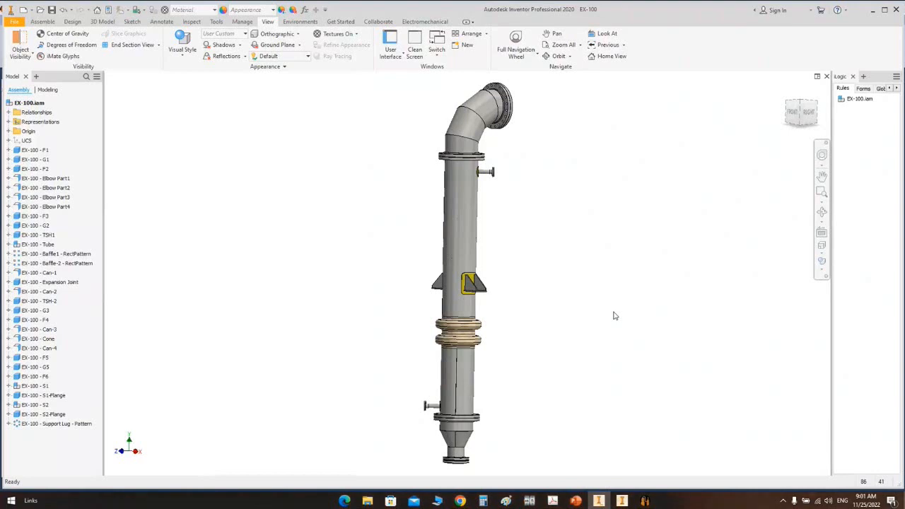
Step: Inspect the new lugs on the shell and open the support lug subassembly from the pattern's first element
{"action": "left_click", "coordinate": [821, 212]}
{"action": "left_click_drag", "start_coordinate": [559, 281], "coordinate": [483, 298]}
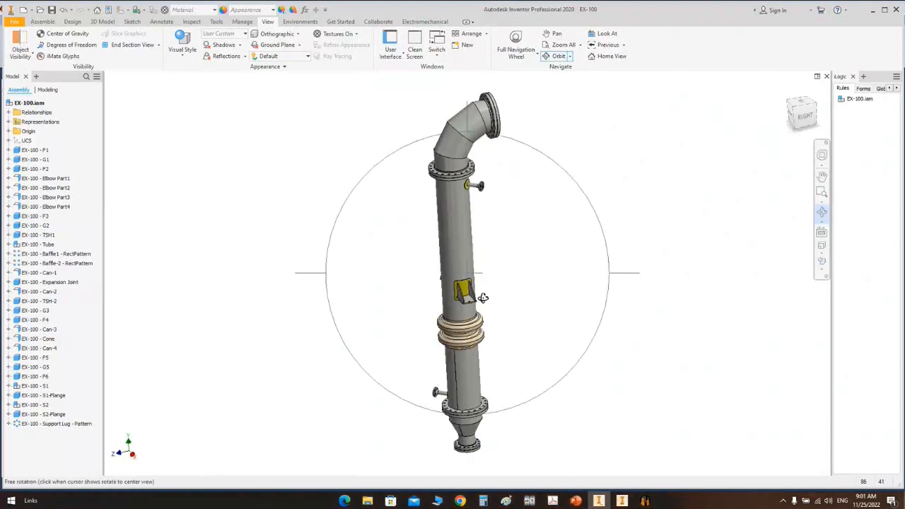
{"action": "scroll", "coordinate": [488, 290], "scroll_direction": "down", "scroll_amount": 6}
{"action": "key", "text": "Escape"}
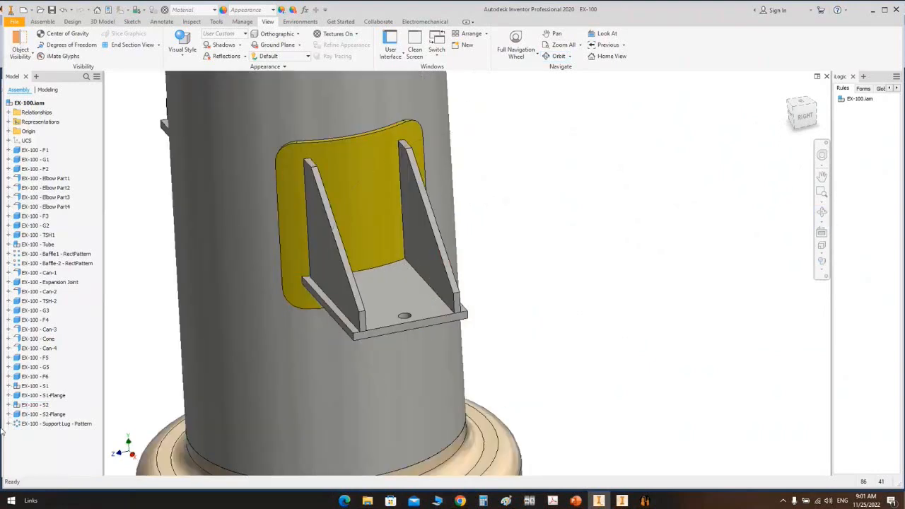
{"action": "left_click", "coordinate": [8, 423]}
{"action": "left_click", "coordinate": [15, 433]}
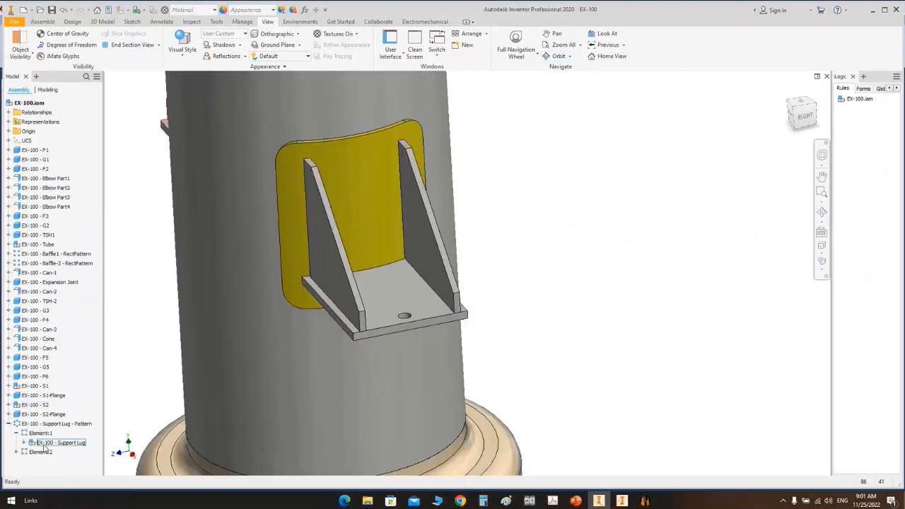
{"action": "right_click", "coordinate": [44, 445]}
{"action": "left_click", "coordinate": [88, 198]}
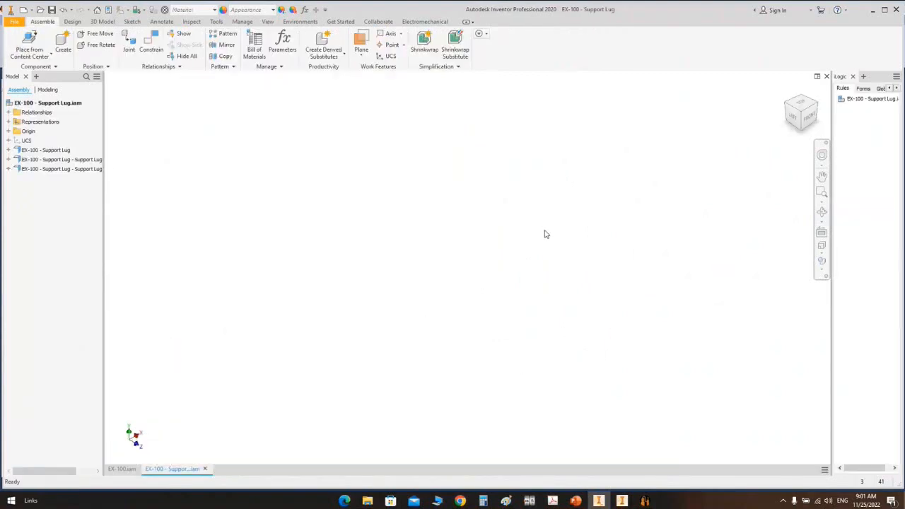
Step: Turn the support lug subassembly to show its base plate and open the base plate part in its own window
{"action": "left_click", "coordinate": [822, 212]}
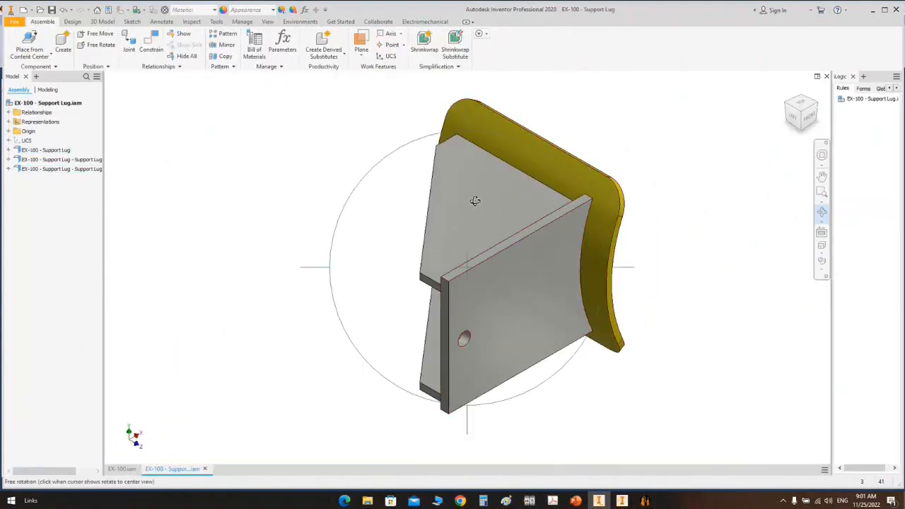
{"action": "left_click_drag", "start_coordinate": [476, 201], "coordinate": [435, 207]}
{"action": "key", "text": "Escape"}
{"action": "right_click", "coordinate": [414, 313]}
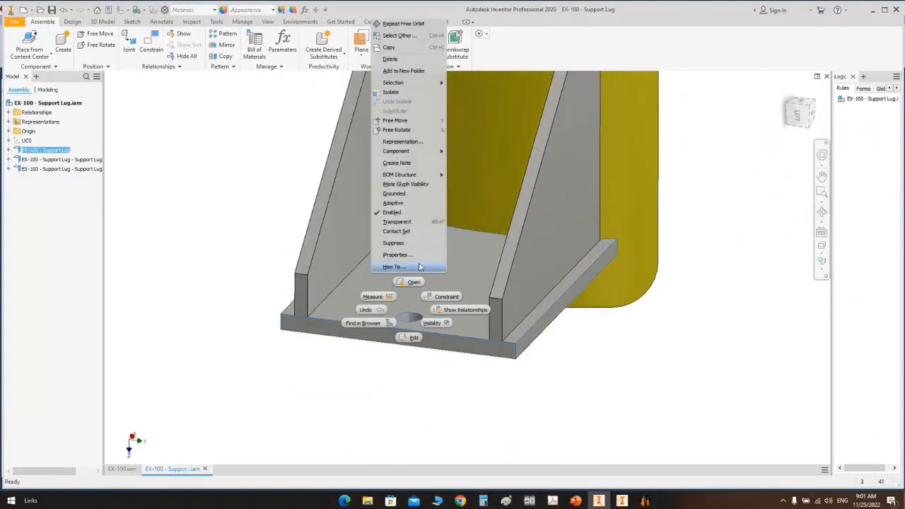
{"action": "left_click", "coordinate": [413, 282]}
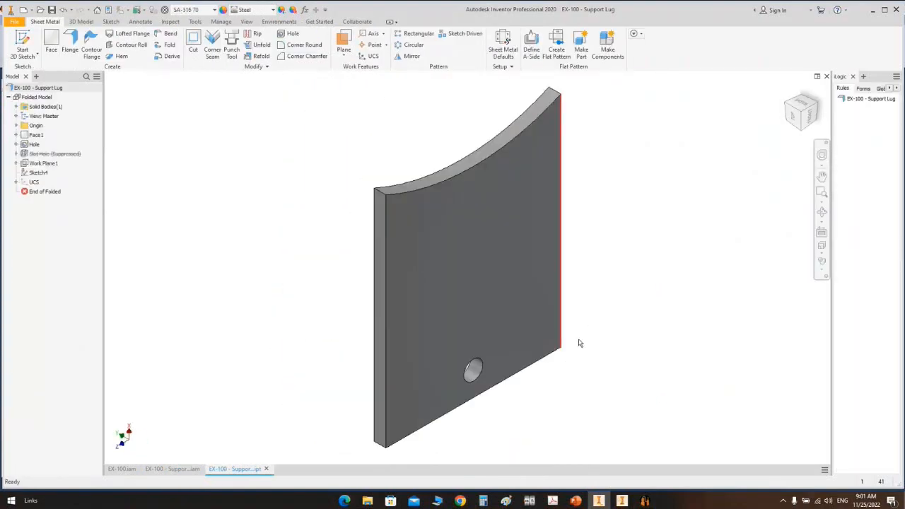
Step: Expand the Hole feature, view the base plate face-on, and paste a screenshot of it into Paint
{"action": "left_click", "coordinate": [787, 104]}
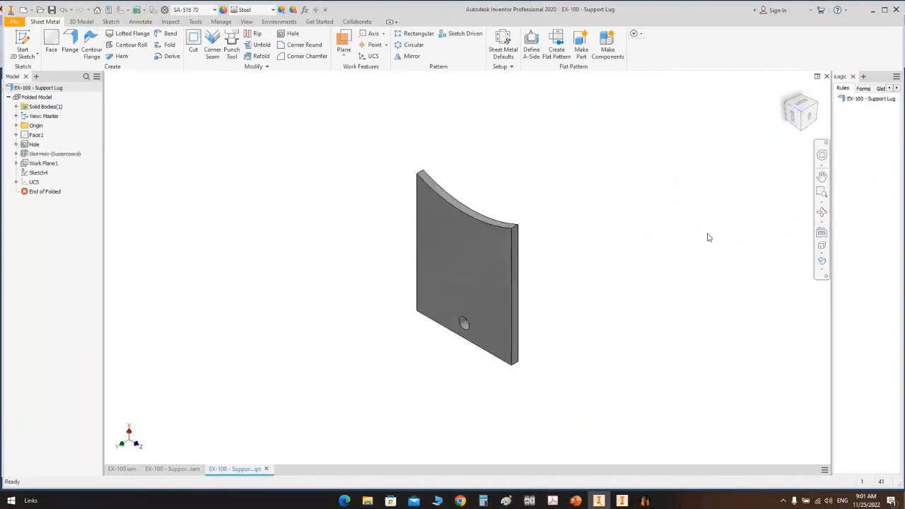
{"action": "left_click", "coordinate": [15, 144]}
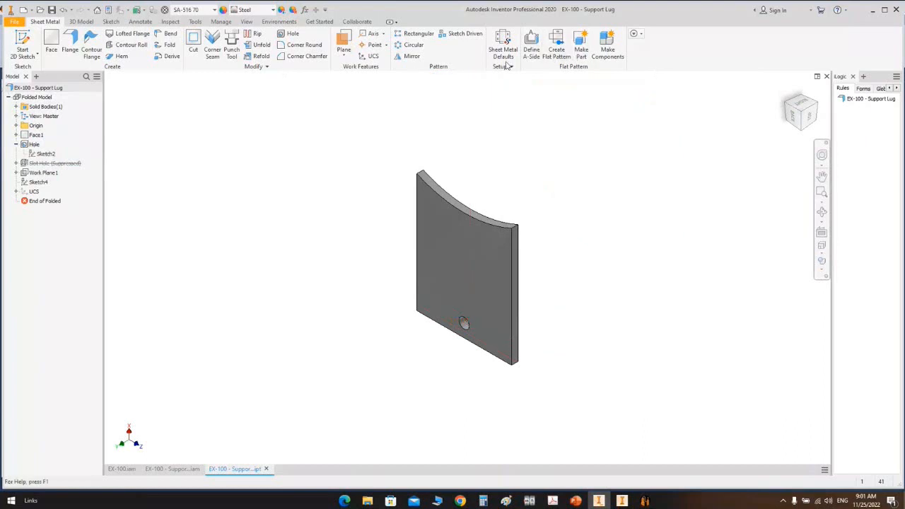
{"action": "left_click", "coordinate": [795, 118]}
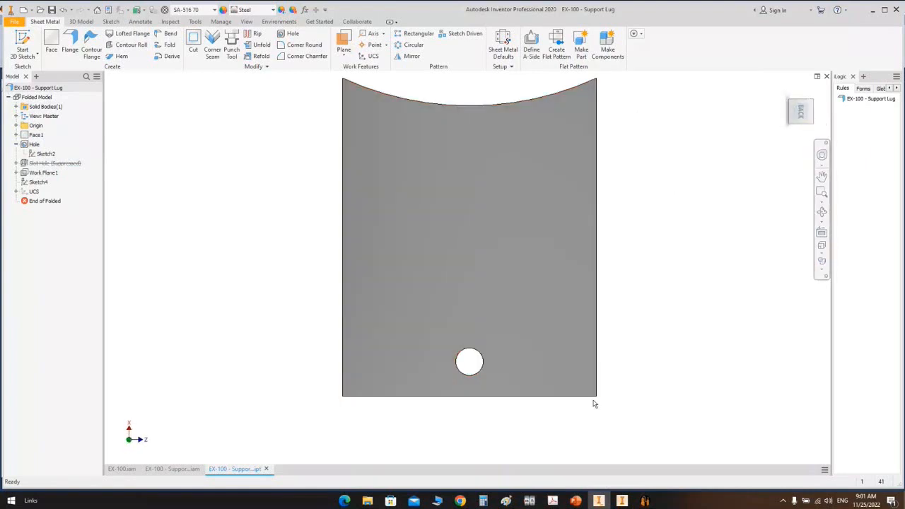
{"action": "left_click", "coordinate": [505, 501]}
{"action": "key", "text": "ctrl+v"}
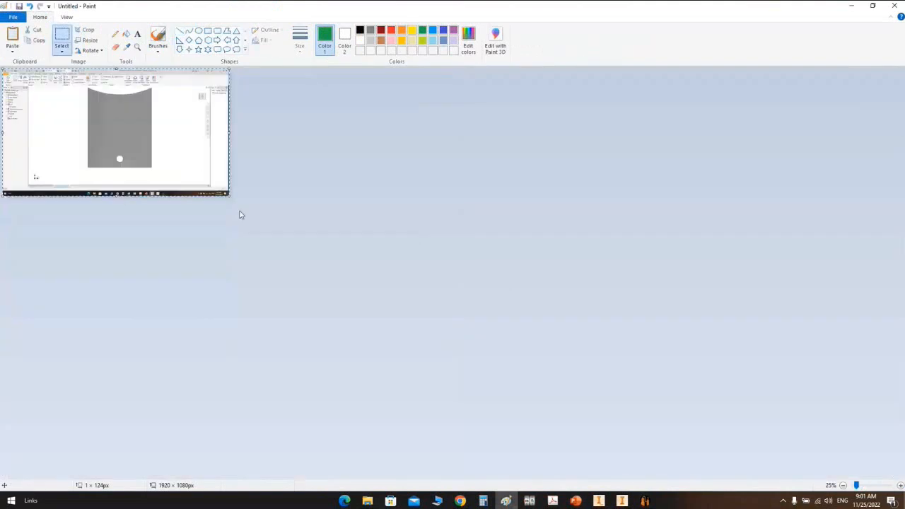
{"action": "scroll", "coordinate": [103, 139], "scroll_direction": "up", "scroll_amount": 2, "text": "ctrl"}
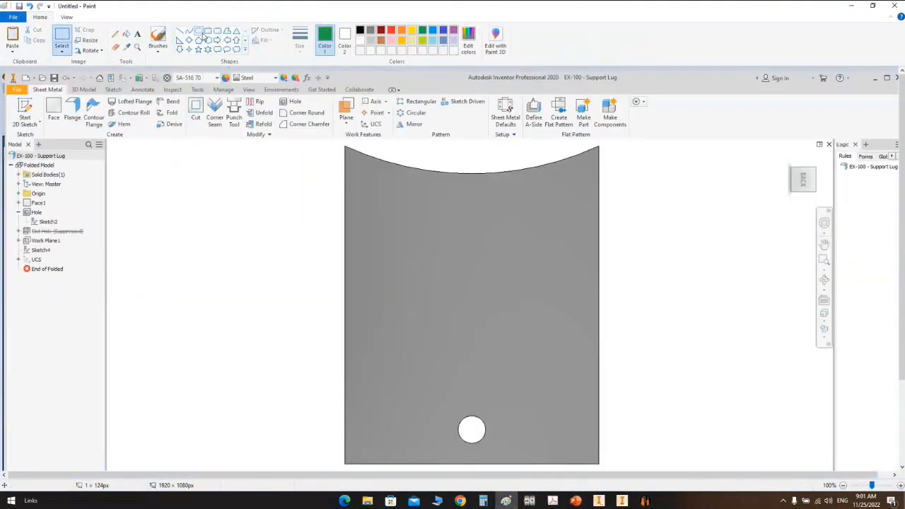
Step: Draw two black circles, about 63 px and 77 px across, on either side of the base plate hole in the screenshot
{"action": "left_click", "coordinate": [199, 31]}
{"action": "scroll", "coordinate": [430, 335], "scroll_direction": "down", "scroll_amount": 3}
{"action": "left_click_drag", "start_coordinate": [389, 316], "coordinate": [421, 349]}
{"action": "left_click", "coordinate": [360, 31]}
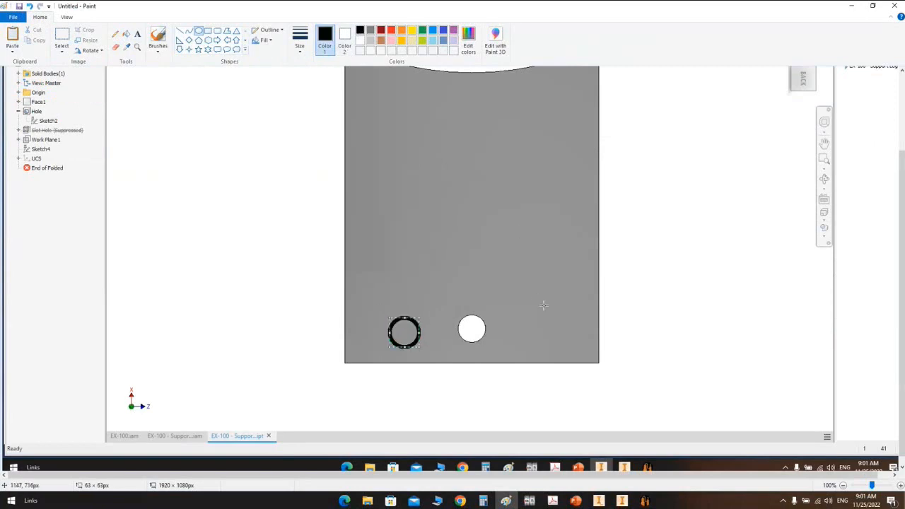
{"action": "left_click_drag", "start_coordinate": [527, 308], "coordinate": [546, 328]}
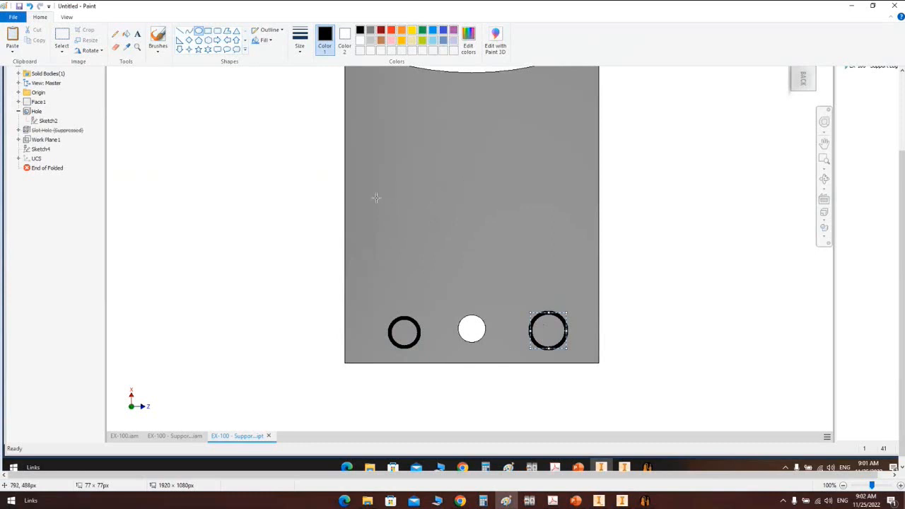
Step: Draw two slim vertical ellipses, about 38 × 192 px and 30 × 210 px, above the circles to mark the rib positions
{"action": "left_click_drag", "start_coordinate": [378, 187], "coordinate": [398, 279]}
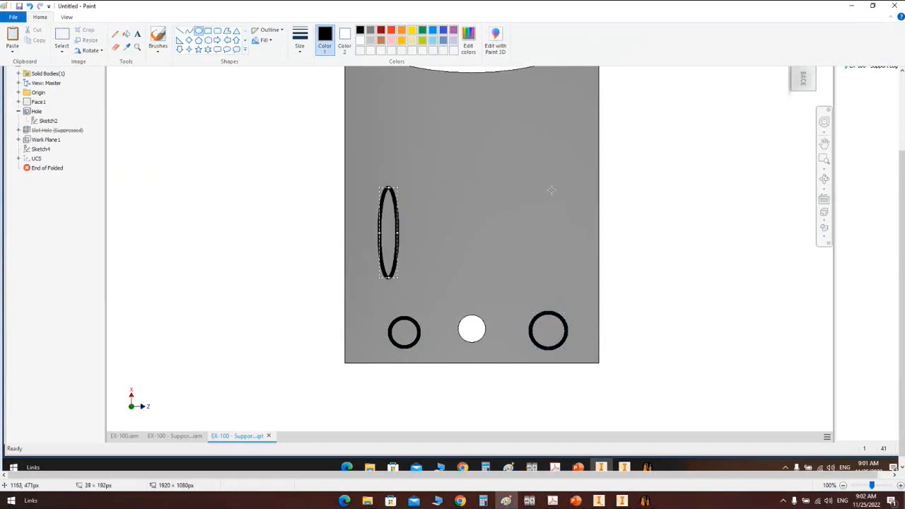
{"action": "left_click_drag", "start_coordinate": [546, 175], "coordinate": [557, 186]}
{"action": "mouse_move", "coordinate": [558, 280]}
{"action": "left_mouse_down"}
{"action": "mouse_move", "coordinate": [559, 263]}
{"action": "mouse_move", "coordinate": [562, 276]}
{"action": "left_mouse_up"}
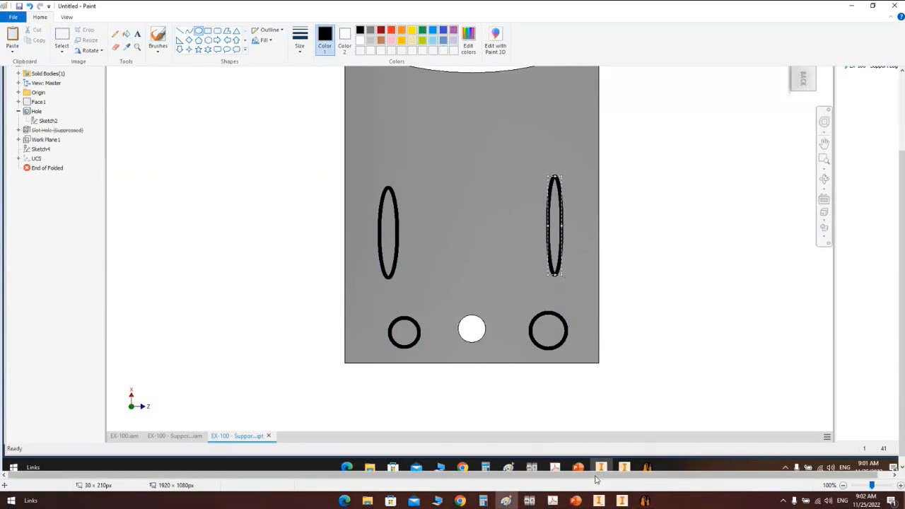
Step: Switch to Inventor and suppress the base plate's existing Hole feature
{"action": "left_click", "coordinate": [598, 500]}
{"action": "key", "text": "F4"}
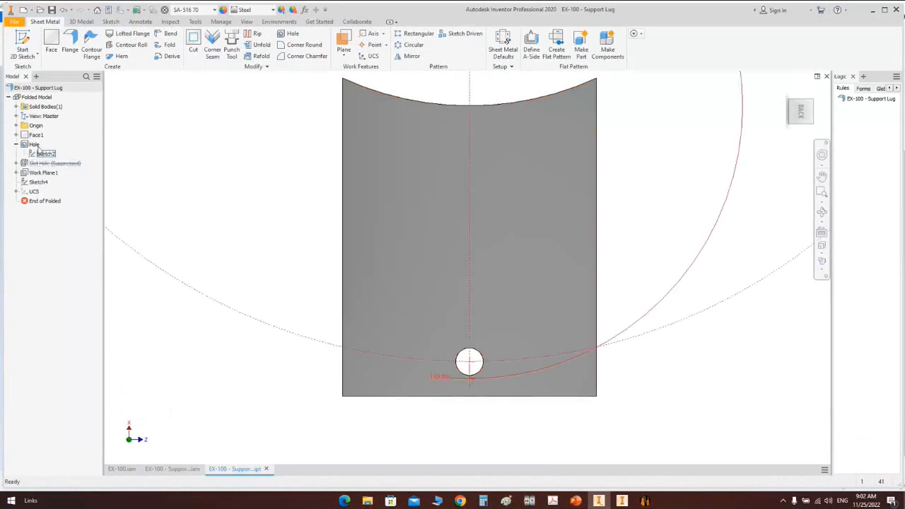
{"action": "right_click", "coordinate": [35, 145]}
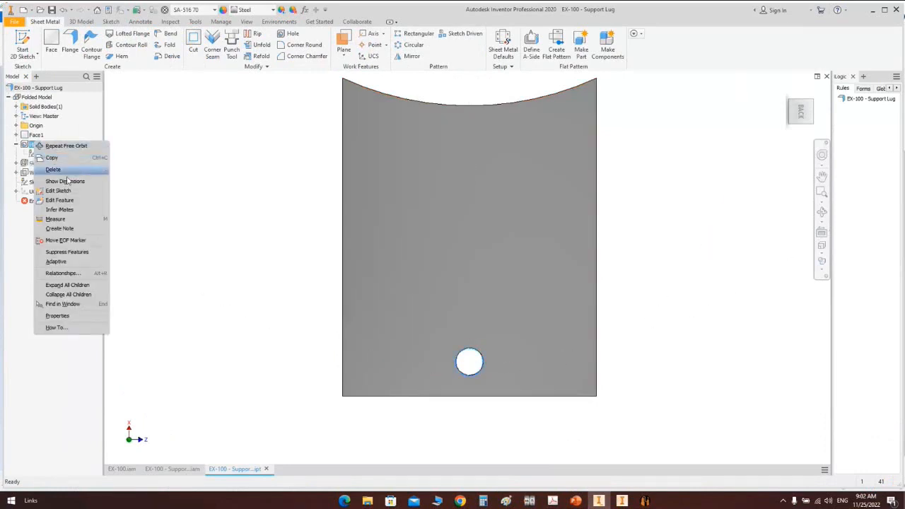
{"action": "left_click", "coordinate": [89, 252]}
Step: Start a sketch on the base plate face and place two points near its lower corners, one on either side of the centreline
{"action": "left_click", "coordinate": [489, 386]}
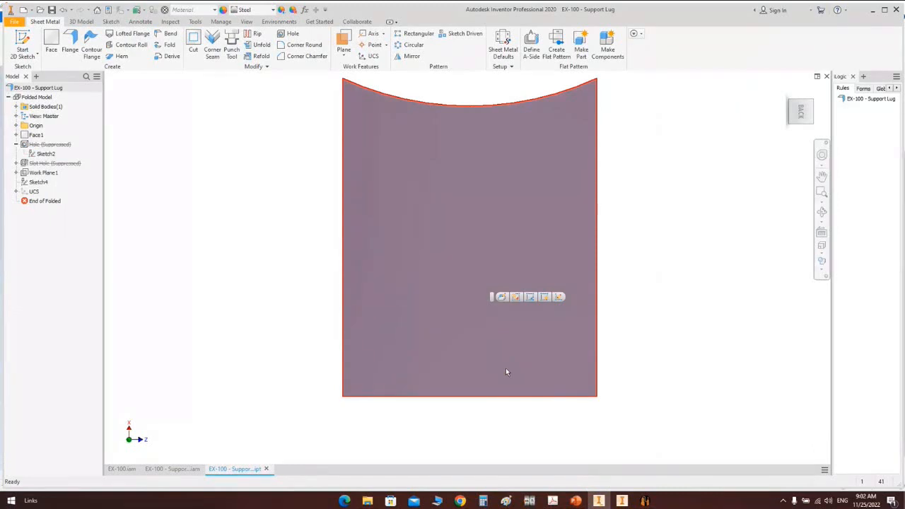
{"action": "key", "text": "s"}
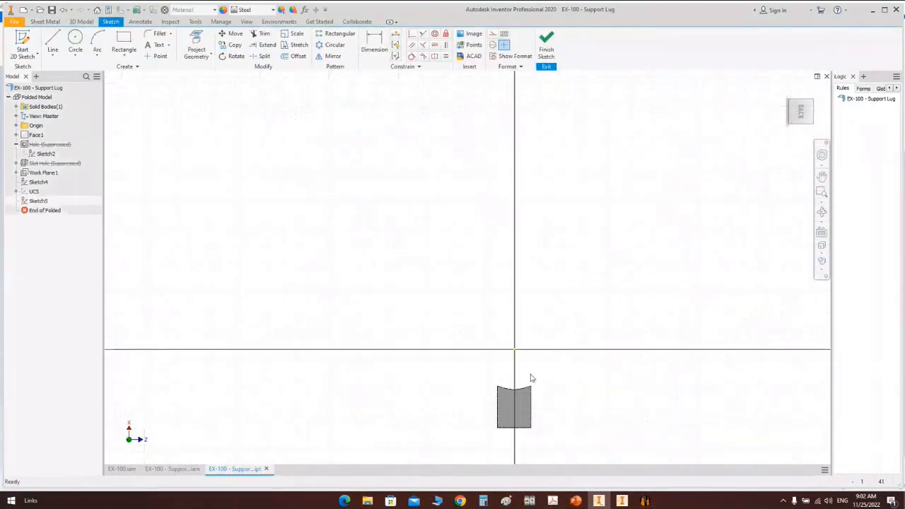
{"action": "middle_click_drag", "start_coordinate": [532, 378], "coordinate": [518, 208]}
{"action": "scroll", "coordinate": [519, 242], "scroll_direction": "up", "scroll_amount": 8}
{"action": "left_click", "coordinate": [161, 58]}
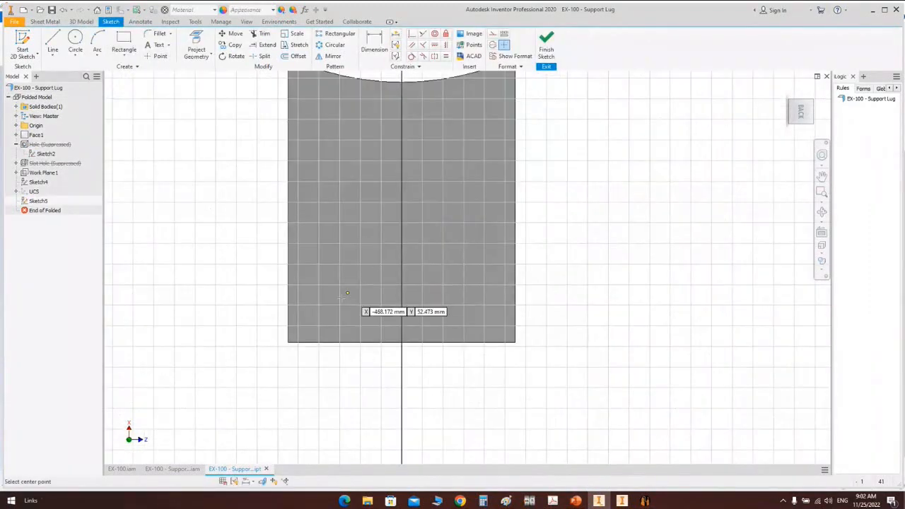
{"action": "left_click", "coordinate": [338, 295]}
{"action": "left_click", "coordinate": [470, 293]}
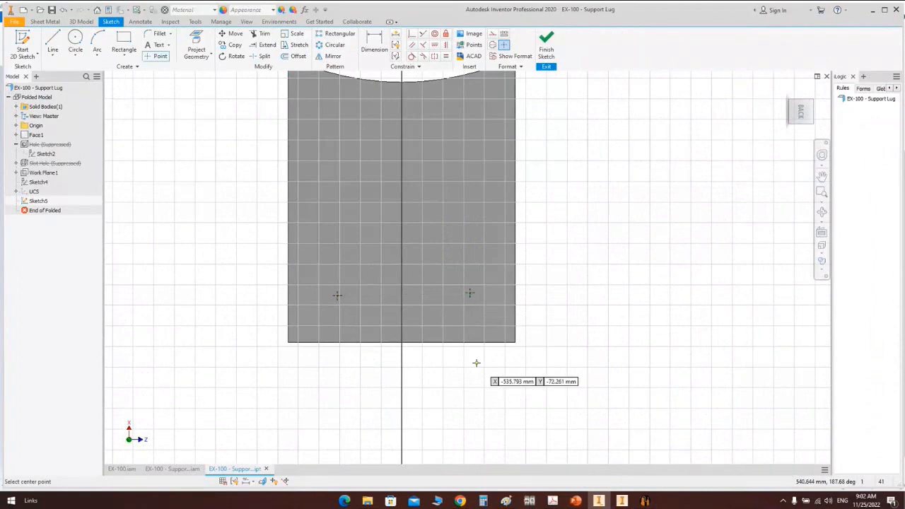
Step: Dimension the left point 50 mm above the plate's bottom edge
{"action": "left_click", "coordinate": [374, 42]}
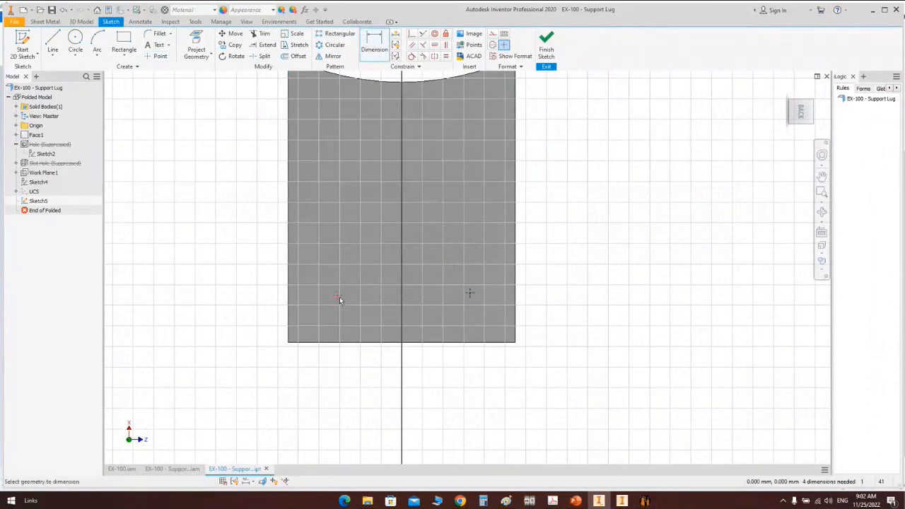
{"action": "left_click", "coordinate": [344, 342]}
{"action": "left_click", "coordinate": [261, 319]}
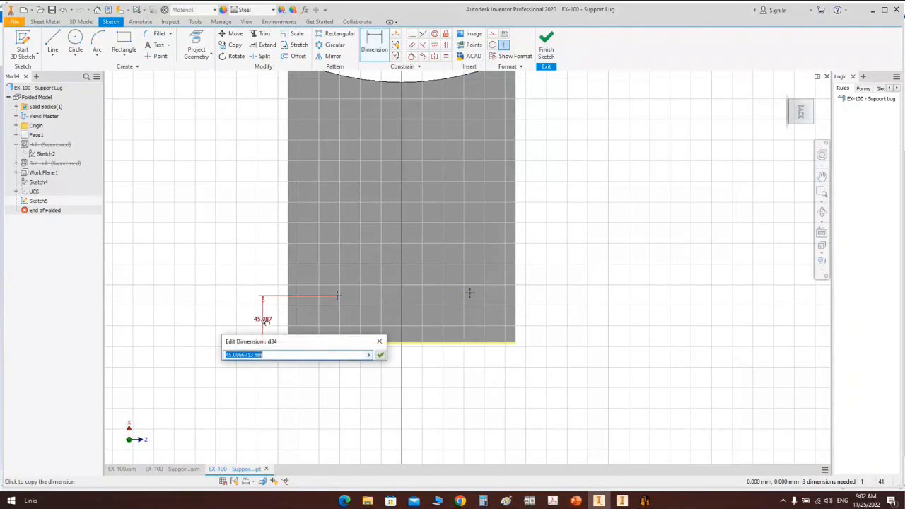
{"action": "type", "text": "50"}
{"action": "key", "text": "Return"}
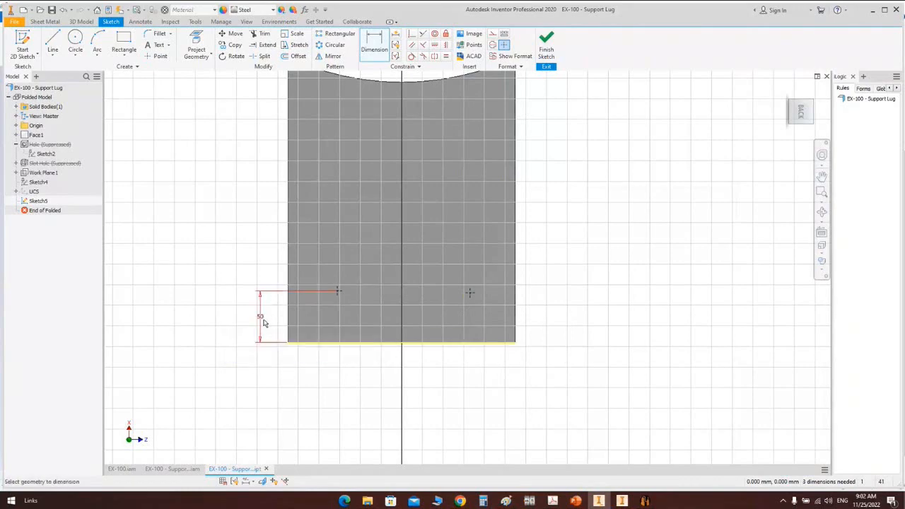
Step: Constrain the right point to lie level with the left point
{"action": "left_click", "coordinate": [437, 46]}
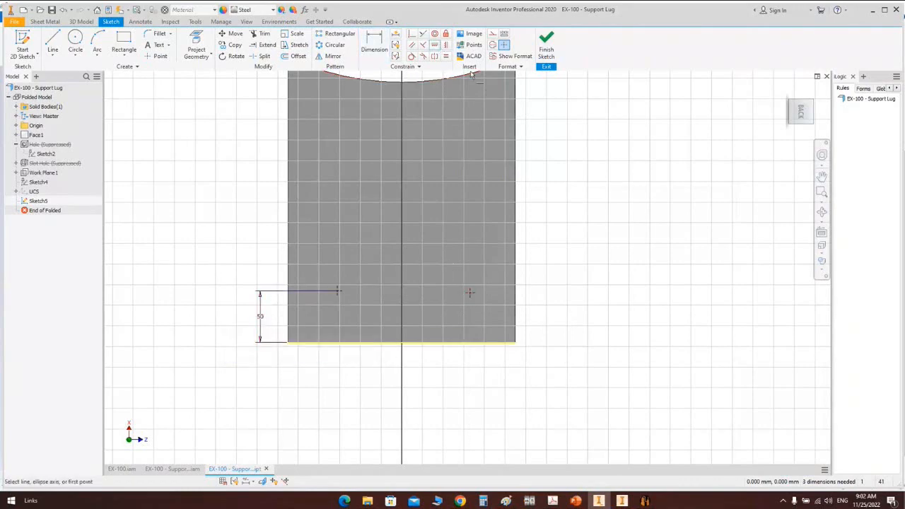
{"action": "left_click", "coordinate": [470, 293]}
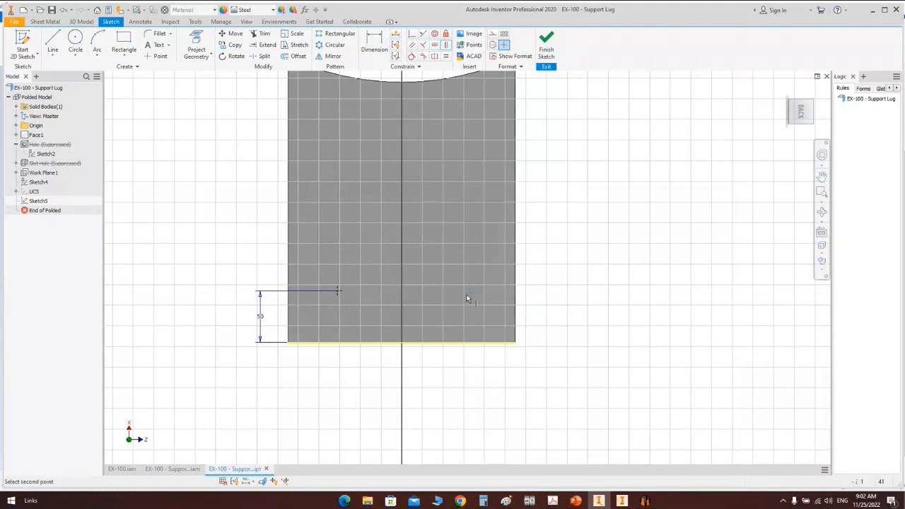
{"action": "left_click", "coordinate": [341, 292]}
Step: Dimension the left point 50 mm from the plate's left edge
{"action": "key", "text": "d"}
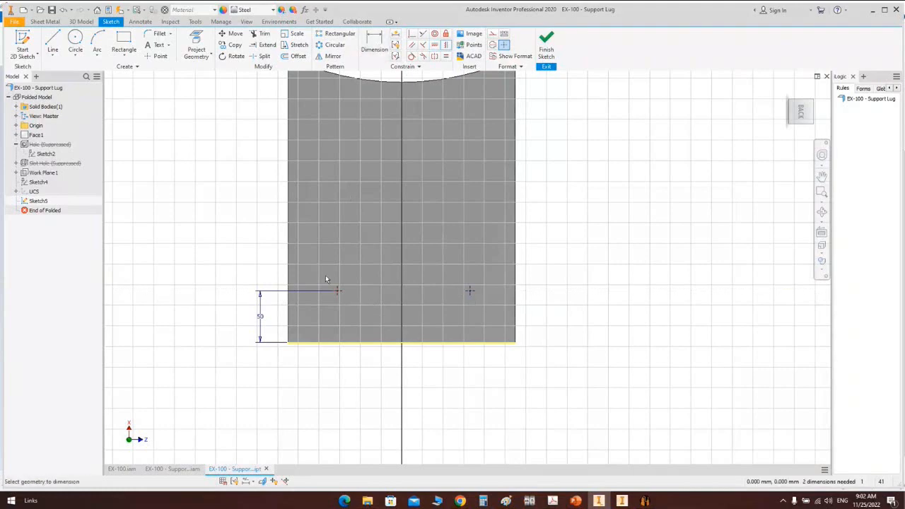
{"action": "left_click", "coordinate": [339, 291]}
{"action": "left_click", "coordinate": [288, 318]}
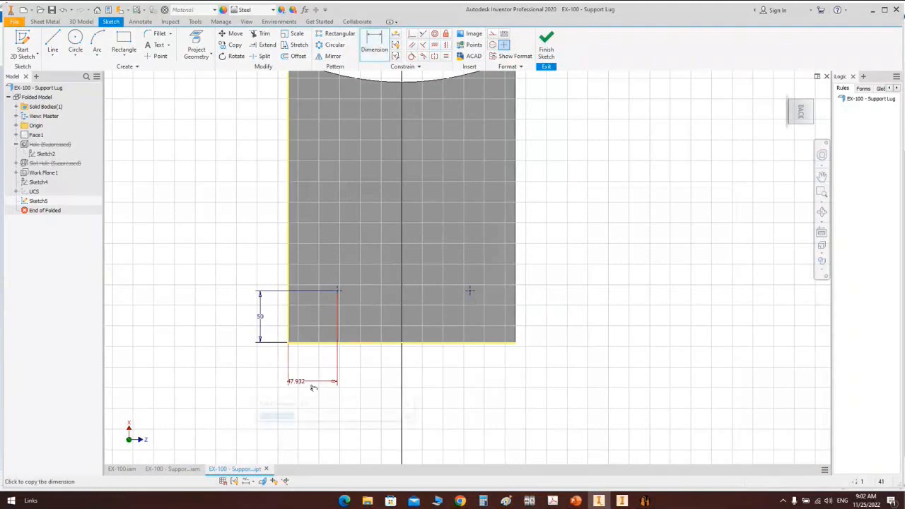
{"action": "left_click", "coordinate": [314, 388]}
{"action": "type", "text": "50"}
{"action": "key", "text": "Return"}
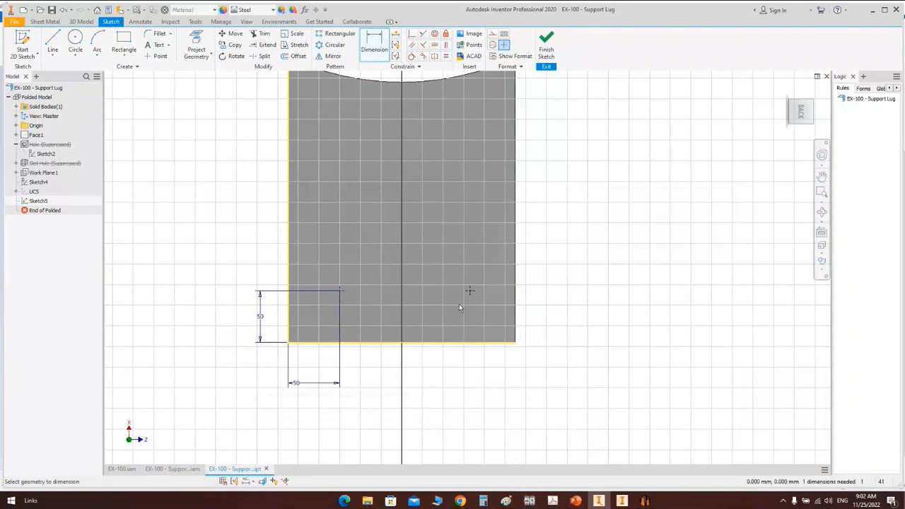
Step: Dimension the right point from the plate's right edge and link the value to the left point's edge distance, d35
{"action": "left_click", "coordinate": [471, 291]}
{"action": "left_click", "coordinate": [517, 307]}
{"action": "left_click", "coordinate": [495, 372]}
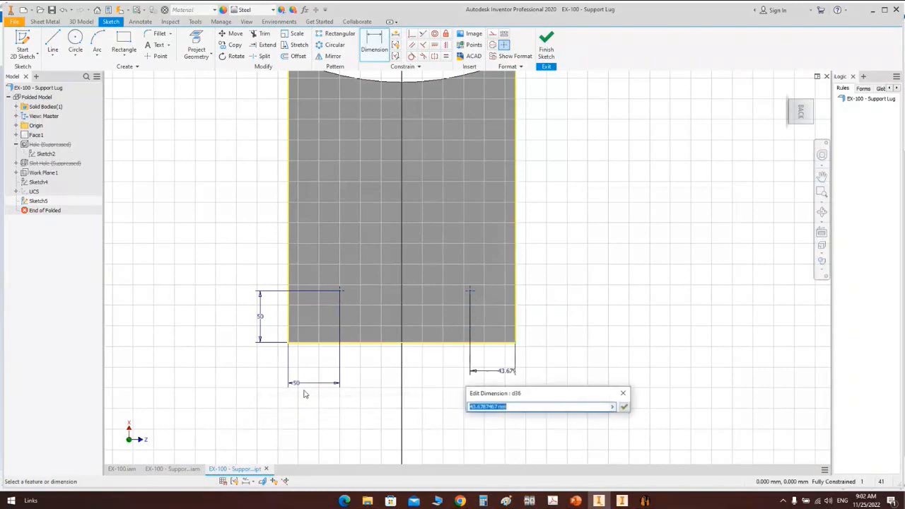
{"action": "type", "text": "d35"}
{"action": "left_click", "coordinate": [625, 408]}
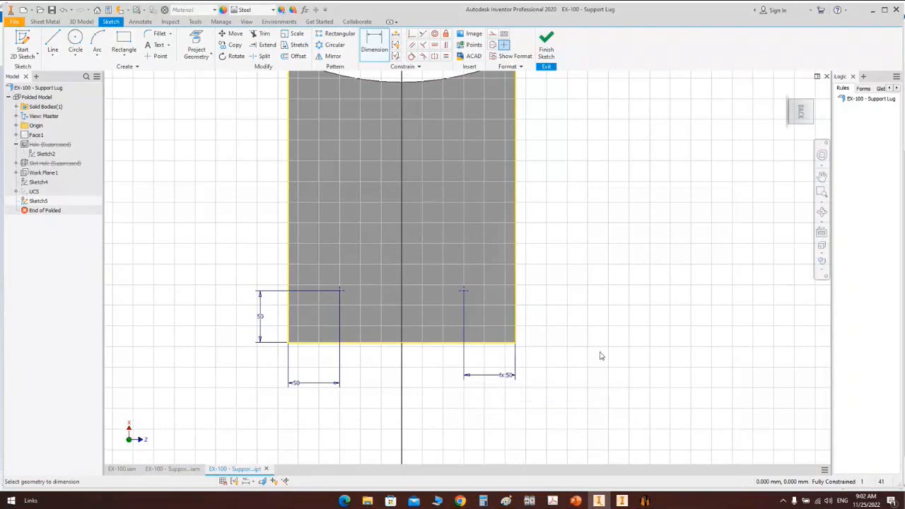
Step: Convert the projected plate edges in the sketch to construction geometry and finish the sketch
{"action": "right_click", "coordinate": [391, 256]}
{"action": "left_click", "coordinate": [360, 299]}
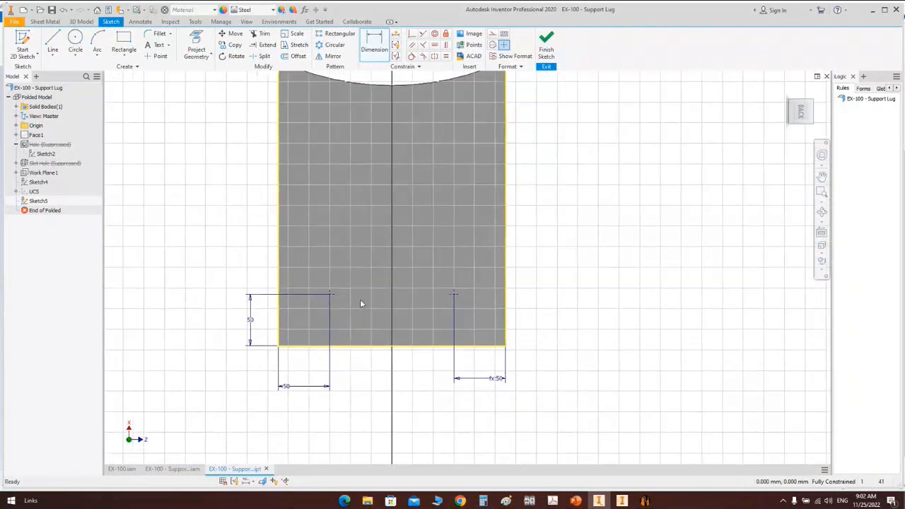
{"action": "right_click", "coordinate": [556, 206]}
{"action": "left_click", "coordinate": [501, 308]}
{"action": "left_click_drag", "start_coordinate": [548, 327], "coordinate": [226, 391]}
{"action": "left_click", "coordinate": [496, 35]}
{"action": "right_click", "coordinate": [575, 155]}
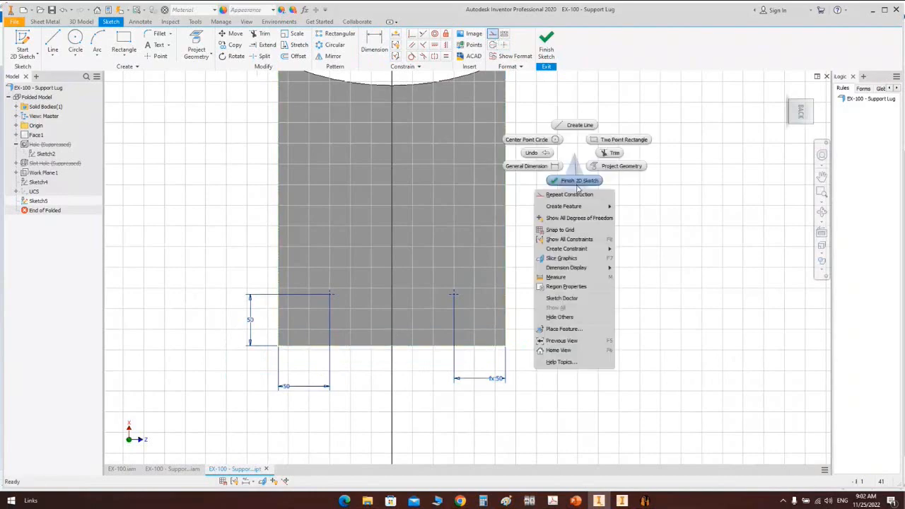
{"action": "left_click", "coordinate": [576, 182]}
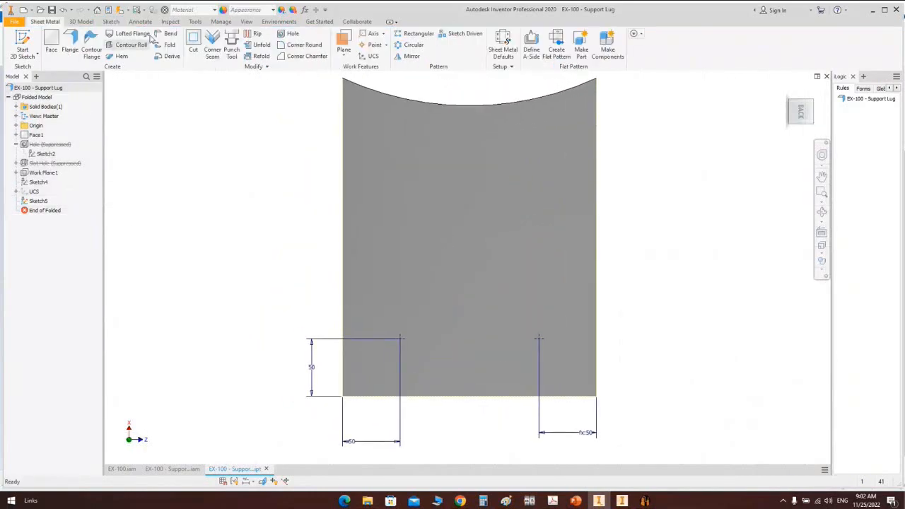
Step: Create simple through holes at both sketch points, with the diameter driven by the Hole_Diameter parameter
{"action": "left_click", "coordinate": [83, 22]}
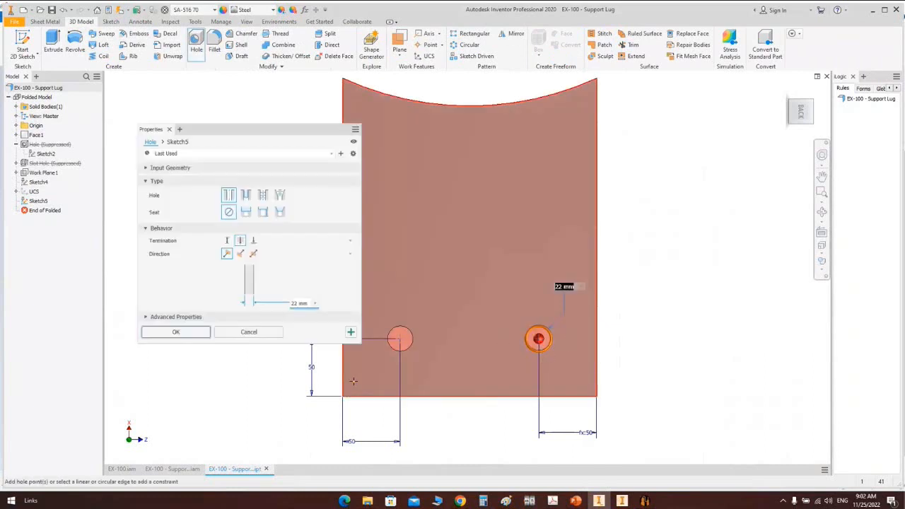
{"action": "left_click", "coordinate": [295, 303]}
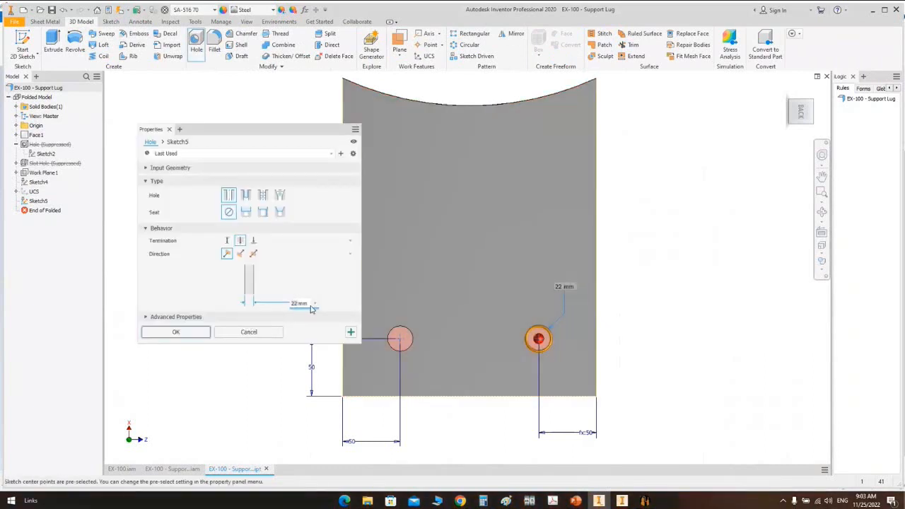
{"action": "left_click", "coordinate": [316, 304]}
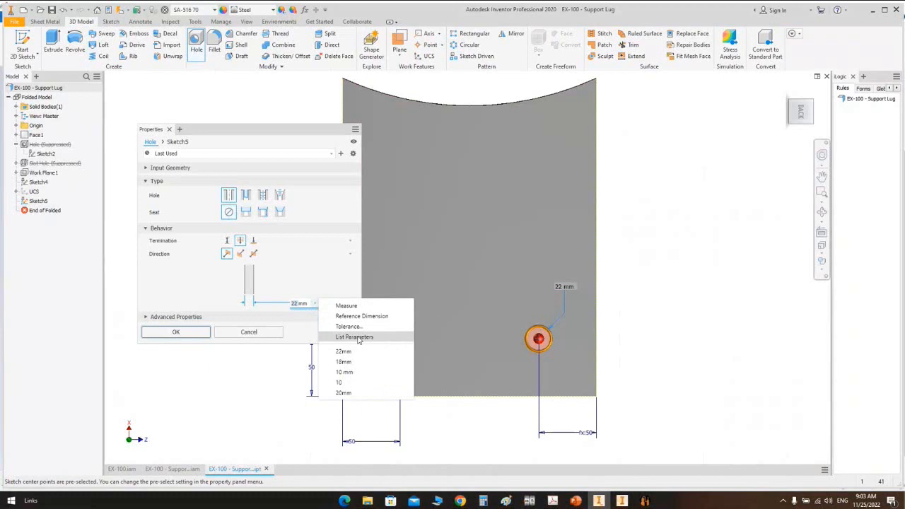
{"action": "left_click", "coordinate": [357, 337]}
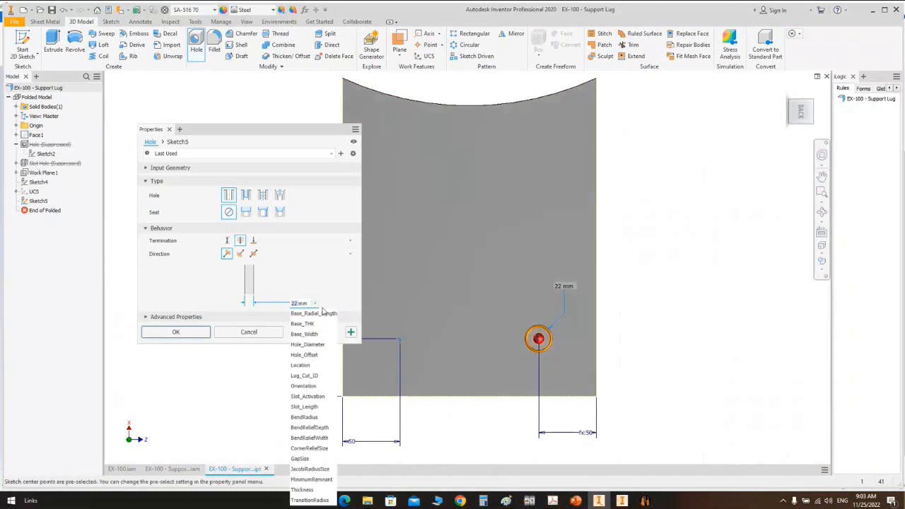
{"action": "left_click", "coordinate": [309, 345]}
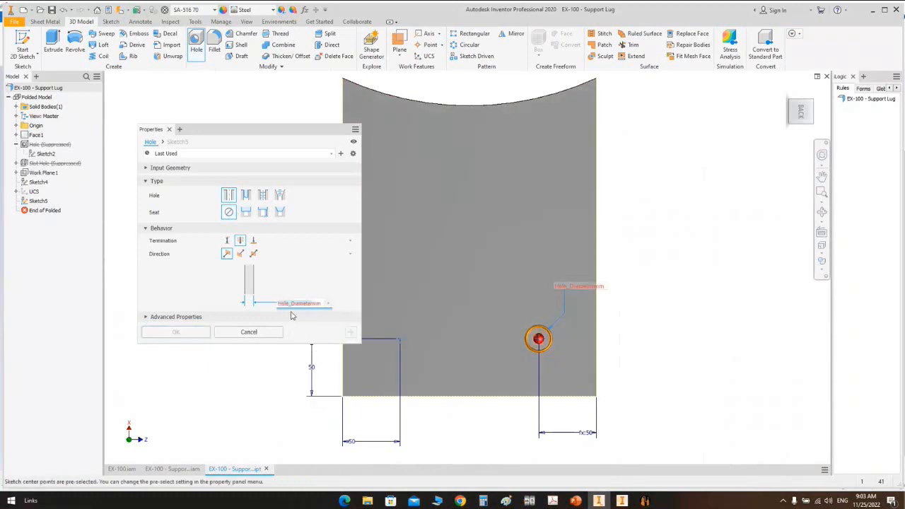
{"action": "key", "text": "BackSpace"}
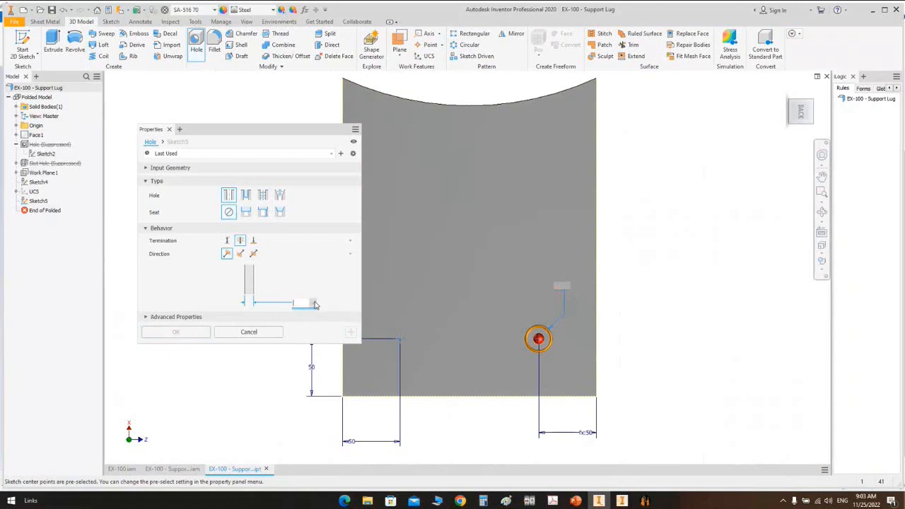
{"action": "left_click", "coordinate": [313, 302]}
{"action": "left_click", "coordinate": [339, 335]}
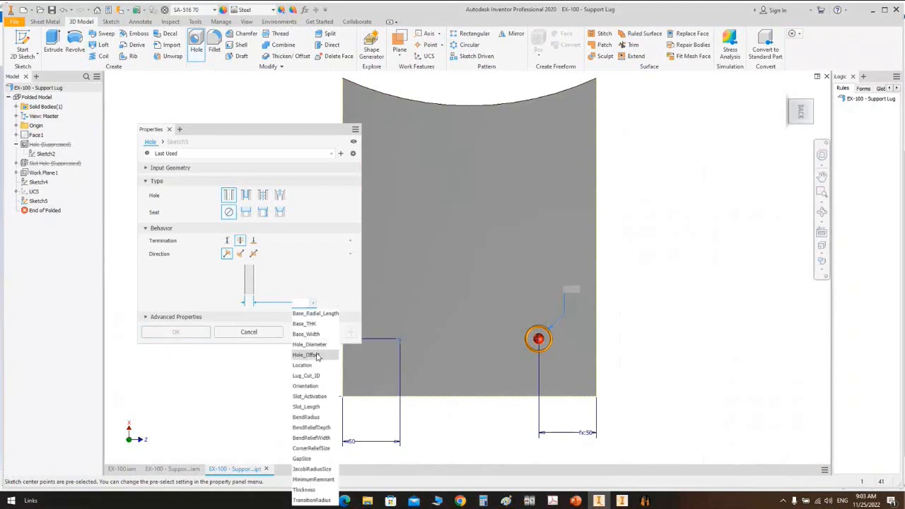
{"action": "left_click", "coordinate": [309, 345]}
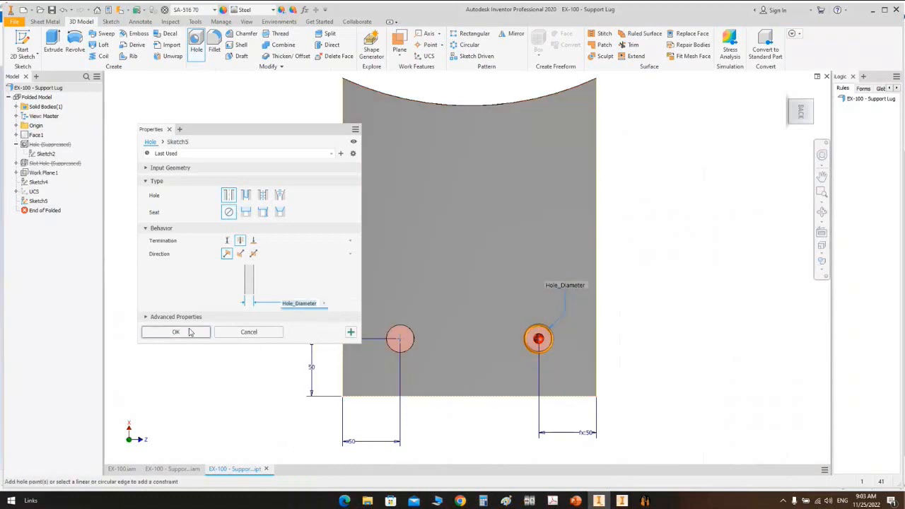
{"action": "left_click", "coordinate": [175, 331]}
Step: Examine the two new base plate holes from an angle, and close the part and lug subassembly windows
{"action": "left_click", "coordinate": [822, 212]}
{"action": "scroll", "coordinate": [479, 342], "scroll_direction": "down", "scroll_amount": 2}
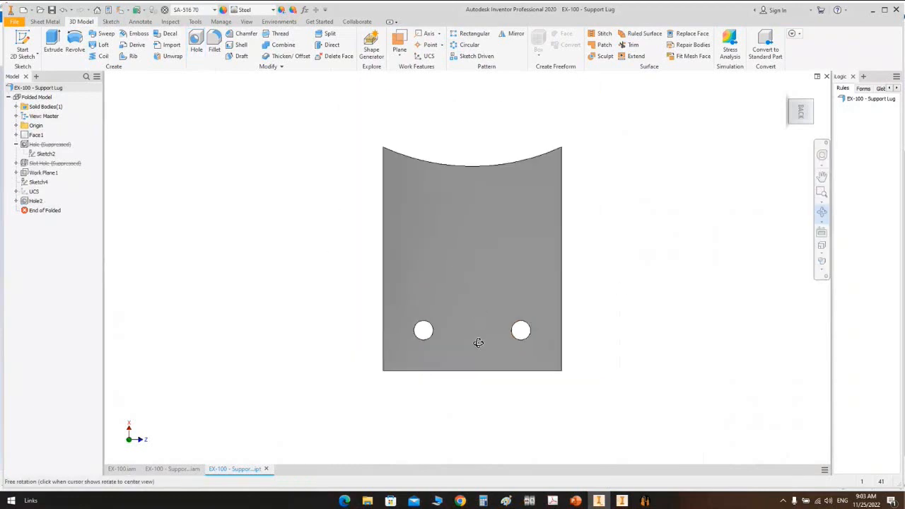
{"action": "left_click_drag", "start_coordinate": [479, 343], "coordinate": [485, 307]}
{"action": "scroll", "coordinate": [463, 275], "scroll_direction": "up", "scroll_amount": 3}
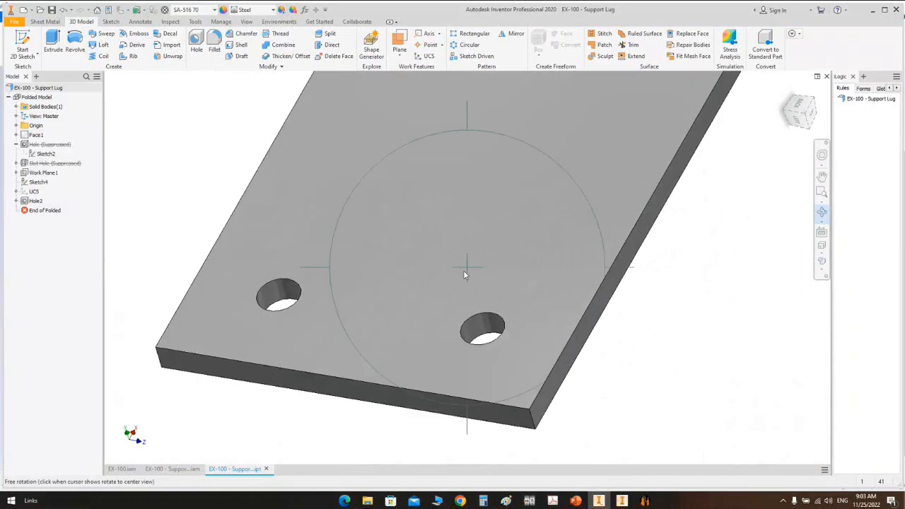
{"action": "key", "text": "Escape"}
{"action": "scroll", "coordinate": [619, 346], "scroll_direction": "down", "scroll_amount": 3}
{"action": "middle_click_drag", "start_coordinate": [618, 346], "coordinate": [574, 354]}
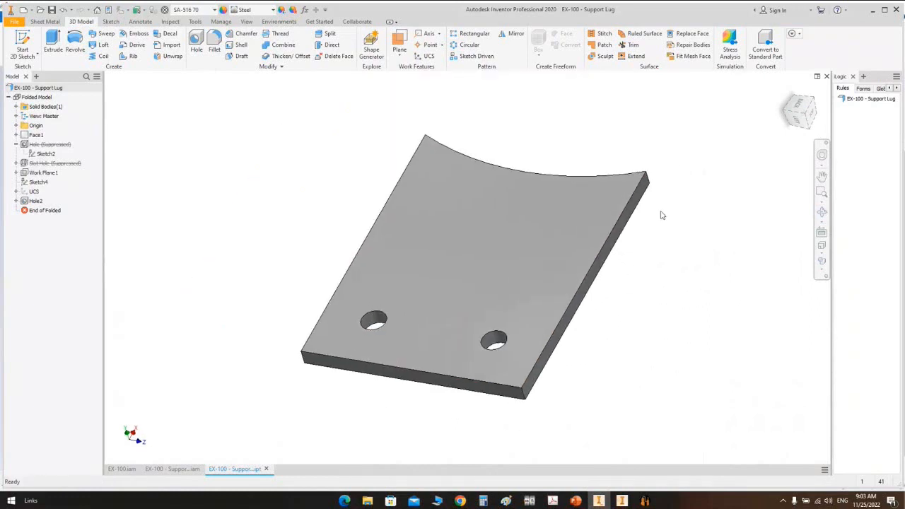
{"action": "right_click", "coordinate": [671, 184]}
{"action": "left_click", "coordinate": [720, 235]}
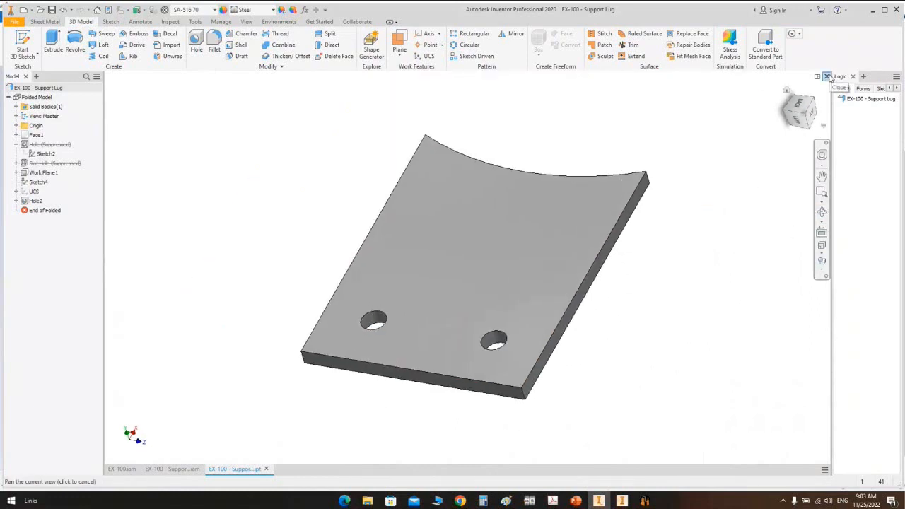
{"action": "left_click", "coordinate": [826, 76]}
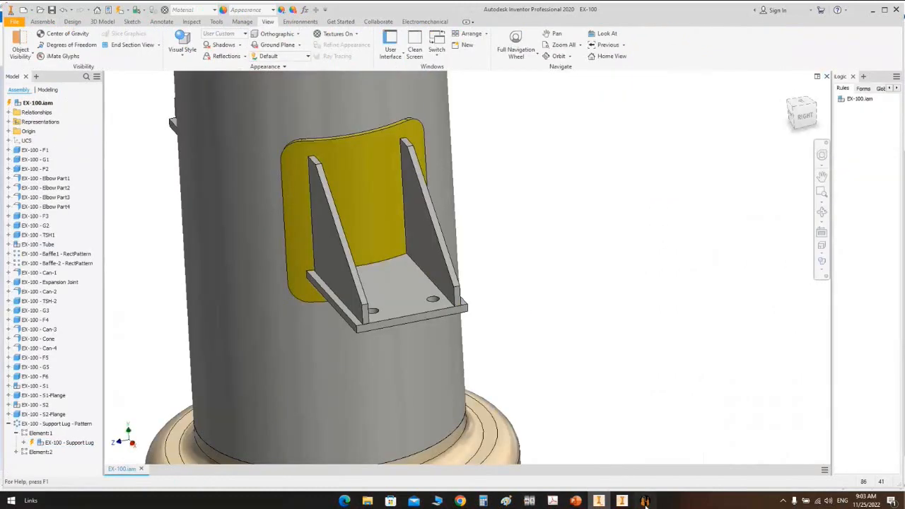
Step: Switch to Static Equipment Generator, set the support lug's hole diameter to 50 mm and save it
{"action": "left_click", "coordinate": [645, 501]}
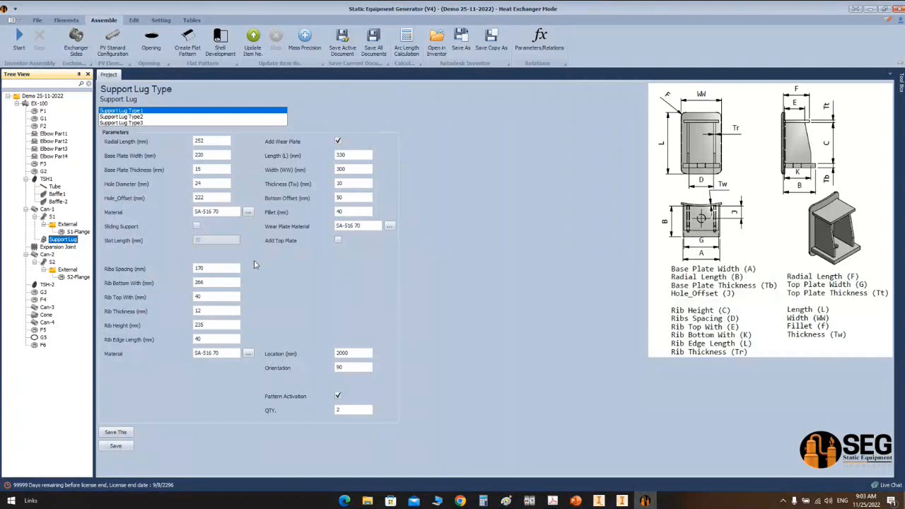
{"action": "double_click", "coordinate": [210, 183]}
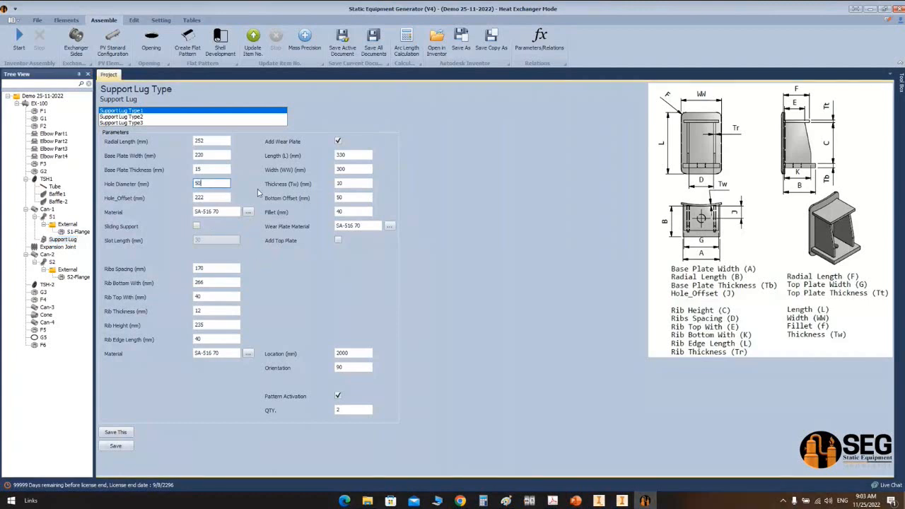
{"action": "left_click", "coordinate": [115, 445]}
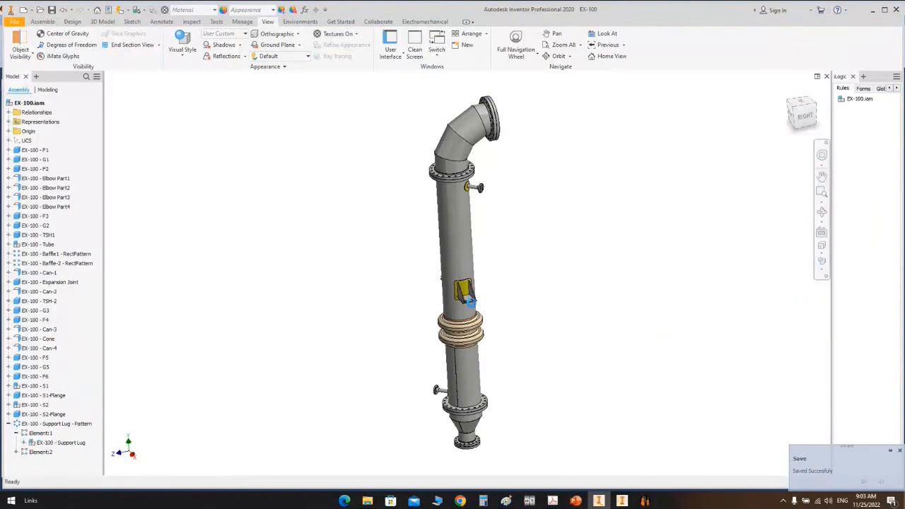
Step: Open the support lug subassembly from the lug pattern's first element, and open its base plate part
{"action": "scroll", "coordinate": [468, 300], "scroll_direction": "up", "scroll_amount": 5}
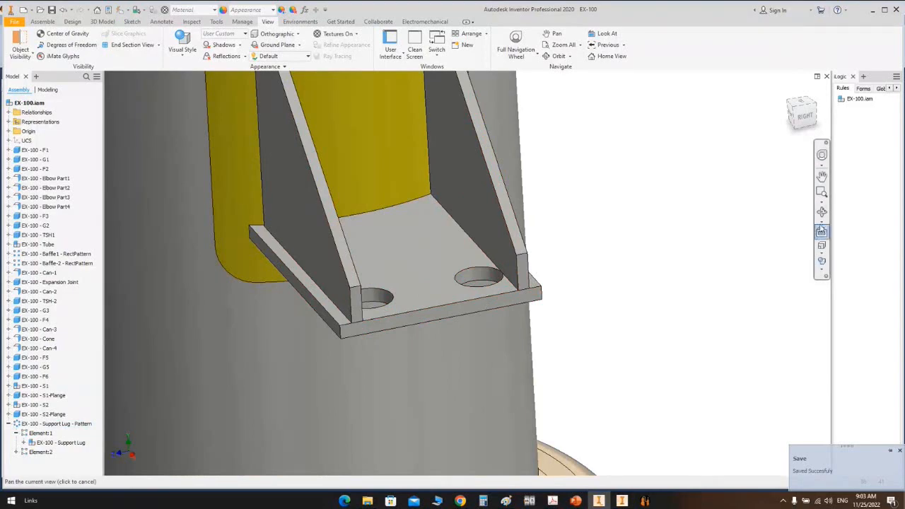
{"action": "left_click", "coordinate": [822, 211]}
{"action": "left_click_drag", "start_coordinate": [496, 304], "coordinate": [329, 288]}
{"action": "right_click", "coordinate": [317, 319]}
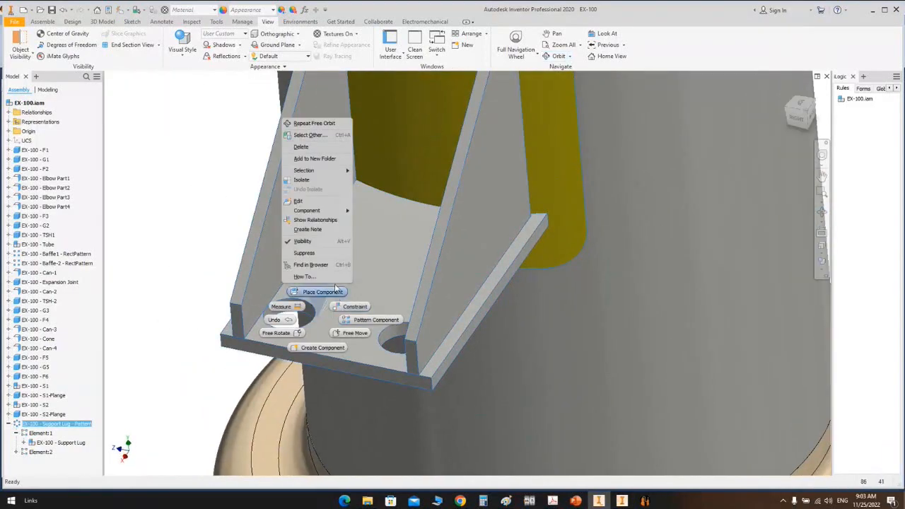
{"action": "right_click", "coordinate": [44, 423]}
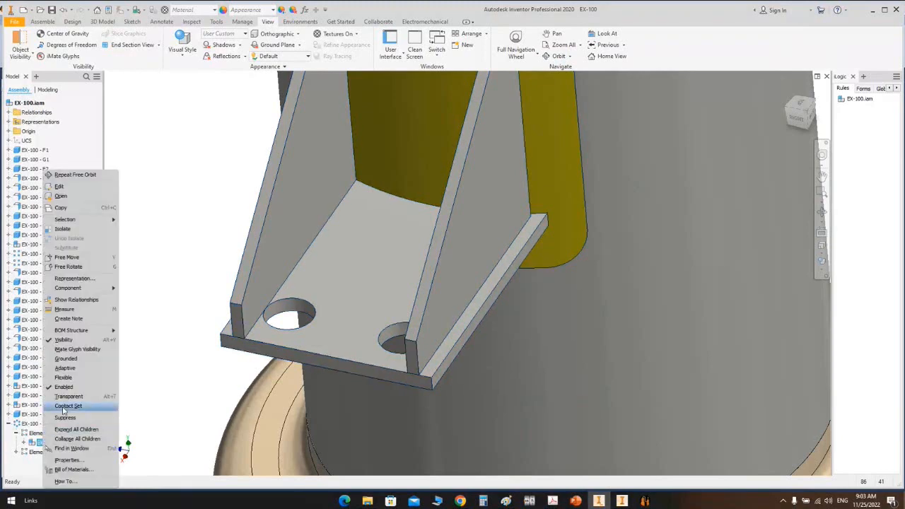
{"action": "left_click", "coordinate": [61, 196]}
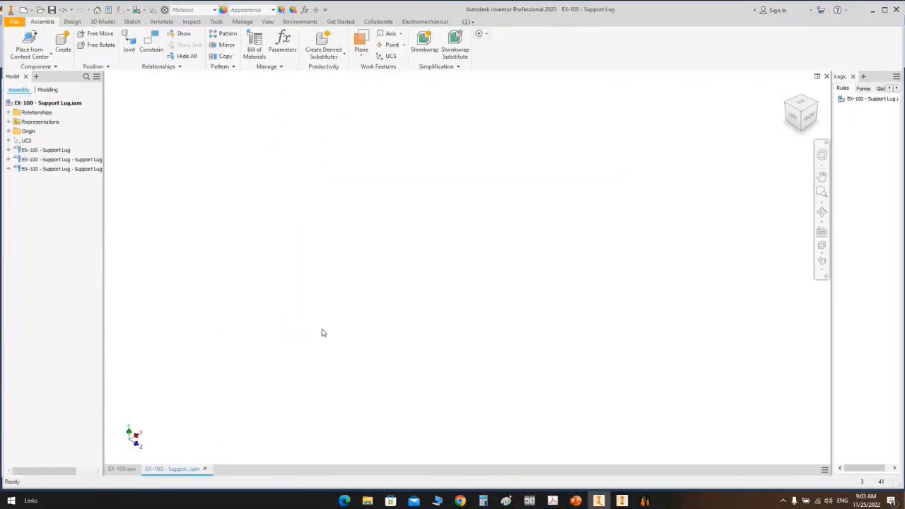
{"action": "right_click", "coordinate": [501, 306]}
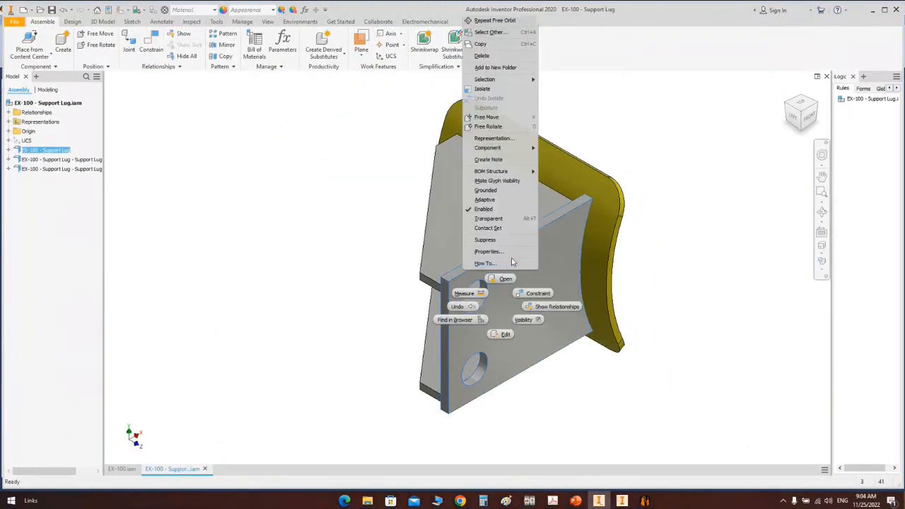
{"action": "left_click", "coordinate": [505, 282]}
Step: Examine the two base plate holes from several angles in the part and in the support lug subassembly
{"action": "left_click", "coordinate": [822, 212]}
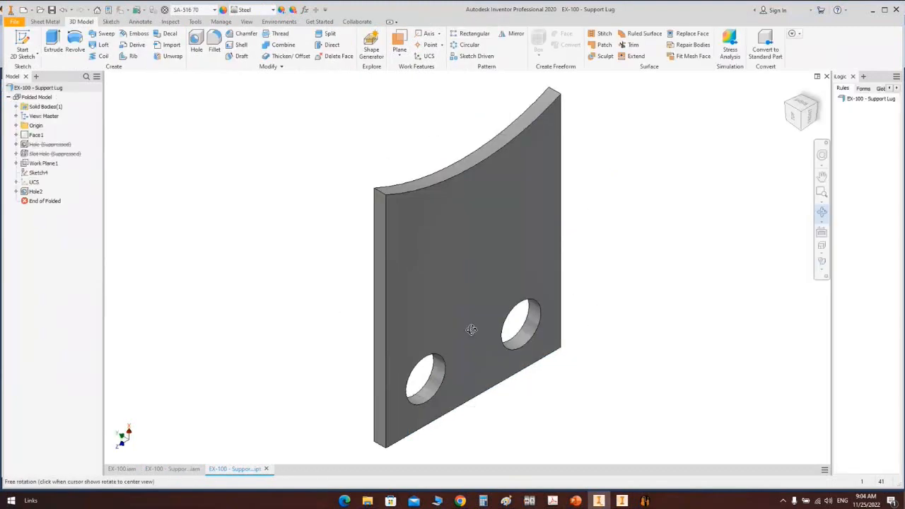
{"action": "left_click_drag", "start_coordinate": [473, 330], "coordinate": [431, 296]}
{"action": "middle_click_drag", "start_coordinate": [431, 296], "coordinate": [424, 281], "text": "shift"}
{"action": "middle_click_drag", "start_coordinate": [474, 350], "coordinate": [441, 302]}
{"action": "right_click", "coordinate": [429, 280]}
{"action": "left_click", "coordinate": [461, 280]}
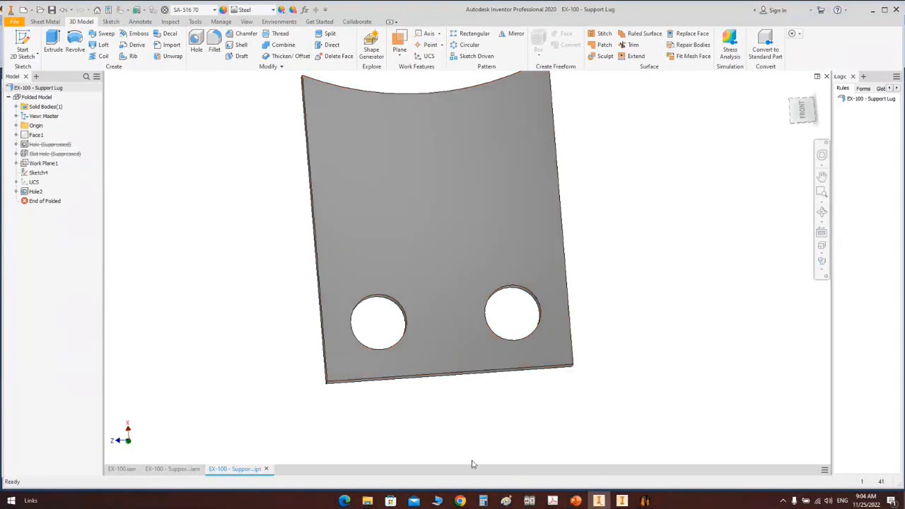
{"action": "left_click", "coordinate": [172, 469]}
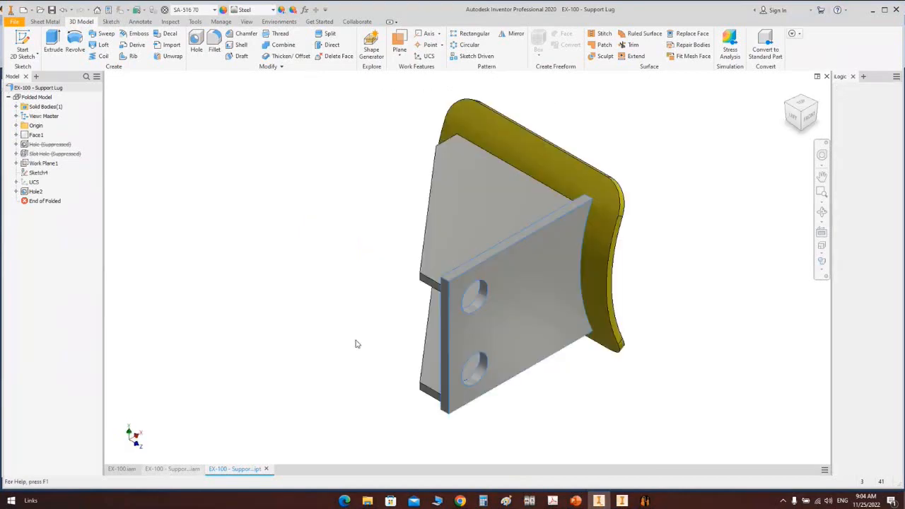
{"action": "left_click", "coordinate": [822, 213]}
{"action": "left_click_drag", "start_coordinate": [452, 202], "coordinate": [474, 233]}
{"action": "scroll", "coordinate": [425, 343], "scroll_direction": "down", "scroll_amount": 5}
{"action": "scroll", "coordinate": [415, 386], "scroll_direction": "up", "scroll_amount": 5}
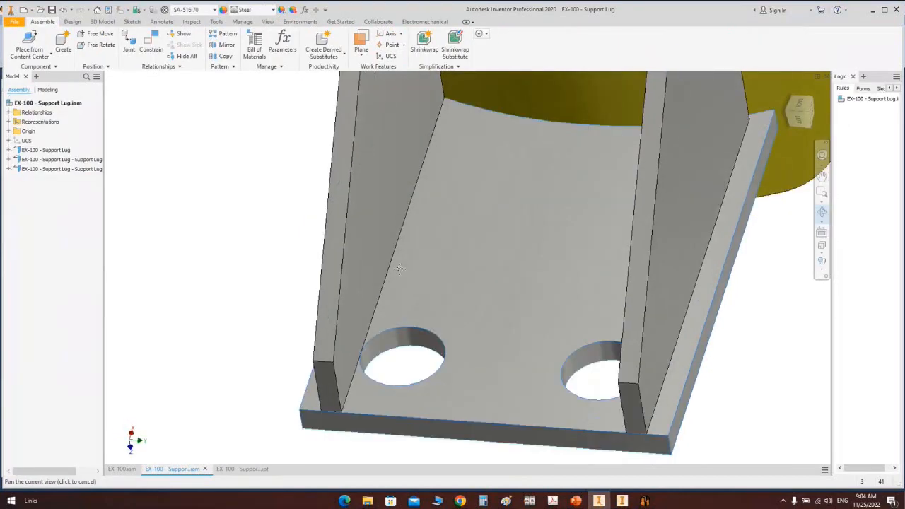
{"action": "right_click", "coordinate": [348, 261]}
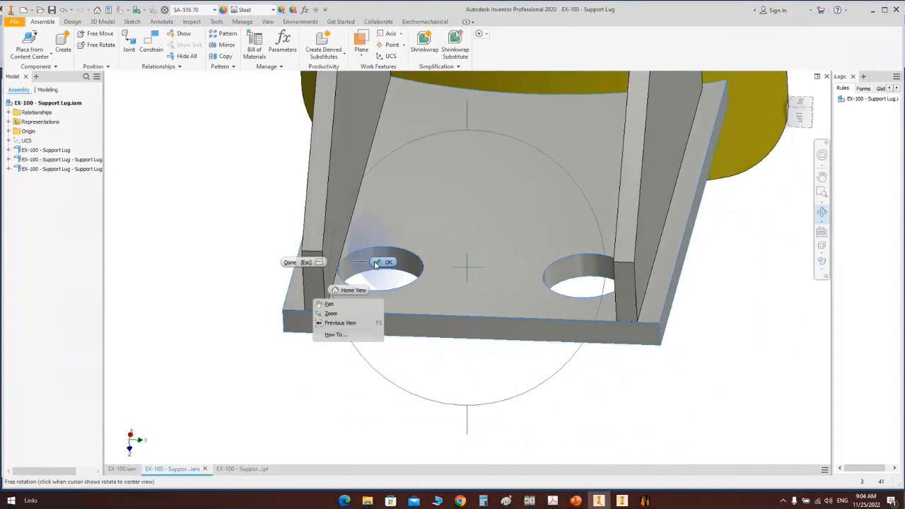
{"action": "left_click", "coordinate": [377, 262]}
Step: In the base plate's hole sketch, set the horizontal distance from the plate's side edge to the hole centre to 75 mm and finish the sketch
{"action": "left_click", "coordinate": [243, 468]}
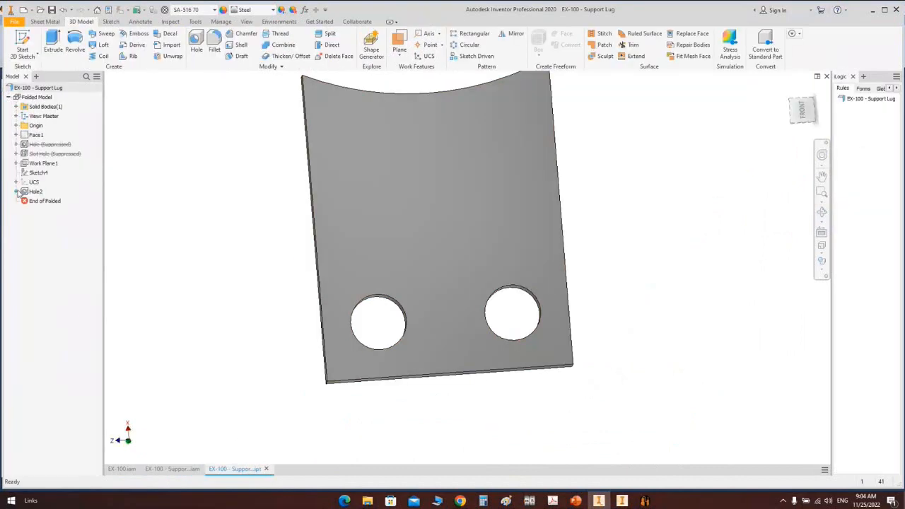
{"action": "left_click", "coordinate": [16, 192]}
{"action": "double_click", "coordinate": [44, 201]}
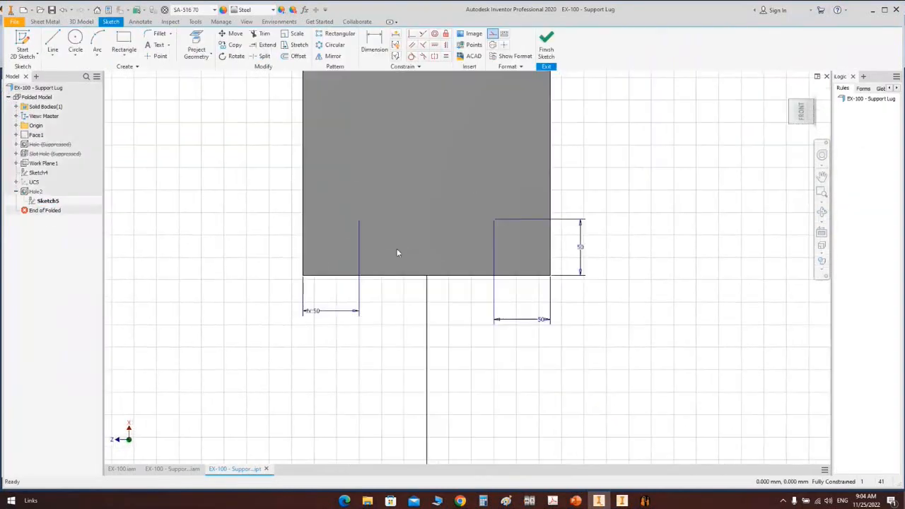
{"action": "double_click", "coordinate": [540, 320]}
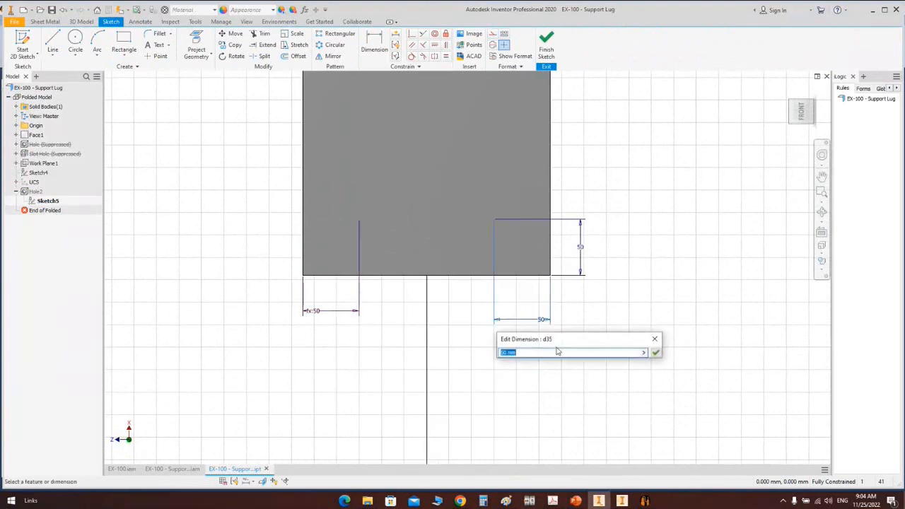
{"action": "type", "text": "75"}
{"action": "key", "text": "Return"}
{"action": "right_click", "coordinate": [592, 202]}
{"action": "left_click", "coordinate": [591, 228]}
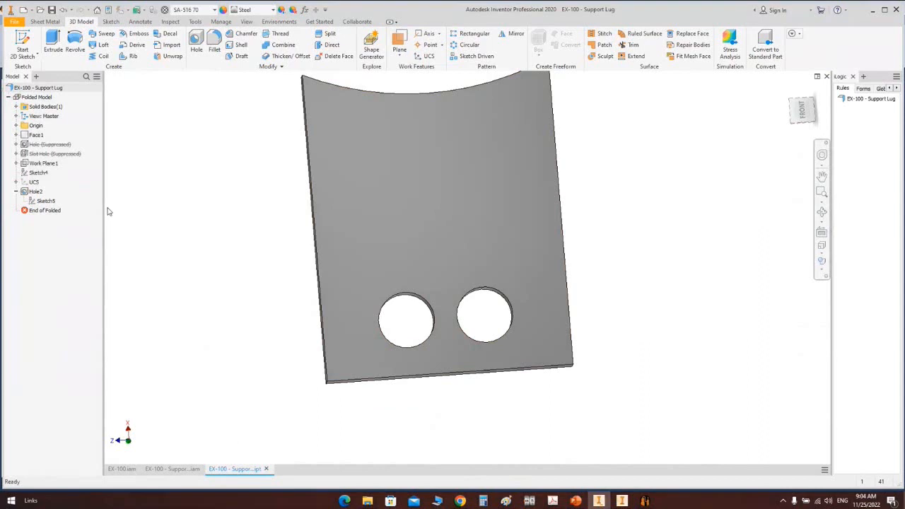
Step: Suppress the two-hole feature on the base plate and start a new sketch on the plate's large face
{"action": "right_click", "coordinate": [36, 191]}
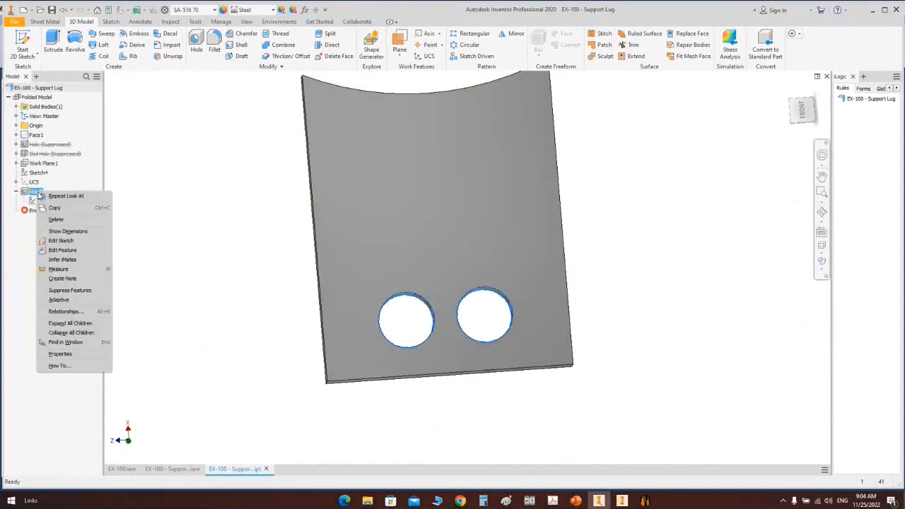
{"action": "left_click", "coordinate": [89, 291]}
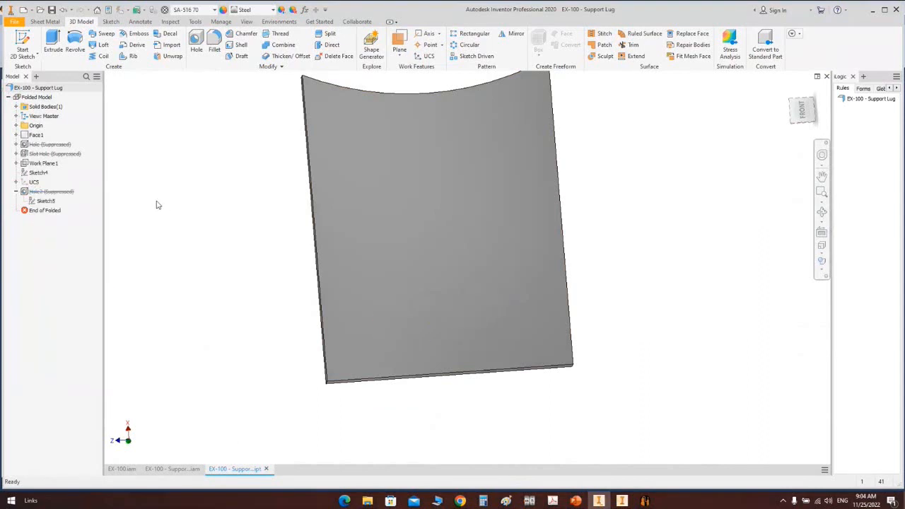
{"action": "left_click", "coordinate": [486, 182]}
{"action": "key", "text": "s"}
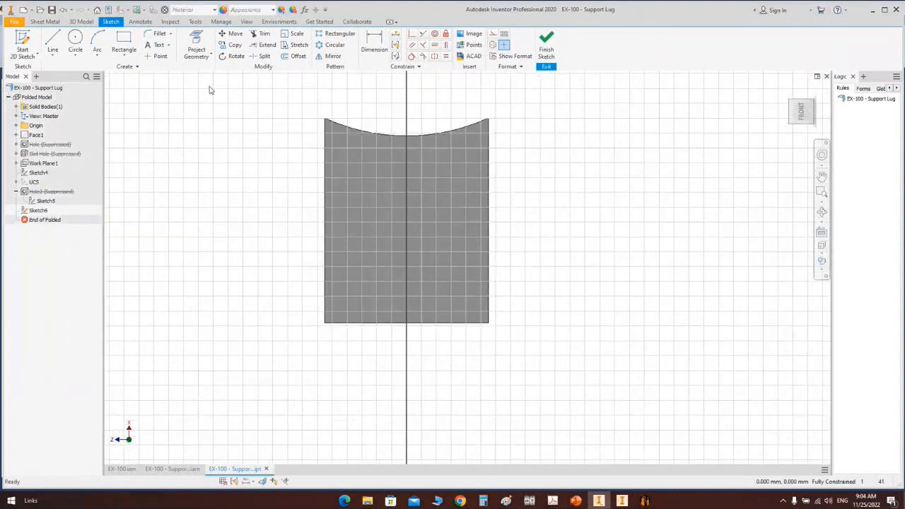
Step: Switch to Static Equipment Generator to check the support lug's sliding support and slot length options, and return to Inventor
{"action": "left_click", "coordinate": [645, 501]}
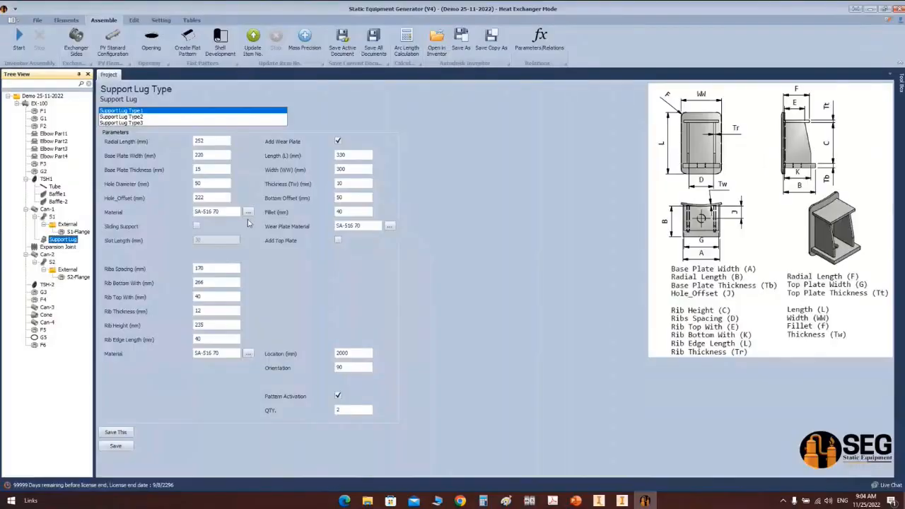
{"action": "left_click", "coordinate": [197, 227]}
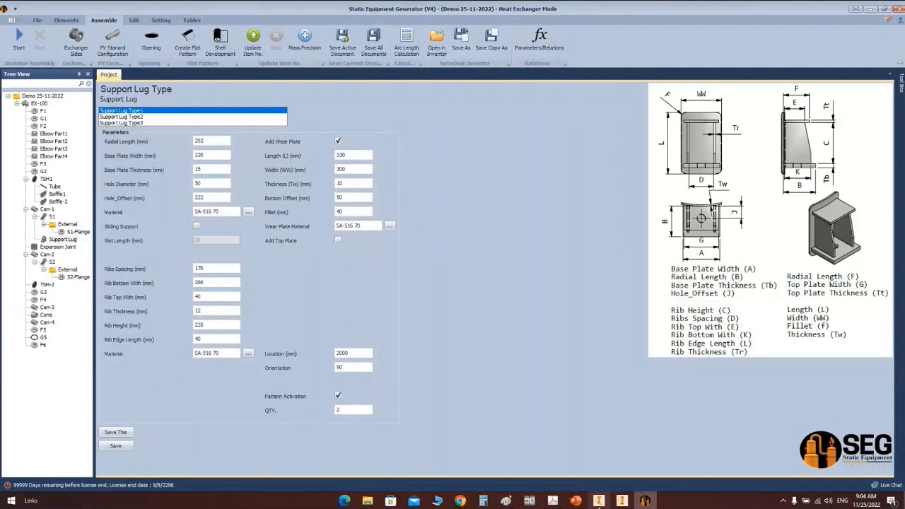
{"action": "left_click", "coordinate": [599, 500]}
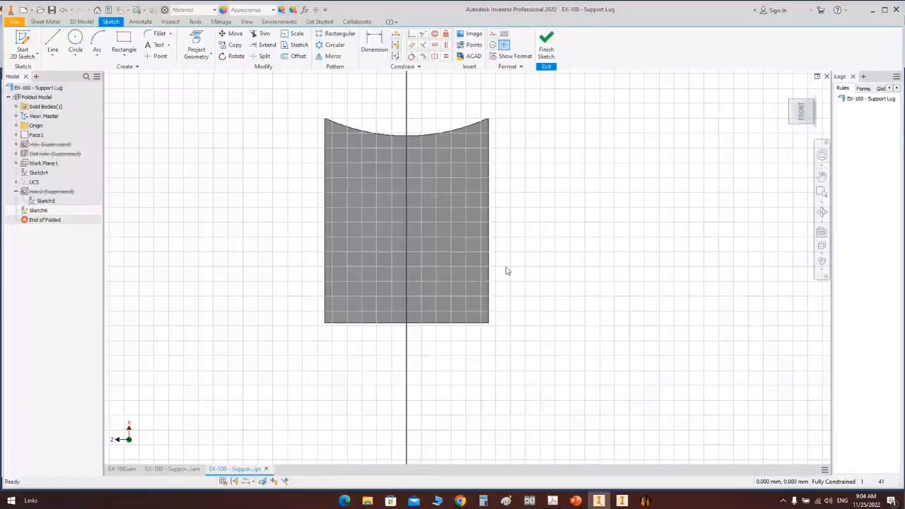
Step: Sketch two vertical centre-to-centre slots, about 44 mm between arc centres, near the plate's two lower corners
{"action": "left_click", "coordinate": [124, 55]}
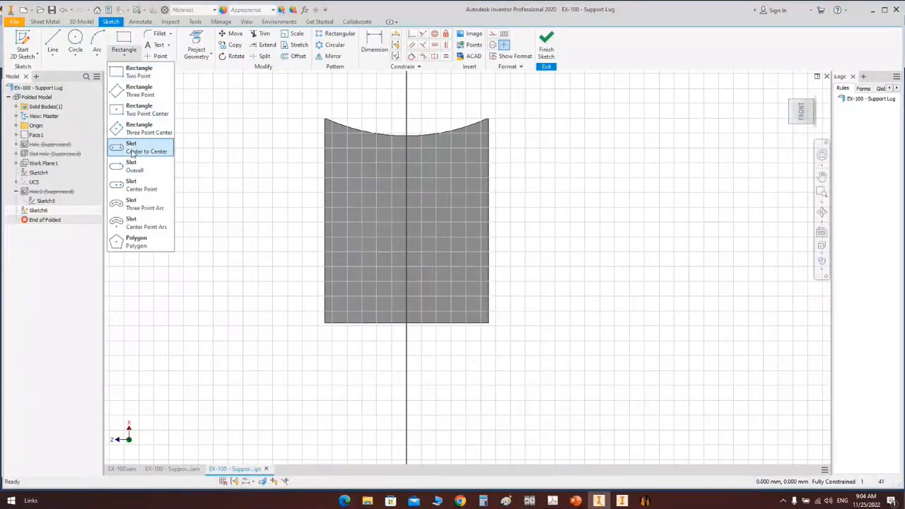
{"action": "left_click", "coordinate": [132, 151]}
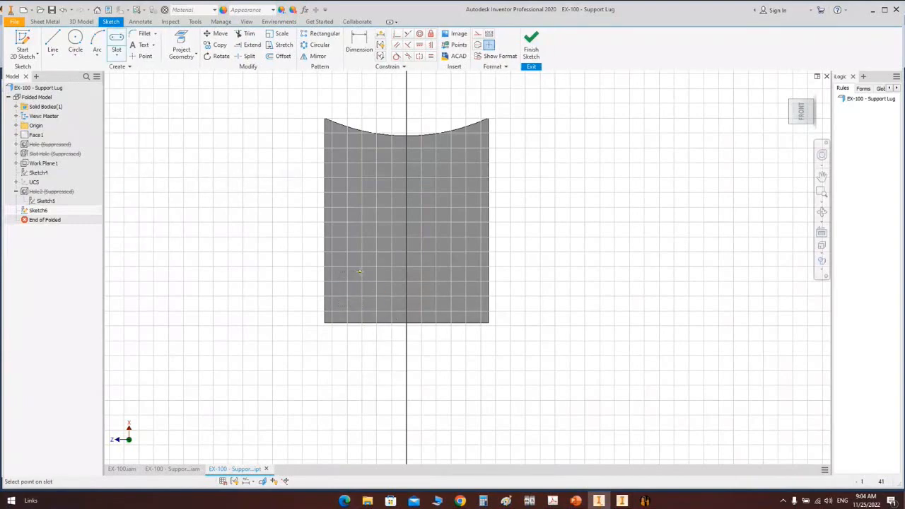
{"action": "left_click", "coordinate": [367, 277]}
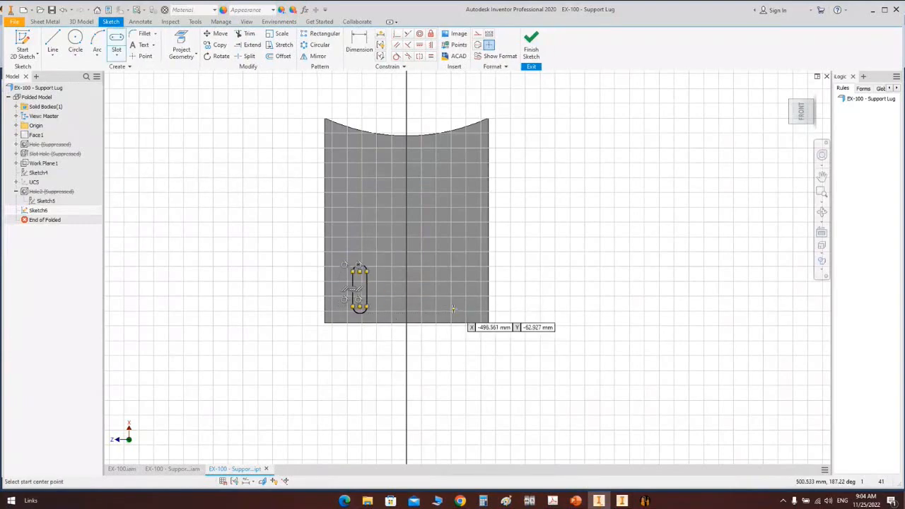
{"action": "left_click", "coordinate": [454, 308]}
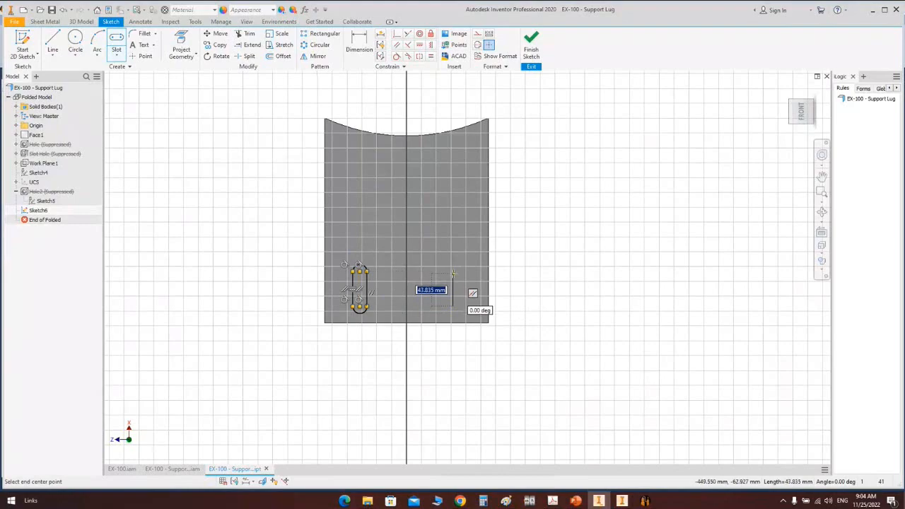
{"action": "left_click", "coordinate": [453, 273]}
{"action": "left_click", "coordinate": [462, 297]}
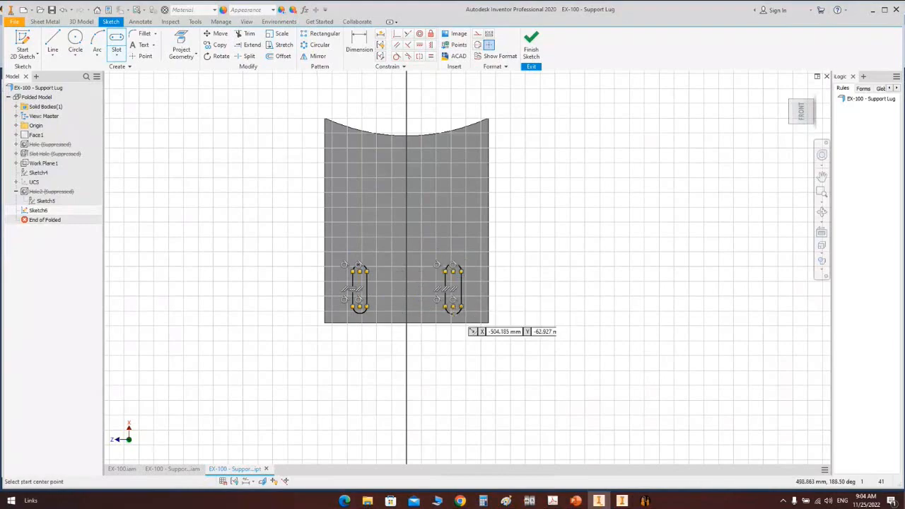
{"action": "scroll", "coordinate": [454, 313], "scroll_direction": "up", "scroll_amount": 5}
{"action": "key", "text": "Escape"}
Step: Make the two slots the same size with equal constraints on their end arcs and straight sides
{"action": "left_click", "coordinate": [451, 316]}
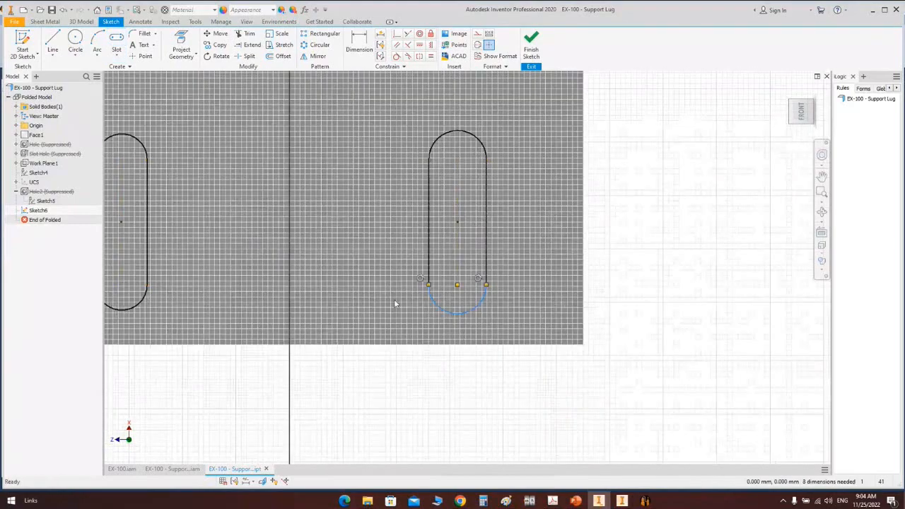
{"action": "scroll", "coordinate": [398, 304], "scroll_direction": "down", "scroll_amount": 2}
{"action": "left_click", "coordinate": [252, 315]}
{"action": "left_click", "coordinate": [431, 57]}
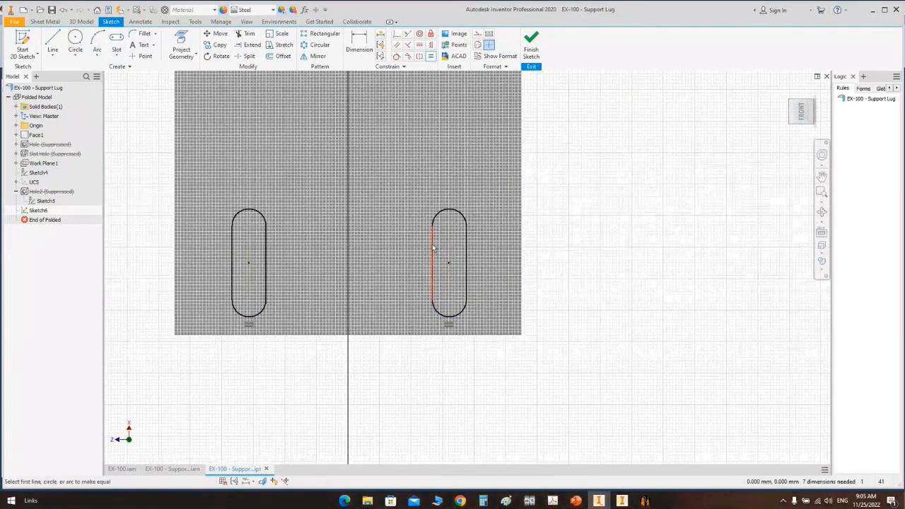
{"action": "left_click", "coordinate": [433, 246]}
{"action": "left_click", "coordinate": [265, 247]}
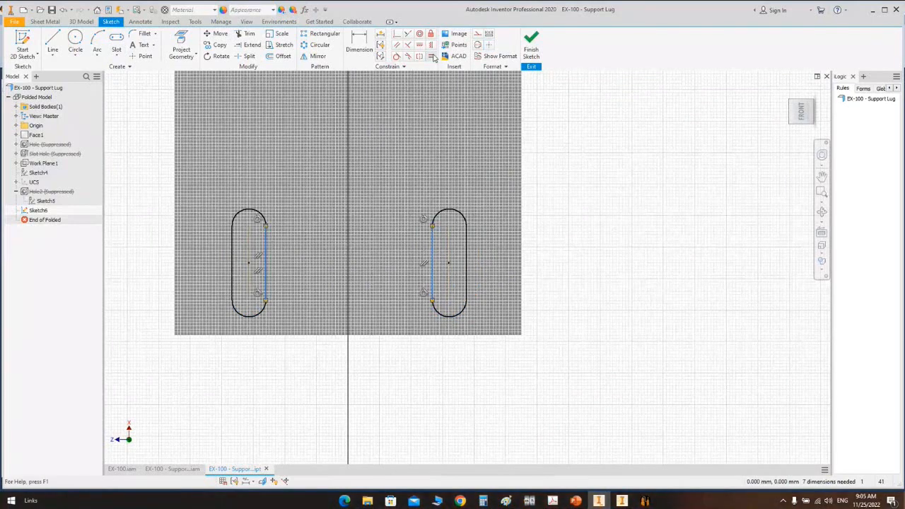
{"action": "left_click", "coordinate": [433, 58]}
{"action": "key", "text": "Escape"}
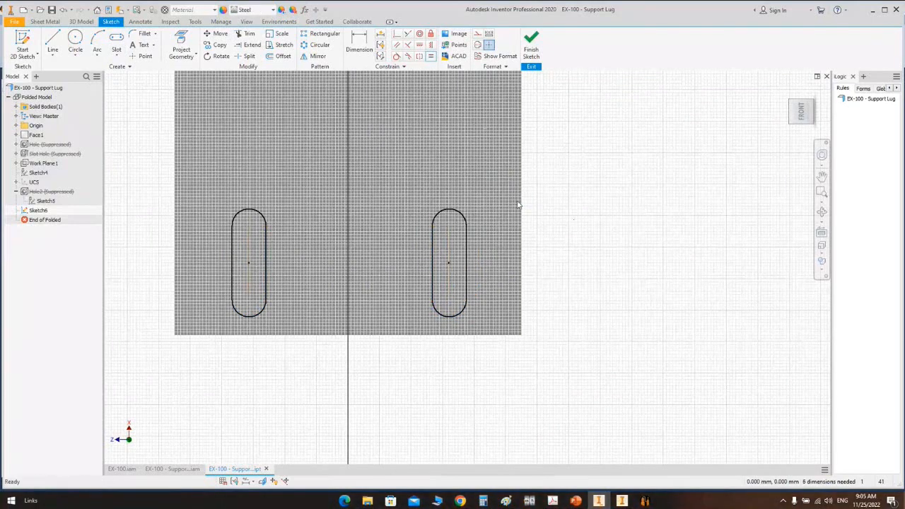
Step: Dimension the width of the slot near the plate's lower-right corner as 25 mm
{"action": "key", "text": "d"}
{"action": "left_click", "coordinate": [466, 238]}
{"action": "left_click", "coordinate": [432, 239]}
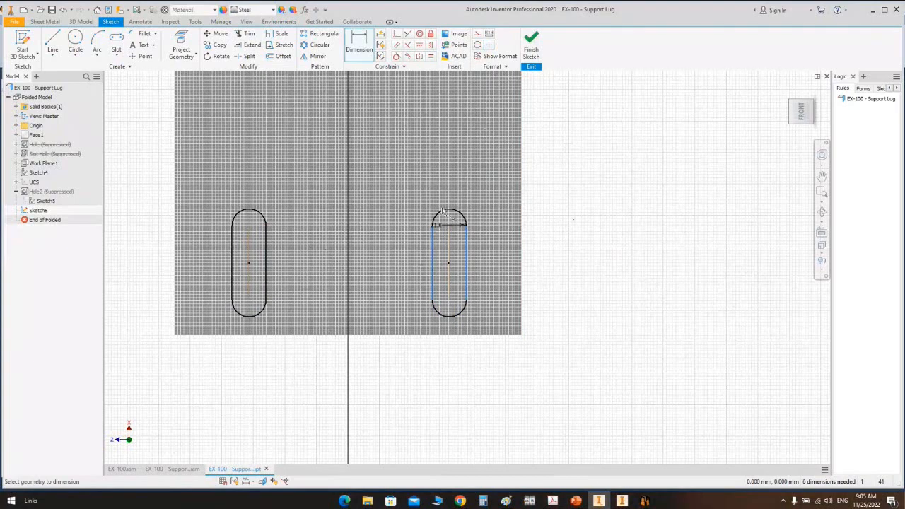
{"action": "left_click", "coordinate": [442, 211]}
{"action": "type", "text": "25"}
{"action": "key", "text": "Return"}
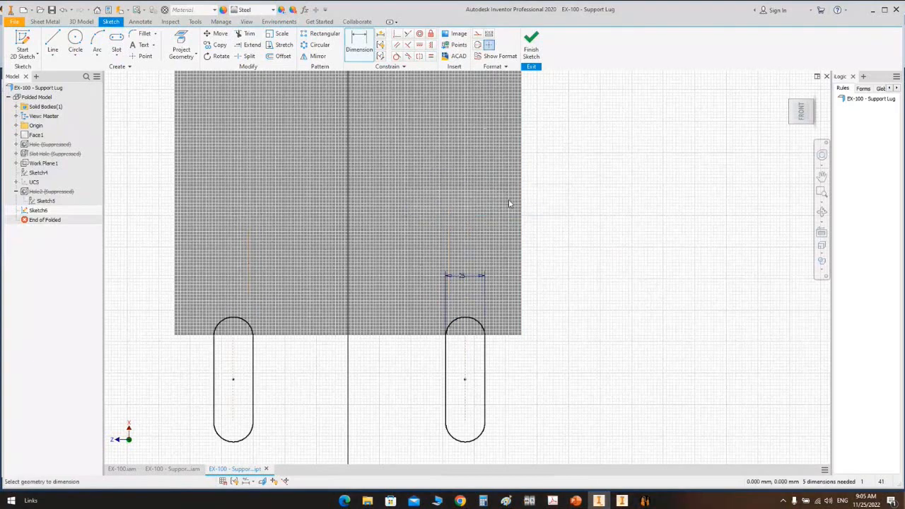
{"action": "key", "text": "Escape"}
Step: Move both slots back inside the plate outline and align their centre points horizontally
{"action": "left_click_drag", "start_coordinate": [465, 331], "coordinate": [459, 206]}
{"action": "left_click_drag", "start_coordinate": [236, 379], "coordinate": [250, 248]}
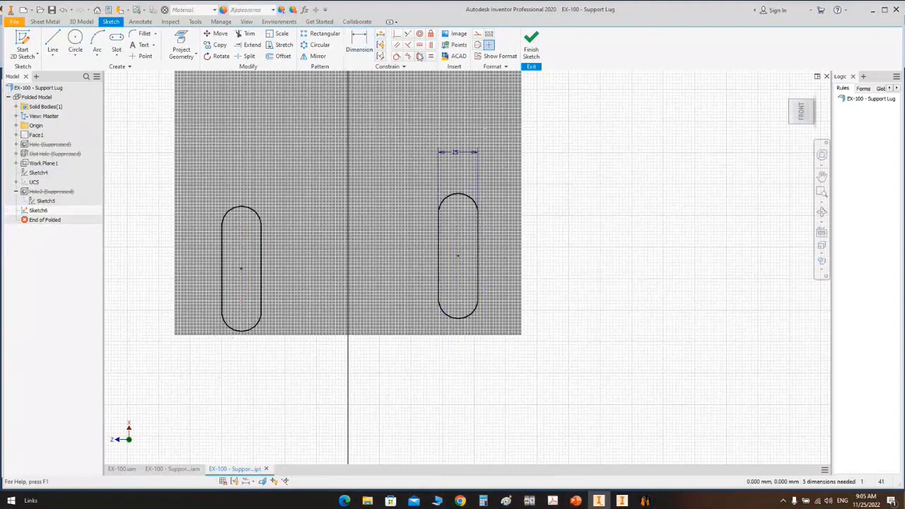
{"action": "left_click", "coordinate": [432, 46]}
{"action": "left_click", "coordinate": [458, 260]}
{"action": "left_click", "coordinate": [241, 268]}
{"action": "key", "text": "Escape"}
Step: Dimension the straight side of the slot near the plate's lower-right corner as 15 mm
{"action": "key", "text": "d"}
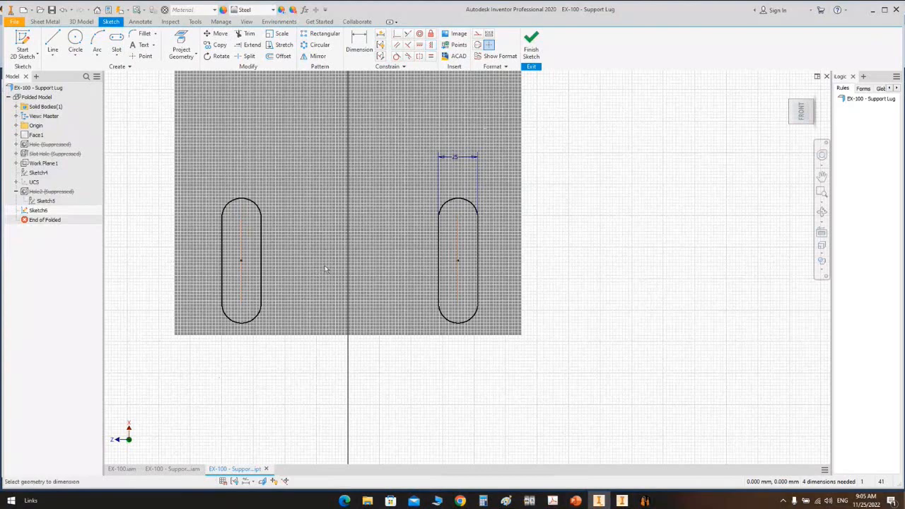
{"action": "left_click", "coordinate": [479, 258]}
{"action": "left_click", "coordinate": [497, 242]}
{"action": "type", "text": "15"}
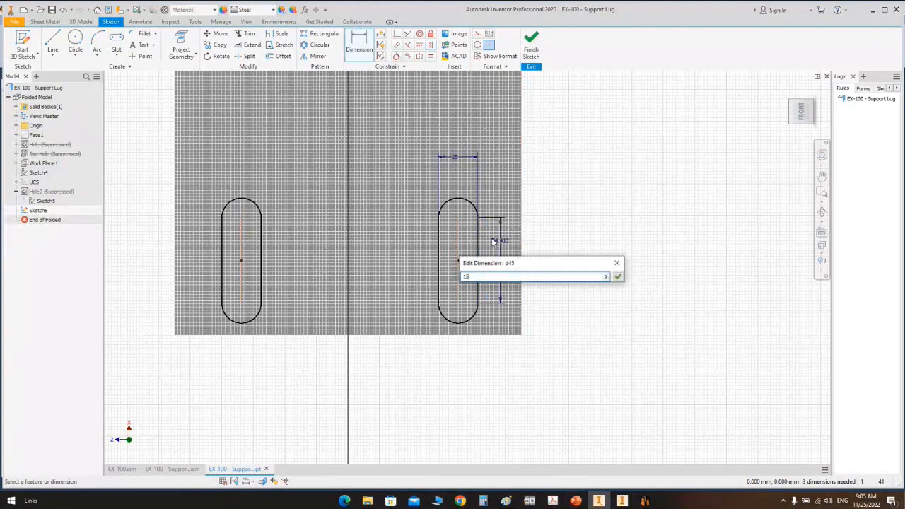
{"action": "key", "text": "Return"}
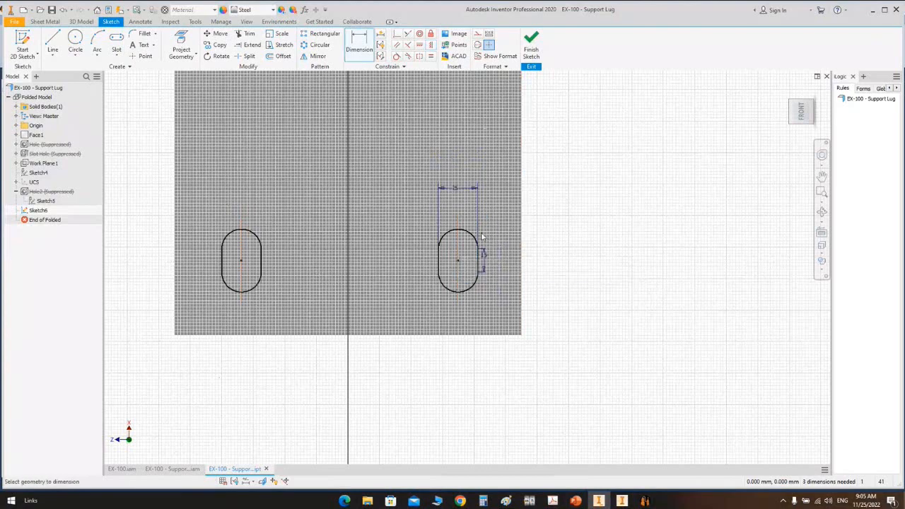
Step: Dimension the centre of the slot near the plate's lower-right corner as 50 mm from the bottom edge
{"action": "left_click", "coordinate": [459, 263]}
{"action": "left_click", "coordinate": [470, 334]}
{"action": "left_click", "coordinate": [573, 289]}
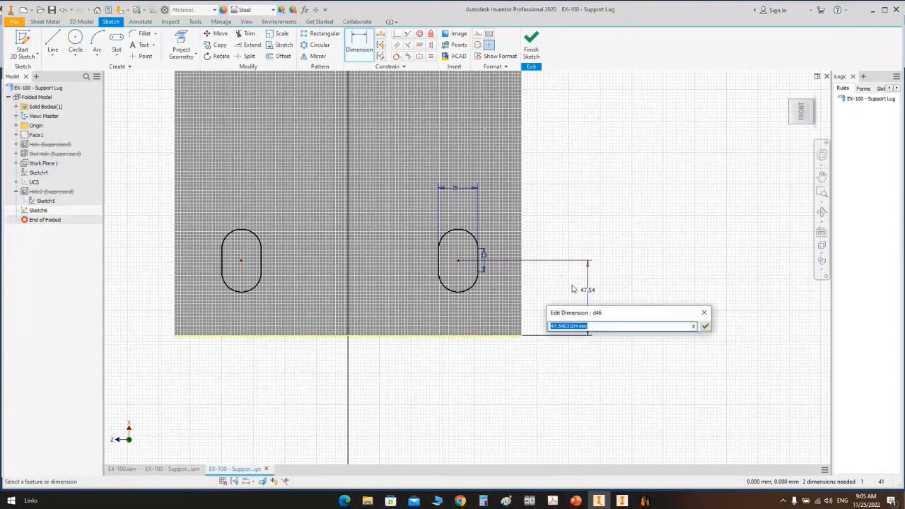
{"action": "type", "text": "50"}
{"action": "key", "text": "Return"}
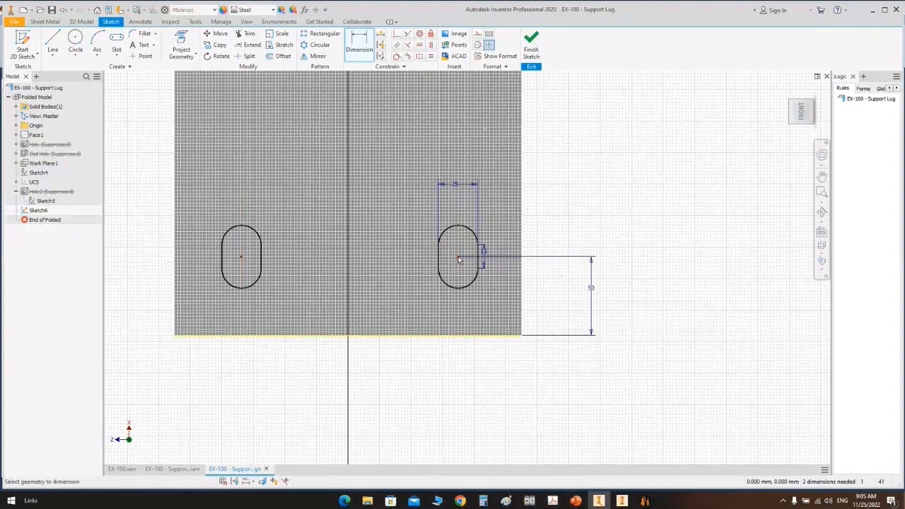
Step: Dimension the same slot's centre as 60 mm from the plate's right edge
{"action": "left_click", "coordinate": [521, 240]}
{"action": "left_click", "coordinate": [459, 256]}
{"action": "left_click", "coordinate": [468, 385]}
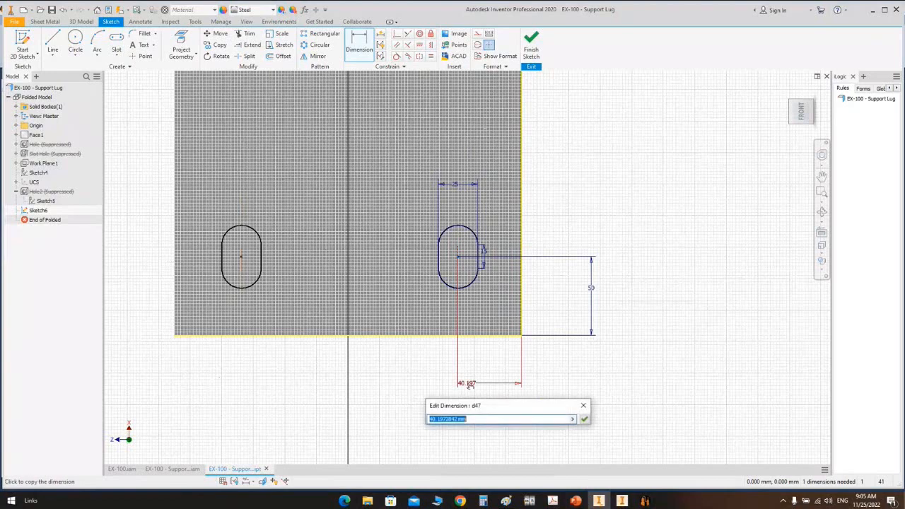
{"action": "type", "text": "60"}
{"action": "key", "text": "Return"}
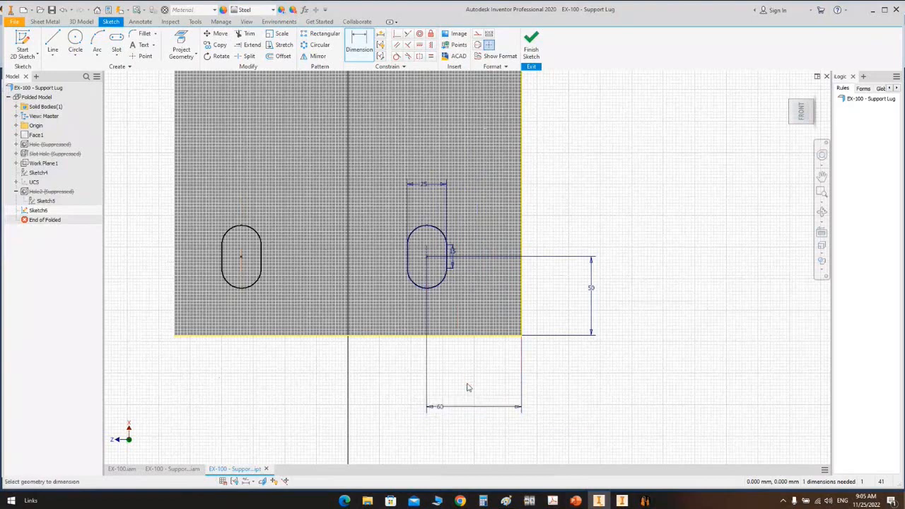
Step: Dimension the other slot's centre from the plate's left edge, linked to the 60 mm dimension, and finish the sketch
{"action": "left_click", "coordinate": [242, 253]}
{"action": "left_click", "coordinate": [177, 254]}
{"action": "left_click", "coordinate": [205, 381]}
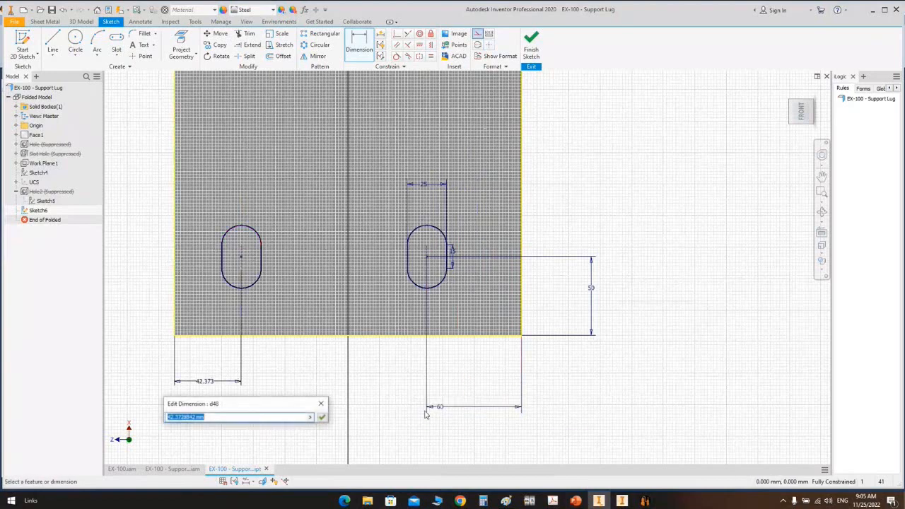
{"action": "left_click", "coordinate": [440, 407]}
{"action": "left_click", "coordinate": [322, 417]}
{"action": "right_click", "coordinate": [636, 167]}
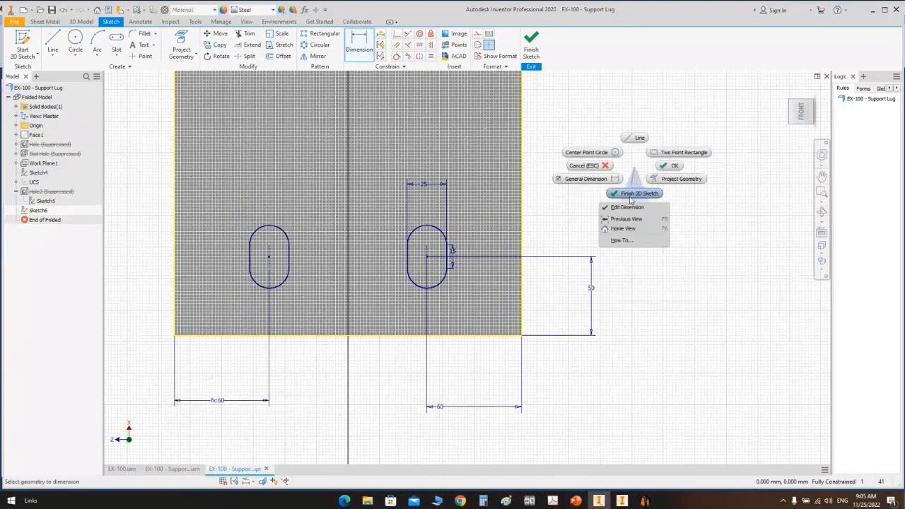
{"action": "left_click", "coordinate": [633, 194]}
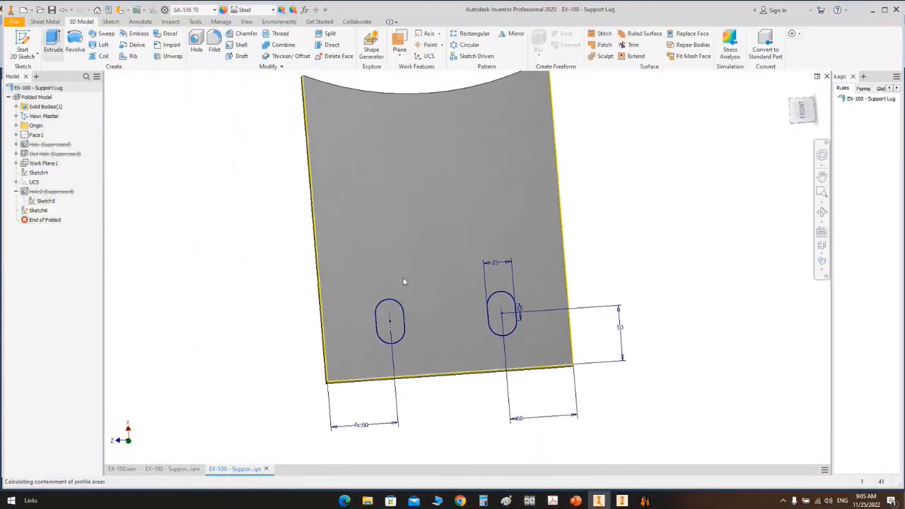
Step: Cut both slot profiles through all of the base plate with Extrude in the flipped direction
{"action": "key", "text": "e"}
{"action": "left_click", "coordinate": [498, 313]}
{"action": "left_click", "coordinate": [386, 318]}
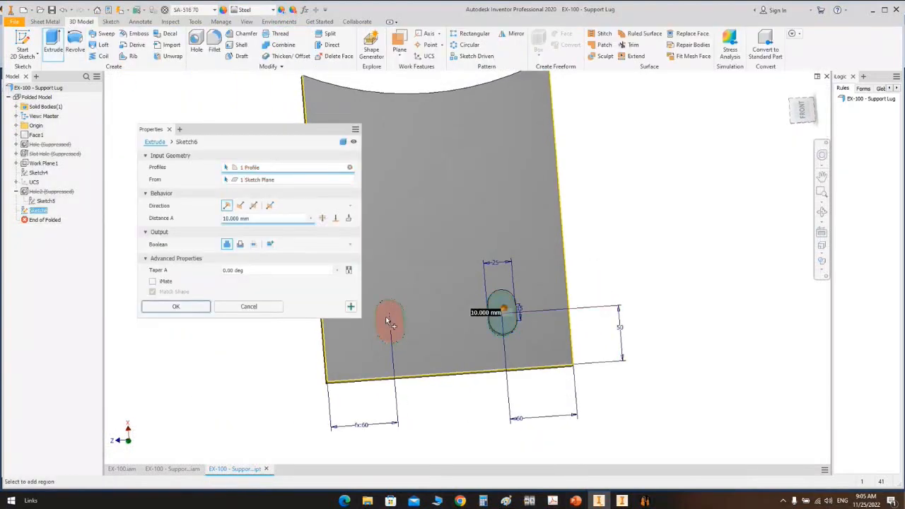
{"action": "left_click", "coordinate": [239, 205]}
{"action": "left_click", "coordinate": [240, 244]}
{"action": "left_click", "coordinate": [322, 218]}
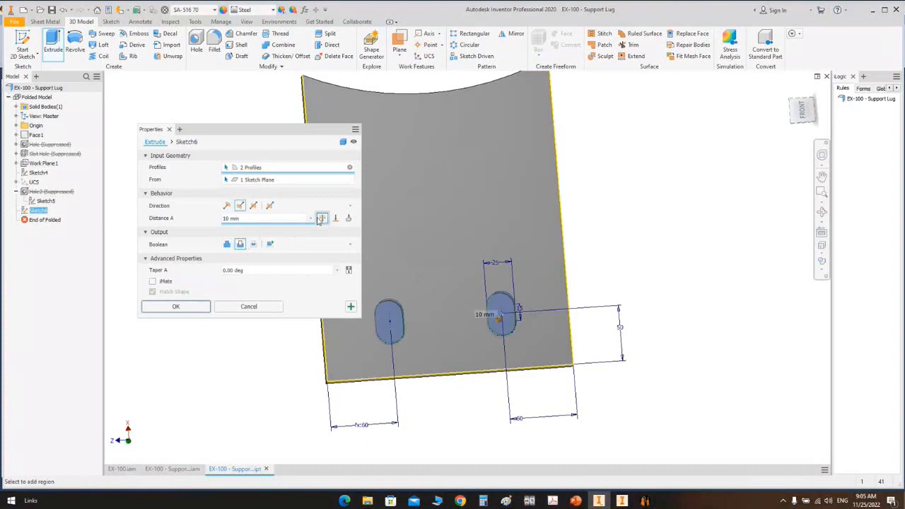
{"action": "left_click", "coordinate": [205, 308]}
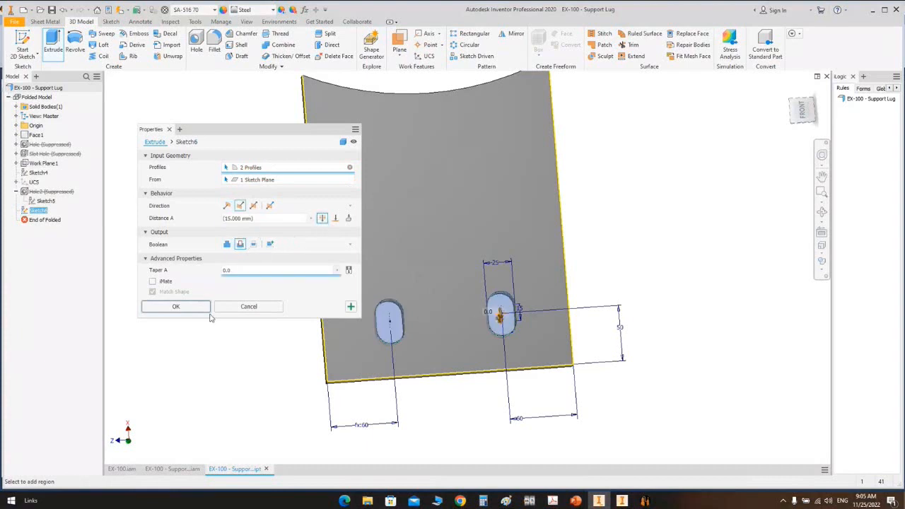
Step: Close the base plate part and inspect the slotted support lugs in the EX-100 assembly from several angles
{"action": "left_click", "coordinate": [826, 76]}
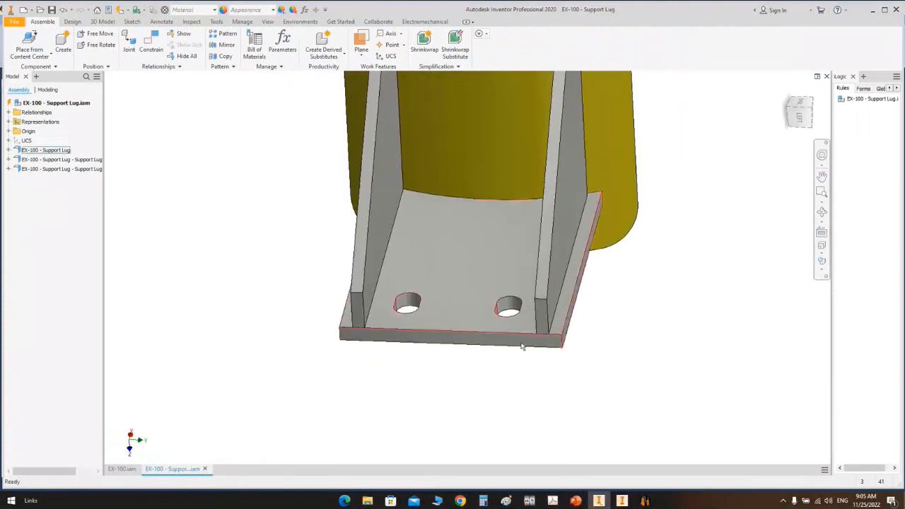
{"action": "left_click", "coordinate": [131, 469]}
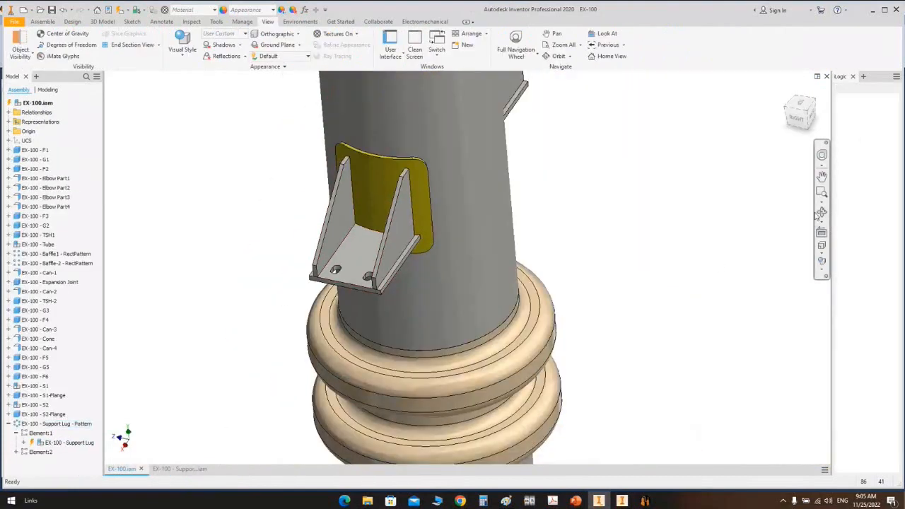
{"action": "left_click", "coordinate": [821, 212]}
{"action": "left_click_drag", "start_coordinate": [509, 234], "coordinate": [593, 343]}
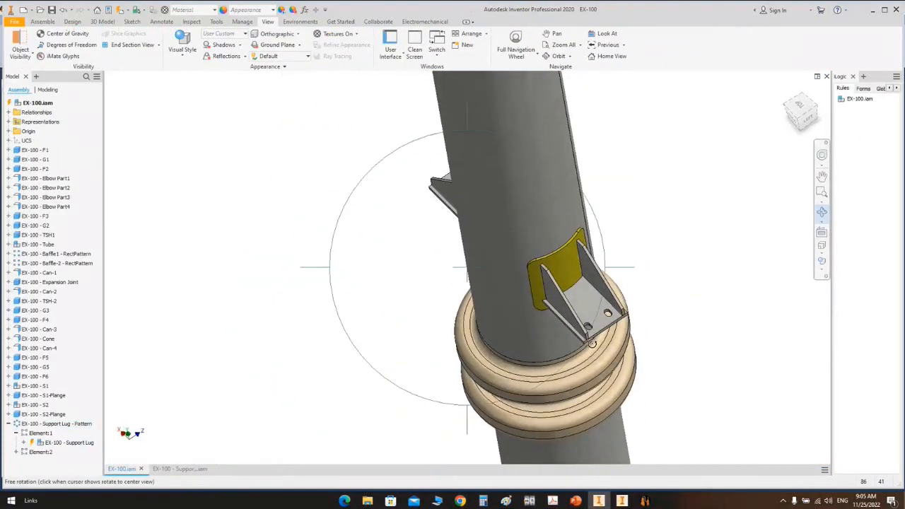
{"action": "scroll", "coordinate": [592, 344], "scroll_direction": "up", "scroll_amount": 5}
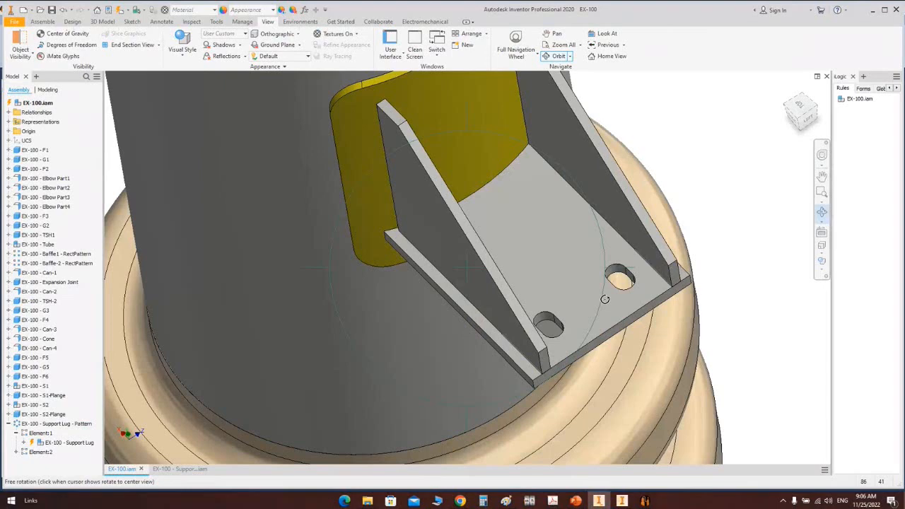
{"action": "scroll", "coordinate": [605, 299], "scroll_direction": "up", "scroll_amount": 3}
{"action": "scroll", "coordinate": [512, 291], "scroll_direction": "up", "scroll_amount": 1}
{"action": "middle_click_drag", "start_coordinate": [528, 311], "coordinate": [456, 300]}
{"action": "left_click_drag", "start_coordinate": [456, 300], "coordinate": [607, 219]}
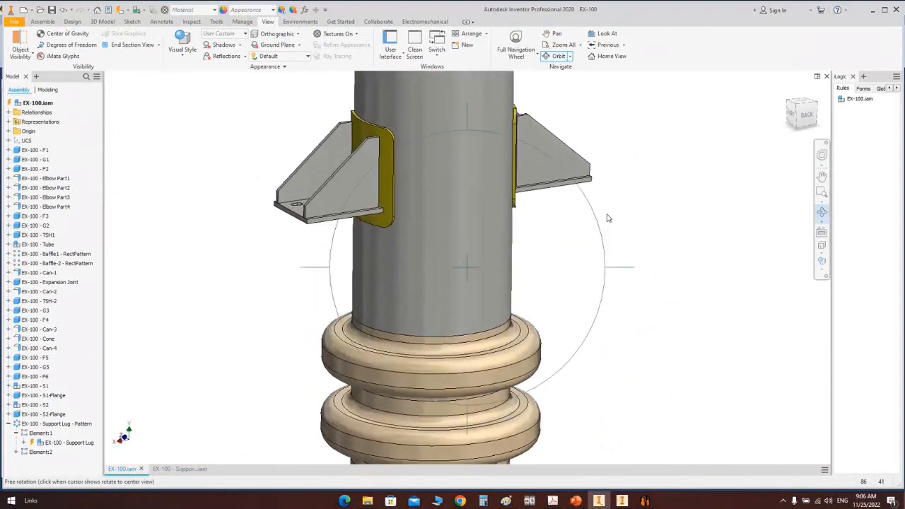
{"action": "key", "text": "Escape"}
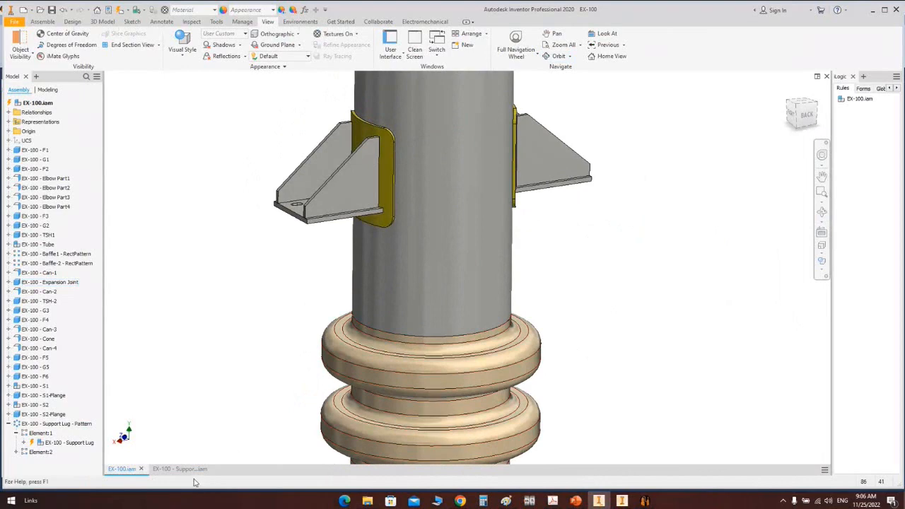
Step: Close the support lug subassembly and return to the EX-100 main assembly
{"action": "left_click", "coordinate": [177, 469]}
{"action": "left_click", "coordinate": [205, 470]}
{"action": "middle_click_drag", "start_coordinate": [276, 384], "coordinate": [292, 340]}
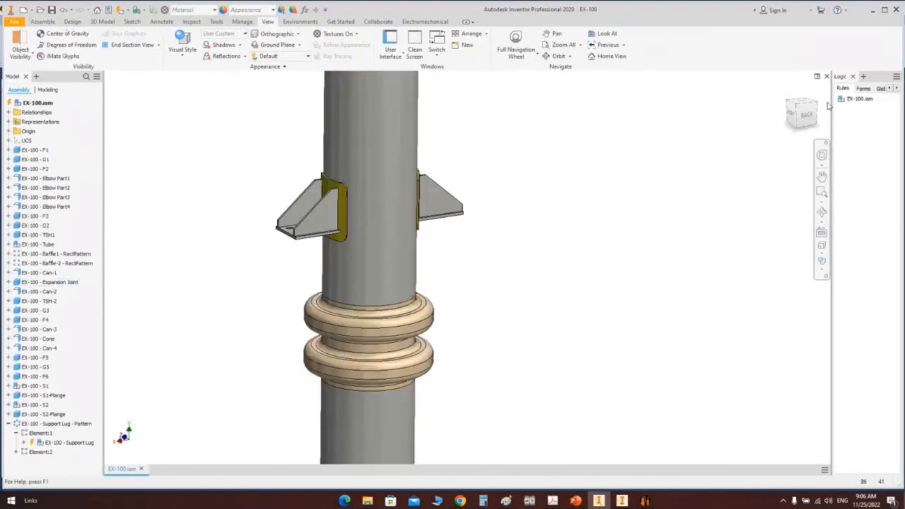
Step: Examine the expansion joint in the back view, then open its parameters in Static Equipment Generator
{"action": "left_click", "coordinate": [805, 116]}
{"action": "scroll", "coordinate": [456, 304], "scroll_direction": "up", "scroll_amount": 10}
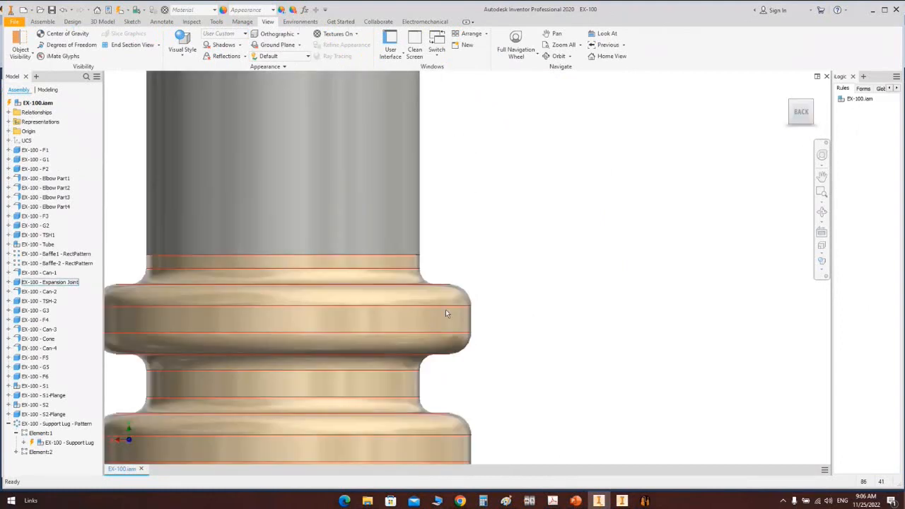
{"action": "middle_click_drag", "start_coordinate": [452, 301], "coordinate": [540, 263]}
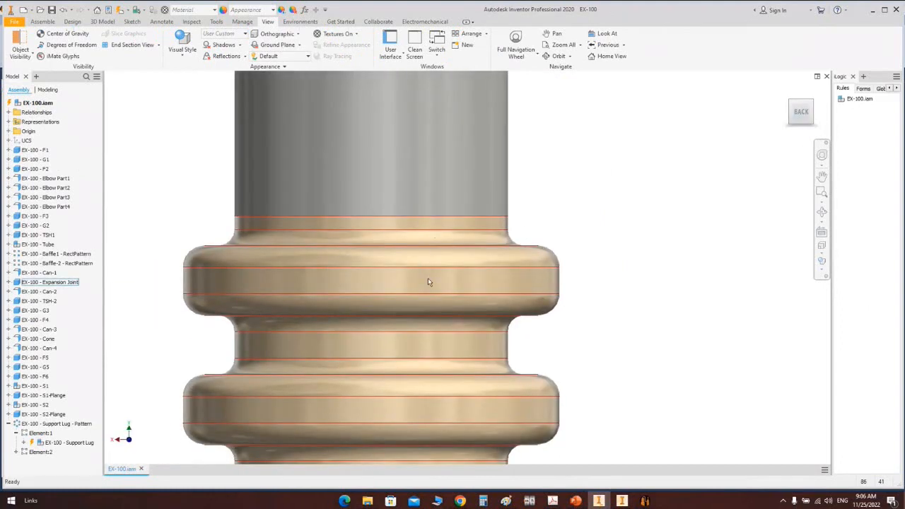
{"action": "scroll", "coordinate": [460, 249], "scroll_direction": "down", "scroll_amount": 3}
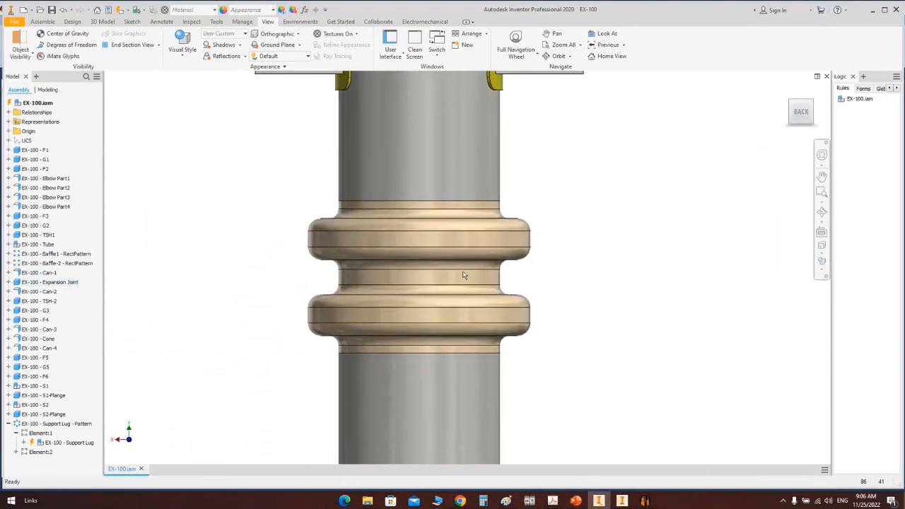
{"action": "left_click", "coordinate": [645, 500]}
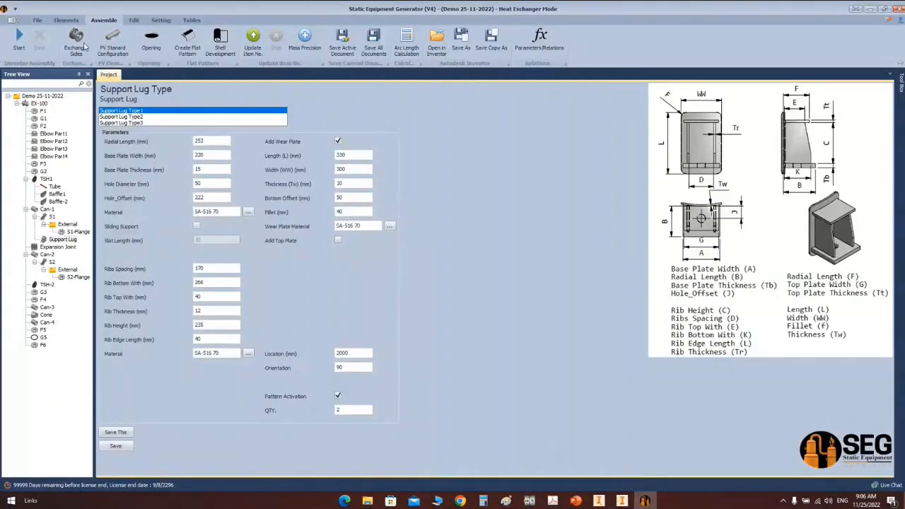
{"action": "left_click", "coordinate": [65, 249]}
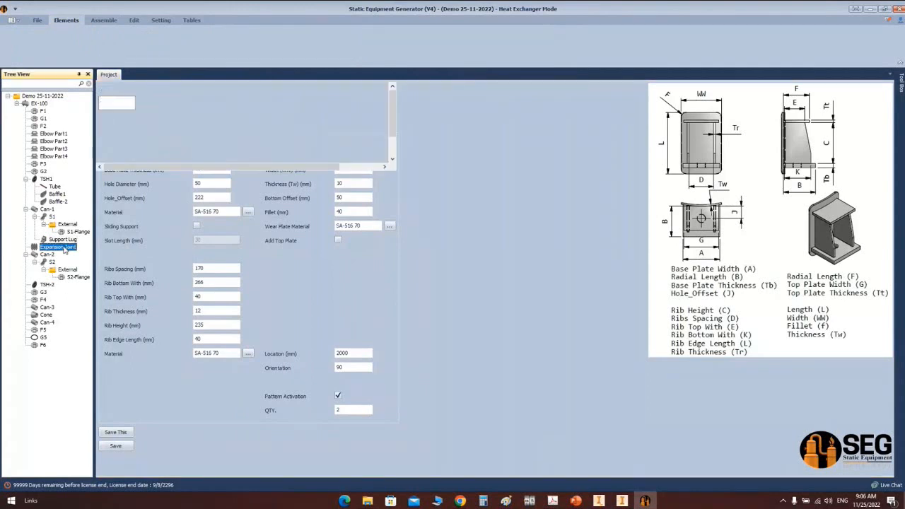
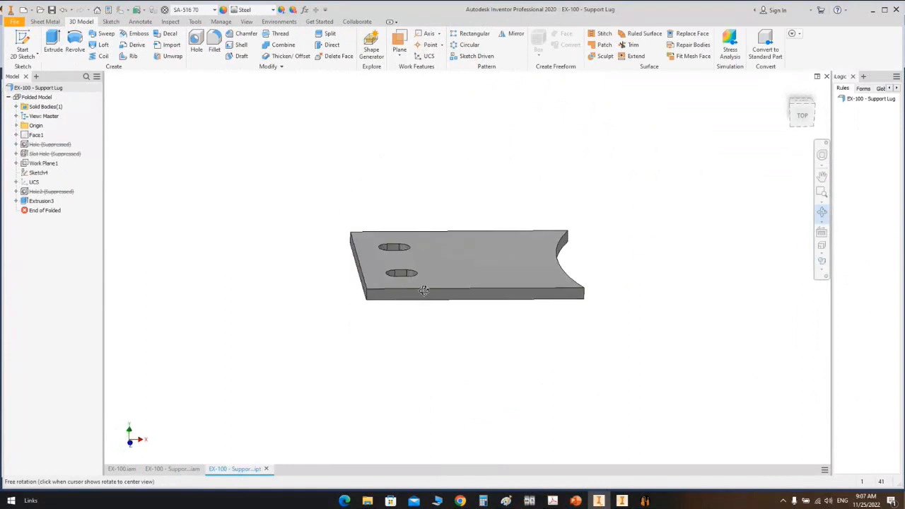
Step: Inspect the slotted base plate part in 3D, and display the editing commands in Static Equipment Generator
{"action": "scroll", "coordinate": [424, 285], "scroll_direction": "down", "scroll_amount": 3}
{"action": "right_click", "coordinate": [382, 257]}
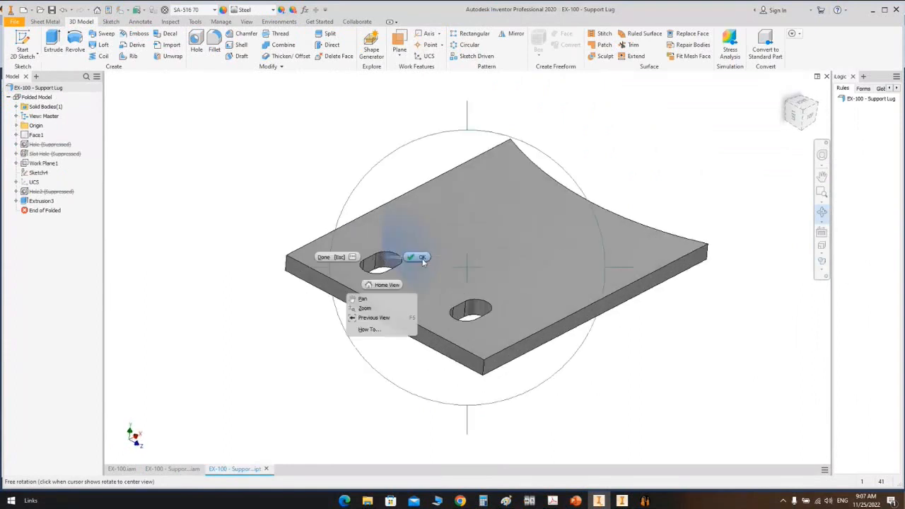
{"action": "left_click", "coordinate": [422, 261]}
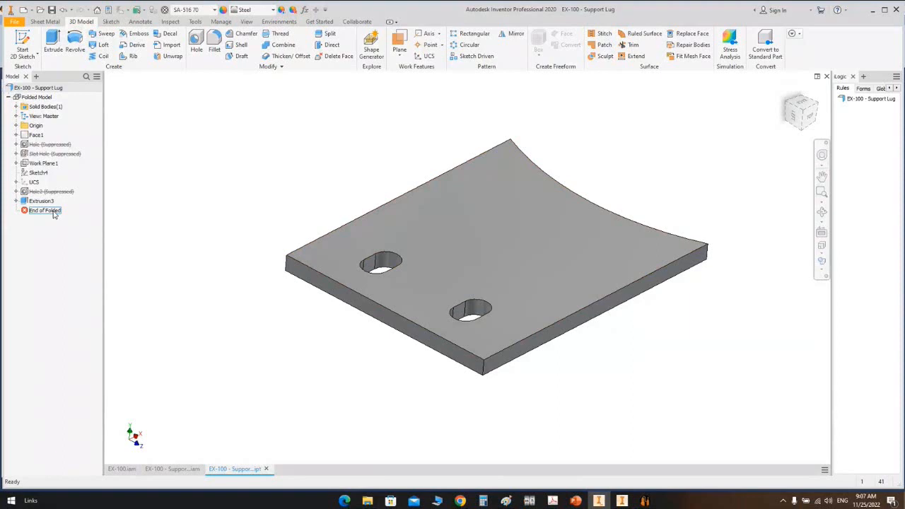
{"action": "left_click", "coordinate": [645, 501]}
{"action": "left_click", "coordinate": [134, 19]}
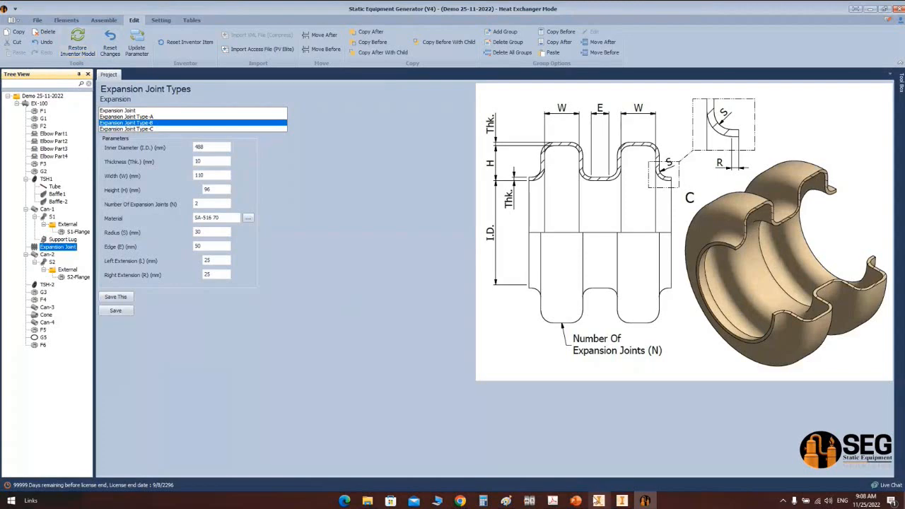
{"action": "left_click", "coordinate": [599, 500]}
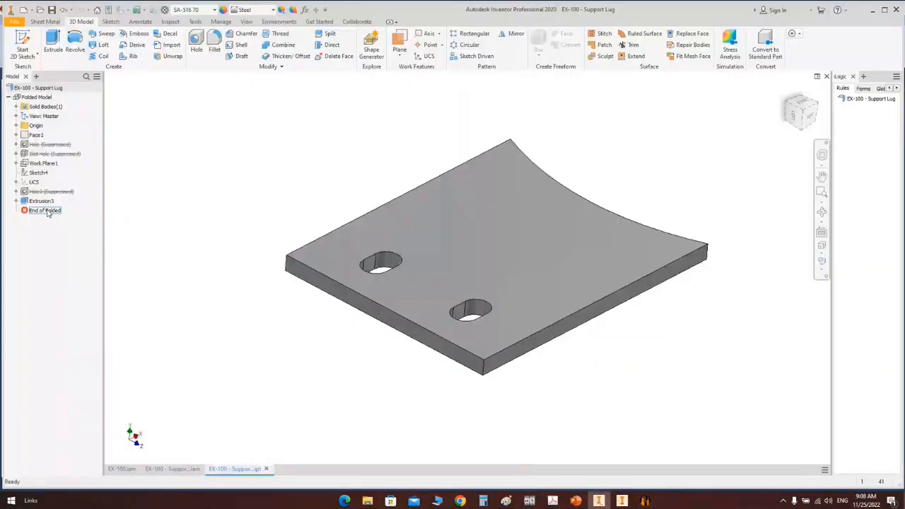
{"action": "mouse_move", "coordinate": [48, 214]}
{"action": "left_mouse_down"}
{"action": "mouse_move", "coordinate": [49, 192]}
{"action": "mouse_move", "coordinate": [52, 214]}
{"action": "left_mouse_up"}
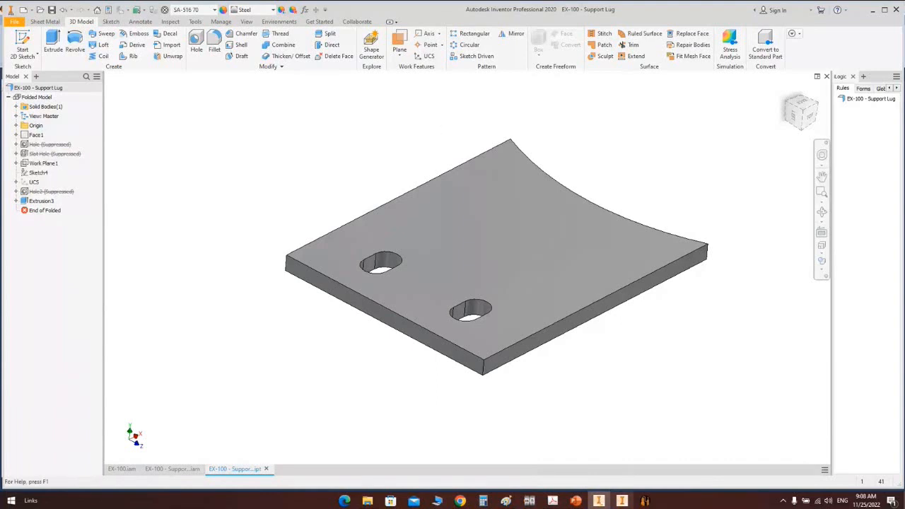
{"action": "left_click", "coordinate": [645, 501]}
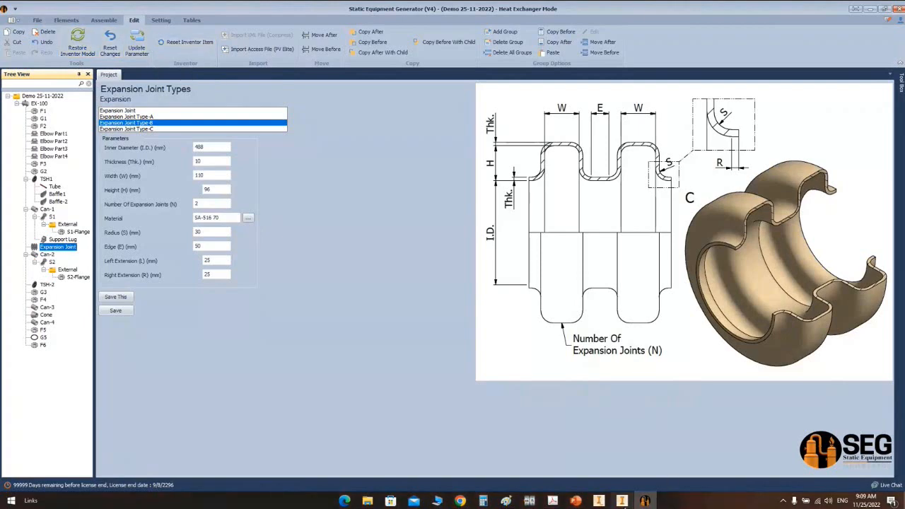
Step: Switch to Inventor and close the base plate part and the support lug subassembly
{"action": "left_click", "coordinate": [600, 501]}
{"action": "left_click", "coordinate": [266, 469]}
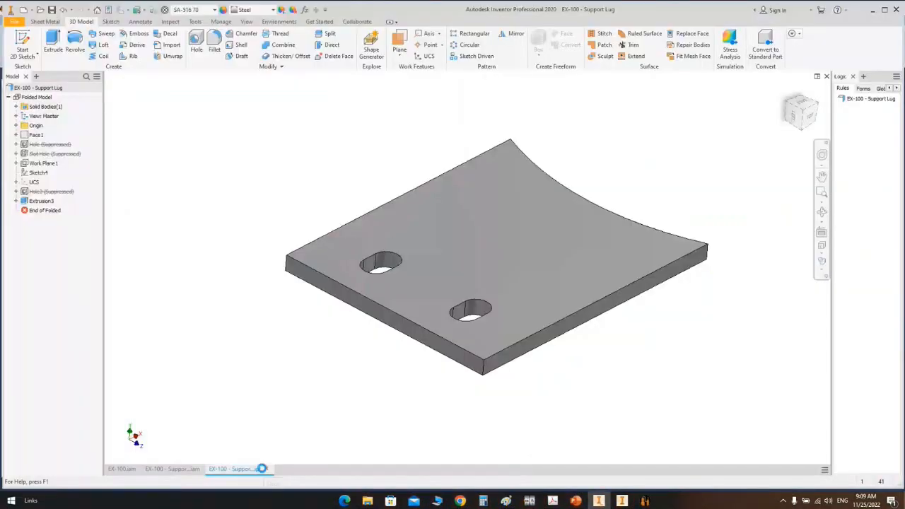
{"action": "left_click", "coordinate": [204, 469]}
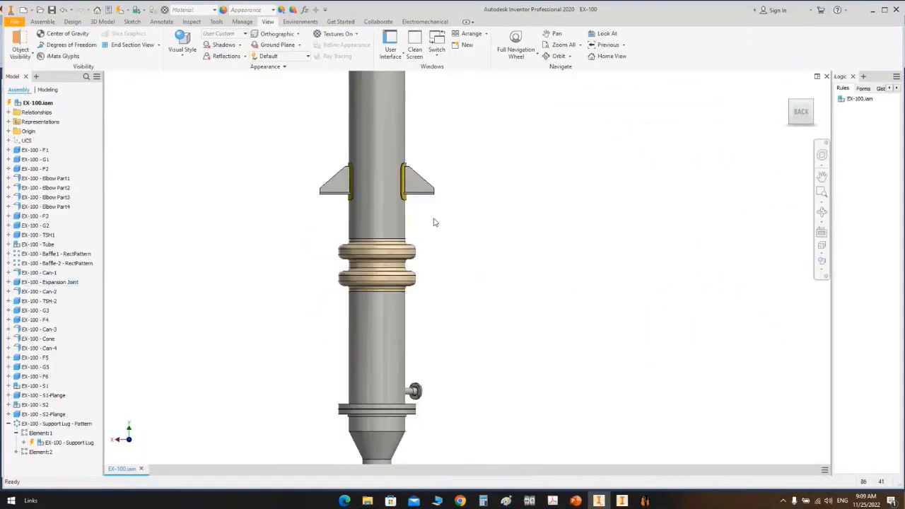
Step: Inspect the two slots in the support lug's base plate within the EX-100 assembly from several angles
{"action": "left_click", "coordinate": [822, 212]}
{"action": "left_click_drag", "start_coordinate": [499, 277], "coordinate": [416, 305]}
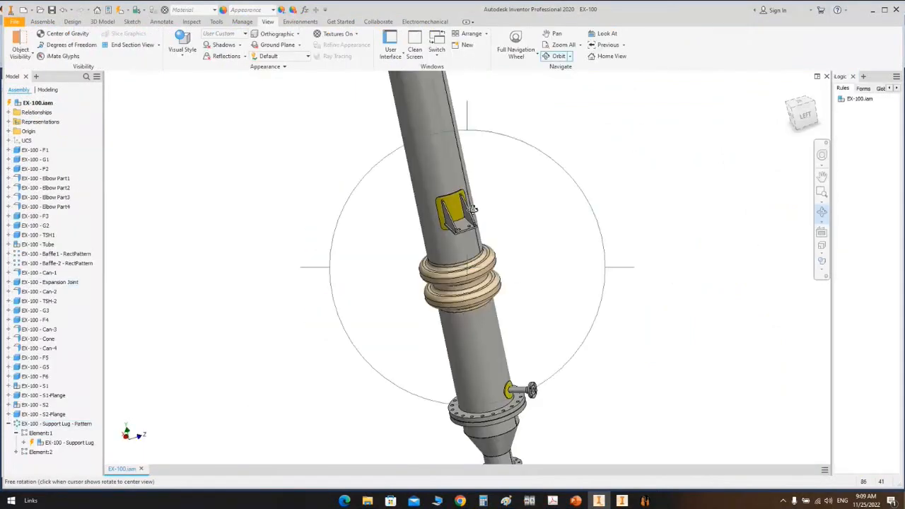
{"action": "scroll", "coordinate": [428, 248], "scroll_direction": "down", "scroll_amount": 3}
{"action": "left_click_drag", "start_coordinate": [417, 265], "coordinate": [440, 281]}
{"action": "scroll", "coordinate": [428, 223], "scroll_direction": "down", "scroll_amount": 3}
{"action": "left_click_drag", "start_coordinate": [428, 222], "coordinate": [424, 193]}
{"action": "middle_click_drag", "start_coordinate": [424, 192], "coordinate": [469, 251]}
{"action": "left_click_drag", "start_coordinate": [469, 251], "coordinate": [491, 210]}
{"action": "right_click", "coordinate": [491, 211]}
{"action": "left_click", "coordinate": [525, 211]}
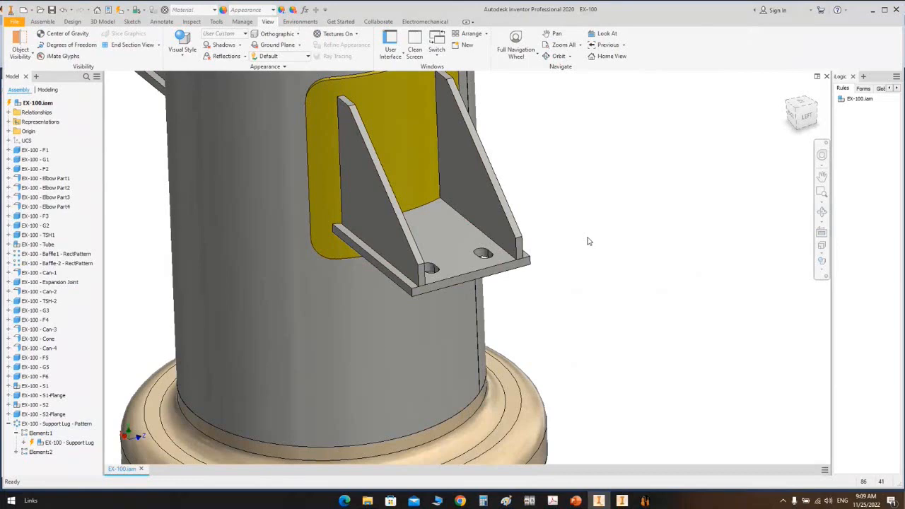
Step: Switch to Static Equipment Generator and open the parameters of the Support Lug under Can-1
{"action": "left_click", "coordinate": [645, 501]}
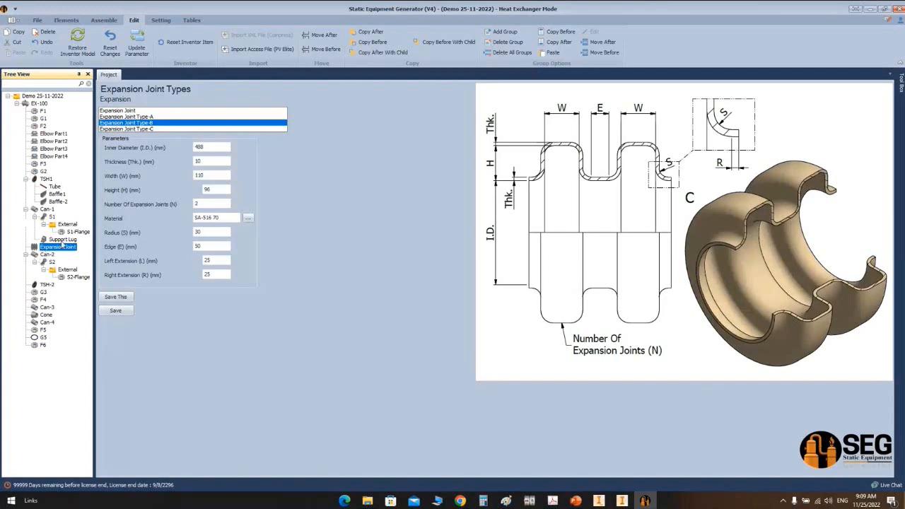
{"action": "left_click", "coordinate": [62, 240]}
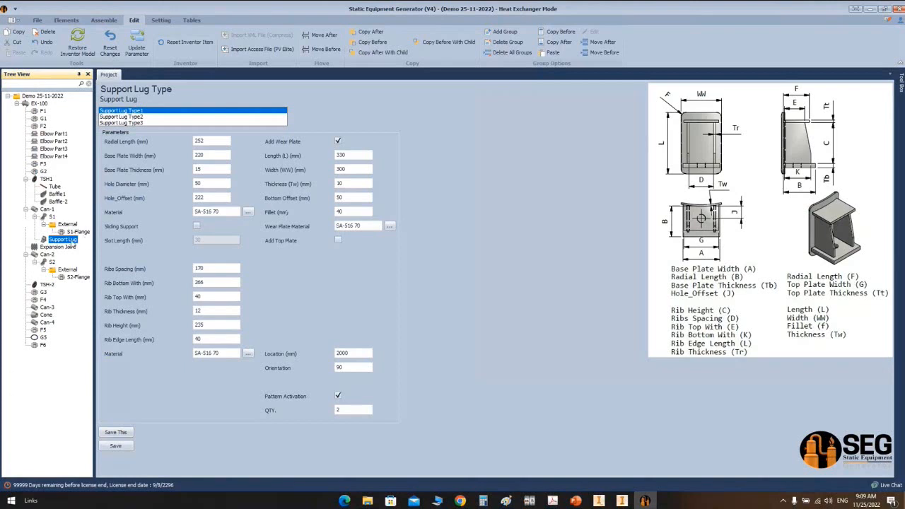
Step: Reset the Support Lug's Inventor item, run the assembly, and inspect the lug's base plate hole in the EX-100 assembly in Inventor
{"action": "left_click", "coordinate": [178, 44]}
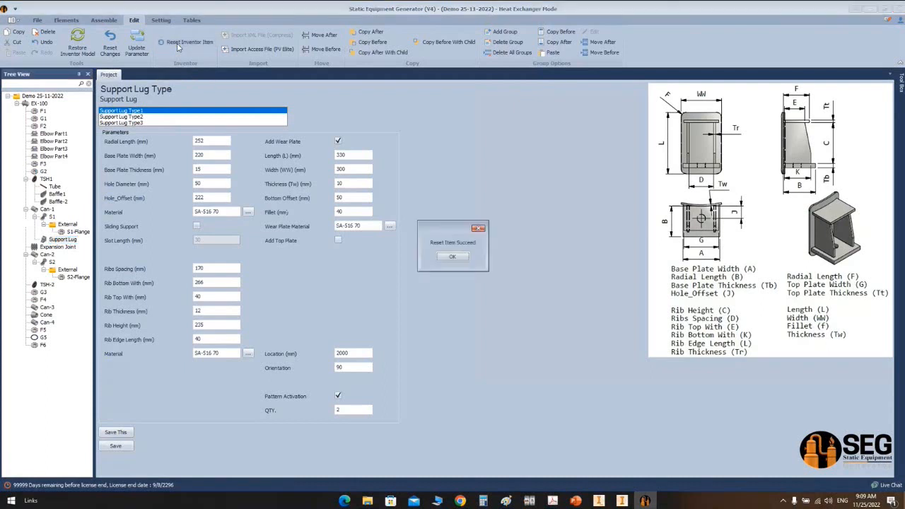
{"action": "left_click", "coordinate": [453, 257]}
{"action": "left_click", "coordinate": [104, 20]}
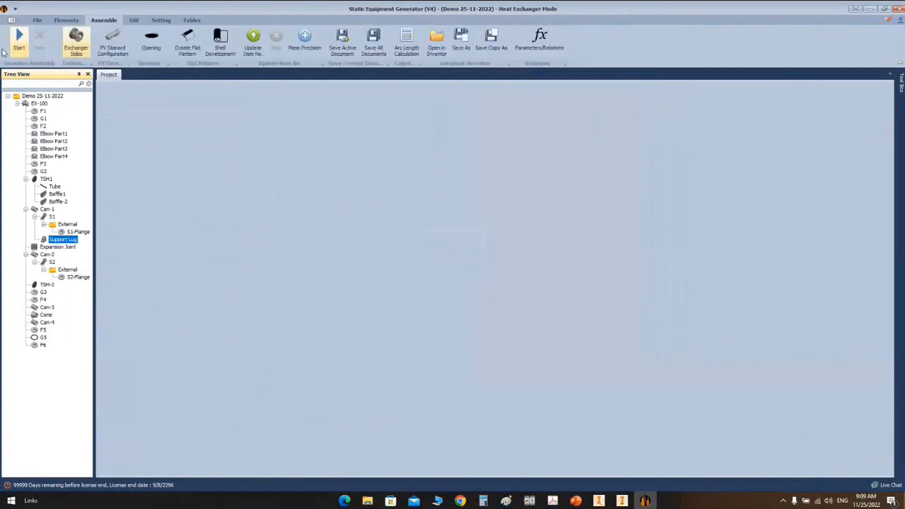
{"action": "left_click", "coordinate": [18, 42]}
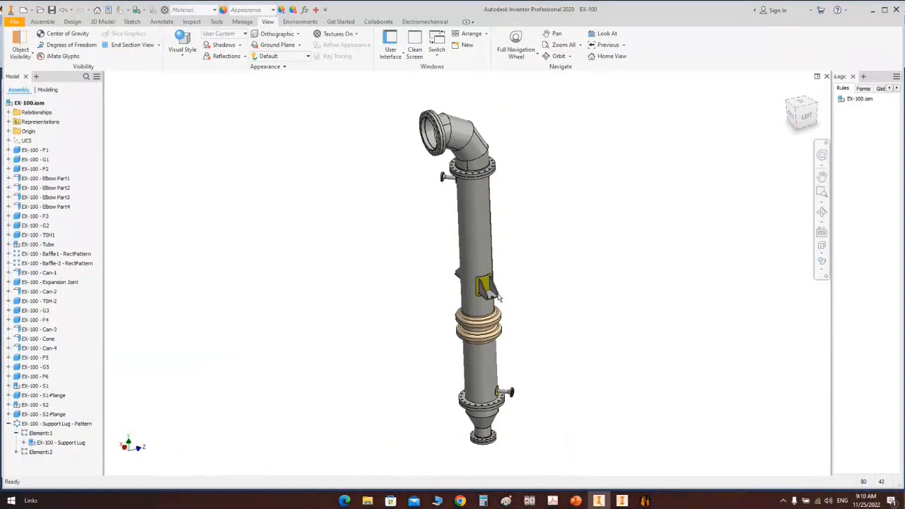
{"action": "key", "text": "ctrl+s"}
{"action": "scroll", "coordinate": [499, 295], "scroll_direction": "up", "scroll_amount": 5}
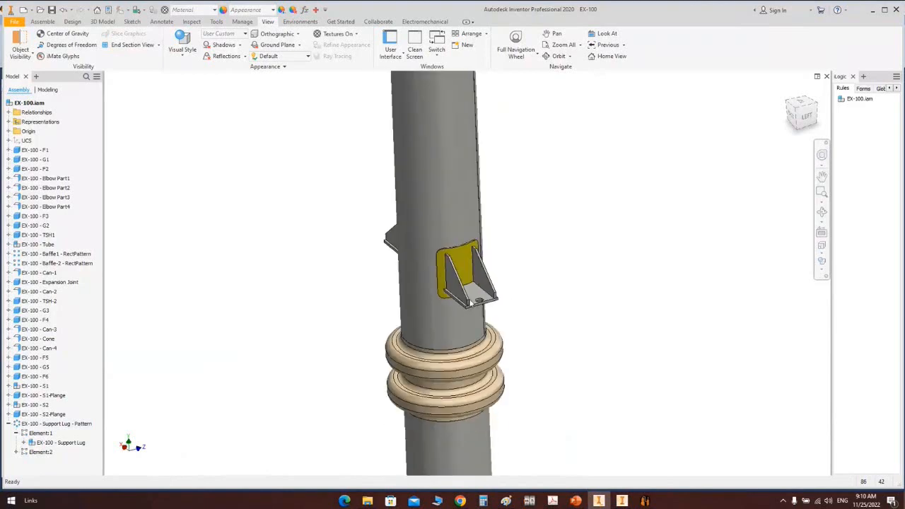
{"action": "scroll", "coordinate": [495, 297], "scroll_direction": "down", "scroll_amount": 5}
{"action": "scroll", "coordinate": [488, 303], "scroll_direction": "up", "scroll_amount": 5}
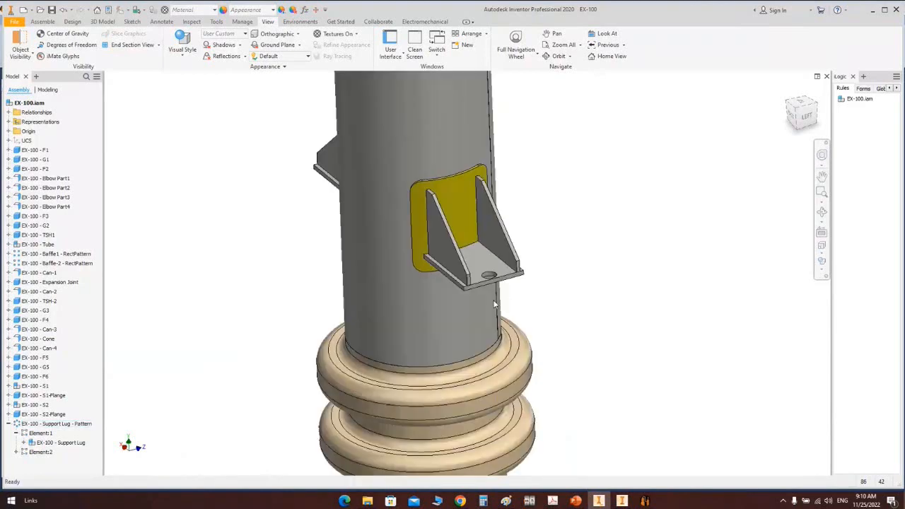
{"action": "scroll", "coordinate": [495, 292], "scroll_direction": "up", "scroll_amount": 5}
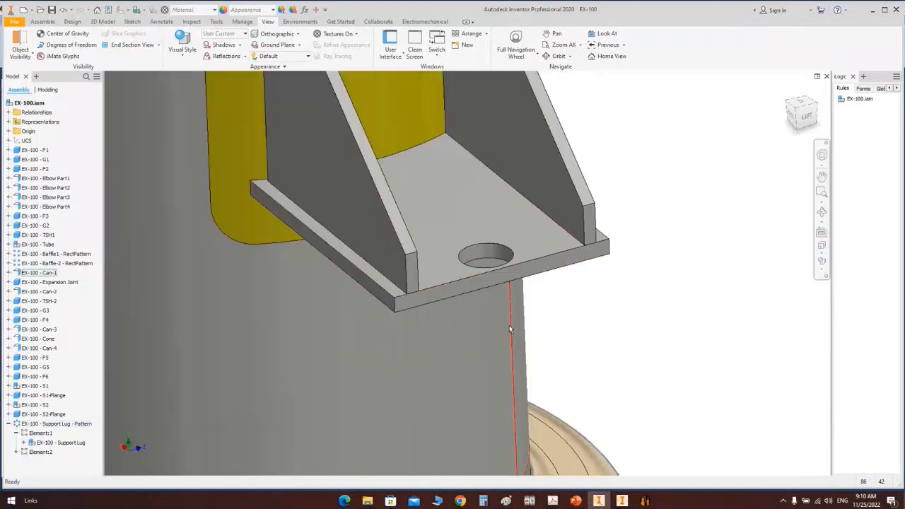
Step: Switch to Static Equipment Generator, set the Support Lug's hole diameter to 24 mm and save the change
{"action": "left_click", "coordinate": [646, 501]}
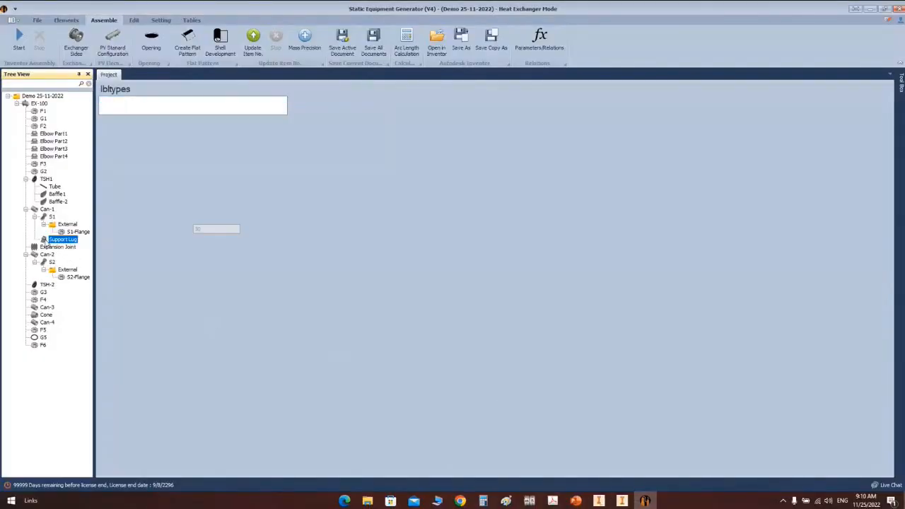
{"action": "double_click", "coordinate": [203, 186]}
{"action": "type", "text": "252"}
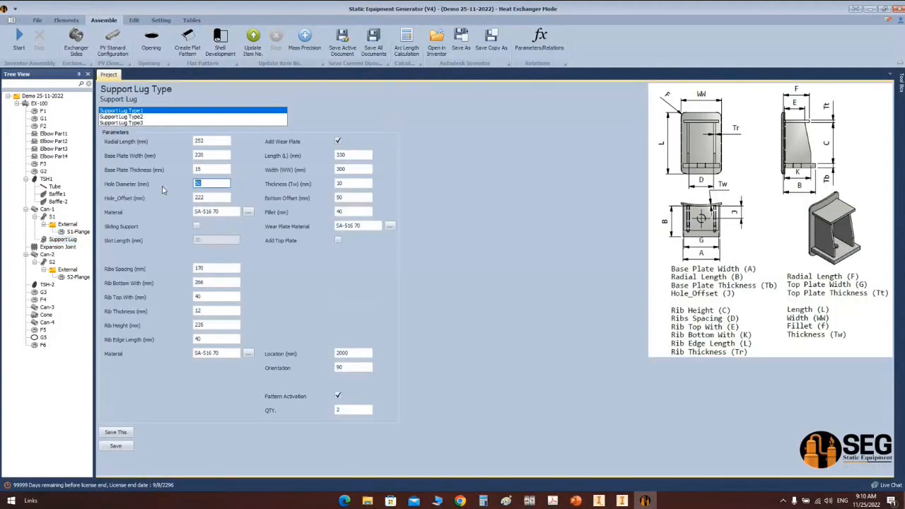
{"action": "key", "text": "BackSpace"}
{"action": "key", "text": "BackSpace"}
{"action": "type", "text": "24"}
{"action": "left_click", "coordinate": [115, 446]}
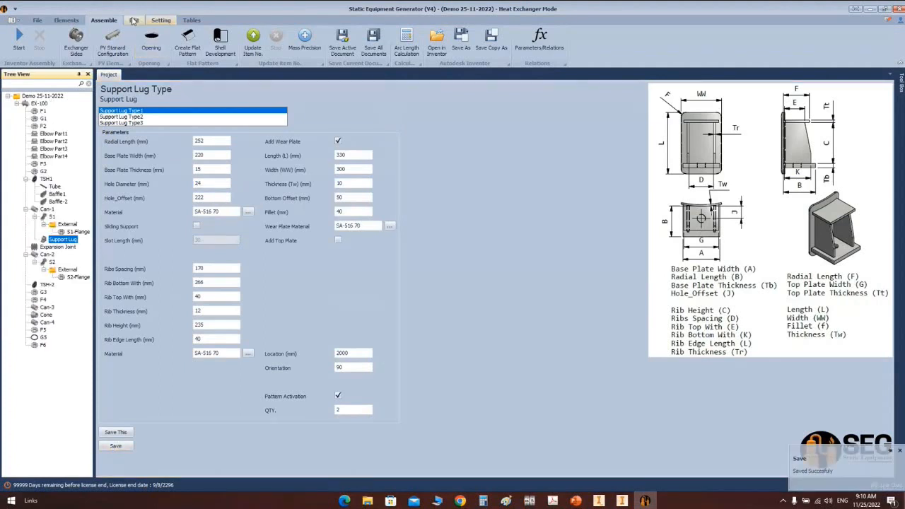
Step: Reset the Support Lug's Inventor item, rerun the assembly with the 24 mm hole, and check the lug in Inventor
{"action": "left_click", "coordinate": [134, 20]}
{"action": "left_click", "coordinate": [185, 43]}
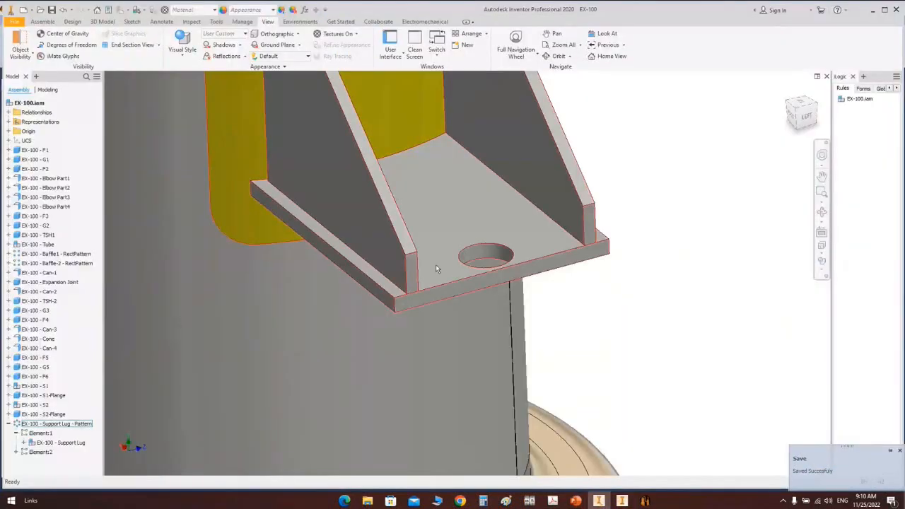
{"action": "scroll", "coordinate": [436, 268], "scroll_direction": "up", "scroll_amount": 5}
{"action": "middle_click_drag", "start_coordinate": [435, 268], "coordinate": [450, 299]}
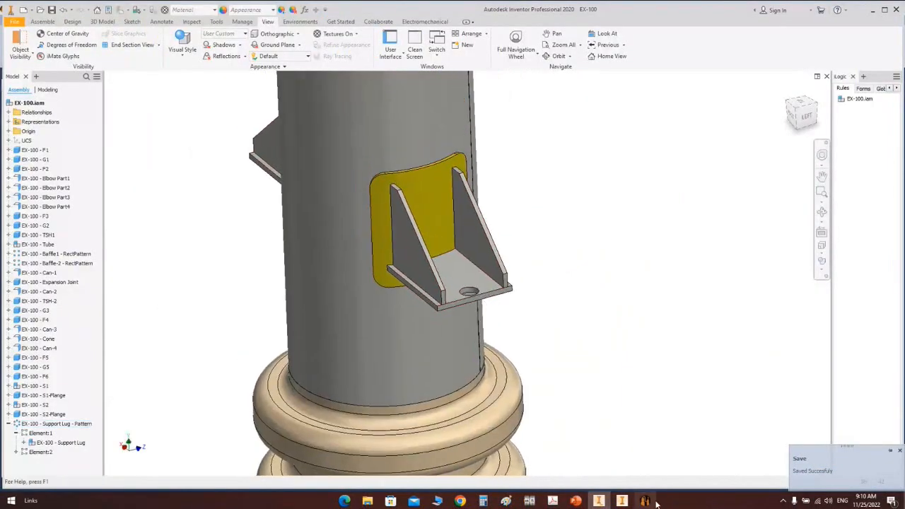
{"action": "left_click", "coordinate": [646, 502]}
{"action": "left_click", "coordinate": [100, 21]}
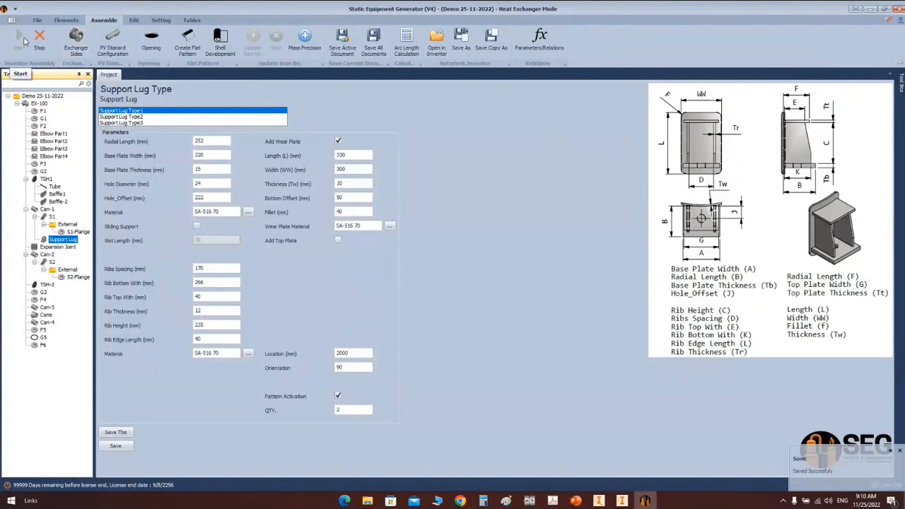
{"action": "left_click", "coordinate": [24, 42]}
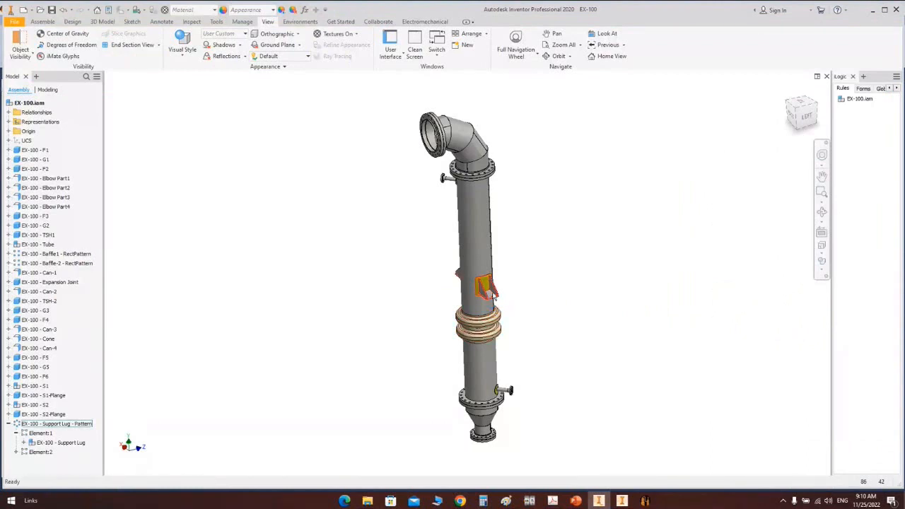
{"action": "scroll", "coordinate": [501, 299], "scroll_direction": "up", "scroll_amount": 3}
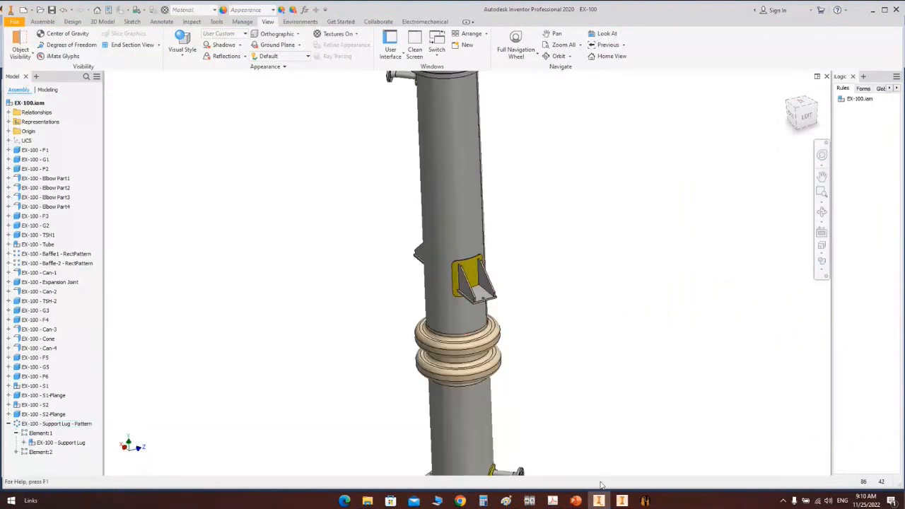
Step: Switch back to Static Equipment Generator, set the Support Lug's hole offset to 210 mm and save the change
{"action": "left_click", "coordinate": [642, 502]}
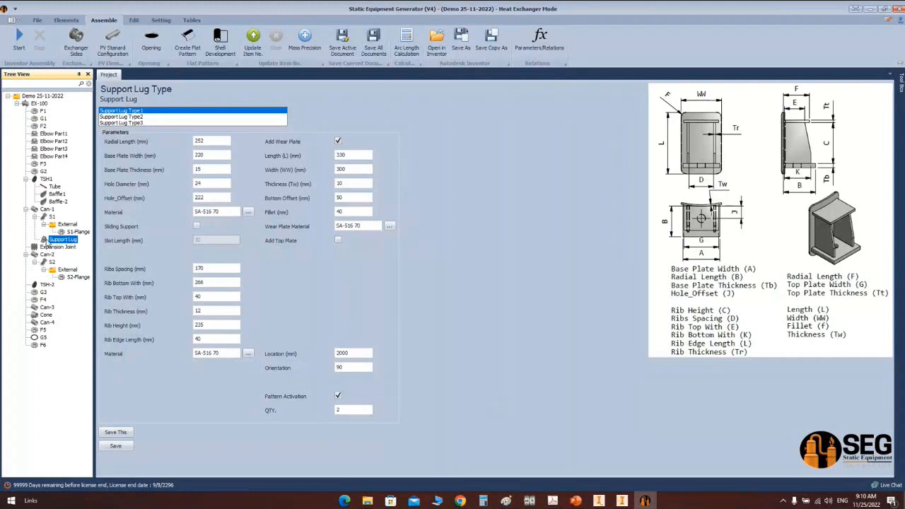
{"action": "left_click", "coordinate": [207, 183]}
{"action": "left_click", "coordinate": [211, 169]}
{"action": "key", "text": "Tab"}
{"action": "key", "text": "Tab"}
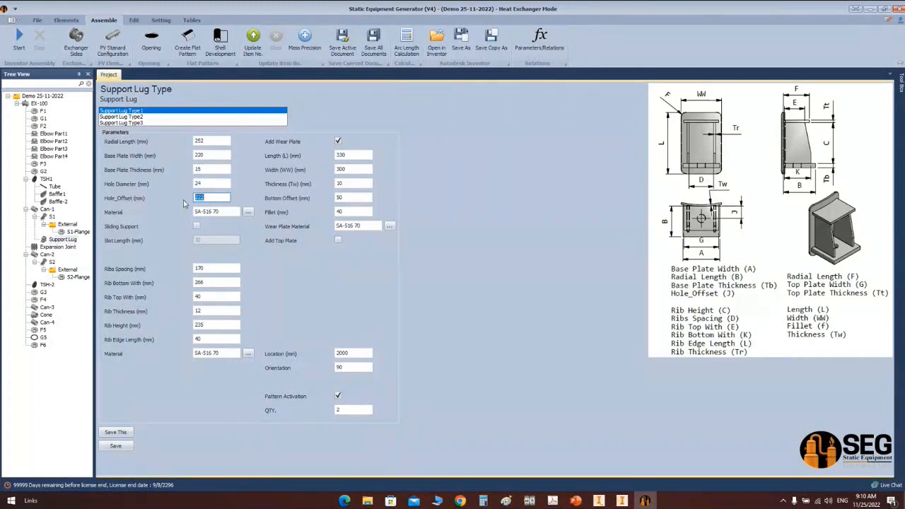
{"action": "type", "text": "210"}
{"action": "left_click", "coordinate": [115, 447]}
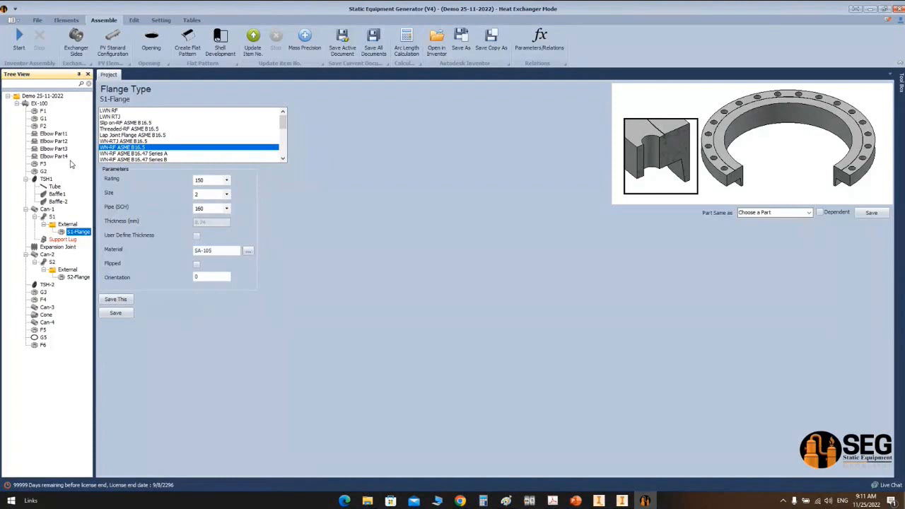
Step: Check the expansion joint area in Inventor and add a shell named Connection Point to EX-100 in Static Equipment Generator
{"action": "left_click", "coordinate": [599, 501]}
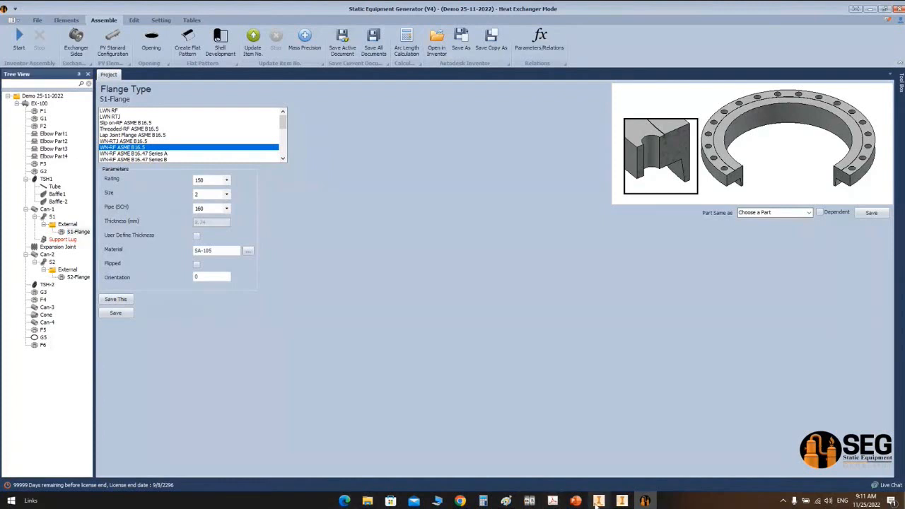
{"action": "left_click", "coordinate": [645, 500]}
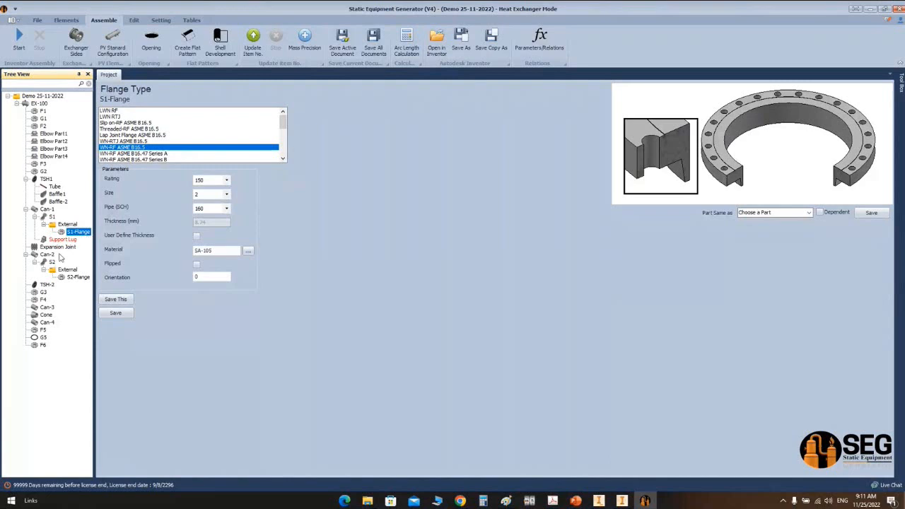
{"action": "left_click", "coordinate": [39, 103]}
{"action": "left_click", "coordinate": [69, 21]}
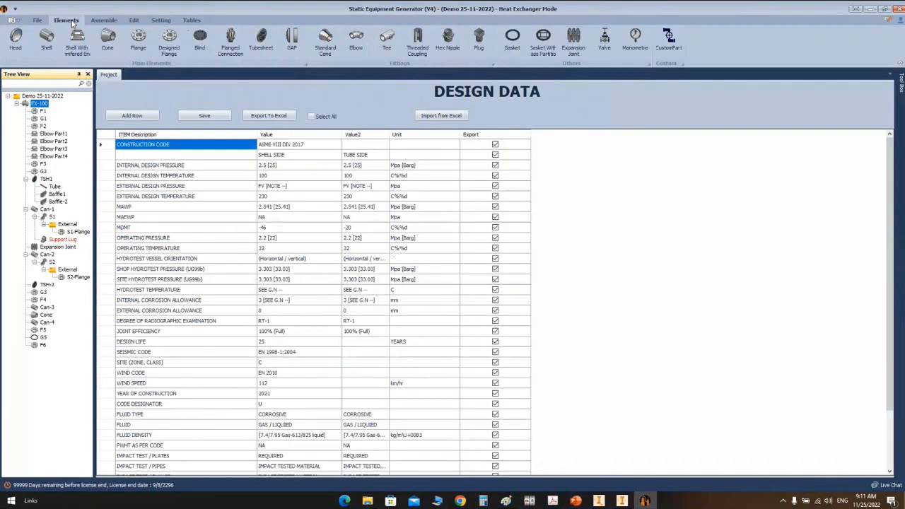
{"action": "left_click", "coordinate": [599, 501]}
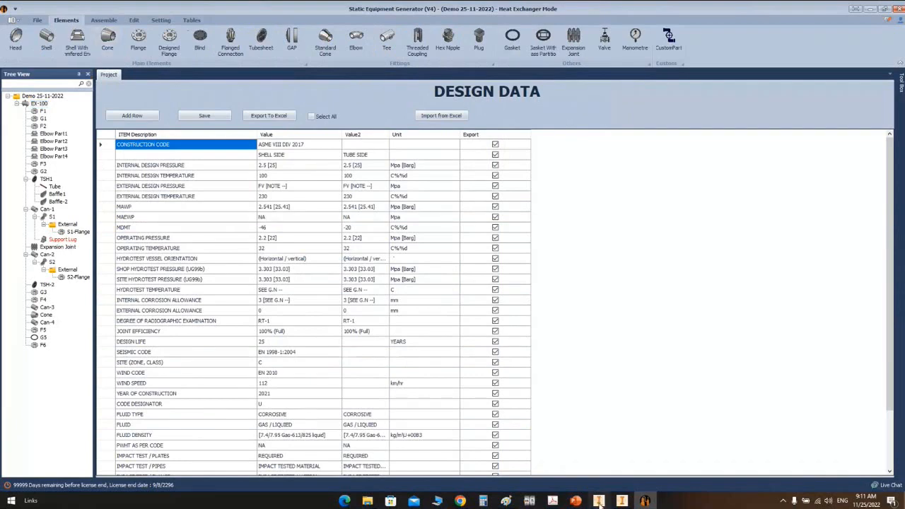
{"action": "scroll", "coordinate": [484, 368], "scroll_direction": "down", "scroll_amount": 5}
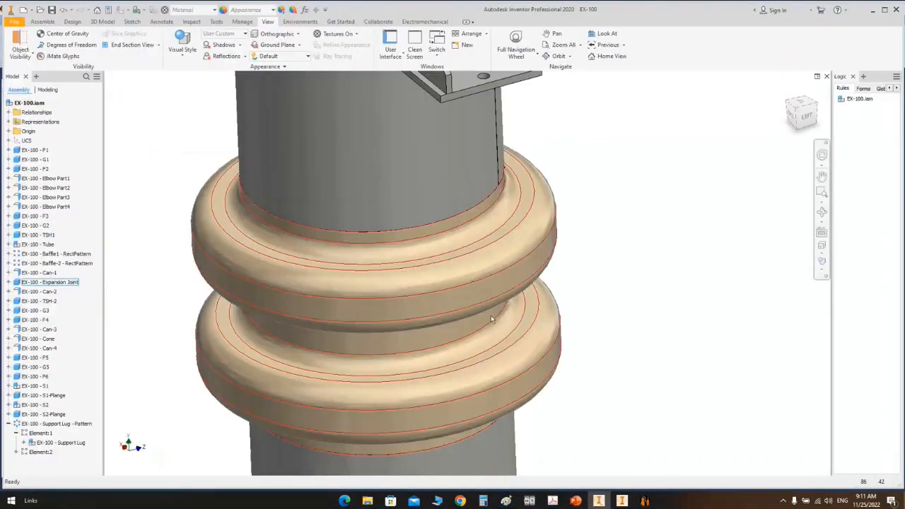
{"action": "left_click", "coordinate": [652, 501]}
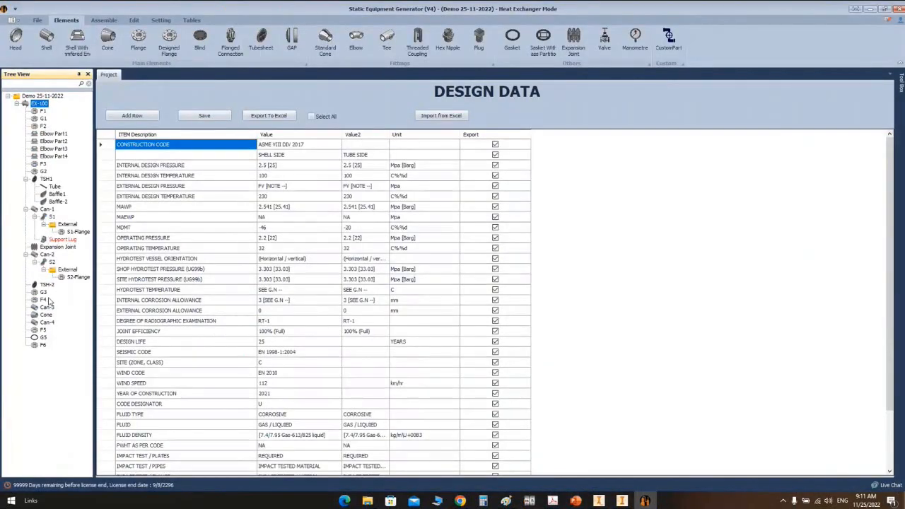
{"action": "left_click", "coordinate": [48, 39]}
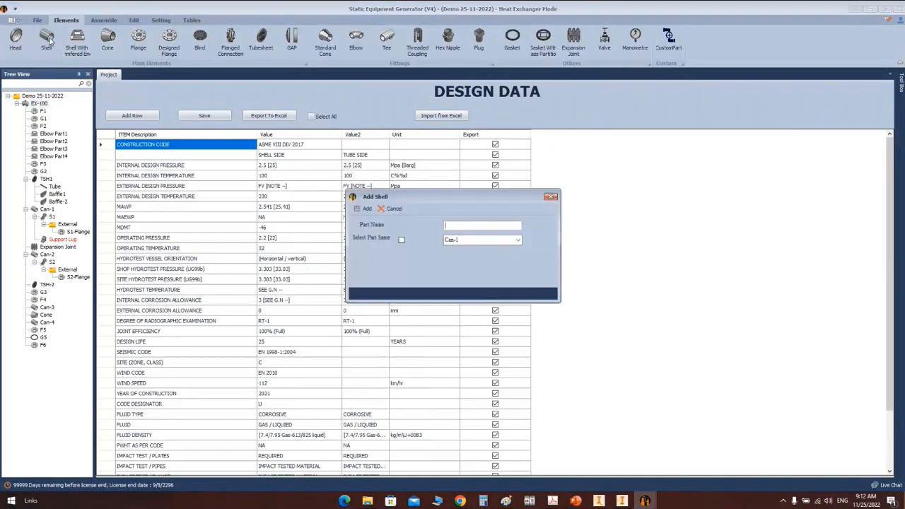
{"action": "type", "text": "Connection Point"}
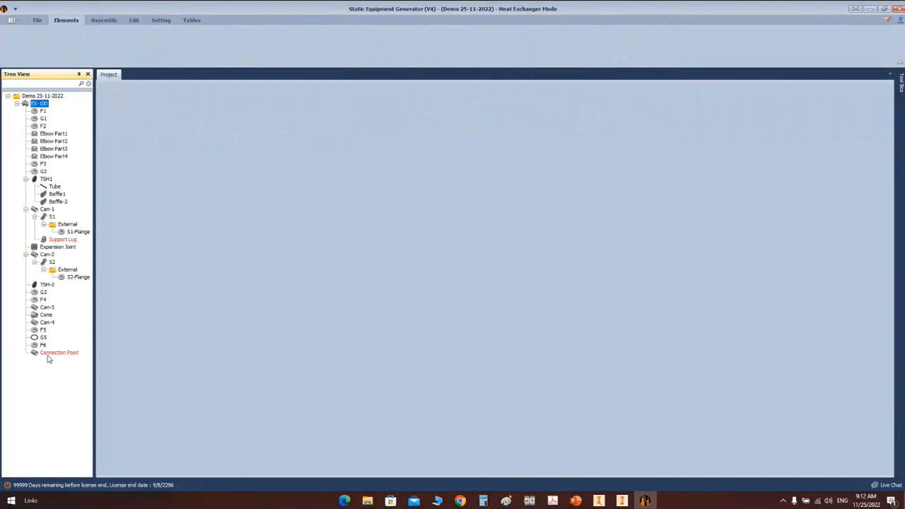
{"action": "left_click", "coordinate": [51, 354]}
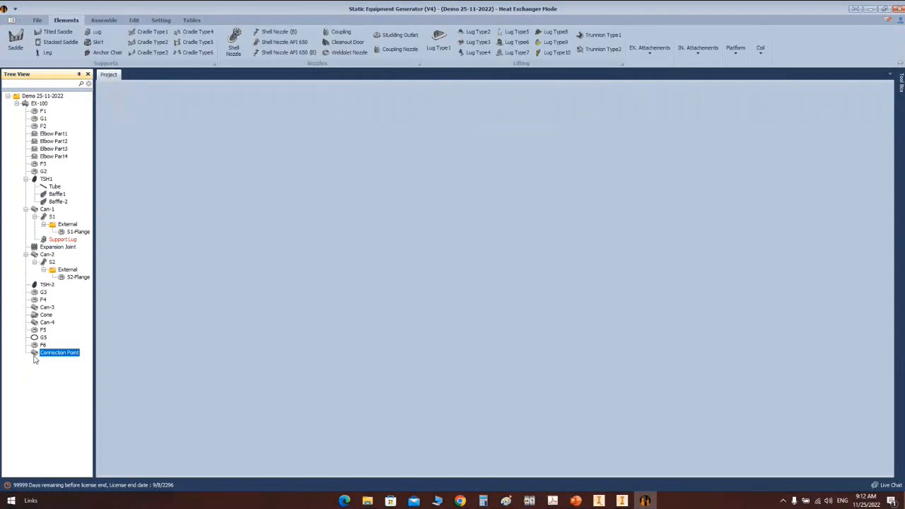
Step: Switch to PowerPoint, present the Common Mistakes slide with the laser pointer, and end the slide show
{"action": "left_click", "coordinate": [576, 502]}
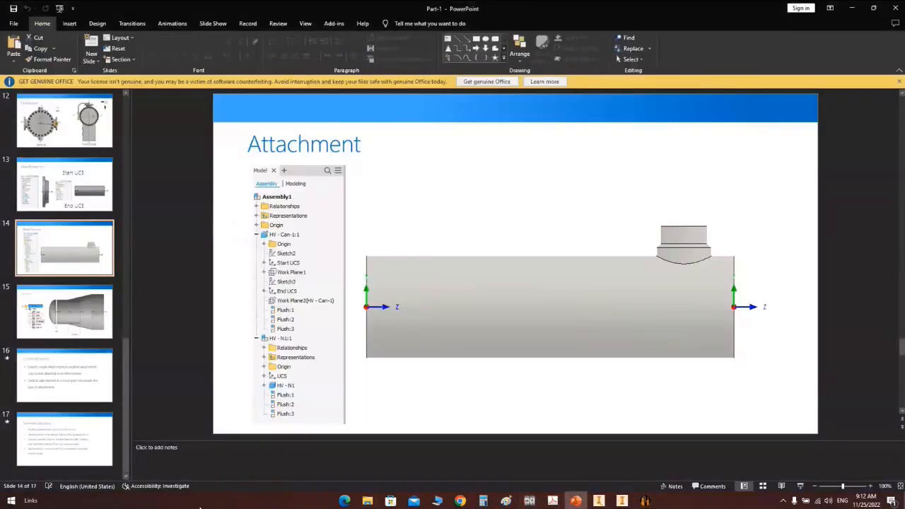
{"action": "left_click", "coordinate": [88, 439]}
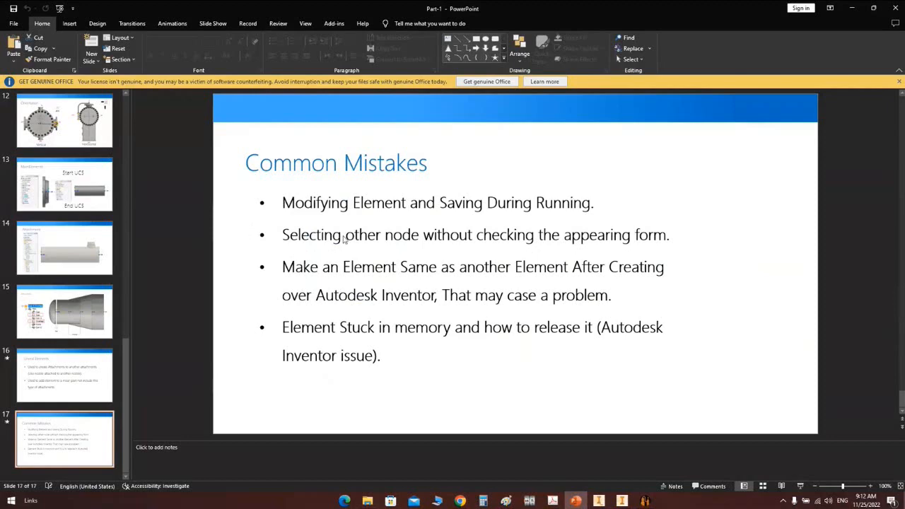
{"action": "key", "text": "shift+F5"}
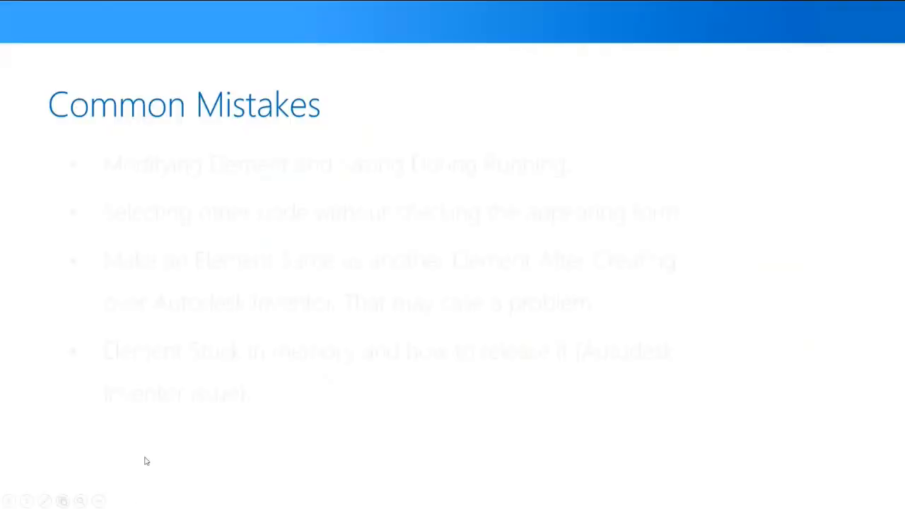
{"action": "left_click", "coordinate": [45, 500]}
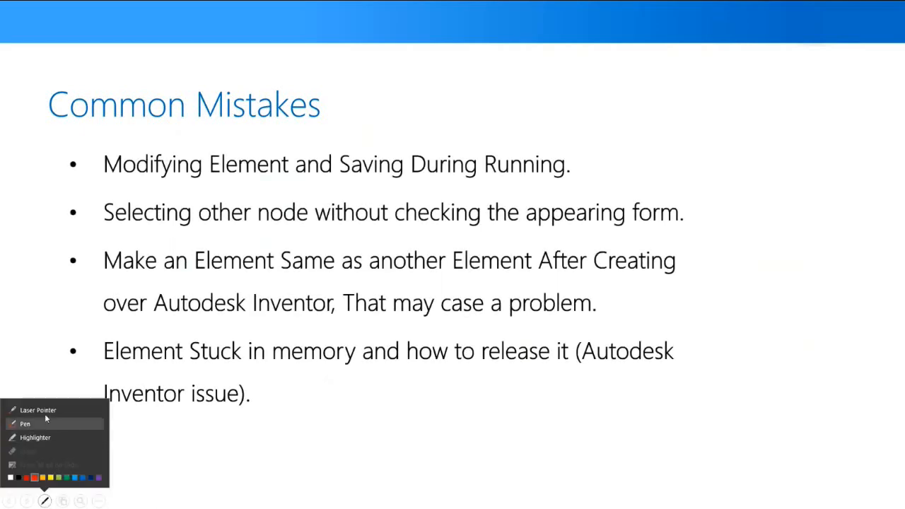
{"action": "left_click", "coordinate": [46, 418]}
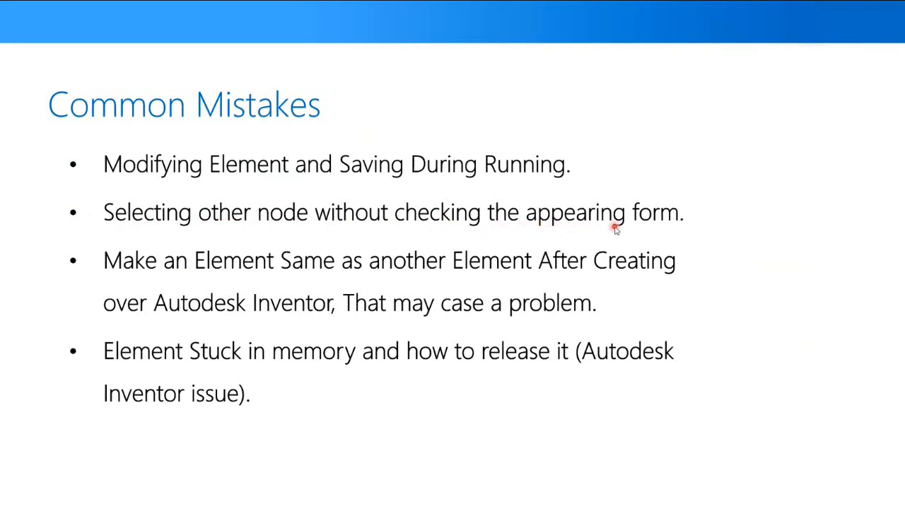
{"action": "key", "text": "Escape"}
{"action": "key", "text": "Escape"}
Step: Switch to Static Equipment Generator and open the shell parameters of Connection Point, viewing the F4 flange in between
{"action": "left_click", "coordinate": [646, 500]}
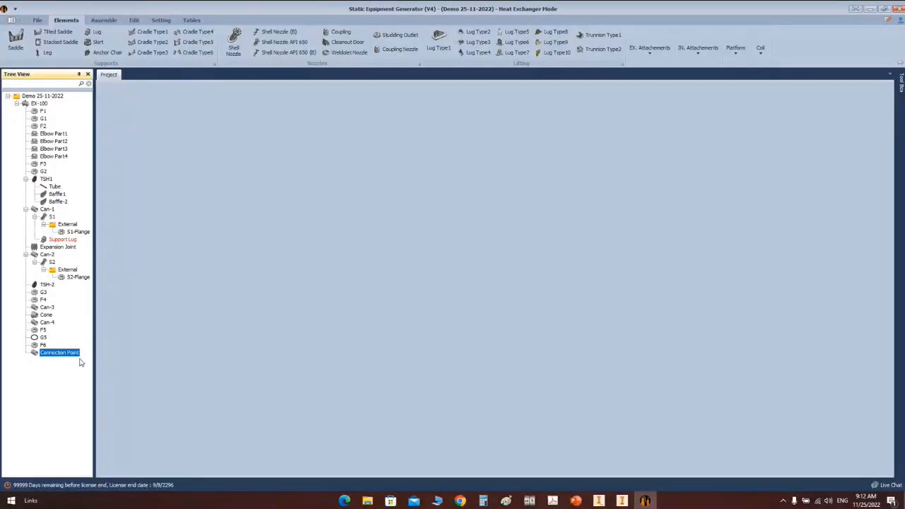
{"action": "double_click", "coordinate": [37, 353]}
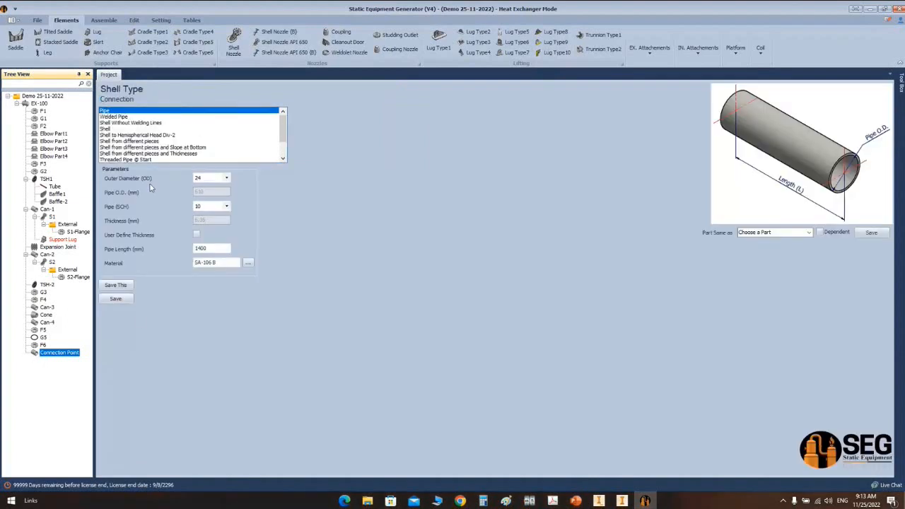
{"action": "double_click", "coordinate": [47, 300]}
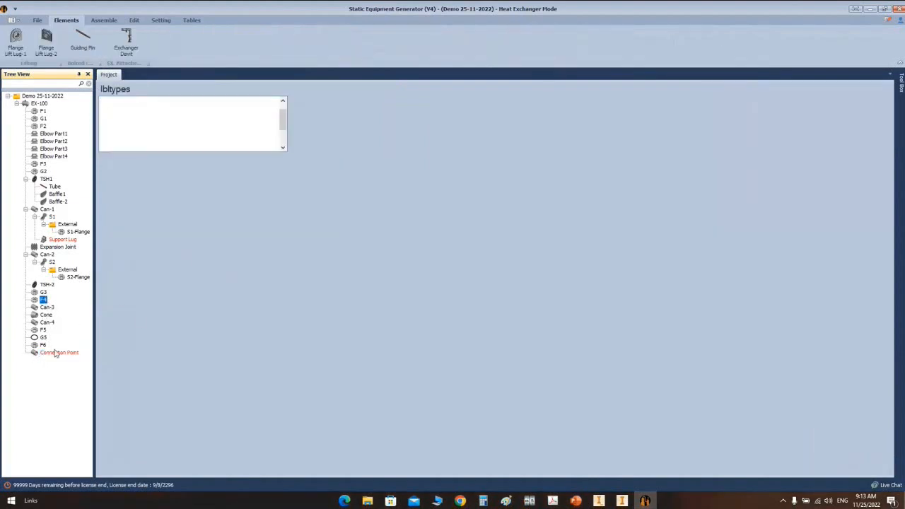
{"action": "double_click", "coordinate": [78, 354]}
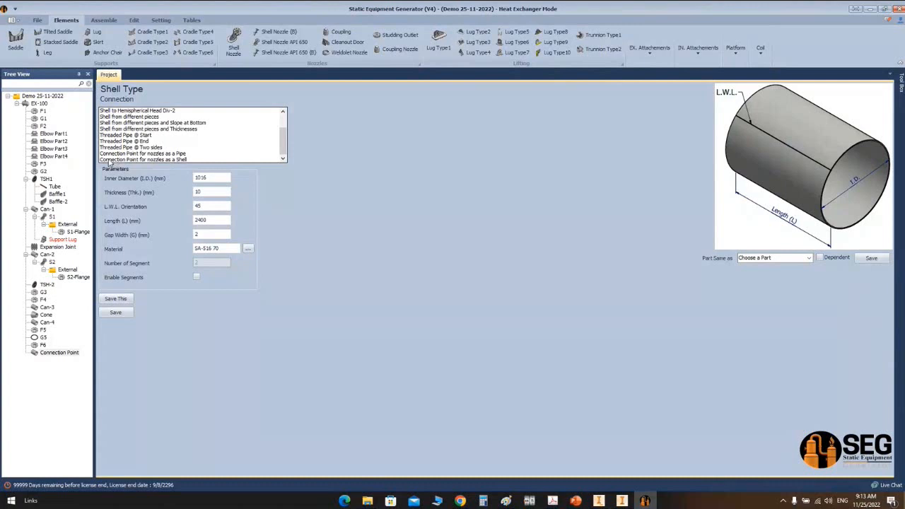
Step: Preview the type Connection Point for nozzles as a Shell, and view the parameters of nozzle S2 and the Expansion Joint
{"action": "left_click", "coordinate": [141, 159]}
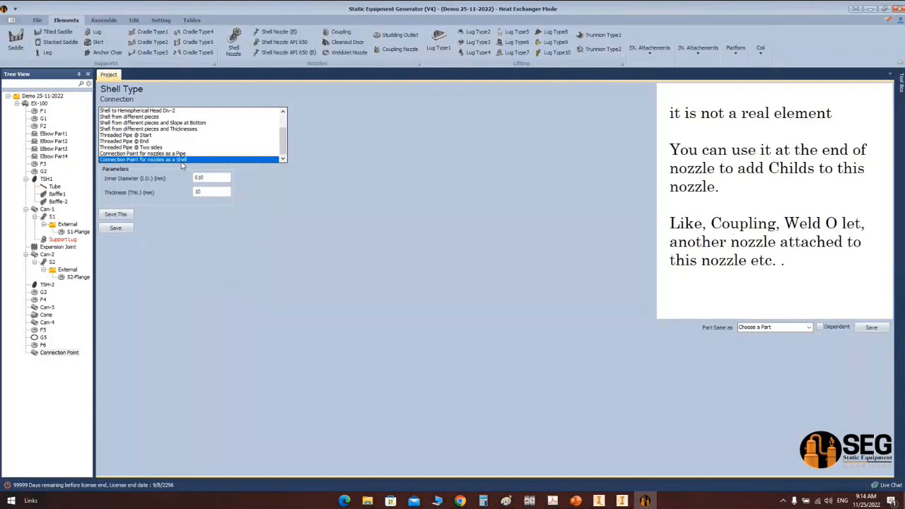
{"action": "left_click", "coordinate": [52, 263]}
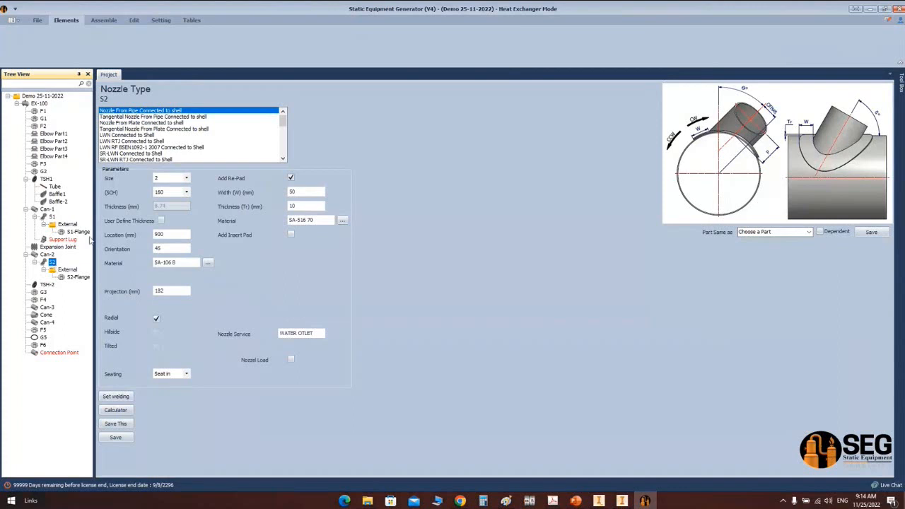
{"action": "left_click", "coordinate": [63, 248]}
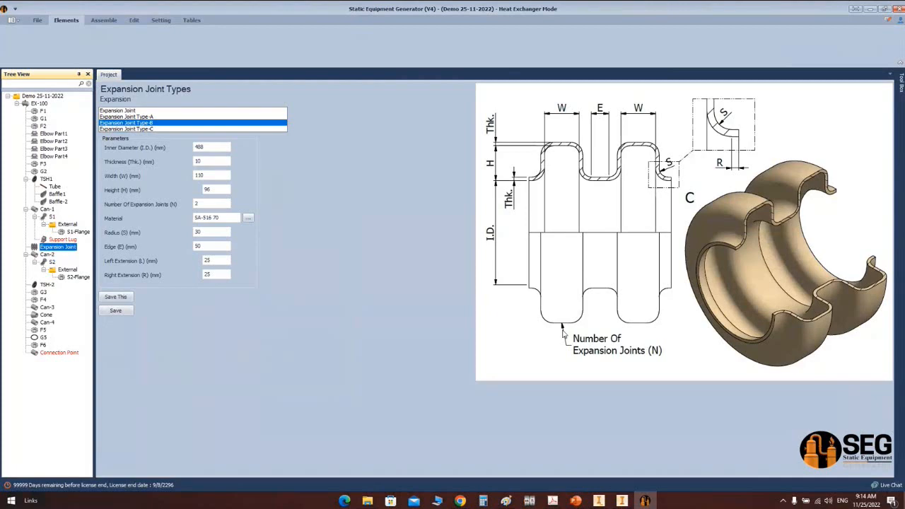
Step: Switch to Paint and paste the captured Expansion Joint Types screen, bringing its parameters and dimension drawing into view
{"action": "left_click", "coordinate": [506, 501]}
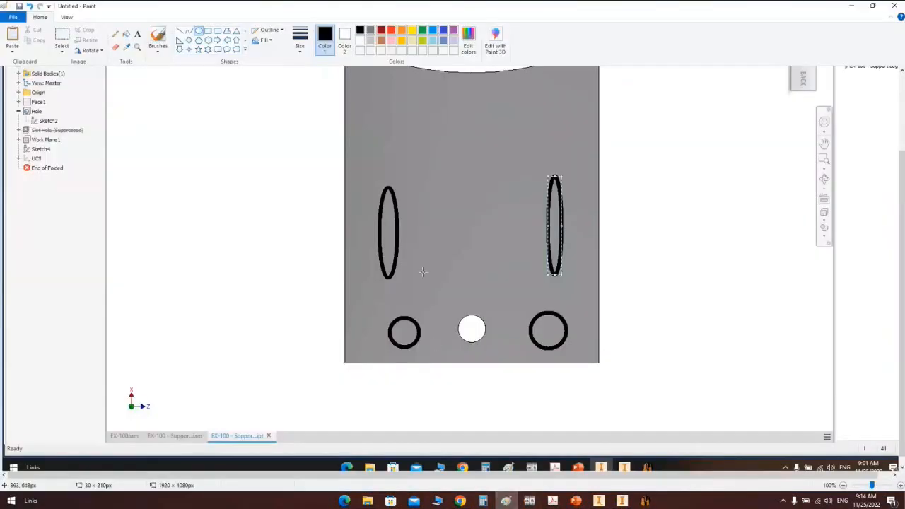
{"action": "scroll", "coordinate": [425, 275], "scroll_direction": "down", "scroll_amount": 3, "text": "ctrl"}
{"action": "key", "text": "ctrl+v"}
{"action": "scroll", "coordinate": [332, 151], "scroll_direction": "up", "scroll_amount": 3, "text": "ctrl"}
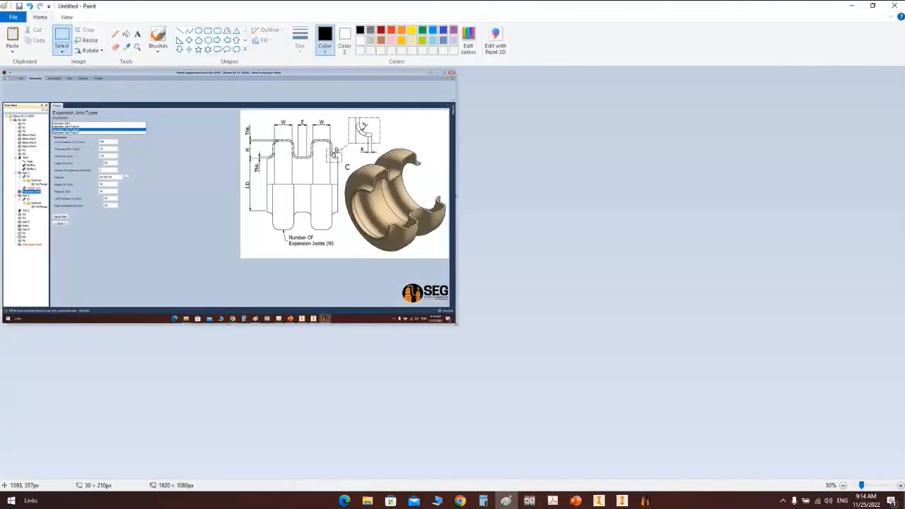
{"action": "scroll", "coordinate": [332, 150], "scroll_direction": "up", "scroll_amount": 1, "text": "ctrl"}
{"action": "scroll", "coordinate": [495, 297], "scroll_direction": "down", "scroll_amount": 5}
{"action": "scroll", "coordinate": [679, 448], "scroll_direction": "right", "scroll_amount": 8, "text": "shift"}
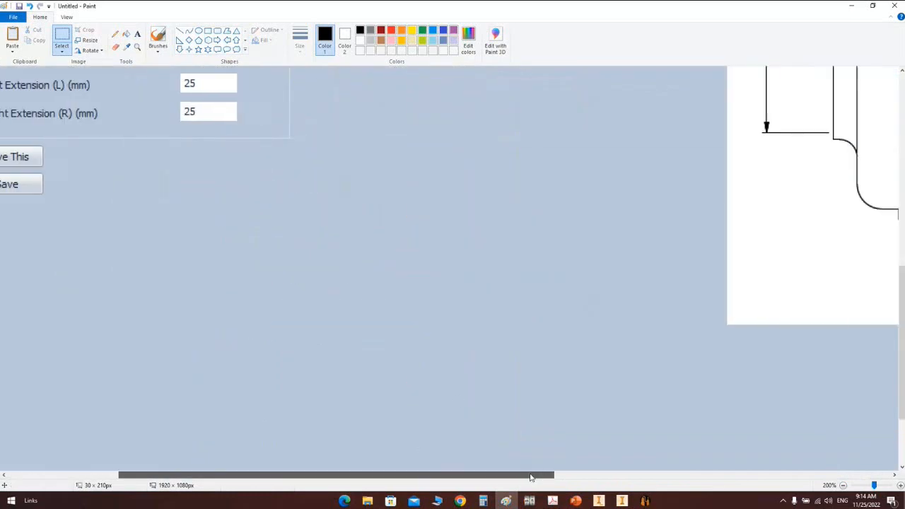
{"action": "scroll", "coordinate": [651, 354], "scroll_direction": "up", "scroll_amount": 4}
{"action": "scroll", "coordinate": [643, 339], "scroll_direction": "down", "scroll_amount": 1, "text": "ctrl"}
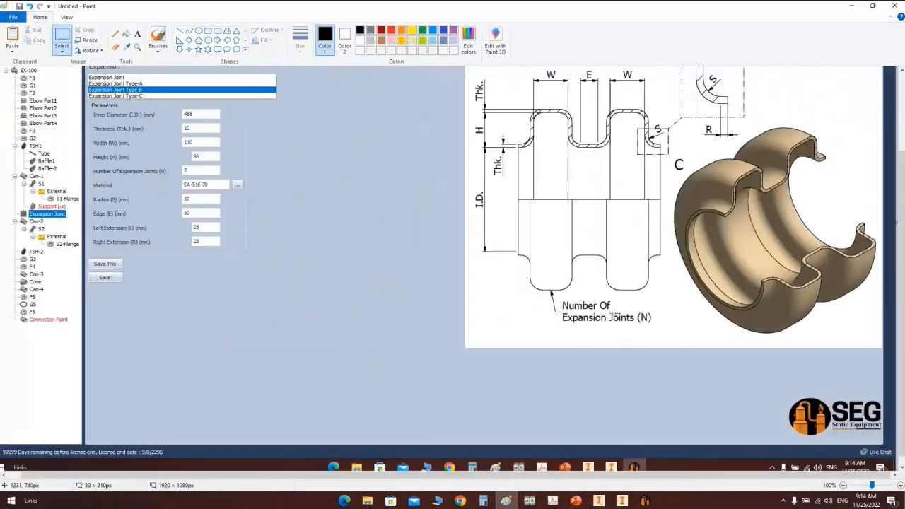
Step: Draw a vertical line about 375 px long through the first convolution and a small T-shaped mark above it
{"action": "left_click", "coordinate": [181, 30]}
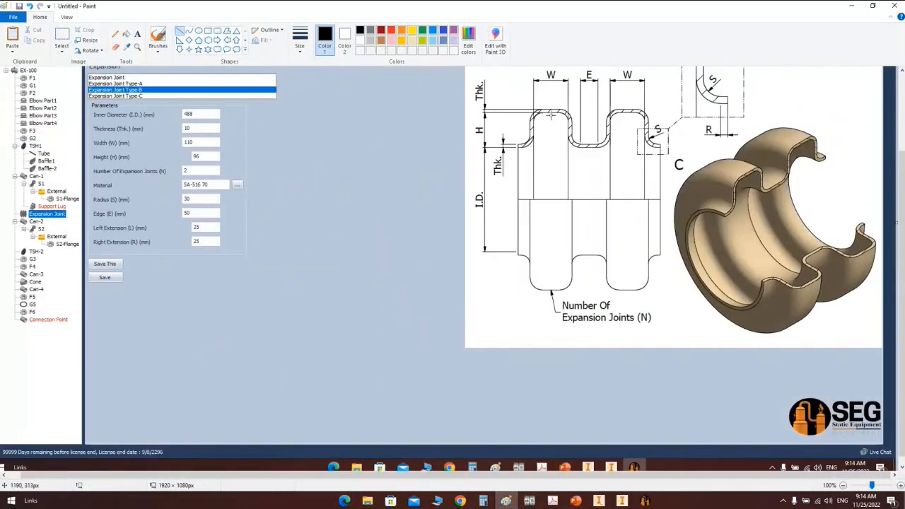
{"action": "left_click_drag", "start_coordinate": [552, 111], "coordinate": [550, 288]}
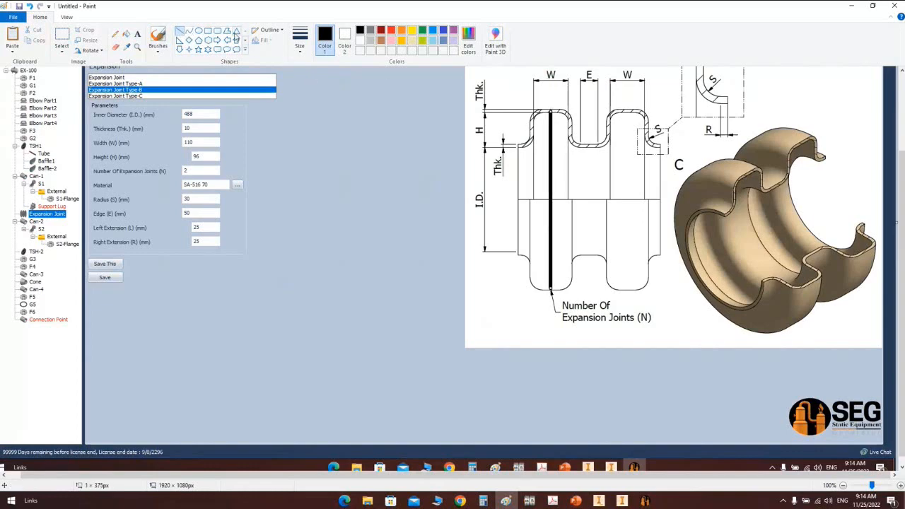
{"action": "mouse_move", "coordinate": [546, 84]}
{"action": "left_mouse_down"}
{"action": "mouse_move", "coordinate": [568, 85]}
{"action": "mouse_move", "coordinate": [551, 87]}
{"action": "left_mouse_up"}
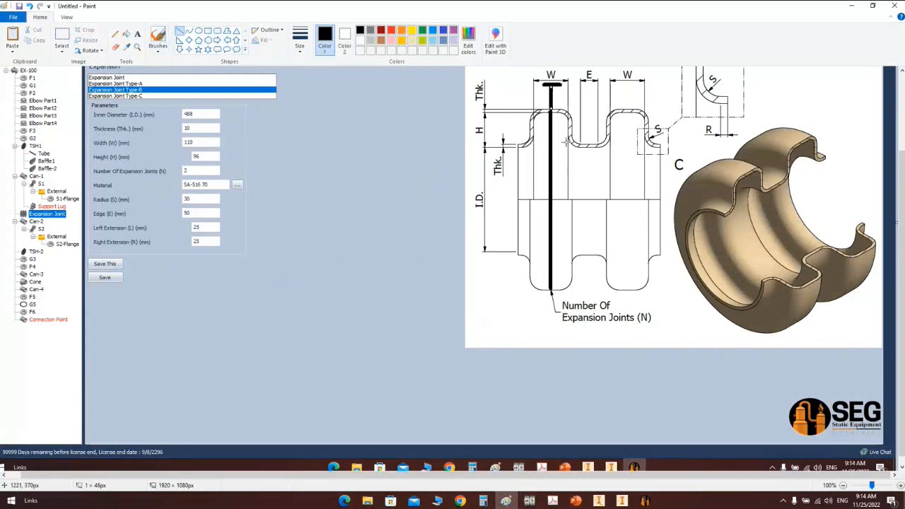
{"action": "key", "text": "ctrl+z"}
{"action": "left_click_drag", "start_coordinate": [551, 85], "coordinate": [551, 96]}
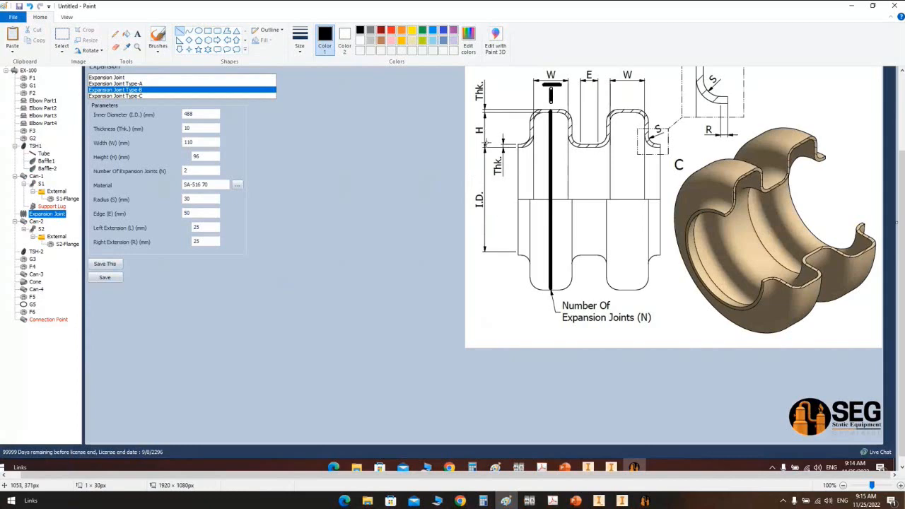
Step: Calculate 488 + 20 in Calculator for the expansion joint's outer diameter and close Calculator
{"action": "left_click", "coordinate": [483, 501]}
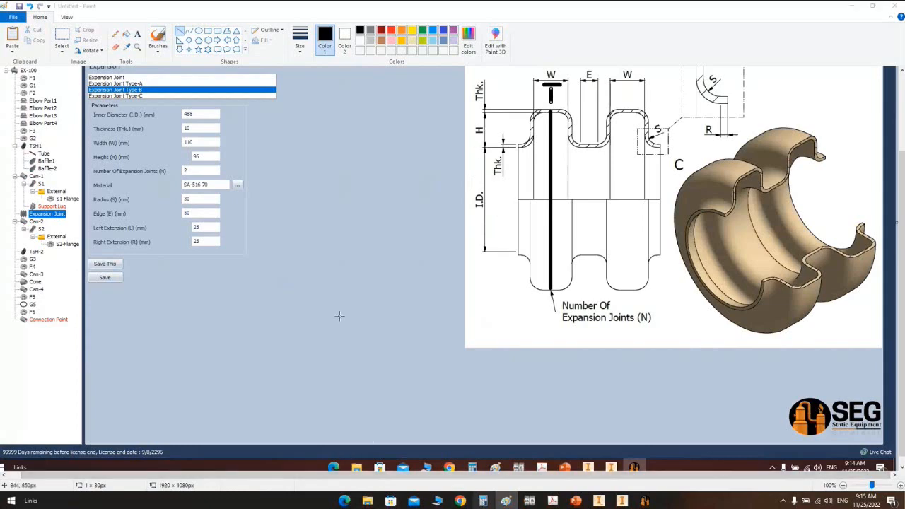
{"action": "type", "text": "4"}
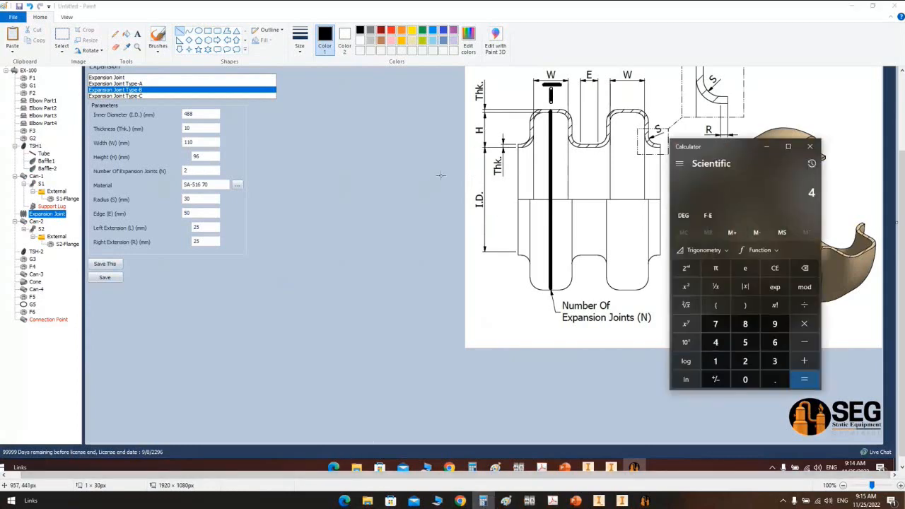
{"action": "type", "text": "88 + "}
{"action": "type", "text": "20"}
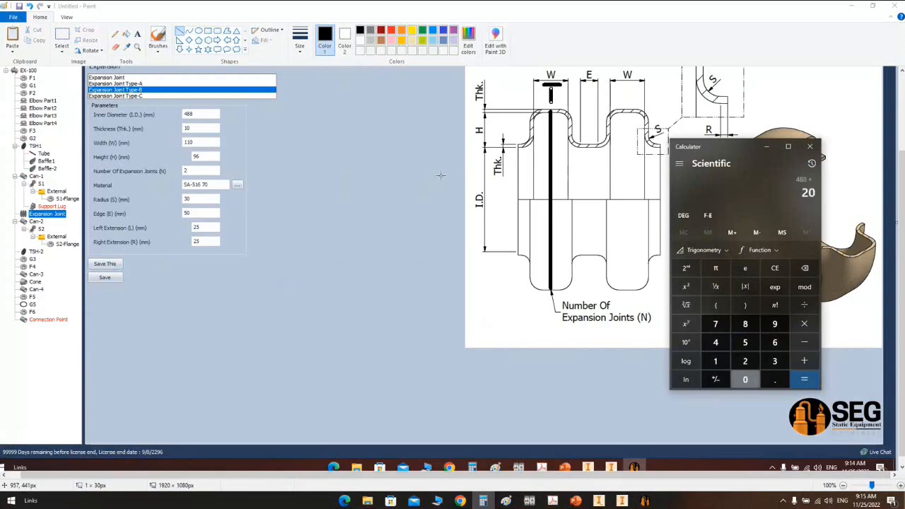
{"action": "key", "text": "Return"}
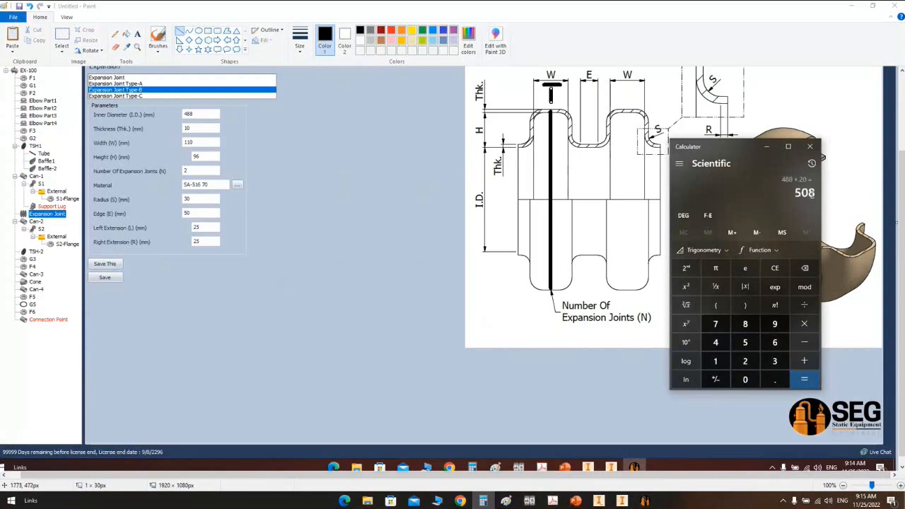
{"action": "left_click", "coordinate": [811, 146]}
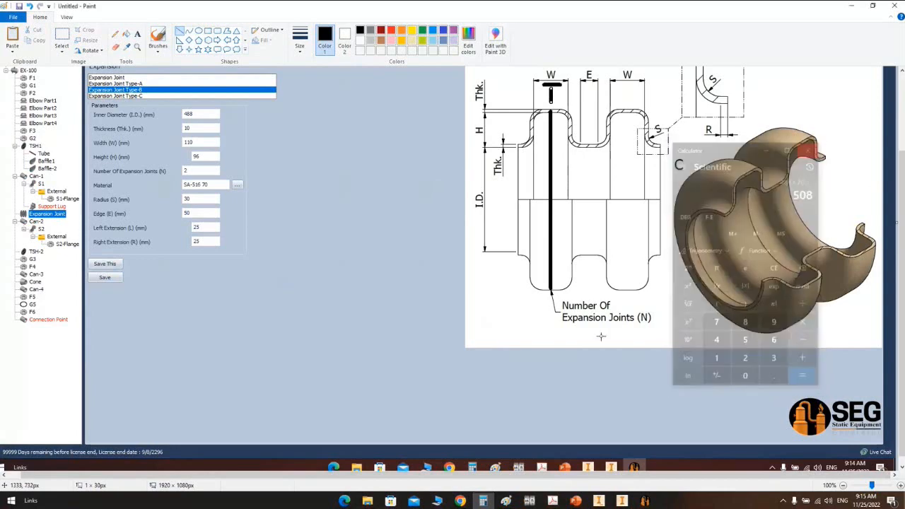
Step: In Static Equipment Generator, make Connection Point a Connection Point for nozzles as a Shell with inner diameter 508 mm, and save
{"action": "left_click", "coordinate": [599, 501]}
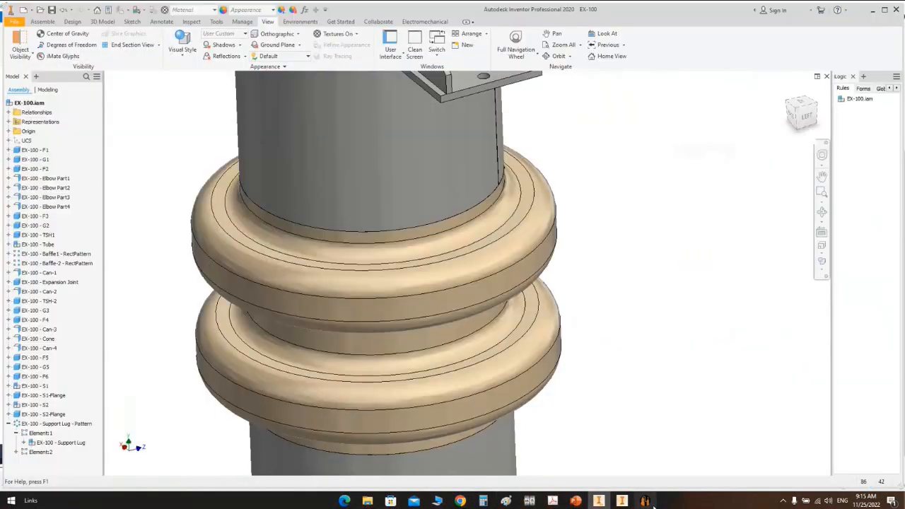
{"action": "left_click", "coordinate": [645, 501]}
{"action": "left_click", "coordinate": [51, 353]}
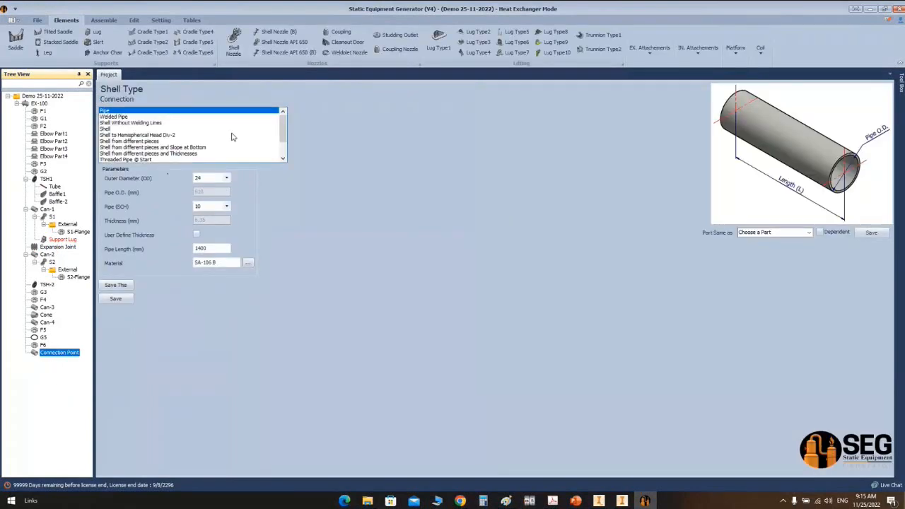
{"action": "scroll", "coordinate": [218, 141], "scroll_direction": "down", "scroll_amount": 2}
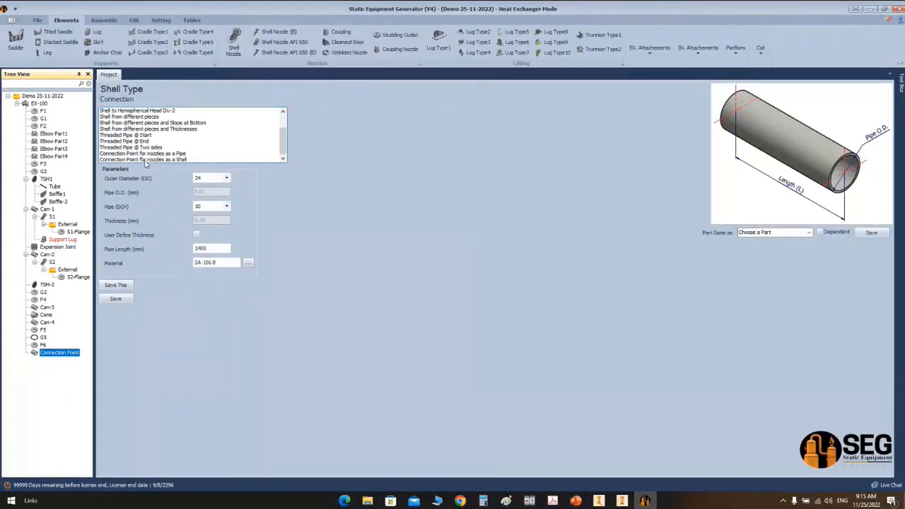
{"action": "left_click", "coordinate": [144, 160]}
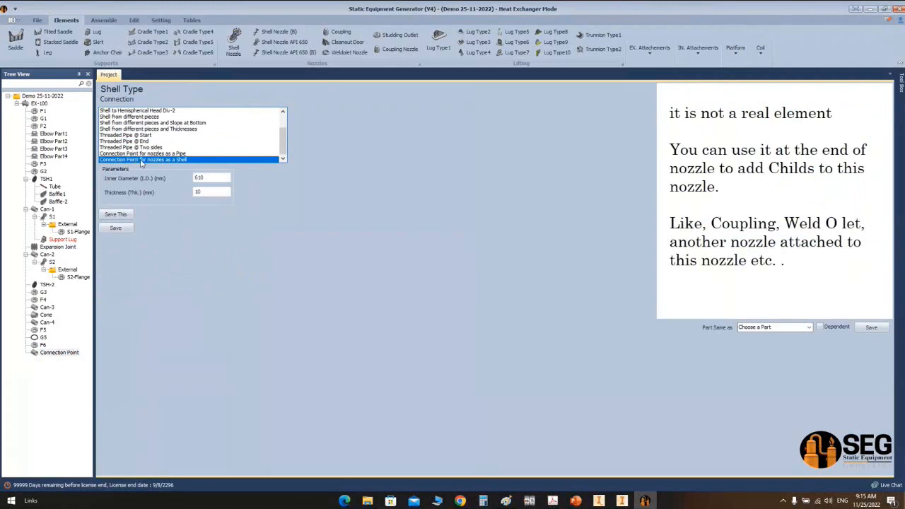
{"action": "left_click_drag", "start_coordinate": [222, 180], "coordinate": [116, 186]}
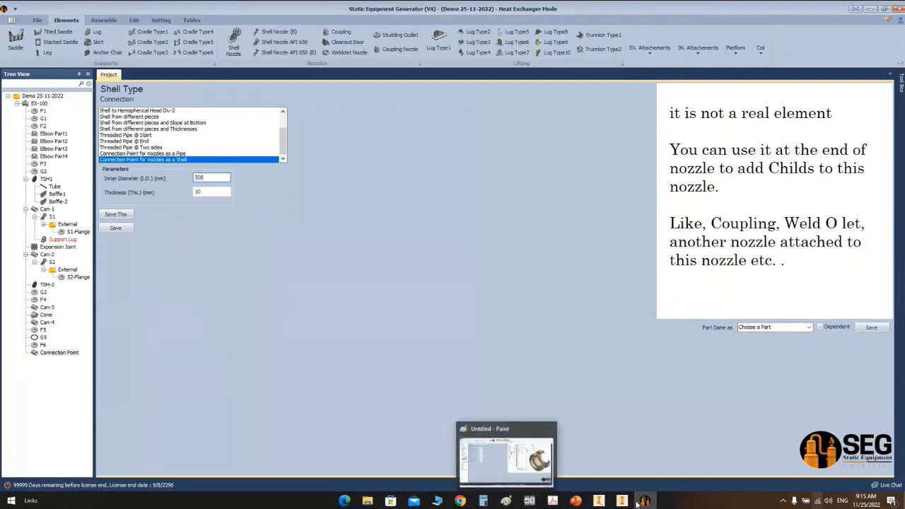
{"action": "key", "text": "Tab"}
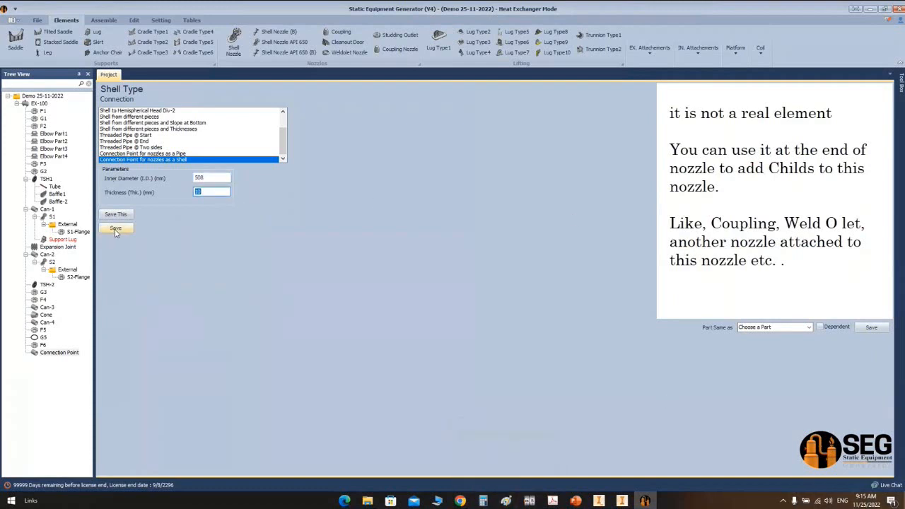
{"action": "left_click", "coordinate": [115, 227]}
Step: Open the F6 flange parameters, switch to Inventor, and examine EX-100's end flanges and expansion joint from the back view
{"action": "left_click", "coordinate": [44, 353]}
{"action": "left_click", "coordinate": [43, 346]}
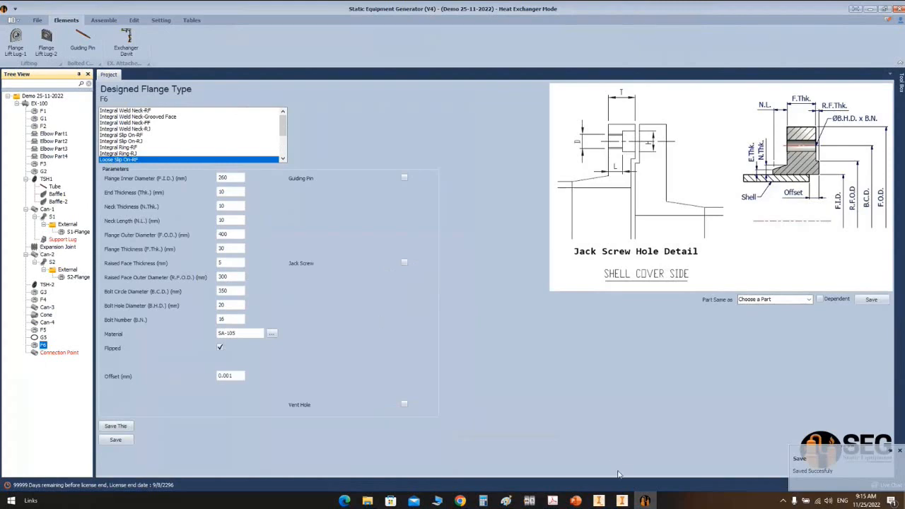
{"action": "left_click", "coordinate": [598, 500]}
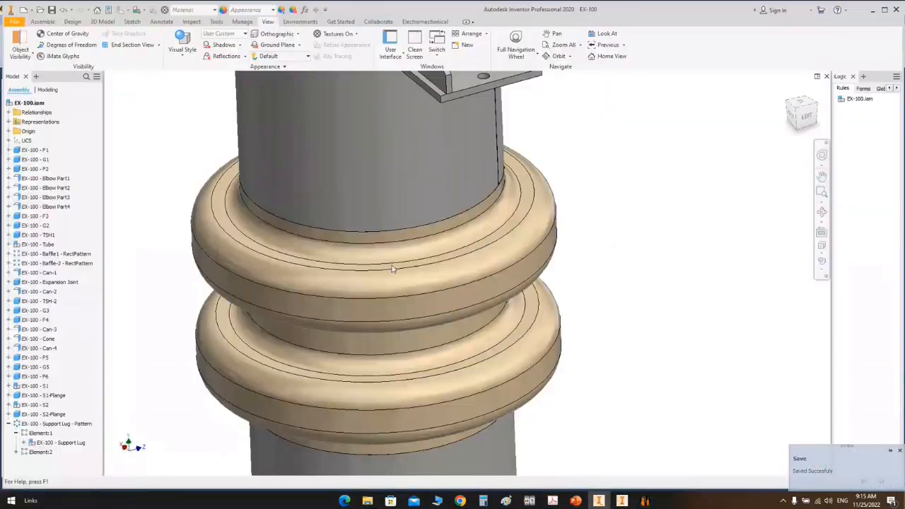
{"action": "left_click", "coordinate": [800, 117]}
{"action": "scroll", "coordinate": [470, 340], "scroll_direction": "down", "scroll_amount": 3}
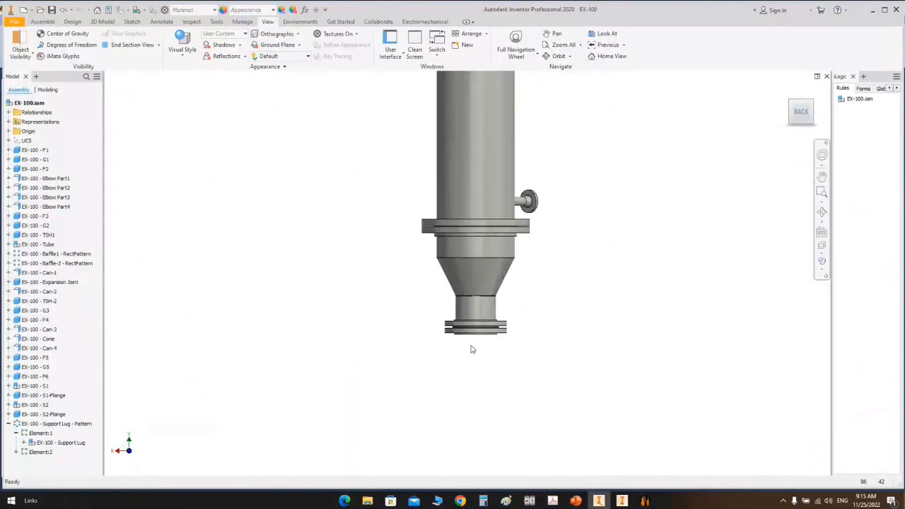
{"action": "scroll", "coordinate": [485, 344], "scroll_direction": "down", "scroll_amount": 3}
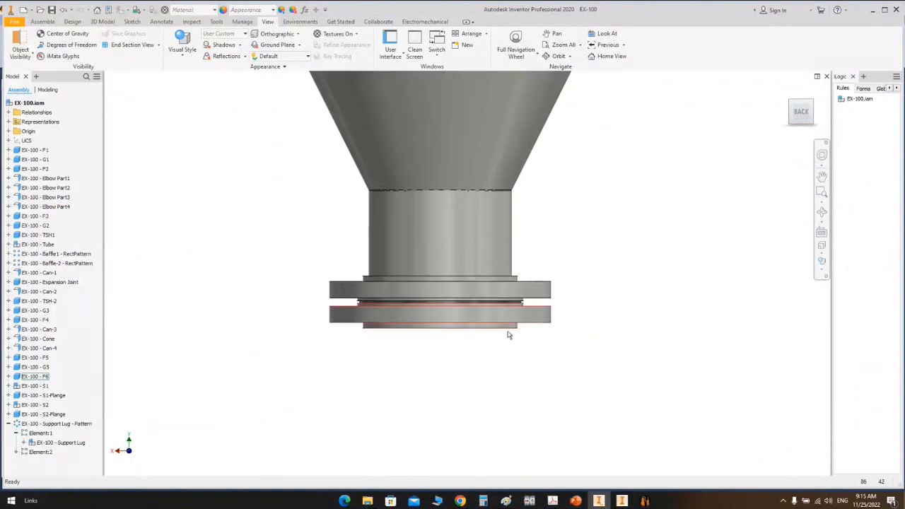
{"action": "scroll", "coordinate": [510, 334], "scroll_direction": "up", "scroll_amount": 4}
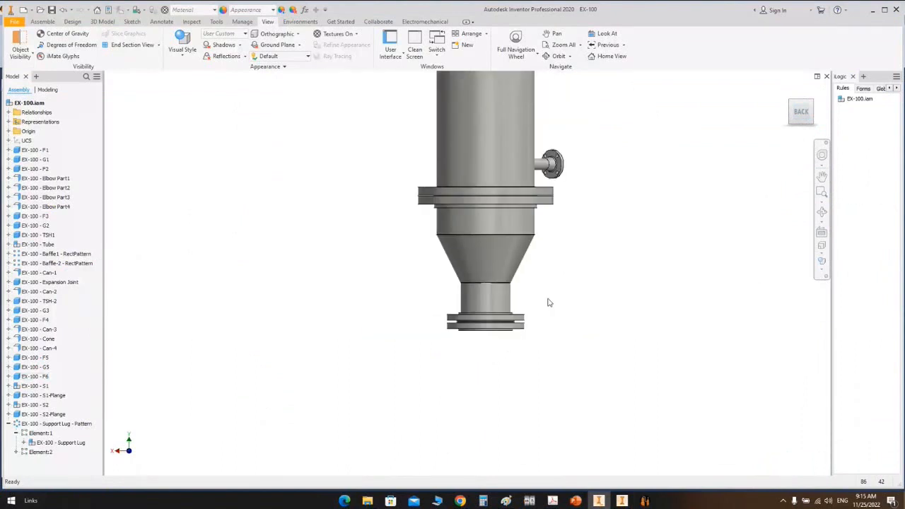
{"action": "middle_click_drag", "start_coordinate": [564, 92], "coordinate": [570, 417]}
{"action": "scroll", "coordinate": [534, 248], "scroll_direction": "down", "scroll_amount": 4}
{"action": "middle_click_drag", "start_coordinate": [524, 266], "coordinate": [593, 205]}
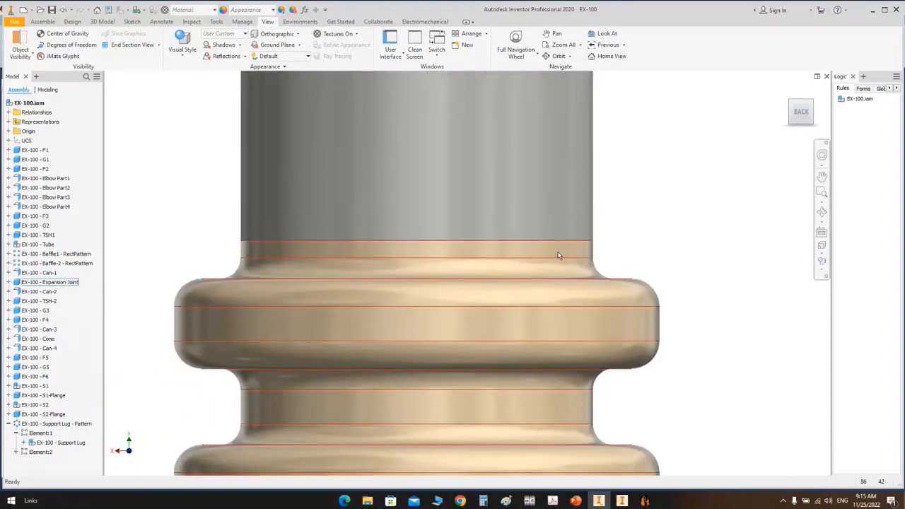
{"action": "scroll", "coordinate": [558, 256], "scroll_direction": "up", "scroll_amount": 3}
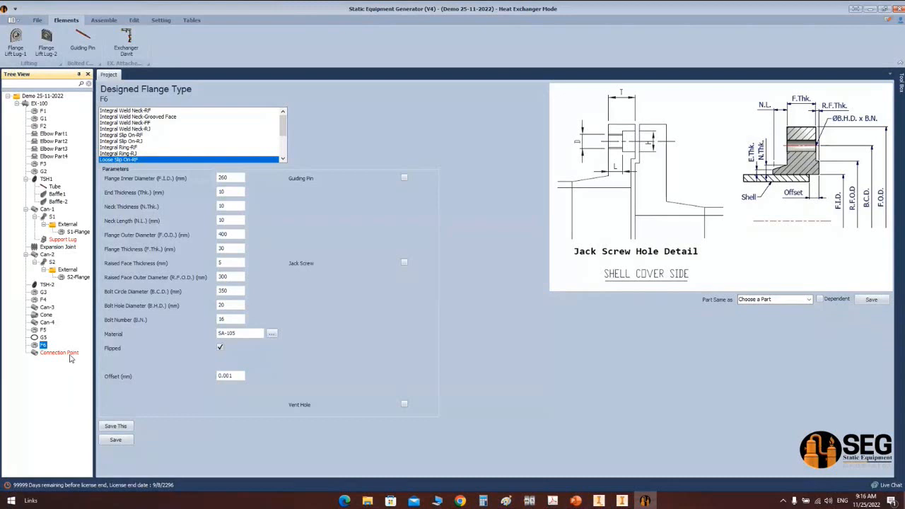
Step: Move the Connection Point element before the Expansion Joint in the EX-100 tree
{"action": "left_click", "coordinate": [69, 353]}
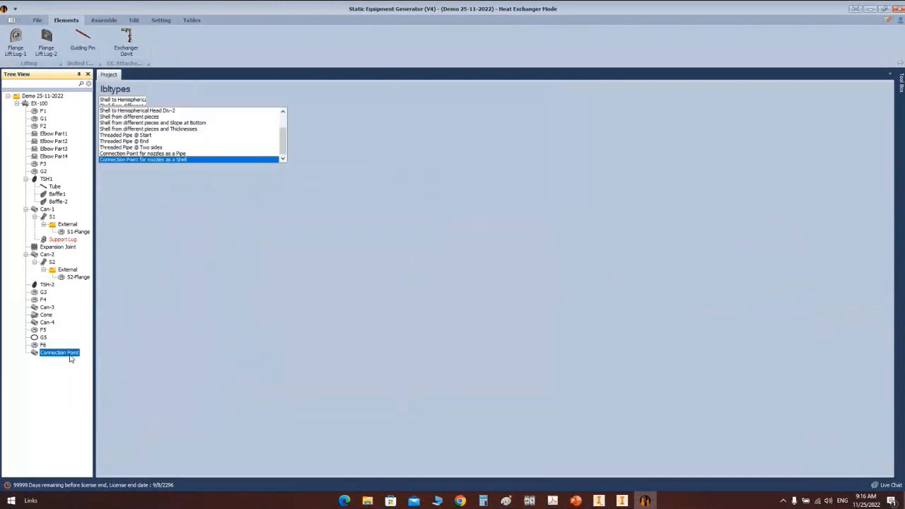
{"action": "right_click", "coordinate": [71, 359]}
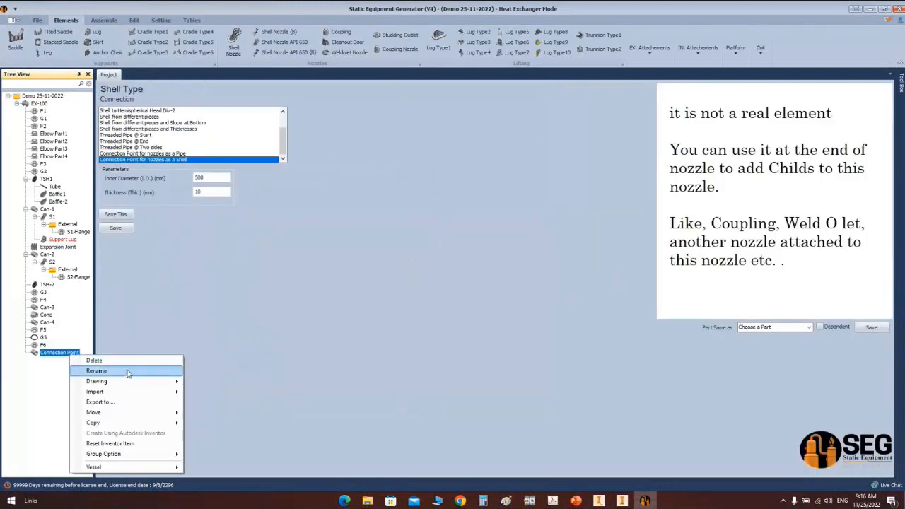
{"action": "mouse_move", "coordinate": [132, 419]}
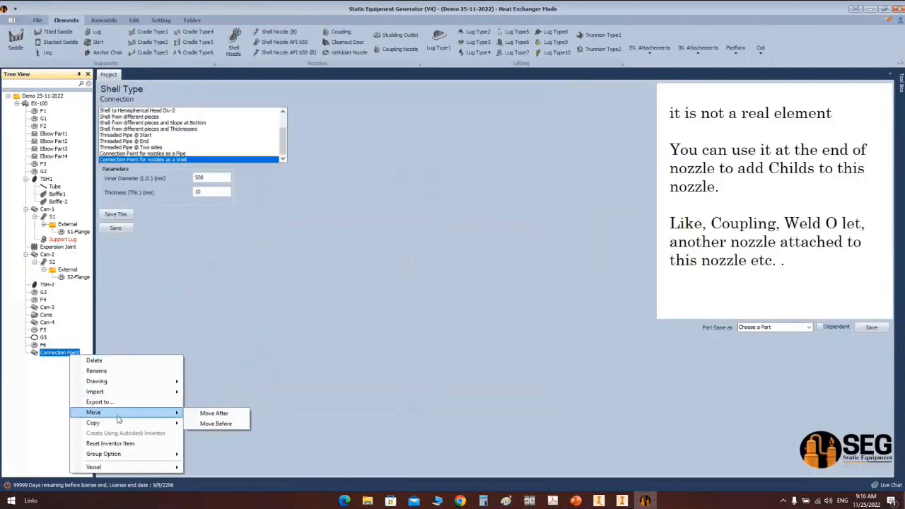
{"action": "left_click", "coordinate": [216, 424]}
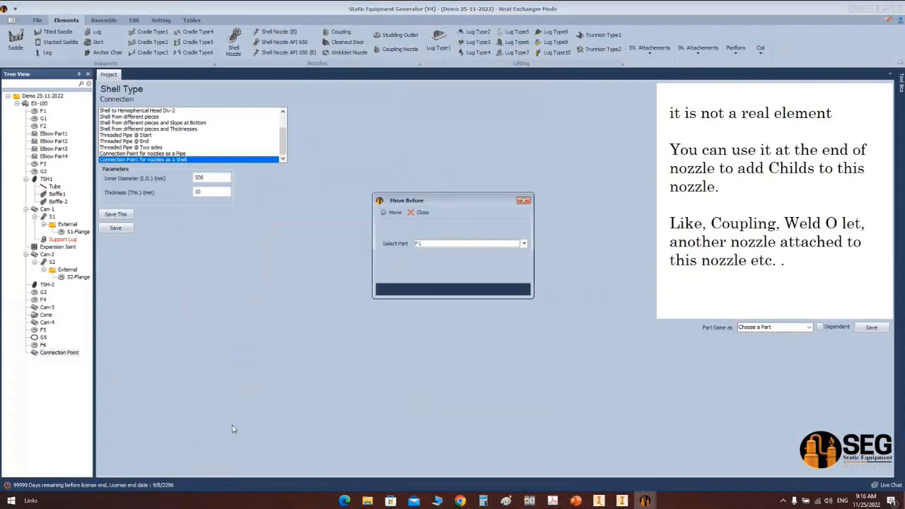
{"action": "left_click", "coordinate": [439, 244]}
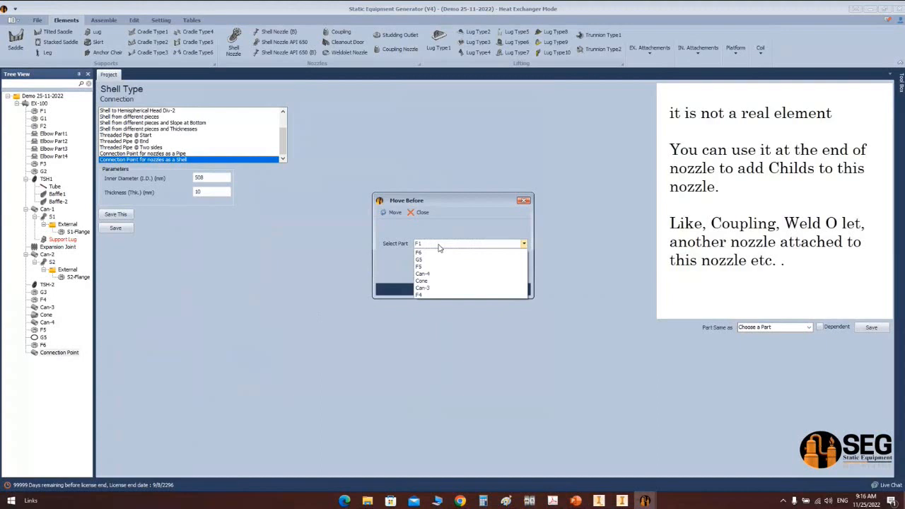
{"action": "scroll", "coordinate": [438, 279], "scroll_direction": "down", "scroll_amount": 2}
{"action": "left_click", "coordinate": [441, 286]}
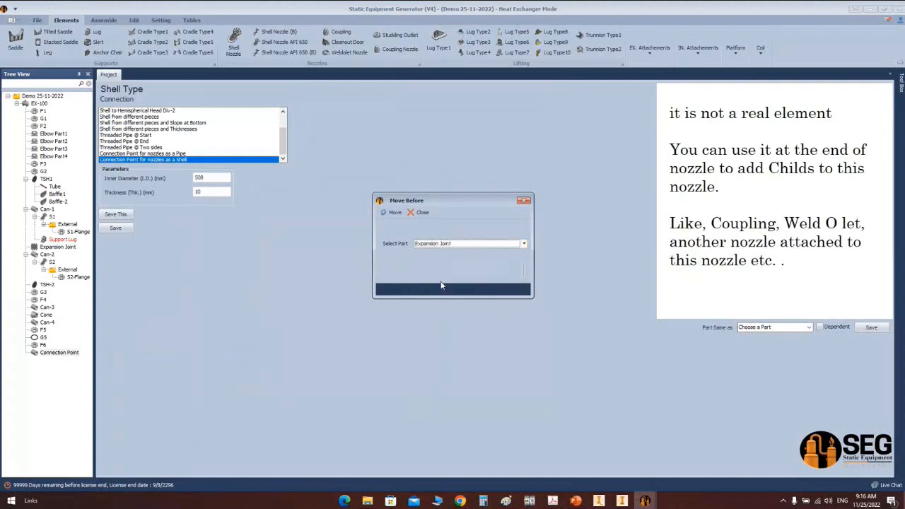
{"action": "left_click", "coordinate": [390, 212]}
Step: Review the relocated Connection Point, then the parameters of the Support Lug and Expansion Joint
{"action": "left_click", "coordinate": [60, 346]}
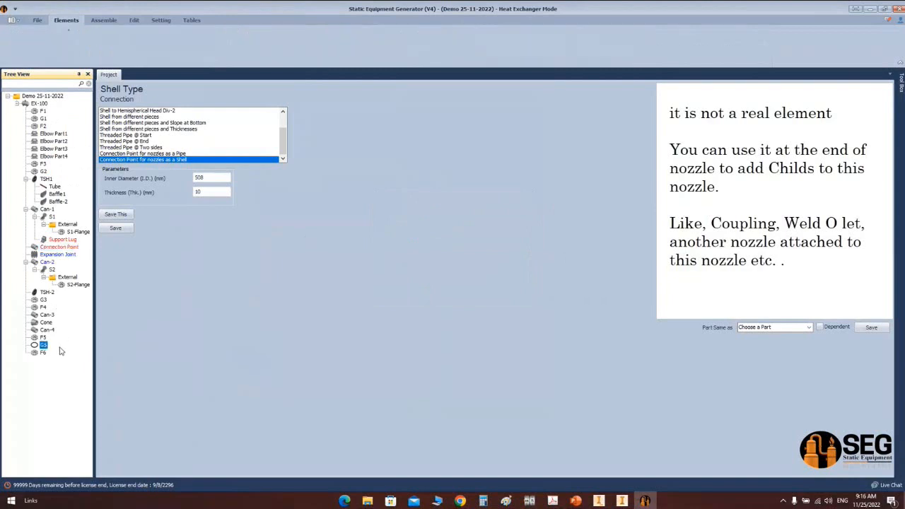
{"action": "left_click", "coordinate": [62, 247]}
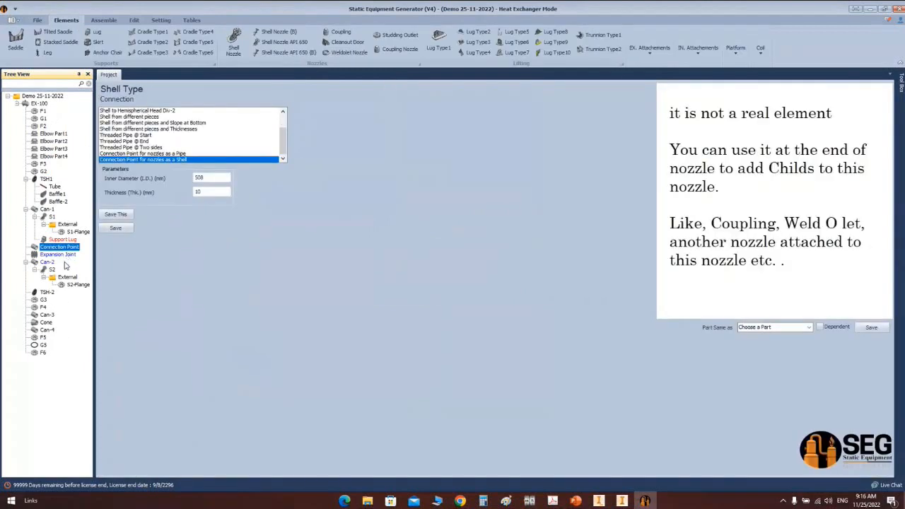
{"action": "left_click", "coordinate": [70, 365]}
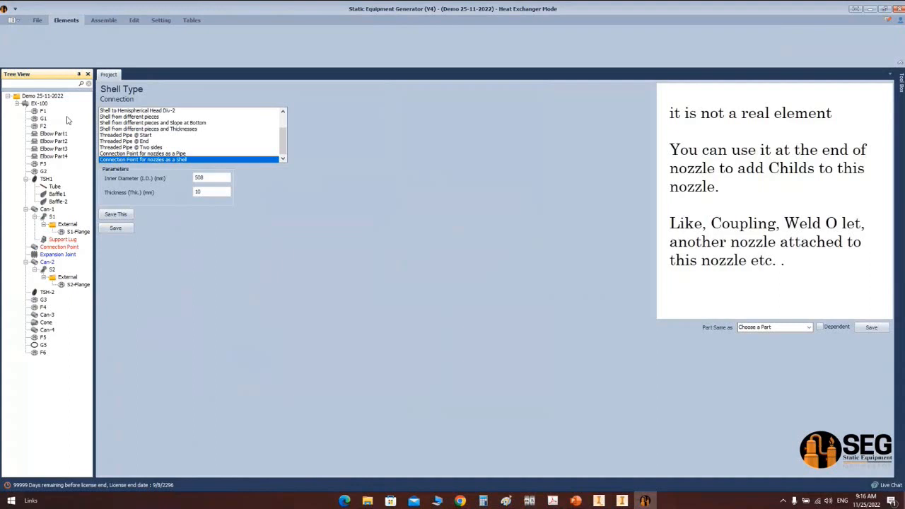
{"action": "left_click", "coordinate": [71, 239]}
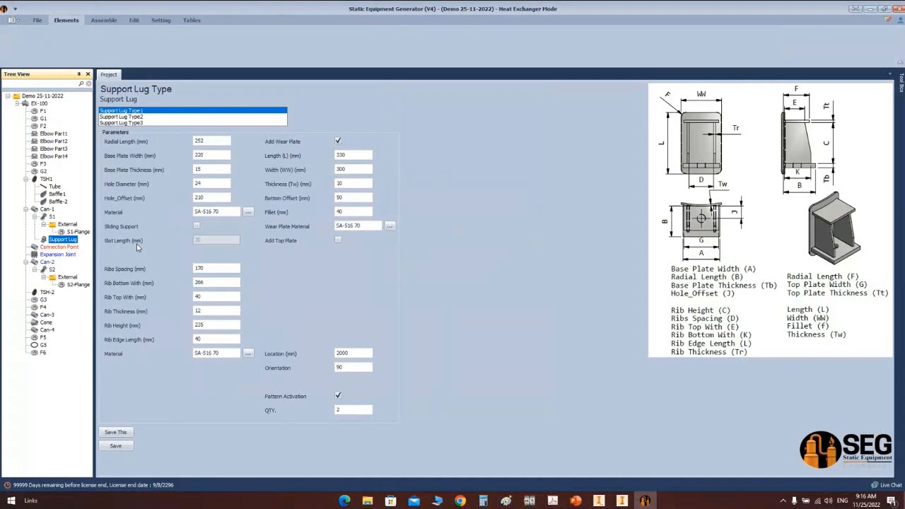
{"action": "left_click", "coordinate": [71, 255]}
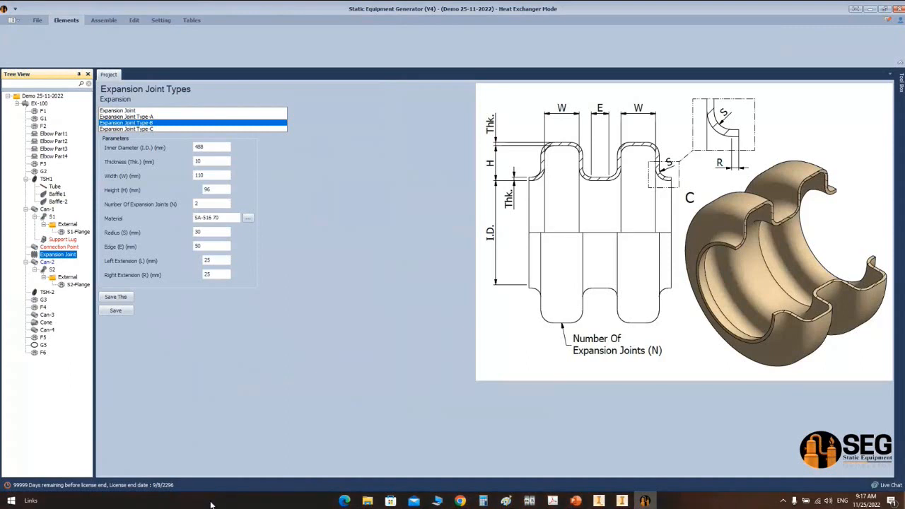
Step: Switch to Paint, paste the project screenshot, and mark Can-2 and Connection Point in the tree with selection boxes
{"action": "left_click", "coordinate": [506, 501]}
{"action": "scroll", "coordinate": [414, 194], "scroll_direction": "down", "scroll_amount": 2, "text": "ctrl"}
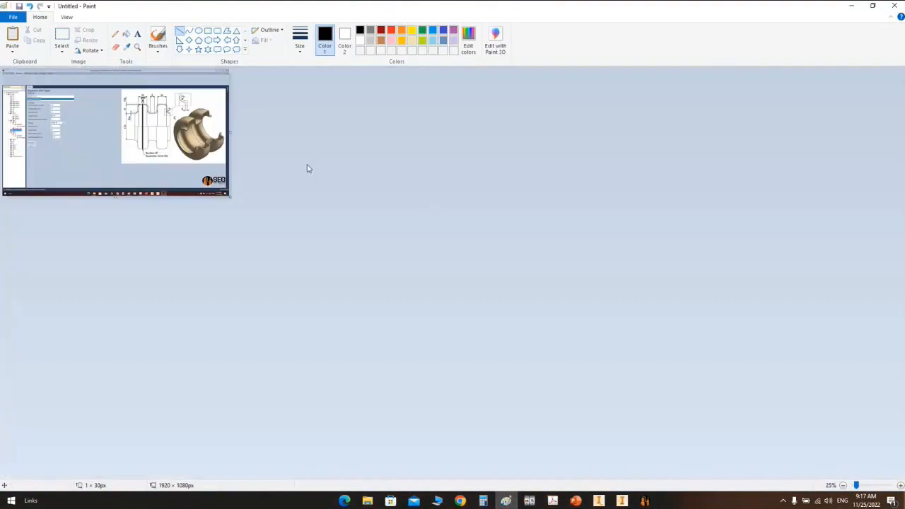
{"action": "key", "text": "ctrl+v"}
{"action": "left_click", "coordinate": [283, 162]}
{"action": "scroll", "coordinate": [116, 140], "scroll_direction": "up", "scroll_amount": 3, "text": "ctrl"}
{"action": "scroll", "coordinate": [91, 306], "scroll_direction": "down", "scroll_amount": 3}
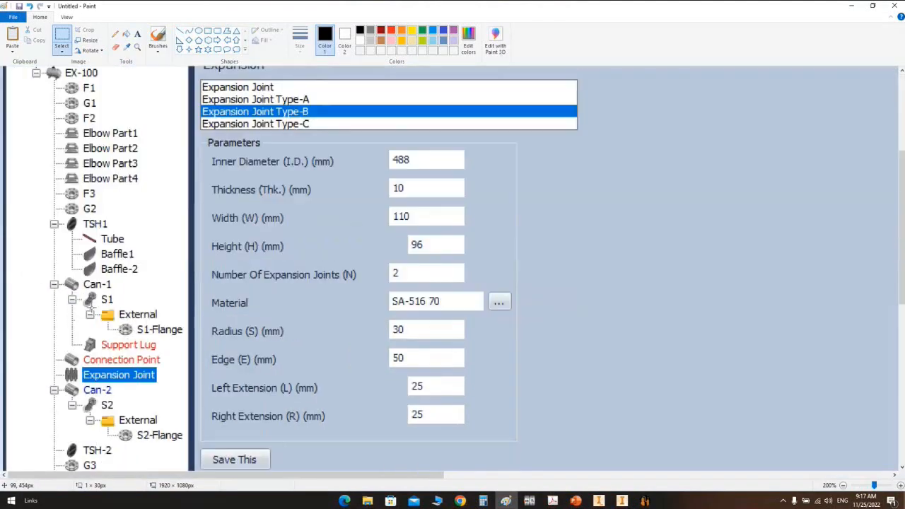
{"action": "scroll", "coordinate": [91, 307], "scroll_direction": "up", "scroll_amount": 1, "text": "ctrl"}
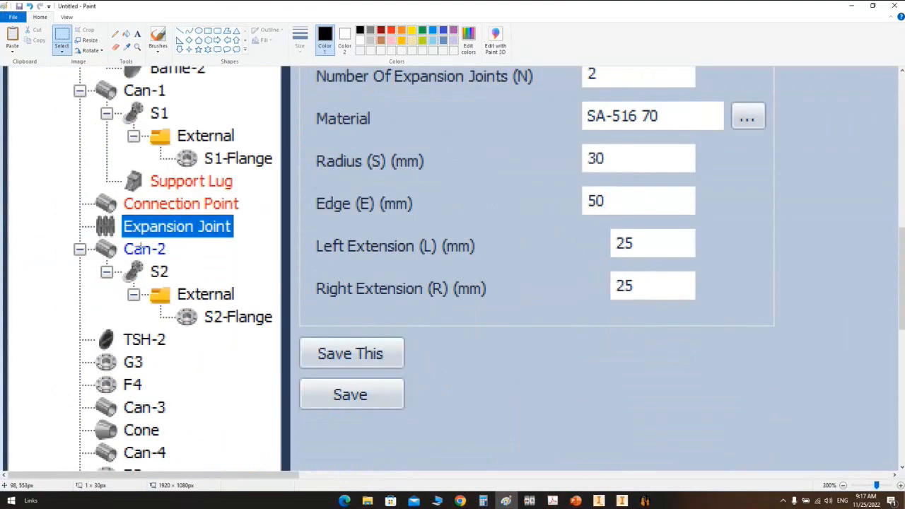
{"action": "scroll", "coordinate": [142, 249], "scroll_direction": "up", "scroll_amount": 1, "text": "ctrl"}
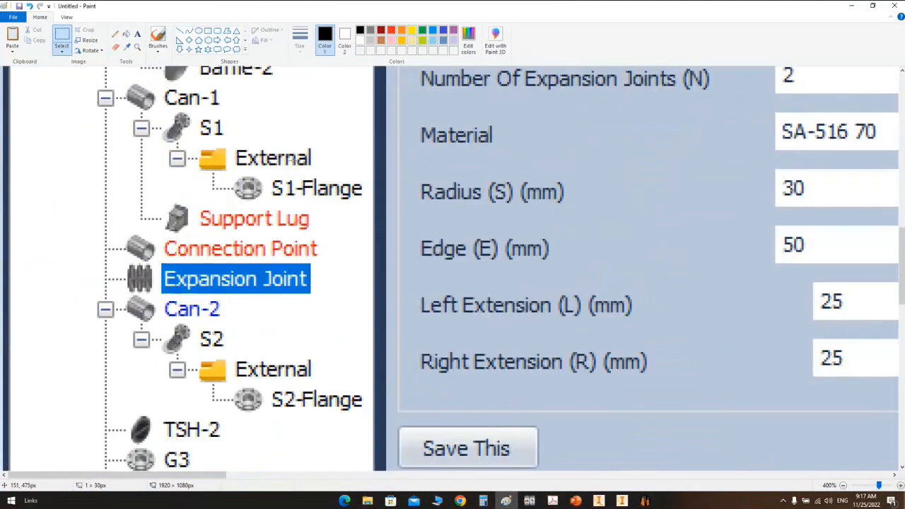
{"action": "left_click_drag", "start_coordinate": [160, 299], "coordinate": [227, 323]}
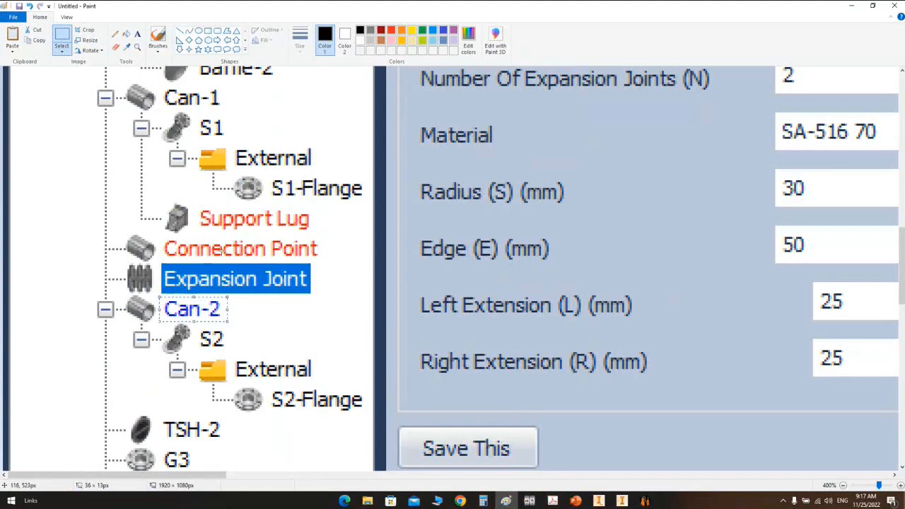
{"action": "left_click_drag", "start_coordinate": [125, 231], "coordinate": [330, 260]}
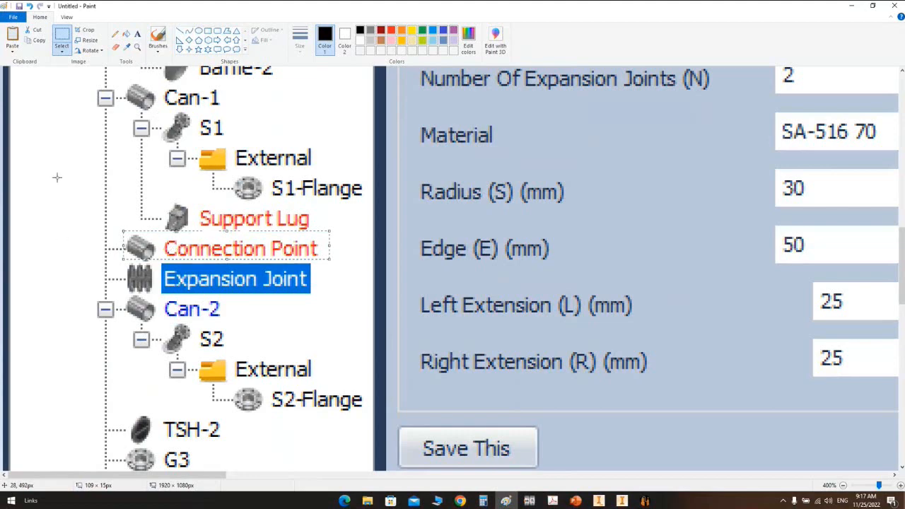
Step: Draw a thin vertical line about 72 px long from Can-1 down to Connection Point, using the thinnest line size
{"action": "left_click", "coordinate": [180, 31]}
{"action": "left_click_drag", "start_coordinate": [130, 103], "coordinate": [130, 241]}
{"action": "left_click", "coordinate": [302, 43]}
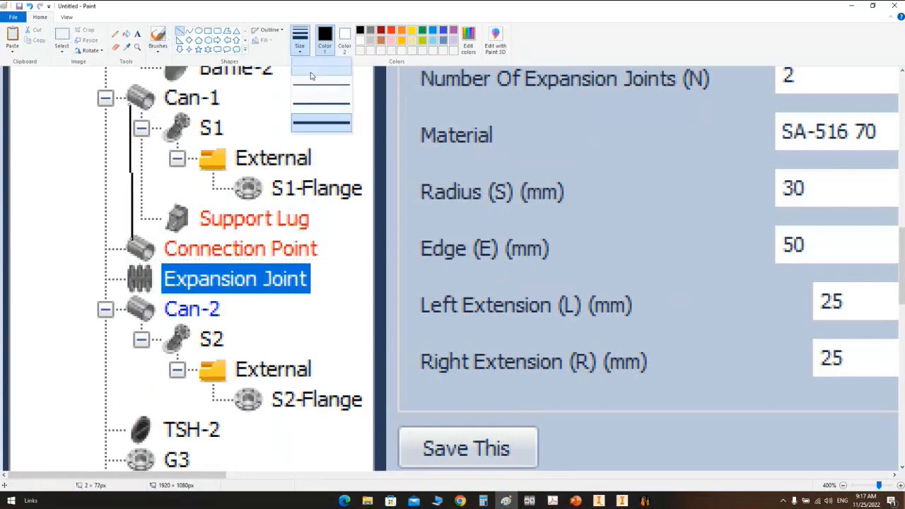
{"action": "left_click", "coordinate": [322, 70]}
{"action": "left_click_drag", "start_coordinate": [132, 241], "coordinate": [131, 239]}
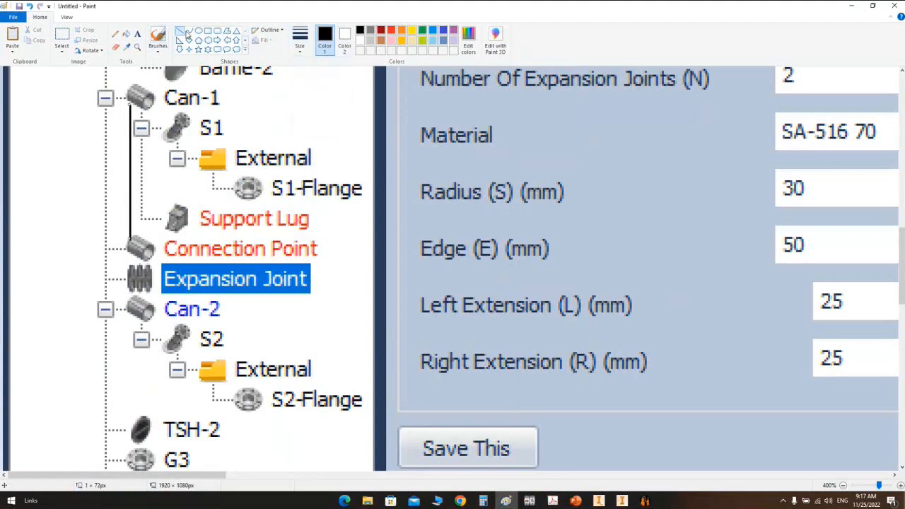
Step: Draw bracket lines beside the tree linking Connection Point to Expansion Joint and Expansion Joint to Can-2
{"action": "mouse_move", "coordinate": [97, 251]}
{"action": "left_mouse_down"}
{"action": "mouse_move", "coordinate": [61, 259]}
{"action": "mouse_move", "coordinate": [60, 250]}
{"action": "left_mouse_up"}
{"action": "mouse_move", "coordinate": [99, 280]}
{"action": "left_mouse_down"}
{"action": "mouse_move", "coordinate": [49, 278]}
{"action": "mouse_move", "coordinate": [68, 312]}
{"action": "mouse_move", "coordinate": [82, 313]}
{"action": "mouse_move", "coordinate": [72, 316]}
{"action": "left_mouse_up"}
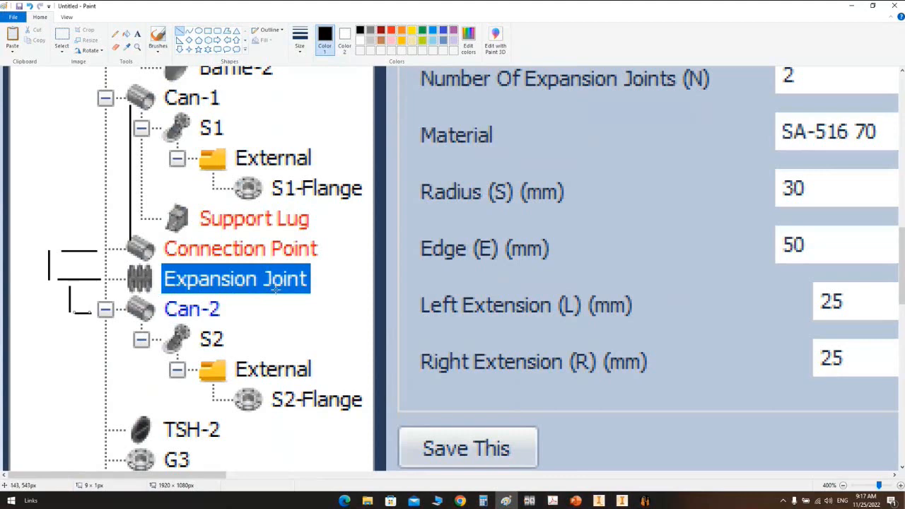
{"action": "scroll", "coordinate": [283, 294], "scroll_direction": "down", "scroll_amount": 2, "text": "ctrl"}
{"action": "scroll", "coordinate": [283, 294], "scroll_direction": "down", "scroll_amount": 3, "text": "ctrl"}
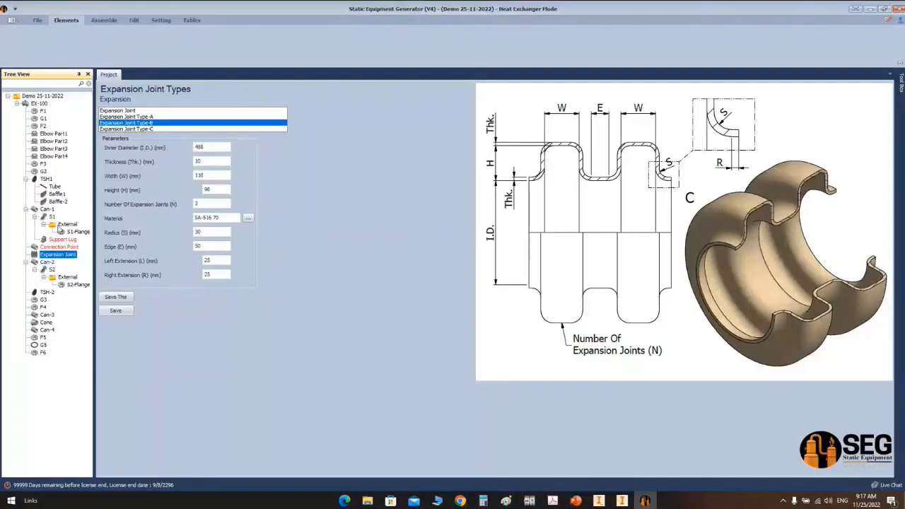
Step: Start the Inventor assembly of EX-100 from Static Equipment Generator and switch to Inventor to view it isometrically
{"action": "left_click", "coordinate": [103, 19]}
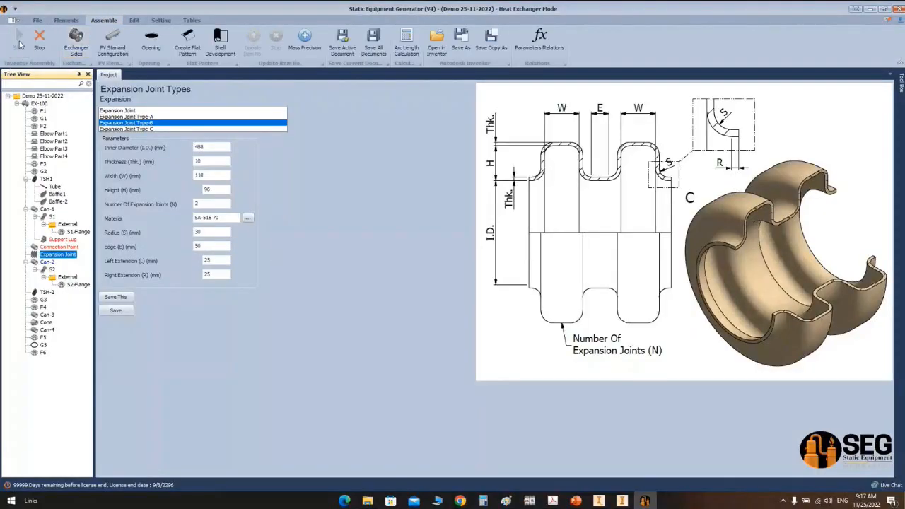
{"action": "left_click", "coordinate": [598, 500]}
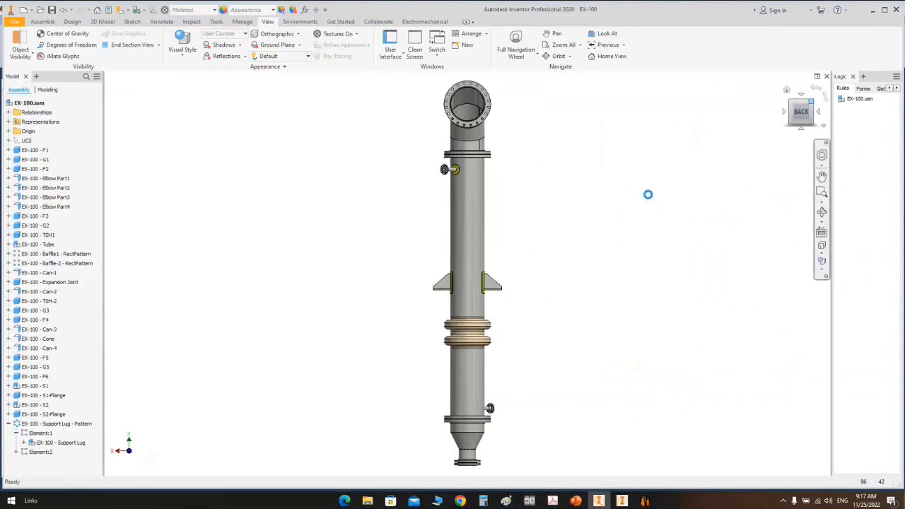
{"action": "left_click", "coordinate": [815, 99]}
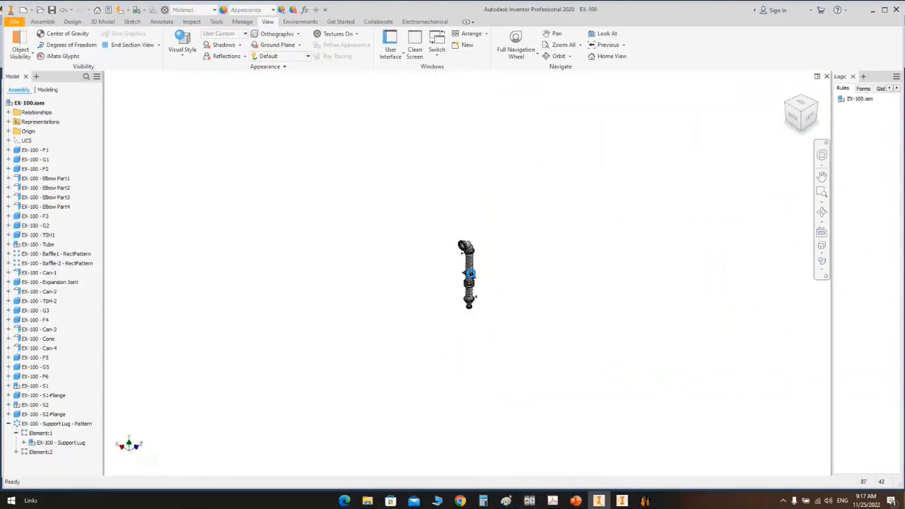
{"action": "scroll", "coordinate": [473, 277], "scroll_direction": "up", "scroll_amount": 5}
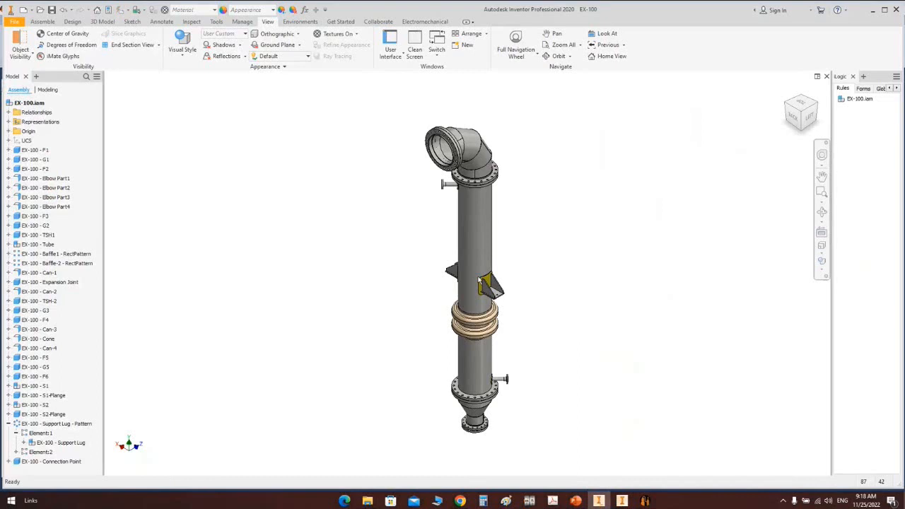
Step: Collapse the Support Lug pattern in the model browser and examine the support lugs and expansion joint from the back view
{"action": "mouse_move", "coordinate": [494, 296]}
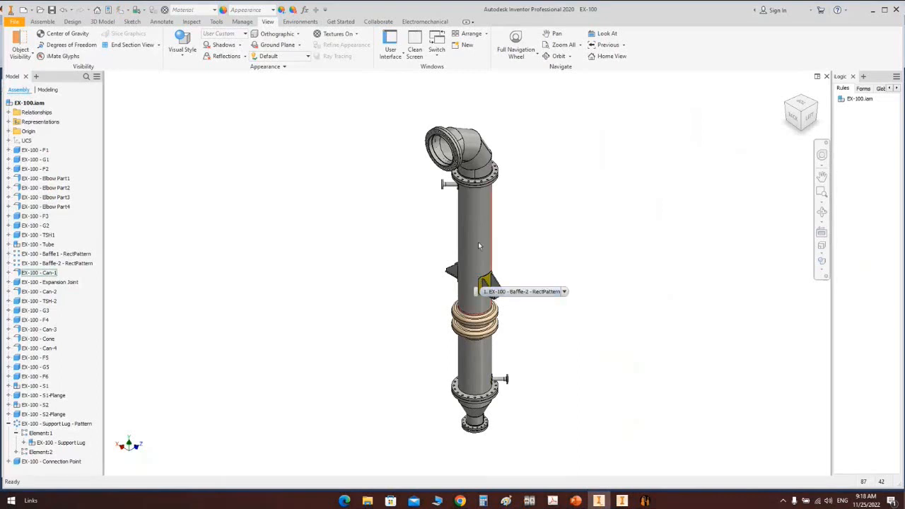
{"action": "left_click", "coordinate": [8, 423]}
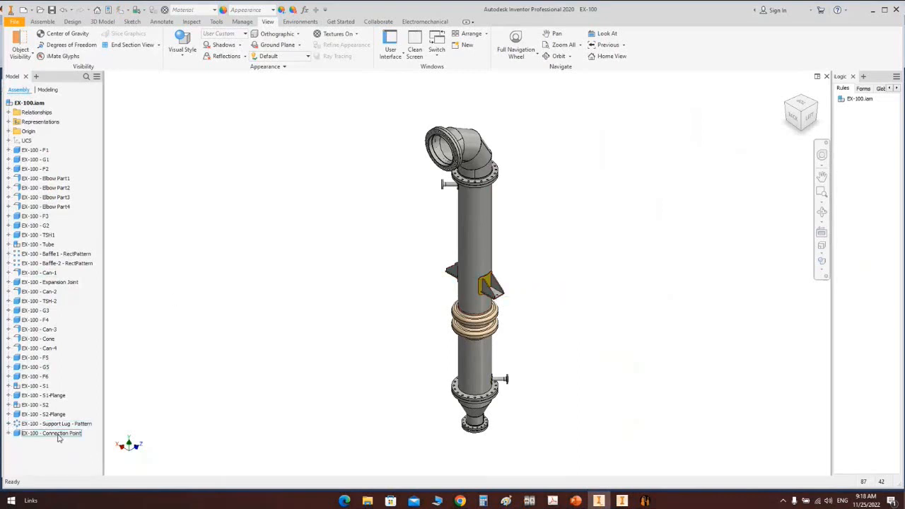
{"action": "scroll", "coordinate": [514, 277], "scroll_direction": "up", "scroll_amount": 5}
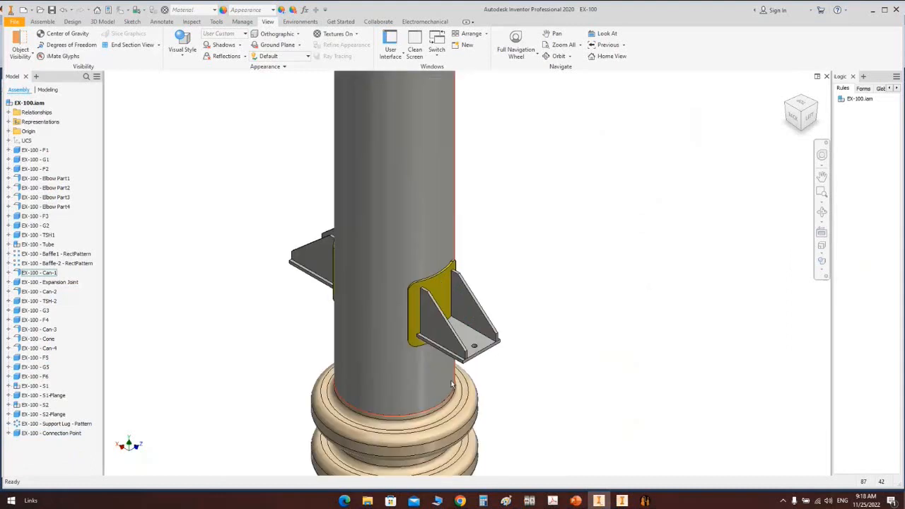
{"action": "left_click", "coordinate": [793, 117]}
{"action": "scroll", "coordinate": [476, 289], "scroll_direction": "up", "scroll_amount": 5}
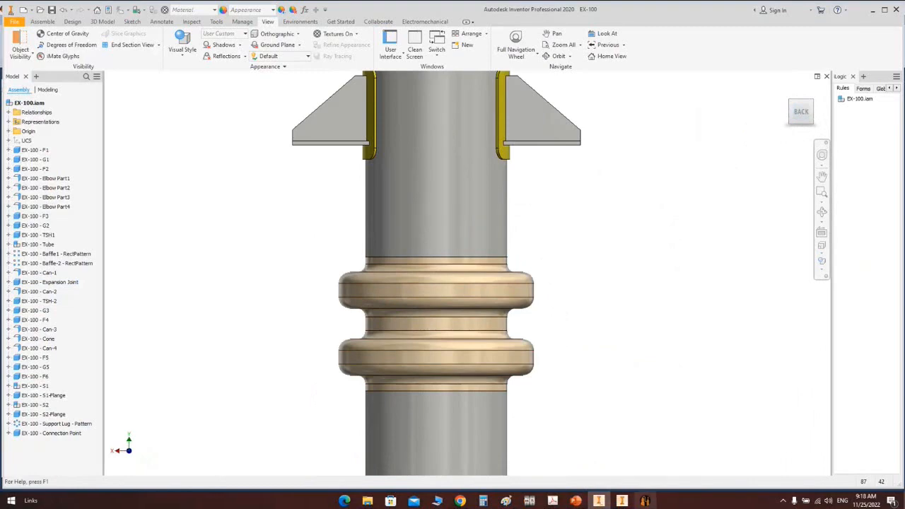
Step: Switch to Static Equipment Generator and add a shell nozzle named T1 to Connection Point
{"action": "left_click", "coordinate": [646, 500]}
{"action": "left_click", "coordinate": [58, 247]}
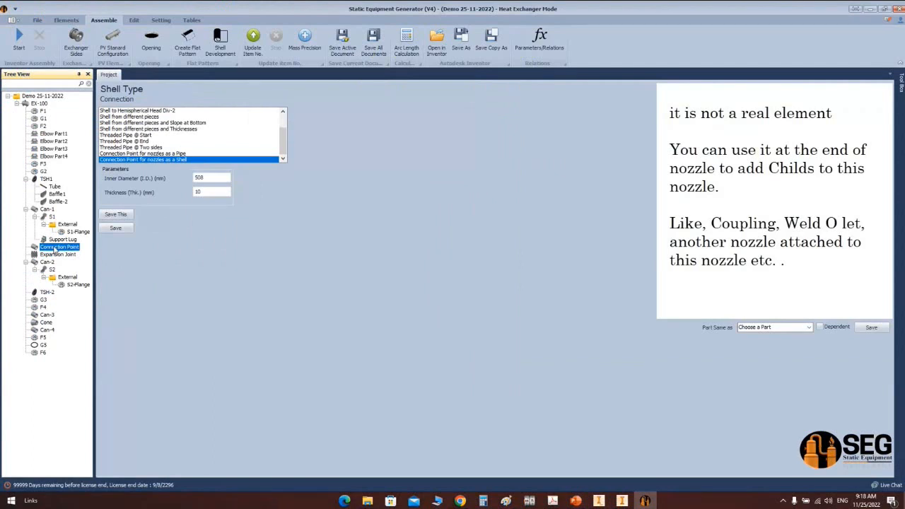
{"action": "left_click", "coordinate": [66, 20]}
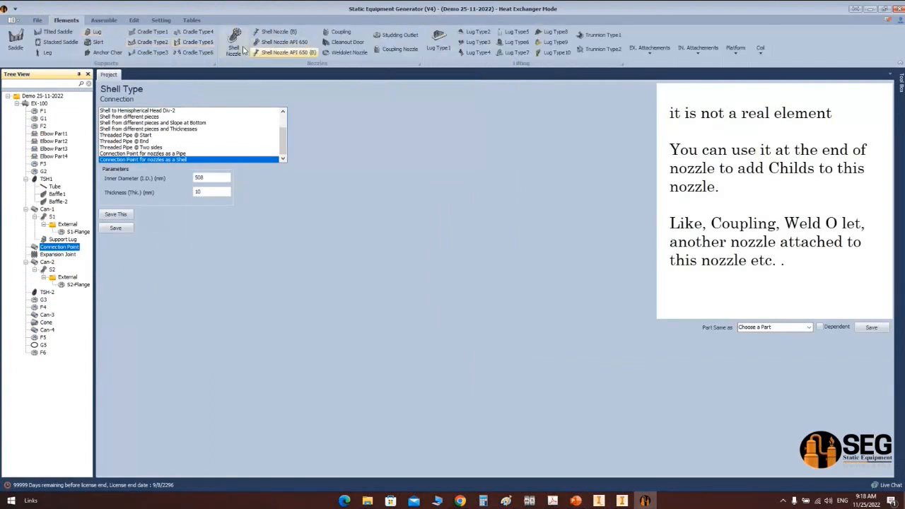
{"action": "left_click", "coordinate": [234, 44]}
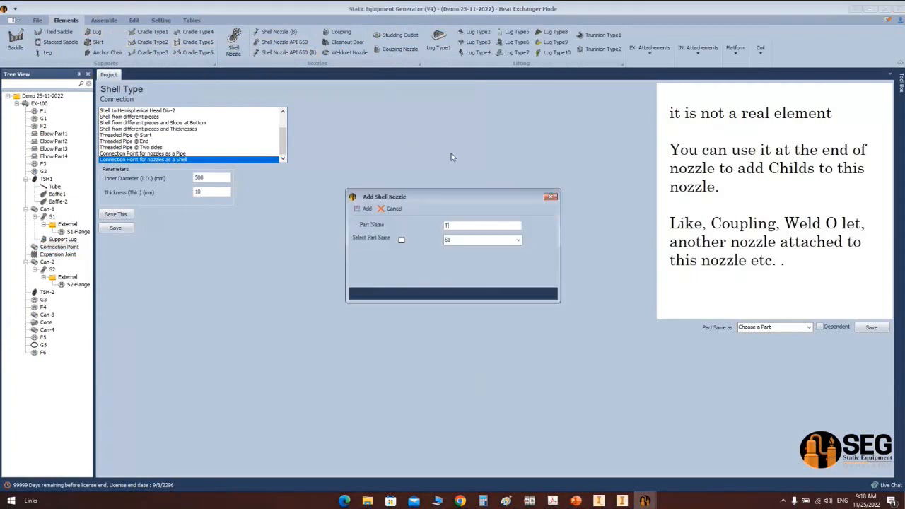
{"action": "left_click", "coordinate": [361, 212]}
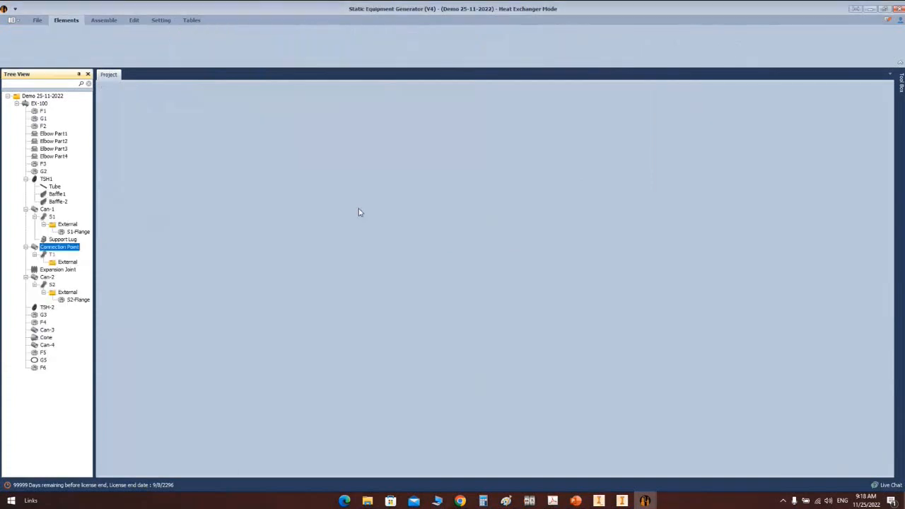
Step: Set nozzle T1's size to 1 and its schedule to 40
{"action": "left_click", "coordinate": [61, 257]}
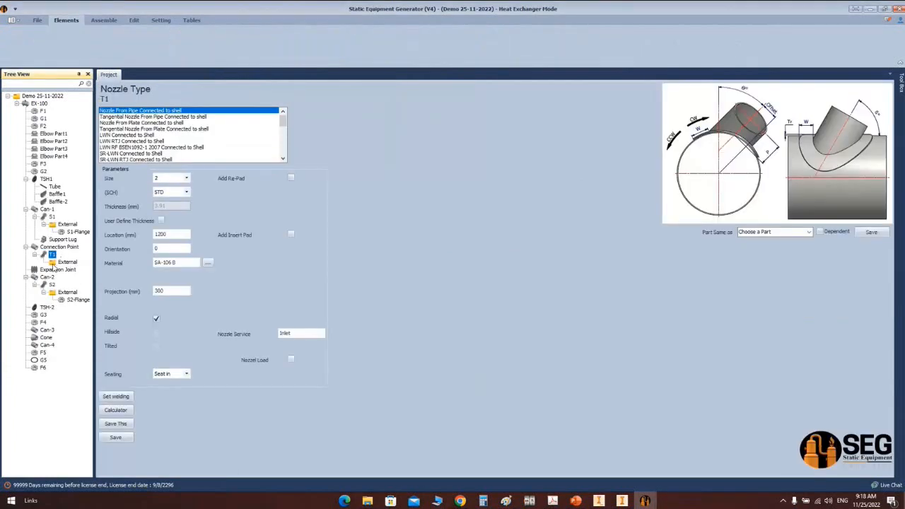
{"action": "left_click", "coordinate": [187, 178]}
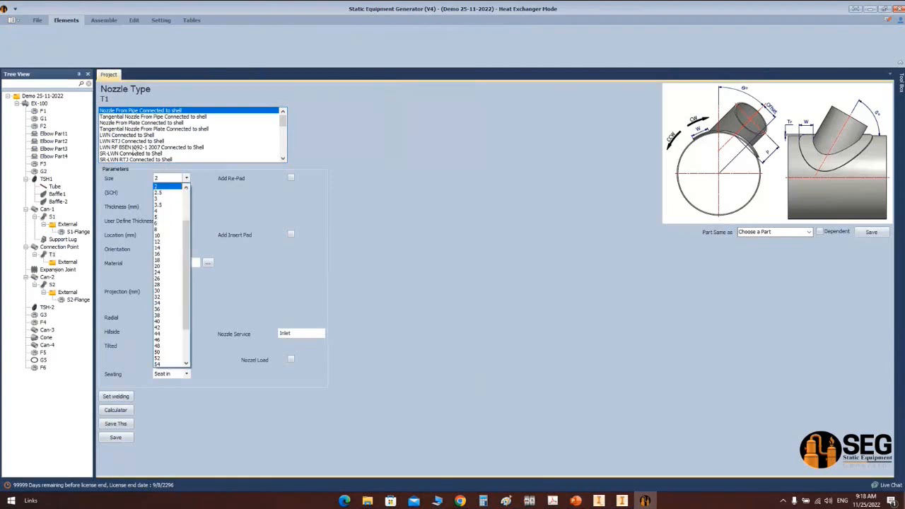
{"action": "scroll", "coordinate": [164, 198], "scroll_direction": "up", "scroll_amount": 2}
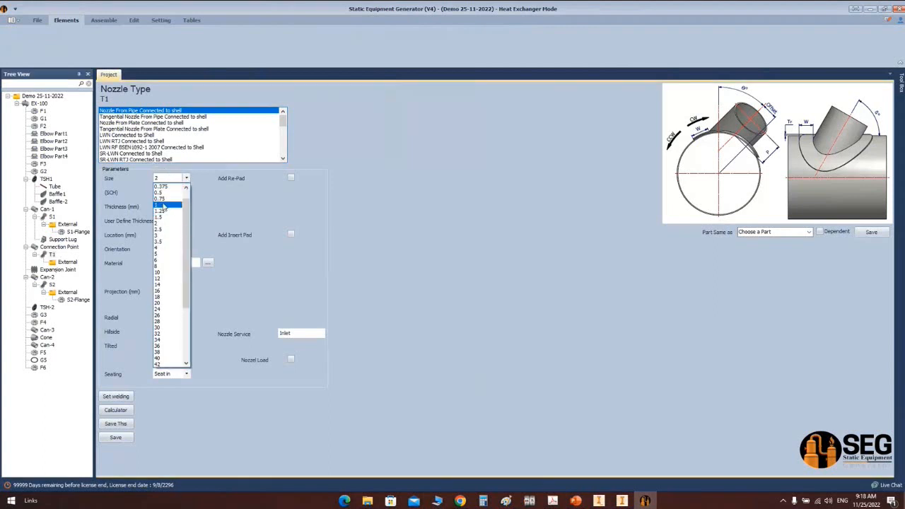
{"action": "left_click", "coordinate": [164, 205]}
{"action": "left_click", "coordinate": [187, 193]}
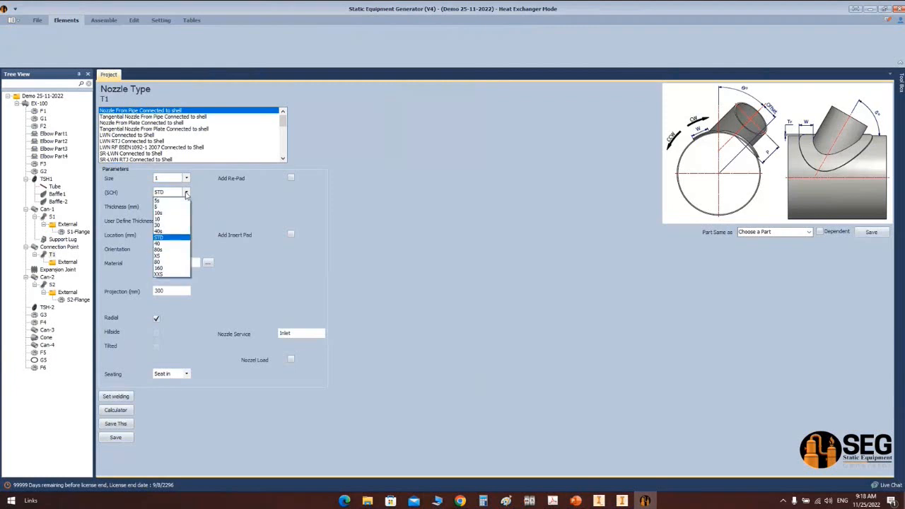
{"action": "left_click", "coordinate": [167, 244]}
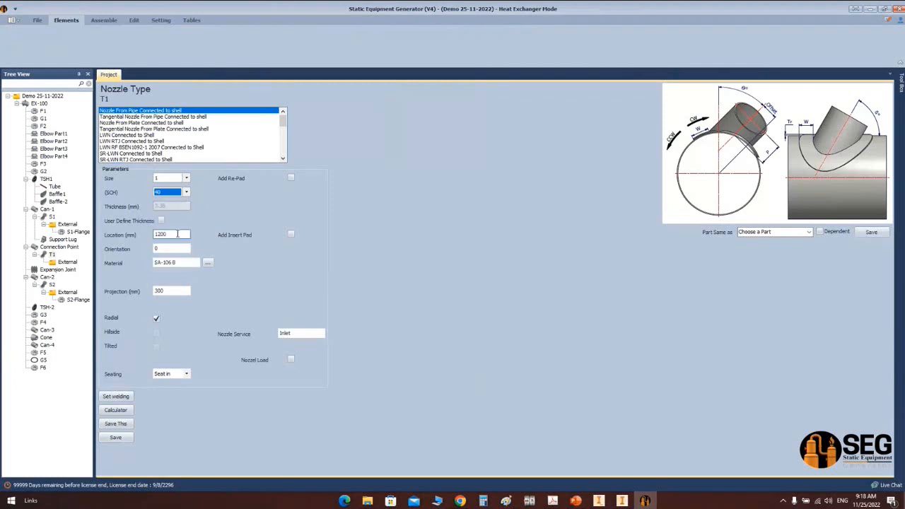
{"action": "double_click", "coordinate": [177, 234]}
Step: Switch to Inventor and create a new drawing from the en-US Standard.idw template
{"action": "left_click", "coordinate": [599, 501]}
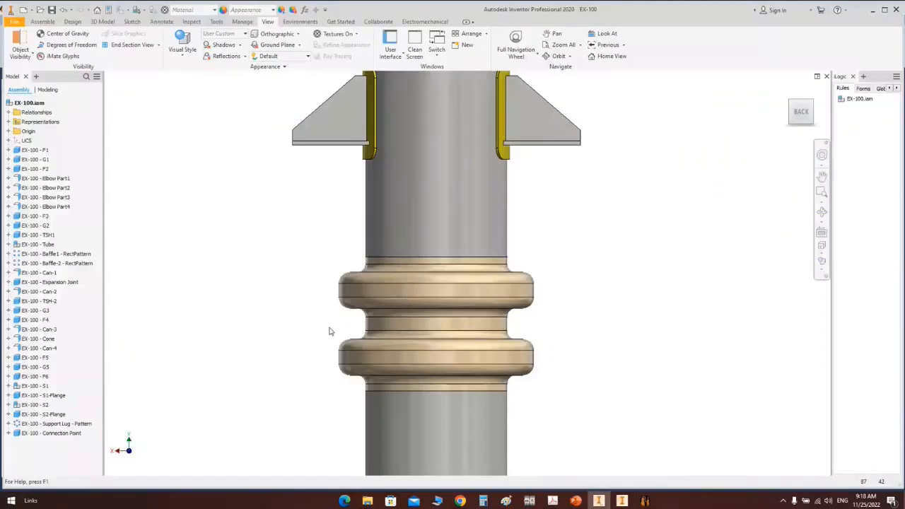
{"action": "left_click", "coordinate": [24, 10]}
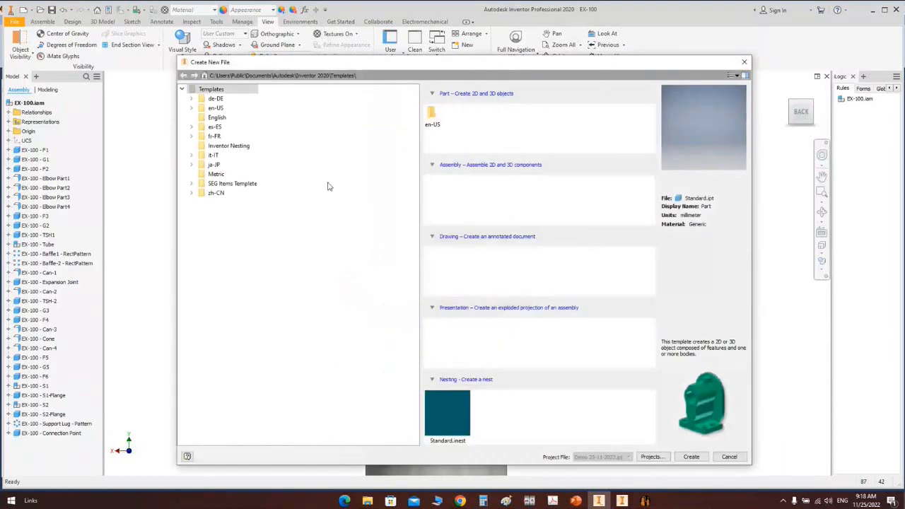
{"action": "left_click", "coordinate": [215, 109]}
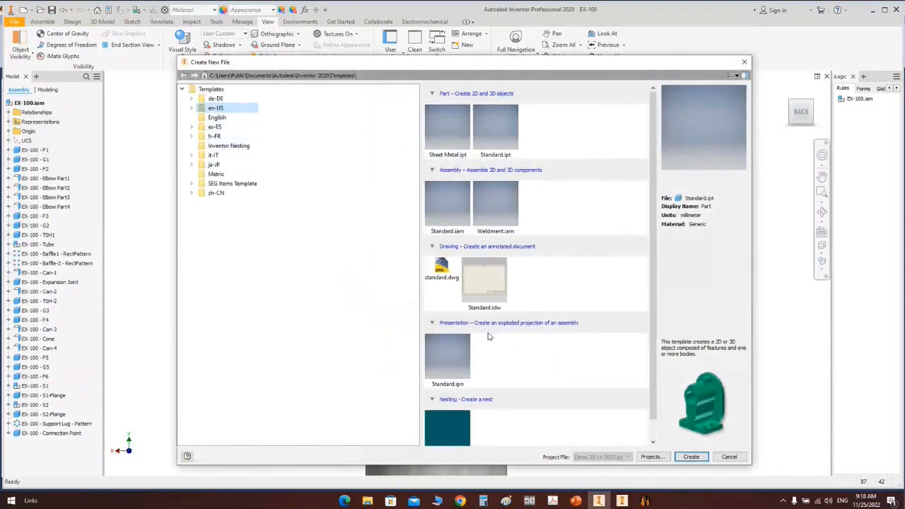
{"action": "left_click", "coordinate": [485, 295]}
{"action": "double_click", "coordinate": [484, 295]}
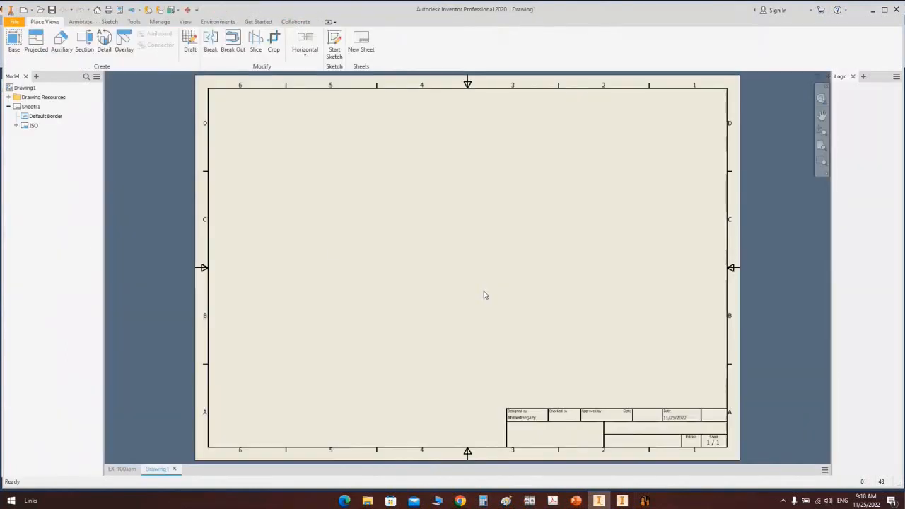
Step: Place a front base view of the EX-100 assembly on the sheet at 1/20 scale
{"action": "left_click", "coordinate": [14, 43]}
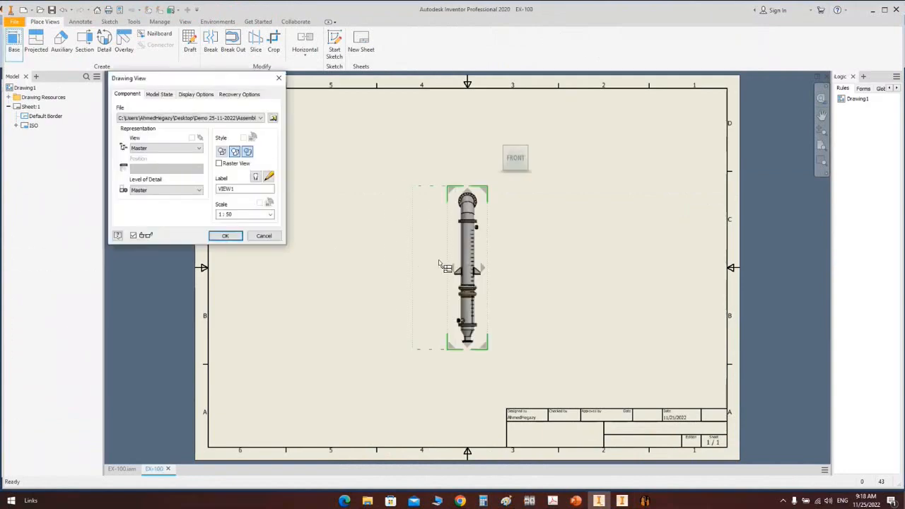
{"action": "left_click", "coordinate": [251, 215]}
{"action": "type", "text": "1/20"}
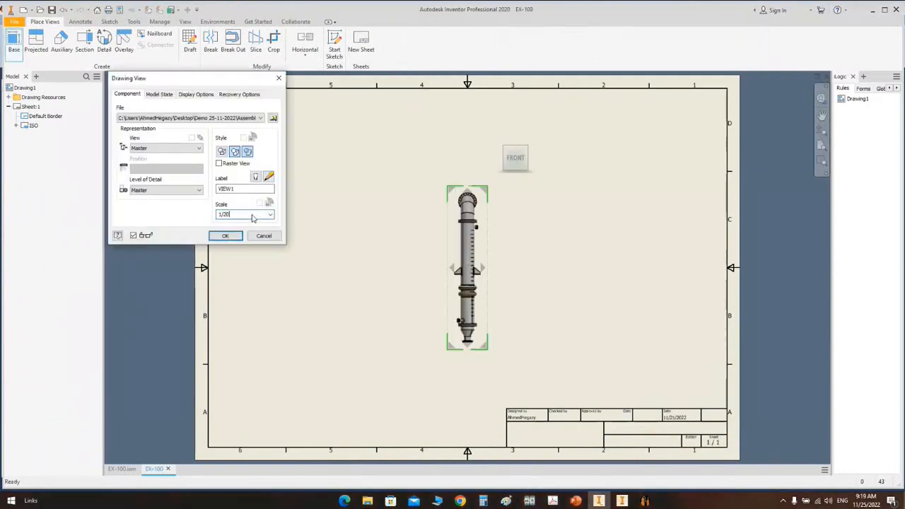
{"action": "key", "text": "Return"}
{"action": "scroll", "coordinate": [509, 333], "scroll_direction": "up", "scroll_amount": 5}
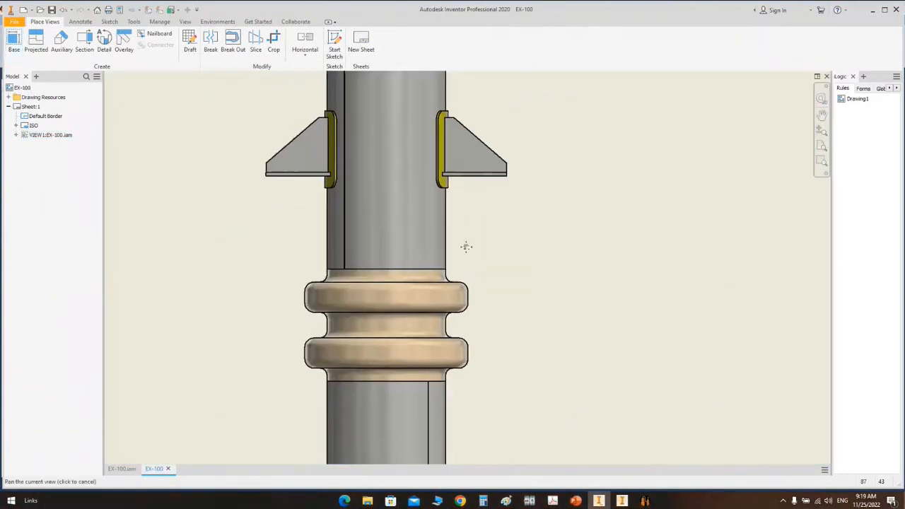
Step: Dimension the vertical distance from the expansion joint's upper edge to the middle of its first convolution
{"action": "left_click", "coordinate": [80, 22]}
{"action": "left_click", "coordinate": [19, 42]}
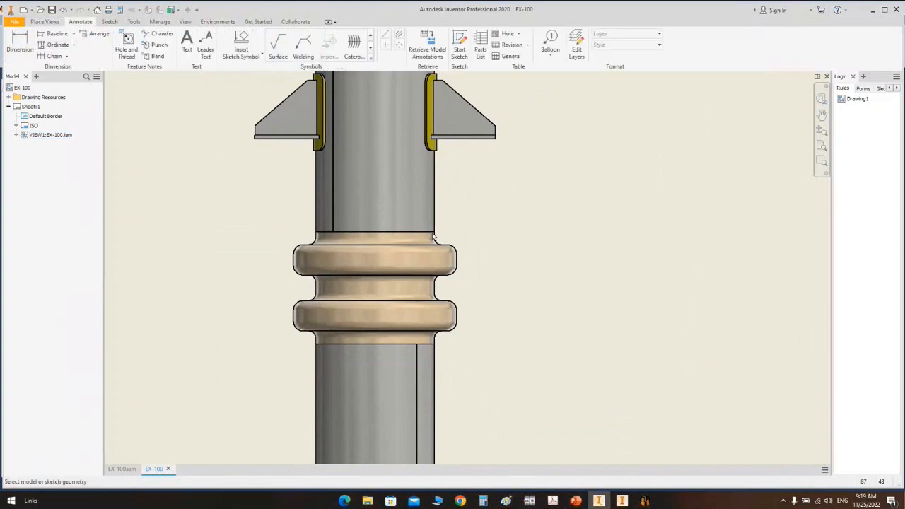
{"action": "left_click", "coordinate": [426, 238]}
{"action": "scroll", "coordinate": [424, 237], "scroll_direction": "up", "scroll_amount": 3}
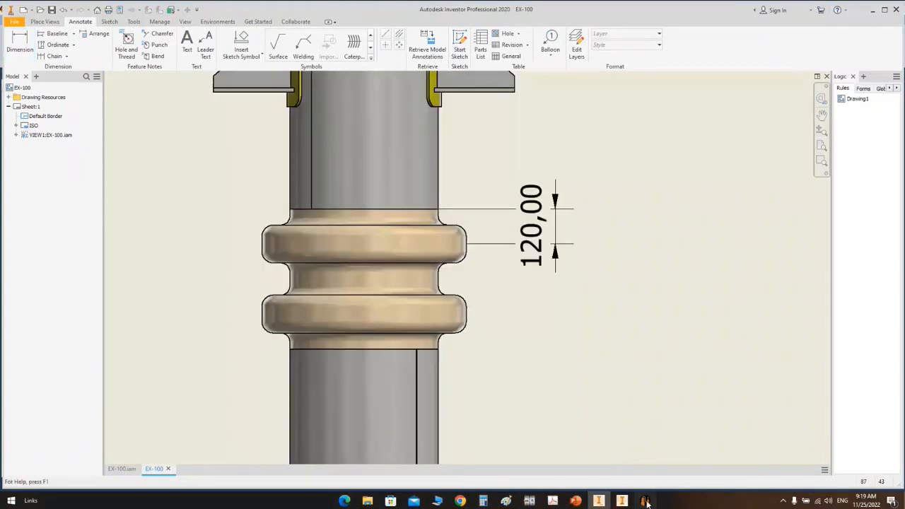
Step: Switch to Static Equipment Generator, set T1's location to 120 mm and its nozzle service to "Tem. INd", and save the nozzle
{"action": "left_click", "coordinate": [645, 501]}
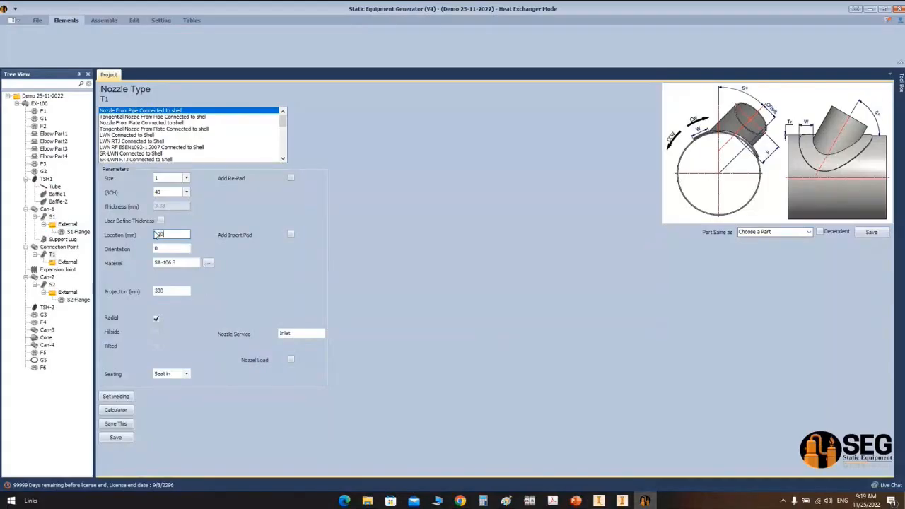
{"action": "left_click", "coordinate": [176, 247]}
{"action": "key", "text": "Tab"}
{"action": "type", "text": "T"}
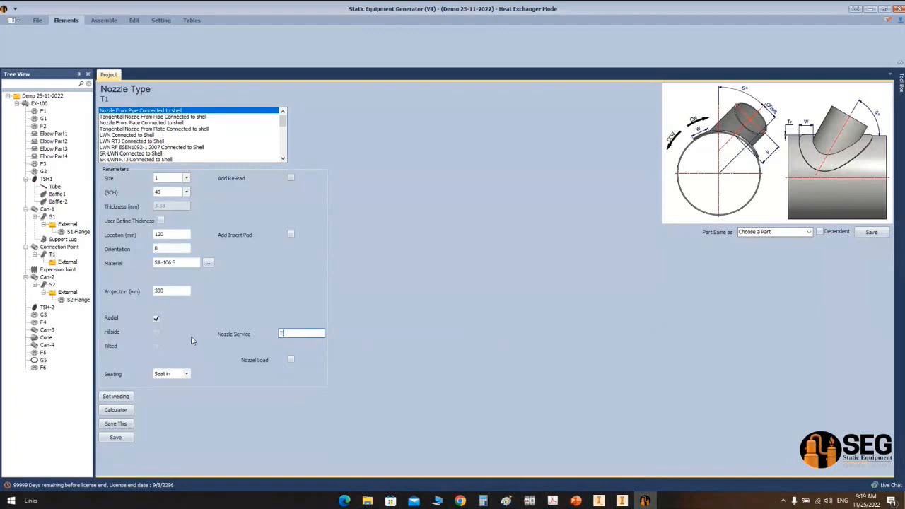
{"action": "type", "text": "em. Ind"}
{"action": "left_click", "coordinate": [125, 438]}
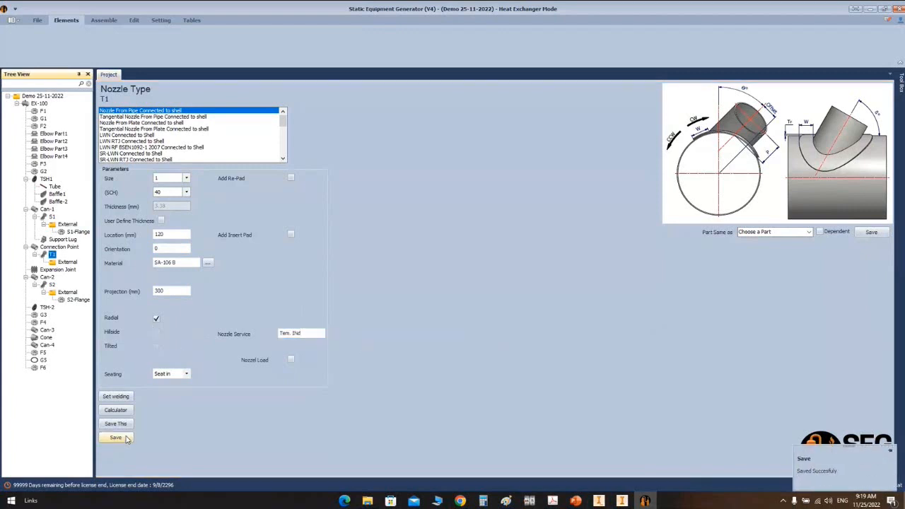
Step: Add a flange named T1-Flange to the external side of nozzle T1
{"action": "left_click", "coordinate": [65, 263]}
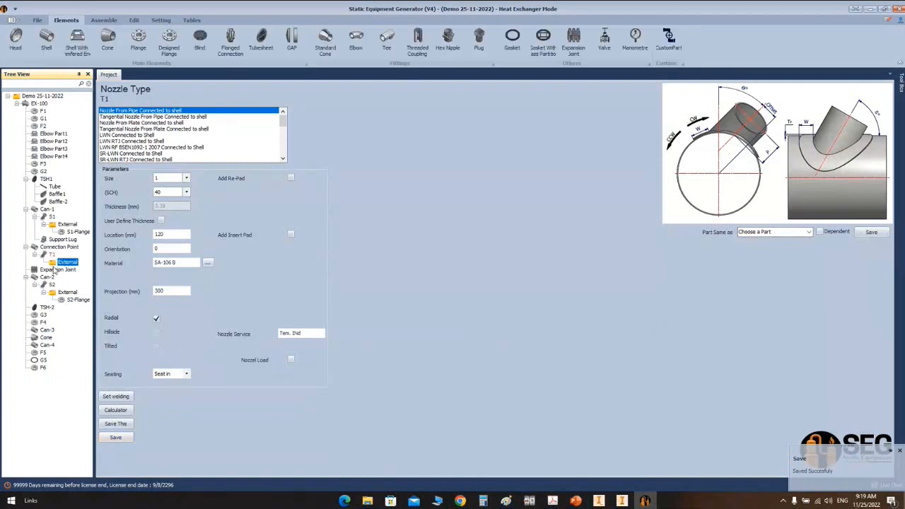
{"action": "left_click", "coordinate": [139, 43]}
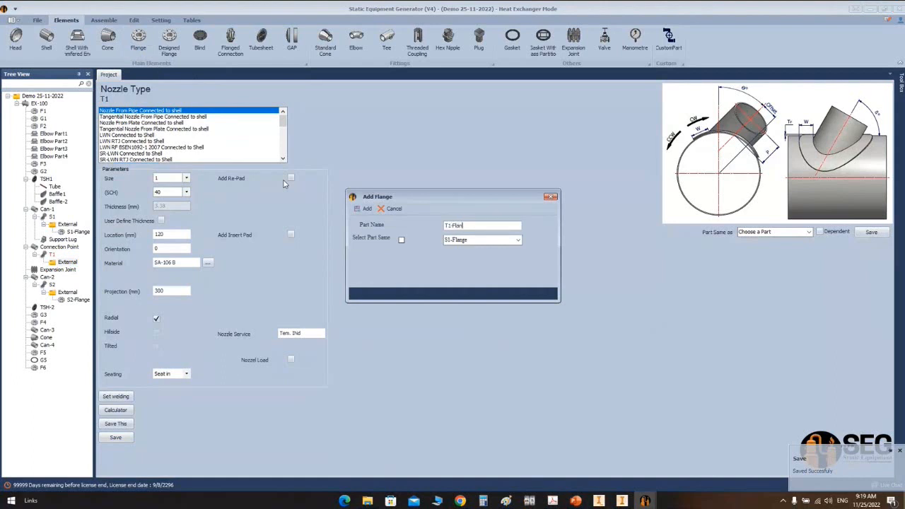
{"action": "left_click", "coordinate": [367, 209]}
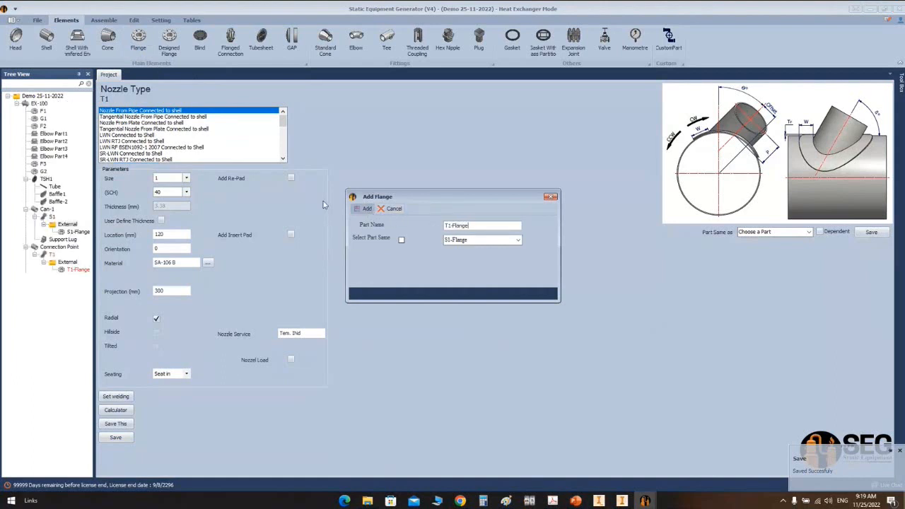
{"action": "left_click", "coordinate": [51, 255]}
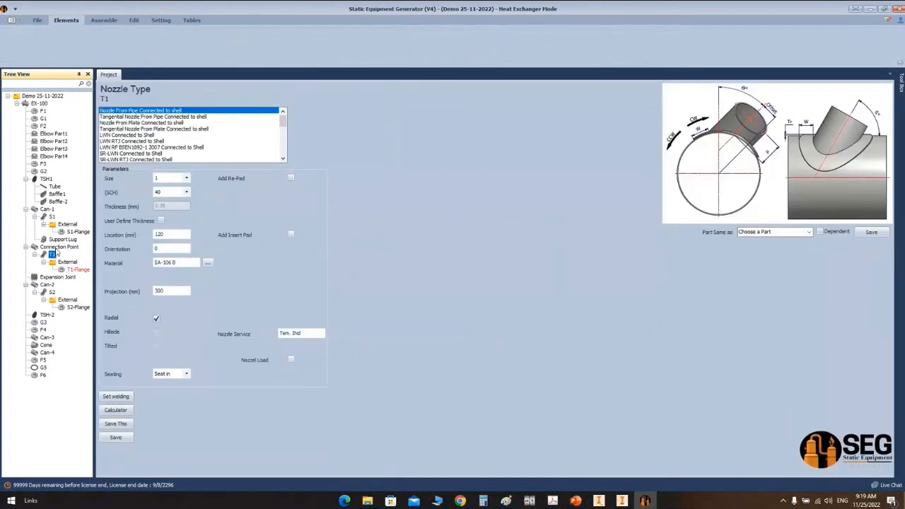
Step: Define T1-Flange as Slip on-RF ASME B16.5, size 1, with a 4 mm offset from the raised face, and save it
{"action": "left_click", "coordinate": [76, 269]}
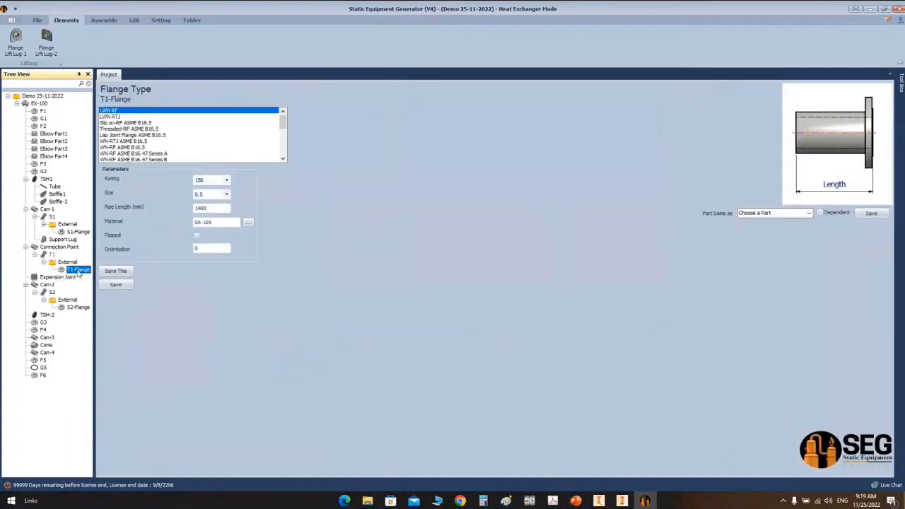
{"action": "left_click", "coordinate": [134, 123]}
{"action": "left_click", "coordinate": [213, 194]}
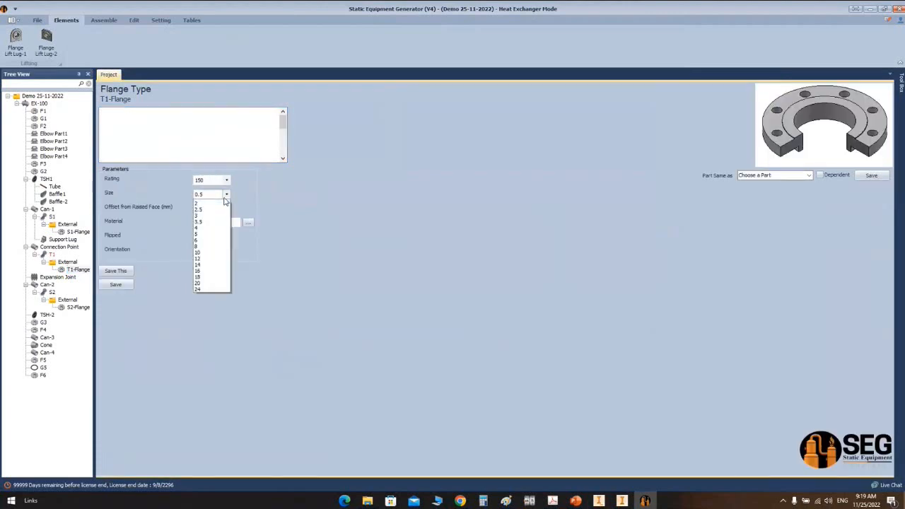
{"action": "left_click", "coordinate": [200, 215]}
{"action": "left_click", "coordinate": [212, 208]}
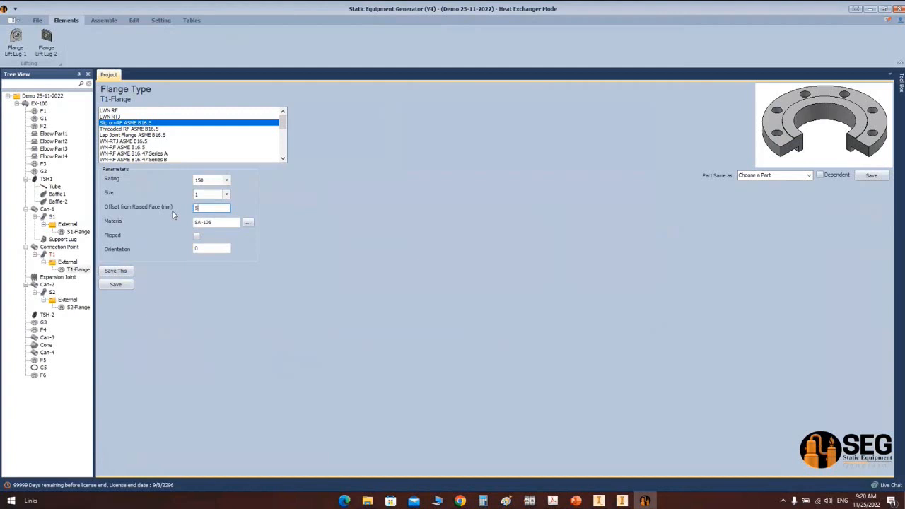
{"action": "type", "text": "4"}
{"action": "left_click", "coordinate": [125, 287]}
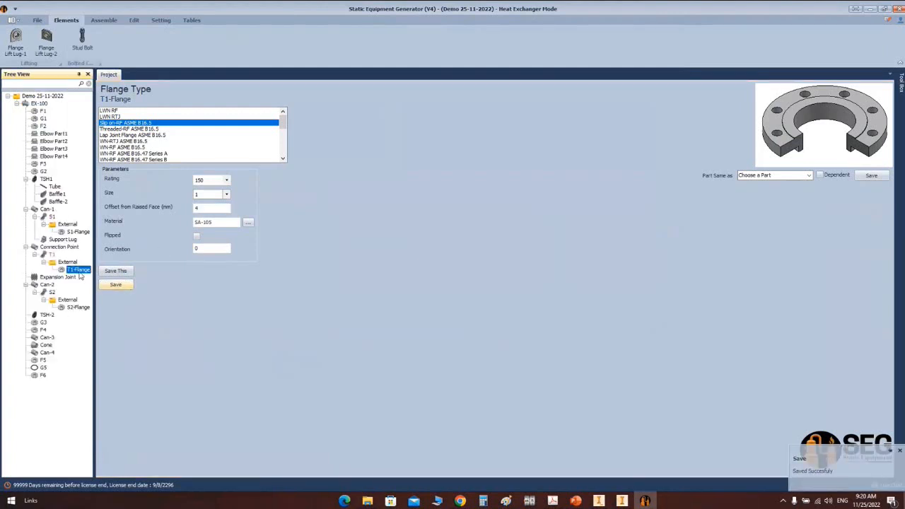
Step: Calculate nozzle T1's projection for 600 mm from the vessel centerline, and close the calculator without saving
{"action": "left_click", "coordinate": [55, 255]}
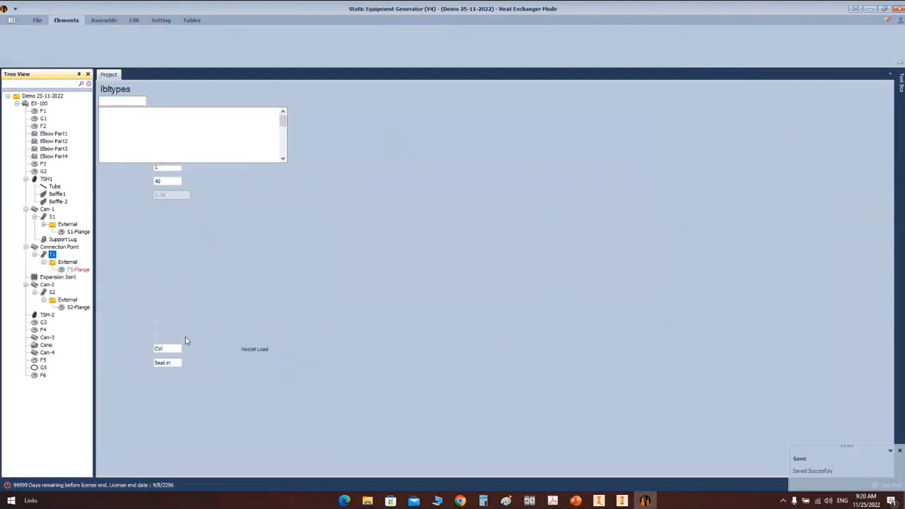
{"action": "left_click", "coordinate": [116, 410]}
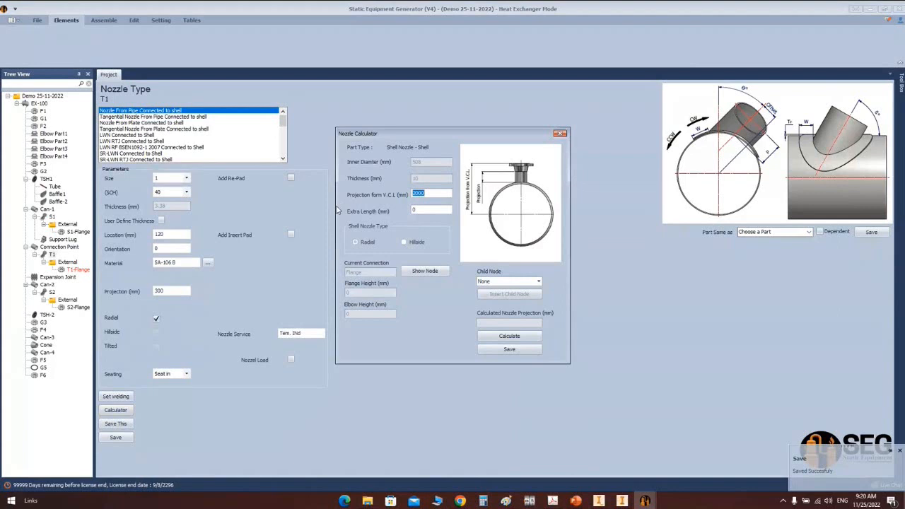
{"action": "type", "text": "6"}
{"action": "left_click", "coordinate": [491, 337]}
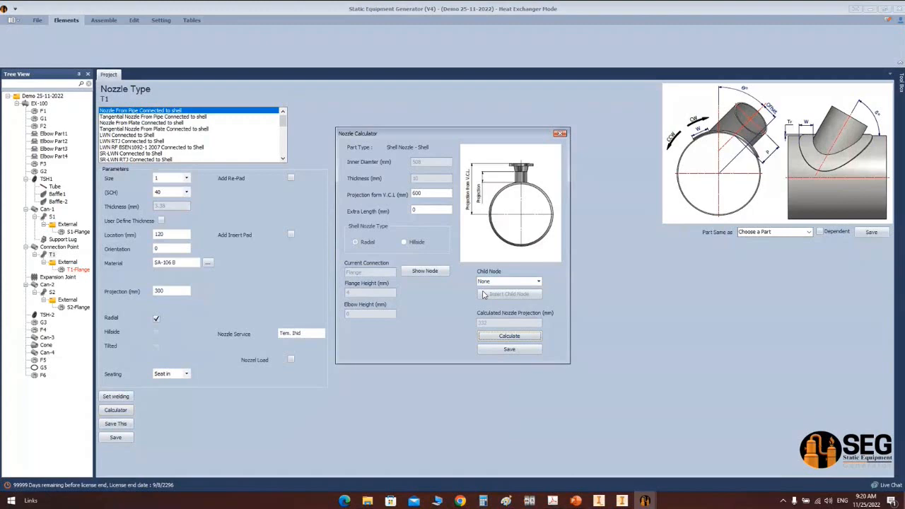
{"action": "left_click", "coordinate": [559, 133]}
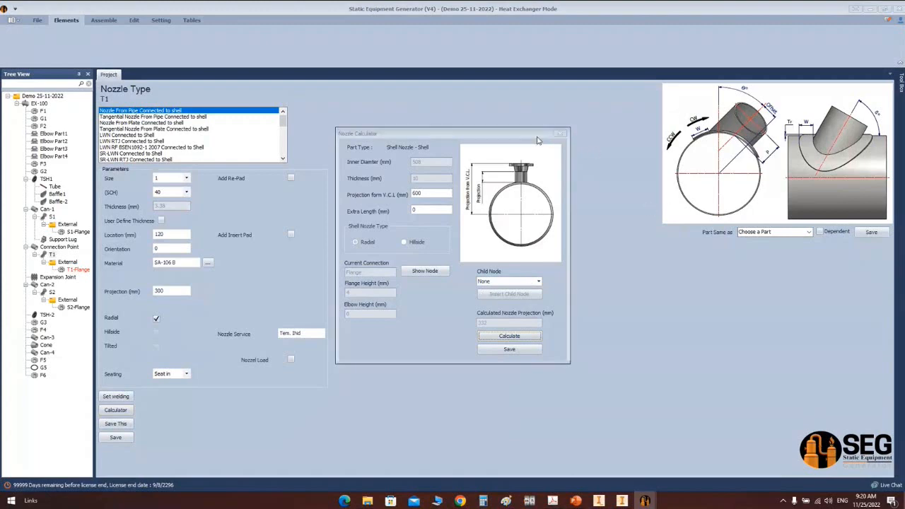
Step: Change T1-Flange to Lap Joint Flange ASME B16.5 with pipe schedule 40, and save it
{"action": "left_click", "coordinate": [78, 270]}
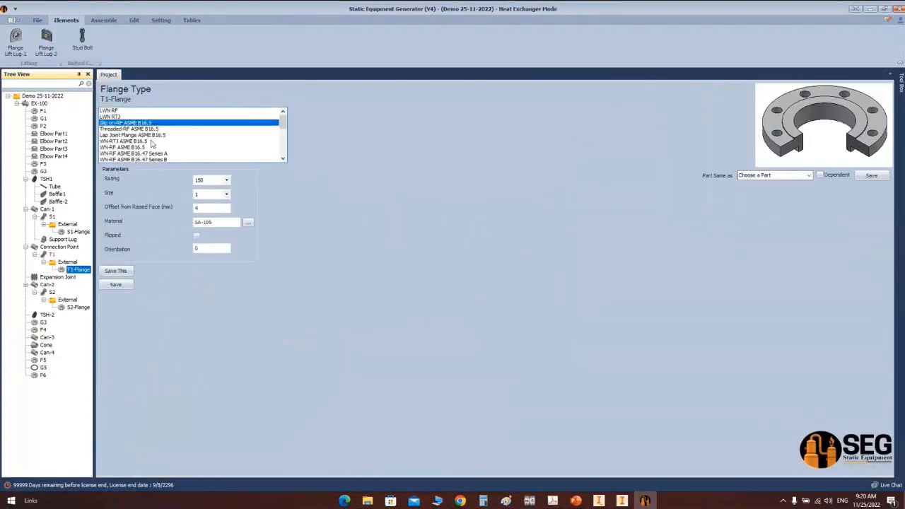
{"action": "left_click", "coordinate": [126, 135]}
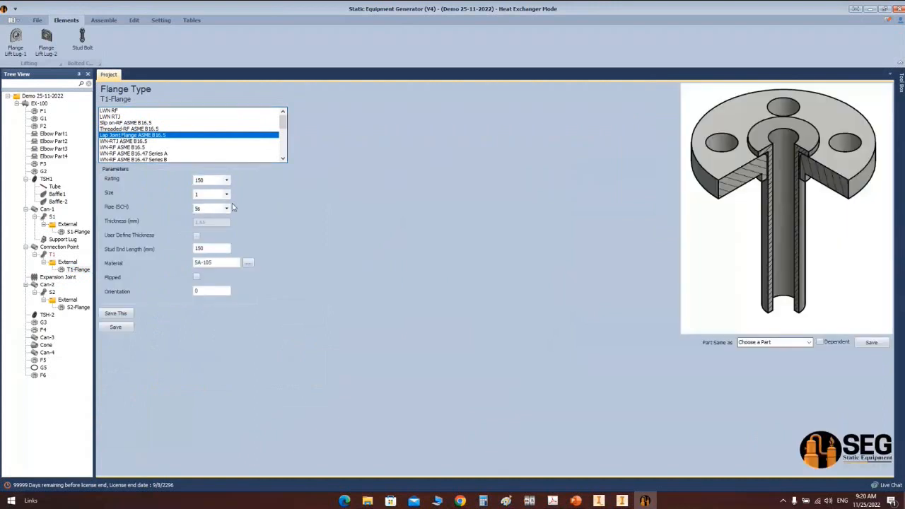
{"action": "left_click", "coordinate": [227, 208]}
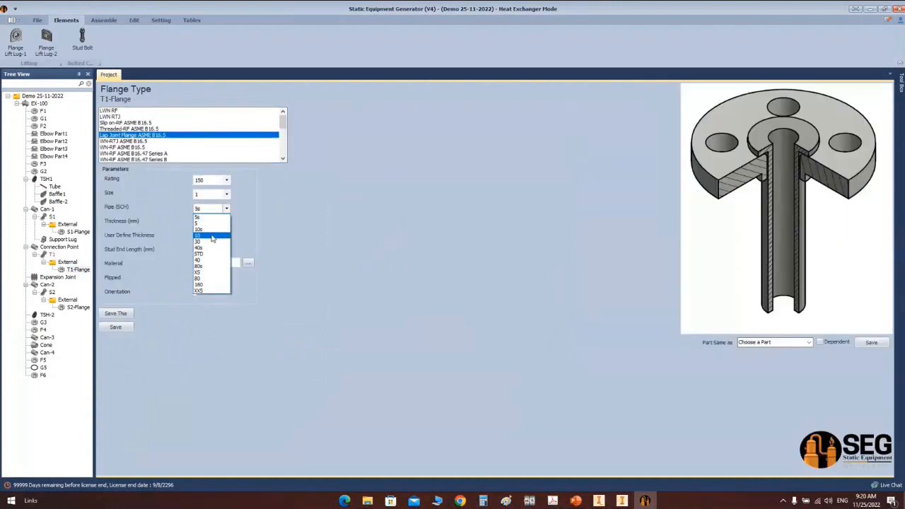
{"action": "left_click", "coordinate": [212, 260]}
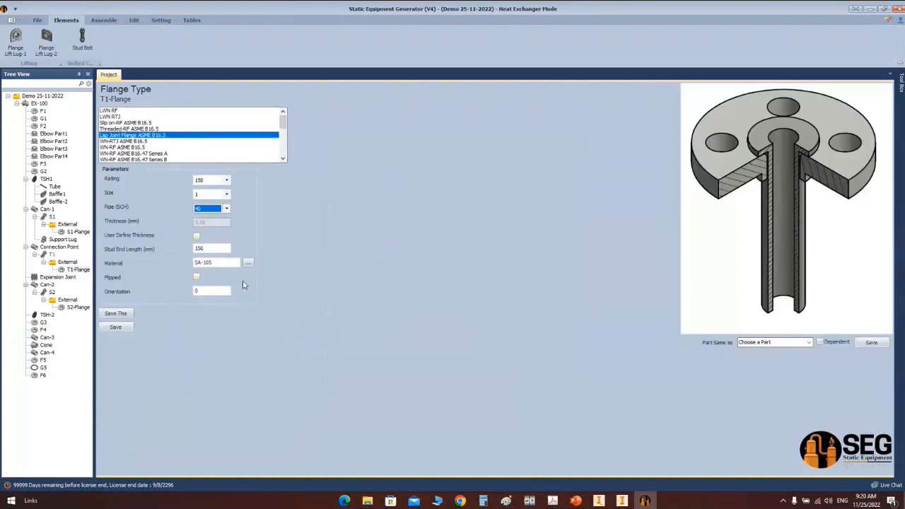
{"action": "left_click_drag", "start_coordinate": [215, 249], "coordinate": [185, 260]}
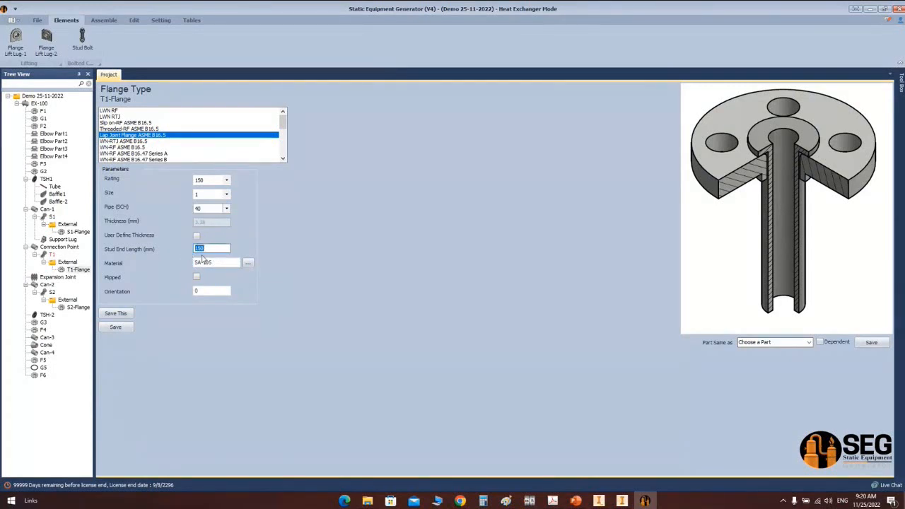
{"action": "left_click", "coordinate": [128, 330]}
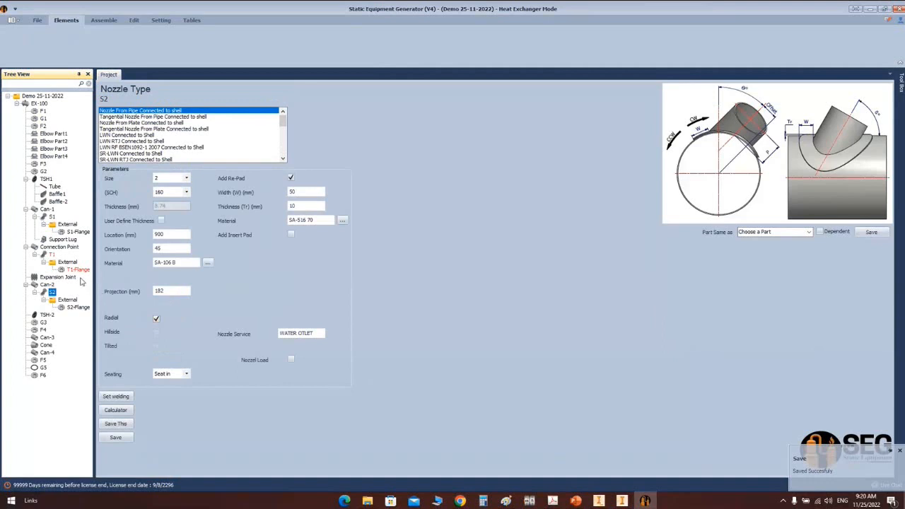
Step: Set nozzle T1's projection to 100 mm, save it, and start the assembly update
{"action": "left_click", "coordinate": [77, 309]}
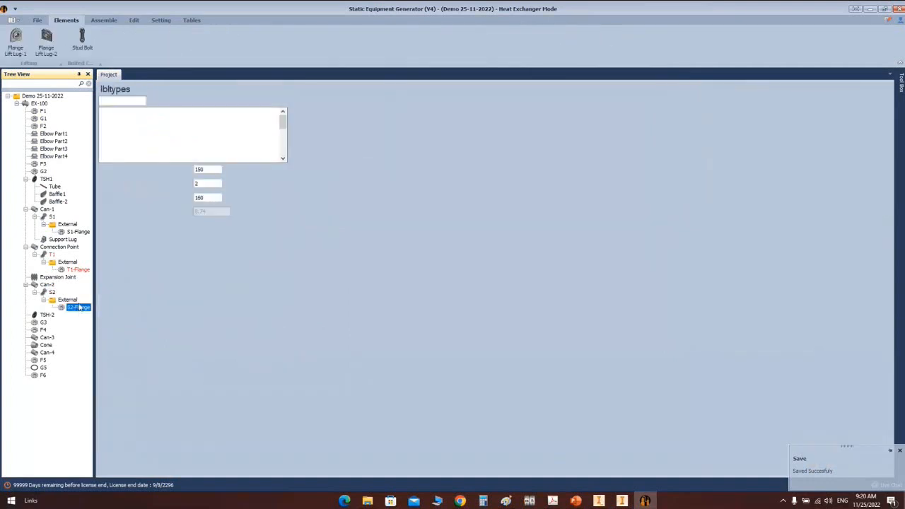
{"action": "left_click", "coordinate": [80, 271]}
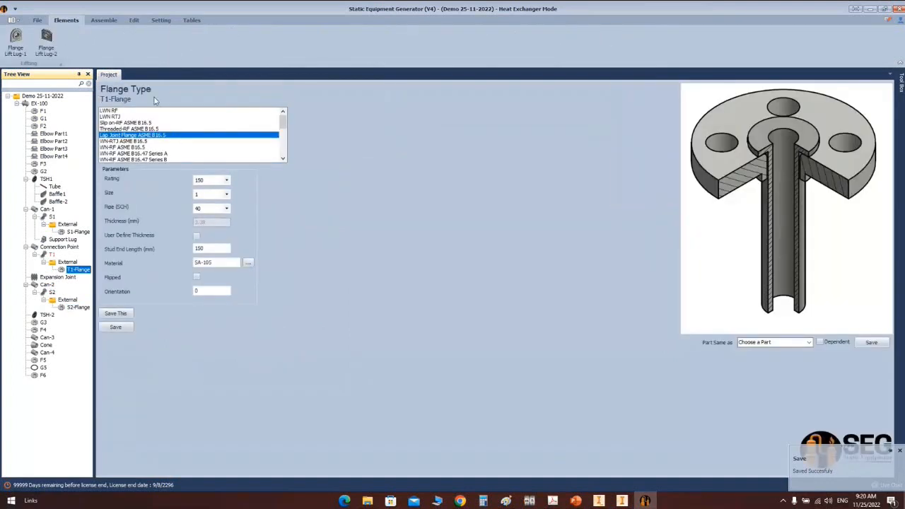
{"action": "left_click", "coordinate": [51, 256]}
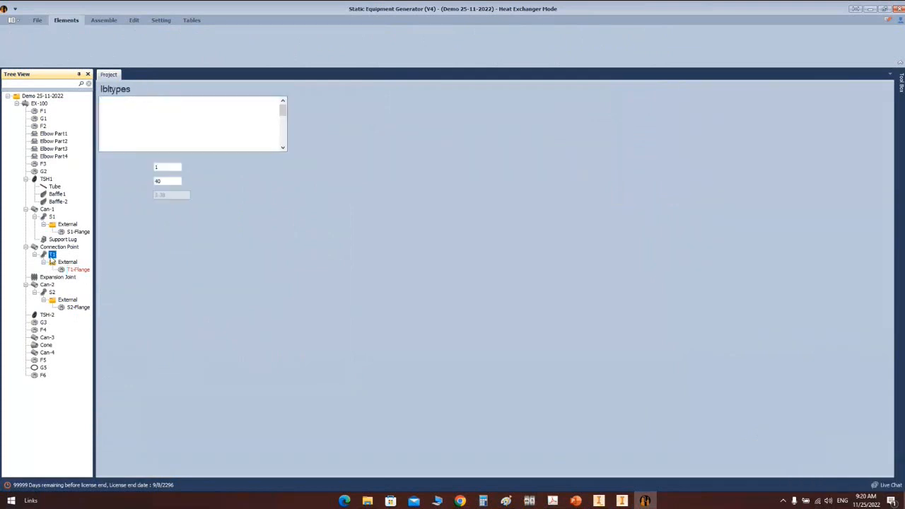
{"action": "left_click", "coordinate": [170, 291]}
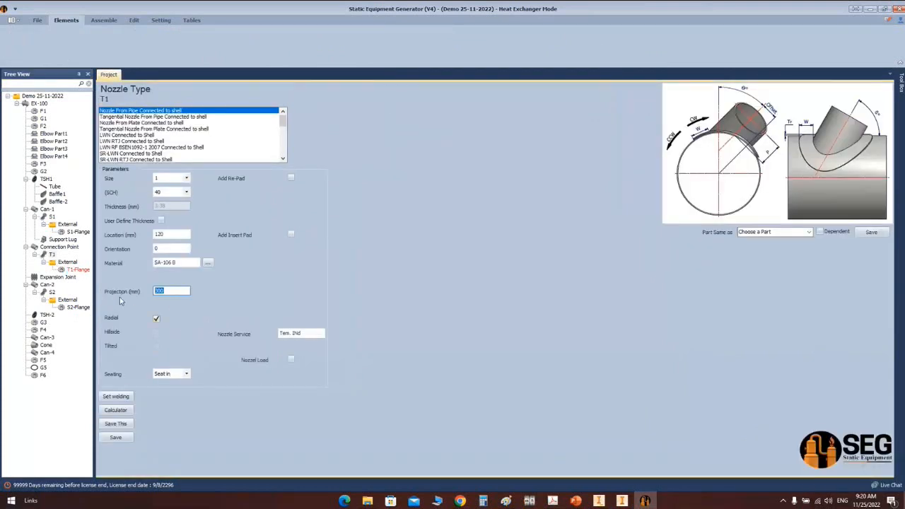
{"action": "left_click", "coordinate": [115, 437]}
{"action": "left_click", "coordinate": [106, 22]}
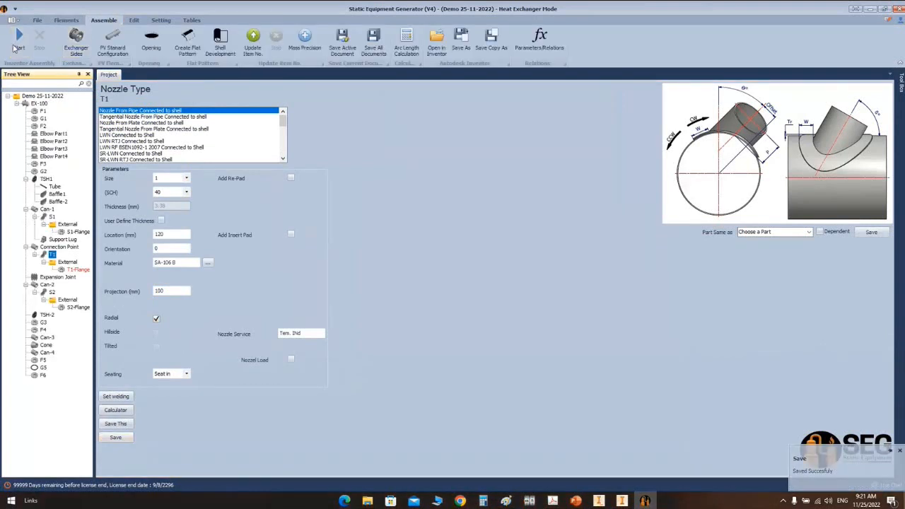
Step: Switch to Inventor and examine nozzle T1 and its lap joint flange on the expansion joint in EX-100
{"action": "left_click", "coordinate": [599, 500]}
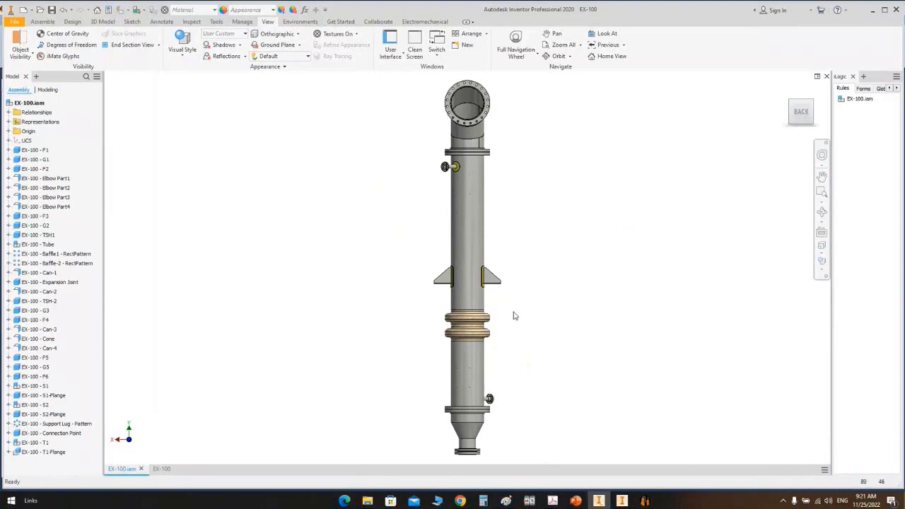
{"action": "key", "text": "F4"}
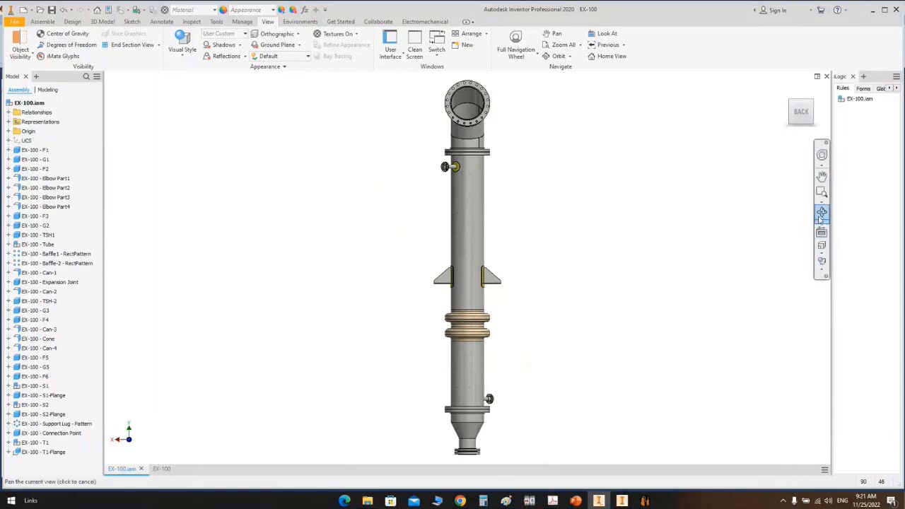
{"action": "left_click_drag", "start_coordinate": [540, 311], "coordinate": [445, 336]}
{"action": "scroll", "coordinate": [492, 311], "scroll_direction": "up", "scroll_amount": 4}
{"action": "left_click_drag", "start_coordinate": [559, 317], "coordinate": [520, 289]}
{"action": "scroll", "coordinate": [544, 302], "scroll_direction": "up", "scroll_amount": 4}
{"action": "scroll", "coordinate": [503, 258], "scroll_direction": "up", "scroll_amount": 4}
{"action": "scroll", "coordinate": [507, 333], "scroll_direction": "down", "scroll_amount": 2}
{"action": "left_click_drag", "start_coordinate": [507, 333], "coordinate": [529, 290]}
{"action": "scroll", "coordinate": [529, 290], "scroll_direction": "down", "scroll_amount": 3}
{"action": "middle_click_drag", "start_coordinate": [529, 291], "coordinate": [525, 225]}
{"action": "scroll", "coordinate": [524, 225], "scroll_direction": "down", "scroll_amount": 1}
{"action": "left_click_drag", "start_coordinate": [485, 265], "coordinate": [505, 298]}
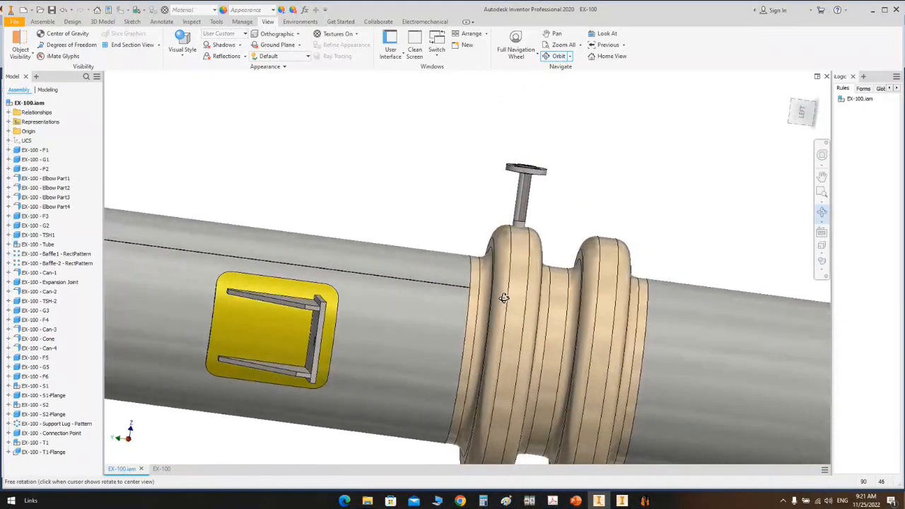
{"action": "right_click", "coordinate": [641, 177]}
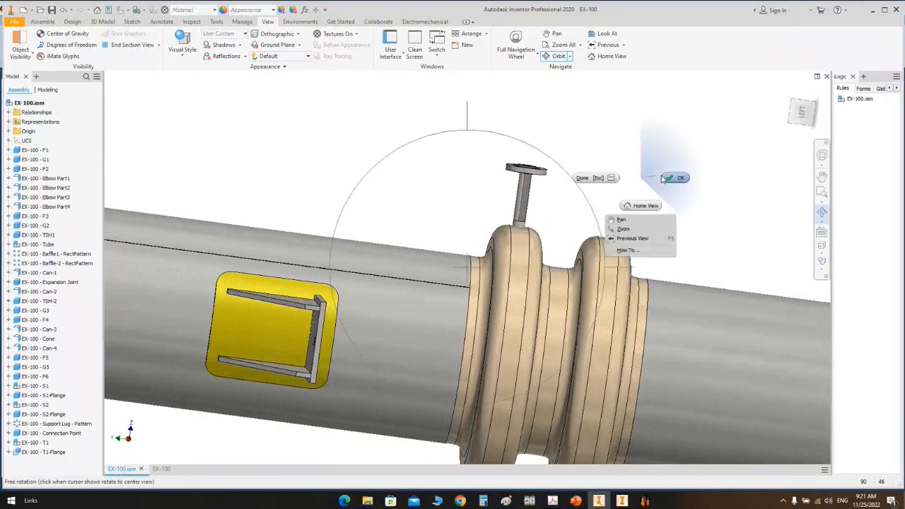
{"action": "left_click", "coordinate": [674, 178]}
{"action": "left_click", "coordinate": [802, 115]}
{"action": "scroll", "coordinate": [478, 266], "scroll_direction": "up", "scroll_amount": 10}
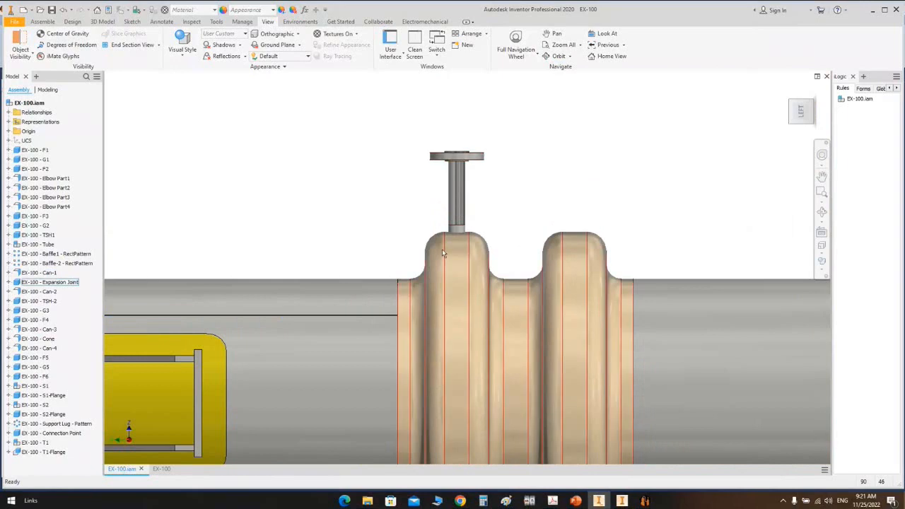
{"action": "left_click", "coordinate": [645, 501]}
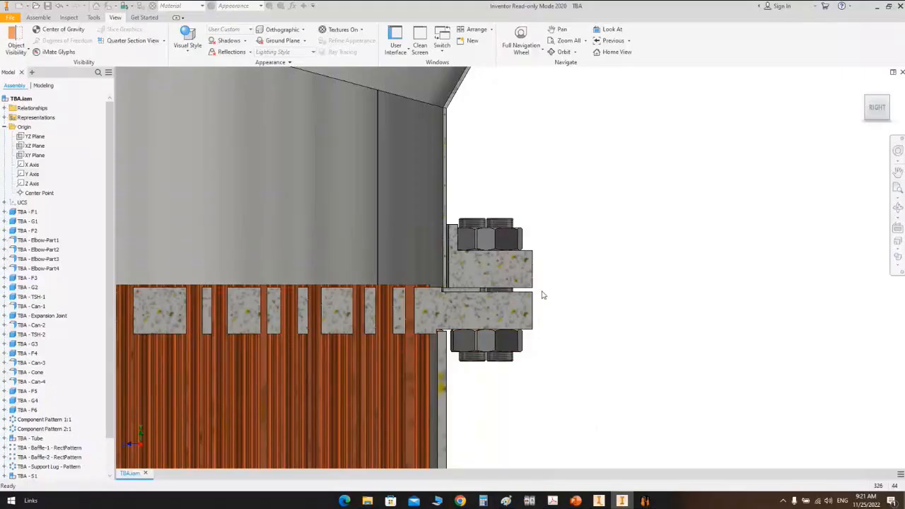
{"action": "scroll", "coordinate": [544, 295], "scroll_direction": "down", "scroll_amount": 3}
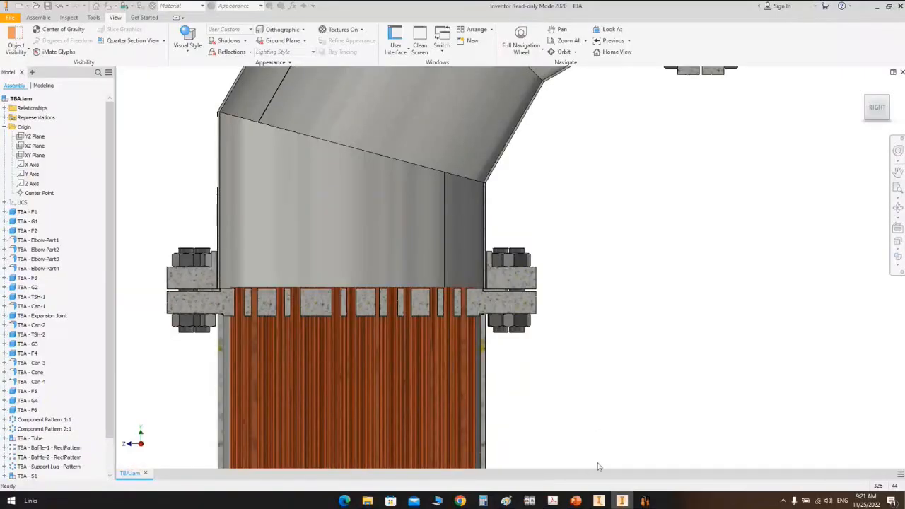
{"action": "left_click", "coordinate": [599, 501]}
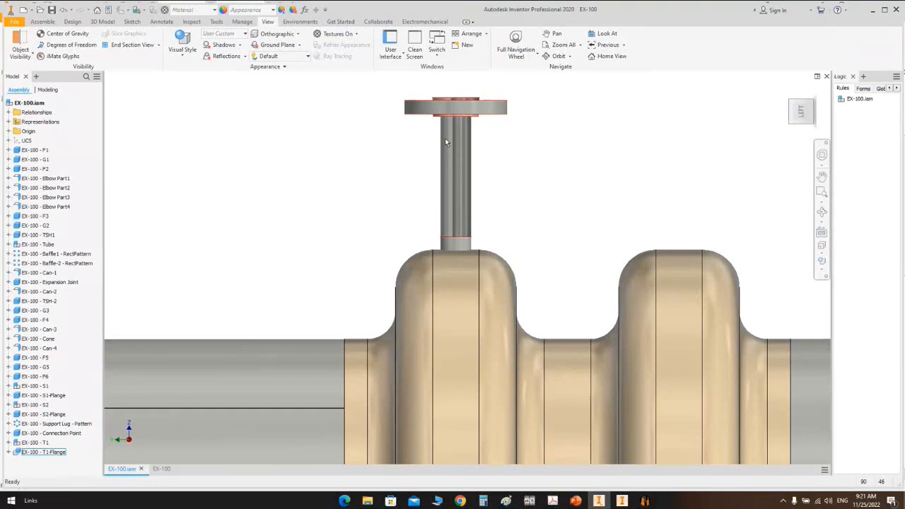
Step: Switch back to Static Equipment Generator and add a shell named T1 Con.Point to the external side of nozzle T1
{"action": "left_click", "coordinate": [645, 501]}
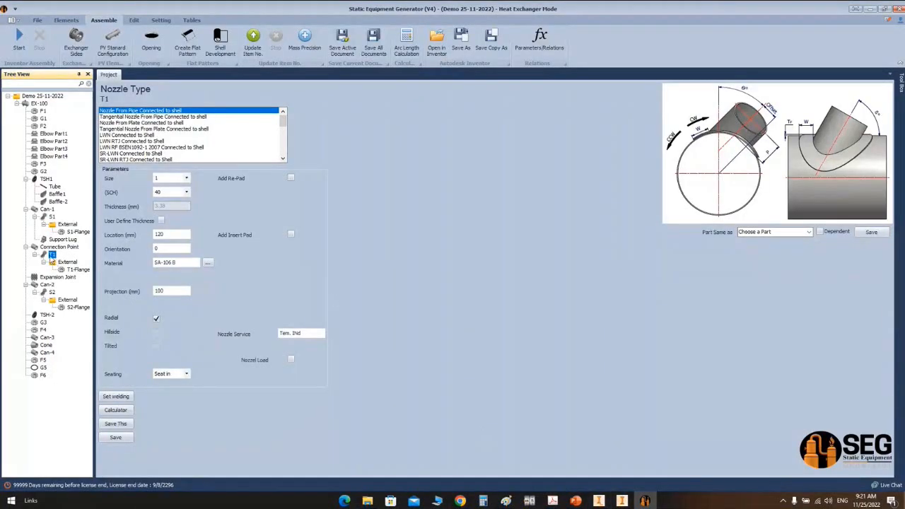
{"action": "left_click", "coordinate": [65, 22]}
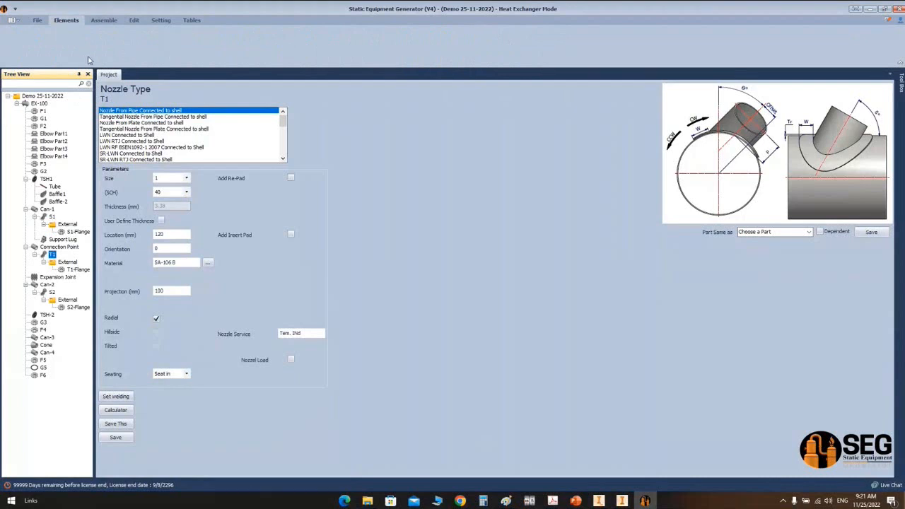
{"action": "left_click", "coordinate": [78, 269]}
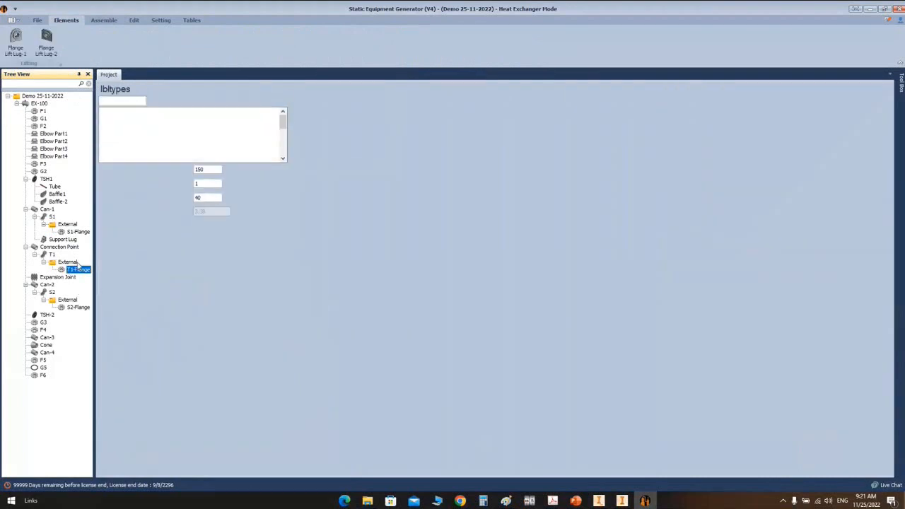
{"action": "left_click", "coordinate": [69, 262]}
{"action": "left_click", "coordinate": [47, 44]}
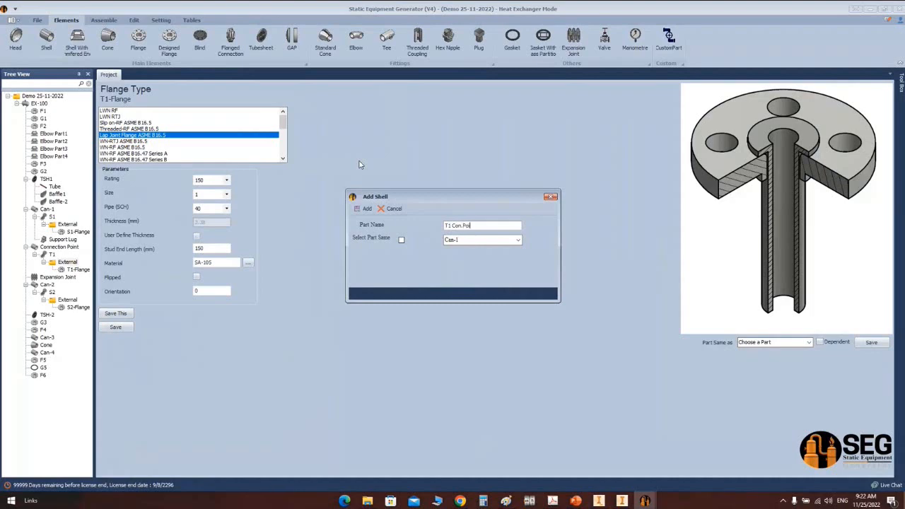
{"action": "left_click", "coordinate": [366, 210]}
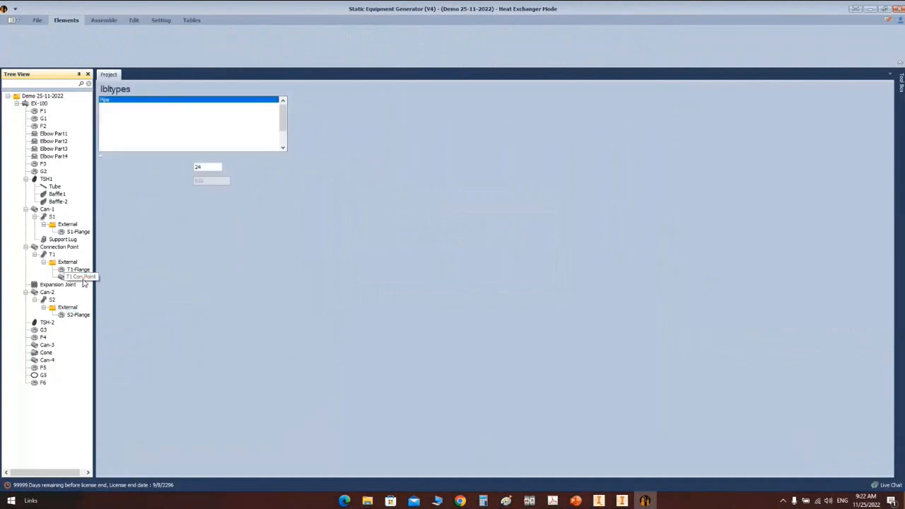
Step: Define T1 Con.Point as Connection Point for nozzles as a Pipe, with outer diameter 1 and pipe schedule 40, and save it
{"action": "left_click_drag", "start_coordinate": [281, 133], "coordinate": [284, 161]}
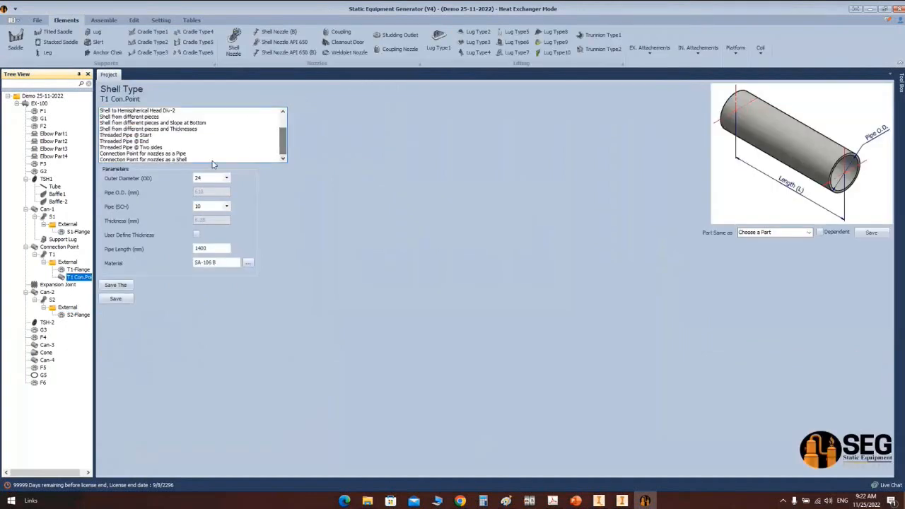
{"action": "left_click", "coordinate": [138, 153]}
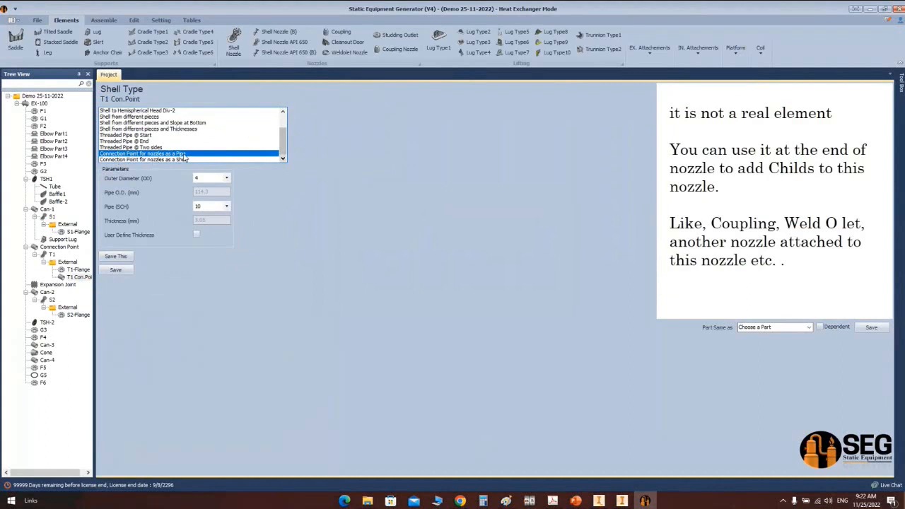
{"action": "left_click", "coordinate": [218, 178]}
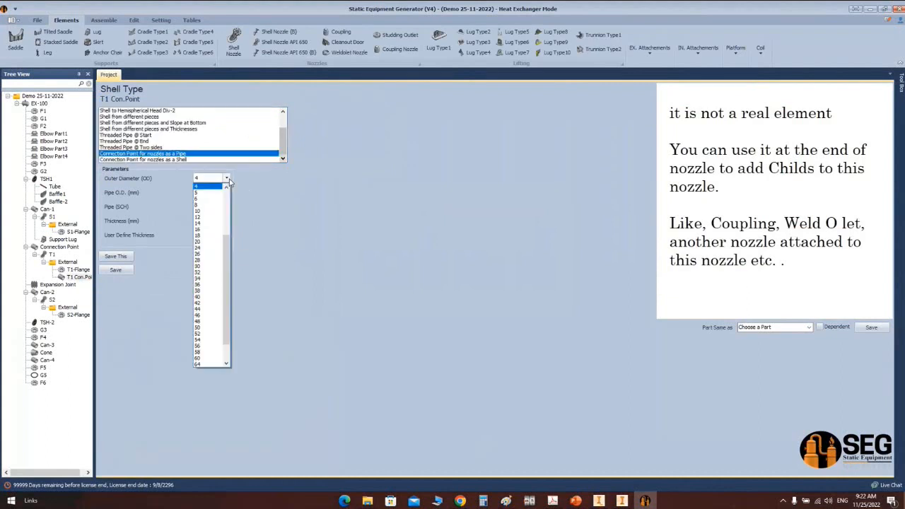
{"action": "left_click", "coordinate": [204, 199]}
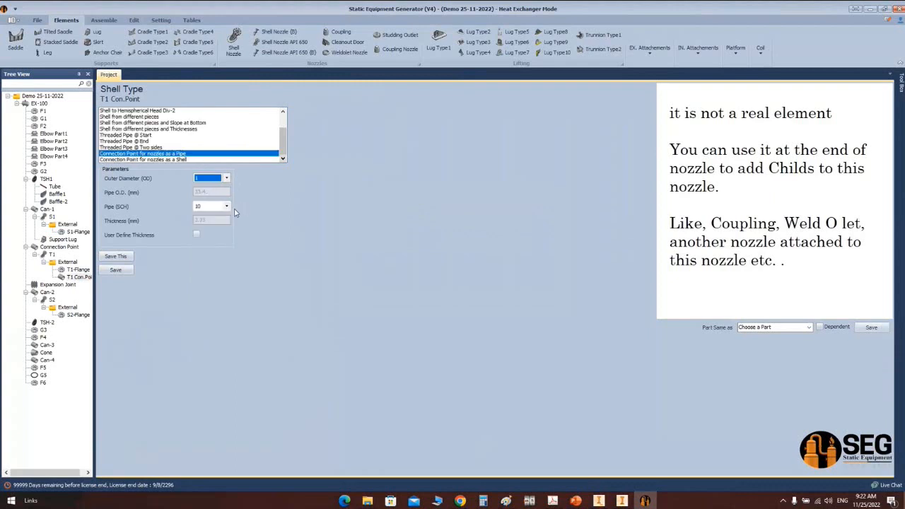
{"action": "left_click", "coordinate": [219, 207]}
{"action": "left_click", "coordinate": [216, 259]}
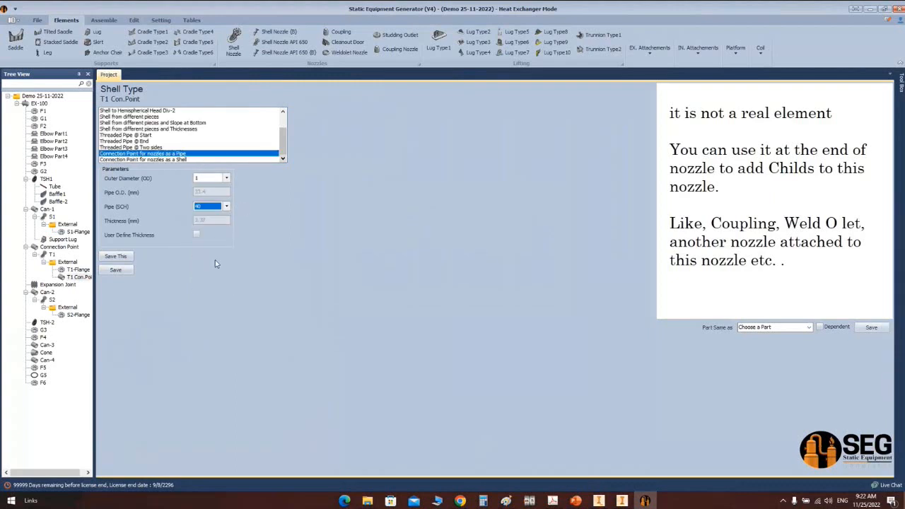
{"action": "left_click", "coordinate": [118, 271]}
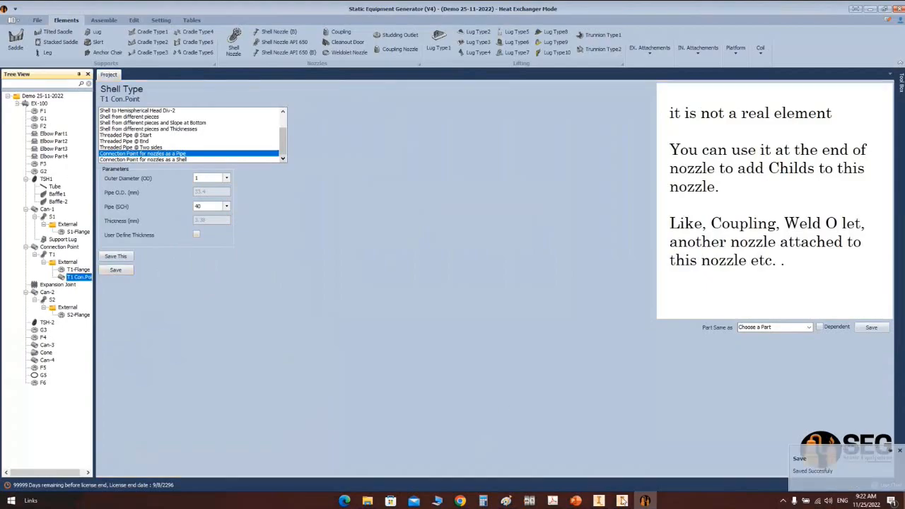
Step: Switch to Inventor and examine the open end of nozzle T1 at its lap joint flange
{"action": "left_click", "coordinate": [600, 501]}
{"action": "scroll", "coordinate": [479, 104], "scroll_direction": "down", "scroll_amount": 5}
{"action": "middle_click_drag", "start_coordinate": [479, 104], "coordinate": [484, 141]}
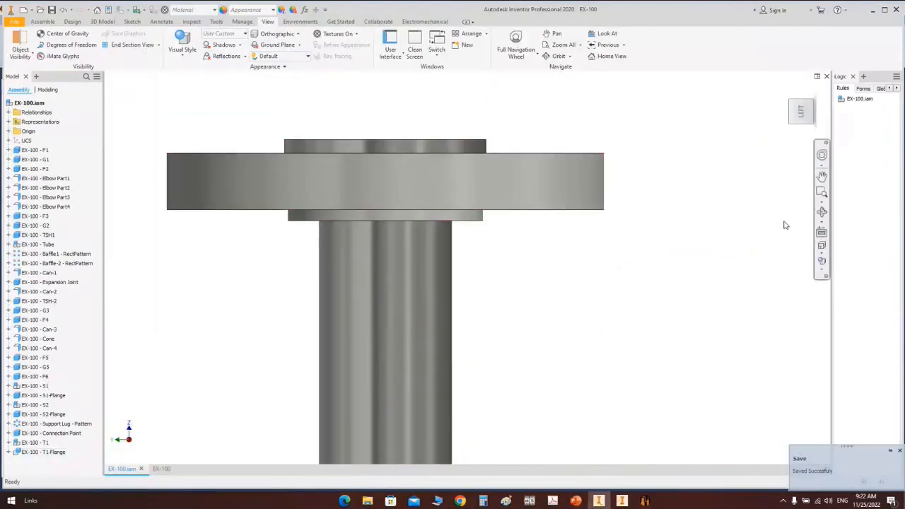
{"action": "left_click", "coordinate": [822, 212]}
{"action": "scroll", "coordinate": [495, 230], "scroll_direction": "up", "scroll_amount": 3}
{"action": "left_click_drag", "start_coordinate": [493, 230], "coordinate": [469, 273]}
{"action": "right_click", "coordinate": [455, 191]}
{"action": "left_click", "coordinate": [484, 192]}
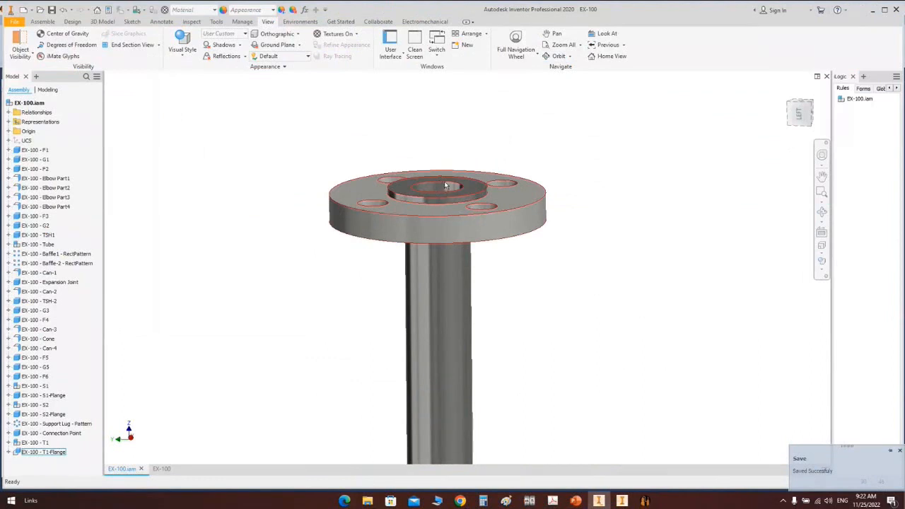
{"action": "middle_click_drag", "start_coordinate": [457, 191], "coordinate": [466, 141]}
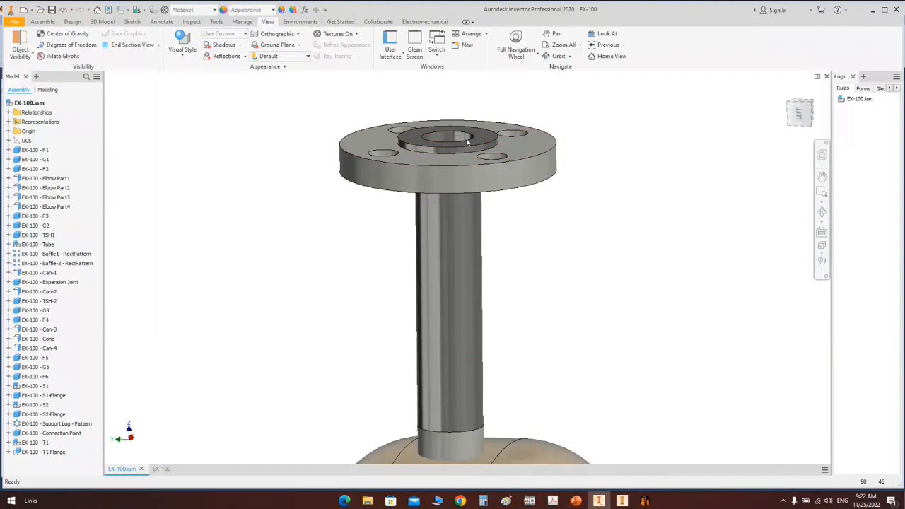
Step: Switch back to Static Equipment Generator and add a coupling nozzle named T1-C1 to T1 Con.Point
{"action": "left_click", "coordinate": [646, 501]}
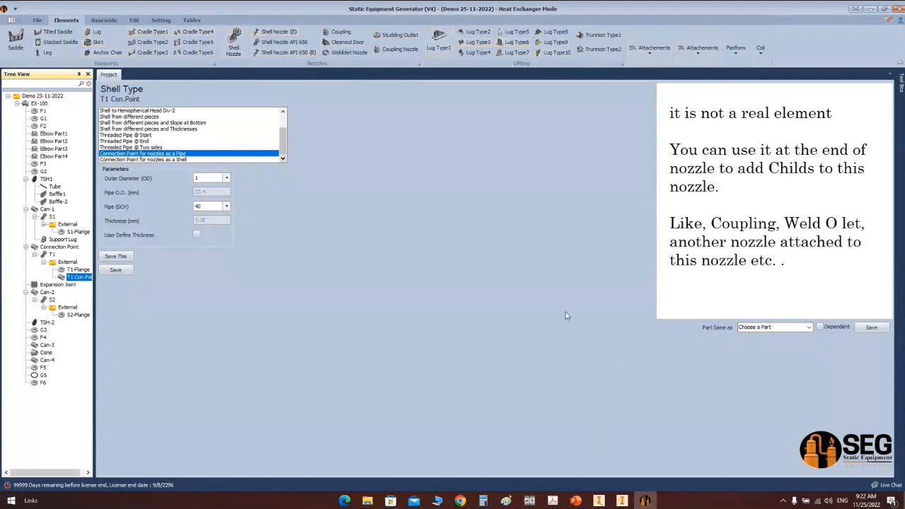
{"action": "left_click", "coordinate": [399, 49]}
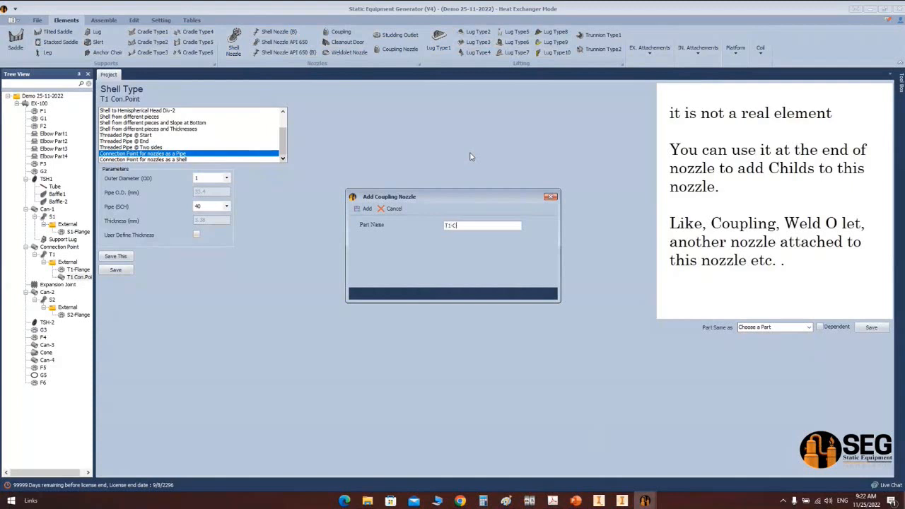
{"action": "left_click", "coordinate": [367, 209]}
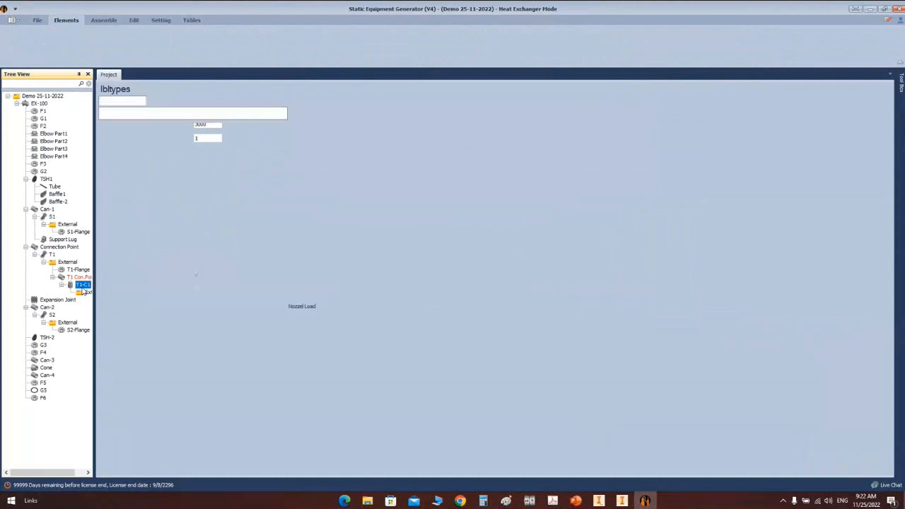
Step: Change T1-C1 to a Half Coupling with NPS 0.25
{"action": "left_click", "coordinate": [226, 138]}
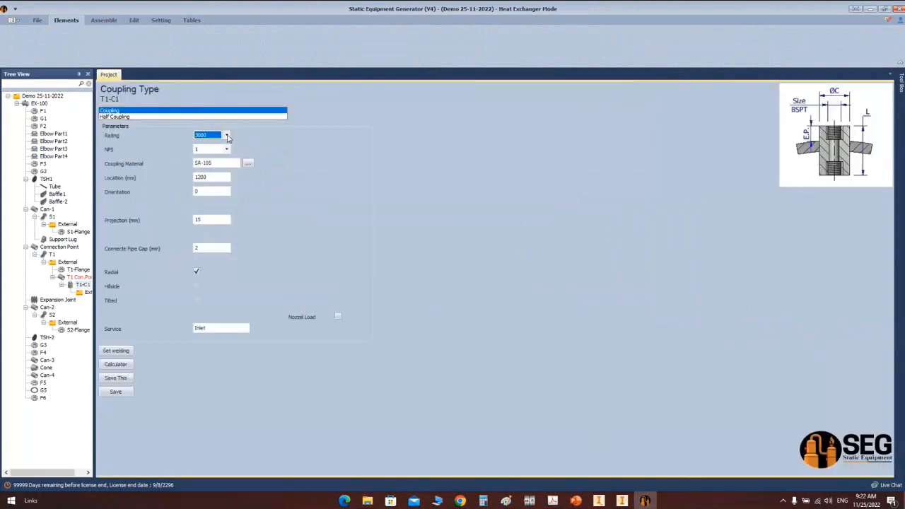
{"action": "left_click", "coordinate": [227, 150]}
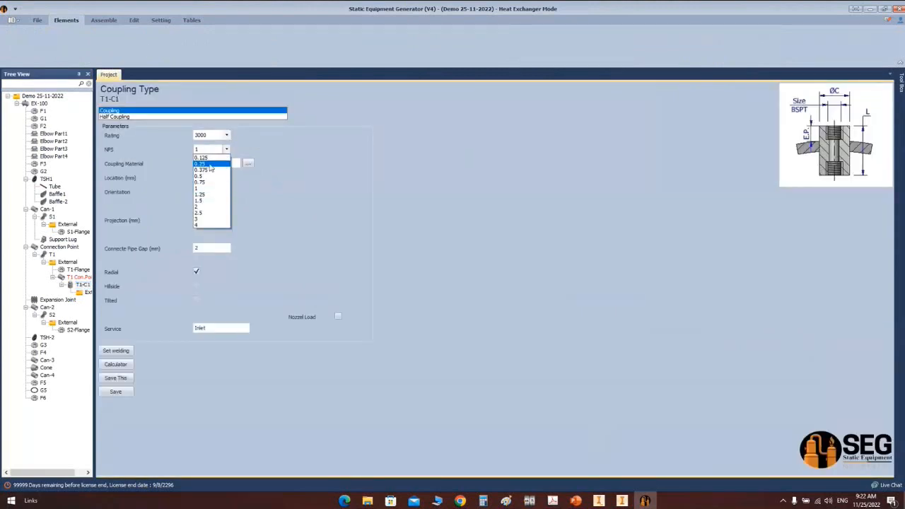
{"action": "left_click", "coordinate": [222, 161]}
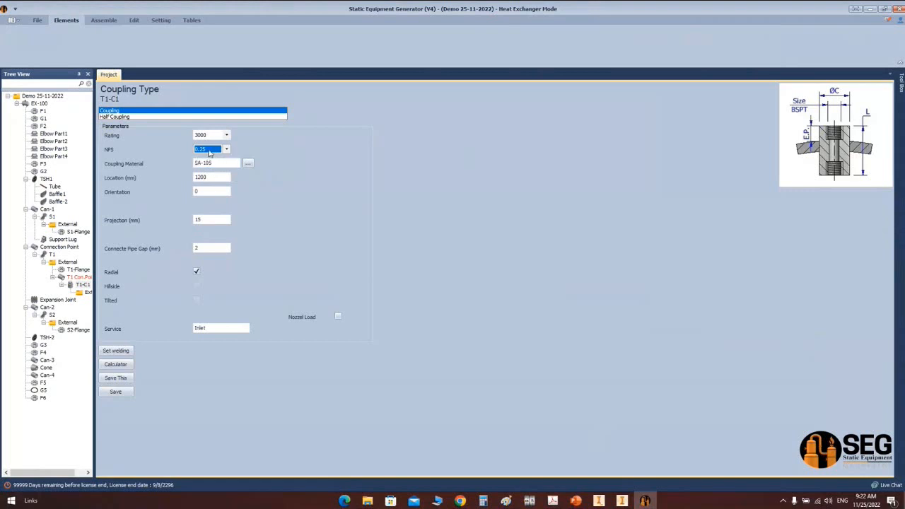
{"action": "left_click", "coordinate": [123, 117]}
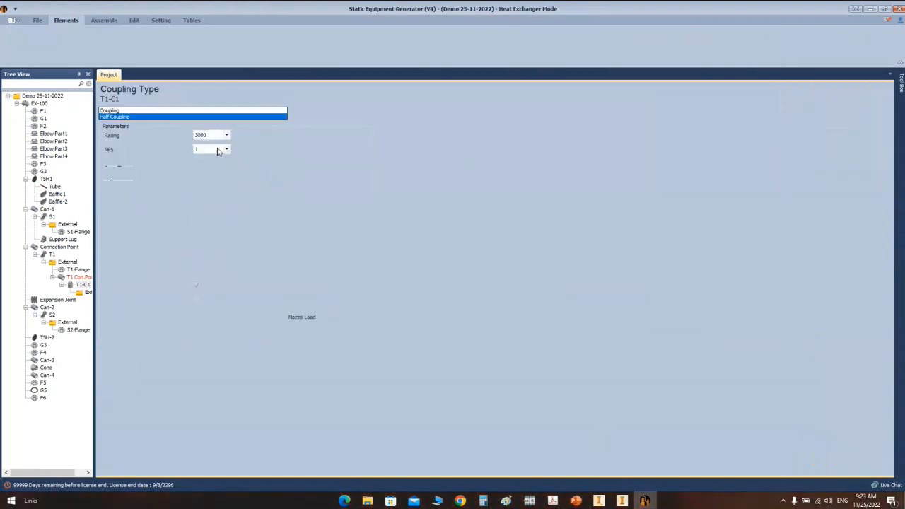
{"action": "left_click", "coordinate": [226, 152]}
{"action": "left_click", "coordinate": [216, 164]}
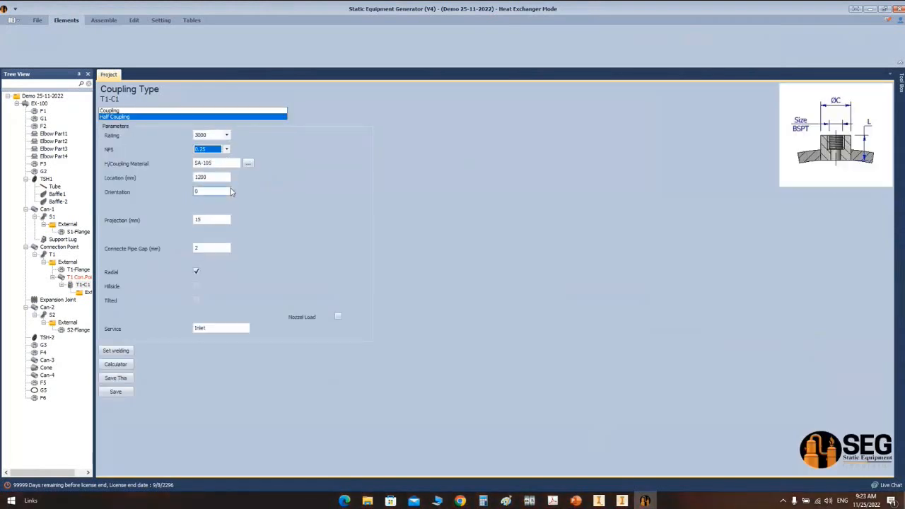
Step: Examine nozzle T1 from the left side in Inventor to work out the location for half coupling T1-C1
{"action": "left_click_drag", "start_coordinate": [223, 178], "coordinate": [136, 178]}
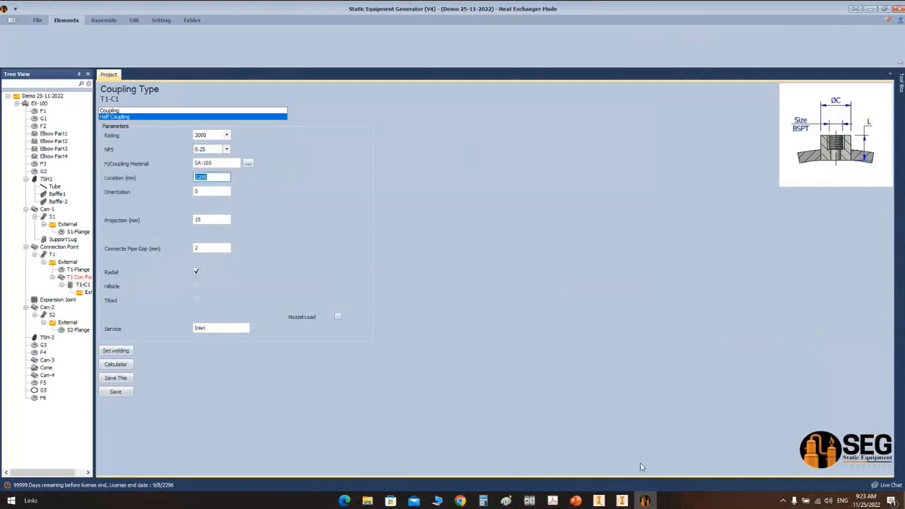
{"action": "left_click", "coordinate": [598, 501]}
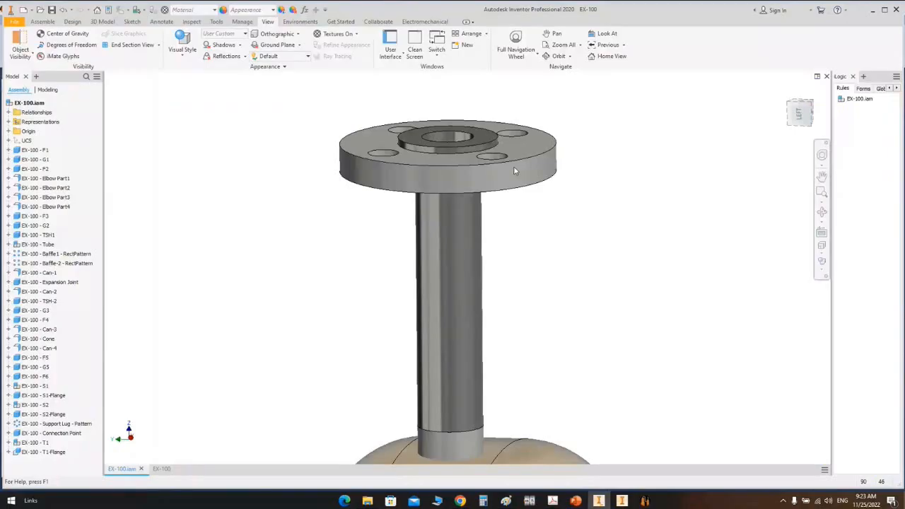
{"action": "left_click", "coordinate": [798, 118]}
{"action": "scroll", "coordinate": [467, 247], "scroll_direction": "down", "scroll_amount": 10}
{"action": "middle_click_drag", "start_coordinate": [596, 303], "coordinate": [352, 126]}
{"action": "scroll", "coordinate": [362, 190], "scroll_direction": "down", "scroll_amount": 3}
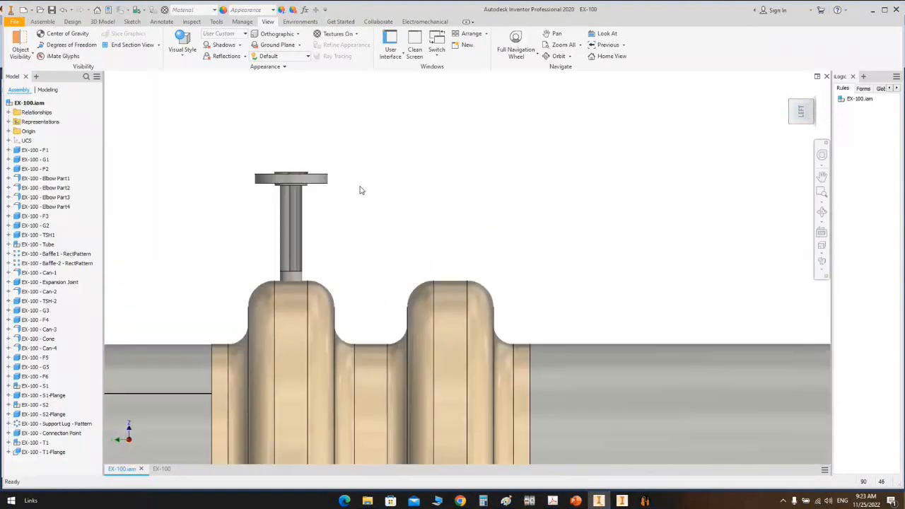
Step: Paste a screenshot of the Inventor view of the T1 nozzle and expansion joint into Paint
{"action": "middle_click_drag", "start_coordinate": [360, 190], "coordinate": [498, 136]}
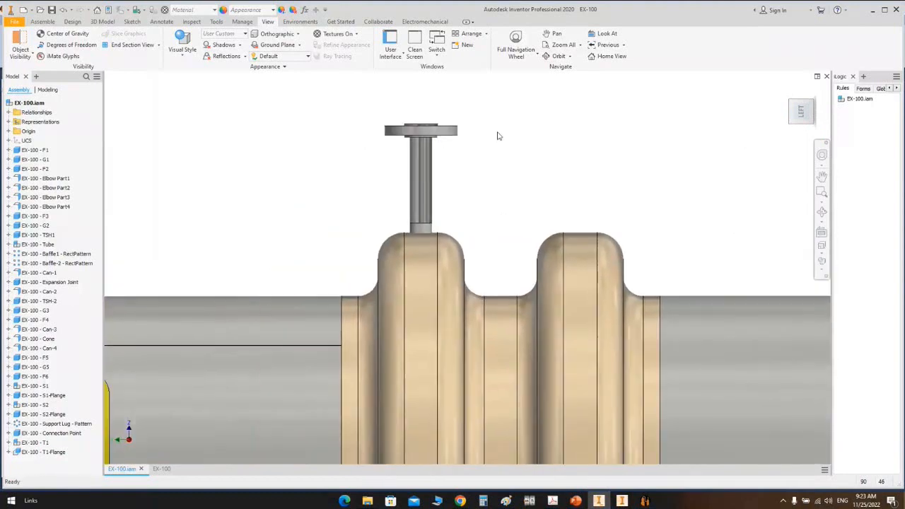
{"action": "left_click", "coordinate": [508, 501]}
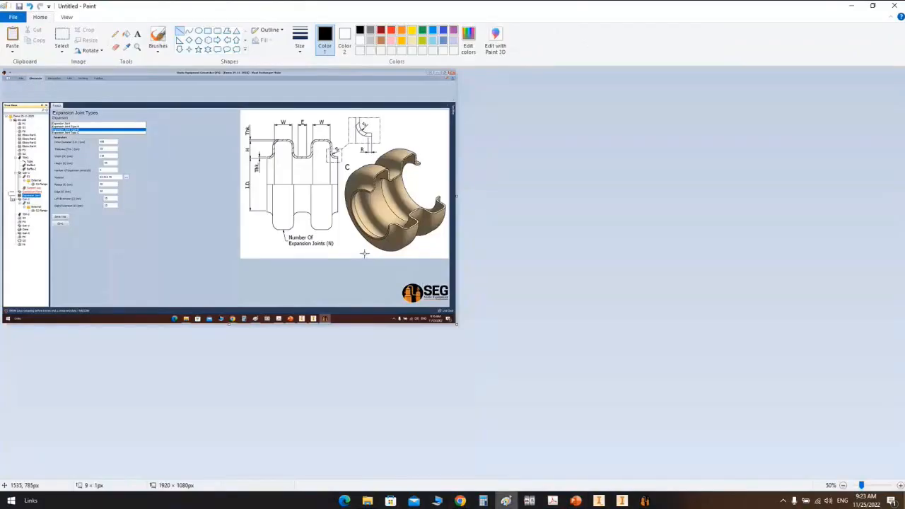
{"action": "key", "text": "ctrl+v"}
{"action": "scroll", "coordinate": [229, 167], "scroll_direction": "up", "scroll_amount": 1, "text": "ctrl"}
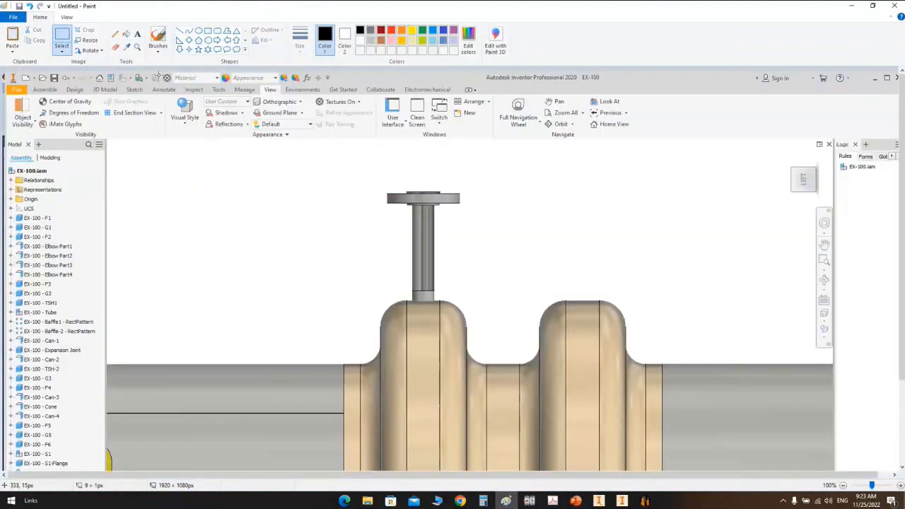
Step: Mark the centre of the nozzle flange's top face with a thick-outlined circle about 18 px wide
{"action": "left_click", "coordinate": [188, 32]}
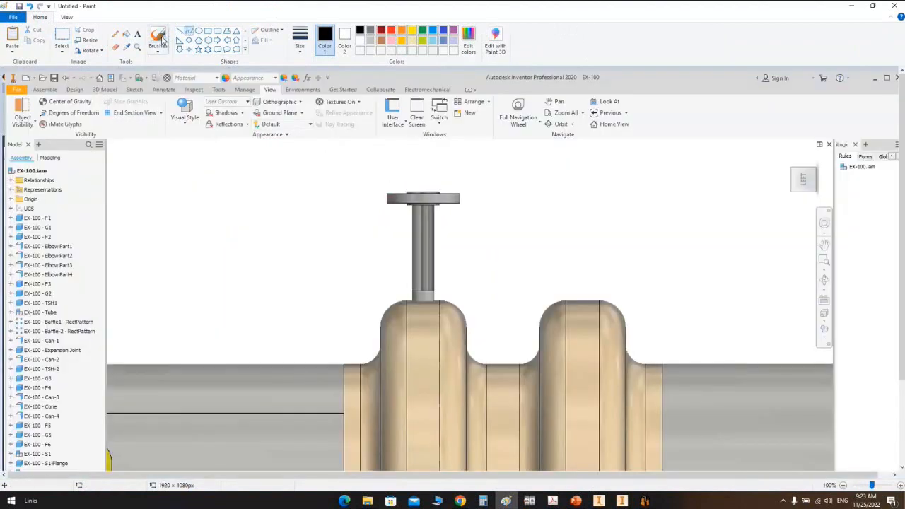
{"action": "left_click", "coordinate": [199, 31]}
{"action": "left_click_drag", "start_coordinate": [423, 188], "coordinate": [426, 193]}
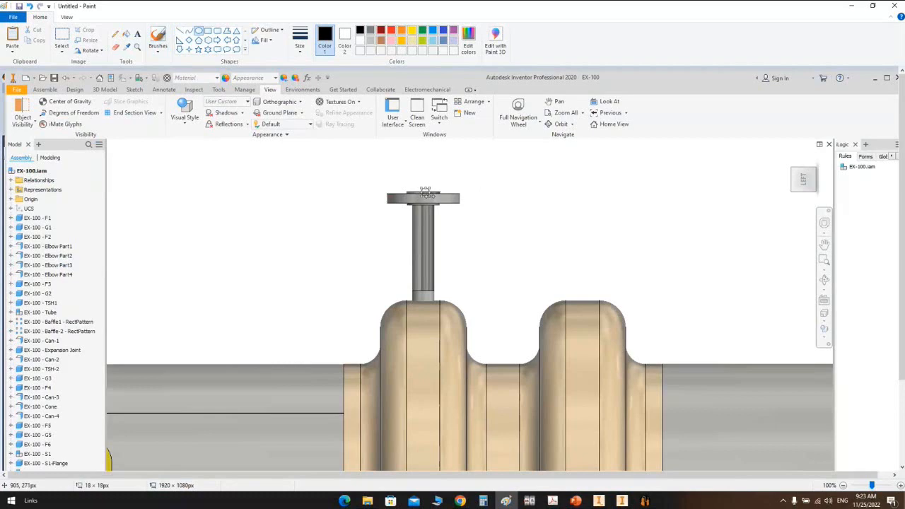
{"action": "left_click", "coordinate": [301, 44]}
{"action": "left_click", "coordinate": [322, 106]}
{"action": "left_click", "coordinate": [422, 198]}
Step: Draw a thick vertical line on each side of the nozzle and a horizontal line about 57 px long at its pipe wall
{"action": "left_click", "coordinate": [181, 31]}
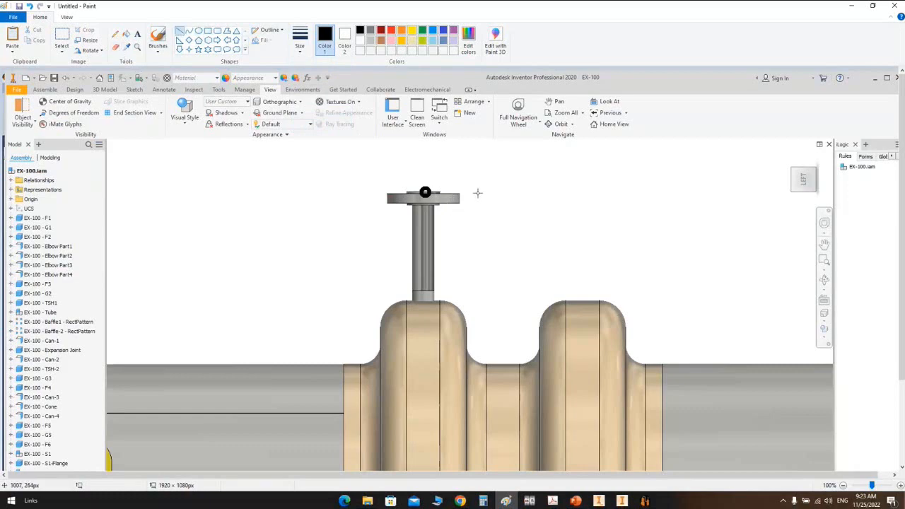
{"action": "left_click_drag", "start_coordinate": [478, 192], "coordinate": [475, 134]}
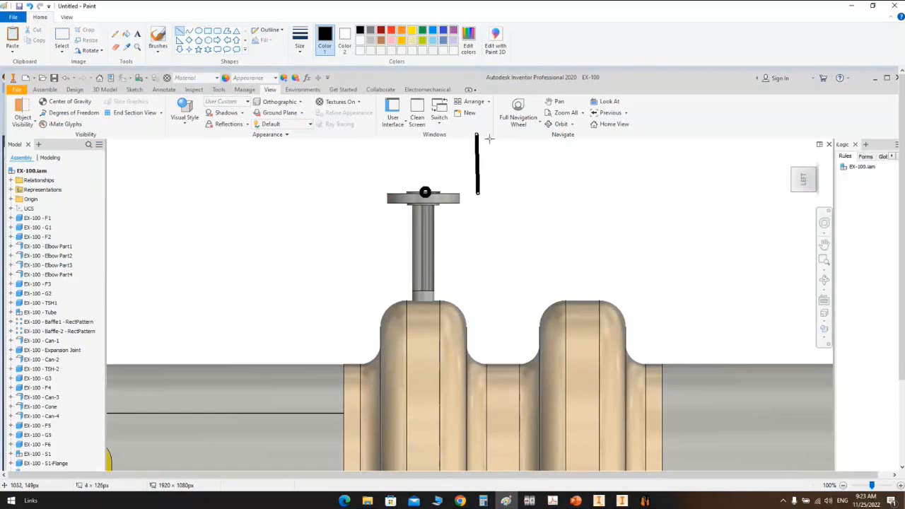
{"action": "left_click_drag", "start_coordinate": [477, 135], "coordinate": [477, 131]}
{"action": "mouse_move", "coordinate": [367, 188]}
{"action": "left_mouse_down"}
{"action": "mouse_move", "coordinate": [365, 260]}
{"action": "mouse_move", "coordinate": [418, 239]}
{"action": "left_mouse_up"}
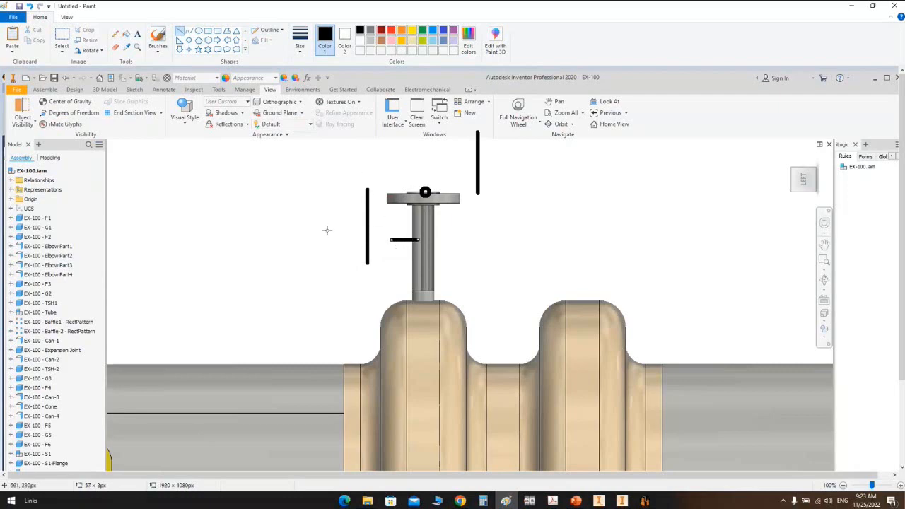
Step: In Static Equipment Generator, set the T1-C1 half coupling's location to -75 mm, save it and start the assembly
{"action": "left_click", "coordinate": [642, 501]}
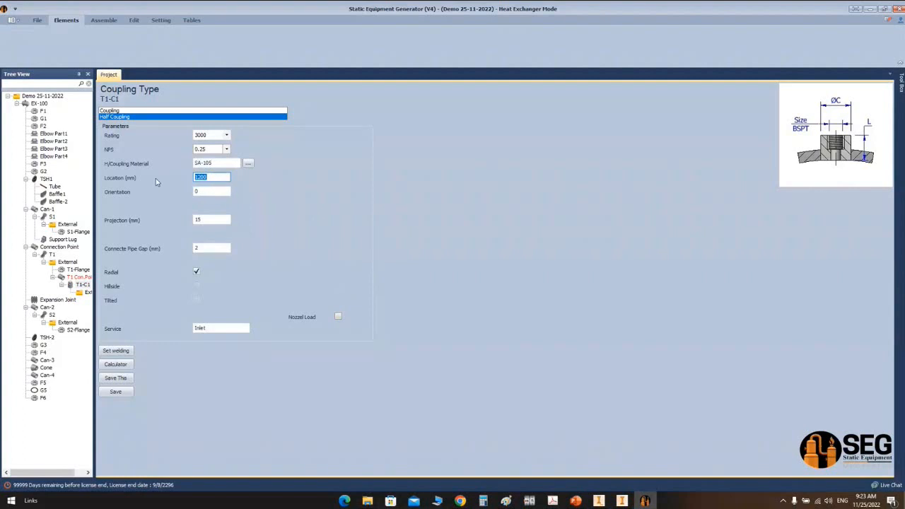
{"action": "type", "text": "78"}
{"action": "left_click", "coordinate": [199, 190]}
{"action": "key", "text": "Tab"}
{"action": "left_click", "coordinate": [216, 330]}
{"action": "left_click", "coordinate": [122, 395]}
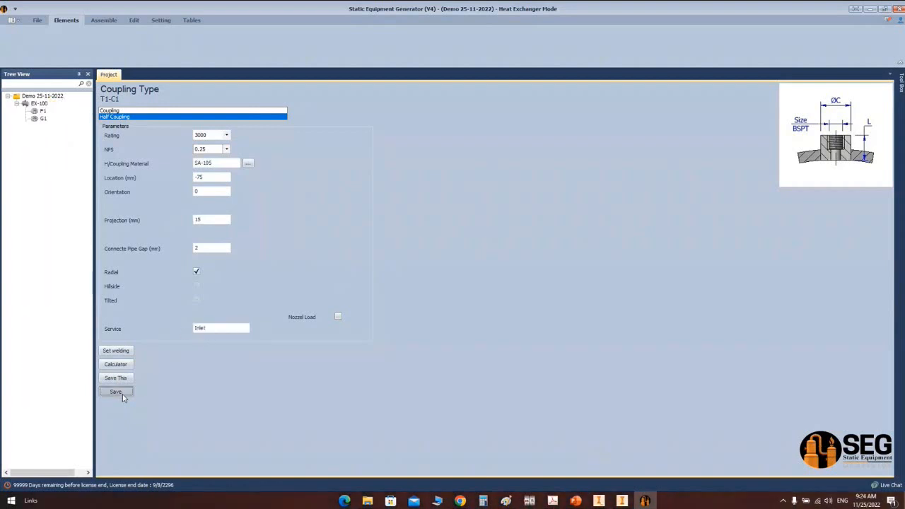
{"action": "left_click", "coordinate": [103, 19]}
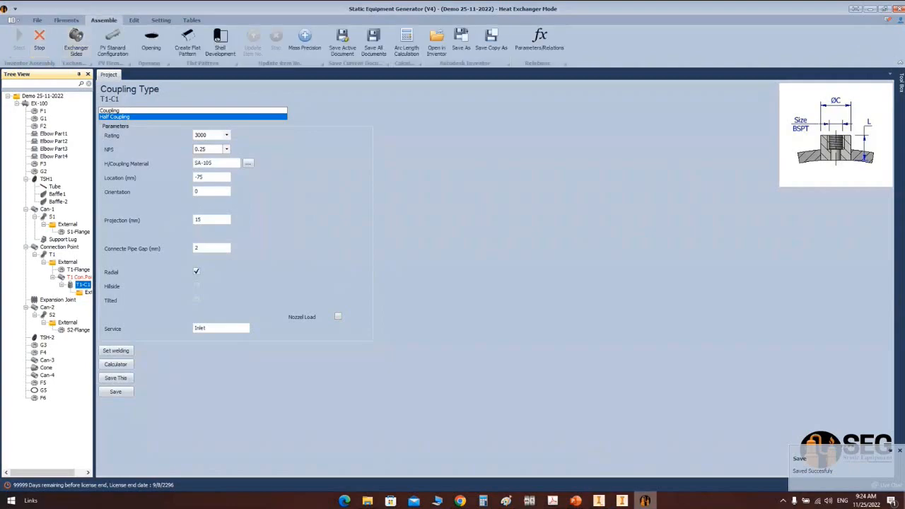
Step: Switch to Inventor and examine the threaded half coupling on the T1 nozzle pipe from several angles
{"action": "left_click", "coordinate": [600, 501]}
{"action": "scroll", "coordinate": [580, 244], "scroll_direction": "down", "scroll_amount": 2}
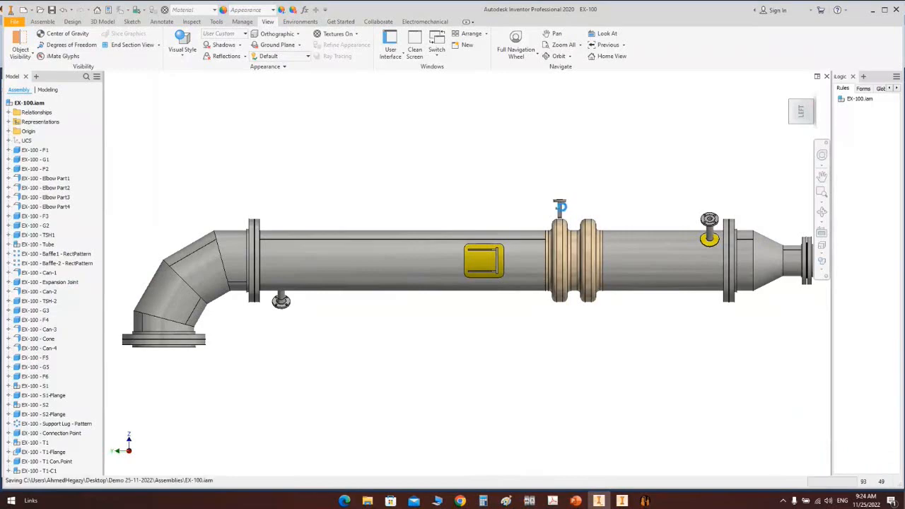
{"action": "scroll", "coordinate": [557, 207], "scroll_direction": "down", "scroll_amount": 8}
{"action": "left_click", "coordinate": [822, 212]}
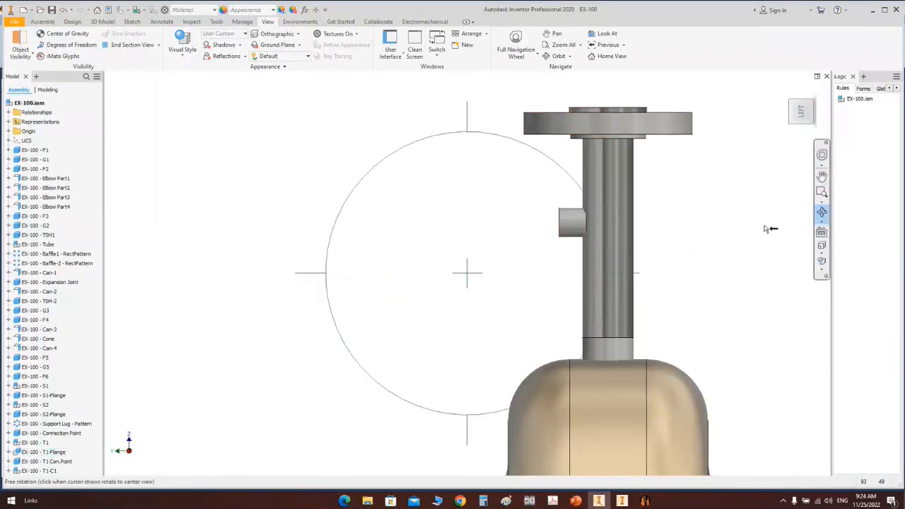
{"action": "left_click_drag", "start_coordinate": [510, 279], "coordinate": [562, 216]}
{"action": "scroll", "coordinate": [561, 215], "scroll_direction": "down", "scroll_amount": 3}
{"action": "left_click_drag", "start_coordinate": [491, 237], "coordinate": [505, 279]}
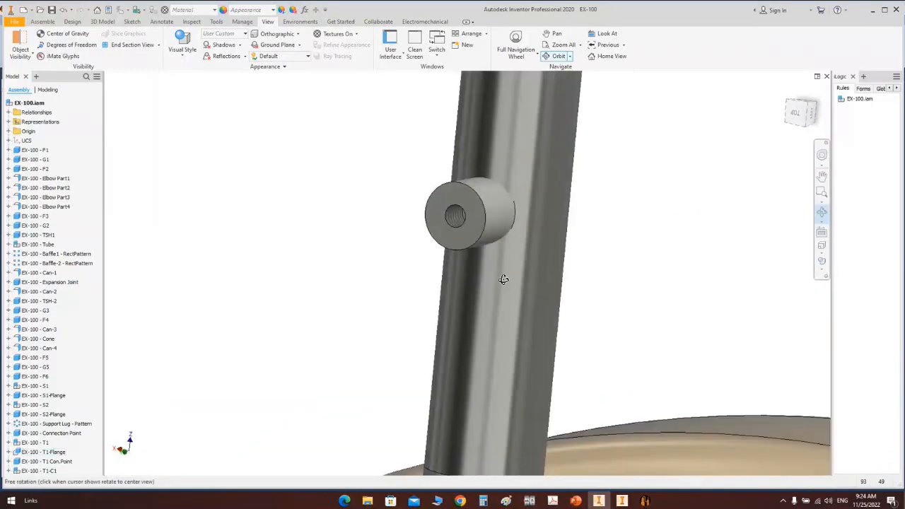
{"action": "scroll", "coordinate": [473, 247], "scroll_direction": "up", "scroll_amount": 3}
{"action": "middle_click_drag", "start_coordinate": [473, 247], "coordinate": [487, 222]}
{"action": "left_click_drag", "start_coordinate": [520, 222], "coordinate": [531, 251]}
{"action": "left_click", "coordinate": [581, 203]}
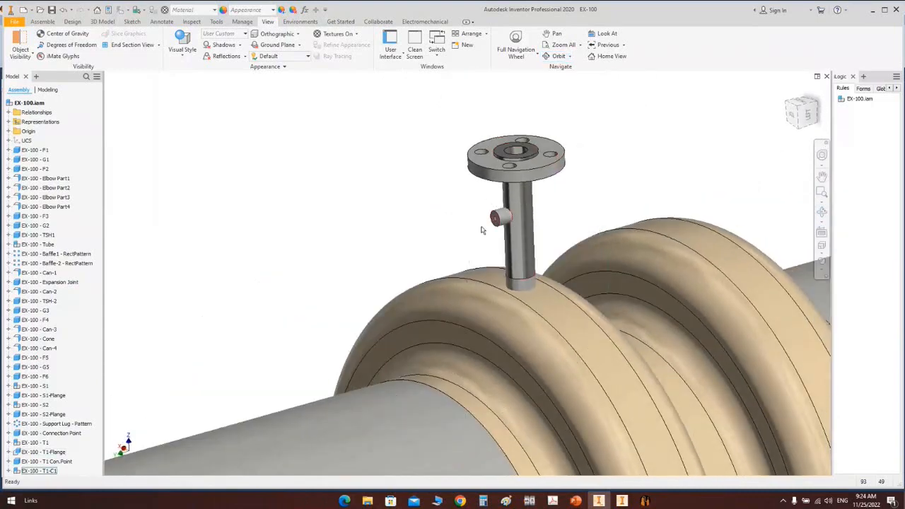
Step: In Static Equipment Generator, add a shell named T1-Pipe1 to the External folder under T1-C1
{"action": "left_click", "coordinate": [645, 501]}
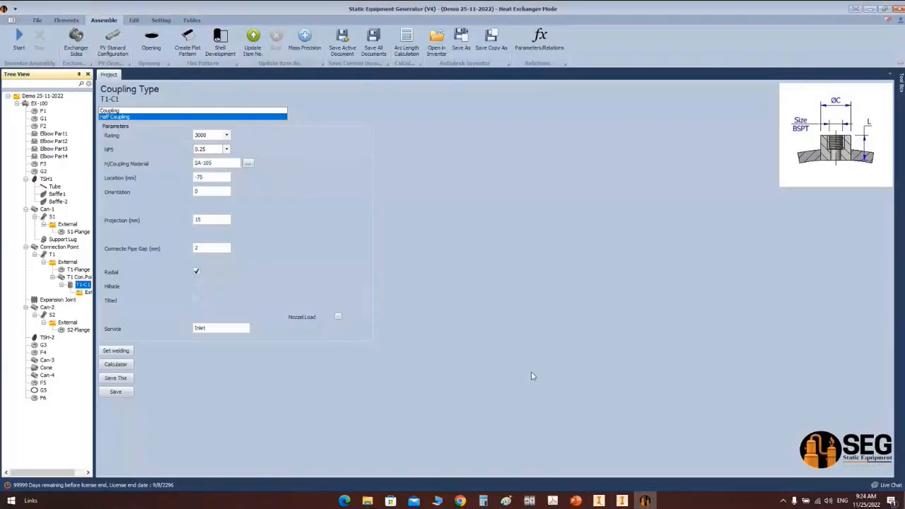
{"action": "left_click_drag", "start_coordinate": [93, 299], "coordinate": [161, 300]}
{"action": "left_click", "coordinate": [94, 293]}
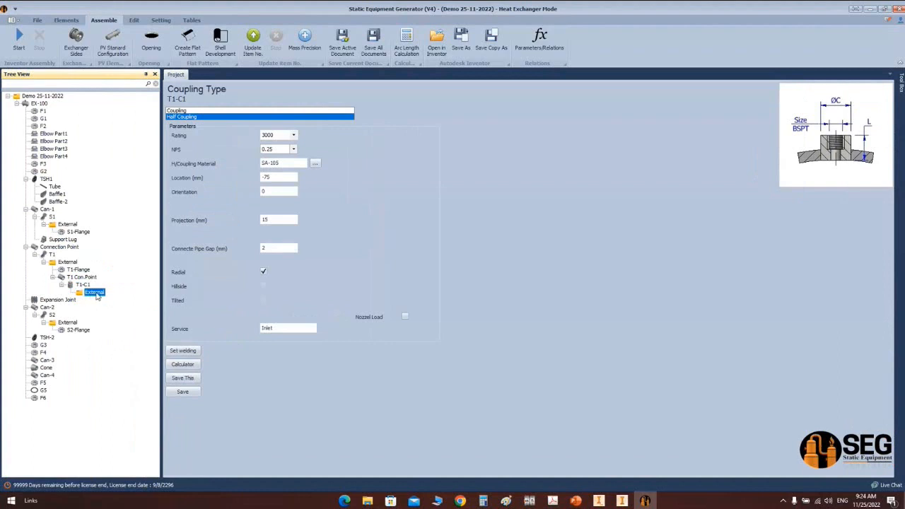
{"action": "left_click", "coordinate": [67, 20]}
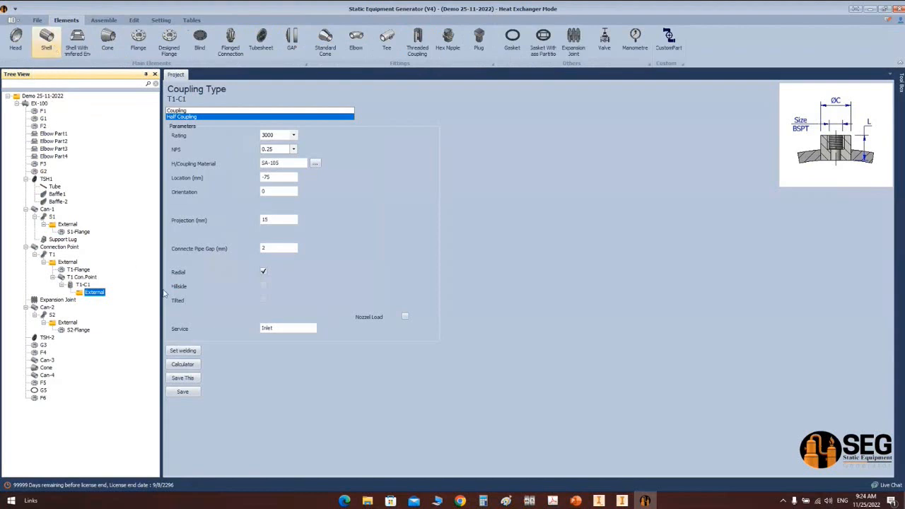
{"action": "left_click", "coordinate": [47, 41]}
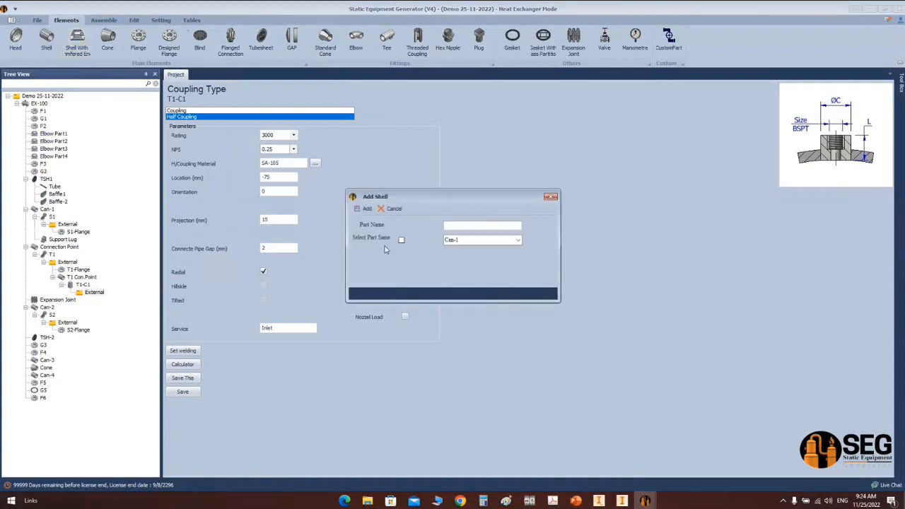
{"action": "type", "text": "T1-Pipe1"}
{"action": "left_click", "coordinate": [367, 208]}
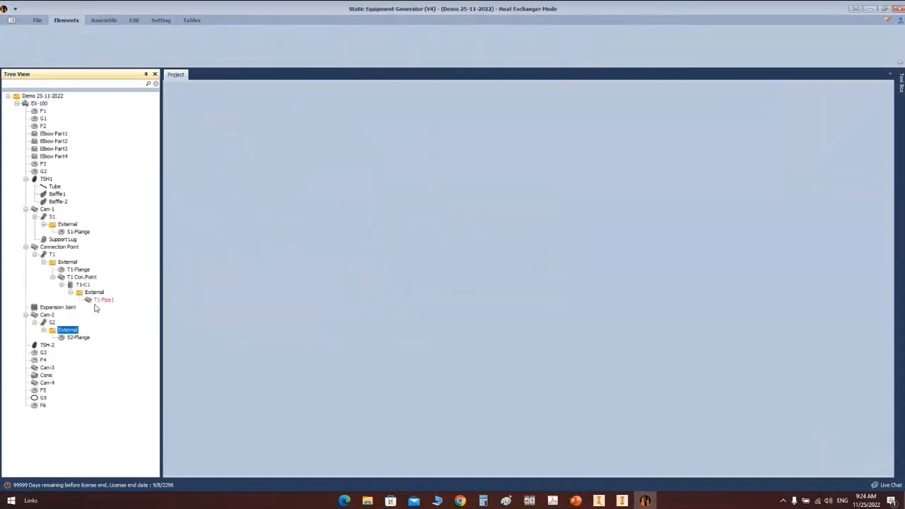
Step: Define T1-Pipe1 as Threaded Pipe @ Two sides with outer diameter 0.25 and schedule 40
{"action": "left_click", "coordinate": [102, 300]}
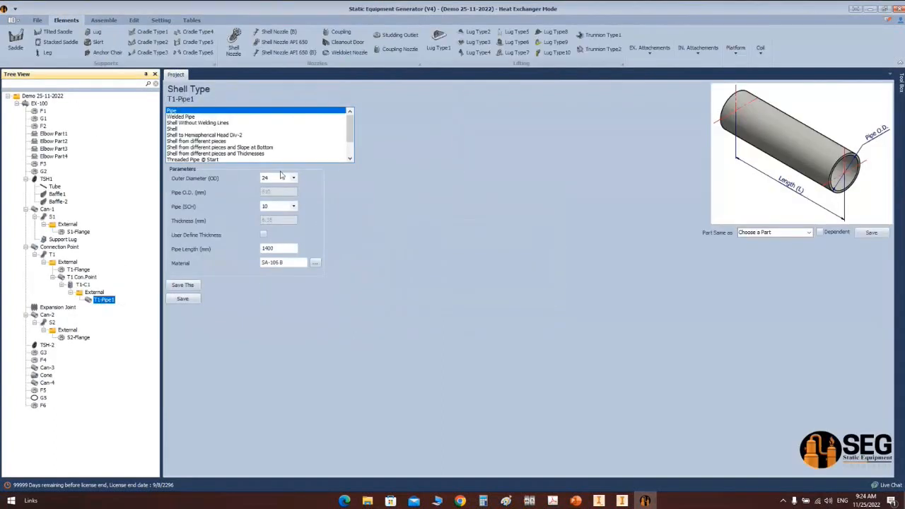
{"action": "left_click", "coordinate": [292, 178]}
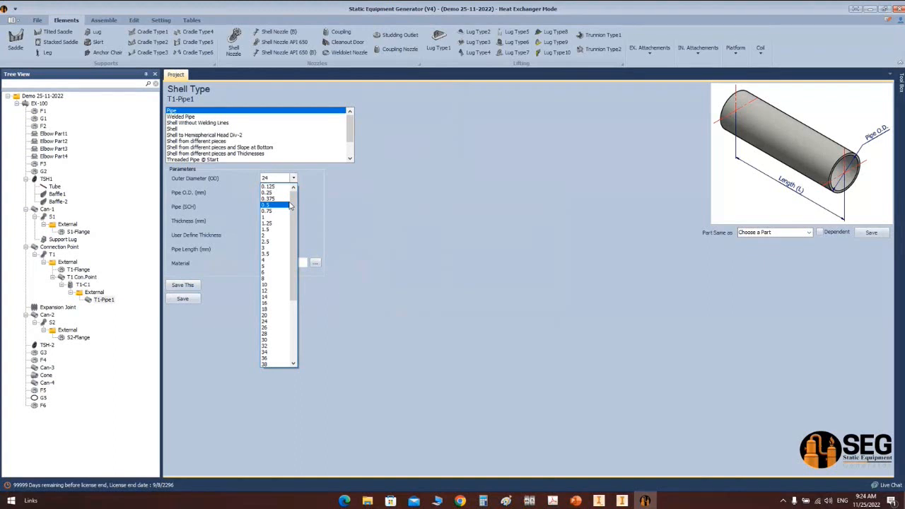
{"action": "left_click", "coordinate": [290, 205]}
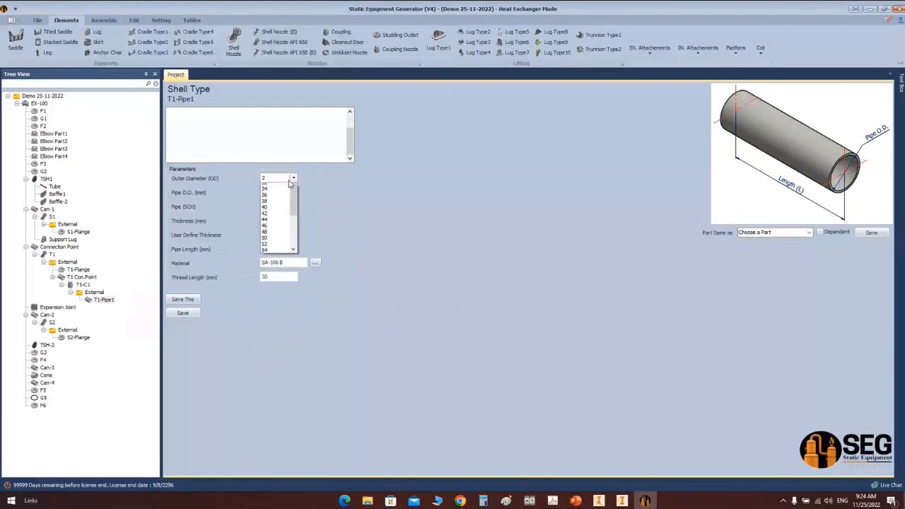
{"action": "left_click", "coordinate": [294, 207]}
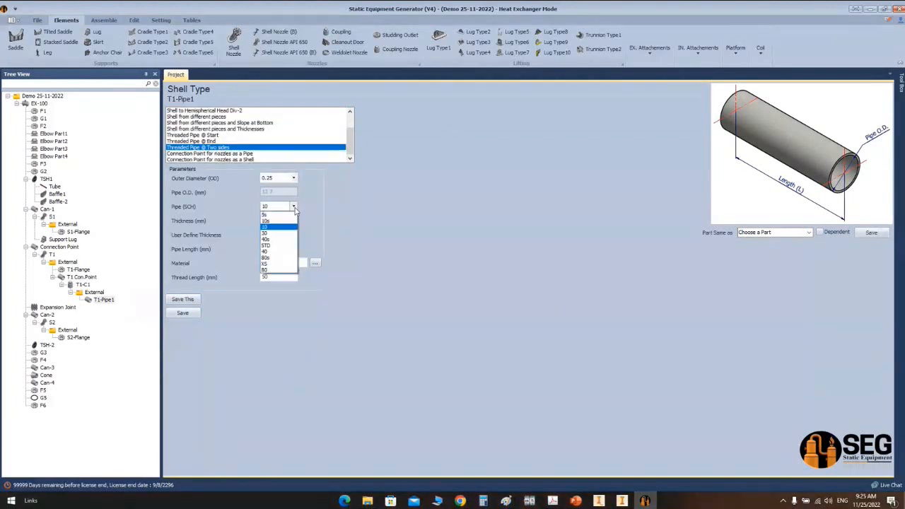
{"action": "left_click", "coordinate": [283, 251]}
Step: Set T1-Pipe1's pipe length to 200 mm and save the part
{"action": "left_click", "coordinate": [281, 248]}
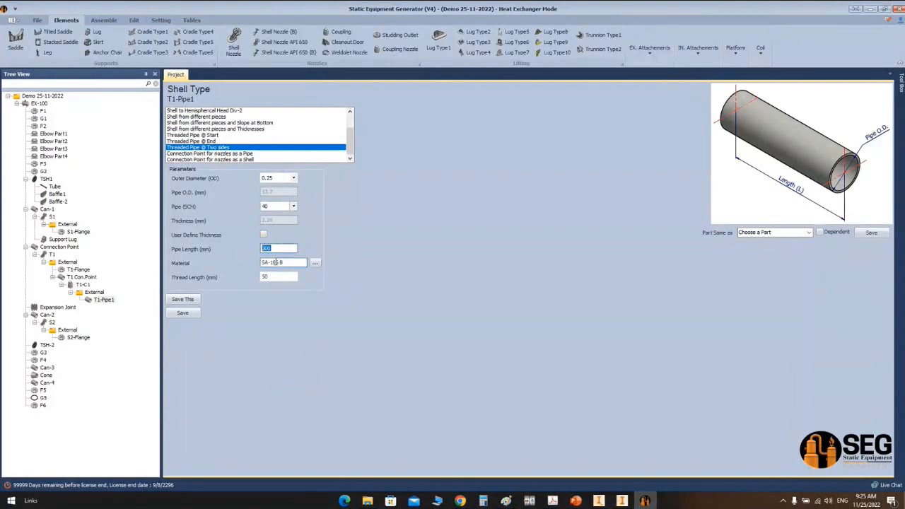
{"action": "type", "text": "200"}
{"action": "key", "text": "Tab"}
{"action": "key", "text": "Tab"}
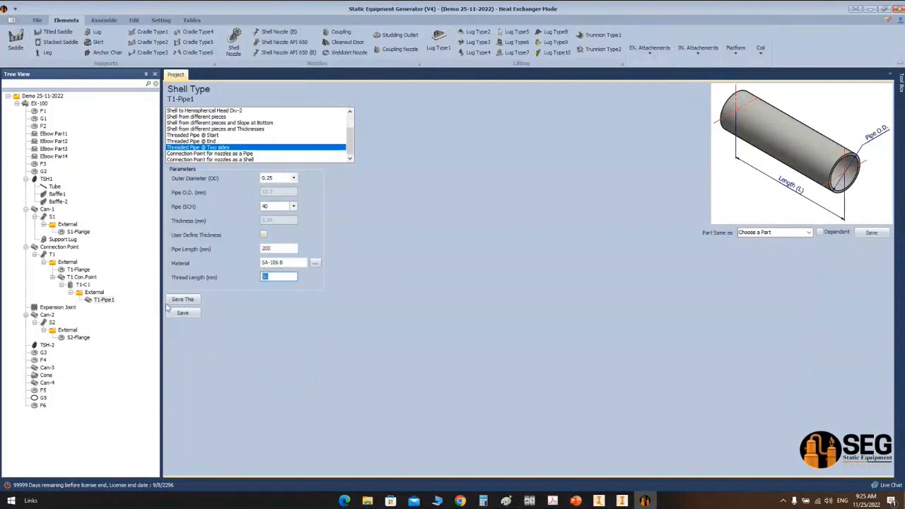
{"action": "left_click", "coordinate": [183, 313]}
Step: Start the assembly to build T1-Pipe1 and check the threaded pipe on the coupling in Inventor
{"action": "left_click", "coordinate": [103, 19]}
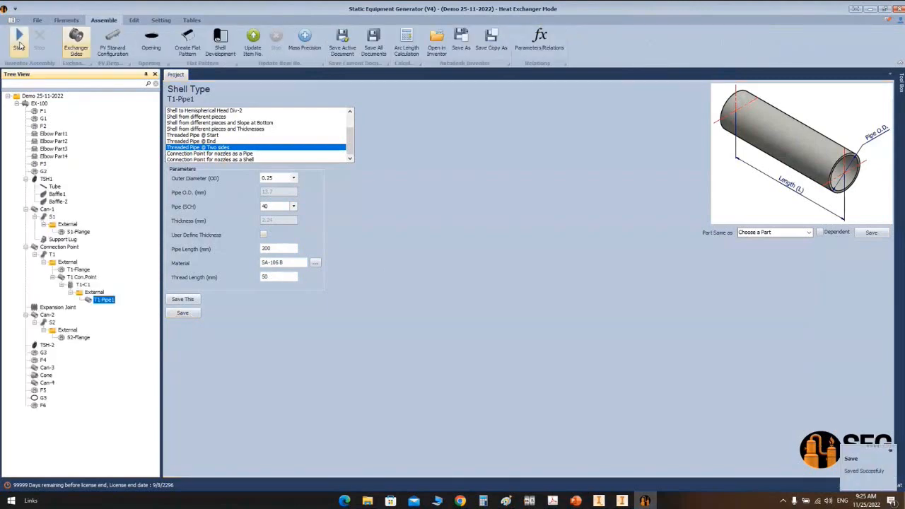
{"action": "left_click", "coordinate": [20, 43]}
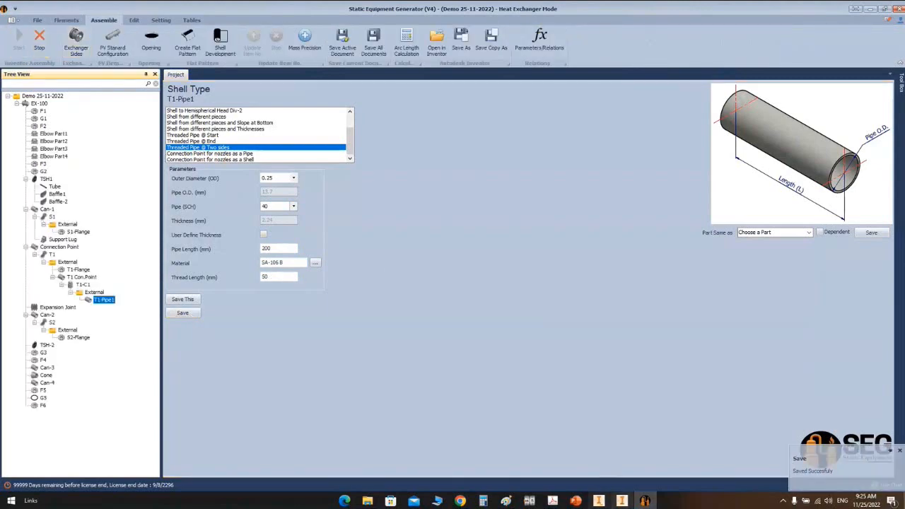
{"action": "left_click", "coordinate": [599, 501]}
{"action": "scroll", "coordinate": [548, 189], "scroll_direction": "down", "scroll_amount": 3}
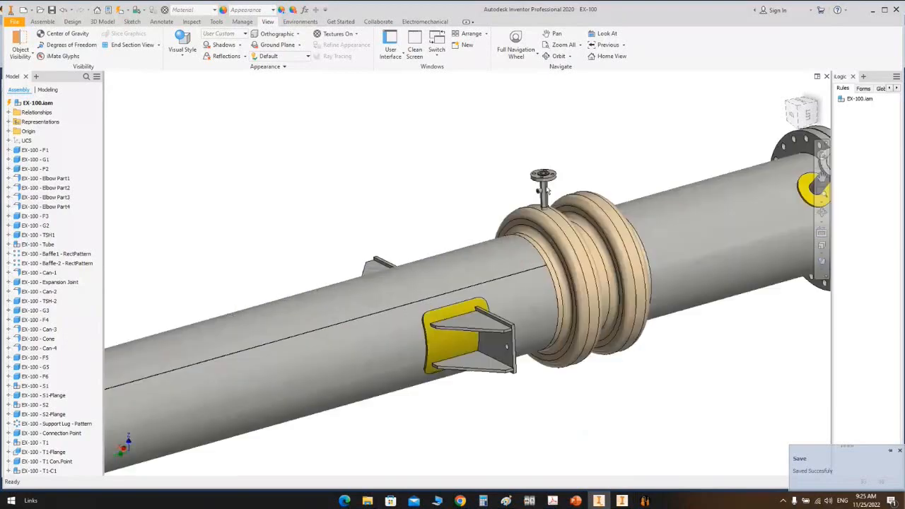
{"action": "scroll", "coordinate": [547, 191], "scroll_direction": "down", "scroll_amount": 2}
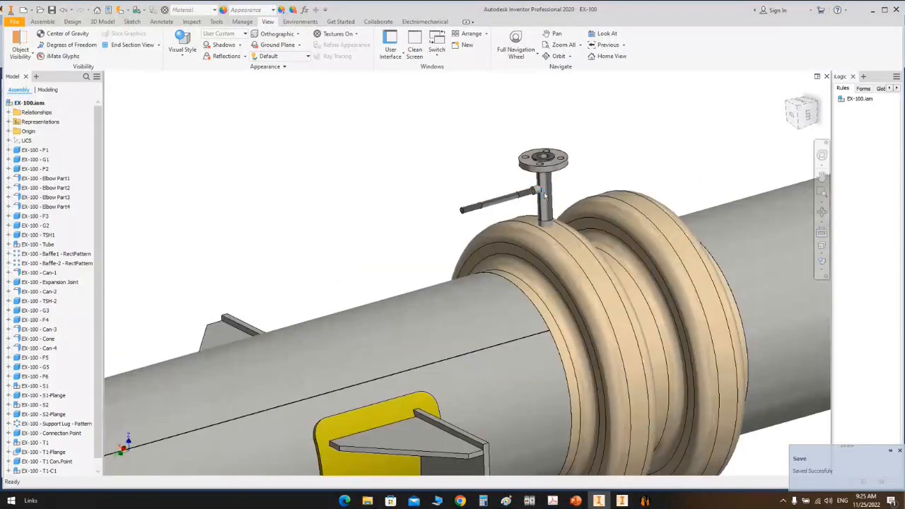
{"action": "scroll", "coordinate": [545, 197], "scroll_direction": "up", "scroll_amount": 5}
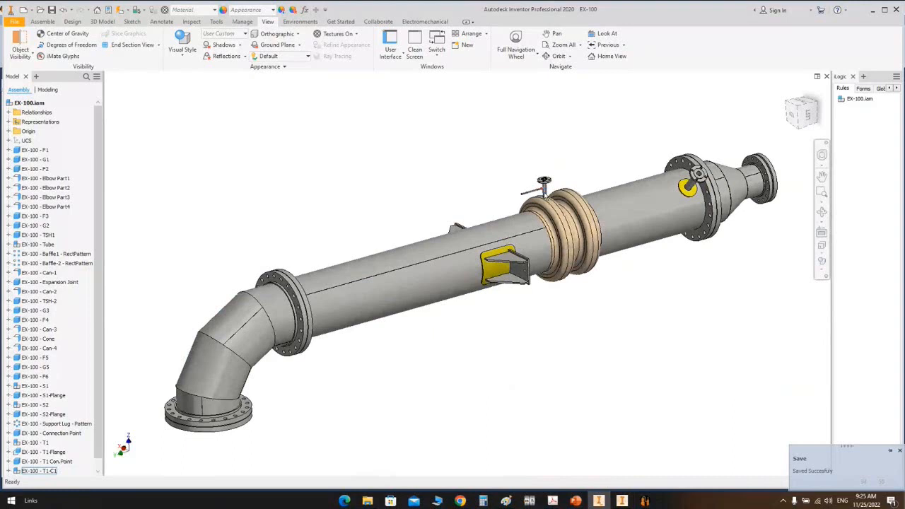
{"action": "scroll", "coordinate": [544, 192], "scroll_direction": "down", "scroll_amount": 4}
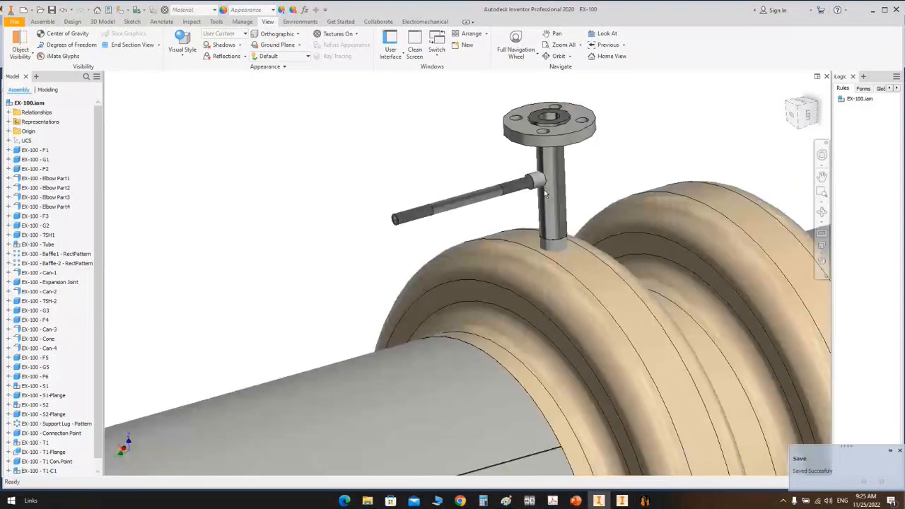
{"action": "scroll", "coordinate": [544, 195], "scroll_direction": "down", "scroll_amount": 4}
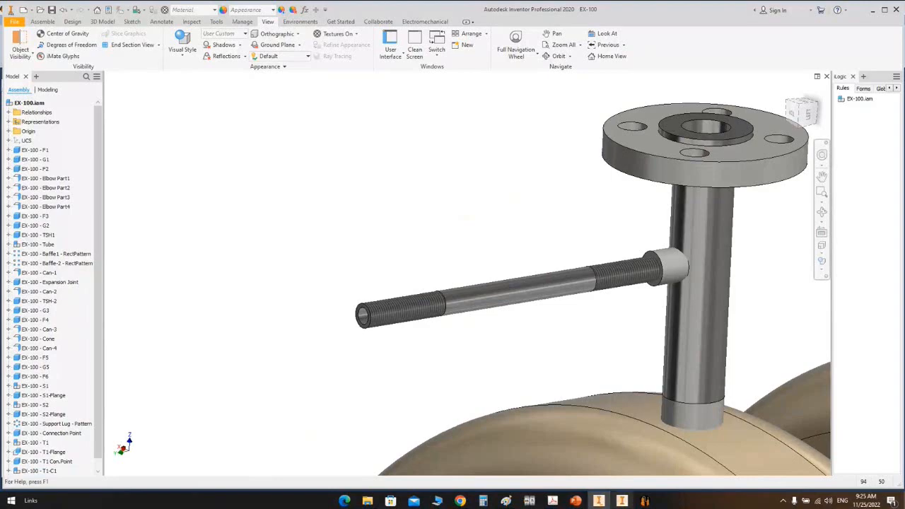
Step: In Static Equipment Generator, add a tee named T1-Tee to the External folder under T1-C1
{"action": "left_click", "coordinate": [645, 500]}
{"action": "left_click", "coordinate": [97, 292]}
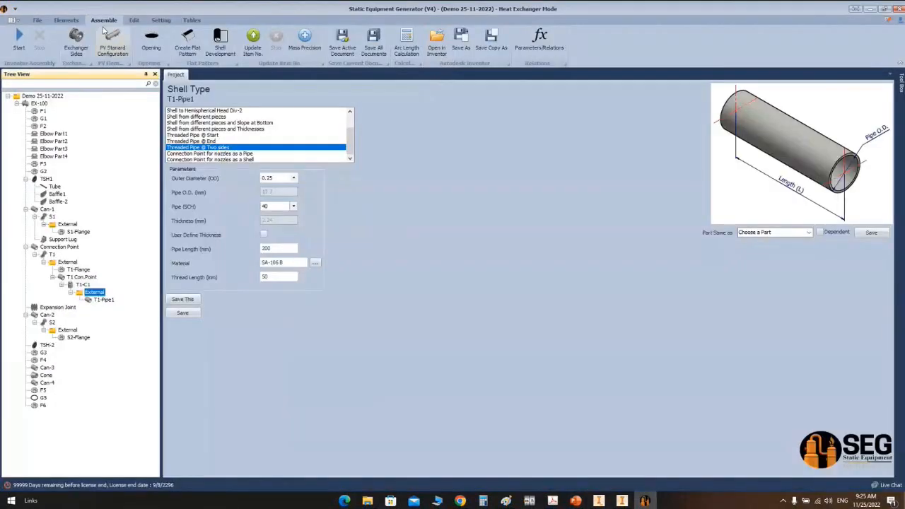
{"action": "left_click", "coordinate": [66, 20]}
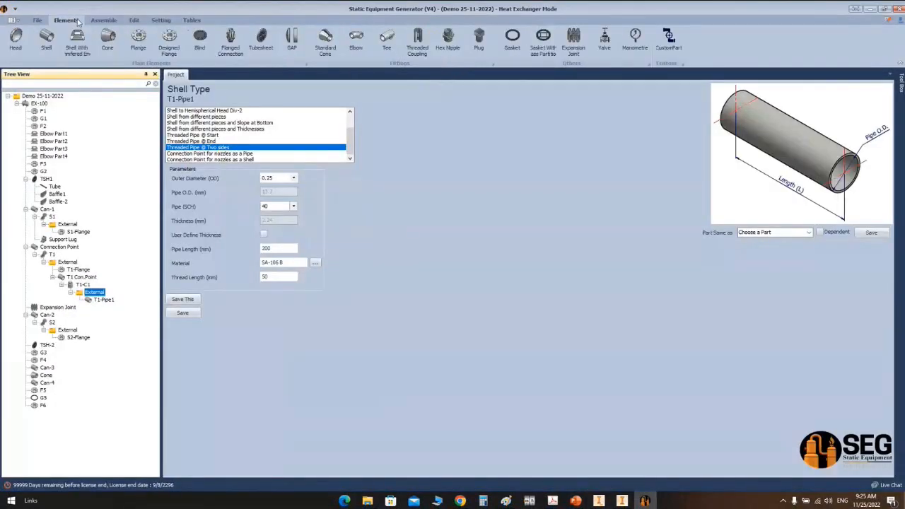
{"action": "left_click", "coordinate": [636, 39]}
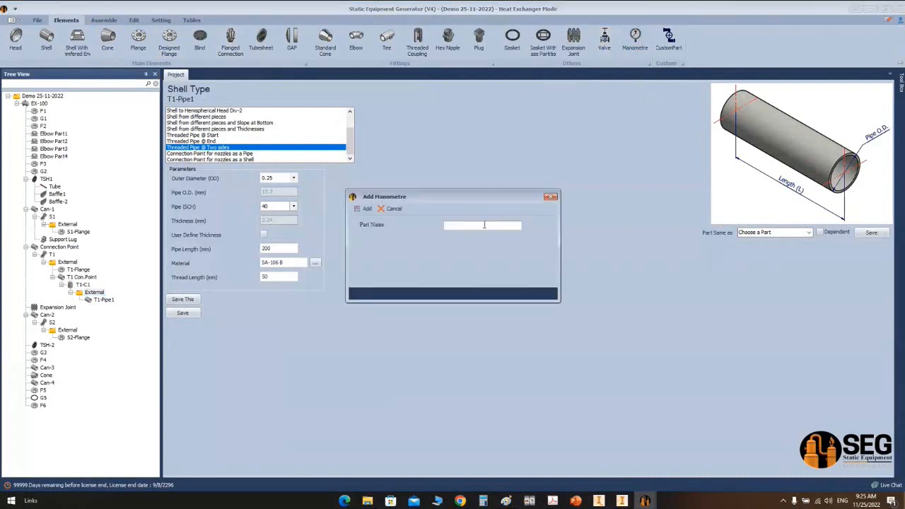
{"action": "left_click", "coordinate": [550, 196]}
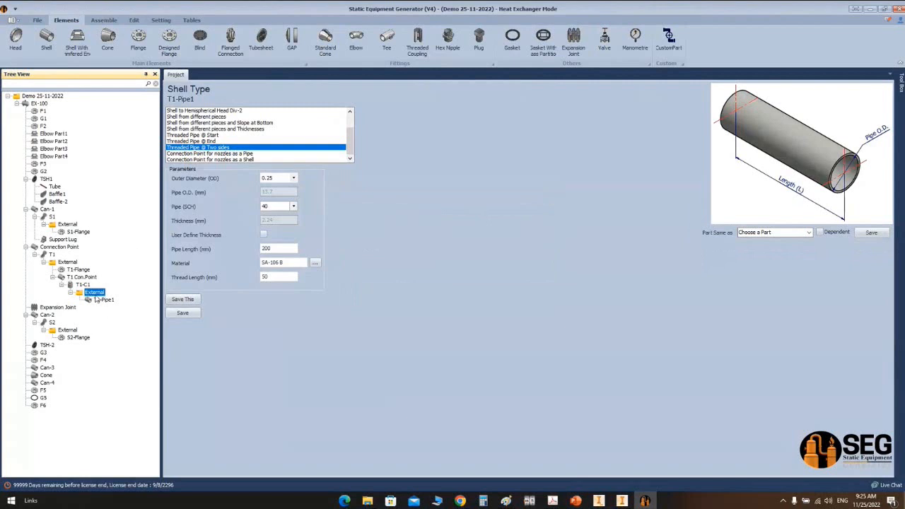
{"action": "left_click", "coordinate": [386, 39]}
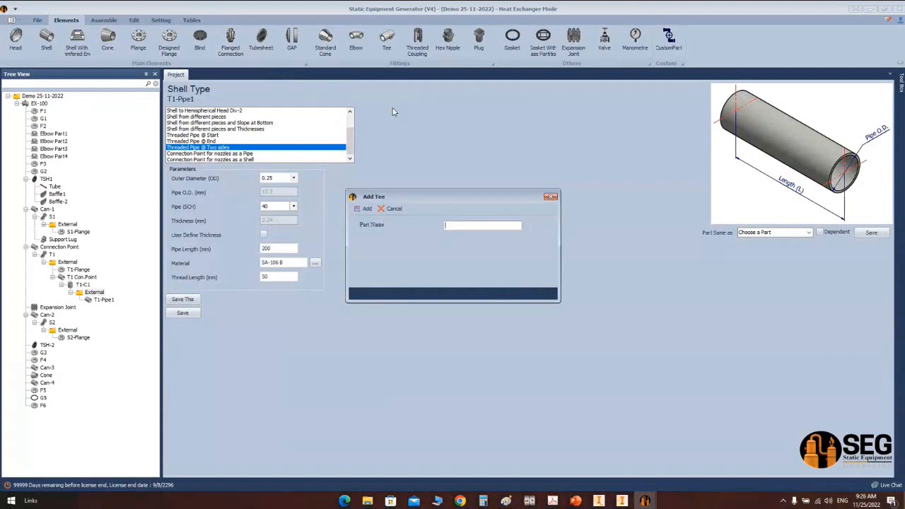
{"action": "type", "text": "T1-Tee"}
{"action": "left_click", "coordinate": [364, 209]}
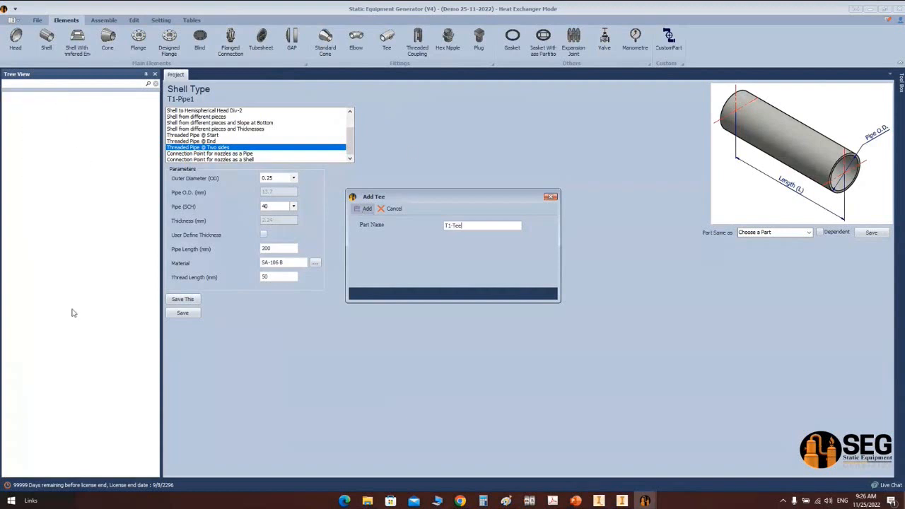
Step: Define T1-Tee as a Threaded Equal Tee with rating 2000 and size 0.25, and save the part
{"action": "left_click", "coordinate": [102, 308]}
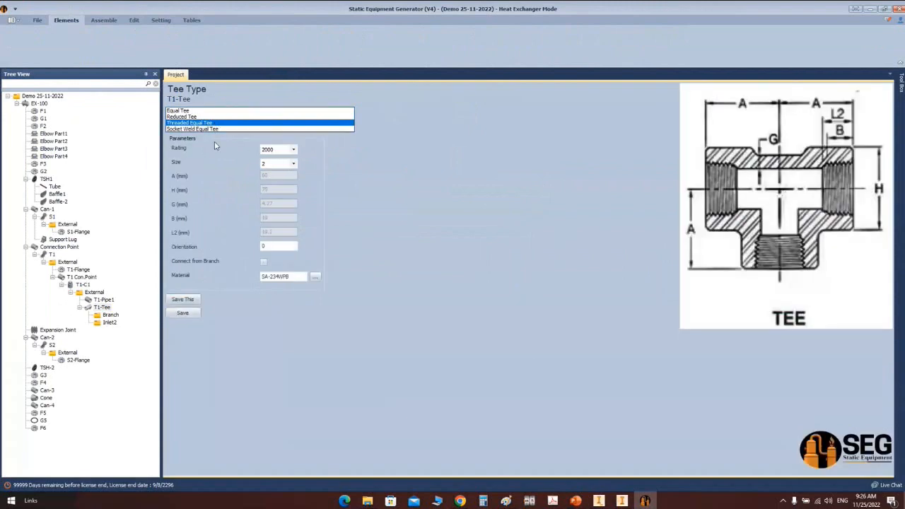
{"action": "left_click", "coordinate": [293, 152]}
{"action": "left_click", "coordinate": [273, 155]}
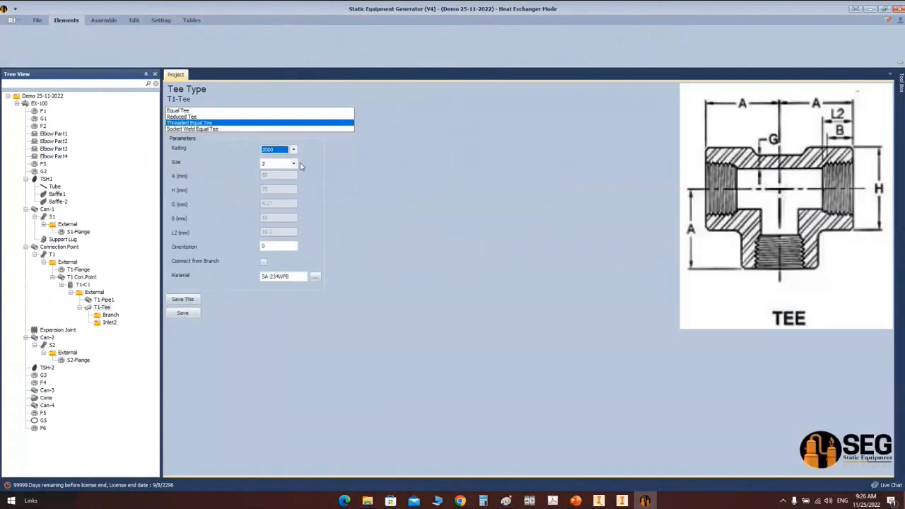
{"action": "left_click", "coordinate": [294, 164]}
{"action": "left_click", "coordinate": [268, 172]}
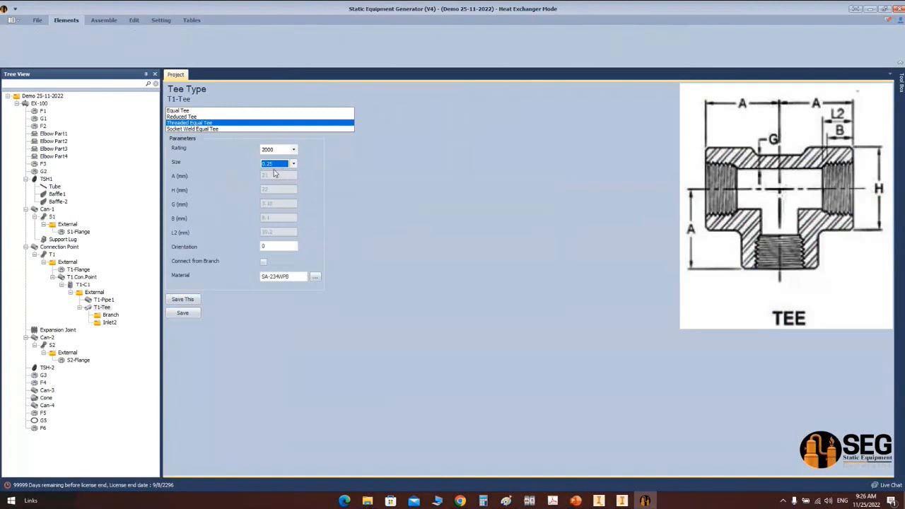
{"action": "left_click", "coordinate": [290, 244]}
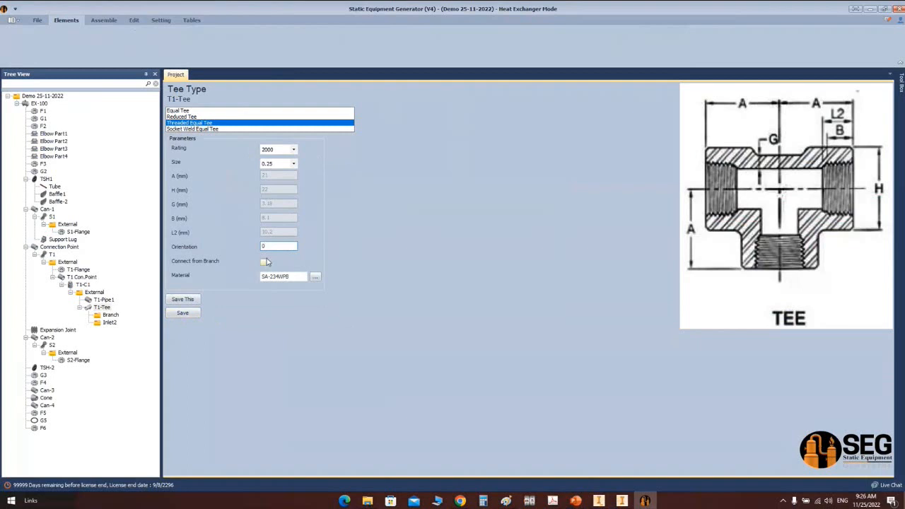
{"action": "left_click", "coordinate": [195, 313]}
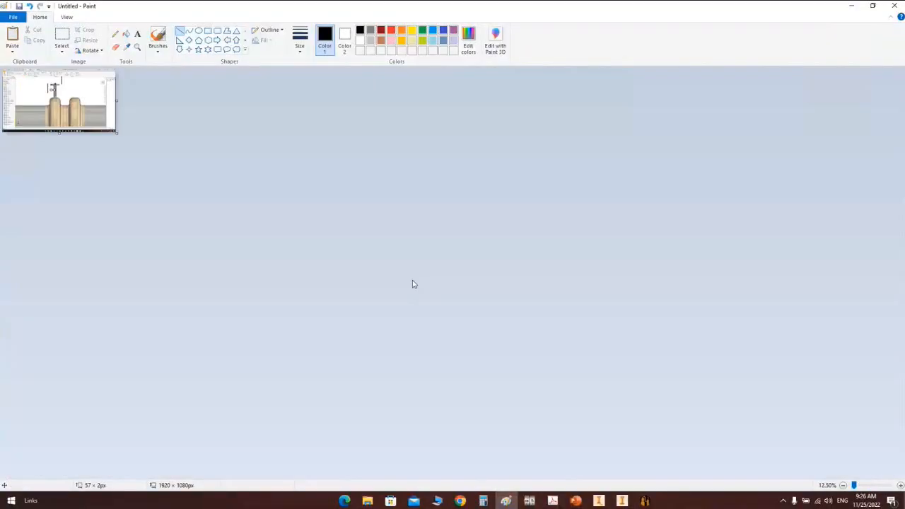
Step: In Paint, paste the captured screen and outline the Branch and Inlet2 folders and T1-Pipe1 with thin rectangles
{"action": "key", "text": "ctrl+v"}
{"action": "scroll", "coordinate": [304, 296], "scroll_direction": "up", "scroll_amount": 5, "text": "ctrl"}
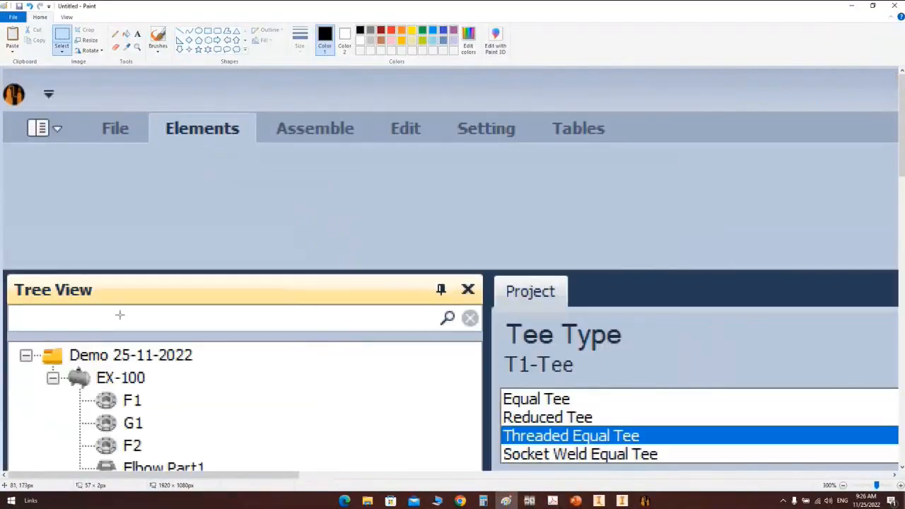
{"action": "scroll", "coordinate": [304, 296], "scroll_direction": "down", "scroll_amount": 3}
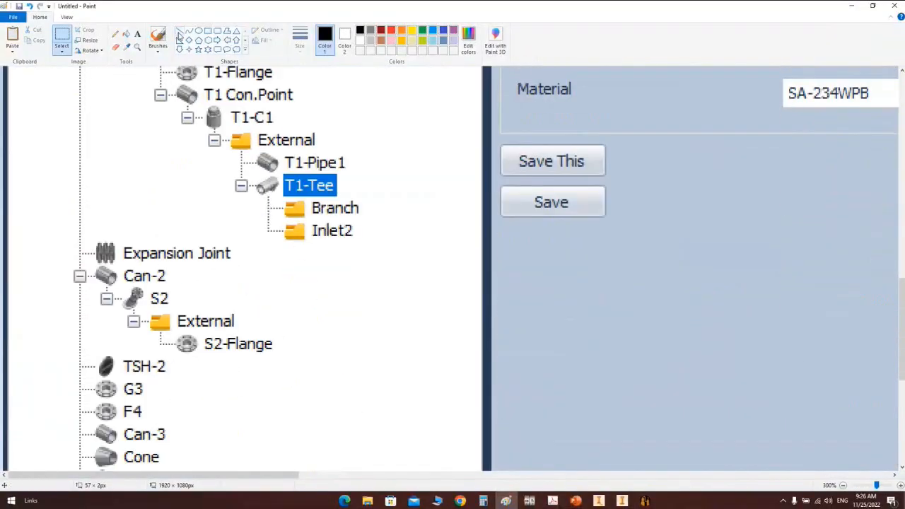
{"action": "left_click", "coordinate": [208, 31]}
{"action": "left_click", "coordinate": [300, 41]}
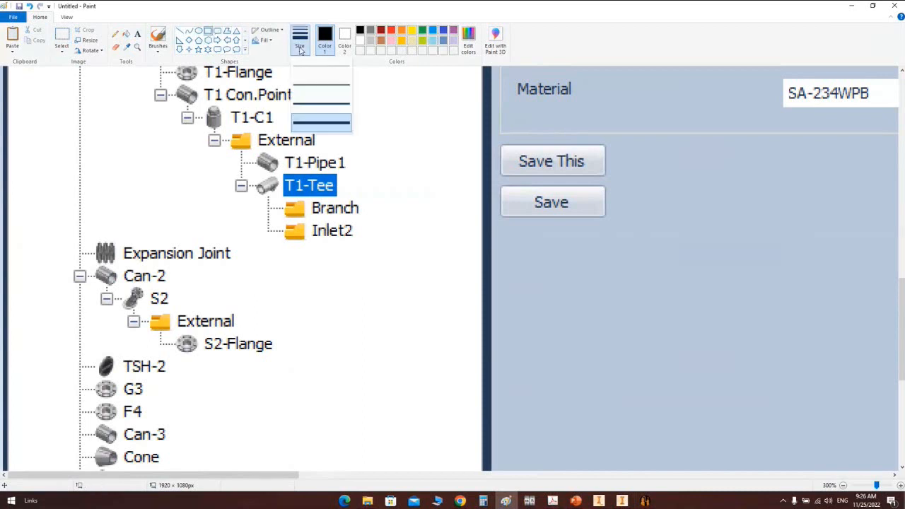
{"action": "left_click", "coordinate": [310, 67]}
{"action": "left_click_drag", "start_coordinate": [277, 198], "coordinate": [374, 218]}
{"action": "left_click_drag", "start_coordinate": [375, 251], "coordinate": [275, 221]}
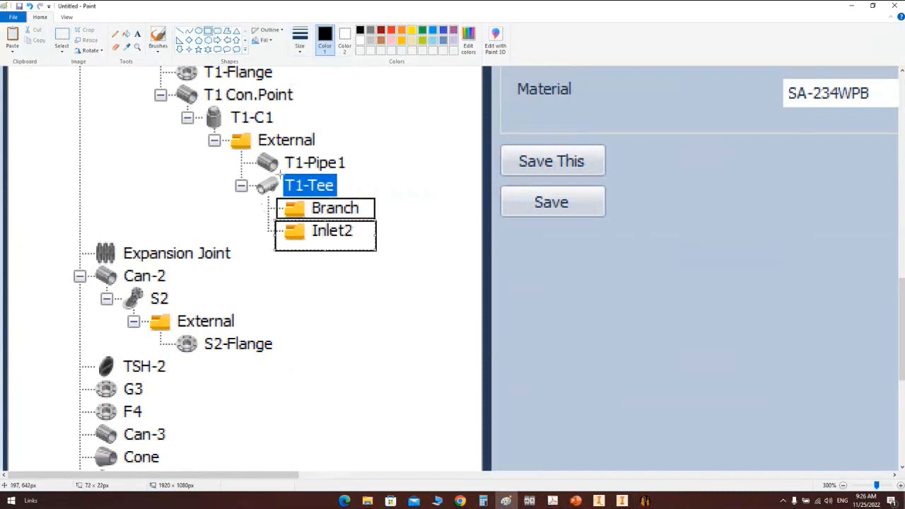
{"action": "left_click_drag", "start_coordinate": [252, 150], "coordinate": [350, 171]}
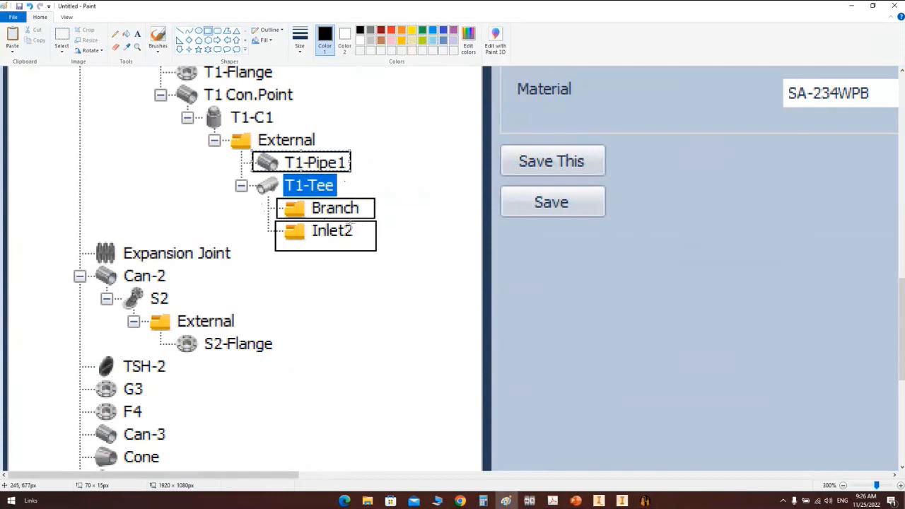
Step: Start the assembly from Static Equipment Generator to build T1-Tee and check the tee on the threaded pipe in Inventor
{"action": "left_click", "coordinate": [645, 501]}
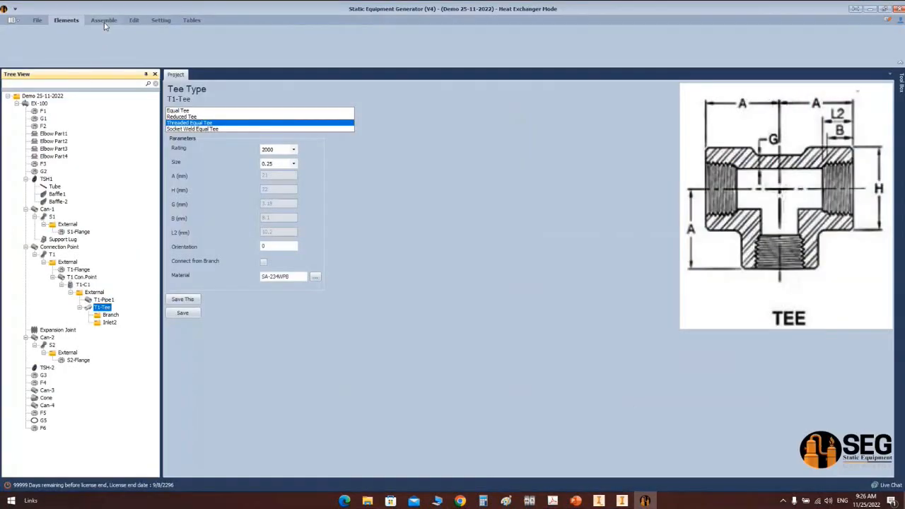
{"action": "left_click", "coordinate": [19, 44]}
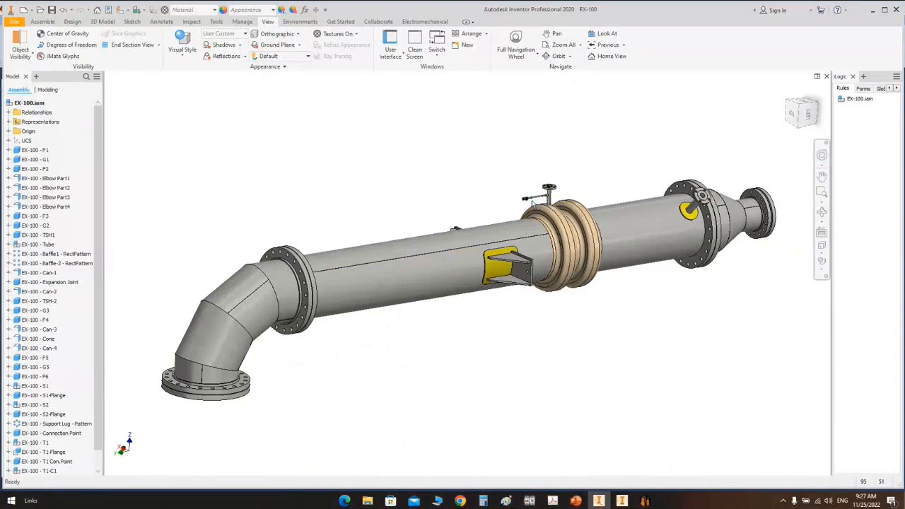
{"action": "scroll", "coordinate": [534, 202], "scroll_direction": "up", "scroll_amount": 10}
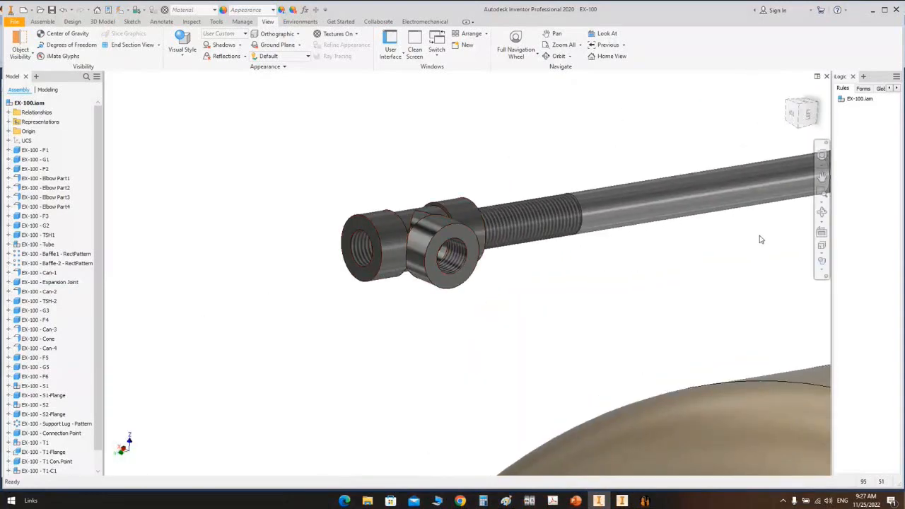
{"action": "left_click", "coordinate": [822, 212]}
{"action": "scroll", "coordinate": [464, 253], "scroll_direction": "down", "scroll_amount": 5}
{"action": "left_click_drag", "start_coordinate": [467, 262], "coordinate": [448, 257]}
{"action": "right_click", "coordinate": [304, 183]}
{"action": "left_click", "coordinate": [343, 184]}
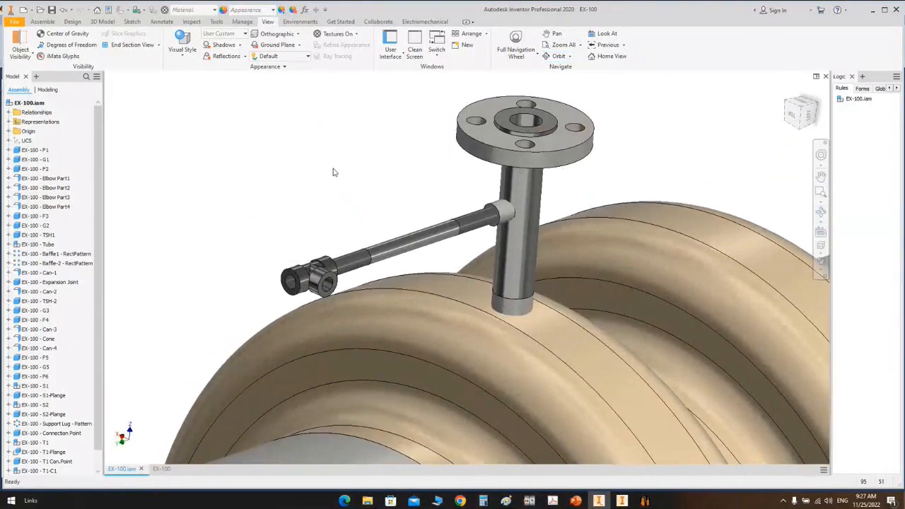
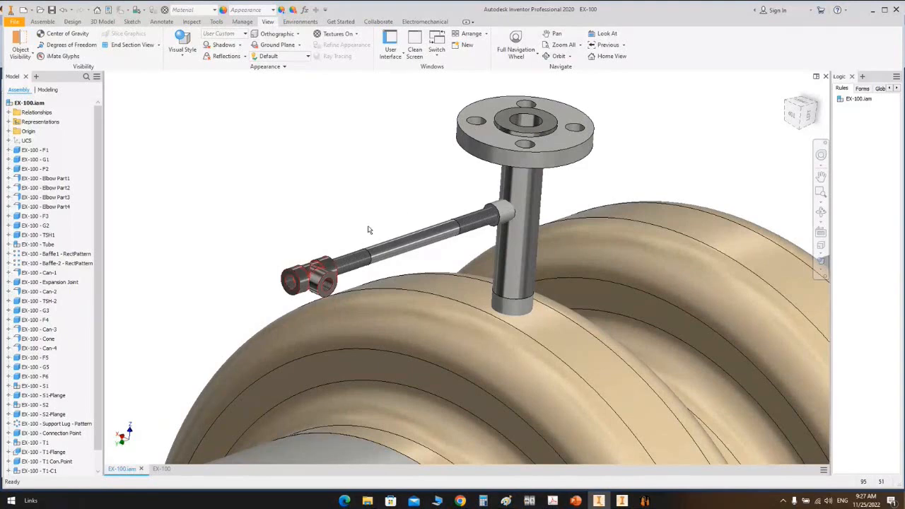
Step: Examine the T1 nozzle and its junction with the expansion joint from the left view and at an angle
{"action": "scroll", "coordinate": [421, 198], "scroll_direction": "down", "scroll_amount": 5}
{"action": "left_click", "coordinate": [808, 116]}
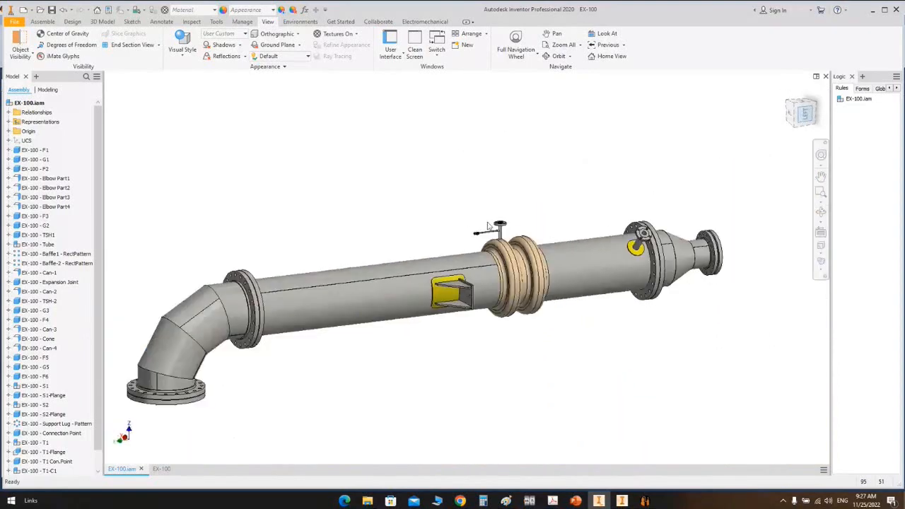
{"action": "scroll", "coordinate": [520, 230], "scroll_direction": "up", "scroll_amount": 10}
{"action": "left_click_drag", "start_coordinate": [537, 120], "coordinate": [350, 181]}
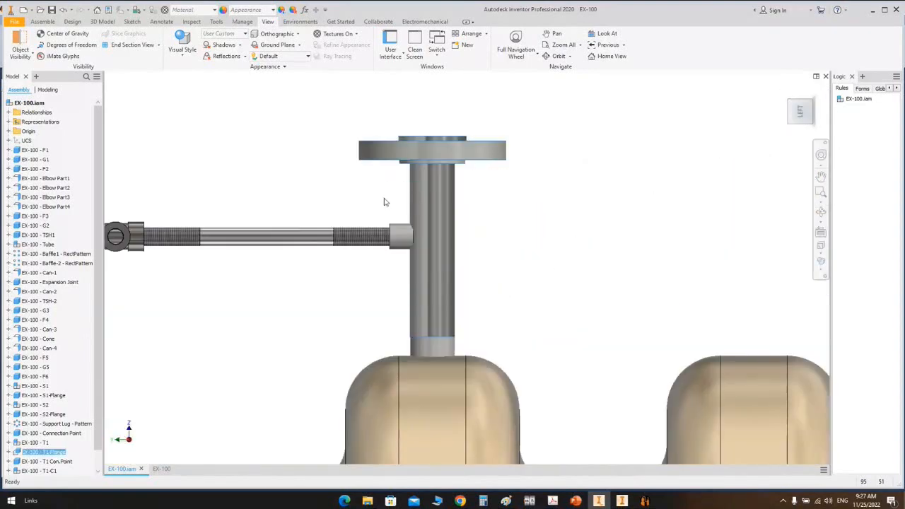
{"action": "scroll", "coordinate": [483, 233], "scroll_direction": "down", "scroll_amount": 3}
{"action": "left_click", "coordinate": [495, 255]}
{"action": "middle_click_drag", "start_coordinate": [516, 278], "coordinate": [516, 95]}
{"action": "scroll", "coordinate": [474, 259], "scroll_direction": "down", "scroll_amount": 3}
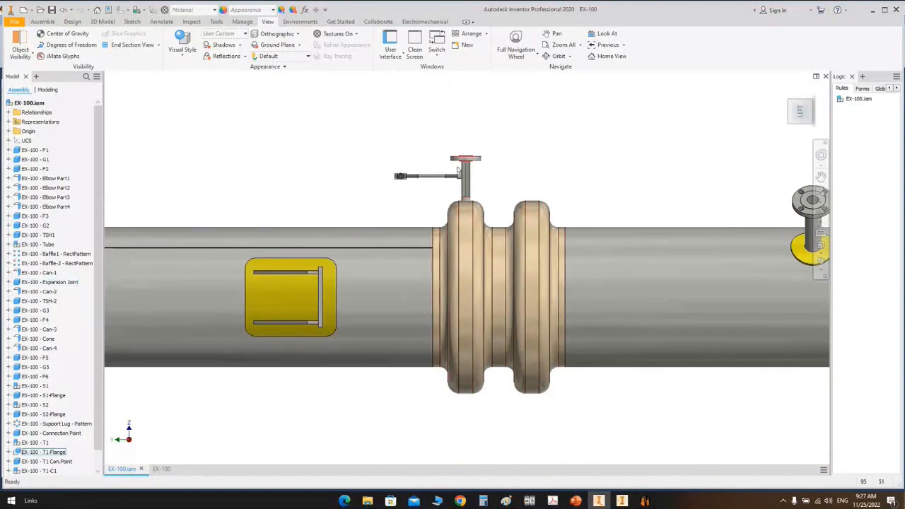
{"action": "scroll", "coordinate": [465, 192], "scroll_direction": "up", "scroll_amount": 10}
{"action": "left_click_drag", "start_coordinate": [633, 335], "coordinate": [425, 357]}
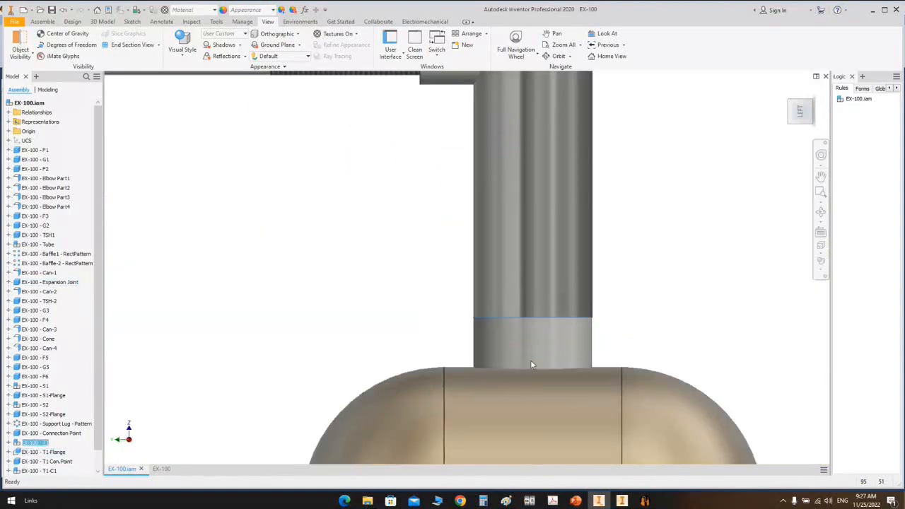
{"action": "middle_click_drag", "start_coordinate": [617, 328], "coordinate": [610, 310]}
{"action": "left_click_drag", "start_coordinate": [623, 312], "coordinate": [390, 338]}
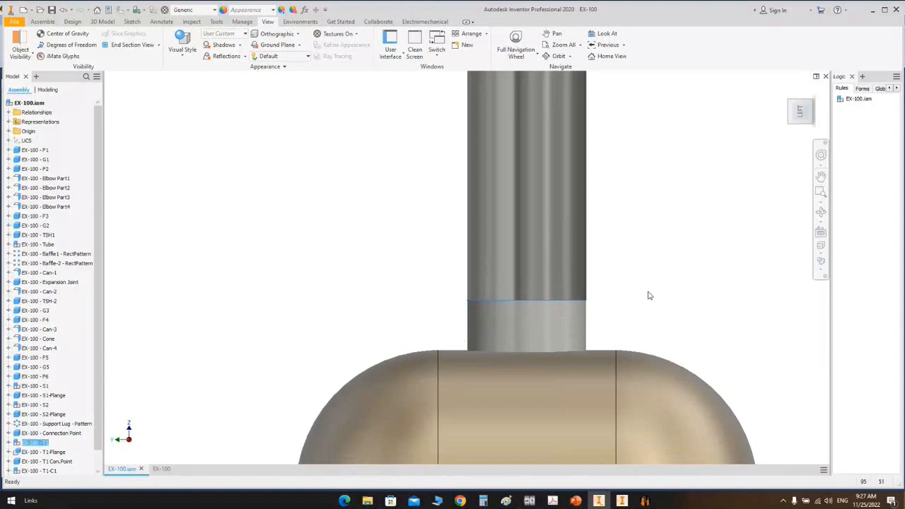
{"action": "left_click", "coordinate": [820, 177]}
{"action": "left_click", "coordinate": [821, 212]}
{"action": "scroll", "coordinate": [604, 238], "scroll_direction": "down", "scroll_amount": 3}
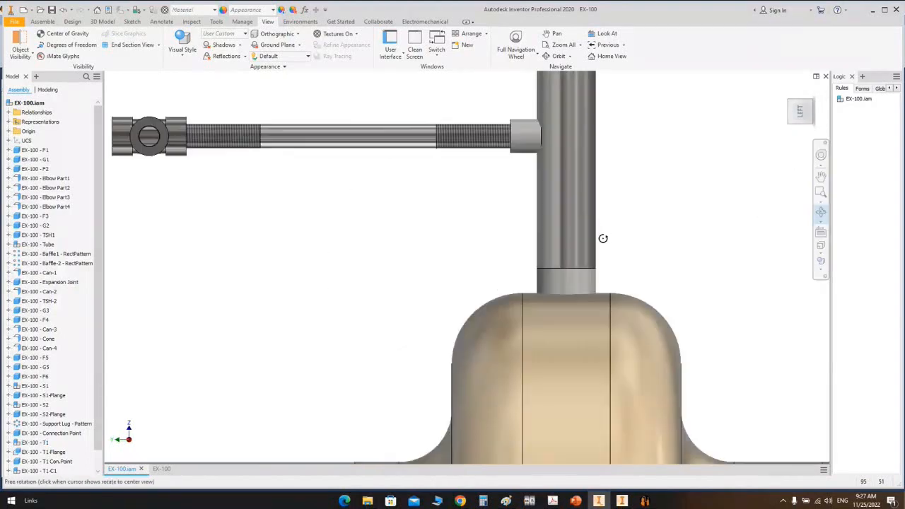
{"action": "left_click_drag", "start_coordinate": [542, 287], "coordinate": [526, 301]}
{"action": "scroll", "coordinate": [526, 301], "scroll_direction": "down", "scroll_amount": 3}
{"action": "middle_click_drag", "start_coordinate": [558, 246], "coordinate": [486, 126]}
{"action": "right_click", "coordinate": [557, 139]}
{"action": "left_click", "coordinate": [593, 144]}
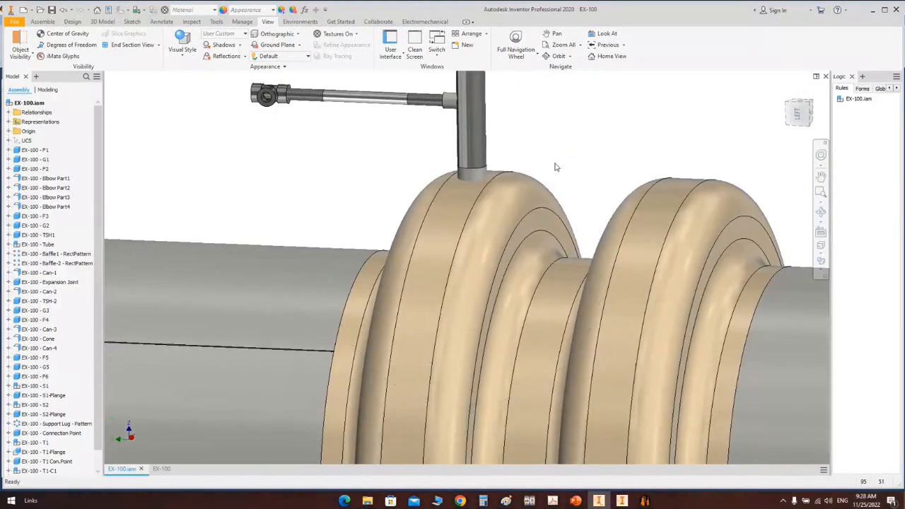
{"action": "scroll", "coordinate": [556, 165], "scroll_direction": "down", "scroll_amount": 3}
{"action": "middle_click_drag", "start_coordinate": [556, 165], "coordinate": [524, 102]}
Step: In Static Equipment Generator, add a shell nozzle named Connection Nozzle to the Connection Point shell
{"action": "left_click", "coordinate": [643, 501]}
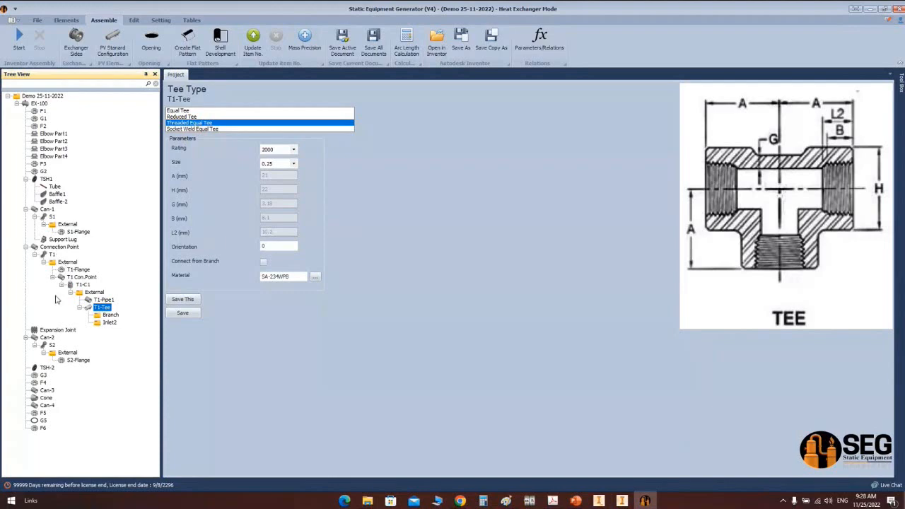
{"action": "left_click", "coordinate": [67, 248]}
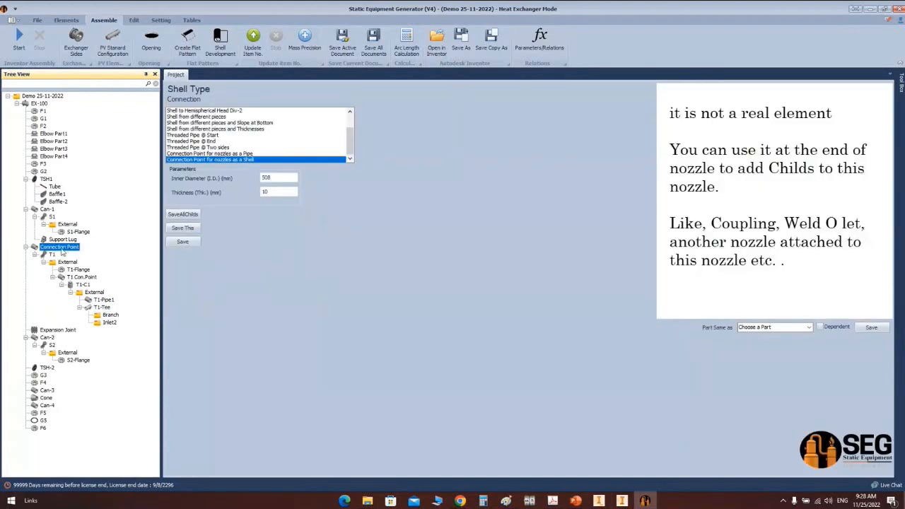
{"action": "left_click", "coordinate": [66, 19]}
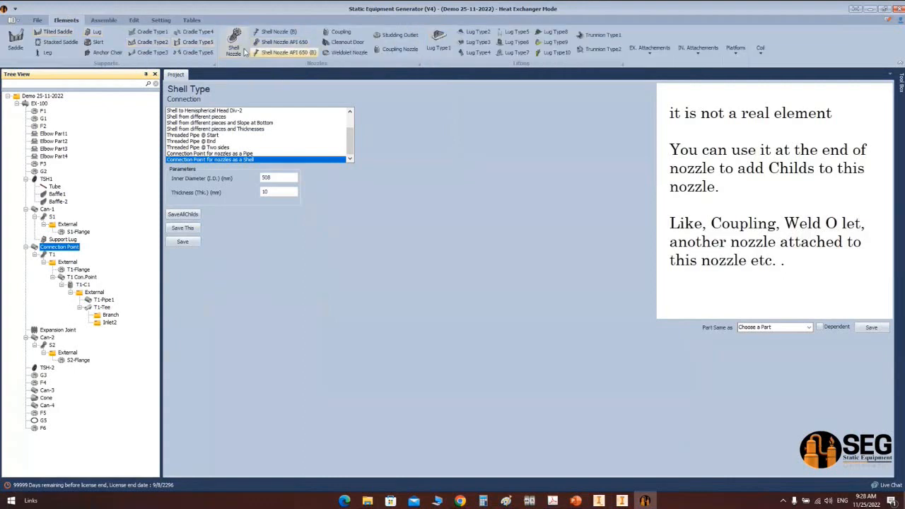
{"action": "left_click", "coordinate": [235, 42]}
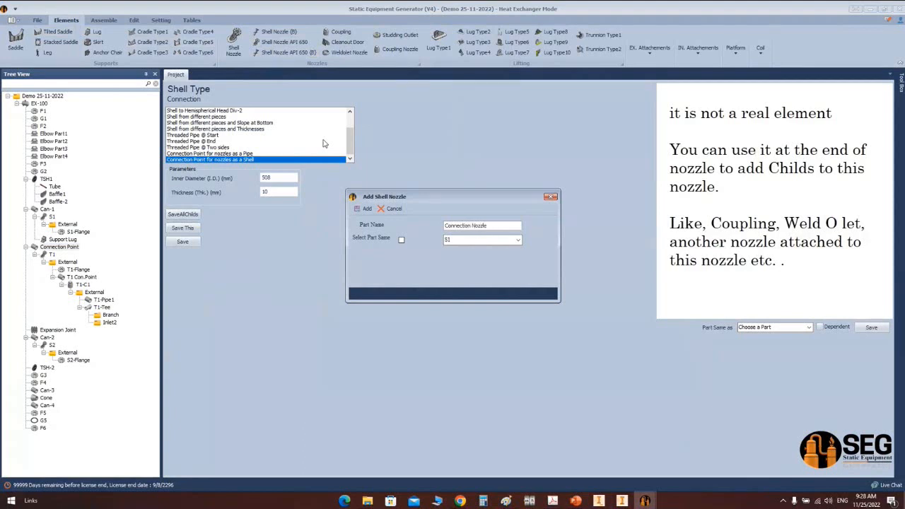
{"action": "left_click", "coordinate": [366, 209]}
Step: Set the nozzle type of Connection Nozzle to Nozzle Connection Point
{"action": "left_click", "coordinate": [53, 330]}
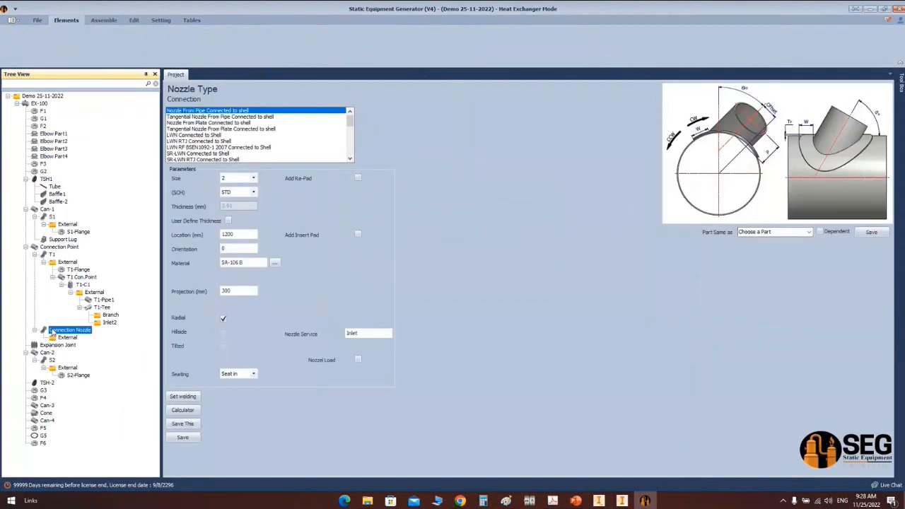
{"action": "left_click_drag", "start_coordinate": [349, 119], "coordinate": [355, 163]}
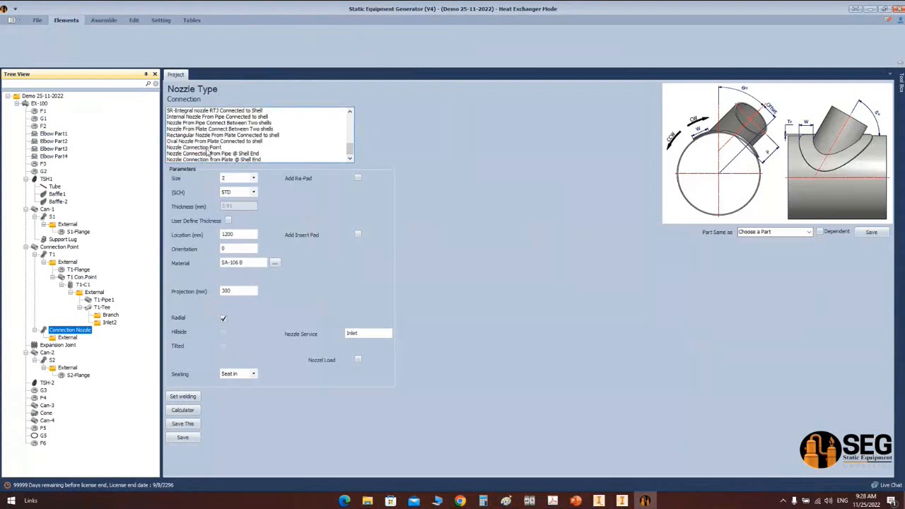
{"action": "left_click", "coordinate": [207, 148]}
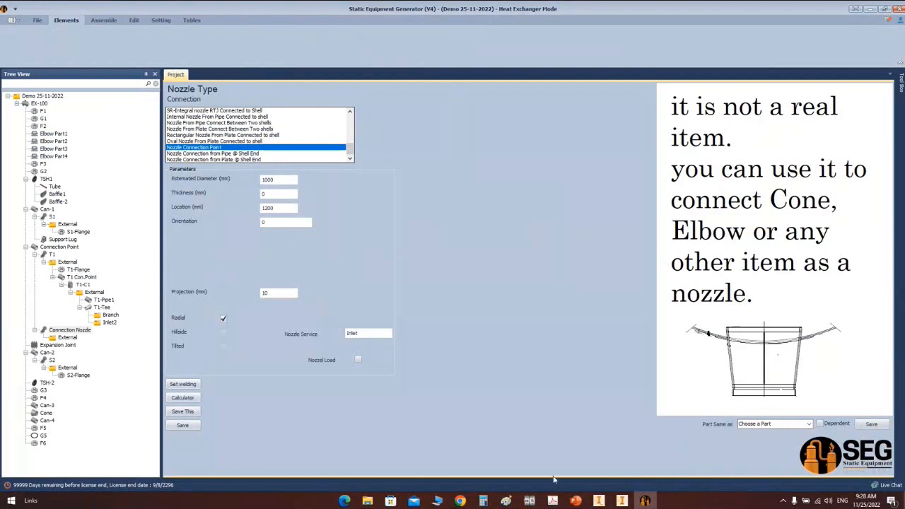
Step: Frame the expansion joint from the left view in Inventor and paste a screenshot of it into Paint
{"action": "left_click", "coordinate": [598, 501]}
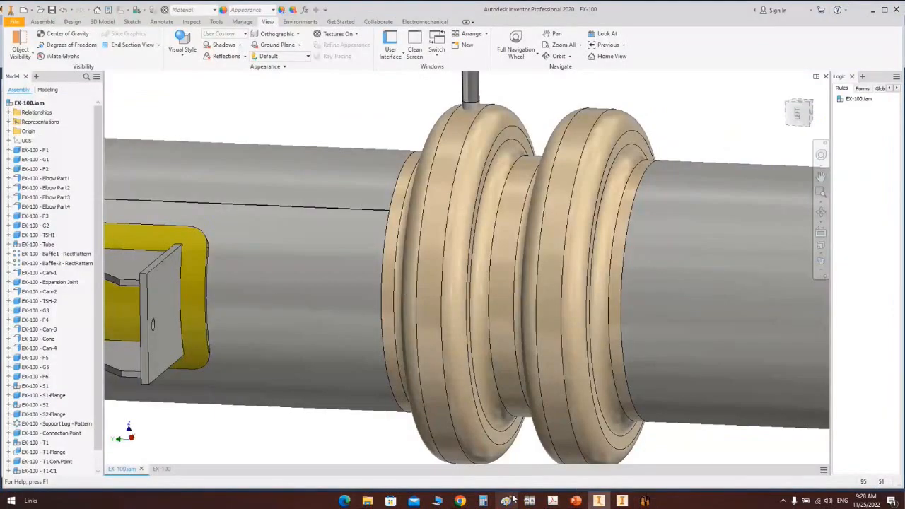
{"action": "left_click", "coordinate": [507, 501]}
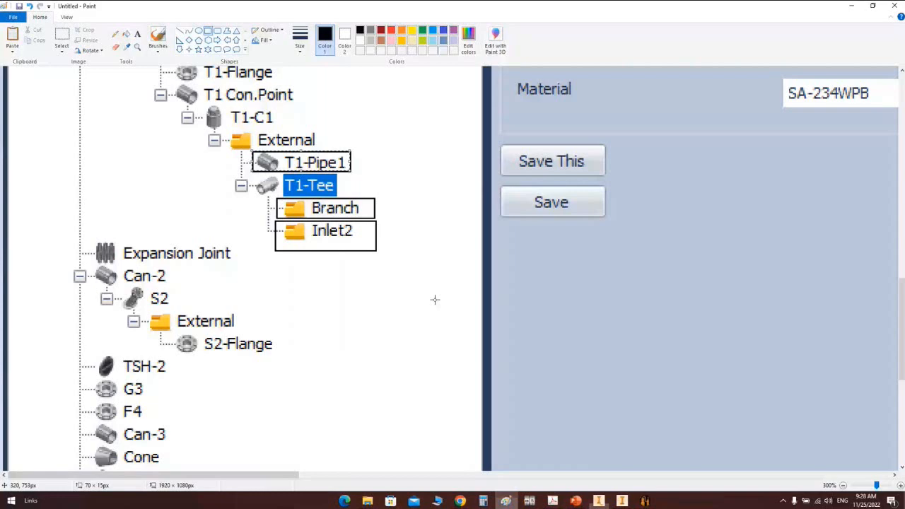
{"action": "key", "text": "alt+Tab"}
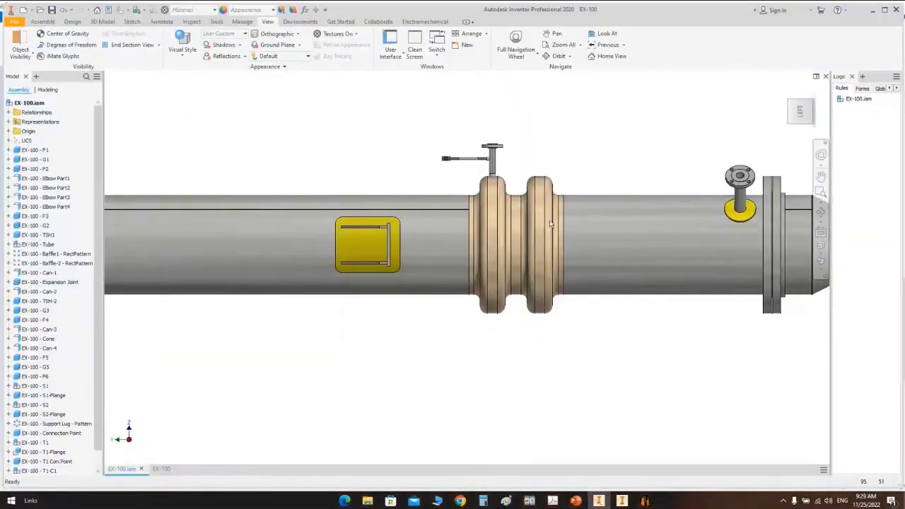
{"action": "scroll", "coordinate": [551, 225], "scroll_direction": "up", "scroll_amount": 4}
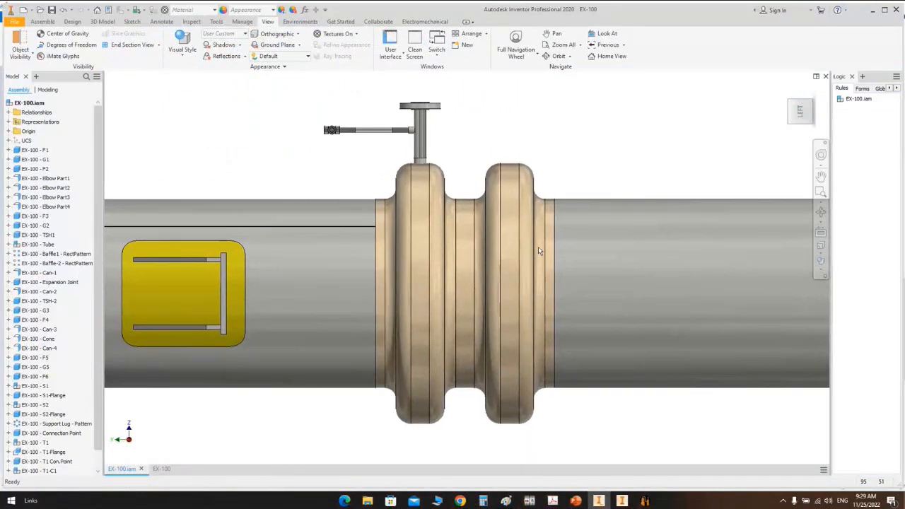
{"action": "left_click", "coordinate": [506, 501]}
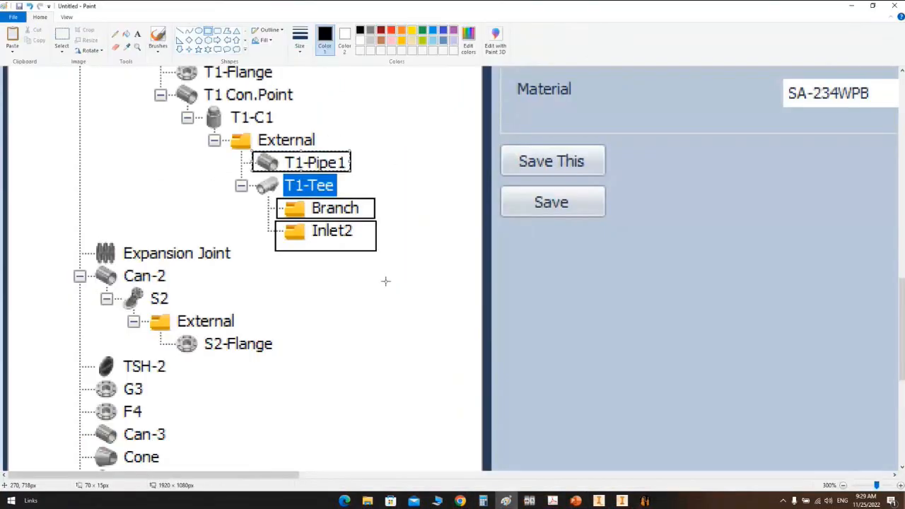
{"action": "scroll", "coordinate": [385, 281], "scroll_direction": "down", "scroll_amount": 5, "text": "ctrl"}
{"action": "key", "text": "ctrl+v"}
{"action": "scroll", "coordinate": [386, 281], "scroll_direction": "up", "scroll_amount": 3, "text": "ctrl"}
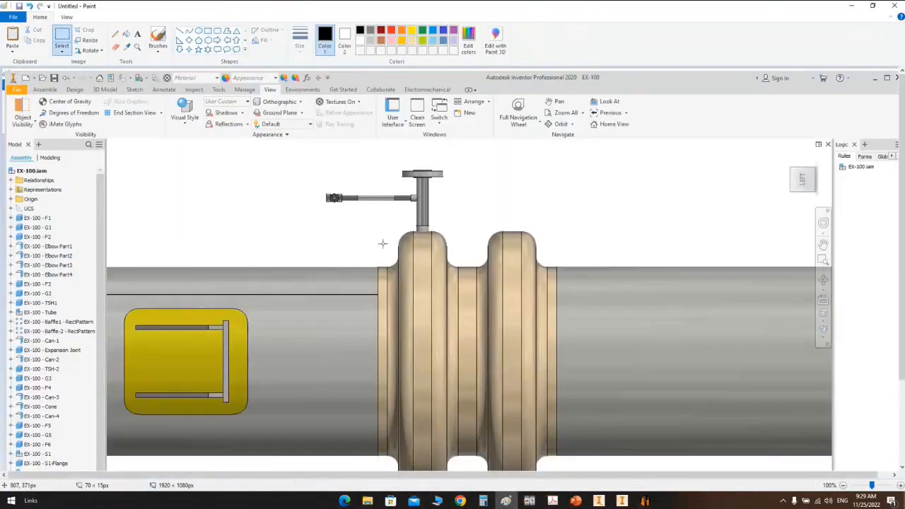
Step: Draw a closed elbow outline in thick black lines standing on the shell above the yellow support pad
{"action": "left_click", "coordinate": [188, 31]}
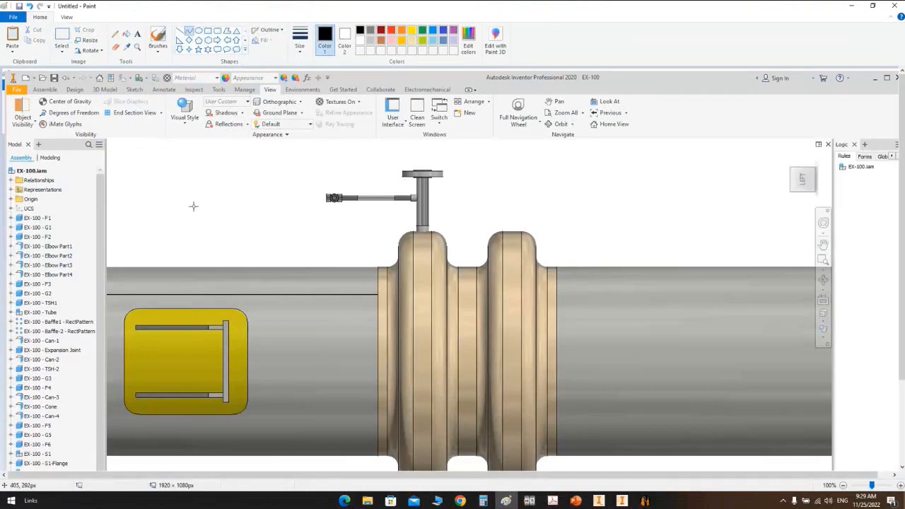
{"action": "mouse_move", "coordinate": [194, 206]}
{"action": "left_mouse_down"}
{"action": "mouse_move", "coordinate": [261, 253]}
{"action": "mouse_move", "coordinate": [257, 268]}
{"action": "left_mouse_up"}
{"action": "left_click", "coordinate": [300, 39]}
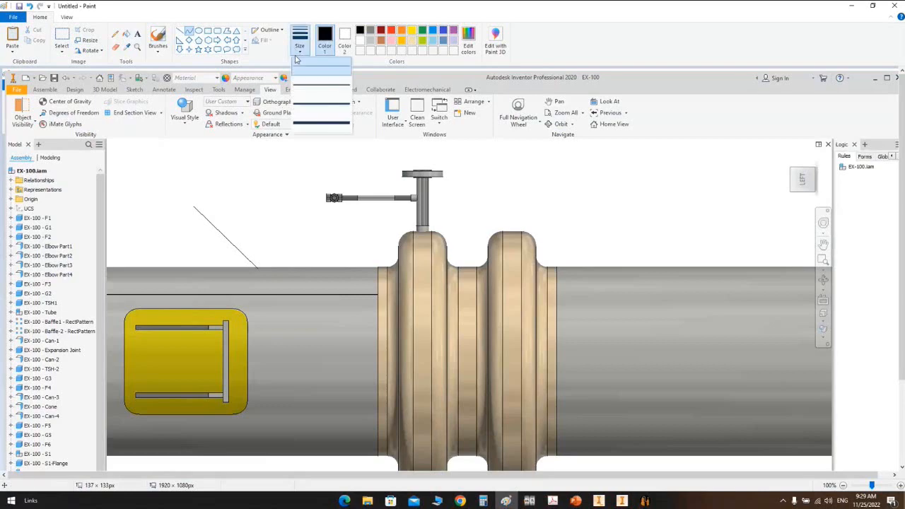
{"action": "left_click", "coordinate": [315, 125]}
{"action": "left_click_drag", "start_coordinate": [233, 230], "coordinate": [259, 208]}
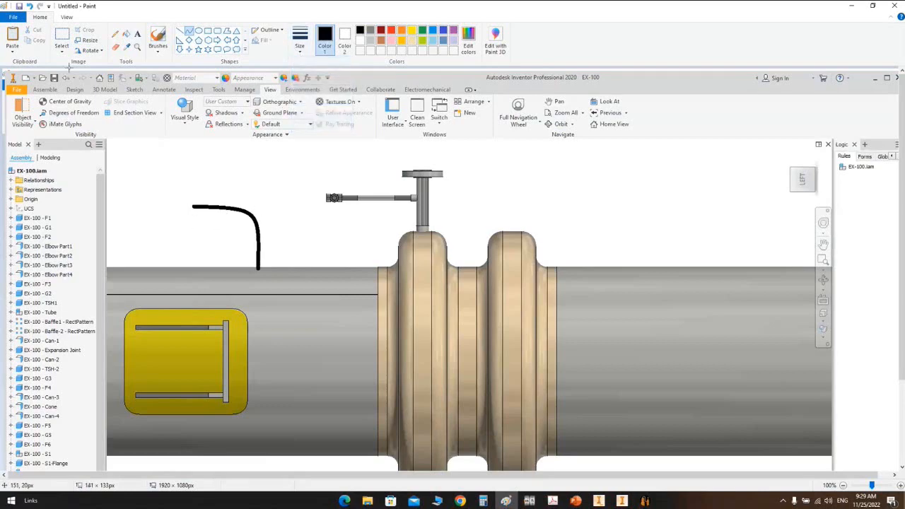
{"action": "left_click", "coordinate": [179, 31]}
{"action": "mouse_move", "coordinate": [191, 208]}
{"action": "left_mouse_down"}
{"action": "mouse_move", "coordinate": [192, 236]}
{"action": "mouse_move", "coordinate": [229, 270]}
{"action": "mouse_move", "coordinate": [227, 236]}
{"action": "left_mouse_up"}
{"action": "left_click", "coordinate": [188, 31]}
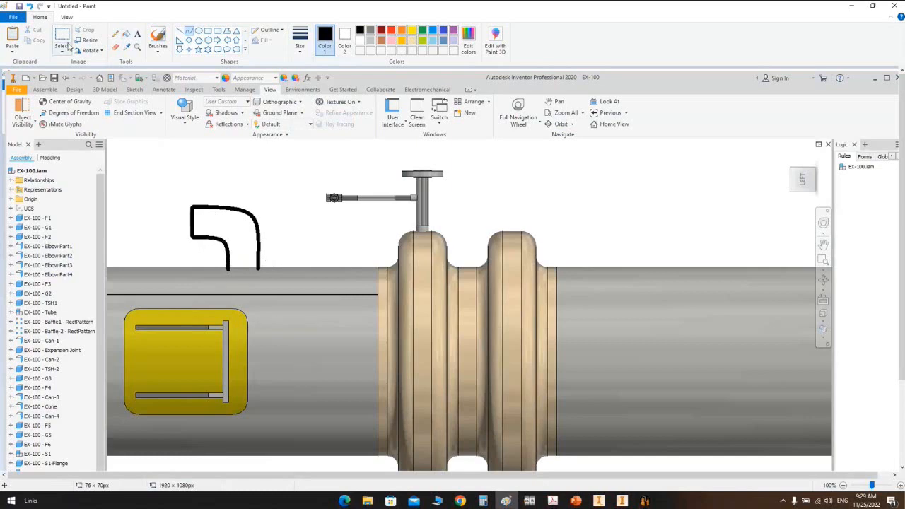
{"action": "left_click", "coordinate": [180, 34]}
{"action": "left_click_drag", "start_coordinate": [228, 269], "coordinate": [260, 270]}
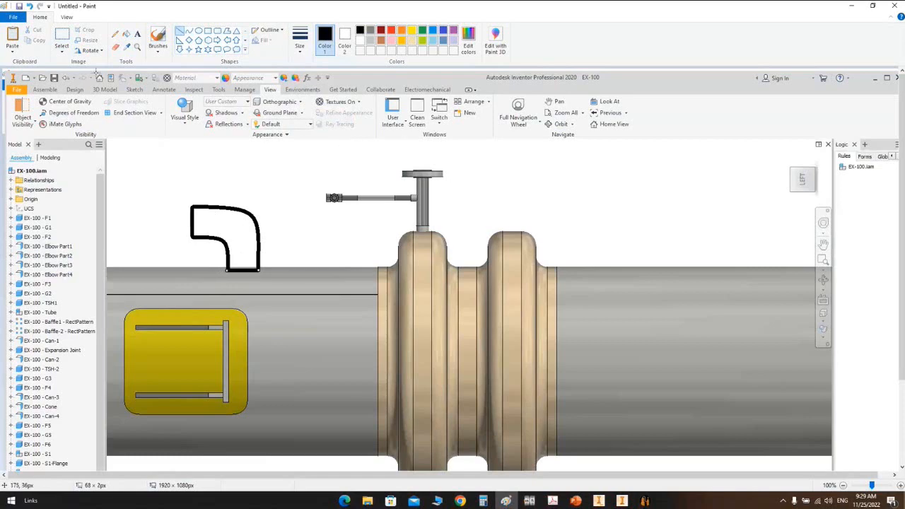
Step: Copy the T1 nozzle image, rotate the copy 180°, and place it beneath the expansion joint's first convolution
{"action": "left_click", "coordinate": [62, 38]}
{"action": "left_click_drag", "start_coordinate": [396, 154], "coordinate": [451, 228]}
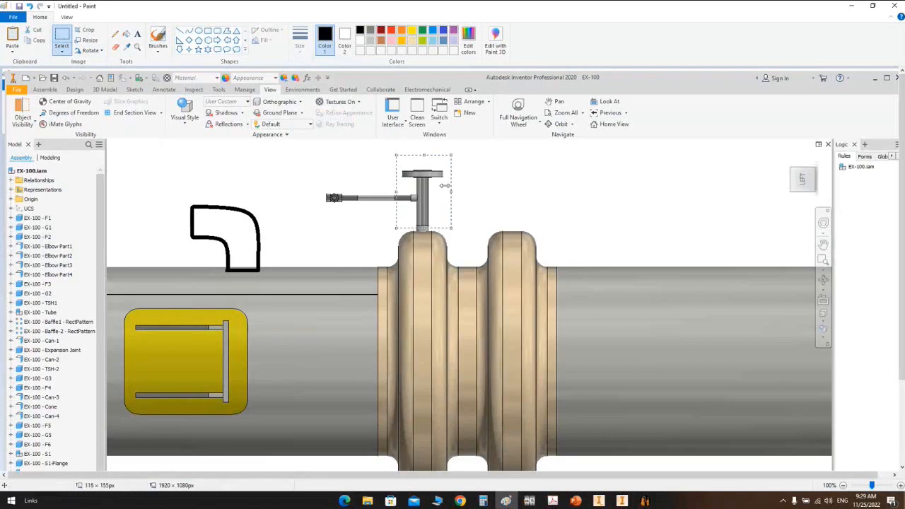
{"action": "key", "text": "ctrl+v"}
{"action": "left_click_drag", "start_coordinate": [37, 115], "coordinate": [629, 210]}
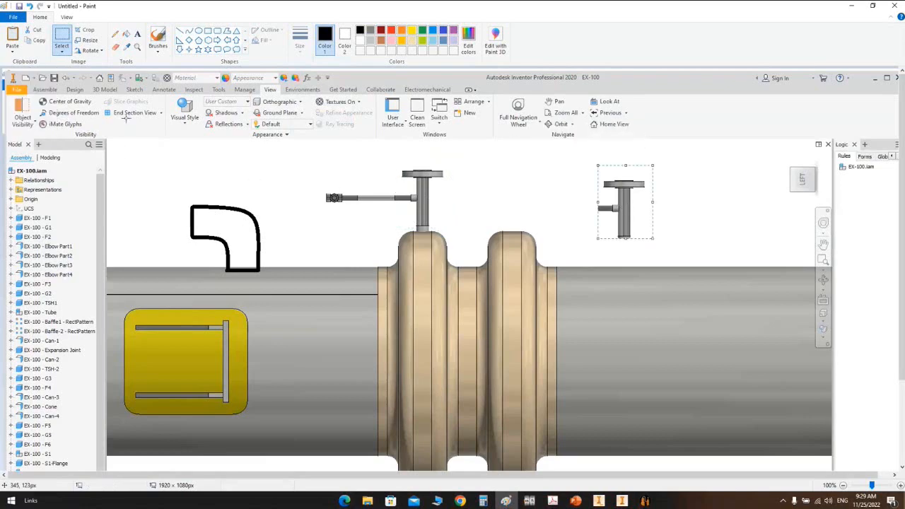
{"action": "left_click", "coordinate": [103, 51]}
{"action": "left_click", "coordinate": [102, 82]}
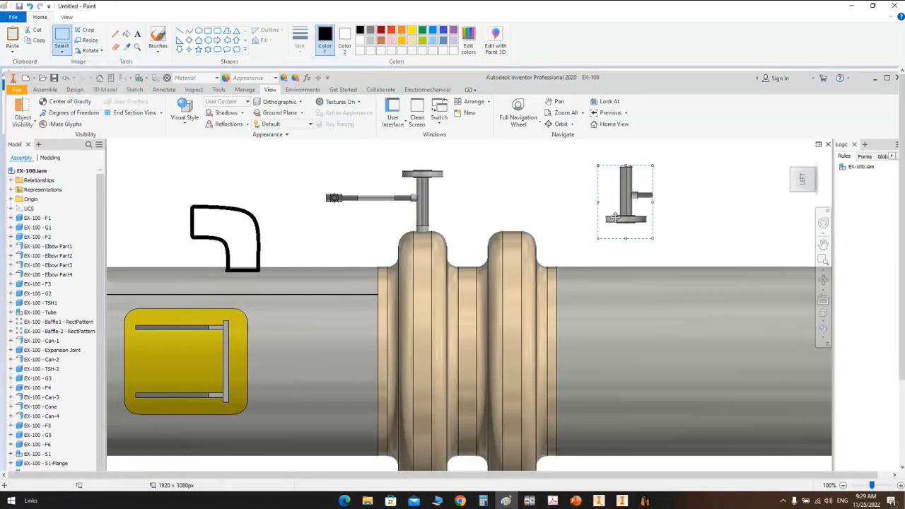
{"action": "mouse_move", "coordinate": [617, 217]}
{"action": "left_mouse_down"}
{"action": "mouse_move", "coordinate": [608, 259]}
{"action": "mouse_move", "coordinate": [532, 367]}
{"action": "mouse_move", "coordinate": [535, 386]}
{"action": "left_mouse_up"}
{"action": "scroll", "coordinate": [535, 386], "scroll_direction": "down", "scroll_amount": 3}
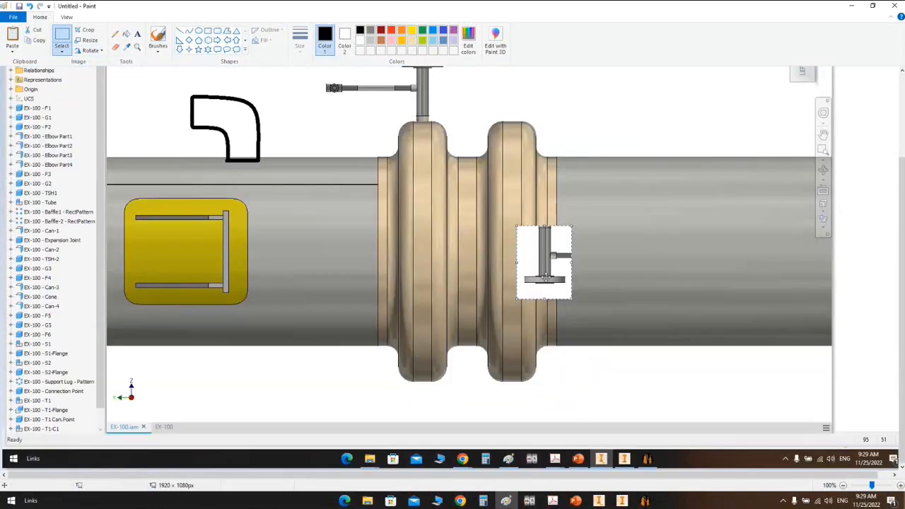
{"action": "mouse_move", "coordinate": [546, 276]}
{"action": "left_mouse_down"}
{"action": "mouse_move", "coordinate": [475, 402]}
{"action": "mouse_move", "coordinate": [424, 431]}
{"action": "mouse_move", "coordinate": [422, 421]}
{"action": "left_mouse_up"}
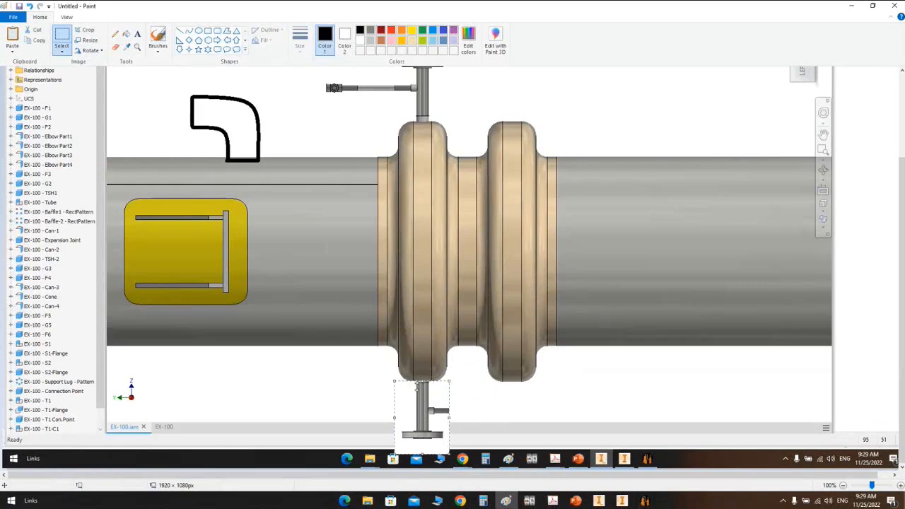
Step: Draw two slanted lines converging upward from the shell beyond the expansion joint as the sides of a cone
{"action": "left_click", "coordinate": [179, 30]}
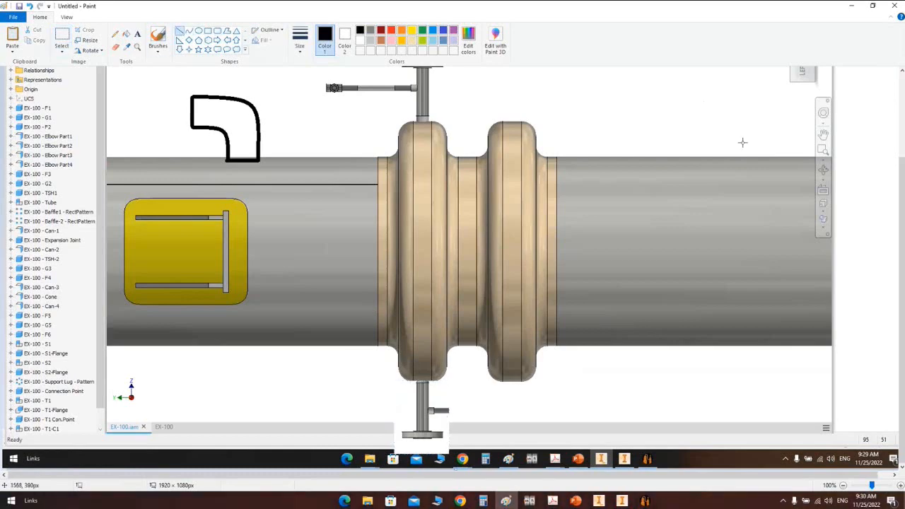
{"action": "scroll", "coordinate": [743, 142], "scroll_direction": "up", "scroll_amount": 3}
{"action": "left_click_drag", "start_coordinate": [613, 261], "coordinate": [645, 173]}
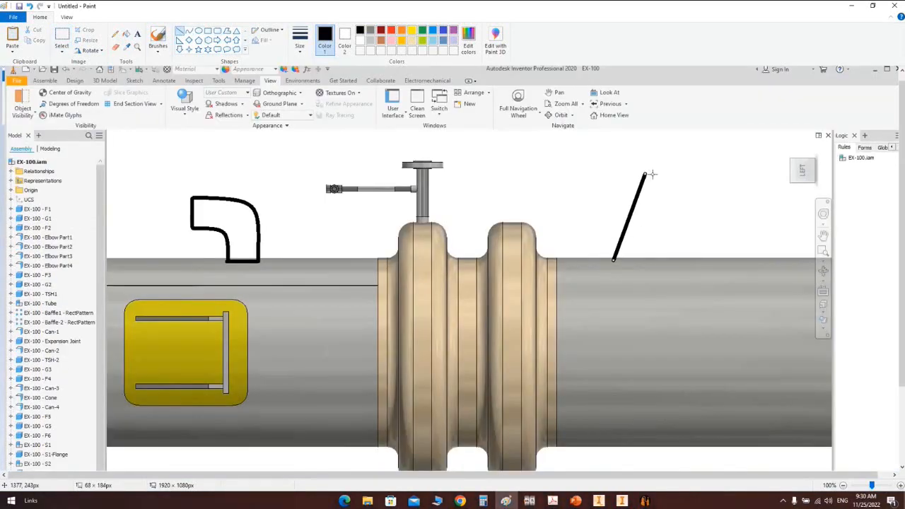
{"action": "mouse_move", "coordinate": [744, 258]}
{"action": "left_mouse_down"}
{"action": "mouse_move", "coordinate": [718, 225]}
{"action": "mouse_move", "coordinate": [698, 172]}
{"action": "left_mouse_up"}
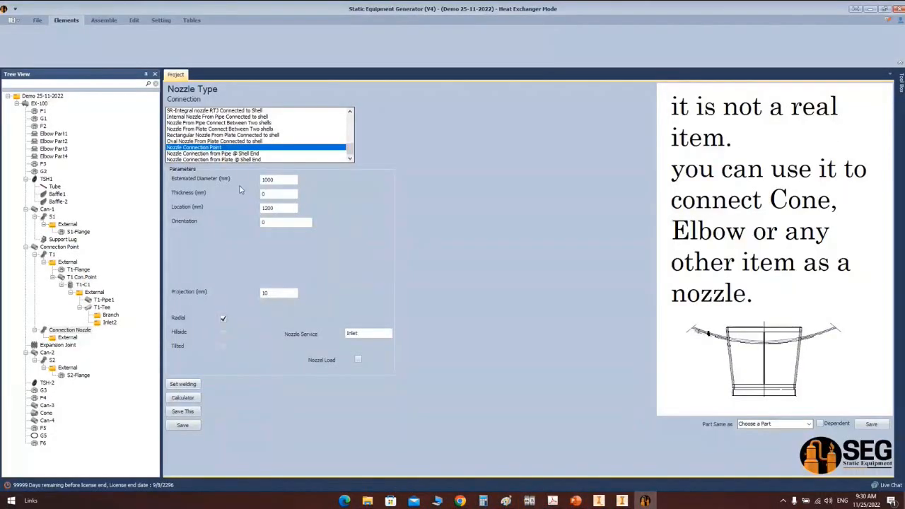
Step: In Static Equipment Generator, set Connection Nozzle's estimated diameter to 508 mm, location to 120 mm and orientation to 180, and save it
{"action": "double_click", "coordinate": [289, 181]}
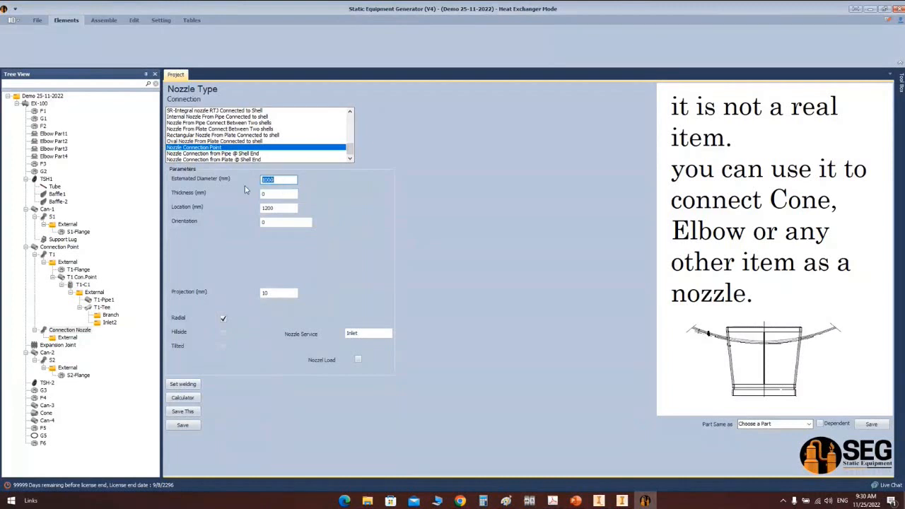
{"action": "left_click", "coordinate": [263, 194]}
{"action": "type", "text": "508"}
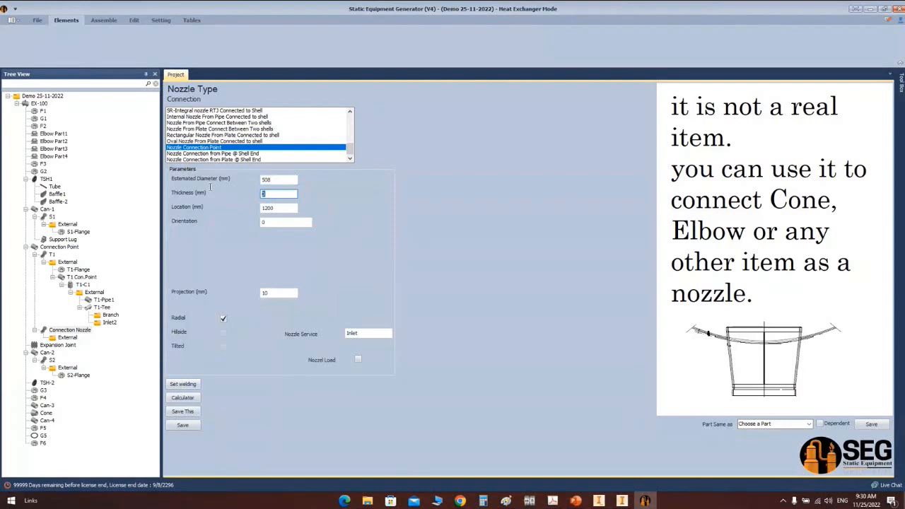
{"action": "key", "text": "Tab"}
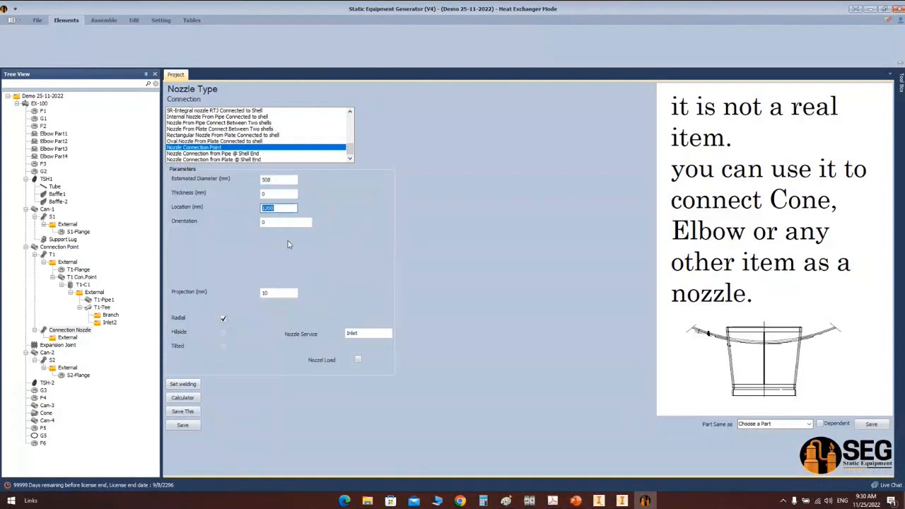
{"action": "type", "text": "120"}
{"action": "key", "text": "Tab"}
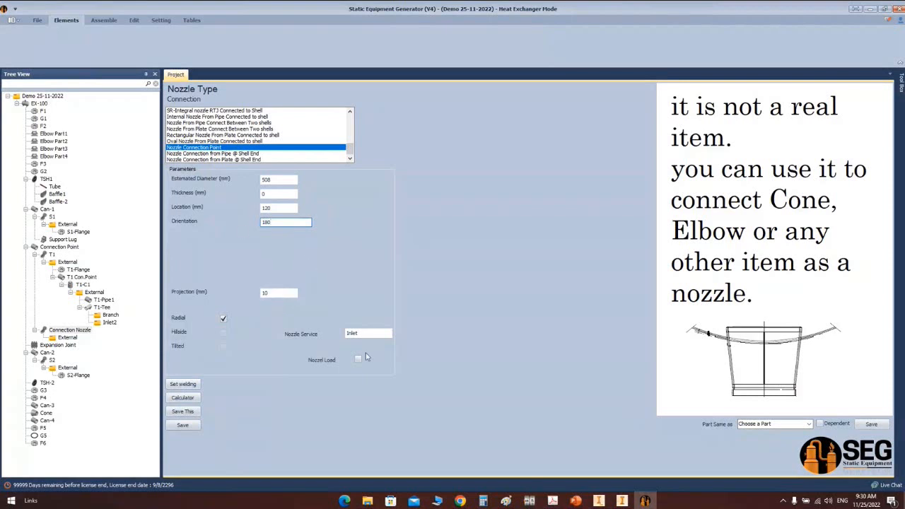
{"action": "left_click", "coordinate": [183, 426]}
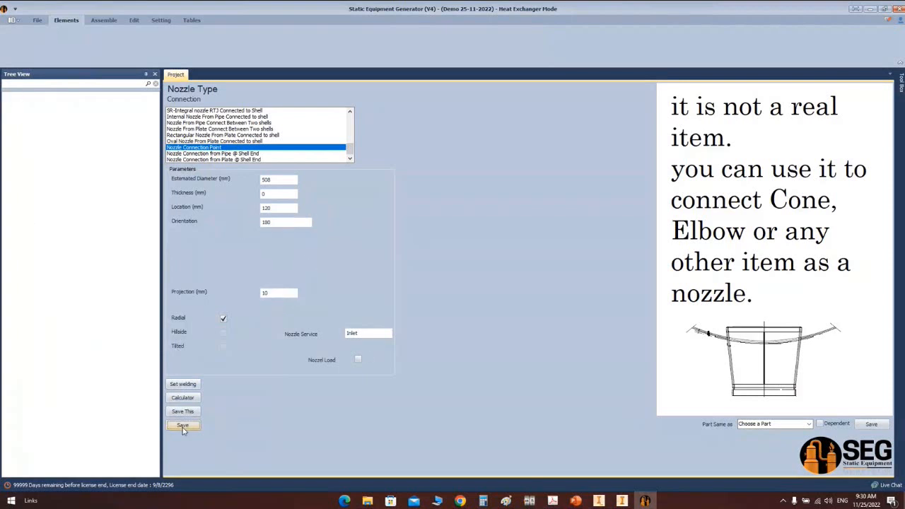
Step: Add a flange named T2 under the External folder of Connection Nozzle
{"action": "left_click", "coordinate": [71, 339]}
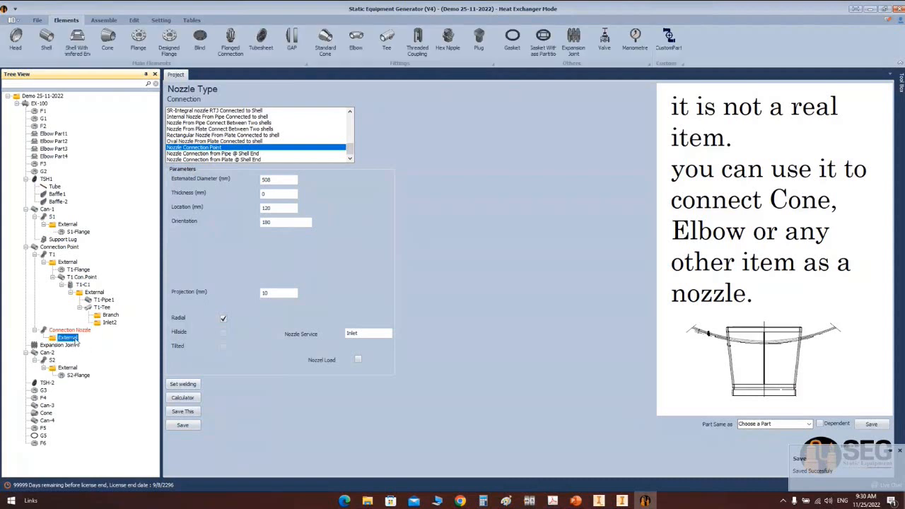
{"action": "left_click", "coordinate": [138, 39]}
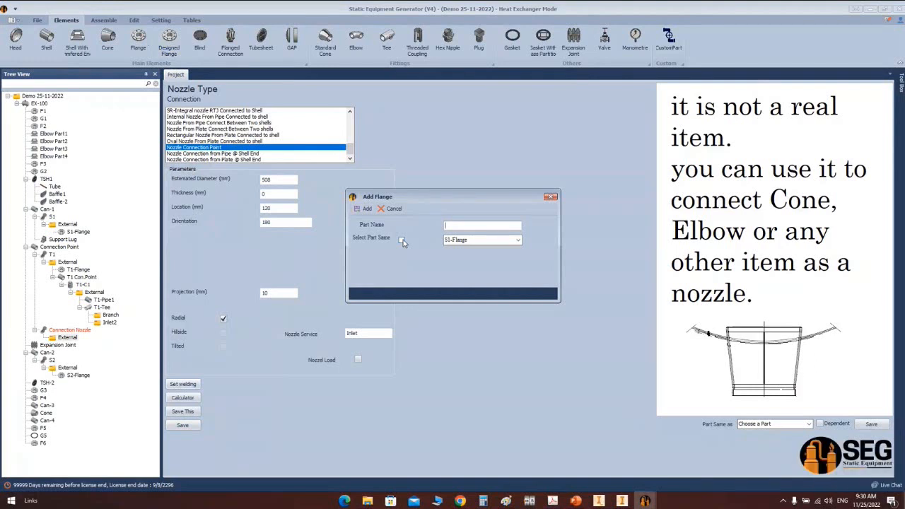
{"action": "type", "text": "T2"}
{"action": "left_click", "coordinate": [365, 208]}
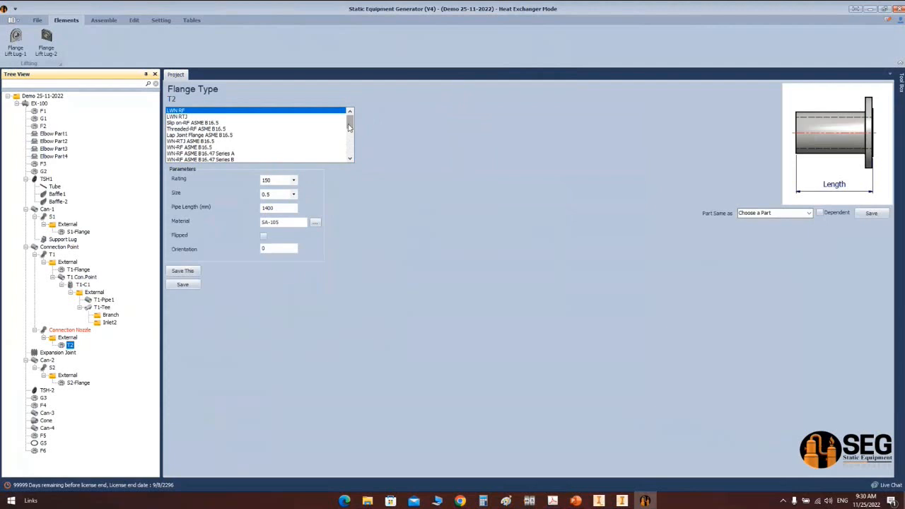
Step: Define T2 as a Lap Joint Flange ASME B16.5, rating 150, size 1.5, pipe schedule 40, stud end length 200 mm, and save it
{"action": "left_click", "coordinate": [207, 135]}
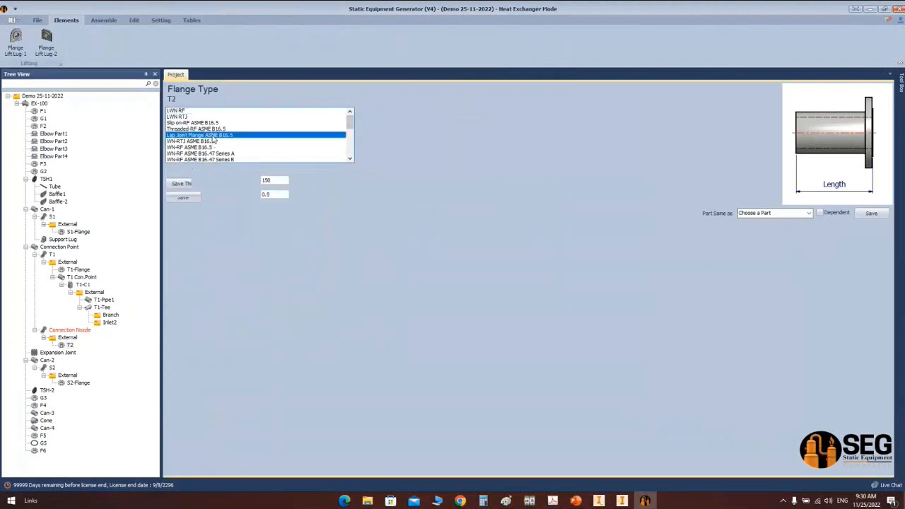
{"action": "left_click", "coordinate": [286, 181]}
{"action": "left_click", "coordinate": [282, 189]}
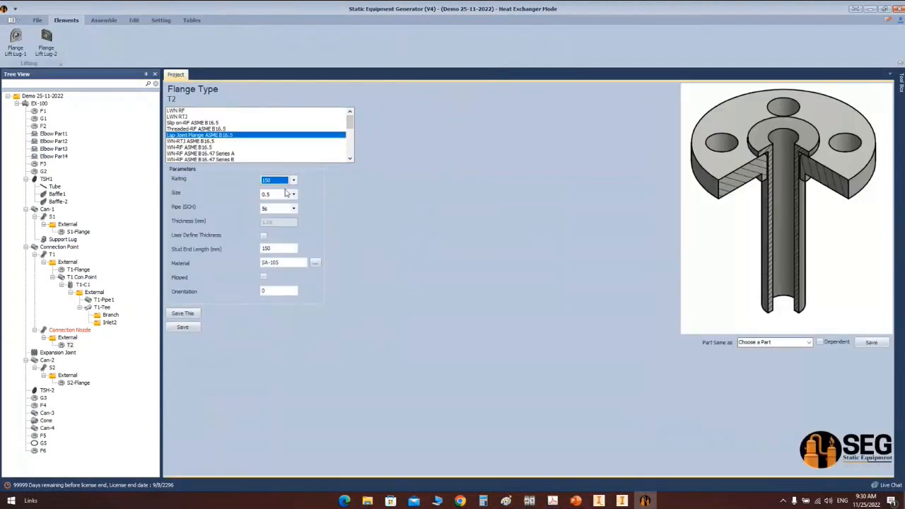
{"action": "left_click", "coordinate": [283, 196]}
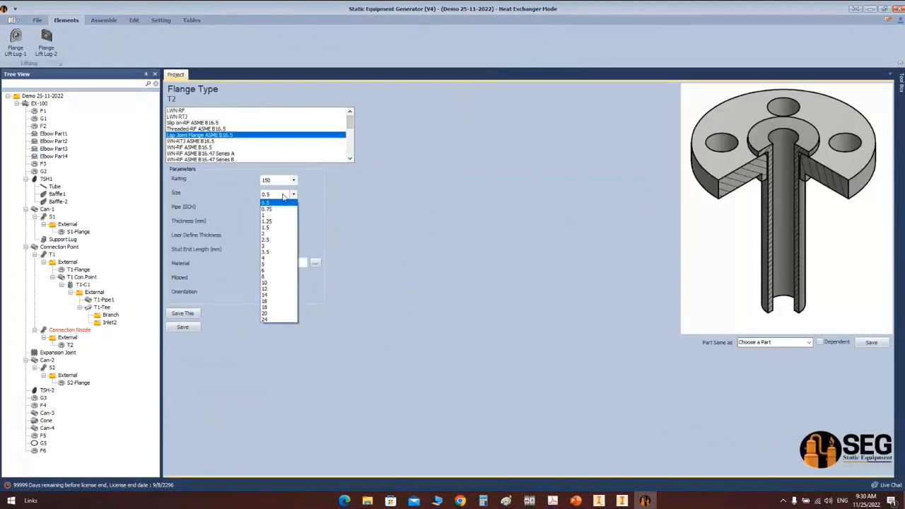
{"action": "left_click", "coordinate": [282, 228]}
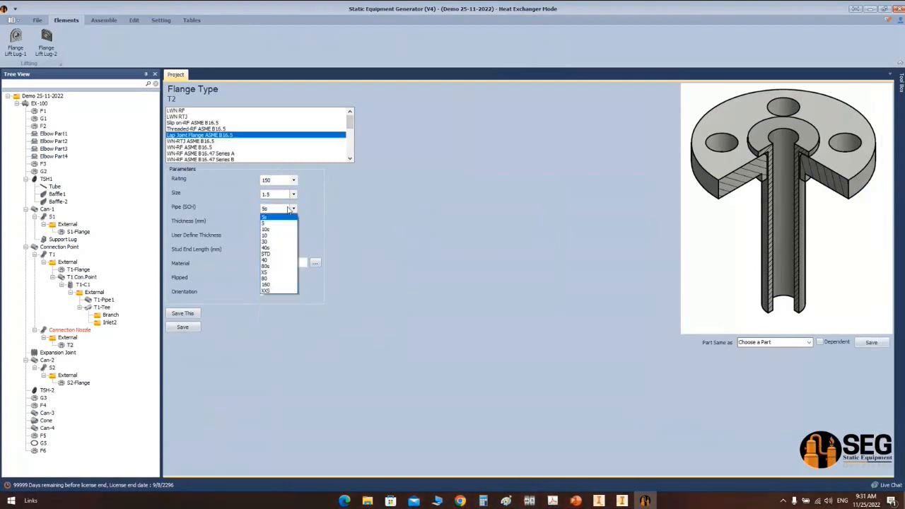
{"action": "left_click", "coordinate": [287, 260]}
{"action": "left_click", "coordinate": [285, 249]}
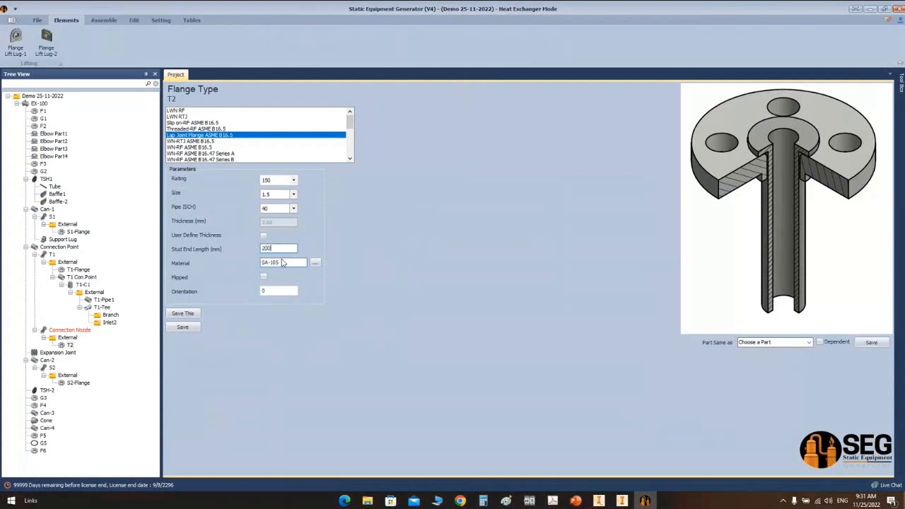
{"action": "left_click", "coordinate": [183, 327]}
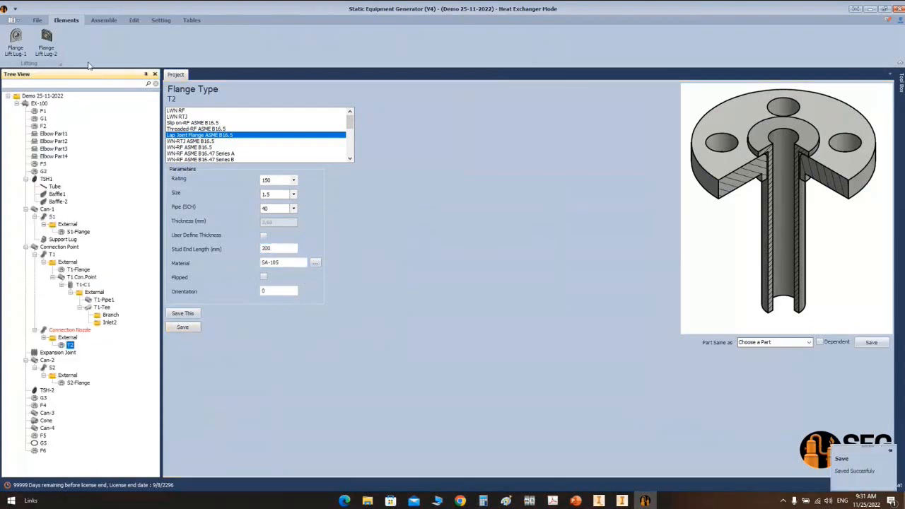
Step: Start the assembly to build T2 and check the flange beneath the expansion joint in Inventor
{"action": "left_click", "coordinate": [103, 20]}
{"action": "left_click", "coordinate": [78, 37]}
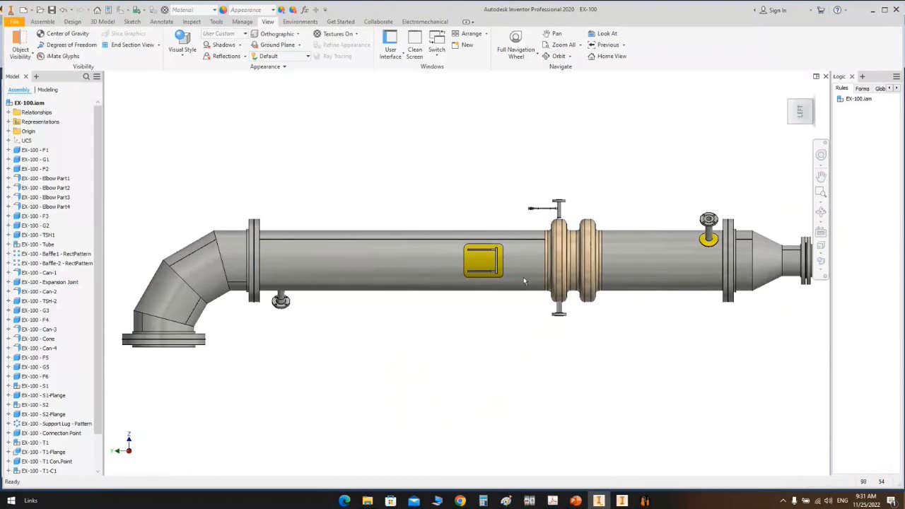
{"action": "scroll", "coordinate": [562, 311], "scroll_direction": "up", "scroll_amount": 6}
{"action": "scroll", "coordinate": [530, 304], "scroll_direction": "down", "scroll_amount": 2}
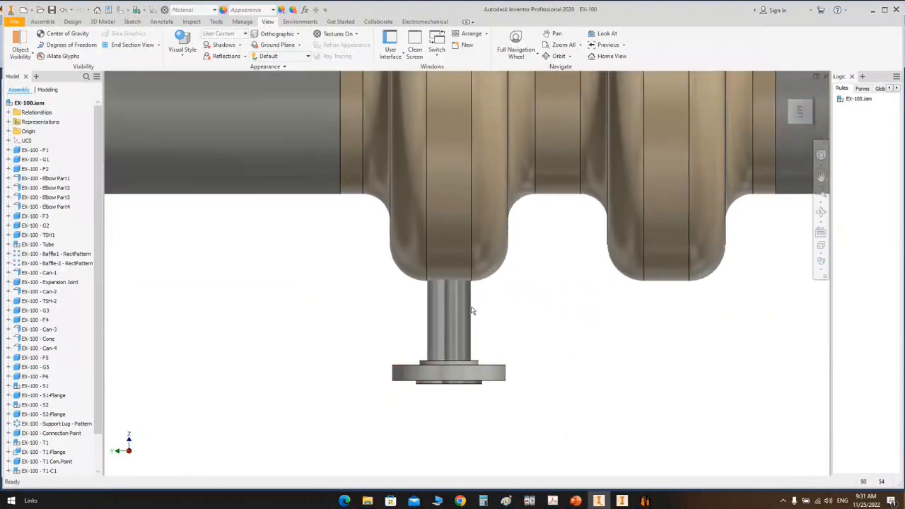
Step: Create a half section view of the EX-100 assembly through the origin YZ plane with zero offset
{"action": "scroll", "coordinate": [459, 283], "scroll_direction": "down", "scroll_amount": 3}
{"action": "middle_click_drag", "start_coordinate": [466, 300], "coordinate": [457, 335]}
{"action": "left_click", "coordinate": [821, 212]}
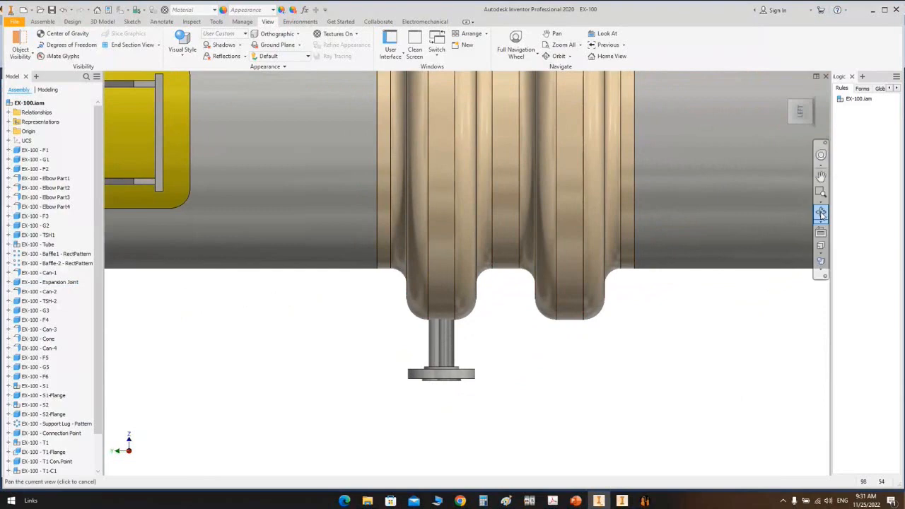
{"action": "scroll", "coordinate": [560, 248], "scroll_direction": "down", "scroll_amount": 4}
{"action": "left_click_drag", "start_coordinate": [544, 291], "coordinate": [560, 304]}
{"action": "right_click", "coordinate": [518, 266]}
{"action": "left_click", "coordinate": [552, 254]}
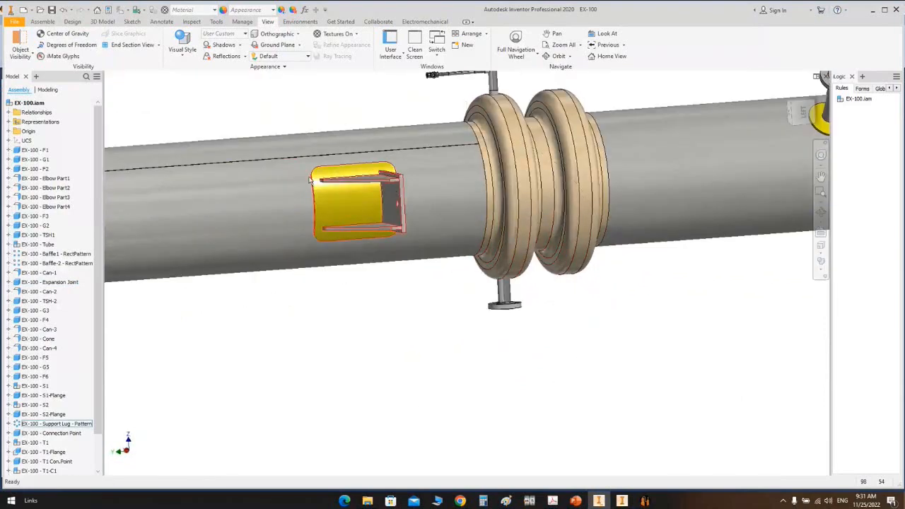
{"action": "left_click", "coordinate": [159, 44]}
{"action": "left_click", "coordinate": [134, 75]}
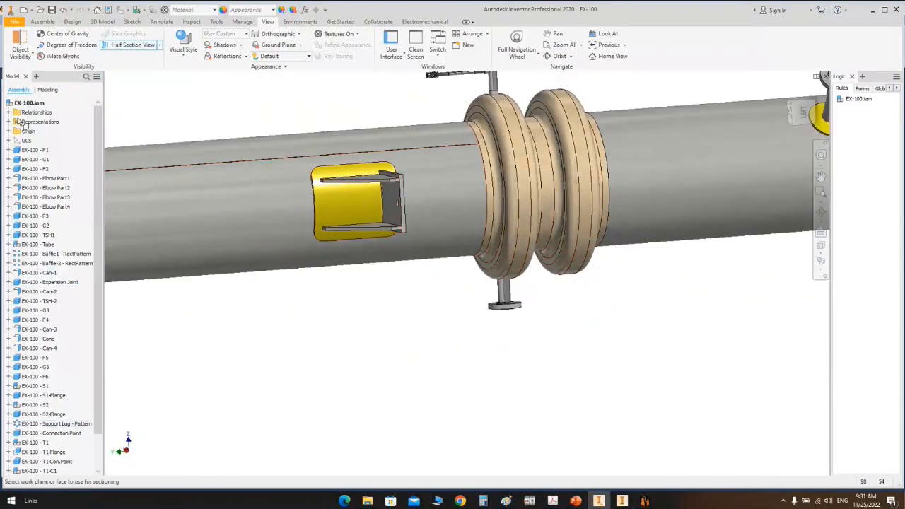
{"action": "left_click", "coordinate": [10, 131]}
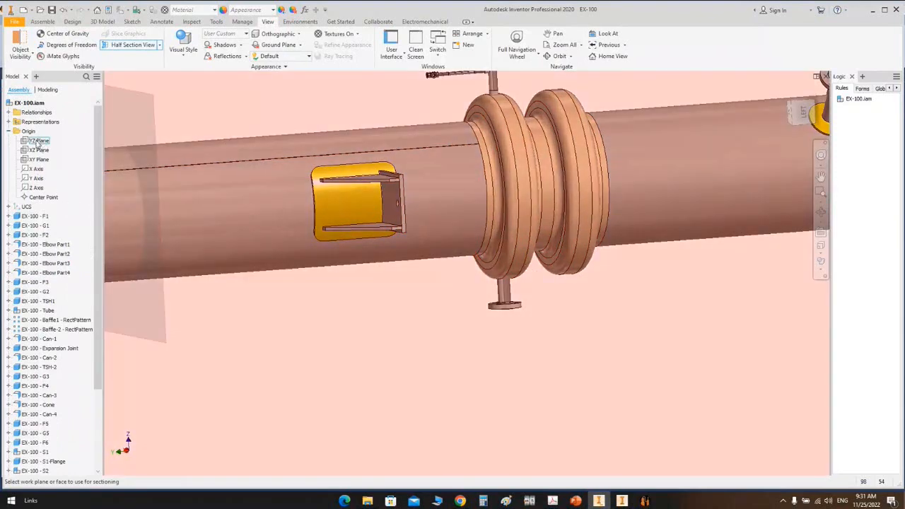
{"action": "left_click", "coordinate": [38, 141]}
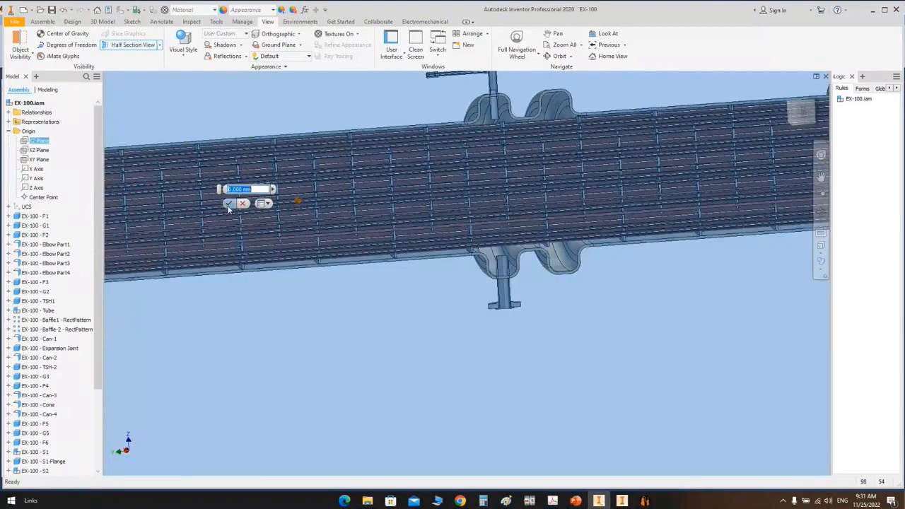
{"action": "key", "text": "Return"}
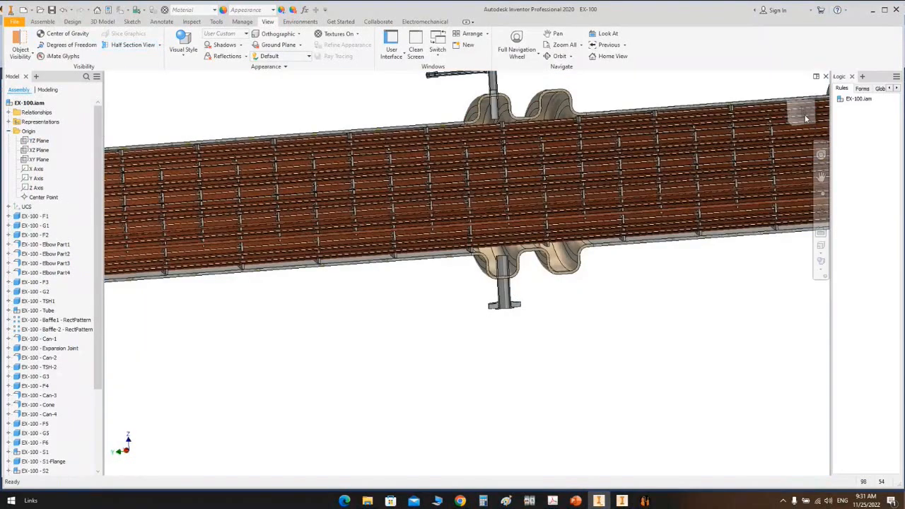
Step: Examine T2's inner end in the sectioned expansion joint, and open Connection Point's parameters in Static Equipment Generator
{"action": "left_click", "coordinate": [806, 118]}
{"action": "scroll", "coordinate": [490, 290], "scroll_direction": "down", "scroll_amount": 5}
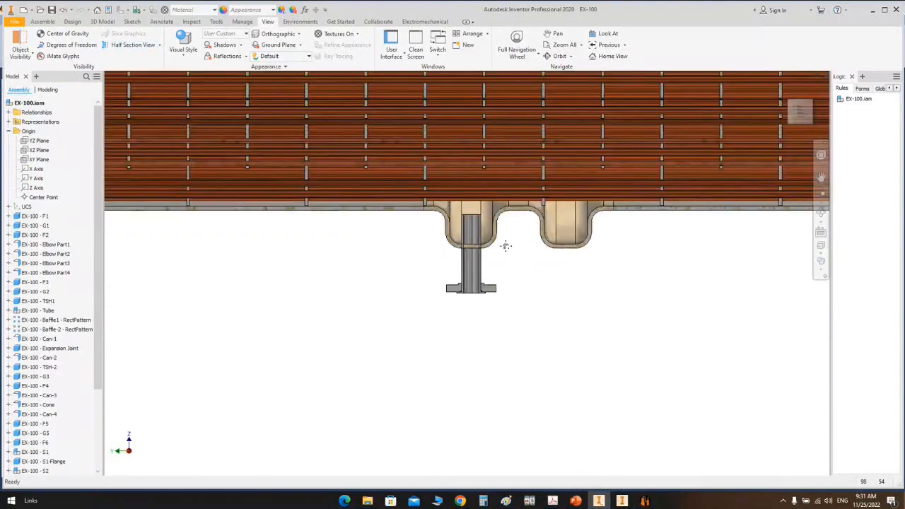
{"action": "scroll", "coordinate": [506, 245], "scroll_direction": "down", "scroll_amount": 4}
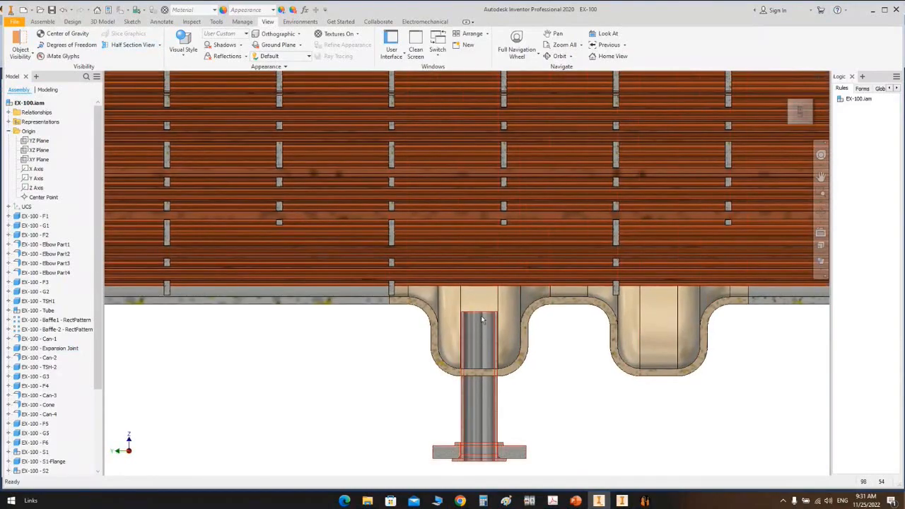
{"action": "scroll", "coordinate": [488, 311], "scroll_direction": "up", "scroll_amount": 3}
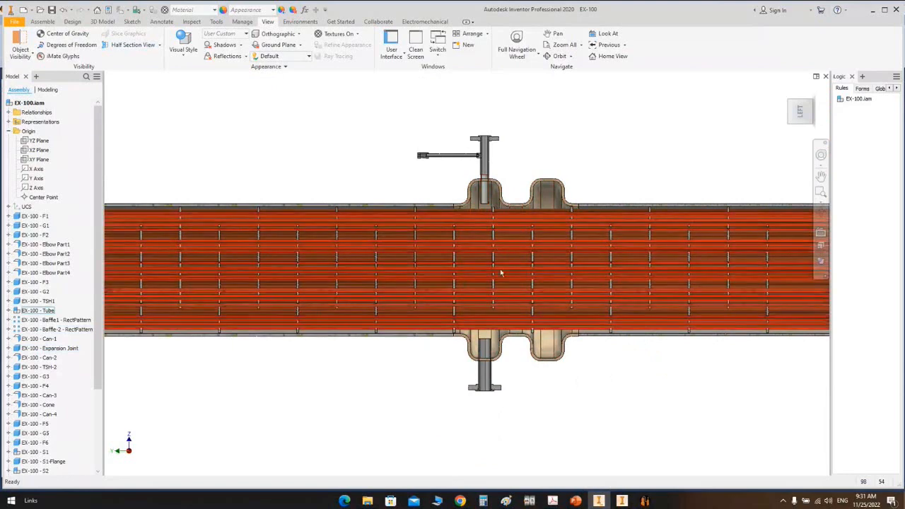
{"action": "left_click", "coordinate": [646, 502]}
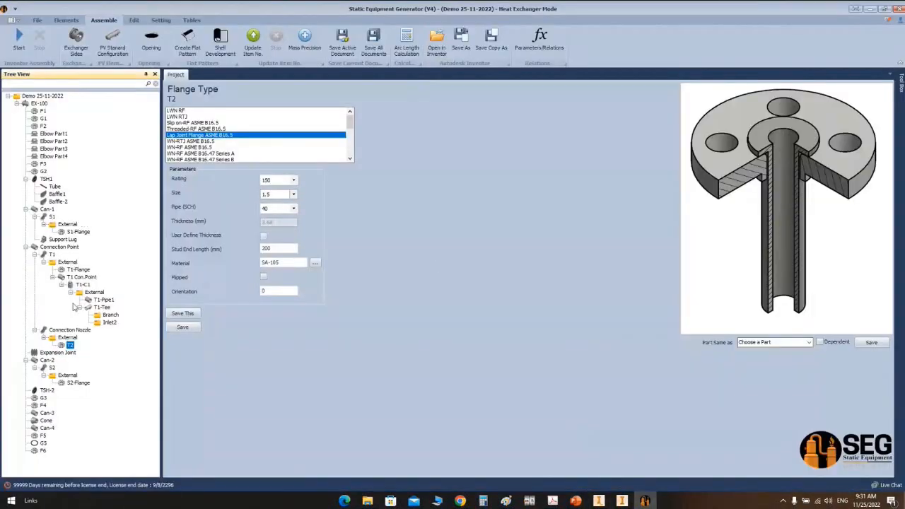
{"action": "left_click", "coordinate": [61, 247]}
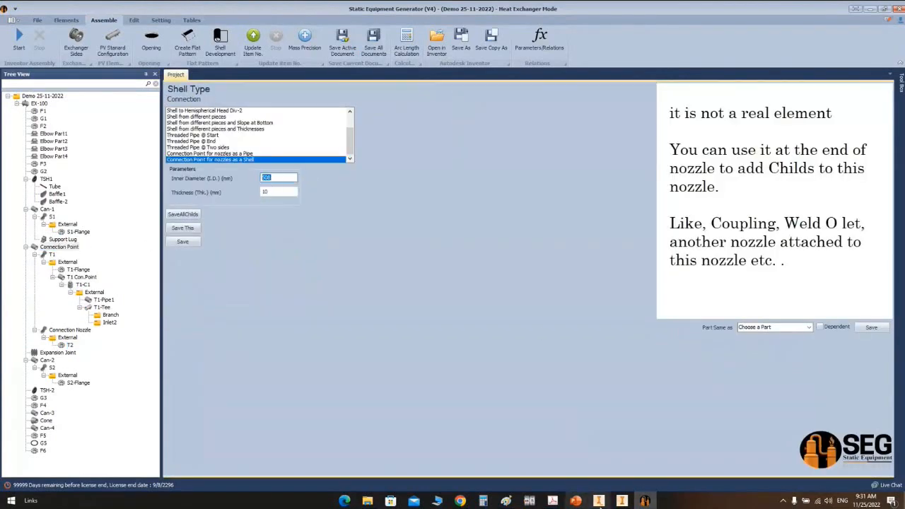
Step: Switch to the EX-100 drawing in Inventor and turn on hidden lines for VIEW1
{"action": "left_click", "coordinate": [599, 501]}
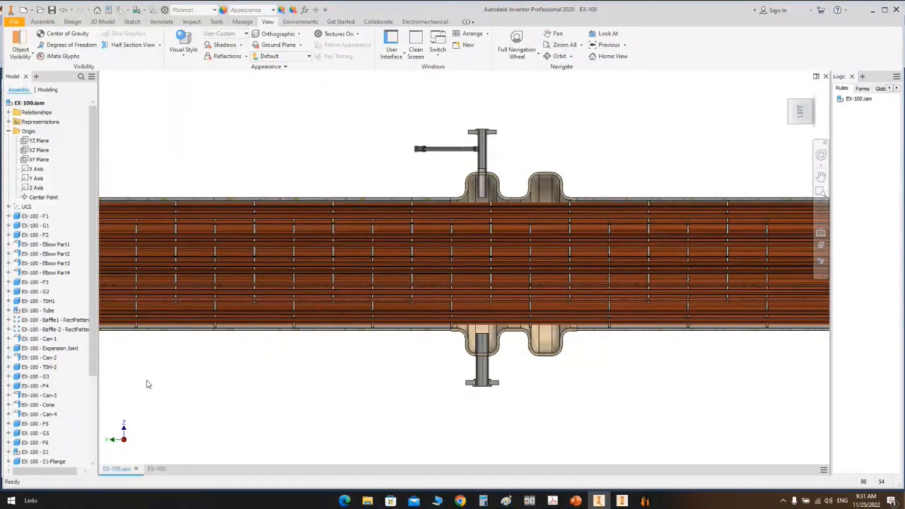
{"action": "left_click", "coordinate": [148, 468]}
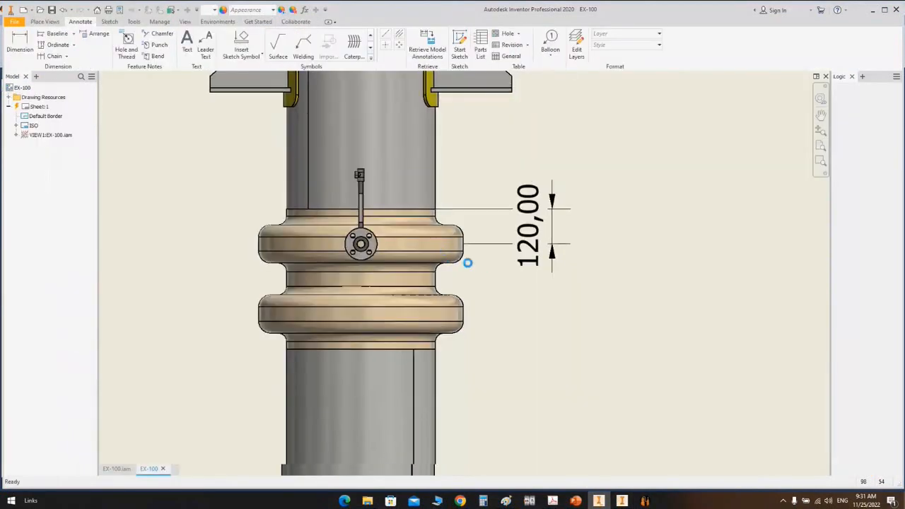
{"action": "left_click", "coordinate": [467, 179]}
{"action": "double_click", "coordinate": [467, 179]}
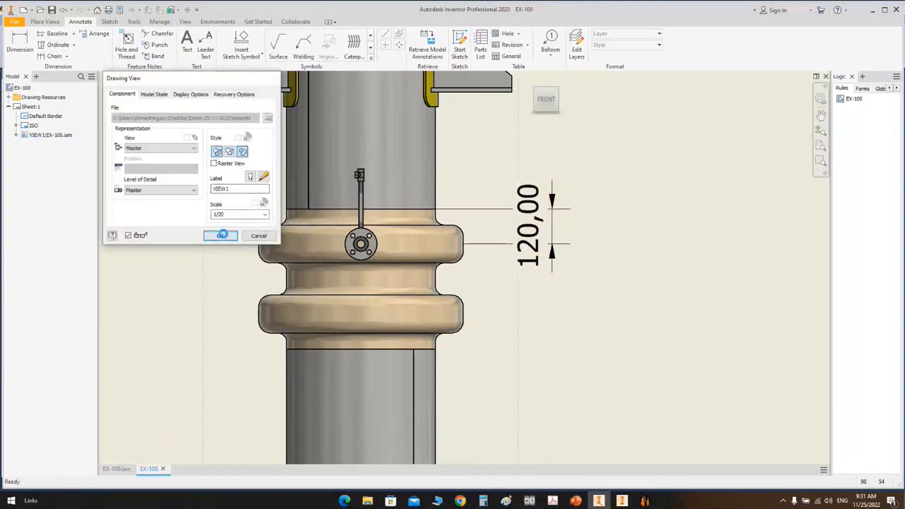
{"action": "left_click", "coordinate": [222, 237]}
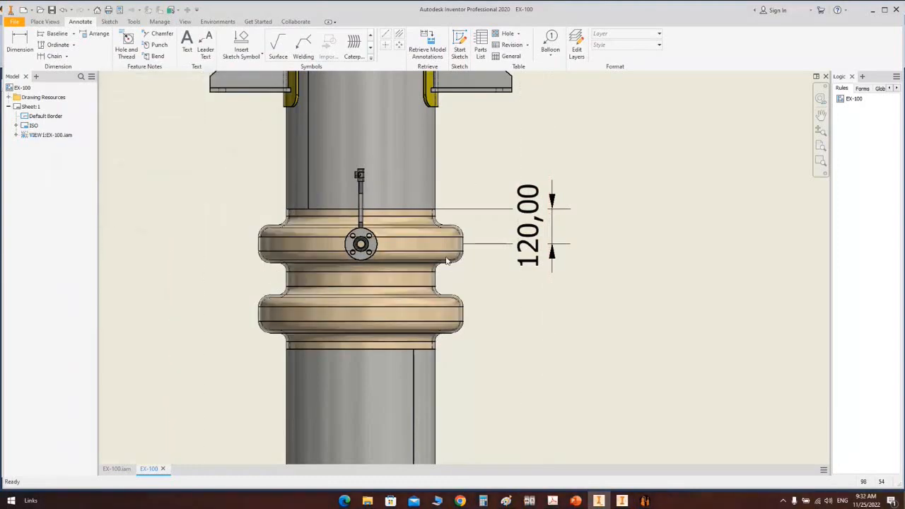
Step: Dimension the inner diameter of the expansion joint's upper convolution, placing the dimension above it
{"action": "scroll", "coordinate": [453, 249], "scroll_direction": "up", "scroll_amount": 3}
{"action": "key", "text": "d"}
{"action": "left_click", "coordinate": [468, 242]}
{"action": "middle_click_drag", "start_coordinate": [160, 227], "coordinate": [252, 243]}
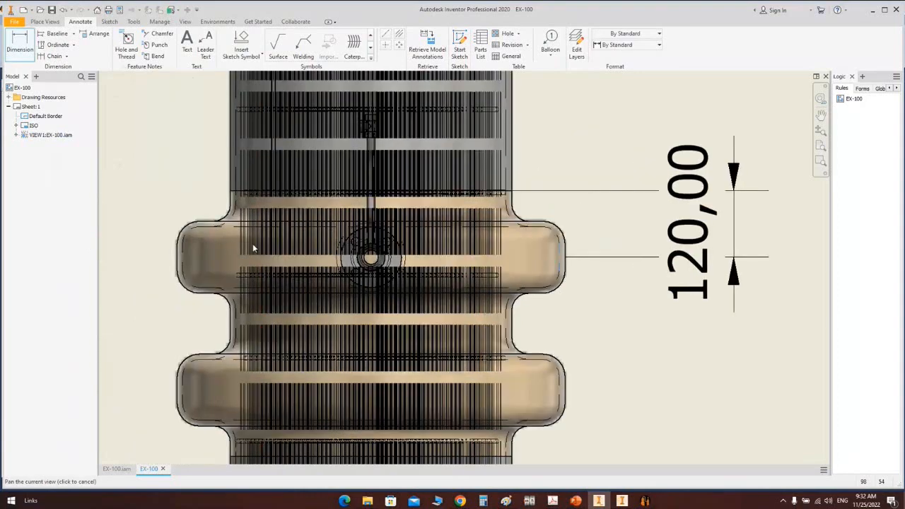
{"action": "left_click", "coordinate": [188, 244]}
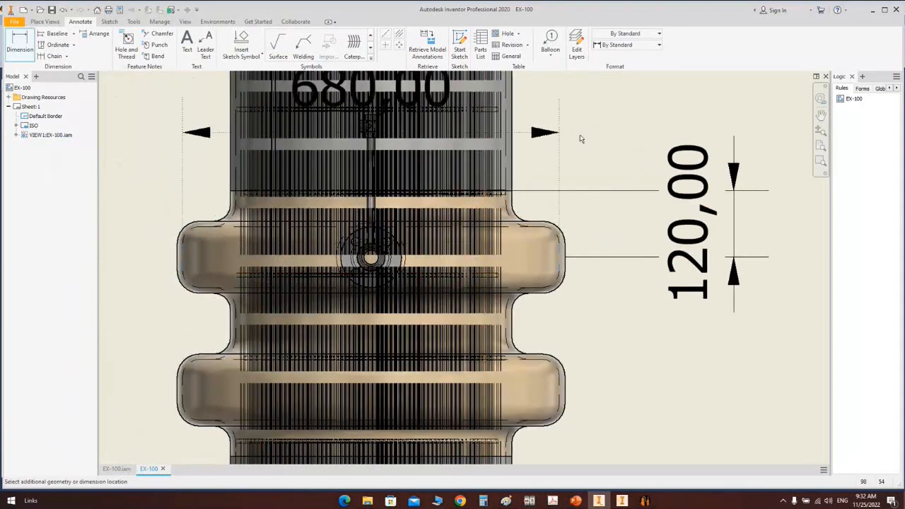
{"action": "middle_click_drag", "start_coordinate": [555, 142], "coordinate": [569, 167]}
{"action": "left_click", "coordinate": [575, 158]}
{"action": "right_click", "coordinate": [620, 104]}
{"action": "left_click", "coordinate": [650, 104]}
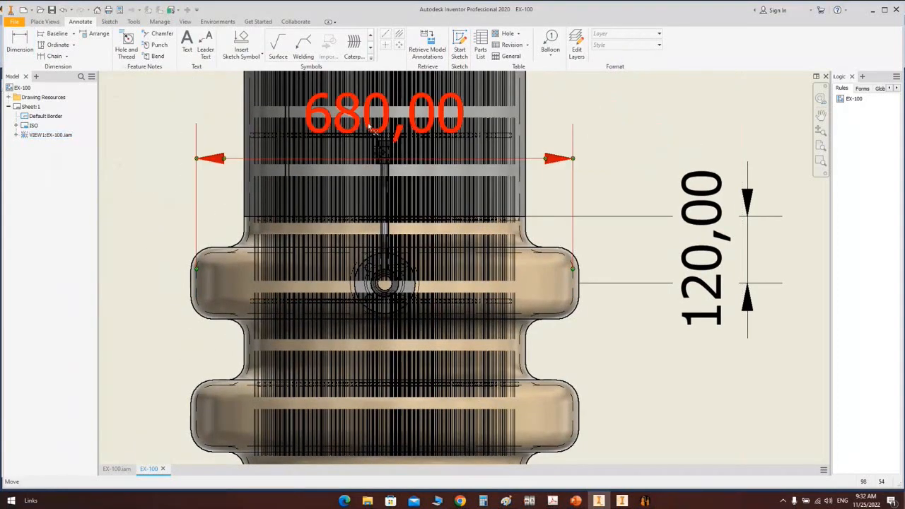
Step: Move the inner diameter dimension's text outside the vessel outline so it is readable beside the expansion joint
{"action": "left_click", "coordinate": [370, 125]}
{"action": "left_click_drag", "start_coordinate": [370, 125], "coordinate": [94, 151]}
{"action": "scroll", "coordinate": [160, 179], "scroll_direction": "down", "scroll_amount": 5}
{"action": "middle_click_drag", "start_coordinate": [160, 179], "coordinate": [317, 174]}
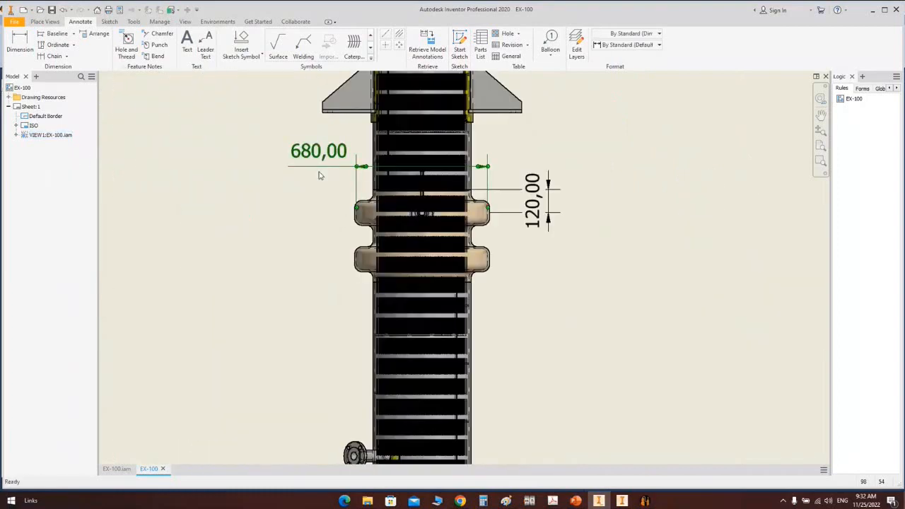
{"action": "scroll", "coordinate": [322, 154], "scroll_direction": "up", "scroll_amount": 3}
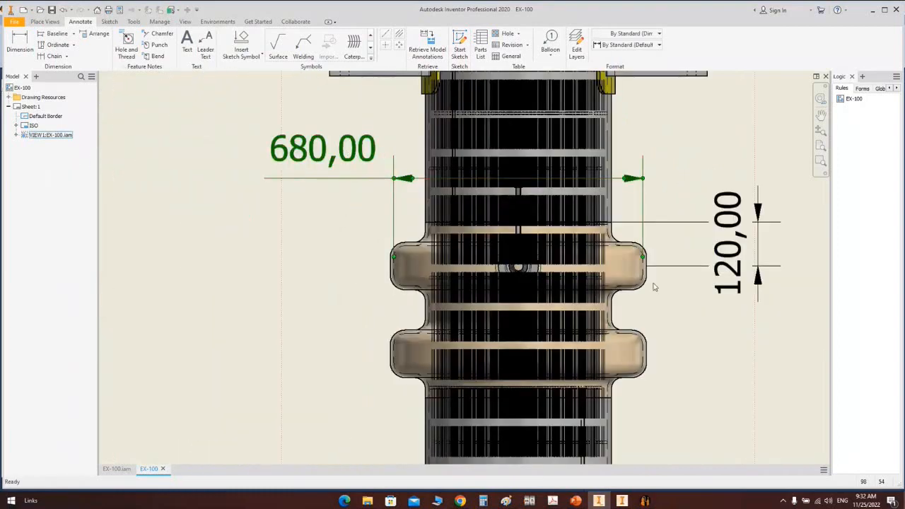
{"action": "left_click", "coordinate": [648, 358]}
Step: In Static Equipment Generator, set Connection Point's inner diameter to 680 mm, save it with all its children, and start the assembly
{"action": "left_click", "coordinate": [644, 501]}
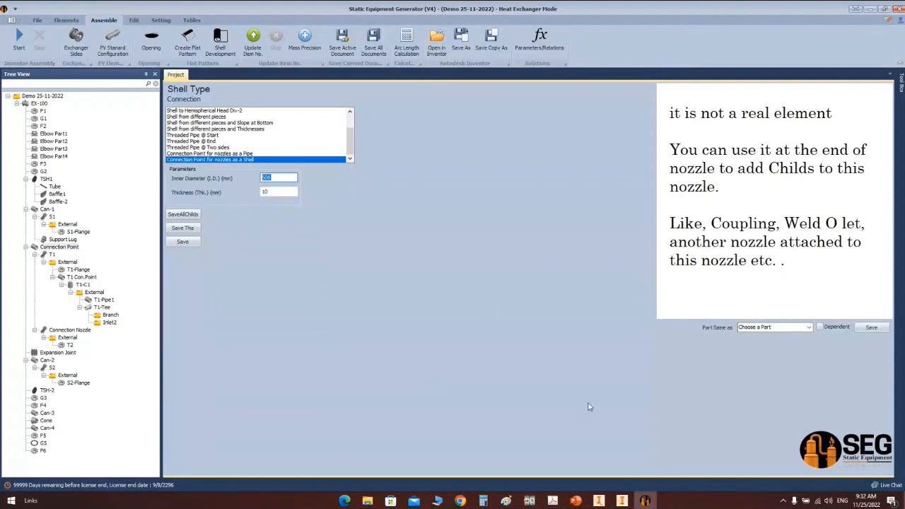
{"action": "left_click", "coordinate": [599, 500]}
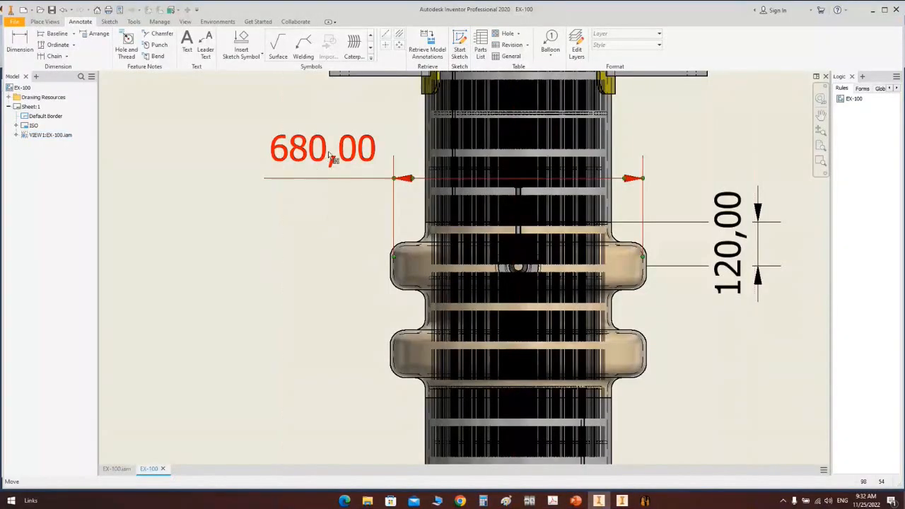
{"action": "left_click", "coordinate": [645, 501]}
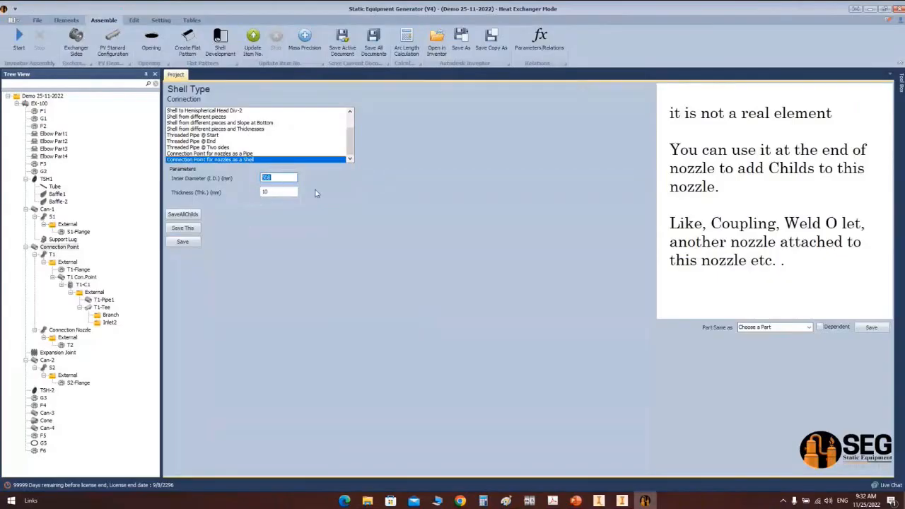
{"action": "left_click", "coordinate": [182, 242]}
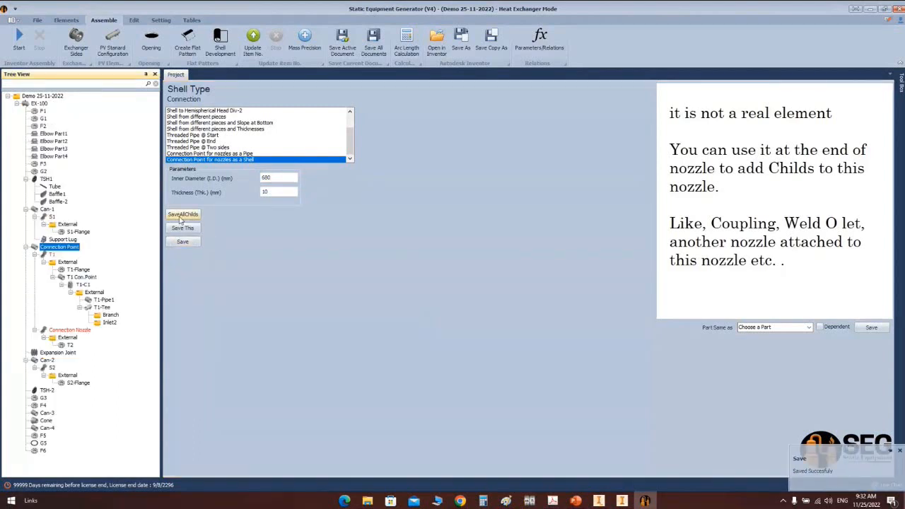
{"action": "left_click", "coordinate": [182, 215]}
{"action": "left_click", "coordinate": [19, 39]}
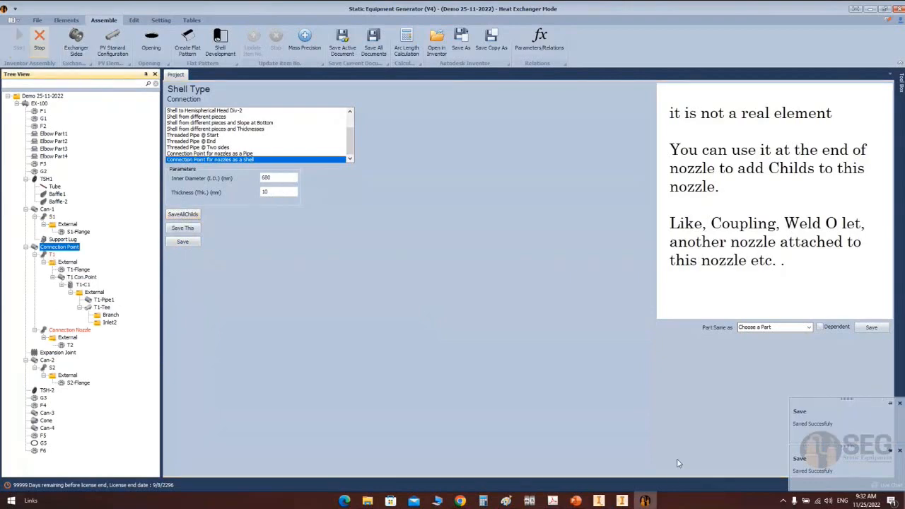
Step: Check T2's position relative to the sectioned expansion joint in the rebuilt Inventor assembly
{"action": "left_click", "coordinate": [598, 501]}
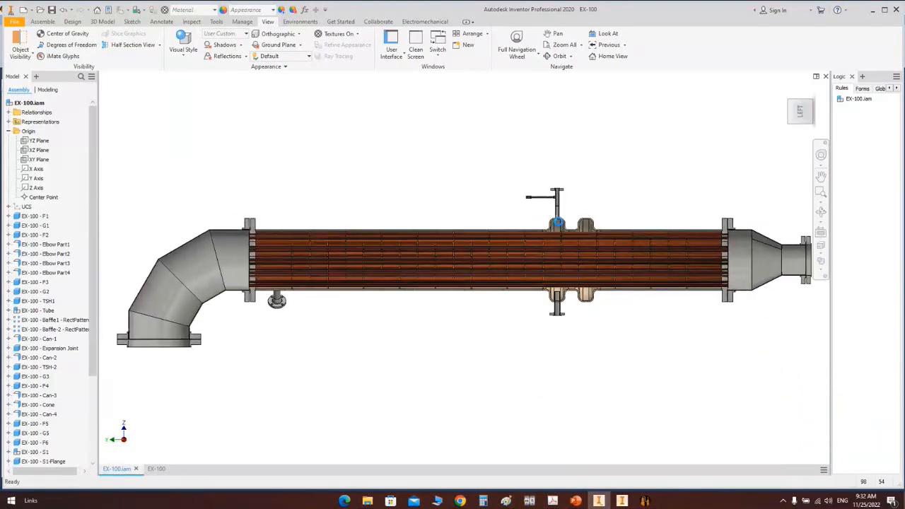
{"action": "scroll", "coordinate": [559, 222], "scroll_direction": "down", "scroll_amount": 4}
{"action": "scroll", "coordinate": [578, 207], "scroll_direction": "up", "scroll_amount": 3}
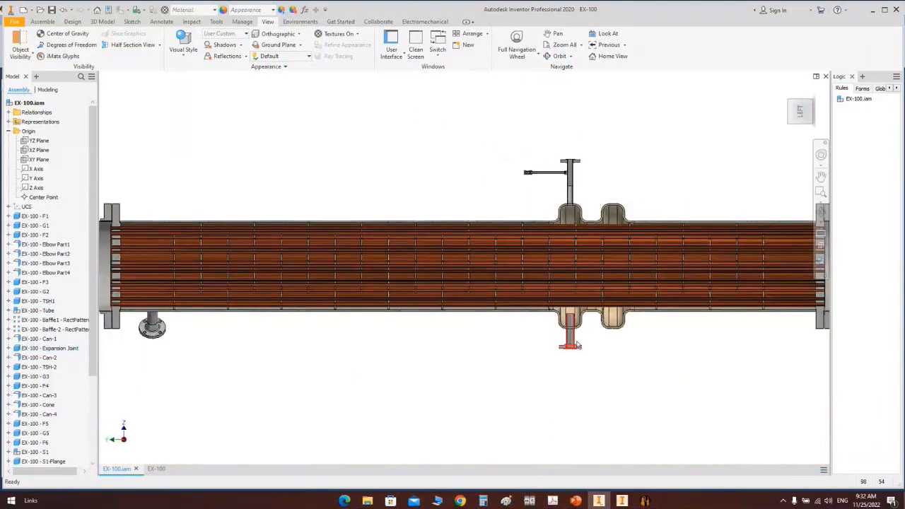
{"action": "scroll", "coordinate": [578, 345], "scroll_direction": "down", "scroll_amount": 2}
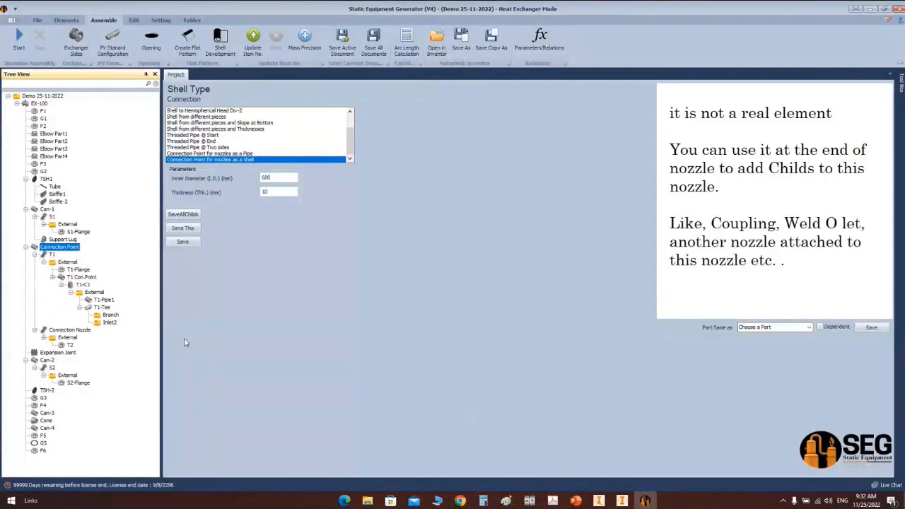
Step: In Static Equipment Generator, set Connection Nozzle's estimated diameter to 680 mm, save it, and start the assembly
{"action": "left_click", "coordinate": [69, 330]}
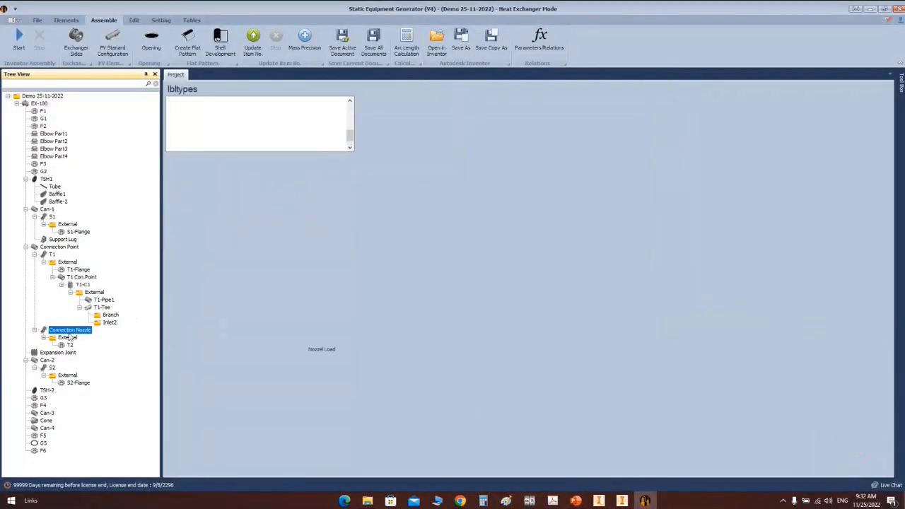
{"action": "left_click", "coordinate": [279, 180]}
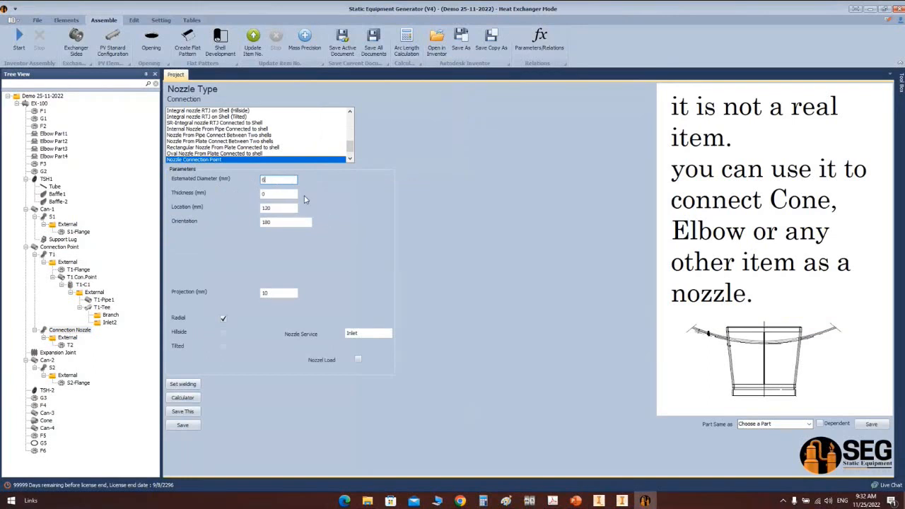
{"action": "left_click", "coordinate": [183, 425]}
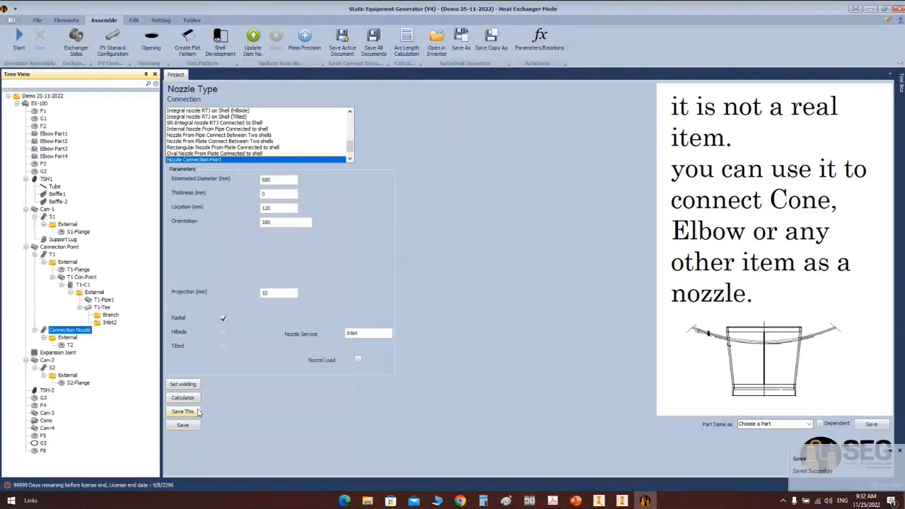
{"action": "left_click", "coordinate": [18, 39]}
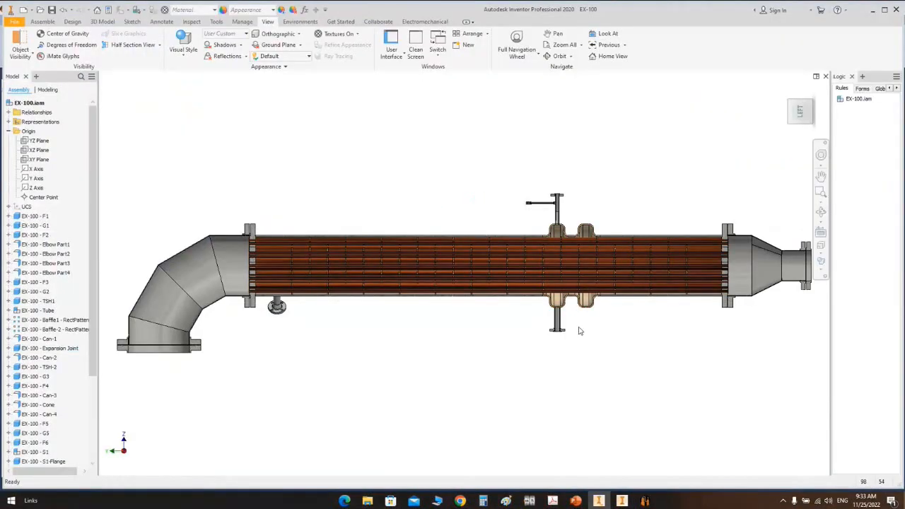
Step: Examine where T2's pipe meets the expansion joint wall in the sectioned Inventor assembly, from the side and at an angle
{"action": "scroll", "coordinate": [563, 310], "scroll_direction": "down", "scroll_amount": 10}
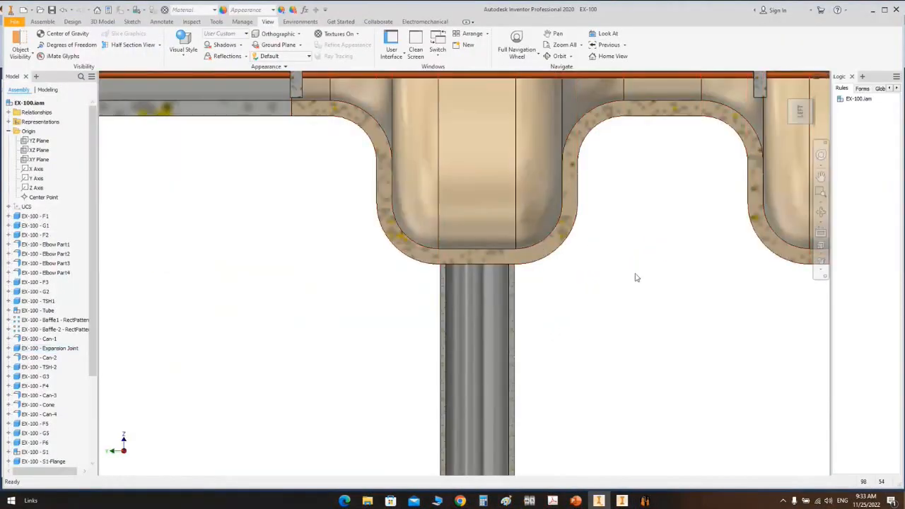
{"action": "left_click", "coordinate": [821, 213]}
{"action": "scroll", "coordinate": [564, 226], "scroll_direction": "up", "scroll_amount": 4}
{"action": "left_click_drag", "start_coordinate": [563, 259], "coordinate": [527, 297]}
{"action": "scroll", "coordinate": [524, 296], "scroll_direction": "down", "scroll_amount": 6}
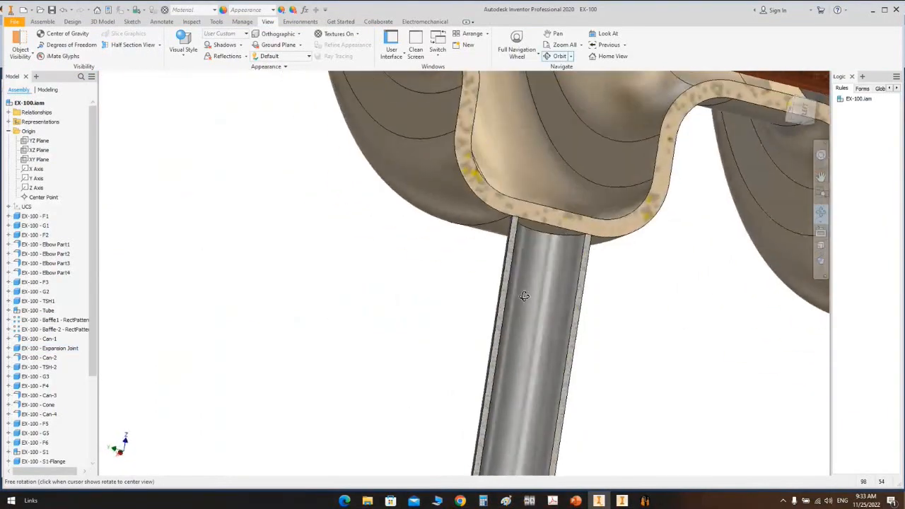
{"action": "scroll", "coordinate": [524, 296], "scroll_direction": "up", "scroll_amount": 3}
{"action": "right_click", "coordinate": [469, 277]}
{"action": "left_click", "coordinate": [515, 283]}
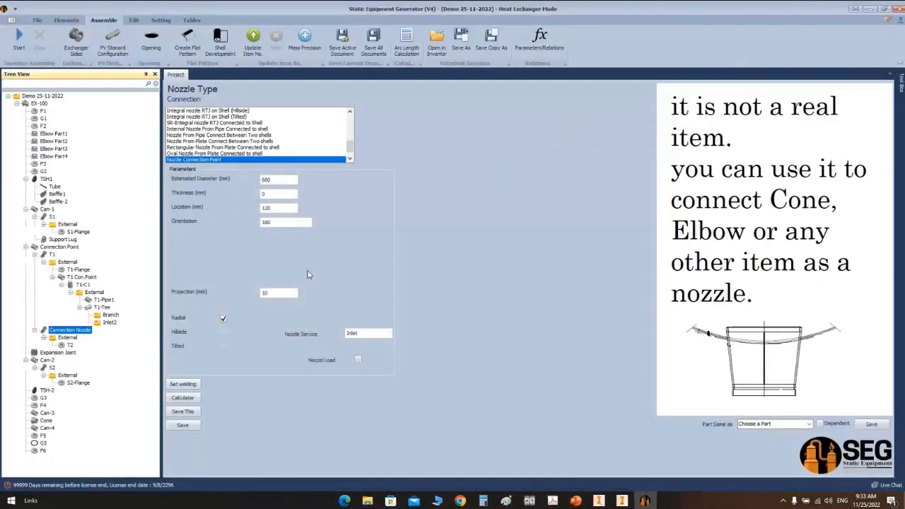
Step: Set Connection Nozzle's estimated diameter to 660 mm, save it, and start the assembly
{"action": "key", "text": "Tab"}
{"action": "key", "text": "Tab"}
{"action": "key", "text": "Tab"}
{"action": "key", "text": "Tab"}
{"action": "key", "text": "Tab"}
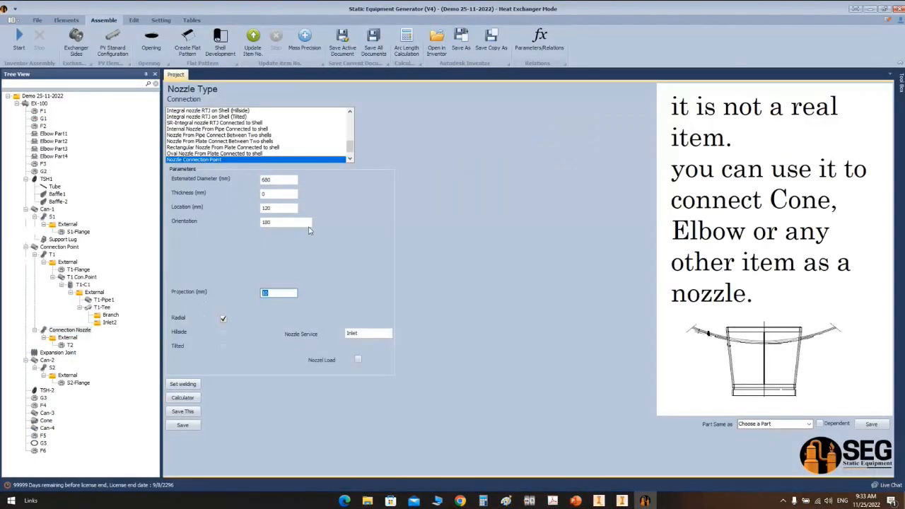
{"action": "left_click", "coordinate": [277, 179]}
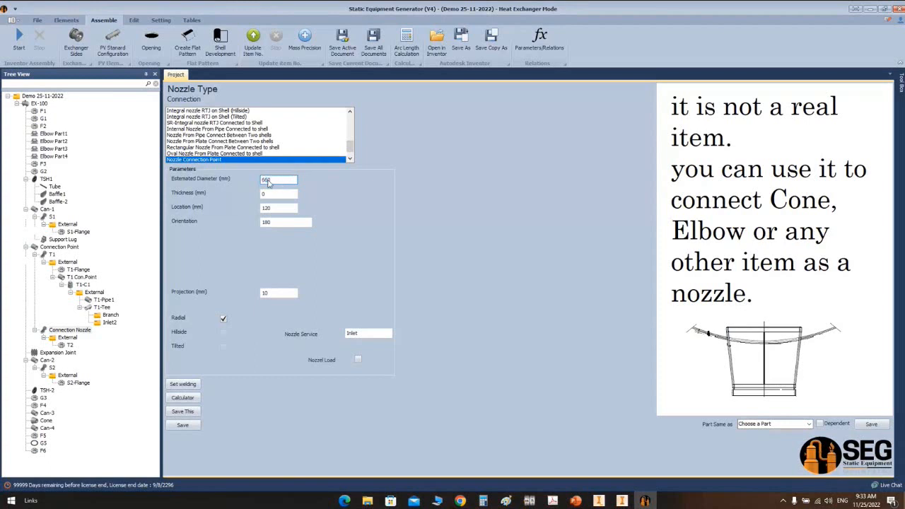
{"action": "left_click", "coordinate": [180, 425]}
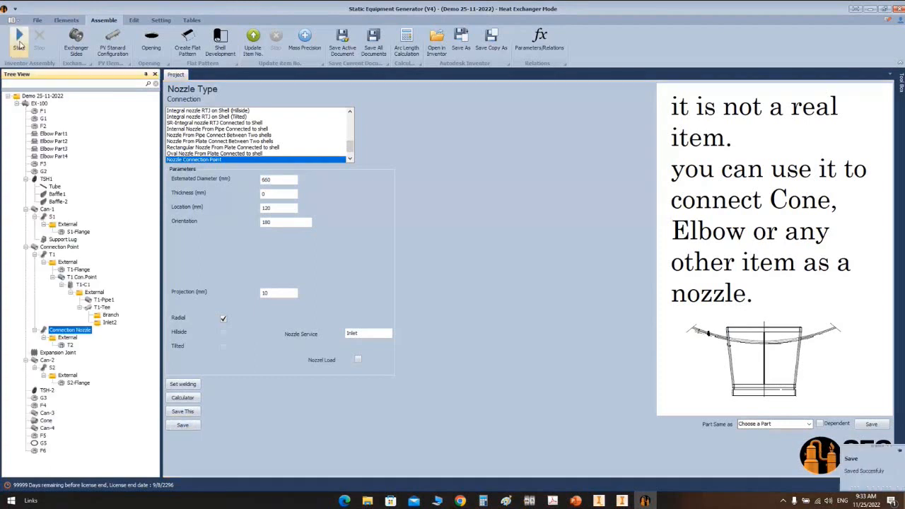
Step: Switch to Inventor and examine how the T1 and T2 pipes meet the expansion joint in the rebuilt, sectioned assembly
{"action": "left_click", "coordinate": [599, 501]}
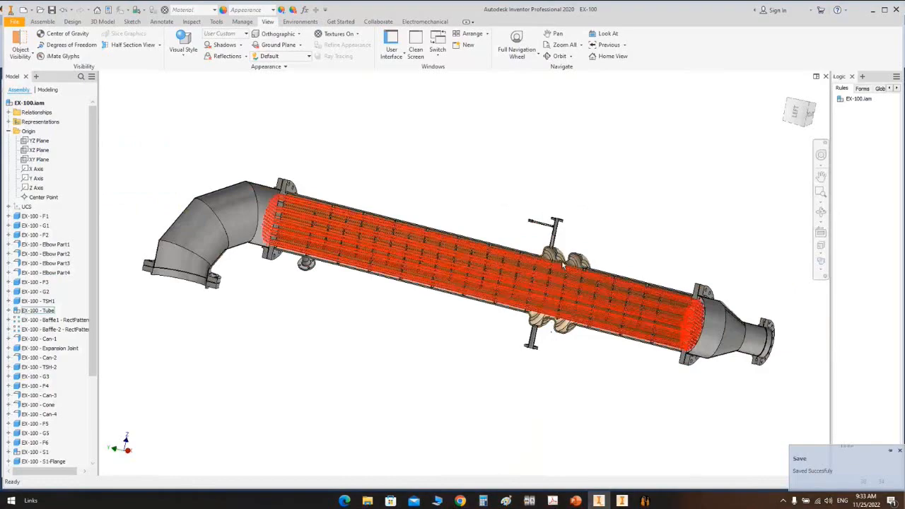
{"action": "scroll", "coordinate": [562, 259], "scroll_direction": "up", "scroll_amount": 3}
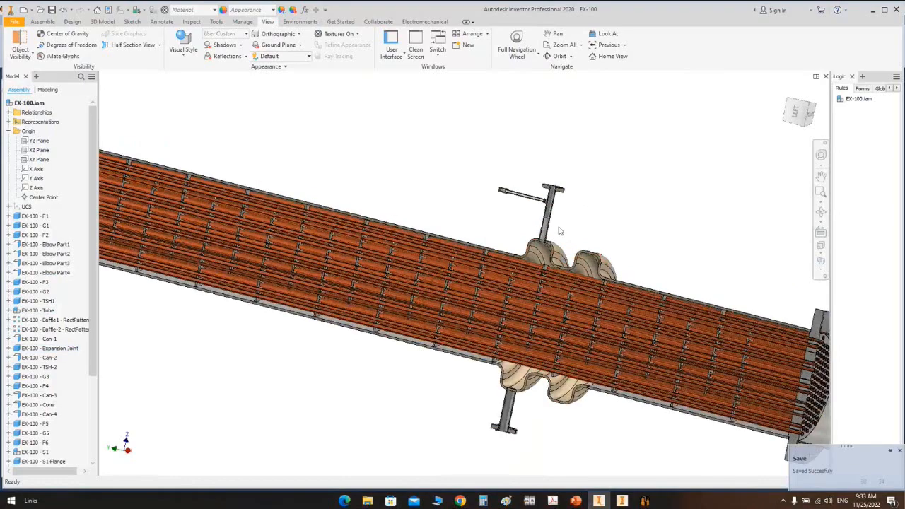
{"action": "scroll", "coordinate": [562, 231], "scroll_direction": "up", "scroll_amount": 6}
{"action": "scroll", "coordinate": [596, 232], "scroll_direction": "down", "scroll_amount": 3}
{"action": "middle_click_drag", "start_coordinate": [586, 233], "coordinate": [553, 284]}
{"action": "key", "text": "F4"}
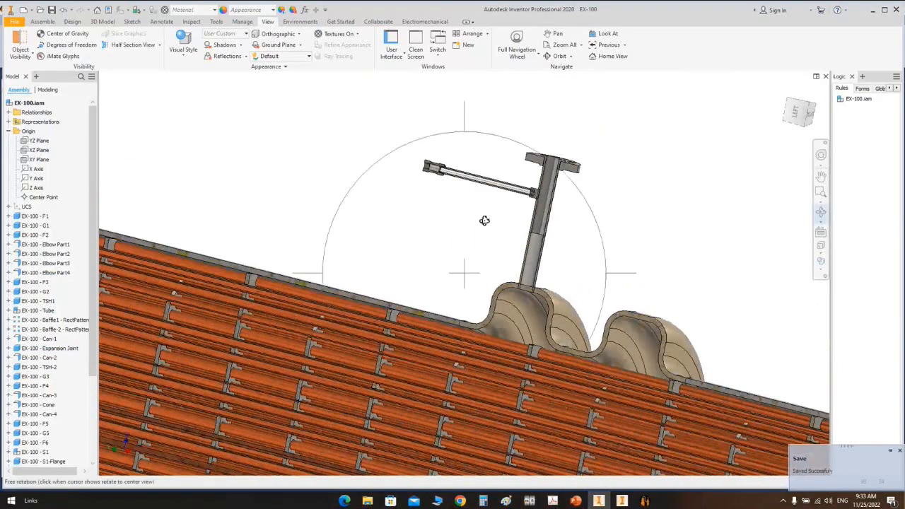
{"action": "scroll", "coordinate": [484, 221], "scroll_direction": "down", "scroll_amount": 3}
{"action": "middle_click_drag", "start_coordinate": [453, 280], "coordinate": [511, 338], "text": "shift"}
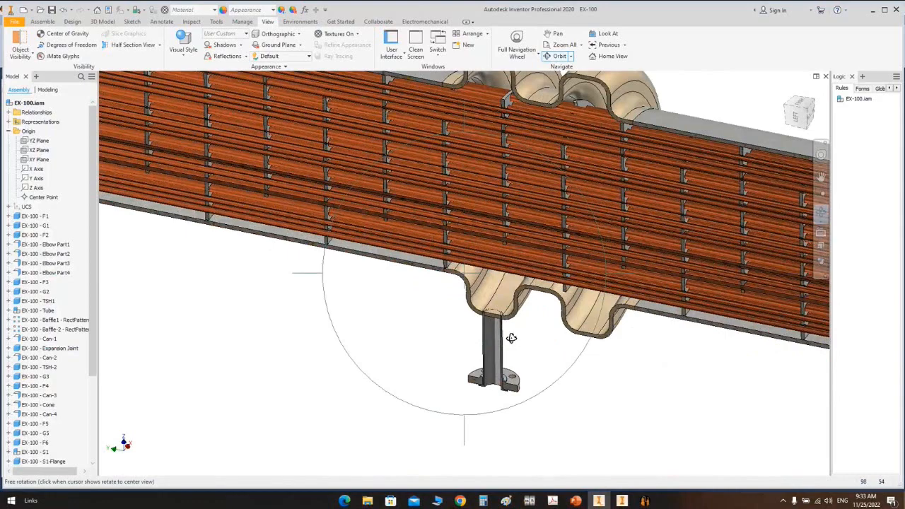
{"action": "scroll", "coordinate": [535, 348], "scroll_direction": "down", "scroll_amount": 3}
{"action": "right_click", "coordinate": [556, 222]}
{"action": "left_click", "coordinate": [599, 224]}
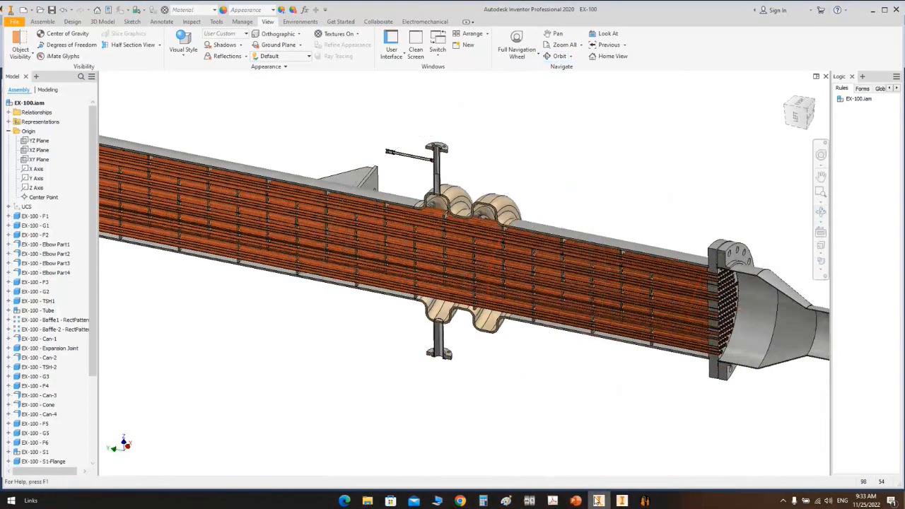
Step: Review the elbow and cone outlines sketched on the exchanger screenshot in Paint, and return to Inventor
{"action": "left_click", "coordinate": [505, 501]}
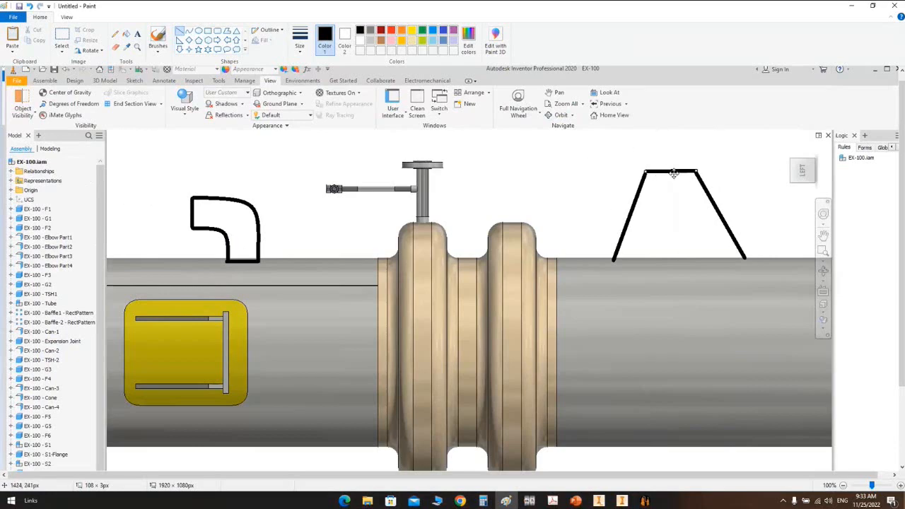
{"action": "scroll", "coordinate": [653, 252], "scroll_direction": "down", "scroll_amount": 3}
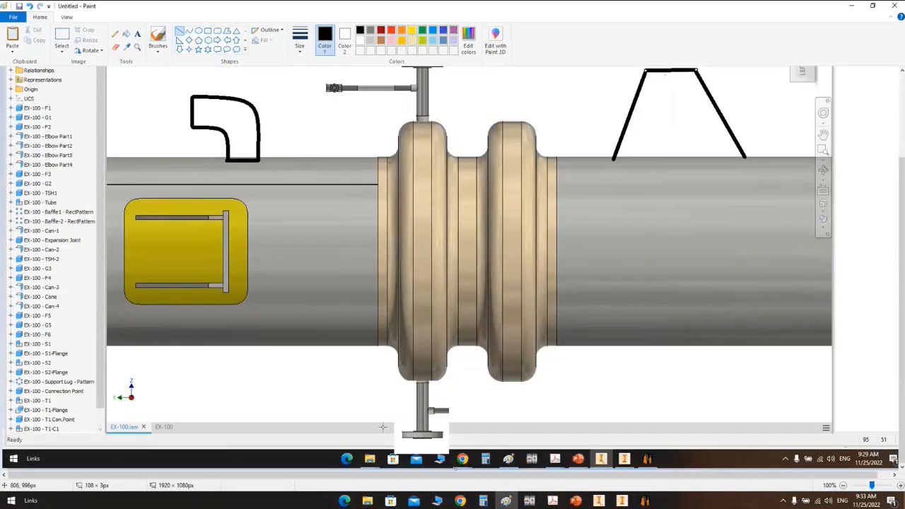
{"action": "left_click", "coordinate": [596, 503]}
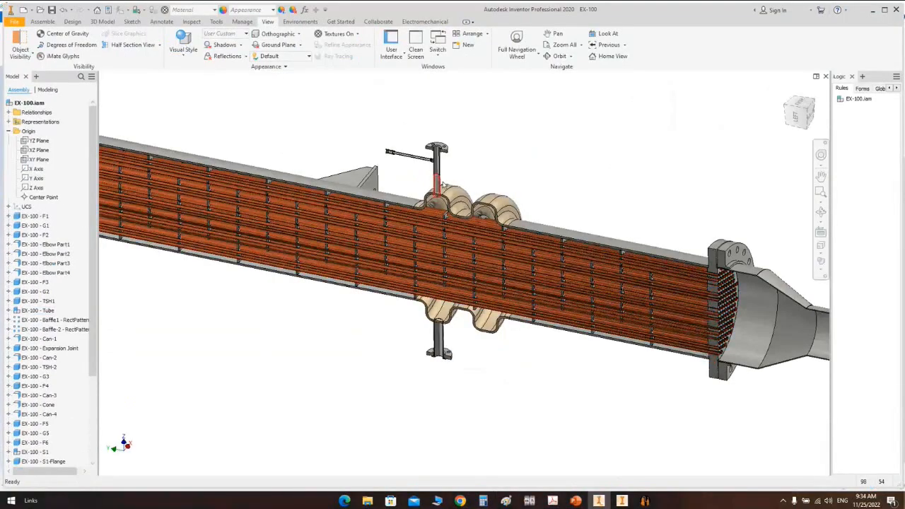
Step: End the half section view of the EX-100 assembly
{"action": "scroll", "coordinate": [440, 182], "scroll_direction": "down", "scroll_amount": 3}
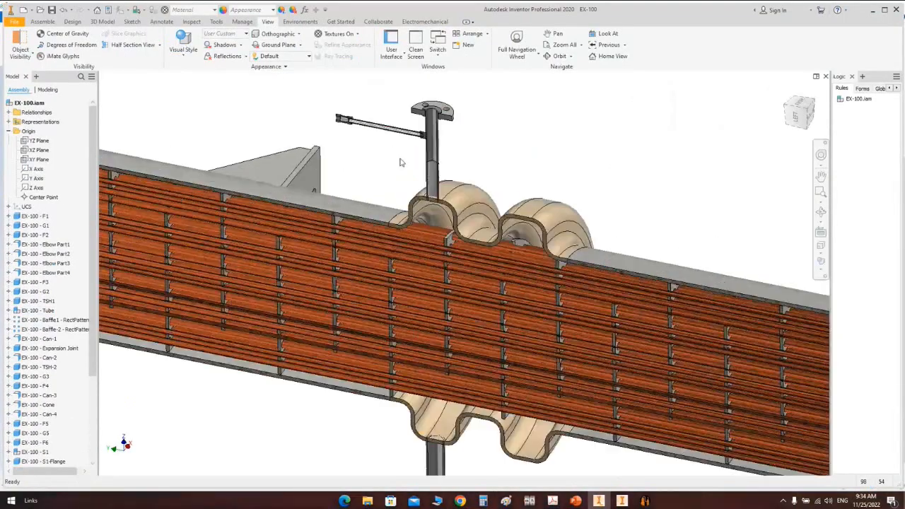
{"action": "scroll", "coordinate": [438, 165], "scroll_direction": "up", "scroll_amount": 4}
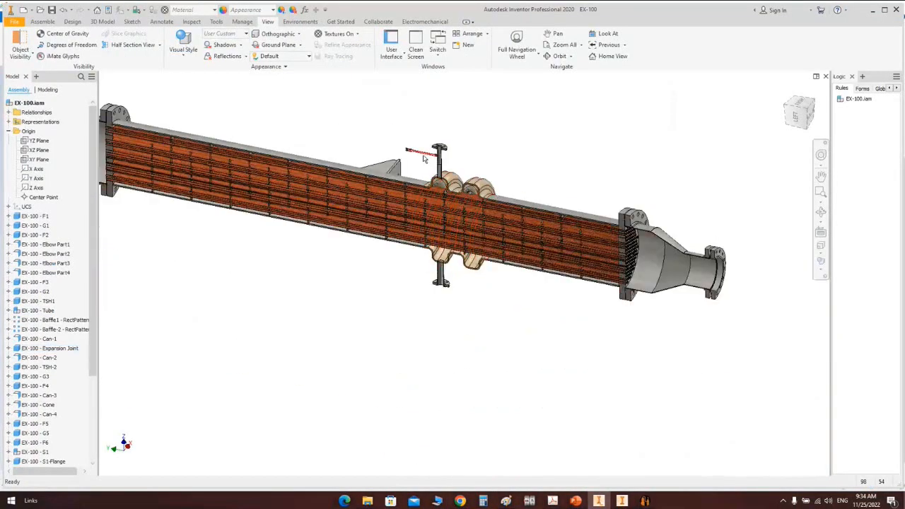
{"action": "scroll", "coordinate": [434, 166], "scroll_direction": "down", "scroll_amount": 5}
{"action": "left_click", "coordinate": [159, 45]}
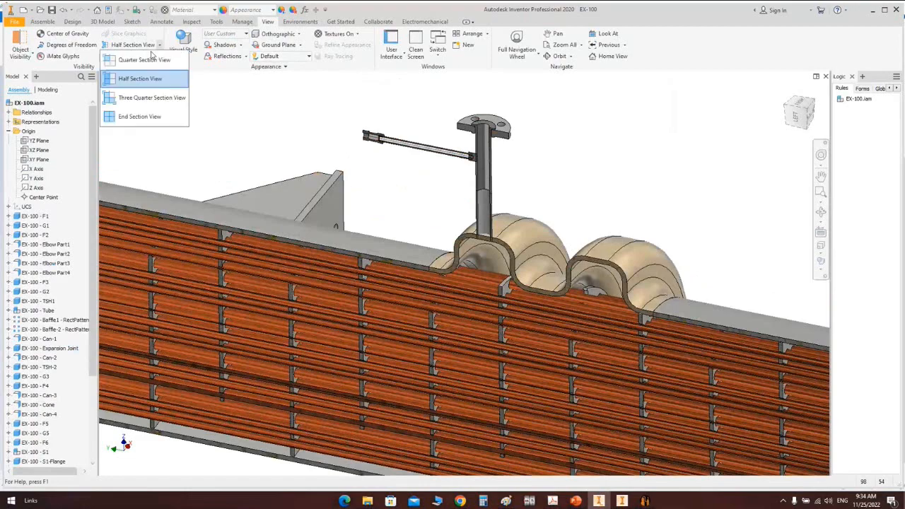
Step: Examine the orientation of the threaded tee at the end of T1's side pipe, up close and at an angle
{"action": "scroll", "coordinate": [359, 170], "scroll_direction": "down", "scroll_amount": 5}
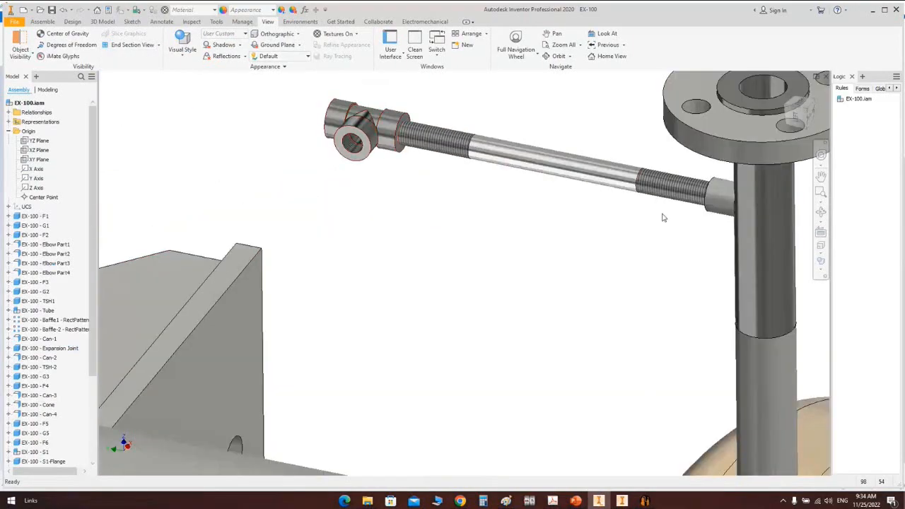
{"action": "left_click", "coordinate": [820, 213]}
{"action": "left_click", "coordinate": [819, 218]}
{"action": "scroll", "coordinate": [516, 234], "scroll_direction": "up", "scroll_amount": 3}
{"action": "left_click_drag", "start_coordinate": [503, 258], "coordinate": [551, 301]}
{"action": "scroll", "coordinate": [535, 274], "scroll_direction": "up", "scroll_amount": 3}
{"action": "scroll", "coordinate": [633, 113], "scroll_direction": "down", "scroll_amount": 6}
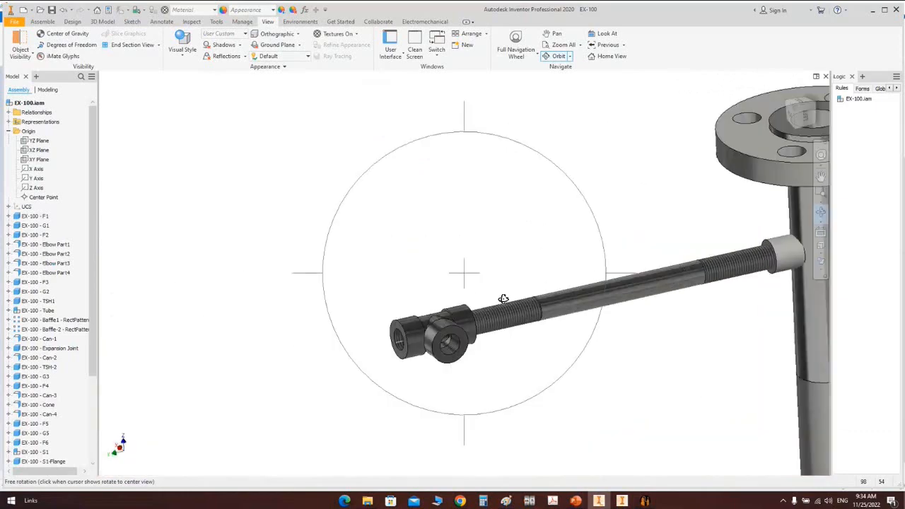
{"action": "middle_click_drag", "start_coordinate": [480, 326], "coordinate": [302, 288]}
{"action": "scroll", "coordinate": [301, 288], "scroll_direction": "down", "scroll_amount": 2}
{"action": "right_click", "coordinate": [320, 218]}
{"action": "left_click", "coordinate": [351, 219]}
{"action": "scroll", "coordinate": [288, 221], "scroll_direction": "up", "scroll_amount": 2}
{"action": "middle_click_drag", "start_coordinate": [292, 220], "coordinate": [380, 177]}
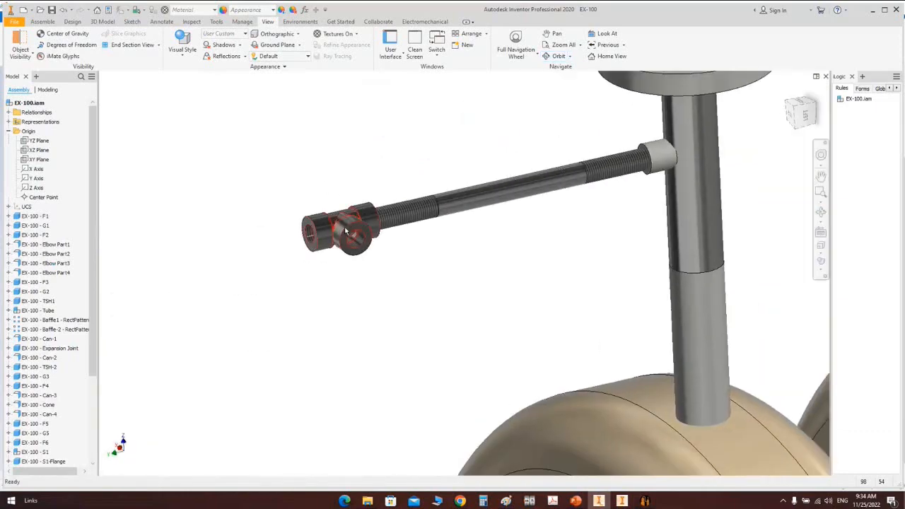
{"action": "scroll", "coordinate": [362, 215], "scroll_direction": "down", "scroll_amount": 3}
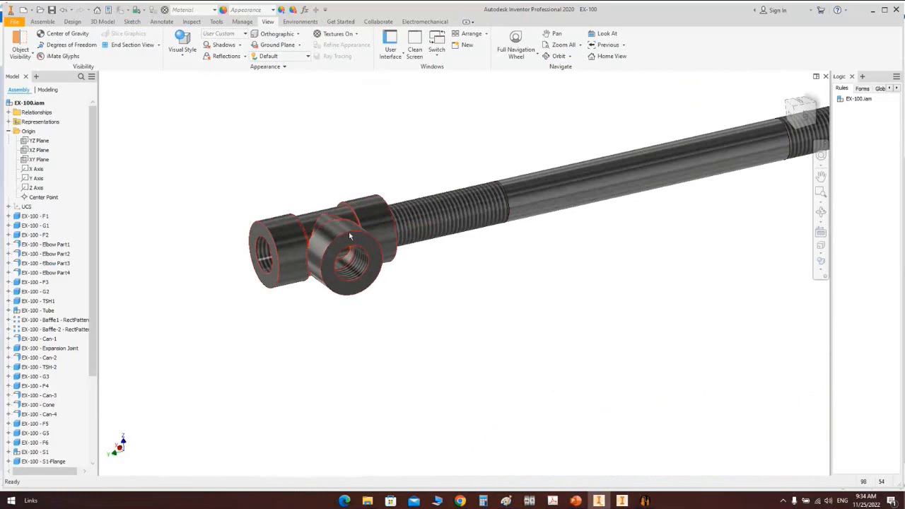
Step: In Static Equipment Generator, enable Connect from Branch for T1-Tee and save it
{"action": "left_click", "coordinate": [645, 501]}
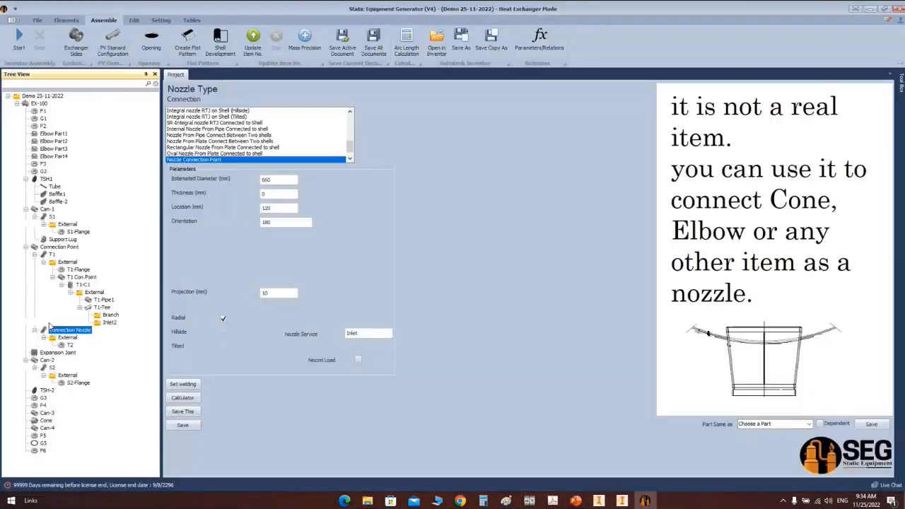
{"action": "left_click", "coordinate": [102, 308]}
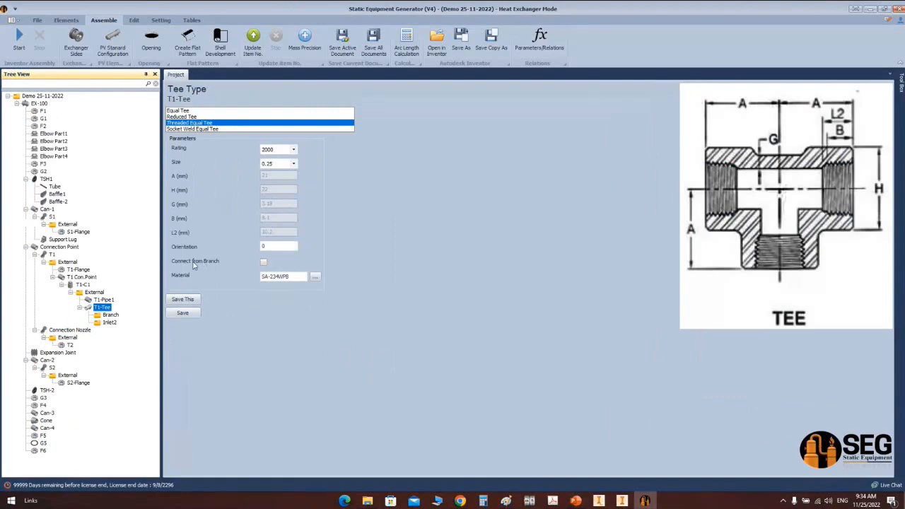
{"action": "left_click", "coordinate": [263, 262]}
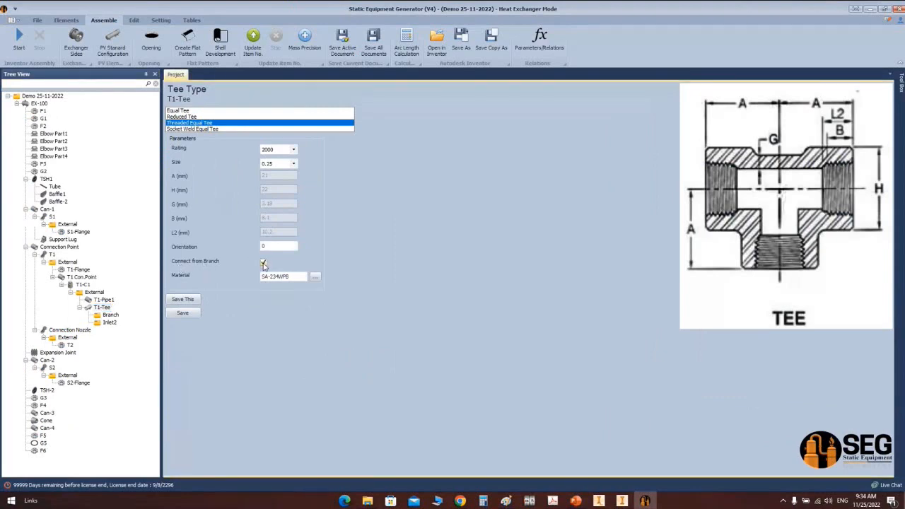
{"action": "left_click", "coordinate": [188, 315]}
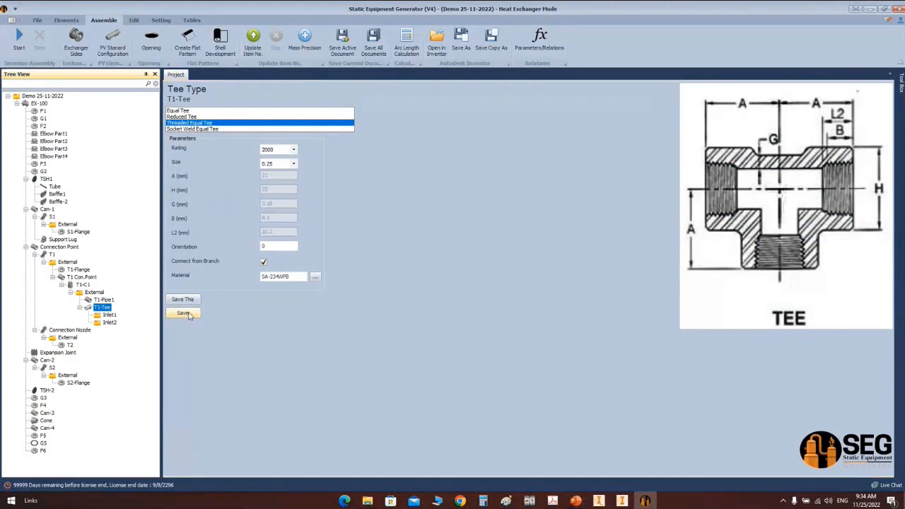
Step: Select T1-Tee's Inlet2, paste a screenshot of the project tree into Paint, and frame T1-Pipe1 with a selection
{"action": "left_click", "coordinate": [110, 322]}
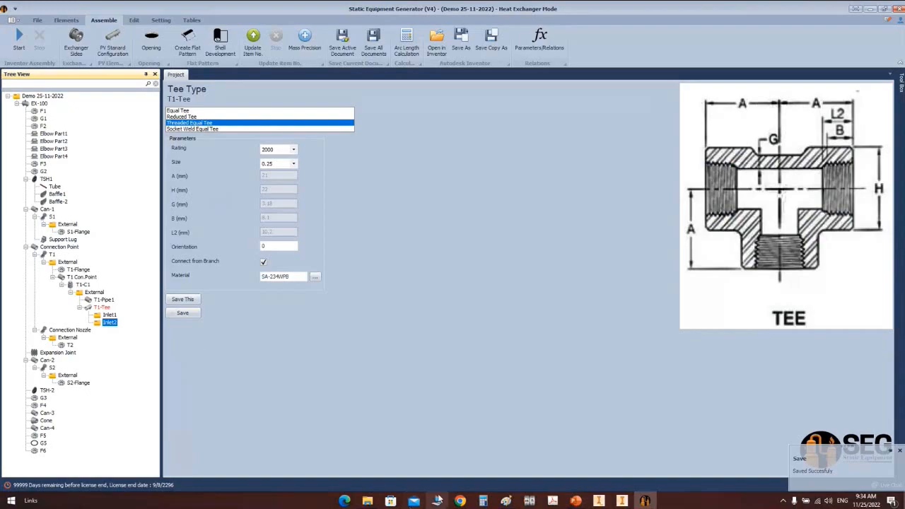
{"action": "left_click", "coordinate": [507, 501]}
{"action": "scroll", "coordinate": [375, 249], "scroll_direction": "down", "scroll_amount": 3, "text": "ctrl"}
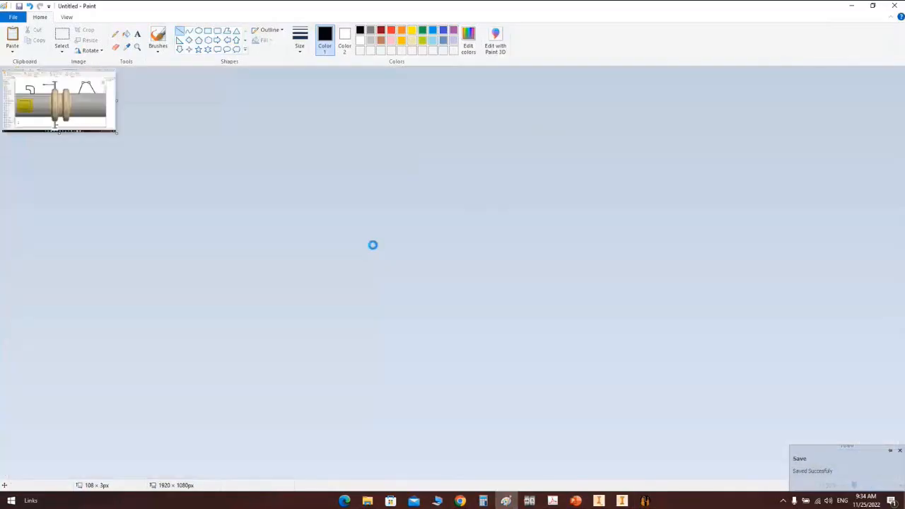
{"action": "key", "text": "ctrl+v"}
{"action": "scroll", "coordinate": [215, 268], "scroll_direction": "up", "scroll_amount": 5, "text": "ctrl"}
{"action": "scroll", "coordinate": [216, 267], "scroll_direction": "down", "scroll_amount": 5}
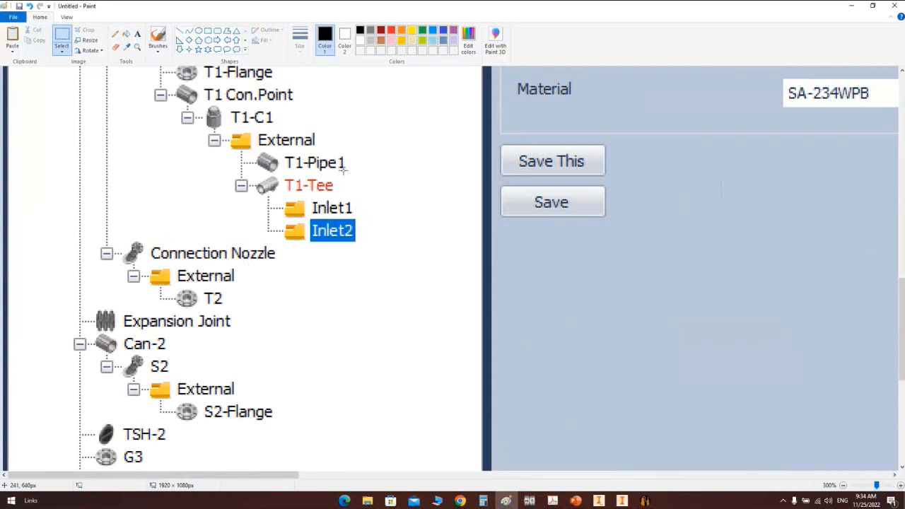
{"action": "left_click_drag", "start_coordinate": [253, 150], "coordinate": [356, 173]}
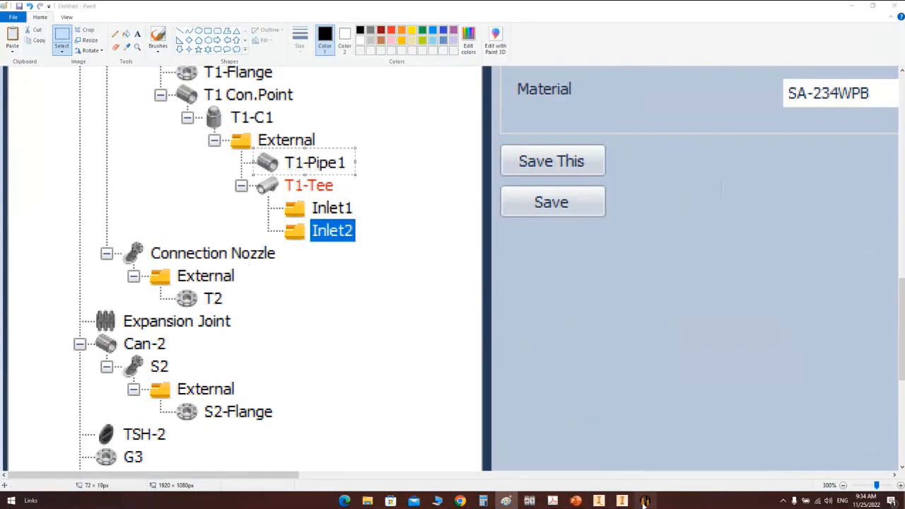
Step: Switch to Inventor and examine T1's rebuilt tee and its branch connection to the threaded pipe from several angles
{"action": "left_click", "coordinate": [599, 501]}
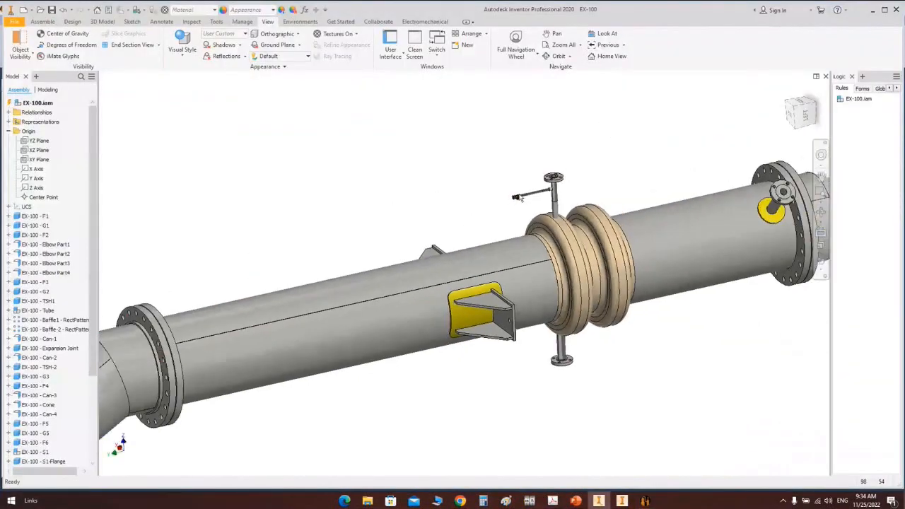
{"action": "scroll", "coordinate": [525, 199], "scroll_direction": "up", "scroll_amount": 2}
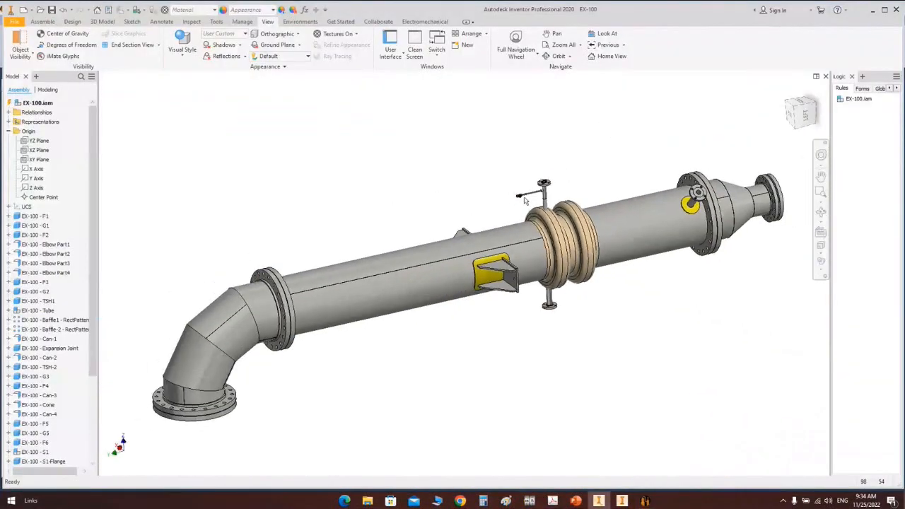
{"action": "scroll", "coordinate": [522, 196], "scroll_direction": "down", "scroll_amount": 8}
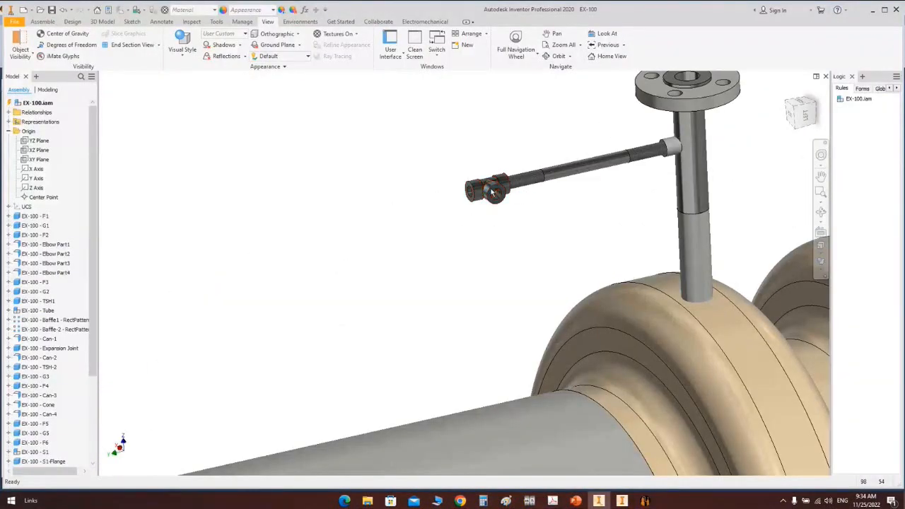
{"action": "scroll", "coordinate": [495, 191], "scroll_direction": "up", "scroll_amount": 8}
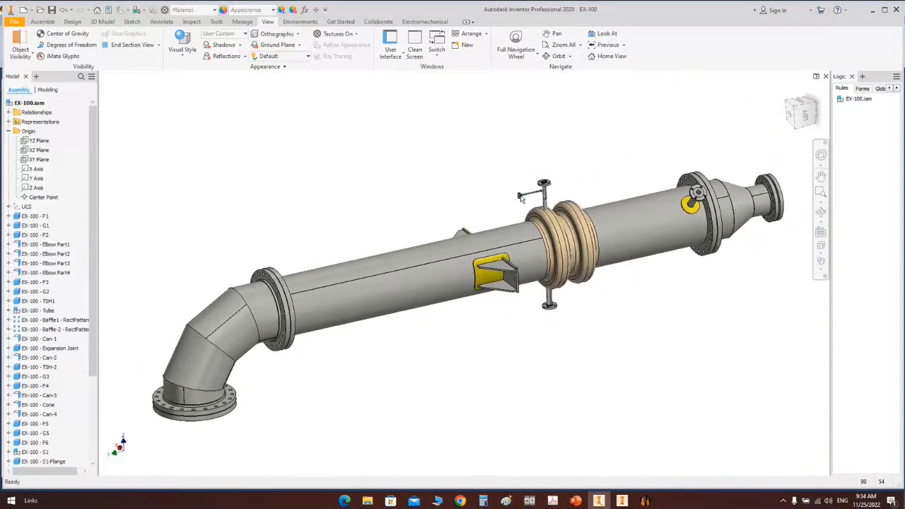
{"action": "scroll", "coordinate": [541, 198], "scroll_direction": "down", "scroll_amount": 8}
{"action": "middle_click_drag", "start_coordinate": [542, 200], "coordinate": [456, 205]}
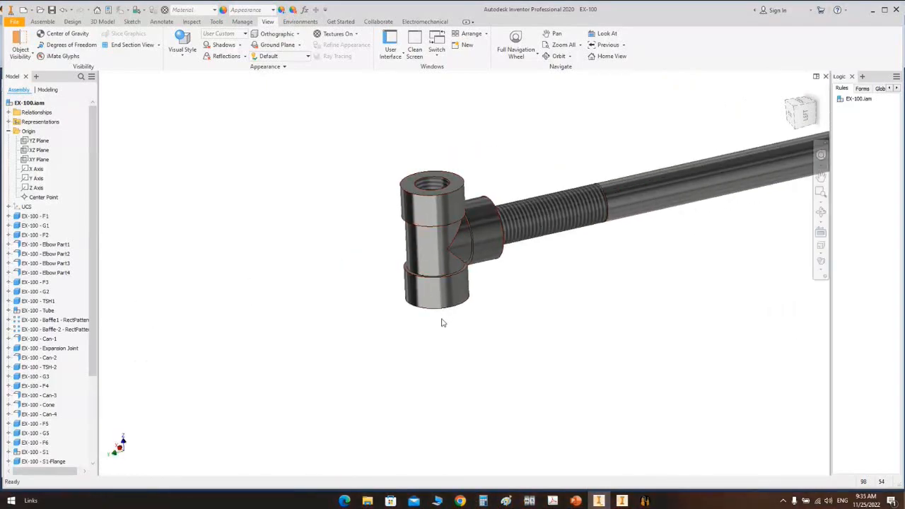
{"action": "scroll", "coordinate": [427, 200], "scroll_direction": "up", "scroll_amount": 3}
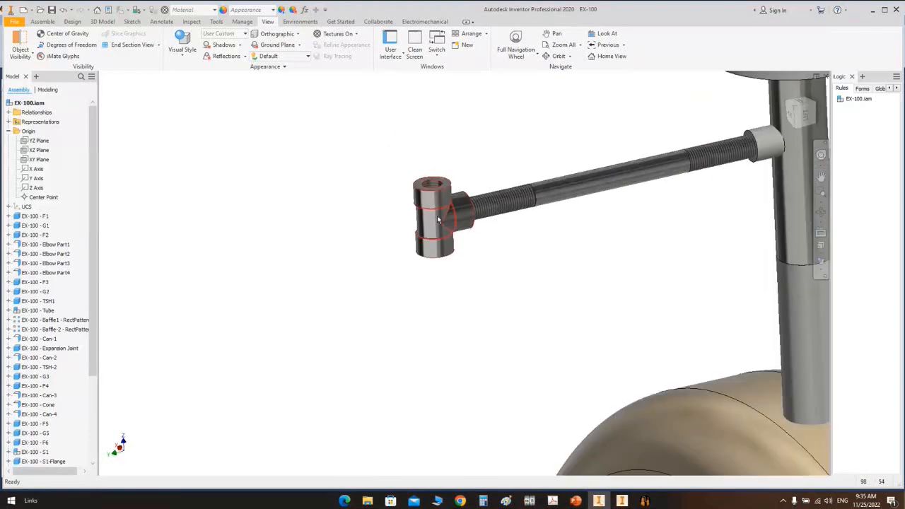
{"action": "left_click", "coordinate": [820, 216]}
{"action": "scroll", "coordinate": [526, 217], "scroll_direction": "up", "scroll_amount": 4}
{"action": "left_click_drag", "start_coordinate": [527, 301], "coordinate": [464, 272]}
{"action": "scroll", "coordinate": [482, 224], "scroll_direction": "down", "scroll_amount": 4}
{"action": "left_click_drag", "start_coordinate": [522, 252], "coordinate": [485, 278]}
{"action": "right_click", "coordinate": [501, 243]}
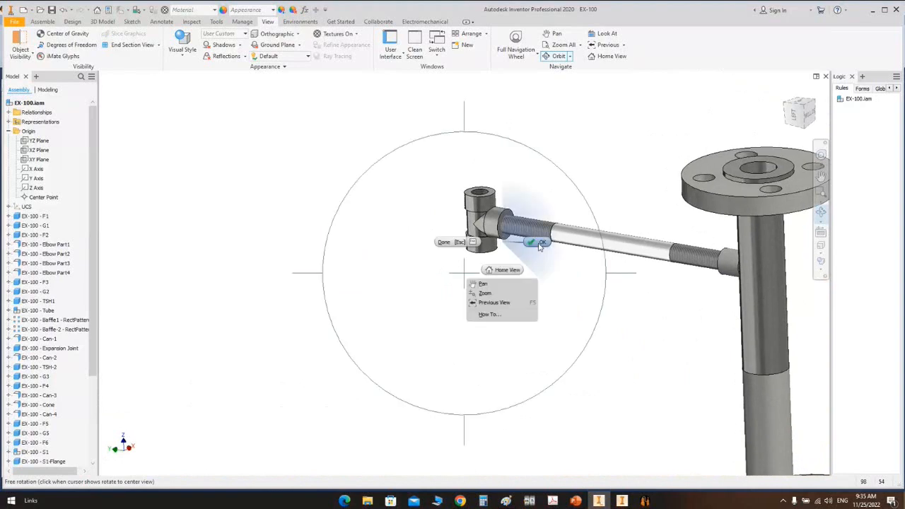
{"action": "left_click", "coordinate": [538, 243]}
Step: In Static Equipment Generator, add a shell part named T1-Pipe2 to Inlet1 of T1-Tee
{"action": "left_click", "coordinate": [643, 501]}
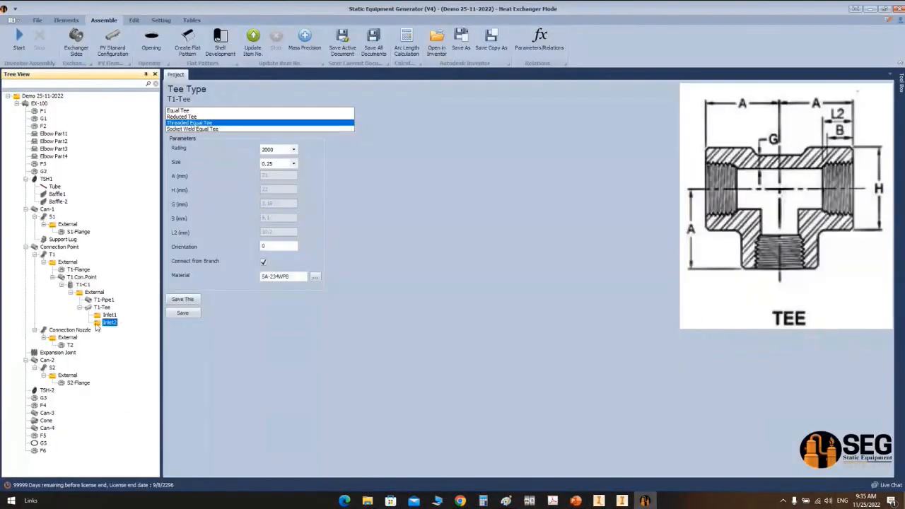
{"action": "left_click", "coordinate": [107, 315]}
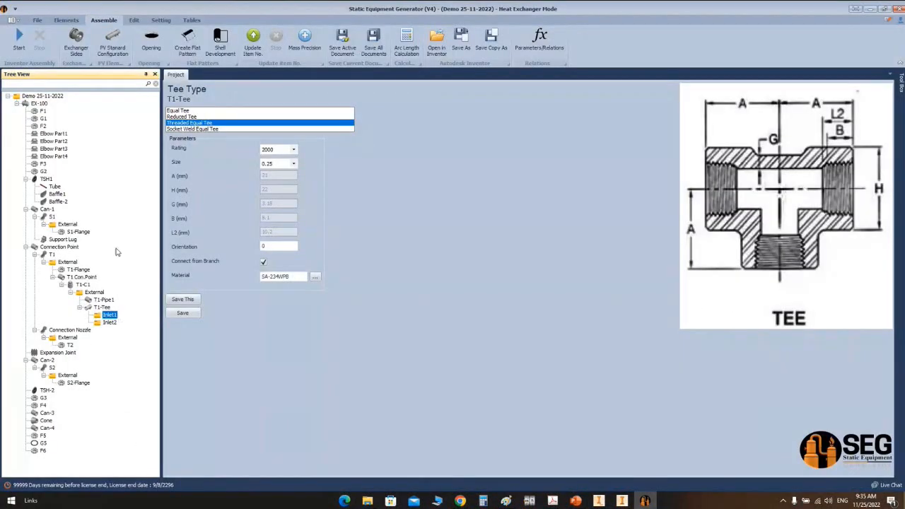
{"action": "left_click", "coordinate": [66, 20]}
{"action": "left_click", "coordinate": [46, 40]}
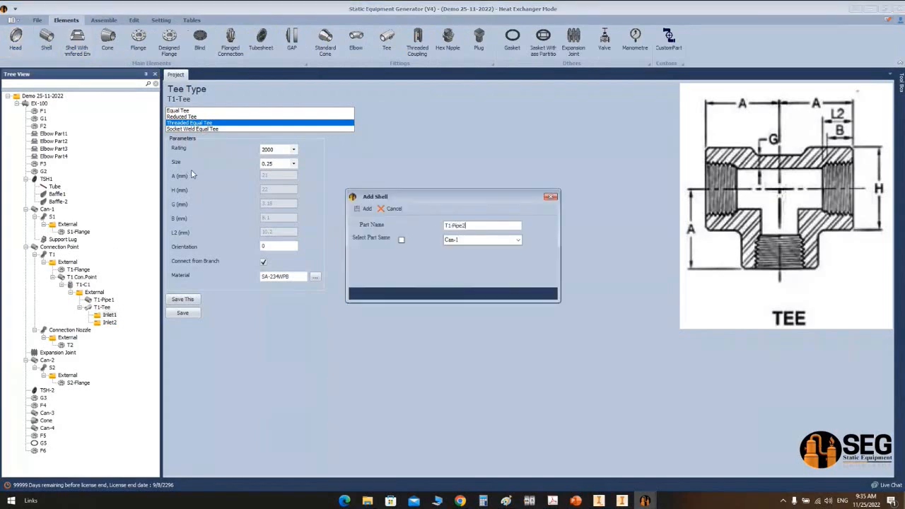
{"action": "left_click", "coordinate": [365, 208]}
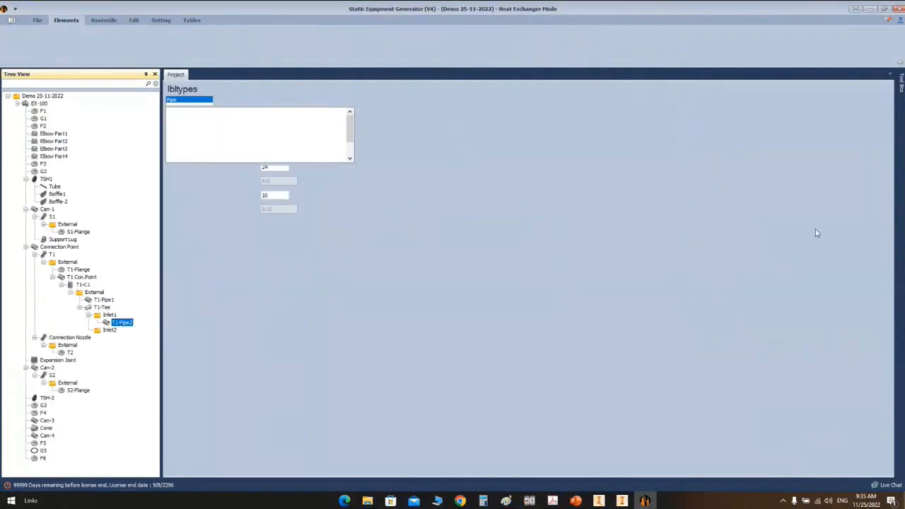
Step: Make T1-Pipe2 the same as T1-Pipe1 and save it
{"action": "left_click", "coordinate": [809, 233]}
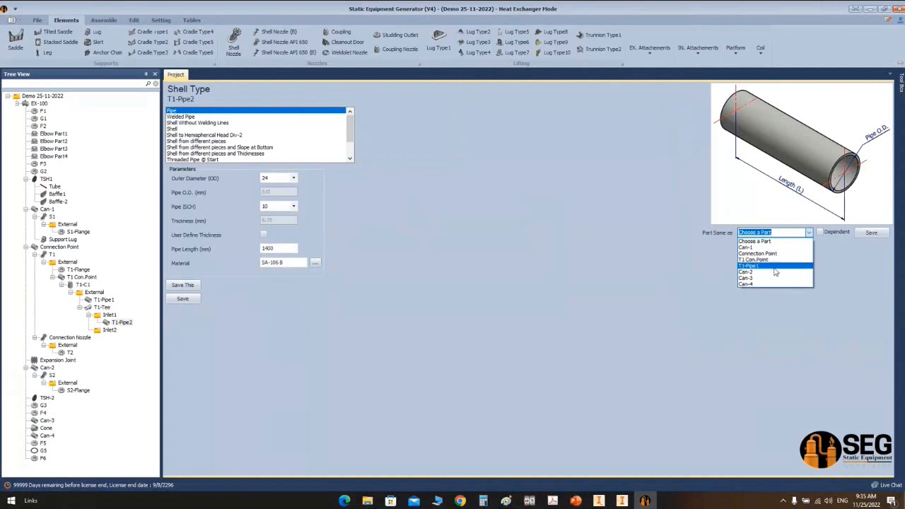
{"action": "left_click", "coordinate": [774, 267]}
{"action": "left_click", "coordinate": [871, 232]}
{"action": "left_click", "coordinate": [455, 259]}
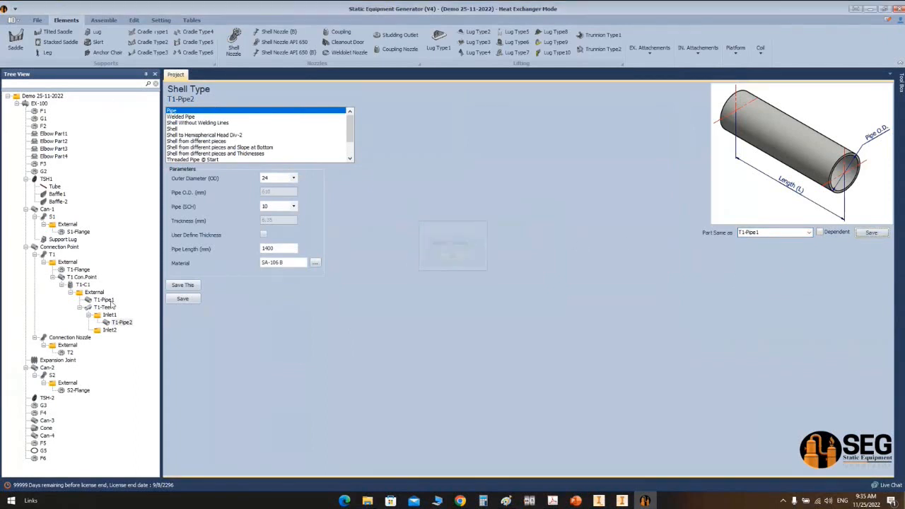
Step: Set T1-Pipe2's pipe length to 100 mm and thread length to 20 mm, and save it
{"action": "left_click", "coordinate": [110, 329]}
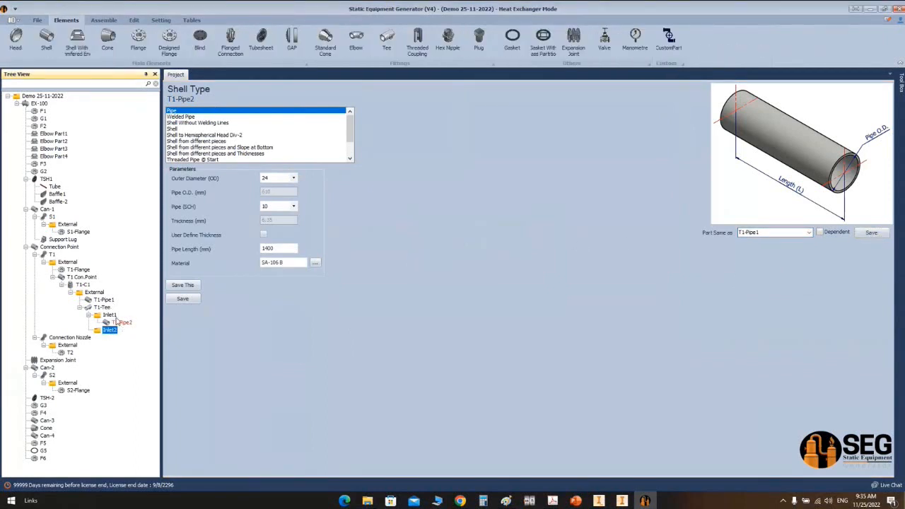
{"action": "left_click", "coordinate": [120, 323]}
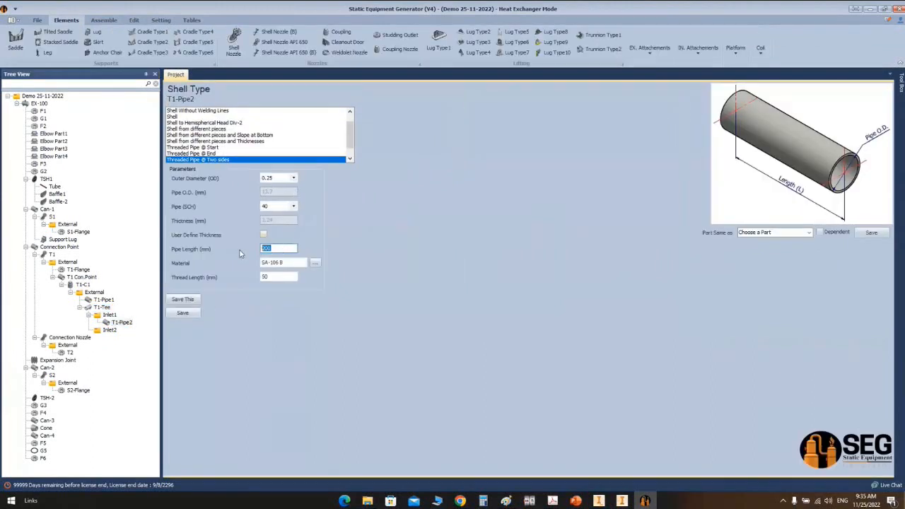
{"action": "left_click", "coordinate": [272, 276]}
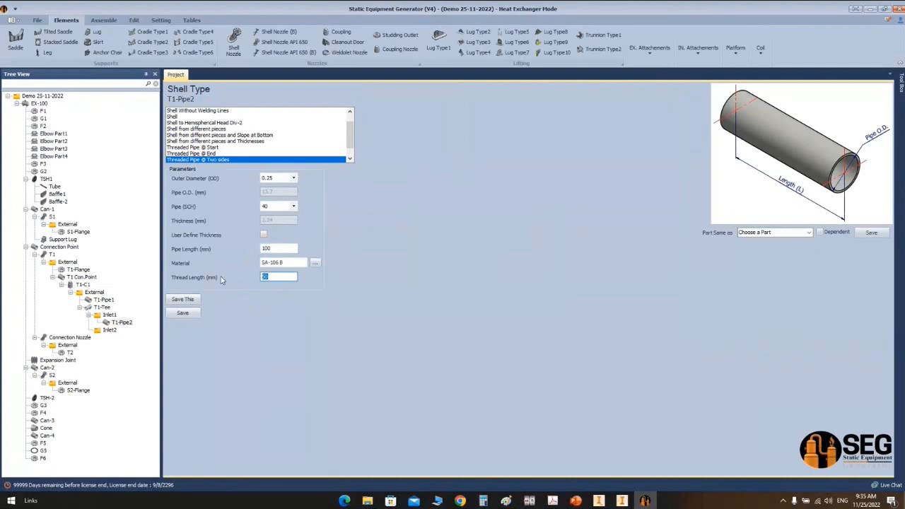
{"action": "type", "text": "20"}
{"action": "left_click", "coordinate": [178, 314]}
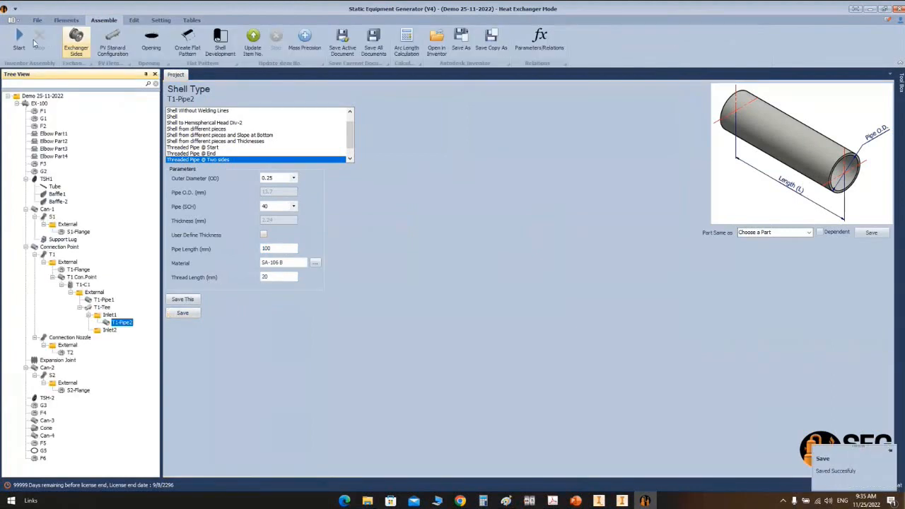
Step: Switch to Inventor and examine the new threaded pipe on T1's tee up close and against the whole exchanger
{"action": "left_click", "coordinate": [598, 501]}
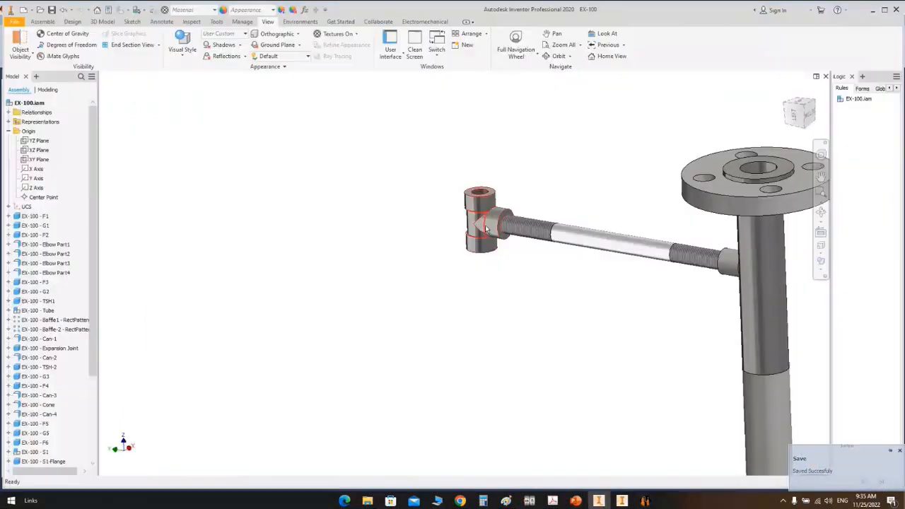
{"action": "scroll", "coordinate": [486, 228], "scroll_direction": "down", "scroll_amount": 8}
{"action": "scroll", "coordinate": [519, 216], "scroll_direction": "up", "scroll_amount": 4}
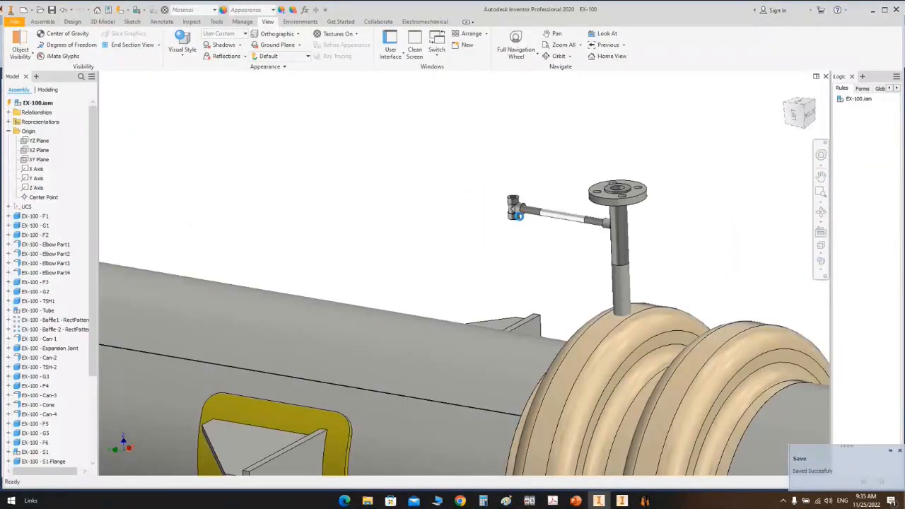
{"action": "scroll", "coordinate": [524, 236], "scroll_direction": "down", "scroll_amount": 4}
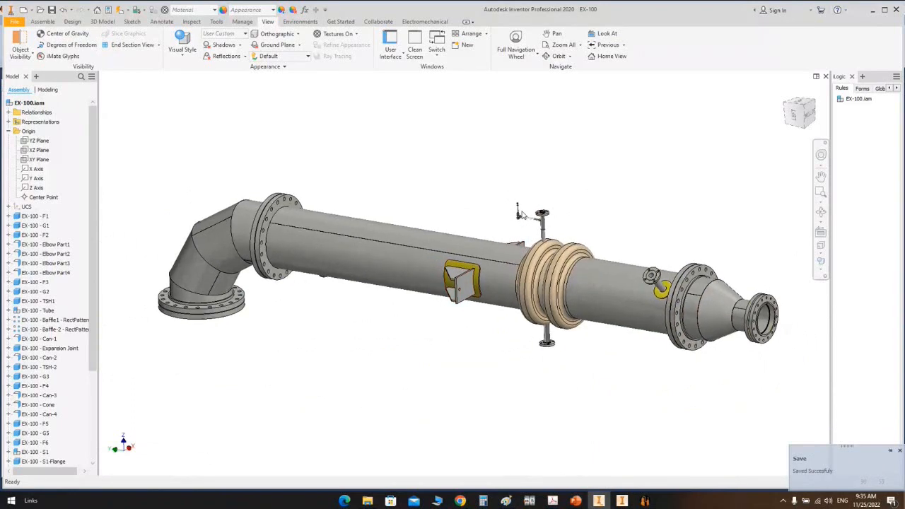
{"action": "scroll", "coordinate": [521, 210], "scroll_direction": "up", "scroll_amount": 5}
{"action": "scroll", "coordinate": [490, 177], "scroll_direction": "up", "scroll_amount": 3}
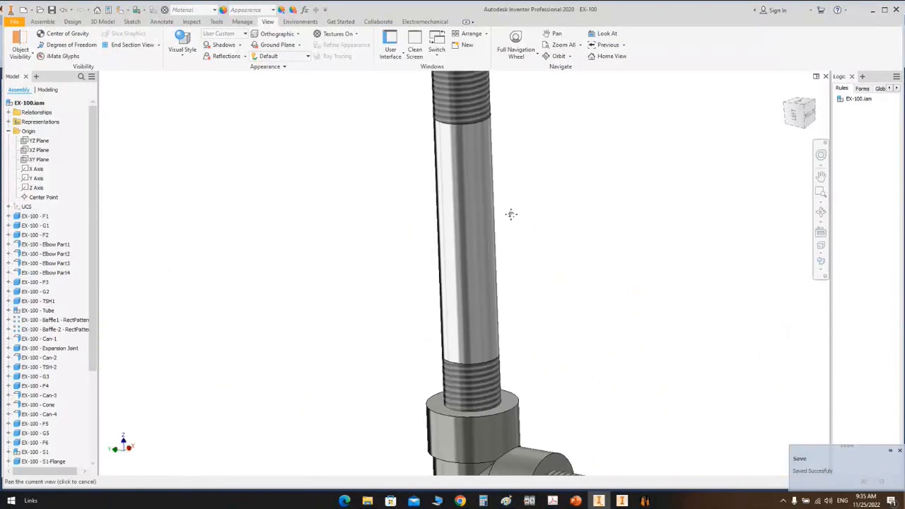
{"action": "scroll", "coordinate": [511, 214], "scroll_direction": "down", "scroll_amount": 4}
{"action": "scroll", "coordinate": [469, 118], "scroll_direction": "down", "scroll_amount": 1}
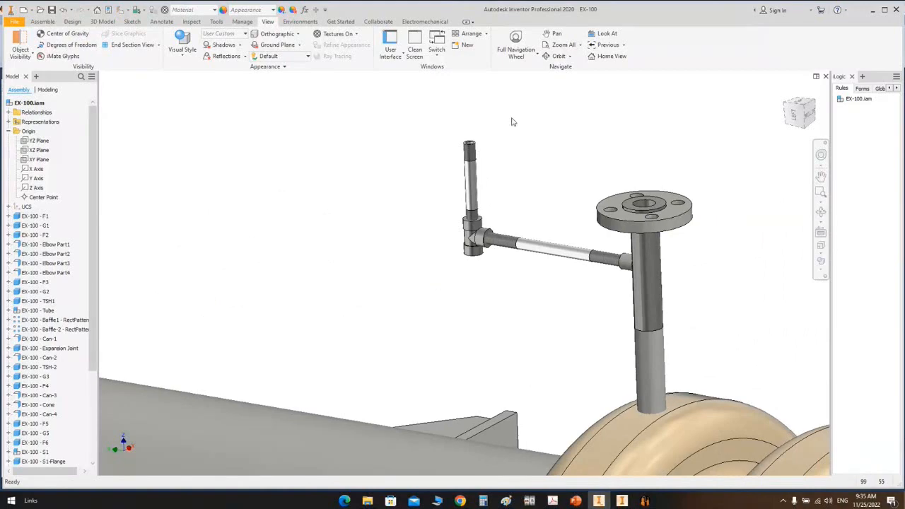
Step: View the exchanger squarely from the left and examine the flanged T2 connection below the expansion joint
{"action": "scroll", "coordinate": [558, 181], "scroll_direction": "down", "scroll_amount": 2}
{"action": "middle_click_drag", "start_coordinate": [531, 172], "coordinate": [512, 133]}
{"action": "scroll", "coordinate": [514, 141], "scroll_direction": "down", "scroll_amount": 2}
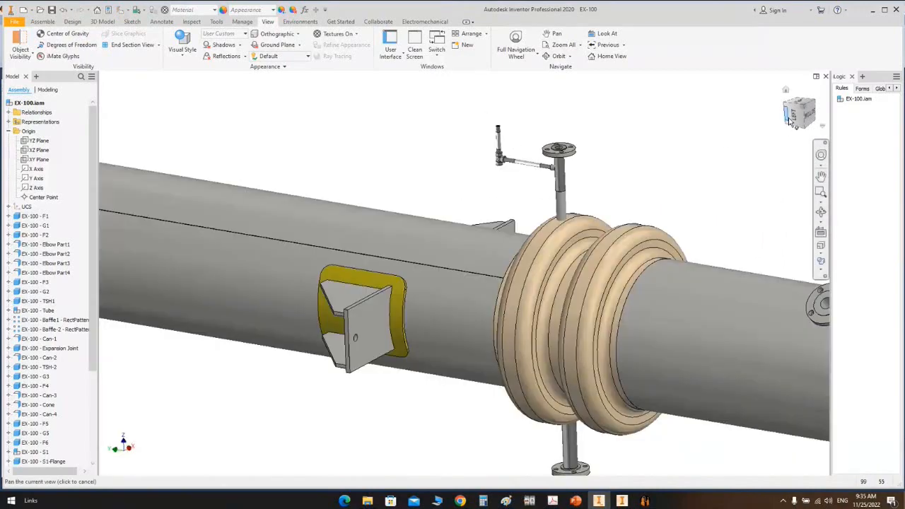
{"action": "left_click", "coordinate": [790, 121]}
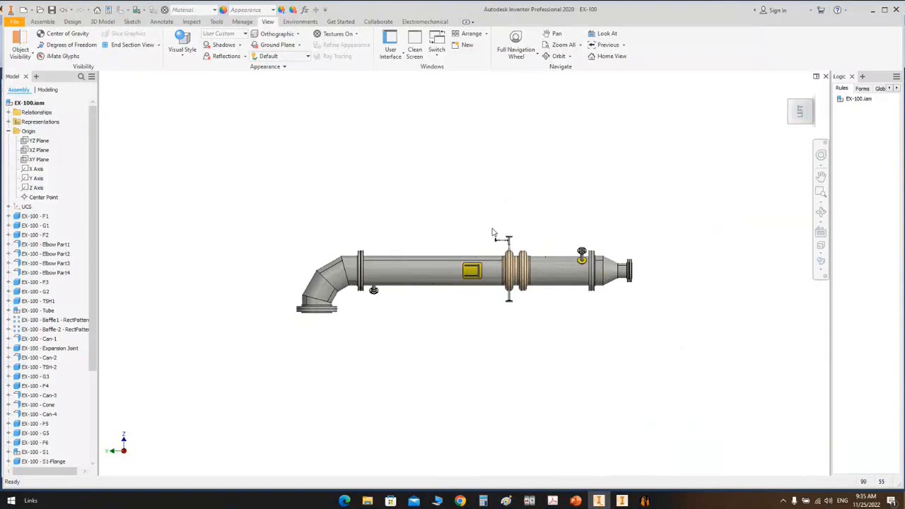
{"action": "scroll", "coordinate": [493, 233], "scroll_direction": "up", "scroll_amount": 2}
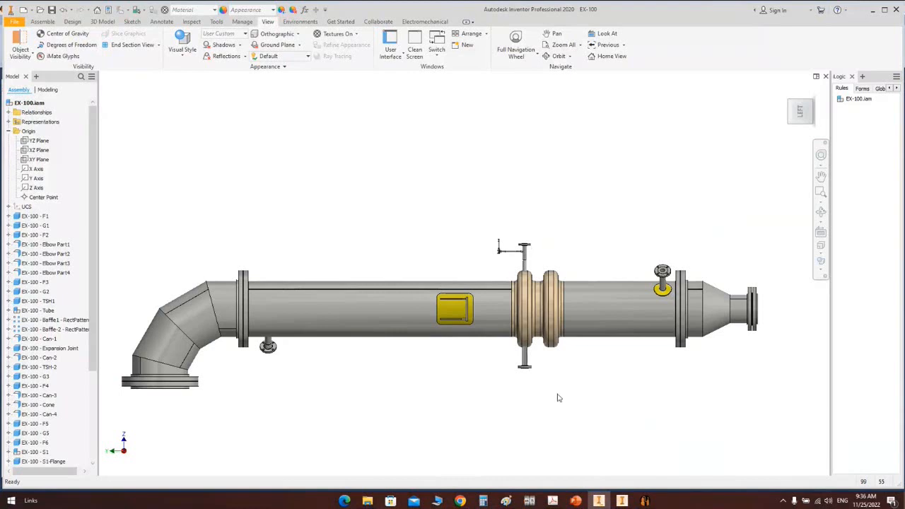
{"action": "scroll", "coordinate": [551, 371], "scroll_direction": "down", "scroll_amount": 5}
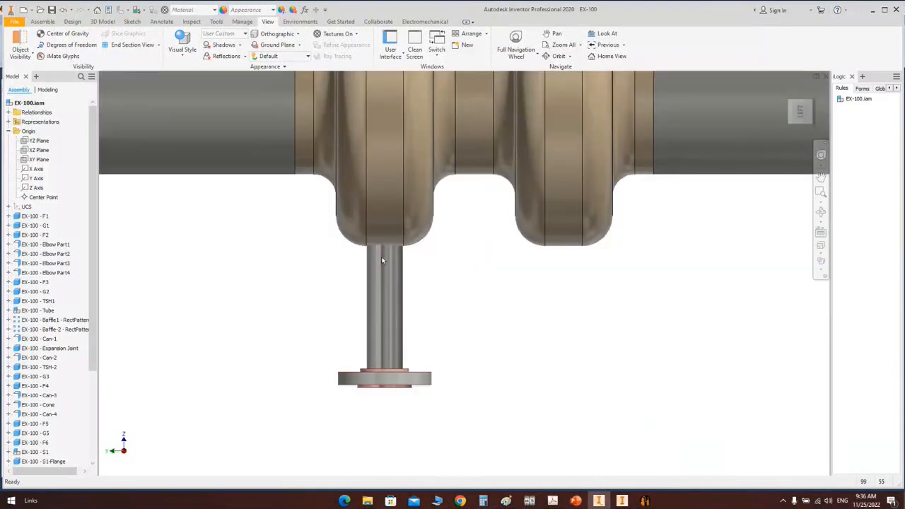
Step: In Static Equipment Generator, open the nozzle table, widen the TAG and SERVICE columns, and examine the Connection Nozzle entry
{"action": "left_click", "coordinate": [645, 501]}
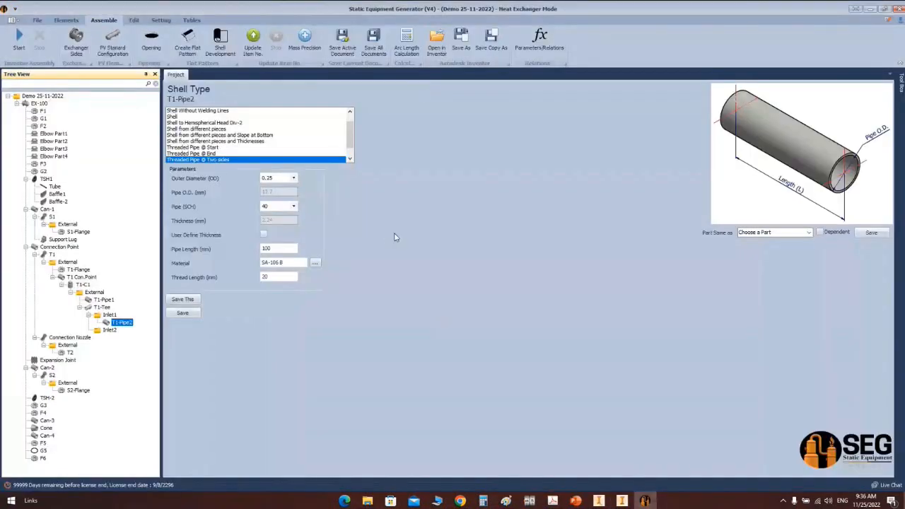
{"action": "left_click", "coordinate": [193, 20]}
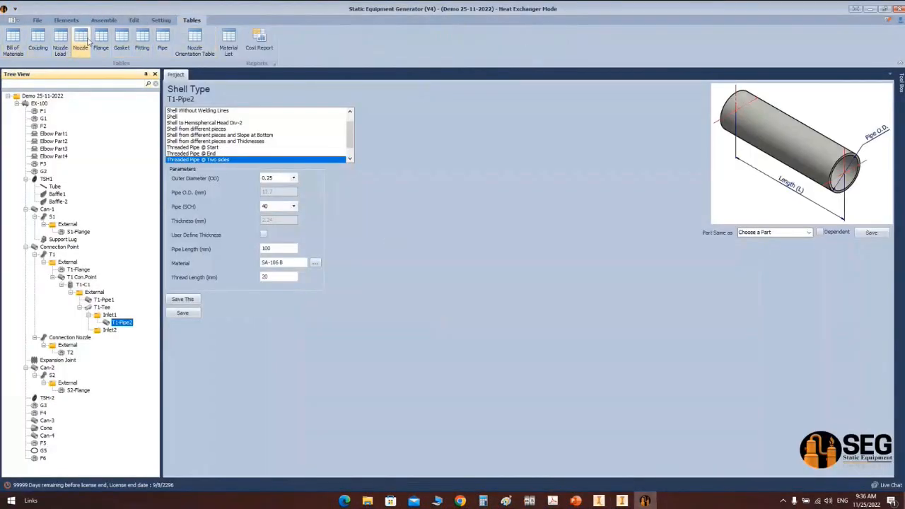
{"action": "left_click", "coordinate": [81, 42]}
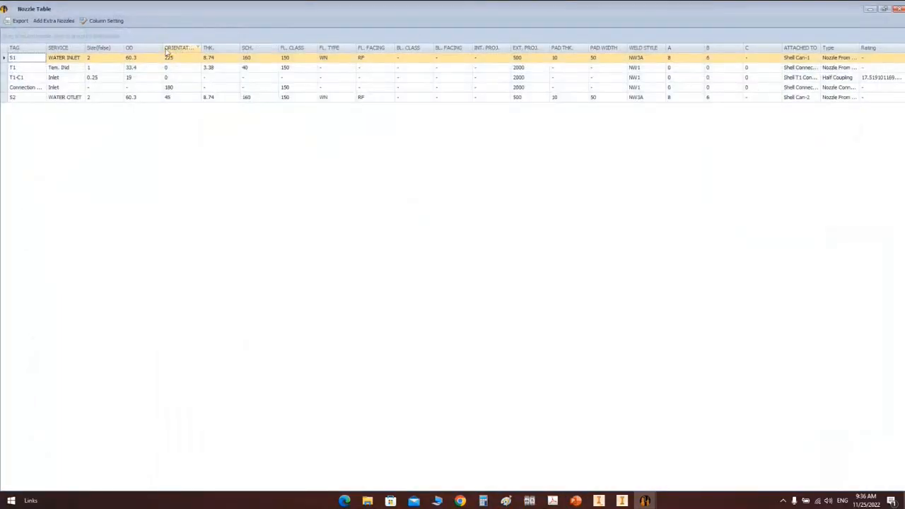
{"action": "double_click", "coordinate": [85, 48]}
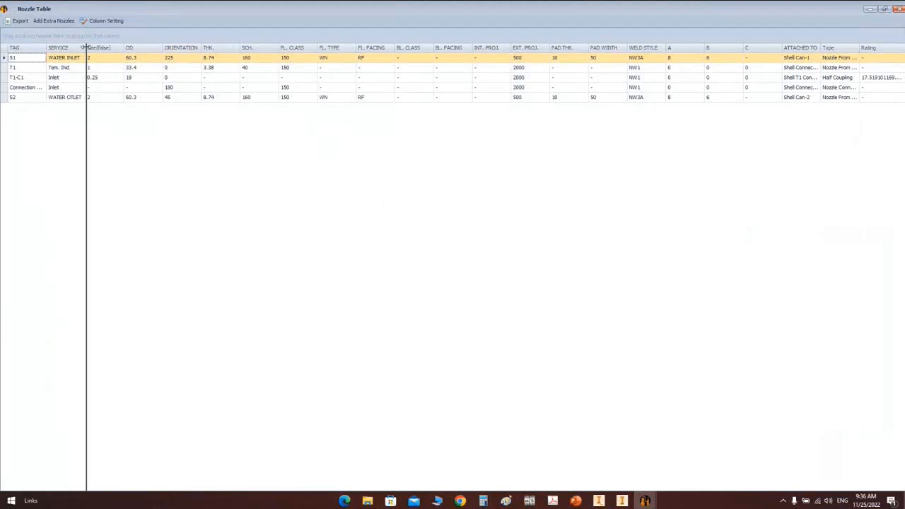
{"action": "double_click", "coordinate": [46, 47]}
{"action": "left_click", "coordinate": [15, 88]}
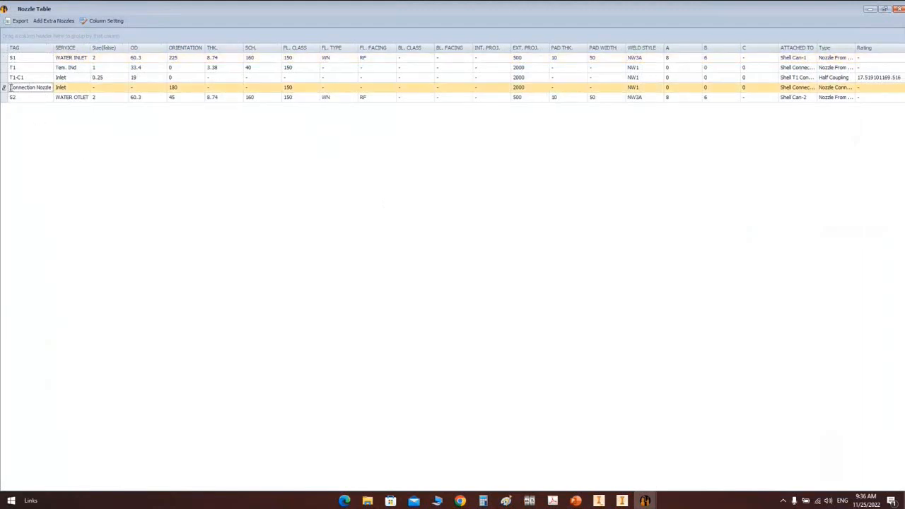
{"action": "left_click_drag", "start_coordinate": [11, 87], "coordinate": [50, 87]}
Step: Close the nozzle table and frame the T2 nozzle and its flange in Inventor
{"action": "left_click", "coordinate": [899, 7]}
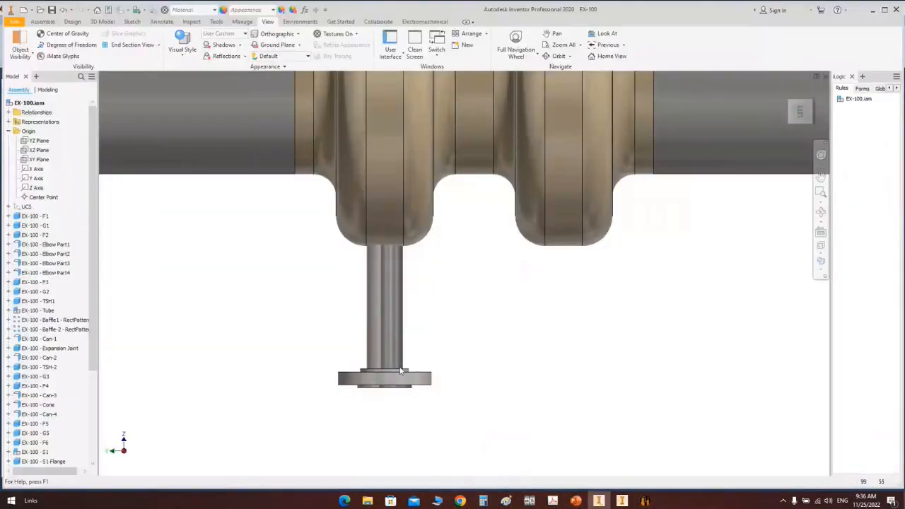
{"action": "left_click_drag", "start_coordinate": [430, 275], "coordinate": [340, 329]}
{"action": "left_click_drag", "start_coordinate": [488, 297], "coordinate": [303, 420]}
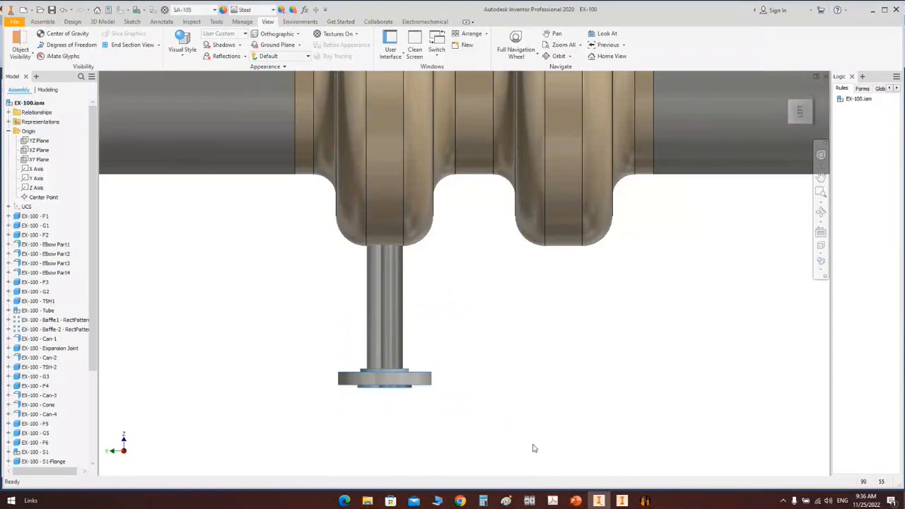
Step: Reopen Static Equipment Generator's nozzle table and examine Connection Nozzle's tag, service, OD, orientation and thickness cells
{"action": "left_click", "coordinate": [646, 500]}
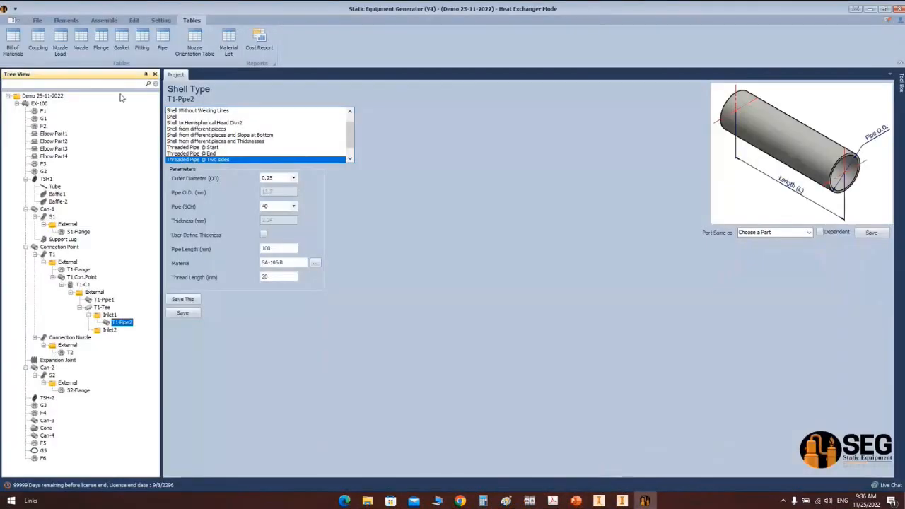
{"action": "left_click", "coordinate": [82, 44]}
{"action": "left_click", "coordinate": [59, 88]}
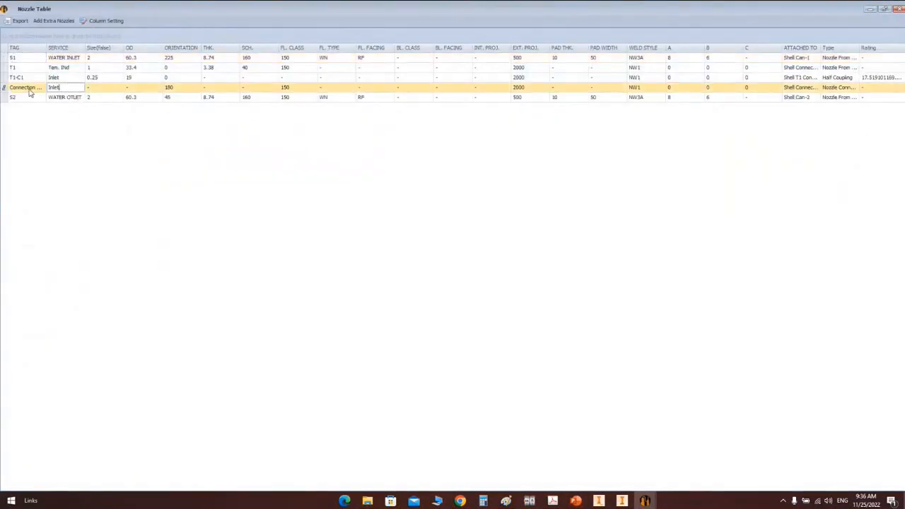
{"action": "left_click_drag", "start_coordinate": [47, 48], "coordinate": [54, 48]}
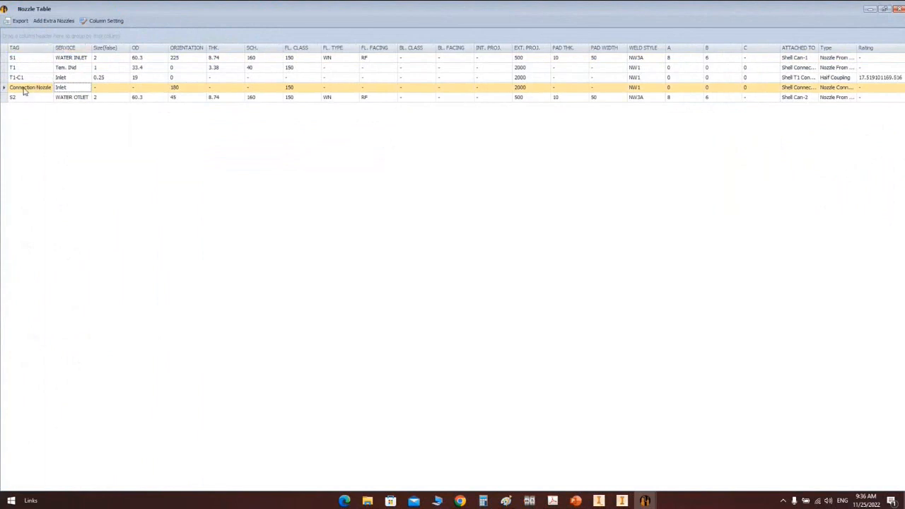
{"action": "left_click", "coordinate": [26, 90]}
{"action": "left_click", "coordinate": [78, 90]}
{"action": "left_click", "coordinate": [135, 90]}
{"action": "left_click", "coordinate": [189, 90]}
{"action": "left_click", "coordinate": [227, 89]}
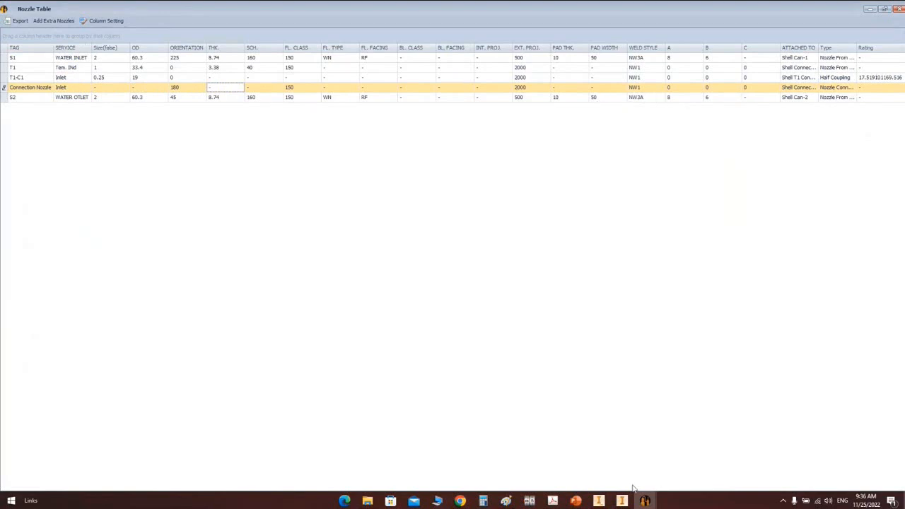
Step: Switch to the EX-100 model in Inventor, frame the T2 nozzle, and examine T1's nozzle assembly beside the expansion joint
{"action": "left_click", "coordinate": [609, 504]}
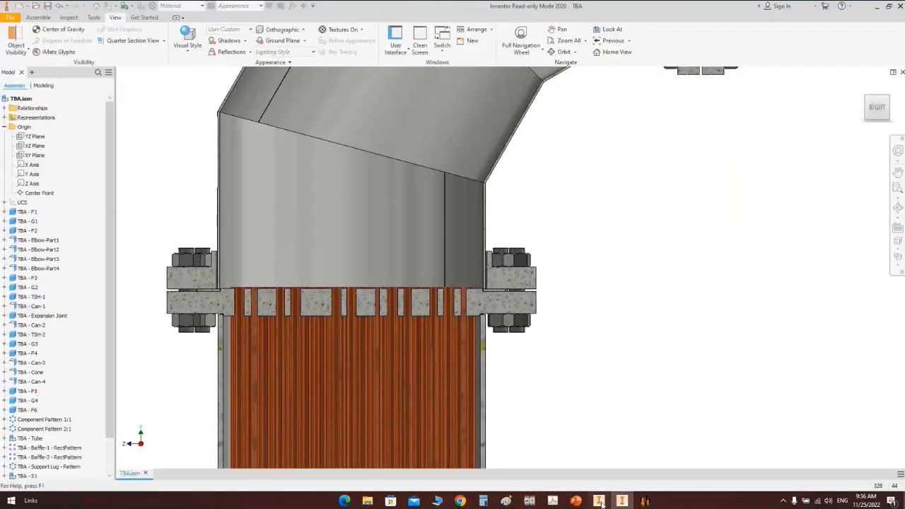
{"action": "left_click", "coordinate": [600, 502]}
{"action": "left_click_drag", "start_coordinate": [501, 303], "coordinate": [284, 430]}
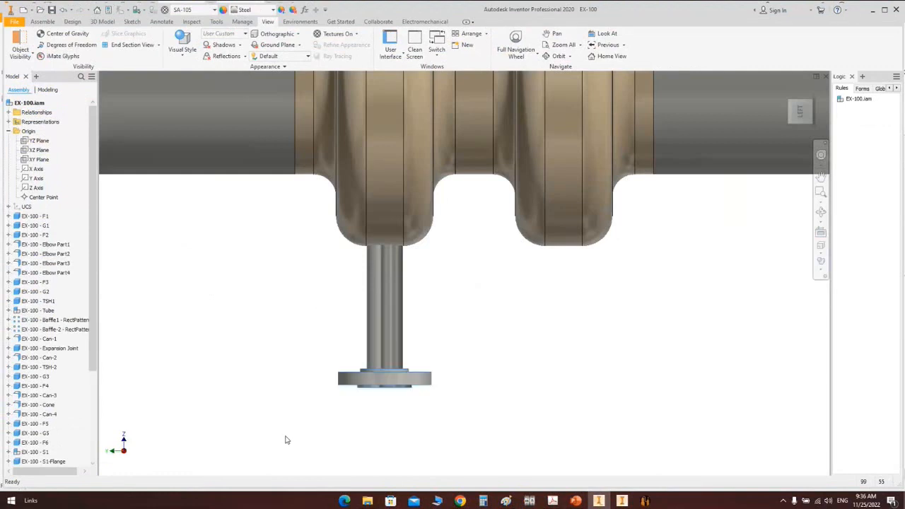
{"action": "scroll", "coordinate": [287, 439], "scroll_direction": "up", "scroll_amount": 5}
{"action": "middle_click_drag", "start_coordinate": [367, 410], "coordinate": [413, 398]}
{"action": "scroll", "coordinate": [380, 321], "scroll_direction": "down", "scroll_amount": 3}
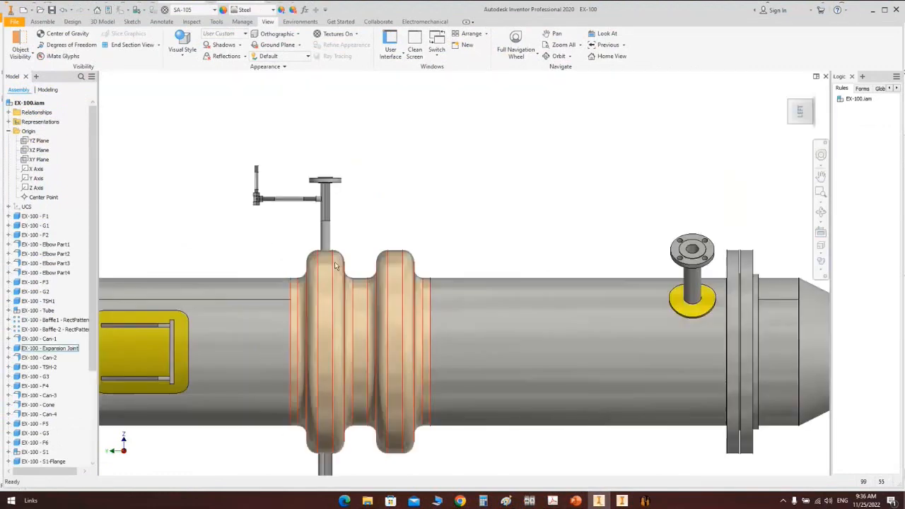
{"action": "scroll", "coordinate": [322, 246], "scroll_direction": "down", "scroll_amount": 3}
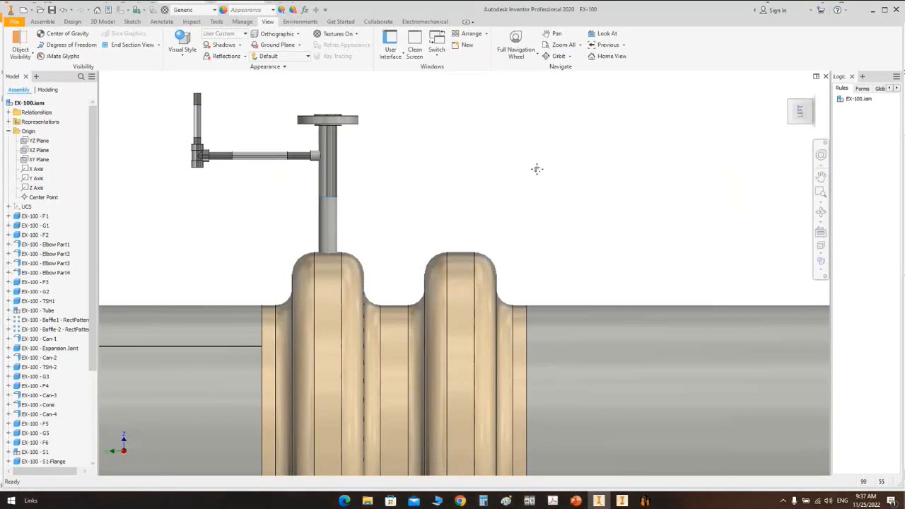
{"action": "scroll", "coordinate": [537, 173], "scroll_direction": "up", "scroll_amount": 5}
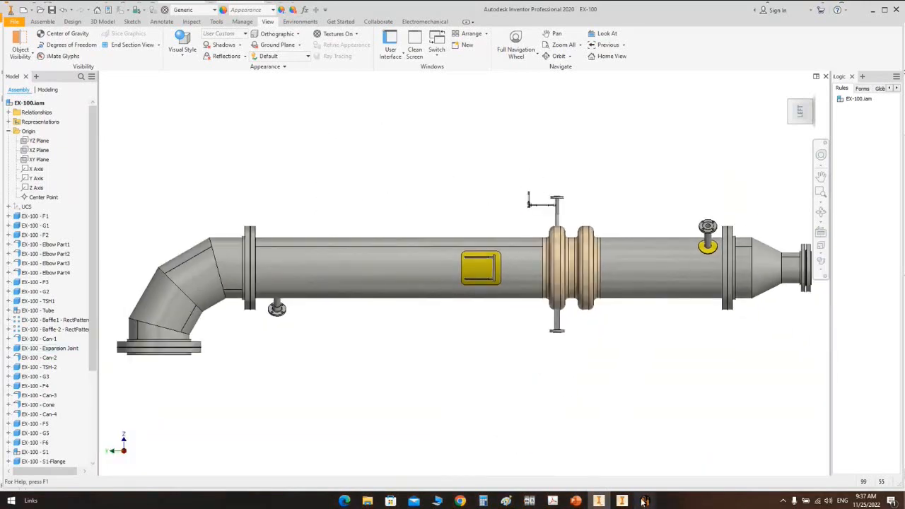
Step: Examine the EX-100 model from the elbow end to the cone end, and check its component tree in Static Equipment Generator
{"action": "mouse_move", "coordinate": [644, 501]}
{"action": "left_click", "coordinate": [736, 429]}
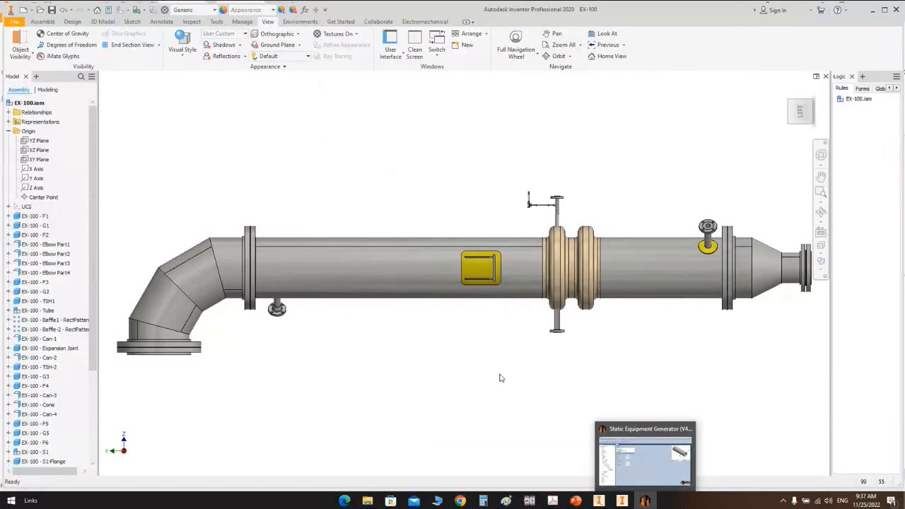
{"action": "left_click", "coordinate": [821, 211]}
{"action": "left_click_drag", "start_coordinate": [437, 329], "coordinate": [378, 330]}
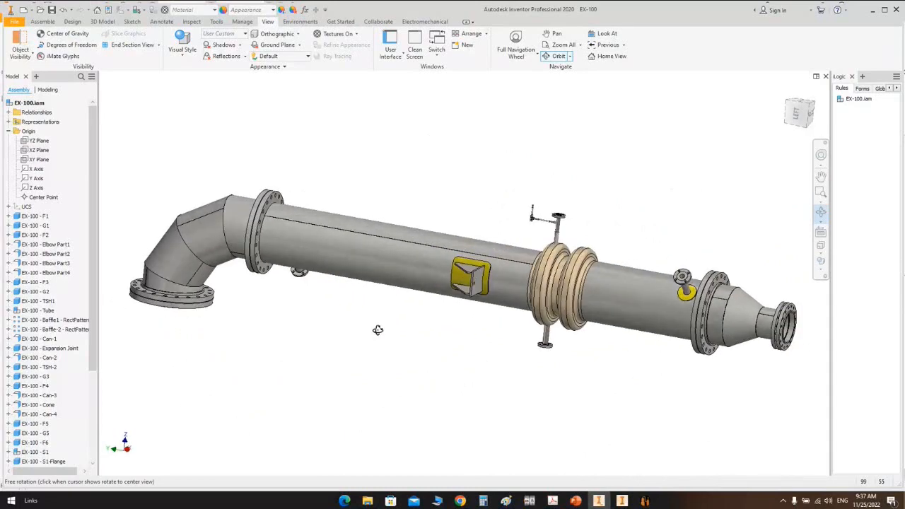
{"action": "scroll", "coordinate": [198, 310], "scroll_direction": "down", "scroll_amount": 3}
{"action": "middle_click_drag", "start_coordinate": [199, 310], "coordinate": [446, 304]}
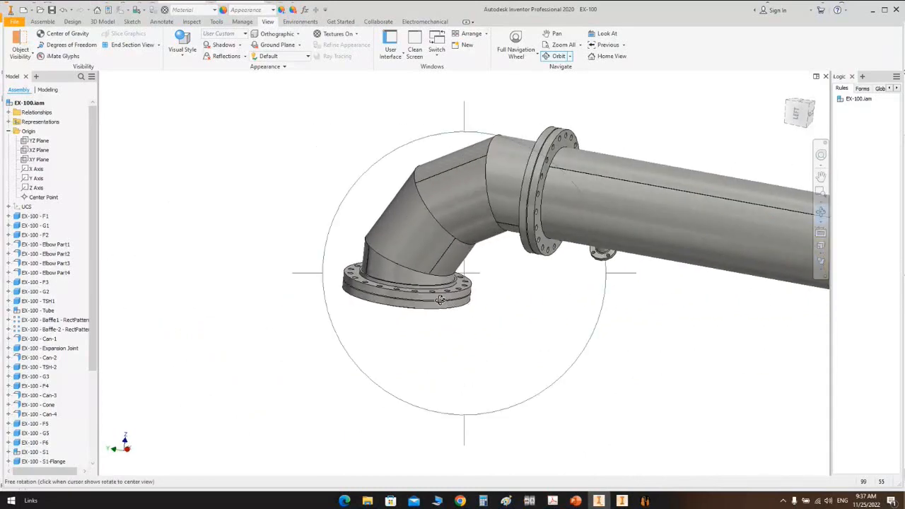
{"action": "scroll", "coordinate": [446, 303], "scroll_direction": "down", "scroll_amount": 3}
{"action": "scroll", "coordinate": [463, 274], "scroll_direction": "up", "scroll_amount": 2}
{"action": "middle_click_drag", "start_coordinate": [462, 274], "coordinate": [185, 285]}
{"action": "scroll", "coordinate": [186, 285], "scroll_direction": "up", "scroll_amount": 2}
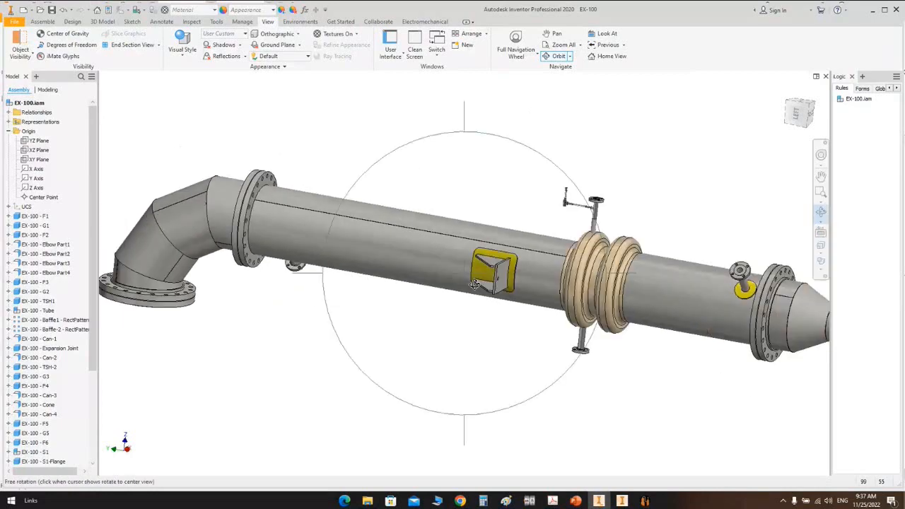
{"action": "middle_click_drag", "start_coordinate": [797, 309], "coordinate": [707, 309]}
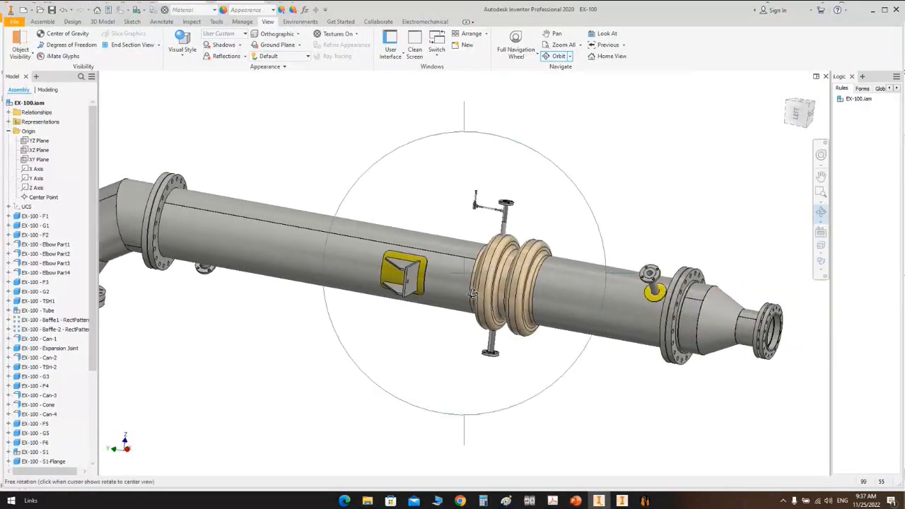
{"action": "left_click_drag", "start_coordinate": [471, 305], "coordinate": [404, 326]}
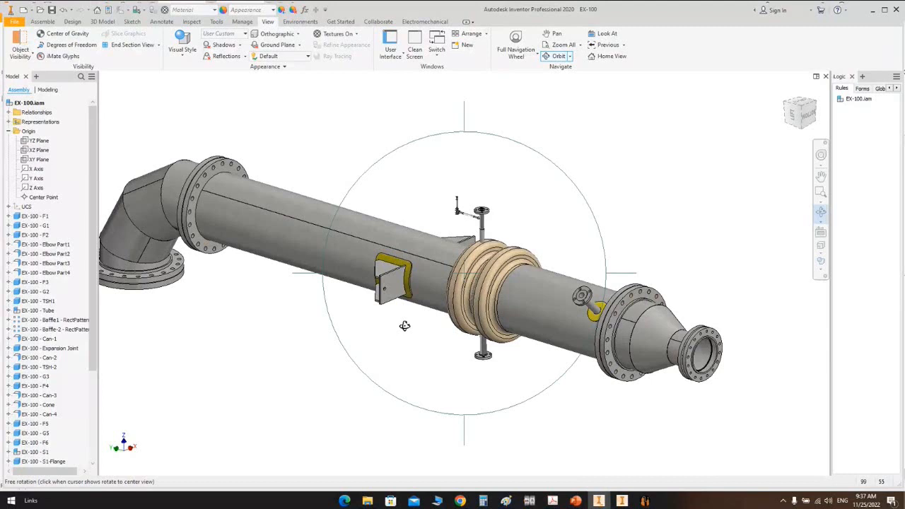
{"action": "right_click", "coordinate": [540, 198]}
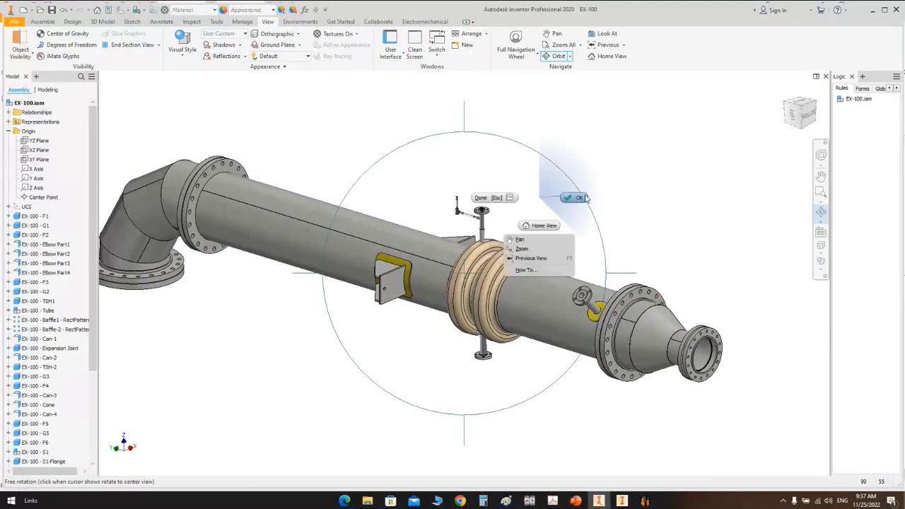
{"action": "left_click", "coordinate": [578, 199]}
{"action": "left_click", "coordinate": [644, 500]}
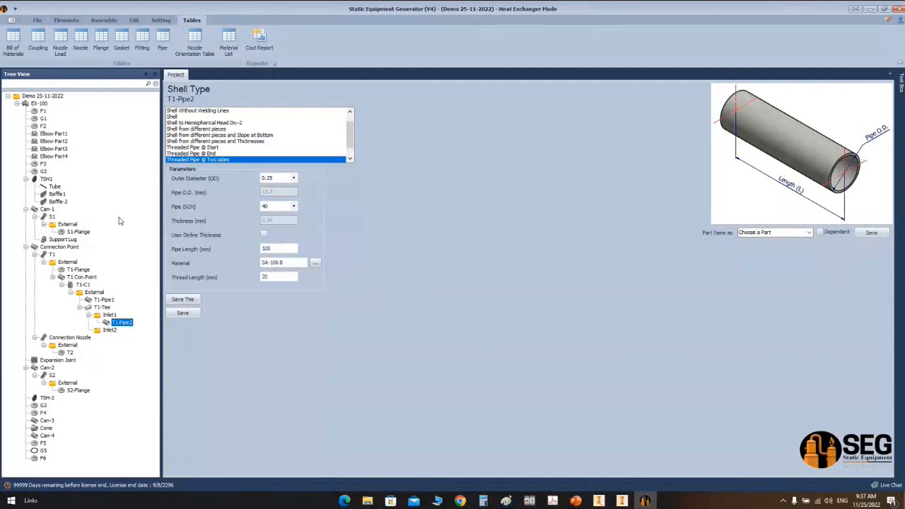
{"action": "left_click", "coordinate": [599, 501]}
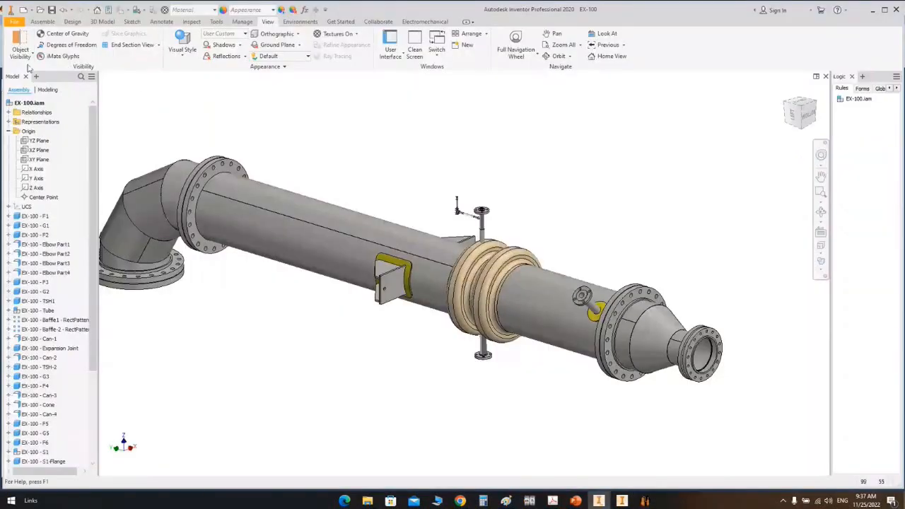
Step: Create a new part in Inventor from the Stud Bolt.ipt template in the Bolt & Nut folder of SEG Items Templete
{"action": "left_click", "coordinate": [23, 10]}
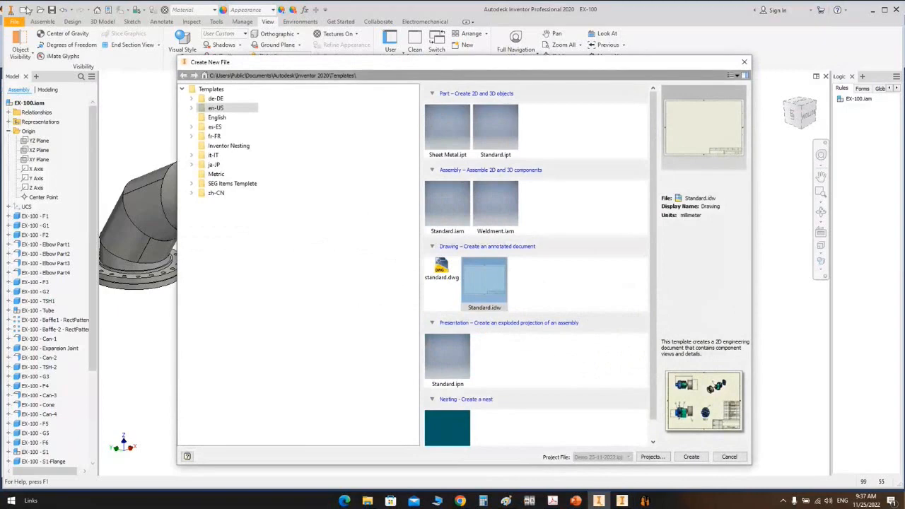
{"action": "left_click", "coordinate": [235, 186]}
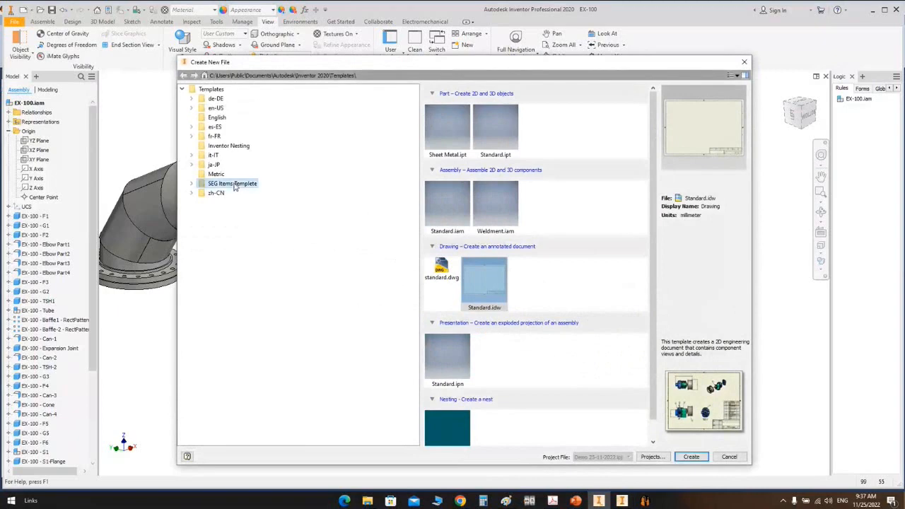
{"action": "left_click", "coordinate": [191, 183]}
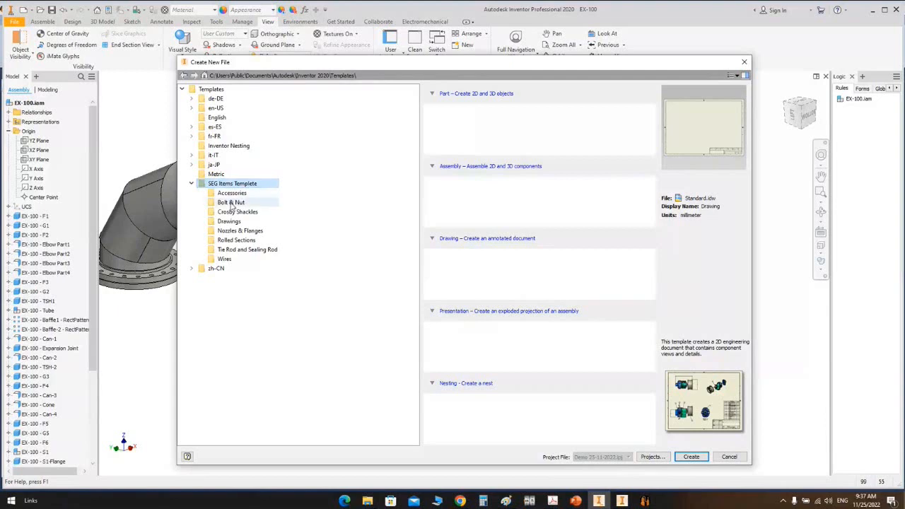
{"action": "left_click", "coordinate": [233, 205]}
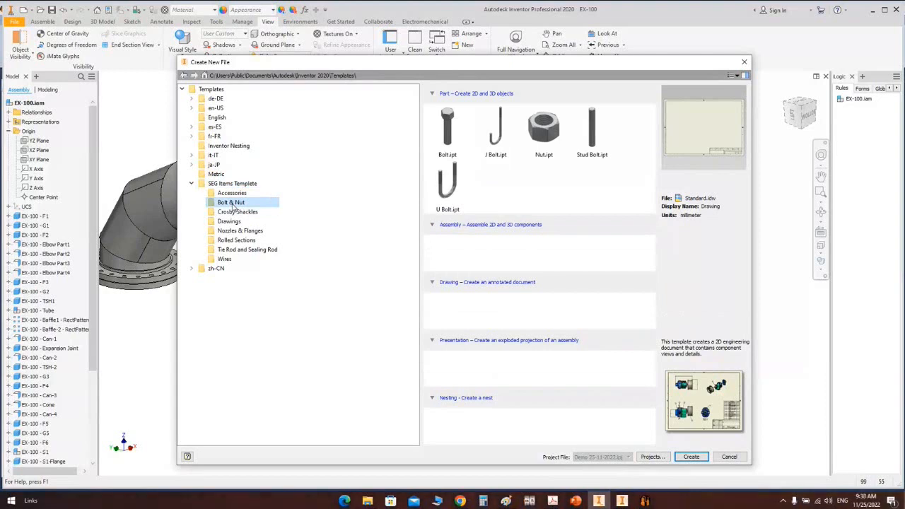
{"action": "left_click", "coordinate": [605, 140]}
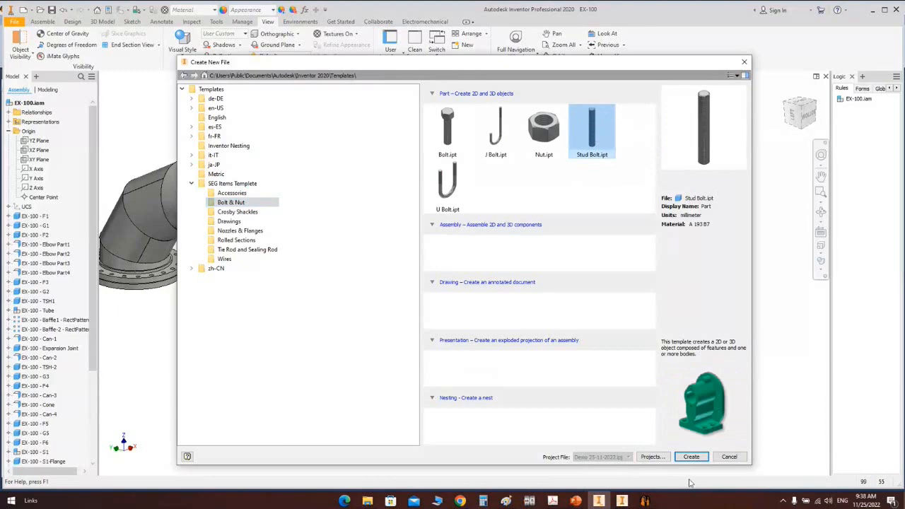
{"action": "left_click", "coordinate": [692, 457]}
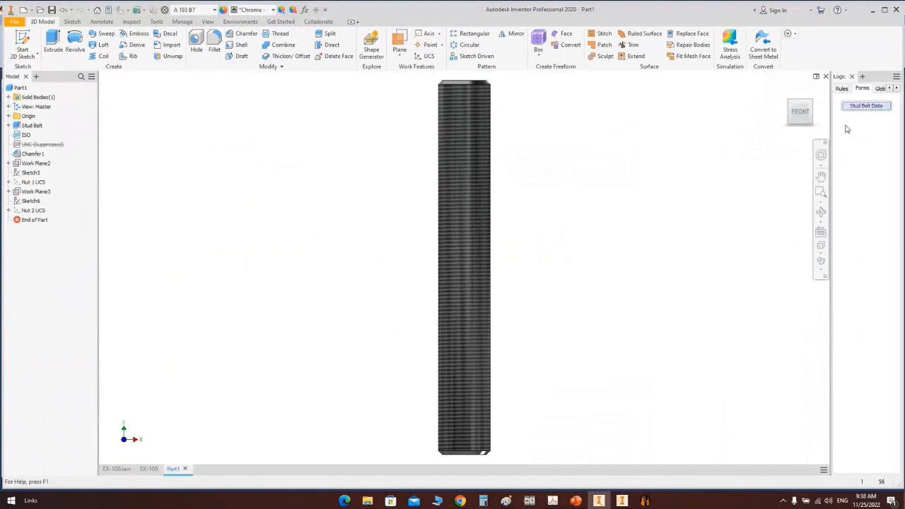
Step: Widen the iLogic browser, close it, and display it again
{"action": "left_click_drag", "start_coordinate": [814, 112], "coordinate": [783, 112]}
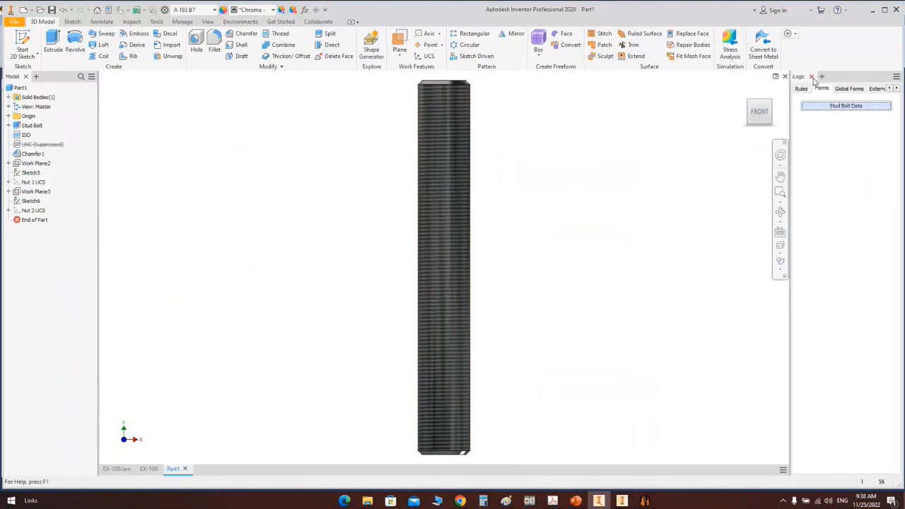
{"action": "left_click", "coordinate": [812, 76]}
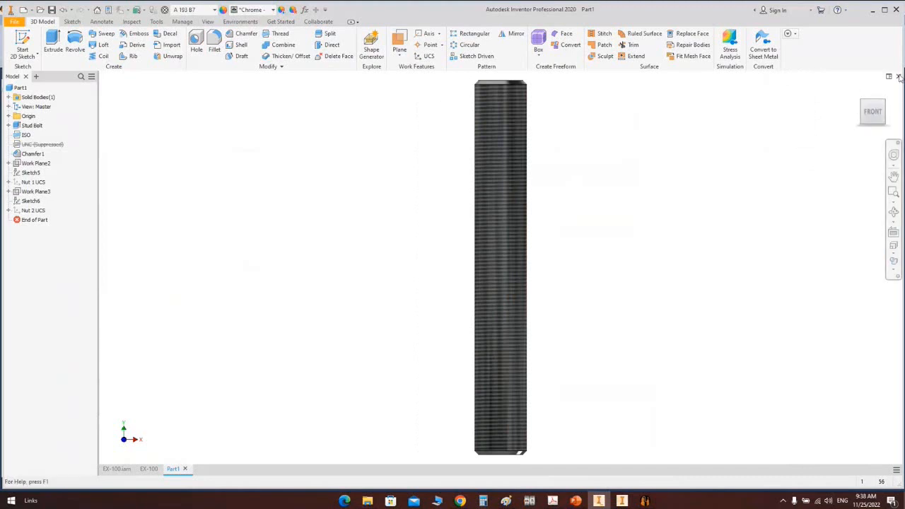
{"action": "left_click", "coordinate": [208, 21]}
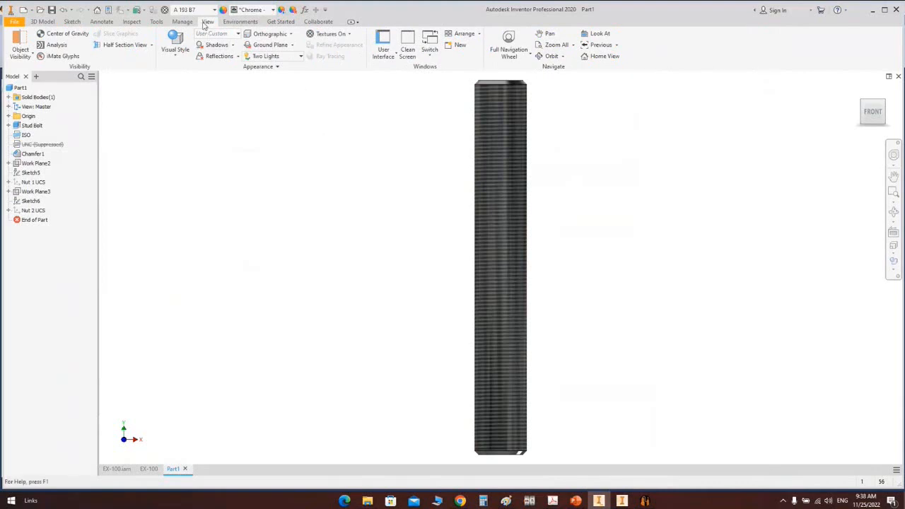
{"action": "left_click", "coordinate": [390, 60]}
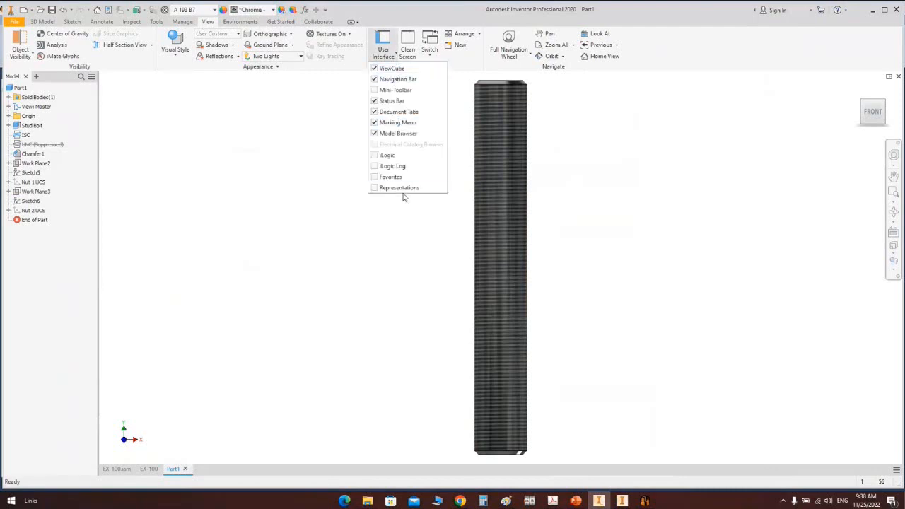
{"action": "left_click", "coordinate": [386, 157]}
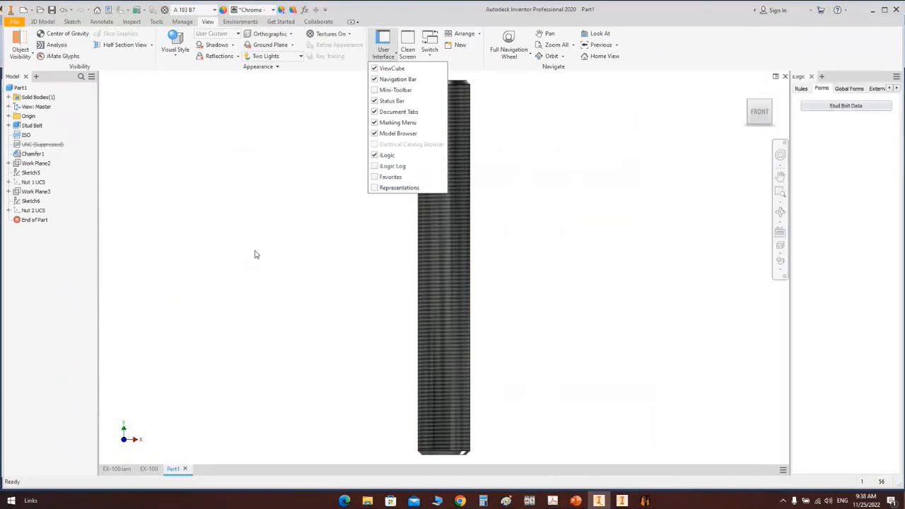
Step: Resize the iLogic browser and look through its Rules, Forms, Global Forms and External Rules for the stud bolt part
{"action": "left_click_drag", "start_coordinate": [843, 82], "coordinate": [895, 96]}
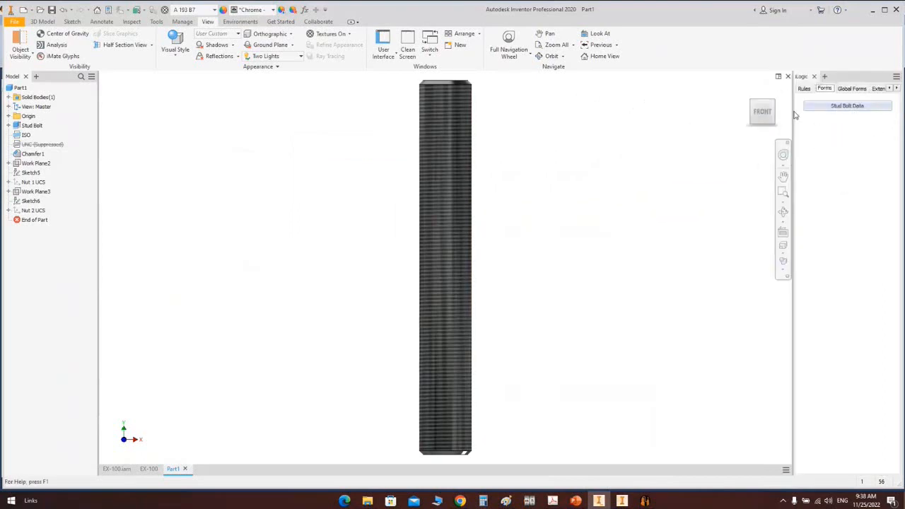
{"action": "left_click_drag", "start_coordinate": [793, 112], "coordinate": [772, 113]}
{"action": "left_click", "coordinate": [787, 90]}
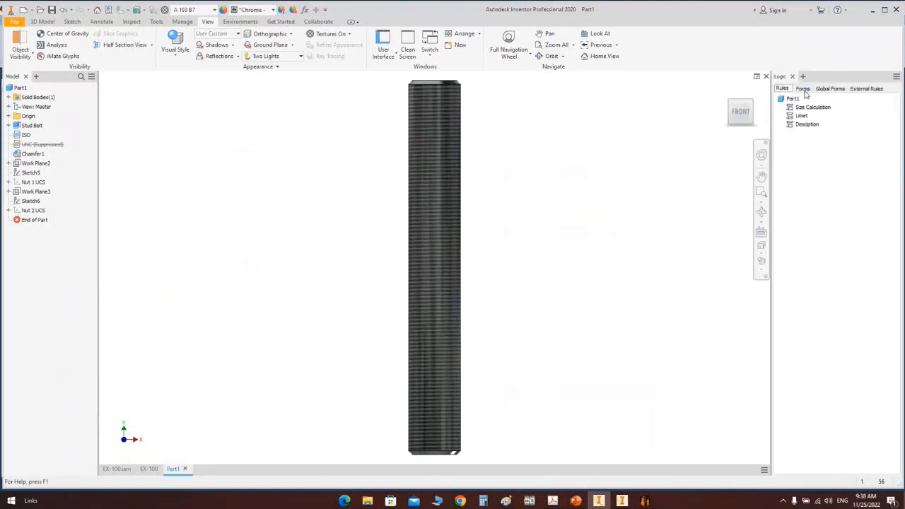
{"action": "left_click", "coordinate": [805, 92]}
{"action": "left_click", "coordinate": [829, 91]}
{"action": "left_click", "coordinate": [855, 91]}
{"action": "left_click", "coordinate": [829, 91]}
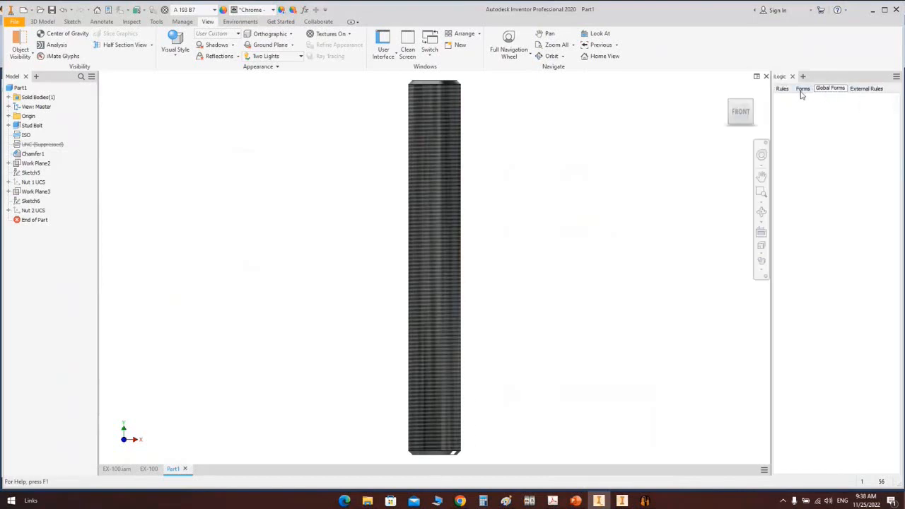
{"action": "left_click", "coordinate": [803, 92]}
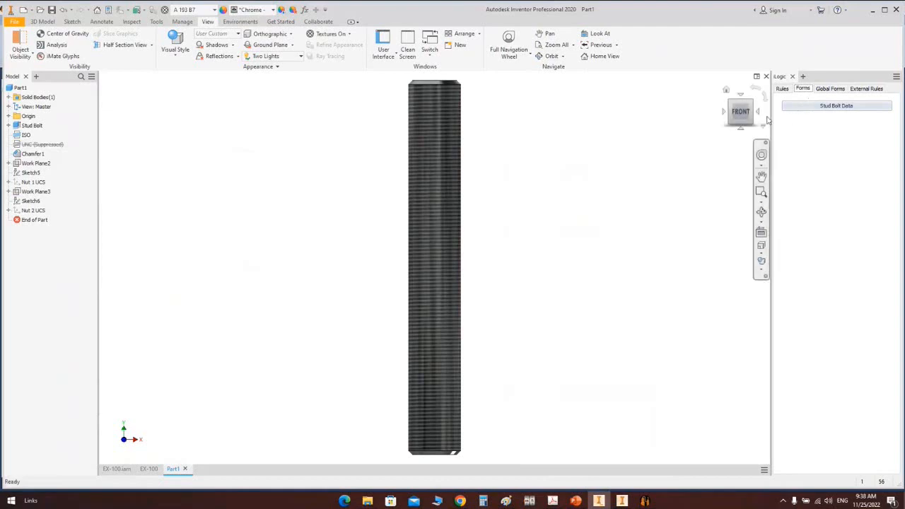
{"action": "left_click_drag", "start_coordinate": [771, 120], "coordinate": [781, 120]}
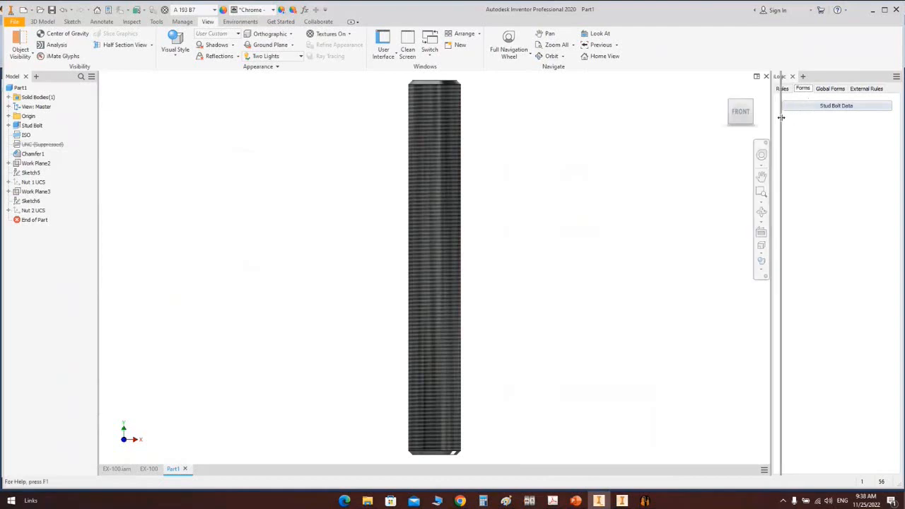
Step: In the Stud Bolt Data form, try the UNC nut type, return to ISO, and browse the ISO sizes
{"action": "left_click", "coordinate": [840, 107]}
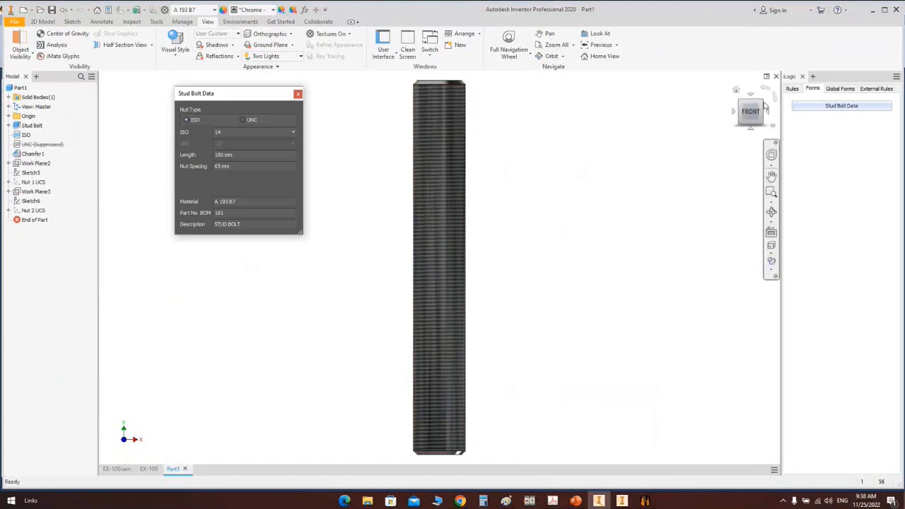
{"action": "left_click", "coordinate": [764, 105]}
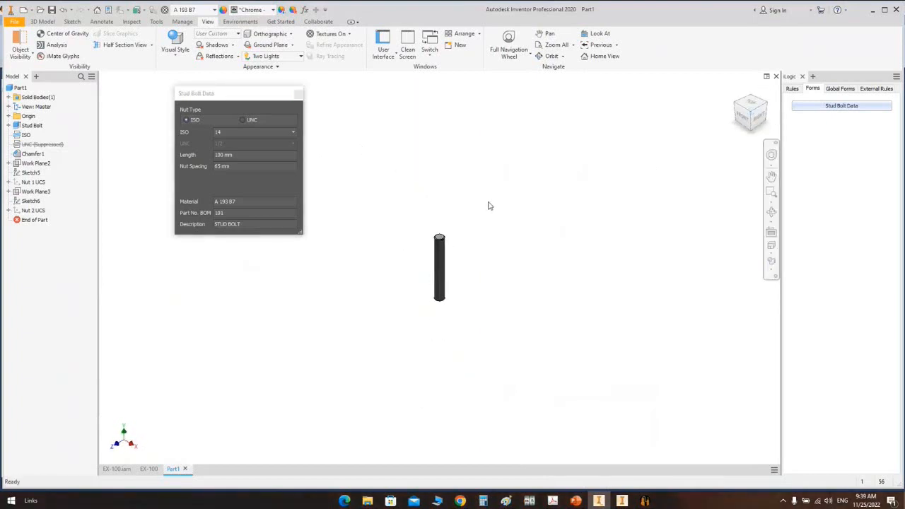
{"action": "left_click", "coordinate": [243, 120]}
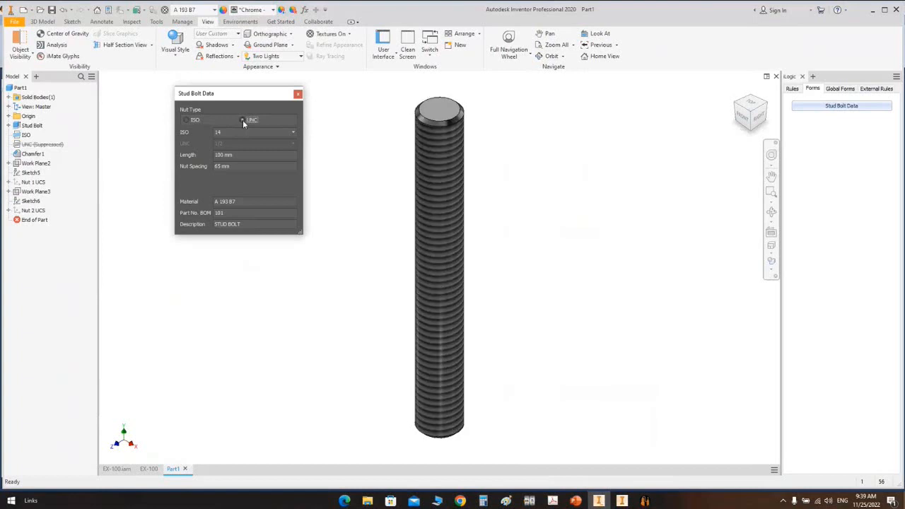
{"action": "left_click", "coordinate": [195, 121]}
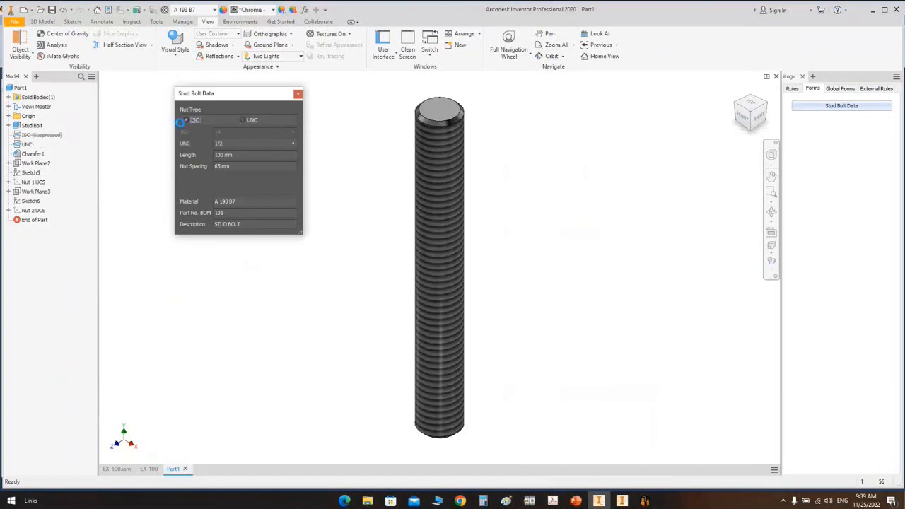
{"action": "left_click", "coordinate": [293, 133]}
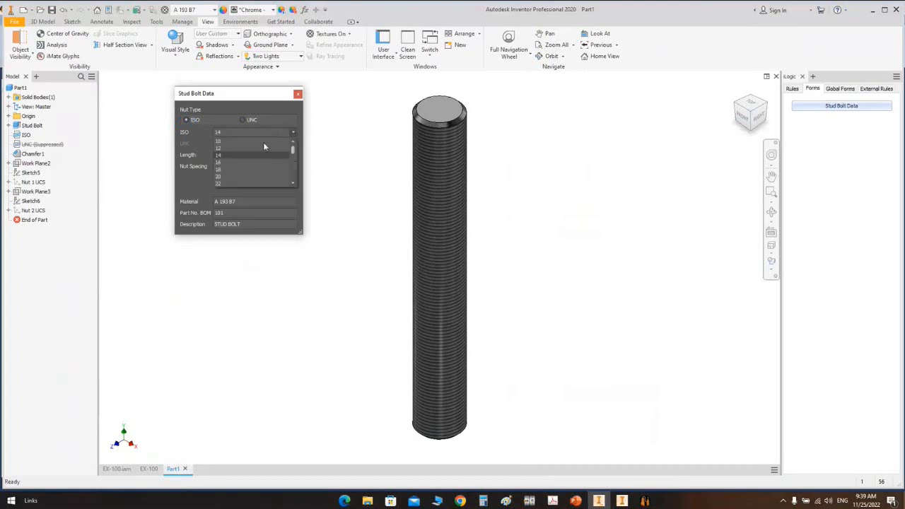
{"action": "left_click", "coordinate": [242, 170]}
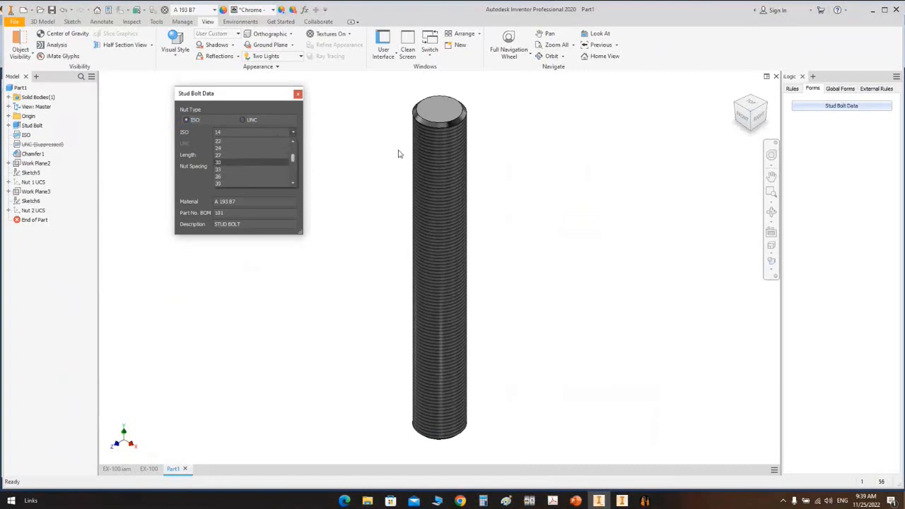
{"action": "left_click", "coordinate": [298, 94]}
Step: In the EX-100.iam assembly, measure the diameter of a bolt hole in the elbow's lower flange
{"action": "left_click", "coordinate": [117, 469]}
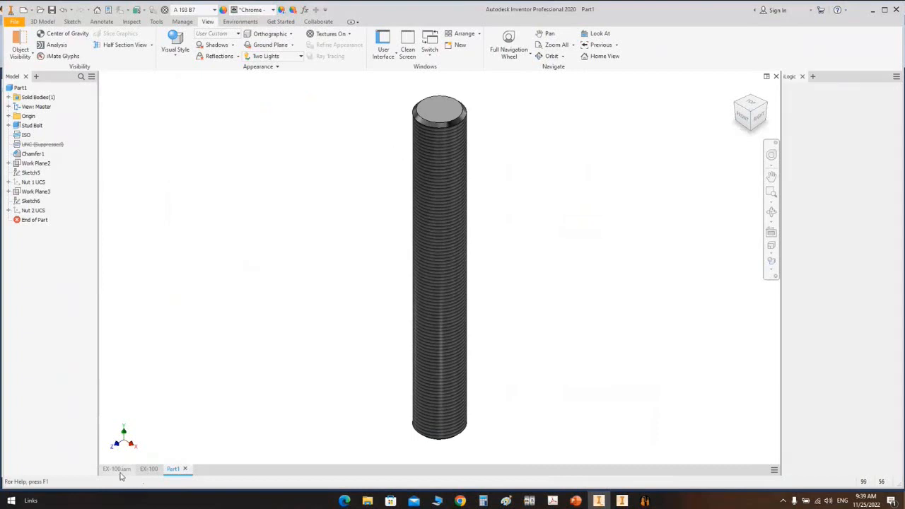
{"action": "scroll", "coordinate": [177, 247], "scroll_direction": "up", "scroll_amount": 5}
{"action": "middle_click_drag", "start_coordinate": [180, 248], "coordinate": [487, 251]}
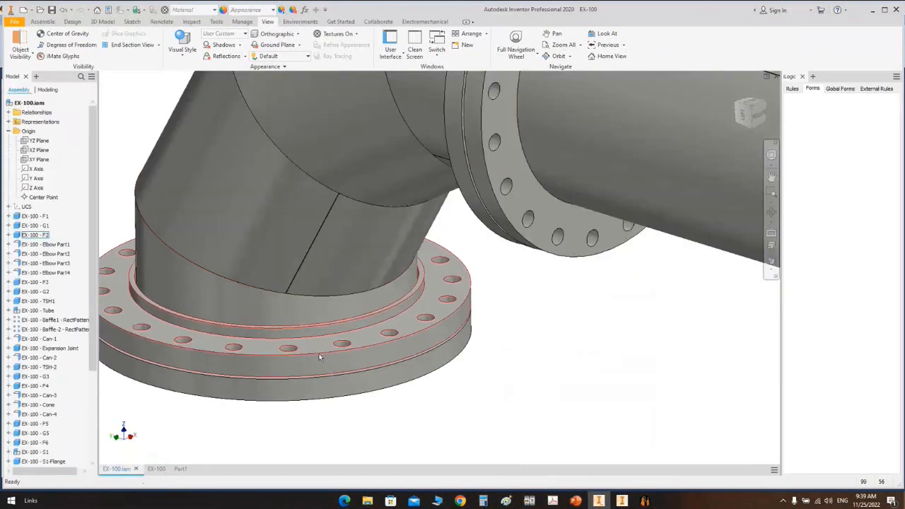
{"action": "middle_click_drag", "start_coordinate": [319, 355], "coordinate": [432, 324]}
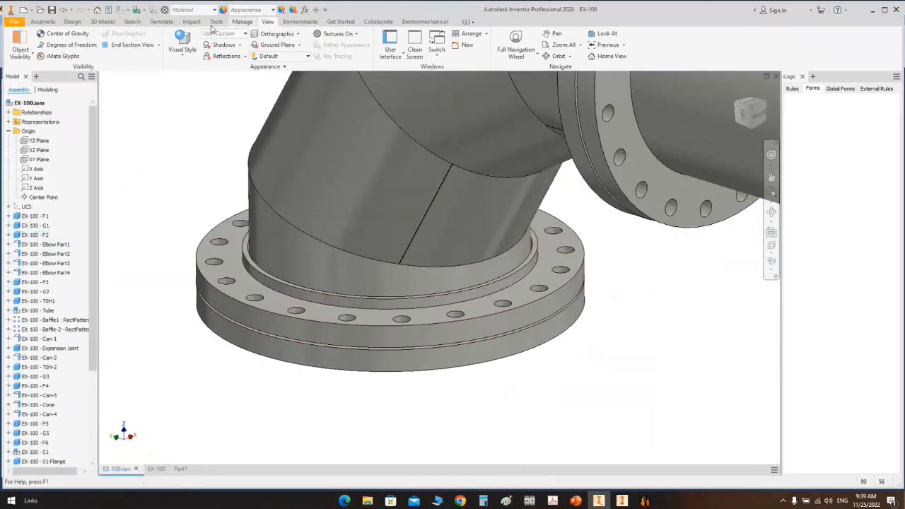
{"action": "left_click", "coordinate": [216, 22]}
{"action": "left_click", "coordinate": [21, 46]}
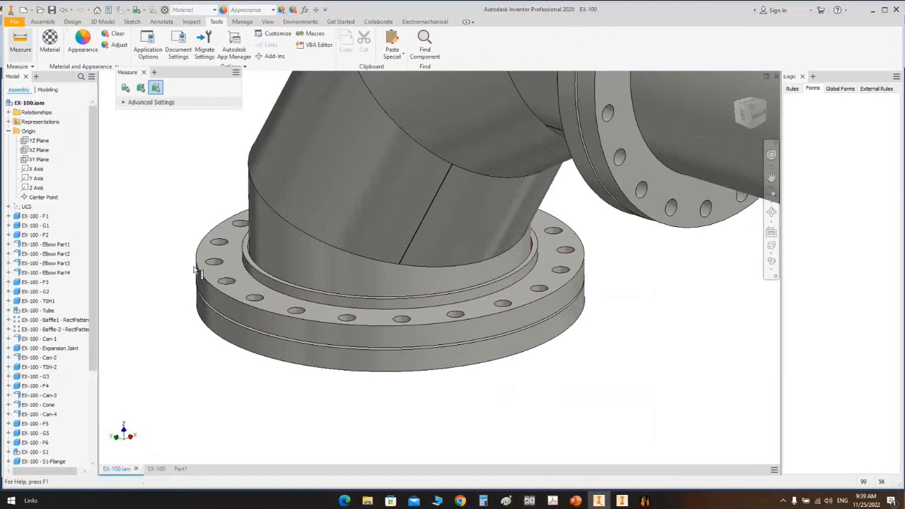
{"action": "left_click", "coordinate": [228, 284]}
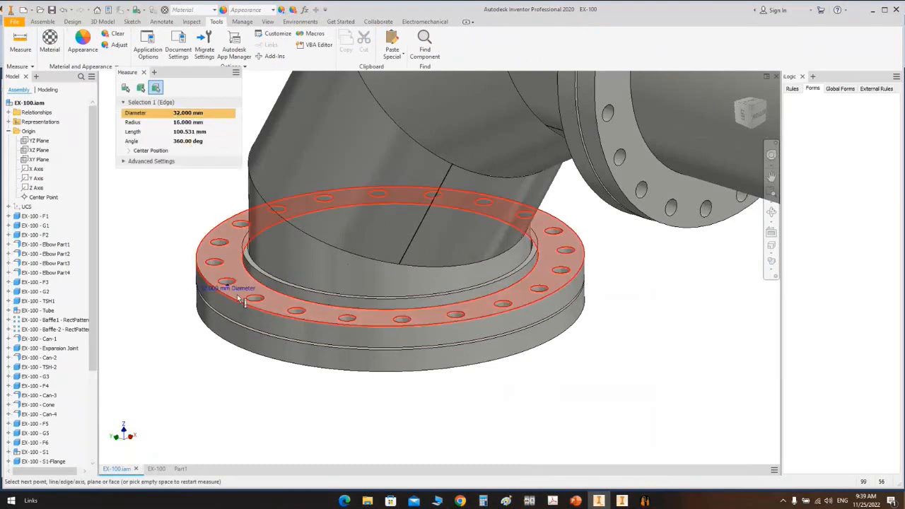
{"action": "scroll", "coordinate": [237, 297], "scroll_direction": "up", "scroll_amount": 3}
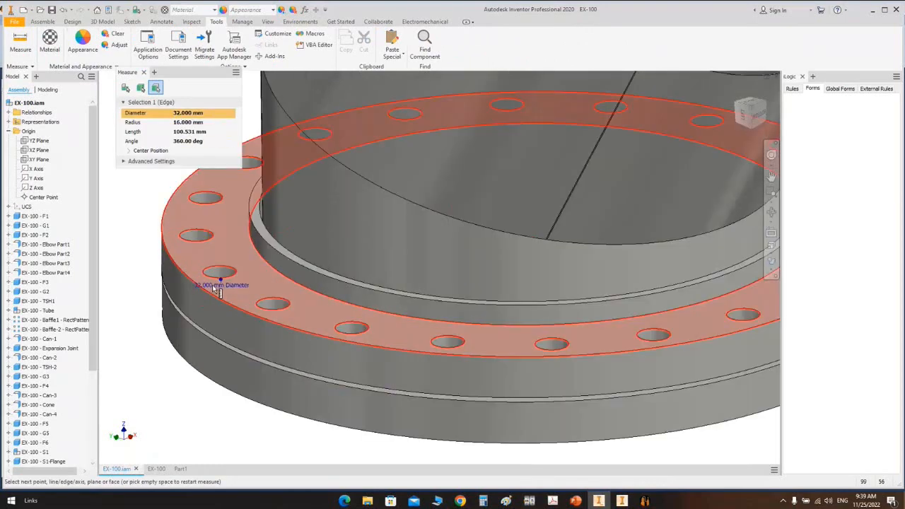
{"action": "mouse_move", "coordinate": [228, 304]}
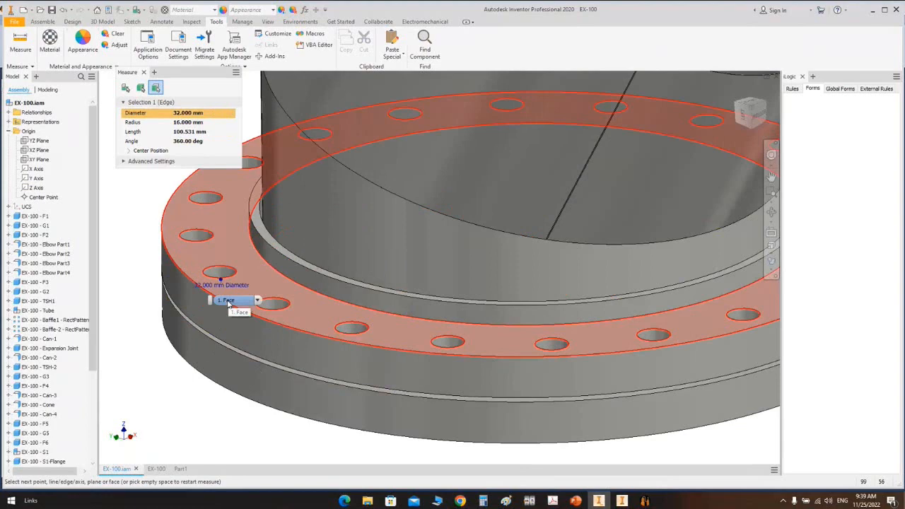
{"action": "key", "text": "Escape"}
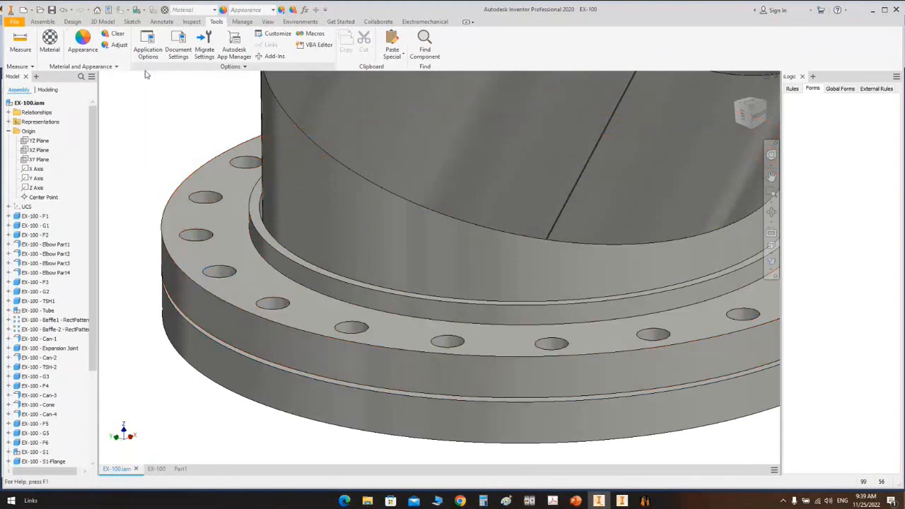
Step: Measure the distance between the outer faces of the elbow's lower flange pair, inspect it side-on, and close the measurement
{"action": "left_click", "coordinate": [20, 47]}
{"action": "left_click", "coordinate": [256, 301]}
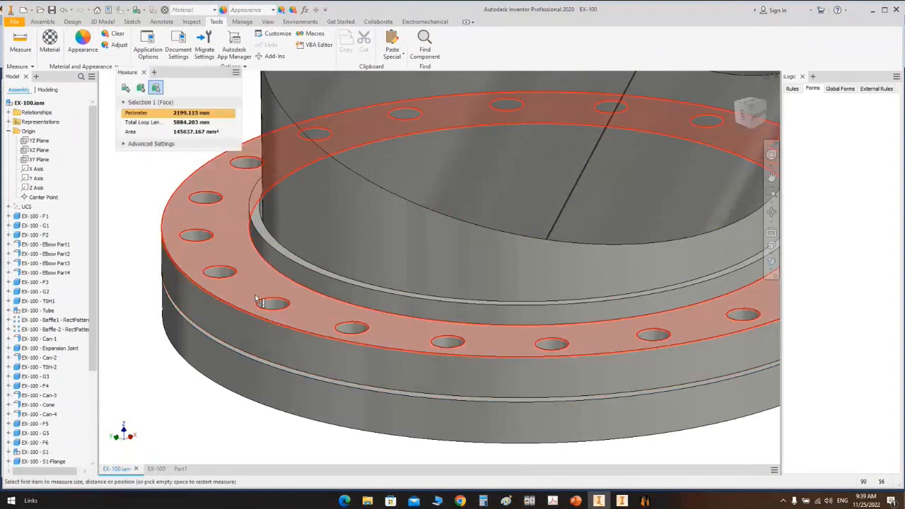
{"action": "left_click", "coordinate": [753, 128]}
{"action": "scroll", "coordinate": [379, 317], "scroll_direction": "up", "scroll_amount": 4}
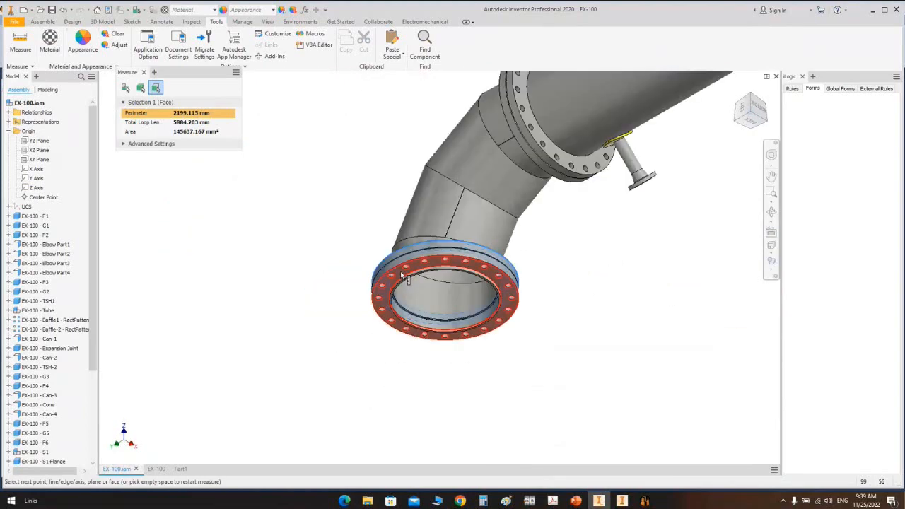
{"action": "scroll", "coordinate": [400, 273], "scroll_direction": "up", "scroll_amount": 4}
{"action": "left_click", "coordinate": [389, 269]}
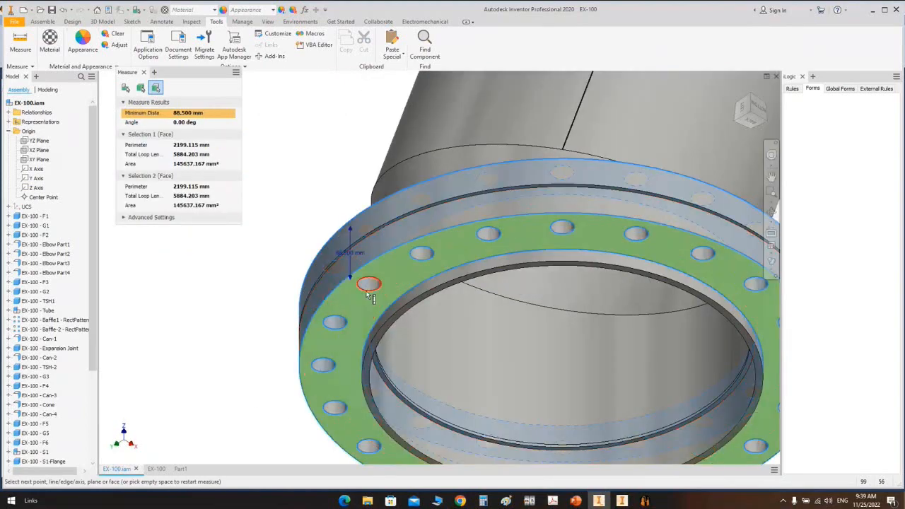
{"action": "left_click", "coordinate": [758, 110]}
{"action": "scroll", "coordinate": [425, 317], "scroll_direction": "up", "scroll_amount": 6}
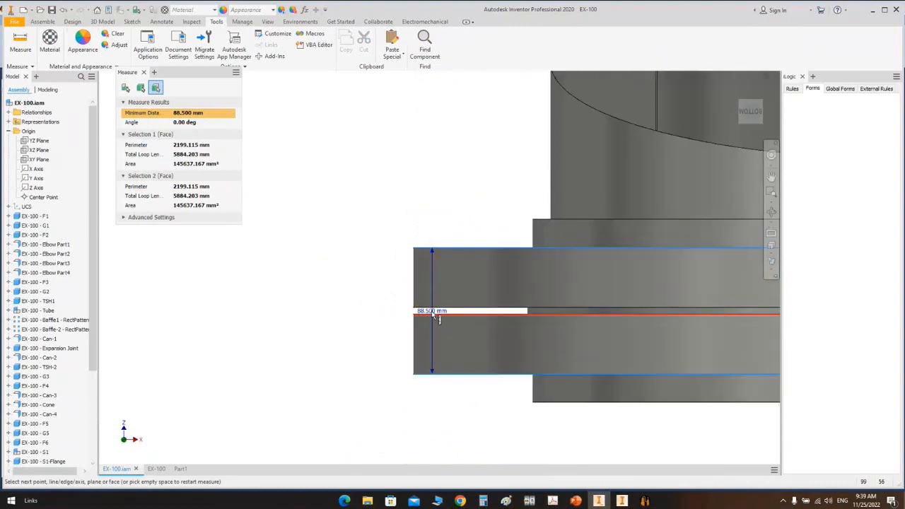
{"action": "left_click", "coordinate": [143, 72]}
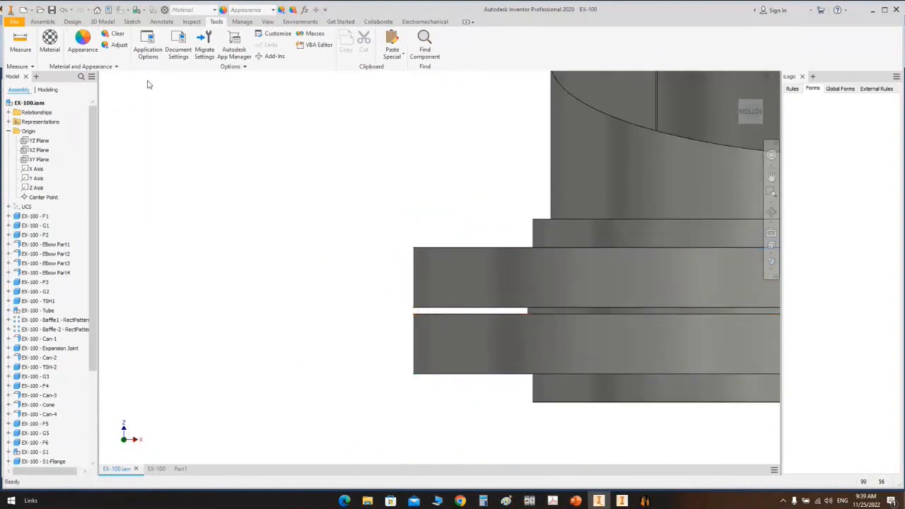
Step: In the new stud bolt part's Stud Bolt Data form, set length 140 mm, nut spacing 88.5 mm and ISO size 30
{"action": "left_click", "coordinate": [181, 470]}
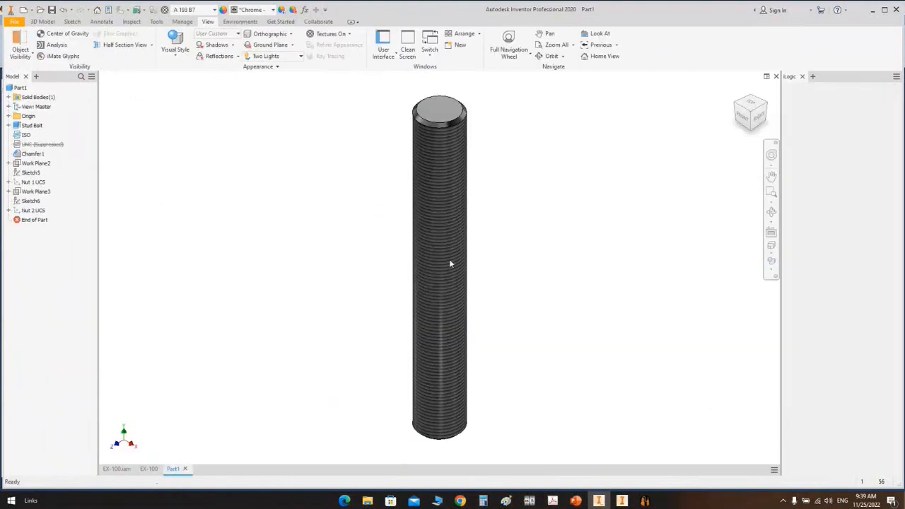
{"action": "left_click", "coordinate": [835, 111]}
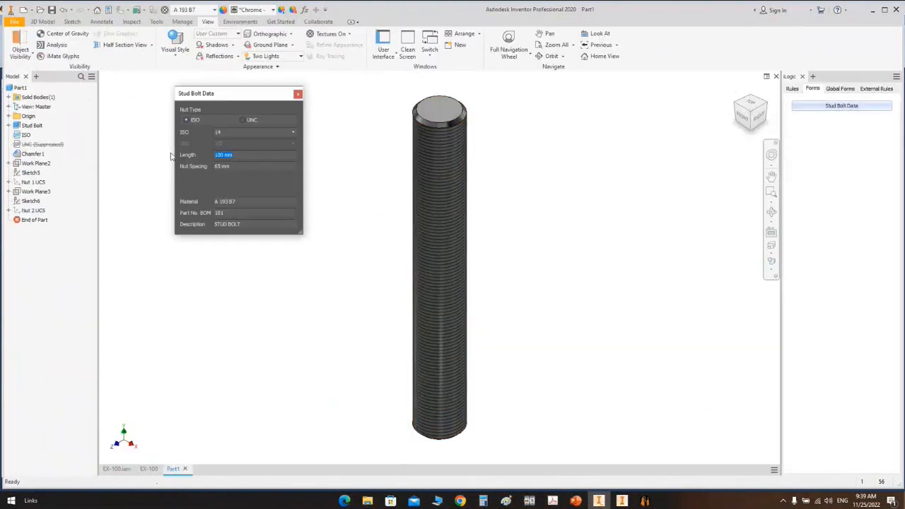
{"action": "type", "text": "140"}
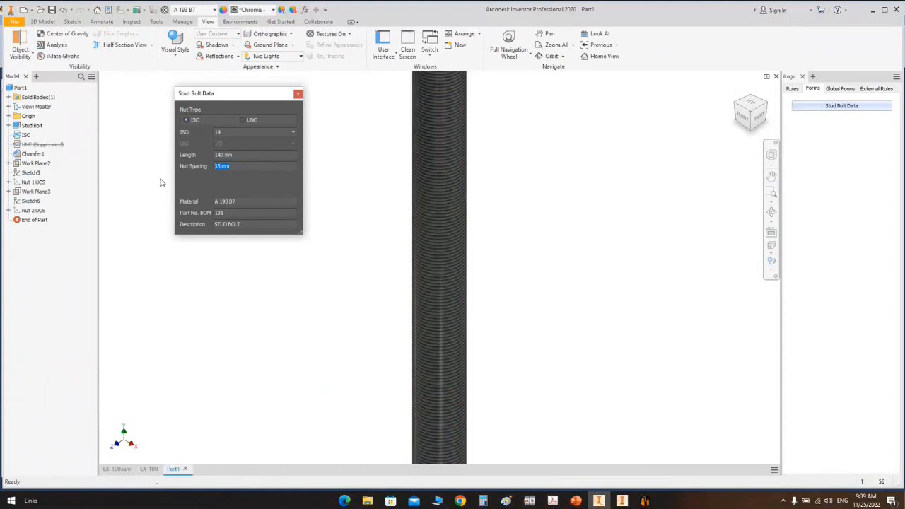
{"action": "left_click", "coordinate": [275, 132]}
{"action": "scroll", "coordinate": [253, 164], "scroll_direction": "down", "scroll_amount": 2}
{"action": "left_click", "coordinate": [241, 172]}
Step: Review the stud bolt's material, BOM part number and description in the form, close it, and view the whole bolt
{"action": "left_click_drag", "start_coordinate": [250, 204], "coordinate": [177, 207]}
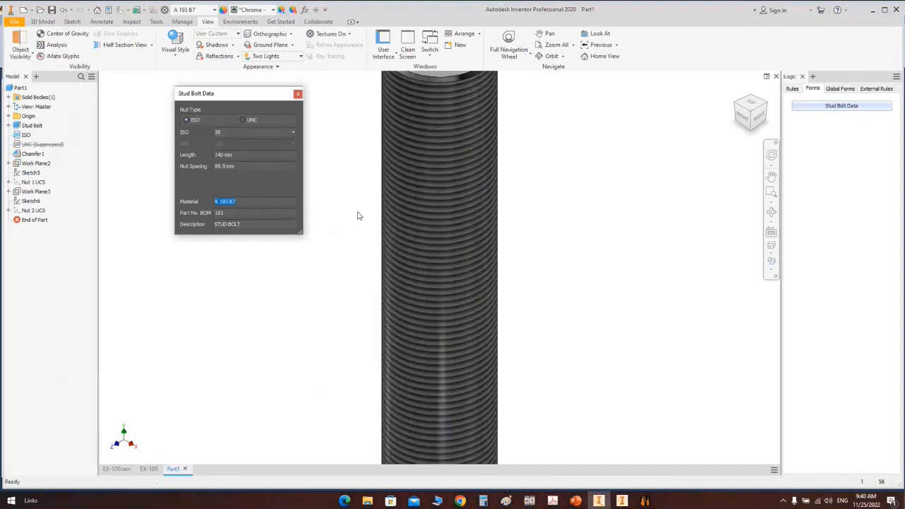
{"action": "scroll", "coordinate": [360, 215], "scroll_direction": "up", "scroll_amount": 3}
{"action": "middle_click_drag", "start_coordinate": [362, 212], "coordinate": [377, 235]}
{"action": "double_click", "coordinate": [242, 213]}
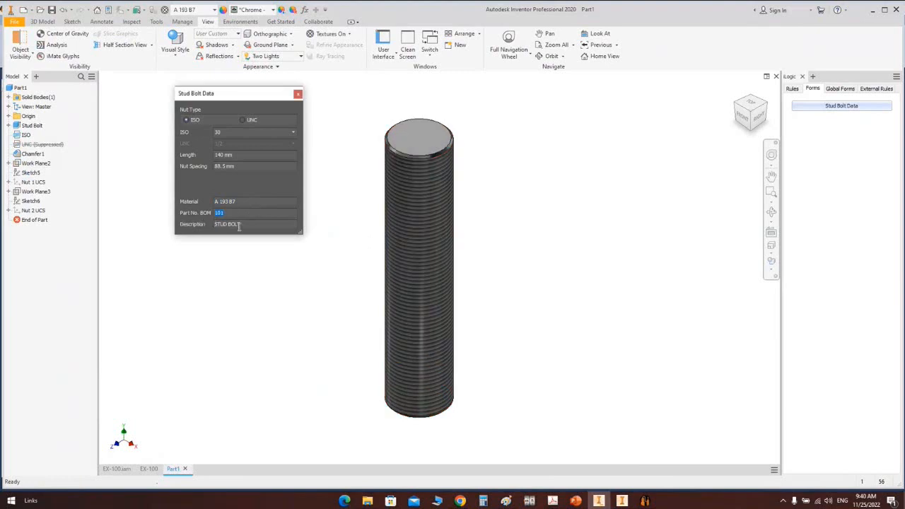
{"action": "left_click_drag", "start_coordinate": [240, 225], "coordinate": [189, 220]}
{"action": "left_click", "coordinate": [298, 94]}
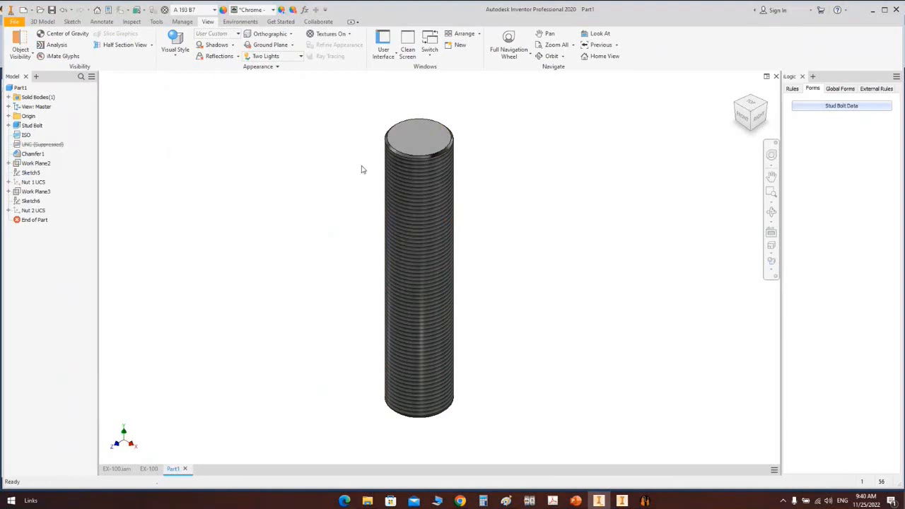
{"action": "middle_click", "coordinate": [513, 232]}
{"action": "middle_click", "coordinate": [513, 232]}
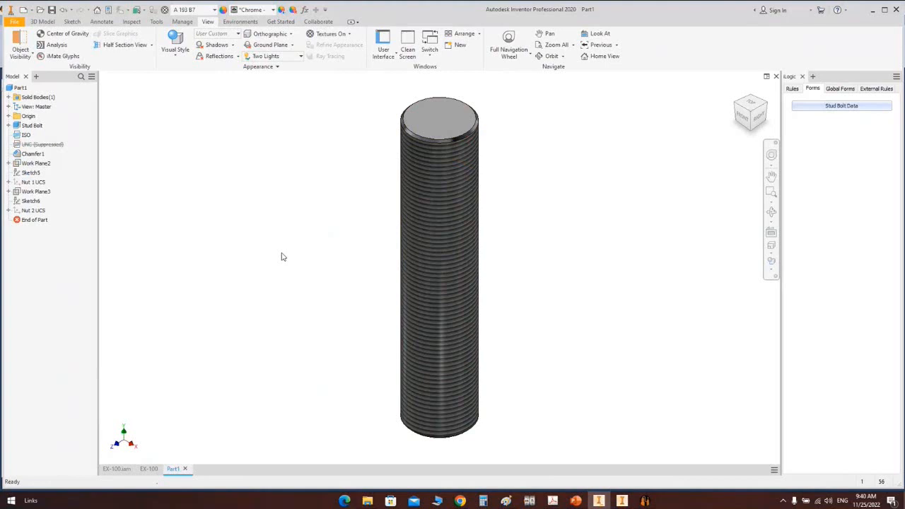
Step: Switch to Static Equipment Generator, run Save Active Document for the stud bolt part, and return to Inventor's Save As dialog
{"action": "left_click", "coordinate": [645, 501]}
{"action": "left_click", "coordinate": [103, 19]}
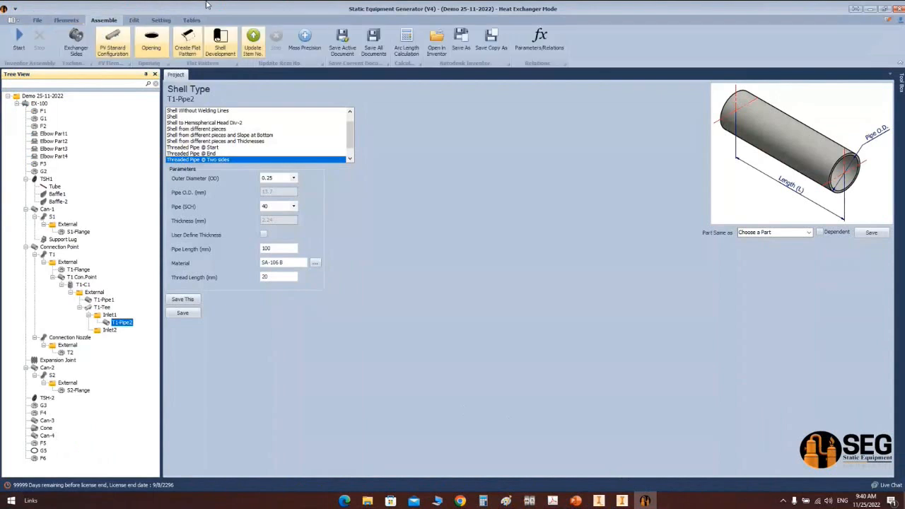
{"action": "left_click", "coordinate": [342, 44]}
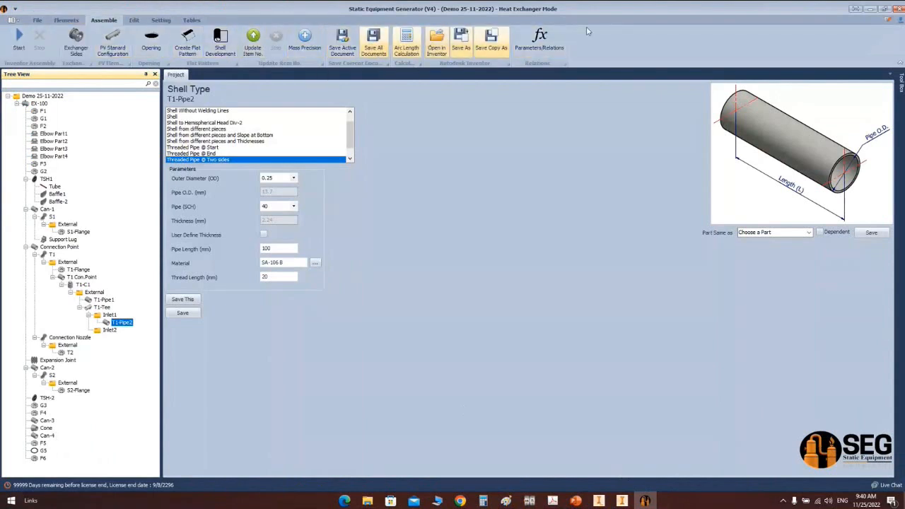
{"action": "left_click", "coordinate": [345, 51]}
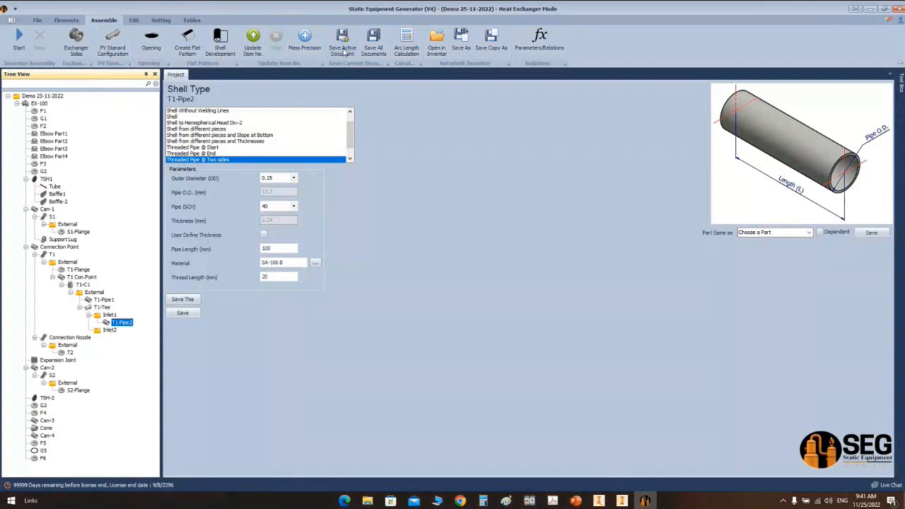
{"action": "left_click", "coordinate": [599, 501]}
{"action": "left_click_drag", "start_coordinate": [440, 53], "coordinate": [331, 94]}
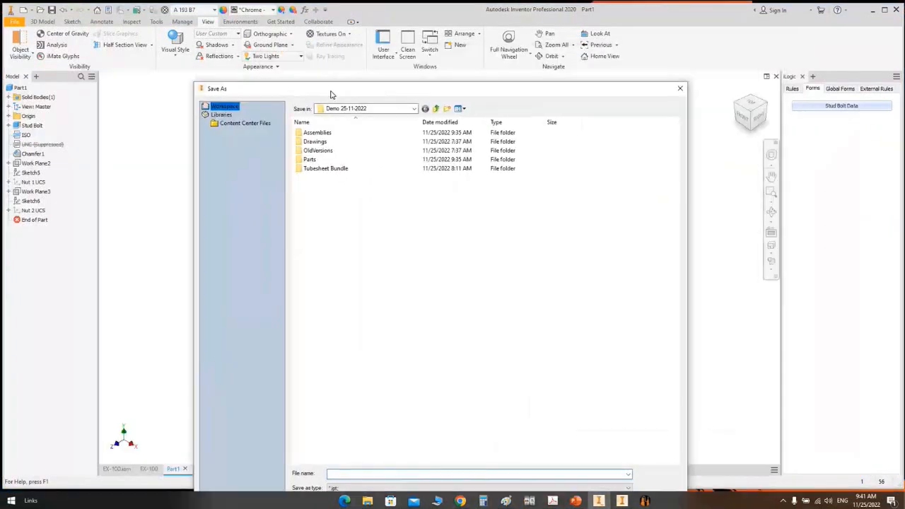
Step: Create a folder named New Items By SEG Helper inside the Demo 25-11-2022 project folder and open it
{"action": "right_click", "coordinate": [346, 190]}
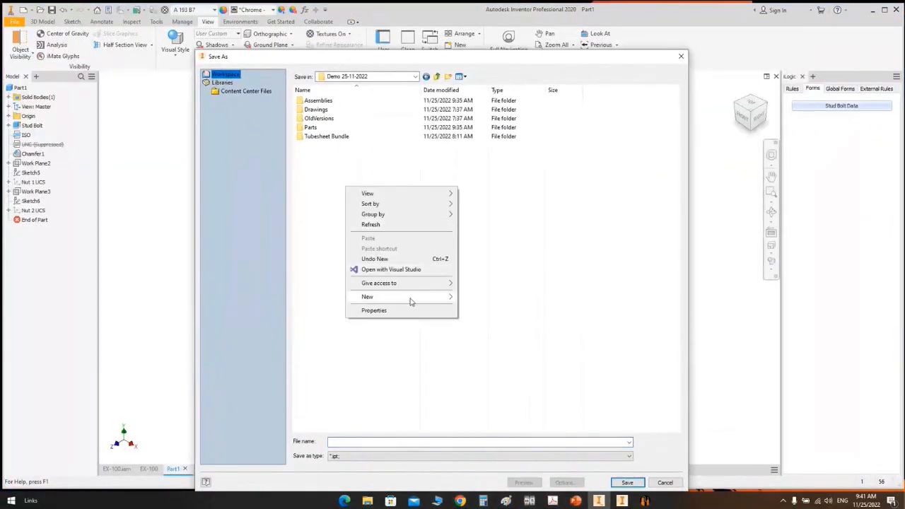
{"action": "mouse_move", "coordinate": [410, 300]}
{"action": "left_click", "coordinate": [474, 300]}
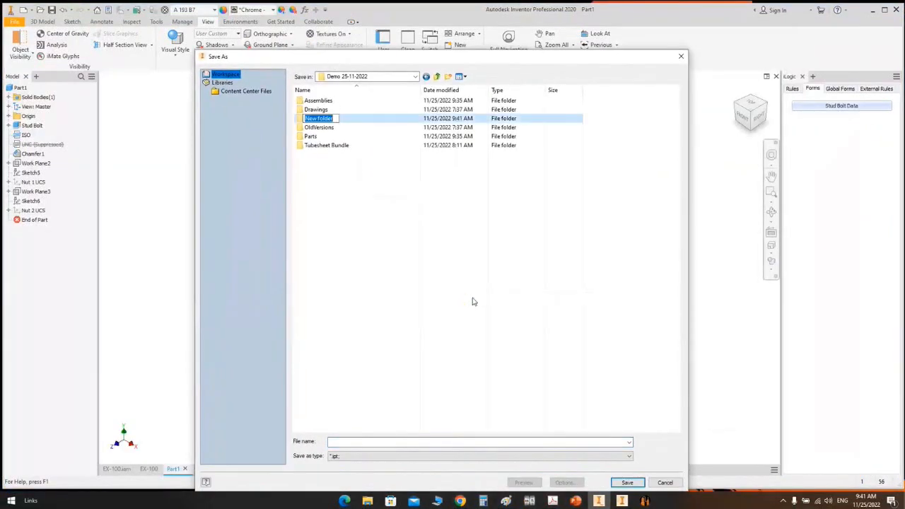
{"action": "type", "text": "New Items By SEG Help"}
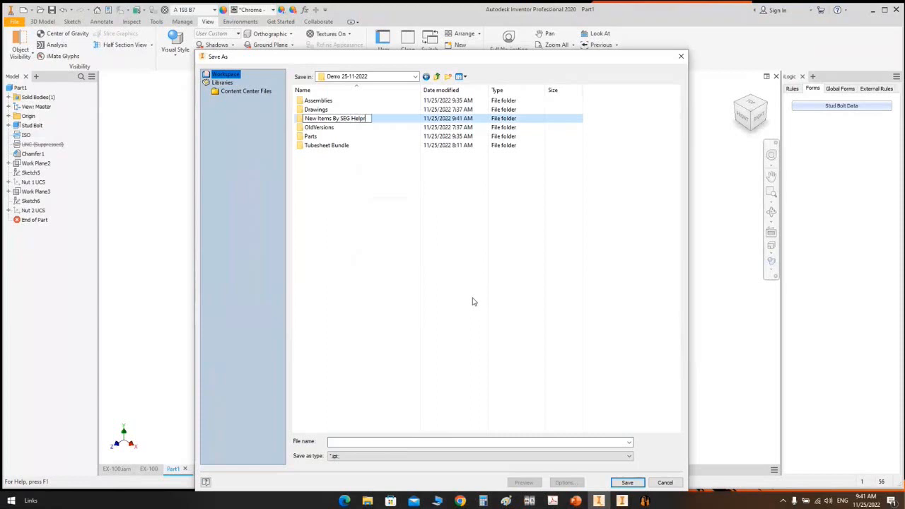
{"action": "type", "text": "er"}
{"action": "key", "text": "Return"}
{"action": "key", "text": "Return"}
Step: Save the stud bolt part as Stud Bolt M30 in the New Items By SEG Helper folder
{"action": "left_click", "coordinate": [338, 442]}
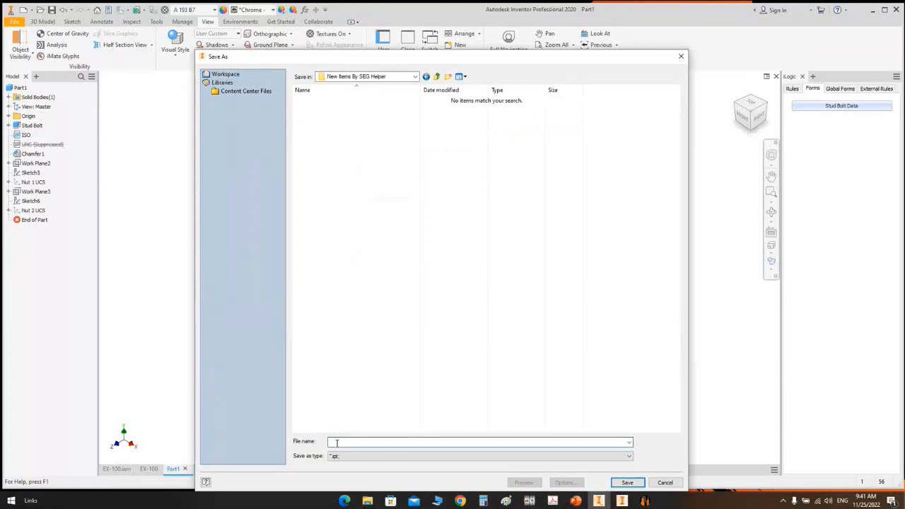
{"action": "type", "text": "Stud Bolt M30"}
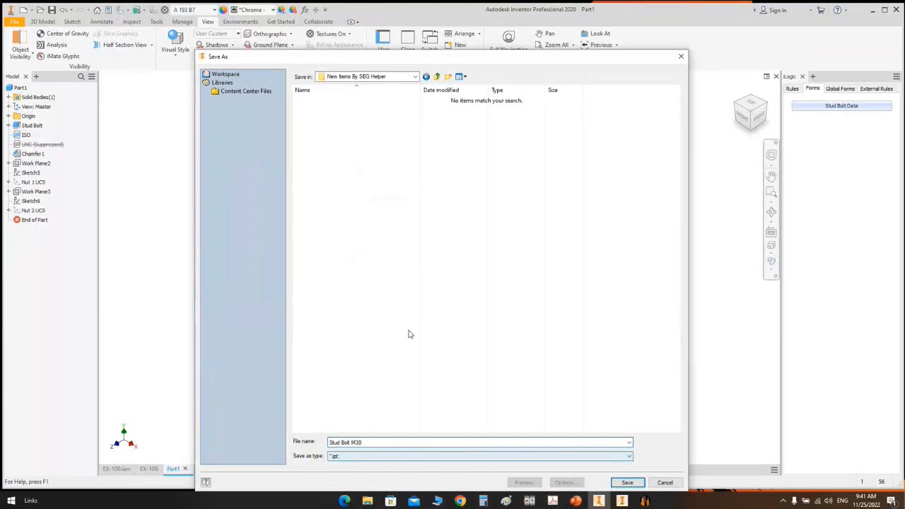
{"action": "left_click", "coordinate": [627, 482]}
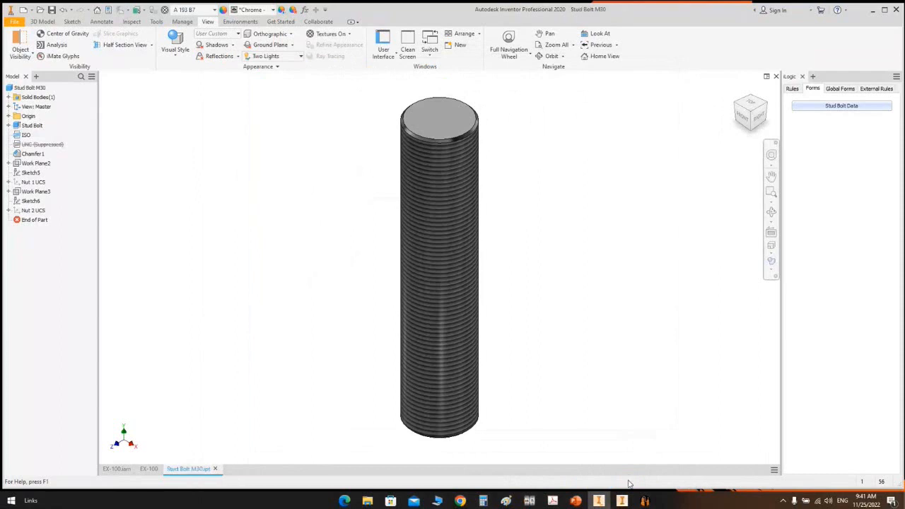
Step: Create a new part from the Nut.ipt template in the Bolt & Nut folder of SEG Items Templete
{"action": "mouse_move", "coordinate": [644, 501]}
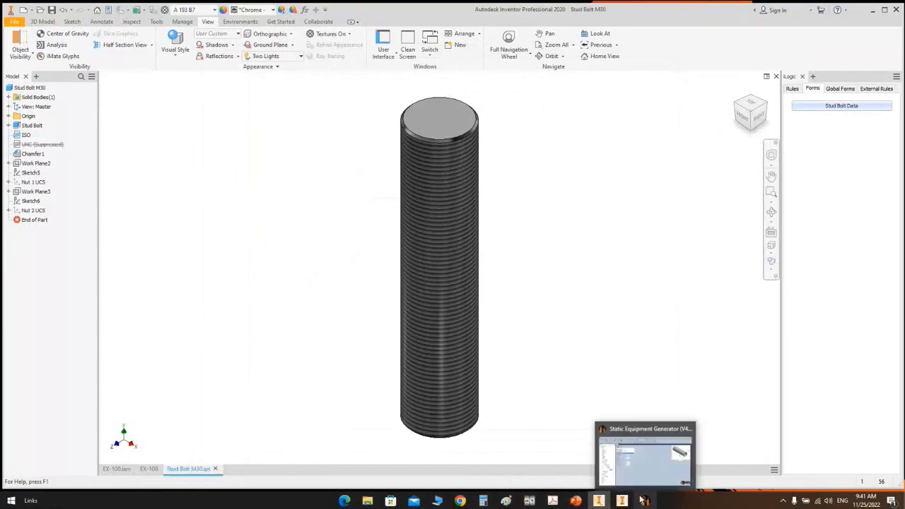
{"action": "left_click", "coordinate": [24, 9]}
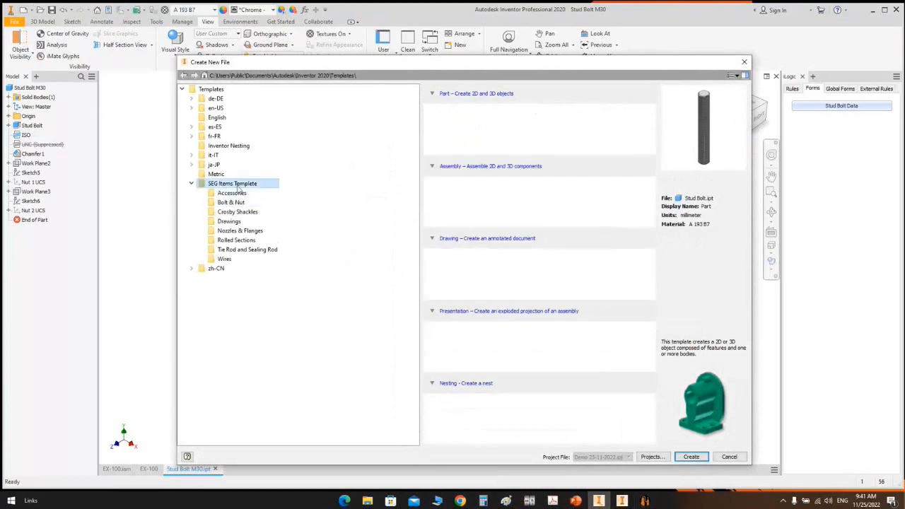
{"action": "left_click", "coordinate": [224, 202]}
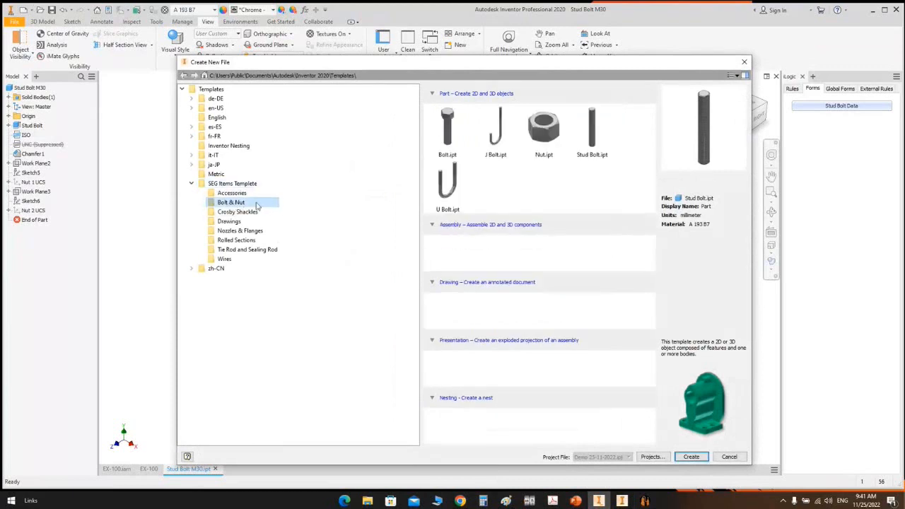
{"action": "left_click", "coordinate": [545, 131]}
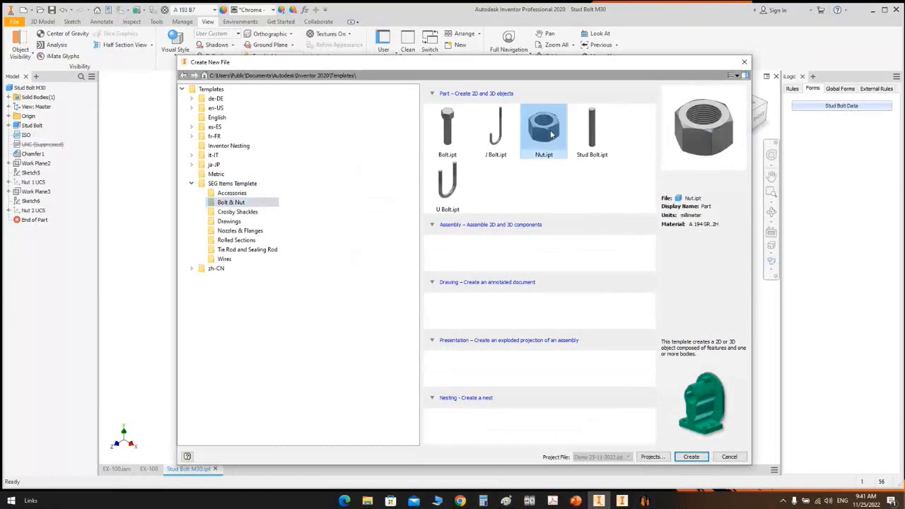
{"action": "double_click", "coordinate": [551, 134]}
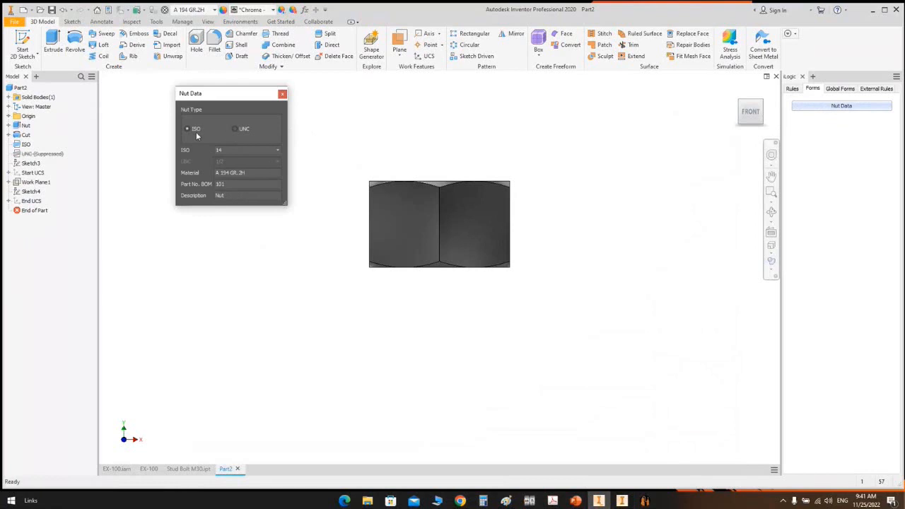
Step: Set the nut's ISO size to 30 in the Nut Data form and close the form
{"action": "left_click", "coordinate": [225, 148]}
{"action": "scroll", "coordinate": [234, 181], "scroll_direction": "down", "scroll_amount": 1}
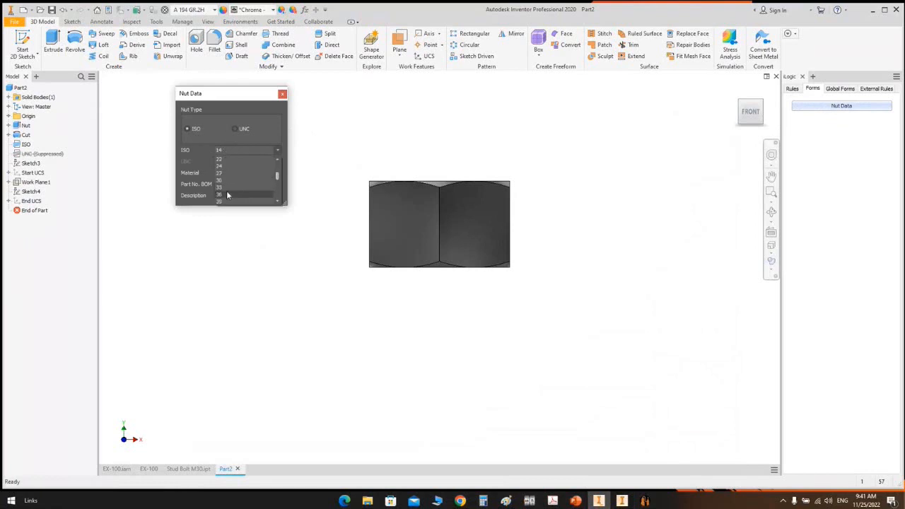
{"action": "left_click", "coordinate": [225, 181]}
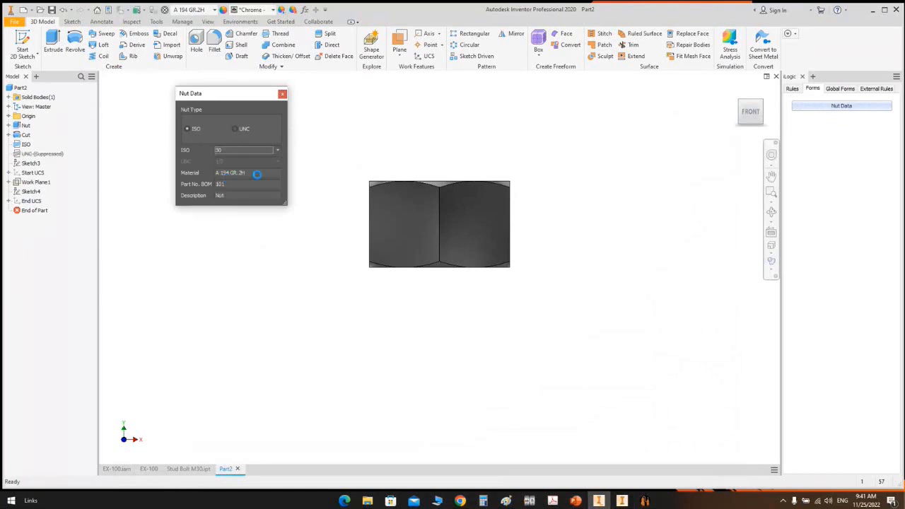
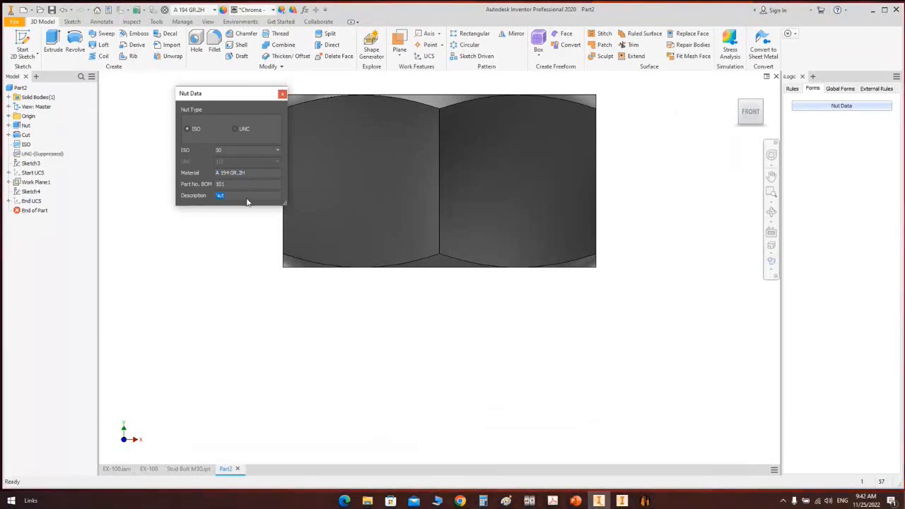
{"action": "left_click", "coordinate": [282, 94]}
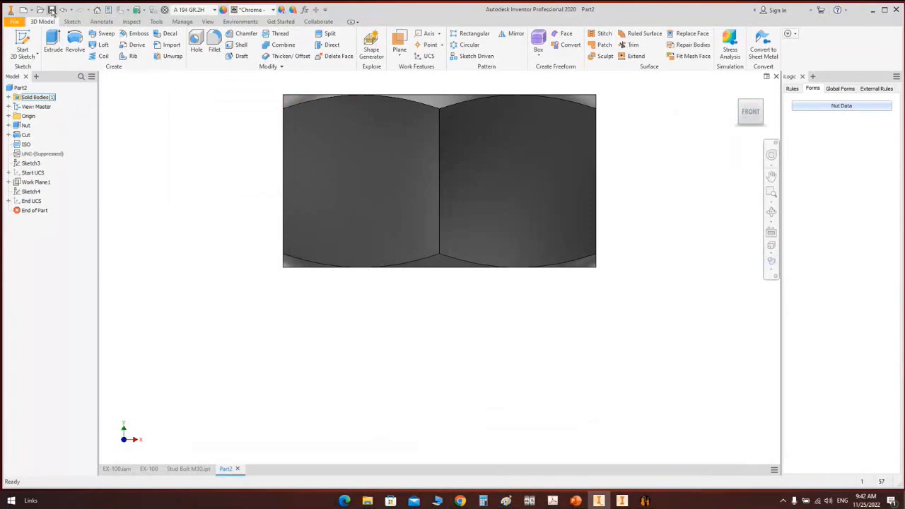
Step: Run Save Active Document in Static Equipment Generator, then save the part in Inventor as Nut M30 in the New Items By SEG Helper folder
{"action": "left_click", "coordinate": [645, 501]}
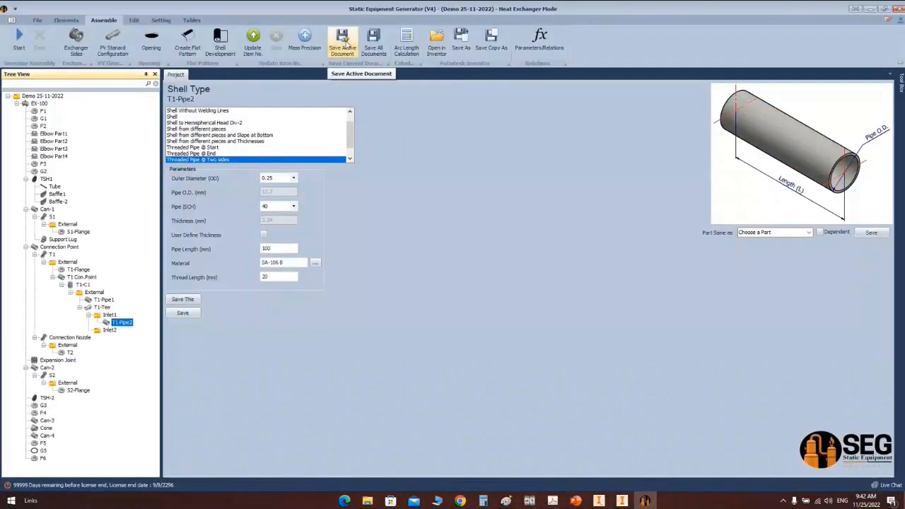
{"action": "left_click", "coordinate": [345, 41]}
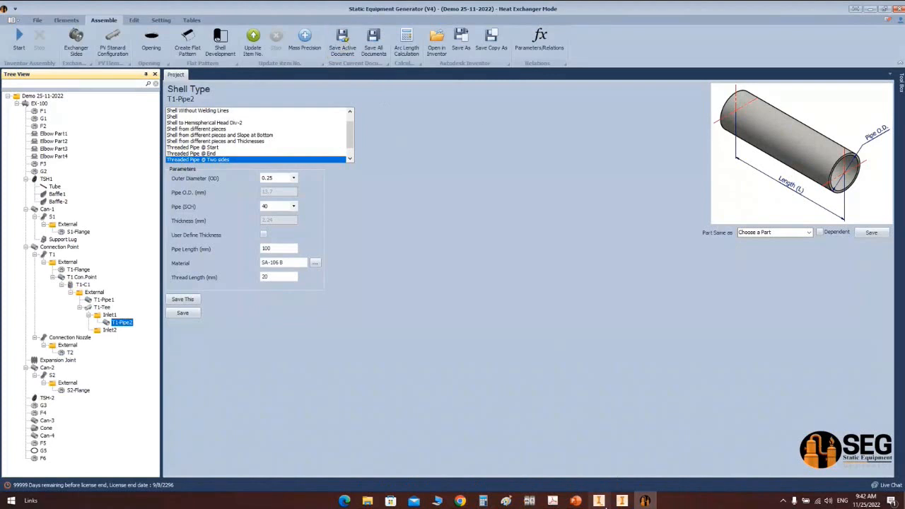
{"action": "left_click", "coordinate": [600, 501]}
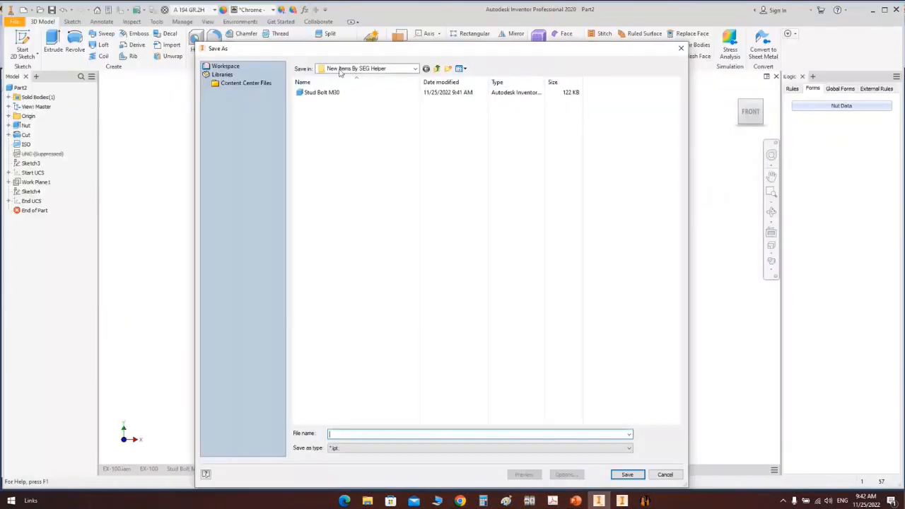
{"action": "left_click", "coordinate": [339, 435]}
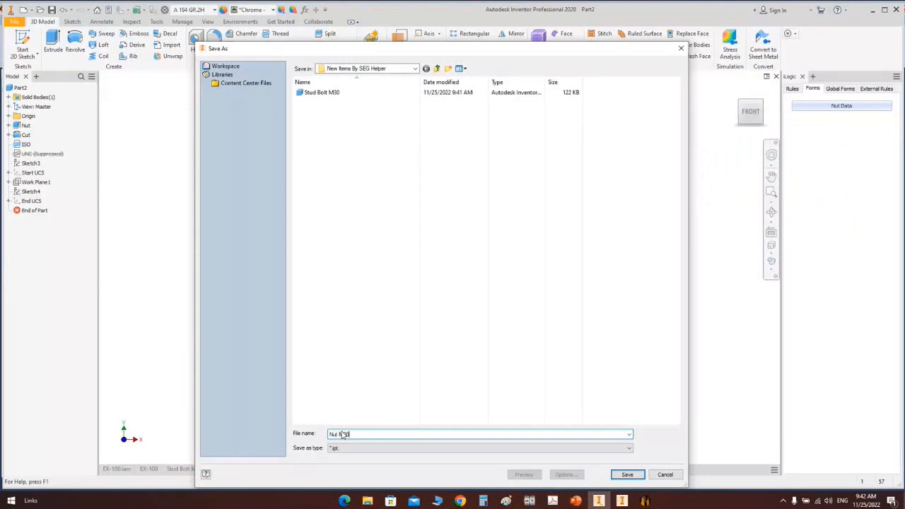
{"action": "type", "text": "Nut M30"}
{"action": "key", "text": "Return"}
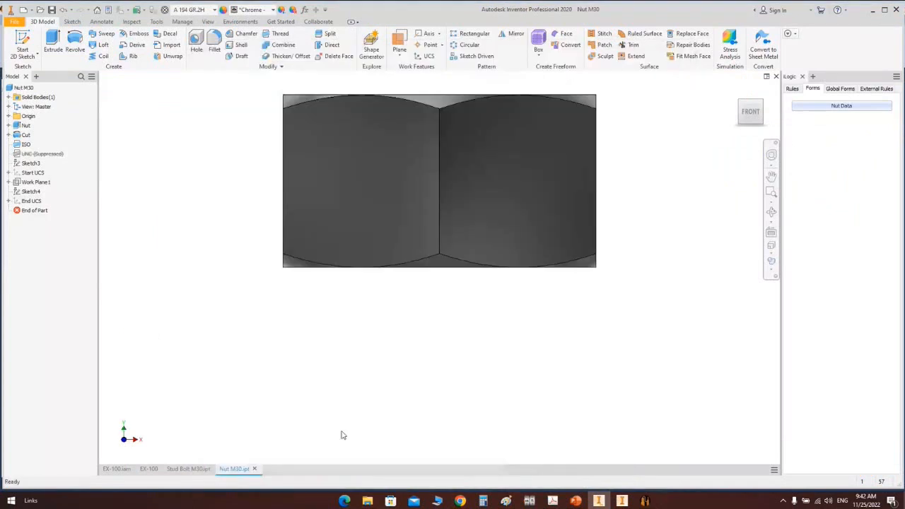
Step: Create a new assembly from the Standard.iam template in the en-US template folder
{"action": "left_click", "coordinate": [179, 473]}
{"action": "left_click", "coordinate": [239, 472]}
{"action": "left_click", "coordinate": [200, 473]}
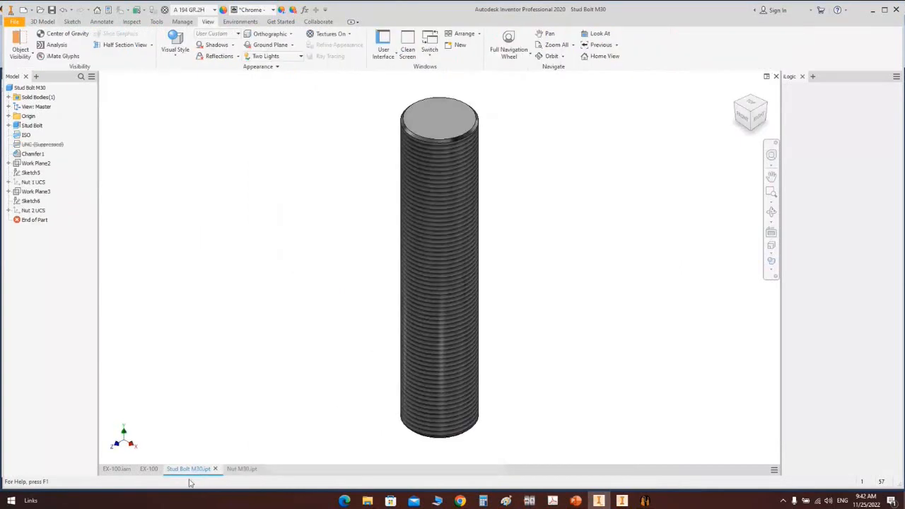
{"action": "left_click", "coordinate": [23, 9]}
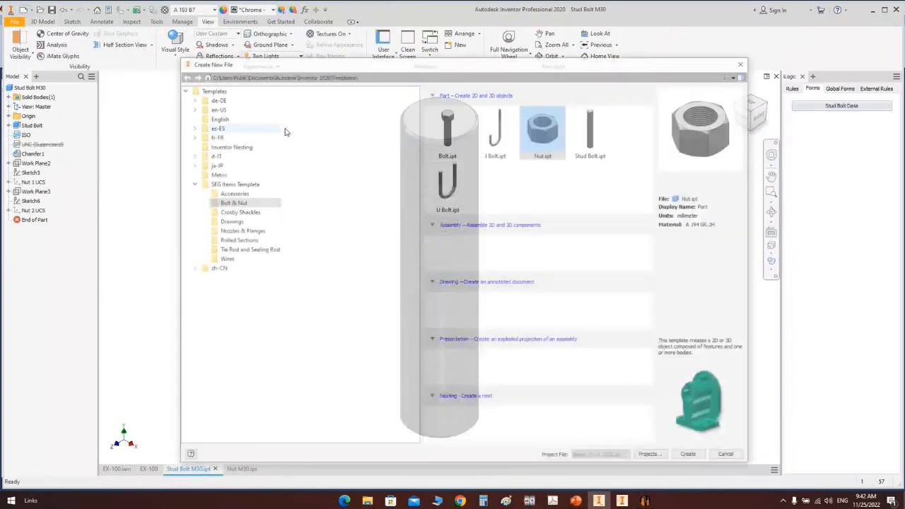
{"action": "left_click", "coordinate": [219, 109]}
{"action": "left_click", "coordinate": [457, 203]}
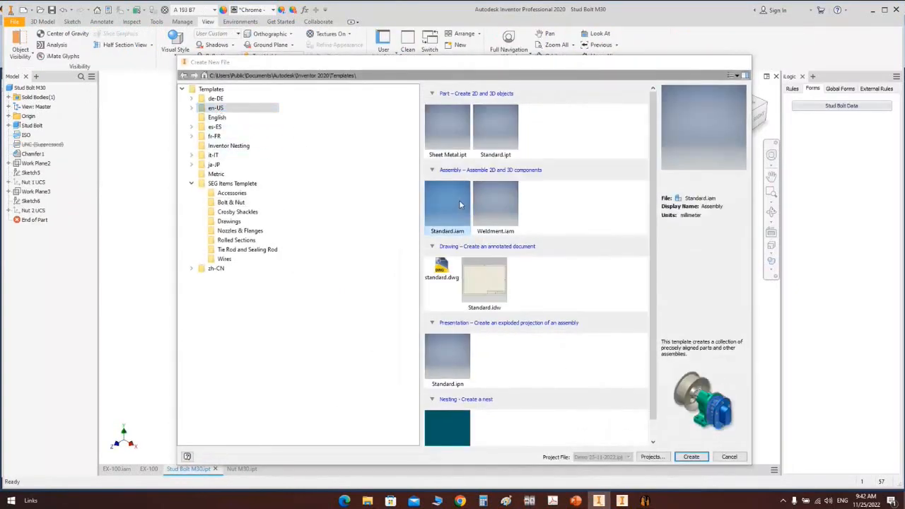
{"action": "double_click", "coordinate": [459, 205]}
Step: Place one Stud Bolt M30 from the New Items By SEG Helper folder into the new assembly
{"action": "left_click", "coordinate": [51, 56]}
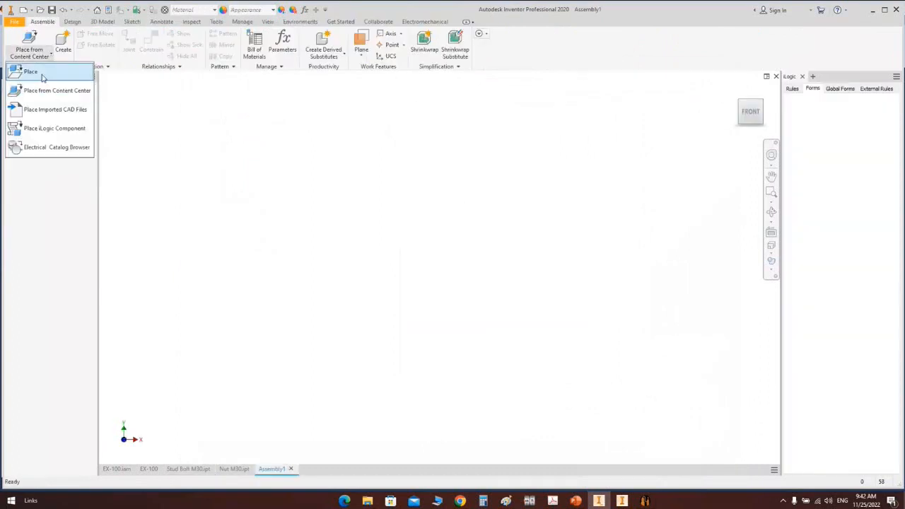
{"action": "left_click", "coordinate": [42, 75]}
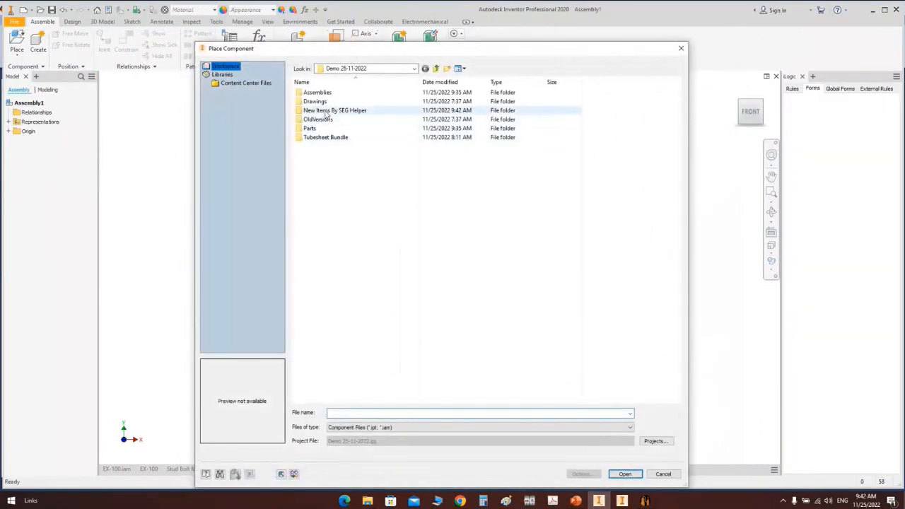
{"action": "double_click", "coordinate": [326, 111]}
{"action": "left_click", "coordinate": [319, 103]}
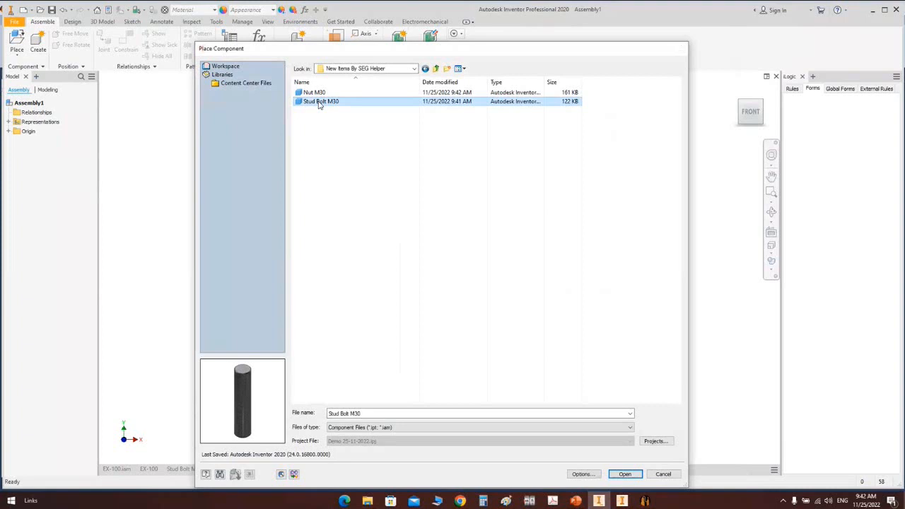
{"action": "double_click", "coordinate": [319, 103]}
{"action": "right_click", "coordinate": [380, 191]}
{"action": "left_click", "coordinate": [423, 202]}
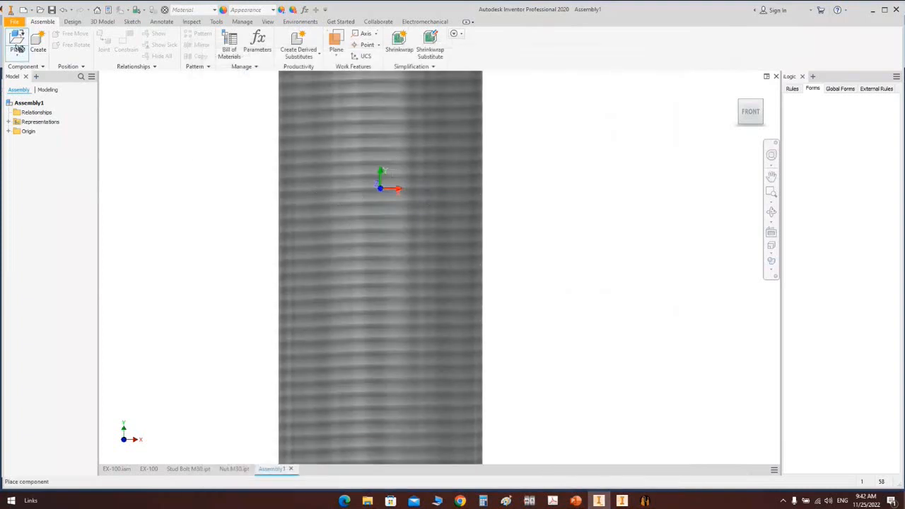
Step: Place two instances of Nut M30 beside the stud bolt in the assembly
{"action": "key", "text": "p"}
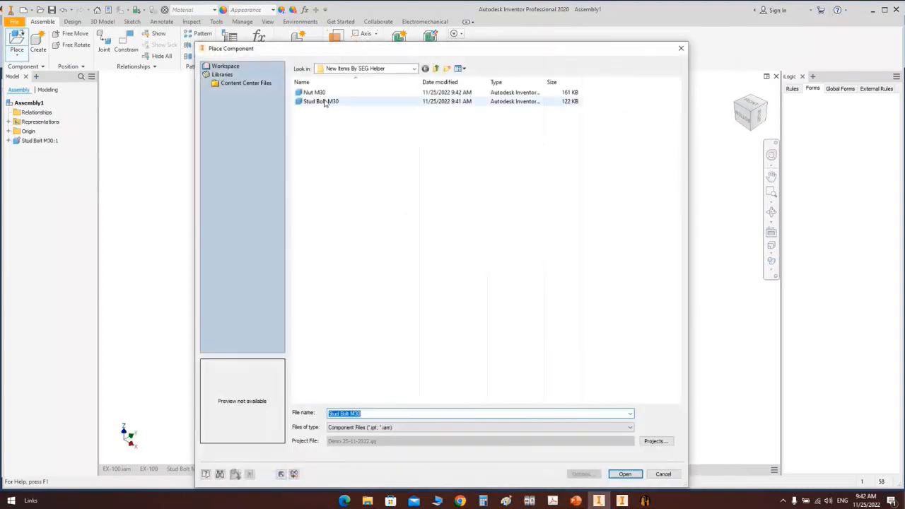
{"action": "double_click", "coordinate": [322, 95]}
{"action": "left_click", "coordinate": [424, 134]}
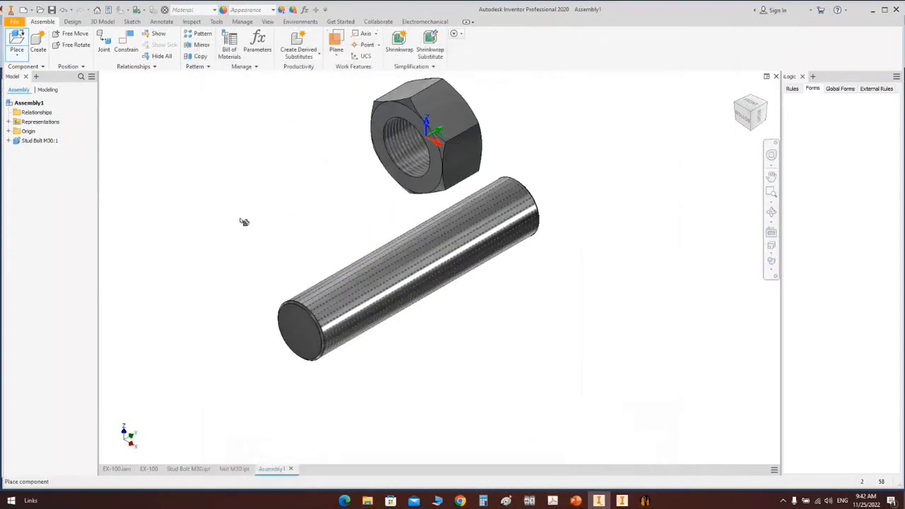
{"action": "left_click", "coordinate": [239, 219]}
{"action": "right_click", "coordinate": [606, 123]}
{"action": "left_click", "coordinate": [648, 127]}
Step: Expand the stud bolt and both nut components in the model tree to expose their UCS features
{"action": "left_click", "coordinate": [772, 212]}
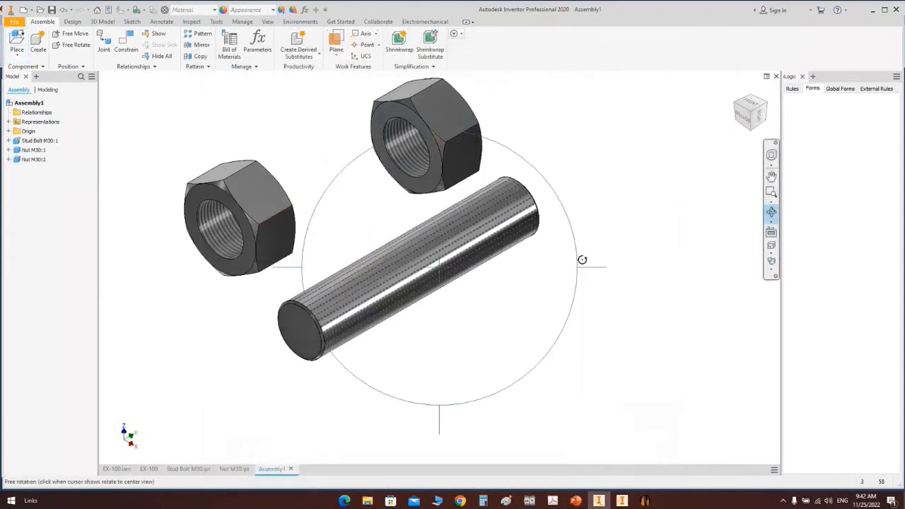
{"action": "left_click_drag", "start_coordinate": [407, 314], "coordinate": [371, 270]}
{"action": "key", "text": "Escape"}
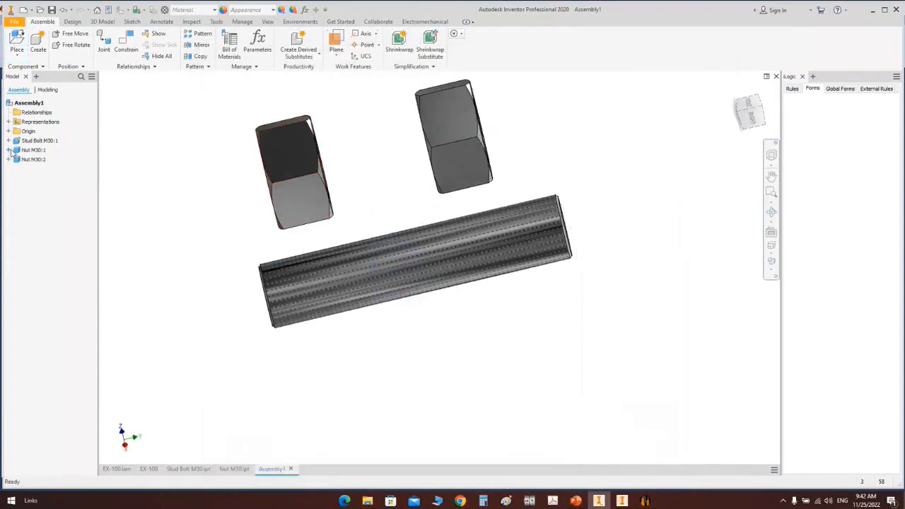
{"action": "left_click", "coordinate": [8, 150]}
{"action": "left_click", "coordinate": [8, 216]}
{"action": "left_click", "coordinate": [8, 140]}
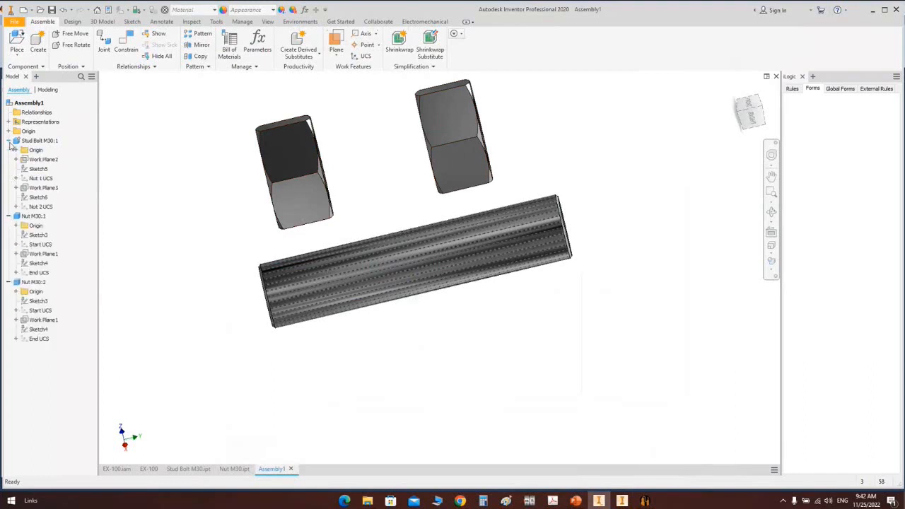
{"action": "left_click", "coordinate": [50, 180]}
{"action": "left_click", "coordinate": [50, 180]}
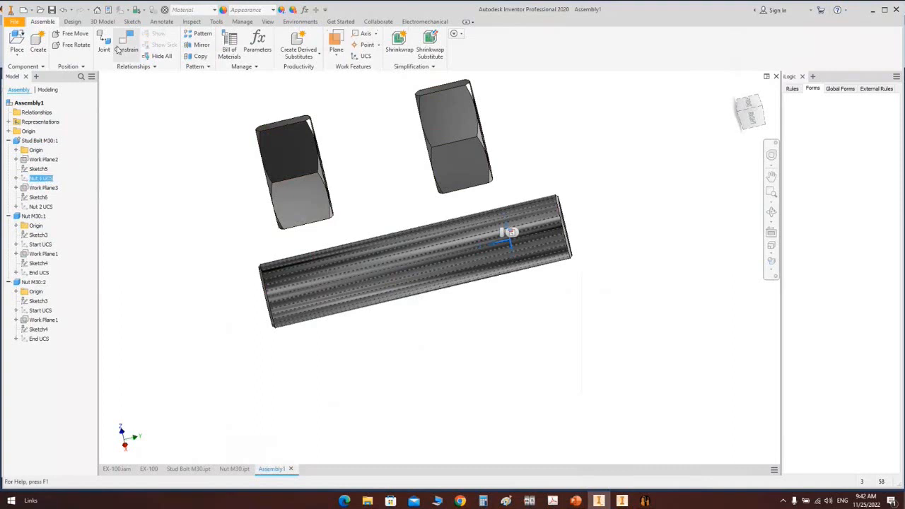
{"action": "left_click", "coordinate": [127, 45]}
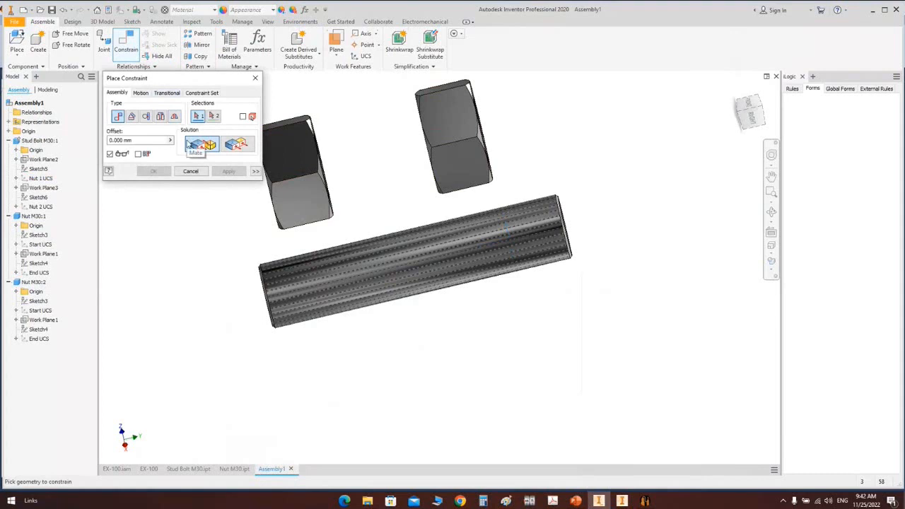
{"action": "left_click", "coordinate": [255, 78]}
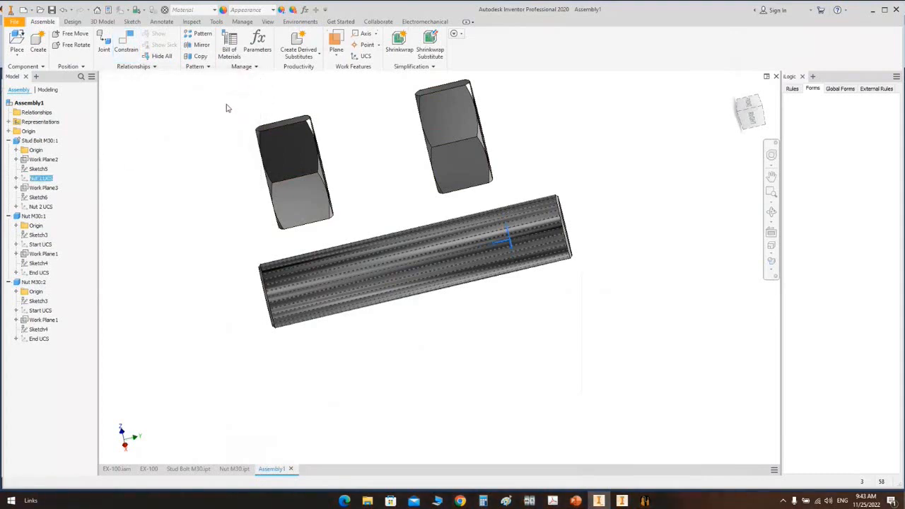
Step: Apply a UCS-to-UCS constraint set between the stud bolt's Nut 1 UCS and the first nut's Start UCS
{"action": "key", "text": "c"}
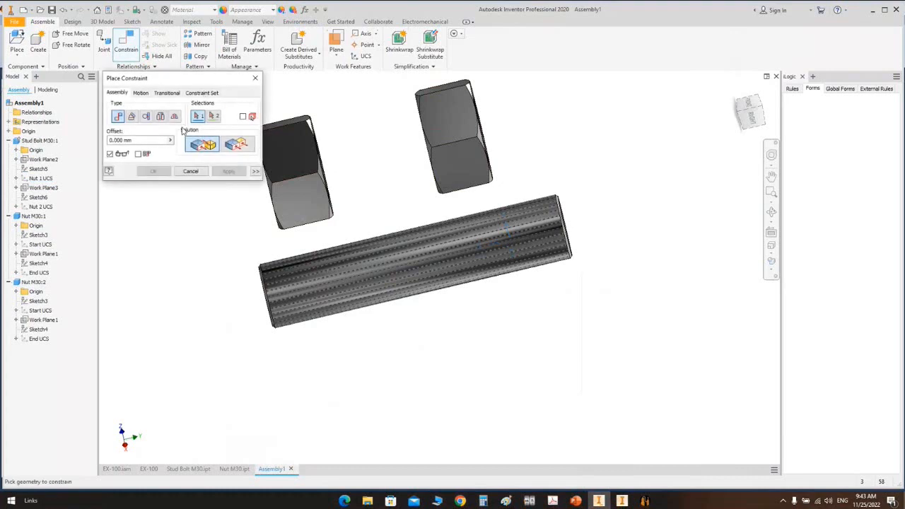
{"action": "left_click", "coordinate": [198, 97]}
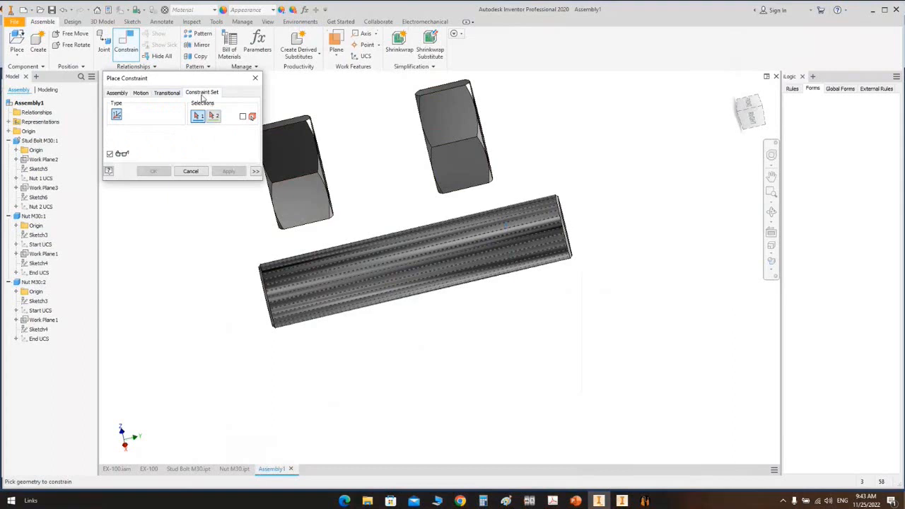
{"action": "left_click", "coordinate": [40, 178]}
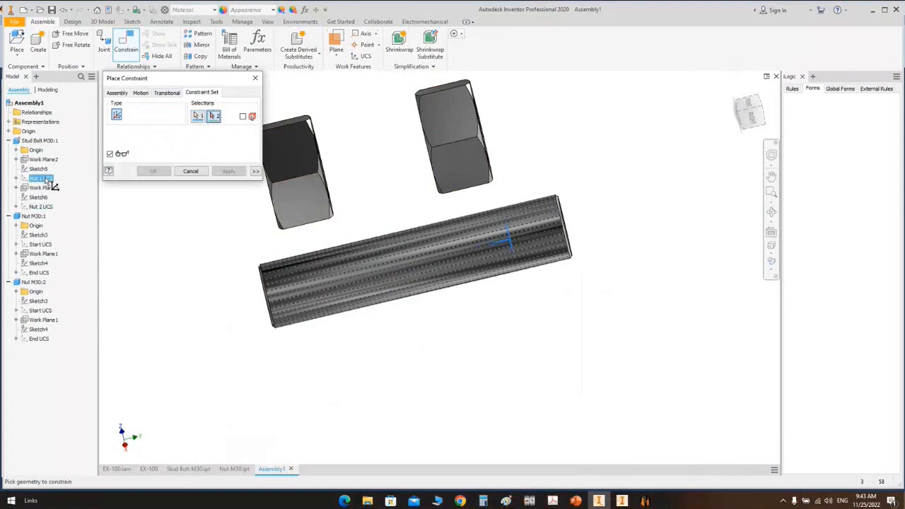
{"action": "left_click", "coordinate": [48, 245]}
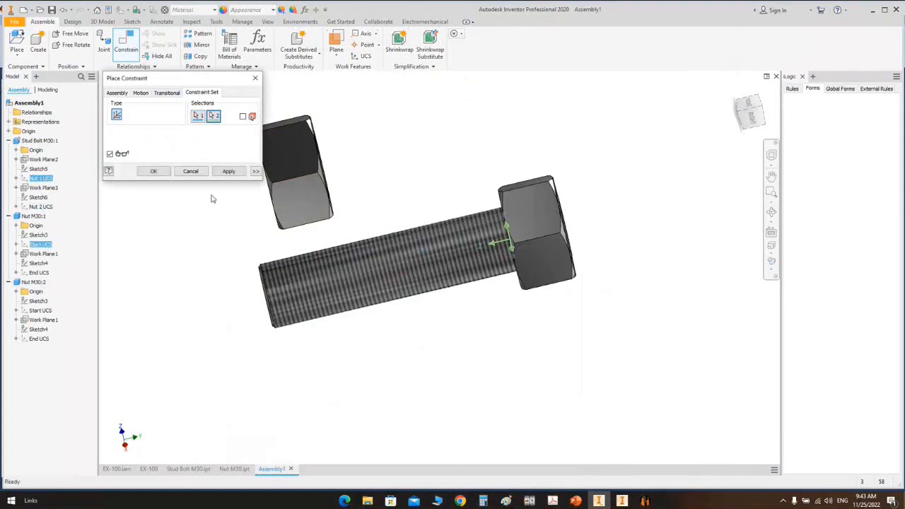
{"action": "left_click", "coordinate": [237, 172]}
Step: Constrain the second nut's Start UCS to the stud bolt's Nut 2 UCS with the same constraint set type
{"action": "left_click", "coordinate": [44, 207]}
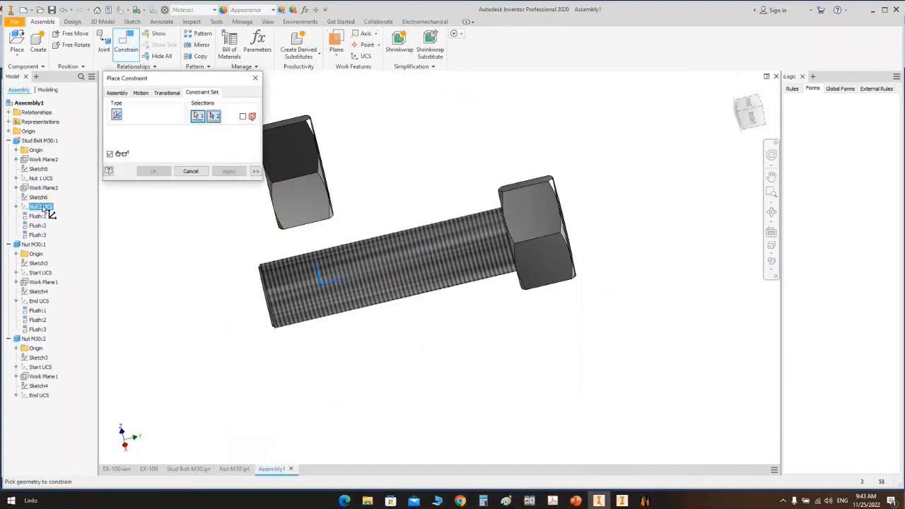
{"action": "left_click", "coordinate": [47, 366]}
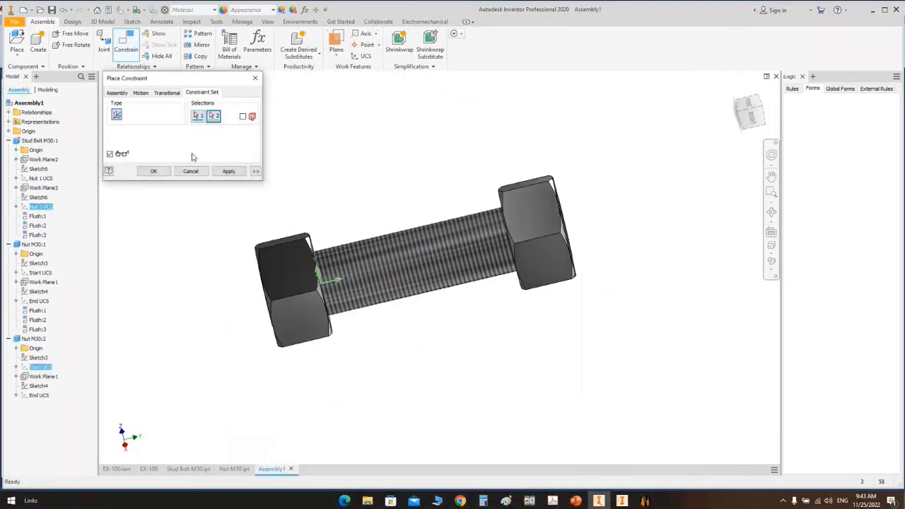
{"action": "left_click", "coordinate": [153, 171]}
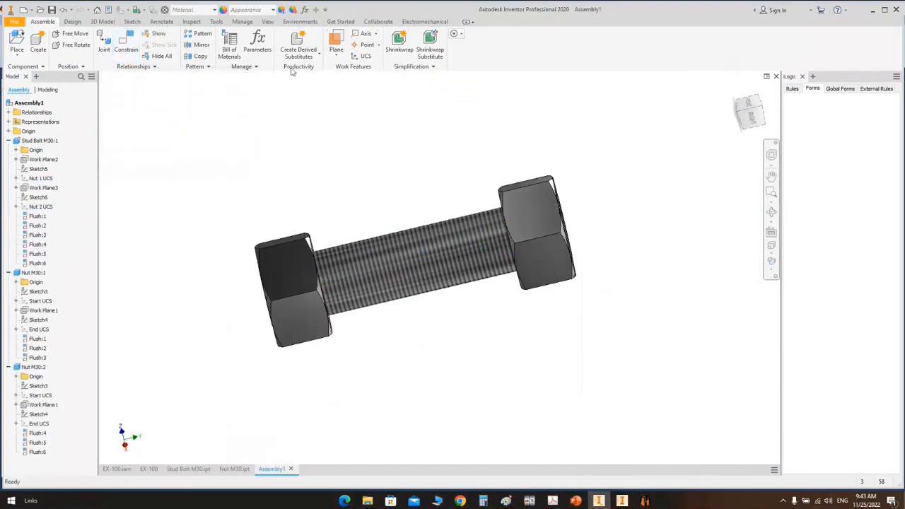
Step: Measure the distance between the facing inner faces of the two nuts on the stud bolt
{"action": "left_click", "coordinate": [192, 22]}
{"action": "left_click", "coordinate": [91, 44]}
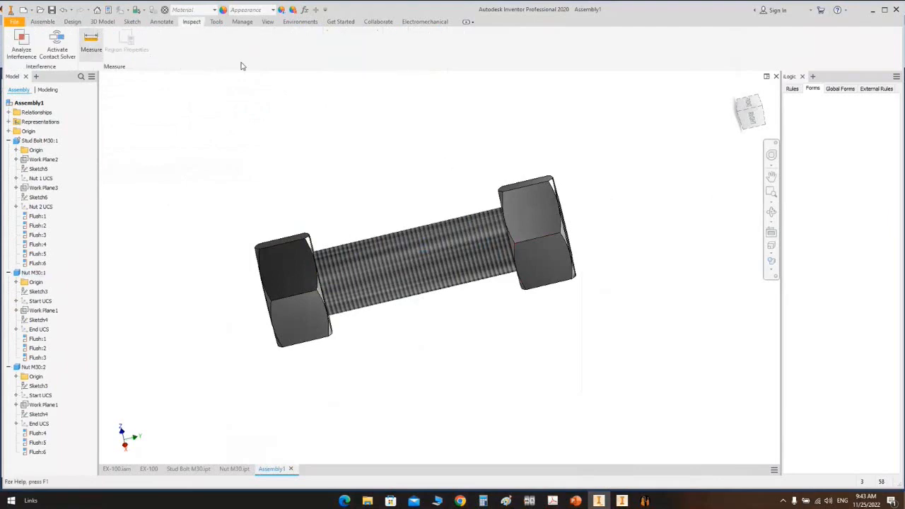
{"action": "left_click", "coordinate": [773, 216]}
{"action": "left_click_drag", "start_coordinate": [430, 296], "coordinate": [350, 225]}
{"action": "scroll", "coordinate": [350, 224], "scroll_direction": "up", "scroll_amount": 4}
{"action": "right_click", "coordinate": [303, 210]}
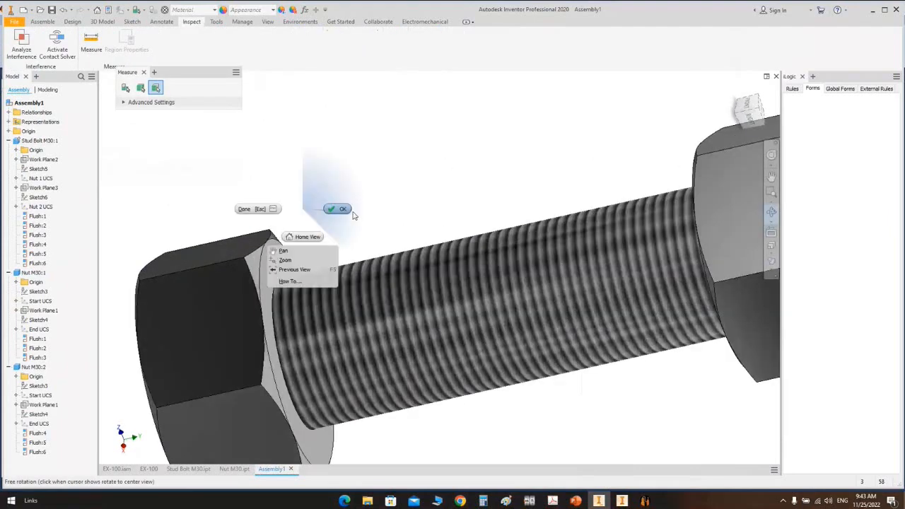
{"action": "left_click", "coordinate": [351, 213]}
{"action": "left_click", "coordinate": [288, 256]}
{"action": "left_click", "coordinate": [772, 212]}
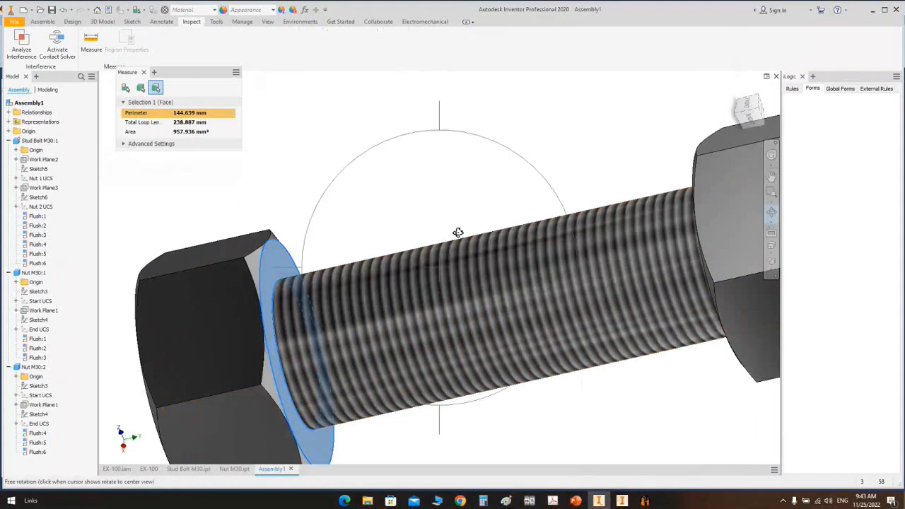
{"action": "scroll", "coordinate": [456, 232], "scroll_direction": "down", "scroll_amount": 3}
{"action": "left_click_drag", "start_coordinate": [424, 244], "coordinate": [475, 249]}
{"action": "right_click", "coordinate": [476, 250]}
{"action": "left_click", "coordinate": [434, 207]}
{"action": "left_click", "coordinate": [519, 211]}
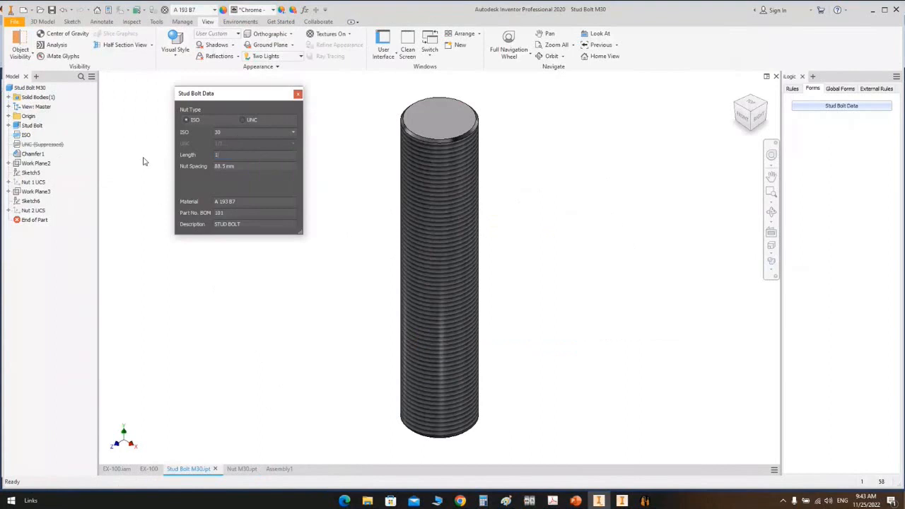
Step: Set the stud bolt's length to 160 mm in its data form and check the updated bolt in the assembly
{"action": "key", "text": "Return"}
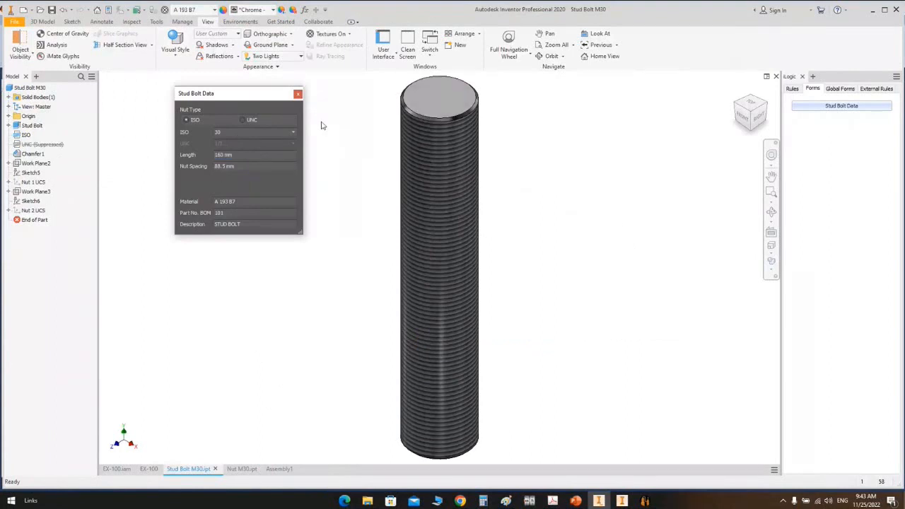
{"action": "left_click", "coordinate": [298, 93]}
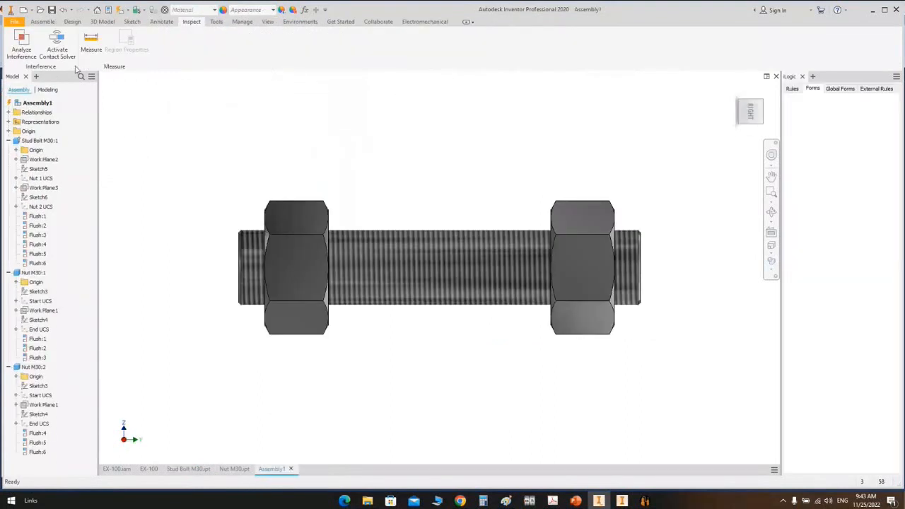
{"action": "left_click_drag", "start_coordinate": [705, 161], "coordinate": [188, 364]}
{"action": "left_click", "coordinate": [769, 213]}
{"action": "left_click_drag", "start_coordinate": [375, 248], "coordinate": [427, 249]}
{"action": "right_click", "coordinate": [396, 201]}
{"action": "left_click", "coordinate": [432, 204]}
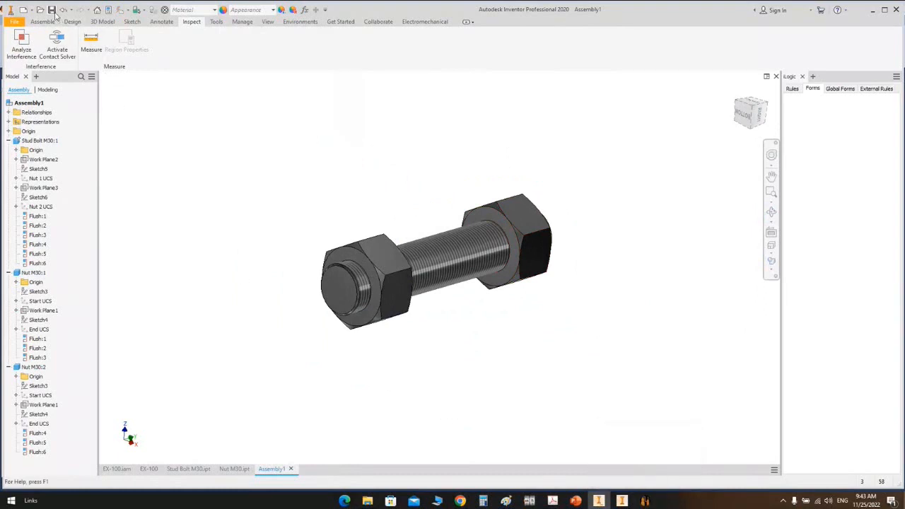
Step: Save the bolt and nut assembly as "Stud Bolt M30 Assembly" in the New Items By SEG Helper folder
{"action": "left_click", "coordinate": [645, 501]}
{"action": "left_click", "coordinate": [343, 49]}
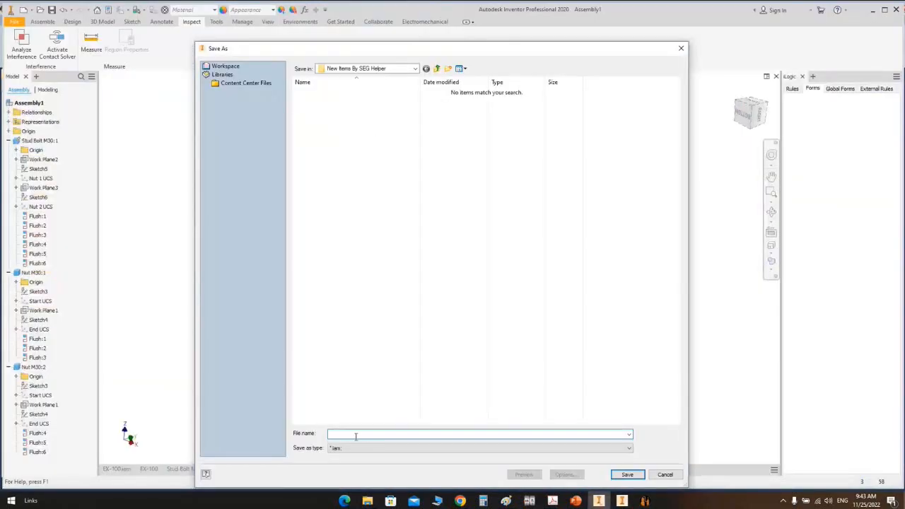
{"action": "type", "text": "Stu"}
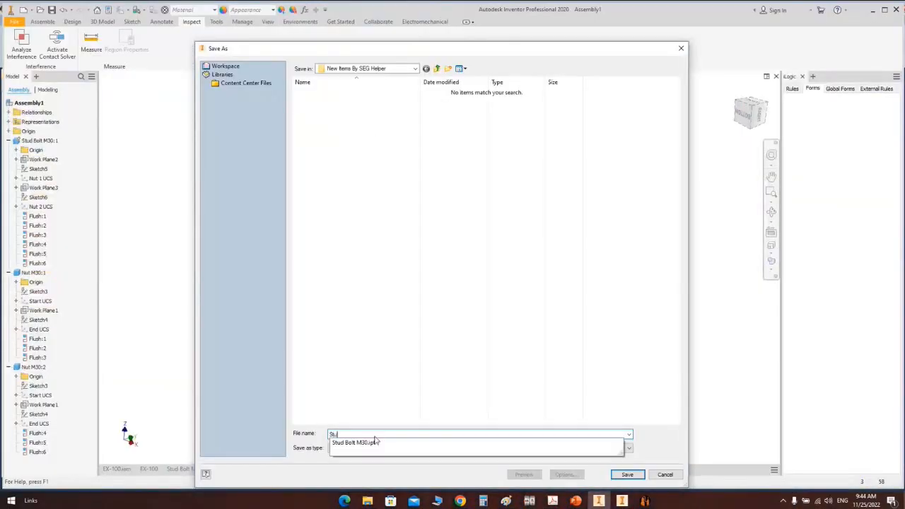
{"action": "type", "text": "d Bolt"}
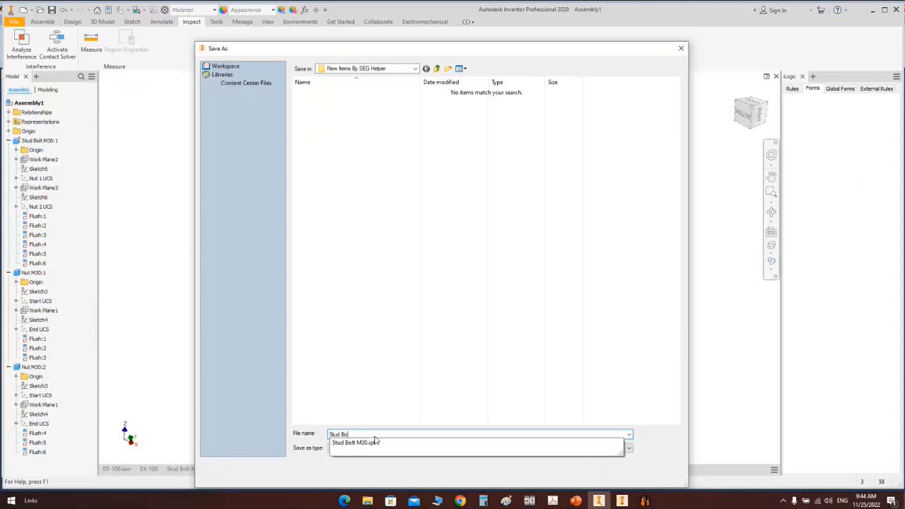
{"action": "type", "text": " M"}
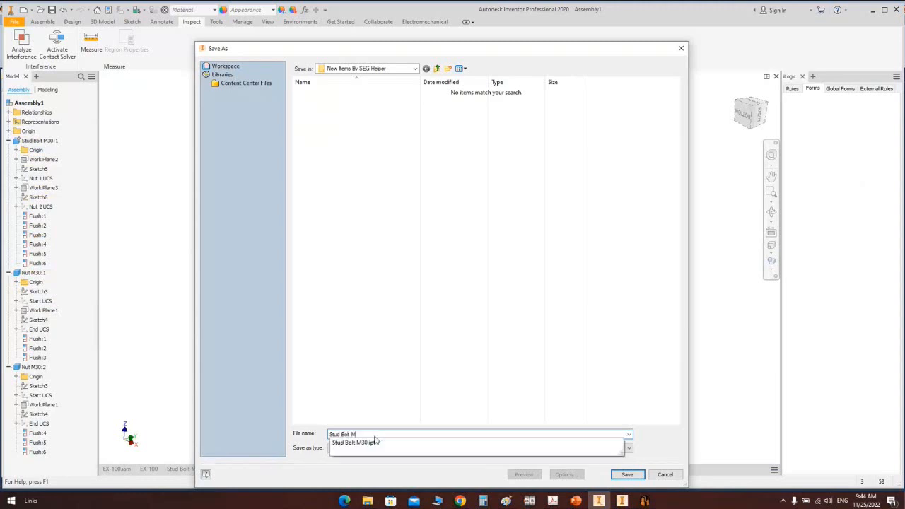
{"action": "type", "text": "30 A"}
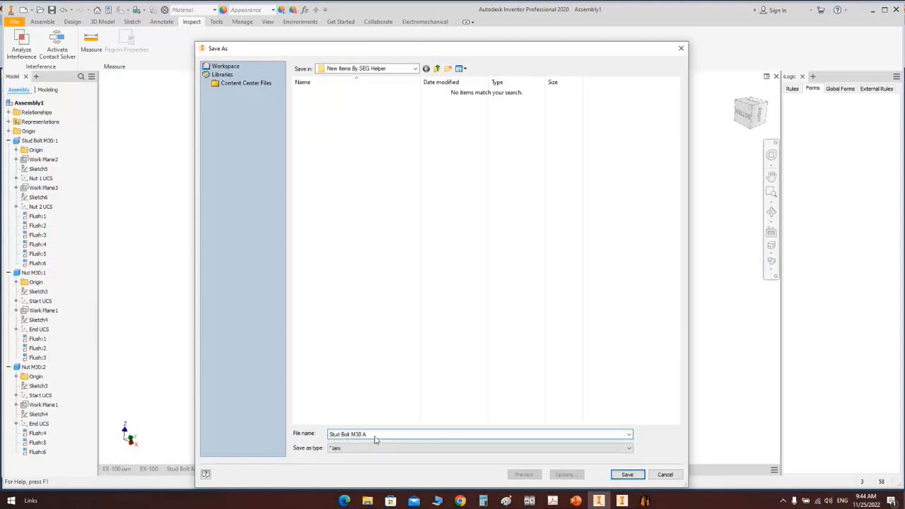
{"action": "type", "text": "ssembly"}
{"action": "key", "text": "Return"}
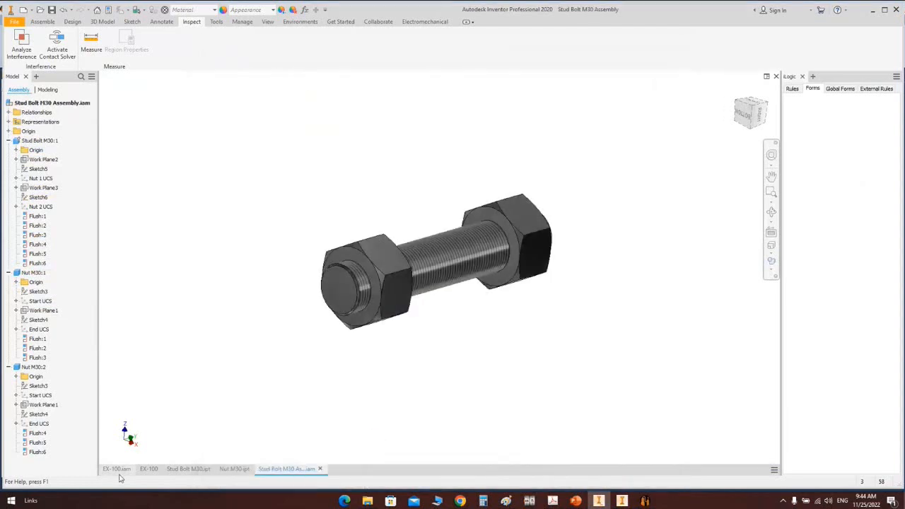
Step: Place one Stud Bolt M30 Assembly in EX-100.iam beside the flange pair at the elbow's open end
{"action": "left_click", "coordinate": [117, 469]}
{"action": "scroll", "coordinate": [427, 200], "scroll_direction": "down", "scroll_amount": 10}
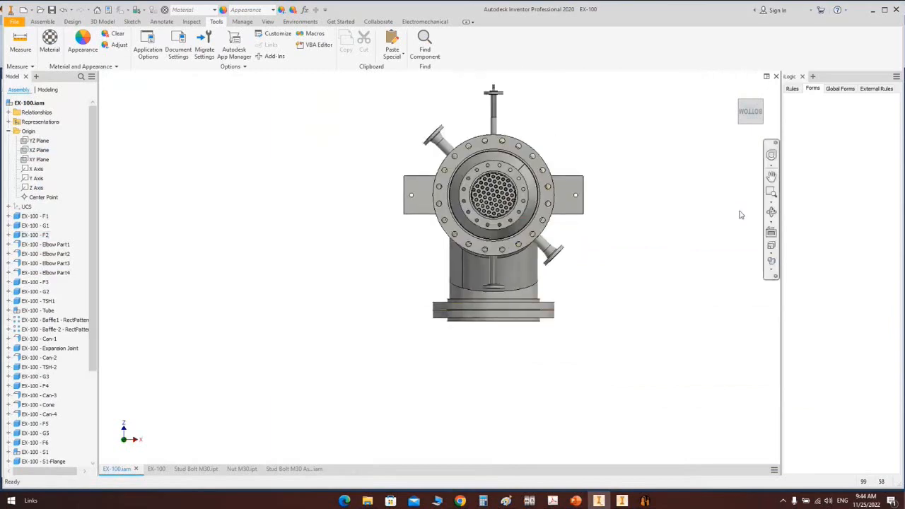
{"action": "left_click", "coordinate": [772, 212]}
{"action": "left_click_drag", "start_coordinate": [477, 224], "coordinate": [576, 238]}
{"action": "scroll", "coordinate": [608, 154], "scroll_direction": "up", "scroll_amount": 4}
{"action": "middle_click_drag", "start_coordinate": [605, 154], "coordinate": [385, 168]}
{"action": "right_click", "coordinate": [203, 121]}
{"action": "left_click", "coordinate": [232, 121]}
{"action": "left_click", "coordinate": [42, 21]}
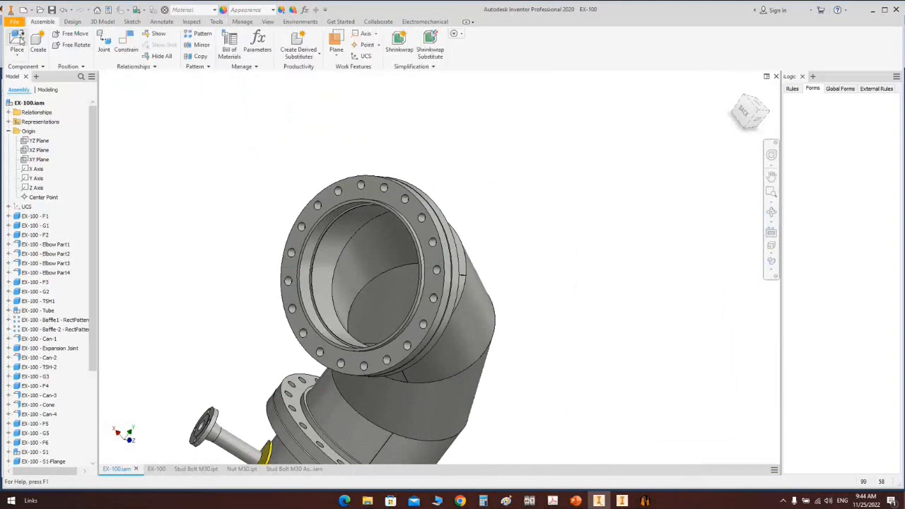
{"action": "left_click", "coordinate": [17, 42]}
{"action": "double_click", "coordinate": [330, 111]}
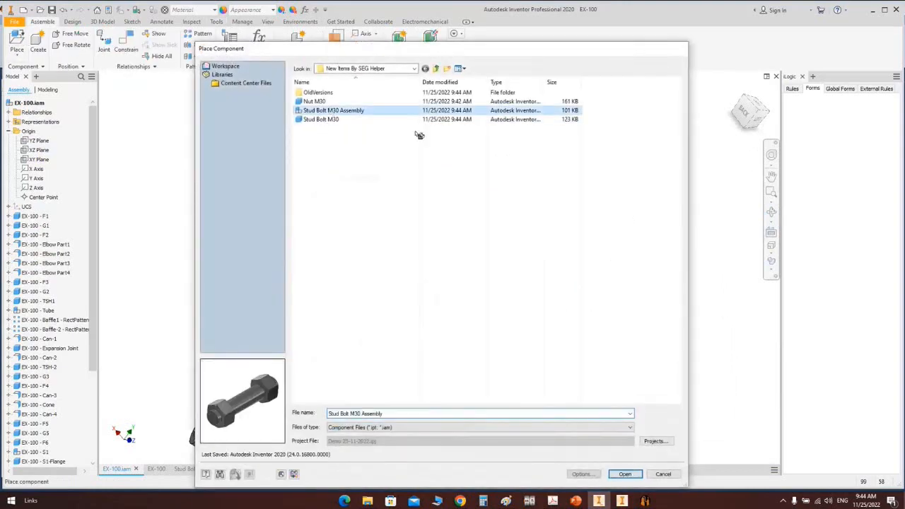
{"action": "scroll", "coordinate": [440, 212], "scroll_direction": "down", "scroll_amount": 3}
{"action": "left_click", "coordinate": [438, 181]}
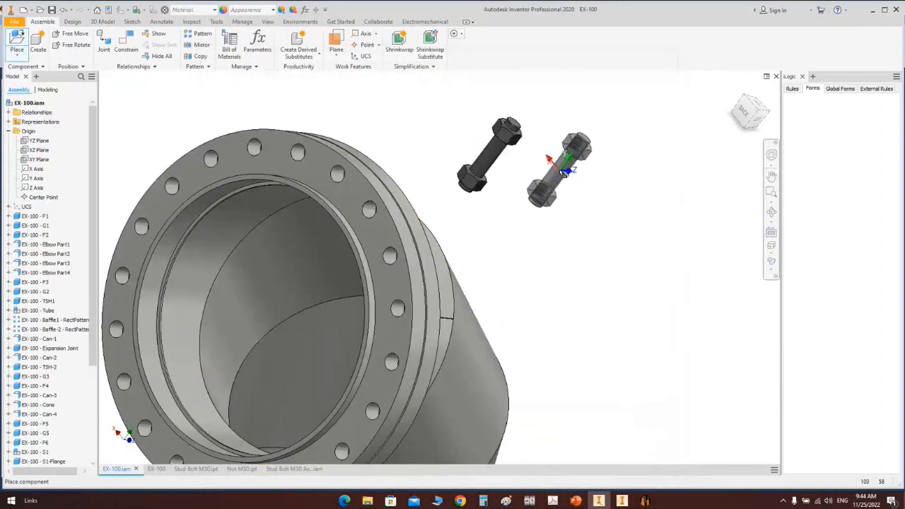
Step: Apply an Insert constraint with zero offset between the stud bolt's nut and a bolt hole of the elbow's open-end flange
{"action": "key", "text": "c"}
{"action": "left_click", "coordinate": [161, 116]}
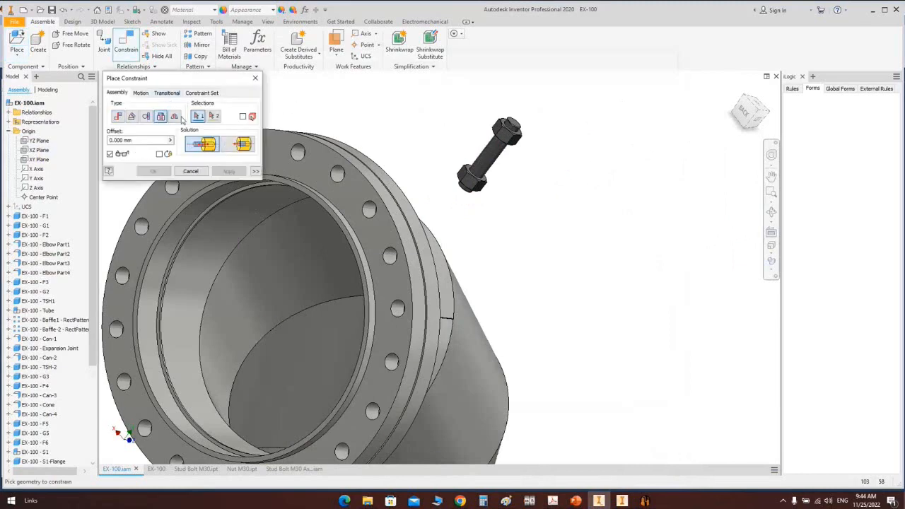
{"action": "scroll", "coordinate": [484, 183], "scroll_direction": "down", "scroll_amount": 3}
{"action": "left_click", "coordinate": [482, 181]}
{"action": "scroll", "coordinate": [310, 203], "scroll_direction": "up", "scroll_amount": 5}
{"action": "middle_click_drag", "start_coordinate": [308, 207], "coordinate": [404, 236]}
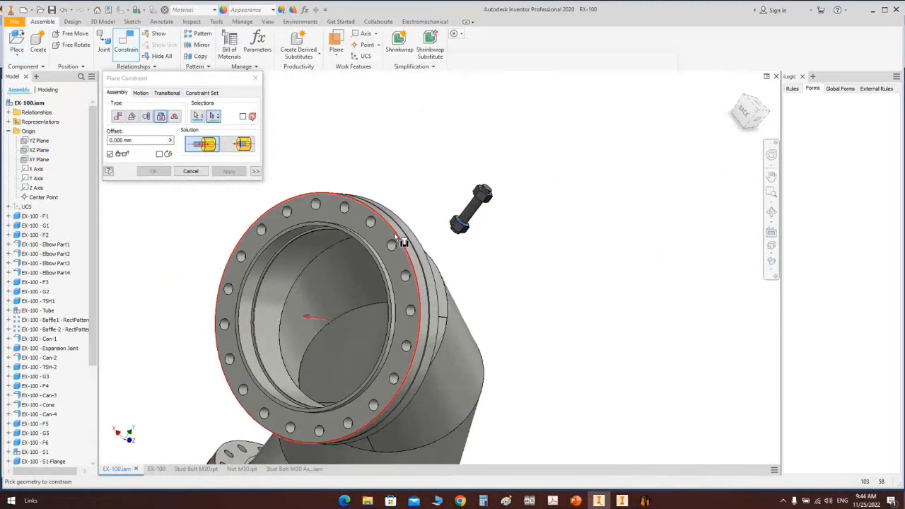
{"action": "left_click", "coordinate": [394, 240]}
{"action": "left_click", "coordinate": [228, 171]}
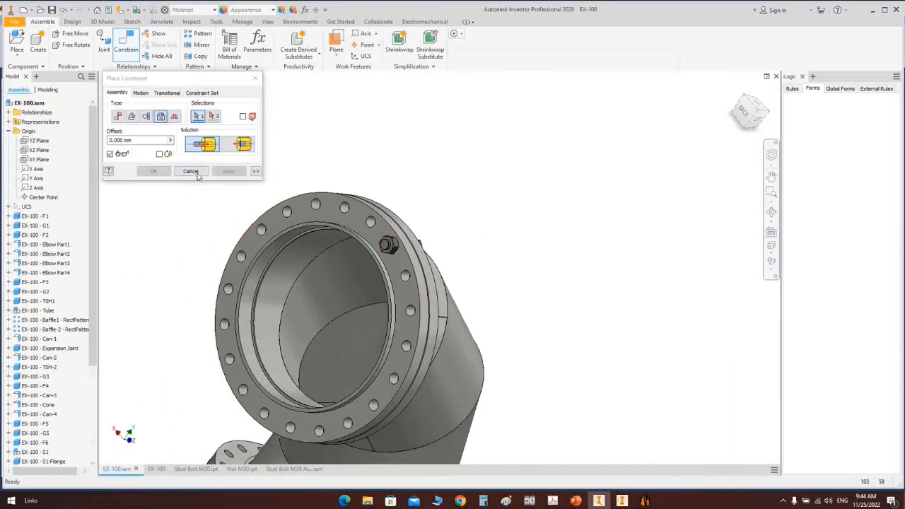
{"action": "left_click", "coordinate": [190, 171]}
{"action": "left_click", "coordinate": [203, 36]}
{"action": "left_click", "coordinate": [398, 249]}
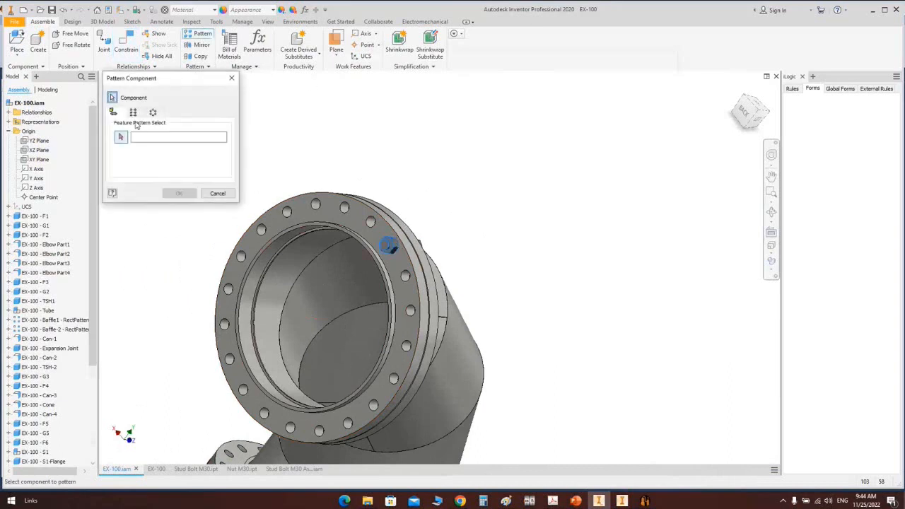
{"action": "left_click", "coordinate": [153, 112]}
{"action": "left_click", "coordinate": [301, 240]}
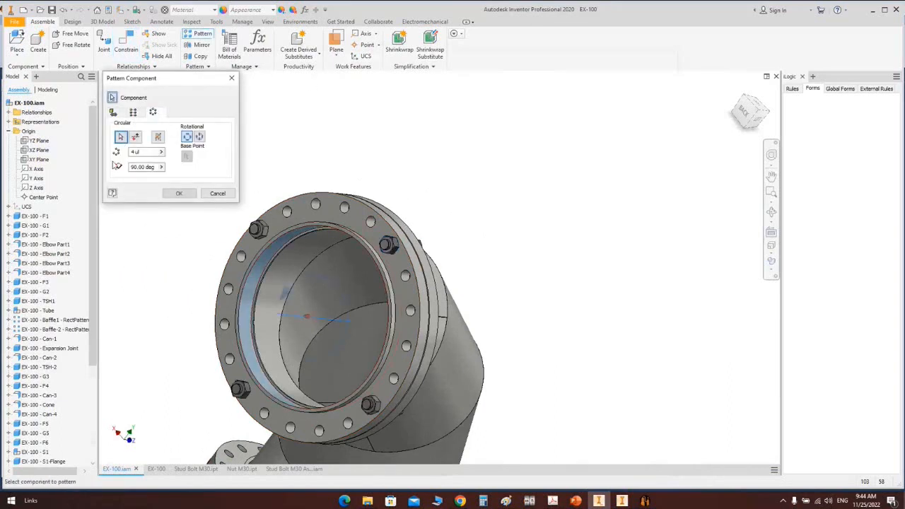
{"action": "double_click", "coordinate": [142, 152]}
{"action": "type", "text": "20"}
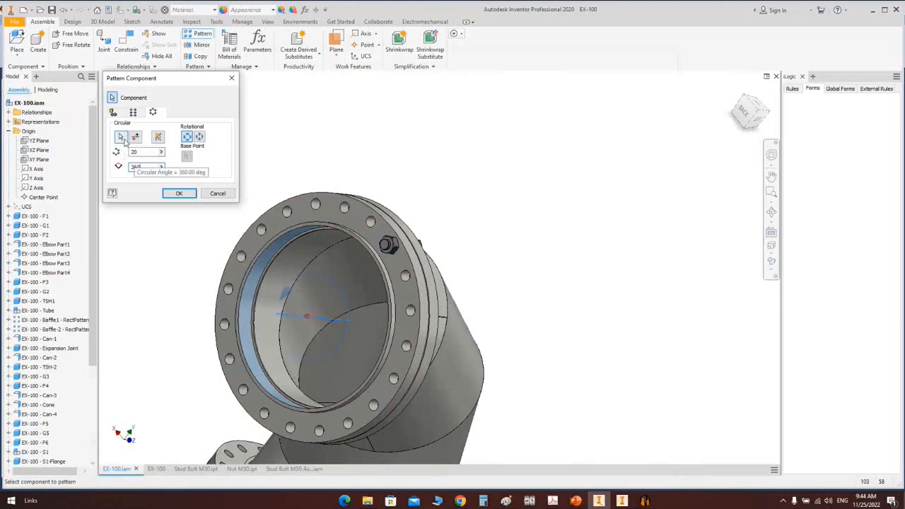
{"action": "left_click", "coordinate": [392, 246]}
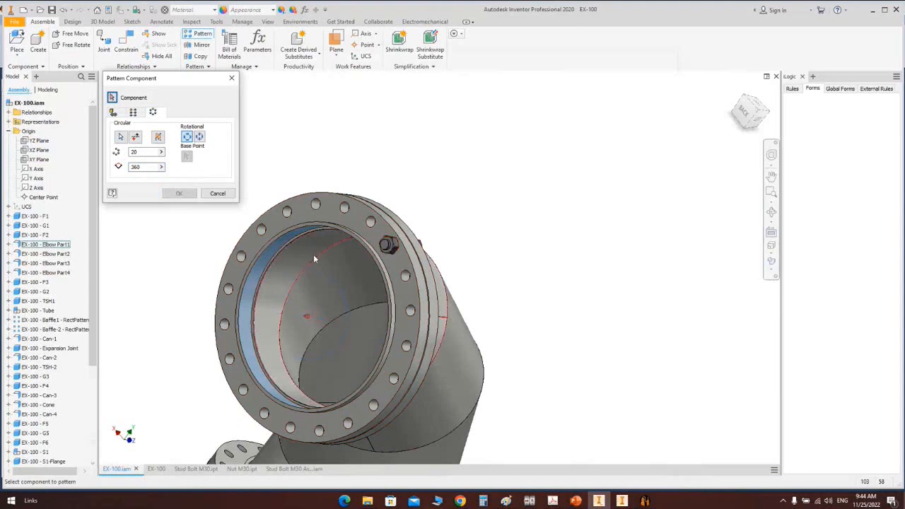
{"action": "left_click", "coordinate": [210, 195]}
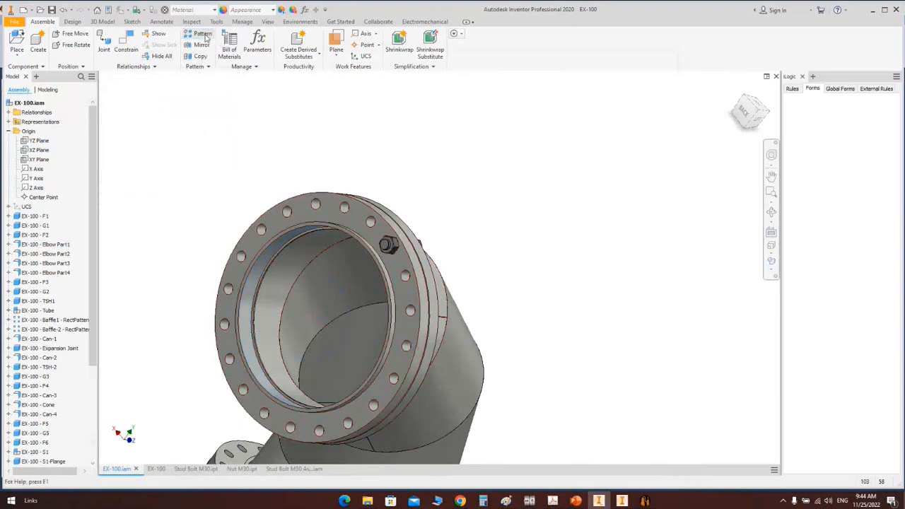
Step: Create a circular component pattern of the stud bolt assembly about the flange axis with 20 occurrences and a 360 degree angle
{"action": "left_click", "coordinate": [203, 35]}
{"action": "left_click", "coordinate": [390, 247]}
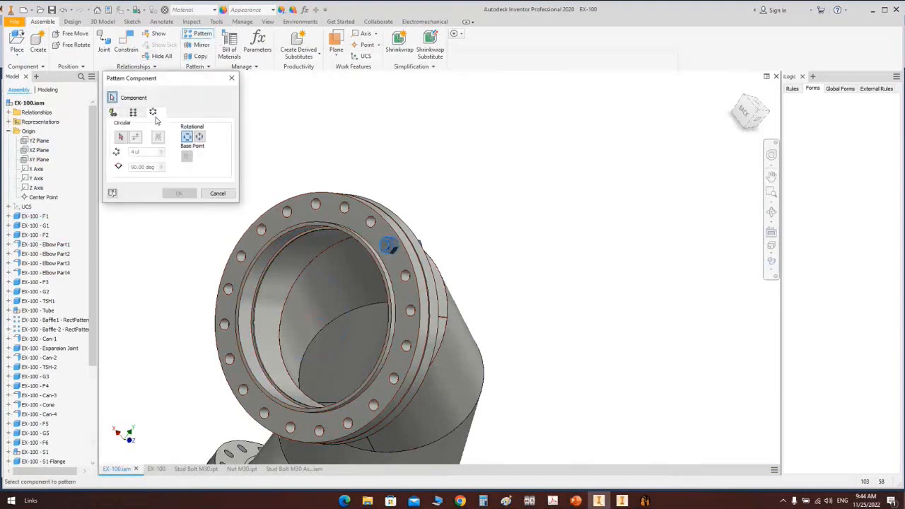
{"action": "left_click", "coordinate": [254, 246]}
{"action": "left_click", "coordinate": [152, 152]}
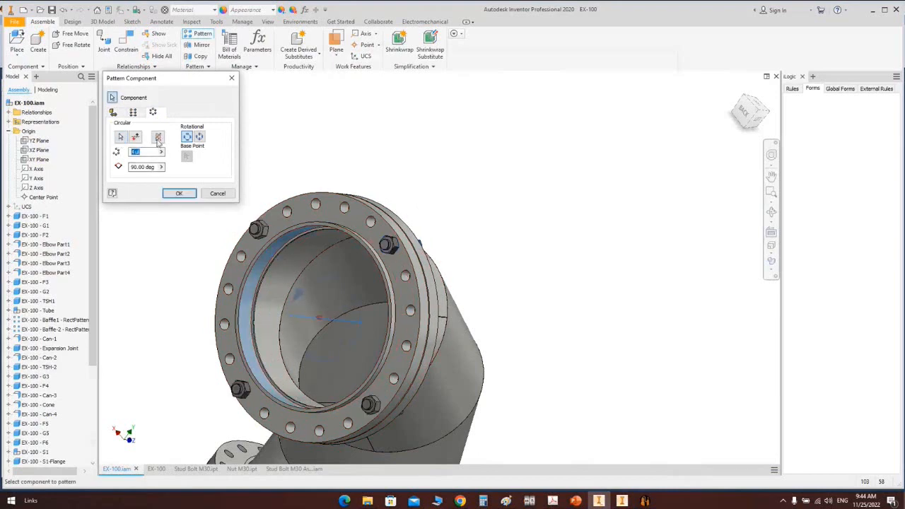
{"action": "type", "text": "20"}
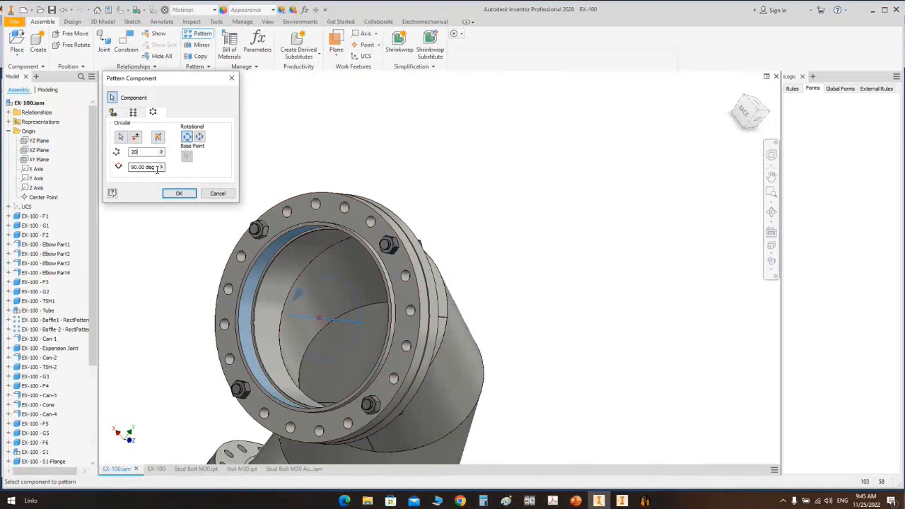
{"action": "left_click", "coordinate": [151, 167]}
{"action": "type", "text": "360"}
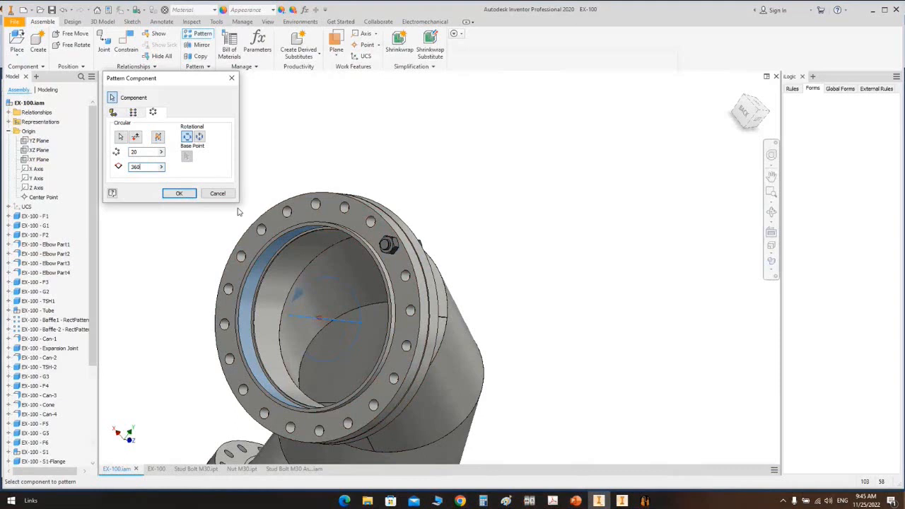
{"action": "left_click", "coordinate": [159, 137]}
{"action": "left_click", "coordinate": [741, 119]}
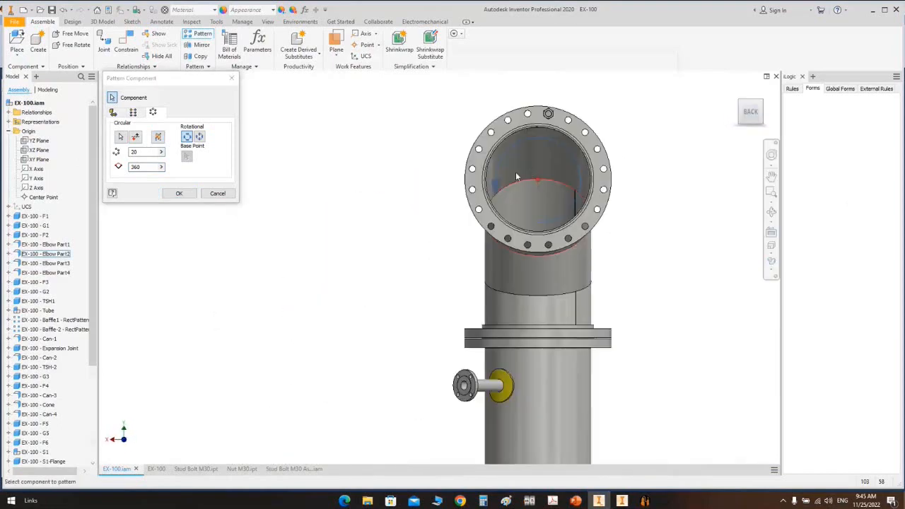
{"action": "middle_click_drag", "start_coordinate": [355, 224], "coordinate": [267, 255]}
{"action": "left_click", "coordinate": [184, 196]}
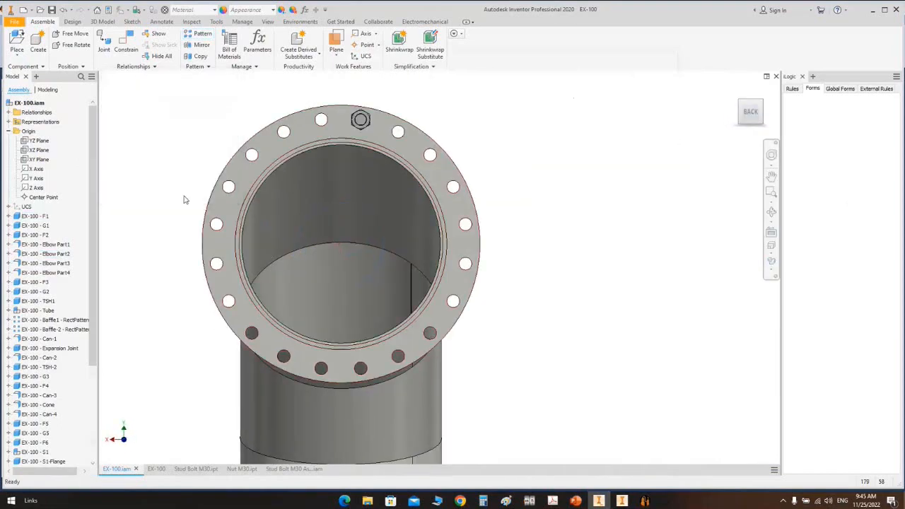
Step: Edit the stud bolt component pattern and set its angle to 360 deg/20
{"action": "scroll", "coordinate": [94, 406], "scroll_direction": "down", "scroll_amount": 5}
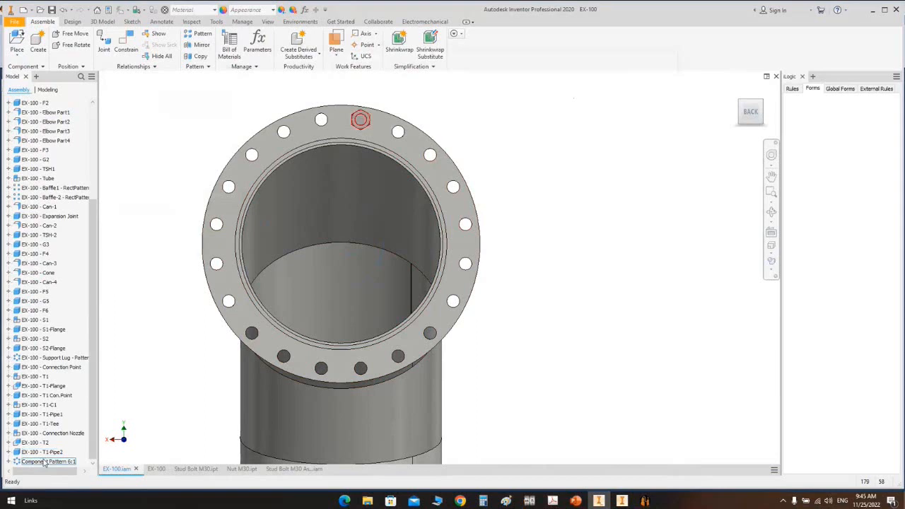
{"action": "left_click", "coordinate": [49, 461]}
{"action": "double_click", "coordinate": [71, 459]}
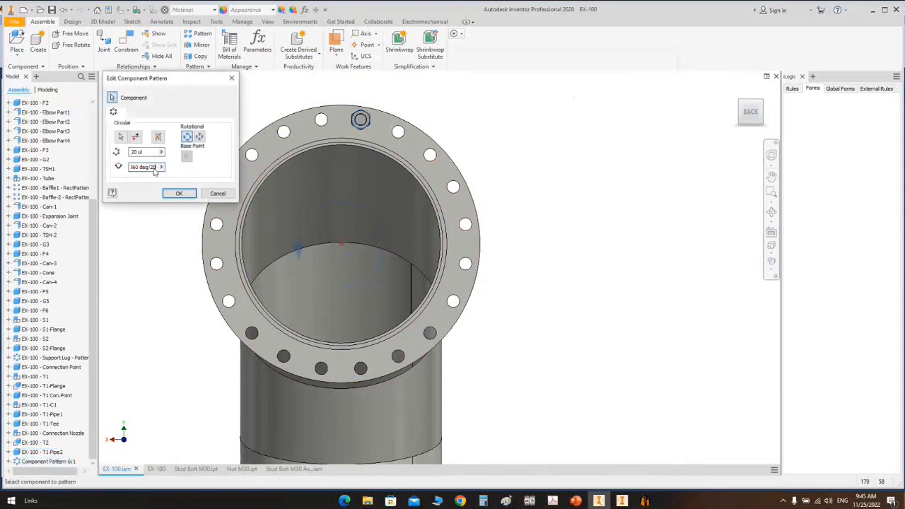
{"action": "left_click", "coordinate": [179, 194]}
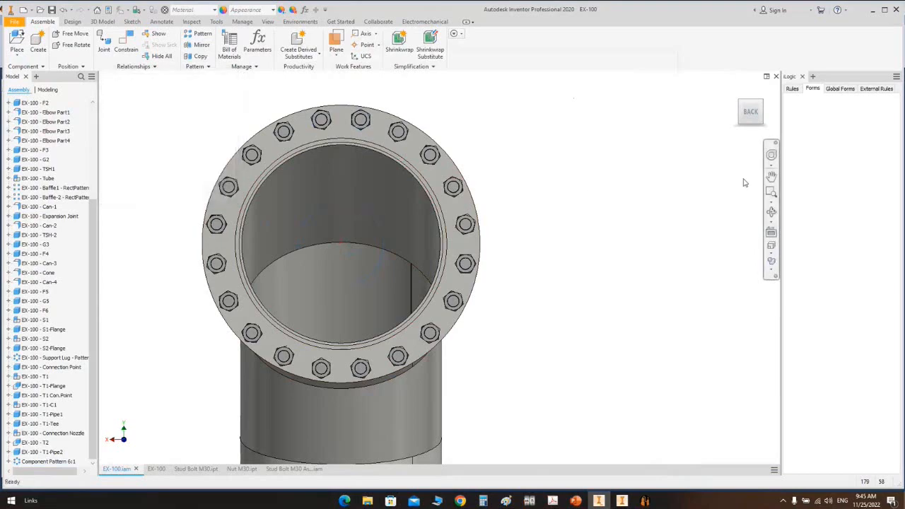
Step: Apply an Insert constraint with zero offset between the stud bolt's nut and a bolt hole of flange F3 at the elbow's shell end
{"action": "left_click", "coordinate": [772, 211]}
{"action": "left_click_drag", "start_coordinate": [411, 188], "coordinate": [345, 178]}
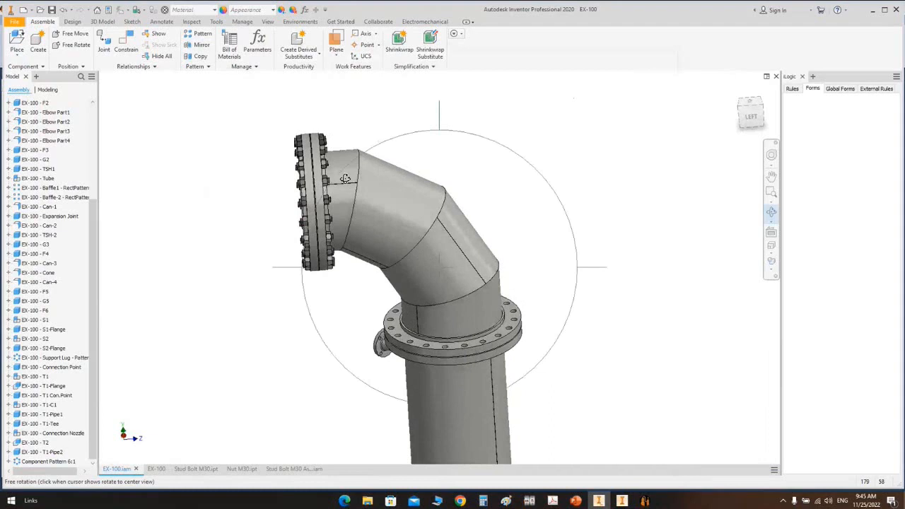
{"action": "scroll", "coordinate": [346, 179], "scroll_direction": "down", "scroll_amount": 3}
{"action": "left_click_drag", "start_coordinate": [345, 203], "coordinate": [358, 251]}
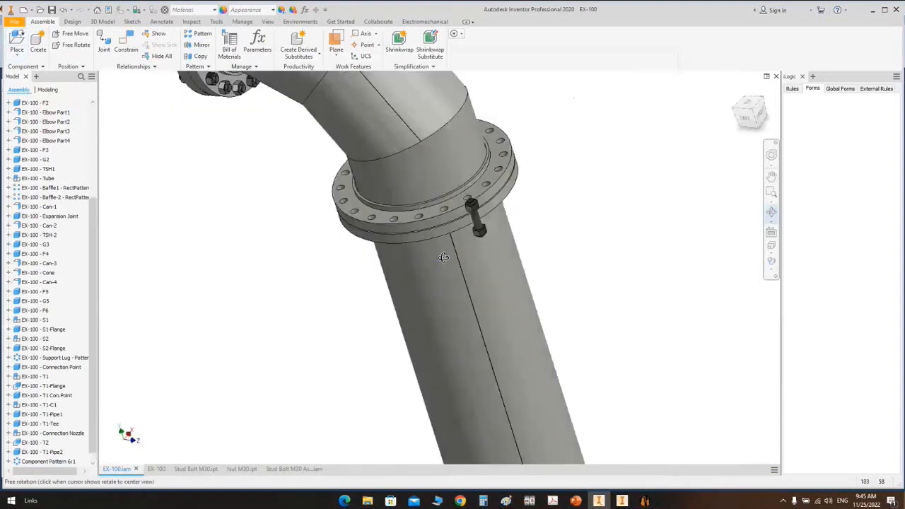
{"action": "left_click_drag", "start_coordinate": [443, 257], "coordinate": [473, 290]}
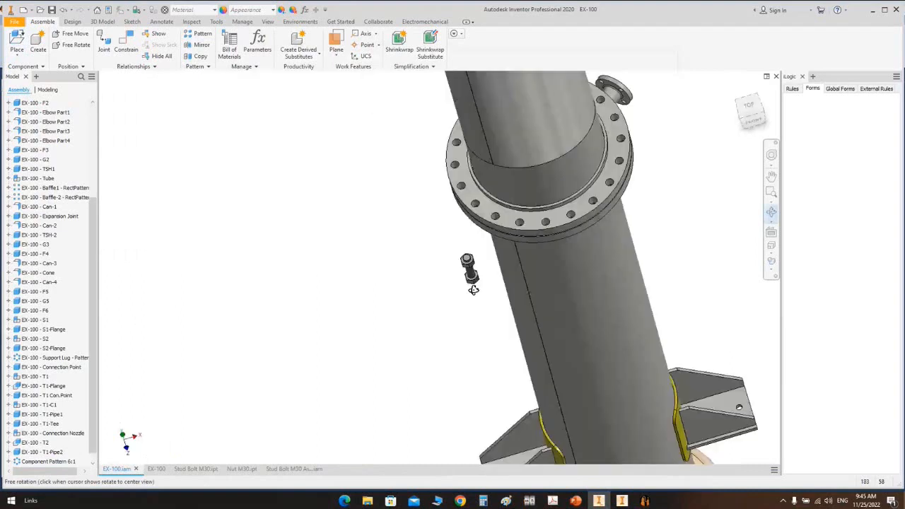
{"action": "middle_click_drag", "start_coordinate": [474, 290], "coordinate": [484, 288], "text": "shift"}
{"action": "scroll", "coordinate": [526, 249], "scroll_direction": "up", "scroll_amount": 5}
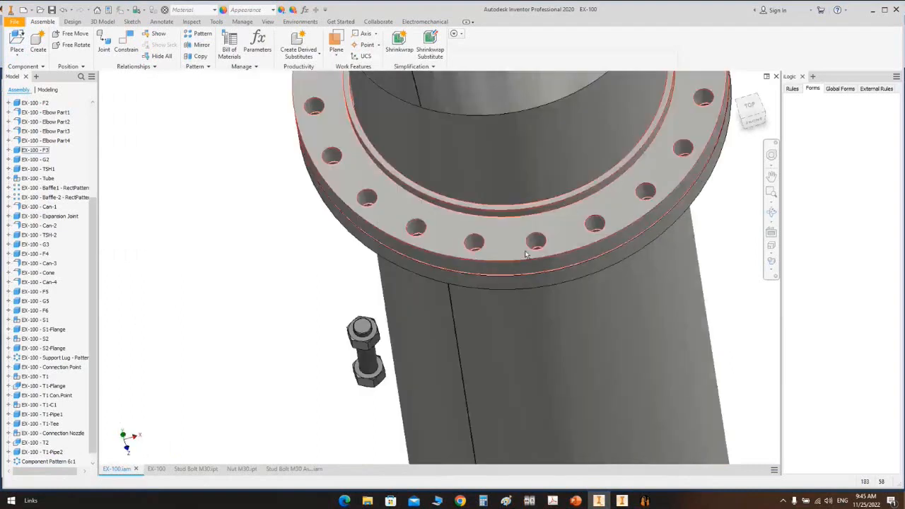
{"action": "key", "text": "c"}
{"action": "left_click", "coordinate": [543, 236]}
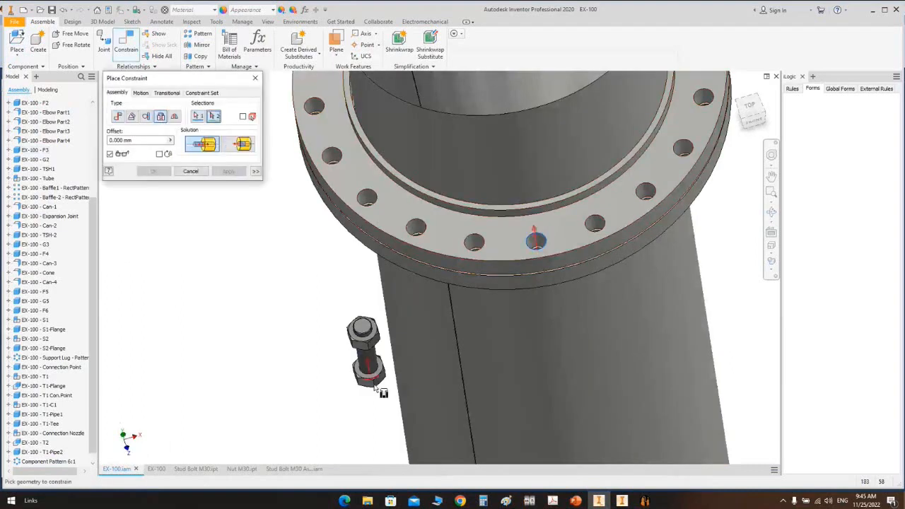
{"action": "scroll", "coordinate": [377, 375], "scroll_direction": "up", "scroll_amount": 5}
{"action": "left_click", "coordinate": [374, 347]}
{"action": "left_click", "coordinate": [228, 172]}
{"action": "key", "text": "Escape"}
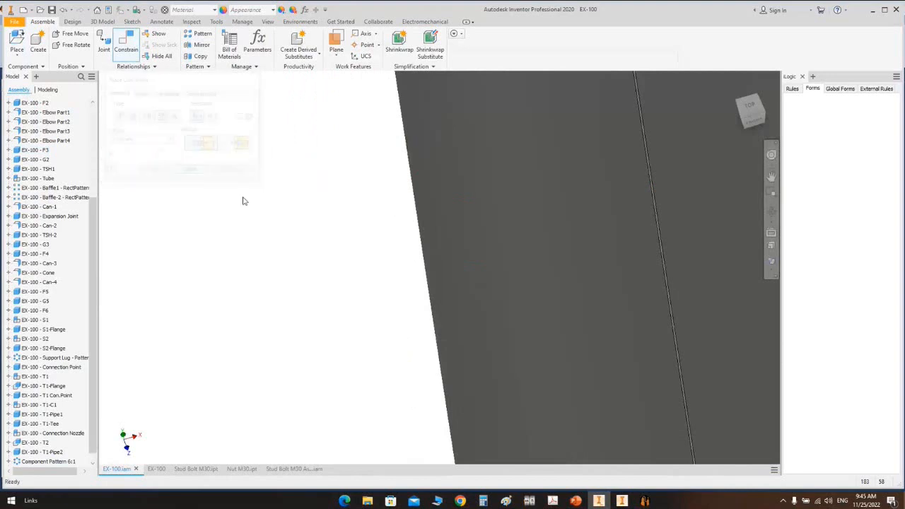
Step: Place one Stud Bolt M30 Assembly beside the large flange pair between the expansion joint and the cone
{"action": "scroll", "coordinate": [335, 272], "scroll_direction": "down", "scroll_amount": 10}
{"action": "middle_click_drag", "start_coordinate": [337, 273], "coordinate": [343, 232]}
{"action": "scroll", "coordinate": [339, 322], "scroll_direction": "up", "scroll_amount": 3}
{"action": "scroll", "coordinate": [349, 328], "scroll_direction": "up", "scroll_amount": 3}
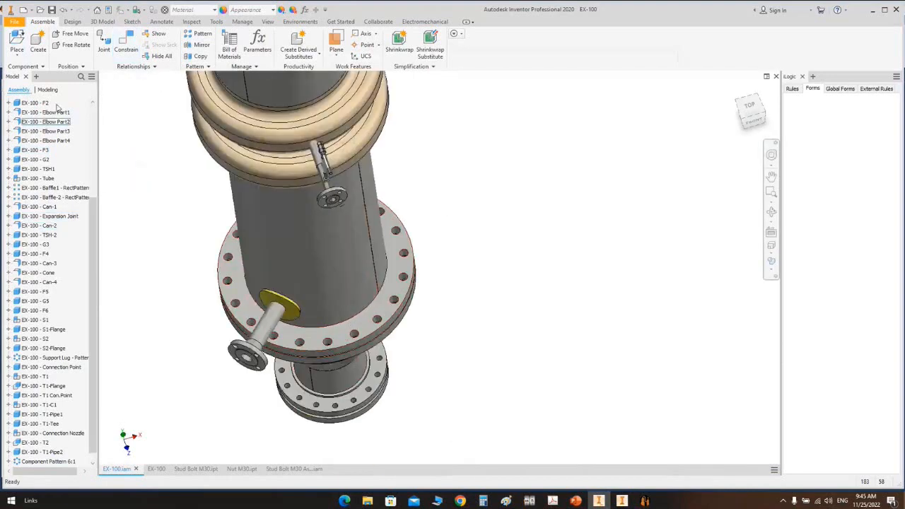
{"action": "left_click", "coordinate": [17, 41]}
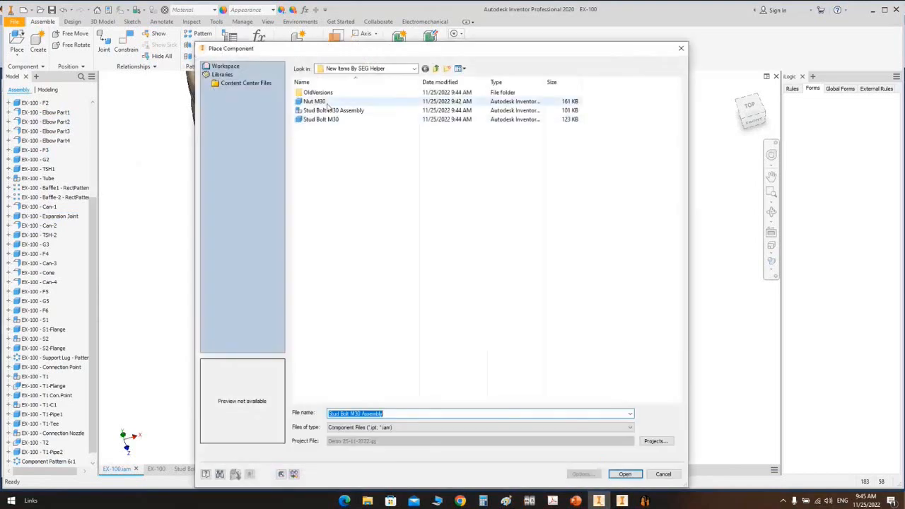
{"action": "double_click", "coordinate": [328, 111]}
{"action": "left_click", "coordinate": [488, 311]}
{"action": "right_click", "coordinate": [535, 228]}
{"action": "left_click", "coordinate": [551, 277]}
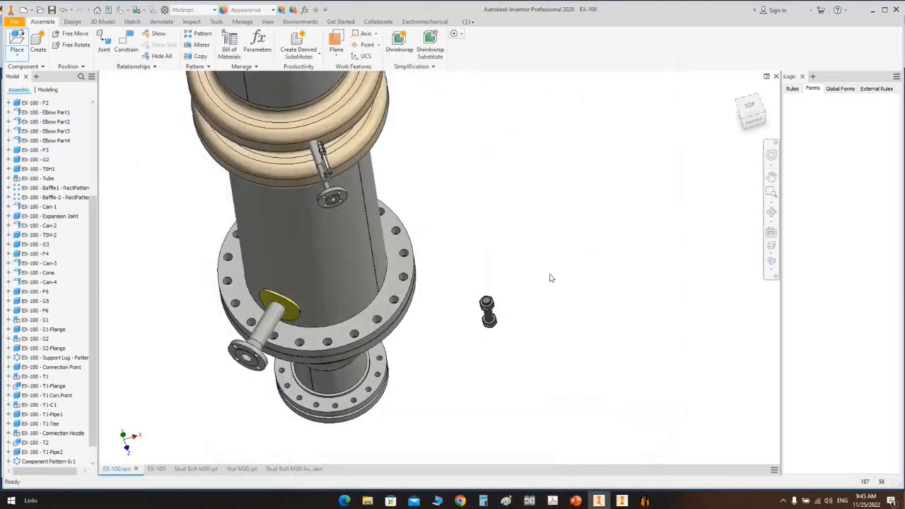
Step: Apply an Insert constraint with zero offset between the new stud bolt's nut and a bolt hole of the cone-side large flange
{"action": "scroll", "coordinate": [492, 323], "scroll_direction": "up", "scroll_amount": 7}
{"action": "key", "text": "c"}
{"action": "left_click", "coordinate": [159, 116]}
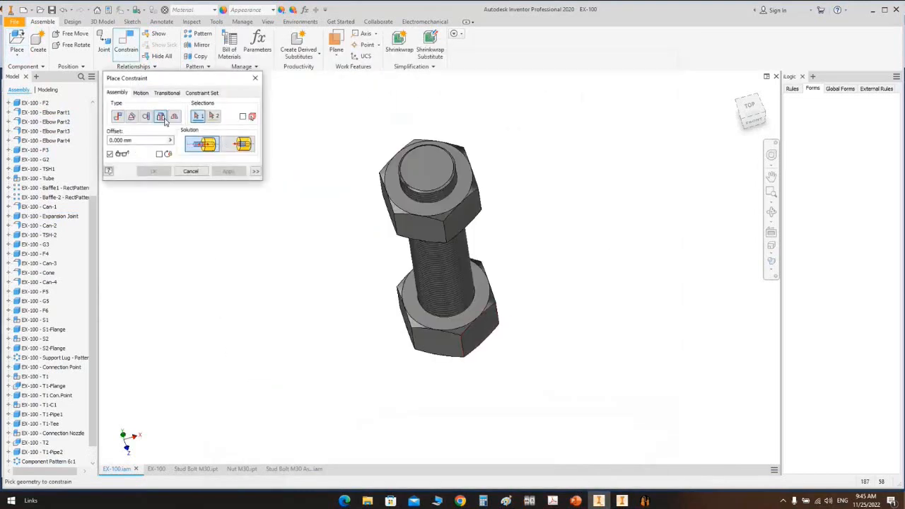
{"action": "left_click", "coordinate": [446, 318]}
{"action": "scroll", "coordinate": [550, 276], "scroll_direction": "down", "scroll_amount": 5}
{"action": "scroll", "coordinate": [463, 256], "scroll_direction": "up", "scroll_amount": 6}
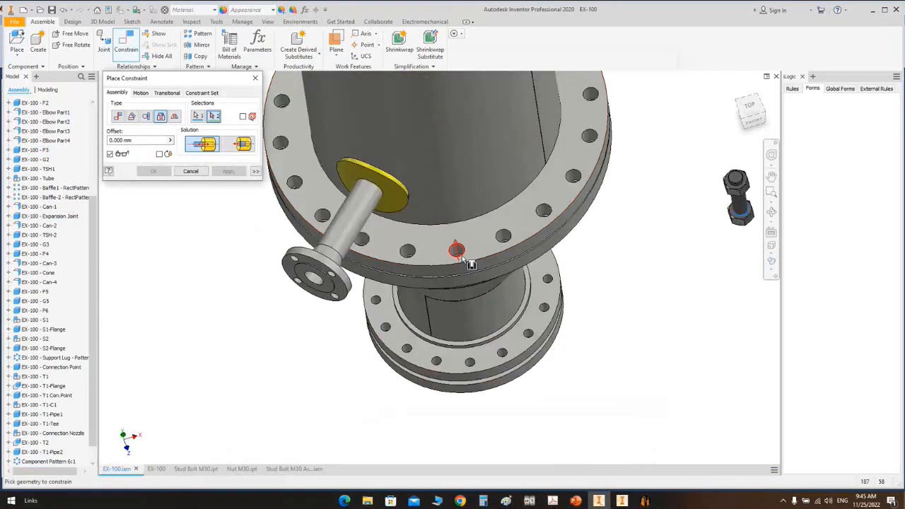
{"action": "left_click", "coordinate": [457, 253]}
{"action": "left_click", "coordinate": [154, 171]}
Step: Create a circular component pattern of the stud bolt assembly about flange F3's axis with 20 occurrences and an angle of 360/20
{"action": "left_click", "coordinate": [202, 33]}
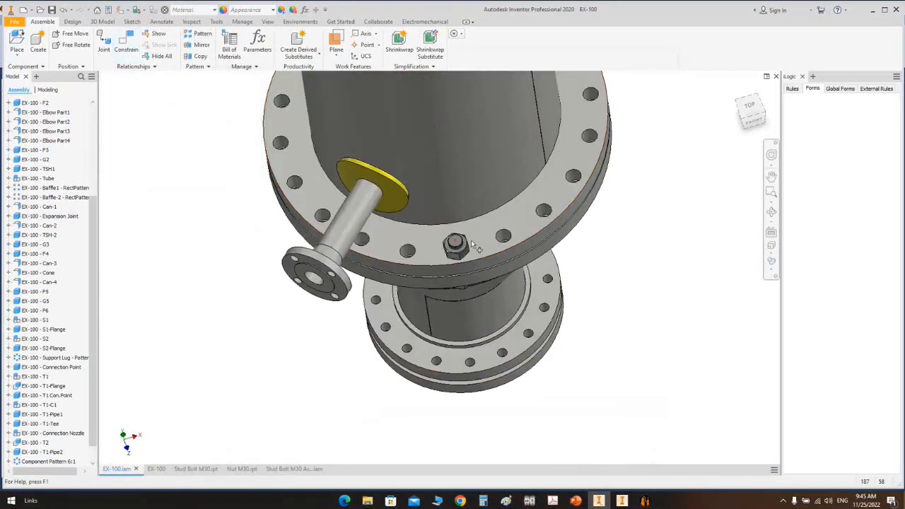
{"action": "scroll", "coordinate": [465, 259], "scroll_direction": "down", "scroll_amount": 5}
{"action": "scroll", "coordinate": [439, 290], "scroll_direction": "up", "scroll_amount": 6}
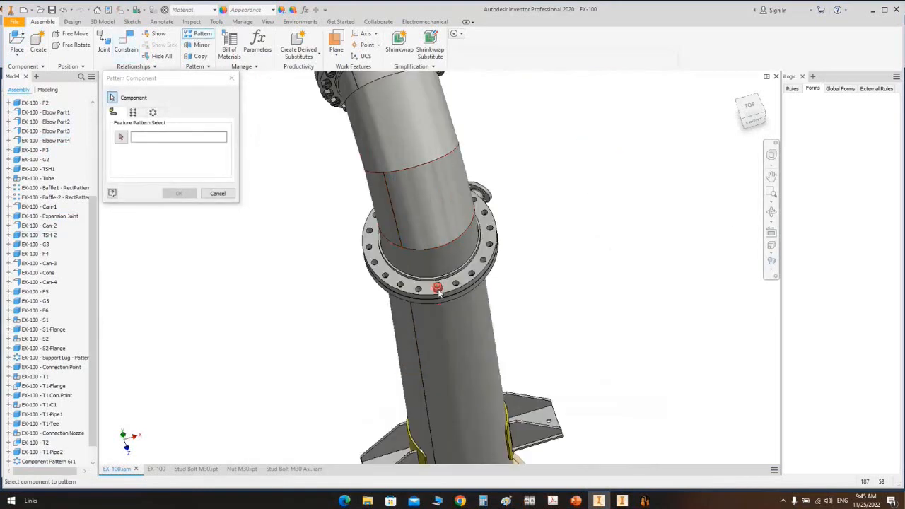
{"action": "left_click", "coordinate": [437, 290]}
{"action": "left_click", "coordinate": [152, 112]}
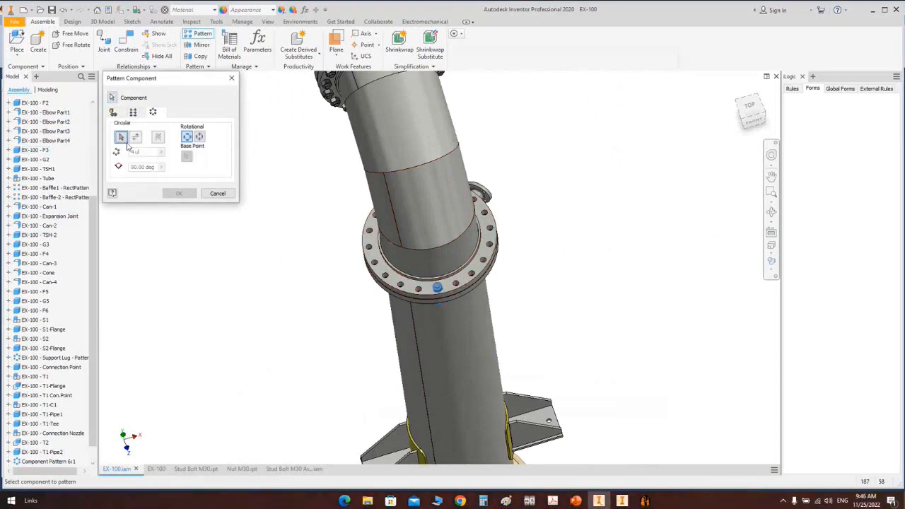
{"action": "scroll", "coordinate": [438, 316], "scroll_direction": "up", "scroll_amount": 5}
{"action": "left_click", "coordinate": [431, 309]}
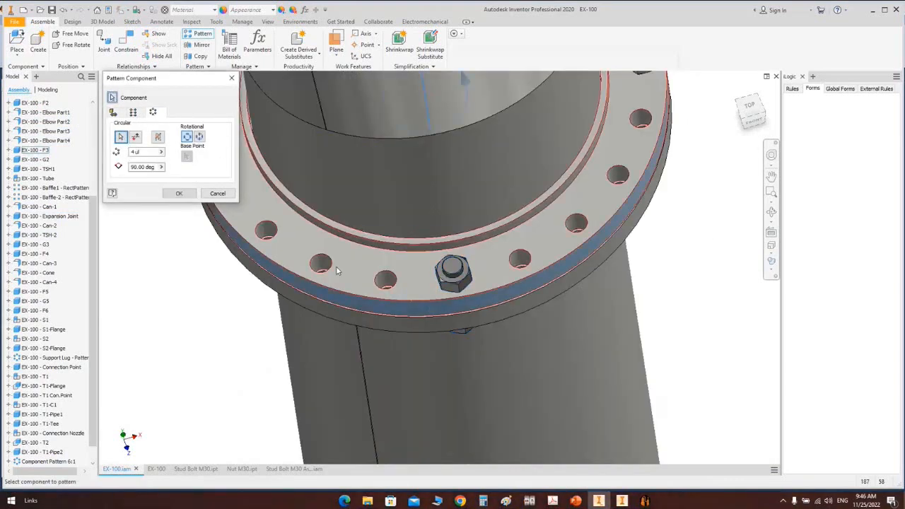
{"action": "scroll", "coordinate": [431, 309], "scroll_direction": "down", "scroll_amount": 5}
{"action": "left_click_drag", "start_coordinate": [142, 153], "coordinate": [111, 153]}
{"action": "type", "text": "20"}
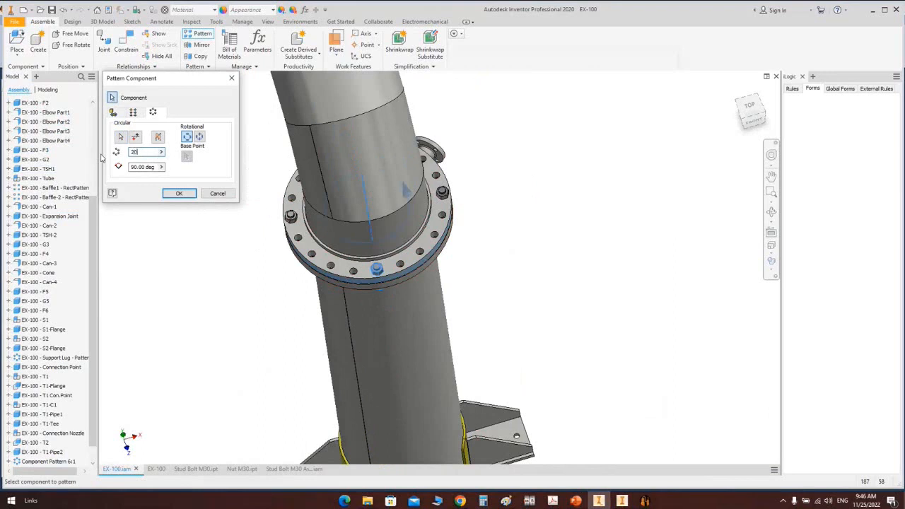
{"action": "key", "text": "Tab"}
{"action": "type", "text": "360/2"}
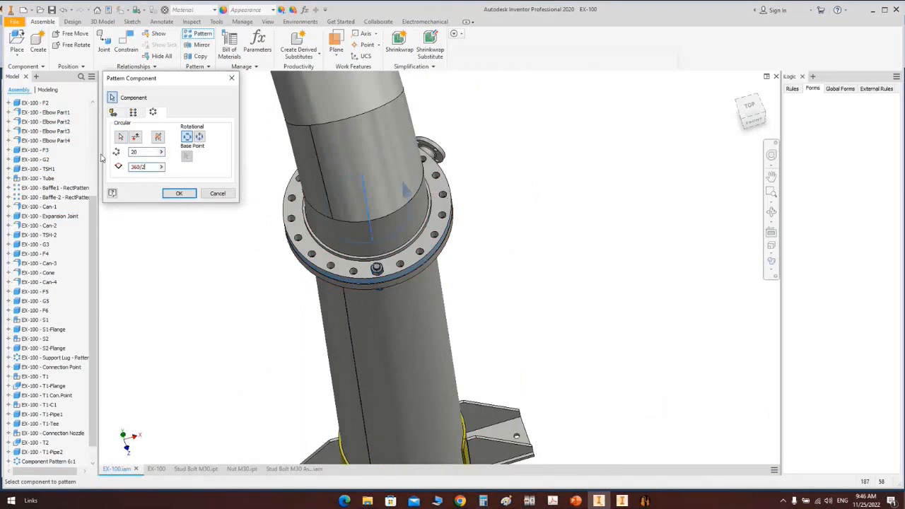
{"action": "left_click", "coordinate": [180, 194]}
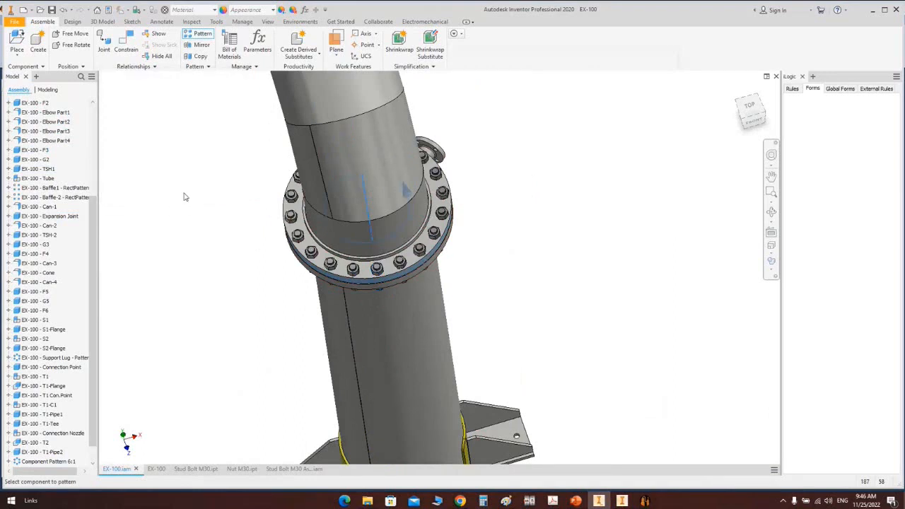
Step: Examine the patterned stud bolts on the elbow's open-end flange pair and on the flange pair joining the elbow to the shell
{"action": "scroll", "coordinate": [210, 204], "scroll_direction": "down", "scroll_amount": 2}
{"action": "left_click", "coordinate": [771, 213]}
{"action": "scroll", "coordinate": [505, 224], "scroll_direction": "down", "scroll_amount": 4}
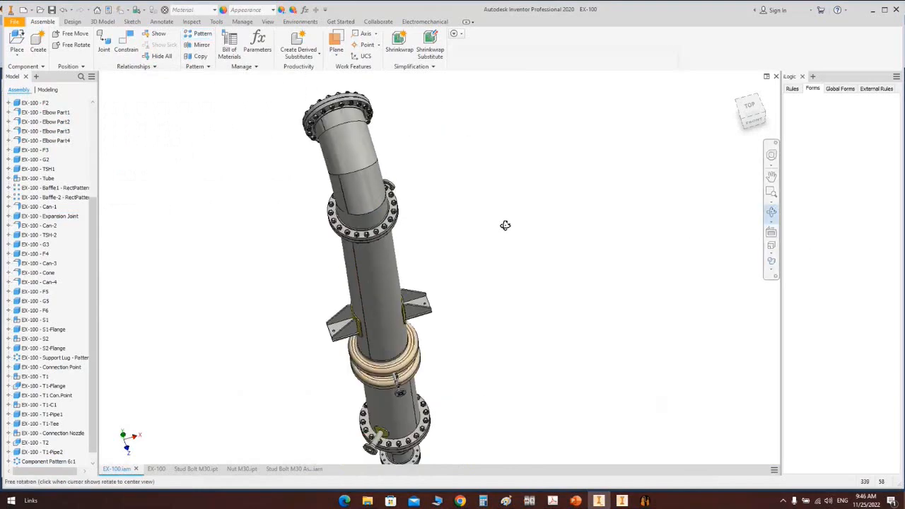
{"action": "left_click_drag", "start_coordinate": [485, 210], "coordinate": [501, 278]}
{"action": "scroll", "coordinate": [350, 203], "scroll_direction": "up", "scroll_amount": 5}
{"action": "middle_click_drag", "start_coordinate": [350, 202], "coordinate": [382, 205]}
{"action": "scroll", "coordinate": [407, 234], "scroll_direction": "down", "scroll_amount": 4}
{"action": "left_click_drag", "start_coordinate": [421, 281], "coordinate": [439, 338]}
{"action": "scroll", "coordinate": [414, 250], "scroll_direction": "up", "scroll_amount": 6}
{"action": "scroll", "coordinate": [413, 249], "scroll_direction": "down", "scroll_amount": 5}
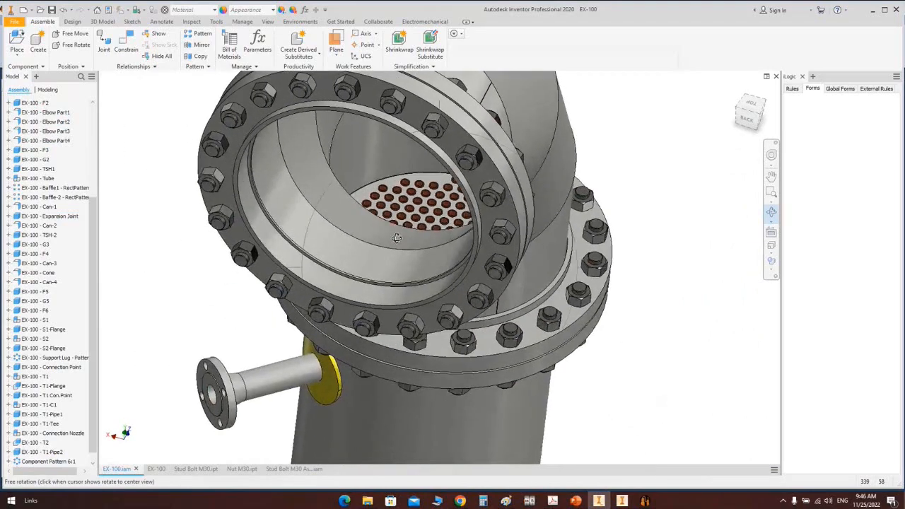
{"action": "left_click_drag", "start_coordinate": [414, 250], "coordinate": [462, 278]}
Step: Examine the stud bolts on the large flange pair above the cone and the bolt holes of the small flange pair below it
{"action": "middle_click_drag", "start_coordinate": [462, 279], "coordinate": [390, 71]}
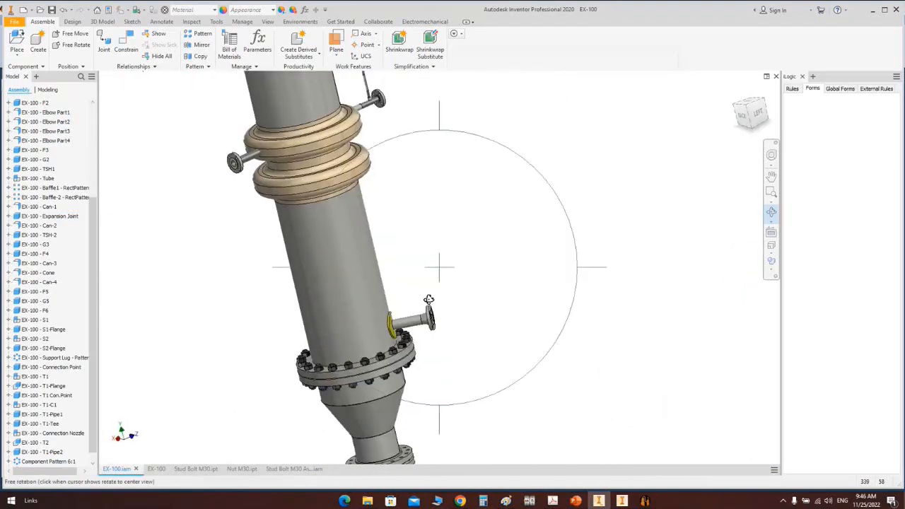
{"action": "left_click_drag", "start_coordinate": [427, 301], "coordinate": [389, 287]}
{"action": "middle_click_drag", "start_coordinate": [378, 403], "coordinate": [364, 293]}
{"action": "scroll", "coordinate": [362, 276], "scroll_direction": "up", "scroll_amount": 4}
{"action": "middle_click_drag", "start_coordinate": [425, 307], "coordinate": [398, 263]}
{"action": "left_click_drag", "start_coordinate": [398, 263], "coordinate": [370, 293]}
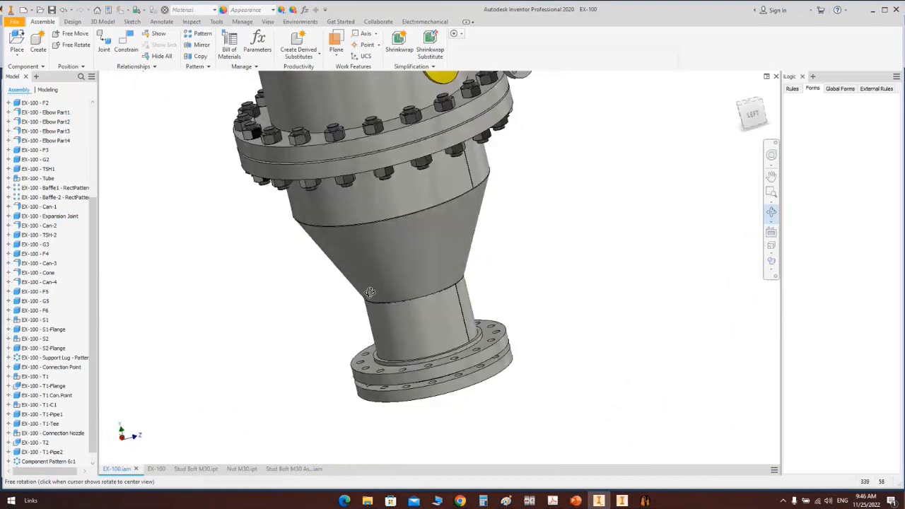
{"action": "middle_click_drag", "start_coordinate": [422, 185], "coordinate": [418, 336]}
{"action": "right_click", "coordinate": [490, 254]}
{"action": "left_click", "coordinate": [537, 260]}
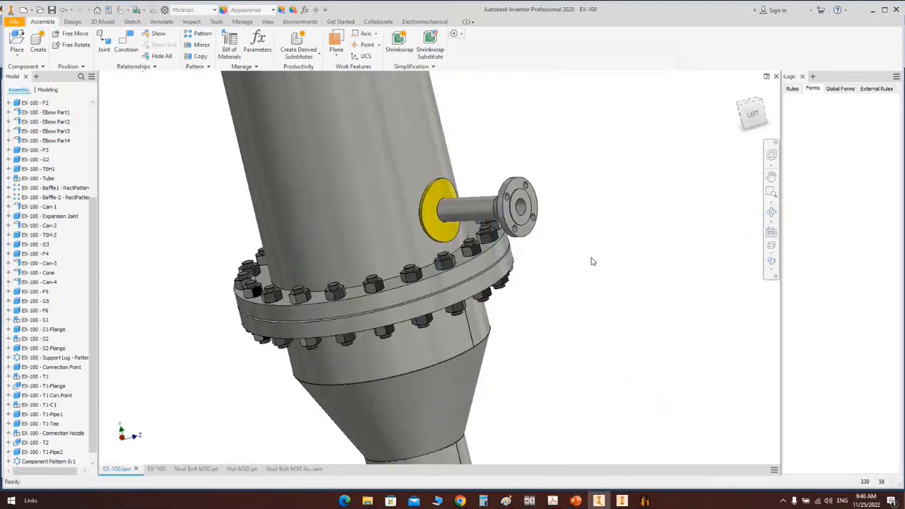
{"action": "scroll", "coordinate": [583, 263], "scroll_direction": "down", "scroll_amount": 3}
{"action": "middle_click_drag", "start_coordinate": [592, 286], "coordinate": [581, 136]}
{"action": "scroll", "coordinate": [535, 269], "scroll_direction": "up", "scroll_amount": 1}
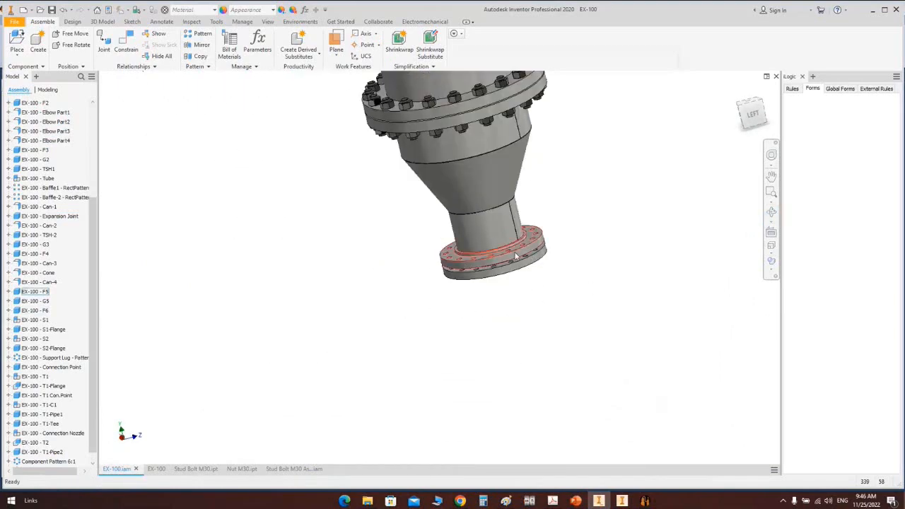
{"action": "scroll", "coordinate": [515, 255], "scroll_direction": "up", "scroll_amount": 7}
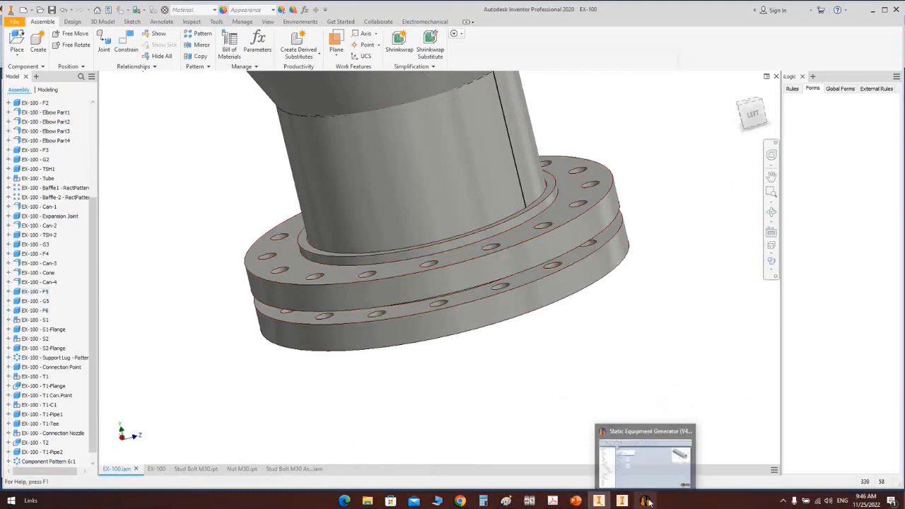
{"action": "key", "text": "ctrl+n"}
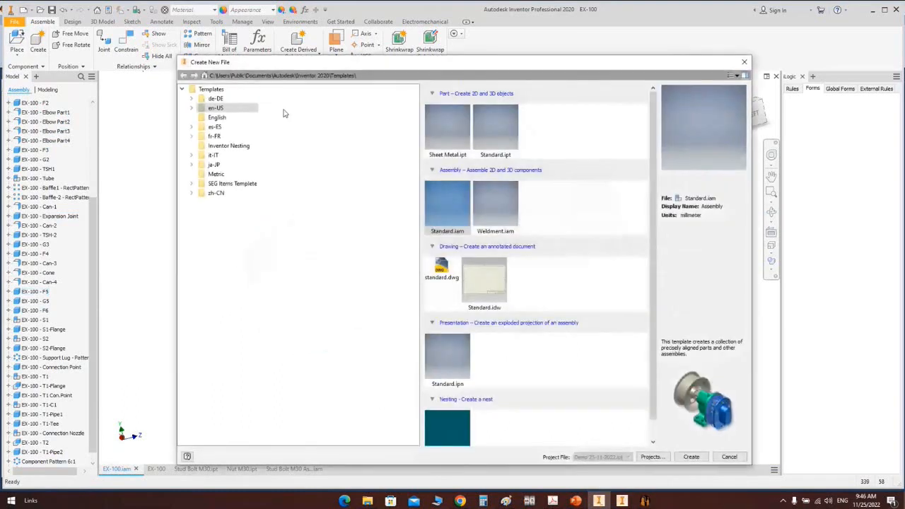
{"action": "left_click", "coordinate": [191, 184]}
{"action": "left_click", "coordinate": [231, 203]}
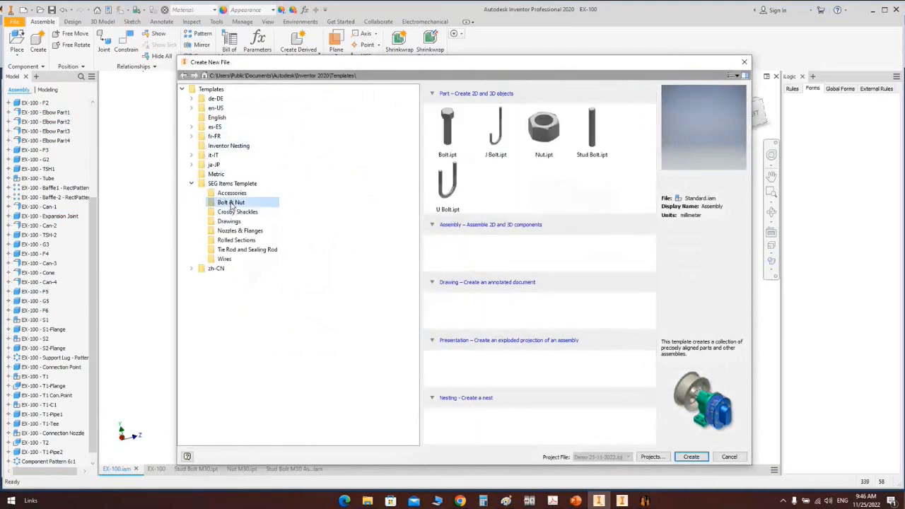
{"action": "left_click", "coordinate": [596, 129]}
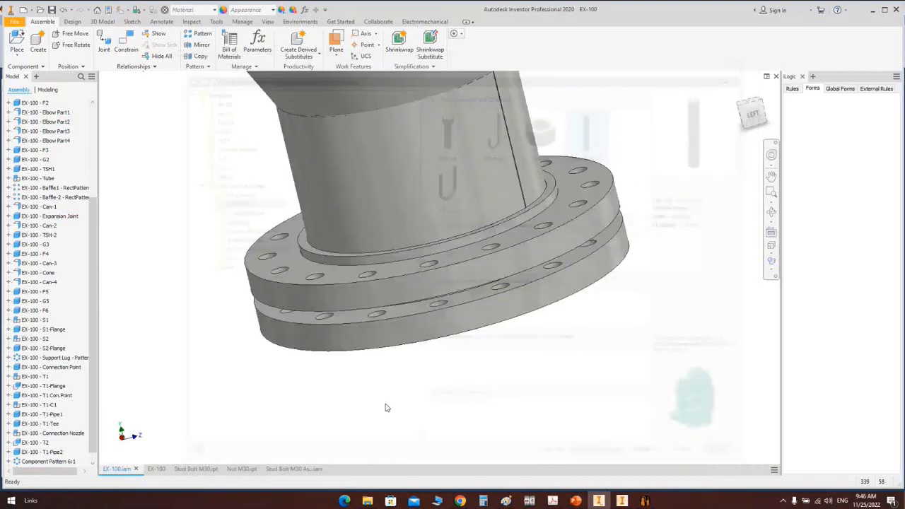
{"action": "left_click", "coordinate": [729, 457]}
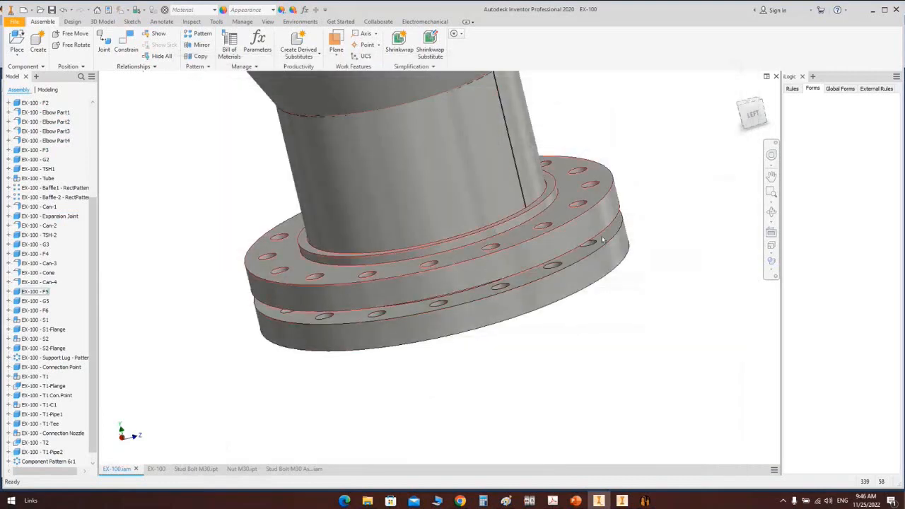
Step: Orient EX-100 to a straight left view with the shell horizontal and cut it with a Half Section View through the YZ Plane
{"action": "key", "text": "F6"}
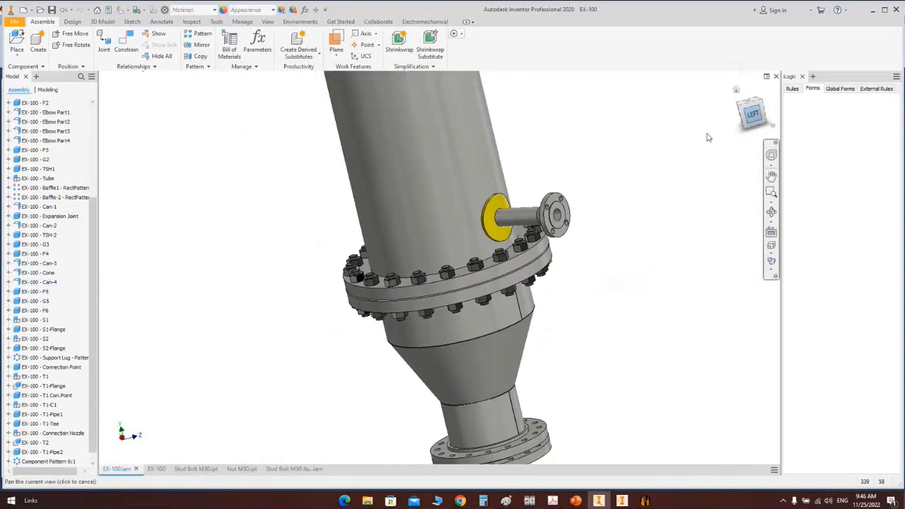
{"action": "left_click", "coordinate": [764, 91]}
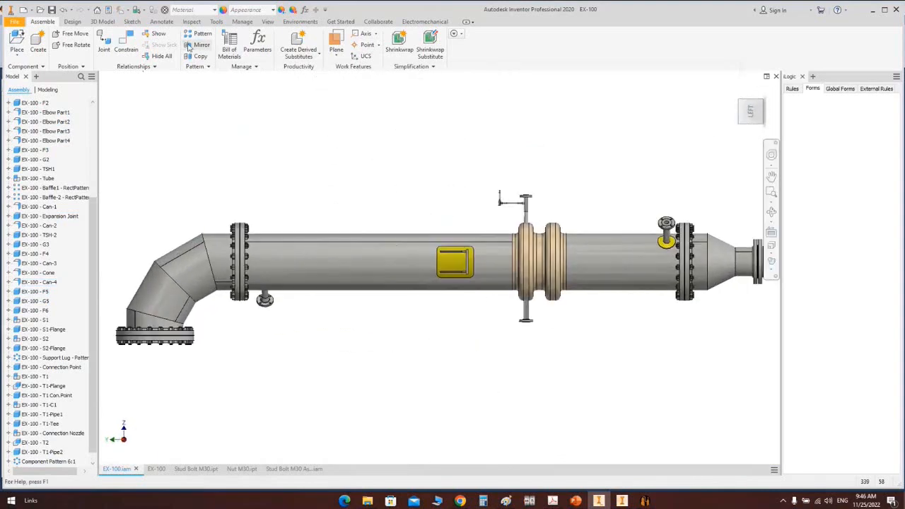
{"action": "left_click", "coordinate": [216, 22]}
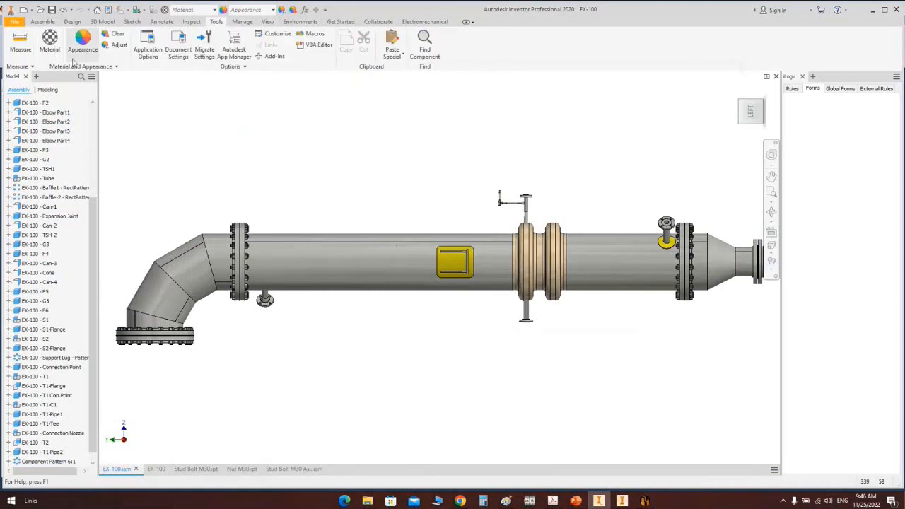
{"action": "left_click", "coordinate": [268, 22]}
{"action": "left_click", "coordinate": [159, 46]}
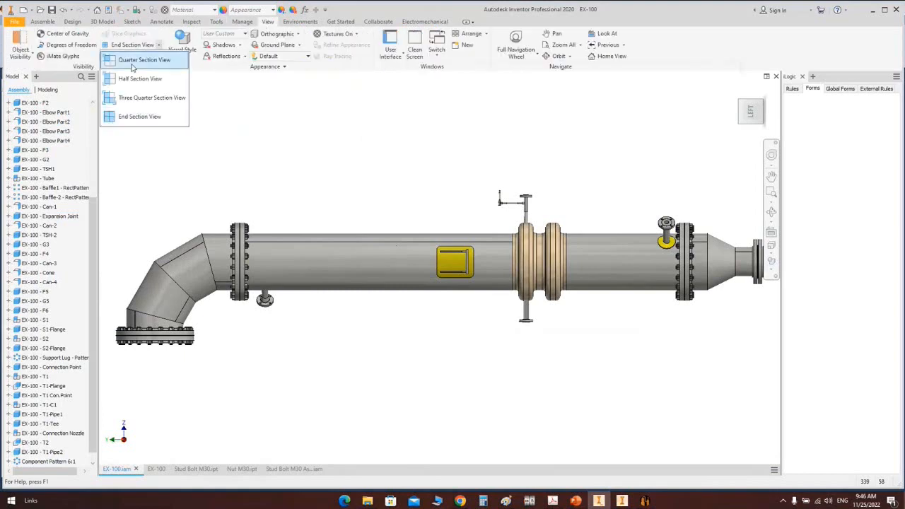
{"action": "left_click", "coordinate": [134, 80]}
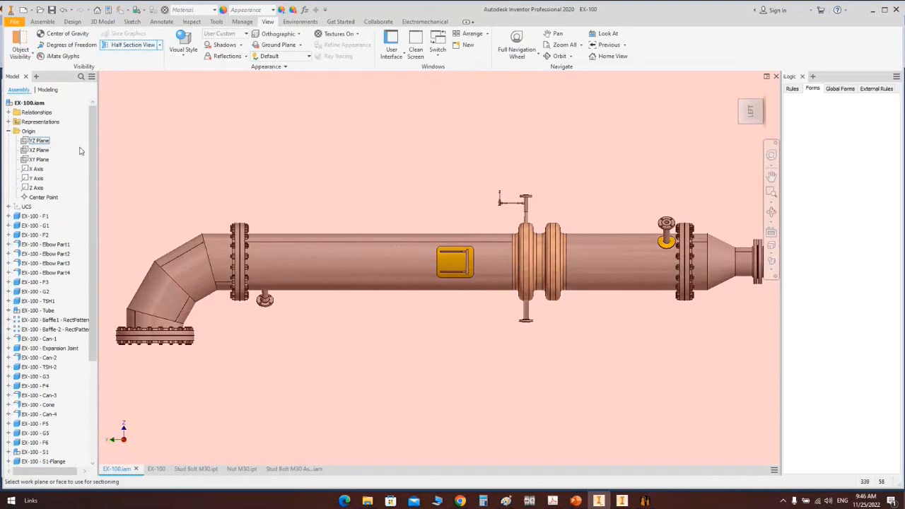
{"action": "left_click", "coordinate": [490, 235]}
{"action": "left_click", "coordinate": [451, 282]}
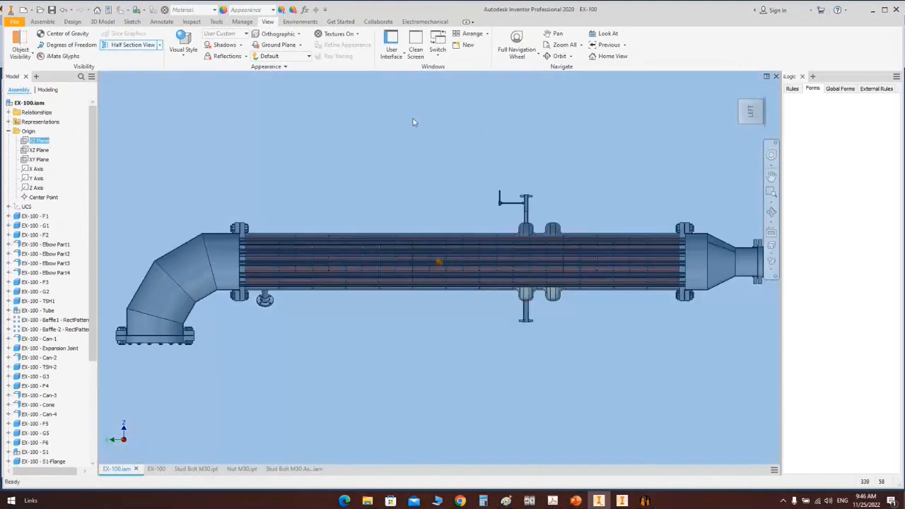
Step: Examine the sectioned shell from an oblique angle, focusing on the tubes, baffles and tubesheet at the cone end
{"action": "left_click", "coordinate": [772, 211]}
{"action": "left_click_drag", "start_coordinate": [407, 316], "coordinate": [555, 312]}
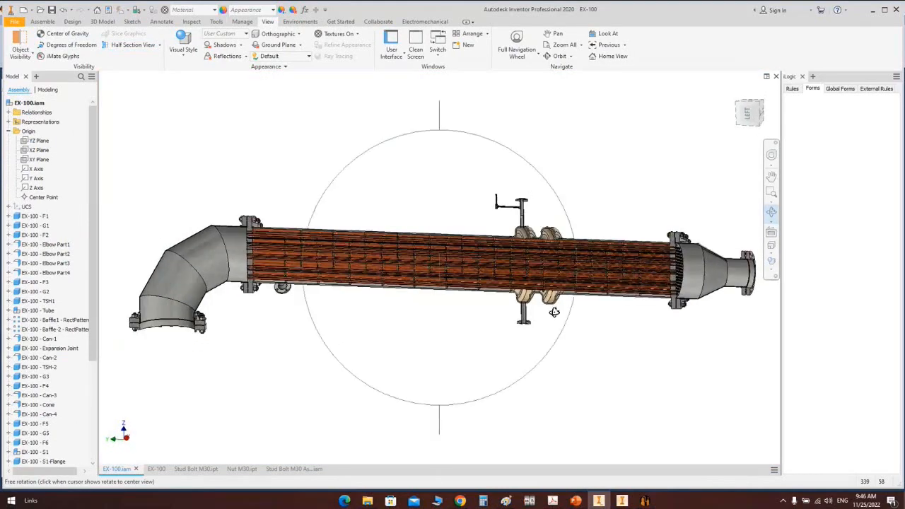
{"action": "scroll", "coordinate": [614, 290], "scroll_direction": "up", "scroll_amount": 6}
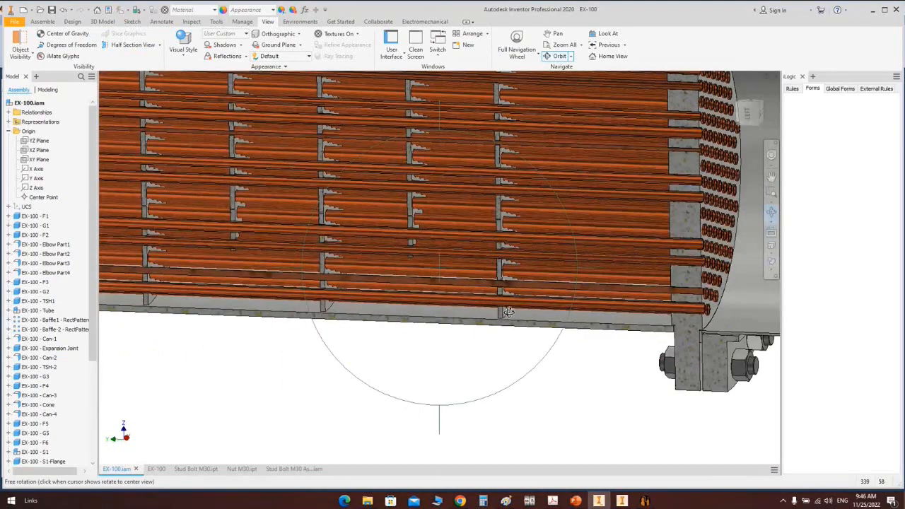
{"action": "scroll", "coordinate": [508, 311], "scroll_direction": "up", "scroll_amount": 4}
{"action": "scroll", "coordinate": [513, 306], "scroll_direction": "down", "scroll_amount": 5}
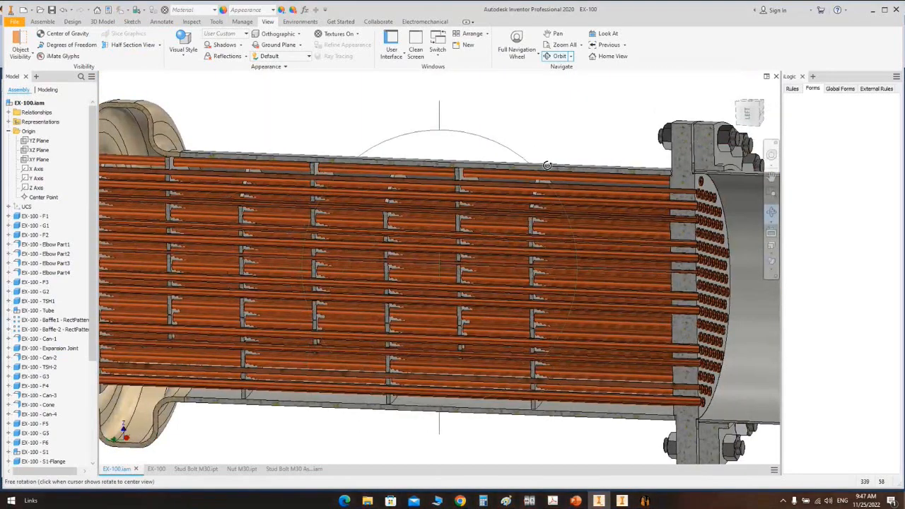
{"action": "scroll", "coordinate": [545, 167], "scroll_direction": "up", "scroll_amount": 4}
{"action": "scroll", "coordinate": [539, 213], "scroll_direction": "down", "scroll_amount": 5}
{"action": "left_click_drag", "start_coordinate": [481, 245], "coordinate": [693, 158]}
{"action": "scroll", "coordinate": [689, 157], "scroll_direction": "up", "scroll_amount": 4}
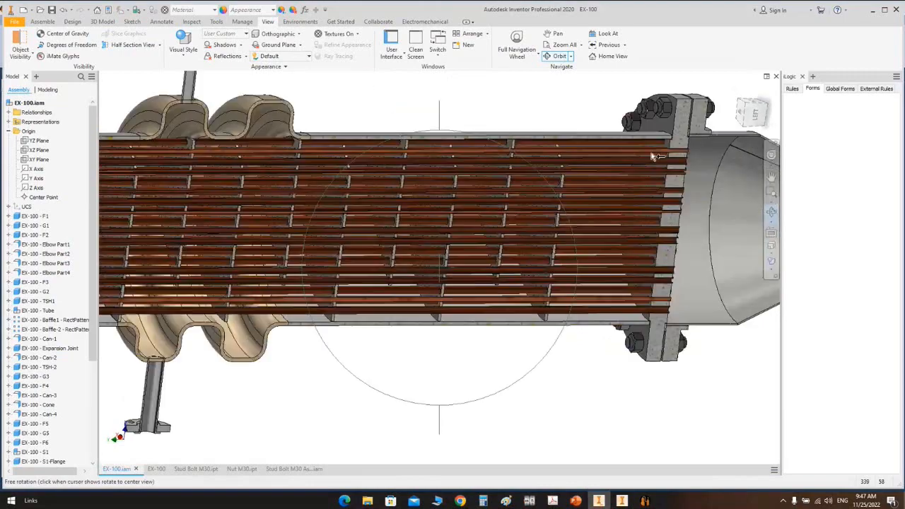
{"action": "right_click", "coordinate": [651, 154]}
{"action": "left_click", "coordinate": [681, 150]}
Step: Inspect the sectioned tube bundle along the shell, from the expansion joint to the tubesheet at the elbow end
{"action": "scroll", "coordinate": [676, 157], "scroll_direction": "down", "scroll_amount": 3}
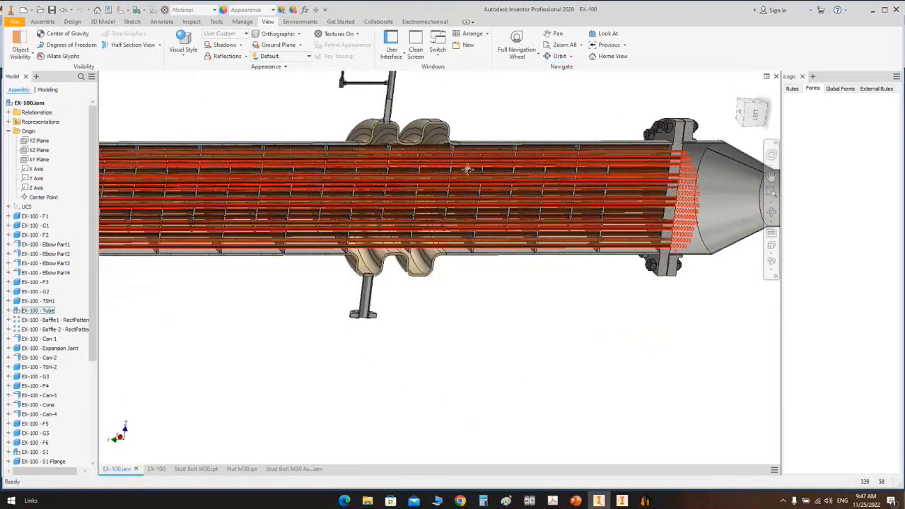
{"action": "middle_click_drag", "start_coordinate": [357, 204], "coordinate": [467, 168]}
{"action": "mouse_move", "coordinate": [259, 171]}
{"action": "middle_mouse_down"}
{"action": "mouse_move", "coordinate": [366, 181]}
{"action": "mouse_move", "coordinate": [359, 162]}
{"action": "middle_mouse_up"}
{"action": "middle_click_drag", "start_coordinate": [100, 145], "coordinate": [231, 126]}
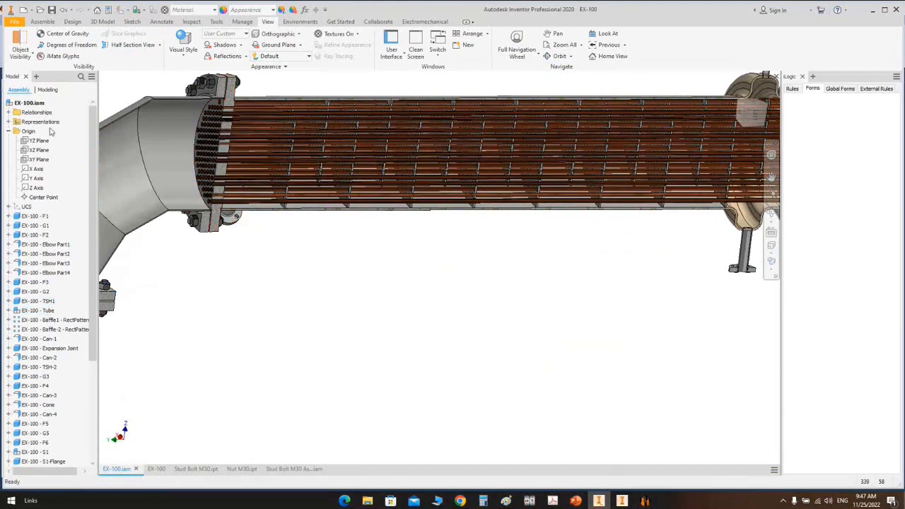
Step: Create a new part from the Tie Rod.ipt template in the SEG Tie Rod and Sealing Rod template folder
{"action": "left_click", "coordinate": [25, 10]}
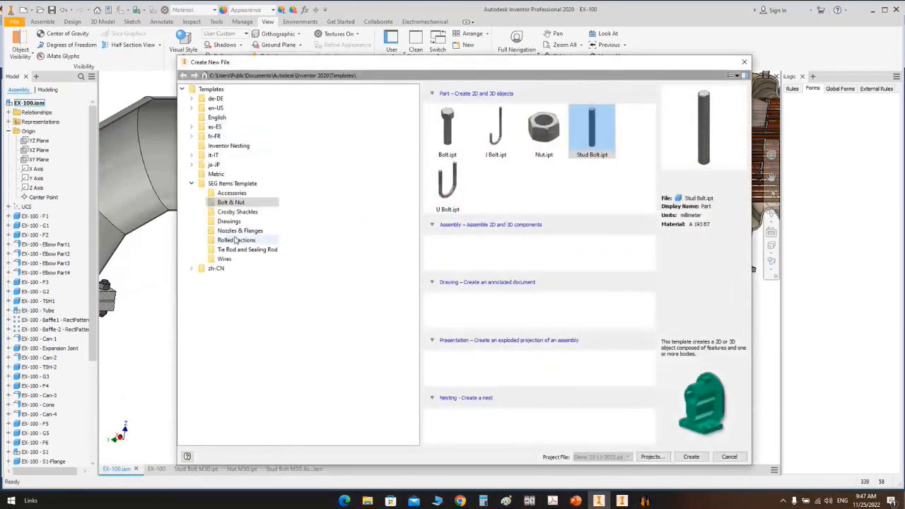
{"action": "left_click", "coordinate": [227, 184]}
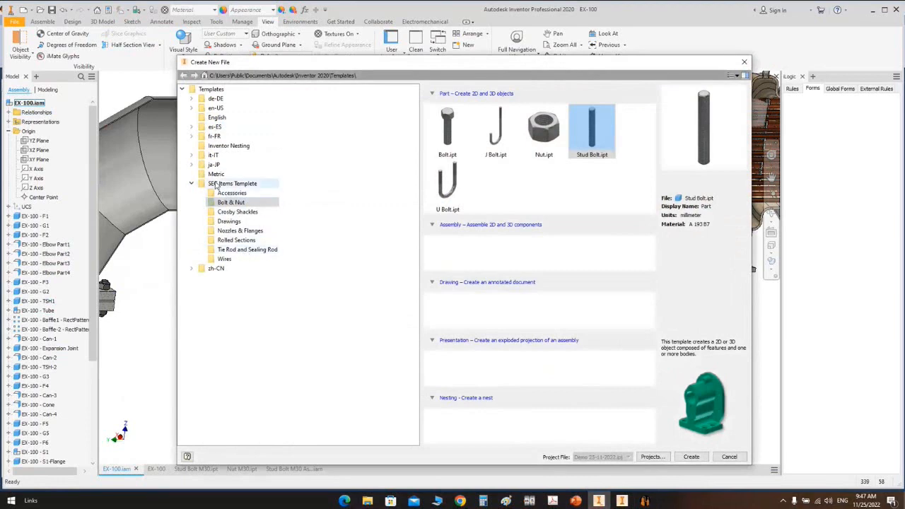
{"action": "left_click", "coordinate": [244, 254]}
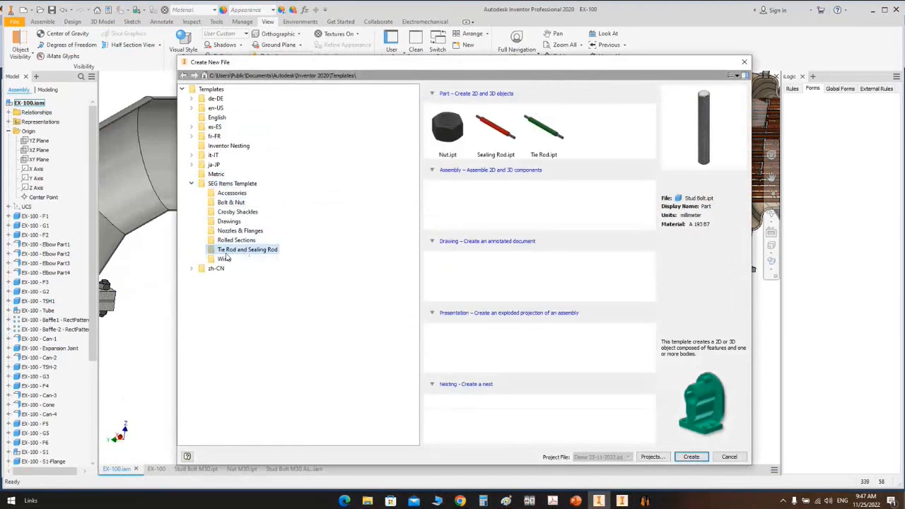
{"action": "left_click", "coordinate": [547, 133]}
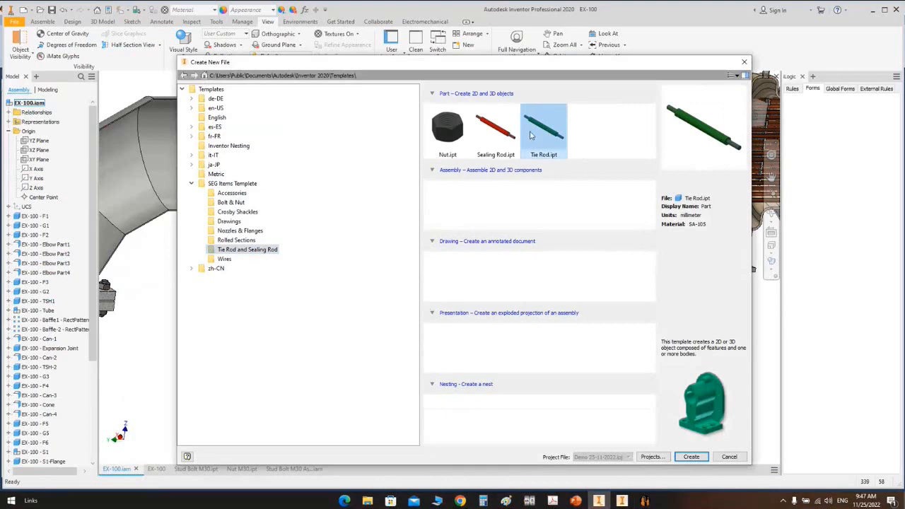
{"action": "double_click", "coordinate": [531, 135]}
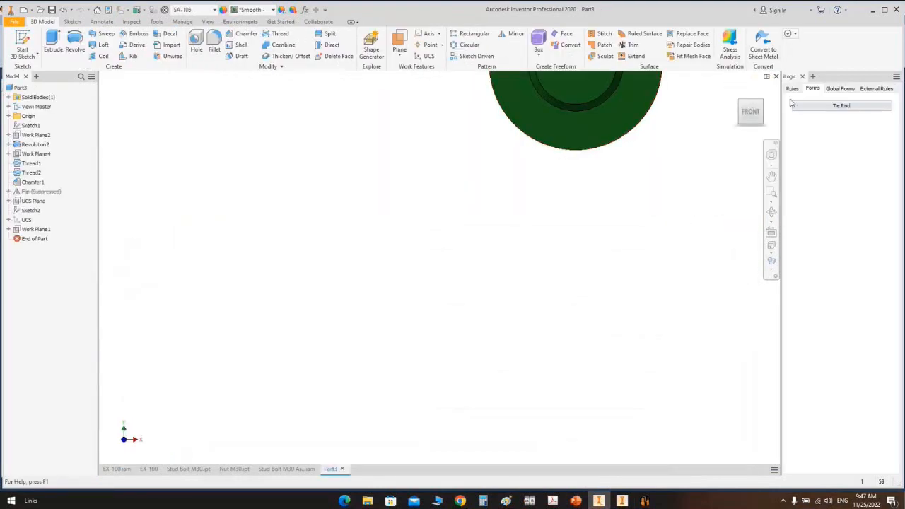
Step: In the Tie Rod form, set the rod's diameter to 14 mm and its thread size to 12 mm
{"action": "left_click", "coordinate": [819, 108]}
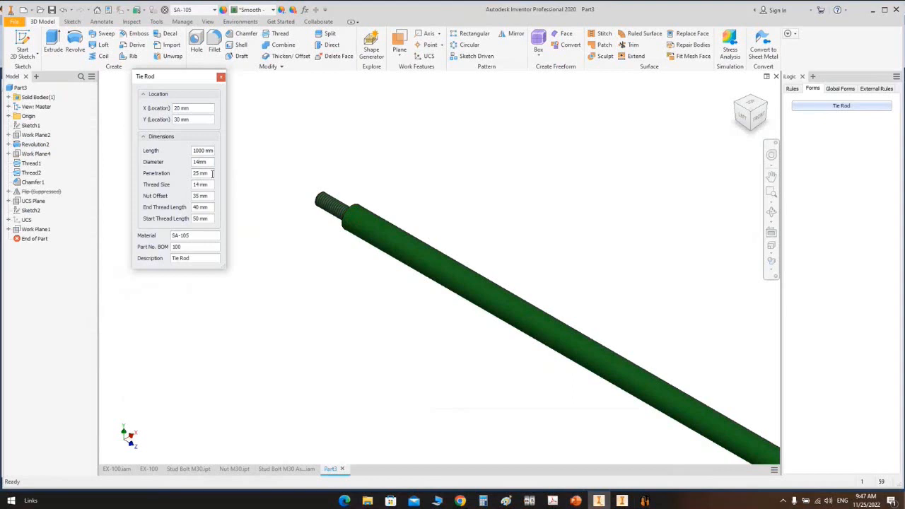
{"action": "left_click", "coordinate": [203, 174]}
{"action": "left_click", "coordinate": [282, 230]}
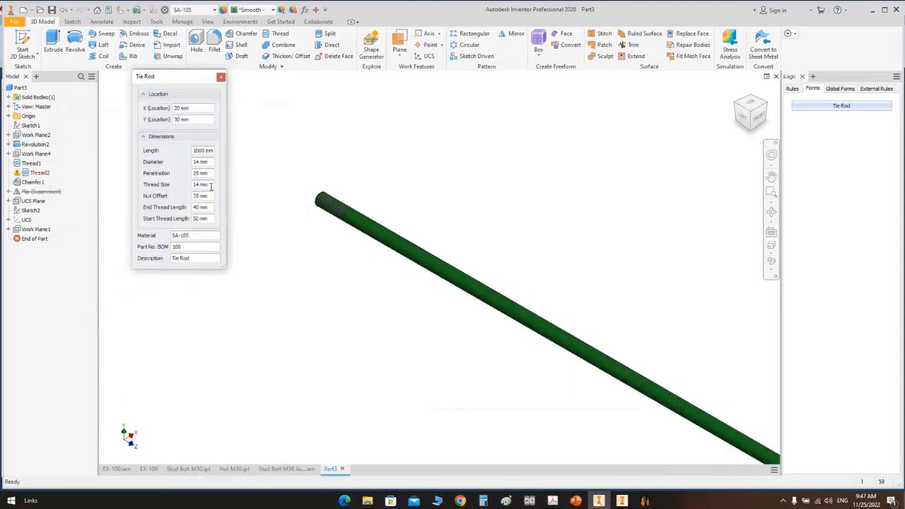
{"action": "triple_click", "coordinate": [210, 185]}
{"action": "type", "text": "12"}
{"action": "left_click", "coordinate": [204, 196]}
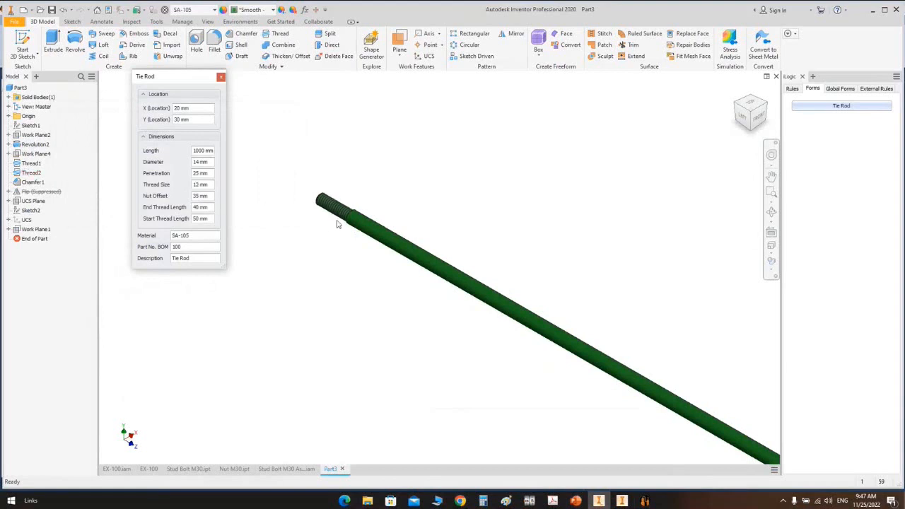
{"action": "scroll", "coordinate": [337, 222], "scroll_direction": "up", "scroll_amount": 3}
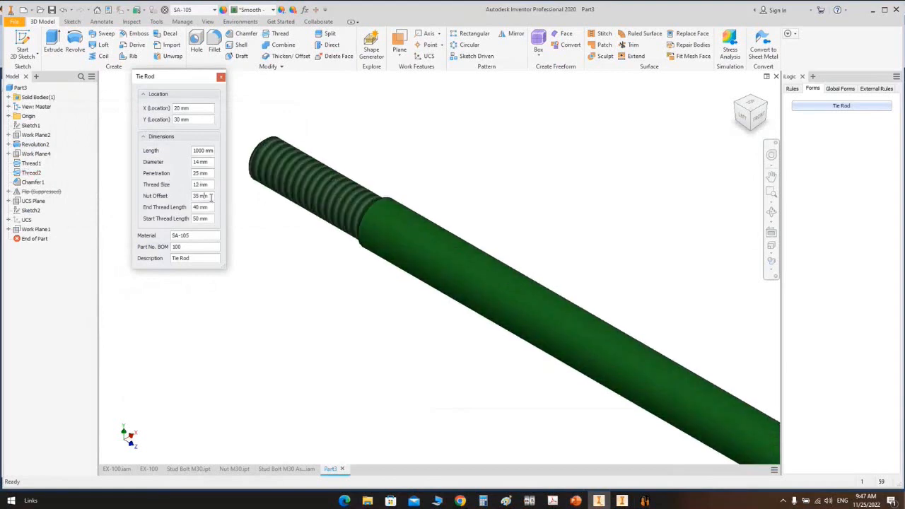
Step: Review the tie rod's nut offset and thread length settings, close the form and view the whole rod
{"action": "triple_click", "coordinate": [209, 185]}
{"action": "left_click", "coordinate": [210, 208]}
{"action": "left_click", "coordinate": [206, 218]}
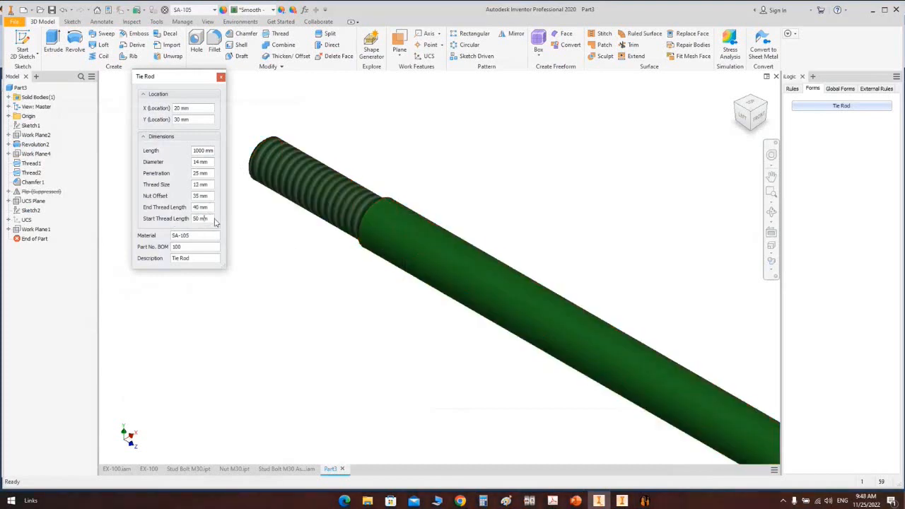
{"action": "left_click", "coordinate": [220, 77]}
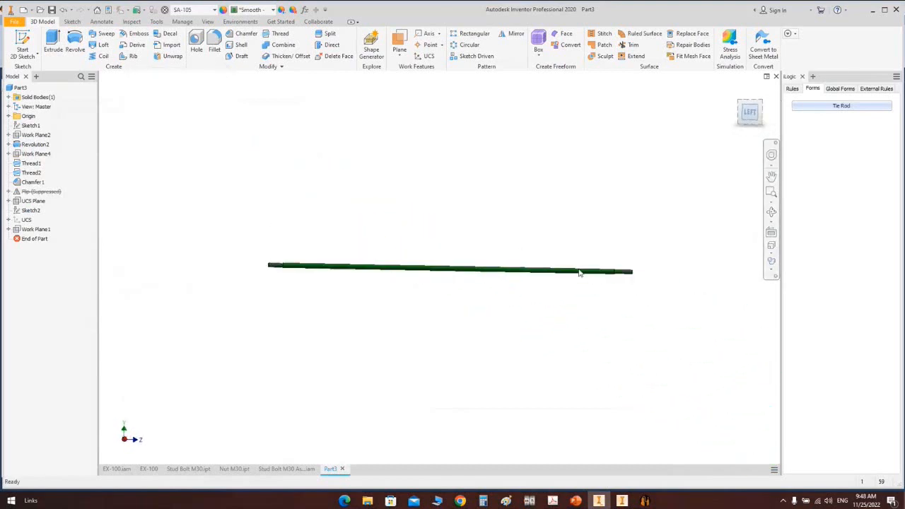
{"action": "scroll", "coordinate": [614, 275], "scroll_direction": "down", "scroll_amount": 5}
{"action": "key", "text": "Home"}
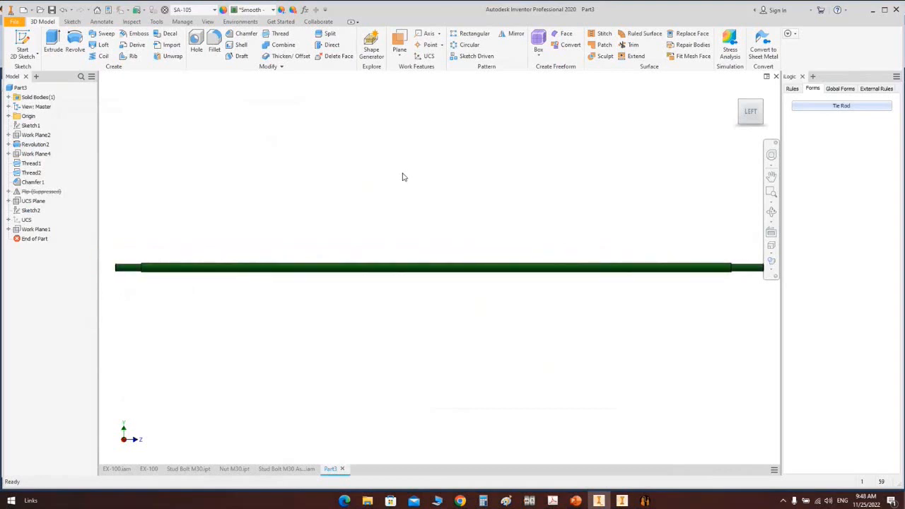
Step: Look at the open Nut M30 part and the Stud Bolt M30 part
{"action": "left_click", "coordinate": [175, 468]}
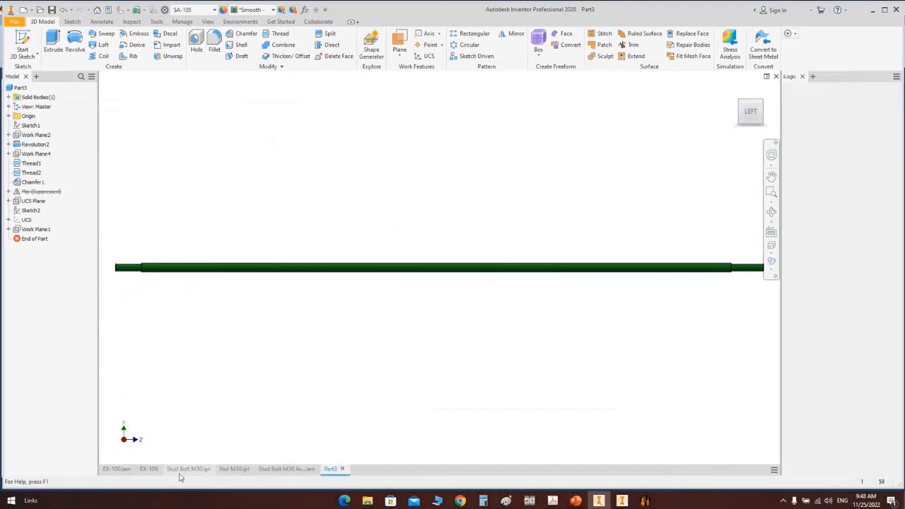
{"action": "left_click", "coordinate": [241, 469]}
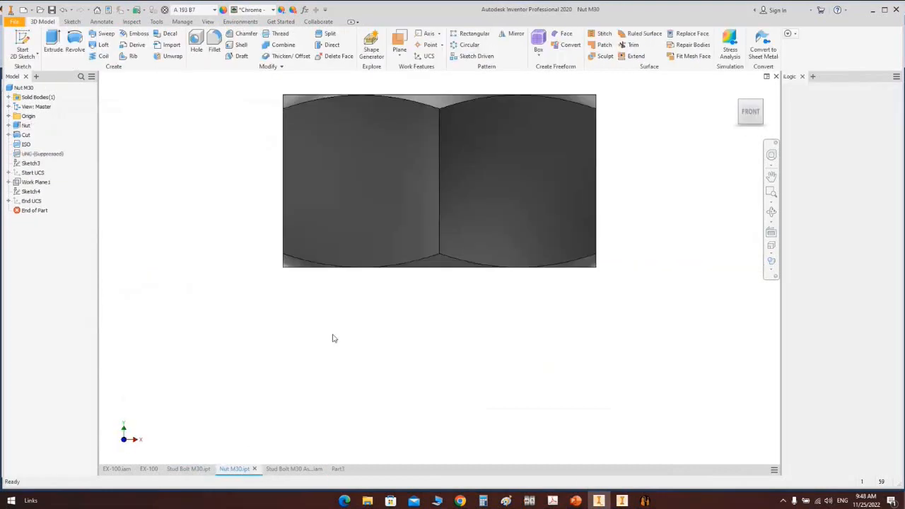
{"action": "left_click", "coordinate": [191, 469]}
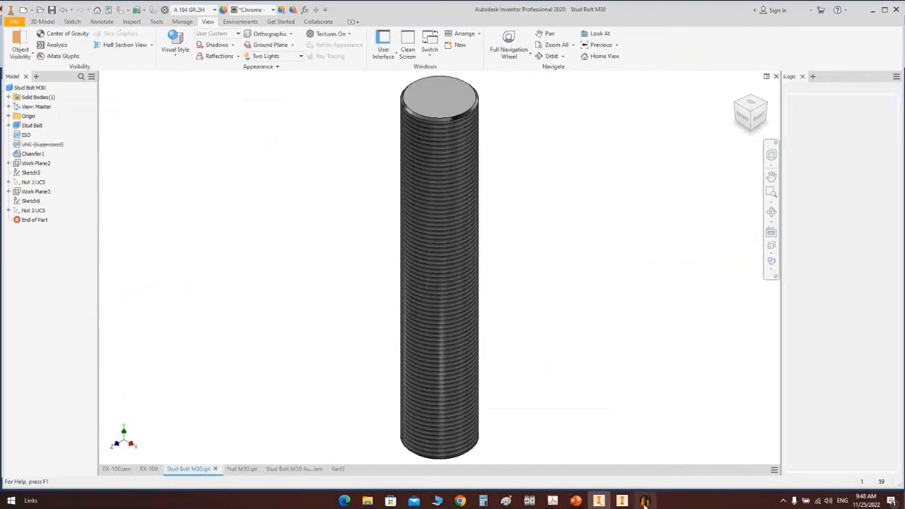
Step: Switch to Static Equipment Generator, open the Bill of Materials and begin an extra item entry for EX-100
{"action": "left_click", "coordinate": [645, 501]}
{"action": "left_click", "coordinate": [185, 21]}
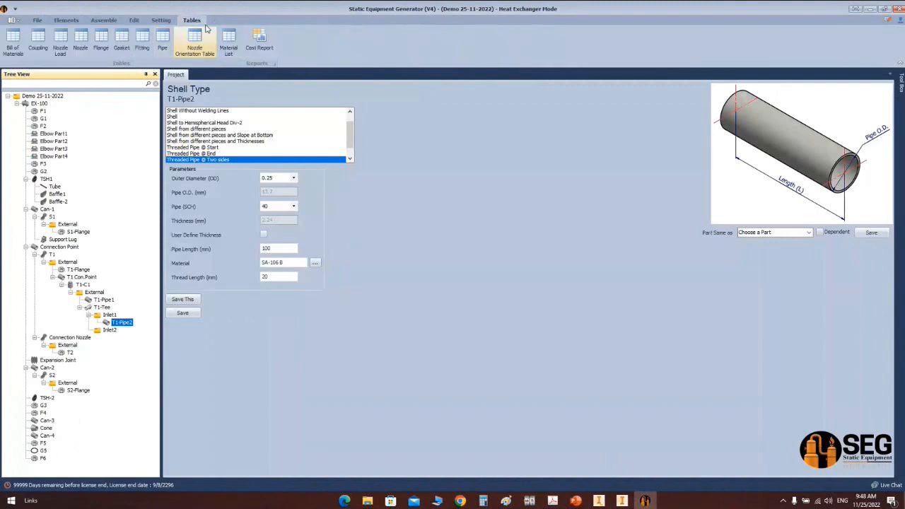
{"action": "left_click", "coordinate": [13, 41]}
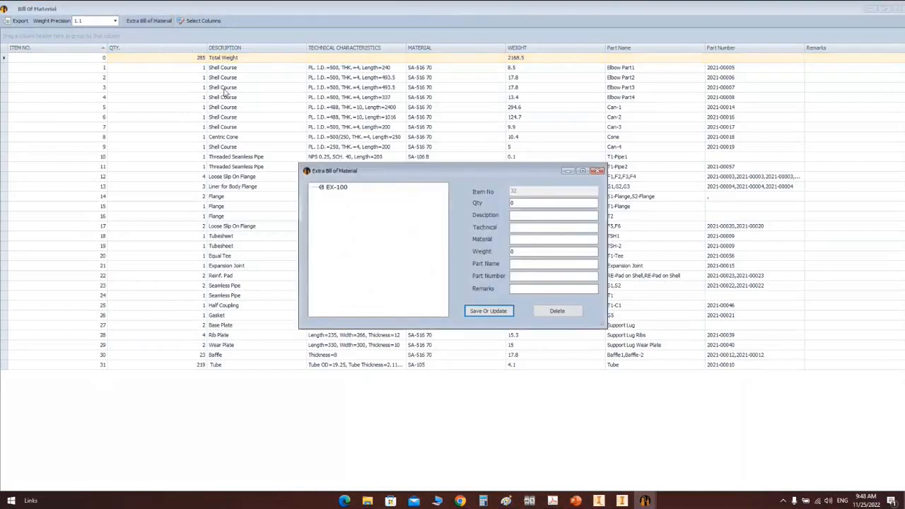
{"action": "left_click", "coordinate": [337, 187]}
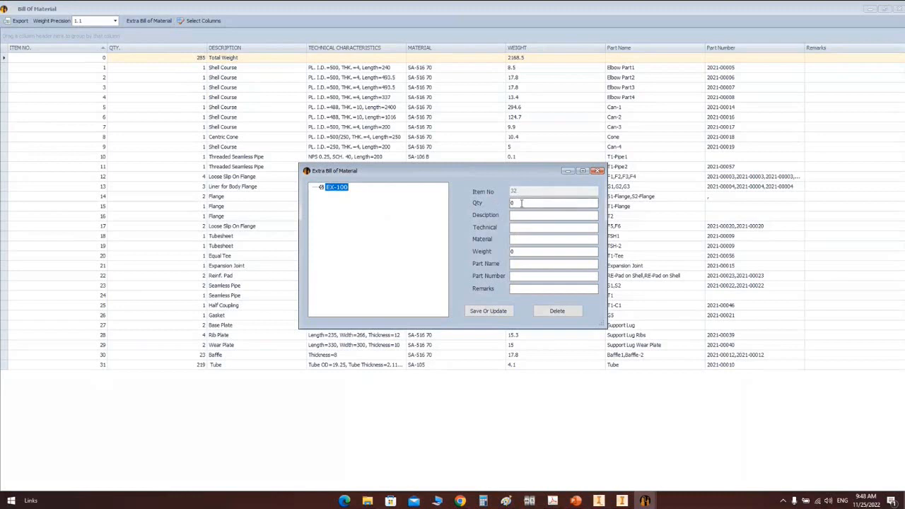
{"action": "left_click", "coordinate": [516, 204]}
Step: Switch to Inventor and examine the stud bolts on the flanged joints of the EX-100 assembly
{"action": "left_click", "coordinate": [599, 500]}
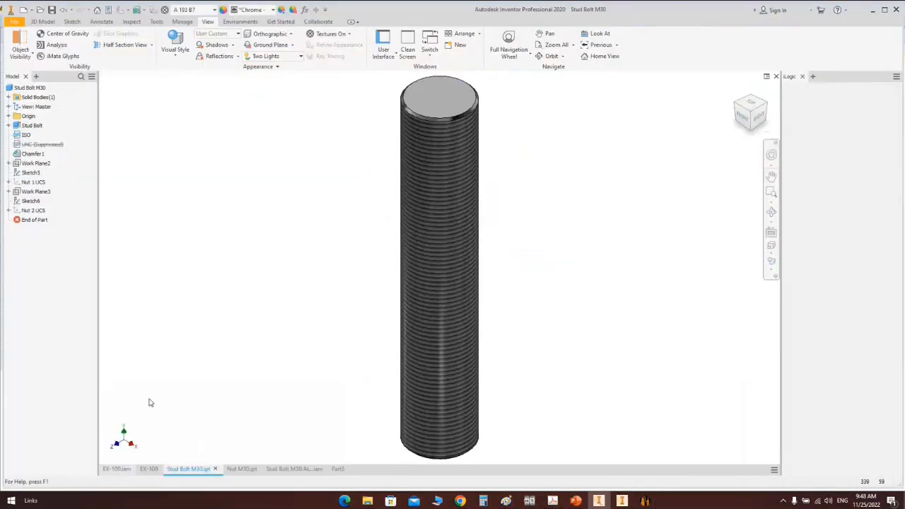
{"action": "left_click", "coordinate": [116, 469]}
{"action": "scroll", "coordinate": [340, 222], "scroll_direction": "down", "scroll_amount": 3}
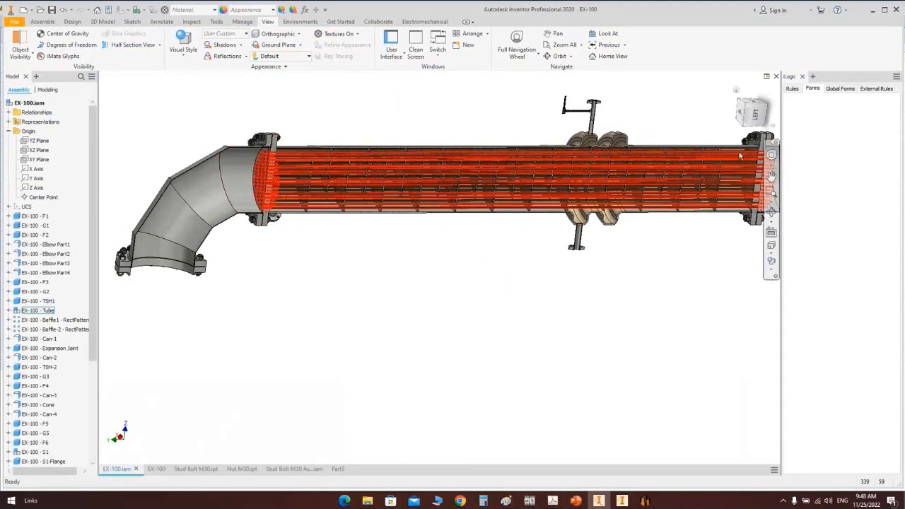
{"action": "middle_click_drag", "start_coordinate": [639, 178], "coordinate": [506, 241]}
{"action": "left_click_drag", "start_coordinate": [588, 165], "coordinate": [633, 276]}
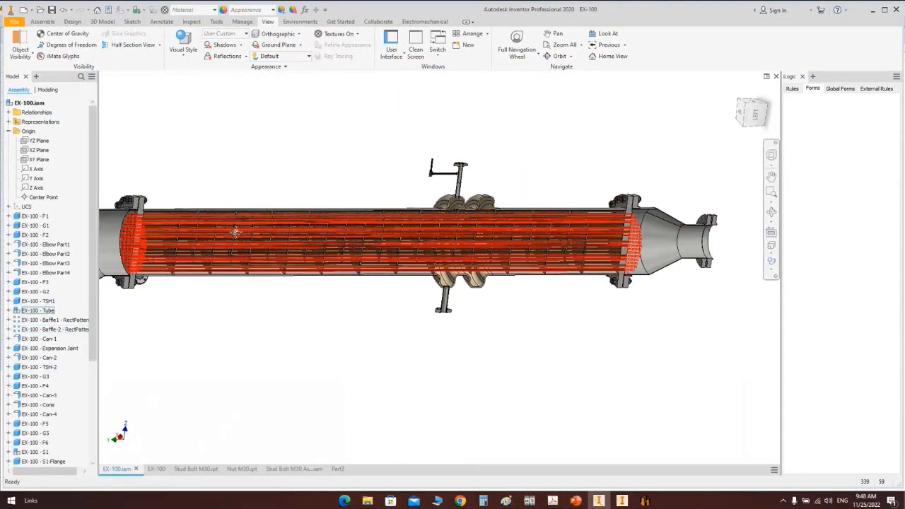
{"action": "middle_click_drag", "start_coordinate": [235, 232], "coordinate": [370, 139]}
{"action": "left_click_drag", "start_coordinate": [188, 283], "coordinate": [395, 351]}
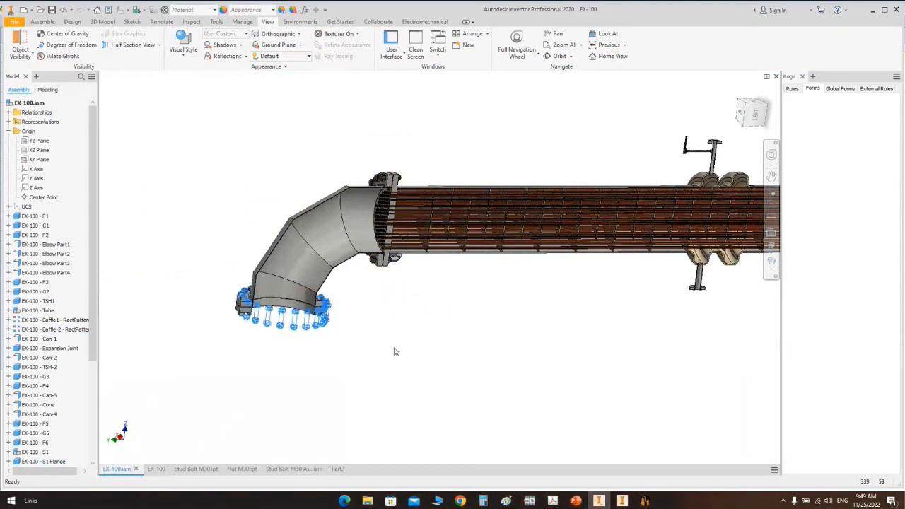
{"action": "key", "text": "Delete"}
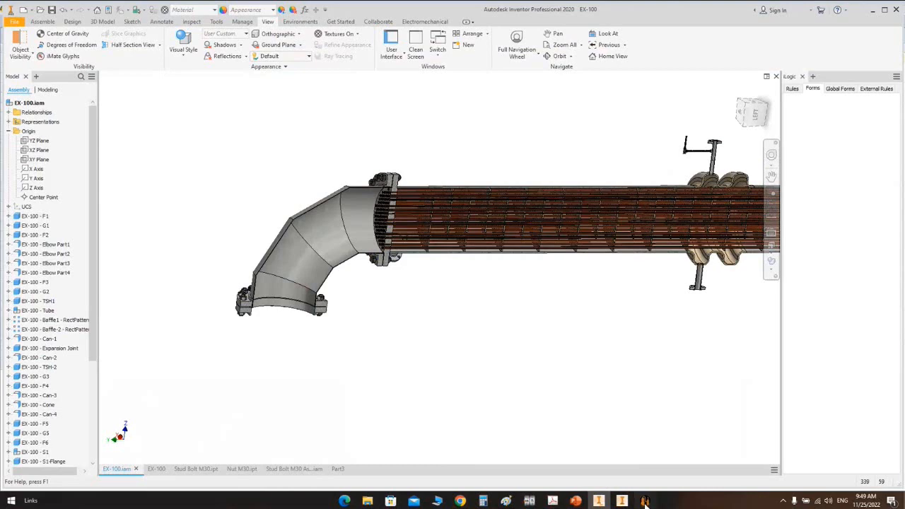
Step: In Static Equipment Generator, fill the extra item with quantity 60, description Stud Bolt, technical M30, Length = 160 and material SA-194 H2
{"action": "left_click", "coordinate": [645, 500]}
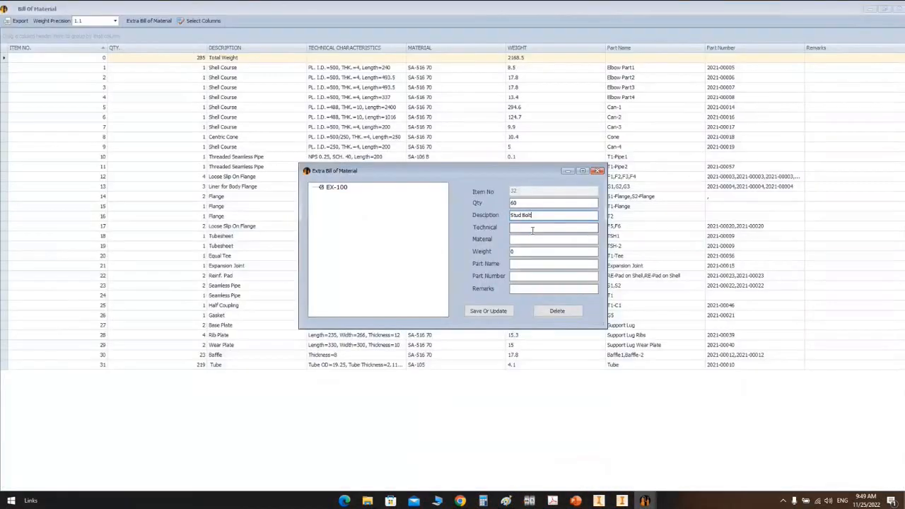
{"action": "left_click", "coordinate": [536, 228]}
{"action": "type", "text": "M30, Length = 160"}
{"action": "left_click", "coordinate": [526, 240]}
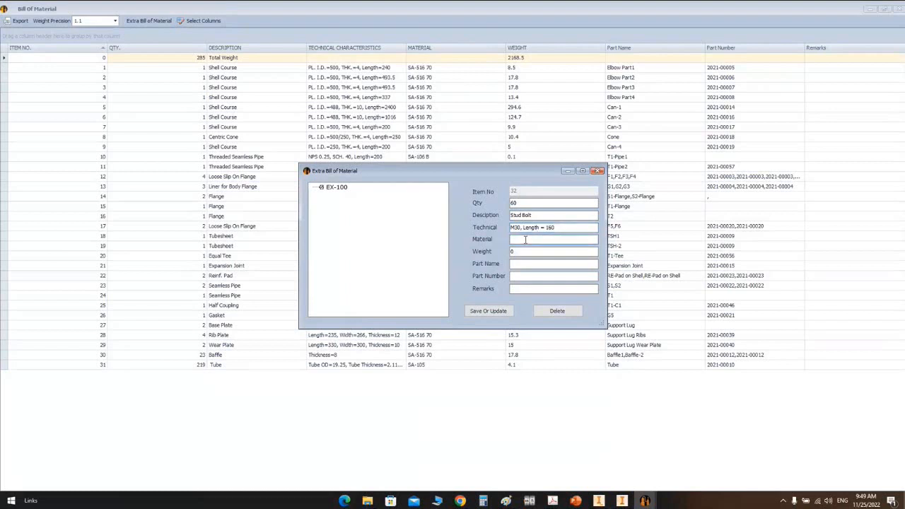
{"action": "type", "text": "SA-194 H2"}
Step: Switch to Inventor, change the Stud Bolt M30 part's material to SA-193 B7 in its Stud Bolt Data form and copy it
{"action": "left_click", "coordinate": [599, 501]}
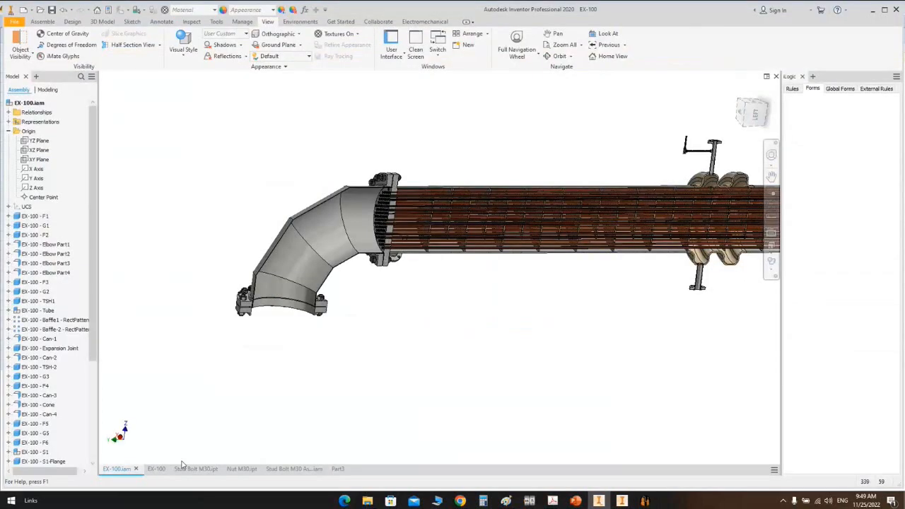
{"action": "left_click", "coordinate": [155, 470]}
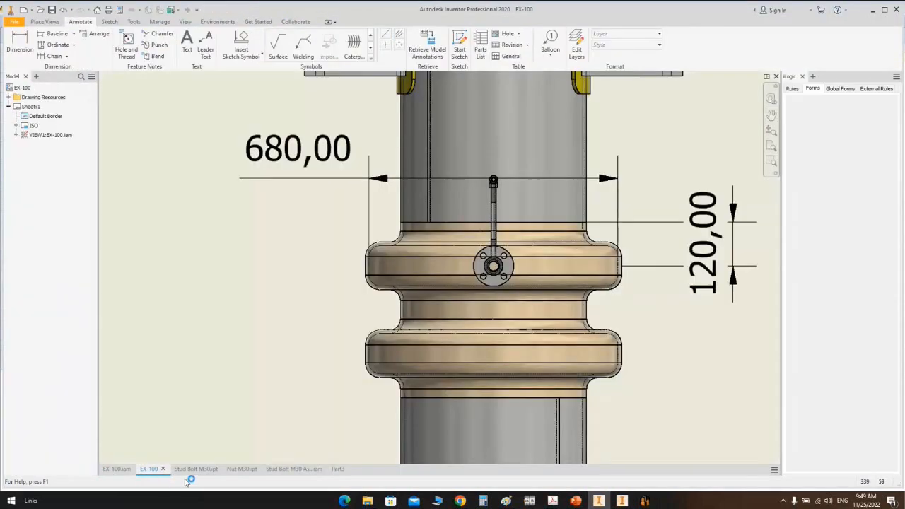
{"action": "left_click", "coordinate": [191, 470]}
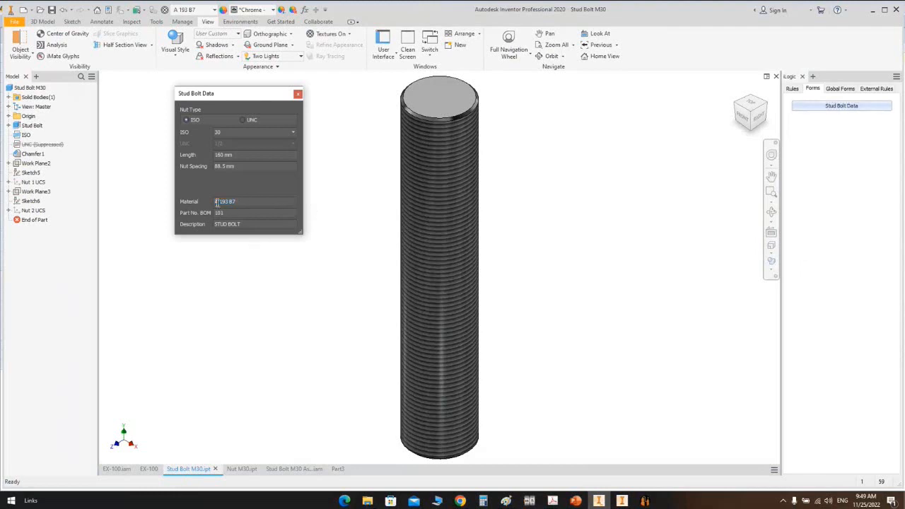
{"action": "left_click", "coordinate": [217, 201]}
{"action": "type", "text": "SA-"}
{"action": "left_click_drag", "start_coordinate": [242, 203], "coordinate": [186, 209]}
{"action": "key", "text": "ctrl+c"}
Step: Switch to Static Equipment Generator and replace the extra stud bolt item's material with the copied SA-193 B7
{"action": "mouse_move", "coordinate": [645, 501]}
{"action": "left_click", "coordinate": [735, 461]}
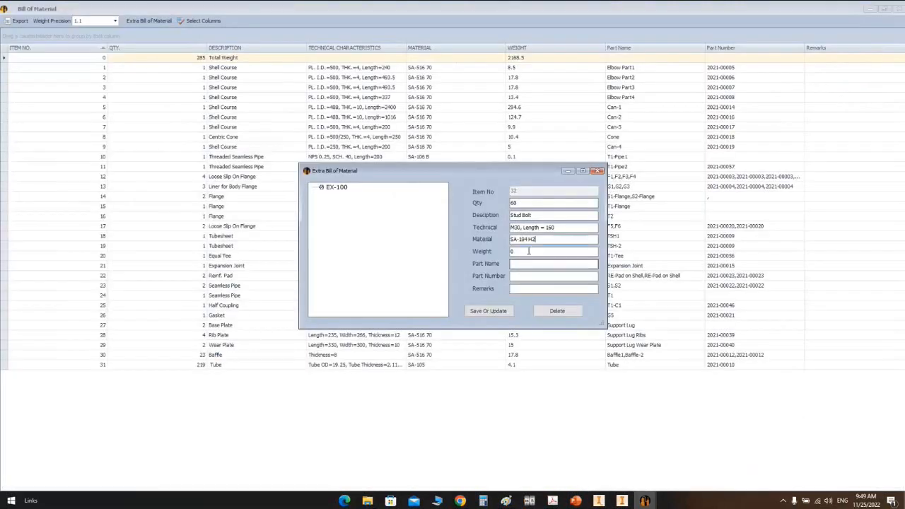
{"action": "left_click_drag", "start_coordinate": [539, 240], "coordinate": [505, 252]}
{"action": "key", "text": "ctrl+v"}
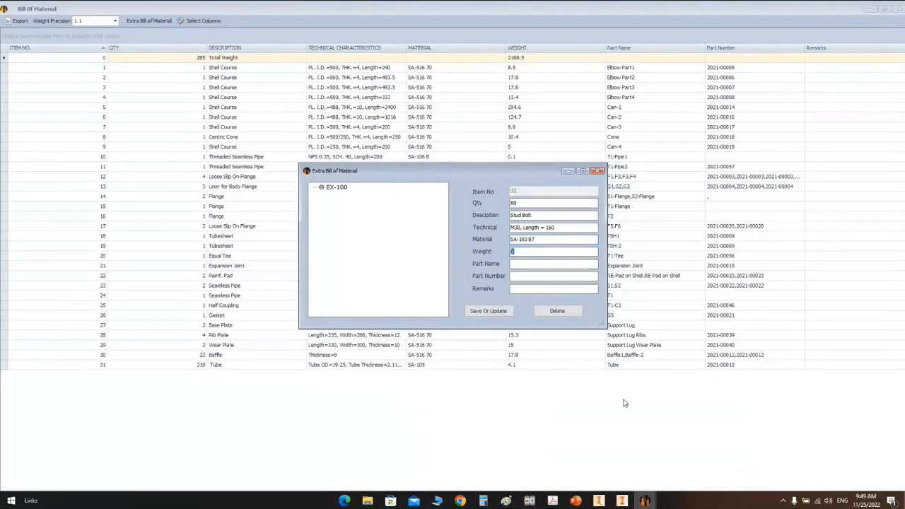
Step: Switch to Inventor, close the Stud Bolt Data form and look up the Stud Bolt M30 part's mass in its physical iProperties
{"action": "left_click", "coordinate": [645, 501]}
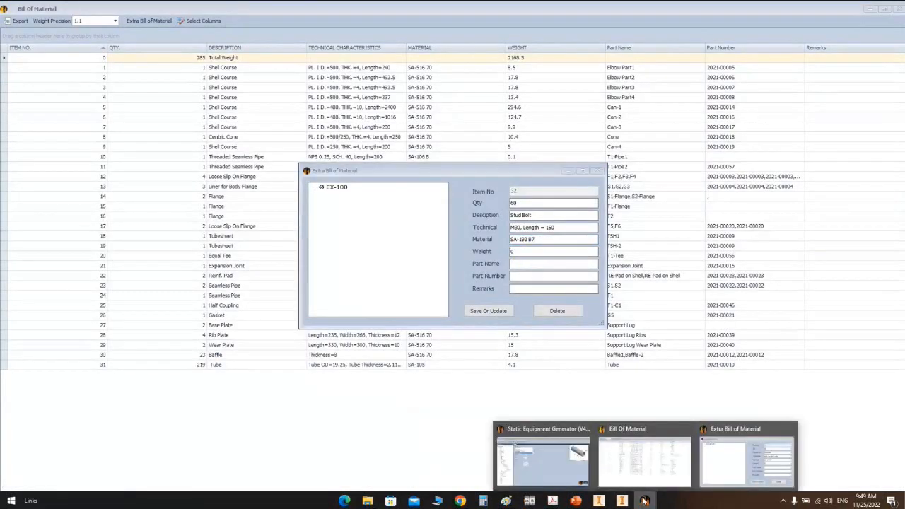
{"action": "left_click", "coordinate": [598, 501]}
{"action": "left_click", "coordinate": [299, 93]}
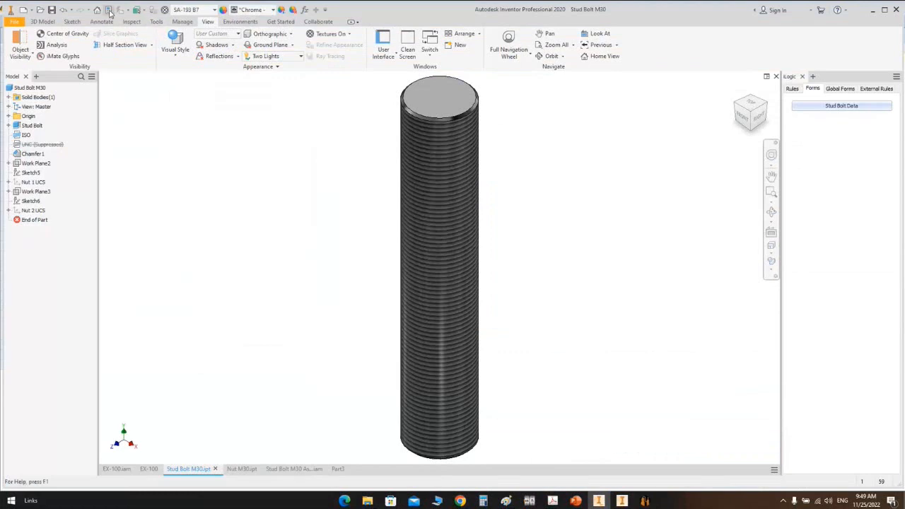
{"action": "left_click", "coordinate": [218, 90]}
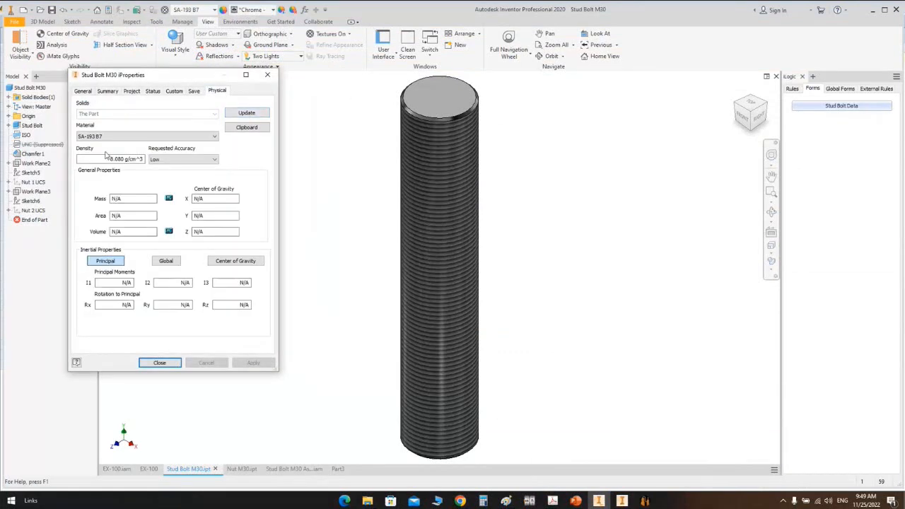
{"action": "left_click", "coordinate": [245, 115]}
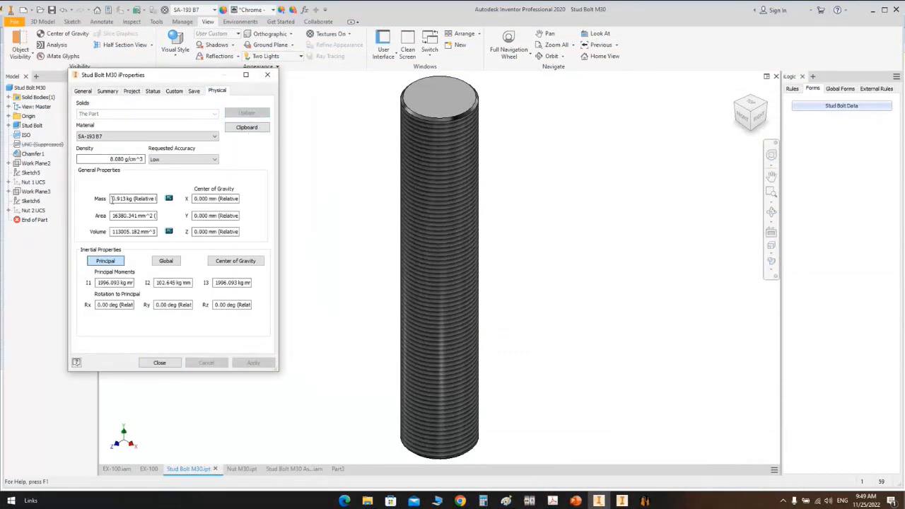
{"action": "left_click_drag", "start_coordinate": [111, 201], "coordinate": [126, 202]}
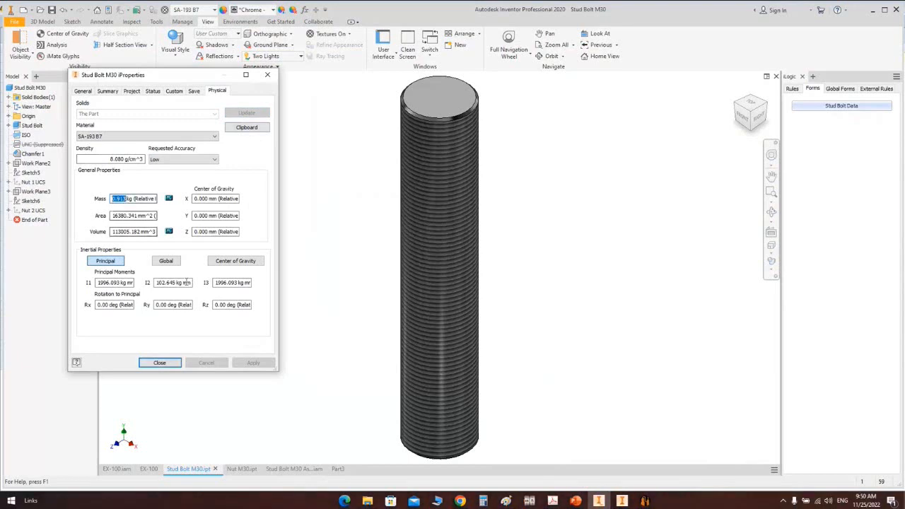
Step: In Calculator, multiply the stud bolt's mass of 0.913 by 60 and copy the result
{"action": "left_click", "coordinate": [506, 500]}
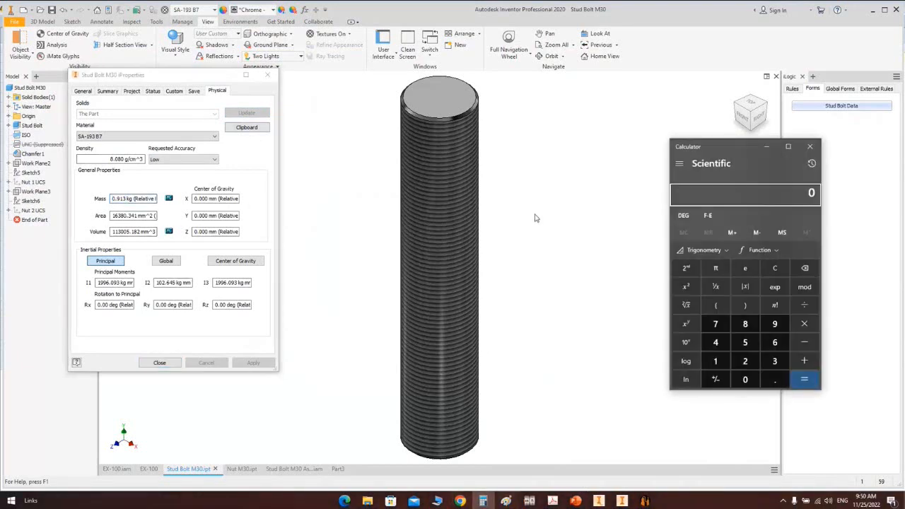
{"action": "type", "text": "0.913"}
{"action": "type", "text": "*60"}
{"action": "key", "text": "Return"}
{"action": "key", "text": "ctrl+c"}
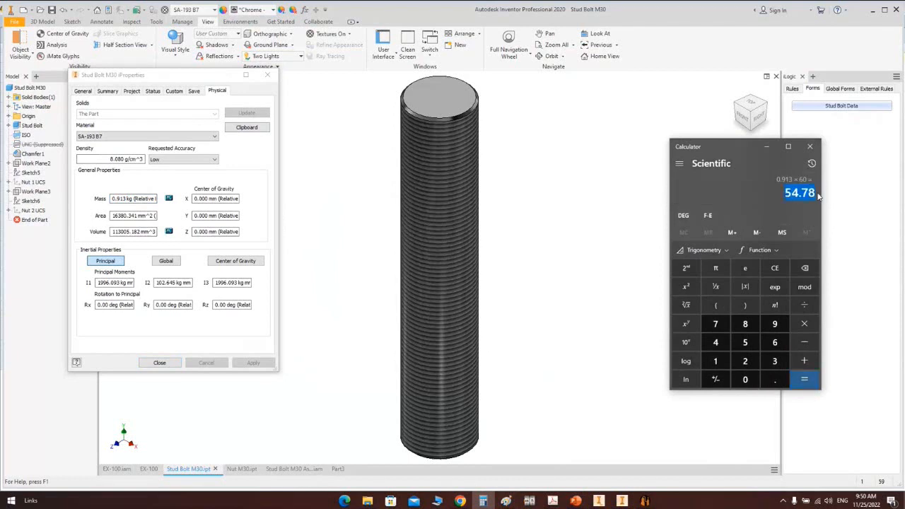
Step: Switch to Static Equipment Generator and set the extra stud bolt item's weight to the copied 54.78
{"action": "left_click", "coordinate": [600, 501]}
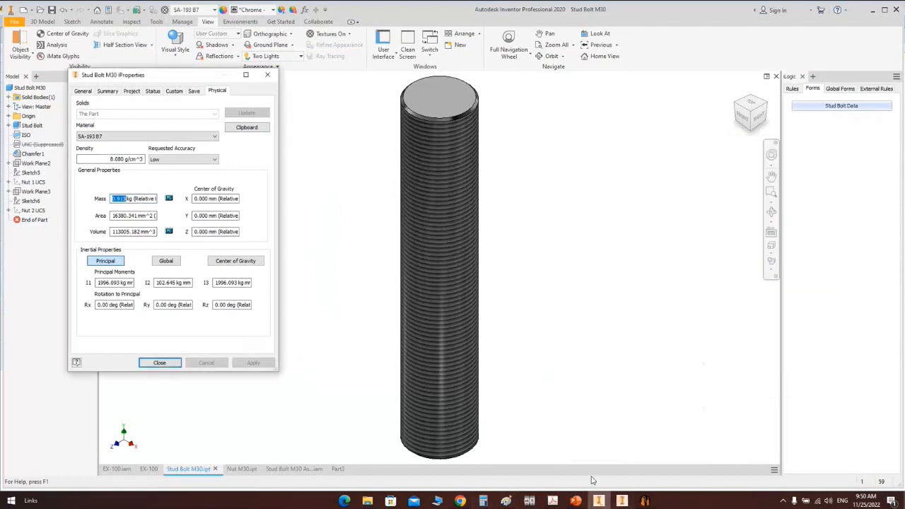
{"action": "mouse_move", "coordinate": [645, 501]}
{"action": "left_click", "coordinate": [743, 459]}
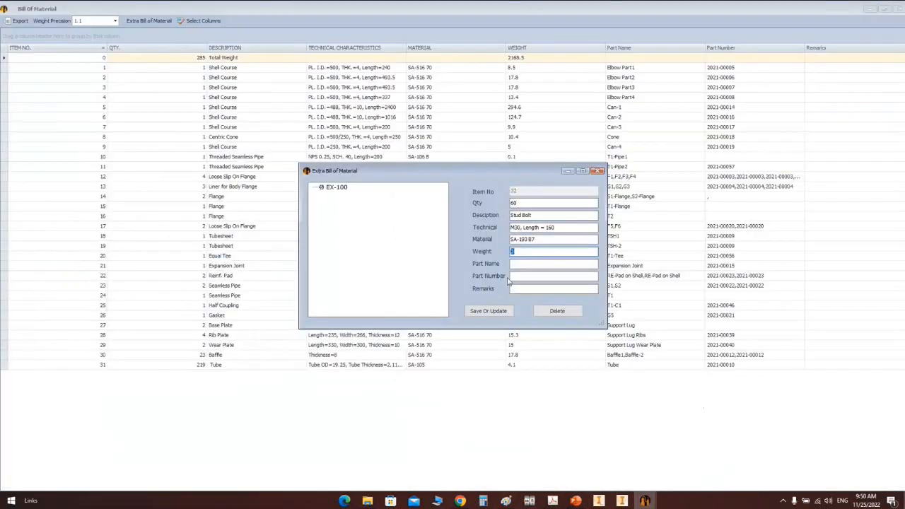
{"action": "double_click", "coordinate": [525, 253]}
{"action": "key", "text": "ctrl+v"}
Step: Copy the extra item's description into its part name and complete it as Stud Bolt M30, L=160
{"action": "key", "text": "shift+Tab"}
{"action": "key", "text": "shift+Tab"}
{"action": "key", "text": "shift+Tab"}
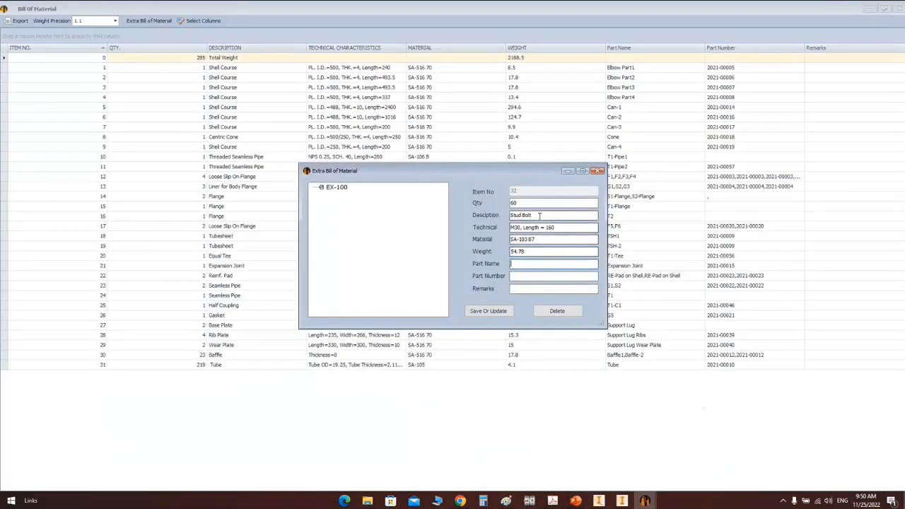
{"action": "key", "text": "ctrl+c"}
{"action": "left_click", "coordinate": [527, 263]}
{"action": "key", "text": "ctrl+v"}
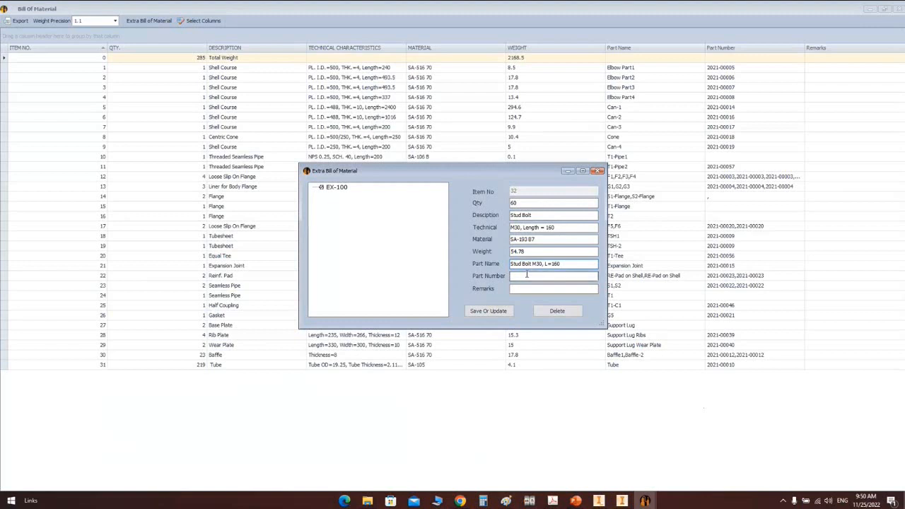
Step: Give the extra stud bolt item part number 32, save it and close the Extra Bill of Material dialog
{"action": "left_click", "coordinate": [525, 277]}
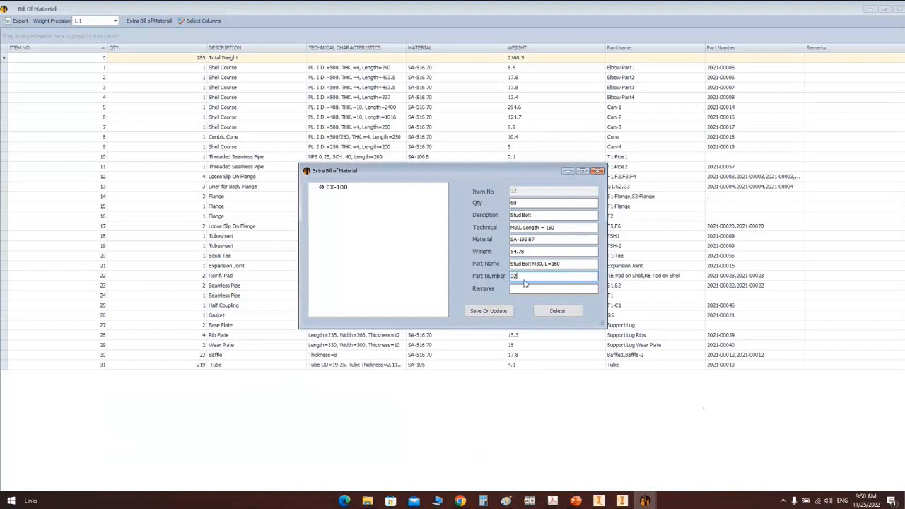
{"action": "left_click", "coordinate": [534, 290]}
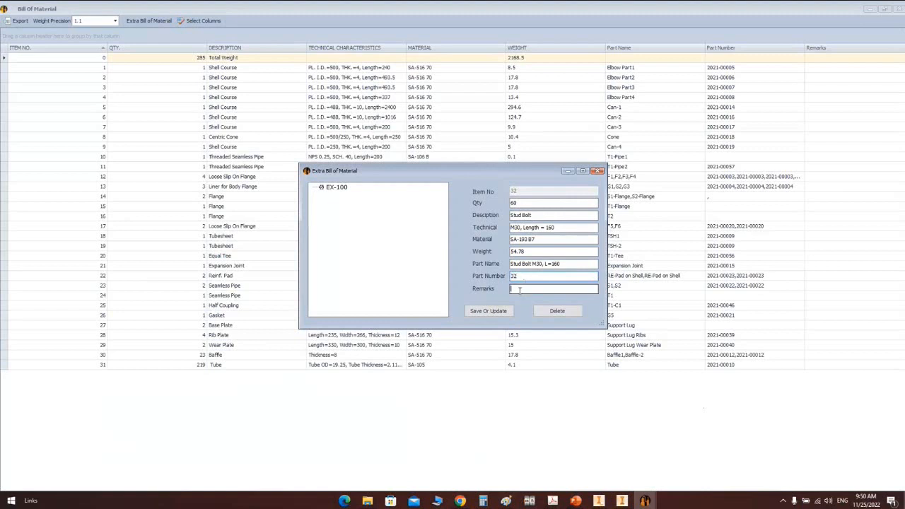
{"action": "left_click", "coordinate": [473, 313]}
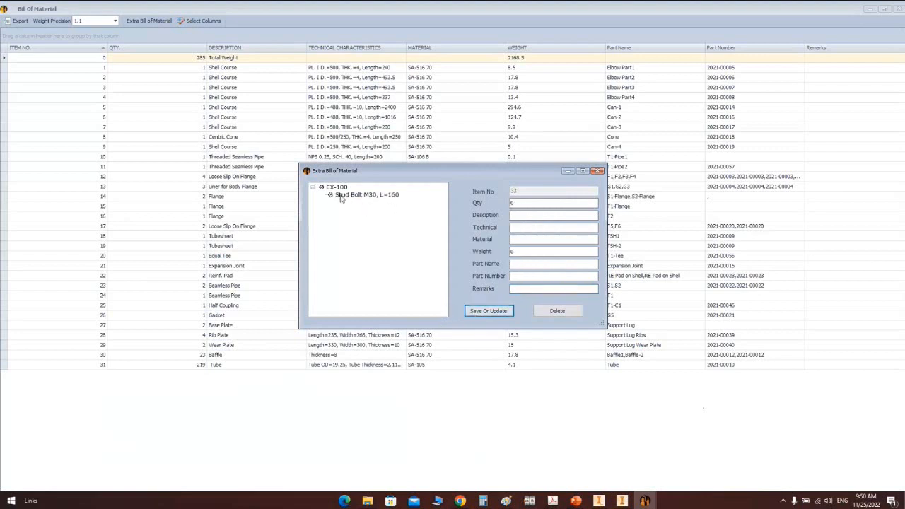
{"action": "left_click", "coordinate": [598, 171]}
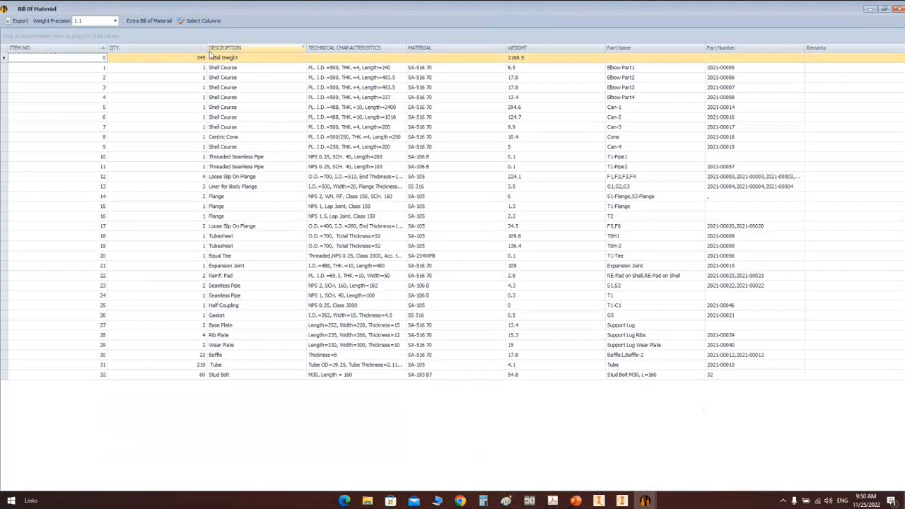
Step: Check the item number, description, technical characteristics, material and weight of the stud bolt row in the bill of material
{"action": "left_click", "coordinate": [89, 375]}
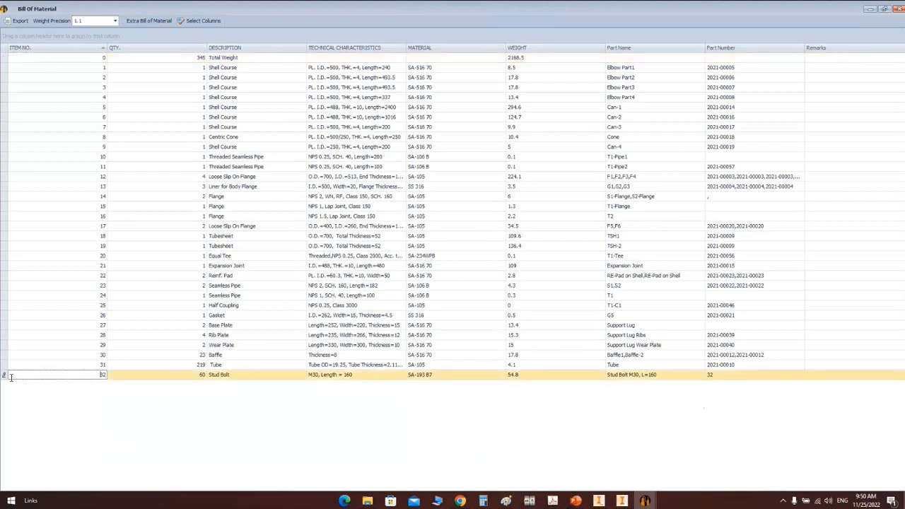
{"action": "left_click", "coordinate": [242, 379]}
{"action": "left_click", "coordinate": [342, 378]}
{"action": "left_click", "coordinate": [438, 378]}
{"action": "left_click", "coordinate": [535, 373]}
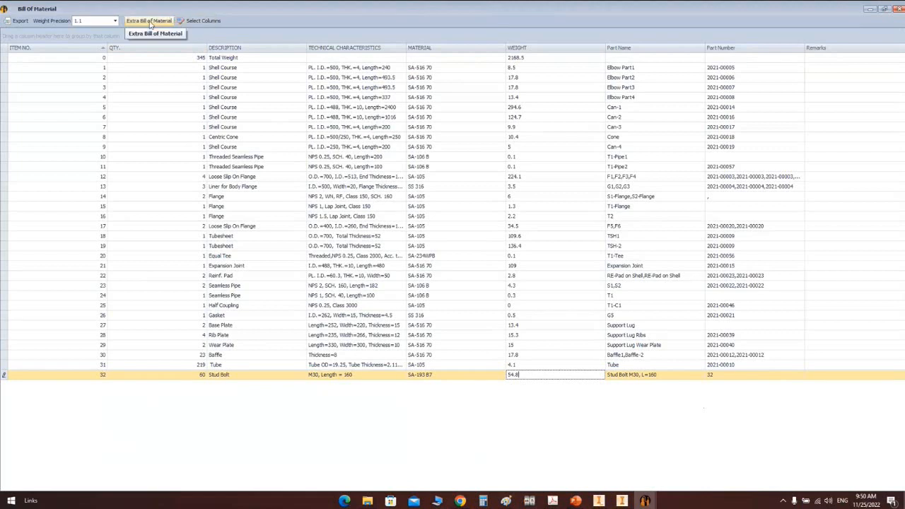
Step: Start a new extra bill of material item under EX-100 with quantity 120, description Nut and technical M30
{"action": "left_click", "coordinate": [150, 22]}
{"action": "left_click", "coordinate": [338, 188]}
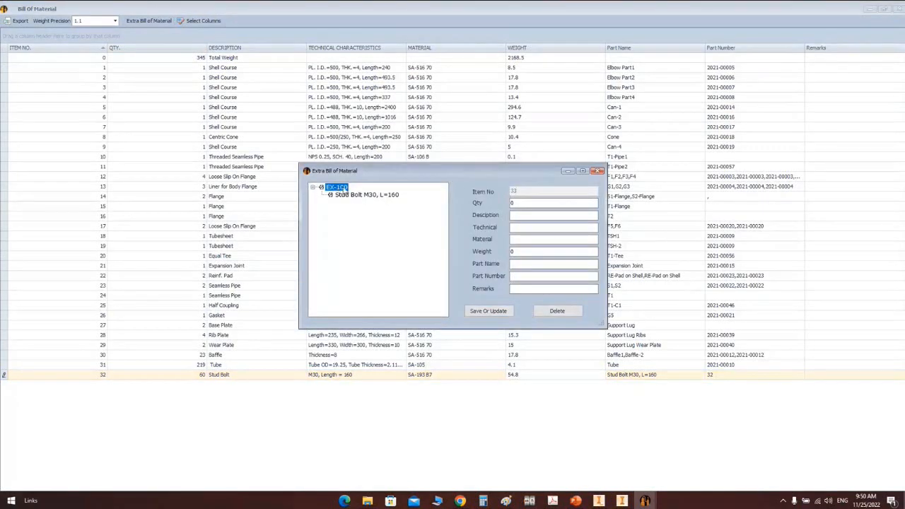
{"action": "left_click", "coordinate": [536, 203]}
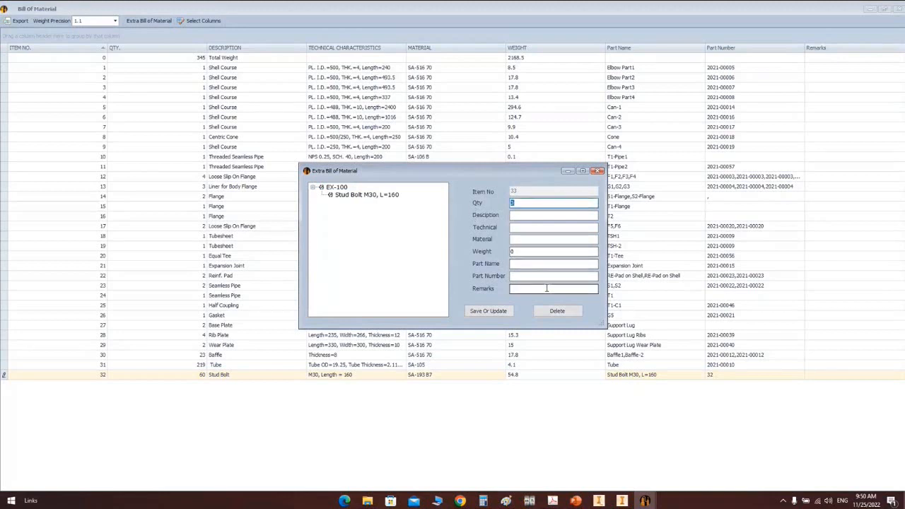
{"action": "type", "text": "12"}
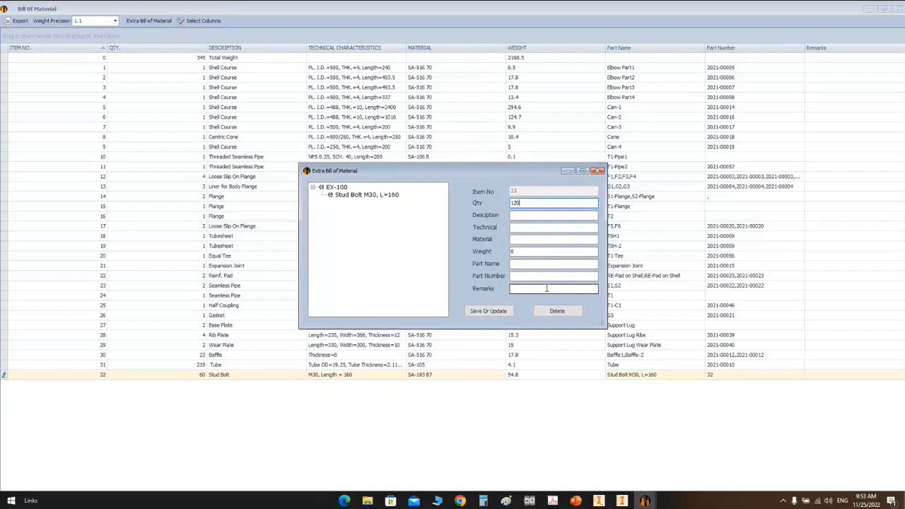
{"action": "left_click", "coordinate": [534, 216]}
{"action": "type", "text": "Nut"}
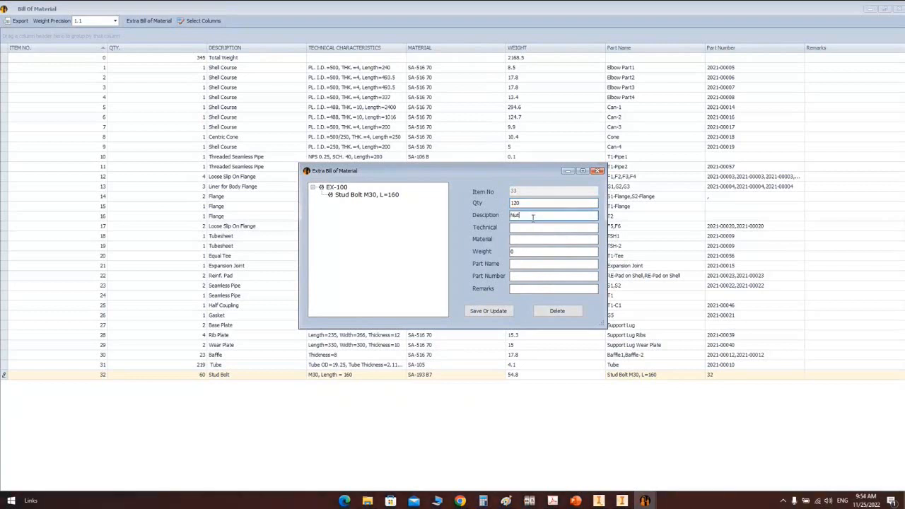
{"action": "left_click", "coordinate": [532, 226]}
{"action": "type", "text": "M30"}
Step: Copy the material A 194 GR.2H from the Nut M30 part's Nut Data form in Inventor into the extra nut item in Static Equipment Generator
{"action": "left_click", "coordinate": [598, 501]}
{"action": "left_click", "coordinate": [160, 365]}
{"action": "left_click", "coordinate": [247, 472]}
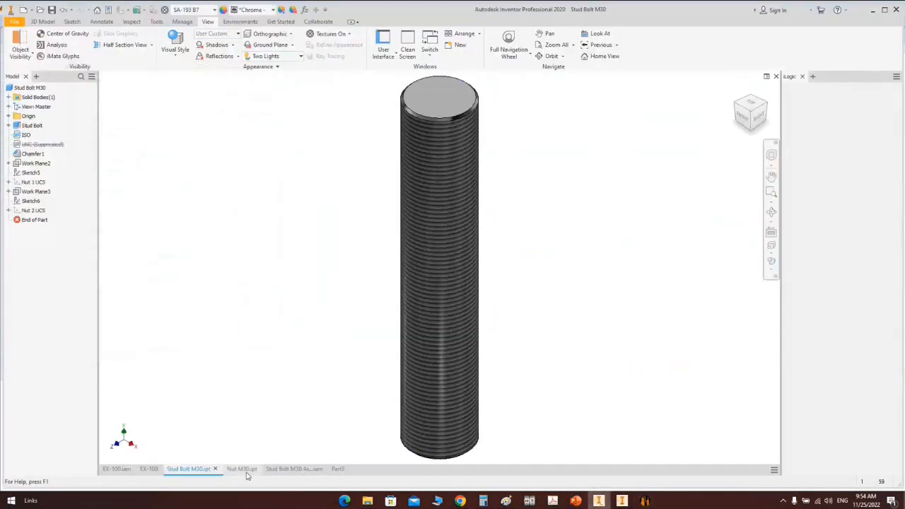
{"action": "left_click", "coordinate": [842, 106]}
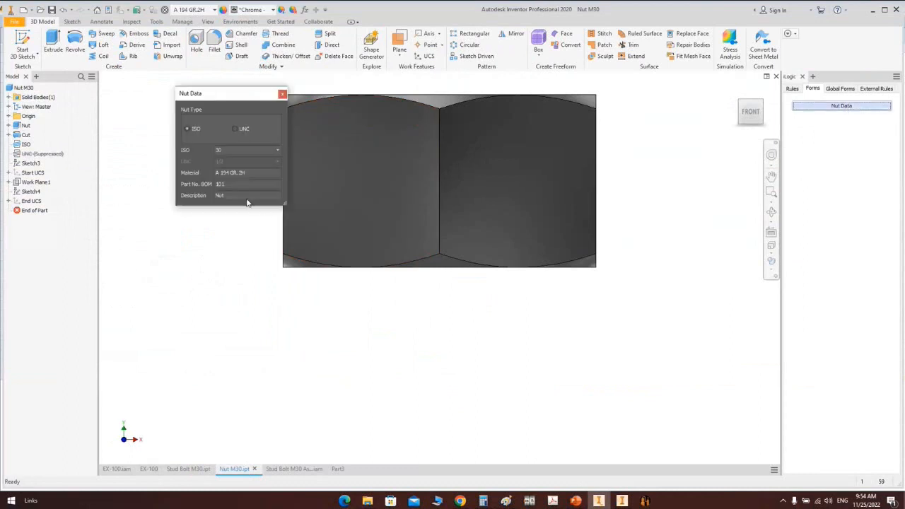
{"action": "left_click", "coordinate": [256, 172]}
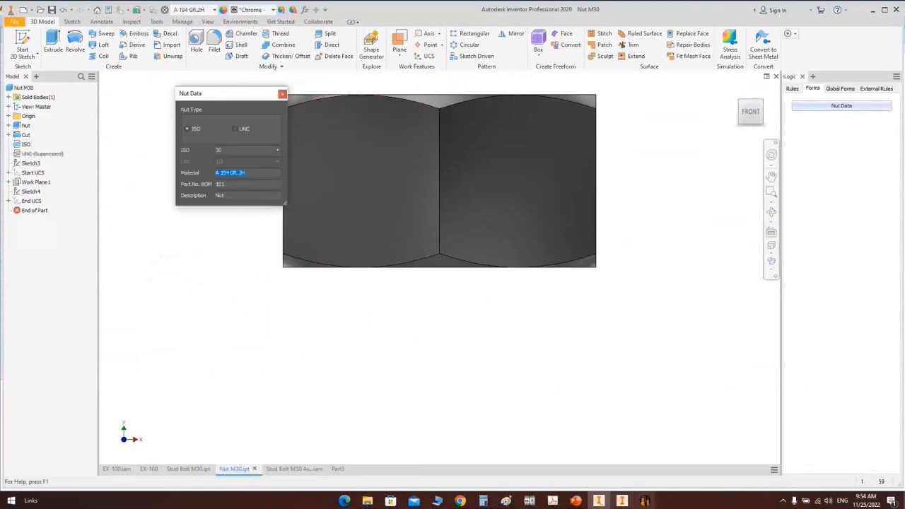
{"action": "mouse_move", "coordinate": [645, 502]}
{"action": "left_click", "coordinate": [747, 461]}
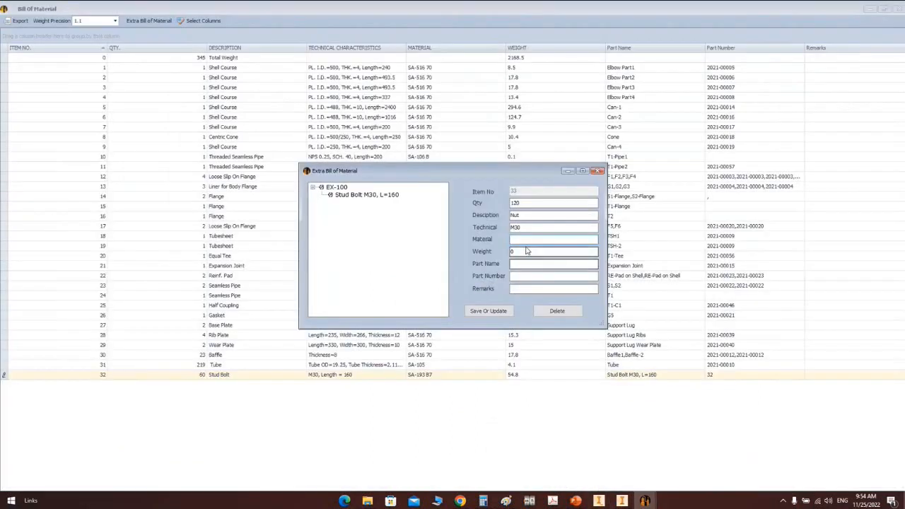
Step: Switch to Inventor, close the Nut Data form and look up the Nut M30 part's mass in its physical iProperties
{"action": "left_click", "coordinate": [598, 500]}
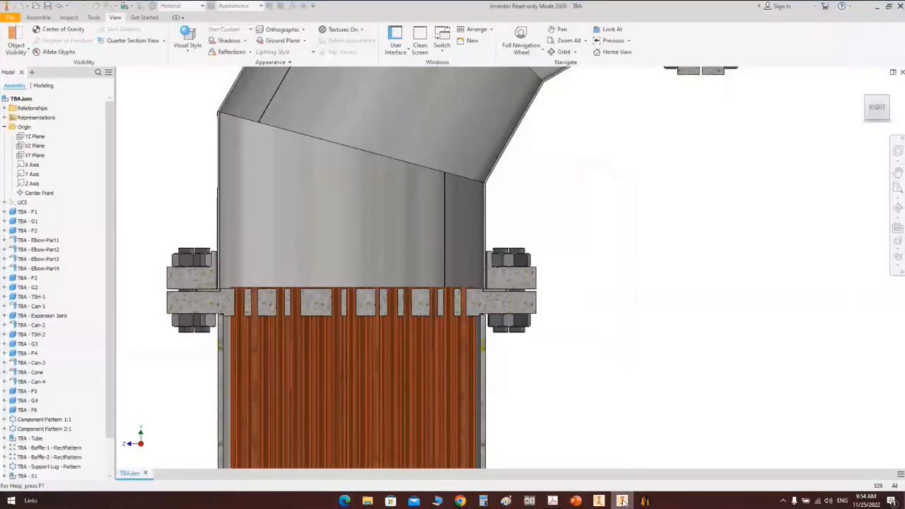
{"action": "left_click", "coordinate": [600, 503]}
{"action": "left_click", "coordinate": [283, 93]}
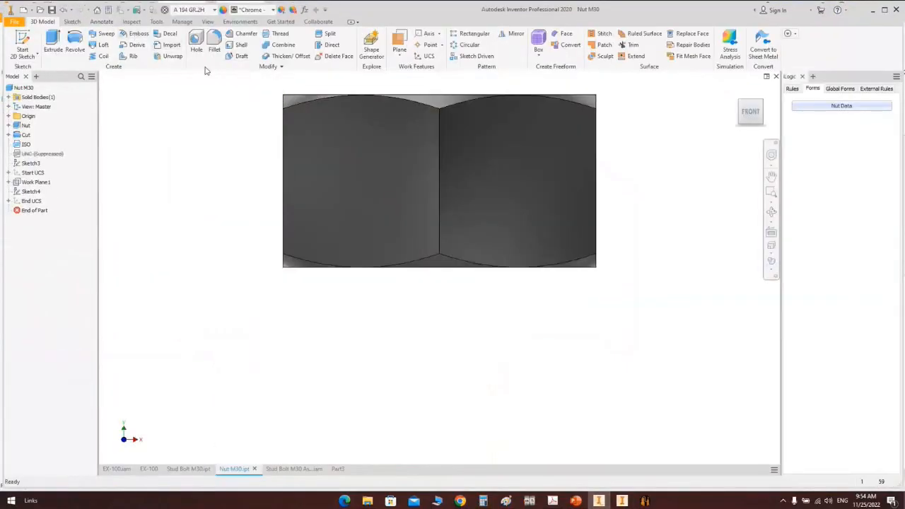
{"action": "left_click", "coordinate": [109, 11]}
{"action": "left_click", "coordinate": [217, 91]}
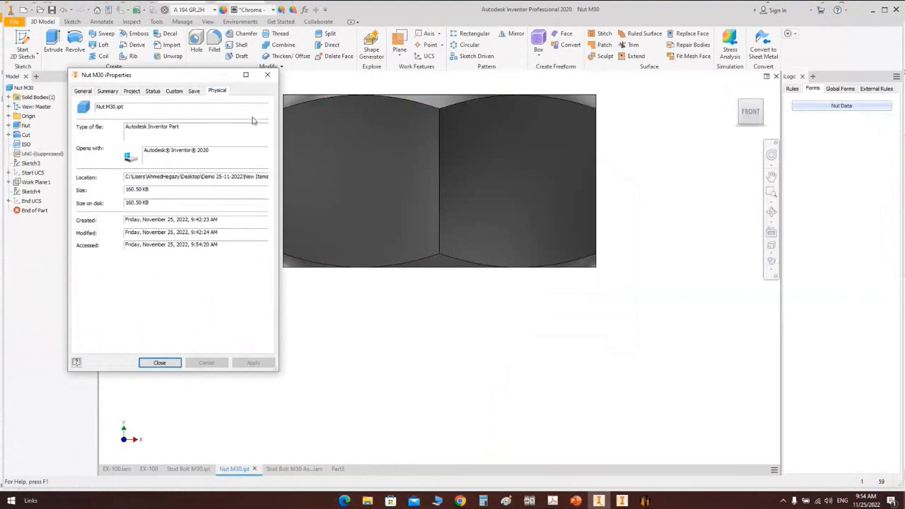
{"action": "left_click", "coordinate": [111, 199]}
{"action": "double_click", "coordinate": [115, 198]}
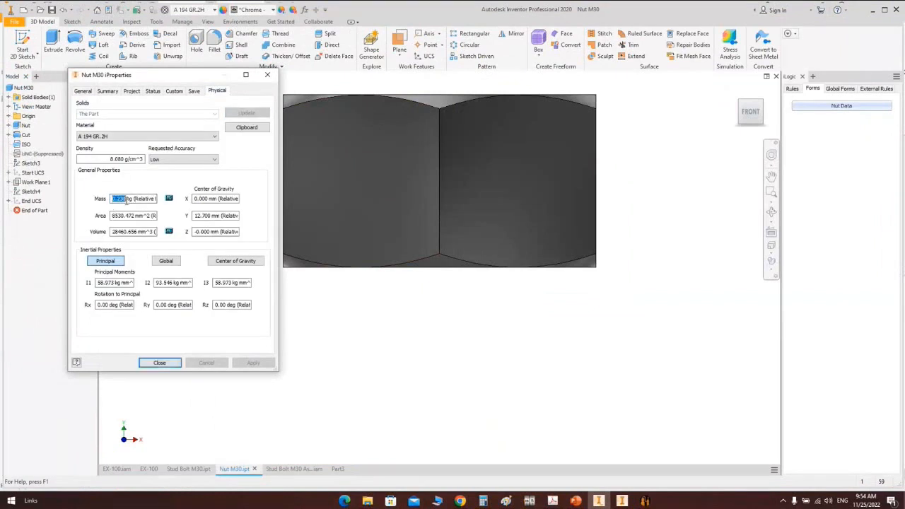
Step: In Calculator, multiply the nut's mass of 0.23 by 120
{"action": "left_click", "coordinate": [484, 501]}
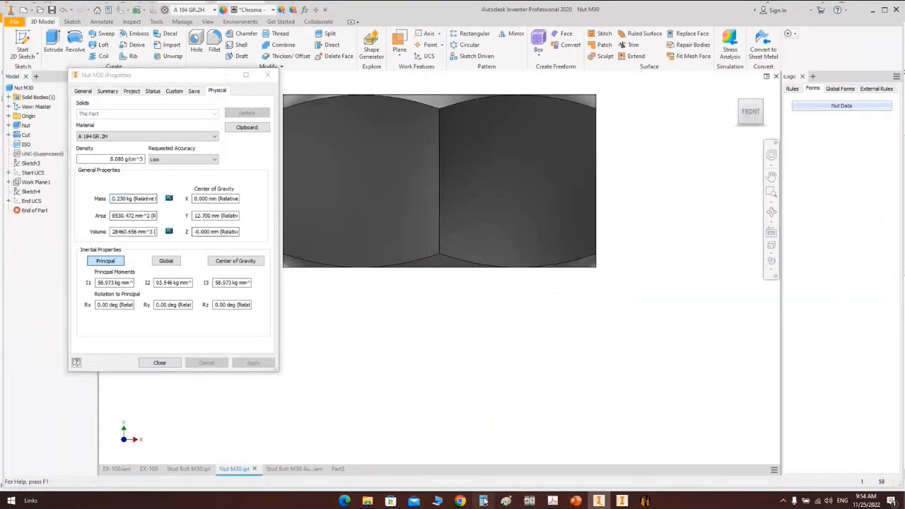
{"action": "type", "text": "0.23*120"}
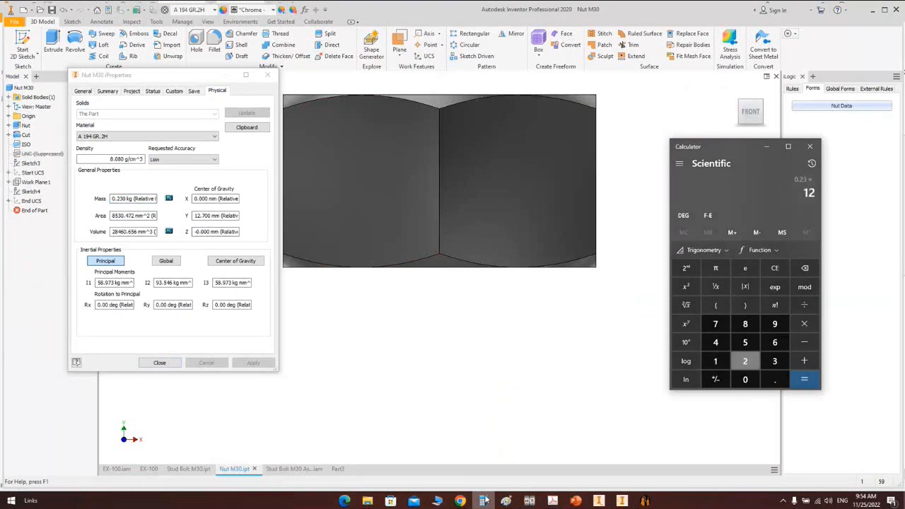
{"action": "key", "text": "Return"}
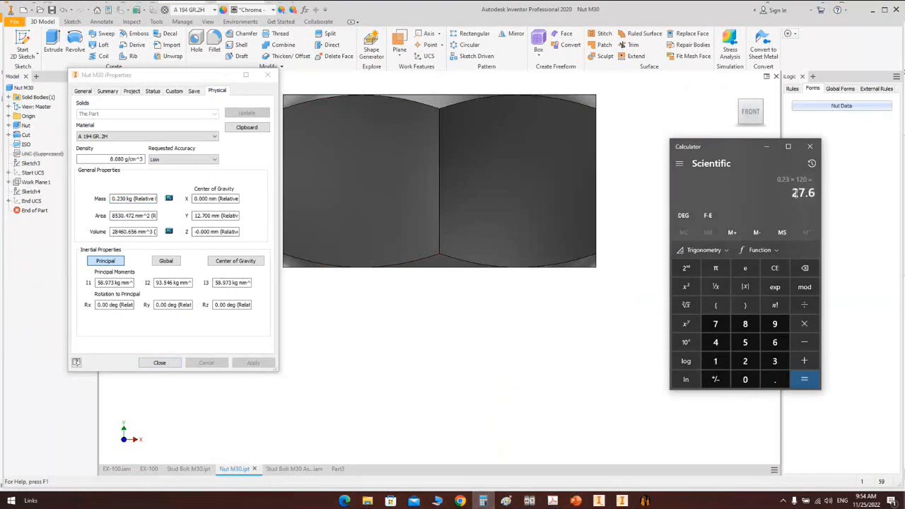
Step: In Static Equipment Generator, set the extra nut item's weight to 27.6 and part name to Nut M30, save it and reopen the stud bolt item
{"action": "left_click", "coordinate": [645, 501]}
{"action": "left_click", "coordinate": [694, 454]}
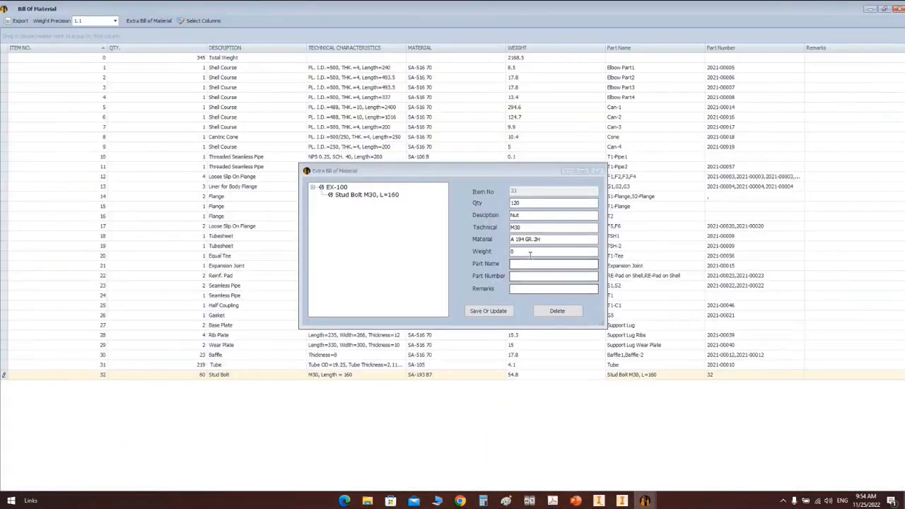
{"action": "left_click", "coordinate": [481, 260]}
{"action": "left_click", "coordinate": [520, 264]}
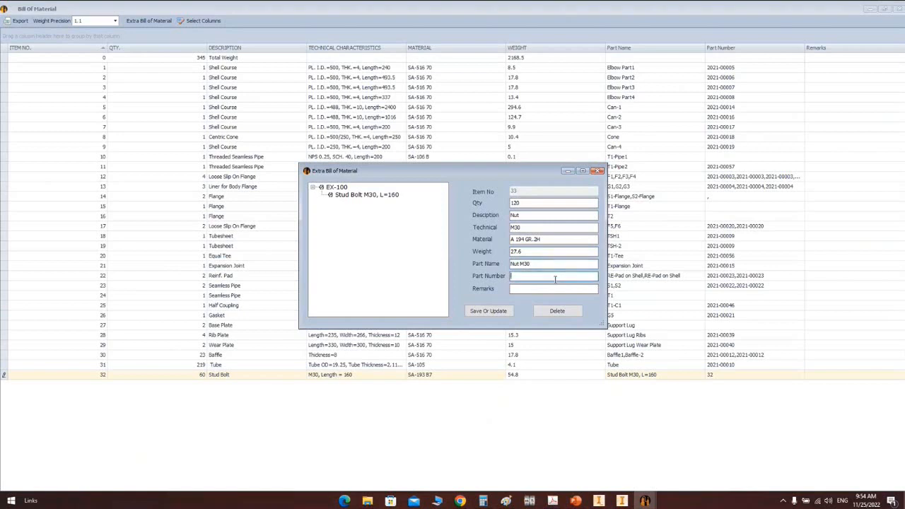
{"action": "left_click", "coordinate": [488, 310]}
{"action": "left_click", "coordinate": [357, 195]}
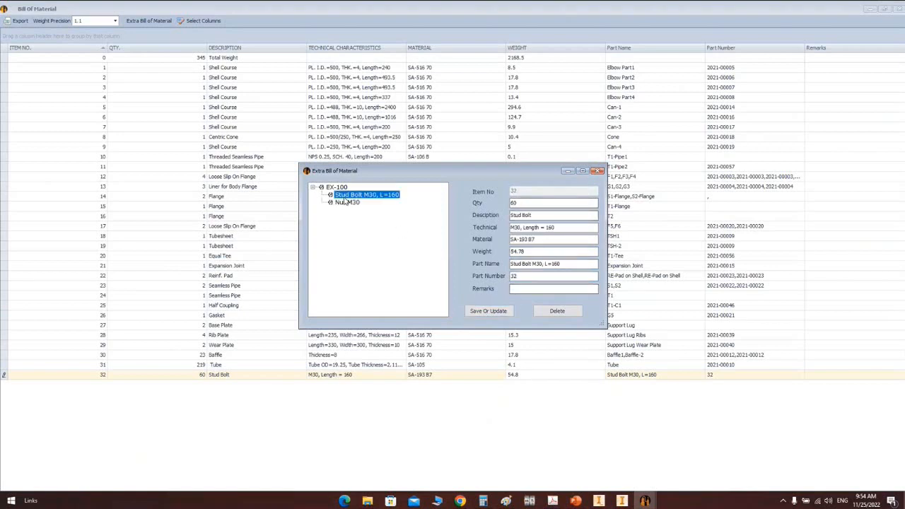
Step: Compare the entries of the Stud Bolt M30, L=160 and Nut M30 items in the Extra Bill of Material dialog
{"action": "left_click", "coordinate": [346, 203]}
{"action": "left_click", "coordinate": [347, 196]}
{"action": "left_click", "coordinate": [346, 203]}
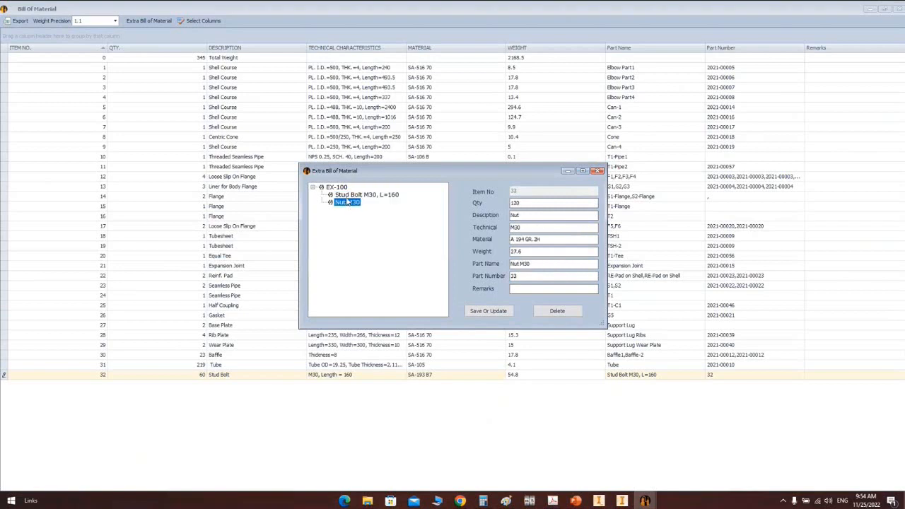
{"action": "left_click", "coordinate": [348, 196]}
{"action": "left_click", "coordinate": [348, 204]}
{"action": "left_click", "coordinate": [350, 196]}
{"action": "left_click", "coordinate": [348, 203]}
{"action": "left_click", "coordinate": [368, 196]}
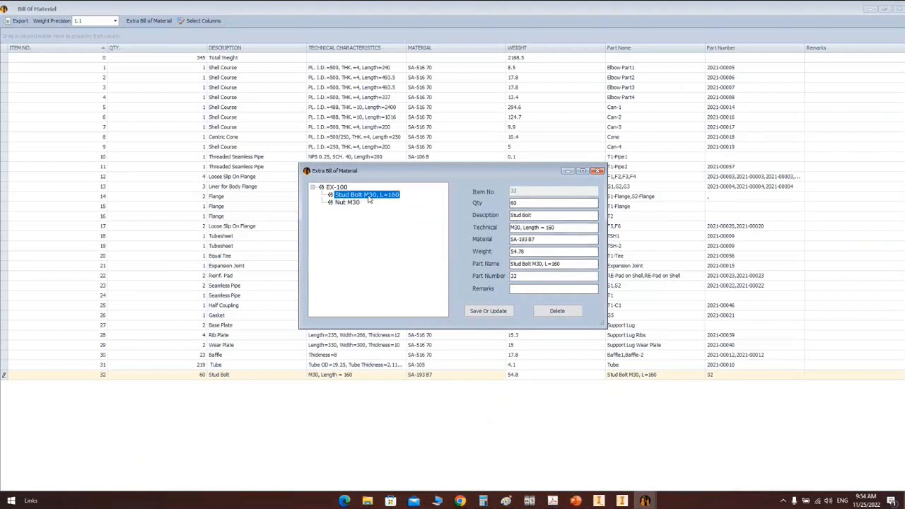
Step: Close the Extra Bill of Material dialog and check the item numbers of the stud bolt and nut rows in the table
{"action": "left_click", "coordinate": [597, 172]}
{"action": "left_click", "coordinate": [95, 375]}
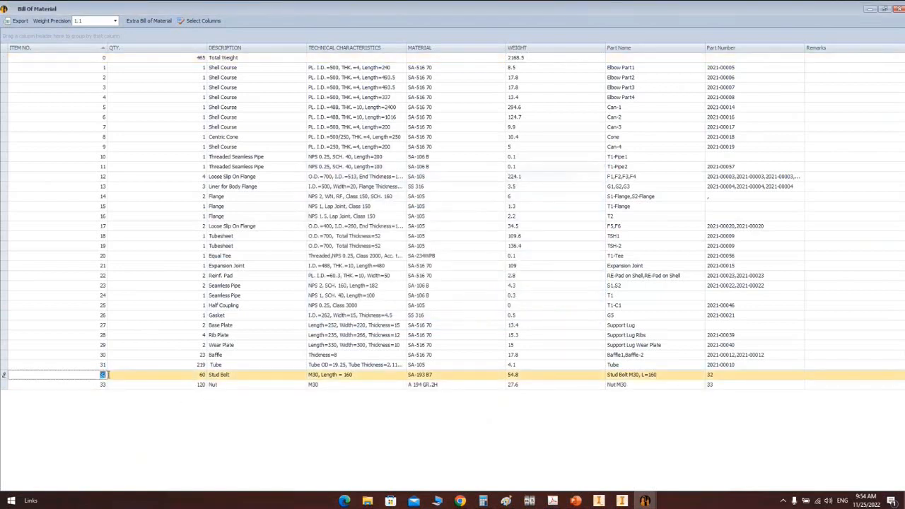
{"action": "left_click", "coordinate": [97, 388]}
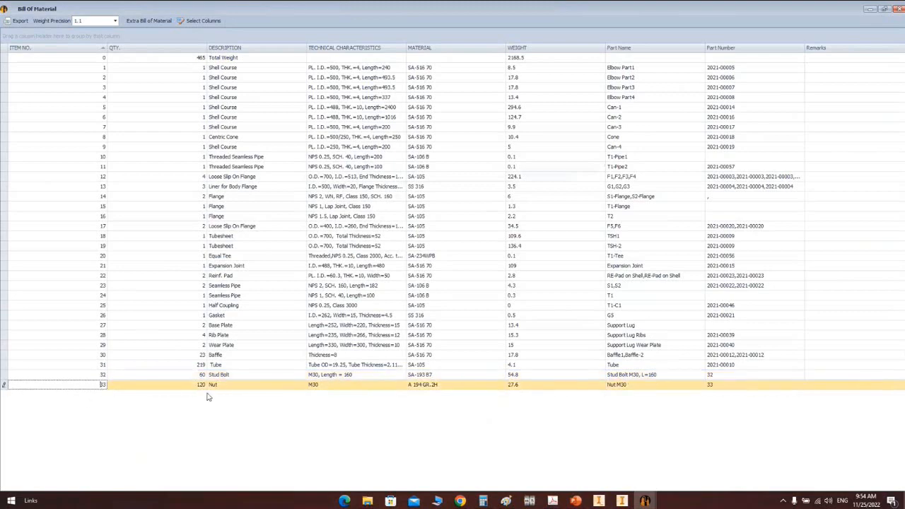
Step: In Inventor, set the BOM part number to 32 in the Stud Bolt M30 part's form and 33 in the Nut M30 part's form
{"action": "left_click", "coordinate": [599, 501]}
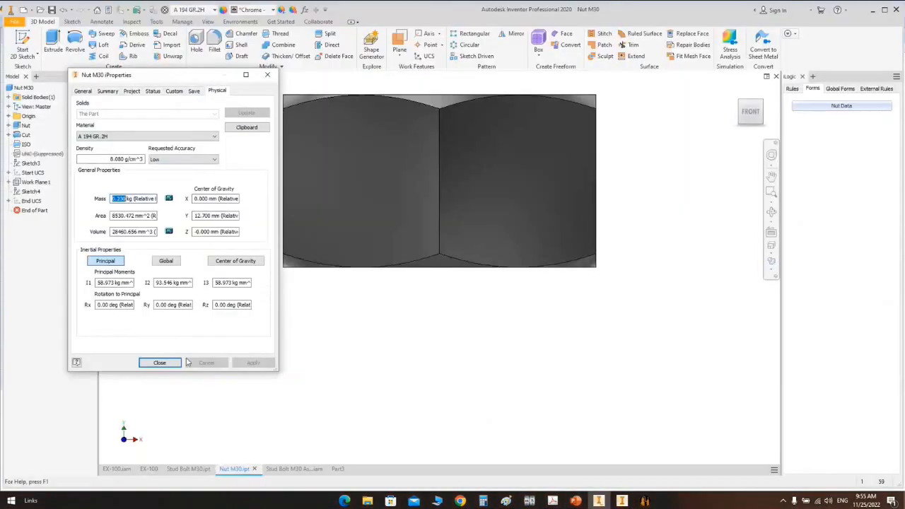
{"action": "left_click", "coordinate": [188, 469]}
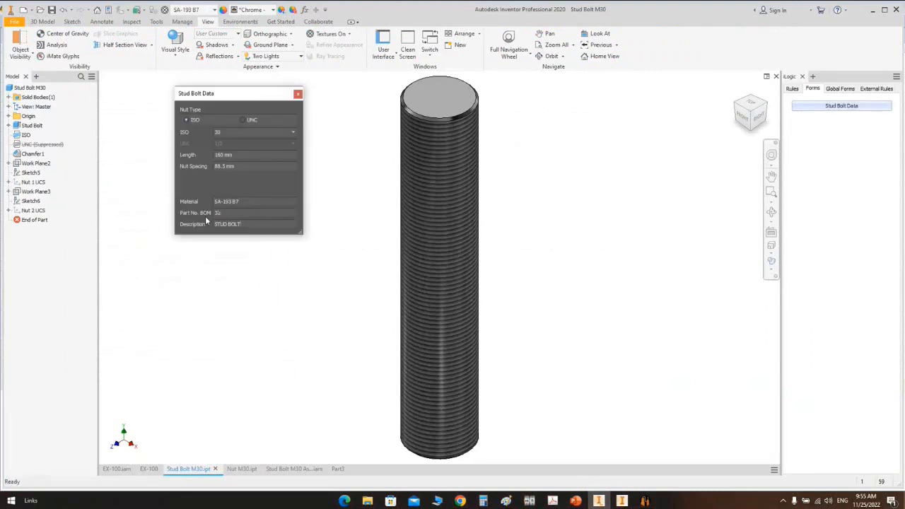
{"action": "left_click", "coordinate": [298, 94]}
{"action": "left_click", "coordinate": [240, 469]}
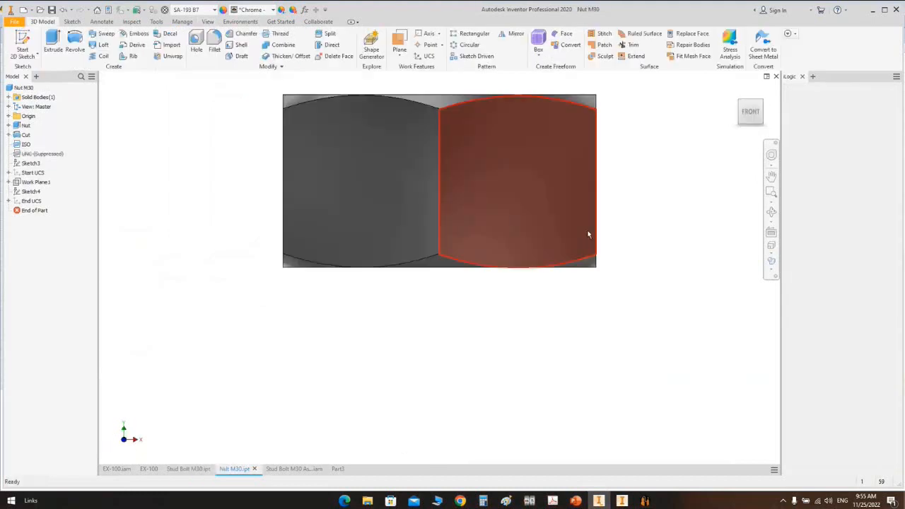
{"action": "left_click", "coordinate": [838, 105]}
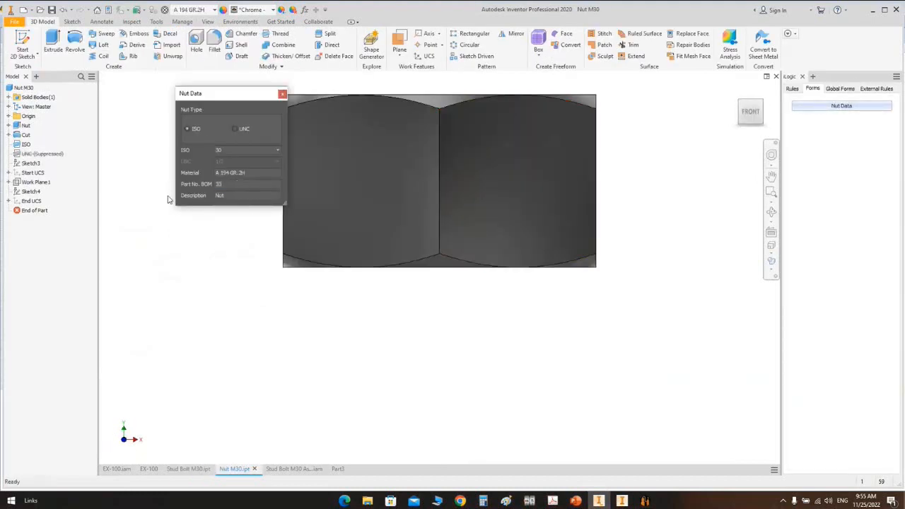
{"action": "left_click", "coordinate": [282, 94]}
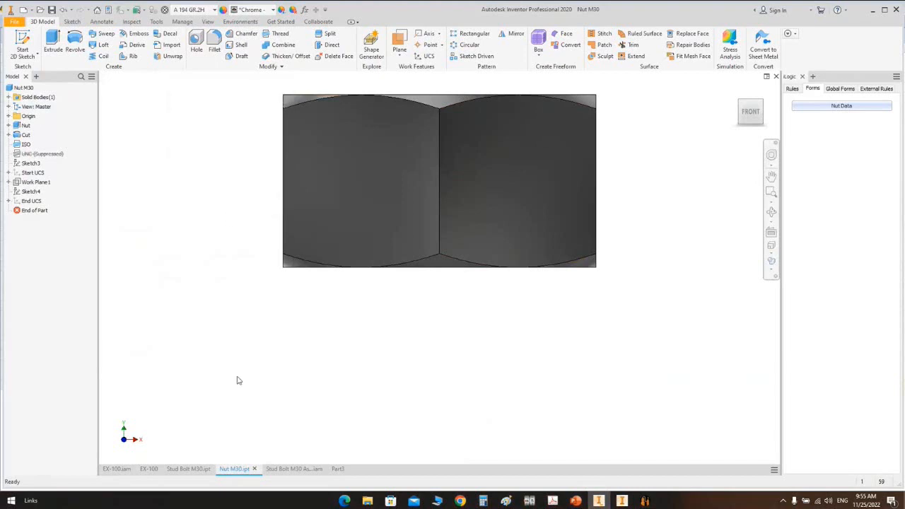
Step: Close the Nut M30 and Stud Bolt M30 part files and bring up the stud bolt assembly
{"action": "left_click", "coordinate": [254, 469]}
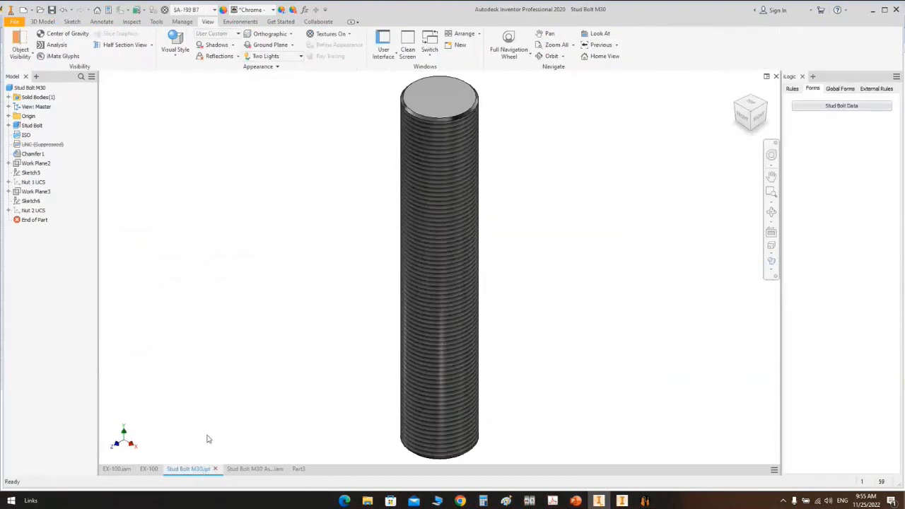
{"action": "left_click", "coordinate": [215, 469]}
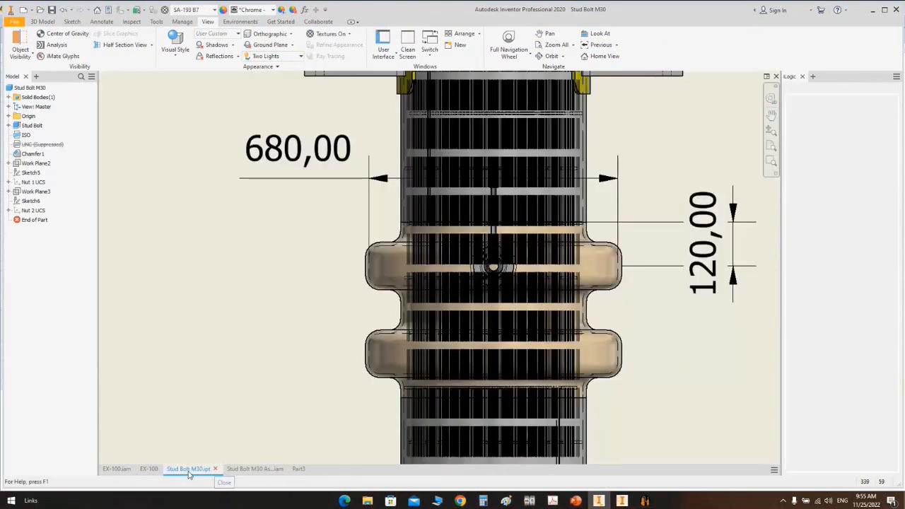
{"action": "key", "text": "ctrl+Tab"}
{"action": "key", "text": "ctrl+Tab"}
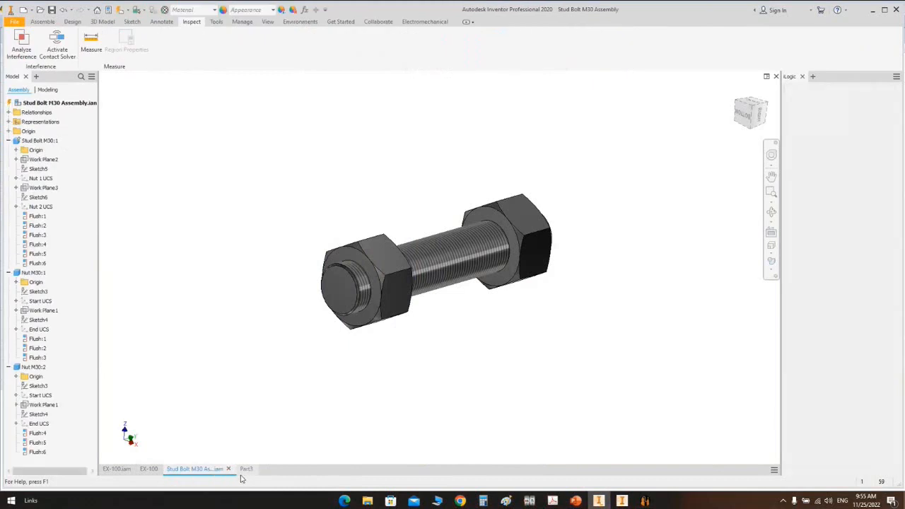
{"action": "left_click", "coordinate": [202, 470]}
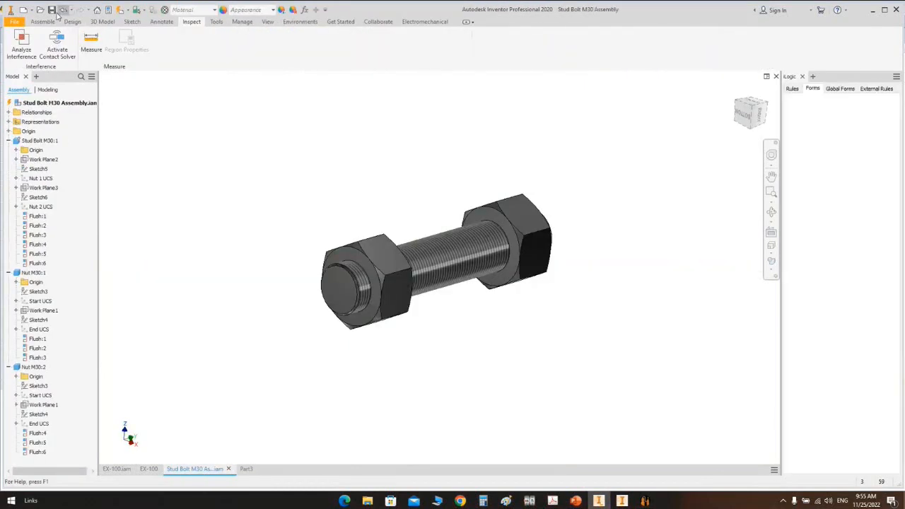
Step: Inspect the threaded end of the tie rod in Part3 and close the Bill Of Material window in Static Equipment Generator
{"action": "left_click", "coordinate": [247, 469]}
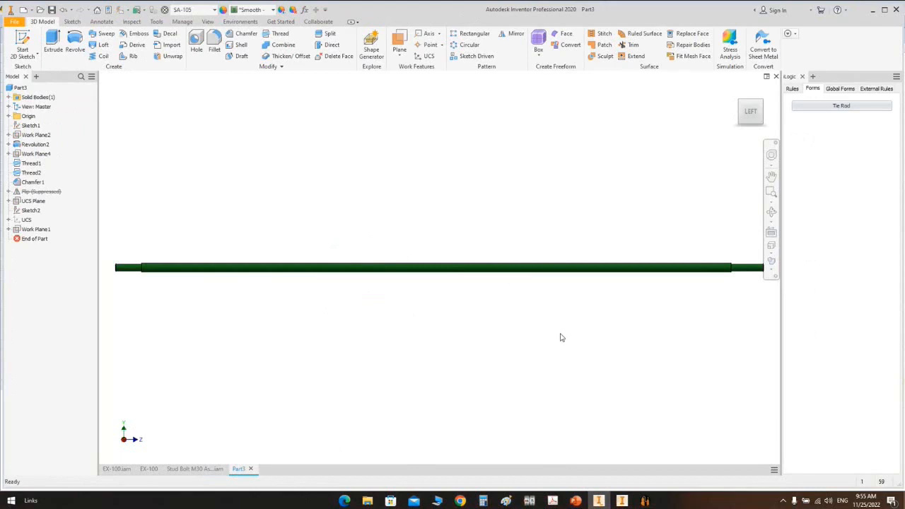
{"action": "scroll", "coordinate": [751, 261], "scroll_direction": "down", "scroll_amount": 4}
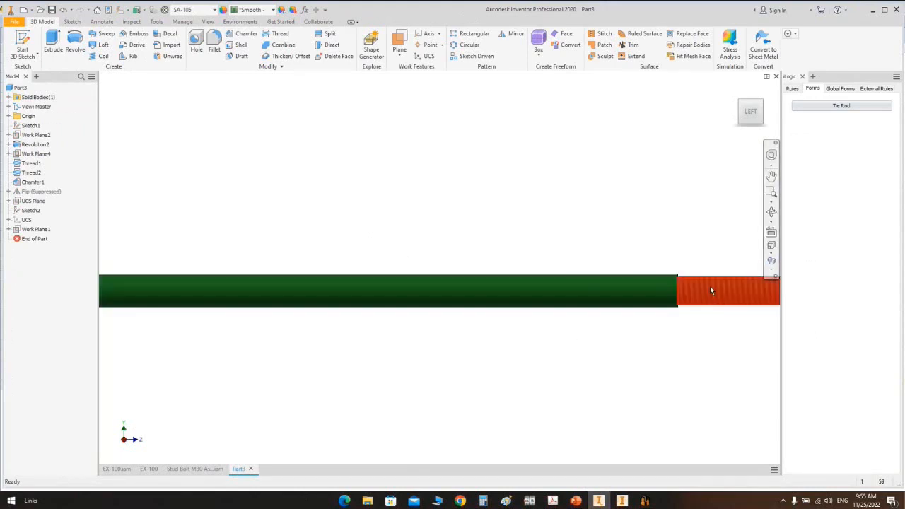
{"action": "scroll", "coordinate": [710, 289], "scroll_direction": "up", "scroll_amount": 2}
{"action": "mouse_move", "coordinate": [645, 501]}
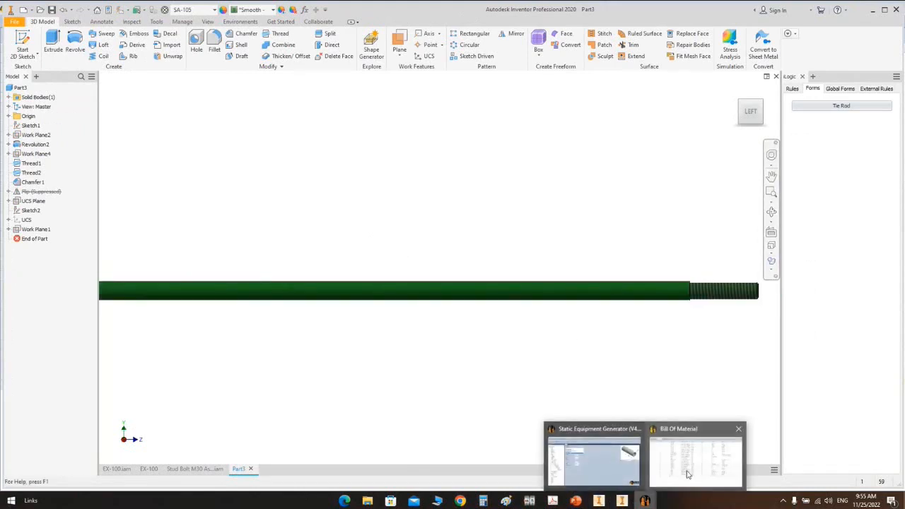
{"action": "left_click", "coordinate": [688, 472]}
{"action": "left_click", "coordinate": [895, 10]}
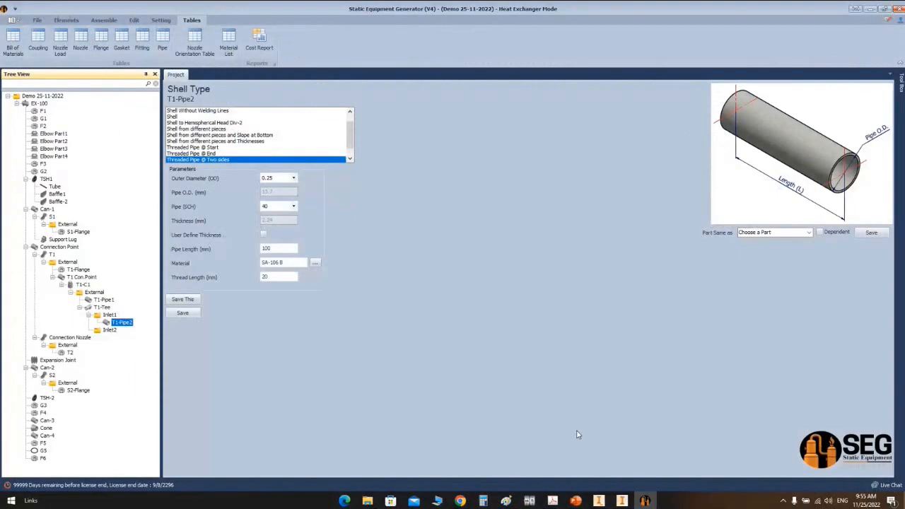
Step: Switch to Inventor and create a new part from the Nut.ipt template in the Tie Rod and Sealing Rod folder
{"action": "left_click", "coordinate": [599, 501]}
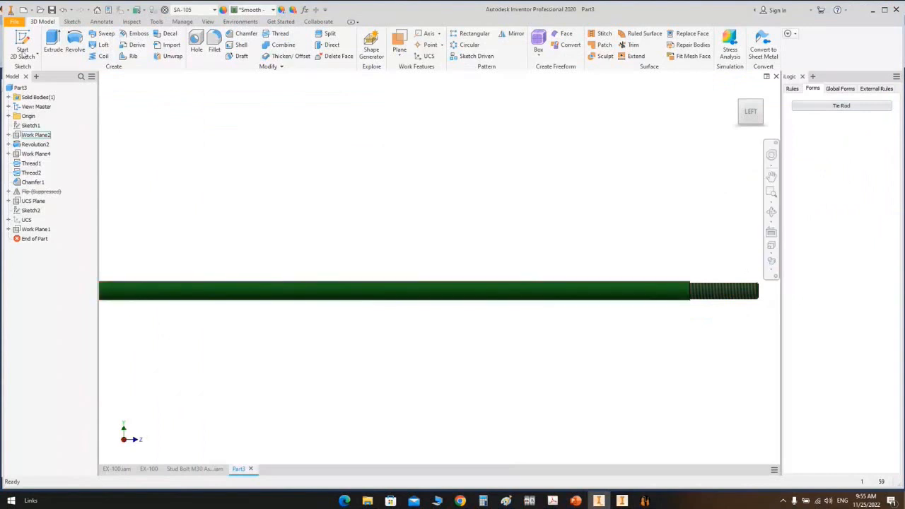
{"action": "left_click", "coordinate": [24, 9]}
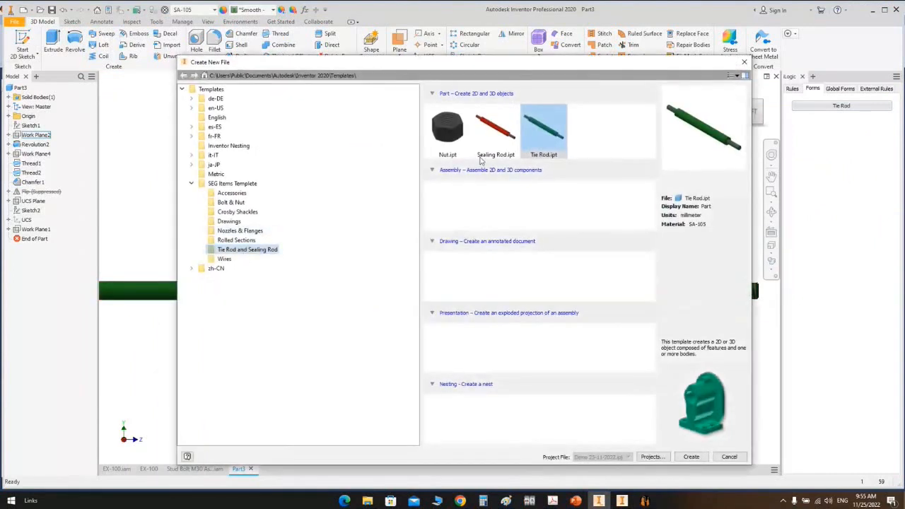
{"action": "double_click", "coordinate": [449, 135]}
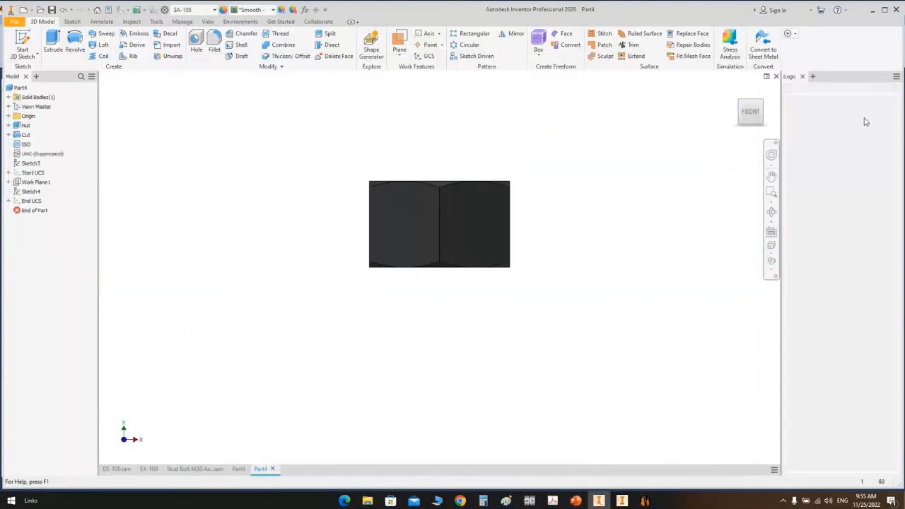
Step: Set the new nut's ISO size to 12 and its BOM part number to 35, and show it in the isometric home view
{"action": "left_click", "coordinate": [236, 117]}
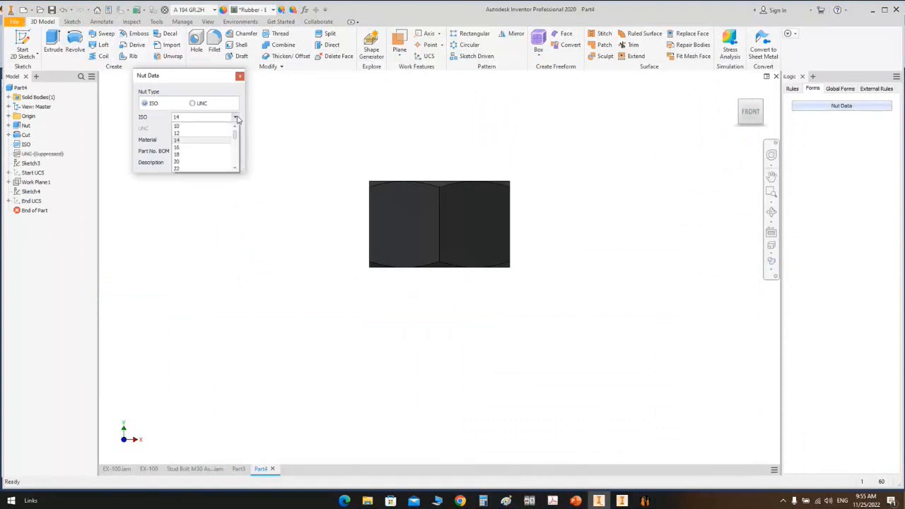
{"action": "left_click", "coordinate": [185, 133]}
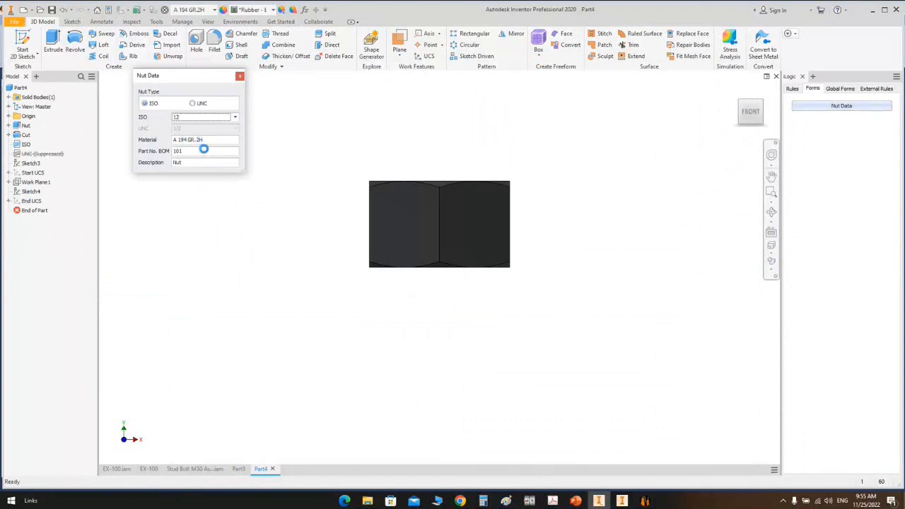
{"action": "double_click", "coordinate": [198, 151]}
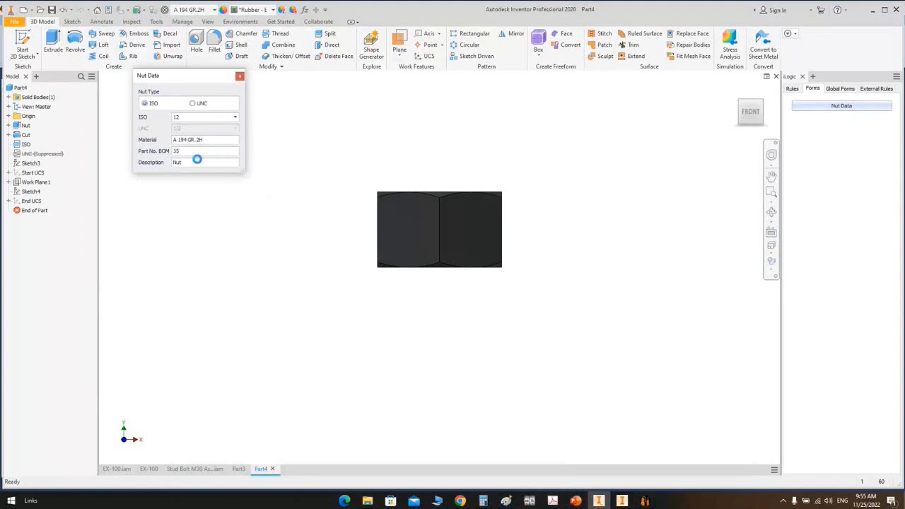
{"action": "left_click", "coordinate": [240, 76]}
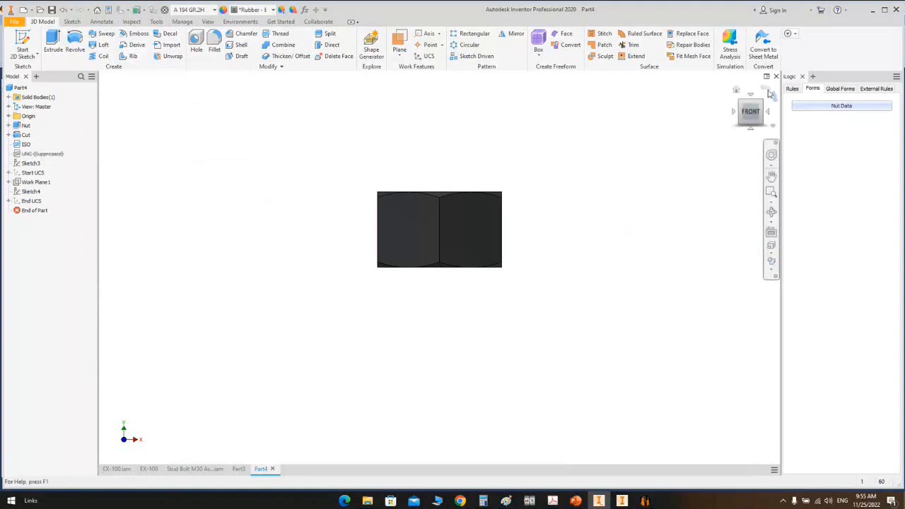
{"action": "left_click", "coordinate": [740, 105]}
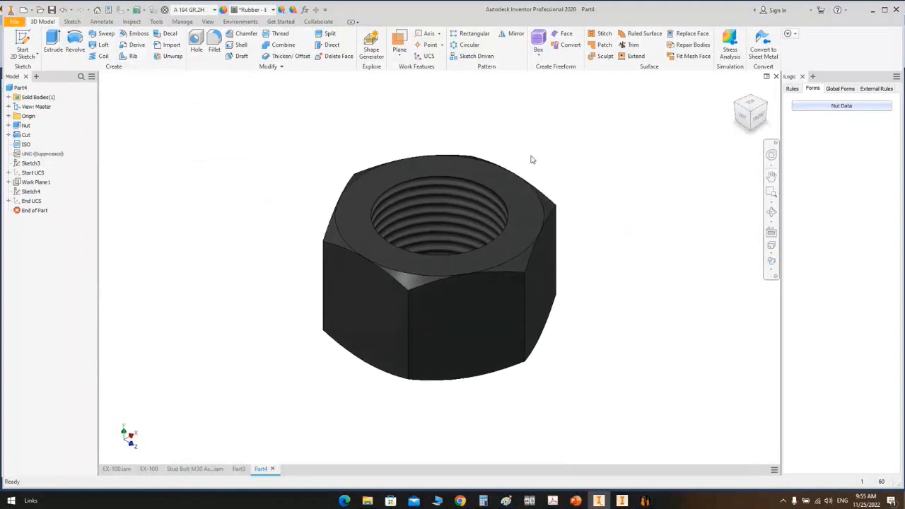
Step: Save the tie rod part through Static Equipment Generator as Tie Rod-1 in the New Items By SEG Helper folder
{"action": "left_click", "coordinate": [239, 469]}
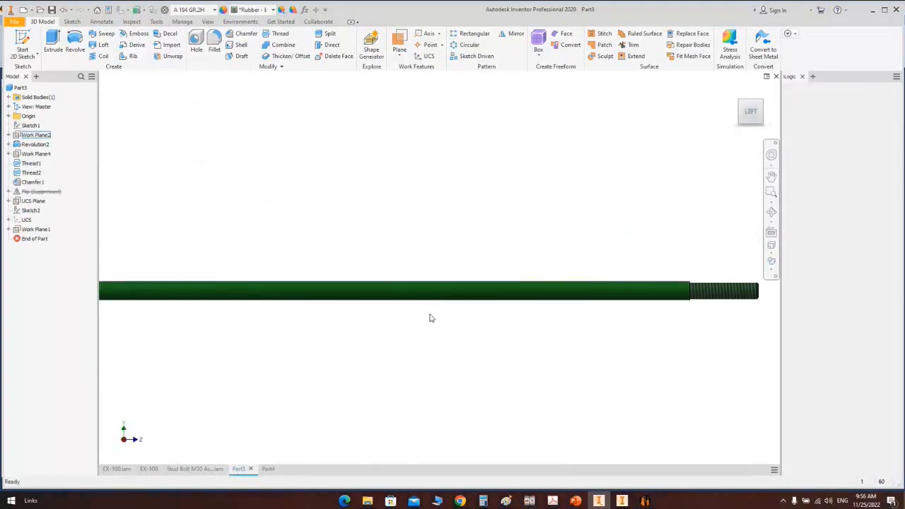
{"action": "left_click", "coordinate": [645, 501]}
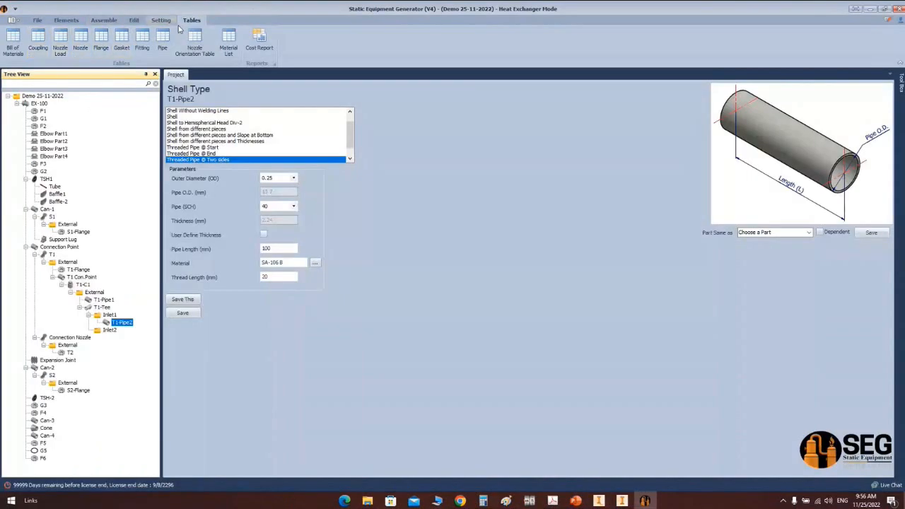
{"action": "left_click", "coordinate": [104, 20]}
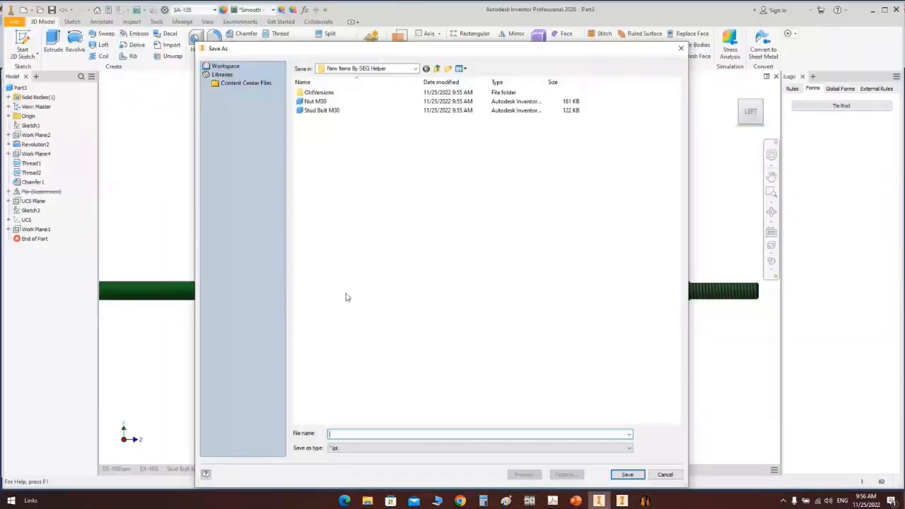
{"action": "left_click", "coordinate": [622, 500]}
{"action": "type", "text": "Tie Rod-1"}
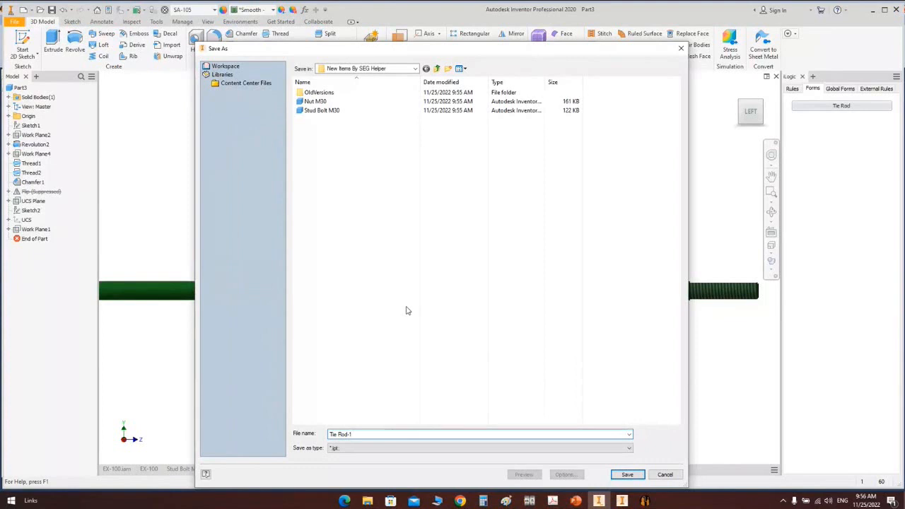
{"action": "key", "text": "Return"}
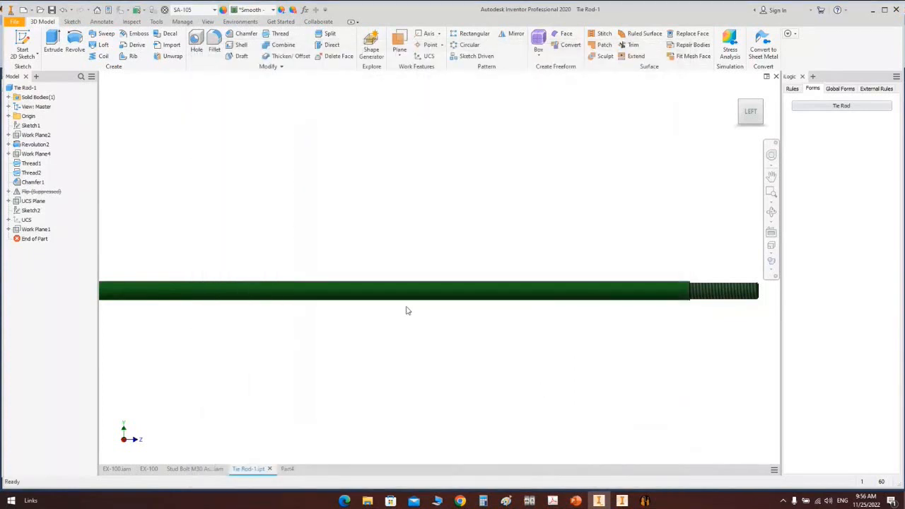
Step: Save the nut part through Static Equipment Generator as Tie Rod Nut in the New Items By SEG Helper folder
{"action": "left_click", "coordinate": [287, 469]}
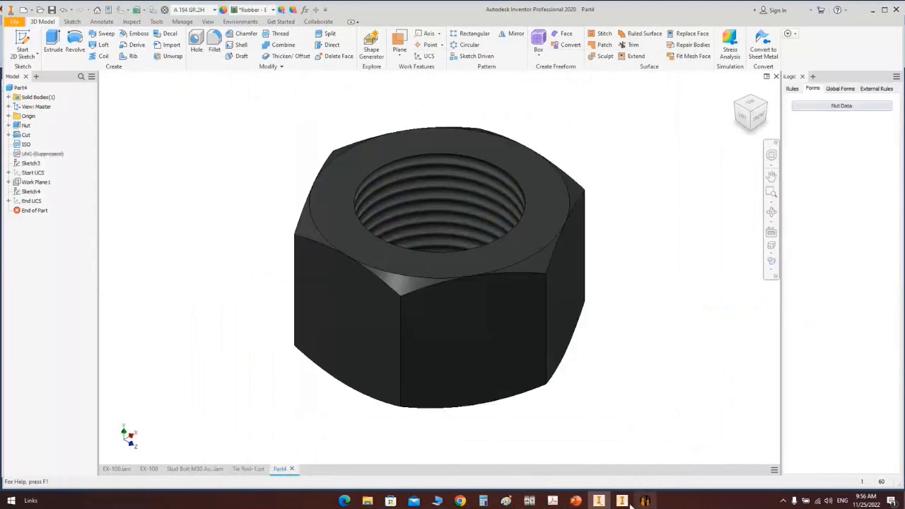
{"action": "left_click", "coordinate": [645, 500]}
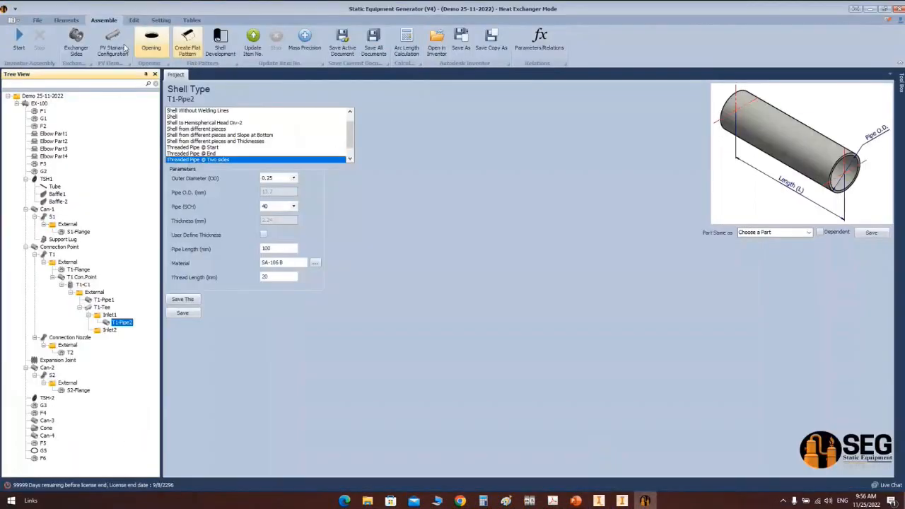
{"action": "left_click", "coordinate": [599, 500]}
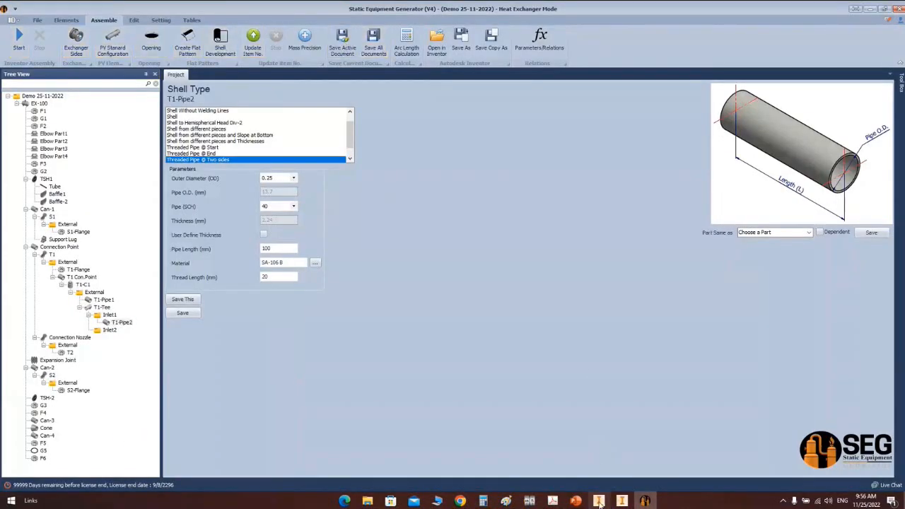
{"action": "type", "text": "Tie"}
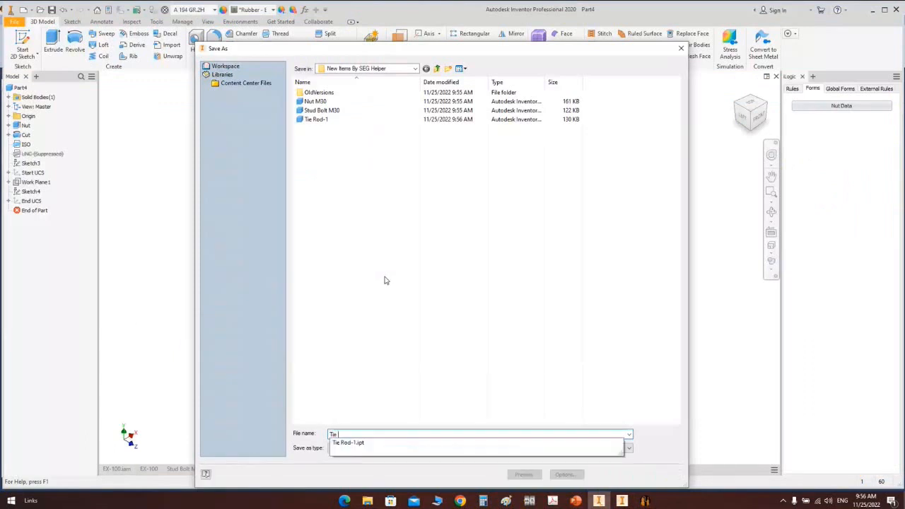
{"action": "type", "text": " Rod N"}
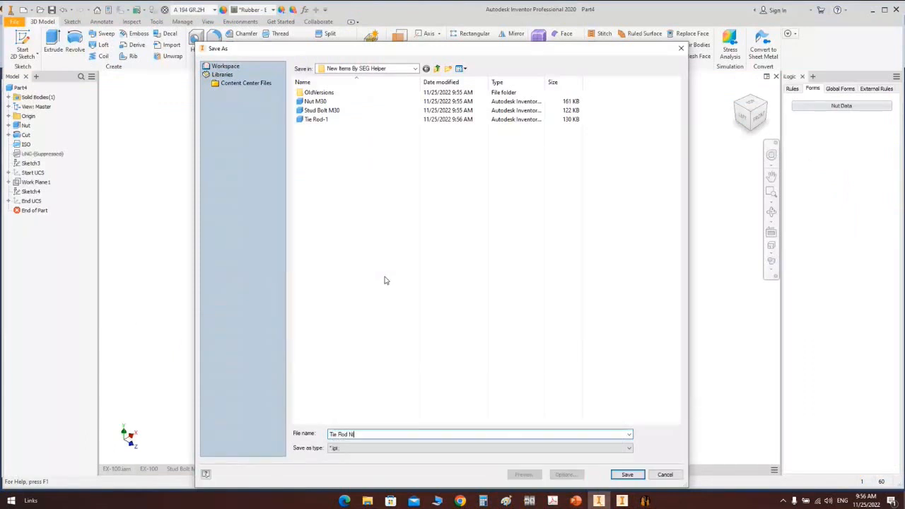
{"action": "type", "text": "ut"}
{"action": "key", "text": "Return"}
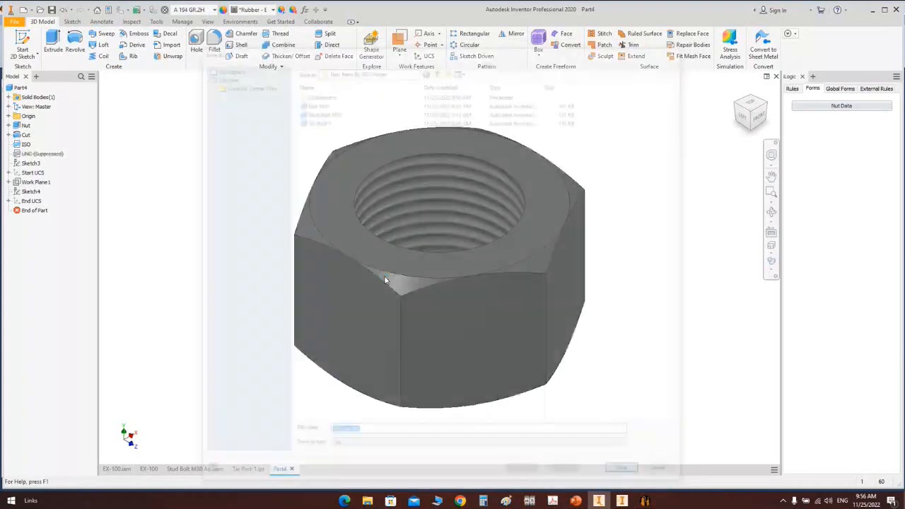
Step: Create a new assembly file and place one Tie Rod-1 part in it
{"action": "key", "text": "ctrl+n"}
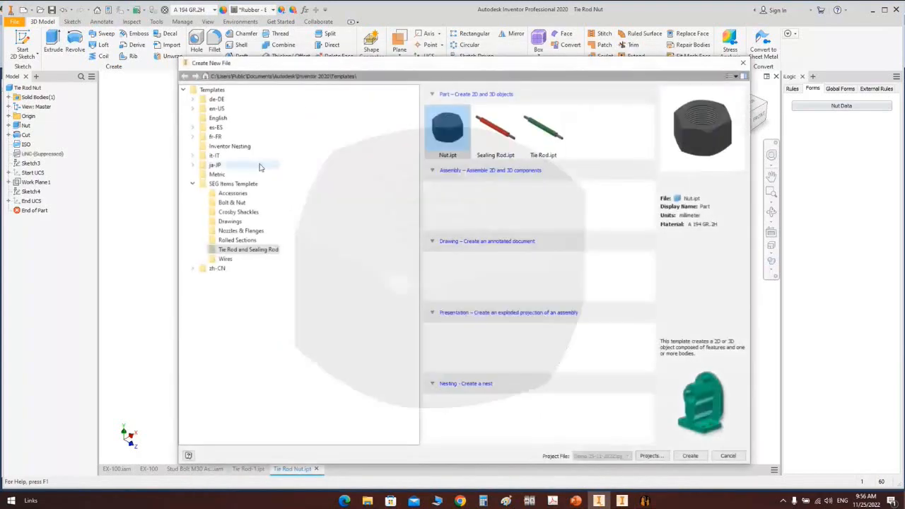
{"action": "double_click", "coordinate": [448, 212]}
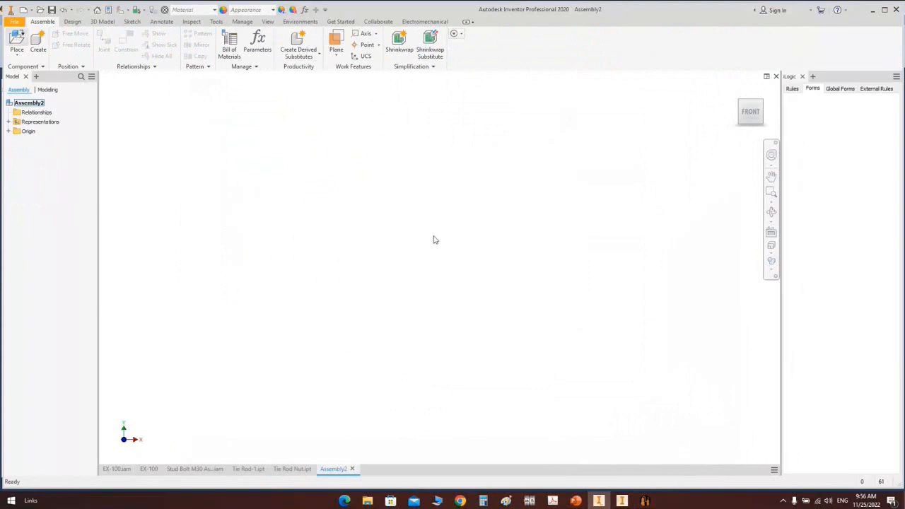
{"action": "key", "text": "p"}
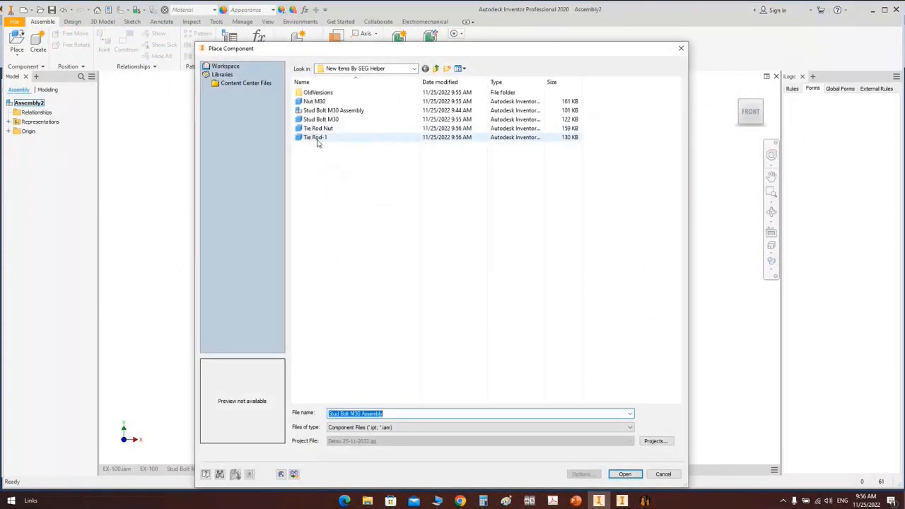
{"action": "left_click", "coordinate": [315, 138]}
{"action": "double_click", "coordinate": [318, 138]}
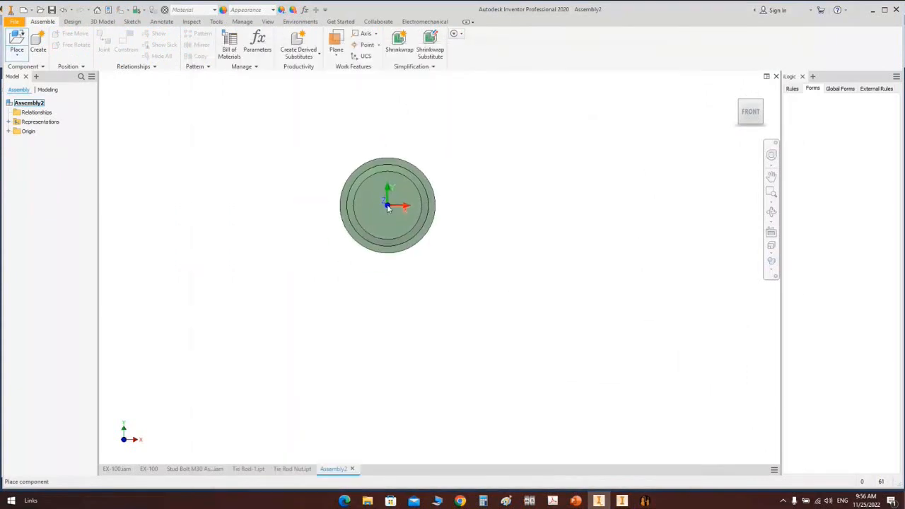
{"action": "right_click", "coordinate": [384, 205]}
{"action": "left_click", "coordinate": [424, 206]}
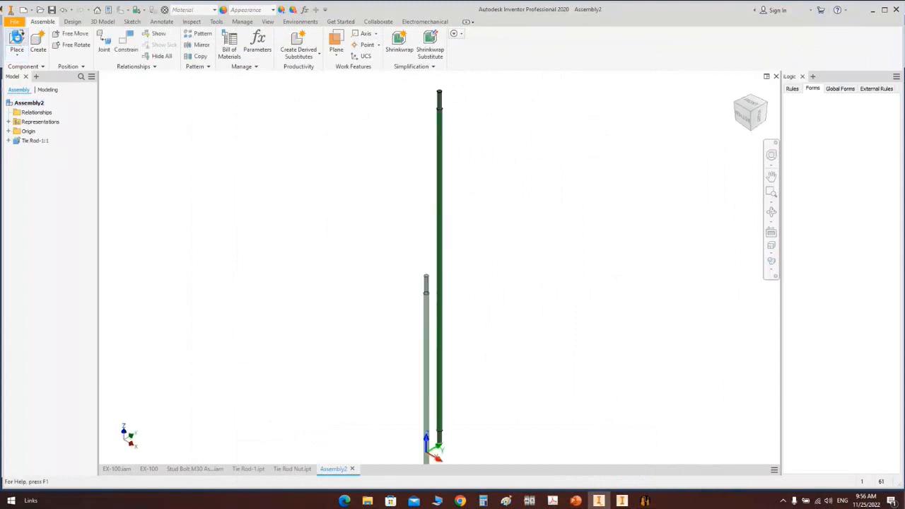
Step: Place two Tie Rod Nut components beside the threaded end of the tie rod
{"action": "key", "text": "p"}
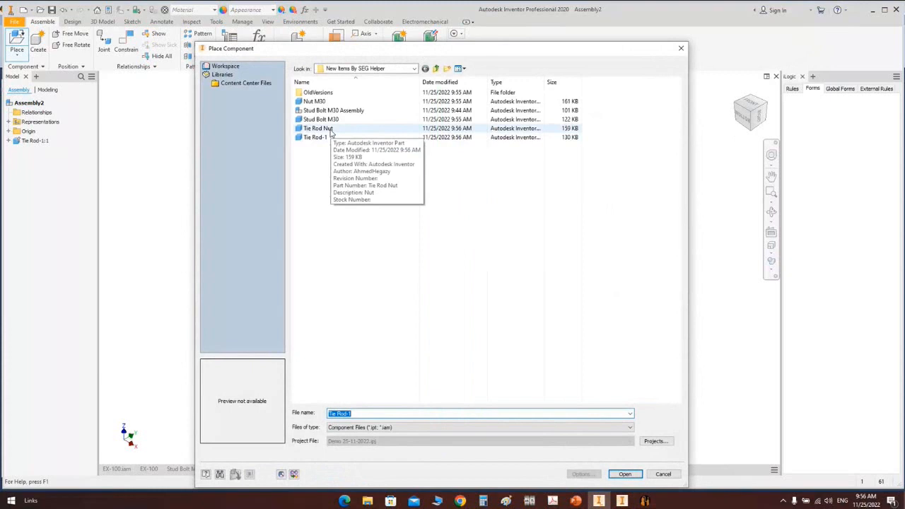
{"action": "double_click", "coordinate": [330, 132]}
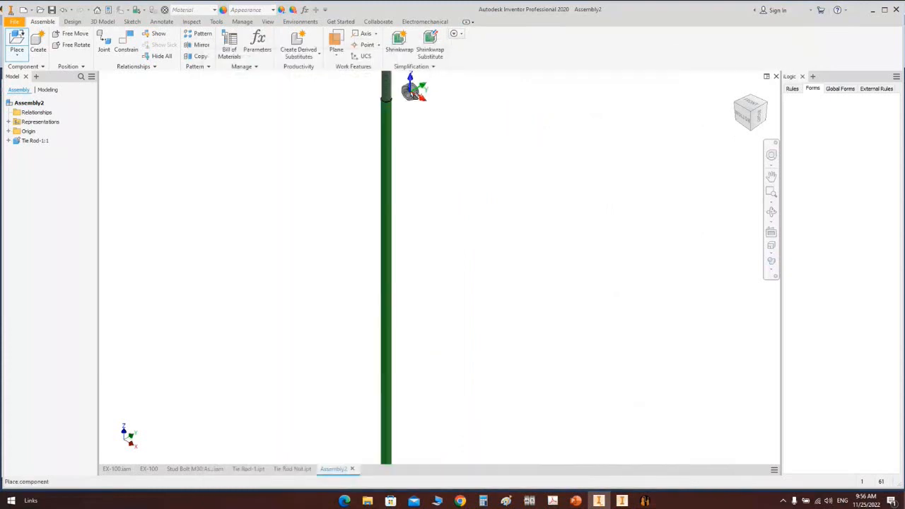
{"action": "left_click", "coordinate": [503, 253]}
{"action": "right_click", "coordinate": [541, 169]}
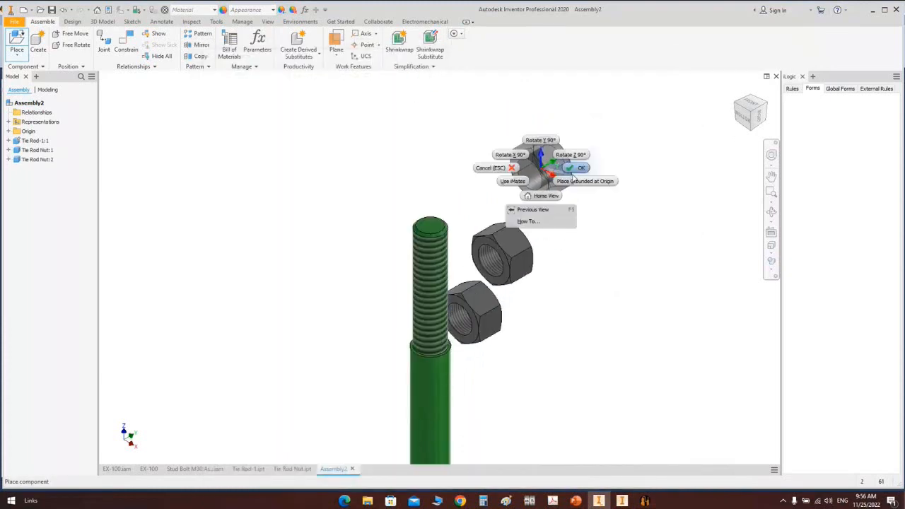
{"action": "left_click", "coordinate": [576, 171]}
Step: Apply a mate constraint aligning the first nut's hole axis with the tie rod's axis at 0 mm offset
{"action": "left_click", "coordinate": [8, 140]}
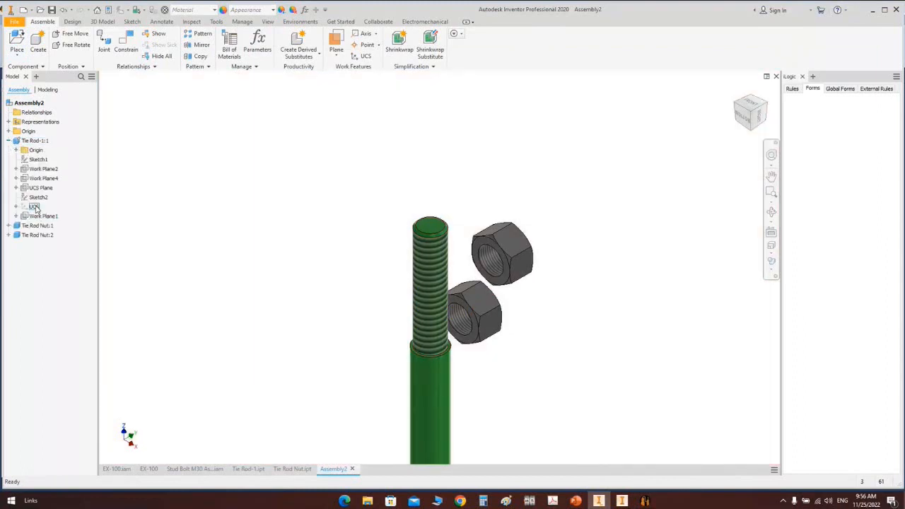
{"action": "left_click", "coordinate": [35, 206]}
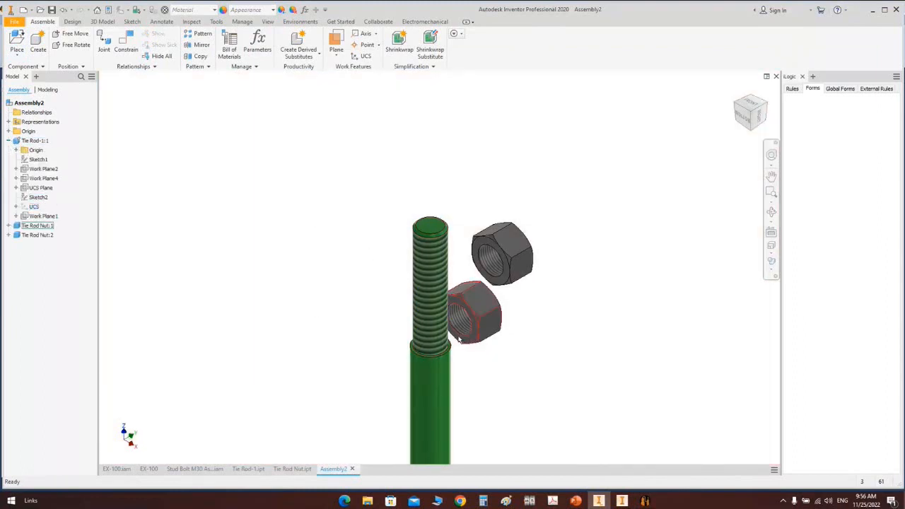
{"action": "scroll", "coordinate": [461, 354], "scroll_direction": "down", "scroll_amount": 3}
{"action": "key", "text": "c"}
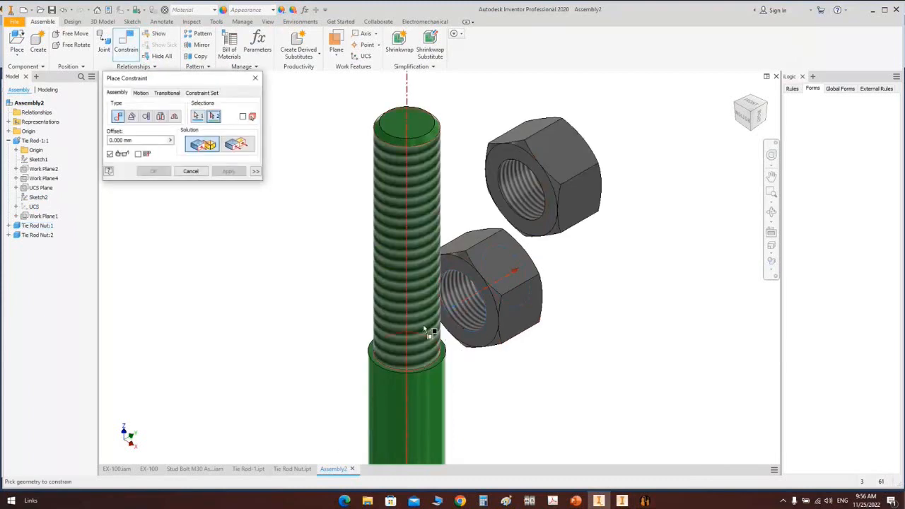
{"action": "left_click", "coordinate": [459, 315]}
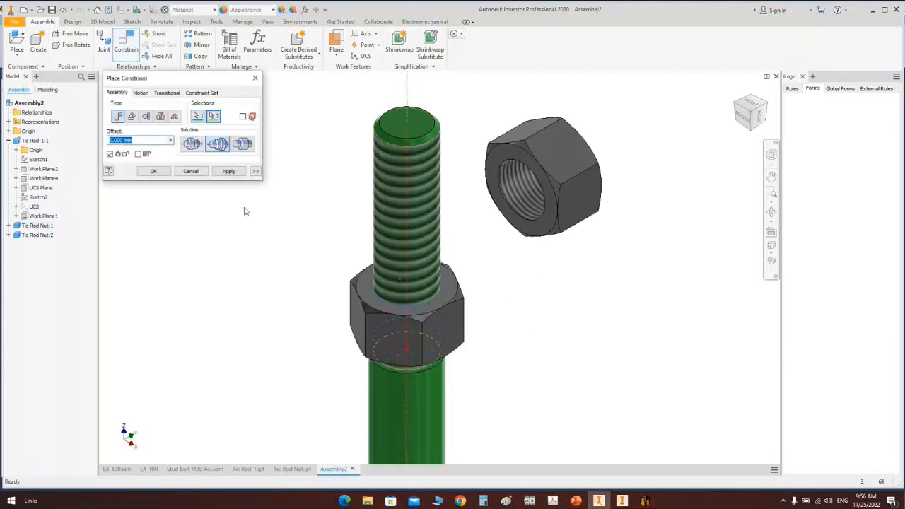
{"action": "left_click", "coordinate": [229, 171]}
{"action": "left_click", "coordinate": [535, 207]}
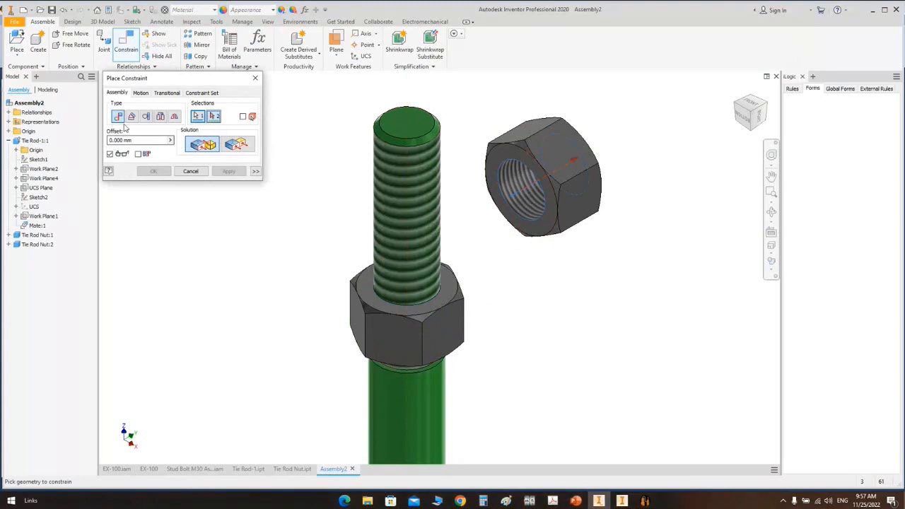
{"action": "left_click", "coordinate": [160, 116]}
{"action": "left_click", "coordinate": [520, 167]}
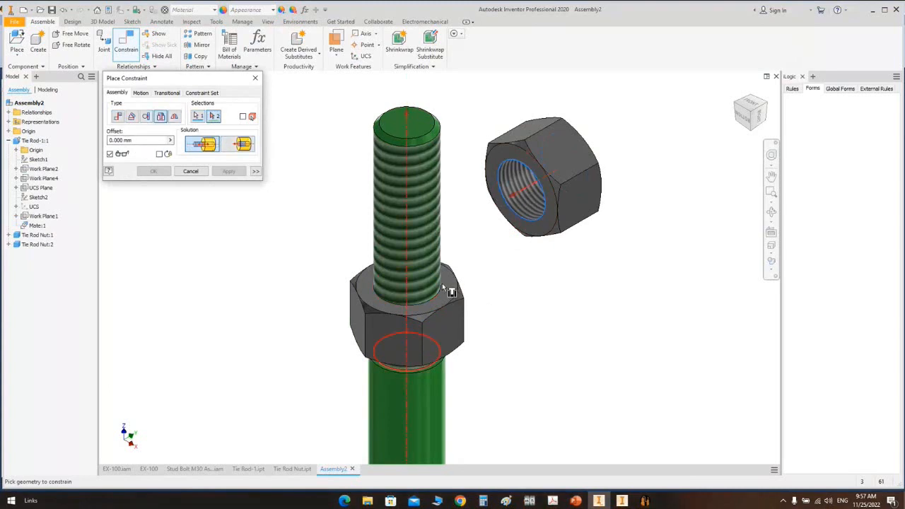
{"action": "left_click", "coordinate": [446, 289]}
{"action": "left_click", "coordinate": [190, 171]}
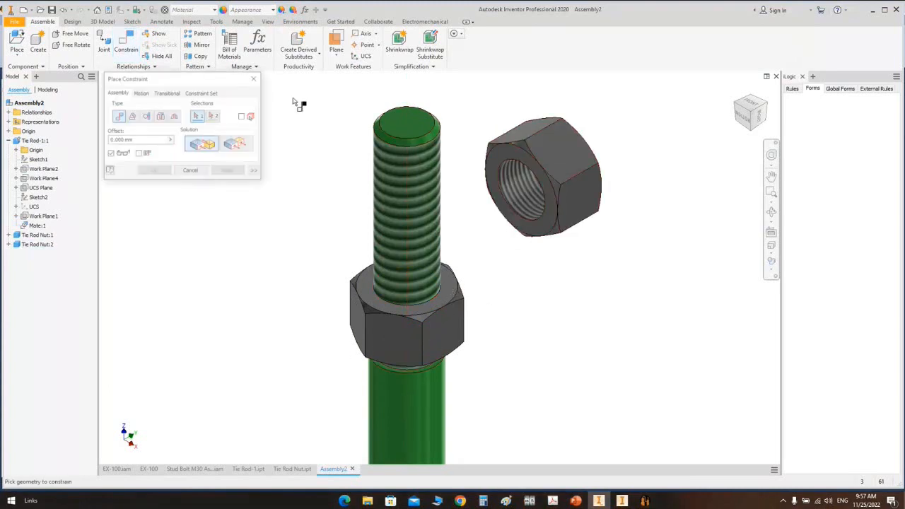
Step: Apply an insert constraint seating the second nut concentrically on the first nut's outer face at 0 mm offset
{"action": "left_click", "coordinate": [160, 116]}
{"action": "left_click", "coordinate": [515, 169]}
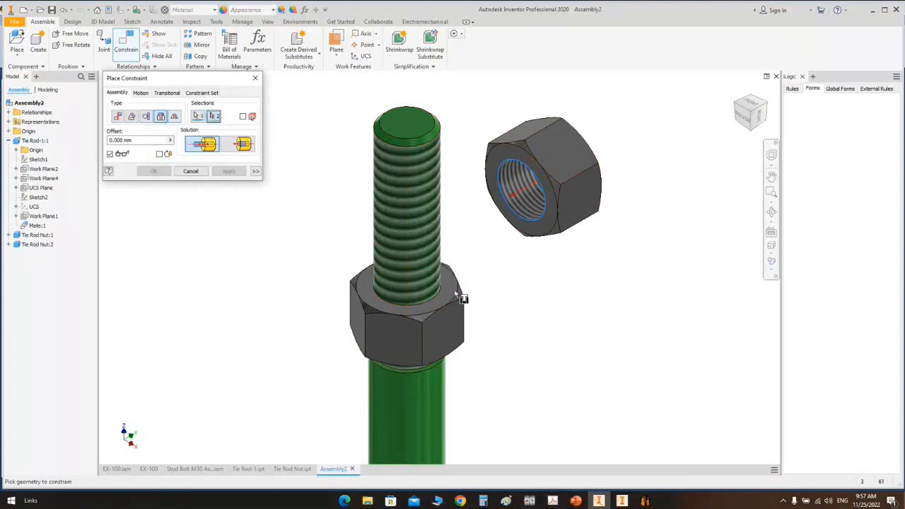
{"action": "left_click", "coordinate": [441, 300]}
{"action": "left_click", "coordinate": [228, 171]}
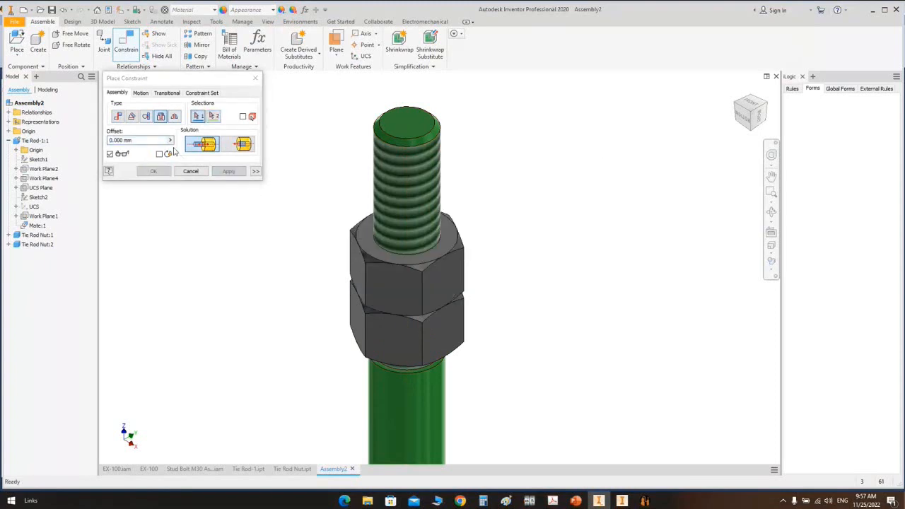
Step: Add a flush constraint between matching side flats of the two nuts so their hexagons align
{"action": "left_click", "coordinate": [117, 116]}
{"action": "left_click", "coordinate": [400, 290]}
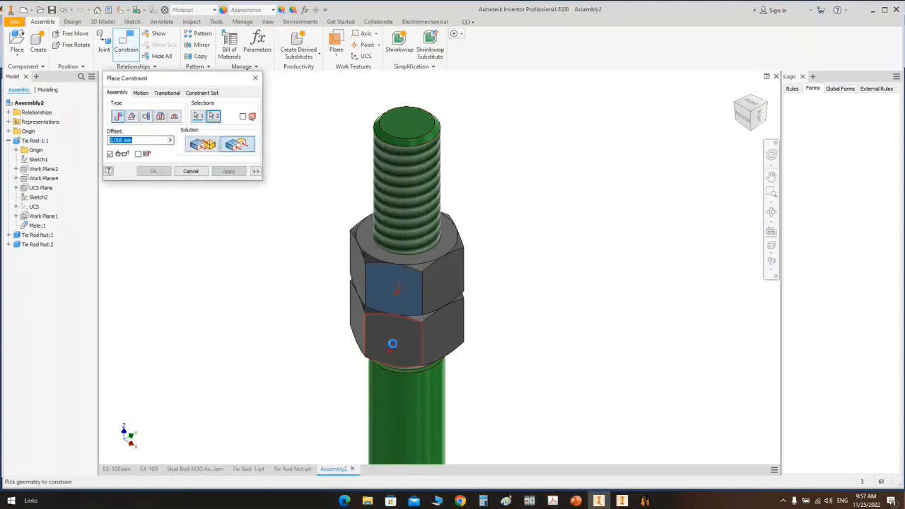
{"action": "left_click", "coordinate": [392, 344]}
{"action": "left_click", "coordinate": [153, 171]}
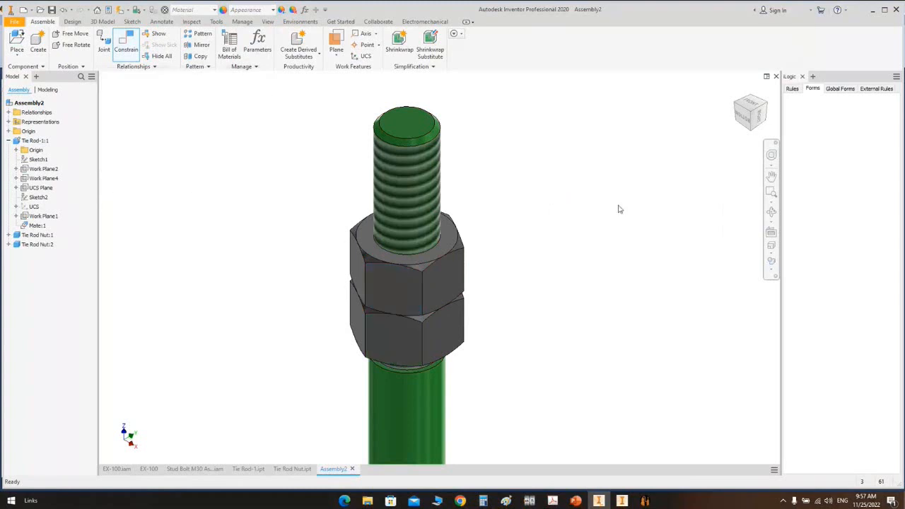
Step: Mate the lower nut's underside to the tie rod's shoulder face with a 20 mm offset
{"action": "left_click", "coordinate": [775, 214]}
{"action": "left_click_drag", "start_coordinate": [485, 304], "coordinate": [491, 203]}
{"action": "middle_click_drag", "start_coordinate": [494, 120], "coordinate": [444, 382]}
{"action": "left_click_drag", "start_coordinate": [467, 254], "coordinate": [476, 295]}
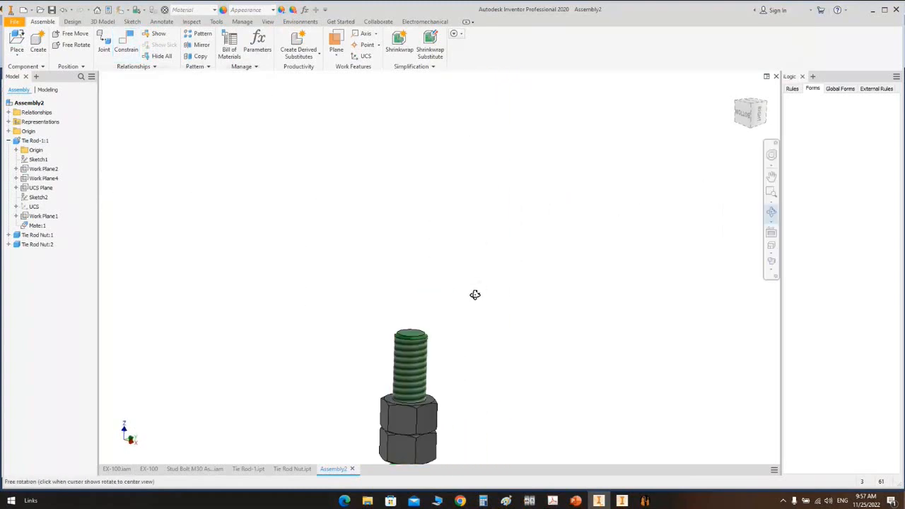
{"action": "scroll", "coordinate": [478, 375], "scroll_direction": "down", "scroll_amount": 5}
{"action": "right_click", "coordinate": [508, 301]}
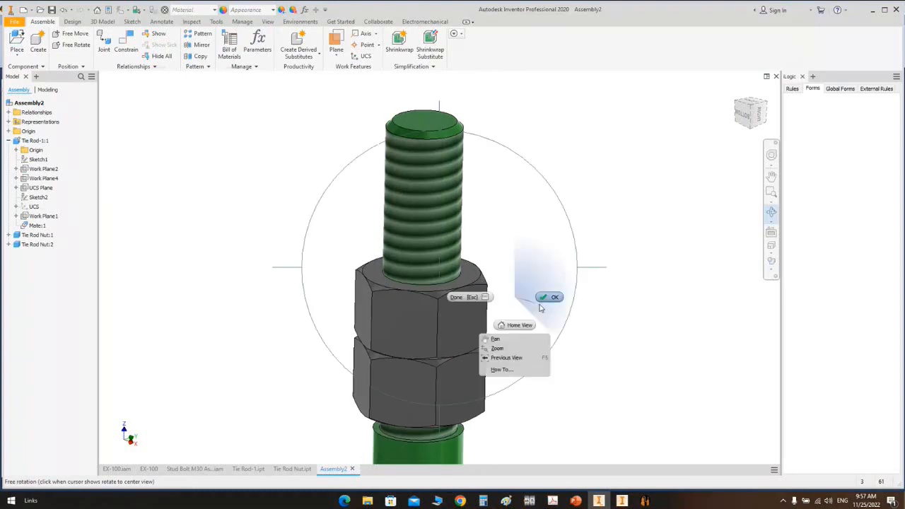
{"action": "left_click", "coordinate": [546, 297]}
{"action": "key", "text": "c"}
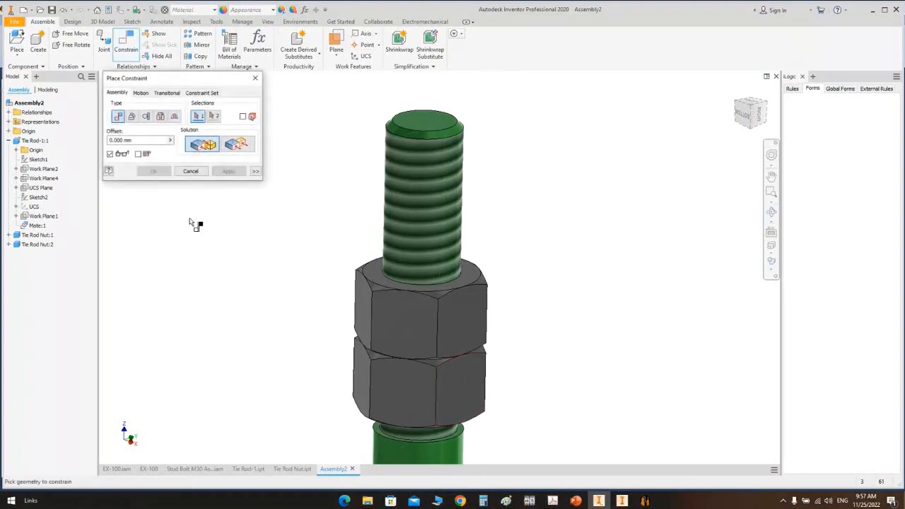
{"action": "left_click", "coordinate": [236, 145]}
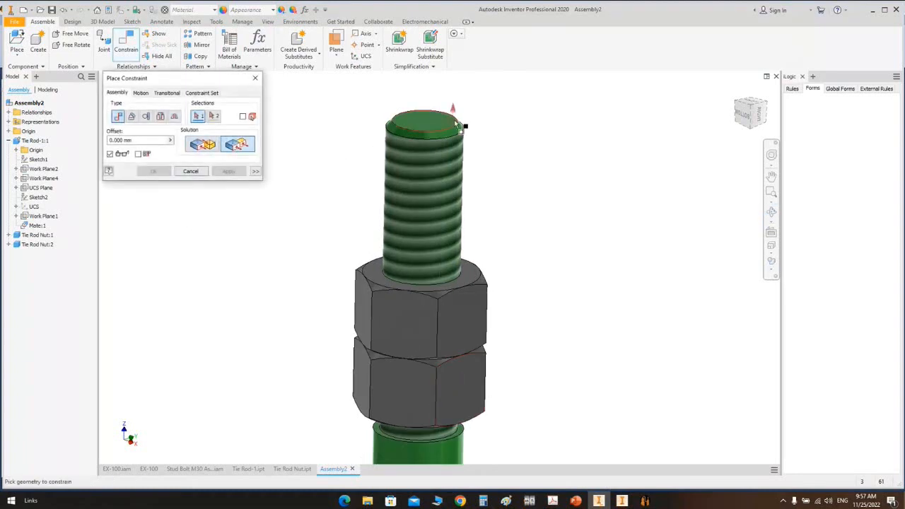
{"action": "left_click", "coordinate": [753, 133]}
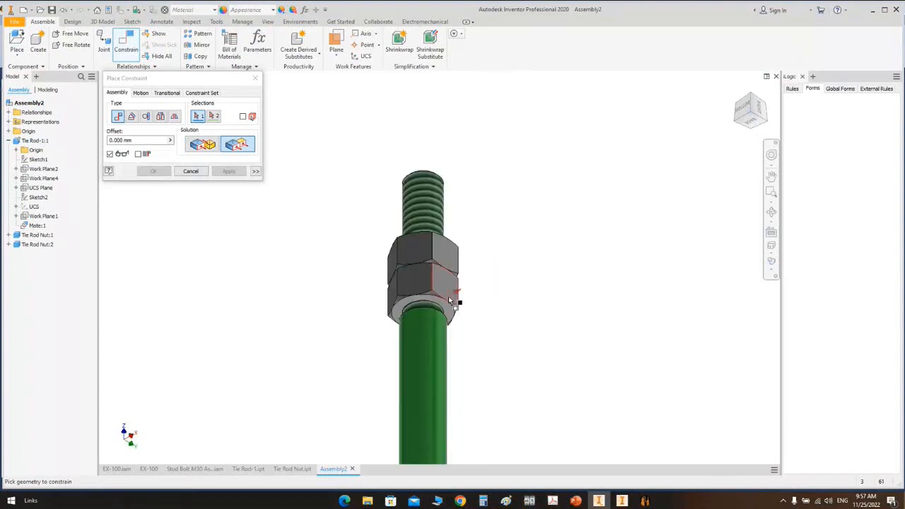
{"action": "scroll", "coordinate": [450, 301], "scroll_direction": "up", "scroll_amount": 5}
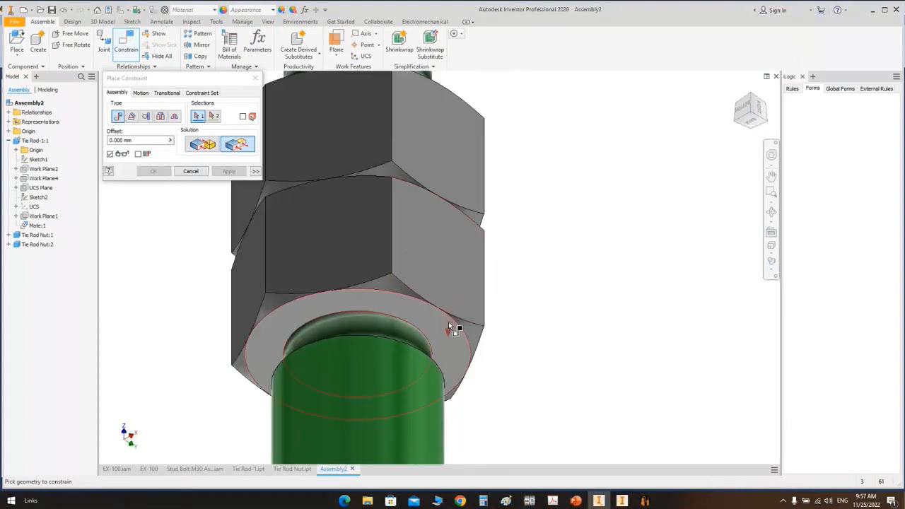
{"action": "left_click", "coordinate": [449, 324]}
{"action": "scroll", "coordinate": [484, 304], "scroll_direction": "down", "scroll_amount": 5}
{"action": "left_click", "coordinate": [772, 212]}
{"action": "left_click_drag", "start_coordinate": [438, 308], "coordinate": [474, 290]}
{"action": "scroll", "coordinate": [475, 251], "scroll_direction": "down", "scroll_amount": 5}
{"action": "left_click_drag", "start_coordinate": [474, 251], "coordinate": [473, 268]}
{"action": "scroll", "coordinate": [457, 119], "scroll_direction": "up", "scroll_amount": 7}
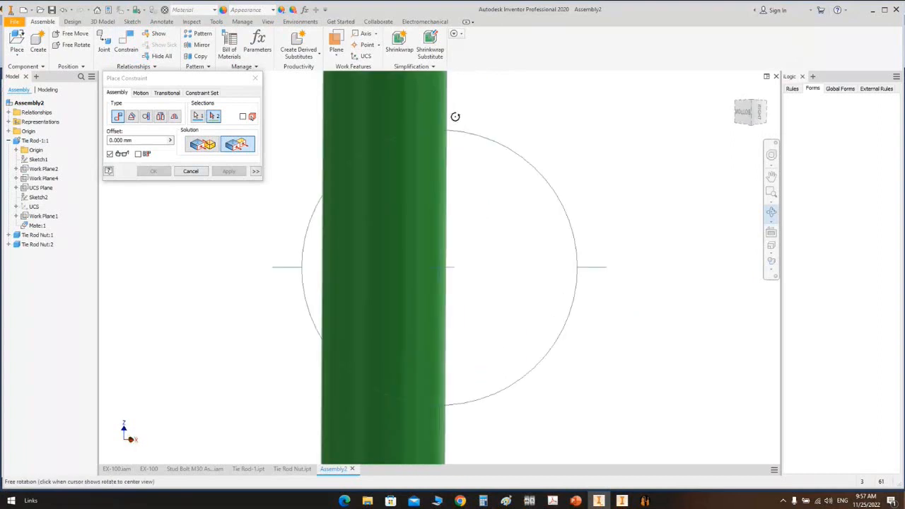
{"action": "scroll", "coordinate": [505, 252], "scroll_direction": "down", "scroll_amount": 5}
{"action": "scroll", "coordinate": [523, 251], "scroll_direction": "up", "scroll_amount": 6}
{"action": "key", "text": "Escape"}
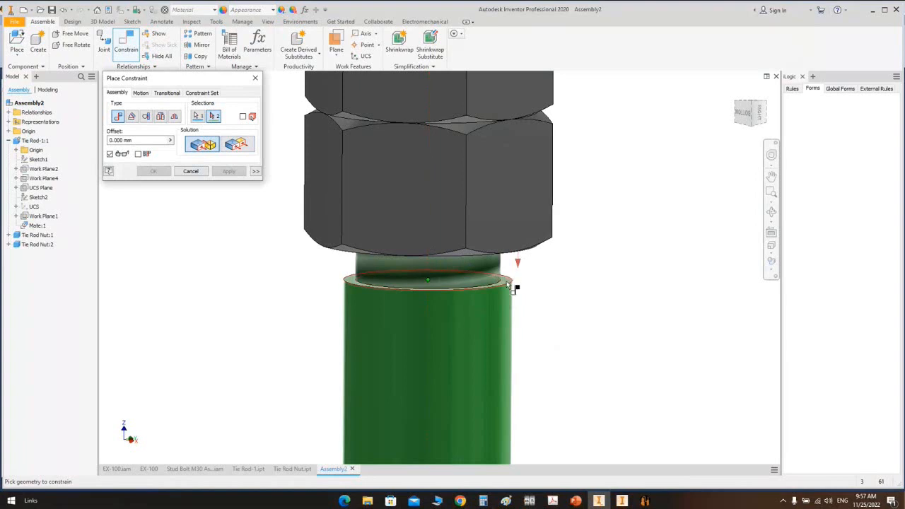
{"action": "scroll", "coordinate": [513, 289], "scroll_direction": "up", "scroll_amount": 4}
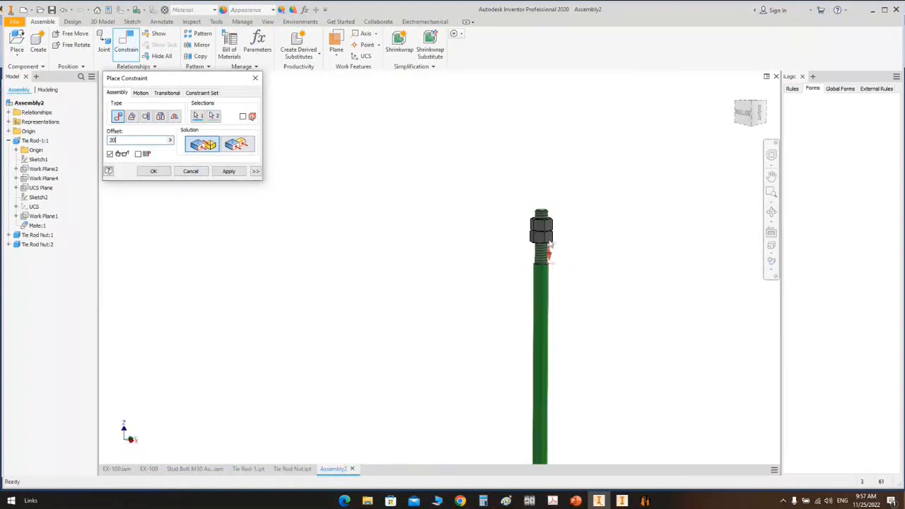
{"action": "scroll", "coordinate": [549, 243], "scroll_direction": "up", "scroll_amount": 5}
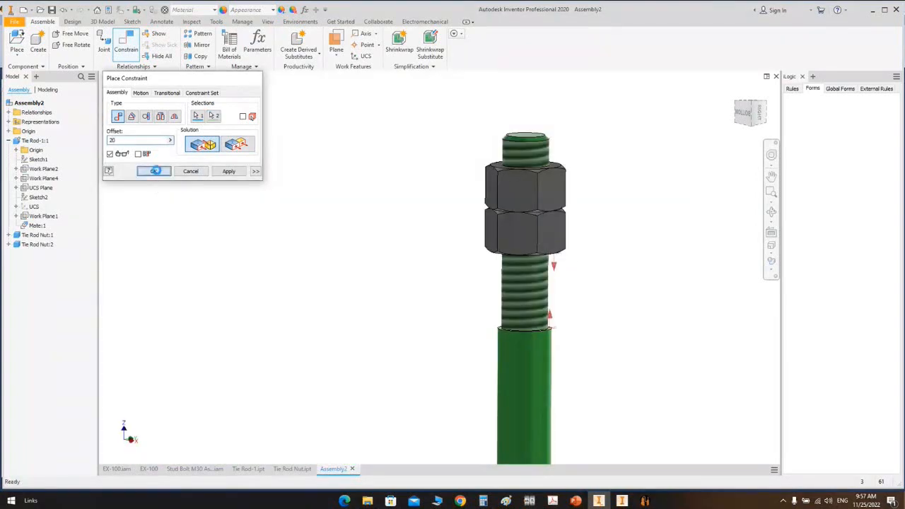
Step: Finish the 20 mm mate constraint and save the assembly as Tie Rod-1 Assembly in the New Items By SEG Helper folder
{"action": "left_click", "coordinate": [155, 172]}
{"action": "scroll", "coordinate": [598, 226], "scroll_direction": "down", "scroll_amount": 8}
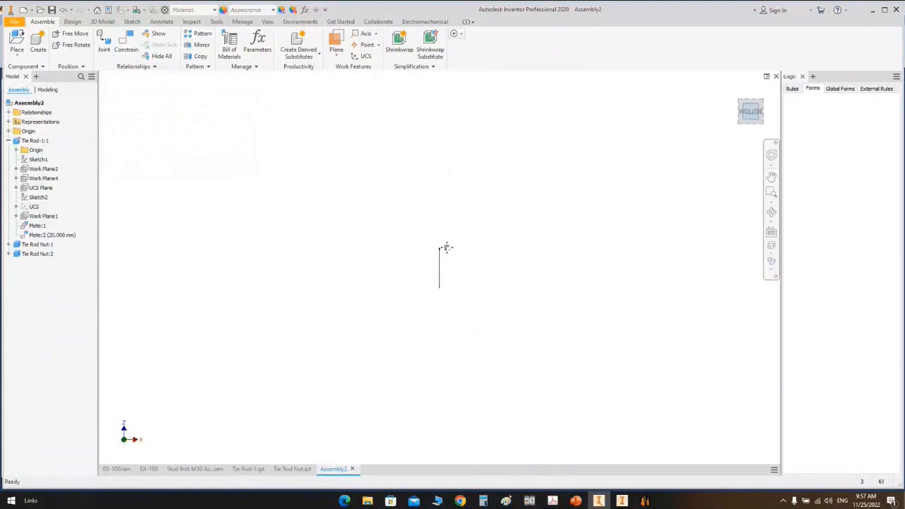
{"action": "key", "text": "Home"}
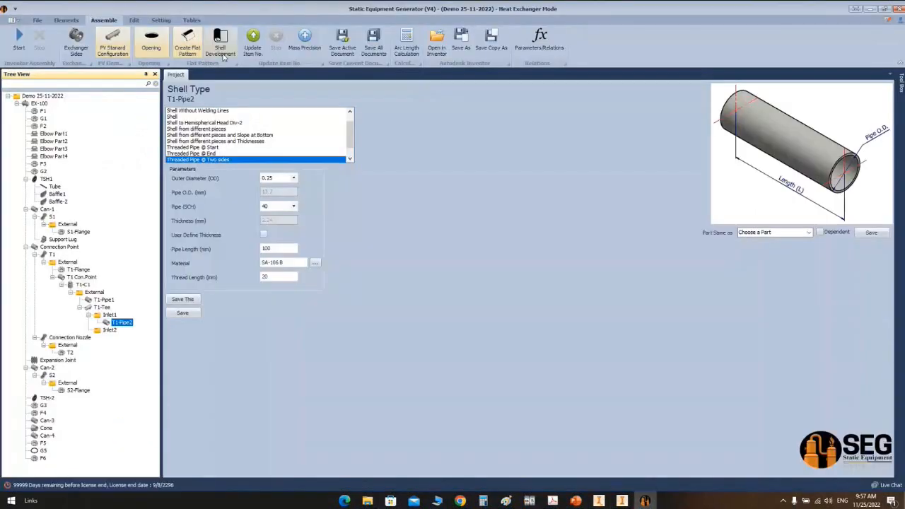
{"action": "left_click", "coordinate": [599, 500]}
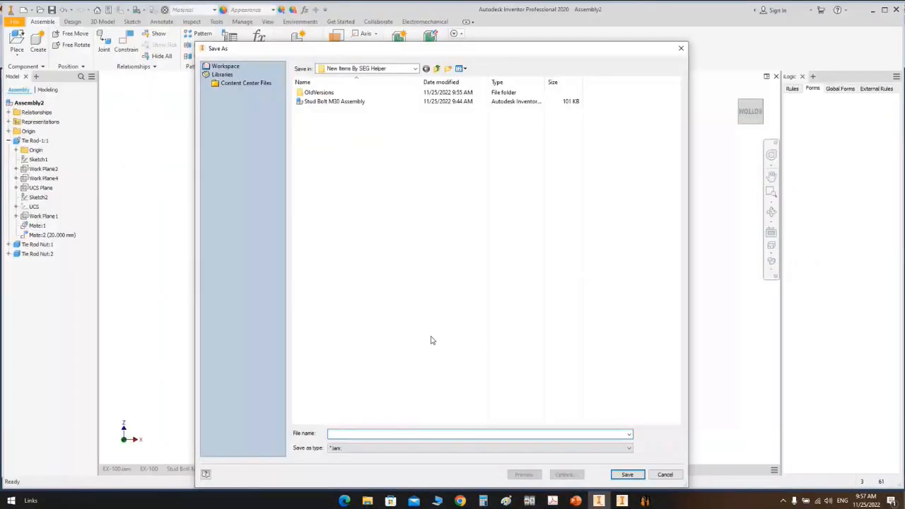
{"action": "type", "text": "Tie"}
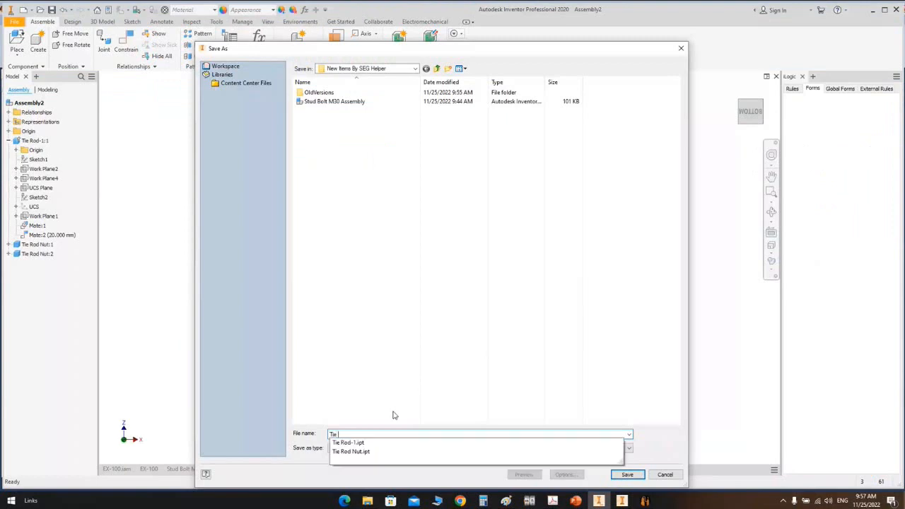
{"action": "type", "text": " Rod-1 "}
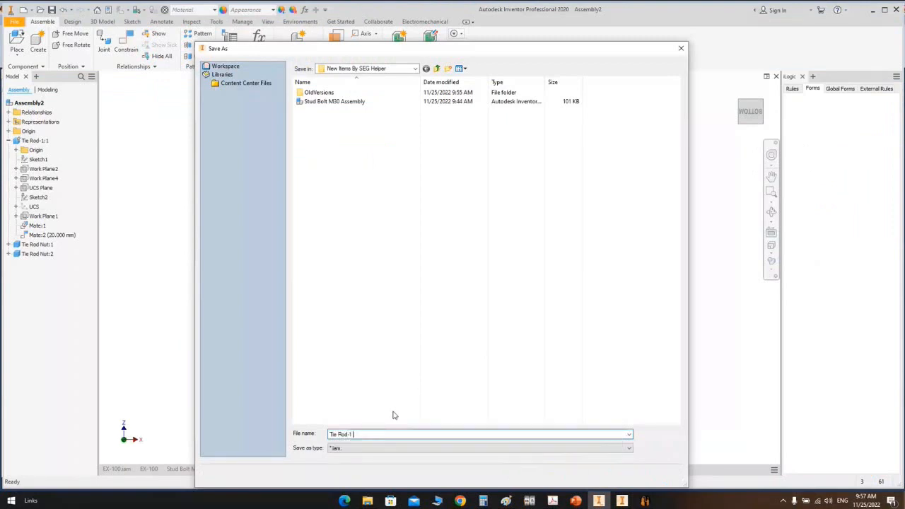
{"action": "type", "text": "Assembl"}
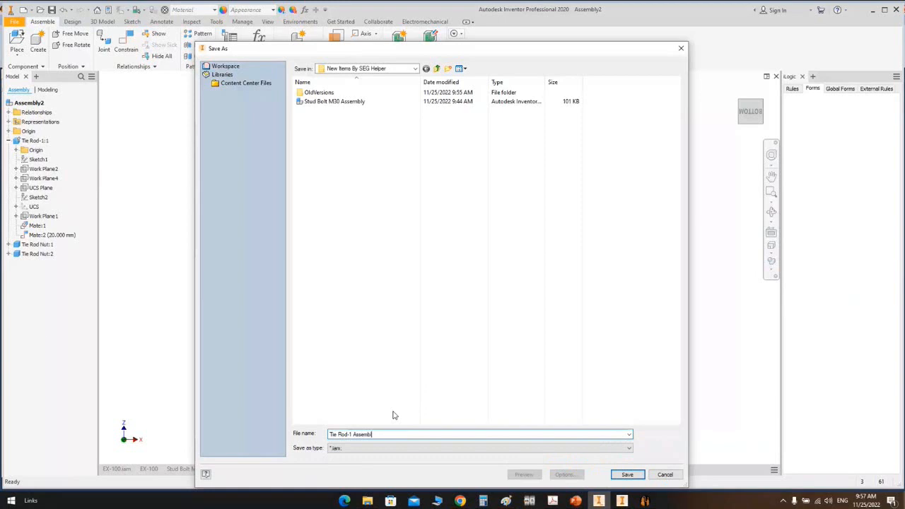
{"action": "type", "text": "y"}
{"action": "key", "text": "Return"}
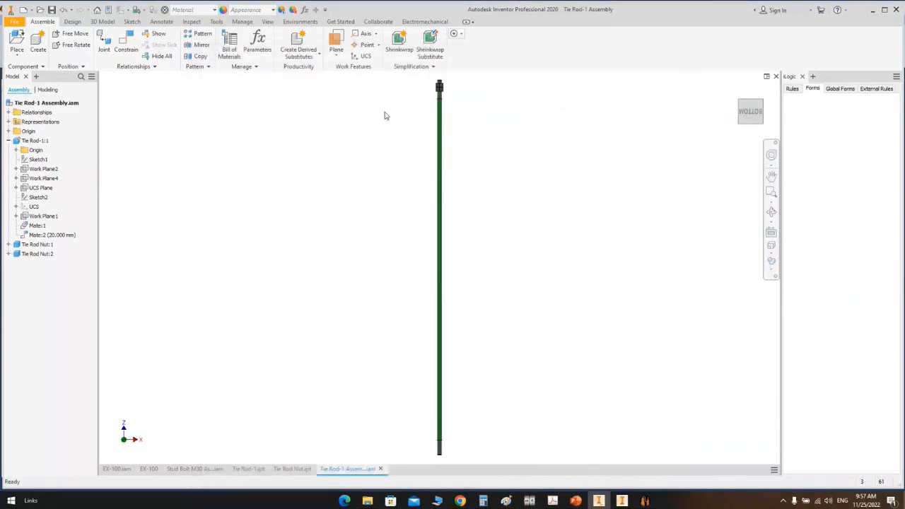
Step: Switch to the EX-100 assembly and hide the tube bundle inside the sectioned shell
{"action": "left_click", "coordinate": [116, 469]}
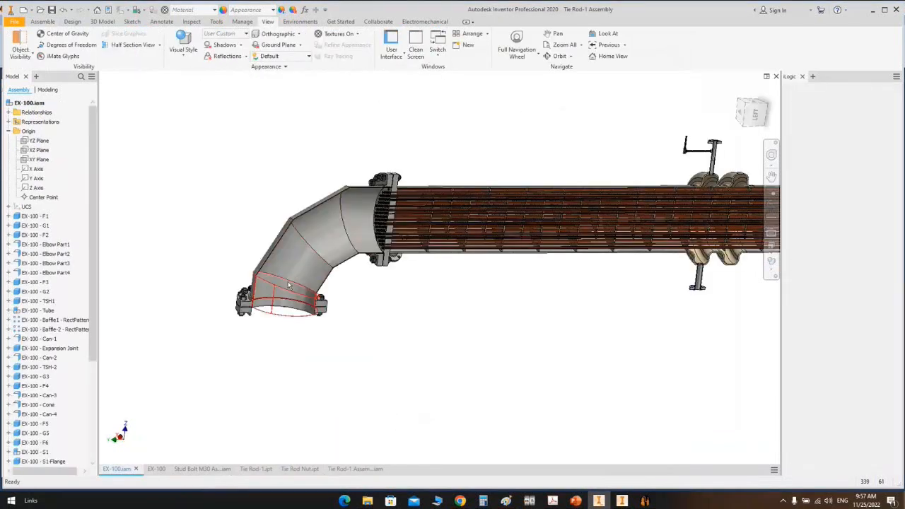
{"action": "scroll", "coordinate": [424, 195], "scroll_direction": "up", "scroll_amount": 6}
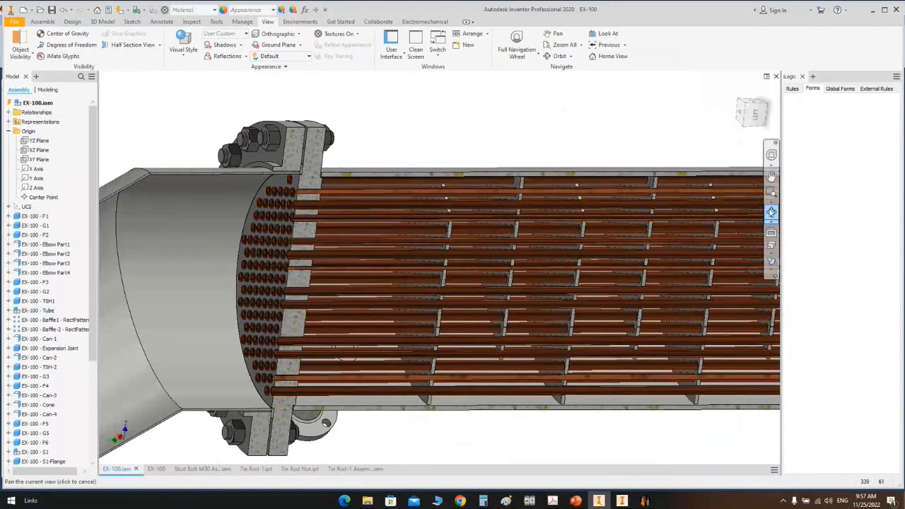
{"action": "left_click", "coordinate": [772, 212]}
{"action": "scroll", "coordinate": [717, 220], "scroll_direction": "down", "scroll_amount": 4}
{"action": "left_click_drag", "start_coordinate": [509, 286], "coordinate": [363, 206]}
{"action": "middle_click_drag", "start_coordinate": [363, 205], "coordinate": [434, 179]}
{"action": "right_click", "coordinate": [458, 113]}
{"action": "left_click", "coordinate": [478, 134]}
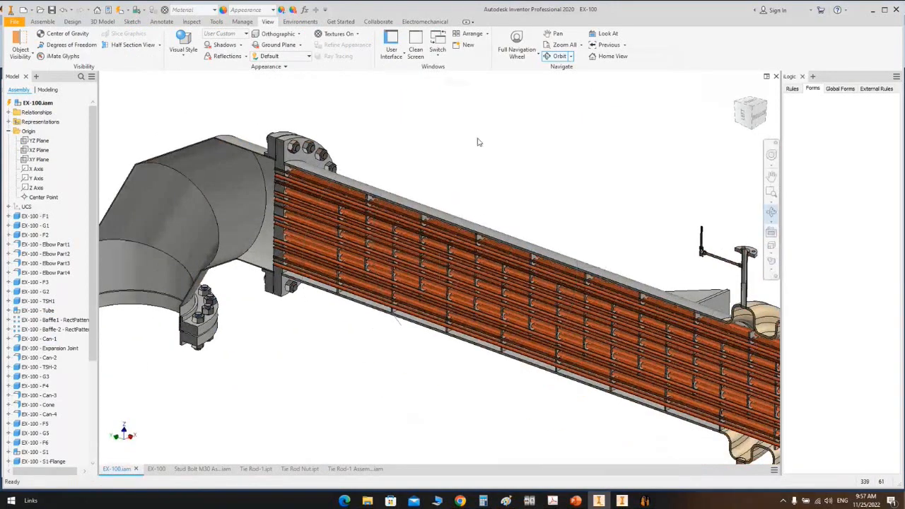
{"action": "right_click", "coordinate": [329, 195]}
{"action": "left_click", "coordinate": [347, 190]}
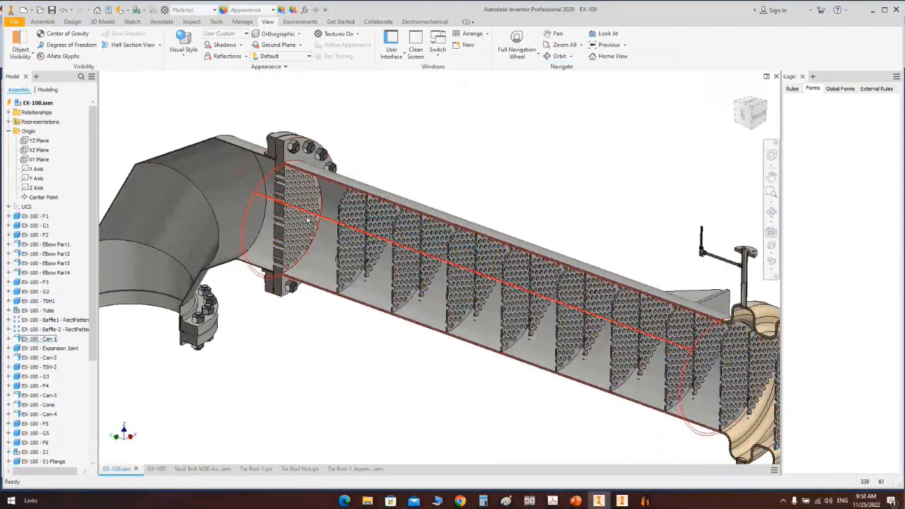
Step: Open the tubesheet TSH1 for in-place editing and select its TRODS Hole feature
{"action": "scroll", "coordinate": [307, 215], "scroll_direction": "up", "scroll_amount": 5}
{"action": "scroll", "coordinate": [349, 199], "scroll_direction": "down", "scroll_amount": 2}
{"action": "middle_click_drag", "start_coordinate": [395, 145], "coordinate": [404, 196]}
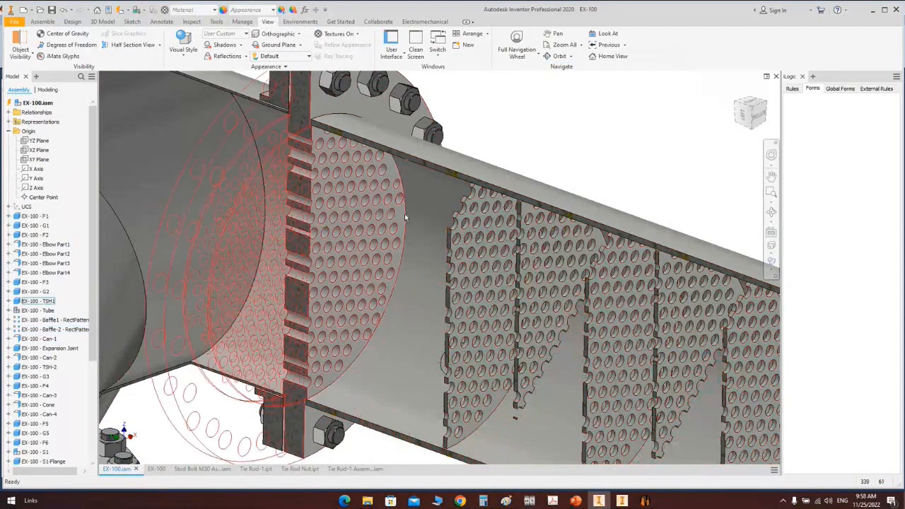
{"action": "key", "text": "F4"}
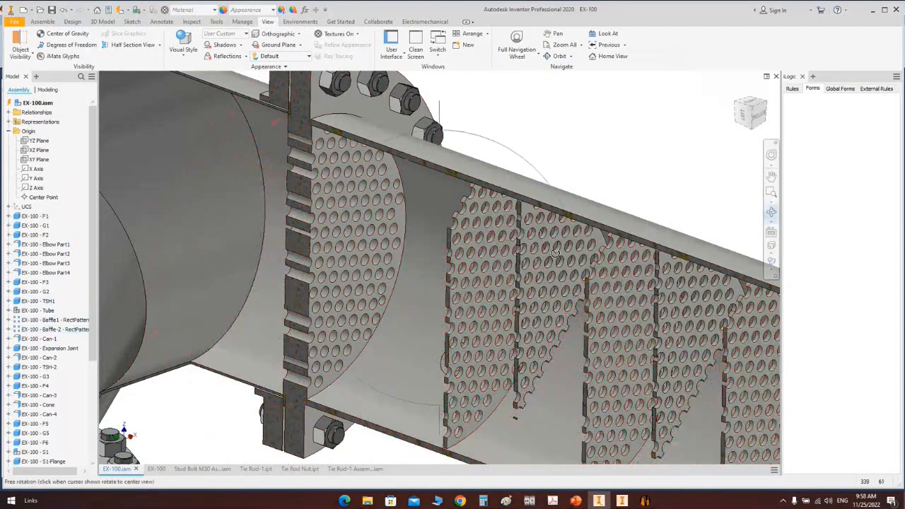
{"action": "left_click_drag", "start_coordinate": [556, 253], "coordinate": [447, 184]}
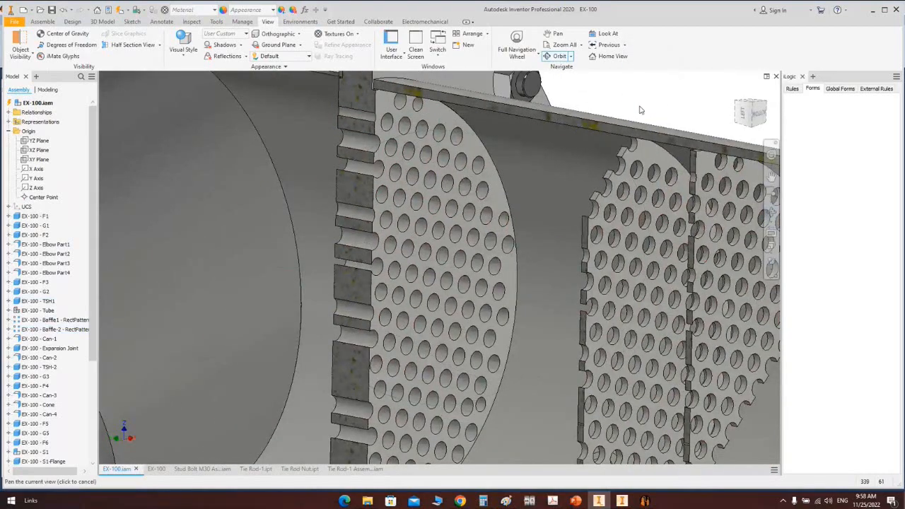
{"action": "key", "text": "Escape"}
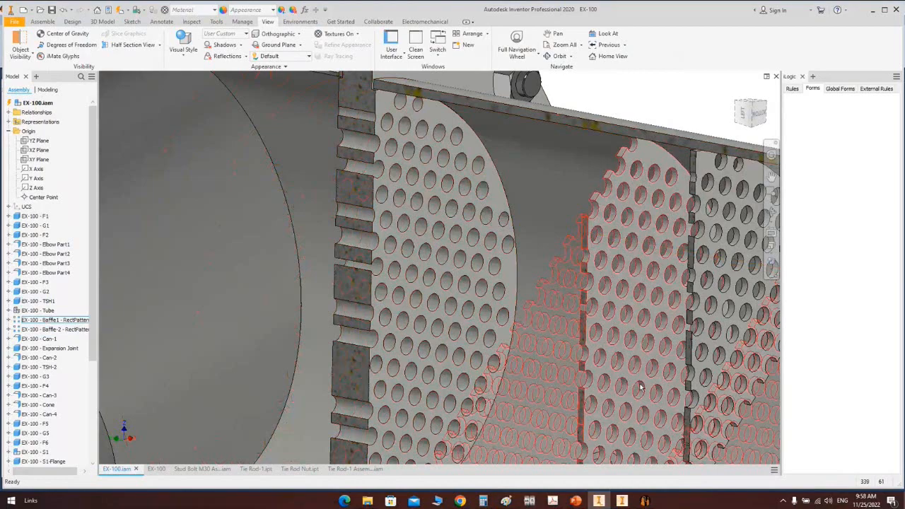
{"action": "double_click", "coordinate": [449, 202]}
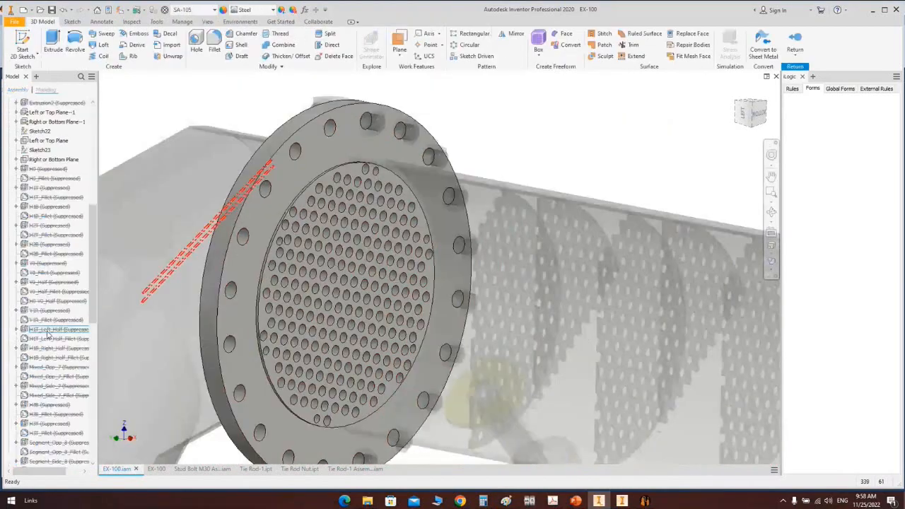
{"action": "scroll", "coordinate": [48, 336], "scroll_direction": "down", "scroll_amount": 12}
{"action": "left_click", "coordinate": [76, 236]}
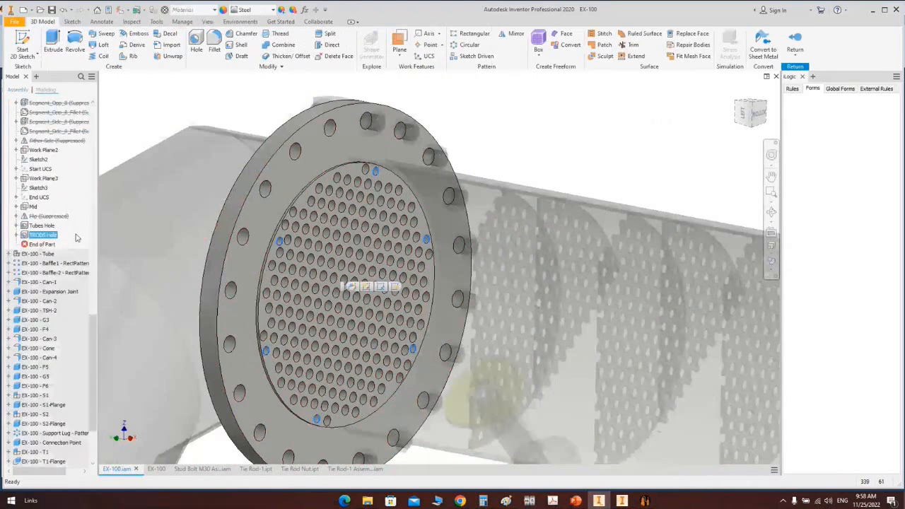
Step: Edit the tubesheet's TRODS Hole feature and set the hole diameter to 12 mm
{"action": "left_click", "coordinate": [760, 115]}
{"action": "scroll", "coordinate": [467, 249], "scroll_direction": "up", "scroll_amount": 10}
{"action": "middle_click_drag", "start_coordinate": [424, 258], "coordinate": [707, 78]}
{"action": "scroll", "coordinate": [375, 241], "scroll_direction": "down", "scroll_amount": 5}
{"action": "middle_click_drag", "start_coordinate": [374, 233], "coordinate": [490, 179]}
{"action": "scroll", "coordinate": [384, 212], "scroll_direction": "up", "scroll_amount": 4}
{"action": "middle_click_drag", "start_coordinate": [384, 214], "coordinate": [419, 166]}
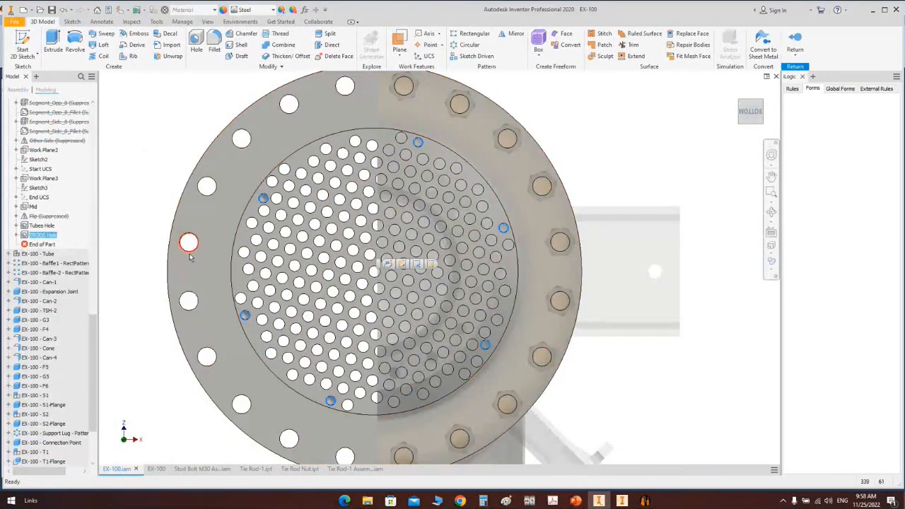
{"action": "double_click", "coordinate": [41, 235]}
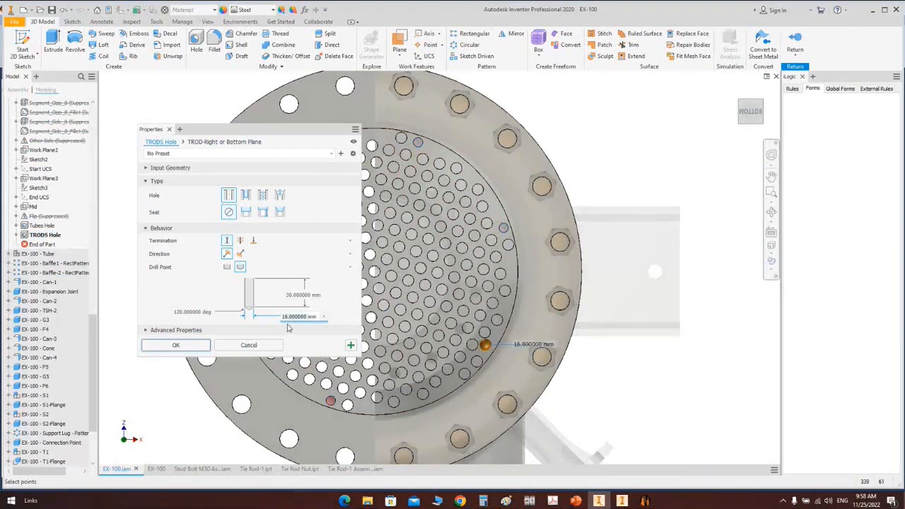
{"action": "type", "text": "12mm"}
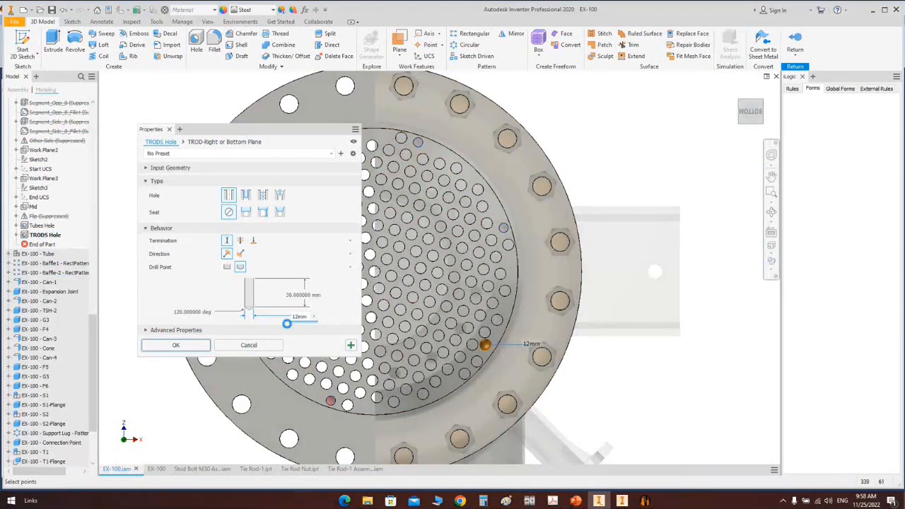
Step: Set the depth of the tubesheet's TRODS Hole feature to 35 mm and accept the hole changes
{"action": "middle_click_drag", "start_coordinate": [606, 267], "coordinate": [706, 273]}
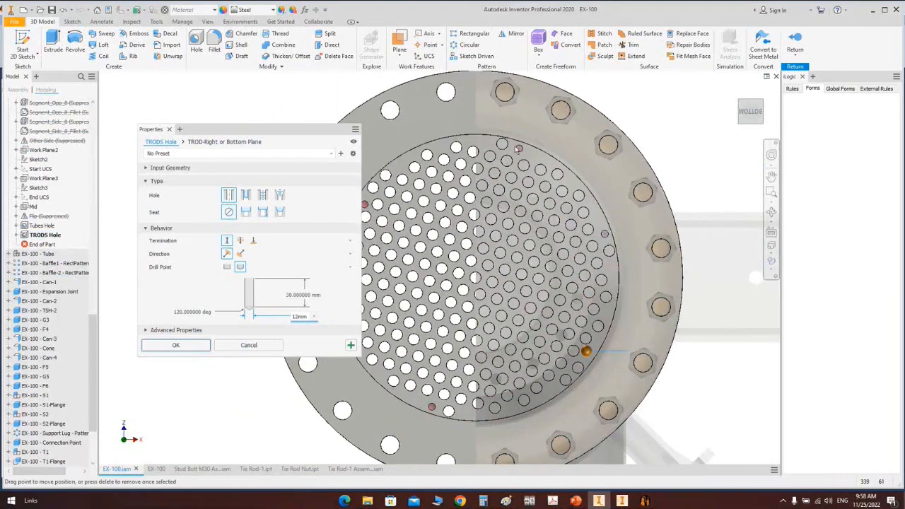
{"action": "scroll", "coordinate": [510, 152], "scroll_direction": "up", "scroll_amount": 3}
{"action": "left_click", "coordinate": [772, 212]}
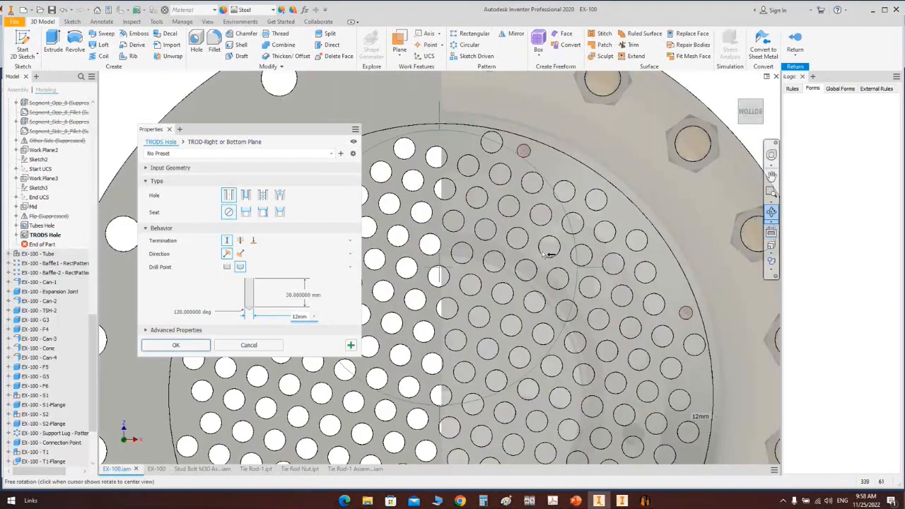
{"action": "scroll", "coordinate": [508, 270], "scroll_direction": "down", "scroll_amount": 4}
{"action": "left_click_drag", "start_coordinate": [507, 270], "coordinate": [594, 273]}
{"action": "left_click", "coordinate": [760, 112]}
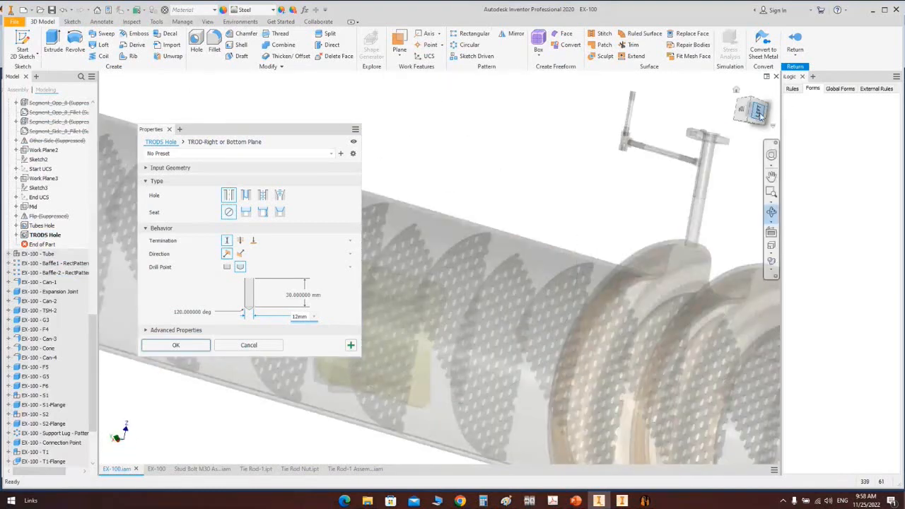
{"action": "scroll", "coordinate": [432, 195], "scroll_direction": "up", "scroll_amount": 4}
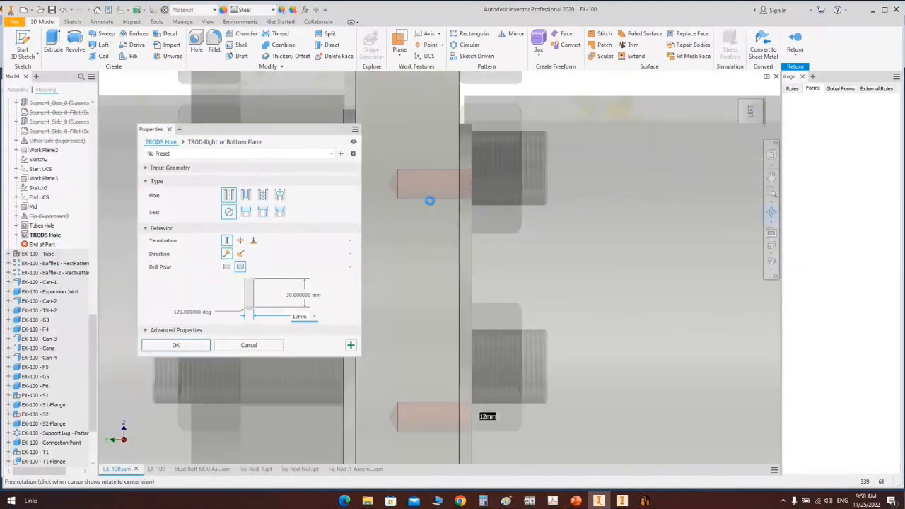
{"action": "scroll", "coordinate": [501, 222], "scroll_direction": "up", "scroll_amount": 1}
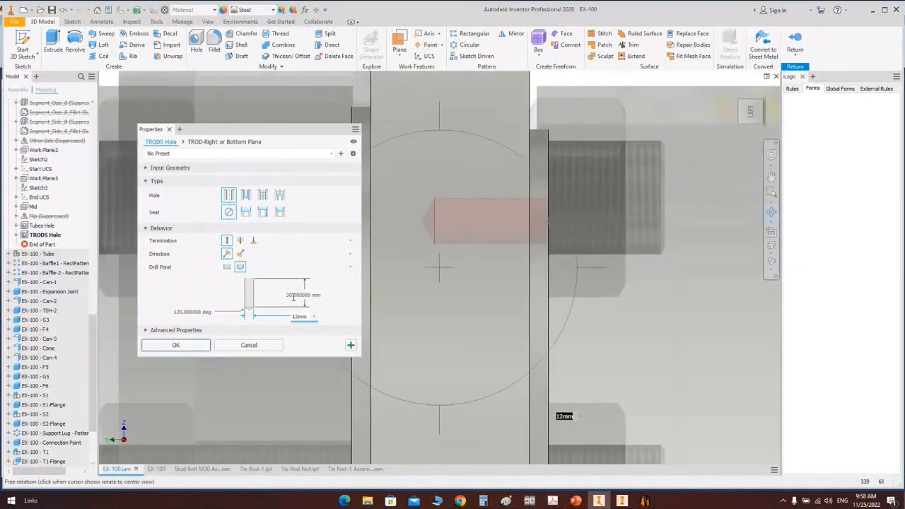
{"action": "right_click", "coordinate": [460, 217]}
{"action": "left_click", "coordinate": [497, 221]}
{"action": "left_click", "coordinate": [300, 296]}
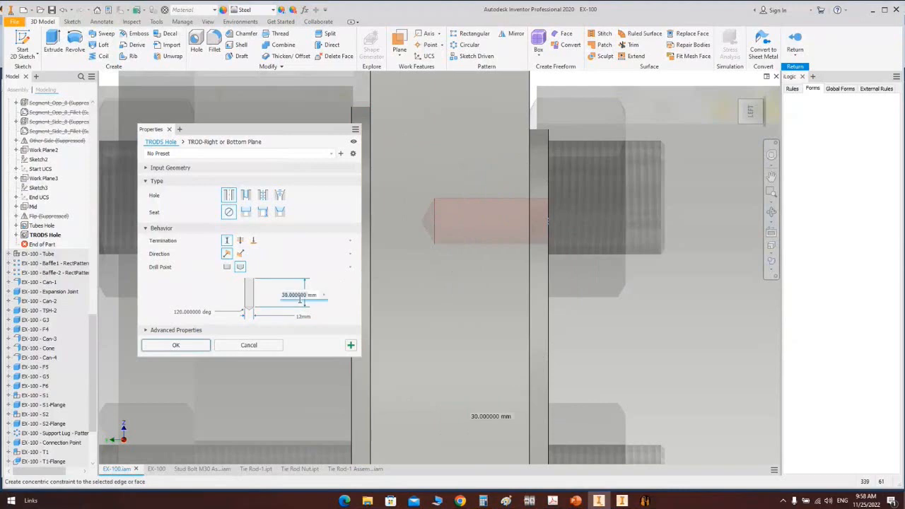
{"action": "type", "text": "35mm"}
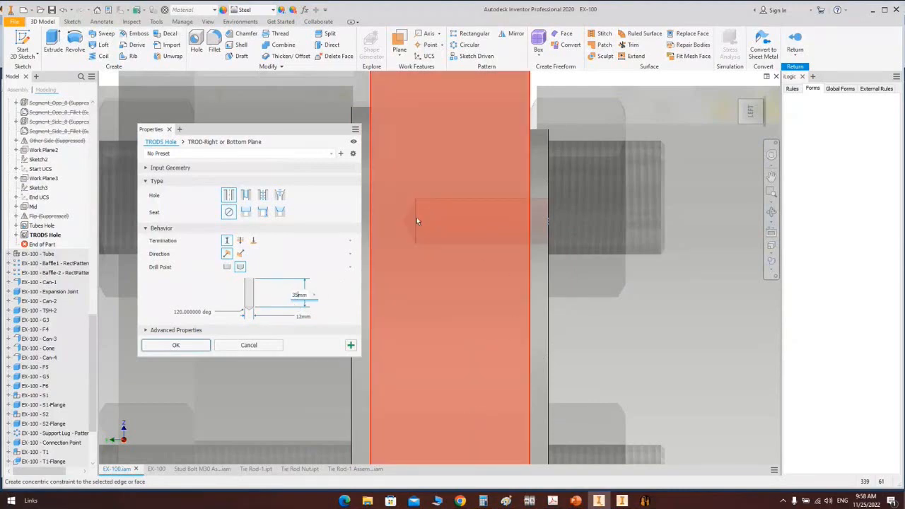
{"action": "scroll", "coordinate": [417, 218], "scroll_direction": "up", "scroll_amount": 3}
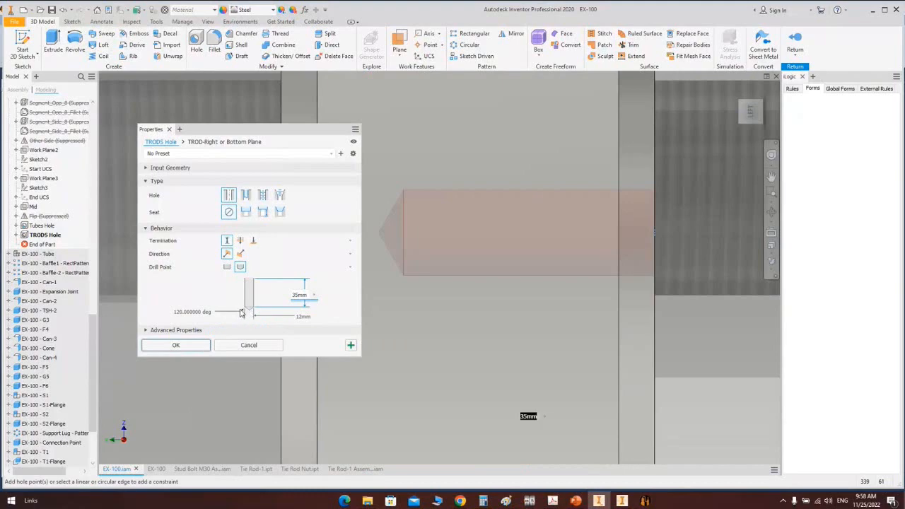
{"action": "scroll", "coordinate": [570, 198], "scroll_direction": "down", "scroll_amount": 3}
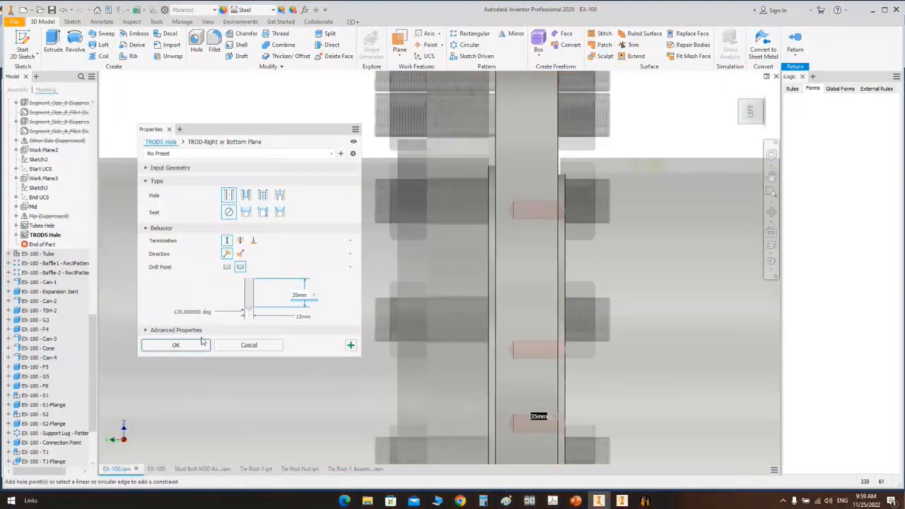
{"action": "left_click", "coordinate": [203, 344]}
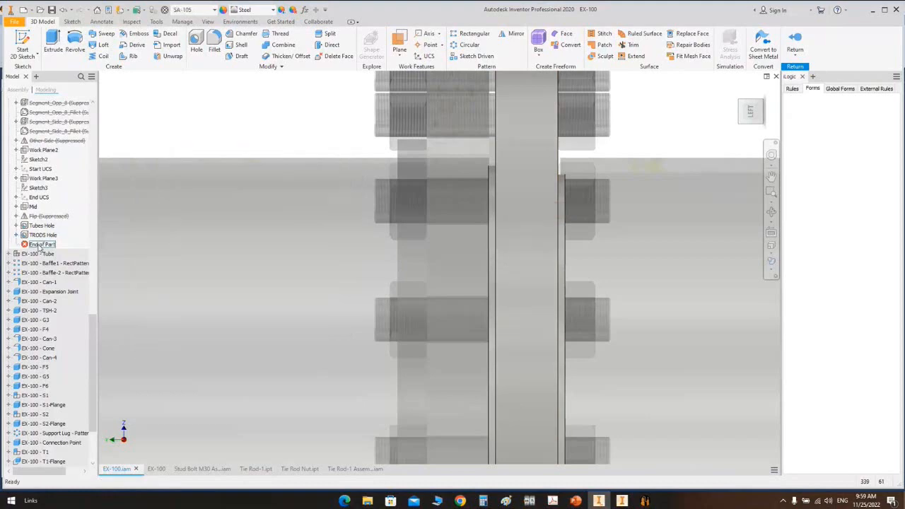
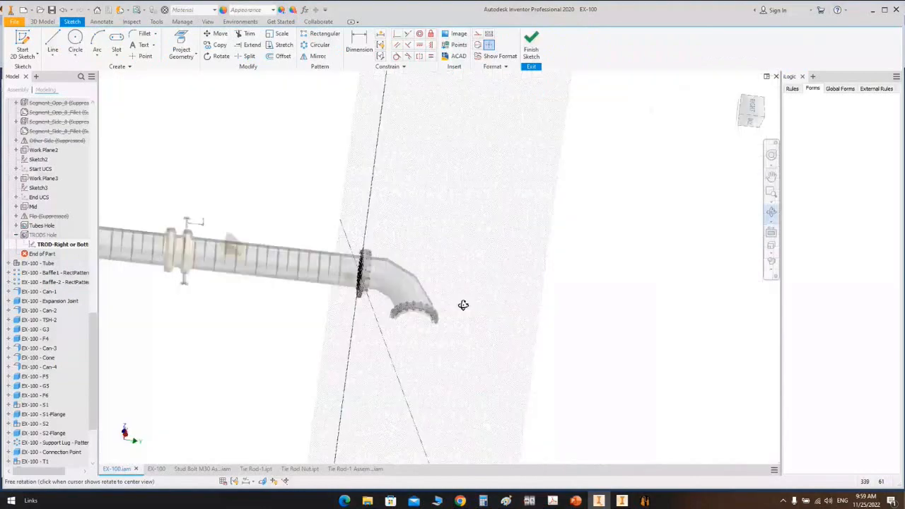
Step: Look straight onto the tubesheet face and examine the tie rod hole centre points of the TRODS Hole sketch
{"action": "middle_click_drag", "start_coordinate": [463, 305], "coordinate": [352, 251], "text": "shift"}
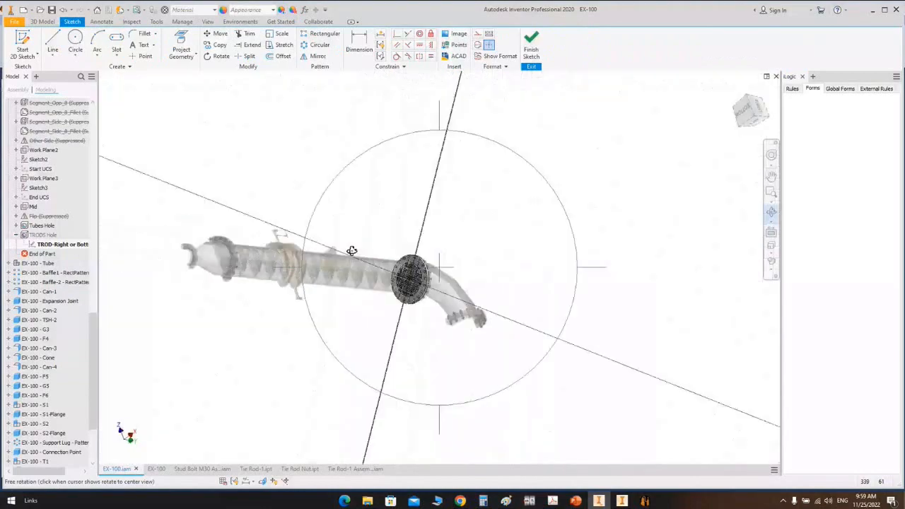
{"action": "scroll", "coordinate": [353, 252], "scroll_direction": "up", "scroll_amount": 6}
{"action": "middle_click_drag", "start_coordinate": [483, 324], "coordinate": [285, 172]}
{"action": "left_click", "coordinate": [771, 232]}
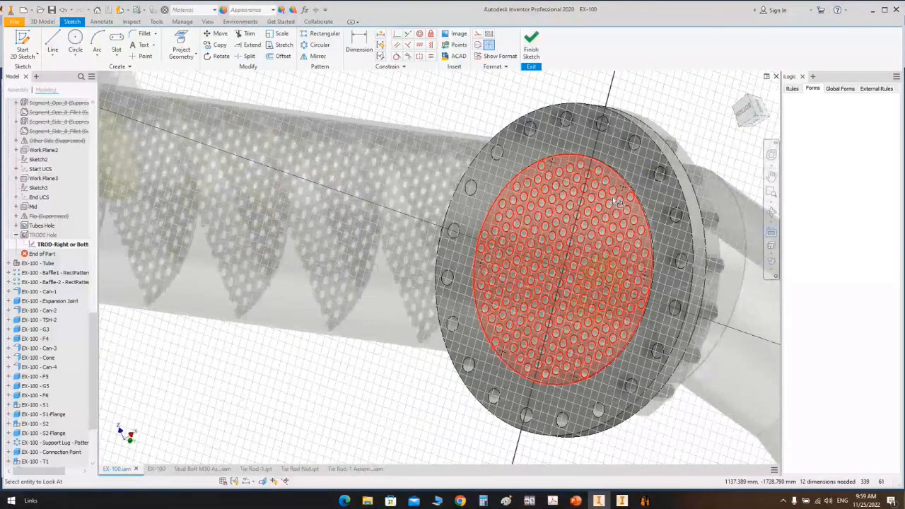
{"action": "left_click", "coordinate": [620, 188]}
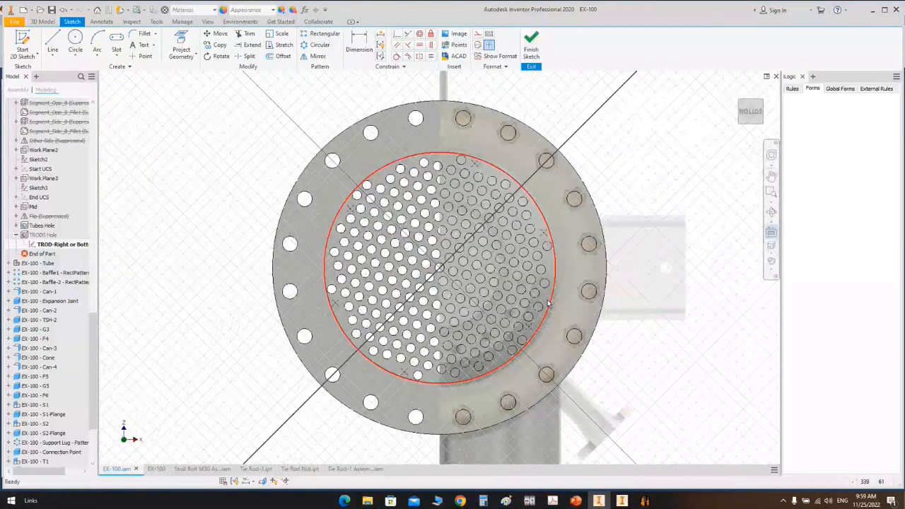
{"action": "scroll", "coordinate": [549, 304], "scroll_direction": "up", "scroll_amount": 5}
{"action": "scroll", "coordinate": [558, 237], "scroll_direction": "down", "scroll_amount": 2}
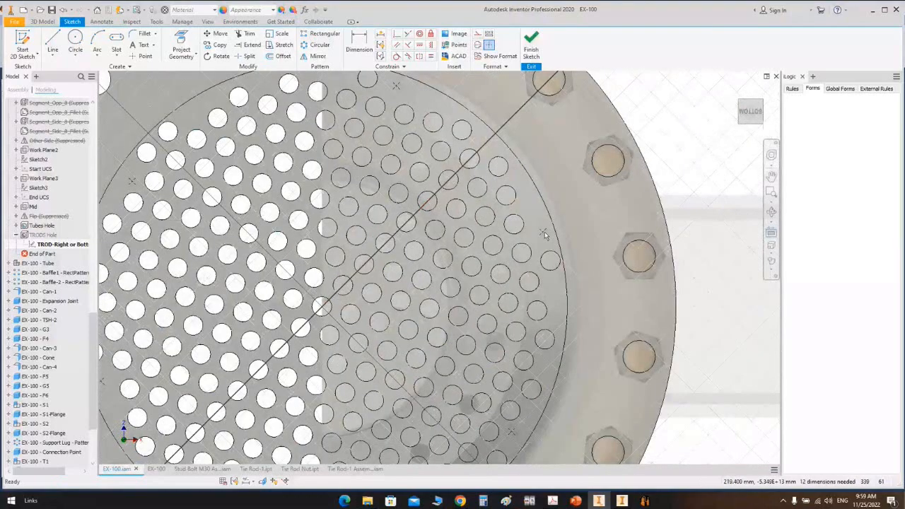
{"action": "middle_click_drag", "start_coordinate": [545, 236], "coordinate": [575, 243]}
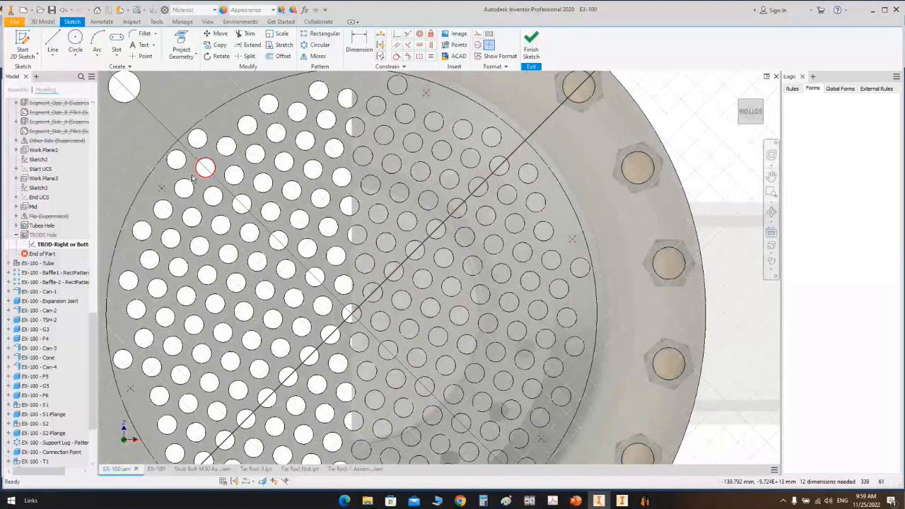
{"action": "middle_click_drag", "start_coordinate": [183, 359], "coordinate": [197, 292]}
{"action": "scroll", "coordinate": [403, 309], "scroll_direction": "down", "scroll_amount": 3}
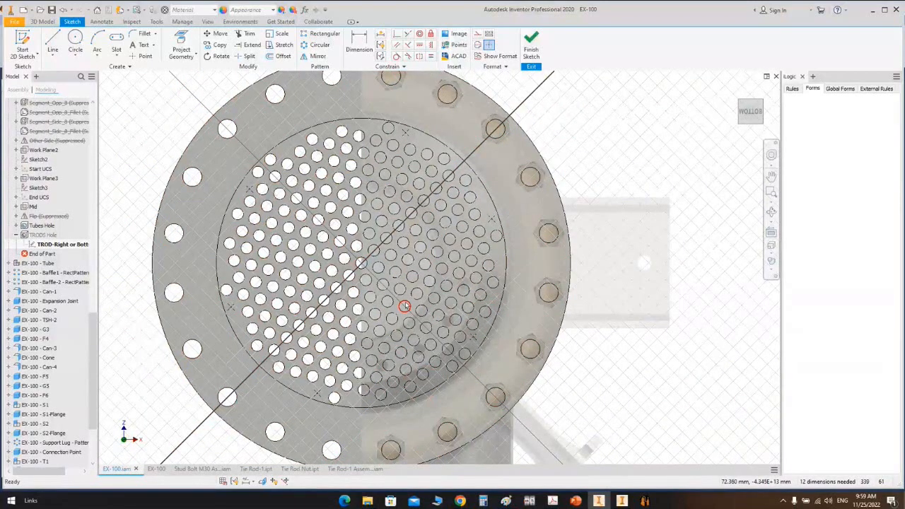
{"action": "middle_click_drag", "start_coordinate": [450, 241], "coordinate": [481, 240]}
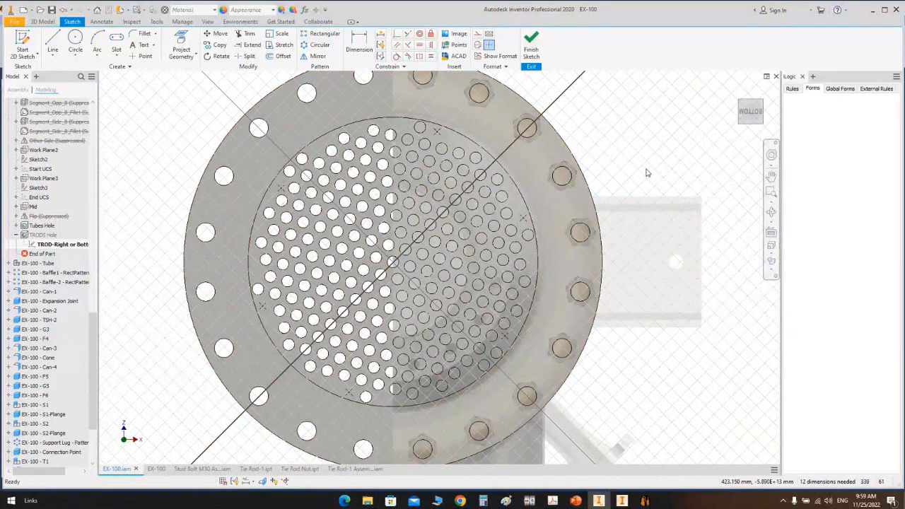
Step: Finish the tie rod hole sketch and return from the tubesheet to the top-level assembly
{"action": "right_click", "coordinate": [641, 130]}
{"action": "left_click", "coordinate": [640, 154]}
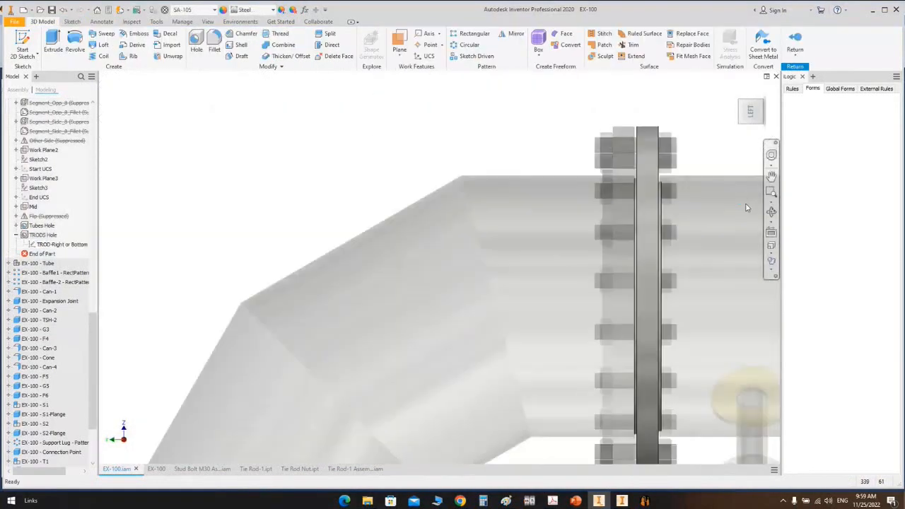
{"action": "left_click", "coordinate": [772, 212]}
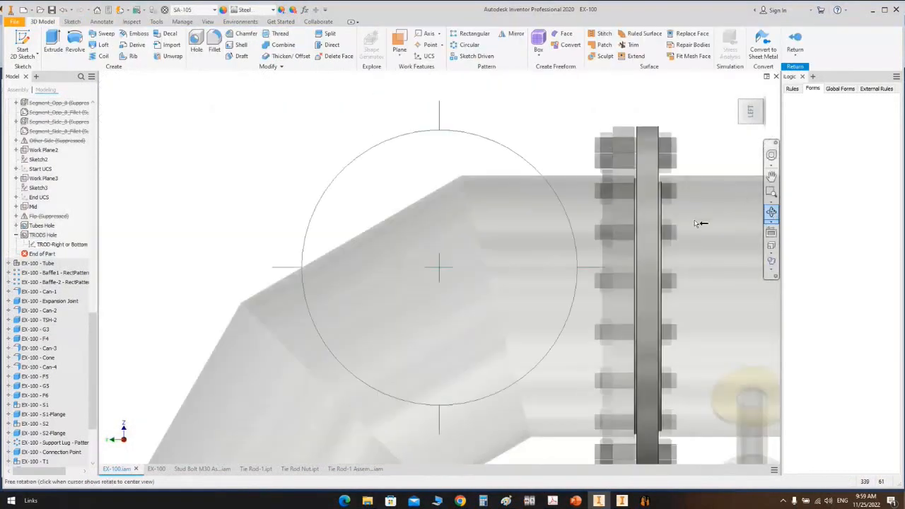
{"action": "mouse_move", "coordinate": [698, 222]}
{"action": "left_mouse_down"}
{"action": "mouse_move", "coordinate": [498, 247]}
{"action": "mouse_move", "coordinate": [538, 224]}
{"action": "left_mouse_up"}
{"action": "scroll", "coordinate": [538, 224], "scroll_direction": "up", "scroll_amount": 6}
{"action": "middle_click_drag", "start_coordinate": [538, 225], "coordinate": [382, 113]}
{"action": "right_click", "coordinate": [486, 108]}
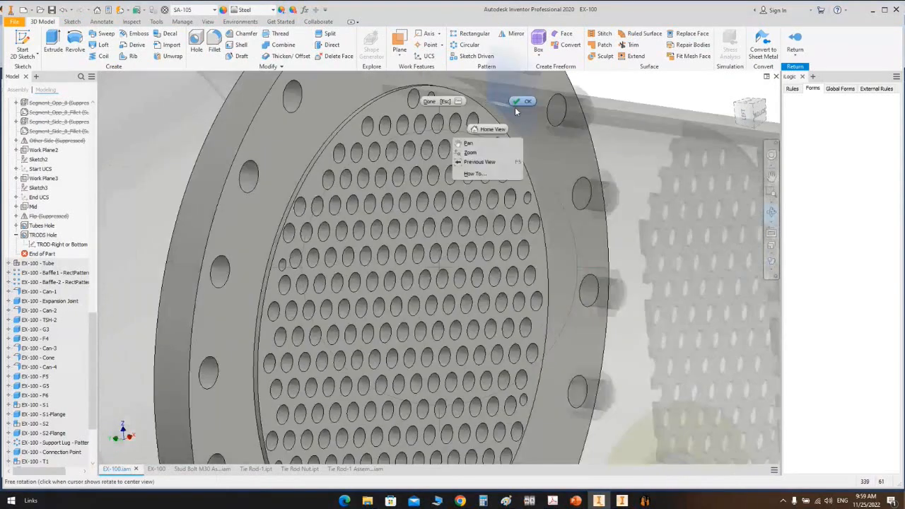
{"action": "left_click", "coordinate": [519, 103]}
{"action": "scroll", "coordinate": [526, 114], "scroll_direction": "down", "scroll_amount": 5}
{"action": "right_click", "coordinate": [524, 113]}
{"action": "left_click", "coordinate": [525, 138]}
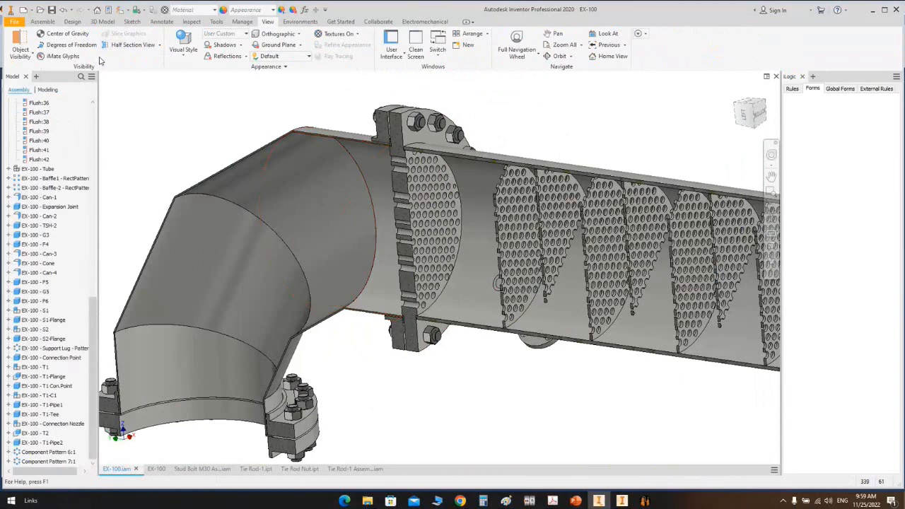
{"action": "left_click", "coordinate": [113, 46]}
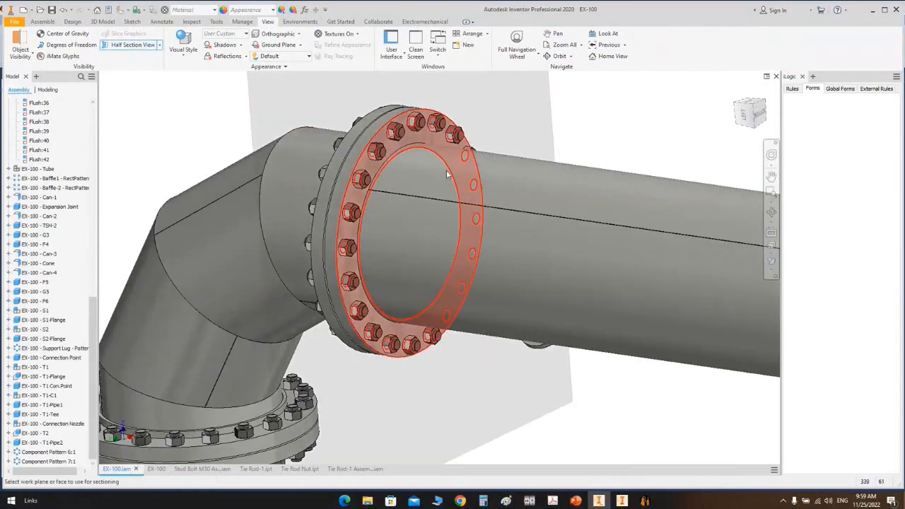
{"action": "left_click", "coordinate": [447, 174]}
{"action": "left_click_drag", "start_coordinate": [699, 246], "coordinate": [768, 256]}
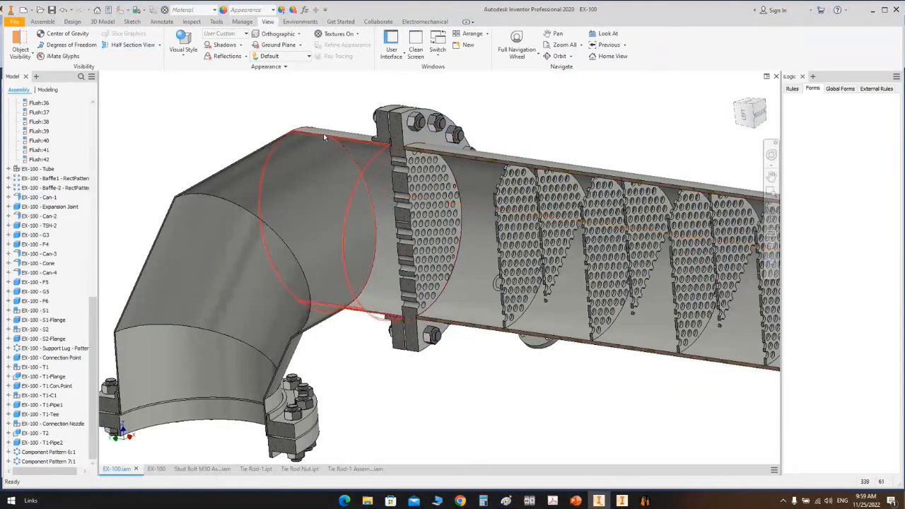
Step: Hide the shell section Can-1 around the baffles and end the half section view
{"action": "right_click", "coordinate": [507, 159]}
{"action": "left_click", "coordinate": [525, 172]}
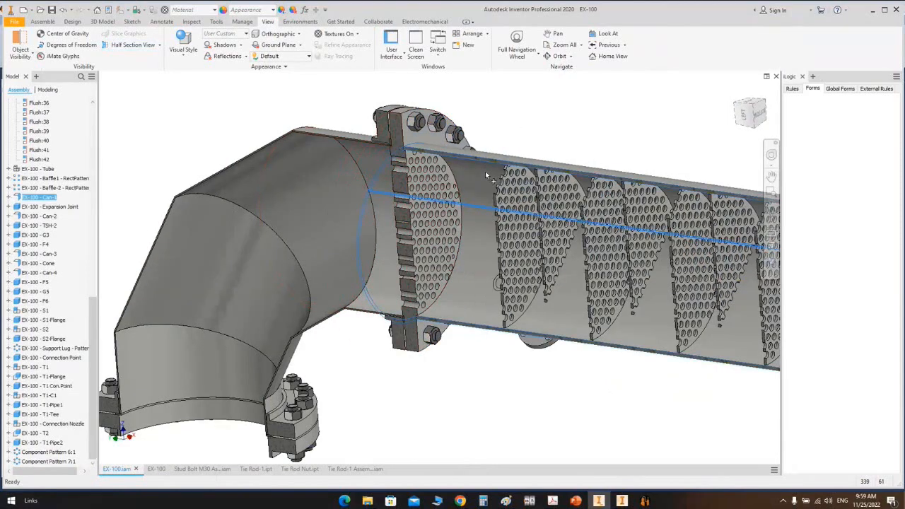
{"action": "left_click", "coordinate": [159, 45]}
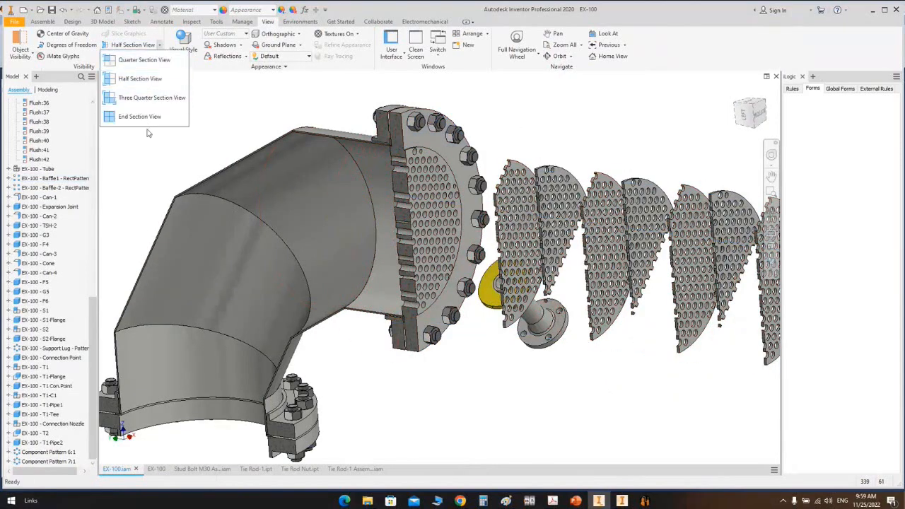
{"action": "left_click", "coordinate": [146, 120]}
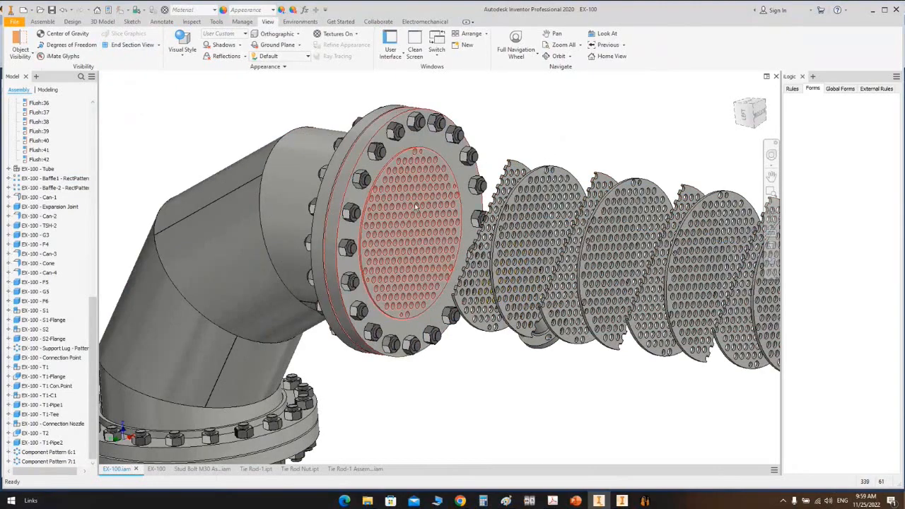
Step: Examine the tie rod holes on the exposed tubesheet face and the alignment of the baffles behind it
{"action": "scroll", "coordinate": [424, 201], "scroll_direction": "up", "scroll_amount": 3}
{"action": "middle_click_drag", "start_coordinate": [421, 185], "coordinate": [420, 154]}
{"action": "scroll", "coordinate": [419, 155], "scroll_direction": "down", "scroll_amount": 3}
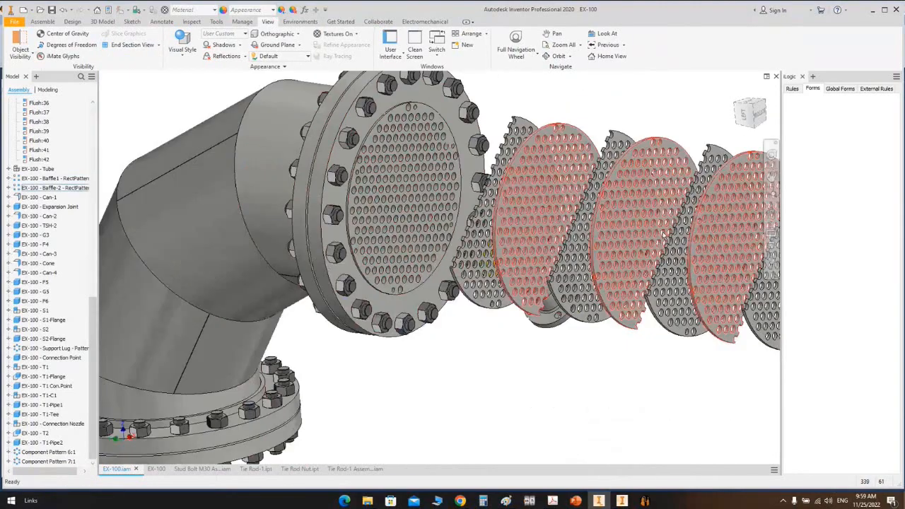
{"action": "scroll", "coordinate": [473, 244], "scroll_direction": "down", "scroll_amount": 2}
{"action": "key", "text": "F4"}
{"action": "left_click_drag", "start_coordinate": [472, 262], "coordinate": [396, 217]}
{"action": "middle_click_drag", "start_coordinate": [397, 217], "coordinate": [432, 225]}
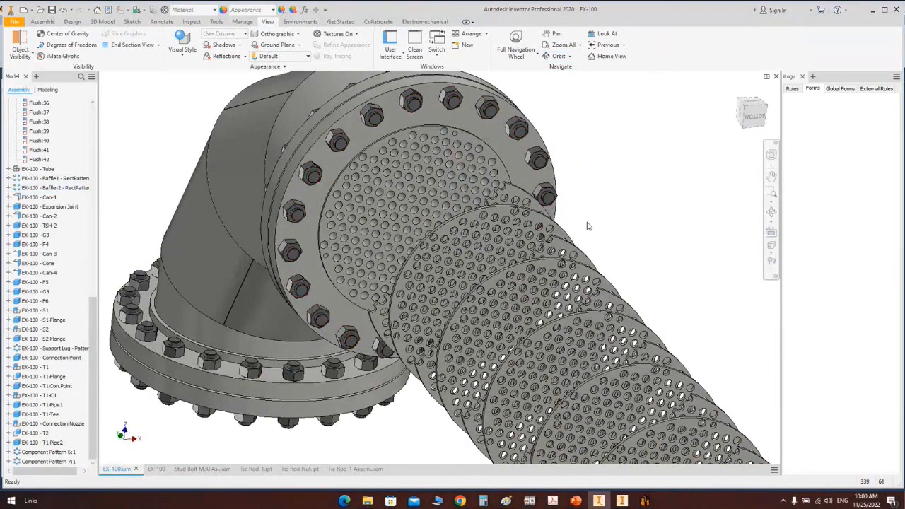
Step: Place one instance of Tie Rod-1 Assembly in free space beside the exchanger
{"action": "left_click", "coordinate": [42, 21]}
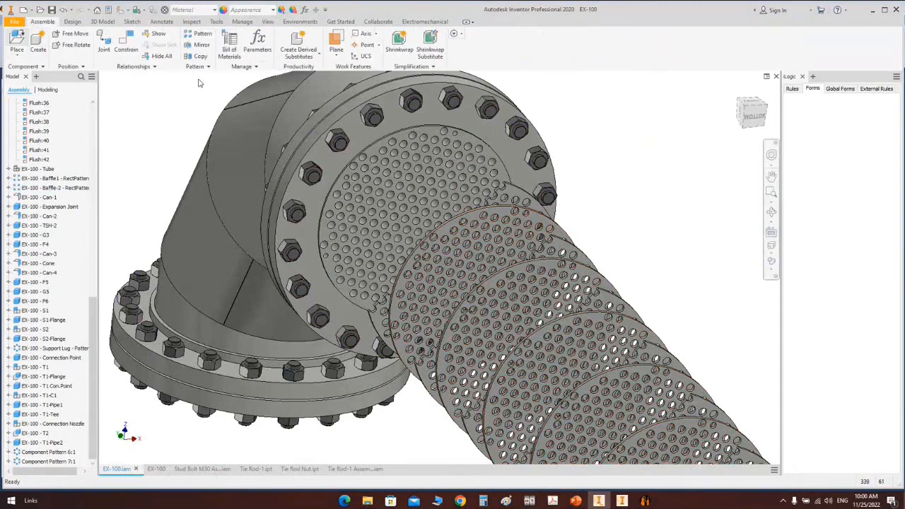
{"action": "left_click", "coordinate": [17, 42]}
{"action": "left_click", "coordinate": [324, 137]}
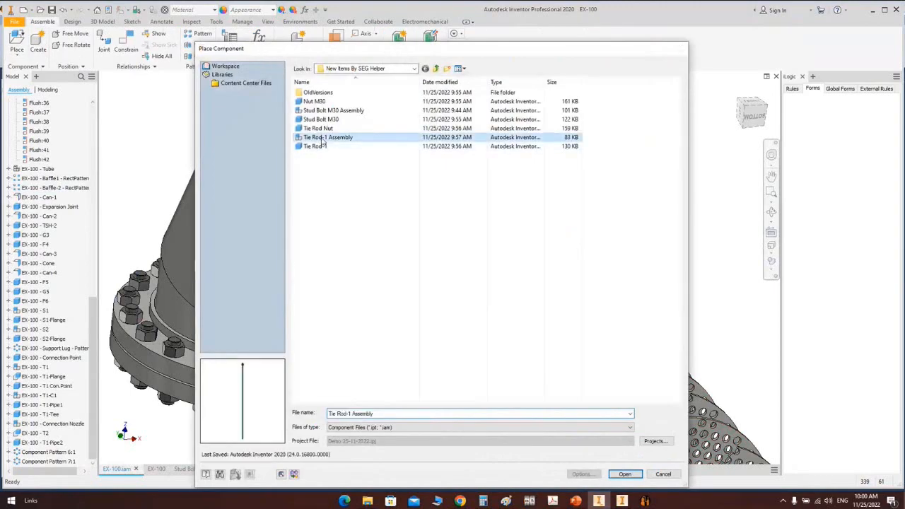
{"action": "double_click", "coordinate": [323, 139]}
{"action": "scroll", "coordinate": [558, 157], "scroll_direction": "up", "scroll_amount": 3}
{"action": "left_click", "coordinate": [525, 169]}
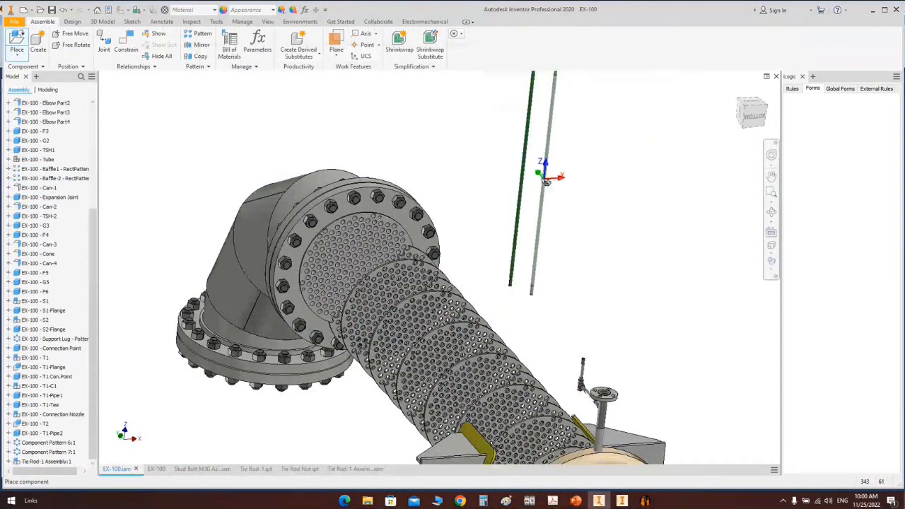
{"action": "scroll", "coordinate": [547, 175], "scroll_direction": "down", "scroll_amount": 3}
{"action": "right_click", "coordinate": [548, 172]}
{"action": "left_click", "coordinate": [579, 174]}
Step: Apply an Insert constraint between the tie rod's threaded end edge and the upper tie rod hole in the tubesheet
{"action": "scroll", "coordinate": [489, 376], "scroll_direction": "down", "scroll_amount": 5}
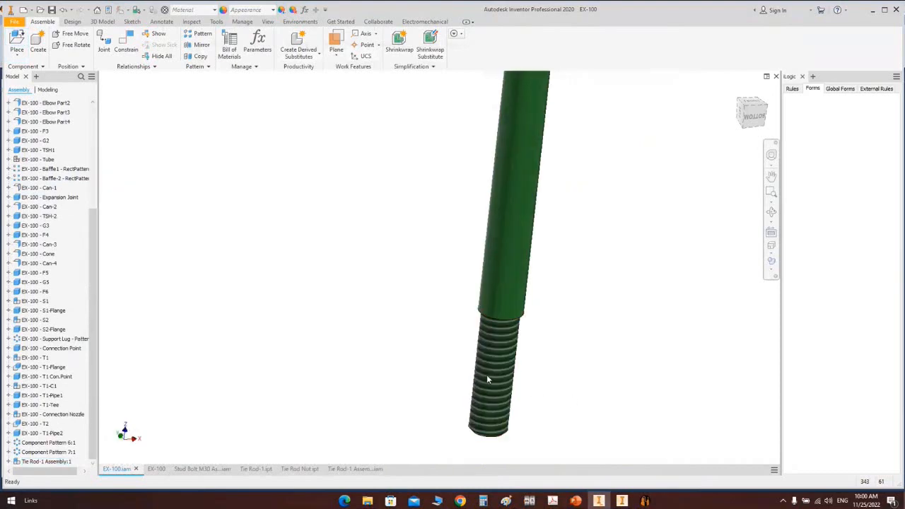
{"action": "key", "text": "c"}
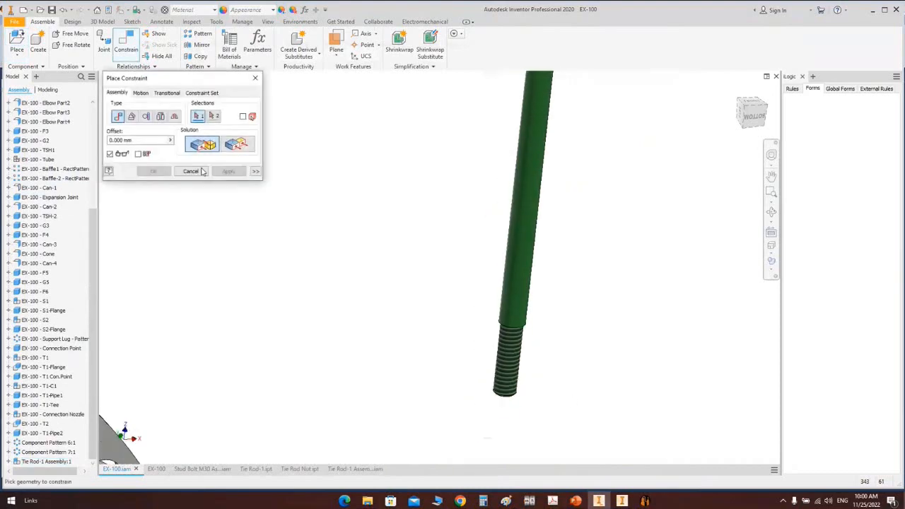
{"action": "scroll", "coordinate": [495, 393], "scroll_direction": "down", "scroll_amount": 3}
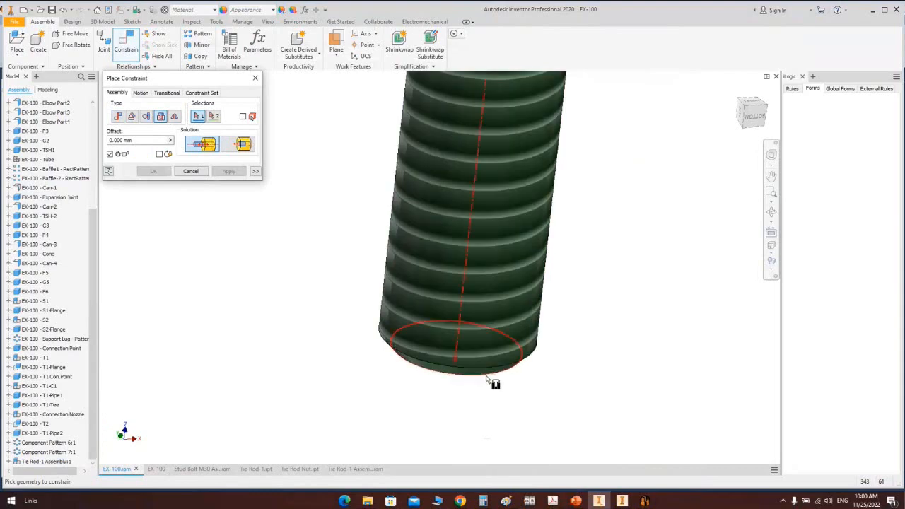
{"action": "left_click", "coordinate": [495, 382]}
{"action": "scroll", "coordinate": [488, 371], "scroll_direction": "up", "scroll_amount": 5}
{"action": "scroll", "coordinate": [332, 283], "scroll_direction": "up", "scroll_amount": 3}
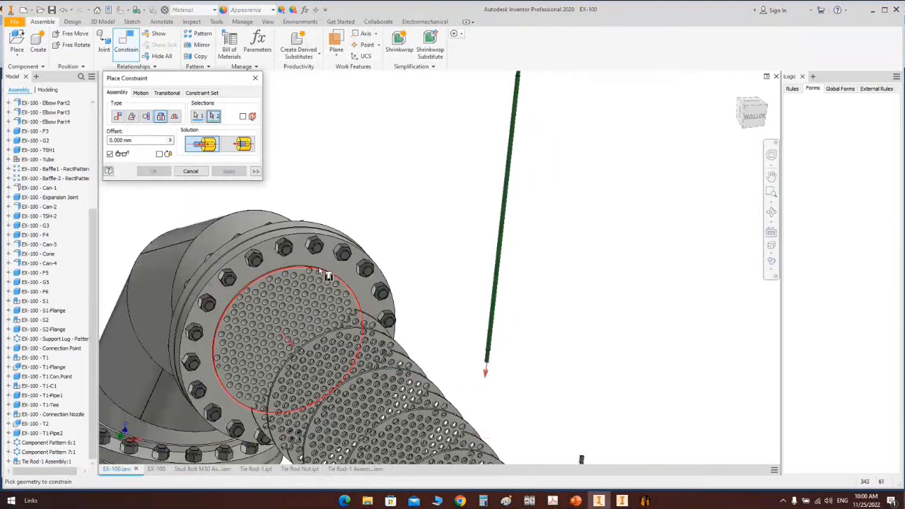
{"action": "scroll", "coordinate": [317, 276], "scroll_direction": "down", "scroll_amount": 4}
{"action": "left_click", "coordinate": [319, 282]}
{"action": "scroll", "coordinate": [386, 266], "scroll_direction": "up", "scroll_amount": 3}
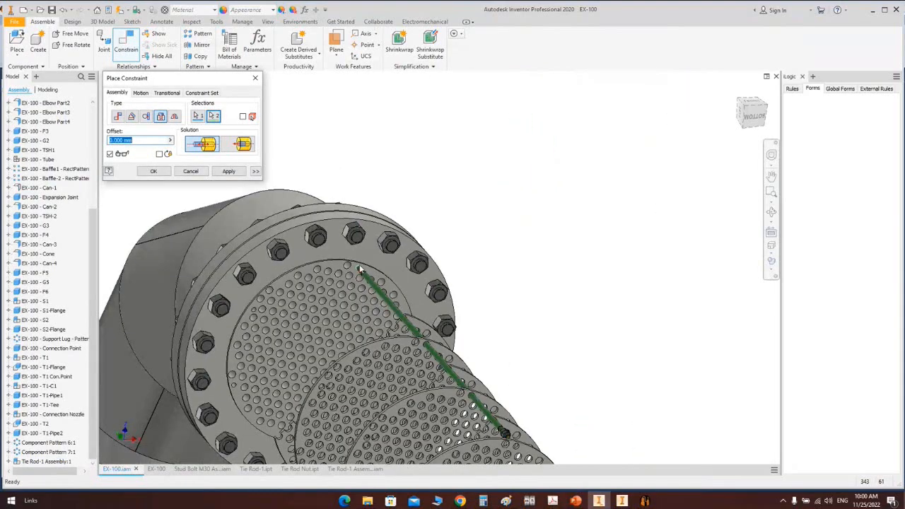
Step: Set the tie rod's Insert constraint offset to -30 mm so its thread sits inside the tubesheet hole
{"action": "left_click", "coordinate": [764, 113]}
{"action": "scroll", "coordinate": [376, 264], "scroll_direction": "down", "scroll_amount": 4}
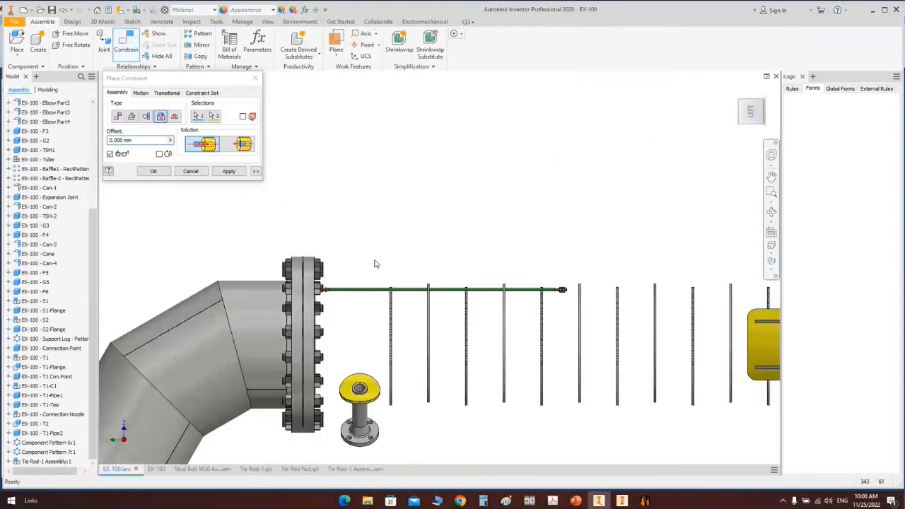
{"action": "scroll", "coordinate": [332, 283], "scroll_direction": "down", "scroll_amount": 4}
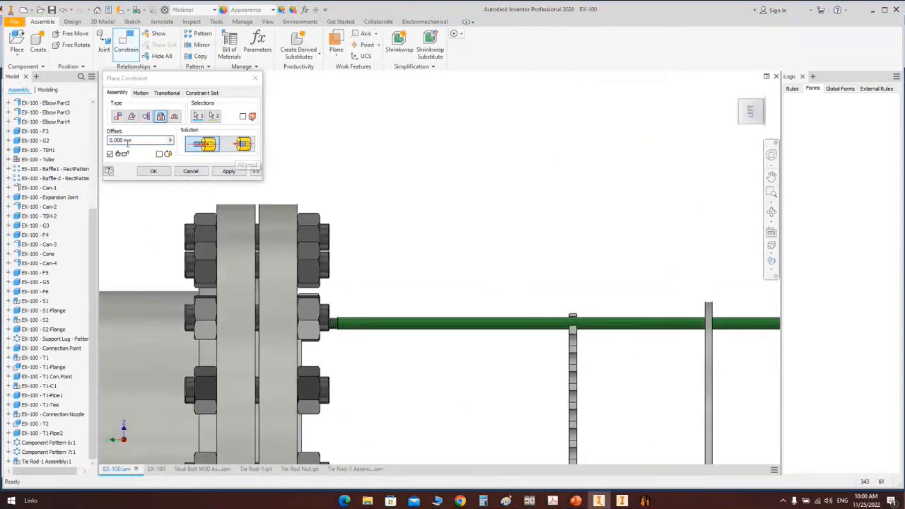
{"action": "left_click_drag", "start_coordinate": [148, 142], "coordinate": [53, 149]}
{"action": "type", "text": "-30"}
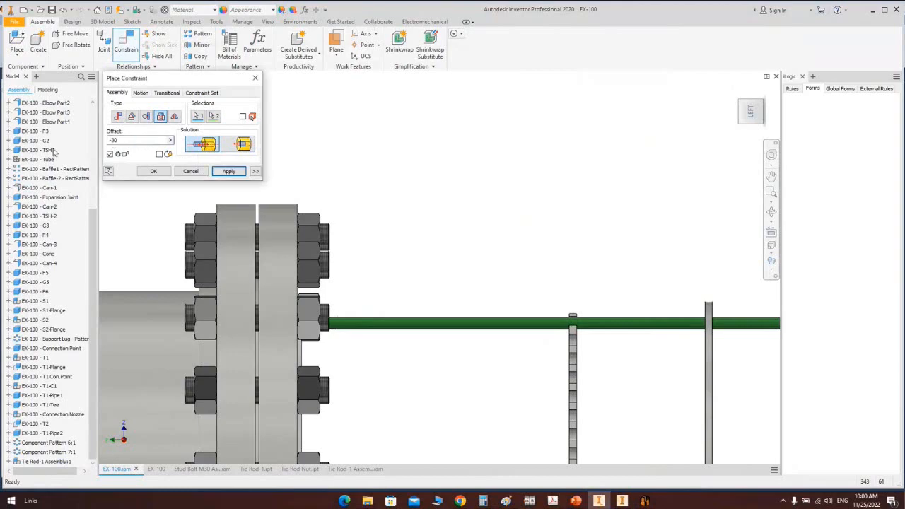
Step: Inspect the tie rod's fit in the tubesheet and along the baffle holes, and close the constraint command
{"action": "left_click", "coordinate": [771, 212]}
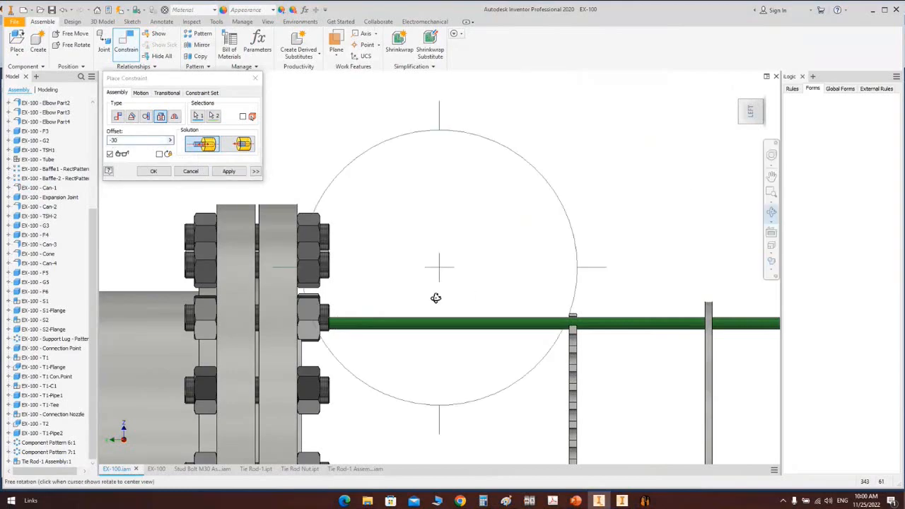
{"action": "left_click_drag", "start_coordinate": [437, 299], "coordinate": [366, 333]}
{"action": "scroll", "coordinate": [374, 308], "scroll_direction": "down", "scroll_amount": 5}
{"action": "scroll", "coordinate": [425, 183], "scroll_direction": "up", "scroll_amount": 5}
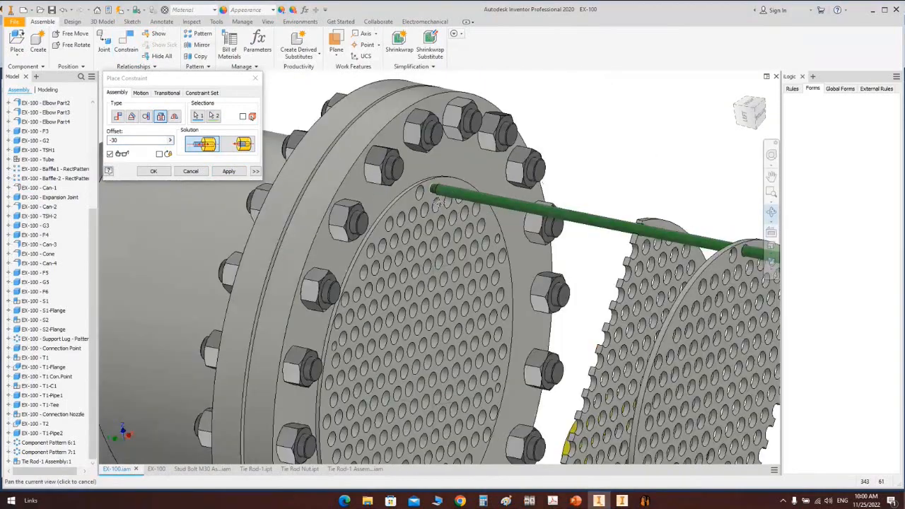
{"action": "left_click_drag", "start_coordinate": [437, 202], "coordinate": [366, 219]}
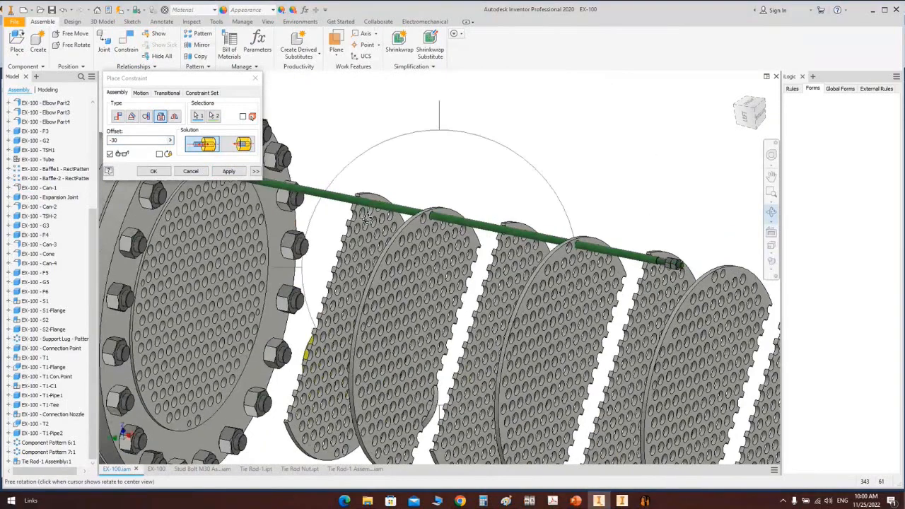
{"action": "scroll", "coordinate": [408, 195], "scroll_direction": "down", "scroll_amount": 4}
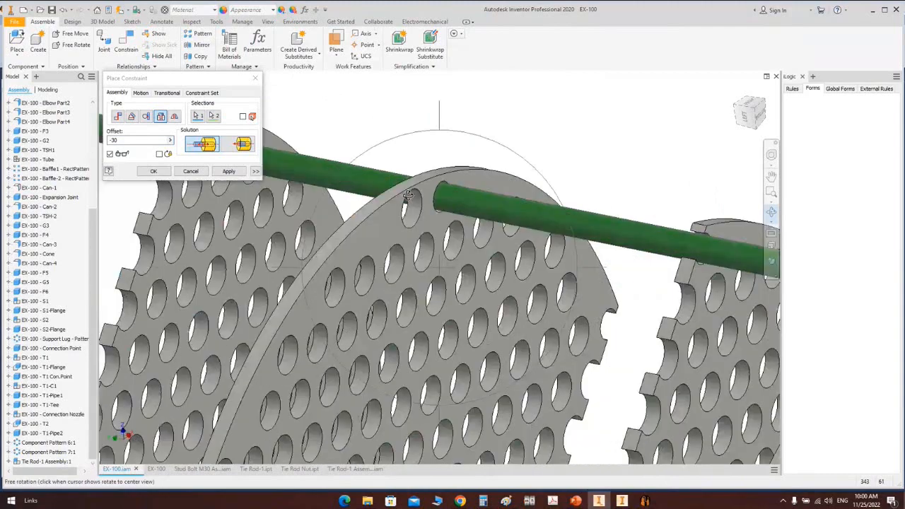
{"action": "left_click_drag", "start_coordinate": [408, 195], "coordinate": [438, 211]}
{"action": "scroll", "coordinate": [440, 211], "scroll_direction": "up", "scroll_amount": 2}
{"action": "middle_click_drag", "start_coordinate": [580, 225], "coordinate": [439, 186]}
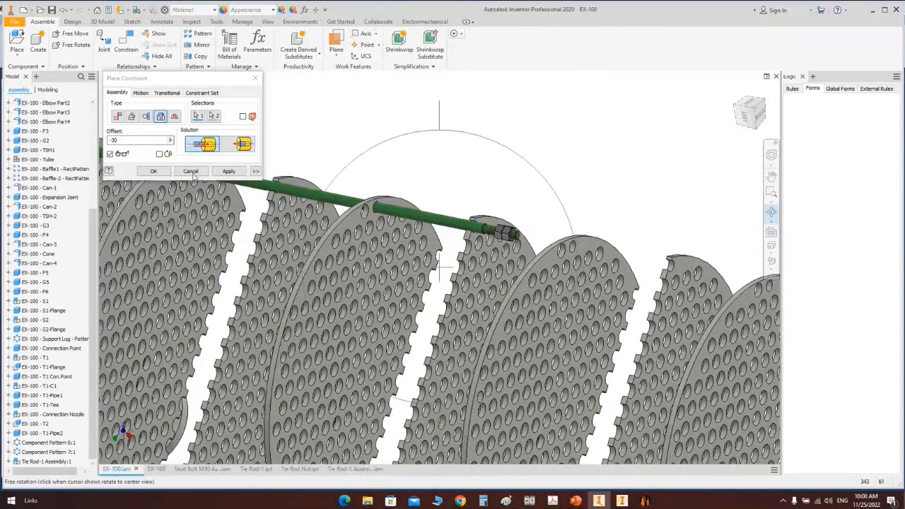
{"action": "key", "text": "Escape"}
{"action": "key", "text": "Escape"}
{"action": "scroll", "coordinate": [440, 186], "scroll_direction": "up", "scroll_amount": 3}
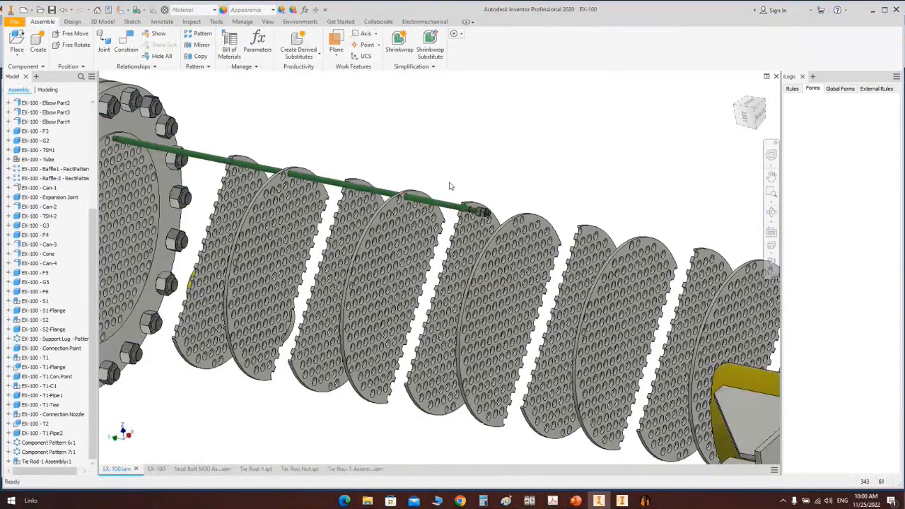
Step: Measure the distance from the face of the last baffle before the expansion joint to the tie rod nut's tubesheet-side face
{"action": "middle_click_drag", "start_coordinate": [758, 283], "coordinate": [536, 236]}
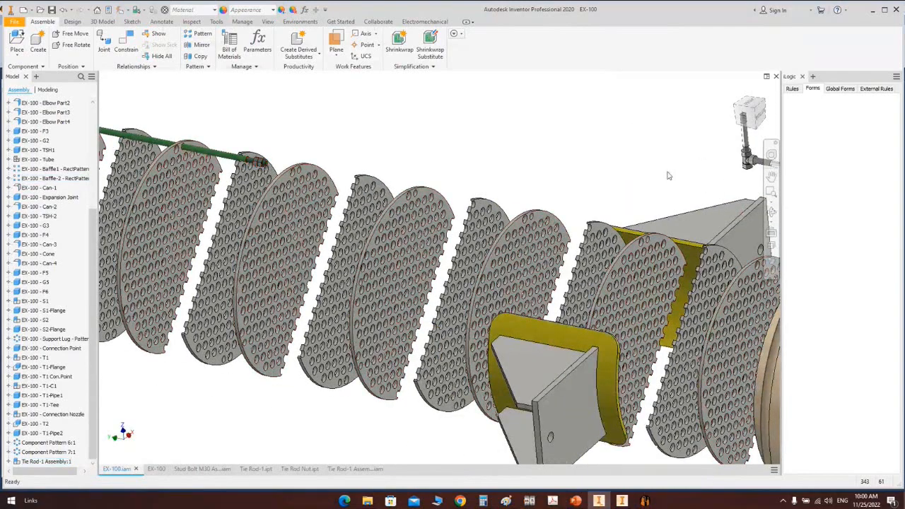
{"action": "scroll", "coordinate": [283, 157], "scroll_direction": "down", "scroll_amount": 2}
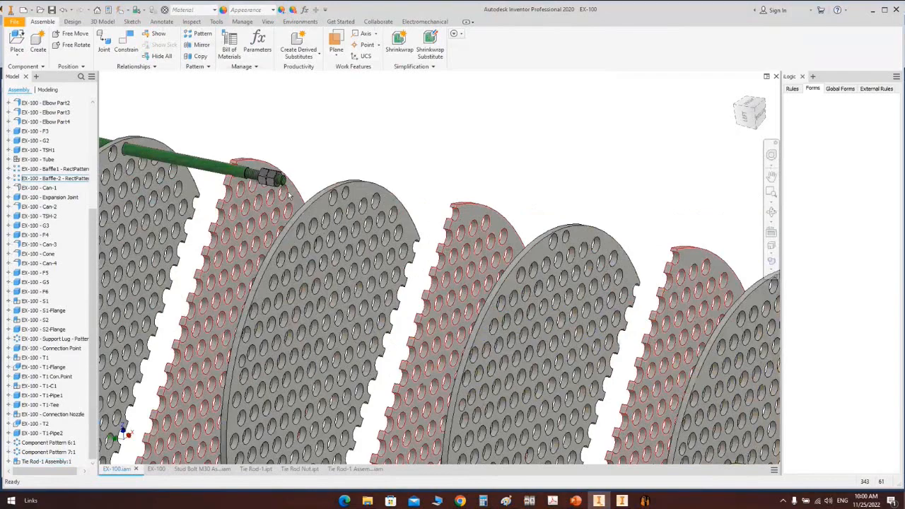
{"action": "scroll", "coordinate": [289, 195], "scroll_direction": "up", "scroll_amount": 2}
{"action": "middle_click_drag", "start_coordinate": [606, 218], "coordinate": [373, 197]}
{"action": "scroll", "coordinate": [373, 196], "scroll_direction": "up", "scroll_amount": 2}
{"action": "scroll", "coordinate": [495, 246], "scroll_direction": "down", "scroll_amount": 3}
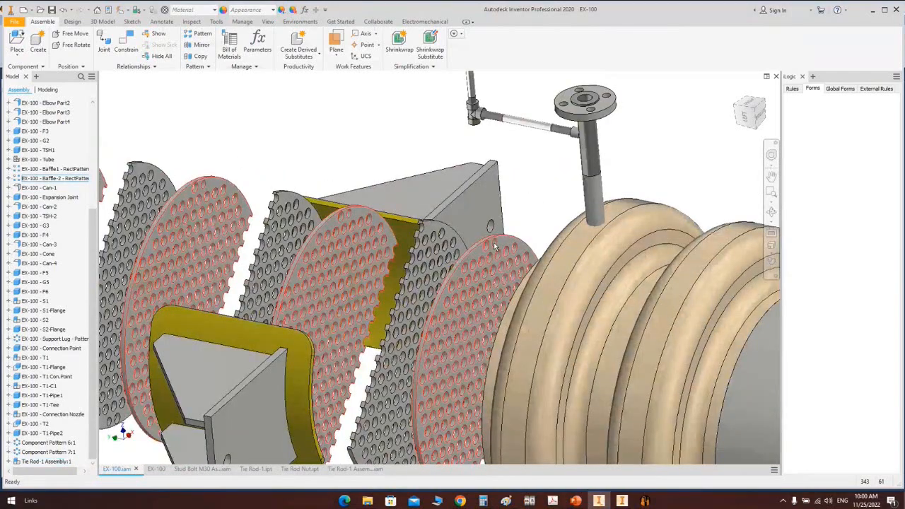
{"action": "key", "text": "m"}
{"action": "scroll", "coordinate": [488, 237], "scroll_direction": "down", "scroll_amount": 3}
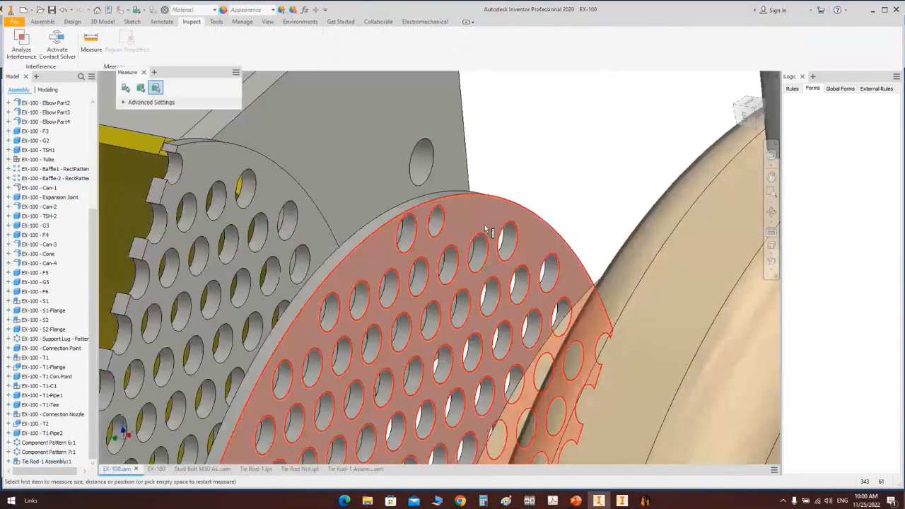
{"action": "left_click", "coordinate": [486, 232]}
{"action": "scroll", "coordinate": [505, 209], "scroll_direction": "up", "scroll_amount": 5}
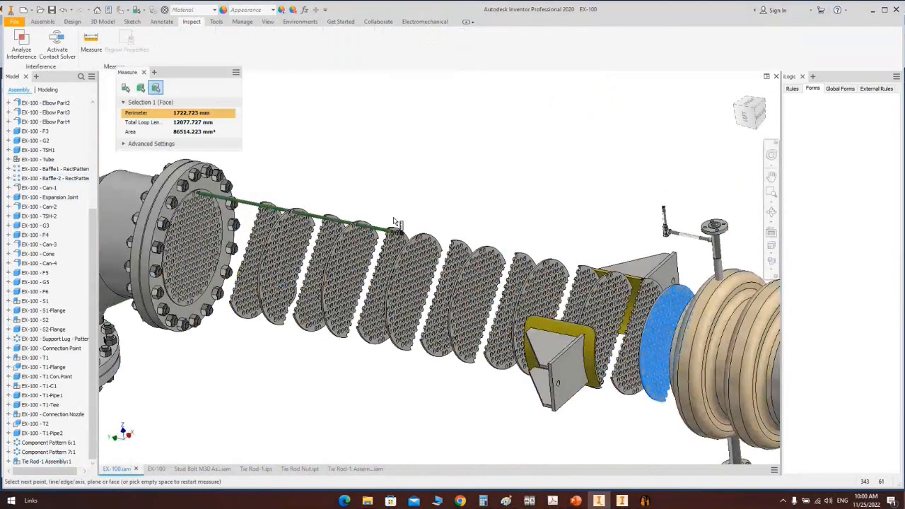
{"action": "scroll", "coordinate": [394, 222], "scroll_direction": "up", "scroll_amount": 3}
{"action": "middle_click_drag", "start_coordinate": [394, 221], "coordinate": [492, 284], "text": "shift"}
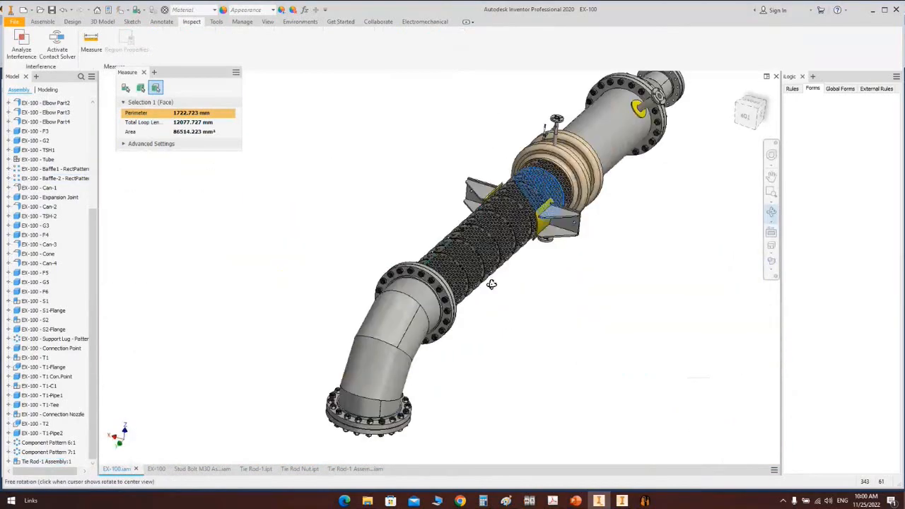
{"action": "scroll", "coordinate": [374, 262], "scroll_direction": "down", "scroll_amount": 6}
{"action": "scroll", "coordinate": [375, 263], "scroll_direction": "down", "scroll_amount": 2}
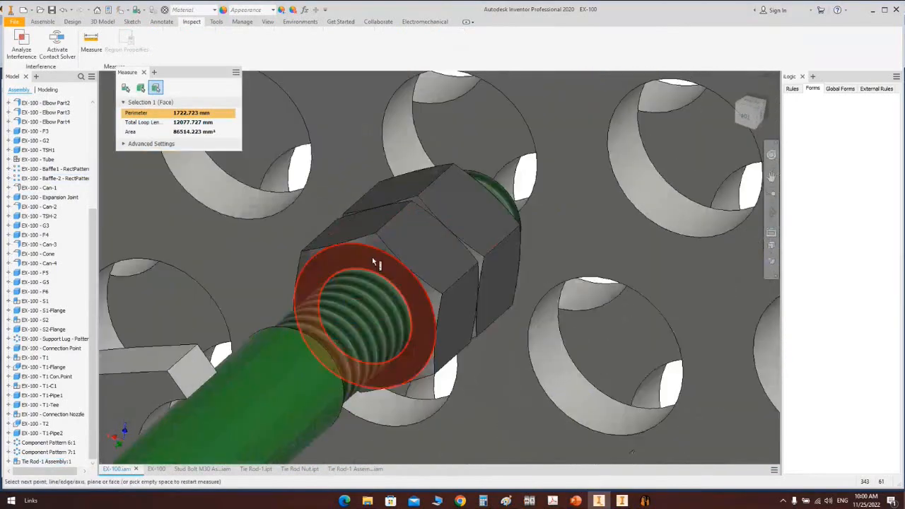
{"action": "left_click", "coordinate": [375, 262]}
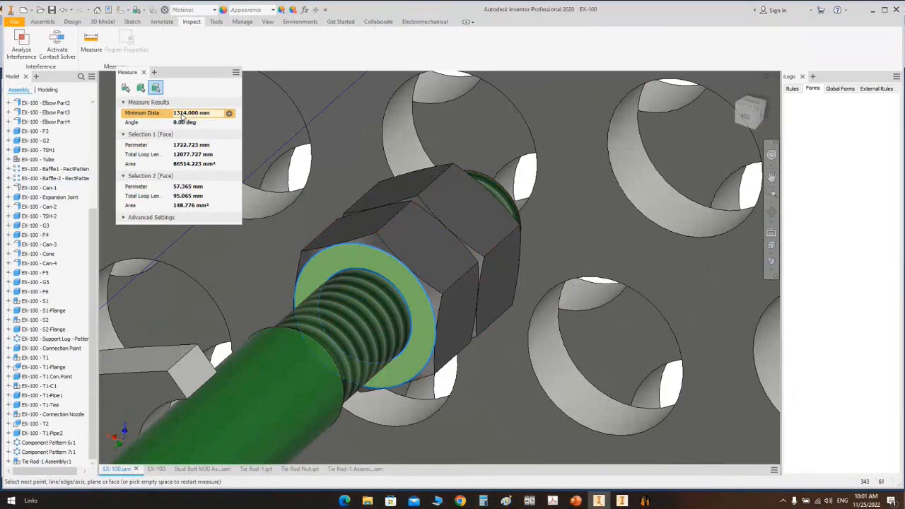
Step: In the Tie Rod-1 part's Tie Rod form, add 1314 mm to the rod length and close the form
{"action": "left_click", "coordinate": [645, 501]}
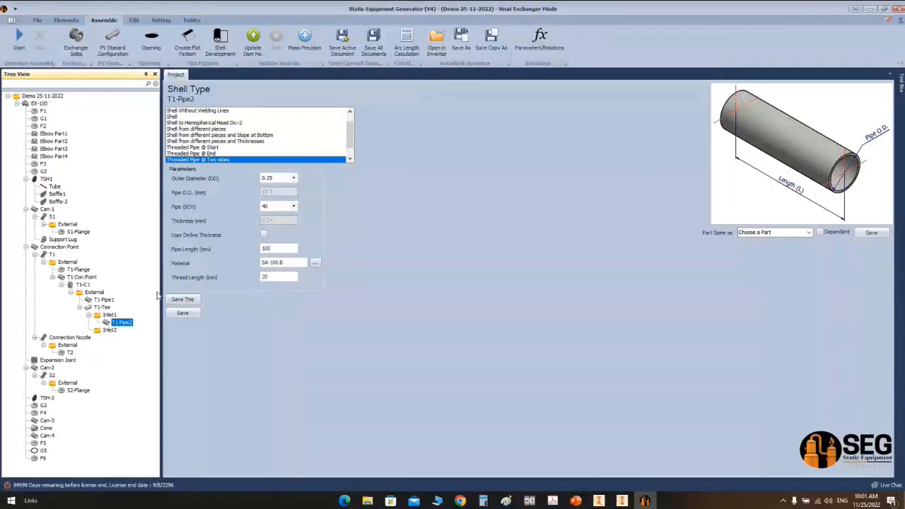
{"action": "left_click", "coordinate": [598, 501]}
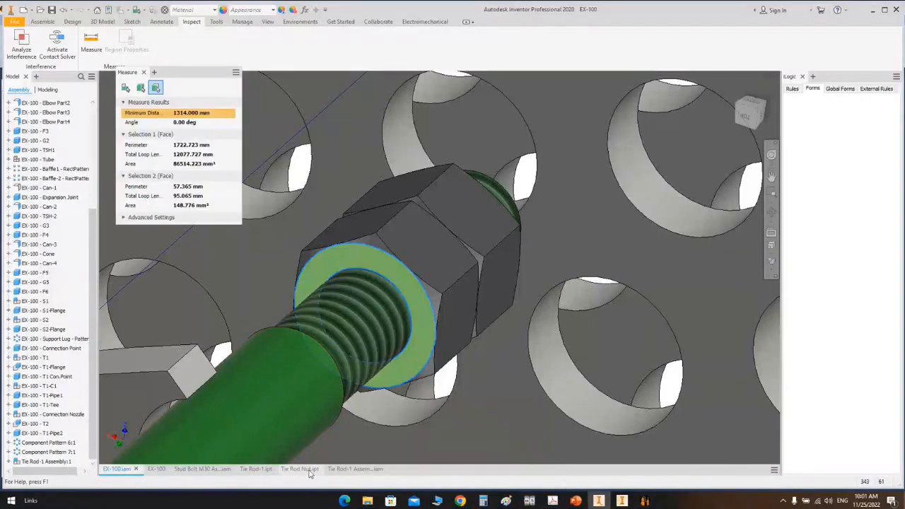
{"action": "left_click", "coordinate": [255, 469]}
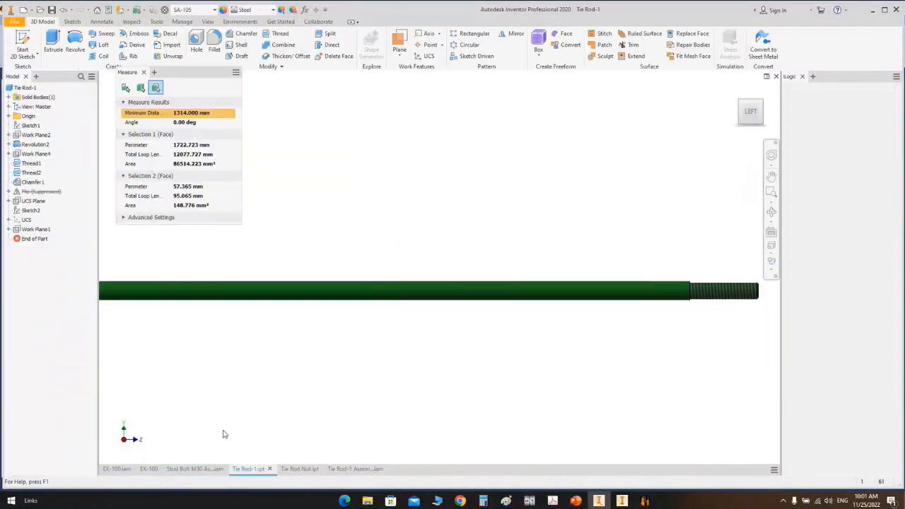
{"action": "left_click", "coordinate": [829, 105]}
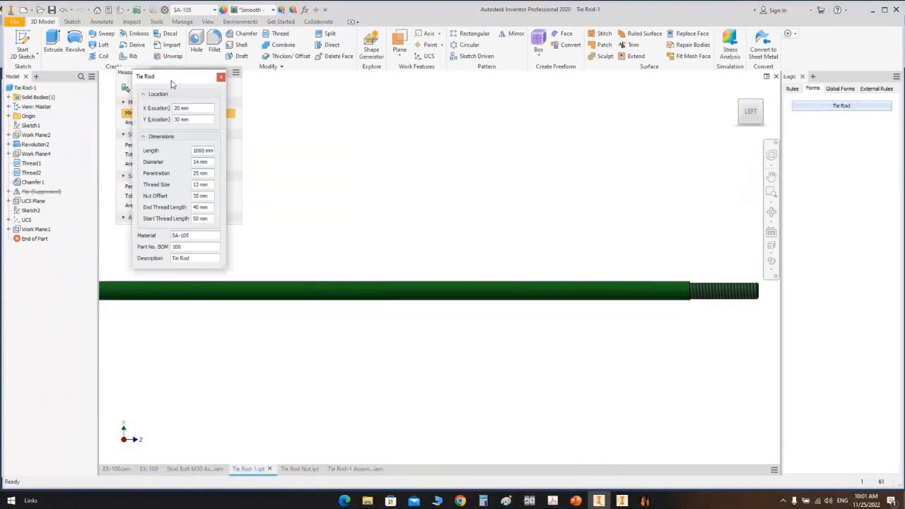
{"action": "left_click_drag", "start_coordinate": [172, 84], "coordinate": [385, 106]}
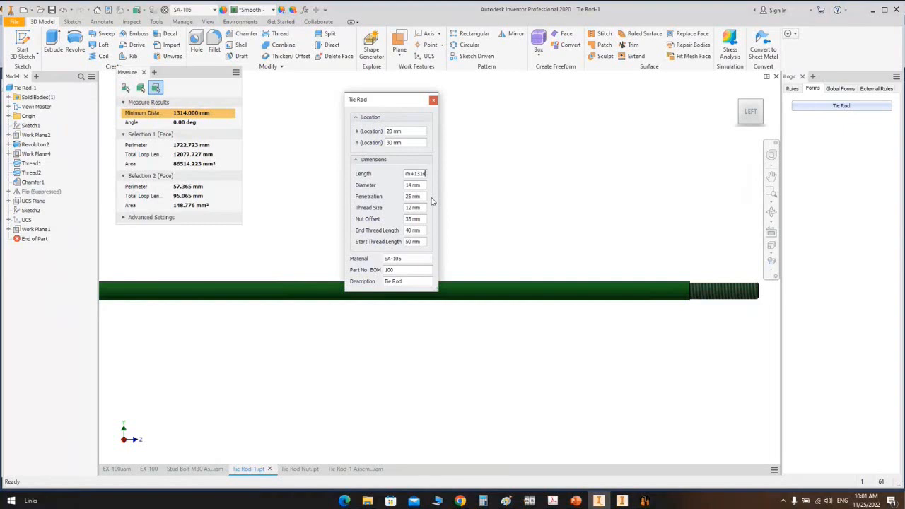
{"action": "key", "text": "Return"}
{"action": "left_click", "coordinate": [434, 100]}
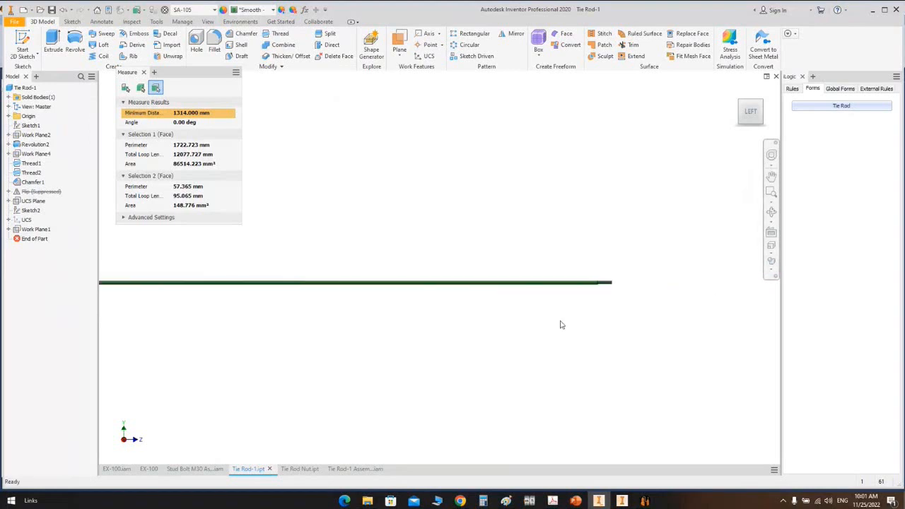
Step: Update the Tie Rod-1 Assembly with the new rod length and check the nuts' position on the threaded end
{"action": "left_click", "coordinate": [354, 468]}
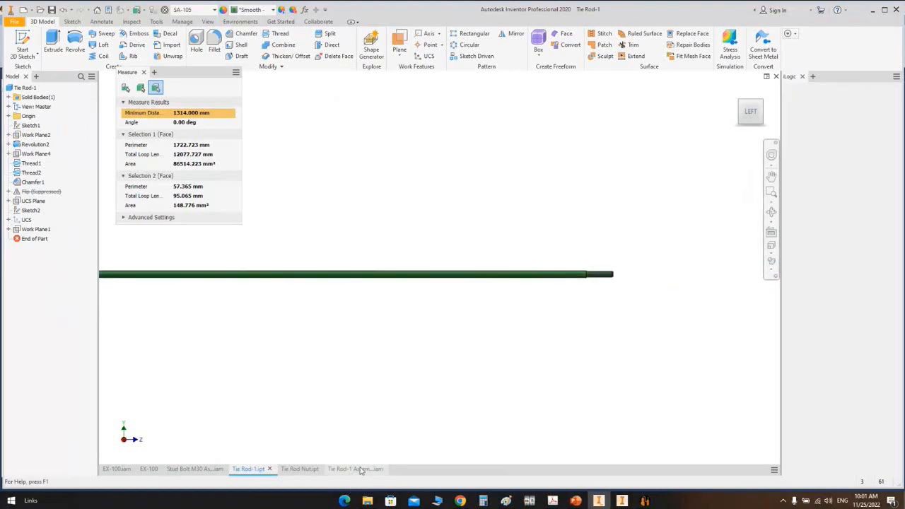
{"action": "left_click", "coordinate": [119, 10]}
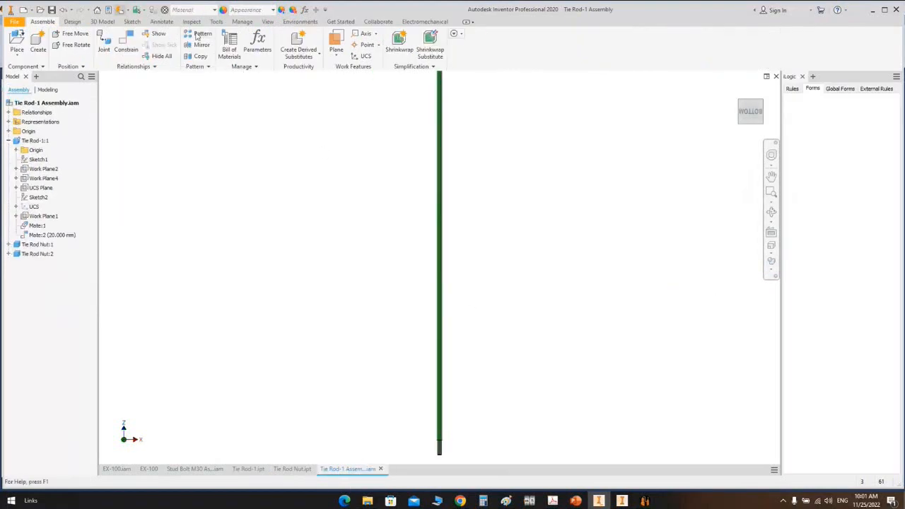
{"action": "middle_click_drag", "start_coordinate": [443, 283], "coordinate": [421, 479]}
{"action": "middle_click_drag", "start_coordinate": [455, 226], "coordinate": [472, 452]}
{"action": "scroll", "coordinate": [467, 222], "scroll_direction": "up", "scroll_amount": 6}
{"action": "scroll", "coordinate": [471, 199], "scroll_direction": "down", "scroll_amount": 5}
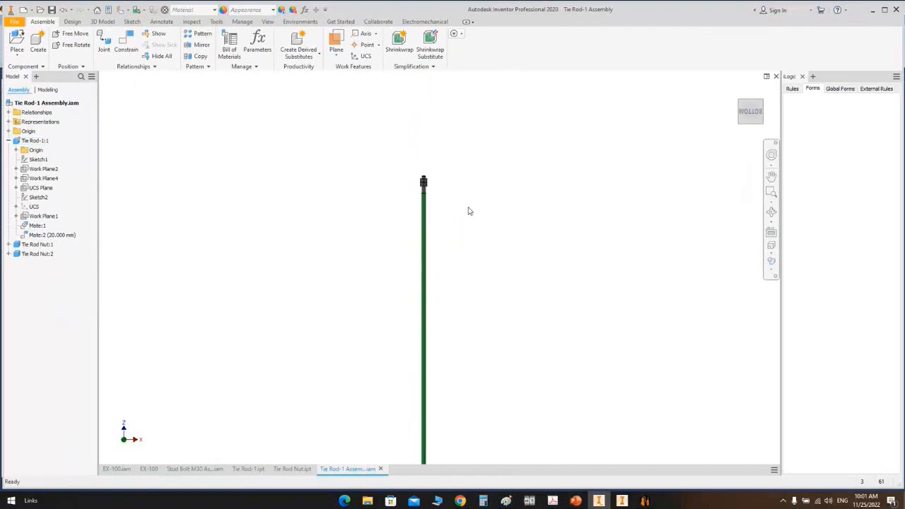
{"action": "scroll", "coordinate": [426, 184], "scroll_direction": "down", "scroll_amount": 4}
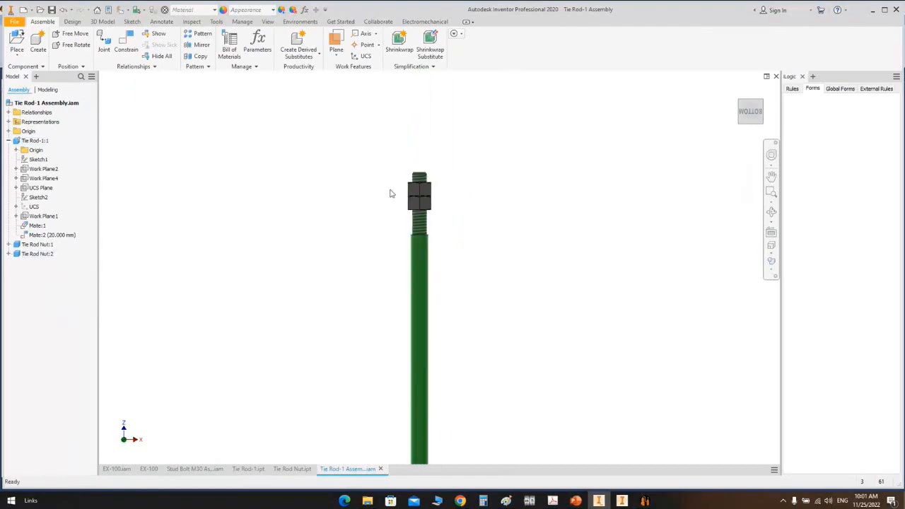
Step: Return to the EX-100 assembly and inspect the lengthened tie rod from the tubesheet through the baffles to the expansion joint
{"action": "left_click", "coordinate": [115, 469]}
{"action": "scroll", "coordinate": [424, 258], "scroll_direction": "up", "scroll_amount": 10}
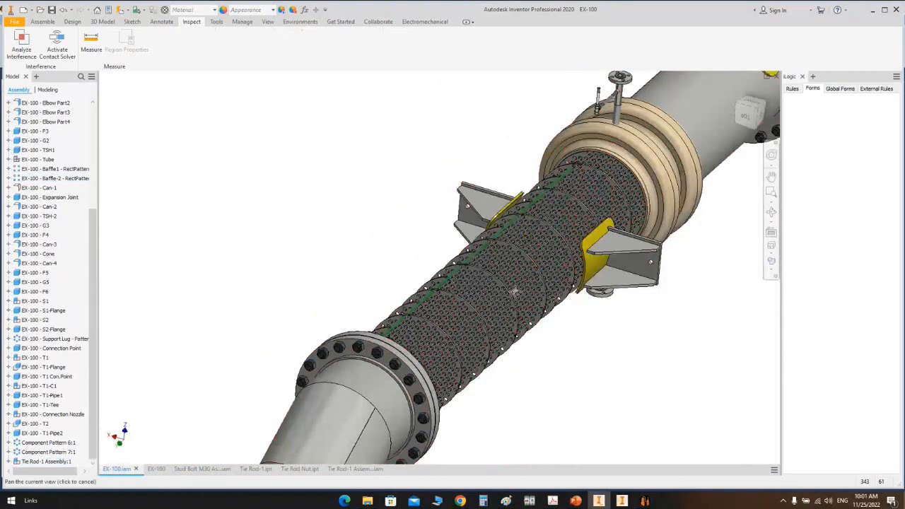
{"action": "middle_click_drag", "start_coordinate": [514, 291], "coordinate": [457, 320]}
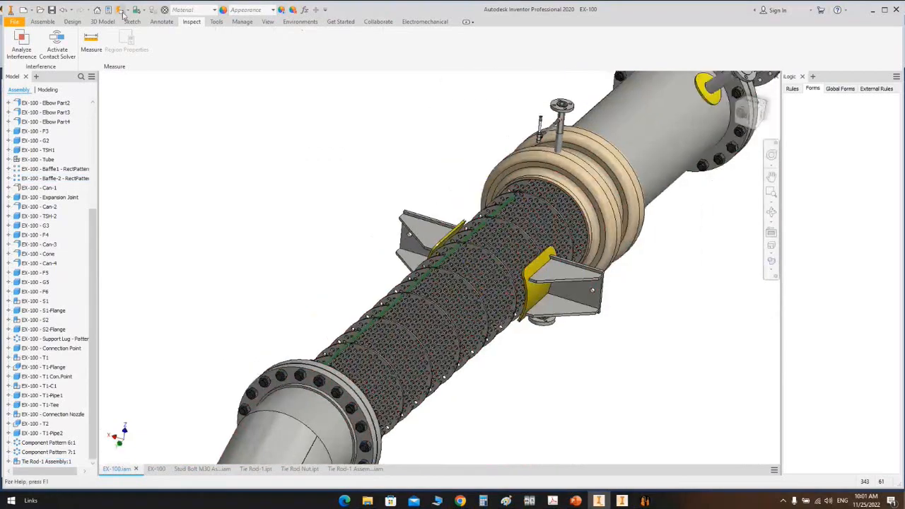
{"action": "left_click", "coordinate": [772, 213]}
{"action": "left_click_drag", "start_coordinate": [474, 290], "coordinate": [699, 365]}
{"action": "scroll", "coordinate": [672, 371], "scroll_direction": "down", "scroll_amount": 6}
{"action": "scroll", "coordinate": [475, 327], "scroll_direction": "up", "scroll_amount": 2}
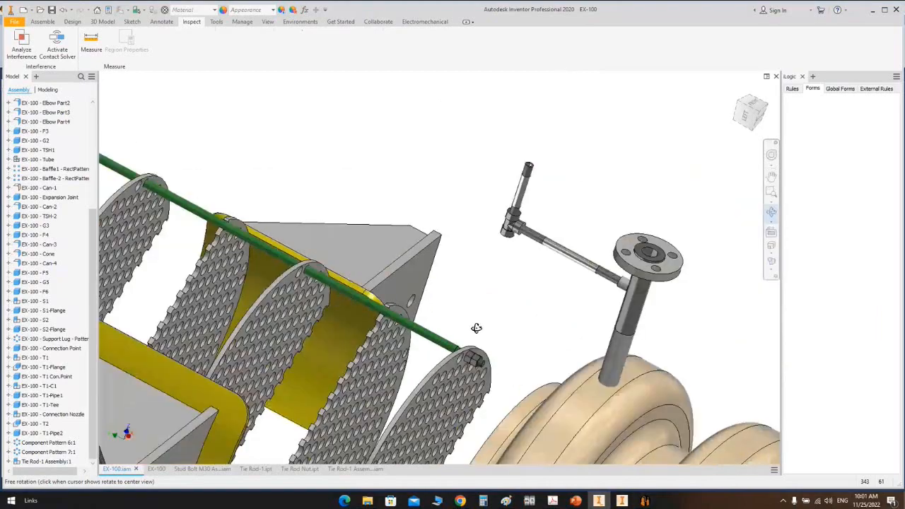
{"action": "scroll", "coordinate": [476, 329], "scroll_direction": "up", "scroll_amount": 3}
{"action": "middle_click_drag", "start_coordinate": [477, 328], "coordinate": [529, 290]}
{"action": "scroll", "coordinate": [529, 289], "scroll_direction": "up", "scroll_amount": 2}
{"action": "left_click_drag", "start_coordinate": [529, 290], "coordinate": [413, 283]}
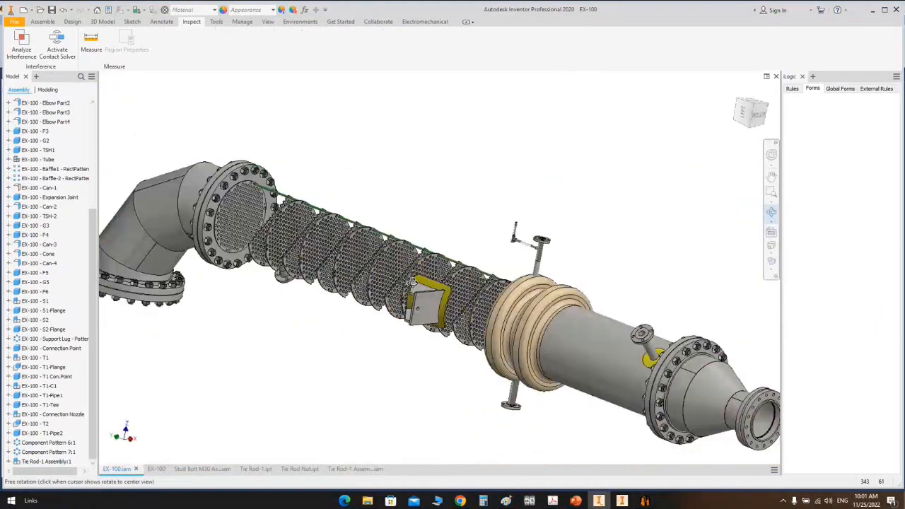
{"action": "scroll", "coordinate": [341, 212], "scroll_direction": "down", "scroll_amount": 4}
{"action": "left_click_drag", "start_coordinate": [341, 212], "coordinate": [310, 176]}
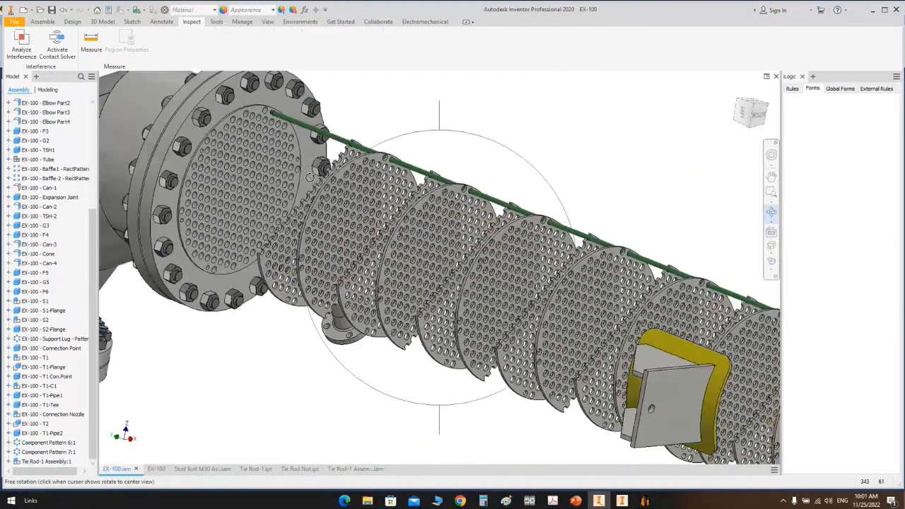
{"action": "scroll", "coordinate": [527, 237], "scroll_direction": "up", "scroll_amount": 2}
{"action": "middle_click_drag", "start_coordinate": [526, 238], "coordinate": [430, 182]}
{"action": "right_click", "coordinate": [433, 160]}
{"action": "left_click", "coordinate": [471, 145]}
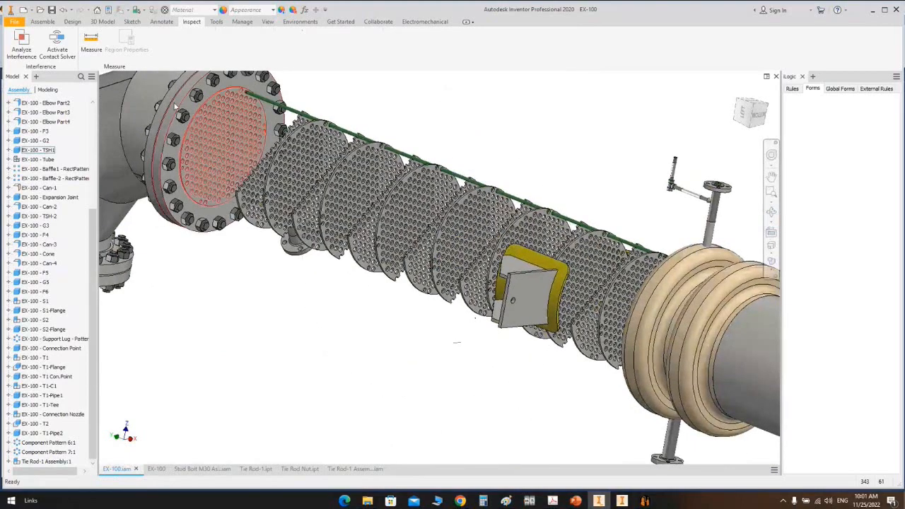
Step: Examine the tie rod holes near the lower edge of the baffles beside the expansion joint
{"action": "scroll", "coordinate": [210, 132], "scroll_direction": "down", "scroll_amount": 4}
{"action": "scroll", "coordinate": [262, 149], "scroll_direction": "up", "scroll_amount": 4}
{"action": "middle_click_drag", "start_coordinate": [550, 293], "coordinate": [478, 272]}
{"action": "scroll", "coordinate": [470, 255], "scroll_direction": "down", "scroll_amount": 2}
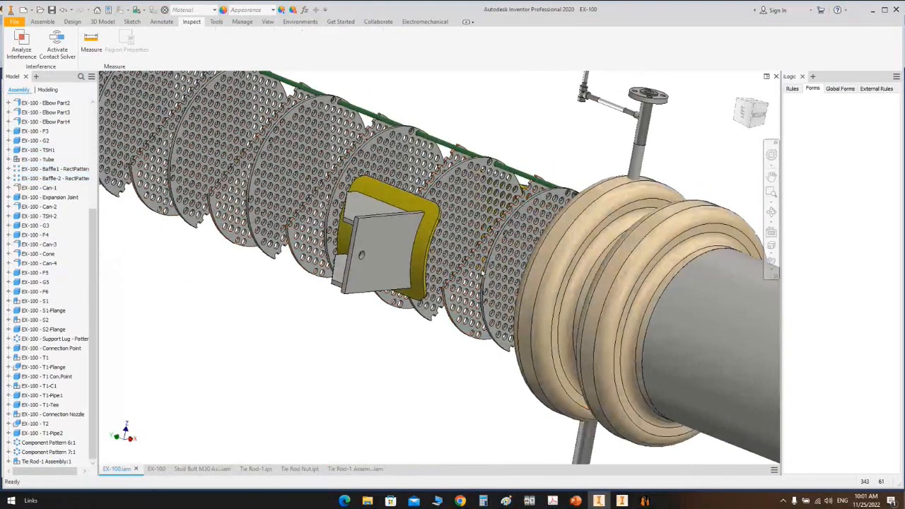
{"action": "scroll", "coordinate": [507, 352], "scroll_direction": "down", "scroll_amount": 3}
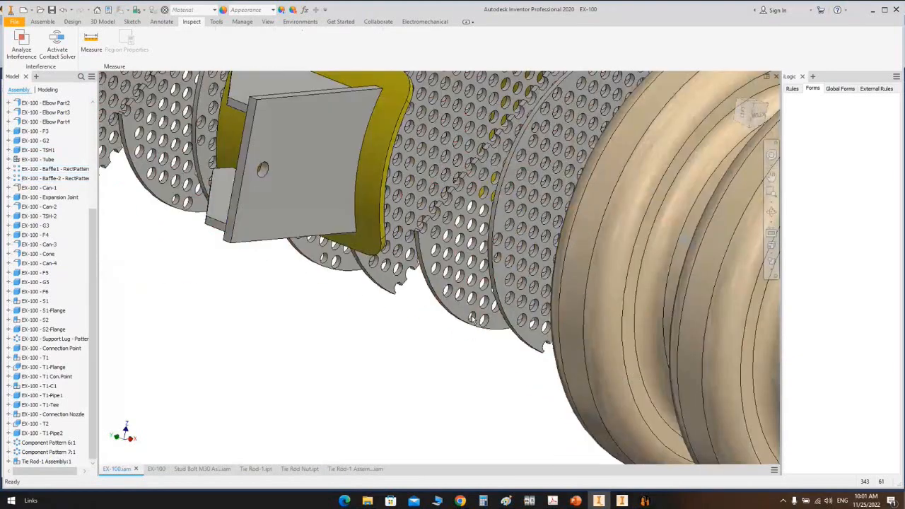
{"action": "scroll", "coordinate": [465, 319], "scroll_direction": "down", "scroll_amount": 2}
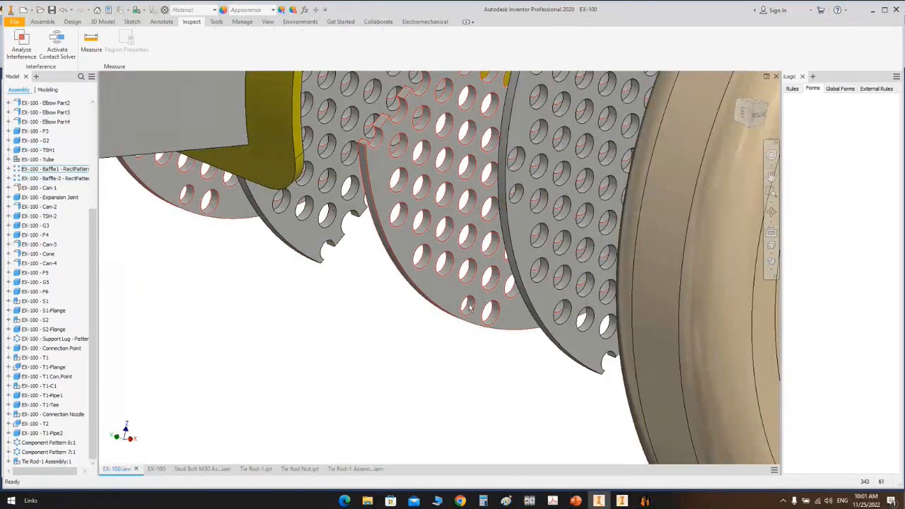
{"action": "scroll", "coordinate": [561, 324], "scroll_direction": "up", "scroll_amount": 5}
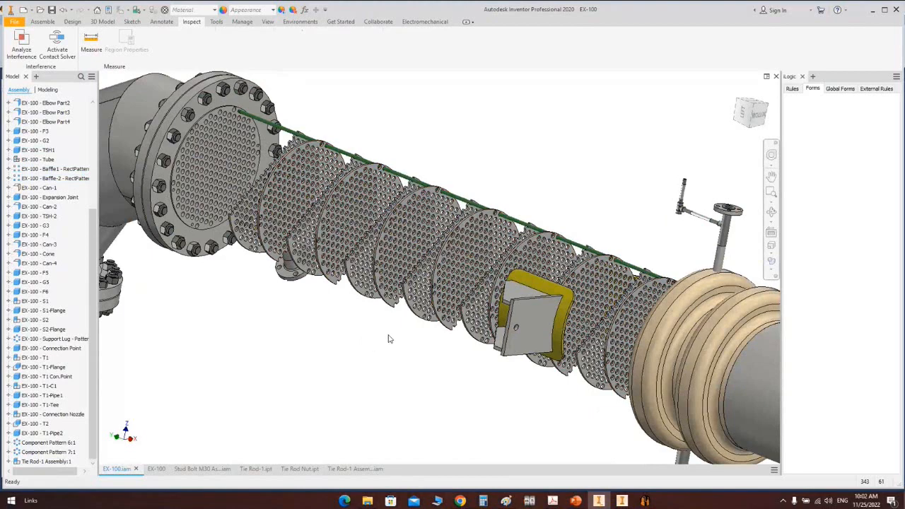
Step: Place a second instance of Tie Rod-1 Assembly in free space across the exchanger
{"action": "left_click", "coordinate": [43, 21]}
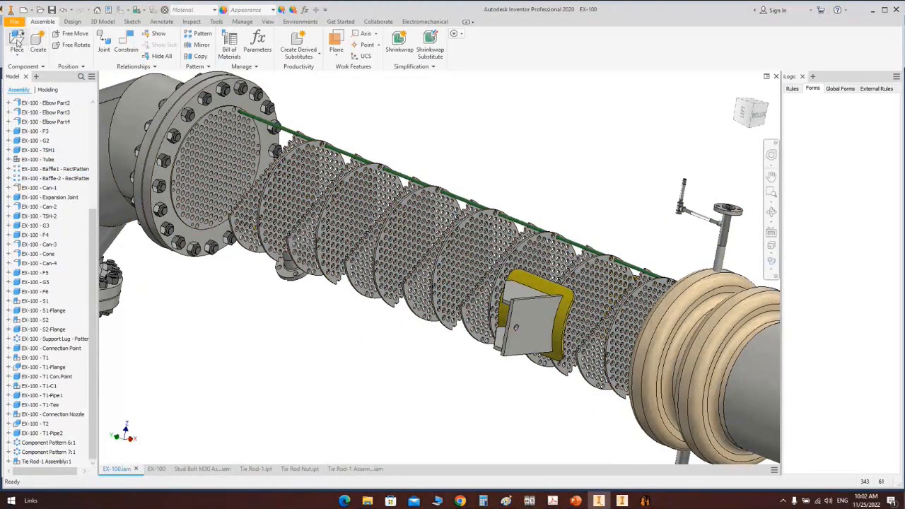
{"action": "left_click", "coordinate": [17, 42]}
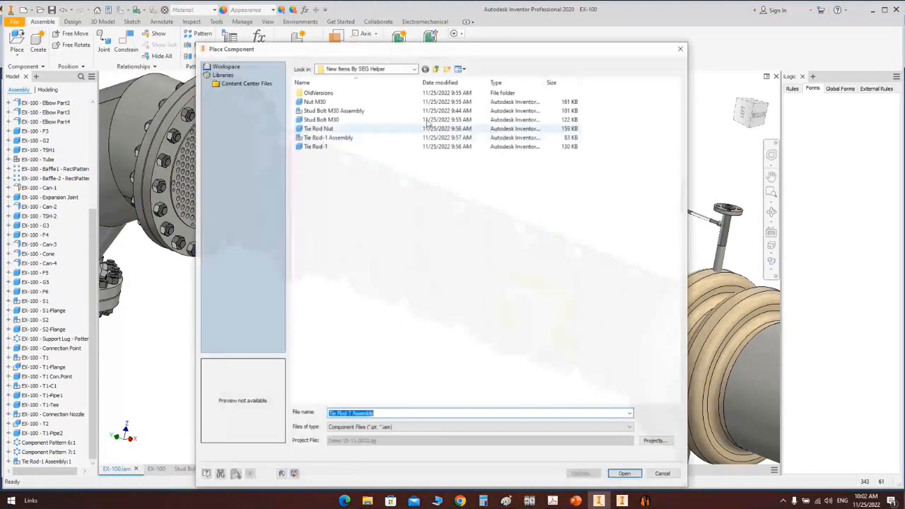
{"action": "left_click", "coordinate": [328, 138]}
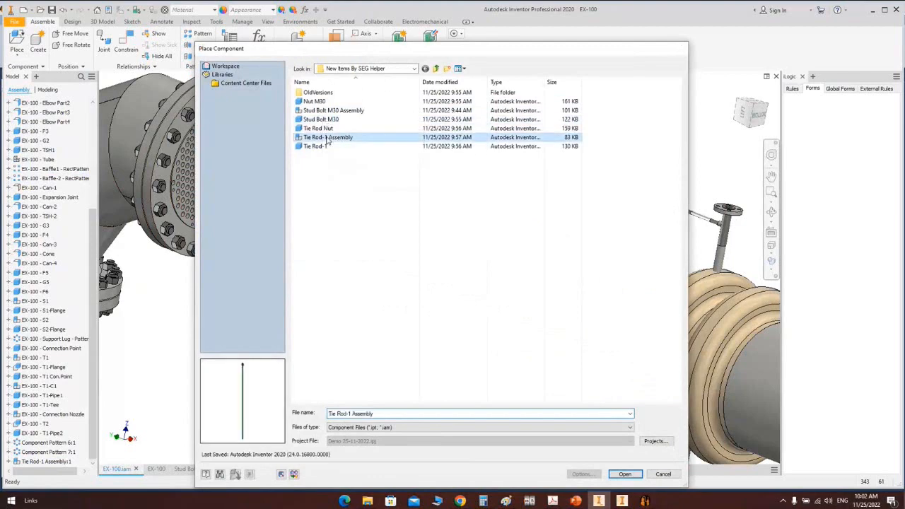
{"action": "double_click", "coordinate": [328, 138]}
{"action": "scroll", "coordinate": [425, 205], "scroll_direction": "down", "scroll_amount": 5}
{"action": "right_click", "coordinate": [456, 170]}
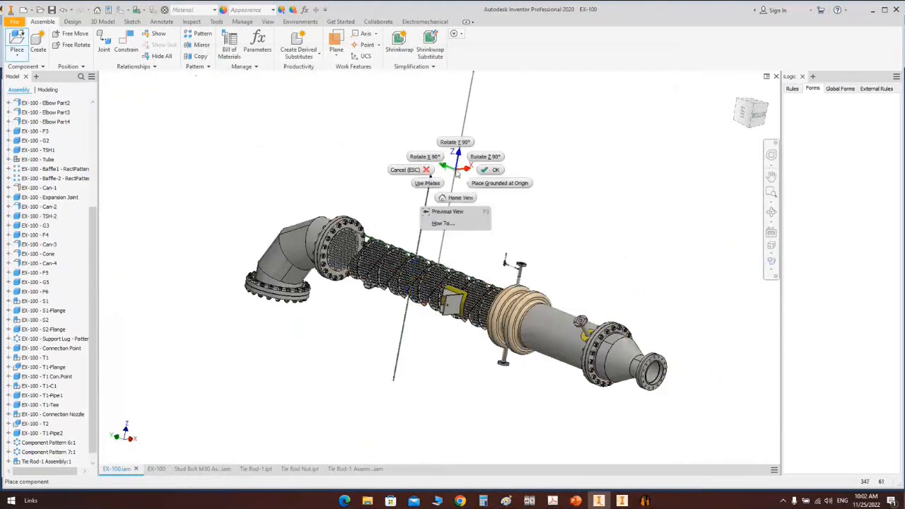
{"action": "left_click", "coordinate": [495, 169]}
Step: Insert the second tie rod's threaded end into the small tie rod hole at the tubesheet's edge with a -30 mm offset
{"action": "scroll", "coordinate": [405, 333], "scroll_direction": "up", "scroll_amount": 8}
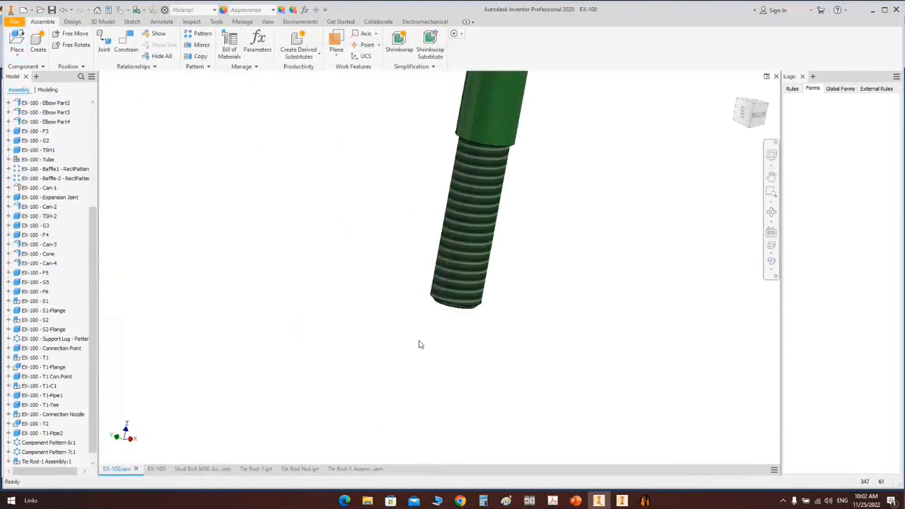
{"action": "key", "text": "c"}
{"action": "scroll", "coordinate": [487, 270], "scroll_direction": "up", "scroll_amount": 5}
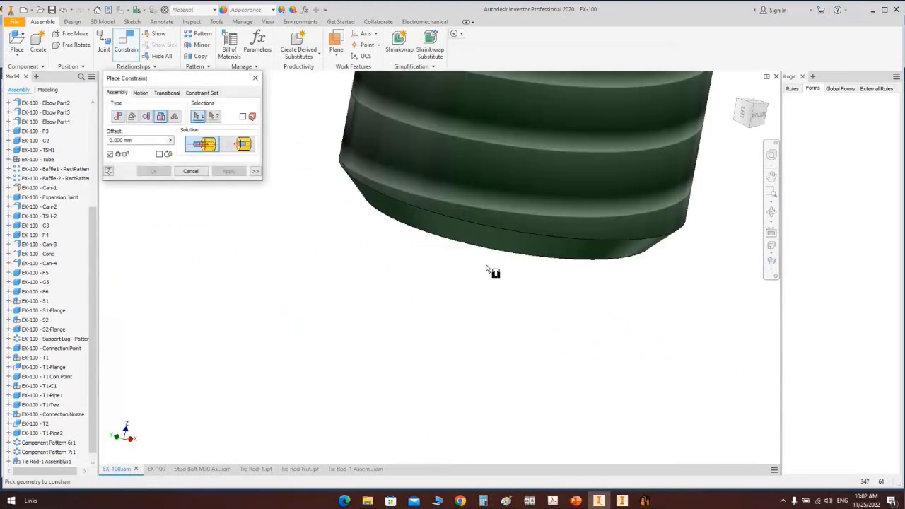
{"action": "left_click", "coordinate": [499, 256]}
{"action": "scroll", "coordinate": [509, 297], "scroll_direction": "down", "scroll_amount": 8}
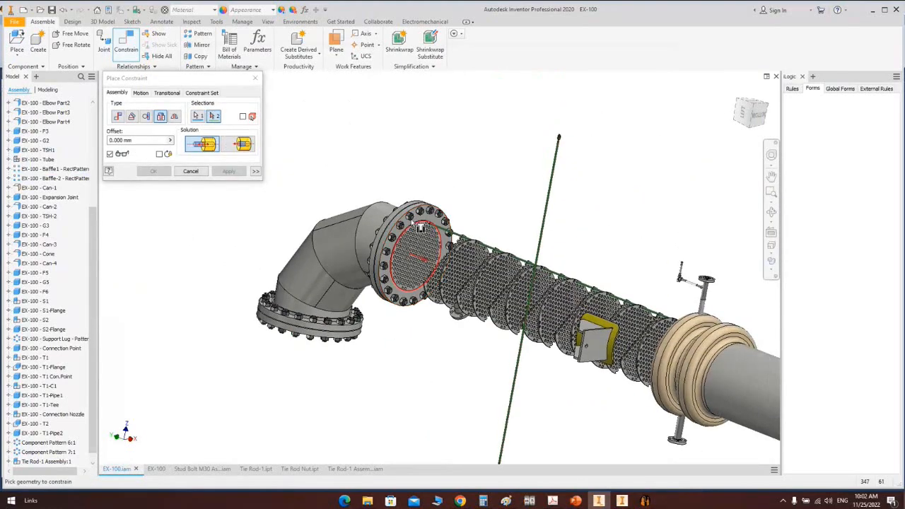
{"action": "scroll", "coordinate": [418, 247], "scroll_direction": "up", "scroll_amount": 8}
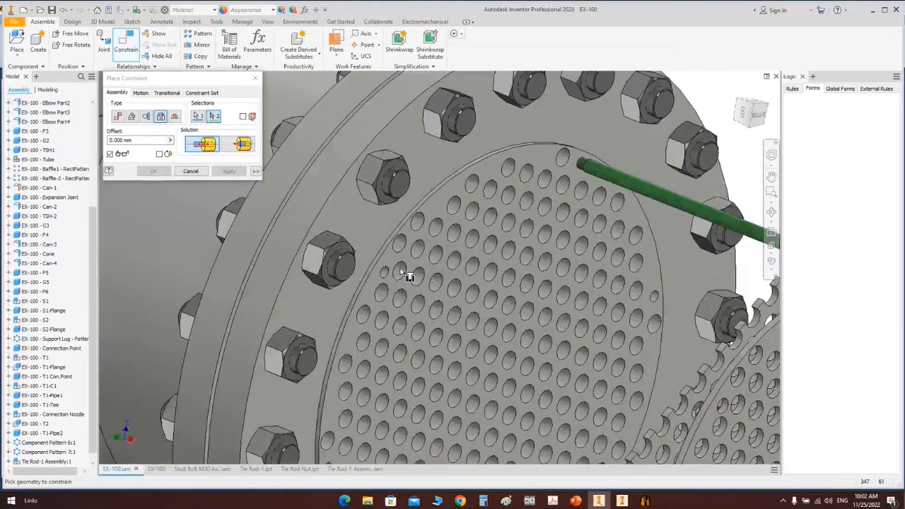
{"action": "left_click", "coordinate": [388, 272]}
{"action": "type", "text": "-30"}
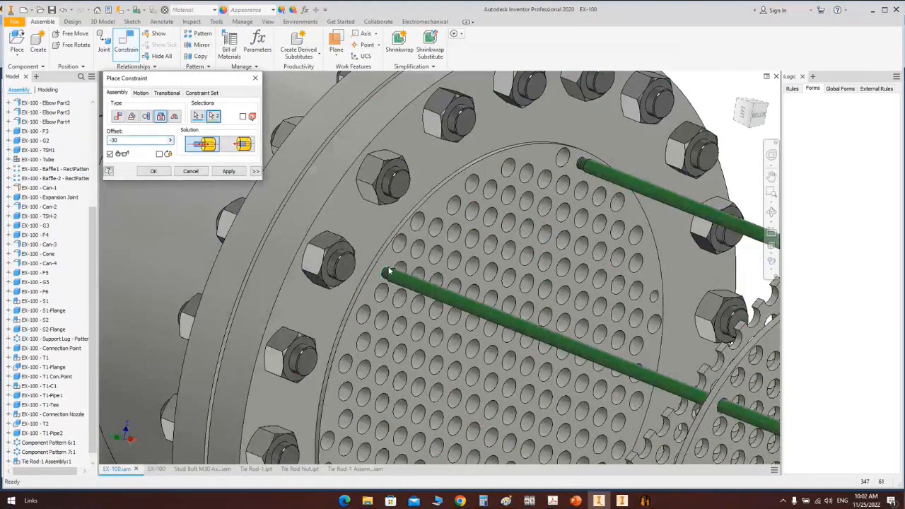
{"action": "left_click", "coordinate": [152, 172]}
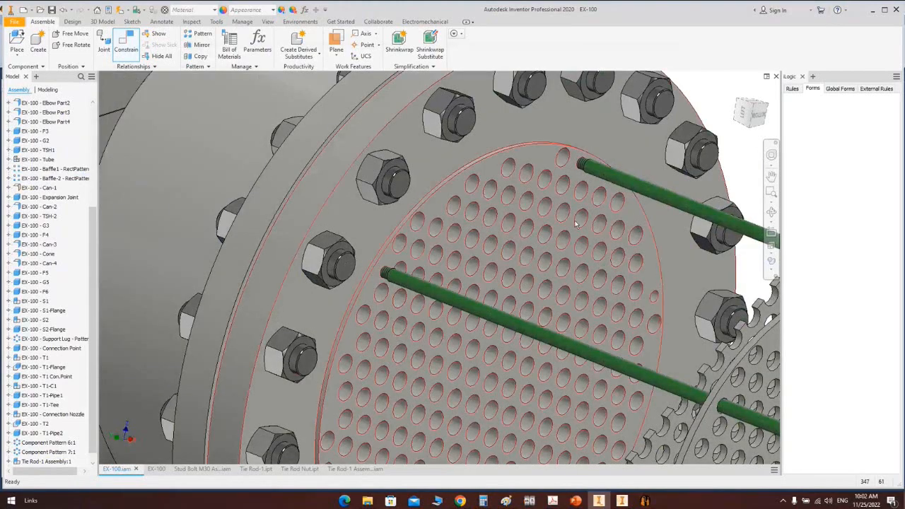
Step: Place two more instances of Tie Rod-1 Assembly in free space above the exchanger
{"action": "middle_click_drag", "start_coordinate": [577, 270], "coordinate": [567, 164]}
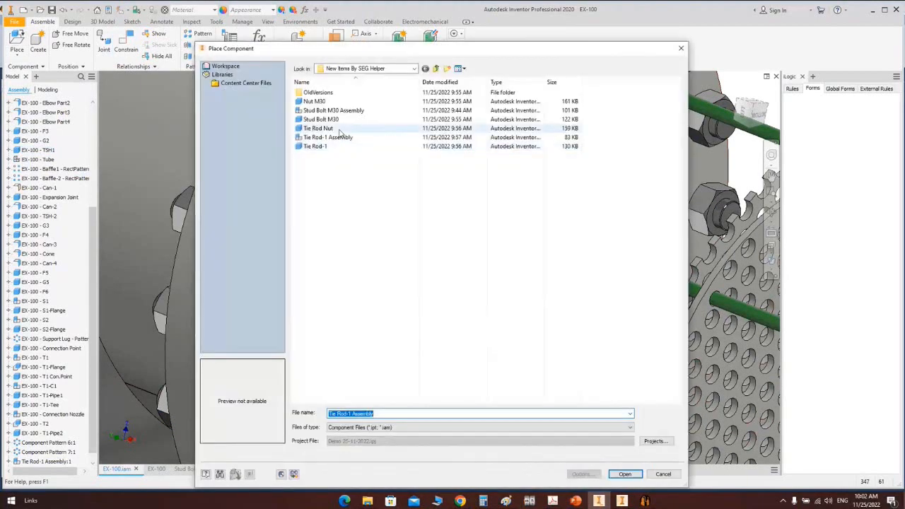
{"action": "left_click", "coordinate": [344, 138]}
{"action": "double_click", "coordinate": [355, 141]}
{"action": "scroll", "coordinate": [398, 115], "scroll_direction": "down", "scroll_amount": 8}
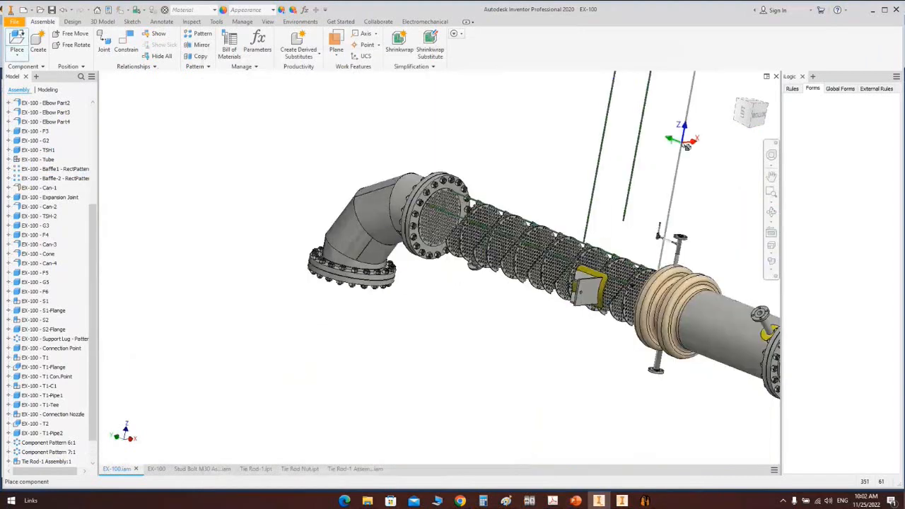
{"action": "right_click", "coordinate": [684, 144]}
{"action": "left_click", "coordinate": [652, 156]}
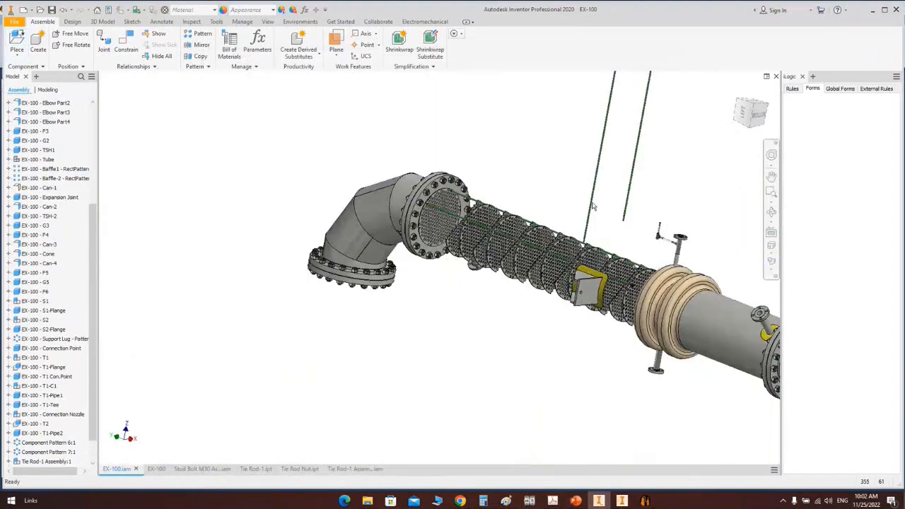
Step: Insert the third tie rod's threaded end into the small hole at the tubesheet's opposite edge with a -30 mm offset
{"action": "left_click_drag", "start_coordinate": [592, 205], "coordinate": [596, 175]}
{"action": "scroll", "coordinate": [590, 200], "scroll_direction": "up", "scroll_amount": 6}
{"action": "scroll", "coordinate": [558, 304], "scroll_direction": "up", "scroll_amount": 5}
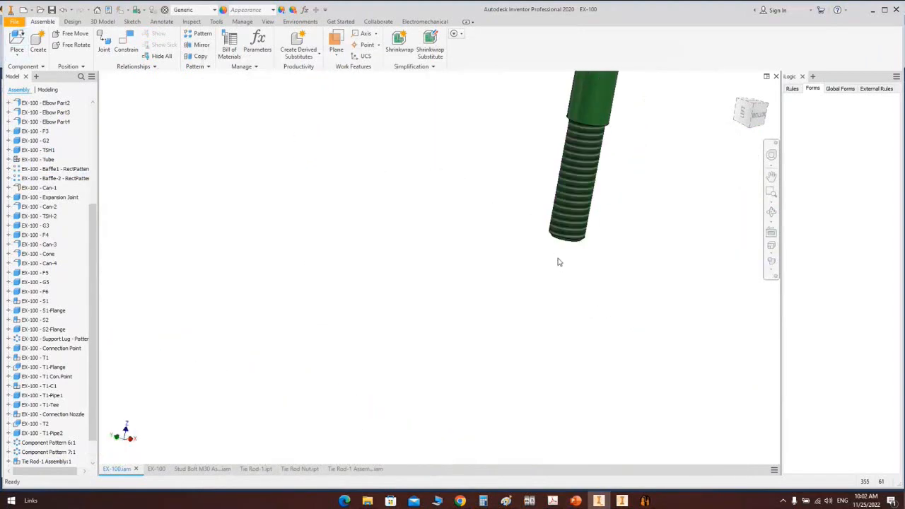
{"action": "key", "text": "c"}
{"action": "left_click", "coordinate": [160, 116]}
{"action": "scroll", "coordinate": [574, 254], "scroll_direction": "up", "scroll_amount": 3}
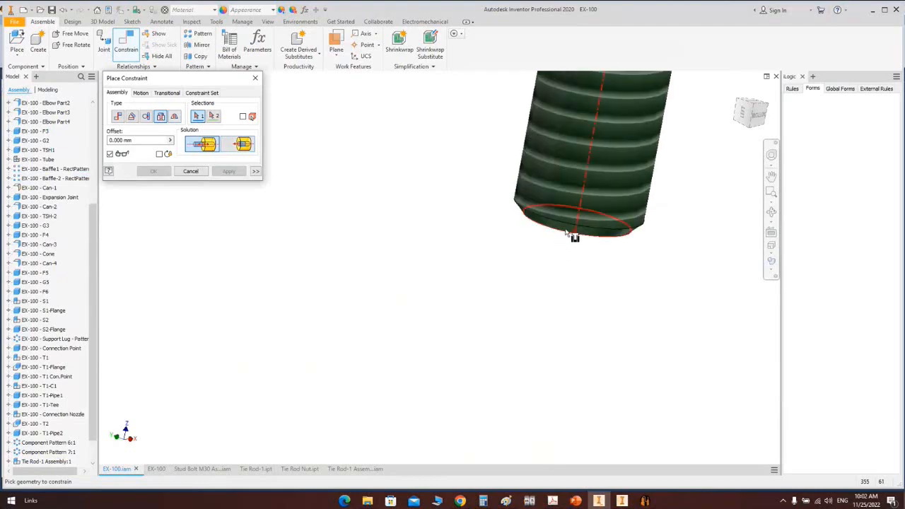
{"action": "left_click", "coordinate": [535, 252]}
{"action": "scroll", "coordinate": [532, 250], "scroll_direction": "down", "scroll_amount": 4}
{"action": "scroll", "coordinate": [536, 252], "scroll_direction": "down", "scroll_amount": 3}
{"action": "scroll", "coordinate": [314, 232], "scroll_direction": "up", "scroll_amount": 5}
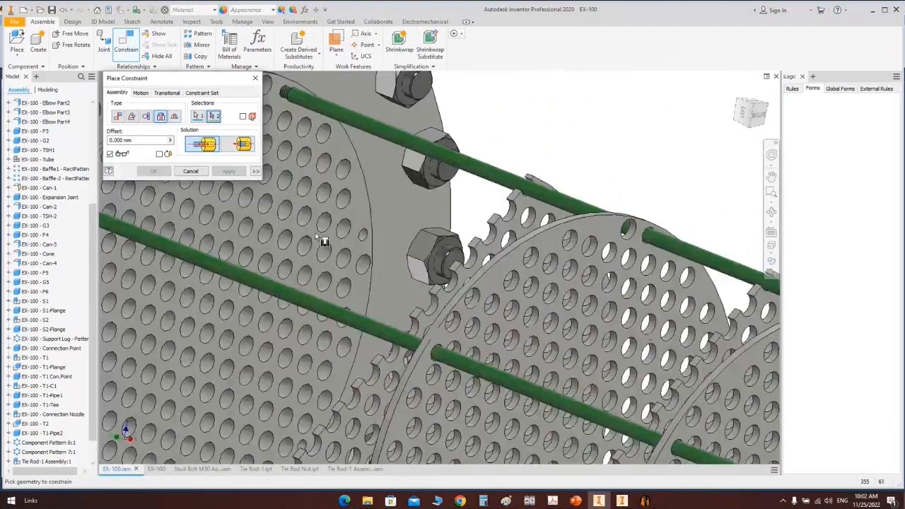
{"action": "left_click", "coordinate": [365, 235]}
{"action": "type", "text": "-"}
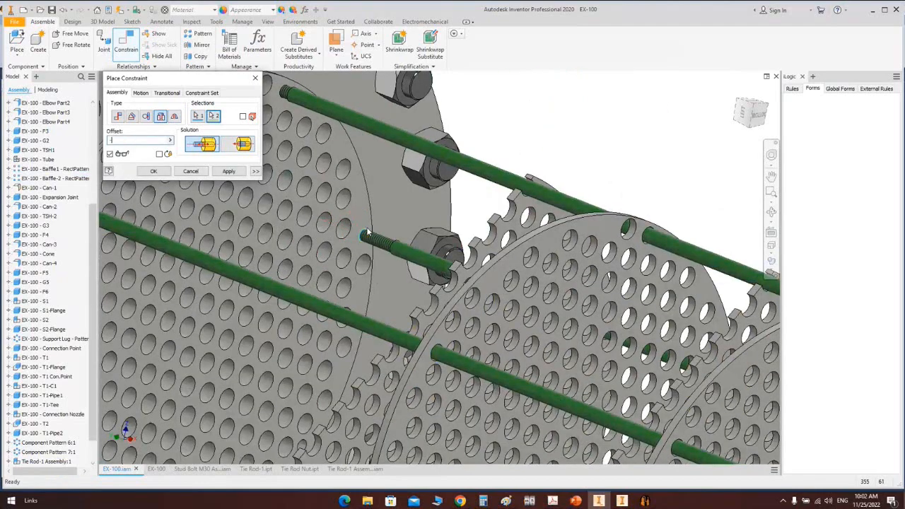
{"action": "type", "text": "30"}
{"action": "left_click", "coordinate": [153, 172]}
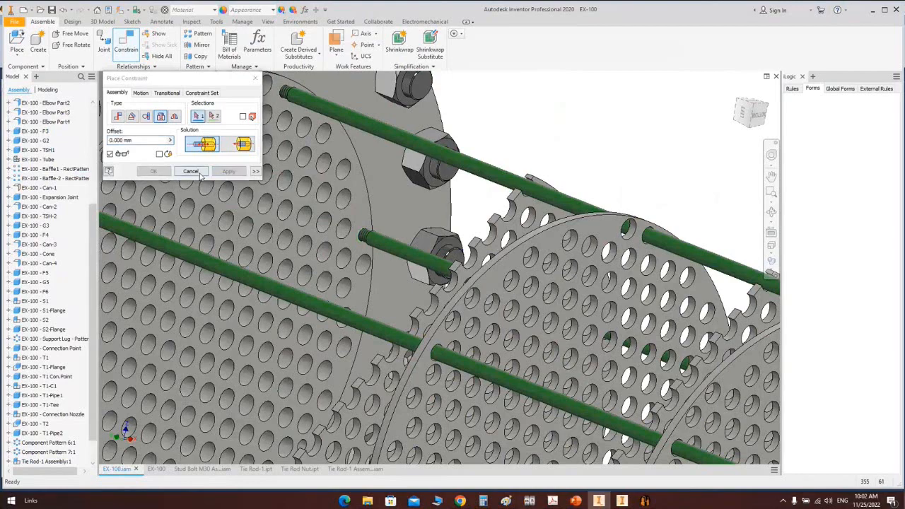
Step: Insert the fourth tie rod's threaded end into the small hole low on the tubesheet's edge with a -30 mm offset
{"action": "scroll", "coordinate": [345, 205], "scroll_direction": "down", "scroll_amount": 5}
{"action": "scroll", "coordinate": [351, 208], "scroll_direction": "up", "scroll_amount": 6}
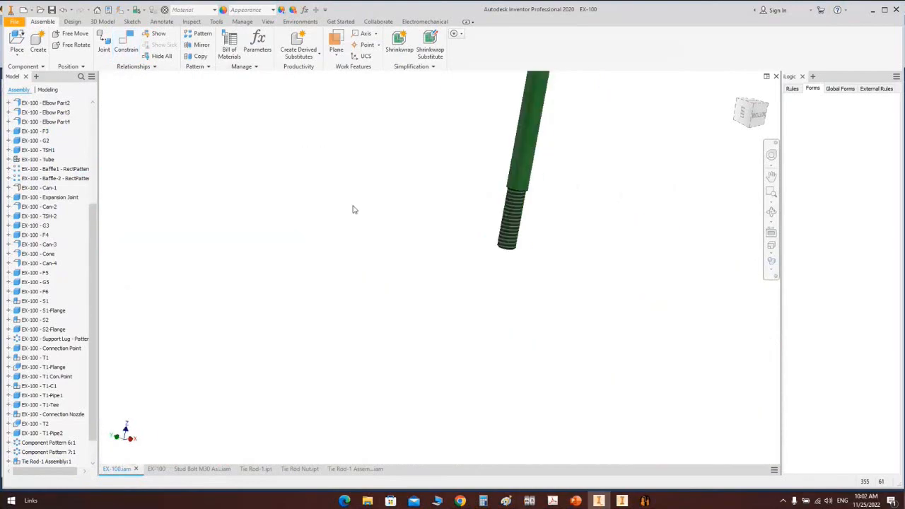
{"action": "key", "text": "c"}
{"action": "left_click", "coordinate": [160, 116]}
{"action": "left_click", "coordinate": [515, 266]}
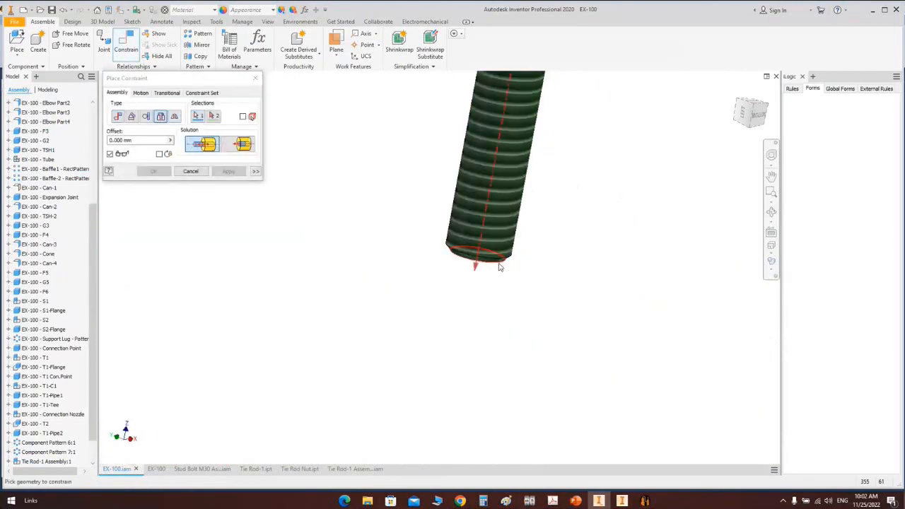
{"action": "scroll", "coordinate": [586, 255], "scroll_direction": "down", "scroll_amount": 5}
{"action": "scroll", "coordinate": [404, 276], "scroll_direction": "up", "scroll_amount": 6}
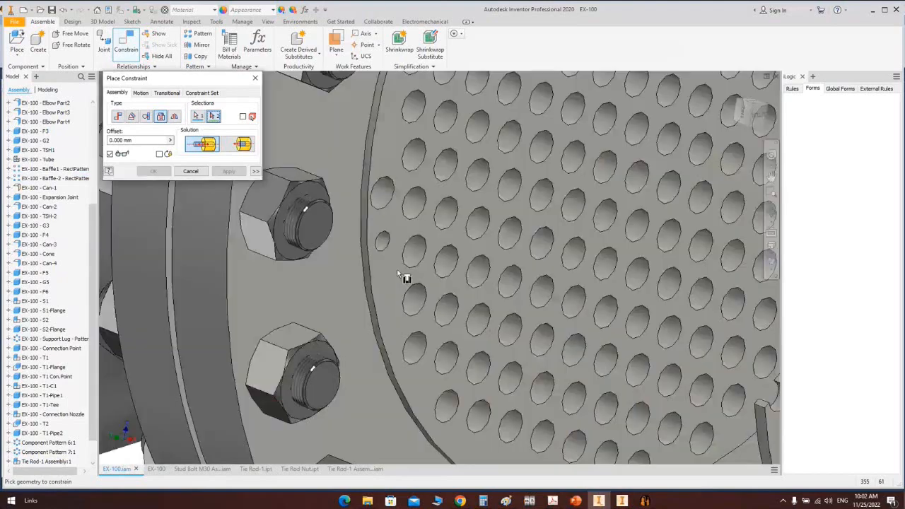
{"action": "left_click", "coordinate": [389, 244]}
{"action": "key", "text": "BackSpace"}
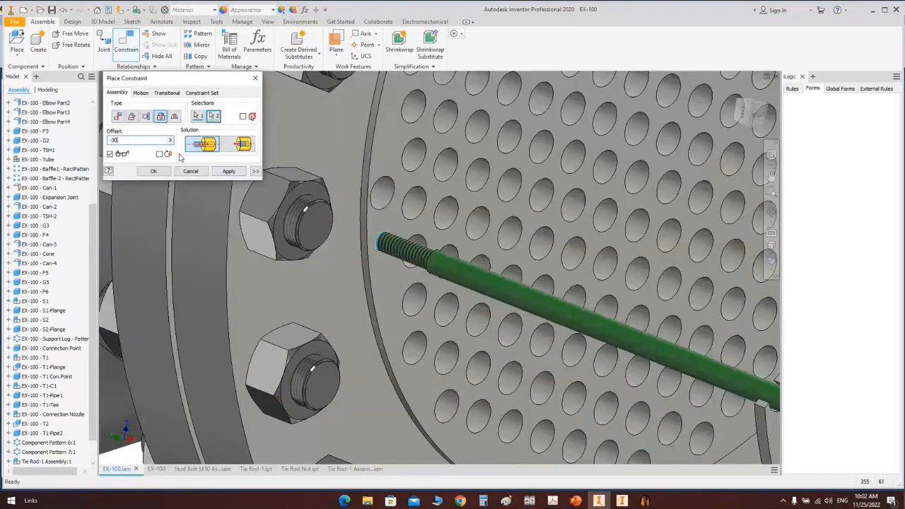
{"action": "type", "text": "-30"}
{"action": "left_click", "coordinate": [163, 171]}
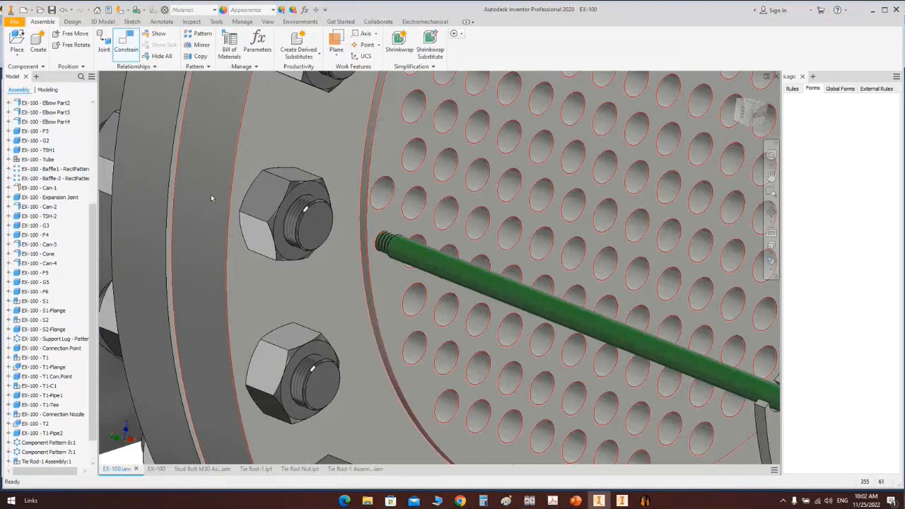
Step: Examine the tie rods from their nut ends to the tubesheet and expand the misplaced third Tie Rod-1 Assembly instance
{"action": "scroll", "coordinate": [211, 198], "scroll_direction": "down", "scroll_amount": 6}
{"action": "middle_click_drag", "start_coordinate": [396, 227], "coordinate": [357, 223], "text": "shift"}
{"action": "scroll", "coordinate": [447, 288], "scroll_direction": "up", "scroll_amount": 4}
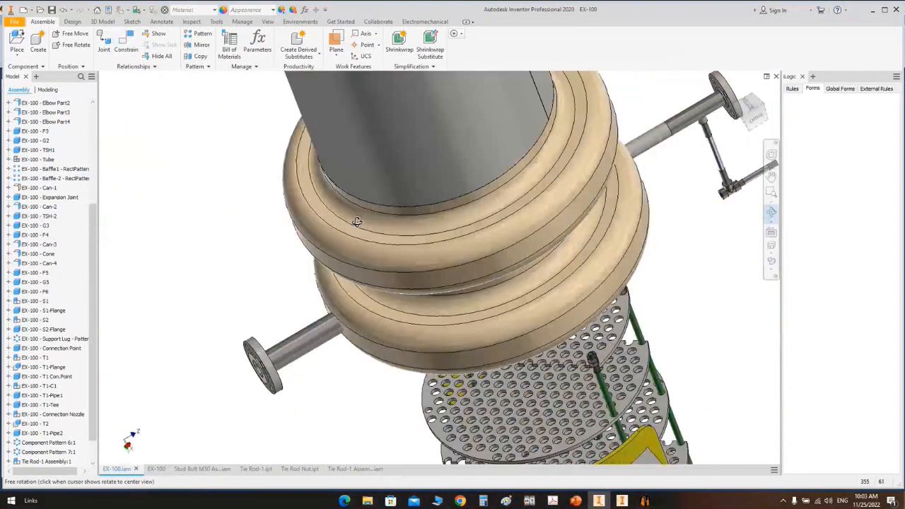
{"action": "scroll", "coordinate": [609, 284], "scroll_direction": "down", "scroll_amount": 2}
{"action": "middle_click_drag", "start_coordinate": [608, 284], "coordinate": [487, 141]}
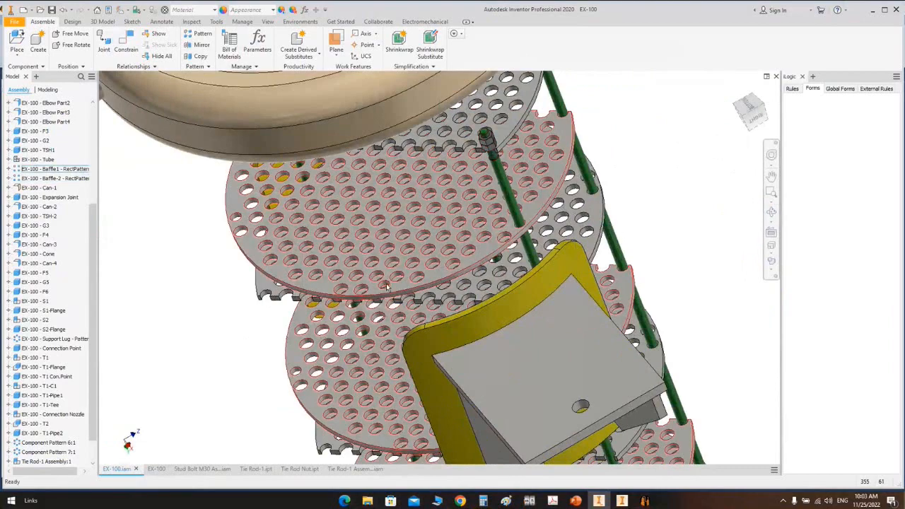
{"action": "scroll", "coordinate": [382, 289], "scroll_direction": "up", "scroll_amount": 2}
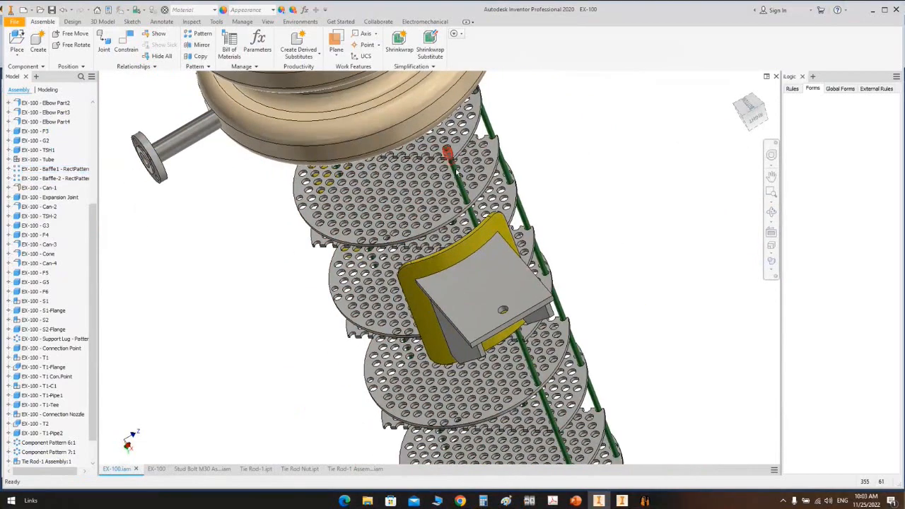
{"action": "scroll", "coordinate": [572, 218], "scroll_direction": "up", "scroll_amount": 4}
{"action": "middle_click_drag", "start_coordinate": [572, 219], "coordinate": [509, 61]}
{"action": "scroll", "coordinate": [558, 315], "scroll_direction": "down", "scroll_amount": 5}
{"action": "scroll", "coordinate": [521, 272], "scroll_direction": "down", "scroll_amount": 2}
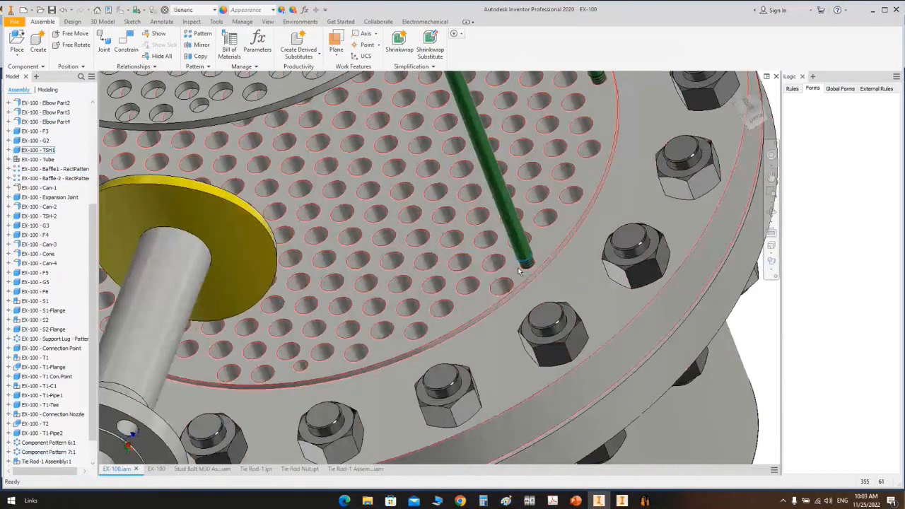
{"action": "scroll", "coordinate": [56, 387], "scroll_direction": "down", "scroll_amount": 2}
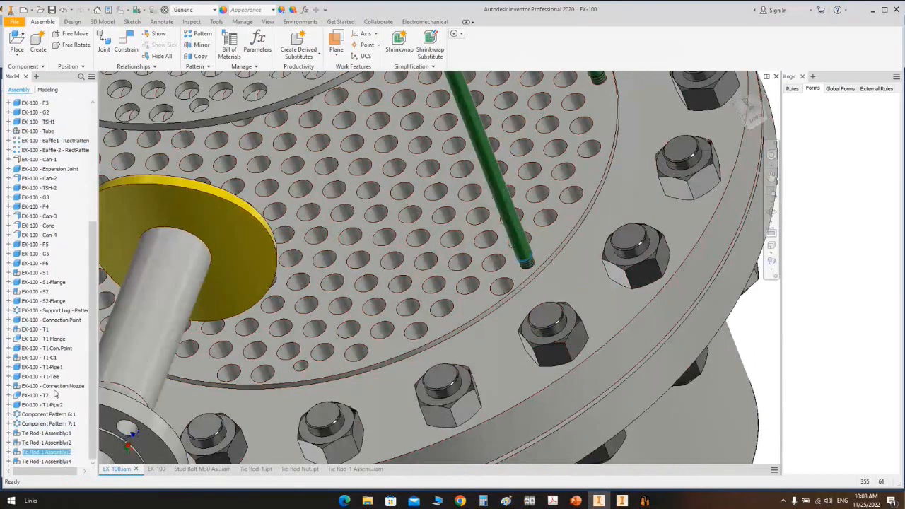
{"action": "left_click", "coordinate": [9, 452]}
{"action": "right_click", "coordinate": [49, 461]}
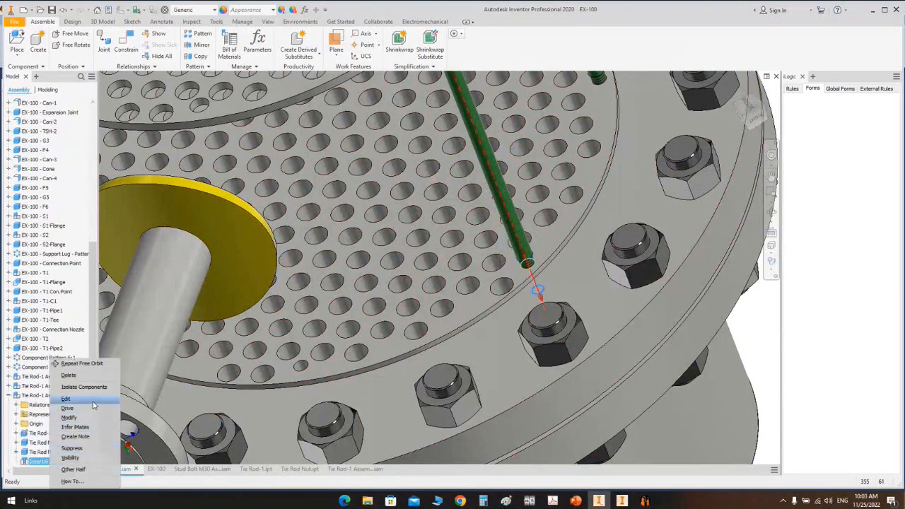
{"action": "left_click", "coordinate": [93, 399]}
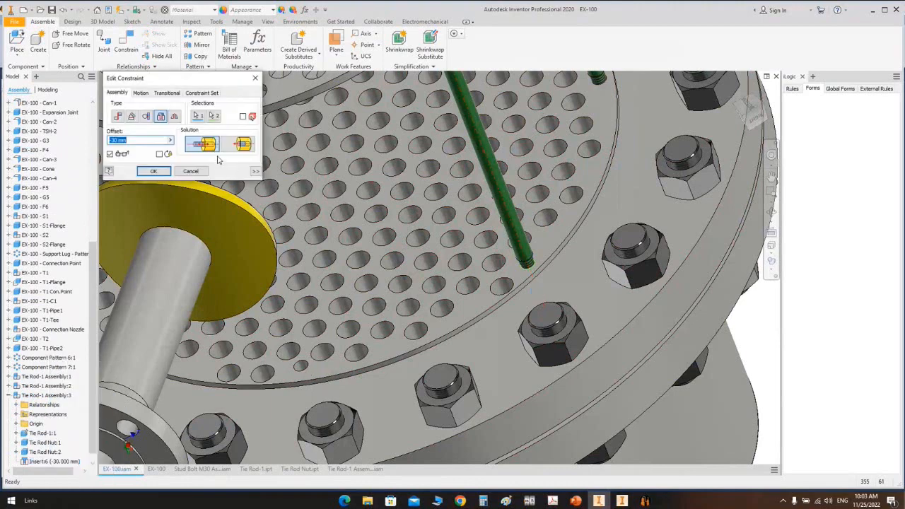
{"action": "left_click", "coordinate": [198, 116]}
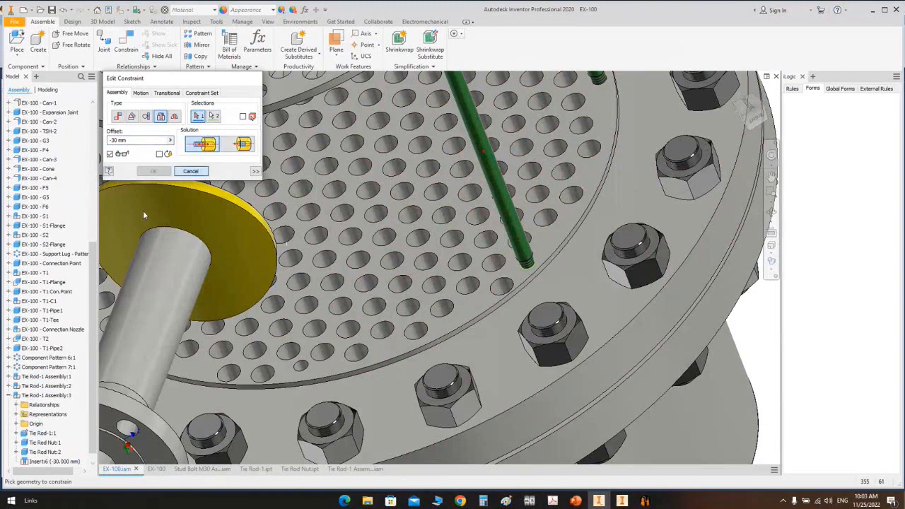
{"action": "key", "text": "Escape"}
Step: Redirect the third tie rod's Insert constraint to the empty tie rod hole near the tubesheet's edge beside the nozzle
{"action": "right_click", "coordinate": [55, 461]}
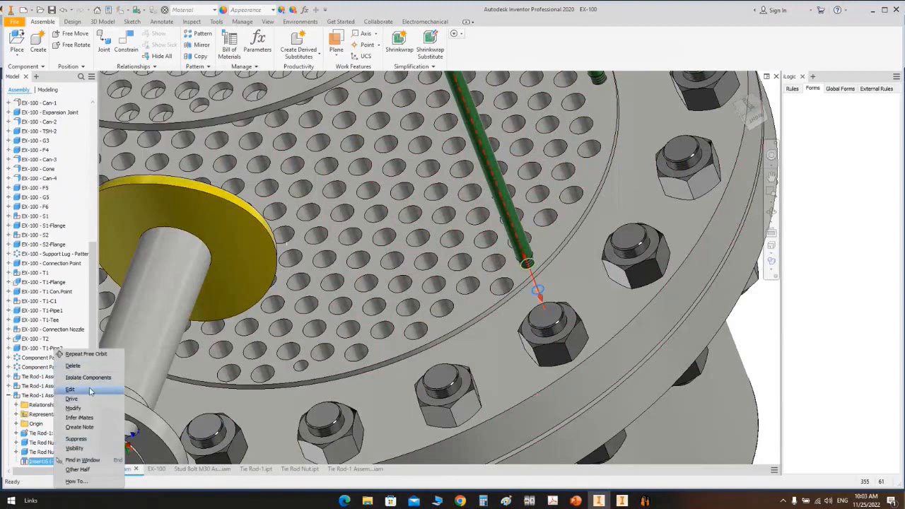
{"action": "left_click", "coordinate": [90, 391]}
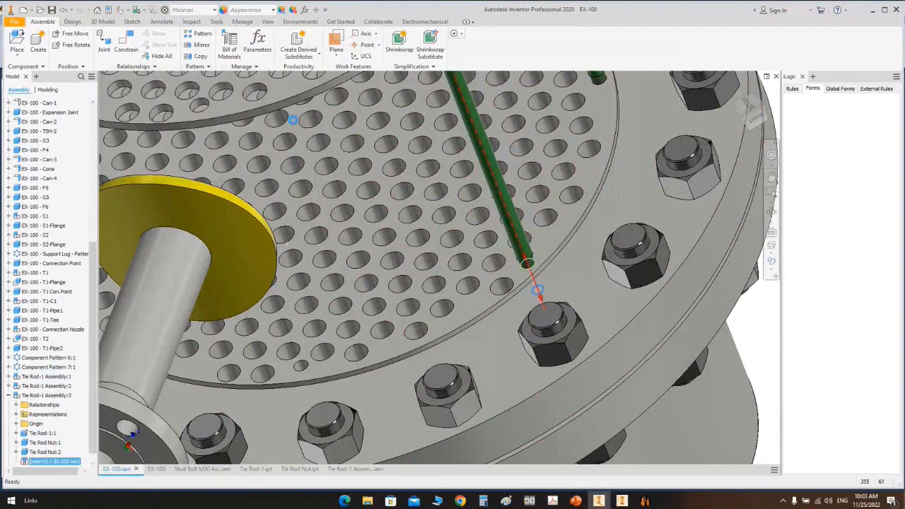
{"action": "left_click", "coordinate": [306, 376]}
{"action": "left_click", "coordinate": [167, 173]}
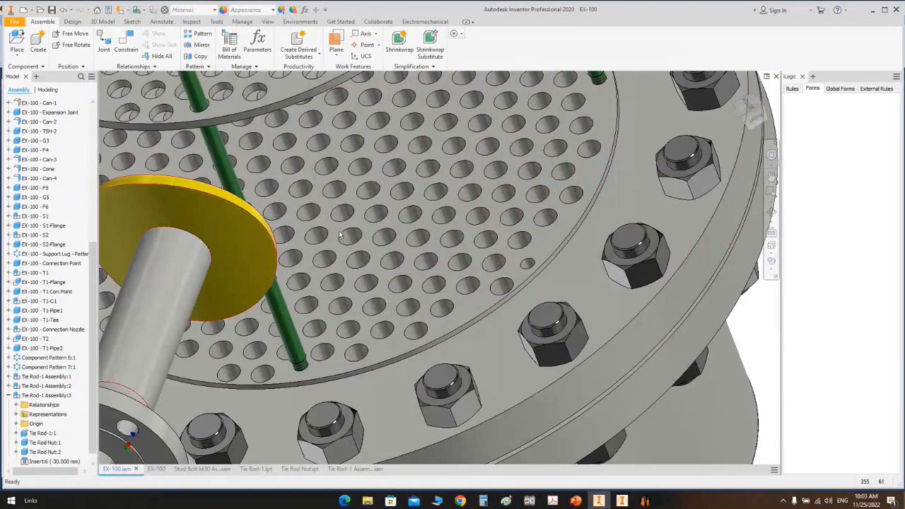
Step: Examine the relocated tie rod's nut end and its passage through the baffles near the expansion joint
{"action": "scroll", "coordinate": [340, 233], "scroll_direction": "up", "scroll_amount": 5}
{"action": "middle_click_drag", "start_coordinate": [342, 244], "coordinate": [462, 410]}
{"action": "scroll", "coordinate": [461, 410], "scroll_direction": "up", "scroll_amount": 4}
{"action": "scroll", "coordinate": [389, 268], "scroll_direction": "down", "scroll_amount": 5}
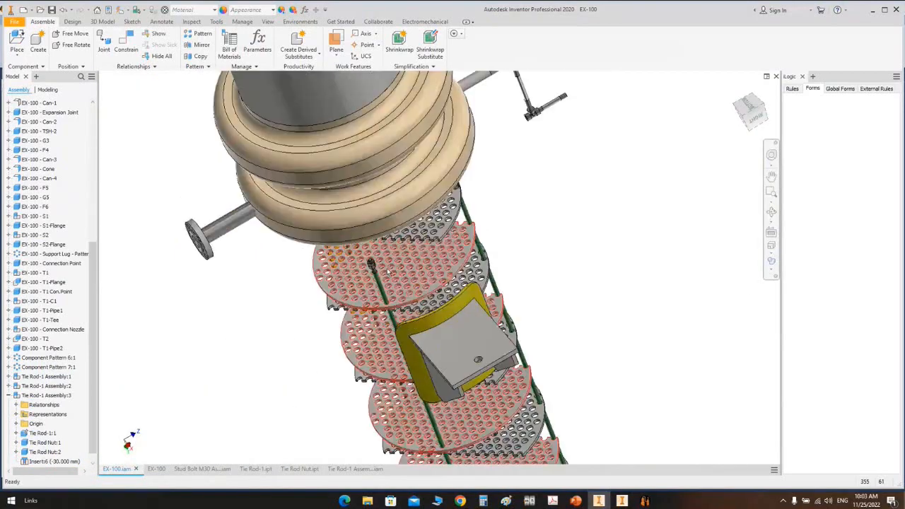
{"action": "scroll", "coordinate": [388, 272], "scroll_direction": "down", "scroll_amount": 2}
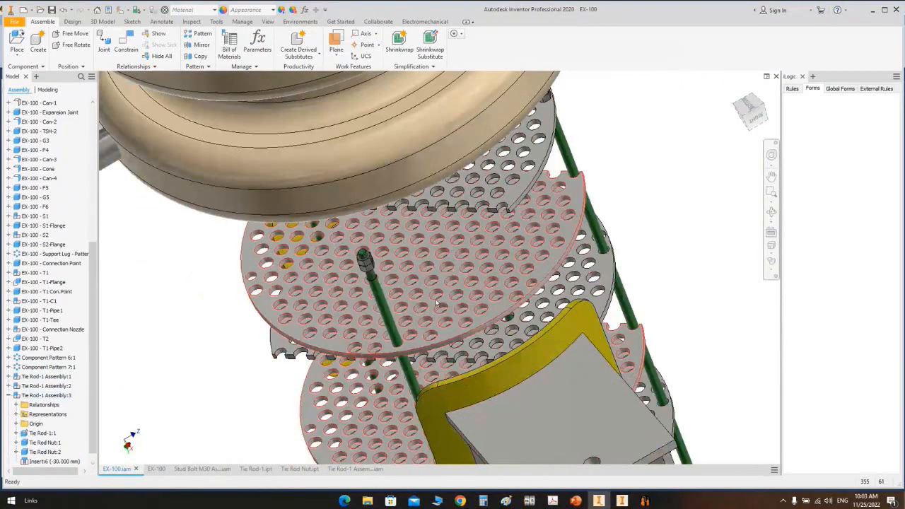
{"action": "left_click", "coordinate": [771, 211]}
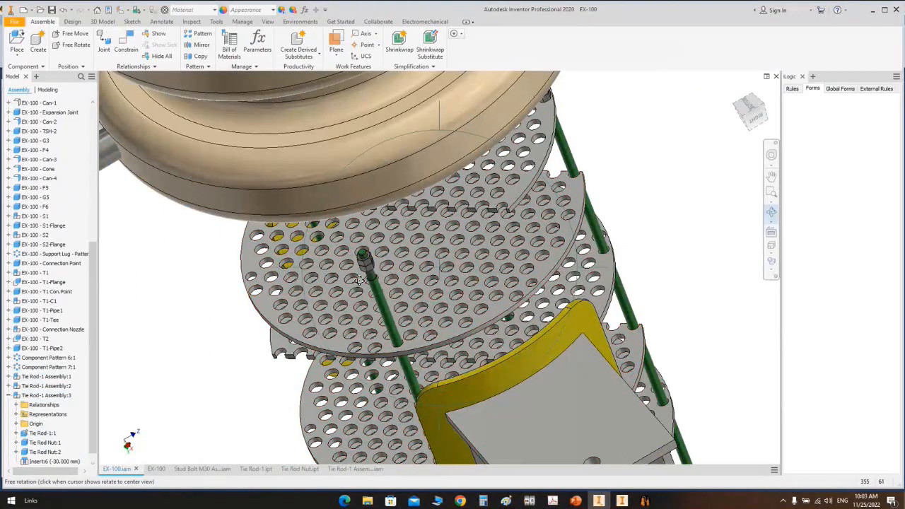
{"action": "left_click_drag", "start_coordinate": [359, 280], "coordinate": [384, 282]}
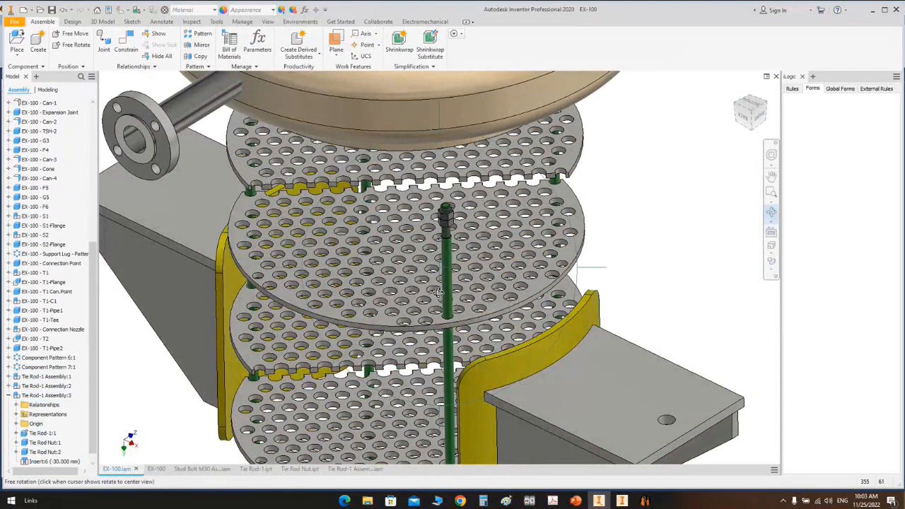
{"action": "key", "text": "Escape"}
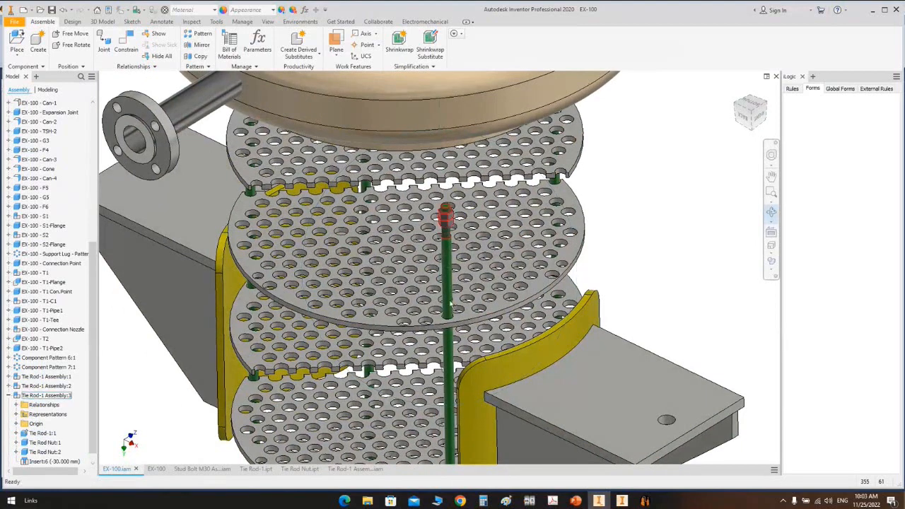
Step: Delete the third Tie Rod-1 Assembly instance, whose nut end passes through the baffles near the expansion joint
{"action": "left_click", "coordinate": [450, 293]}
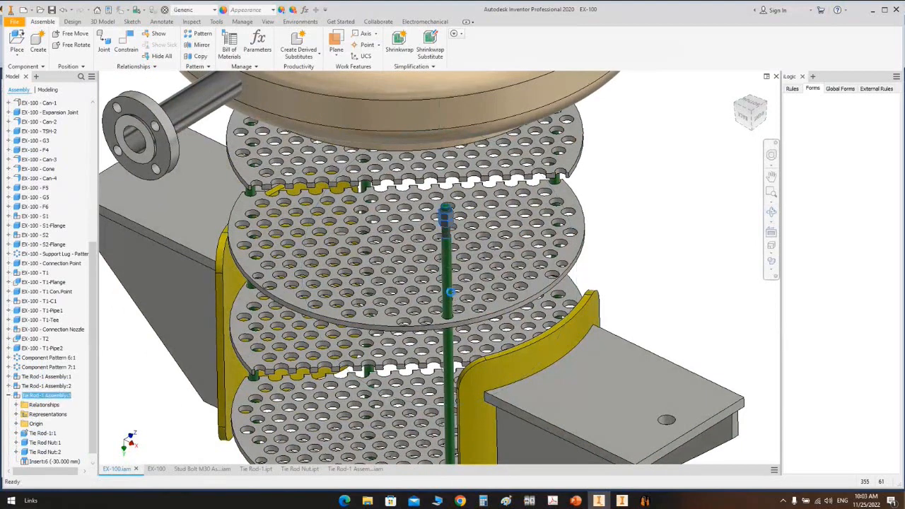
{"action": "key", "text": "Delete"}
{"action": "scroll", "coordinate": [478, 283], "scroll_direction": "down", "scroll_amount": 5}
{"action": "left_click", "coordinate": [771, 212]}
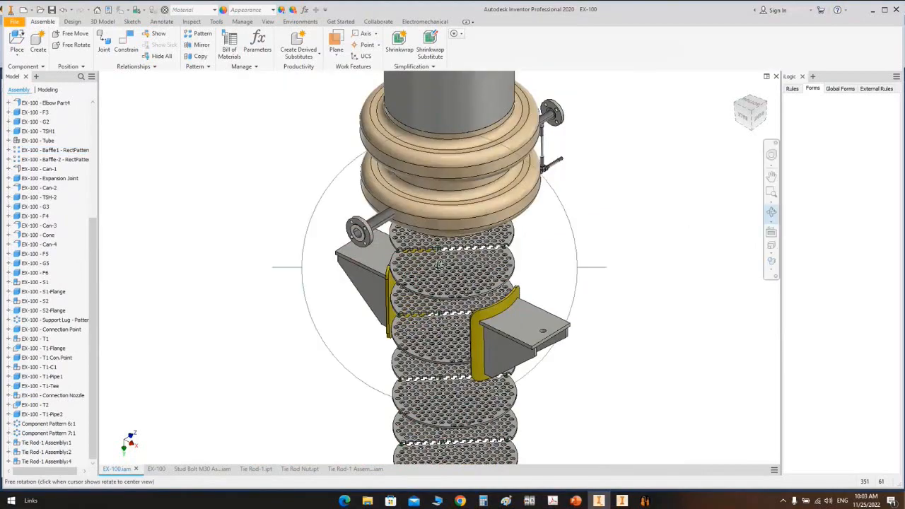
{"action": "left_click_drag", "start_coordinate": [439, 265], "coordinate": [463, 252]}
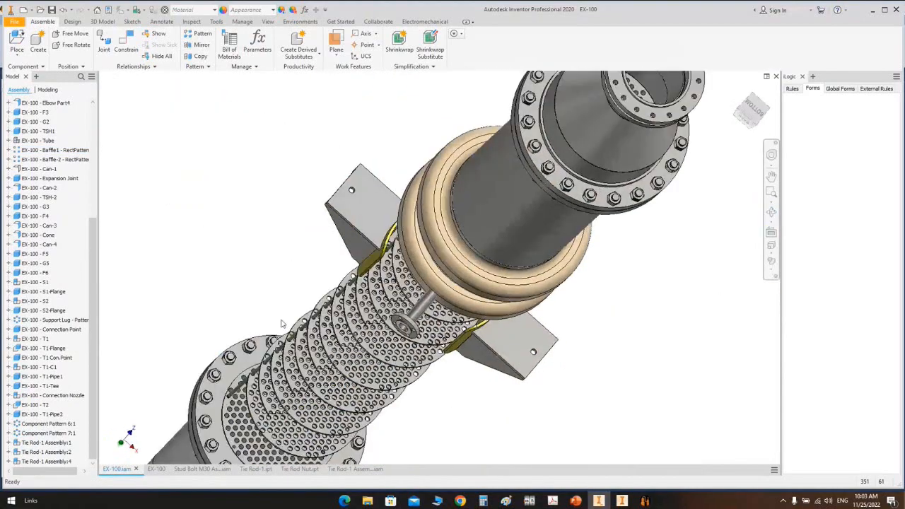
Step: Duplicate the Tie Rod-1 part file in the New Items By SEG Helper folder and rename the copy Tie Rod-2
{"action": "left_click", "coordinate": [249, 469]}
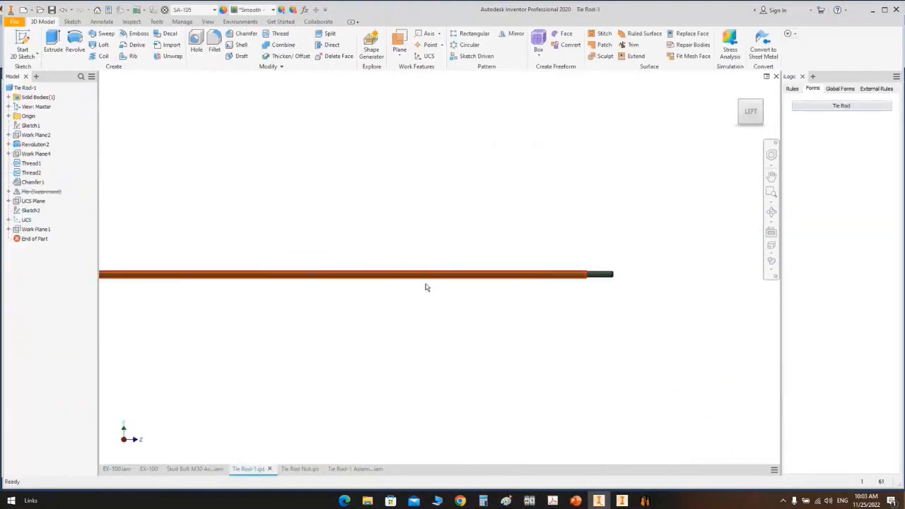
{"action": "scroll", "coordinate": [429, 285], "scroll_direction": "down", "scroll_amount": 4}
{"action": "middle_click_drag", "start_coordinate": [363, 307], "coordinate": [499, 257]}
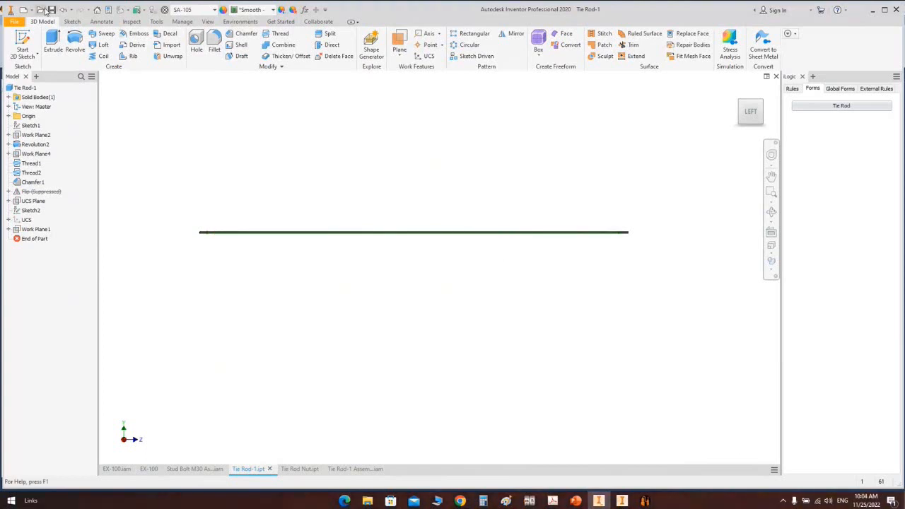
{"action": "key", "text": "ctrl+o"}
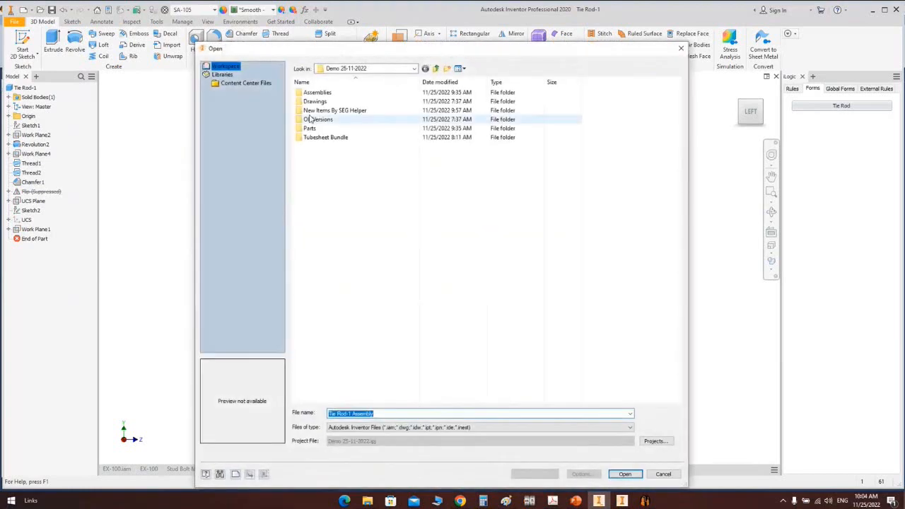
{"action": "double_click", "coordinate": [311, 117]}
{"action": "left_click", "coordinate": [315, 146]}
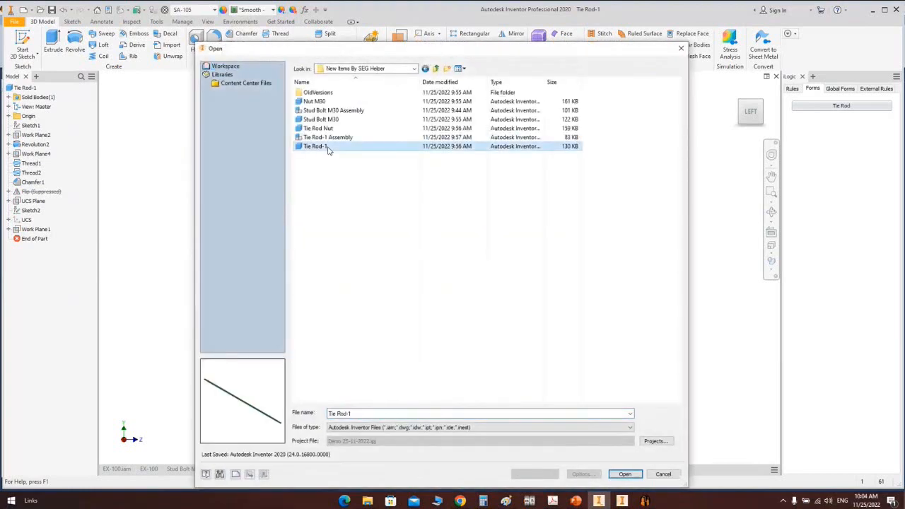
{"action": "key", "text": "ctrl+c"}
{"action": "key", "text": "ctrl+v"}
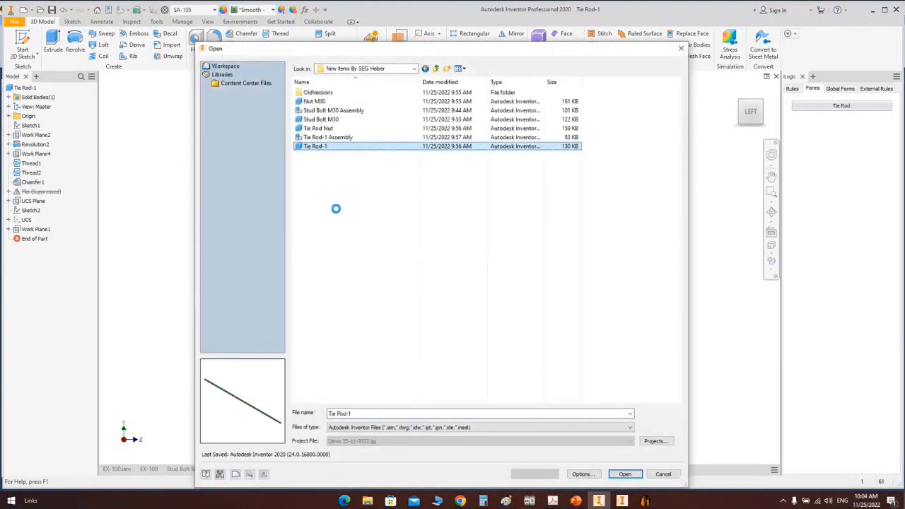
{"action": "left_click", "coordinate": [336, 139]}
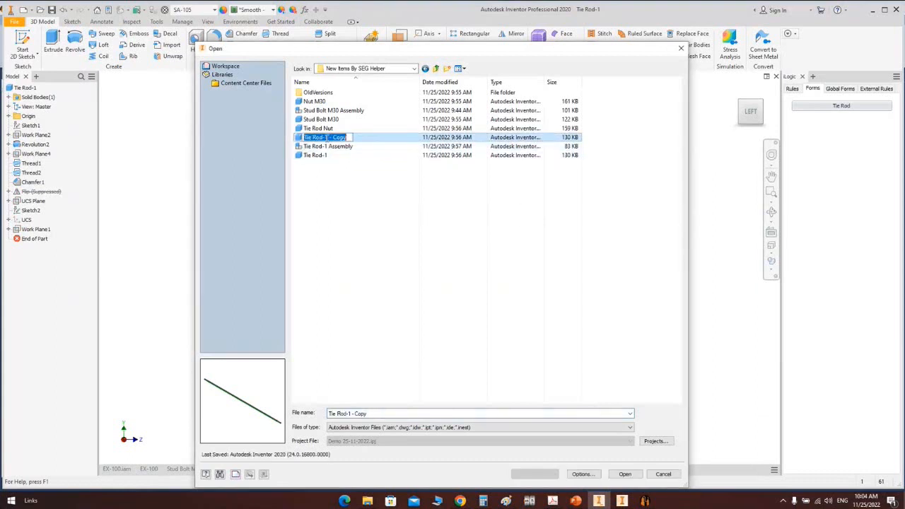
{"action": "left_click_drag", "start_coordinate": [327, 138], "coordinate": [385, 137]}
{"action": "type", "text": "2"}
{"action": "key", "text": "Return"}
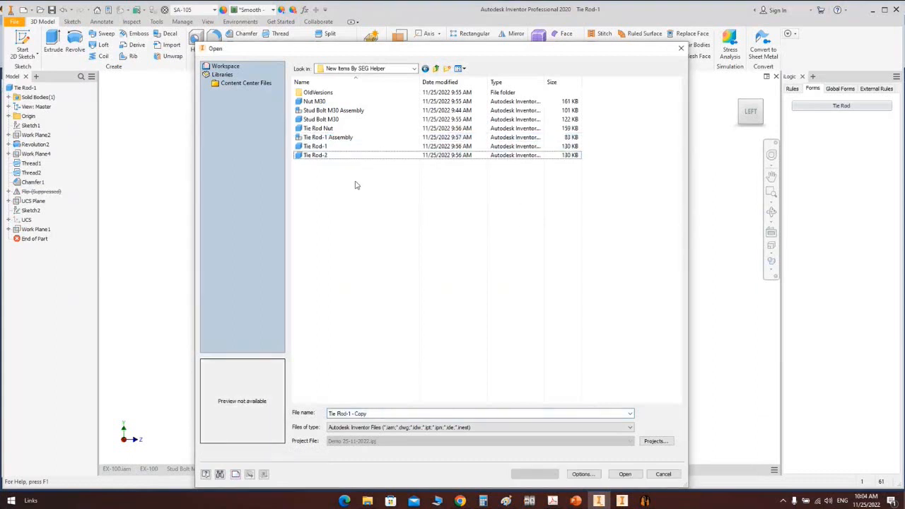
Step: Delete the duplicated Tie Rod-2 file and leave the file dialog without opening anything
{"action": "left_click", "coordinate": [334, 156]}
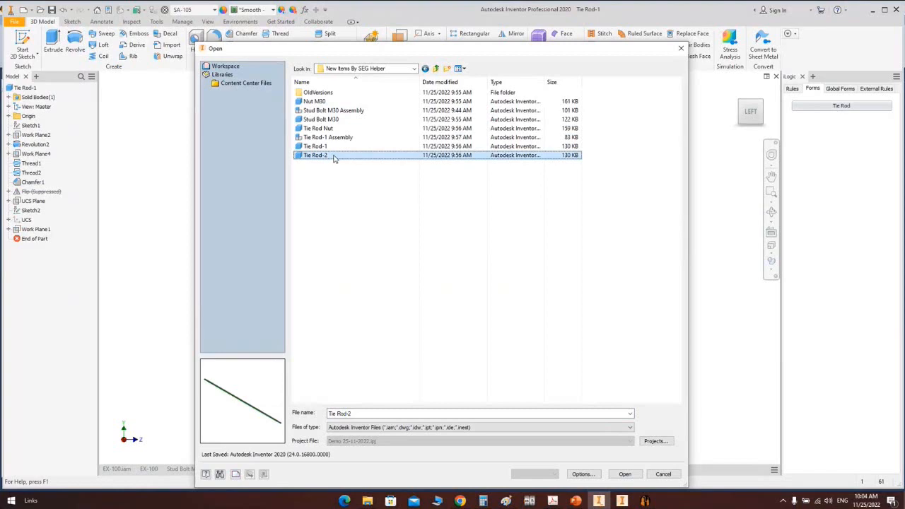
{"action": "key", "text": "Delete"}
{"action": "left_click", "coordinate": [645, 501]}
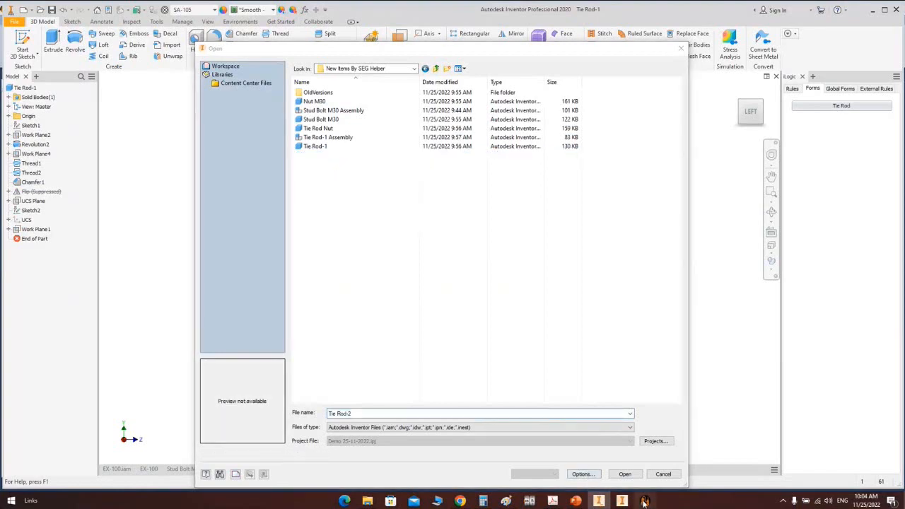
{"action": "left_click", "coordinate": [601, 500]}
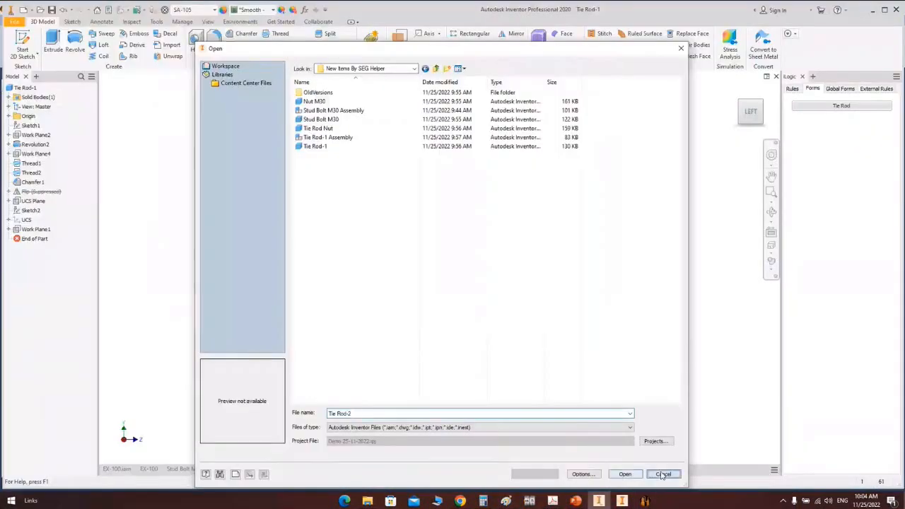
{"action": "left_click", "coordinate": [663, 475]}
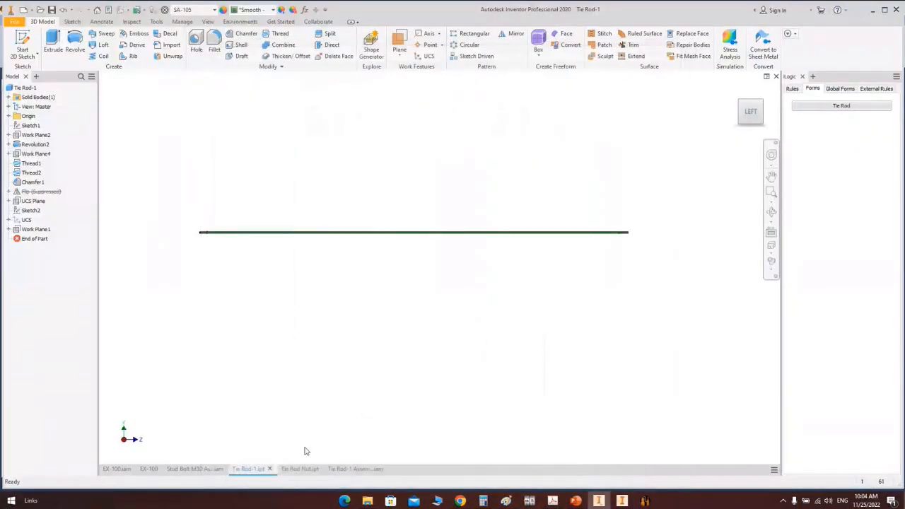
Step: Switch to Static Equipment Generator and save the Tie Rod-1 part under the name Tie Rod-2 in the New Items By SEG Helper folder
{"action": "left_click", "coordinate": [645, 502]}
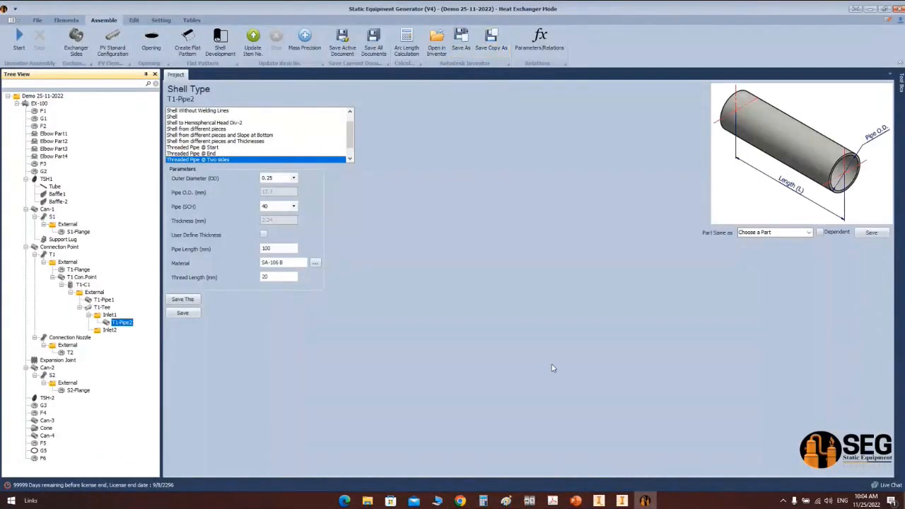
{"action": "left_click", "coordinate": [601, 500]}
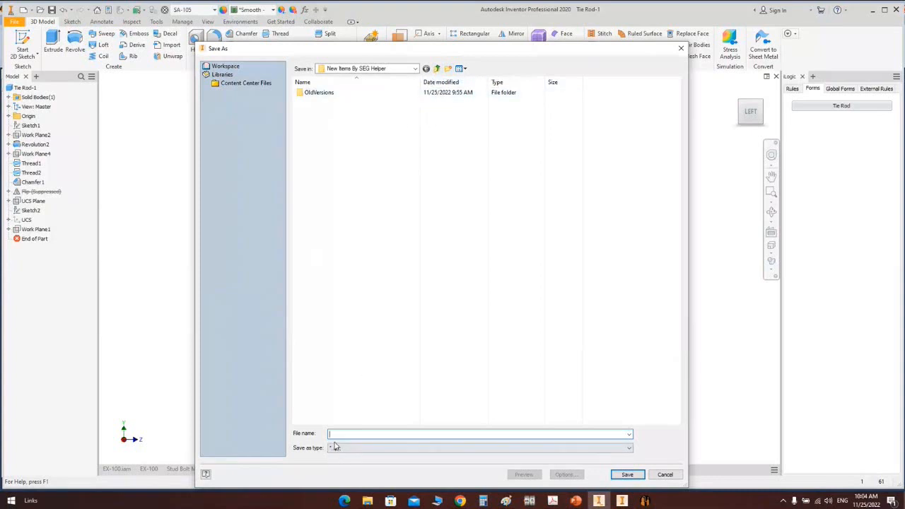
{"action": "type", "text": "Ti"}
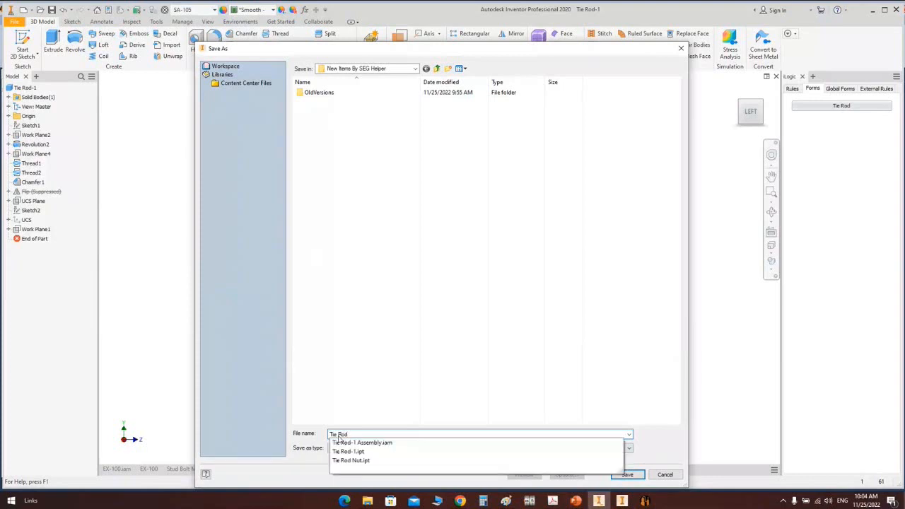
{"action": "type", "text": "e Rod"}
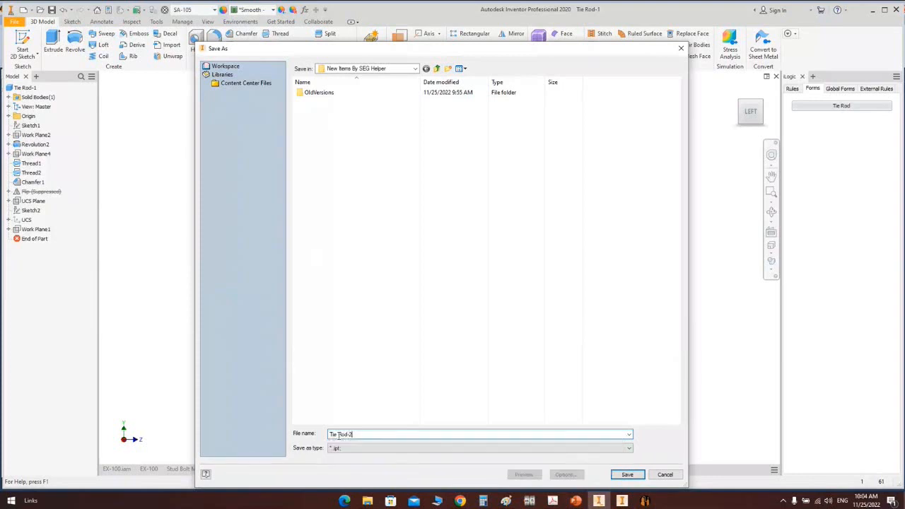
{"action": "left_click", "coordinate": [627, 475]}
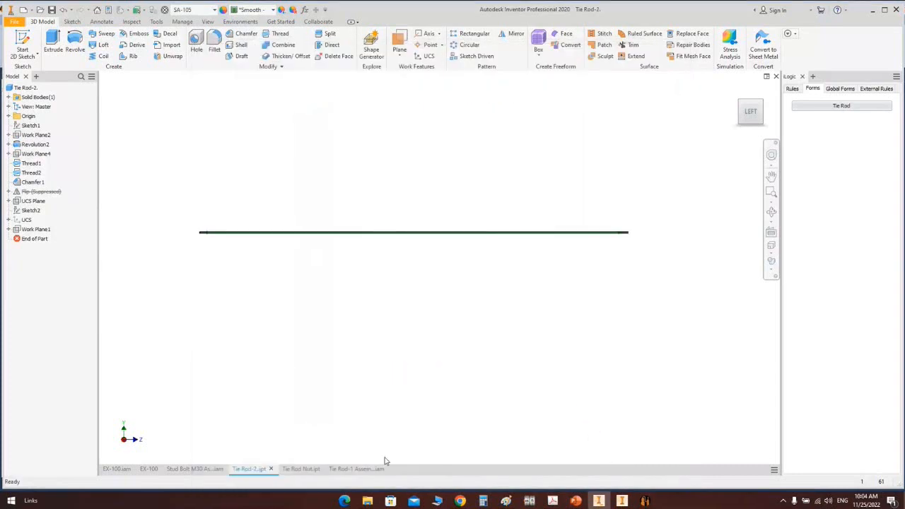
Step: Remove the trailing dot from the new part's file name so it reads Tie Rod-2, and open the renamed part
{"action": "left_click", "coordinate": [40, 10]}
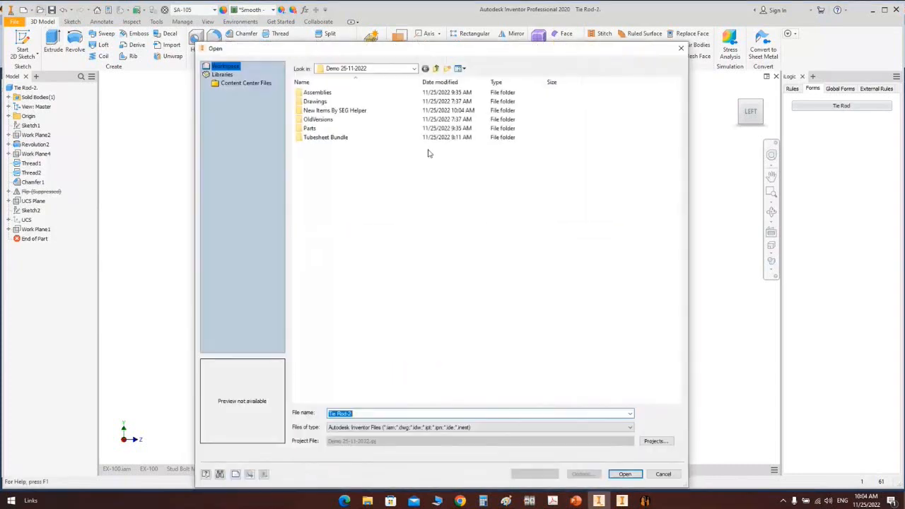
{"action": "double_click", "coordinate": [324, 111]}
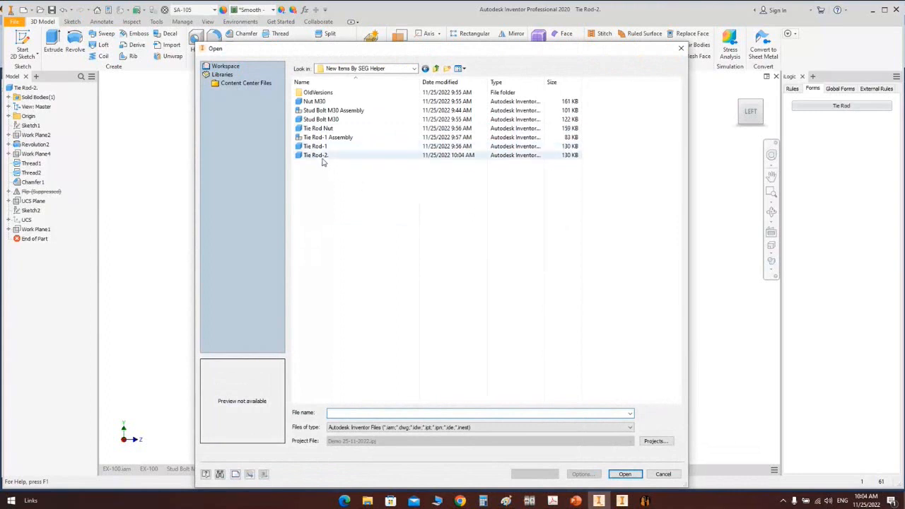
{"action": "left_click", "coordinate": [318, 156]}
{"action": "left_click", "coordinate": [331, 157]}
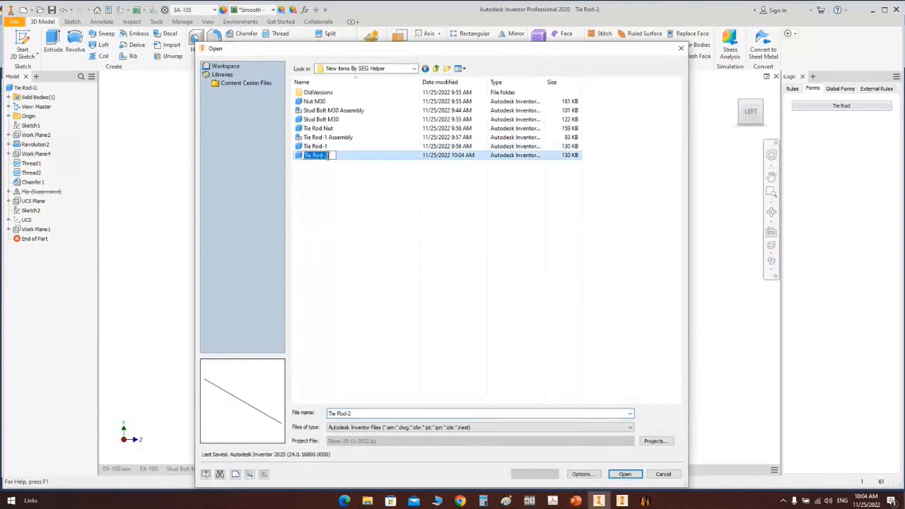
{"action": "left_click", "coordinate": [330, 156]}
{"action": "key", "text": "BackSpace"}
{"action": "key", "text": "Return"}
{"action": "double_click", "coordinate": [304, 155]}
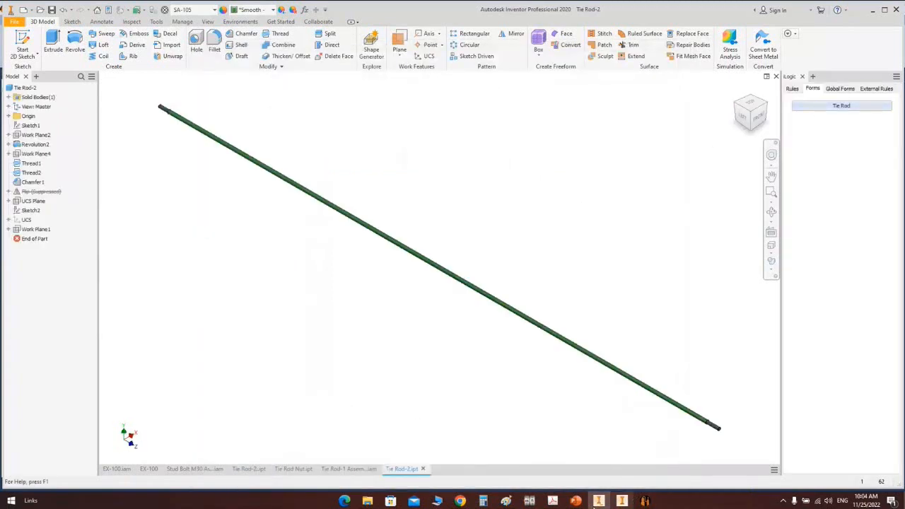
Step: Check the baffles in EX-100 and update the length of the Tie Rod-2 part in its Tie Rod form
{"action": "left_click", "coordinate": [117, 469]}
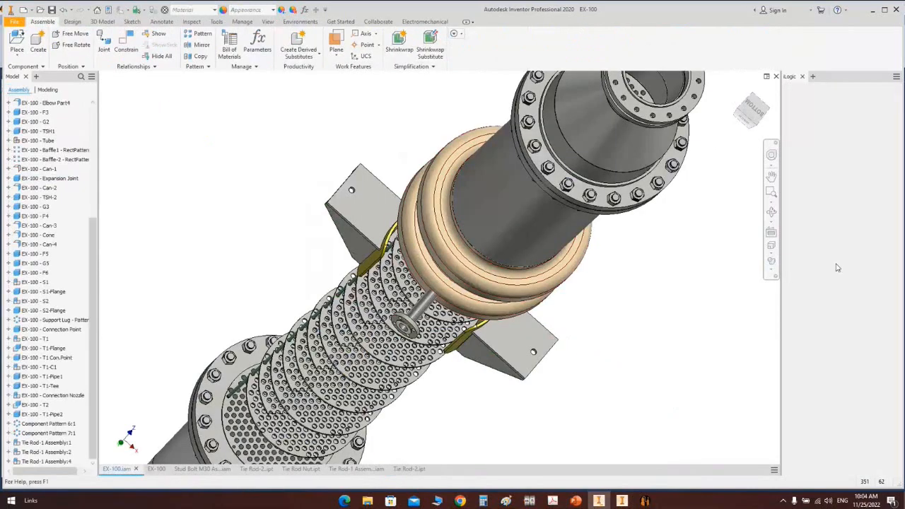
{"action": "left_click", "coordinate": [772, 212]}
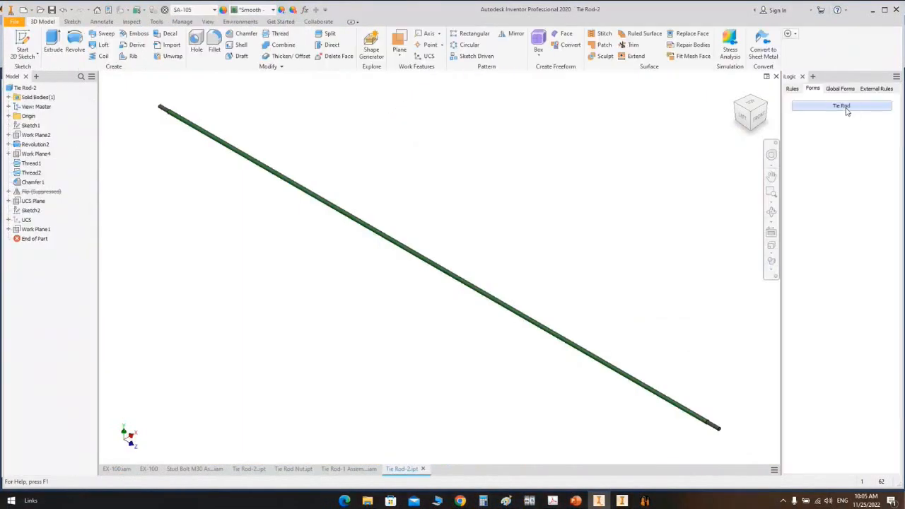
{"action": "left_click", "coordinate": [847, 107]}
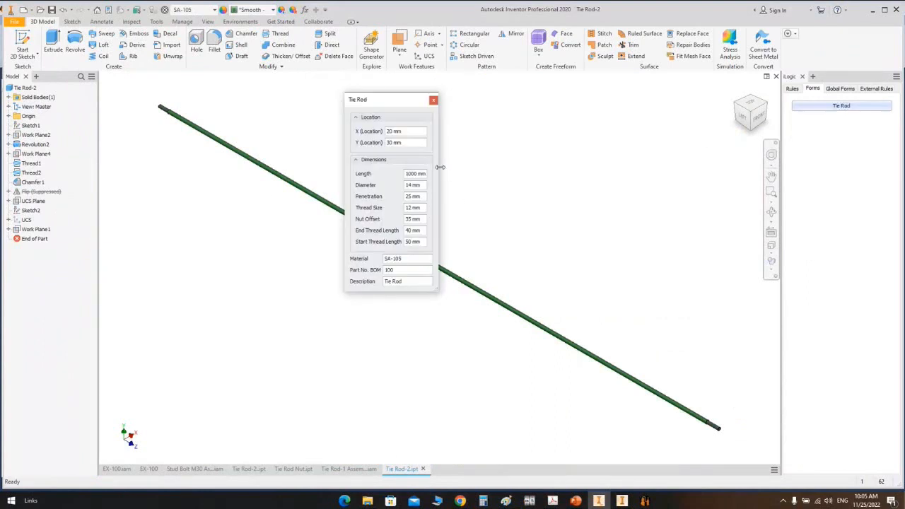
{"action": "left_click_drag", "start_coordinate": [439, 170], "coordinate": [531, 171]}
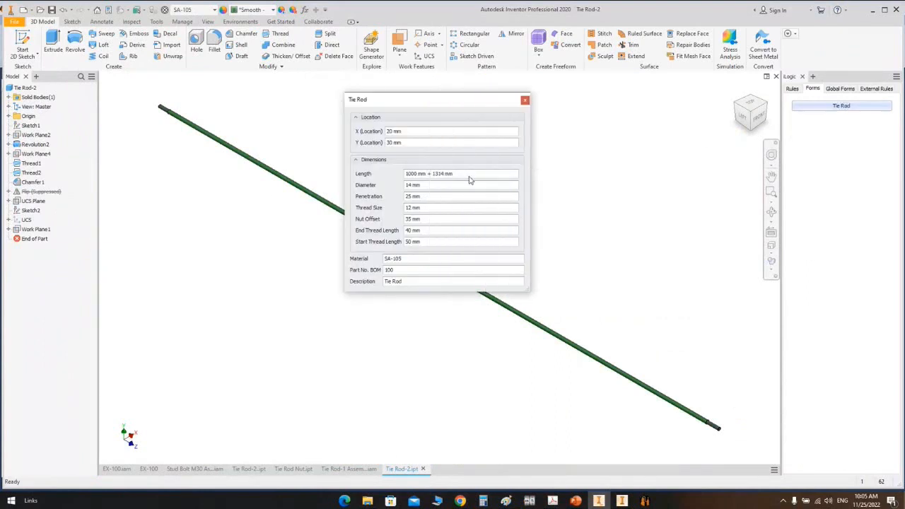
{"action": "key", "text": "Return"}
{"action": "left_click", "coordinate": [526, 100]}
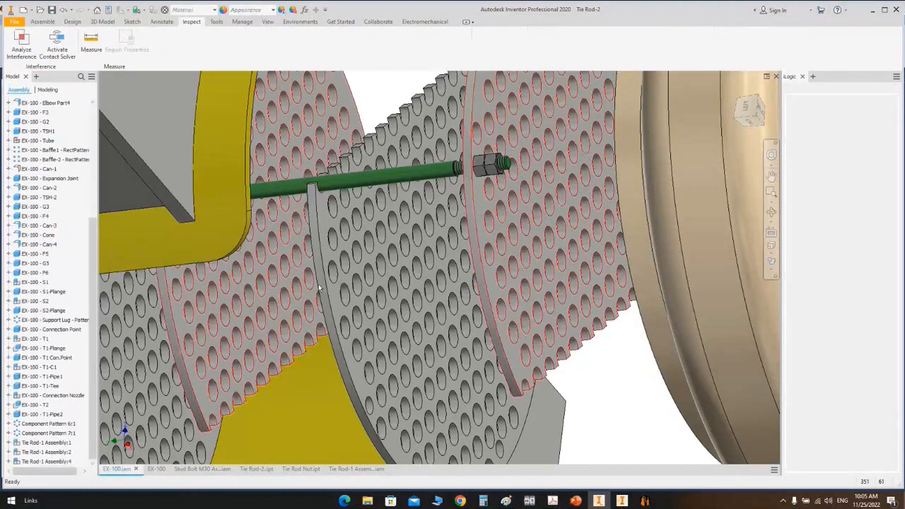
Step: Duplicate the Tie Rod-1 Assembly file, rename the copy Tie Rod-2 Assembly, and open it
{"action": "left_click", "coordinate": [41, 10]}
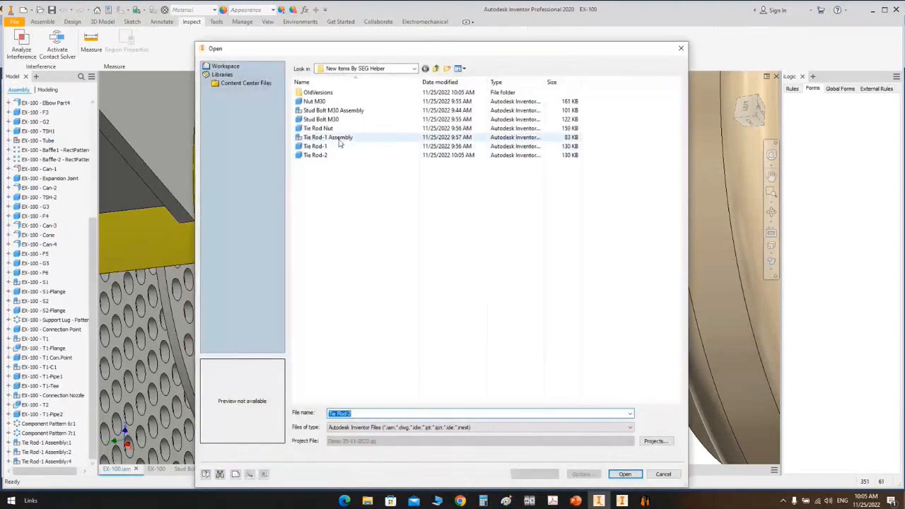
{"action": "left_click", "coordinate": [329, 137]}
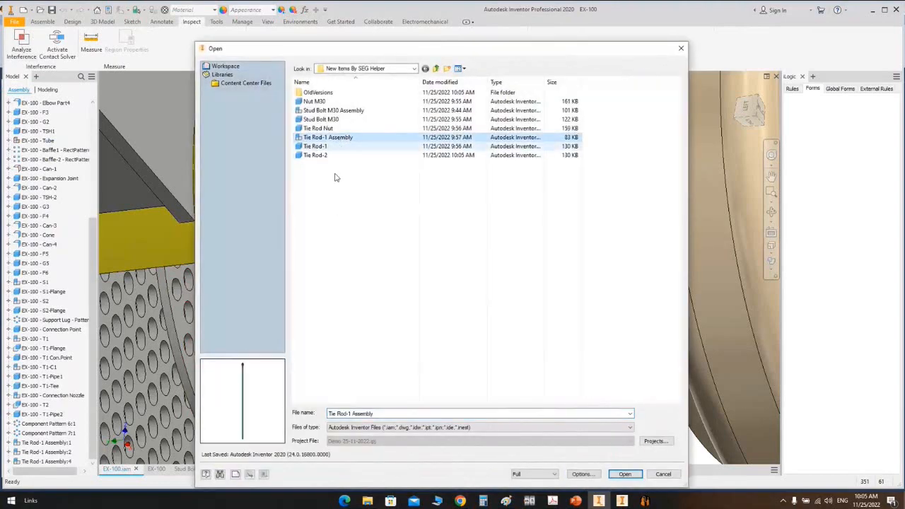
{"action": "key", "text": "ctrl+v"}
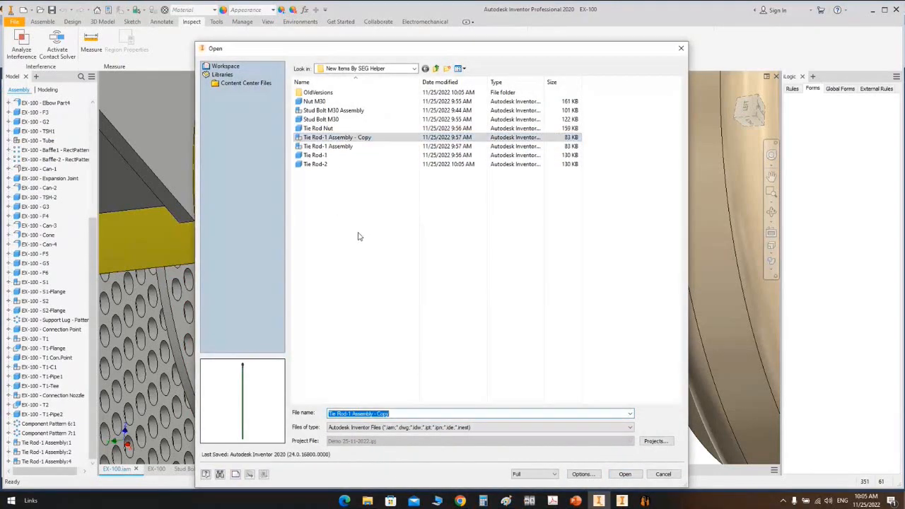
{"action": "left_click", "coordinate": [329, 138]}
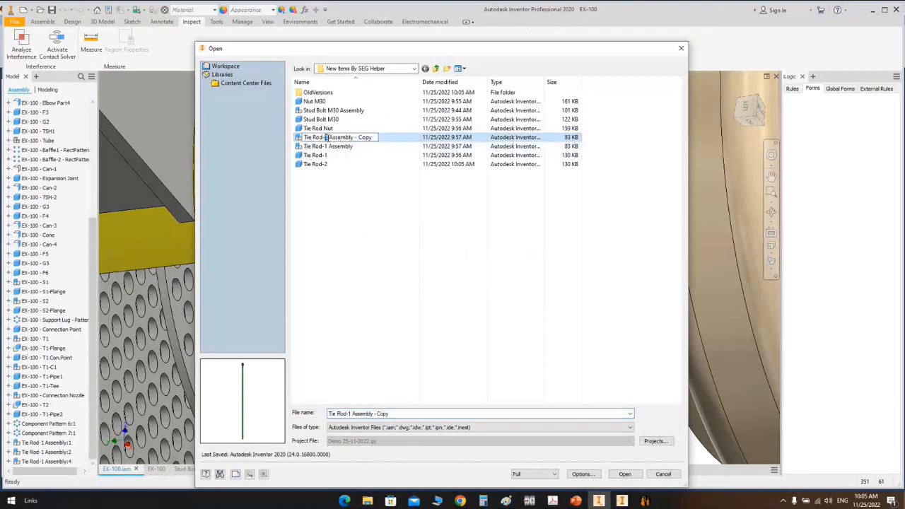
{"action": "left_click_drag", "start_coordinate": [353, 137], "coordinate": [419, 132]}
{"action": "key", "text": "BackSpace"}
{"action": "left_click", "coordinate": [293, 196]}
{"action": "double_click", "coordinate": [340, 155]}
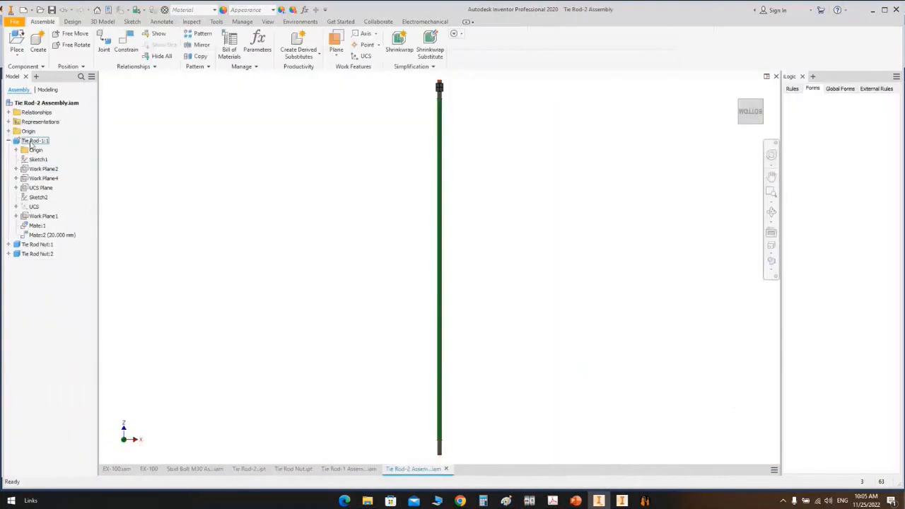
Step: Replace the Tie Rod-1 component in Tie Rod-2 Assembly with the Tie Rod-2 part from the New Items By SEG Helper folder
{"action": "right_click", "coordinate": [32, 144]}
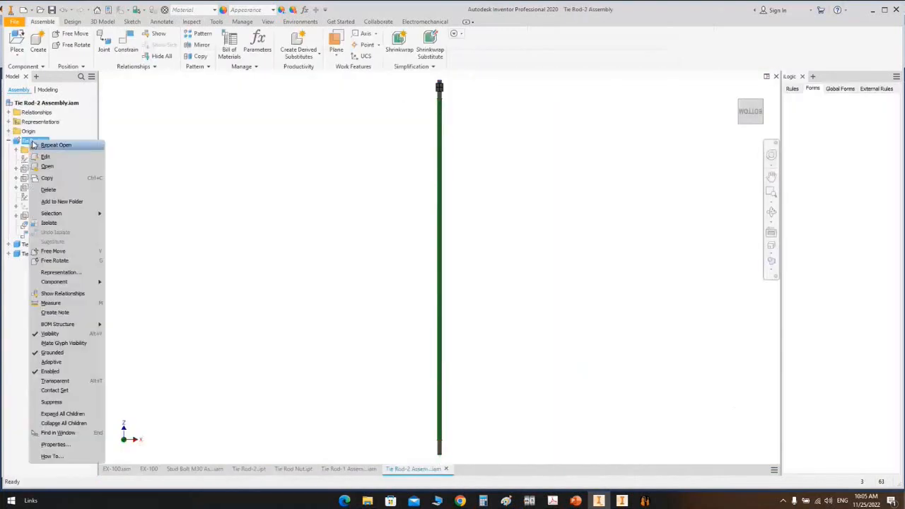
{"action": "mouse_move", "coordinate": [71, 284]}
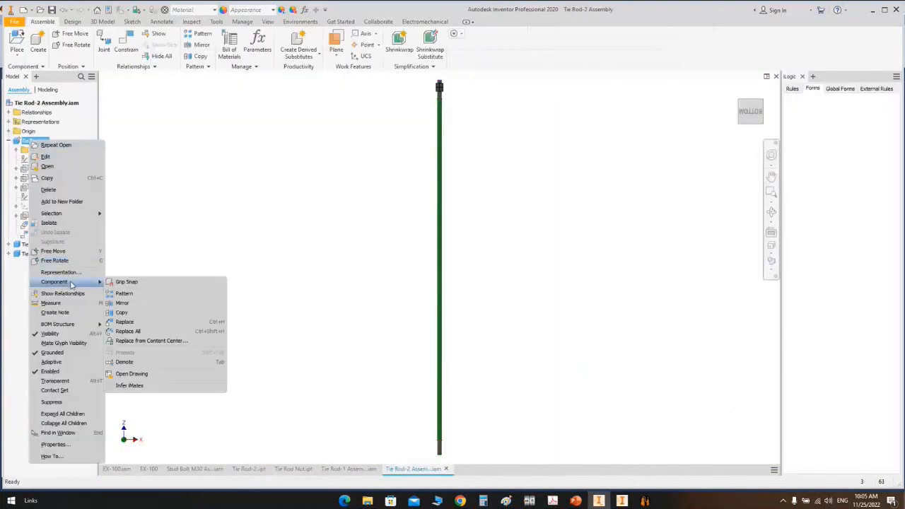
{"action": "left_click", "coordinate": [122, 322]}
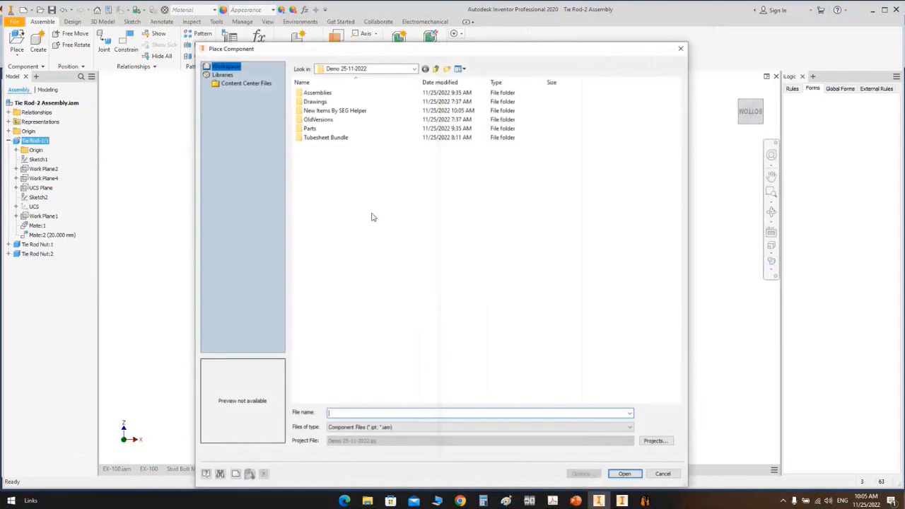
{"action": "double_click", "coordinate": [339, 111]}
{"action": "double_click", "coordinate": [325, 165]}
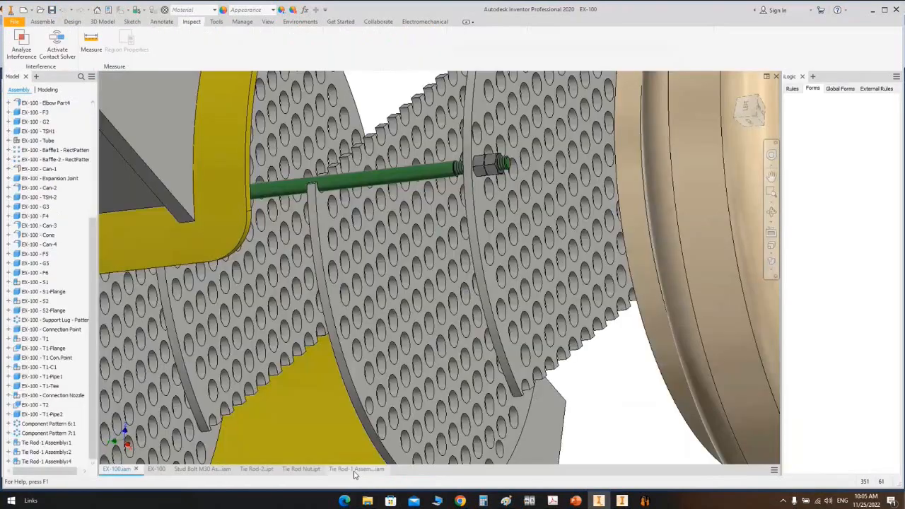
Step: Close the Tie Rod-1 Assembly, Tie Rod Nut, Tie Rod-2 and Stud Bolt M30 Assembly documents
{"action": "left_click", "coordinate": [351, 473]}
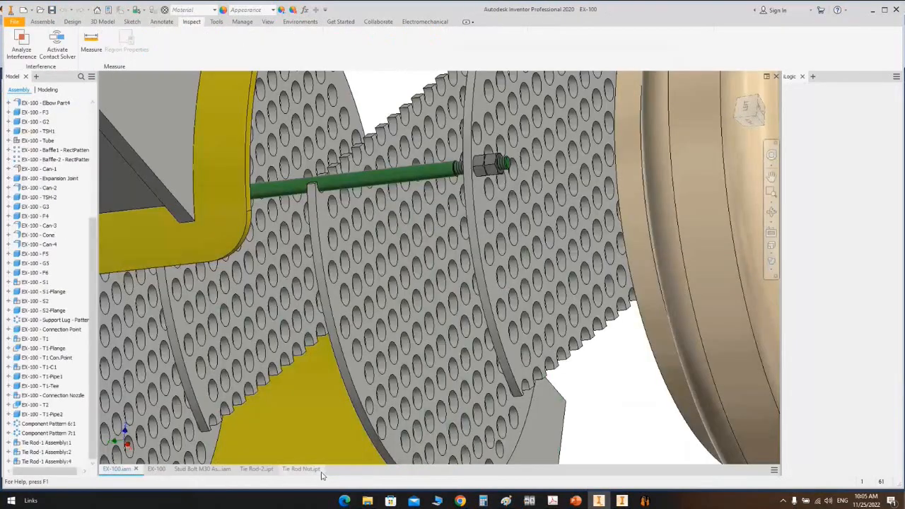
{"action": "left_click", "coordinate": [319, 473]}
{"action": "left_click", "coordinate": [319, 470]}
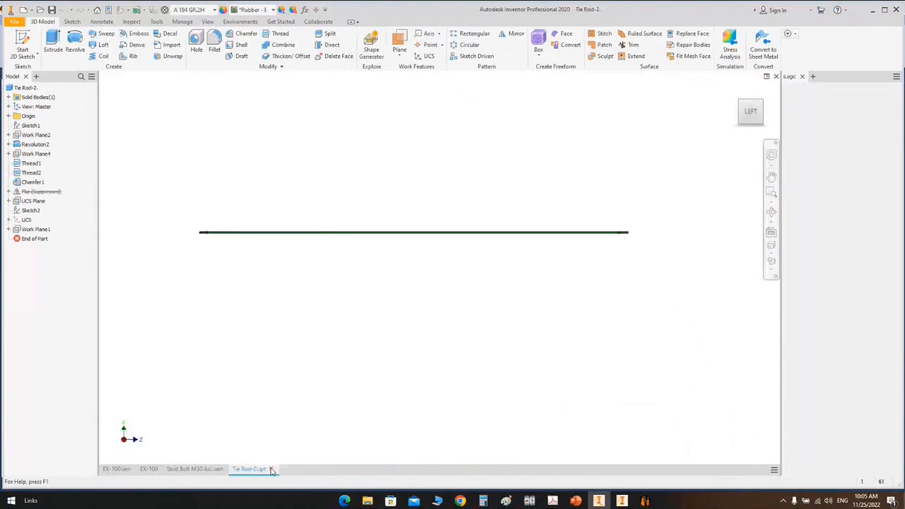
{"action": "left_click", "coordinate": [270, 469]}
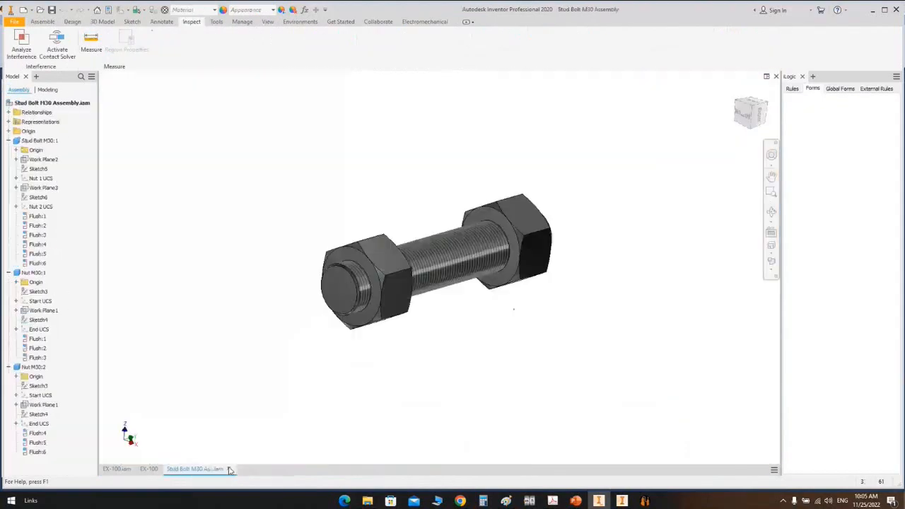
{"action": "left_click", "coordinate": [229, 470]}
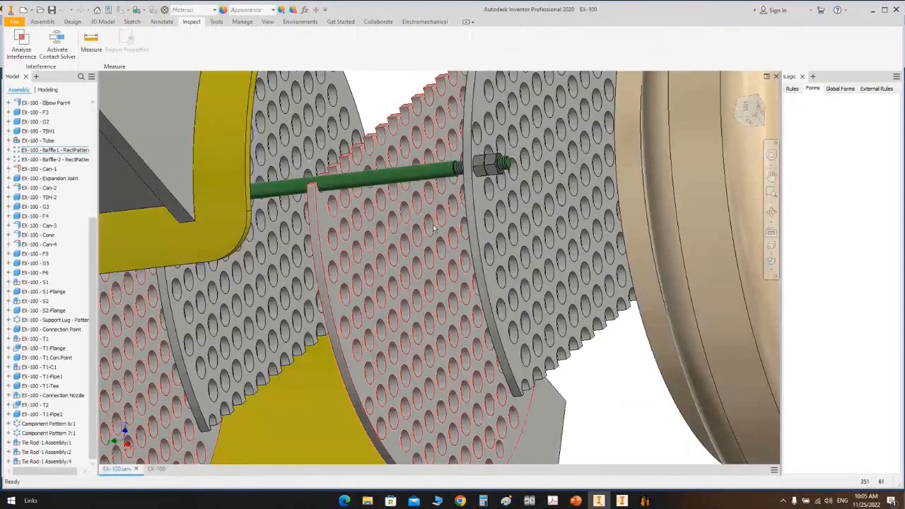
Step: Place three instances of Tie Rod-2 Assembly in the EX-100 assembly above the baffles
{"action": "key", "text": "p"}
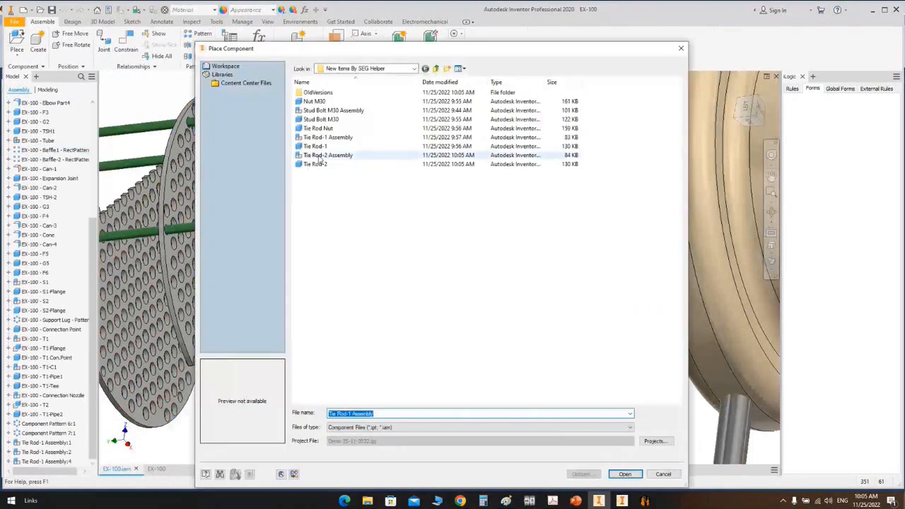
{"action": "double_click", "coordinate": [325, 156]}
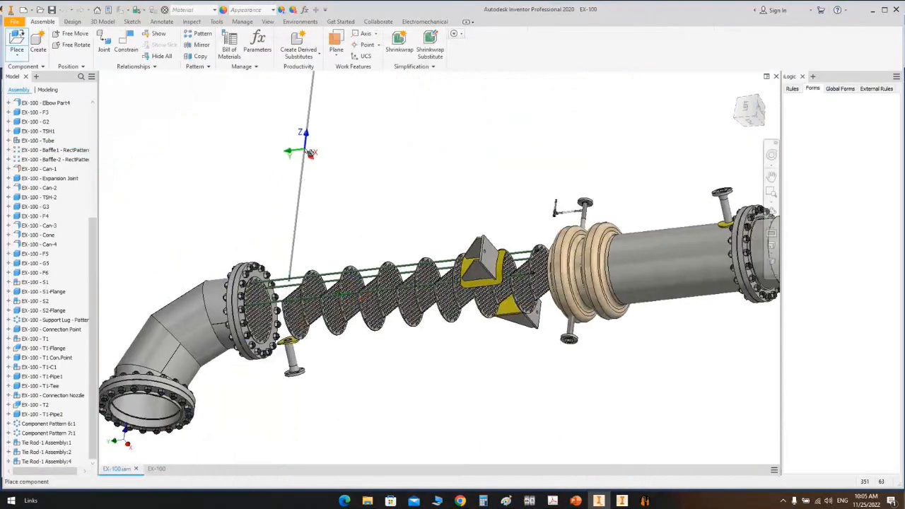
{"action": "left_click", "coordinate": [343, 133]}
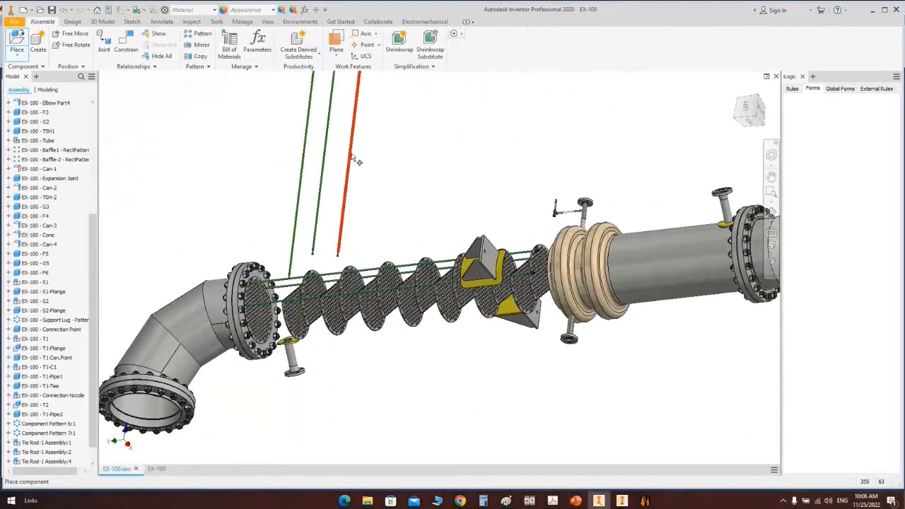
{"action": "scroll", "coordinate": [351, 216], "scroll_direction": "up", "scroll_amount": 5}
{"action": "middle_click_drag", "start_coordinate": [350, 213], "coordinate": [446, 57]}
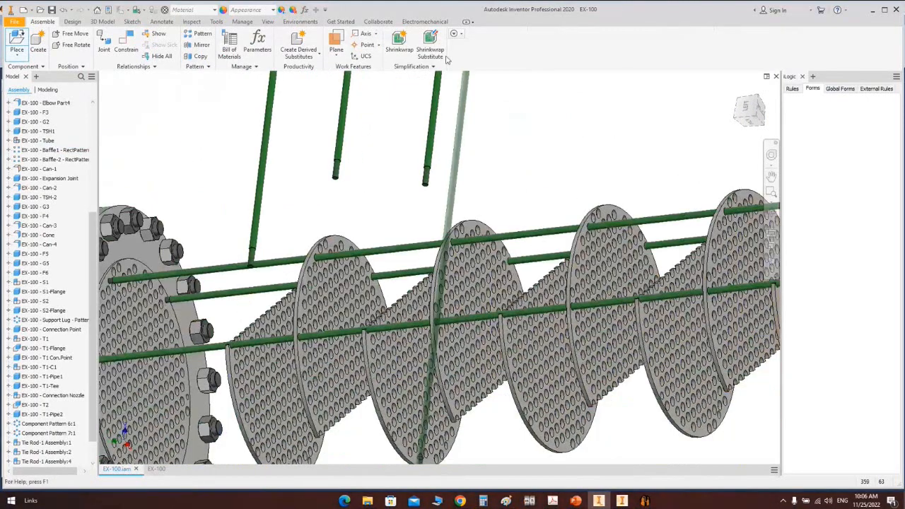
Step: Constrain the first Tie Rod-2 Assembly's threaded end into its side tubesheet hole with an Insert constraint at -30 mm offset
{"action": "key", "text": "c"}
{"action": "left_click", "coordinate": [160, 116]}
{"action": "scroll", "coordinate": [256, 268], "scroll_direction": "up", "scroll_amount": 3}
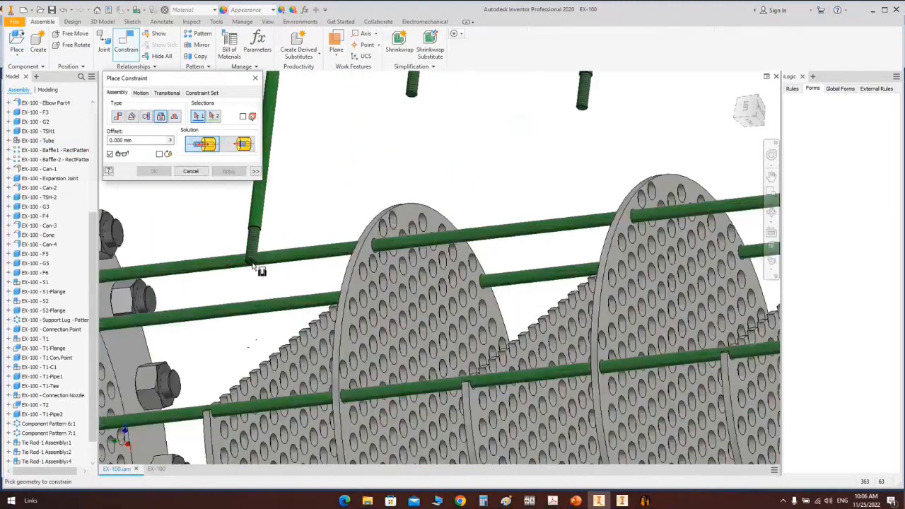
{"action": "scroll", "coordinate": [256, 267], "scroll_direction": "up", "scroll_amount": 3}
{"action": "left_click", "coordinate": [251, 259]}
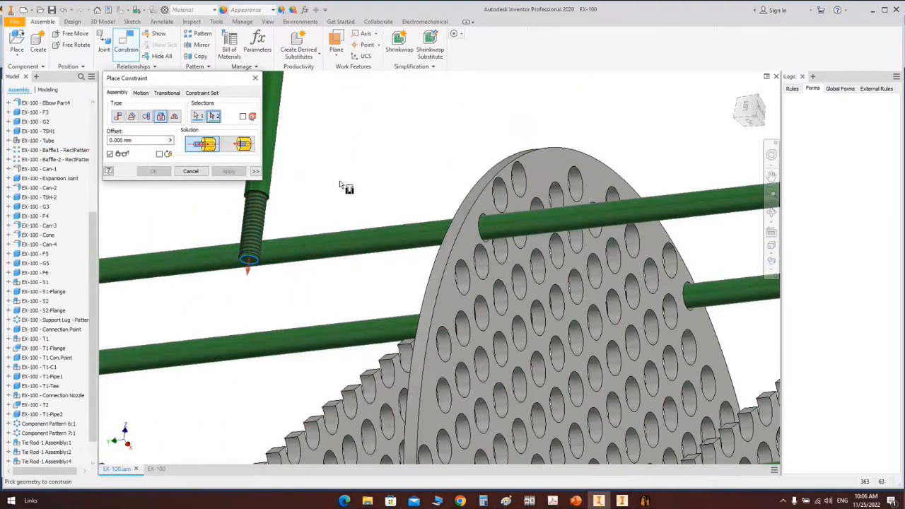
{"action": "scroll", "coordinate": [343, 187], "scroll_direction": "down", "scroll_amount": 5}
{"action": "scroll", "coordinate": [342, 190], "scroll_direction": "up", "scroll_amount": 4}
{"action": "left_click", "coordinate": [302, 224]}
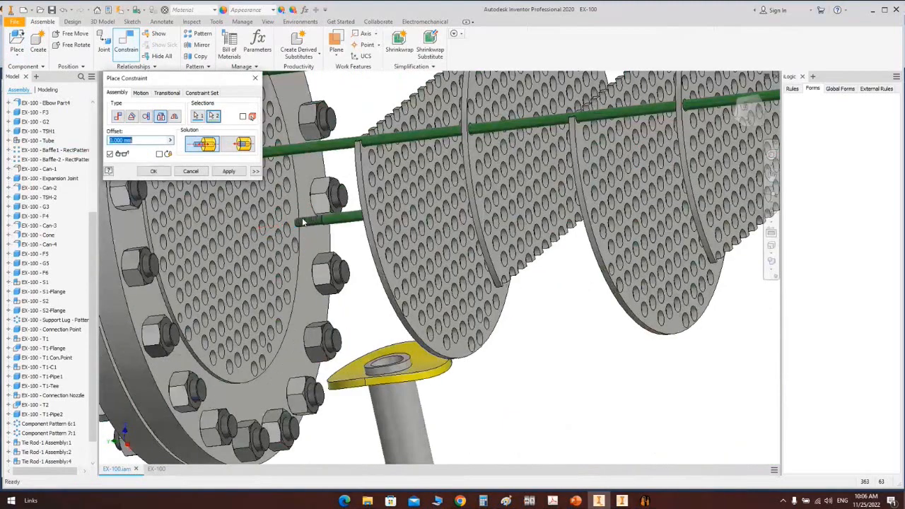
{"action": "type", "text": "-30"}
{"action": "left_click", "coordinate": [228, 171]}
Step: Insert the second Tie Rod-2 Assembly into the lower tubesheet hole on the same side with a -30 mm offset
{"action": "scroll", "coordinate": [429, 88], "scroll_direction": "down", "scroll_amount": 5}
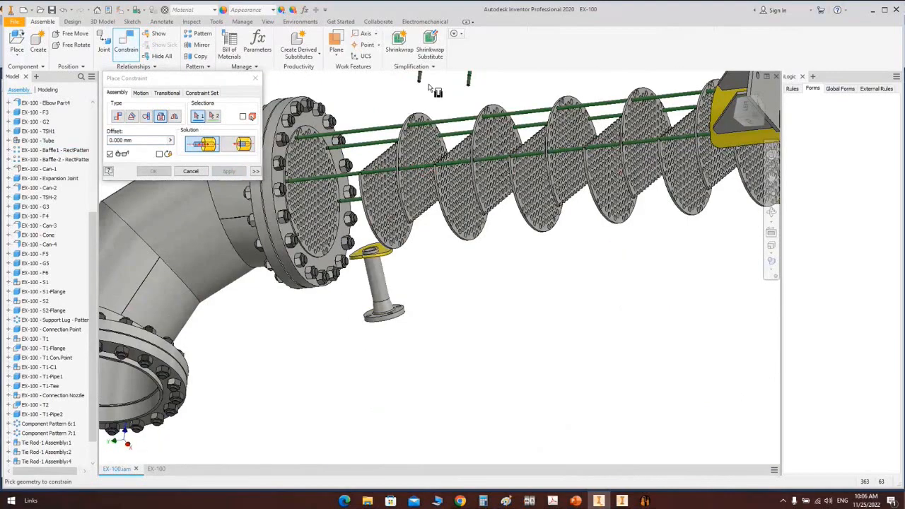
{"action": "scroll", "coordinate": [430, 88], "scroll_direction": "up", "scroll_amount": 5}
{"action": "scroll", "coordinate": [429, 126], "scroll_direction": "up", "scroll_amount": 4}
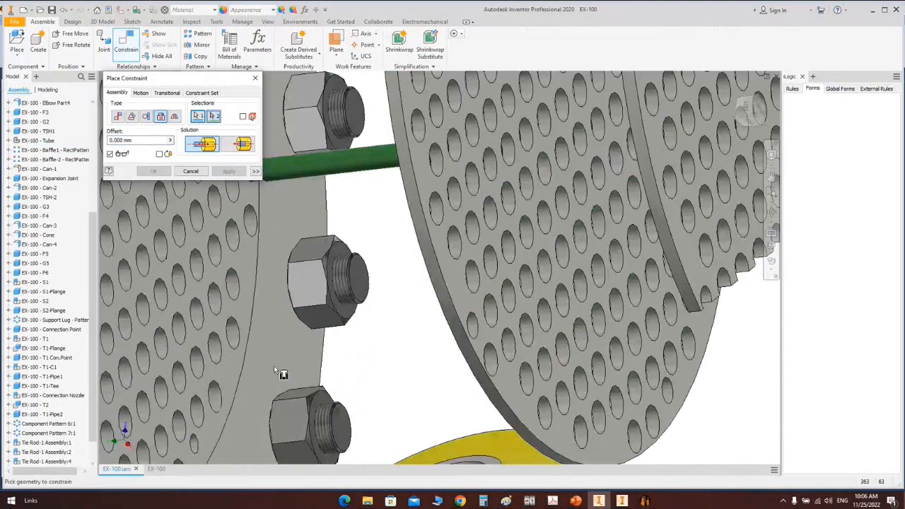
{"action": "left_click", "coordinate": [200, 444]}
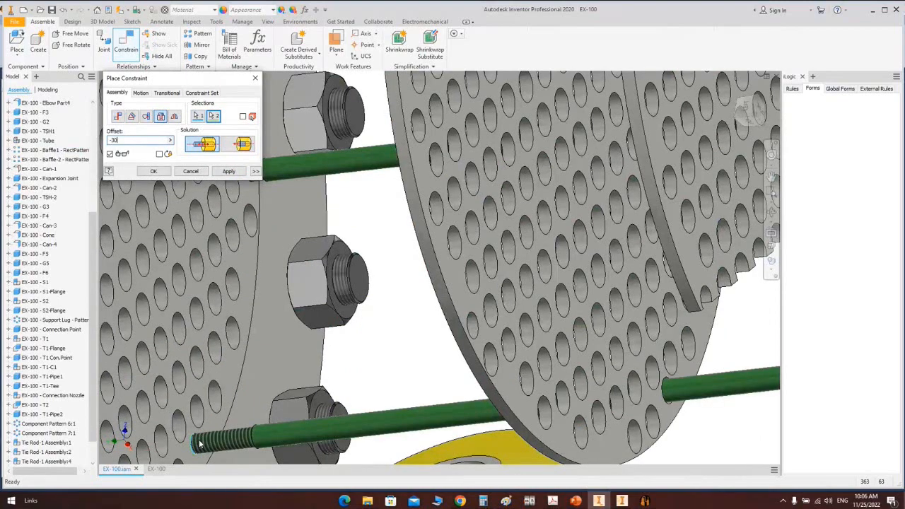
{"action": "left_click", "coordinate": [229, 172]}
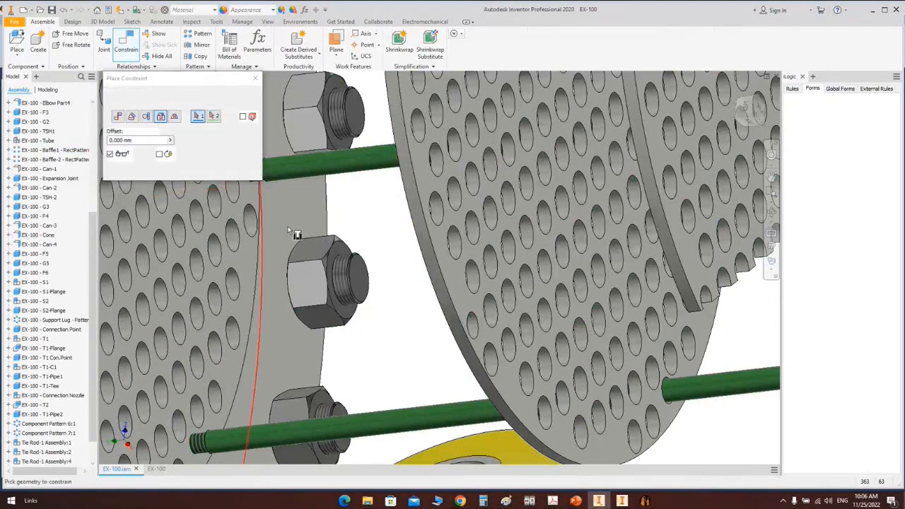
Step: Insert the third Tie Rod-2 Assembly into the remaining lower tubesheet hole with a -30 mm offset and finish constraining
{"action": "scroll", "coordinate": [466, 165], "scroll_direction": "down", "scroll_amount": 9}
{"action": "scroll", "coordinate": [344, 189], "scroll_direction": "up", "scroll_amount": 6}
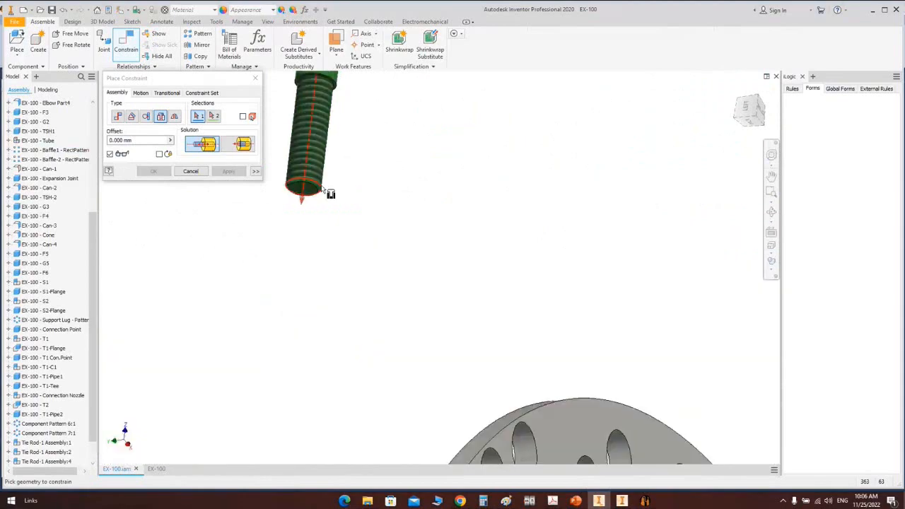
{"action": "left_click", "coordinate": [311, 188]}
{"action": "scroll", "coordinate": [456, 186], "scroll_direction": "down", "scroll_amount": 6}
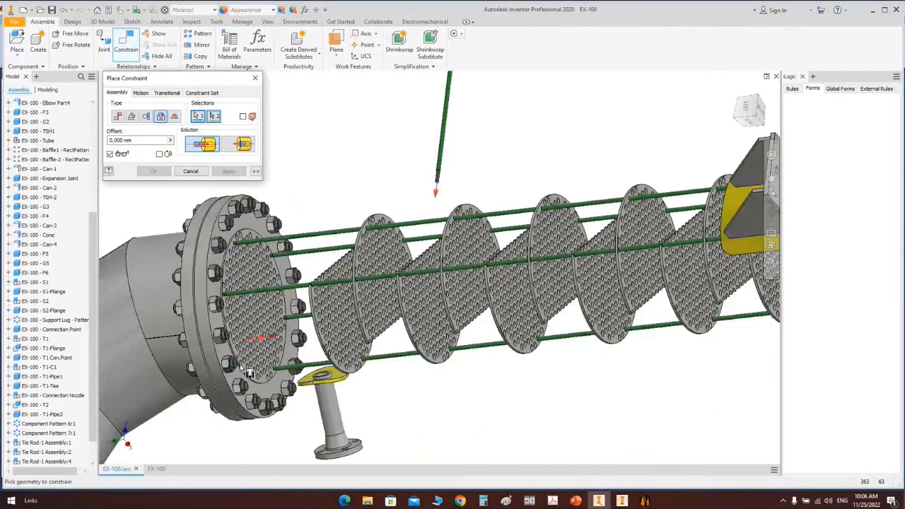
{"action": "scroll", "coordinate": [249, 374], "scroll_direction": "up", "scroll_amount": 5}
{"action": "left_click", "coordinate": [230, 333]}
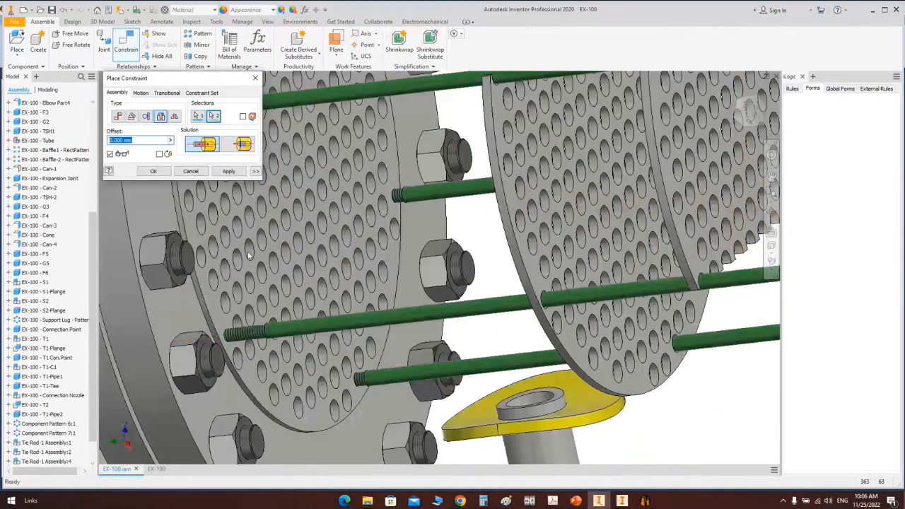
{"action": "type", "text": "-30"}
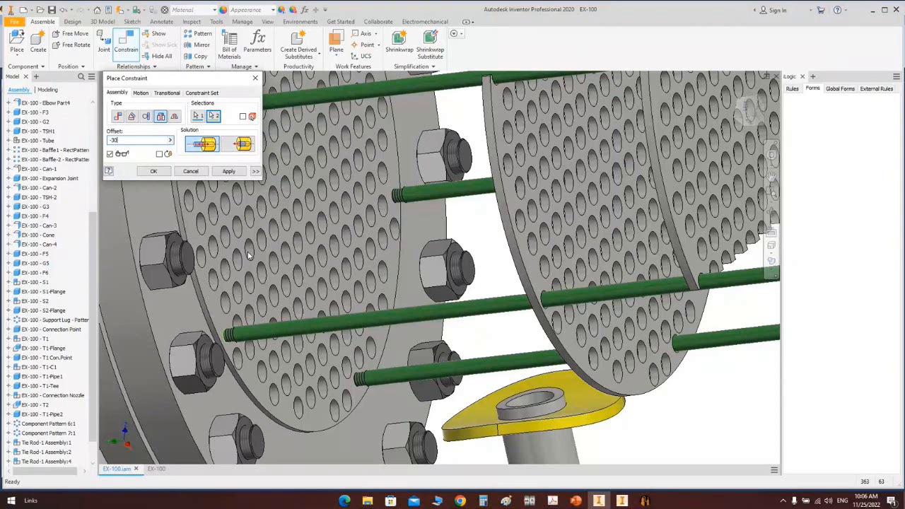
{"action": "left_click", "coordinate": [154, 171]}
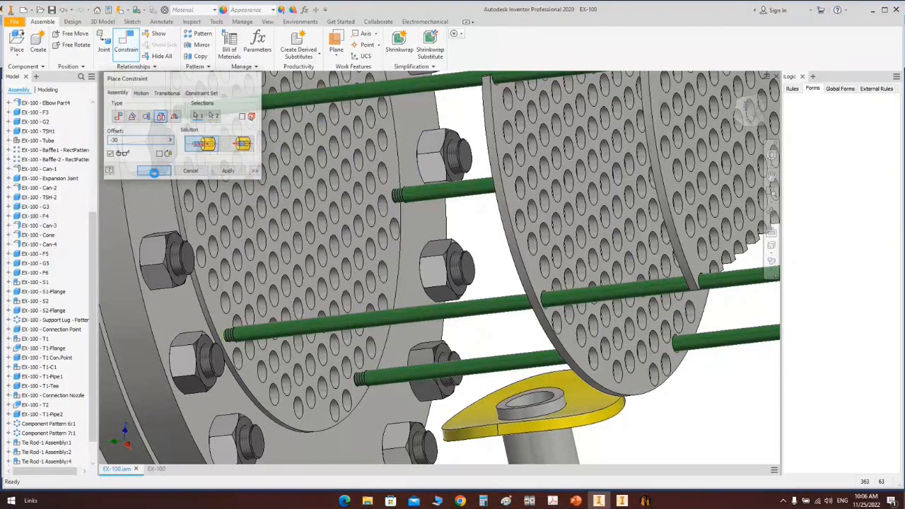
Step: Examine the nut ends of the fitted tie rods at the baffles beside the expansion joint
{"action": "scroll", "coordinate": [323, 288], "scroll_direction": "down", "scroll_amount": 5}
{"action": "scroll", "coordinate": [323, 290], "scroll_direction": "down", "scroll_amount": 5}
{"action": "scroll", "coordinate": [534, 297], "scroll_direction": "up", "scroll_amount": 6}
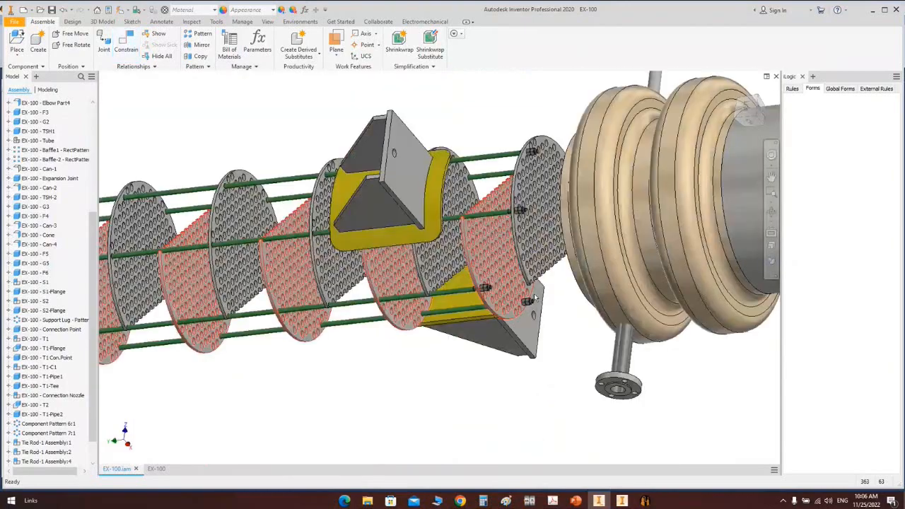
{"action": "scroll", "coordinate": [498, 304], "scroll_direction": "up", "scroll_amount": 3}
{"action": "scroll", "coordinate": [451, 309], "scroll_direction": "down", "scroll_amount": 3}
{"action": "middle_click_drag", "start_coordinate": [454, 308], "coordinate": [543, 246], "text": "shift"}
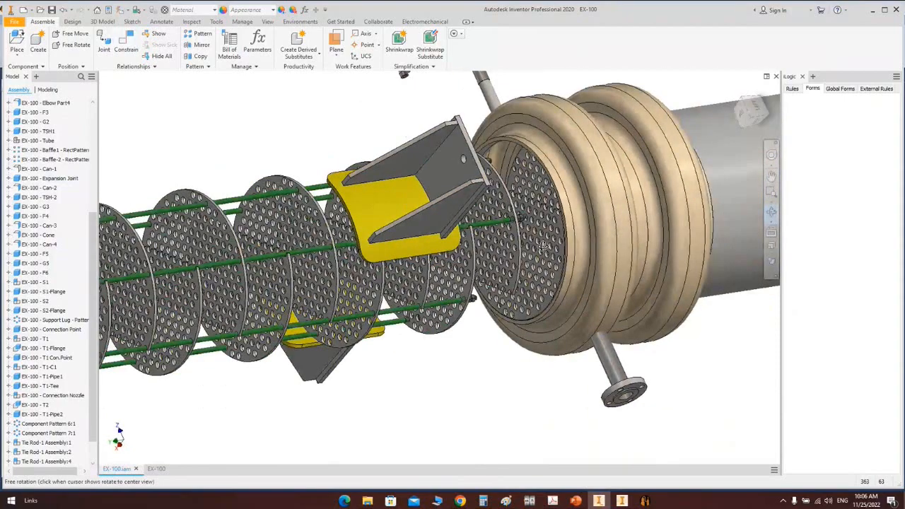
{"action": "scroll", "coordinate": [457, 247], "scroll_direction": "down", "scroll_amount": 4}
{"action": "left_click_drag", "start_coordinate": [545, 246], "coordinate": [440, 286]}
{"action": "right_click", "coordinate": [454, 150]}
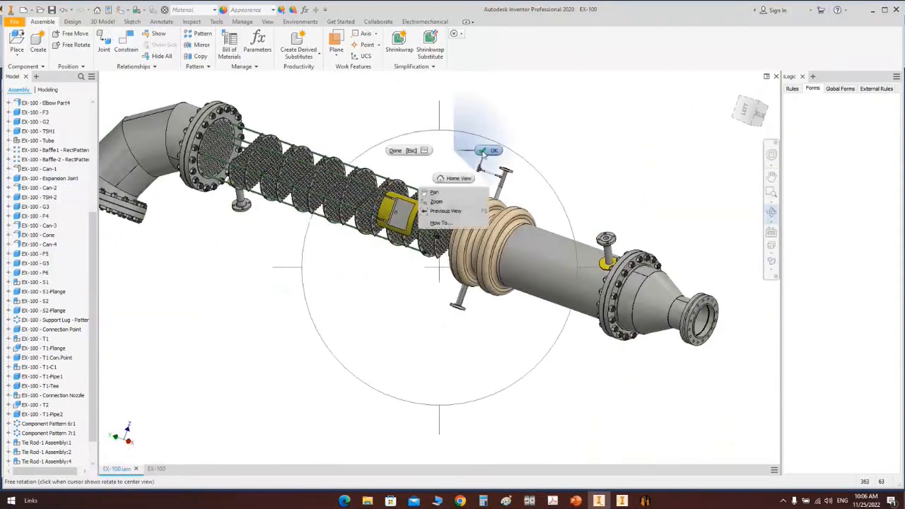
{"action": "left_click", "coordinate": [484, 152]}
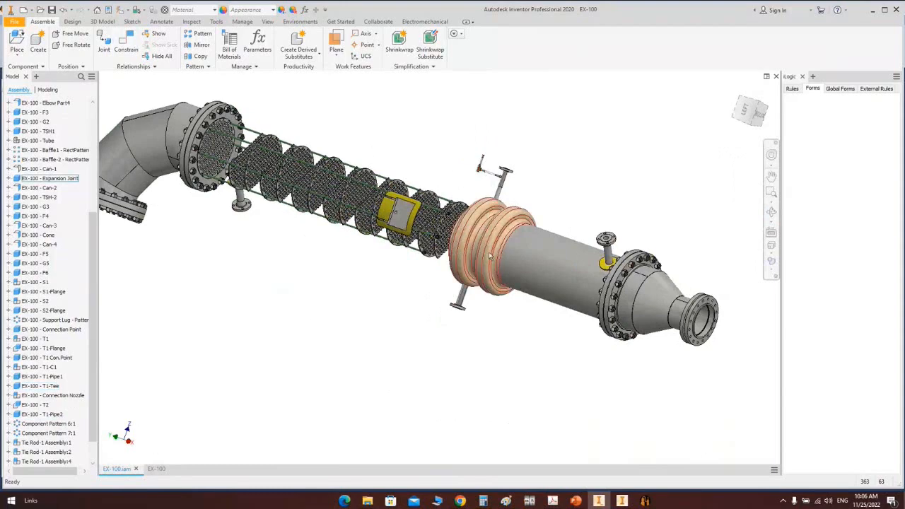
Step: Hide the expansion joint and the adjoining Can-2 shell in EX-100
{"action": "left_click", "coordinate": [544, 251]}
{"action": "right_click", "coordinate": [544, 251]}
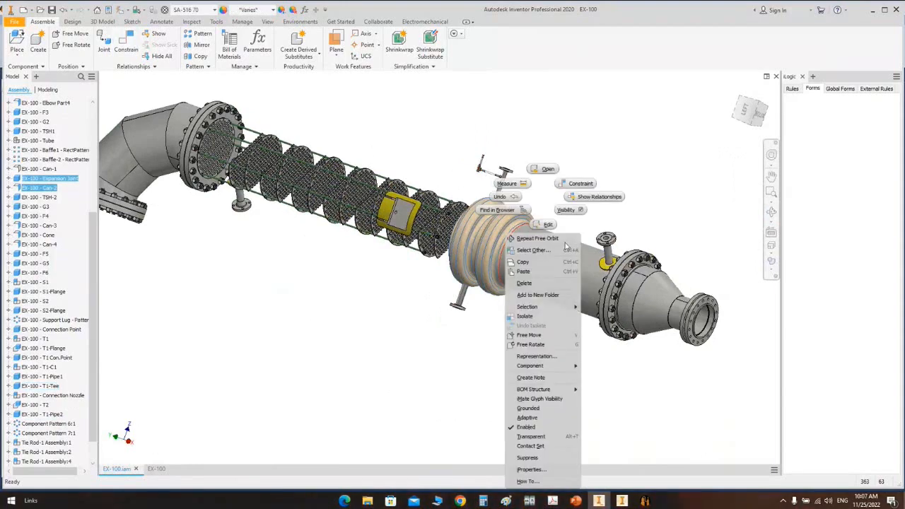
{"action": "left_click", "coordinate": [566, 205]}
{"action": "scroll", "coordinate": [586, 271], "scroll_direction": "down", "scroll_amount": 3}
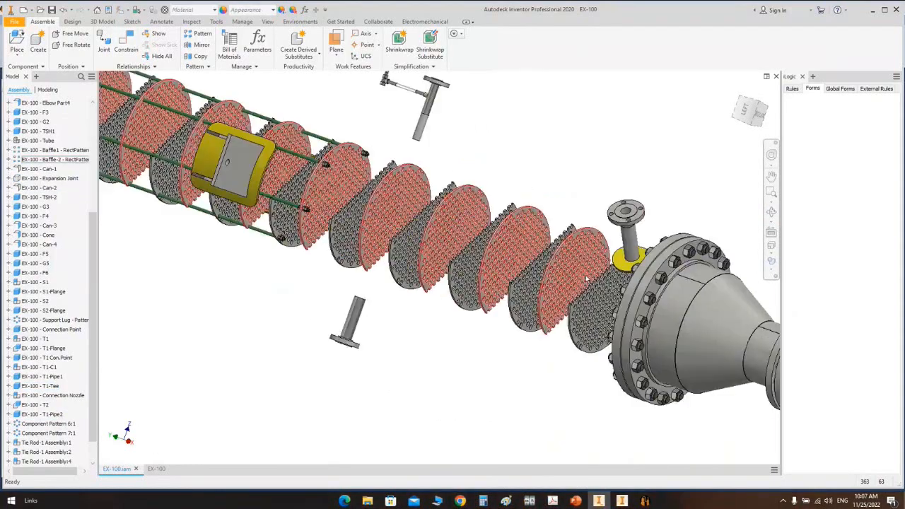
Step: Measure the distance from the upper baffle at the tie rods' nut ends to the last upper baffle before the far flange
{"action": "left_click", "coordinate": [771, 212]}
{"action": "left_click_drag", "start_coordinate": [575, 232], "coordinate": [462, 322]}
{"action": "right_click", "coordinate": [495, 111]}
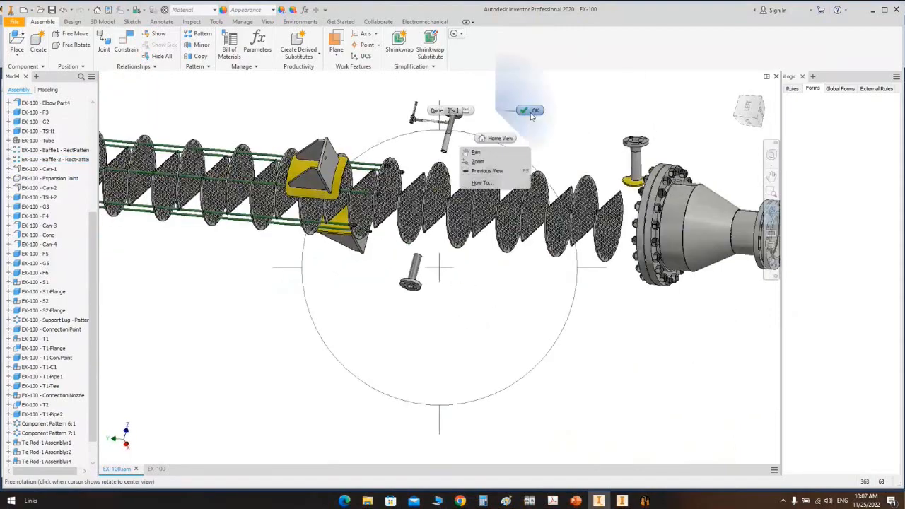
{"action": "left_click", "coordinate": [531, 112]}
{"action": "scroll", "coordinate": [368, 169], "scroll_direction": "down", "scroll_amount": 3}
{"action": "middle_click_drag", "start_coordinate": [413, 185], "coordinate": [276, 190]}
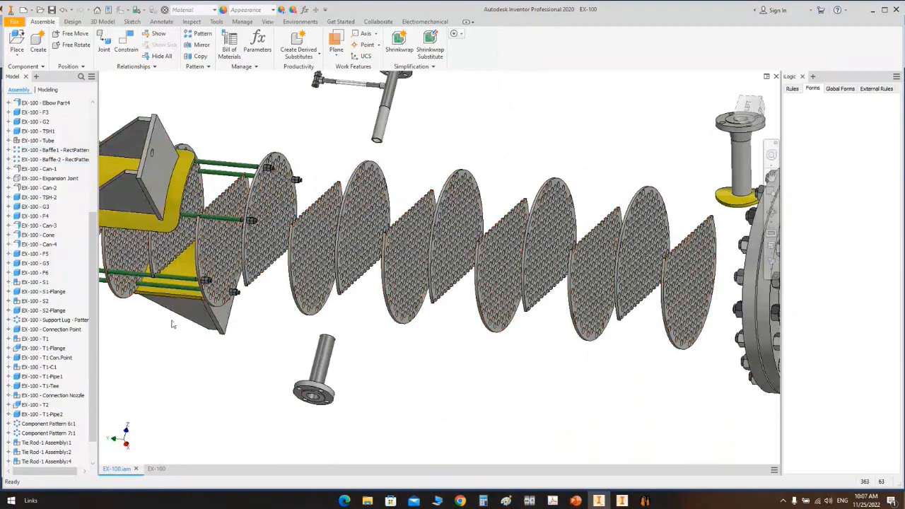
{"action": "left_click", "coordinate": [191, 21]}
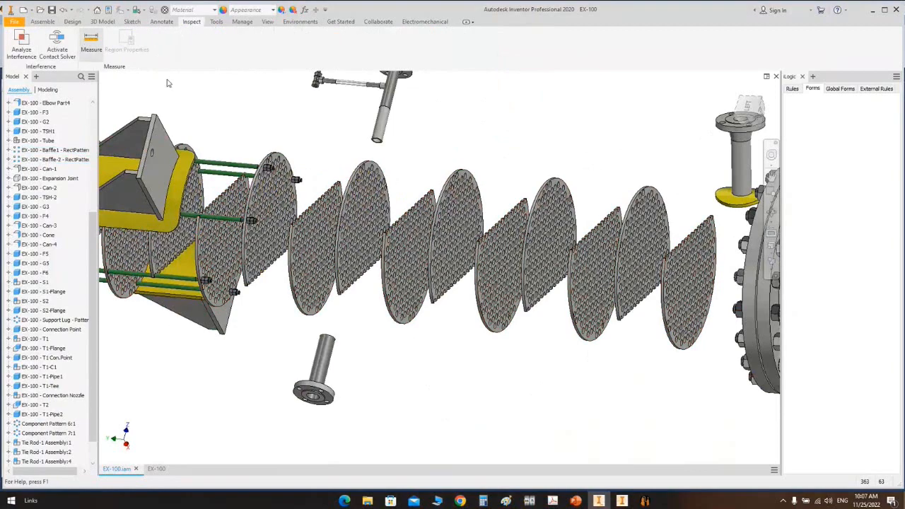
{"action": "left_click", "coordinate": [91, 44]}
{"action": "scroll", "coordinate": [295, 177], "scroll_direction": "down", "scroll_amount": 3}
{"action": "scroll", "coordinate": [283, 142], "scroll_direction": "up", "scroll_amount": 2}
{"action": "left_click", "coordinate": [280, 136]}
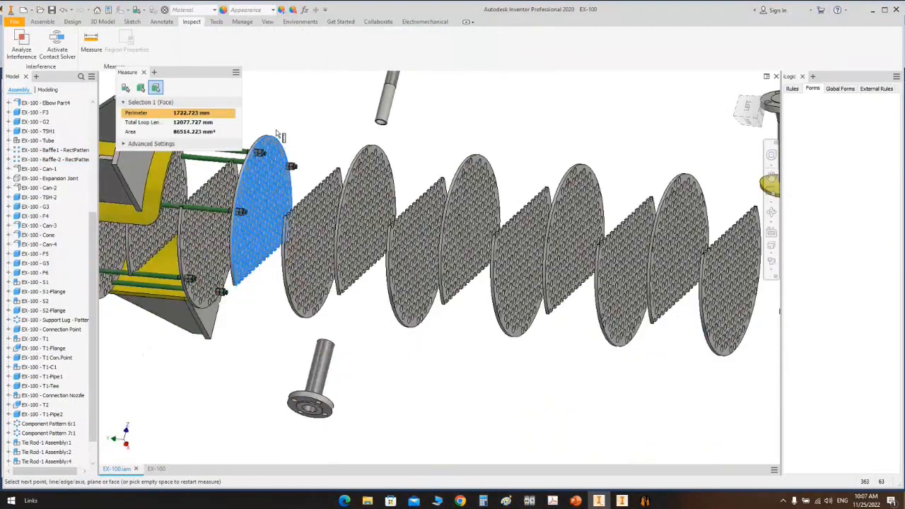
{"action": "scroll", "coordinate": [276, 134], "scroll_direction": "up", "scroll_amount": 2}
{"action": "scroll", "coordinate": [556, 192], "scroll_direction": "down", "scroll_amount": 4}
{"action": "scroll", "coordinate": [557, 191], "scroll_direction": "up", "scroll_amount": 3}
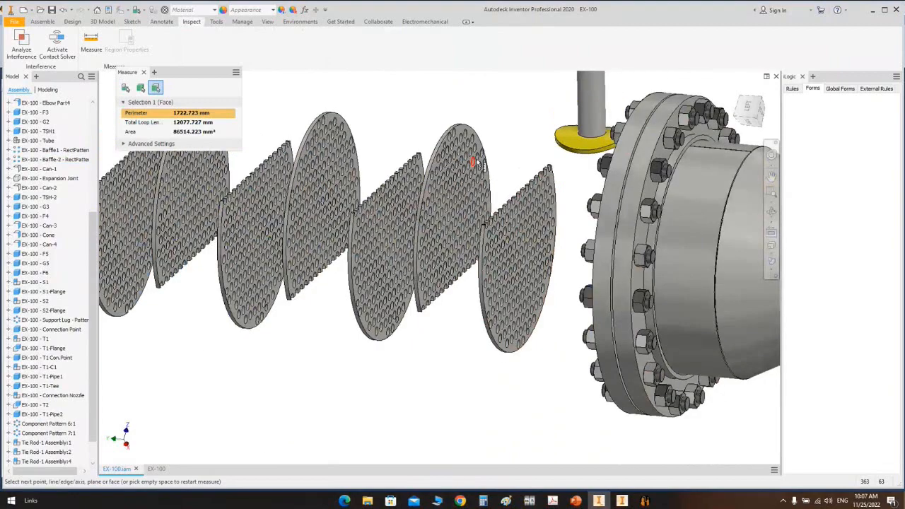
{"action": "scroll", "coordinate": [479, 157], "scroll_direction": "down", "scroll_amount": 3}
{"action": "left_click", "coordinate": [482, 152]}
{"action": "scroll", "coordinate": [506, 149], "scroll_direction": "up", "scroll_amount": 4}
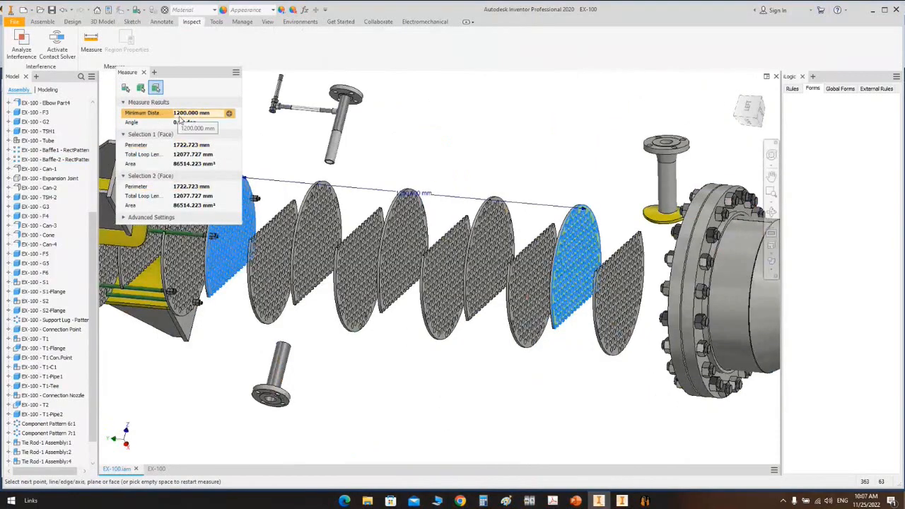
{"action": "left_click", "coordinate": [144, 72]}
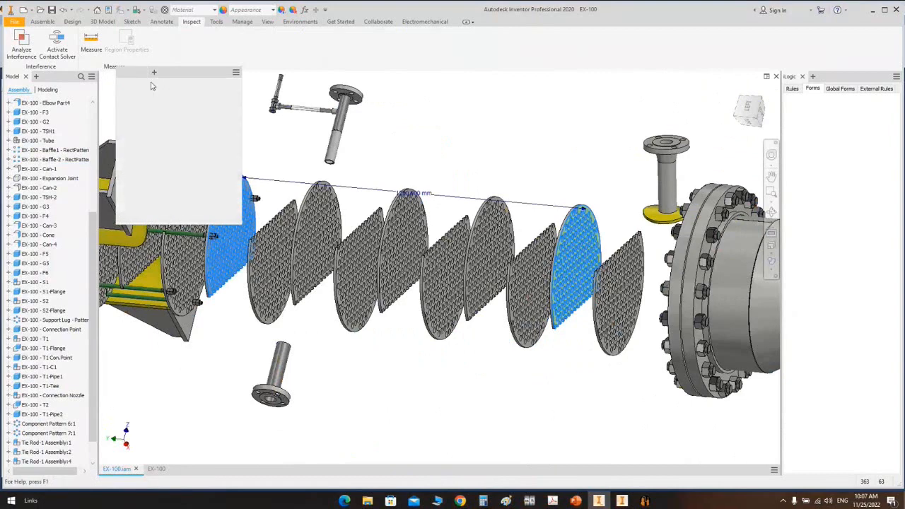
Step: Open Tie Rod-1 Assembly from EX-100 and try to set the tie rod's length to 1000 mm + 1314 mm+1200
{"action": "right_click", "coordinate": [205, 187]}
{"action": "left_click", "coordinate": [204, 141]}
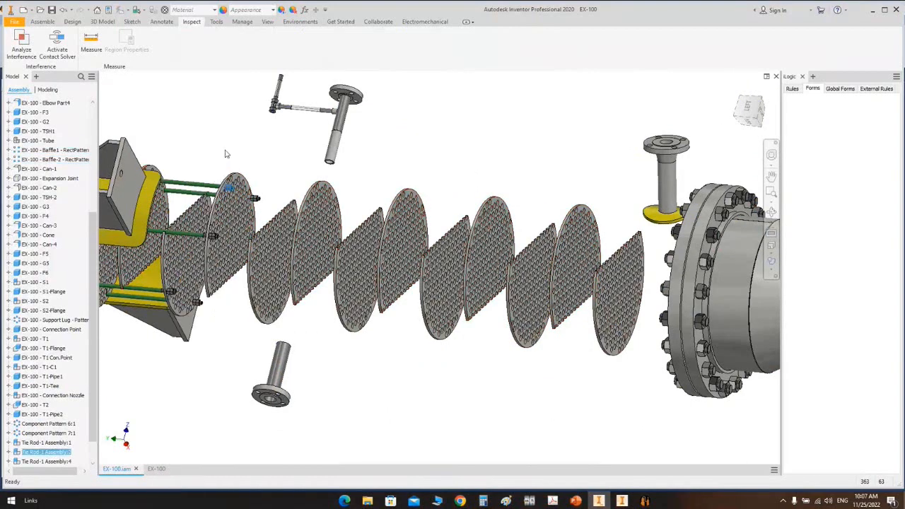
{"action": "double_click", "coordinate": [439, 135]}
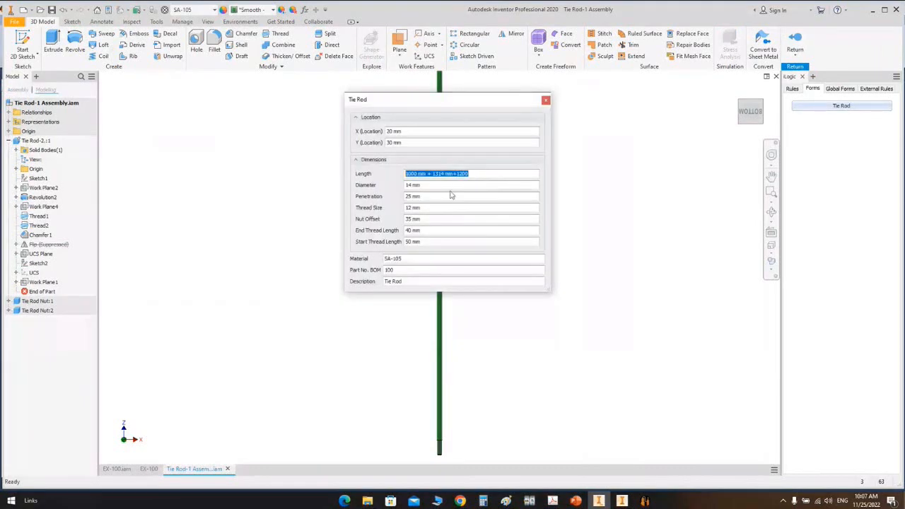
{"action": "left_click_drag", "start_coordinate": [460, 100], "coordinate": [339, 99]}
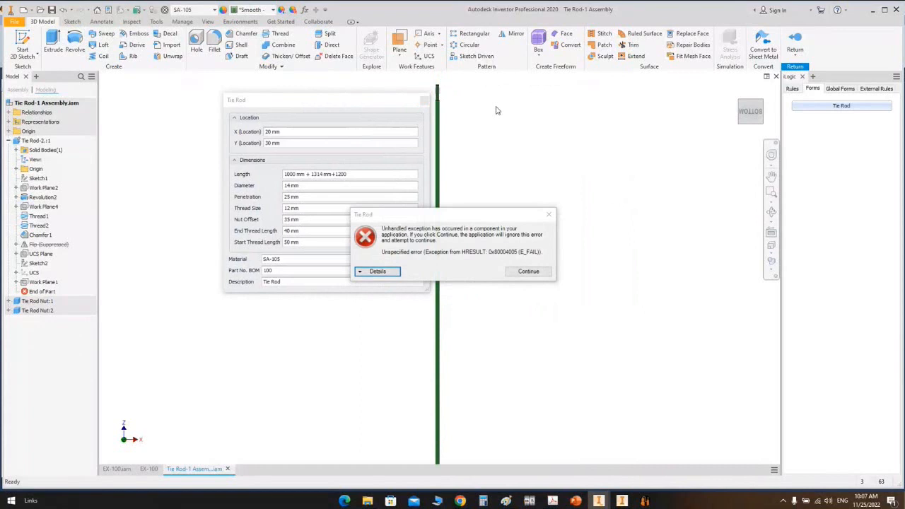
{"action": "left_click", "coordinate": [524, 271]}
{"action": "left_click", "coordinate": [424, 103]}
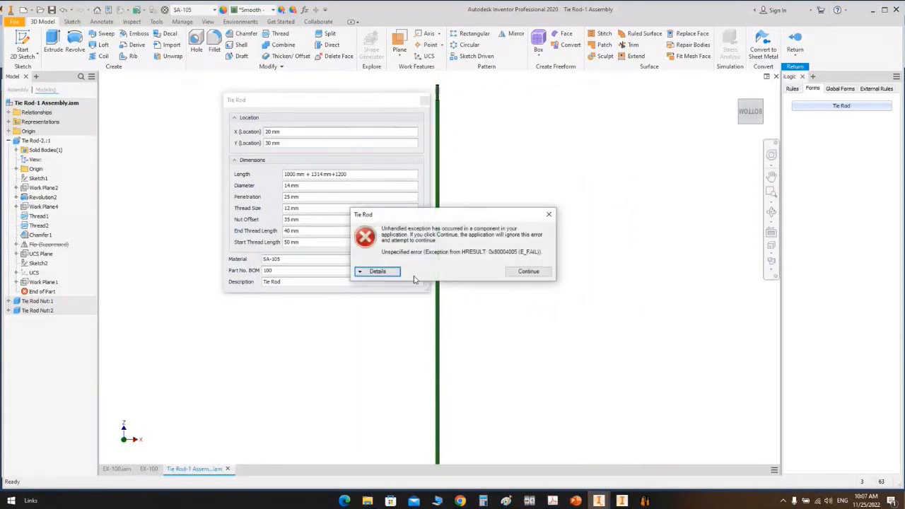
{"action": "left_click", "coordinate": [529, 272]}
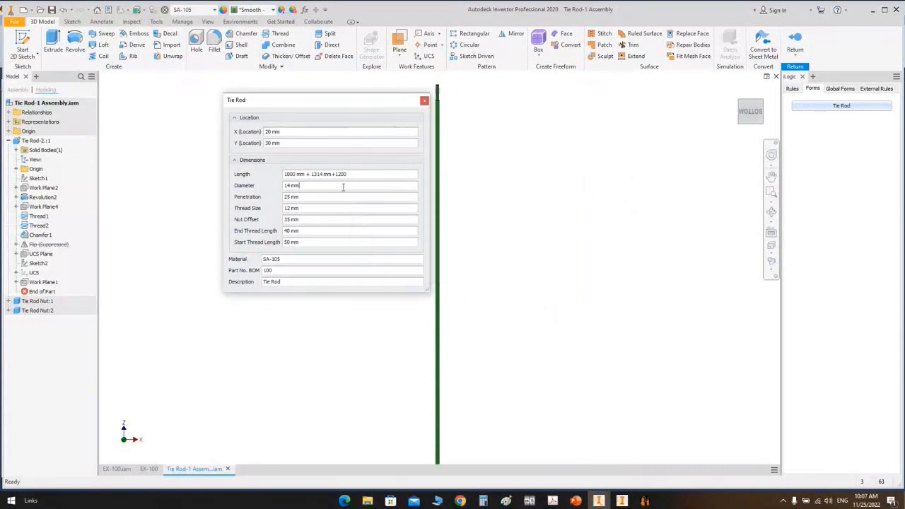
Step: Finish editing the tie rod part, dismiss the Tie Rod form's errors and close Tie Rod-1 Assembly
{"action": "left_click_drag", "start_coordinate": [362, 175], "coordinate": [172, 175]}
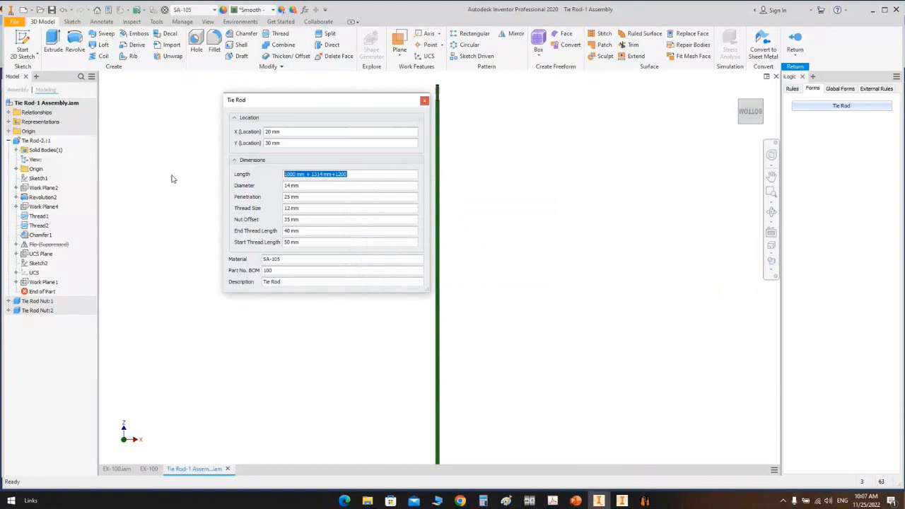
{"action": "left_click", "coordinate": [305, 188]}
{"action": "right_click", "coordinate": [151, 196]}
{"action": "left_click", "coordinate": [150, 220]}
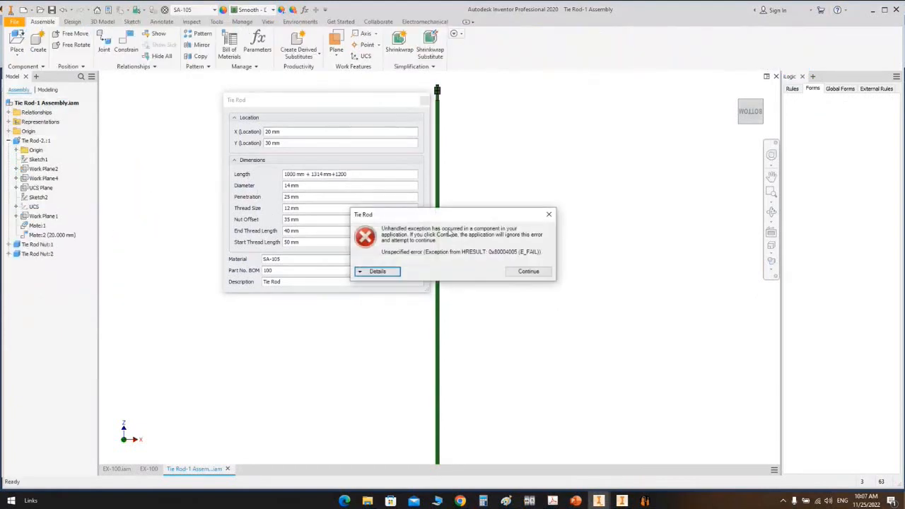
{"action": "left_click", "coordinate": [528, 271]}
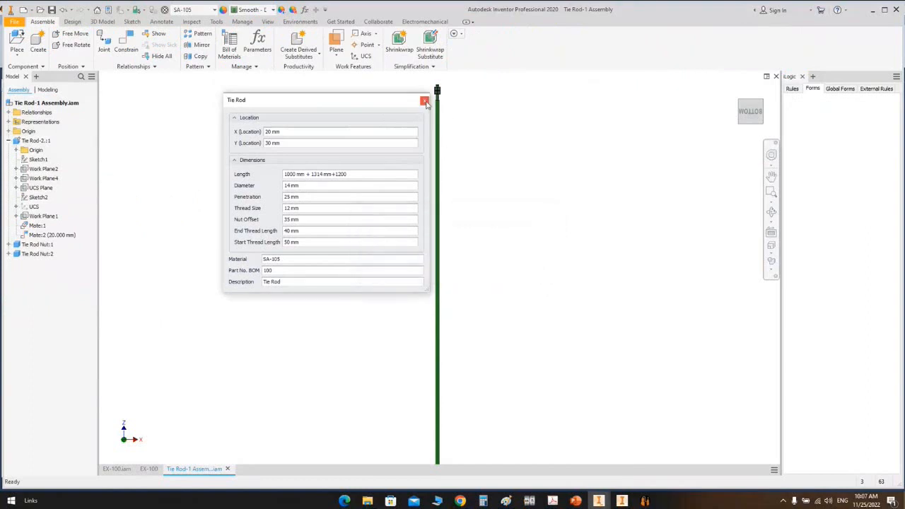
{"action": "left_click", "coordinate": [425, 101]}
{"action": "left_click", "coordinate": [368, 273]}
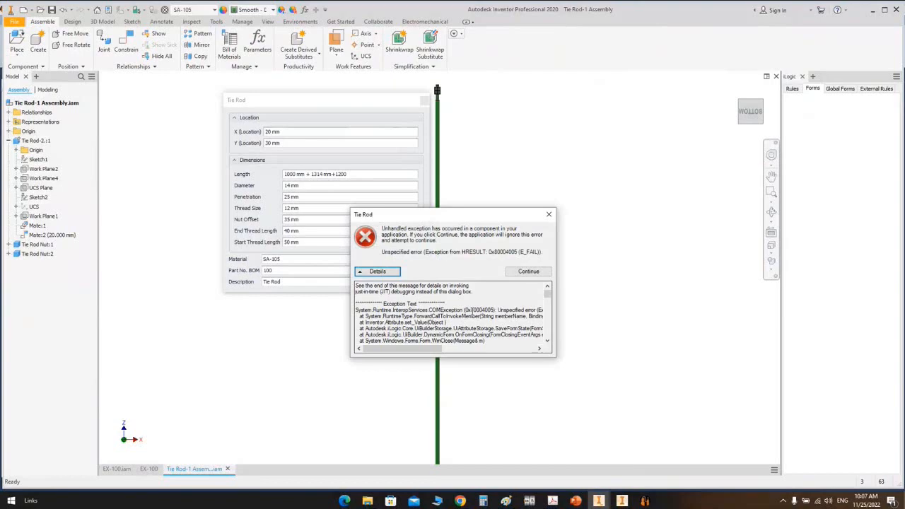
{"action": "left_click", "coordinate": [549, 215]}
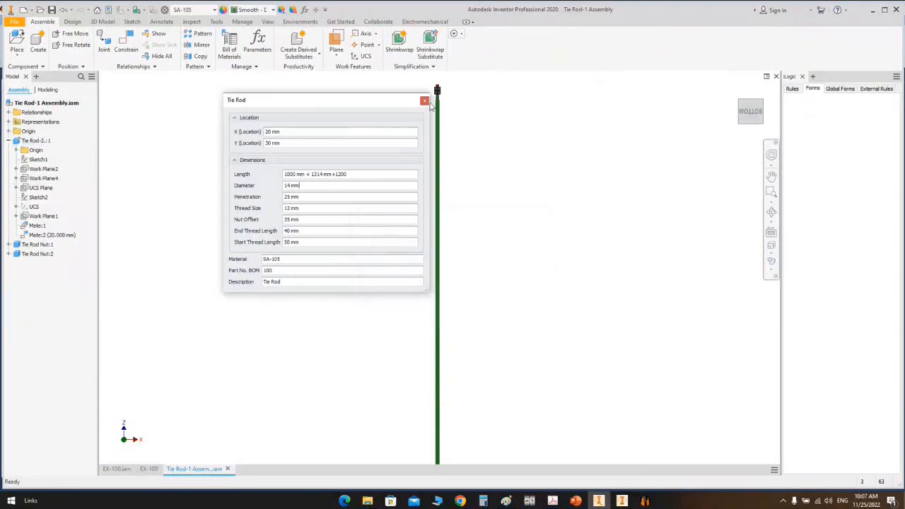
{"action": "left_click", "coordinate": [777, 77]}
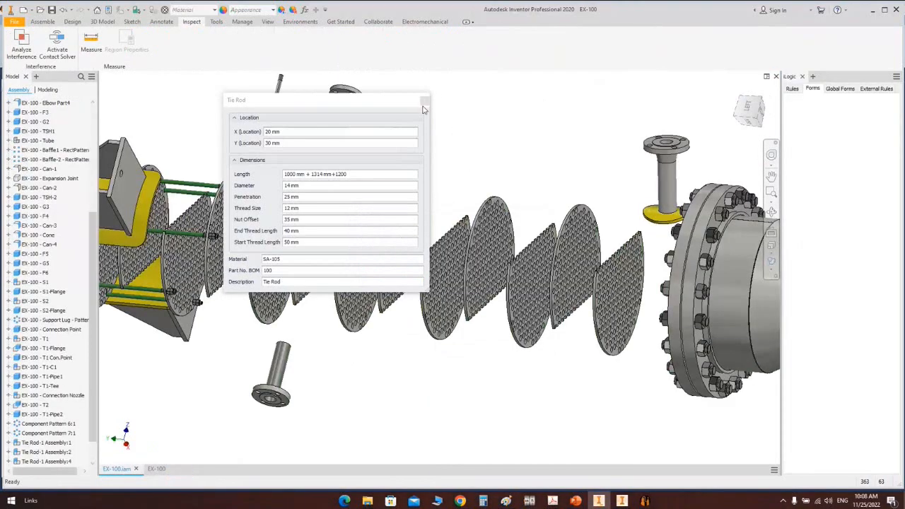
Step: Move the leftover Tie Rod form clear of the EX-100 model and open the Tie Rod-1 part file
{"action": "left_click_drag", "start_coordinate": [394, 106], "coordinate": [904, 420]}
{"action": "left_click_drag", "start_coordinate": [755, 417], "coordinate": [866, 446]}
{"action": "scroll", "coordinate": [470, 260], "scroll_direction": "down", "scroll_amount": 5}
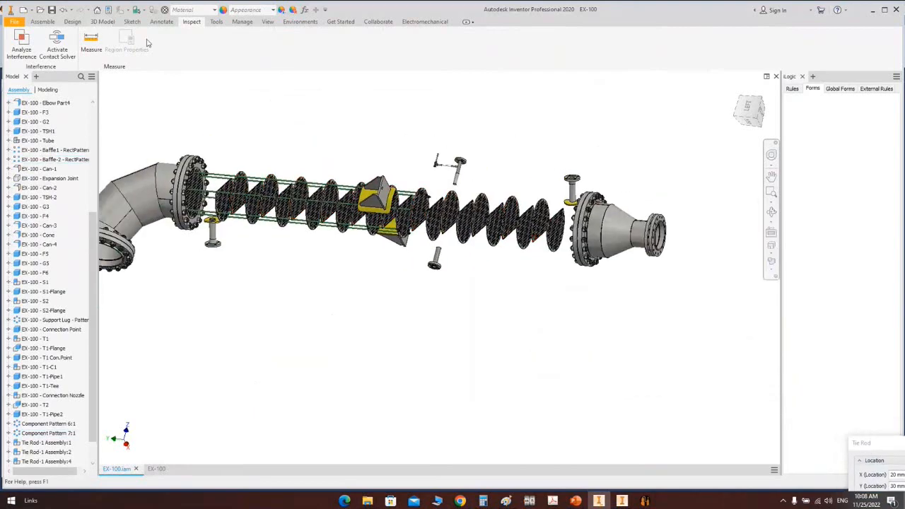
{"action": "scroll", "coordinate": [220, 176], "scroll_direction": "up", "scroll_amount": 4}
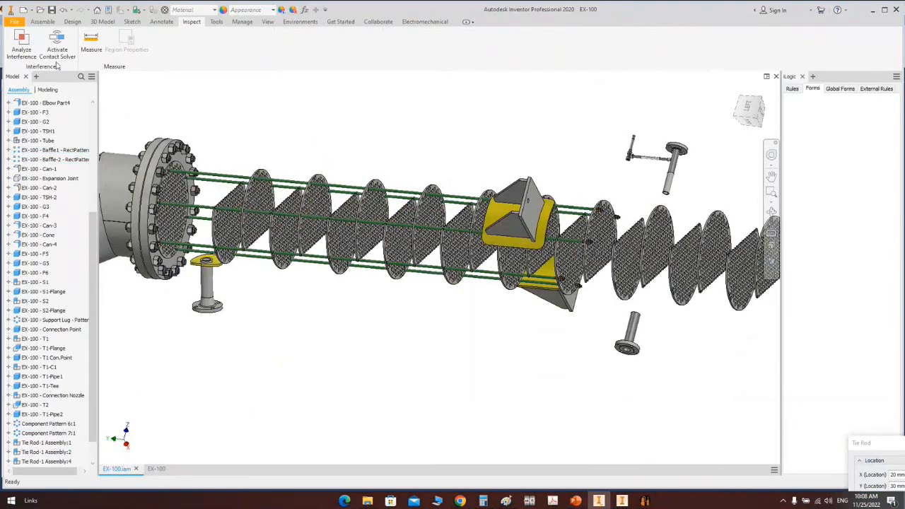
{"action": "key", "text": "ctrl+o"}
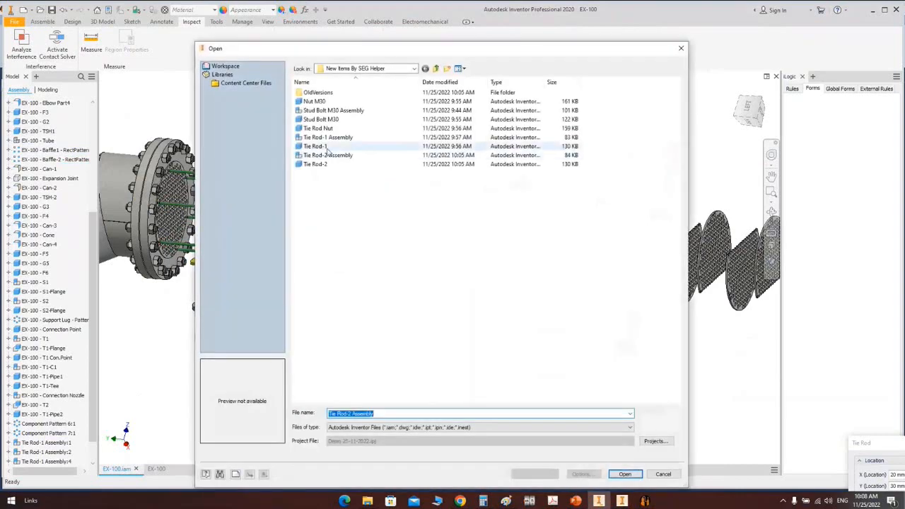
{"action": "left_click", "coordinate": [329, 147]}
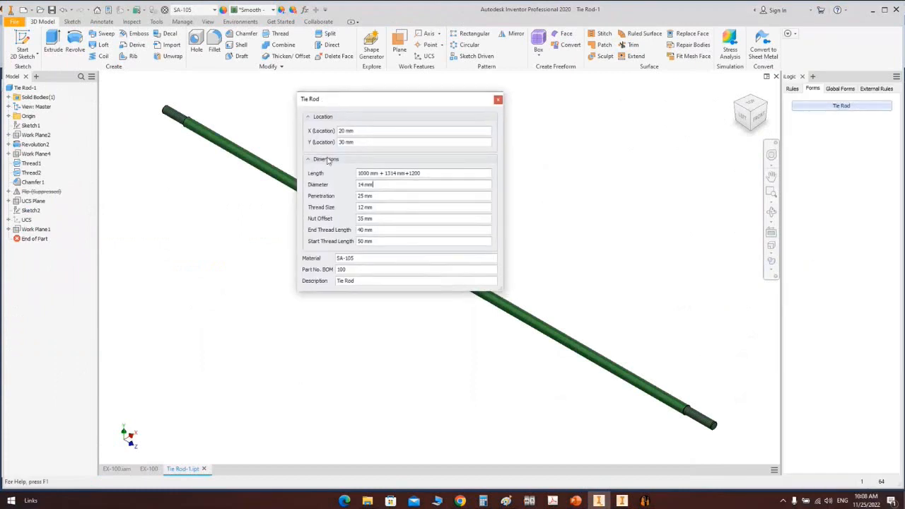
Step: Try to set the Tie Rod-1 part's length to 1000 mm + 1314 mm
{"action": "left_click_drag", "start_coordinate": [432, 174], "coordinate": [405, 172]}
{"action": "key", "text": "Return"}
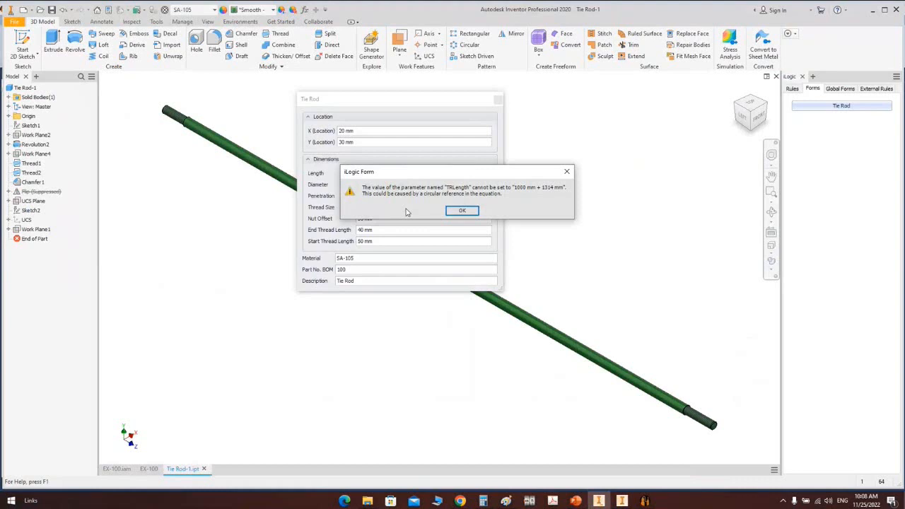
{"action": "left_click", "coordinate": [462, 211]}
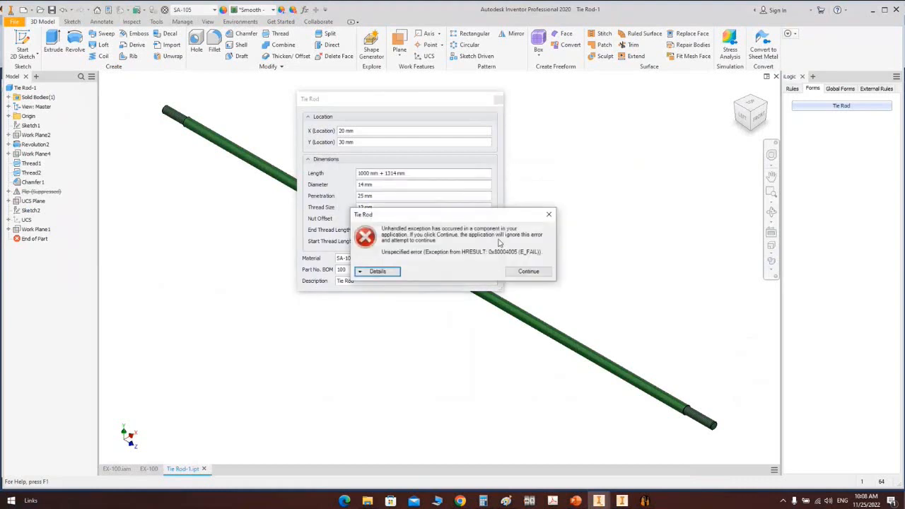
{"action": "left_click", "coordinate": [530, 269]}
Step: Dismiss the Tie Rod form's repeated errors and close the Tie Rod-1 part to return to EX-100
{"action": "left_click", "coordinate": [499, 102]}
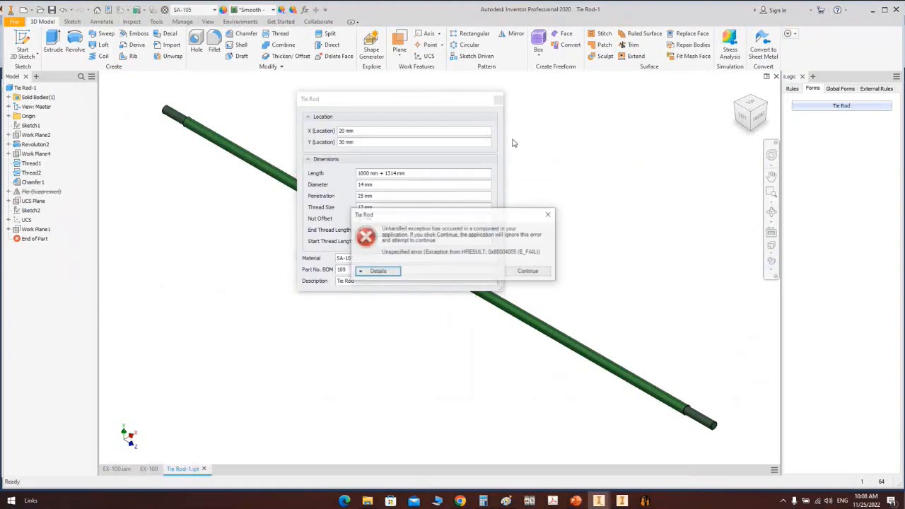
{"action": "left_click", "coordinate": [549, 214]}
{"action": "left_click", "coordinate": [499, 101]}
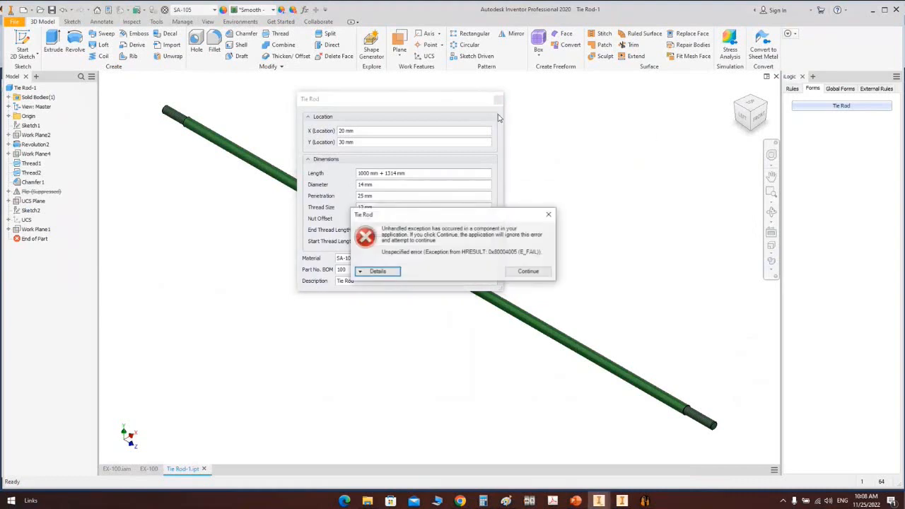
{"action": "left_click", "coordinate": [550, 214]}
{"action": "left_click", "coordinate": [499, 100]}
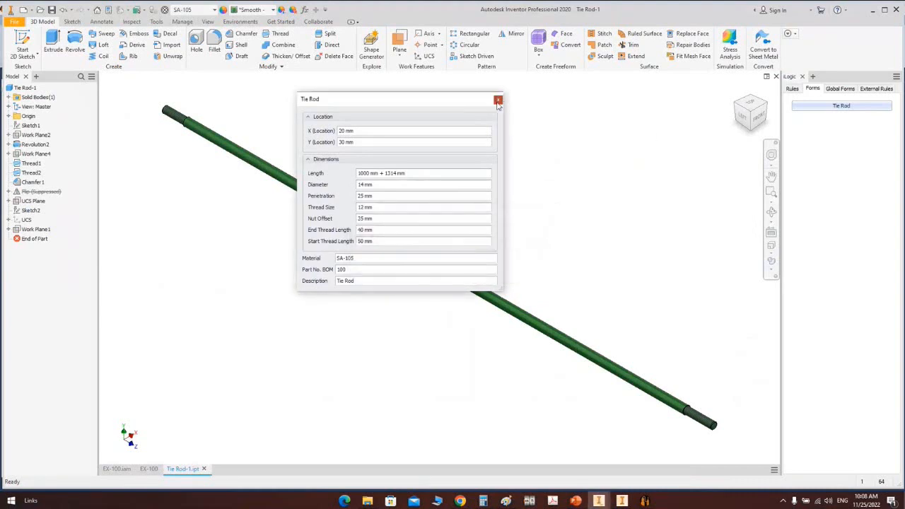
{"action": "left_click", "coordinate": [550, 214]}
{"action": "left_click", "coordinate": [777, 76]}
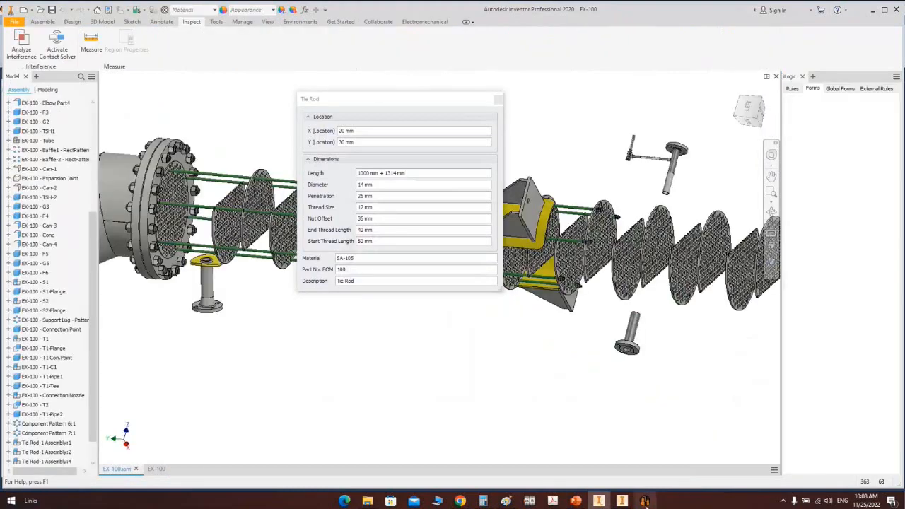
Step: Switch to Static Equipment Generator, close the Demo 25-11-2022 project and exit the program
{"action": "left_click", "coordinate": [646, 501]}
{"action": "left_click", "coordinate": [36, 20]}
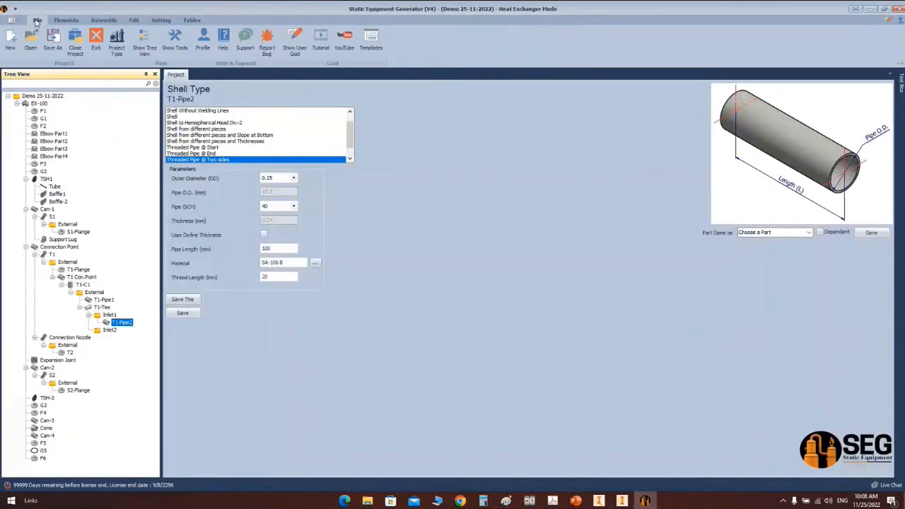
{"action": "left_click", "coordinate": [75, 42]}
{"action": "left_click", "coordinate": [432, 257]}
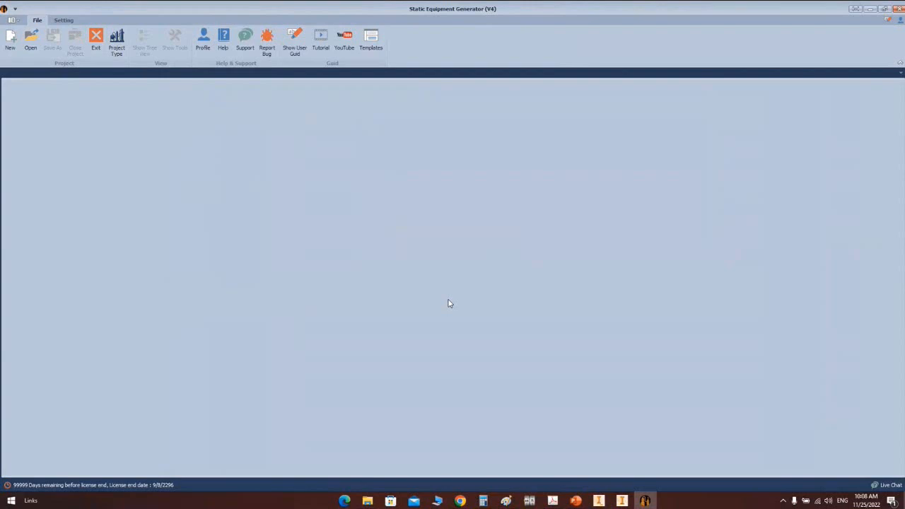
{"action": "left_click", "coordinate": [96, 39]}
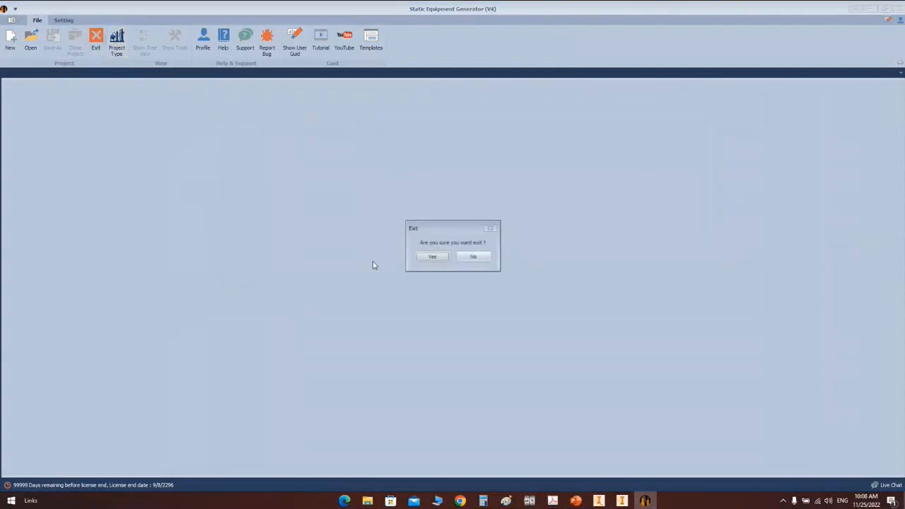
{"action": "left_click", "coordinate": [433, 257]}
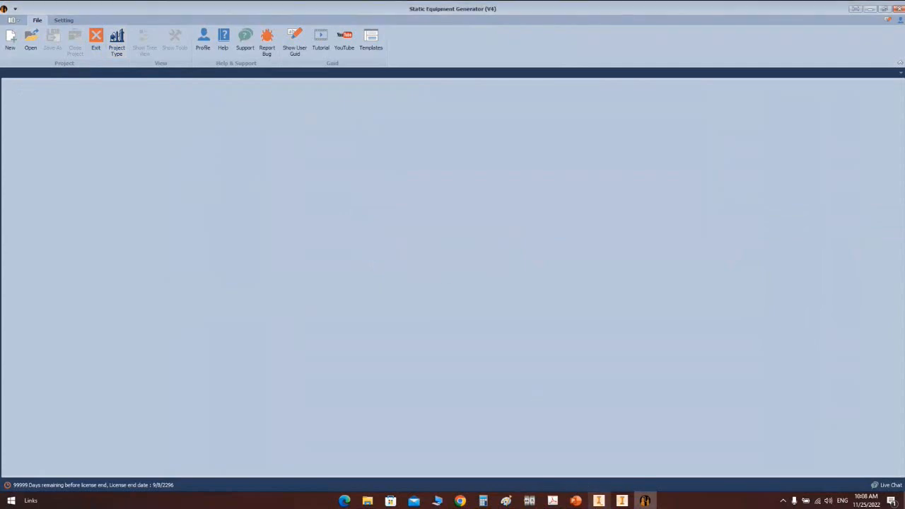
Step: Close Inventor Professional and the Calculator, and minimise the Inventor read-only window showing TBA
{"action": "left_click", "coordinate": [599, 501]}
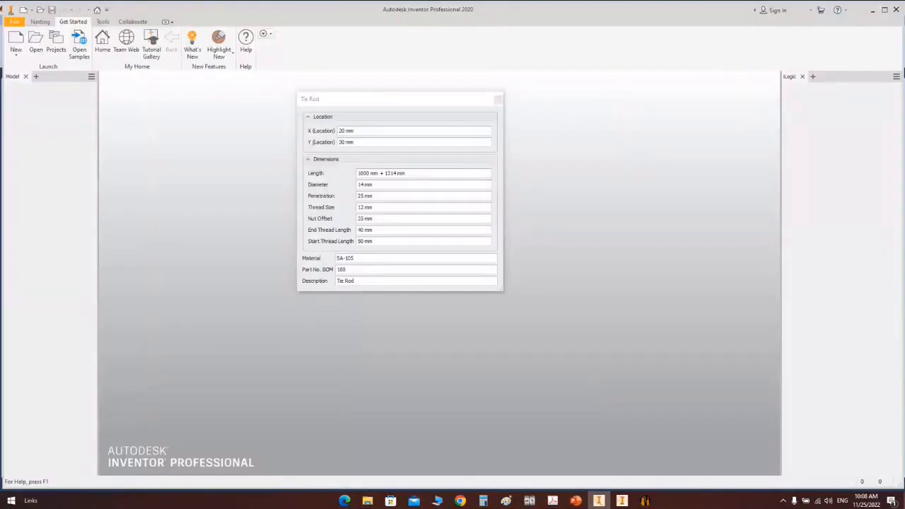
{"action": "left_click", "coordinate": [897, 10]}
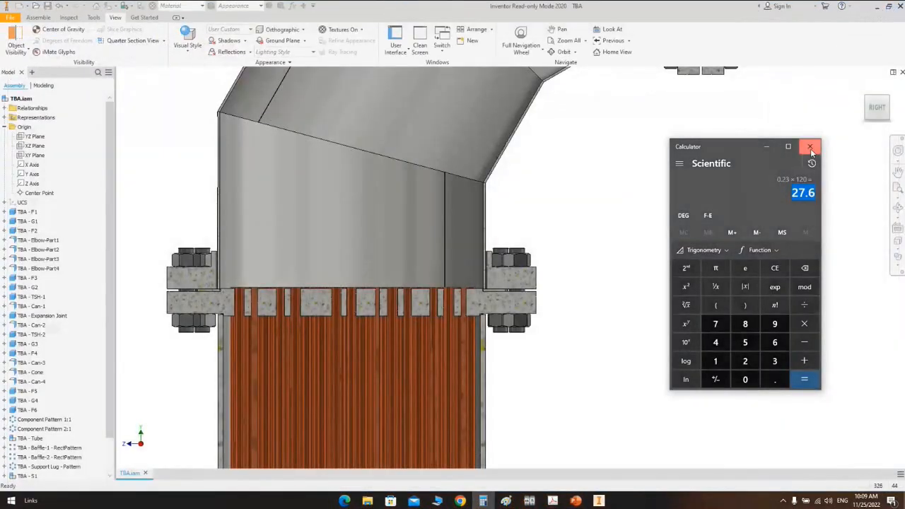
{"action": "left_click", "coordinate": [810, 147]}
{"action": "left_click", "coordinate": [874, 8]}
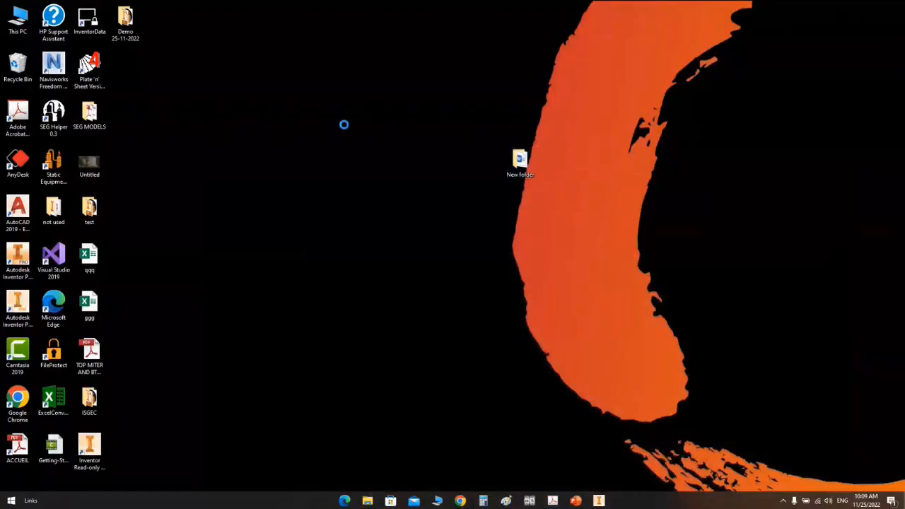
Step: End both running Autodesk Inventor 2020 processes in Task Manager
{"action": "right_click", "coordinate": [315, 101]}
{"action": "left_click", "coordinate": [345, 128]}
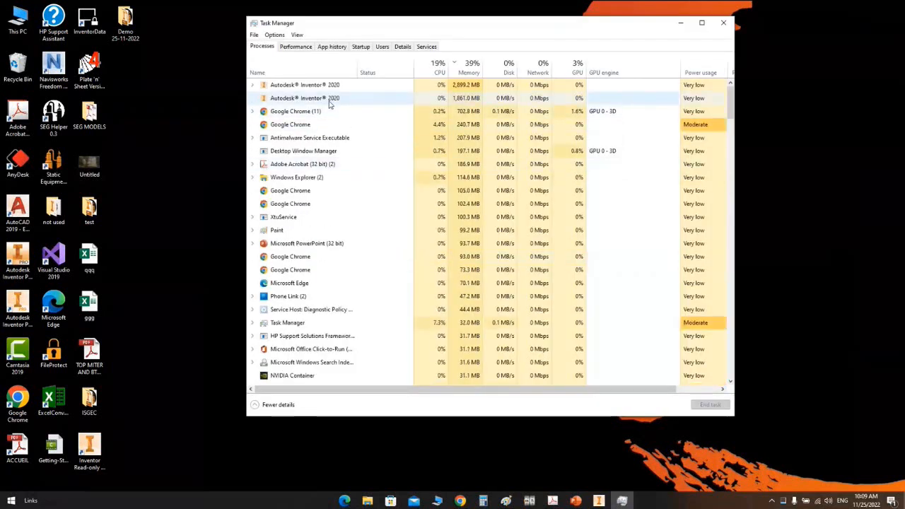
{"action": "left_click", "coordinate": [329, 100]}
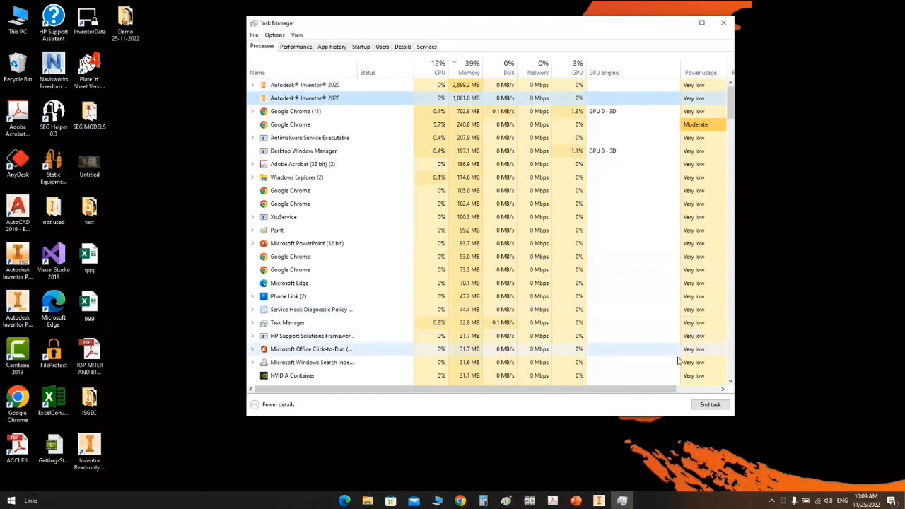
{"action": "left_click", "coordinate": [710, 404]}
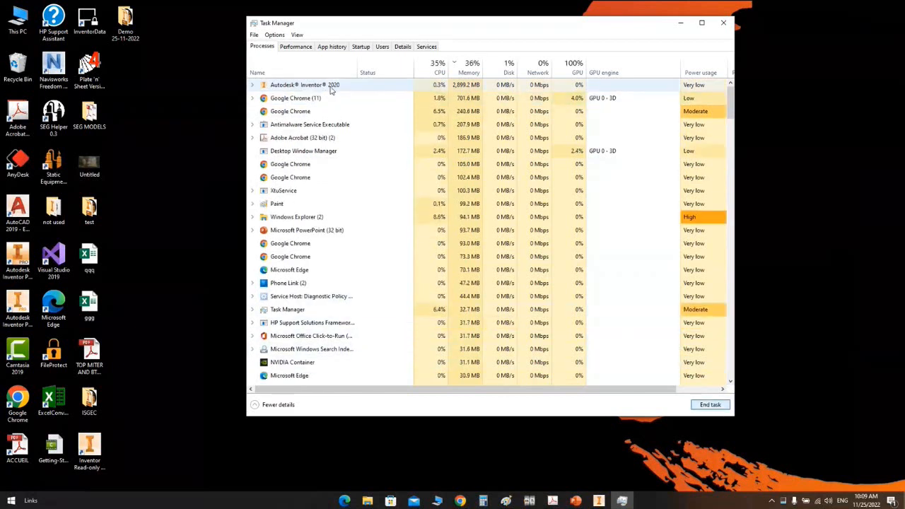
{"action": "left_click", "coordinate": [331, 86]}
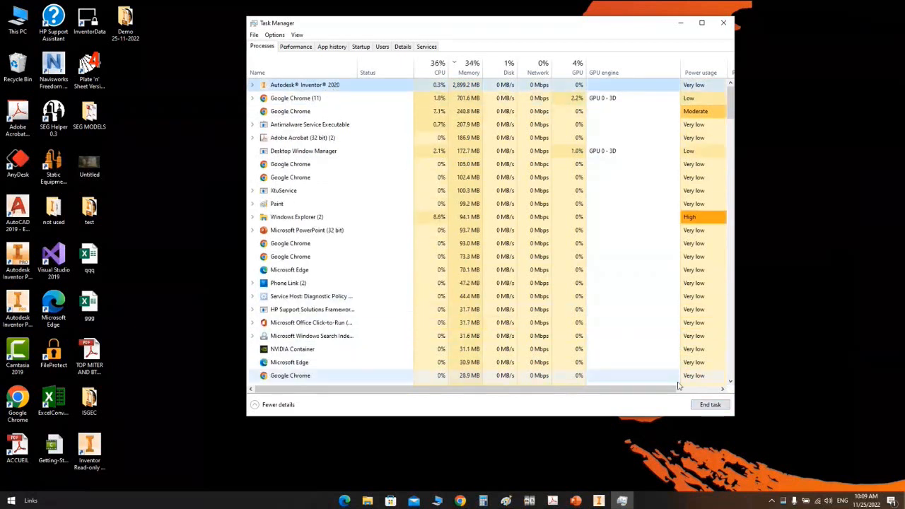
{"action": "left_click", "coordinate": [709, 405]}
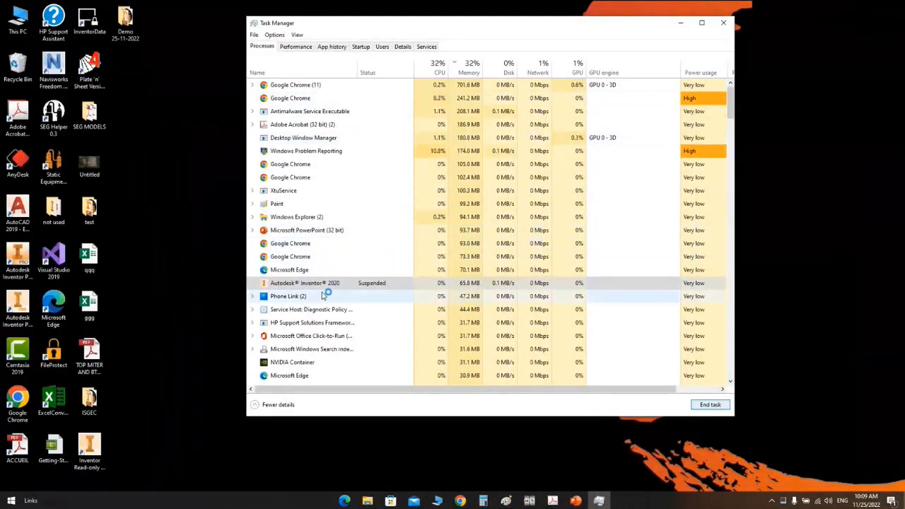
Step: Look through the running processes for remaining Autodesk entries and close Task Manager
{"action": "left_click", "coordinate": [318, 273]}
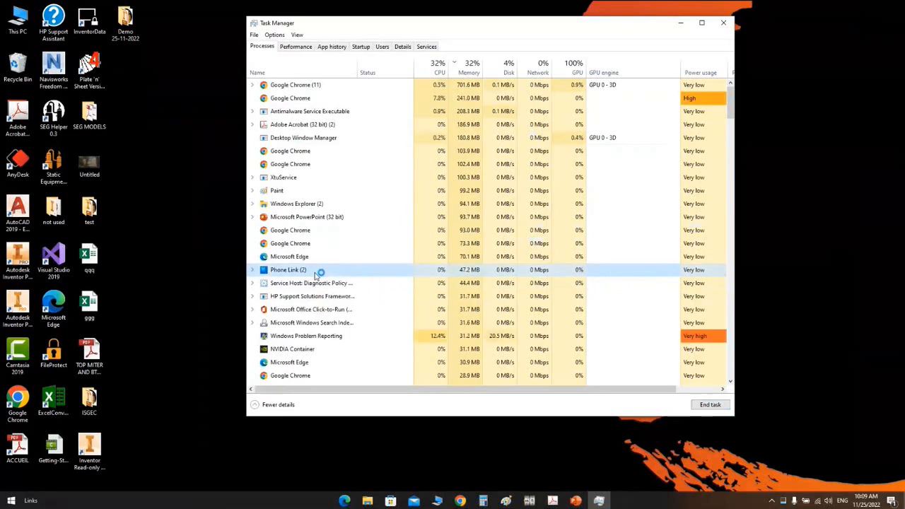
{"action": "scroll", "coordinate": [356, 246], "scroll_direction": "down", "scroll_amount": 3}
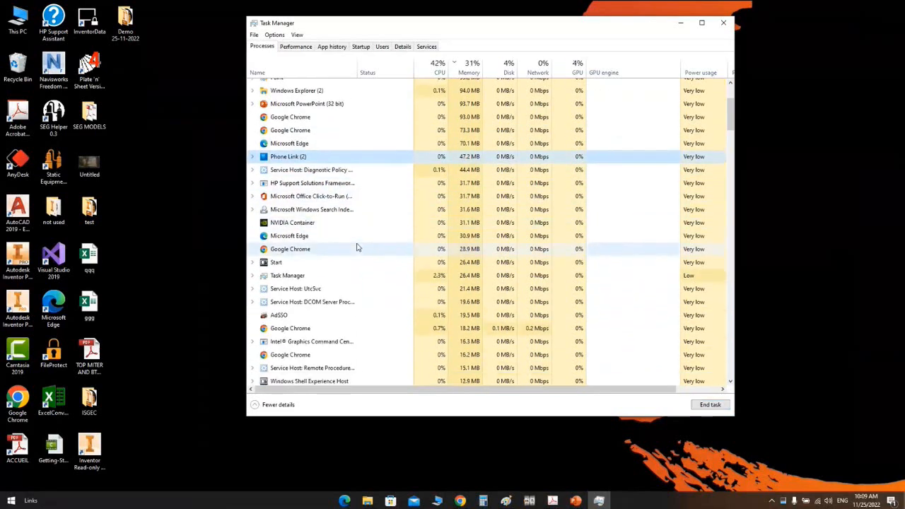
{"action": "scroll", "coordinate": [355, 247], "scroll_direction": "down", "scroll_amount": 10}
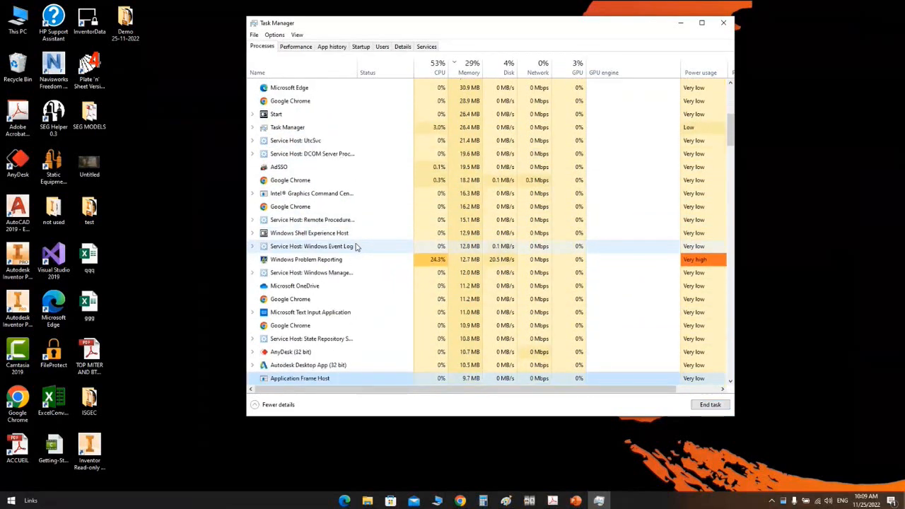
{"action": "key", "text": "a"}
{"action": "key", "text": "a"}
{"action": "key", "text": "a"}
{"action": "key", "text": "a"}
{"action": "key", "text": "a"}
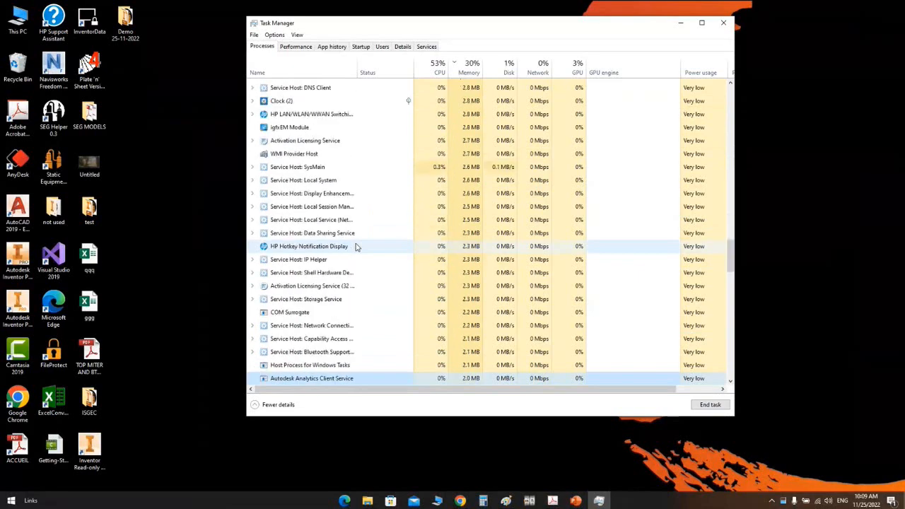
{"action": "key", "text": "a"}
{"action": "left_click", "coordinate": [723, 23]}
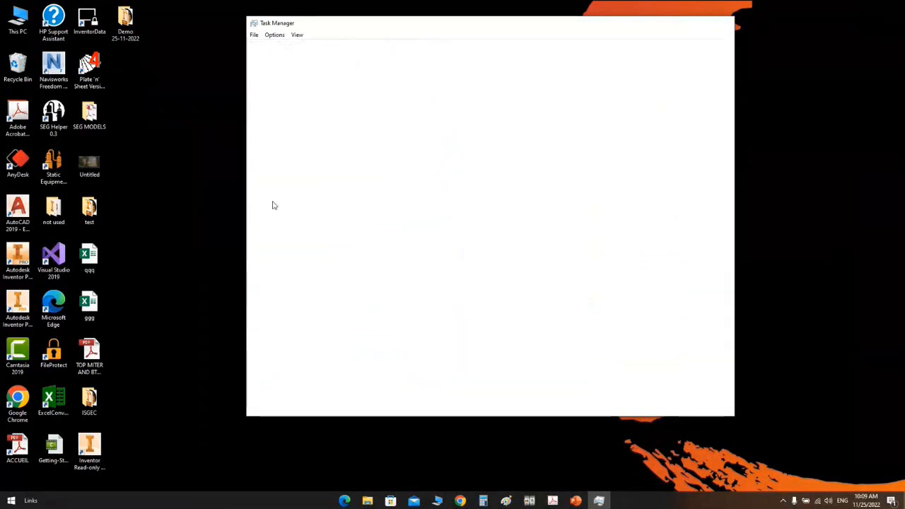
Step: Launch Autodesk Inventor Professional 2020 from the desktop, refreshing the desktop while it loads
{"action": "right_click", "coordinate": [285, 137]}
{"action": "left_click", "coordinate": [332, 169]}
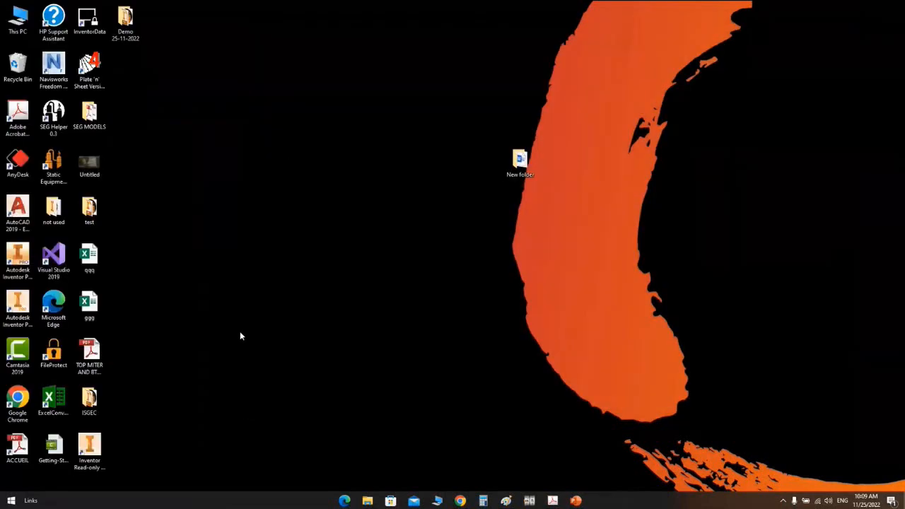
{"action": "double_click", "coordinate": [18, 304]}
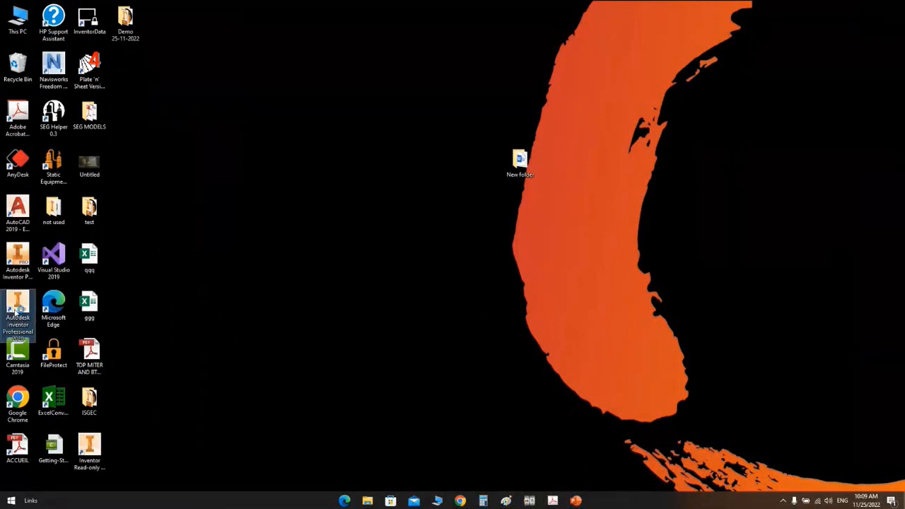
{"action": "right_click", "coordinate": [231, 61]}
{"action": "left_click", "coordinate": [268, 86]}
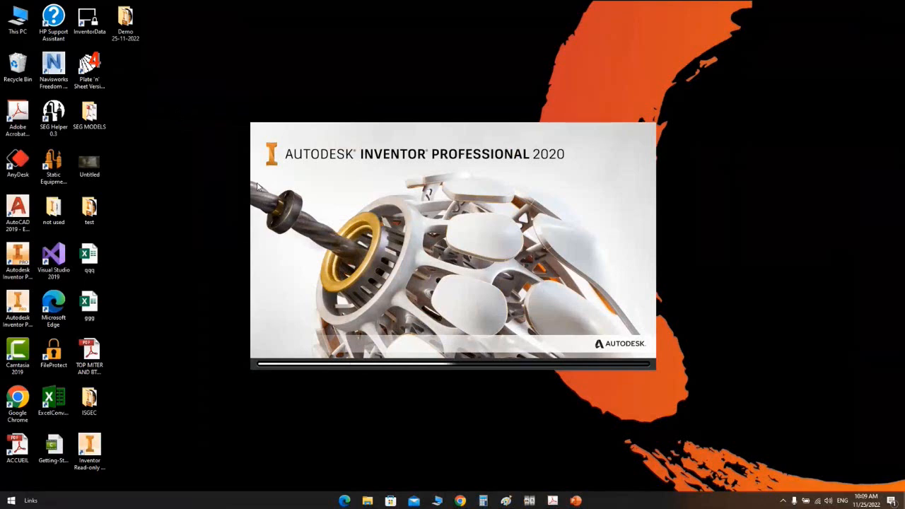
{"action": "right_click", "coordinate": [278, 16]}
{"action": "left_click", "coordinate": [292, 33]}
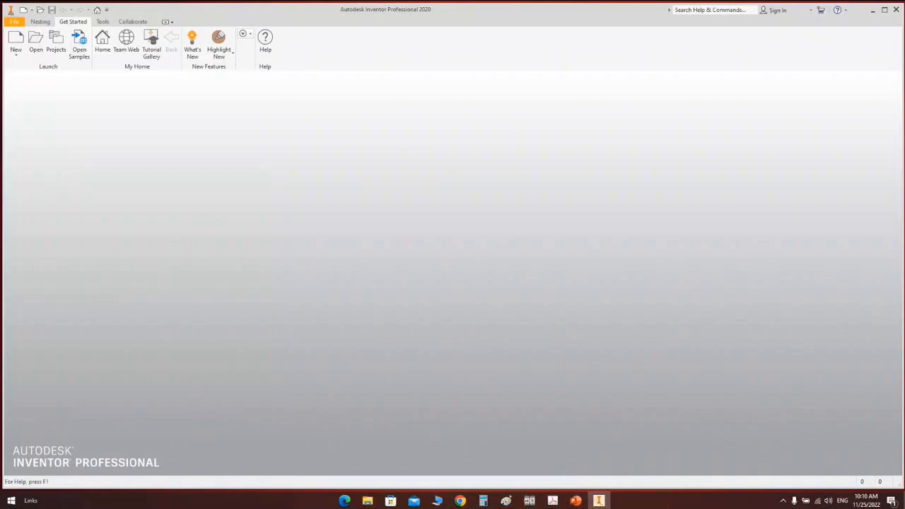
Step: Minimise Inventor, launch Static Equipment Generator and bring up its dialog for opening an existing project
{"action": "left_click", "coordinate": [873, 10]}
{"action": "double_click", "coordinate": [59, 164]}
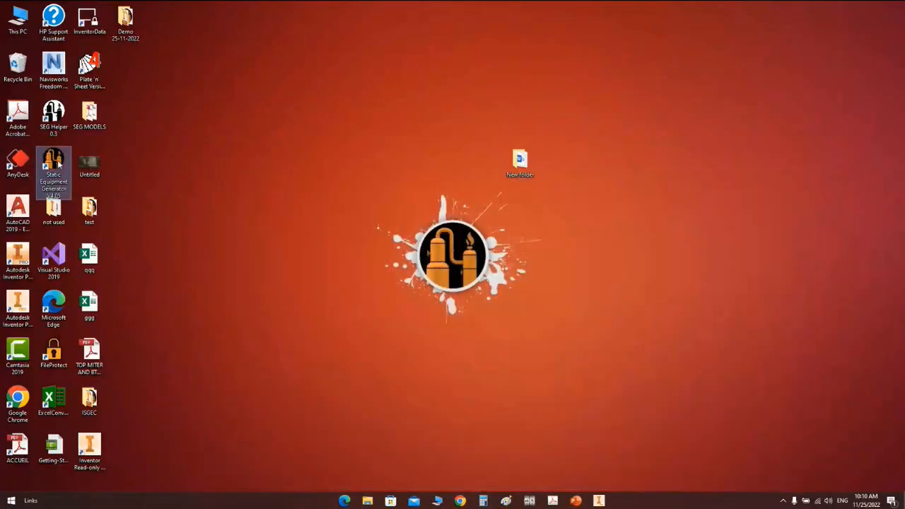
{"action": "right_click", "coordinate": [202, 8]}
{"action": "left_click", "coordinate": [232, 37]}
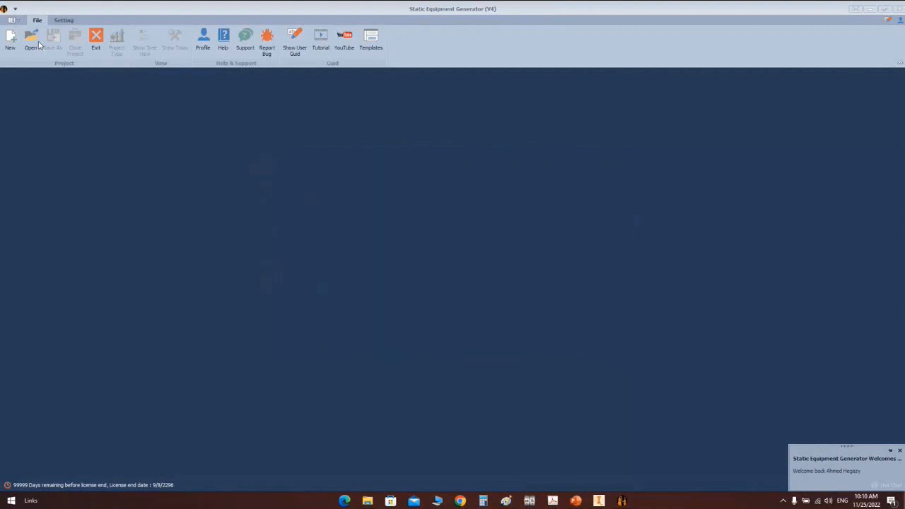
{"action": "left_click", "coordinate": [31, 40]}
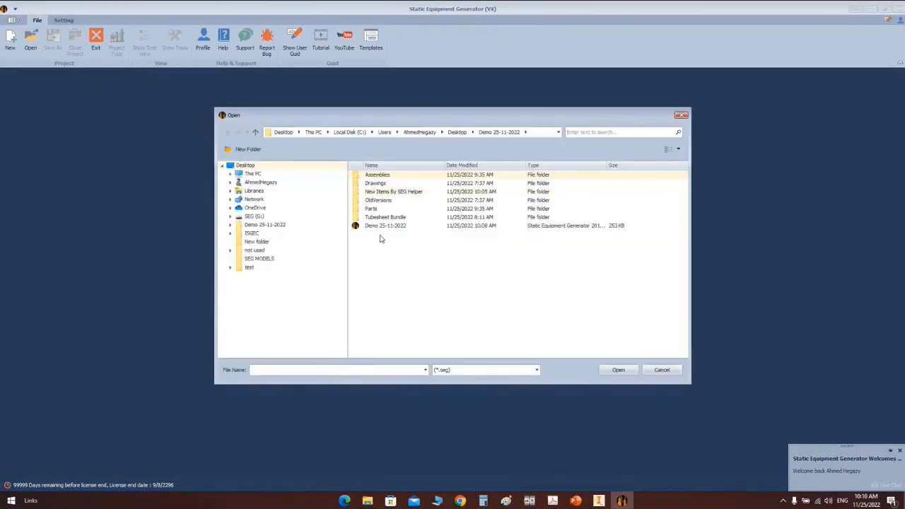
Step: Open the Demo 25-11-2022 project file and bring up its EX-100 assembly in Autodesk Inventor
{"action": "left_click", "coordinate": [390, 225]}
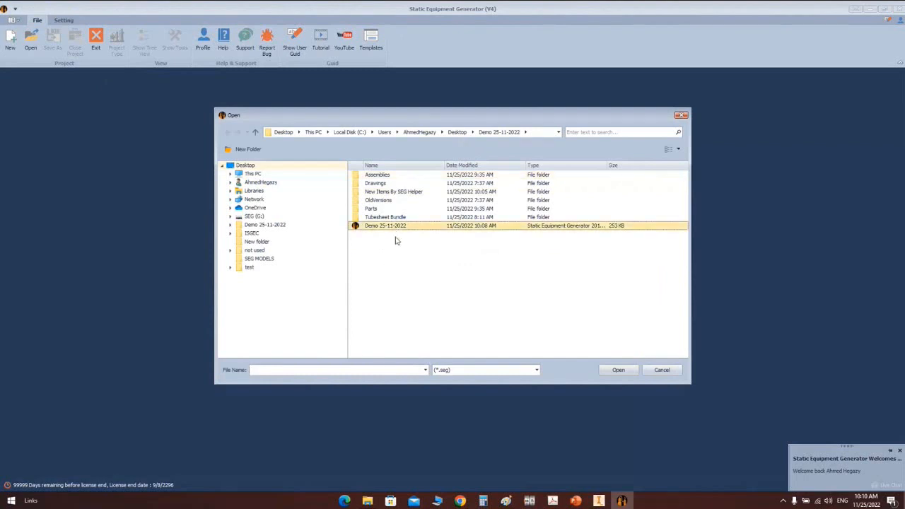
{"action": "left_click", "coordinate": [618, 370]}
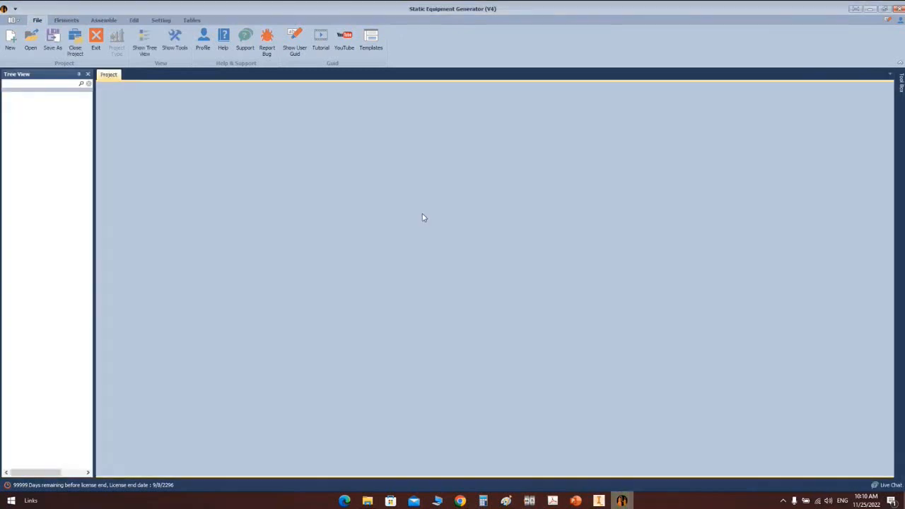
{"action": "left_click", "coordinate": [99, 24]}
{"action": "left_click", "coordinate": [19, 39]}
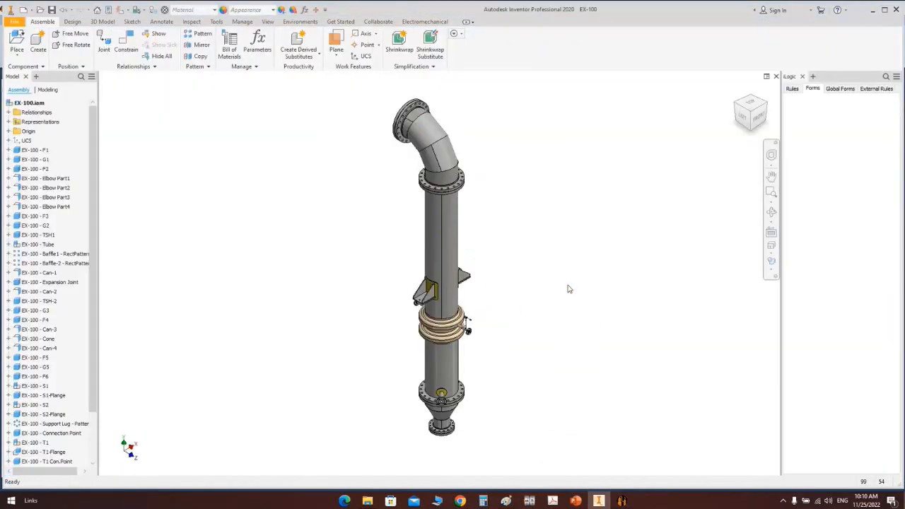
Step: Examine the EX-100 exchanger's shell, flanges and elbow up close, then the whole assembly from the left side
{"action": "scroll", "coordinate": [501, 237], "scroll_direction": "up", "scroll_amount": 5}
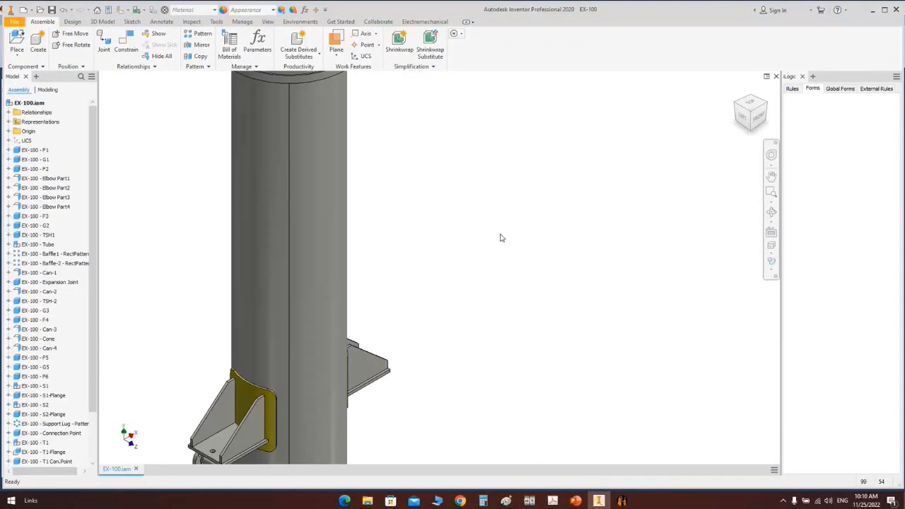
{"action": "scroll", "coordinate": [460, 223], "scroll_direction": "down", "scroll_amount": 3}
{"action": "scroll", "coordinate": [403, 163], "scroll_direction": "up", "scroll_amount": 5}
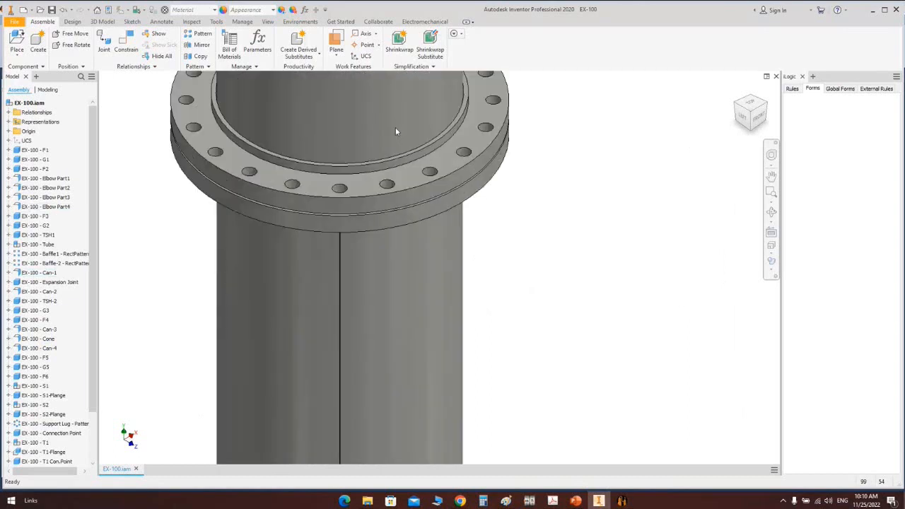
{"action": "middle_click_drag", "start_coordinate": [396, 132], "coordinate": [475, 285]}
{"action": "scroll", "coordinate": [406, 188], "scroll_direction": "down", "scroll_amount": 3}
{"action": "middle_click_drag", "start_coordinate": [446, 214], "coordinate": [471, 281]}
{"action": "middle_click_drag", "start_coordinate": [324, 133], "coordinate": [343, 170]}
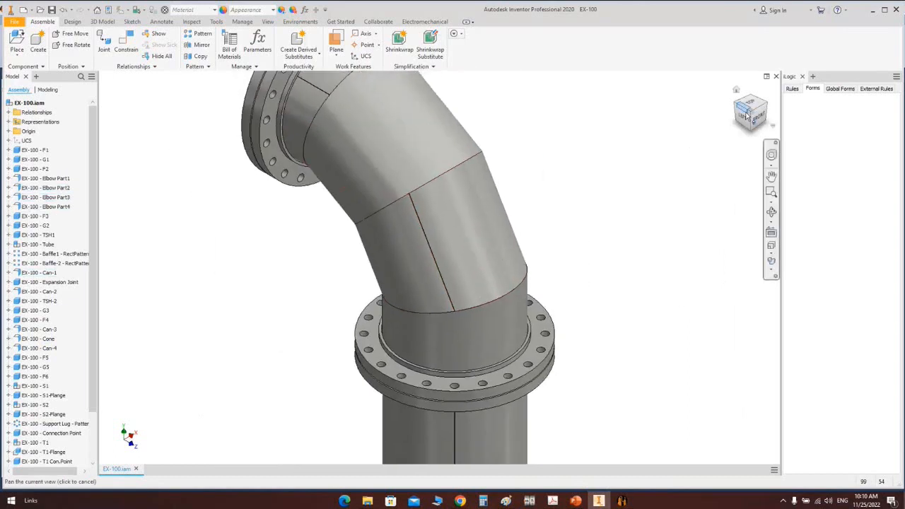
{"action": "left_click", "coordinate": [748, 117]}
{"action": "scroll", "coordinate": [85, 283], "scroll_direction": "down", "scroll_amount": 2}
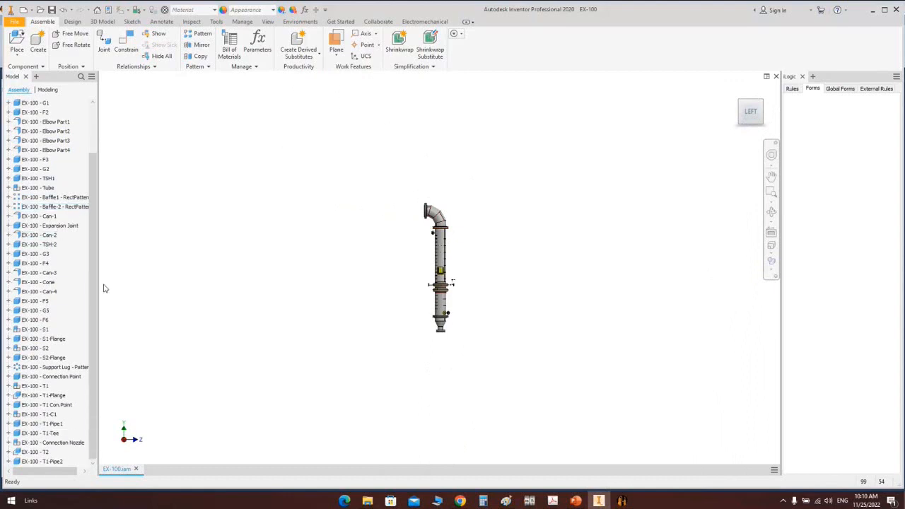
{"action": "scroll", "coordinate": [430, 279], "scroll_direction": "up", "scroll_amount": 5}
{"action": "middle_click_drag", "start_coordinate": [490, 261], "coordinate": [404, 374]}
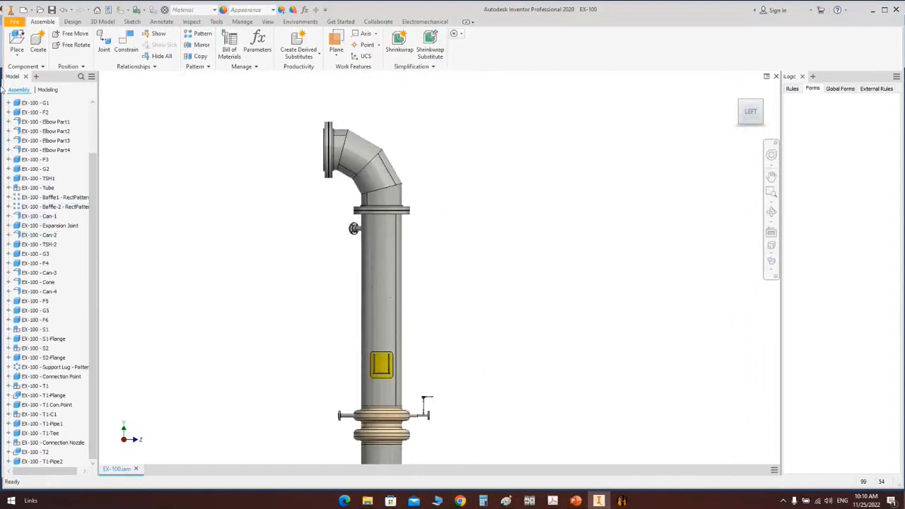
Step: Hide Can-1, the Expansion Joint and Can-2 to expose the tube bundle inside the shell
{"action": "left_click", "coordinate": [267, 21]}
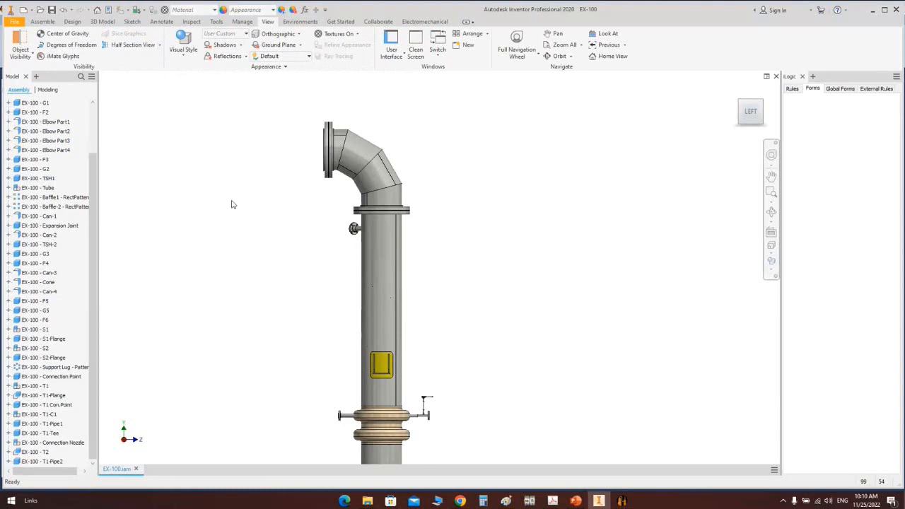
{"action": "left_click", "coordinate": [390, 258]}
{"action": "scroll", "coordinate": [357, 251], "scroll_direction": "up", "scroll_amount": 3}
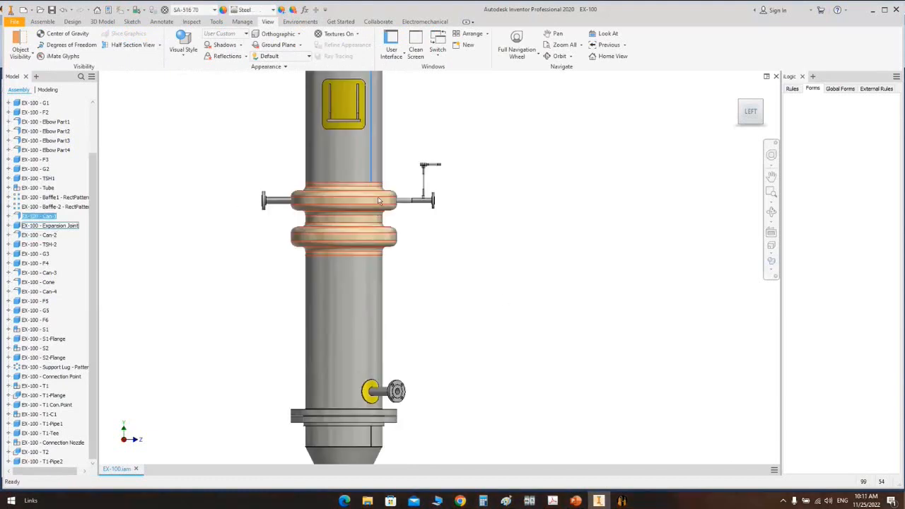
{"action": "left_click", "coordinate": [372, 208], "text": "ctrl"}
{"action": "left_click", "coordinate": [351, 308], "text": "ctrl"}
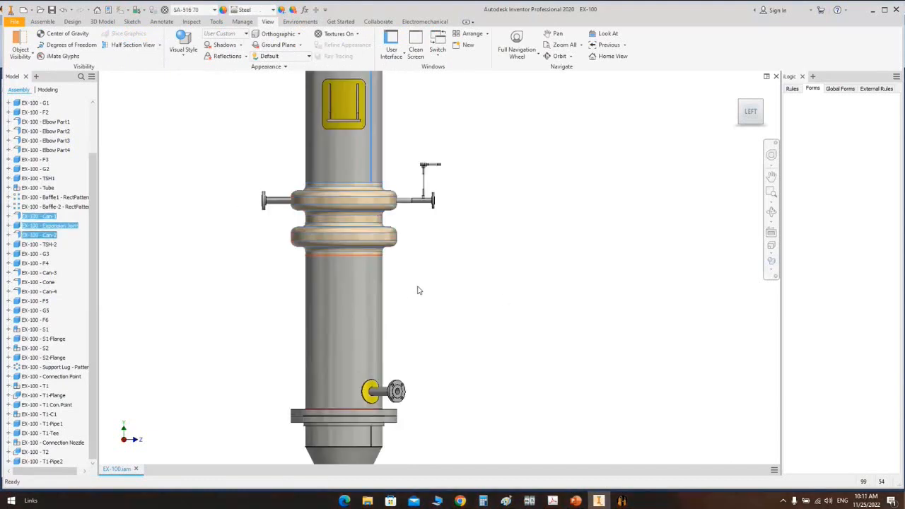
{"action": "right_click", "coordinate": [355, 307]}
{"action": "left_click", "coordinate": [391, 319]}
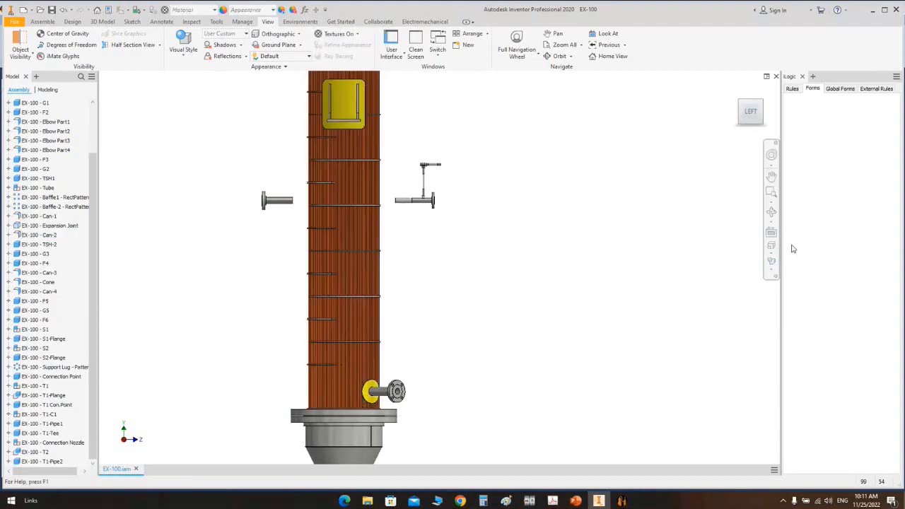
Step: Hide the Tube component so that only the baffles and tubesheets of the bundle are exposed
{"action": "left_click", "coordinate": [772, 212]}
{"action": "left_click_drag", "start_coordinate": [497, 238], "coordinate": [425, 183]}
{"action": "scroll", "coordinate": [355, 189], "scroll_direction": "down", "scroll_amount": 6}
{"action": "key", "text": "Escape"}
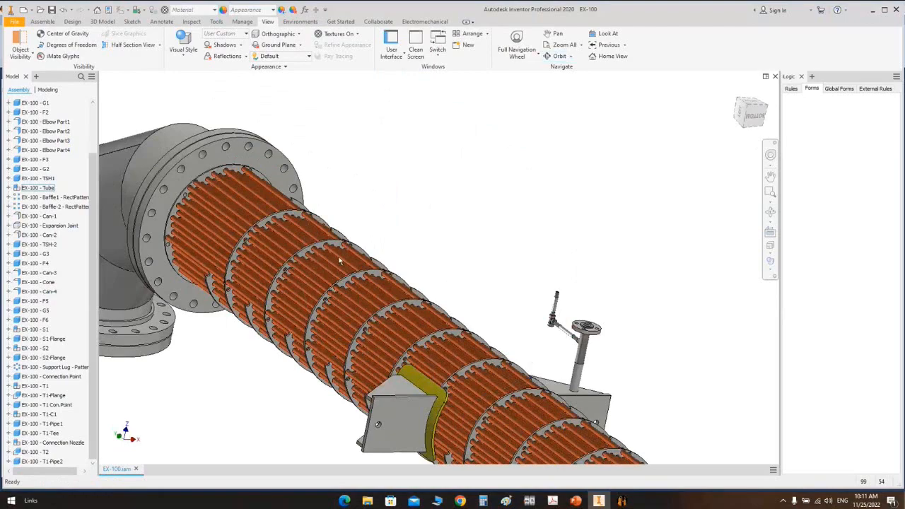
{"action": "left_click", "coordinate": [339, 259]}
{"action": "right_click", "coordinate": [339, 258]}
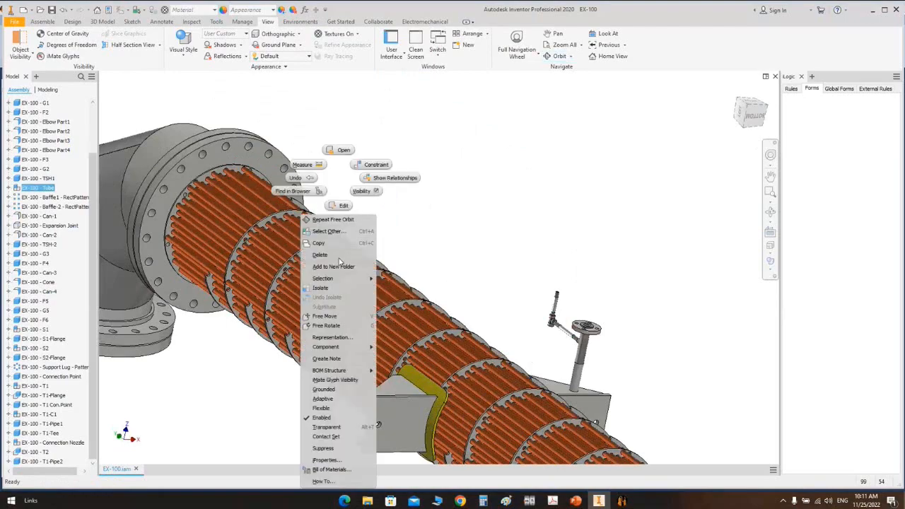
{"action": "left_click", "coordinate": [367, 191]}
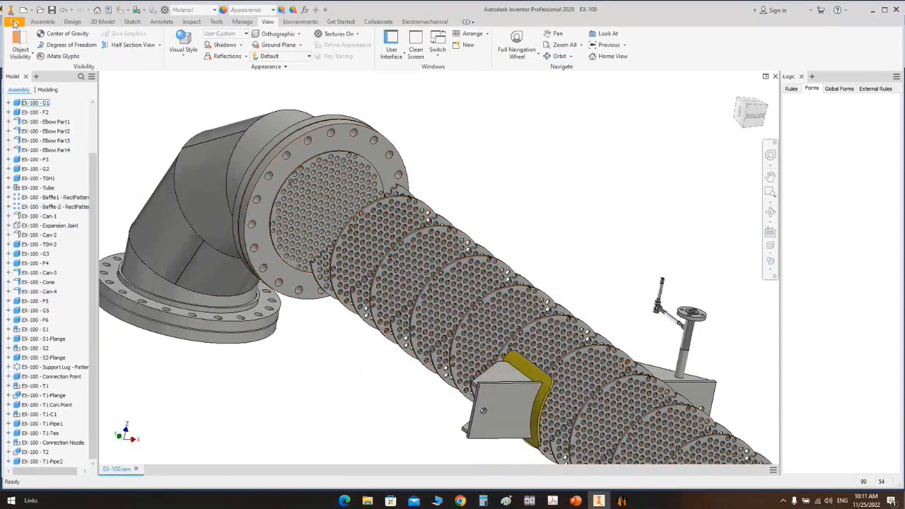
Step: Place one instance of Tie Rod-1 Assembly from the New Items By SEG Helper folder in free space beside the baffles
{"action": "left_click", "coordinate": [41, 21]}
{"action": "left_click", "coordinate": [18, 39]}
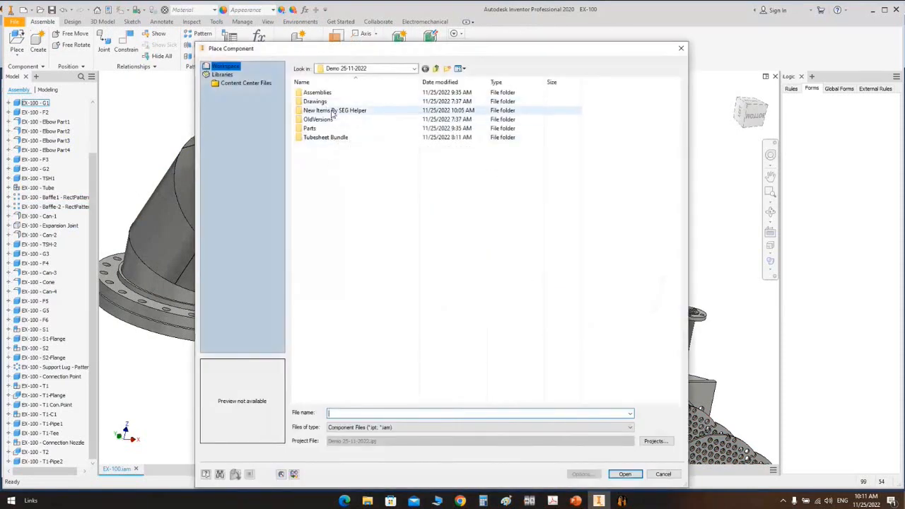
{"action": "double_click", "coordinate": [335, 110]}
{"action": "double_click", "coordinate": [348, 138]}
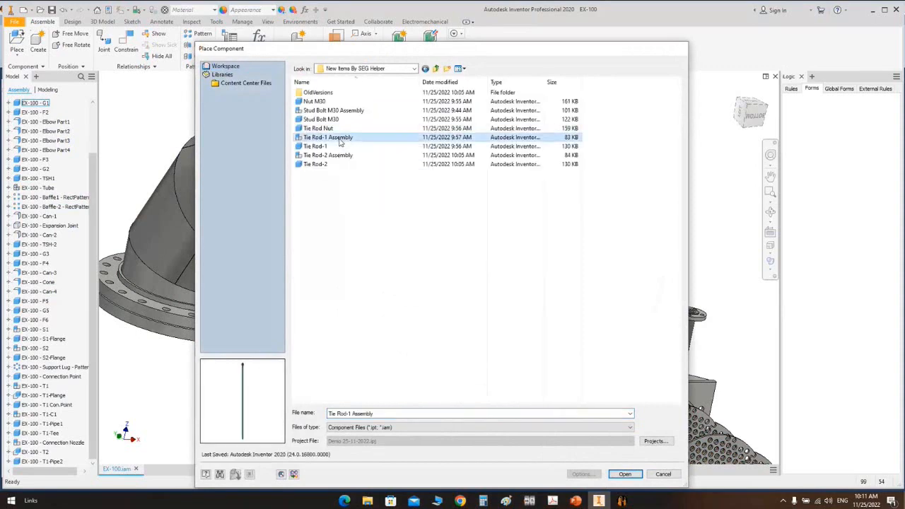
{"action": "scroll", "coordinate": [572, 157], "scroll_direction": "up", "scroll_amount": 3}
{"action": "middle_click_drag", "start_coordinate": [576, 155], "coordinate": [468, 261]}
{"action": "left_click", "coordinate": [485, 211]}
{"action": "right_click", "coordinate": [580, 154]}
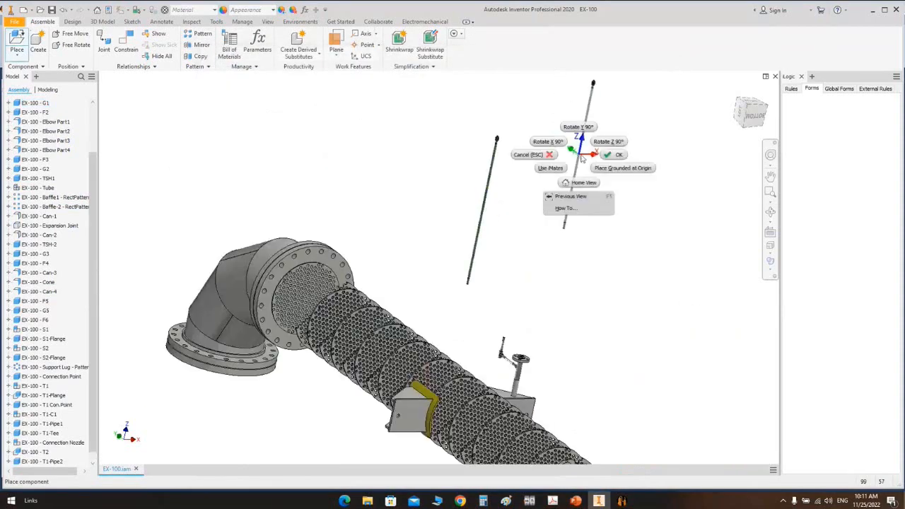
{"action": "left_click", "coordinate": [623, 153]}
Step: Add an Insert constraint with a -30 mm offset between the tie rod's threaded end and an outer tie rod hole in the tubesheet
{"action": "scroll", "coordinate": [471, 275], "scroll_direction": "down", "scroll_amount": 5}
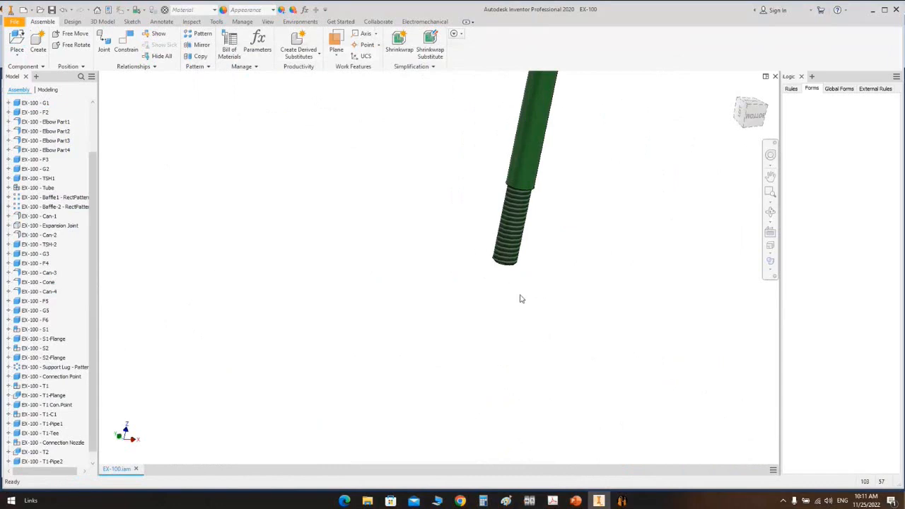
{"action": "key", "text": "c"}
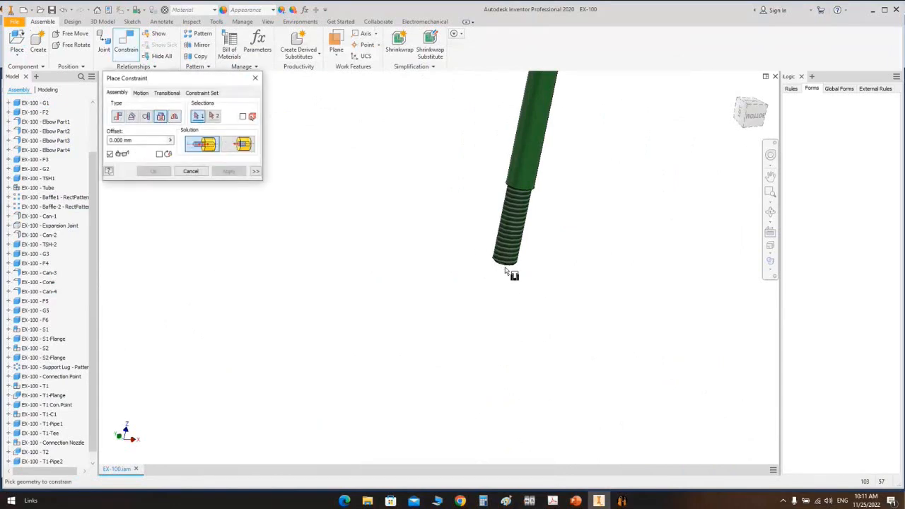
{"action": "scroll", "coordinate": [515, 268], "scroll_direction": "down", "scroll_amount": 2}
{"action": "left_click", "coordinate": [540, 277]}
{"action": "scroll", "coordinate": [283, 326], "scroll_direction": "up", "scroll_amount": 4}
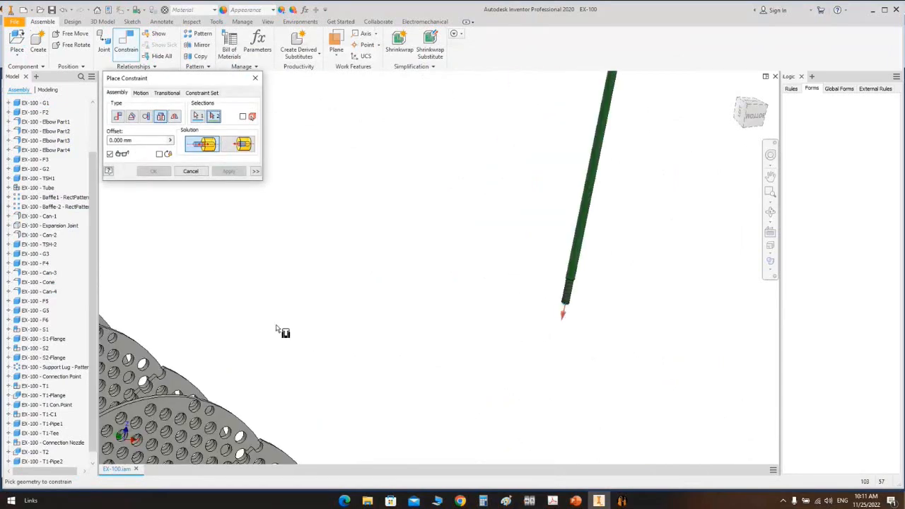
{"action": "scroll", "coordinate": [290, 297], "scroll_direction": "up", "scroll_amount": 2}
{"action": "scroll", "coordinate": [305, 252], "scroll_direction": "down", "scroll_amount": 4}
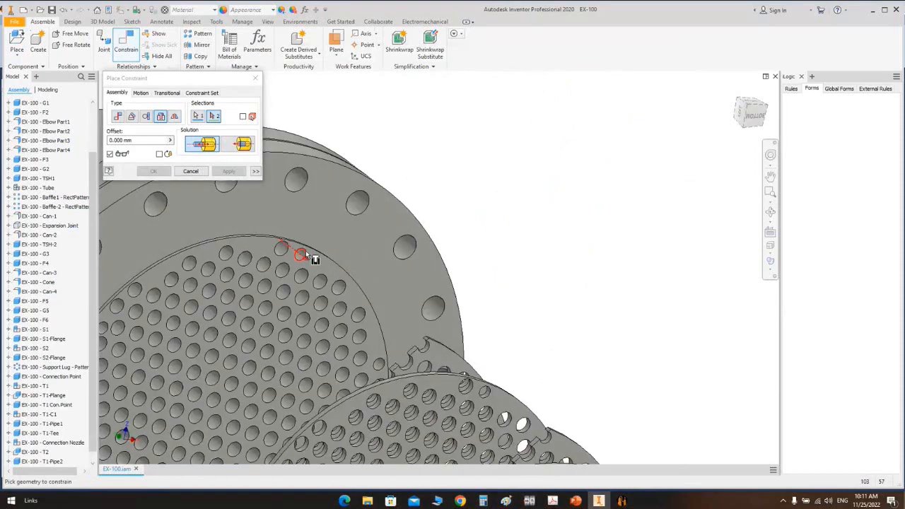
{"action": "left_click", "coordinate": [306, 251]}
{"action": "type", "text": "-30"}
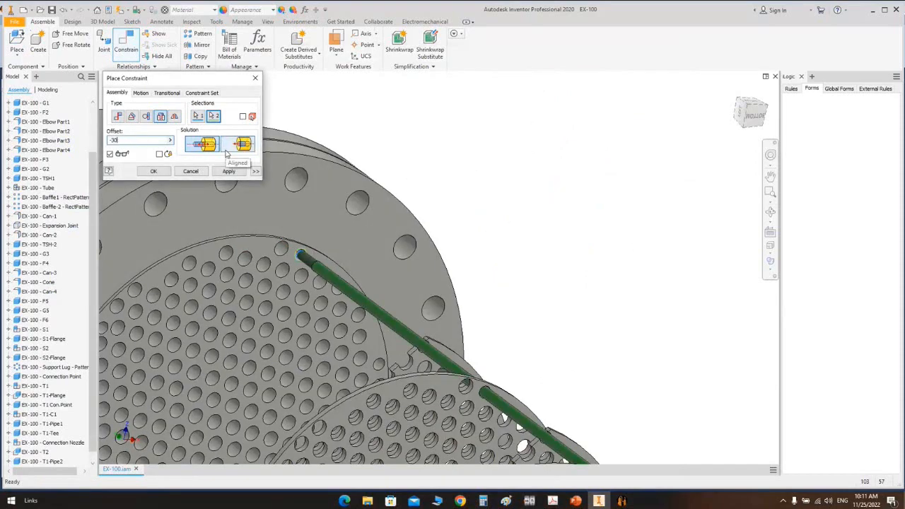
{"action": "left_click", "coordinate": [153, 171]}
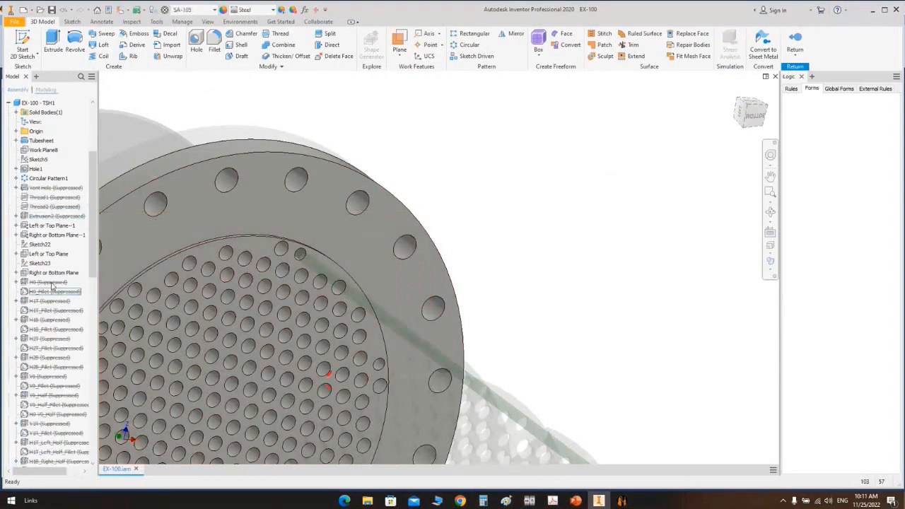
Step: Edit the TRODS Hole feature of tubesheet TSH1 to 12 mm diameter and 35 mm depth, and return to the assembly
{"action": "scroll", "coordinate": [54, 286], "scroll_direction": "down", "scroll_amount": 11}
{"action": "scroll", "coordinate": [60, 329], "scroll_direction": "down", "scroll_amount": 2}
{"action": "double_click", "coordinate": [53, 319]}
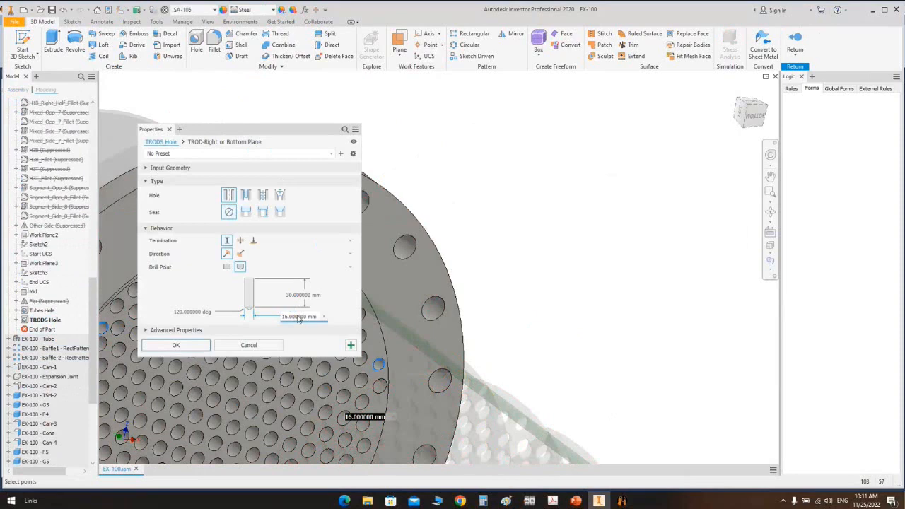
{"action": "left_click", "coordinate": [297, 316]}
{"action": "type", "text": "12mm"}
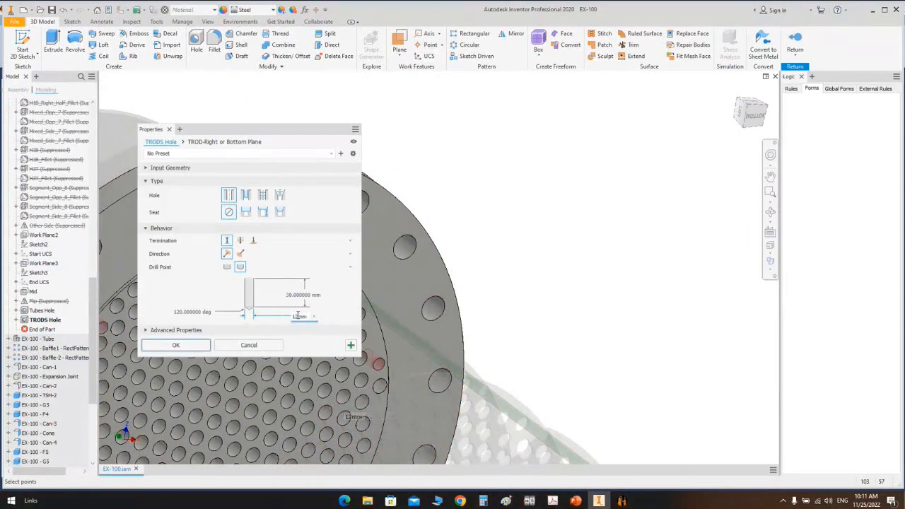
{"action": "left_click", "coordinate": [300, 297]}
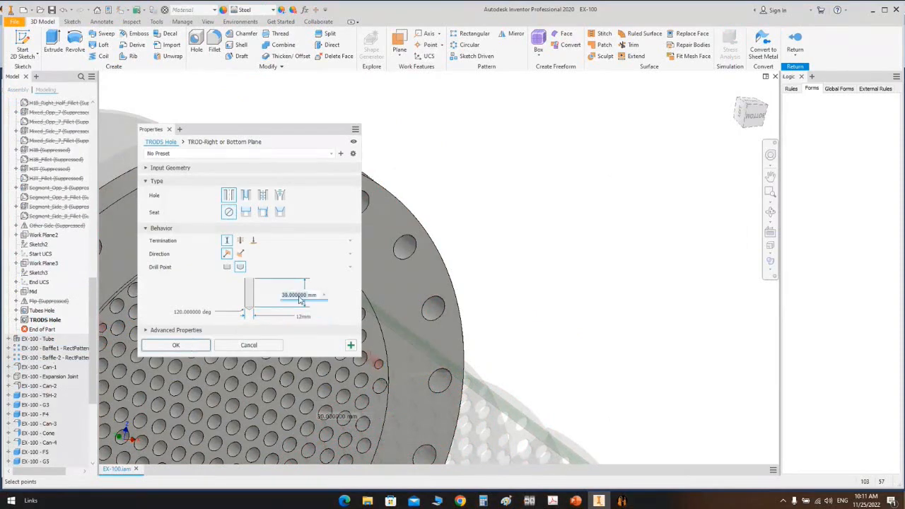
{"action": "type", "text": "35mm"}
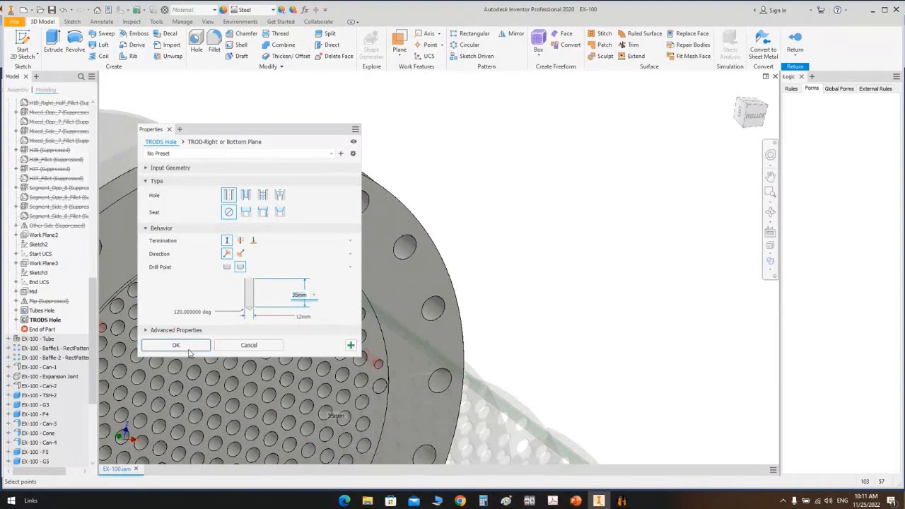
{"action": "left_click", "coordinate": [176, 345]}
{"action": "right_click", "coordinate": [487, 163]}
{"action": "left_click", "coordinate": [485, 187]}
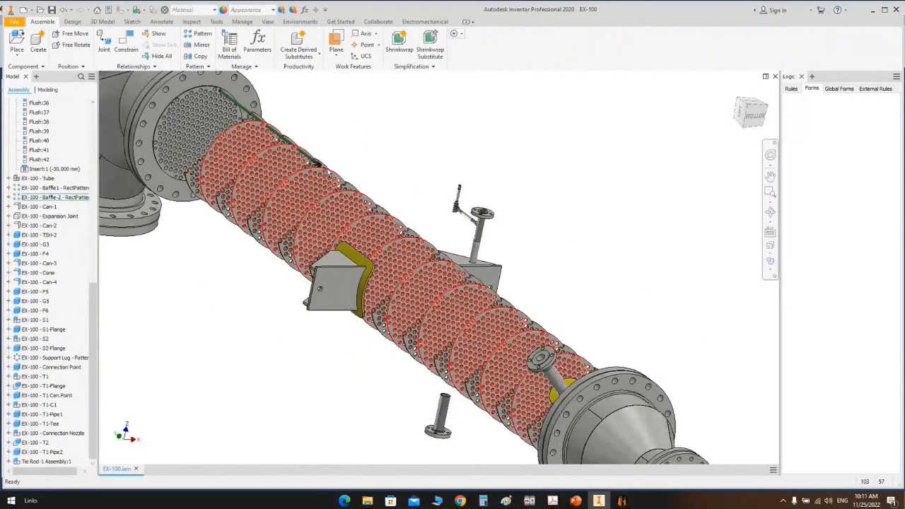
Step: Examine the row of baffles and their spacing near the cone end of the exchanger
{"action": "scroll", "coordinate": [329, 170], "scroll_direction": "up", "scroll_amount": 5}
{"action": "scroll", "coordinate": [337, 175], "scroll_direction": "down", "scroll_amount": 5}
{"action": "scroll", "coordinate": [446, 254], "scroll_direction": "up", "scroll_amount": 3}
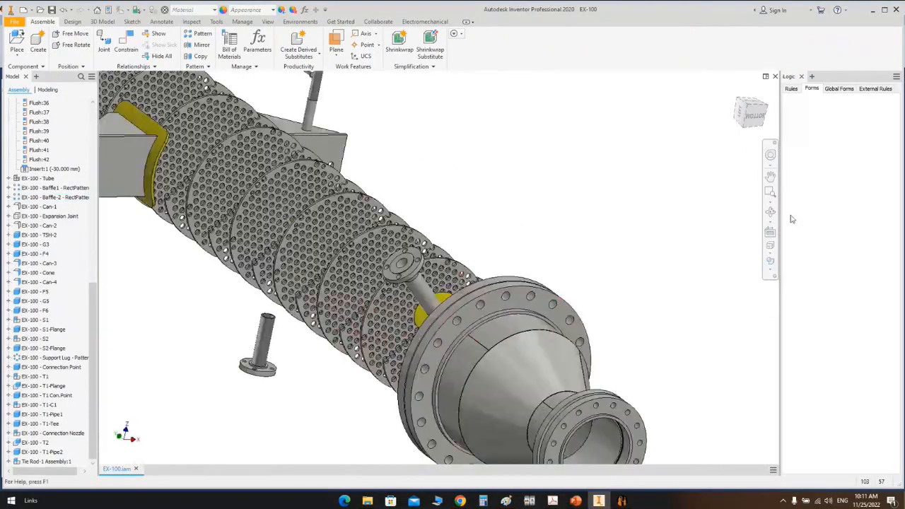
{"action": "left_click", "coordinate": [770, 211]}
{"action": "scroll", "coordinate": [535, 227], "scroll_direction": "down", "scroll_amount": 3}
{"action": "left_click_drag", "start_coordinate": [535, 228], "coordinate": [556, 238]}
{"action": "scroll", "coordinate": [505, 241], "scroll_direction": "up", "scroll_amount": 3}
{"action": "middle_click_drag", "start_coordinate": [505, 241], "coordinate": [515, 227]}
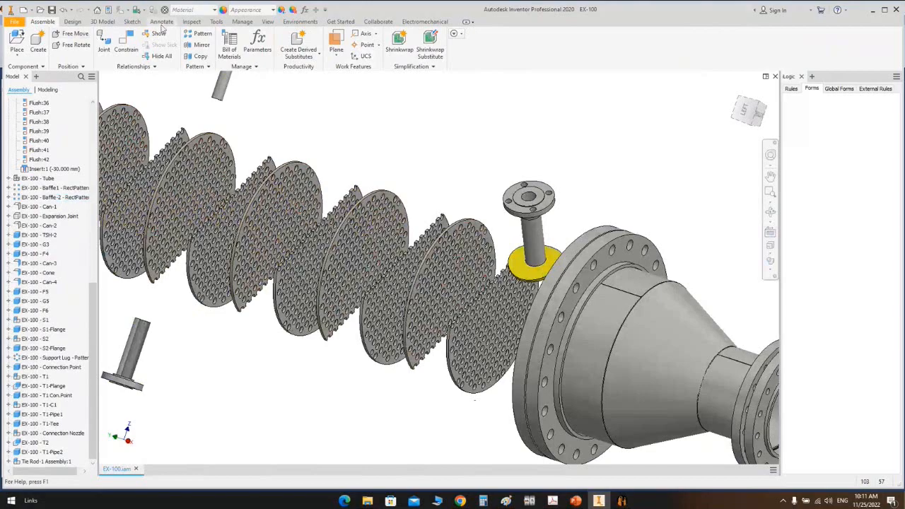
Step: Measure the distance between the face of a baffle near the cone end and the face of the tie rod's nut
{"action": "left_click", "coordinate": [191, 21]}
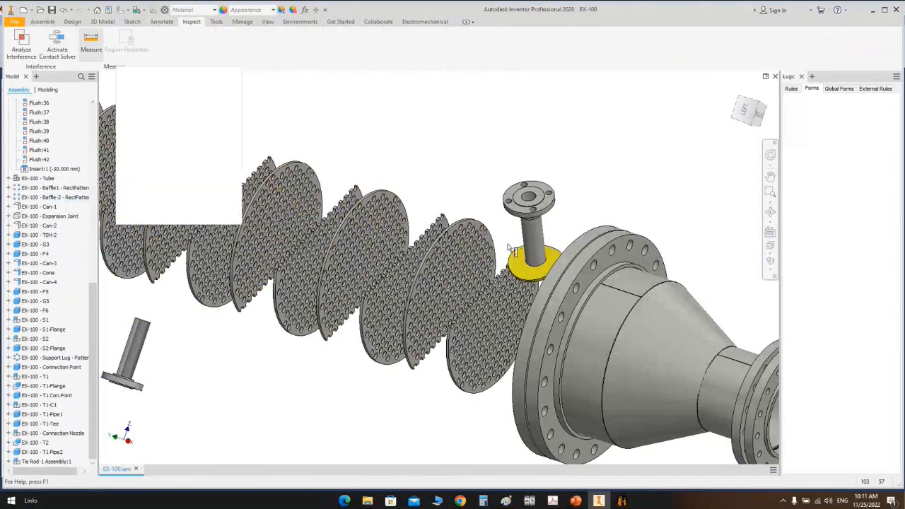
{"action": "scroll", "coordinate": [488, 241], "scroll_direction": "up", "scroll_amount": 5}
{"action": "left_click", "coordinate": [448, 223]}
{"action": "scroll", "coordinate": [448, 222], "scroll_direction": "down", "scroll_amount": 8}
{"action": "middle_click_drag", "start_coordinate": [448, 222], "coordinate": [484, 196]}
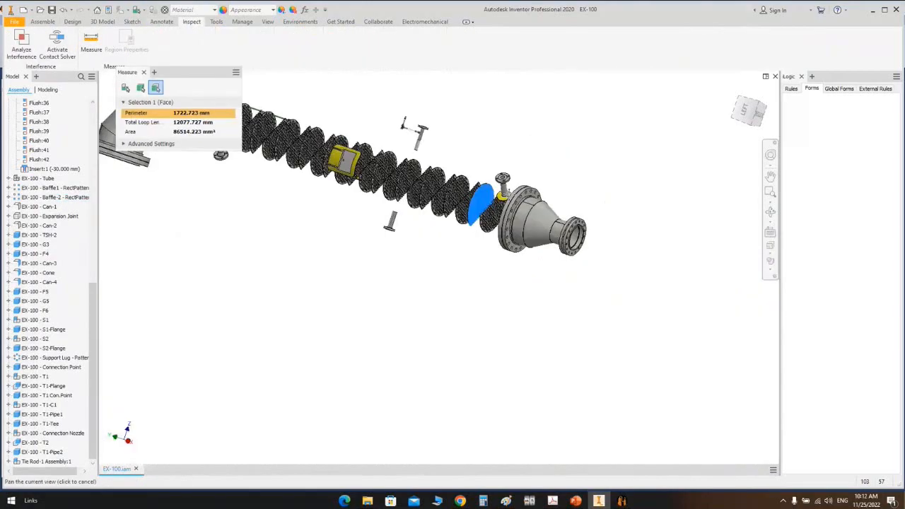
{"action": "scroll", "coordinate": [484, 170], "scroll_direction": "up", "scroll_amount": 5}
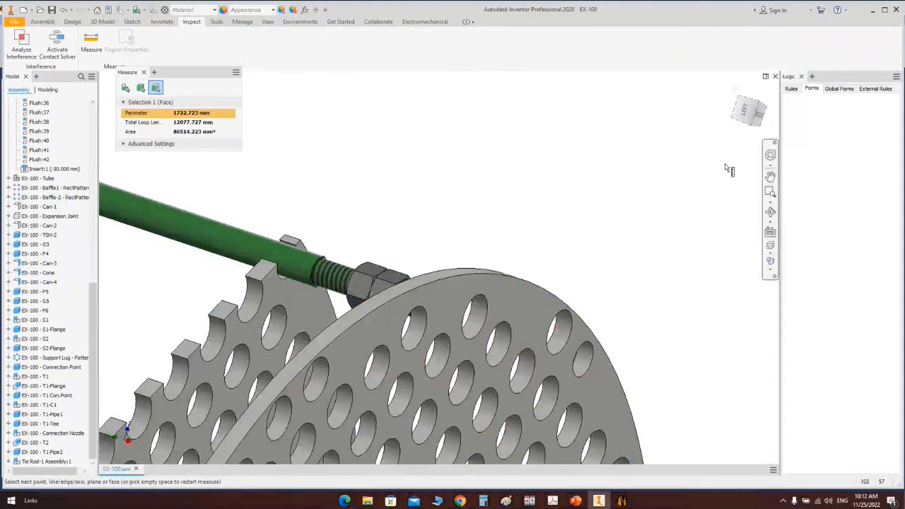
{"action": "left_click", "coordinate": [283, 297]}
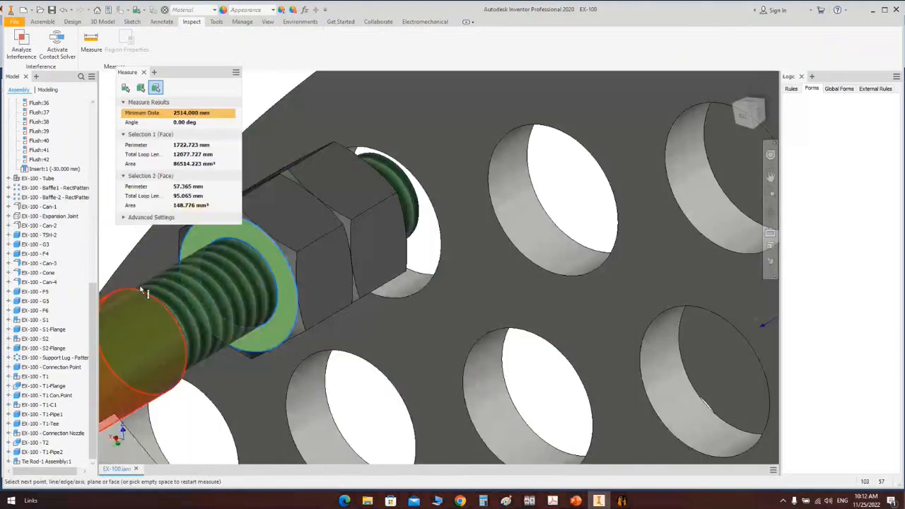
Step: Open the Tie Rod-1 part from the New Items By SEG Helper folder and review the dimensions in its Tie Rod form
{"action": "key", "text": "ctrl+o"}
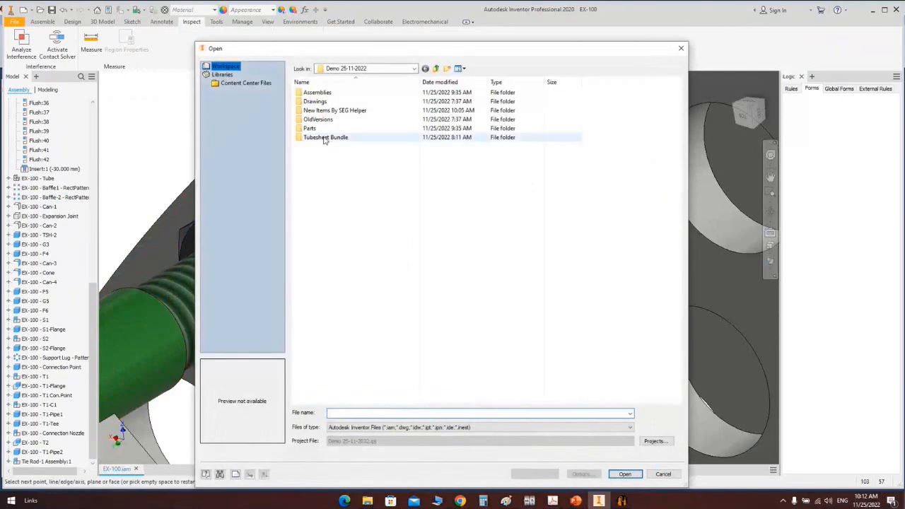
{"action": "double_click", "coordinate": [326, 111]}
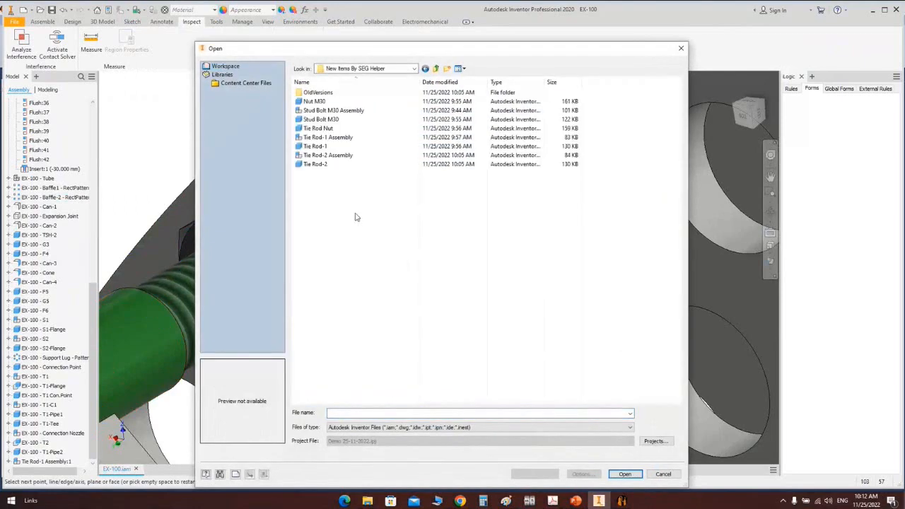
{"action": "left_click", "coordinate": [326, 147]}
{"action": "double_click", "coordinate": [327, 146]}
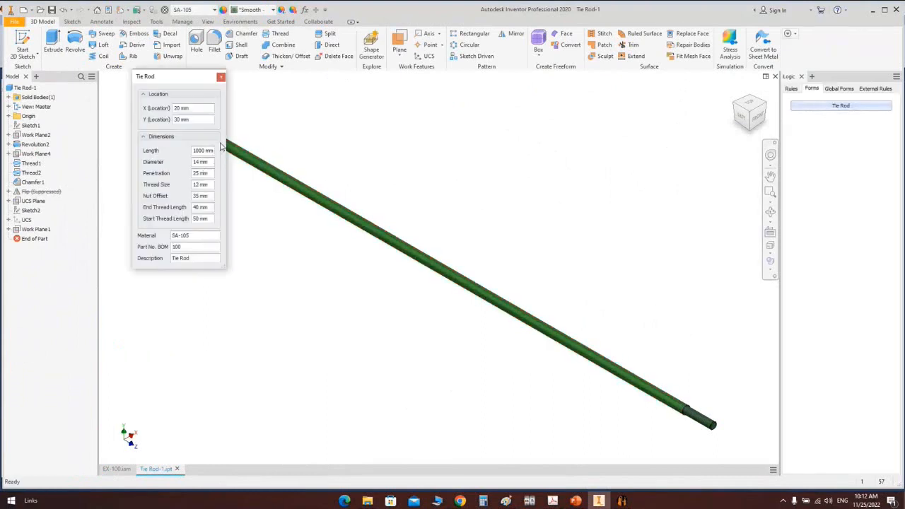
{"action": "left_click_drag", "start_coordinate": [228, 152], "coordinate": [301, 150]}
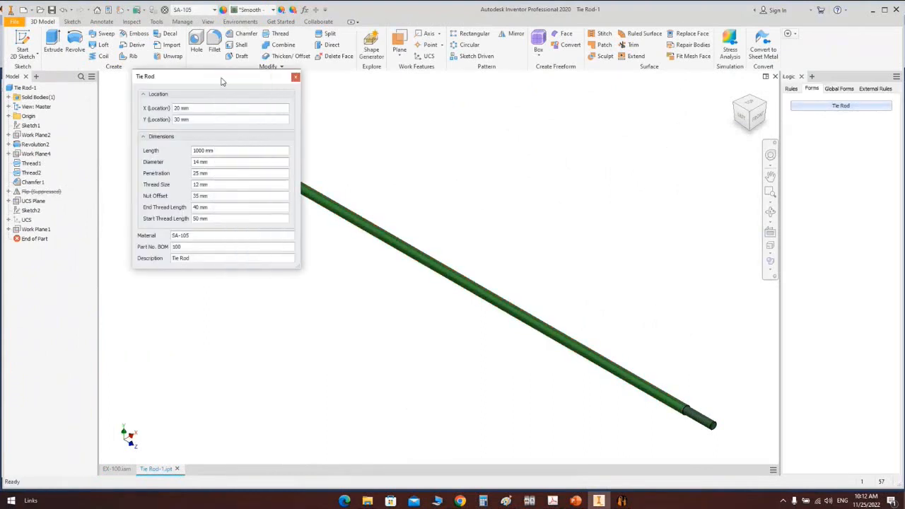
{"action": "left_click_drag", "start_coordinate": [224, 79], "coordinate": [493, 104]}
{"action": "left_click", "coordinate": [563, 103]}
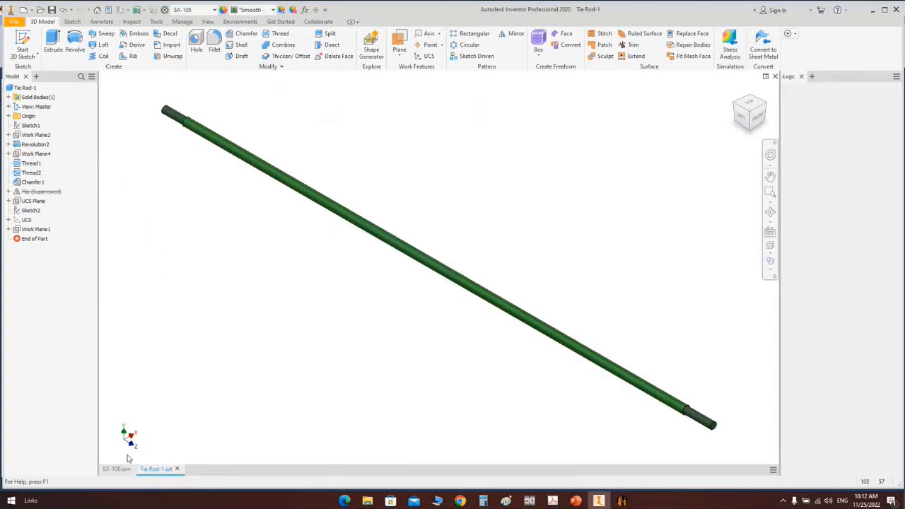
Step: In the EX-100 assembly, measure the distance from the tie rod nut's face to the baffle near the cone end and copy it
{"action": "left_click", "coordinate": [117, 469]}
{"action": "left_click", "coordinate": [91, 41]}
{"action": "left_click", "coordinate": [224, 225]}
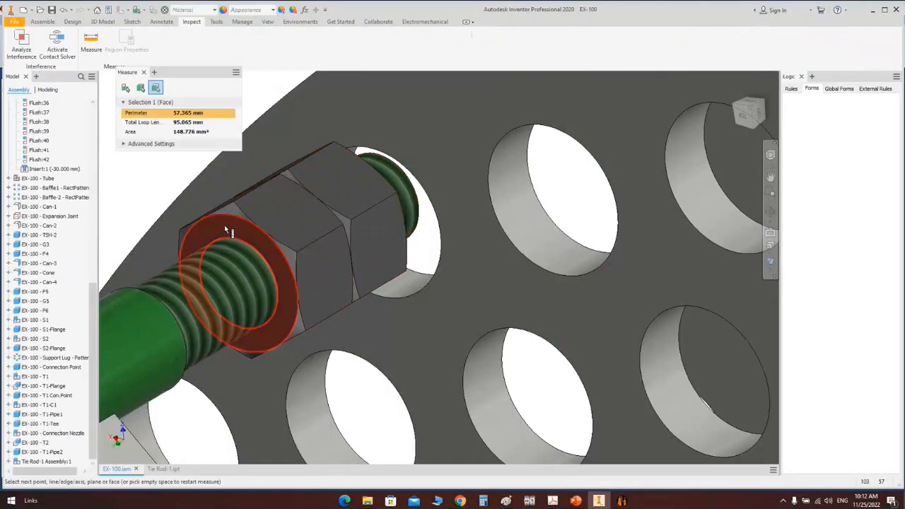
{"action": "left_click", "coordinate": [763, 104]}
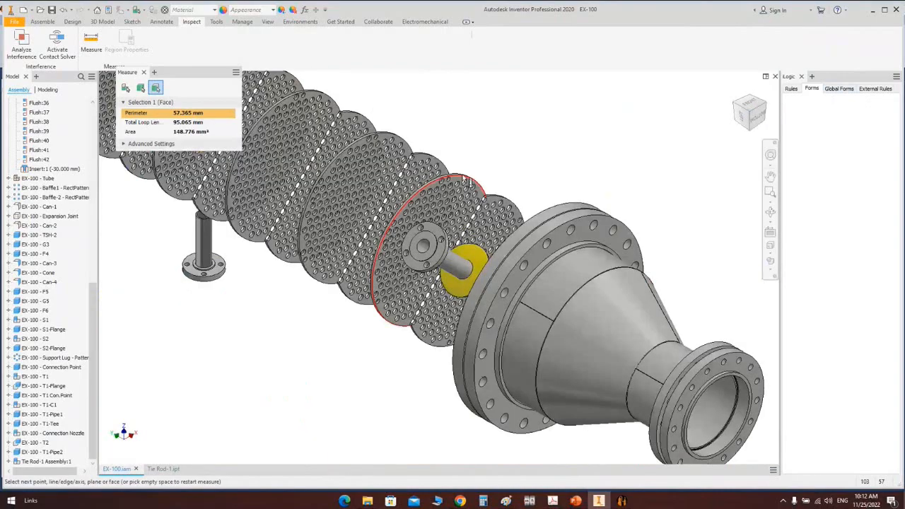
{"action": "scroll", "coordinate": [466, 182], "scroll_direction": "up", "scroll_amount": 5}
{"action": "left_click", "coordinate": [490, 211]}
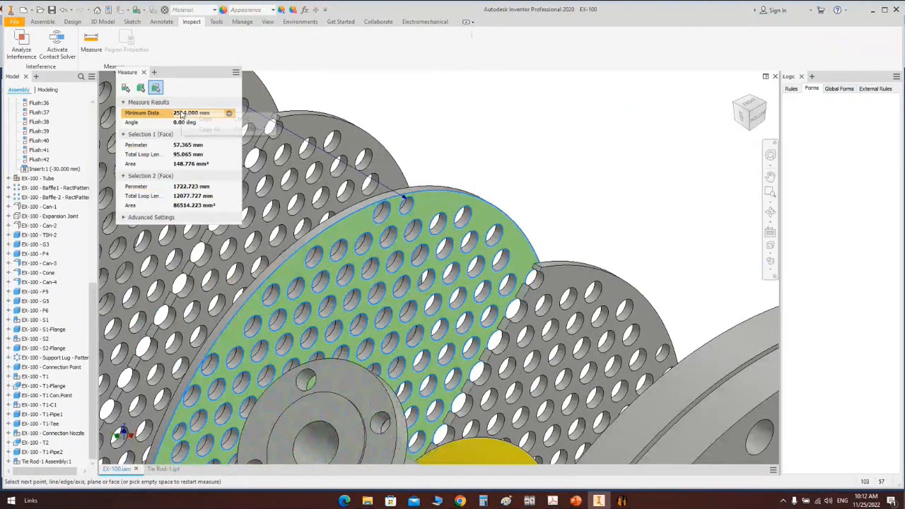
{"action": "left_click", "coordinate": [143, 72]}
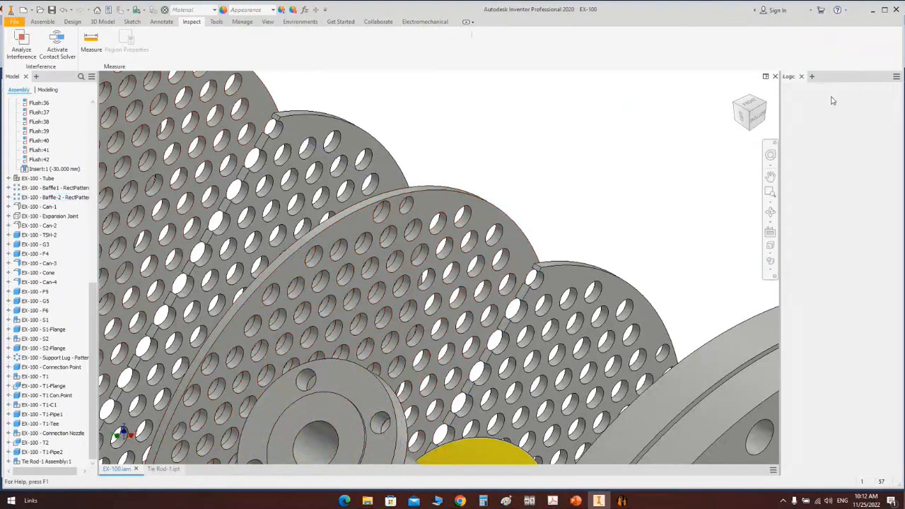
Step: Extend the Length of Tie Rod-1 by 2514 mm in its Tie Rod form and close the part
{"action": "key", "text": "ctrl+Tab"}
{"action": "left_click", "coordinate": [824, 107]}
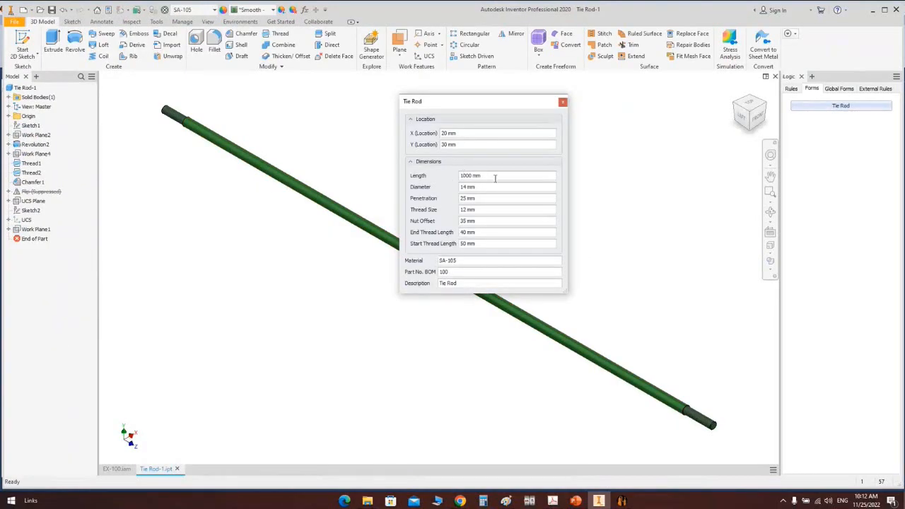
{"action": "type", "text": "2514.000 mm"}
{"action": "type", "text": "+"}
{"action": "left_click_drag", "start_coordinate": [497, 175], "coordinate": [598, 182]}
{"action": "key", "text": "Delete"}
{"action": "left_click", "coordinate": [563, 102]}
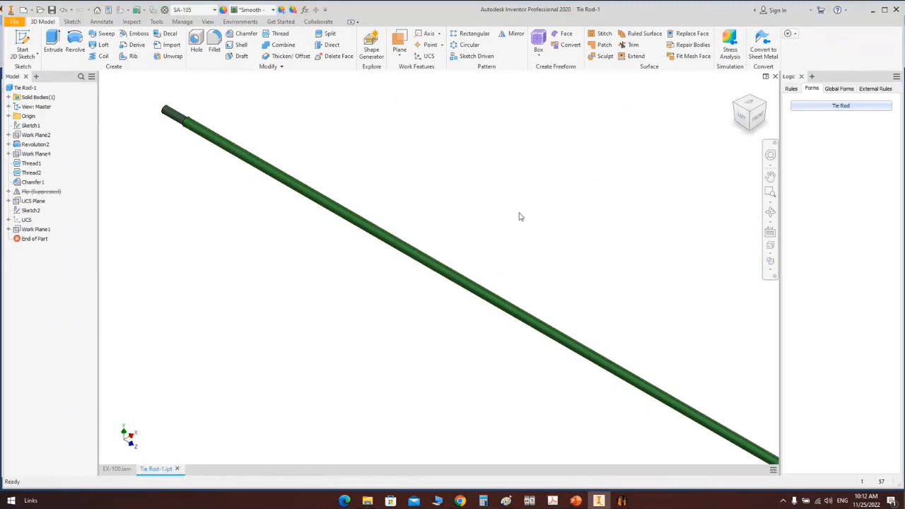
{"action": "left_click", "coordinate": [176, 468]}
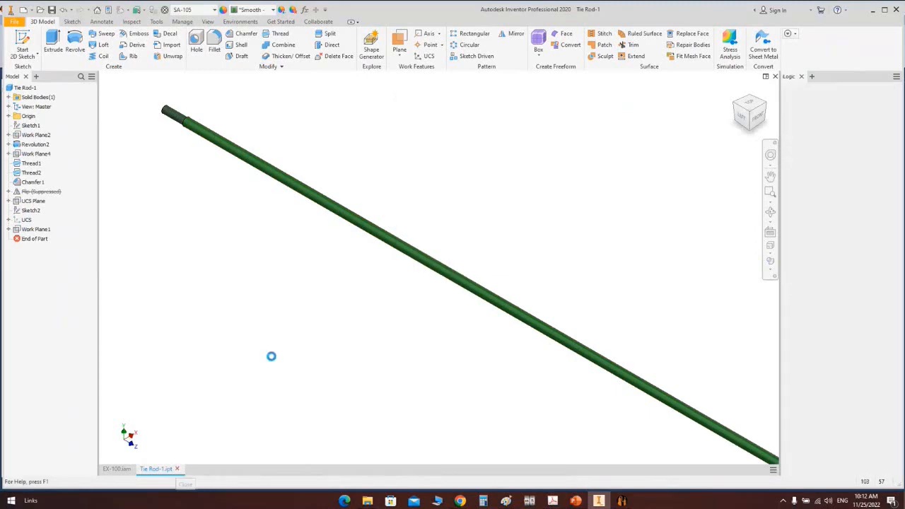
Step: Check the extended tie rod's end at the baffle and place one Tie Rod-2 Assembly in the open space beside the exchanger
{"action": "scroll", "coordinate": [424, 187], "scroll_direction": "up", "scroll_amount": 5}
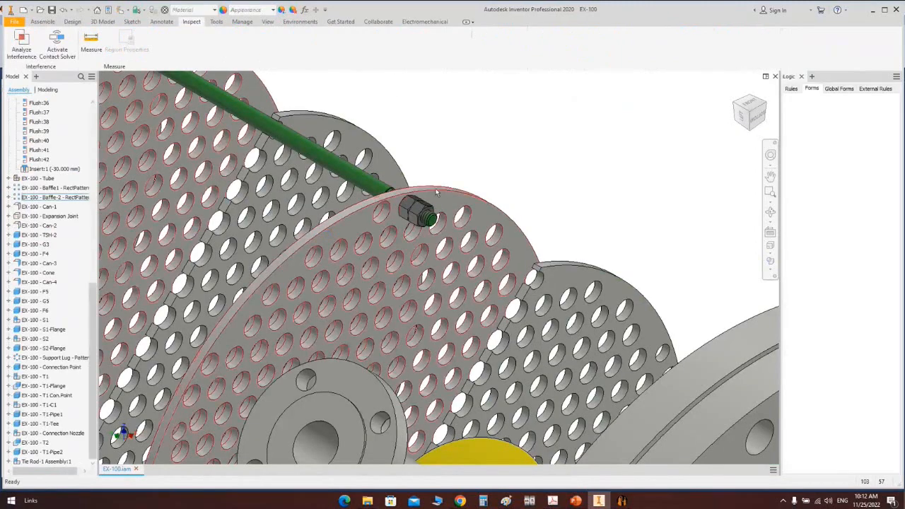
{"action": "scroll", "coordinate": [470, 190], "scroll_direction": "down", "scroll_amount": 5}
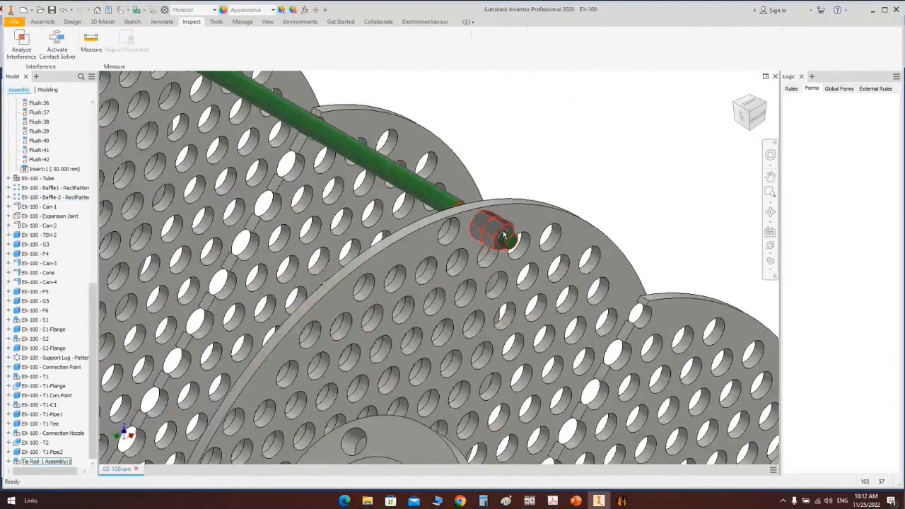
{"action": "scroll", "coordinate": [504, 237], "scroll_direction": "up", "scroll_amount": 5}
{"action": "left_click", "coordinate": [42, 22]}
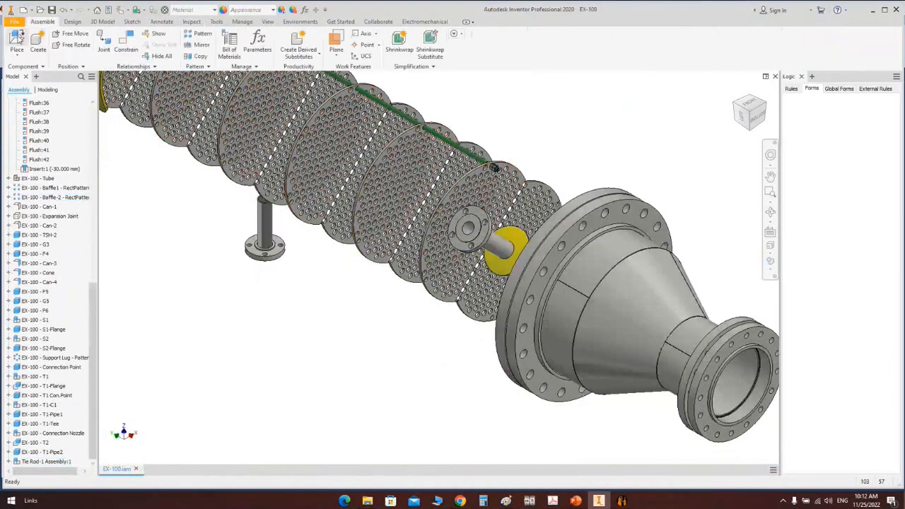
{"action": "key", "text": "p"}
{"action": "double_click", "coordinate": [354, 162]}
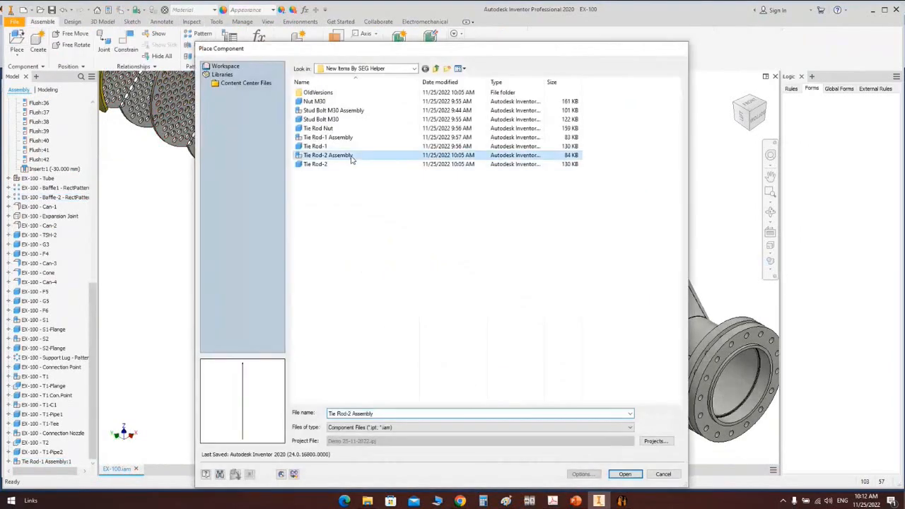
{"action": "scroll", "coordinate": [389, 345], "scroll_direction": "up", "scroll_amount": 5}
{"action": "middle_click_drag", "start_coordinate": [393, 341], "coordinate": [503, 266]}
{"action": "left_click", "coordinate": [365, 232]}
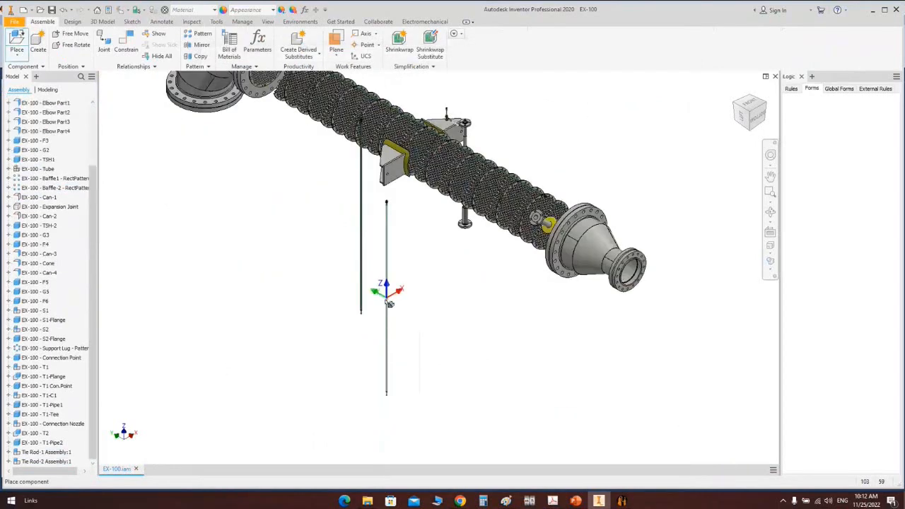
{"action": "scroll", "coordinate": [382, 305], "scroll_direction": "down", "scroll_amount": 5}
{"action": "key", "text": "Escape"}
Step: Add an Insert constraint with a -30 mm offset between the second tie rod's threaded end and a lower tie rod hole in the tubesheet
{"action": "key", "text": "c"}
{"action": "left_click", "coordinate": [160, 116]}
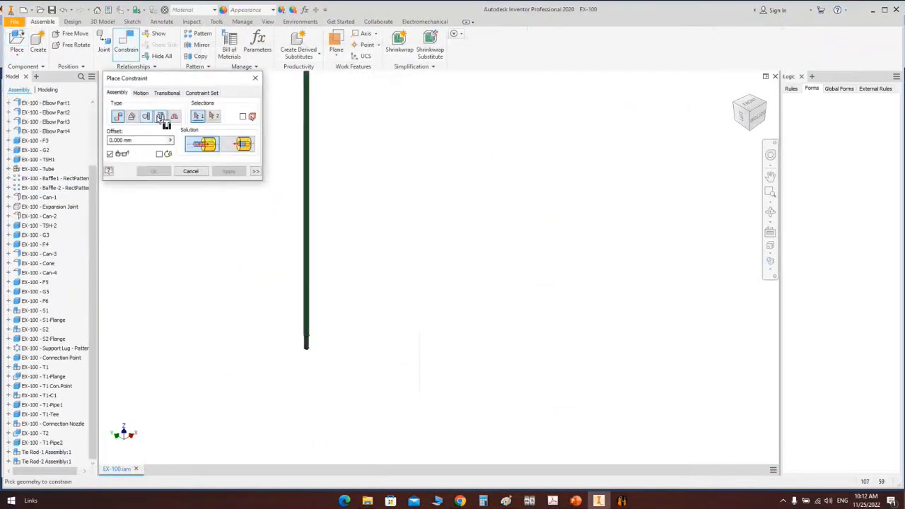
{"action": "scroll", "coordinate": [308, 343], "scroll_direction": "down", "scroll_amount": 5}
{"action": "left_click", "coordinate": [316, 384]}
{"action": "scroll", "coordinate": [316, 385], "scroll_direction": "up", "scroll_amount": 7}
{"action": "middle_click_drag", "start_coordinate": [316, 385], "coordinate": [557, 245]}
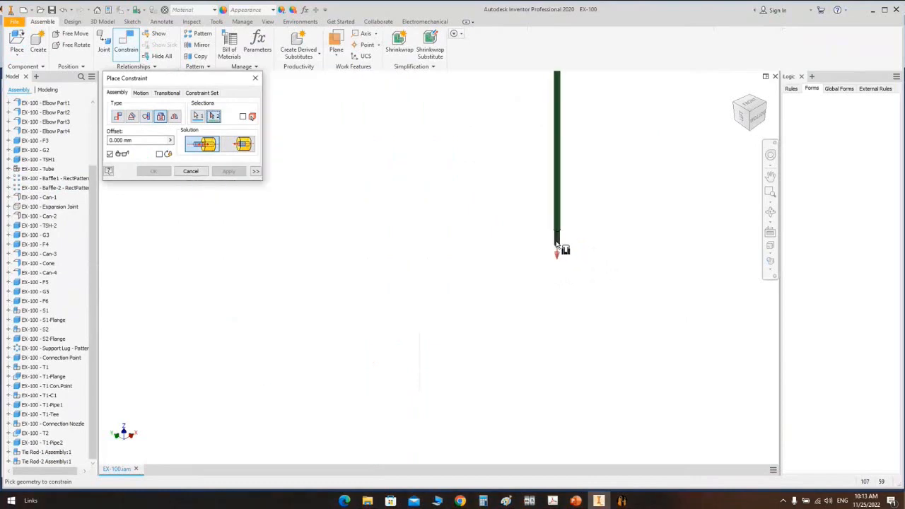
{"action": "scroll", "coordinate": [555, 245], "scroll_direction": "up", "scroll_amount": 4}
{"action": "middle_click_drag", "start_coordinate": [497, 228], "coordinate": [467, 340]}
{"action": "scroll", "coordinate": [478, 250], "scroll_direction": "down", "scroll_amount": 7}
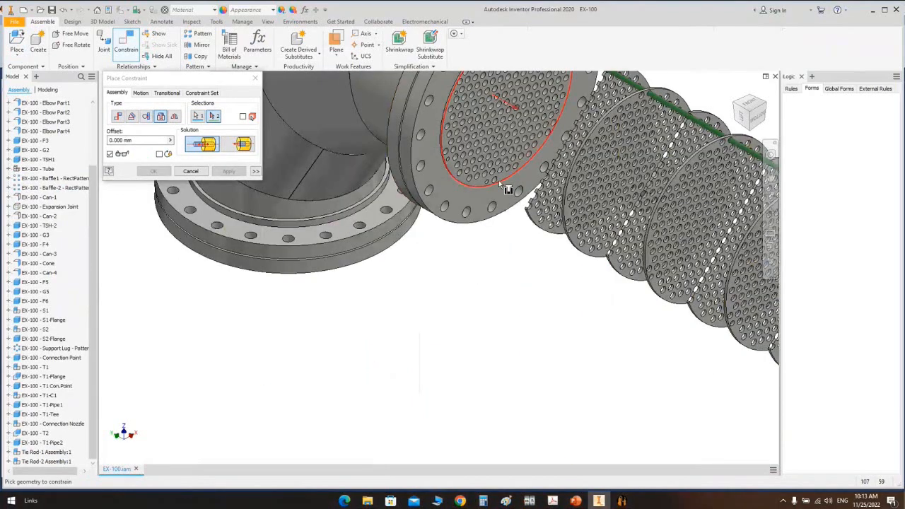
{"action": "scroll", "coordinate": [499, 180], "scroll_direction": "down", "scroll_amount": 3}
{"action": "left_click", "coordinate": [478, 183]}
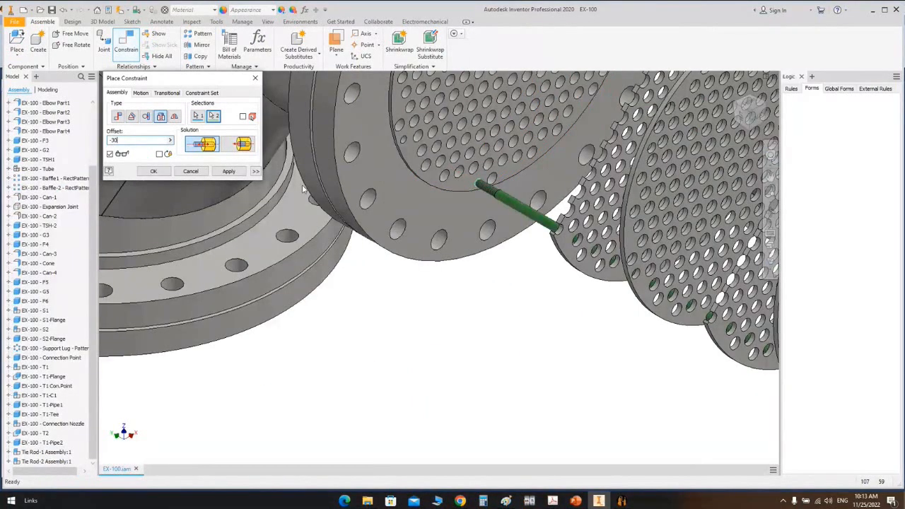
{"action": "left_click", "coordinate": [153, 172]}
Step: Open the Tie Rod-2 part, set its Length to 1000 mm + 2514 mm + 150 mm, and return to the EX-100 assembly
{"action": "scroll", "coordinate": [398, 299], "scroll_direction": "up", "scroll_amount": 10}
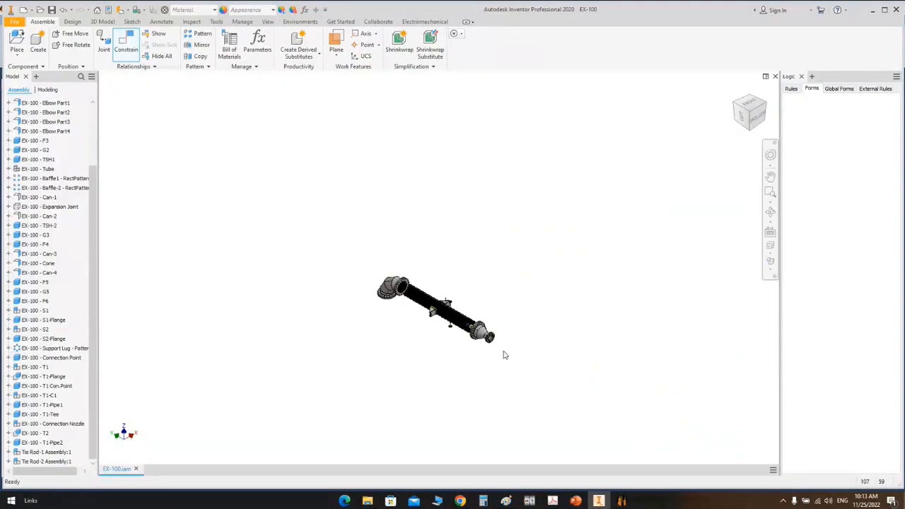
{"action": "scroll", "coordinate": [505, 347], "scroll_direction": "down", "scroll_amount": 8}
{"action": "key", "text": "F4"}
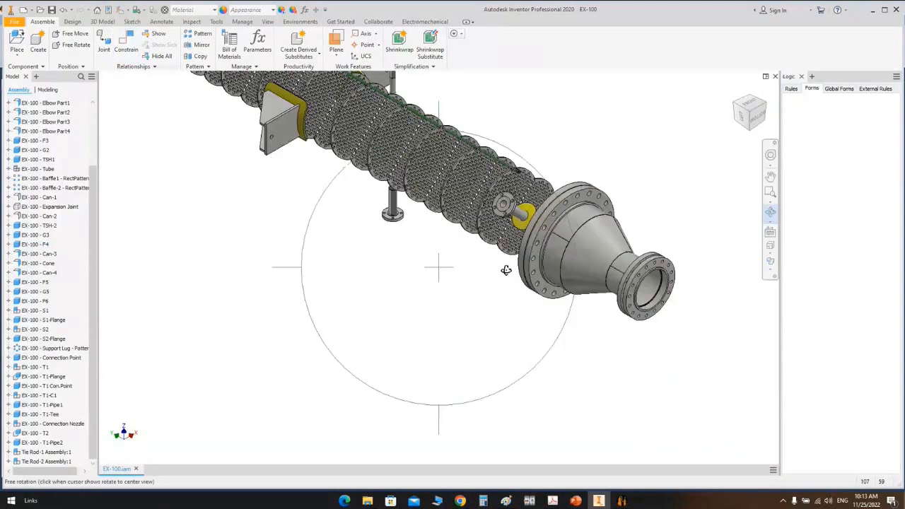
{"action": "left_click_drag", "start_coordinate": [507, 270], "coordinate": [552, 259]}
{"action": "scroll", "coordinate": [565, 269], "scroll_direction": "down", "scroll_amount": 5}
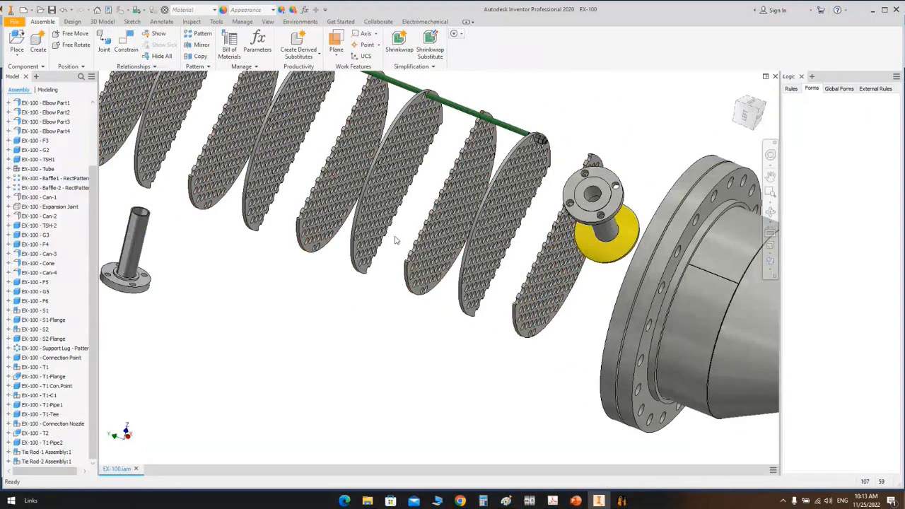
{"action": "key", "text": "ctrl+o"}
{"action": "left_click", "coordinate": [322, 165]}
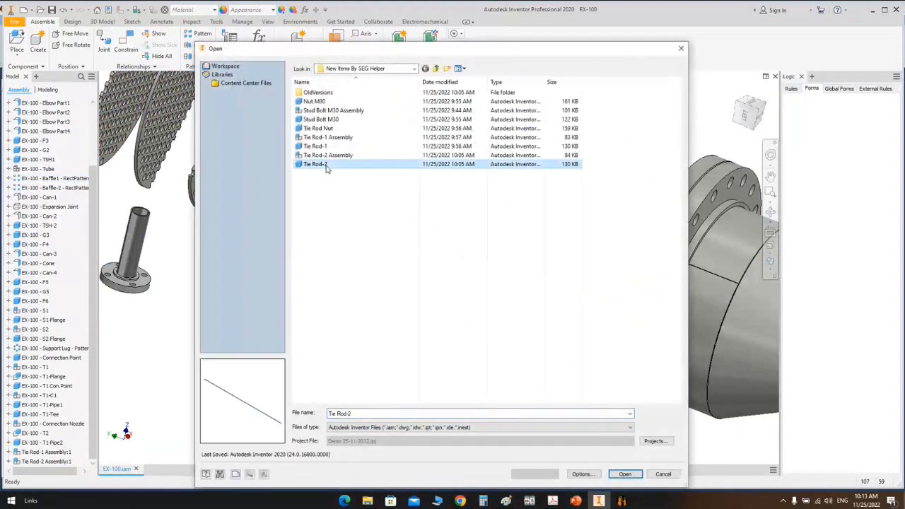
{"action": "double_click", "coordinate": [326, 166]}
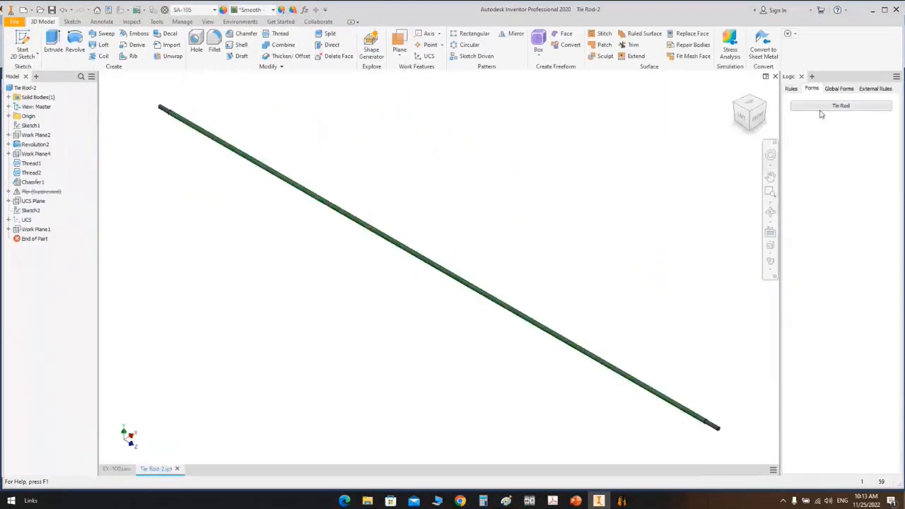
{"action": "left_click_drag", "start_coordinate": [485, 173], "coordinate": [428, 176]}
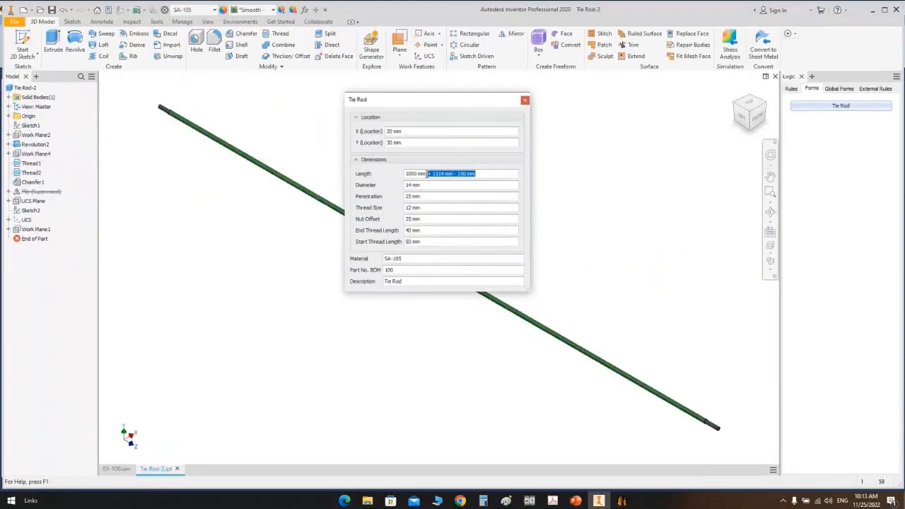
{"action": "type", "text": "2514.000 mm"}
{"action": "type", "text": "+"}
{"action": "type", "text": "50"}
{"action": "key", "text": "Return"}
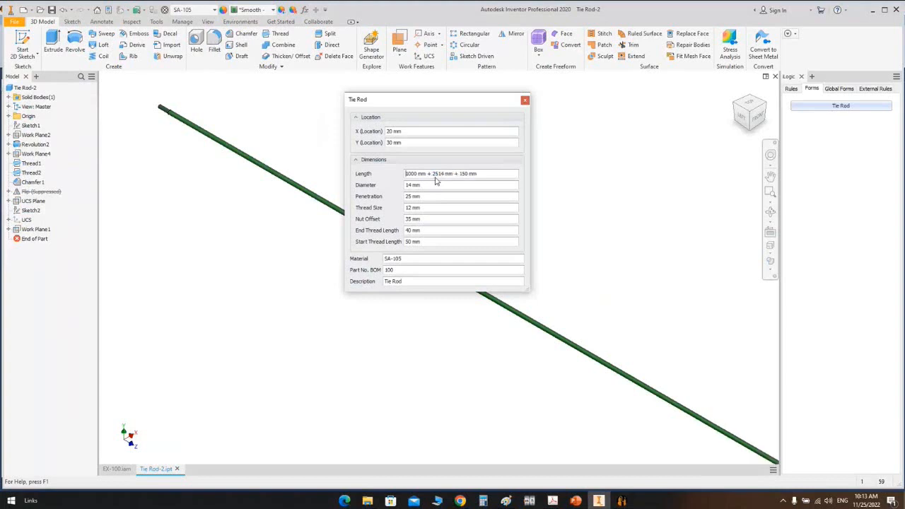
{"action": "left_click", "coordinate": [524, 101]}
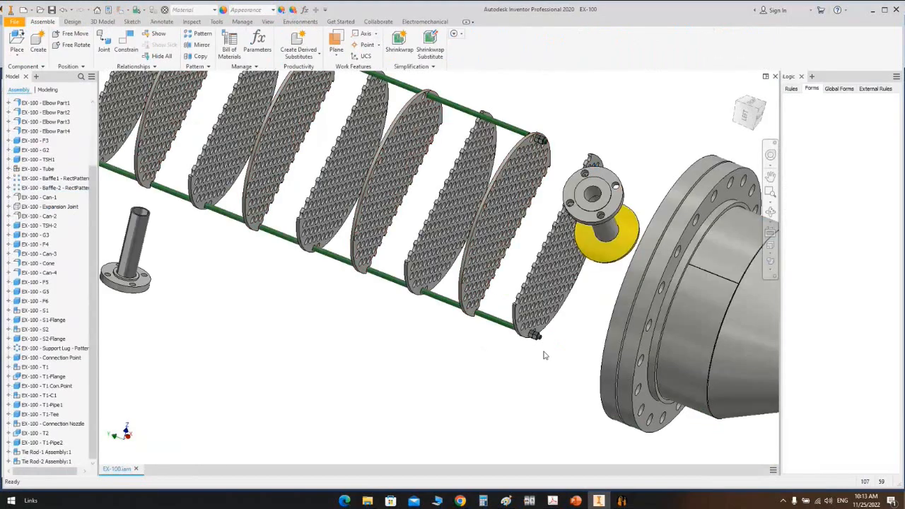
Step: Examine how both tie rods run through the baffles from the cone end back to the tubesheet
{"action": "scroll", "coordinate": [541, 354], "scroll_direction": "up", "scroll_amount": 5}
{"action": "scroll", "coordinate": [513, 312], "scroll_direction": "down", "scroll_amount": 3}
{"action": "middle_click_drag", "start_coordinate": [518, 312], "coordinate": [542, 348]}
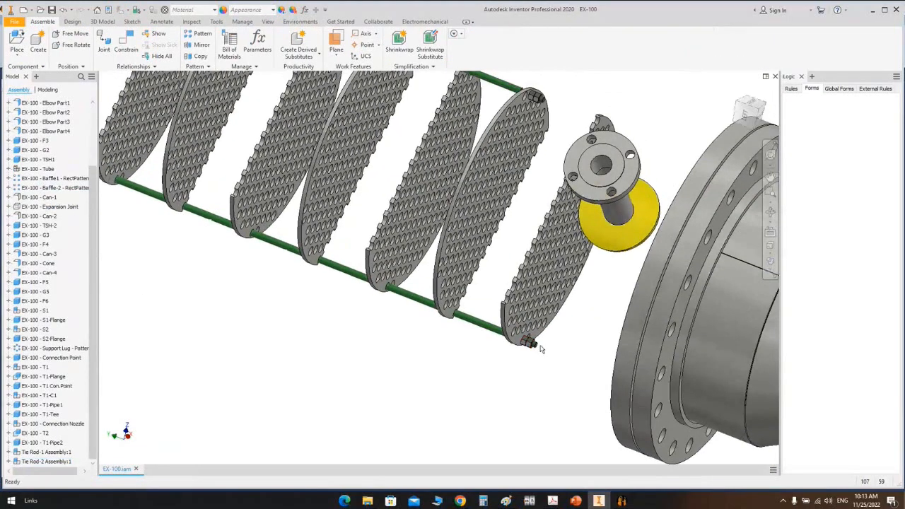
{"action": "scroll", "coordinate": [541, 348], "scroll_direction": "down", "scroll_amount": 5}
{"action": "middle_click_drag", "start_coordinate": [210, 248], "coordinate": [327, 280]}
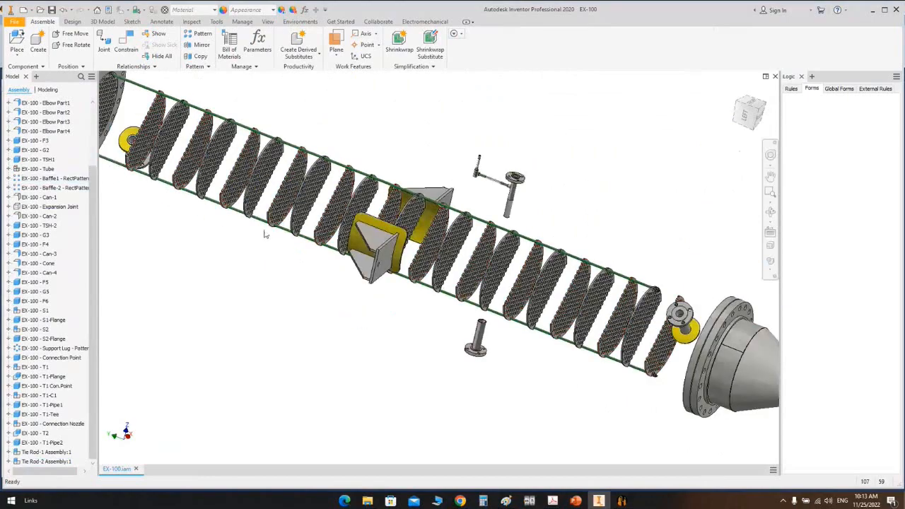
{"action": "middle_click_drag", "start_coordinate": [264, 231], "coordinate": [402, 264]}
{"action": "scroll", "coordinate": [229, 110], "scroll_direction": "up", "scroll_amount": 5}
{"action": "scroll", "coordinate": [340, 177], "scroll_direction": "down", "scroll_amount": 2}
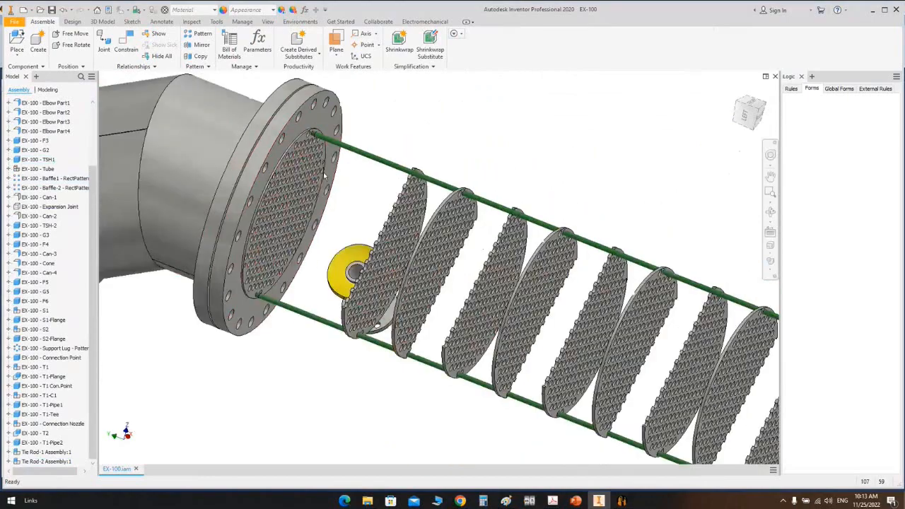
{"action": "middle_click_drag", "start_coordinate": [339, 178], "coordinate": [276, 130]}
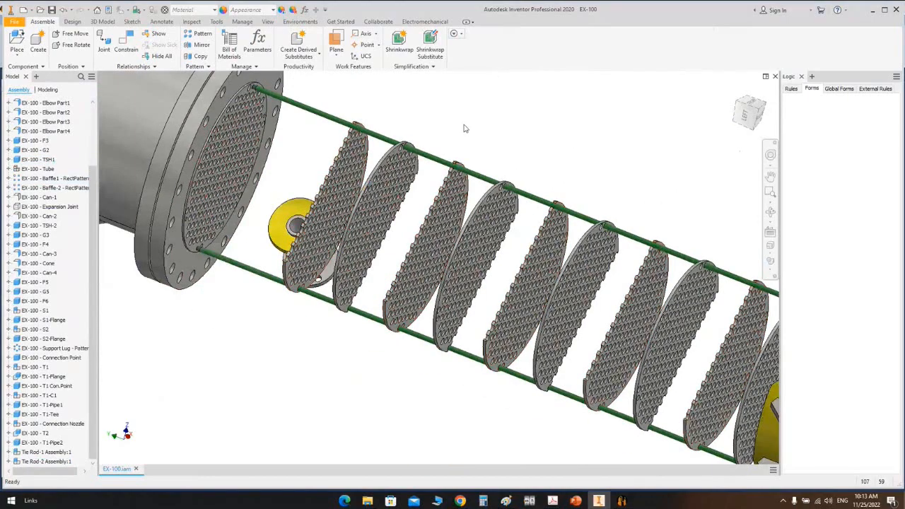
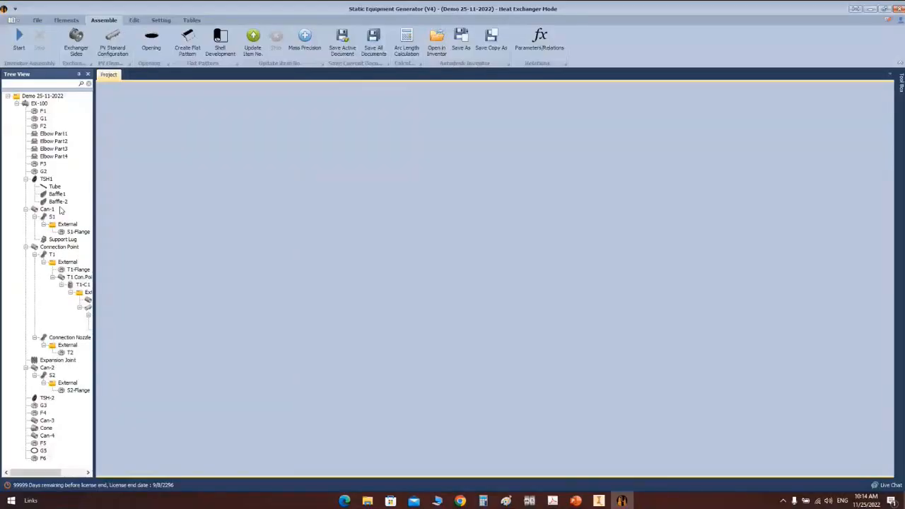
Step: Edit Baffle1's height and save it, and set Baffle-2's height to 320 mm and save it
{"action": "left_click", "coordinate": [57, 195]}
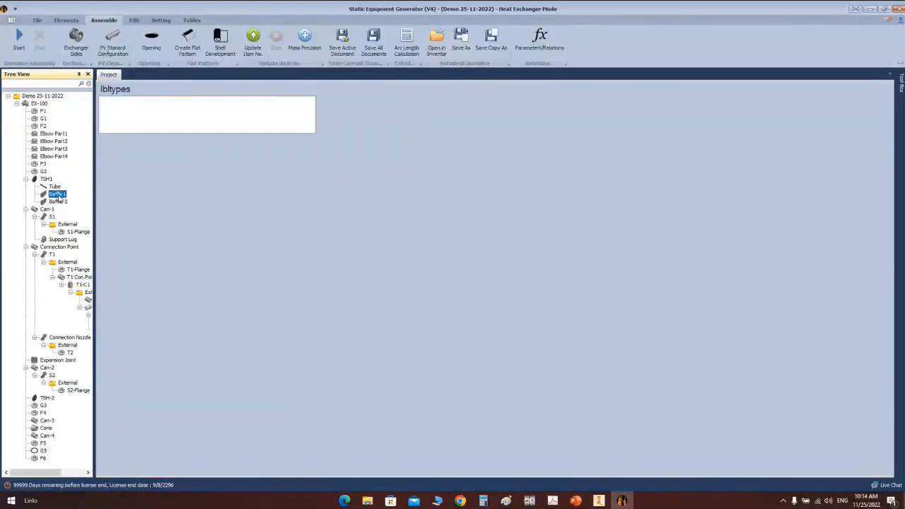
{"action": "left_click", "coordinate": [200, 174]}
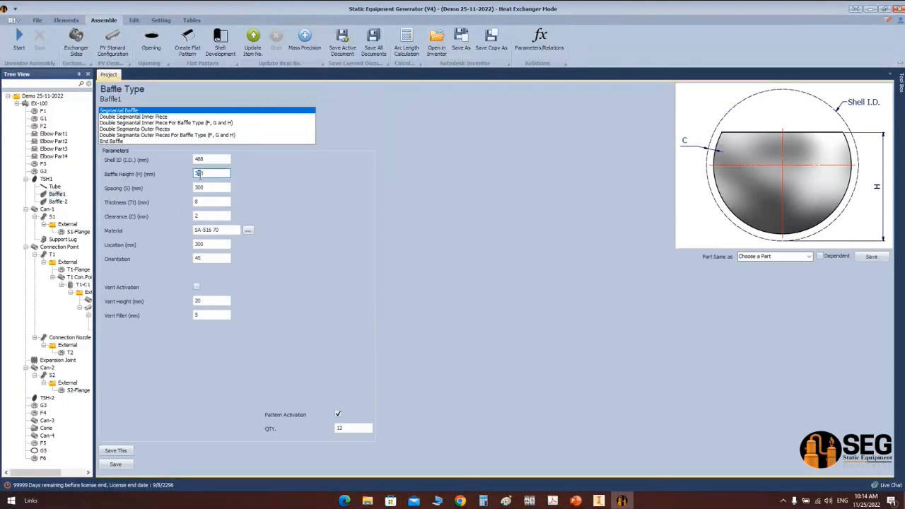
{"action": "left_click", "coordinate": [115, 464]}
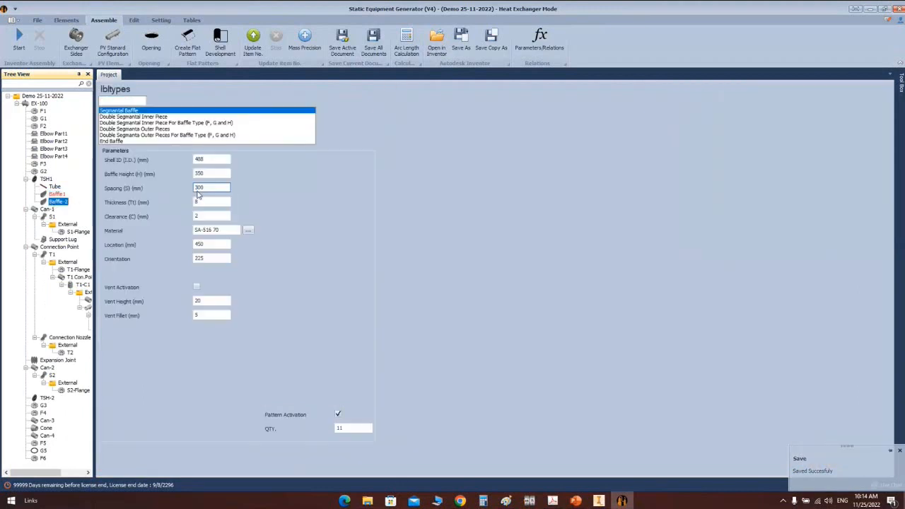
{"action": "double_click", "coordinate": [200, 173]}
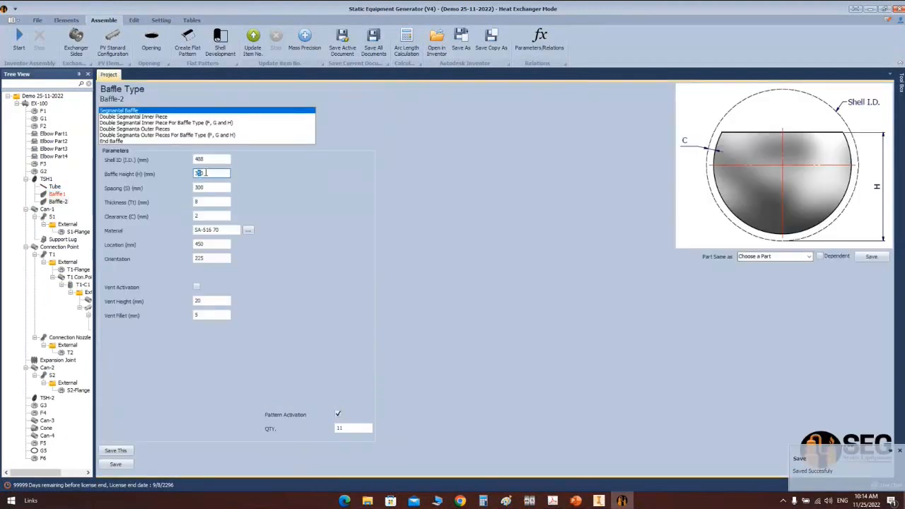
{"action": "type", "text": "32"}
{"action": "left_click", "coordinate": [117, 464]}
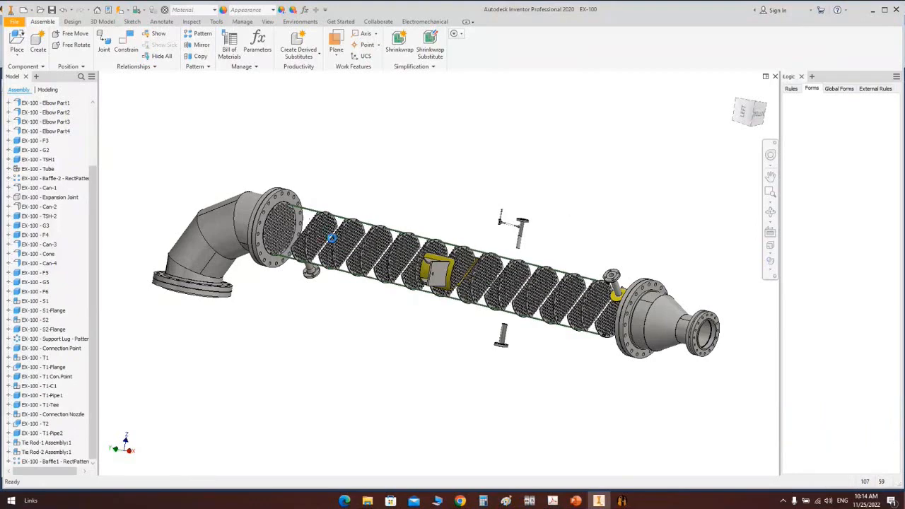
Step: Examine how the upper and lower tie rods pass through the updated baffles near the tubesheet
{"action": "scroll", "coordinate": [331, 227], "scroll_direction": "up", "scroll_amount": 5}
{"action": "middle_click_drag", "start_coordinate": [648, 181], "coordinate": [689, 203]}
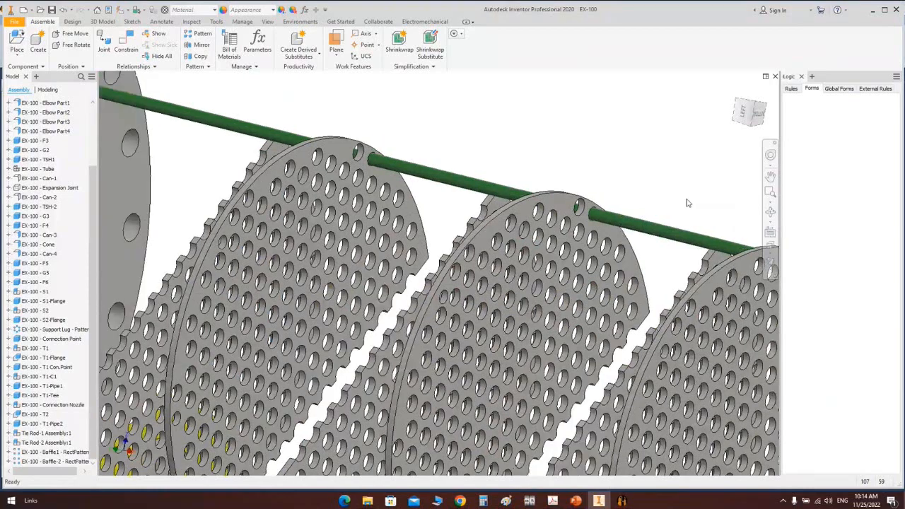
{"action": "left_click", "coordinate": [771, 212]}
{"action": "left_click_drag", "start_coordinate": [420, 216], "coordinate": [390, 274]}
{"action": "middle_click_drag", "start_coordinate": [506, 139], "coordinate": [420, 193]}
{"action": "right_click", "coordinate": [419, 192]}
{"action": "left_click", "coordinate": [453, 189]}
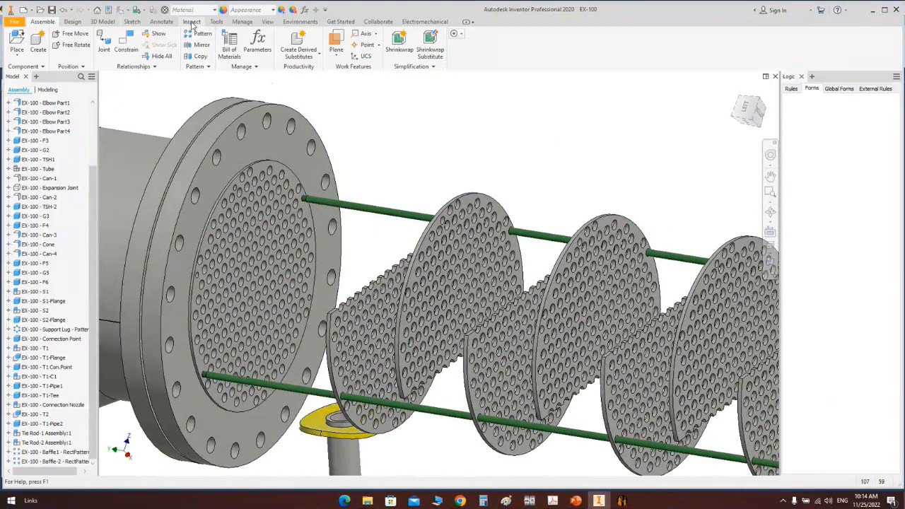
Step: Measure the distance from the tubesheet face to the facing side of the first baffle held by the upper tie rod
{"action": "left_click", "coordinate": [216, 21]}
{"action": "left_click", "coordinate": [22, 44]}
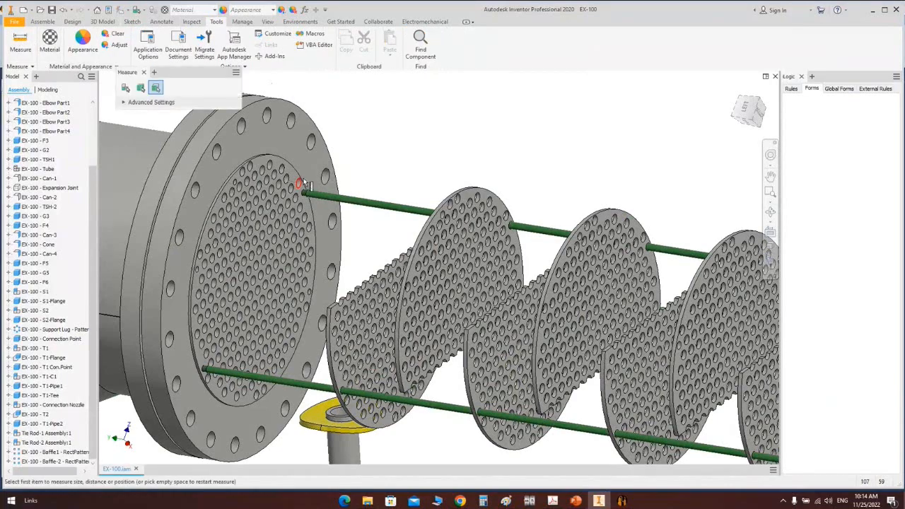
{"action": "scroll", "coordinate": [306, 185], "scroll_direction": "down", "scroll_amount": 3}
{"action": "left_click", "coordinate": [301, 192]}
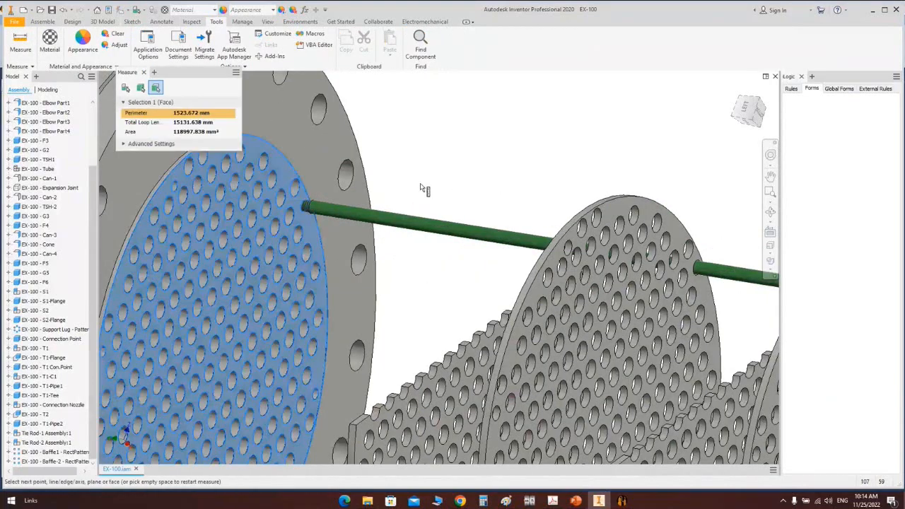
{"action": "scroll", "coordinate": [428, 191], "scroll_direction": "up", "scroll_amount": 3}
{"action": "middle_click_drag", "start_coordinate": [433, 193], "coordinate": [489, 281], "text": "shift"}
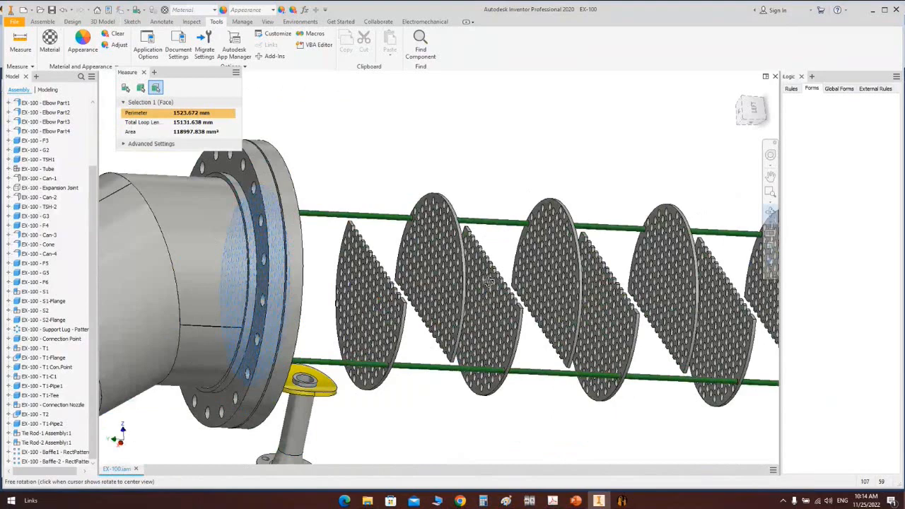
{"action": "scroll", "coordinate": [416, 202], "scroll_direction": "down", "scroll_amount": 5}
{"action": "left_click", "coordinate": [416, 206]}
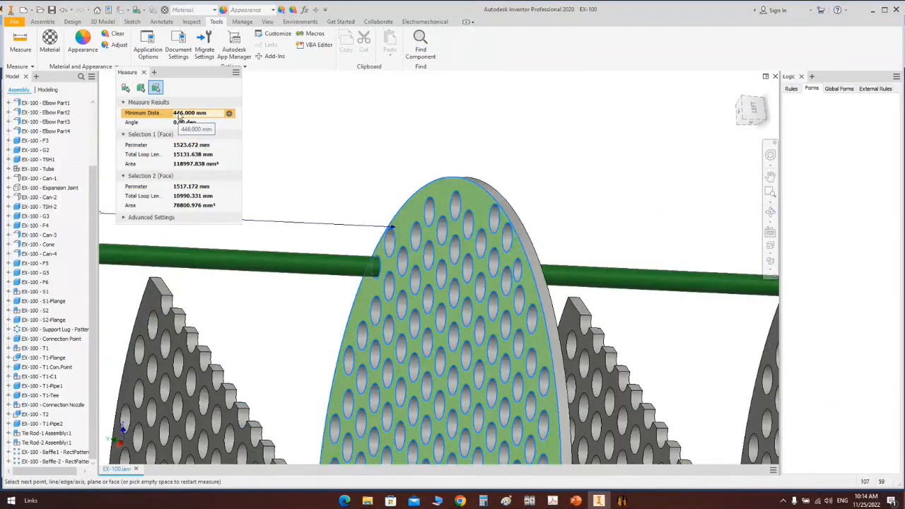
{"action": "left_click", "coordinate": [144, 73]}
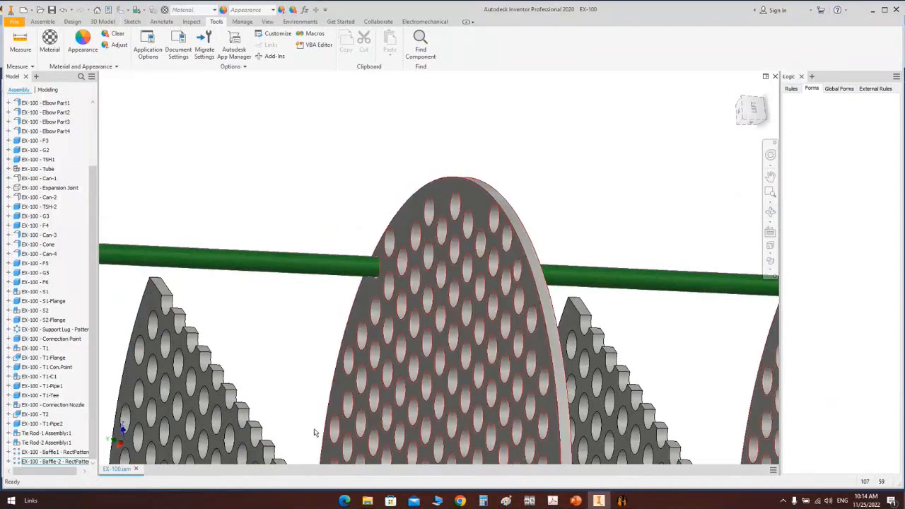
Step: Create a new part from the Spacer Tube template in the Accessories folder of SEG Items Templete
{"action": "left_click", "coordinate": [24, 11]}
{"action": "left_click", "coordinate": [206, 185]}
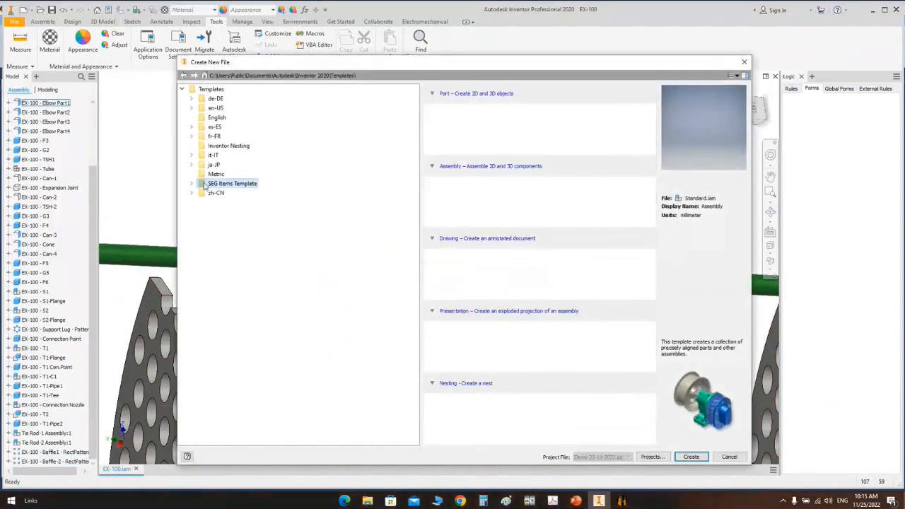
{"action": "left_click", "coordinate": [192, 183]}
{"action": "left_click", "coordinate": [222, 194]}
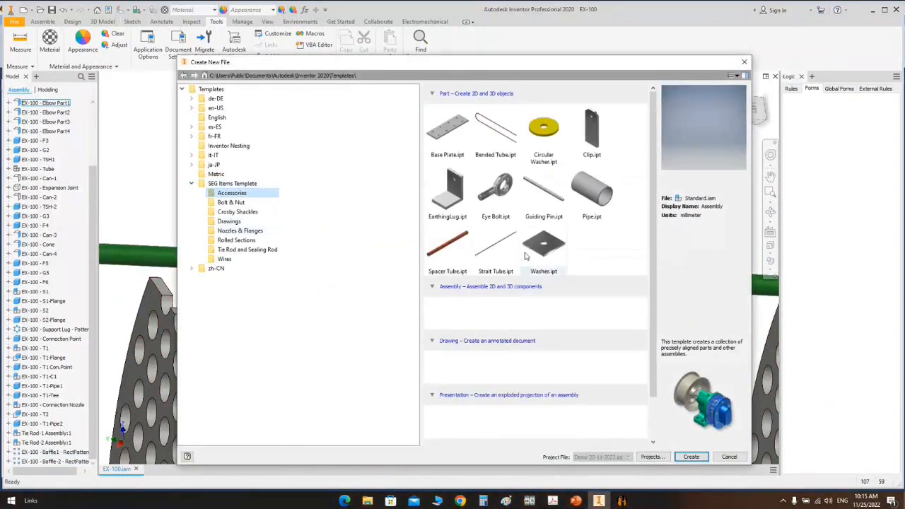
{"action": "left_click", "coordinate": [446, 253]}
{"action": "double_click", "coordinate": [447, 256]}
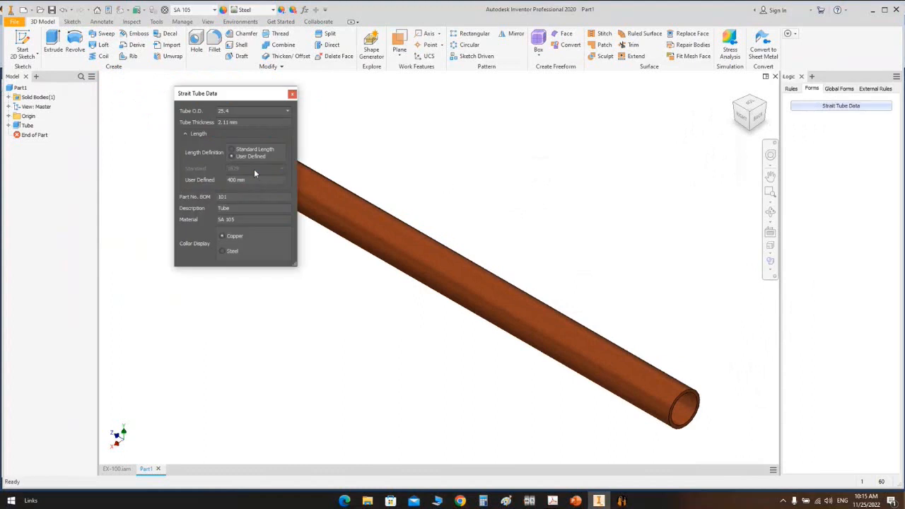
Step: Set the spacer tube's O.D. to 19.1, its thickness to 1.6 mm and its user-defined length to 446 mm
{"action": "left_click", "coordinate": [256, 112]}
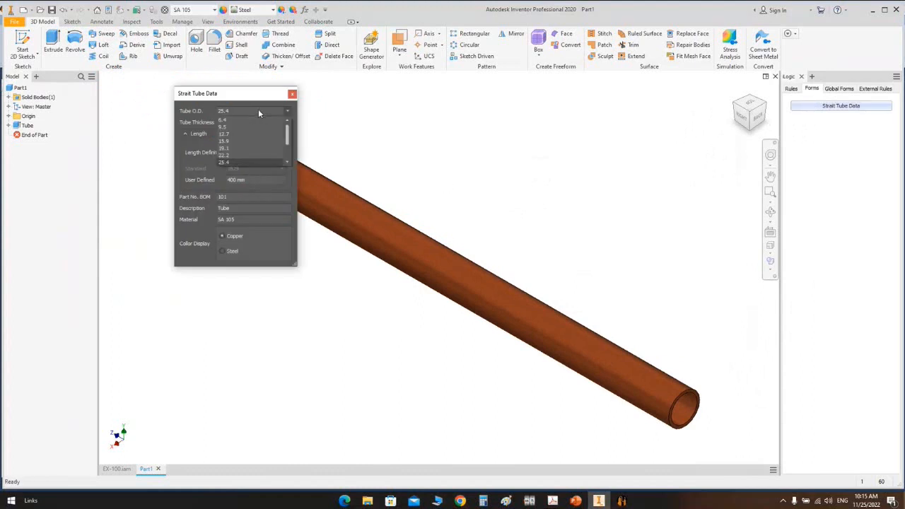
{"action": "left_click", "coordinate": [236, 149]}
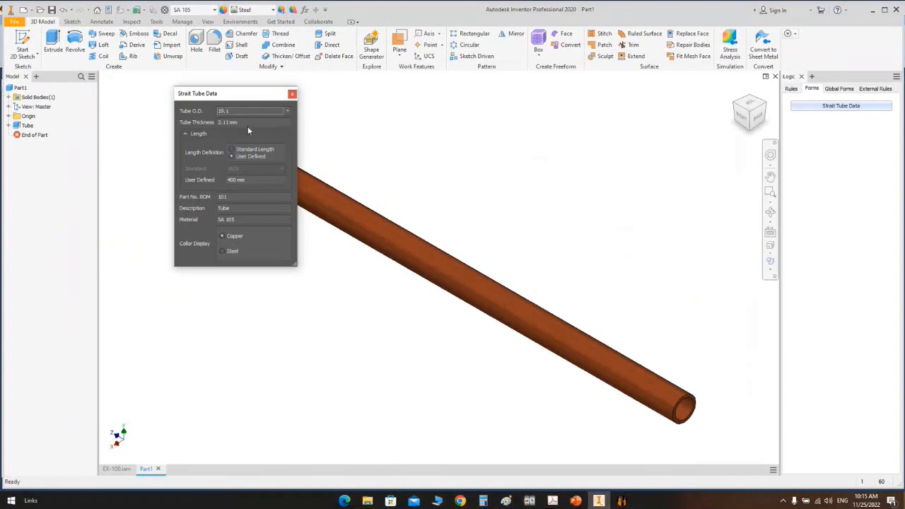
{"action": "key", "text": "Tab"}
{"action": "key", "text": "Tab"}
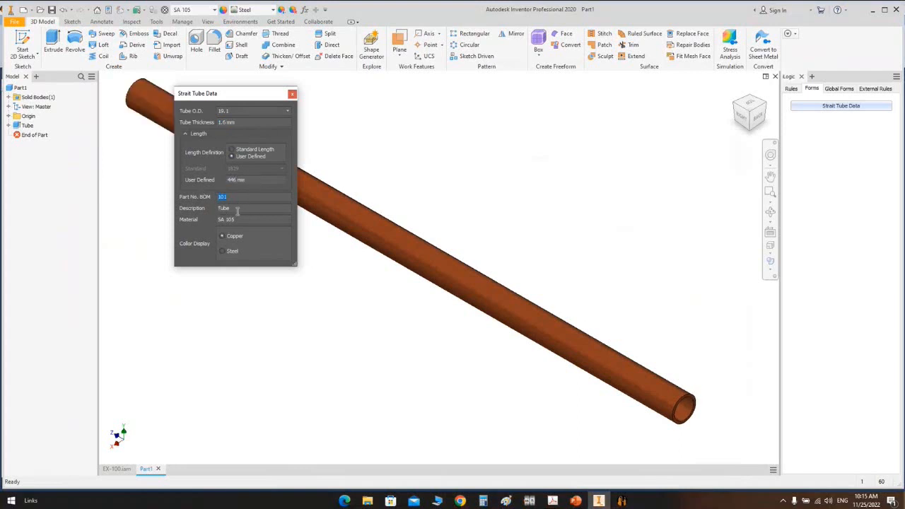
{"action": "left_click", "coordinate": [292, 94]}
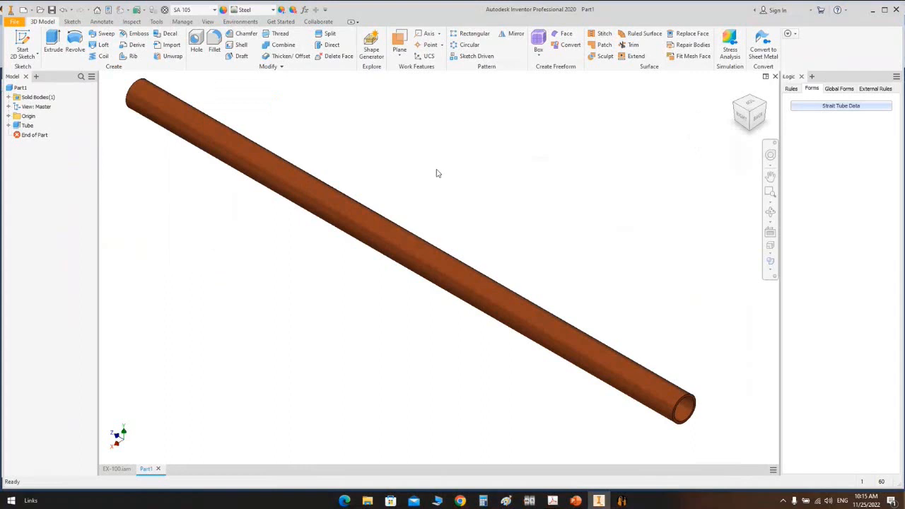
Step: Switch to Static Equipment Generator and save the active part as Spacer 446 in the New Items By SEG Helper folder
{"action": "left_click", "coordinate": [53, 9]}
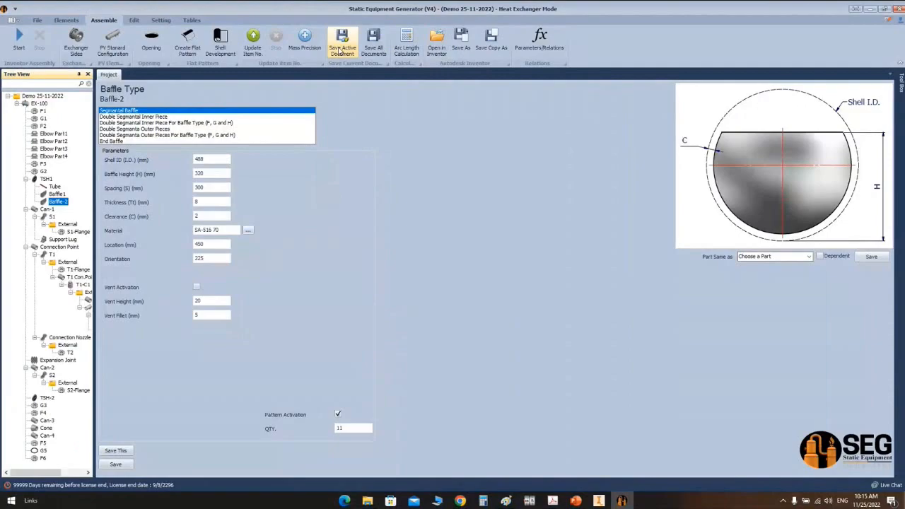
{"action": "left_click", "coordinate": [339, 50]}
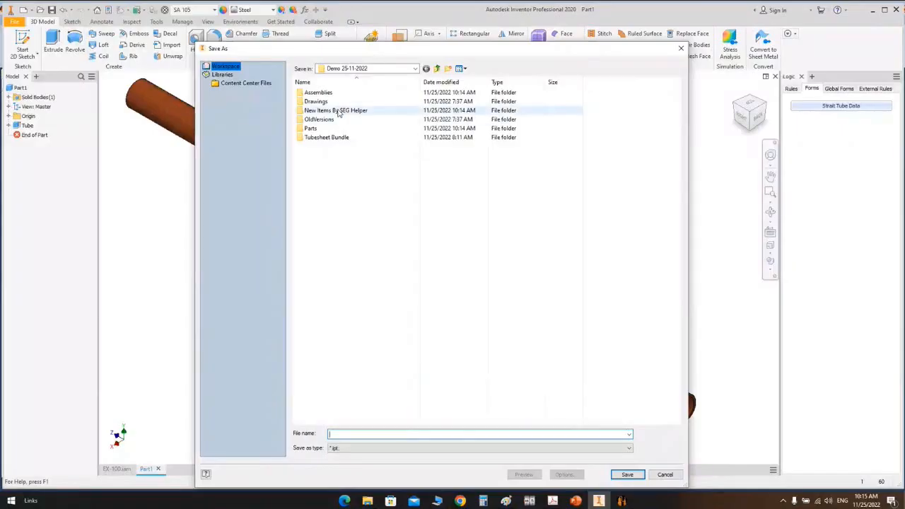
{"action": "double_click", "coordinate": [338, 111]}
{"action": "left_click", "coordinate": [343, 432]}
{"action": "type", "text": "S"}
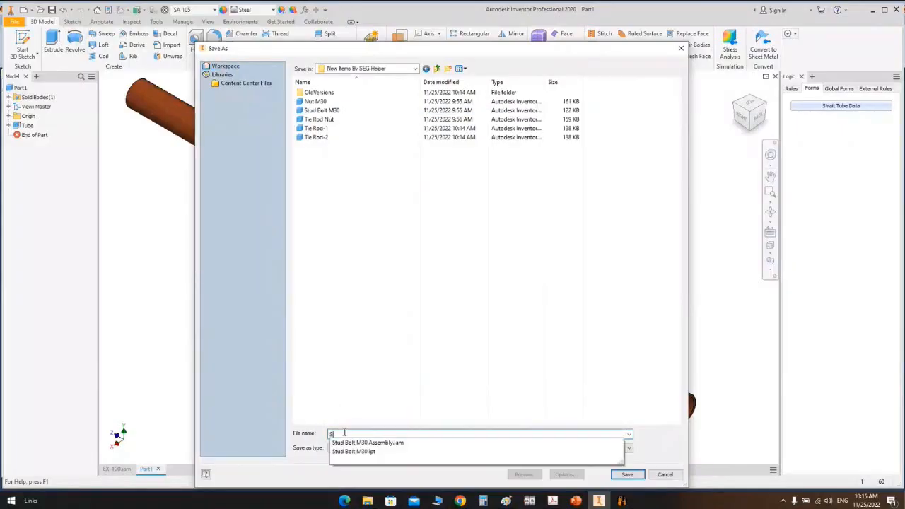
{"action": "type", "text": "pacer 446"}
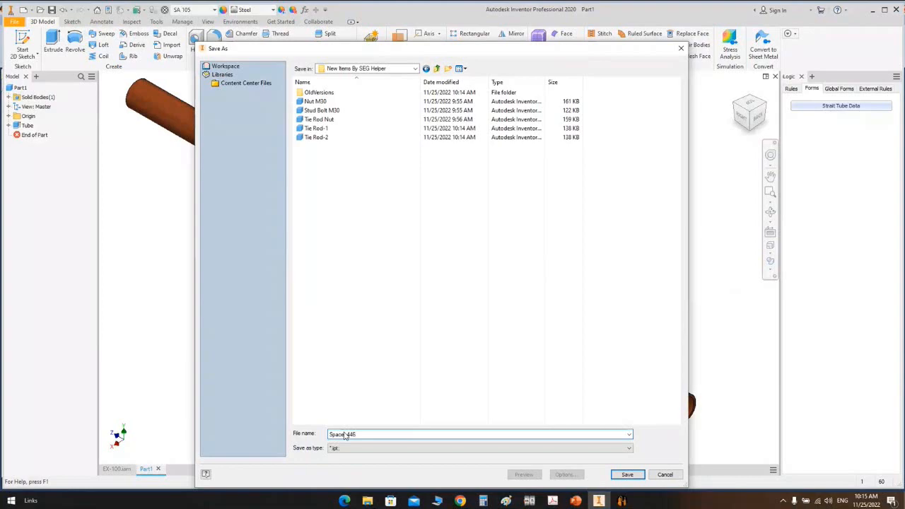
{"action": "key", "text": "Return"}
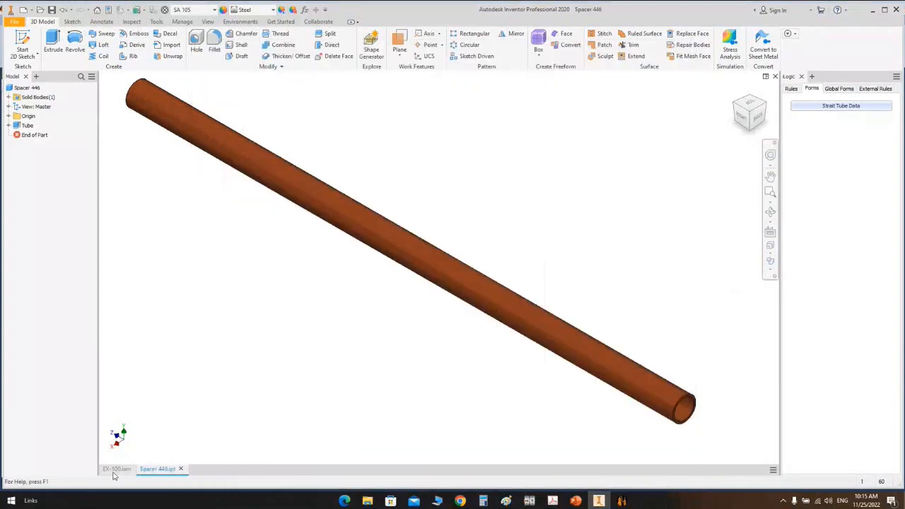
Step: Return to the EX-100 assembly and place one Spacer 446 in the open space near the tubesheet
{"action": "left_click", "coordinate": [116, 470]}
{"action": "scroll", "coordinate": [260, 142], "scroll_direction": "up", "scroll_amount": 5}
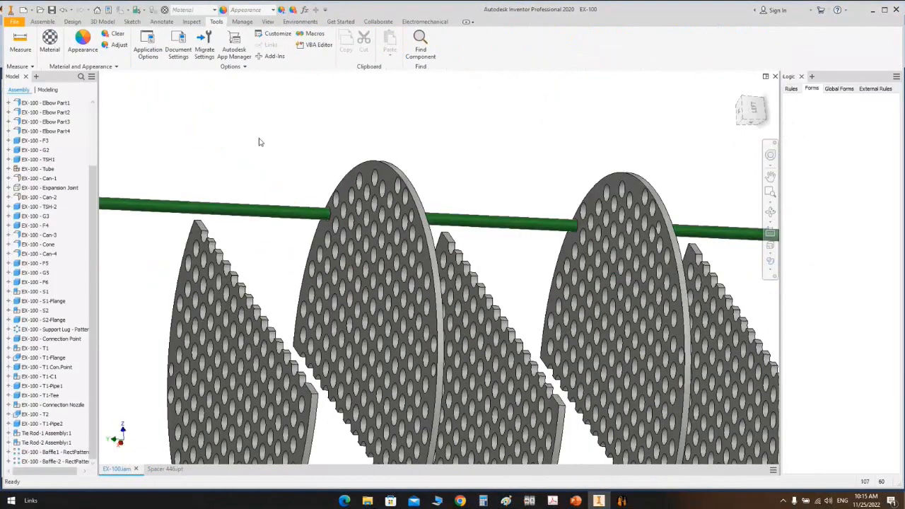
{"action": "left_click", "coordinate": [770, 213]}
{"action": "left_click_drag", "start_coordinate": [450, 245], "coordinate": [384, 251]}
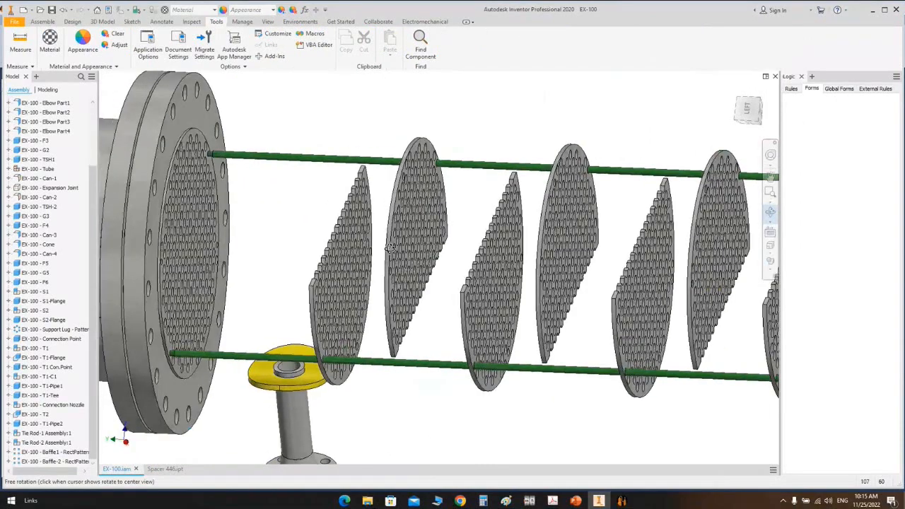
{"action": "key", "text": "Escape"}
{"action": "left_click", "coordinate": [41, 23]}
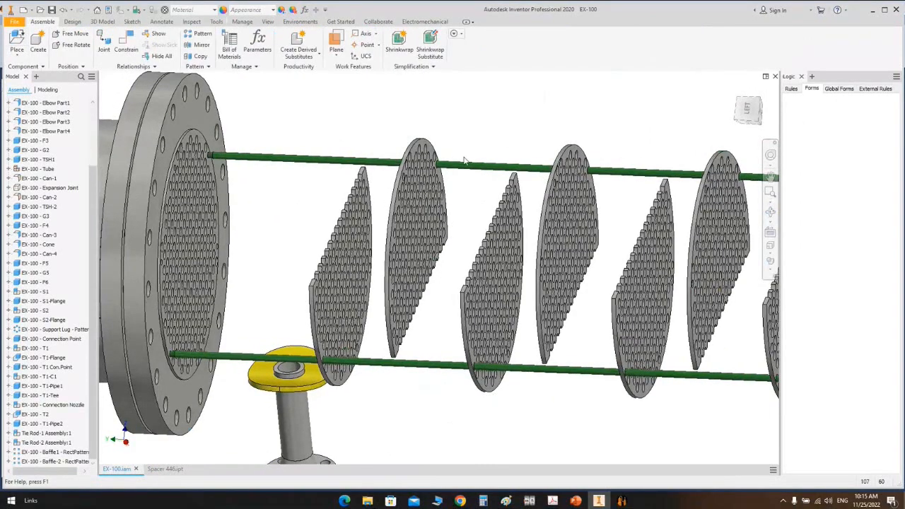
{"action": "left_click", "coordinate": [17, 42]}
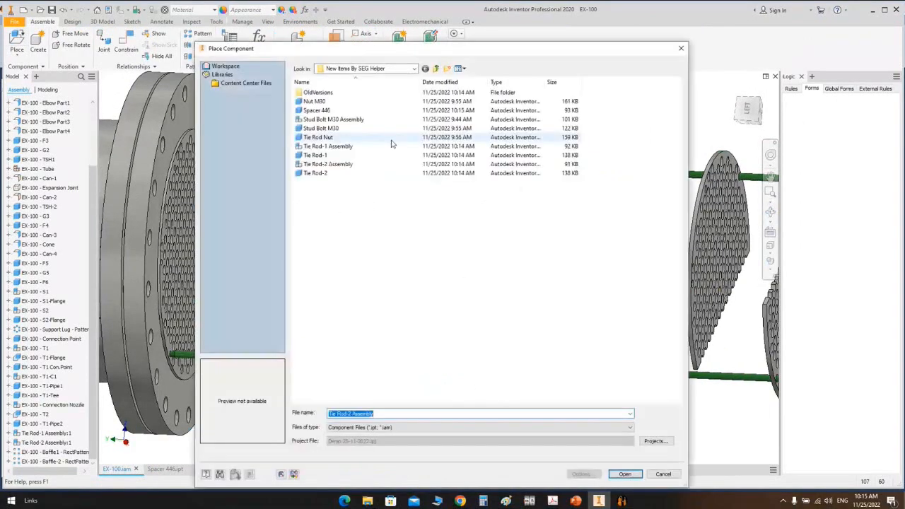
{"action": "double_click", "coordinate": [316, 111]}
{"action": "left_click", "coordinate": [284, 108]}
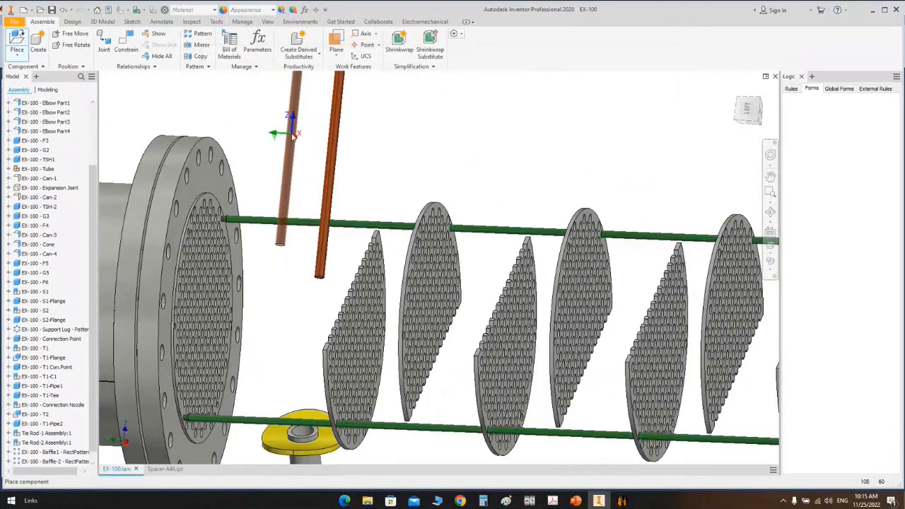
{"action": "key", "text": "Escape"}
Step: Add an Insert constraint with 0 mm offset between the spacer's end and the upper tie rod hole in the tubesheet
{"action": "key", "text": "c"}
{"action": "left_click", "coordinate": [159, 119]}
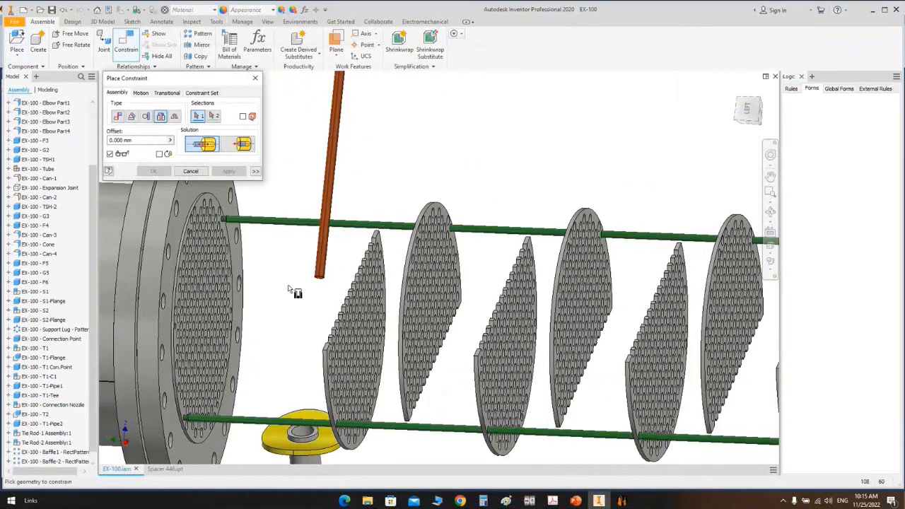
{"action": "scroll", "coordinate": [313, 285], "scroll_direction": "down", "scroll_amount": 3}
{"action": "left_click", "coordinate": [331, 276]}
{"action": "scroll", "coordinate": [380, 242], "scroll_direction": "up", "scroll_amount": 3}
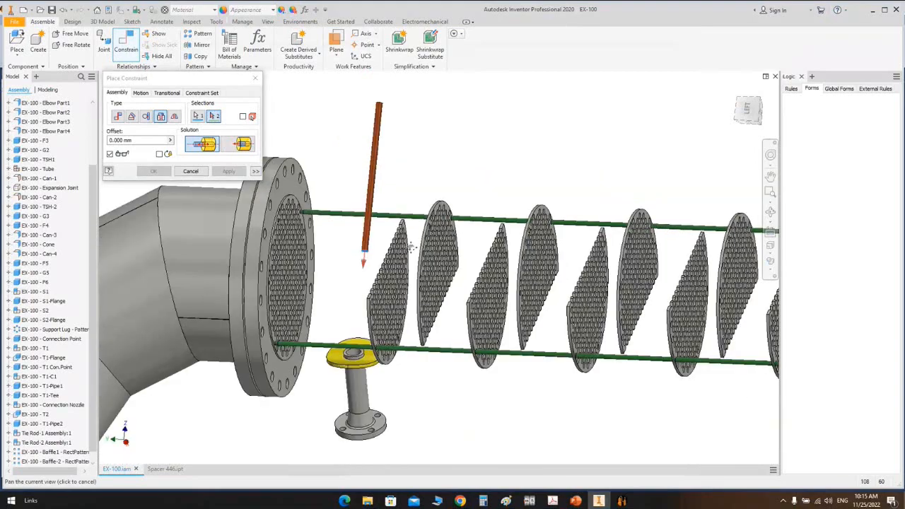
{"action": "scroll", "coordinate": [303, 249], "scroll_direction": "down", "scroll_amount": 5}
{"action": "left_click", "coordinate": [303, 218]}
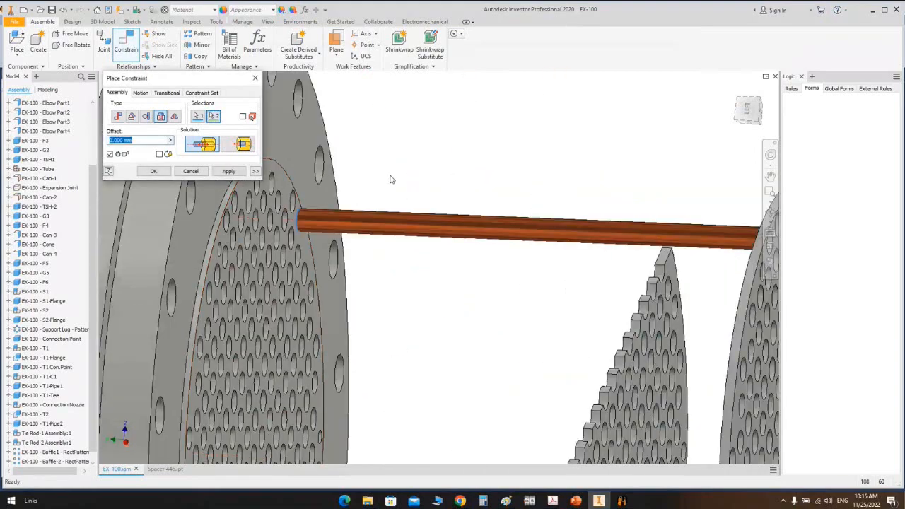
{"action": "scroll", "coordinate": [391, 179], "scroll_direction": "up", "scroll_amount": 5}
{"action": "left_click", "coordinate": [154, 171]}
Step: Examine the spacer's fit on the upper tie rod between the tubesheet and the first baffle
{"action": "left_click", "coordinate": [770, 219]}
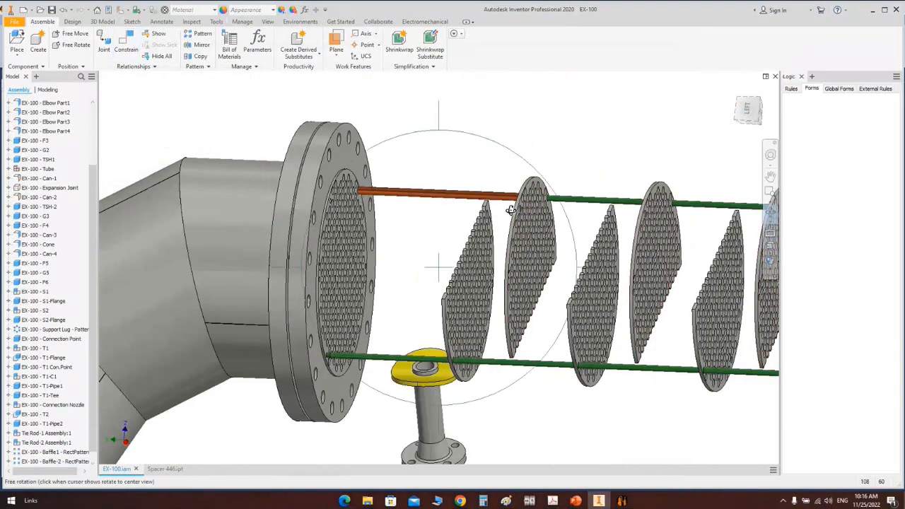
{"action": "scroll", "coordinate": [511, 210], "scroll_direction": "up", "scroll_amount": 3}
{"action": "left_click_drag", "start_coordinate": [511, 210], "coordinate": [557, 225]}
{"action": "scroll", "coordinate": [452, 190], "scroll_direction": "down", "scroll_amount": 5}
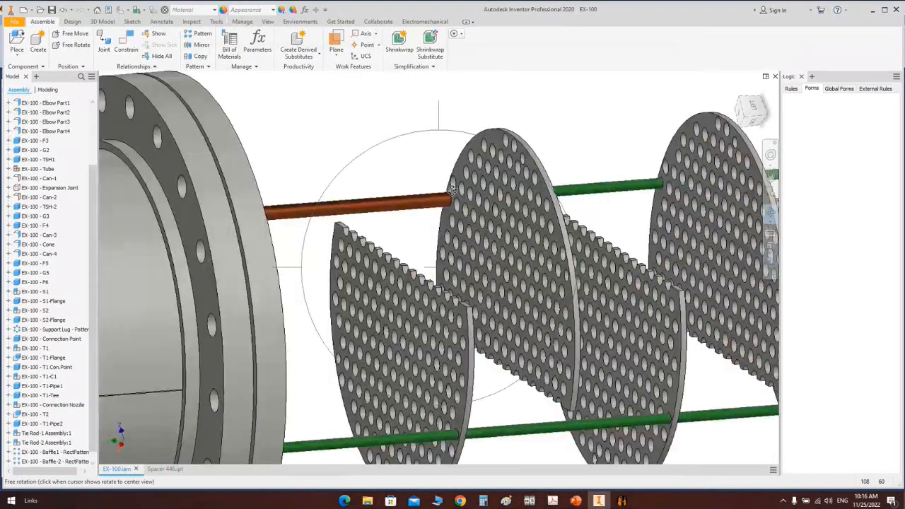
{"action": "scroll", "coordinate": [452, 190], "scroll_direction": "up", "scroll_amount": 5}
{"action": "left_click_drag", "start_coordinate": [433, 226], "coordinate": [497, 313]}
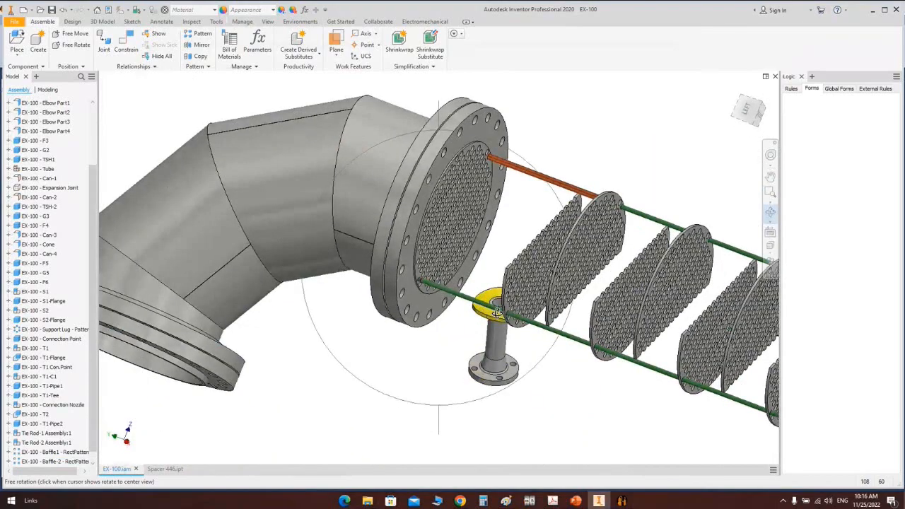
Step: Measure the distance from the tubesheet face to the edge of the first baffle on the lower tie rod
{"action": "scroll", "coordinate": [497, 313], "scroll_direction": "down", "scroll_amount": 4}
{"action": "left_click", "coordinate": [191, 21]}
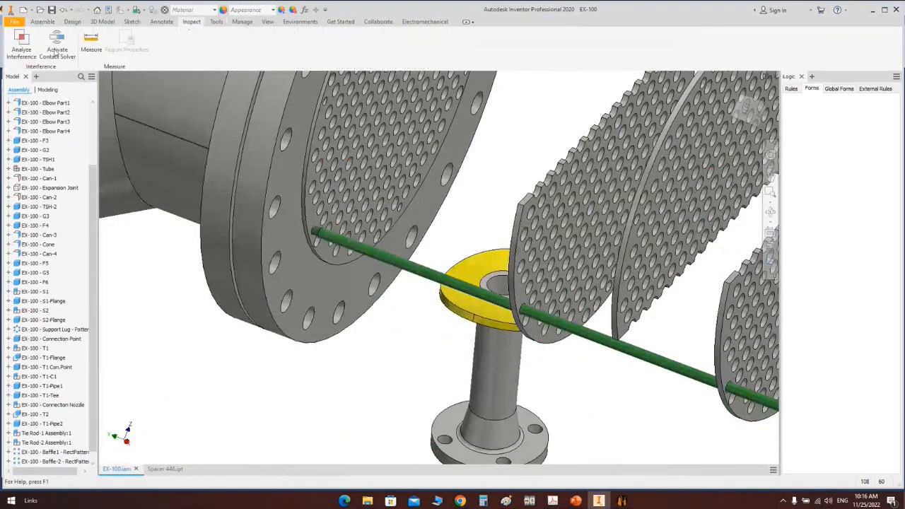
{"action": "left_click", "coordinate": [90, 43]}
{"action": "left_click", "coordinate": [315, 215]}
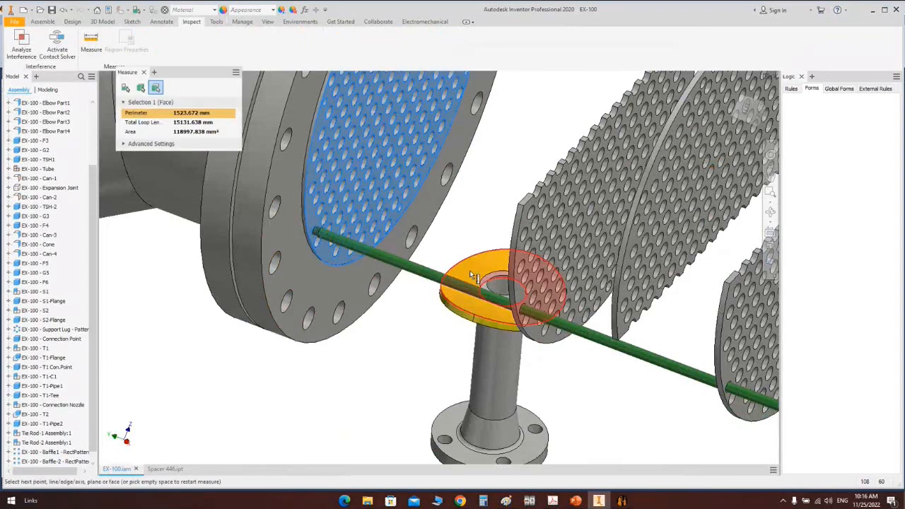
{"action": "left_click", "coordinate": [470, 270]}
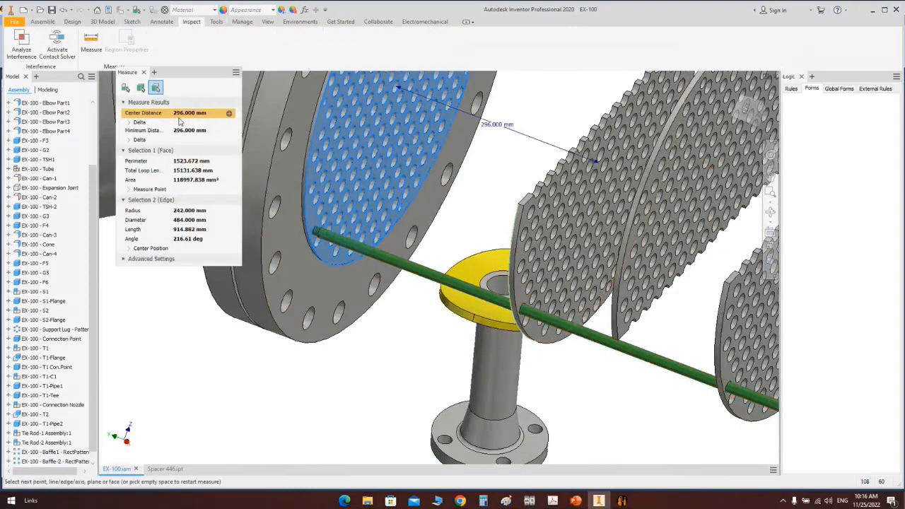
{"action": "left_click", "coordinate": [144, 73]}
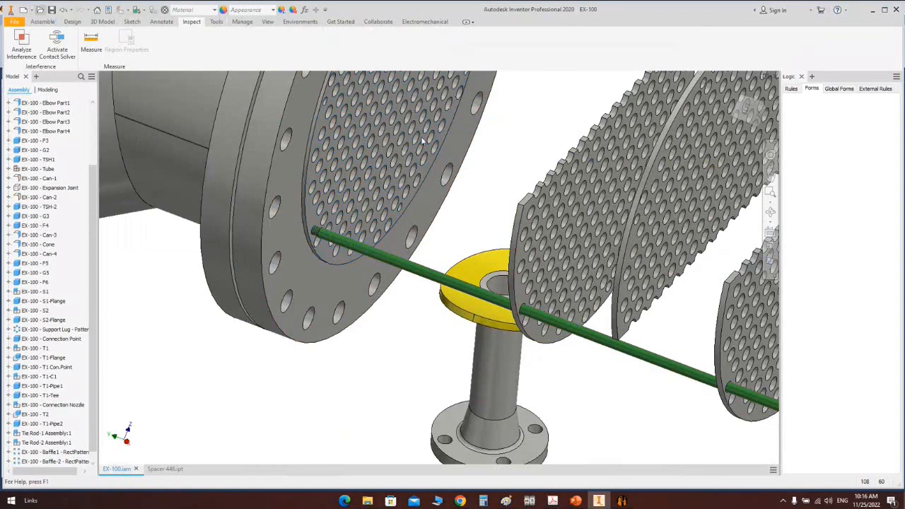
Step: Make a copy of the Spacer 446 part file in the New Items By SEG Helper folder
{"action": "key", "text": "ctrl+o"}
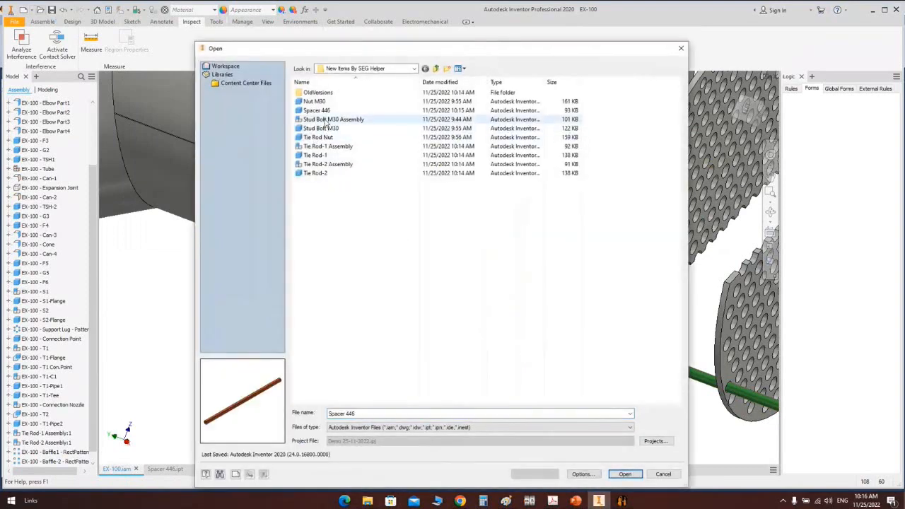
{"action": "key", "text": "ctrl+v"}
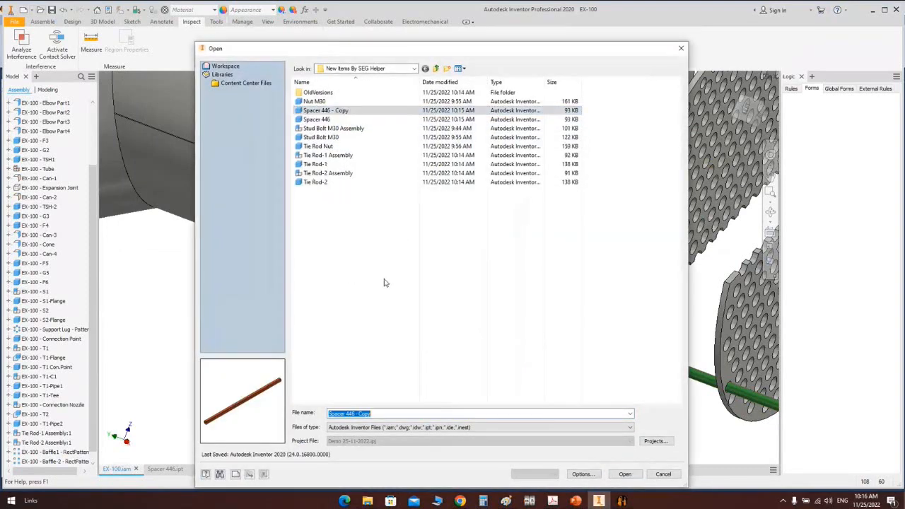
{"action": "left_click", "coordinate": [666, 476]}
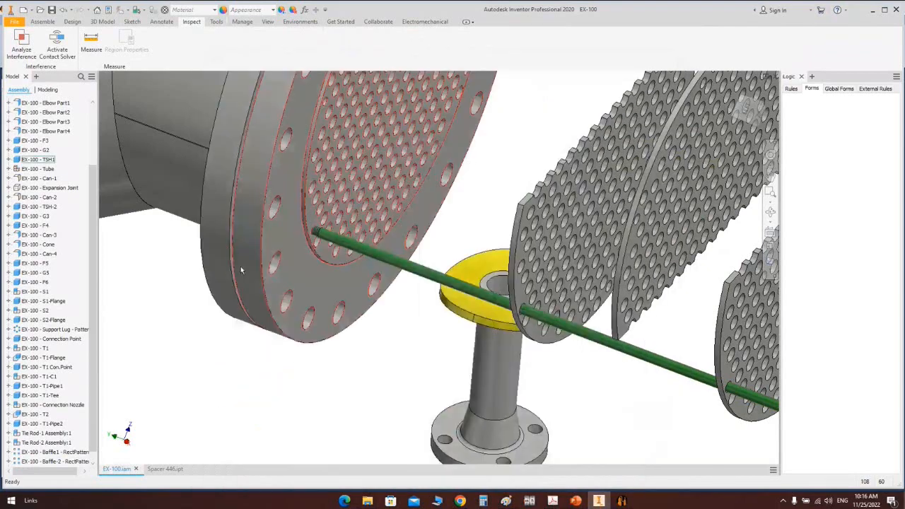
Step: Recheck the gap between the tubesheet face and the first lower baffle
{"action": "left_click", "coordinate": [91, 42]}
{"action": "left_click", "coordinate": [315, 178]}
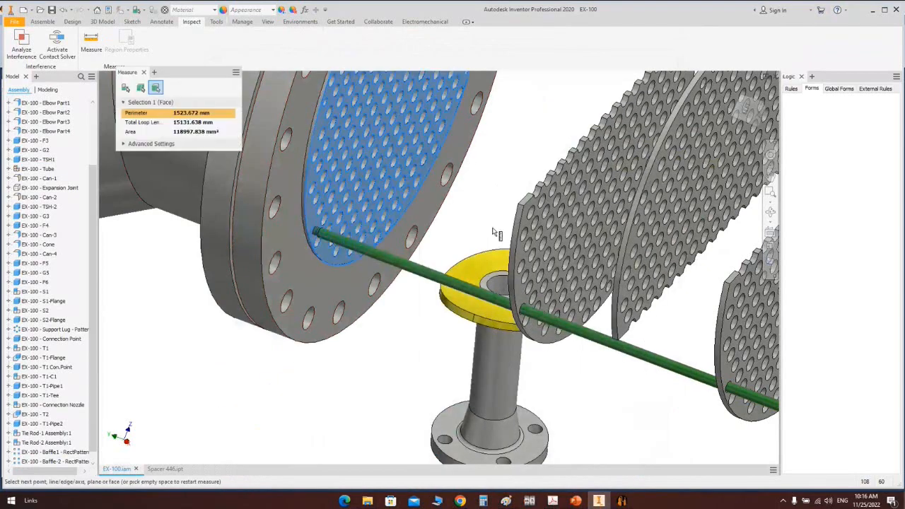
{"action": "left_click", "coordinate": [520, 237]}
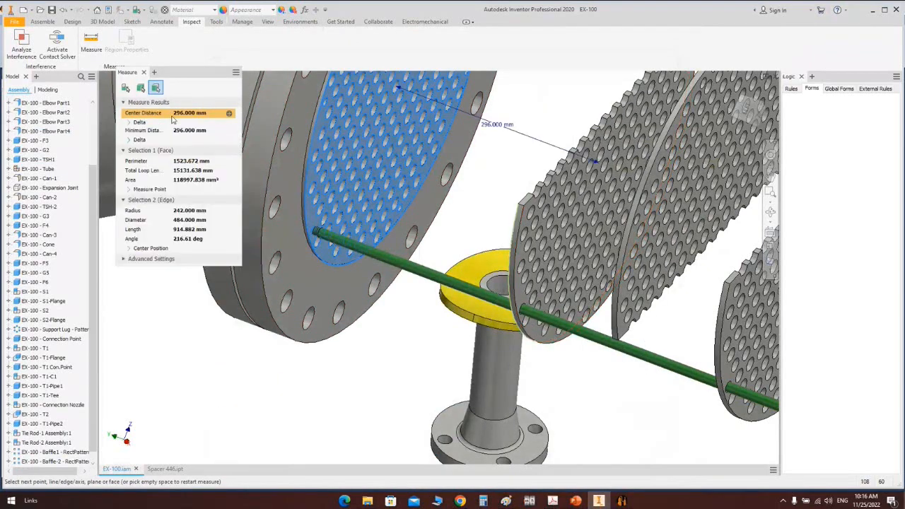
{"action": "left_click", "coordinate": [143, 72]}
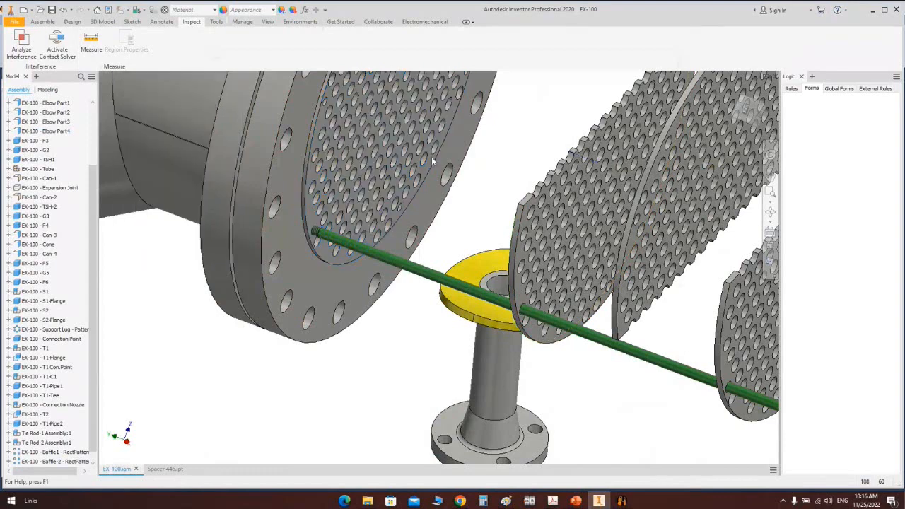
Step: Rename the copied Spacer 446 file as Spacer 296 and open it
{"action": "key", "text": "ctrl+o"}
{"action": "left_click", "coordinate": [337, 110]}
{"action": "key", "text": "F2"}
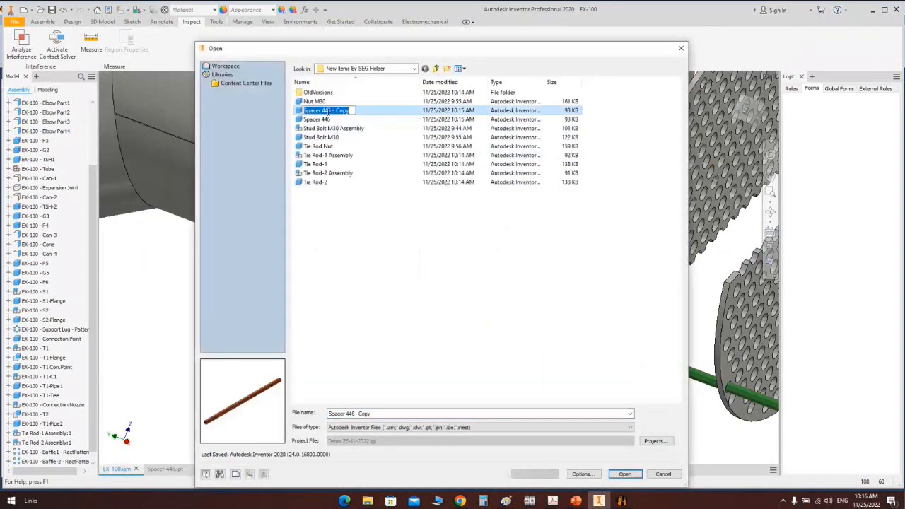
{"action": "type", "text": "Spacer 290"}
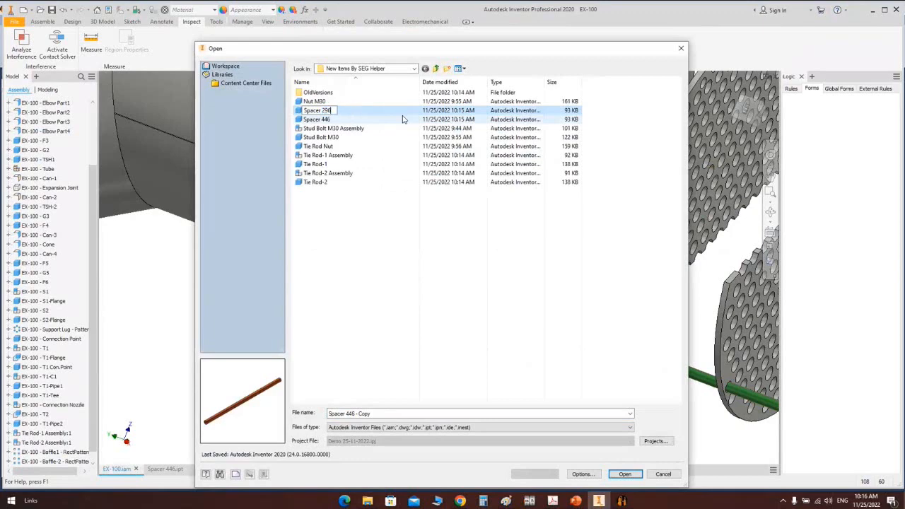
{"action": "key", "text": "Return"}
{"action": "double_click", "coordinate": [329, 111]}
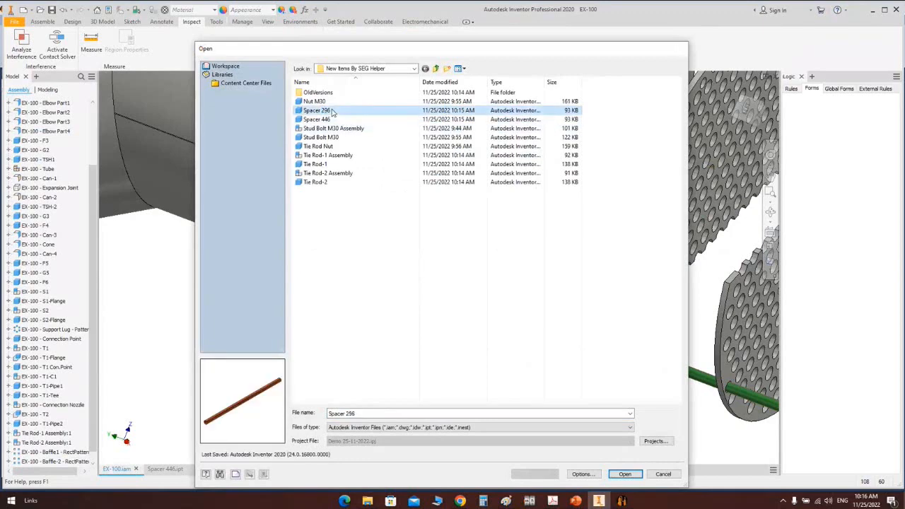
Step: Set the user-defined tube length of Spacer 296 to 296 mm in the Strait Tube Data form
{"action": "left_click", "coordinate": [841, 106]}
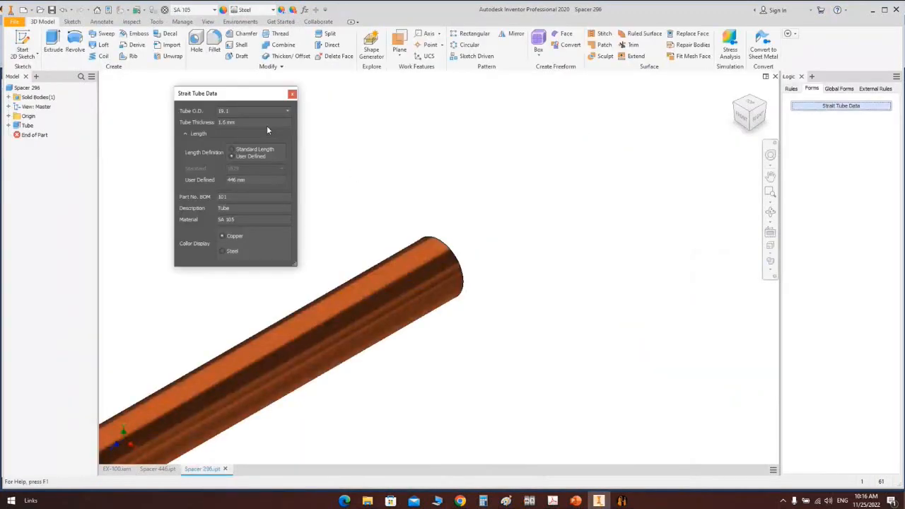
{"action": "left_click", "coordinate": [238, 181]}
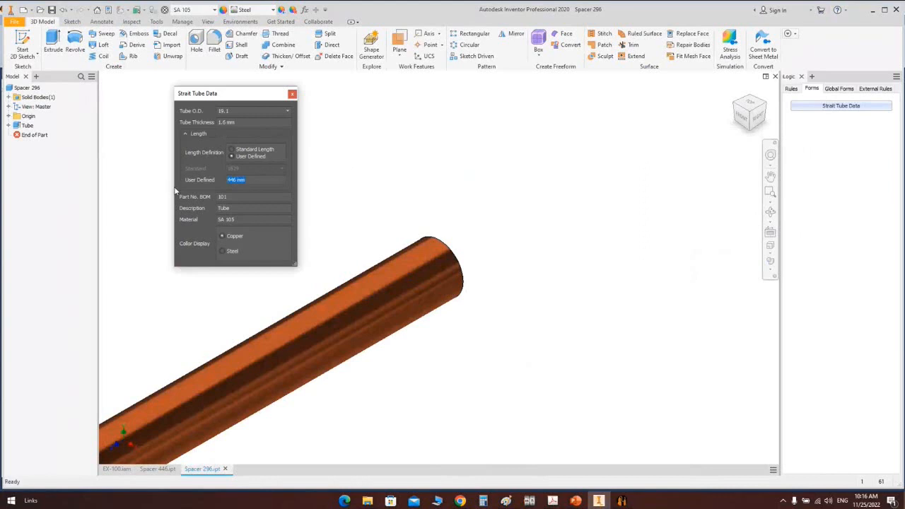
{"action": "left_click", "coordinate": [292, 94]}
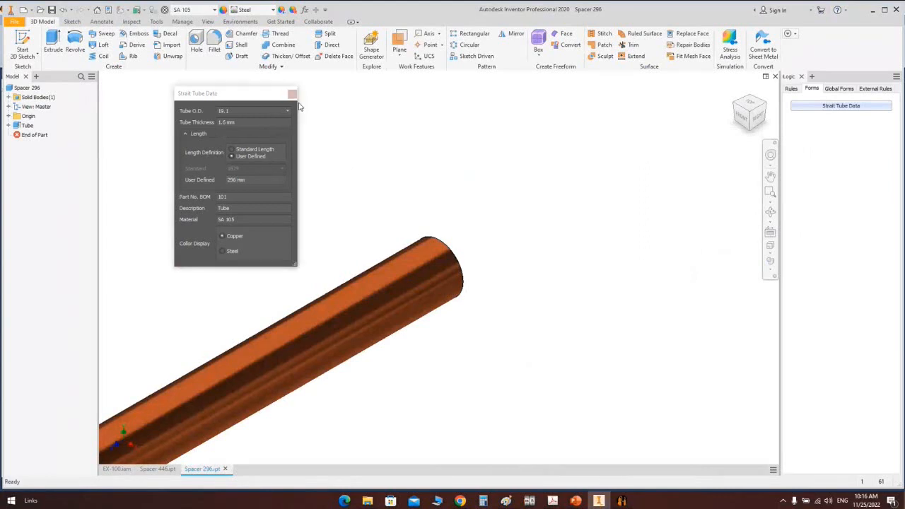
Step: Return to the EX-100 assembly and place one Spacer 296 near the lower tie rod
{"action": "left_click", "coordinate": [156, 474]}
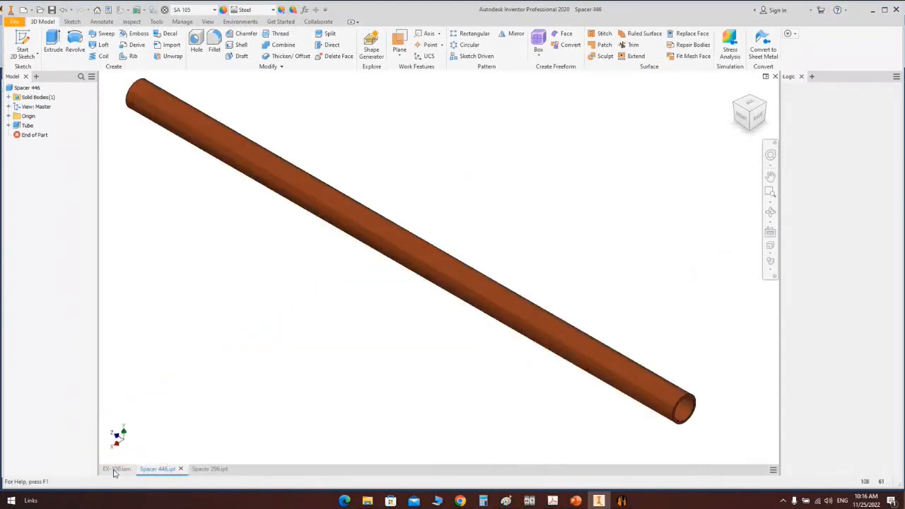
{"action": "left_click", "coordinate": [117, 469]}
{"action": "left_click", "coordinate": [43, 21]}
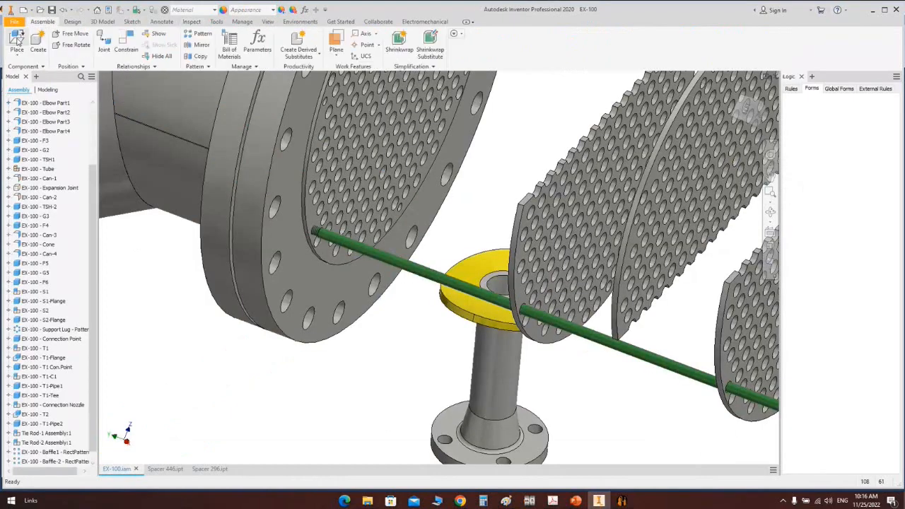
{"action": "key", "text": "p"}
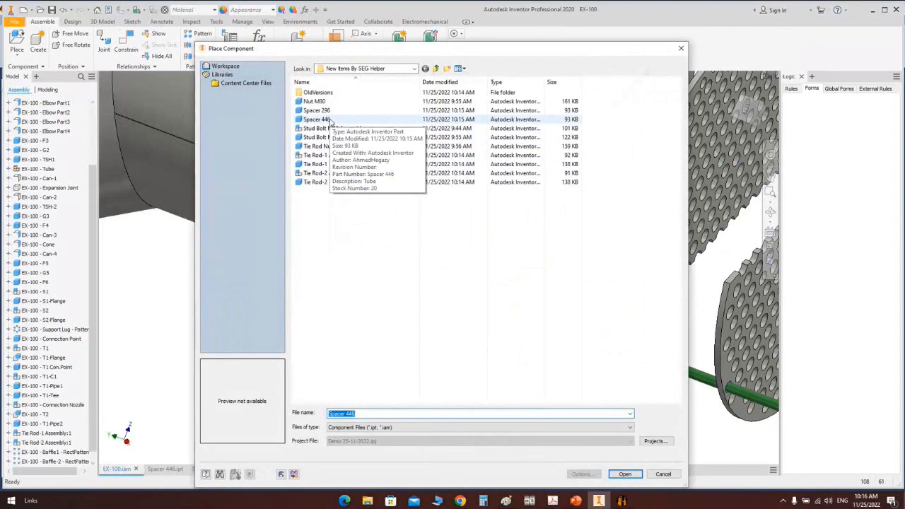
{"action": "double_click", "coordinate": [317, 111]}
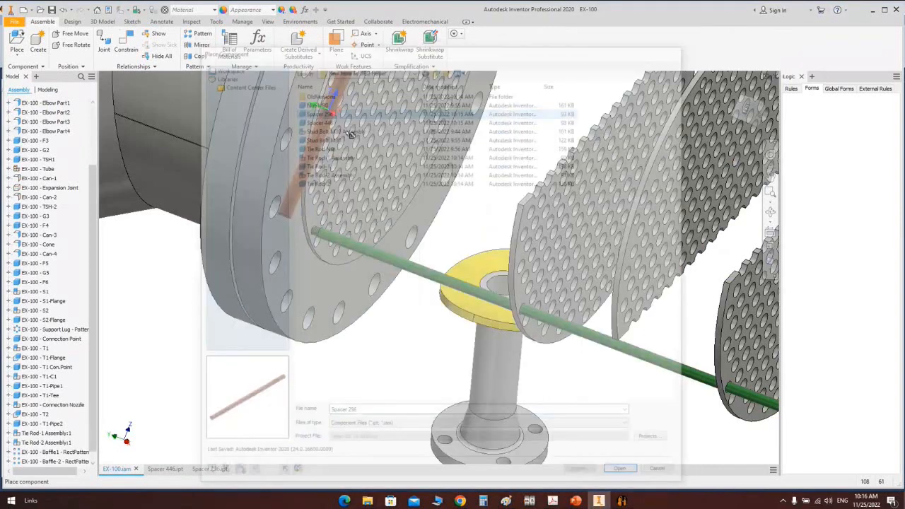
{"action": "key", "text": "Escape"}
Step: Add an Insert constraint with 0 mm offset between the Spacer 296 end and the lower tie rod hole in the tubesheet
{"action": "key", "text": "c"}
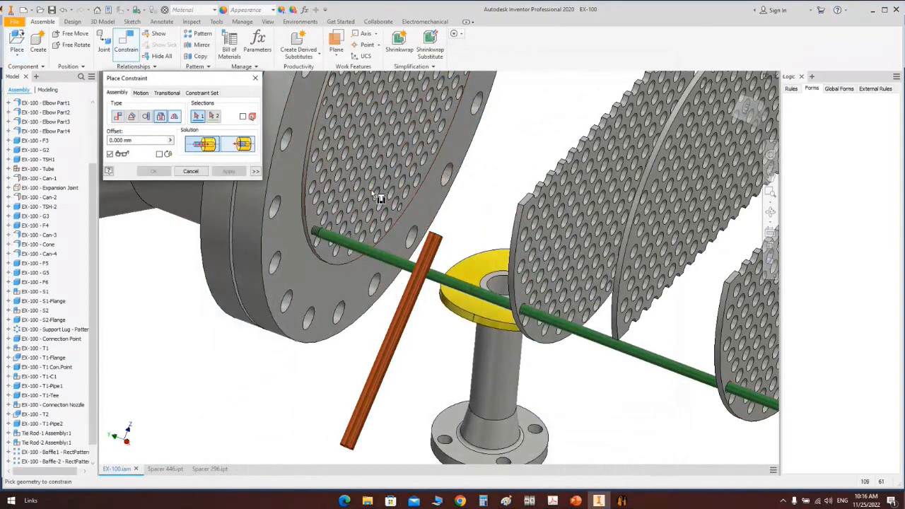
{"action": "left_click", "coordinate": [445, 242]}
{"action": "scroll", "coordinate": [317, 233], "scroll_direction": "up", "scroll_amount": 3}
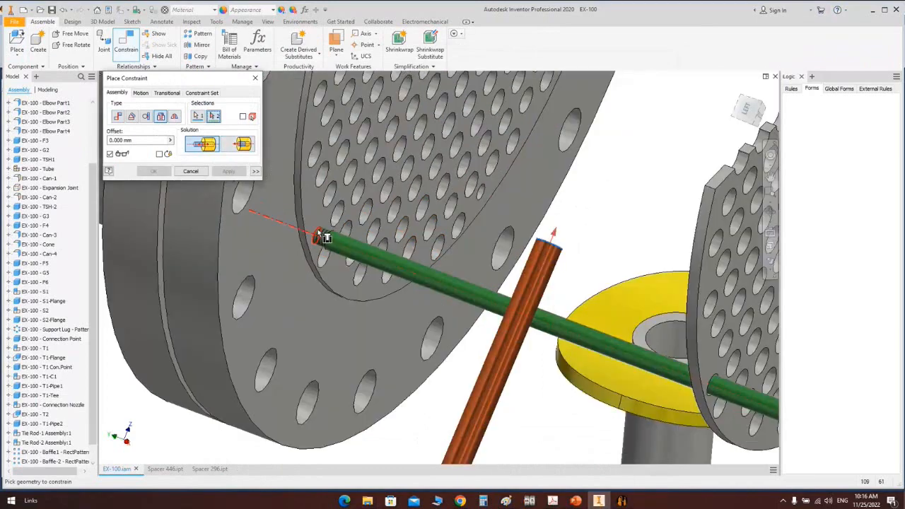
{"action": "left_click", "coordinate": [318, 235]}
{"action": "left_click", "coordinate": [154, 171]}
{"action": "scroll", "coordinate": [366, 217], "scroll_direction": "down", "scroll_amount": 3}
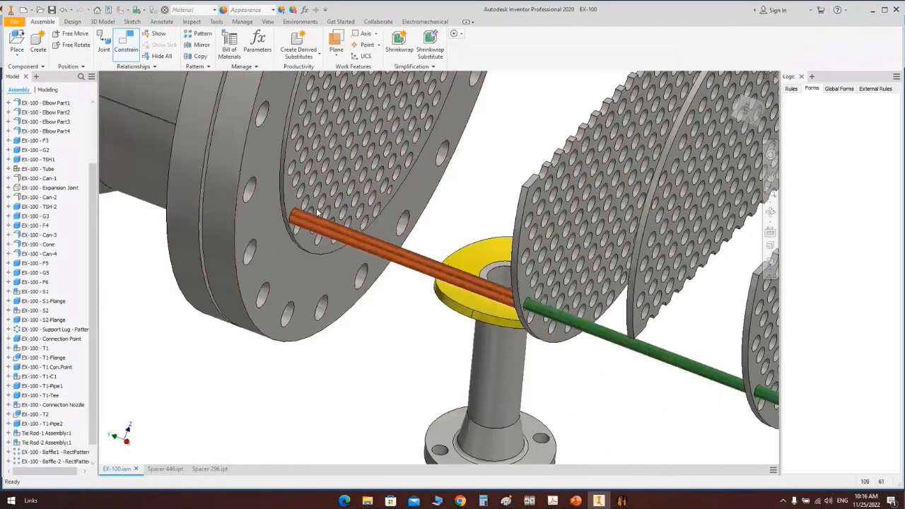
{"action": "middle_click_drag", "start_coordinate": [366, 217], "coordinate": [331, 290]}
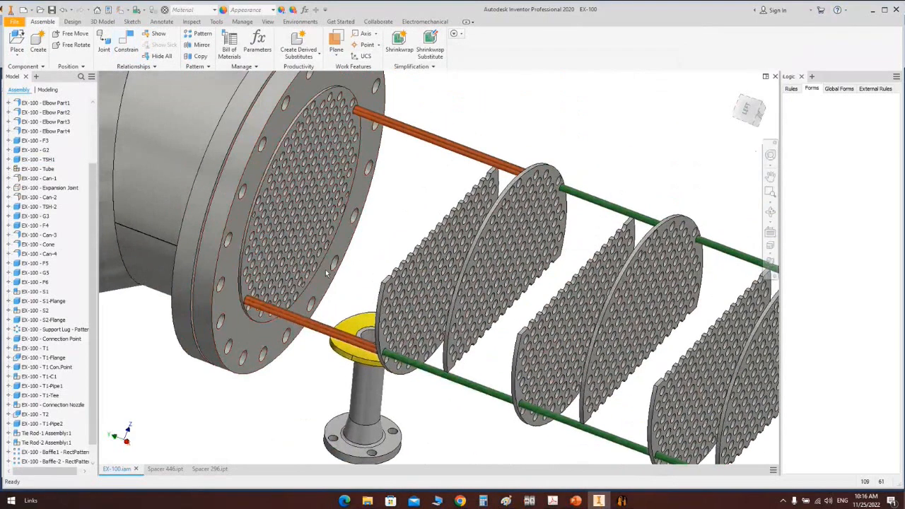
Step: Place a second Spacer 296 and constrain it with a 0 mm Insert to the other lower tie rod hole in the tubesheet
{"action": "key", "text": "p"}
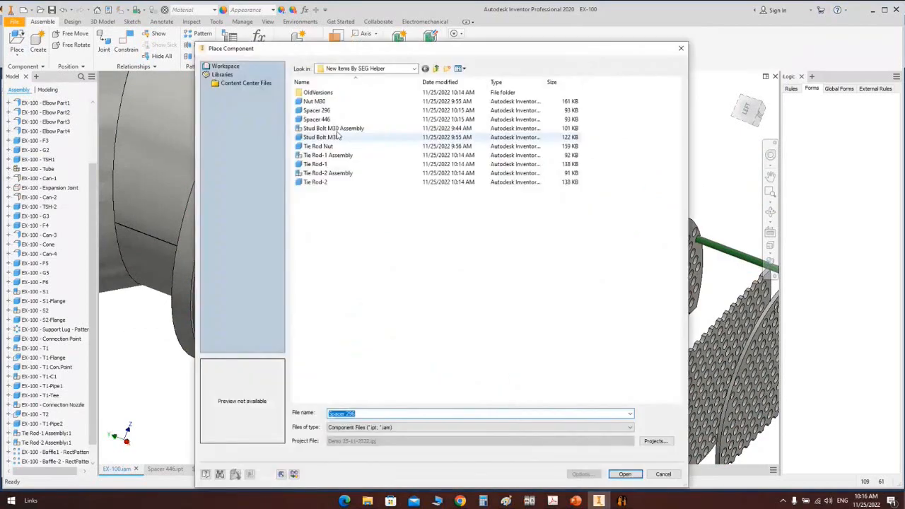
{"action": "left_click", "coordinate": [326, 111]}
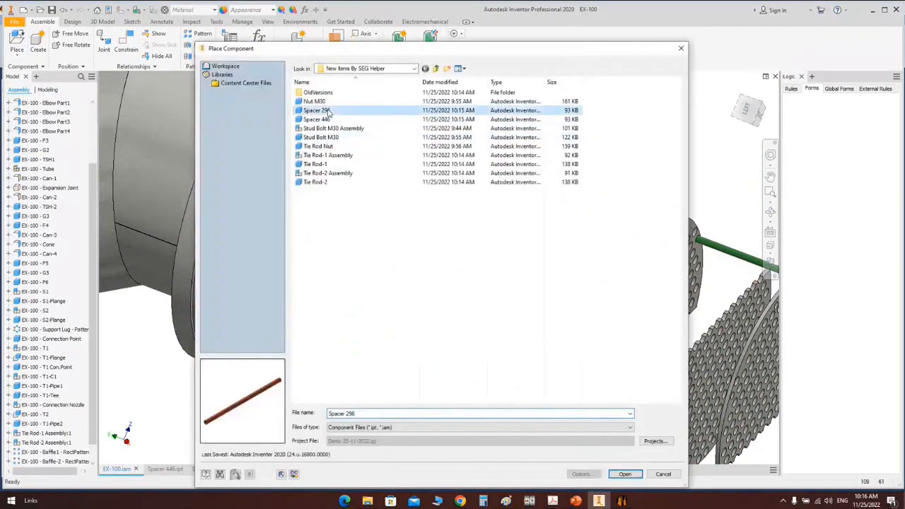
{"action": "double_click", "coordinate": [328, 111]}
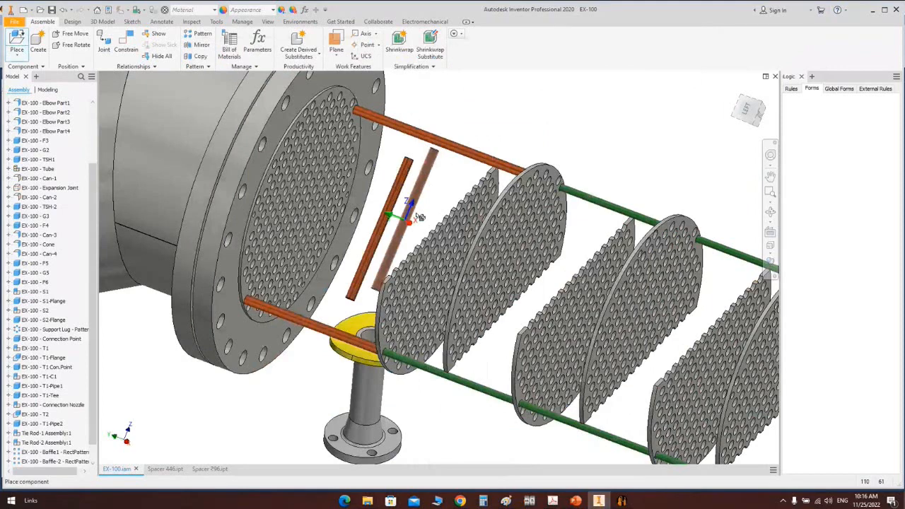
{"action": "key", "text": "c"}
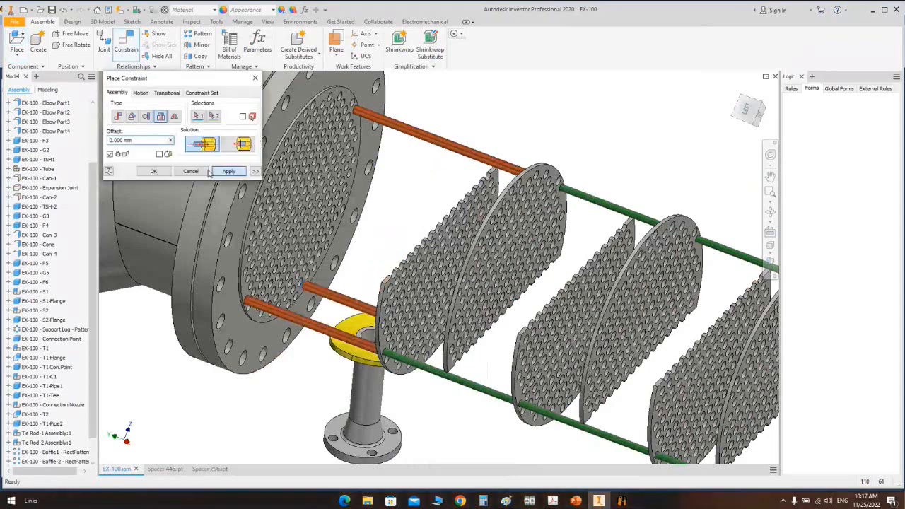
{"action": "left_click", "coordinate": [213, 171]}
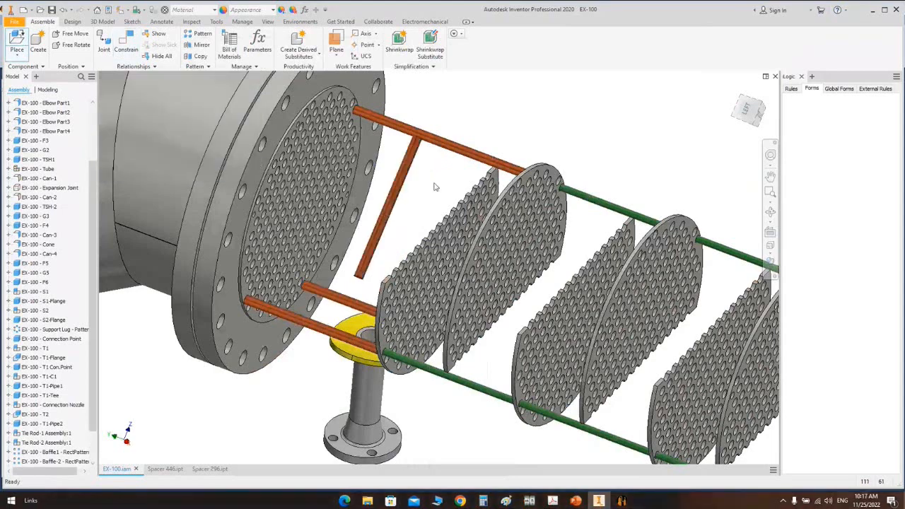
Step: Add a 0 mm Insert constraint between the third spacer's lower end and the tie rod hole at mid-height on the tubesheet's edge
{"action": "left_click", "coordinate": [161, 116]}
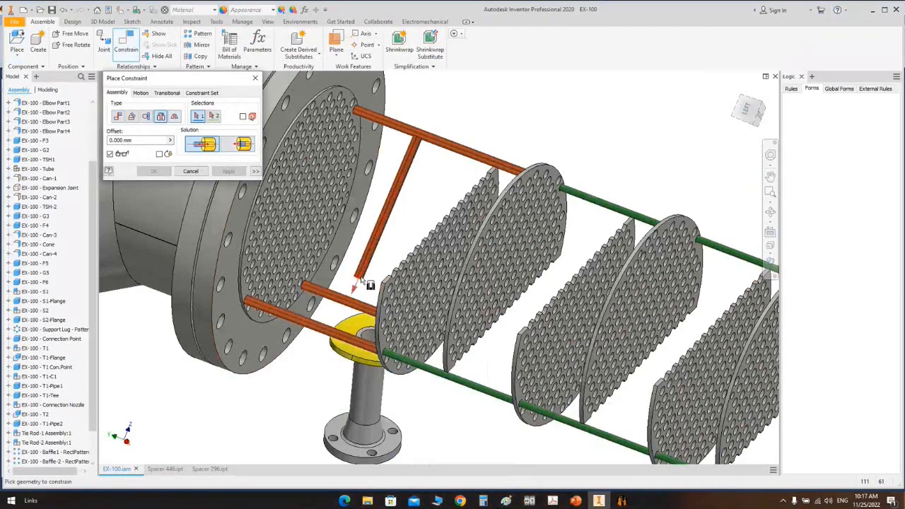
{"action": "left_click", "coordinate": [358, 277]}
{"action": "scroll", "coordinate": [357, 188], "scroll_direction": "down", "scroll_amount": 5}
{"action": "left_click", "coordinate": [340, 228]}
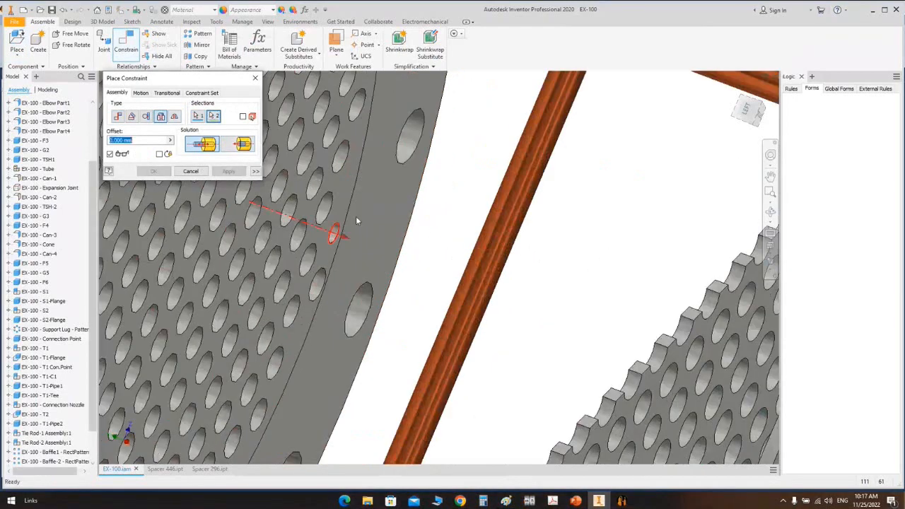
{"action": "scroll", "coordinate": [356, 216], "scroll_direction": "up", "scroll_amount": 5}
{"action": "key", "text": "Return"}
{"action": "middle_click_drag", "start_coordinate": [368, 206], "coordinate": [375, 226]}
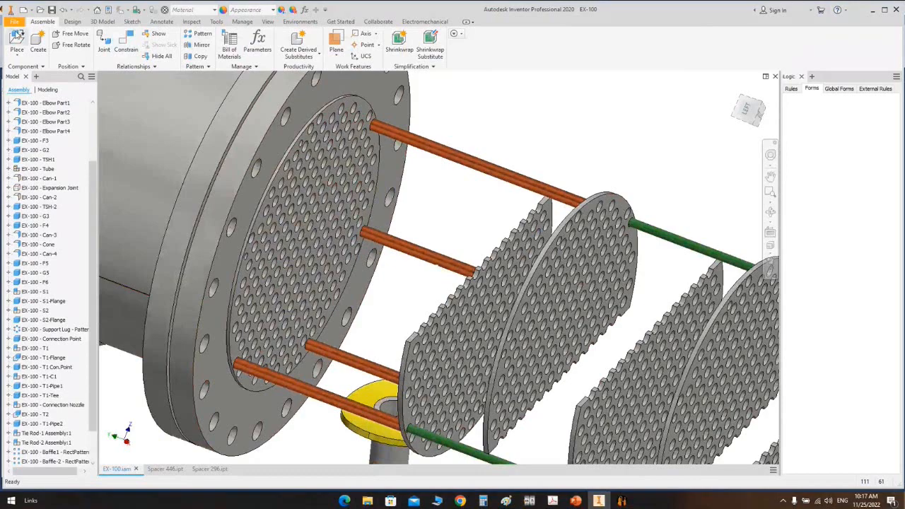
Step: Place two Spacer 446 components in the space above the first baffles
{"action": "key", "text": "p"}
{"action": "left_click", "coordinate": [328, 121]}
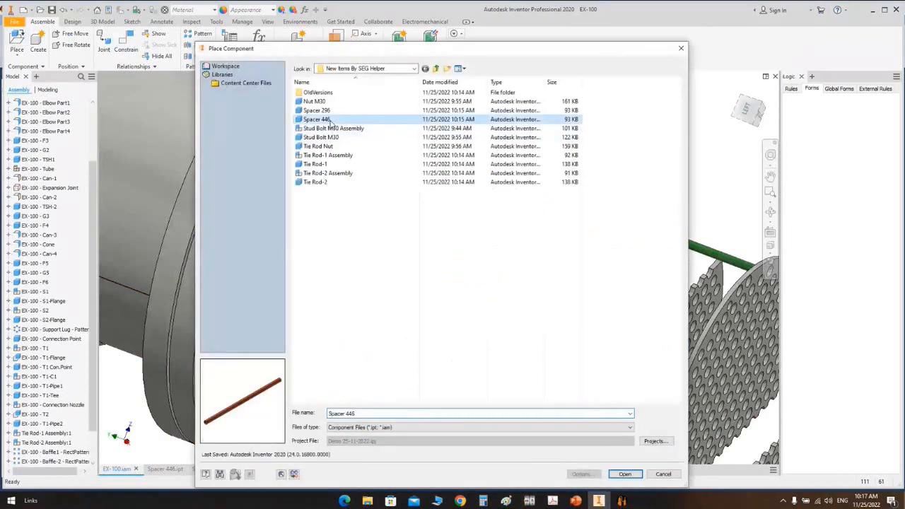
{"action": "double_click", "coordinate": [328, 120]}
Step: Add a 0 mm Insert constraint between the first loose Spacer 446's lower end and the upper tie rod hole in the tubesheet
{"action": "key", "text": "c"}
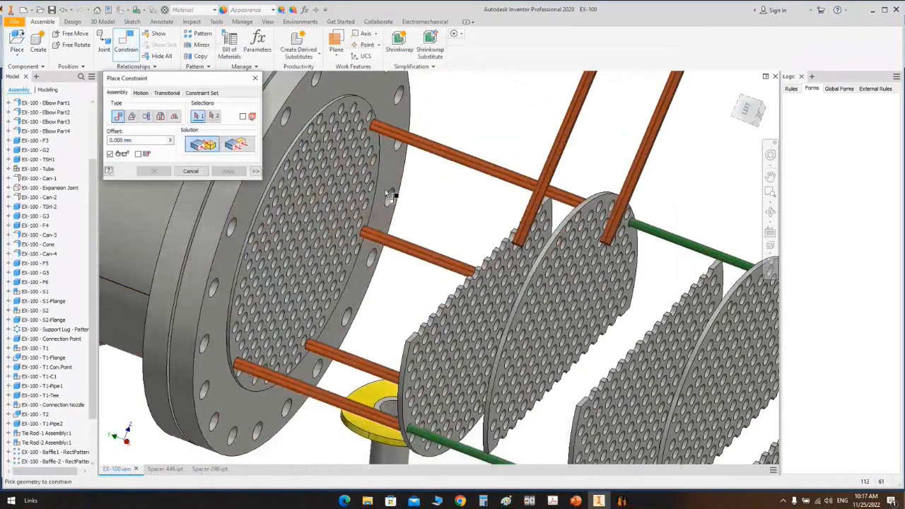
{"action": "left_click", "coordinate": [162, 117]}
{"action": "left_click", "coordinate": [515, 247]}
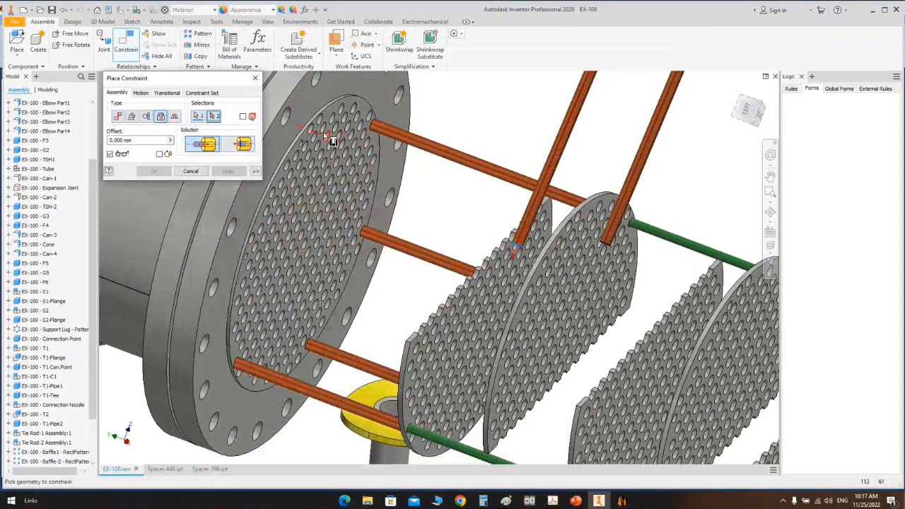
{"action": "scroll", "coordinate": [315, 139], "scroll_direction": "down", "scroll_amount": 3}
{"action": "left_click", "coordinate": [300, 143]}
{"action": "left_click", "coordinate": [228, 172]}
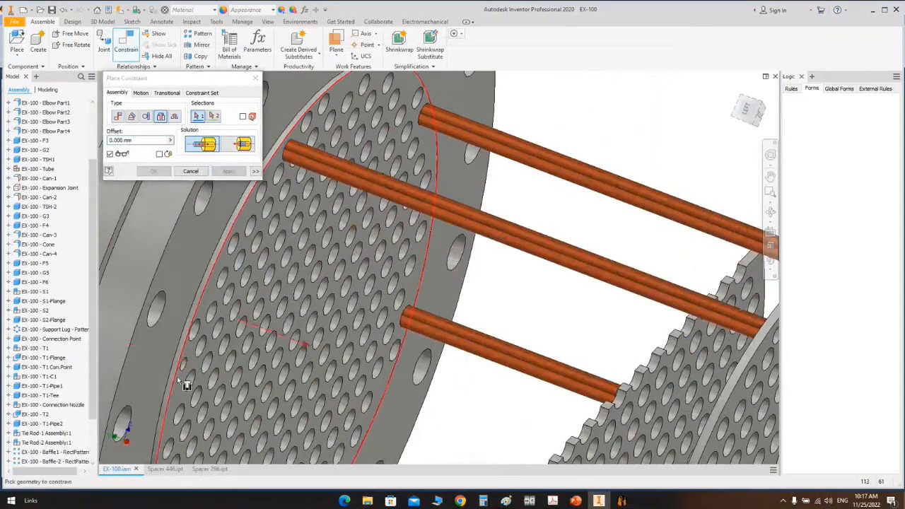
Step: Constrain the second Spacer 446 with a 0 mm Insert to the open tie rod hole at mid-height on the tubesheet's near edge
{"action": "left_click", "coordinate": [185, 365]}
{"action": "left_click", "coordinate": [238, 325]}
{"action": "scroll", "coordinate": [209, 206], "scroll_direction": "up", "scroll_amount": 5}
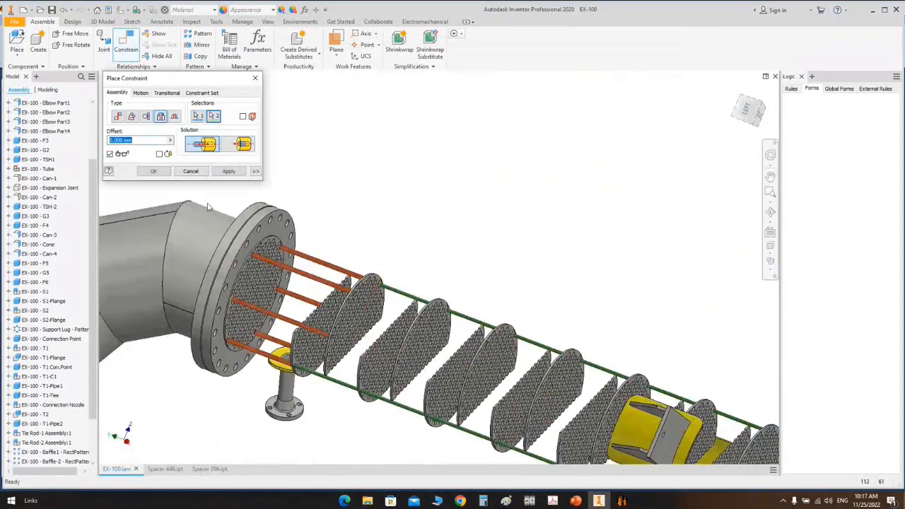
{"action": "left_click", "coordinate": [159, 174]}
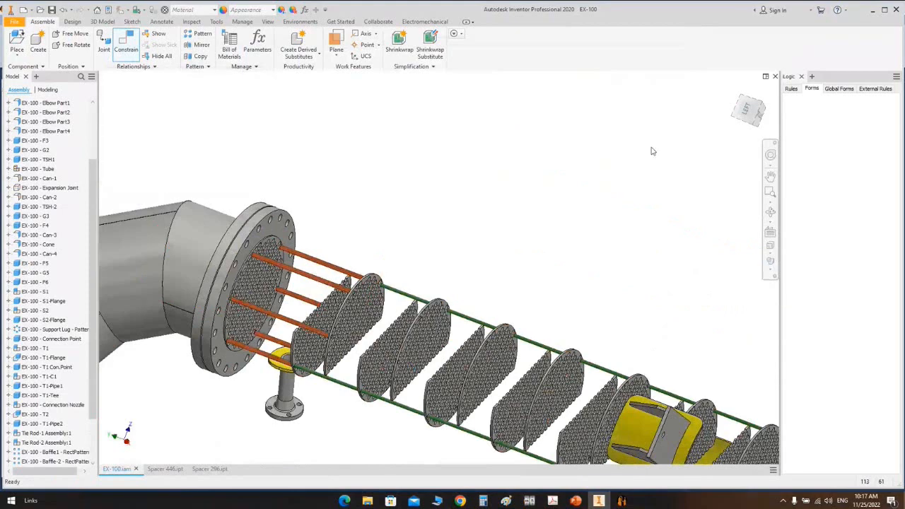
Step: Examine the fitted spacers, baffles and tie rods in side view and along the bundle to the tie rod nuts
{"action": "left_click", "coordinate": [753, 115]}
{"action": "scroll", "coordinate": [312, 265], "scroll_direction": "down", "scroll_amount": 5}
{"action": "middle_click_drag", "start_coordinate": [471, 297], "coordinate": [383, 291]}
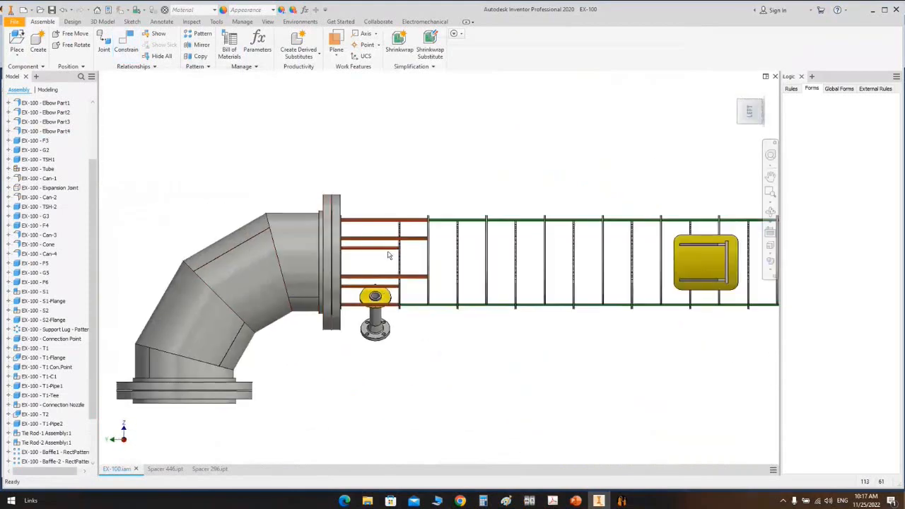
{"action": "scroll", "coordinate": [417, 236], "scroll_direction": "down", "scroll_amount": 3}
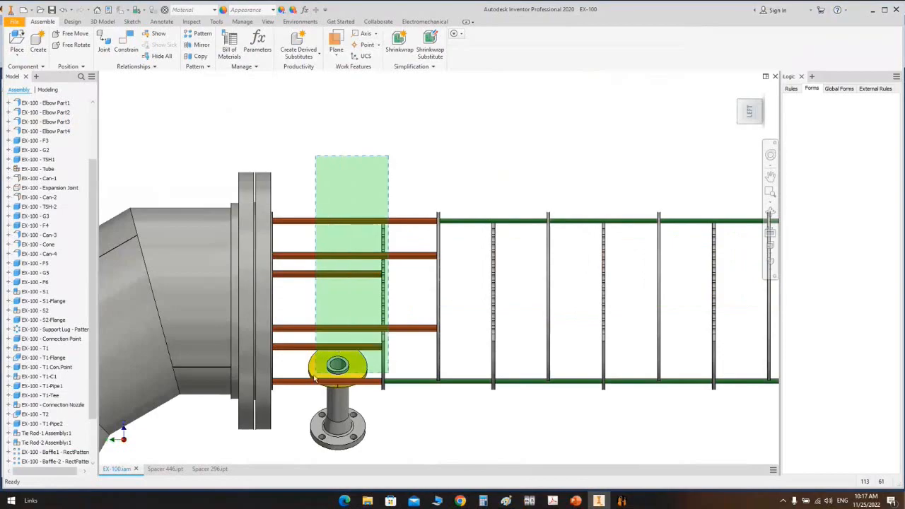
{"action": "scroll", "coordinate": [324, 292], "scroll_direction": "up", "scroll_amount": 4}
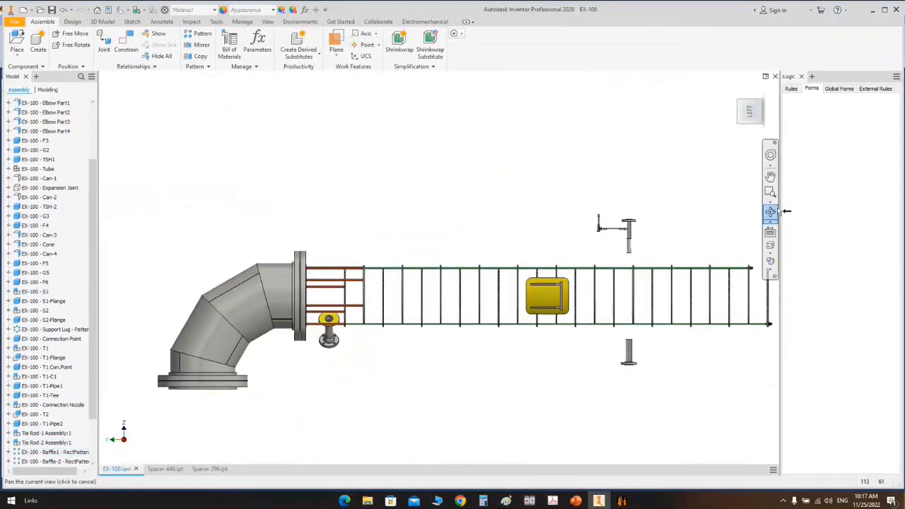
{"action": "left_click", "coordinate": [770, 212]}
{"action": "left_click_drag", "start_coordinate": [528, 283], "coordinate": [325, 259]}
{"action": "scroll", "coordinate": [364, 277], "scroll_direction": "down", "scroll_amount": 2}
{"action": "scroll", "coordinate": [396, 306], "scroll_direction": "down", "scroll_amount": 2}
{"action": "left_click_drag", "start_coordinate": [352, 260], "coordinate": [377, 329]}
{"action": "scroll", "coordinate": [377, 329], "scroll_direction": "down", "scroll_amount": 5}
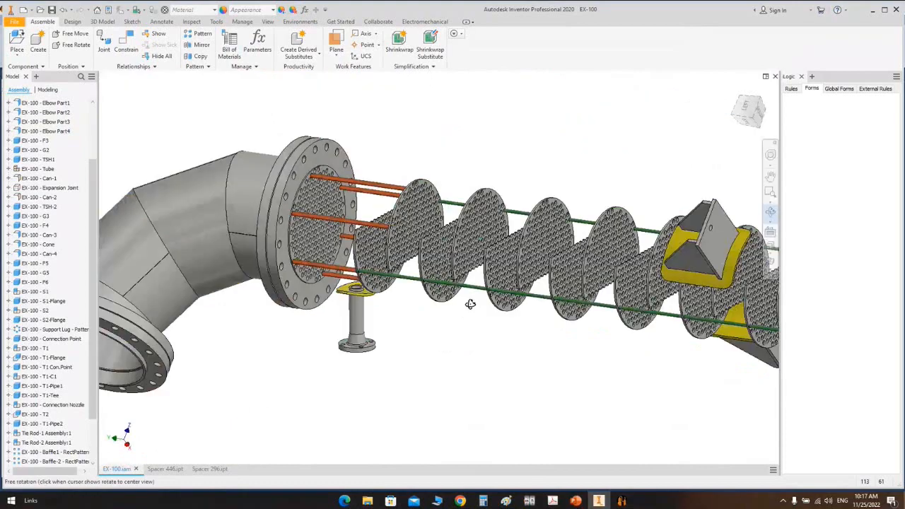
{"action": "middle_click_drag", "start_coordinate": [625, 332], "coordinate": [220, 248]}
{"action": "middle_click_drag", "start_coordinate": [587, 270], "coordinate": [424, 249]}
{"action": "scroll", "coordinate": [425, 249], "scroll_direction": "up", "scroll_amount": 3}
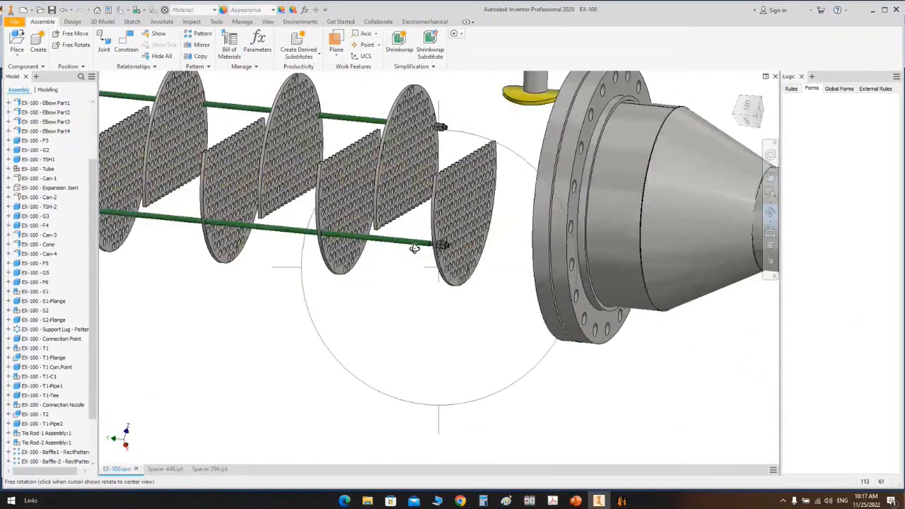
{"action": "scroll", "coordinate": [366, 250], "scroll_direction": "down", "scroll_amount": 4}
{"action": "middle_click_drag", "start_coordinate": [365, 249], "coordinate": [611, 249]}
{"action": "middle_click_drag", "start_coordinate": [400, 250], "coordinate": [389, 277]}
{"action": "scroll", "coordinate": [400, 241], "scroll_direction": "up", "scroll_amount": 3}
{"action": "right_click", "coordinate": [387, 277]}
{"action": "left_click", "coordinate": [420, 280]}
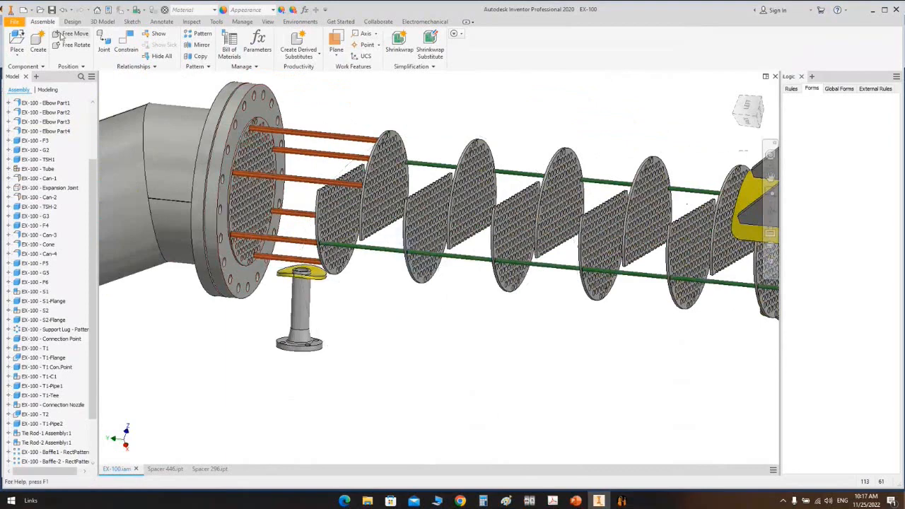
Step: Measure the gap between the facing sides of the first two lower baffles
{"action": "scroll", "coordinate": [373, 242], "scroll_direction": "up", "scroll_amount": 3}
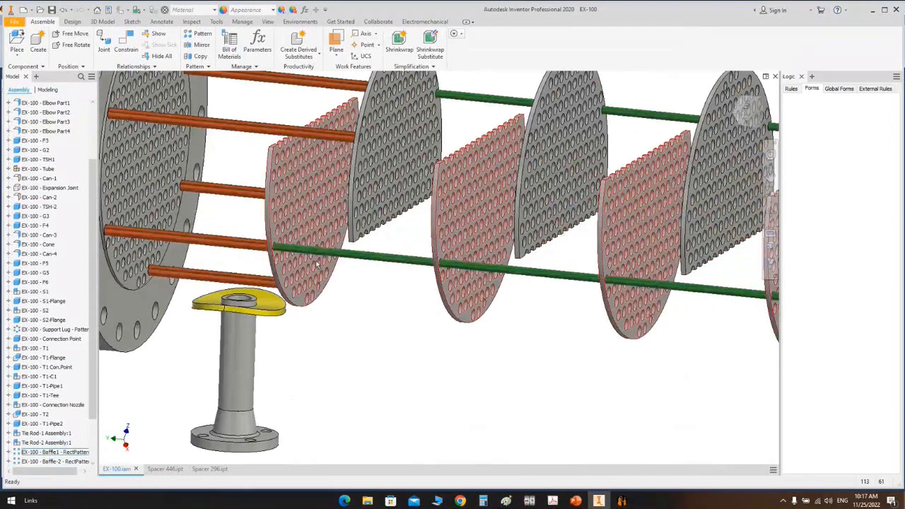
{"action": "left_click", "coordinate": [213, 22]}
{"action": "left_click", "coordinate": [192, 21]}
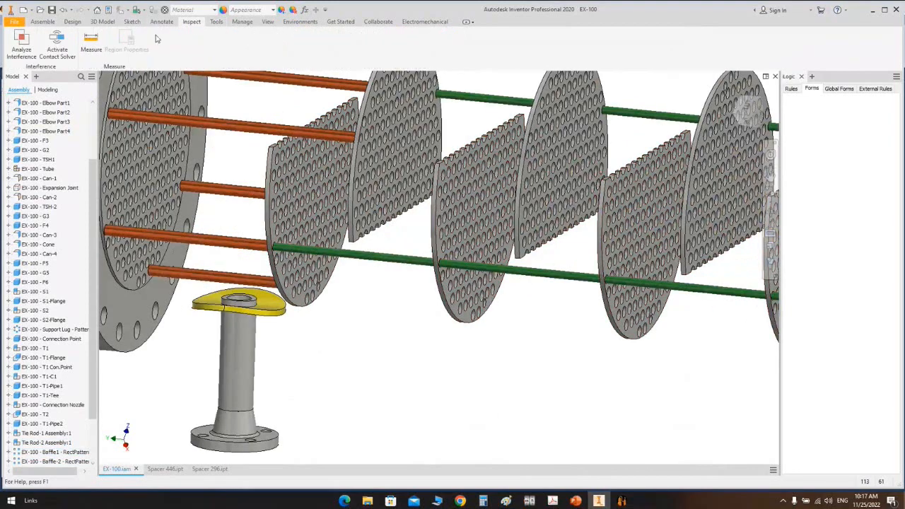
{"action": "left_click", "coordinate": [91, 41]}
{"action": "scroll", "coordinate": [329, 238], "scroll_direction": "up", "scroll_amount": 3}
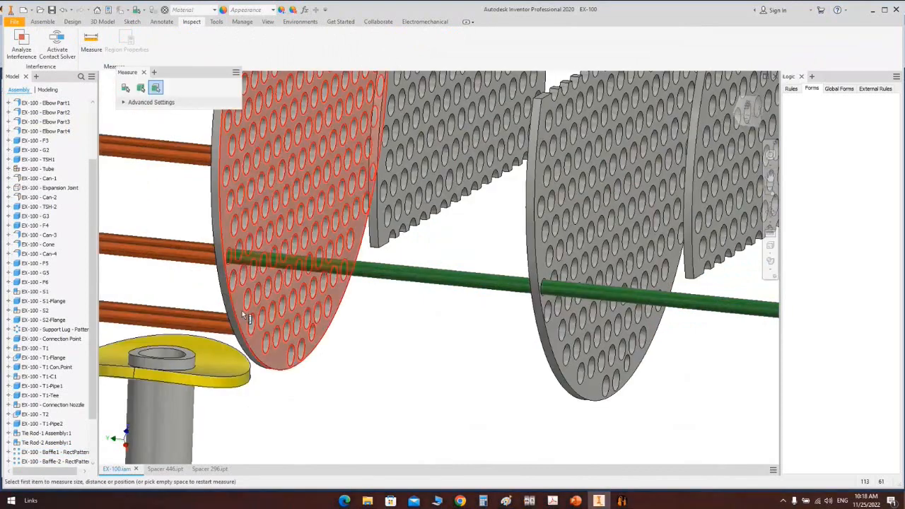
{"action": "left_click", "coordinate": [330, 239]}
{"action": "left_click", "coordinate": [534, 310]}
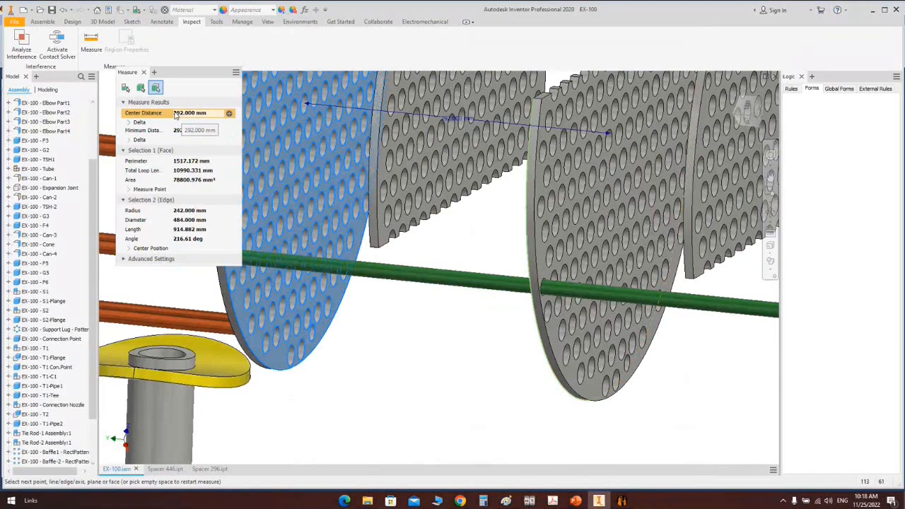
{"action": "left_click", "coordinate": [144, 72]}
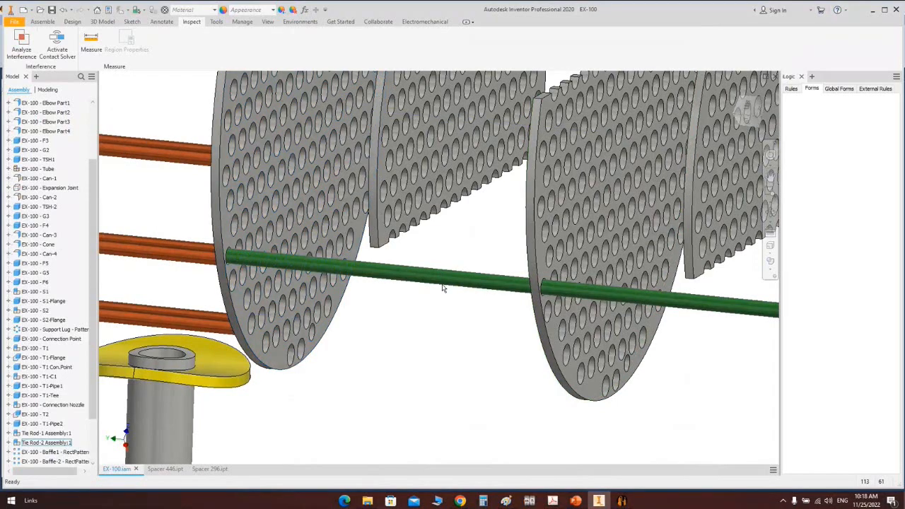
Step: Duplicate the Spacer 296 part file, rename the copy Spacer 292 and open it
{"action": "scroll", "coordinate": [453, 314], "scroll_direction": "down", "scroll_amount": 5}
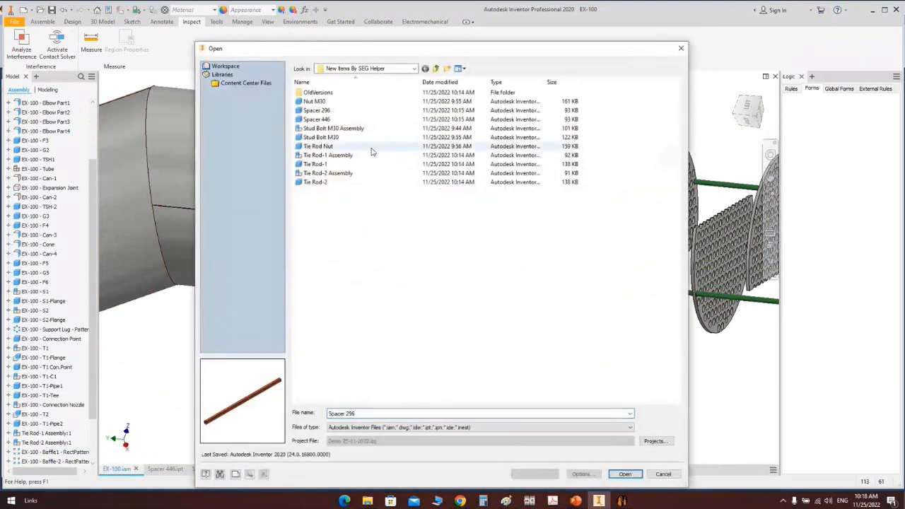
{"action": "key", "text": "ctrl+c"}
{"action": "key", "text": "ctrl+v"}
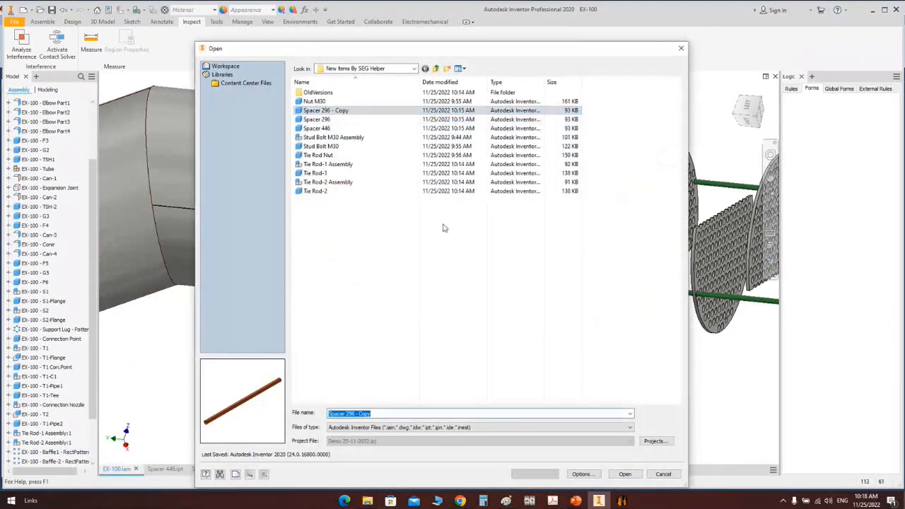
{"action": "left_click", "coordinate": [329, 114]}
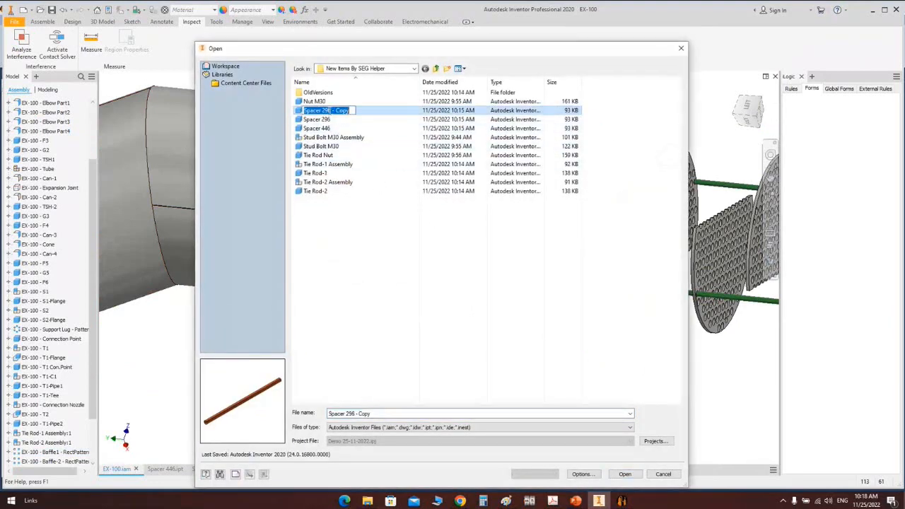
{"action": "left_click_drag", "start_coordinate": [328, 111], "coordinate": [382, 110]}
{"action": "type", "text": "2"}
{"action": "key", "text": "Return"}
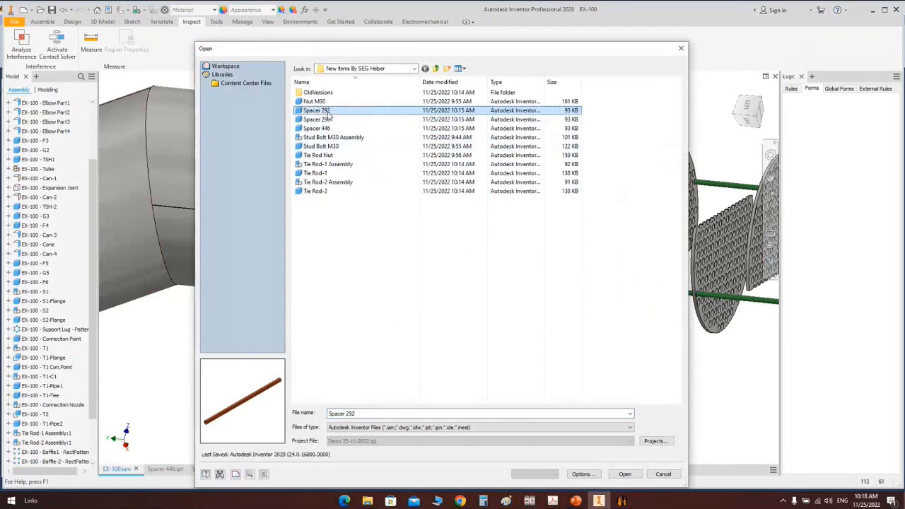
{"action": "key", "text": "Return"}
Step: Set Spacer 292's user-defined tube length to 292 mm and close the open spacer part files
{"action": "left_click", "coordinate": [827, 106]}
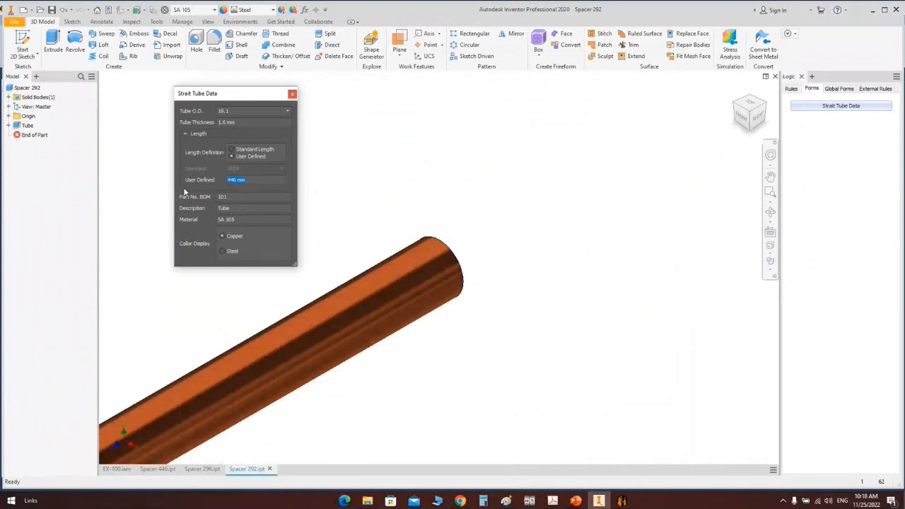
{"action": "left_click", "coordinate": [295, 96]}
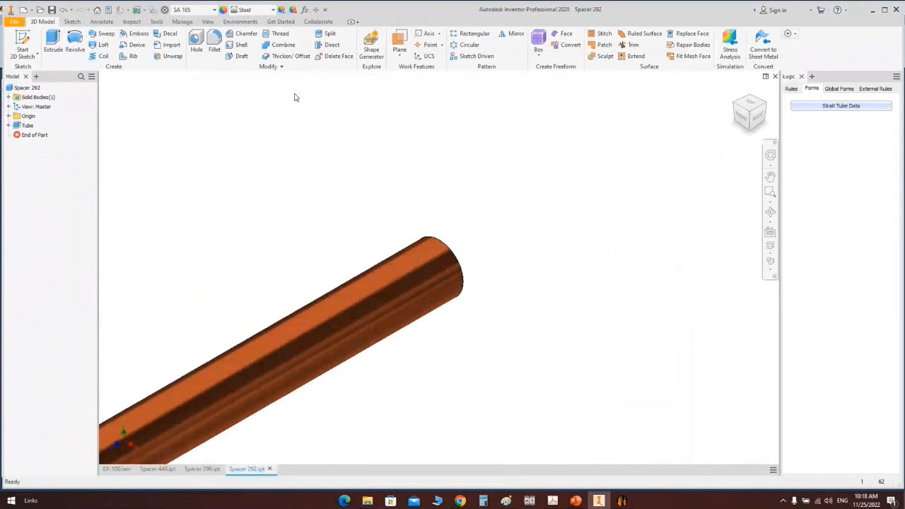
{"action": "left_click", "coordinate": [270, 469]}
{"action": "left_click", "coordinate": [225, 469]}
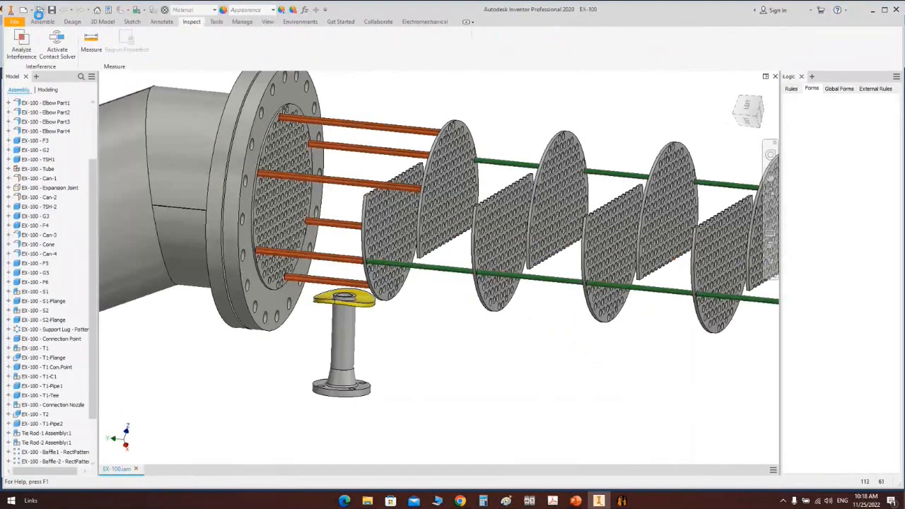
Step: Place three Spacer 292 components in the open space below the first two lower baffles
{"action": "left_click", "coordinate": [39, 9]}
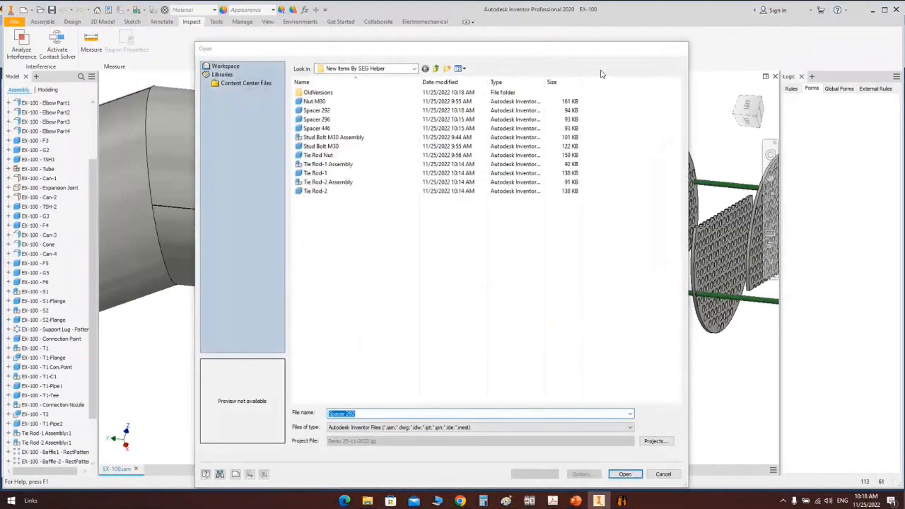
{"action": "key", "text": "Escape"}
{"action": "left_click", "coordinate": [43, 21]}
{"action": "key", "text": "p"}
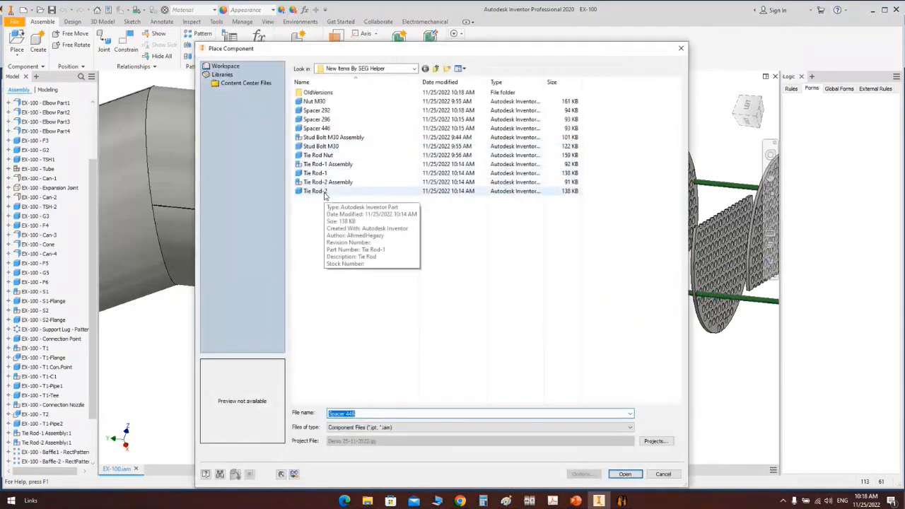
{"action": "left_click", "coordinate": [329, 111]}
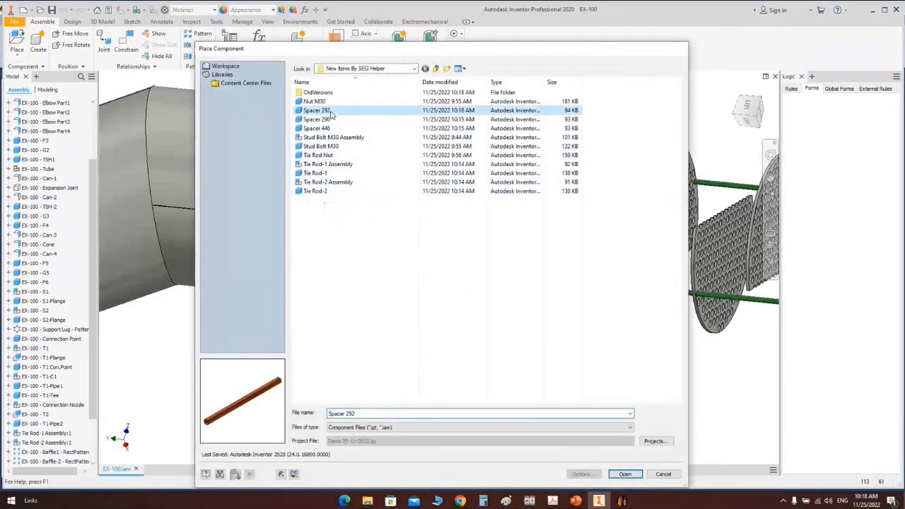
{"action": "double_click", "coordinate": [330, 112]}
{"action": "left_click", "coordinate": [421, 340]}
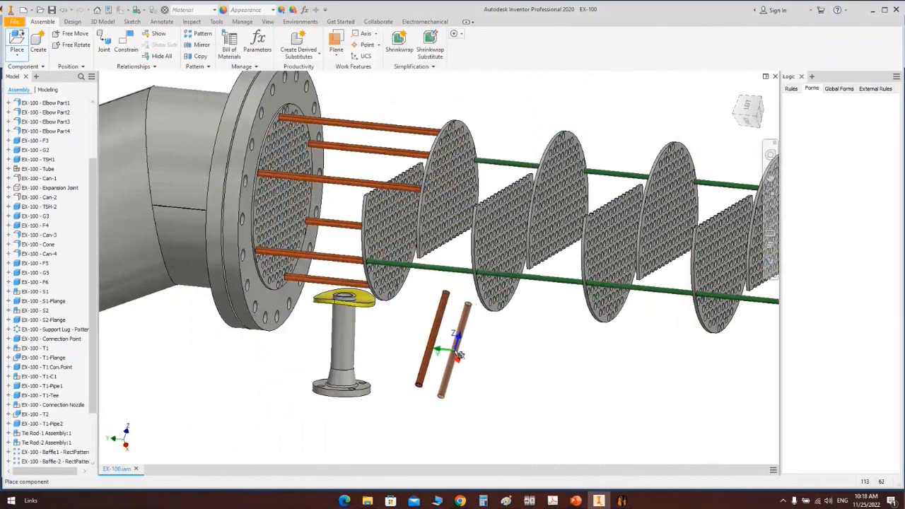
{"action": "left_click", "coordinate": [445, 350]}
{"action": "left_click", "coordinate": [478, 356]}
{"action": "key", "text": "Escape"}
{"action": "scroll", "coordinate": [415, 328], "scroll_direction": "up", "scroll_amount": 5}
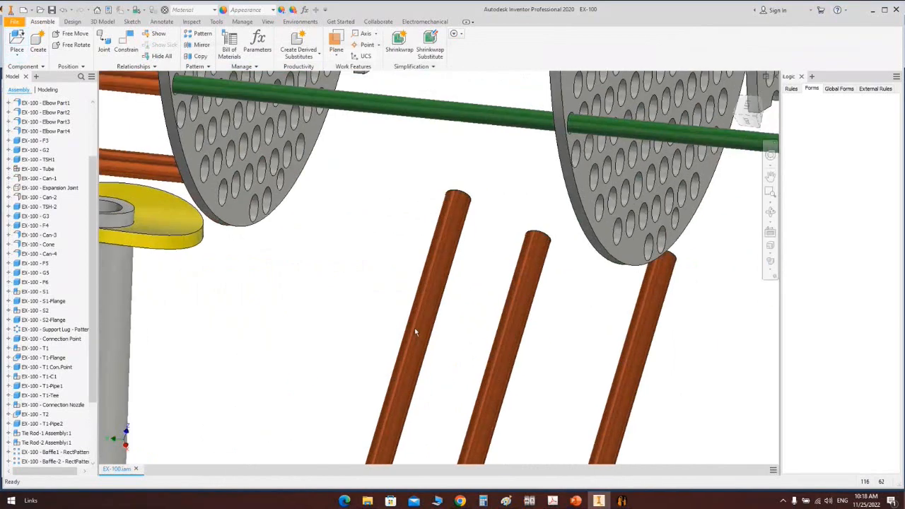
Step: Add a 0 mm Insert constraint between the first Spacer 292's lower end and the near tie rod hole in the first lower baffle
{"action": "key", "text": "c"}
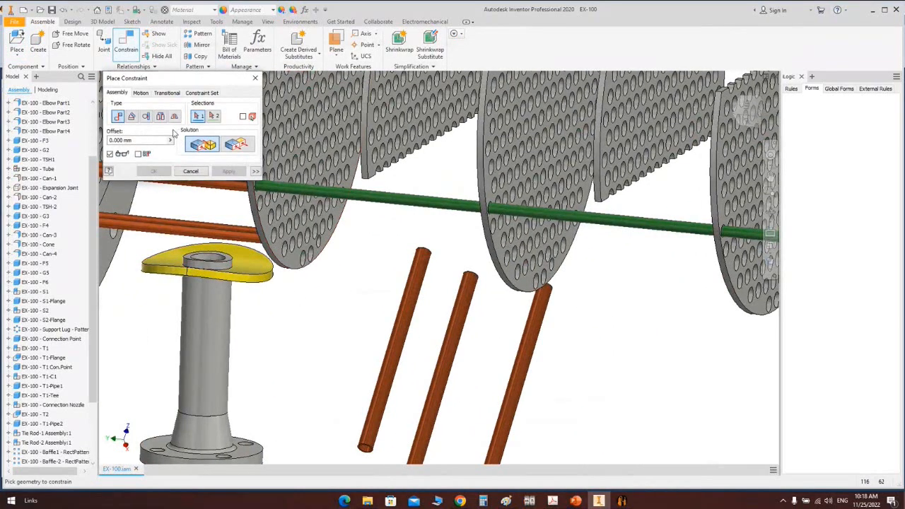
{"action": "left_click", "coordinate": [371, 449]}
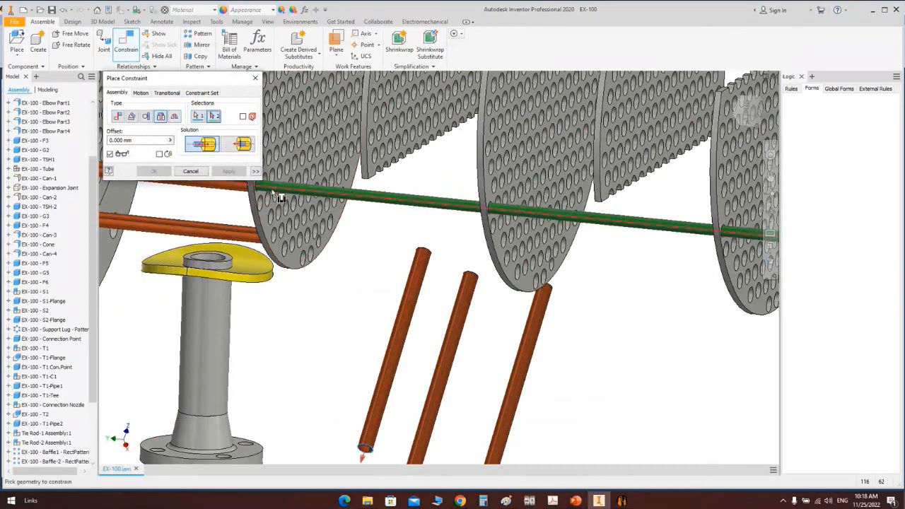
{"action": "scroll", "coordinate": [277, 203], "scroll_direction": "up", "scroll_amount": 3}
{"action": "middle_click_drag", "start_coordinate": [283, 211], "coordinate": [285, 256]}
{"action": "left_click", "coordinate": [284, 254]}
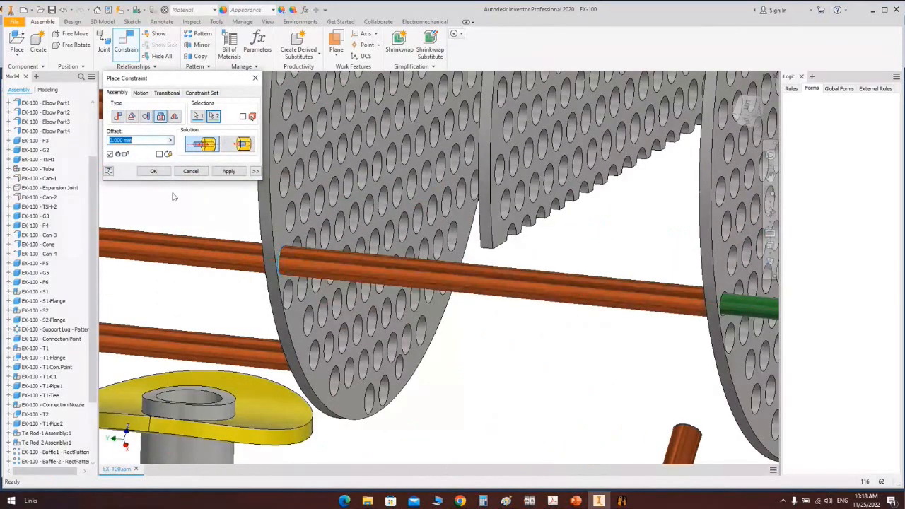
{"action": "left_click", "coordinate": [225, 174]}
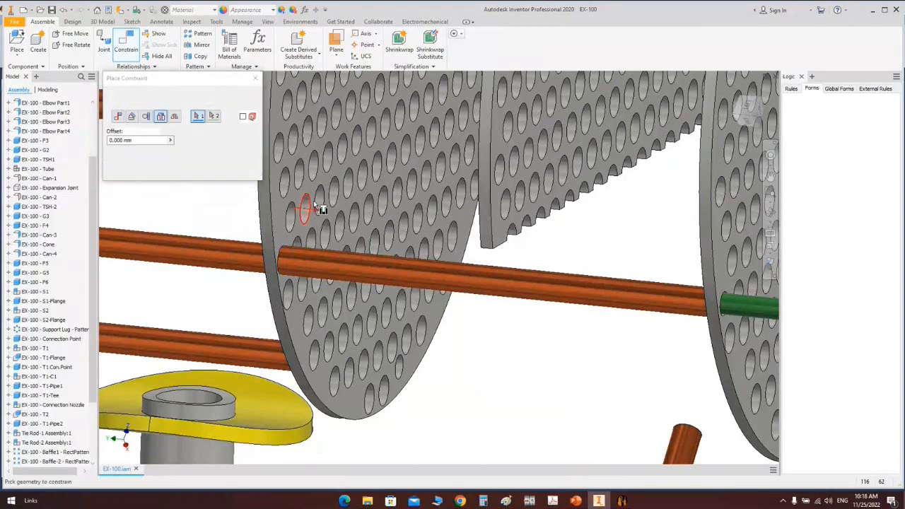
Step: Add a 0 mm Insert constraint between the second Spacer 292's lower end and the bottom tie rod hole in the first lower baffle
{"action": "scroll", "coordinate": [336, 223], "scroll_direction": "down", "scroll_amount": 5}
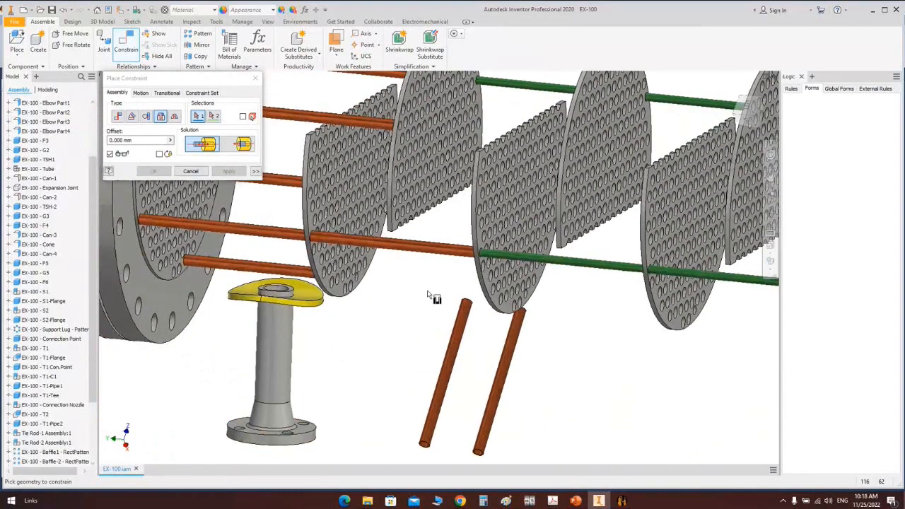
{"action": "middle_click_drag", "start_coordinate": [427, 295], "coordinate": [385, 379], "text": "shift"}
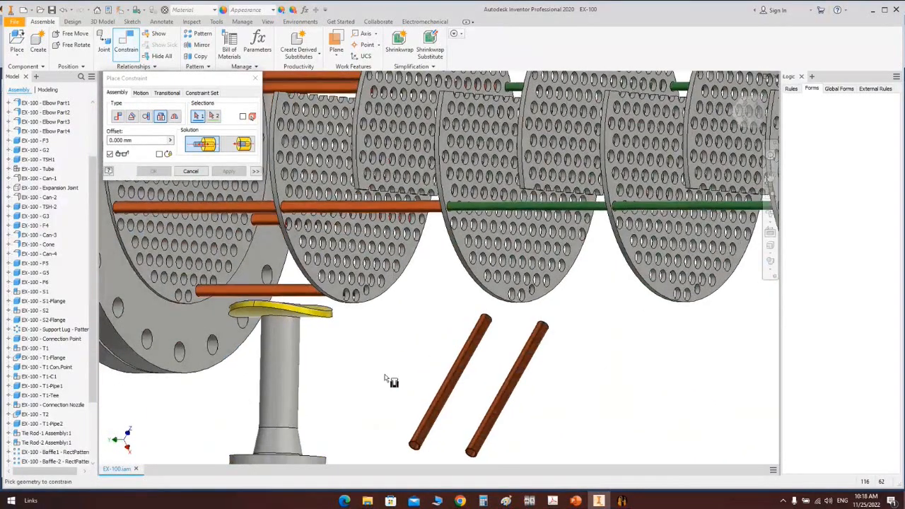
{"action": "scroll", "coordinate": [419, 437], "scroll_direction": "up", "scroll_amount": 3}
{"action": "left_click", "coordinate": [408, 430]}
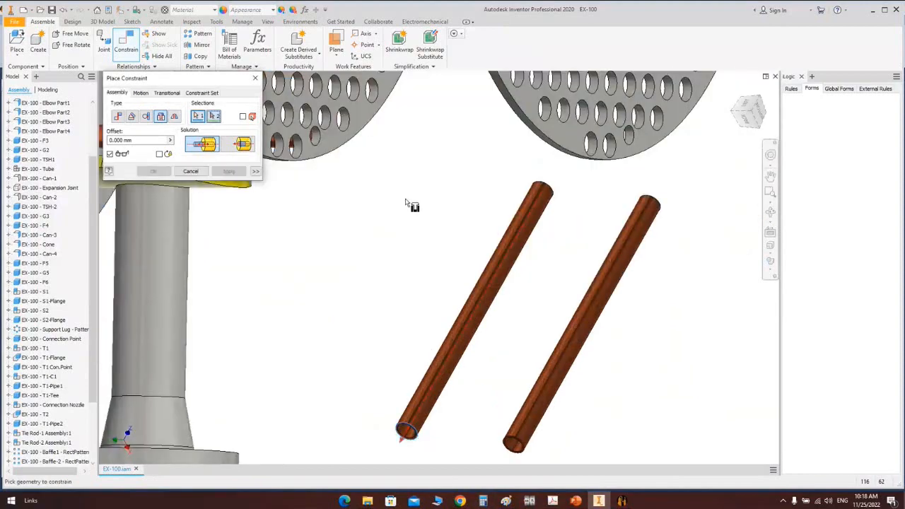
{"action": "scroll", "coordinate": [407, 204], "scroll_direction": "down", "scroll_amount": 4}
{"action": "left_click", "coordinate": [365, 196]}
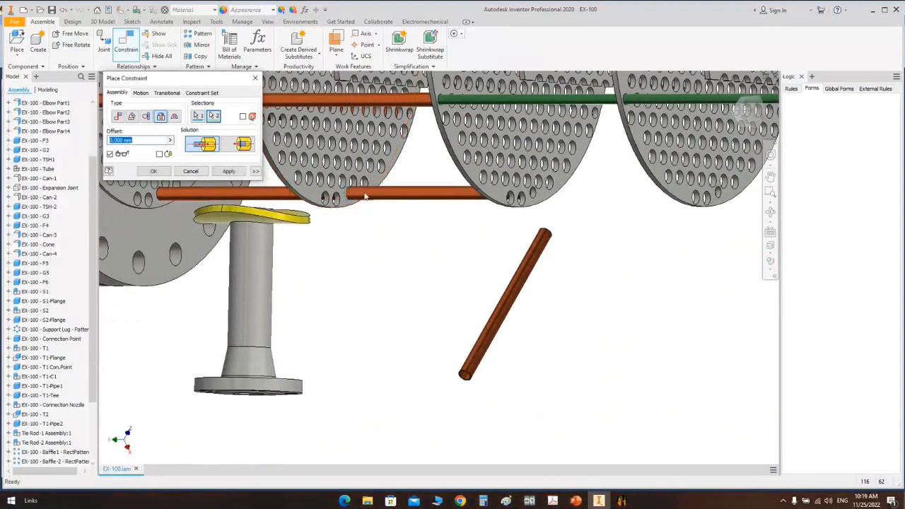
{"action": "left_click", "coordinate": [228, 171]}
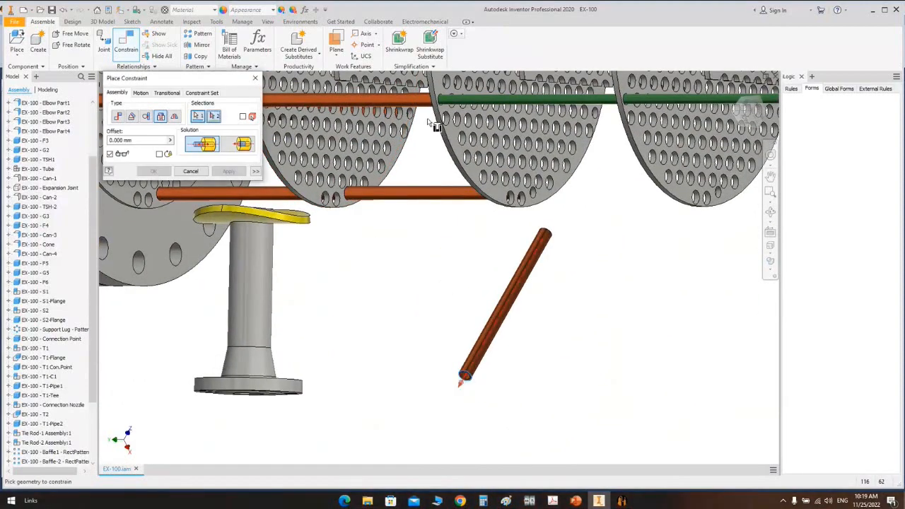
Step: Insert the third Spacer 292 into the far-side tie rod hole of the first lower baffle with 0 mm offset, and finish constraining
{"action": "scroll", "coordinate": [417, 184], "scroll_direction": "up", "scroll_amount": 4}
{"action": "left_click", "coordinate": [396, 192]}
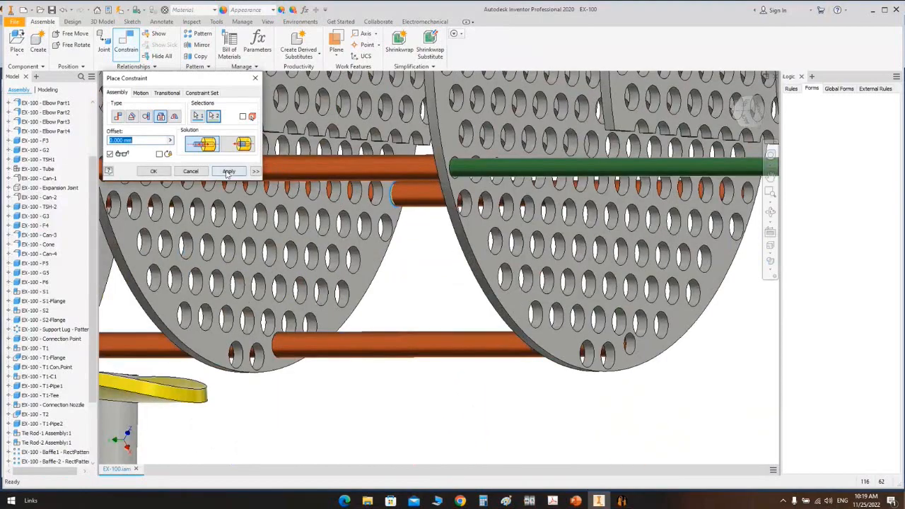
{"action": "left_click", "coordinate": [228, 172]}
{"action": "left_click", "coordinate": [194, 172]}
Step: Place three more Spacer 292 components in the open space above the first upper baffles
{"action": "scroll", "coordinate": [433, 230], "scroll_direction": "down", "scroll_amount": 5}
{"action": "middle_click_drag", "start_coordinate": [432, 195], "coordinate": [431, 257]}
{"action": "middle_click_drag", "start_coordinate": [432, 258], "coordinate": [467, 262], "text": "shift"}
{"action": "scroll", "coordinate": [467, 194], "scroll_direction": "up", "scroll_amount": 3}
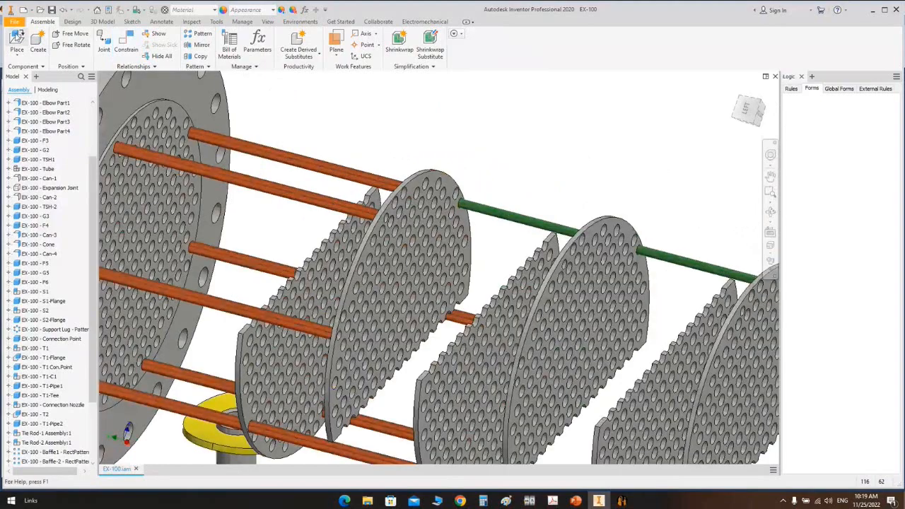
{"action": "left_click", "coordinate": [17, 38]}
{"action": "double_click", "coordinate": [325, 113]}
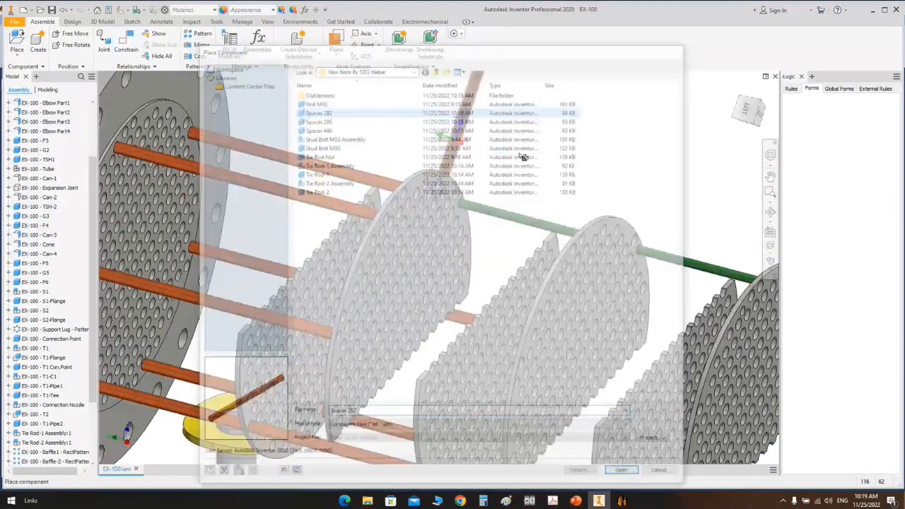
{"action": "left_click", "coordinate": [539, 155]}
{"action": "left_click", "coordinate": [589, 152]}
{"action": "left_click", "coordinate": [659, 140]}
{"action": "key", "text": "Escape"}
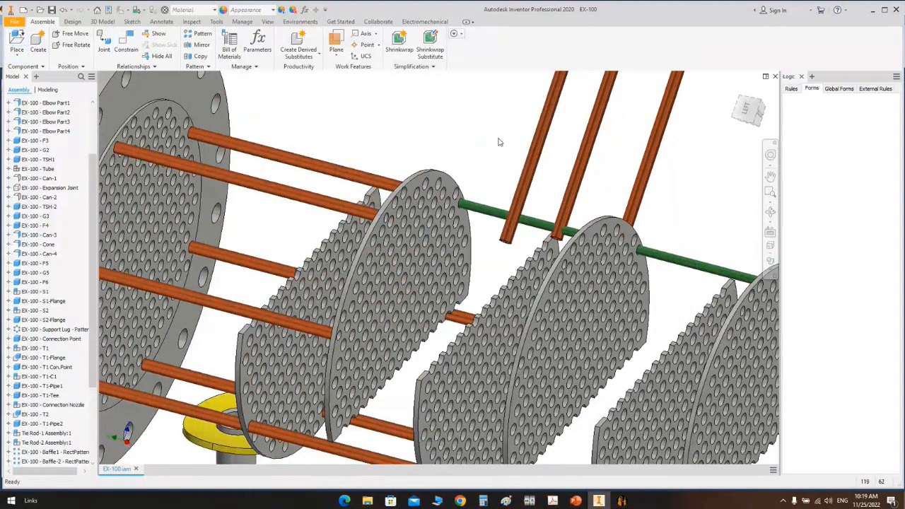
Step: Add a 0 mm Insert constraint between one new Spacer 292's lower end and a tie rod hole in the first upper baffle
{"action": "middle_click_drag", "start_coordinate": [499, 141], "coordinate": [502, 122]}
{"action": "key", "text": "c"}
{"action": "left_click", "coordinate": [159, 118]}
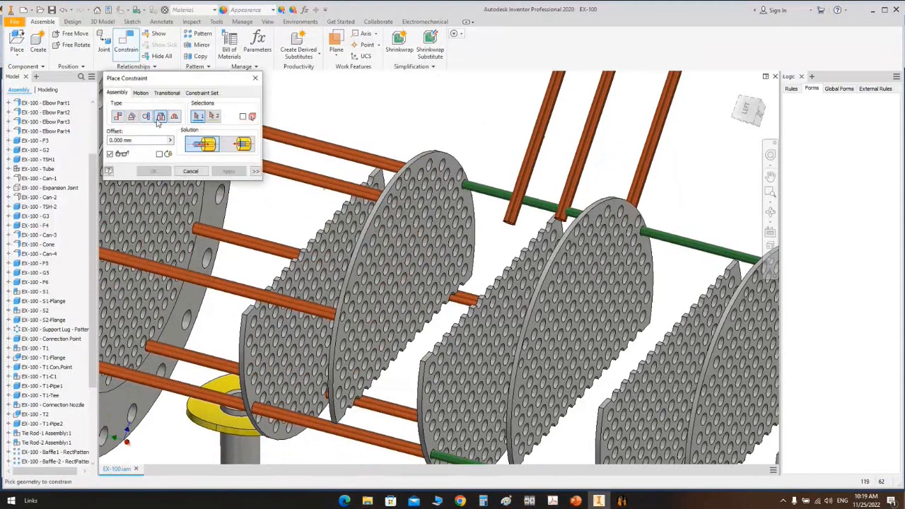
{"action": "left_click", "coordinate": [512, 228]}
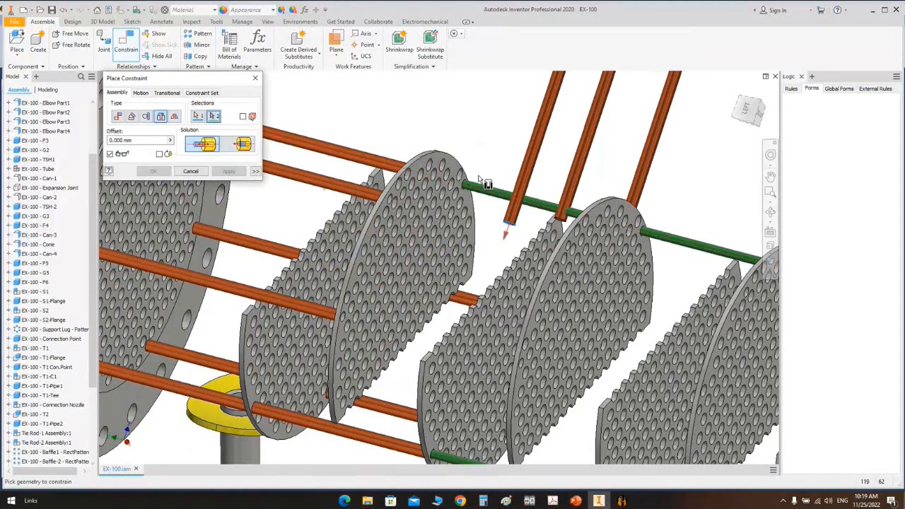
{"action": "scroll", "coordinate": [479, 180], "scroll_direction": "up", "scroll_amount": 3}
{"action": "left_click", "coordinate": [313, 220]}
{"action": "key", "text": "Return"}
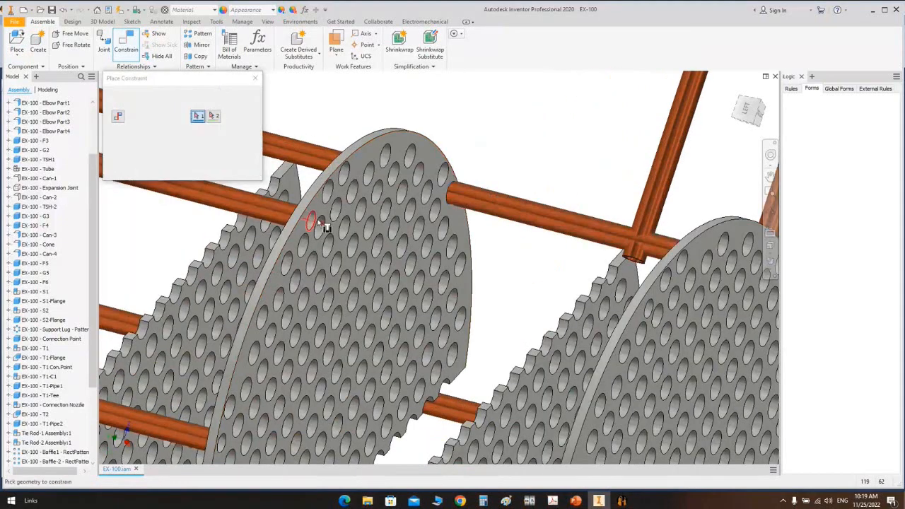
Step: Insert the other two new Spacer 292 tubes into the remaining tie rod holes of the first upper baffle with 0 mm offset
{"action": "left_click", "coordinate": [626, 260]}
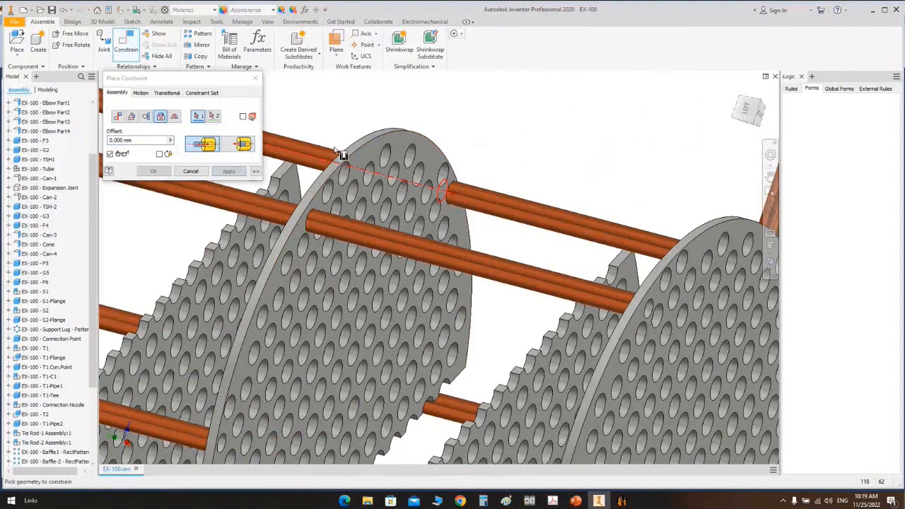
{"action": "scroll", "coordinate": [336, 151], "scroll_direction": "down", "scroll_amount": 3}
{"action": "middle_click_drag", "start_coordinate": [336, 151], "coordinate": [340, 128]}
{"action": "left_click", "coordinate": [274, 300]}
{"action": "middle_click_drag", "start_coordinate": [622, 177], "coordinate": [531, 337]}
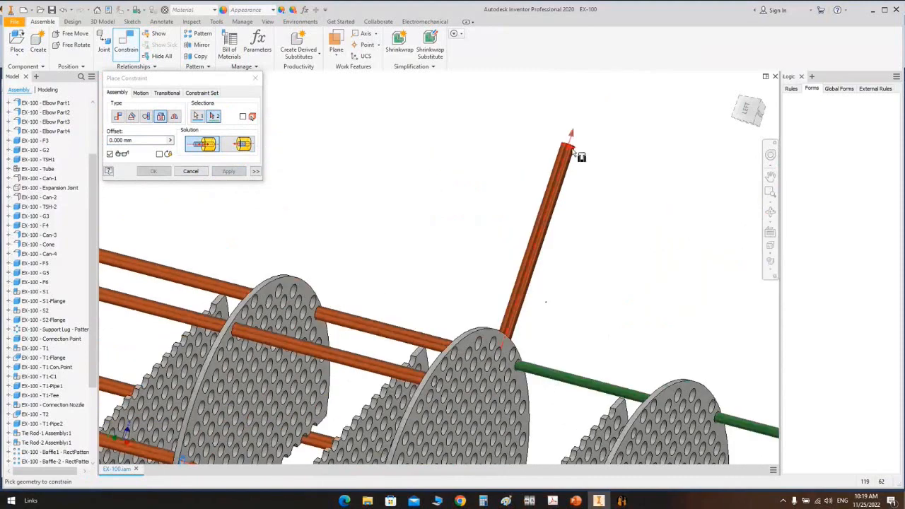
{"action": "left_click", "coordinate": [573, 150]}
{"action": "left_click", "coordinate": [153, 172]}
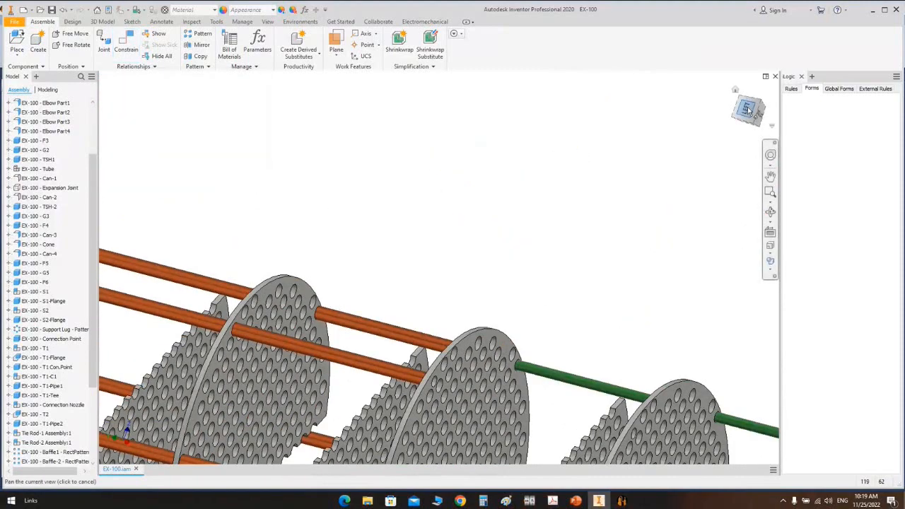
Step: Examine the fitted spacers between the first baffles from the left side and at an angle
{"action": "left_click", "coordinate": [749, 109]}
{"action": "scroll", "coordinate": [389, 266], "scroll_direction": "up", "scroll_amount": 5}
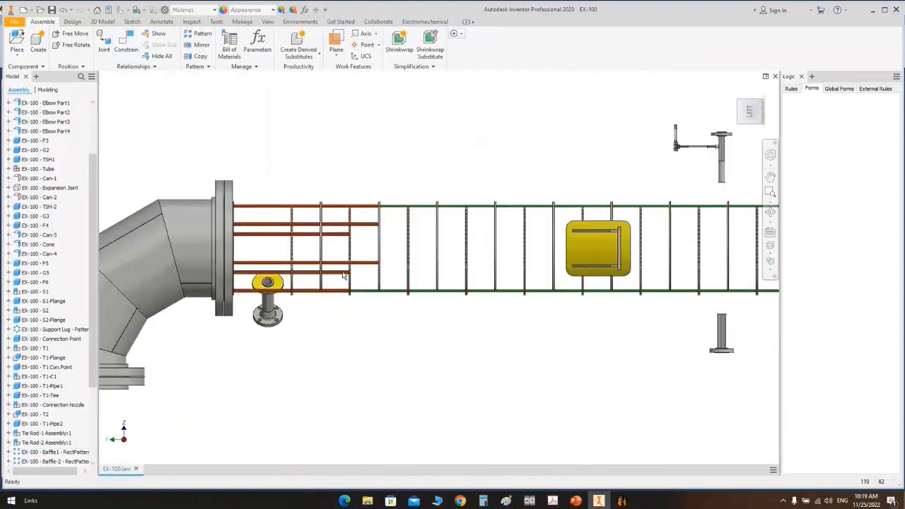
{"action": "scroll", "coordinate": [346, 277], "scroll_direction": "up", "scroll_amount": 3}
{"action": "left_click", "coordinate": [770, 210]}
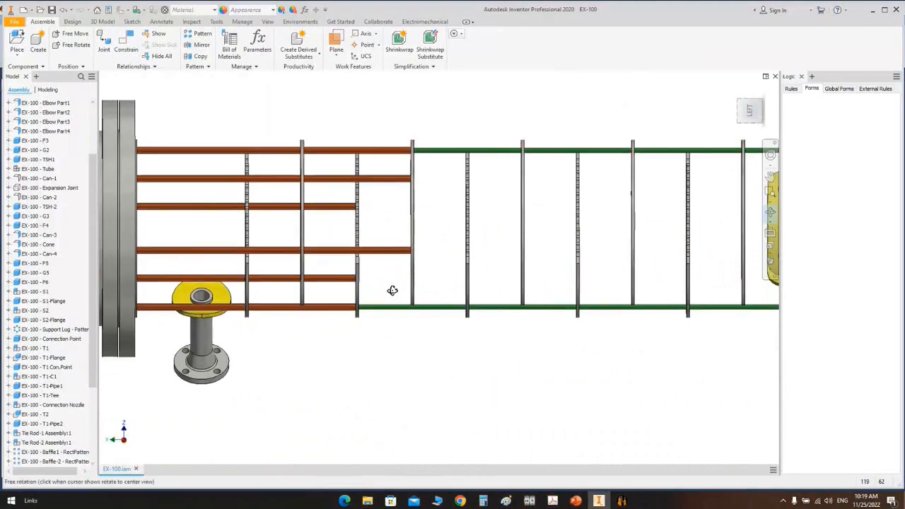
{"action": "left_click_drag", "start_coordinate": [391, 289], "coordinate": [341, 263]}
{"action": "right_click", "coordinate": [340, 264]}
{"action": "left_click", "coordinate": [341, 263]}
{"action": "scroll", "coordinate": [328, 277], "scroll_direction": "down", "scroll_amount": 5}
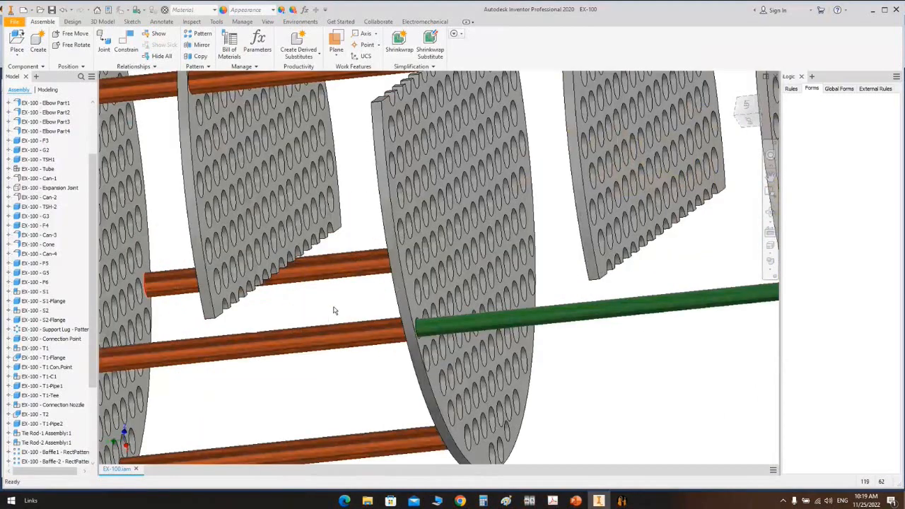
{"action": "scroll", "coordinate": [370, 352], "scroll_direction": "up", "scroll_amount": 5}
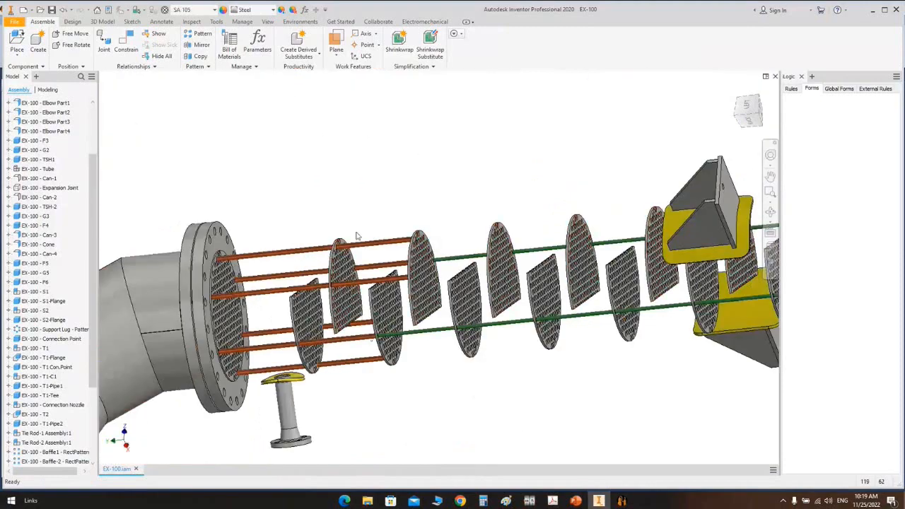
Step: Start a rectangular component pattern of Spacer 292:1, 292:2 and 292:3 with the origin Y Axis as column direction
{"action": "scroll", "coordinate": [69, 225], "scroll_direction": "down", "scroll_amount": 4}
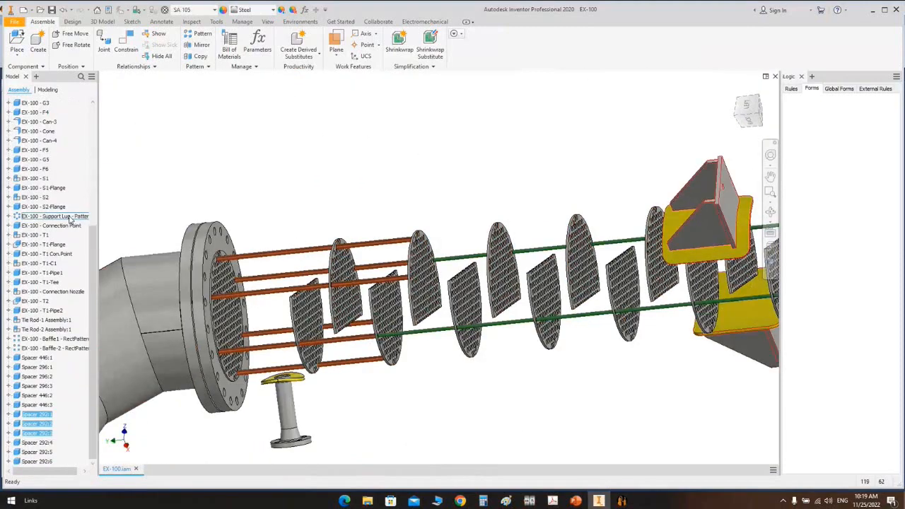
{"action": "left_click", "coordinate": [203, 37]}
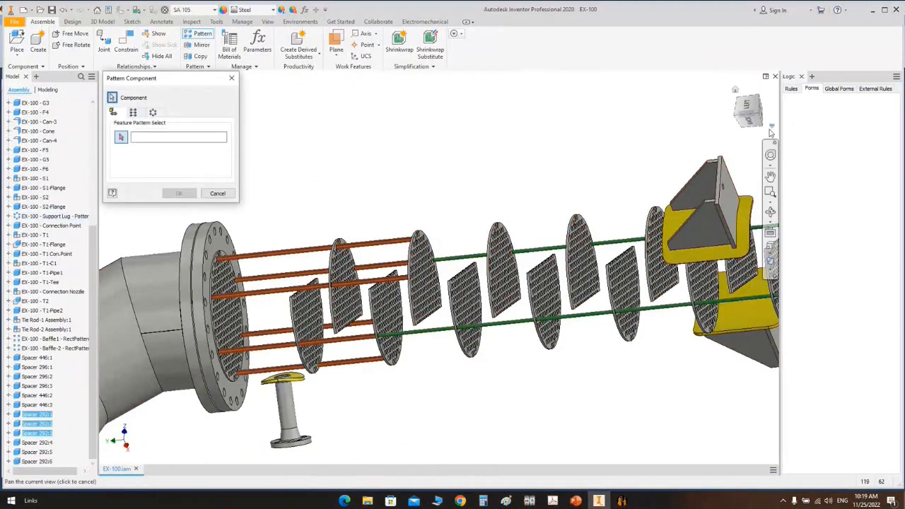
{"action": "left_click", "coordinate": [749, 107]}
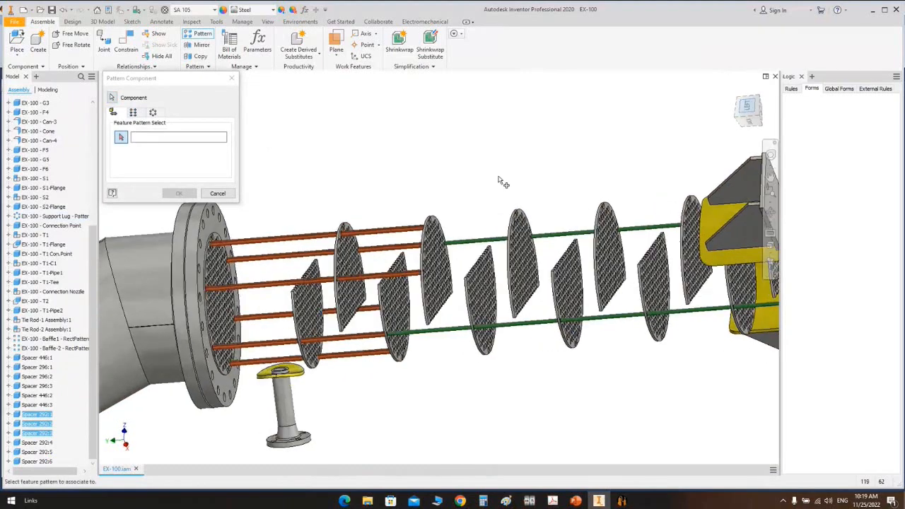
{"action": "left_click", "coordinate": [133, 111]}
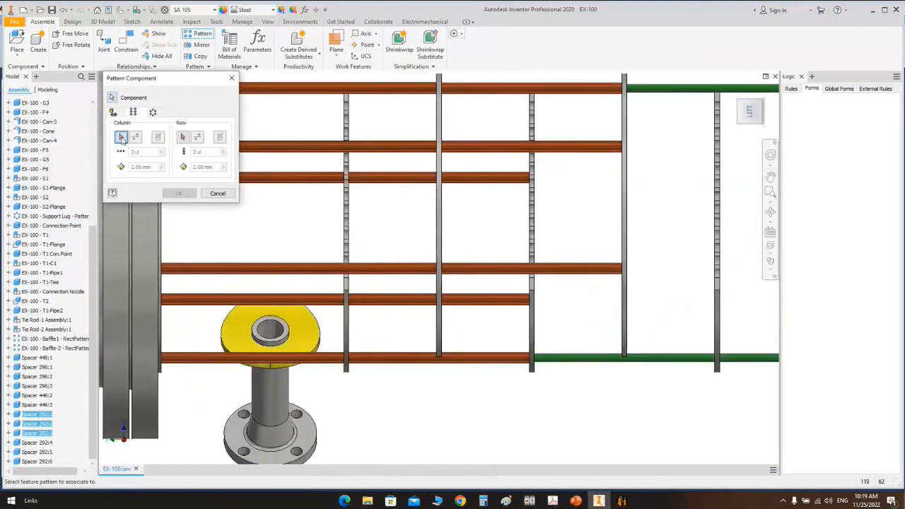
{"action": "scroll", "coordinate": [32, 198], "scroll_direction": "up", "scroll_amount": 7}
{"action": "left_click", "coordinate": [8, 130]}
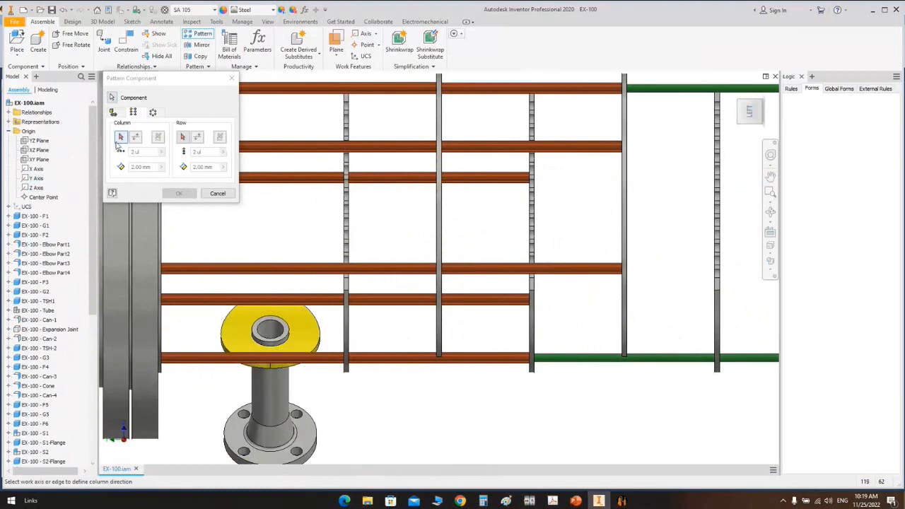
{"action": "left_click", "coordinate": [36, 178]}
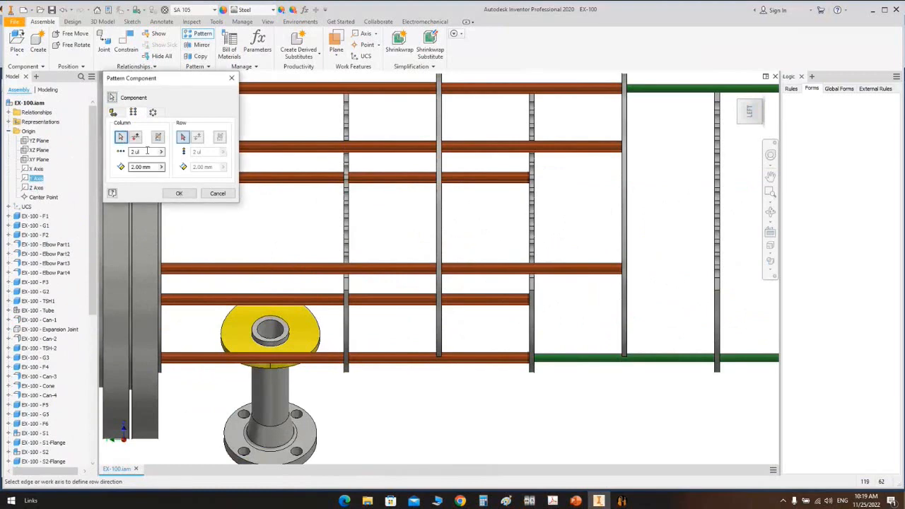
Step: Set the pattern's column count to 11 and the column spacing to 300 mm
{"action": "scroll", "coordinate": [455, 280], "scroll_direction": "up", "scroll_amount": 5}
{"action": "middle_click_drag", "start_coordinate": [481, 302], "coordinate": [356, 326]}
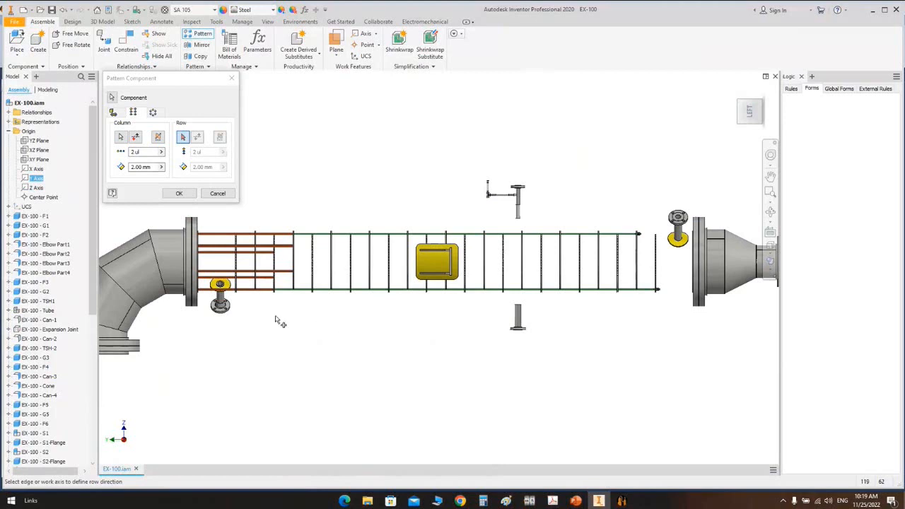
{"action": "double_click", "coordinate": [154, 152]}
{"action": "type", "text": "11"}
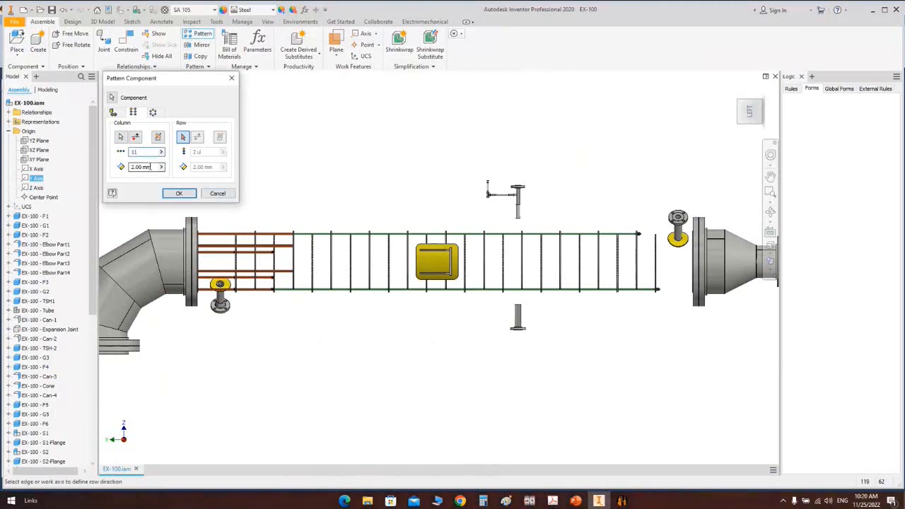
{"action": "left_click_drag", "start_coordinate": [151, 167], "coordinate": [90, 159]}
{"action": "type", "text": "300"}
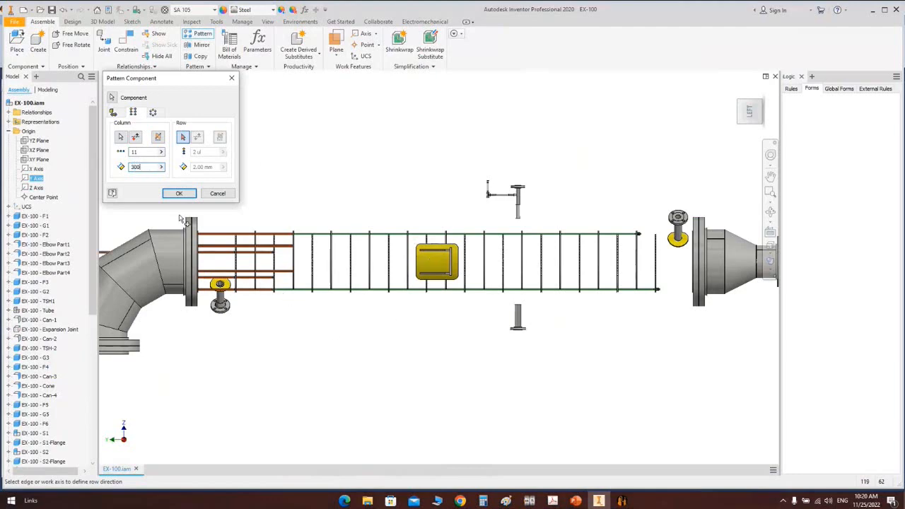
Step: Reselect the origin Y Axis as the column direction and create the pattern of the three lower Spacer 292 tubes
{"action": "left_click", "coordinate": [771, 212]}
{"action": "left_click_drag", "start_coordinate": [447, 287], "coordinate": [420, 327]}
{"action": "scroll", "coordinate": [269, 284], "scroll_direction": "down", "scroll_amount": 5}
{"action": "left_click_drag", "start_coordinate": [283, 283], "coordinate": [344, 265]}
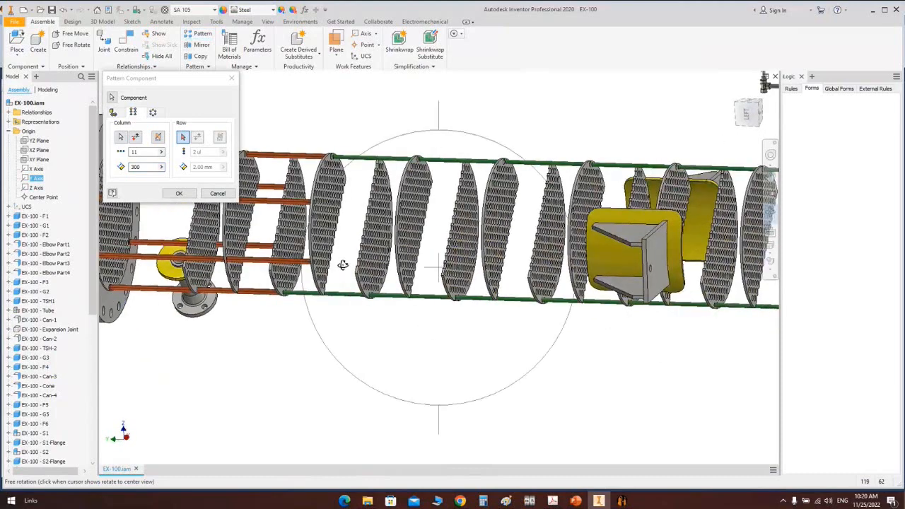
{"action": "key", "text": "Escape"}
{"action": "scroll", "coordinate": [70, 342], "scroll_direction": "down", "scroll_amount": 7}
{"action": "scroll", "coordinate": [69, 342], "scroll_direction": "down", "scroll_amount": 2}
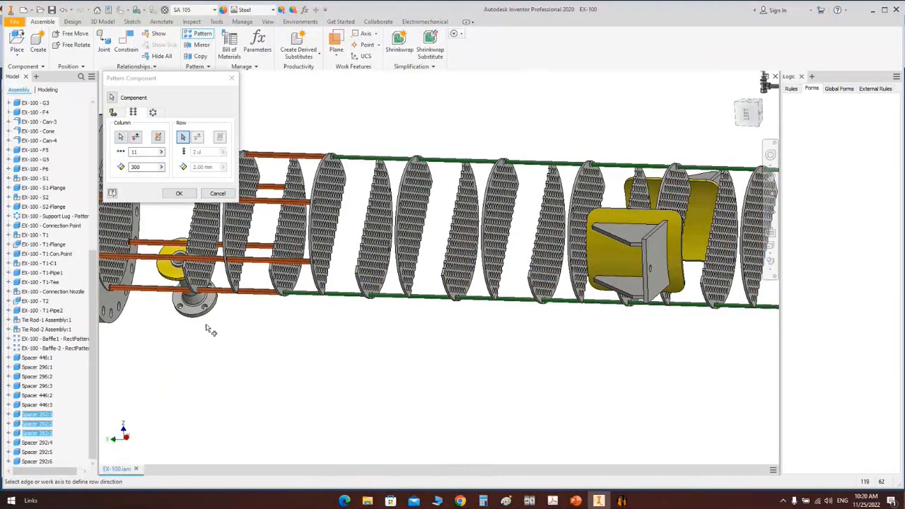
{"action": "left_click", "coordinate": [120, 137]}
{"action": "scroll", "coordinate": [43, 317], "scroll_direction": "up", "scroll_amount": 6}
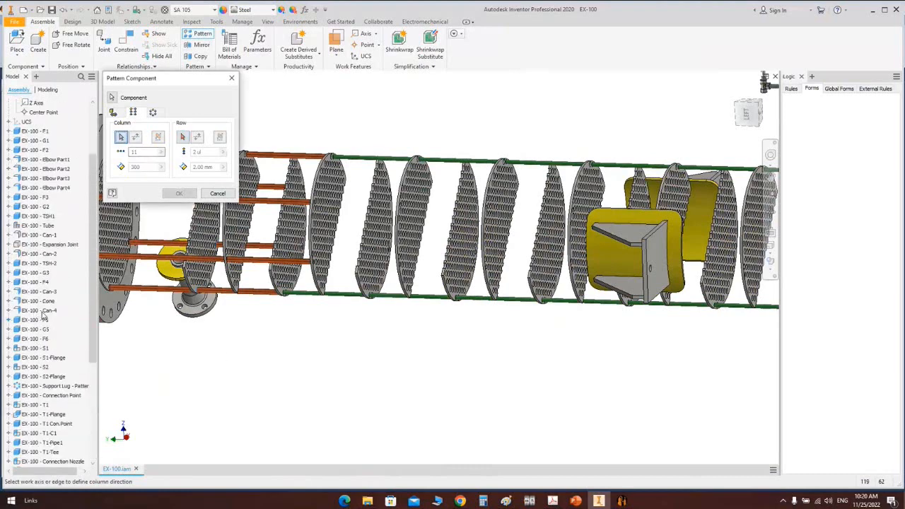
{"action": "scroll", "coordinate": [44, 318], "scroll_direction": "up", "scroll_amount": 3}
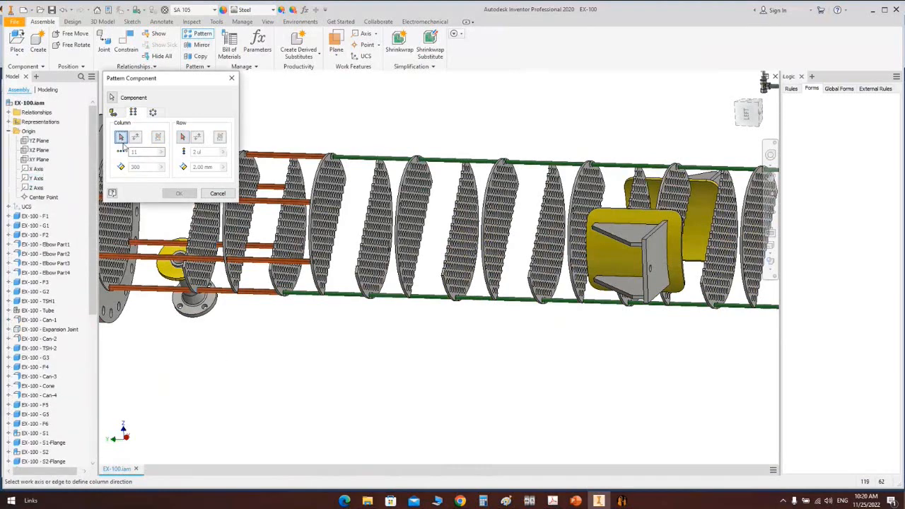
{"action": "left_click", "coordinate": [36, 178]}
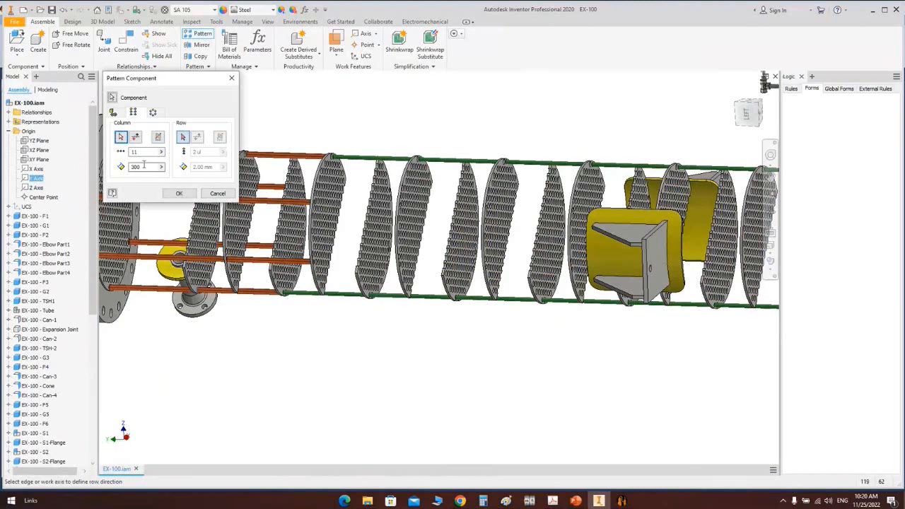
{"action": "left_click", "coordinate": [170, 196]}
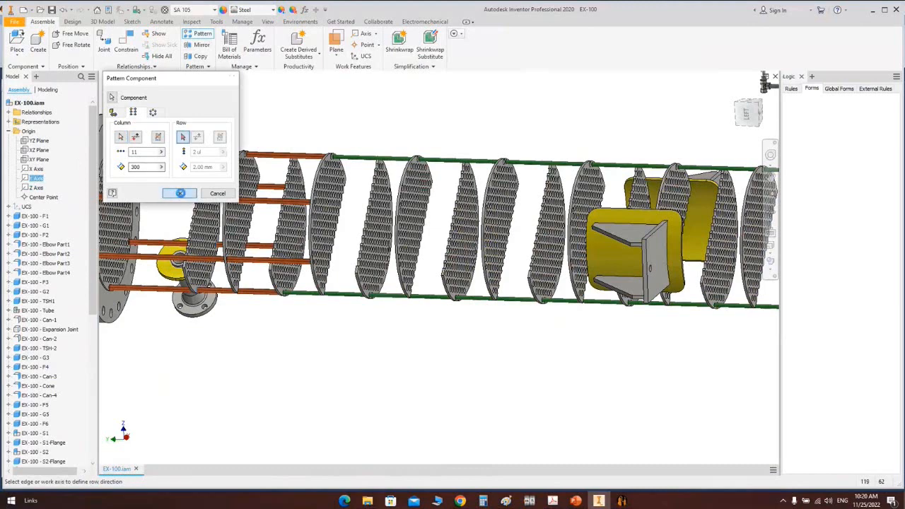
{"action": "scroll", "coordinate": [423, 272], "scroll_direction": "up", "scroll_amount": 6}
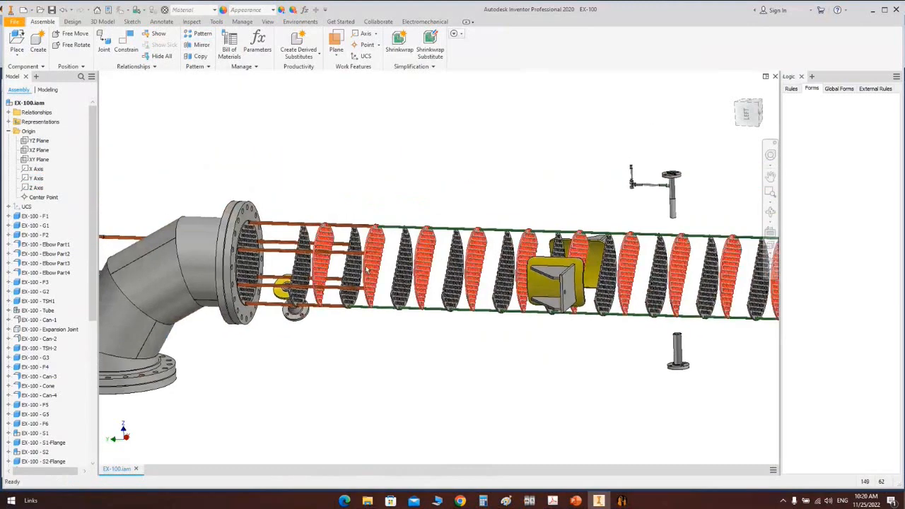
Step: Edit the component pattern of the three lower Spacer 292 tubes and reverse its column direction
{"action": "scroll", "coordinate": [29, 445], "scroll_direction": "down", "scroll_amount": 4}
{"action": "scroll", "coordinate": [28, 444], "scroll_direction": "down", "scroll_amount": 4}
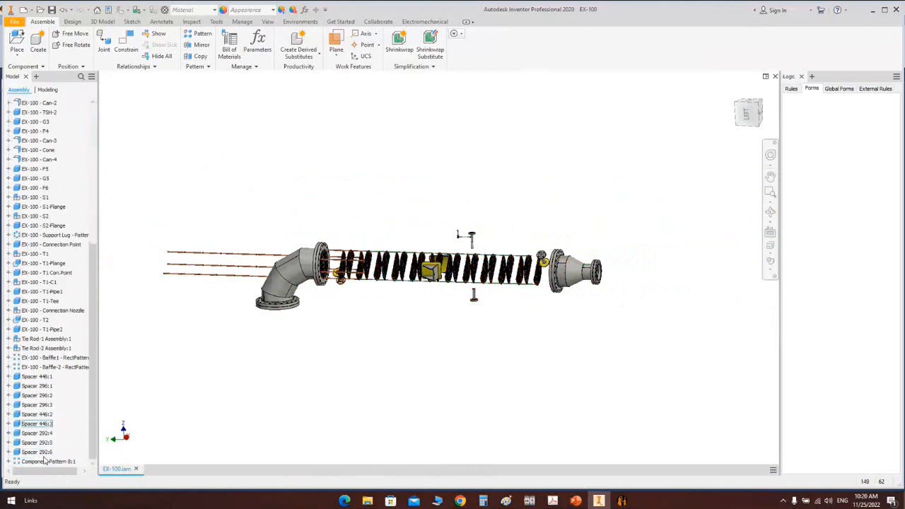
{"action": "left_click", "coordinate": [46, 461]}
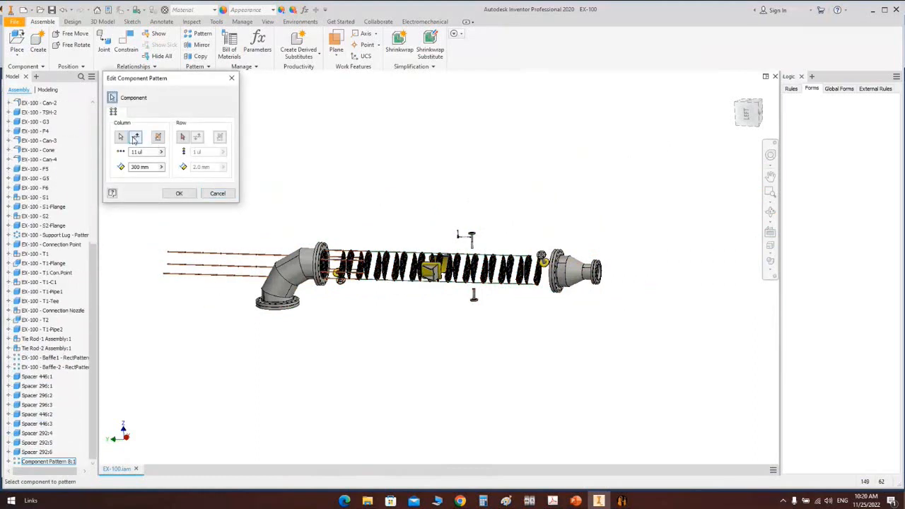
{"action": "left_click", "coordinate": [135, 137]}
{"action": "left_click", "coordinate": [179, 193]}
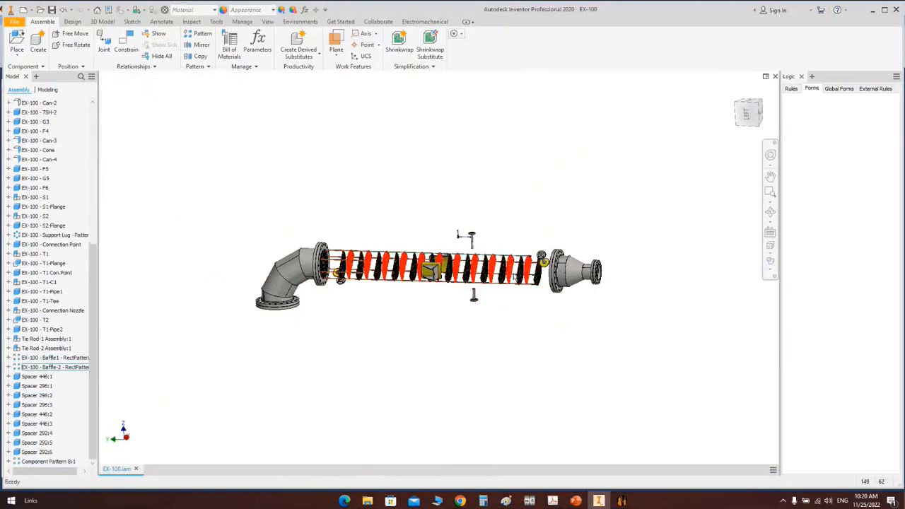
Step: Examine the patterned lower spacers from the last baffles back to the tubesheet at an angled view
{"action": "scroll", "coordinate": [577, 309], "scroll_direction": "down", "scroll_amount": 6}
{"action": "scroll", "coordinate": [579, 309], "scroll_direction": "down", "scroll_amount": 3}
{"action": "left_click", "coordinate": [770, 213]}
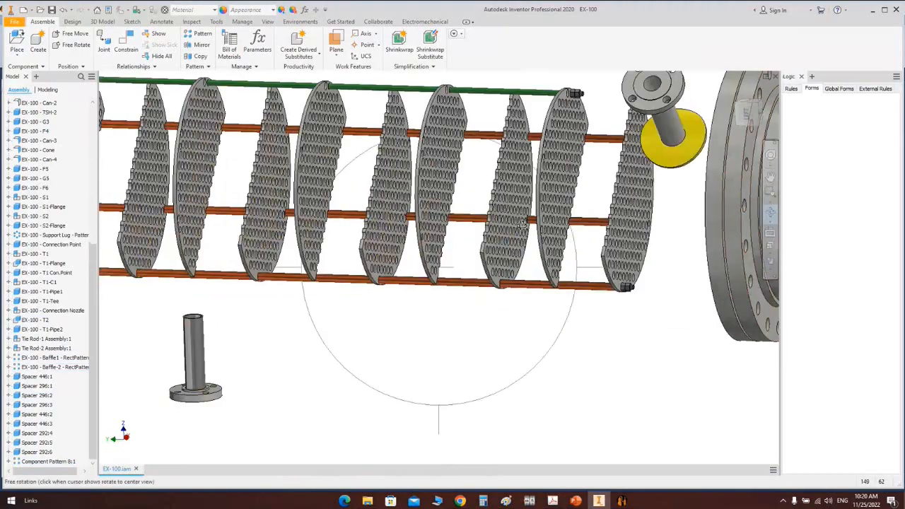
{"action": "scroll", "coordinate": [517, 215], "scroll_direction": "up", "scroll_amount": 2}
{"action": "left_click_drag", "start_coordinate": [516, 220], "coordinate": [385, 271]}
{"action": "scroll", "coordinate": [384, 270], "scroll_direction": "up", "scroll_amount": 4}
{"action": "middle_click_drag", "start_coordinate": [384, 270], "coordinate": [720, 428]}
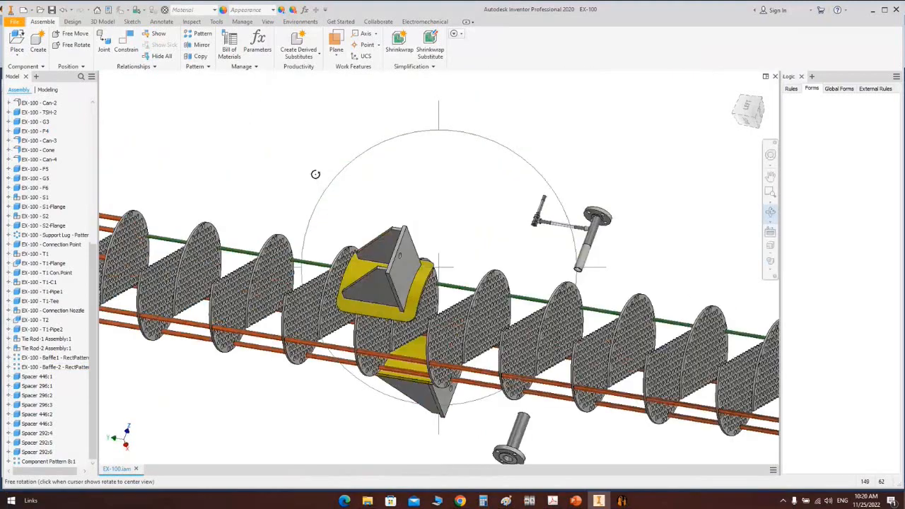
{"action": "middle_click_drag", "start_coordinate": [220, 202], "coordinate": [669, 186]}
{"action": "scroll", "coordinate": [519, 214], "scroll_direction": "down", "scroll_amount": 3}
{"action": "middle_click_drag", "start_coordinate": [520, 213], "coordinate": [442, 221]}
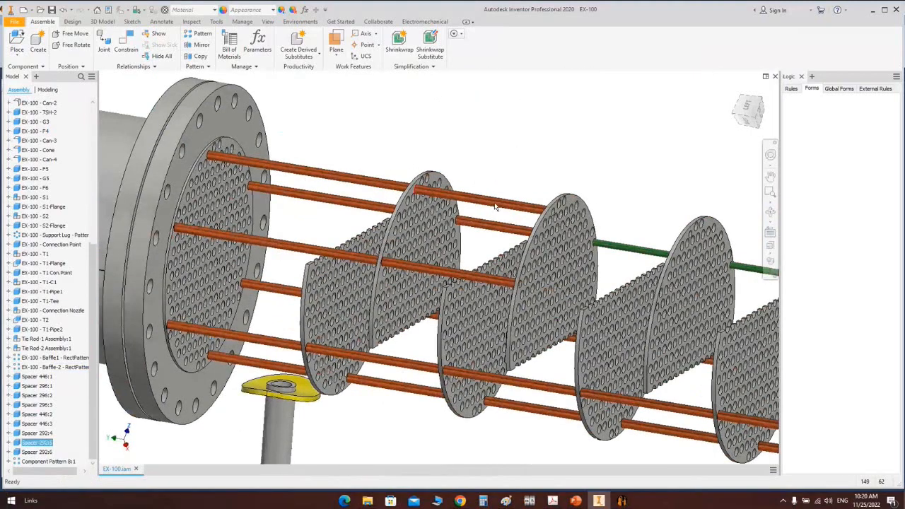
Step: Start a rectangular component pattern of Spacer 292:4, 292:5 and 292:6 with the origin Y Axis as column direction
{"action": "left_click", "coordinate": [495, 201]}
{"action": "left_click", "coordinate": [491, 225], "text": "ctrl"}
{"action": "left_click", "coordinate": [455, 278], "text": "ctrl"}
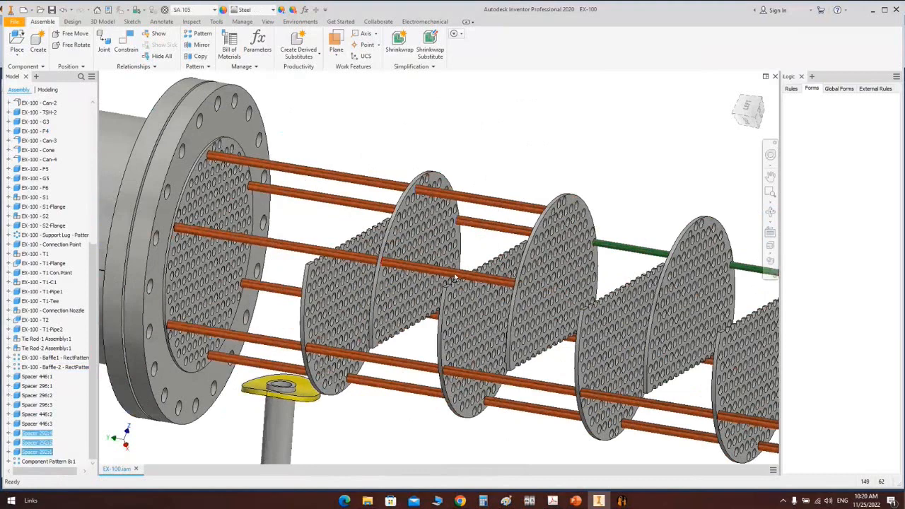
{"action": "left_click", "coordinate": [202, 37]}
{"action": "left_click", "coordinate": [133, 111]}
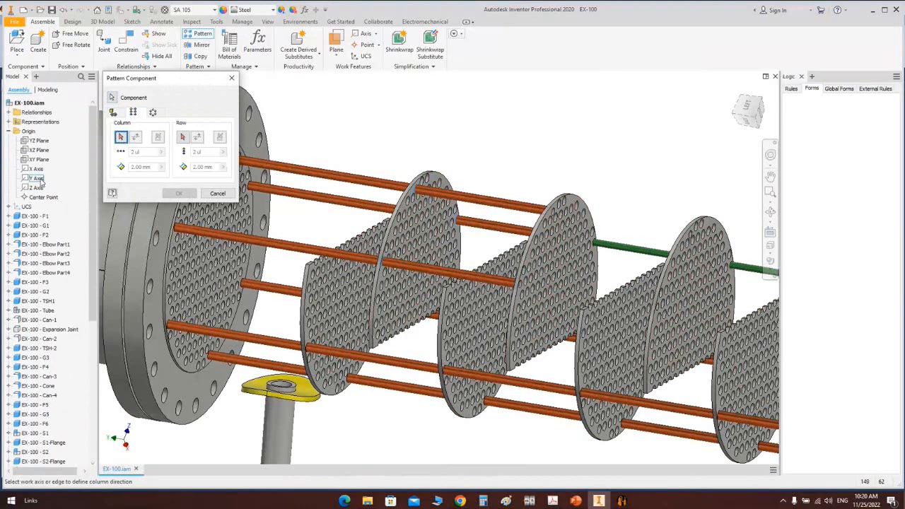
{"action": "left_click", "coordinate": [37, 179]}
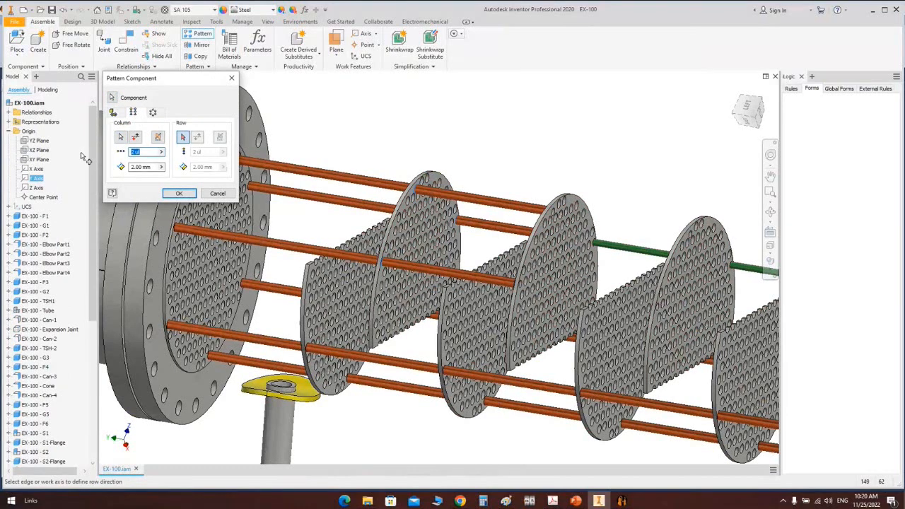
Step: Set the pattern's column count to 10 and spacing to 300 mm, with the column direction reversed to run along the baffles
{"action": "type", "text": "10"}
{"action": "key", "text": "Tab"}
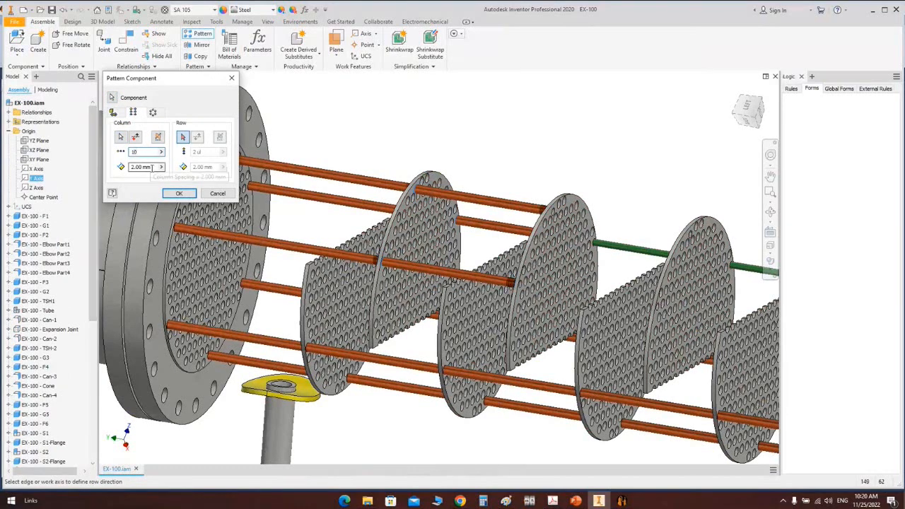
{"action": "type", "text": "300"}
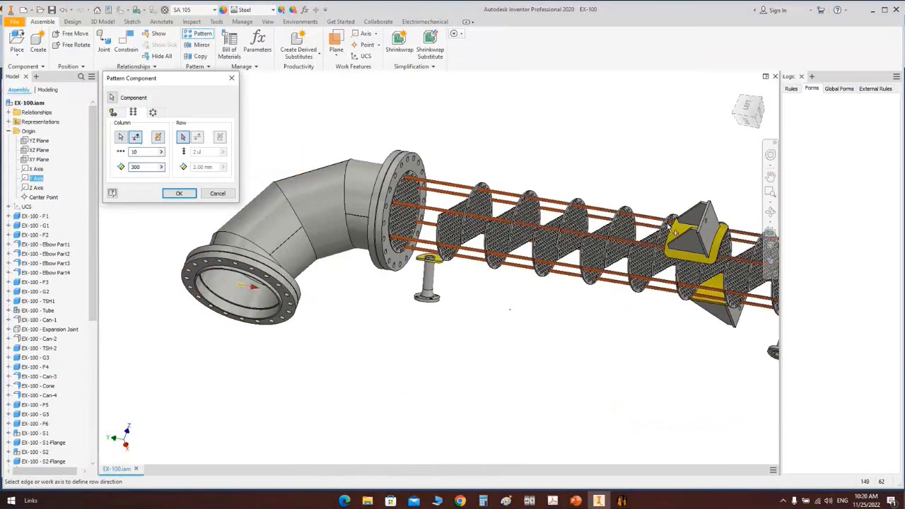
{"action": "middle_click_drag", "start_coordinate": [668, 225], "coordinate": [427, 210]}
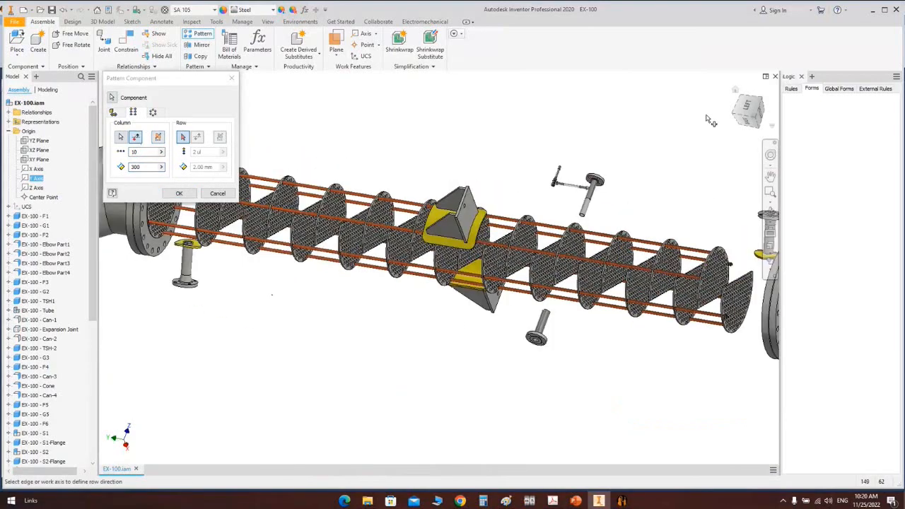
Step: Check the pattern preview at the last baffles from the back view and create the upper Spacer 292 pattern
{"action": "left_click", "coordinate": [750, 121]}
{"action": "scroll", "coordinate": [460, 201], "scroll_direction": "up", "scroll_amount": 5}
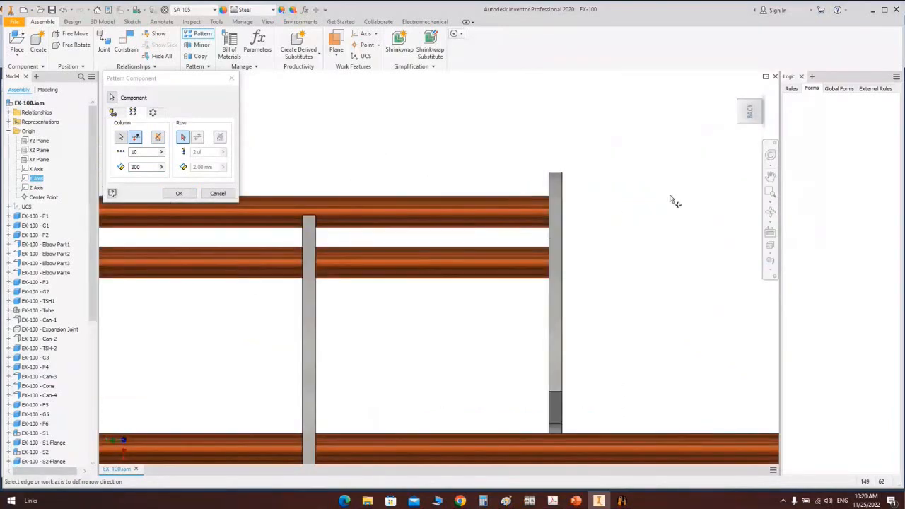
{"action": "scroll", "coordinate": [673, 201], "scroll_direction": "down", "scroll_amount": 4}
{"action": "left_click", "coordinate": [771, 212]}
{"action": "scroll", "coordinate": [490, 192], "scroll_direction": "down", "scroll_amount": 4}
{"action": "left_click_drag", "start_coordinate": [480, 237], "coordinate": [461, 304]}
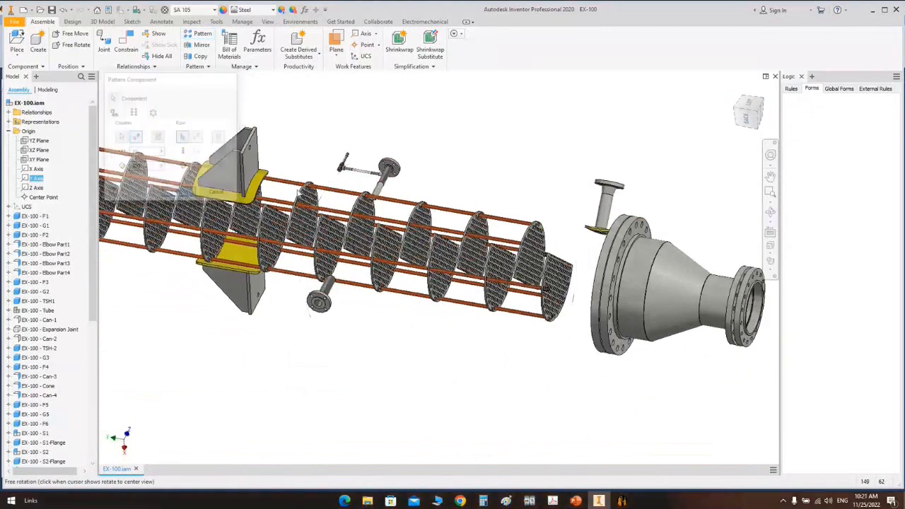
{"action": "middle_click_drag", "start_coordinate": [335, 164], "coordinate": [611, 146]}
{"action": "middle_click_drag", "start_coordinate": [380, 191], "coordinate": [375, 244]}
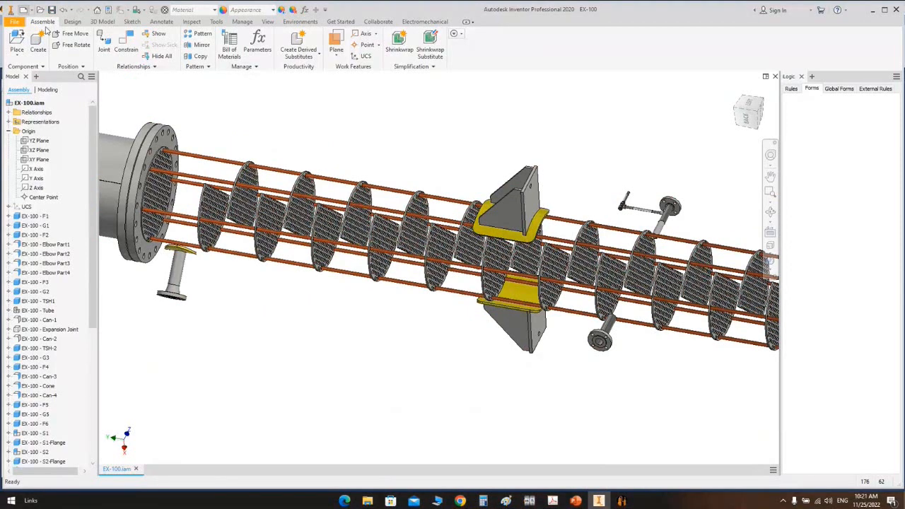
Step: Create a new drawing from the Standard.idw template in the en-US folder
{"action": "left_click", "coordinate": [213, 118]}
{"action": "left_click", "coordinate": [216, 109]}
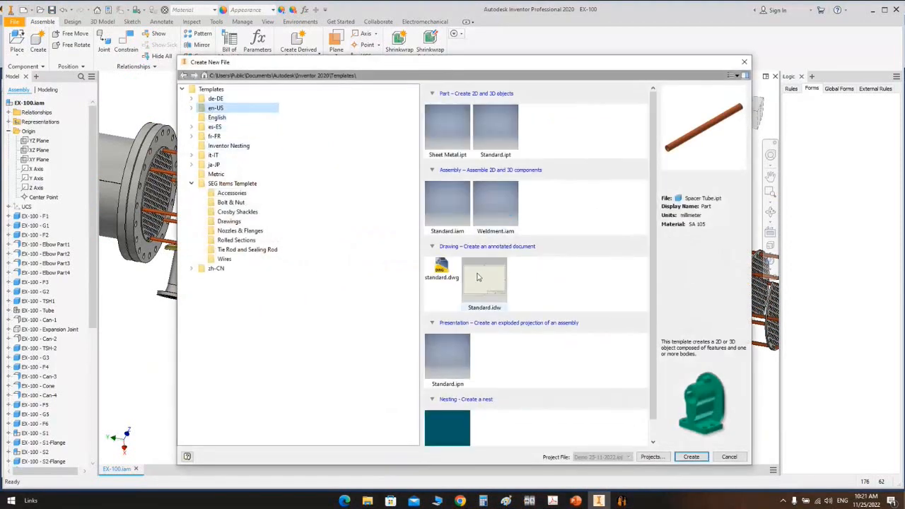
{"action": "double_click", "coordinate": [478, 277]}
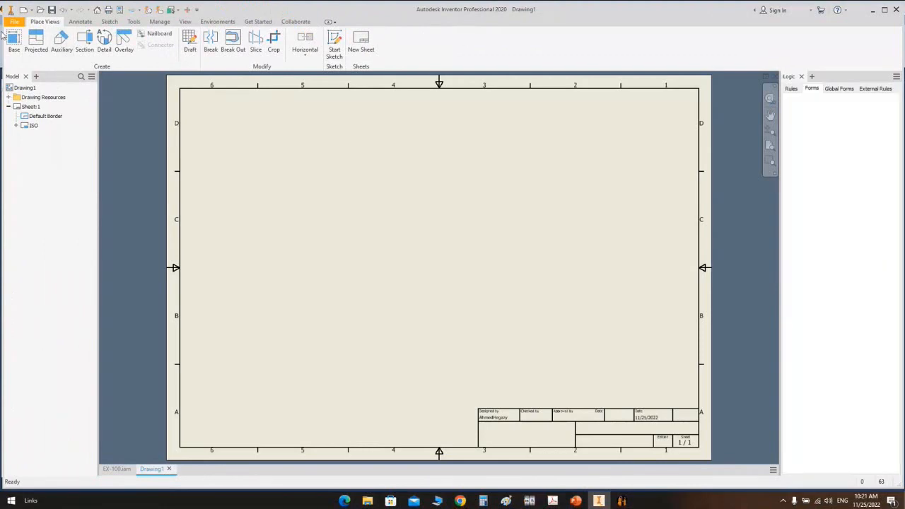
Step: Place a front base view of the EX-100 assembly in the left part of the drawing sheet
{"action": "left_click", "coordinate": [14, 43]}
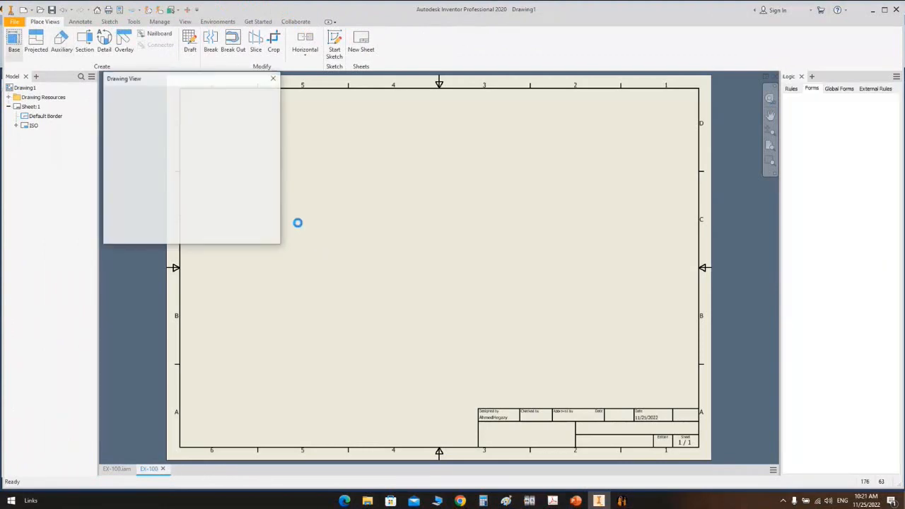
{"action": "left_click_drag", "start_coordinate": [428, 242], "coordinate": [304, 254]}
{"action": "left_click", "coordinate": [212, 236]}
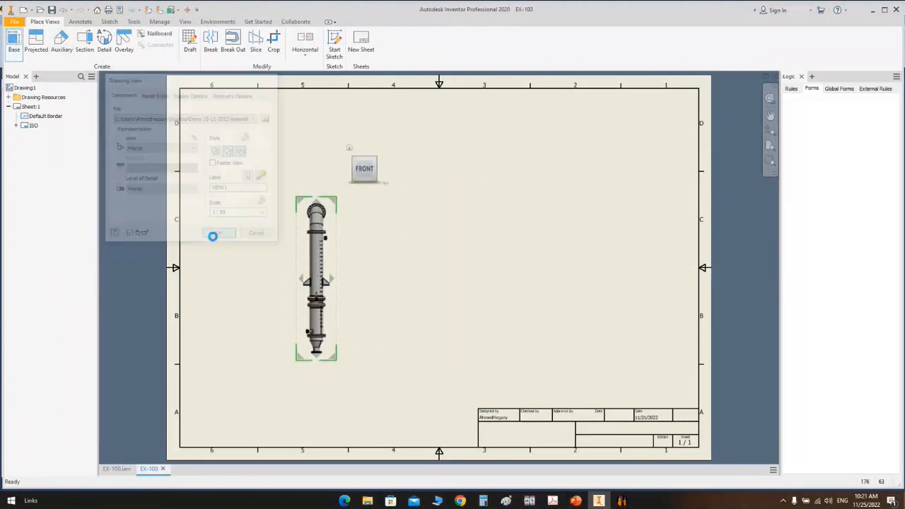
Step: Insert a parts list for the EX-100 view with BOM view Parts Only (legacy) at the sheet border's upper right corner
{"action": "left_click", "coordinate": [80, 21]}
{"action": "left_click", "coordinate": [480, 46]}
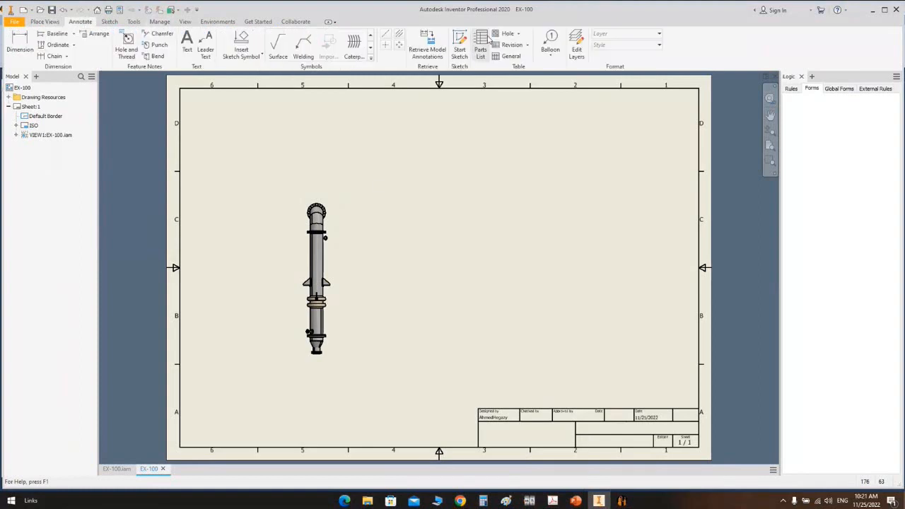
{"action": "left_click", "coordinate": [330, 231]}
{"action": "left_click", "coordinate": [150, 161]}
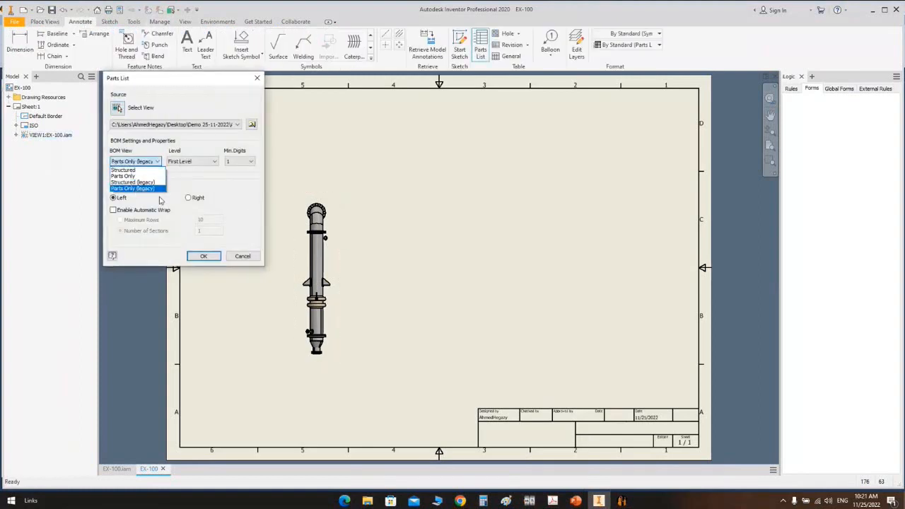
{"action": "left_click", "coordinate": [138, 188]}
{"action": "left_click", "coordinate": [203, 256]}
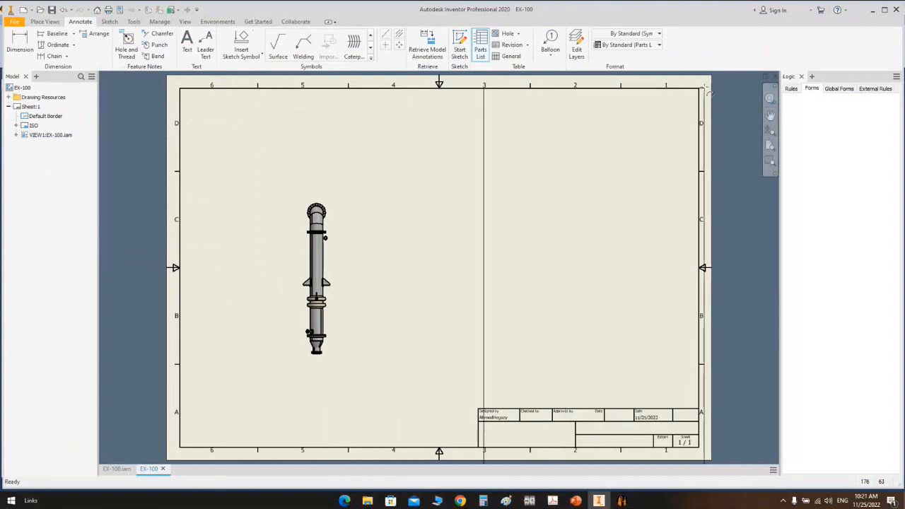
{"action": "left_click", "coordinate": [680, 94]}
{"action": "scroll", "coordinate": [520, 145], "scroll_direction": "down", "scroll_amount": 4}
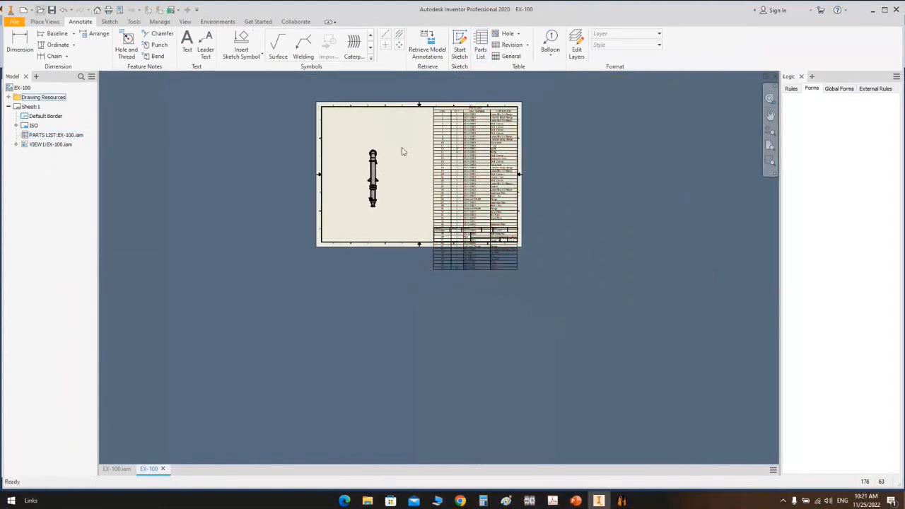
{"action": "key", "text": "ctrl+o"}
{"action": "left_click", "coordinate": [317, 111]}
{"action": "left_click", "coordinate": [317, 128], "text": "shift"}
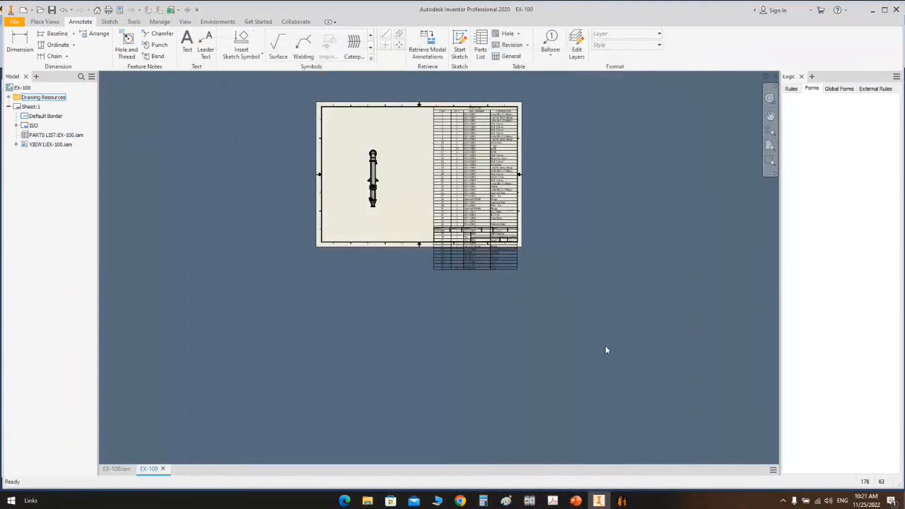
Step: Edit the EX-100 parts list and add the FILE NAME property as a column
{"action": "double_click", "coordinate": [461, 192]}
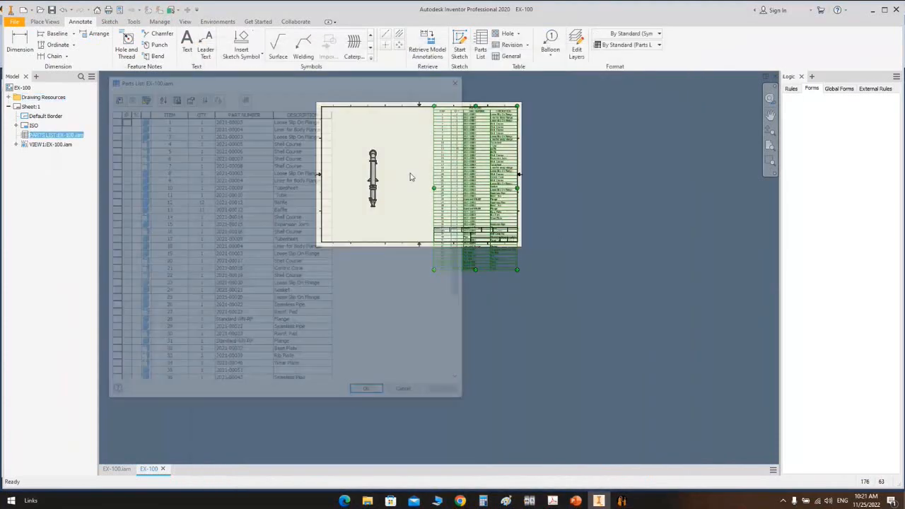
{"action": "left_click", "coordinate": [242, 111]}
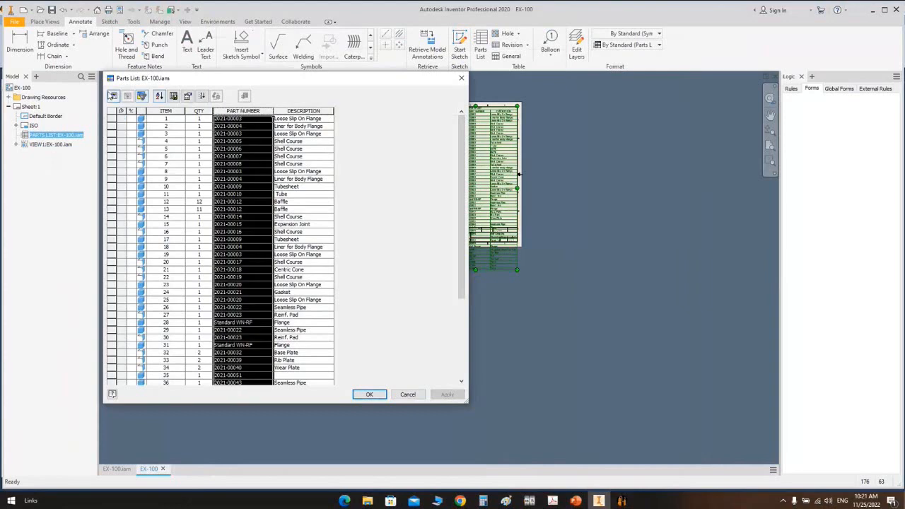
{"action": "left_click", "coordinate": [113, 96]}
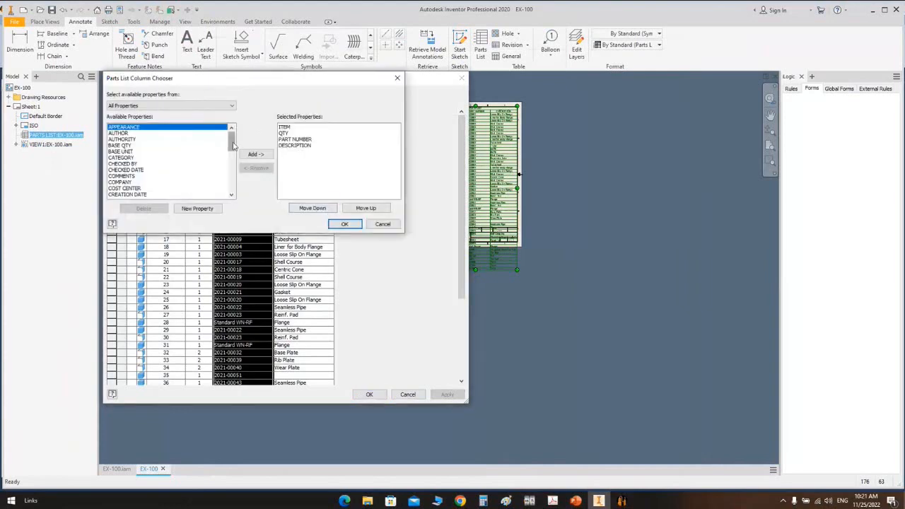
{"action": "left_click_drag", "start_coordinate": [231, 142], "coordinate": [239, 189]}
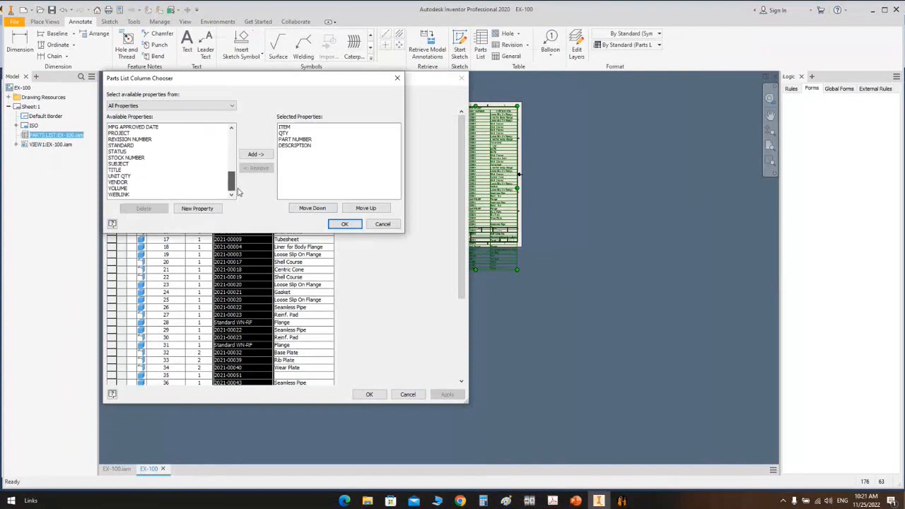
{"action": "left_click", "coordinate": [129, 163]}
{"action": "scroll", "coordinate": [130, 164], "scroll_direction": "up", "scroll_amount": 1}
{"action": "key", "text": "f"}
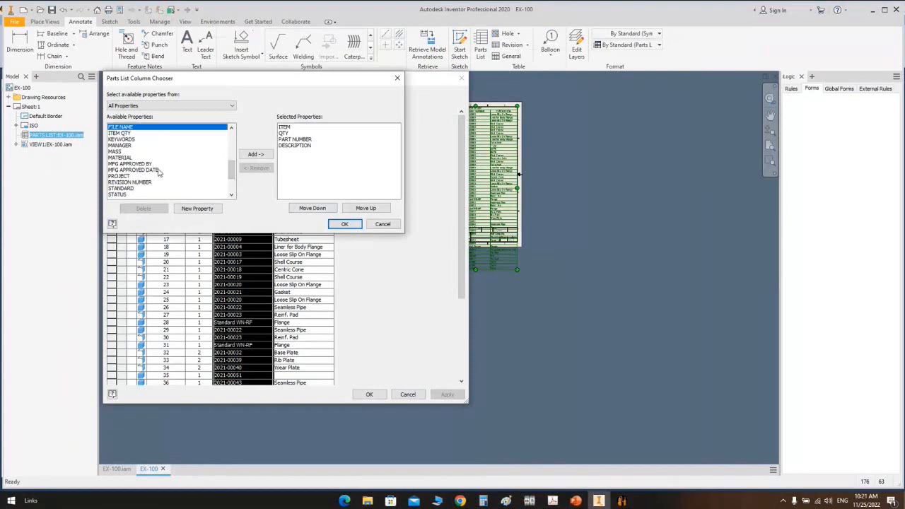
{"action": "left_click", "coordinate": [256, 154]}
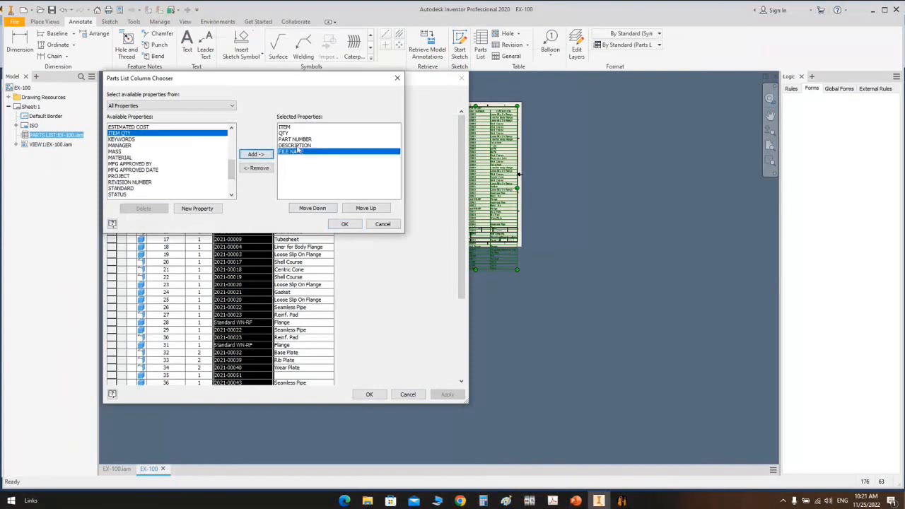
Step: Remove the DESCRIPTION, PART NUMBER and ITEM columns and apply the new column set to the parts list
{"action": "left_click", "coordinate": [294, 145]}
{"action": "left_click", "coordinate": [256, 168]}
{"action": "left_click", "coordinate": [293, 139]}
{"action": "left_click", "coordinate": [266, 167]}
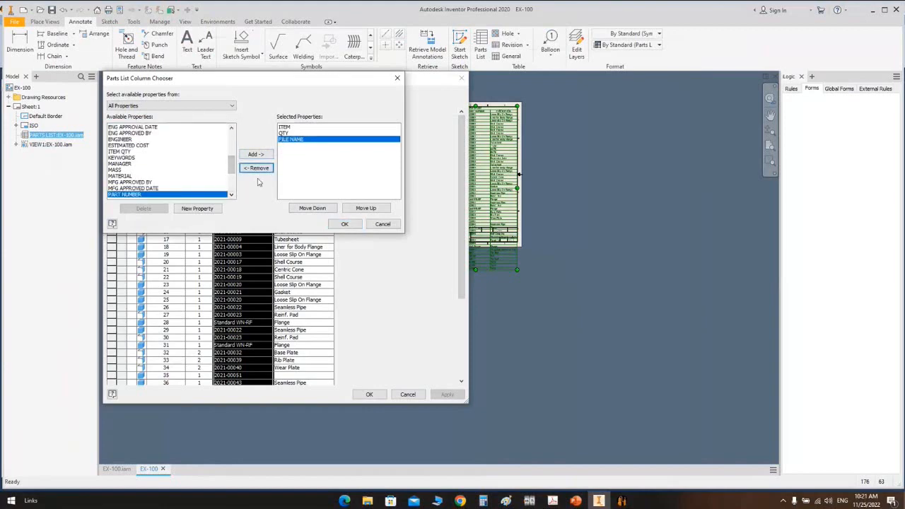
{"action": "left_click", "coordinate": [286, 127]}
{"action": "left_click", "coordinate": [258, 169]}
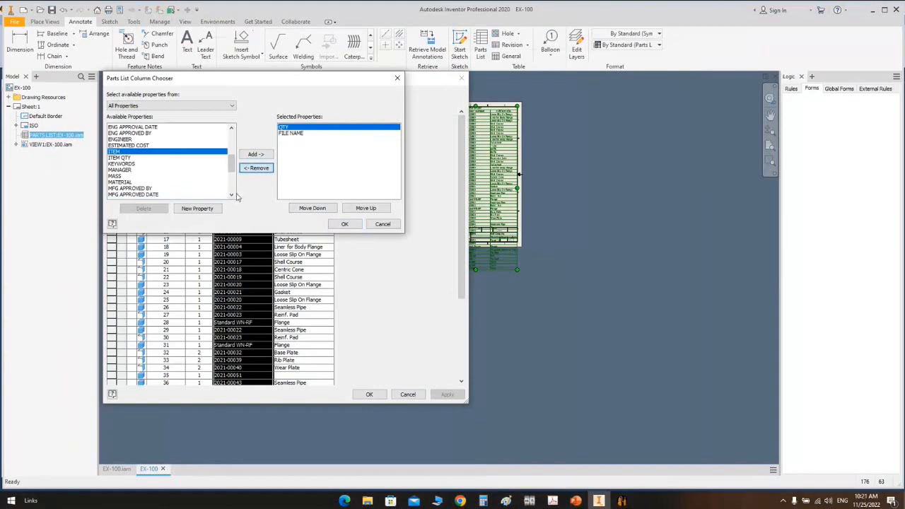
{"action": "left_click", "coordinate": [130, 164]}
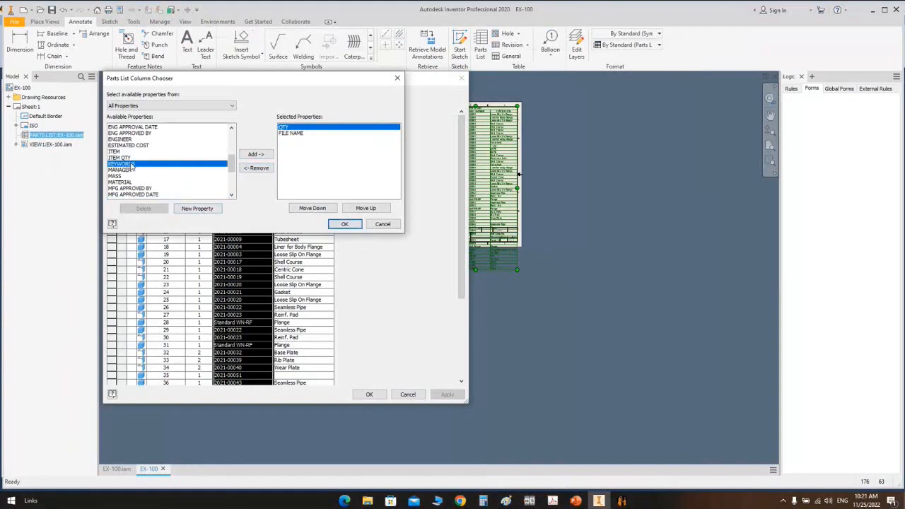
{"action": "left_click", "coordinate": [345, 224]}
{"action": "left_click", "coordinate": [373, 394]}
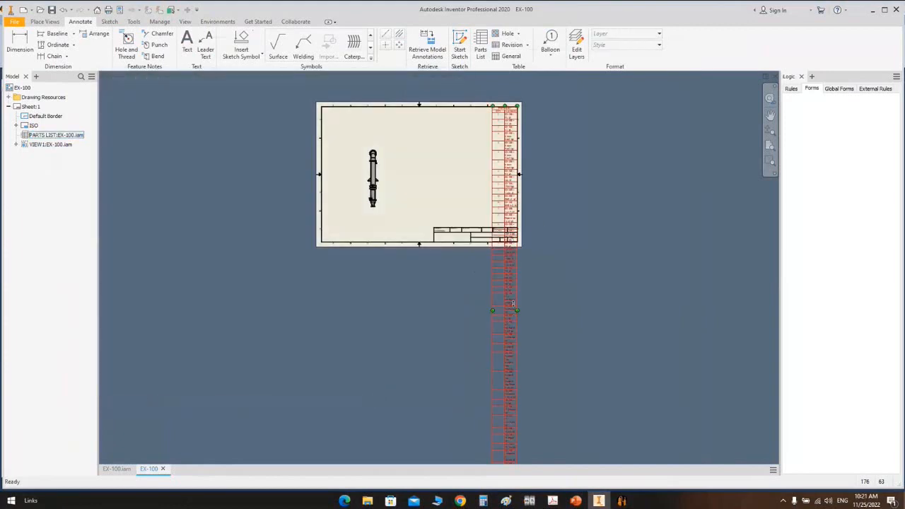
Step: Examine the quantities of the spacer files in the last rows of the parts list
{"action": "middle_click_drag", "start_coordinate": [467, 424], "coordinate": [345, 173]}
{"action": "scroll", "coordinate": [340, 283], "scroll_direction": "down", "scroll_amount": 5}
{"action": "middle_click_drag", "start_coordinate": [470, 238], "coordinate": [360, 310]}
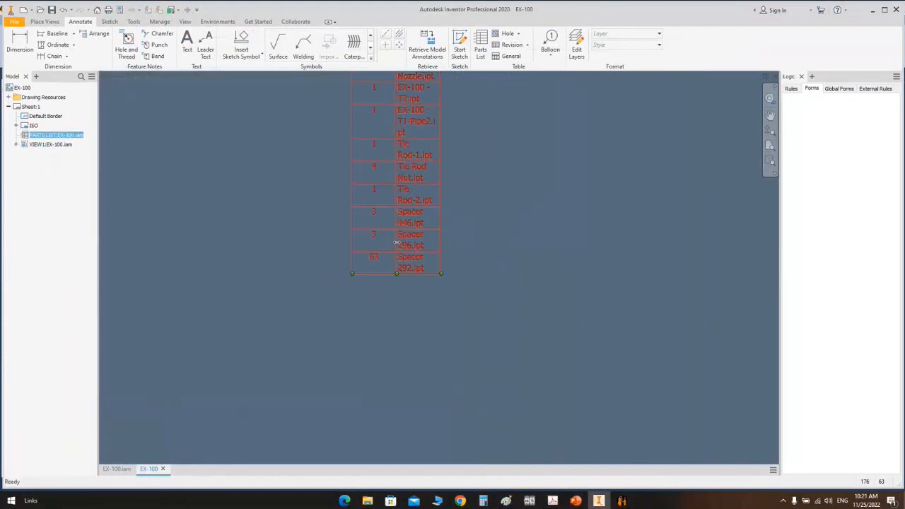
Step: Set the FILE NAME column width in the EX-100 parts list to 100 and apply the change
{"action": "double_click", "coordinate": [397, 243]}
{"action": "right_click", "coordinate": [192, 110]}
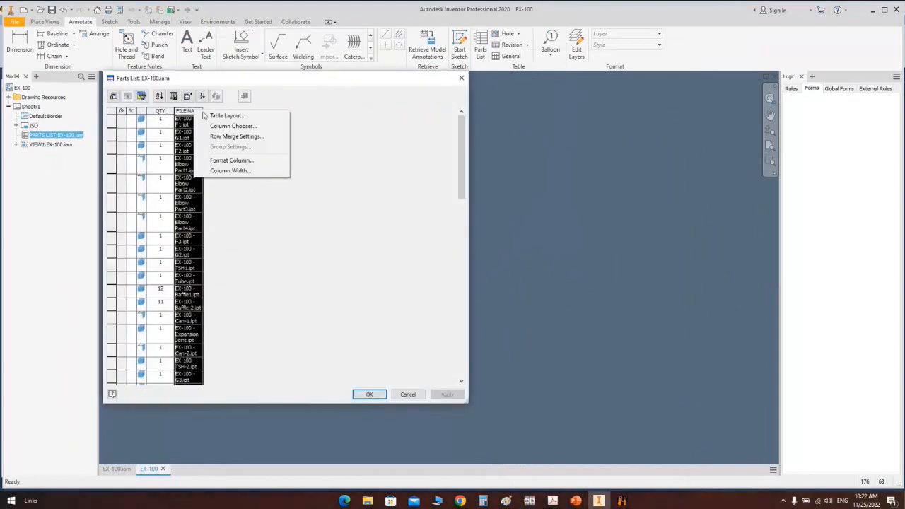
{"action": "left_click", "coordinate": [235, 171]}
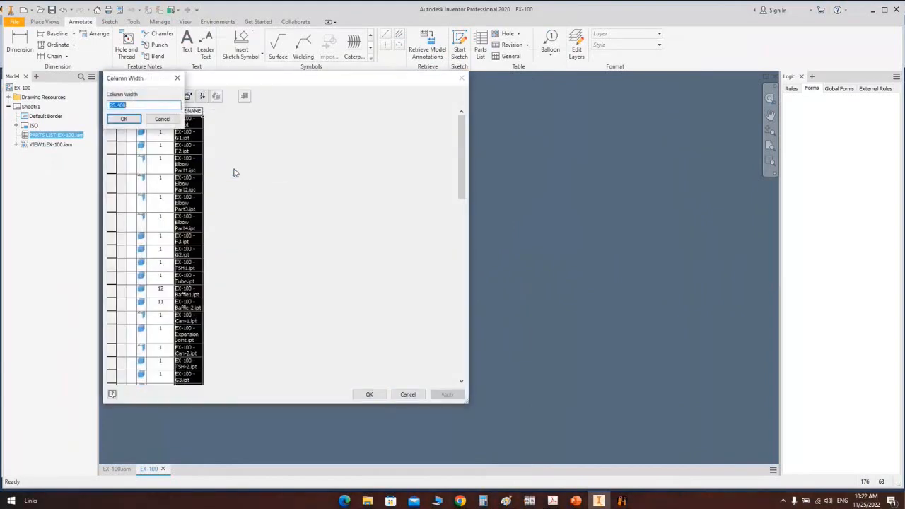
{"action": "type", "text": "100"}
{"action": "key", "text": "Return"}
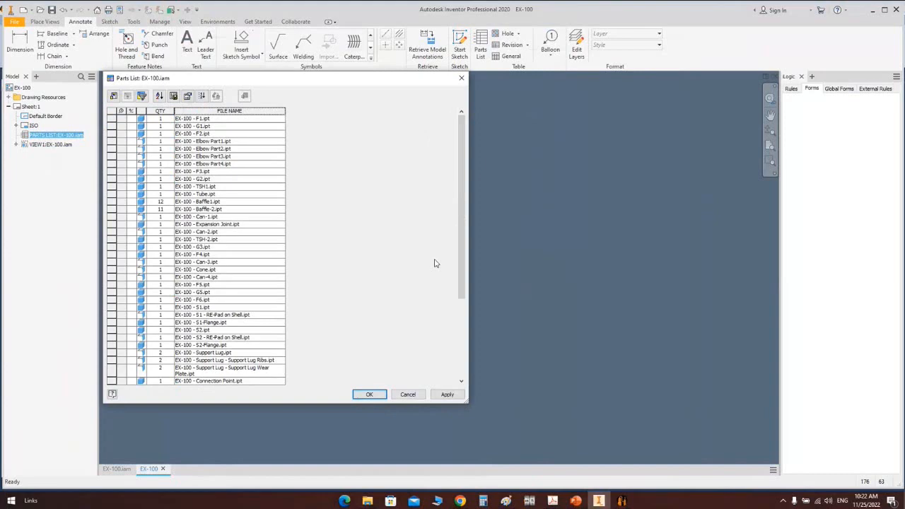
{"action": "left_click", "coordinate": [369, 395]}
Step: Examine the tie rod and spacer quantities in the last rows of the widened parts list
{"action": "scroll", "coordinate": [504, 185], "scroll_direction": "up", "scroll_amount": 3}
{"action": "scroll", "coordinate": [503, 122], "scroll_direction": "down", "scroll_amount": 8}
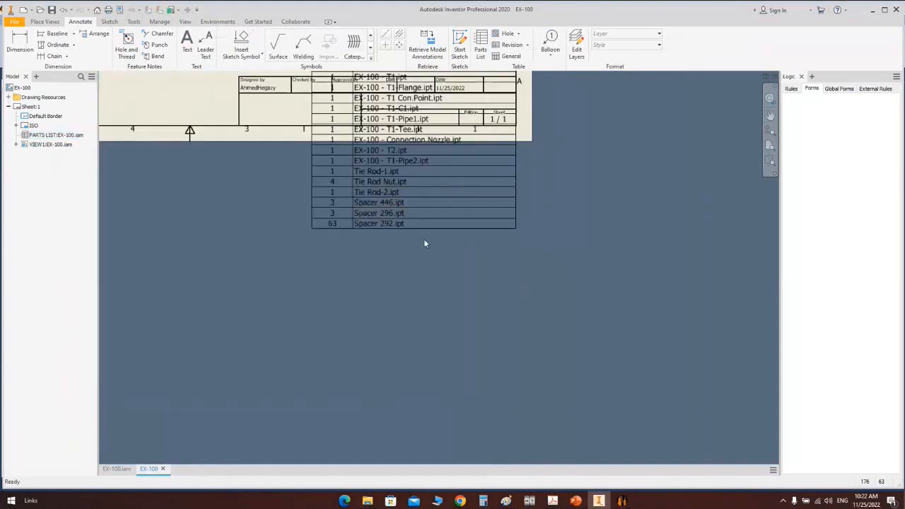
{"action": "scroll", "coordinate": [396, 201], "scroll_direction": "down", "scroll_amount": 3}
{"action": "scroll", "coordinate": [384, 238], "scroll_direction": "down", "scroll_amount": 3}
{"action": "middle_click_drag", "start_coordinate": [397, 203], "coordinate": [400, 291]}
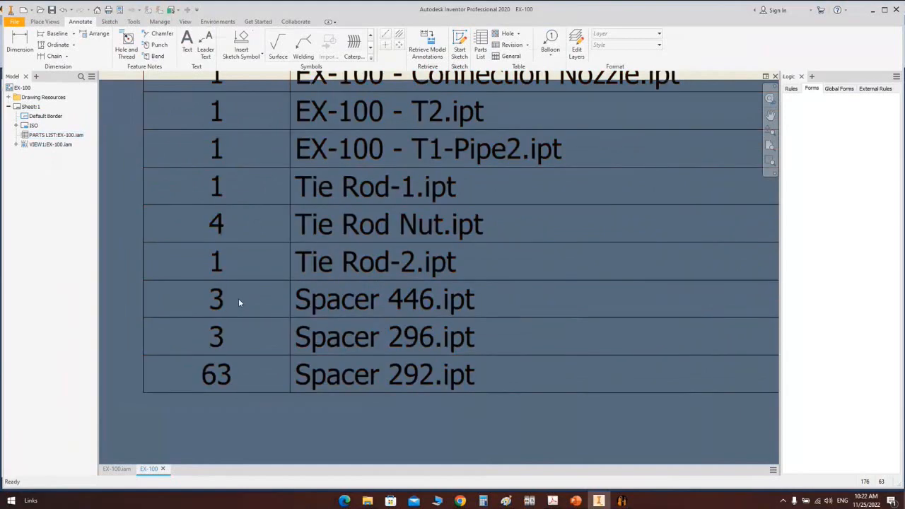
{"action": "middle_click_drag", "start_coordinate": [239, 298], "coordinate": [267, 234]}
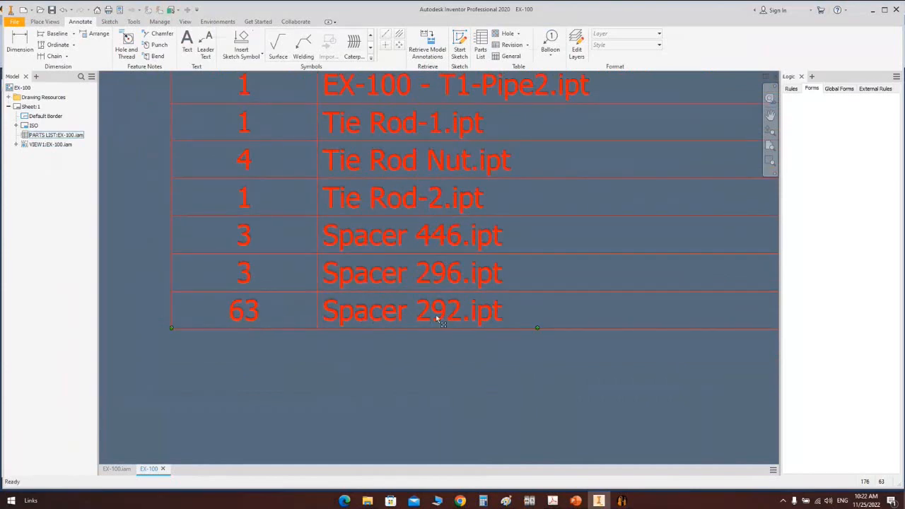
{"action": "left_click_drag", "start_coordinate": [149, 153], "coordinate": [537, 356]}
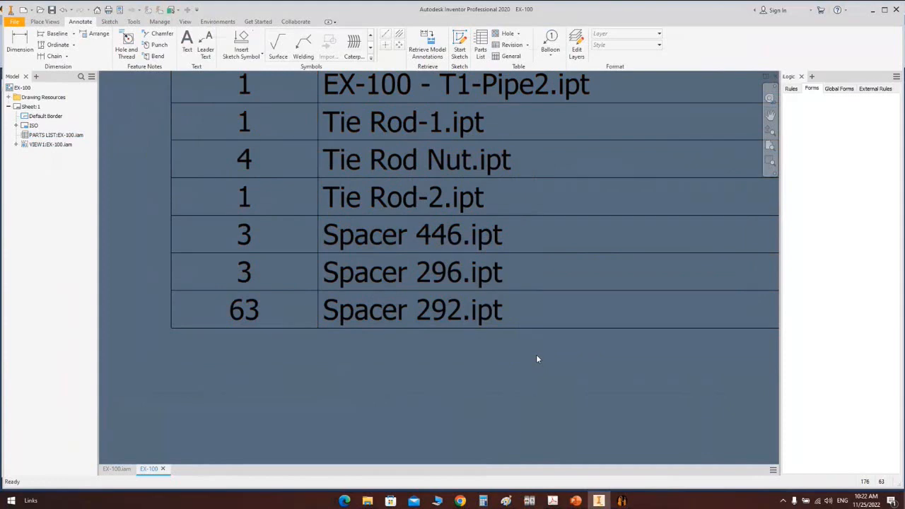
{"action": "left_click_drag", "start_coordinate": [125, 203], "coordinate": [574, 356]}
Step: Close the EX-100 drawing and make the Tube, Can-1, Expansion Joint and Can-2 components visible in the assembly
{"action": "left_click", "coordinate": [163, 469]}
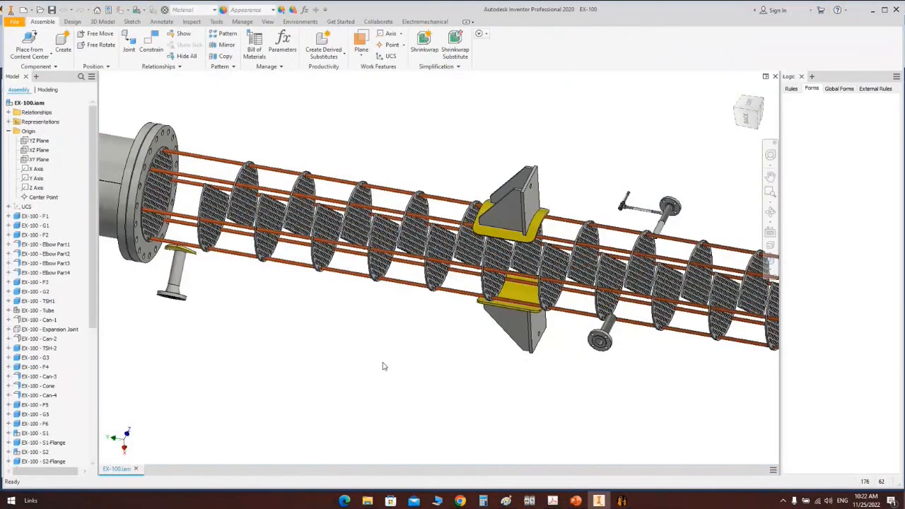
{"action": "middle_click", "coordinate": [383, 366]}
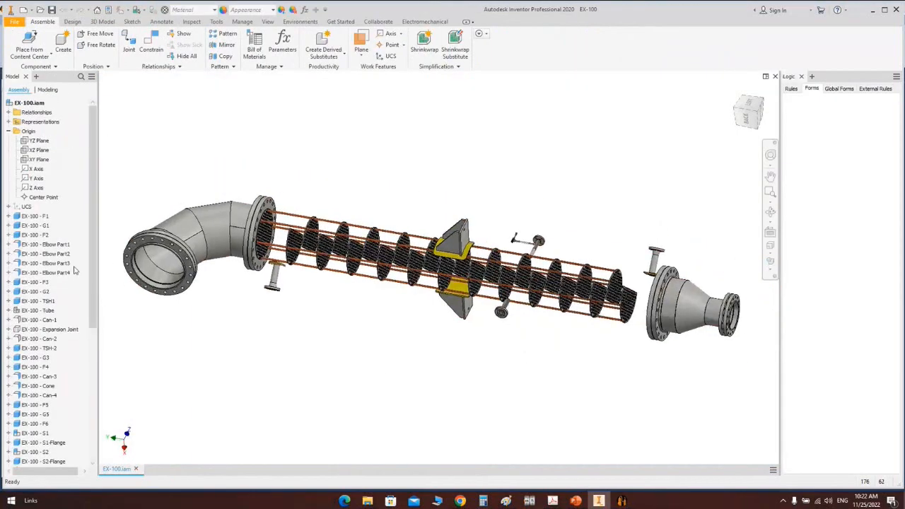
{"action": "left_click", "coordinate": [59, 312]}
{"action": "left_click", "coordinate": [46, 330], "text": "shift"}
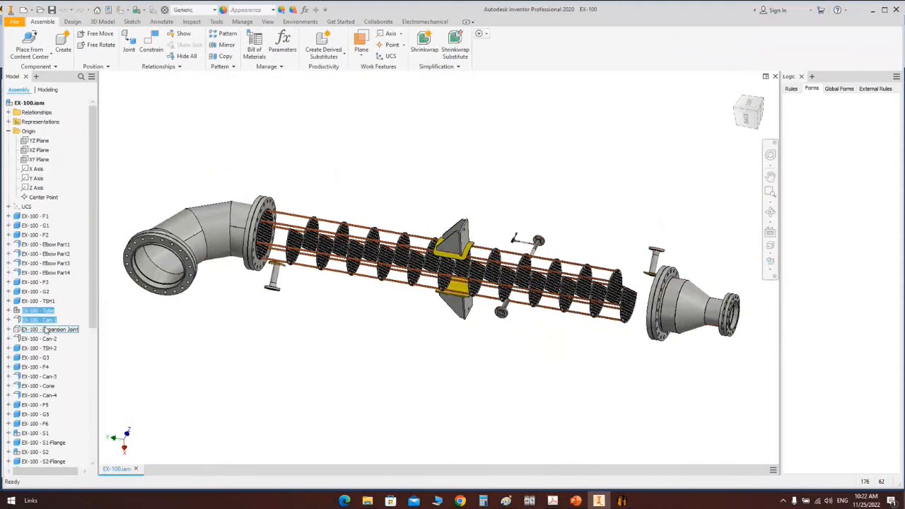
{"action": "left_click", "coordinate": [46, 339], "text": "shift"}
{"action": "right_click", "coordinate": [45, 341]}
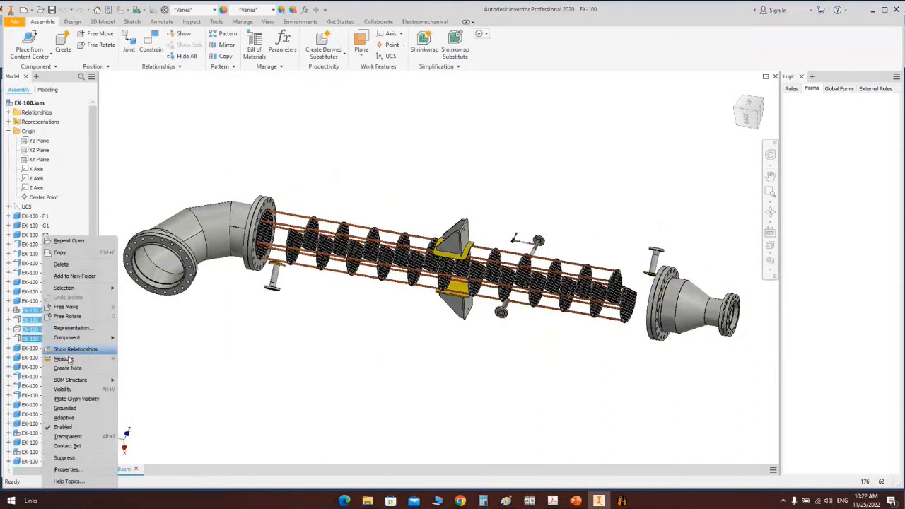
{"action": "left_click", "coordinate": [71, 395]}
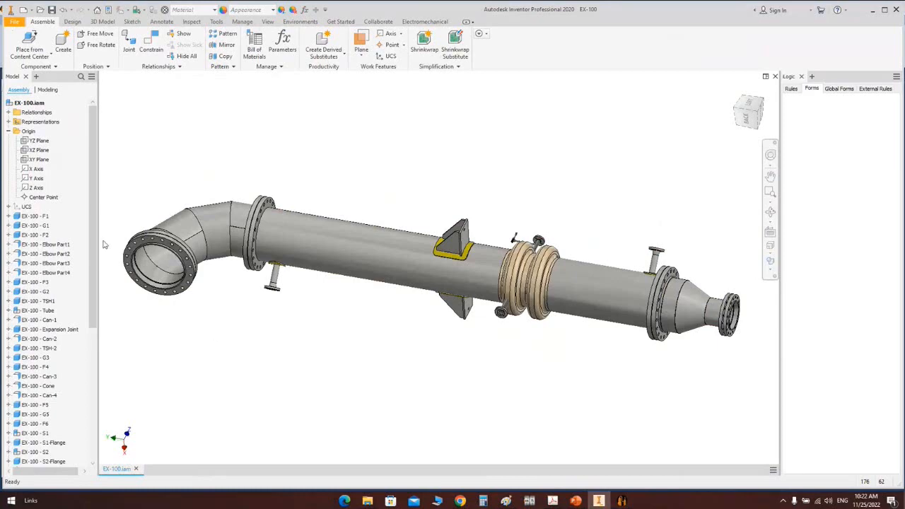
{"action": "left_click", "coordinate": [10, 132]}
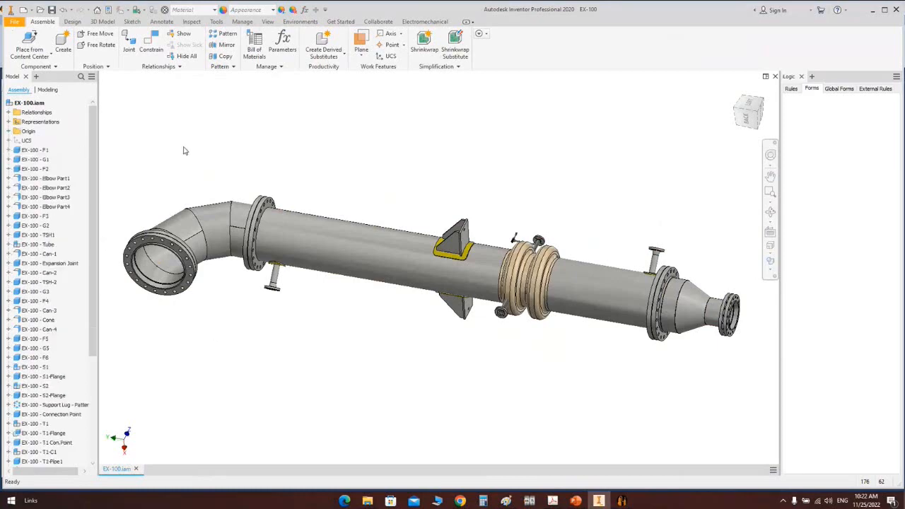
Step: Switch to Static Equipment Generator and review the bill of material and the extra stud bolt and nut entries
{"action": "left_click", "coordinate": [748, 119]}
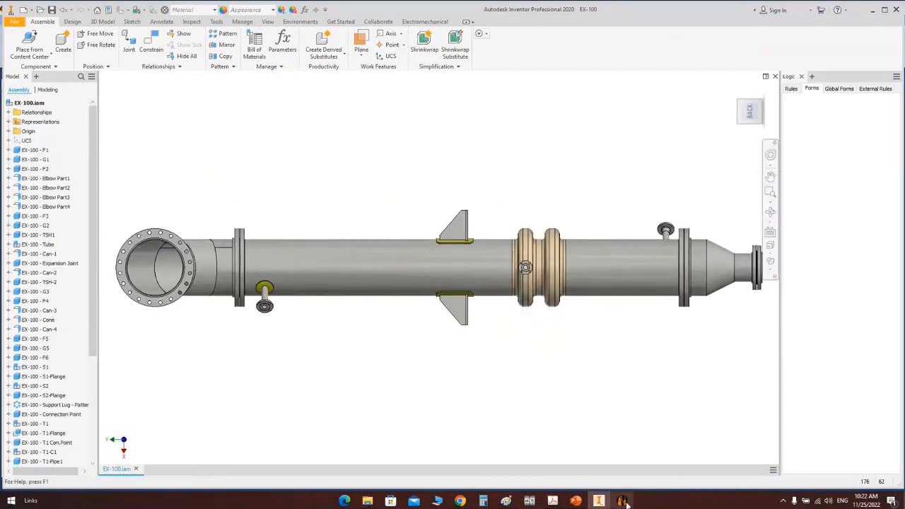
{"action": "left_click", "coordinate": [623, 501]}
{"action": "left_click", "coordinate": [192, 19]}
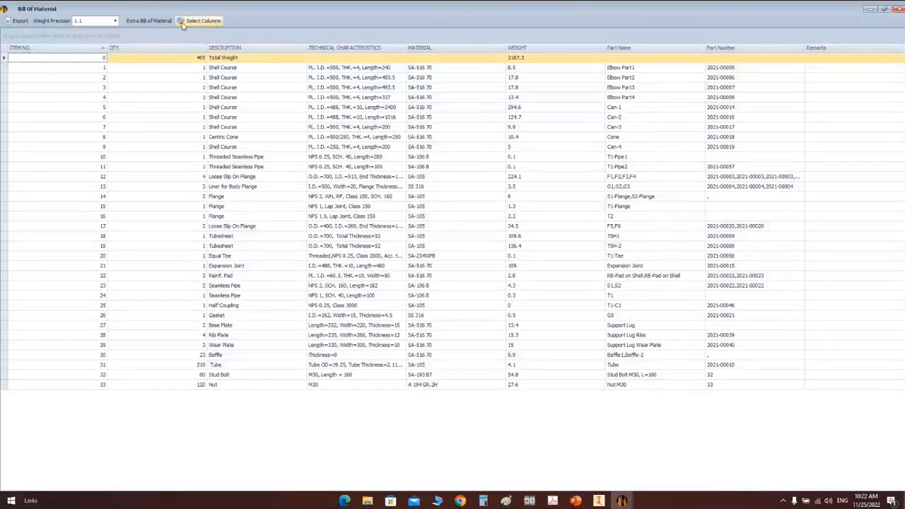
{"action": "left_click", "coordinate": [162, 21]}
{"action": "left_click", "coordinate": [346, 202]}
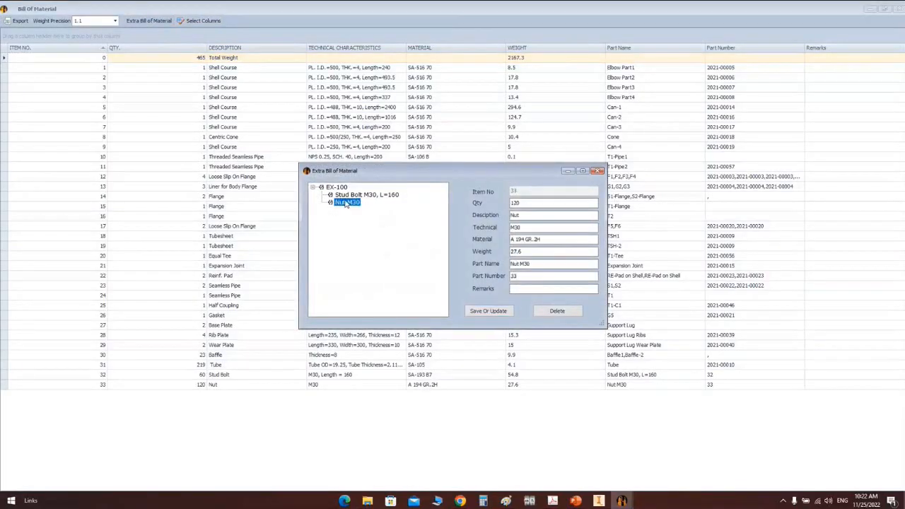
{"action": "left_click", "coordinate": [348, 194]}
{"action": "left_click", "coordinate": [338, 187]}
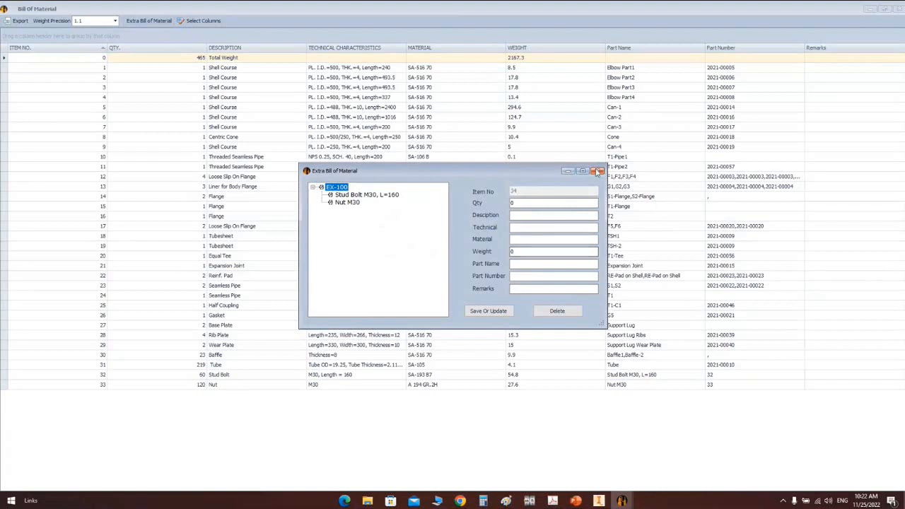
{"action": "left_click", "coordinate": [598, 171]}
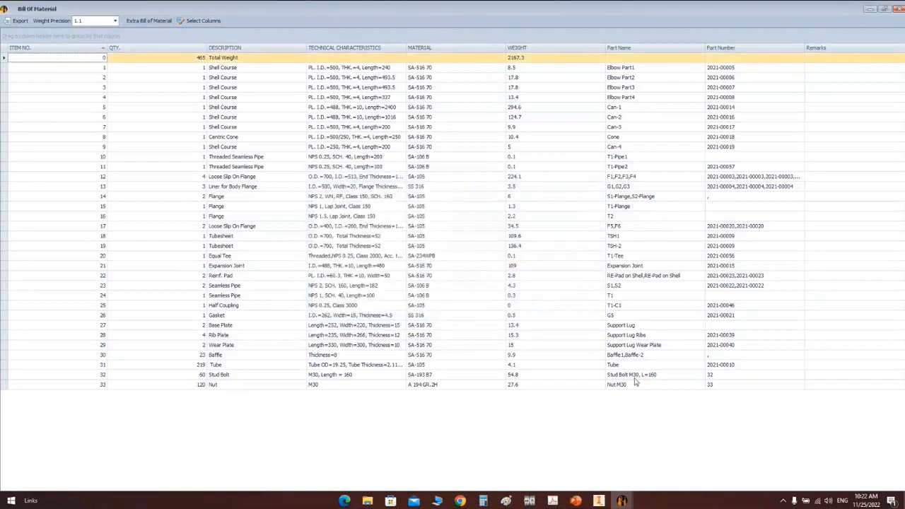
{"action": "left_click", "coordinate": [897, 12]}
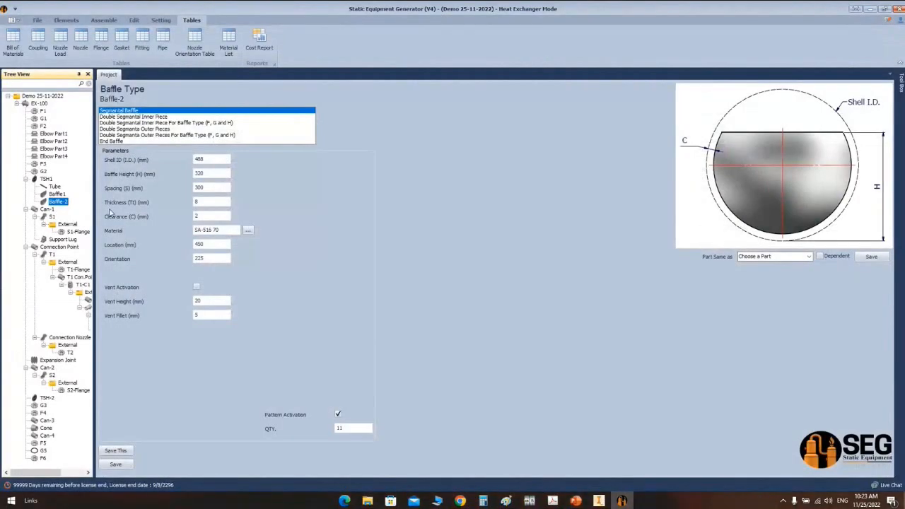
Step: Switch to Inventor and orbit the complete exchanger to an angled view showing the expansion joint and support lugs
{"action": "left_click", "coordinate": [599, 501]}
{"action": "left_click", "coordinate": [770, 211]}
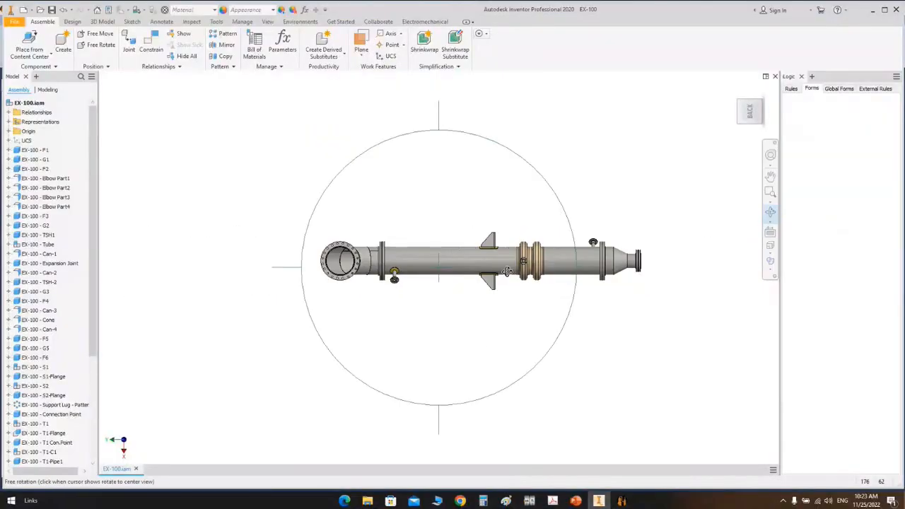
{"action": "left_click_drag", "start_coordinate": [460, 283], "coordinate": [541, 283]}
{"action": "middle_click_drag", "start_coordinate": [541, 283], "coordinate": [510, 317]}
{"action": "right_click", "coordinate": [519, 258]}
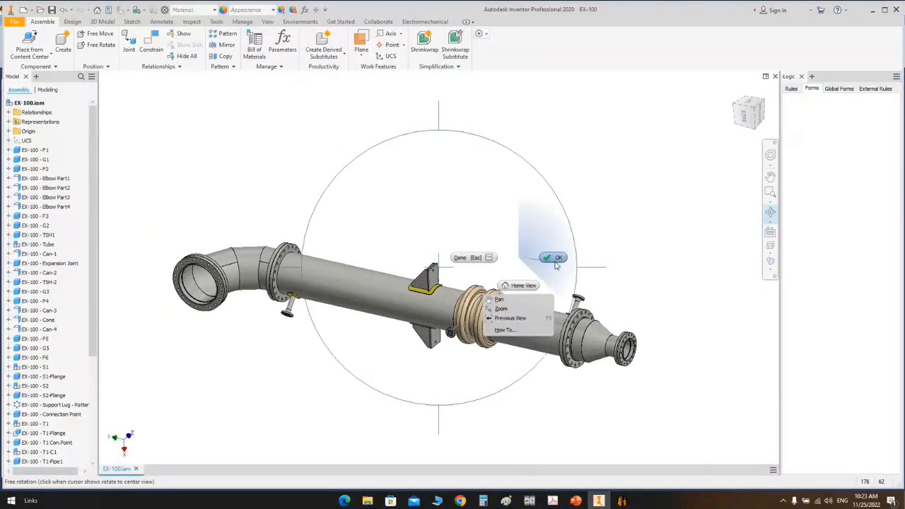
{"action": "left_click", "coordinate": [556, 260]}
Step: Select Can-2 in the Static Equipment Generator project tree and locate the matching shell in the Inventor assembly
{"action": "left_click", "coordinate": [622, 501]}
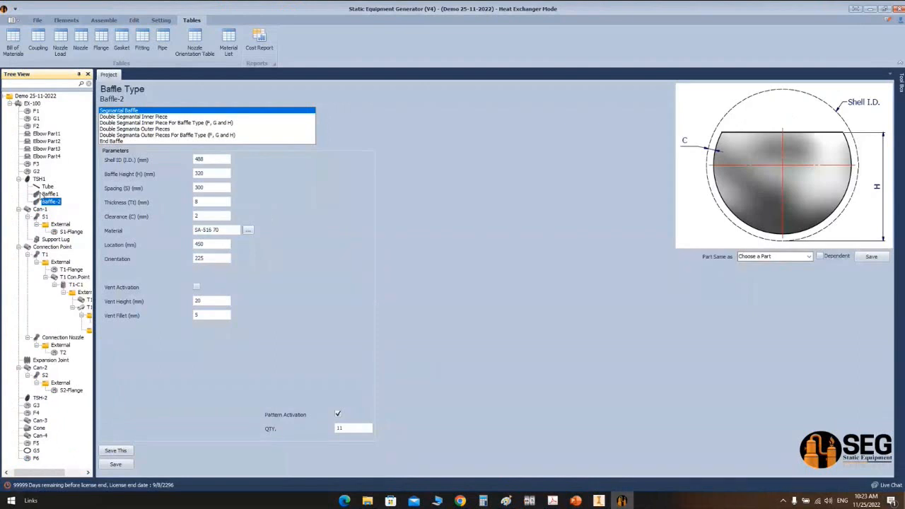
{"action": "scroll", "coordinate": [49, 375], "scroll_direction": "down", "scroll_amount": 3}
{"action": "scroll", "coordinate": [47, 382], "scroll_direction": "up", "scroll_amount": 4}
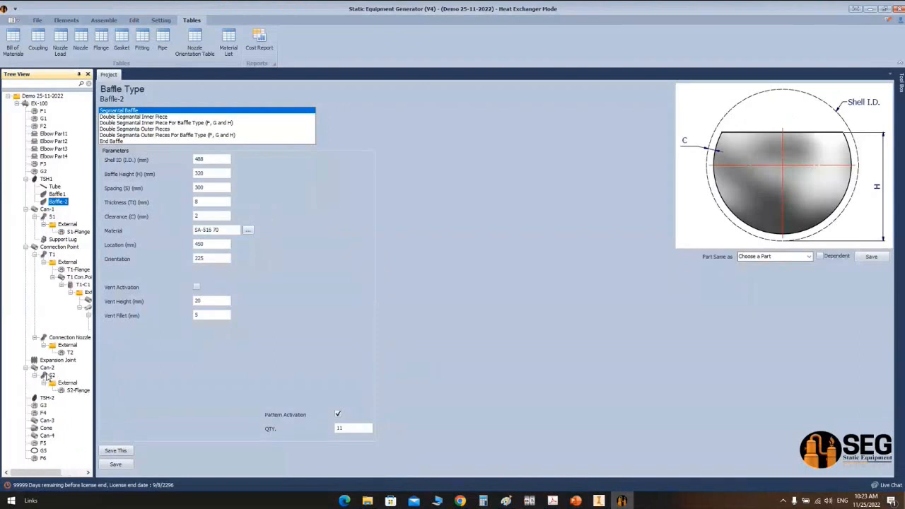
{"action": "left_click", "coordinate": [47, 369]}
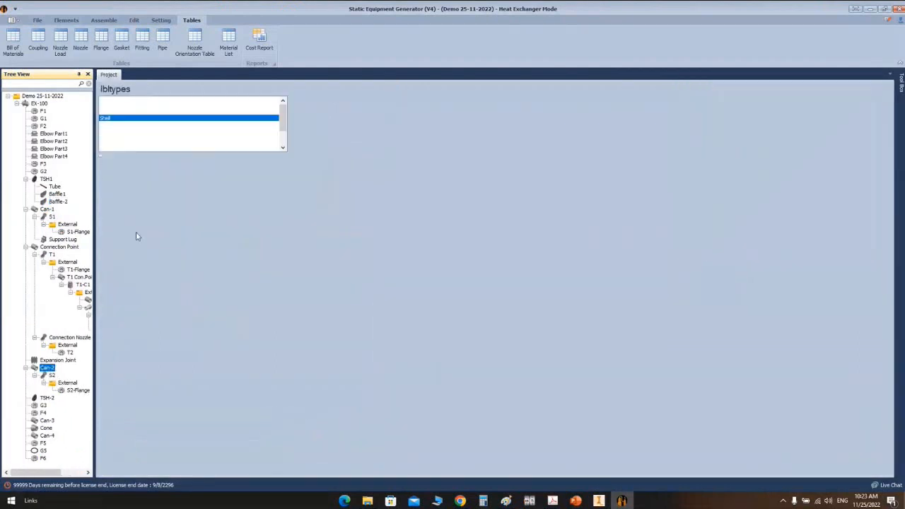
{"action": "left_click", "coordinate": [598, 501]}
{"action": "scroll", "coordinate": [524, 319], "scroll_direction": "down", "scroll_amount": 5}
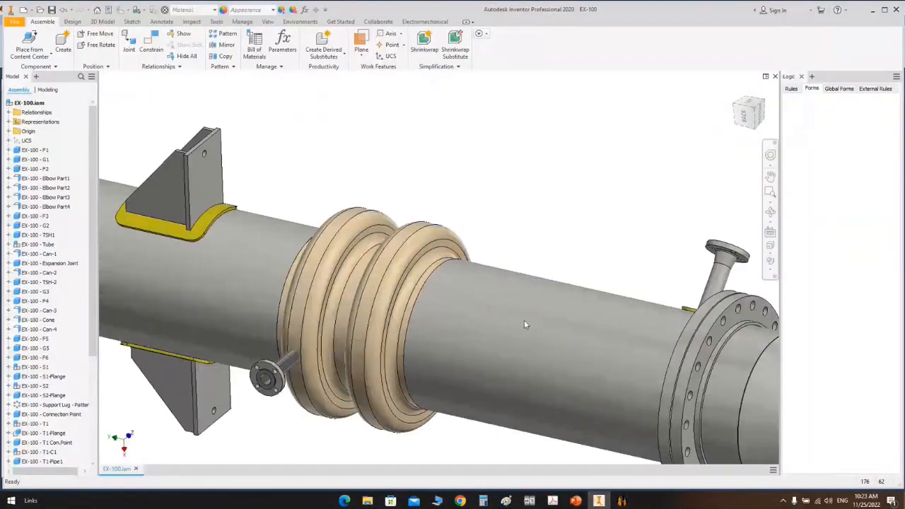
{"action": "left_click", "coordinate": [565, 292]}
{"action": "scroll", "coordinate": [617, 340], "scroll_direction": "up", "scroll_amount": 5}
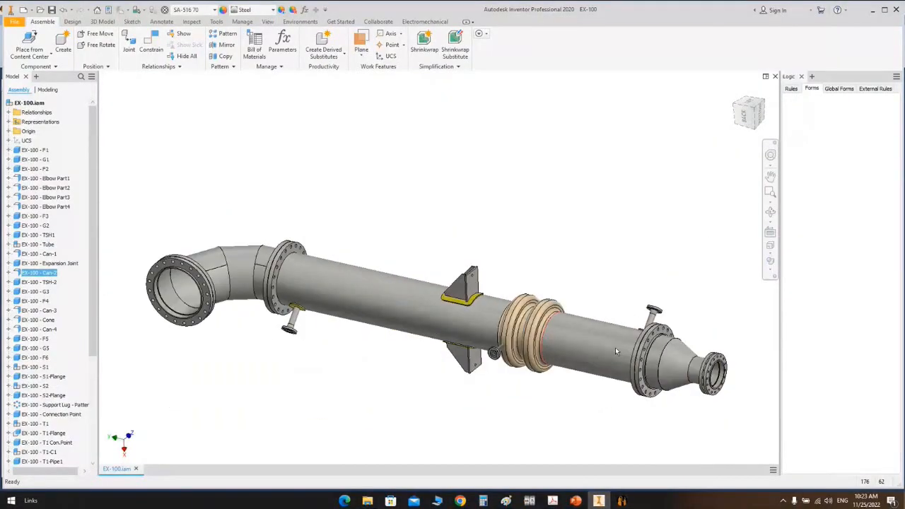
Step: In Static Equipment Generator, add a Lug Type1 part named "Tailing Lug" to Can-2 and open its parameters
{"action": "left_click", "coordinate": [621, 501]}
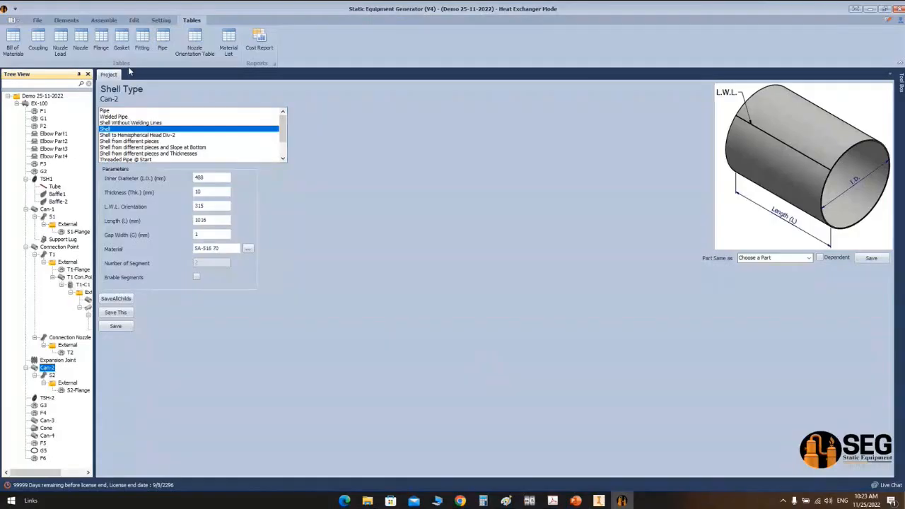
{"action": "left_click", "coordinate": [65, 20]}
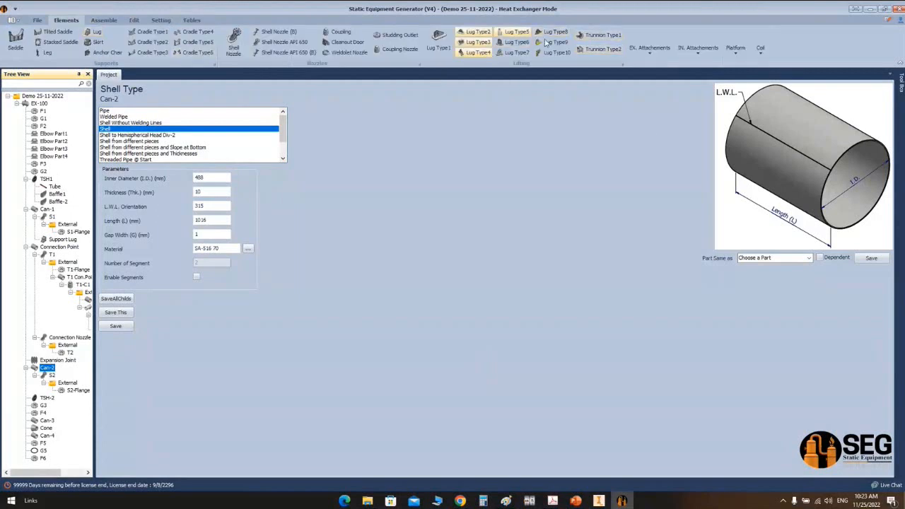
{"action": "left_click", "coordinate": [432, 40]}
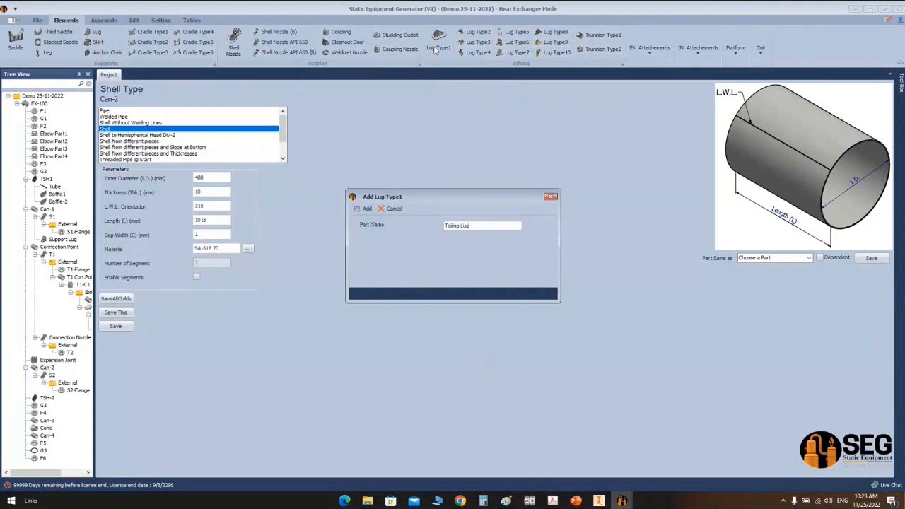
{"action": "key", "text": "Return"}
{"action": "left_click", "coordinate": [61, 397]}
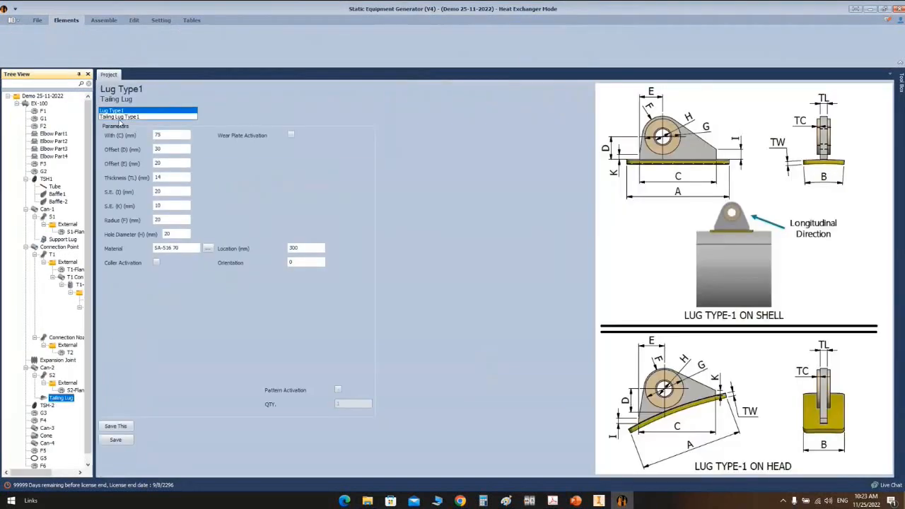
Step: Change the lug to Tailing Lug Type1 and activate its wear plate with a thickness of 10 mm
{"action": "left_click", "coordinate": [121, 117]}
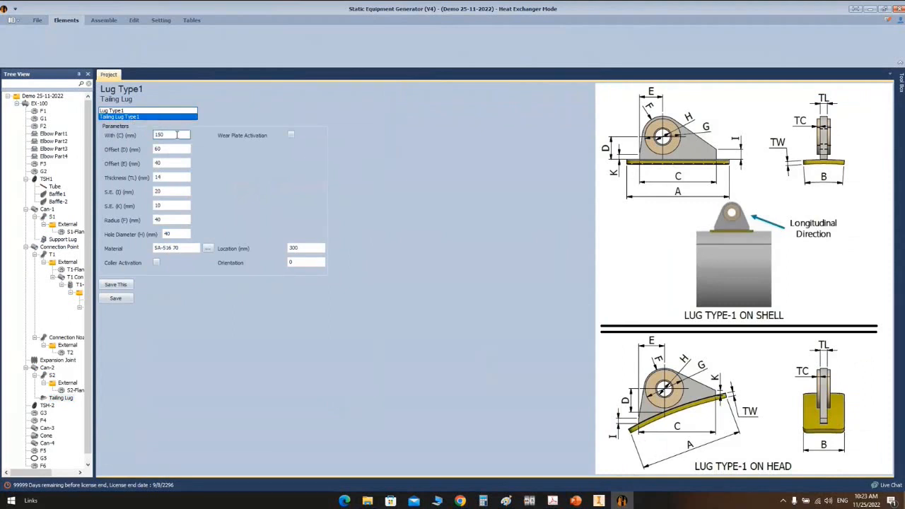
{"action": "left_click_drag", "start_coordinate": [171, 134], "coordinate": [130, 140]}
{"action": "left_click", "coordinate": [290, 136]}
{"action": "left_click_drag", "start_coordinate": [307, 150], "coordinate": [280, 186]}
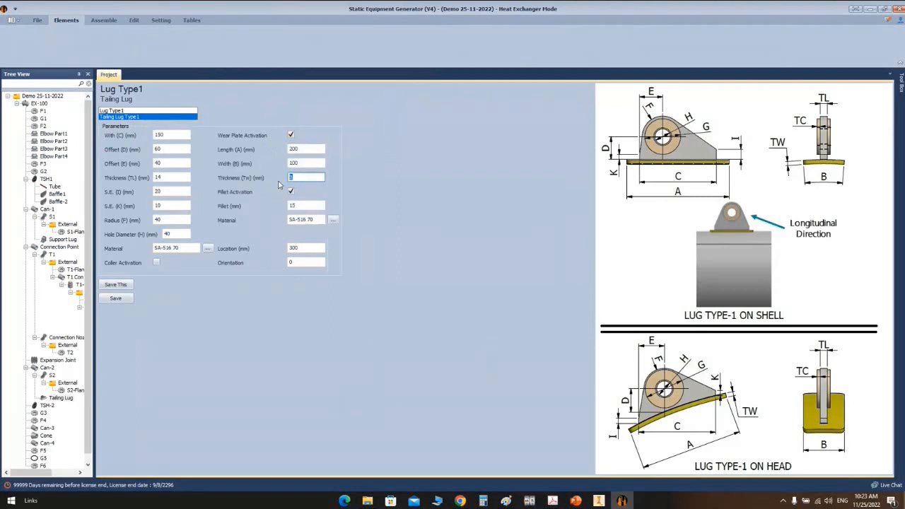
{"action": "type", "text": "10"}
Step: Set the tailing lug's location to 900 mm, leave its collar deactivated and save the lug
{"action": "left_click_drag", "start_coordinate": [312, 249], "coordinate": [273, 250]}
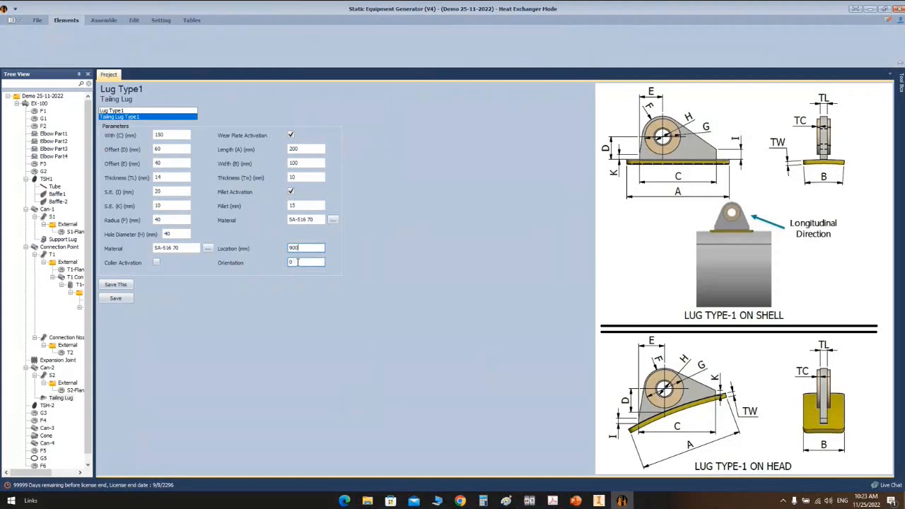
{"action": "left_click_drag", "start_coordinate": [296, 262], "coordinate": [272, 262]}
{"action": "left_click", "coordinate": [157, 263]}
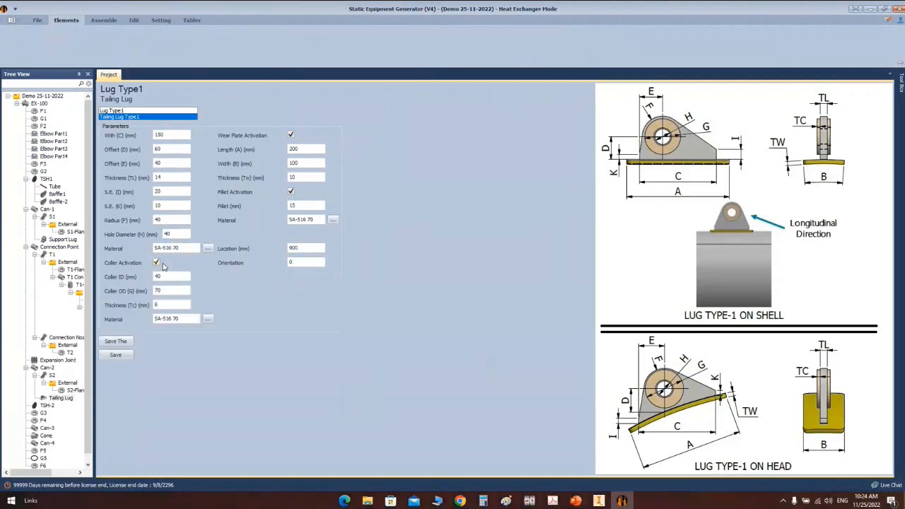
{"action": "left_click", "coordinate": [158, 262]}
{"action": "left_click", "coordinate": [123, 298]}
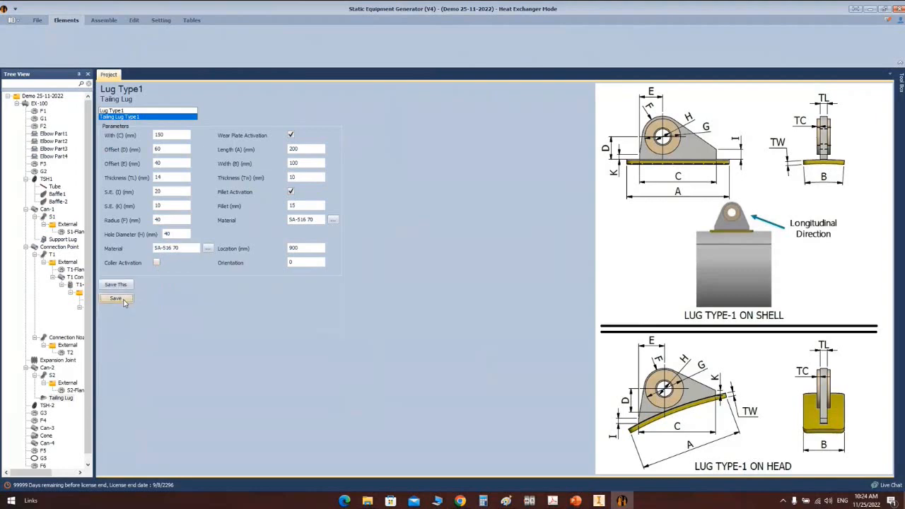
Step: Run the Inventor assembly build and examine the tailing lug near the Can-2 flange in Inventor
{"action": "left_click", "coordinate": [104, 21]}
{"action": "left_click", "coordinate": [19, 39]}
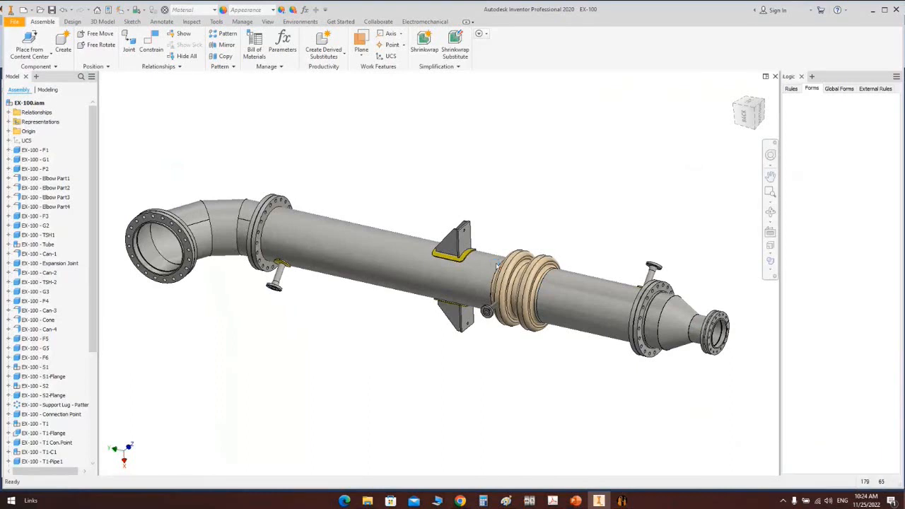
{"action": "left_click", "coordinate": [771, 213]}
{"action": "left_click_drag", "start_coordinate": [482, 239], "coordinate": [500, 368]}
{"action": "middle_click_drag", "start_coordinate": [413, 344], "coordinate": [426, 311], "text": "shift"}
{"action": "middle_click_drag", "start_coordinate": [426, 311], "coordinate": [619, 329]}
{"action": "scroll", "coordinate": [377, 303], "scroll_direction": "down", "scroll_amount": 4}
{"action": "middle_click_drag", "start_coordinate": [377, 303], "coordinate": [441, 354], "text": "shift"}
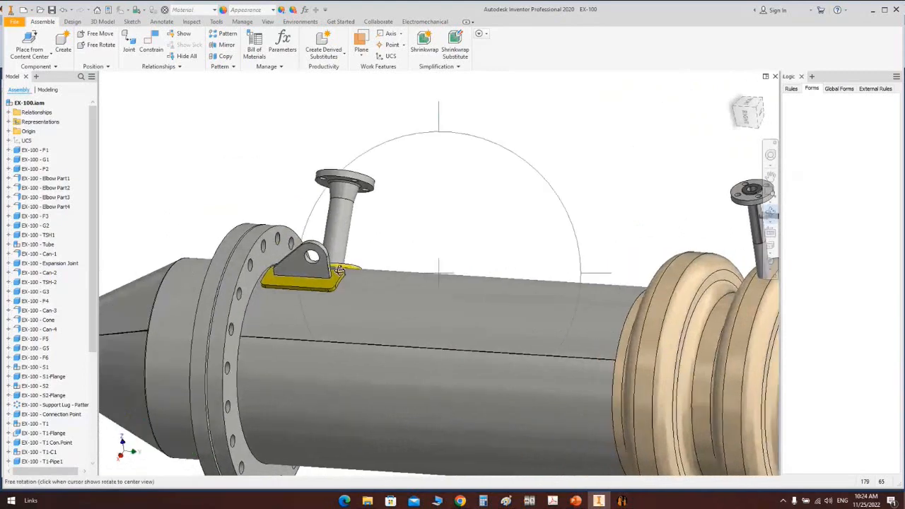
Step: Back in Static Equipment Generator, set the tailing lug's location to 850 mm and save the lug
{"action": "left_click", "coordinate": [622, 500]}
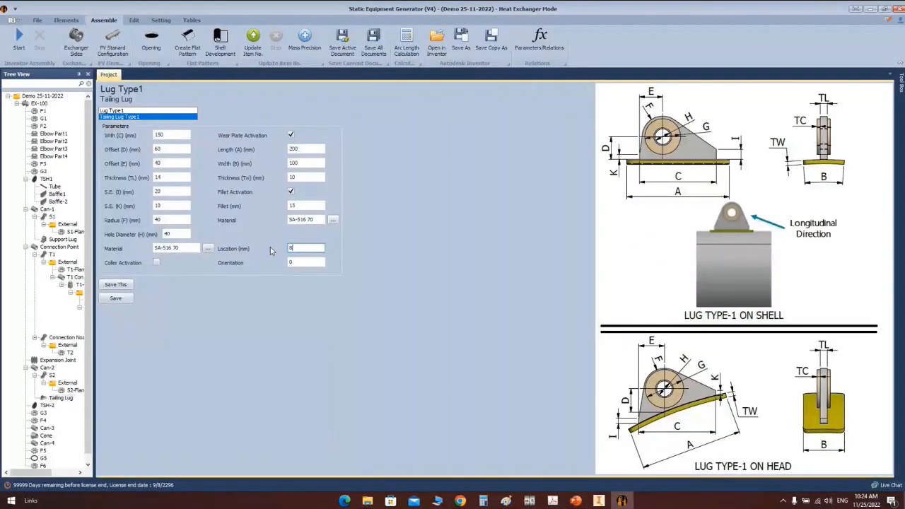
{"action": "left_click", "coordinate": [118, 300]}
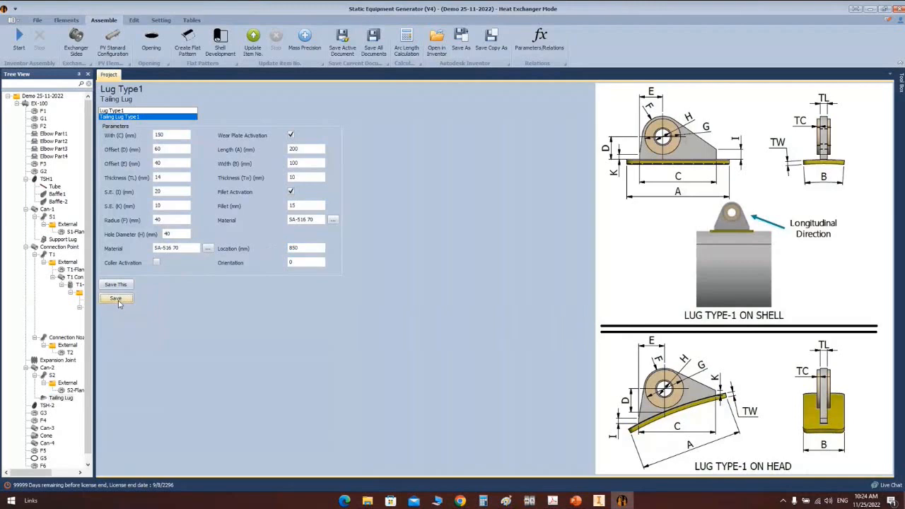
Step: Switch to Inventor and examine the tailing lug's clearance and the whole EX-100 assembly from the right side
{"action": "left_click", "coordinate": [599, 502]}
{"action": "scroll", "coordinate": [306, 284], "scroll_direction": "up", "scroll_amount": 3}
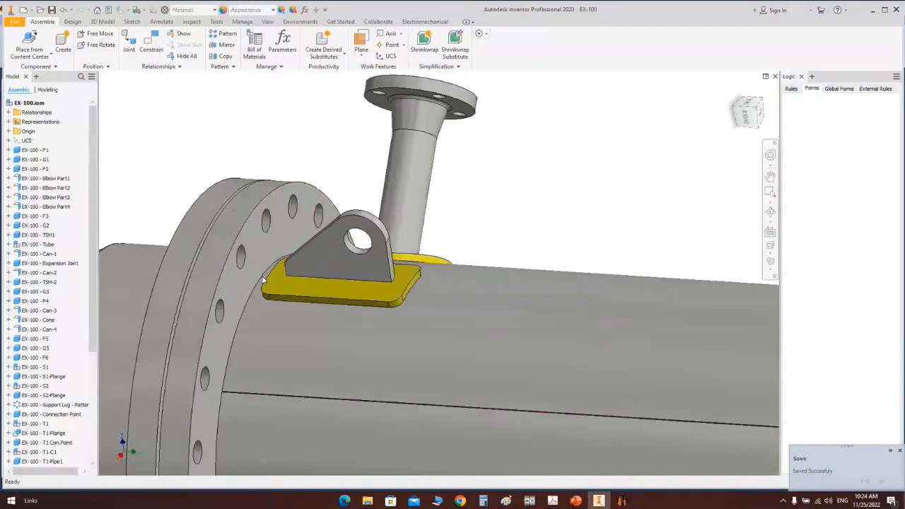
{"action": "scroll", "coordinate": [265, 283], "scroll_direction": "down", "scroll_amount": 5}
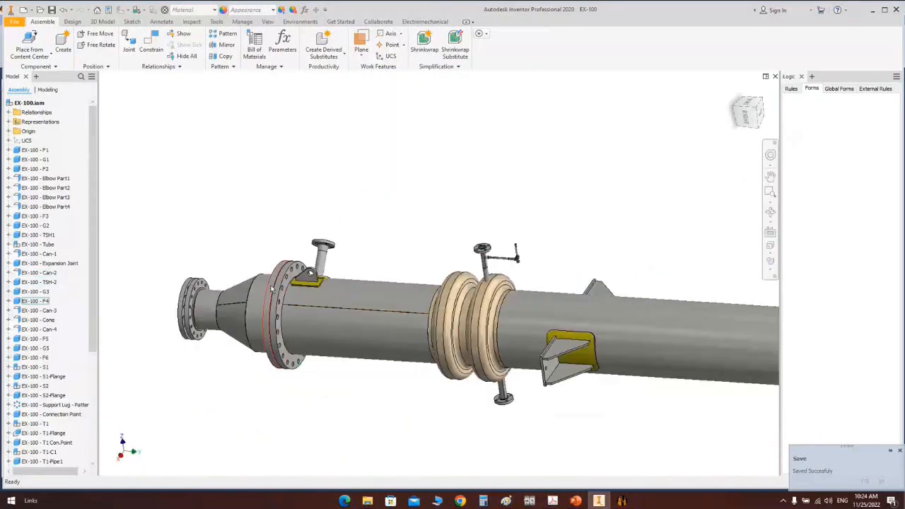
{"action": "left_click", "coordinate": [747, 115]}
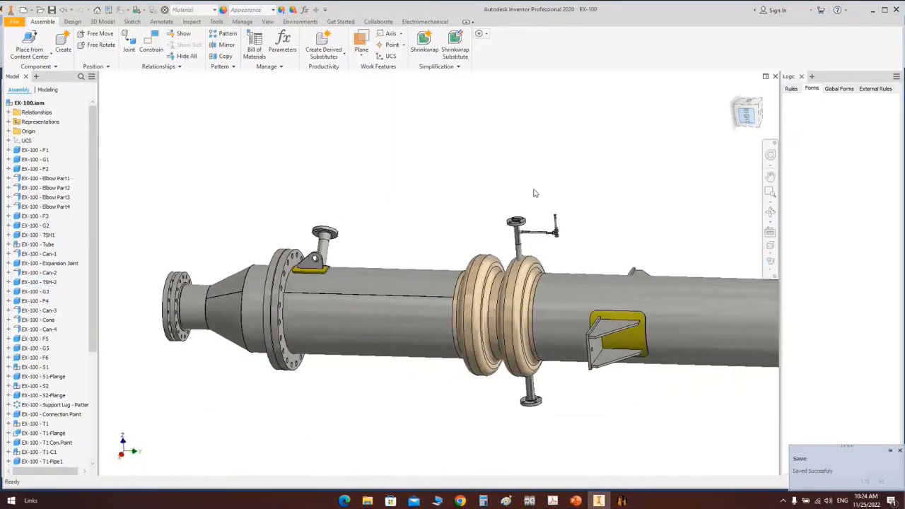
{"action": "scroll", "coordinate": [364, 197], "scroll_direction": "down", "scroll_amount": 5}
{"action": "middle_click_drag", "start_coordinate": [540, 228], "coordinate": [323, 258]}
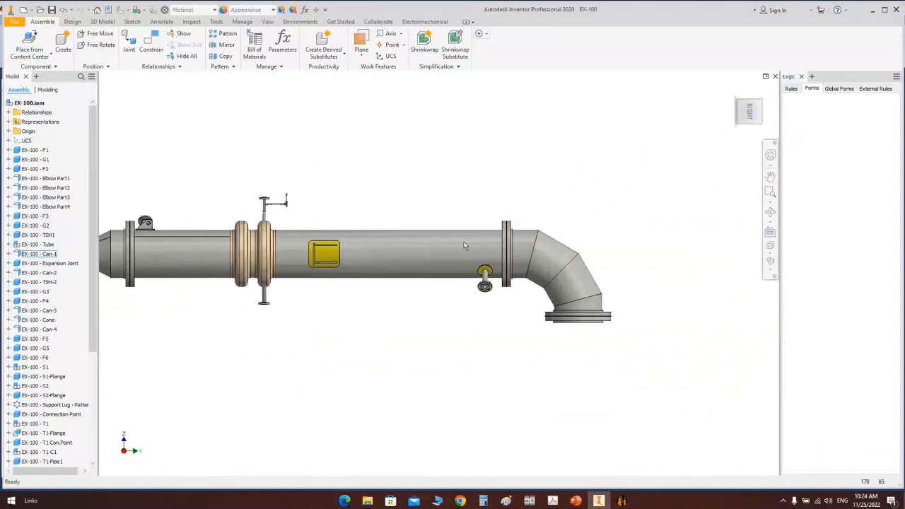
{"action": "left_click", "coordinate": [623, 500]}
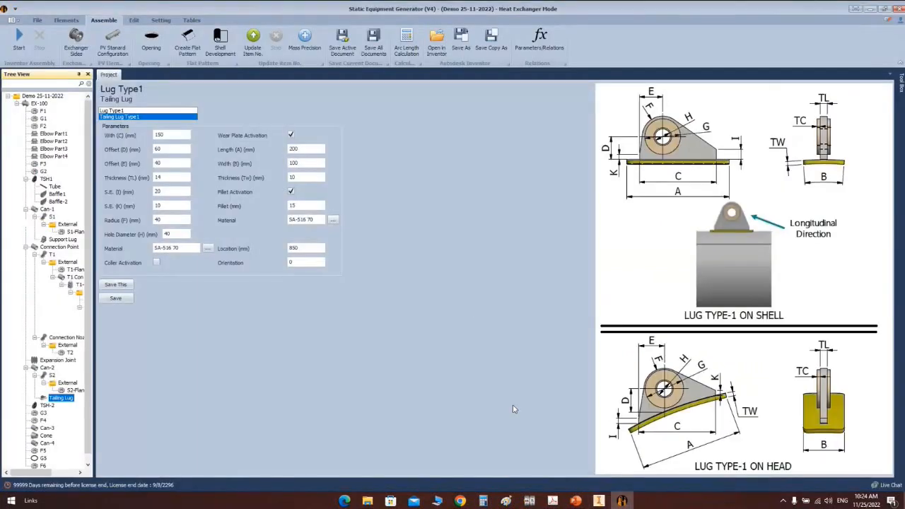
{"action": "left_click", "coordinate": [598, 501]}
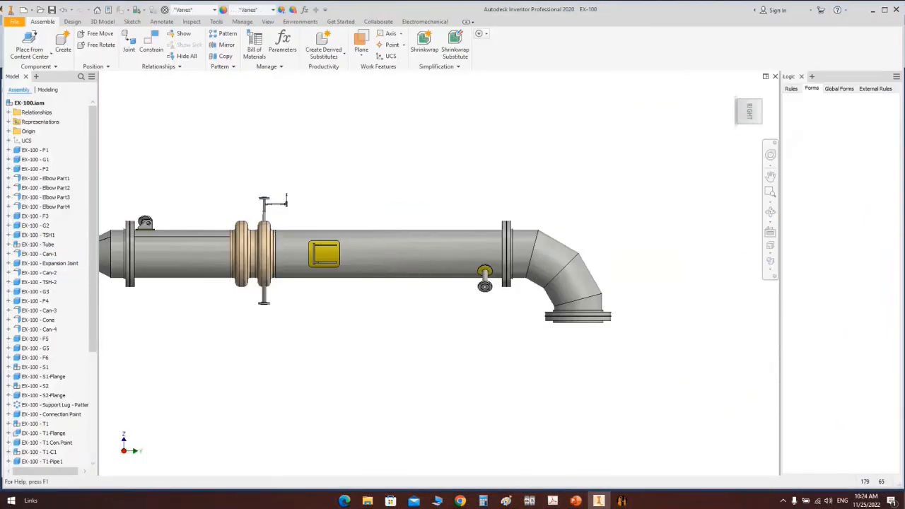
Step: In Static Equipment Generator, add a Trunnion Type1 part named "Trunnion" to Can-1 and open its parameters
{"action": "left_click", "coordinate": [623, 501]}
{"action": "left_click", "coordinate": [51, 210]}
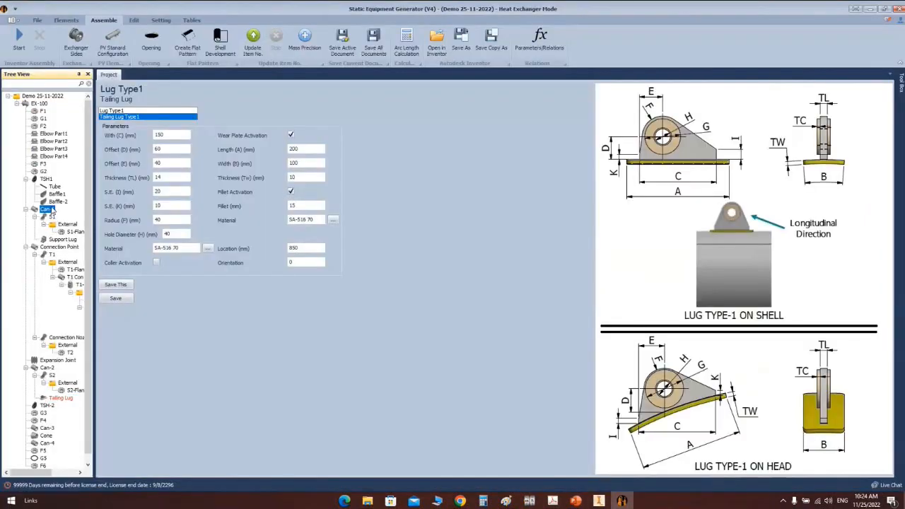
{"action": "left_click", "coordinate": [66, 19]}
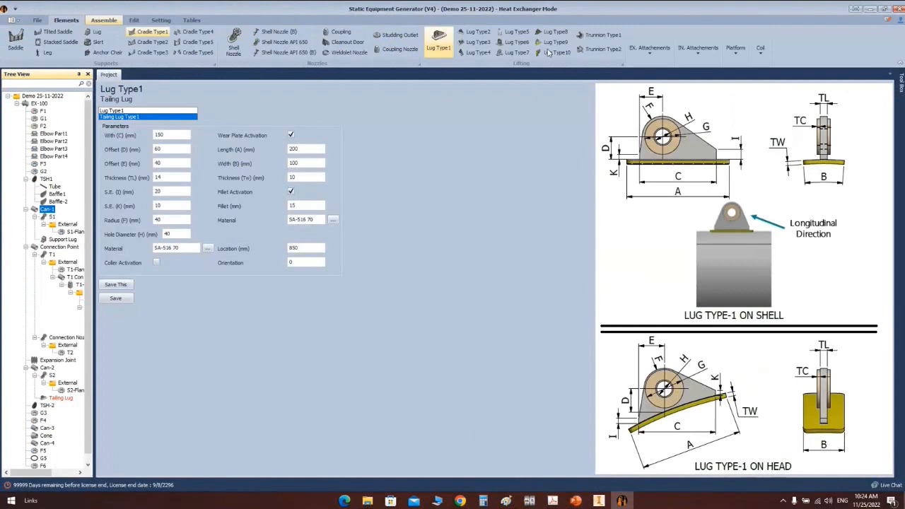
{"action": "left_click", "coordinate": [595, 38]}
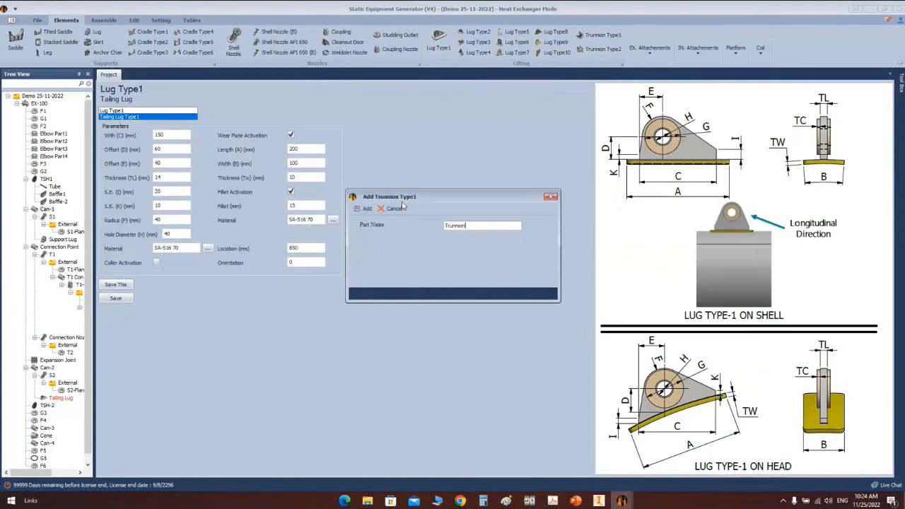
{"action": "key", "text": "Return"}
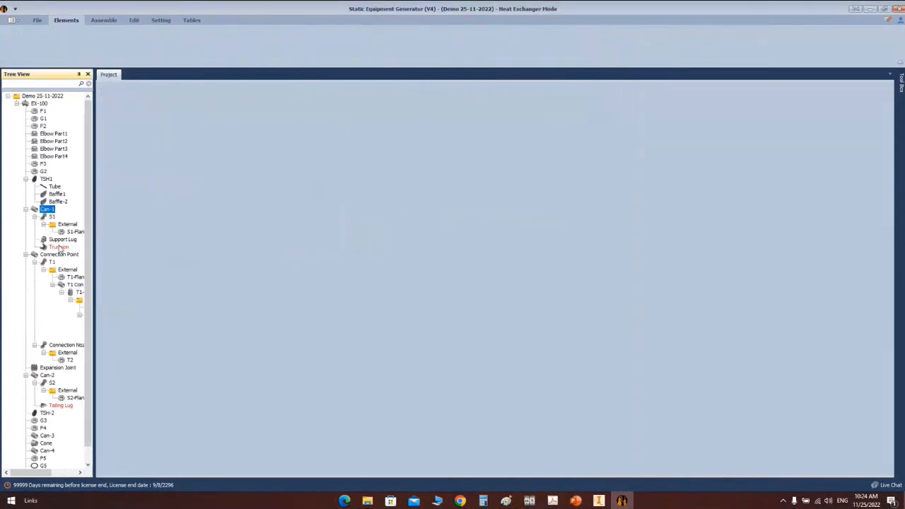
{"action": "left_click", "coordinate": [59, 247]}
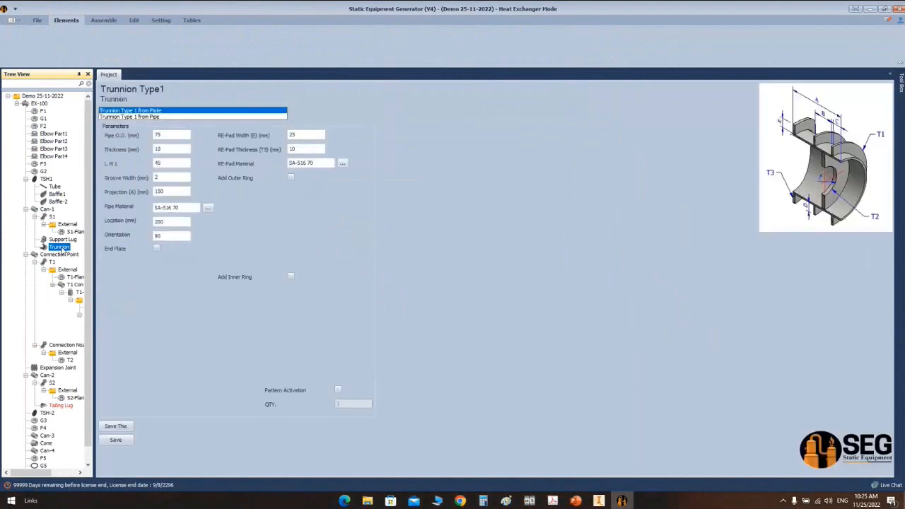
Step: Make the trunnion from pipe with size 4, schedule 160, projection 150 mm and location 250 mm
{"action": "left_click", "coordinate": [153, 118]}
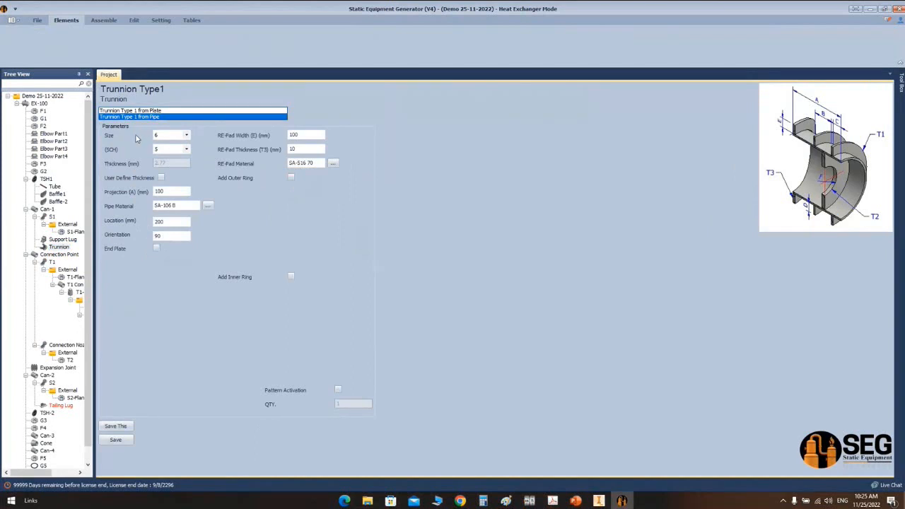
{"action": "left_click", "coordinate": [187, 136]}
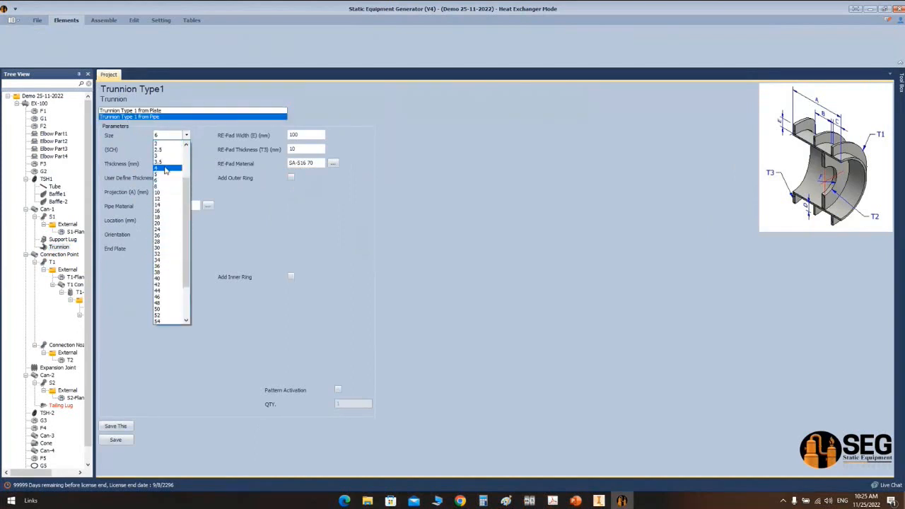
{"action": "left_click", "coordinate": [161, 170]}
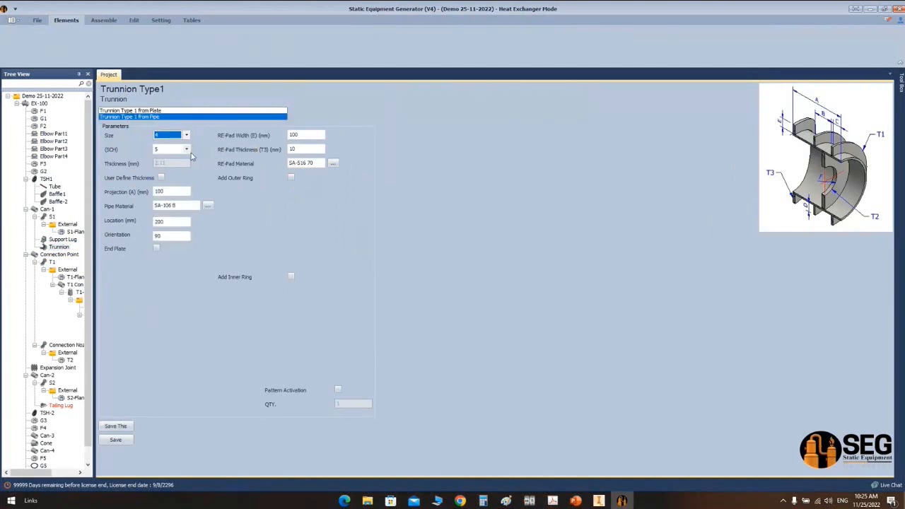
{"action": "left_click", "coordinate": [187, 150]}
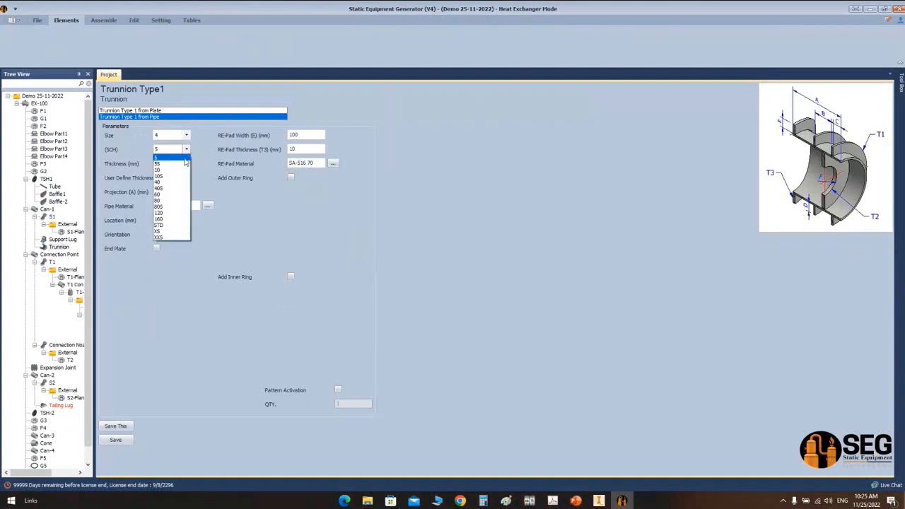
{"action": "left_click", "coordinate": [169, 219]}
{"action": "left_click", "coordinate": [170, 194]}
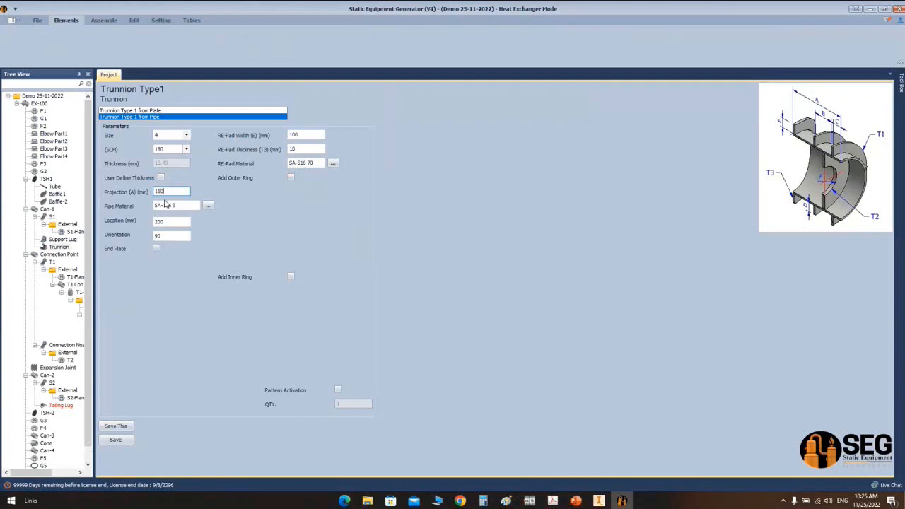
{"action": "left_click", "coordinate": [179, 223]}
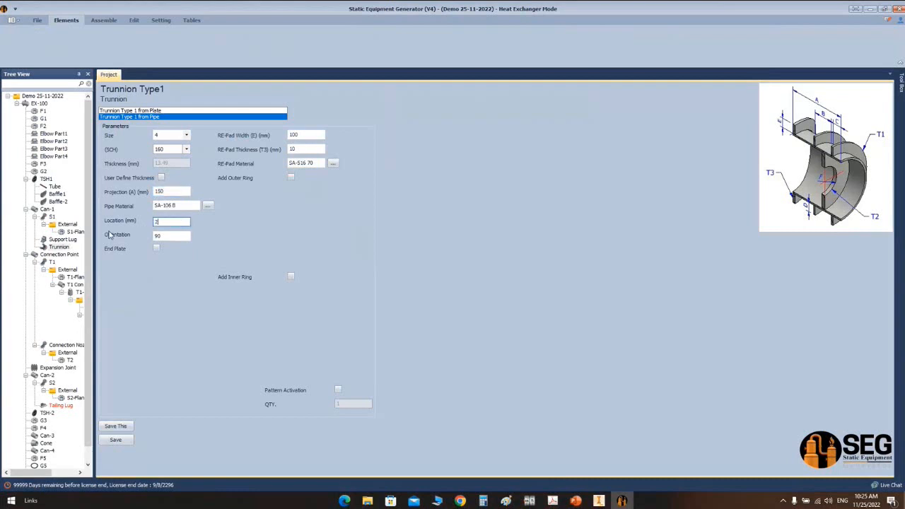
{"action": "key", "text": "Tab"}
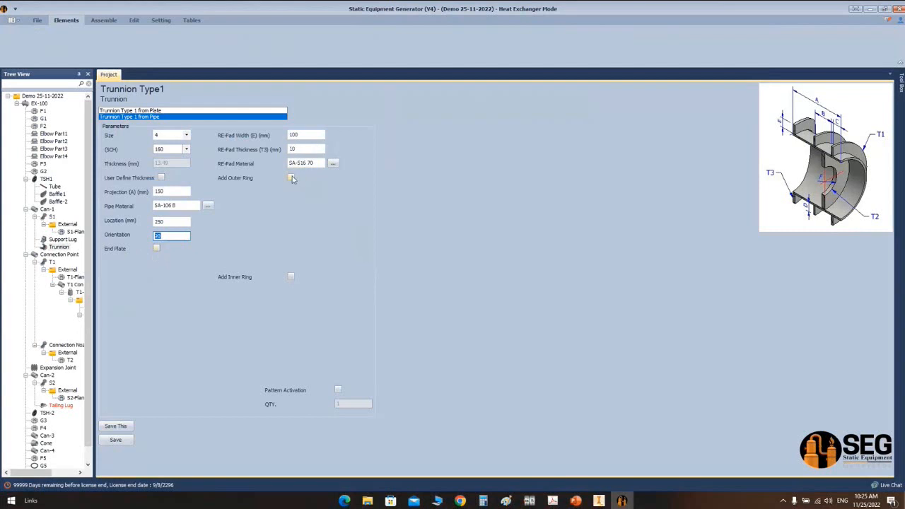
Step: Add a trunnion end plate with 140 mm OD and 10 mm thickness, and set the RE-Pad width to 50 mm
{"action": "left_click", "coordinate": [156, 248]}
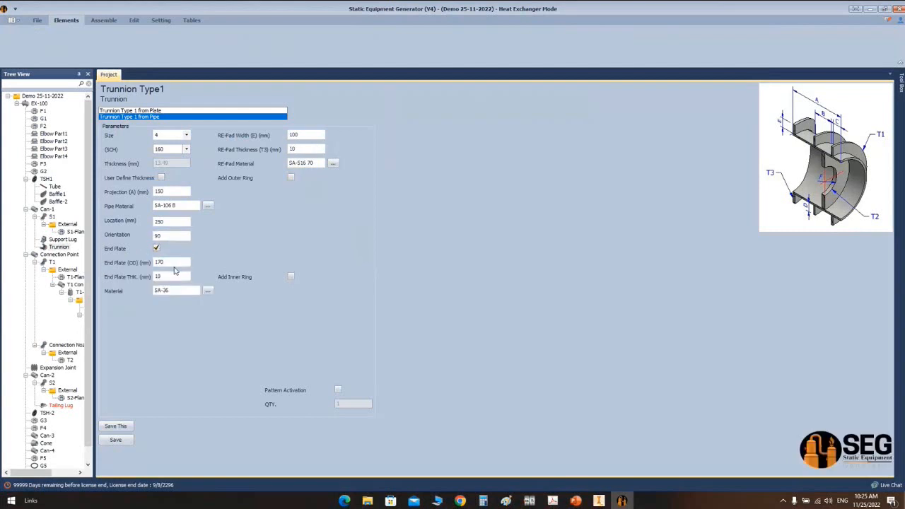
{"action": "double_click", "coordinate": [168, 264]}
{"action": "type", "text": "140"}
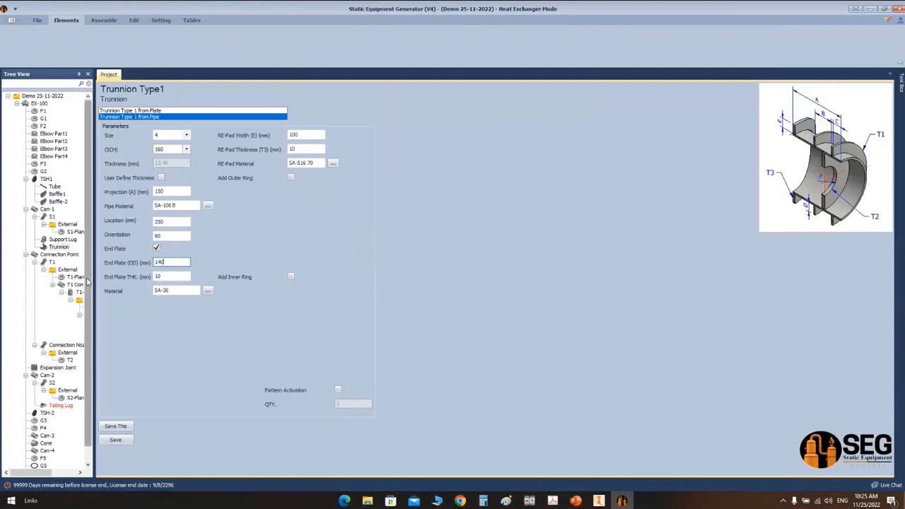
{"action": "double_click", "coordinate": [170, 277]}
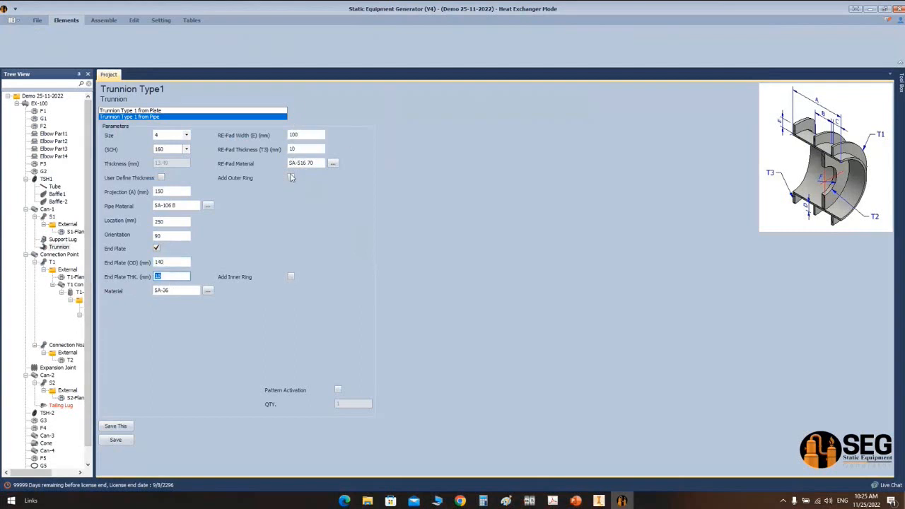
{"action": "double_click", "coordinate": [304, 134]}
{"action": "type", "text": "50"}
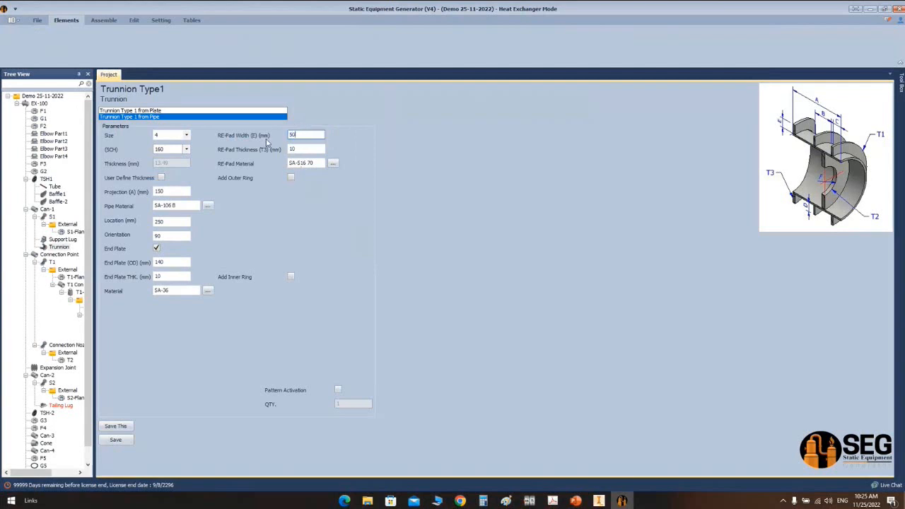
Step: Add a single outer ring to the trunnion with 140 mm OD, 10 mm thickness and 50 mm offset, without a second ring
{"action": "left_click", "coordinate": [290, 178]}
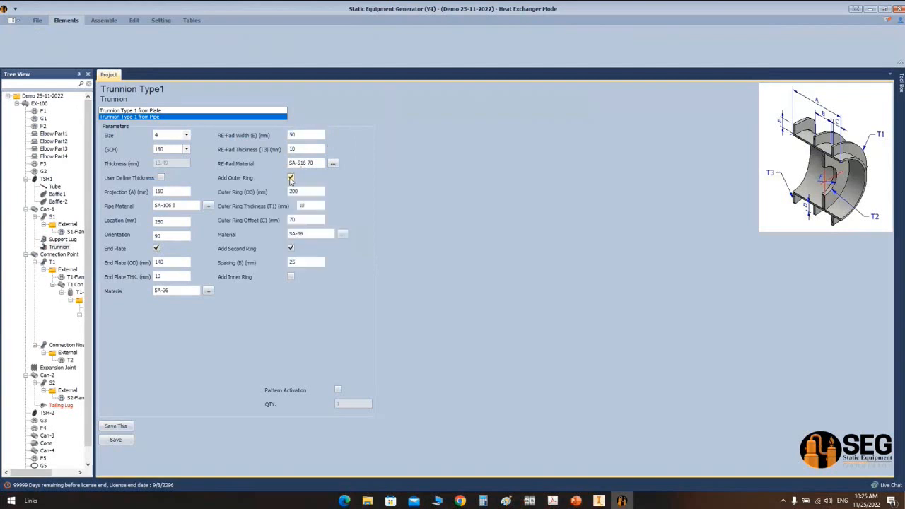
{"action": "left_click", "coordinate": [291, 249]}
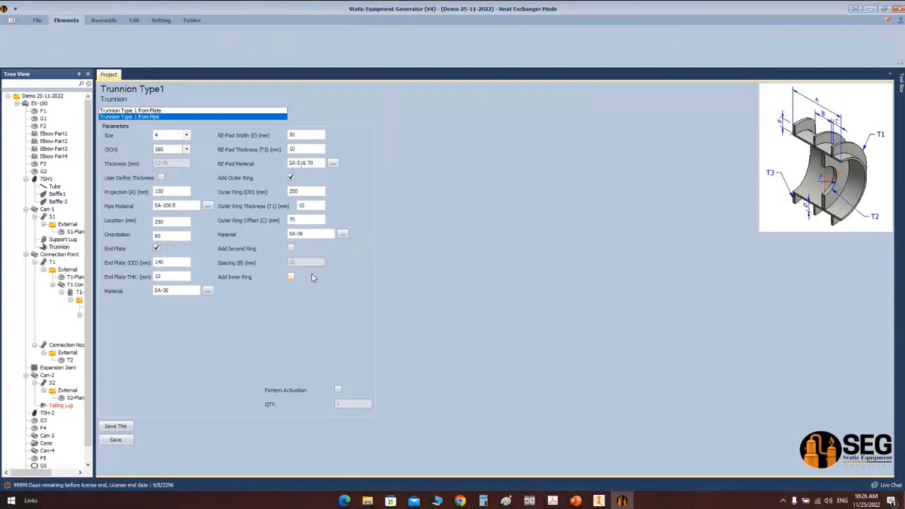
{"action": "double_click", "coordinate": [297, 192]}
{"action": "type", "text": "140"}
{"action": "double_click", "coordinate": [300, 206]}
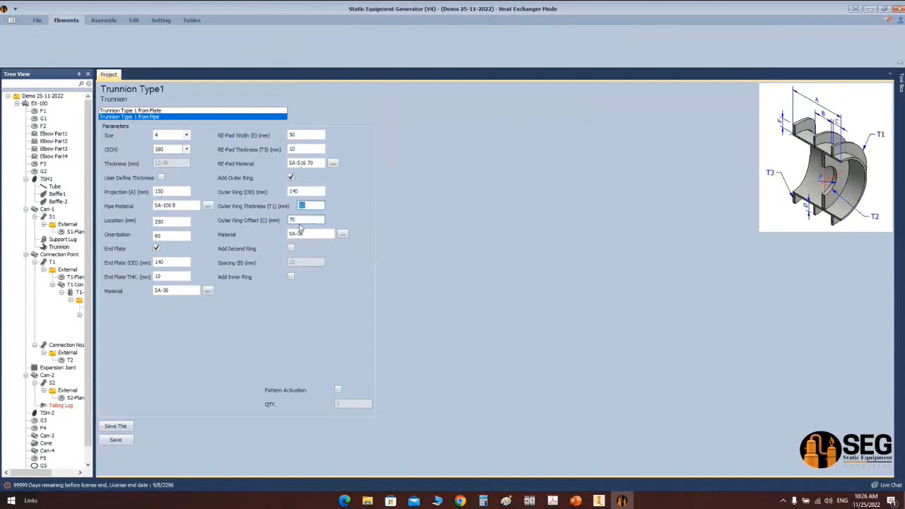
{"action": "double_click", "coordinate": [312, 220]}
Step: Activate the trunnion's pattern with a quantity of 2 and save the trunnion
{"action": "left_click", "coordinate": [341, 391]}
{"action": "left_click", "coordinate": [339, 392]}
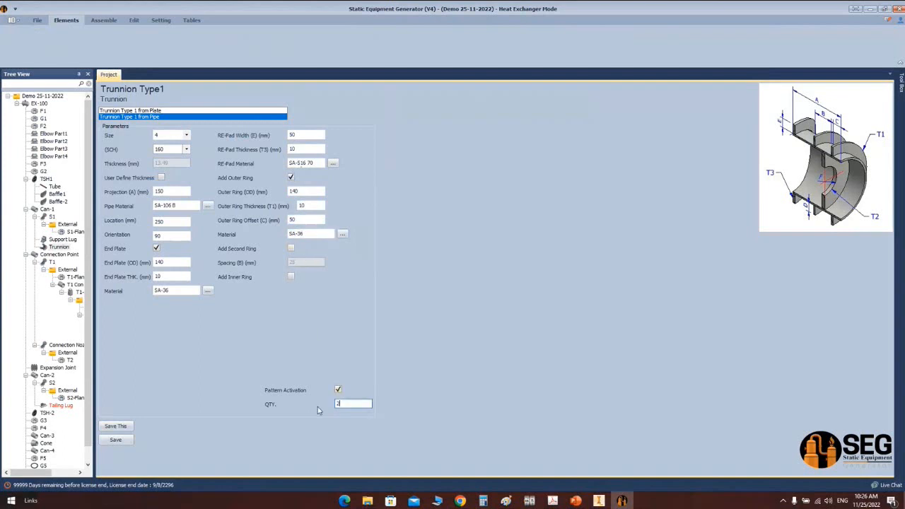
{"action": "left_click", "coordinate": [115, 439]}
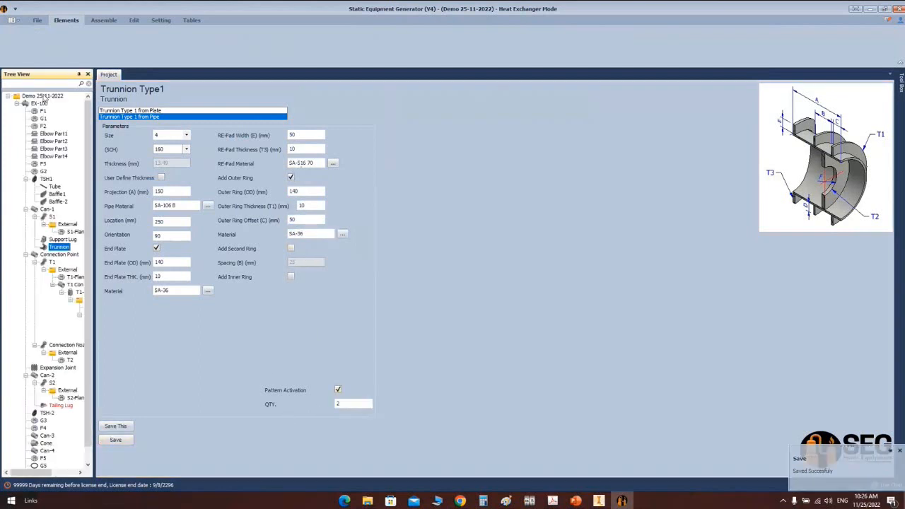
Step: Rebuild the Inventor assembly and examine the trunnion's pad, outer ring and end plate on Can-1 in Inventor
{"action": "left_click", "coordinate": [105, 21]}
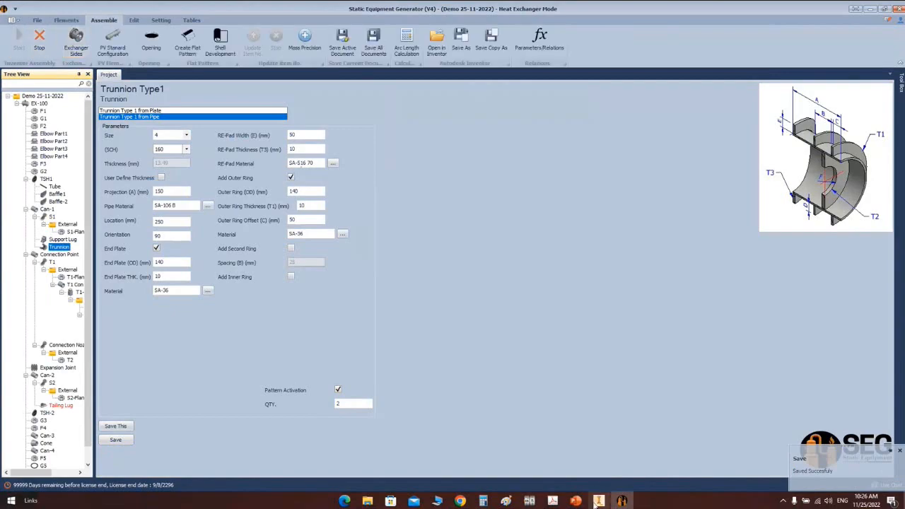
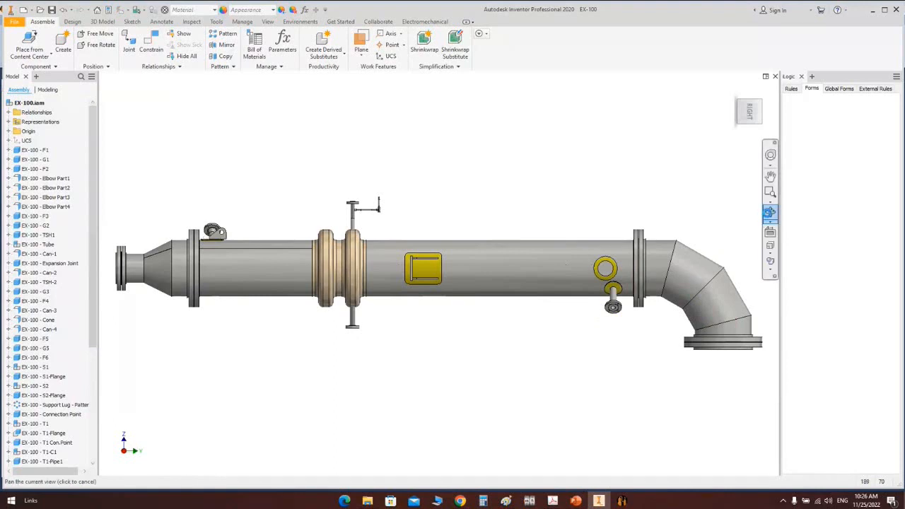
{"action": "left_click", "coordinate": [771, 213]}
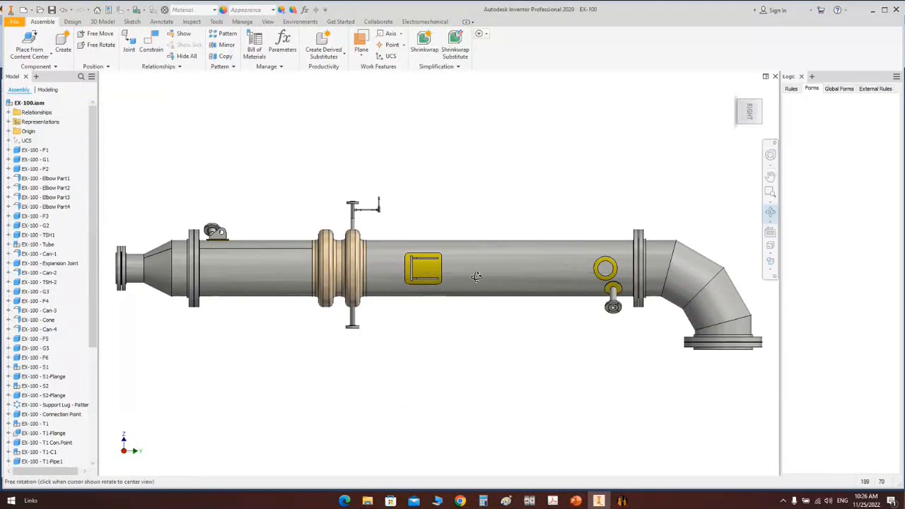
{"action": "left_click_drag", "start_coordinate": [478, 277], "coordinate": [497, 290]}
{"action": "scroll", "coordinate": [481, 216], "scroll_direction": "up", "scroll_amount": 4}
{"action": "mouse_move", "coordinate": [474, 215]}
{"action": "left_mouse_down"}
{"action": "mouse_move", "coordinate": [418, 198]}
{"action": "mouse_move", "coordinate": [475, 191]}
{"action": "mouse_move", "coordinate": [473, 201]}
{"action": "left_mouse_up"}
{"action": "middle_click_drag", "start_coordinate": [472, 202], "coordinate": [475, 414]}
{"action": "scroll", "coordinate": [505, 252], "scroll_direction": "up", "scroll_amount": 6}
{"action": "scroll", "coordinate": [512, 222], "scroll_direction": "down", "scroll_amount": 5}
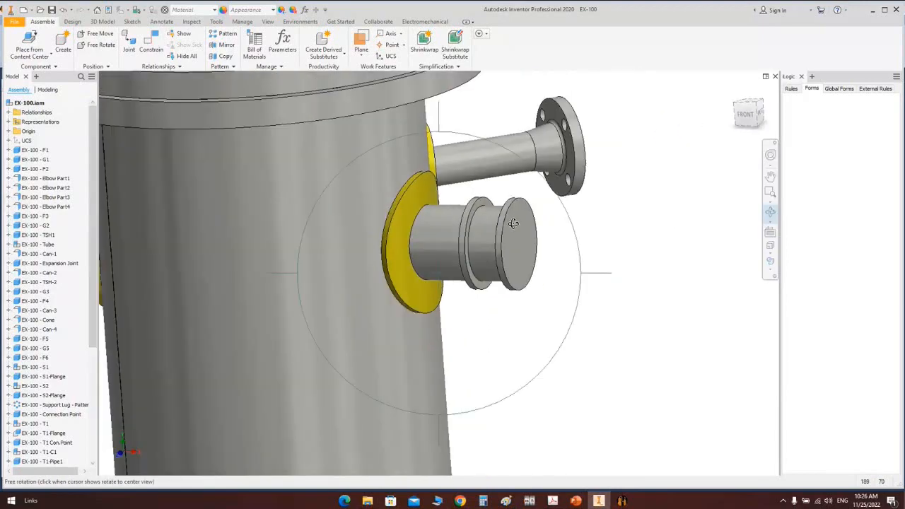
Step: Measure the minimum distance between the trunnion's reinforcement pad and the neighbouring S1 nozzle pad on Can-1
{"action": "left_click_drag", "start_coordinate": [461, 264], "coordinate": [531, 245]}
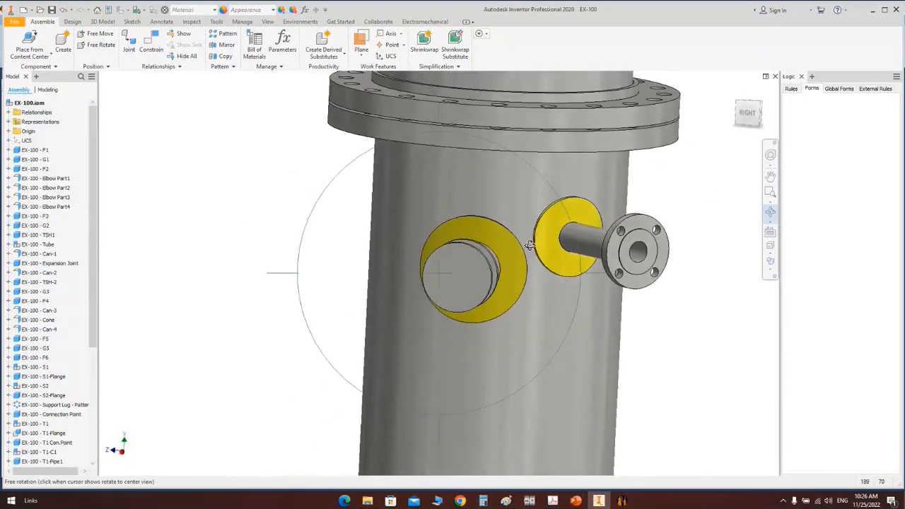
{"action": "right_click", "coordinate": [572, 212]}
{"action": "left_click", "coordinate": [590, 224]}
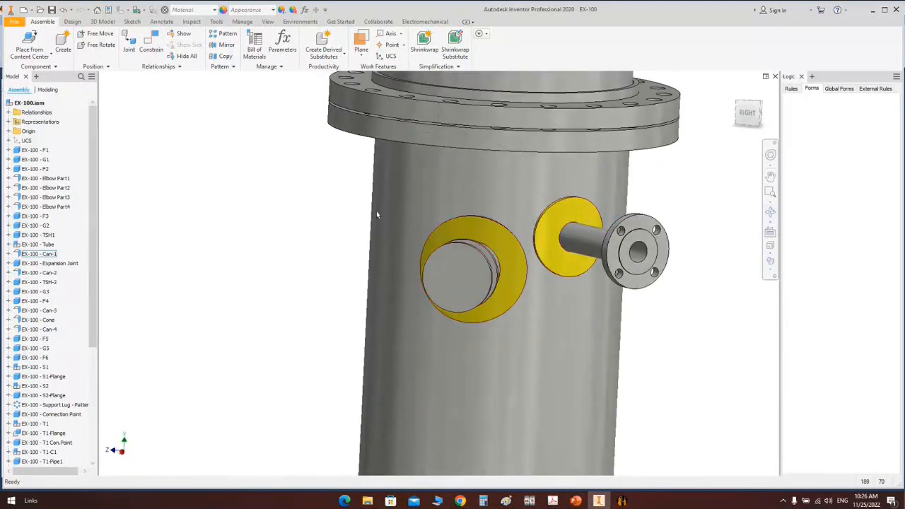
{"action": "scroll", "coordinate": [400, 250], "scroll_direction": "up", "scroll_amount": 5}
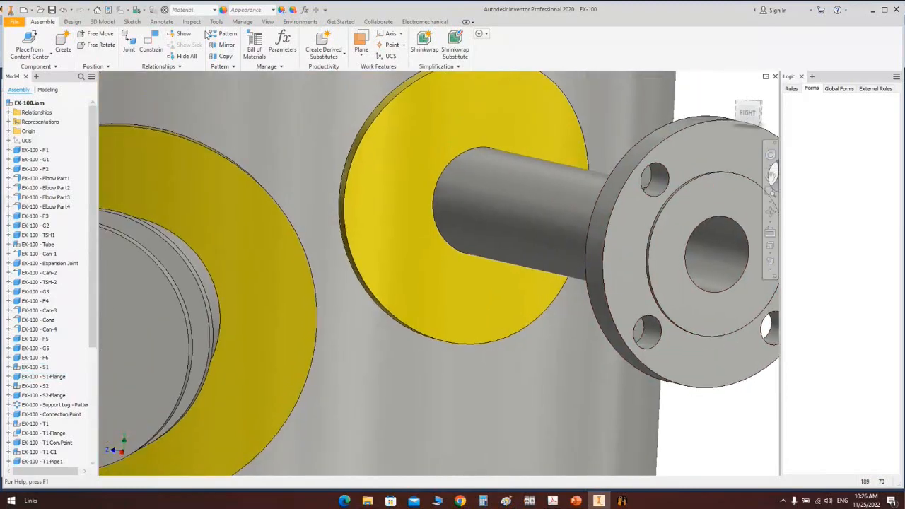
{"action": "left_click", "coordinate": [191, 21]}
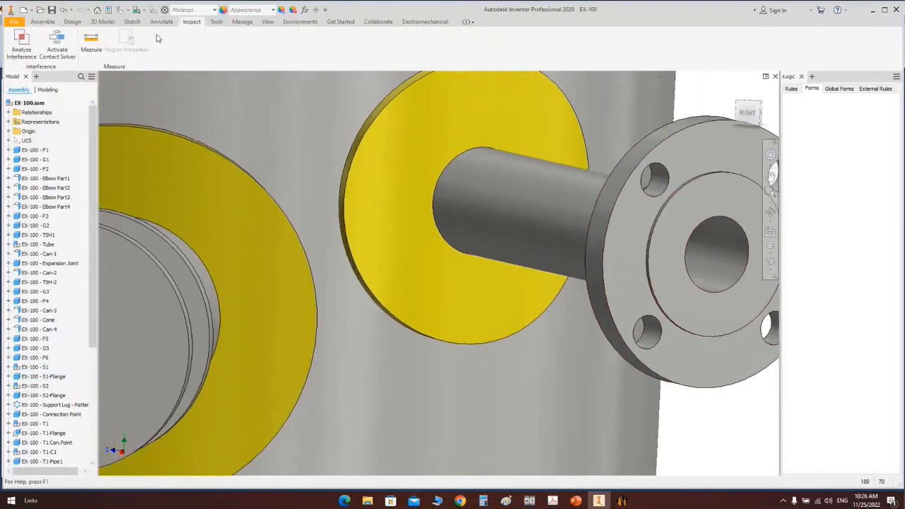
{"action": "left_click", "coordinate": [90, 44]}
{"action": "scroll", "coordinate": [507, 255], "scroll_direction": "up", "scroll_amount": 4}
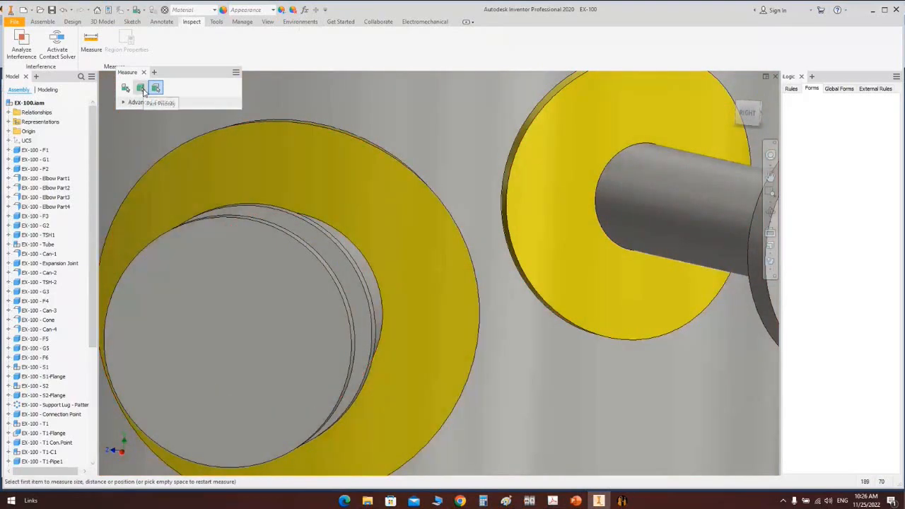
{"action": "left_click", "coordinate": [141, 90]}
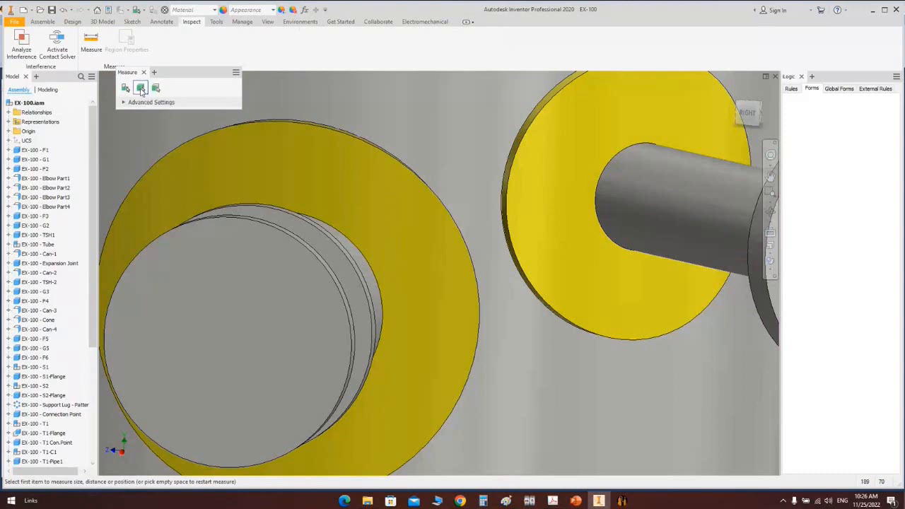
{"action": "left_click", "coordinate": [453, 258]}
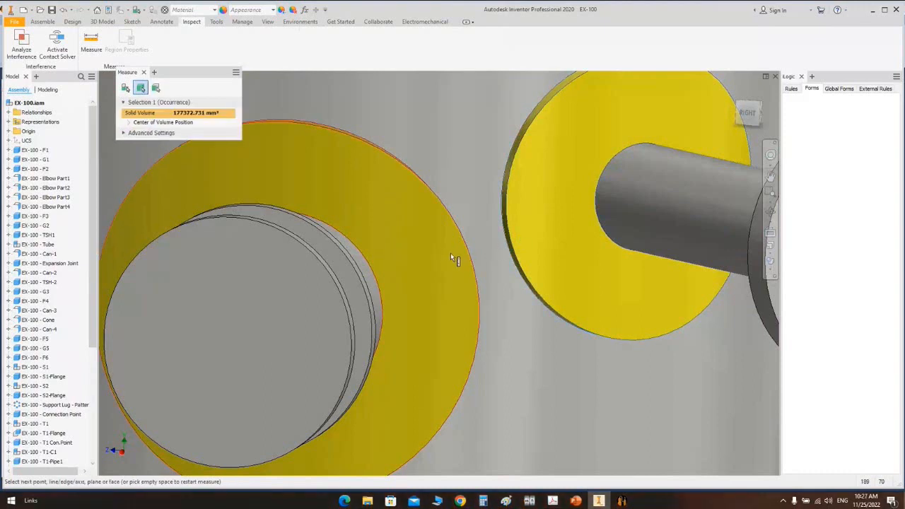
{"action": "left_click", "coordinate": [451, 255]}
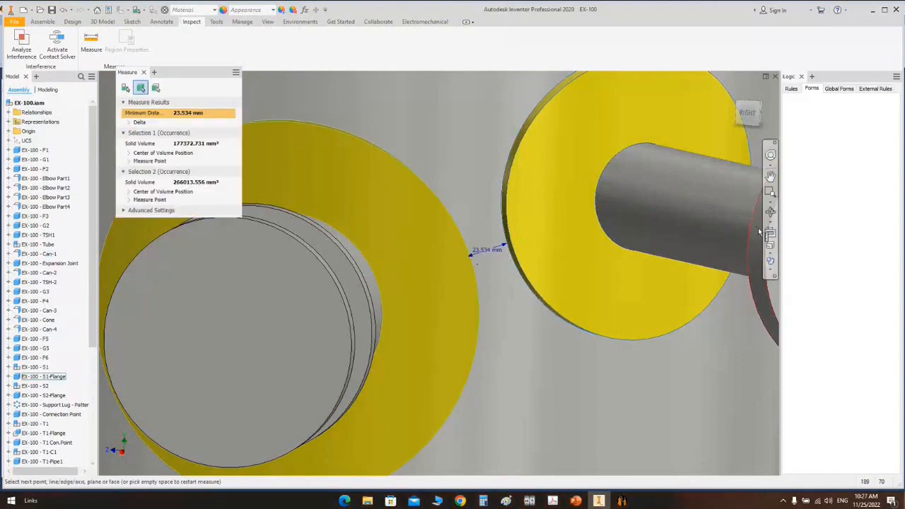
{"action": "middle_click_drag", "start_coordinate": [495, 273], "coordinate": [414, 279], "text": "shift"}
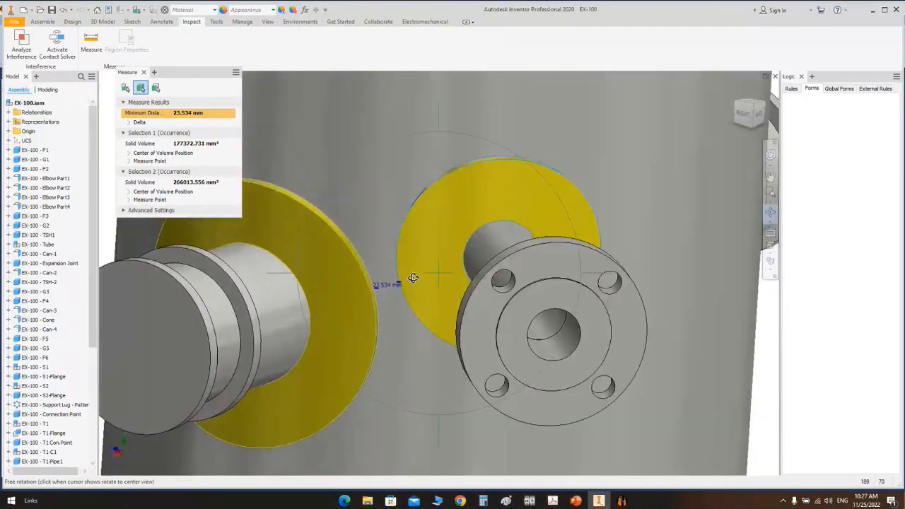
{"action": "scroll", "coordinate": [417, 280], "scroll_direction": "up", "scroll_amount": 5}
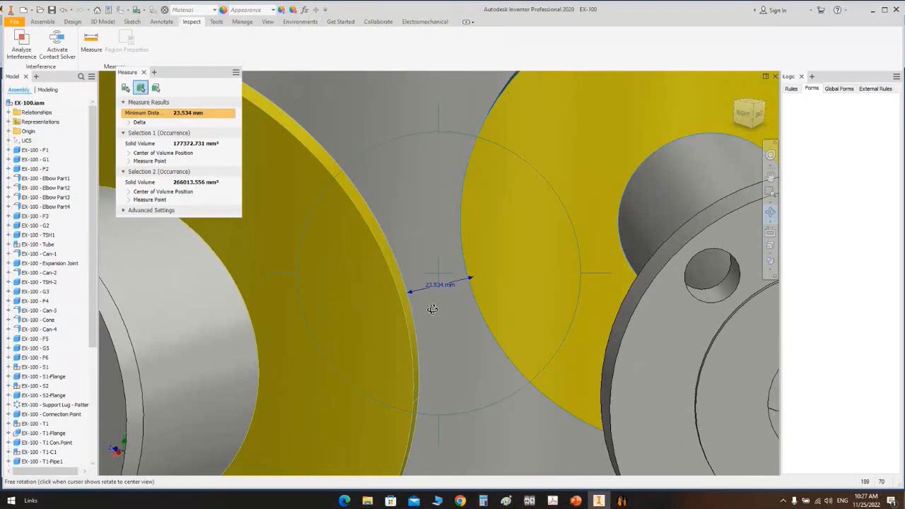
{"action": "key", "text": "Escape"}
{"action": "left_click", "coordinate": [144, 72]}
{"action": "scroll", "coordinate": [458, 224], "scroll_direction": "up", "scroll_amount": 7}
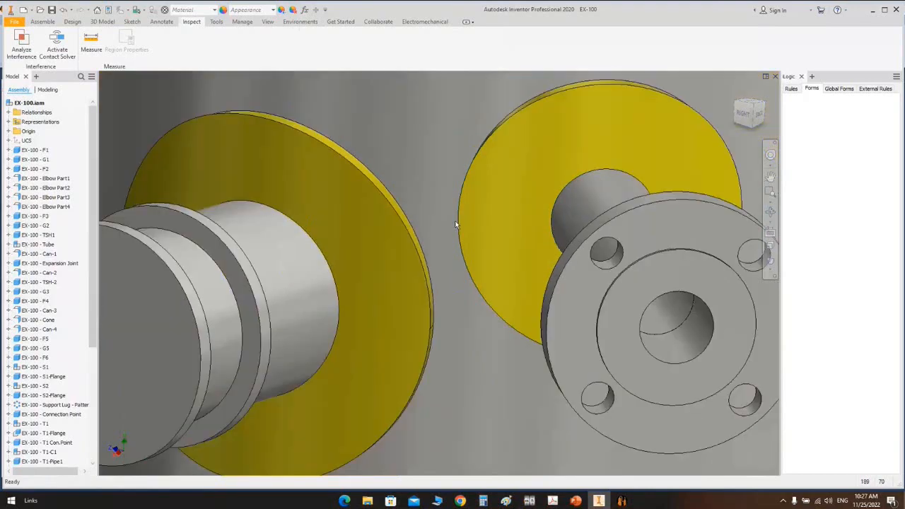
Step: Switch to Static Equipment Generator, set the trunnion's location to 350 mm, save it and rebuild the assembly
{"action": "left_click", "coordinate": [621, 500]}
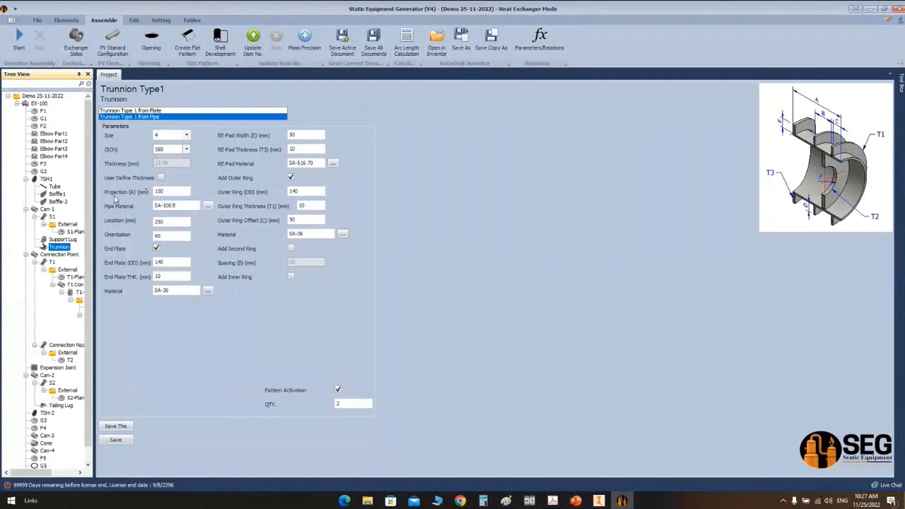
{"action": "double_click", "coordinate": [168, 222]}
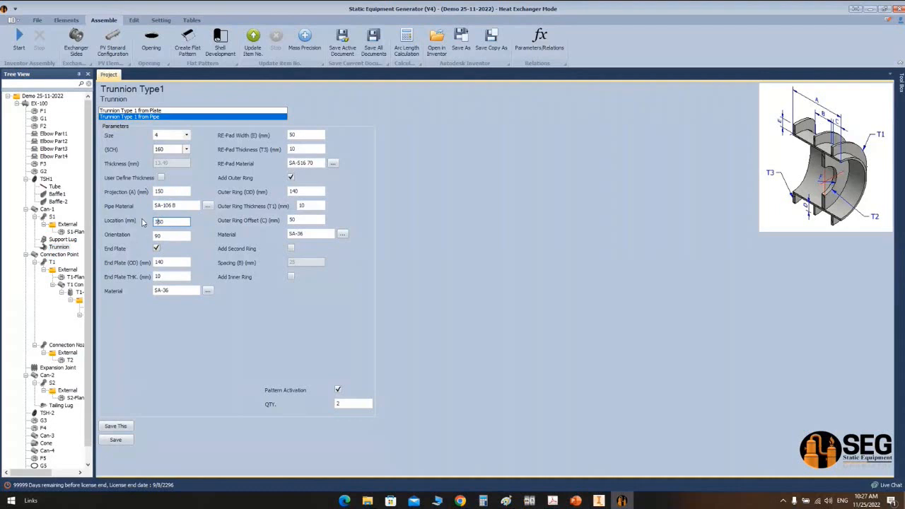
{"action": "type", "text": "350"}
{"action": "left_click", "coordinate": [116, 439]}
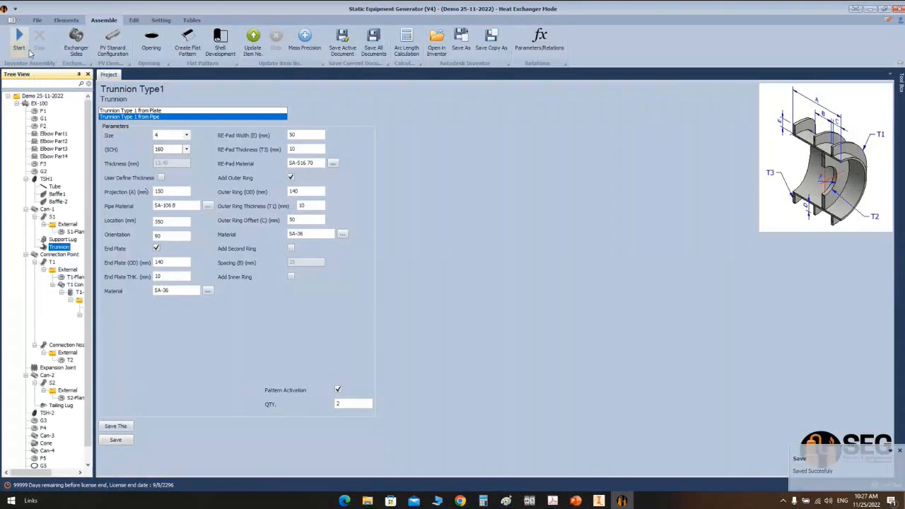
{"action": "left_click", "coordinate": [28, 53]}
Step: Switch to Inventor and measure the gap between the S1 nozzle pad and the relocated trunnion's pad
{"action": "left_click", "coordinate": [599, 501]}
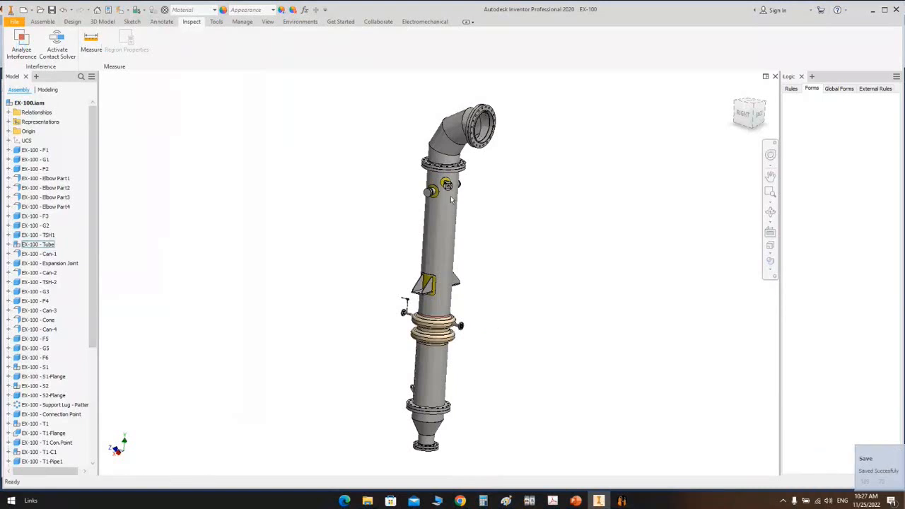
{"action": "scroll", "coordinate": [447, 191], "scroll_direction": "up", "scroll_amount": 5}
{"action": "left_click", "coordinate": [87, 44]}
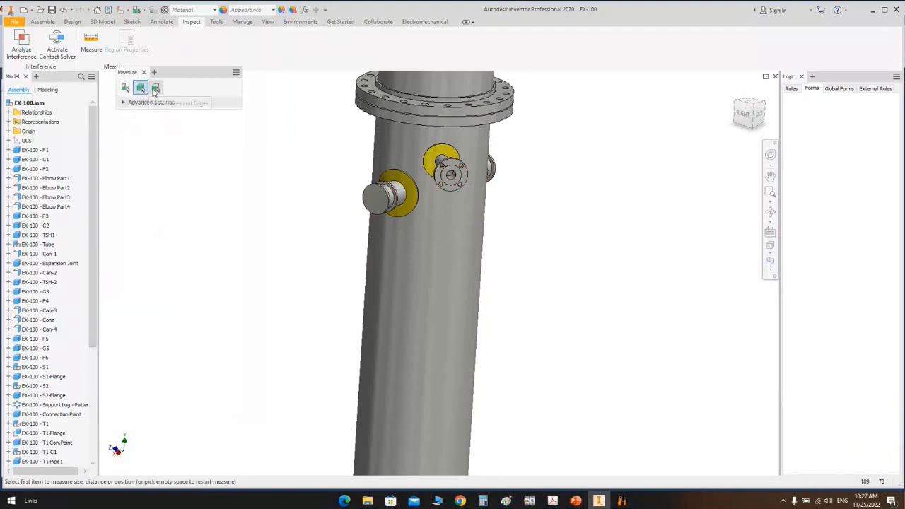
{"action": "scroll", "coordinate": [412, 176], "scroll_direction": "up", "scroll_amount": 2}
{"action": "left_click", "coordinate": [453, 171]}
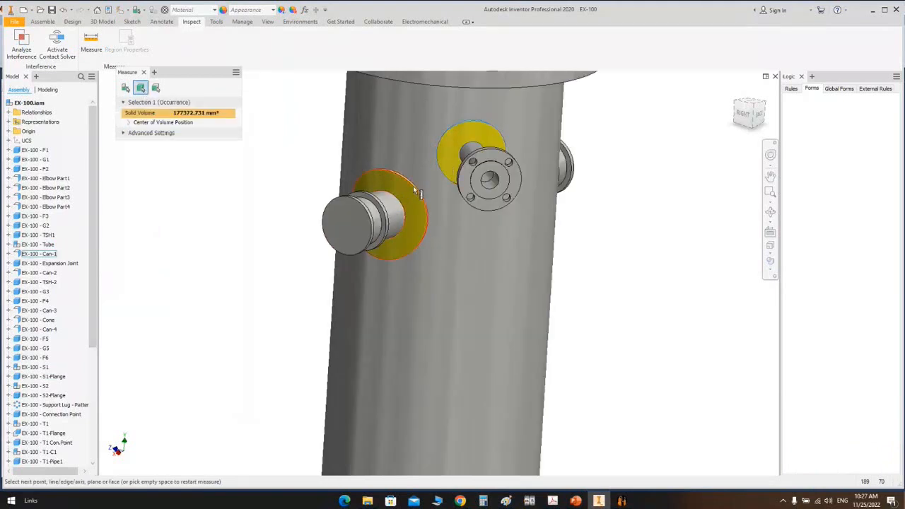
{"action": "left_click", "coordinate": [414, 193]}
{"action": "scroll", "coordinate": [431, 185], "scroll_direction": "up", "scroll_amount": 3}
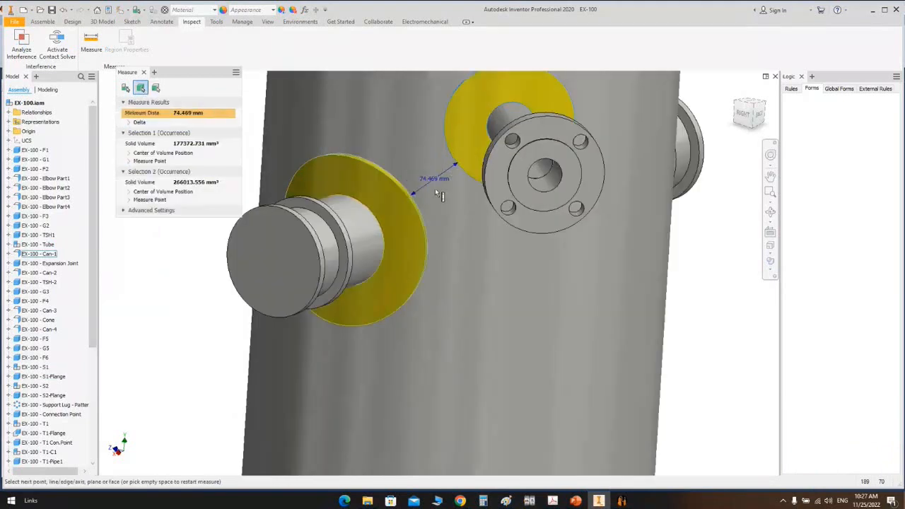
{"action": "left_click", "coordinate": [145, 73]}
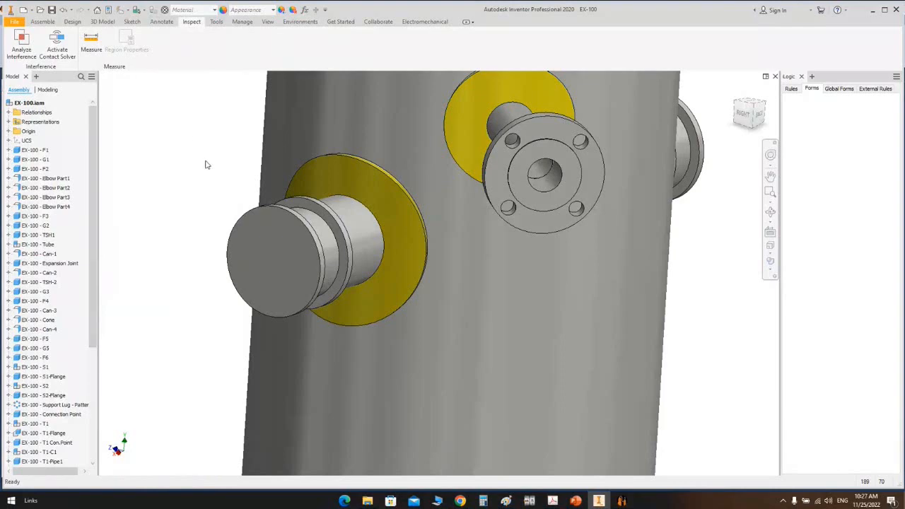
Step: Place two instances of Stud Bolt M30 Assembly, one beside the elbow's outlet flange and one beside the flange below the elbow
{"action": "key", "text": "Home"}
{"action": "left_click", "coordinate": [770, 212]}
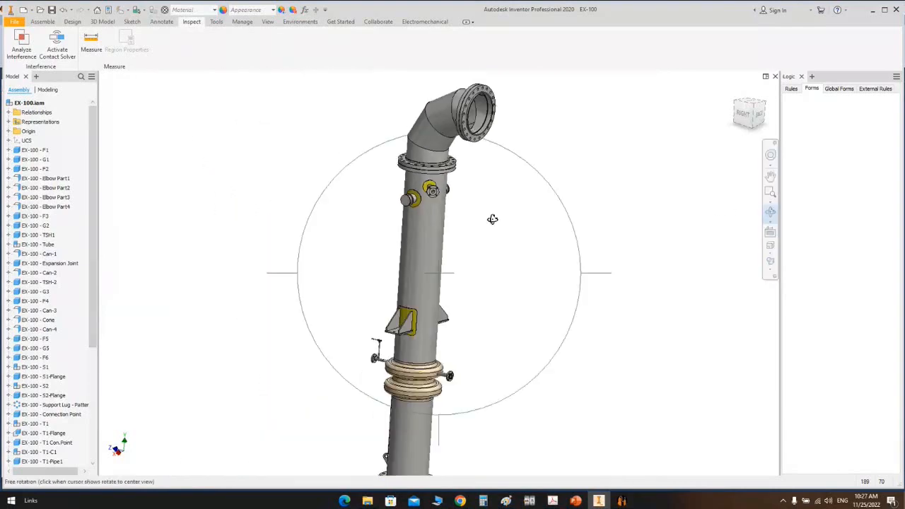
{"action": "left_click_drag", "start_coordinate": [492, 220], "coordinate": [537, 198]}
{"action": "key", "text": "Escape"}
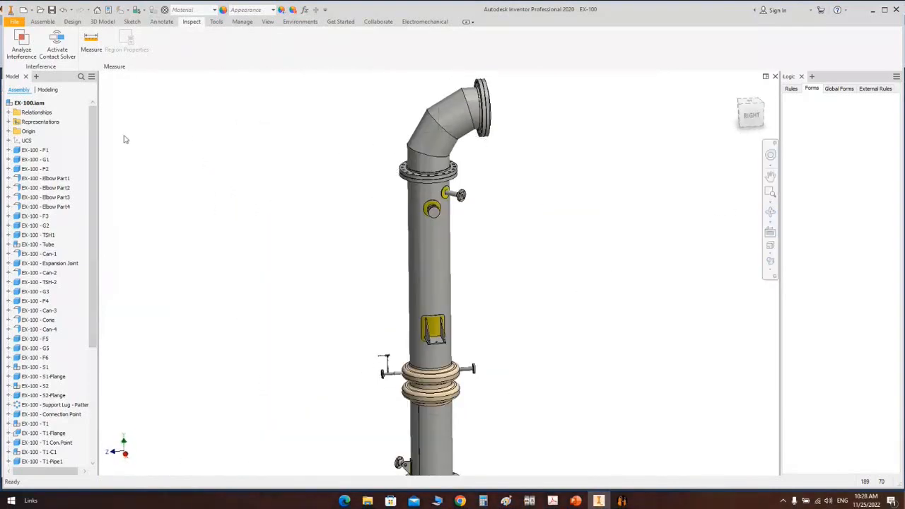
{"action": "left_click", "coordinate": [44, 22]}
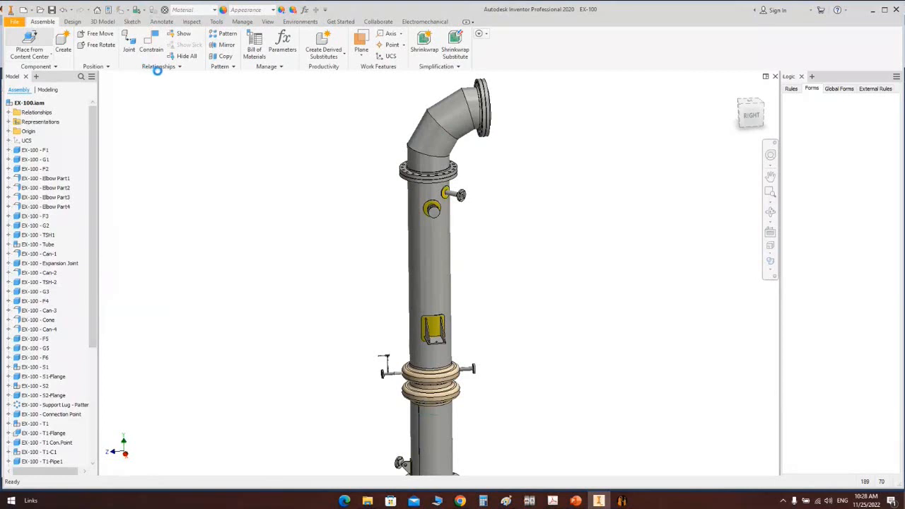
{"action": "left_click", "coordinate": [35, 59]}
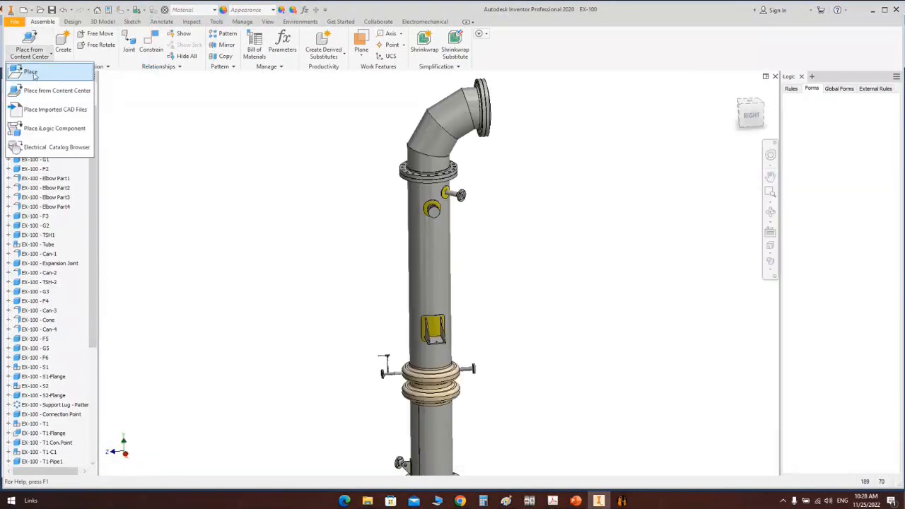
{"action": "left_click", "coordinate": [30, 72]}
{"action": "left_click", "coordinate": [332, 137]}
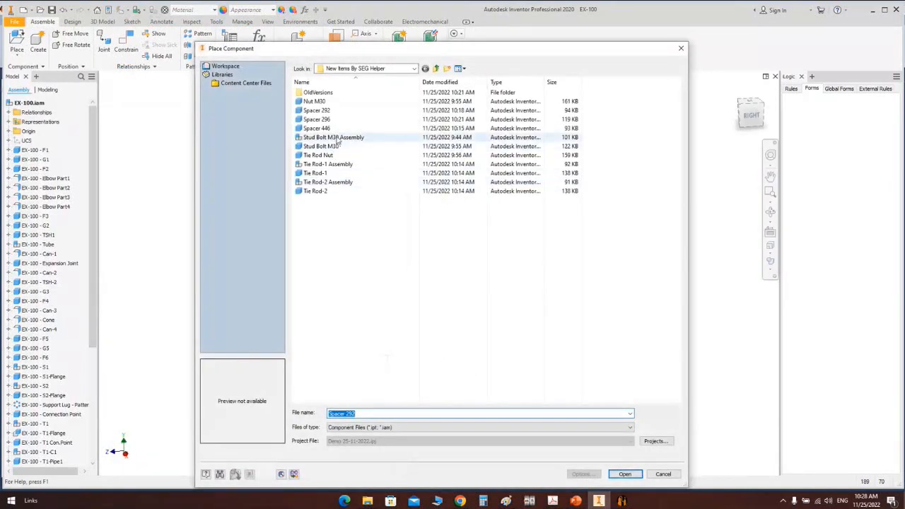
{"action": "double_click", "coordinate": [338, 140]}
{"action": "scroll", "coordinate": [424, 145], "scroll_direction": "down", "scroll_amount": 2}
{"action": "scroll", "coordinate": [601, 142], "scroll_direction": "up", "scroll_amount": 5}
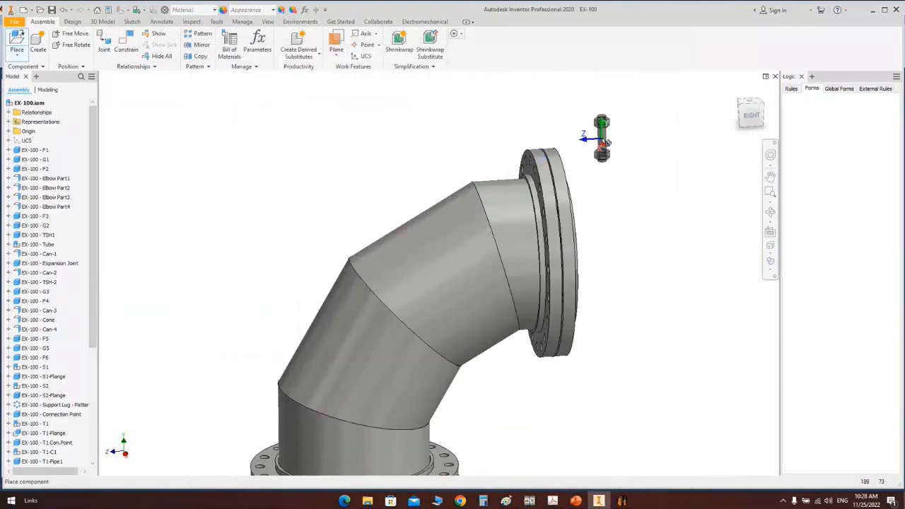
{"action": "scroll", "coordinate": [602, 169], "scroll_direction": "down", "scroll_amount": 5}
{"action": "scroll", "coordinate": [610, 201], "scroll_direction": "up", "scroll_amount": 3}
{"action": "left_click", "coordinate": [445, 199]}
Step: Place a third Stud Bolt M30 Assembly beside the girth flange below Can-2 and end the placement
{"action": "scroll", "coordinate": [426, 226], "scroll_direction": "down", "scroll_amount": 3}
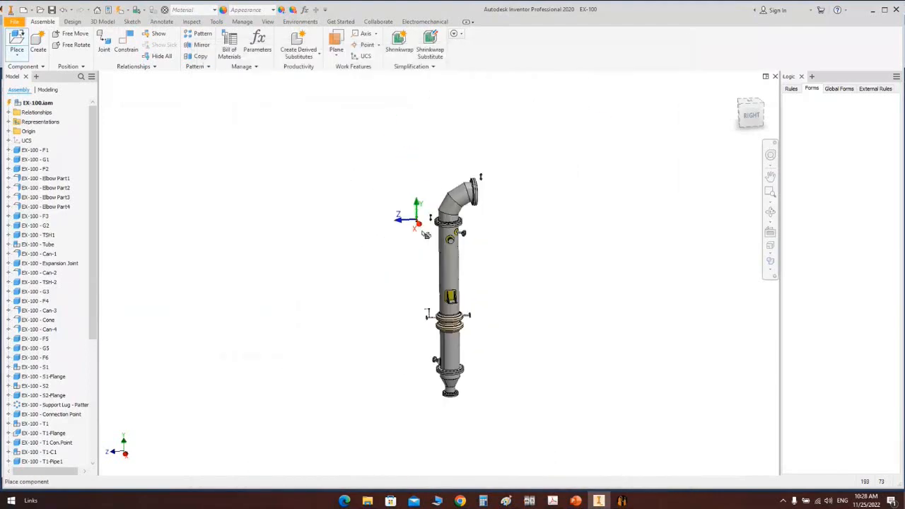
{"action": "middle_click_drag", "start_coordinate": [437, 324], "coordinate": [429, 284]}
{"action": "scroll", "coordinate": [433, 331], "scroll_direction": "up", "scroll_amount": 4}
{"action": "left_click", "coordinate": [406, 322]}
{"action": "middle_click_drag", "start_coordinate": [461, 210], "coordinate": [416, 468]}
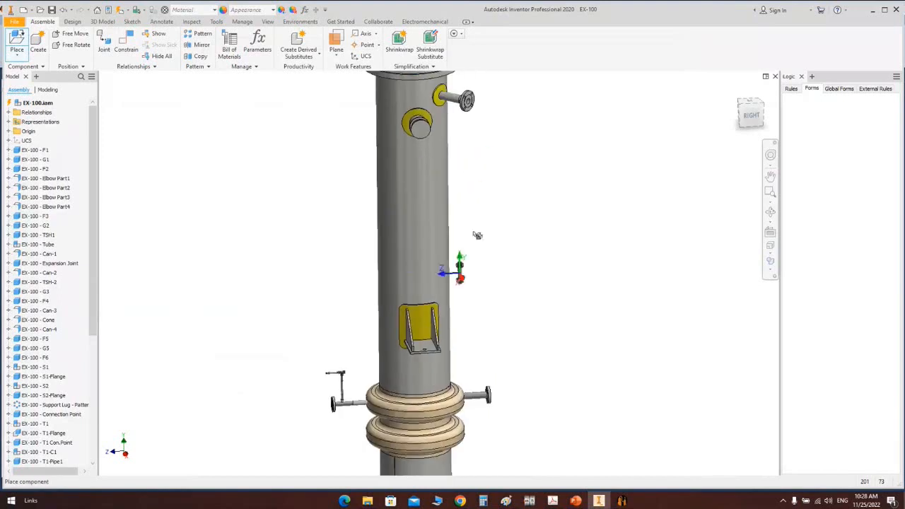
{"action": "scroll", "coordinate": [483, 146], "scroll_direction": "up", "scroll_amount": 2}
{"action": "middle_click_drag", "start_coordinate": [483, 147], "coordinate": [487, 467]}
{"action": "middle_click_drag", "start_coordinate": [447, 237], "coordinate": [446, 430]}
{"action": "scroll", "coordinate": [543, 195], "scroll_direction": "up", "scroll_amount": 5}
{"action": "key", "text": "Escape"}
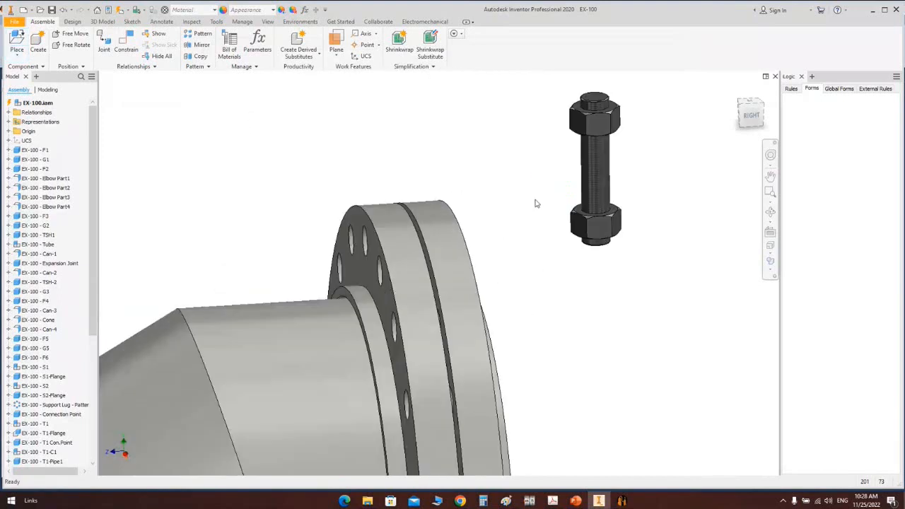
Step: Apply an Insert constraint seating the uppermost stud bolt's nut on a bolt hole of the elbow's outlet flange
{"action": "key", "text": "c"}
{"action": "left_click", "coordinate": [160, 116]}
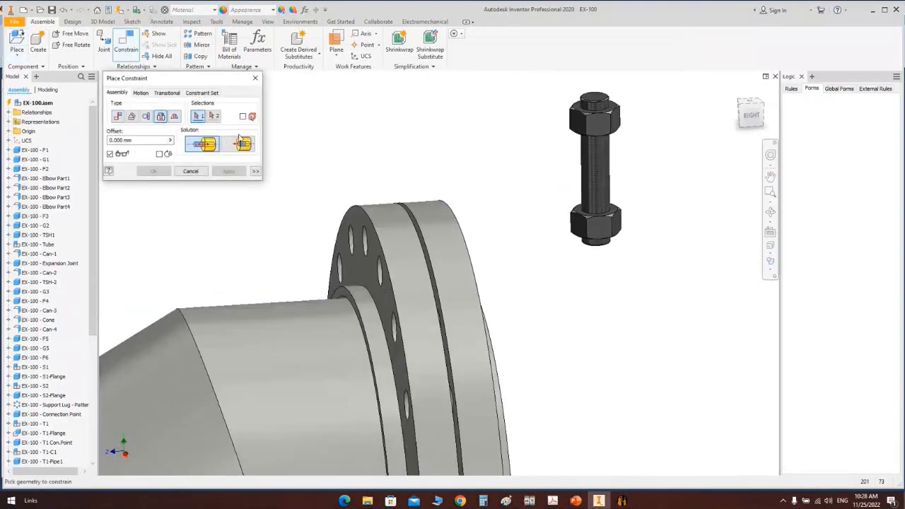
{"action": "left_click", "coordinate": [592, 213]}
{"action": "left_click", "coordinate": [382, 236]}
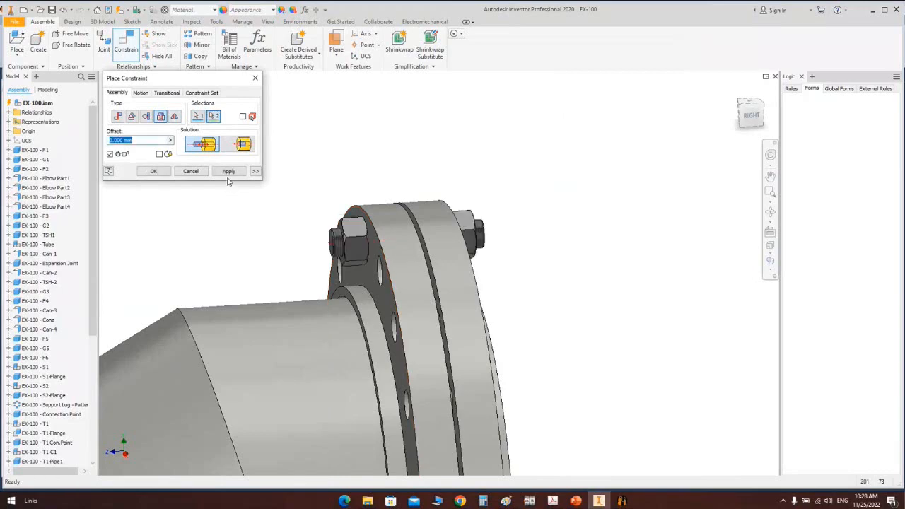
{"action": "left_click", "coordinate": [229, 171]}
Step: Apply an Insert constraint seating the second stud bolt in a bolt hole of the flange below the elbow
{"action": "scroll", "coordinate": [400, 150], "scroll_direction": "down", "scroll_amount": 8}
{"action": "scroll", "coordinate": [287, 272], "scroll_direction": "up", "scroll_amount": 7}
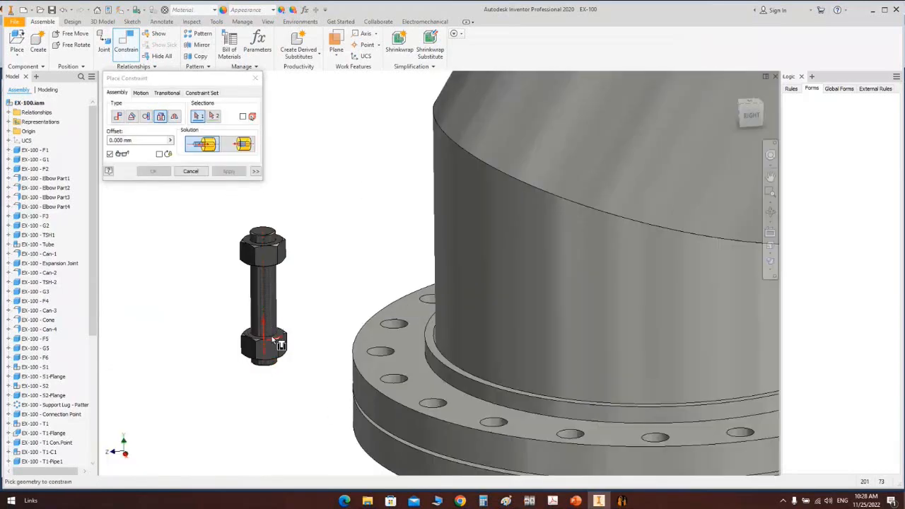
{"action": "left_click", "coordinate": [272, 331]}
{"action": "left_click", "coordinate": [394, 379]}
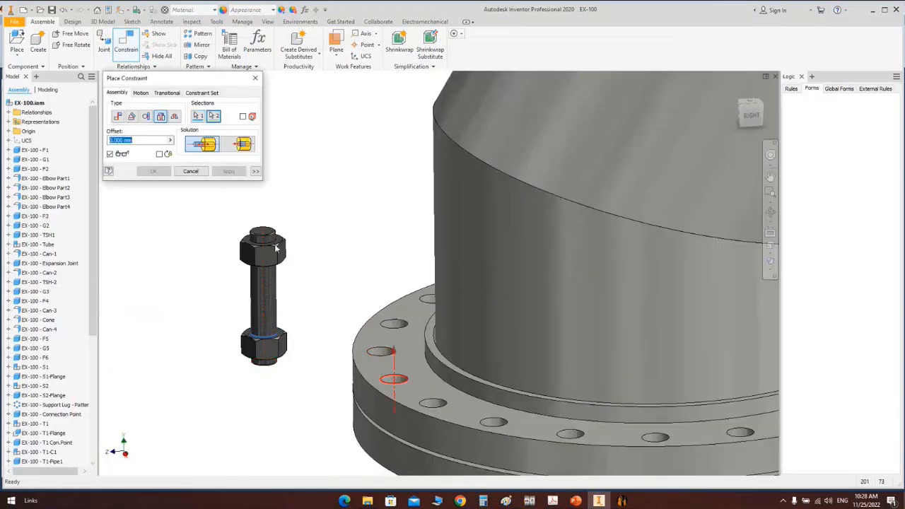
{"action": "left_click", "coordinate": [230, 170]}
Step: Apply an Insert constraint seating the third stud bolt in a bolt hole of the girth flange below Can-2
{"action": "scroll", "coordinate": [363, 207], "scroll_direction": "down", "scroll_amount": 6}
{"action": "scroll", "coordinate": [343, 366], "scroll_direction": "up", "scroll_amount": 7}
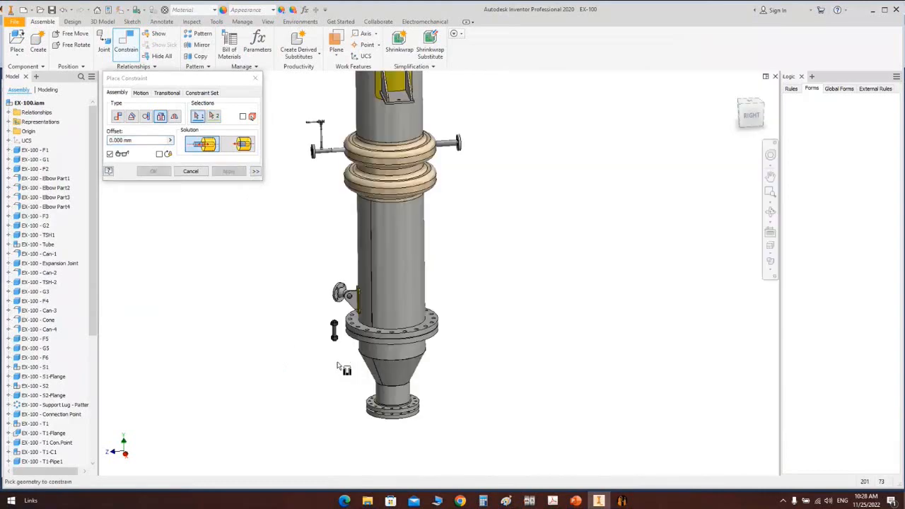
{"action": "scroll", "coordinate": [360, 305], "scroll_direction": "up", "scroll_amount": 6}
{"action": "left_click", "coordinate": [307, 328]}
{"action": "scroll", "coordinate": [311, 325], "scroll_direction": "down", "scroll_amount": 6}
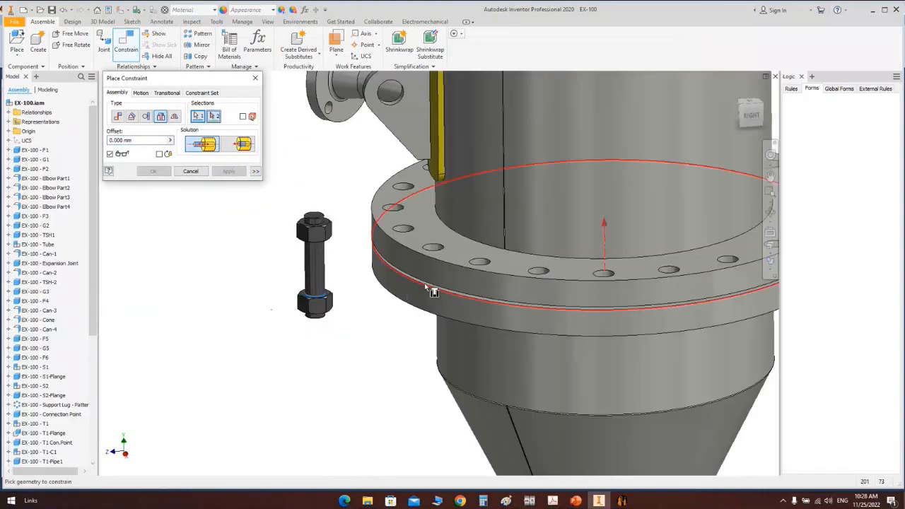
{"action": "left_click", "coordinate": [424, 232]}
{"action": "left_click", "coordinate": [153, 170]}
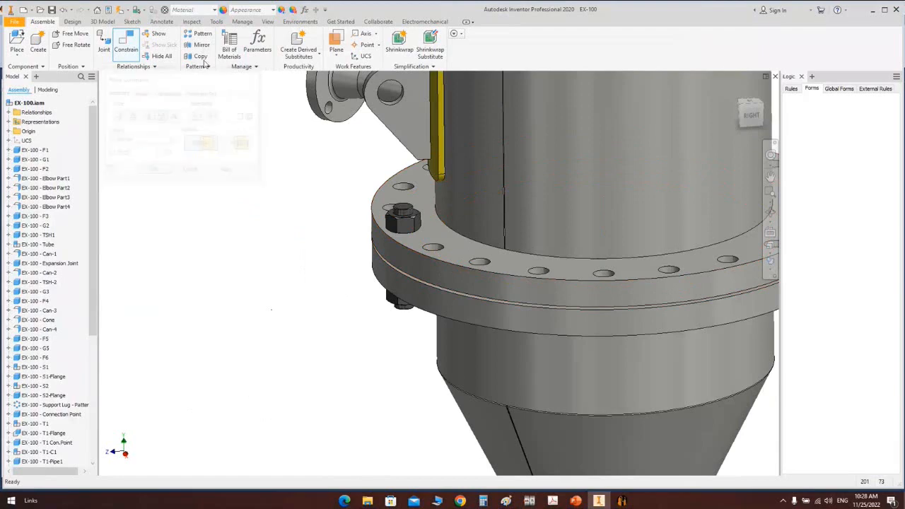
Step: Circularly pattern the stud bolts on the girth flange below Can-2 and the flange below the elbow about the vessel axis, 30 instances at 360/20 degrees
{"action": "left_click", "coordinate": [198, 35]}
{"action": "scroll", "coordinate": [419, 196], "scroll_direction": "down", "scroll_amount": 5}
{"action": "scroll", "coordinate": [419, 196], "scroll_direction": "up", "scroll_amount": 5}
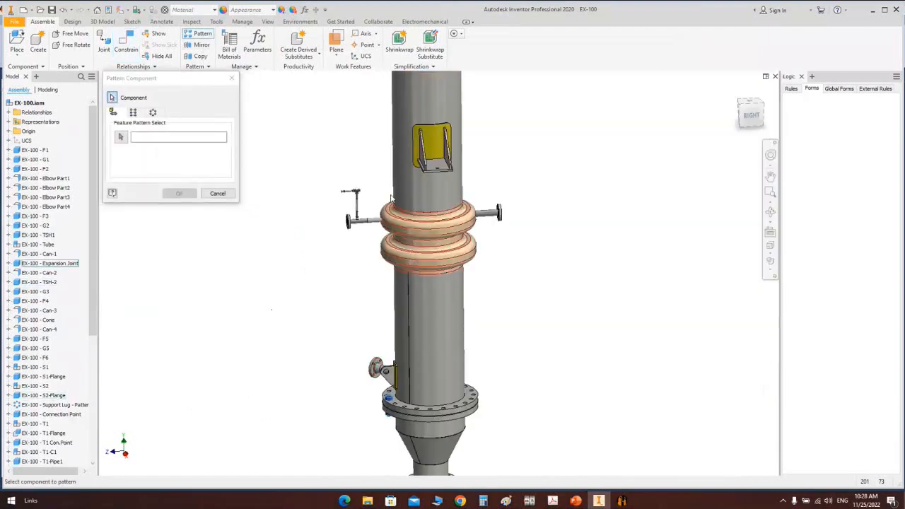
{"action": "middle_click_drag", "start_coordinate": [419, 197], "coordinate": [415, 268]}
{"action": "scroll", "coordinate": [376, 172], "scroll_direction": "up", "scroll_amount": 3}
{"action": "left_click", "coordinate": [376, 184]}
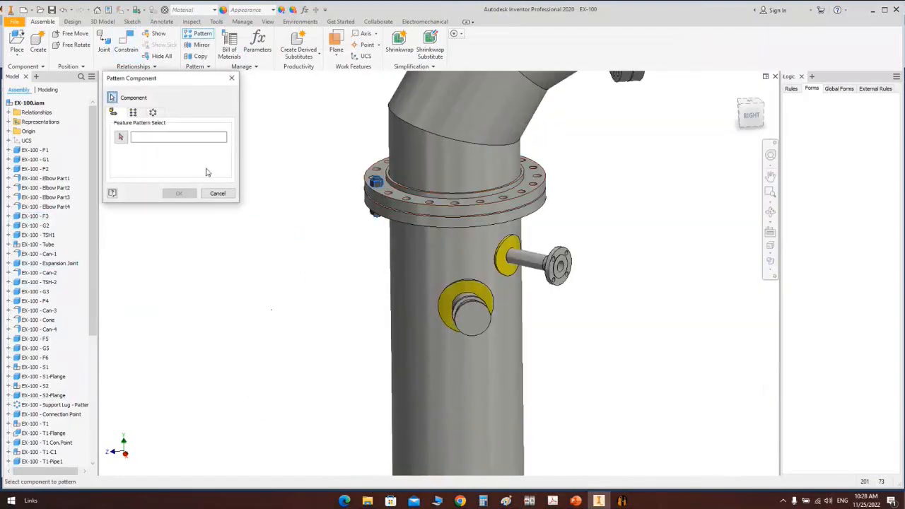
{"action": "left_click", "coordinate": [154, 112]}
{"action": "left_click", "coordinate": [120, 137]}
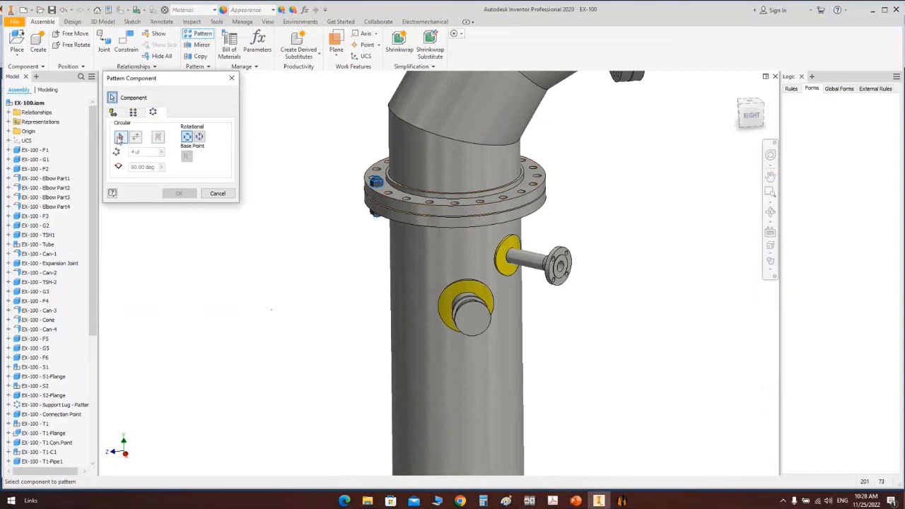
{"action": "left_click", "coordinate": [378, 209]}
{"action": "type", "text": "30"}
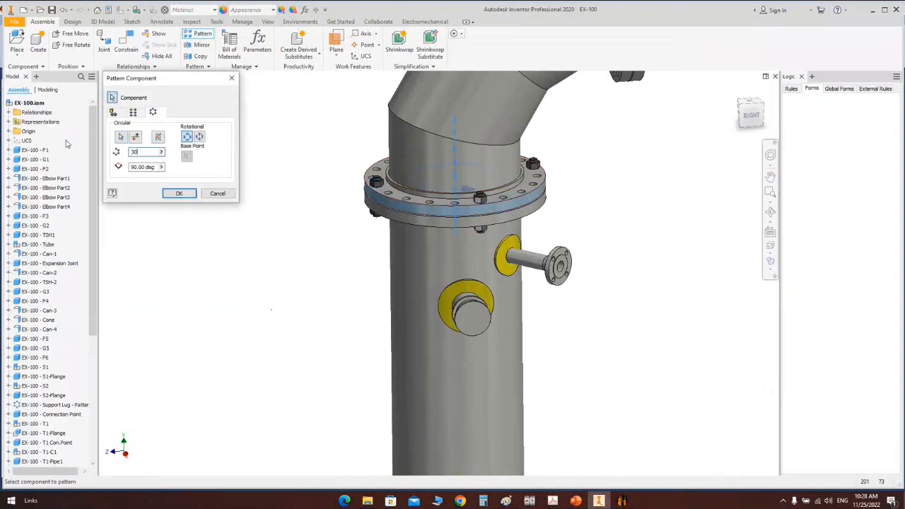
{"action": "key", "text": "Tab"}
{"action": "type", "text": "36"}
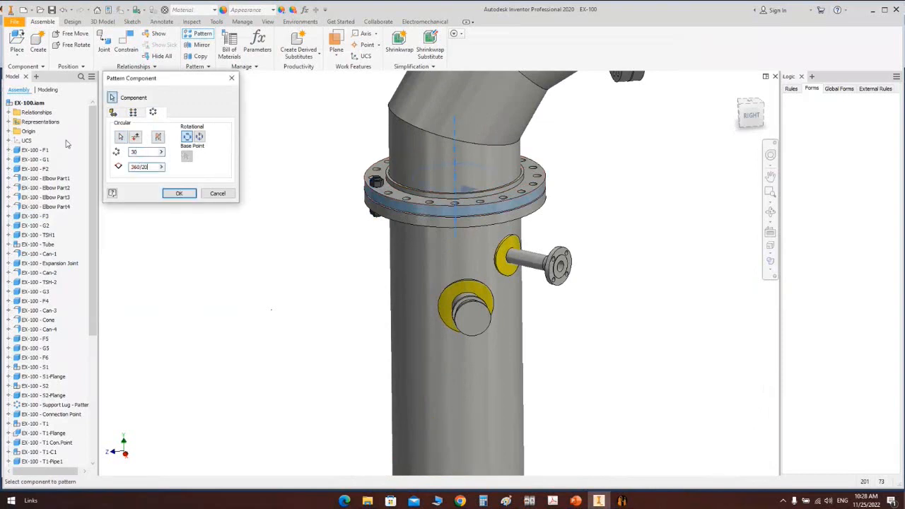
{"action": "key", "text": "Return"}
Step: Circularly pattern the stud bolt on the elbow's outlet flange about the flange axis, 20 instances at 360/20 degrees
{"action": "scroll", "coordinate": [315, 314], "scroll_direction": "down", "scroll_amount": 2}
{"action": "scroll", "coordinate": [315, 315], "scroll_direction": "down", "scroll_amount": 2}
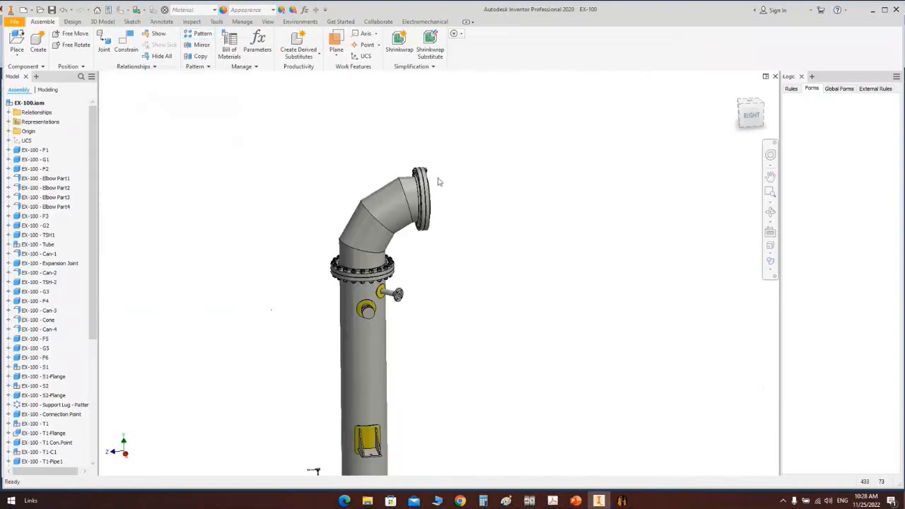
{"action": "scroll", "coordinate": [435, 179], "scroll_direction": "up", "scroll_amount": 5}
{"action": "left_click", "coordinate": [201, 35]}
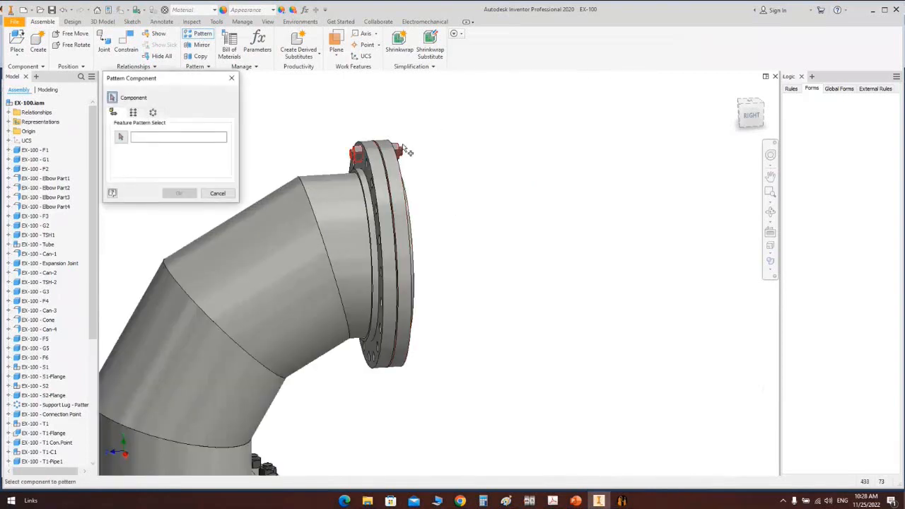
{"action": "left_click", "coordinate": [400, 150]}
{"action": "left_click", "coordinate": [152, 111]}
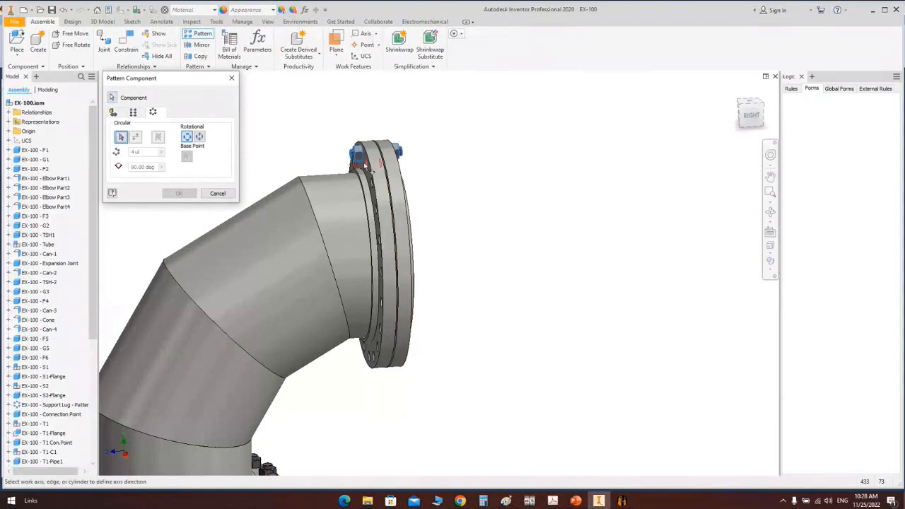
{"action": "left_click", "coordinate": [393, 233]}
{"action": "left_click", "coordinate": [157, 152]}
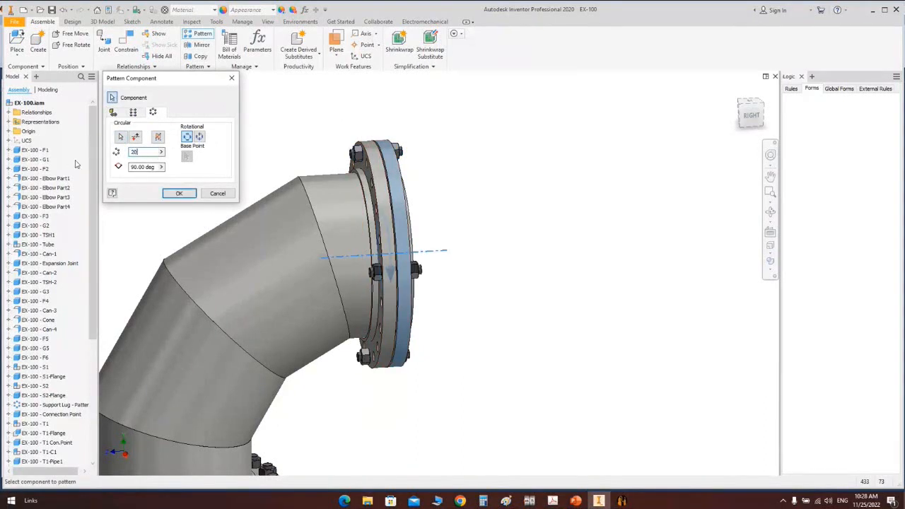
{"action": "key", "text": "Tab"}
{"action": "type", "text": "360/20"}
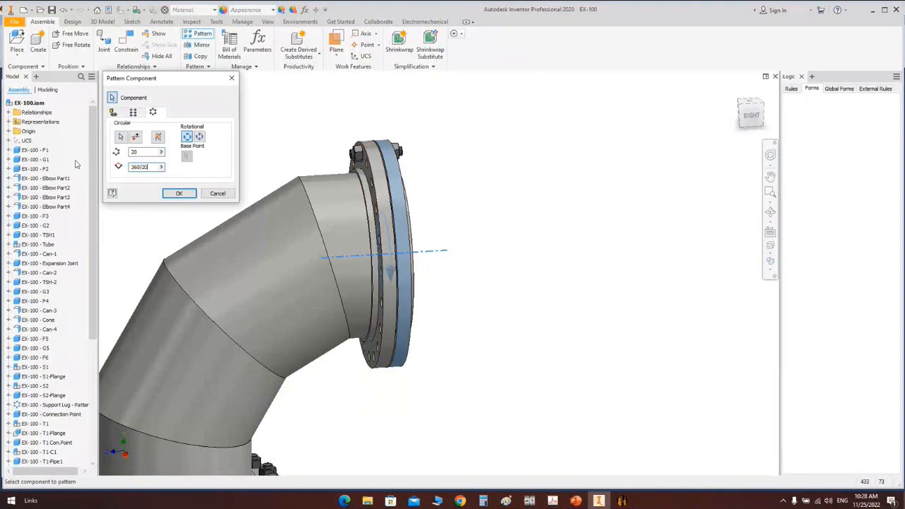
{"action": "key", "text": "Return"}
Step: Update the physical properties in the EX-100 assembly's iProperties and read its total mass
{"action": "scroll", "coordinate": [440, 197], "scroll_direction": "up", "scroll_amount": 5}
{"action": "middle_click_drag", "start_coordinate": [435, 285], "coordinate": [440, 139]}
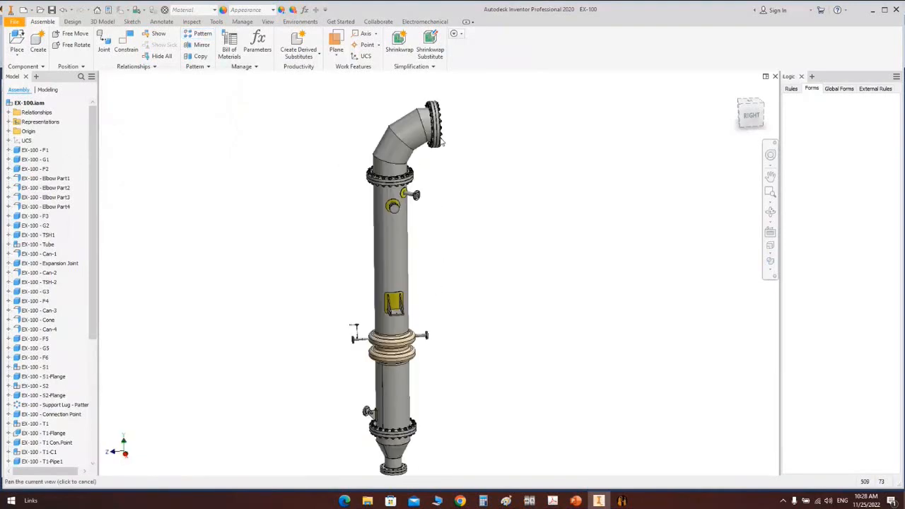
{"action": "scroll", "coordinate": [415, 218], "scroll_direction": "down", "scroll_amount": 3}
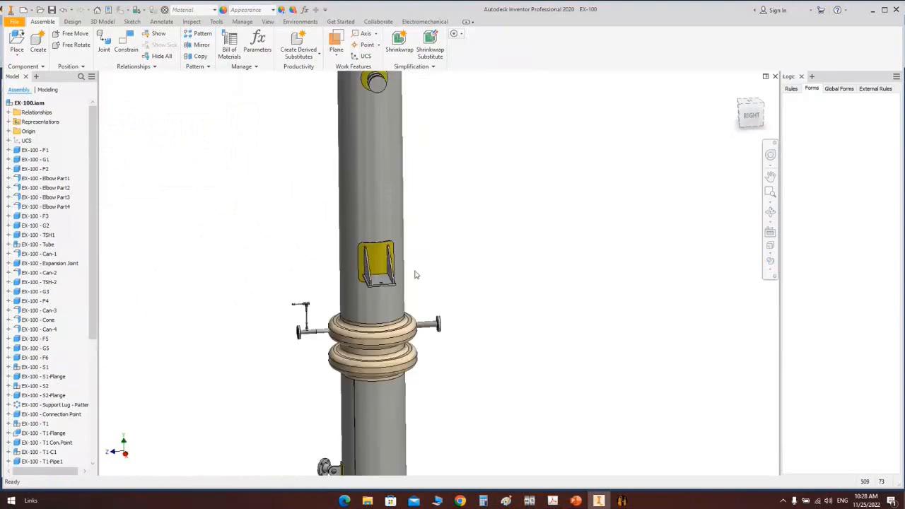
{"action": "left_click", "coordinate": [744, 112]}
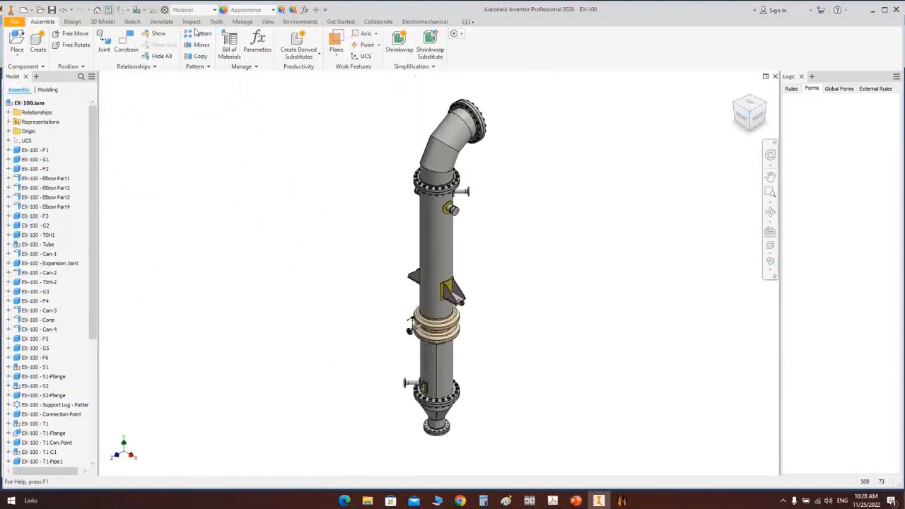
{"action": "left_click", "coordinate": [217, 91]}
{"action": "left_click", "coordinate": [247, 113]}
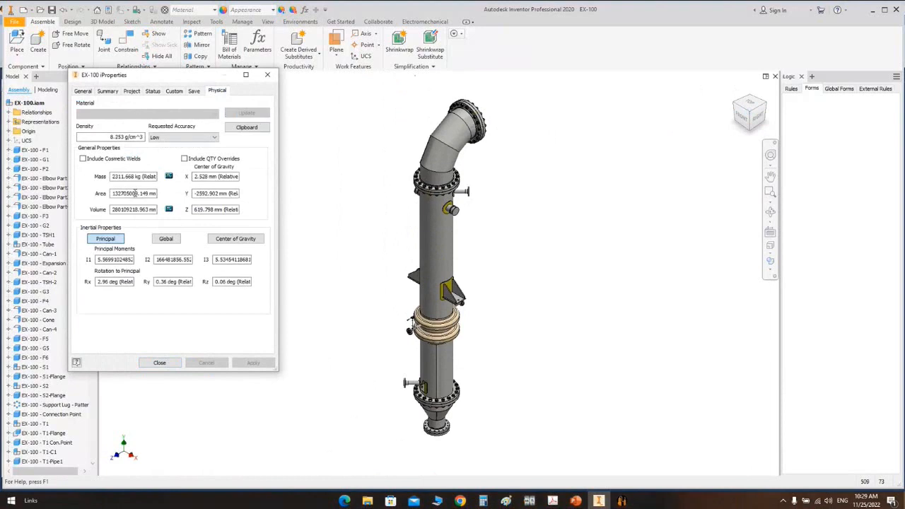
{"action": "left_click_drag", "start_coordinate": [111, 177], "coordinate": [121, 178]}
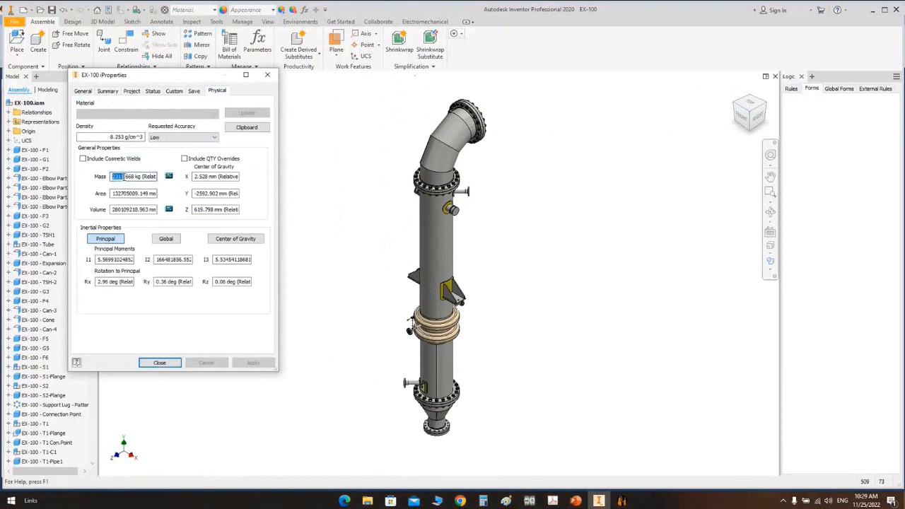
{"action": "left_click", "coordinate": [159, 362]}
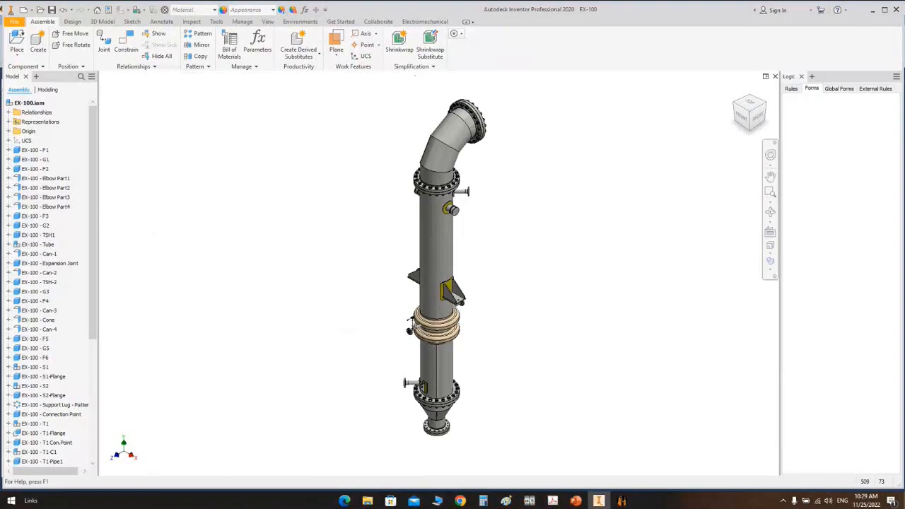
Step: Switch to Static Equipment Generator and compare the elements offered for S1-Flange and designed flange F1, widening the tree view
{"action": "left_click", "coordinate": [622, 501]}
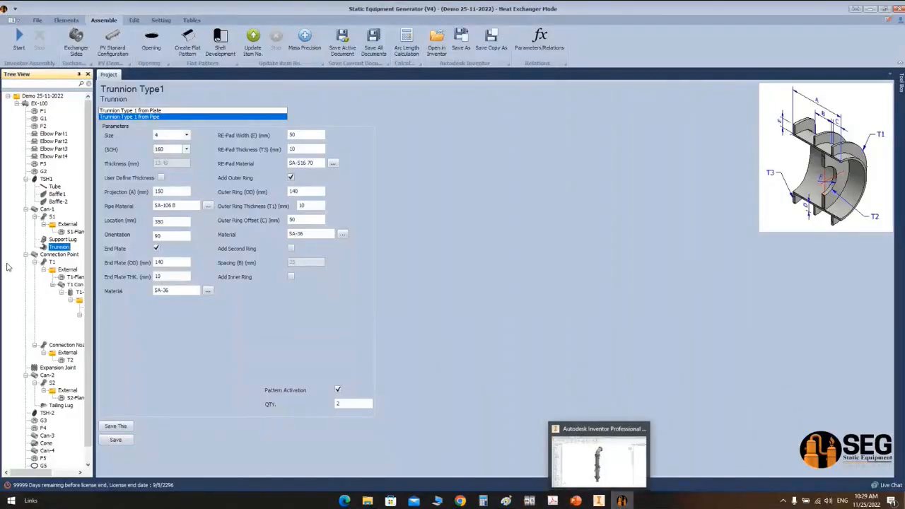
{"action": "left_click", "coordinate": [75, 233]}
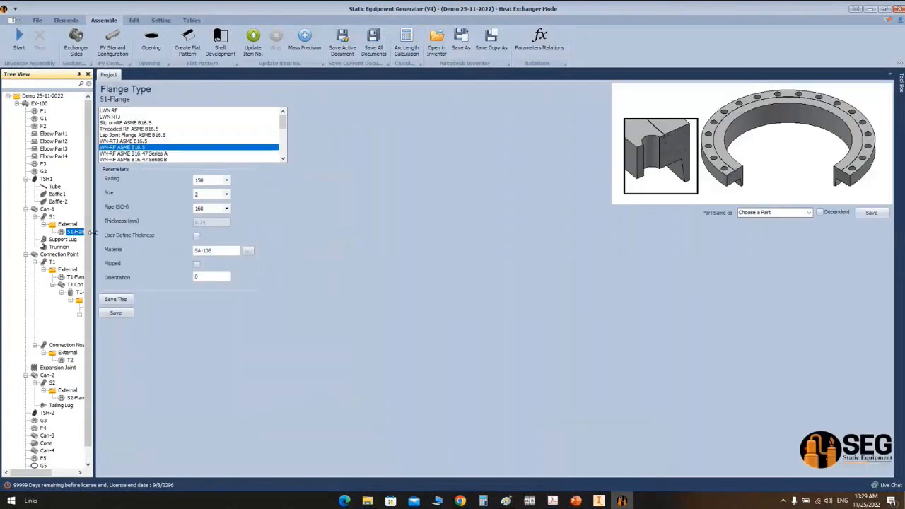
{"action": "left_click_drag", "start_coordinate": [93, 236], "coordinate": [120, 238]}
{"action": "left_click", "coordinate": [65, 20]}
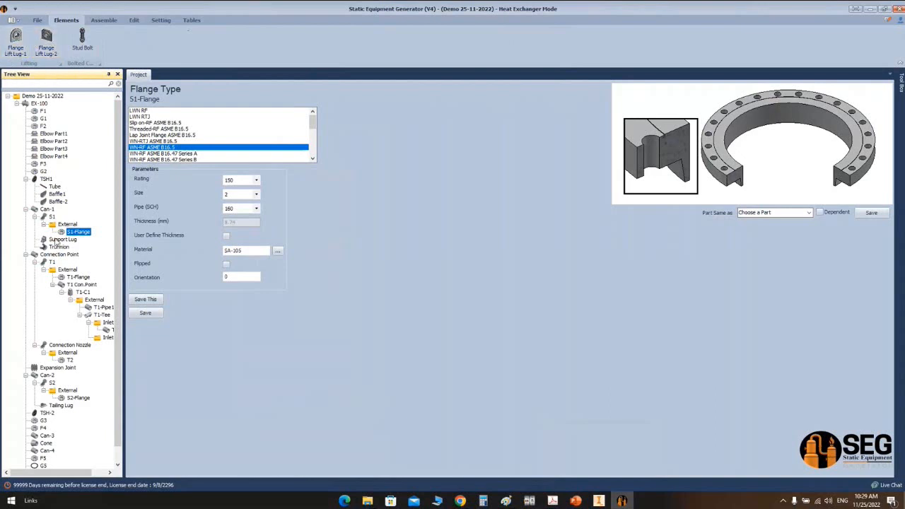
{"action": "left_click", "coordinate": [40, 111]}
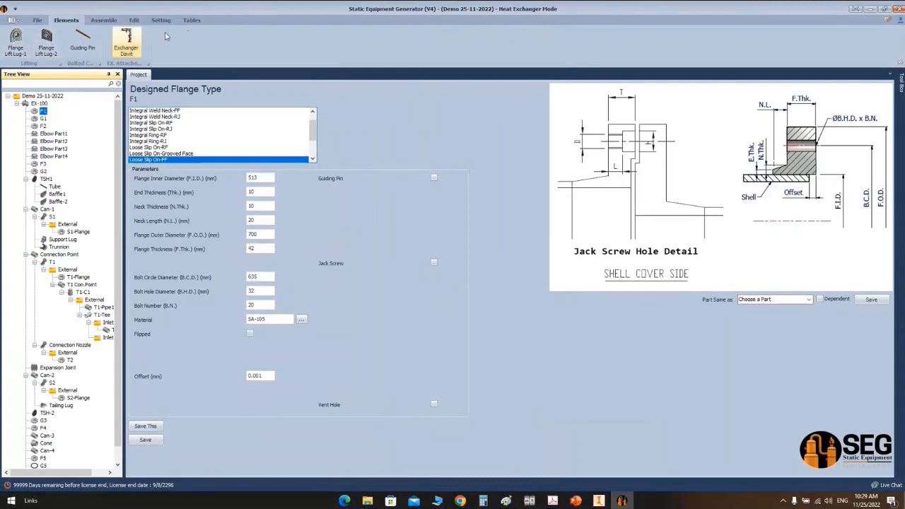
Step: Switch to Inventor and examine the bolted F1 and F2 flange joint at the elbow's outlet
{"action": "left_click", "coordinate": [599, 501]}
{"action": "scroll", "coordinate": [544, 125], "scroll_direction": "up", "scroll_amount": 5}
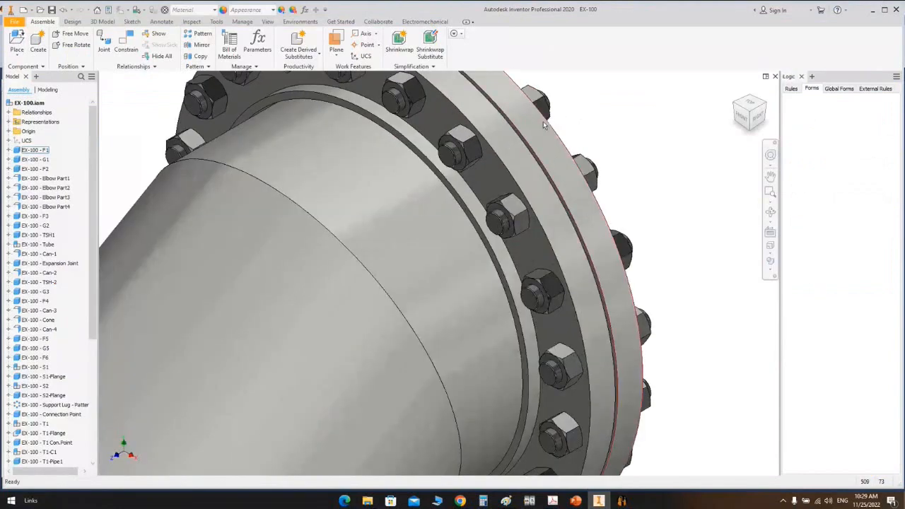
{"action": "scroll", "coordinate": [524, 170], "scroll_direction": "down", "scroll_amount": 3}
{"action": "scroll", "coordinate": [503, 217], "scroll_direction": "up", "scroll_amount": 2}
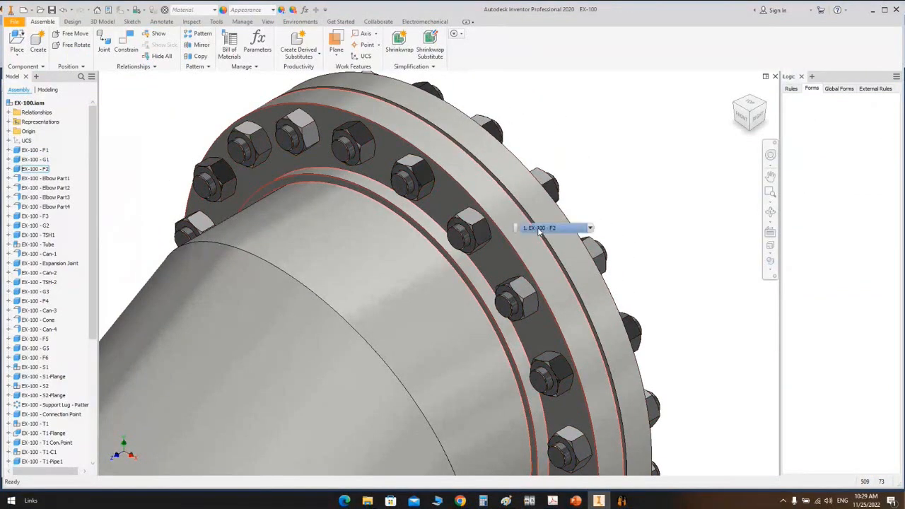
Step: Return to Static Equipment Generator and check the Stud Bolt element offered for S1-Flange
{"action": "left_click", "coordinate": [621, 501]}
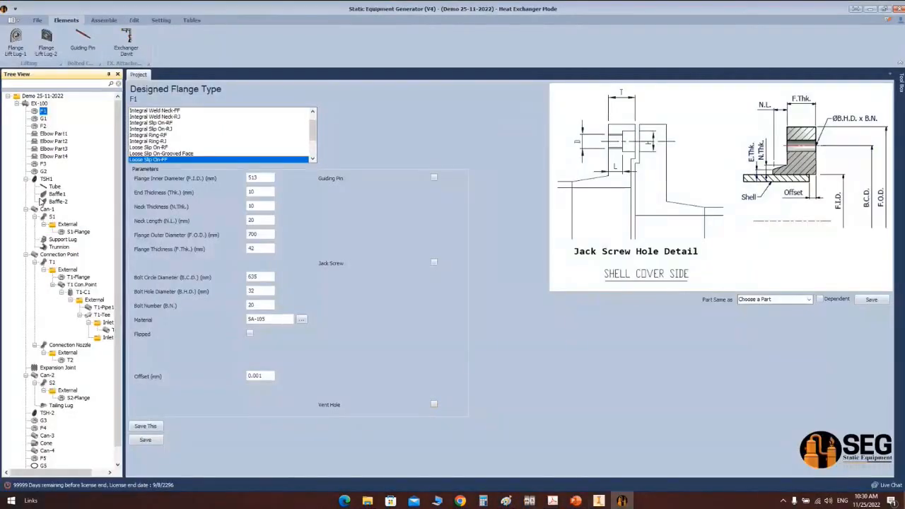
{"action": "left_click", "coordinate": [74, 235]}
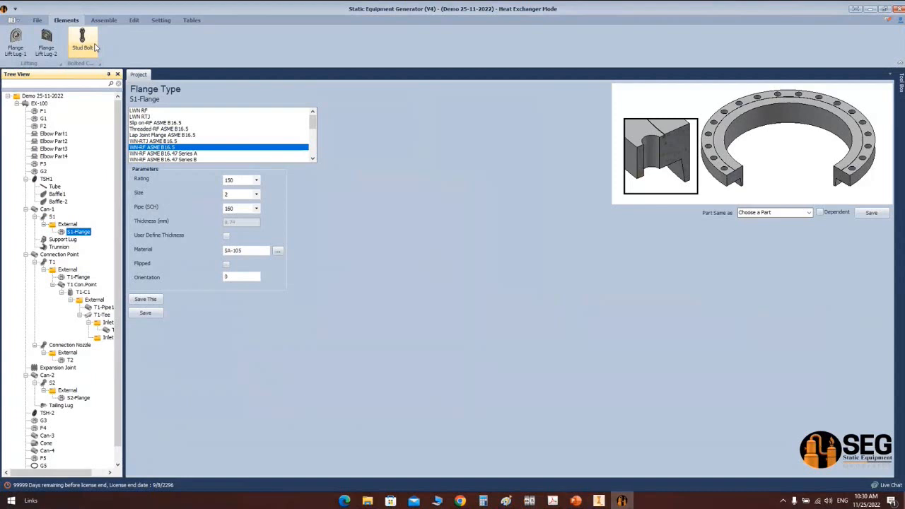
{"action": "left_click", "coordinate": [91, 45]}
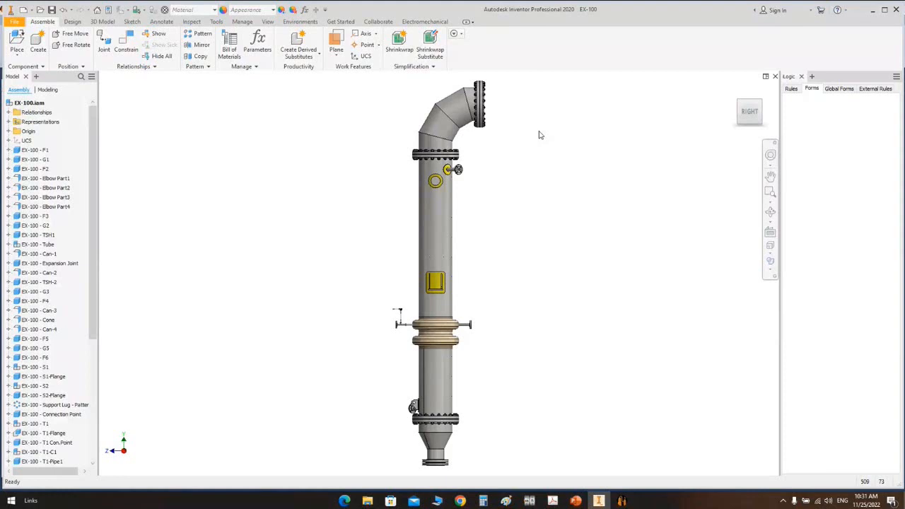
Step: Review the Bill of Materials in Static Equipment Generator, narrowing the Description column to read the technical characteristics
{"action": "left_click", "coordinate": [622, 500]}
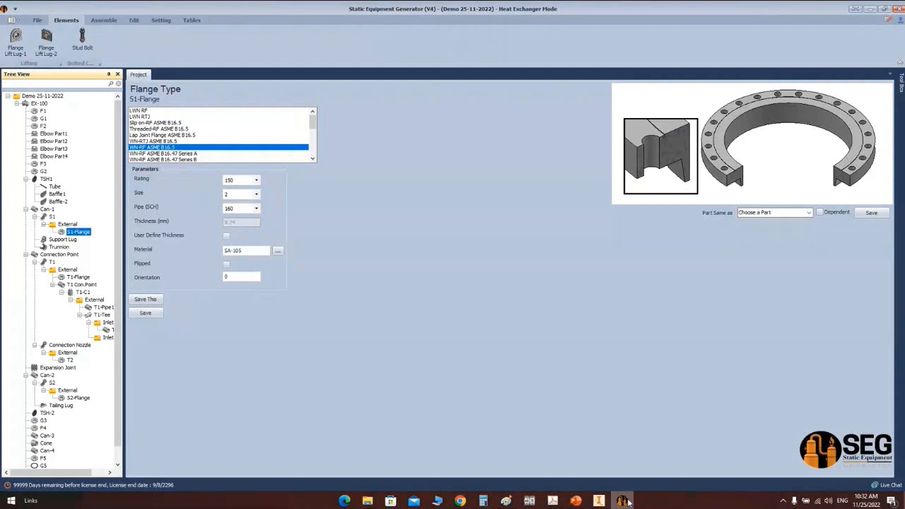
{"action": "left_click", "coordinate": [191, 19]}
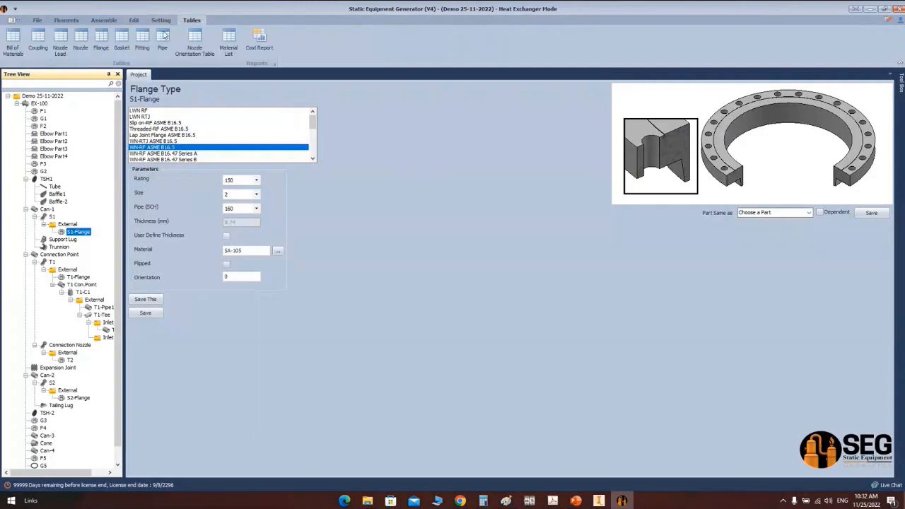
{"action": "left_click", "coordinate": [12, 47]}
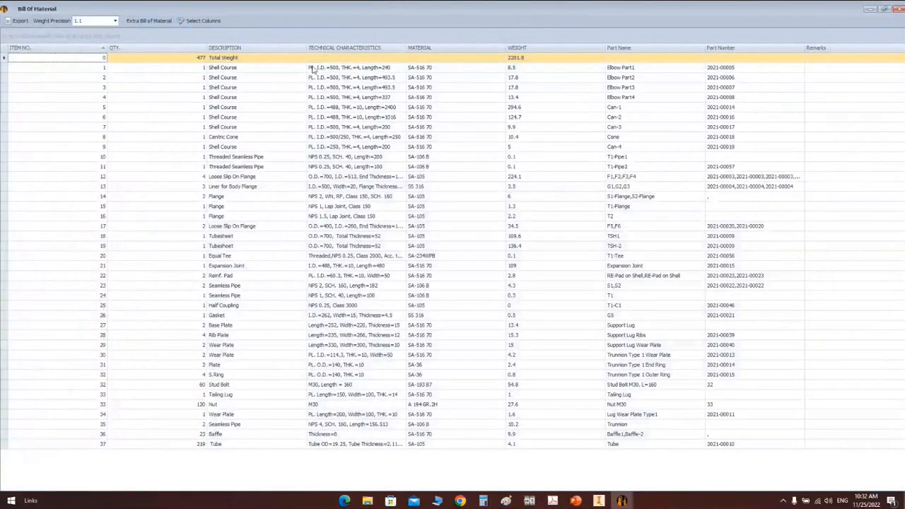
{"action": "left_click_drag", "start_coordinate": [307, 46], "coordinate": [265, 46]}
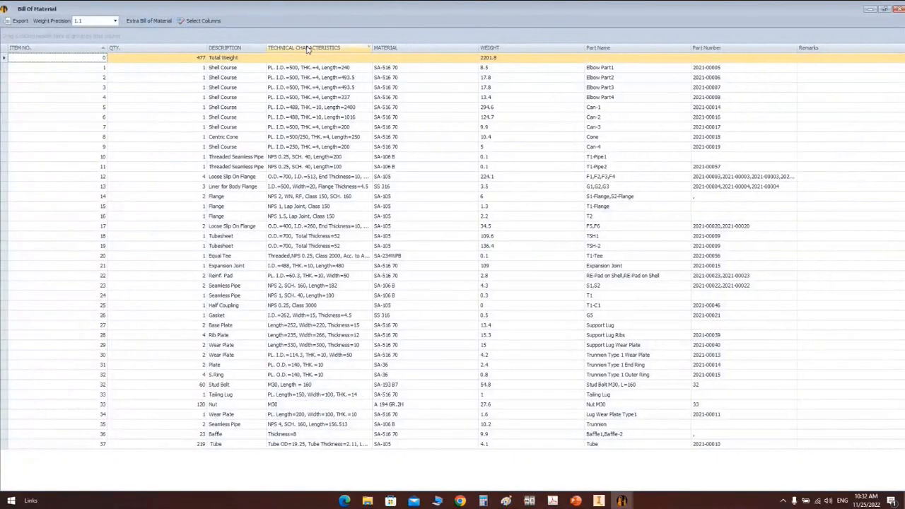
{"action": "left_click", "coordinate": [899, 8]}
Step: Open the drawing settings for EX-100, review the active view and view orientation/scale options, and switch to Inventor to check the model's orientation
{"action": "left_click", "coordinate": [39, 103]}
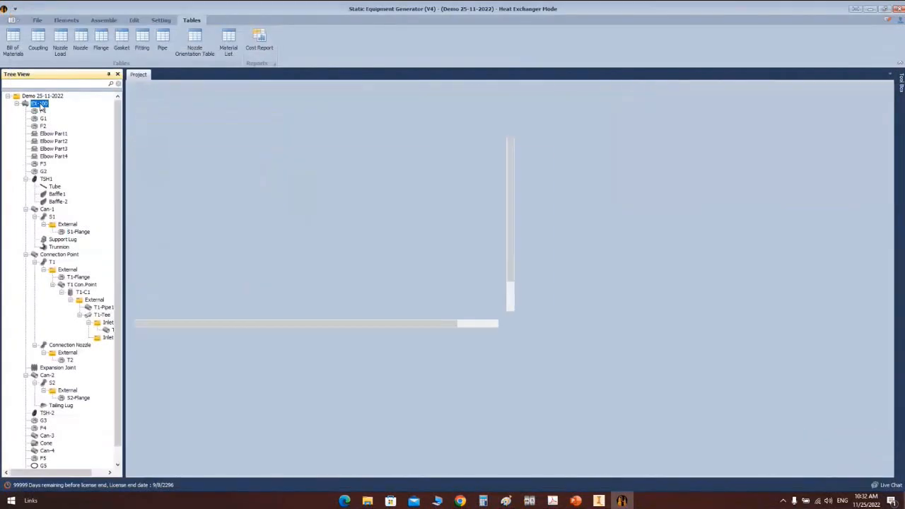
{"action": "right_click", "coordinate": [41, 107]}
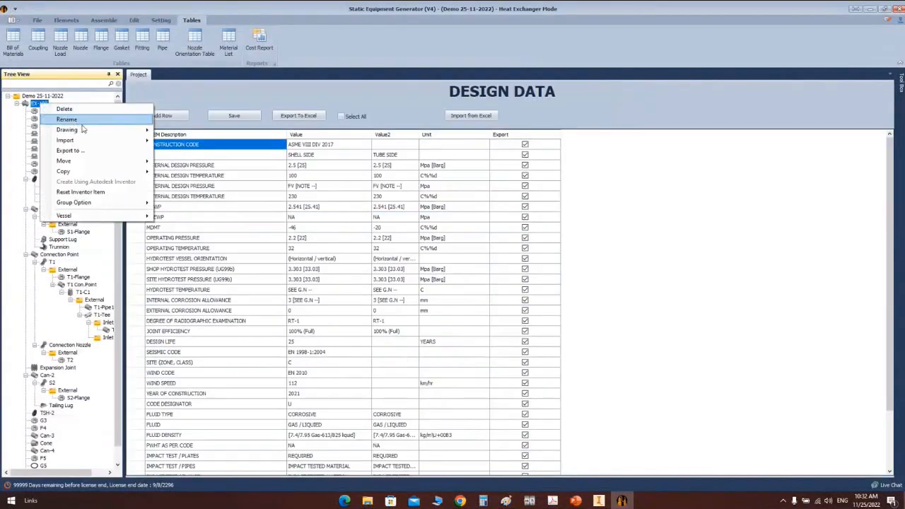
{"action": "mouse_move", "coordinate": [83, 129]}
{"action": "left_click", "coordinate": [202, 131]}
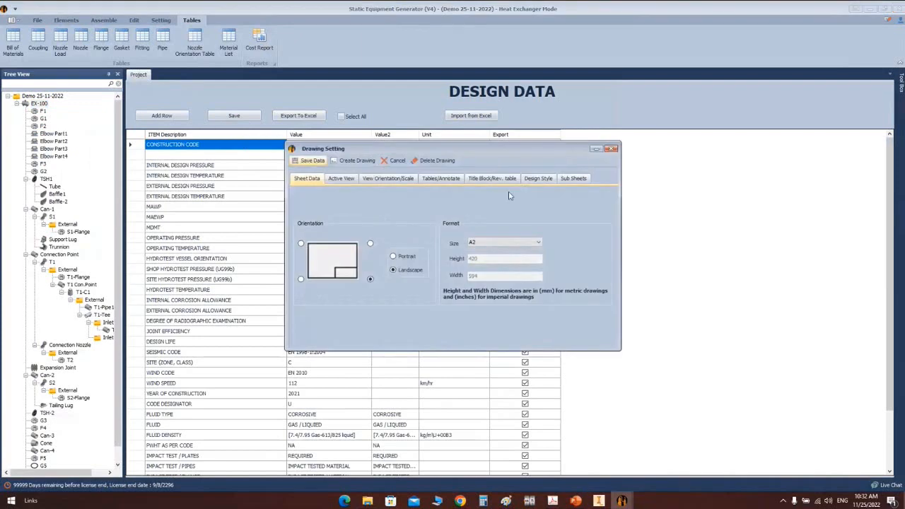
{"action": "left_click", "coordinate": [345, 179]}
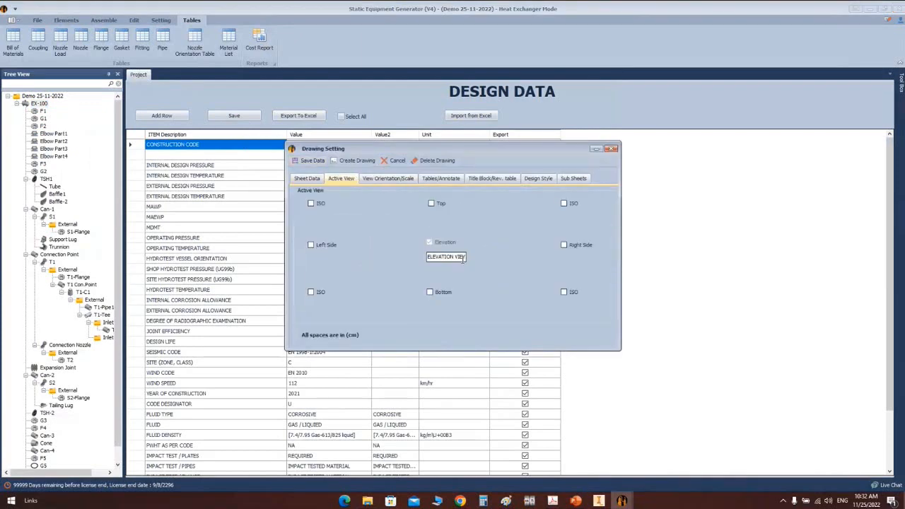
{"action": "left_click", "coordinate": [389, 178]}
{"action": "left_click", "coordinate": [599, 501]}
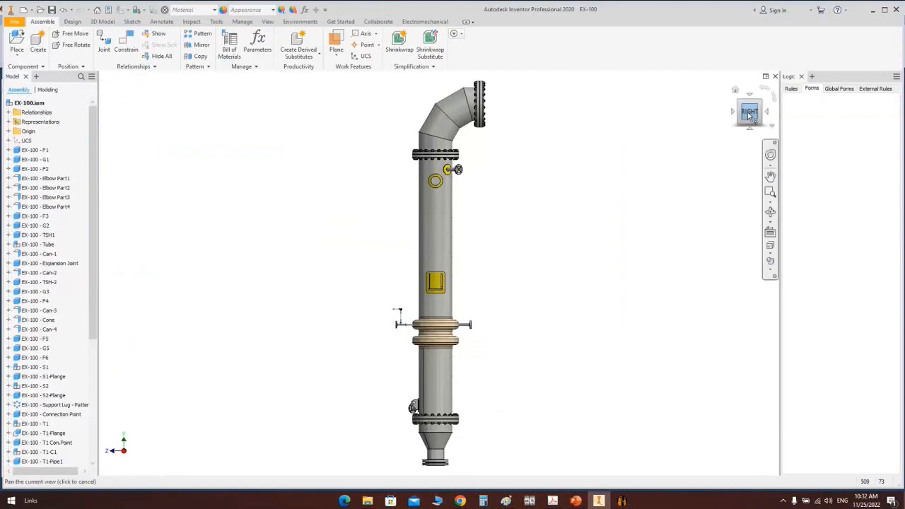
Step: Turn the EX-100 exchanger model from its right view to its left view to check the elevation orientation
{"action": "scroll", "coordinate": [523, 179], "scroll_direction": "down", "scroll_amount": 3}
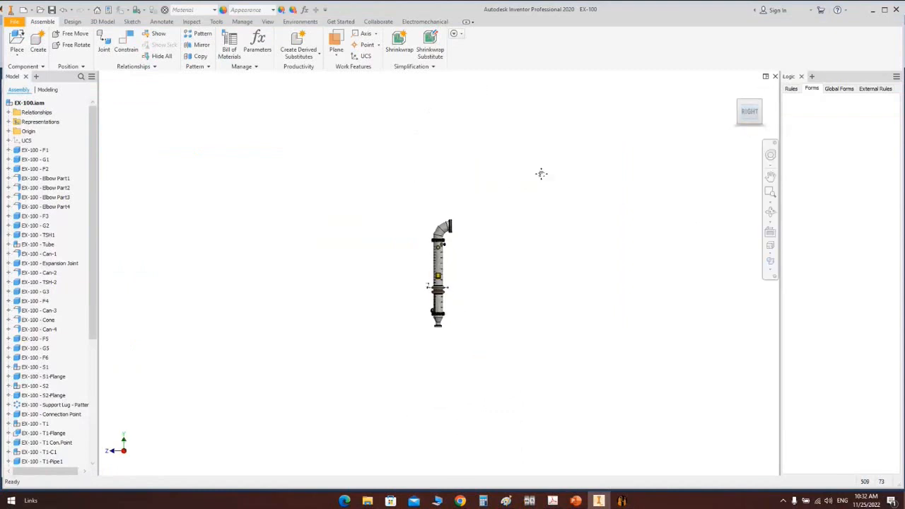
{"action": "scroll", "coordinate": [542, 176], "scroll_direction": "up", "scroll_amount": 5}
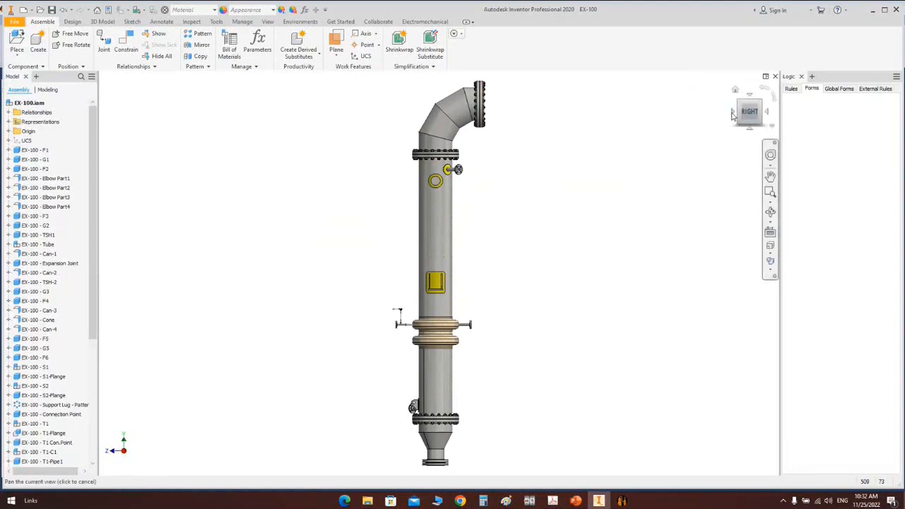
{"action": "left_click", "coordinate": [733, 114]}
{"action": "left_click", "coordinate": [734, 114]}
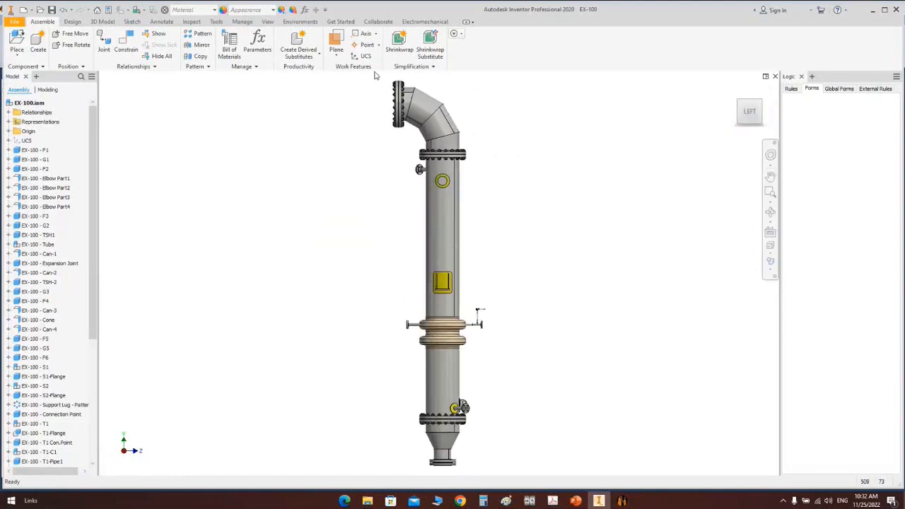
Step: Switch to Static Equipment Generator and set the elevation location to X 30 cm, Y 30 cm with a scale of 1/14
{"action": "left_click_drag", "start_coordinate": [374, 71], "coordinate": [501, 483]}
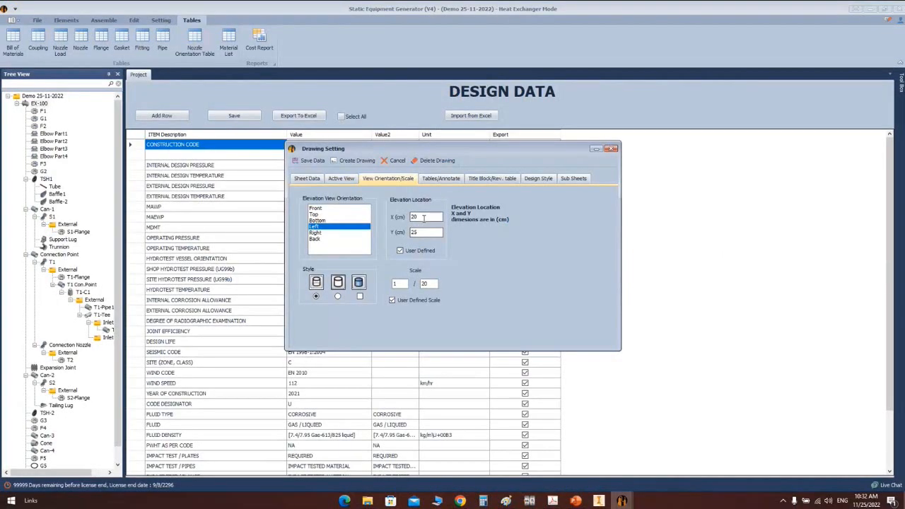
{"action": "type", "text": "30"}
{"action": "key", "text": "Tab"}
{"action": "type", "text": "30"}
{"action": "key", "text": "Tab"}
{"action": "type", "text": "14"}
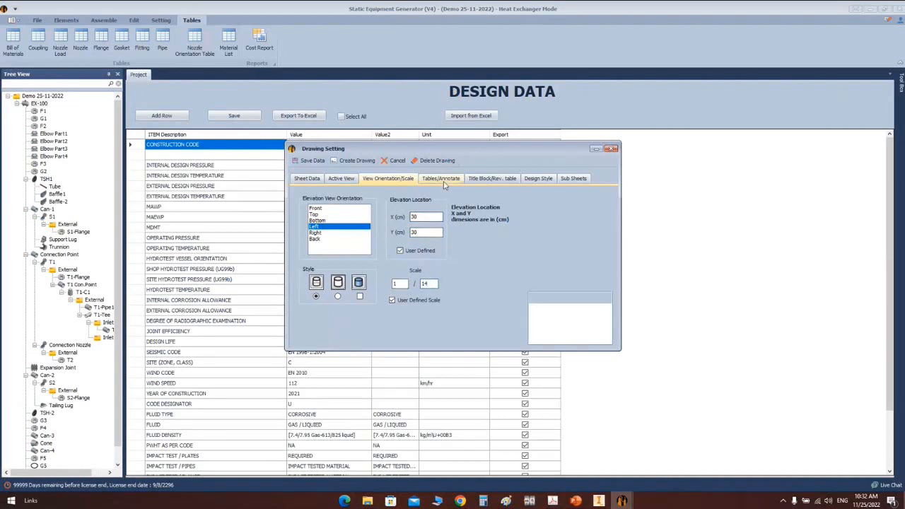
Step: Include the design data table in the drawing settings and create the EX-100 drawing
{"action": "left_click", "coordinate": [442, 179]}
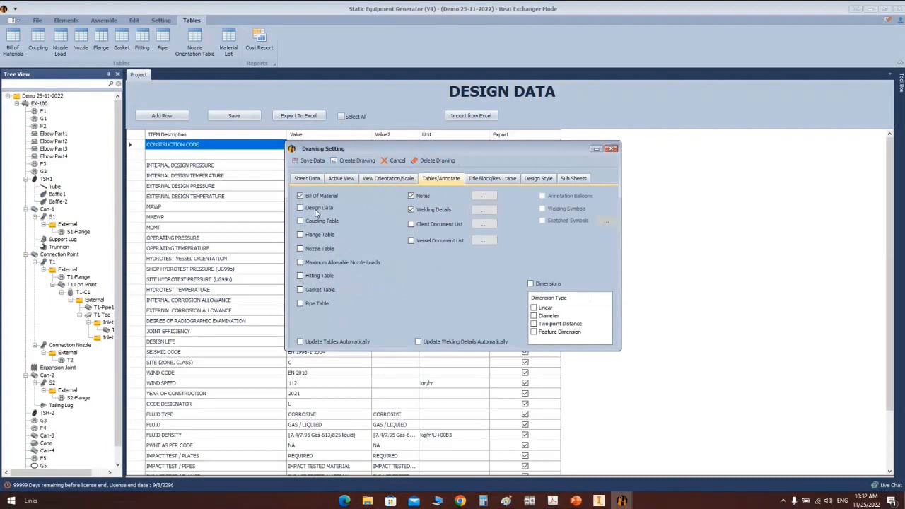
{"action": "left_click", "coordinate": [316, 210]}
{"action": "left_click", "coordinate": [492, 178]}
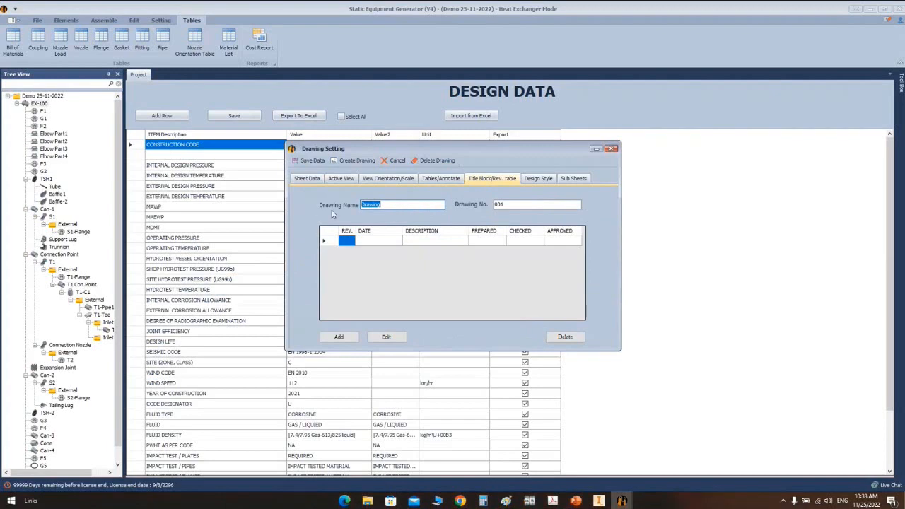
{"action": "left_click", "coordinate": [354, 160]}
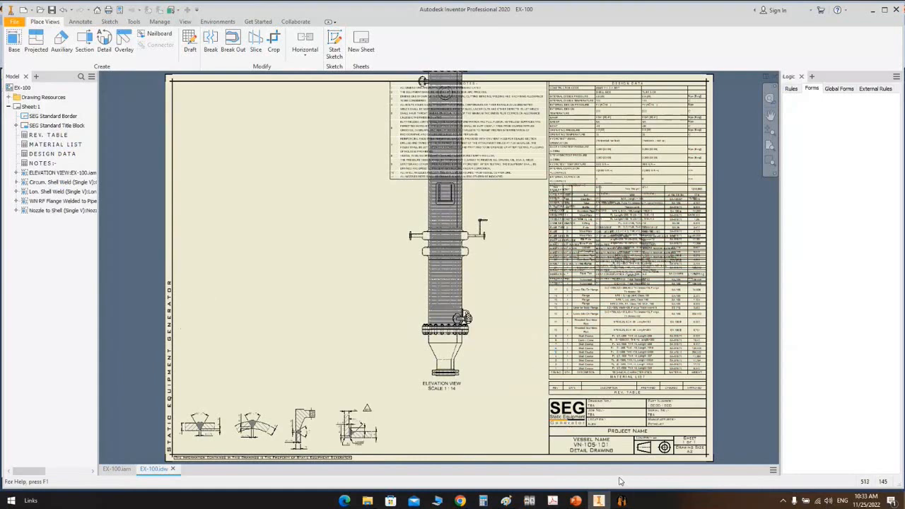
Step: Return to Static Equipment Generator and delete the EX-100 assembly's drawing
{"action": "mouse_move", "coordinate": [623, 501]}
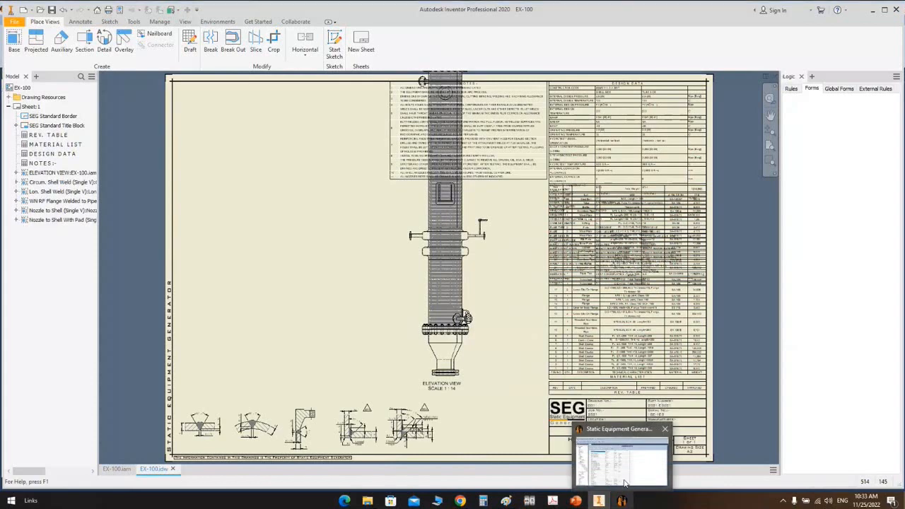
{"action": "left_click", "coordinate": [627, 471]}
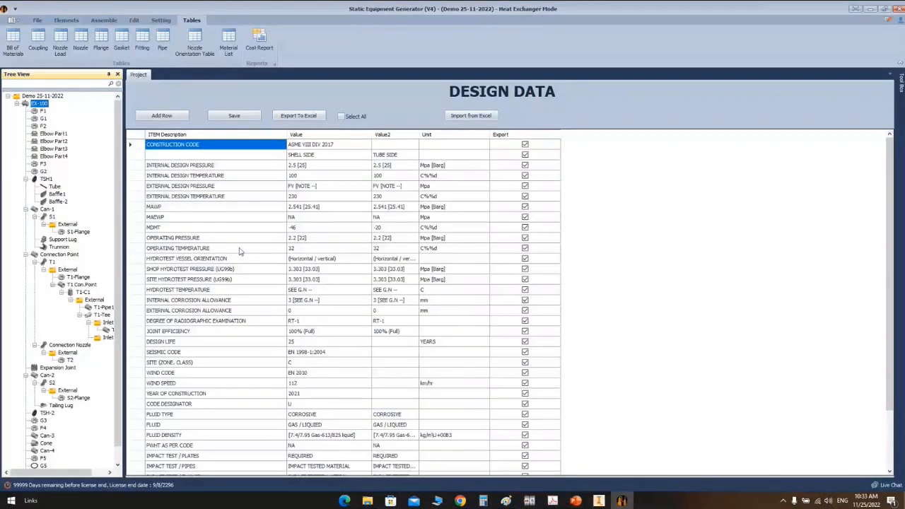
{"action": "right_click", "coordinate": [52, 105]}
{"action": "mouse_move", "coordinate": [67, 129]}
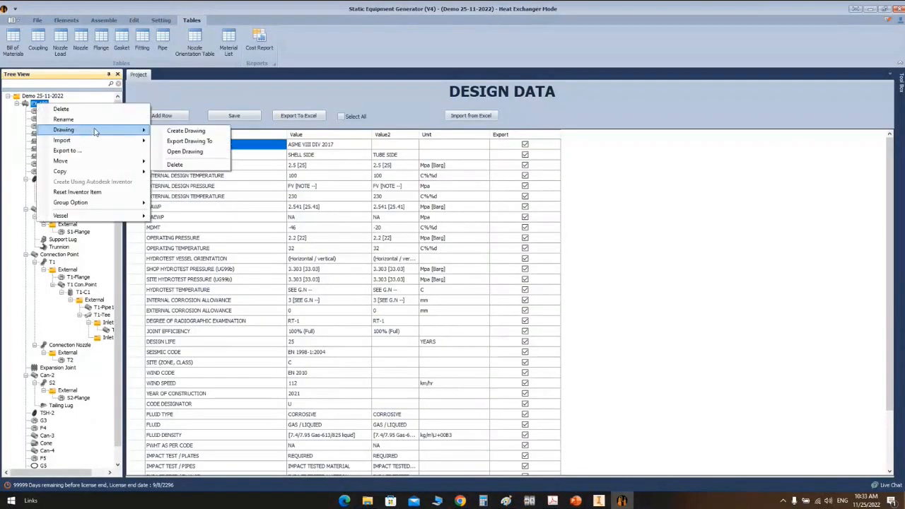
{"action": "left_click", "coordinate": [170, 166]}
{"action": "left_click", "coordinate": [432, 257]}
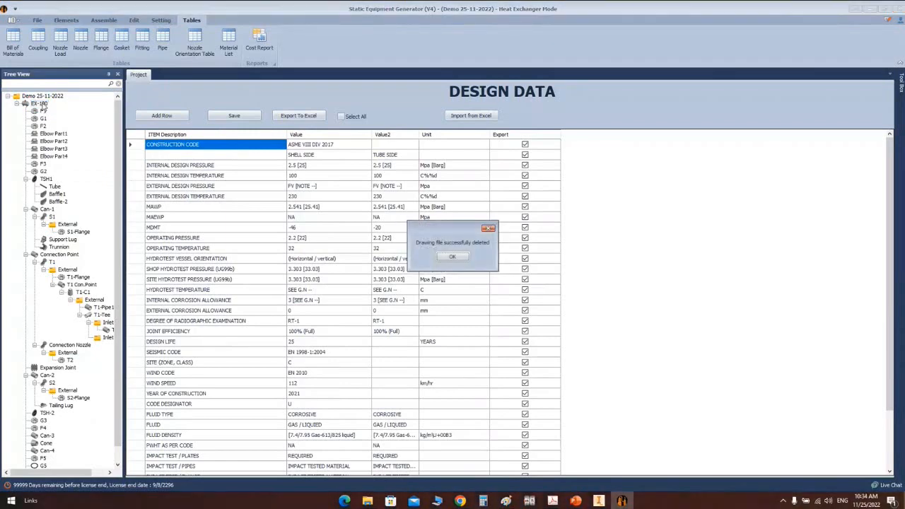
{"action": "left_click", "coordinate": [453, 256]}
Step: Start a new drawing for EX-100 and set its sheet size to A1
{"action": "right_click", "coordinate": [56, 104]}
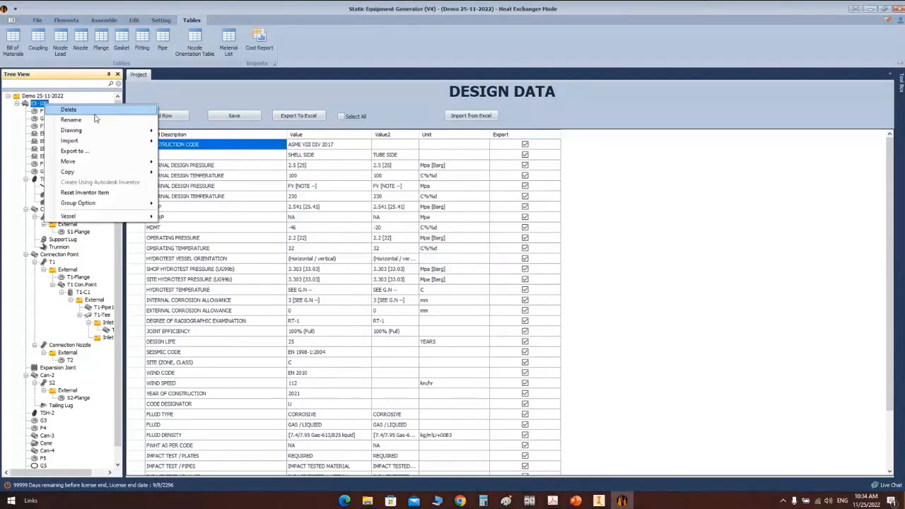
{"action": "mouse_move", "coordinate": [124, 135]}
{"action": "left_click", "coordinate": [202, 133]}
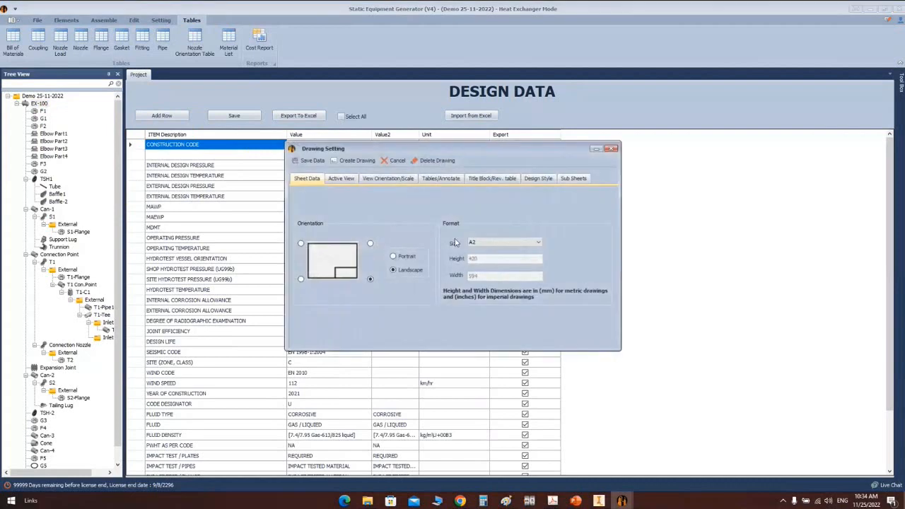
{"action": "left_click", "coordinate": [495, 244]}
{"action": "left_click", "coordinate": [495, 247]}
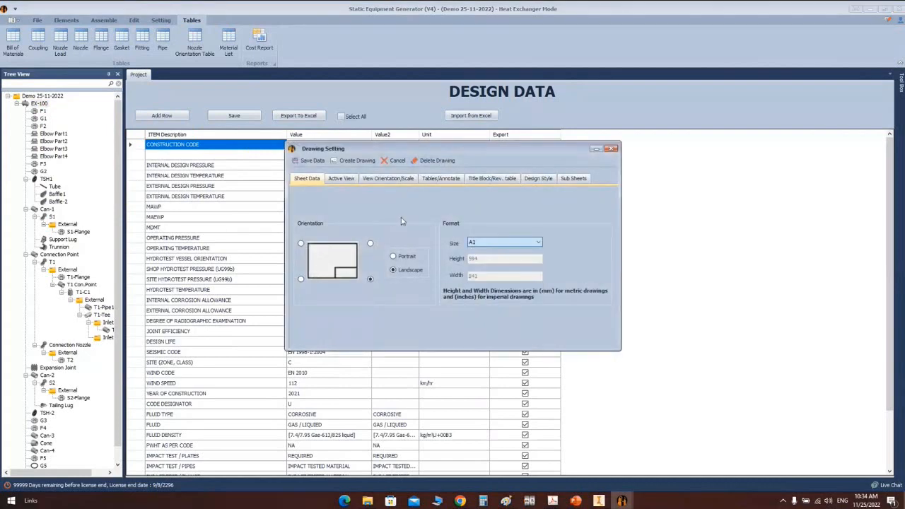
Step: Activate the right side view and select the elevation's Y location value for editing
{"action": "left_click", "coordinate": [344, 181]}
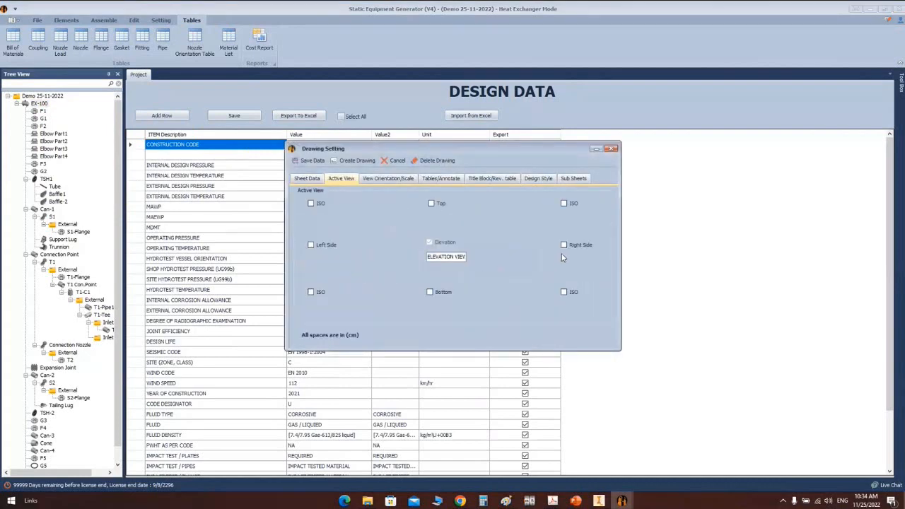
{"action": "left_click", "coordinate": [563, 244]}
{"action": "left_click", "coordinate": [387, 178]}
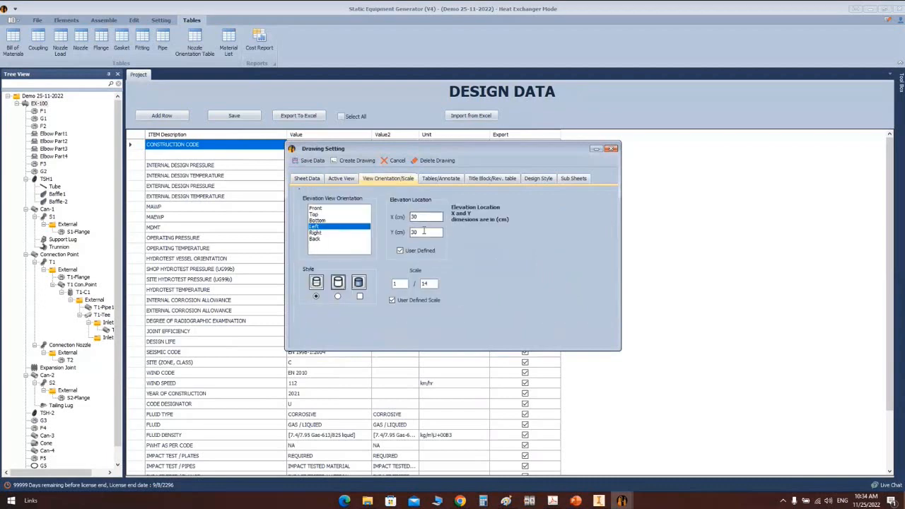
{"action": "left_click_drag", "start_coordinate": [425, 232], "coordinate": [371, 237]}
Step: Include the bill of material, design data and nozzle tables without notes or welding details, and create the drawing
{"action": "left_click", "coordinate": [435, 181]}
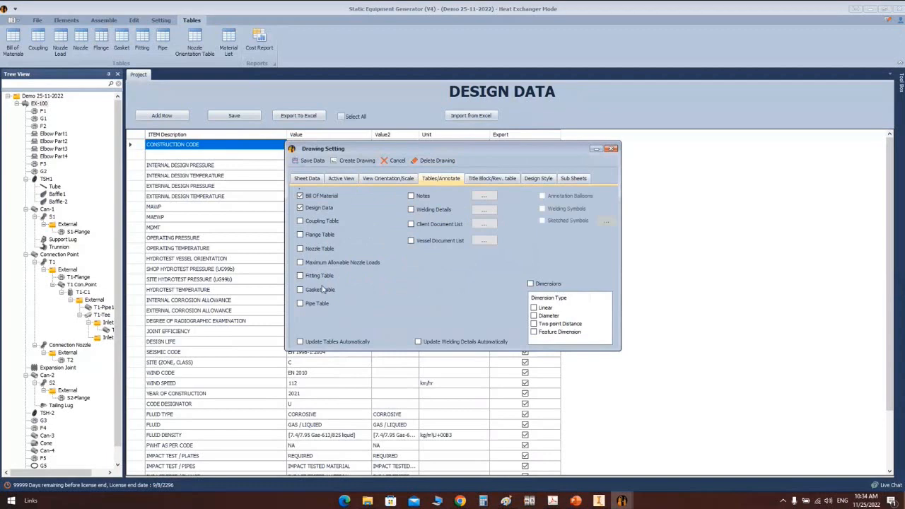
{"action": "left_click", "coordinate": [320, 249]}
{"action": "left_click", "coordinate": [326, 209]}
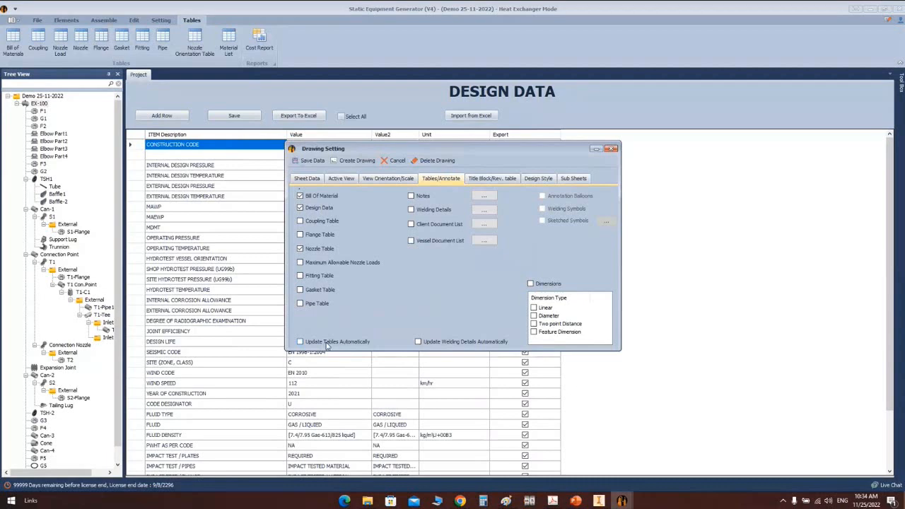
{"action": "left_click", "coordinate": [349, 162]}
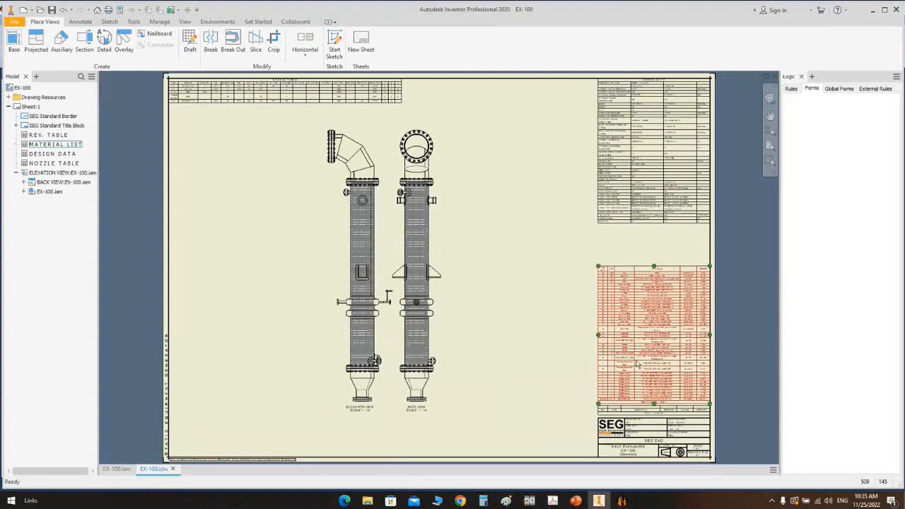
Step: Examine the item numbers and quantities in the drawing's material list
{"action": "scroll", "coordinate": [638, 365], "scroll_direction": "up", "scroll_amount": 5}
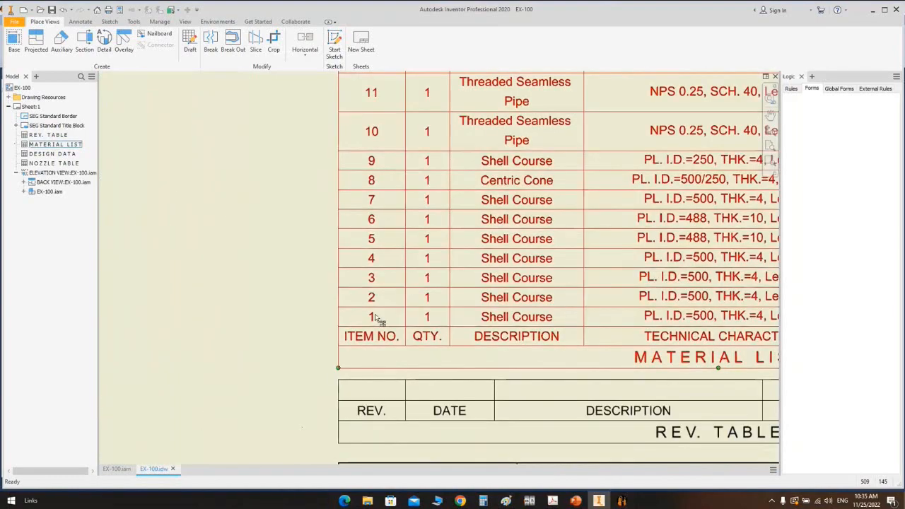
{"action": "scroll", "coordinate": [376, 318], "scroll_direction": "down", "scroll_amount": 4}
{"action": "scroll", "coordinate": [386, 197], "scroll_direction": "up", "scroll_amount": 3}
{"action": "middle_click_drag", "start_coordinate": [386, 222], "coordinate": [375, 379]}
{"action": "scroll", "coordinate": [376, 380], "scroll_direction": "down", "scroll_amount": 1}
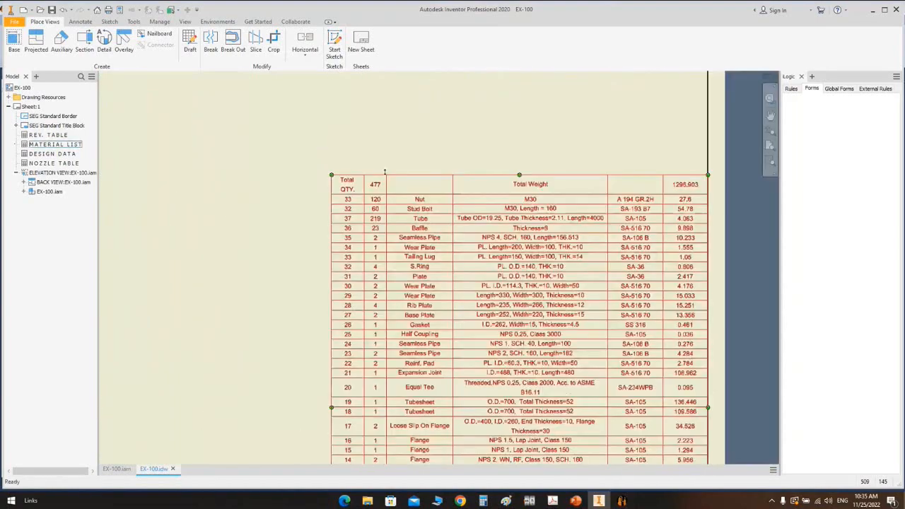
{"action": "scroll", "coordinate": [353, 206], "scroll_direction": "up", "scroll_amount": 2}
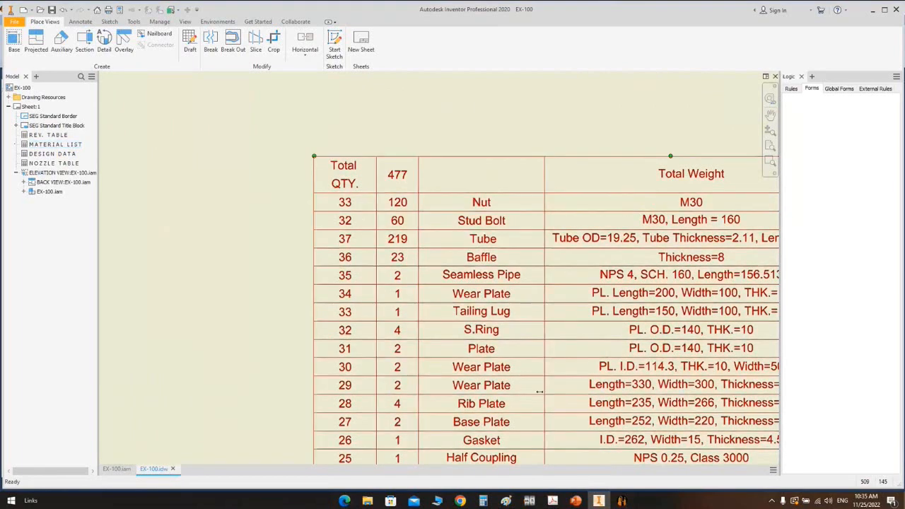
Step: Open the bill of materials in Static Equipment Generator and examine the extra stud bolt and nut entries' item data
{"action": "left_click", "coordinate": [621, 501]}
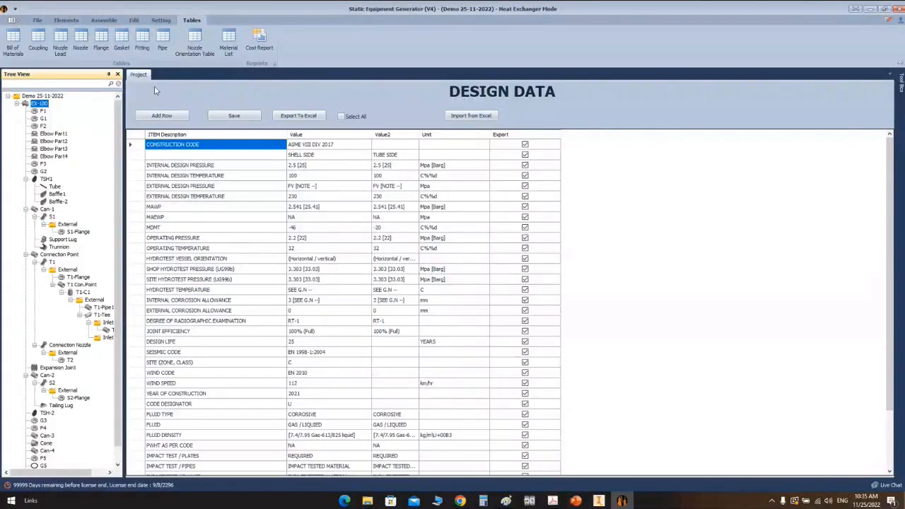
{"action": "left_click", "coordinate": [14, 47]}
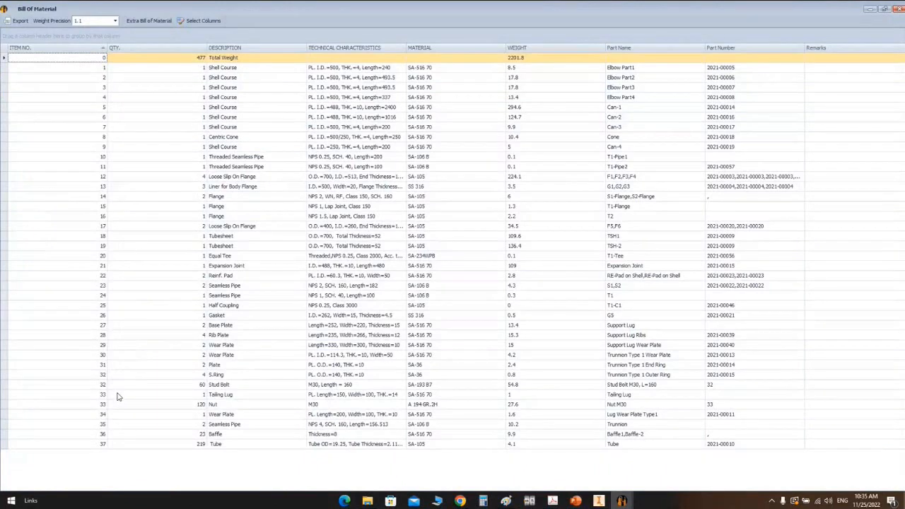
{"action": "left_click", "coordinate": [149, 21]}
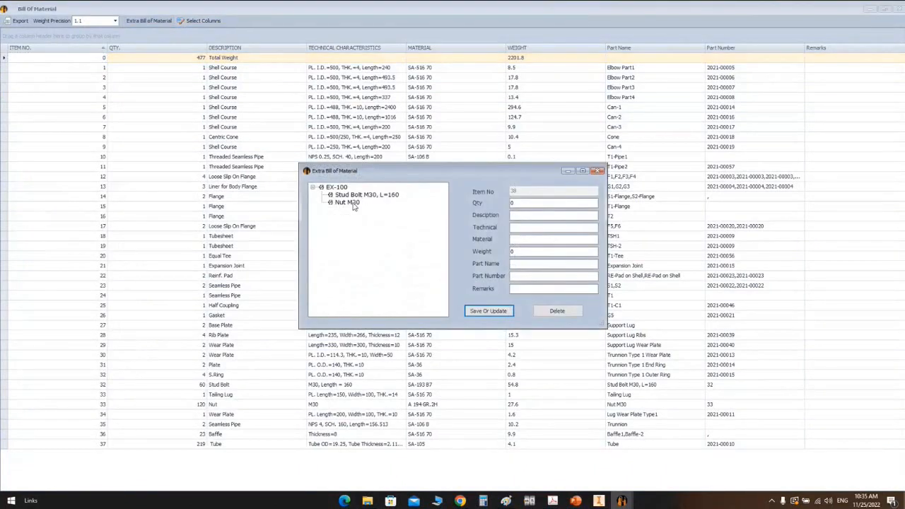
{"action": "left_click", "coordinate": [350, 202]}
{"action": "left_click", "coordinate": [352, 195]}
{"action": "left_click", "coordinate": [352, 203]}
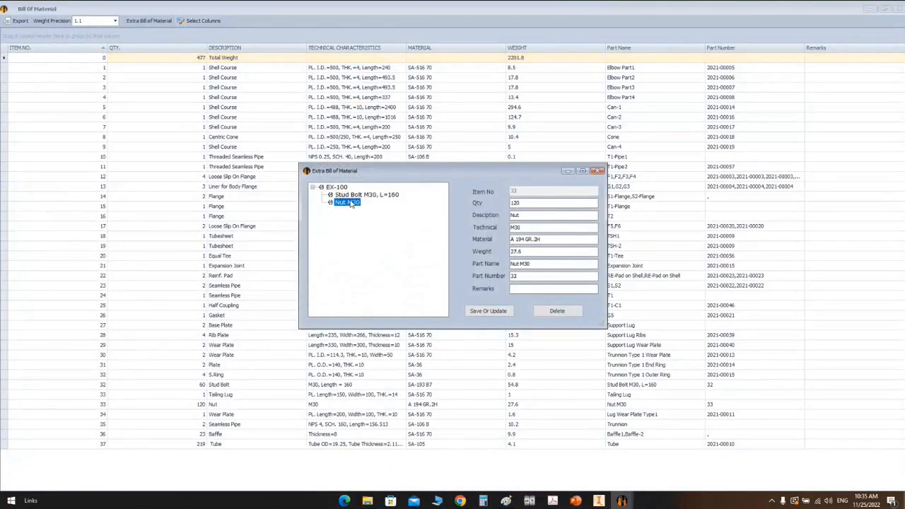
{"action": "left_click", "coordinate": [362, 195]}
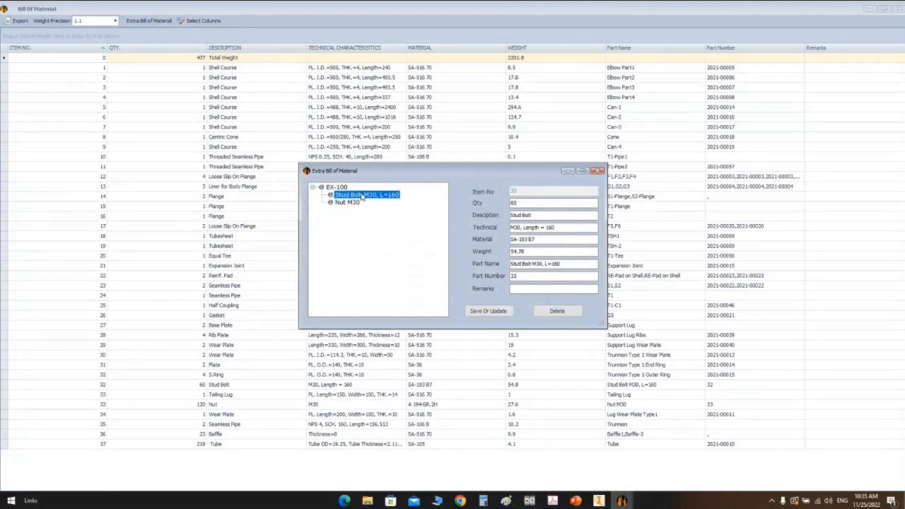
{"action": "left_click", "coordinate": [341, 188]}
{"action": "left_click", "coordinate": [343, 196]}
{"action": "left_click", "coordinate": [341, 203]}
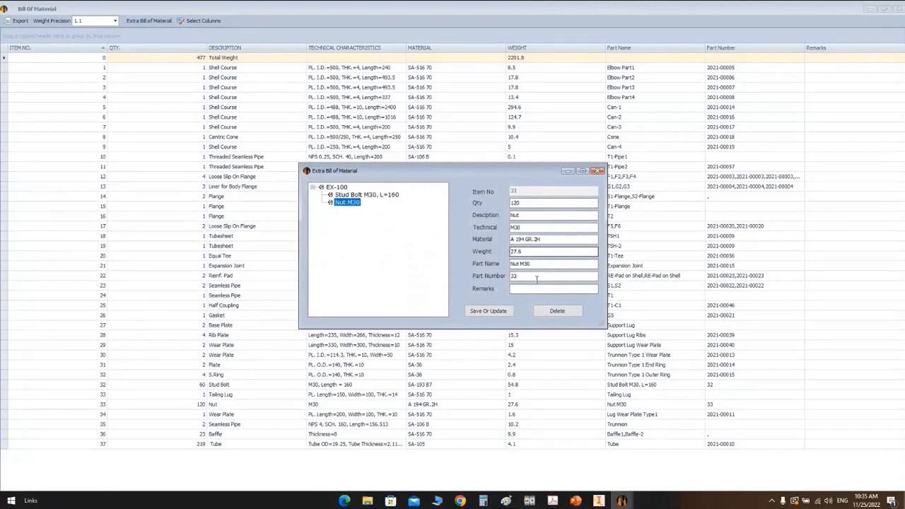
{"action": "left_click", "coordinate": [598, 172]}
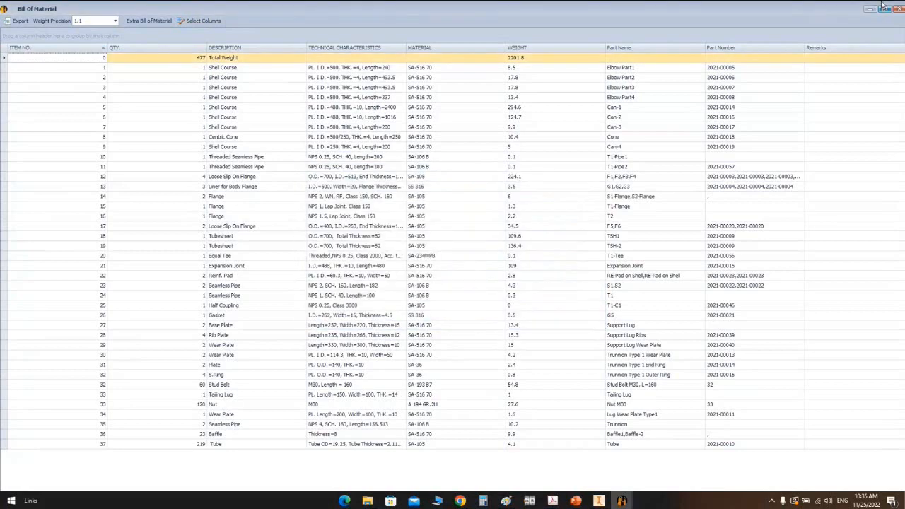
{"action": "left_click", "coordinate": [899, 9]}
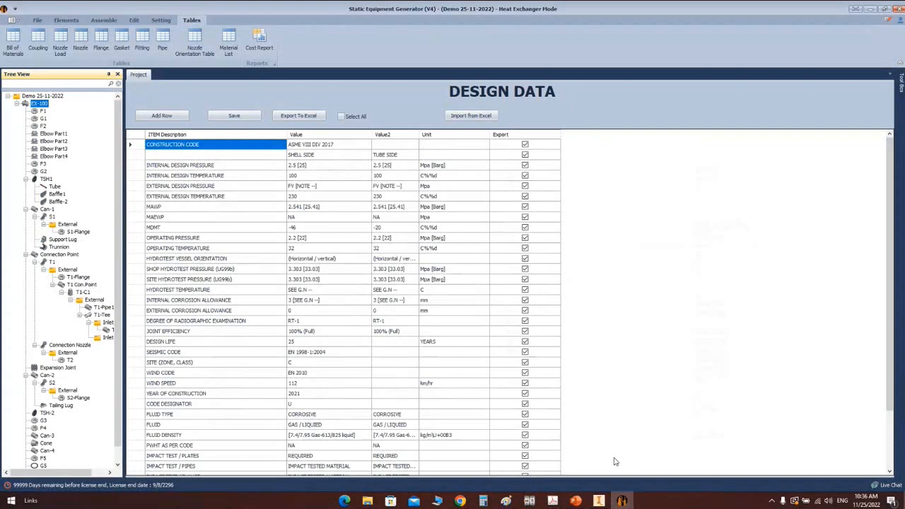
Step: Add a shell nozzle named S3 to Can-1 and open its nozzle parameters
{"action": "left_click", "coordinate": [48, 212]}
{"action": "left_click", "coordinate": [68, 24]}
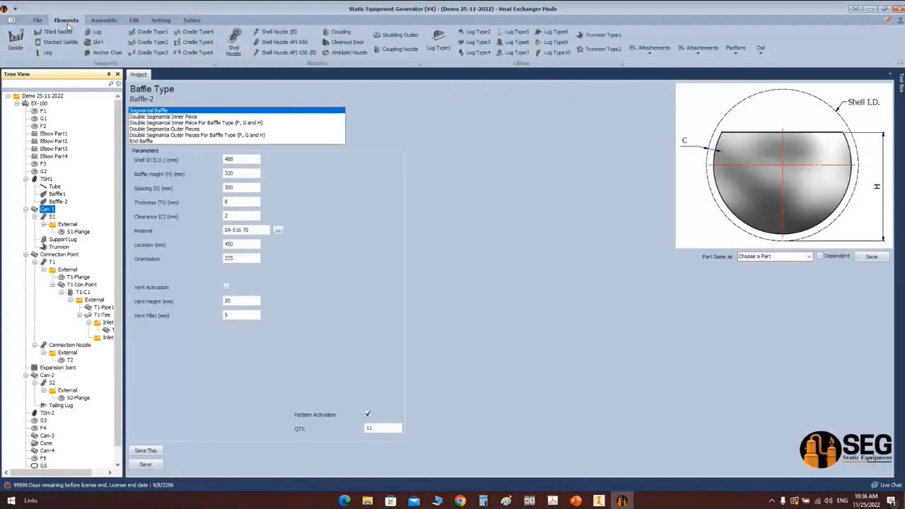
{"action": "left_click", "coordinate": [236, 46]}
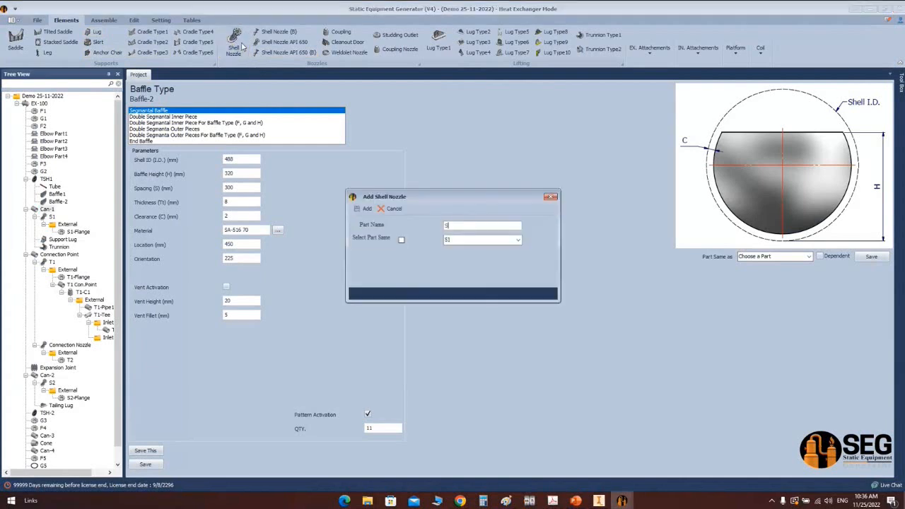
{"action": "left_click", "coordinate": [365, 209]}
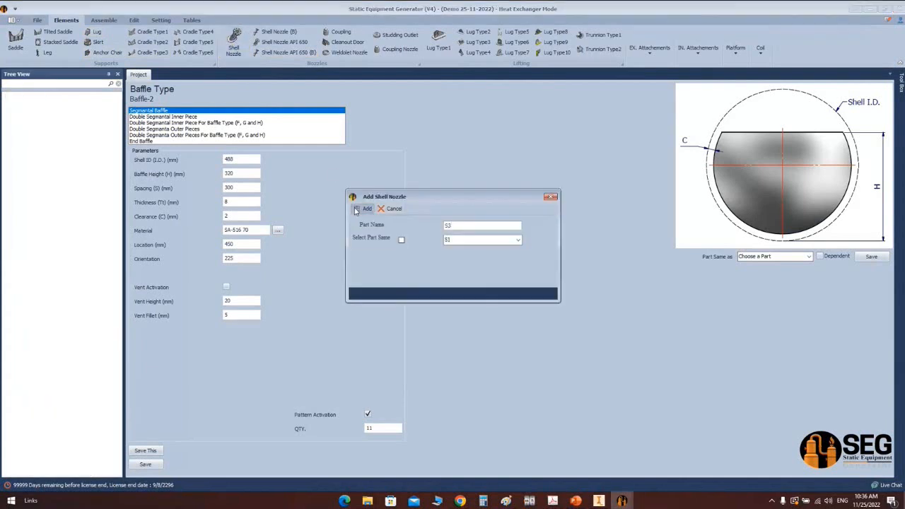
{"action": "left_click", "coordinate": [63, 256]}
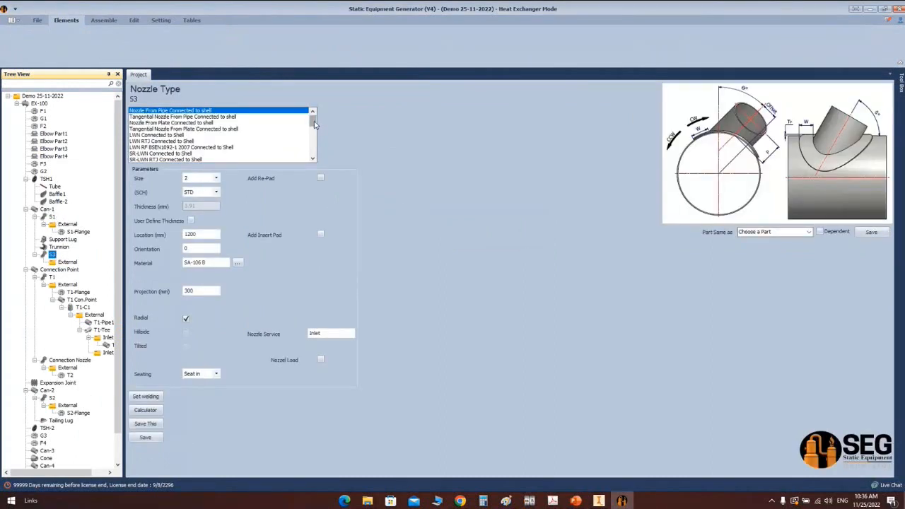
Step: Set nozzle S3 to the SR-Standard Forged Hub Connected to Shell type with size 4 and schedule 160
{"action": "left_click_drag", "start_coordinate": [315, 125], "coordinate": [314, 128]}
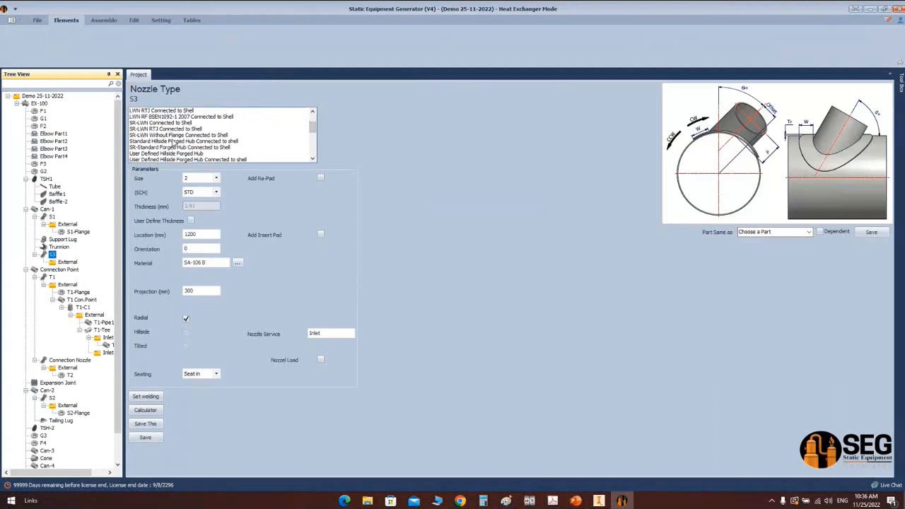
{"action": "scroll", "coordinate": [181, 145], "scroll_direction": "down", "scroll_amount": 3}
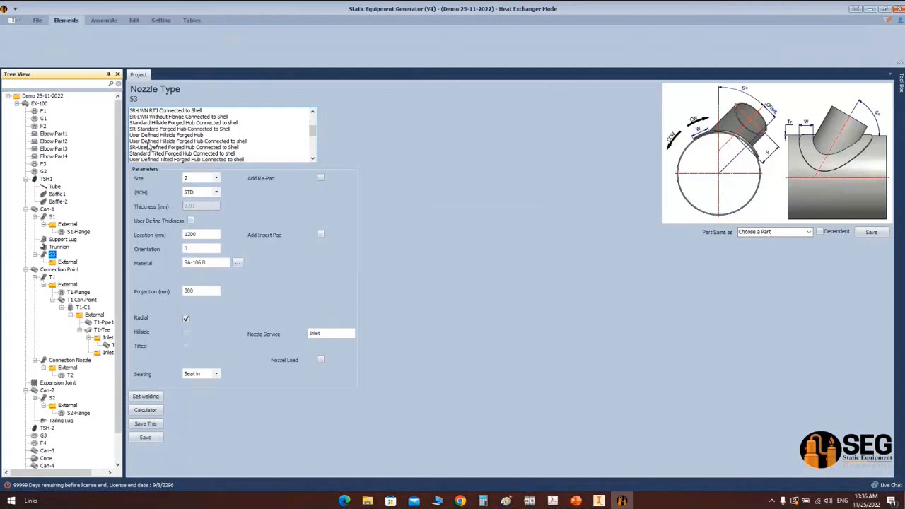
{"action": "left_click", "coordinate": [153, 129]}
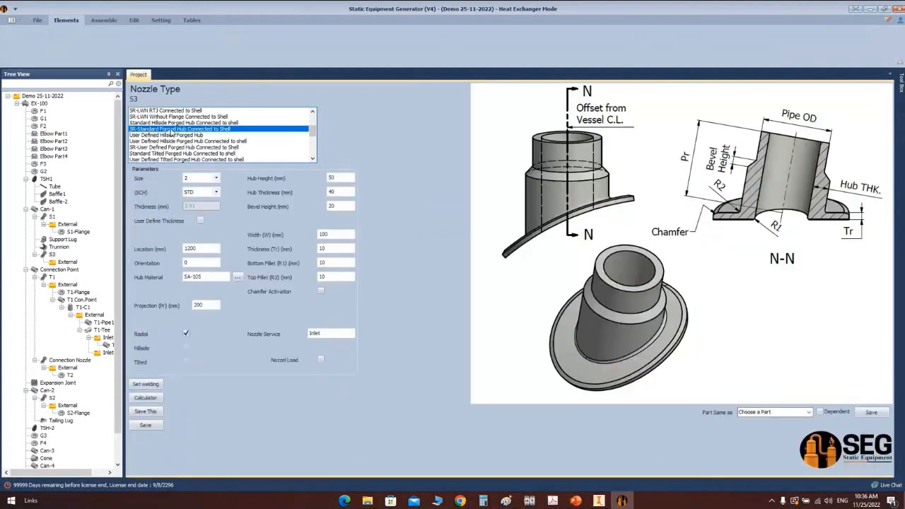
{"action": "left_click", "coordinate": [217, 178]}
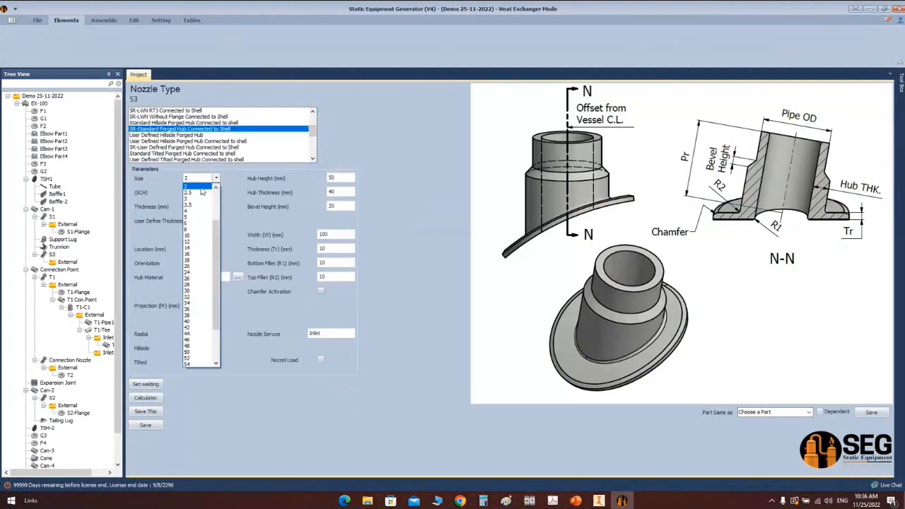
{"action": "left_click", "coordinate": [195, 212]}
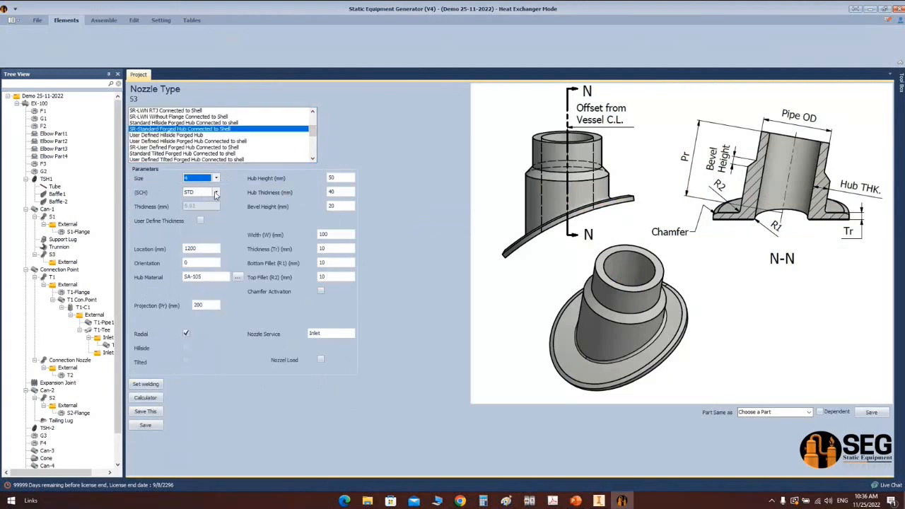
{"action": "left_click", "coordinate": [216, 192]}
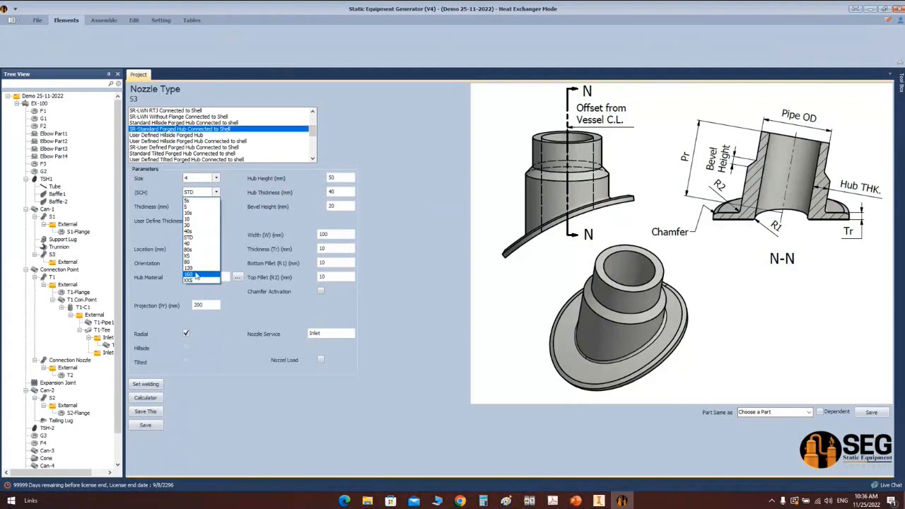
{"action": "left_click", "coordinate": [198, 274]}
Step: Review S3's hub height and thickness, and open the Windows Calculator to work out the bevel height
{"action": "left_click", "coordinate": [339, 181]}
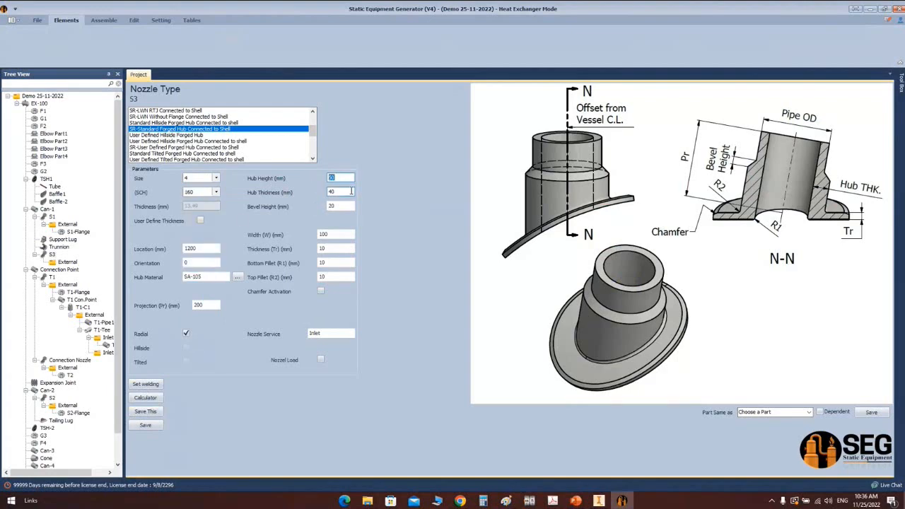
{"action": "left_click", "coordinate": [351, 191]}
{"action": "left_click", "coordinate": [340, 205]}
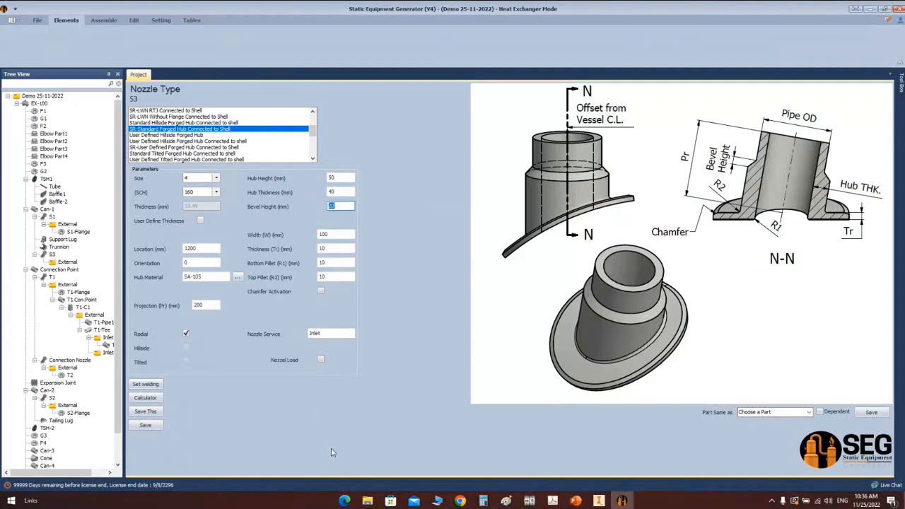
{"action": "left_click", "coordinate": [483, 501]}
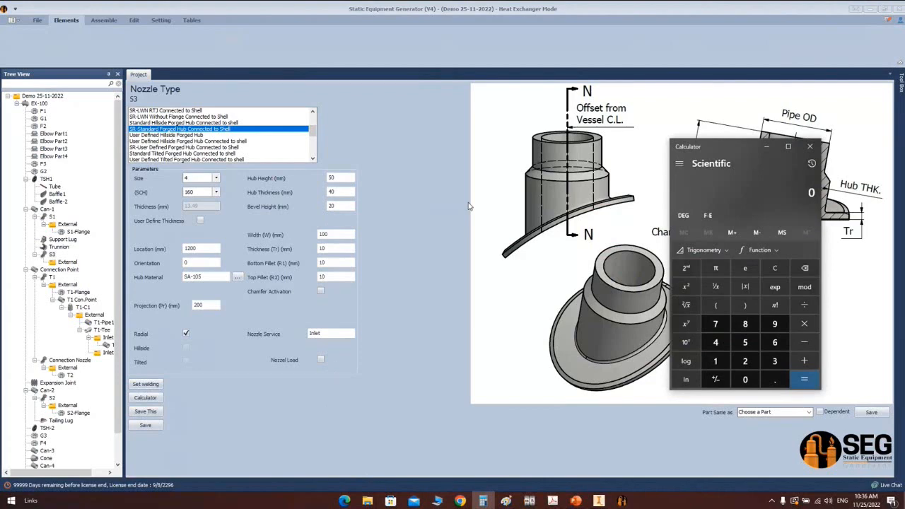
{"action": "type", "text": "45 - "}
{"action": "type", "text": "13"}
{"action": "type", "text": ".49"}
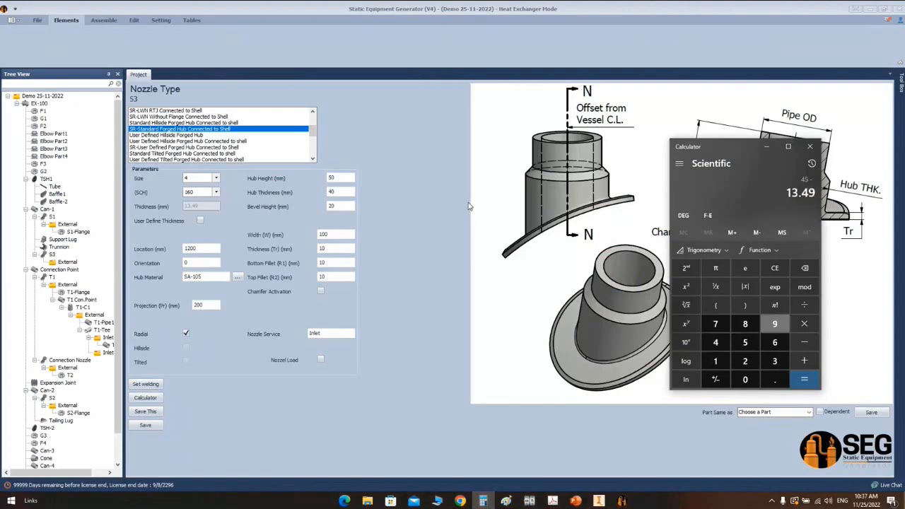
{"action": "key", "text": "Return"}
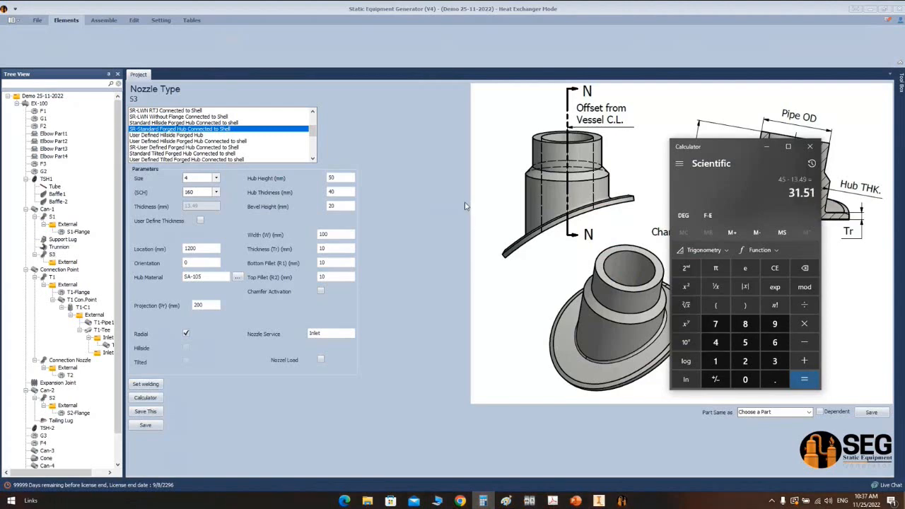
Step: Calculate 40 minus 13.49 and transfer the result, 26.51 mm, to S3's bevel height in Static Equipment Generator
{"action": "type", "text": "40 - "}
{"action": "type", "text": "13.49"}
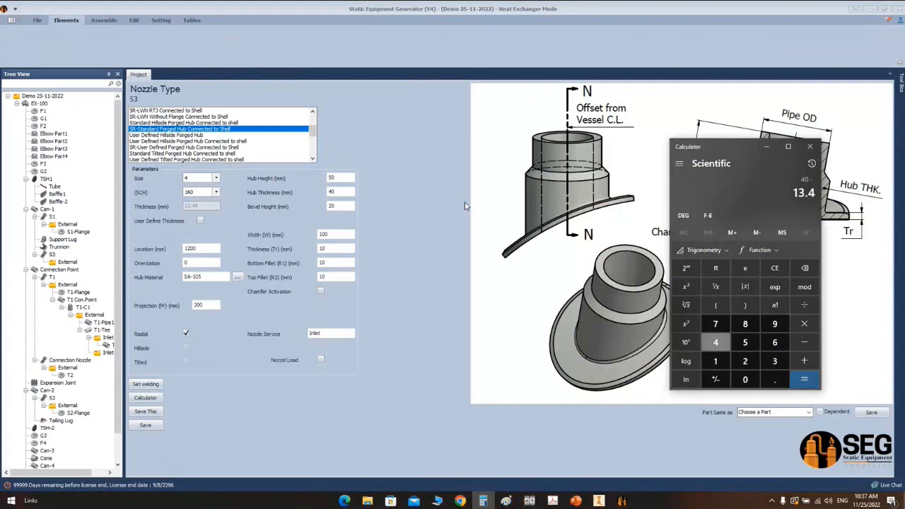
{"action": "key", "text": "Return"}
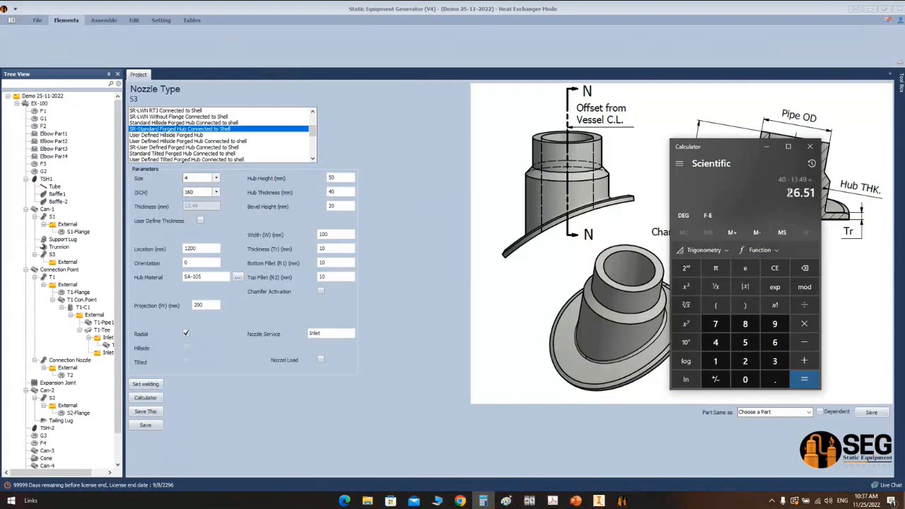
{"action": "left_click_drag", "start_coordinate": [788, 192], "coordinate": [816, 196]}
{"action": "key", "text": "ctrl+c"}
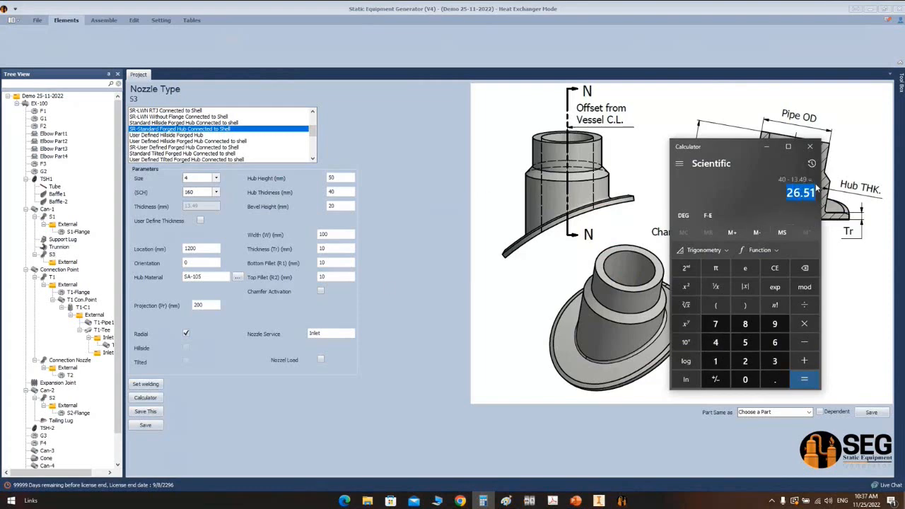
{"action": "left_click", "coordinate": [811, 147]}
{"action": "key", "text": "ctrl+v"}
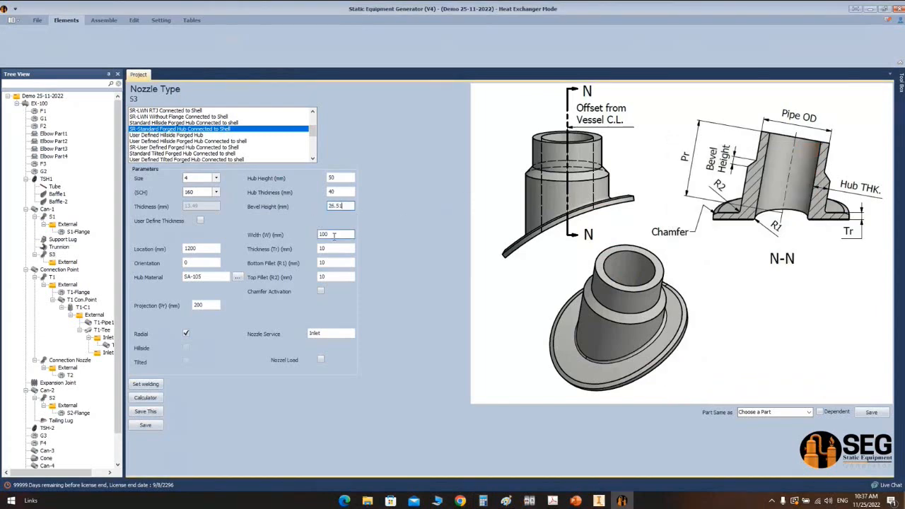
Step: Set the S3 forged hub's thickness (Tr) to 20 mm
{"action": "key", "text": "Tab"}
{"action": "key", "text": "Tab"}
{"action": "type", "text": "20"}
{"action": "key", "text": "Tab"}
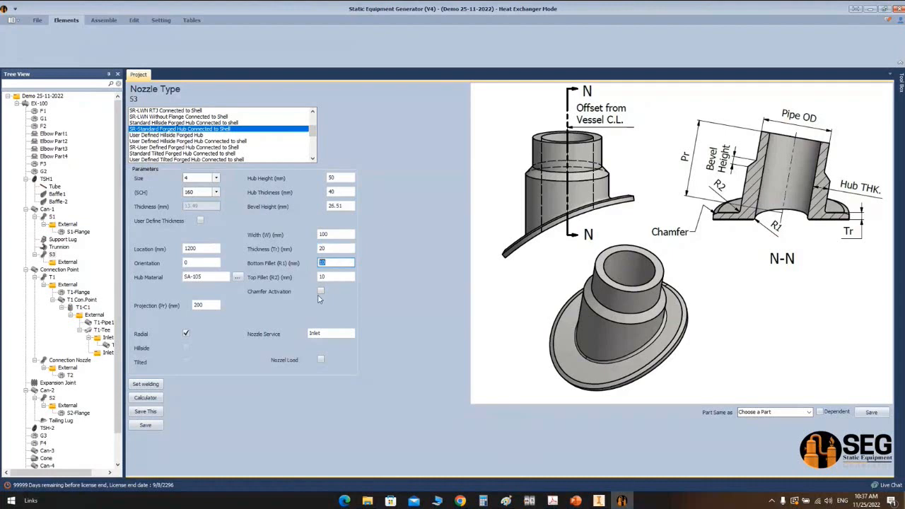
Step: Activate the S3 hub's chamfer with L1 of 10 mm and L2 of 30 mm, and save the nozzle
{"action": "left_click", "coordinate": [321, 292]}
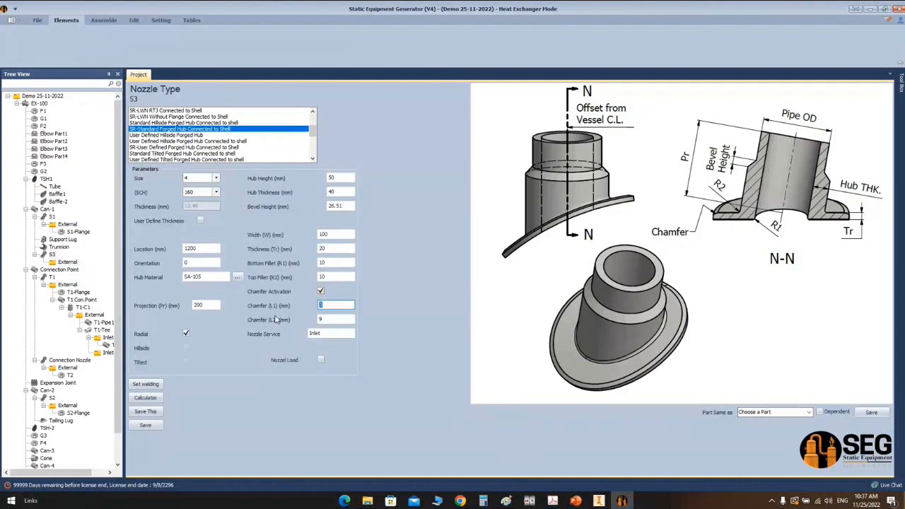
{"action": "type", "text": "10"}
{"action": "key", "text": "Tab"}
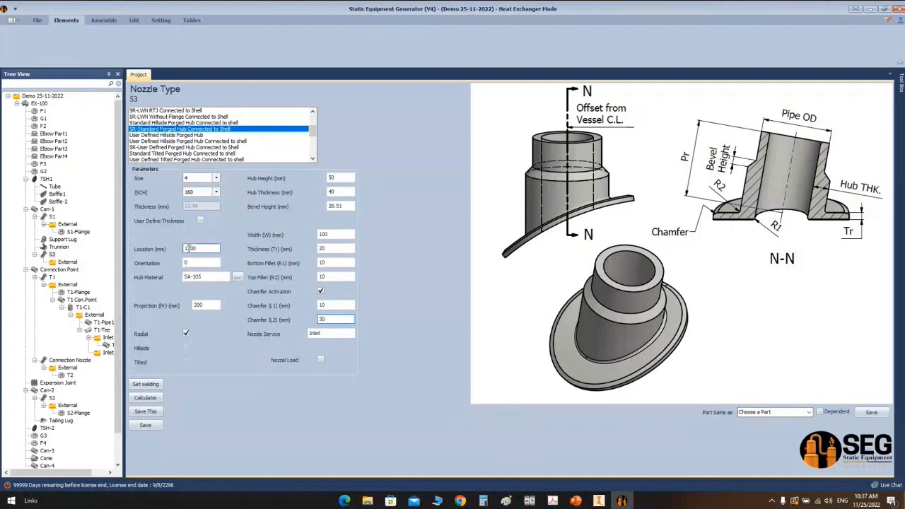
{"action": "left_click_drag", "start_coordinate": [206, 248], "coordinate": [159, 247]}
{"action": "key", "text": "Tab"}
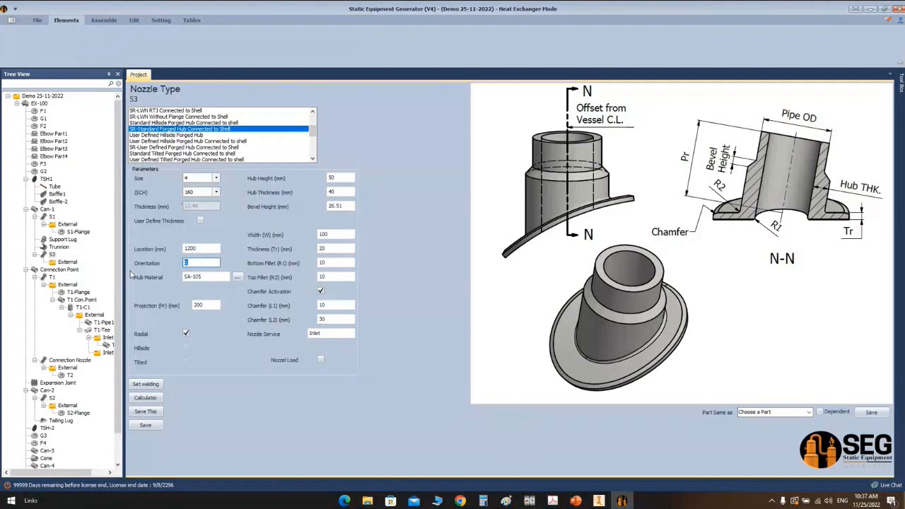
{"action": "left_click", "coordinate": [147, 426]}
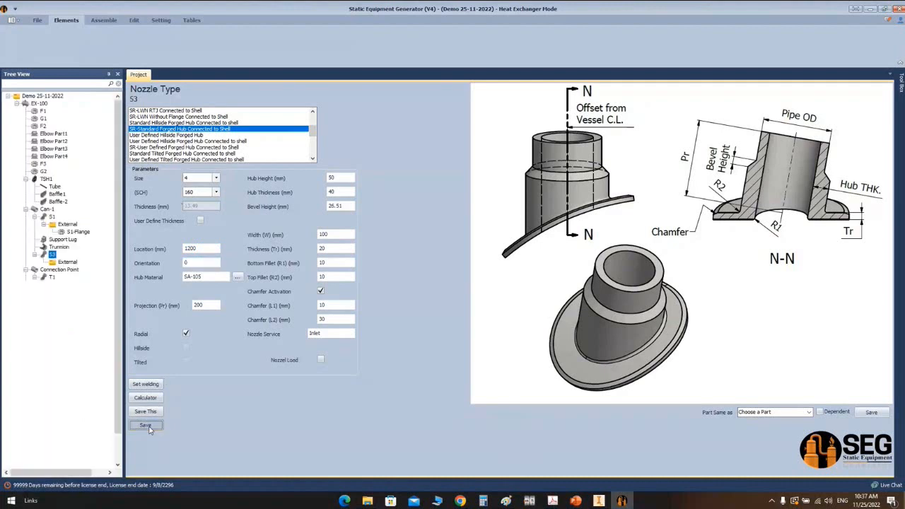
Step: Add a flange to nozzle S3's external side and open the S3-Flange parameters
{"action": "left_click", "coordinate": [75, 263]}
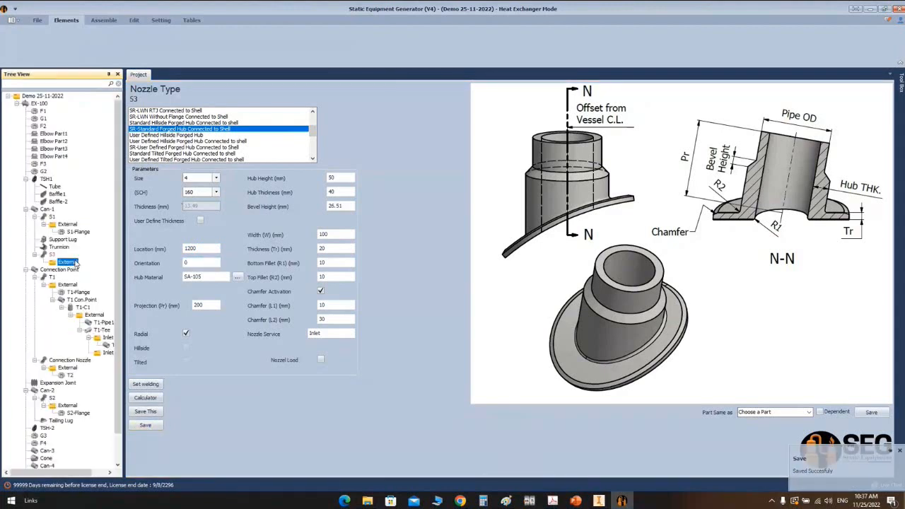
{"action": "left_click", "coordinate": [138, 38]}
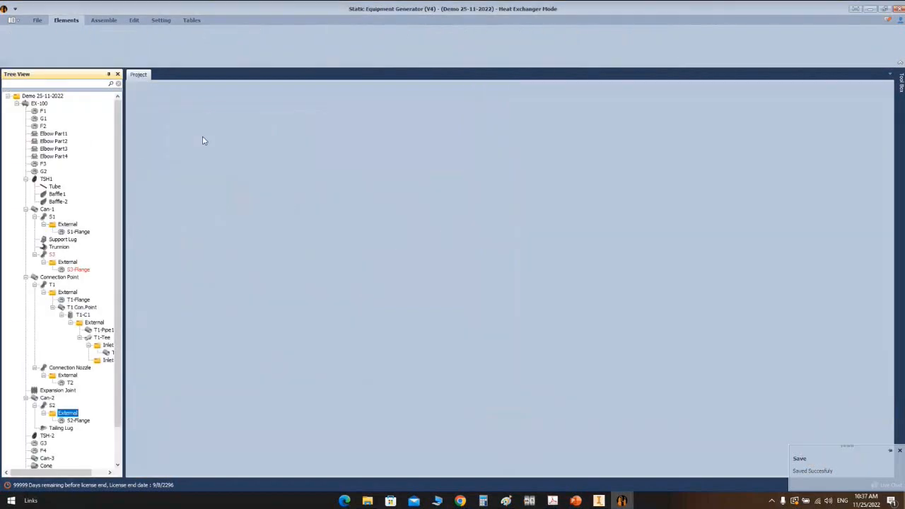
{"action": "left_click", "coordinate": [78, 270]}
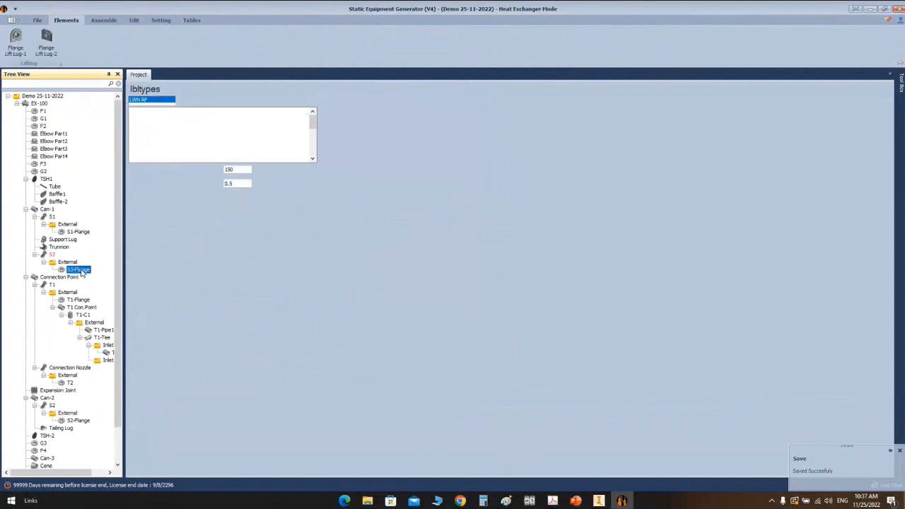
Step: Define S3-Flange as WN-RF ASME B16.5 with rating 300, size 4 and pipe schedule 160, and save it
{"action": "left_click", "coordinate": [164, 147]}
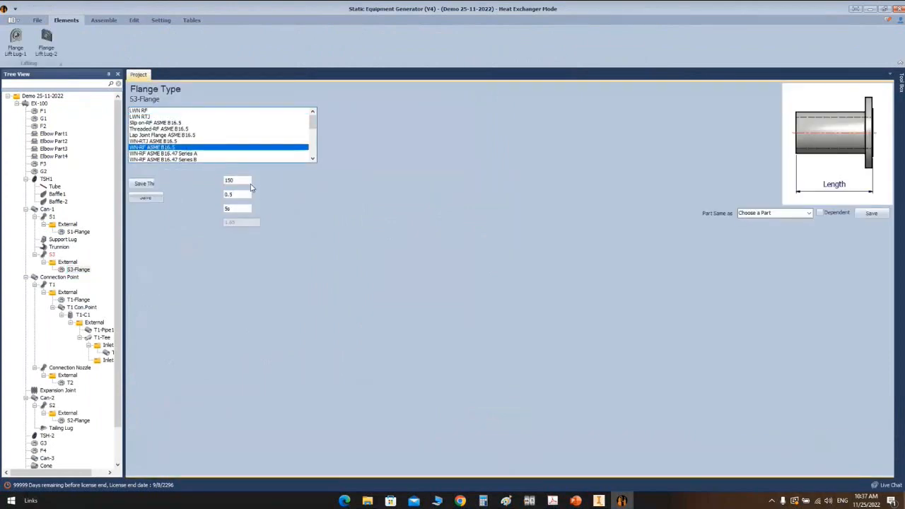
{"action": "left_click", "coordinate": [254, 182]}
{"action": "left_click", "coordinate": [242, 198]}
{"action": "left_click", "coordinate": [255, 197]}
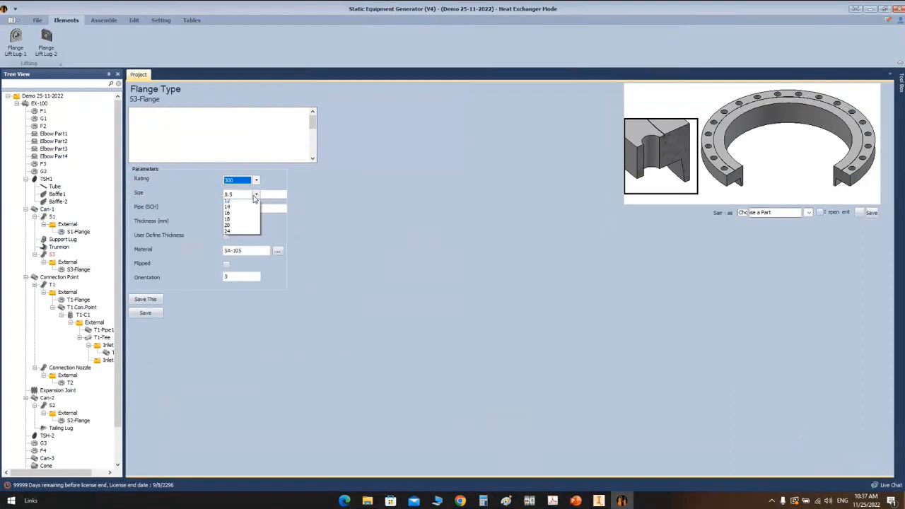
{"action": "left_click", "coordinate": [241, 263]}
{"action": "left_click", "coordinate": [244, 210]}
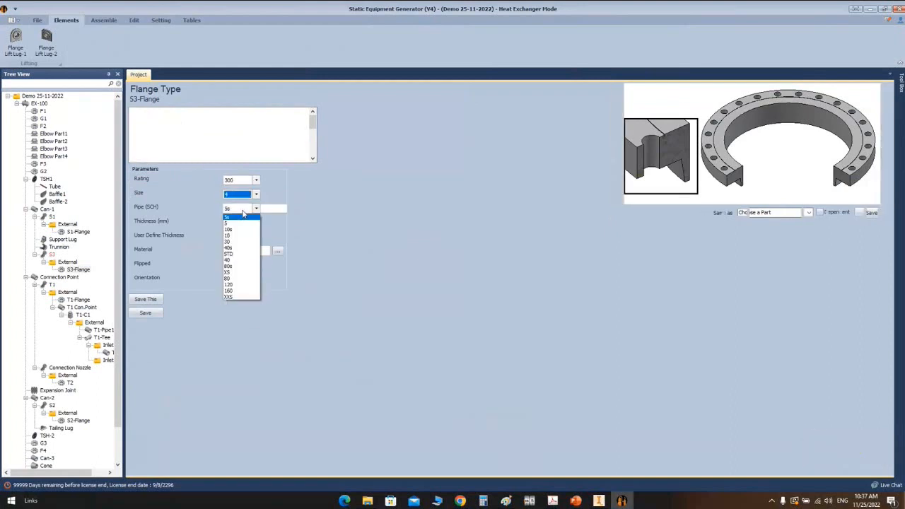
{"action": "left_click", "coordinate": [239, 291]}
{"action": "left_click", "coordinate": [145, 313]}
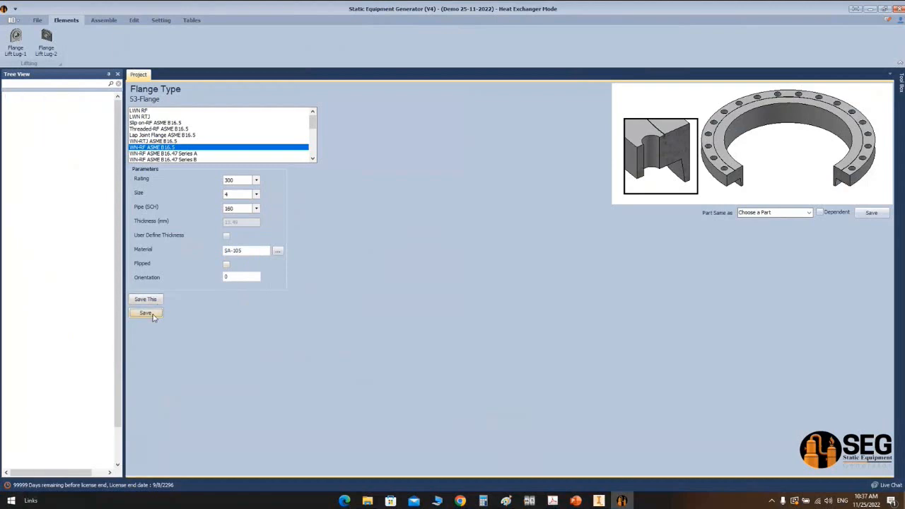
Step: Open the bill of materials and examine the S3-Flange entry's description and technical characteristics
{"action": "left_click", "coordinate": [14, 44]}
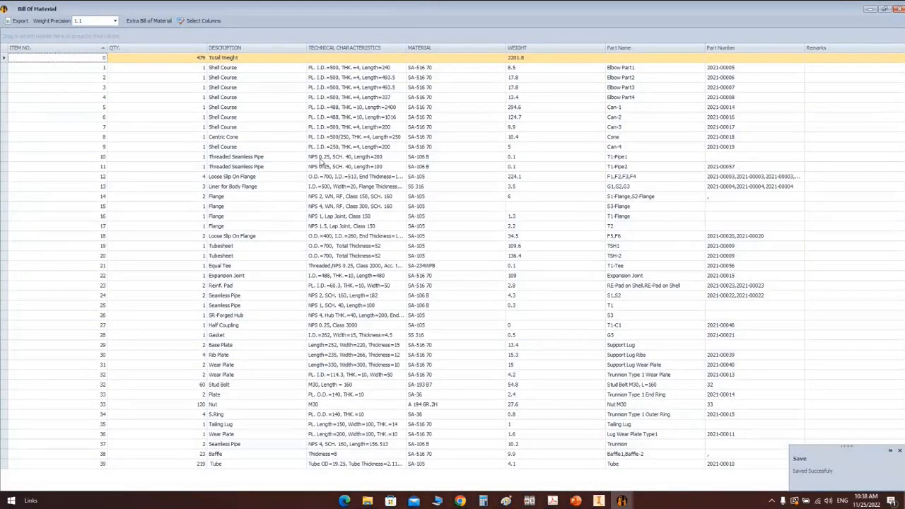
{"action": "left_click", "coordinate": [324, 210]}
{"action": "left_click", "coordinate": [228, 206]}
{"action": "left_click", "coordinate": [320, 209]}
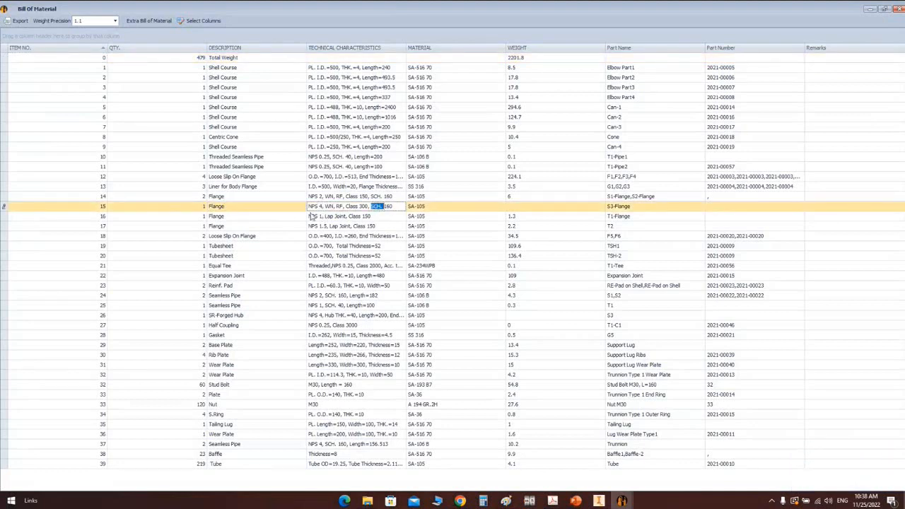
{"action": "double_click", "coordinate": [313, 207]}
{"action": "left_click_drag", "start_coordinate": [325, 206], "coordinate": [339, 206]}
Step: Examine the S3 forged hub entry with the technical characteristics column widened to fit, and close the bill of materials
{"action": "left_click", "coordinate": [258, 316]}
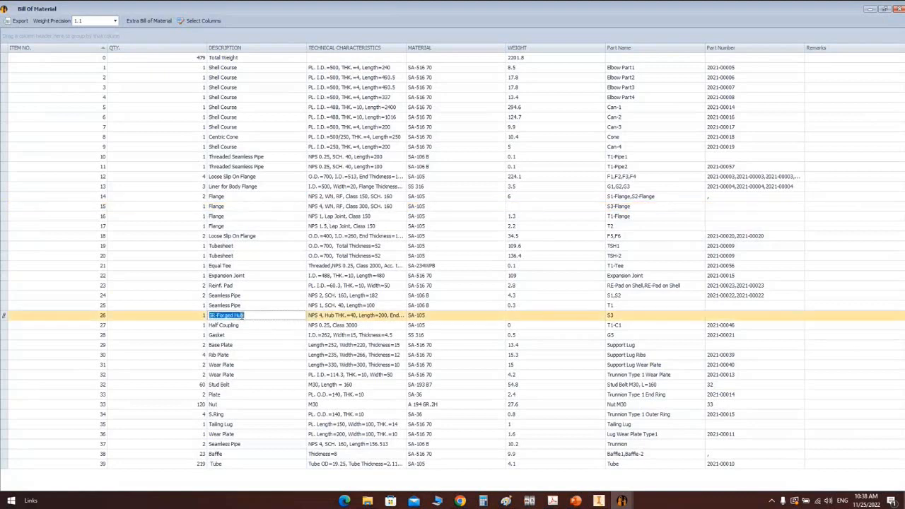
{"action": "left_click", "coordinate": [311, 316]}
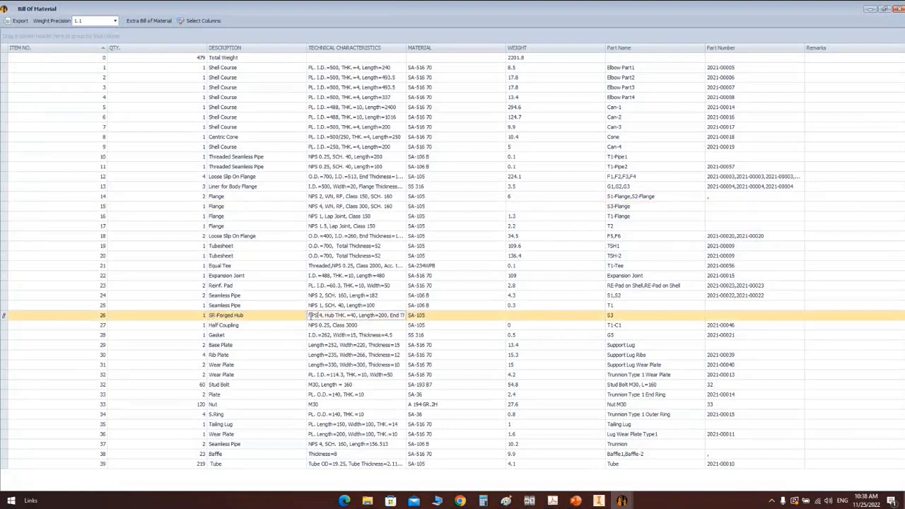
{"action": "left_click_drag", "start_coordinate": [309, 316], "coordinate": [409, 315]}
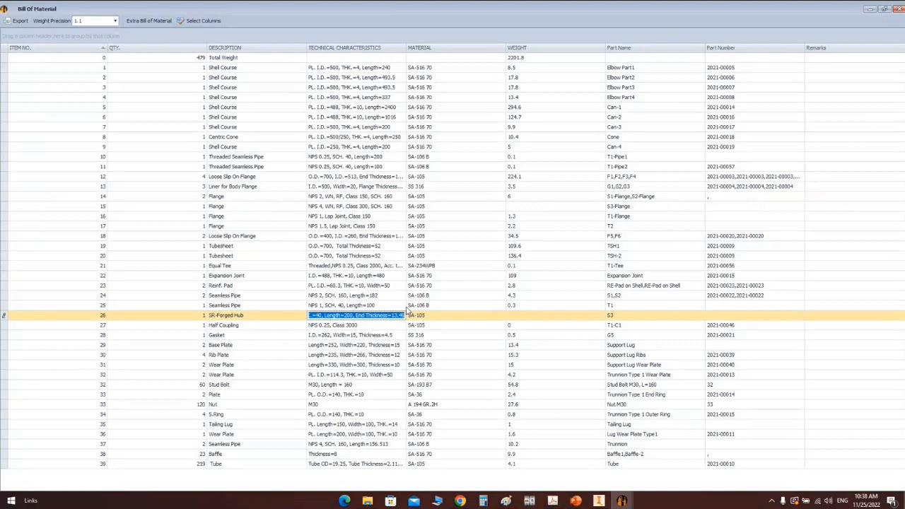
{"action": "double_click", "coordinate": [405, 48]}
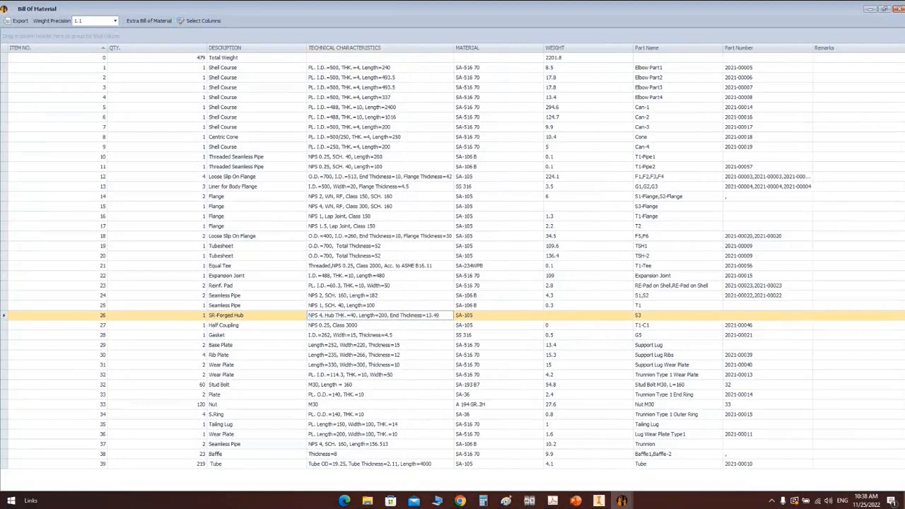
{"action": "left_click", "coordinate": [898, 10]}
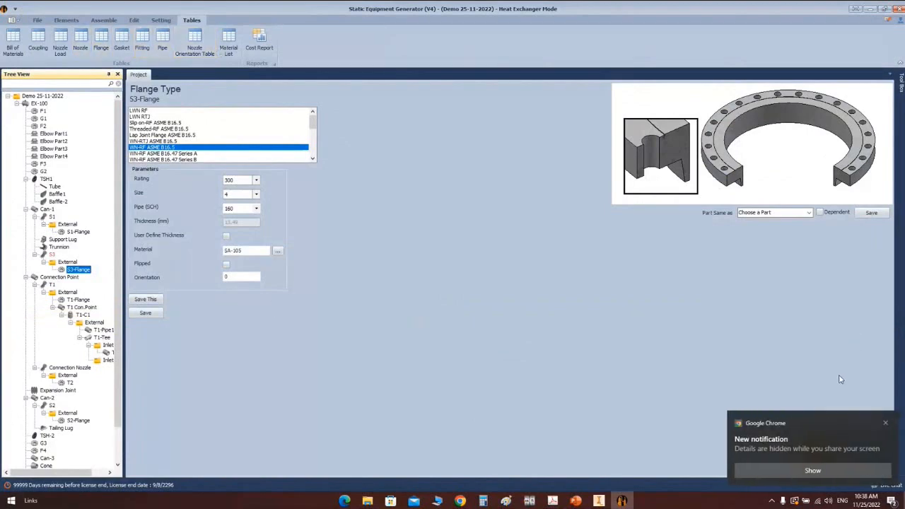
{"action": "left_click", "coordinate": [884, 423]}
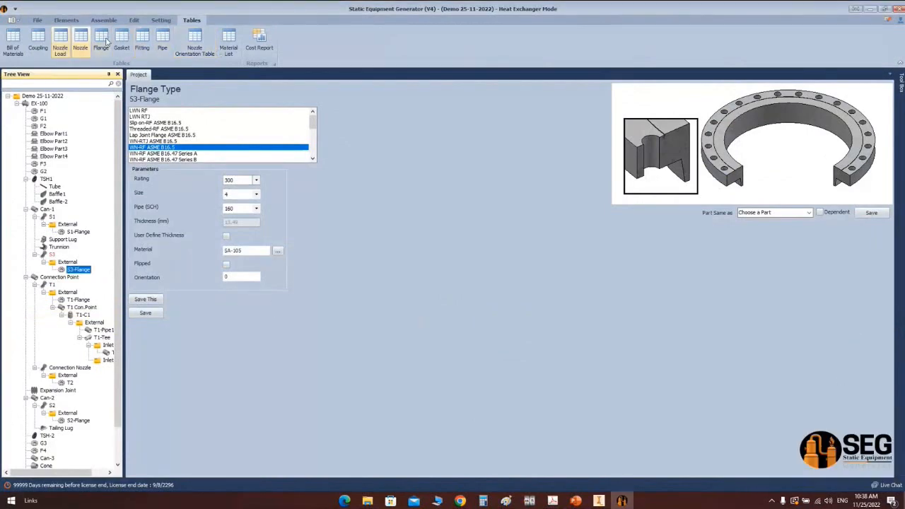
Step: Open the nozzle table, examine the nozzle rows including S3, and close it
{"action": "left_click", "coordinate": [80, 41]}
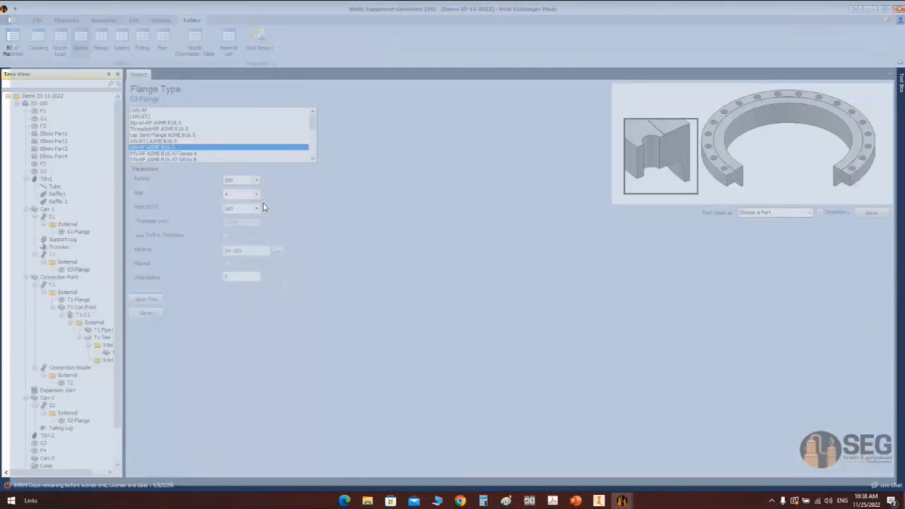
{"action": "left_click", "coordinate": [14, 111]}
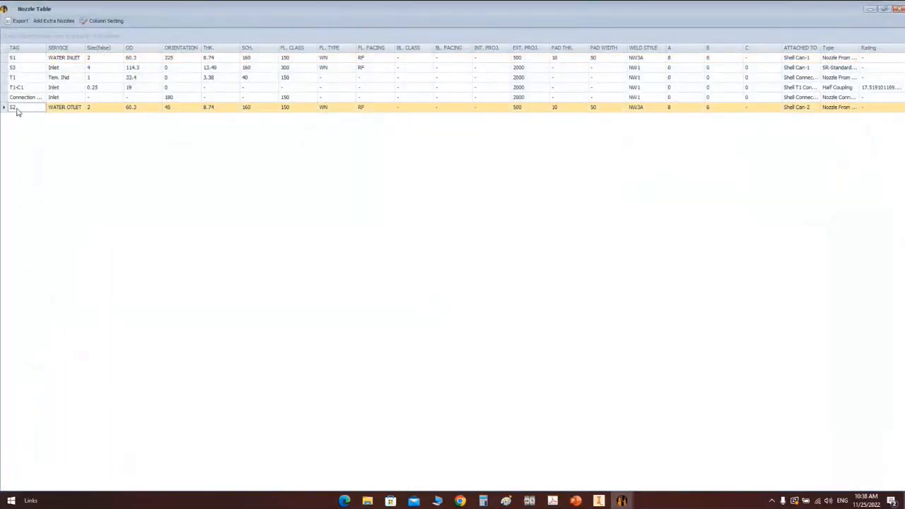
{"action": "left_click", "coordinate": [66, 107]}
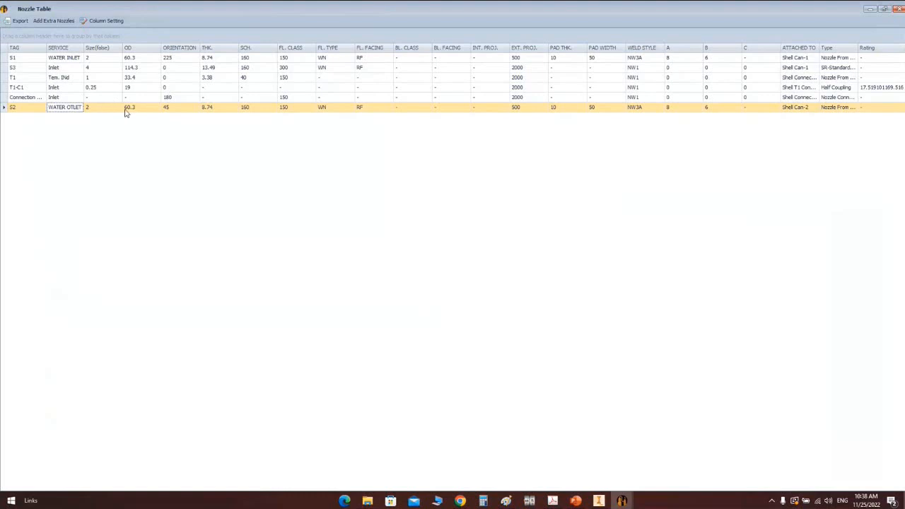
{"action": "left_click", "coordinate": [900, 10]}
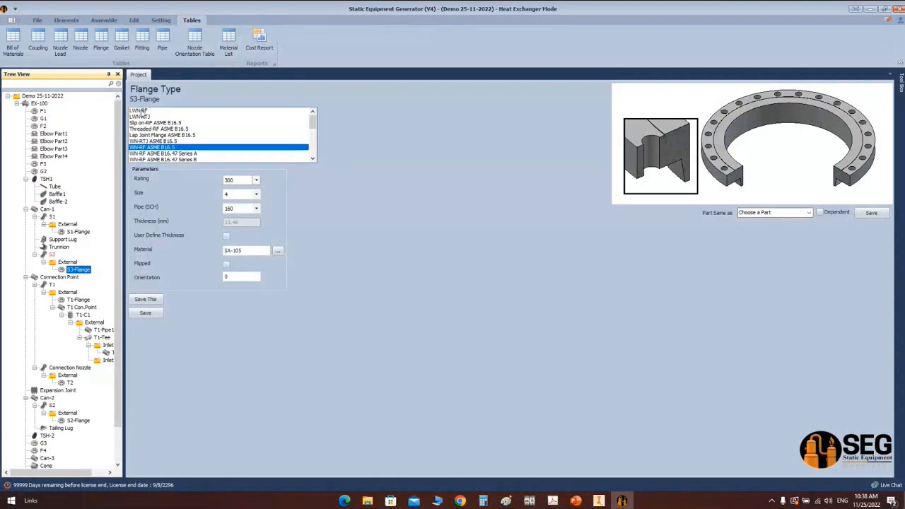
Step: In EX-100's design data, exclude every row from CODE DESIGNATOR down to CAPACITY from the export
{"action": "left_click", "coordinate": [39, 104]}
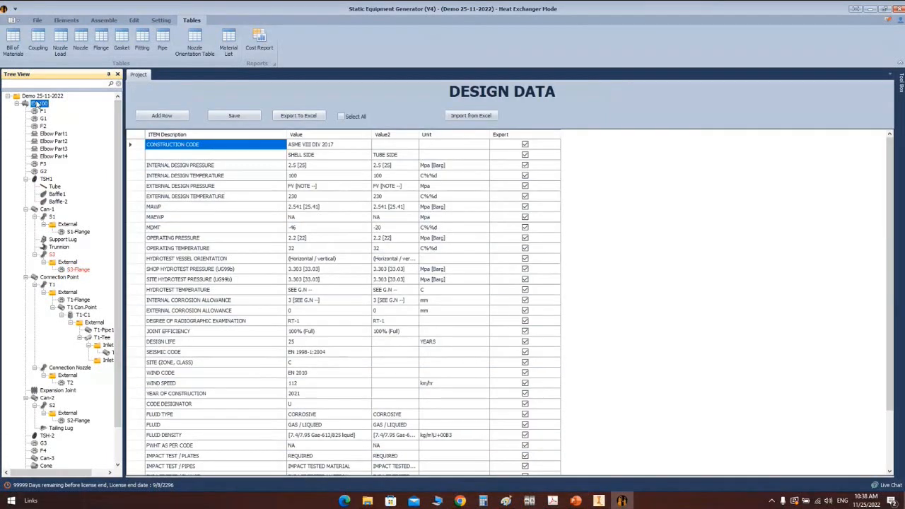
{"action": "scroll", "coordinate": [470, 166], "scroll_direction": "down", "scroll_amount": 2}
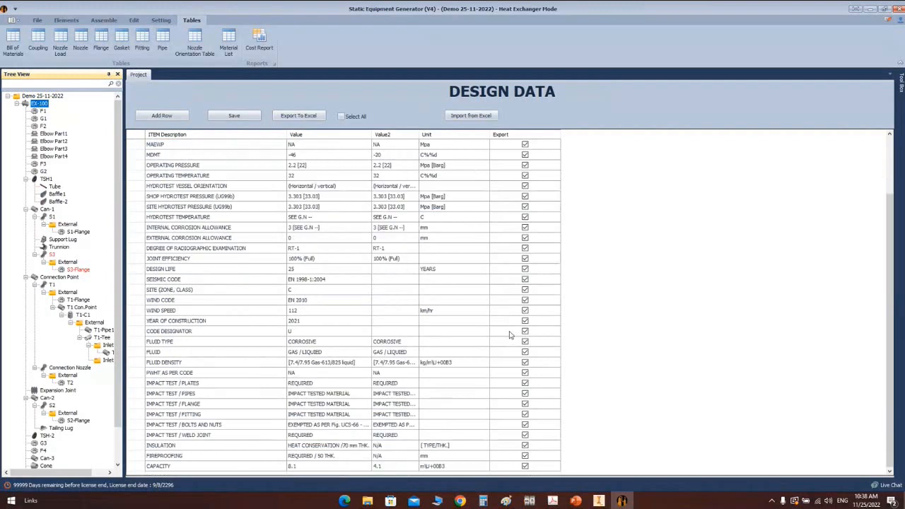
{"action": "left_click", "coordinate": [528, 466]}
{"action": "left_click", "coordinate": [525, 455]}
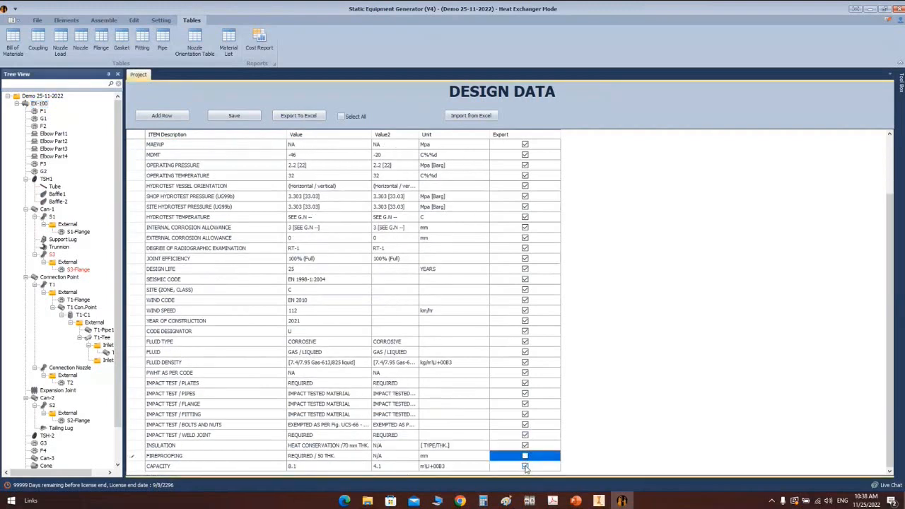
{"action": "left_click", "coordinate": [525, 446]}
{"action": "left_click", "coordinate": [525, 435]}
{"action": "left_click", "coordinate": [525, 424]}
{"action": "left_click", "coordinate": [525, 414]}
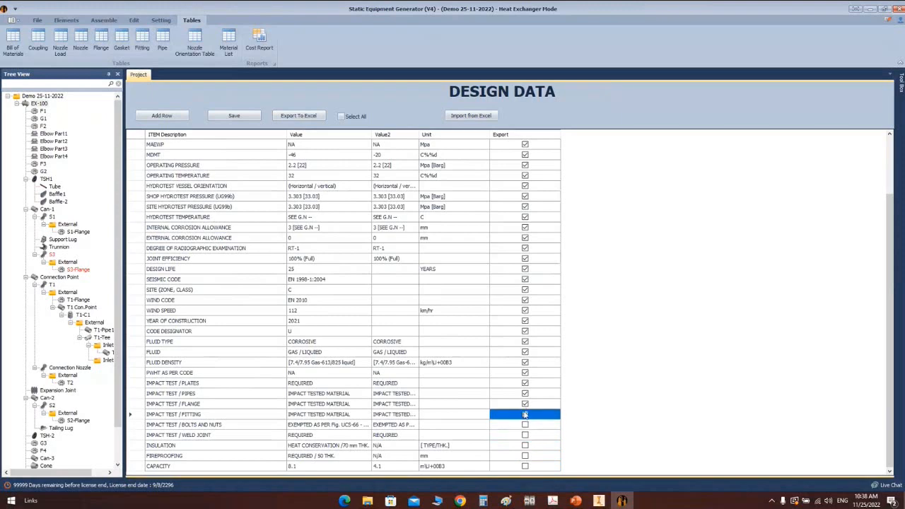
{"action": "left_click", "coordinate": [525, 404]}
{"action": "left_click", "coordinate": [524, 393]}
{"action": "left_click", "coordinate": [525, 383]}
{"action": "left_click", "coordinate": [525, 373]}
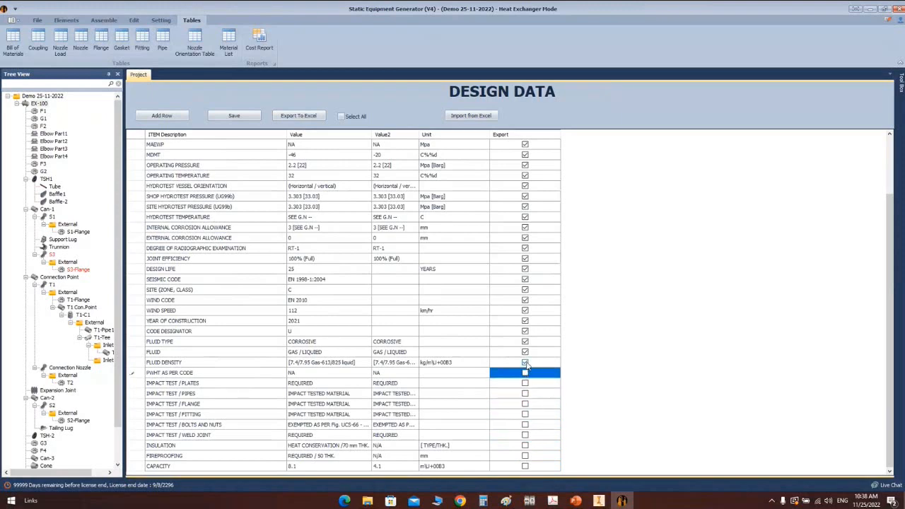
{"action": "left_click", "coordinate": [525, 362]}
{"action": "left_click", "coordinate": [525, 351]}
{"action": "left_click", "coordinate": [524, 342]}
{"action": "left_click", "coordinate": [525, 331]}
{"action": "left_click", "coordinate": [525, 341]}
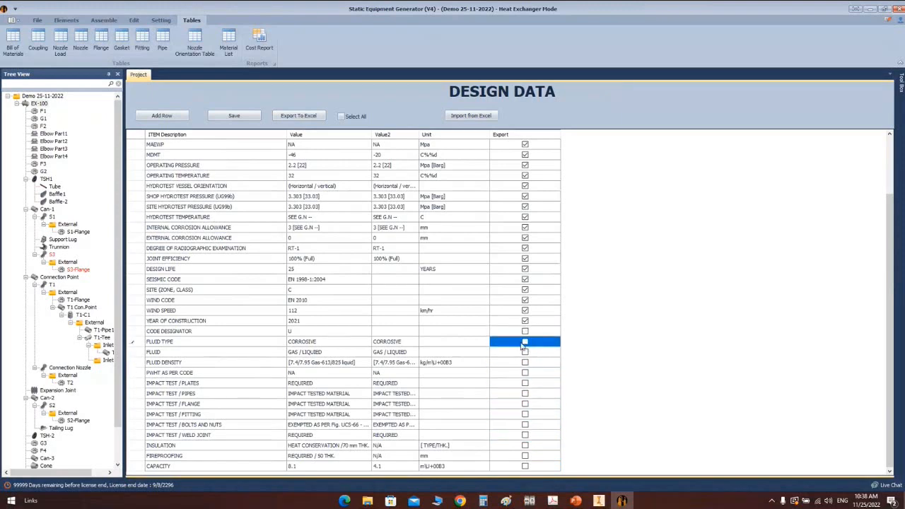
Step: Save the design data and reopen EX-100's design data to check the export selection
{"action": "left_click", "coordinate": [234, 116]}
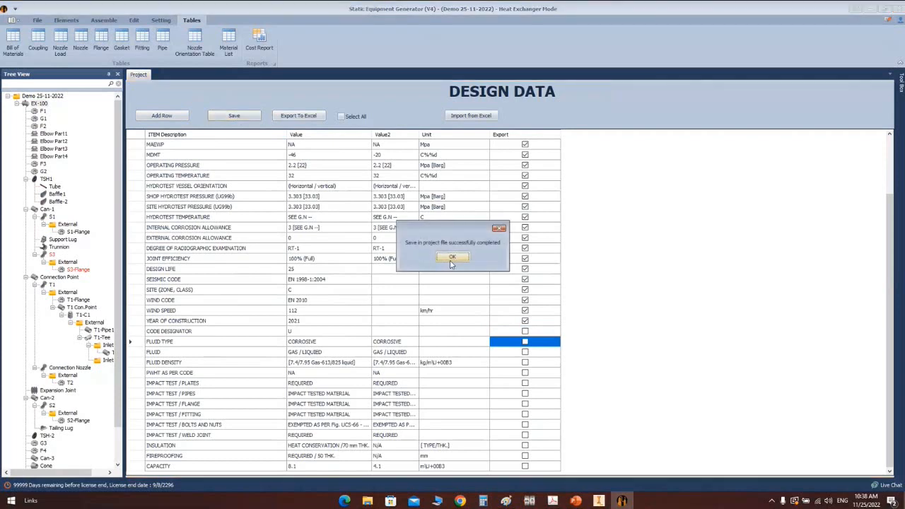
{"action": "left_click", "coordinate": [452, 256]}
{"action": "left_click", "coordinate": [43, 111]}
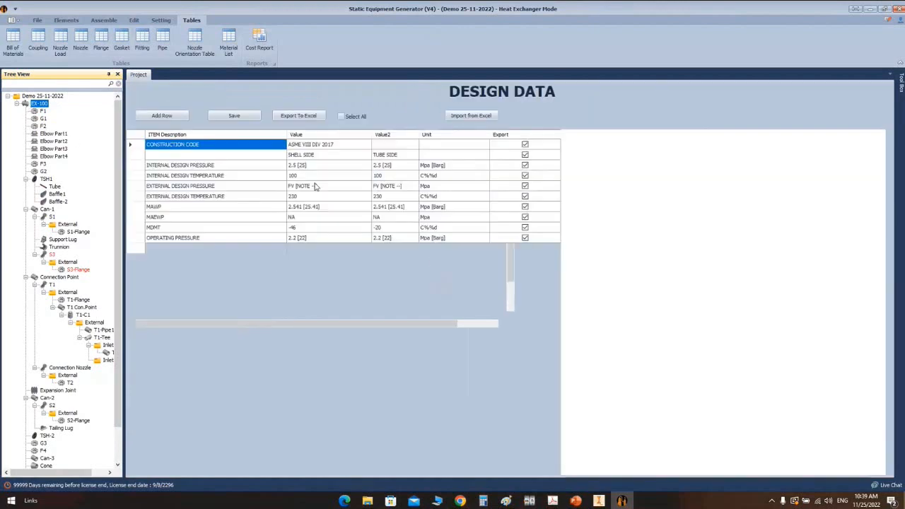
{"action": "scroll", "coordinate": [508, 286], "scroll_direction": "down", "scroll_amount": 3}
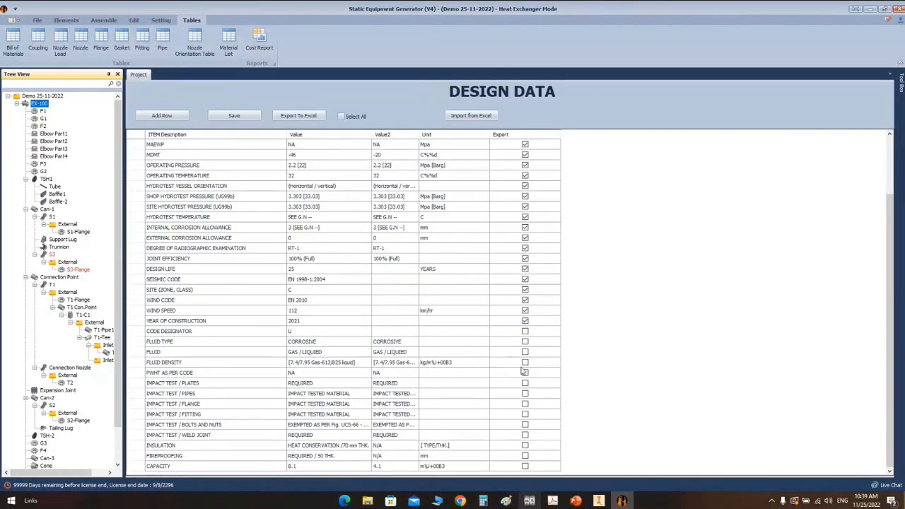
Step: Open the drawing settings of EX-100 and examine the sheet data, the included tables and the active views
{"action": "right_click", "coordinate": [33, 106]}
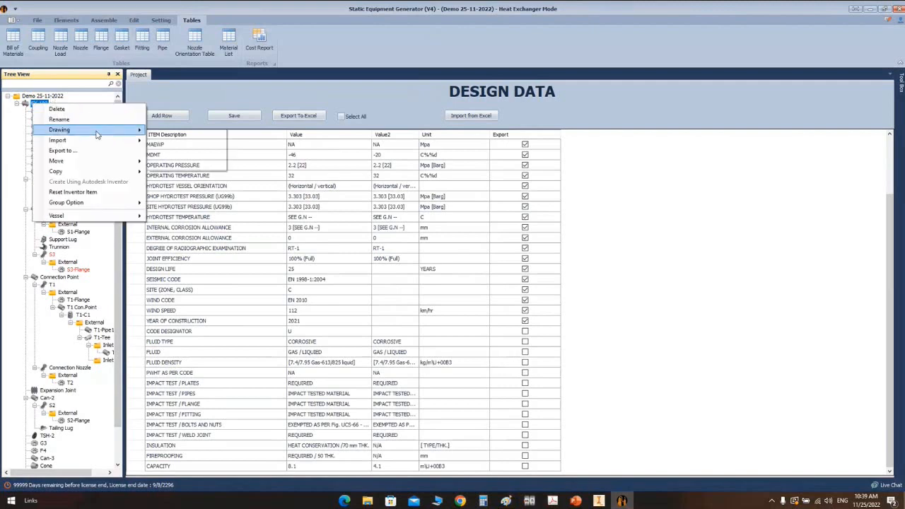
{"action": "mouse_move", "coordinate": [70, 134]}
{"action": "left_click", "coordinate": [181, 134]}
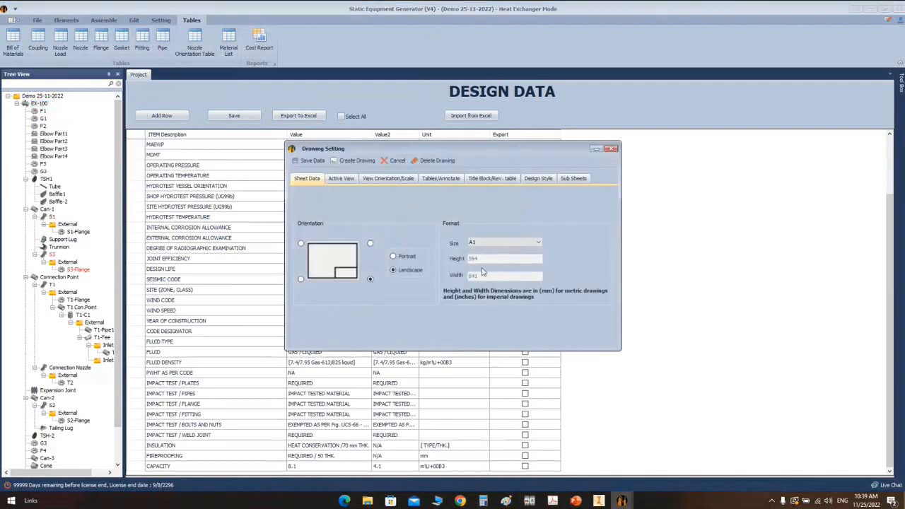
{"action": "left_click", "coordinate": [434, 180]}
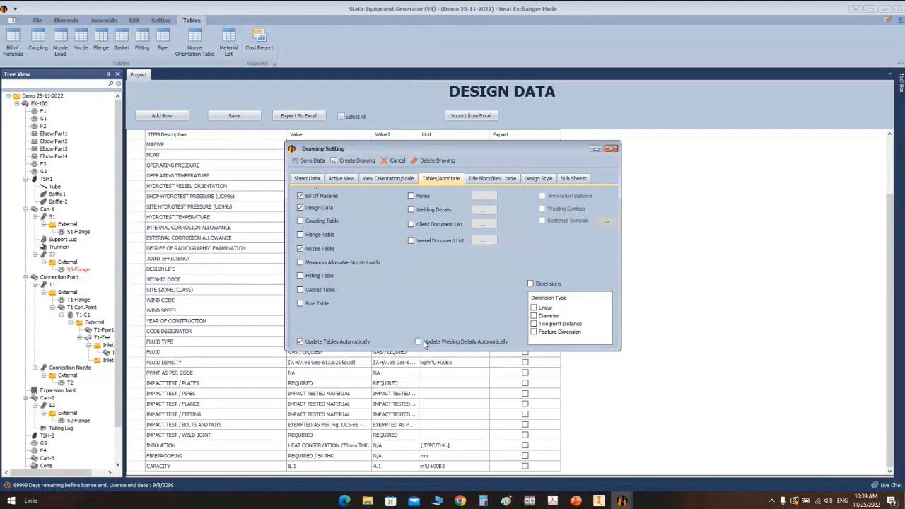
{"action": "left_click", "coordinate": [343, 179]}
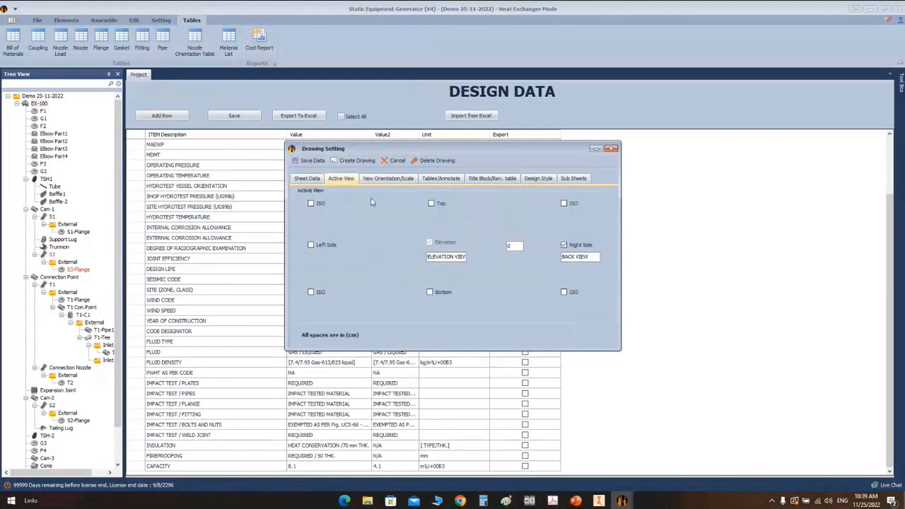
{"action": "left_click_drag", "start_coordinate": [515, 246], "coordinate": [495, 249]}
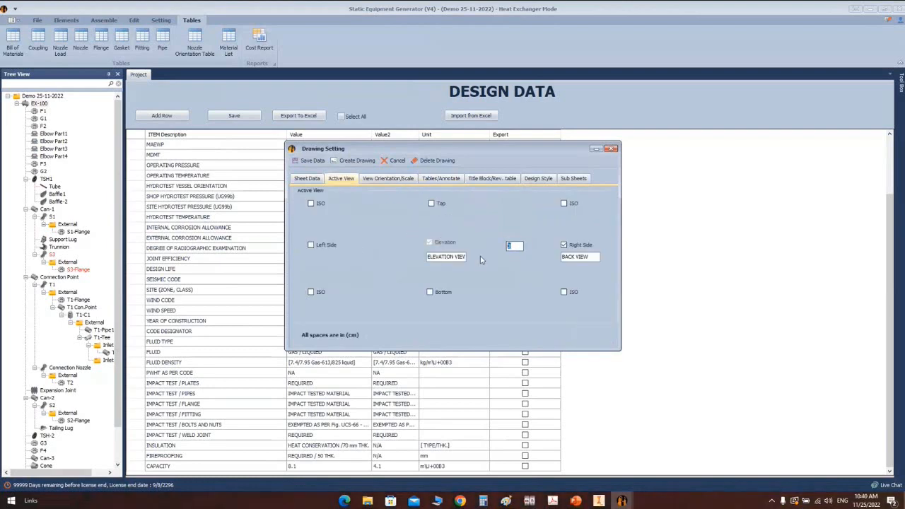
Step: Check the elevation view orientation and scale, create the EX-100 drawing, and switch to Autodesk Inventor
{"action": "left_click", "coordinate": [388, 179]}
{"action": "left_click", "coordinate": [425, 217]}
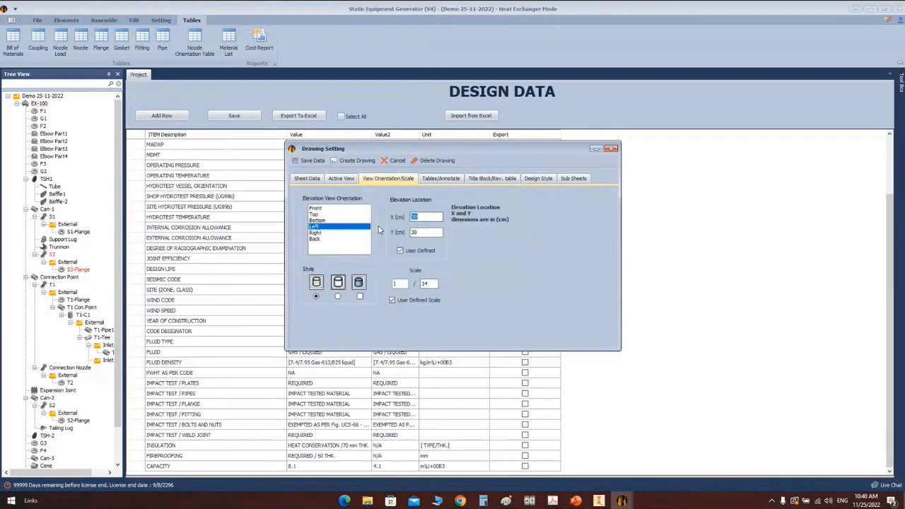
{"action": "left_click", "coordinate": [356, 161]}
{"action": "left_click", "coordinate": [599, 500]}
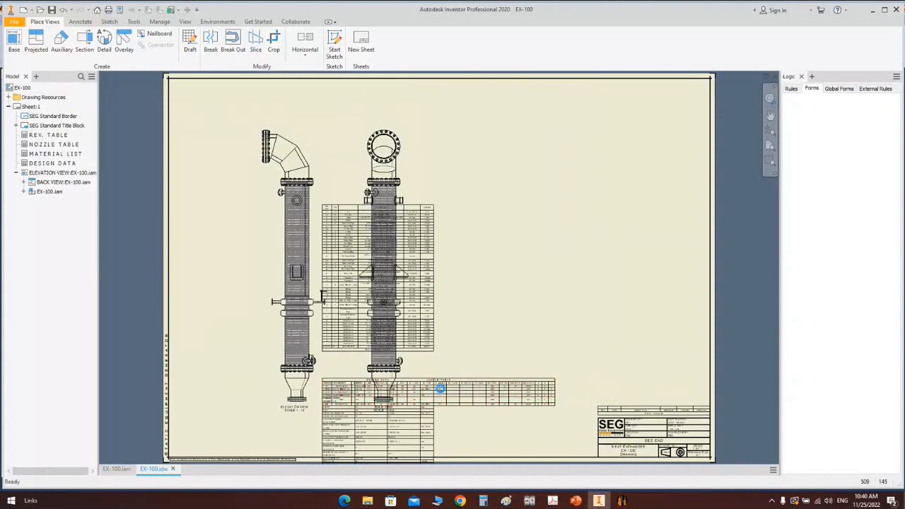
Step: Return to Static Equipment Generator, examine the table design styles in EX-100's drawing settings, and close the settings
{"action": "left_click", "coordinate": [630, 502]}
{"action": "right_click", "coordinate": [45, 104]}
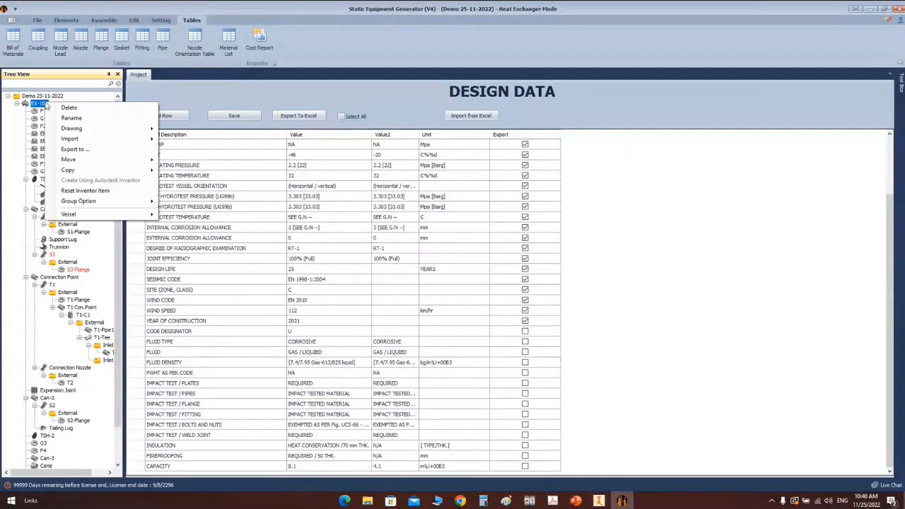
{"action": "mouse_move", "coordinate": [71, 128]}
{"action": "left_click", "coordinate": [182, 128]}
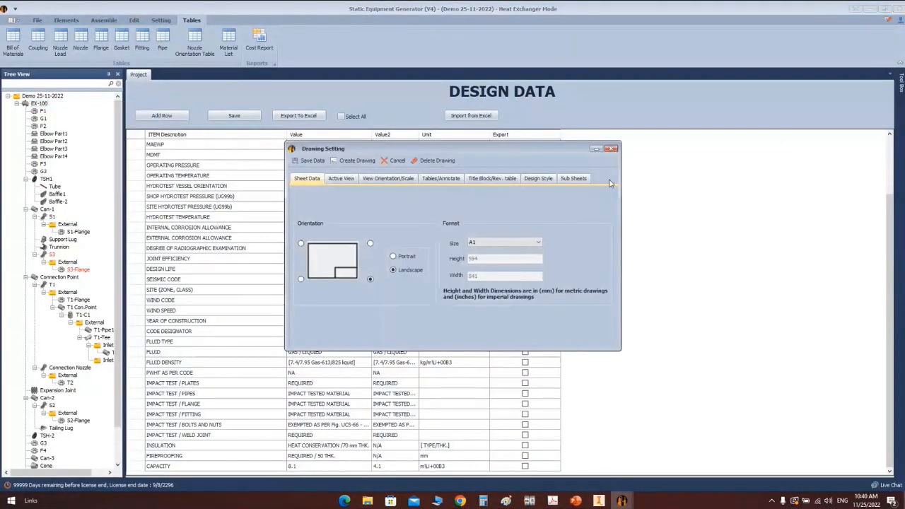
{"action": "left_click", "coordinate": [539, 181]}
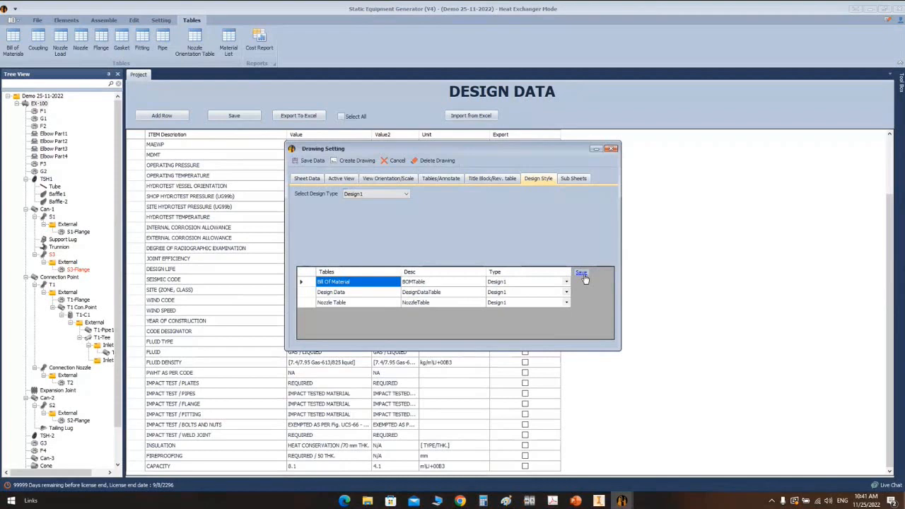
{"action": "left_click", "coordinate": [599, 501]}
{"action": "mouse_move", "coordinate": [622, 501]}
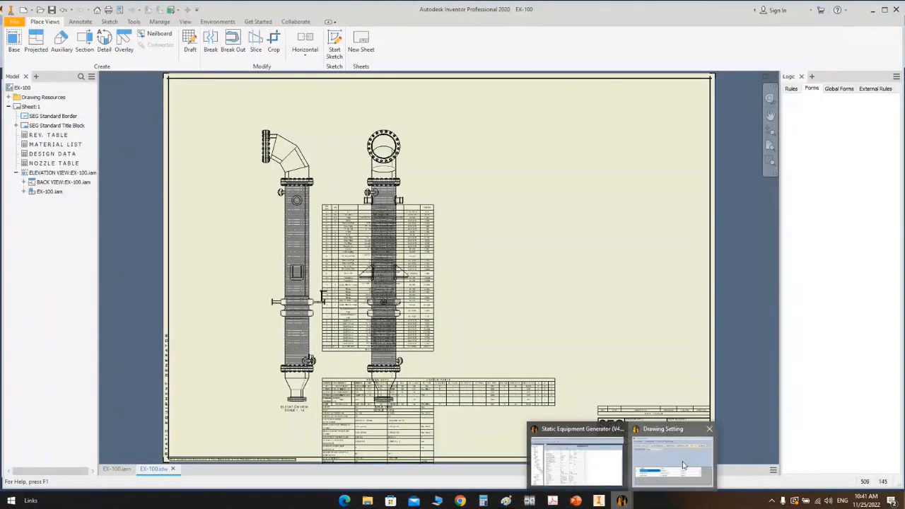
{"action": "left_click", "coordinate": [684, 461]}
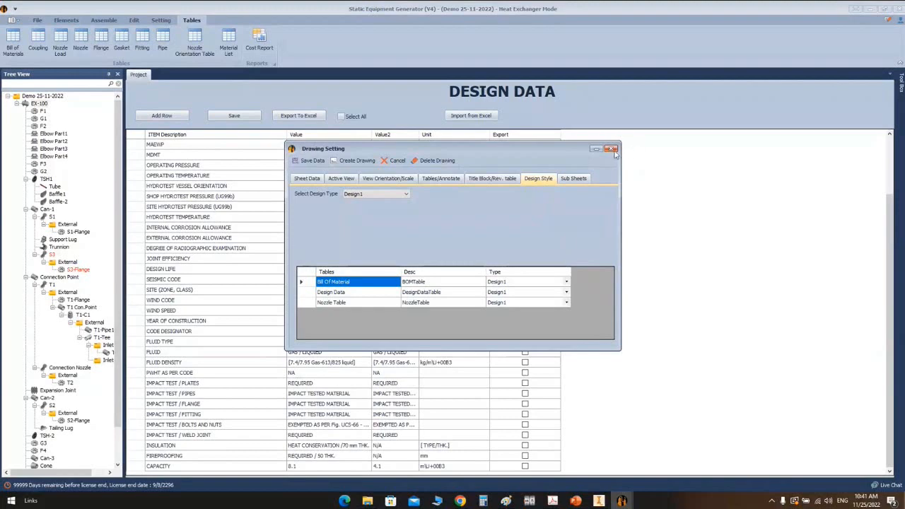
{"action": "left_click", "coordinate": [612, 149]}
Step: Switch to Autodesk Inventor and move the nozzle table to the drawing sheet's upper-left corner, above the elevation view
{"action": "left_click", "coordinate": [599, 500]}
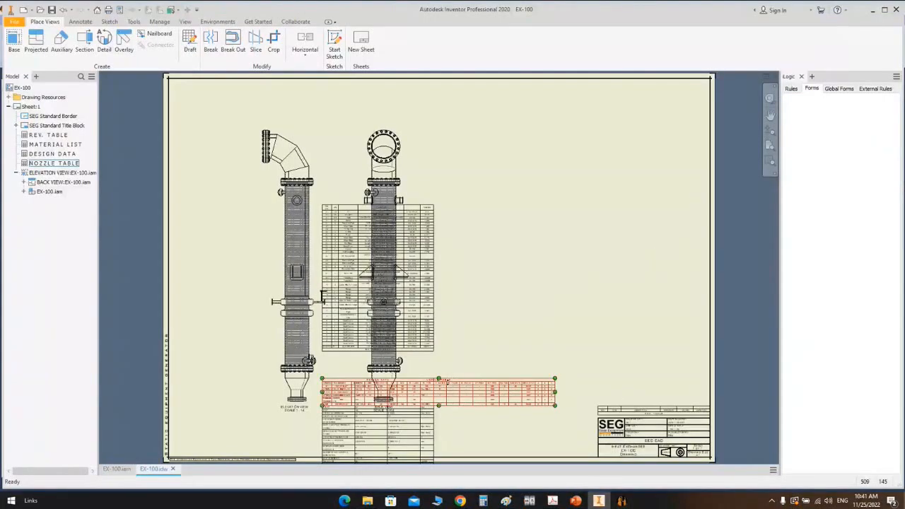
{"action": "left_click_drag", "start_coordinate": [450, 382], "coordinate": [290, 84]}
{"action": "scroll", "coordinate": [173, 110], "scroll_direction": "up", "scroll_amount": 5}
{"action": "middle_click_drag", "start_coordinate": [170, 163], "coordinate": [177, 196]}
{"action": "scroll", "coordinate": [176, 195], "scroll_direction": "up", "scroll_amount": 3}
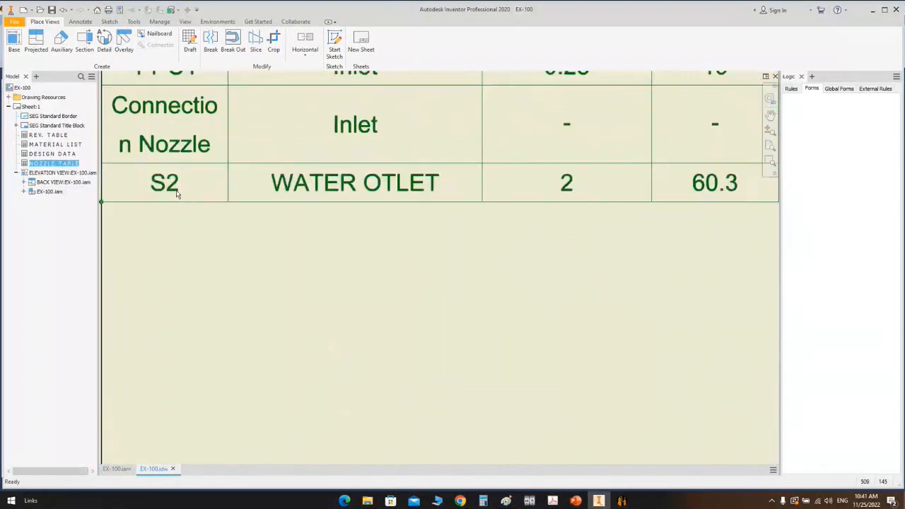
Step: Examine the S3 row across all columns of the drawing's nozzle table
{"action": "scroll", "coordinate": [177, 189], "scroll_direction": "down", "scroll_amount": 3}
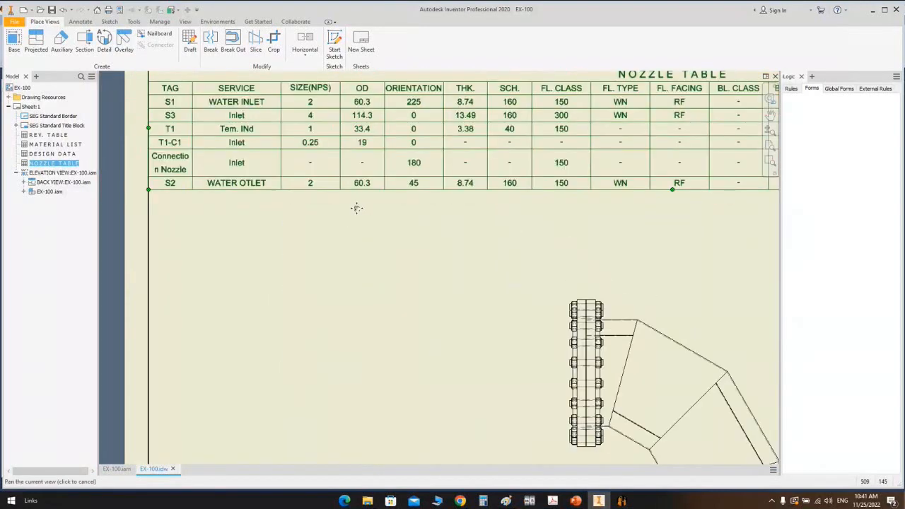
{"action": "scroll", "coordinate": [289, 206], "scroll_direction": "up", "scroll_amount": 4}
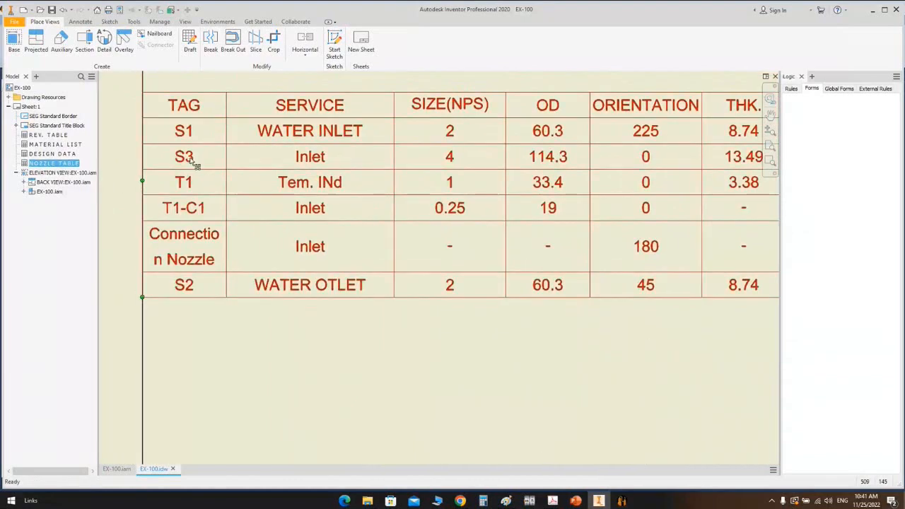
{"action": "scroll", "coordinate": [196, 162], "scroll_direction": "up", "scroll_amount": 3}
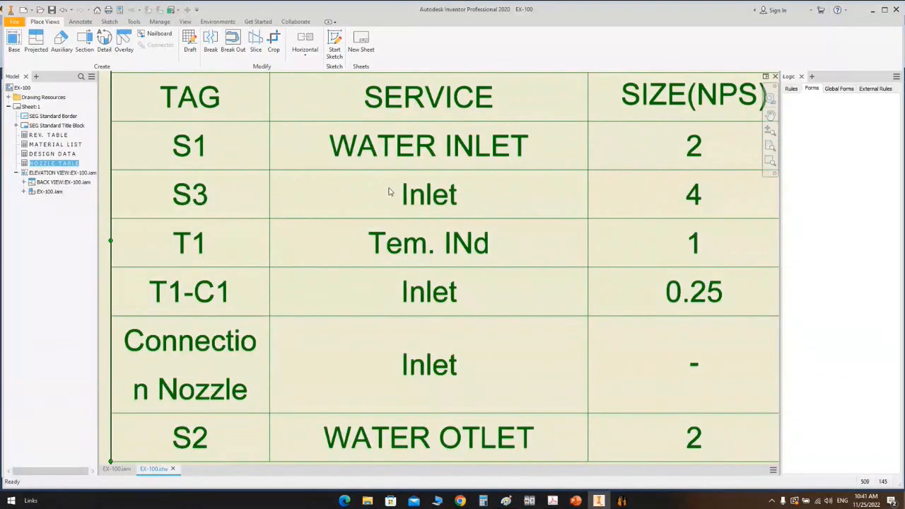
{"action": "scroll", "coordinate": [389, 193], "scroll_direction": "down", "scroll_amount": 3}
{"action": "middle_click_drag", "start_coordinate": [564, 196], "coordinate": [378, 198]}
{"action": "middle_click_drag", "start_coordinate": [479, 195], "coordinate": [339, 199]}
{"action": "scroll", "coordinate": [495, 200], "scroll_direction": "down", "scroll_amount": 3}
{"action": "middle_click_drag", "start_coordinate": [502, 200], "coordinate": [271, 200]}
{"action": "middle_click_drag", "start_coordinate": [675, 205], "coordinate": [360, 182]}
{"action": "scroll", "coordinate": [605, 193], "scroll_direction": "down", "scroll_amount": 4}
Step: Move the design data table off the back view to the empty upper-right area of the sheet
{"action": "middle_click_drag", "start_coordinate": [612, 312], "coordinate": [516, 108]}
{"action": "scroll", "coordinate": [566, 196], "scroll_direction": "down", "scroll_amount": 2}
{"action": "middle_click_drag", "start_coordinate": [711, 253], "coordinate": [539, 191]}
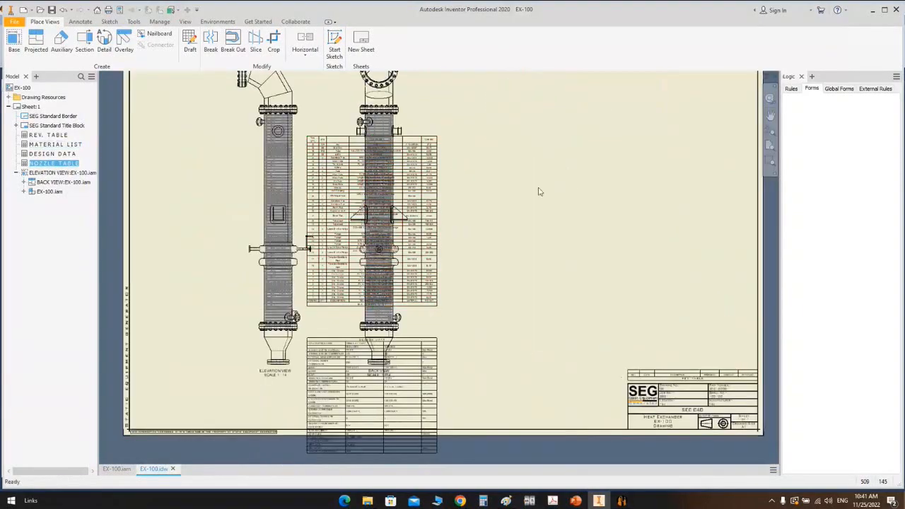
{"action": "left_click", "coordinate": [513, 207]}
{"action": "middle_click_drag", "start_coordinate": [486, 291], "coordinate": [405, 352]}
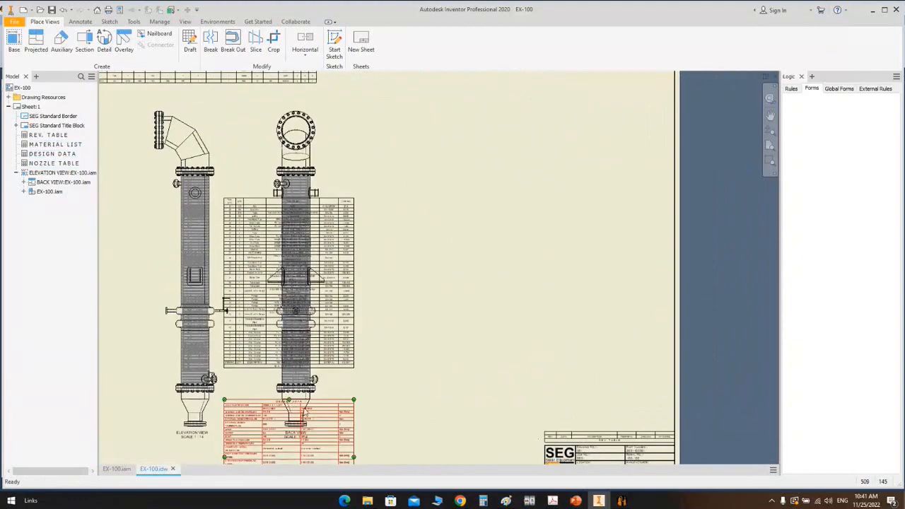
{"action": "scroll", "coordinate": [304, 411], "scroll_direction": "up", "scroll_amount": 4}
{"action": "left_click_drag", "start_coordinate": [218, 387], "coordinate": [662, 106]}
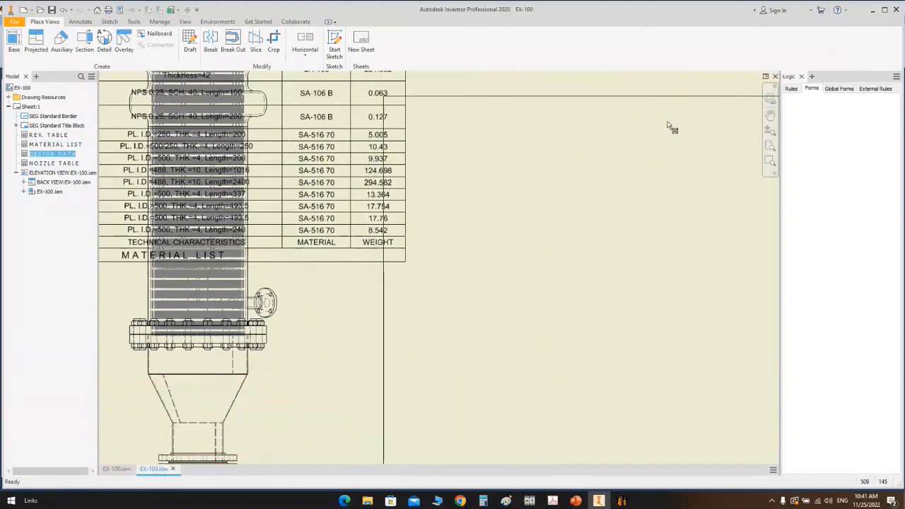
{"action": "scroll", "coordinate": [712, 152], "scroll_direction": "down", "scroll_amount": 4}
{"action": "middle_click_drag", "start_coordinate": [698, 150], "coordinate": [317, 332]}
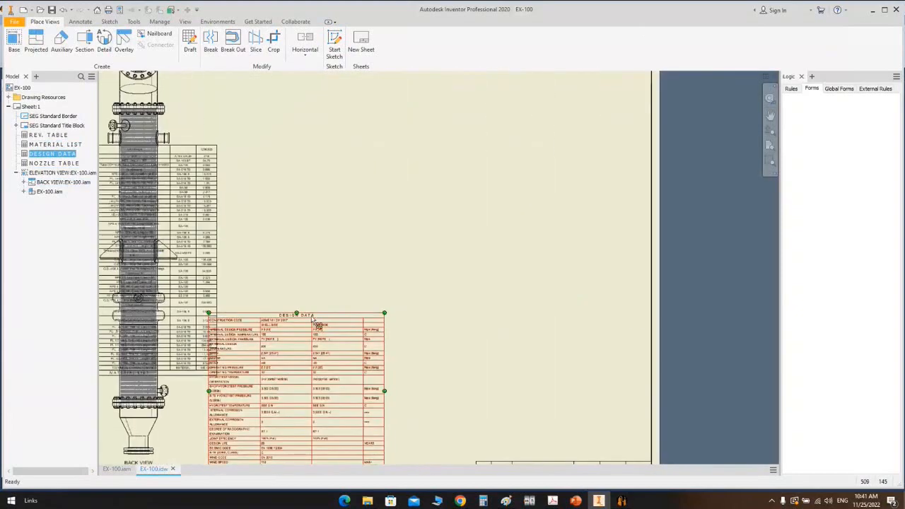
{"action": "left_click_drag", "start_coordinate": [316, 333], "coordinate": [655, 172]}
{"action": "middle_click_drag", "start_coordinate": [651, 150], "coordinate": [544, 420]}
{"action": "scroll", "coordinate": [510, 350], "scroll_direction": "up", "scroll_amount": 3}
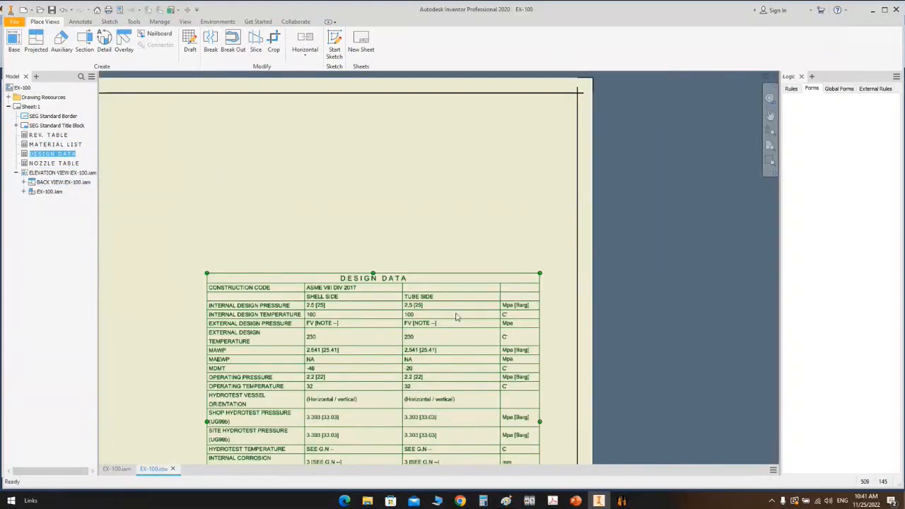
Step: Move the design data table into the sheet's upper-right corner and check its rows against the Design Data export list in Static Equipment Generator
{"action": "left_click_drag", "start_coordinate": [409, 281], "coordinate": [447, 99]}
{"action": "scroll", "coordinate": [283, 407], "scroll_direction": "up", "scroll_amount": 2}
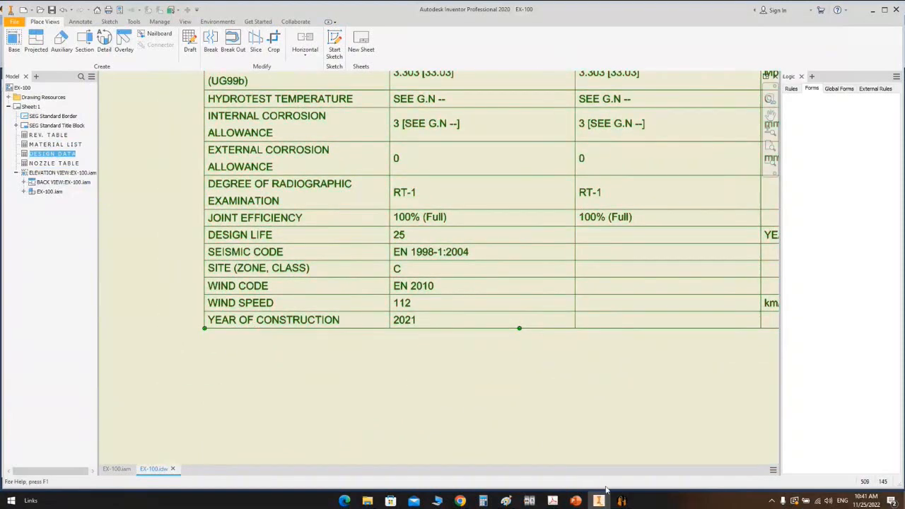
{"action": "left_click", "coordinate": [621, 502]}
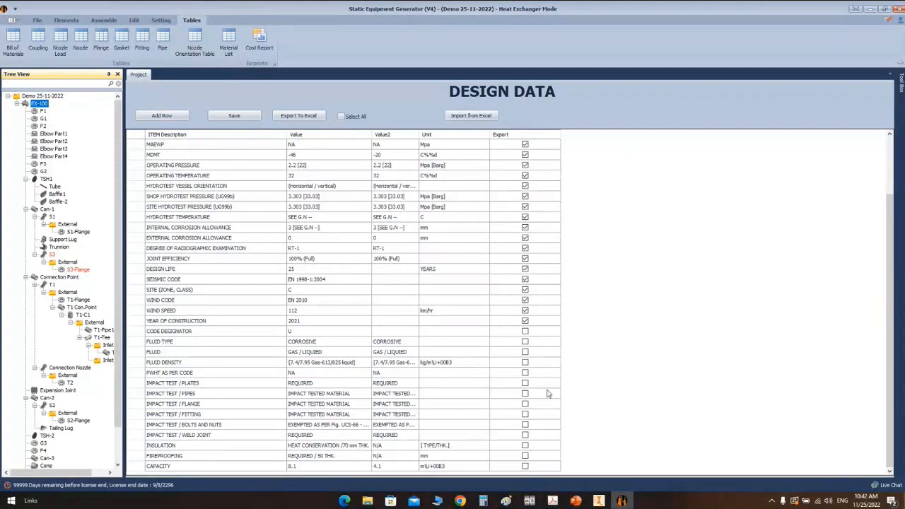
Step: Return to Autodesk Inventor and move the material list off the back view, placing it directly above the revision table
{"action": "left_click", "coordinate": [598, 500]}
{"action": "scroll", "coordinate": [585, 243], "scroll_direction": "up", "scroll_amount": 8}
{"action": "left_click", "coordinate": [519, 323]}
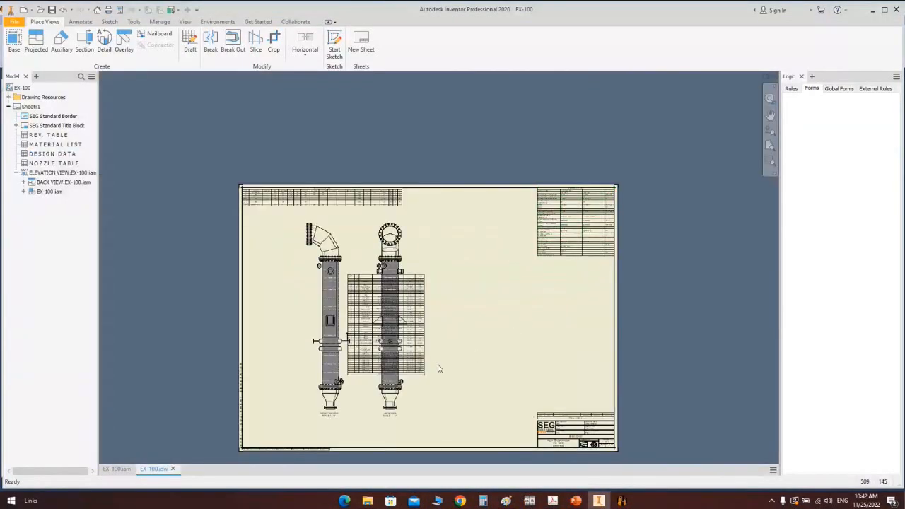
{"action": "scroll", "coordinate": [418, 366], "scroll_direction": "down", "scroll_amount": 3}
{"action": "middle_click_drag", "start_coordinate": [415, 366], "coordinate": [337, 213]}
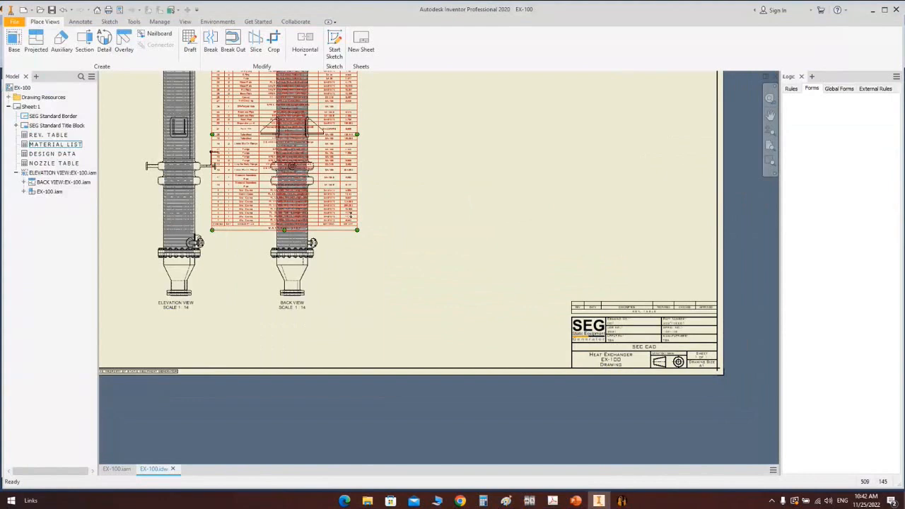
{"action": "left_click_drag", "start_coordinate": [356, 227], "coordinate": [706, 297]}
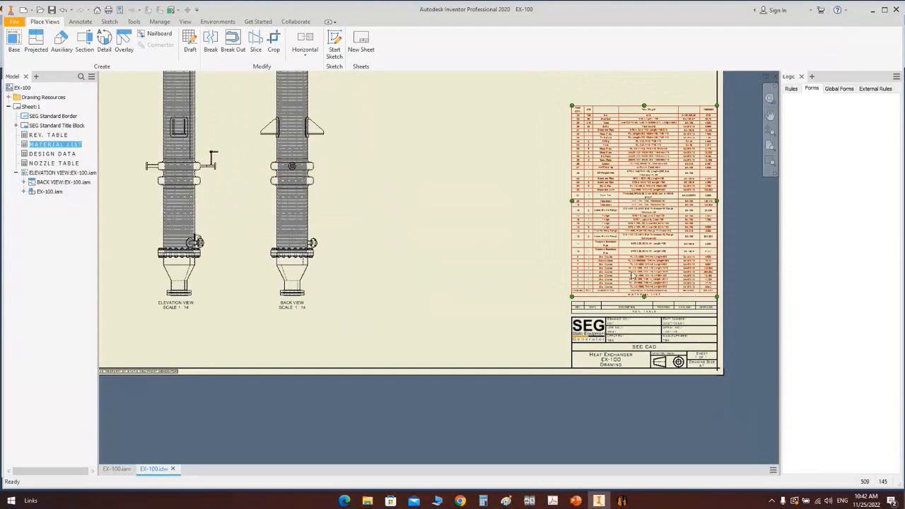
Step: Examine the material list's item numbers, quantities, descriptions, technical characteristics and materials from the shell courses up to the plates
{"action": "scroll", "coordinate": [633, 273], "scroll_direction": "down", "scroll_amount": 5}
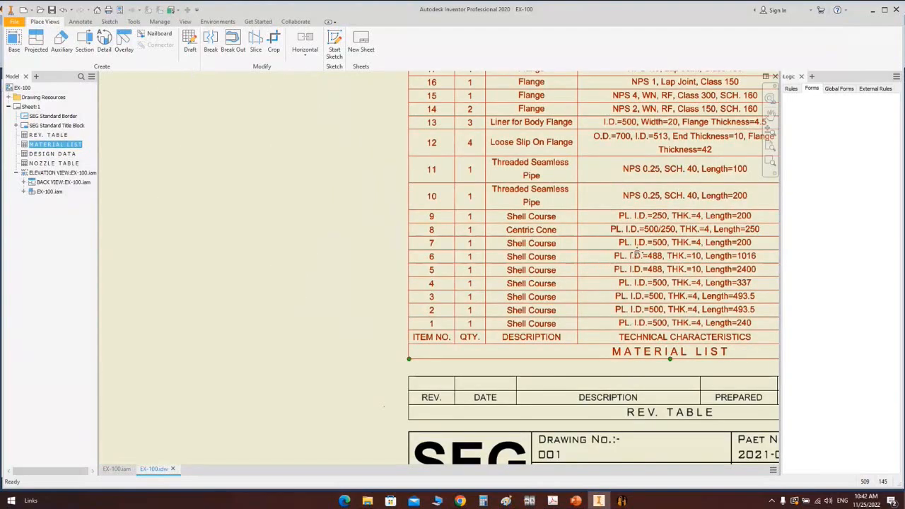
{"action": "middle_click_drag", "start_coordinate": [636, 255], "coordinate": [599, 286]}
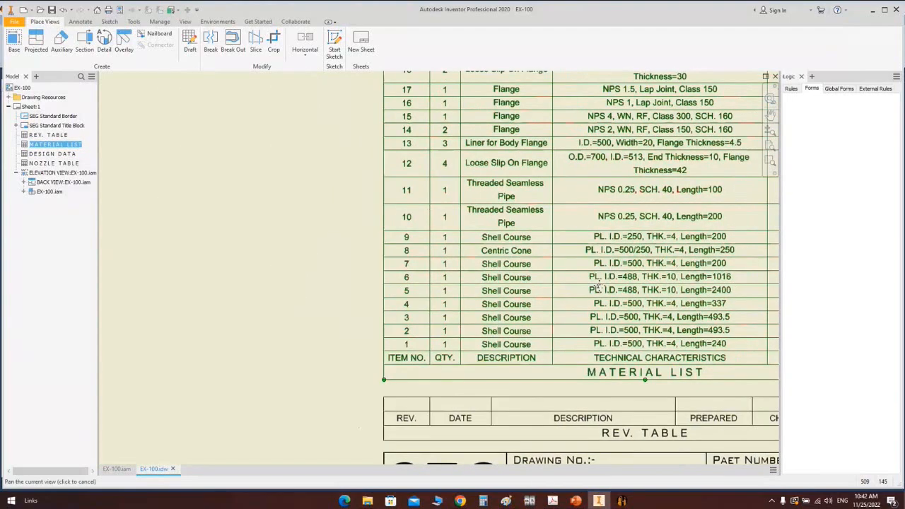
{"action": "scroll", "coordinate": [597, 287], "scroll_direction": "down", "scroll_amount": 3}
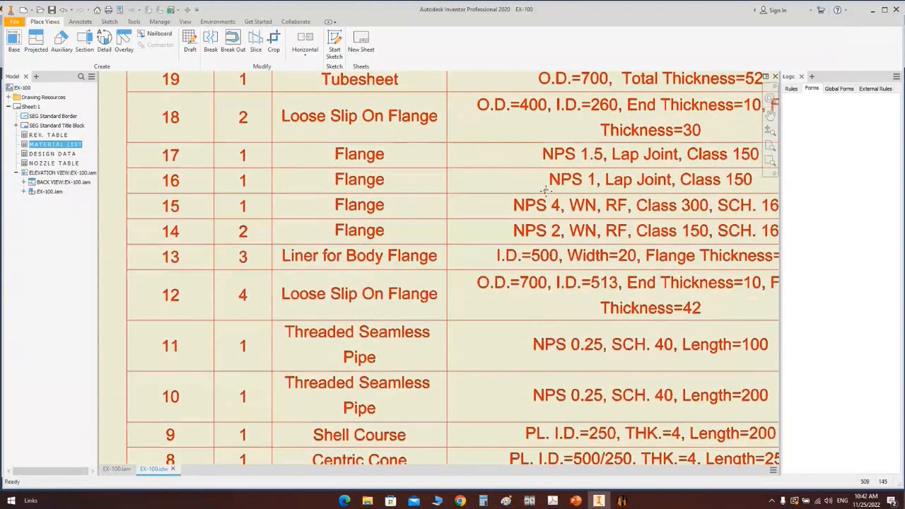
{"action": "scroll", "coordinate": [546, 203], "scroll_direction": "down", "scroll_amount": 1}
{"action": "mouse_move", "coordinate": [547, 203]}
{"action": "middle_mouse_down"}
{"action": "mouse_move", "coordinate": [510, 256]}
{"action": "mouse_move", "coordinate": [490, 268]}
{"action": "mouse_move", "coordinate": [488, 307]}
{"action": "middle_mouse_up"}
{"action": "scroll", "coordinate": [357, 203], "scroll_direction": "down", "scroll_amount": 3}
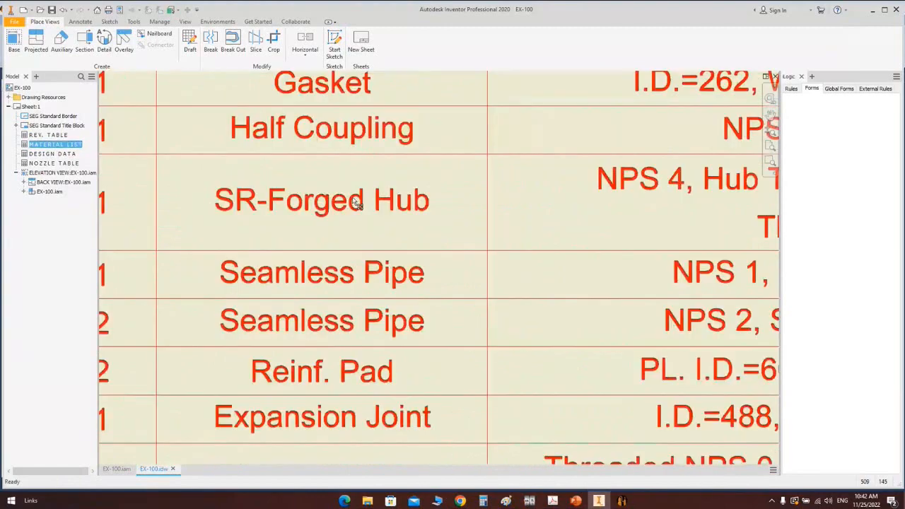
{"action": "scroll", "coordinate": [357, 203], "scroll_direction": "up", "scroll_amount": 3}
{"action": "scroll", "coordinate": [483, 220], "scroll_direction": "up", "scroll_amount": 3}
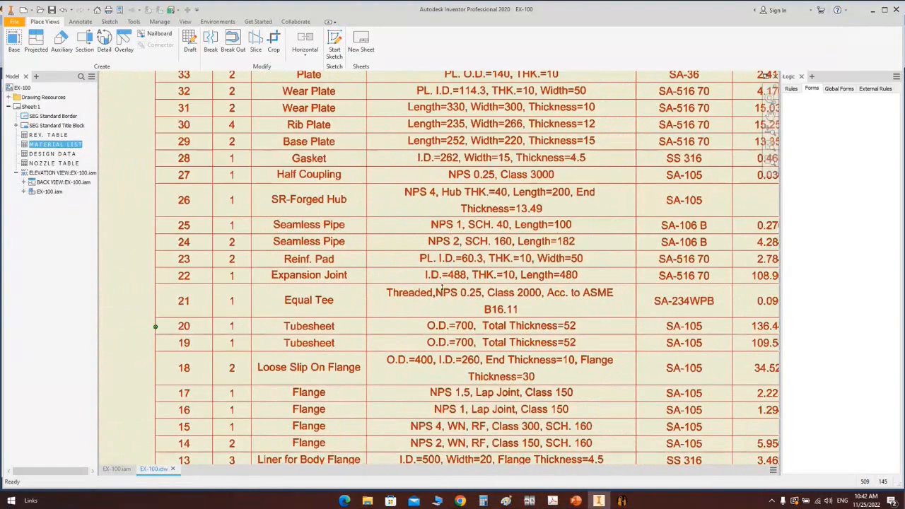
Step: Change the item numbers of the two Tubesheet rows in the material list to 3802 and 5260 and check the edited rows
{"action": "double_click", "coordinate": [440, 295]}
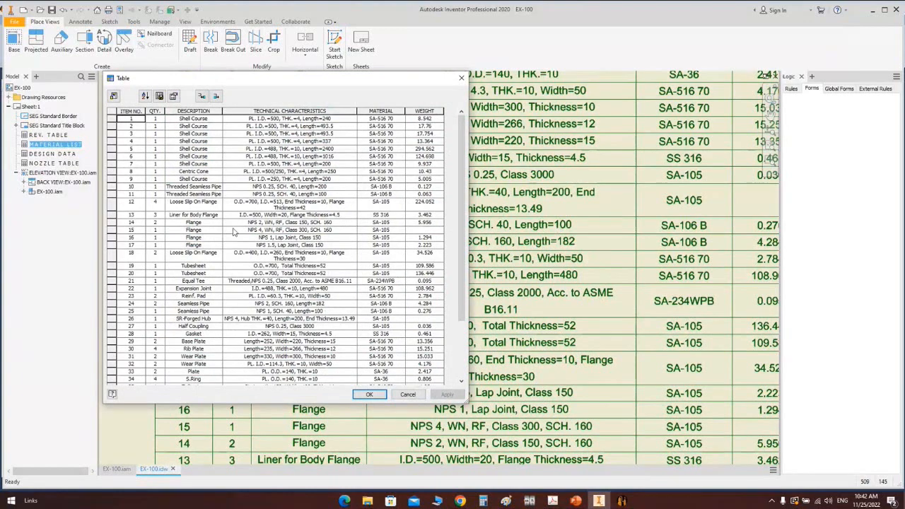
{"action": "left_click", "coordinate": [145, 267]}
{"action": "type", "text": "3802"}
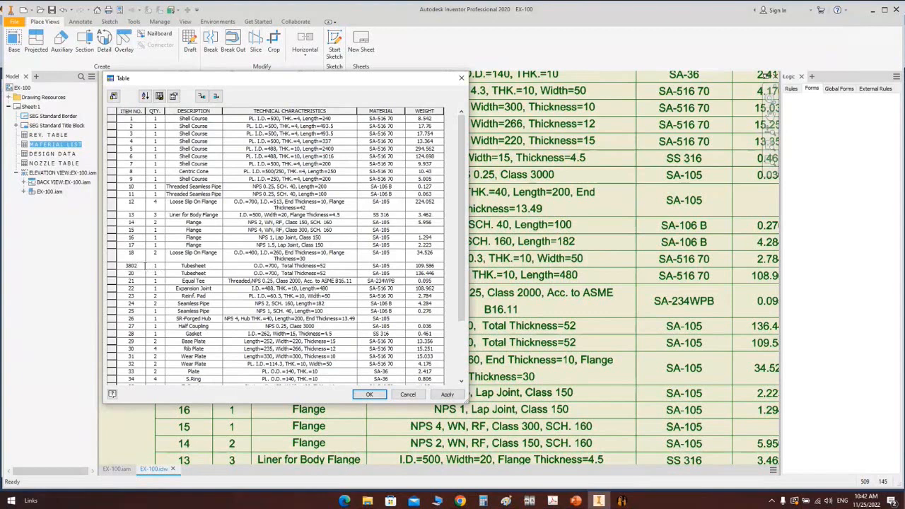
{"action": "left_click", "coordinate": [136, 274]}
{"action": "type", "text": "5260"}
{"action": "left_click", "coordinate": [369, 394]}
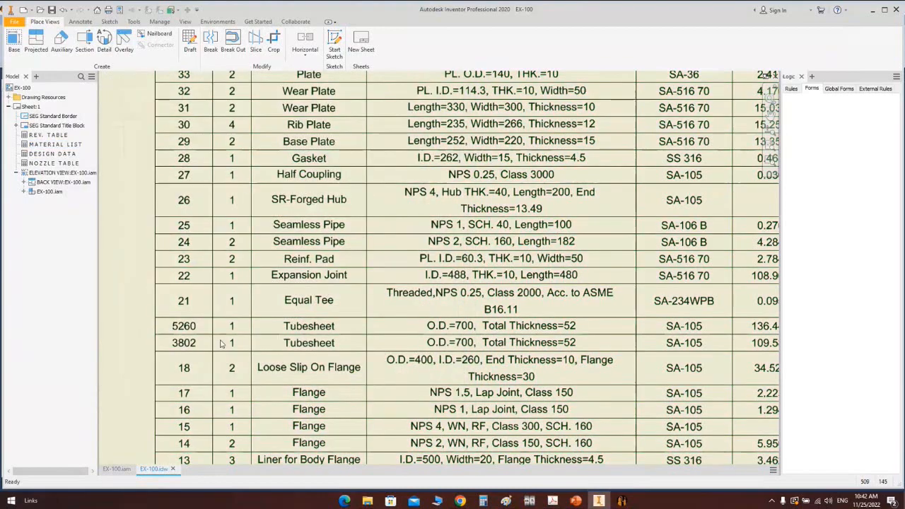
{"action": "scroll", "coordinate": [186, 334], "scroll_direction": "up", "scroll_amount": 6}
{"action": "scroll", "coordinate": [186, 330], "scroll_direction": "down", "scroll_amount": 5}
{"action": "middle_click_drag", "start_coordinate": [206, 333], "coordinate": [213, 309]}
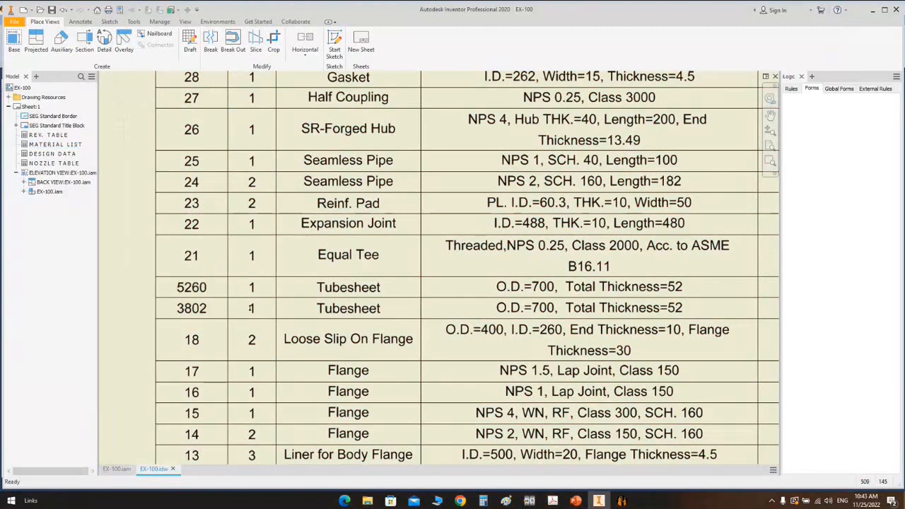
Step: Hide the rows for items 1 through 9, the shell courses and centric cone, in the material list
{"action": "middle_click", "coordinate": [321, 214]}
{"action": "middle_click", "coordinate": [321, 214]}
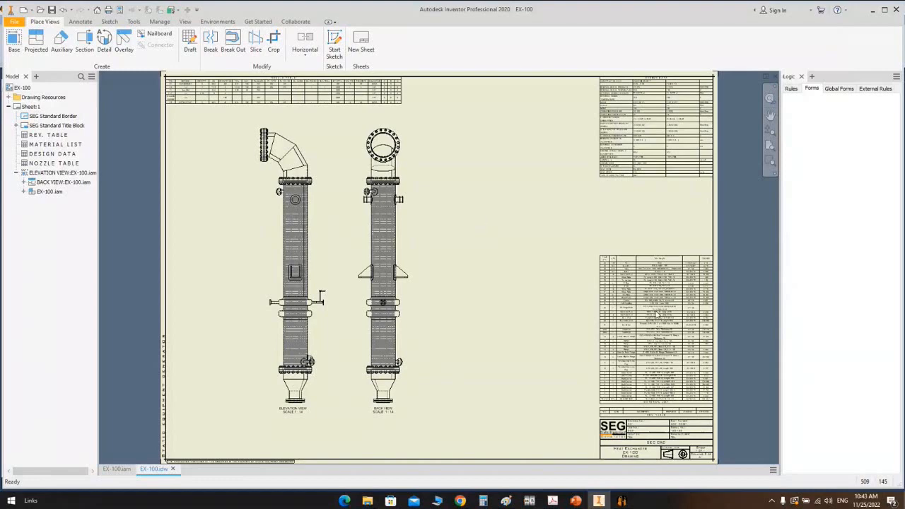
{"action": "left_click", "coordinate": [697, 326]}
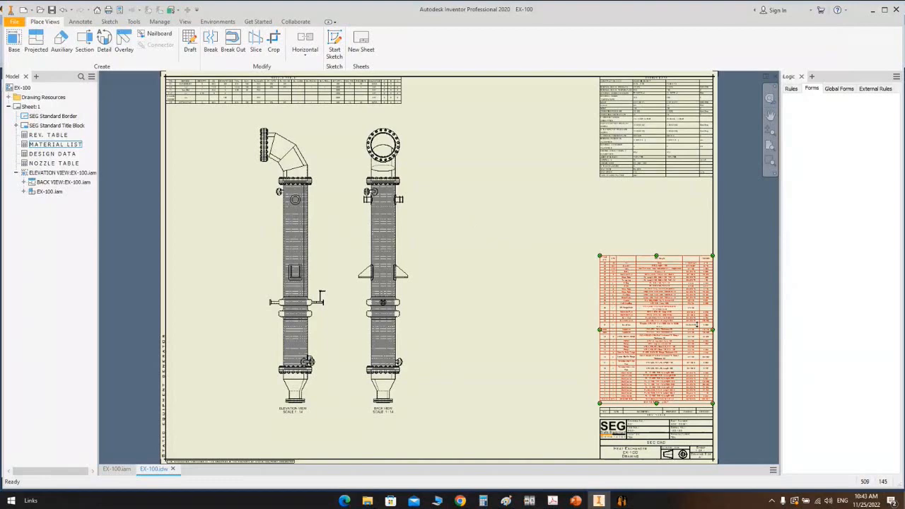
{"action": "double_click", "coordinate": [698, 327]}
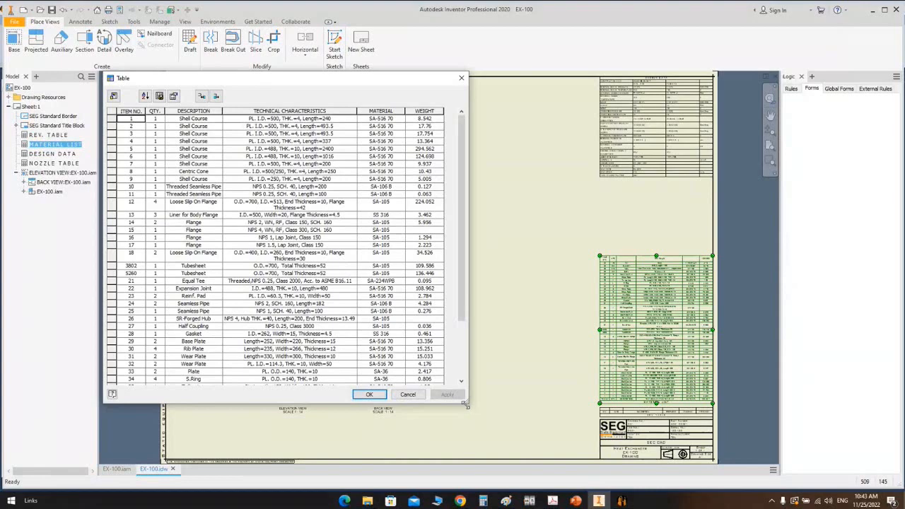
{"action": "left_click_drag", "start_coordinate": [466, 402], "coordinate": [557, 457]}
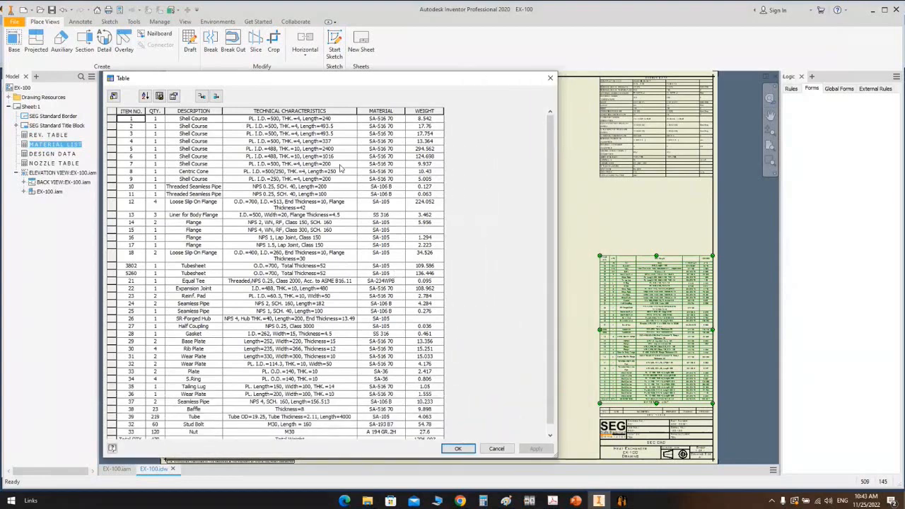
{"action": "scroll", "coordinate": [341, 174], "scroll_direction": "down", "scroll_amount": 1}
{"action": "scroll", "coordinate": [342, 177], "scroll_direction": "up", "scroll_amount": 1}
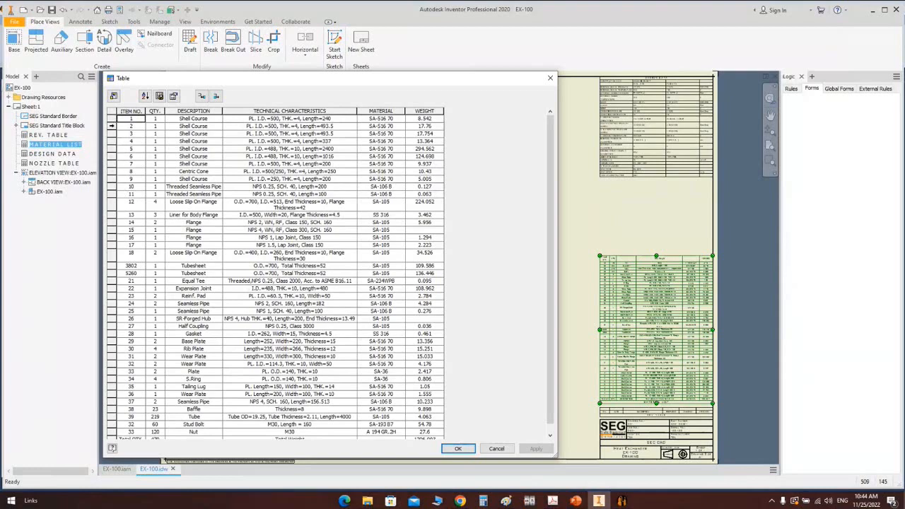
{"action": "left_click", "coordinate": [112, 118]}
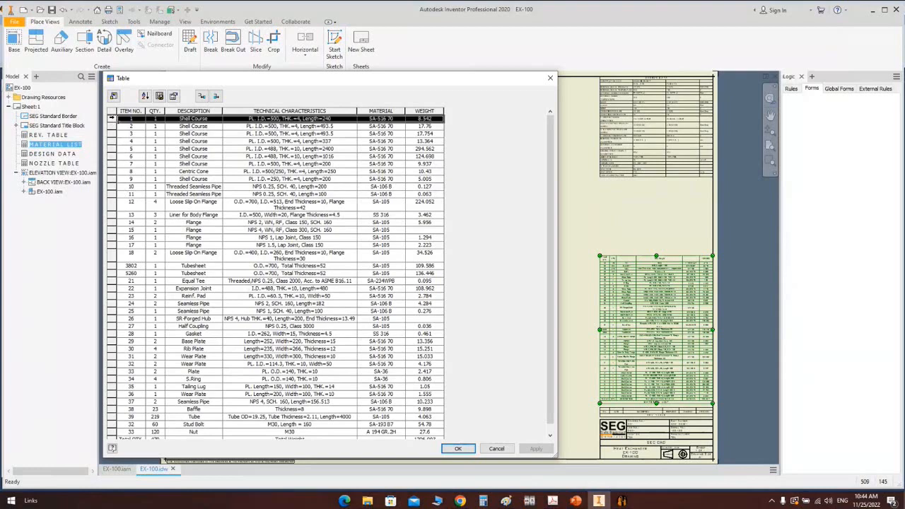
{"action": "left_click", "coordinate": [111, 179], "text": "shift"}
{"action": "right_click", "coordinate": [113, 183]}
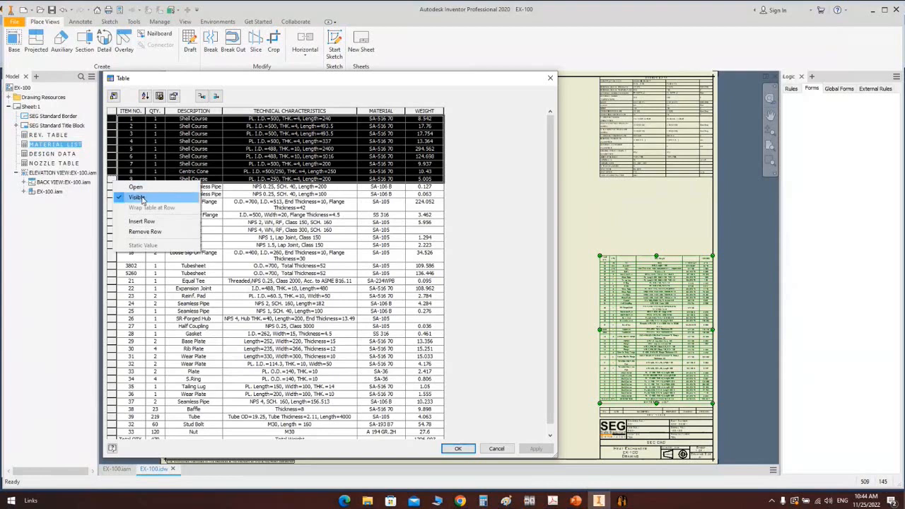
{"action": "left_click", "coordinate": [138, 198]}
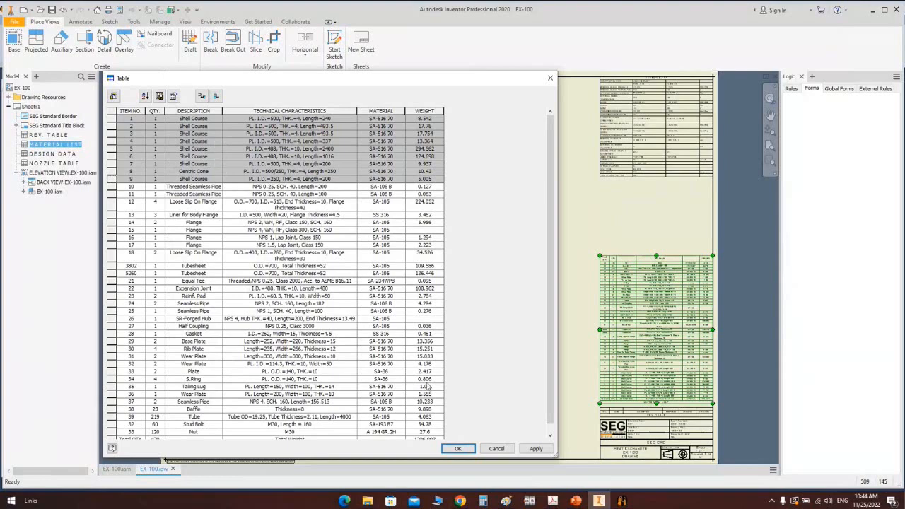
{"action": "left_click", "coordinate": [462, 451]}
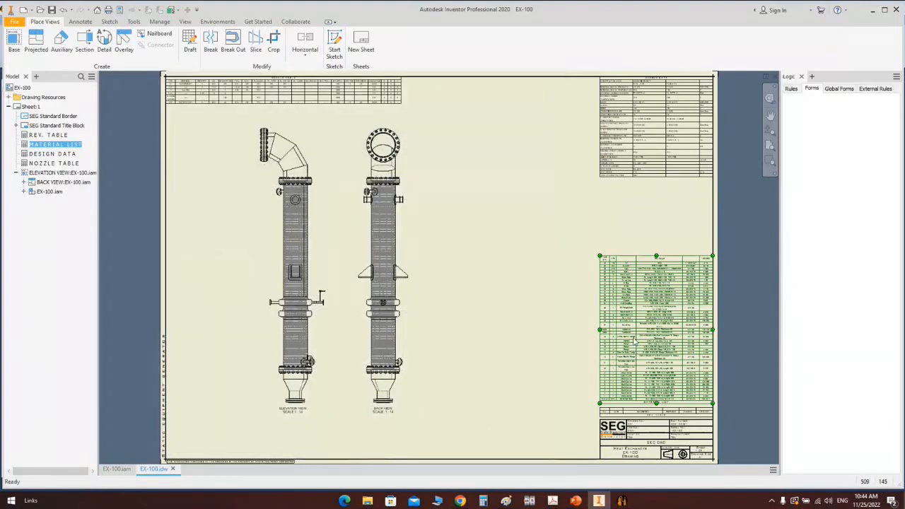
Step: Reopen the material list table, review its hidden and remaining rows down to the total weight, and close it
{"action": "scroll", "coordinate": [649, 386], "scroll_direction": "up", "scroll_amount": 3}
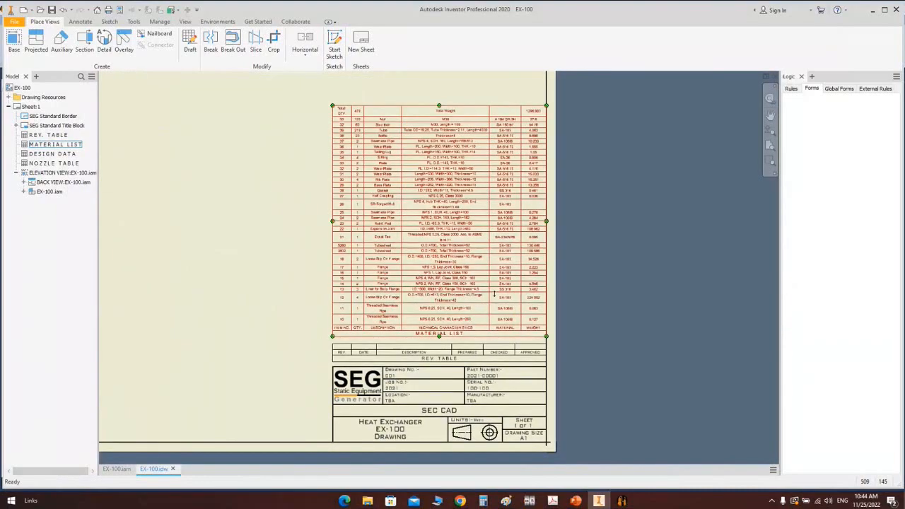
{"action": "double_click", "coordinate": [495, 294]}
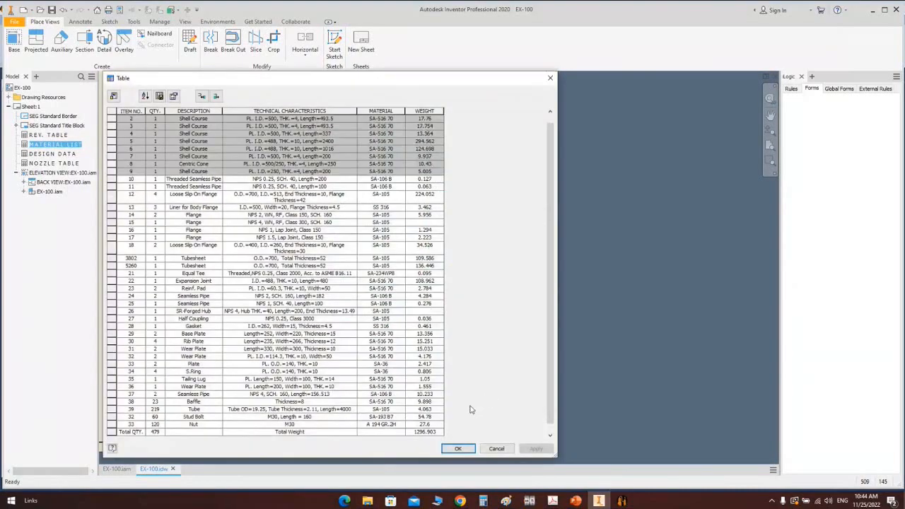
{"action": "left_click", "coordinate": [457, 449]}
Step: Inspect the support lugs in the back view, switch to Static Equipment Generator, and open the drawing settings of Can-1's Support Lug
{"action": "scroll", "coordinate": [239, 261], "scroll_direction": "up", "scroll_amount": 3}
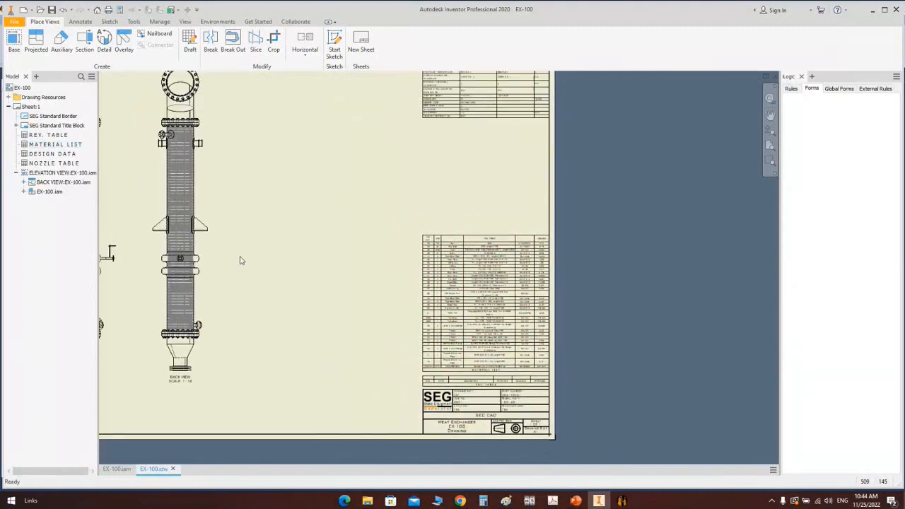
{"action": "scroll", "coordinate": [239, 261], "scroll_direction": "up", "scroll_amount": 3}
{"action": "middle_click_drag", "start_coordinate": [204, 228], "coordinate": [330, 243]}
{"action": "scroll", "coordinate": [329, 242], "scroll_direction": "up", "scroll_amount": 3}
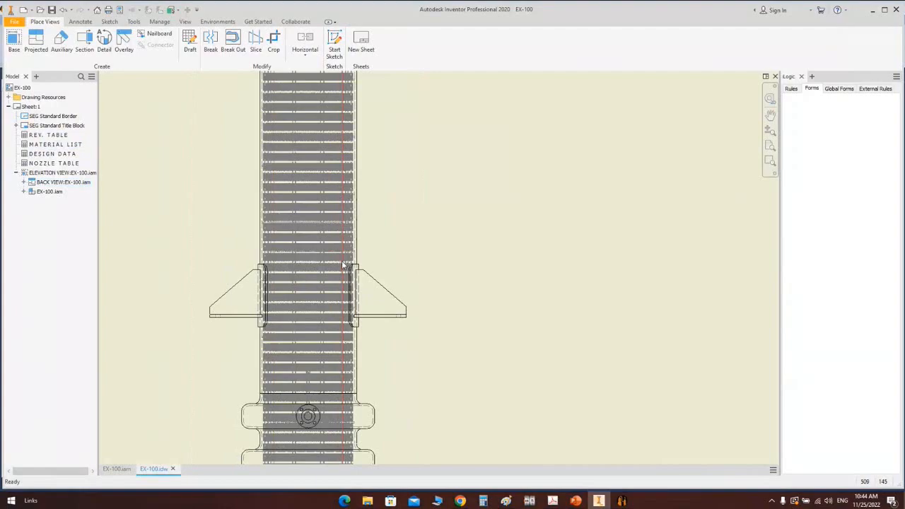
{"action": "left_click", "coordinate": [623, 501]}
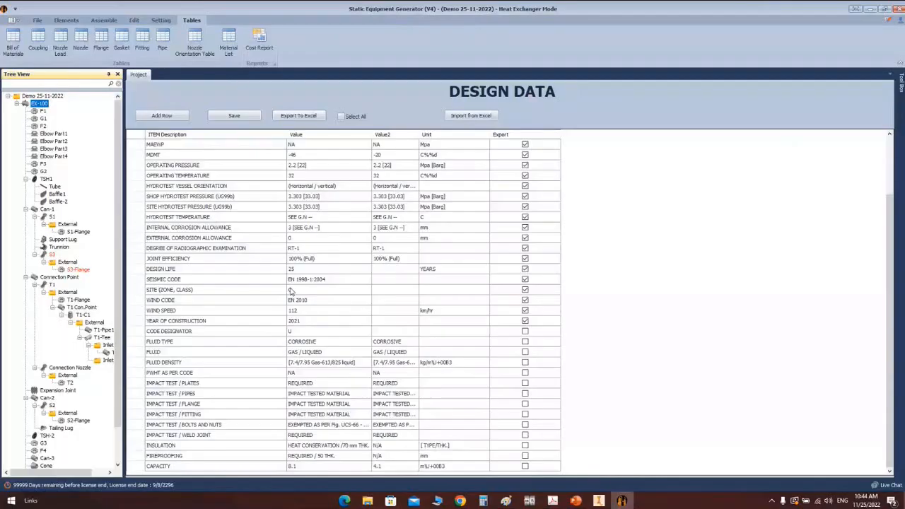
{"action": "scroll", "coordinate": [81, 273], "scroll_direction": "down", "scroll_amount": 2}
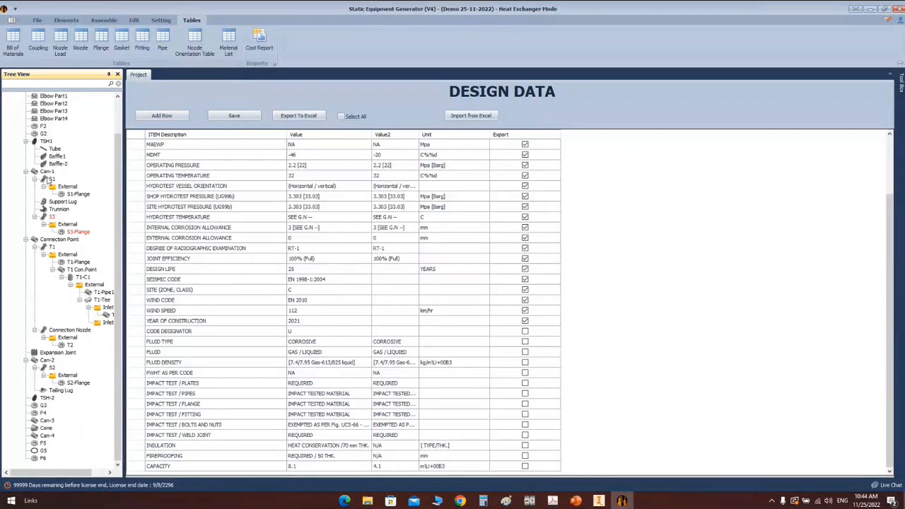
{"action": "left_click", "coordinate": [63, 203]}
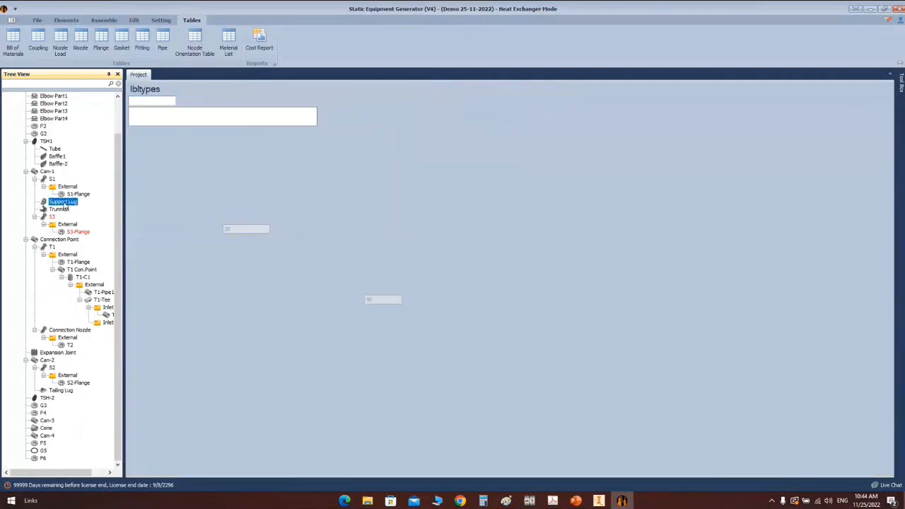
{"action": "right_click", "coordinate": [64, 204]}
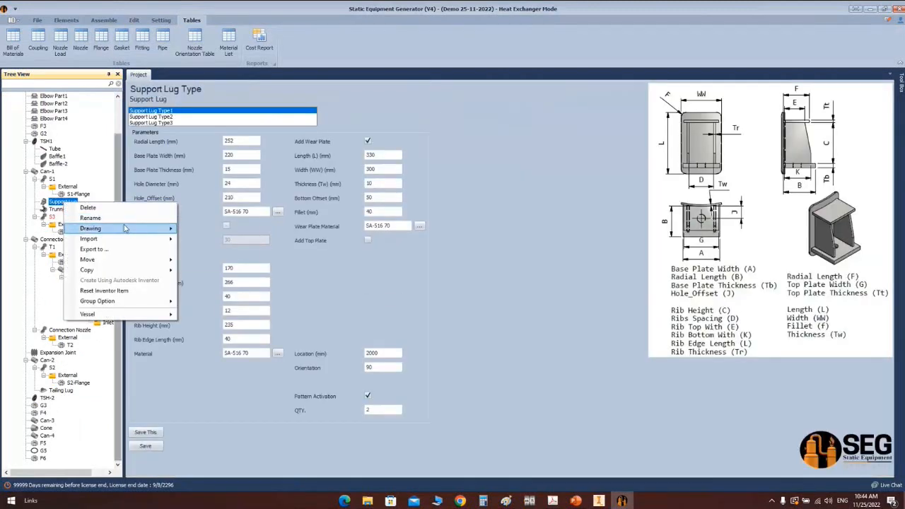
{"action": "mouse_move", "coordinate": [125, 228]}
{"action": "left_click", "coordinate": [213, 229]}
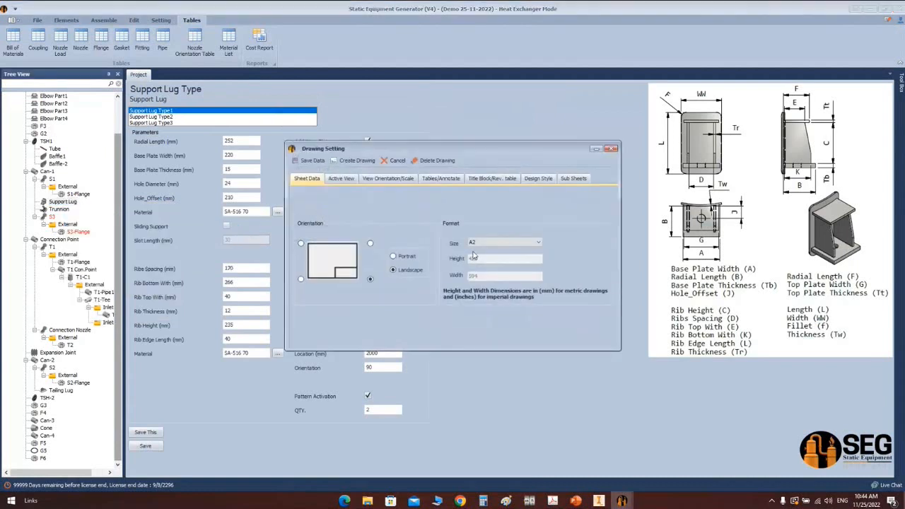
Step: Choose the sheet size for the Support Lug drawing and open its active view settings
{"action": "left_click", "coordinate": [497, 244]}
{"action": "left_click", "coordinate": [484, 258]}
{"action": "left_click", "coordinate": [341, 179]}
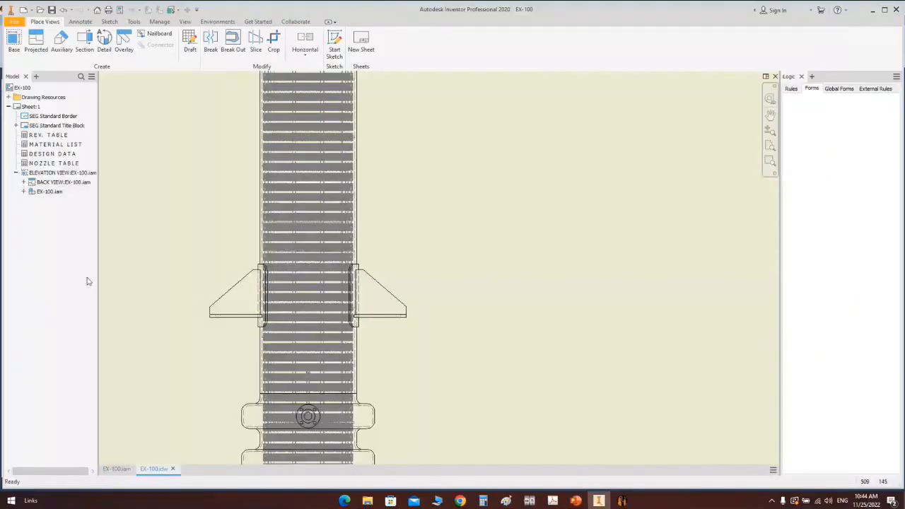
Step: Open the support lug subassembly from its pattern in the EX-100 assembly and view it from the top
{"action": "left_click", "coordinate": [119, 468]}
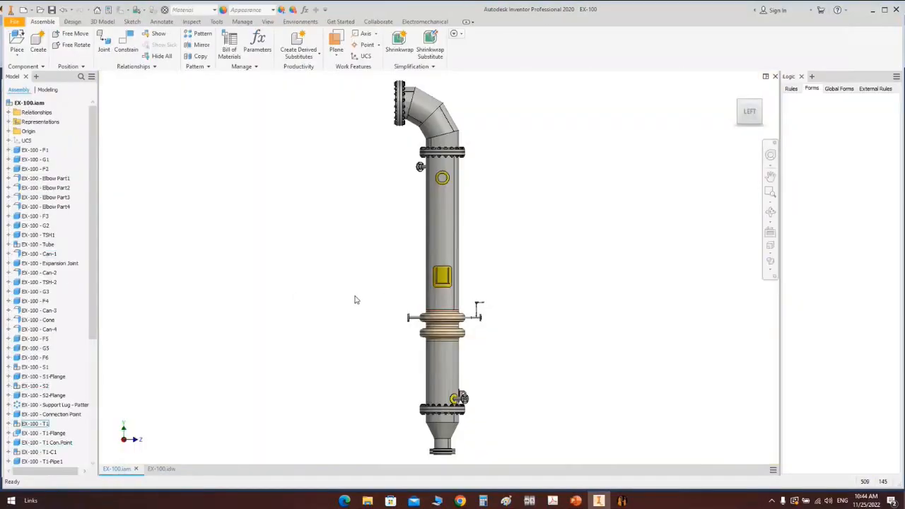
{"action": "left_click", "coordinate": [441, 279]}
{"action": "left_click", "coordinate": [9, 405]}
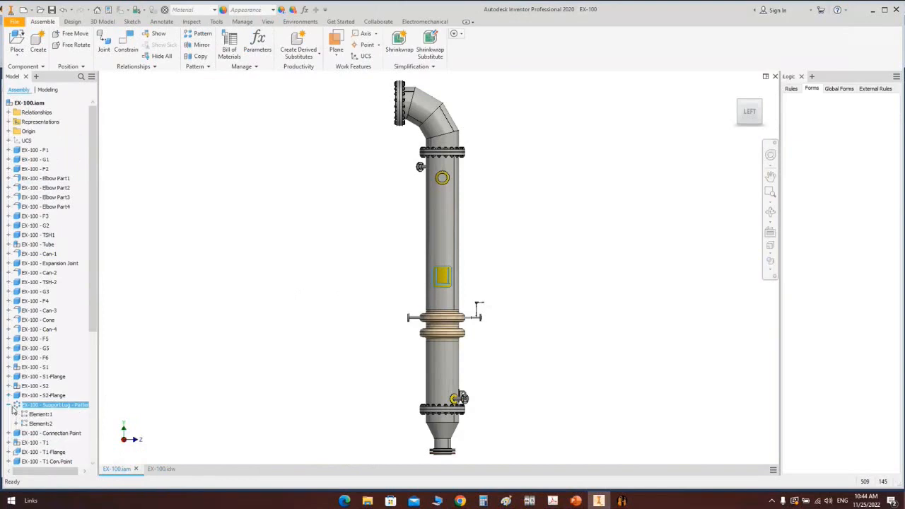
{"action": "right_click", "coordinate": [37, 424]}
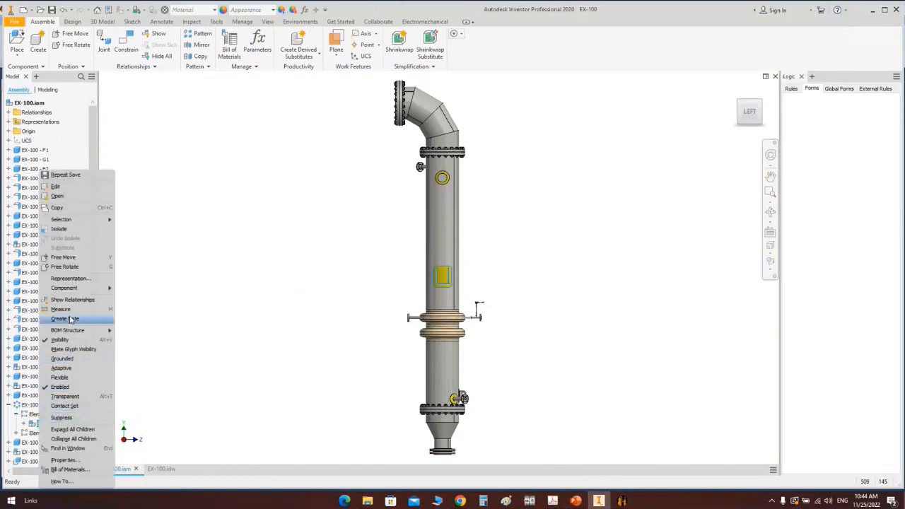
{"action": "left_click", "coordinate": [58, 196]}
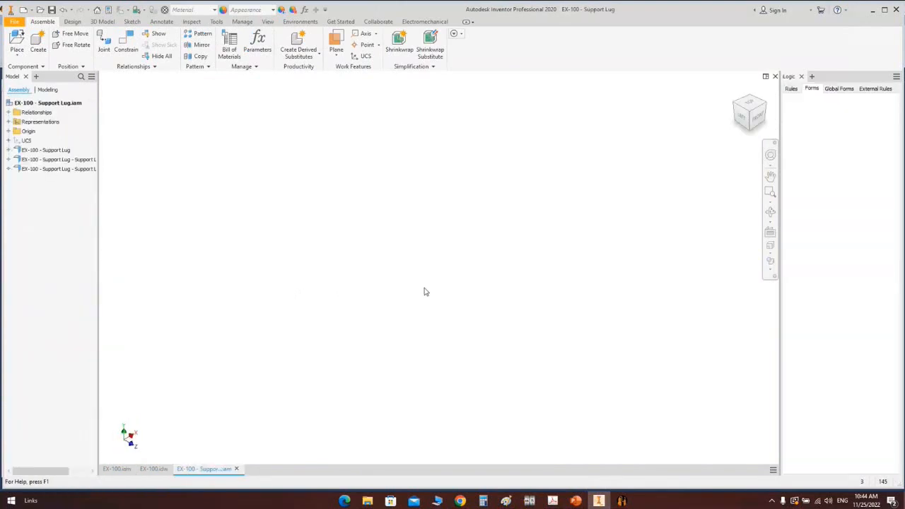
{"action": "left_click", "coordinate": [753, 105]}
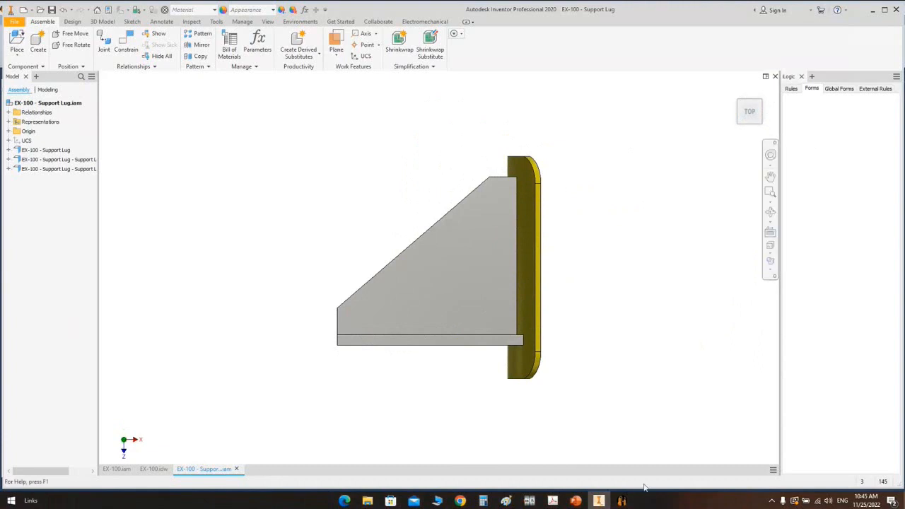
Step: Switch back to Static Equipment Generator's drawing settings and activate the right side view for the Support Lug drawing
{"action": "mouse_move", "coordinate": [622, 502]}
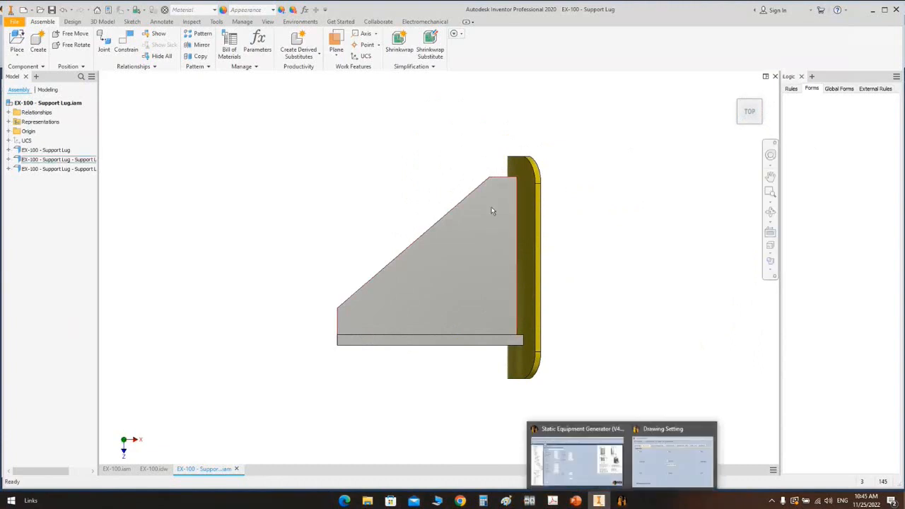
{"action": "left_click", "coordinate": [651, 463]}
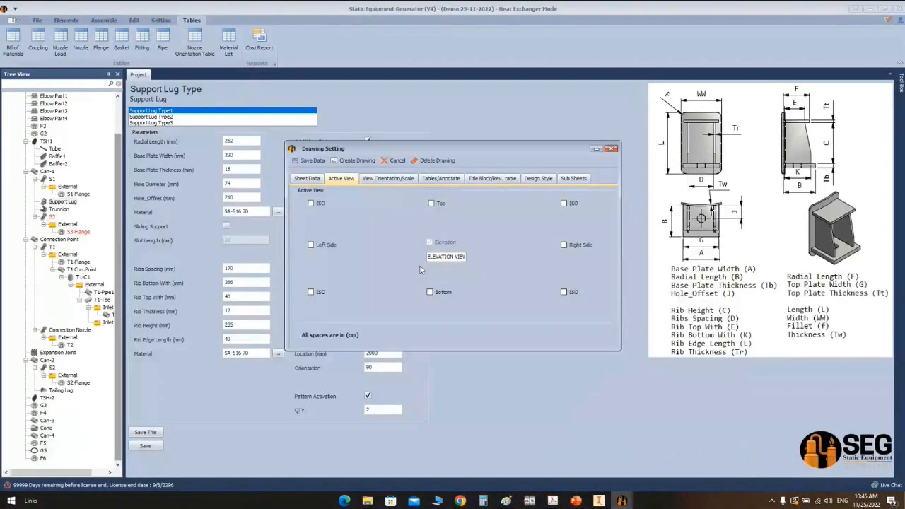
{"action": "left_click", "coordinate": [564, 245]}
Step: Set the elevation view to Top orientation, its location to X 20 cm and Y 20 cm, and its scale to 1/6
{"action": "left_click", "coordinate": [388, 178]}
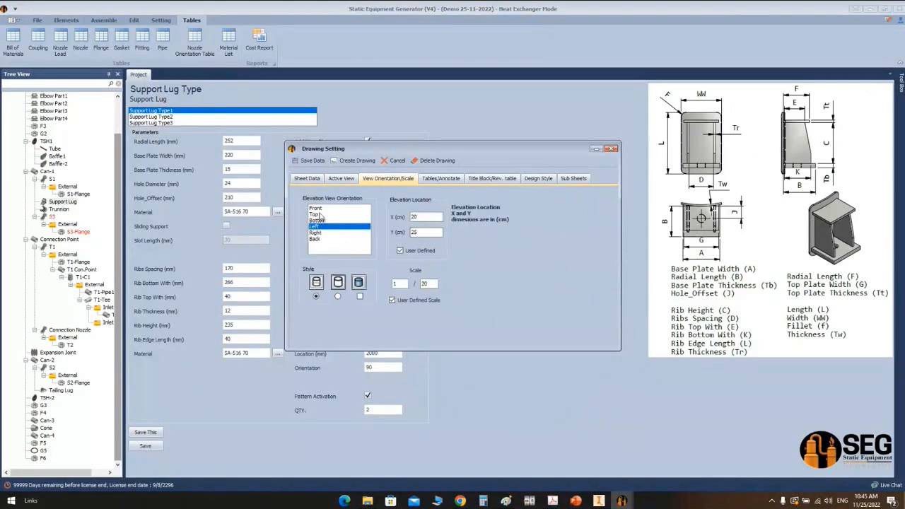
{"action": "left_click", "coordinate": [320, 215]}
{"action": "double_click", "coordinate": [429, 219]}
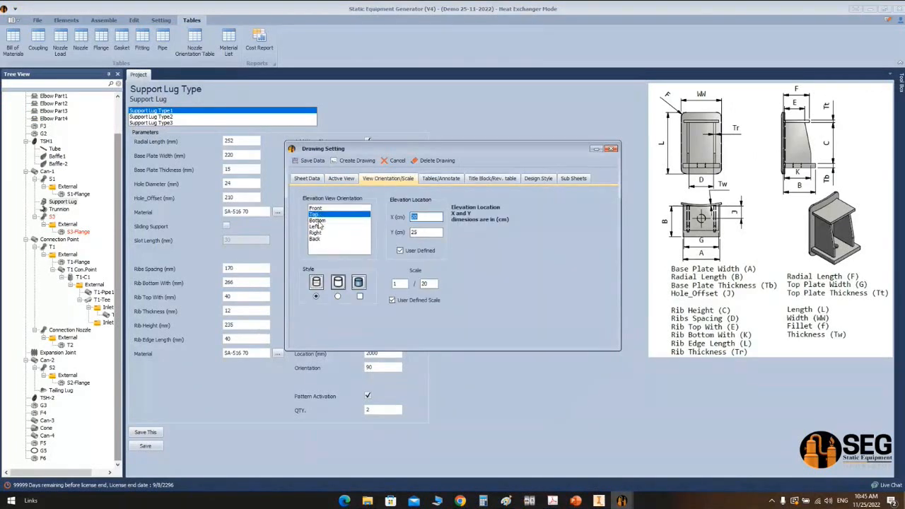
{"action": "type", "text": "15"}
{"action": "left_click_drag", "start_coordinate": [420, 218], "coordinate": [391, 241]}
{"action": "type", "text": "2"}
{"action": "type", "text": "20"}
{"action": "left_click_drag", "start_coordinate": [430, 285], "coordinate": [404, 284]}
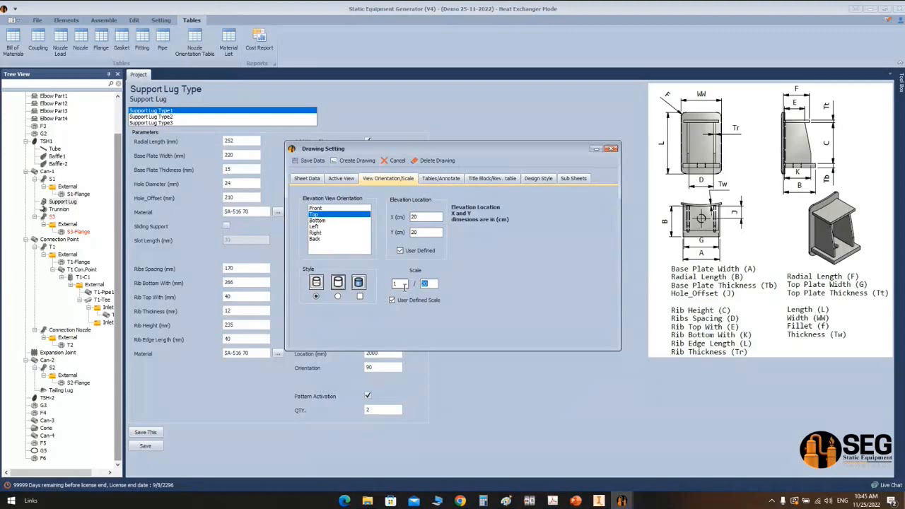
Step: Exclude the notes and welding details from the Support Lug drawing, keeping only the bill of material
{"action": "left_click", "coordinate": [441, 178]}
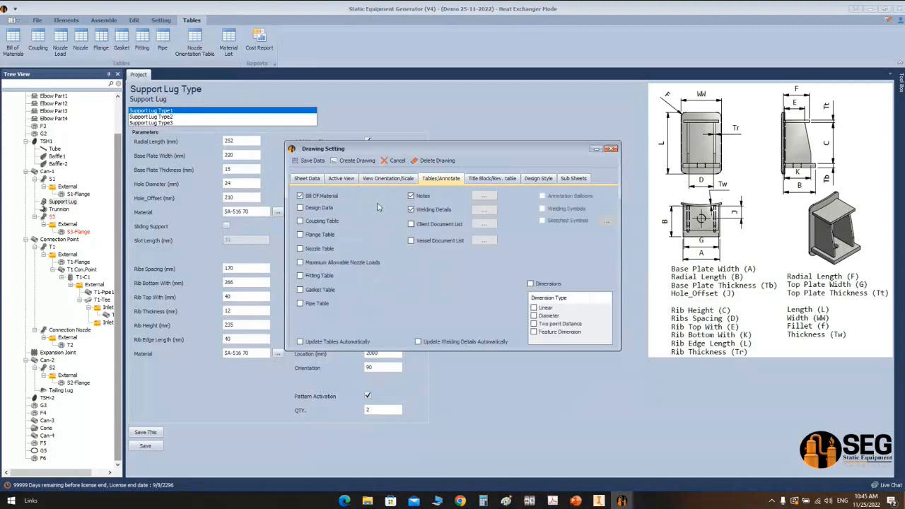
{"action": "left_click", "coordinate": [412, 210]}
{"action": "left_click", "coordinate": [412, 196]}
Step: Check the title block and design style settings, create the Support Lug drawing, and switch to Inventor to view it
{"action": "left_click", "coordinate": [488, 180]}
{"action": "left_click", "coordinate": [537, 179]}
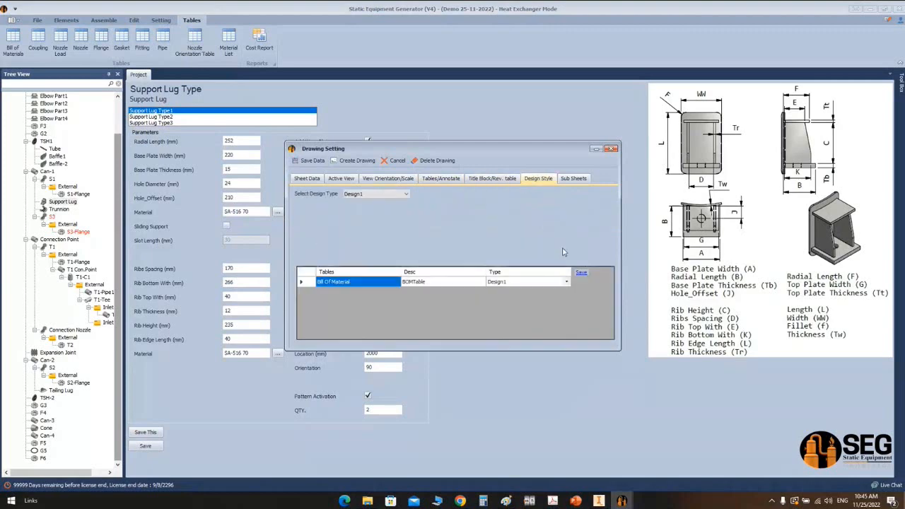
{"action": "left_click", "coordinate": [352, 162]}
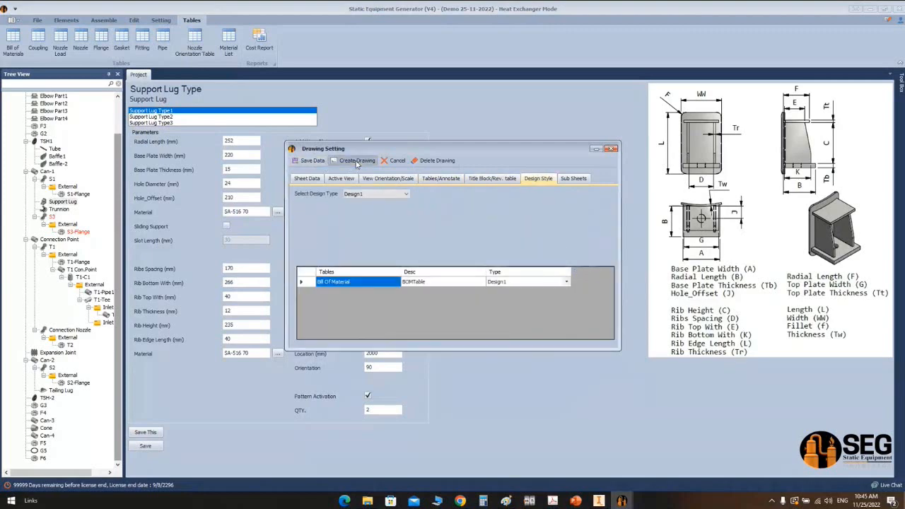
{"action": "right_click", "coordinate": [602, 501]}
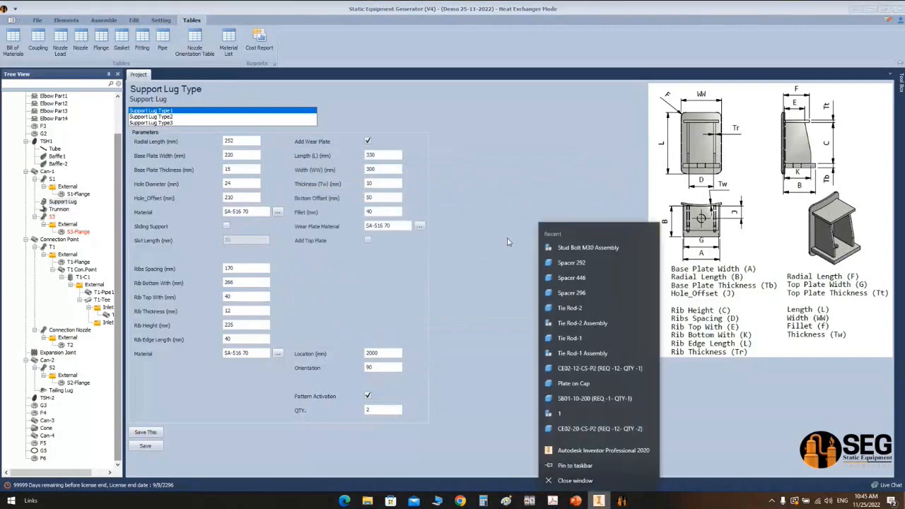
{"action": "left_click", "coordinate": [602, 501]}
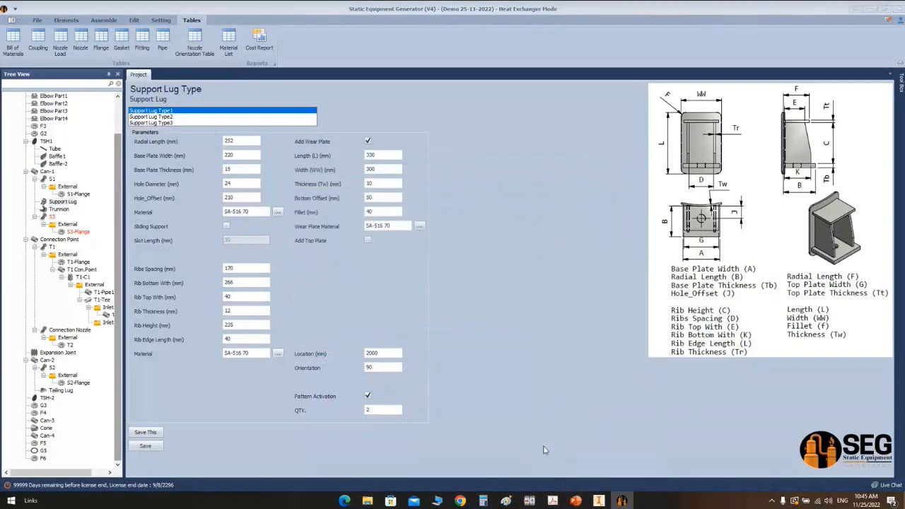
{"action": "left_click", "coordinate": [599, 502]}
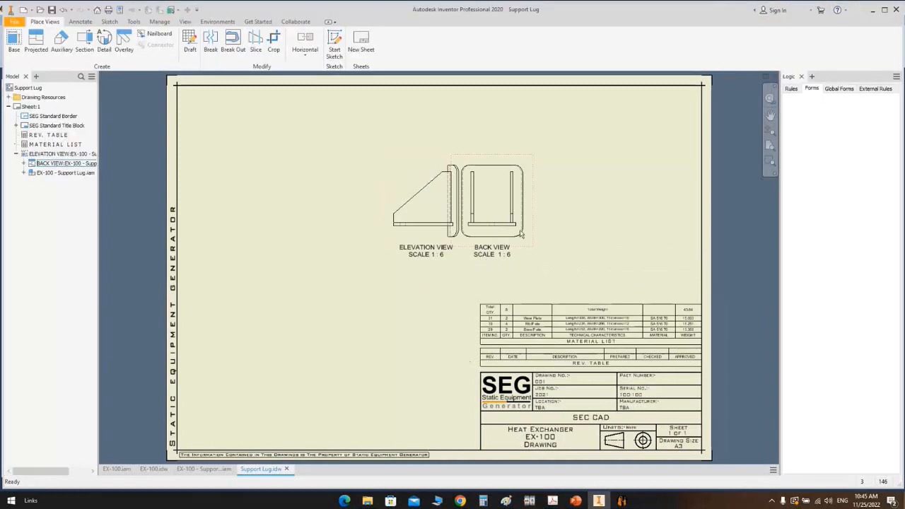
Step: Move the Support Lug elevation view farther left on the sheet, leaving a wide gap before the back view
{"action": "scroll", "coordinate": [344, 256], "scroll_direction": "up", "scroll_amount": 6}
{"action": "middle_click_drag", "start_coordinate": [344, 256], "coordinate": [484, 250]}
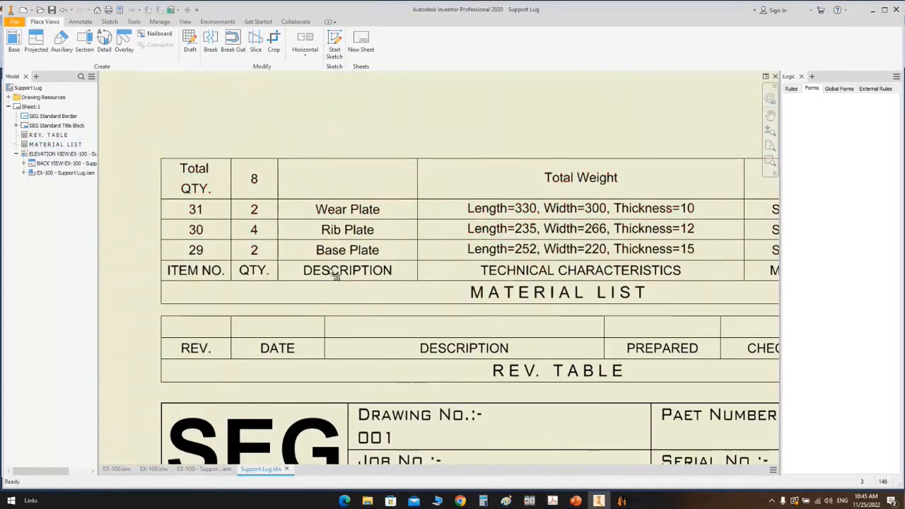
{"action": "scroll", "coordinate": [234, 212], "scroll_direction": "down", "scroll_amount": 5}
{"action": "middle_click_drag", "start_coordinate": [219, 184], "coordinate": [491, 206]}
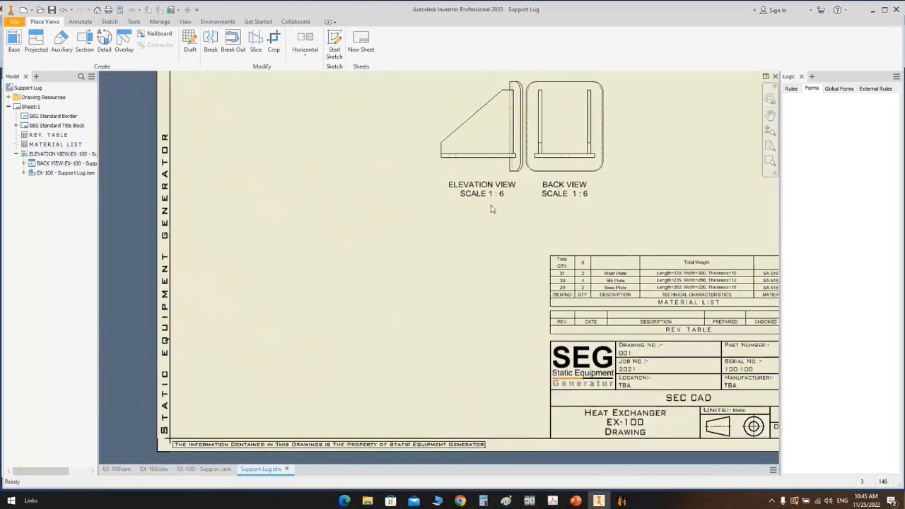
{"action": "left_click_drag", "start_coordinate": [432, 111], "coordinate": [259, 106]}
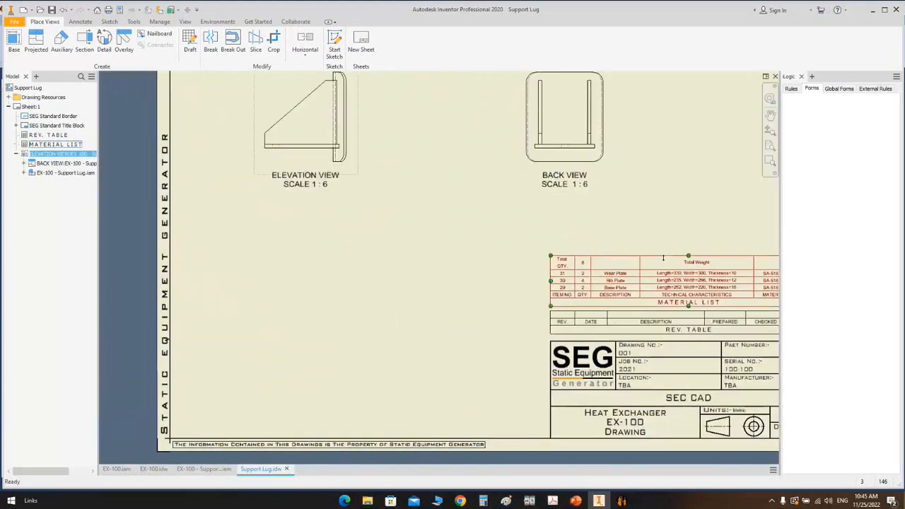
Step: Examine the item numbers, quantities, dimensions and weights in the Support Lug material list, and return to the support lug assembly
{"action": "scroll", "coordinate": [484, 240], "scroll_direction": "up", "scroll_amount": 3}
{"action": "scroll", "coordinate": [485, 241], "scroll_direction": "up", "scroll_amount": 2}
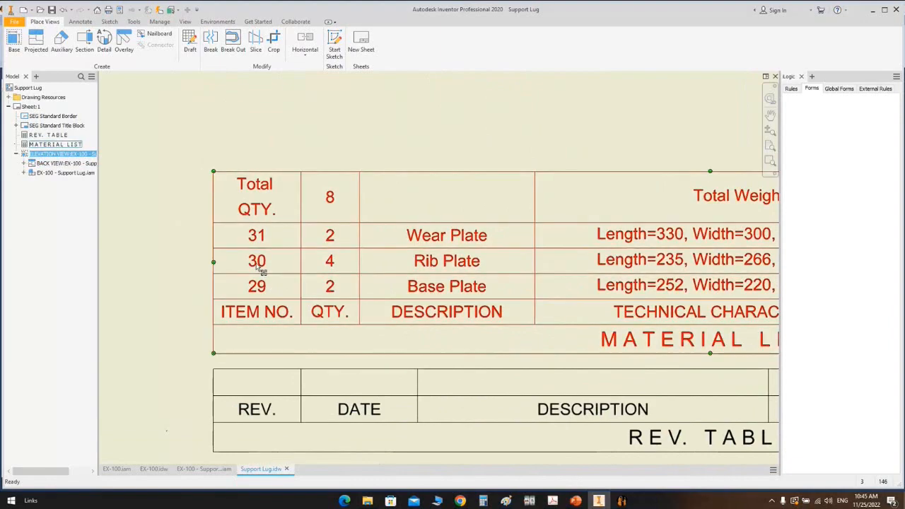
{"action": "scroll", "coordinate": [550, 265], "scroll_direction": "down", "scroll_amount": 2}
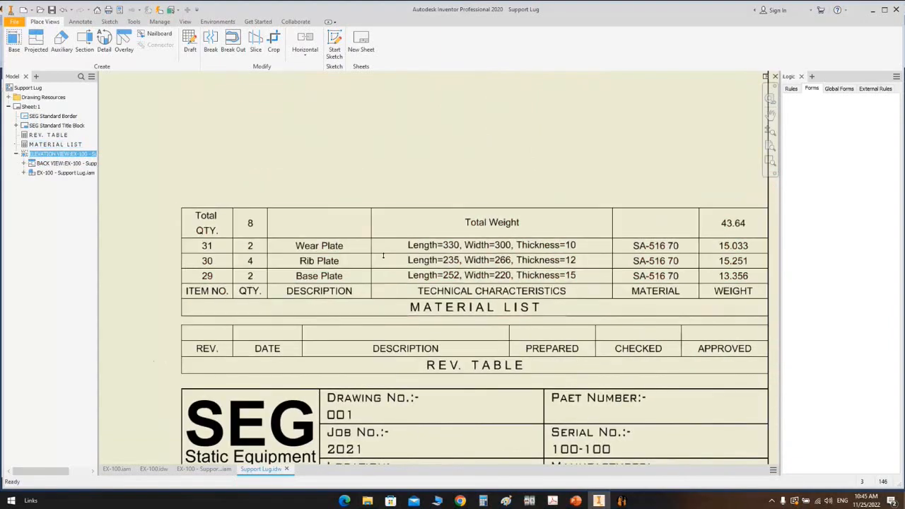
{"action": "scroll", "coordinate": [310, 218], "scroll_direction": "up", "scroll_amount": 3}
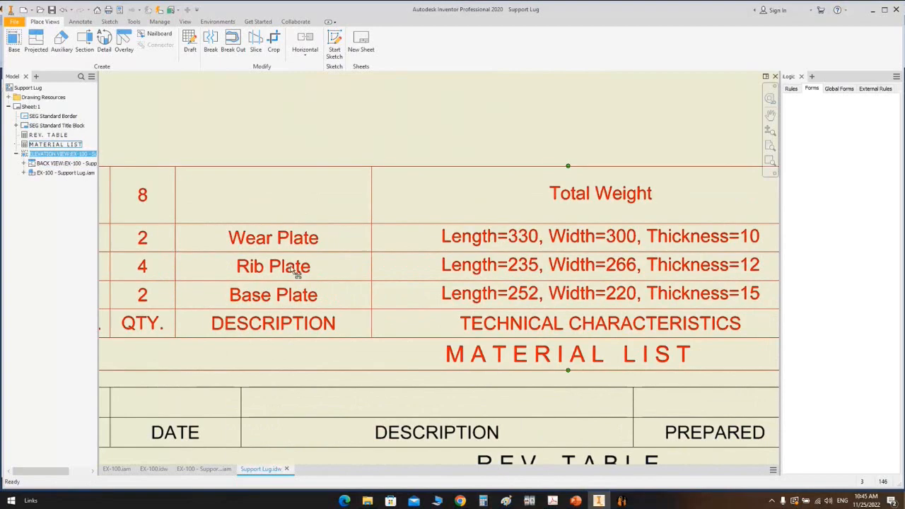
{"action": "scroll", "coordinate": [238, 205], "scroll_direction": "down", "scroll_amount": 1}
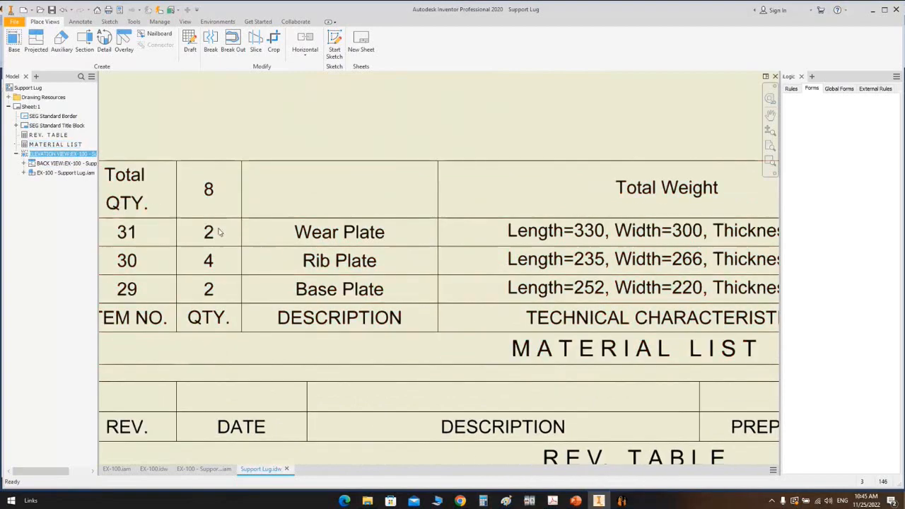
{"action": "scroll", "coordinate": [510, 265], "scroll_direction": "down", "scroll_amount": 2}
{"action": "scroll", "coordinate": [602, 237], "scroll_direction": "up", "scroll_amount": 1}
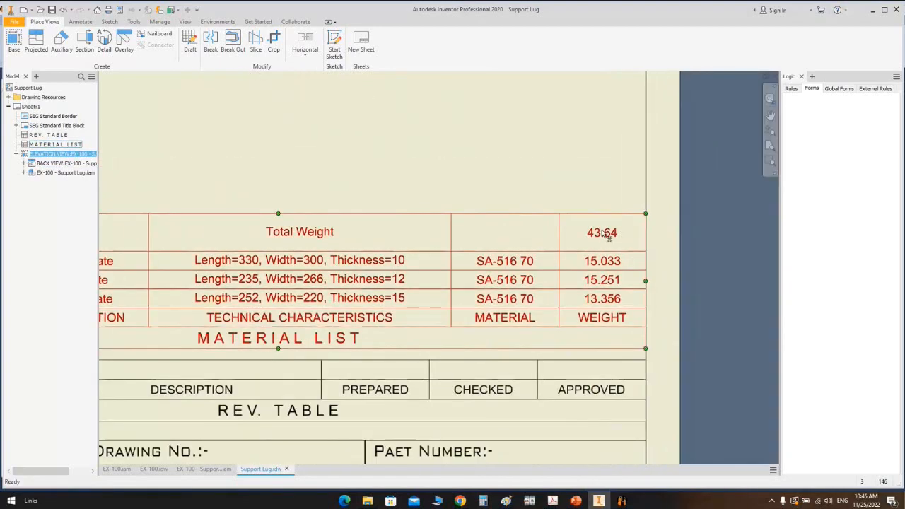
{"action": "scroll", "coordinate": [605, 237], "scroll_direction": "down", "scroll_amount": 4}
{"action": "scroll", "coordinate": [478, 241], "scroll_direction": "up", "scroll_amount": 3}
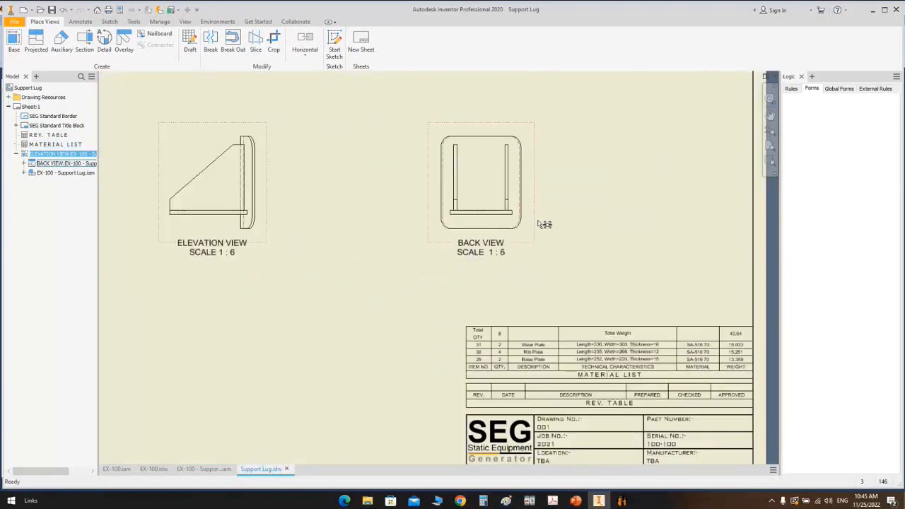
{"action": "left_click", "coordinate": [202, 469]}
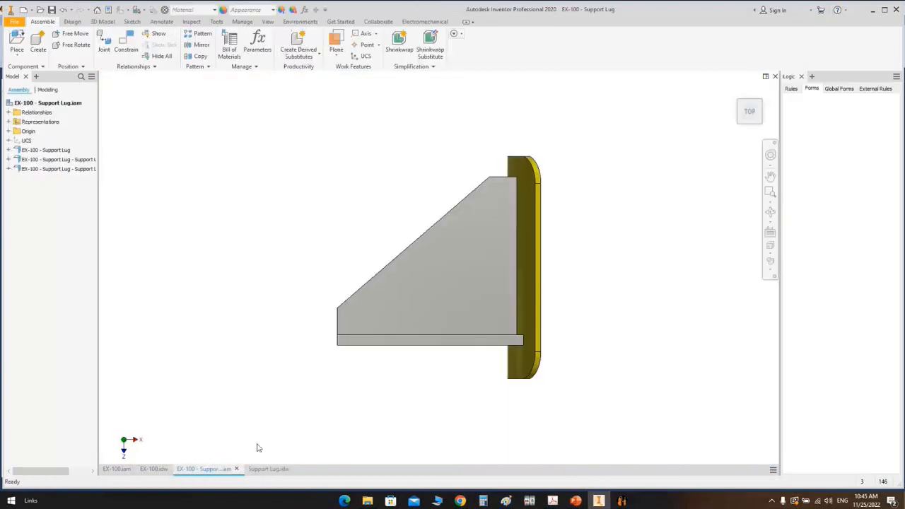
Step: Switch to Chrome and browse the SEG training and demo videos on the SE CAD Solutions YouTube channel
{"action": "mouse_move", "coordinate": [461, 501]}
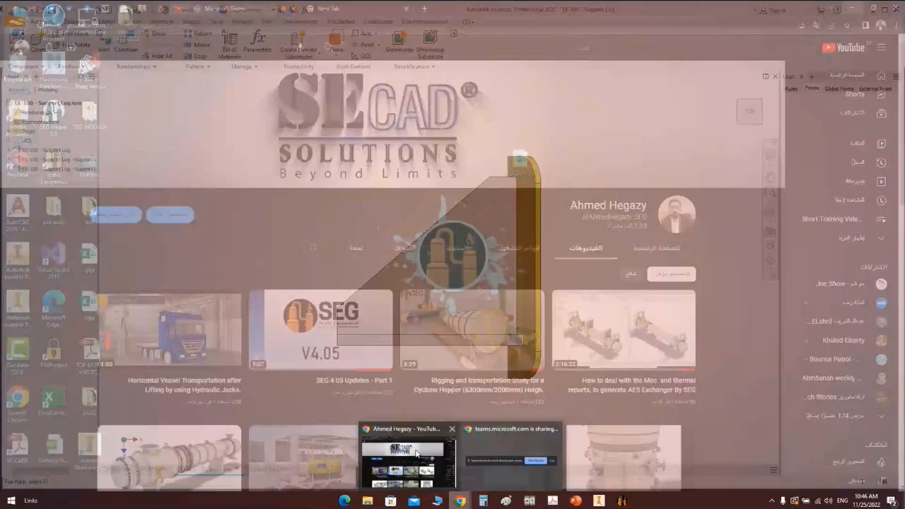
{"action": "left_click", "coordinate": [408, 461]}
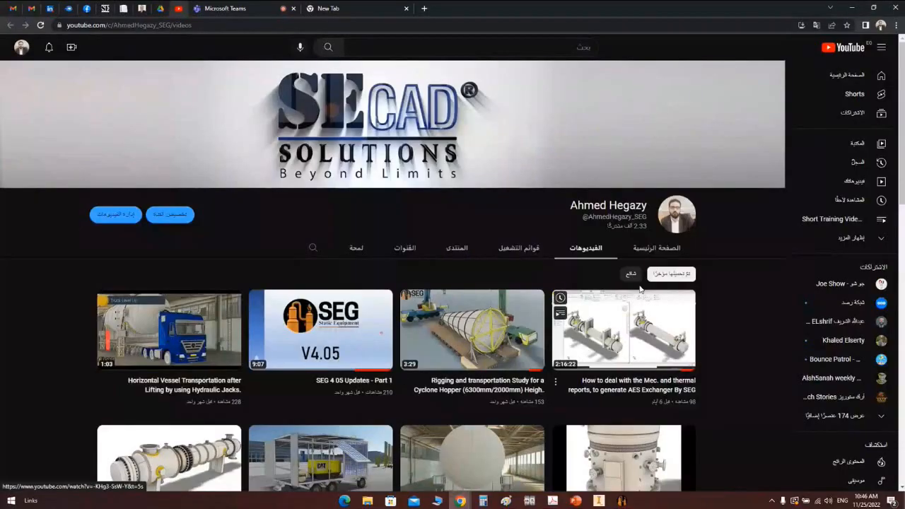
{"action": "scroll", "coordinate": [728, 311], "scroll_direction": "down", "scroll_amount": 3}
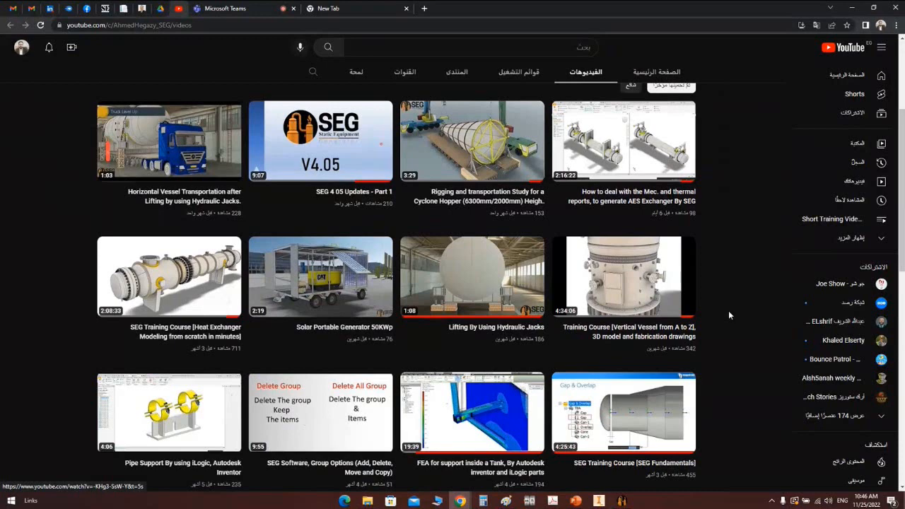
{"action": "scroll", "coordinate": [729, 315], "scroll_direction": "down", "scroll_amount": 4}
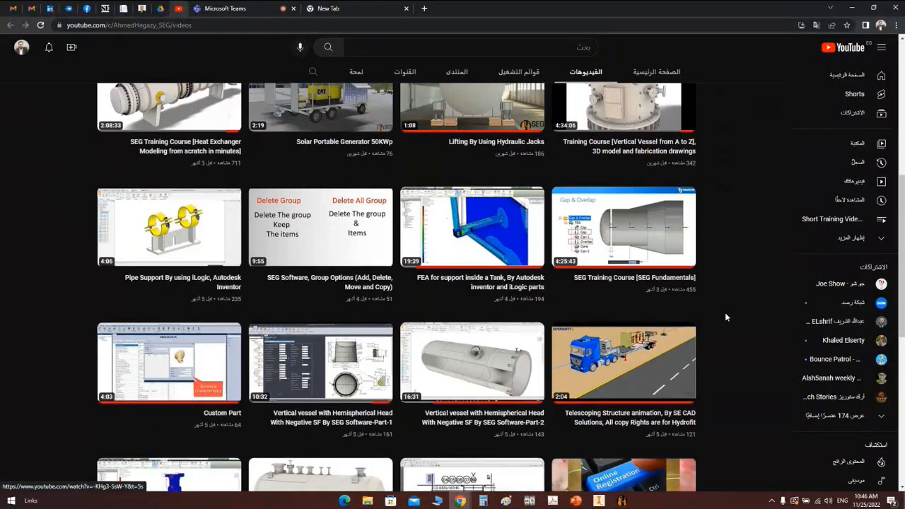
{"action": "scroll", "coordinate": [725, 317], "scroll_direction": "down", "scroll_amount": 1}
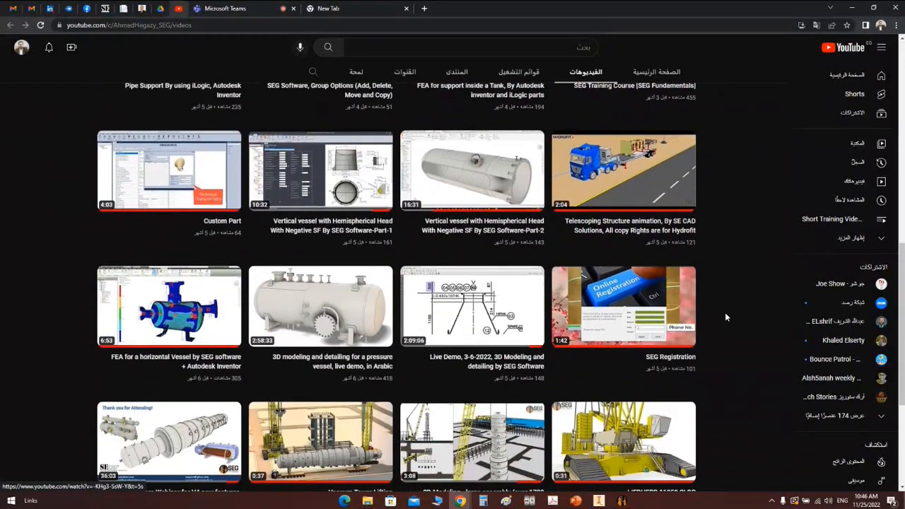
{"action": "scroll", "coordinate": [725, 318], "scroll_direction": "up", "scroll_amount": 2}
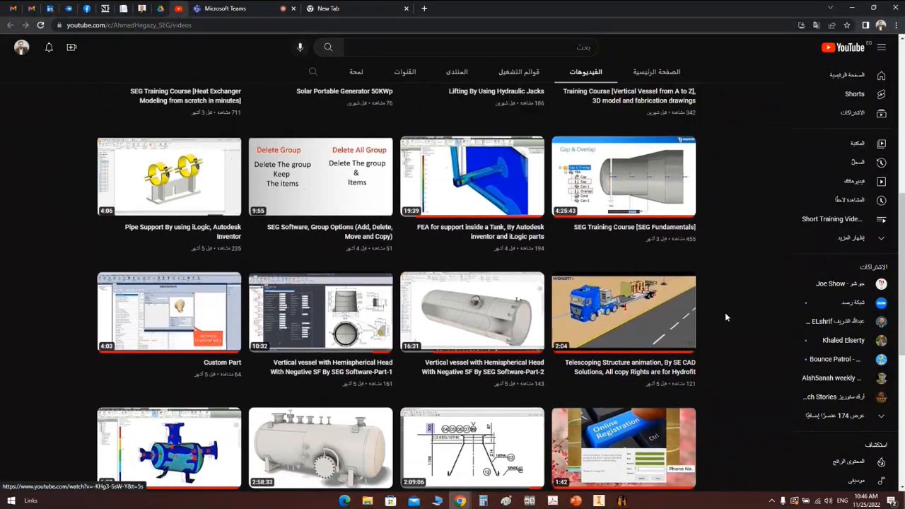
{"action": "scroll", "coordinate": [375, 231], "scroll_direction": "up", "scroll_amount": 1}
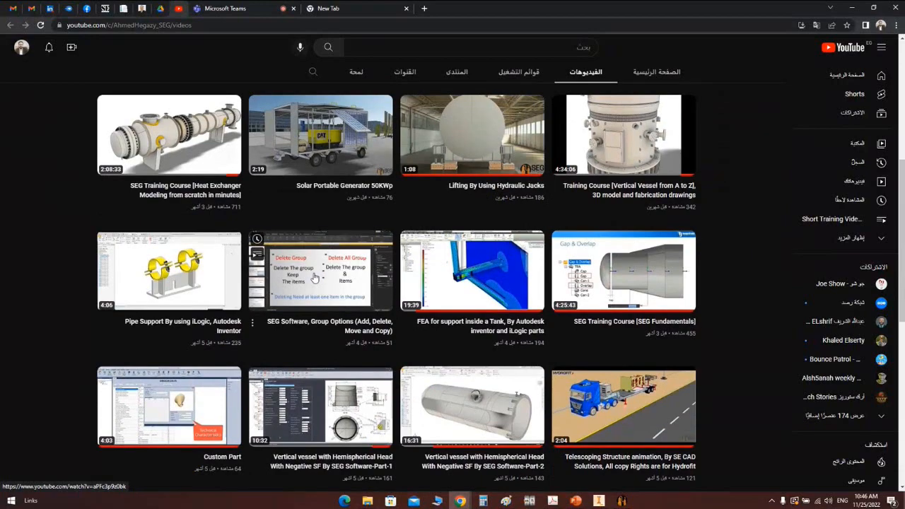
{"action": "scroll", "coordinate": [314, 278], "scroll_direction": "up", "scroll_amount": 2}
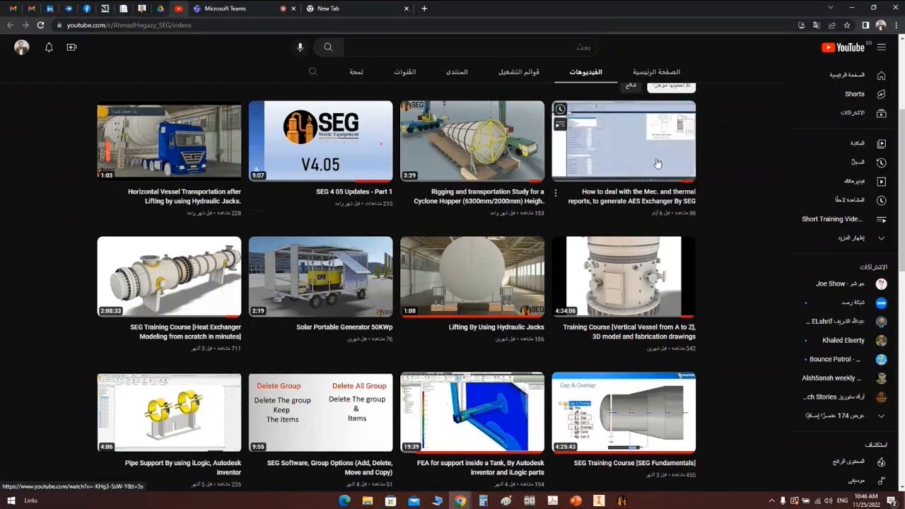
{"action": "scroll", "coordinate": [640, 165], "scroll_direction": "down", "scroll_amount": 2}
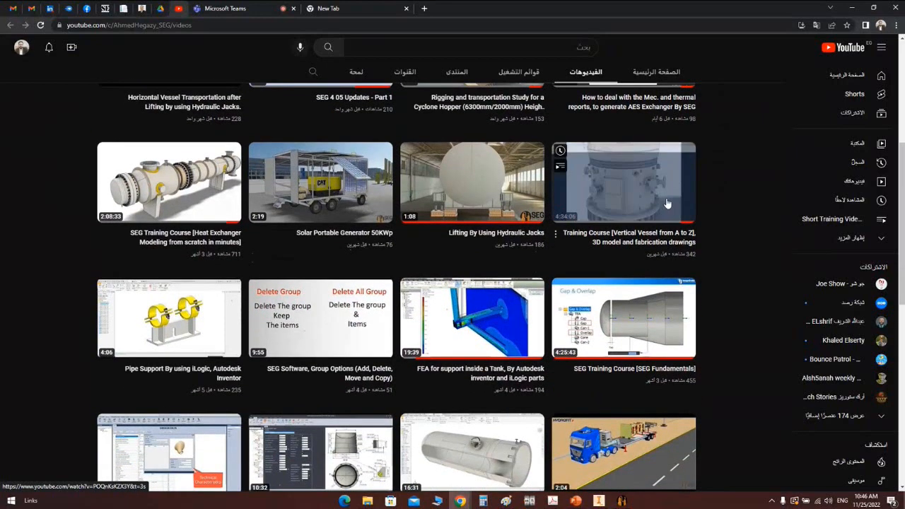
Step: Leave the YouTube channel page and switch to Inventor, showing the Support Lug drawing
{"action": "scroll", "coordinate": [587, 286], "scroll_direction": "up", "scroll_amount": 5}
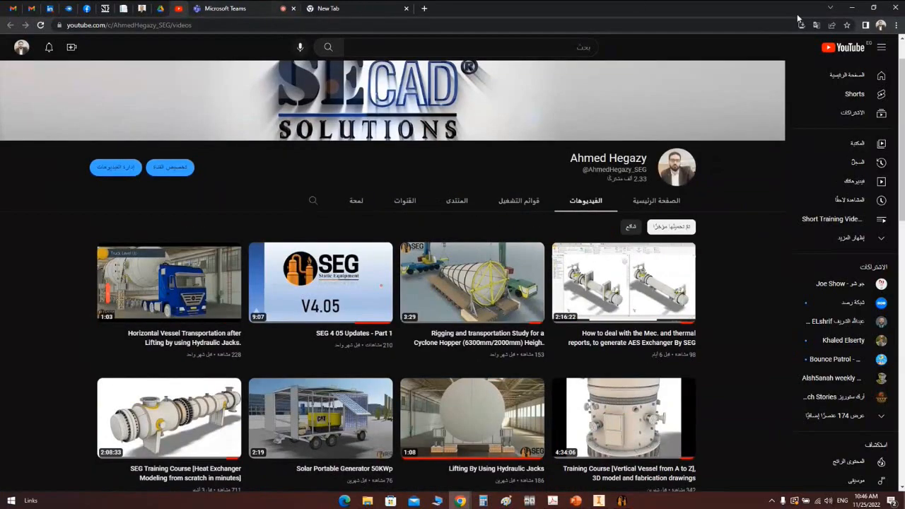
{"action": "left_click", "coordinate": [853, 8]}
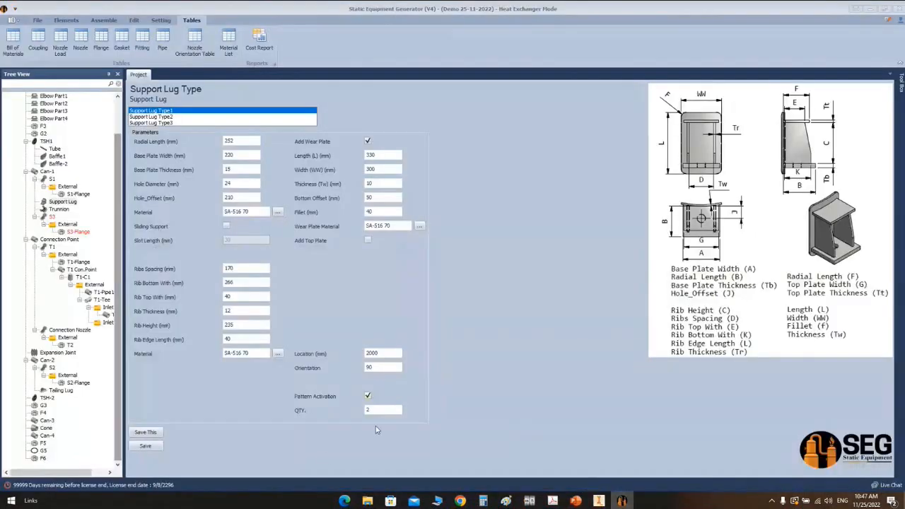
{"action": "left_click", "coordinate": [598, 500]}
{"action": "left_click", "coordinate": [259, 470]}
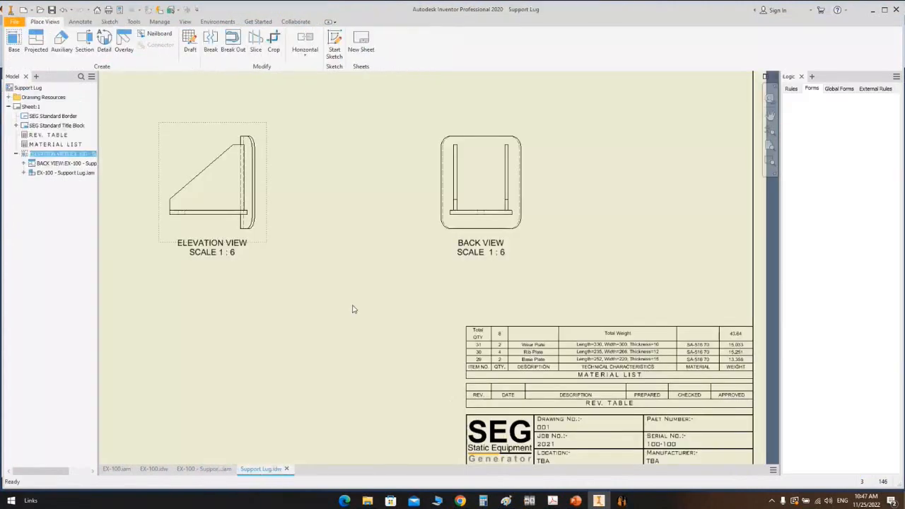
Step: Look through the open EX-100 assembly and Support Lug drawing, ending on the EX-100 drawing
{"action": "left_click", "coordinate": [117, 470]}
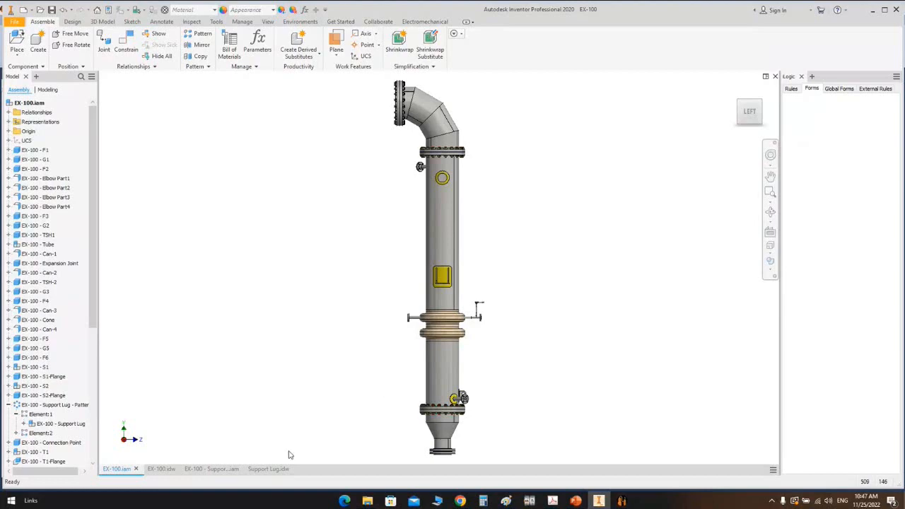
{"action": "left_click", "coordinate": [269, 470]}
{"action": "left_click", "coordinate": [205, 470]}
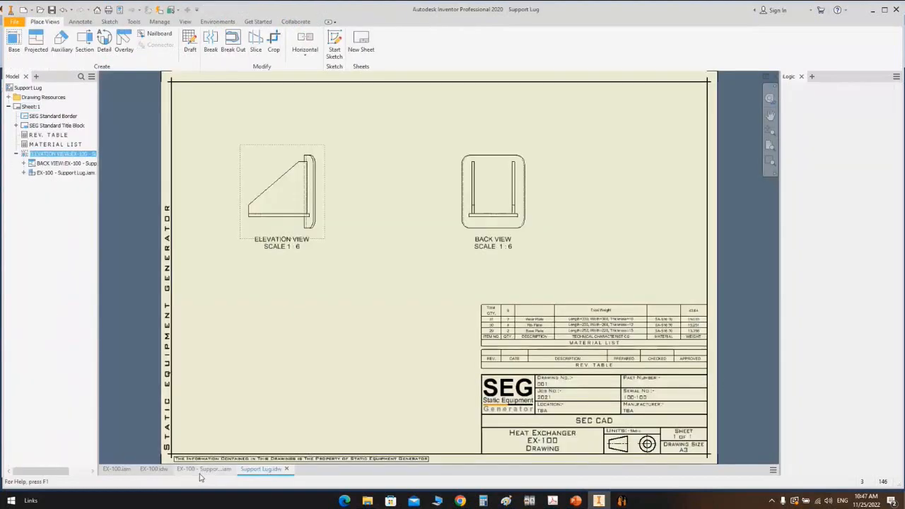
{"action": "left_click", "coordinate": [154, 469]}
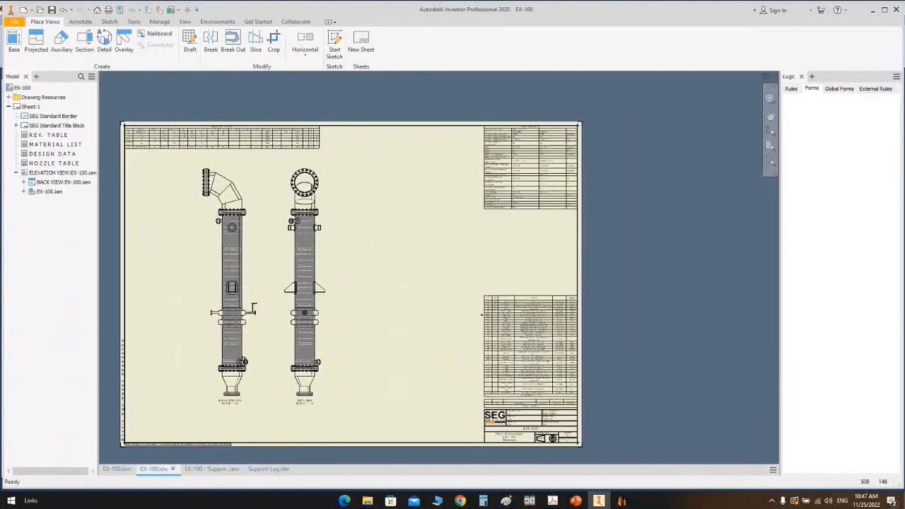
Step: Try to make rows 1 to 9 of the EX-100 material list visible, check the total quantity cell, and cancel the table edit
{"action": "double_click", "coordinate": [511, 329]}
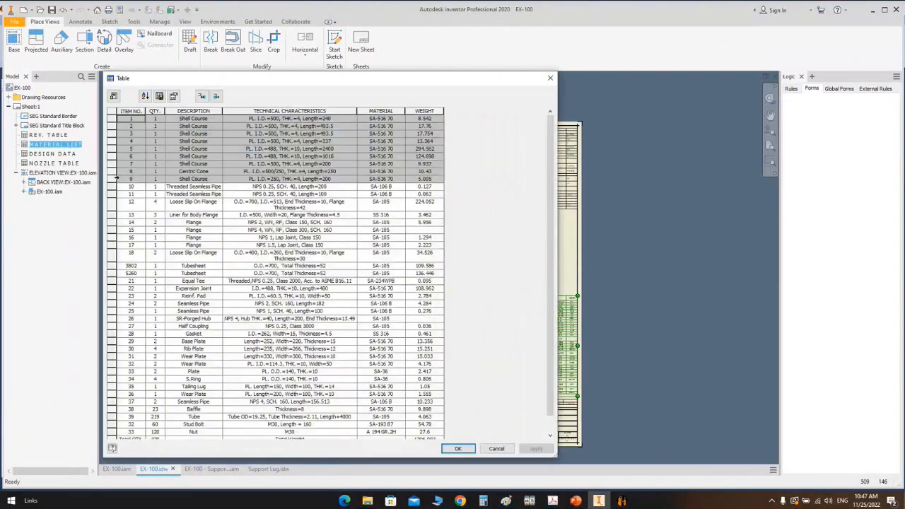
{"action": "left_click", "coordinate": [114, 179], "text": "shift"}
{"action": "right_click", "coordinate": [114, 118]}
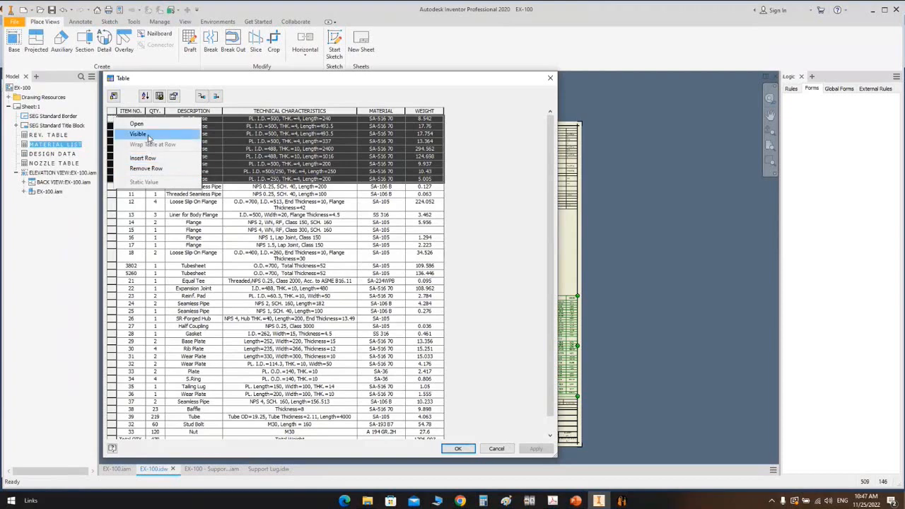
{"action": "left_click", "coordinate": [148, 134]}
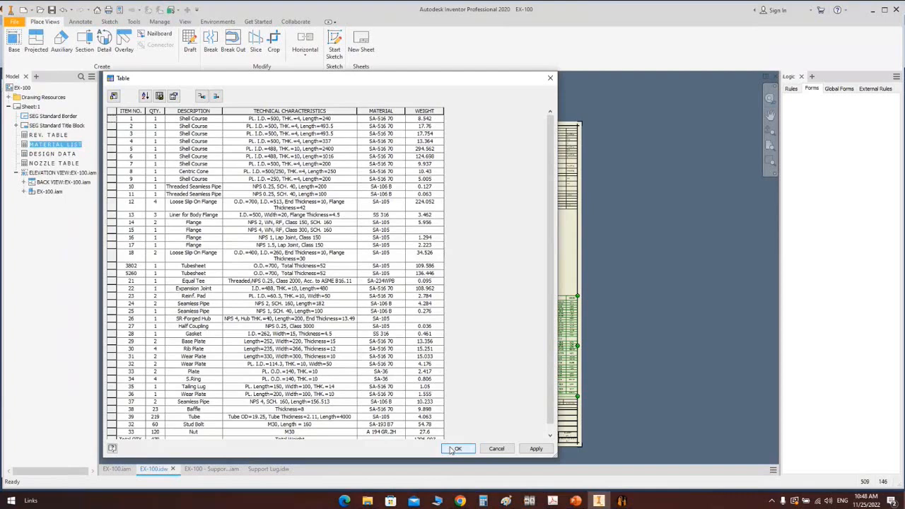
{"action": "scroll", "coordinate": [159, 433], "scroll_direction": "down", "scroll_amount": 1}
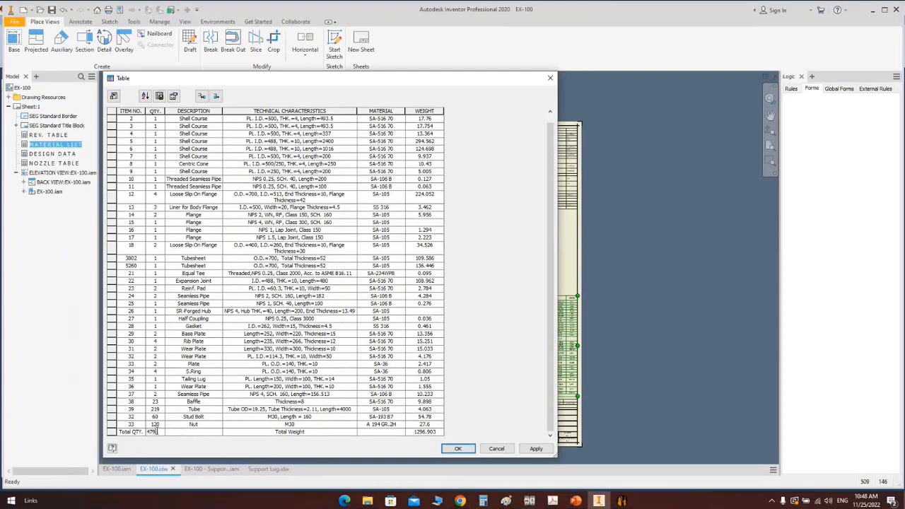
{"action": "double_click", "coordinate": [155, 432]}
{"action": "left_click", "coordinate": [511, 450]}
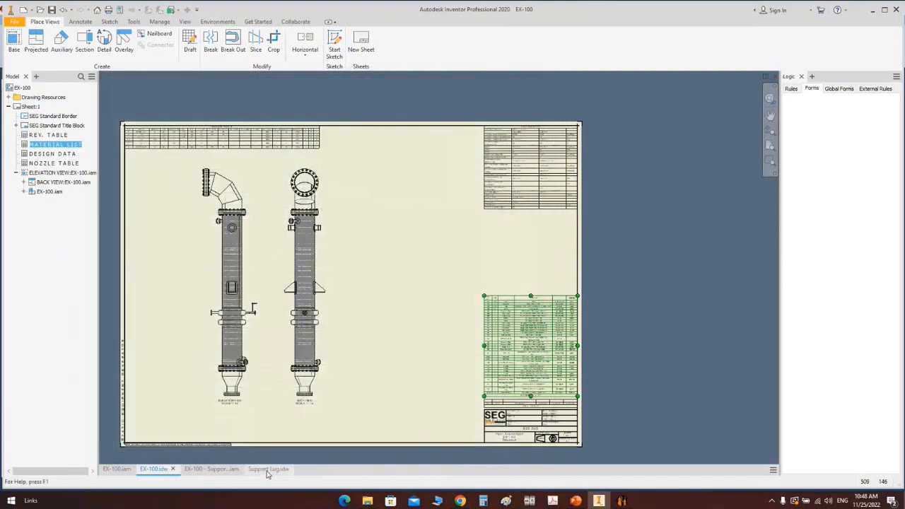
Step: Examine the views and the material list totals on the Support Lug drawing
{"action": "left_click", "coordinate": [263, 469]}
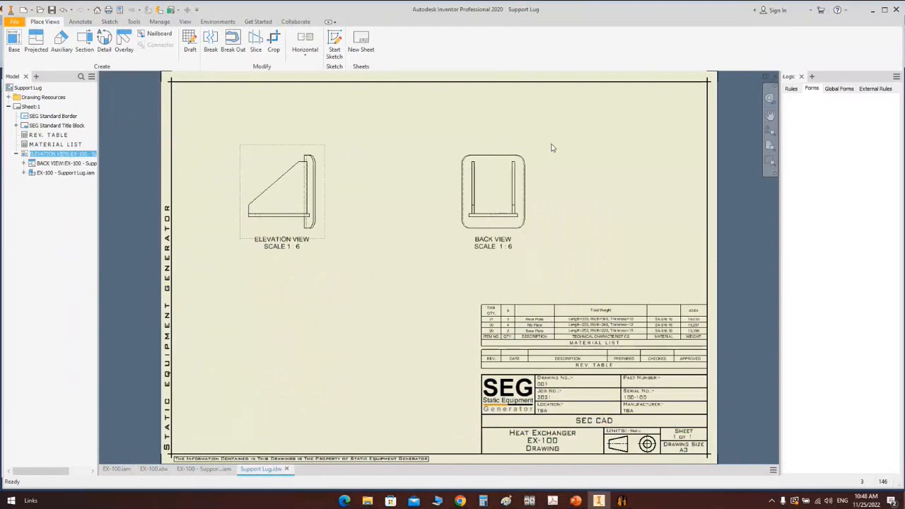
{"action": "left_click_drag", "start_coordinate": [566, 128], "coordinate": [208, 273]}
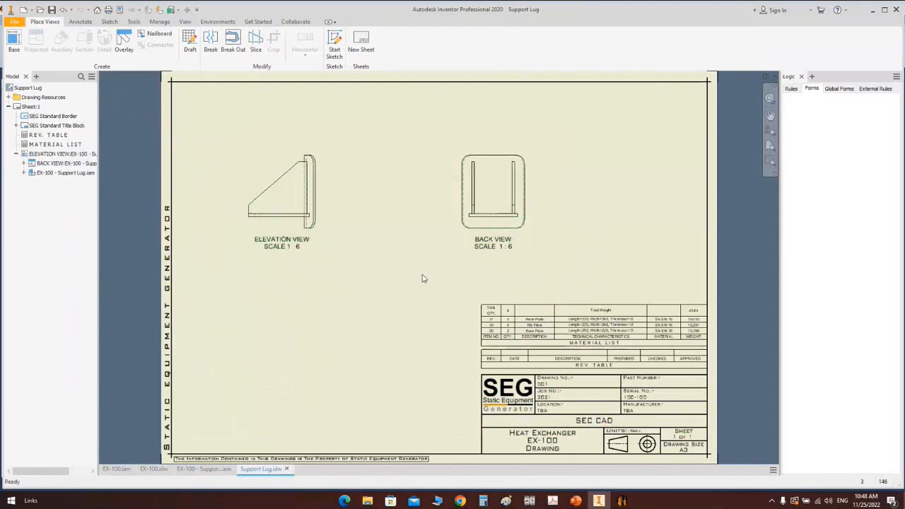
{"action": "left_click_drag", "start_coordinate": [423, 278], "coordinate": [716, 350]}
{"action": "scroll", "coordinate": [688, 294], "scroll_direction": "up", "scroll_amount": 3}
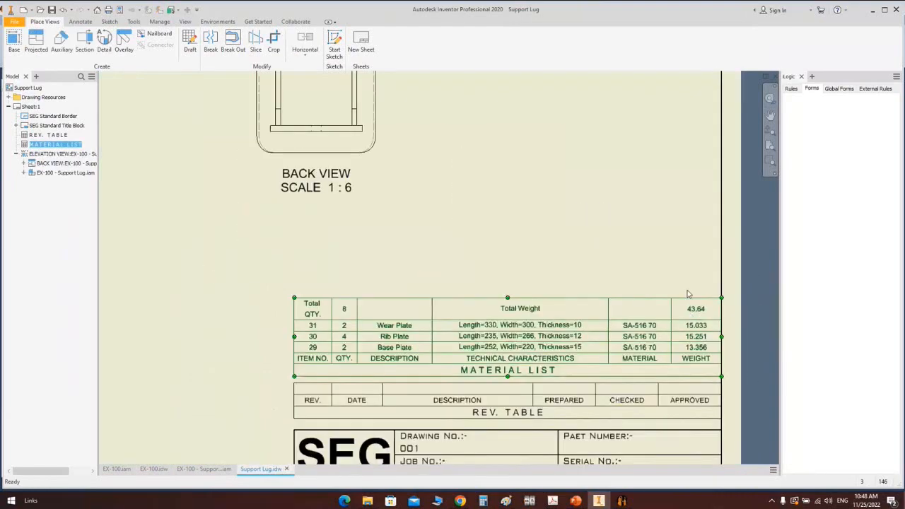
Step: Open the EX-100 drawing's material list and compare the quantities and weights of its hidden rows with the Total QTY. and Total Weight cells
{"action": "left_click", "coordinate": [153, 469]}
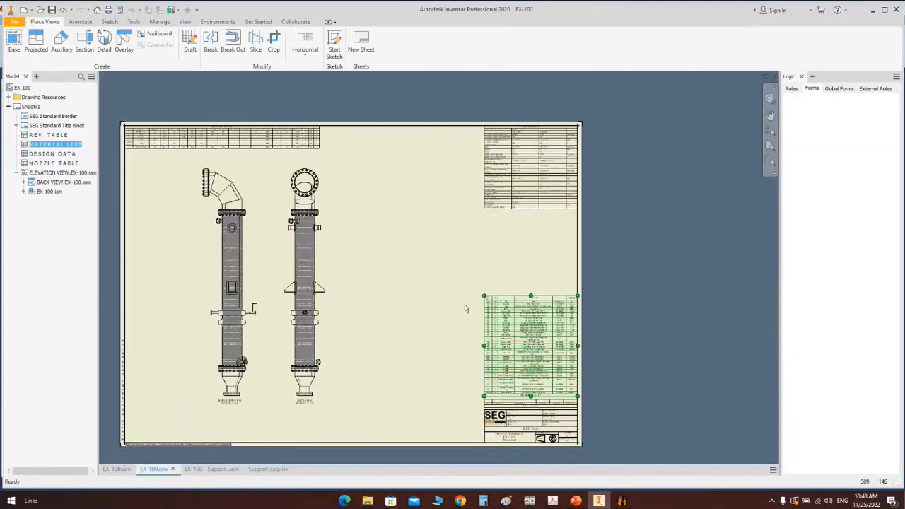
{"action": "double_click", "coordinate": [522, 307]}
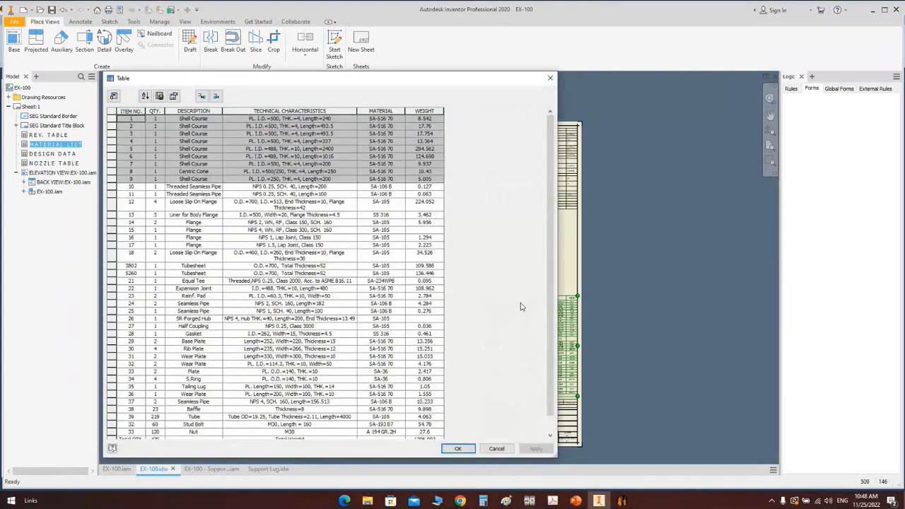
{"action": "scroll", "coordinate": [162, 396], "scroll_direction": "down", "scroll_amount": 1}
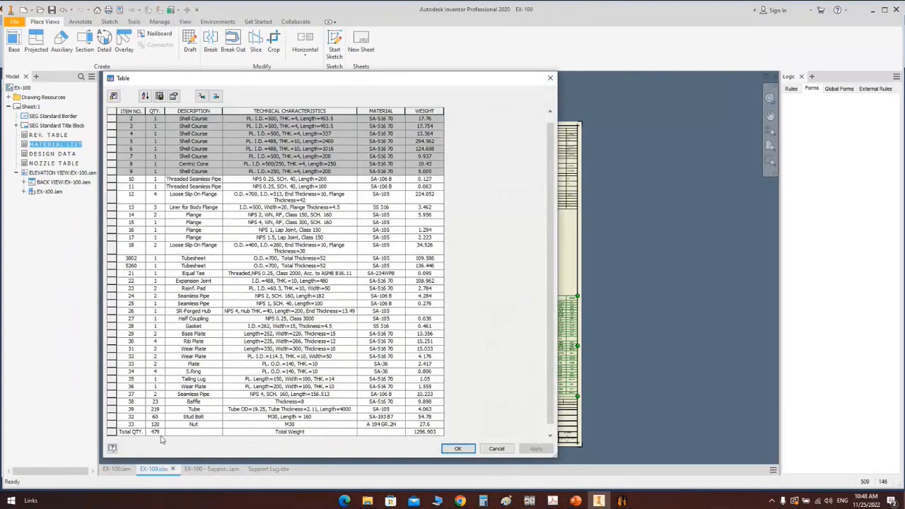
{"action": "scroll", "coordinate": [152, 172], "scroll_direction": "up", "scroll_amount": 1}
{"action": "left_click_drag", "start_coordinate": [156, 119], "coordinate": [160, 181]}
{"action": "scroll", "coordinate": [167, 297], "scroll_direction": "down", "scroll_amount": 1}
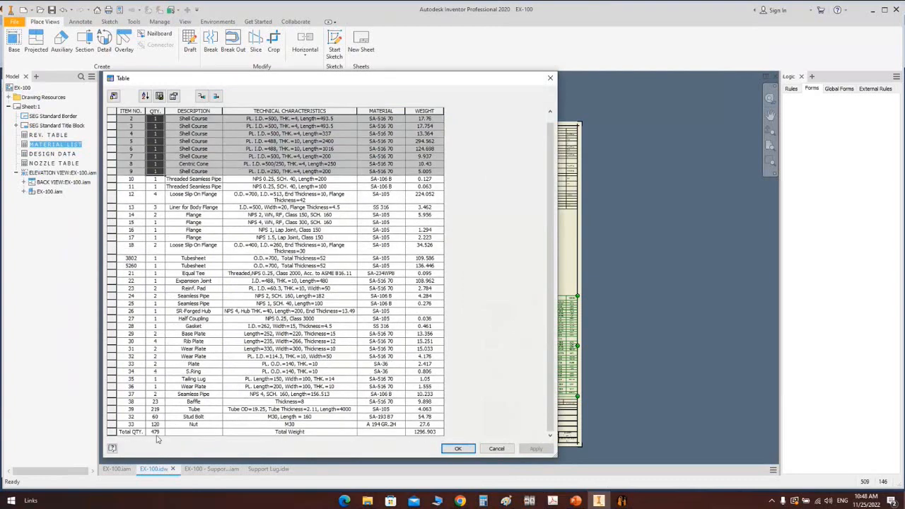
{"action": "left_click", "coordinate": [162, 433]}
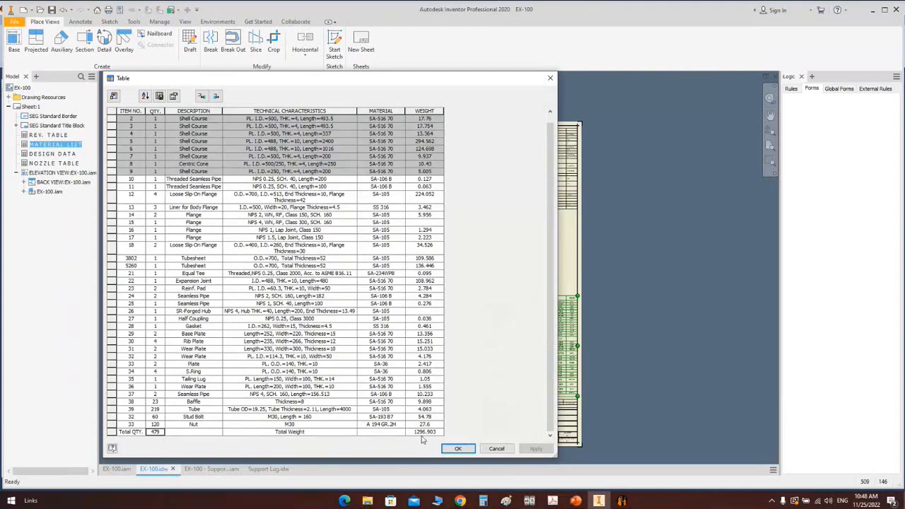
{"action": "left_click", "coordinate": [440, 114]}
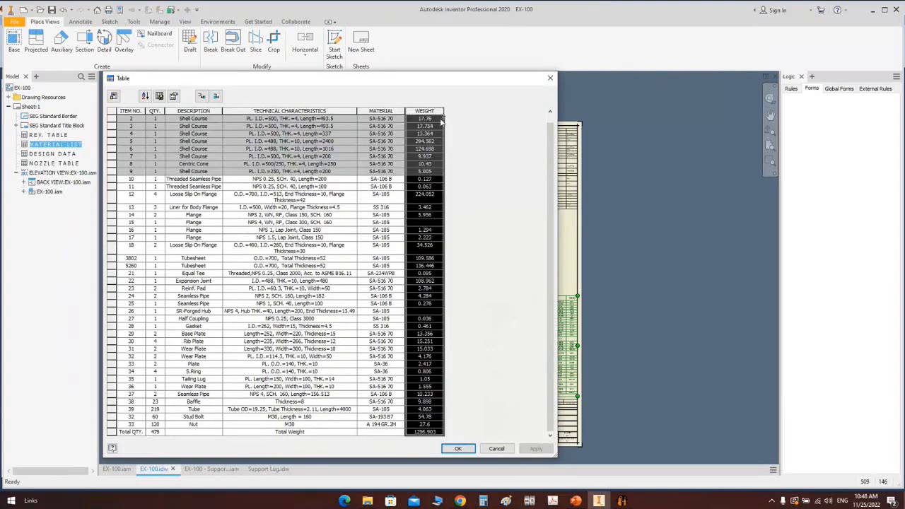
{"action": "left_click_drag", "start_coordinate": [440, 120], "coordinate": [434, 178]}
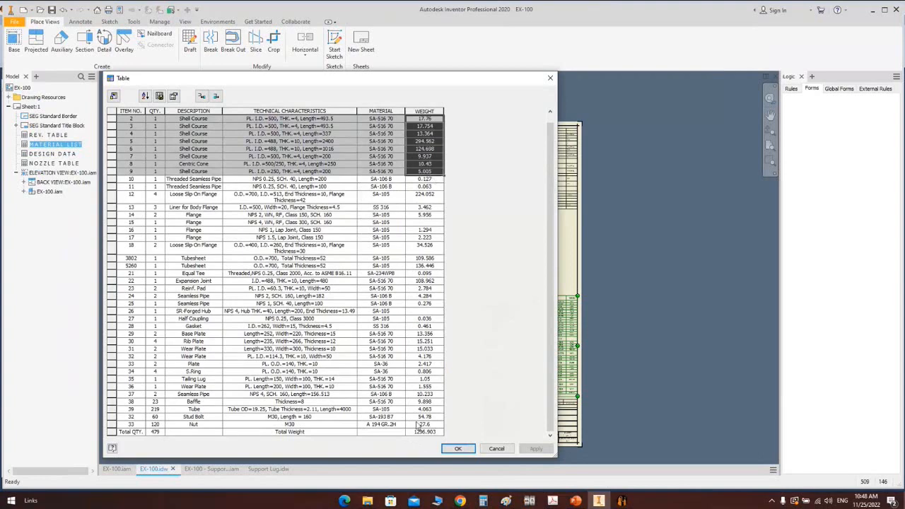
Step: Copy the material list cells from item 2 down to the totals row, close the table, and minimize Inventor
{"action": "left_click_drag", "start_coordinate": [121, 121], "coordinate": [452, 448]}
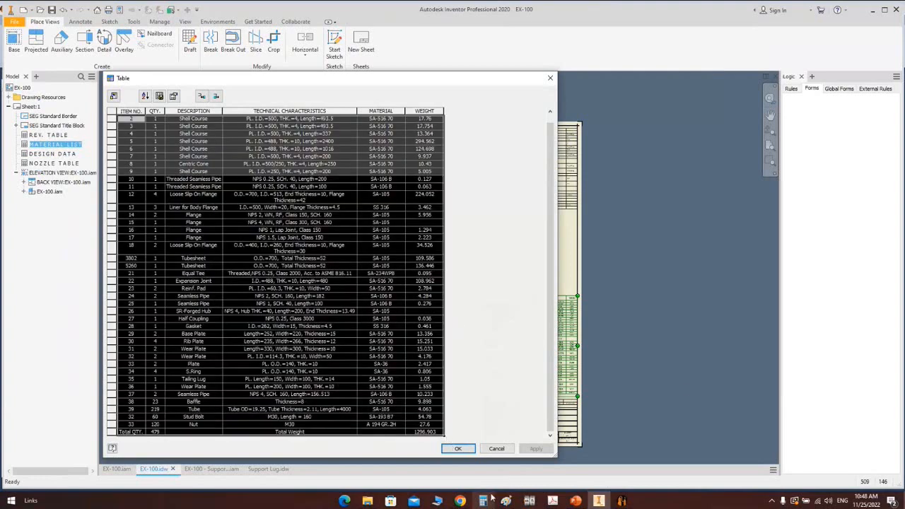
{"action": "left_click", "coordinate": [554, 79]}
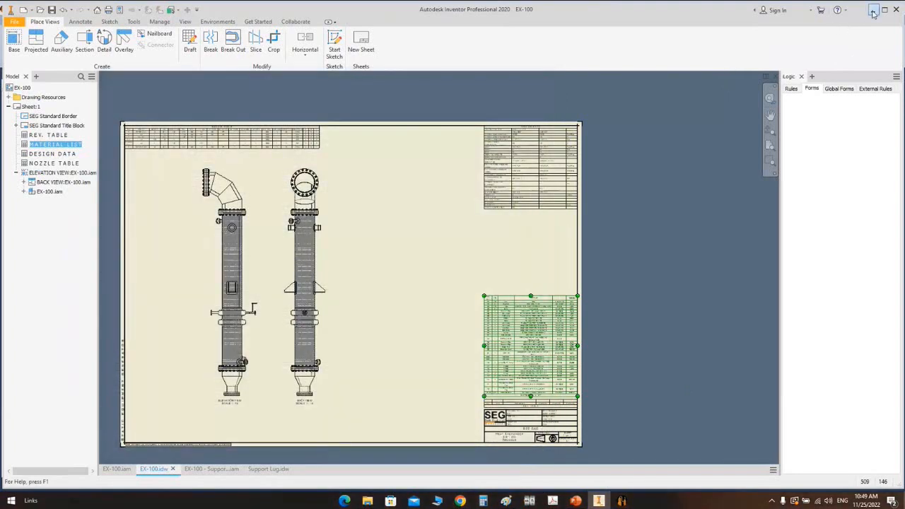
{"action": "left_click", "coordinate": [873, 11]}
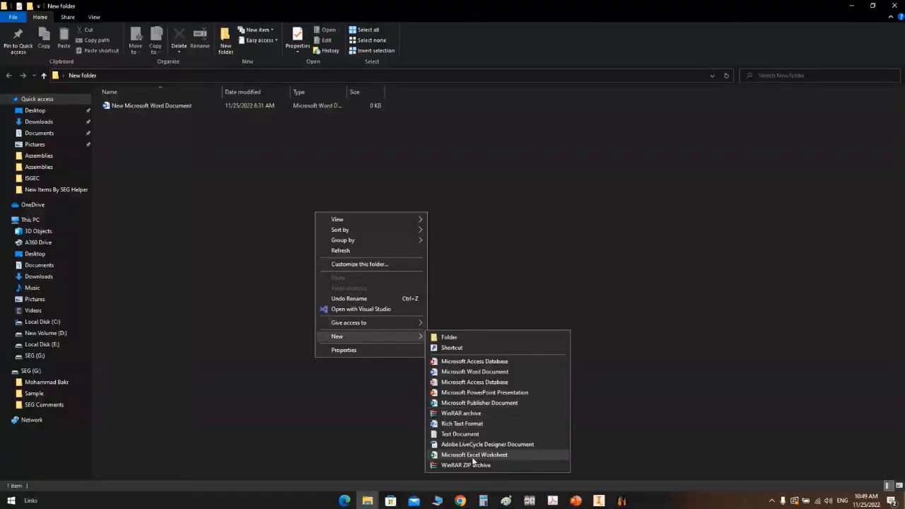
Step: Create a new Microsoft Excel worksheet in New folder and open it in Excel
{"action": "left_click", "coordinate": [473, 459]}
{"action": "left_click", "coordinate": [305, 328]}
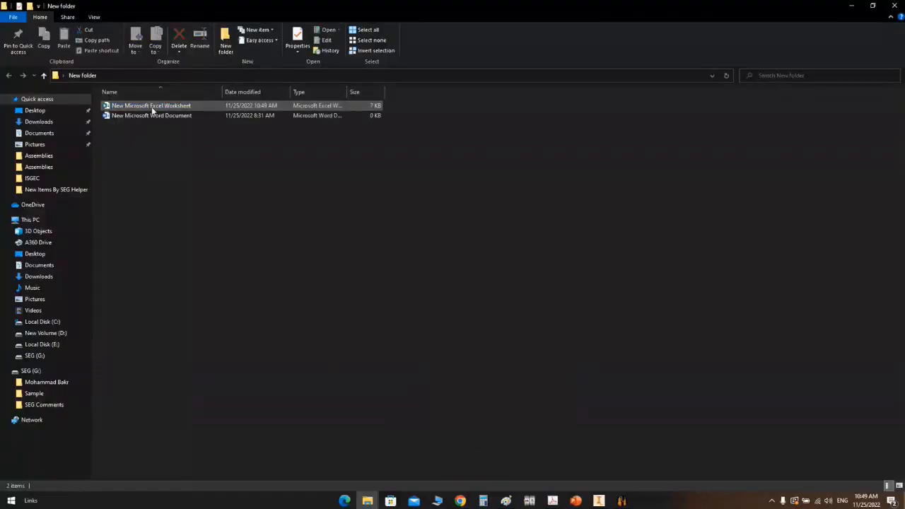
{"action": "double_click", "coordinate": [154, 106]}
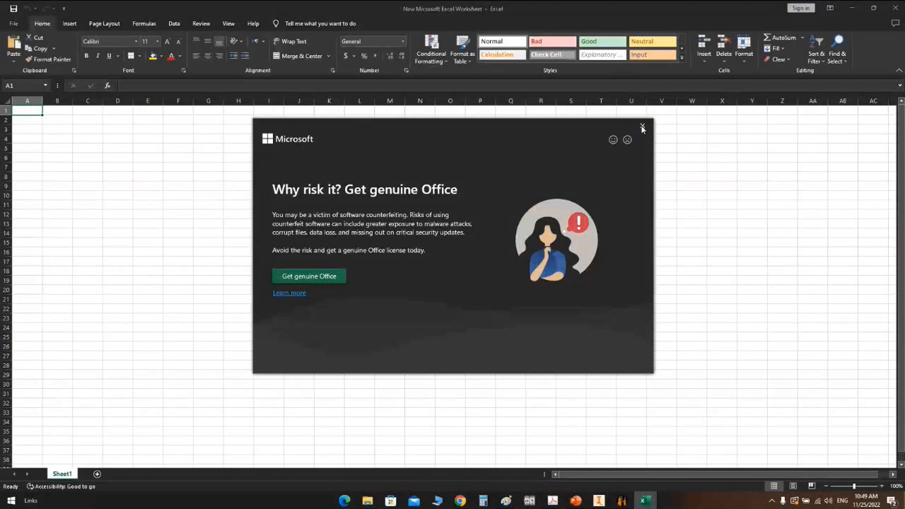
Step: Dismiss the Office notice, paste the copied material list at cell A1, and fit columns A to F to their contents
{"action": "left_click", "coordinate": [629, 139]}
{"action": "key", "text": "ctrl+v"}
{"action": "left_click", "coordinate": [208, 199]}
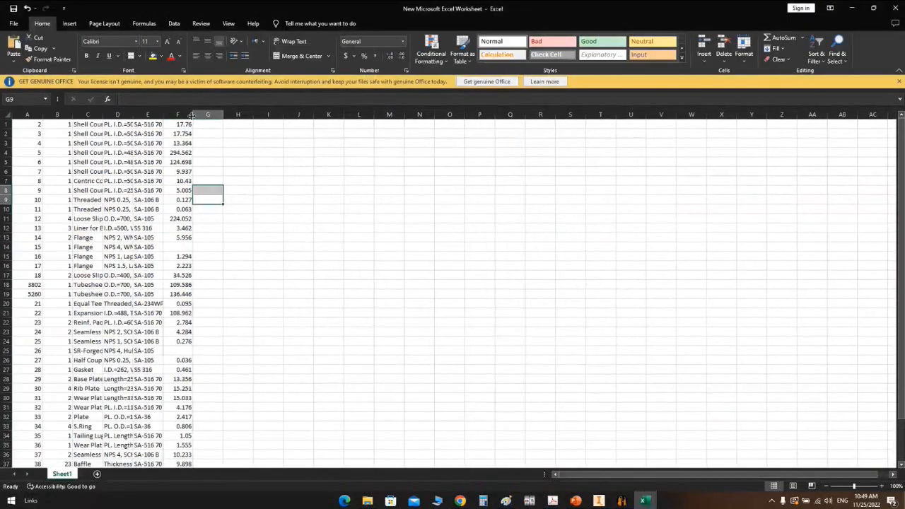
{"action": "double_click", "coordinate": [102, 115]}
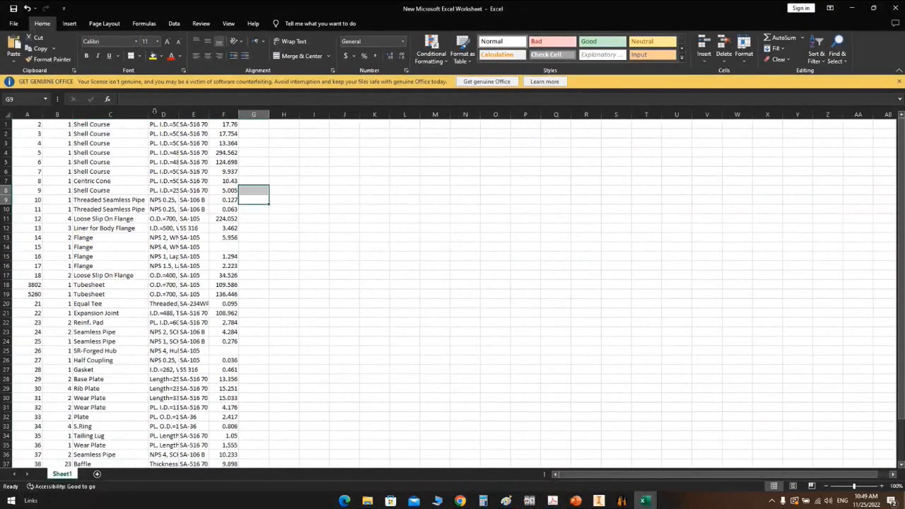
{"action": "left_click_drag", "start_coordinate": [223, 114], "coordinate": [27, 114]}
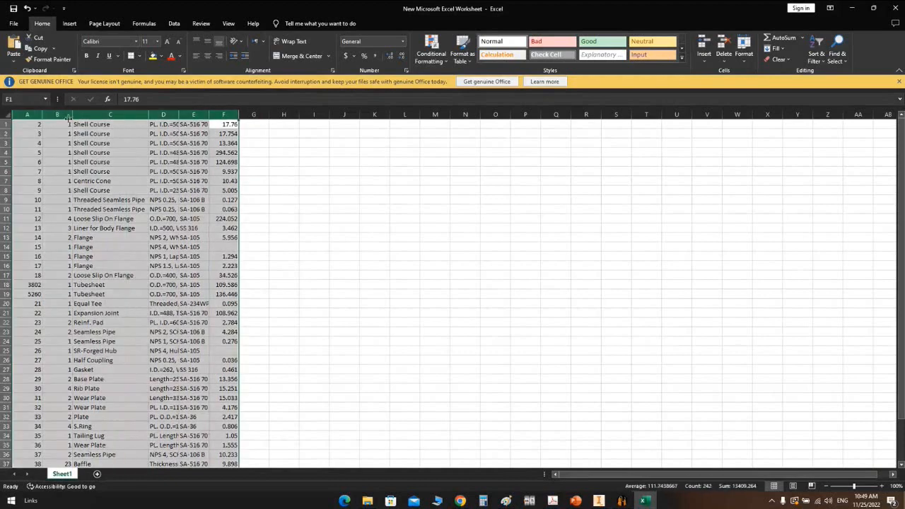
{"action": "double_click", "coordinate": [73, 114]}
{"action": "left_click", "coordinate": [541, 238]}
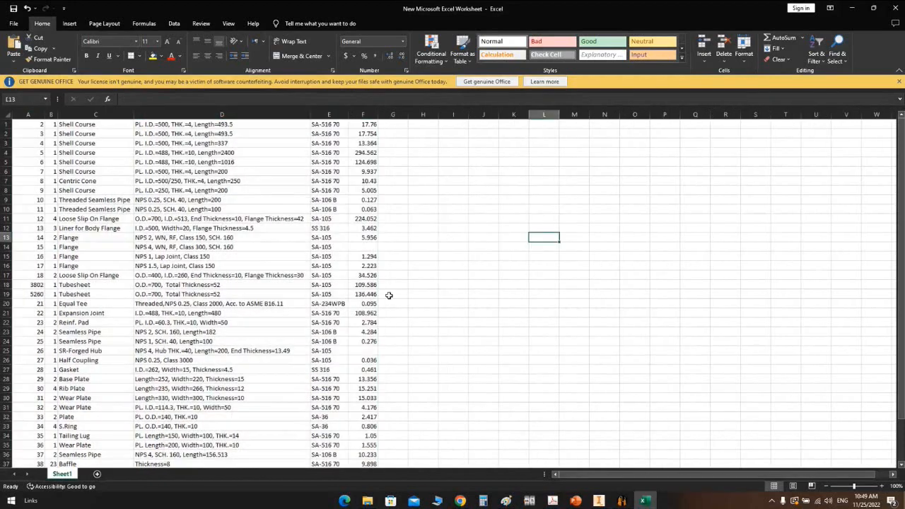
Step: Highlight the material list rows for items 2 to 9, cells A1 to F8, with yellow fill
{"action": "left_click_drag", "start_coordinate": [51, 124], "coordinate": [51, 190]}
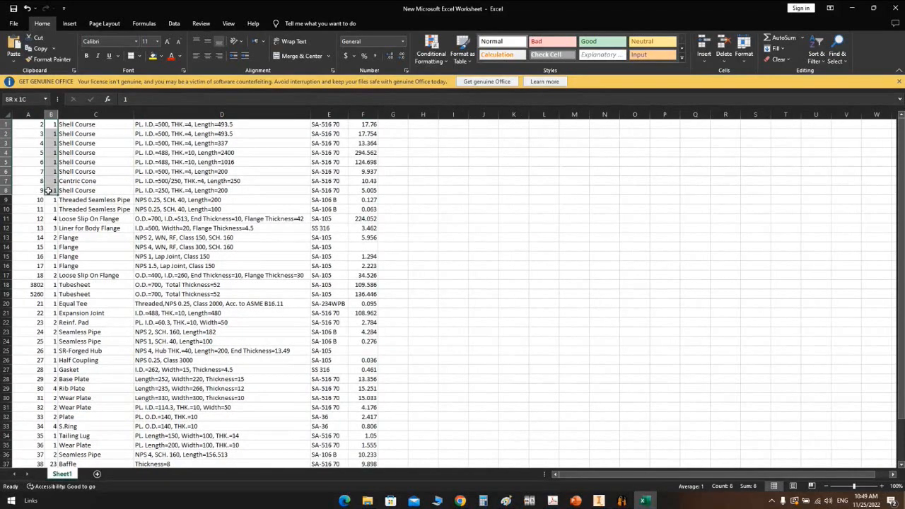
{"action": "left_click", "coordinate": [5, 190]}
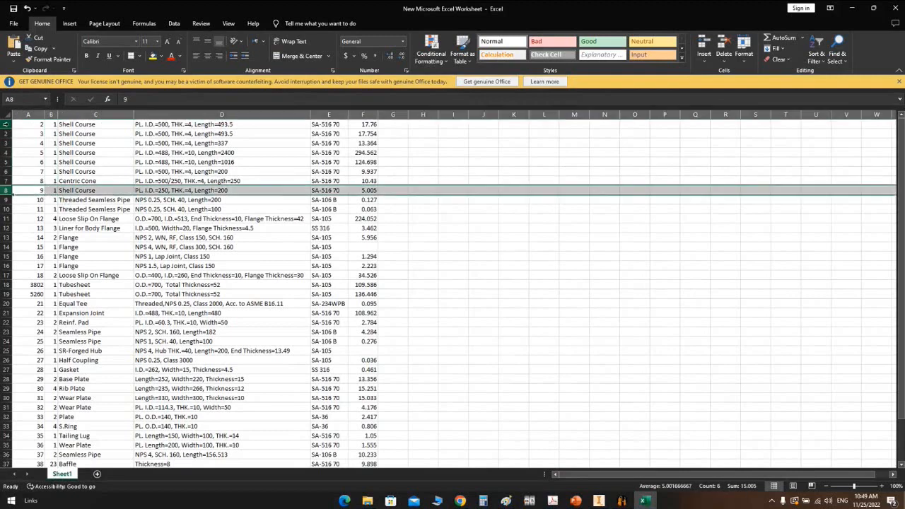
{"action": "left_click", "coordinate": [6, 125], "text": "shift"}
{"action": "left_click_drag", "start_coordinate": [31, 124], "coordinate": [374, 190]}
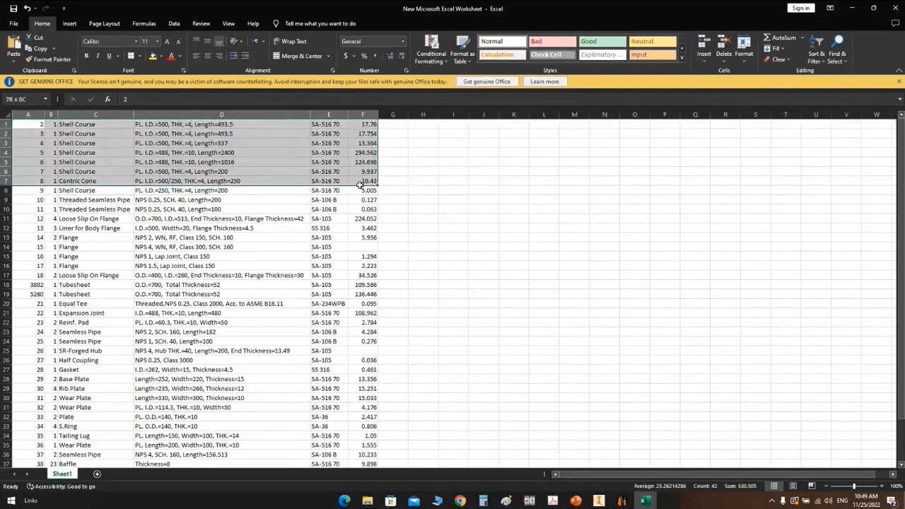
{"action": "left_click", "coordinate": [153, 57]}
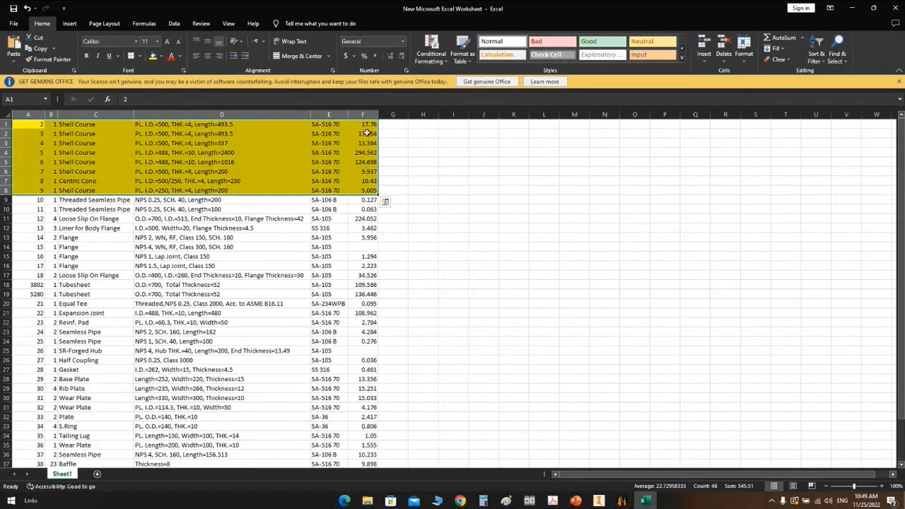
Step: Sum the weights of the highlighted rows, cells F1 to F8, in cell J10
{"action": "left_click_drag", "start_coordinate": [366, 126], "coordinate": [365, 136]}
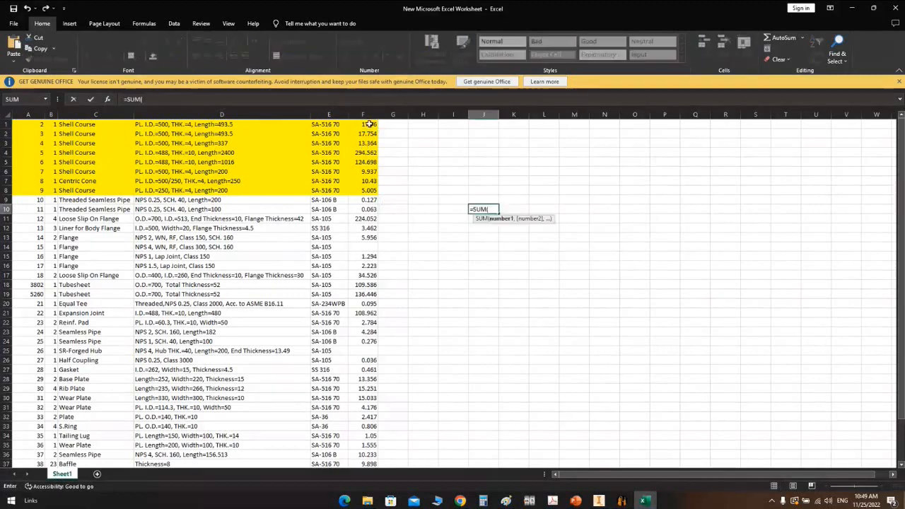
{"action": "left_click_drag", "start_coordinate": [370, 124], "coordinate": [372, 190]}
{"action": "key", "text": "Return"}
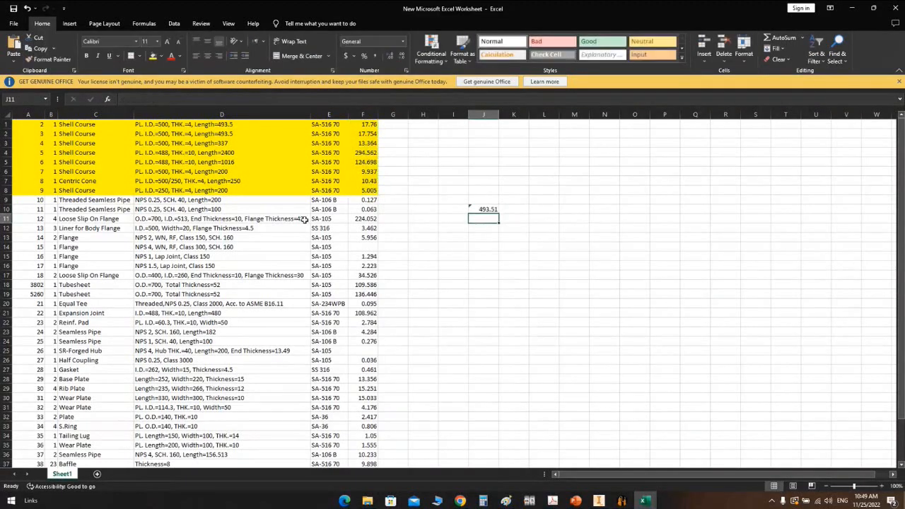
Step: Sum the quantities of the highlighted rows, cells B1 to B8, in cell J4
{"action": "left_click_drag", "start_coordinate": [51, 125], "coordinate": [53, 190]}
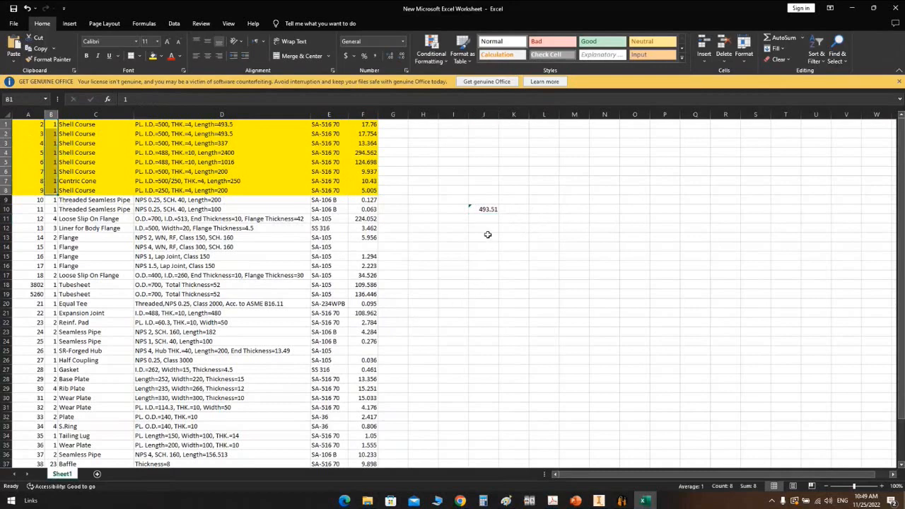
{"action": "left_click", "coordinate": [484, 155]}
{"action": "type", "text": "=sum"}
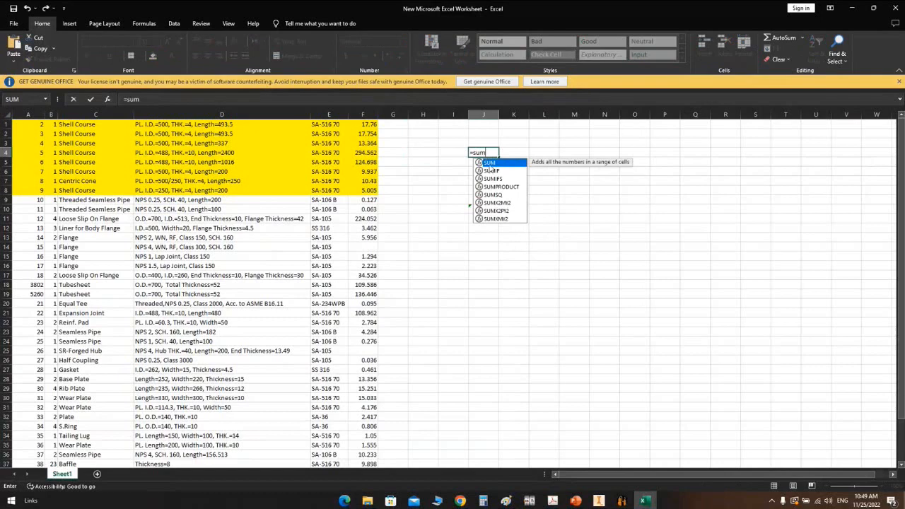
{"action": "key", "text": "Tab"}
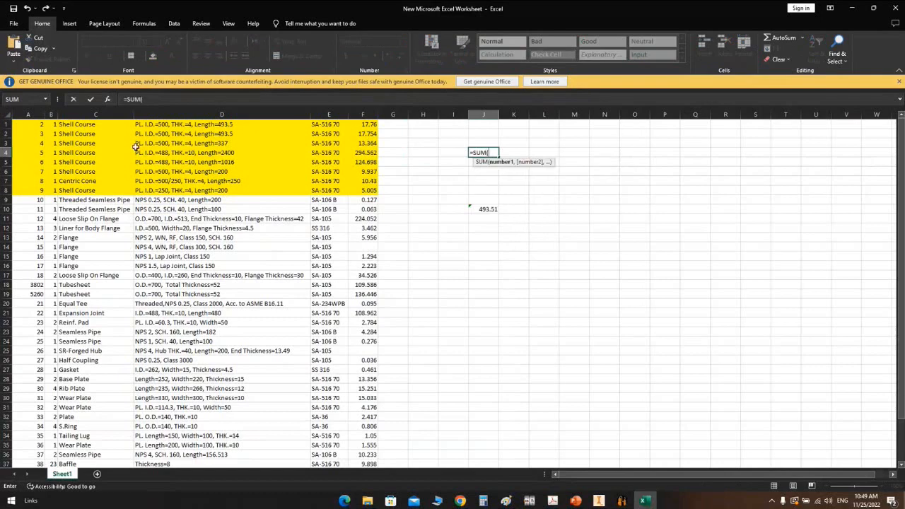
{"action": "left_click_drag", "start_coordinate": [51, 125], "coordinate": [55, 178]}
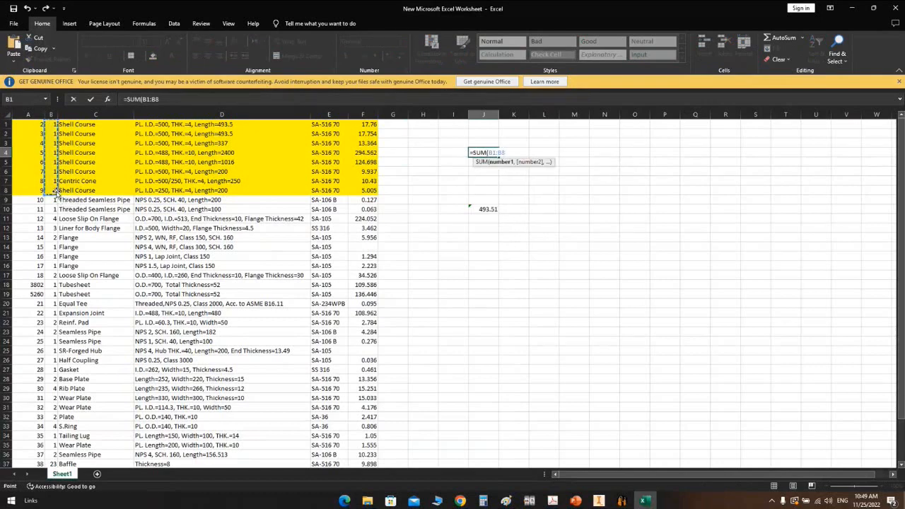
{"action": "key", "text": "Return"}
{"action": "left_click", "coordinate": [486, 151]}
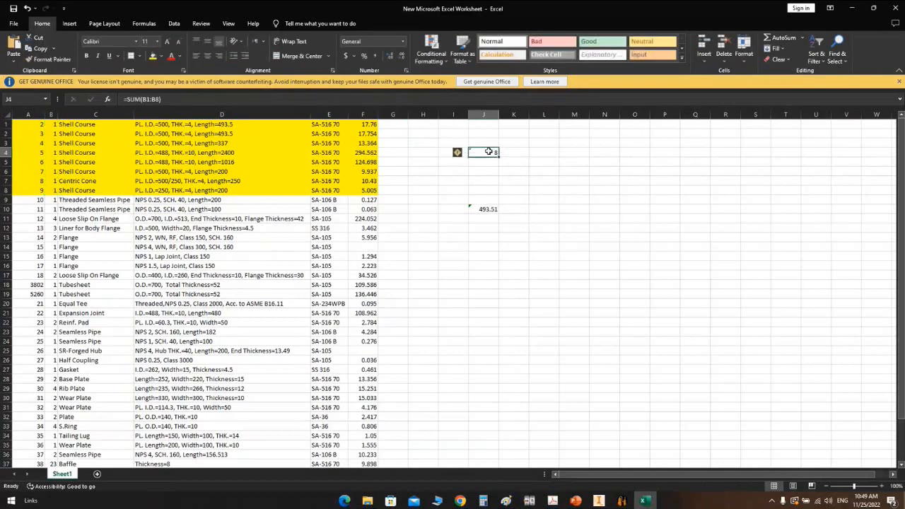
Step: Subtract the highlighted rows' weight from the Total Weight in cell F41 with the formula =1296.903-J10
{"action": "scroll", "coordinate": [71, 403], "scroll_direction": "down", "scroll_amount": 4}
{"action": "left_click", "coordinate": [51, 391]}
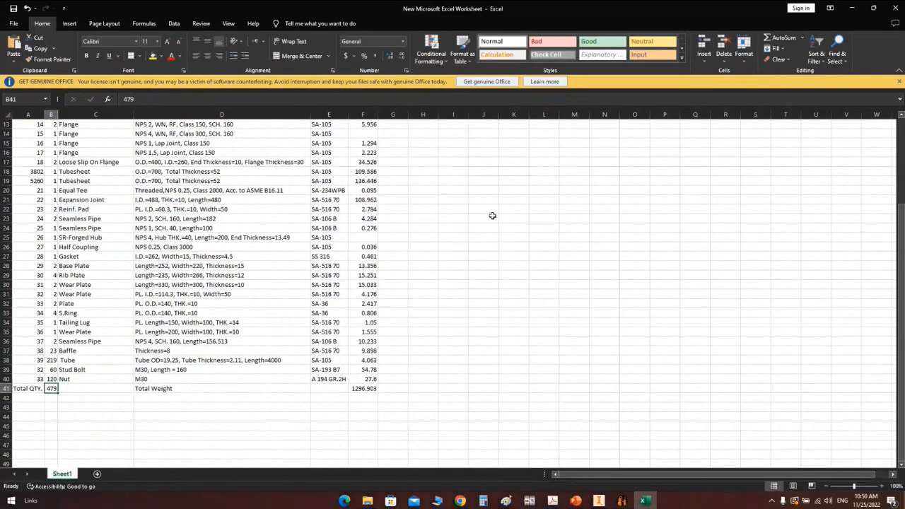
{"action": "scroll", "coordinate": [491, 217], "scroll_direction": "up", "scroll_amount": 4}
{"action": "left_click", "coordinate": [483, 209]}
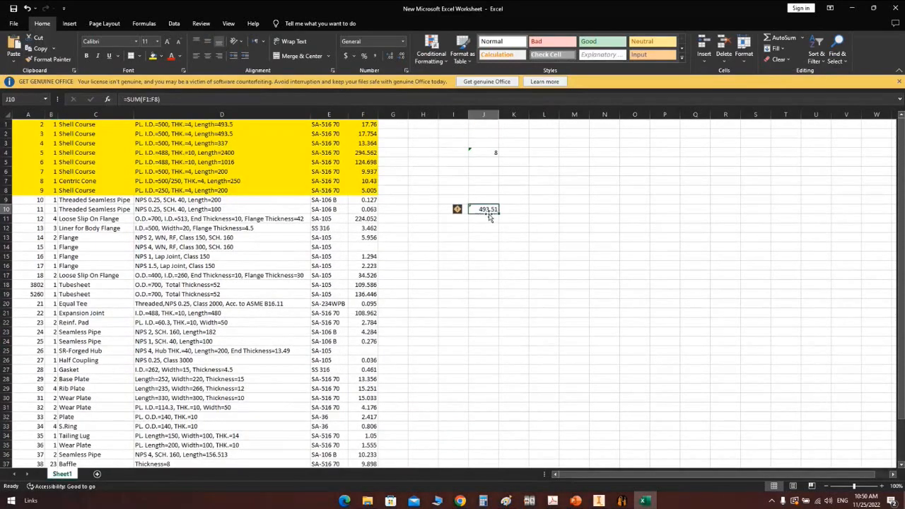
{"action": "scroll", "coordinate": [369, 355], "scroll_direction": "down", "scroll_amount": 3}
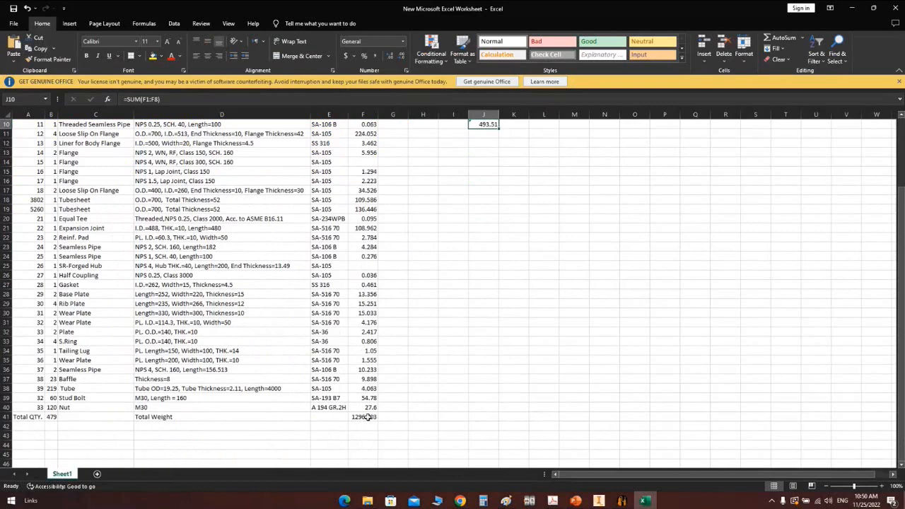
{"action": "left_click", "coordinate": [363, 418]}
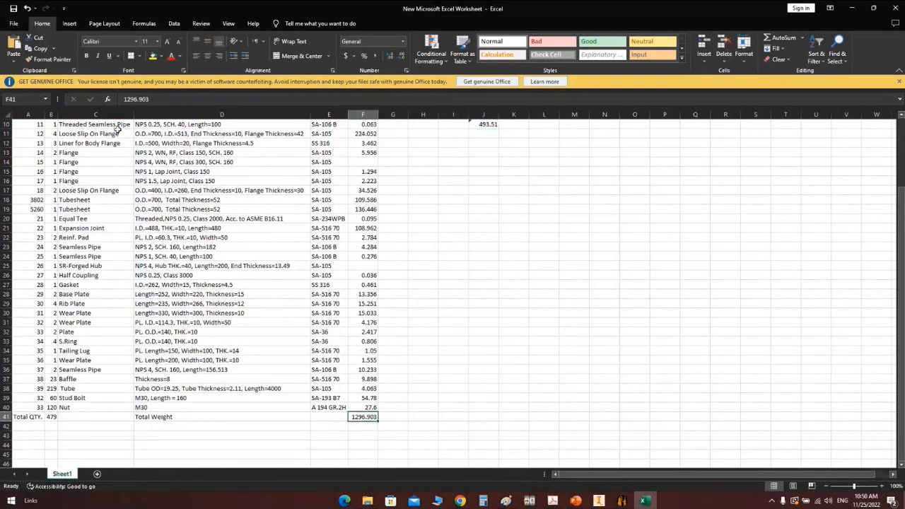
{"action": "left_click", "coordinate": [124, 99]}
{"action": "type", "text": "="}
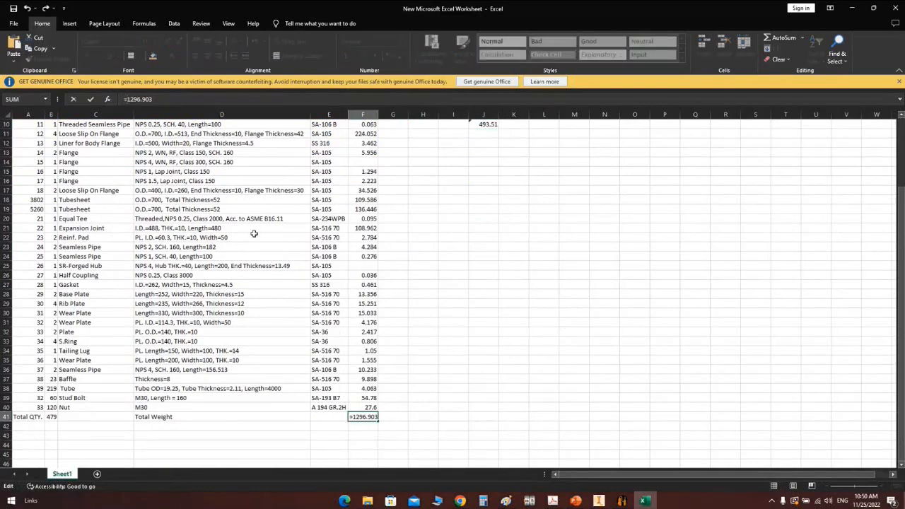
{"action": "scroll", "coordinate": [460, 292], "scroll_direction": "up", "scroll_amount": 3}
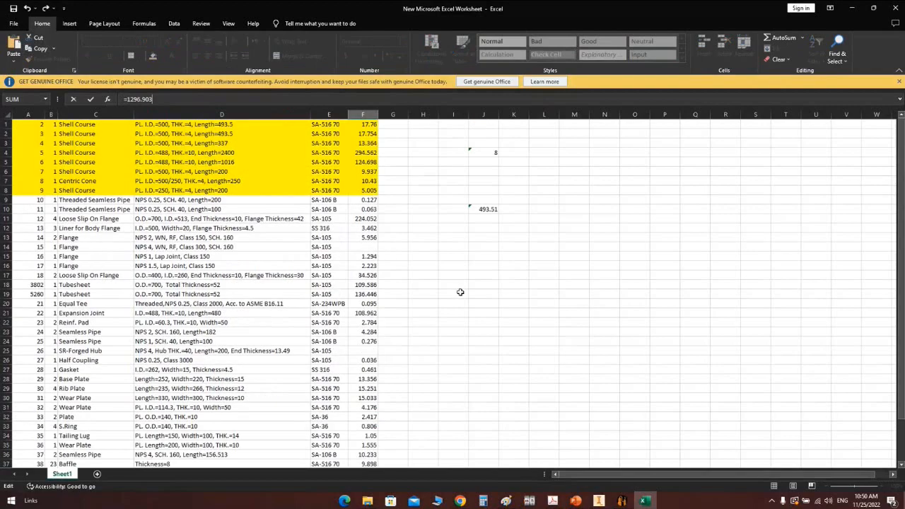
{"action": "left_click", "coordinate": [488, 209]}
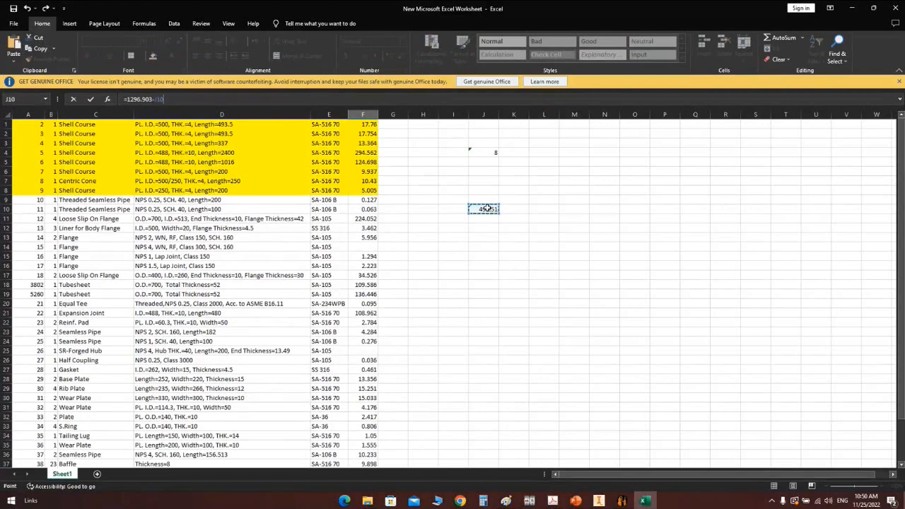
{"action": "key", "text": "Return"}
Step: Subtract the highlighted rows' quantity from the Total QTY. in cell B41 with the formula =479-J4
{"action": "scroll", "coordinate": [488, 207], "scroll_direction": "down", "scroll_amount": 2}
{"action": "left_click", "coordinate": [52, 389]}
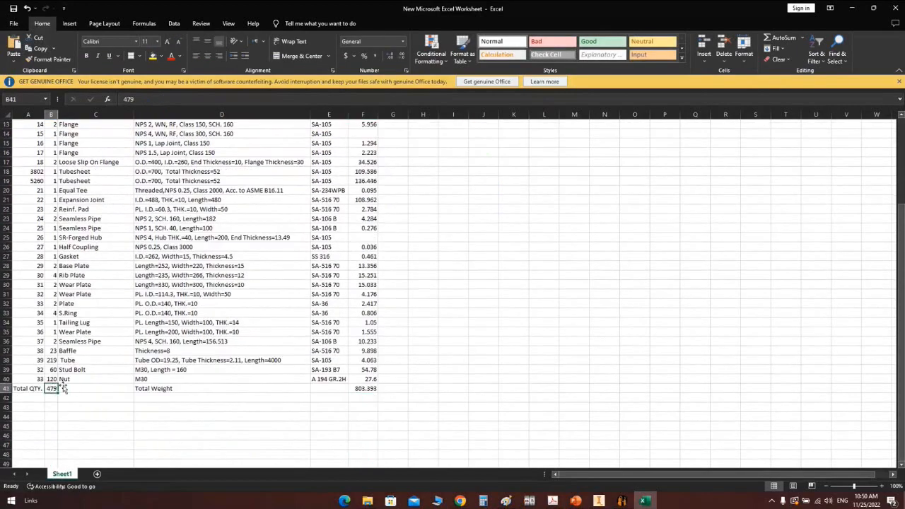
{"action": "left_click", "coordinate": [124, 99]}
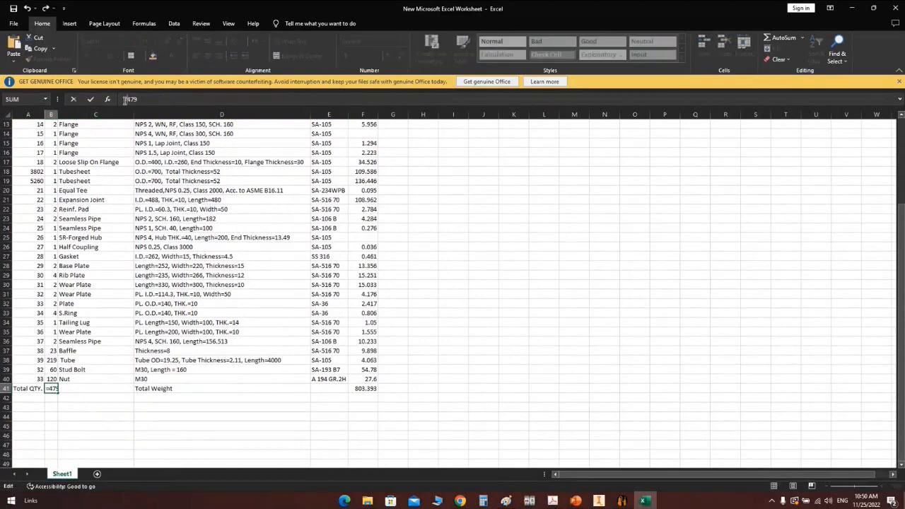
{"action": "type", "text": "=479-"}
{"action": "scroll", "coordinate": [629, 188], "scroll_direction": "up", "scroll_amount": 4}
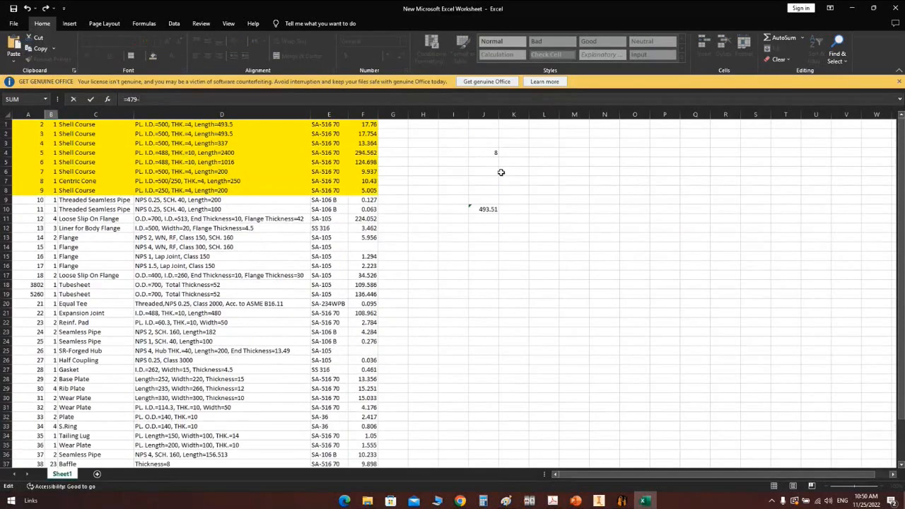
{"action": "left_click", "coordinate": [488, 152]}
{"action": "key", "text": "Return"}
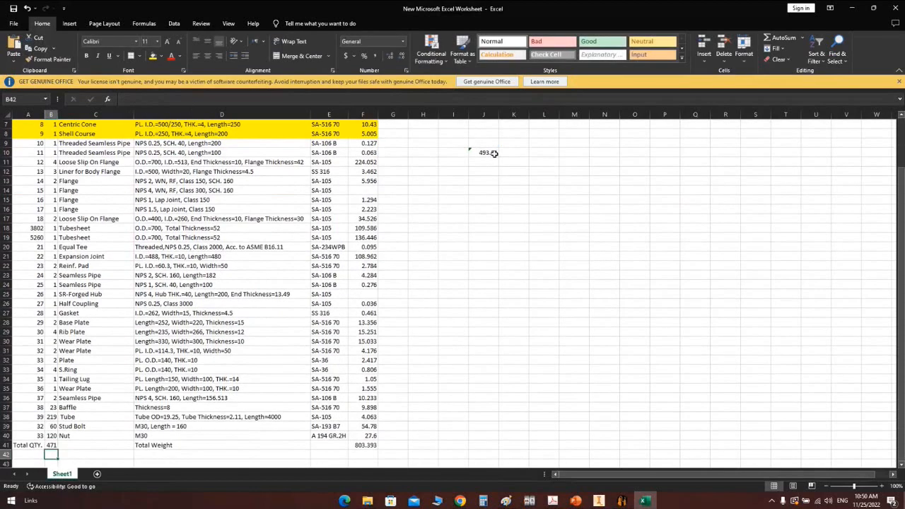
Step: Copy the total weight from cell F41, switch to Inventor, and paste it over the Total Weight value in the MATERIAL LIST table
{"action": "left_click", "coordinate": [367, 418]}
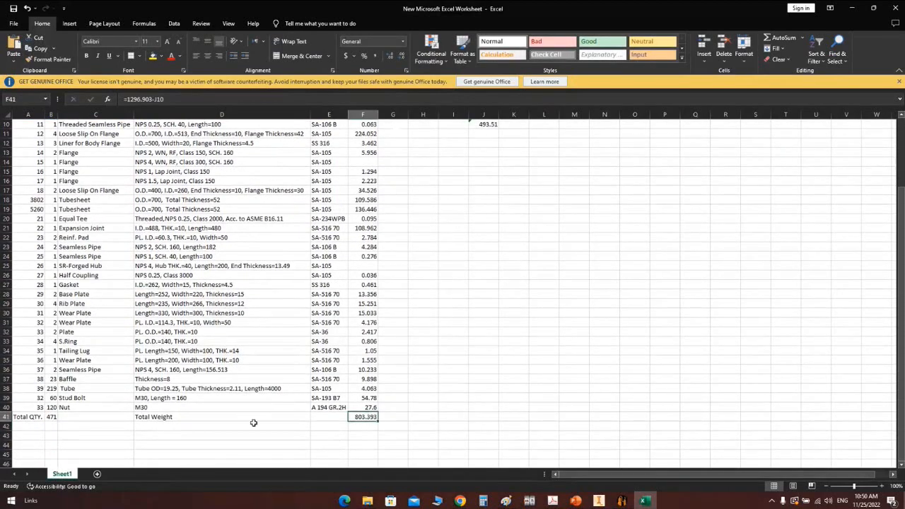
{"action": "left_click", "coordinate": [50, 417]}
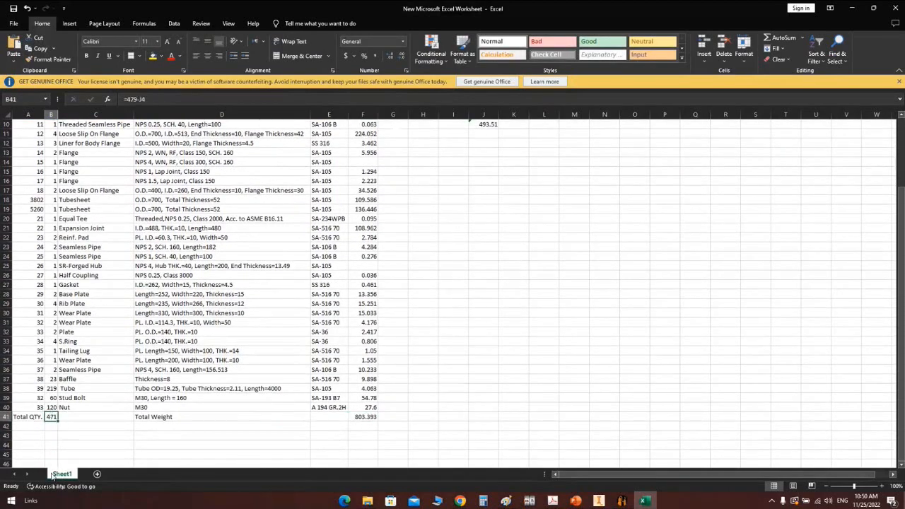
{"action": "left_click", "coordinate": [362, 418]}
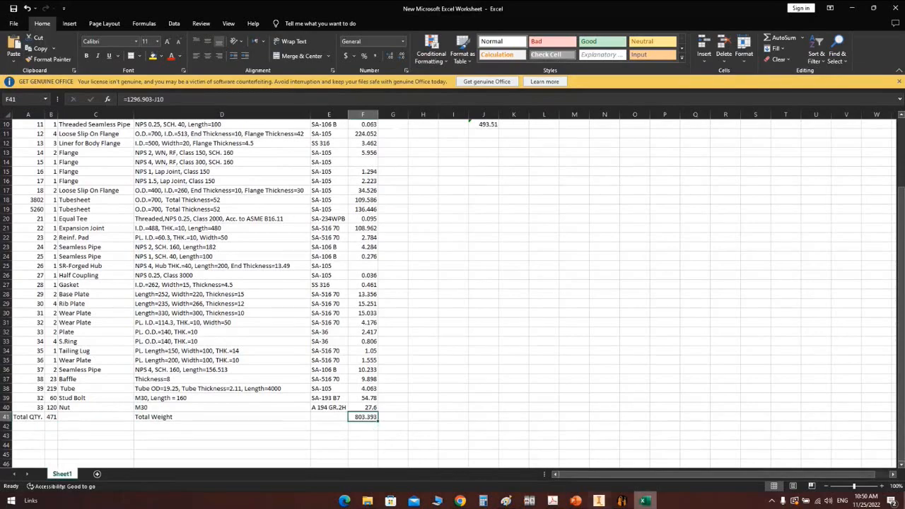
{"action": "left_click", "coordinate": [599, 500]}
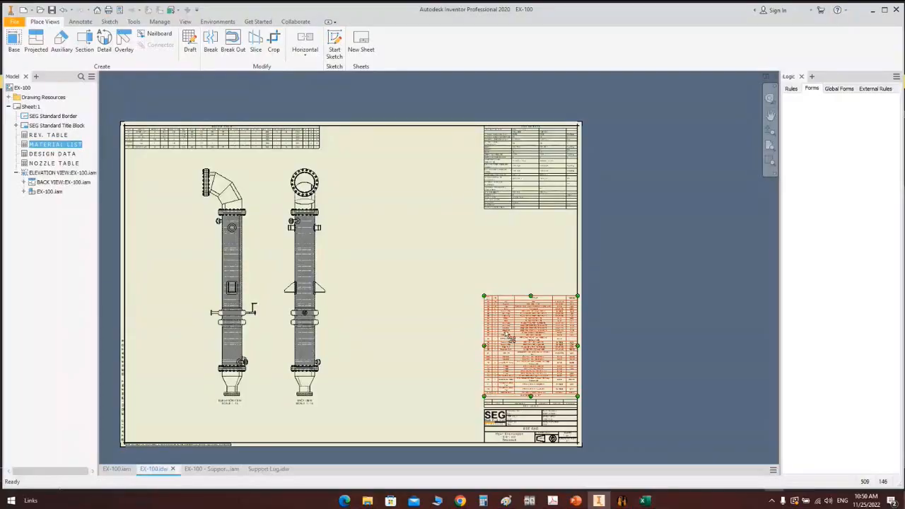
{"action": "double_click", "coordinate": [508, 334]}
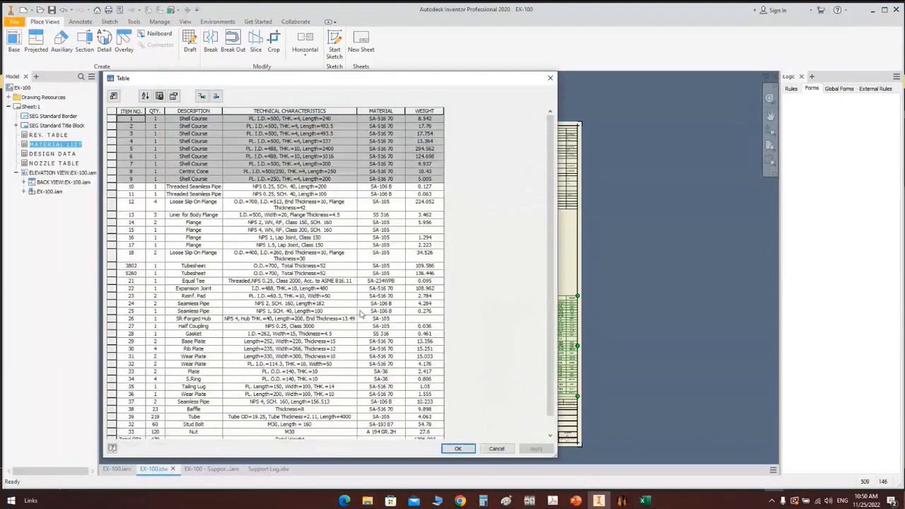
{"action": "left_click", "coordinate": [440, 432]}
{"action": "left_click_drag", "start_coordinate": [439, 433], "coordinate": [385, 432]}
{"action": "key", "text": "ctrl+v"}
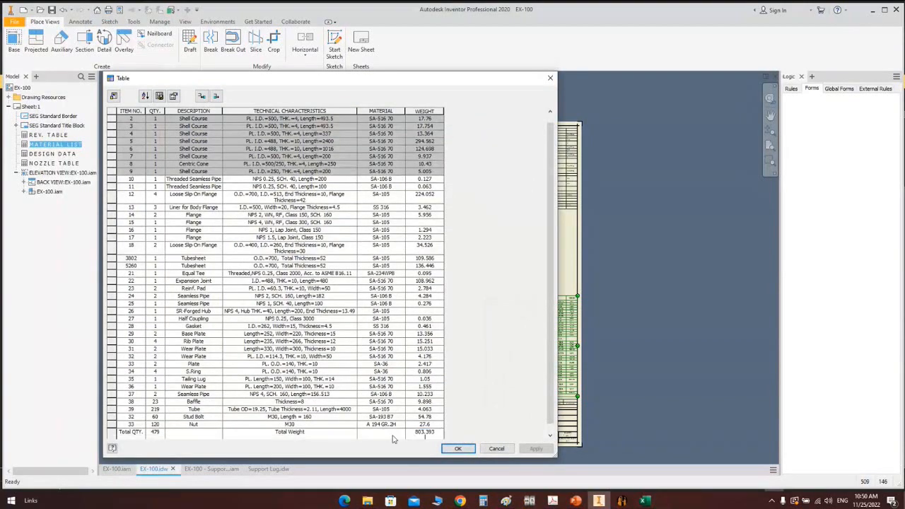
{"action": "scroll", "coordinate": [311, 444], "scroll_direction": "down", "scroll_amount": 1}
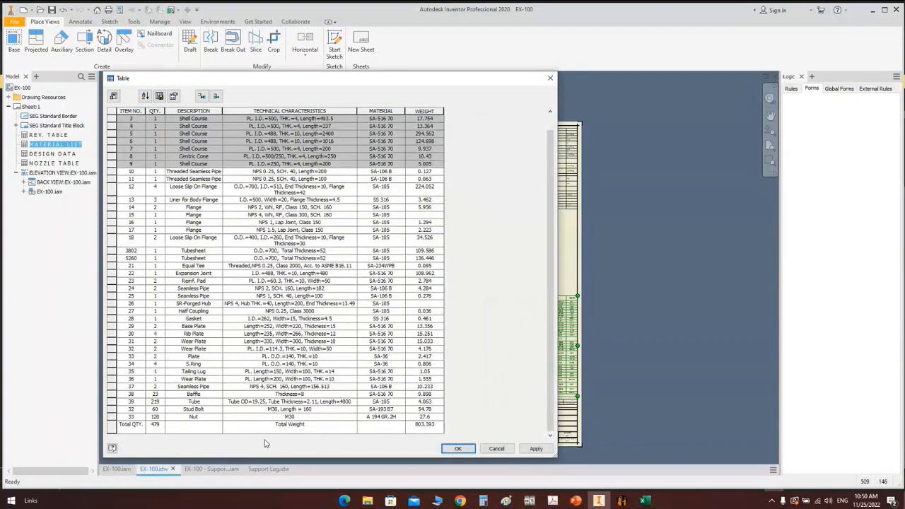
Step: Copy the total quantity from Excel cell B41 into the Total QTY. value of Inventor's MATERIAL LIST table and accept the table edits
{"action": "left_click", "coordinate": [162, 425]}
{"action": "scroll", "coordinate": [162, 425], "scroll_direction": "up", "scroll_amount": 1}
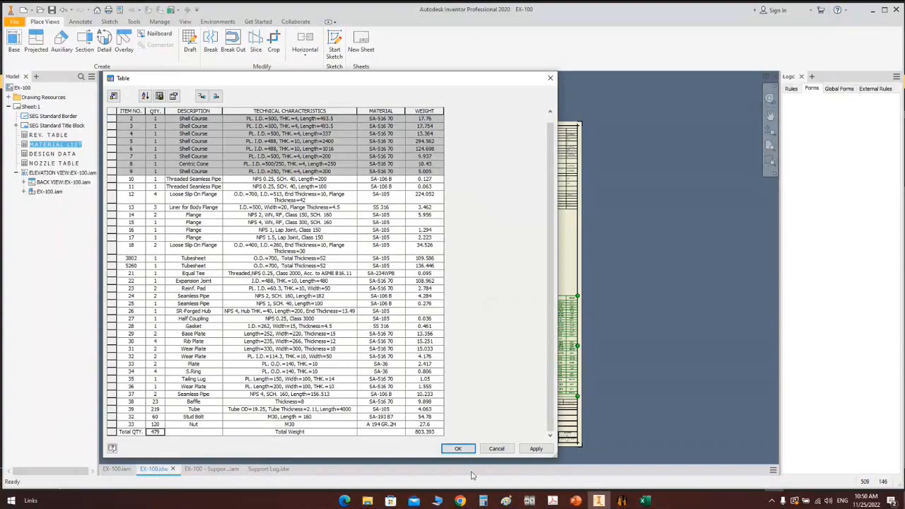
{"action": "left_click", "coordinate": [644, 500]}
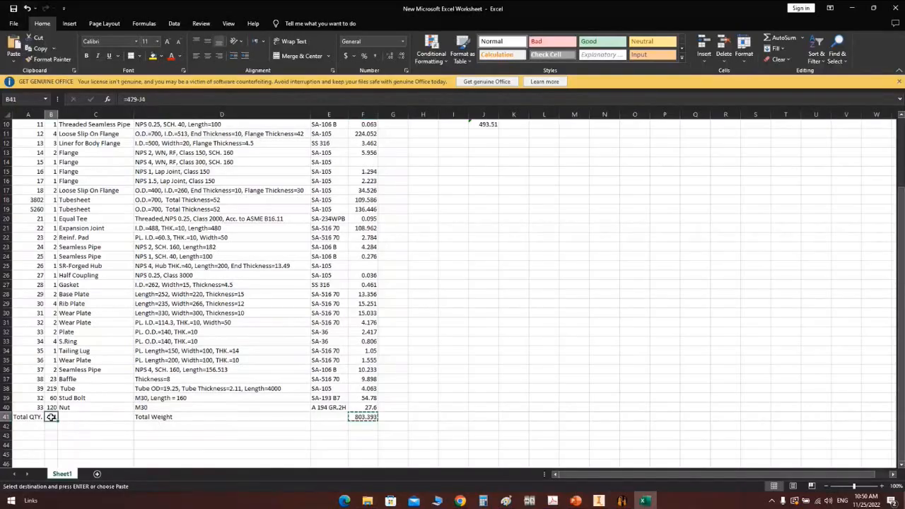
{"action": "left_click", "coordinate": [598, 501]}
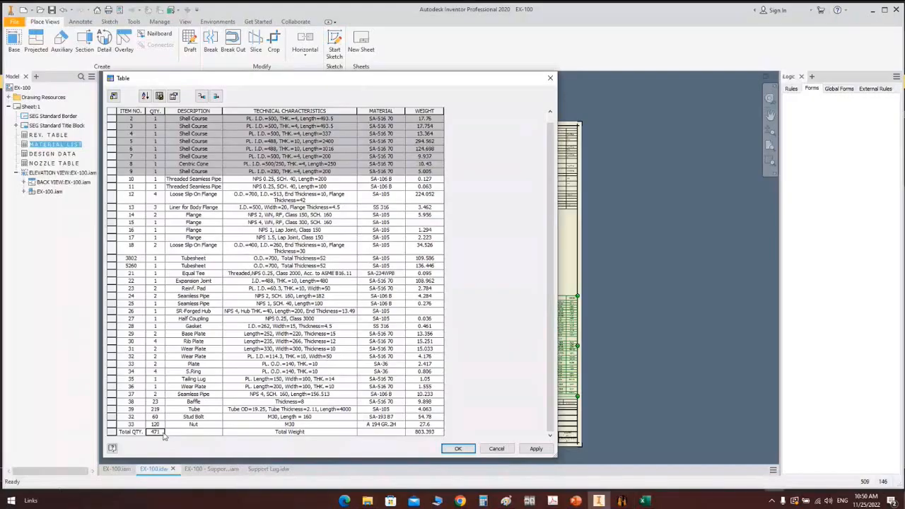
{"action": "left_click", "coordinate": [458, 449]}
Step: Examine the Total QTY. and Total Weight entries and the remaining rows of the material list on the EX-100 sheet
{"action": "scroll", "coordinate": [521, 376], "scroll_direction": "up", "scroll_amount": 5}
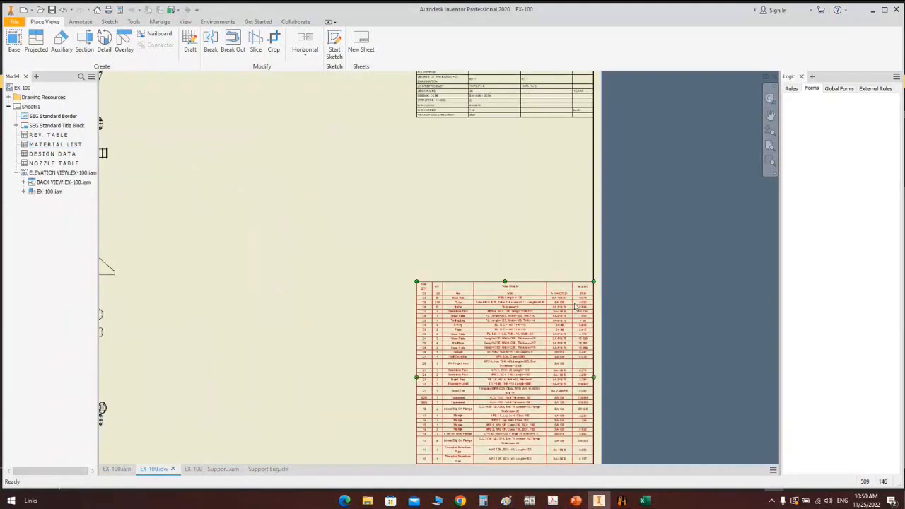
{"action": "scroll", "coordinate": [578, 309], "scroll_direction": "up", "scroll_amount": 4}
{"action": "scroll", "coordinate": [595, 254], "scroll_direction": "down", "scroll_amount": 2}
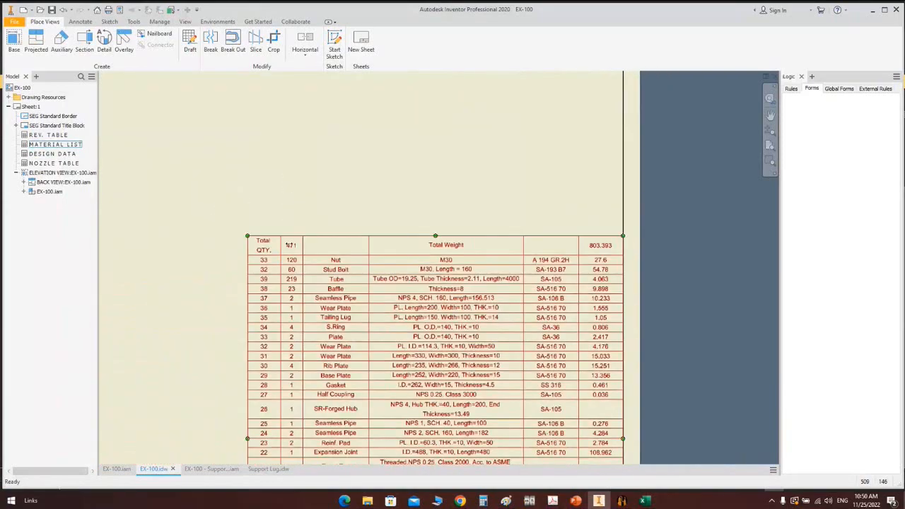
{"action": "scroll", "coordinate": [307, 257], "scroll_direction": "up", "scroll_amount": 3}
{"action": "scroll", "coordinate": [381, 344], "scroll_direction": "down", "scroll_amount": 5}
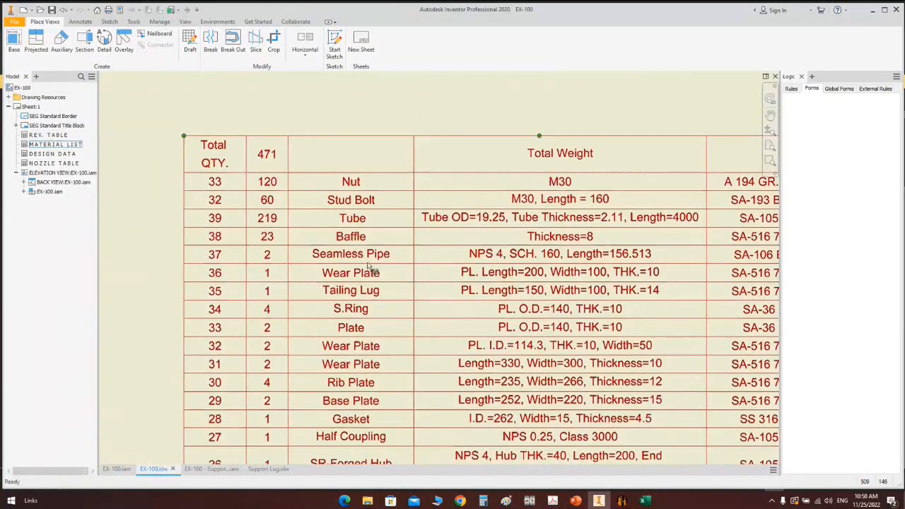
{"action": "middle_click_drag", "start_coordinate": [438, 404], "coordinate": [438, 309]}
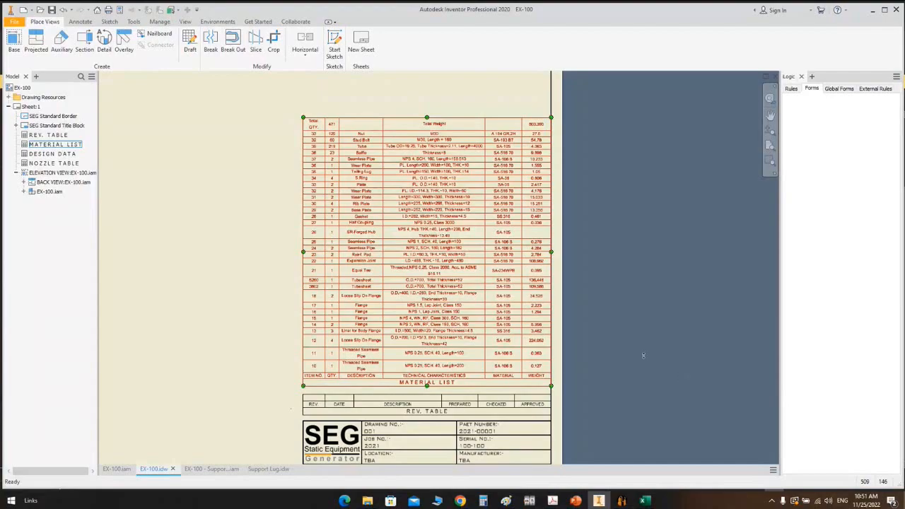
{"action": "scroll", "coordinate": [626, 308], "scroll_direction": "down", "scroll_amount": 3}
{"action": "middle_click", "coordinate": [626, 307]}
{"action": "middle_click", "coordinate": [626, 308]}
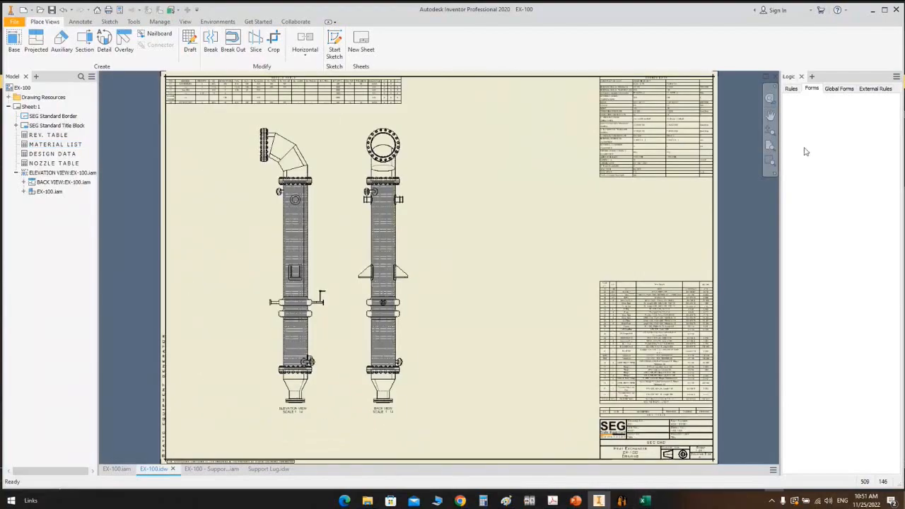
Step: Minimize Inventor, close the Excel worksheet with its changes saved, and return to New folder
{"action": "left_click", "coordinate": [870, 10]}
{"action": "left_click", "coordinate": [894, 8]}
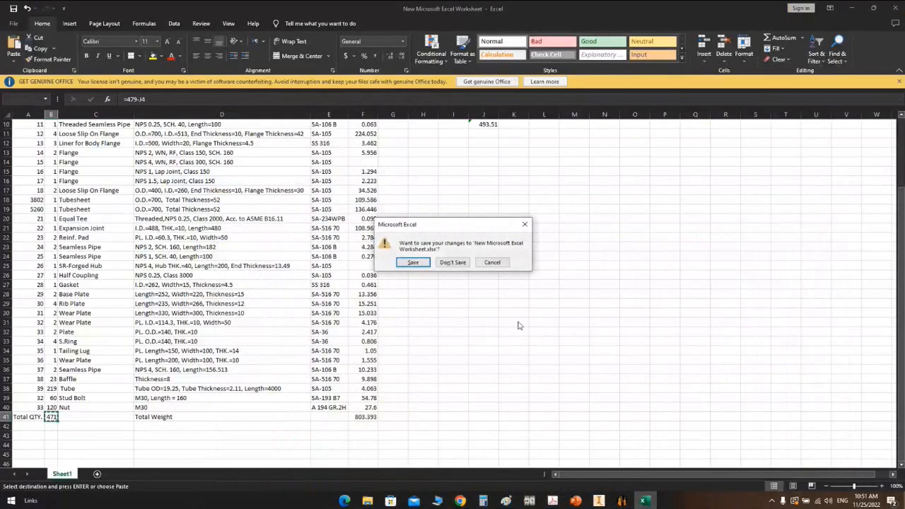
{"action": "left_click", "coordinate": [428, 263]}
{"action": "right_click", "coordinate": [340, 235]}
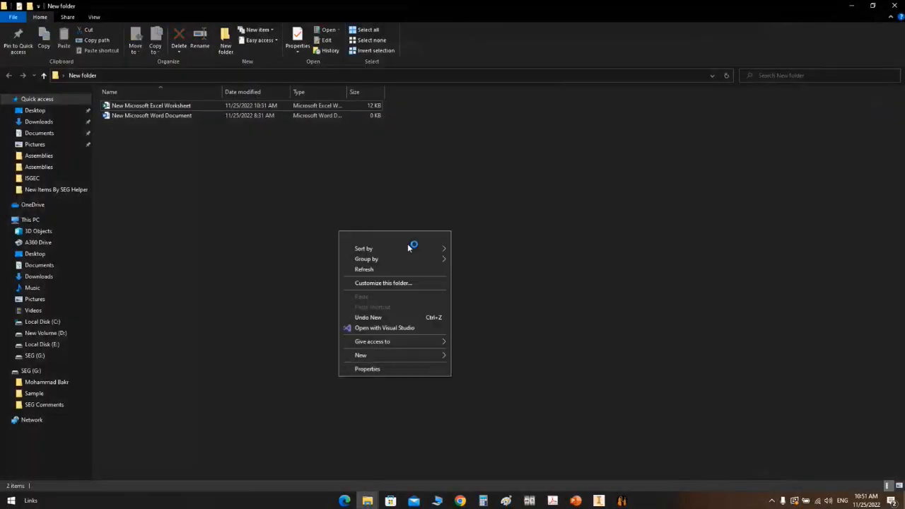
Step: Create a new Microsoft Excel worksheet named Design Data in New folder and open it
{"action": "mouse_move", "coordinate": [413, 357]}
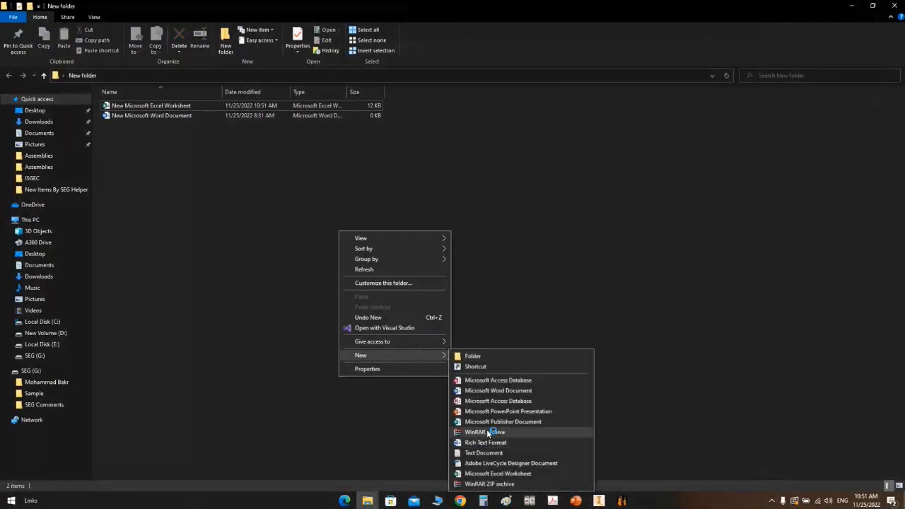
{"action": "left_click", "coordinate": [485, 474]}
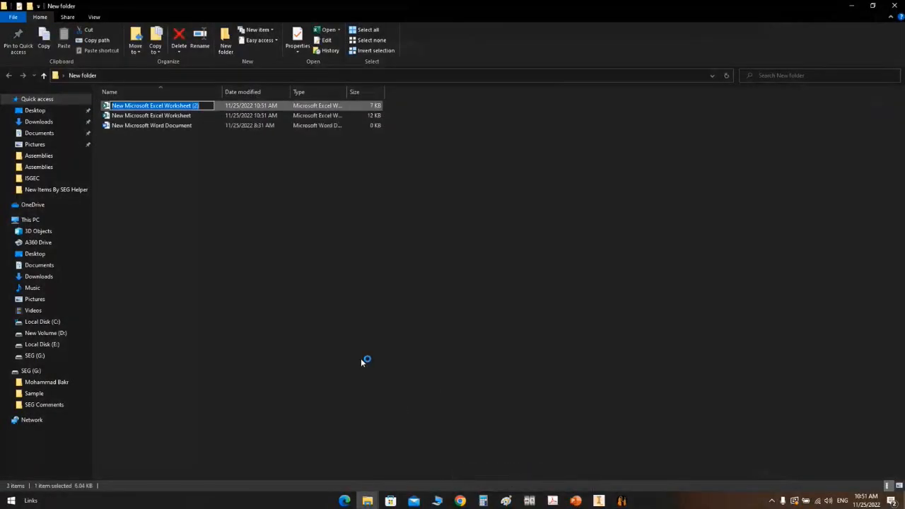
{"action": "type", "text": "Design"}
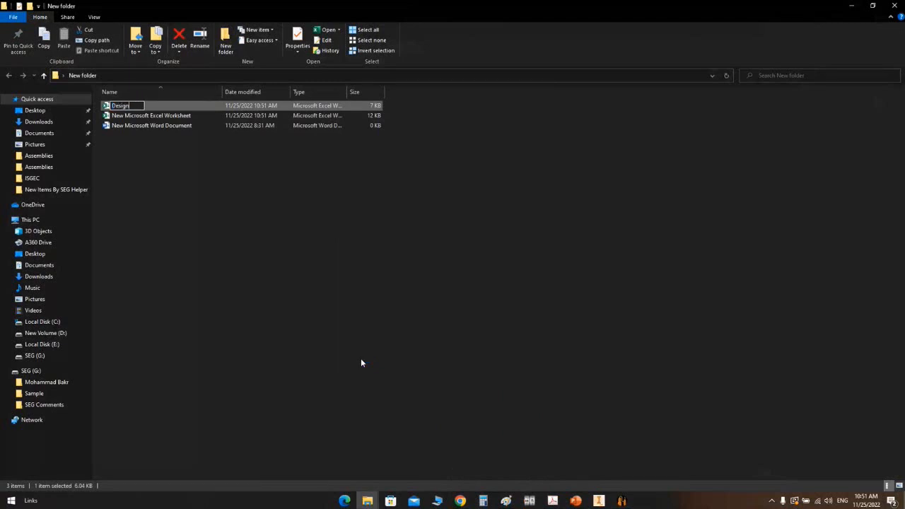
{"action": "type", "text": " Data"}
{"action": "key", "text": "Return"}
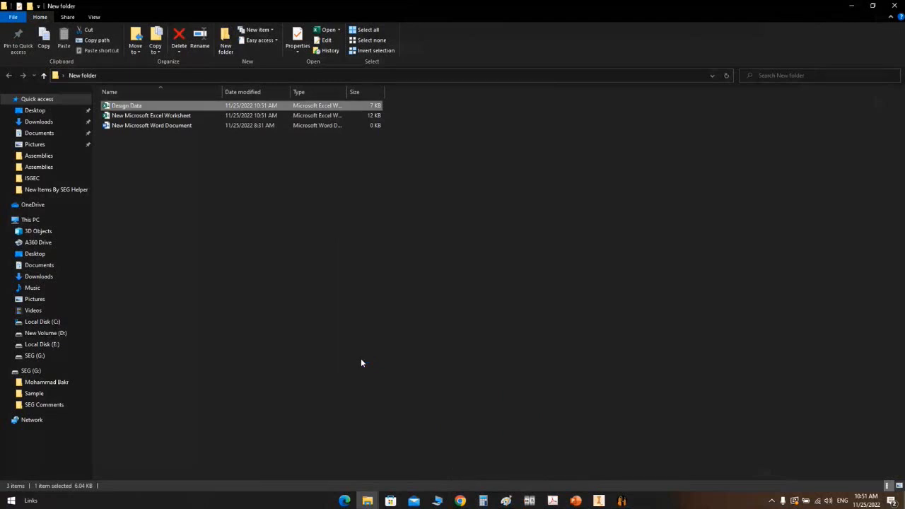
{"action": "double_click", "coordinate": [114, 106]}
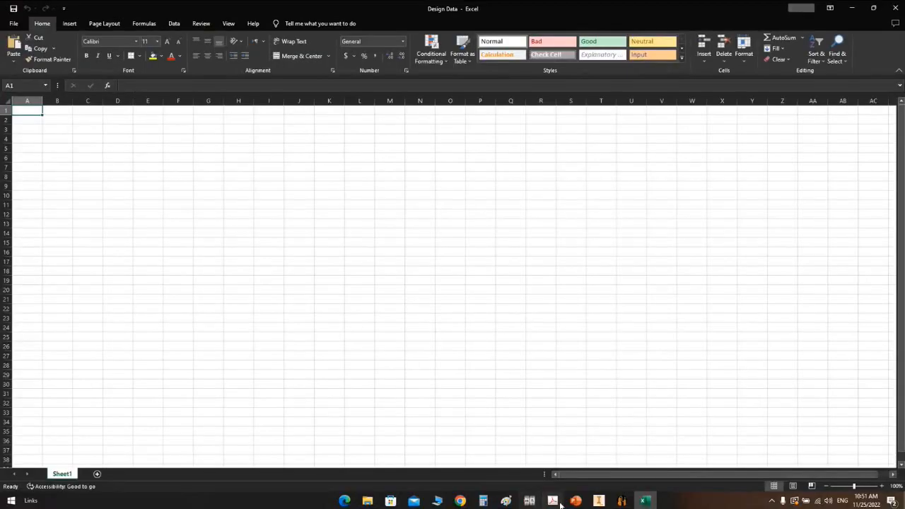
Step: Switch to Static Equipment Generator, show EX-100's DESIGN DATA table, and examine its description, value and unit columns
{"action": "left_click", "coordinate": [621, 502]}
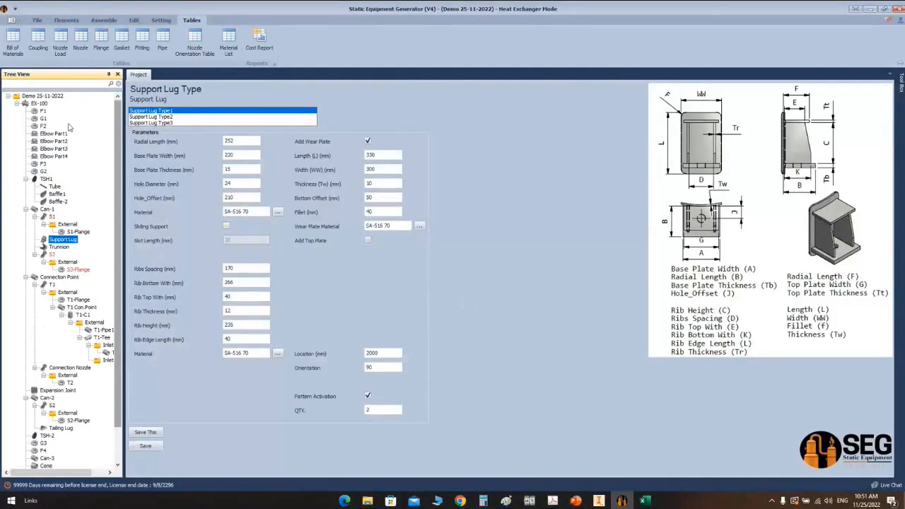
{"action": "left_click", "coordinate": [39, 104]}
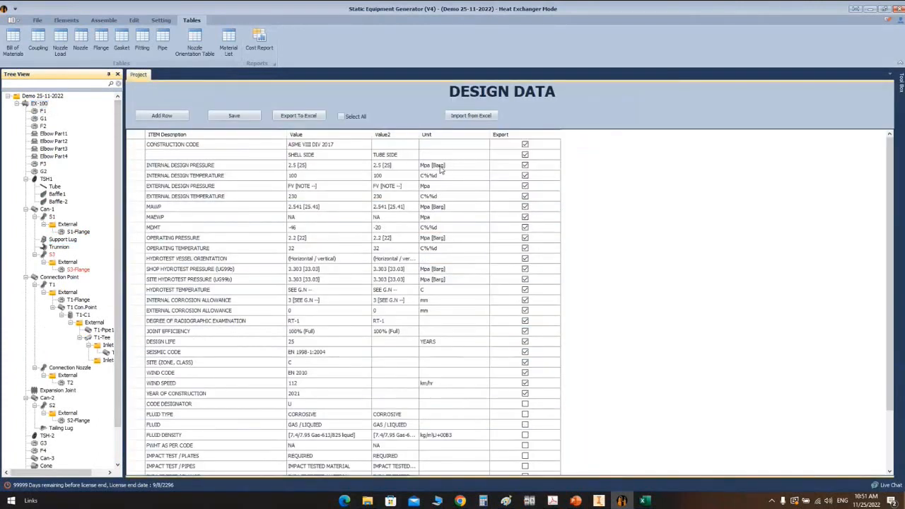
{"action": "left_click", "coordinate": [395, 166]}
{"action": "key", "text": "Left"}
{"action": "key", "text": "Left"}
{"action": "key", "text": "Down"}
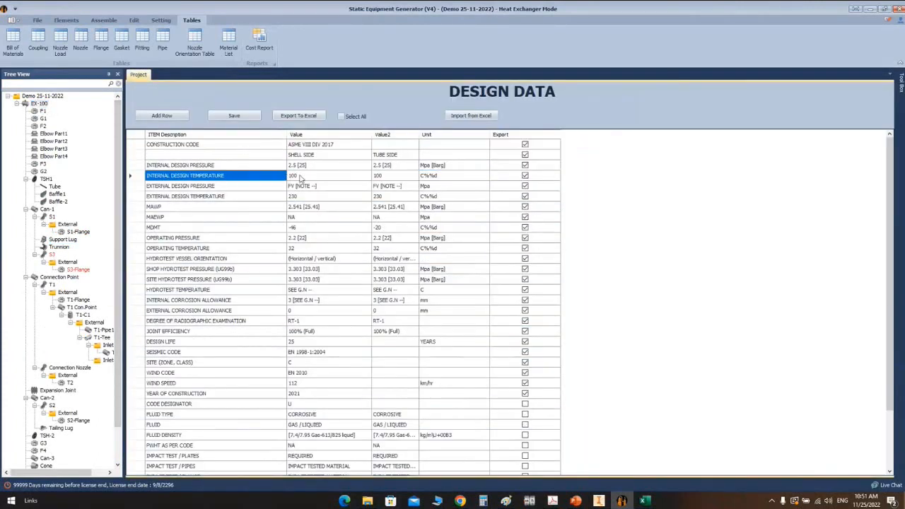
{"action": "key", "text": "Right"}
{"action": "key", "text": "Right"}
{"action": "key", "text": "Right"}
{"action": "key", "text": "Down"}
{"action": "key", "text": "Left"}
{"action": "key", "text": "Left"}
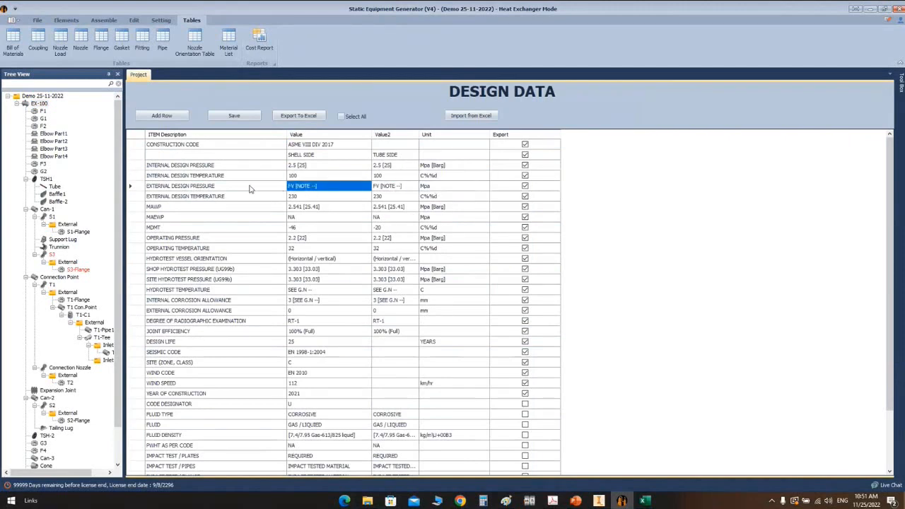
{"action": "key", "text": "Left"}
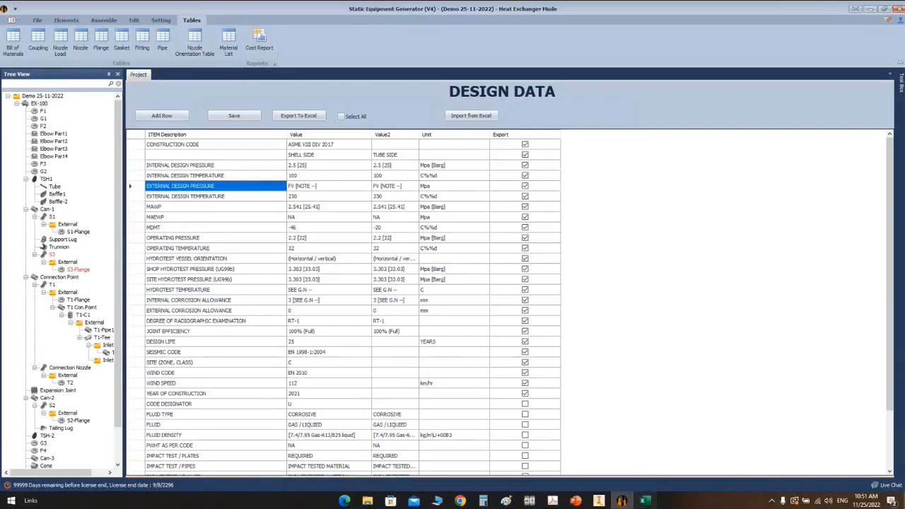
Step: Copy the CONSTRUCTION CODE description from the DESIGN DATA table into cell A1 of the Excel sheet and fit column A to it
{"action": "left_click", "coordinate": [644, 501]}
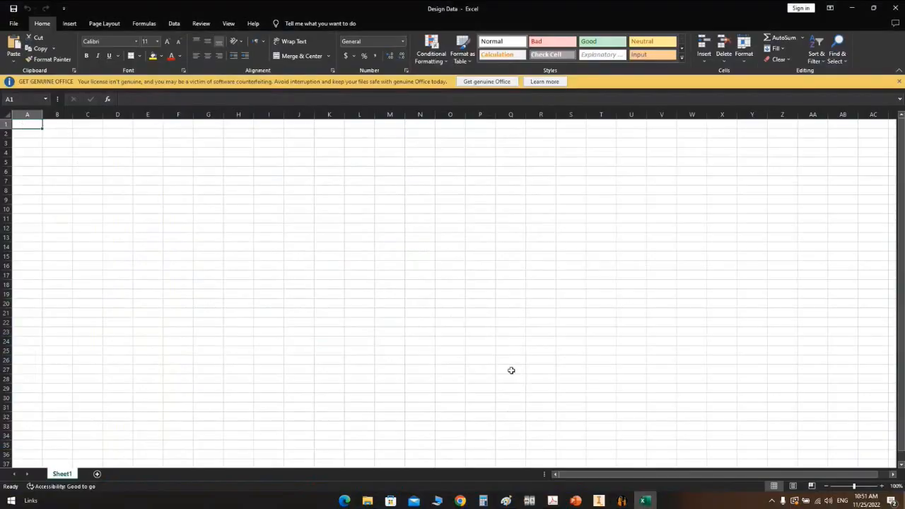
{"action": "left_click", "coordinate": [621, 501]}
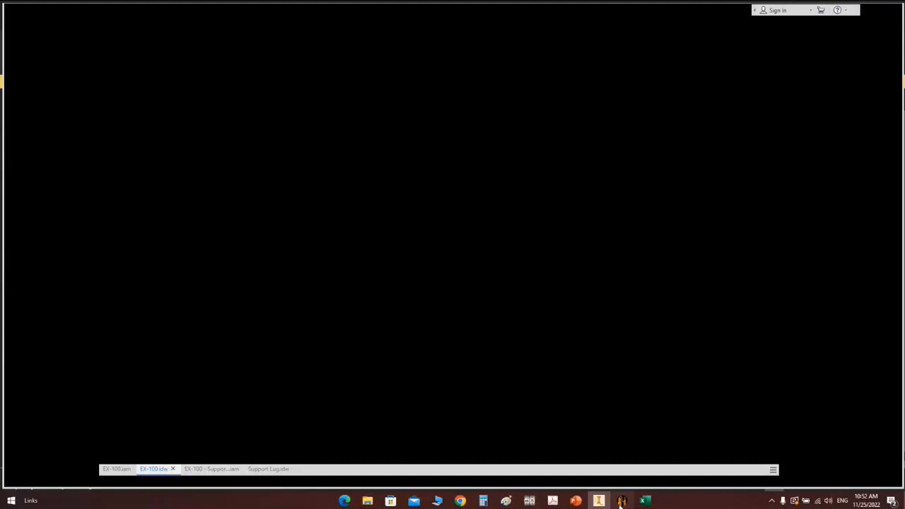
{"action": "left_click", "coordinate": [621, 503]}
{"action": "left_click", "coordinate": [201, 146]}
{"action": "left_click_drag", "start_coordinate": [205, 147], "coordinate": [117, 147]}
{"action": "key", "text": "ctrl+c"}
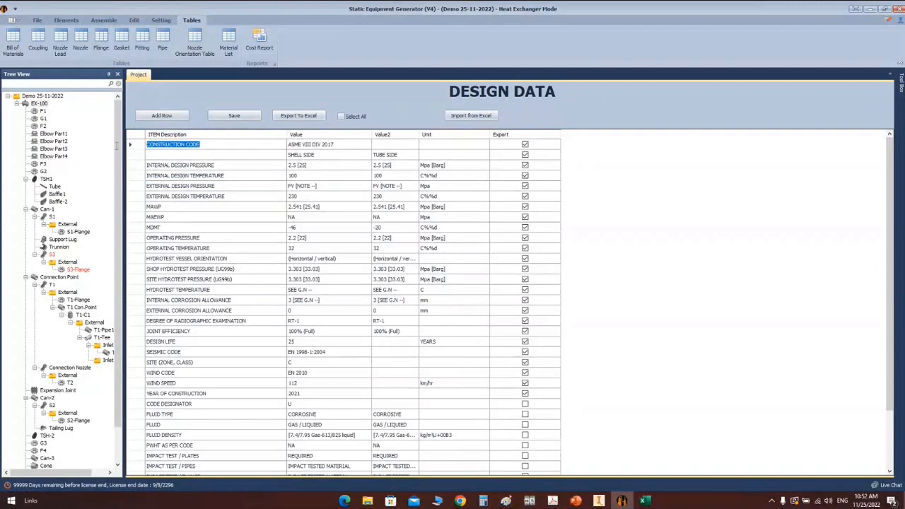
{"action": "left_click", "coordinate": [646, 500]}
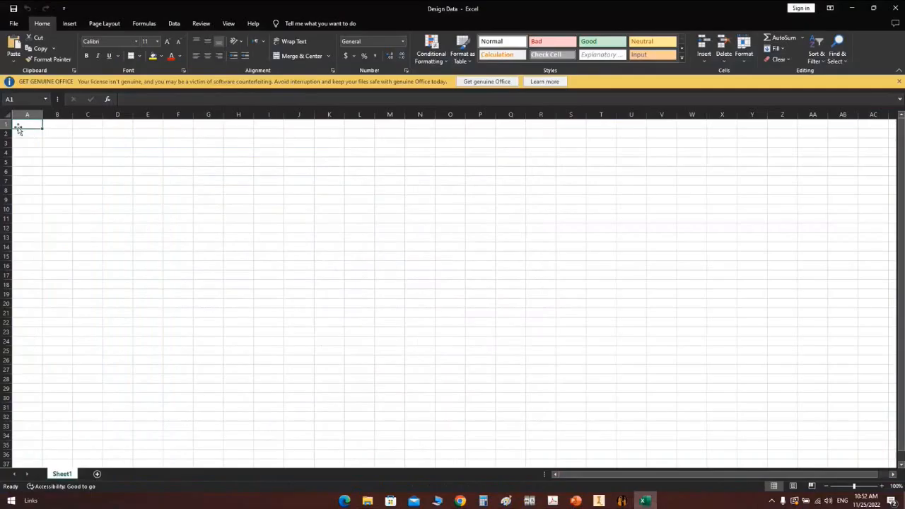
{"action": "double_click", "coordinate": [28, 125]}
{"action": "key", "text": "ctrl+v"}
{"action": "left_click", "coordinate": [97, 218]}
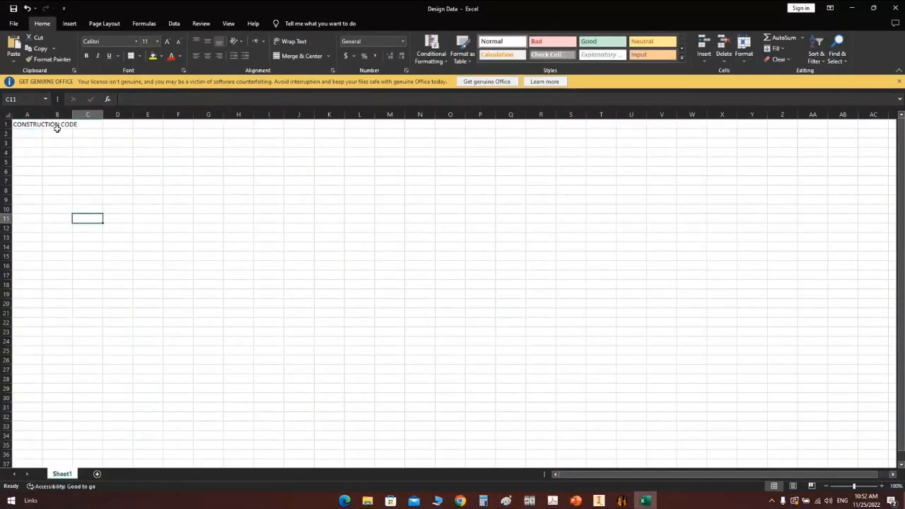
{"action": "double_click", "coordinate": [42, 114]}
Step: Enter ASME DIV1 2021 ED 2022 as the construction code value in cell B1 and fit column B to it
{"action": "double_click", "coordinate": [105, 124]}
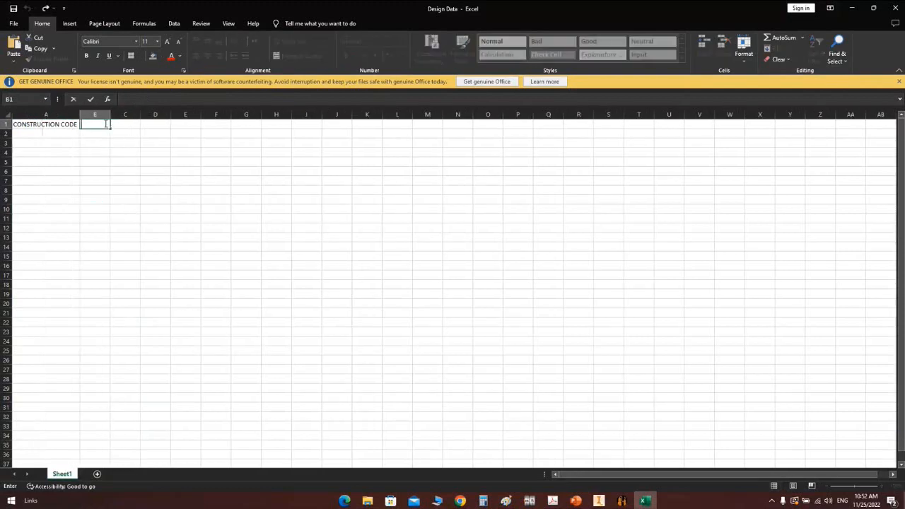
{"action": "type", "text": "ASME"}
{"action": "type", "text": "Section"}
{"action": "key", "text": "BackSpace"}
{"action": "key", "text": "BackSpace"}
{"action": "key", "text": "BackSpace"}
{"action": "key", "text": "BackSpace"}
{"action": "key", "text": "BackSpace"}
{"action": "key", "text": "BackSpace"}
{"action": "key", "text": "BackSpace"}
{"action": "type", "text": "DIV1 2021 ED"}
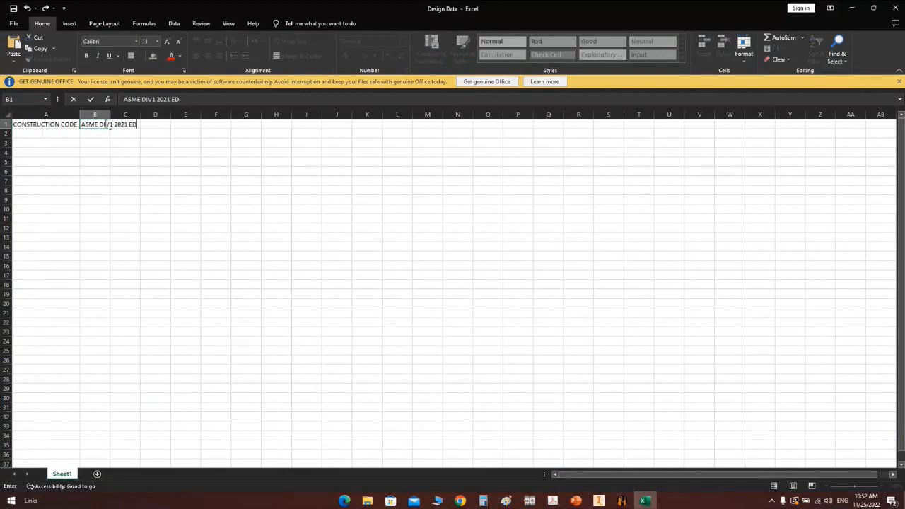
{"action": "type", "text": " 2022"}
{"action": "left_click", "coordinate": [349, 218]}
{"action": "double_click", "coordinate": [109, 116]}
Step: Fill cells C1 and D1 with a hyphen as placeholders
{"action": "left_click", "coordinate": [165, 133]}
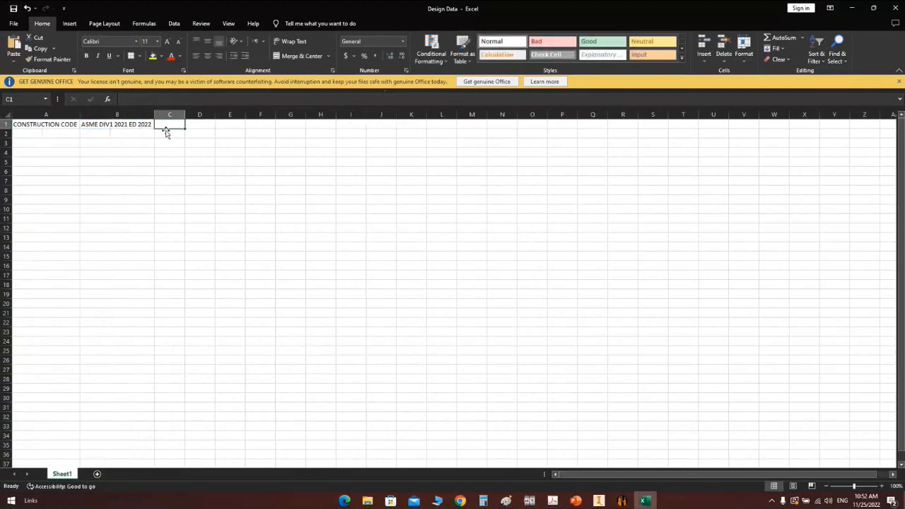
{"action": "left_click", "coordinate": [201, 123]}
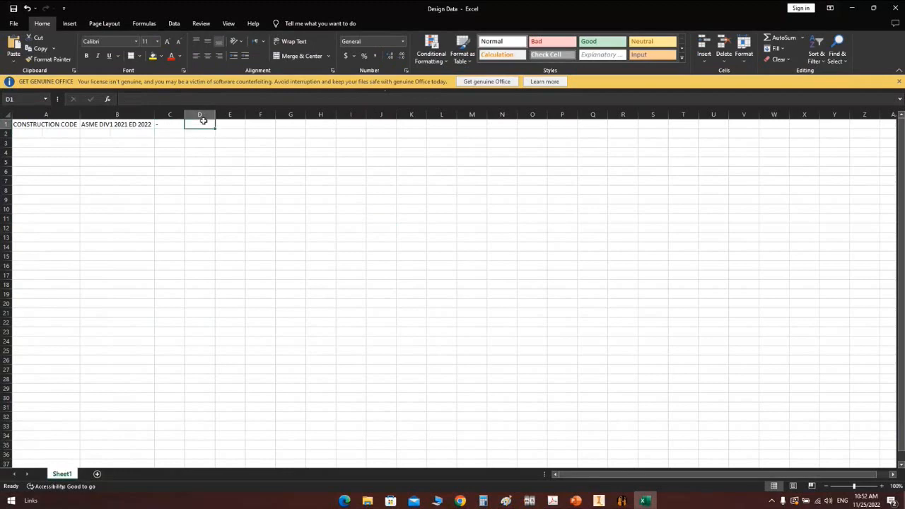
{"action": "type", "text": "-"}
{"action": "key", "text": "Return"}
{"action": "left_click", "coordinate": [195, 124]}
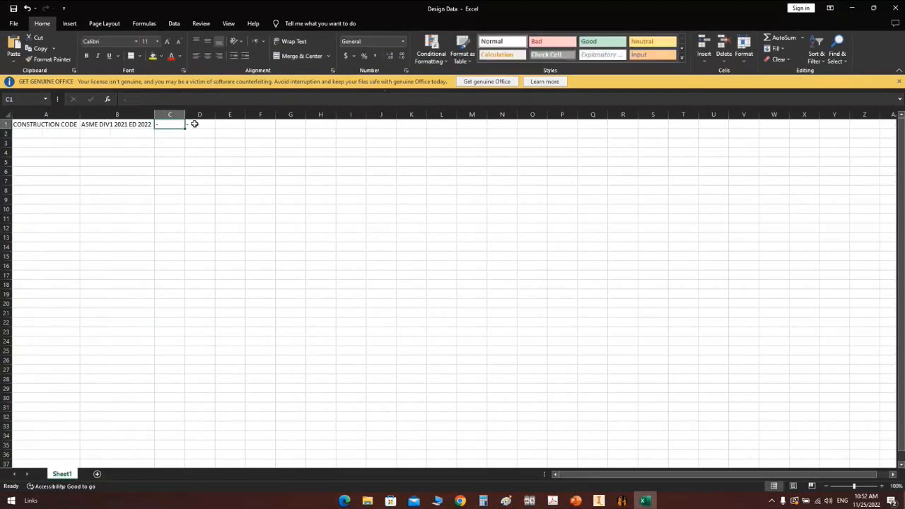
Step: Enter a hyphen as the placeholder description in cell A2
{"action": "left_click", "coordinate": [57, 136]}
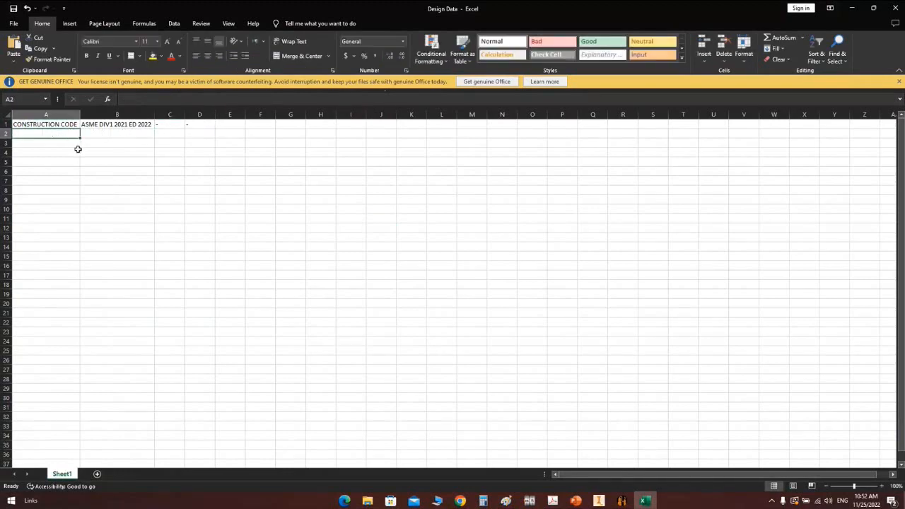
{"action": "type", "text": "-"}
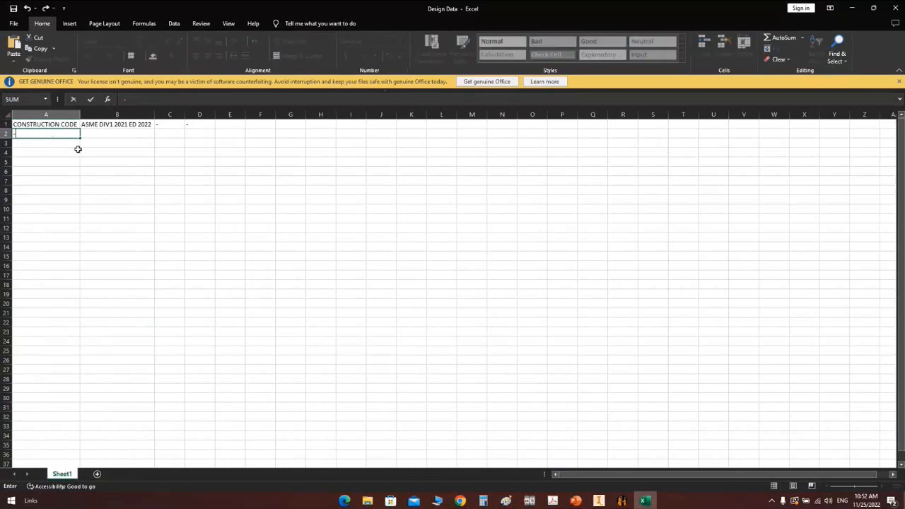
{"action": "key", "text": "Right"}
{"action": "type", "text": "-"}
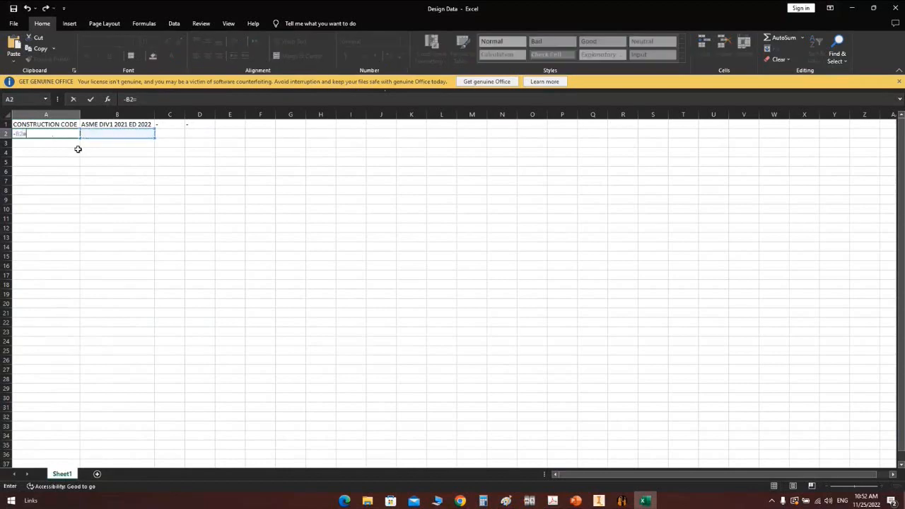
{"action": "key", "text": "BackSpace"}
{"action": "key", "text": "BackSpace"}
{"action": "key", "text": "BackSpace"}
{"action": "key", "text": "Return"}
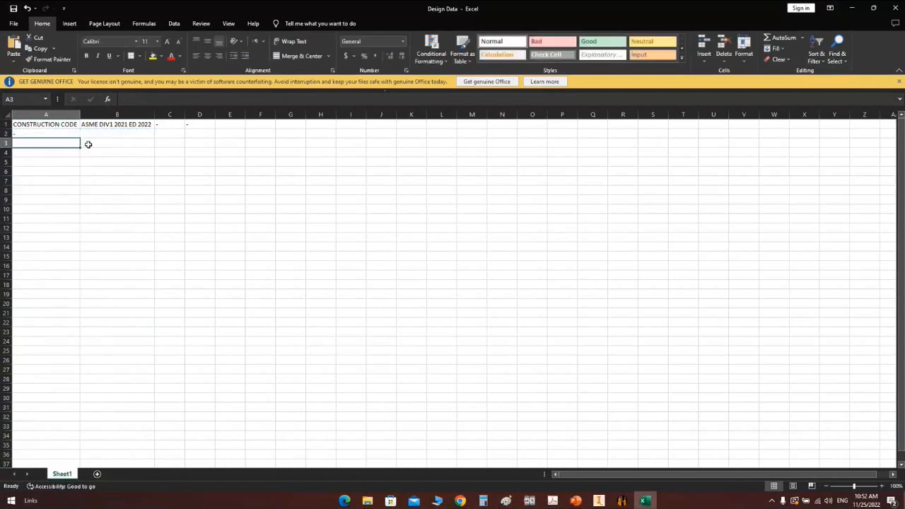
Step: Enter Shell Side in cell B2, Tube Side in C2 and a hyphen in D2
{"action": "left_click", "coordinate": [92, 136]}
{"action": "type", "text": "Shell"}
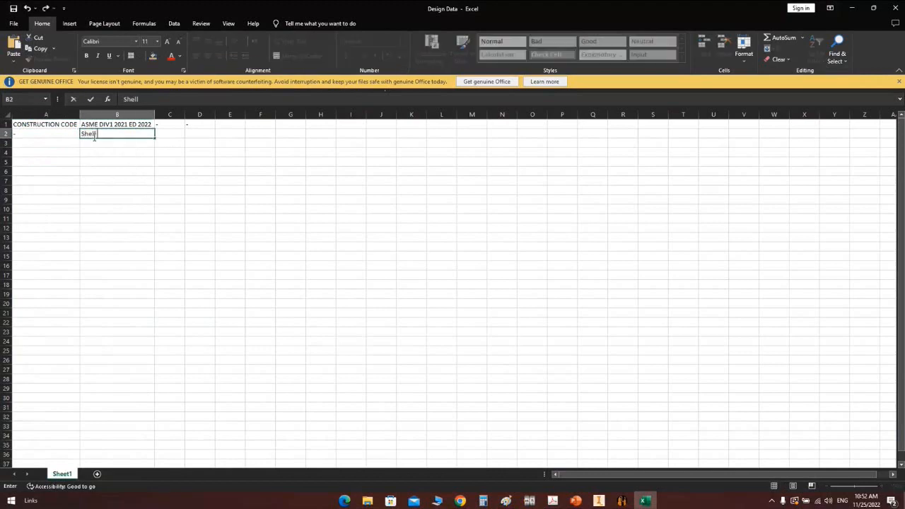
{"action": "type", "text": " Side"}
{"action": "left_click", "coordinate": [164, 133]}
{"action": "type", "text": "Tu"}
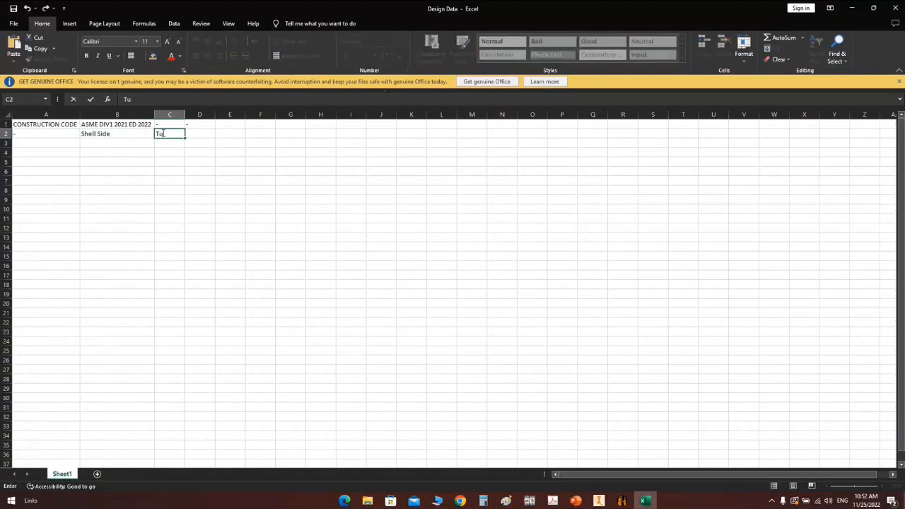
{"action": "type", "text": "be Side"}
{"action": "key", "text": "Return"}
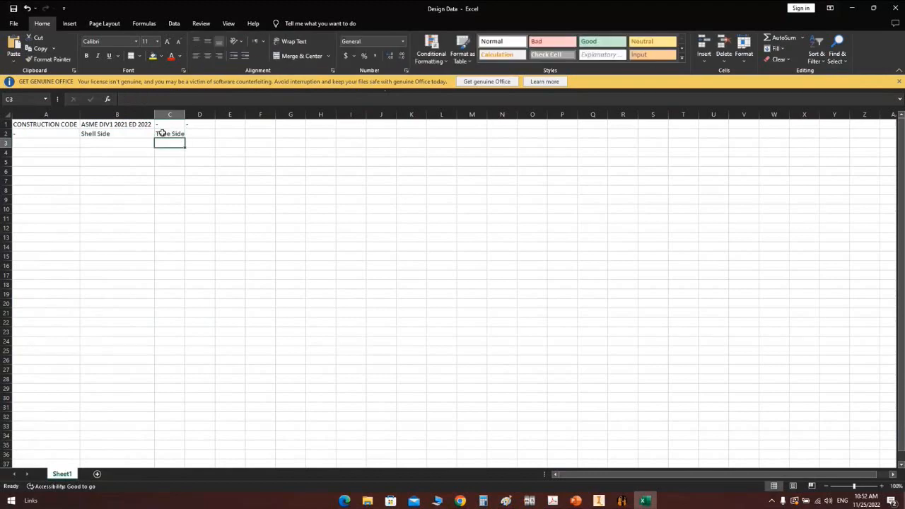
{"action": "left_click", "coordinate": [209, 133]}
{"action": "type", "text": "-"}
{"action": "key", "text": "Return"}
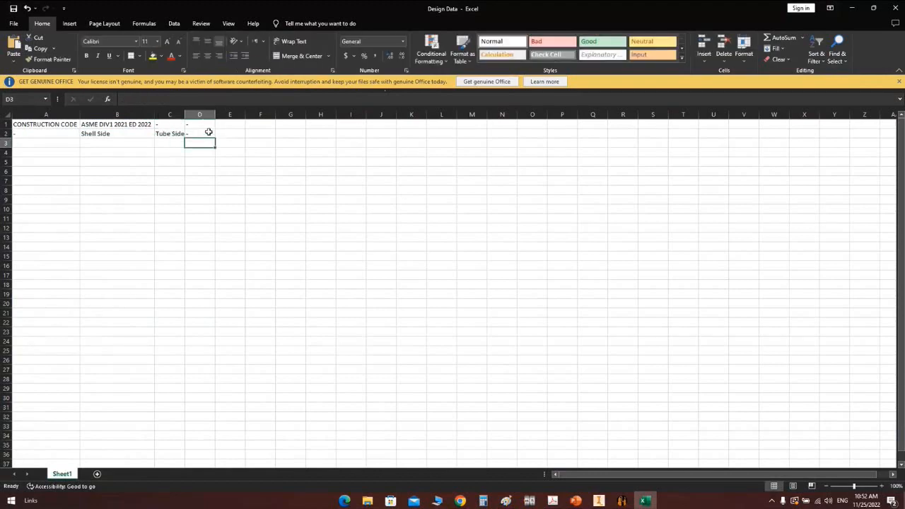
Step: Add a Design Temp. row in row 3 with 120 for the shell side and 400 for the tube side
{"action": "left_click", "coordinate": [60, 144]}
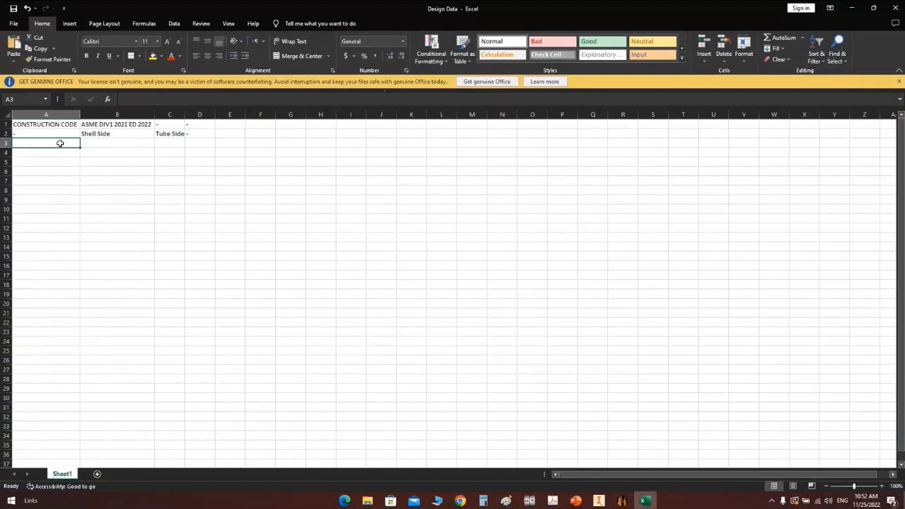
{"action": "type", "text": "Desig"}
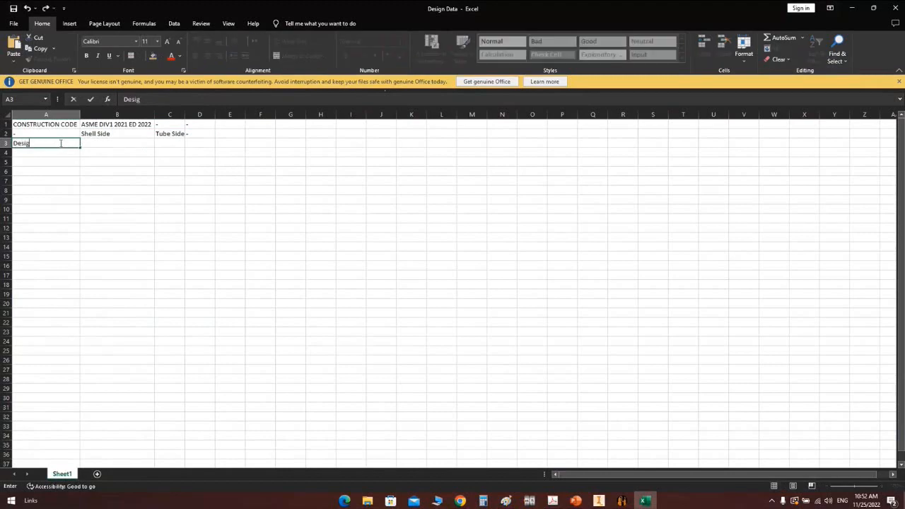
{"action": "type", "text": "n Temp."}
{"action": "key", "text": "Return"}
{"action": "left_click", "coordinate": [94, 143]}
{"action": "type", "text": "120"}
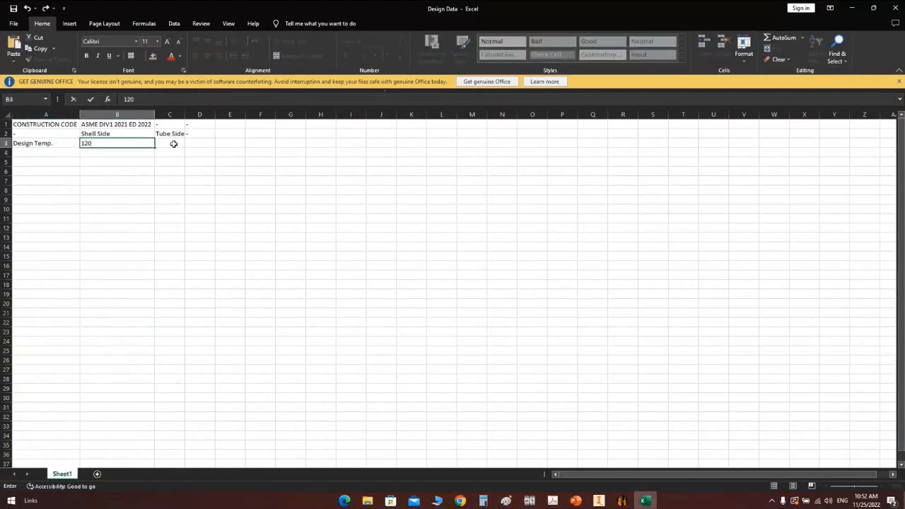
{"action": "left_click", "coordinate": [173, 143]}
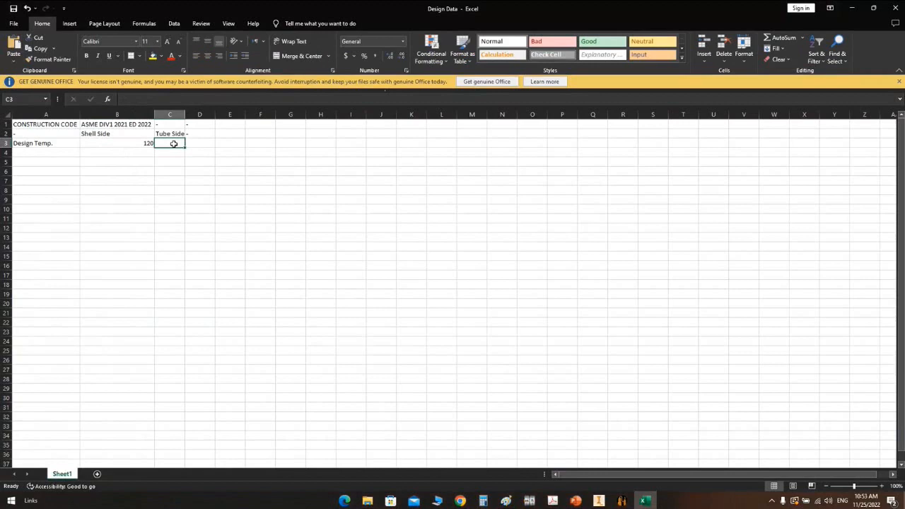
{"action": "type", "text": "400"}
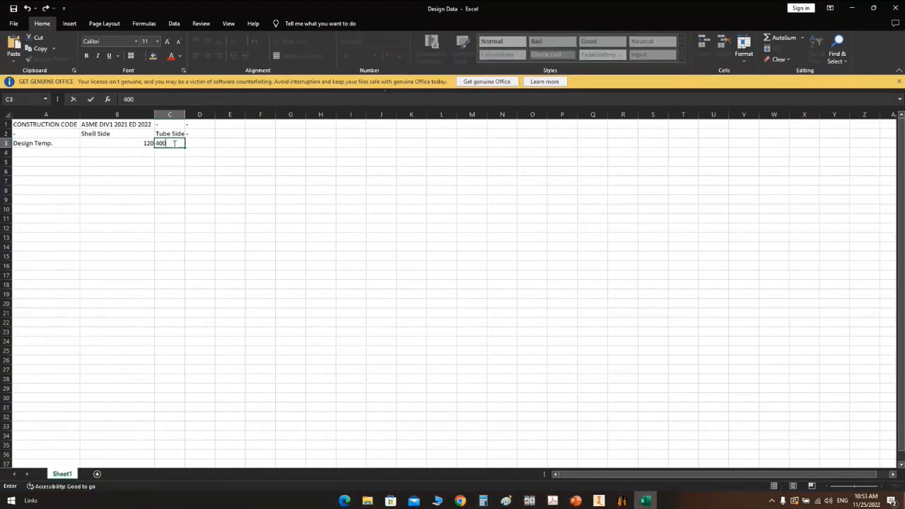
{"action": "left_click", "coordinate": [200, 143]}
Step: Copy the C%%d unit of INTERNAL DESIGN TEMPERATURE from Static Equipment Generator's DESIGN DATA table into cell D3 of the Excel sheet
{"action": "left_click", "coordinate": [621, 501]}
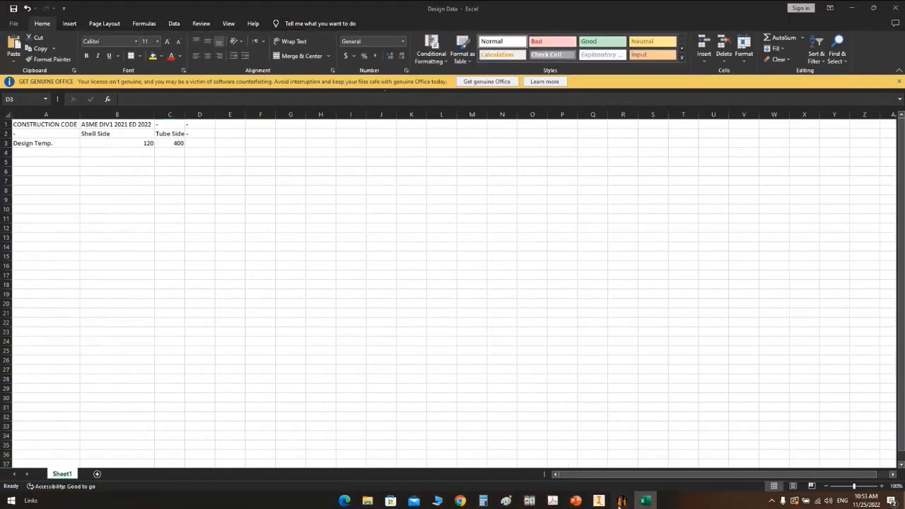
{"action": "left_click", "coordinate": [434, 176]}
{"action": "left_click", "coordinate": [439, 178]}
{"action": "left_click", "coordinate": [443, 178]}
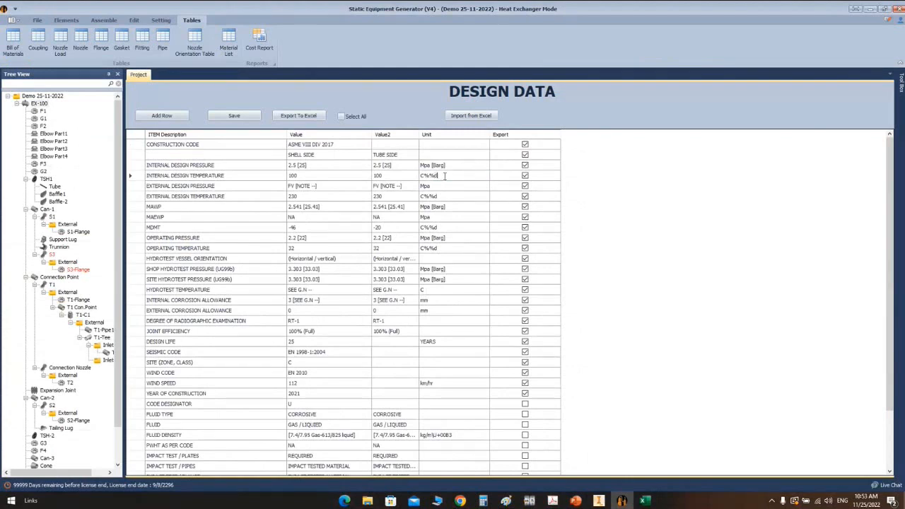
{"action": "mouse_move", "coordinate": [443, 177]}
{"action": "left_mouse_down"}
{"action": "mouse_move", "coordinate": [413, 174]}
{"action": "mouse_move", "coordinate": [450, 175]}
{"action": "left_mouse_up"}
{"action": "left_click", "coordinate": [432, 177]}
{"action": "left_click_drag", "start_coordinate": [445, 177], "coordinate": [407, 179]}
{"action": "key", "text": "ctrl+c"}
{"action": "key", "text": "Escape"}
{"action": "left_click", "coordinate": [647, 501]}
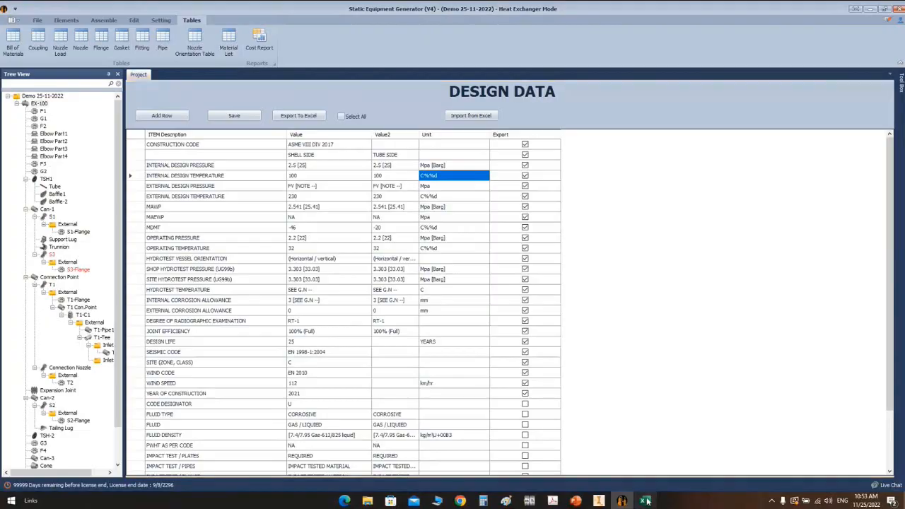
{"action": "double_click", "coordinate": [199, 143]}
{"action": "key", "text": "ctrl+v"}
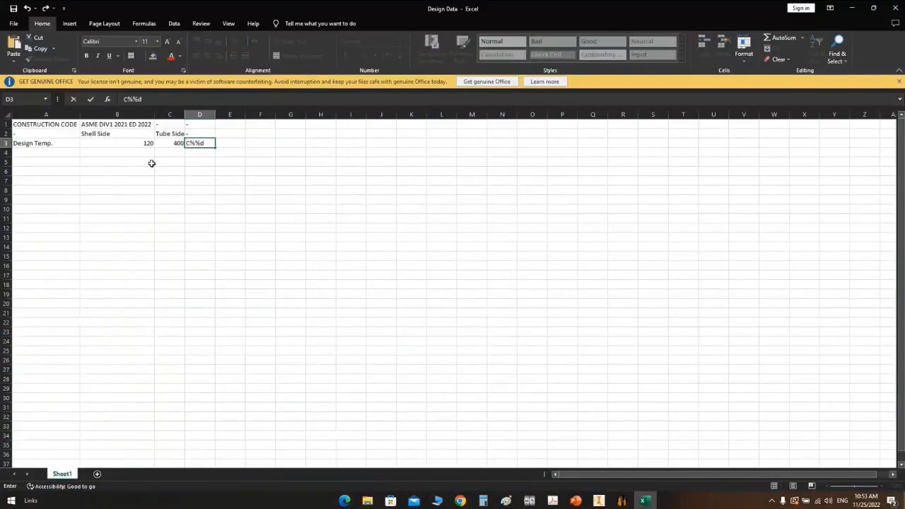
Step: Enter Design Pressure as the row description in cell A4
{"action": "left_click", "coordinate": [30, 152]}
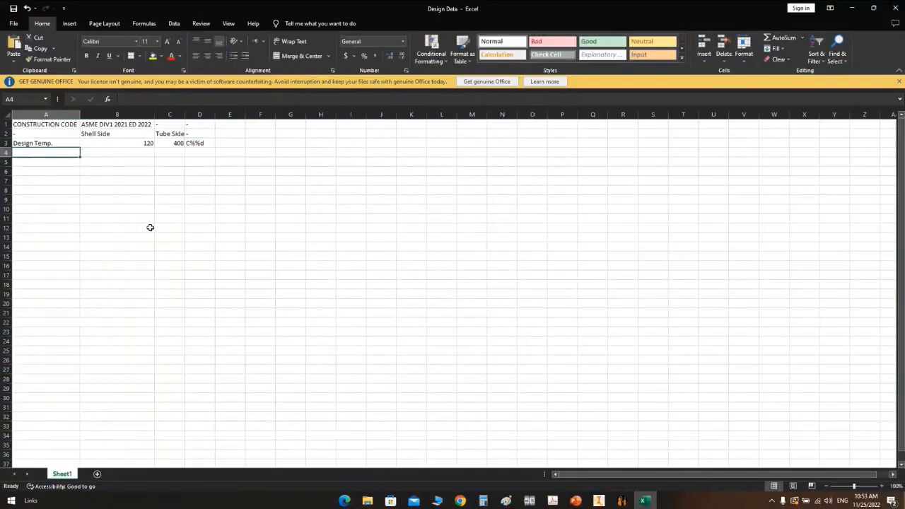
{"action": "type", "text": "Design "}
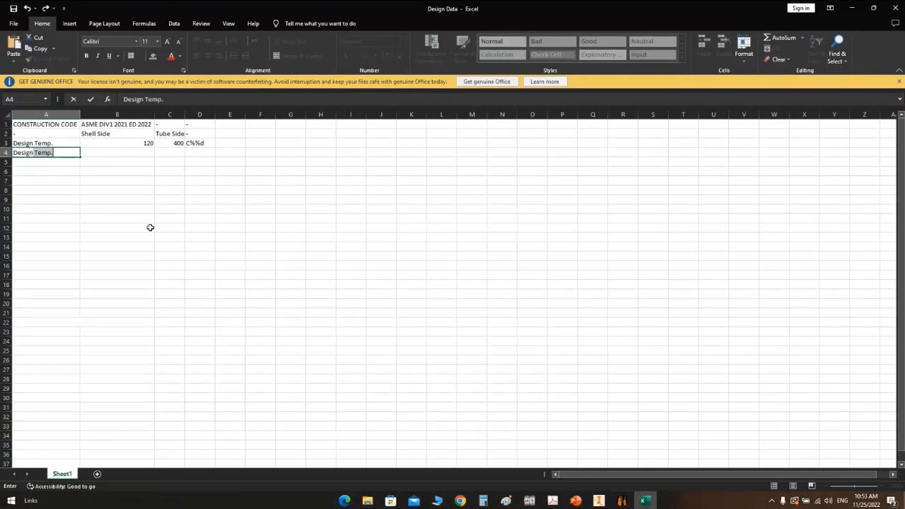
{"action": "type", "text": "Pressire"}
{"action": "key", "text": "BackSpace"}
{"action": "key", "text": "BackSpace"}
{"action": "key", "text": "BackSpace"}
{"action": "type", "text": "ure"}
{"action": "key", "text": "Return"}
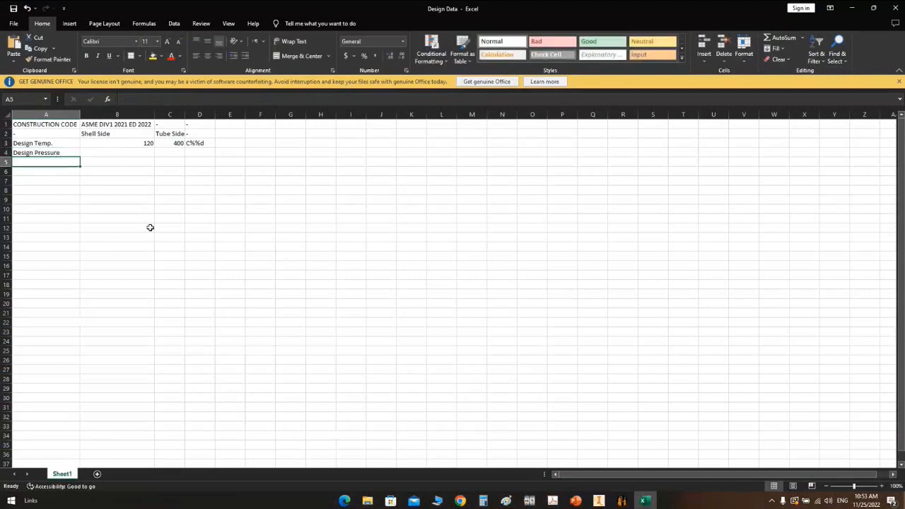
Step: Fill the Design Pressure row with 0.5 for Shell Side, 0.8 for Tube Side and the unit Mpa, and close the workbook
{"action": "left_click", "coordinate": [144, 153]}
{"action": "type", "text": "0"}
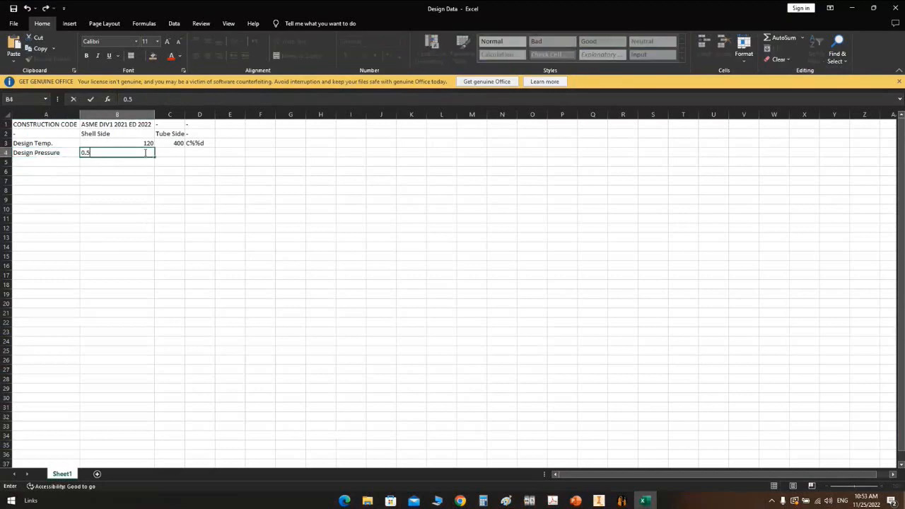
{"action": "type", "text": ".5"}
{"action": "left_click", "coordinate": [173, 154]}
{"action": "type", "text": "0."}
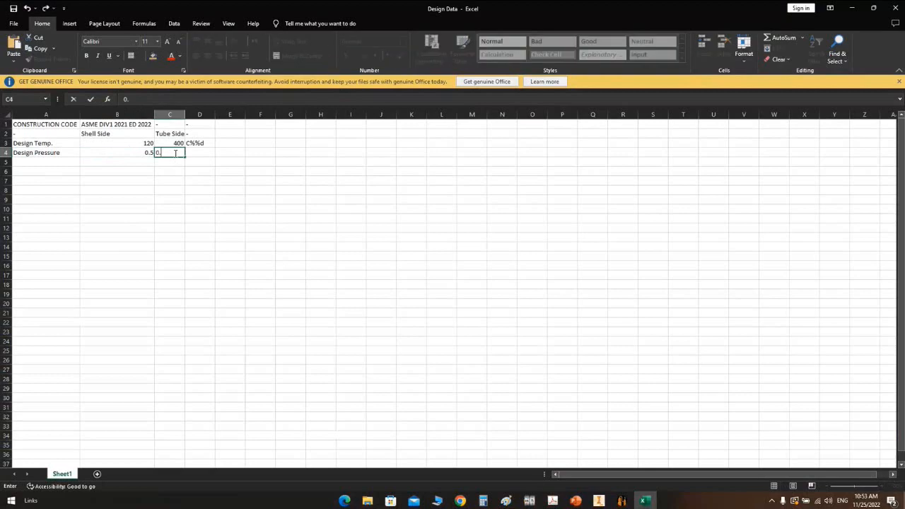
{"action": "type", "text": "8"}
{"action": "left_click", "coordinate": [205, 153]}
{"action": "type", "text": "Mpa"}
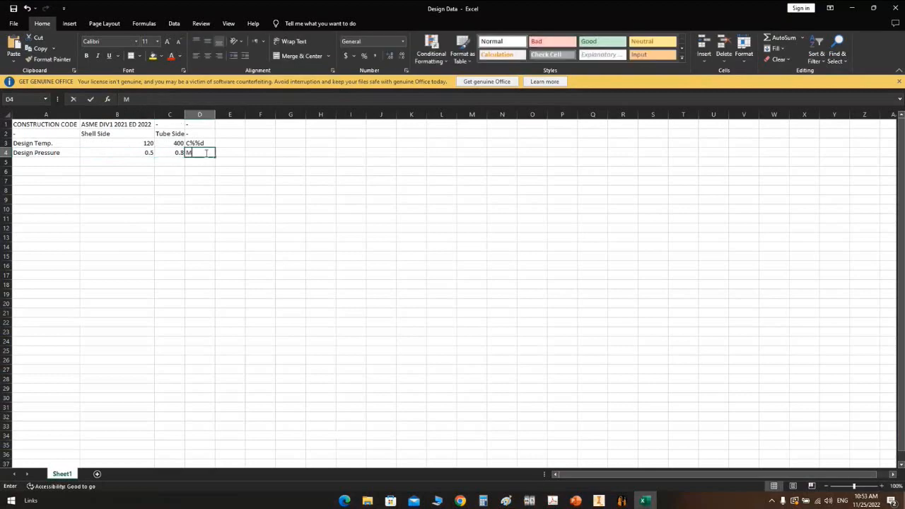
{"action": "key", "text": "BackSpace"}
{"action": "key", "text": "BackSpace"}
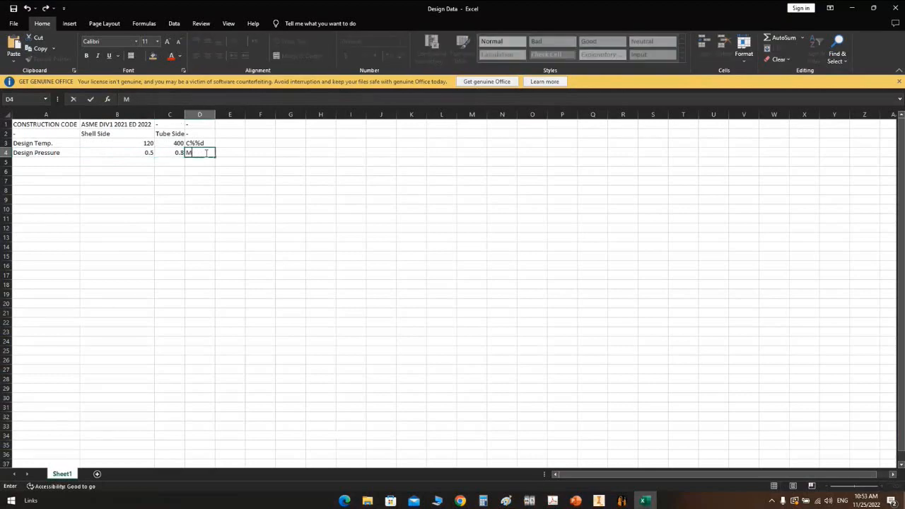
{"action": "type", "text": "Pa"}
{"action": "key", "text": "Return"}
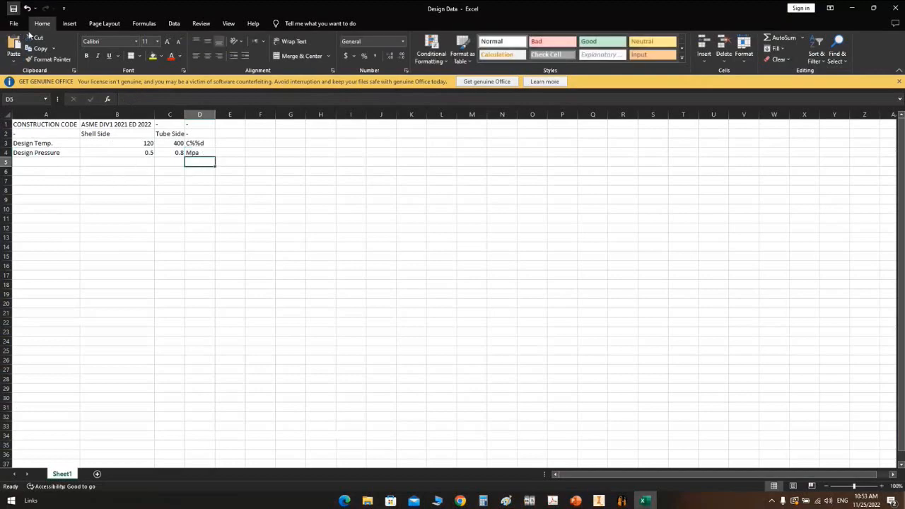
{"action": "left_click", "coordinate": [894, 8]}
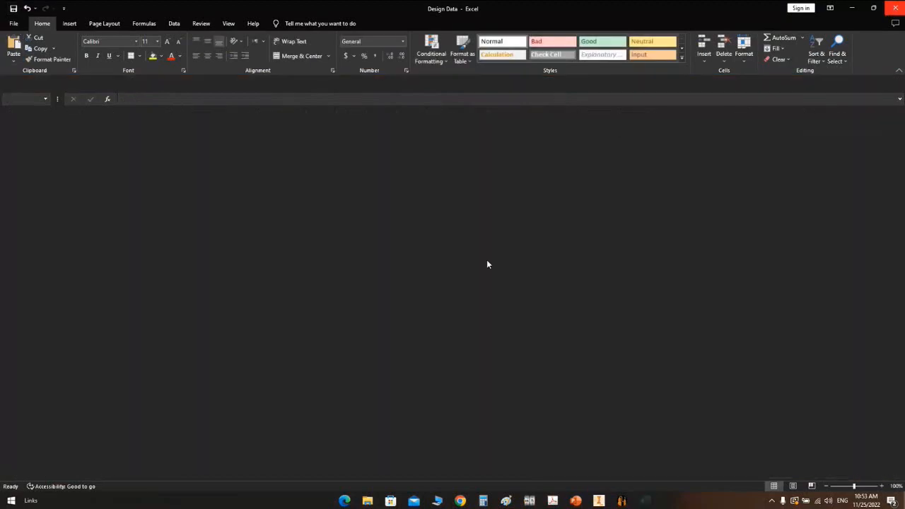
Step: Try to import the Design Data workbook from the Desktop's New folder into the DESIGN DATA table
{"action": "left_click", "coordinate": [473, 118]}
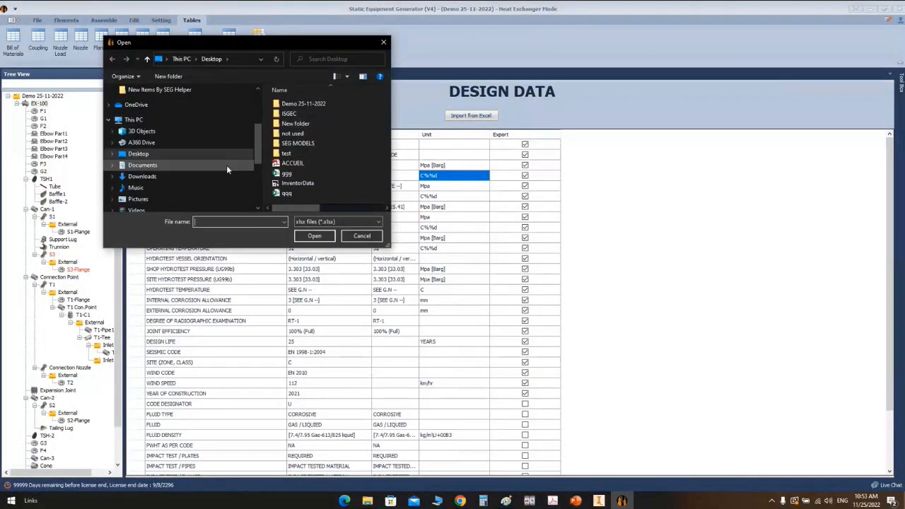
{"action": "scroll", "coordinate": [226, 166], "scroll_direction": "down", "scroll_amount": 3}
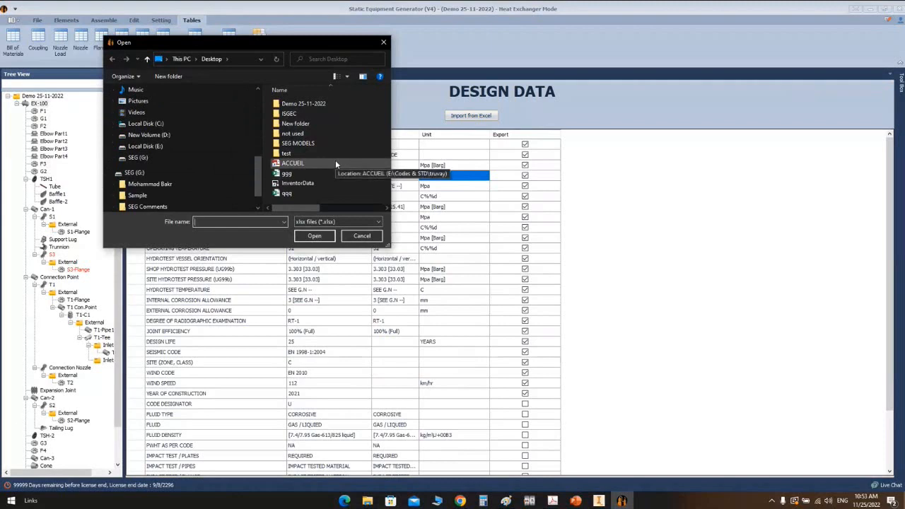
{"action": "scroll", "coordinate": [166, 173], "scroll_direction": "up", "scroll_amount": 2}
{"action": "scroll", "coordinate": [168, 170], "scroll_direction": "down", "scroll_amount": 3}
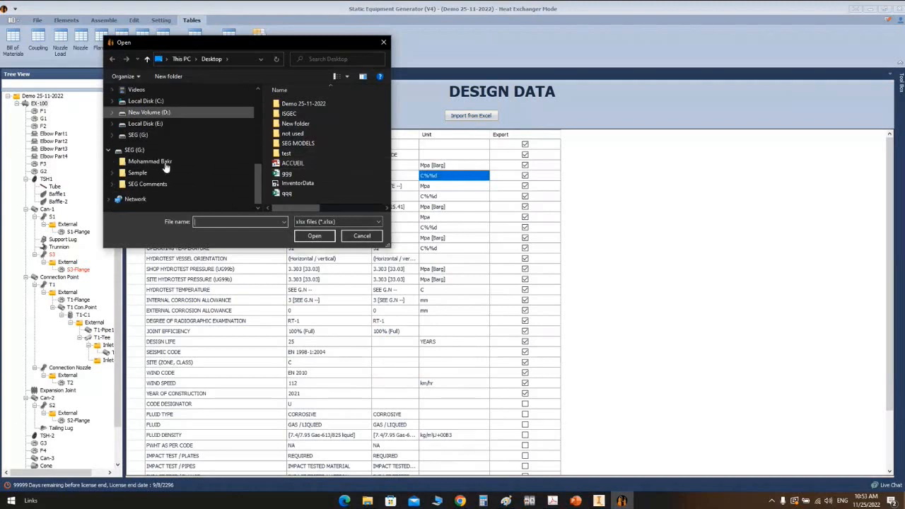
{"action": "scroll", "coordinate": [170, 165], "scroll_direction": "up", "scroll_amount": 3}
{"action": "scroll", "coordinate": [167, 152], "scroll_direction": "up", "scroll_amount": 1}
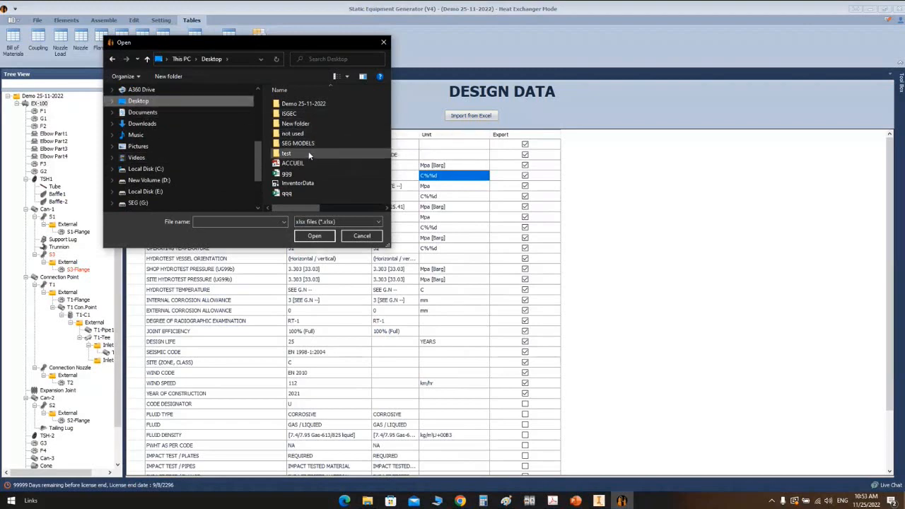
{"action": "double_click", "coordinate": [323, 106]}
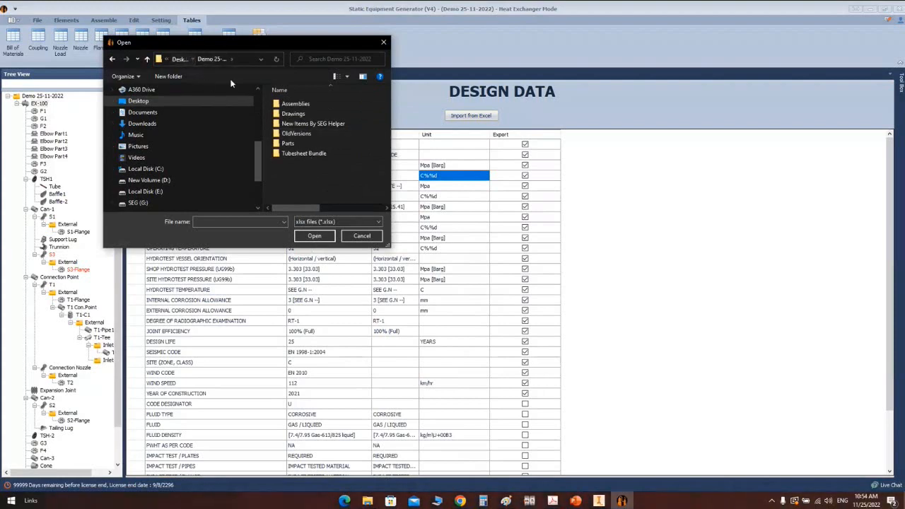
{"action": "left_click", "coordinate": [179, 58]}
{"action": "double_click", "coordinate": [302, 124]}
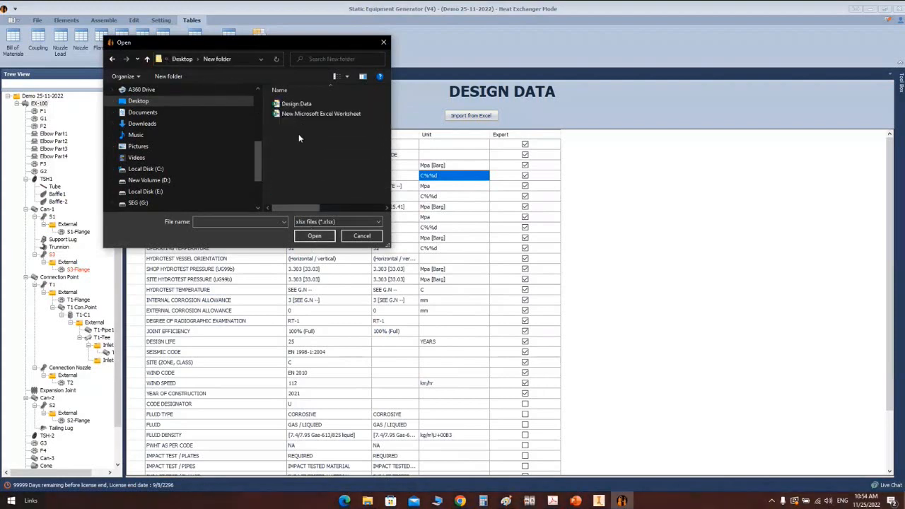
{"action": "double_click", "coordinate": [297, 104]}
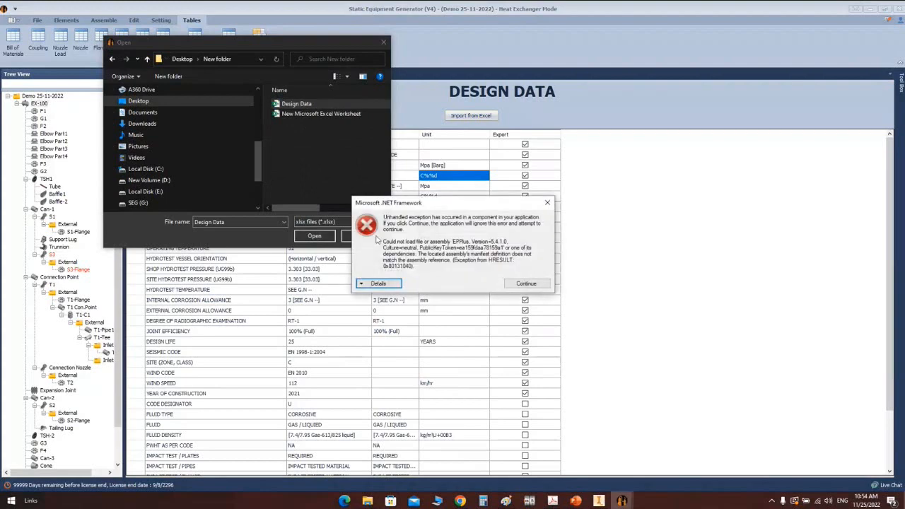
{"action": "left_click", "coordinate": [541, 286]}
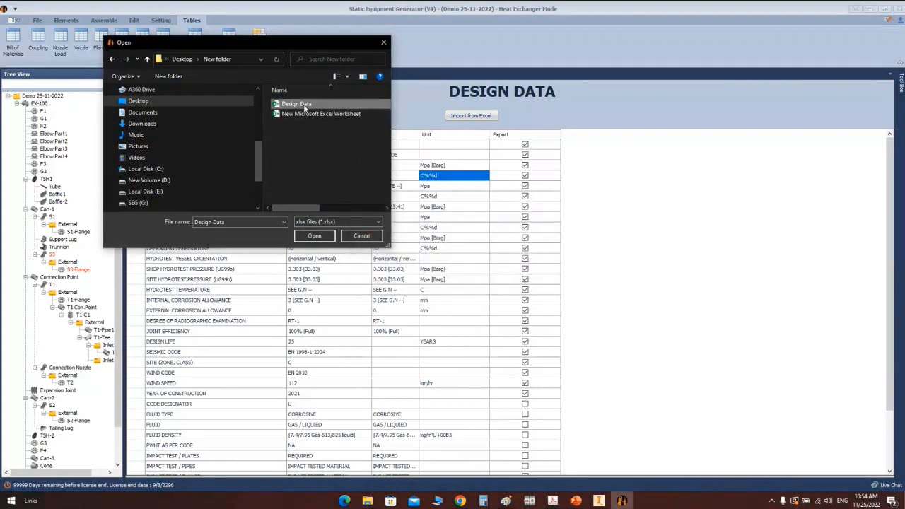
Step: Reopen the Design Data workbook in Excel and delete the unit column D
{"action": "left_click", "coordinate": [367, 501]}
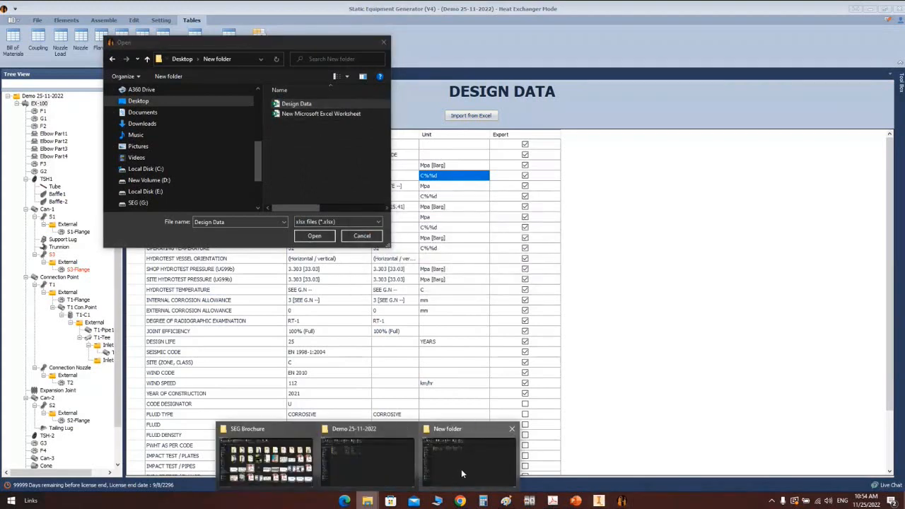
{"action": "left_click", "coordinate": [461, 469]}
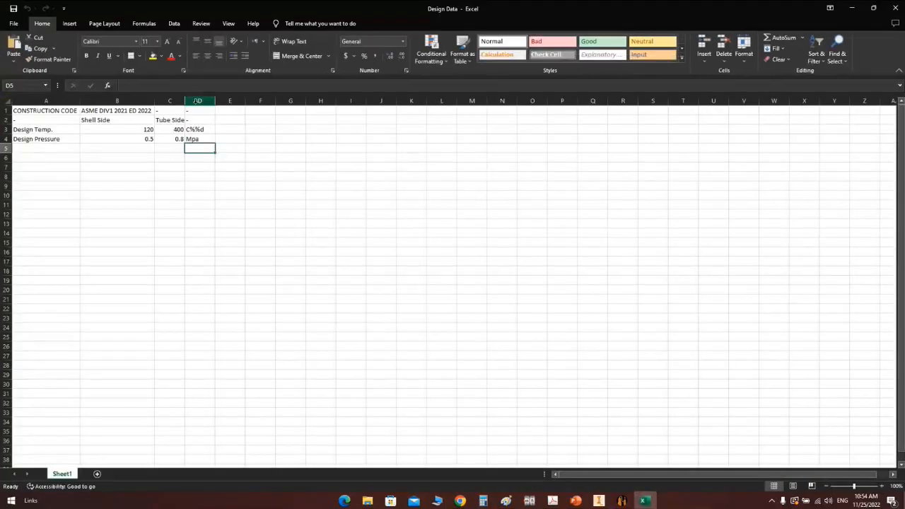
{"action": "left_click", "coordinate": [198, 100]}
{"action": "right_click", "coordinate": [201, 101]}
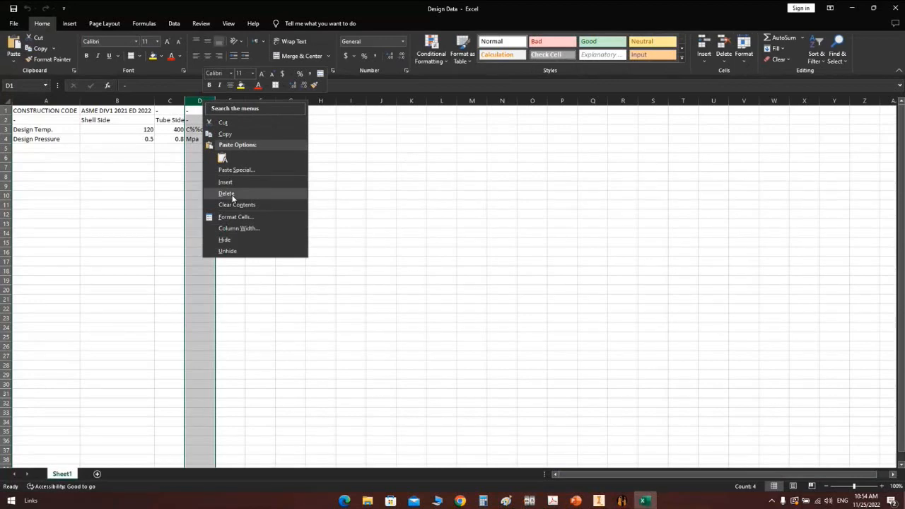
{"action": "left_click", "coordinate": [226, 193]}
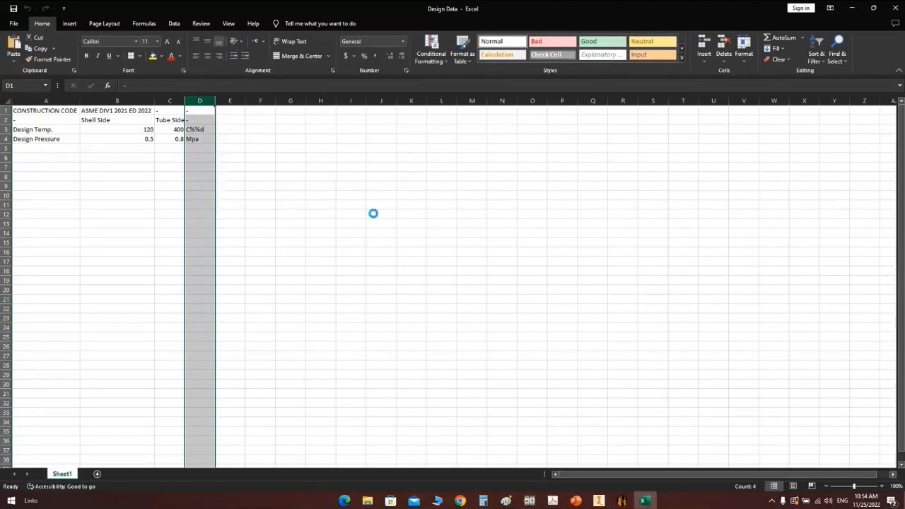
Step: Try the import of the Design Data workbook in Static Equipment Generator again and inspect the error details
{"action": "left_click", "coordinate": [642, 500]}
{"action": "left_click", "coordinate": [603, 502]}
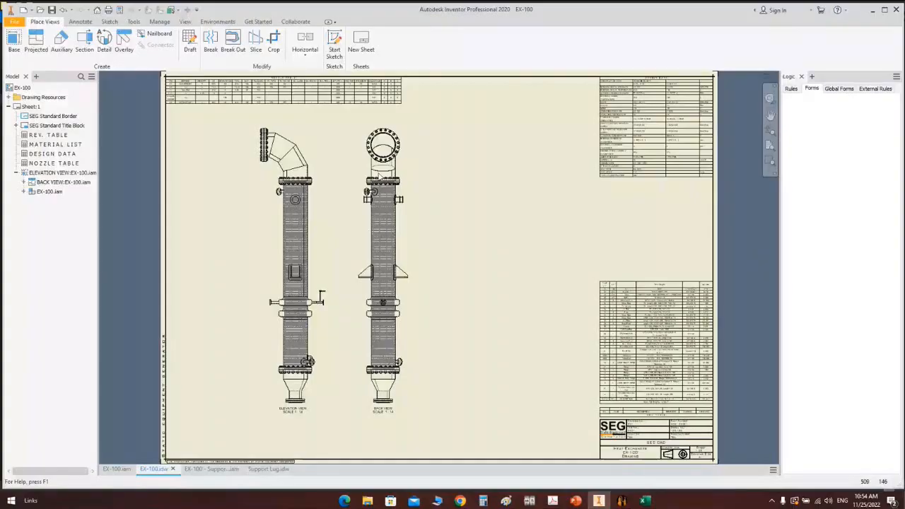
{"action": "left_click", "coordinate": [622, 501]}
{"action": "double_click", "coordinate": [296, 104]}
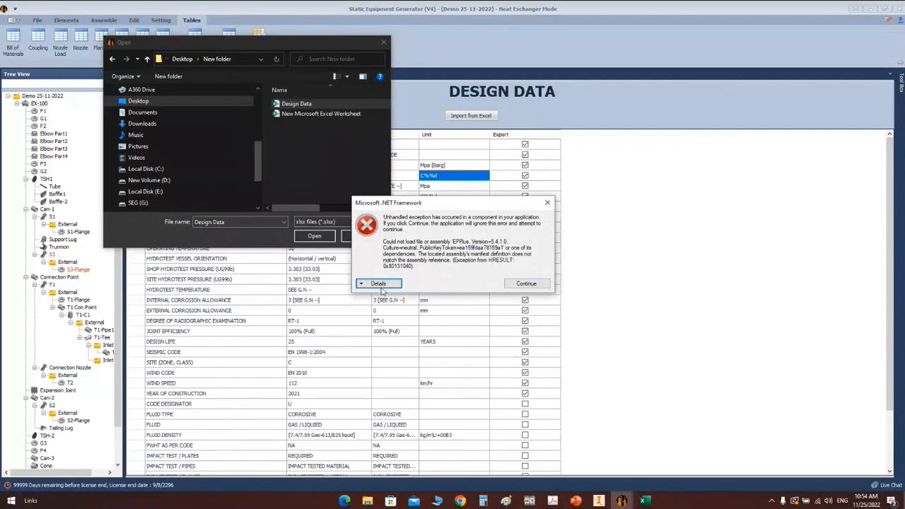
{"action": "left_click", "coordinate": [380, 289]}
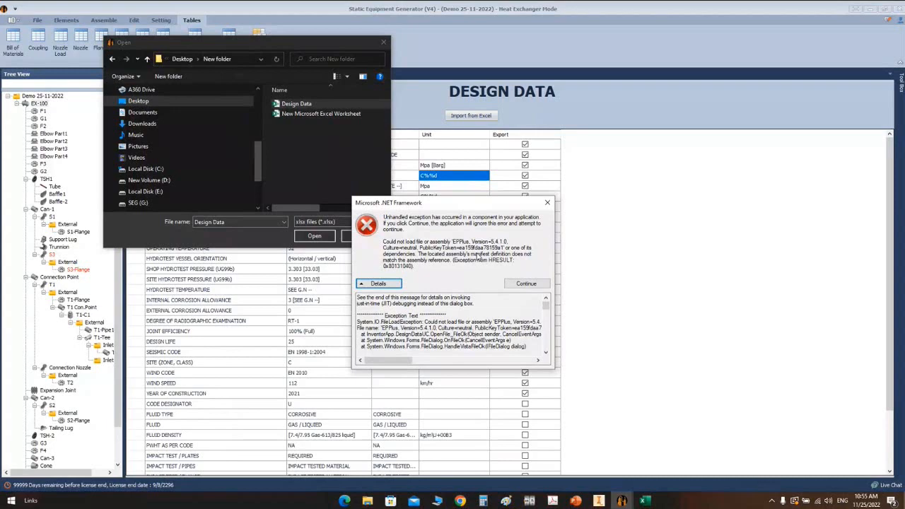
{"action": "left_click", "coordinate": [549, 204]}
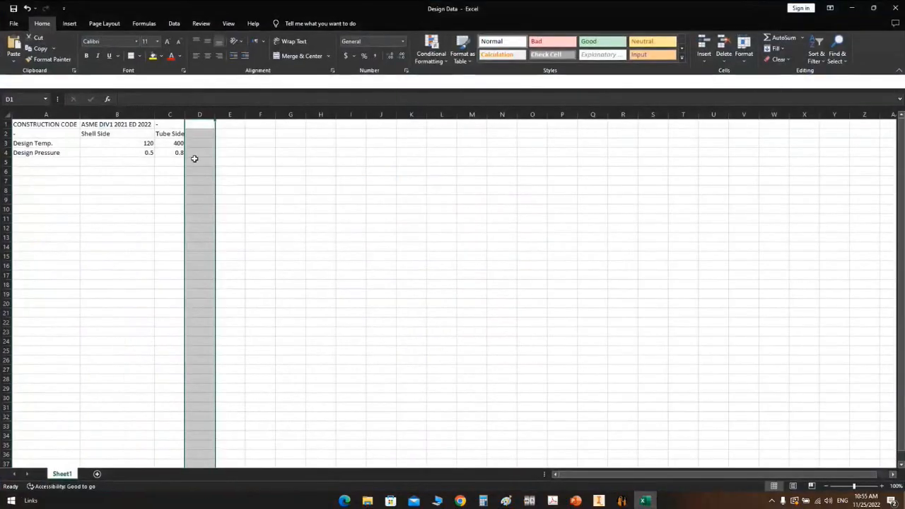
Step: Highlight cells A1 to D4 in the Excel sheet for review, and cancel the pending import in Static Equipment Generator
{"action": "left_click", "coordinate": [194, 159]}
{"action": "left_click_drag", "start_coordinate": [38, 126], "coordinate": [196, 154]}
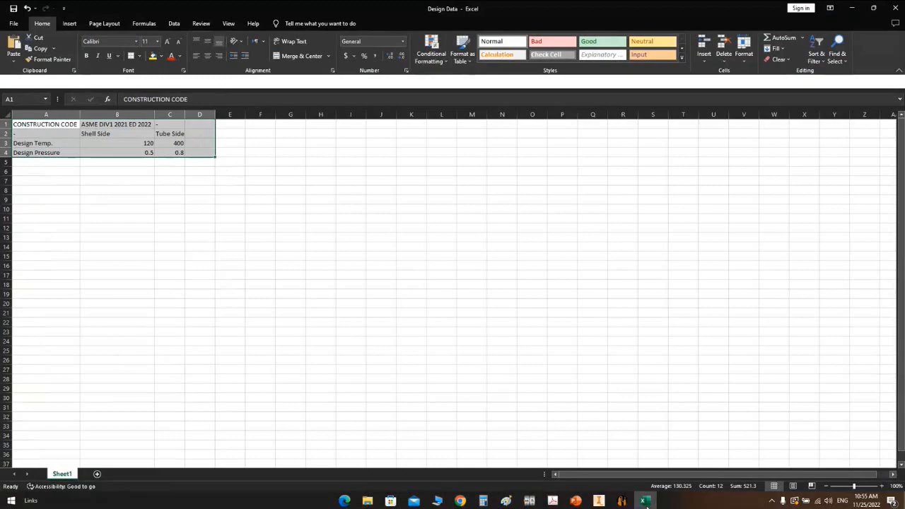
{"action": "left_click", "coordinate": [622, 500]}
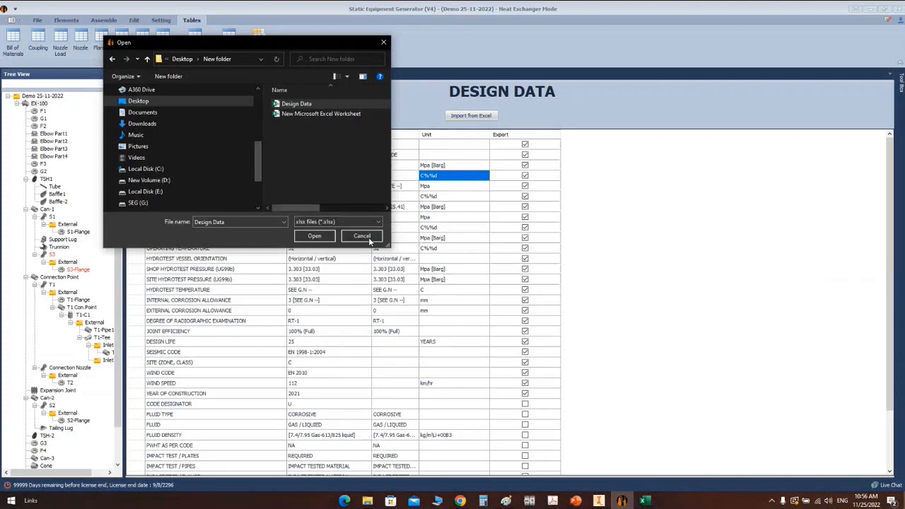
{"action": "left_click", "coordinate": [368, 237]}
Step: Overwrite the INTERNAL DESIGN PRESSURE item description with arbitrary test text
{"action": "left_click", "coordinate": [218, 165]}
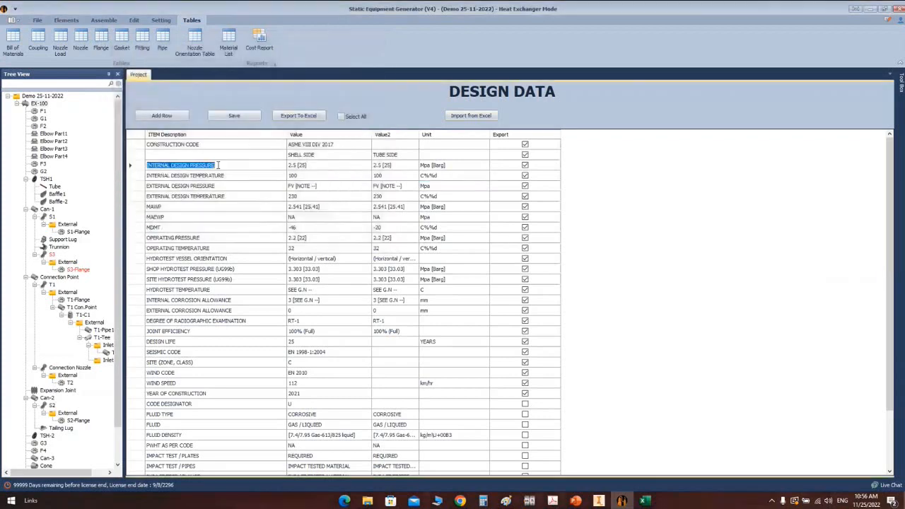
{"action": "type", "text": ".jf tftf"}
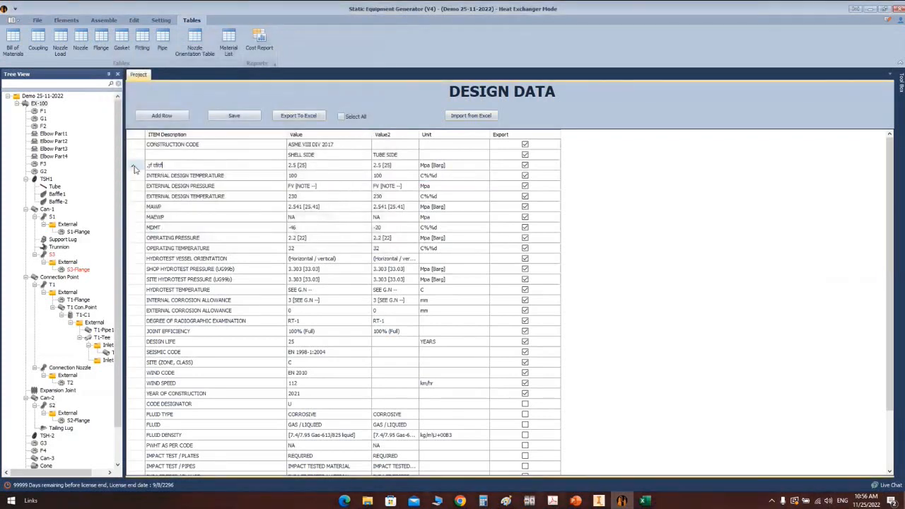
{"action": "left_click", "coordinate": [314, 164]}
Step: Switch the export option of INTERNAL DESIGN TEMPERATURE and EXTERNAL DESIGN PRESSURE off and back on
{"action": "left_click", "coordinate": [524, 177]}
{"action": "left_click", "coordinate": [525, 177]}
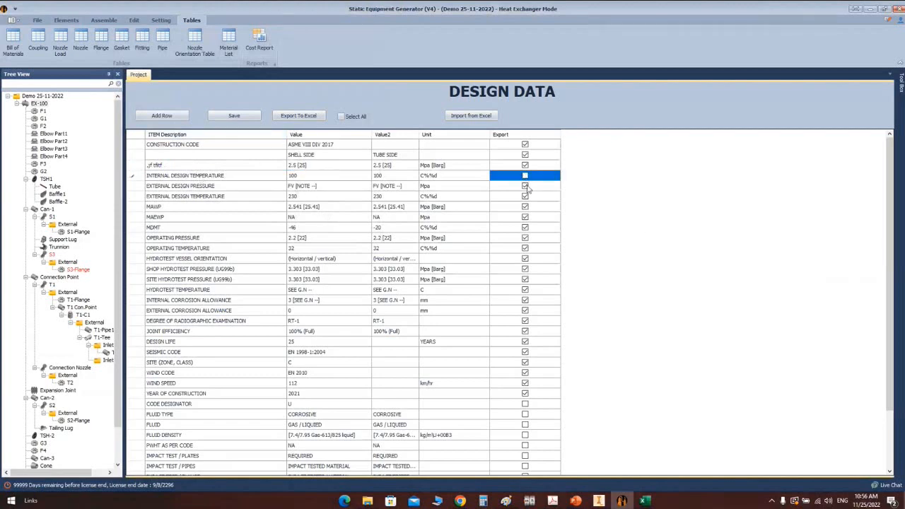
{"action": "left_click", "coordinate": [525, 186]}
{"action": "left_click", "coordinate": [527, 186]}
{"action": "left_click", "coordinate": [527, 185]}
{"action": "left_click", "coordinate": [526, 176]}
Step: Save the DESIGN DATA table, and switch to Inventor to bring up the EX-100.iam assembly
{"action": "left_click", "coordinate": [238, 118]}
{"action": "mouse_move", "coordinate": [598, 501]}
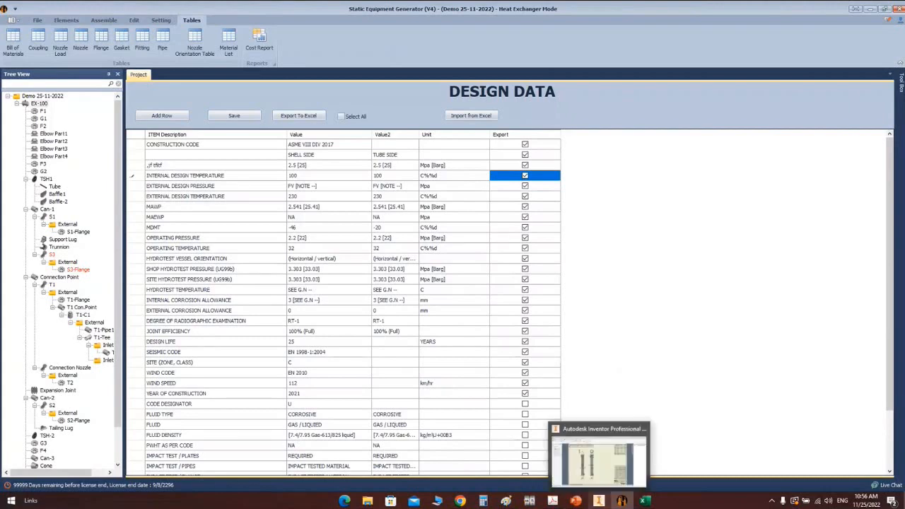
{"action": "left_click", "coordinate": [601, 501]}
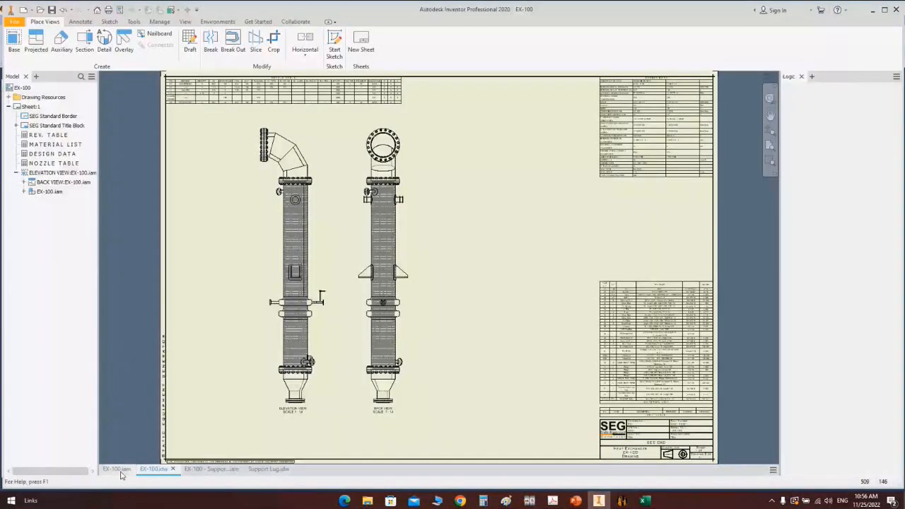
{"action": "left_click", "coordinate": [121, 471]}
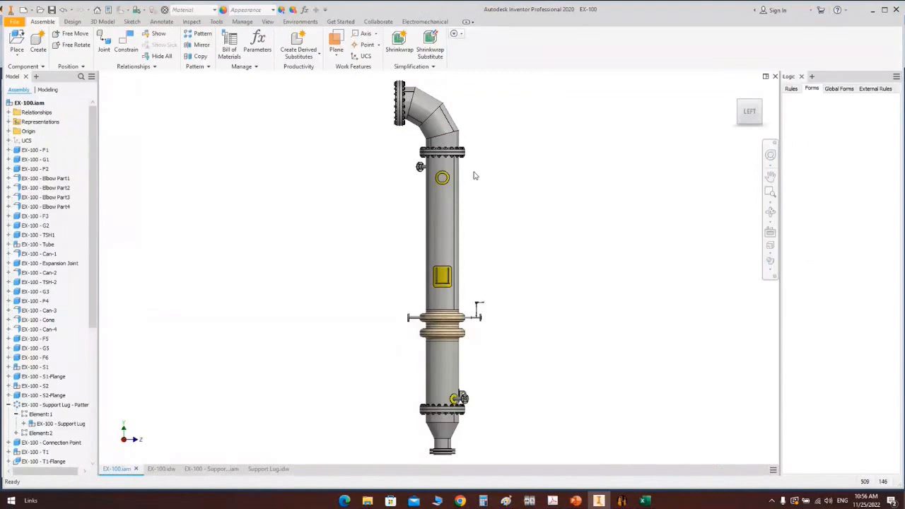
Step: Switch to Static Equipment Generator and add a Cradle Type2 support named Cra to Can-1
{"action": "left_click", "coordinate": [621, 500]}
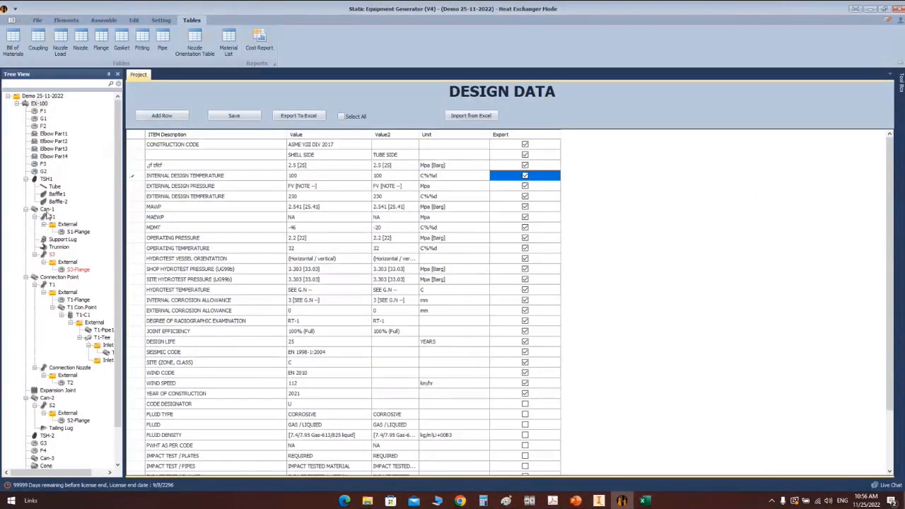
{"action": "left_click", "coordinate": [46, 210]}
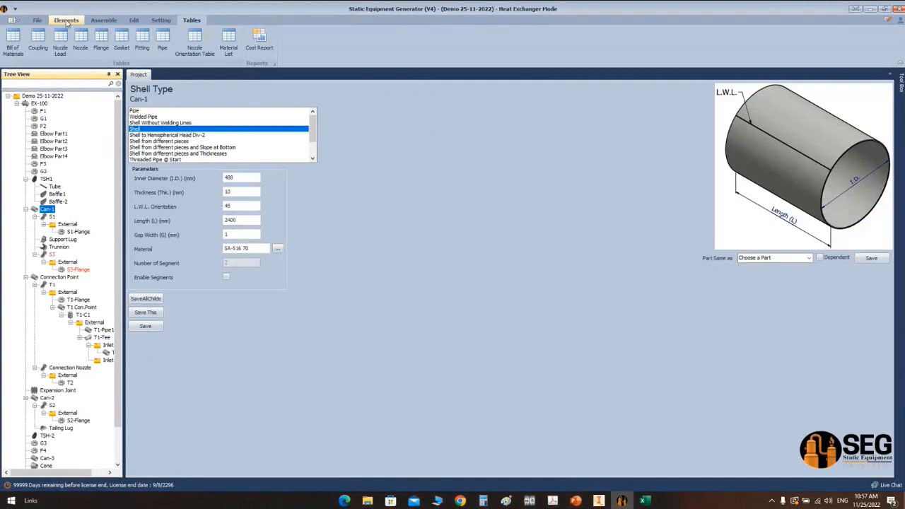
{"action": "left_click", "coordinate": [66, 20]}
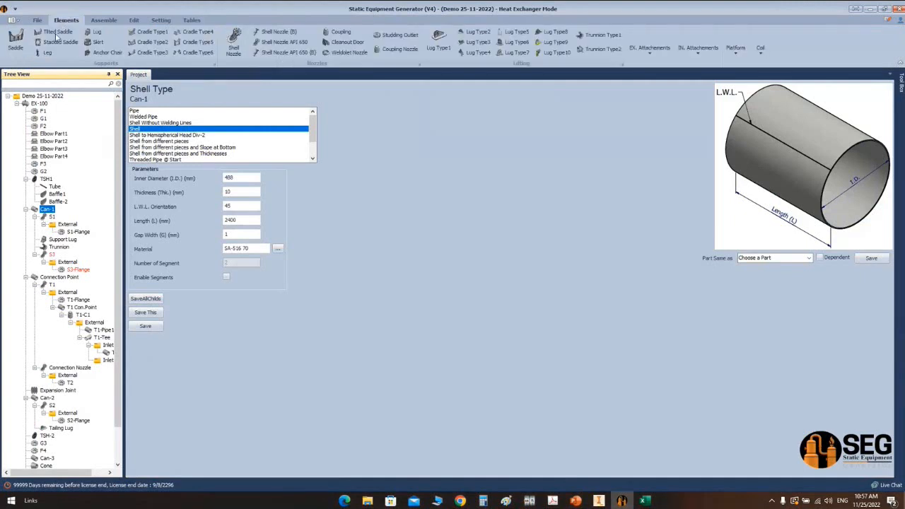
{"action": "left_click", "coordinate": [16, 39]}
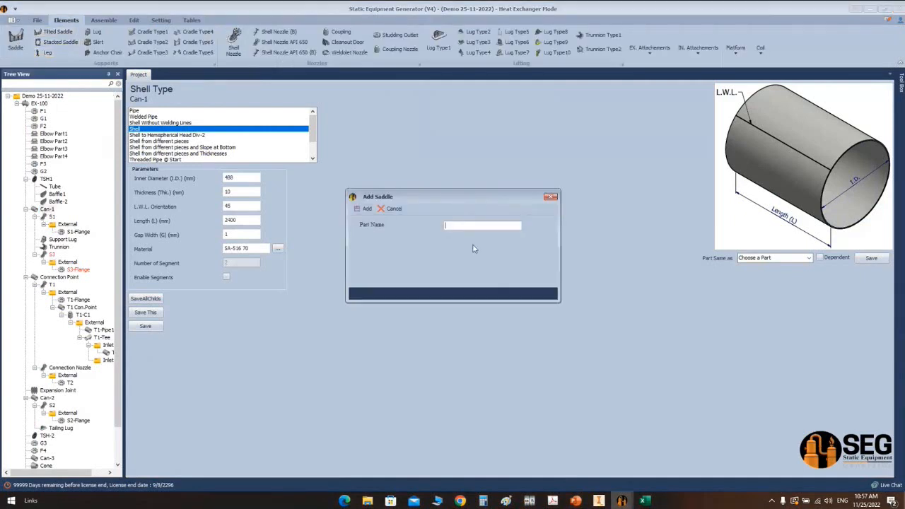
{"action": "left_click", "coordinate": [551, 196]}
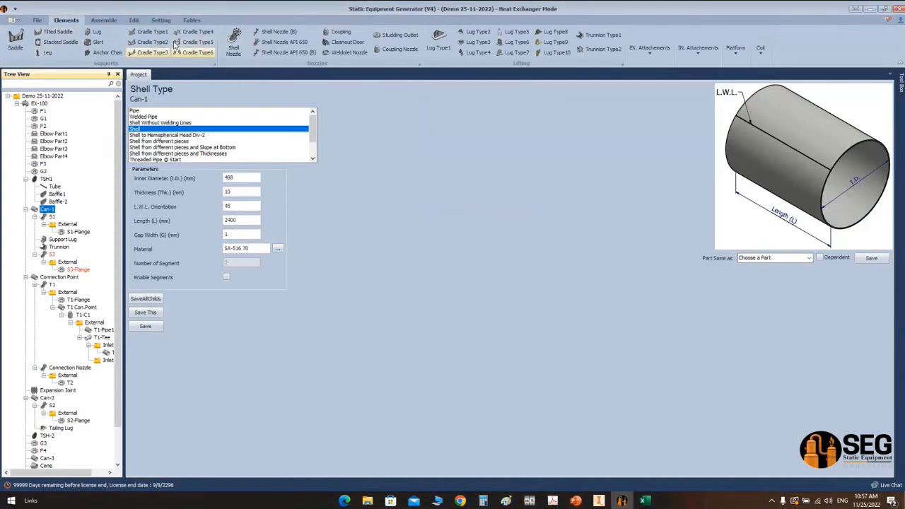
{"action": "left_click", "coordinate": [147, 42]}
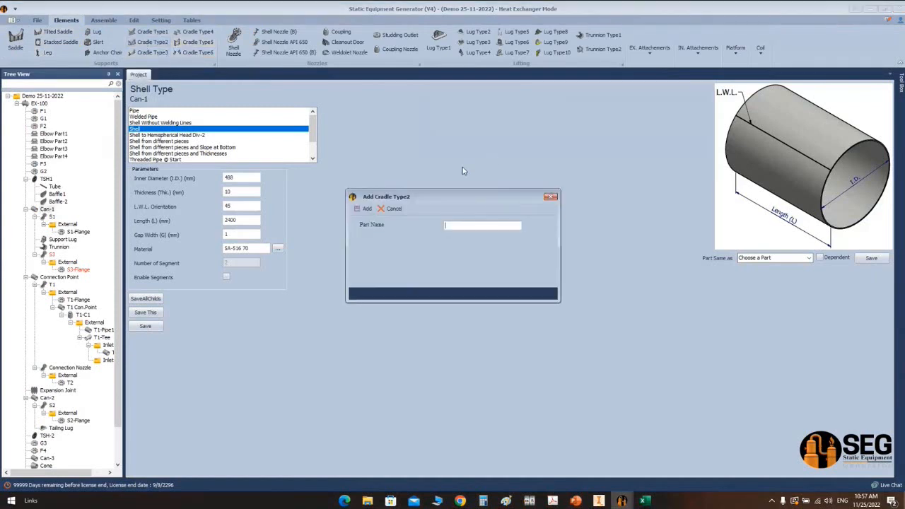
{"action": "type", "text": "Cra"}
{"action": "key", "text": "Return"}
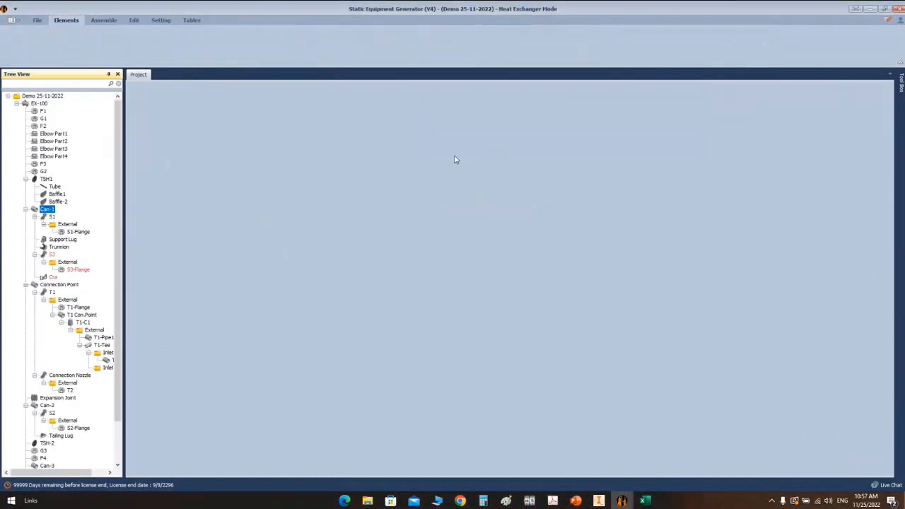
Step: Activate the sliding support option of cradle Cra, save its parameters and start the assembly run
{"action": "left_click", "coordinate": [55, 278]}
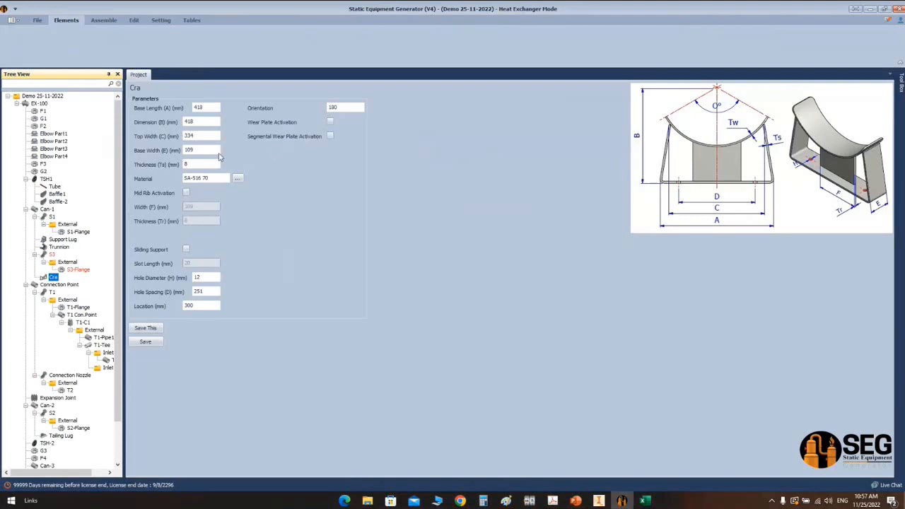
{"action": "left_click", "coordinate": [199, 292]}
{"action": "left_click", "coordinate": [186, 249]}
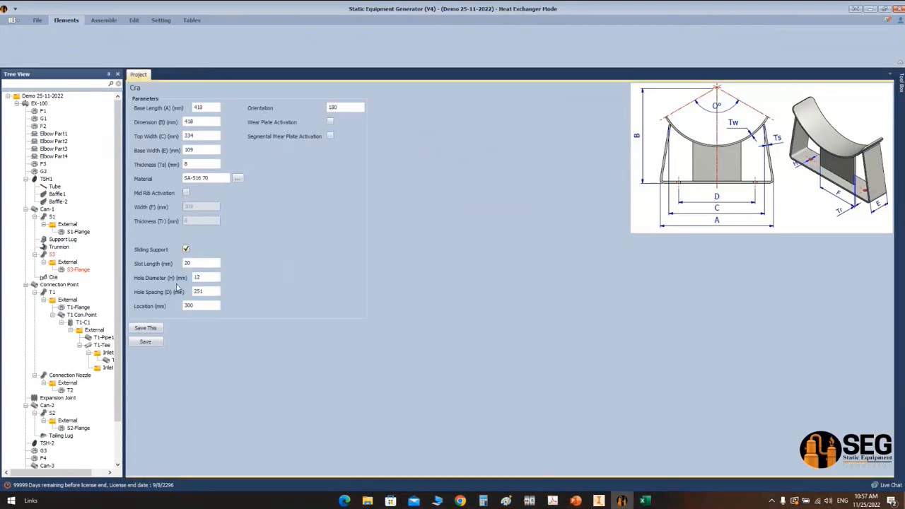
{"action": "left_click", "coordinate": [145, 341]}
{"action": "left_click", "coordinate": [104, 21]}
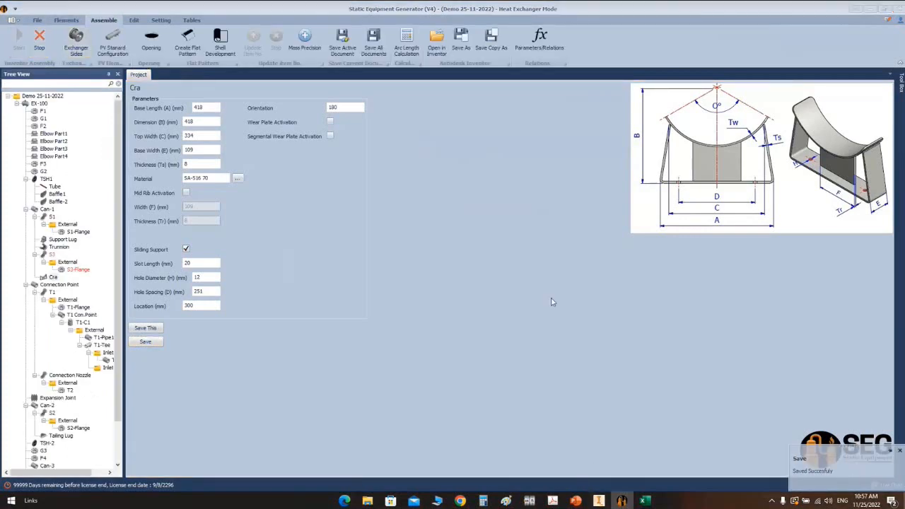
Step: Switch to Inventor and examine the cradle support on the EX-100 shell from several angles
{"action": "key", "text": "alt+Tab"}
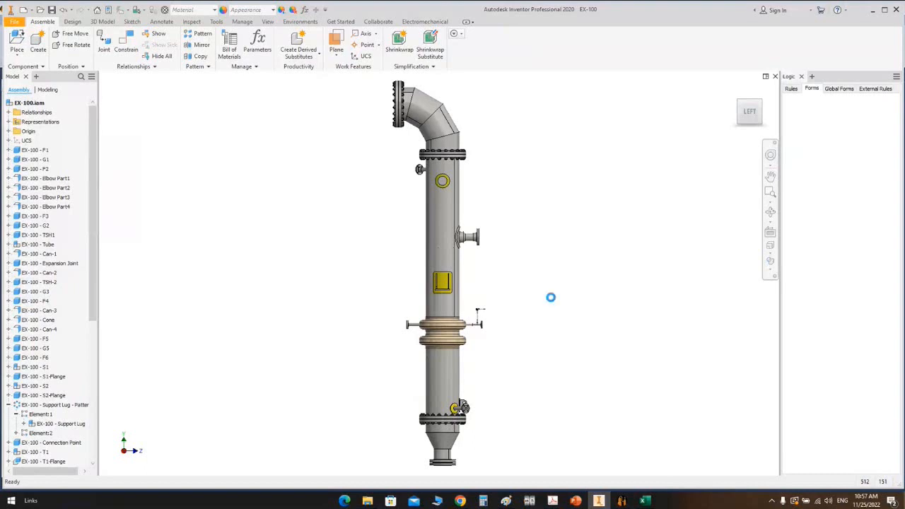
{"action": "scroll", "coordinate": [479, 236], "scroll_direction": "down", "scroll_amount": 5}
{"action": "scroll", "coordinate": [431, 234], "scroll_direction": "up", "scroll_amount": 5}
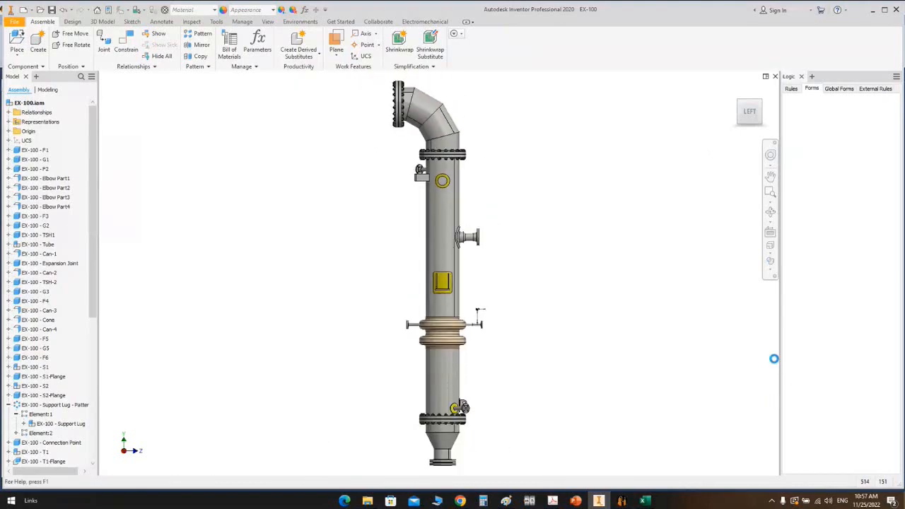
{"action": "scroll", "coordinate": [423, 177], "scroll_direction": "down", "scroll_amount": 5}
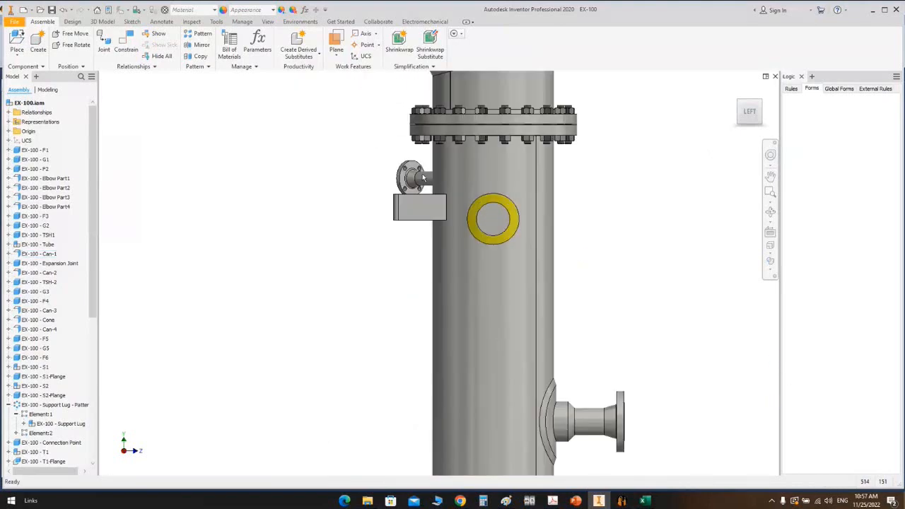
{"action": "left_click", "coordinate": [770, 212]}
{"action": "left_click_drag", "start_coordinate": [414, 247], "coordinate": [388, 259]}
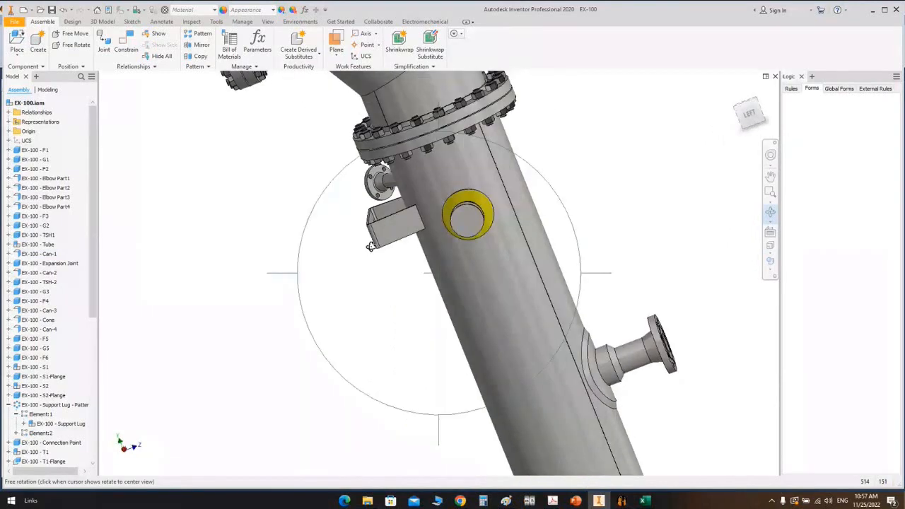
{"action": "scroll", "coordinate": [417, 262], "scroll_direction": "up", "scroll_amount": 3}
{"action": "left_click_drag", "start_coordinate": [476, 269], "coordinate": [424, 287]}
{"action": "scroll", "coordinate": [393, 292], "scroll_direction": "down", "scroll_amount": 3}
{"action": "scroll", "coordinate": [447, 311], "scroll_direction": "up", "scroll_amount": 2}
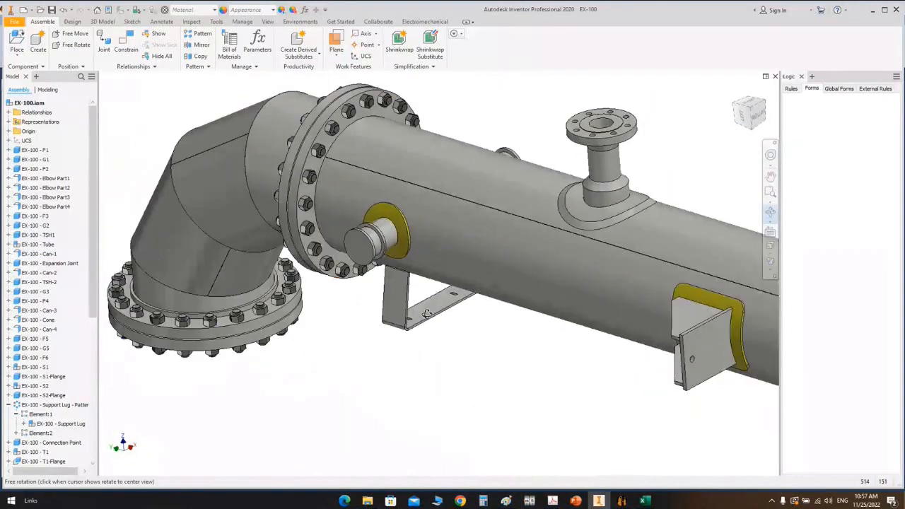
{"action": "scroll", "coordinate": [425, 308], "scroll_direction": "down", "scroll_amount": 3}
{"action": "scroll", "coordinate": [419, 315], "scroll_direction": "down", "scroll_amount": 1}
{"action": "right_click", "coordinate": [421, 315]}
{"action": "left_click", "coordinate": [456, 304]}
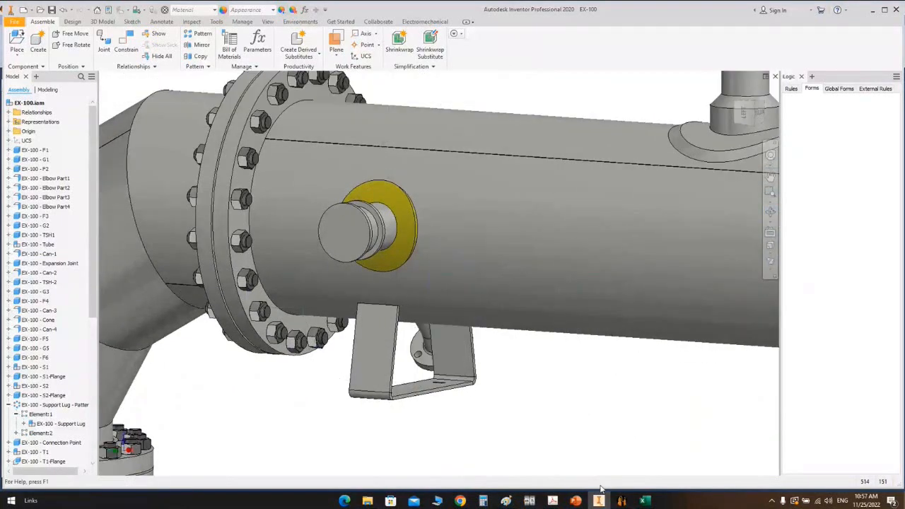
Step: In Static Equipment Generator, add a grounding lug named Grounding lug to Can-1 and choose Grounding Lug Type-B
{"action": "left_click", "coordinate": [622, 500]}
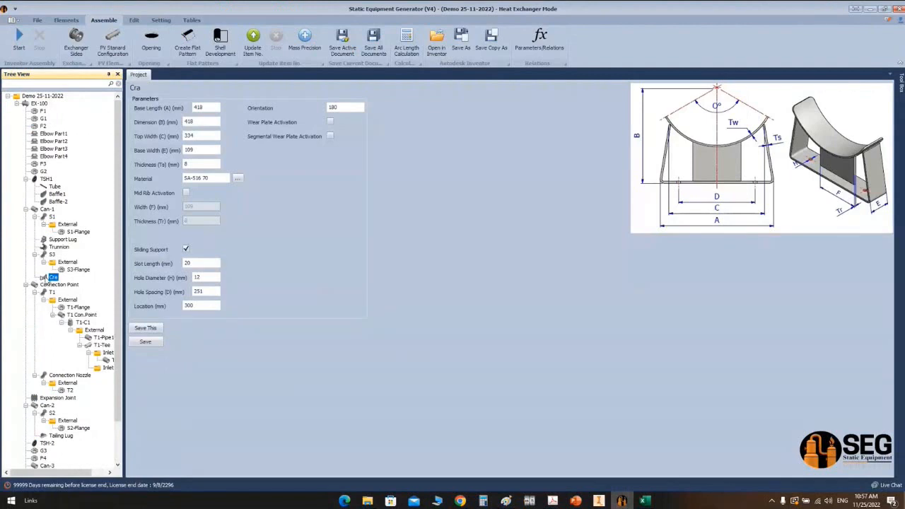
{"action": "left_click", "coordinate": [66, 22]}
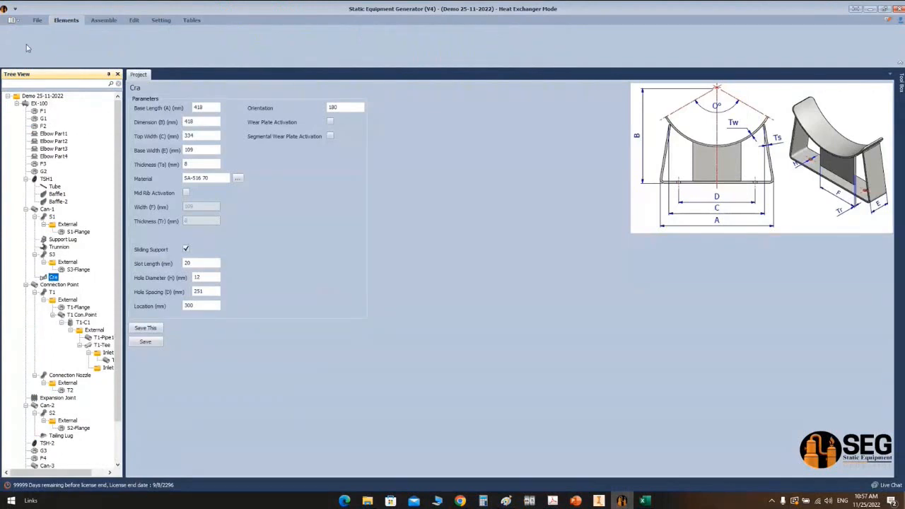
{"action": "left_click", "coordinate": [49, 209]}
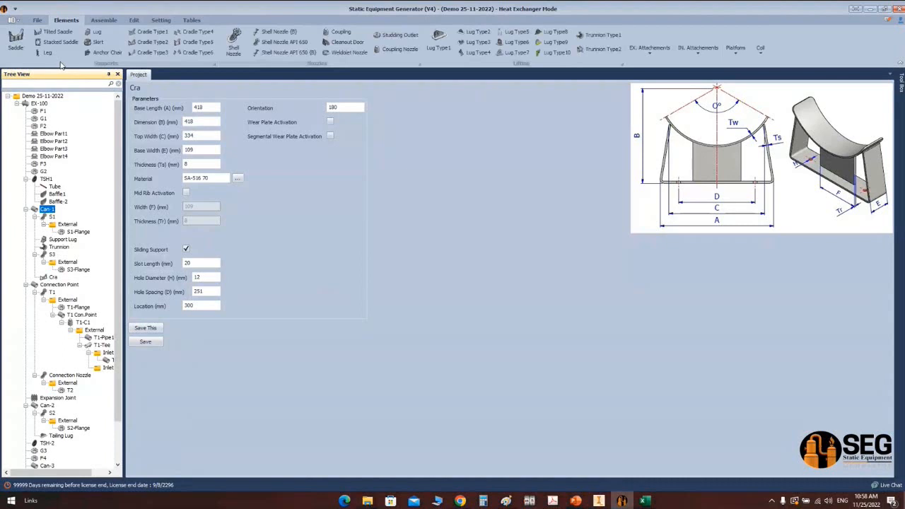
{"action": "left_click", "coordinate": [650, 48]}
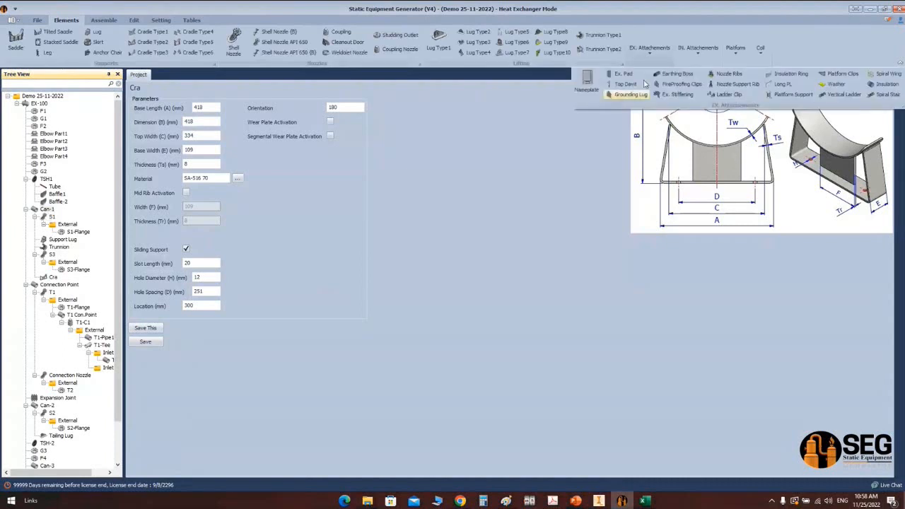
{"action": "left_click", "coordinate": [626, 94]}
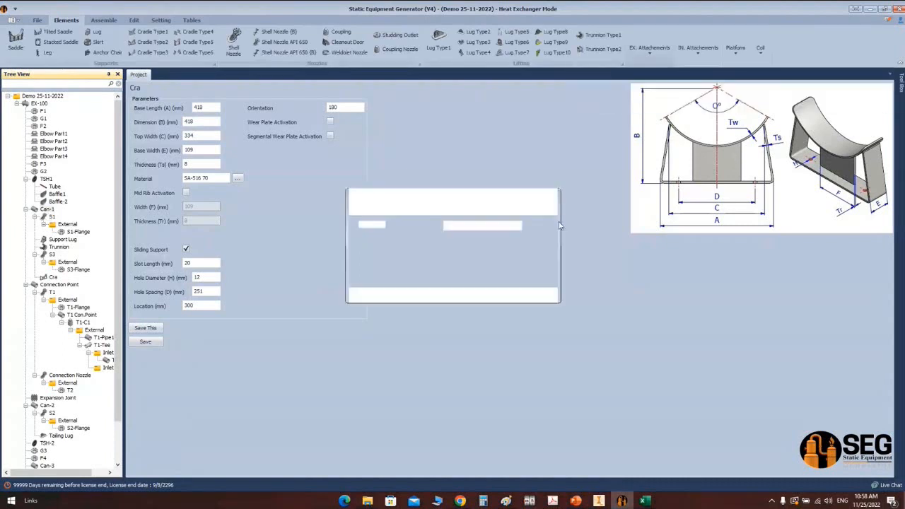
{"action": "type", "text": "Groun"}
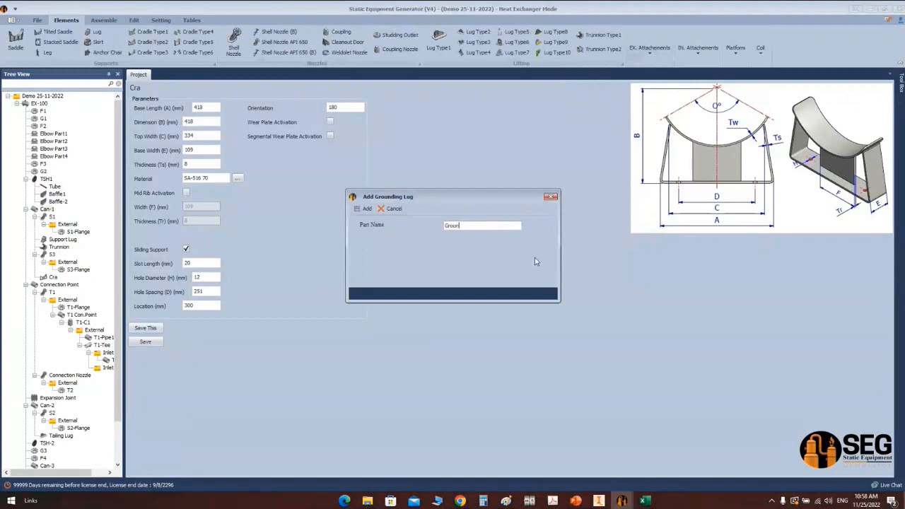
{"action": "type", "text": "ding lug"}
{"action": "left_click", "coordinate": [365, 210]}
{"action": "left_click", "coordinate": [71, 285]}
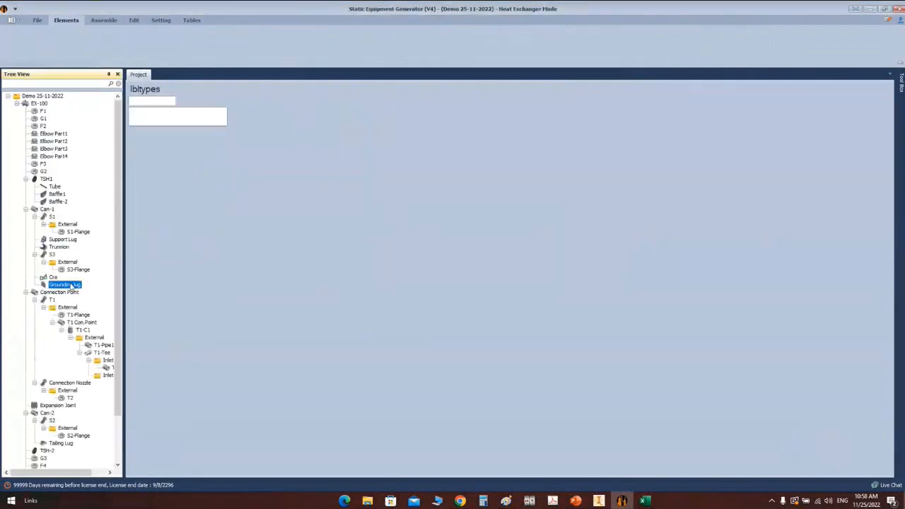
{"action": "left_click", "coordinate": [171, 120]}
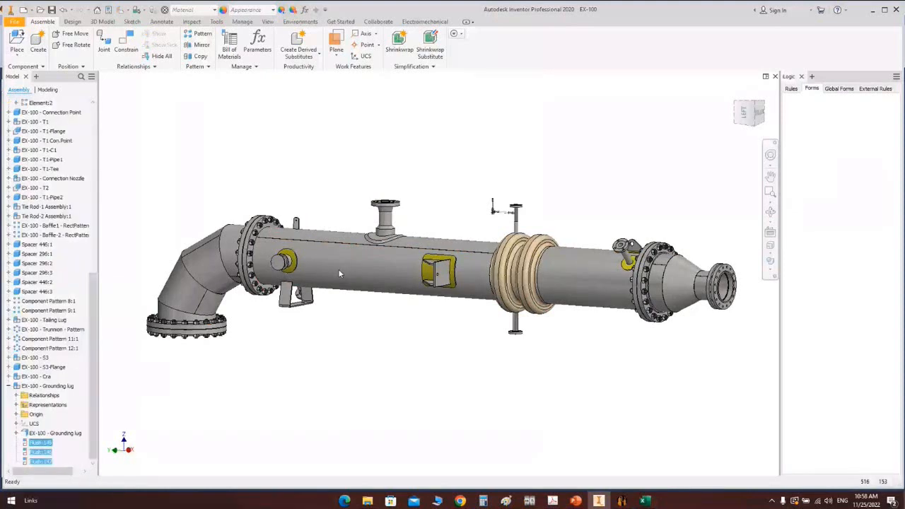
Step: In Inventor, constrain the grounding lug to the cradle's base plate with an offset of 100 mm, and view the model from the left
{"action": "scroll", "coordinate": [314, 222], "scroll_direction": "down", "scroll_amount": 5}
{"action": "left_click", "coordinate": [260, 235]}
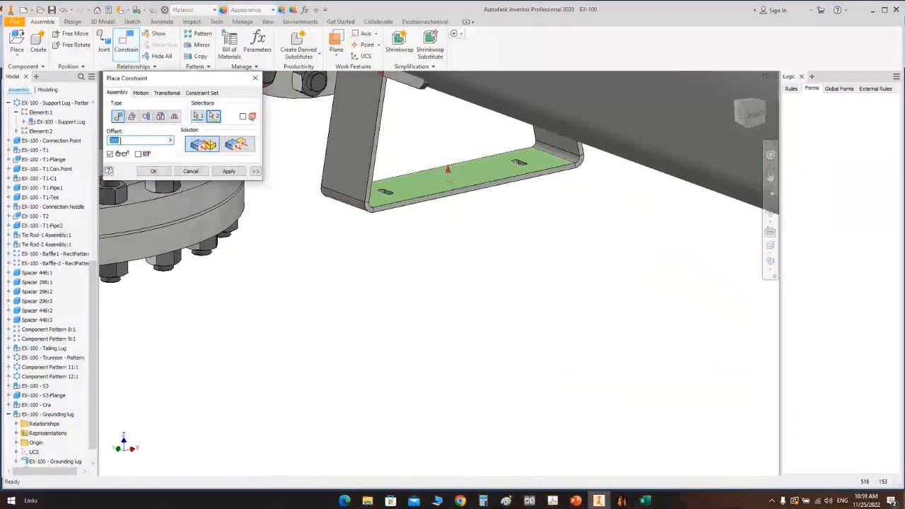
{"action": "type", "text": "100"}
{"action": "key", "text": "Return"}
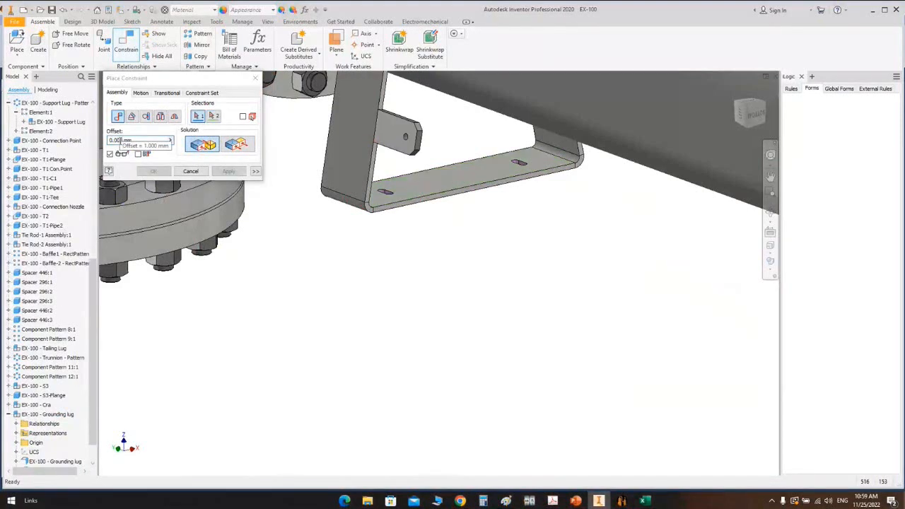
{"action": "left_click", "coordinate": [205, 170]}
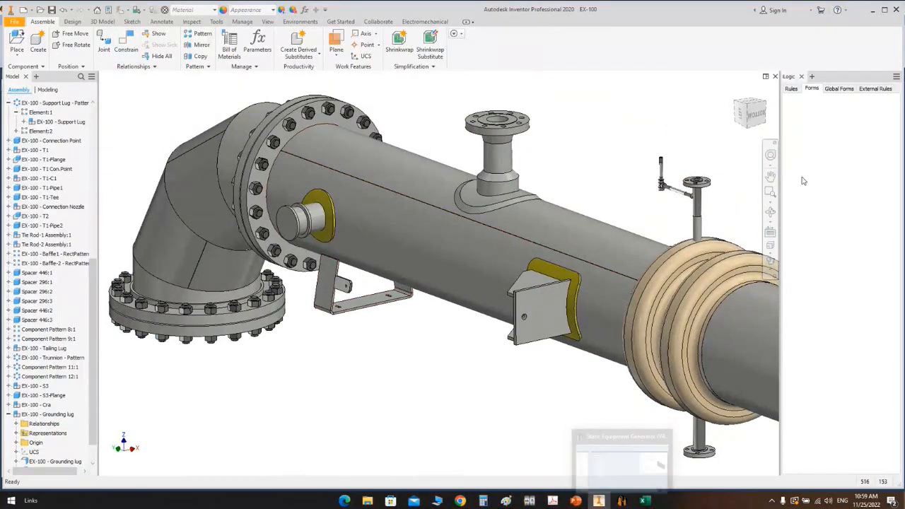
{"action": "left_click", "coordinate": [742, 116]}
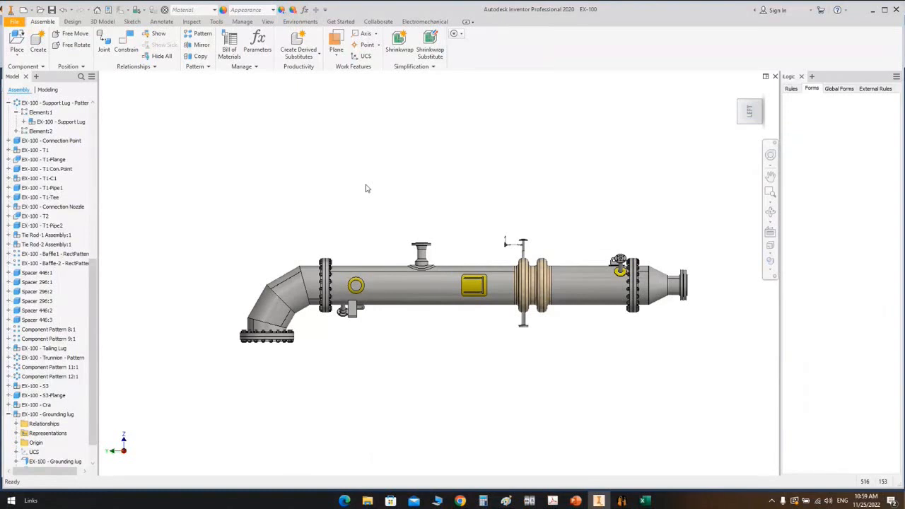
Step: Switch to Static Equipment Generator, open the Cone's parameters and review the elements that can be attached to it
{"action": "left_click", "coordinate": [622, 500]}
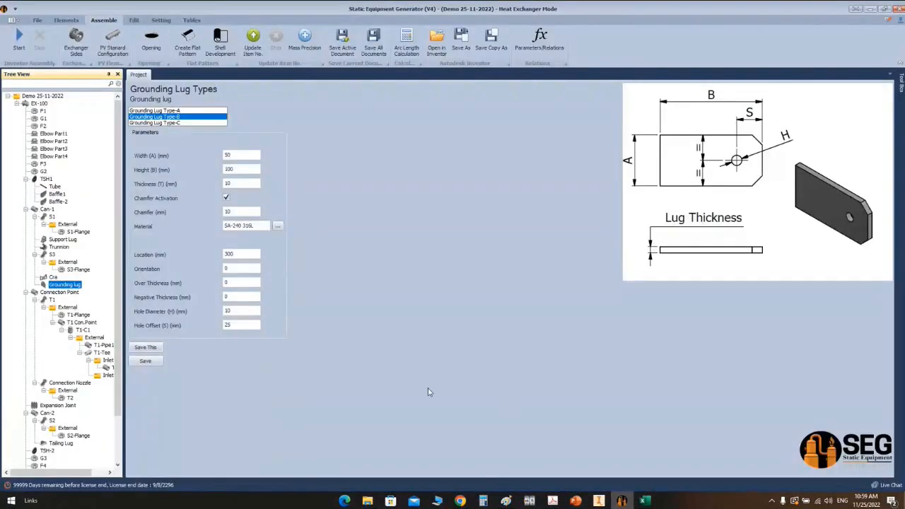
{"action": "scroll", "coordinate": [43, 396], "scroll_direction": "down", "scroll_amount": 3}
{"action": "left_click", "coordinate": [47, 420]}
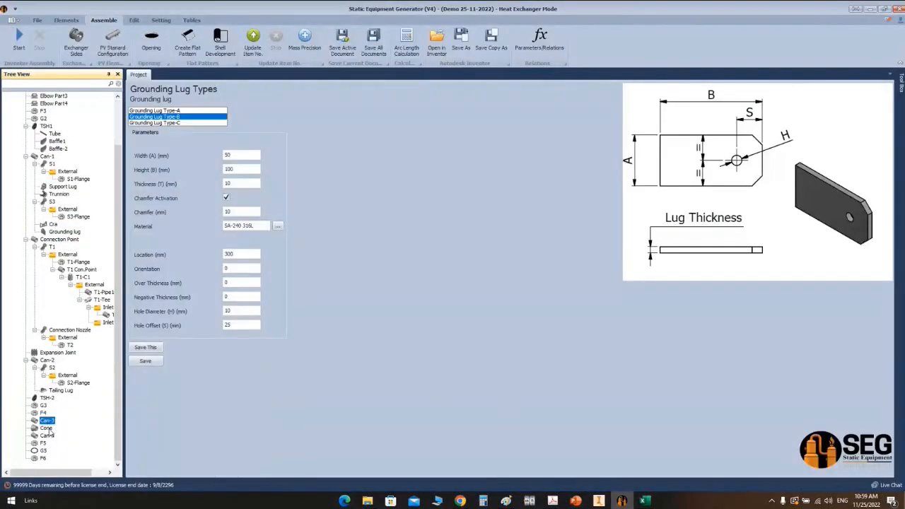
{"action": "left_click", "coordinate": [46, 430]}
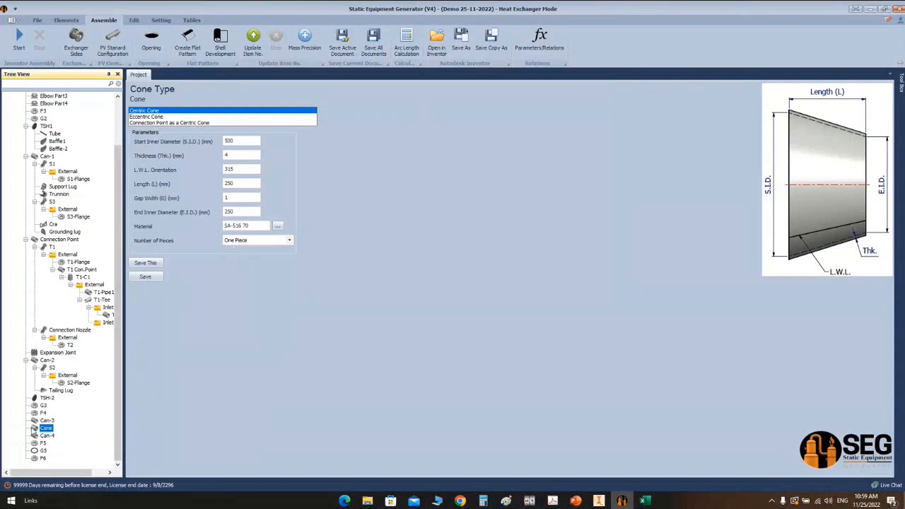
{"action": "left_click", "coordinate": [66, 20]}
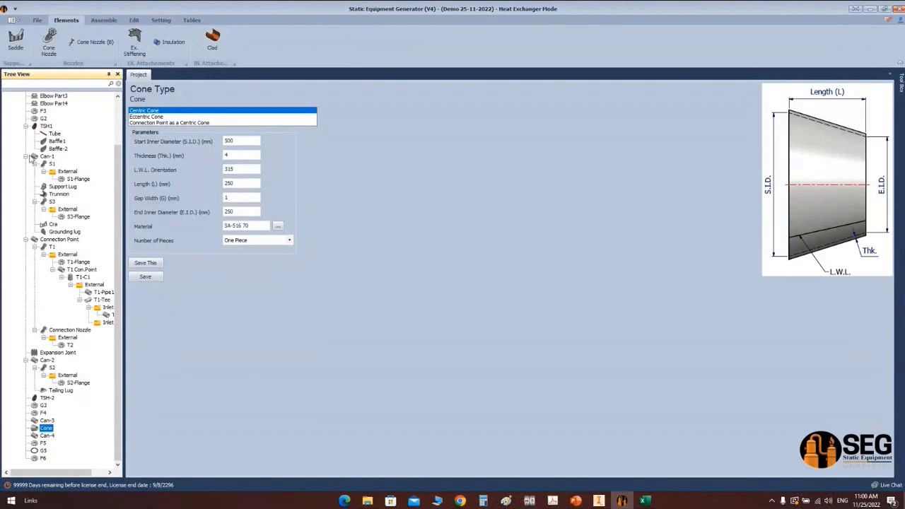
Step: Add a saddle named Saddle to the Cone and open its parameters
{"action": "left_click", "coordinate": [17, 44]}
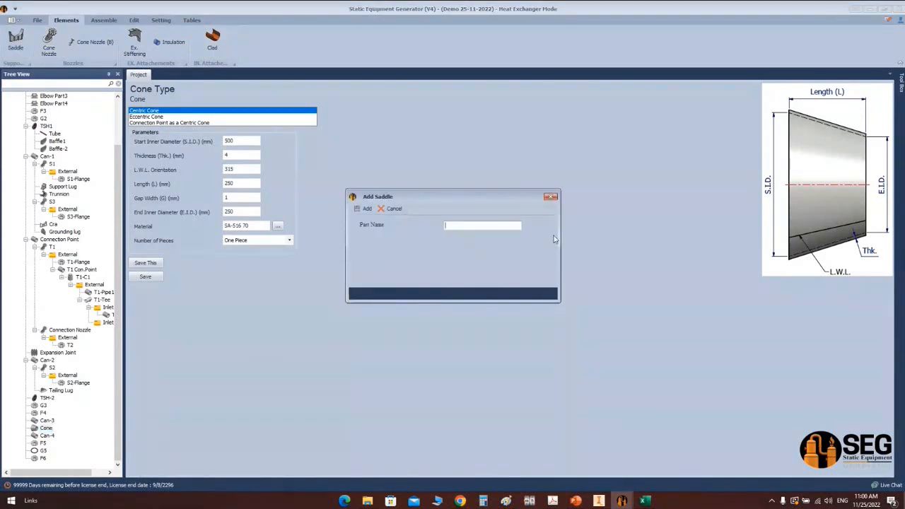
{"action": "type", "text": "Saddle"}
{"action": "key", "text": "Return"}
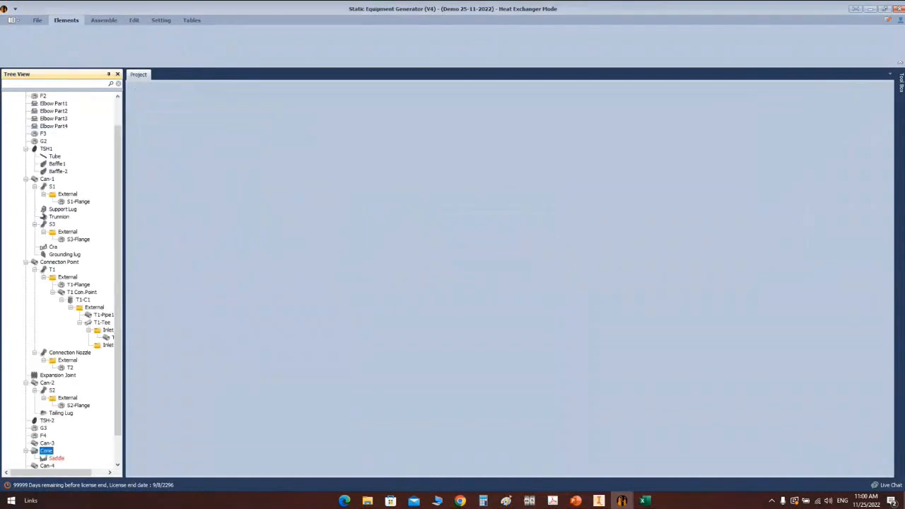
{"action": "left_click", "coordinate": [56, 459]}
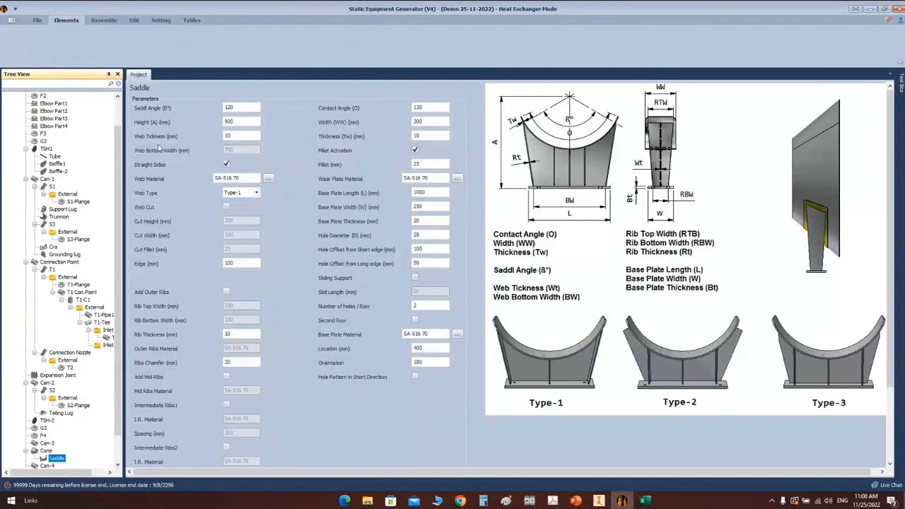
Step: Set the saddle's height (A) to 700 mm and its base plate length (L) to 600 mm
{"action": "left_click_drag", "start_coordinate": [238, 109], "coordinate": [160, 109]}
{"action": "left_click", "coordinate": [248, 121]}
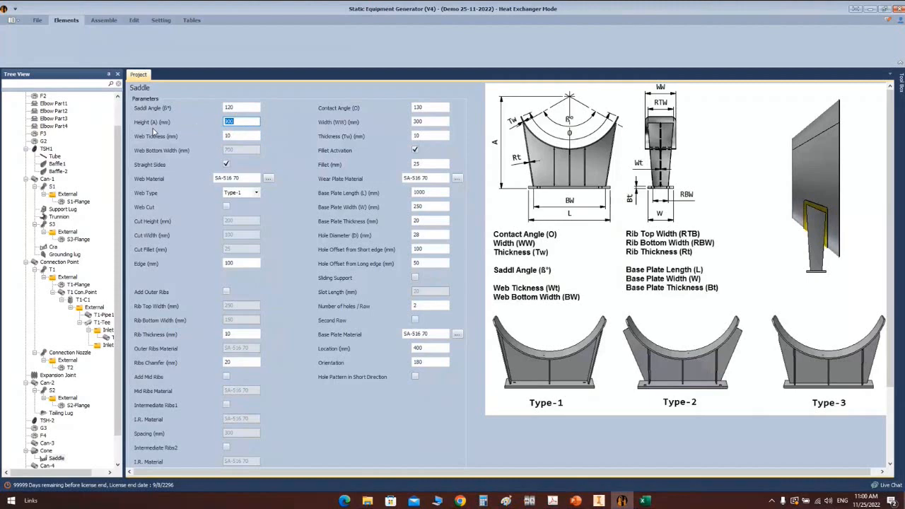
{"action": "type", "text": "700"}
{"action": "double_click", "coordinate": [425, 192]}
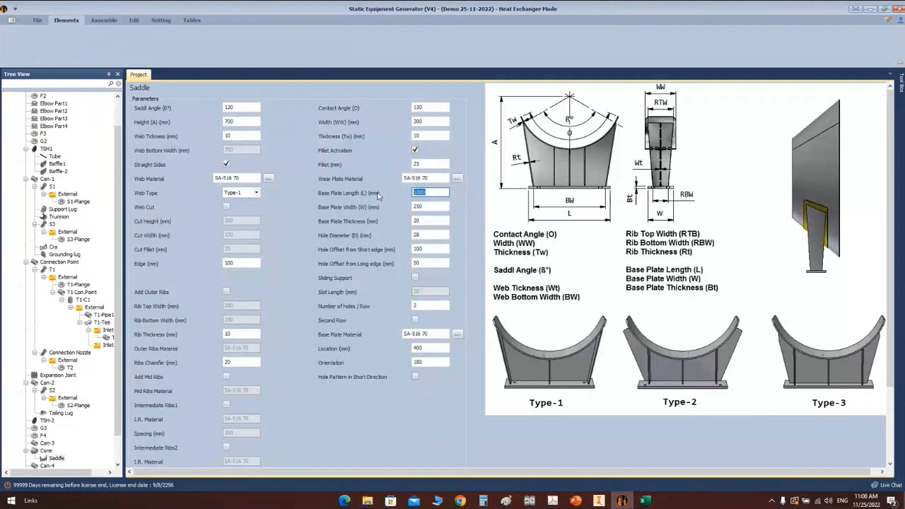
{"action": "type", "text": "60"}
Step: Enable the saddle's outer ribs, and turn off straight sides to set the web bottom width to 570 mm
{"action": "left_click", "coordinate": [226, 292]}
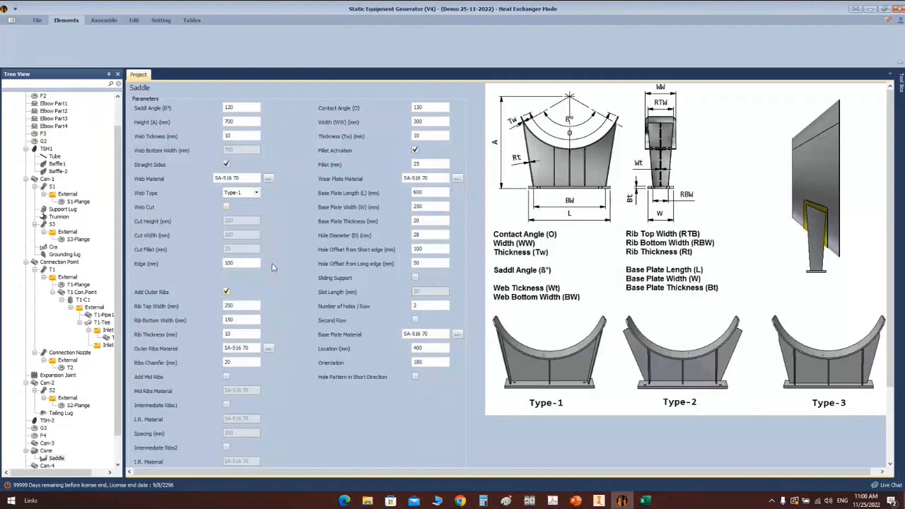
{"action": "scroll", "coordinate": [276, 265], "scroll_direction": "down", "scroll_amount": 2}
{"action": "left_click", "coordinate": [227, 109]}
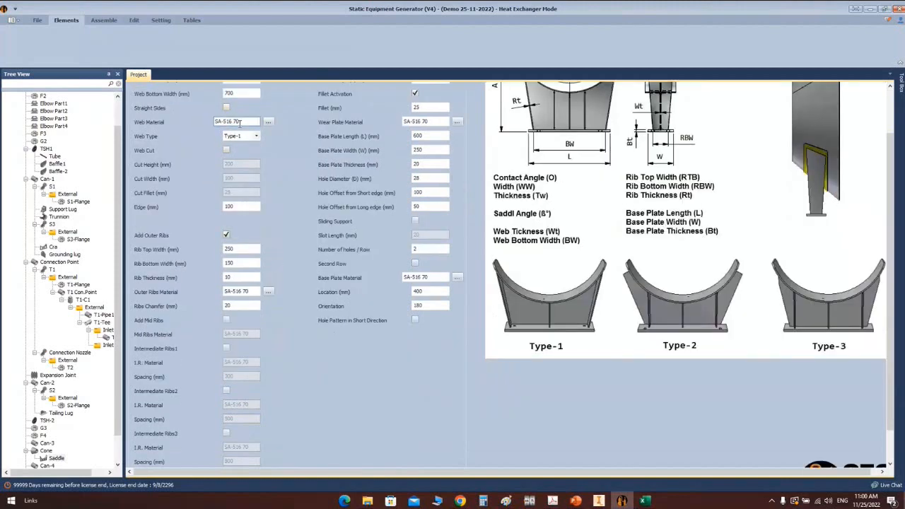
{"action": "double_click", "coordinate": [240, 93]}
{"action": "scroll", "coordinate": [297, 205], "scroll_direction": "up", "scroll_amount": 2}
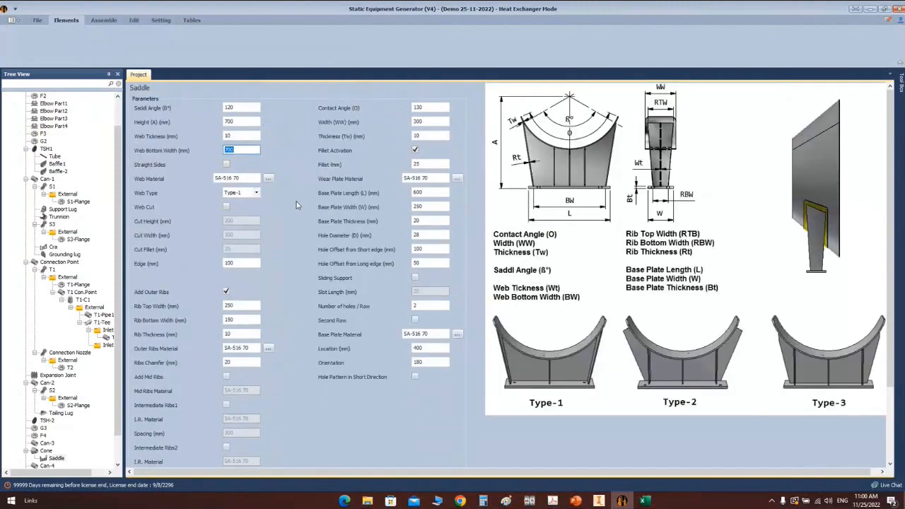
{"action": "type", "text": "570"}
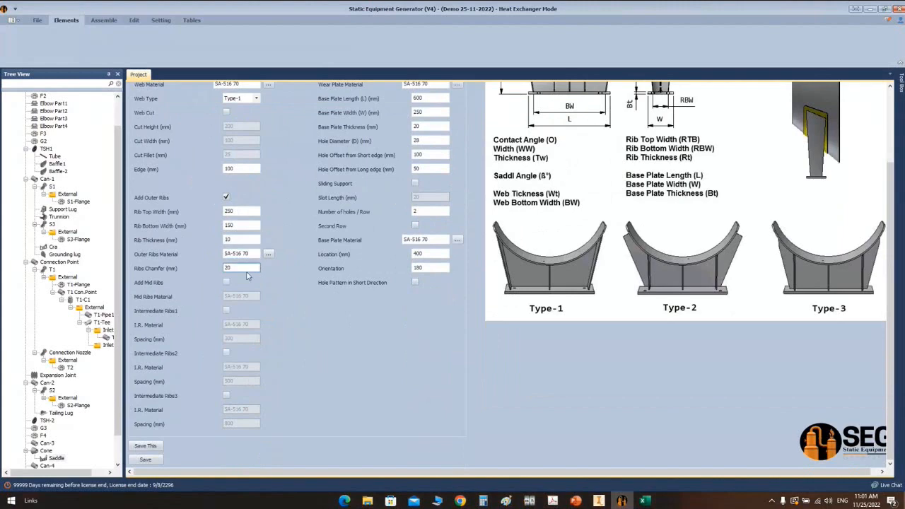
Step: Enable the saddle's mid ribs, then save its data and start assembling it in Inventor
{"action": "left_click", "coordinate": [227, 282]}
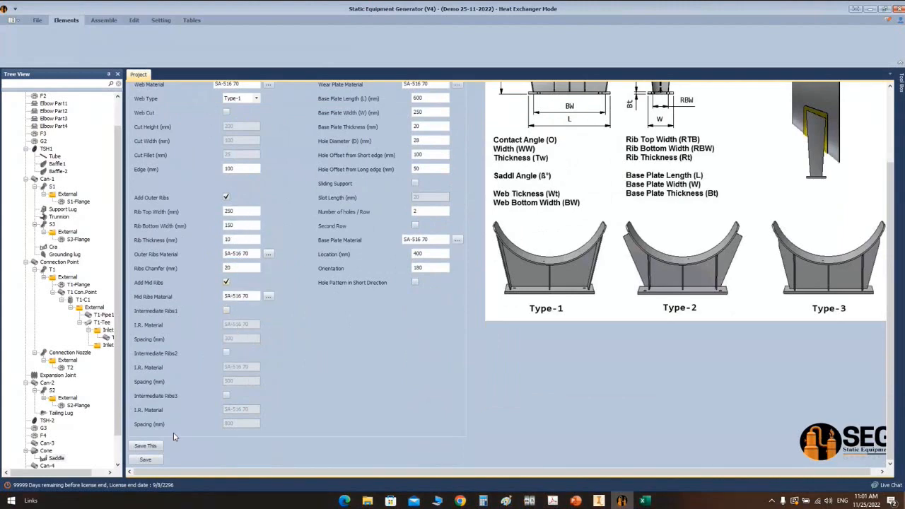
{"action": "left_click", "coordinate": [149, 460]}
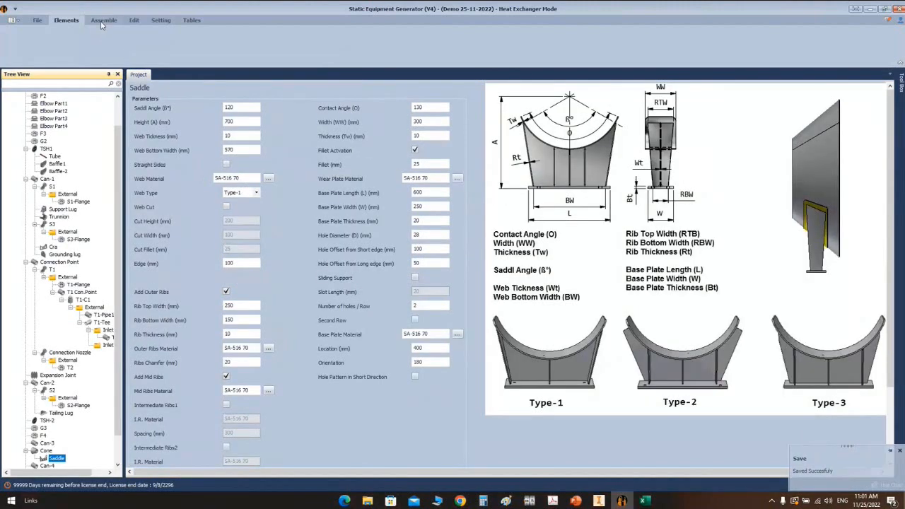
{"action": "left_click", "coordinate": [103, 20]}
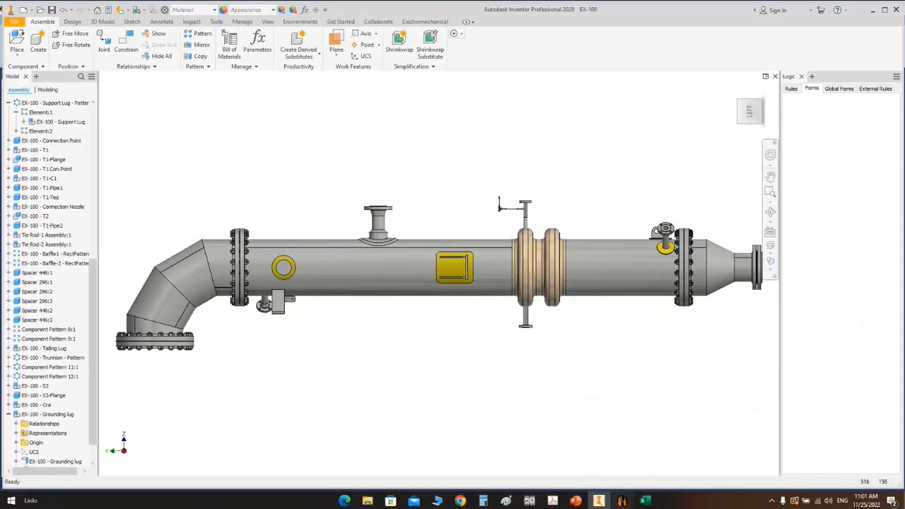
Step: Switch back to Static Equipment Generator and set the saddle's width (WW) to 150 mm
{"action": "left_click", "coordinate": [621, 501]}
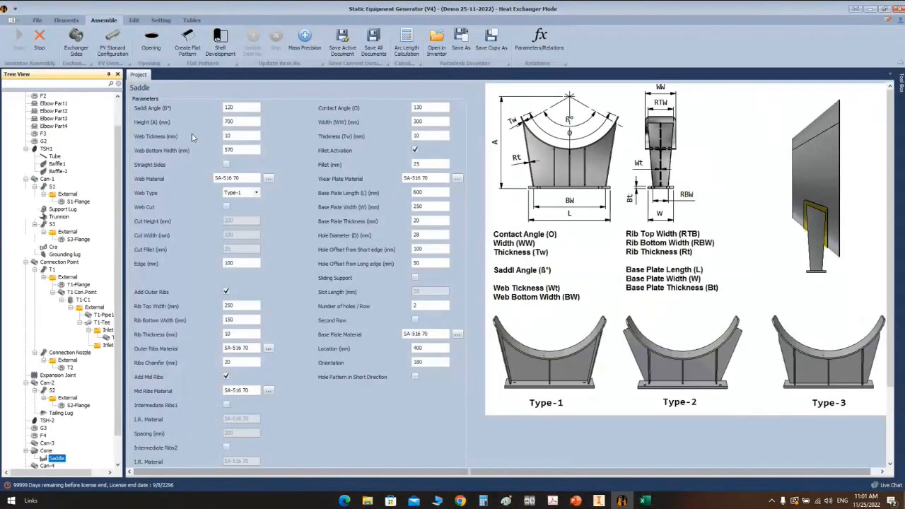
{"action": "double_click", "coordinate": [420, 121]}
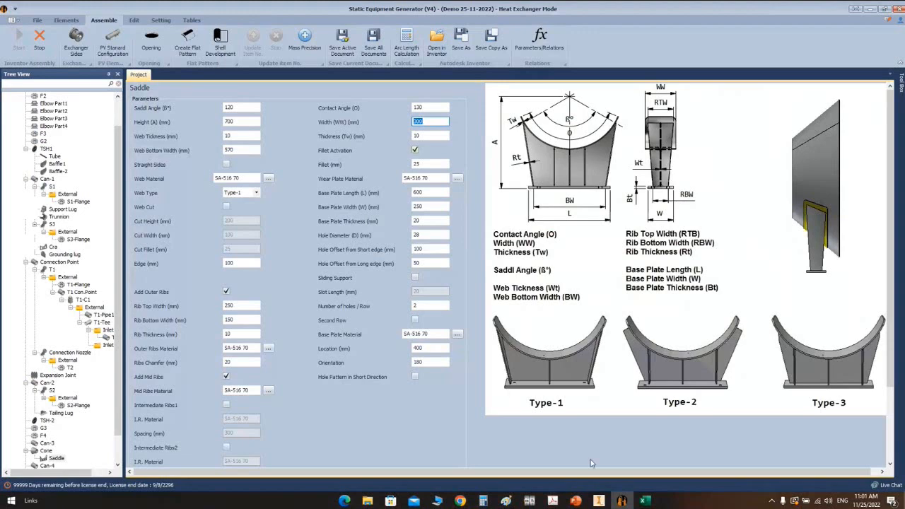
Step: Switch to Inventor and examine how the saddle sits relative to the cone and the end flange
{"action": "left_click", "coordinate": [599, 500]}
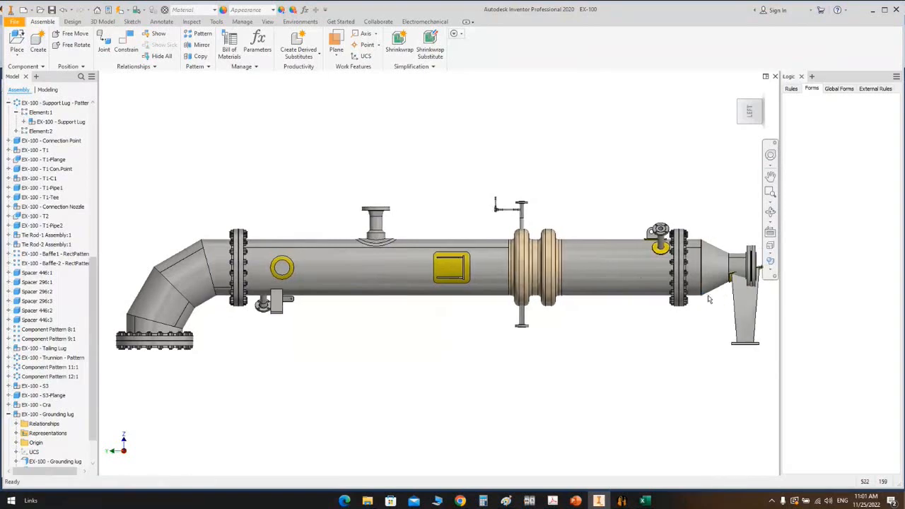
{"action": "scroll", "coordinate": [715, 307], "scroll_direction": "up", "scroll_amount": 5}
{"action": "scroll", "coordinate": [372, 320], "scroll_direction": "down", "scroll_amount": 3}
{"action": "middle_click_drag", "start_coordinate": [712, 273], "coordinate": [523, 202]}
{"action": "scroll", "coordinate": [523, 202], "scroll_direction": "up", "scroll_amount": 4}
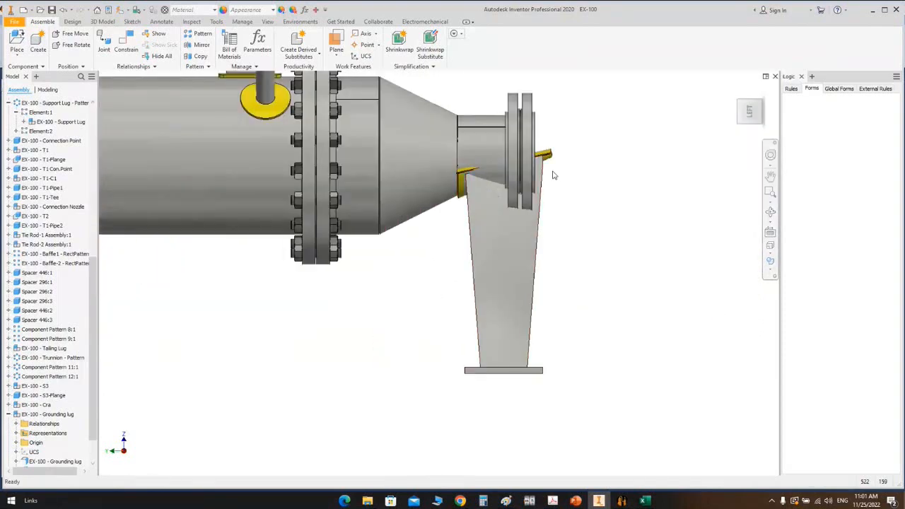
{"action": "left_click", "coordinate": [770, 212]}
{"action": "left_click_drag", "start_coordinate": [499, 199], "coordinate": [523, 198]}
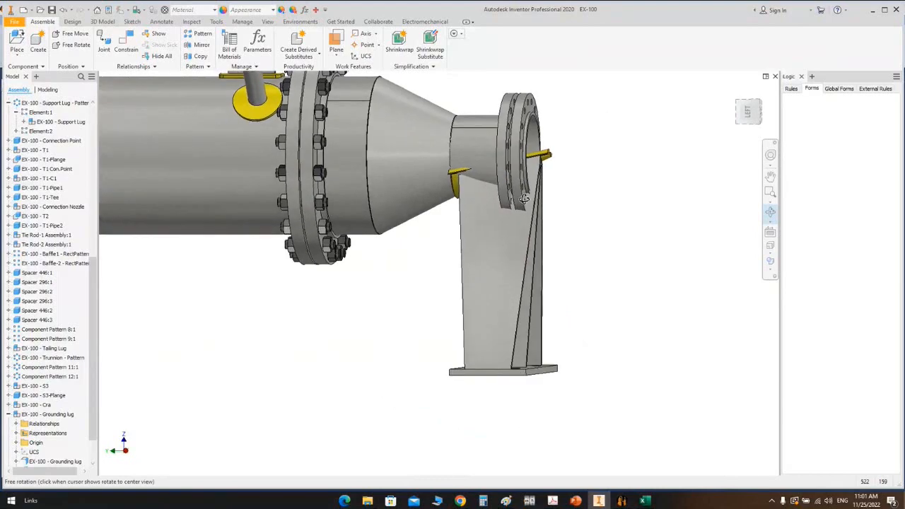
{"action": "right_click", "coordinate": [611, 168]}
{"action": "left_click", "coordinate": [646, 168]}
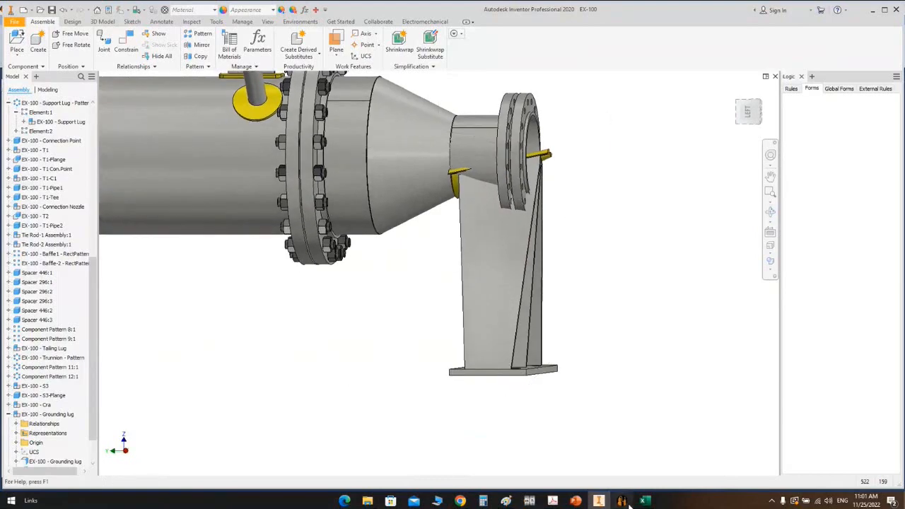
Step: Switch to Static Equipment Generator and set the saddle's location to 125 mm
{"action": "left_click", "coordinate": [623, 501]}
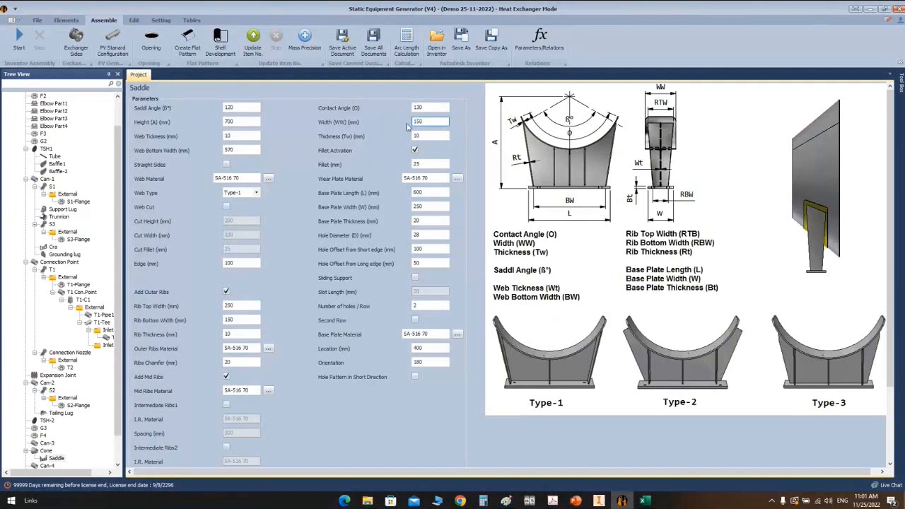
{"action": "left_click", "coordinate": [423, 348]}
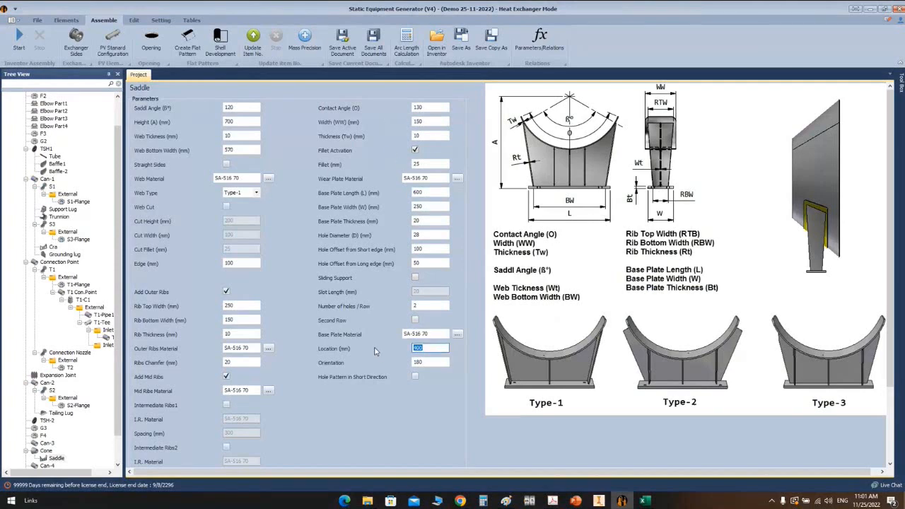
{"action": "type", "text": "125"}
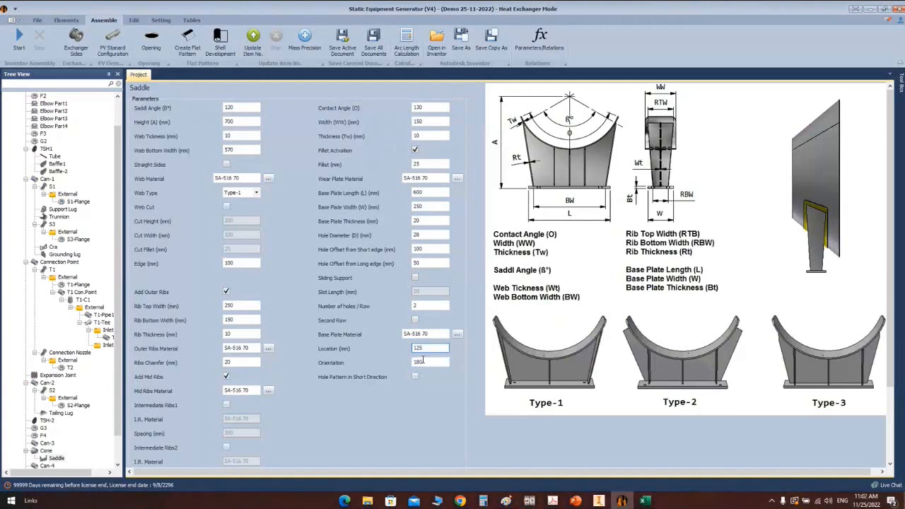
{"action": "left_click", "coordinate": [248, 121]}
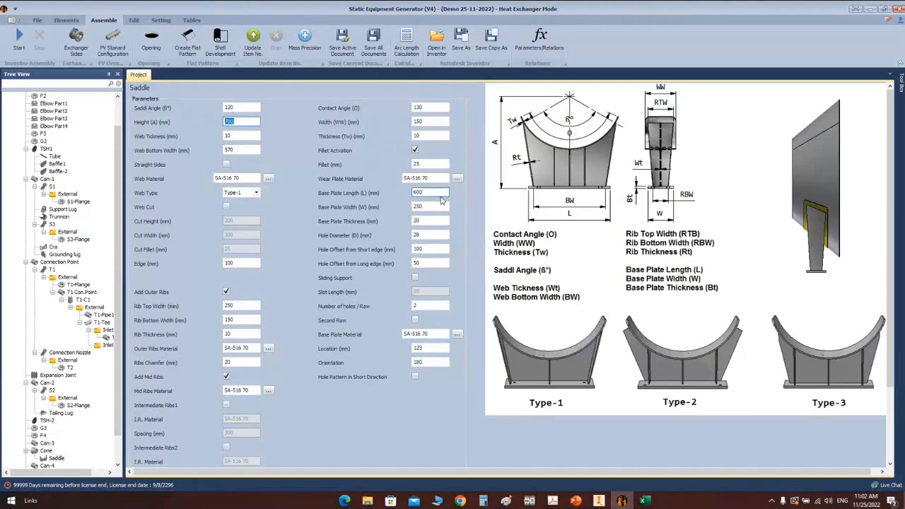
{"action": "left_click", "coordinate": [425, 206]}
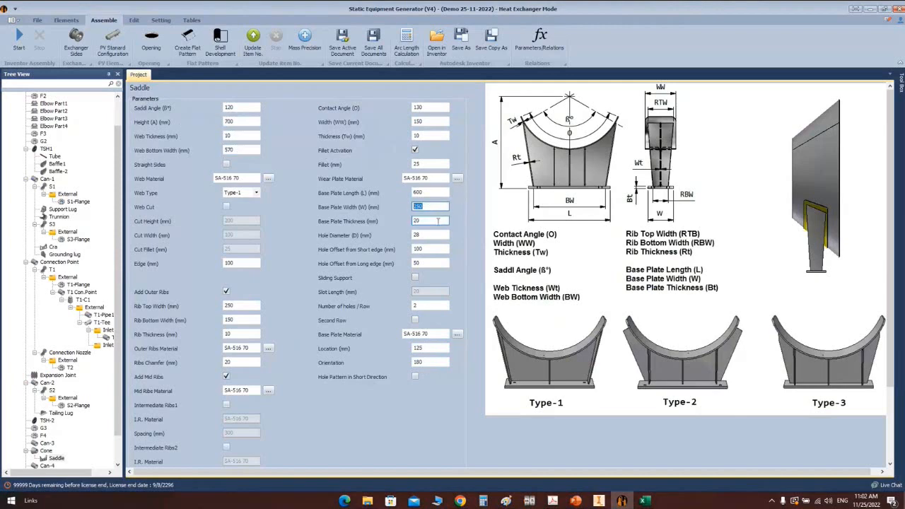
Step: Set the saddle's rib top width and rib bottom width to 100 mm each and save the saddle
{"action": "left_click", "coordinate": [243, 305]}
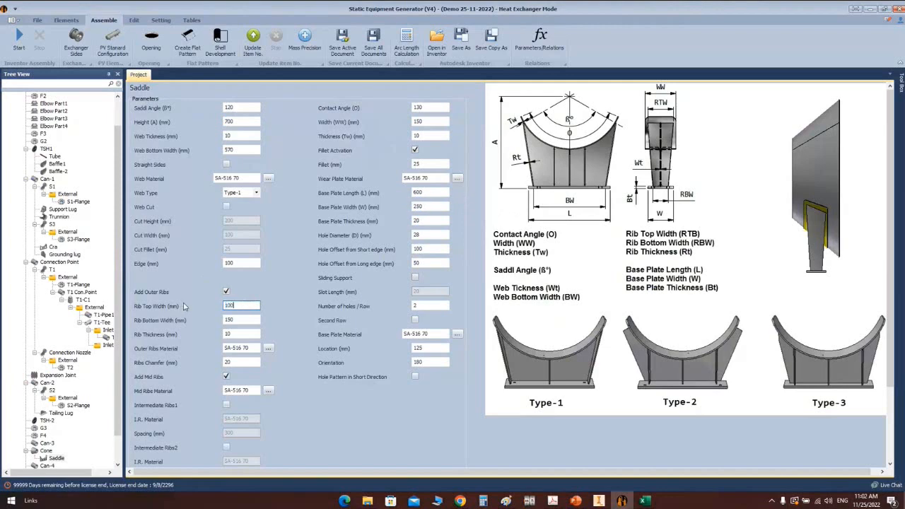
{"action": "key", "text": "Tab"}
{"action": "type", "text": "100"}
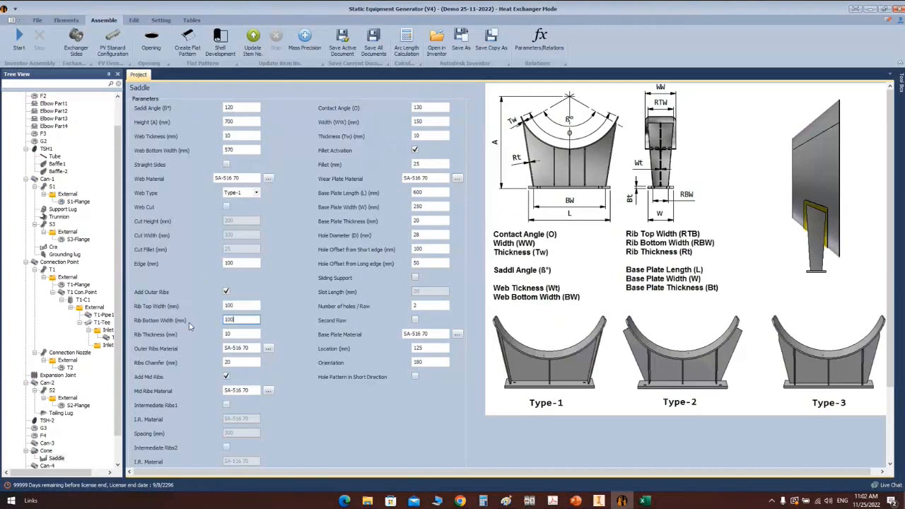
{"action": "left_click", "coordinate": [242, 333]}
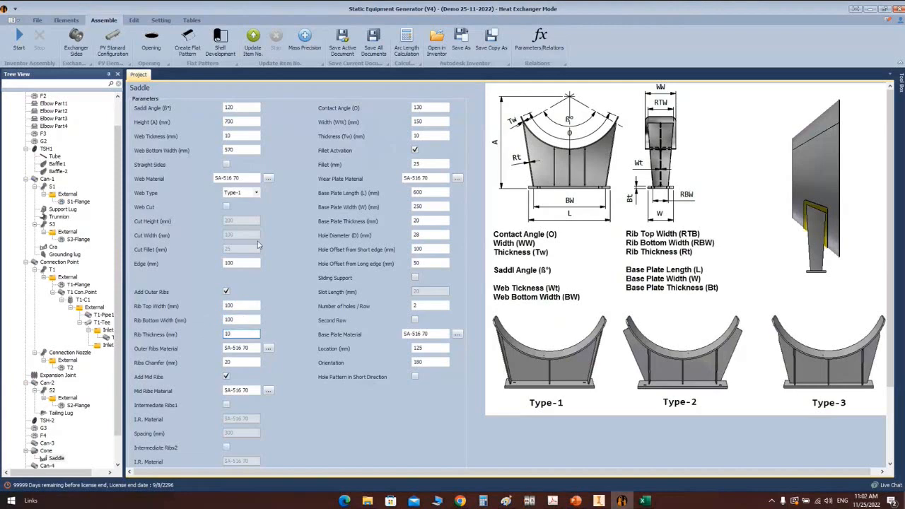
{"action": "scroll", "coordinate": [258, 244], "scroll_direction": "down", "scroll_amount": 3}
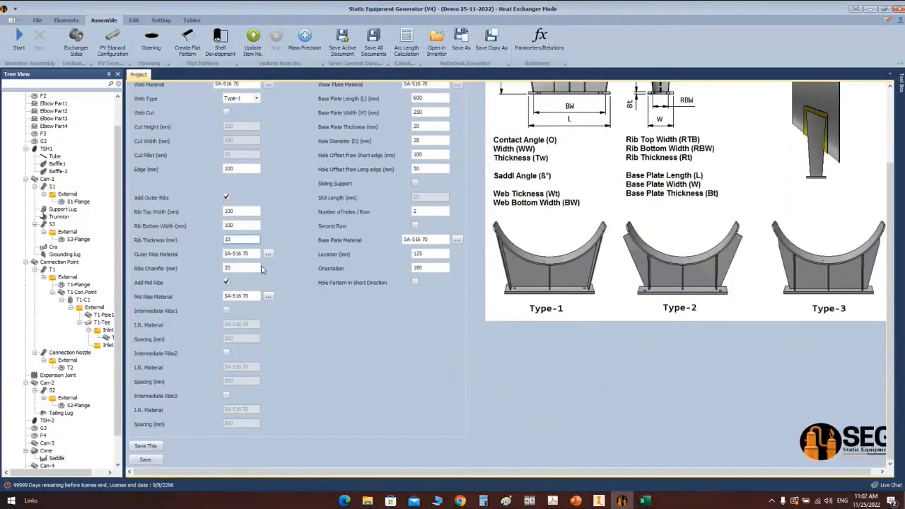
{"action": "scroll", "coordinate": [261, 270], "scroll_direction": "up", "scroll_amount": 3}
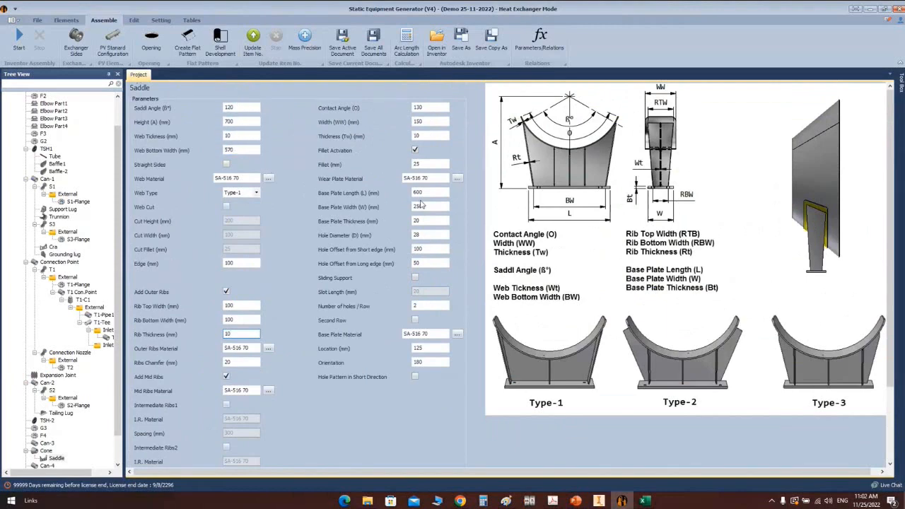
{"action": "scroll", "coordinate": [237, 373], "scroll_direction": "down", "scroll_amount": 3}
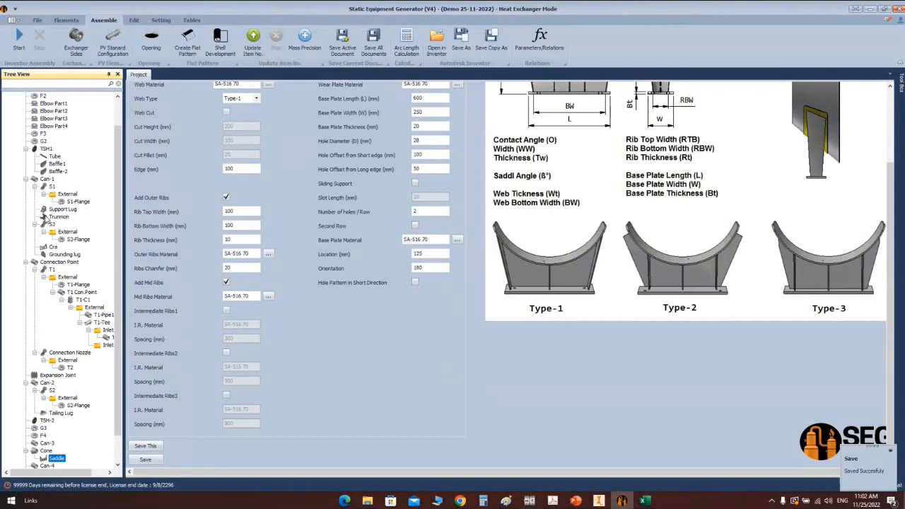
Step: Switch to Inventor and examine the updated saddle under the cone from several angles, including the left view
{"action": "left_click", "coordinate": [599, 501]}
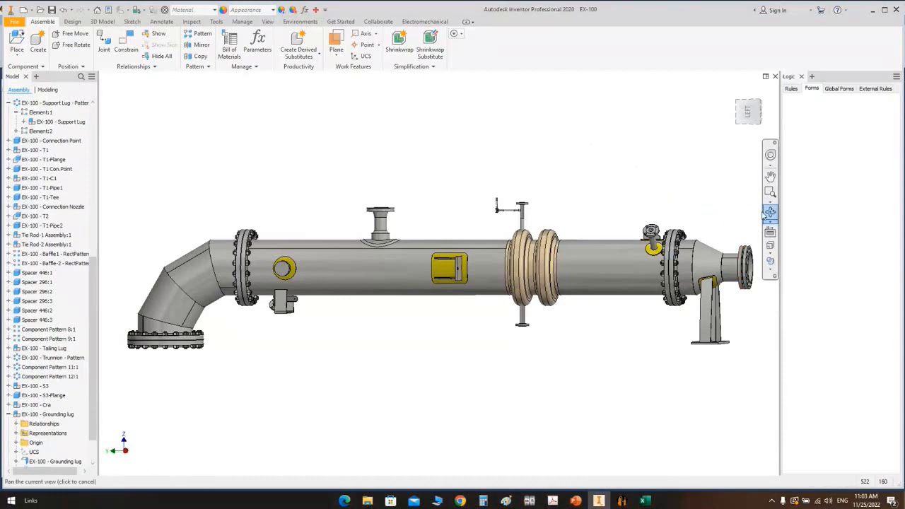
{"action": "left_click", "coordinate": [771, 212]}
{"action": "left_click_drag", "start_coordinate": [736, 269], "coordinate": [686, 341]}
{"action": "middle_click_drag", "start_coordinate": [681, 340], "coordinate": [618, 244]}
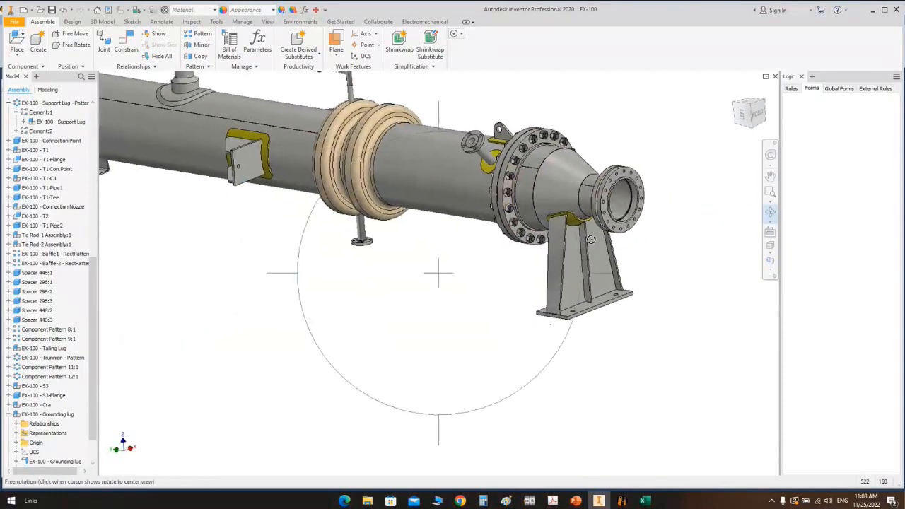
{"action": "scroll", "coordinate": [594, 226], "scroll_direction": "down", "scroll_amount": 3}
{"action": "middle_click_drag", "start_coordinate": [511, 256], "coordinate": [566, 247], "text": "shift"}
{"action": "left_click", "coordinate": [751, 114]}
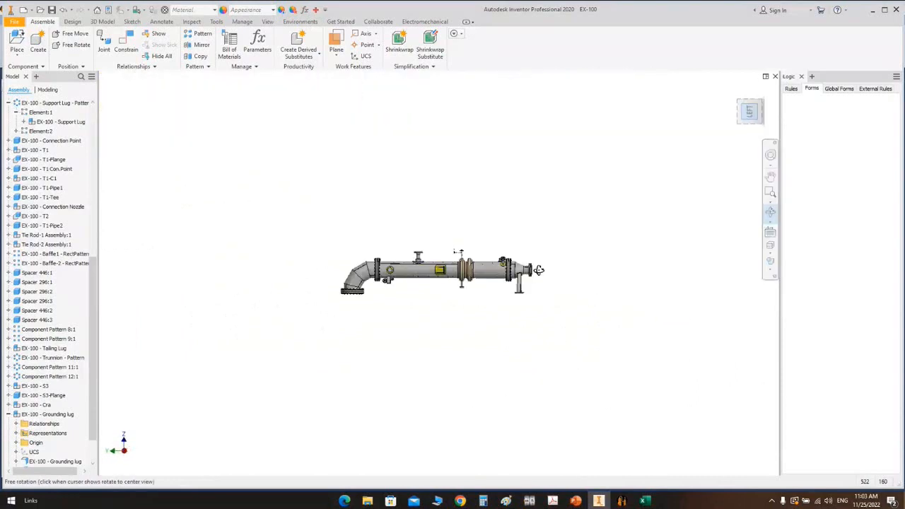
{"action": "scroll", "coordinate": [534, 268], "scroll_direction": "down", "scroll_amount": 10}
{"action": "middle_click_drag", "start_coordinate": [472, 313], "coordinate": [517, 232]}
{"action": "scroll", "coordinate": [516, 237], "scroll_direction": "up", "scroll_amount": 4}
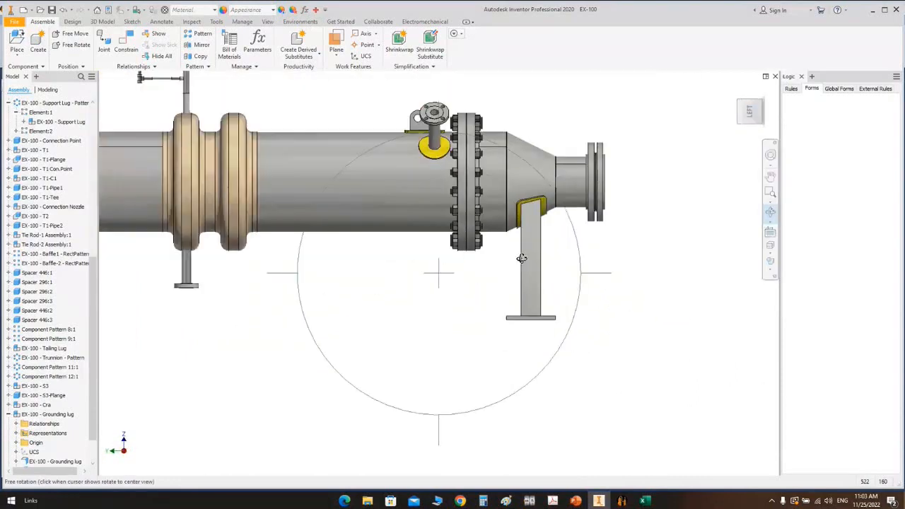
{"action": "left_click_drag", "start_coordinate": [522, 257], "coordinate": [467, 300]}
{"action": "right_click", "coordinate": [467, 300]}
{"action": "left_click", "coordinate": [475, 291]}
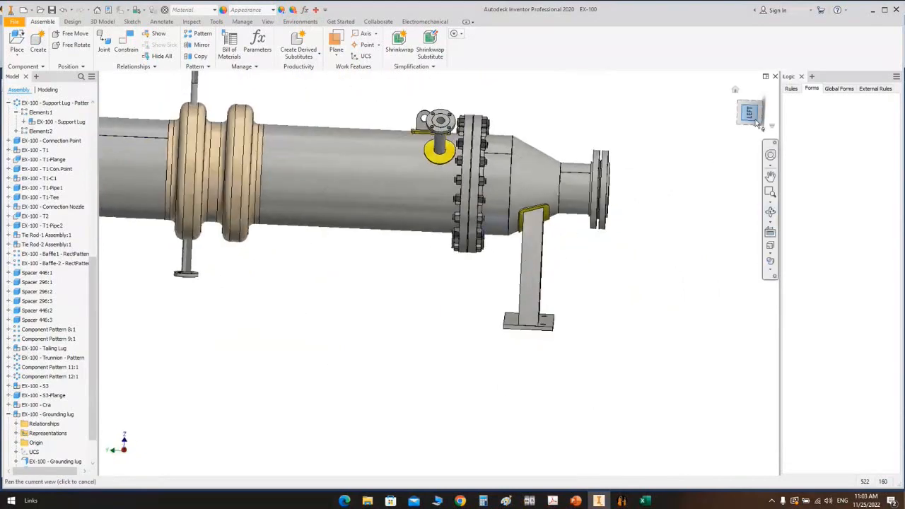